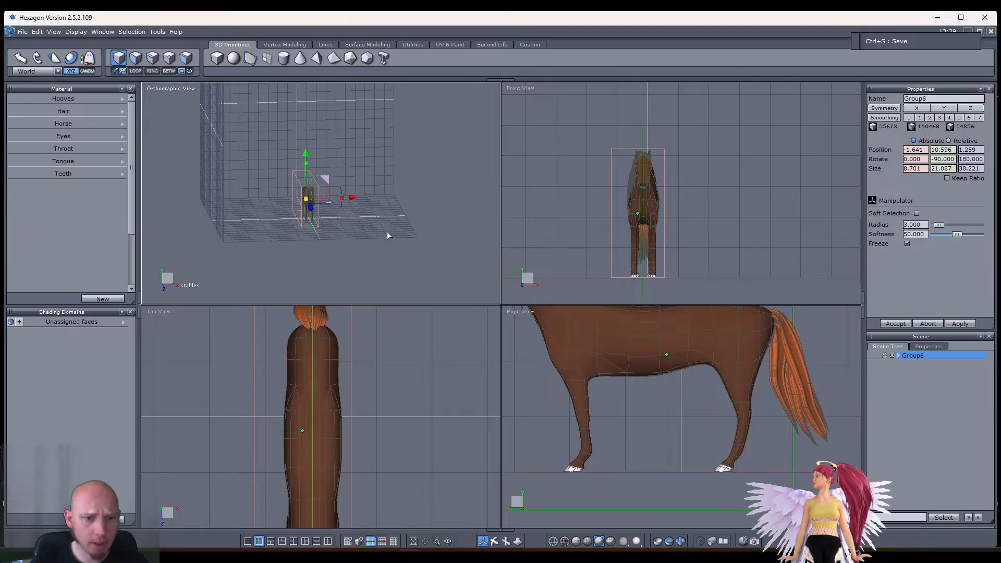
Step: Inspect the horse model from its front and rear in the perspective view, leaving it deselected
scroll(315, 233, "up", 1)
scroll(305, 221, "up", 3)
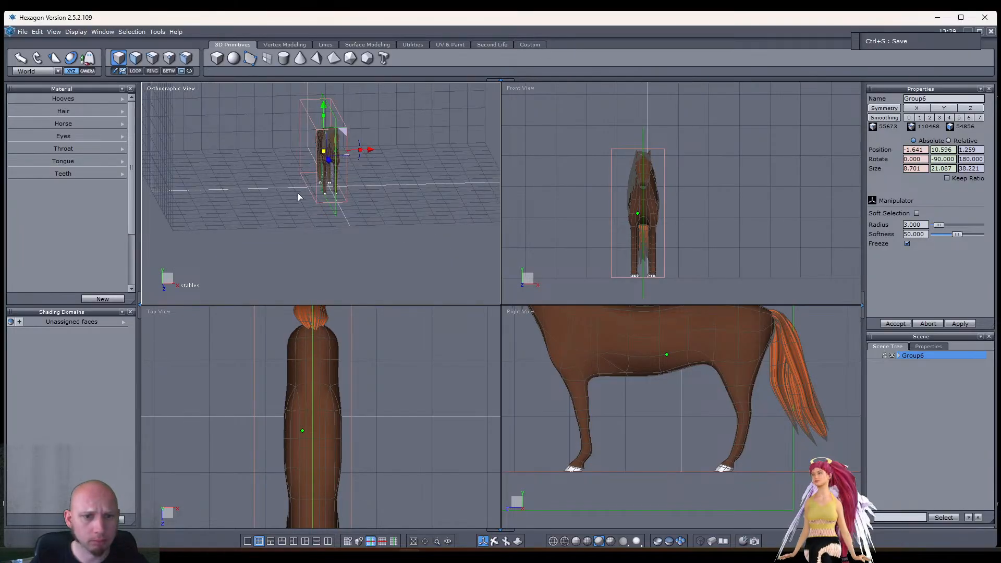
scroll(323, 226, "down", 4)
scroll(261, 128, "up", 3)
scroll(352, 224, "up", 3)
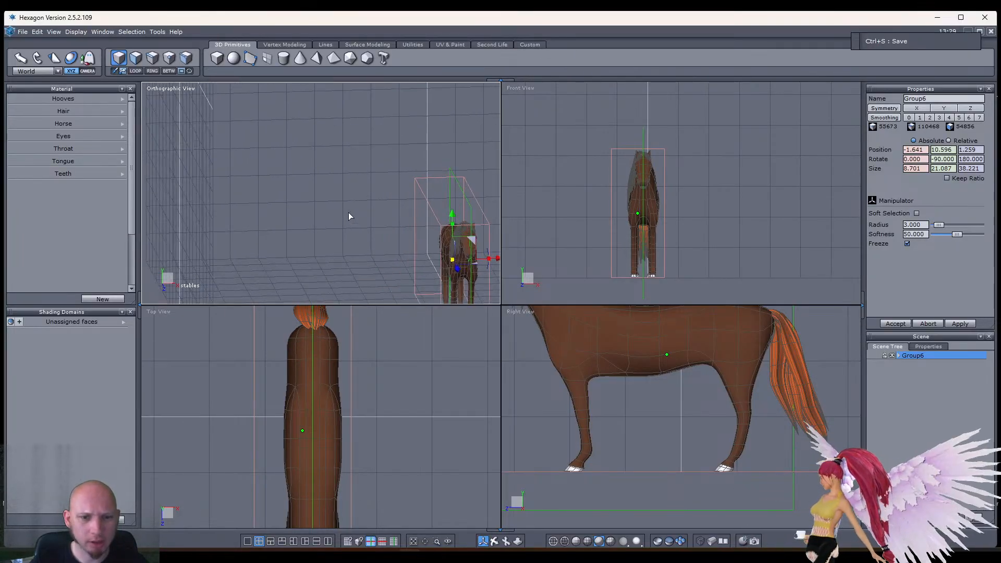
left_click_drag(362, 208, 388, 219)
middle_click_drag(388, 219, 328, 180)
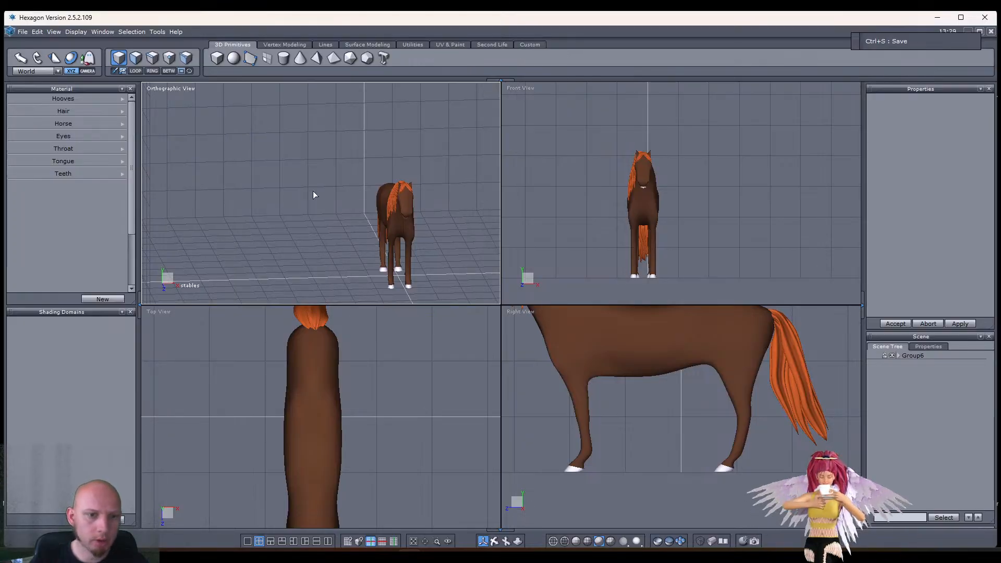
scroll(314, 194, "down", 1)
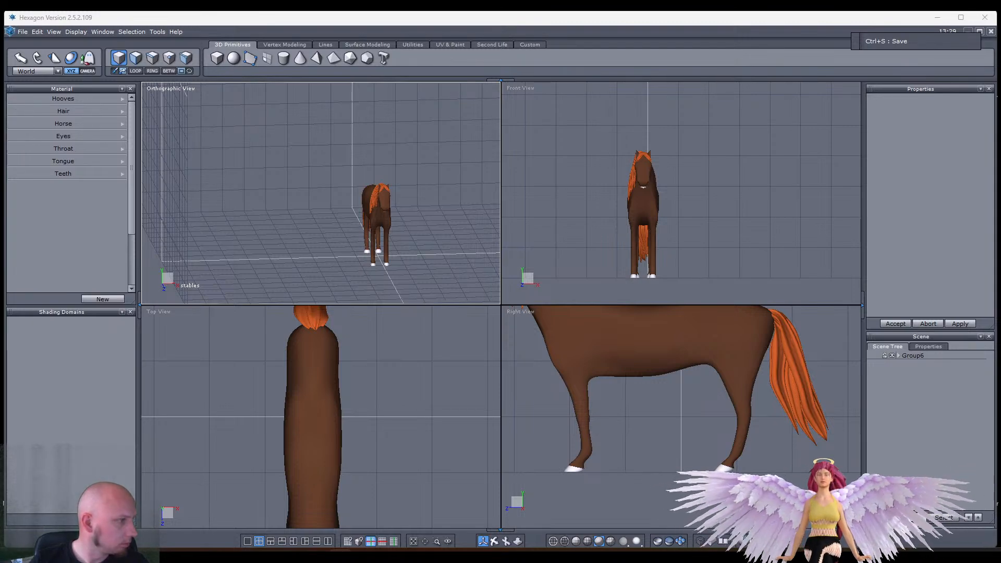
Step: Watch the combat_for discord.mp4 clip in the media player, then close it to return to Hexagon
left_click_drag(0, 104, 558, 61)
double_click(559, 61)
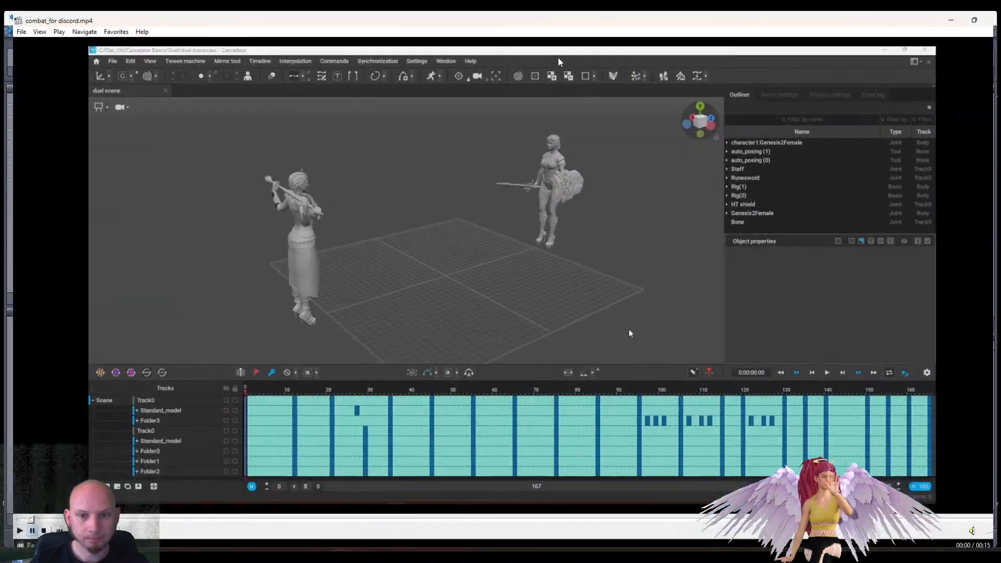
left_click(538, 210)
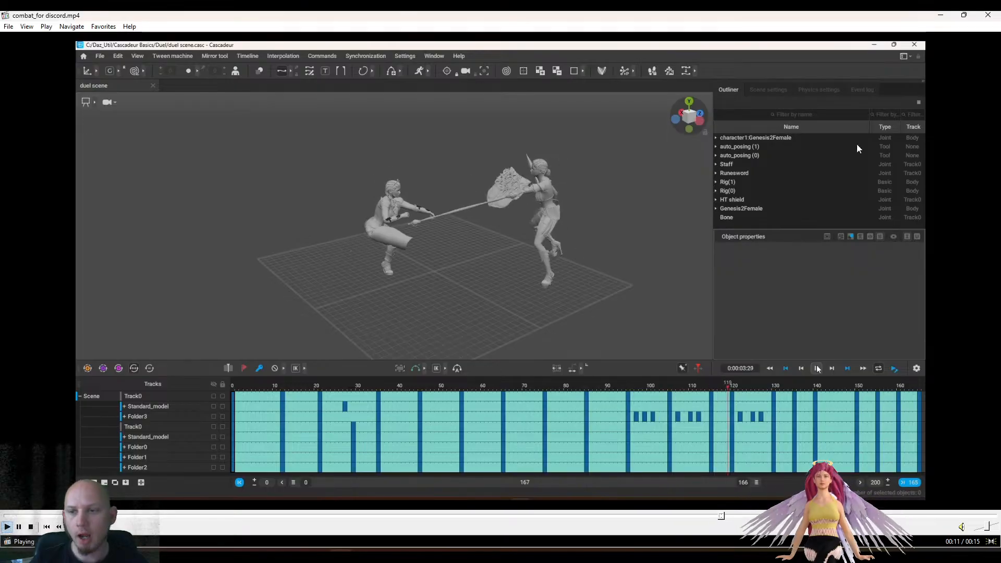
left_click(987, 15)
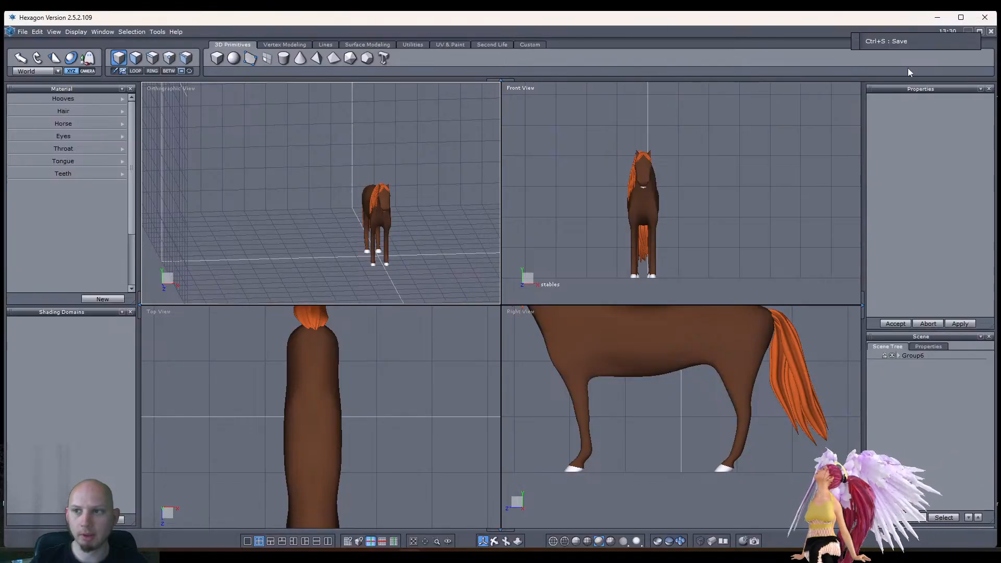
Step: Switch the workspace to full-screen mode and select the horse group
left_click(980, 31)
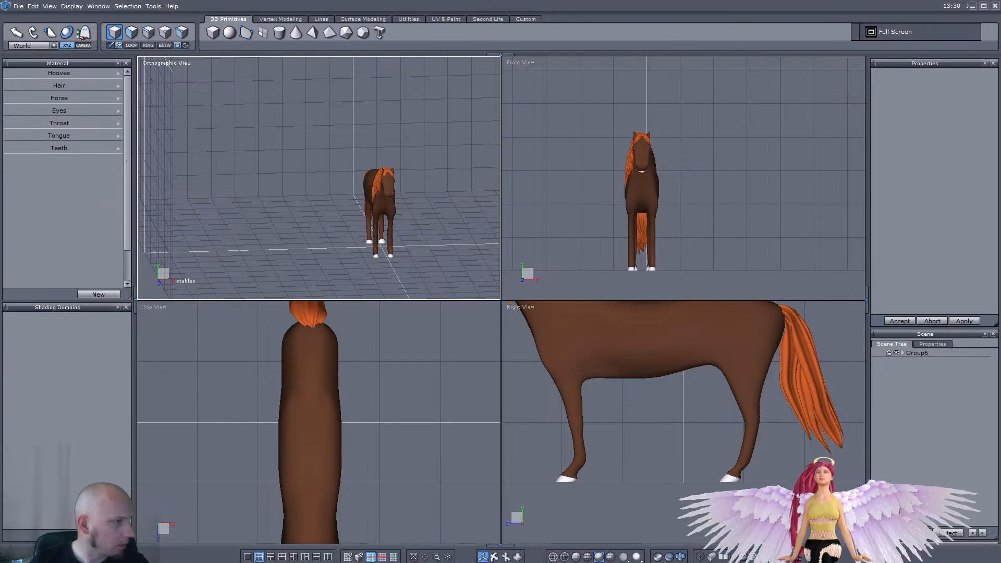
key("ctrl+a")
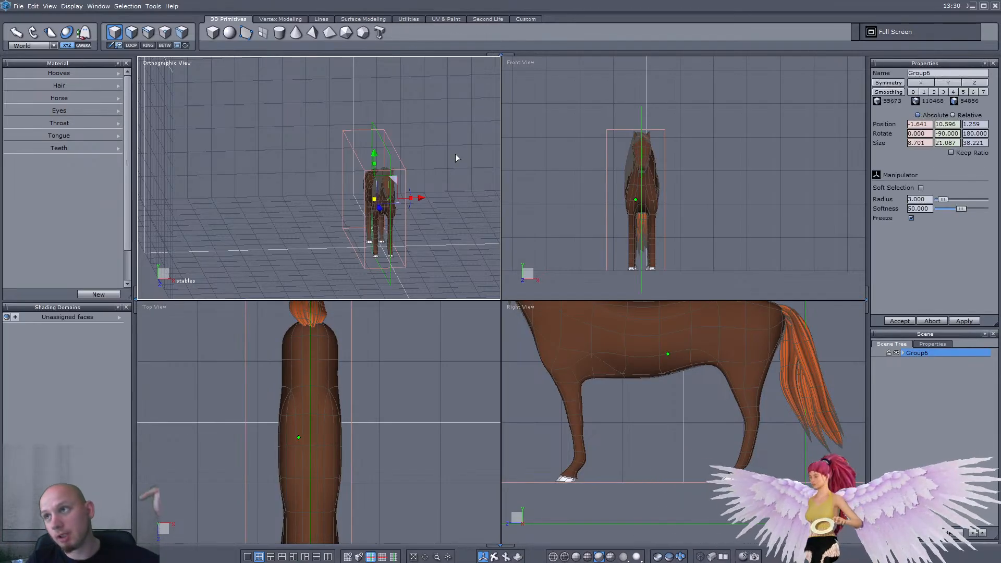
middle_click_drag(302, 185, 336, 210)
scroll(271, 155, "down", 5)
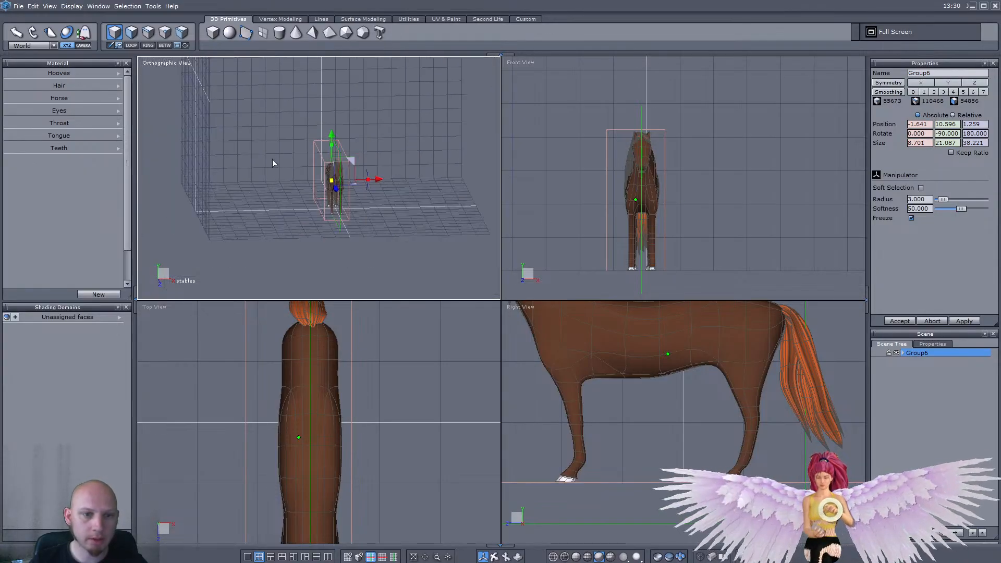
scroll(271, 155, "up", 3)
middle_click_drag(277, 189, 279, 197)
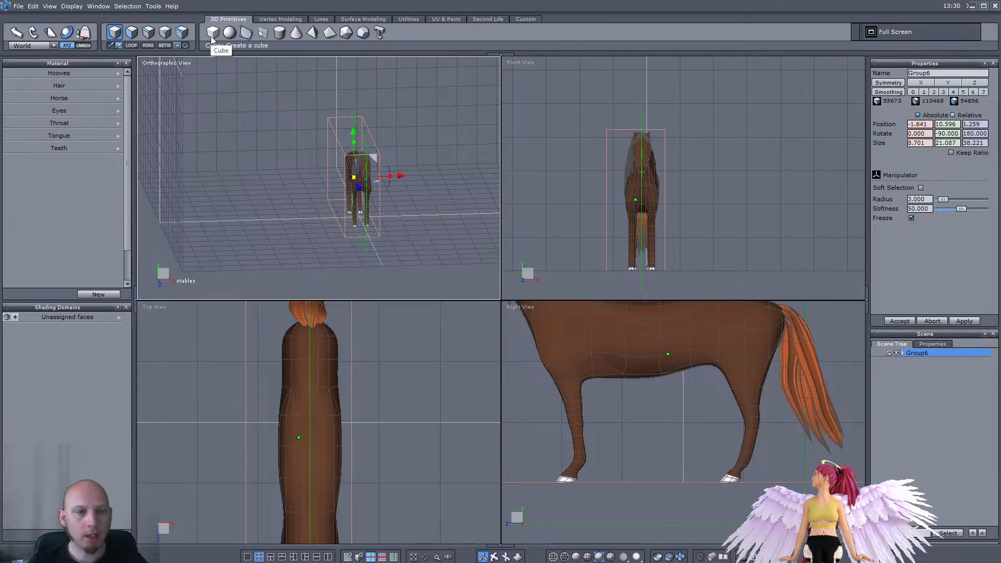
left_click(259, 35)
scroll(832, 152, "down", 5)
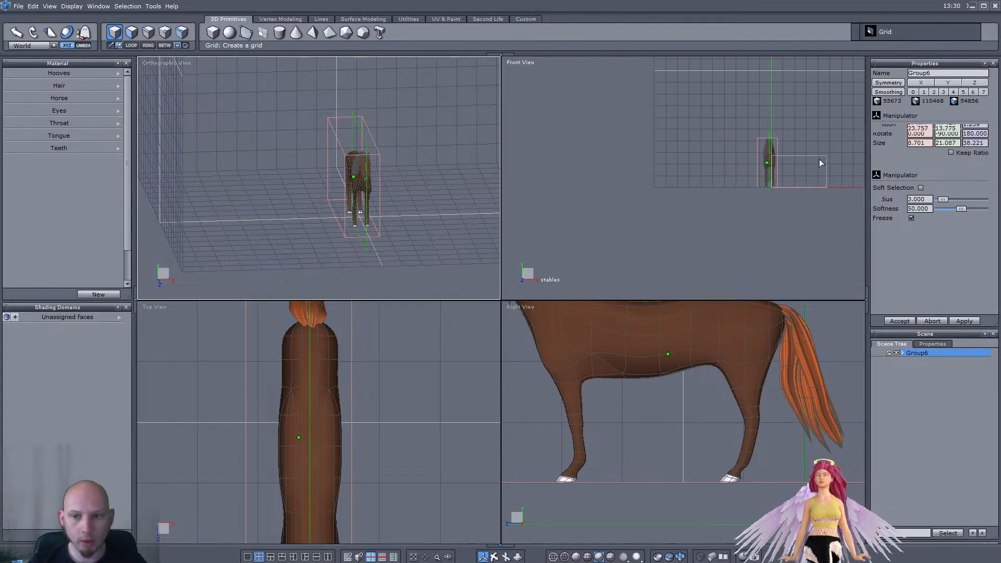
scroll(773, 168, "down", 2)
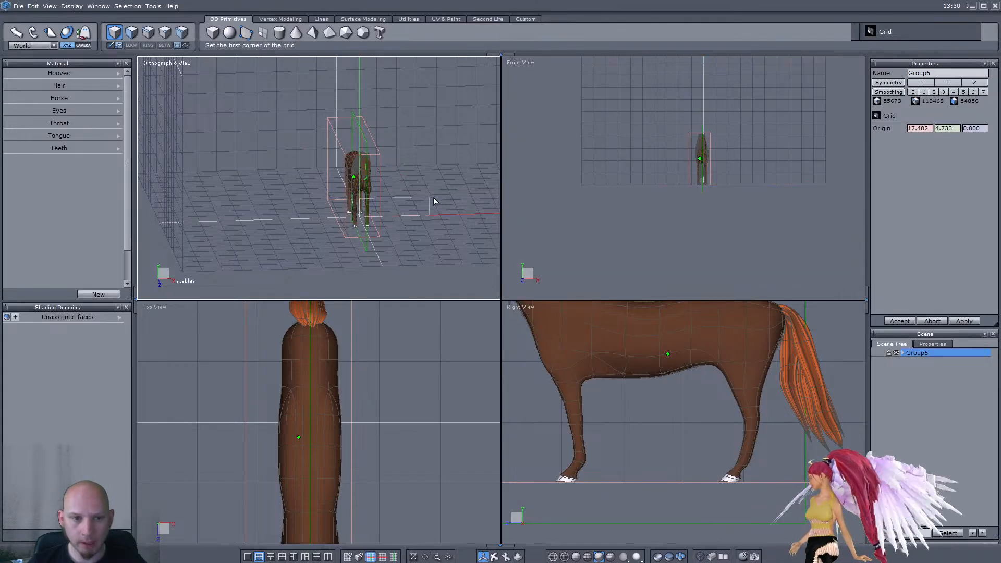
scroll(678, 180, "up", 5)
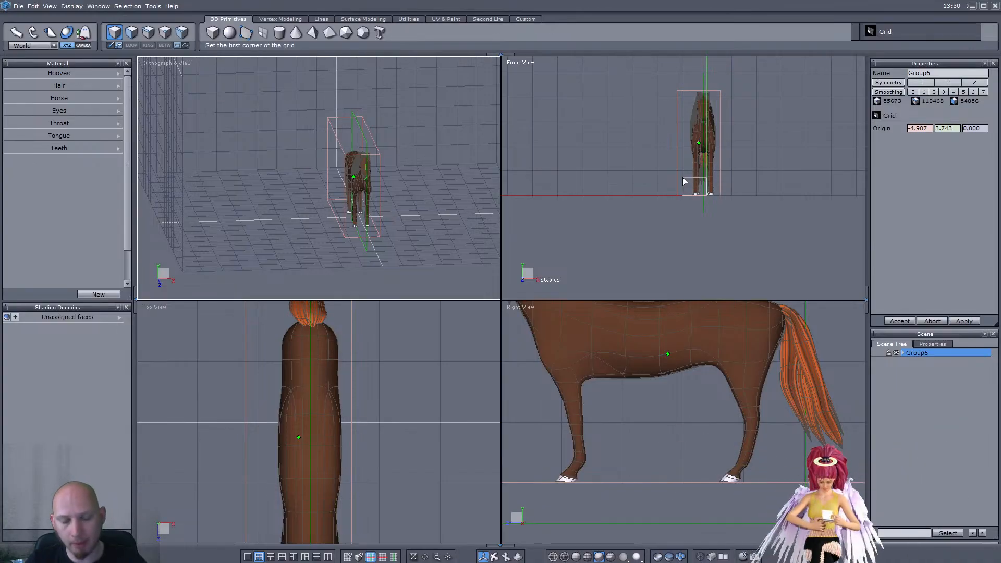
scroll(739, 150, "down", 3)
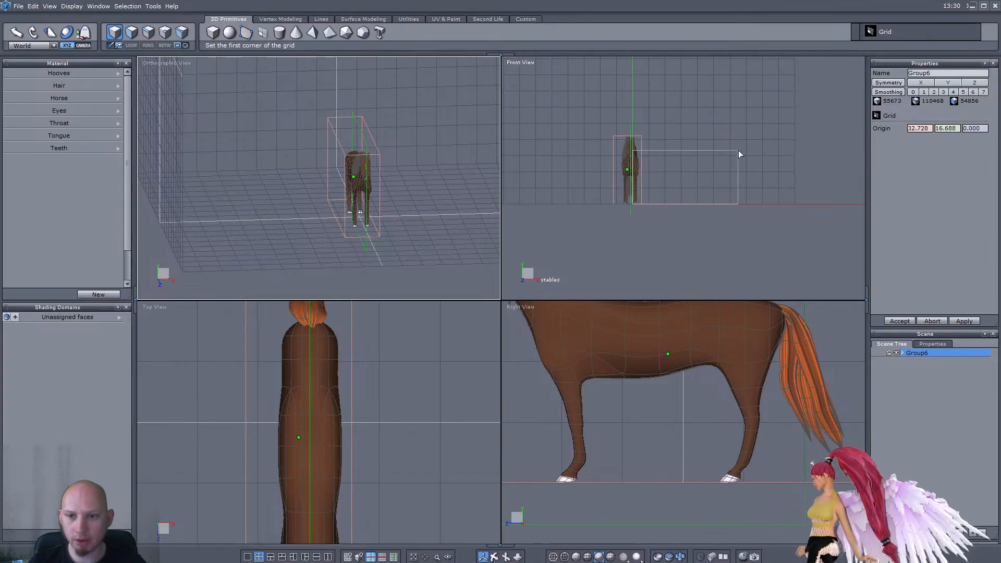
scroll(674, 161, "up", 2)
middle_click_drag(278, 226, 409, 234)
key("Escape")
Step: Deselect the horse and create a cube with its base near ground level beside the horse in the front view
left_click(929, 385)
scroll(360, 214, "up", 5)
scroll(358, 215, "down", 5)
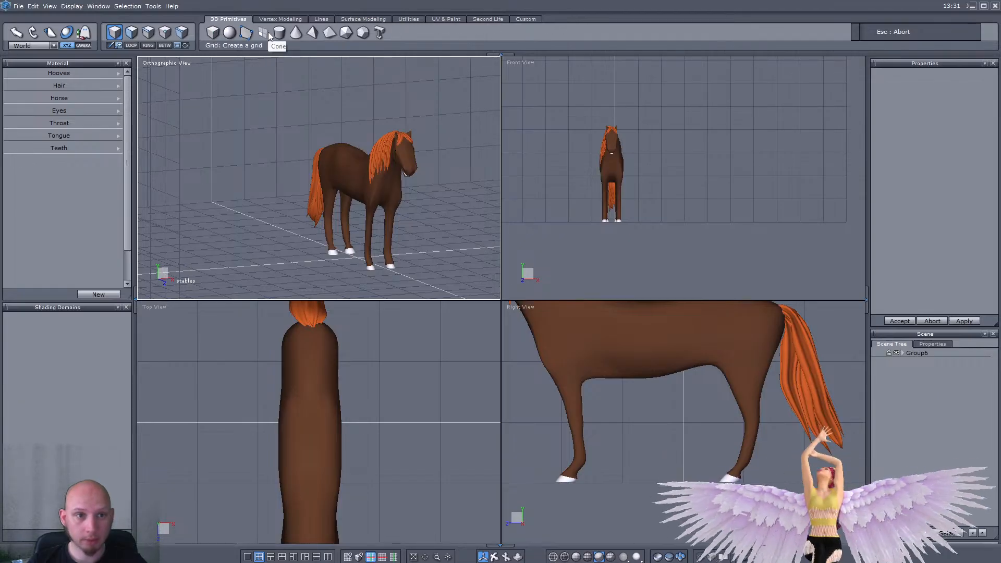
left_click(211, 33)
scroll(577, 195, "down", 2)
scroll(643, 227, "down", 3)
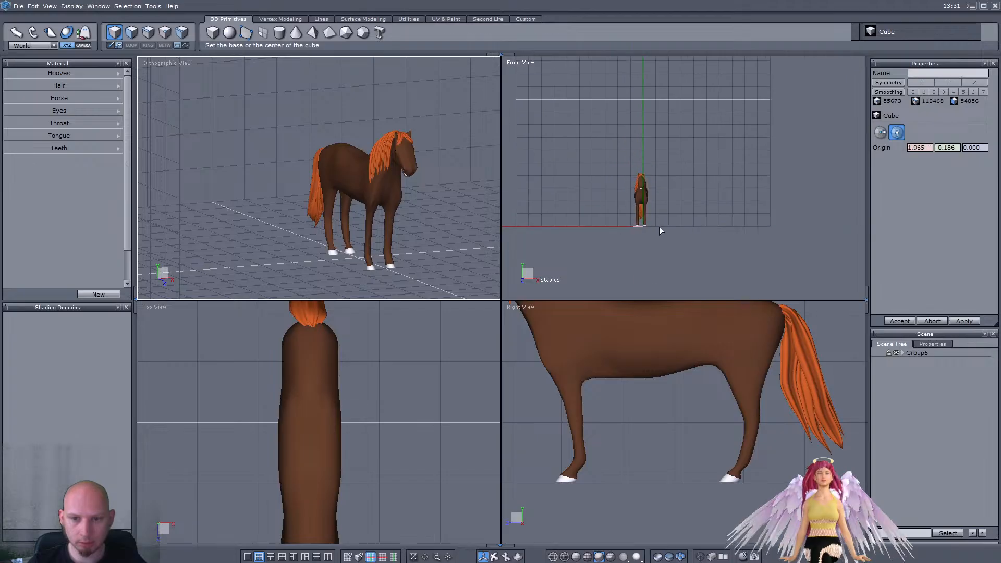
scroll(643, 226, "down", 4)
scroll(630, 225, "up", 6)
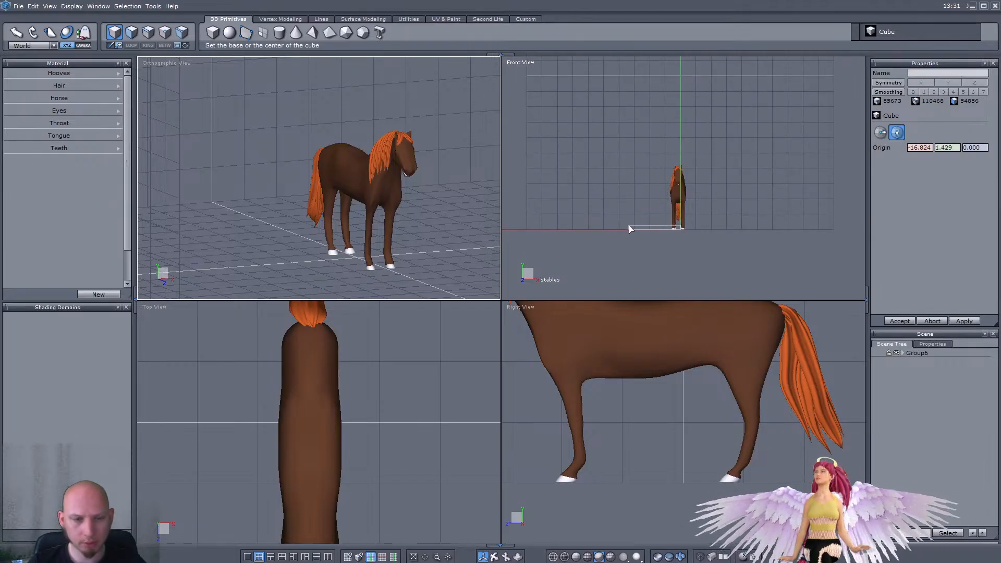
left_click(629, 227)
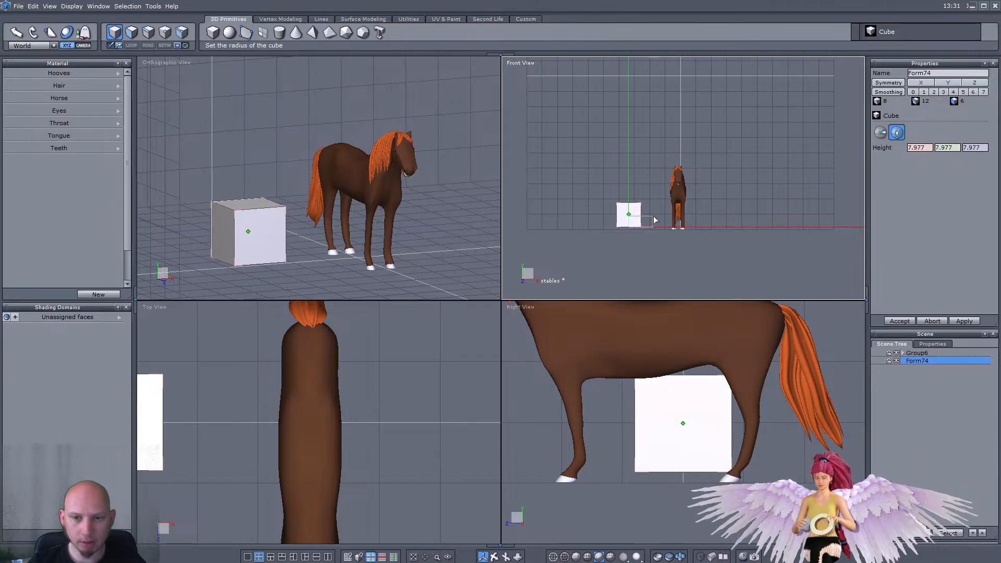
left_click(646, 217)
Step: Stretch the cube into a post about 29.5 tall and 5.4 wide, positioned near X -6.5 beside the horse
left_click_drag(648, 200, 661, 26)
left_click_drag(675, 202, 680, 165)
scroll(367, 200, "down", 2)
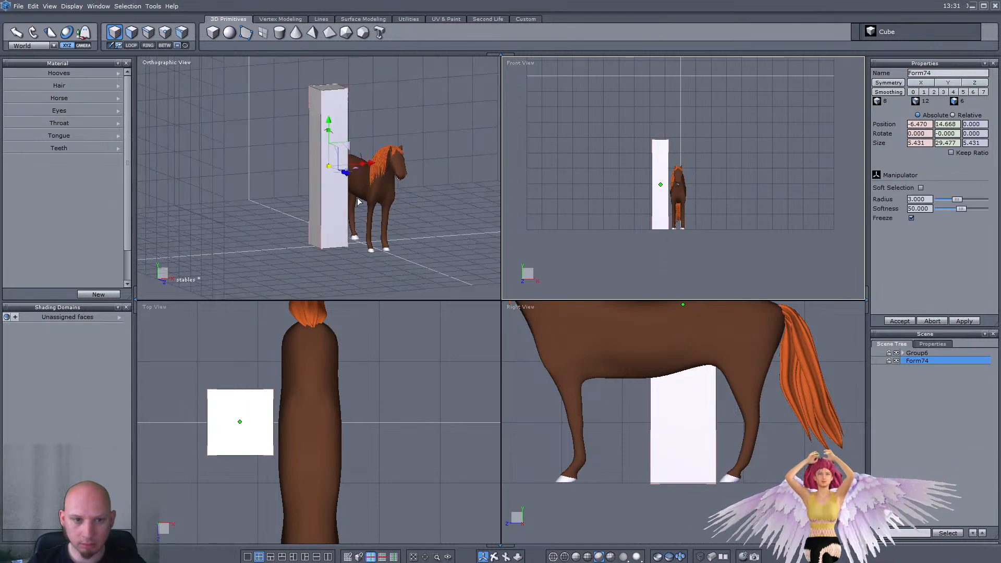
Step: Scale the post uniformly to about 17.7 tall and 3.3 wide and lower its base to the ground
left_click_drag(328, 168, 288, 173)
scroll(693, 185, "up", 4)
left_click_drag(641, 154, 646, 191)
middle_click_drag(347, 200, 351, 224)
Step: Move the post out in front of the horse's head, to about X -5.8 and Z 23.5
left_click_drag(349, 208, 399, 255)
scroll(313, 173, "down", 3)
middle_click_drag(430, 236, 421, 237)
scroll(289, 183, "down", 3)
scroll(373, 204, "up", 3)
mouse_move(374, 203)
middle_mouse_down()
mouse_move(308, 195)
mouse_move(384, 208)
middle_mouse_up()
middle_click_drag(322, 159, 353, 243)
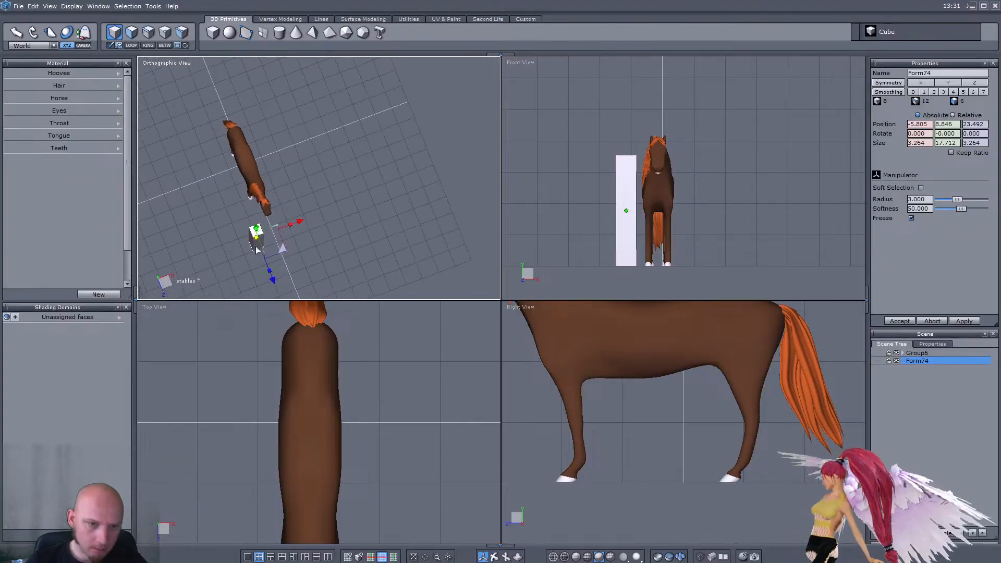
Step: Thin the post to about 1.29 wide, stretch it to about 16 tall and lower its base to the ground
scroll(258, 239, "up", 5)
left_click_drag(258, 222, 184, 222)
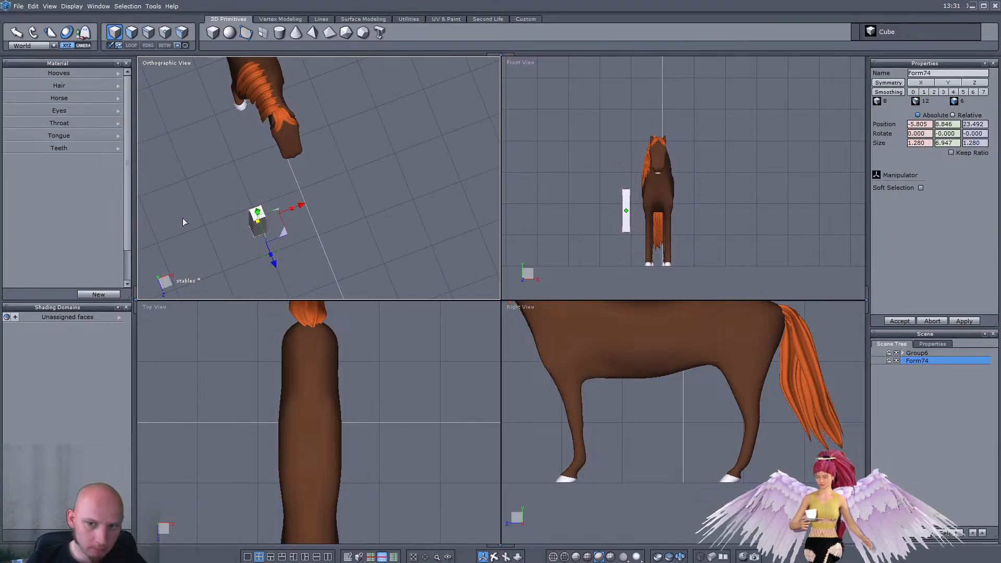
left_click_drag(628, 179, 630, 127)
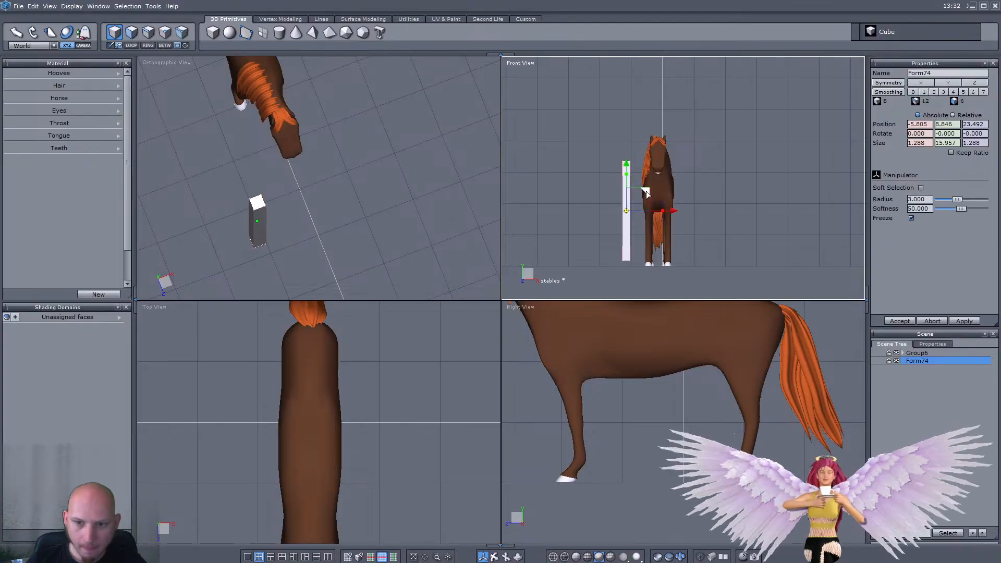
left_click_drag(626, 168, 627, 172)
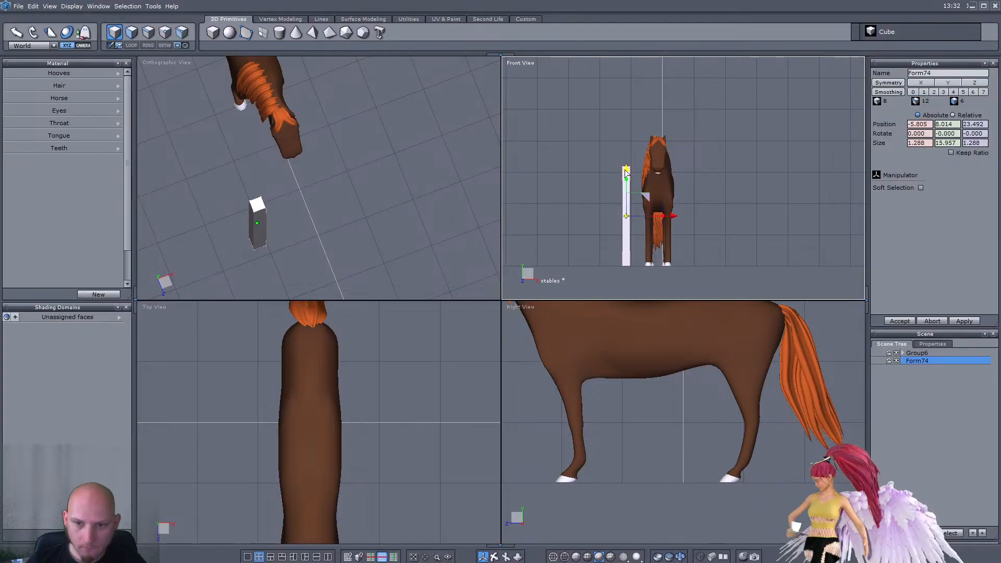
Step: Move the post back along Z to about 13.8, alongside the horse's neck
scroll(594, 464, "down", 8)
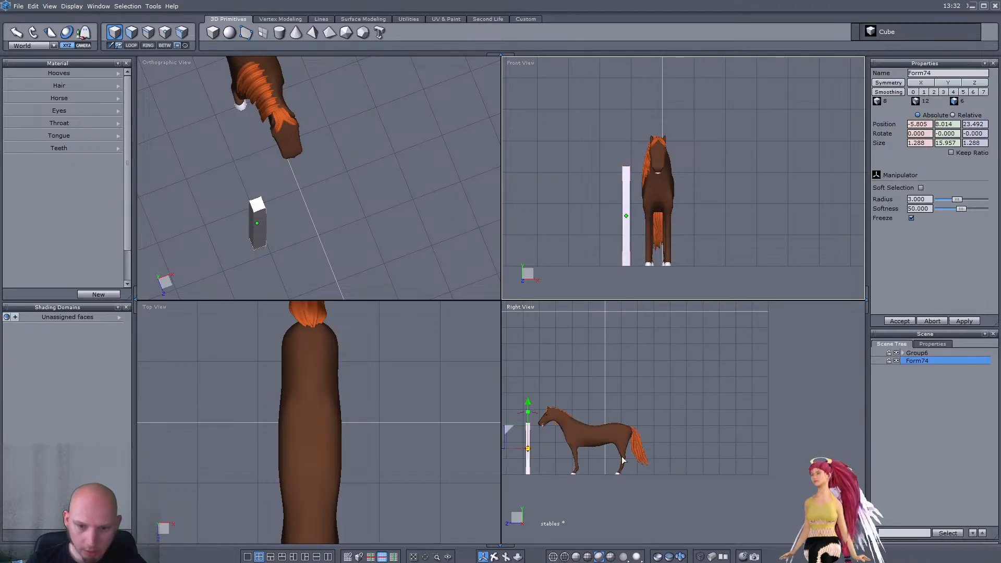
scroll(538, 467, "up", 6)
left_click_drag(604, 423, 686, 429)
right_click_drag(219, 266, 277, 279)
scroll(172, 217, "up", 5)
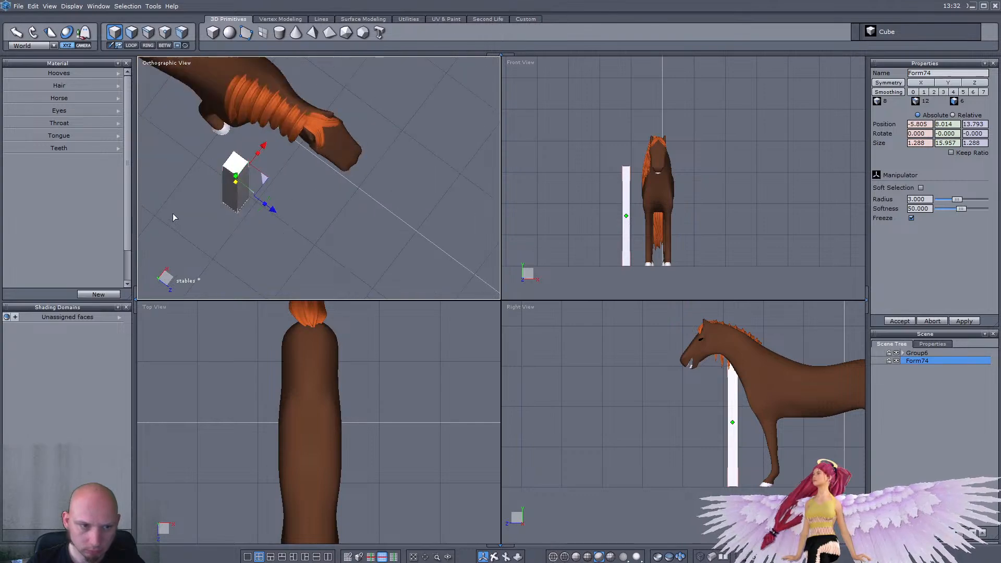
right_click_drag(259, 242, 280, 208)
scroll(327, 234, "down", 4)
scroll(335, 229, "down", 3)
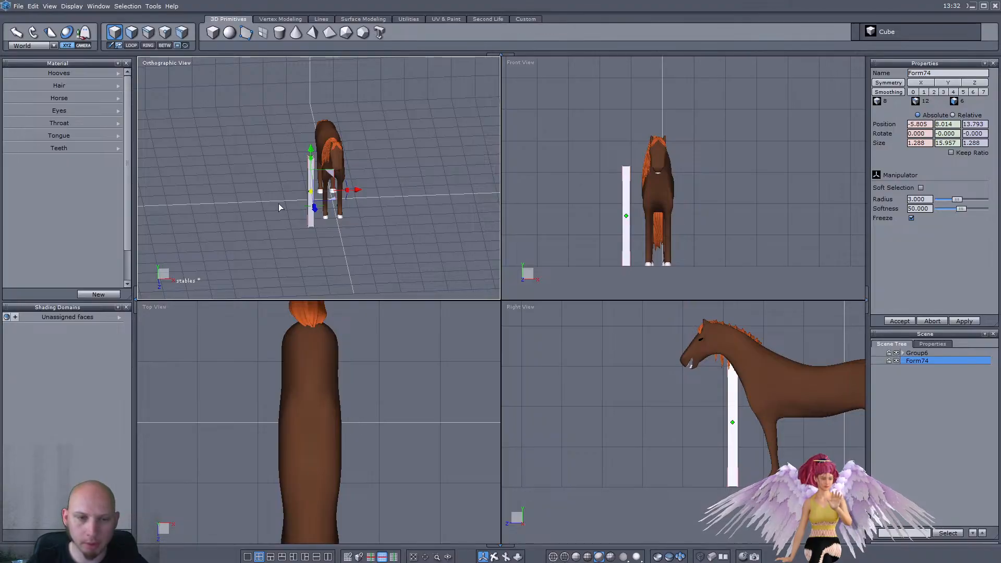
right_click_drag(239, 238, 196, 234)
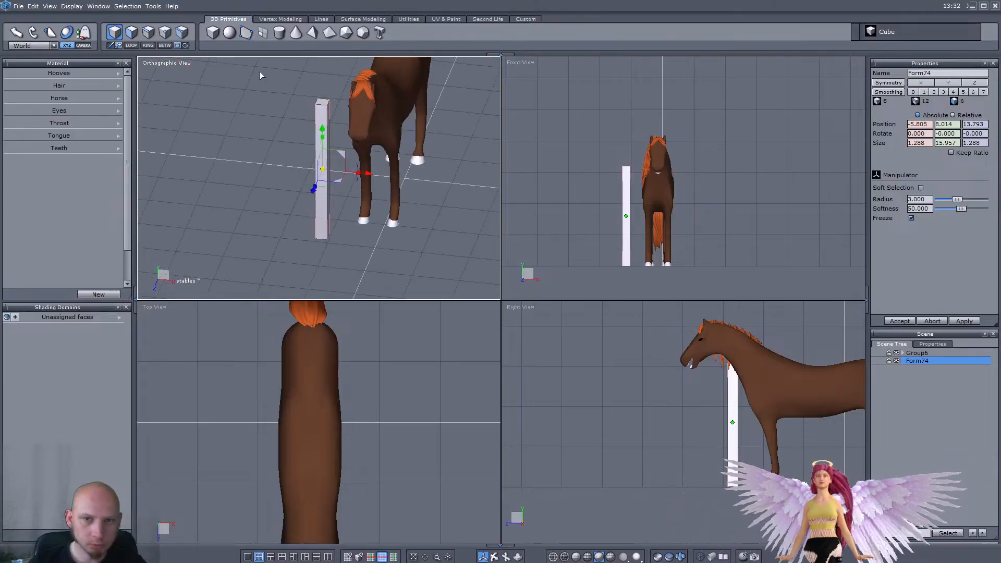
Step: Connect the post's edges to split it lengthwise down the middle, and turn on X symmetry
left_click(132, 32)
key("ctrl+a")
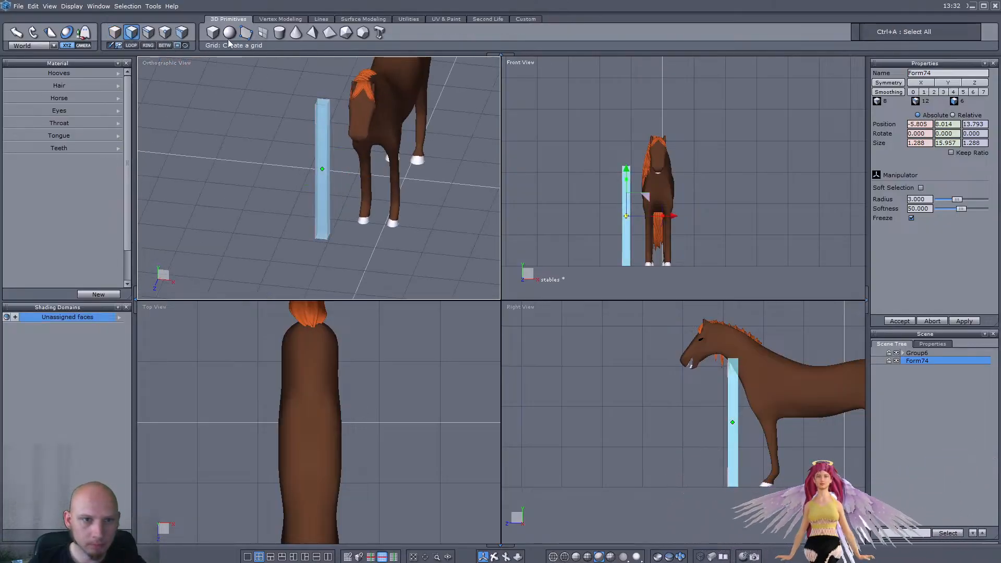
left_click(148, 33)
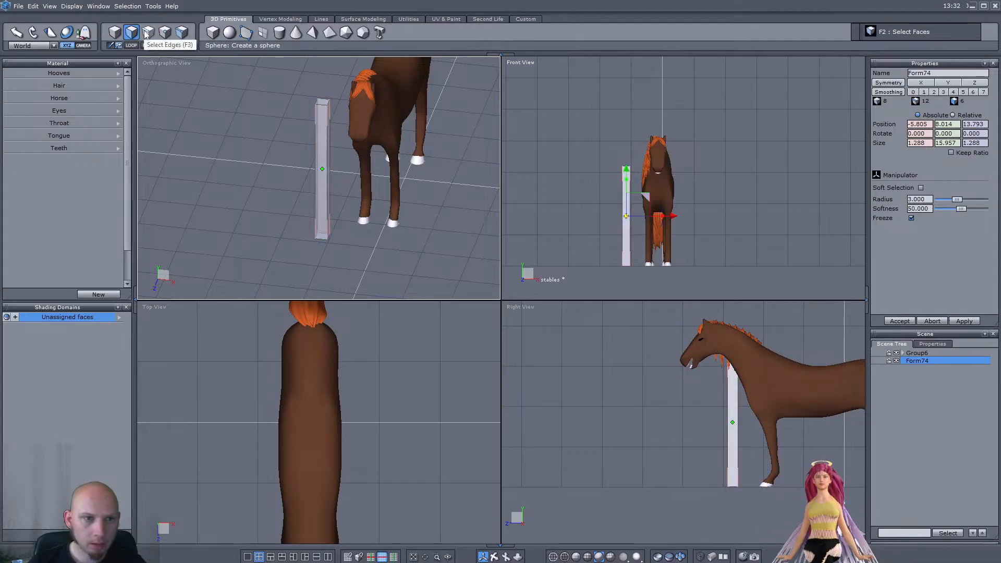
left_click(320, 107)
key("alt+a")
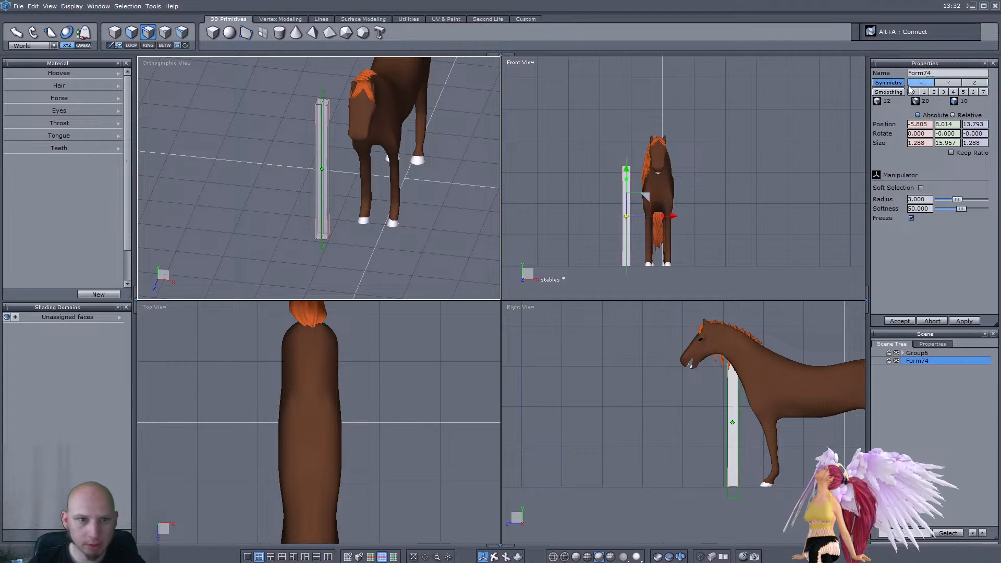
right_click_drag(372, 204, 390, 204)
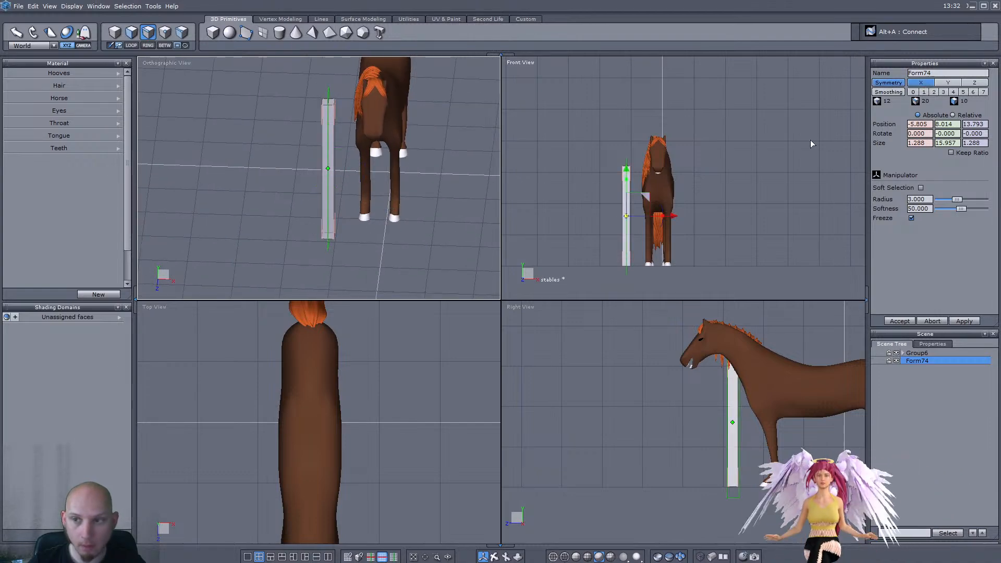
Step: Move the post to the scene's centre line and set its X position to 0
left_click_drag(374, 170, 430, 172)
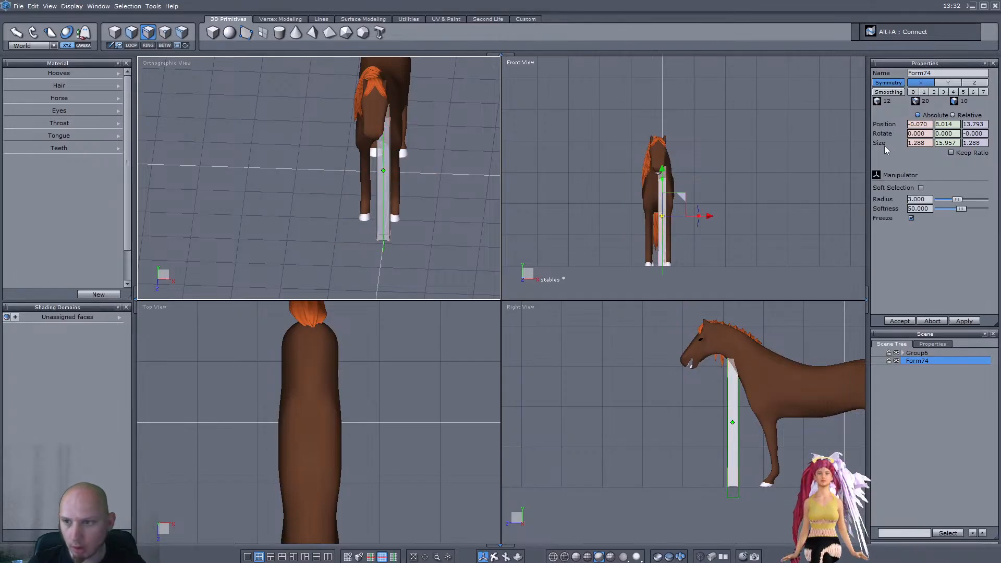
type("0")
key("Return")
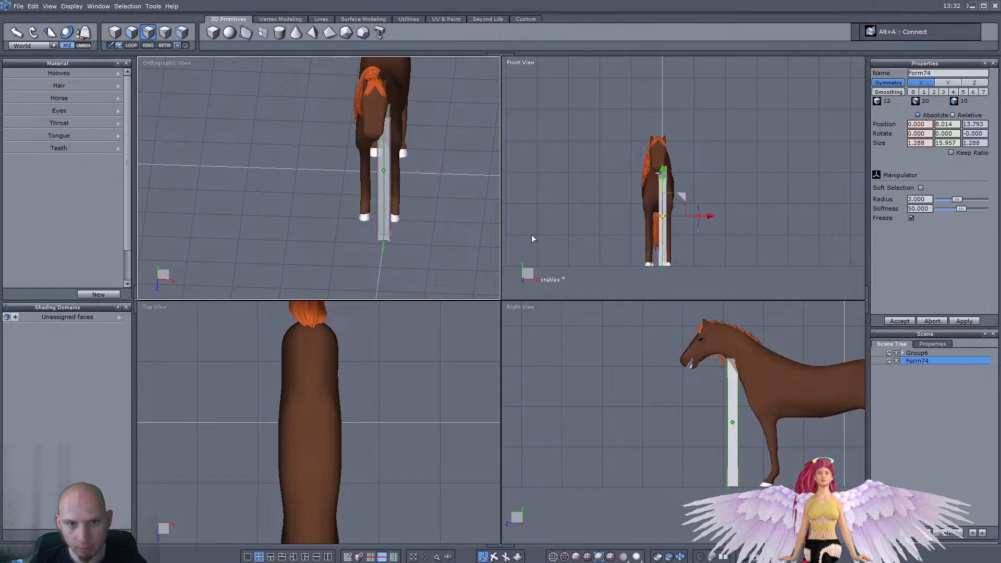
scroll(666, 243, "up", 3)
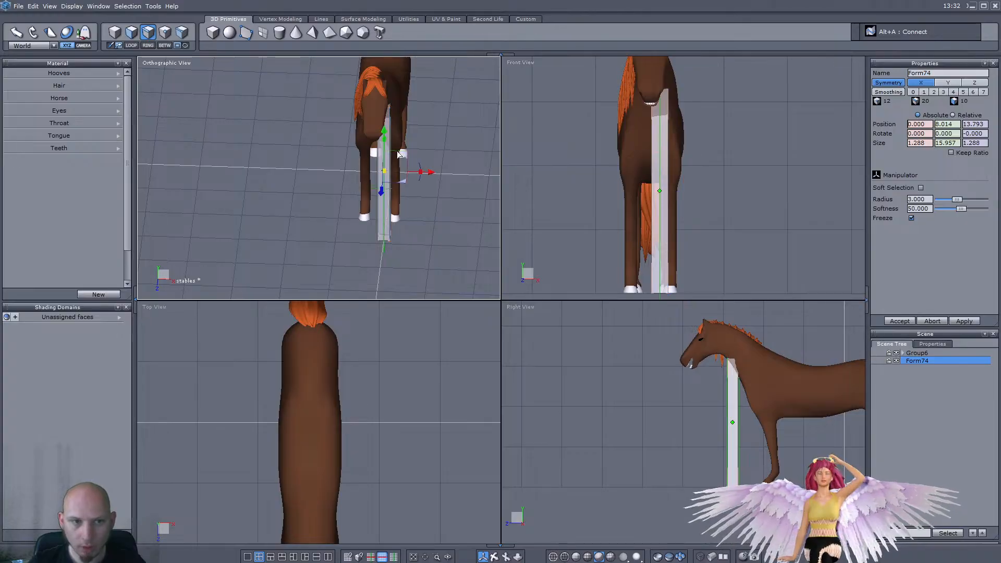
Step: Extrude the post's outer side face along X to about -6.7, forming a wall panel mirrored by the symmetry
middle_click_drag(249, 155, 303, 204)
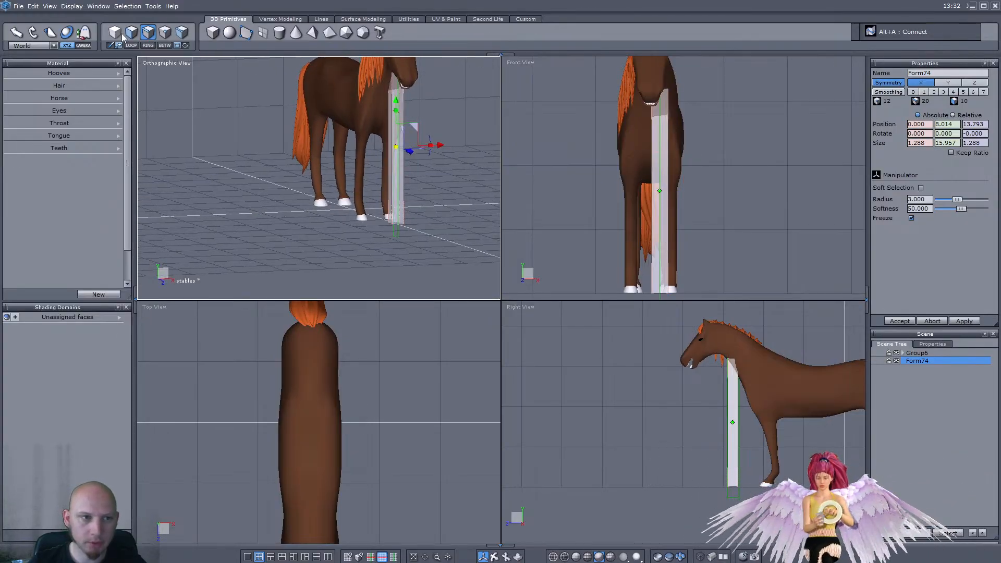
left_click(130, 33)
left_click(390, 180)
middle_click_drag(390, 180, 326, 217)
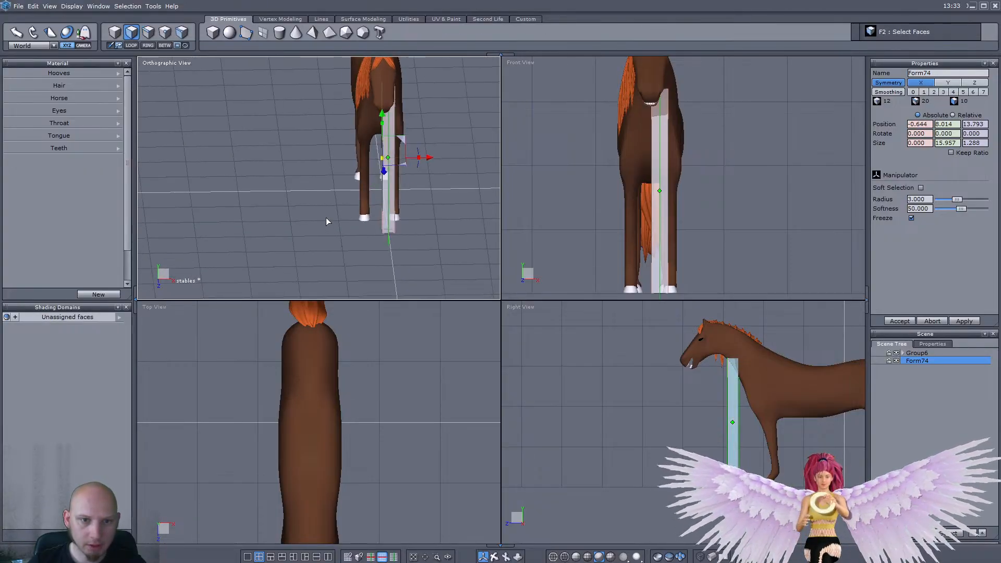
left_click_drag(336, 159, 278, 160)
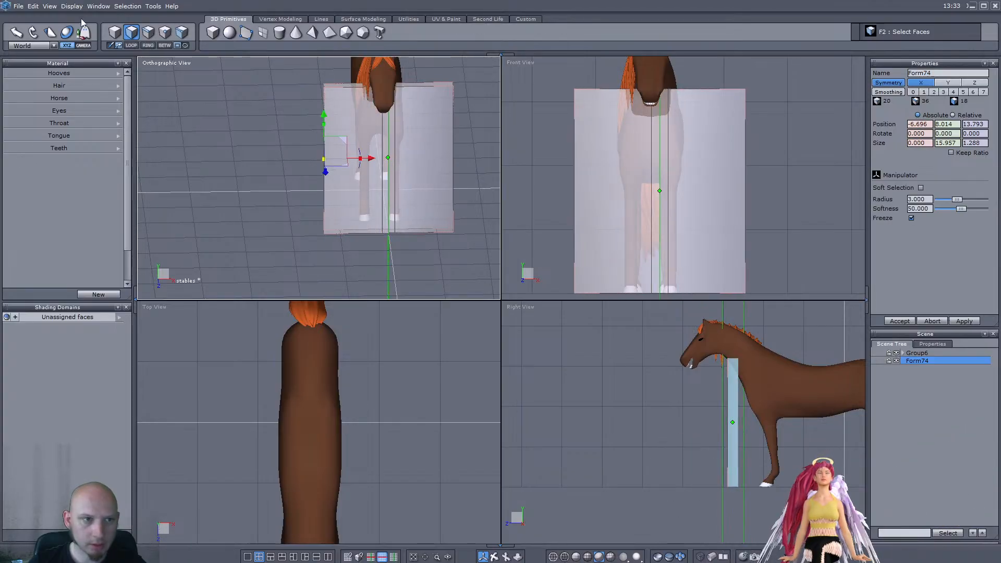
Step: Move the horse group along X to about -4.7, placing it behind one wall panel
left_click(109, 33)
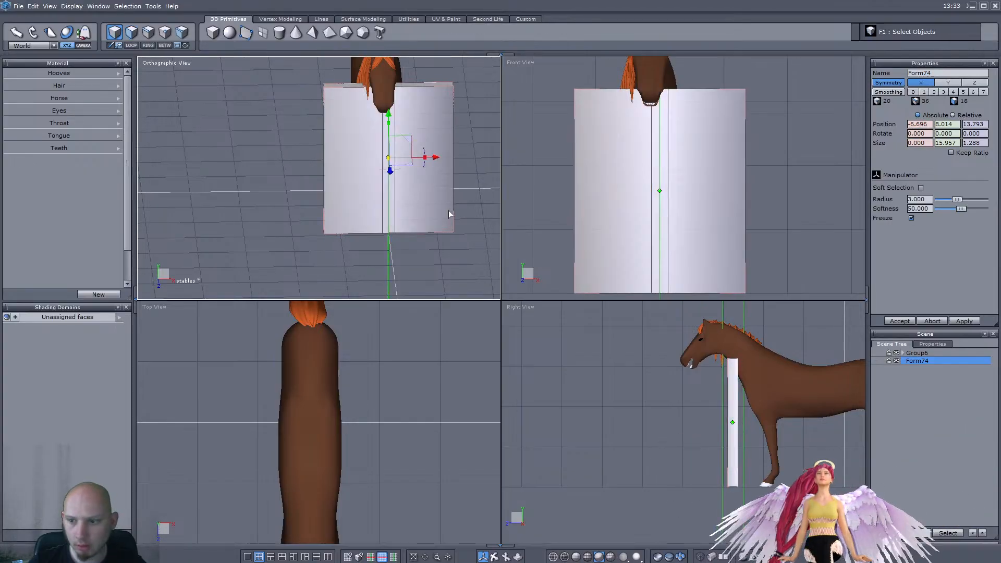
left_click(919, 354)
left_click_drag(688, 165, 649, 161)
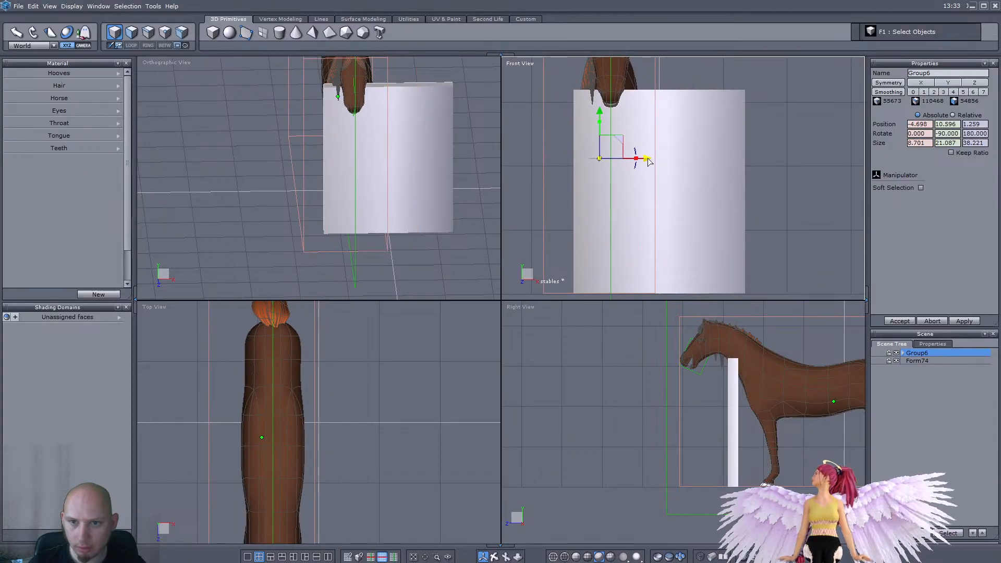
Step: Widen the wall panel to about X -7 and extrude its end face as a narrow post to about X -8.4
left_click(931, 362)
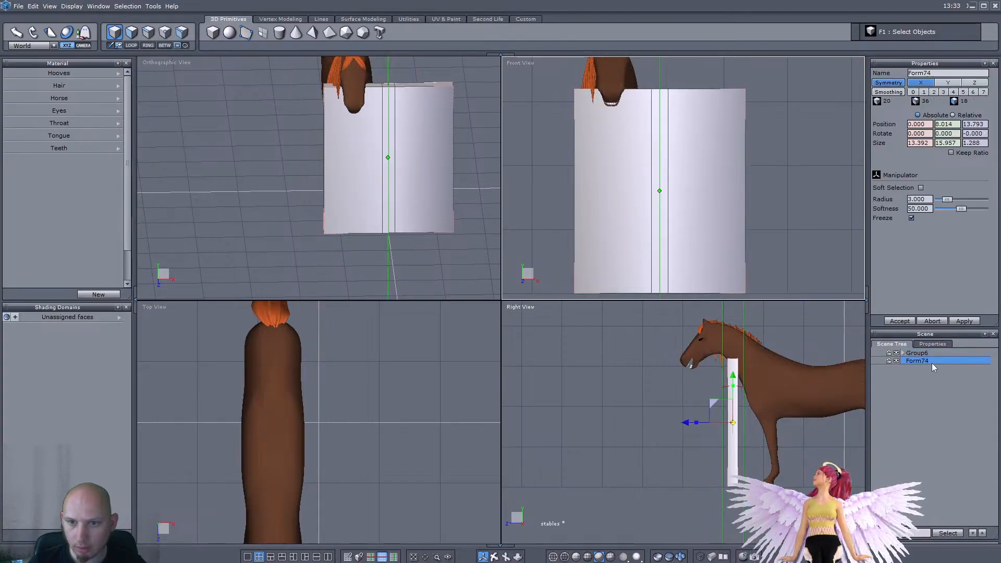
left_click(137, 35)
left_click(401, 172)
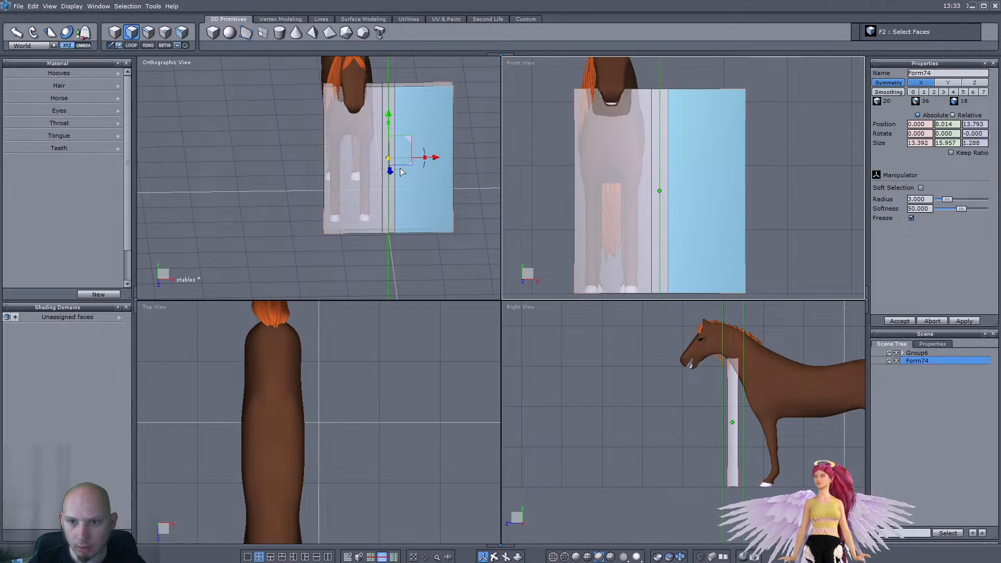
middle_click_drag(262, 192, 290, 195)
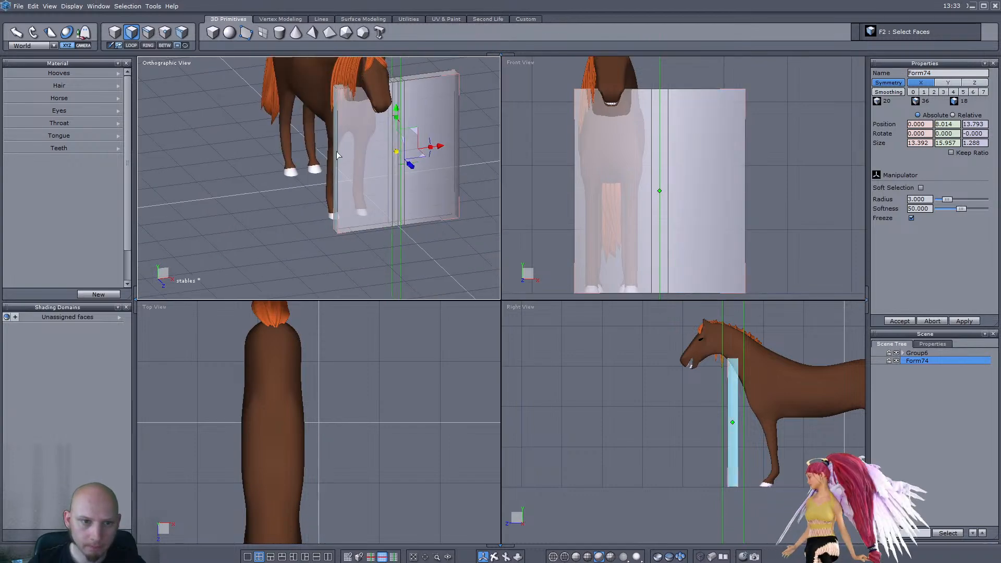
left_click(634, 199)
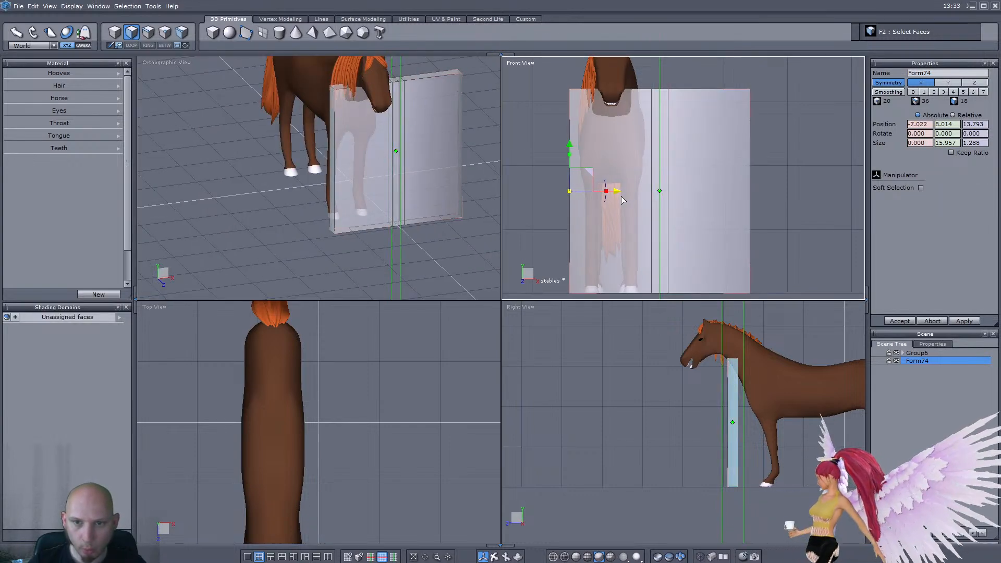
left_click_drag(617, 192, 504, 191)
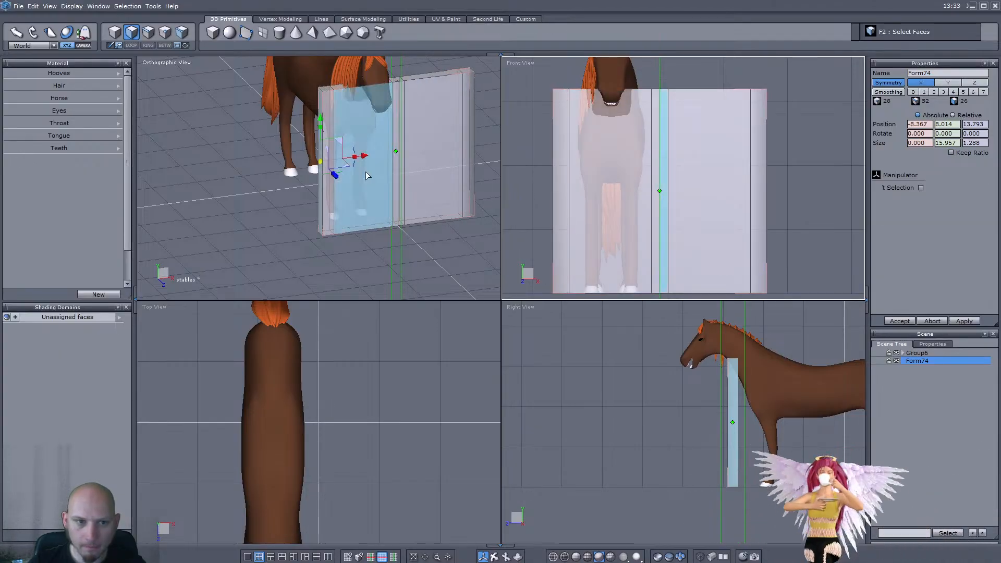
Step: Extrude a second panel to about X -15.2, followed by a narrow post and third panel out to about -23.9
scroll(728, 218, "down", 2)
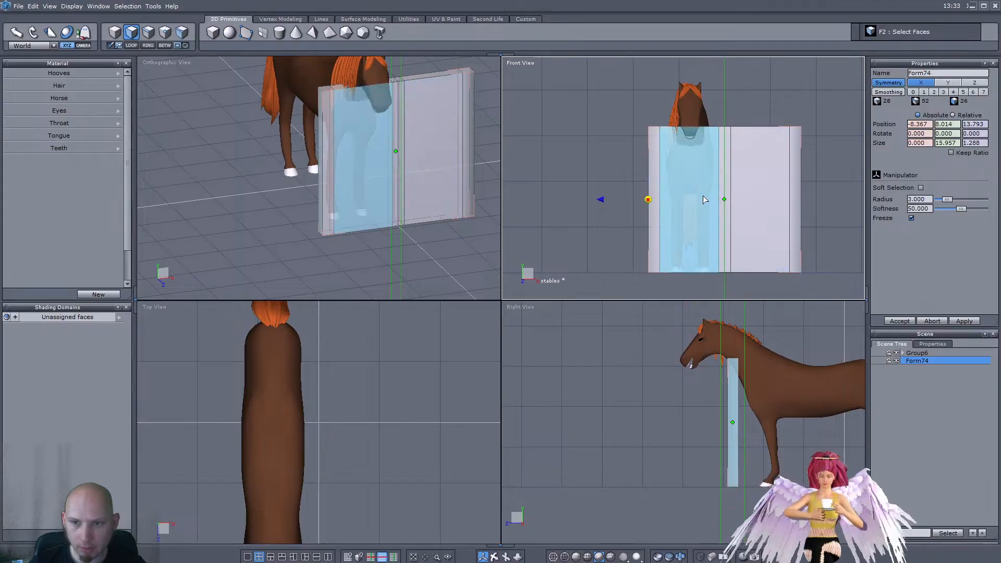
left_click_drag(601, 201, 546, 201)
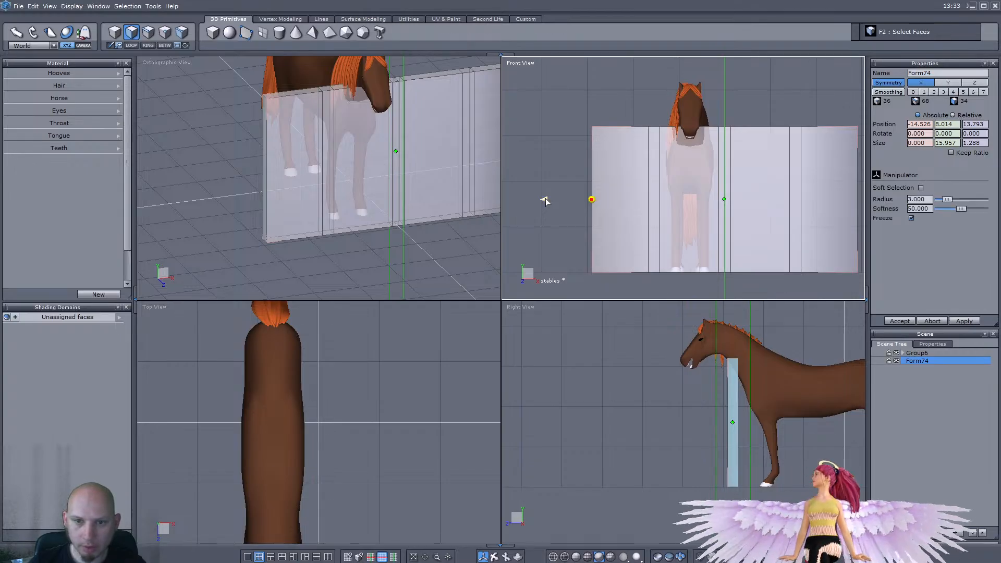
left_click_drag(643, 202, 637, 204)
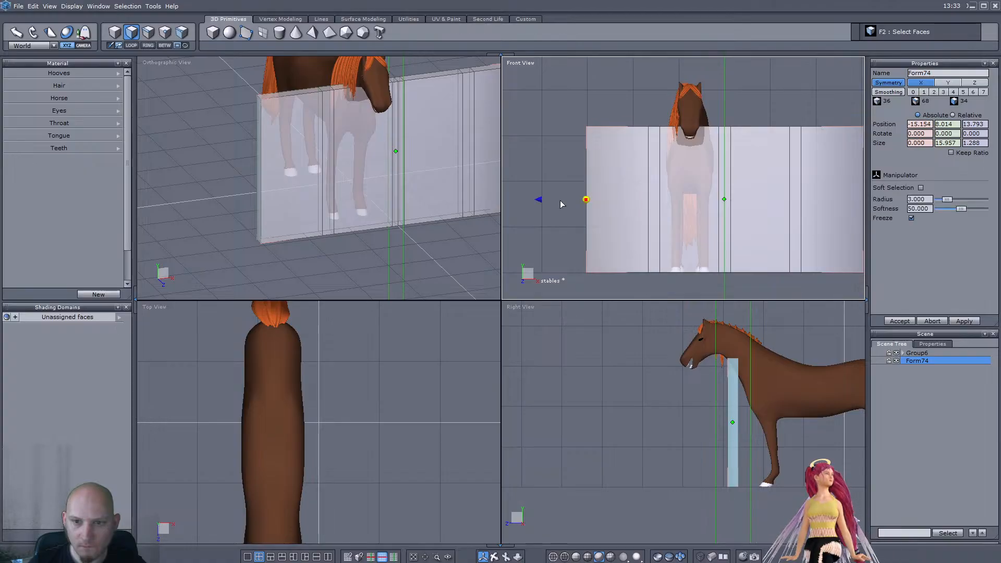
left_click_drag(543, 201, 464, 199)
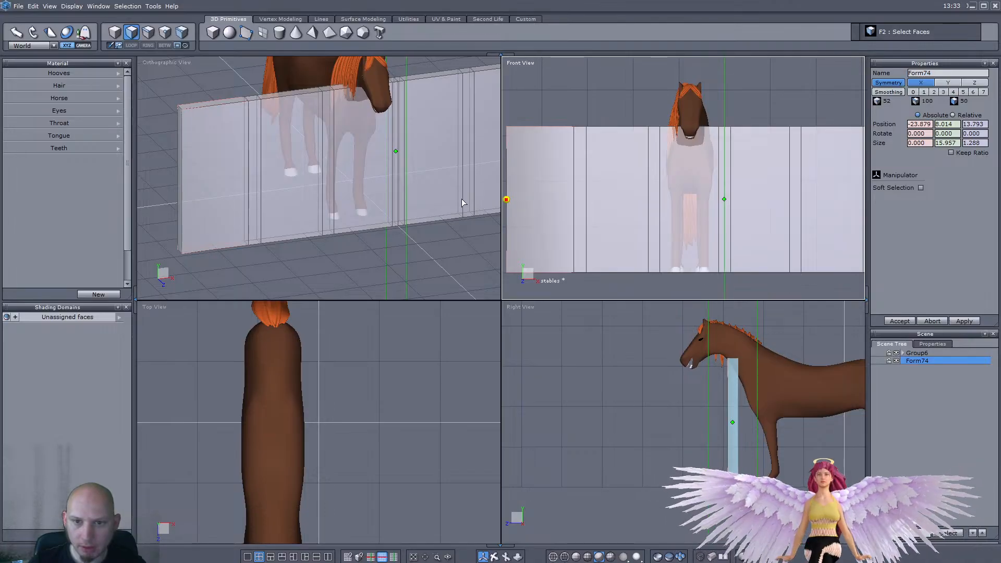
Step: Try to set the X size of the second panel's front face to 6.6
left_click(687, 186)
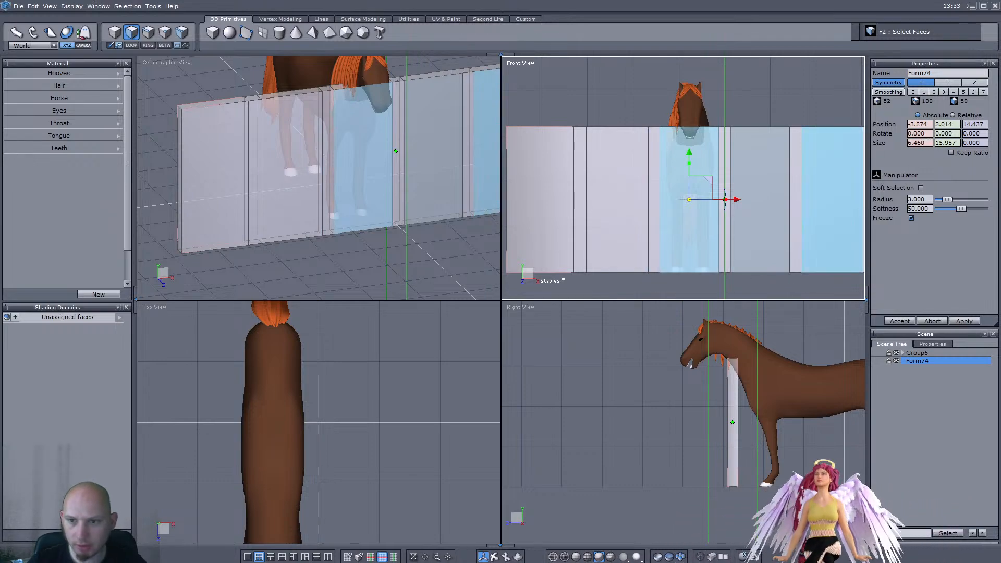
left_click(630, 214)
left_click_drag(930, 144, 883, 165)
type("6.6")
key("Return")
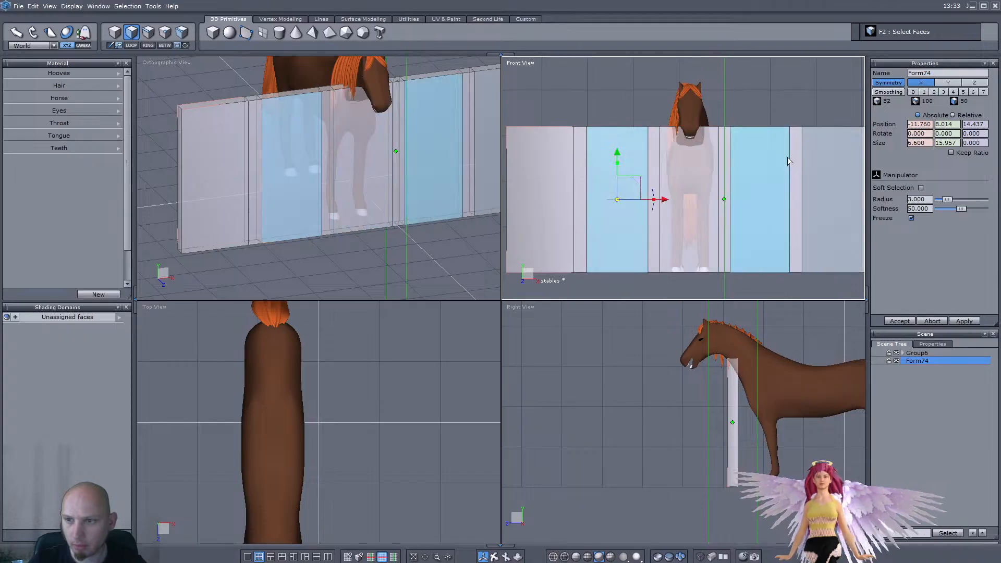
left_click(344, 164)
middle_click_drag(344, 165, 374, 161)
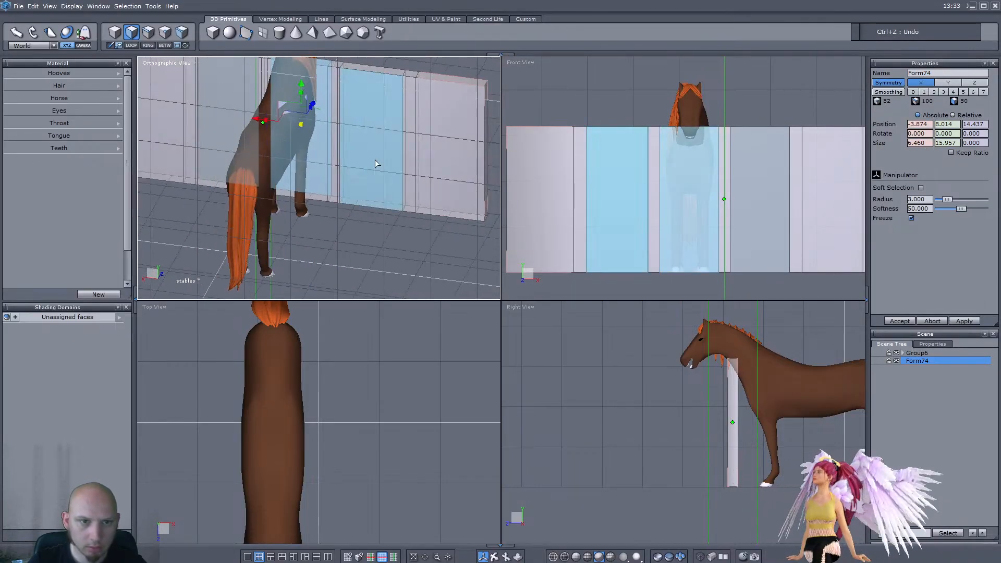
Step: Set the X size of the second panel's front and back faces to 6.46, matching the first panel
left_click(320, 84)
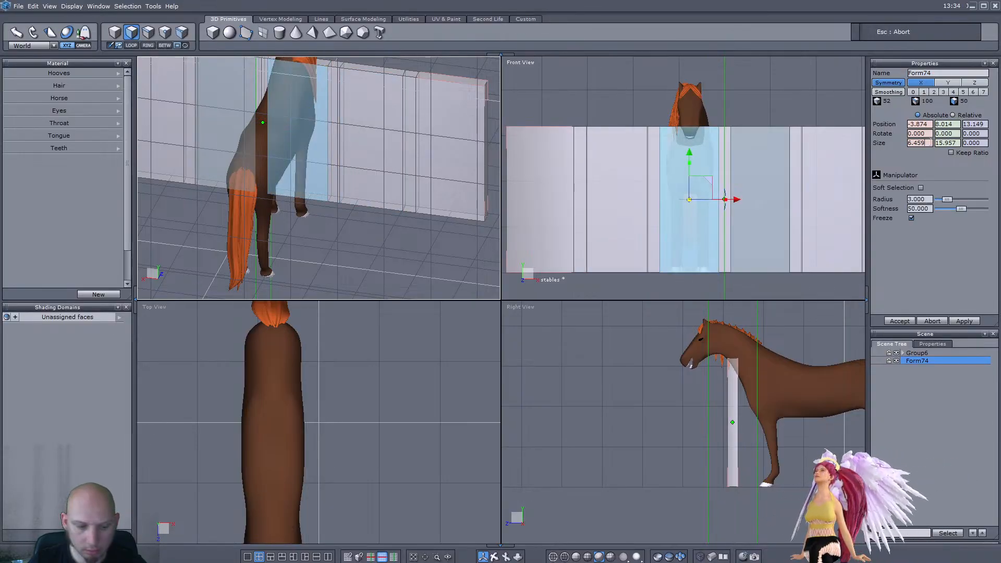
left_click(377, 161)
middle_click_drag(377, 162, 310, 183)
left_click(317, 165)
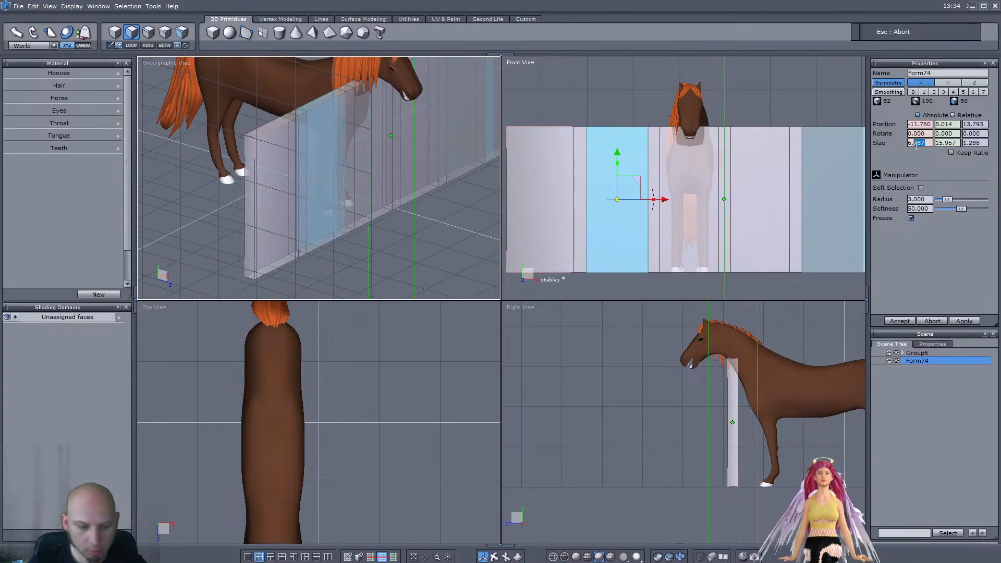
type("6.46")
key("Return")
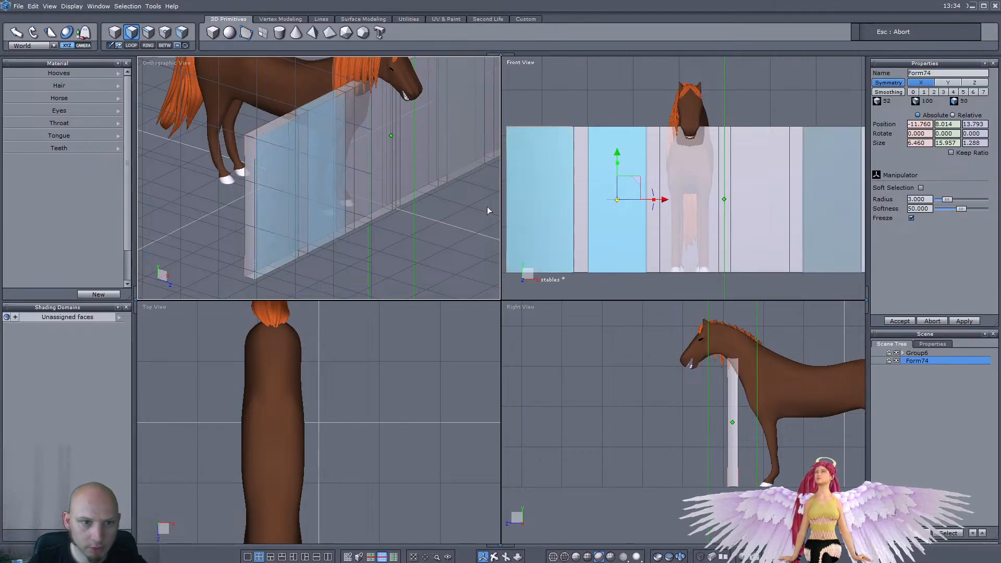
Step: Set the X size of the outermost panel's front and back faces to 6.46
left_click(293, 210)
middle_click_drag(292, 211, 409, 223)
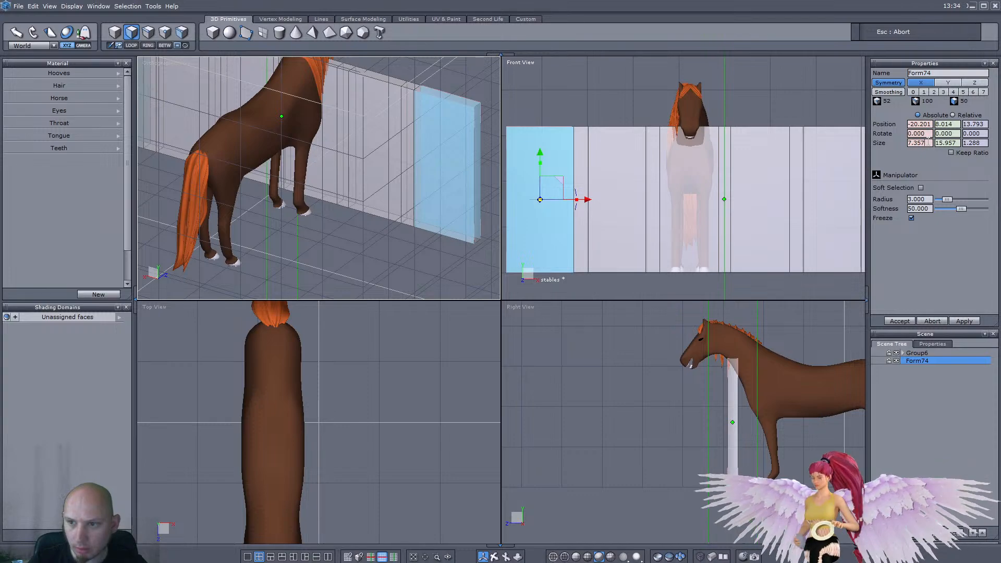
type("6.46")
key("Return")
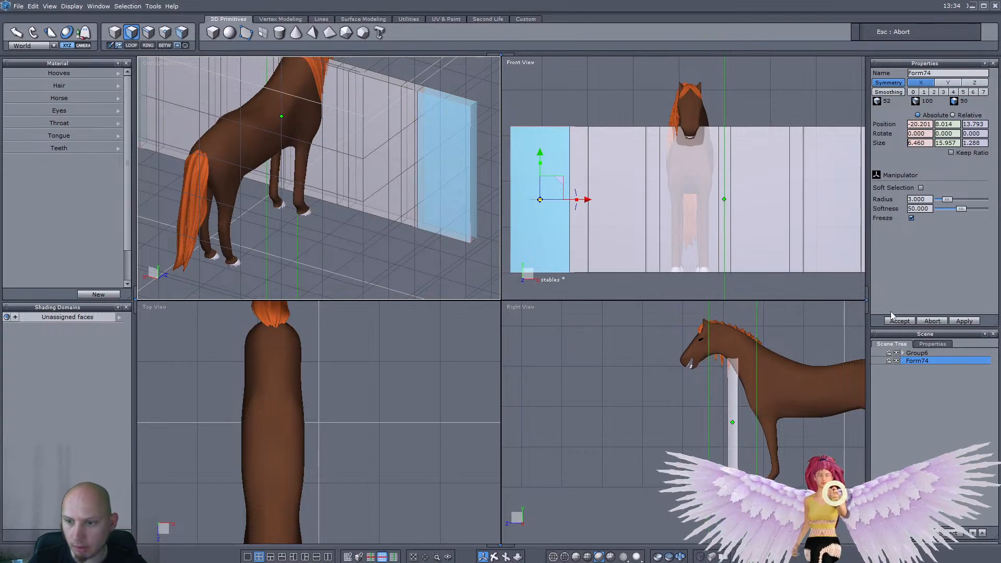
Step: Select the two outer panels with their posts and move them outward along X to about -18
middle_click_drag(415, 118, 352, 211)
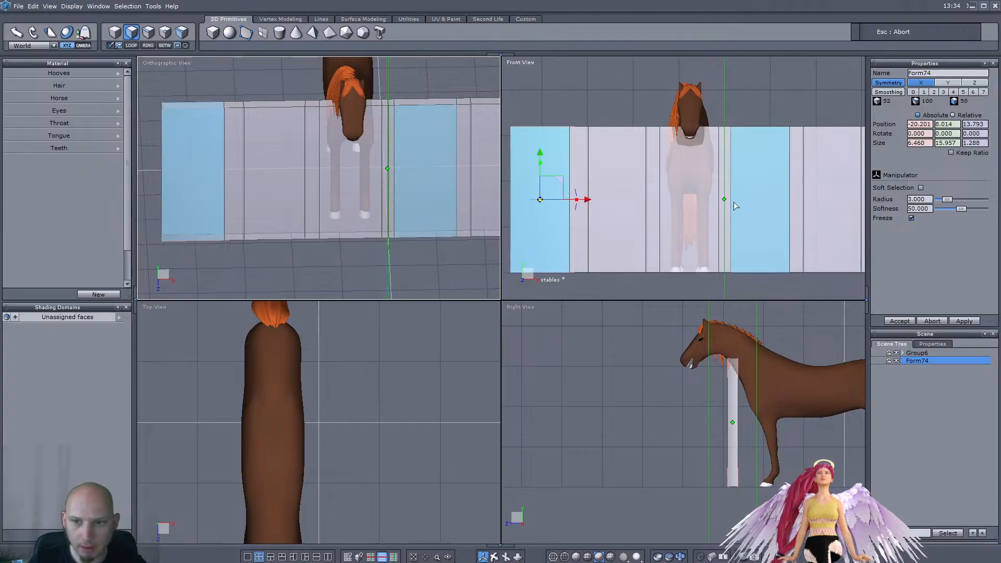
middle_click_drag(731, 205, 785, 214)
scroll(785, 214, "down", 1)
left_click_drag(554, 112, 723, 283)
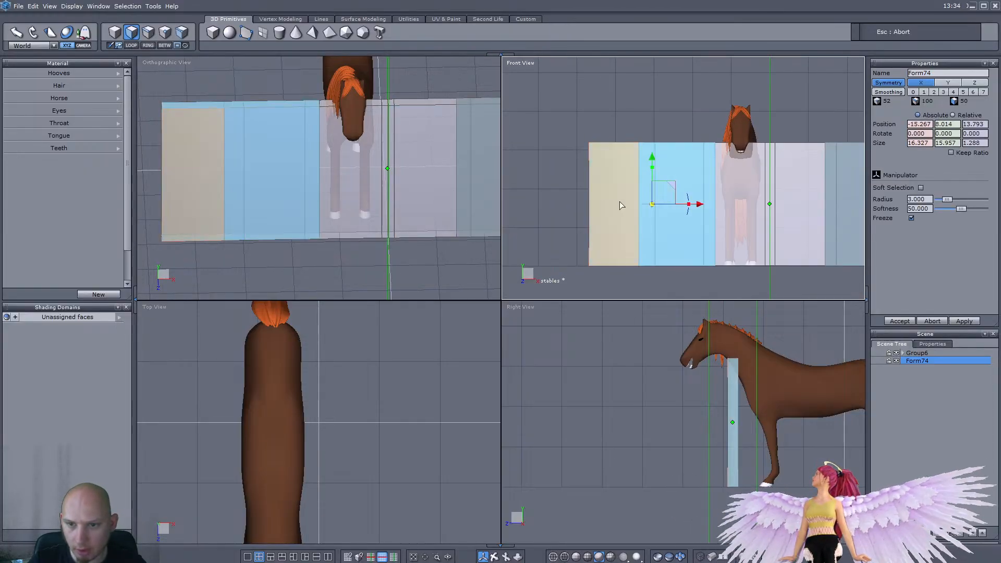
left_click_drag(710, 207, 682, 218)
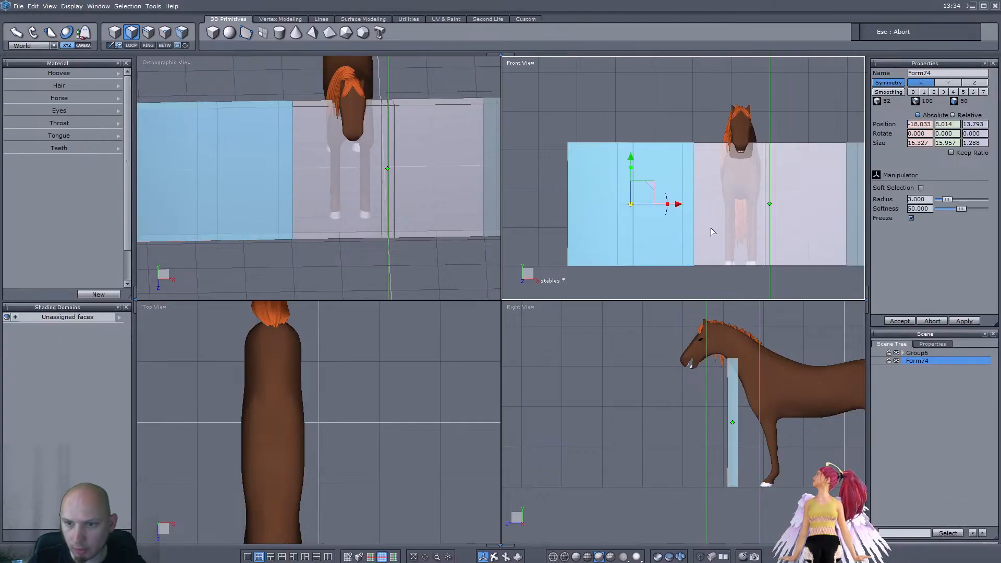
Step: Set the X size of the first panel's front and back faces to 9
left_click(727, 206)
middle_click_drag(225, 200, 427, 202)
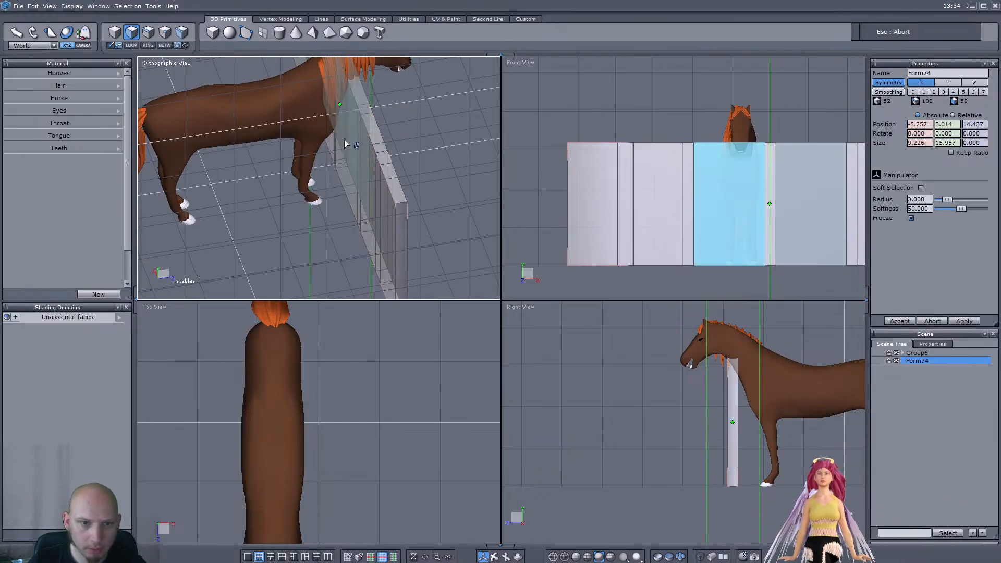
middle_click_drag(344, 139, 58, 221)
left_click(337, 196, "shift")
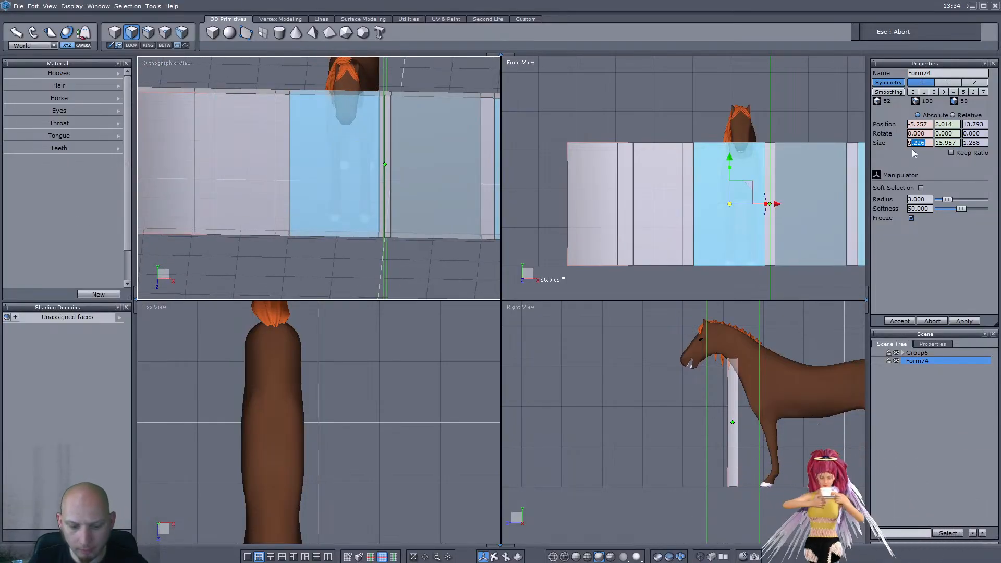
key("Return")
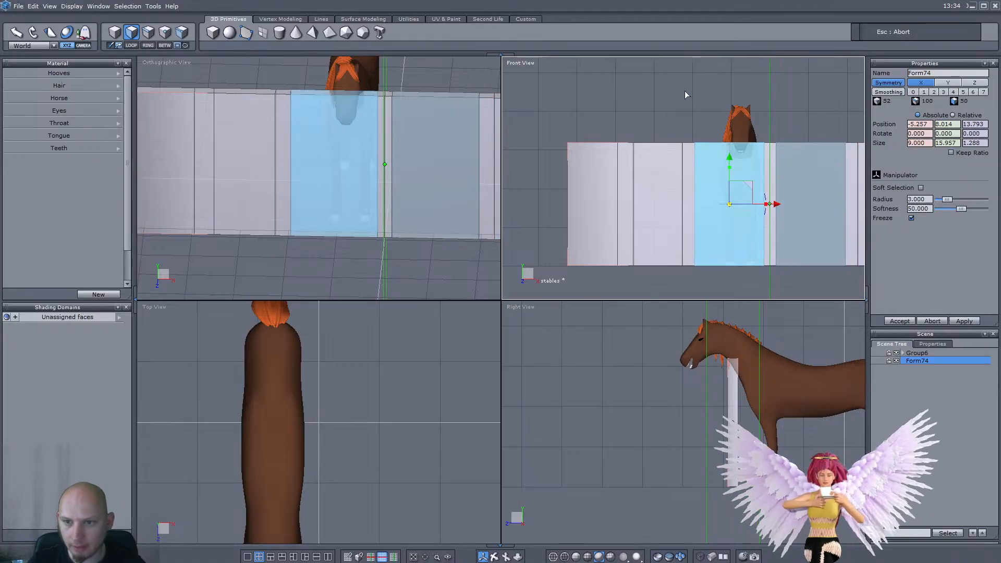
Step: Set the X size of the second panel's front and back faces to 9
left_click(660, 177)
middle_click_drag(222, 207, 496, 217)
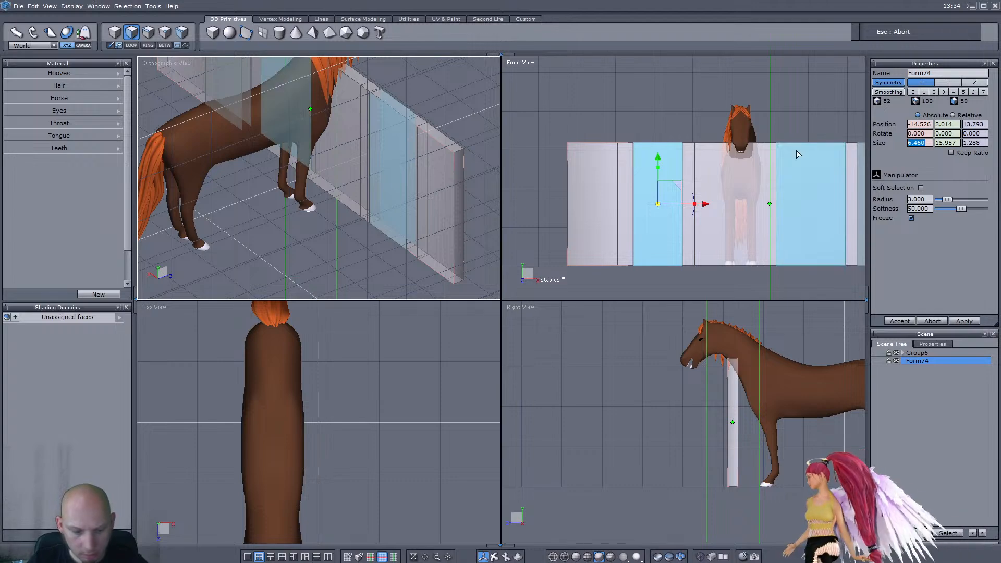
type("9")
key("Return")
Step: Set the X size of the outermost panel's front and back faces to 9
left_click(427, 226)
middle_click_drag(428, 226, 228, 165)
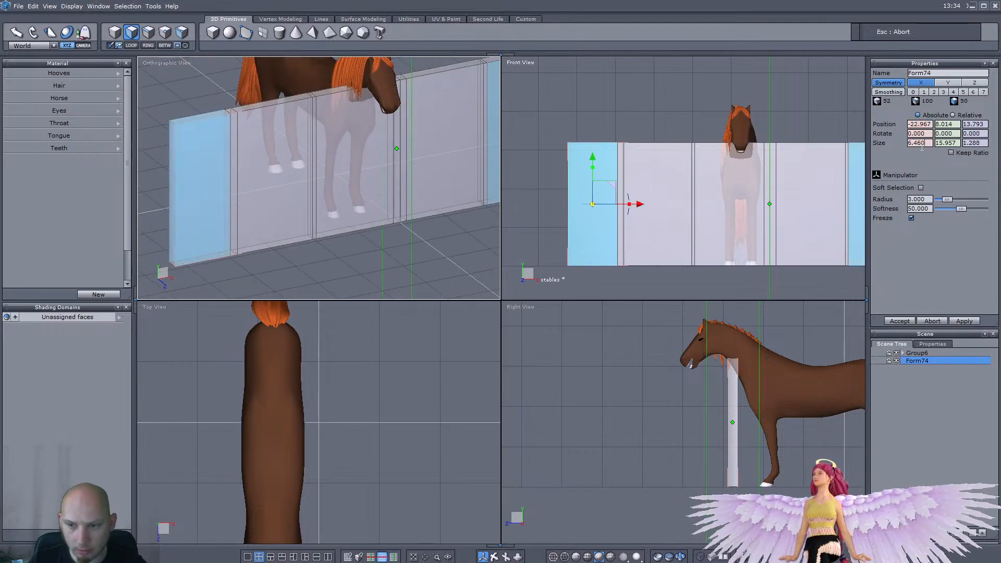
left_click_drag(926, 146, 712, 147)
type("9")
key("Return")
Step: Try to set the X size of the centre post's front faces to 2, and undo the change
scroll(303, 228, "down", 3)
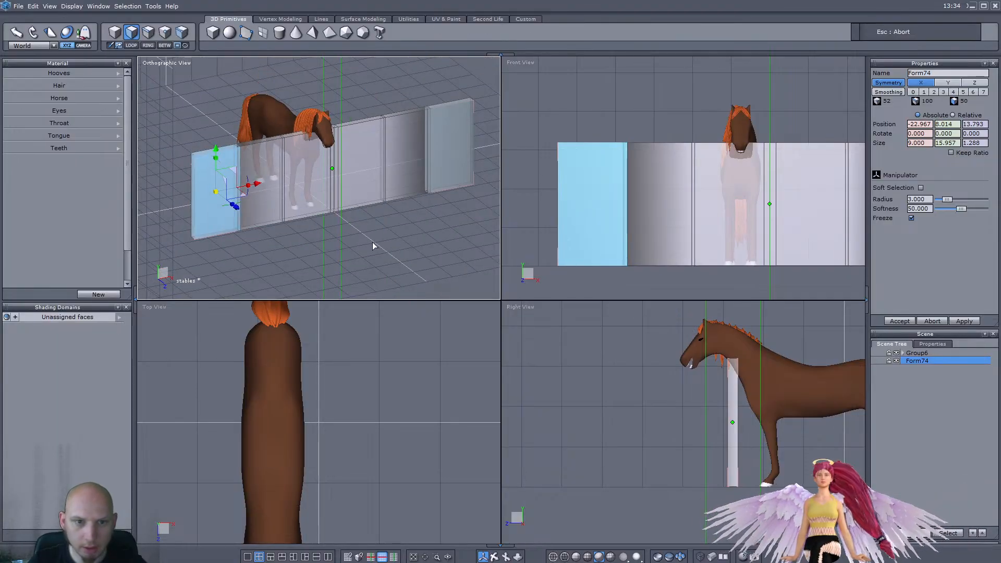
middle_click_drag(374, 246, 346, 242)
left_click(358, 243)
middle_click_drag(253, 252, 457, 253)
scroll(290, 225, "up", 3)
middle_click_drag(290, 225, 96, 219)
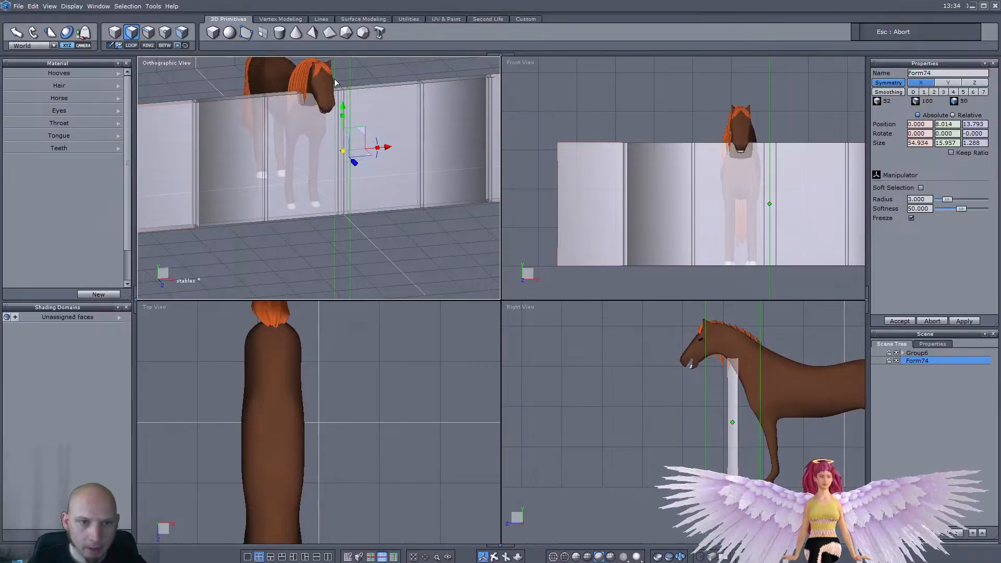
scroll(341, 92, "up", 3)
left_click(360, 137)
left_click(360, 137, "shift")
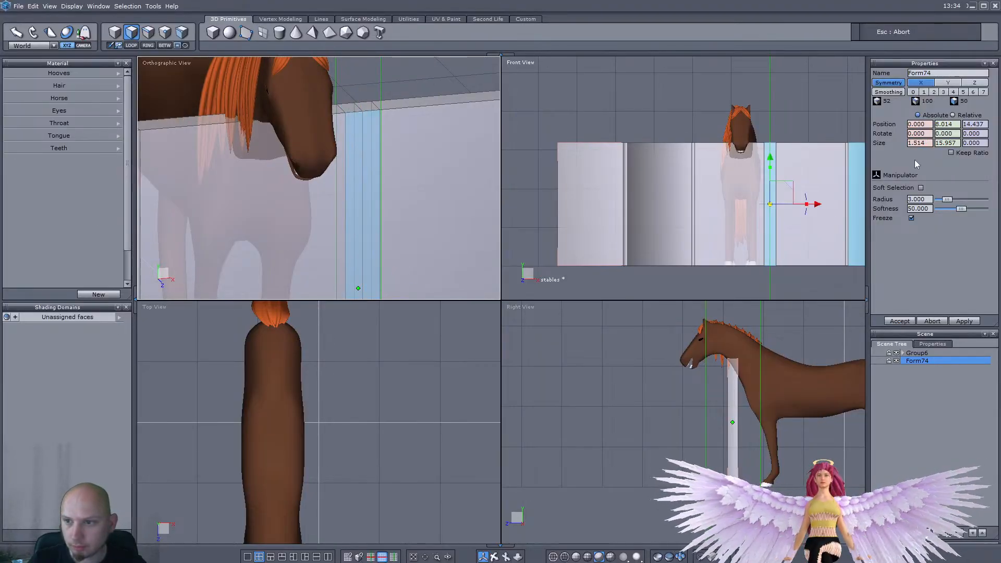
left_click_drag(927, 144, 892, 145)
type("2")
key("Return")
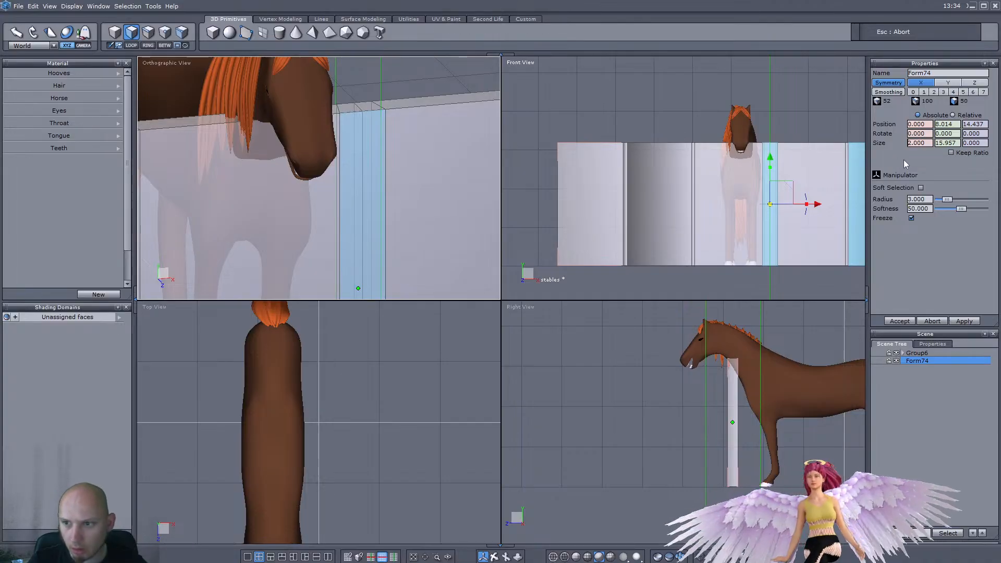
left_click(931, 324)
key("ctrl+z")
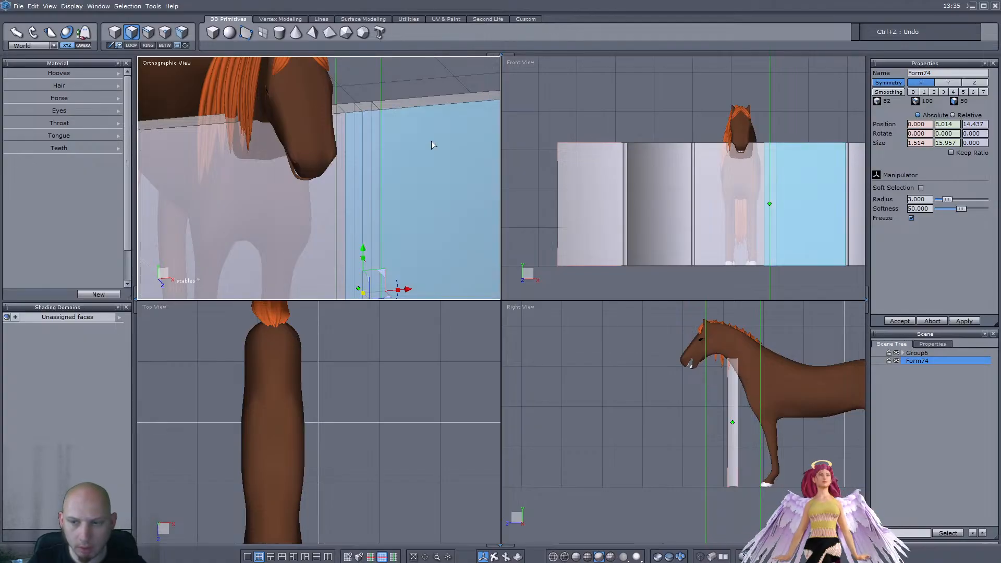
Step: Set the X size of the front and back faces of the post between the first and second panels to 1.5
scroll(456, 131, "down", 2)
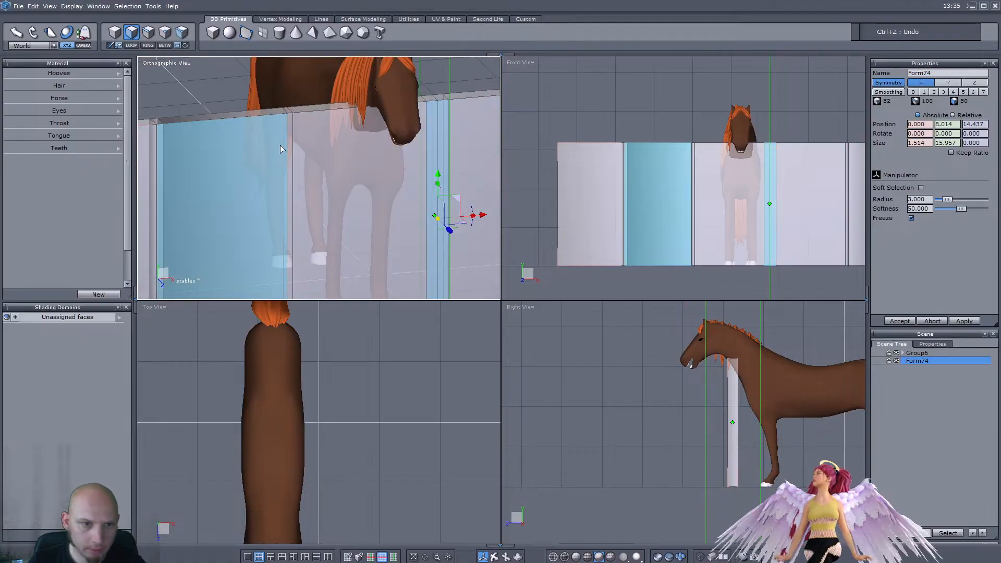
left_click(289, 144)
right_click_drag(354, 219, 576, 232)
left_click(416, 91, "shift")
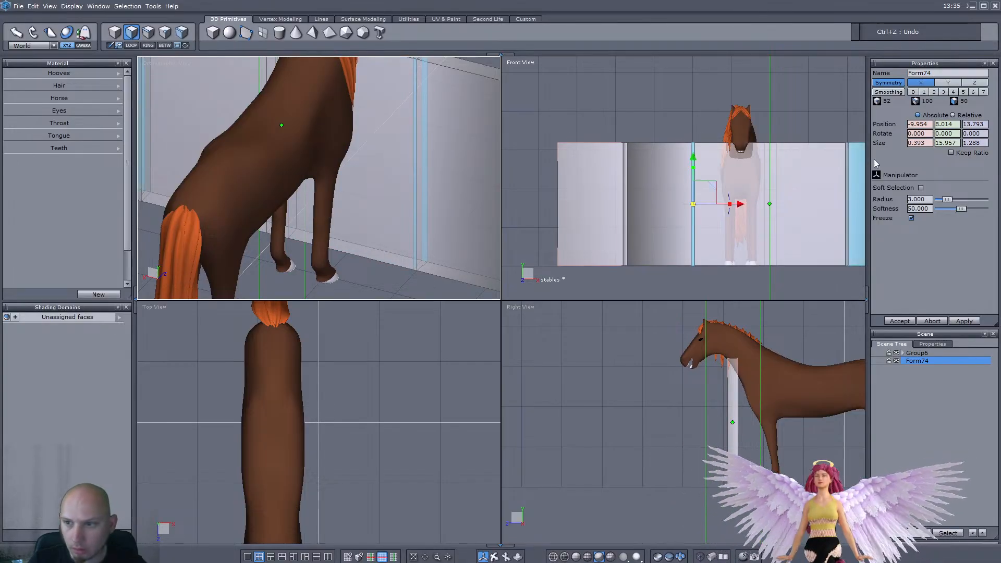
left_click(918, 144)
type("1.5")
key("Return")
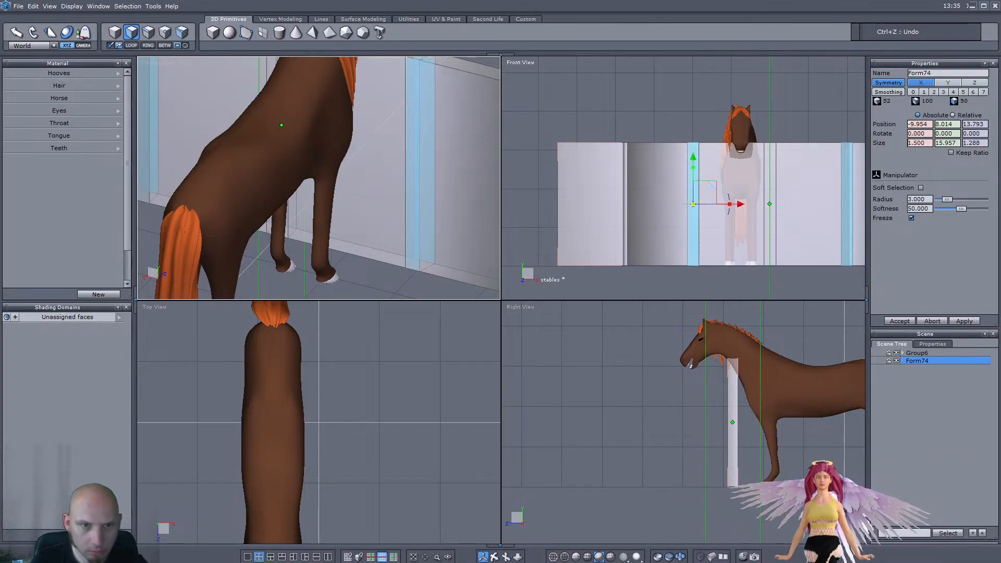
Step: Set that post's back face to an X size of 1.5 and shift it along X to about -9.94, aligned with the front
scroll(507, 171, "down", 4)
right_click_drag(407, 175, 355, 217)
left_click(349, 172)
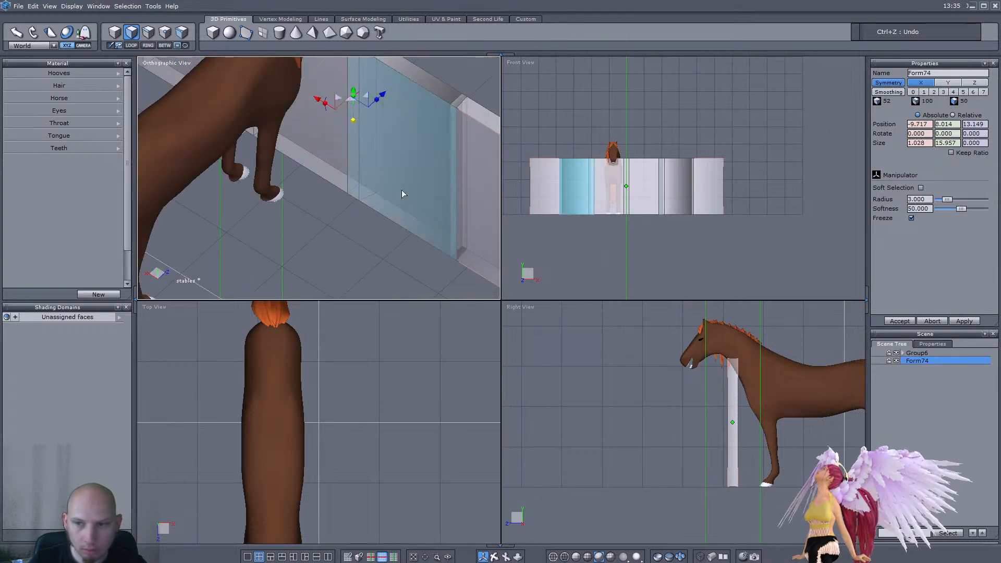
type("1.5")
right_click_drag(337, 284, 342, 363)
scroll(368, 132, "up", 5)
right_click_drag(368, 136, 413, 182)
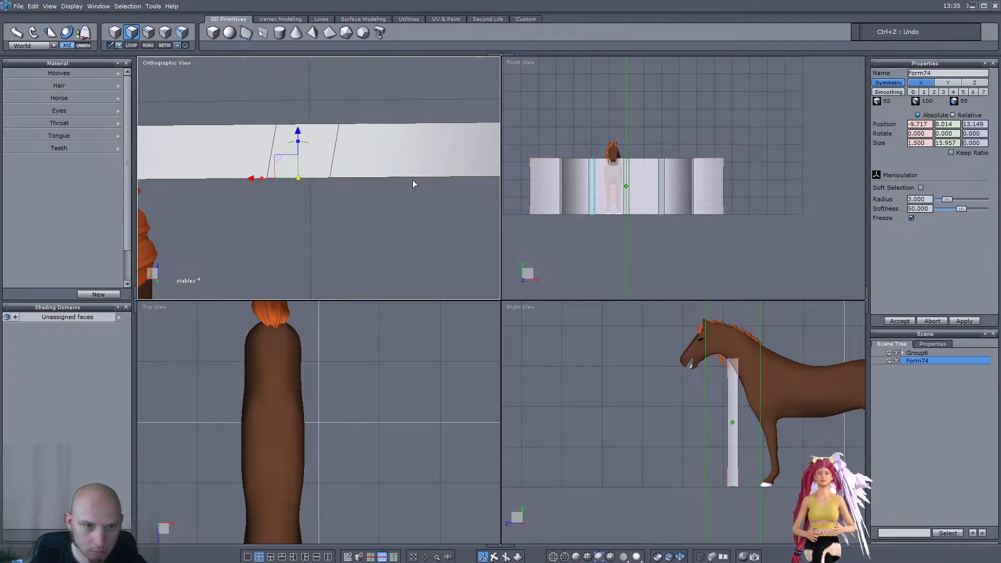
left_click_drag(249, 179, 258, 180)
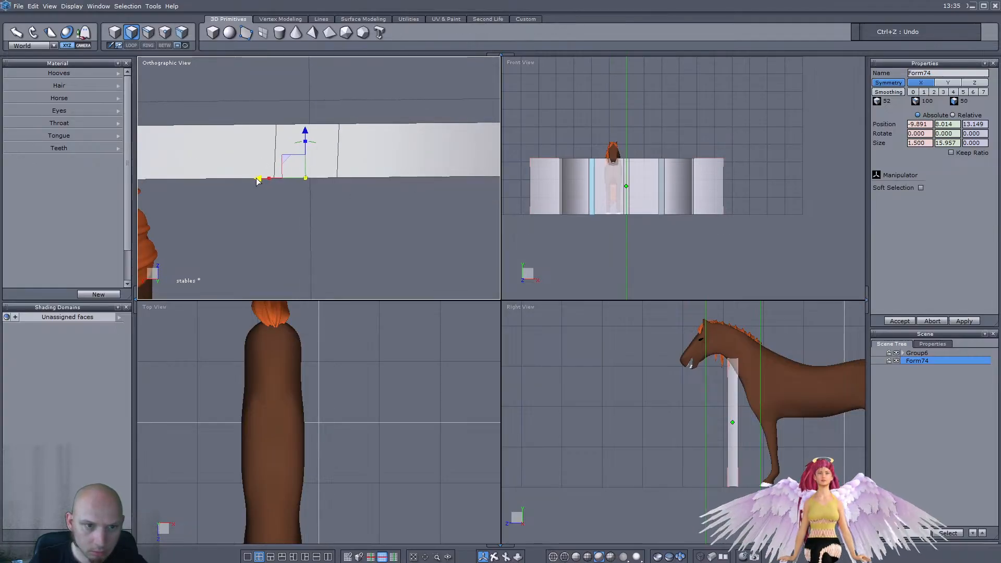
Step: Set the X size of the back face of the post between the second and outermost panels to 1.5
right_click_drag(258, 180, 228, 125)
scroll(228, 125, "up", 5)
scroll(312, 134, "down", 5)
right_click_drag(198, 165, 184, 154)
scroll(243, 120, "up", 3)
right_click_drag(243, 120, 580, 149)
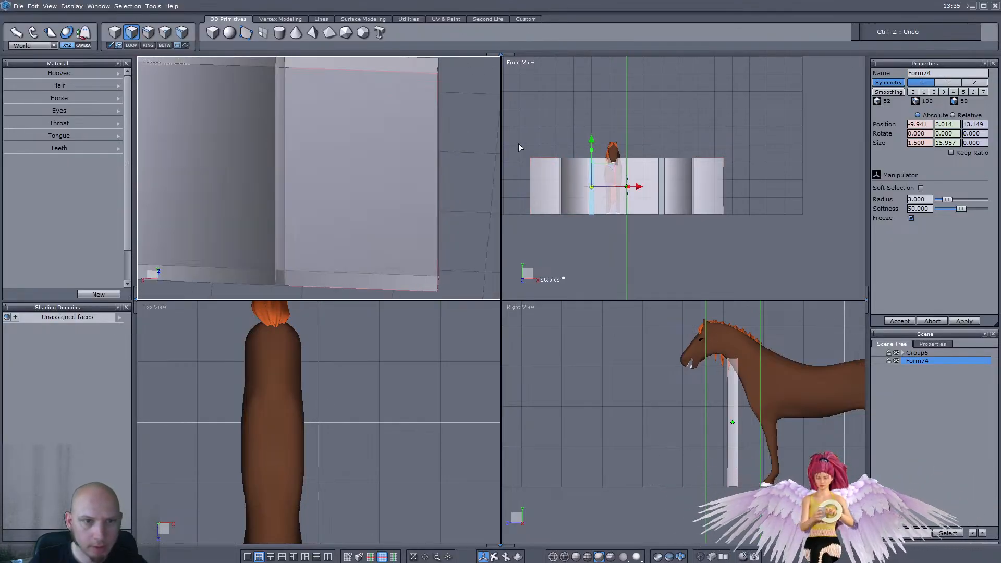
left_click(279, 105)
right_click_drag(344, 159, 435, 216)
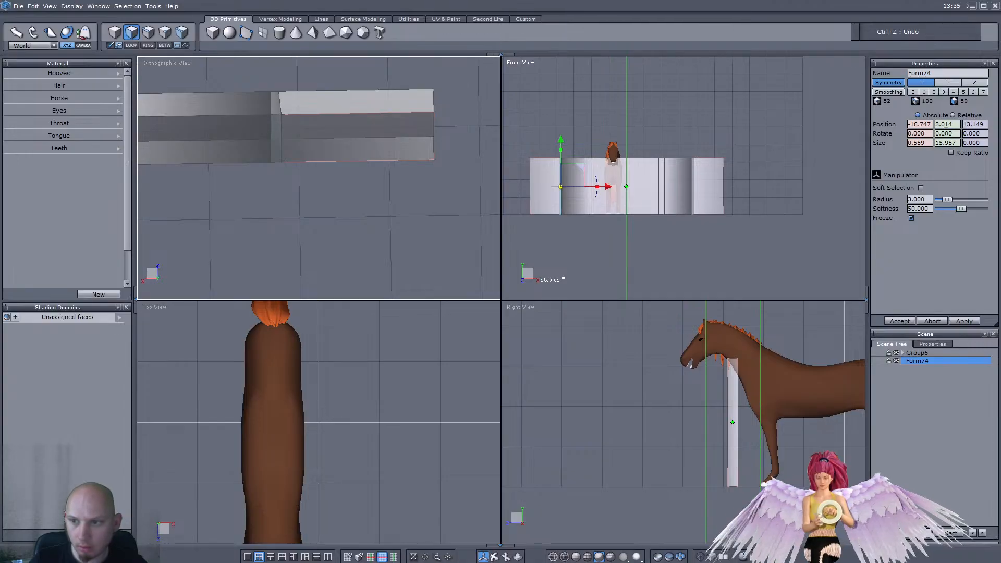
type("1.5")
key("Return")
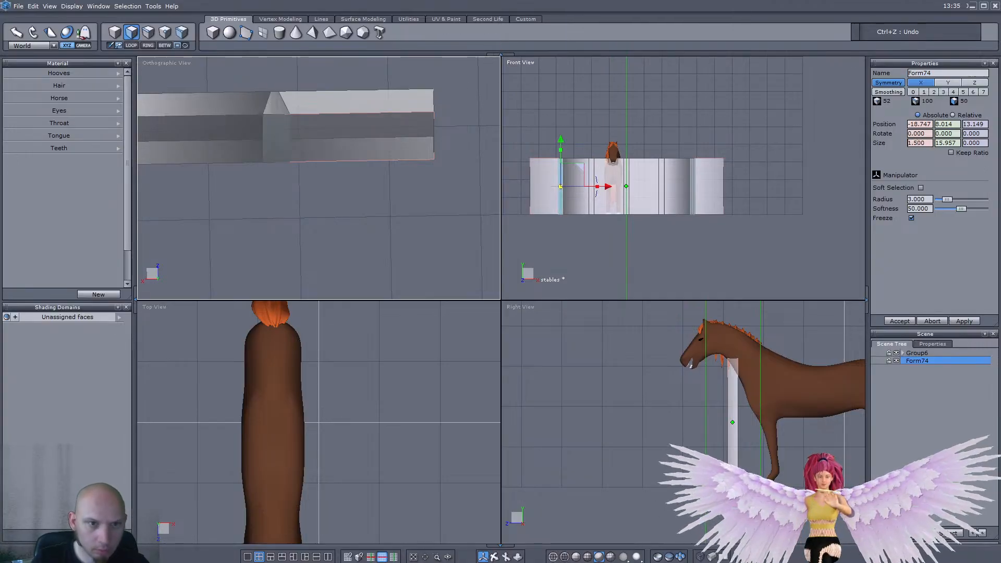
Step: Set the X size of the front face of the post between the second and outermost panels to 1.5
right_click_drag(295, 235, 415, 199)
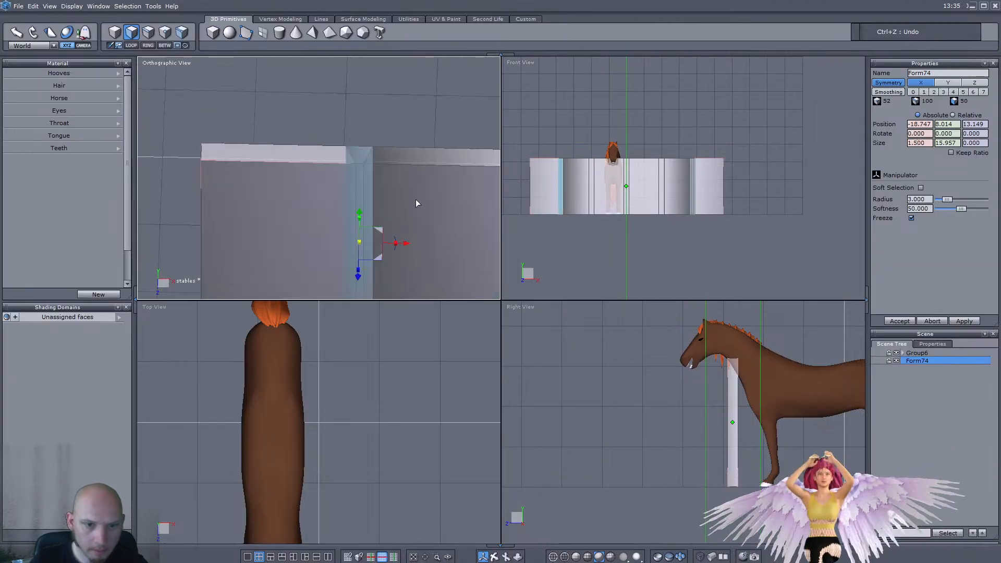
left_click(362, 174)
type("1.5")
key("Return")
Step: Shift that post's front face along X to about -18.749 so its edges line up with the back face
right_click_drag(369, 132, 348, 201)
scroll(334, 145, "up", 4)
scroll(339, 330, "down", 7)
scroll(269, 382, "up", 2)
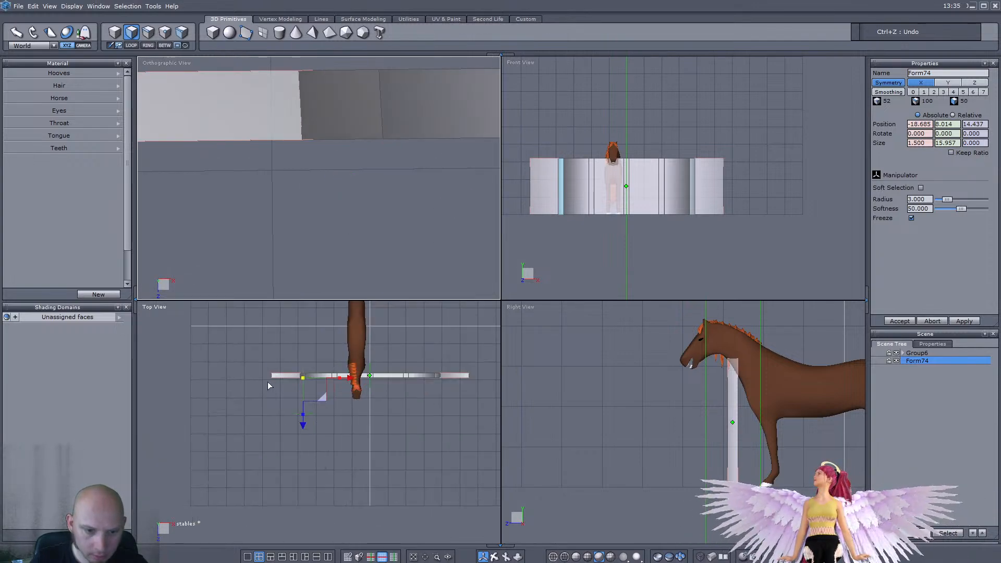
scroll(268, 386, "up", 2)
left_click(437, 557)
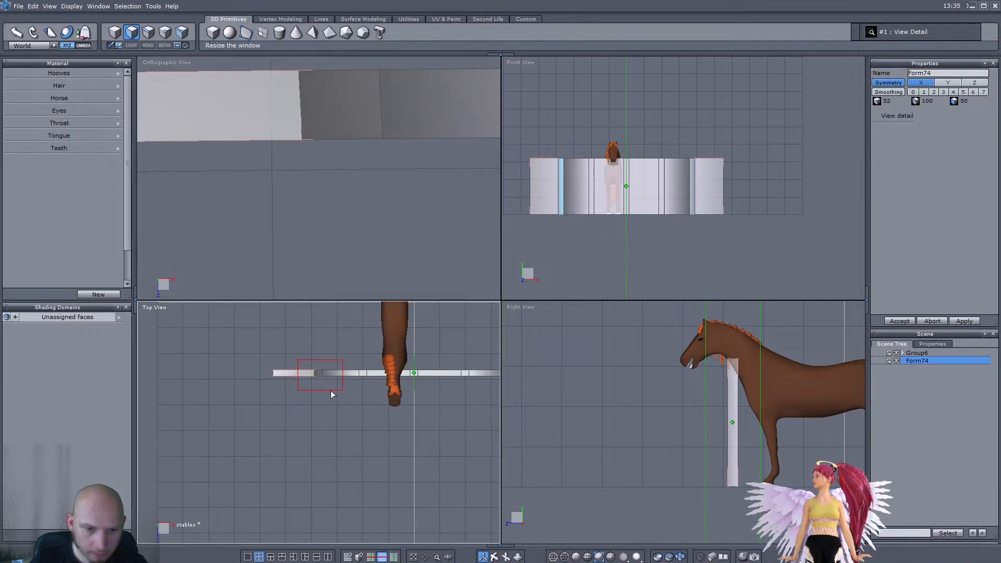
left_click(330, 391)
left_click_drag(346, 436, 344, 436)
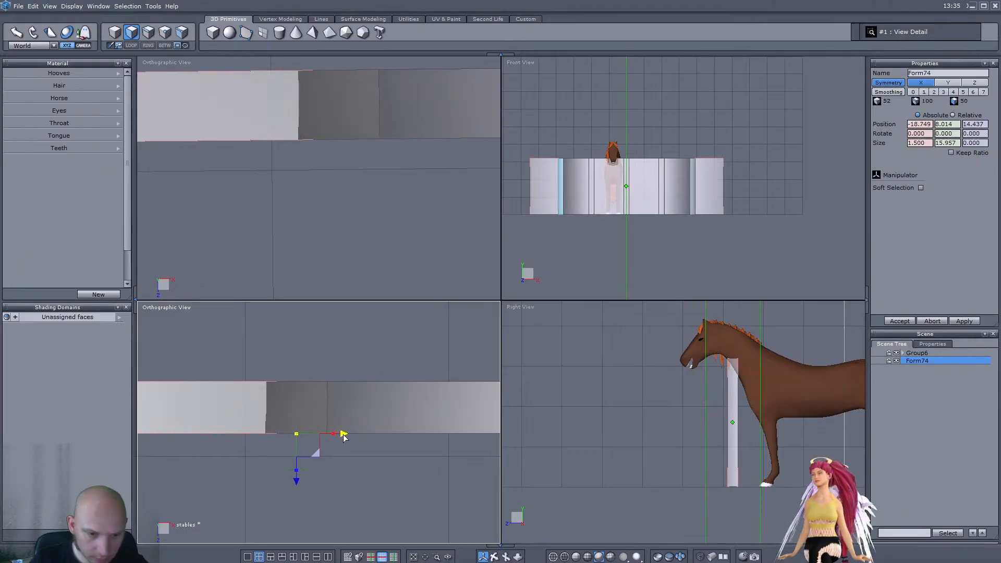
Step: Check the X sizes of the three panels' front faces one after another, out to the end of the row
scroll(342, 211, "down", 5)
middle_click_drag(343, 214, 331, 139)
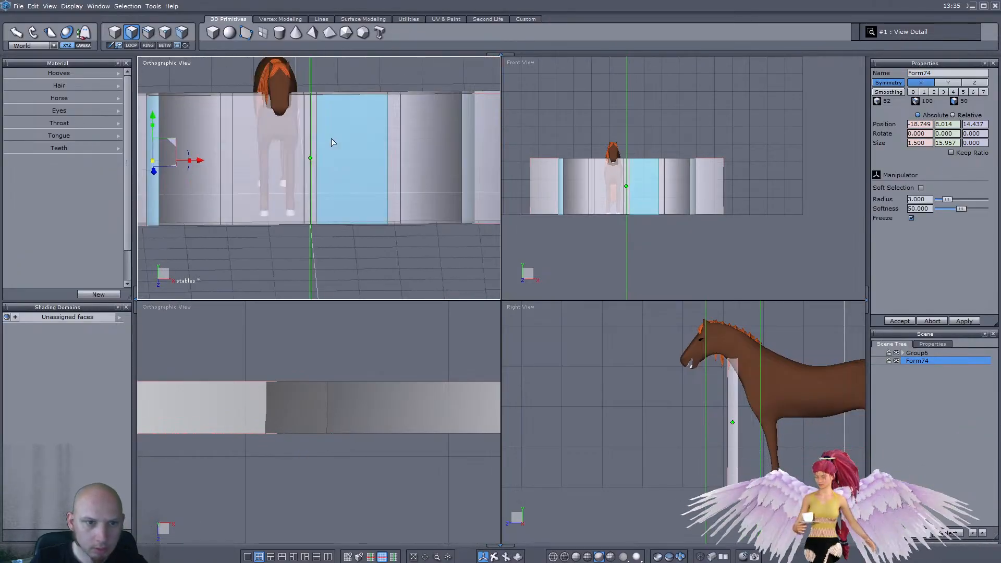
left_click(271, 133)
left_click(198, 138)
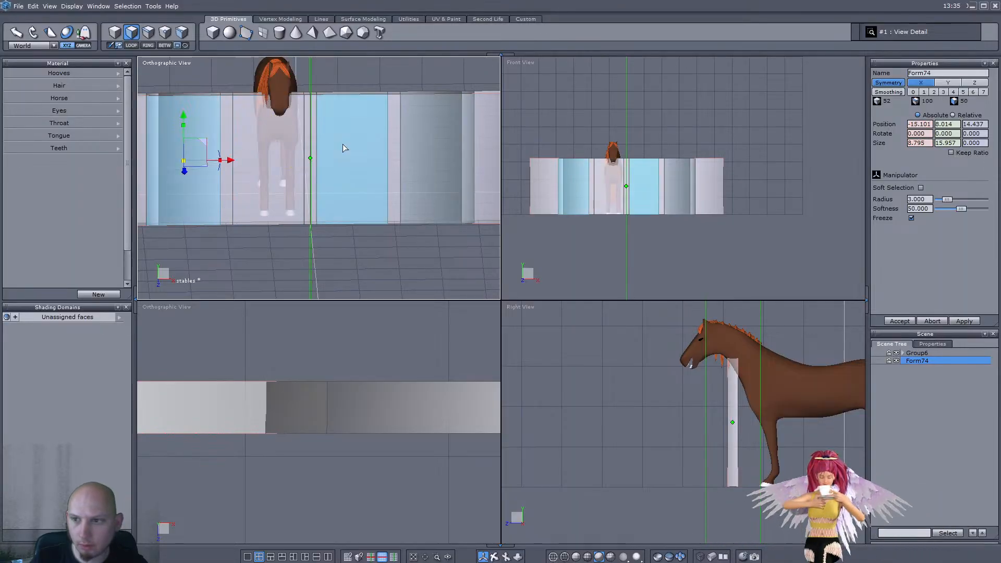
scroll(187, 139, "down", 3)
left_click(304, 158)
scroll(255, 168, "down", 4)
scroll(365, 197, "up", 4)
scroll(159, 170, "up", 3)
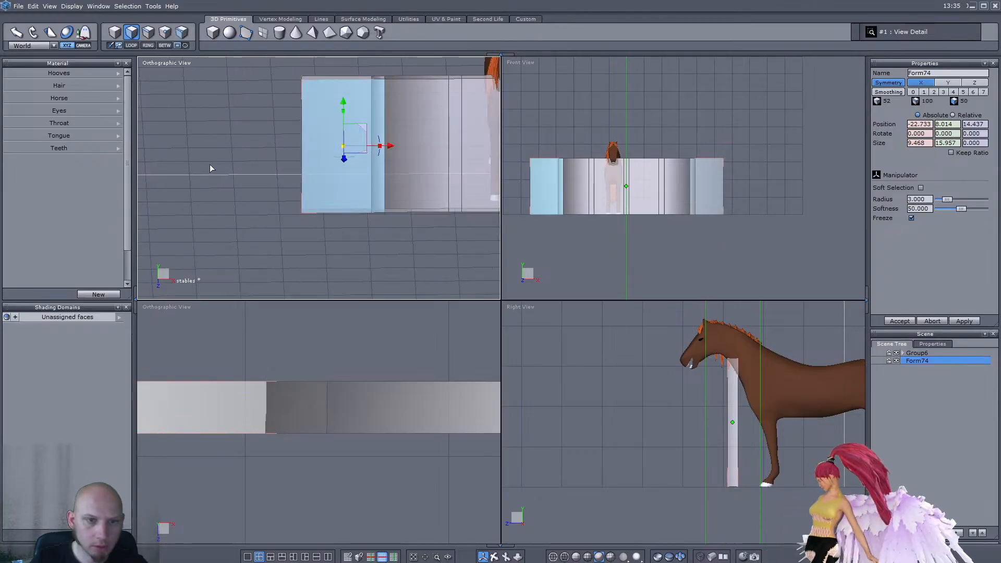
Step: Move the outer end of the row inward along X until the outermost panel's front face is about 8.6 wide
left_click_drag(277, 73, 315, 265)
left_click_drag(347, 142, 356, 142)
left_click(361, 102)
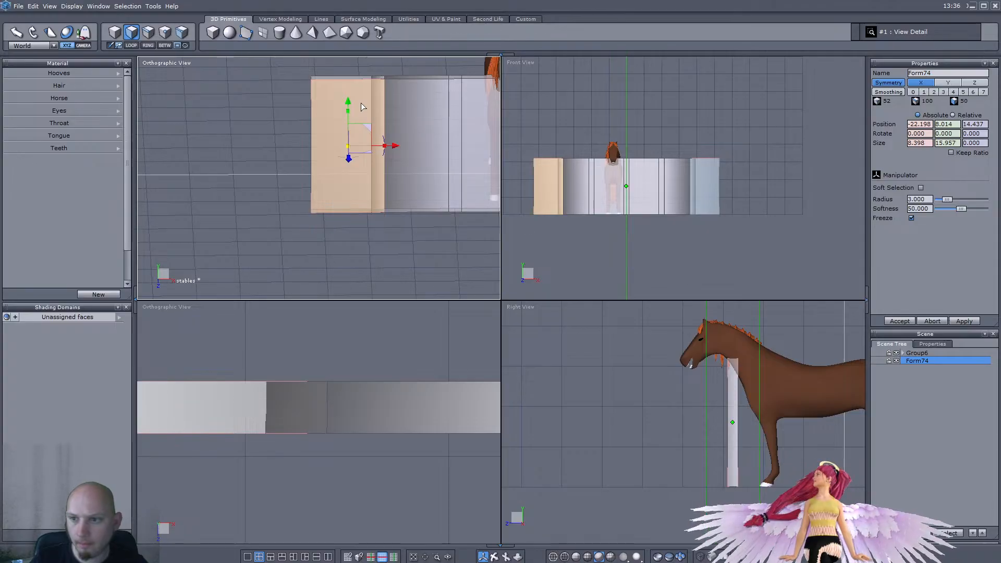
left_click_drag(281, 71, 347, 261)
left_click_drag(362, 142, 360, 143)
Step: Extrude the row's end face outward along X into an end post, for an overall row width of about 56.26
left_click_drag(262, 145, 249, 145)
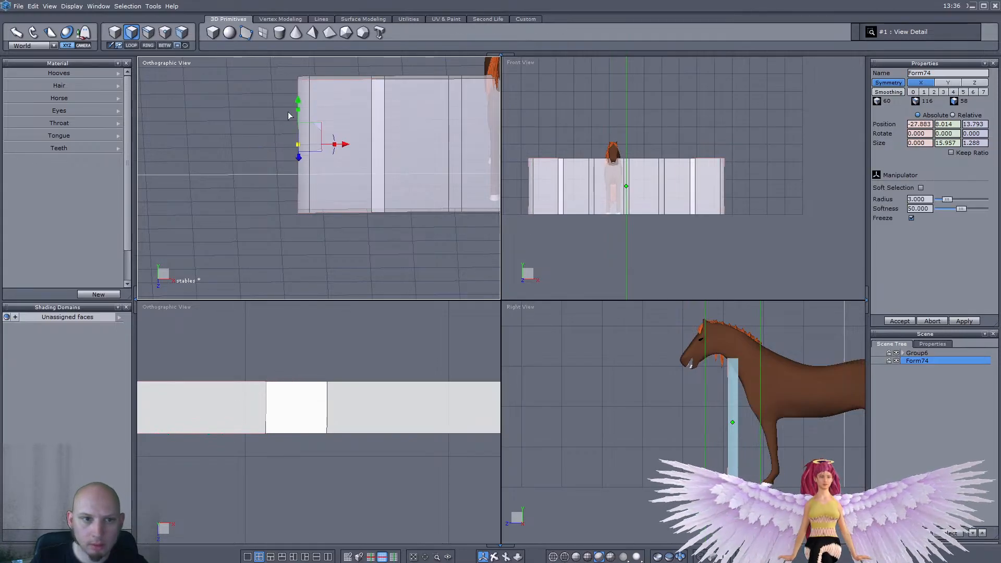
left_click(305, 102)
middle_click_drag(219, 183, 379, 202)
middle_click_drag(365, 118, 376, 168)
left_click_drag(376, 165, 372, 167)
Step: Delete the outermost panel's front and back faces, keeping the posts on either side of it
scroll(364, 172, "down", 3)
middle_click_drag(365, 172, 259, 237)
left_click(129, 34)
left_click(132, 33)
left_click(259, 142)
mouse_move(259, 141)
middle_mouse_down()
mouse_move(463, 186)
mouse_move(197, 189)
mouse_move(246, 155)
middle_mouse_up()
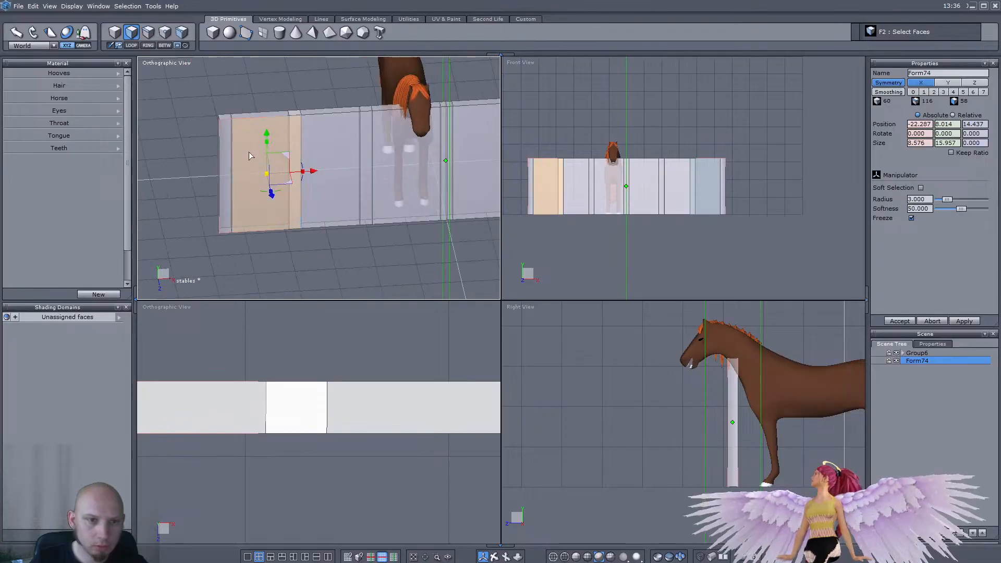
left_click(286, 211)
scroll(289, 128, "up", 5)
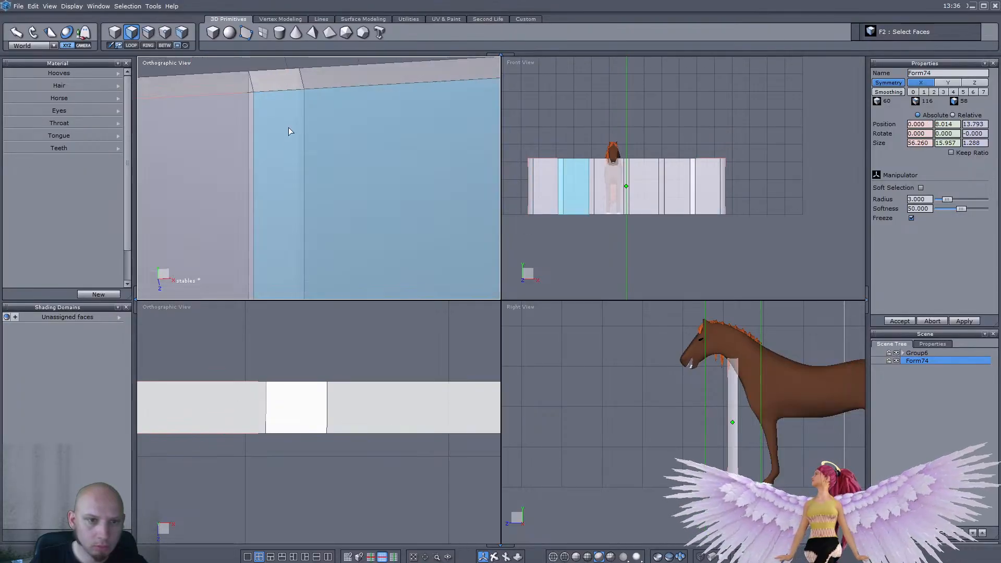
left_click(205, 171)
key("Delete")
scroll(259, 164, "down", 4)
left_click(260, 165)
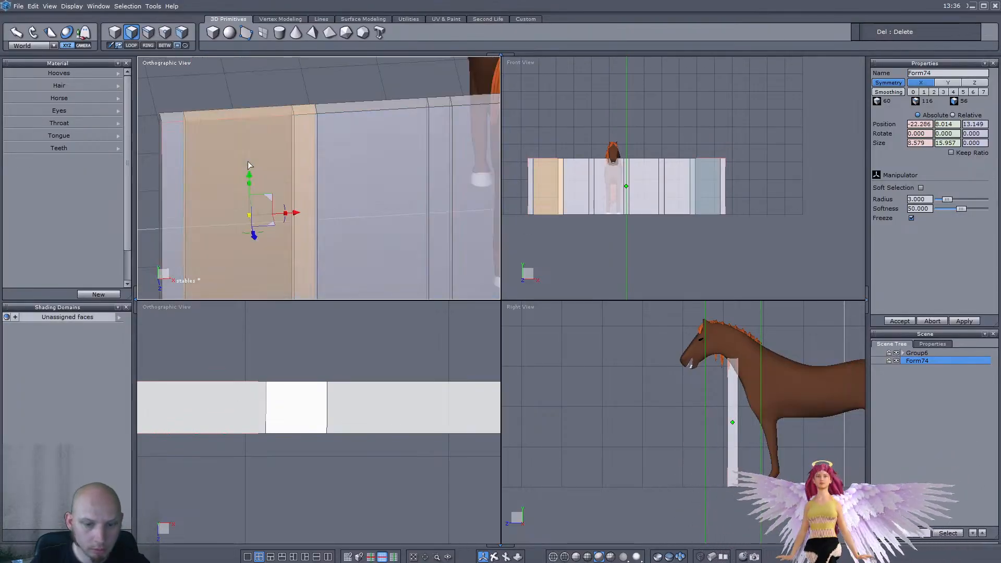
key("Delete")
Step: Delete the top and bottom faces spanning the gap between the two outermost posts
left_click(255, 117)
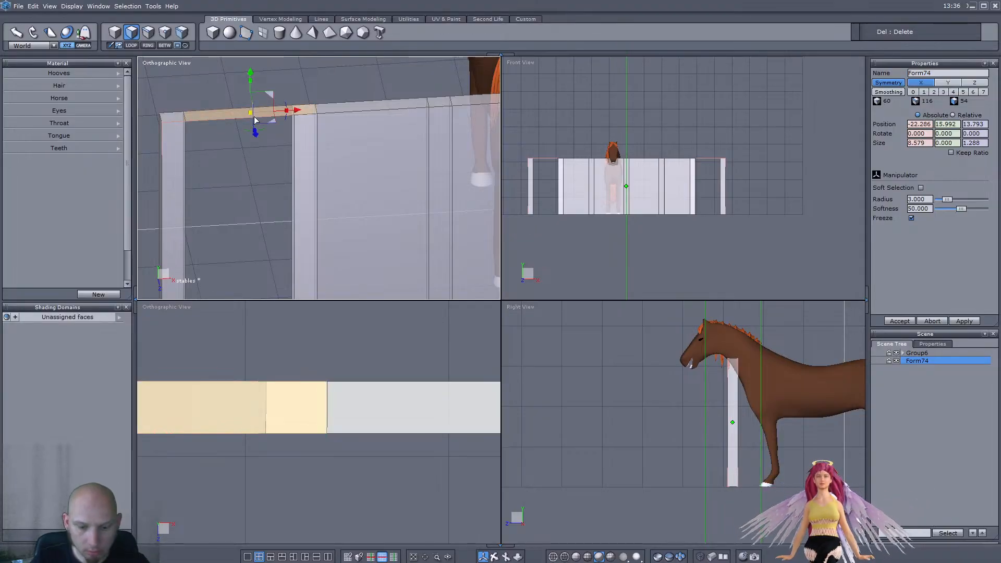
key("Delete")
scroll(255, 119, "down", 4)
scroll(255, 207, "up", 4)
left_click(256, 219)
key("Delete")
Step: Delete the second panel's front, back, bottom and top faces
scroll(255, 223, "down", 4)
left_click(324, 204)
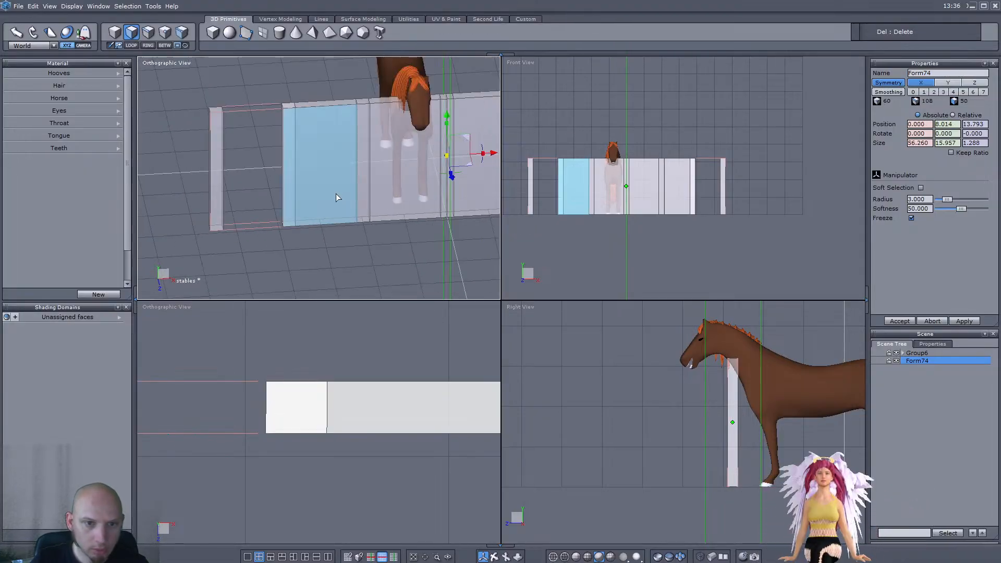
key("Delete")
left_click(321, 222)
key("Delete")
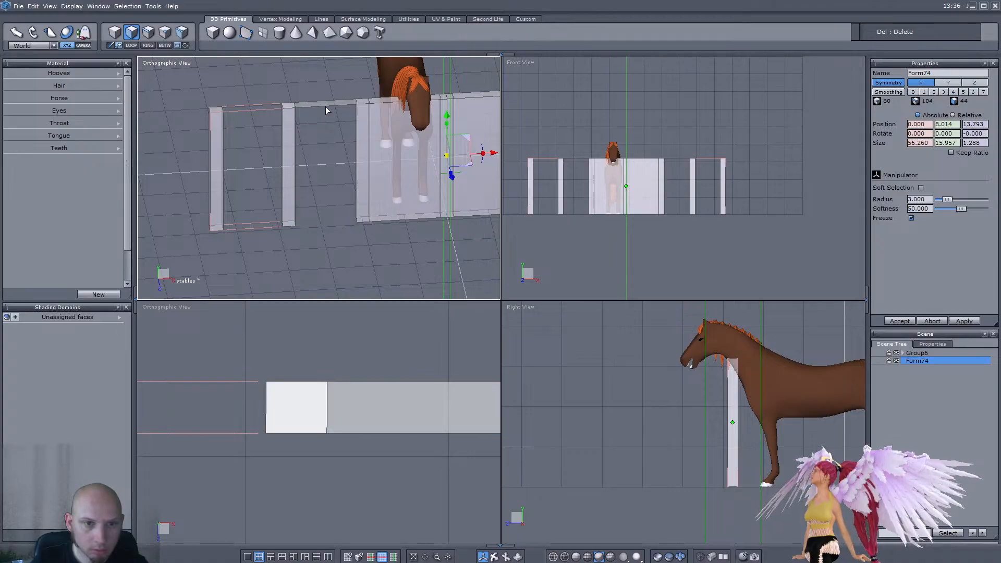
left_click(328, 109)
key("Delete")
Step: Delete the innermost panel's top, front, back and bottom faces so only the posts remain
left_click(390, 101)
key("Delete")
left_click(393, 184)
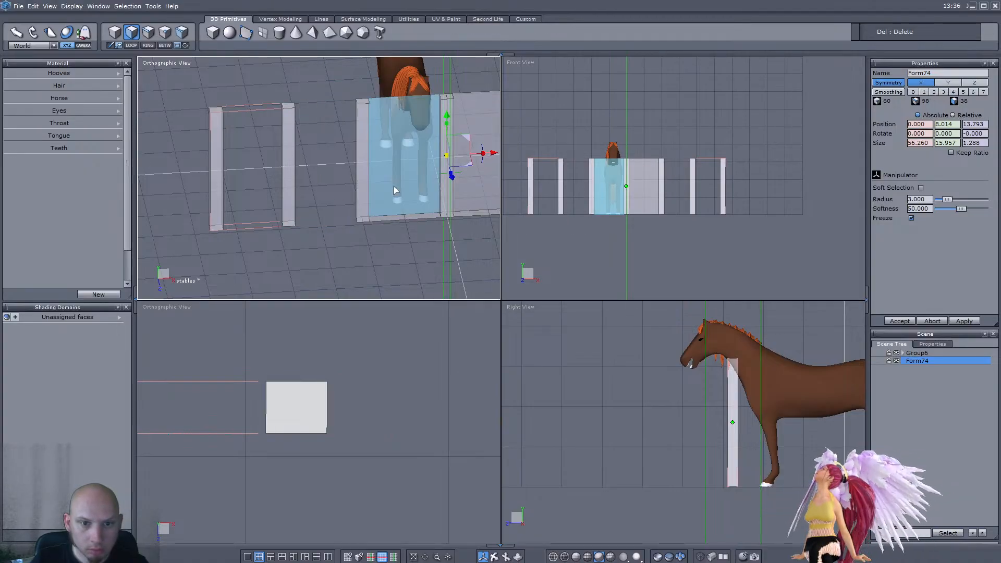
key("Delete")
left_click(401, 214)
key("Delete")
Step: Inspect the freestanding posts from several angles and save the scene
scroll(357, 223, "down", 4)
scroll(469, 212, "up", 4)
scroll(453, 199, "down", 3)
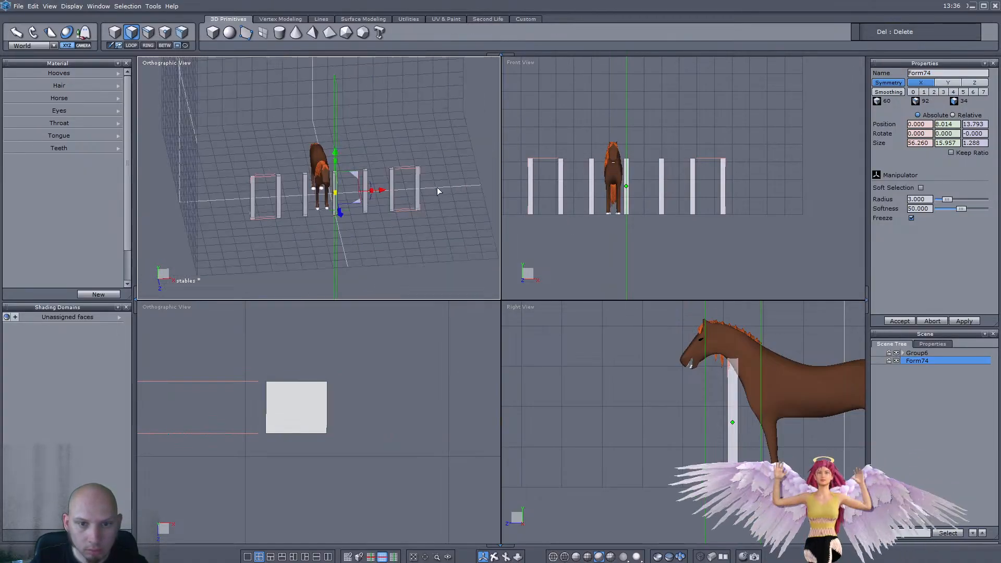
scroll(433, 187, "up", 2)
scroll(290, 155, "up", 4)
scroll(323, 166, "down", 4)
right_click_drag(352, 186, 398, 165)
scroll(397, 163, "up", 3)
scroll(365, 154, "down", 3)
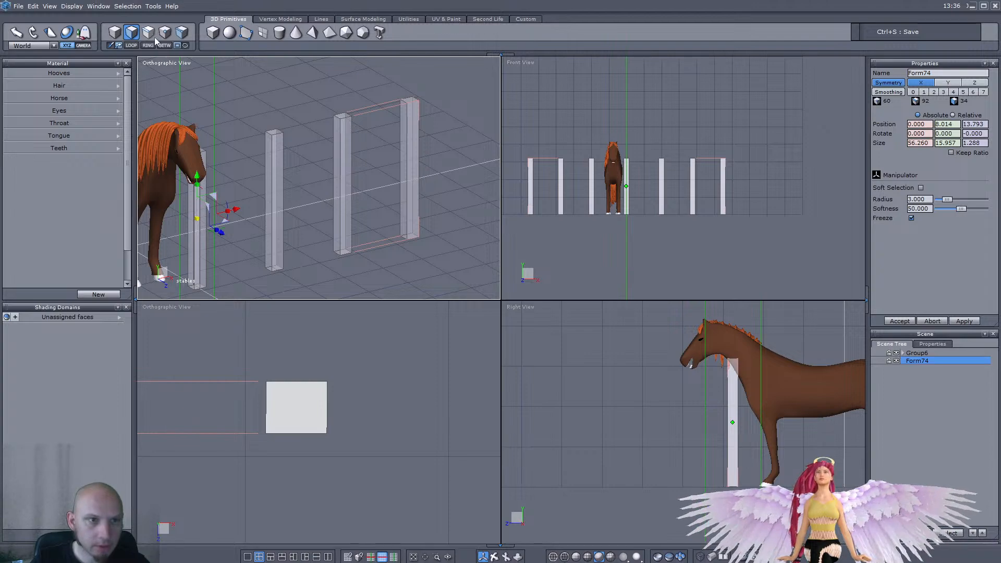
Step: Use the Close tool to close the open sides of the three posts on one side of the centre post
left_click(281, 20)
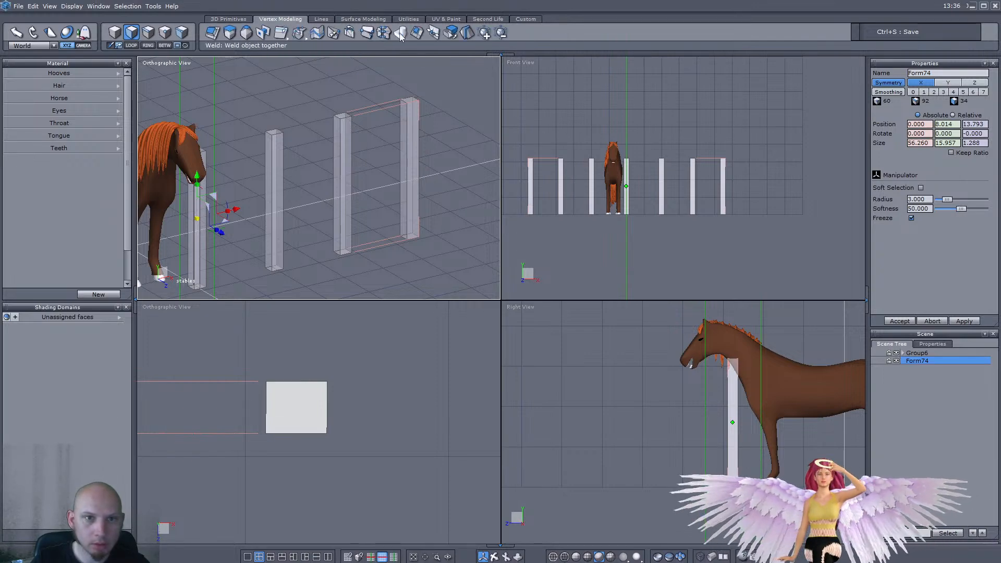
left_click(433, 33)
left_click(401, 145)
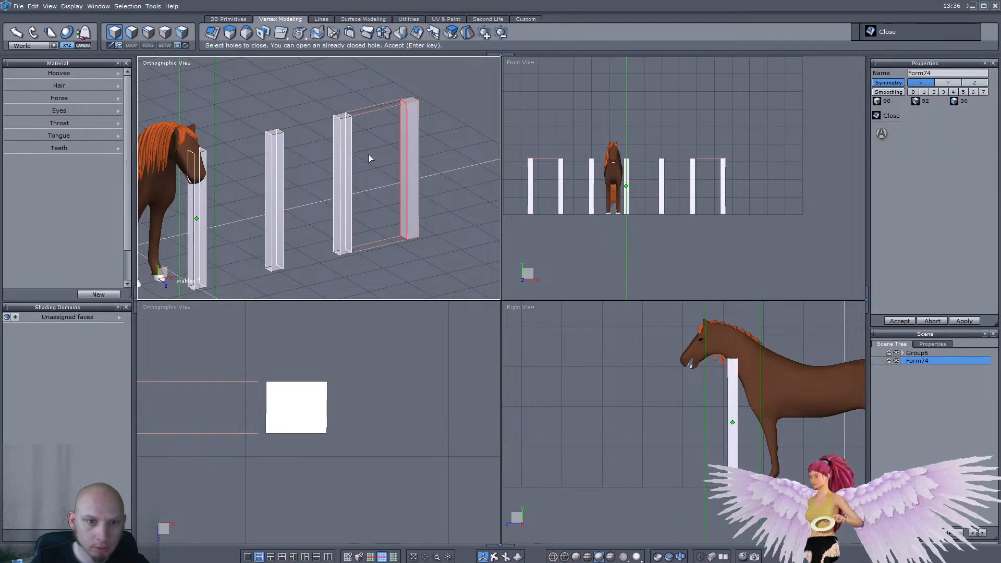
left_click(349, 156)
left_click(279, 180)
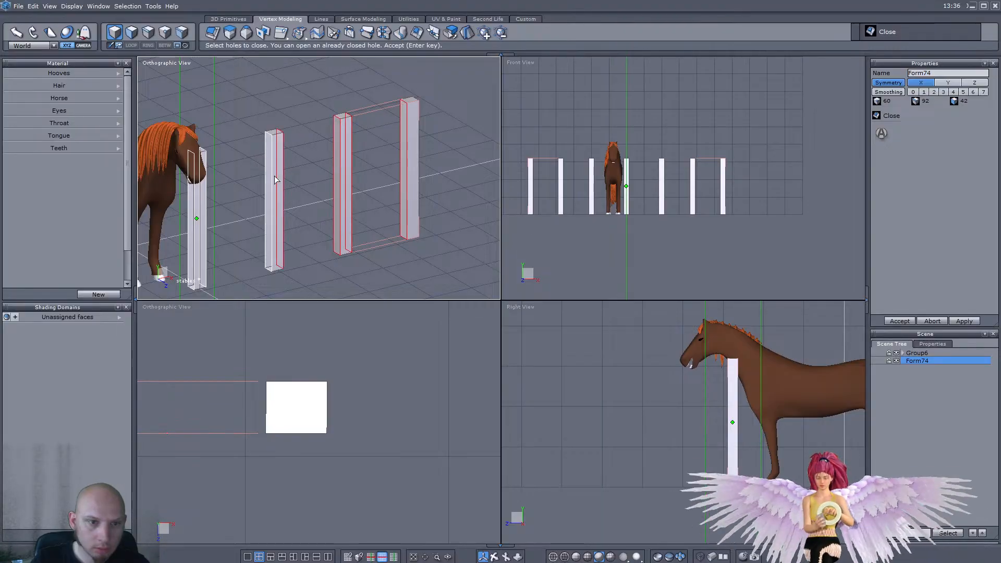
left_click(268, 171)
Step: Close the centre post's open side and apply Close all to the remaining holes
scroll(271, 173, "down", 5)
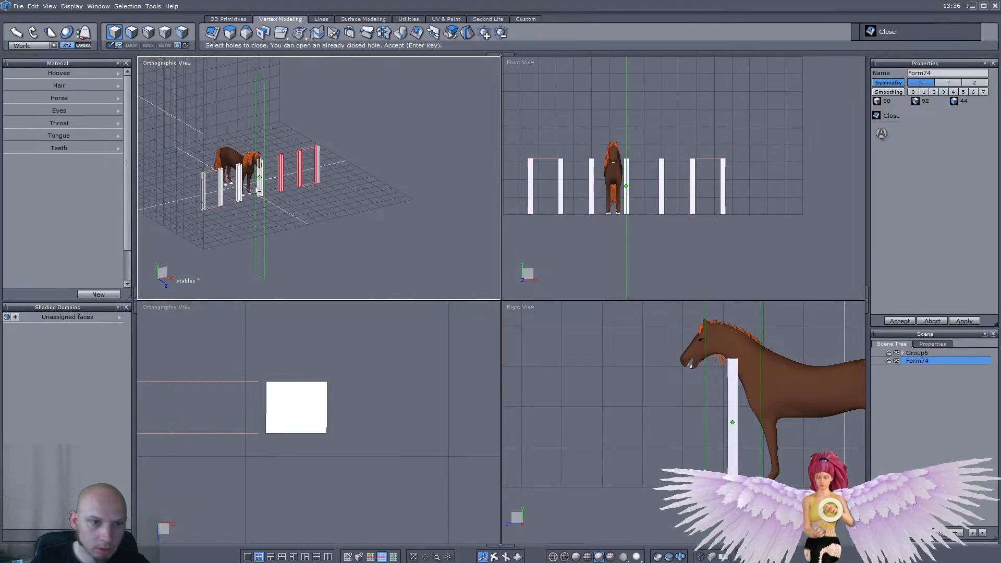
scroll(317, 155, "up", 5)
left_click(356, 142)
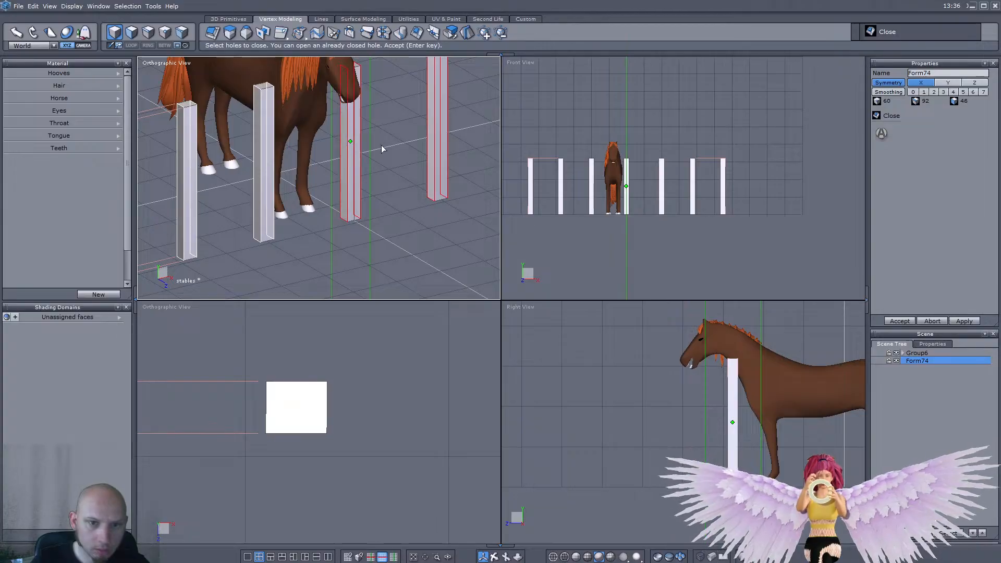
left_click(881, 135)
scroll(373, 193, "down", 4)
right_click_drag(332, 217, 286, 196)
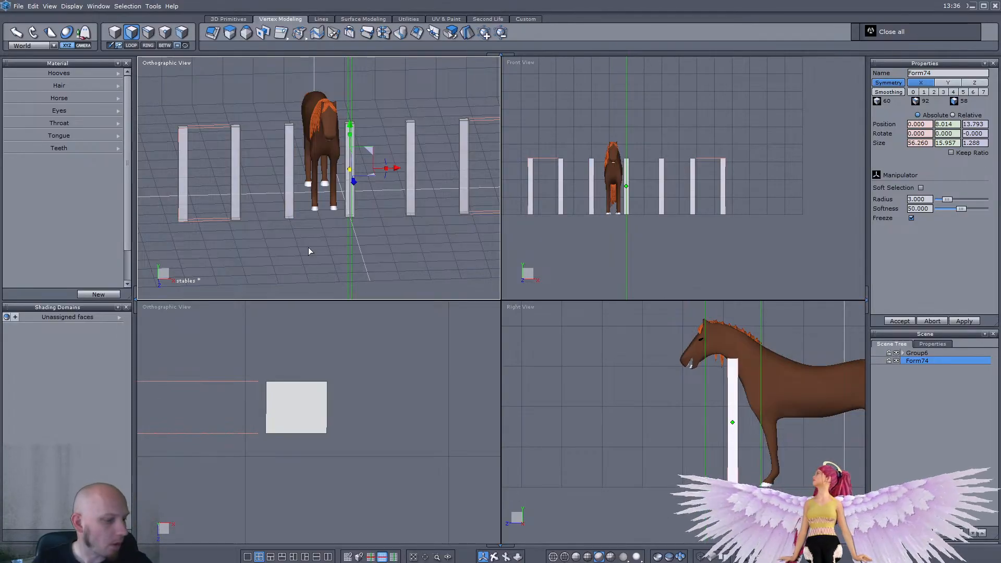
right_click_drag(293, 237, 322, 226)
Step: Lower the top faces of all the posts to a Y position of about 15.698 and switch to edge selection
left_click(115, 32)
left_click(131, 32)
left_click_drag(524, 145, 756, 171)
scroll(608, 147, "up", 4)
scroll(798, 115, "down", 3)
mouse_move(588, 124)
left_mouse_down()
mouse_move(840, 157)
mouse_move(821, 161)
left_mouse_up()
scroll(631, 131, "down", 2)
scroll(685, 133, "up", 5)
scroll(744, 134, "down", 1)
left_click_drag(749, 135, 748, 138)
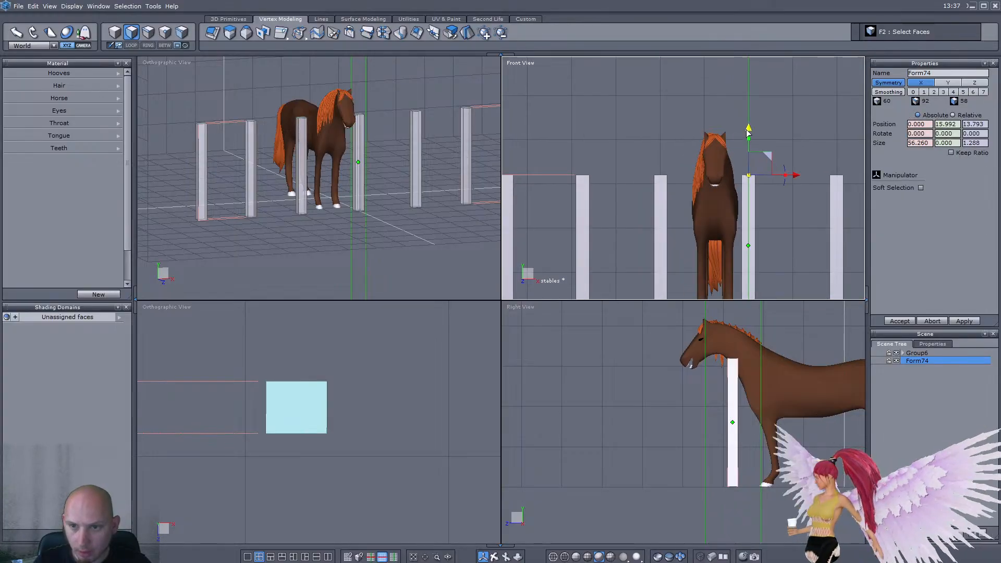
left_click(147, 33)
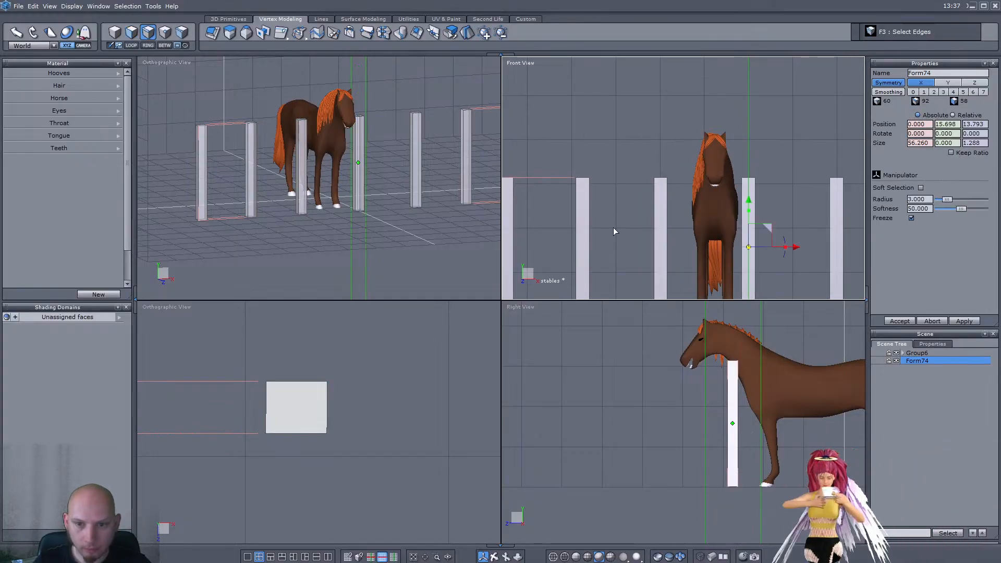
Step: Select the vertical edges of the four posts from the outer end to the centre and connect them across the posts' middle
left_click(589, 221)
scroll(589, 222, "down", 3)
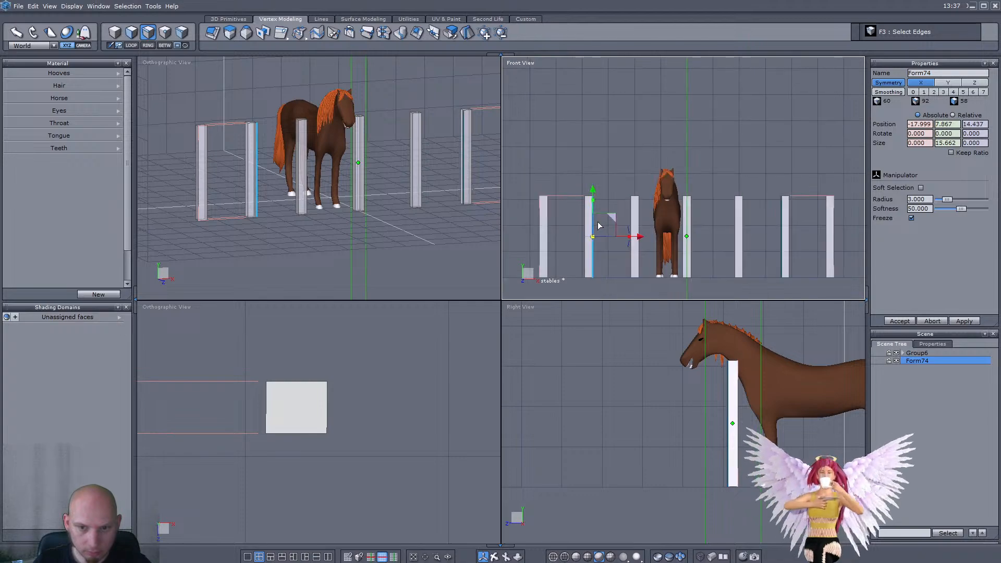
left_click(549, 240, "ctrl")
left_click(638, 241, "ctrl")
left_click(690, 242, "ctrl")
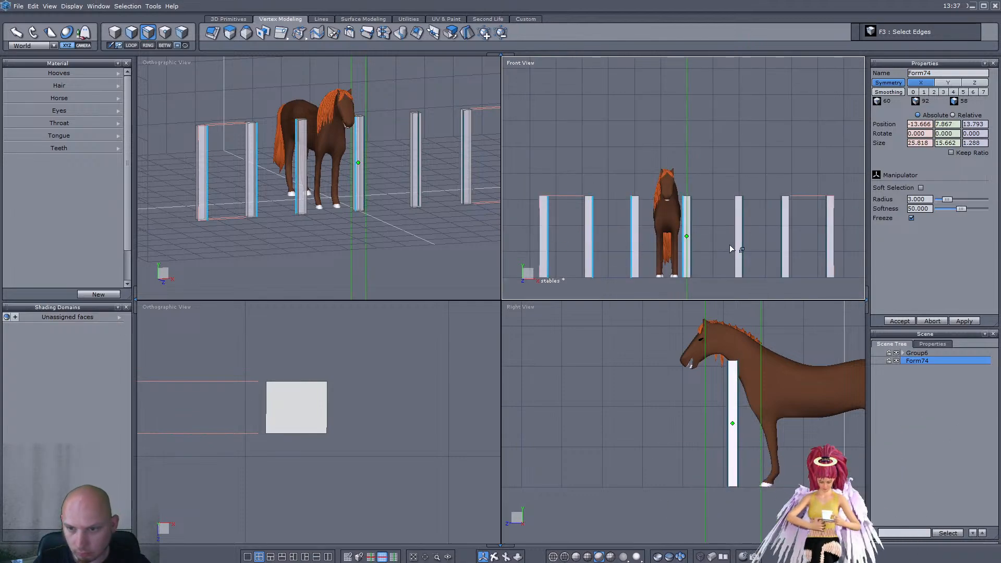
key("alt+a")
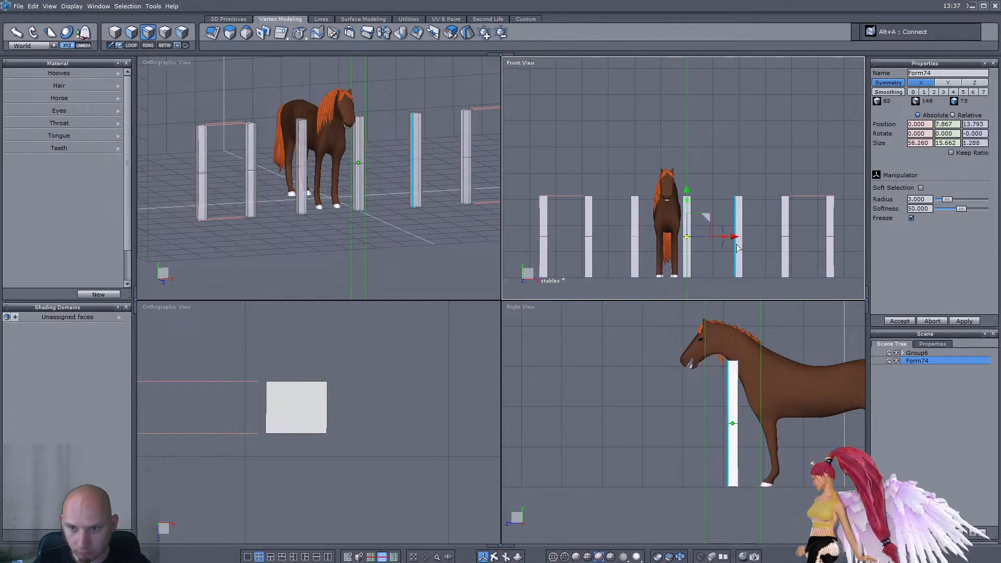
Step: Connect vertical edges on the upper halves of the four posts to add another horizontal division
left_click(538, 212)
left_click(594, 218, "ctrl")
left_click(639, 220, "ctrl")
left_click(682, 222, "ctrl")
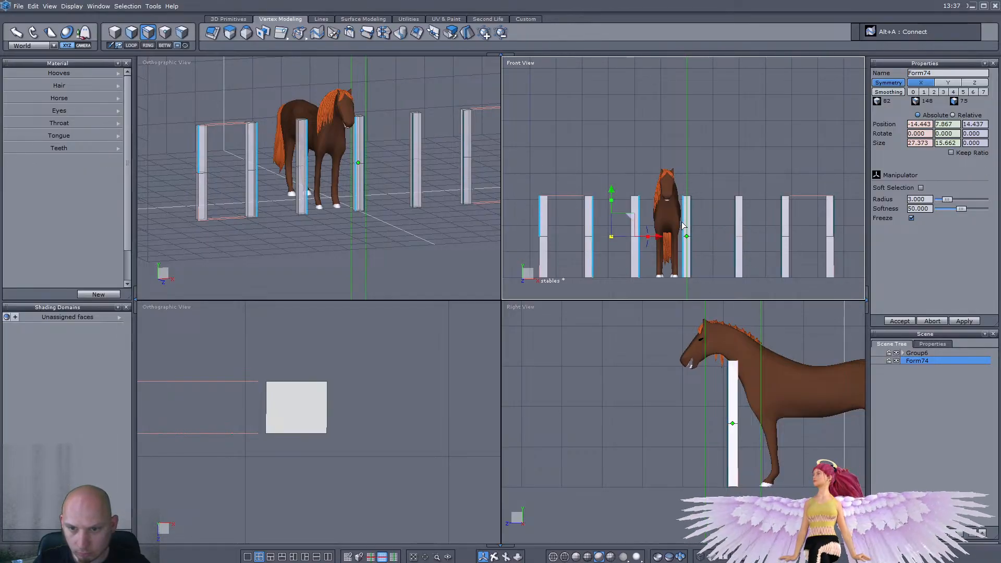
key("alt+a")
Step: Try to connect the undivided upper-half edges of the second, third and centre posts, then inspect the outer posts up close
scroll(643, 261, "up", 4)
scroll(643, 261, "down", 3)
left_click(587, 207)
left_click(637, 215, "ctrl")
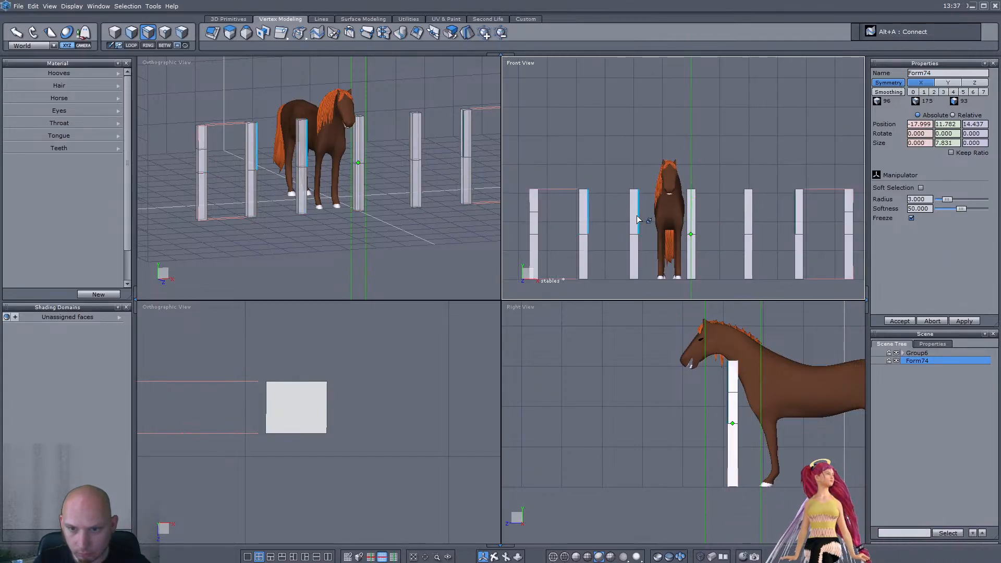
key("k")
key("alt+a")
scroll(571, 223, "down", 1)
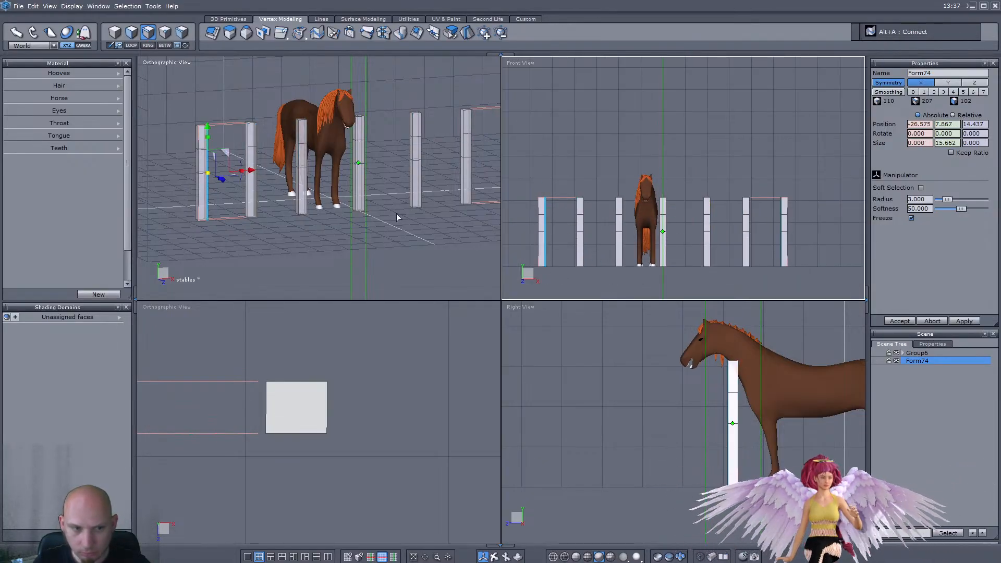
scroll(214, 172, "up", 6)
scroll(233, 173, "down", 4)
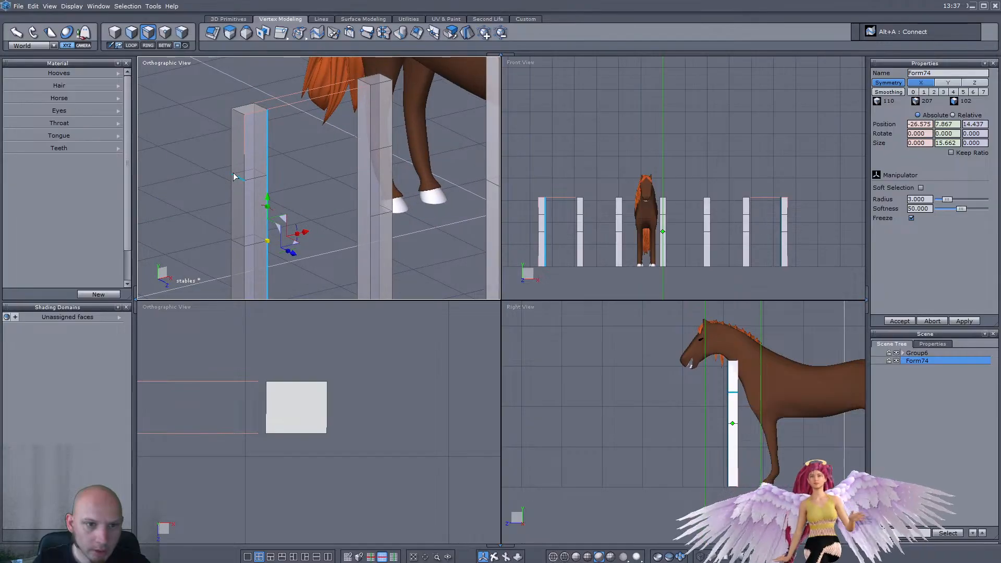
Step: Undo the connections on the posts' upper halves and check the posts from several angles
key("ctrl+z")
key("ctrl+z")
key("ctrl+z")
key("ctrl+z")
key("ctrl+z")
key("ctrl+z")
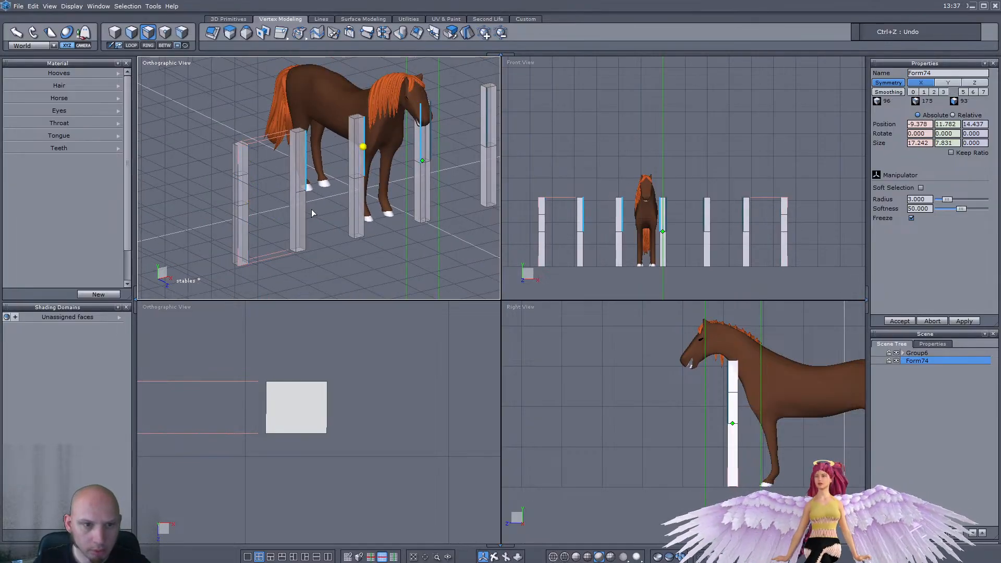
key("ctrl+z")
scroll(333, 257, "up", 2)
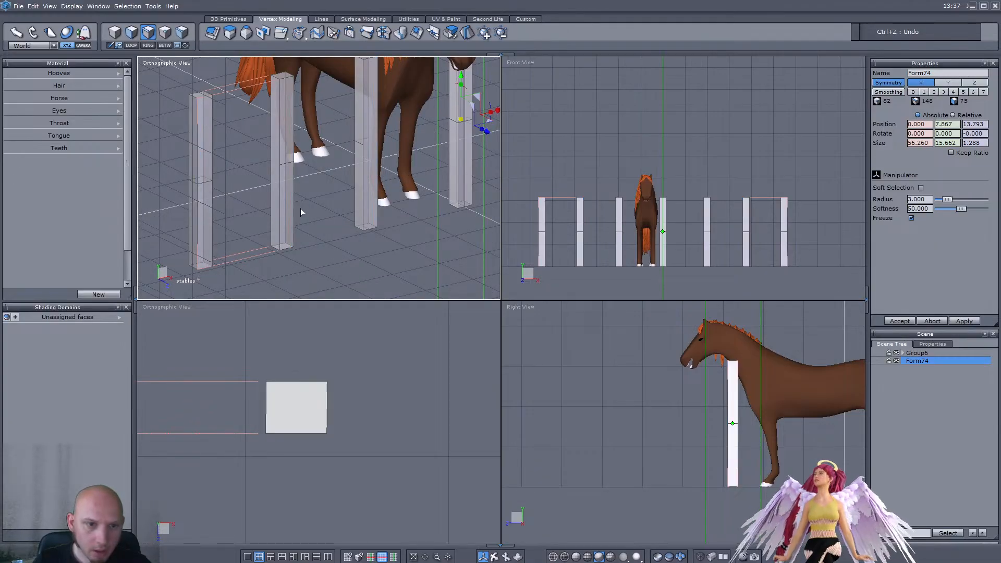
scroll(300, 208, "down", 2)
middle_click_drag(304, 224, 262, 221)
scroll(282, 226, "down", 1)
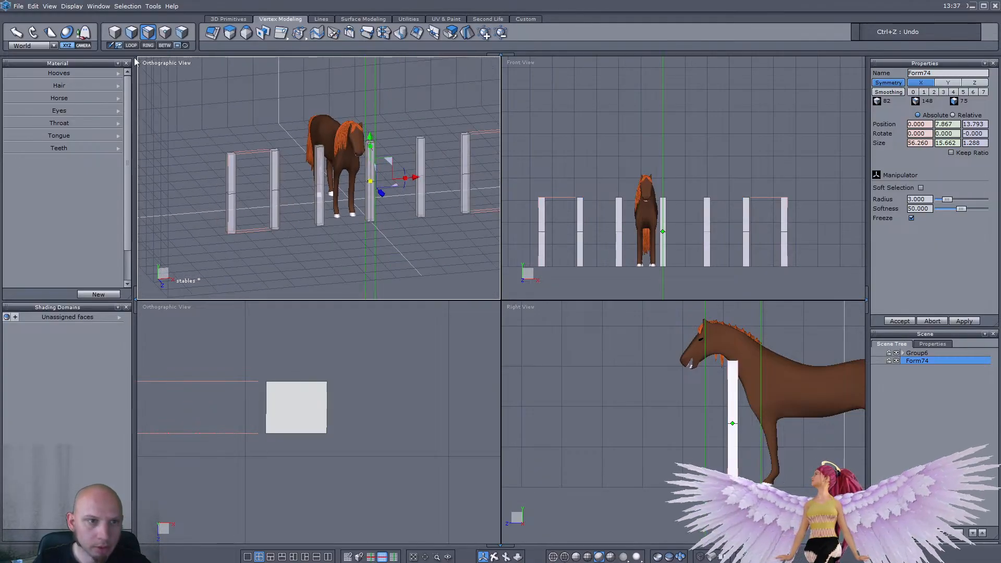
Step: Switch to object selection and delete the whole post object, keeping only the horse
left_click(115, 32)
key("Delete")
left_click(677, 245)
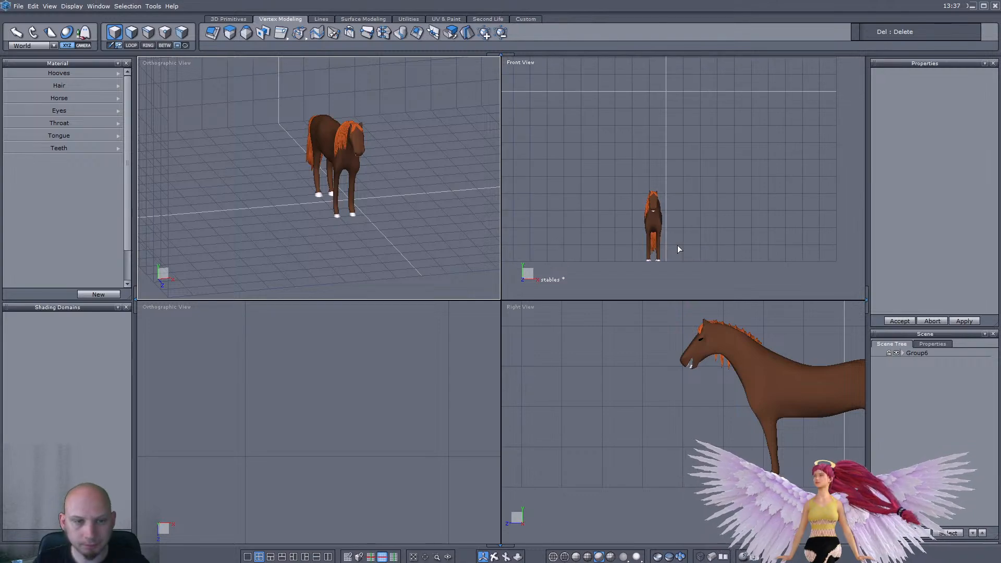
Step: Draw a Grid primitive of 11 by 3 cells in the front view from ground level, about 31.355 wide and 14.852 high
left_click(242, 19)
left_click(263, 33)
scroll(647, 150, "down", 2)
scroll(645, 175, "up", 4)
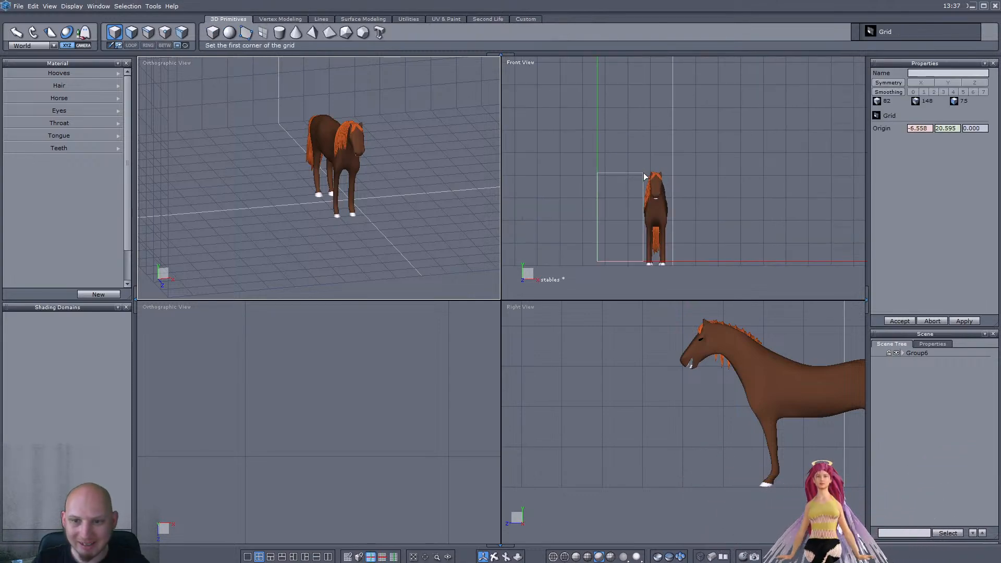
scroll(589, 199, "down", 3)
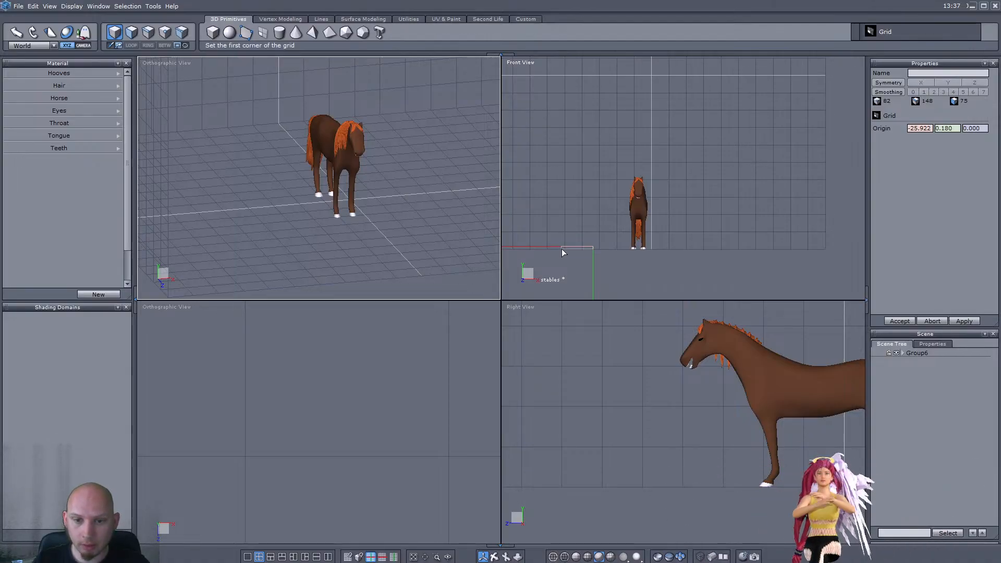
left_click(565, 249)
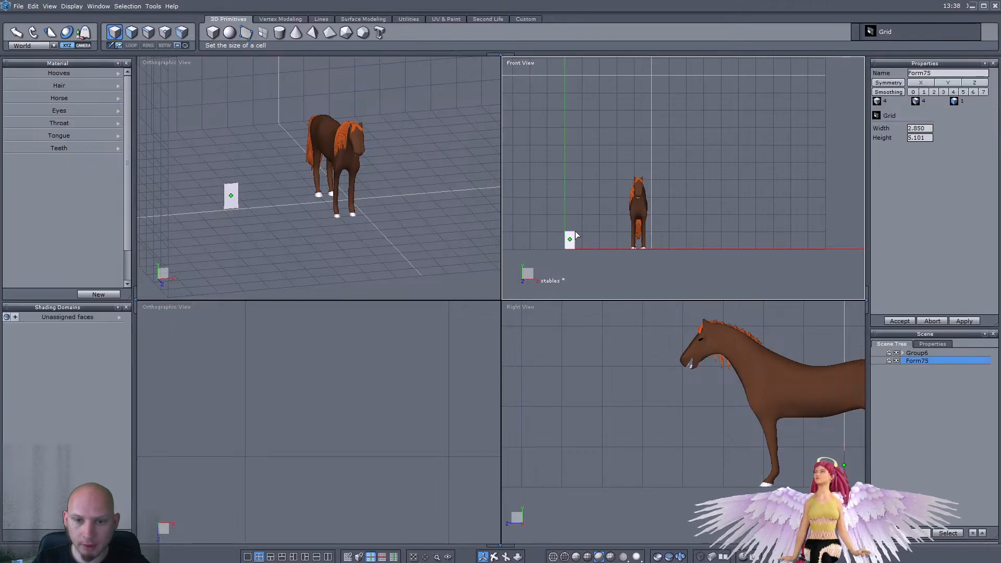
left_click(576, 233)
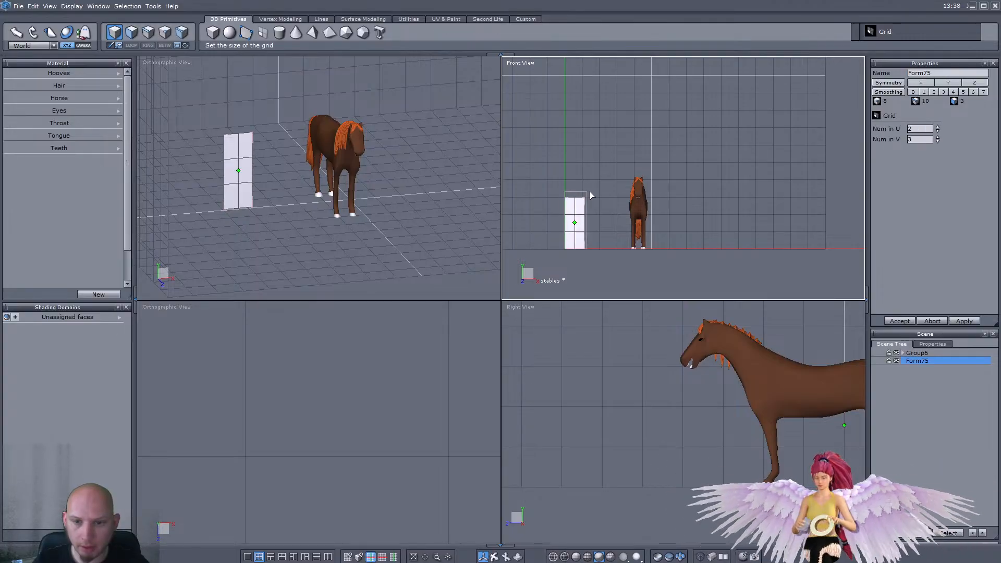
left_click(675, 196)
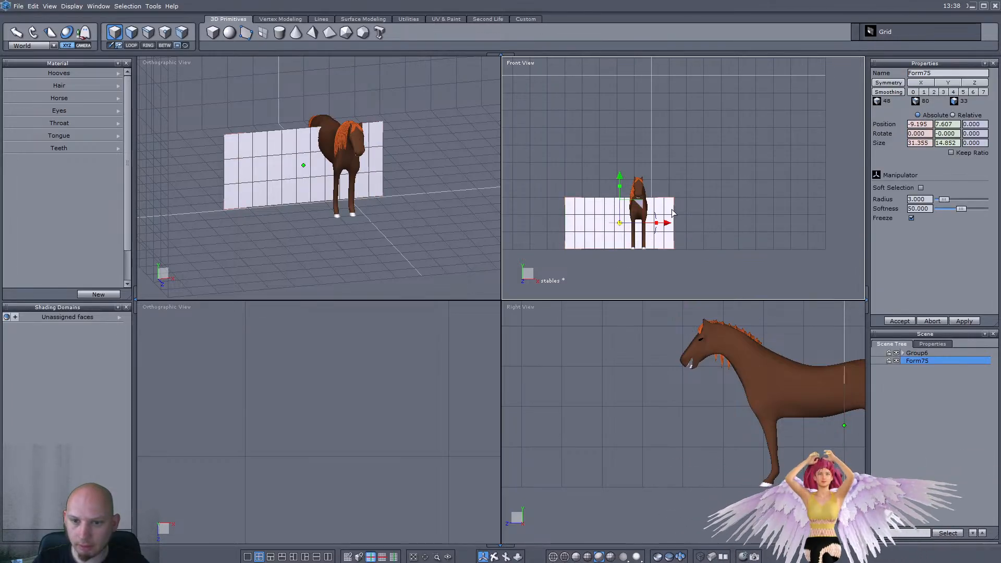
Step: Set the grid's X position to 0 and move it in front of the horse to about Y 7.460 and Z 14.584
left_click_drag(928, 124, 843, 133)
type("0")
key("Return")
scroll(658, 213, "up", 3)
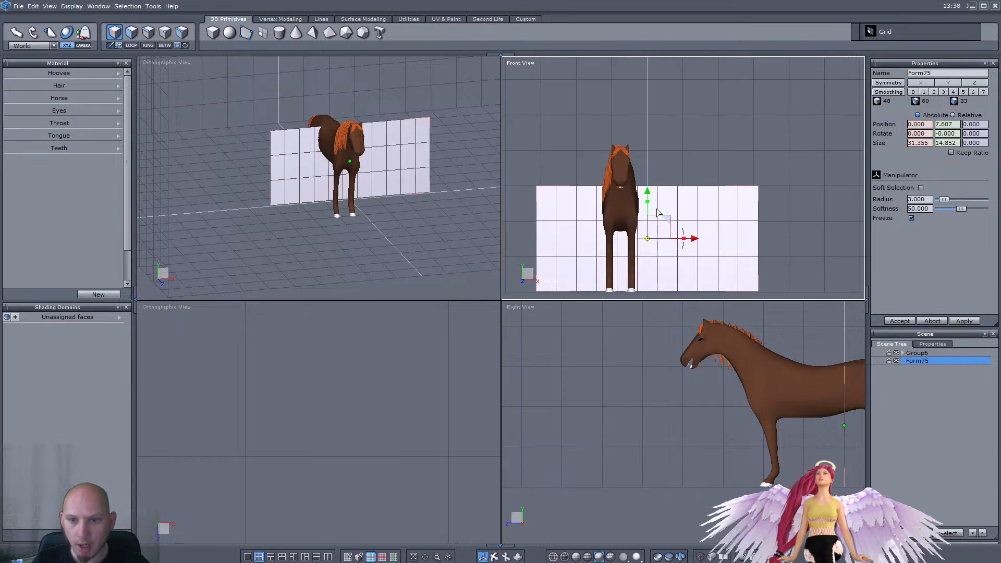
middle_click_drag(265, 188, 274, 195)
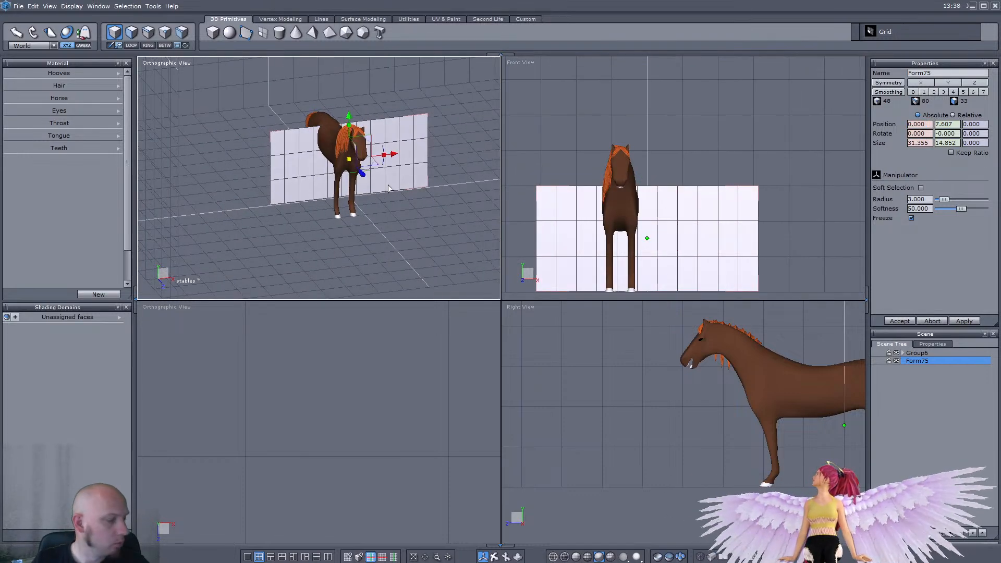
left_click_drag(363, 183, 390, 219)
left_click_drag(646, 195, 646, 192)
middle_click_drag(310, 232, 286, 221)
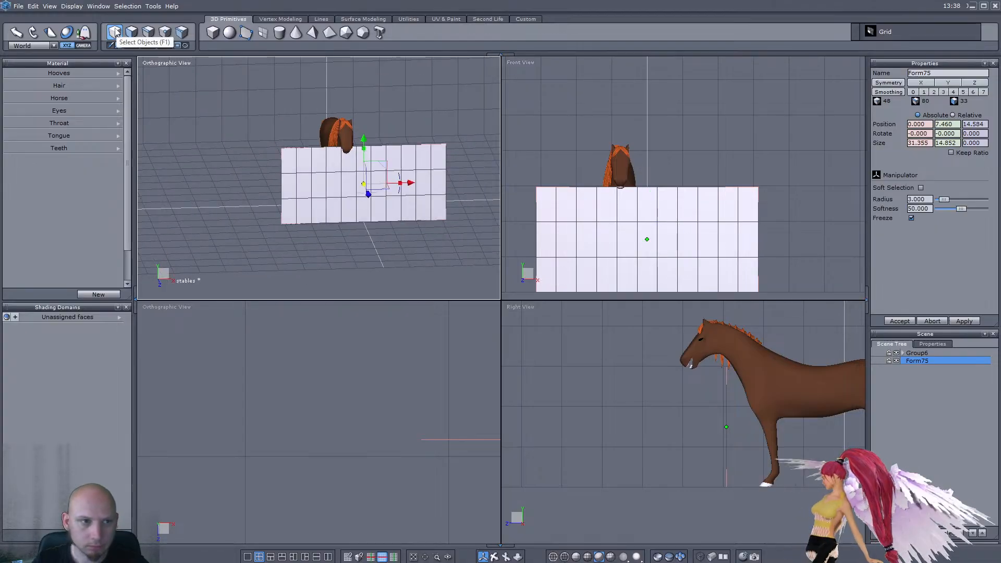
Step: Switch to face selection, select every second column of the grid and try to scale these columns along X
left_click(131, 32)
mouse_move(543, 196)
left_mouse_down()
mouse_move(543, 276)
mouse_move(571, 203)
mouse_move(568, 193)
mouse_move(569, 280)
left_mouse_up()
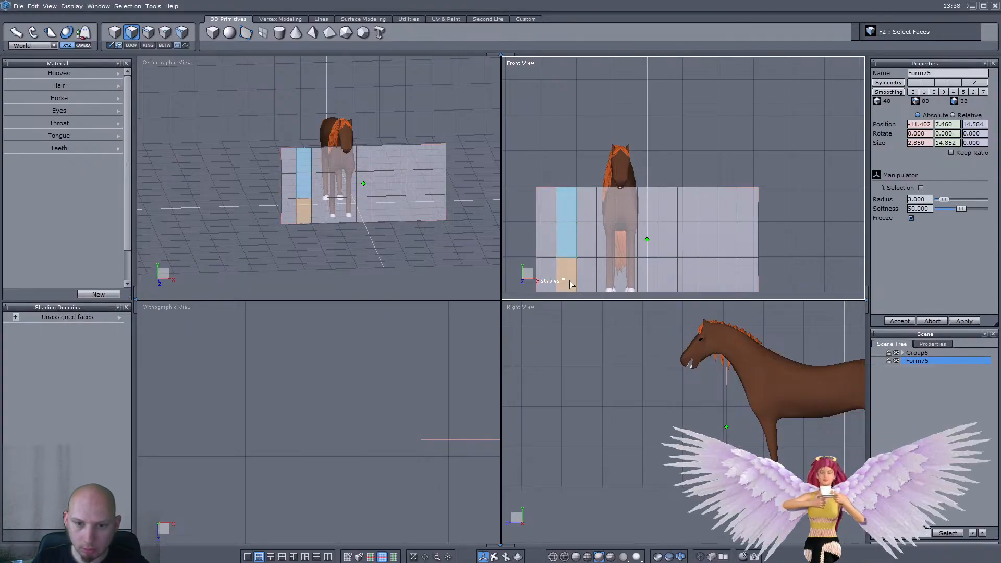
left_click_drag(605, 201, 606, 277, "shift")
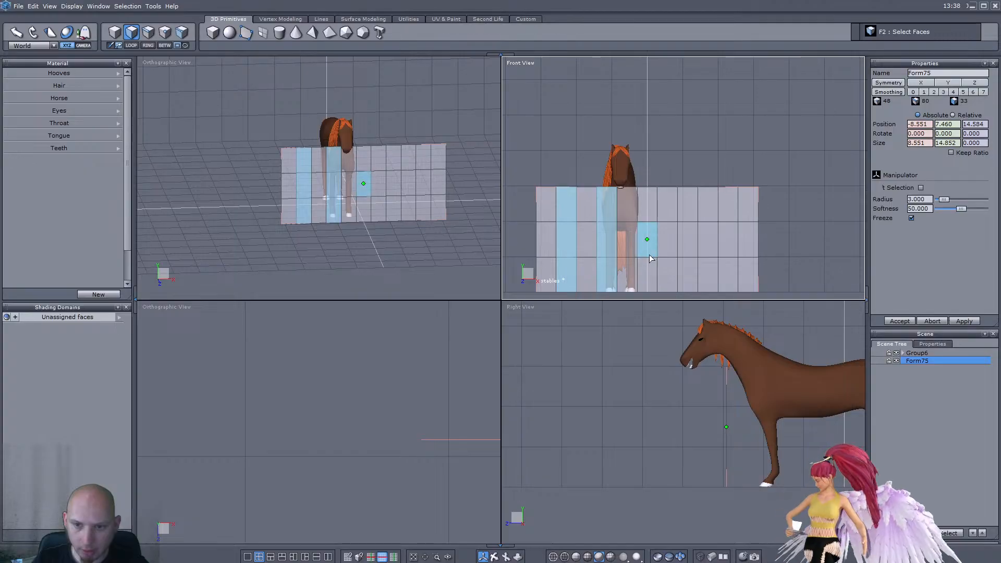
left_click_drag(649, 249, 650, 277, "shift")
left_click_drag(686, 204, 688, 276, "shift")
left_click_drag(728, 203, 728, 268, "shift")
left_click_drag(683, 241, 688, 240)
key("ctrl+z")
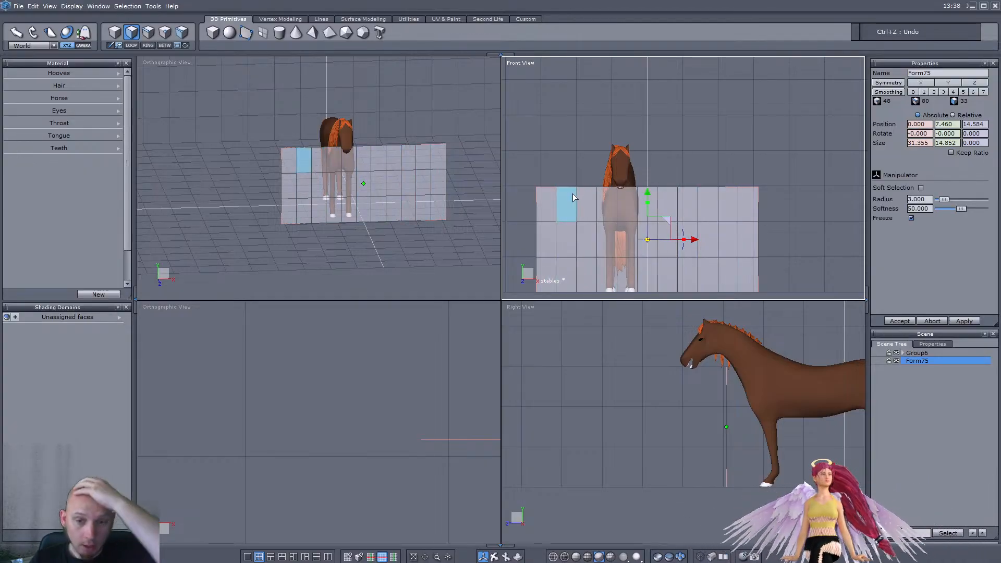
Step: Move the grid's outermost face column on the negative X side out to about X -25.027 and set its X size to 1.5
left_click_drag(550, 195, 546, 281)
scroll(663, 214, "up", 2)
middle_click_drag(663, 214, 722, 200)
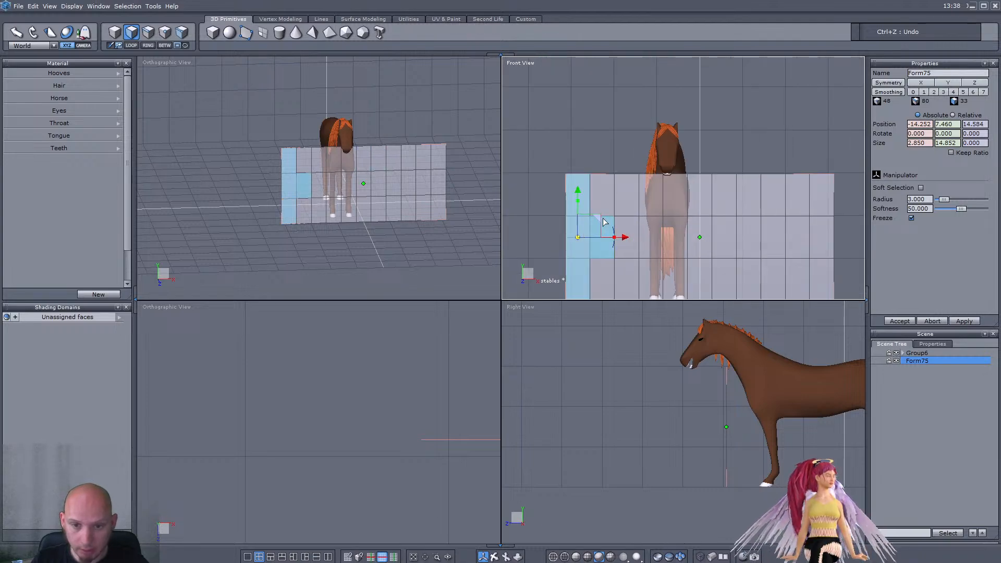
left_click_drag(624, 238, 532, 237)
scroll(678, 209, "down", 2)
middle_click_drag(678, 209, 737, 213)
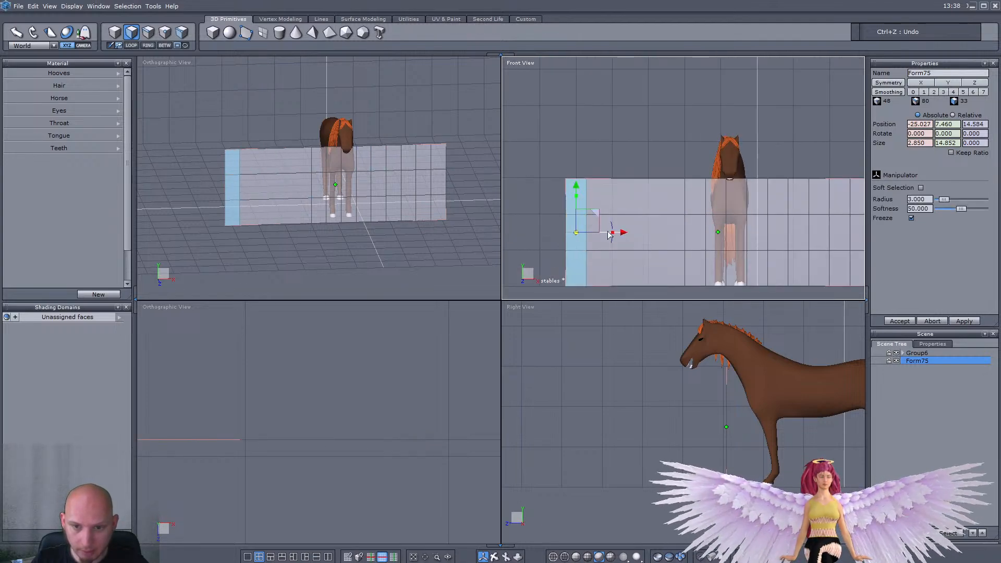
left_click_drag(618, 231, 613, 232)
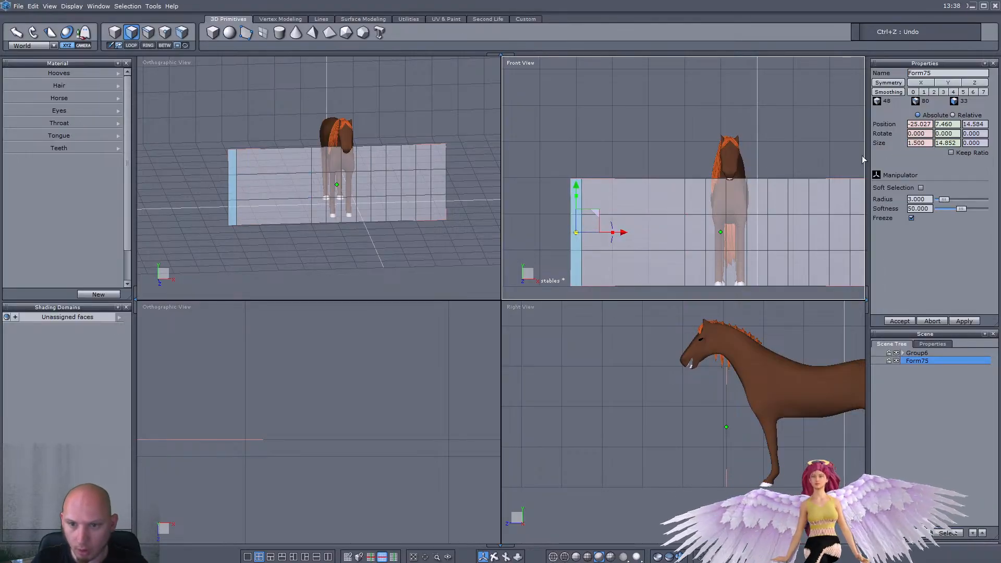
Step: Set the X size of the grid's third and fifth face columns to 1.5 each
left_click(699, 196)
left_click(699, 225, "shift")
left_click(700, 261, "shift")
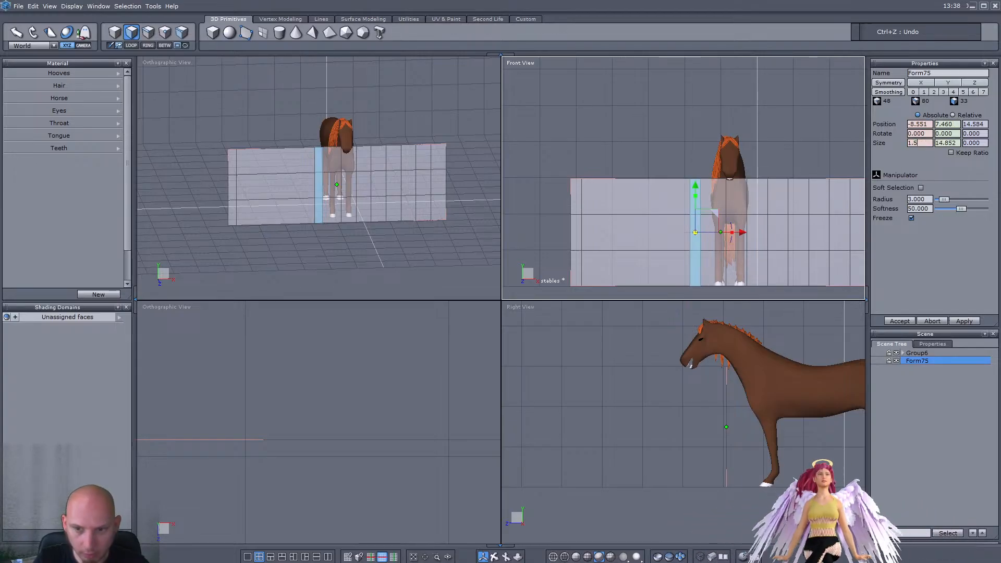
key("Return")
left_click(740, 200)
left_click(739, 234, "shift")
left_click(738, 274, "shift")
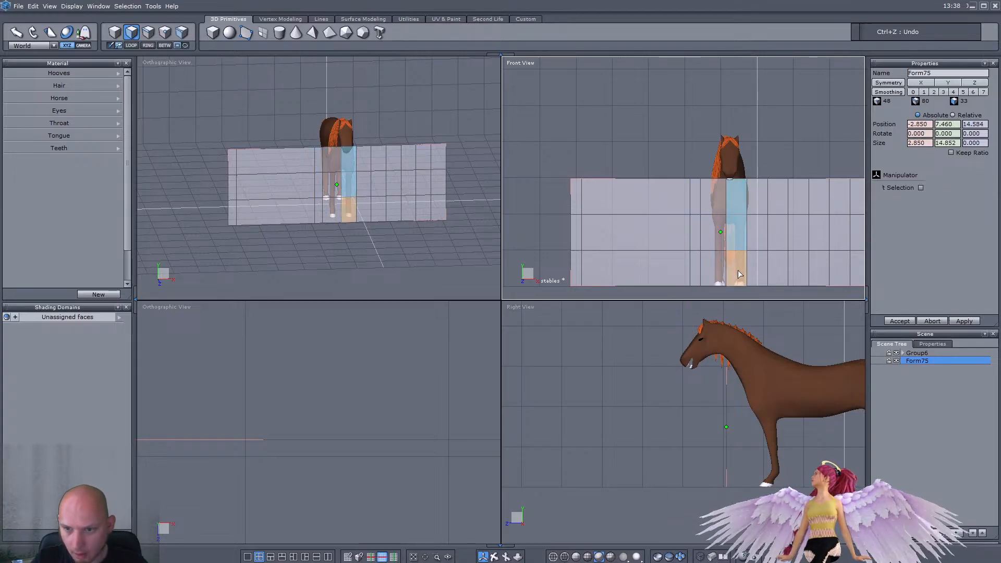
type("1.5")
key("Return")
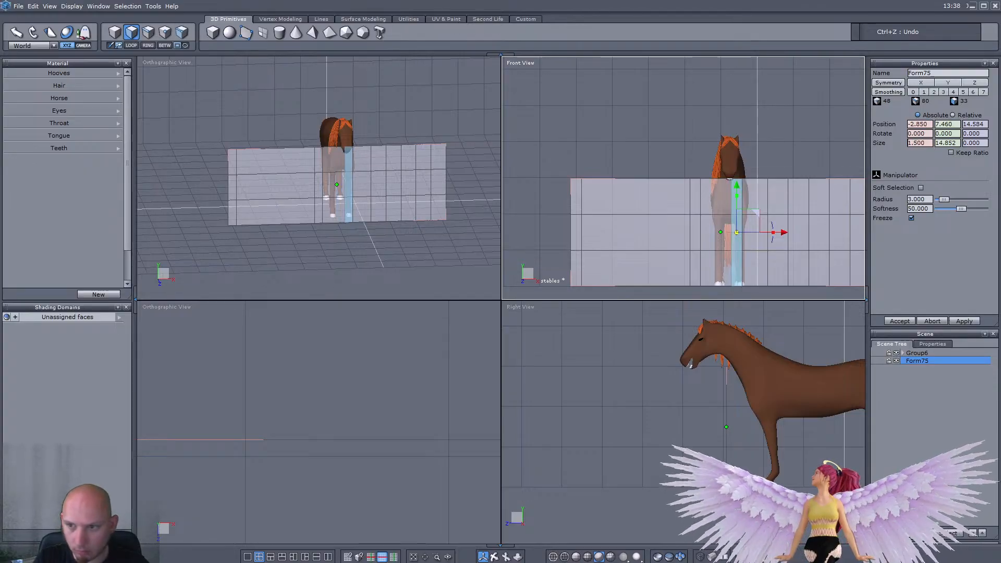
Step: Set the X size of the grid's seventh face column, just past the centre column, to 1.5
left_click(765, 186)
left_click(777, 234, "shift")
left_click(777, 274, "shift")
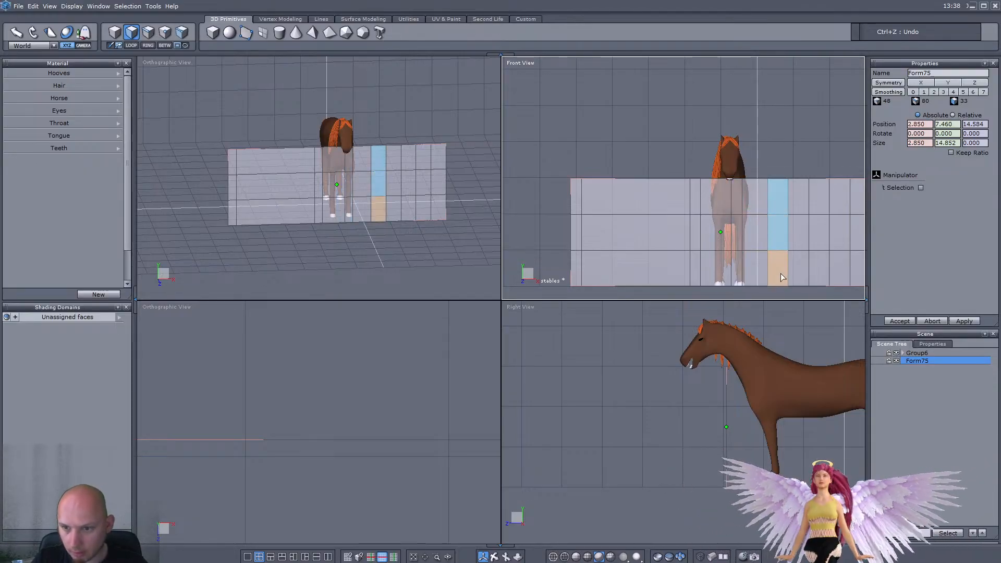
type("1.5")
key("Return")
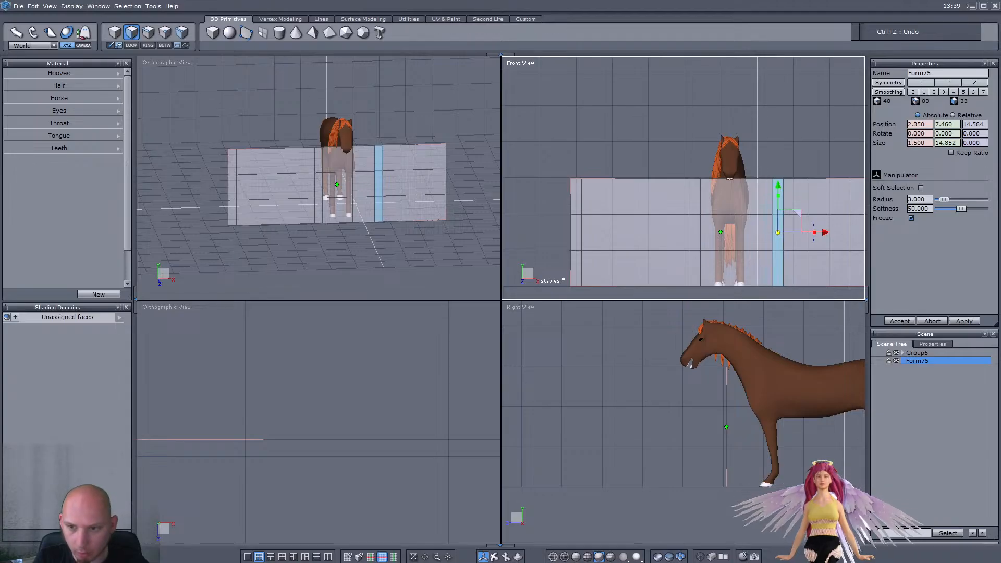
Step: Set the X size of the grid's ninth and last face columns to 1.5 each
middle_click_drag(756, 197, 668, 185)
scroll(775, 193, "up", 2)
left_click_drag(744, 190, 743, 264)
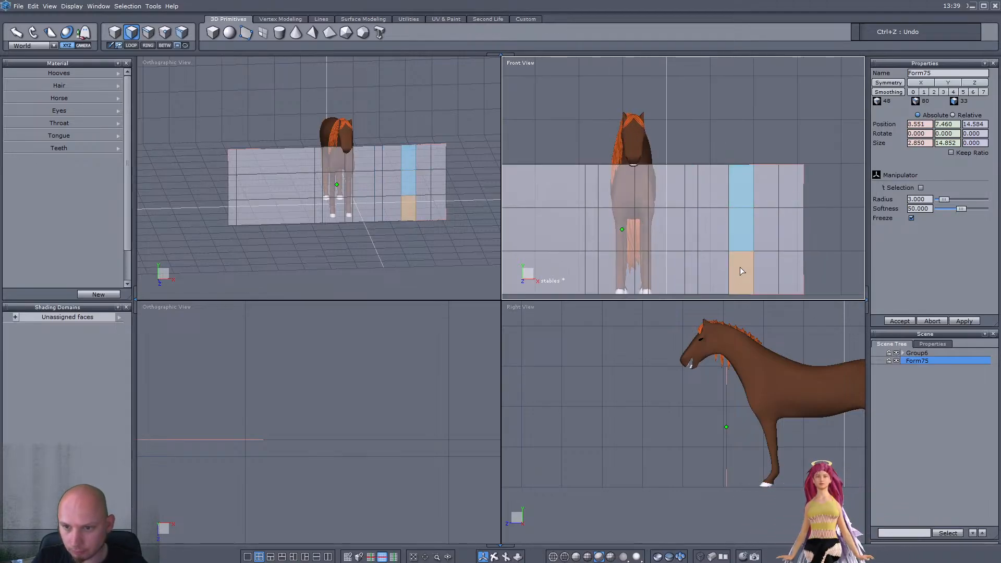
type("1.5")
key("Return")
left_click_drag(799, 188, 799, 263)
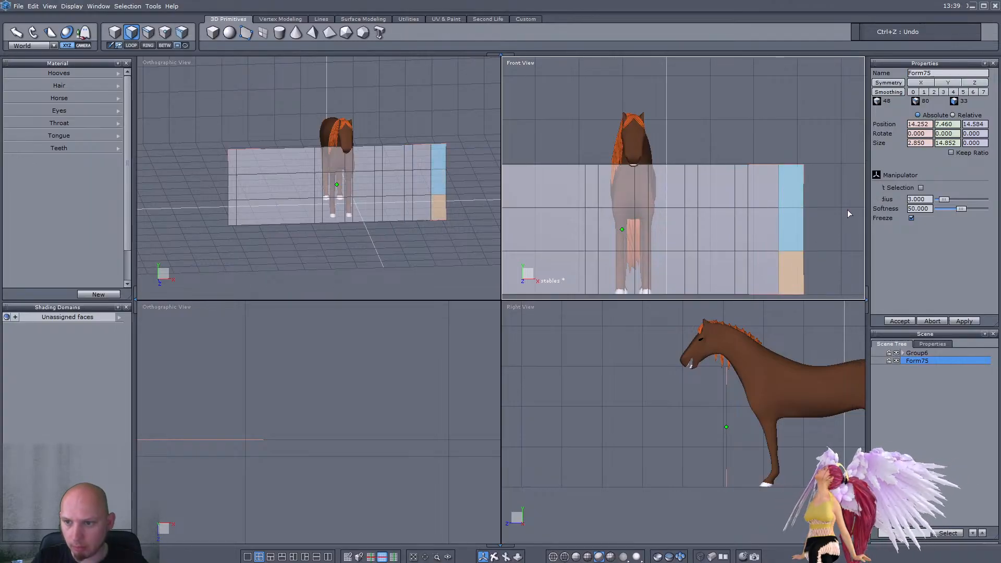
type("1.5")
key("Return")
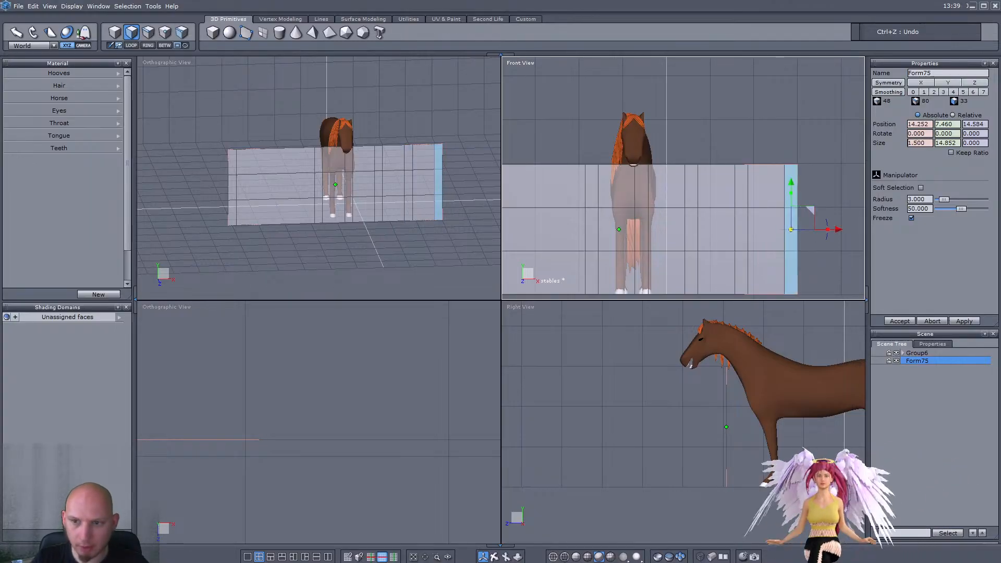
Step: Try to set the X size of the wide second face column, beside the outermost negative-X column, to 9
scroll(691, 137, "down", 2)
left_click(614, 170)
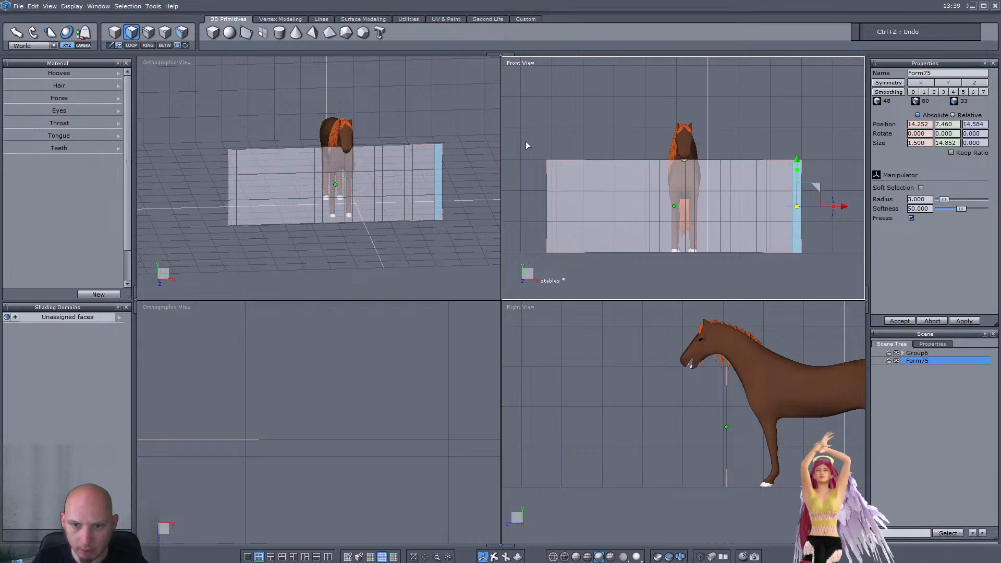
left_click_drag(600, 180, 607, 232)
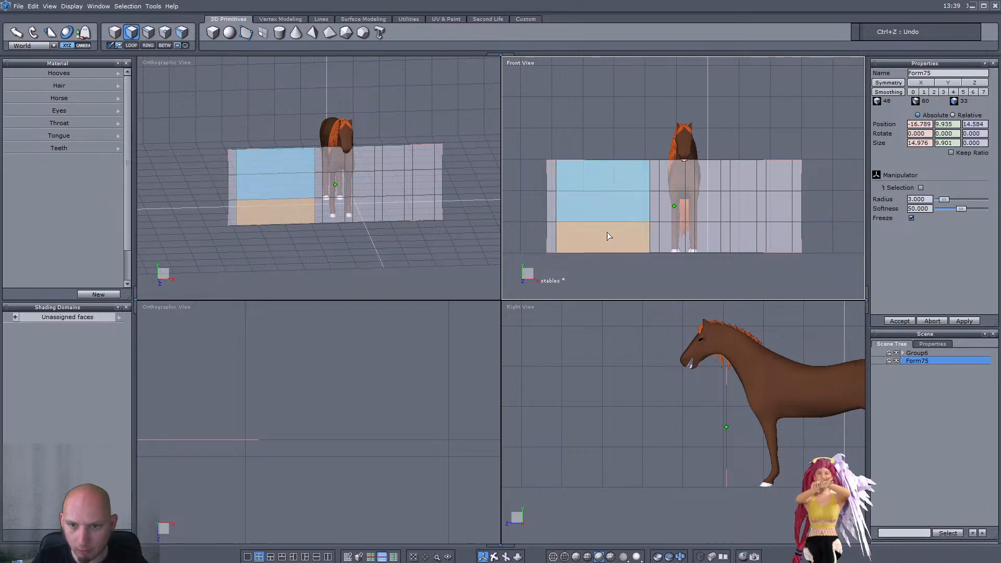
double_click(919, 143)
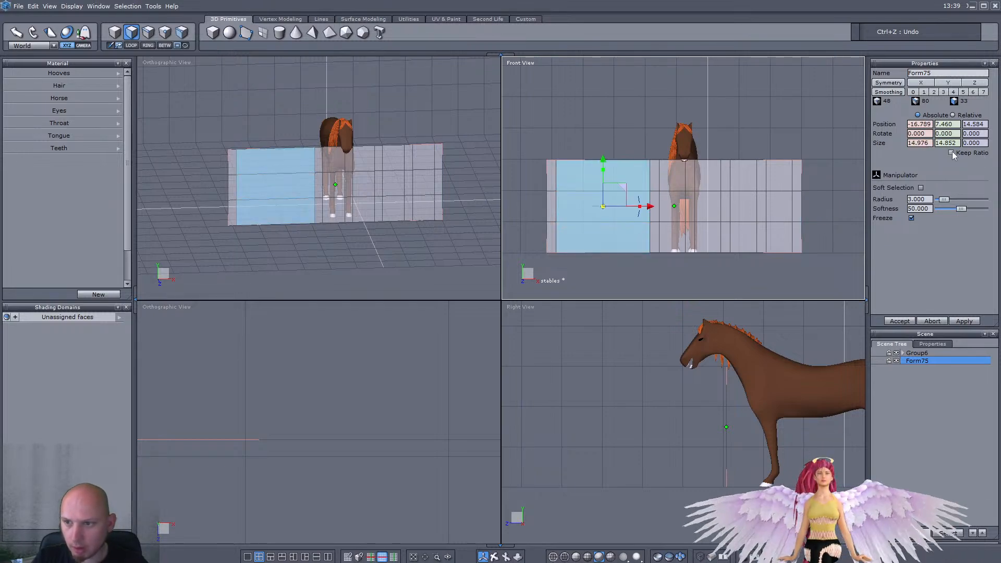
type("9")
key("Return")
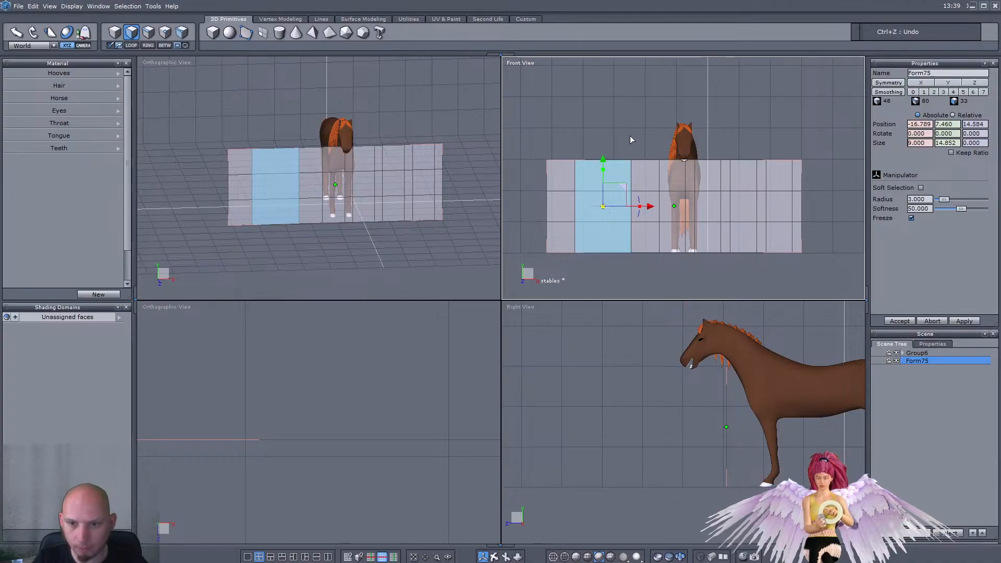
left_click(930, 321)
Step: Move the grid's outermost face column on the negative X side inward to about X -15.26
left_click_drag(521, 136, 555, 256)
left_click_drag(541, 140, 565, 258)
left_click_drag(537, 137, 562, 278)
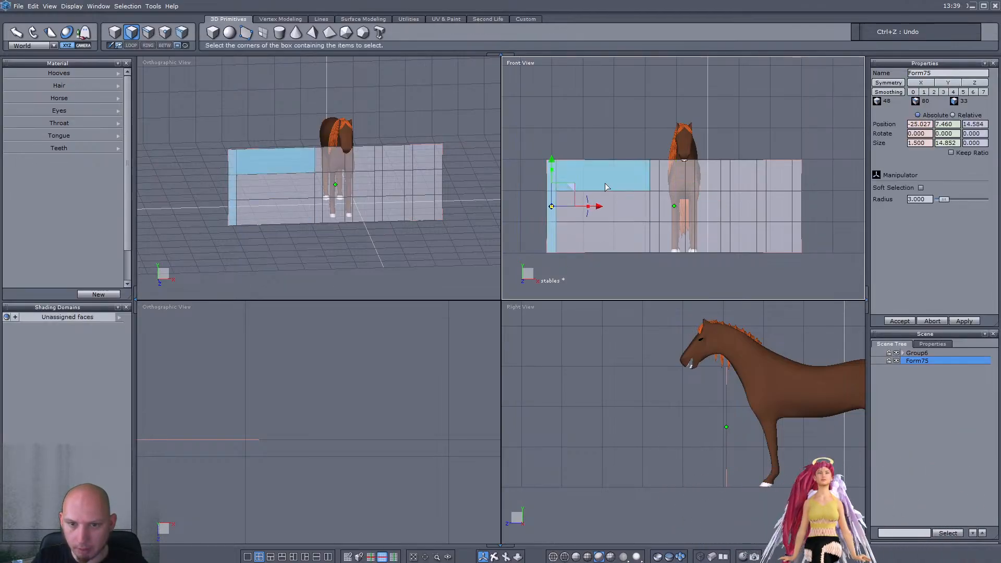
left_click_drag(600, 206, 661, 220)
Step: Move the first three face columns outward together to about X -16.29, widening the fourth column to about 8.58
scroll(734, 214, "up", 2)
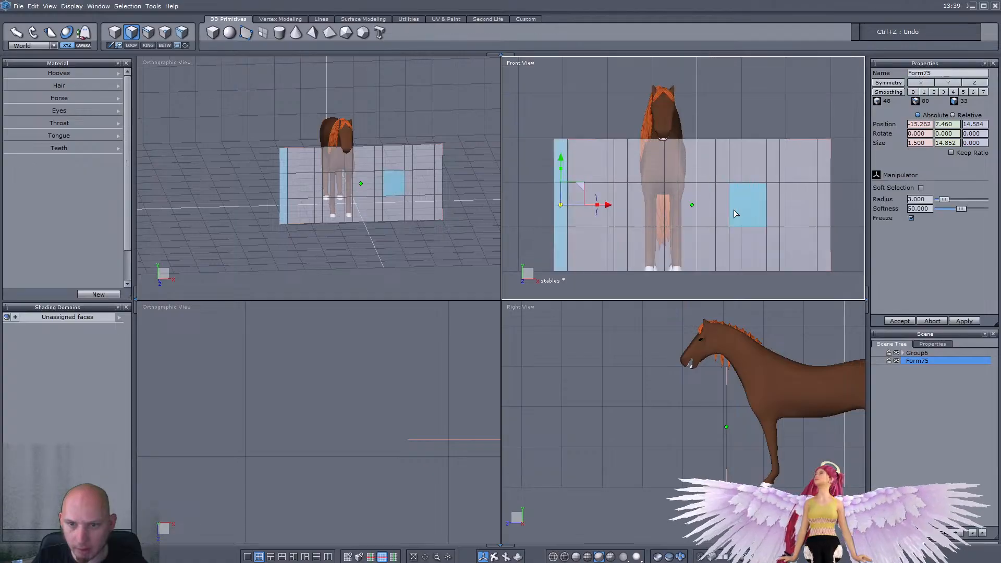
left_click_drag(532, 103, 634, 284)
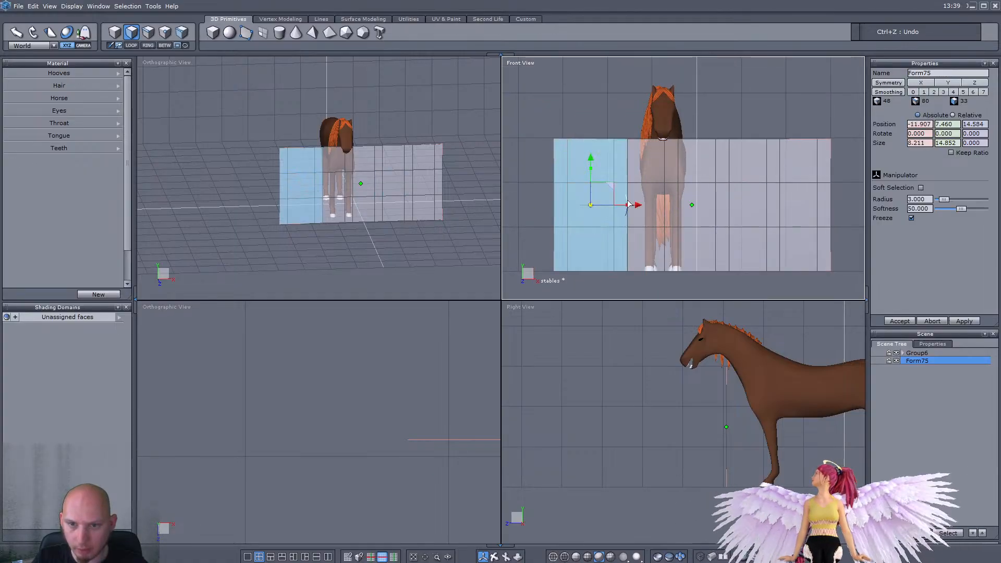
left_click_drag(637, 206, 617, 206)
left_click(646, 165)
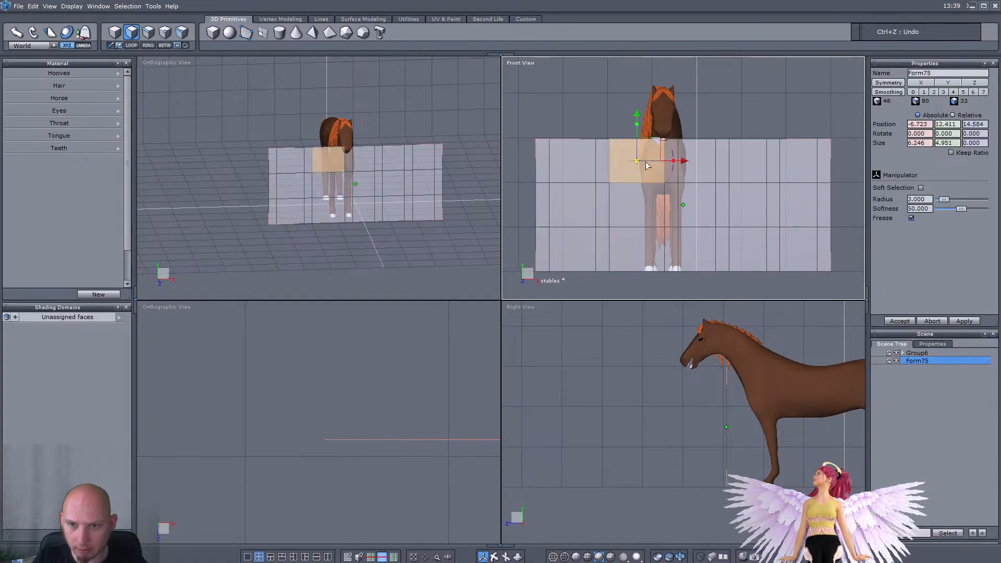
left_click_drag(530, 103, 635, 280)
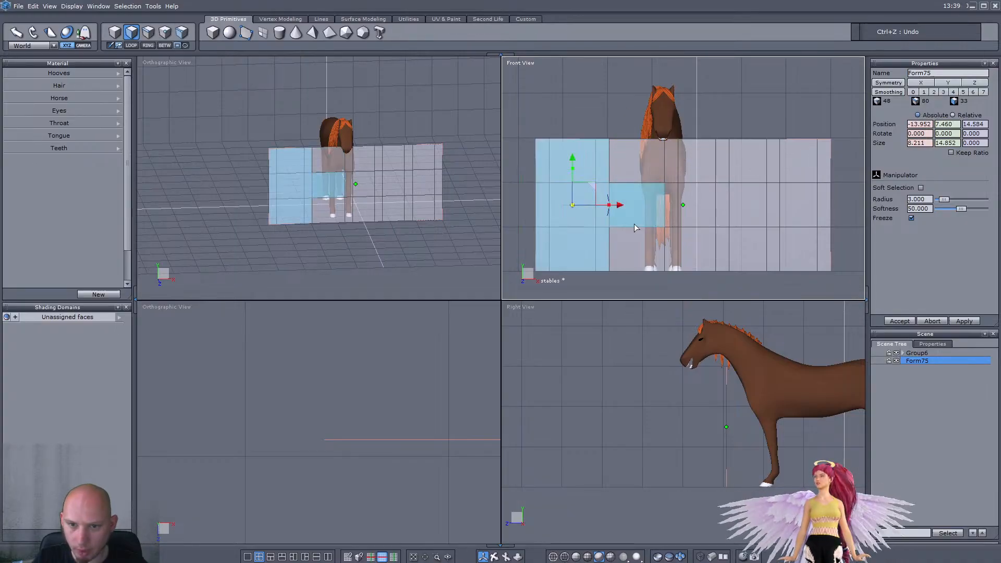
left_click_drag(624, 208, 603, 212)
scroll(631, 188, "down", 2)
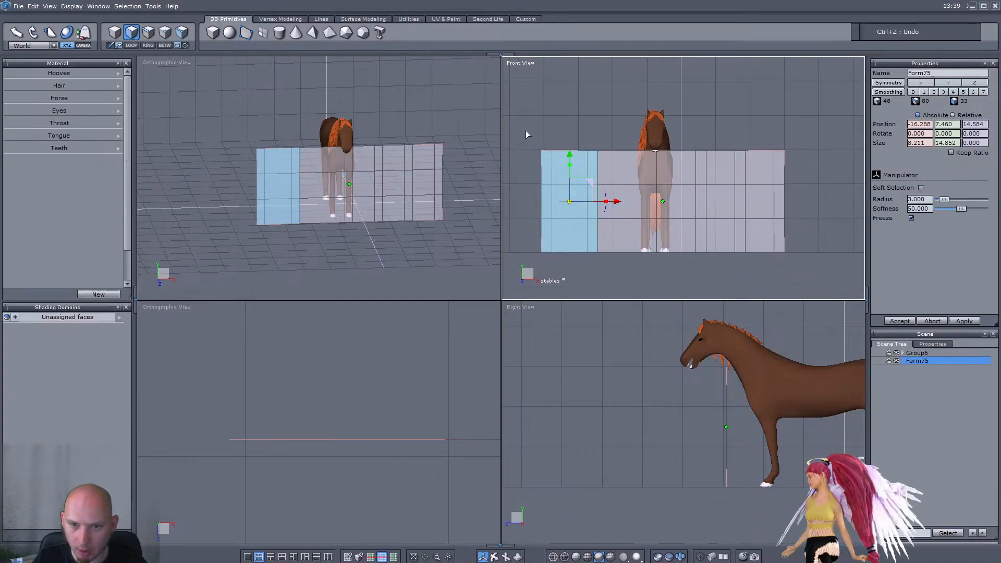
left_click(630, 174)
Step: Move the outermost face column on the negative X side outward to about X -26.33
scroll(571, 138, "up", 2)
scroll(570, 137, "down", 1)
scroll(570, 136, "up", 2)
left_click_drag(520, 124, 580, 278)
scroll(585, 213, "down", 3)
scroll(548, 225, "up", 4)
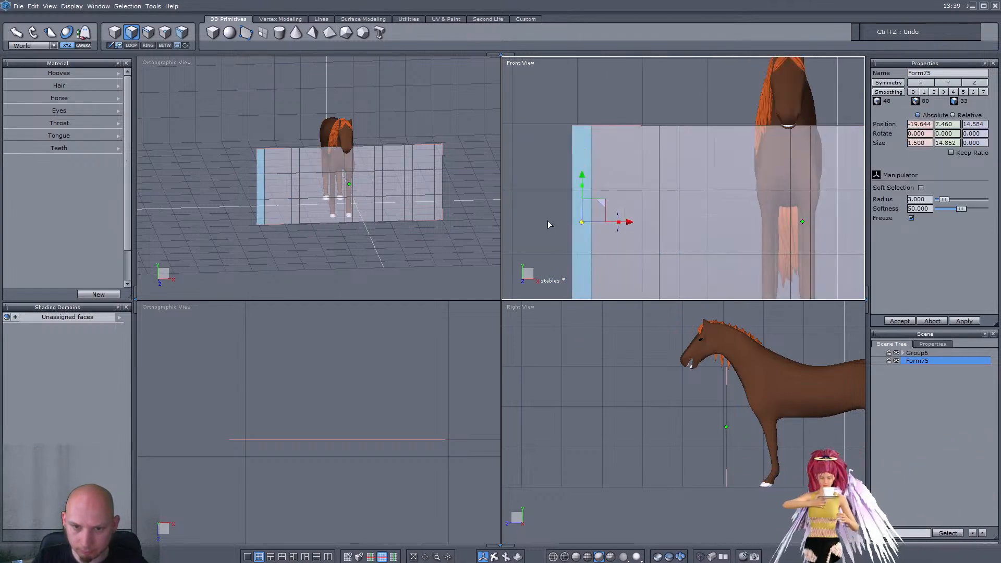
left_click_drag(633, 224, 552, 222)
left_click(579, 172)
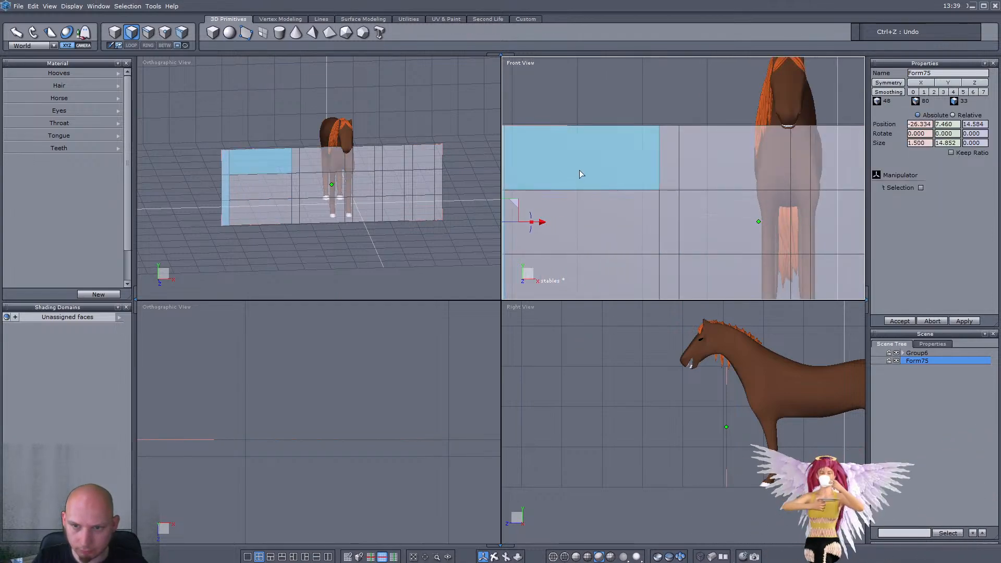
Step: Move the outermost negative-X column back in to about X -25.48 and check the second column's width
scroll(595, 170, "down", 2)
left_click_drag(539, 132, 586, 298)
left_click_drag(601, 222, 611, 223)
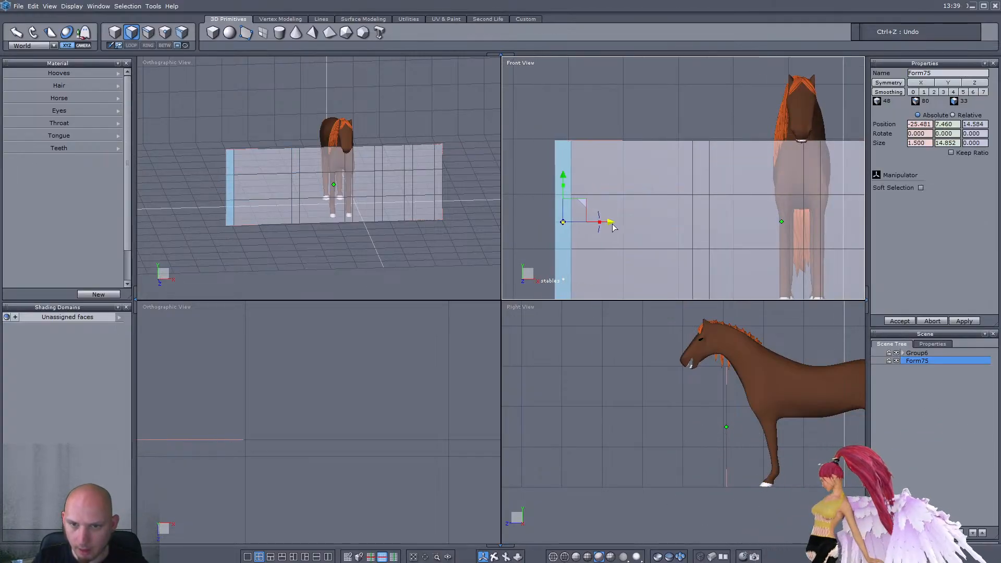
left_click(651, 110)
scroll(629, 100, "down", 2)
middle_click_drag(629, 101, 597, 84)
left_click(672, 138)
left_click(588, 136)
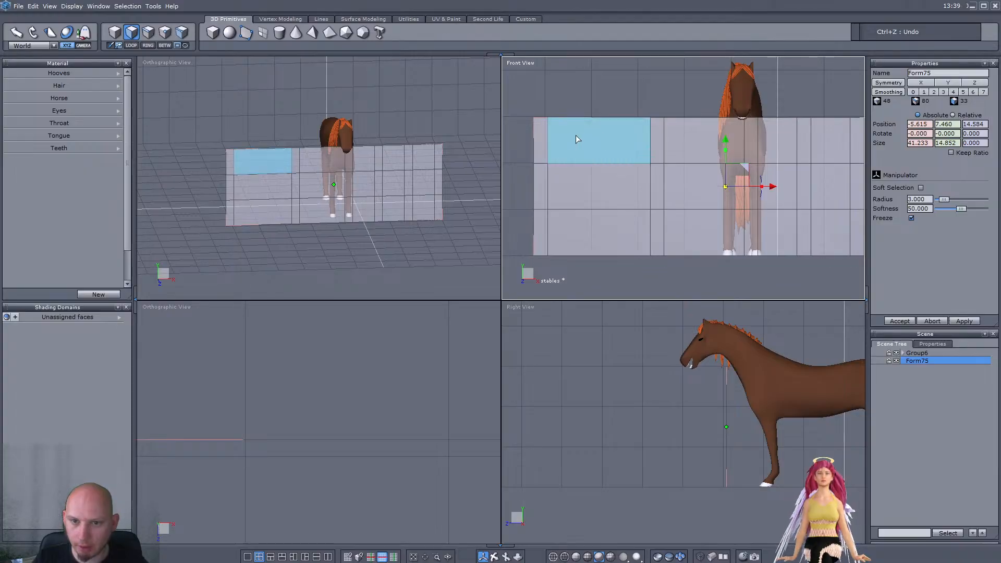
left_click(545, 138)
left_click(632, 142)
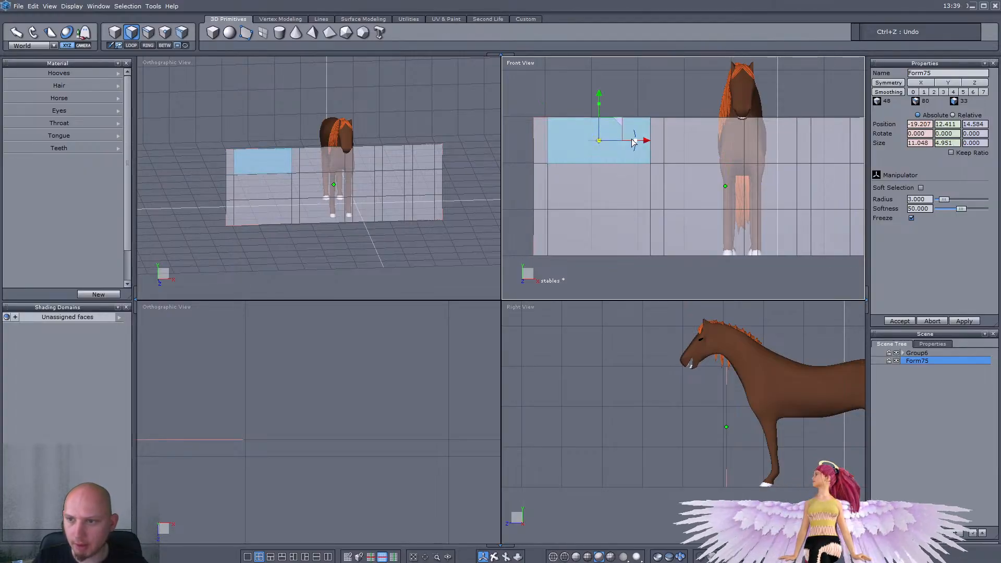
Step: Nudge the outermost negative-X column inward until the second face column is about 8.92 wide
left_click_drag(520, 93, 566, 293)
left_click_drag(592, 192, 604, 192)
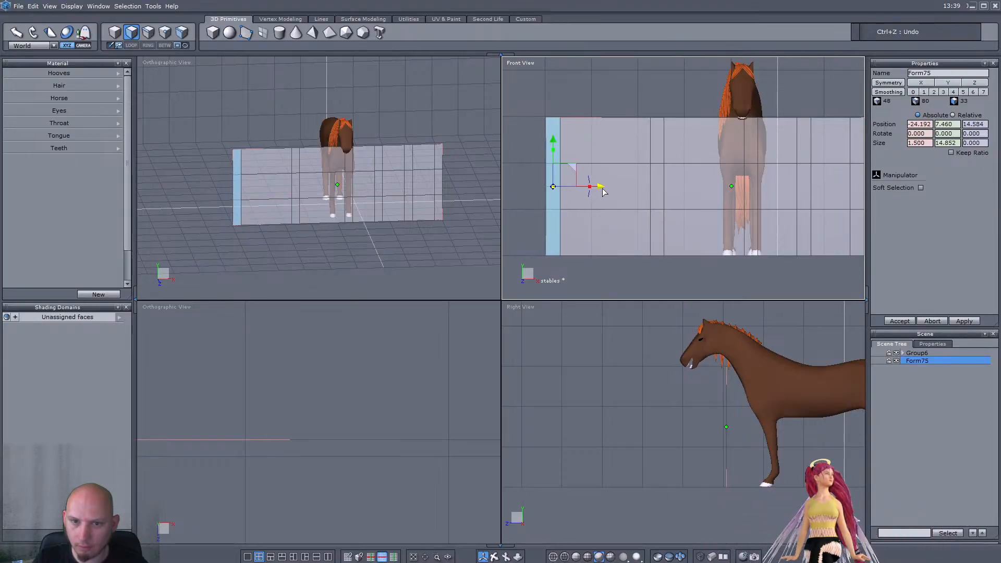
left_click(630, 148)
left_click(705, 149)
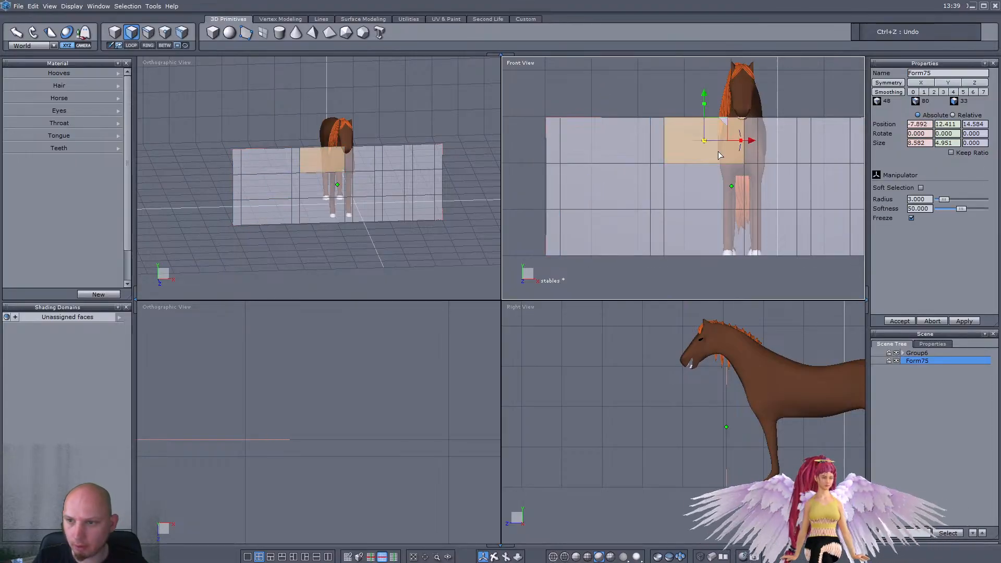
left_click_drag(531, 98, 582, 228)
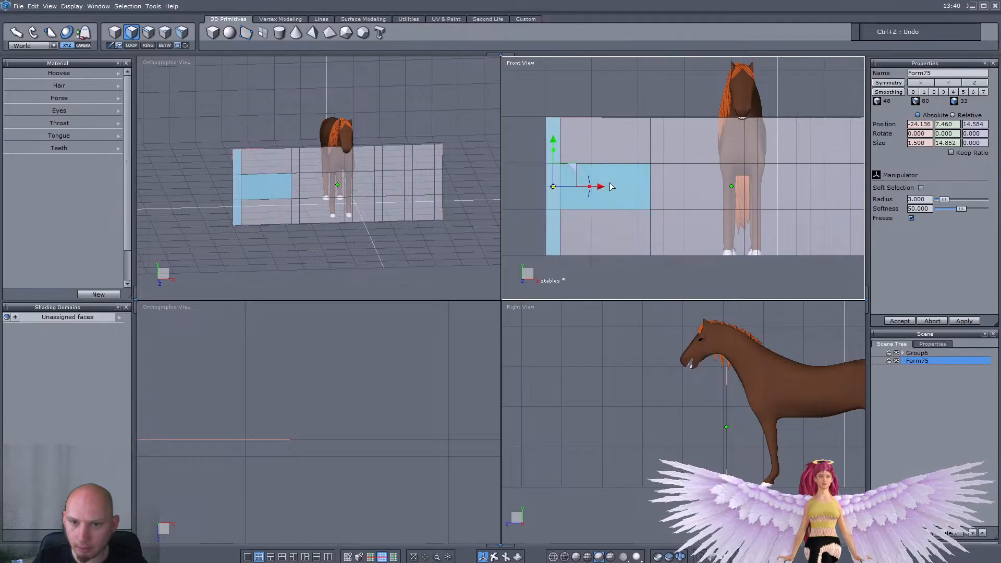
left_click_drag(595, 186, 603, 186)
left_click(625, 150)
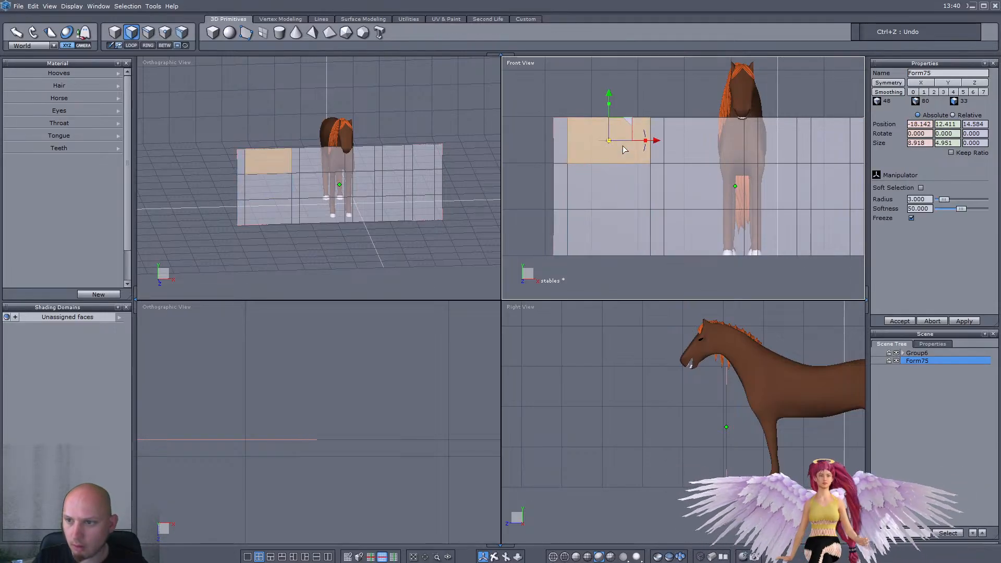
Step: Move the grid's last five face columns outward along positive X, widening the sixth column to about 9.2
scroll(627, 108, "down", 3)
scroll(722, 123, "up", 2)
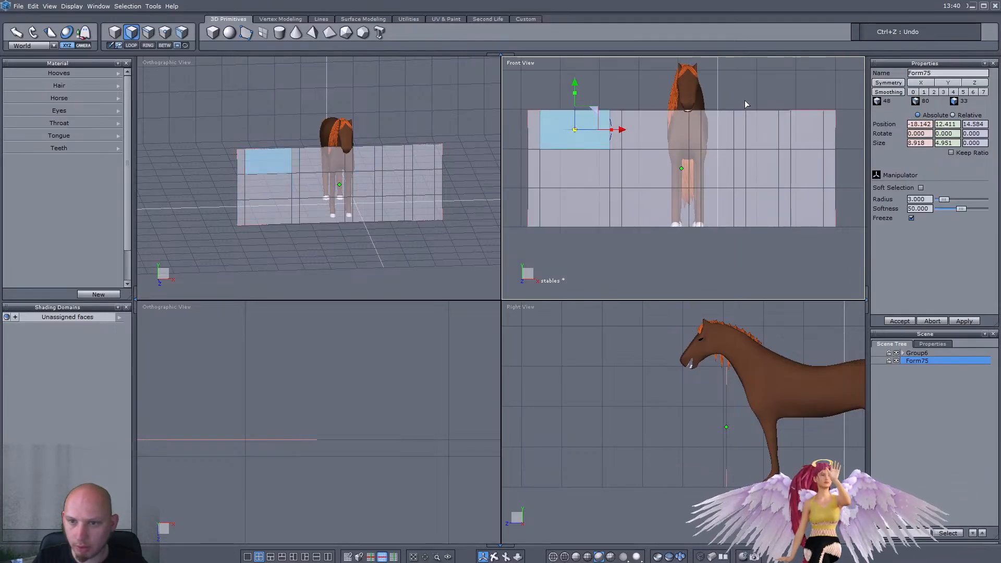
left_click_drag(732, 99, 852, 256)
scroll(906, 159, "down", 1)
scroll(905, 158, "up", 2)
left_click_drag(720, 192, 770, 194)
left_click(608, 125)
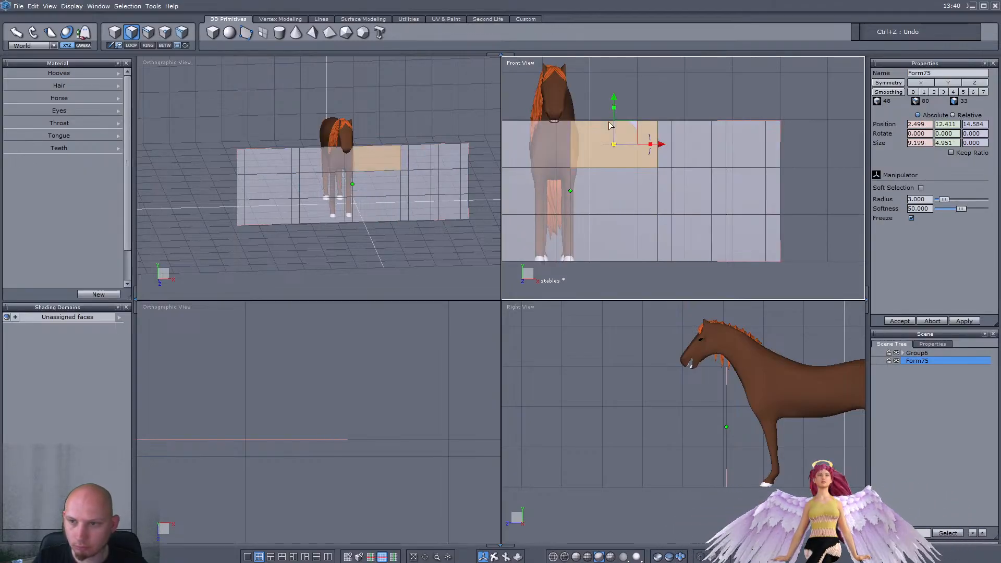
Step: Fine-tune the last five face columns to about X 12.95, checking the sixth column's width between moves
left_click_drag(649, 91, 859, 289)
left_click_drag(770, 195, 759, 195)
left_click(630, 148)
left_click_drag(648, 91, 826, 290)
left_click_drag(757, 193, 770, 192)
left_click(631, 144)
left_click_drag(639, 96, 828, 290)
left_click_drag(766, 191, 760, 190)
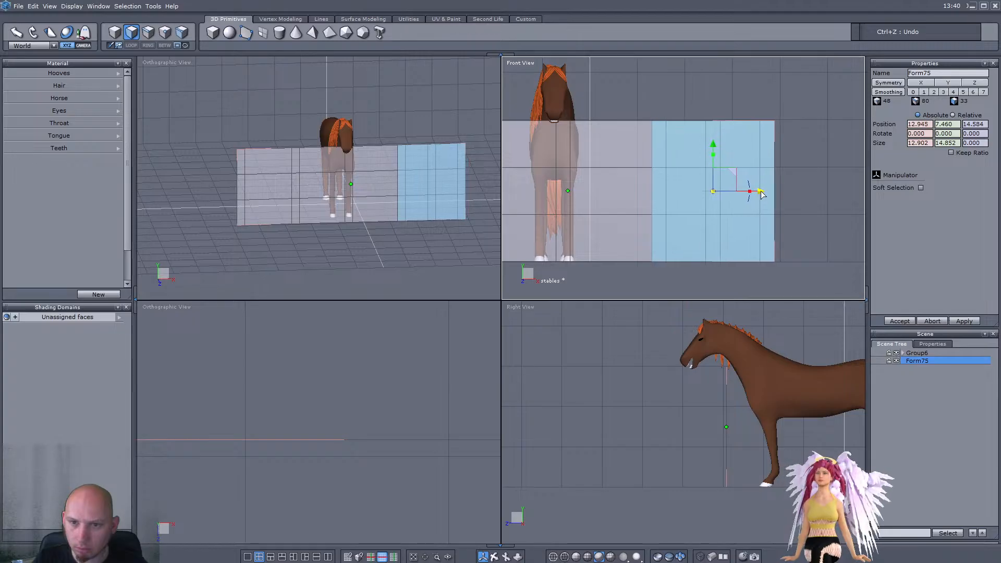
left_click(601, 133)
Step: Move the grid's last three face columns outward to about X 20.46 to widen the eighth column
left_click_drag(788, 99, 705, 290)
left_click_drag(788, 194, 821, 191)
left_click(716, 156)
left_click_drag(822, 107, 712, 279)
left_click_drag(816, 190, 827, 193)
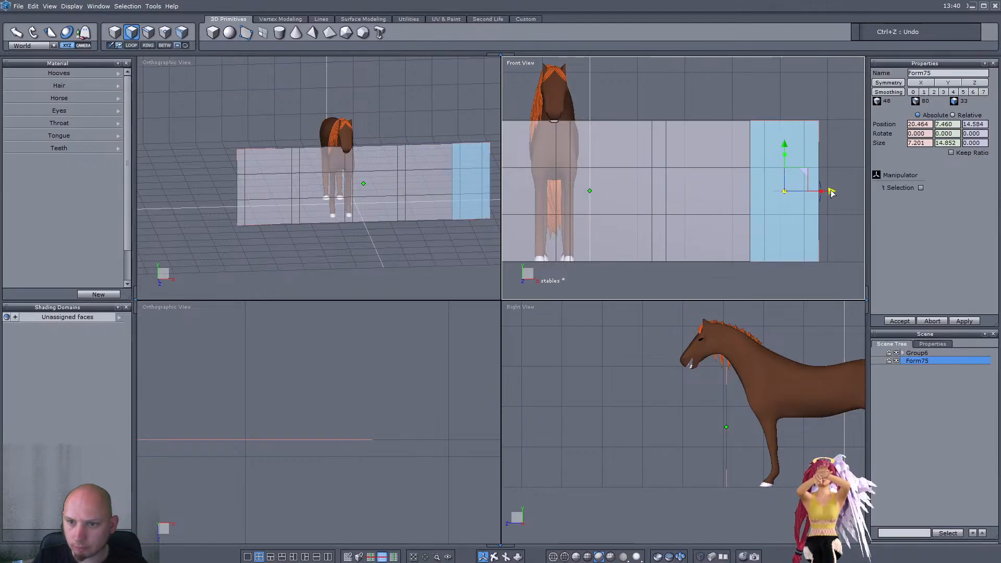
left_click(737, 157)
Step: Fine-tune the last three face columns along X until the eighth column is about 8.6 wide
scroll(736, 158, "down", 3)
scroll(756, 156, "up", 4)
left_click_drag(831, 79, 680, 315)
left_click_drag(791, 198, 796, 197)
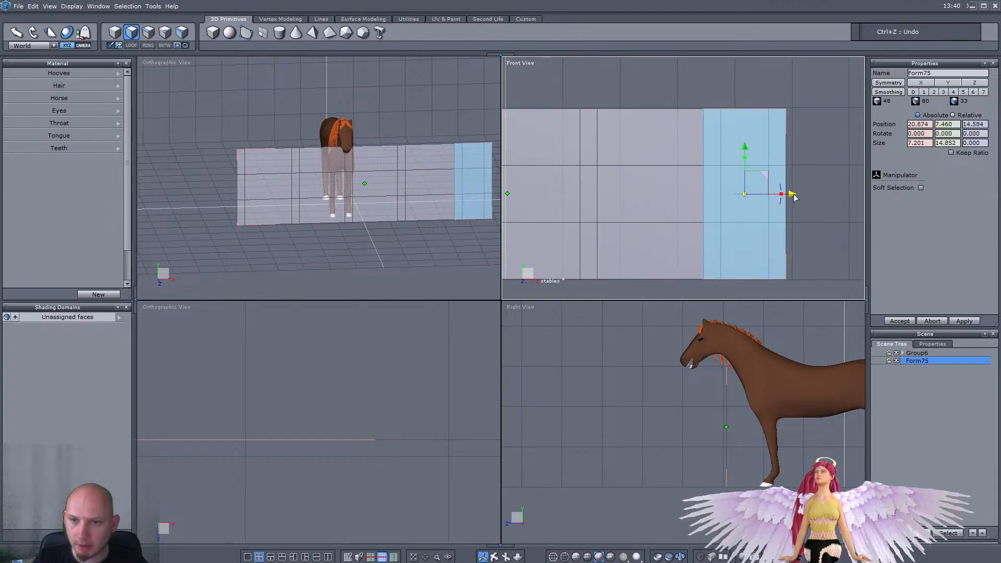
left_click(637, 136)
left_click_drag(824, 94, 737, 221)
left_click_drag(787, 193, 779, 194)
left_click(683, 139)
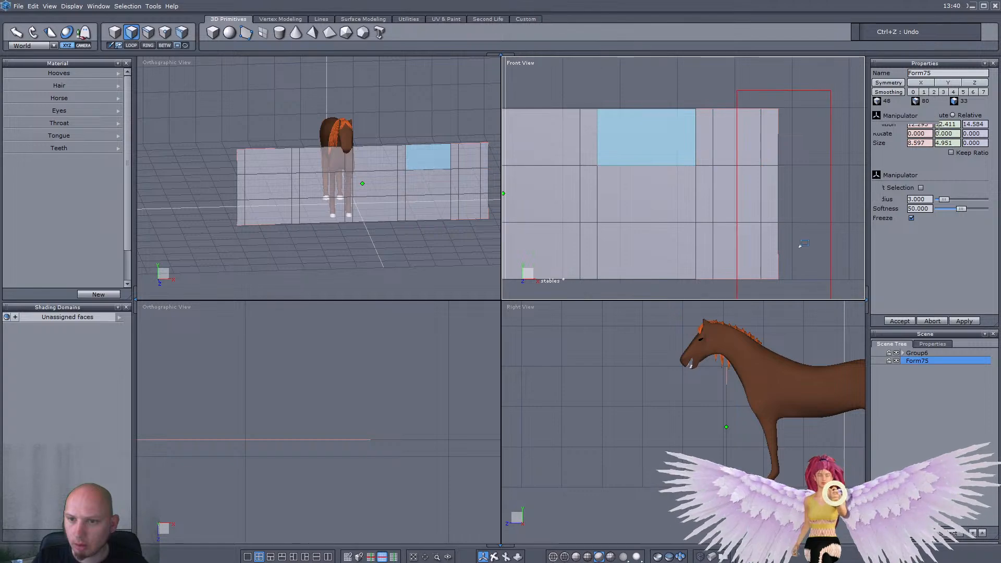
Step: Move the last face column outward and adjust it until the tenth column is about 8.76 wide
left_click(769, 194)
left_click_drag(785, 194, 860, 195)
left_click(722, 109)
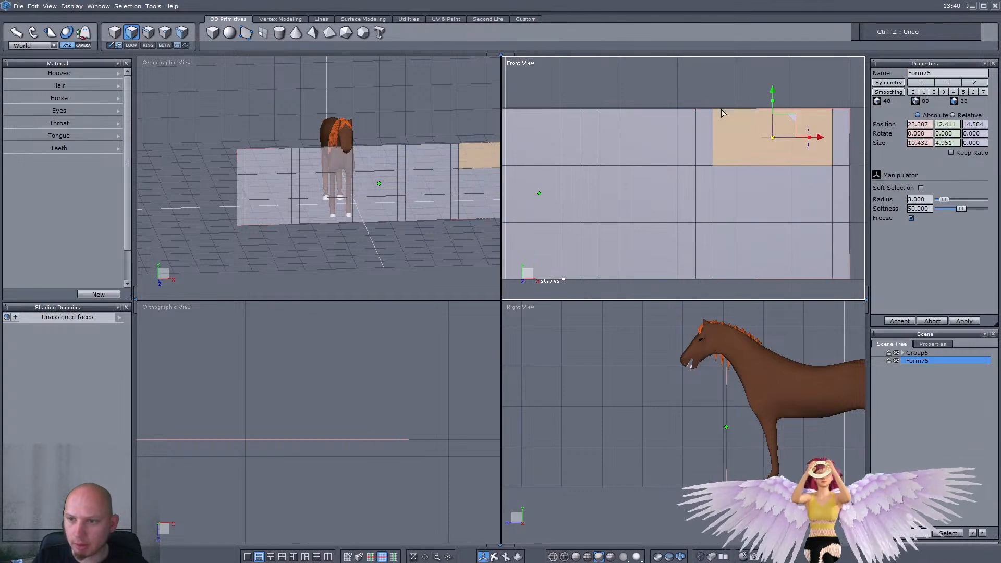
scroll(722, 110, "down", 3)
scroll(803, 109, "up", 2)
left_click_drag(792, 274, 819, 104)
key("ctrl+z")
Step: Delete all faces of the five wide columns, leaving only the six narrow post columns
left_click(741, 135)
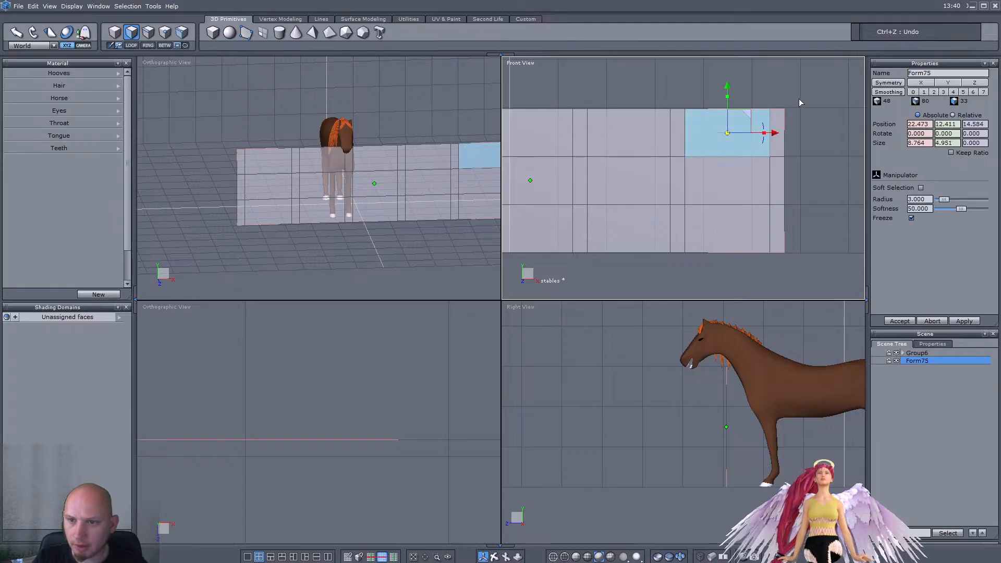
scroll(801, 102, "down", 3)
left_click(762, 151, "shift")
left_click(763, 179, "shift")
left_click(702, 124, "shift")
left_click(699, 148, "shift")
left_click(696, 179, "shift")
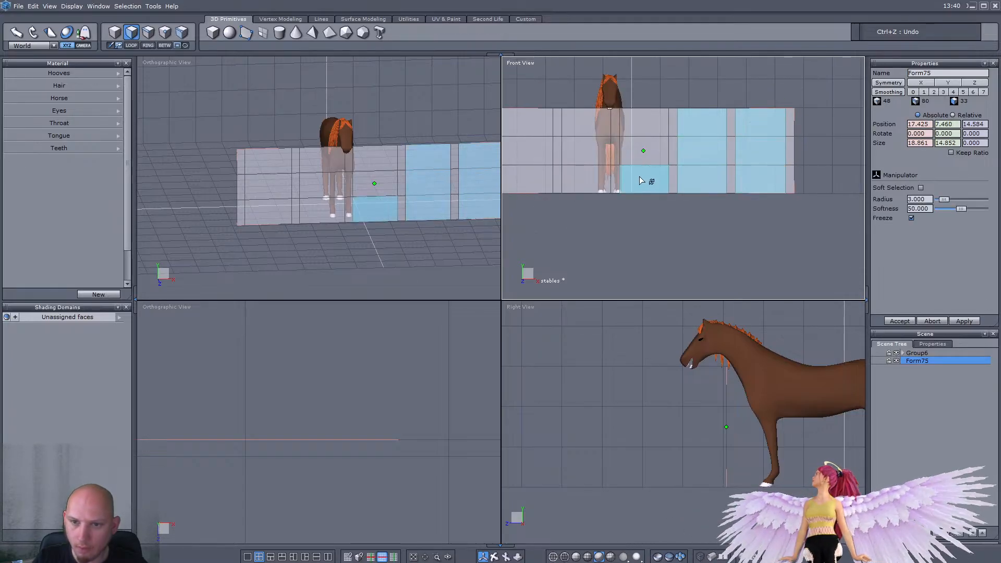
left_click(640, 152, "shift")
left_click(639, 132, "shift")
left_click(600, 127, "shift")
left_click(595, 153, "shift")
left_click(595, 180, "shift")
left_click(538, 180, "shift")
left_click(539, 160, "shift")
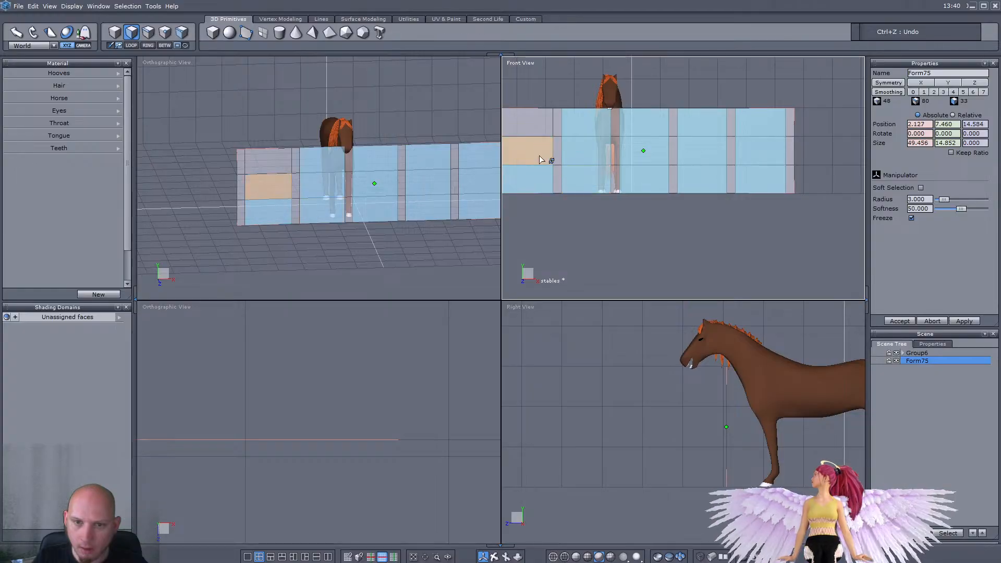
left_click(535, 125, "shift")
key("Delete")
Step: Set the X position of the horse group, Group6, to 0
middle_click_drag(342, 192, 414, 225)
left_click_drag(427, 190, 398, 204)
mouse_move(233, 206)
middle_mouse_down()
mouse_move(266, 207)
mouse_move(235, 212)
middle_mouse_up()
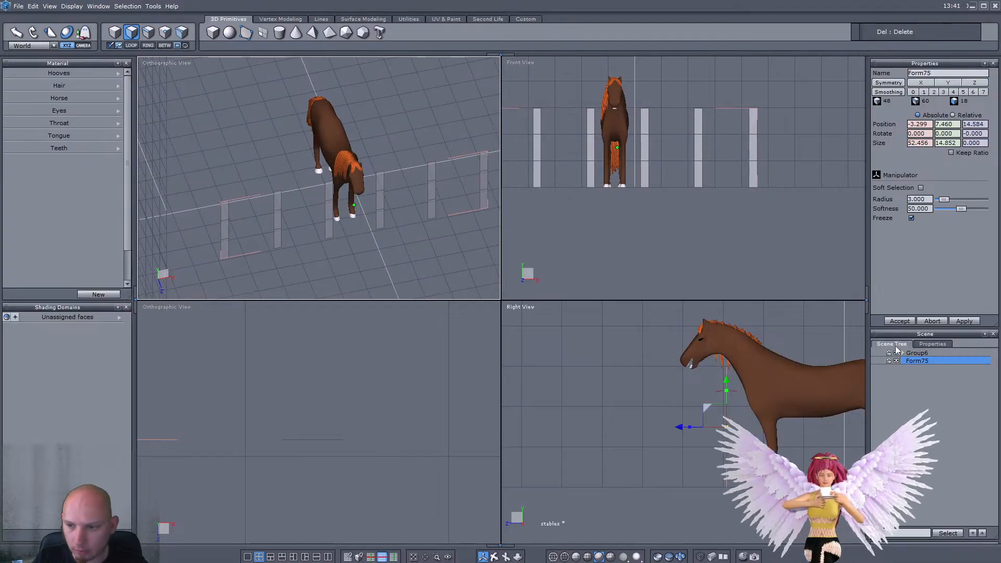
left_click(914, 353)
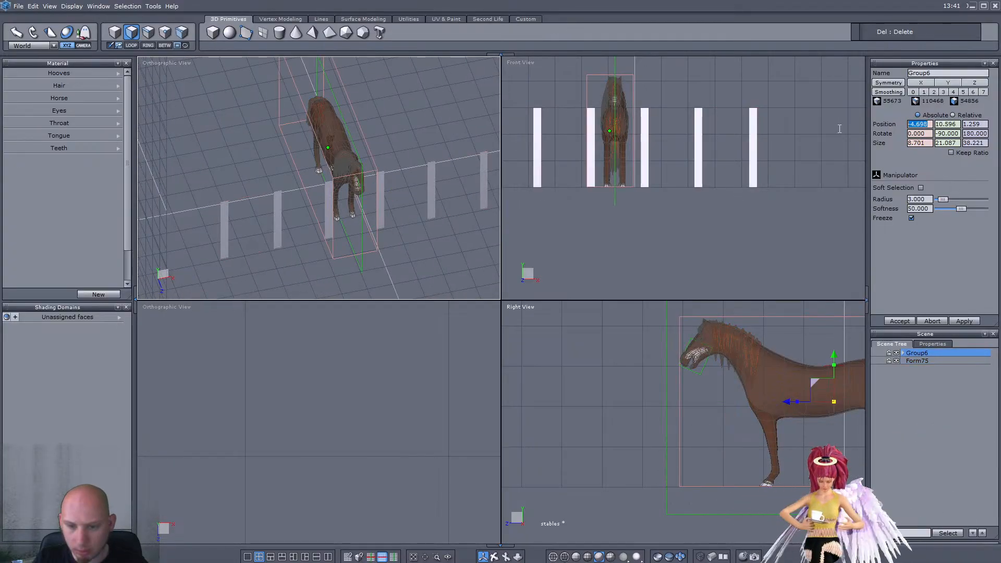
type("0")
key("Return")
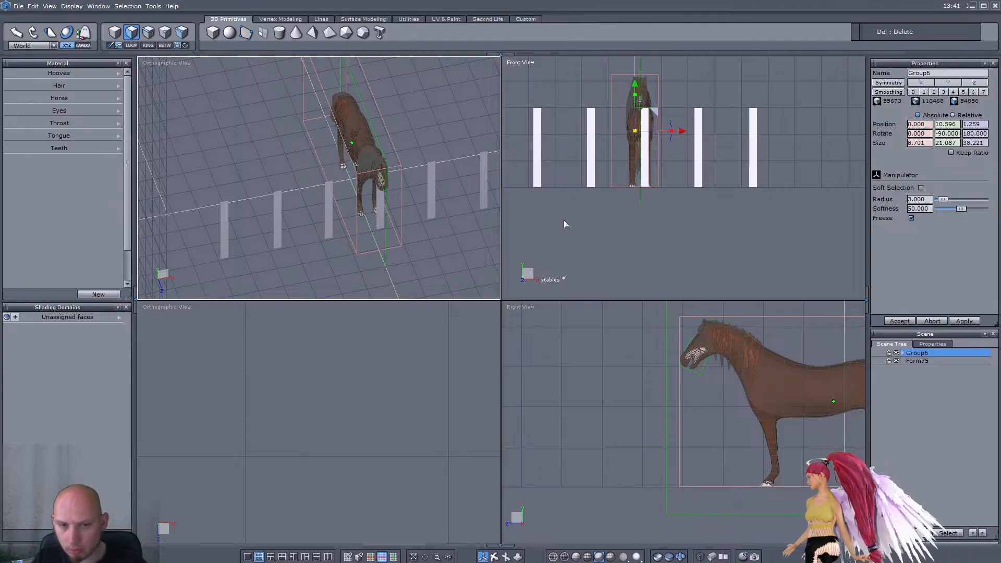
Step: Set the X position of the post columns, Form75, to 0
left_click(912, 360)
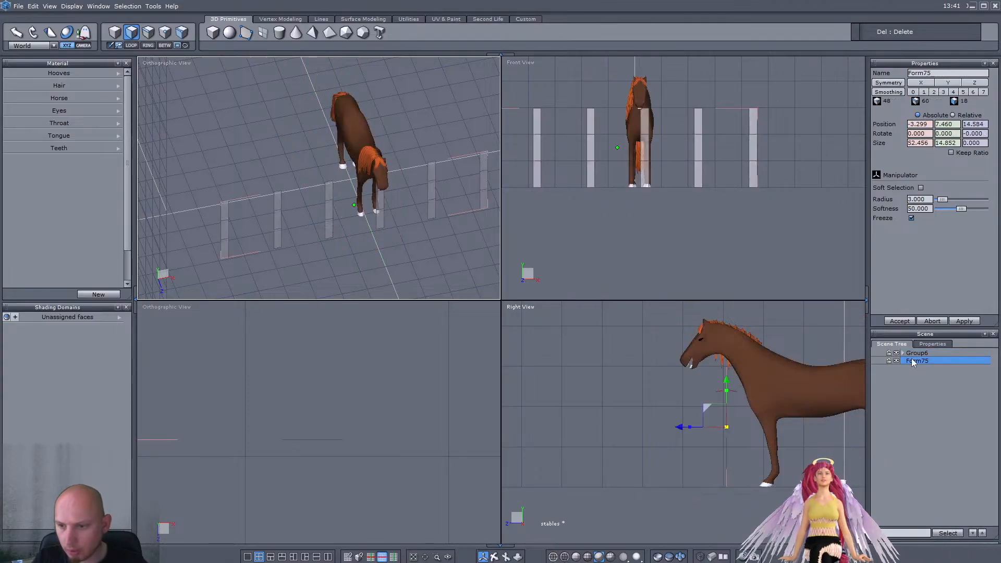
type("0")
key("Return")
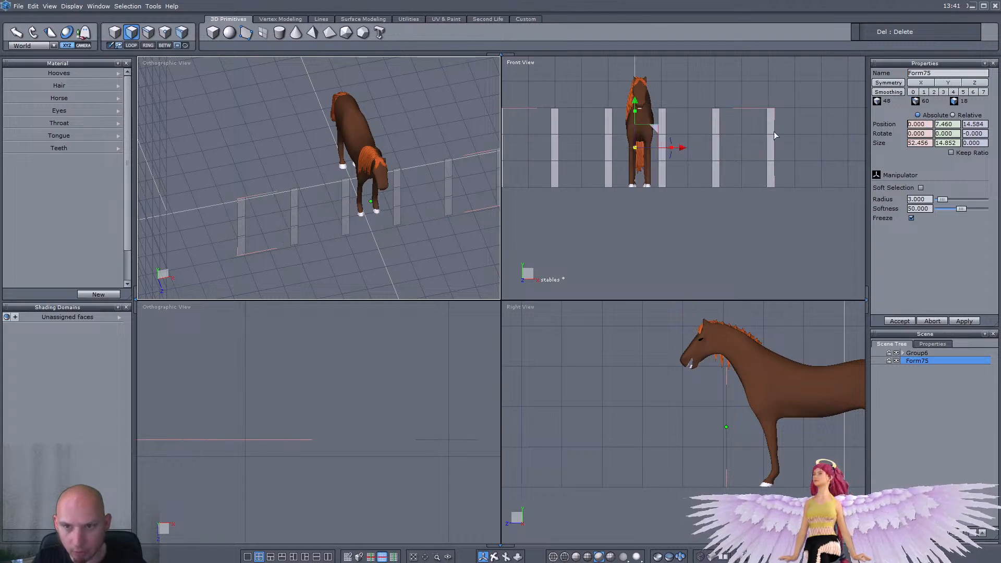
scroll(613, 148, "up", 2)
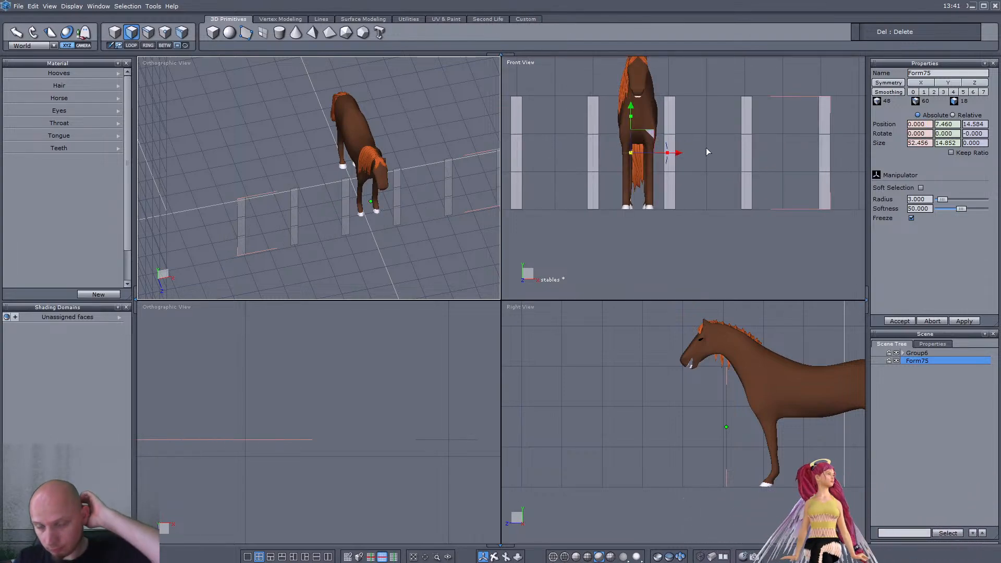
Step: Set the X positions of the two innermost post columns to 5 and -5
scroll(719, 148, "down", 1)
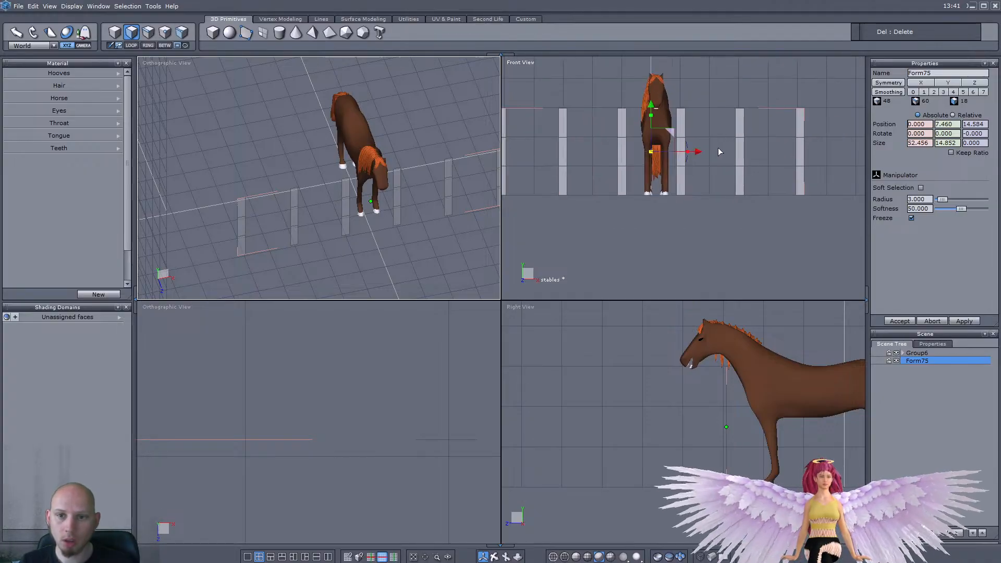
scroll(719, 152, "down", 1)
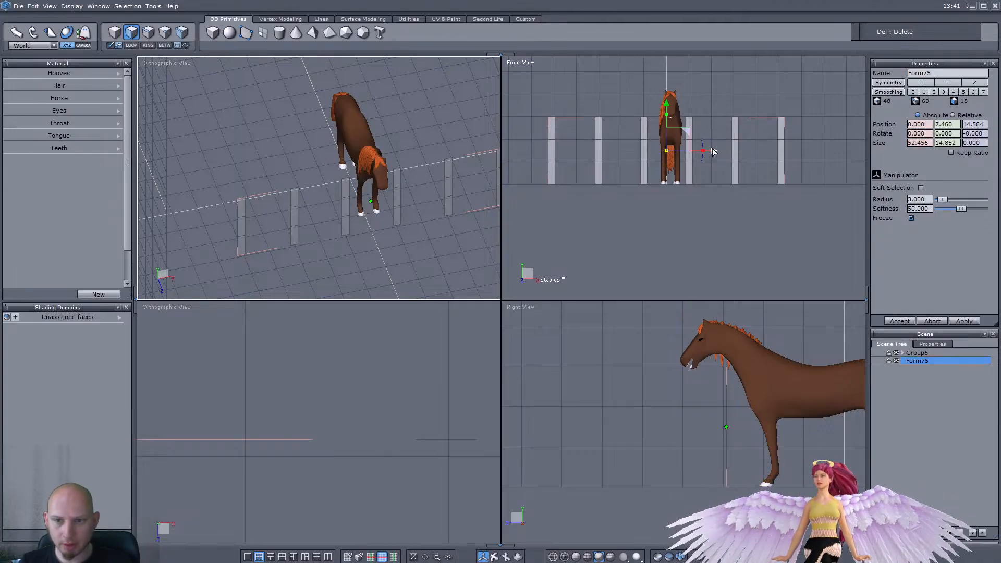
scroll(714, 151, "up", 1)
left_click_drag(716, 79, 641, 275)
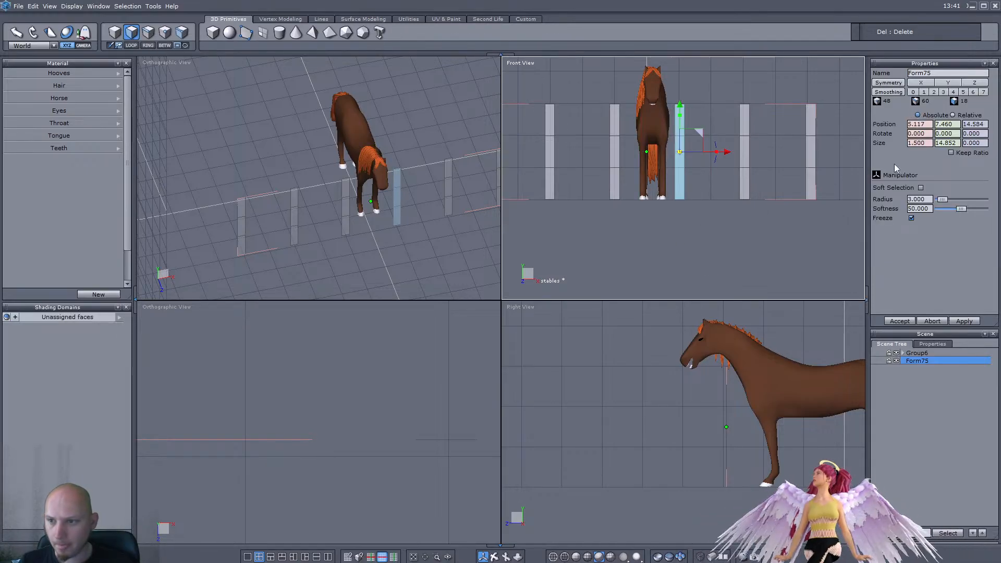
left_click_drag(931, 124, 894, 126)
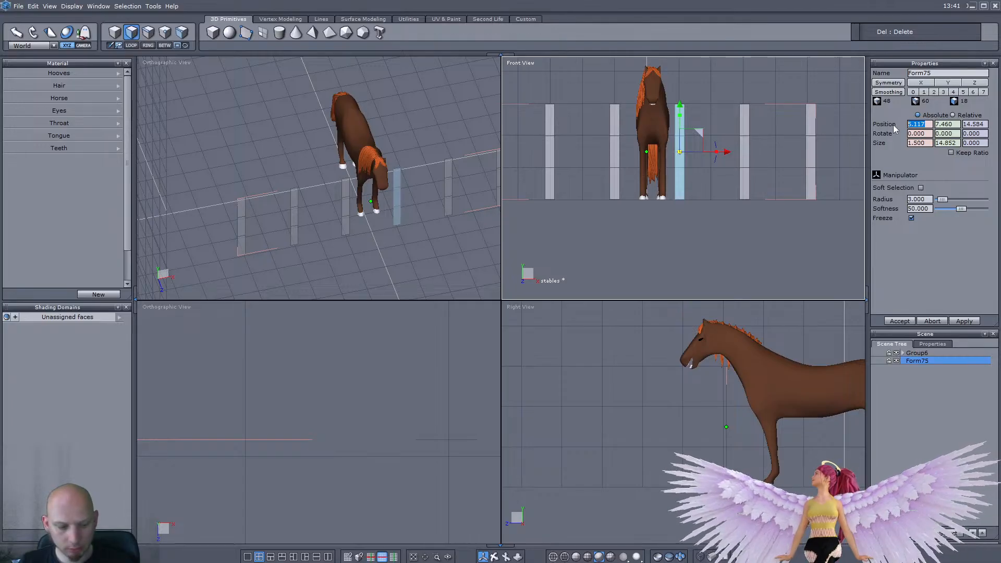
type("5")
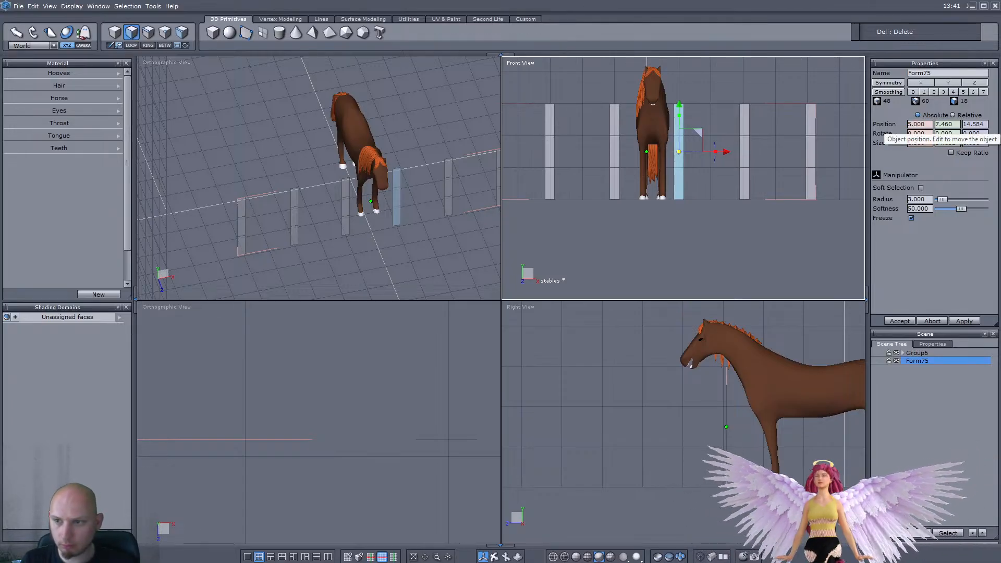
left_click_drag(642, 92, 584, 268)
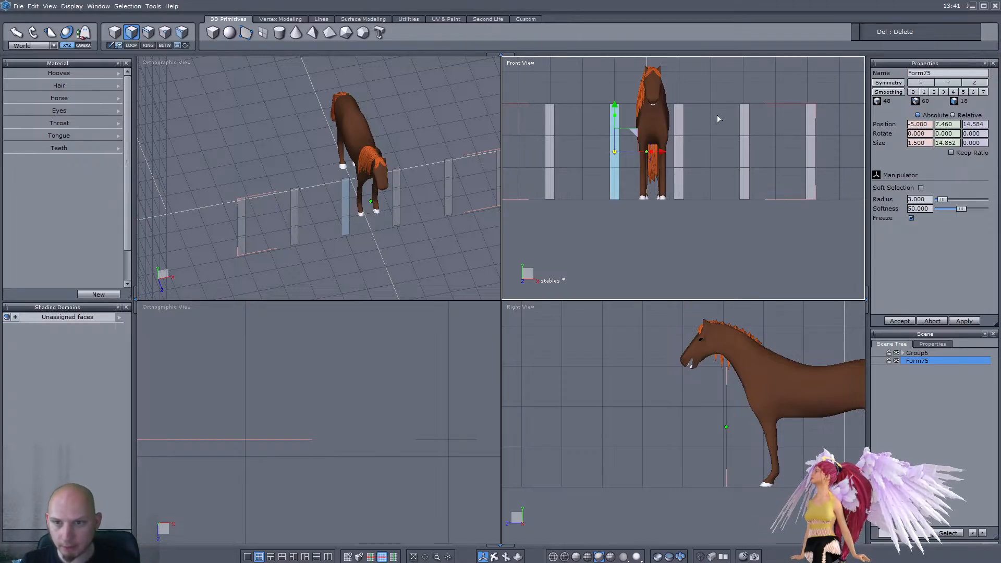
Step: Set the X positions of the second pair of post columns from the centre to 15 and -15
left_click_drag(722, 93, 780, 245)
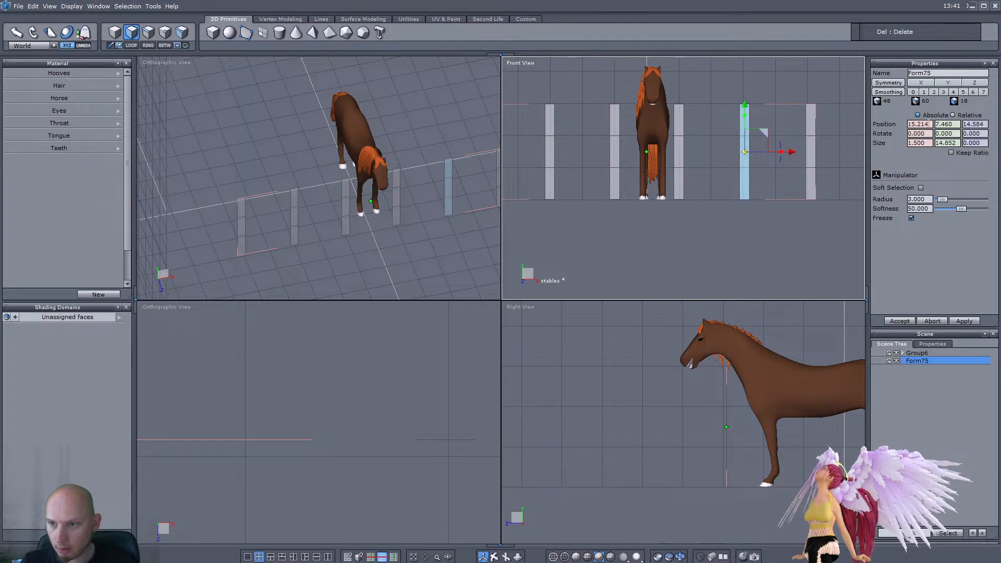
type("15")
key("Return")
left_click_drag(579, 198, 530, 96)
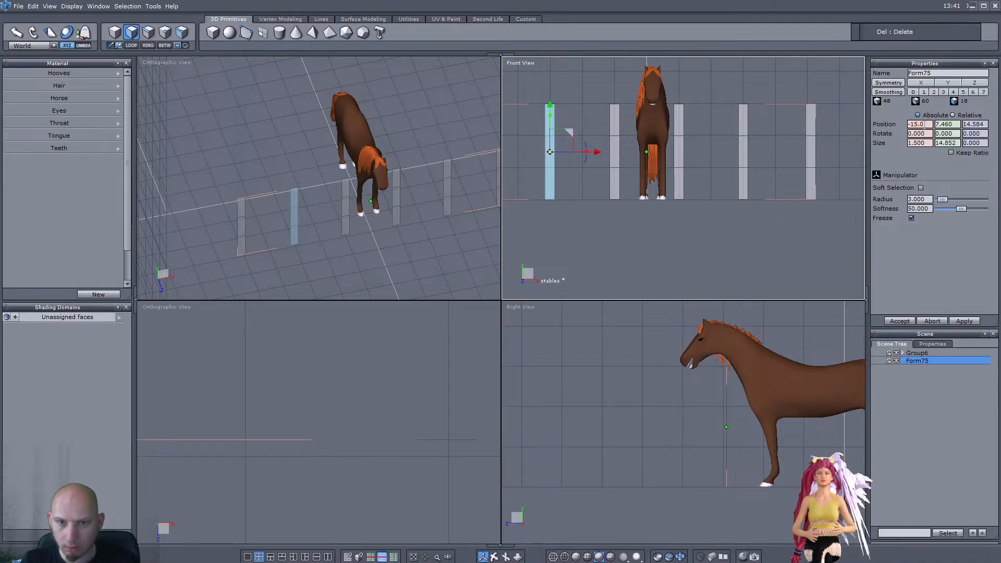
Step: Set the X positions of the two outermost post columns to 25 and -25
left_click_drag(789, 108, 840, 244)
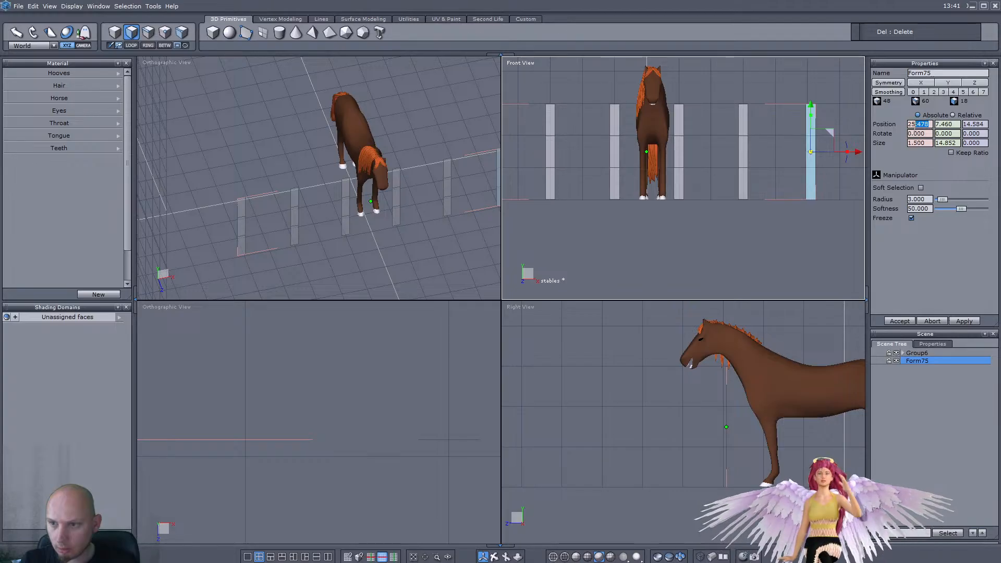
key("BackSpace")
key("Return")
scroll(589, 121, "down", 3)
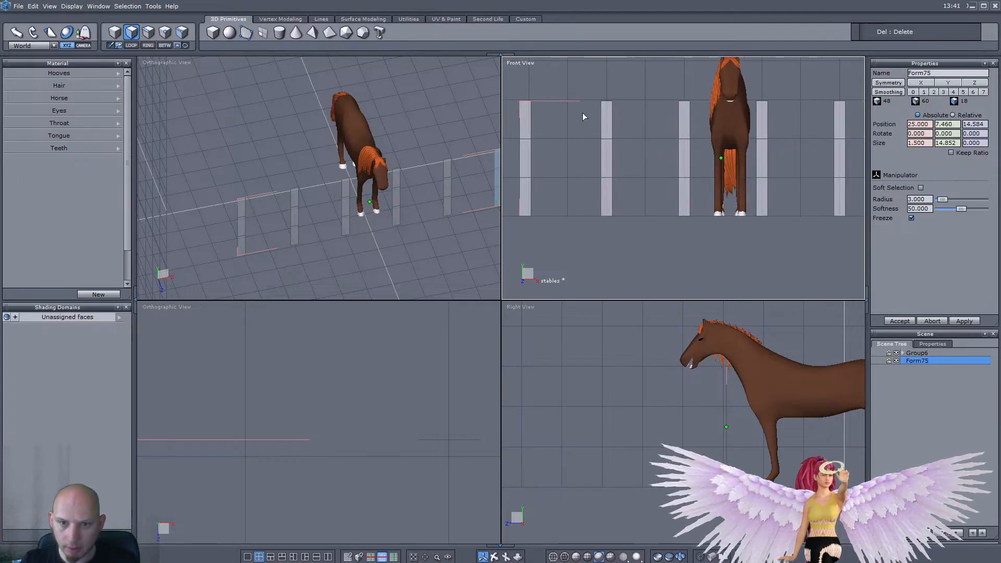
left_click_drag(542, 144, 541, 151)
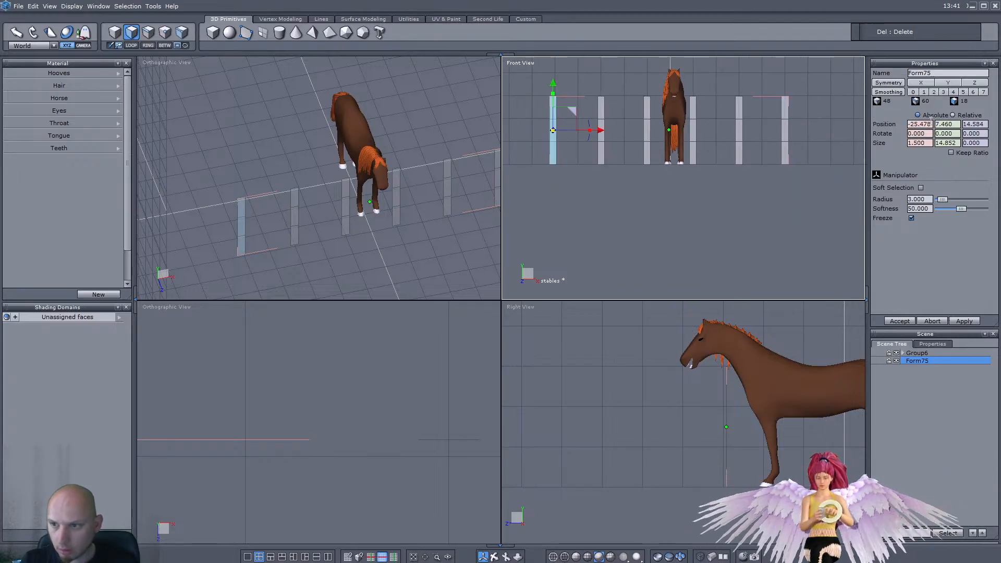
key("BackSpace")
key("Return")
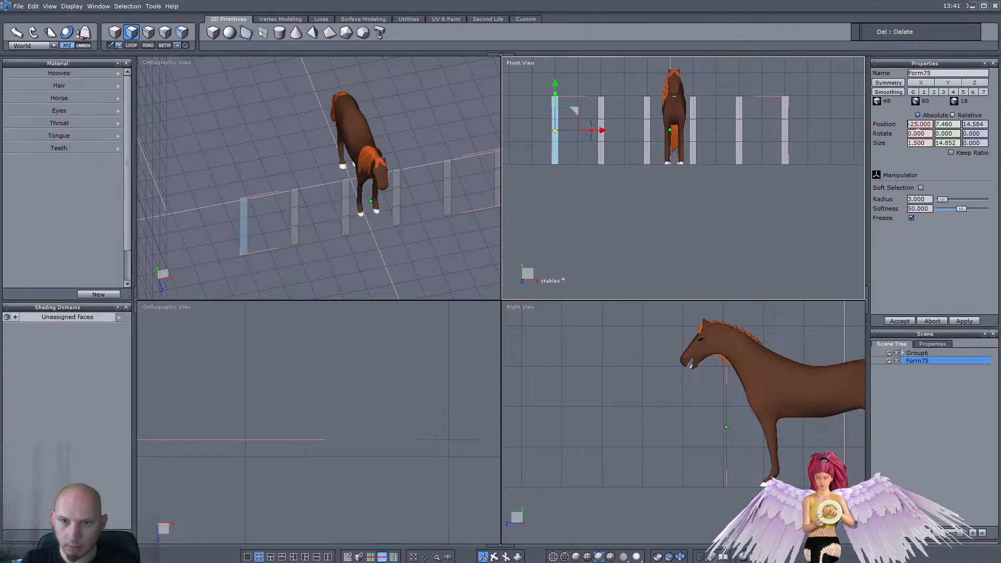
Step: Turn on X symmetry for the post columns
left_click(665, 213)
left_click_drag(635, 83, 688, 192)
left_click_drag(709, 86, 746, 175)
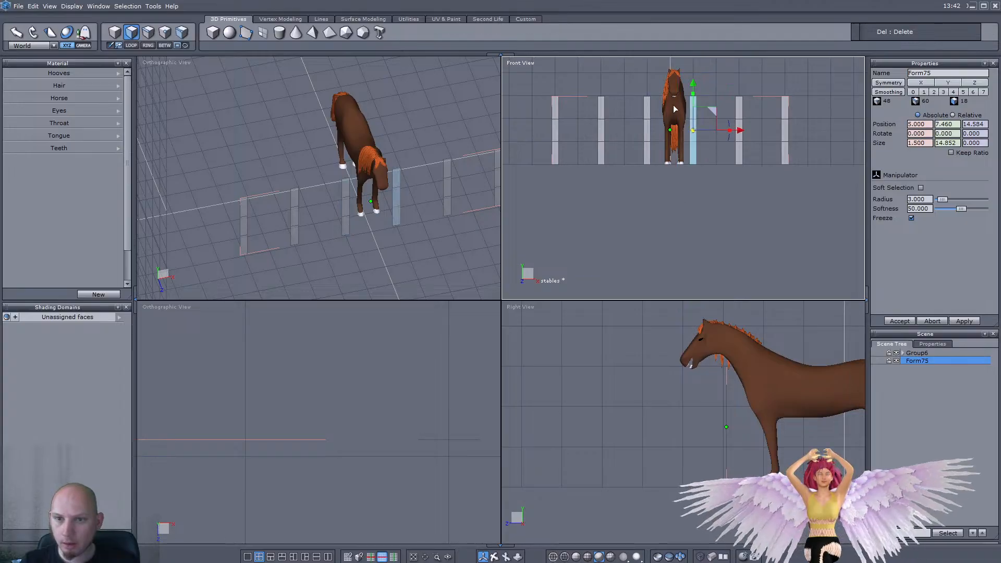
scroll(670, 105, "up", 2)
middle_click_drag(293, 219, 393, 229)
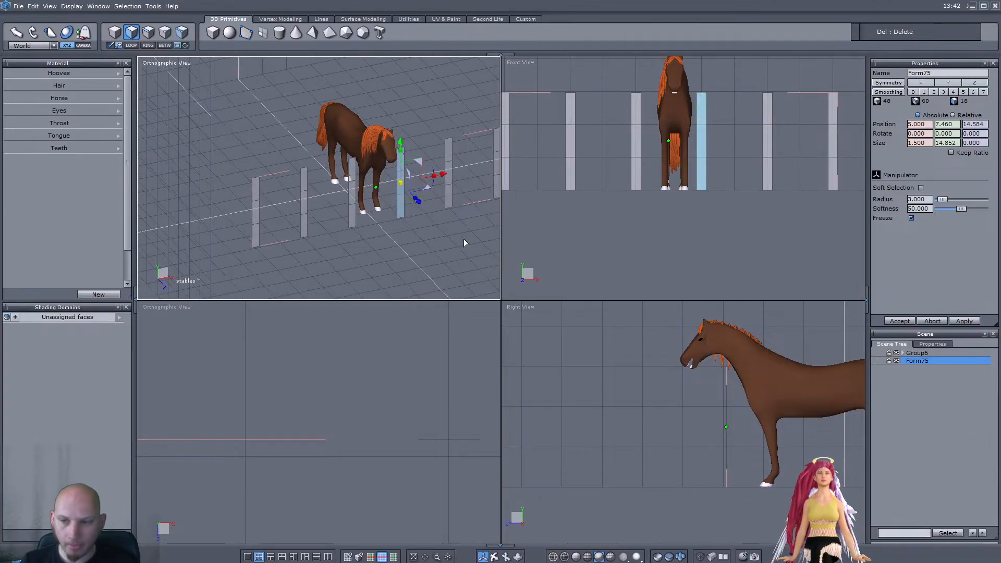
left_click(922, 83)
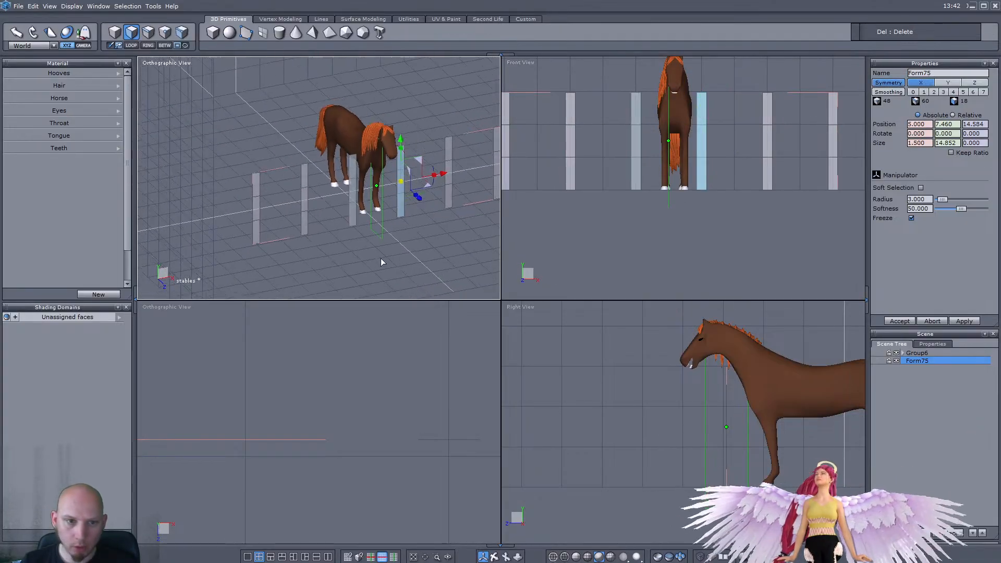
Step: Give the flat post columns a thickness of 1.5 and move them along Z to about 15.53
left_click(115, 33)
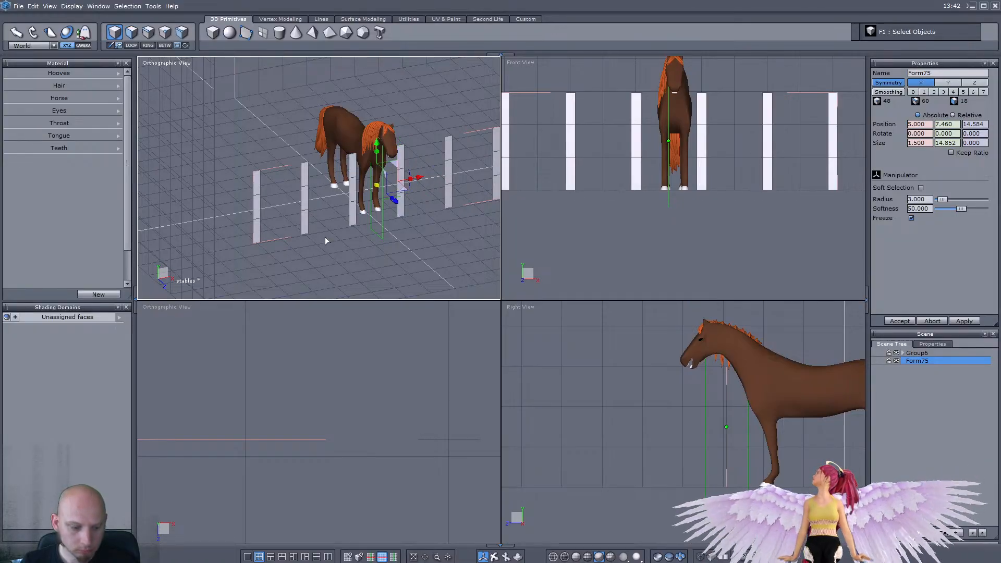
middle_click_drag(379, 277, 391, 274)
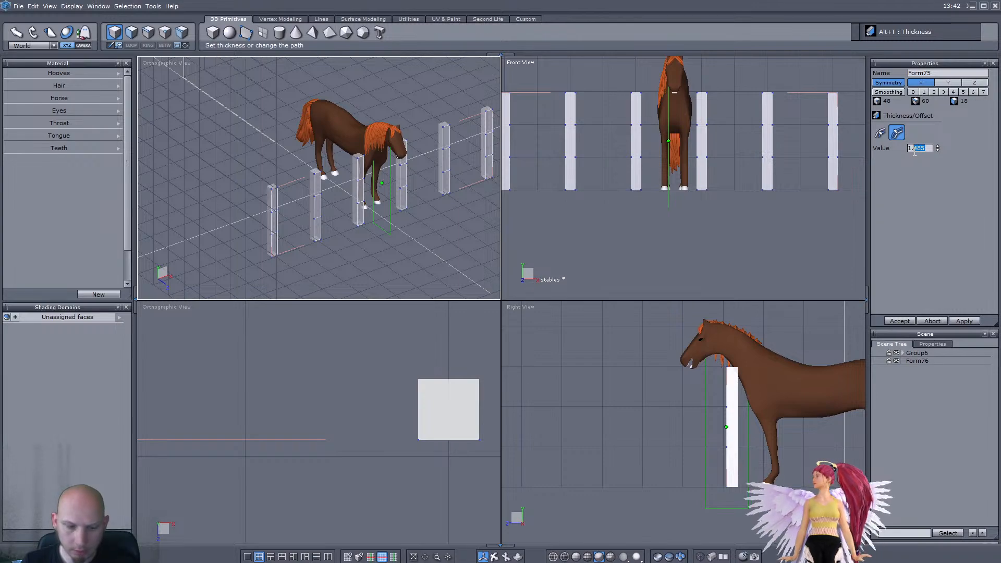
left_click(902, 321)
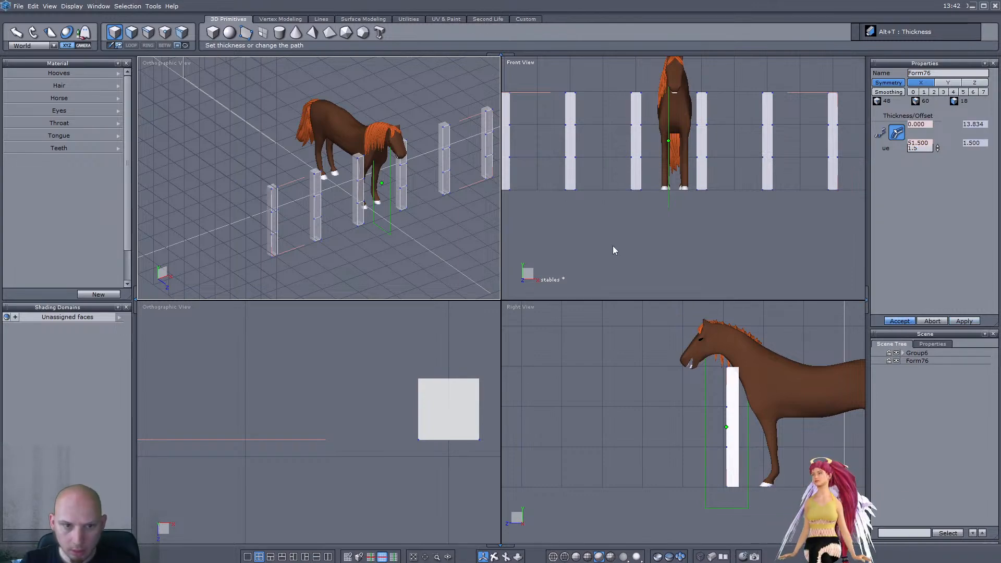
left_click_drag(409, 199, 415, 204)
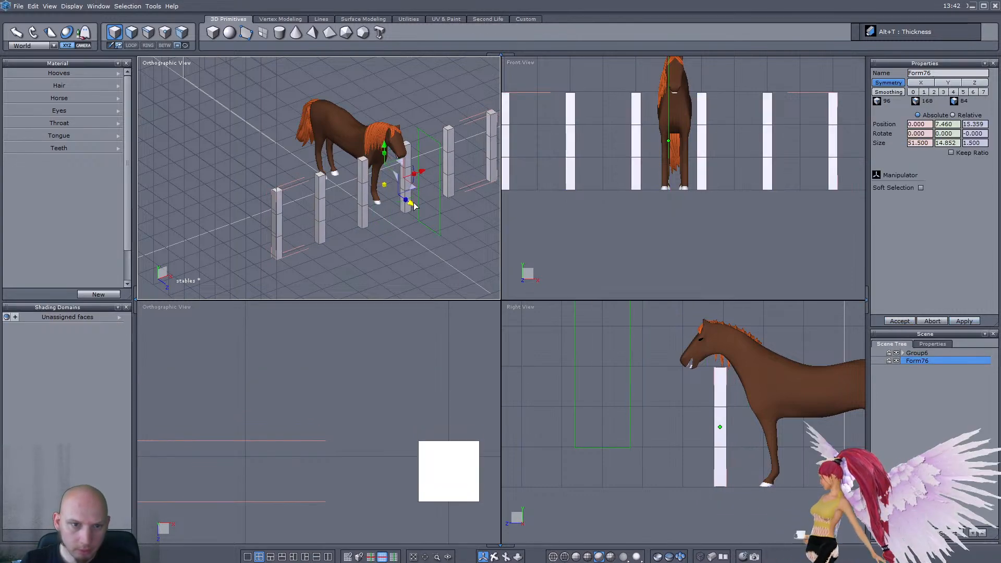
Step: Try to raise the top face of the outermost post on the negative X side
key("F2")
scroll(590, 128, "down", 3)
scroll(559, 86, "up", 3)
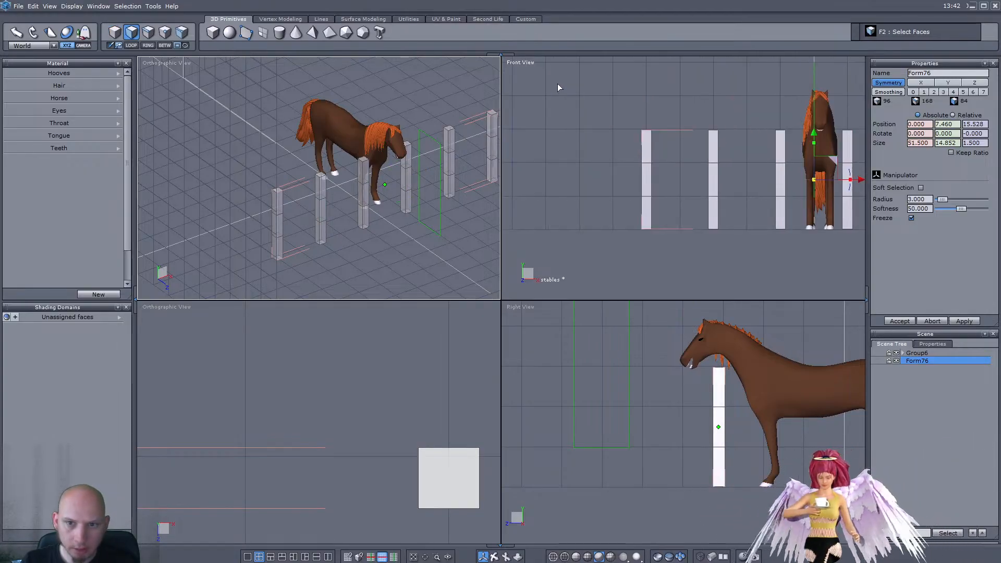
left_click(277, 190)
middle_click_drag(251, 190, 329, 157)
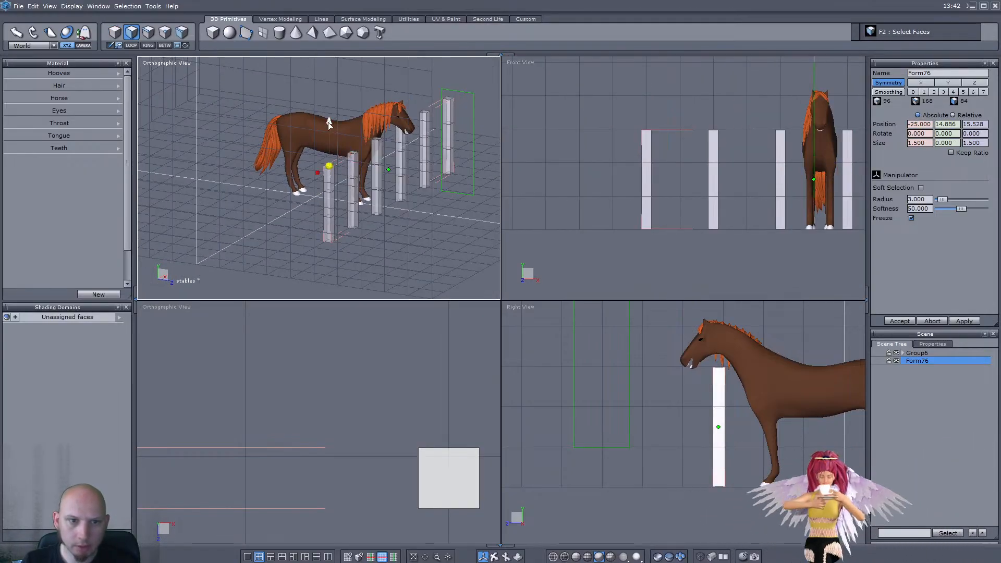
left_click_drag(328, 124, 329, 72)
key("ctrl+z")
Step: Inset the top face of the outermost negative-X post to about 0.98 wide
scroll(380, 213, "down", 3)
middle_click_drag(380, 213, 371, 178)
scroll(293, 197, "up", 6)
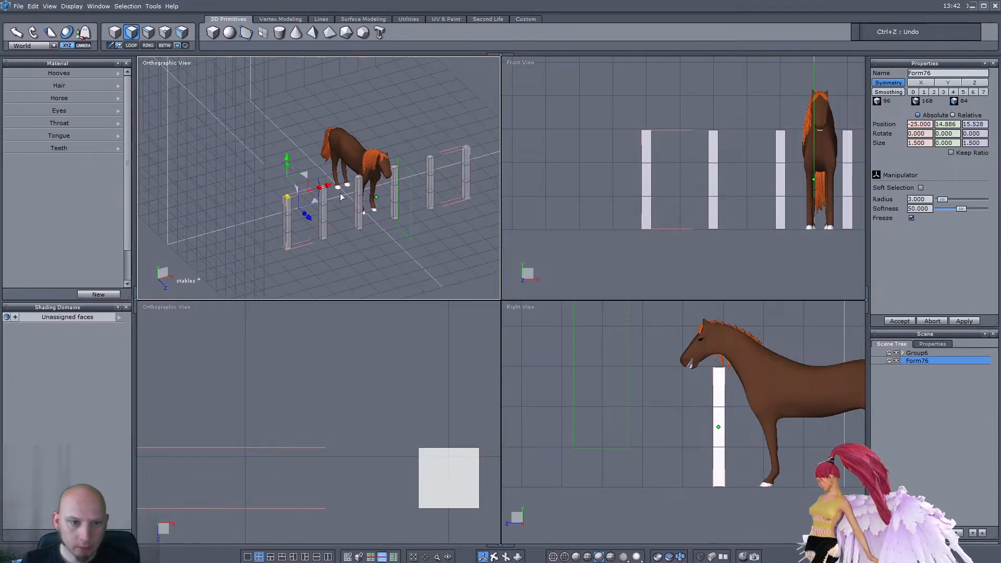
left_click(262, 192)
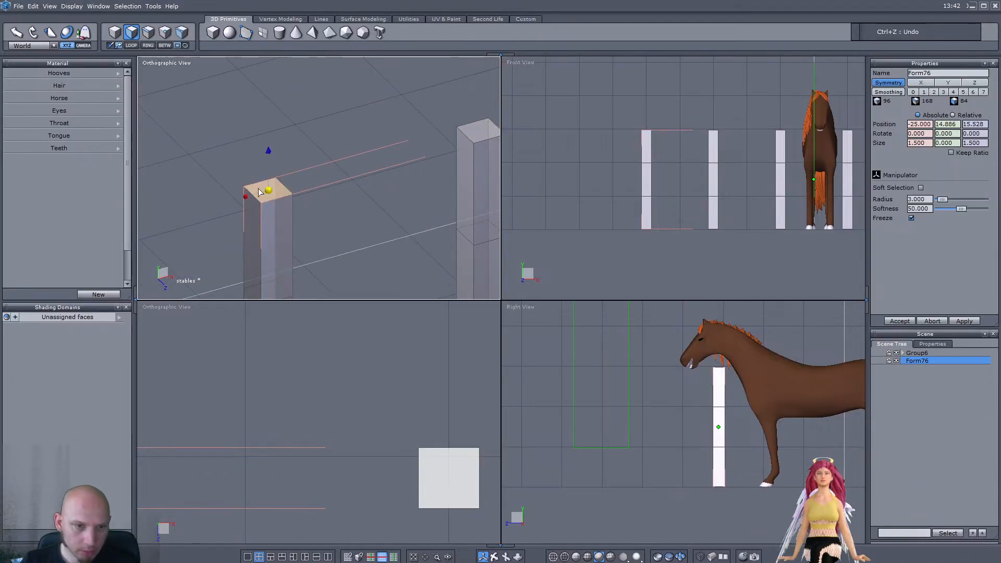
left_click(245, 196, "ctrl")
left_click_drag(246, 196, 214, 196, "ctrl")
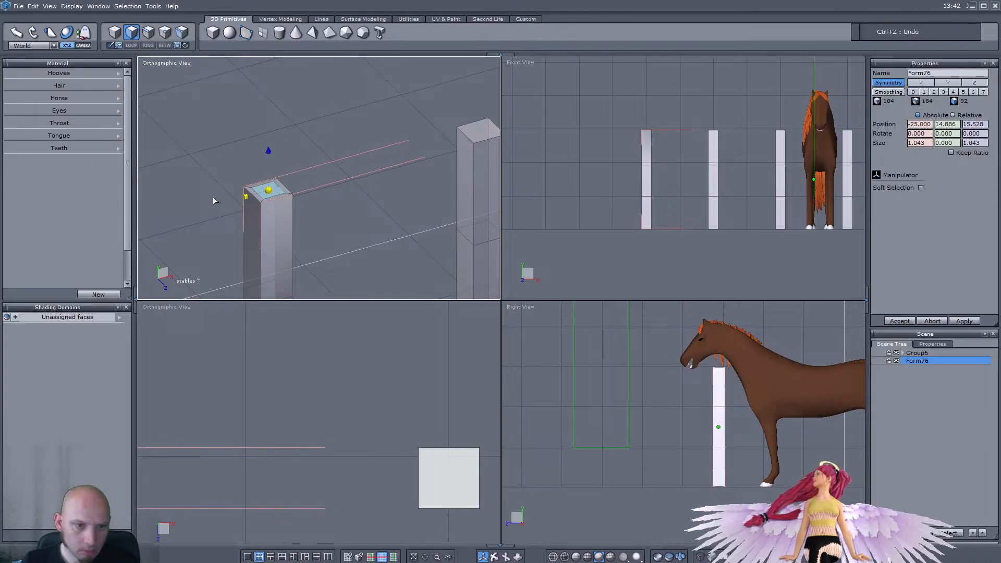
Step: Inset the top faces of the posts at X -15 and -5, making them about 0.95 and 0.81 wide
scroll(209, 196, "down", 3)
scroll(374, 160, "up", 2)
left_click(367, 163)
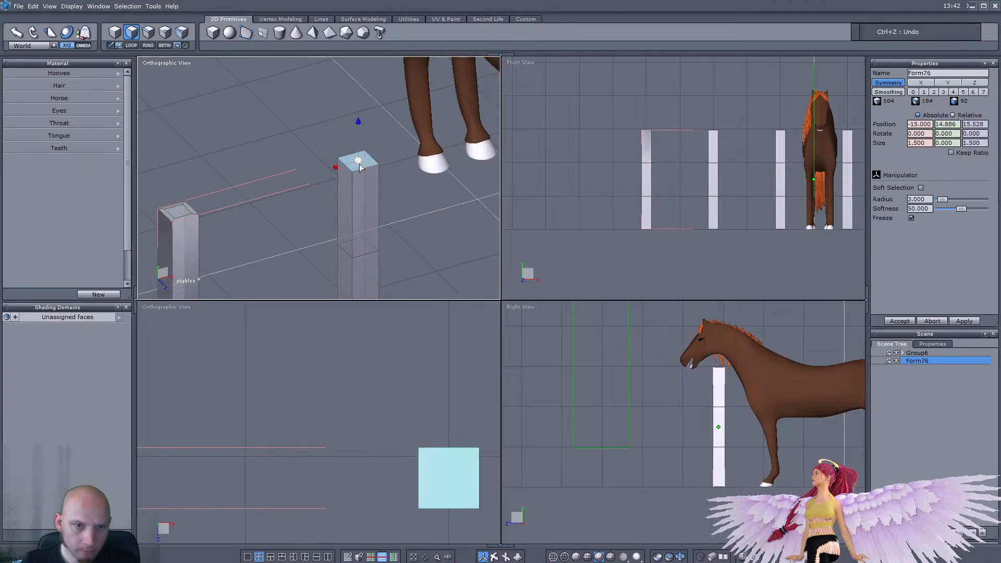
left_click_drag(337, 167, 299, 172, "ctrl")
scroll(308, 173, "down", 4)
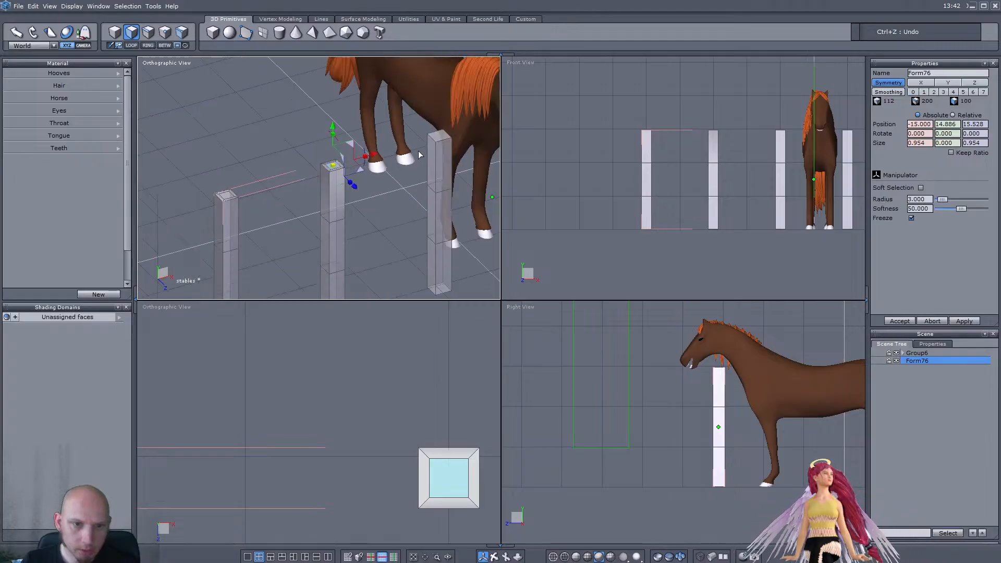
scroll(410, 158, "up", 3)
left_click(441, 137)
left_click_drag(415, 138, 364, 147, "ctrl")
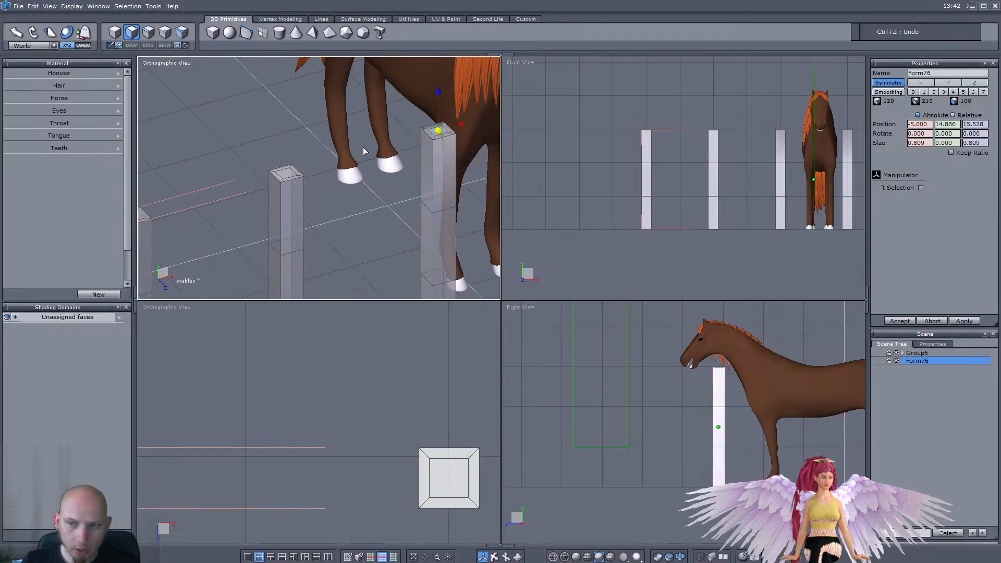
Step: Set the X size of the inset top faces on the negative-X posts to 1
left_click(916, 143)
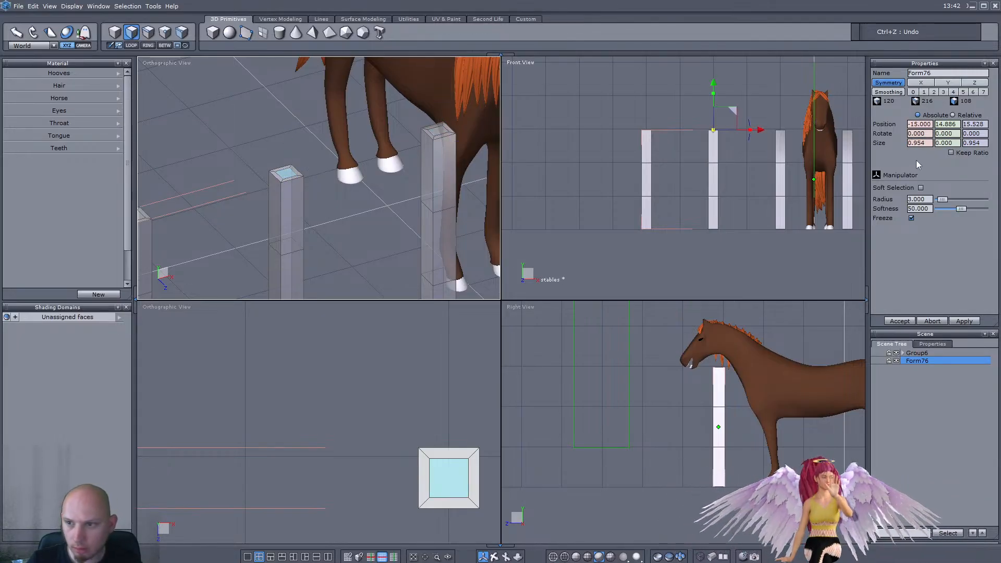
left_click_drag(927, 144, 878, 145)
type("1")
key("Return")
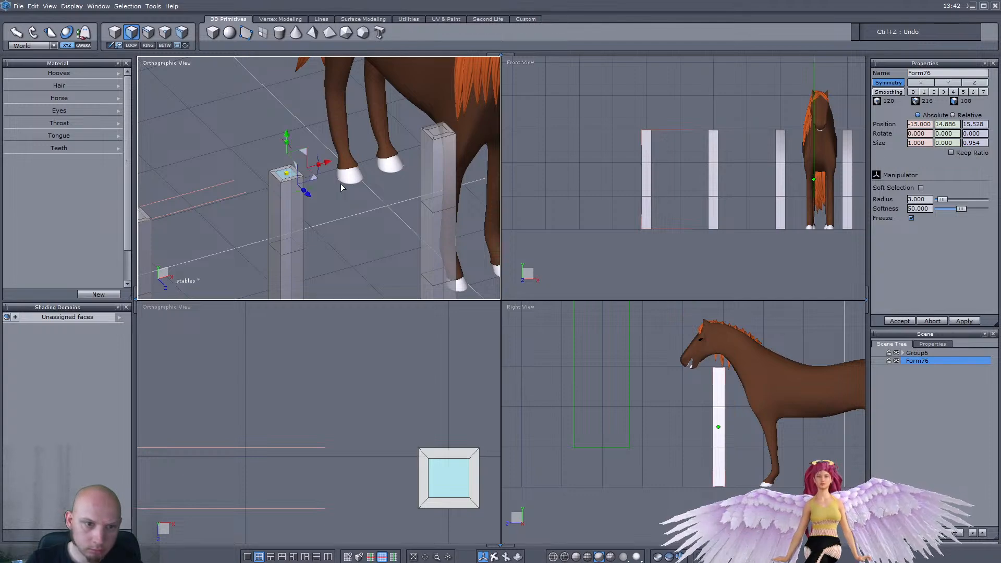
middle_click_drag(146, 202, 230, 198)
scroll(230, 198, "up", 2)
left_click(197, 219)
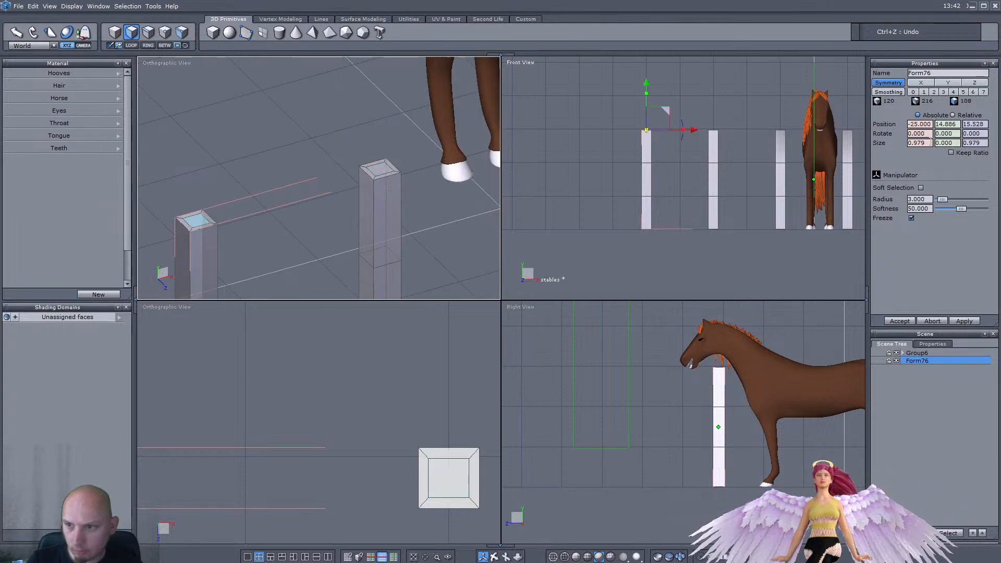
scroll(351, 190, "down", 6)
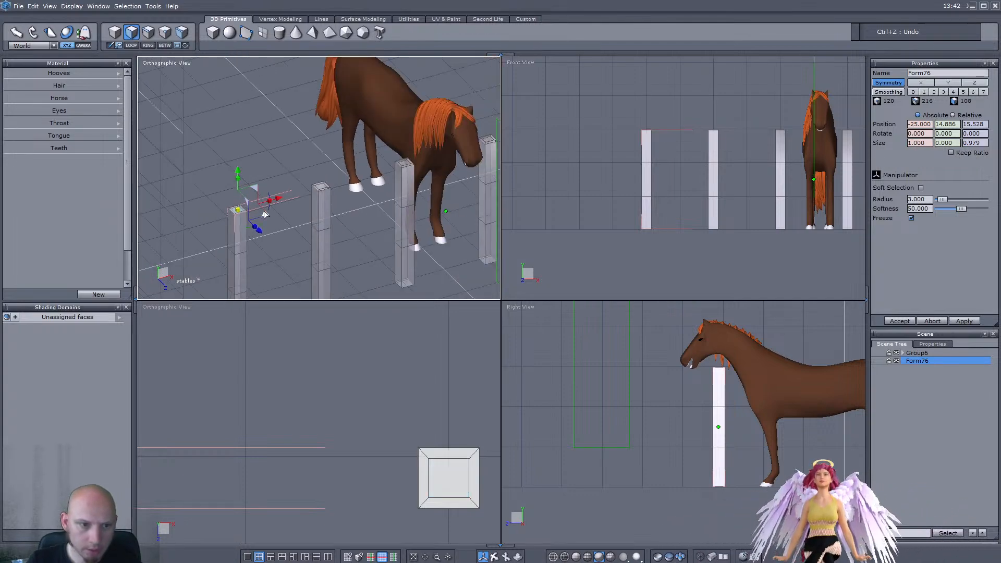
Step: Add a horizontal edge loop across the upper sections of the three negative-X posts with ring selection and Connect
scroll(292, 158, "up", 4)
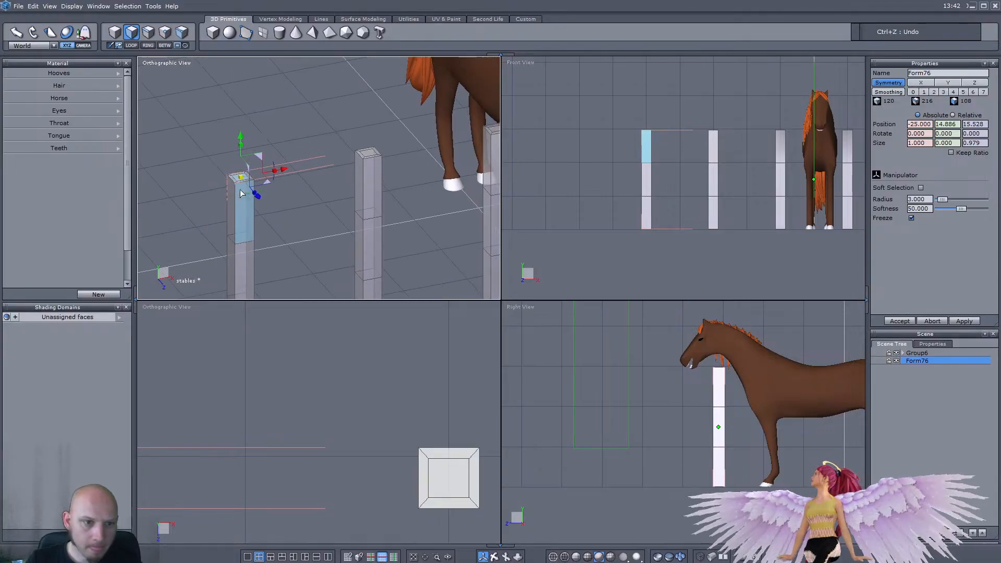
key("F3")
left_click(235, 212)
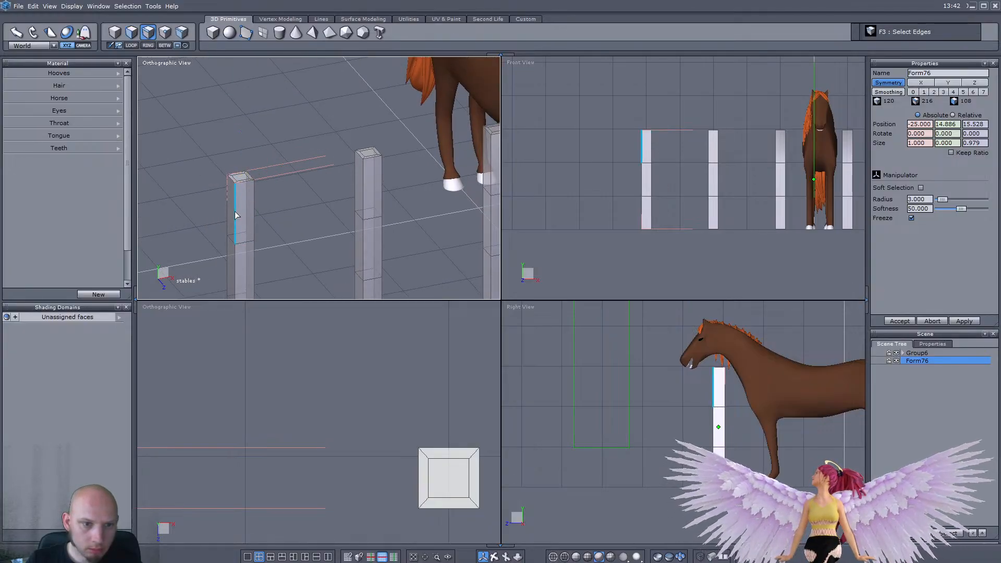
left_click(364, 190, "shift")
scroll(321, 188, "down", 3)
scroll(424, 178, "up", 2)
left_click(425, 179, "shift")
scroll(389, 184, "down", 6)
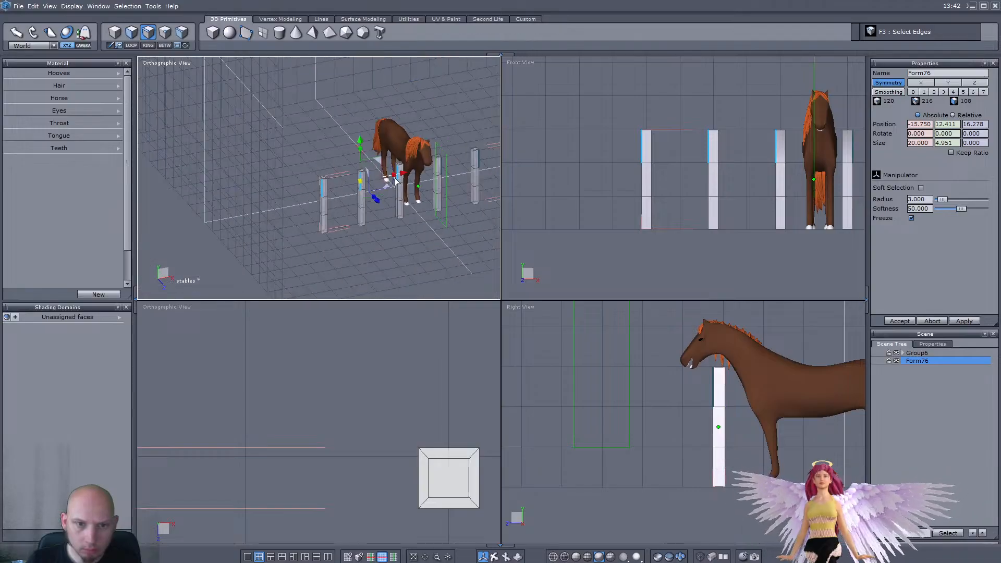
scroll(452, 163, "up", 4)
key("alt+a")
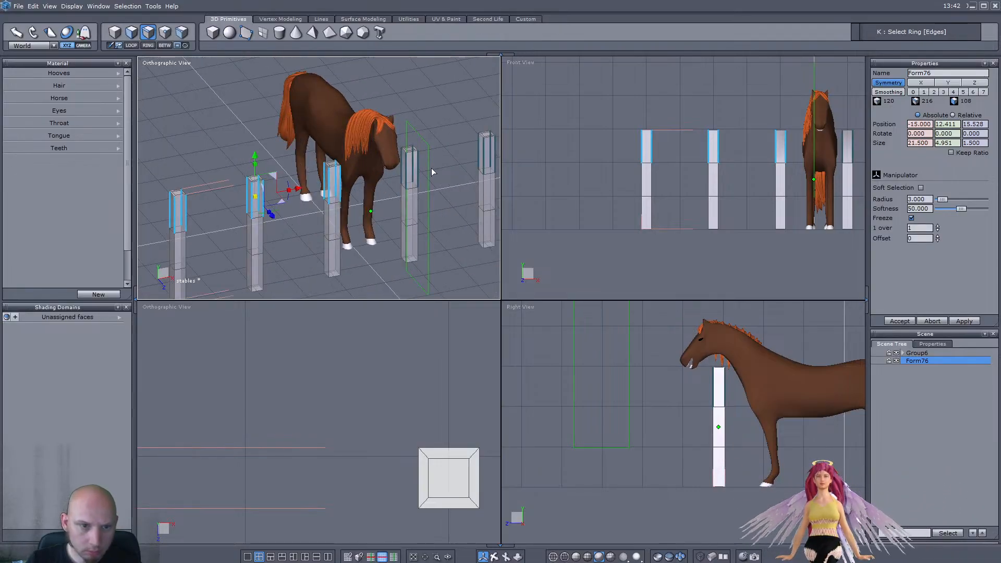
Step: Add a horizontal edge loop across the bottom sections of the three negative-X posts with ring selection and Connect
left_click(254, 272)
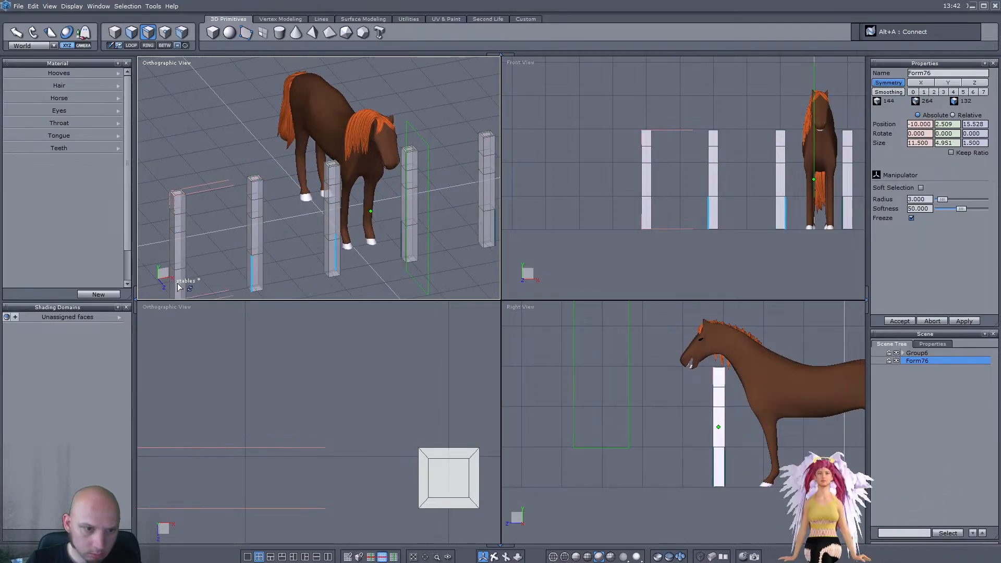
key("k")
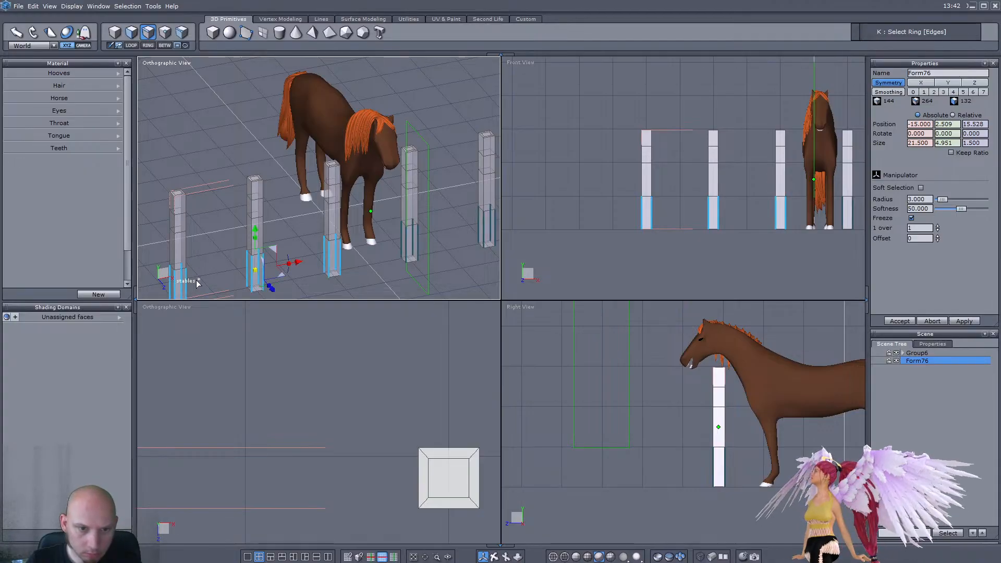
scroll(687, 158, "down", 2)
key("alt+a")
Step: Scale the posts' four inner horizontal edge loops apart vertically, bringing the outer two close to the post ends
left_click_drag(666, 183, 681, 203)
scroll(594, 128, "up", 2)
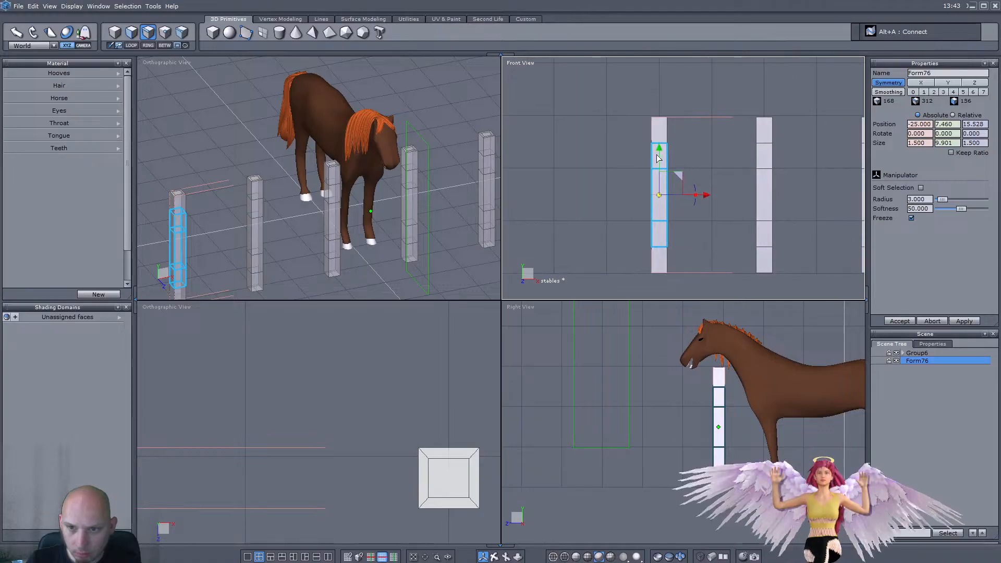
left_click_drag(596, 130, 789, 202)
left_click_drag(693, 131, 701, 115)
Step: Add an edge loop in the top rim of the outermost negative-X post using ring selection and Connect
scroll(175, 191, "up", 5)
left_click(189, 189)
key("k")
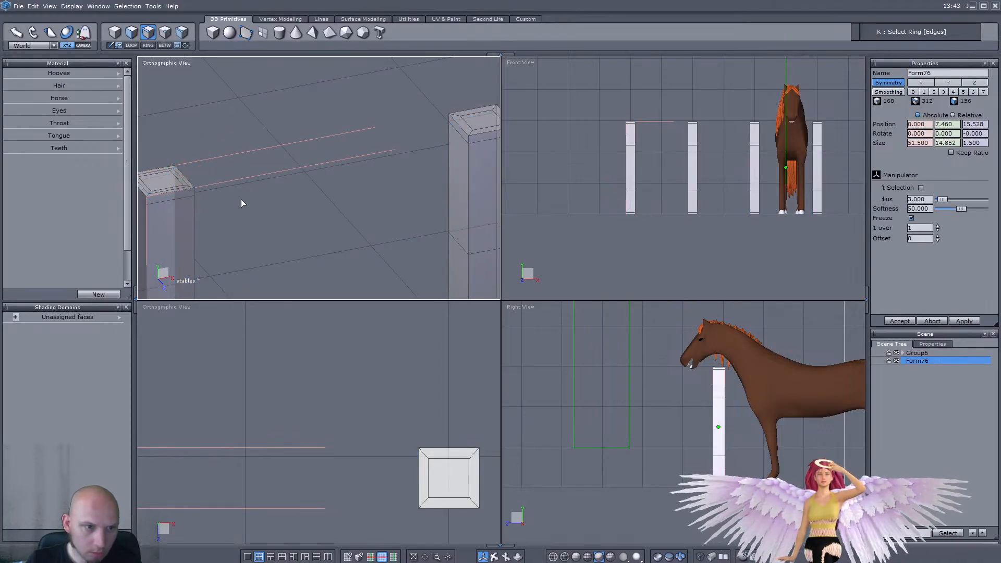
Step: Extrude the inset top faces of the three negative-X posts upward to a height of about Y 22.5
key("F2")
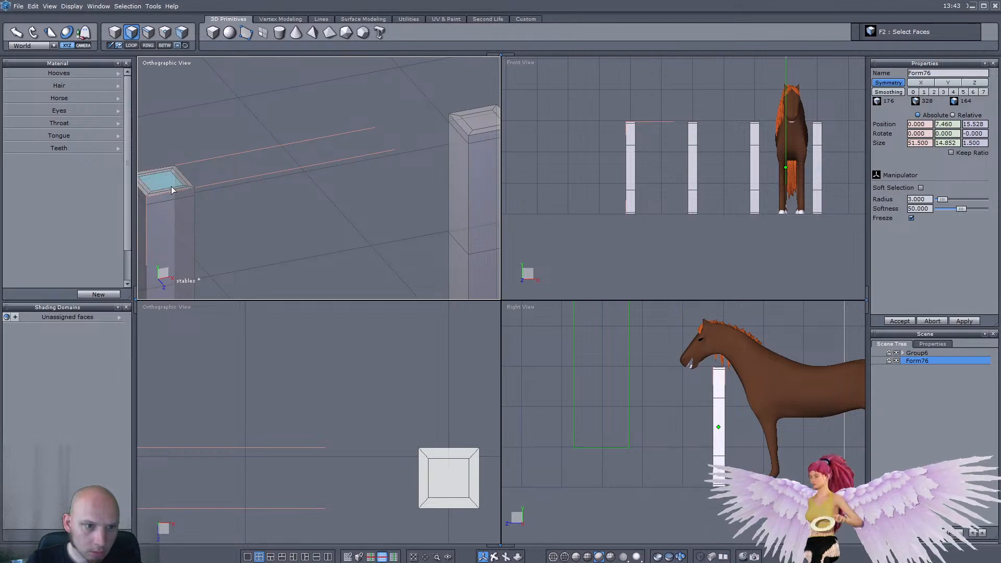
left_click(172, 189)
scroll(172, 189, "down", 5)
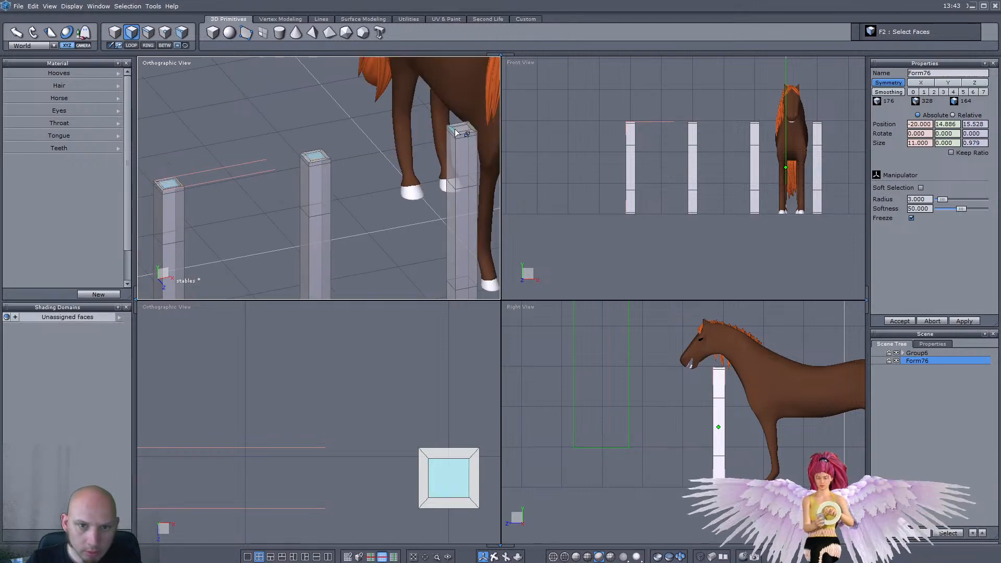
scroll(733, 103, "up", 3)
left_click_drag(662, 120, 673, 41, "shift")
Step: Extrude the raised top faces of the negative-X posts again to about Y 23.85, forming short top blocks
scroll(635, 142, "down", 4)
scroll(635, 142, "up", 4)
scroll(320, 175, "down", 4)
middle_click_drag(324, 175, 369, 172)
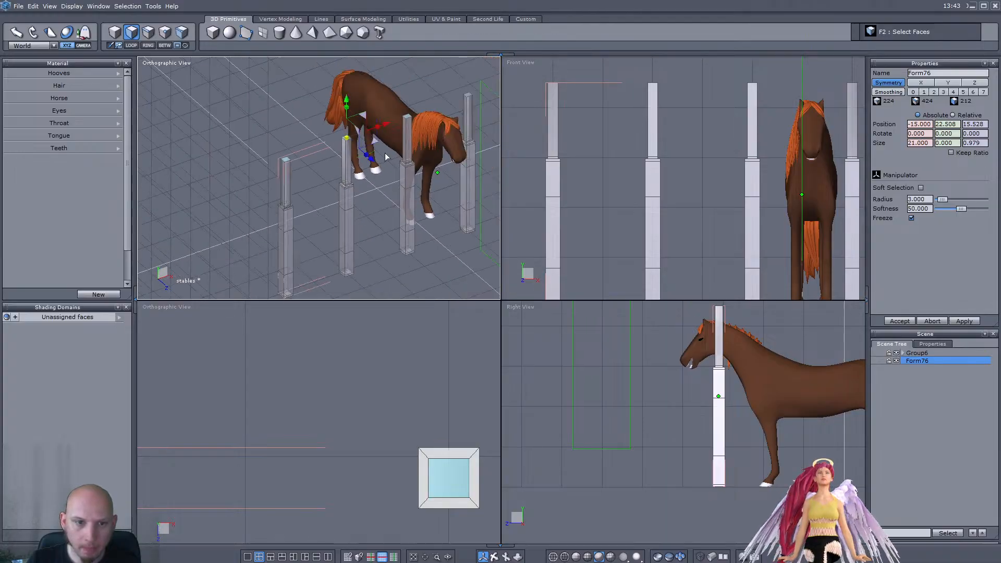
scroll(369, 176, "up", 5)
scroll(555, 138, "down", 3)
scroll(627, 118, "up", 6)
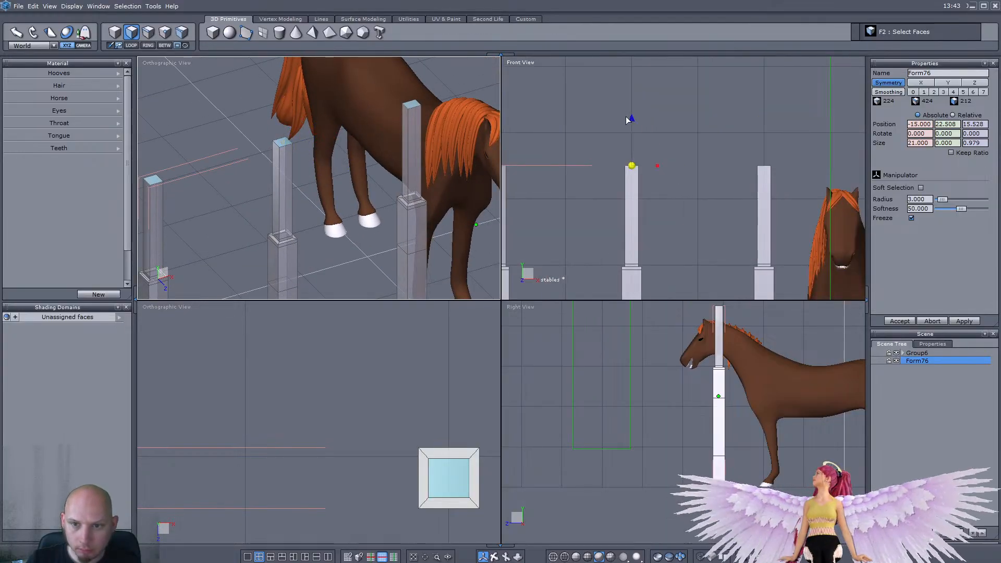
left_click_drag(630, 120, 637, 106, "shift")
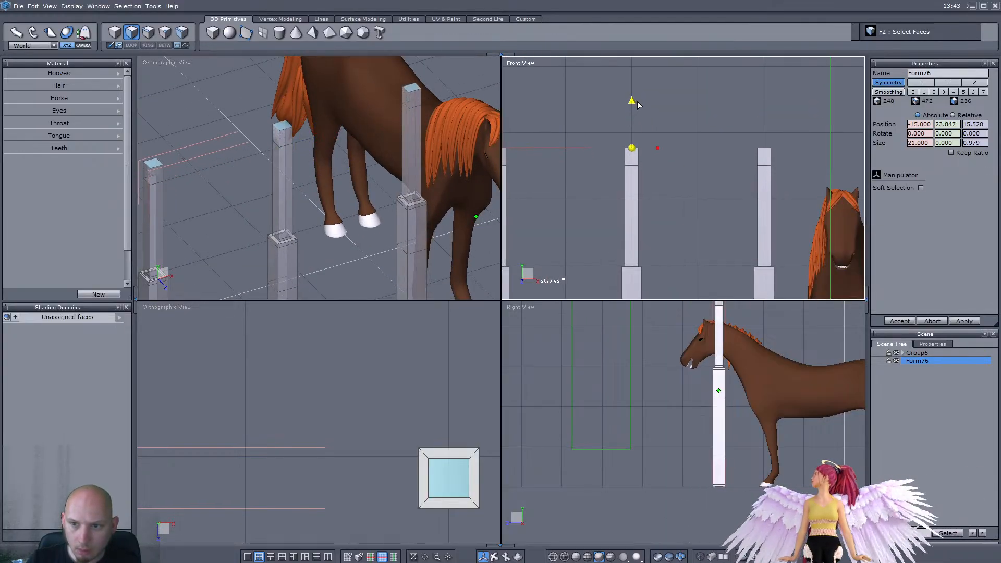
scroll(264, 163, "down", 5)
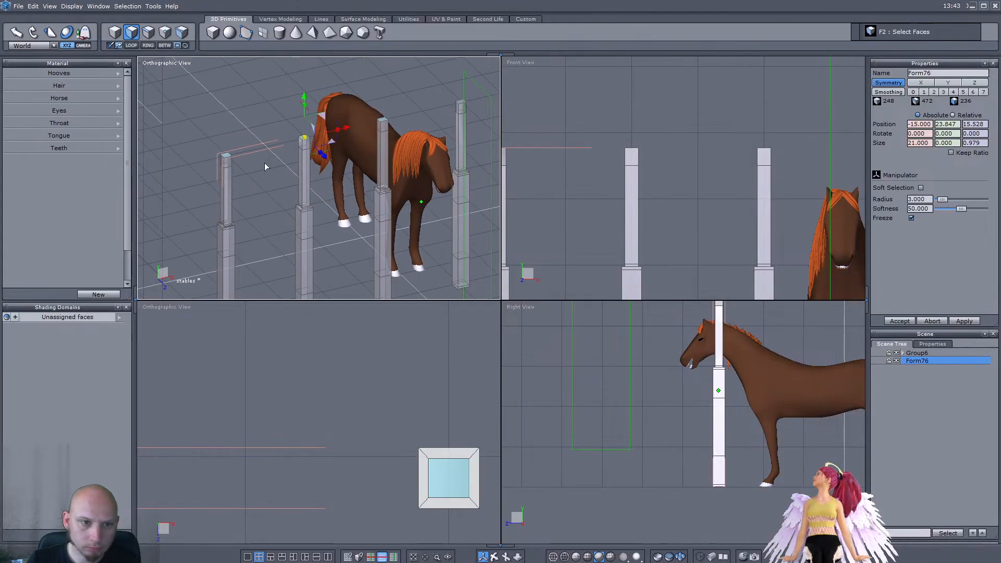
scroll(263, 154, "up", 6)
left_click(337, 135)
right_click_drag(249, 196, 249, 183)
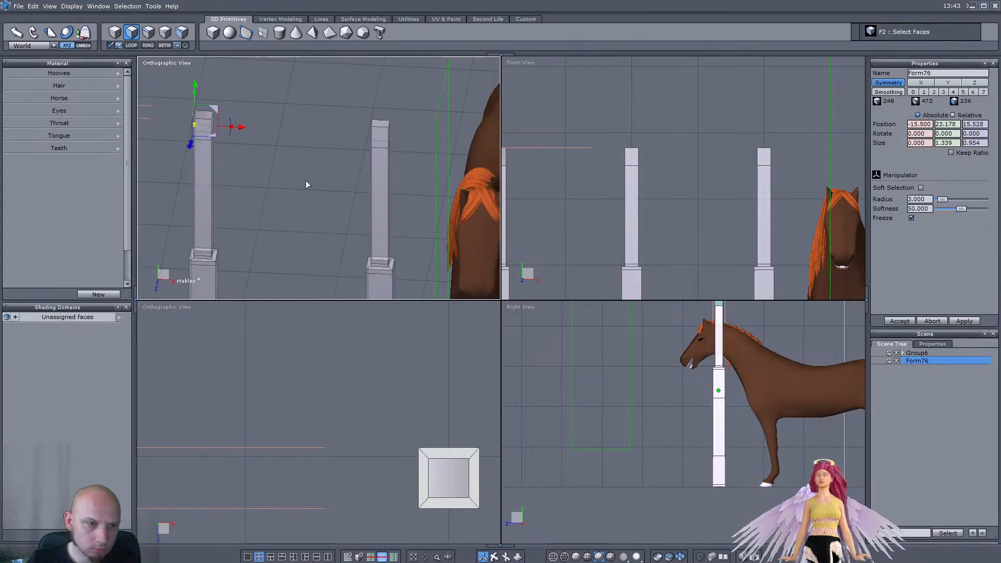
middle_click_drag(248, 184, 238, 171)
right_click_drag(210, 150, 145, 116)
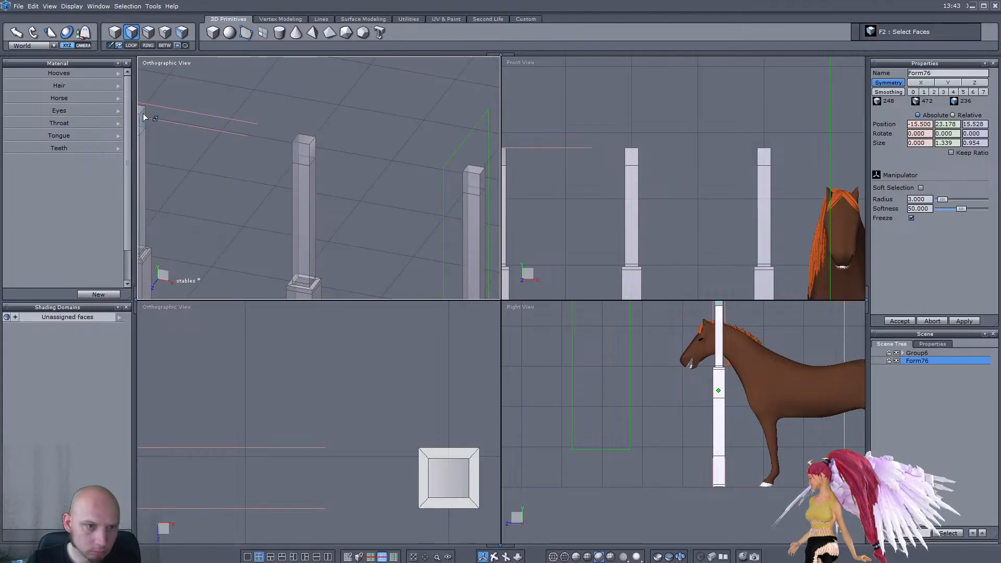
right_click_drag(228, 214, 324, 193)
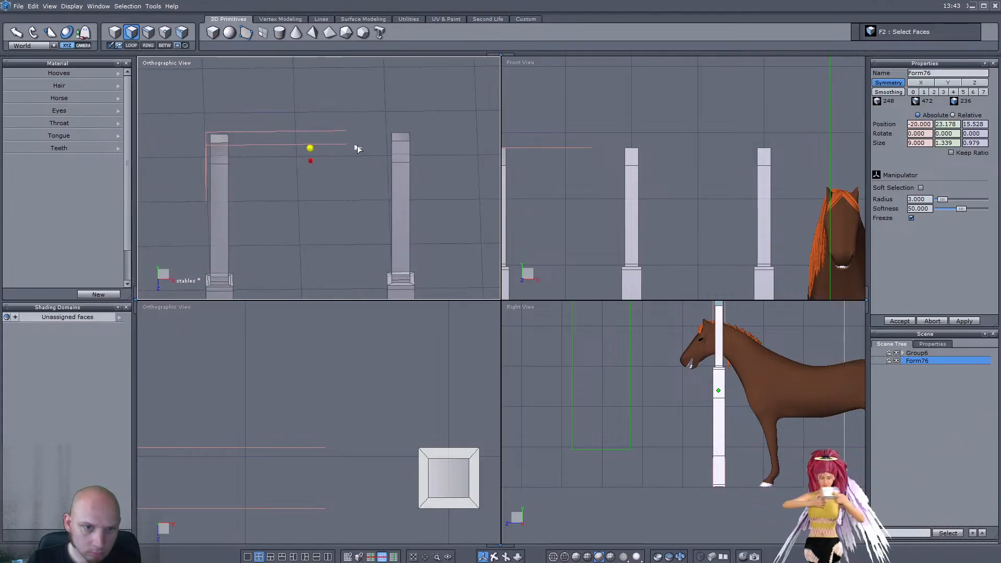
left_click(265, 186)
right_click_drag(265, 186, 210, 151)
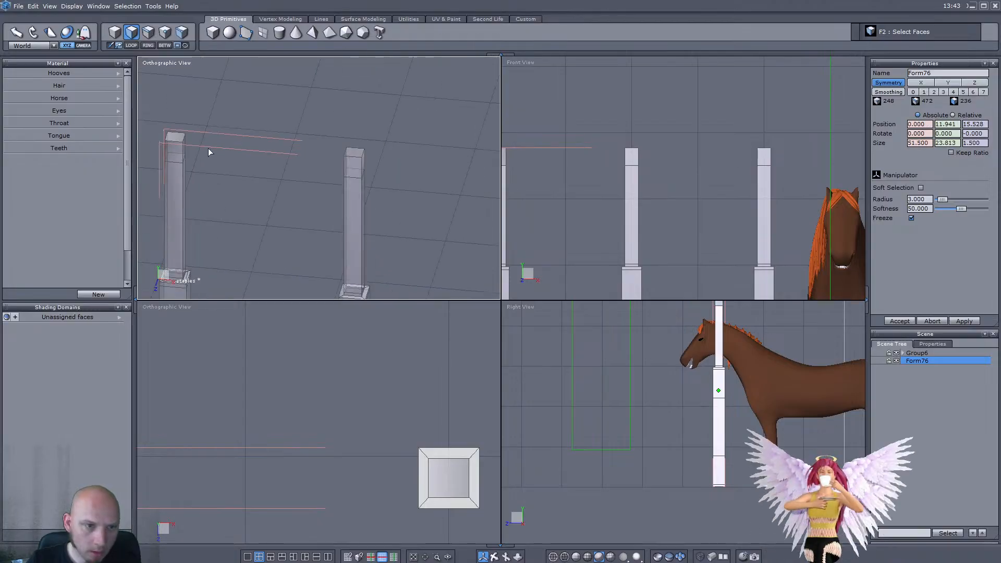
Step: Extrude the inner side face of the outermost negative-X post's top block slightly toward the neighbouring post
scroll(269, 192, "down", 7)
right_click_drag(269, 192, 239, 136)
scroll(239, 137, "up", 1)
scroll(239, 137, "up", 5)
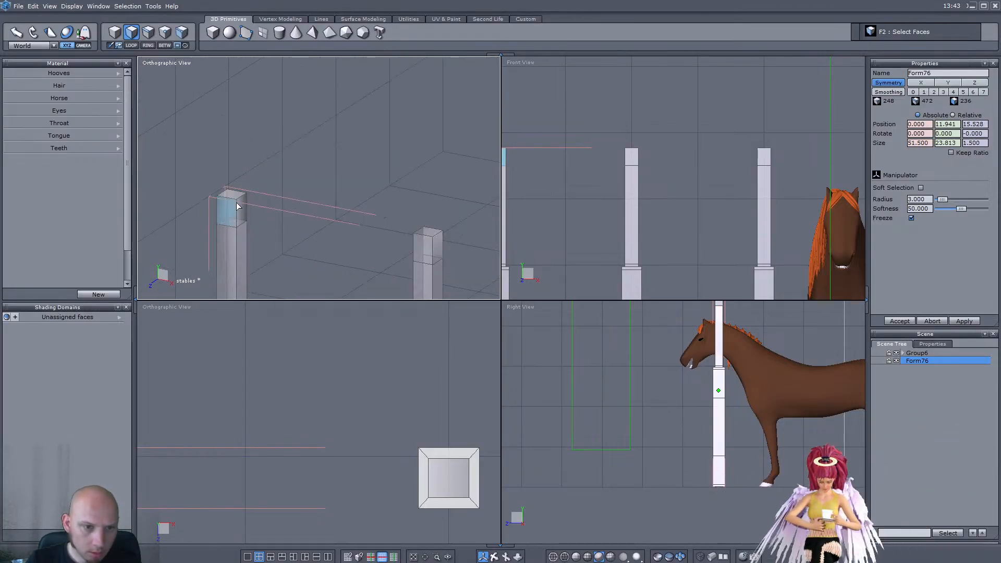
left_click(236, 201)
scroll(277, 172, "down", 5)
right_click_drag(276, 172, 284, 211)
scroll(270, 195, "up", 5)
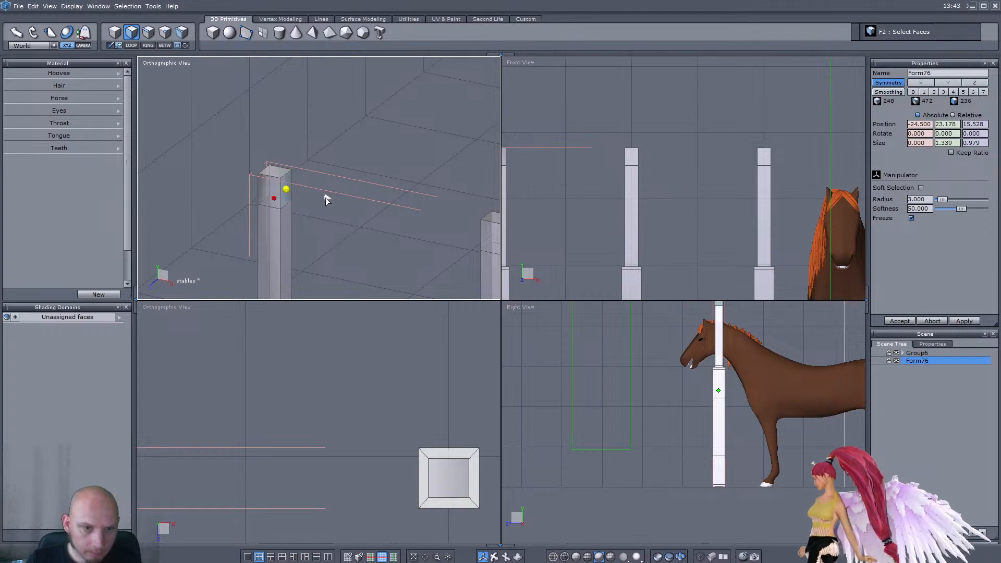
left_click_drag(327, 198, 333, 200, "ctrl")
Step: Extrude the outer side face of the X -15 post's top block toward the outermost post to about X -19.5
right_click_drag(335, 211, 380, 189)
scroll(326, 242, "down", 5)
scroll(380, 189, "up", 5)
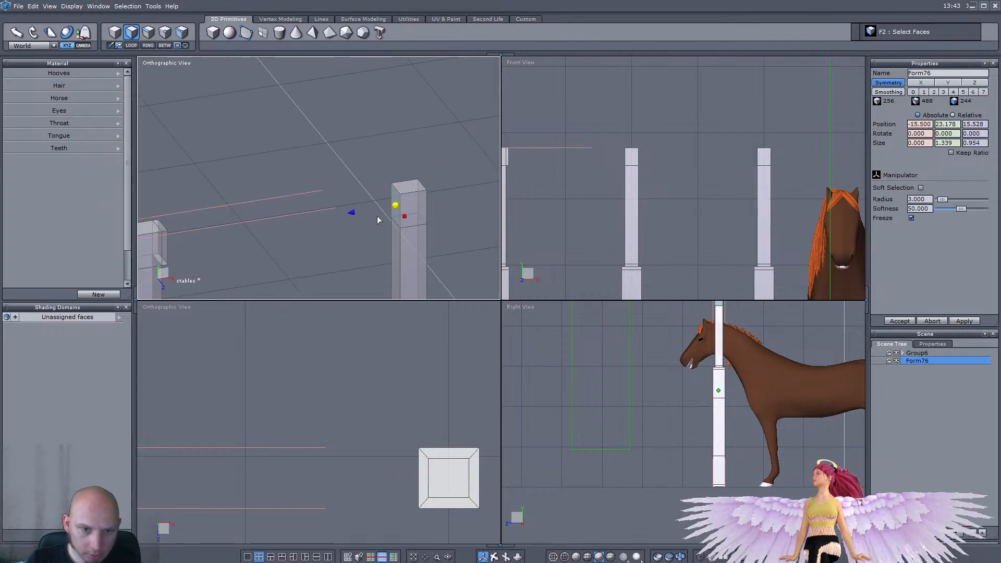
left_click_drag(349, 215, 247, 231, "ctrl")
Step: Extrude the outermost negative-X post's beam end toward the opposing beam to about X -20.1
right_click_drag(204, 240, 180, 211)
scroll(191, 236, "down", 3)
scroll(197, 227, "up", 4)
scroll(200, 233, "down", 5)
scroll(179, 210, "up", 4)
left_click(198, 201)
left_click_drag(240, 211, 347, 282, "ctrl")
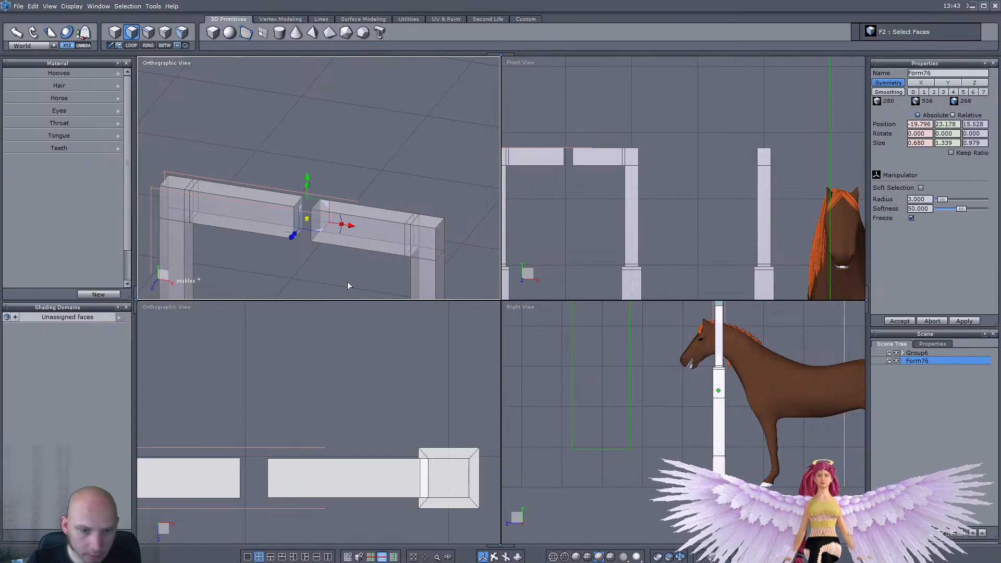
Step: Delete the facing end faces of the two half beams and Target Weld their lower and upper edges together
key("Delete")
left_click(301, 231)
key("w")
left_click(314, 236)
left_click(299, 201)
key("w")
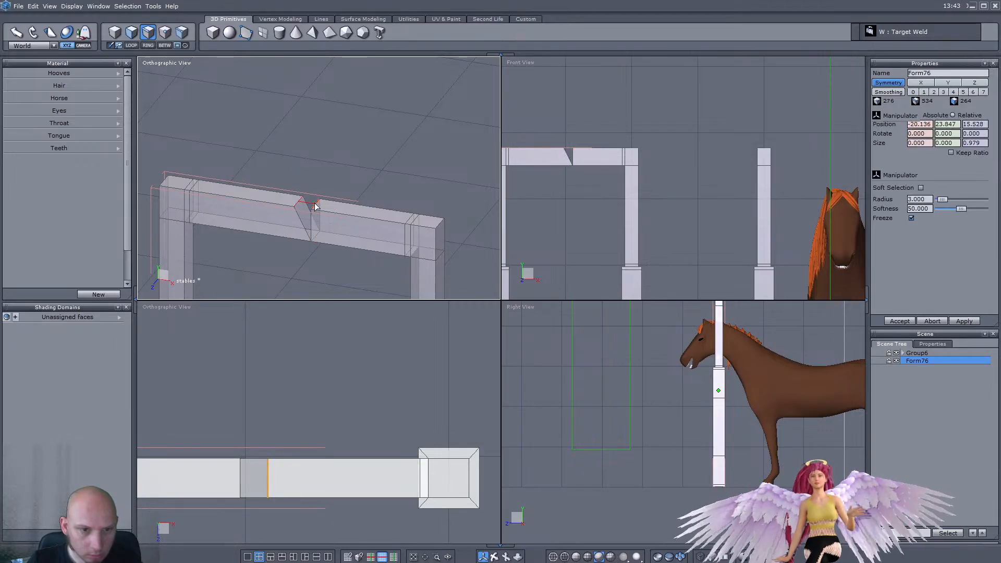
left_click(315, 203)
Step: Extrude the facing side faces of the top blocks on the X -15 and -5 posts to about X -14.38 and -5.68
scroll(292, 192, "down", 5)
scroll(292, 192, "up", 4)
left_click(131, 35)
left_click(239, 185)
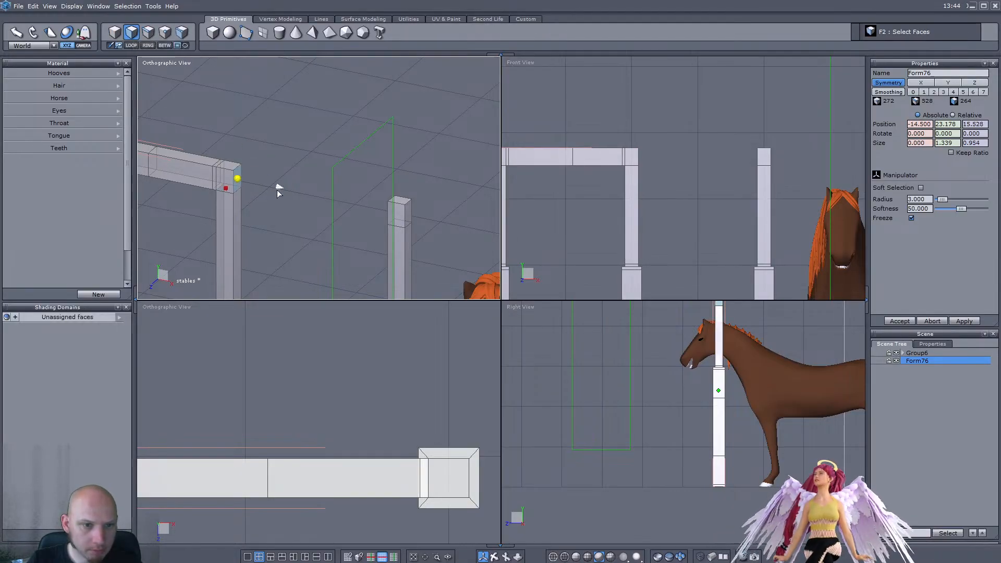
mouse_move(280, 188)
left_mouse_down("shift")
mouse_move(295, 192)
mouse_move(280, 195)
left_mouse_up("shift")
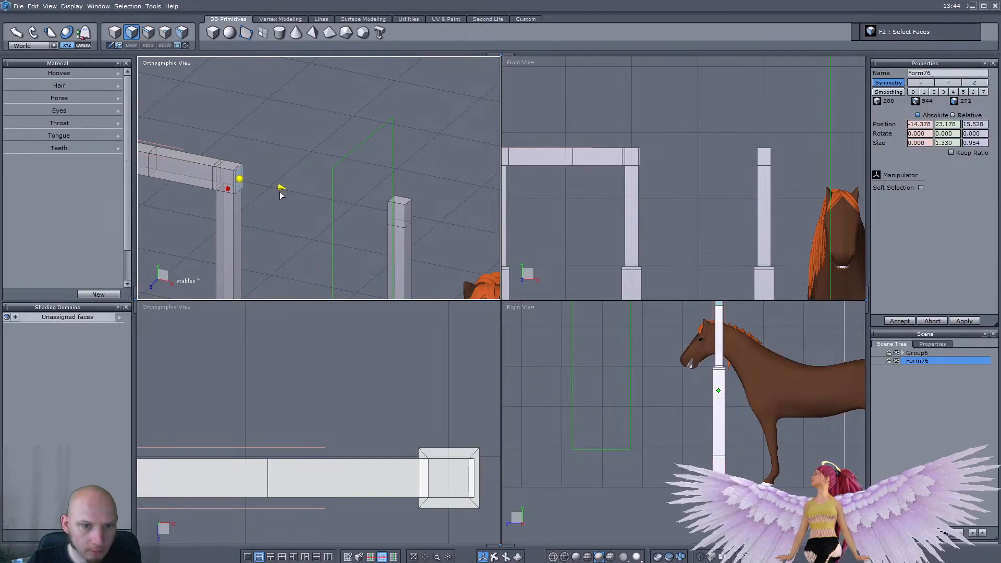
left_click_drag(380, 181, 350, 204)
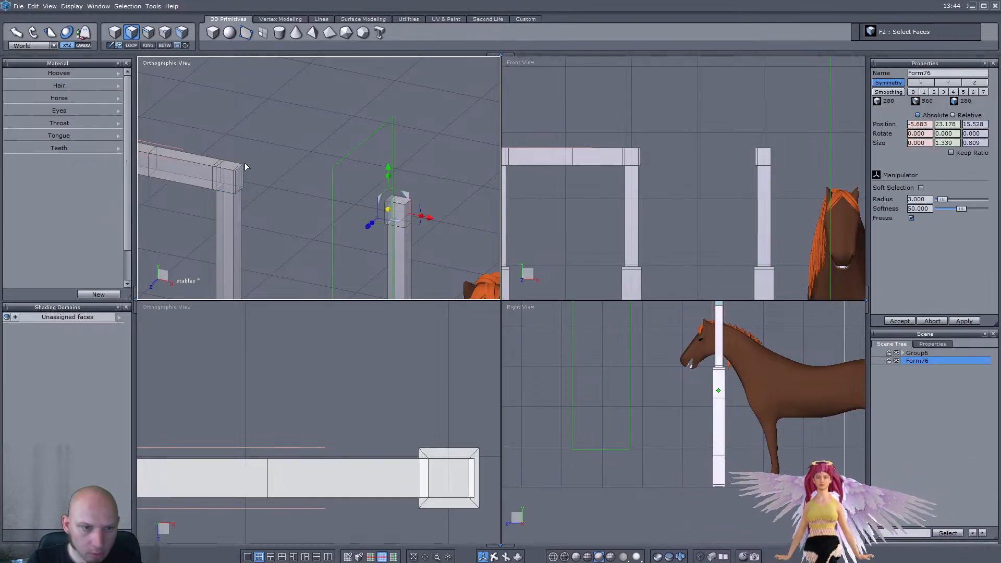
Step: Extrude the inner side face of the X -15 post's top block into a half beam reaching about X -10.5
left_click_drag(281, 190, 377, 216, "shift")
right_click_drag(364, 229, 336, 194)
scroll(337, 194, "down", 3)
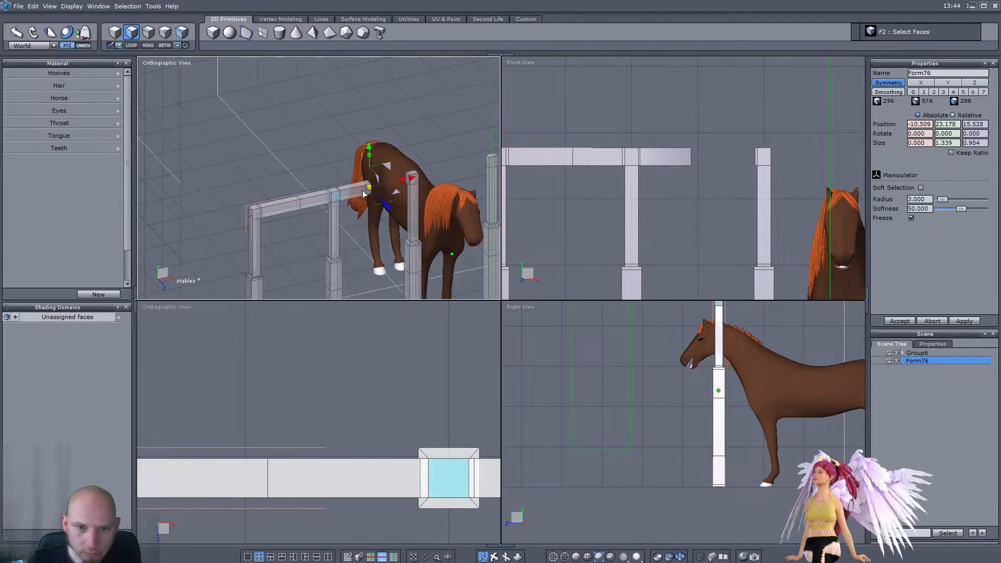
Step: Extrude the X -5 post's side face into a half beam reaching about X -10.3 and delete both facing end faces
scroll(358, 186, "up", 5)
left_click(283, 196)
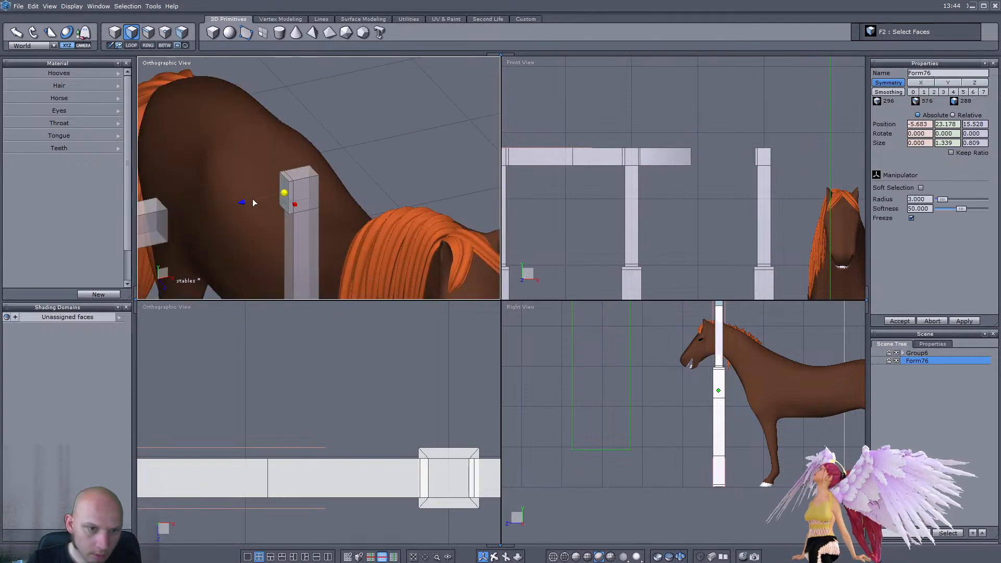
mouse_move(172, 220)
left_mouse_down("ctrl")
mouse_move(274, 202)
mouse_move(168, 218)
left_mouse_up("ctrl")
key("ctrl+z")
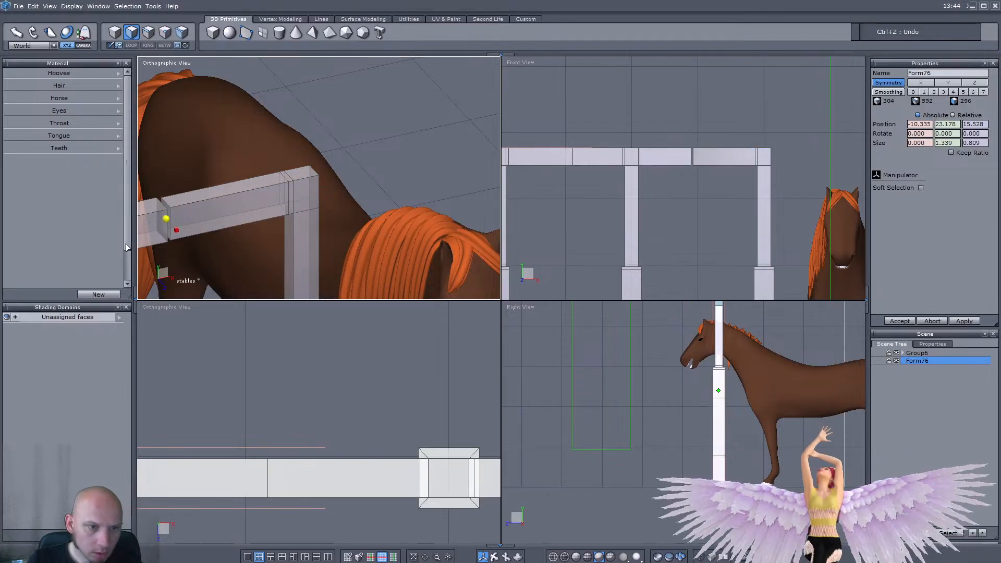
left_click_drag(654, 122, 699, 205)
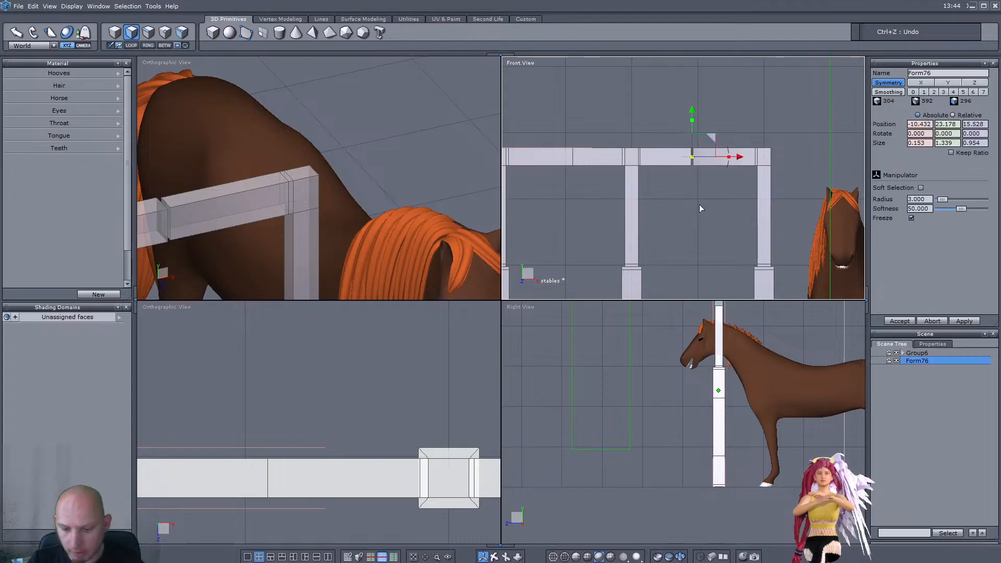
key("Delete")
Step: Try smoothing level 2 on the posts and beams
left_click(886, 92)
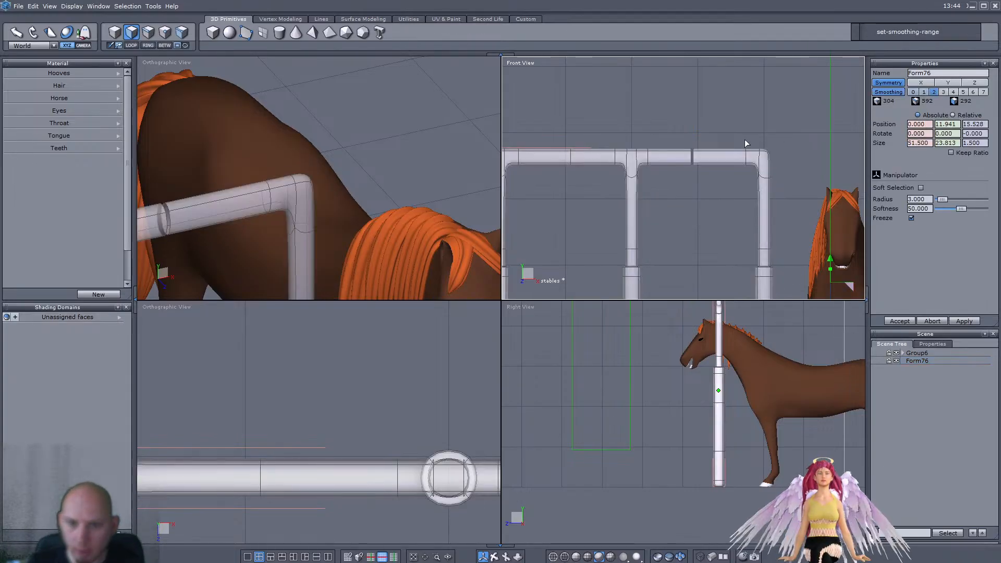
scroll(369, 177, "down", 2)
scroll(322, 202, "up", 1)
key("ctrl+z")
scroll(280, 178, "up", 2)
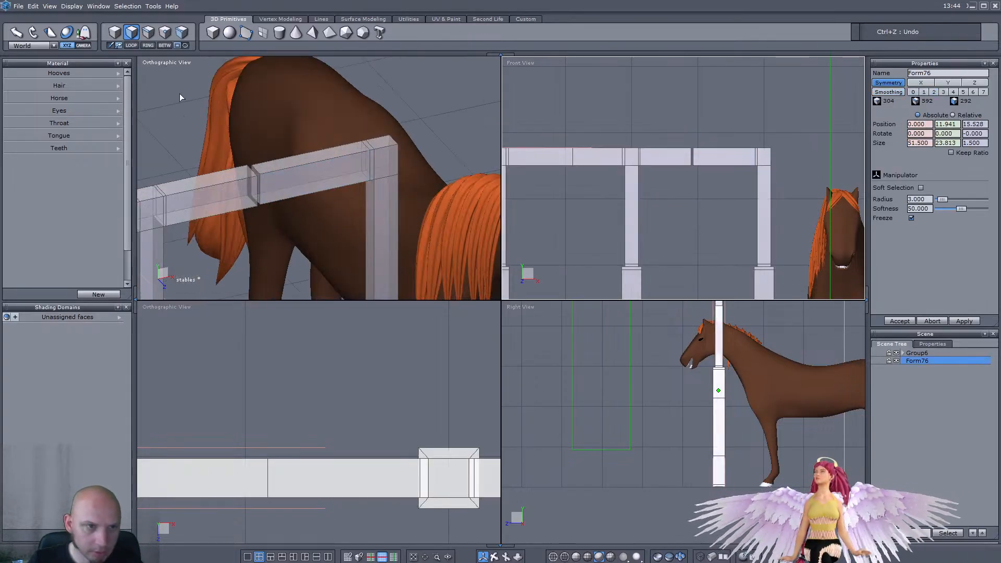
Step: Target Weld the lower and upper edges of the two half beams between the X -15 and -5 posts
key("F3")
left_click(252, 197)
key("w")
left_click(254, 197)
left_click(255, 170)
key("w")
left_click(258, 170)
Step: Extrude the inner side face of the X 5 post's top block slightly toward the centre, to about X 4.31
scroll(258, 170, "down", 3)
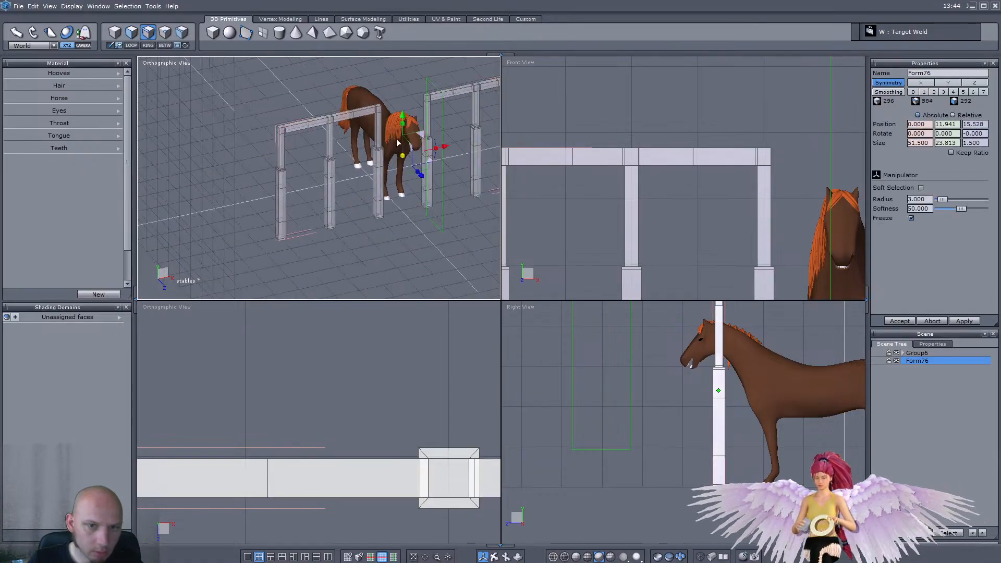
scroll(438, 93, "up", 2)
middle_click_drag(438, 93, 386, 97)
left_click(132, 33)
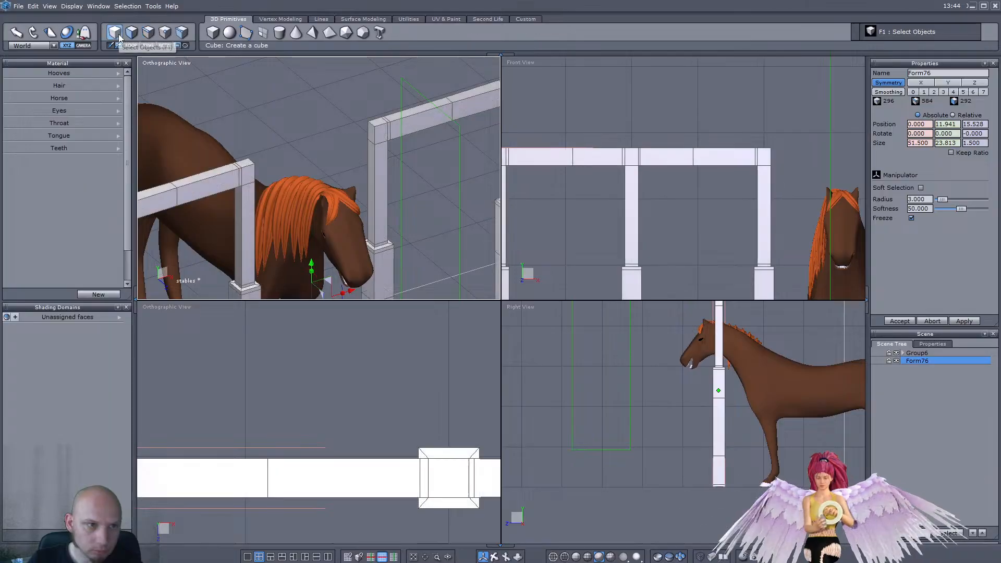
scroll(373, 140, "up", 2)
left_click(371, 138)
left_click_drag(330, 146, 333, 150, "ctrl")
left_click(365, 139)
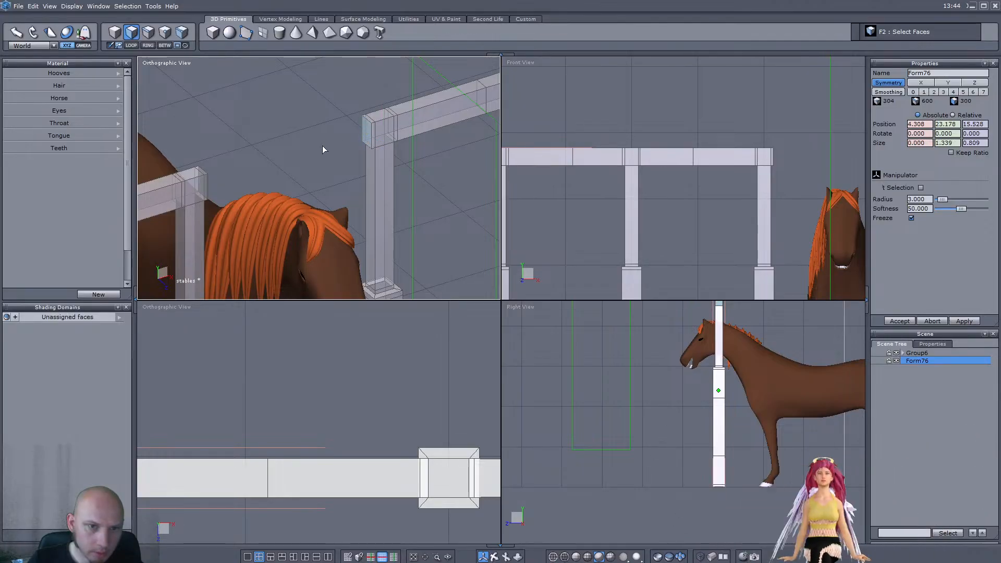
Step: Extrude the X 5 post's inner beam face to about X 0.11 and delete the two facing end faces at the centre
left_click_drag(328, 145, 249, 180, "ctrl")
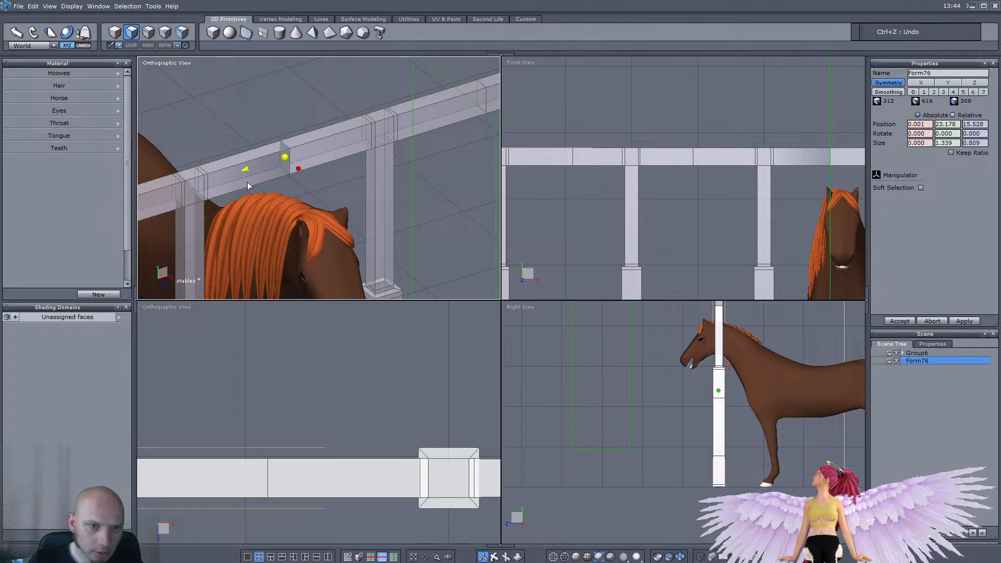
left_click(131, 32)
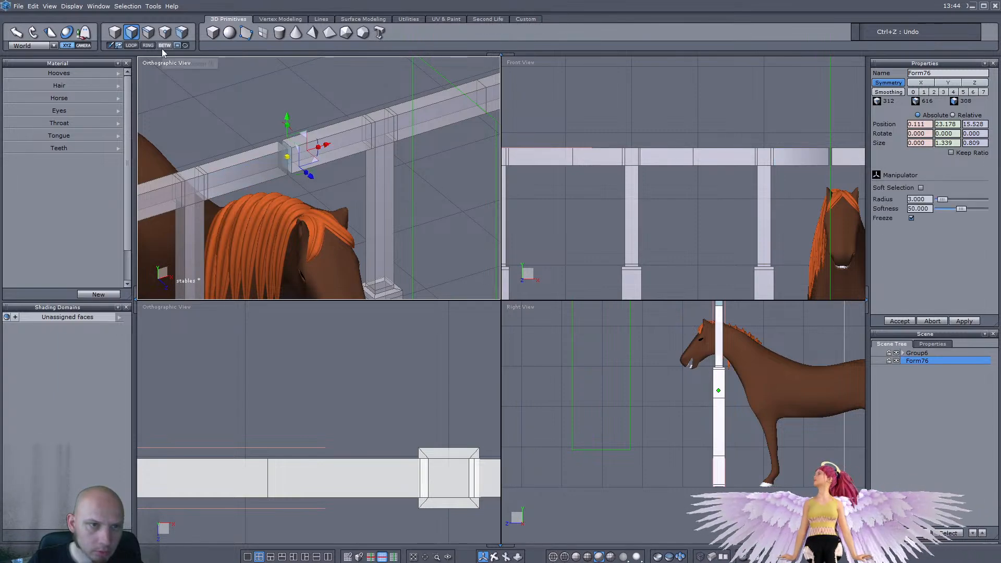
middle_click_drag(841, 139, 766, 131)
scroll(766, 131, "up", 3)
left_click_drag(723, 110, 766, 206)
key("Delete")
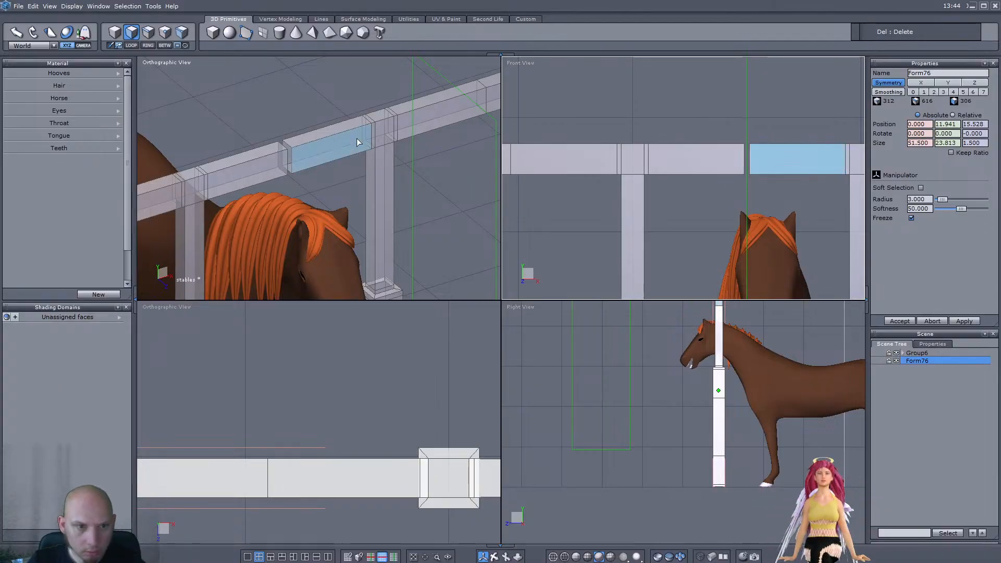
Step: Weld the matching corner points of the two half beams at the centre, closing the gap above the horse
scroll(284, 165, "up", 5)
key("alt+e")
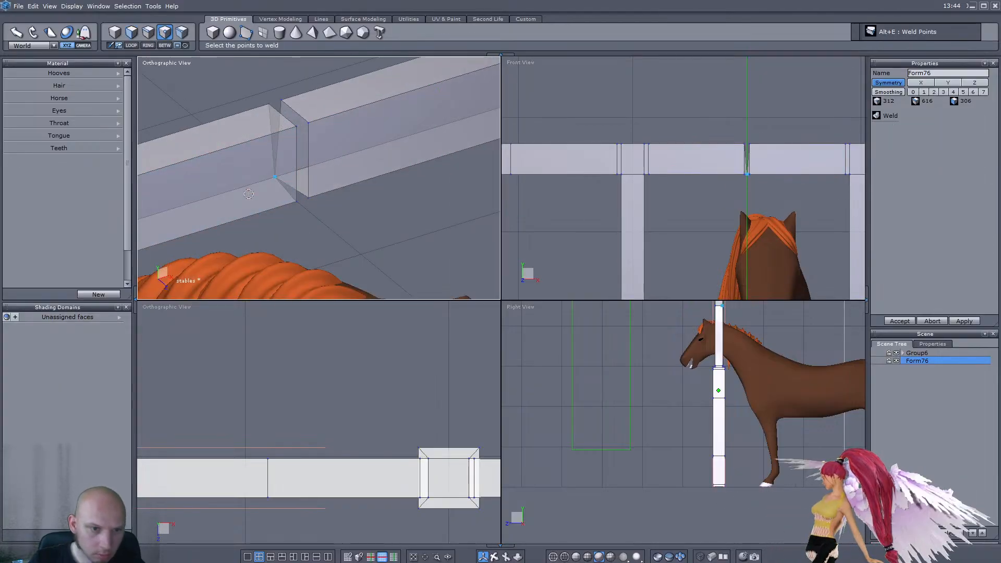
left_click_drag(246, 98, 320, 140)
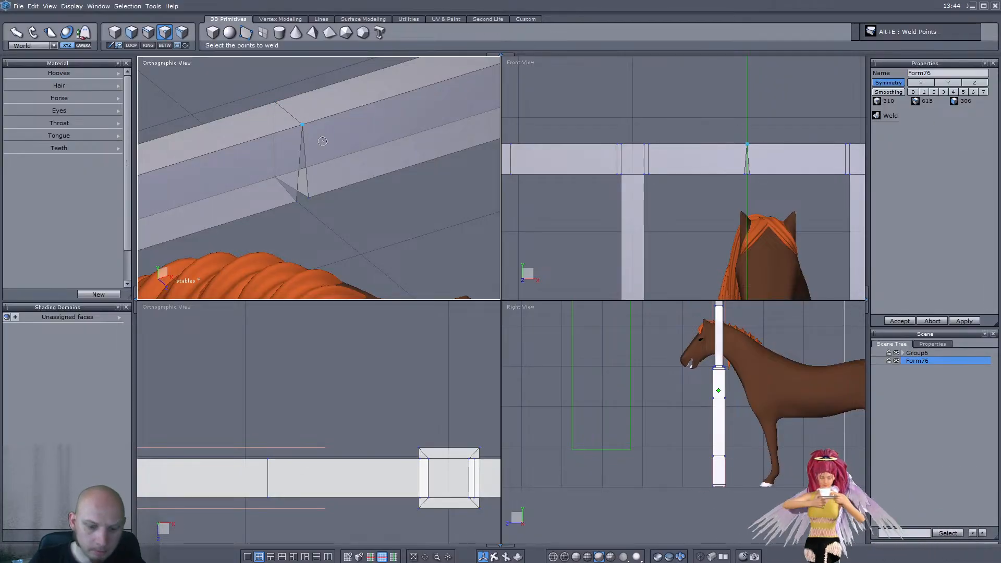
left_click_drag(331, 182, 292, 237)
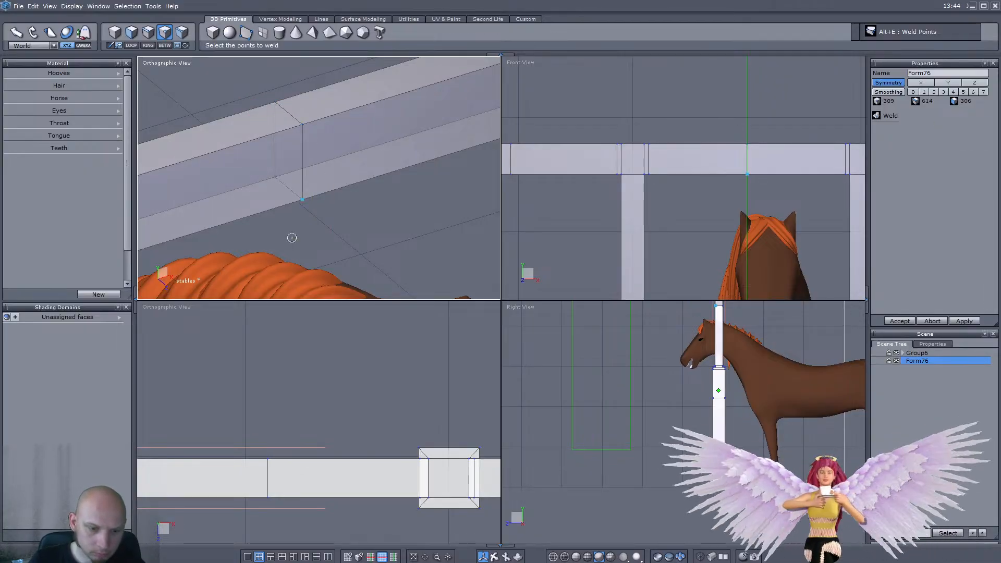
key("Return")
scroll(345, 159, "down", 8)
middle_click_drag(353, 202, 302, 190)
scroll(656, 139, "down", 5)
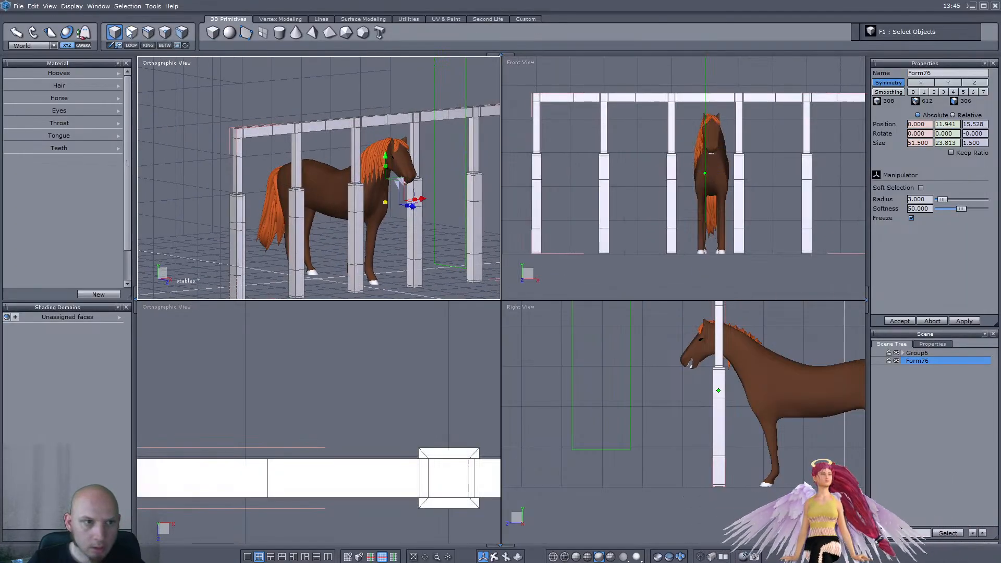
left_click_drag(520, 140, 839, 166)
scroll(588, 144, "down", 5)
scroll(587, 149, "up", 2)
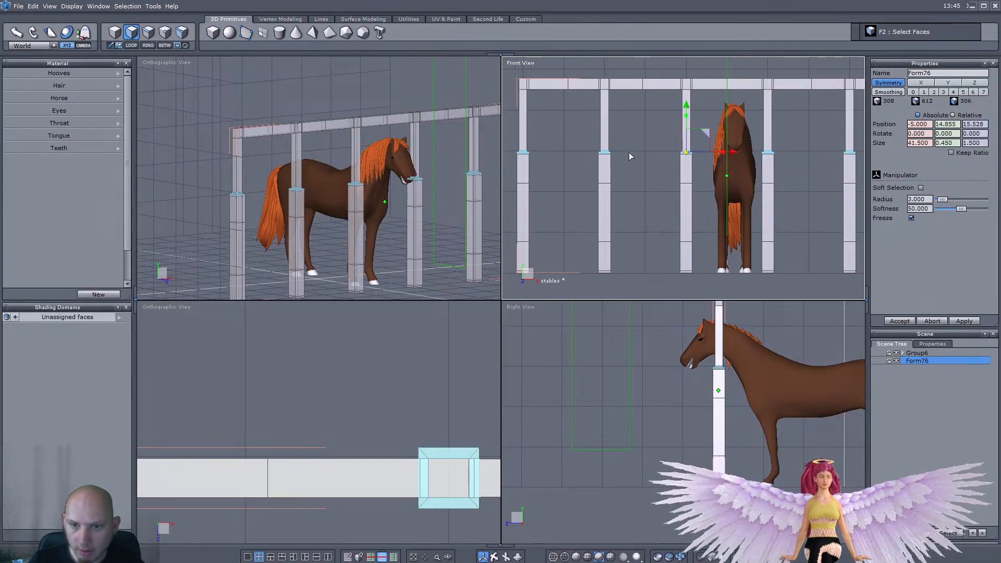
scroll(629, 152, "down", 1)
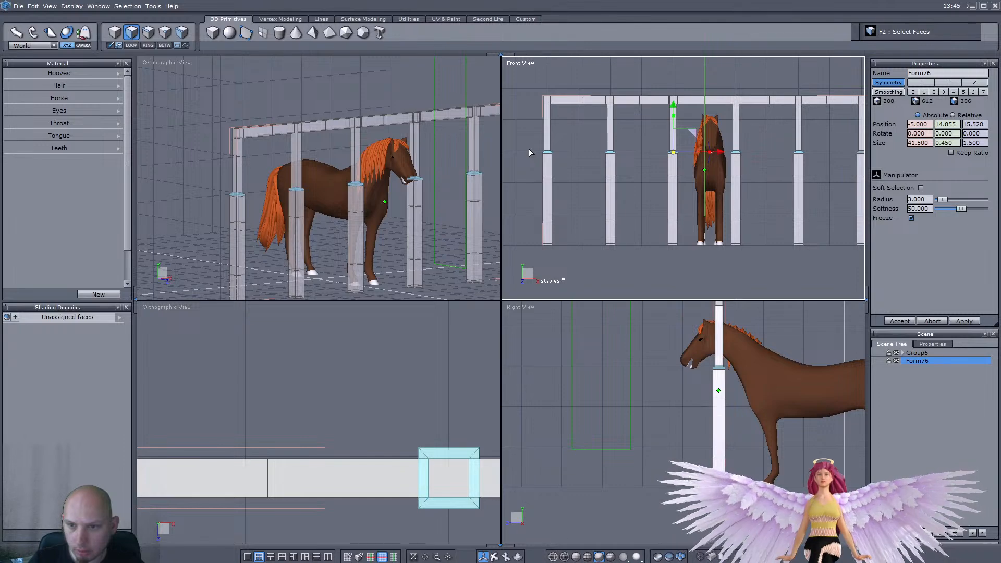
scroll(528, 148, "down", 3)
left_click_drag(524, 141, 759, 166)
Step: Select the faces of the whole top beam and set their Y position to 24
scroll(647, 157, "up", 2)
left_click_drag(511, 80, 806, 119)
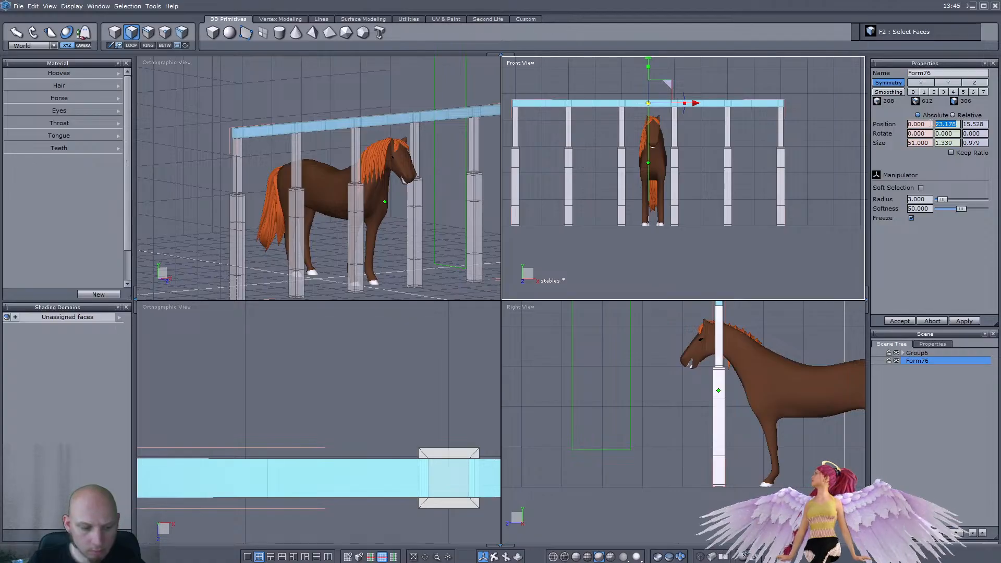
type("24")
key("Return")
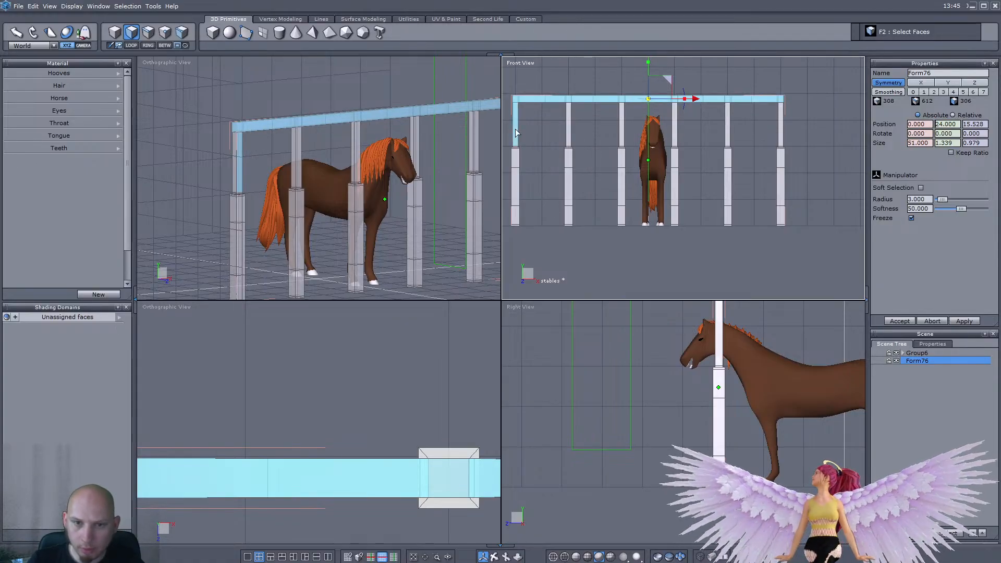
Step: Select the ledge faces between the wide and narrow sections of all six posts and set their Y position to 12
left_click_drag(509, 133, 859, 149)
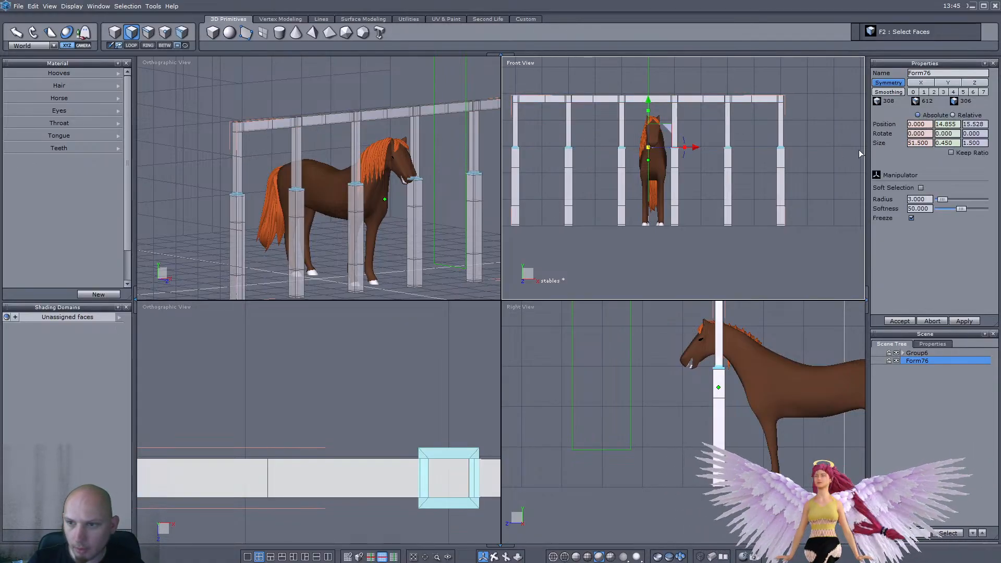
double_click(959, 122)
type("12")
key("Return")
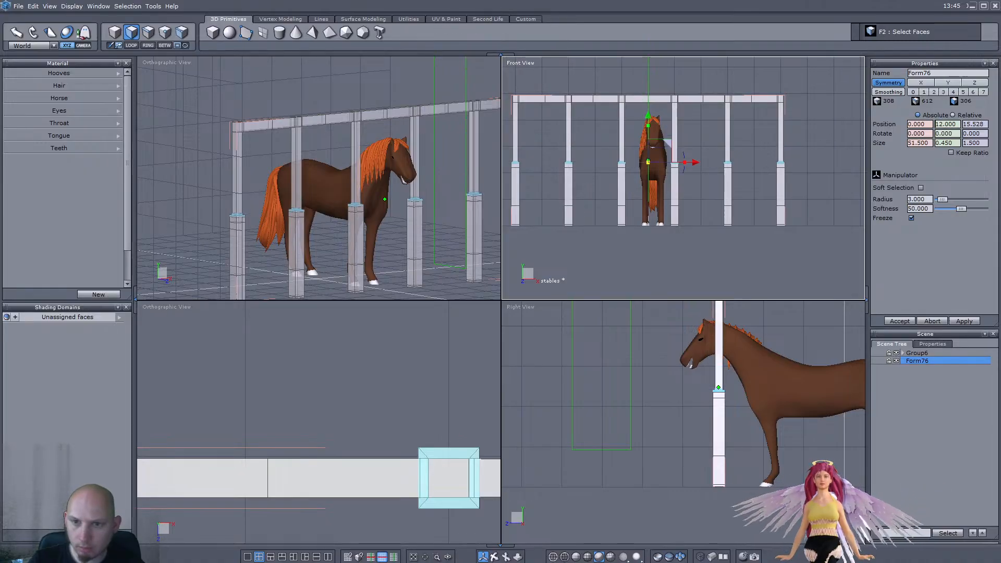
scroll(558, 179, "up", 2)
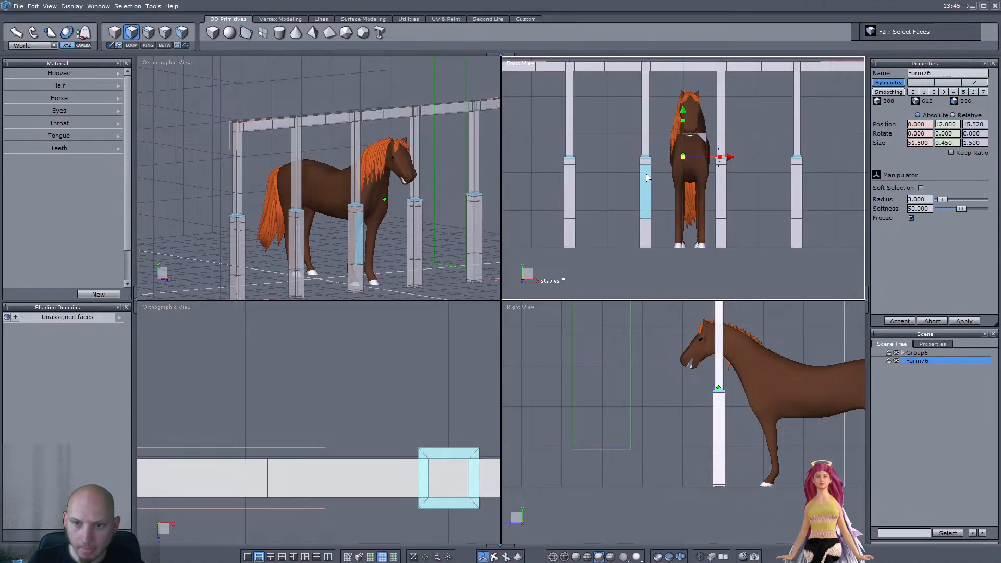
scroll(690, 171, "down", 1)
Step: Connect the vertical edges of the posts' upper sections to add a horizontal edge loop halfway up each
middle_click_drag(494, 192, 200, 168)
left_click(148, 32)
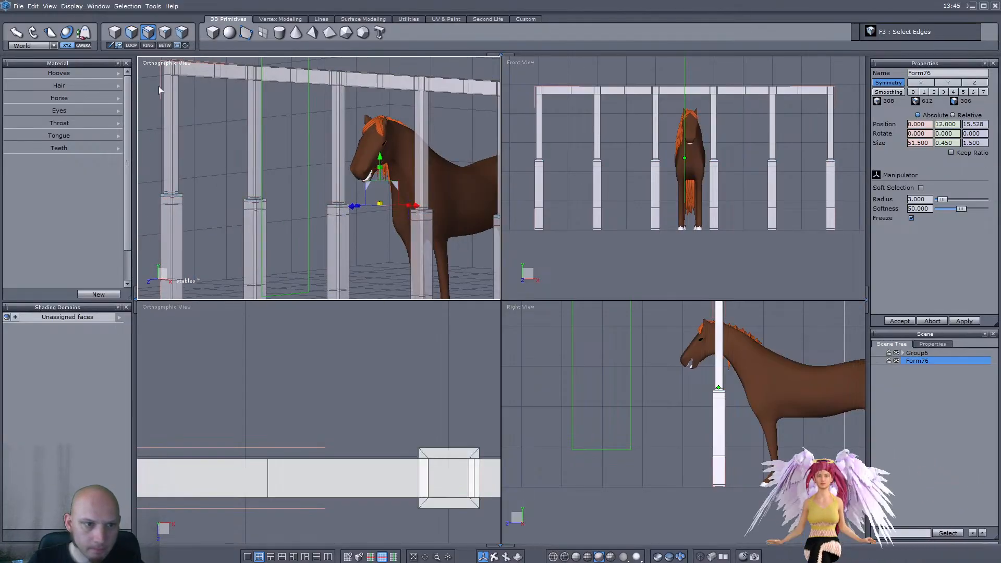
left_click(170, 117)
left_click(249, 145, "shift")
left_click(341, 145, "shift")
key("alt+a")
Step: Connect the vertical edges above and below the middle loop on every upper post section, adding one loop in each half
left_click(258, 151)
key("alt+r")
key("alt+a")
key("Return")
scroll(545, 120, "up", 3)
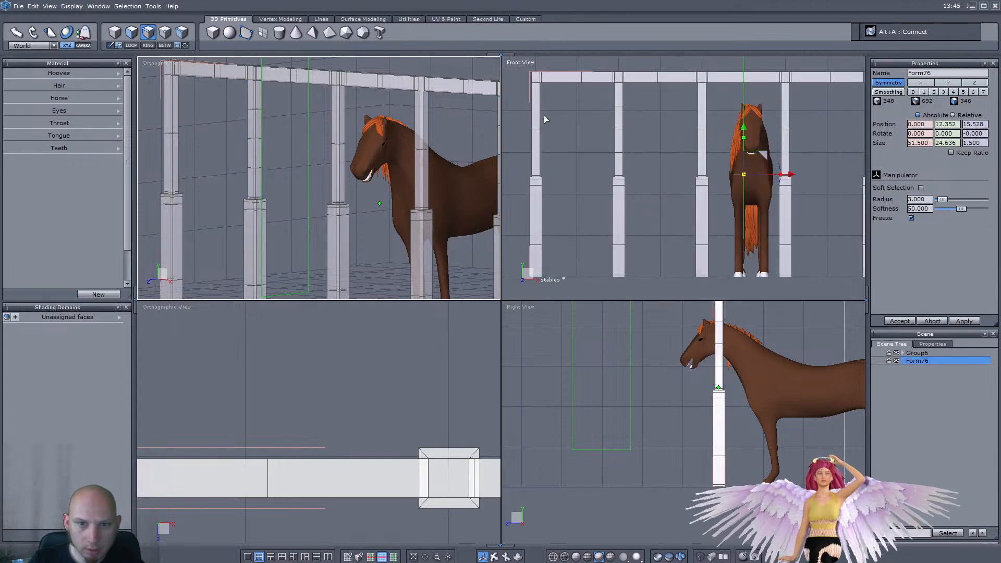
left_click(166, 157)
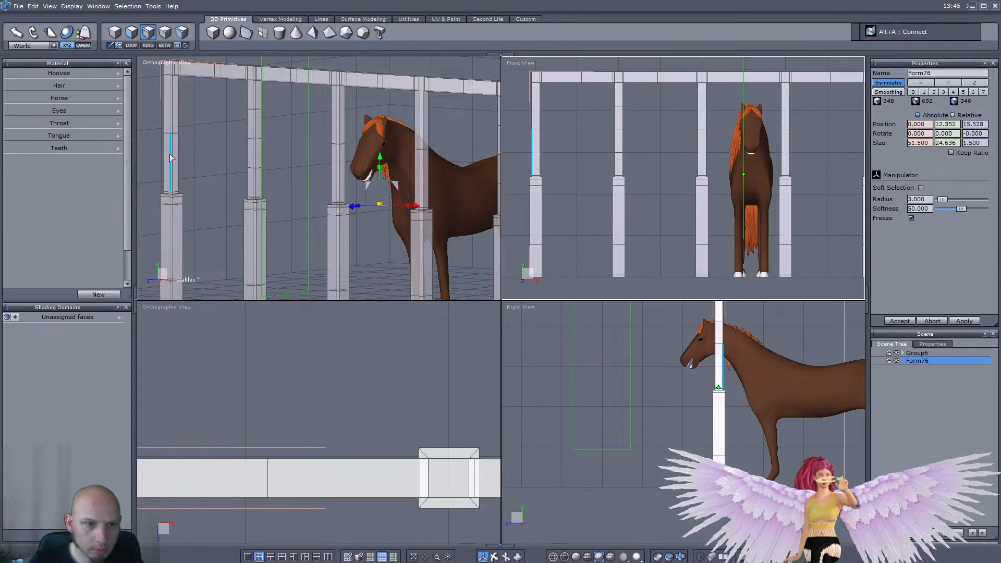
left_click(170, 154)
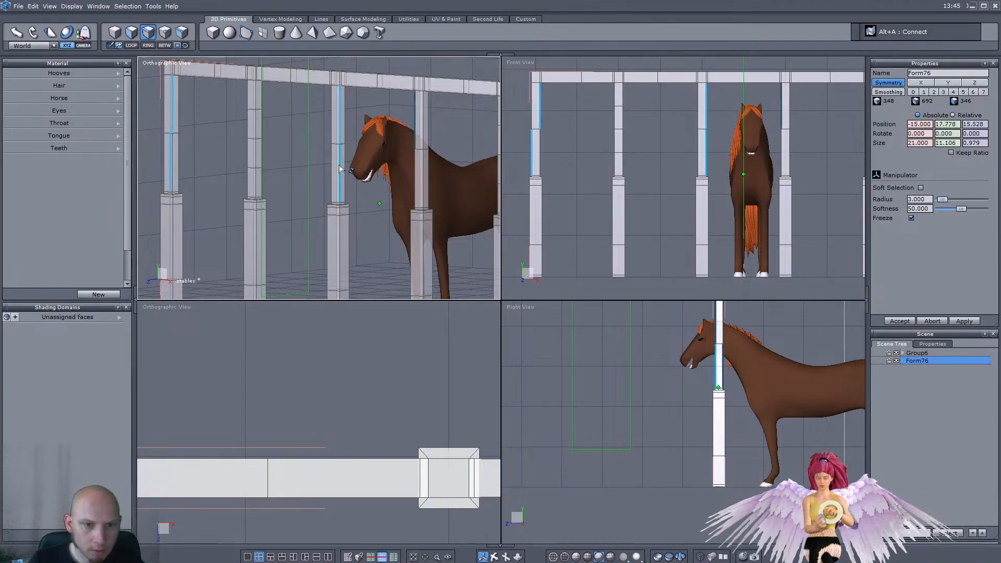
key("alt+r")
key("alt+a")
key("Return")
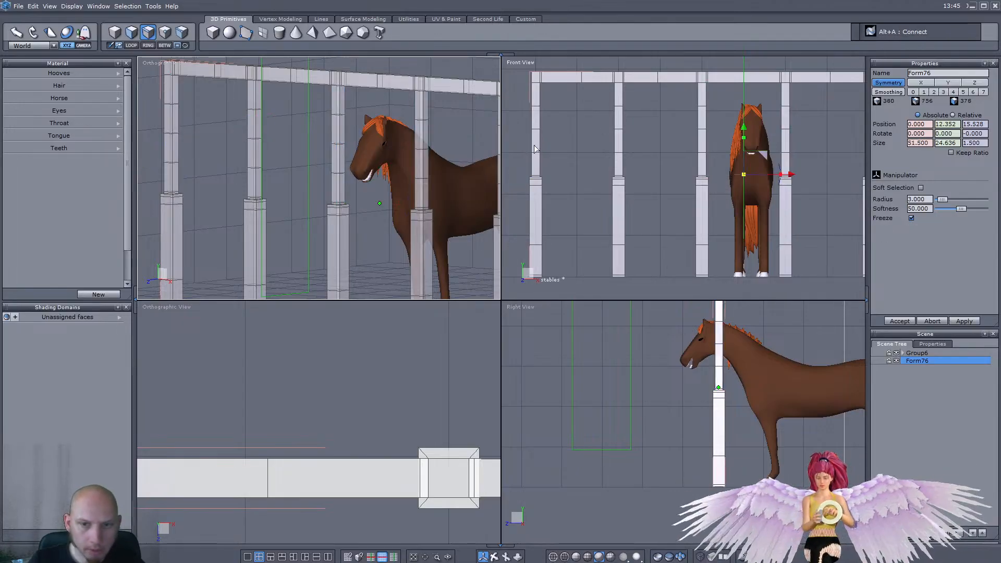
Step: Scale the new loops on the upper post sections vertically to a height of about 9.945, bringing them near the section ends
left_click_drag(519, 101, 736, 175)
left_click_drag(623, 100, 622, 64)
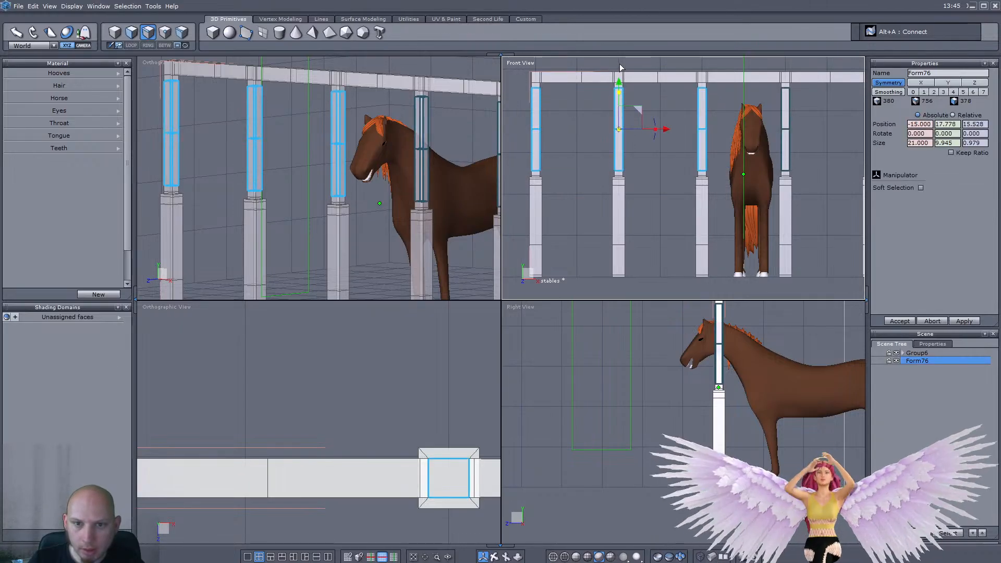
left_click(292, 165)
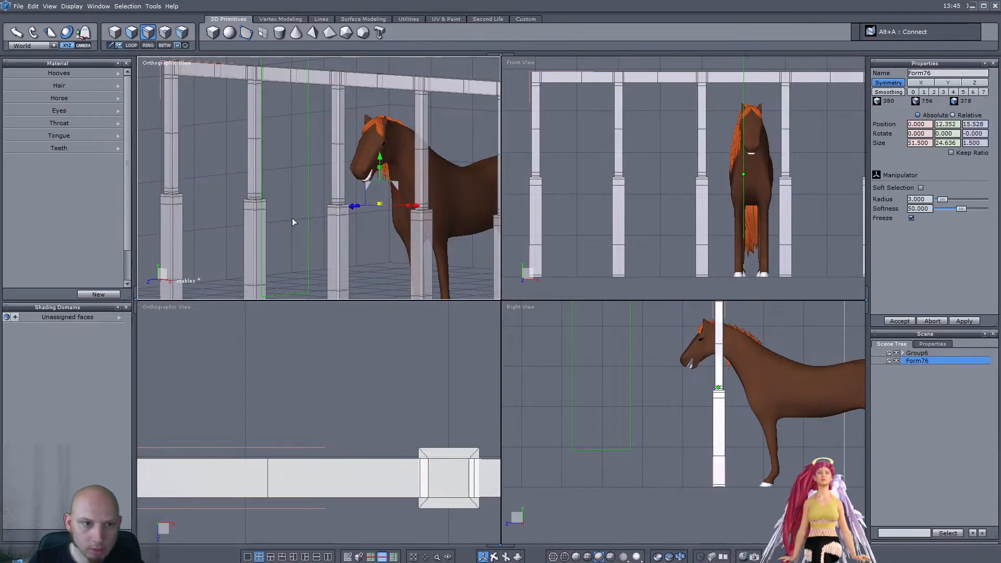
Step: Connect the edge ring from the outer post's bottom side edge, adding a lengthwise loop through the middle of the frame's depth
right_click_drag(267, 205, 311, 214)
right_click_drag(305, 172, 191, 239)
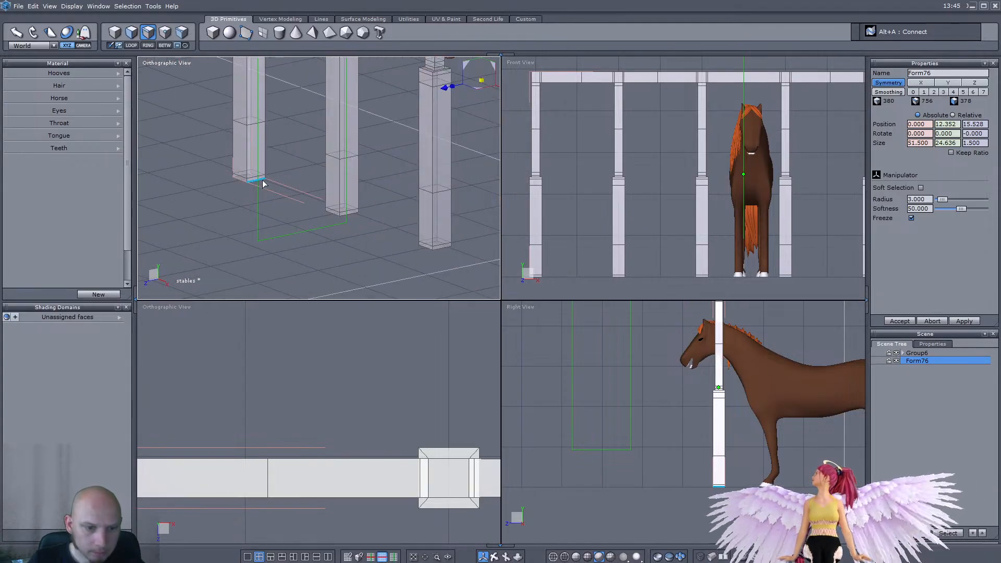
left_click(260, 180)
key("k")
key("alt+a")
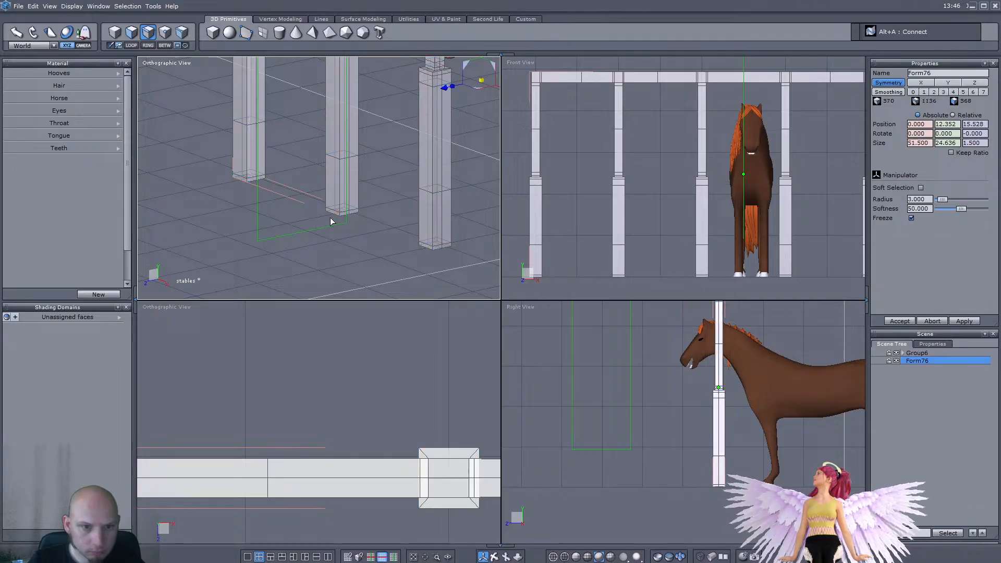
Step: Connect the edge rings from the posts' bottom front edges, adding a vertical loop down the middle of every post
left_click(328, 214)
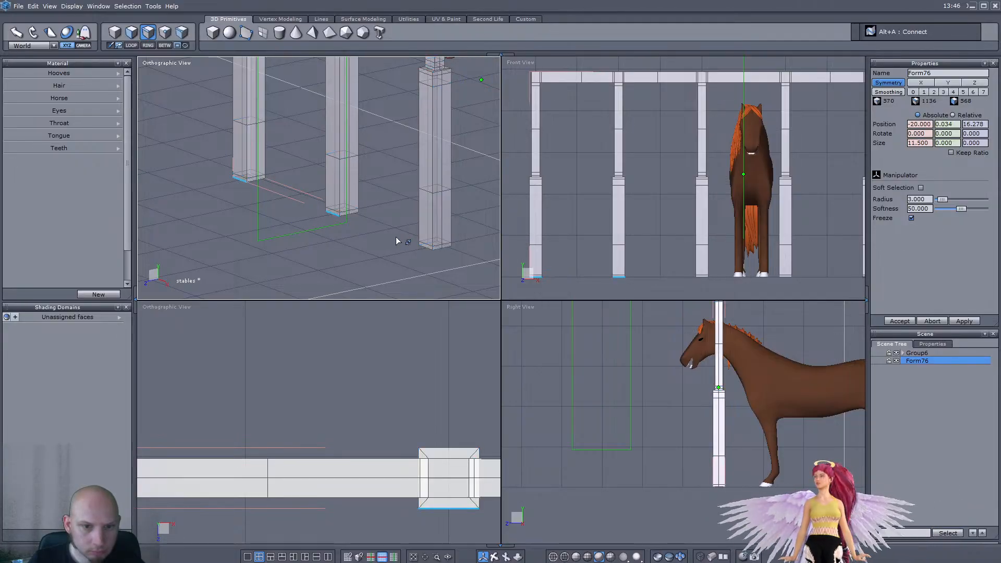
key("k")
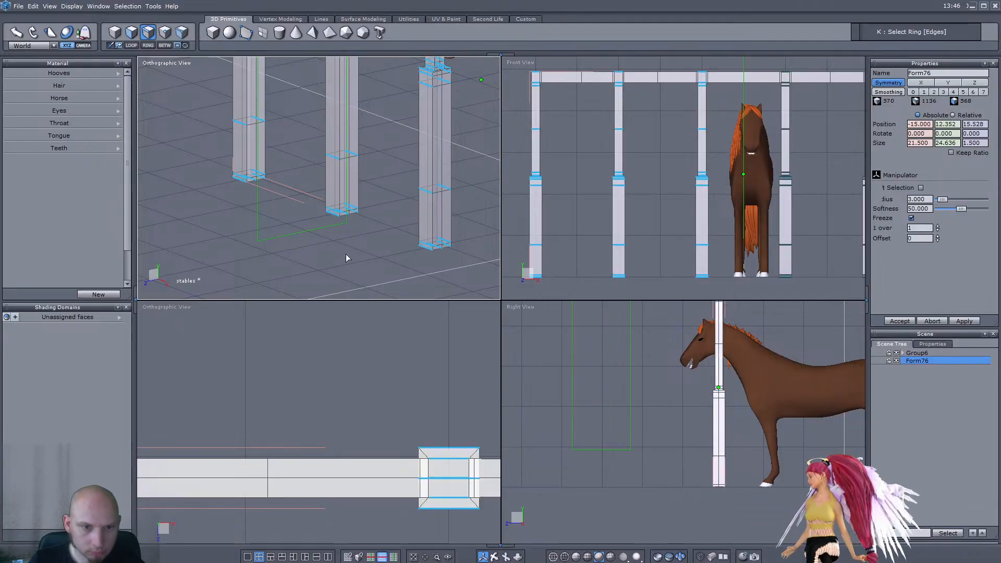
key("alt+a")
scroll(336, 251, "down", 5)
right_click_drag(336, 251, 420, 243)
scroll(349, 191, "up", 4)
scroll(349, 191, "down", 3)
right_click_drag(349, 190, 367, 187)
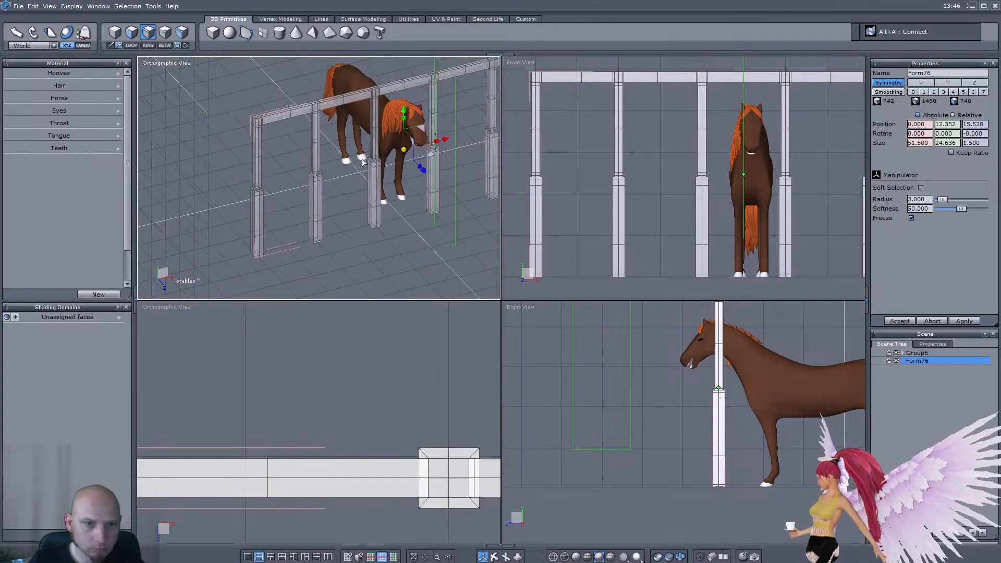
scroll(366, 186, "up", 5)
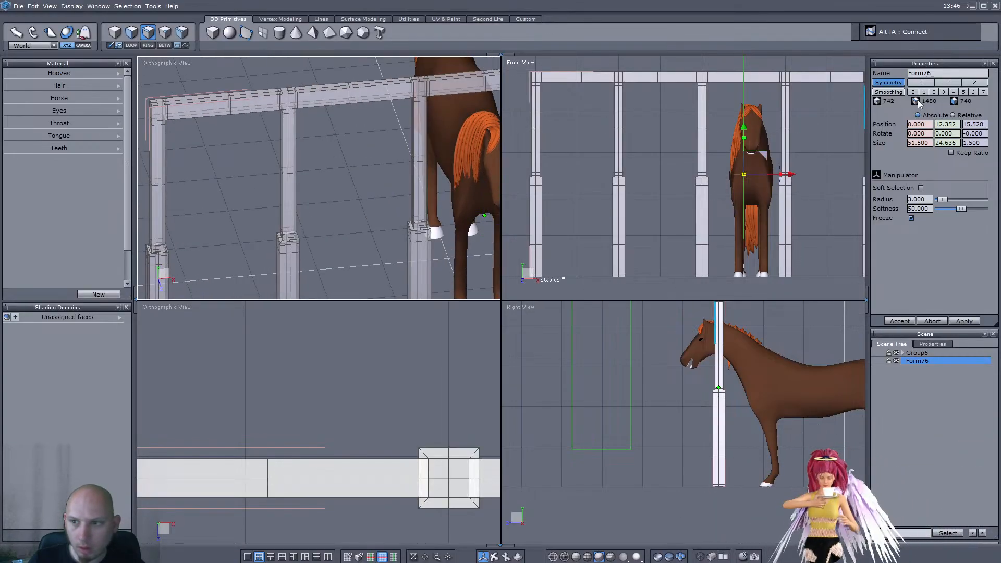
Step: Try smoothing level 2 on the posts and beams, check the rounded shape from several angles, and undo it
key("F1")
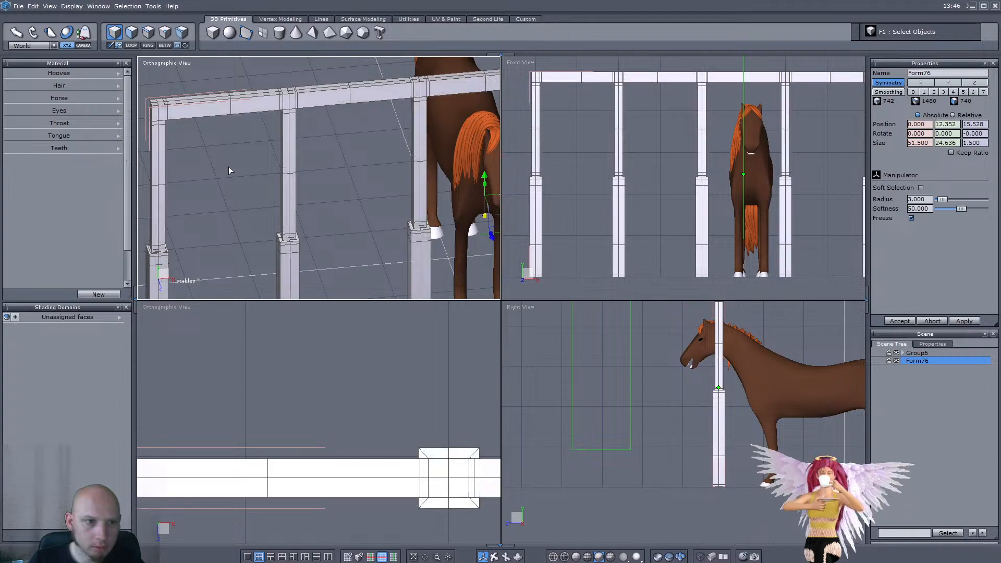
left_click(934, 92)
middle_click_drag(355, 256, 449, 226)
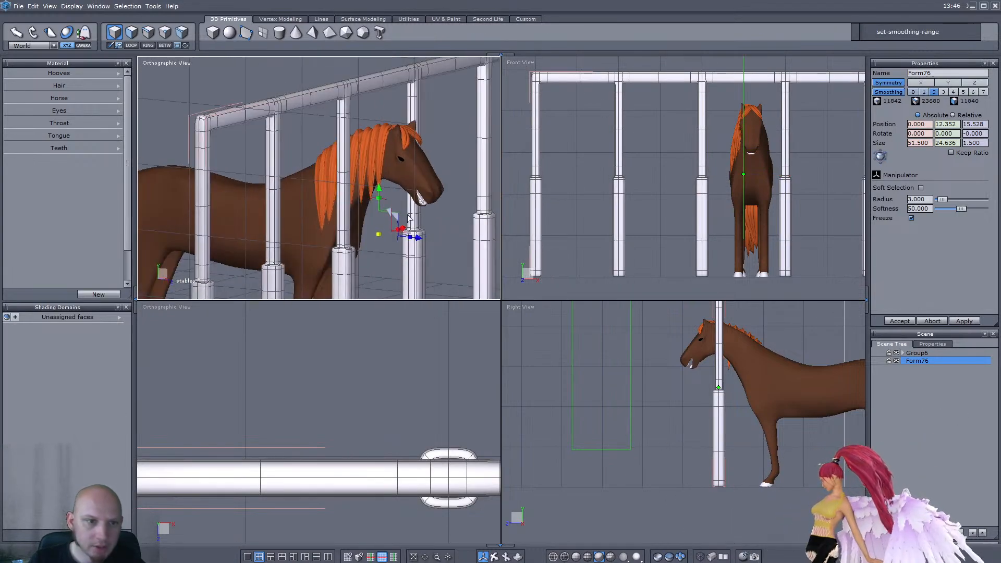
middle_click_drag(344, 183, 89, 173)
middle_click_drag(323, 144, 420, 160)
key("ctrl+z")
middle_click_drag(354, 155, 249, 162)
left_click(934, 91)
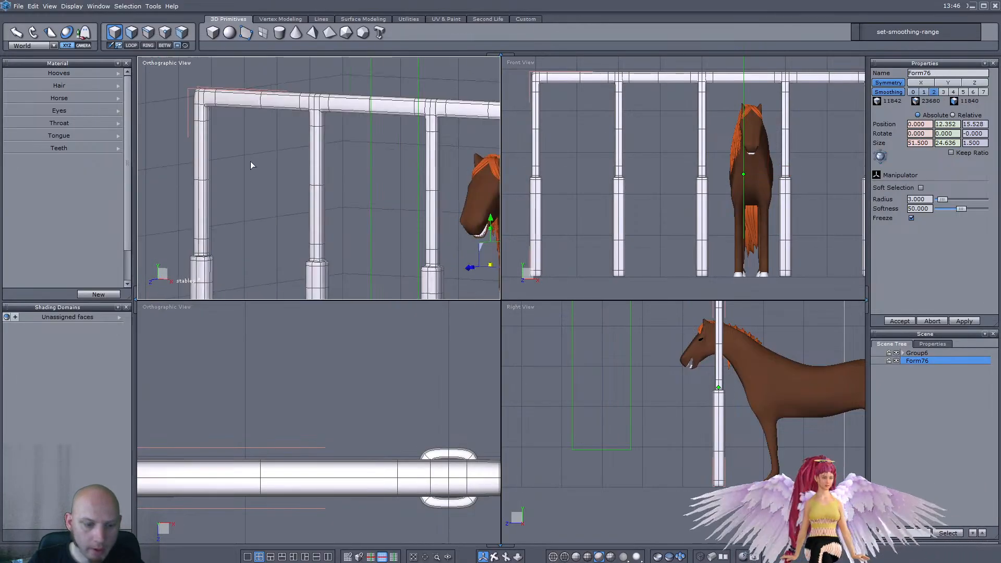
key("ctrl+z")
key("ctrl+z")
key("ctrl+z")
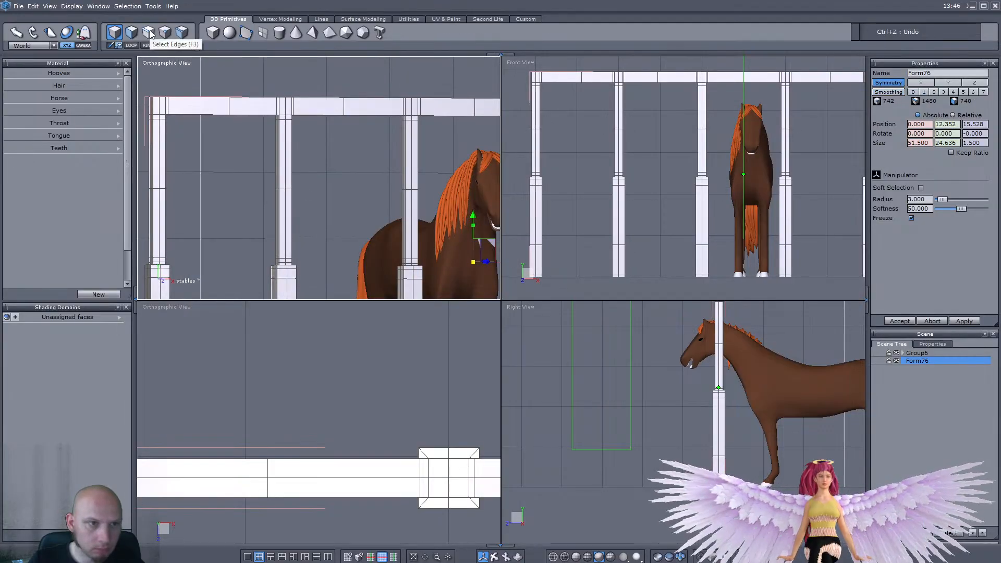
Step: Connect the top beam's vertical edge ring to add a lengthwise middle loop, and connect the resulting upper and lower edge rings too
left_click(149, 33)
key("k")
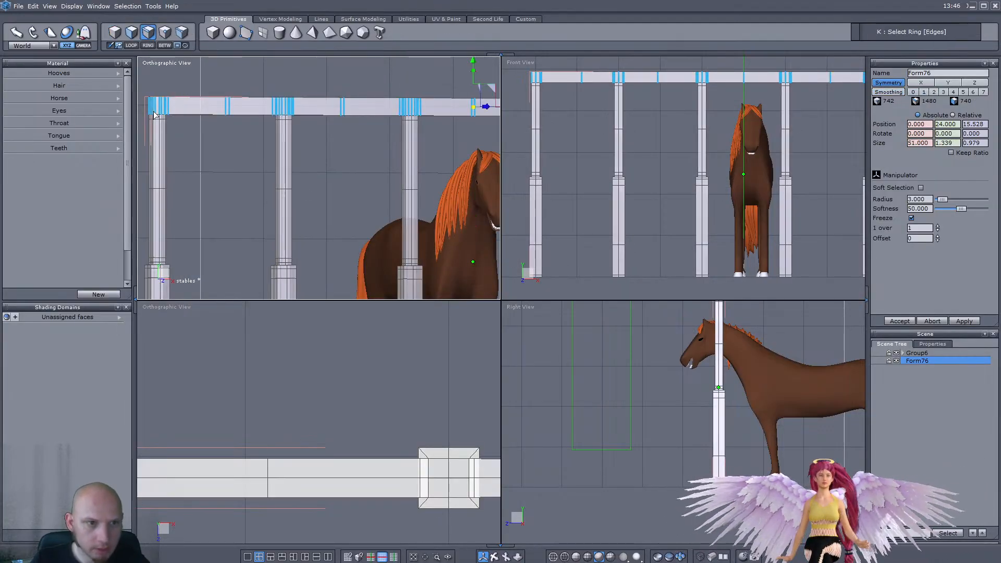
key("alt+a")
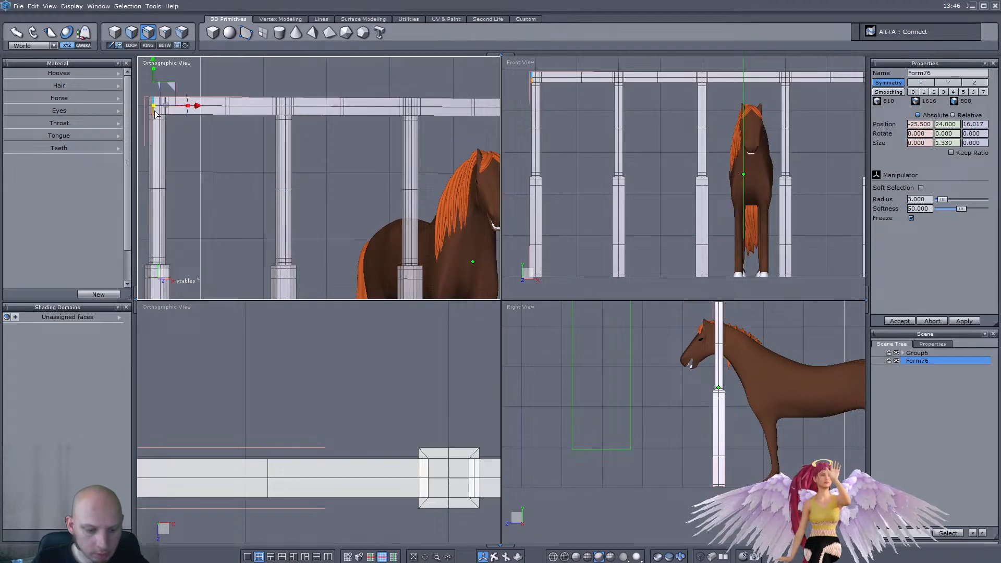
key("k")
key("alt+a")
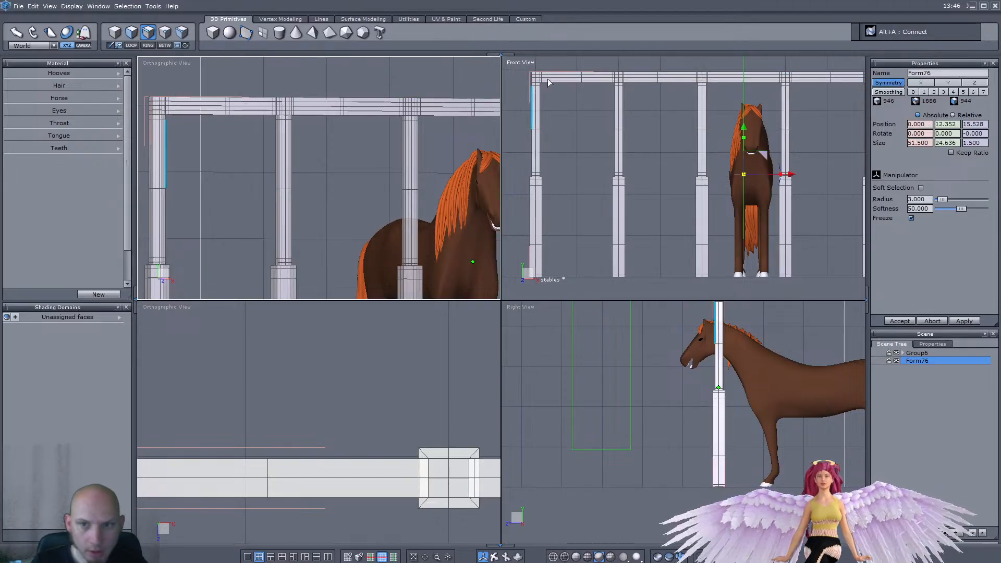
scroll(540, 79, "up", 3)
scroll(535, 189, "down", 5)
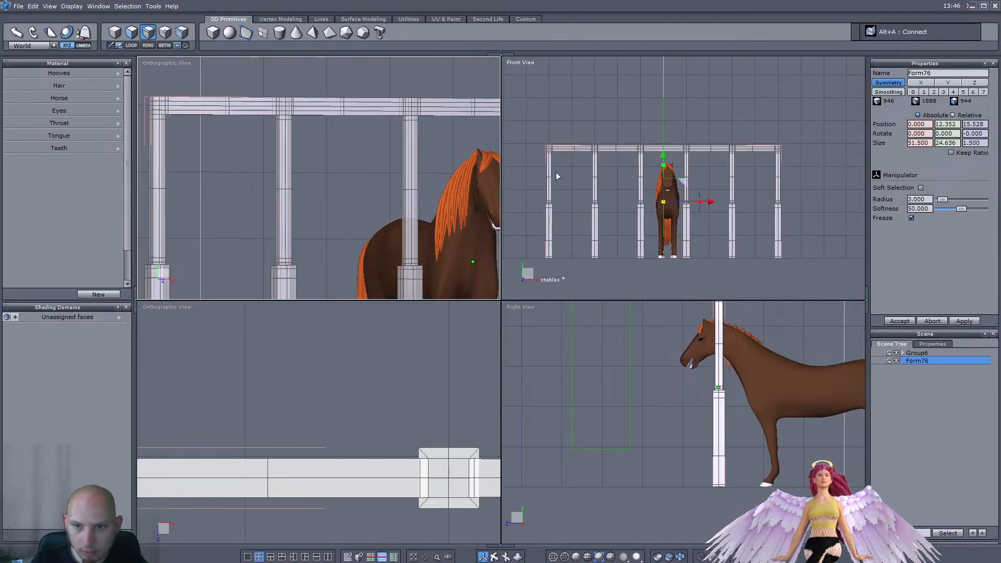
left_click_drag(520, 167, 654, 180)
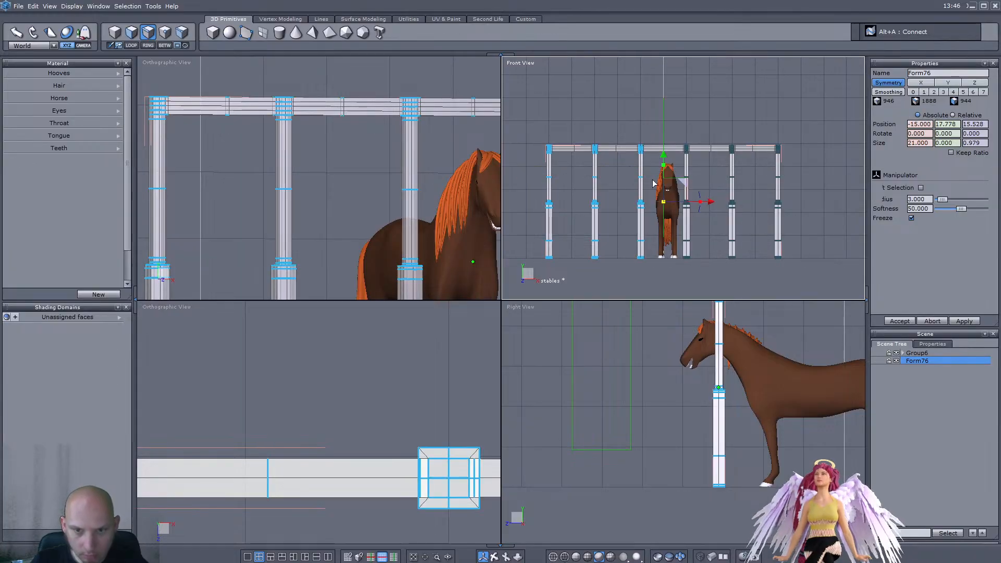
key("alt+r")
left_click(653, 180)
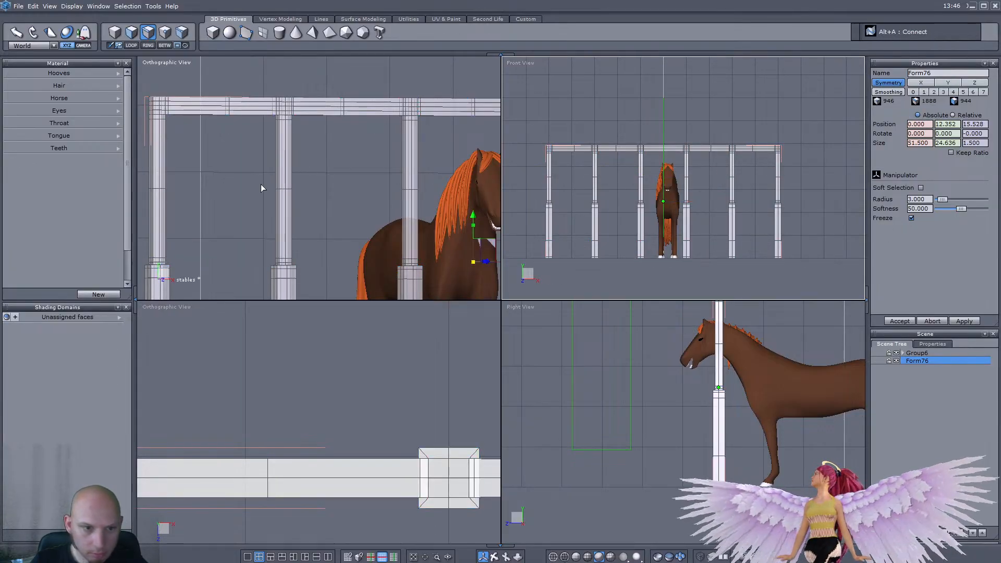
Step: Connect the edge rings from the upper front edges of the three posts, adding vertical loops on both sides of each post's middle loop
left_click(282, 190)
left_click(158, 190, "shift")
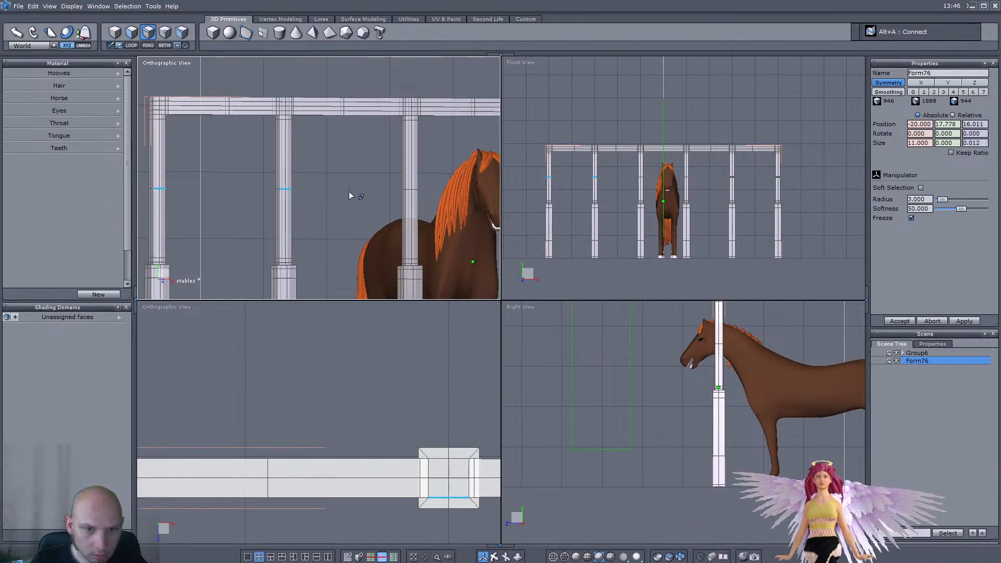
left_click(411, 190, "shift")
key("alt+r")
key("alt+a")
Step: Connect the edge rings from the posts' side edges, adding lengthwise loops on both sides of the depth's middle loop, and save the scene
middle_click_drag(394, 193, 324, 230)
scroll(323, 230, "up", 4)
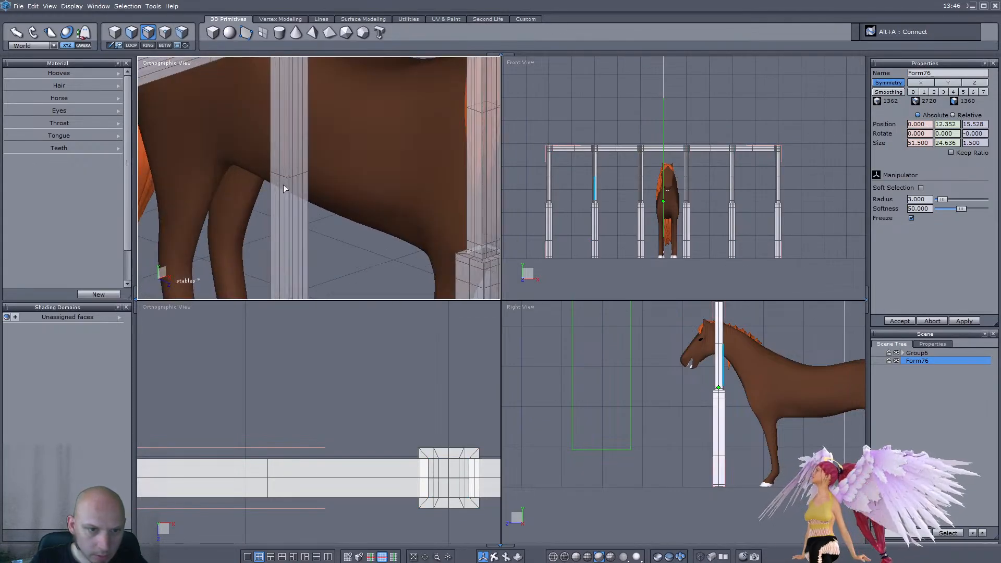
key("alt+r")
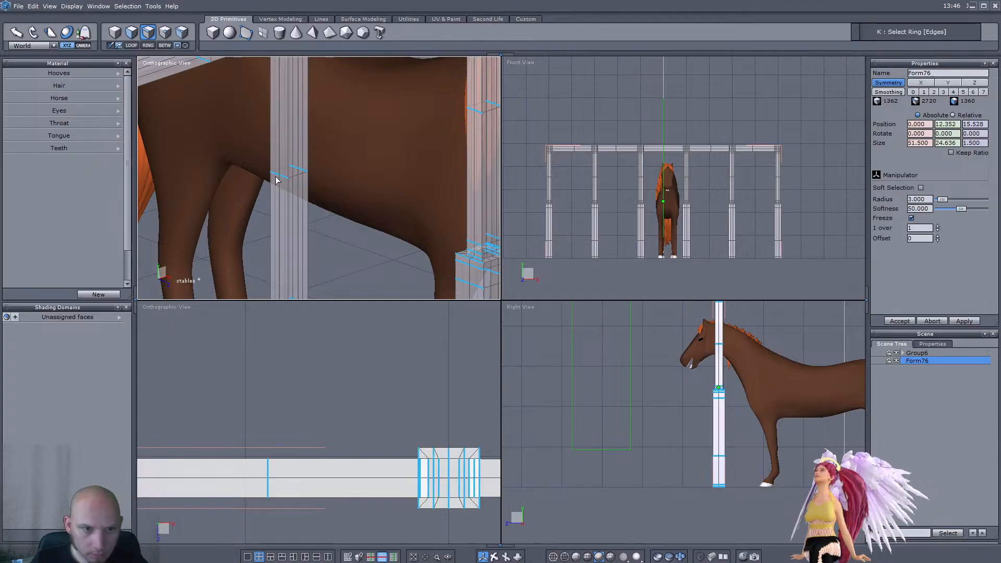
key("alt+a")
scroll(276, 178, "down", 4)
middle_click_drag(370, 205, 310, 201)
scroll(311, 204, "up", 3)
key("ctrl+s")
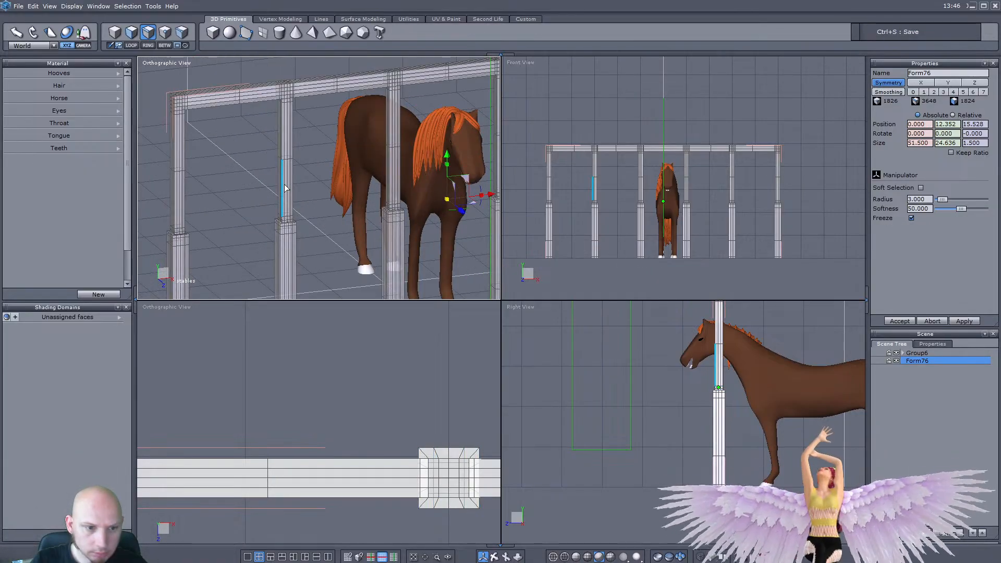
Step: Try smoothing level 2 on the frame, check the rounded posts up close, and undo it
left_click(932, 94)
middle_click_drag(364, 190, 201, 119)
left_click(119, 40)
middle_click_drag(277, 144, 348, 191)
scroll(421, 189, "up", 3)
scroll(421, 188, "down", 3)
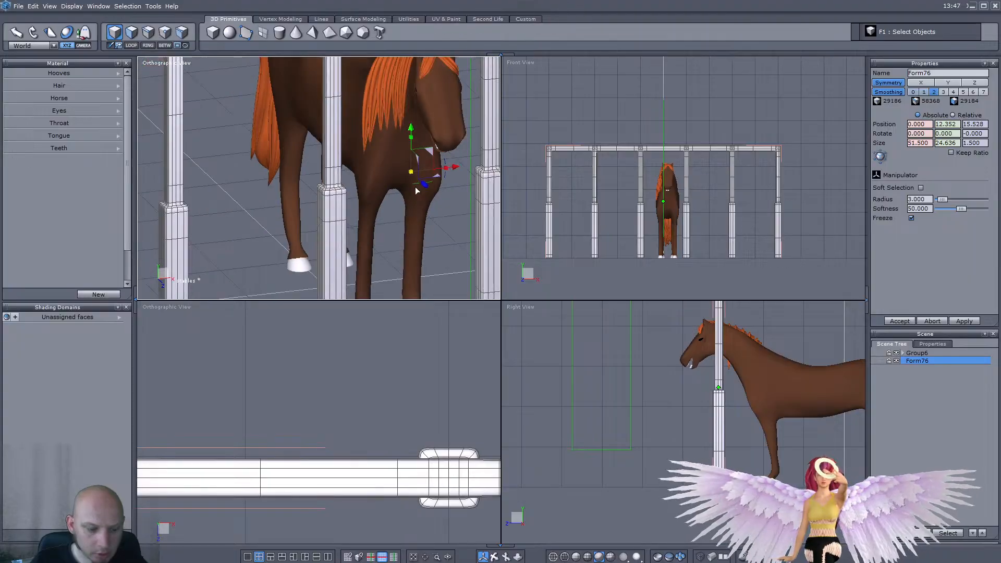
key("ctrl+z")
middle_click_drag(415, 187, 372, 177)
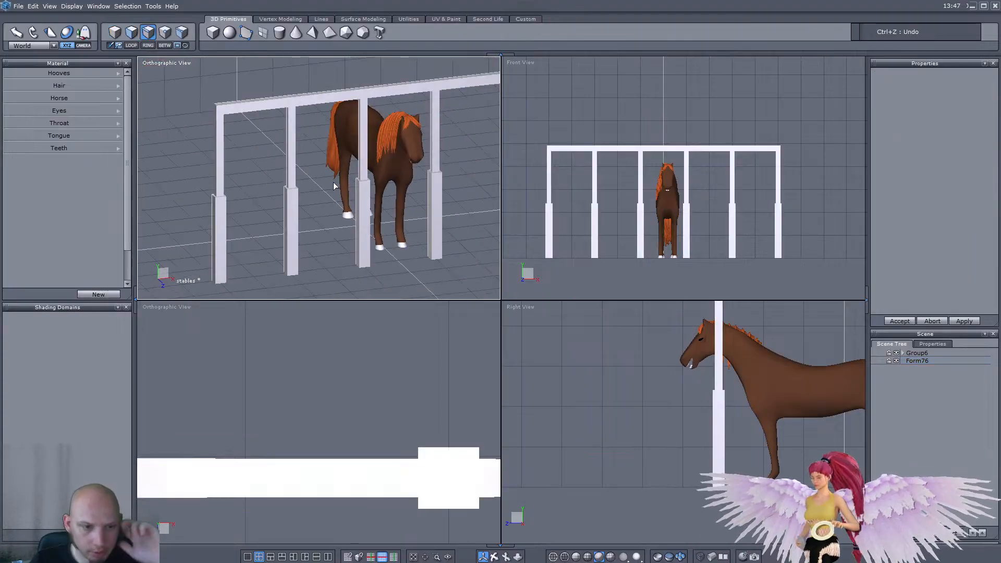
Step: Select the frame and examine its proportions against the horse from the side and at an angle
left_click(120, 39)
middle_click_drag(232, 144, 333, 189)
left_click(287, 112)
scroll(292, 130, "down", 4)
scroll(323, 161, "up", 4)
middle_click_drag(317, 151, 431, 145)
scroll(452, 149, "down", 2)
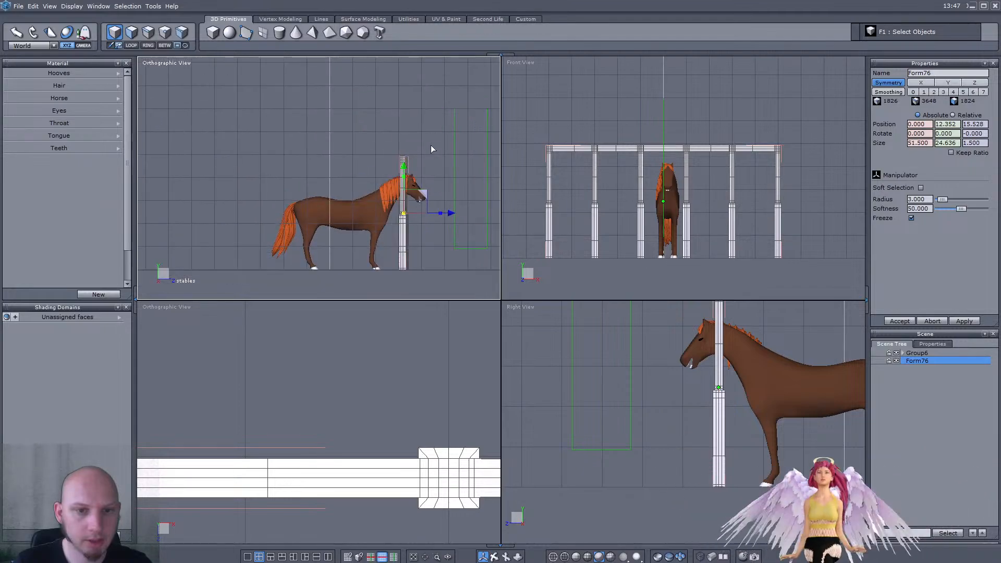
scroll(668, 375, "down", 3)
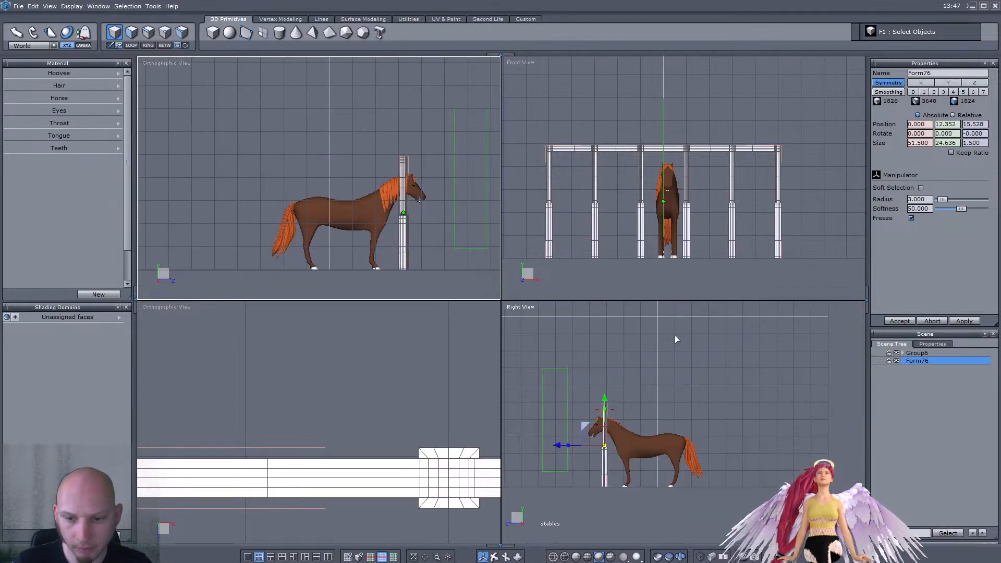
scroll(678, 344, "up", 3)
middle_click_drag(397, 193, 363, 194)
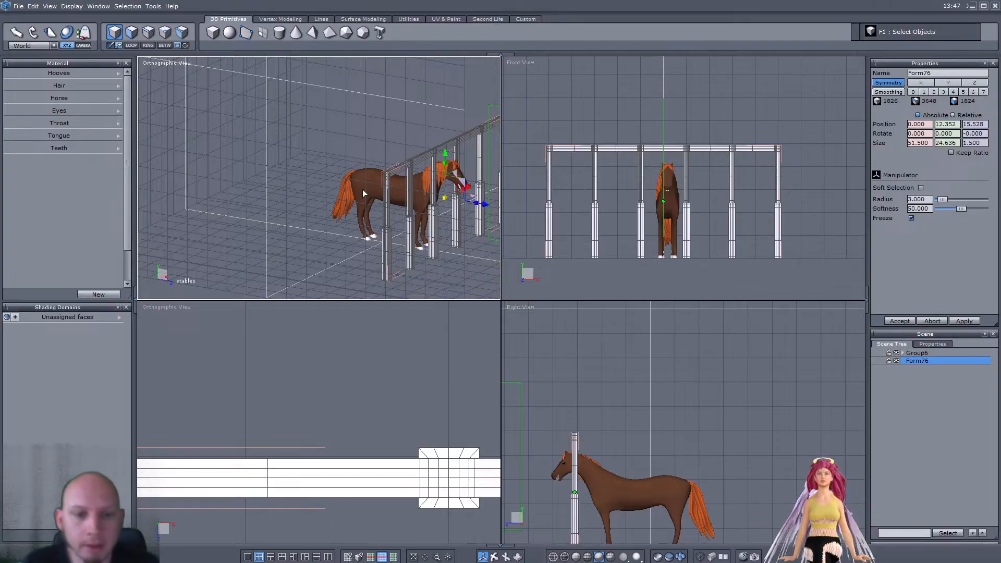
middle_click_drag(342, 205, 350, 207)
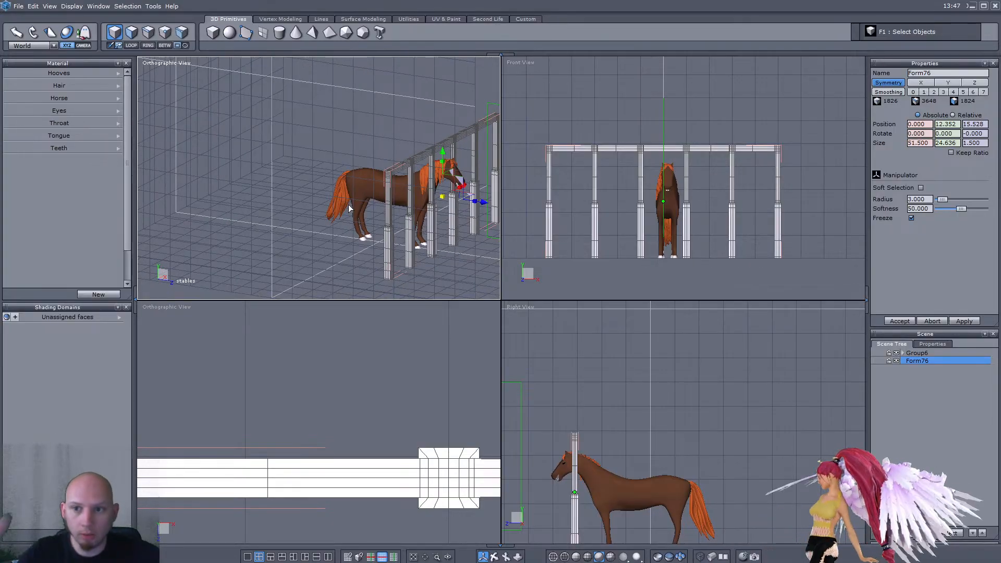
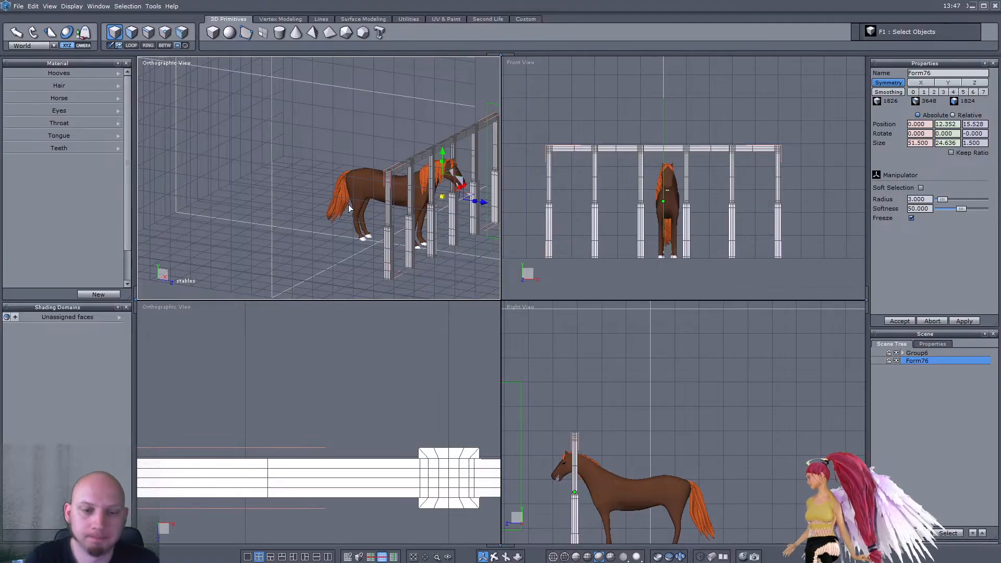
Step: Select the frame's top faces above the outermost post
middle_click_drag(274, 174, 266, 203)
scroll(378, 180, "up", 5)
middle_click_drag(378, 180, 330, 215)
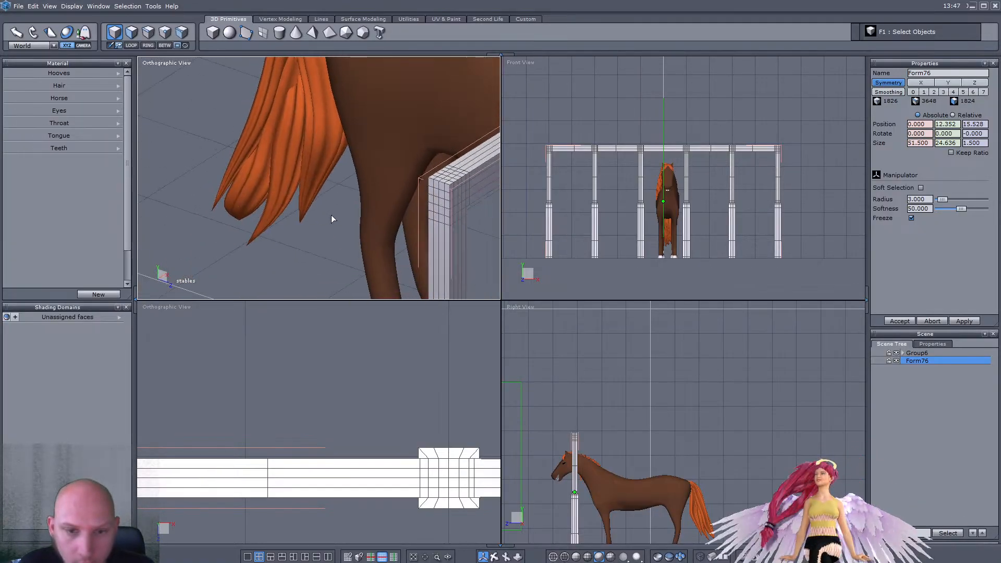
left_click(130, 35)
scroll(556, 145, "up", 5)
left_click_drag(541, 142, 630, 167)
scroll(365, 182, "down", 5)
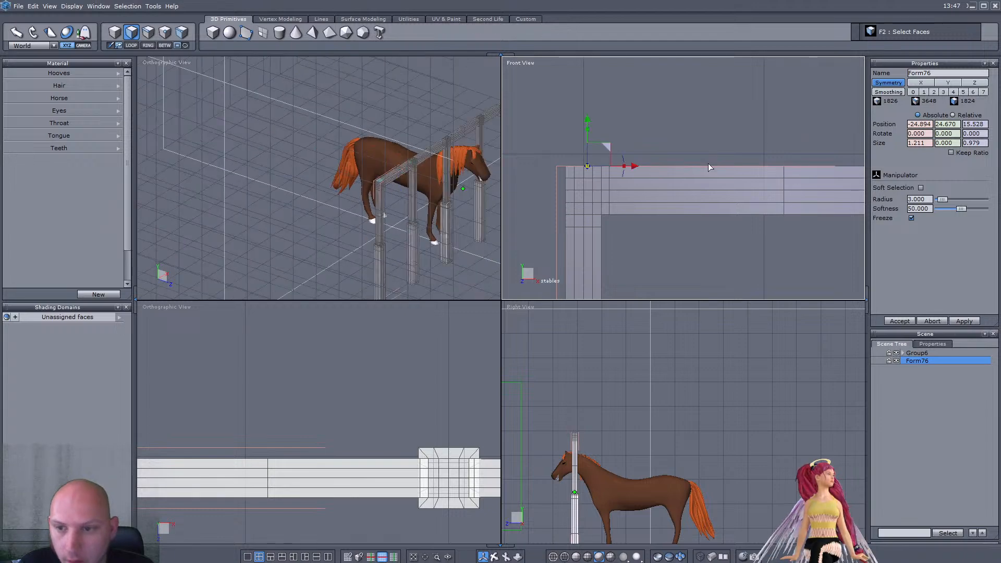
scroll(733, 165, "down", 3)
scroll(696, 156, "up", 3)
scroll(636, 157, "down", 2)
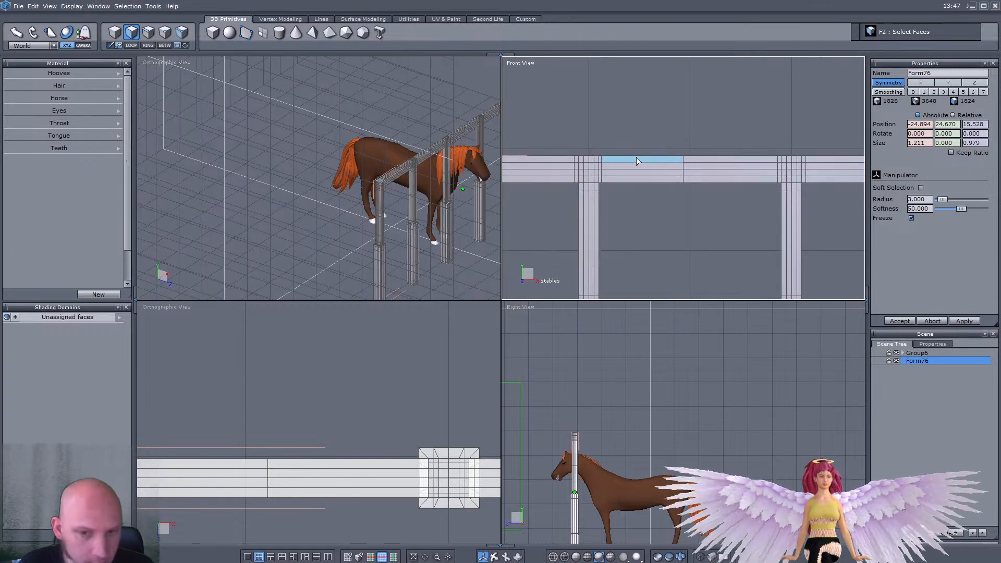
Step: Add the beam's top faces above the second and third posts to the face selection
scroll(574, 155, "up", 2)
left_click_drag(579, 146, 619, 159)
key("ctrl+z")
scroll(388, 181, "up", 6)
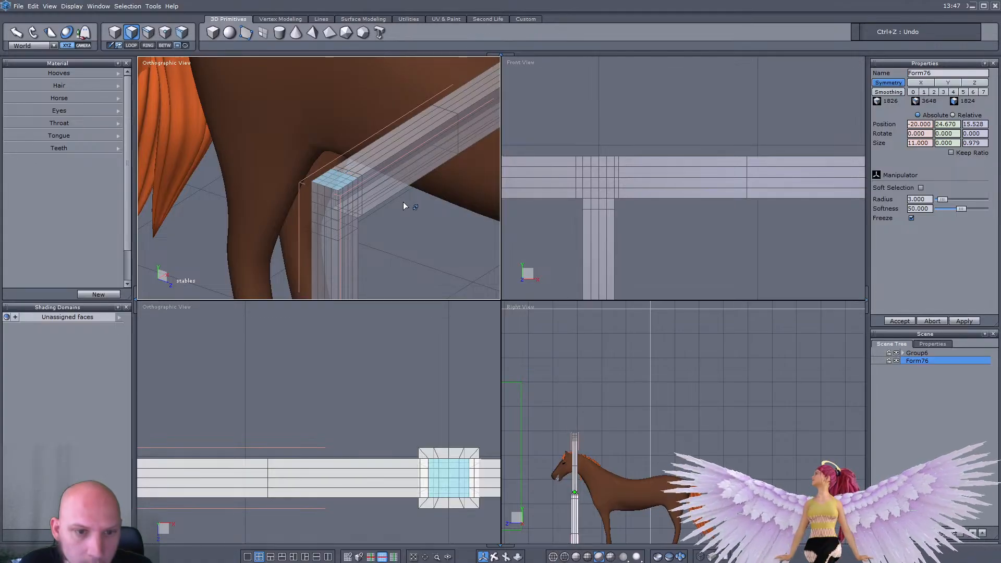
left_click(624, 192, "shift")
scroll(623, 188, "down", 5)
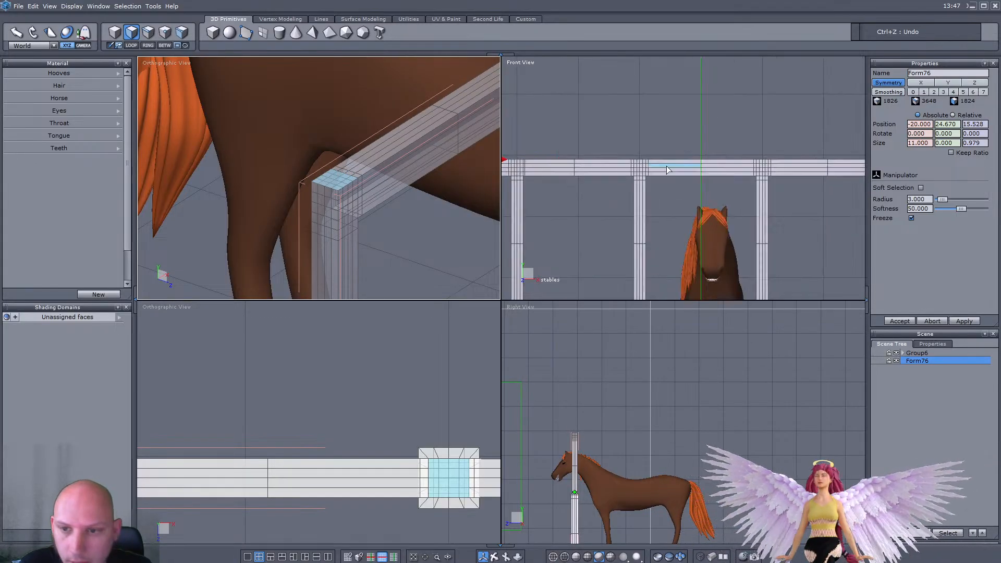
scroll(652, 166, "up", 5)
left_click_drag(598, 145, 637, 155)
scroll(404, 183, "down", 5)
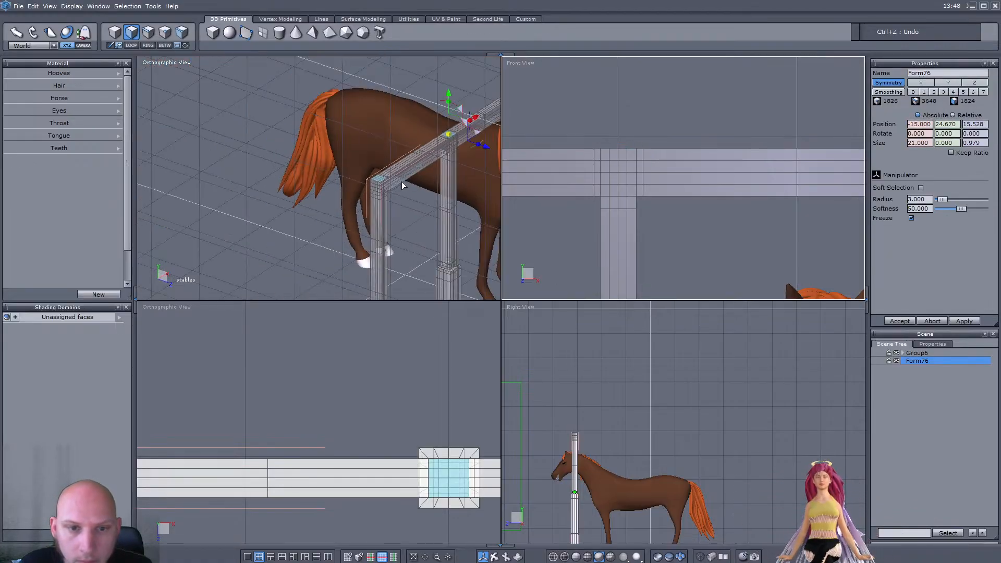
middle_click_drag(405, 183, 411, 177)
scroll(415, 175, "down", 3)
scroll(443, 147, "up", 5)
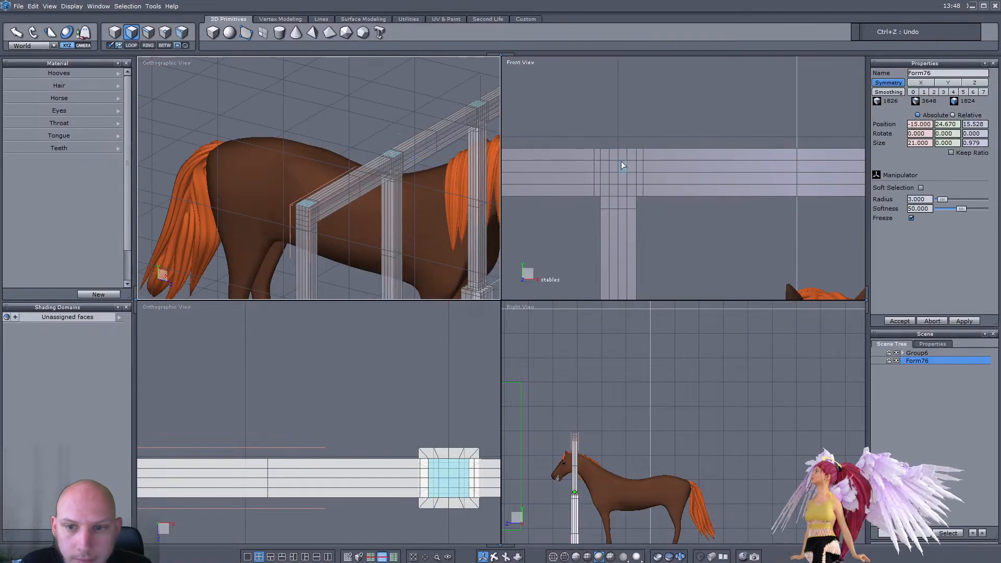
Step: Extrude the selected faces above the posts slightly upward to a height of 24.75
scroll(610, 161, "down", 5)
scroll(611, 161, "up", 4)
left_click_drag(613, 120, 613, 116)
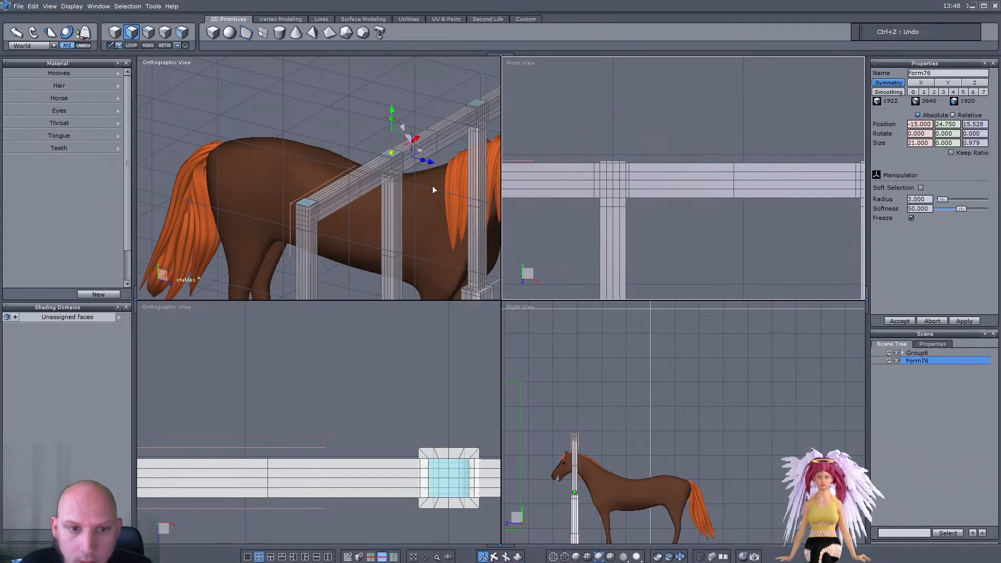
Step: Extrude the faces above the posts further up and tilt them back over the horse, to about Y 28.64 and Z 13.04
scroll(459, 185, "down", 4)
scroll(652, 401, "down", 3)
scroll(640, 415, "up", 6)
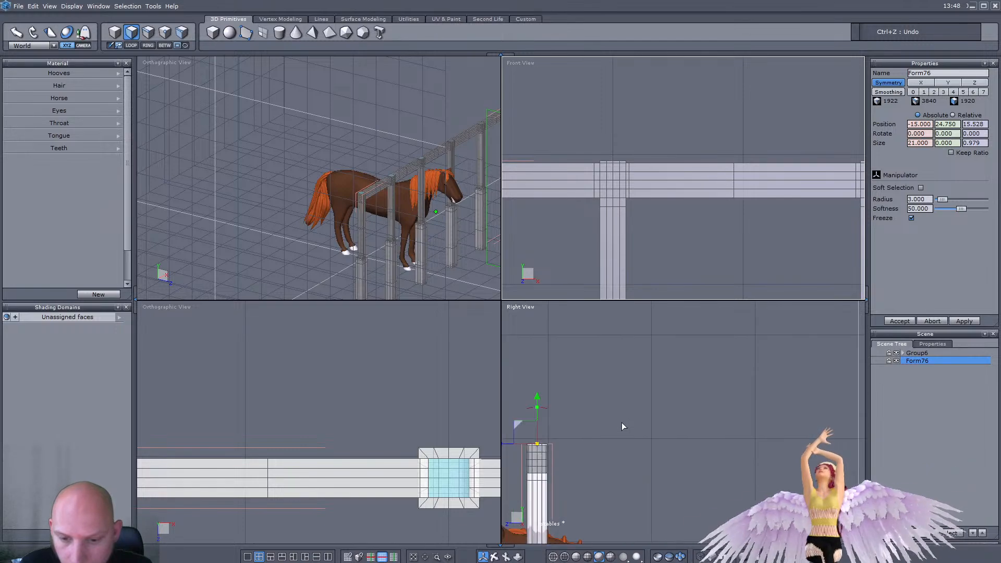
left_click_drag(537, 396, 537, 302, "ctrl")
scroll(562, 368, "down", 4)
left_click_drag(543, 358, 605, 351)
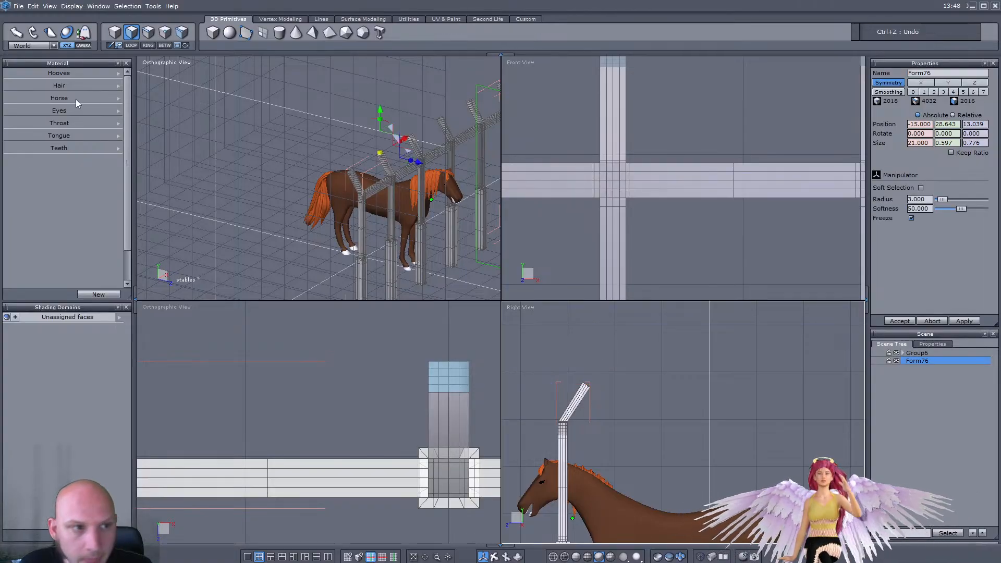
Step: Switch the manipulator orientation to Selection and shift the tilted rafter ends to about Y 27.77 and Z 12.29
left_click(45, 47)
left_click(23, 61)
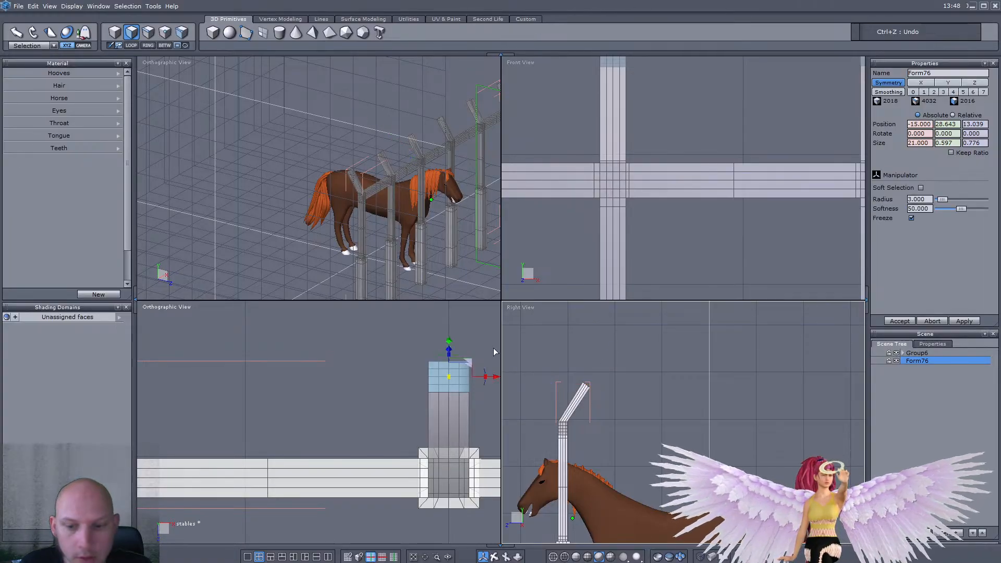
scroll(588, 391, "down", 3)
scroll(590, 391, "up", 3)
mouse_move(583, 404)
left_mouse_down()
mouse_move(572, 411)
mouse_move(588, 396)
mouse_move(598, 408)
mouse_move(582, 413)
left_mouse_up()
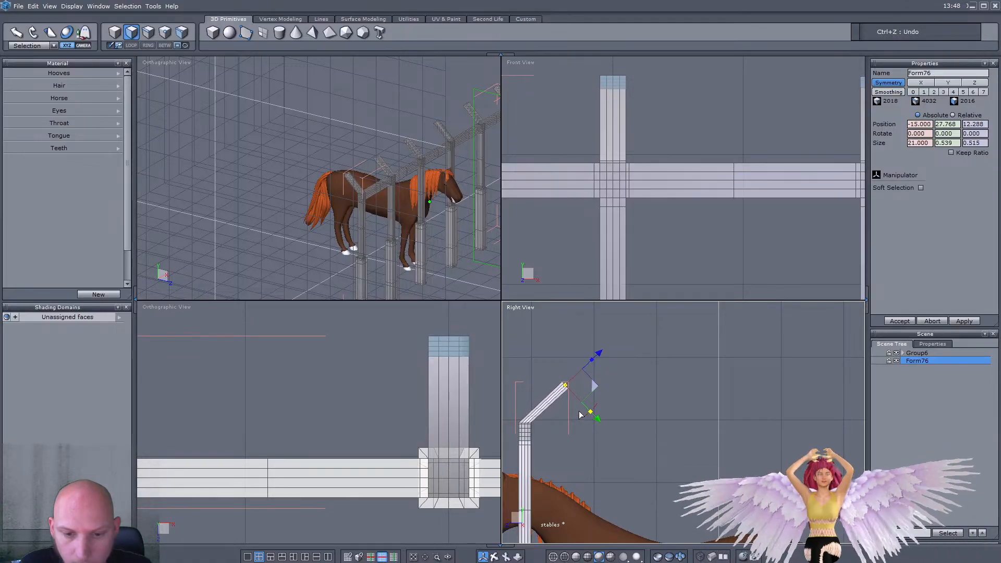
Step: Extrude the rafter ends diagonally up and back over the horse to about Y 35.96 and Z 3.72
scroll(569, 375, "down", 5)
scroll(570, 377, "up", 2)
left_click_drag(588, 350, 656, 310, "shift")
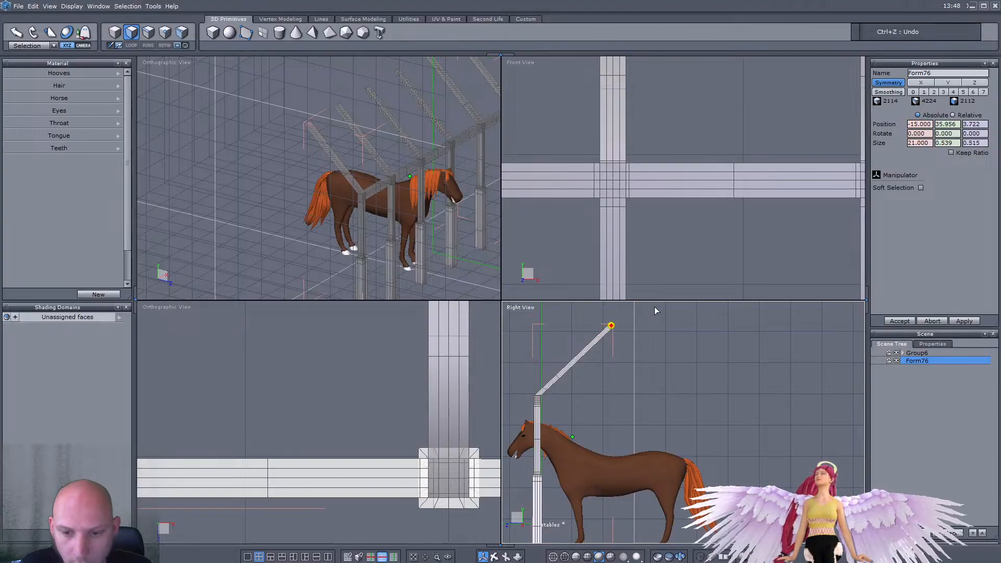
scroll(579, 378, "down", 2)
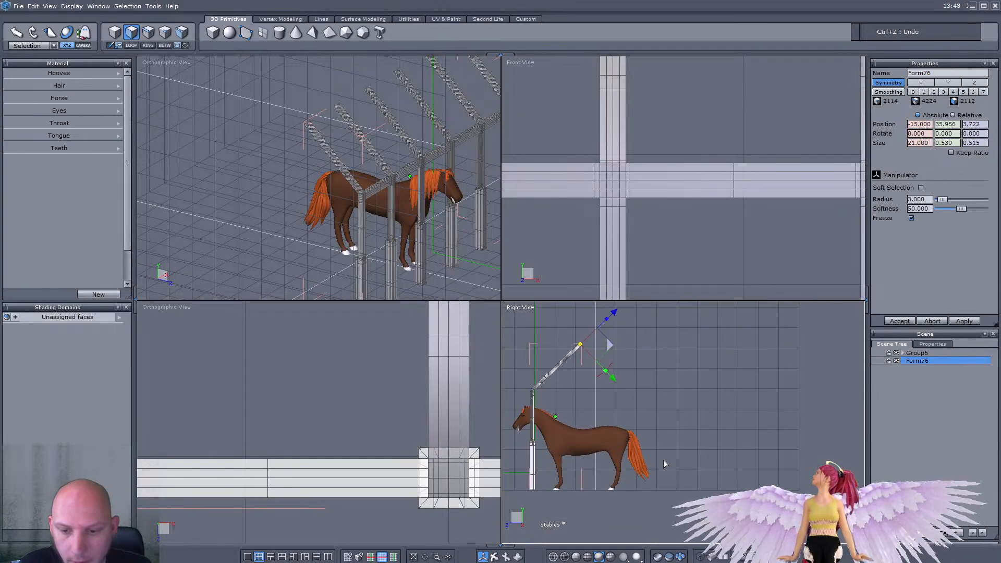
Step: Widen the whole frame to about 68.3 along X and centre it at X position 0
middle_click_drag(297, 219, 224, 257)
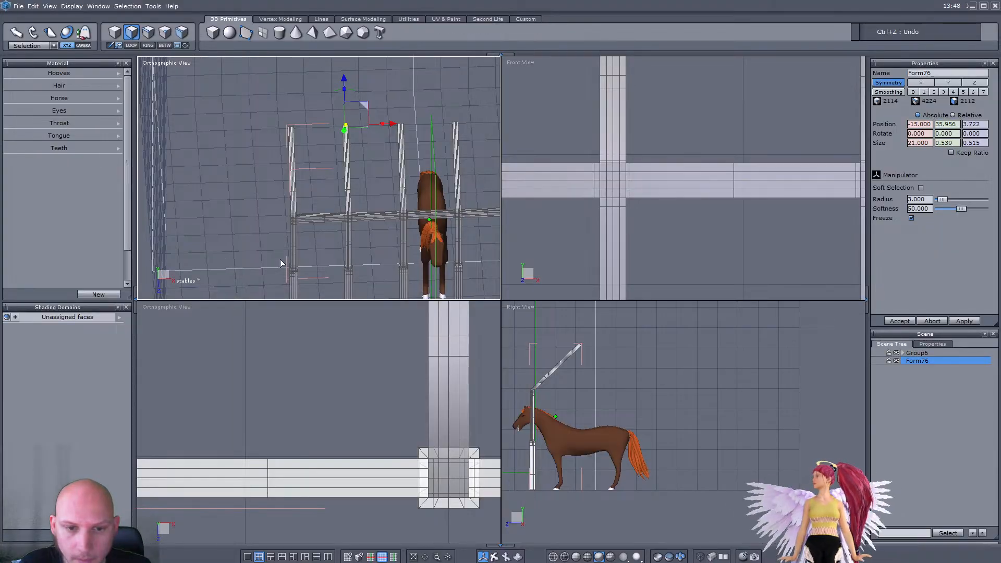
scroll(661, 213, "down", 4)
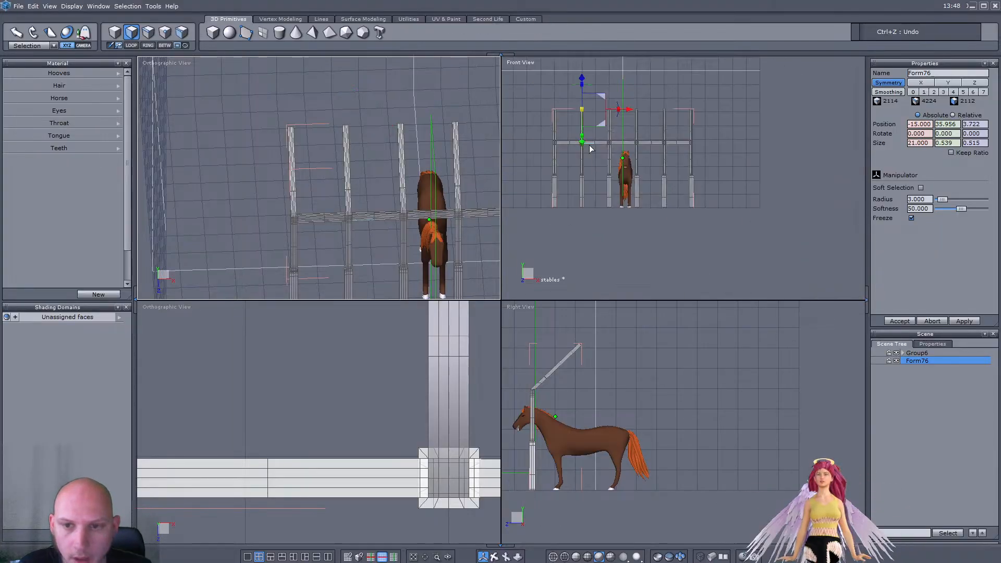
left_click(114, 32)
scroll(626, 132, "up", 4)
left_click_drag(629, 133, 637, 133)
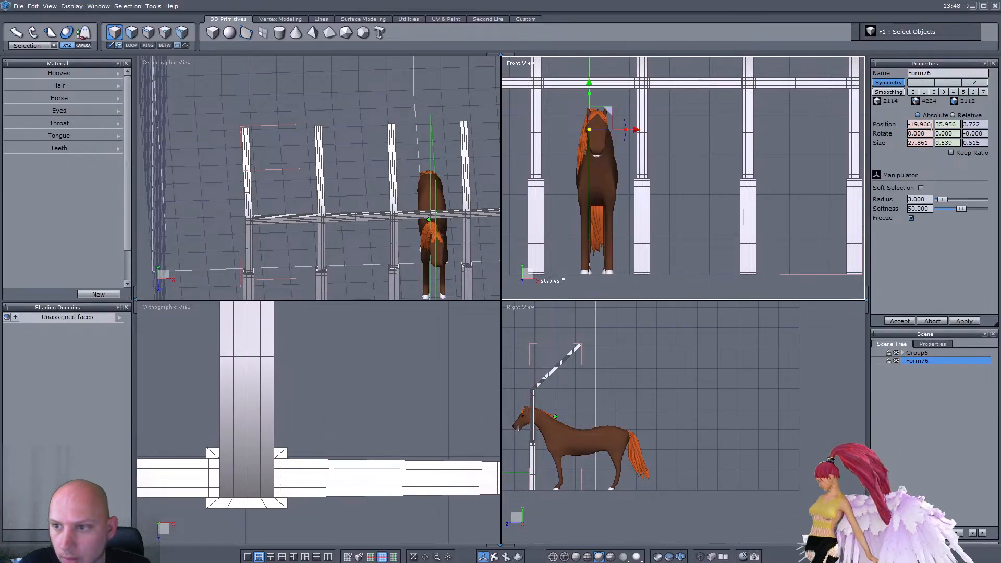
scroll(346, 205, "down", 3)
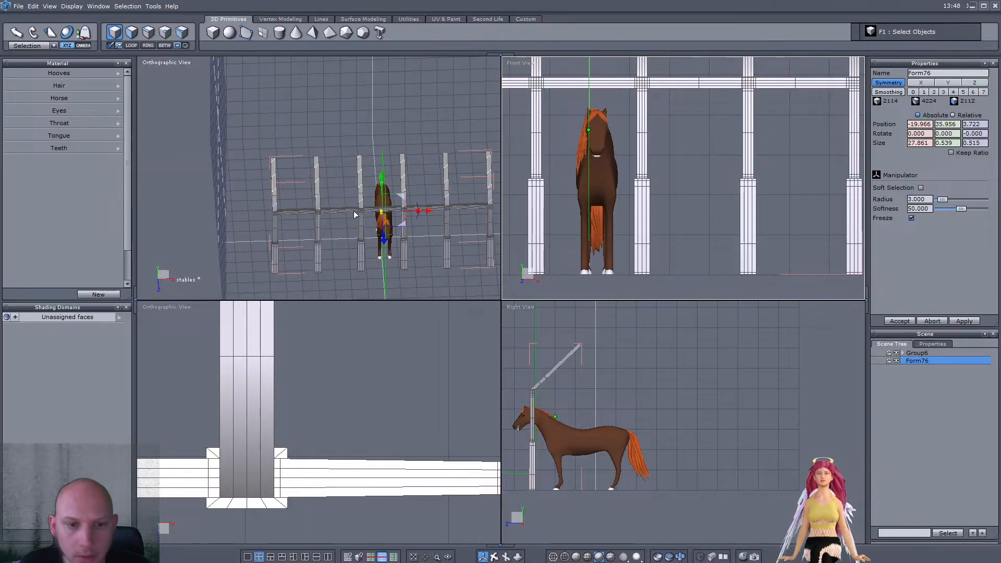
key("Escape")
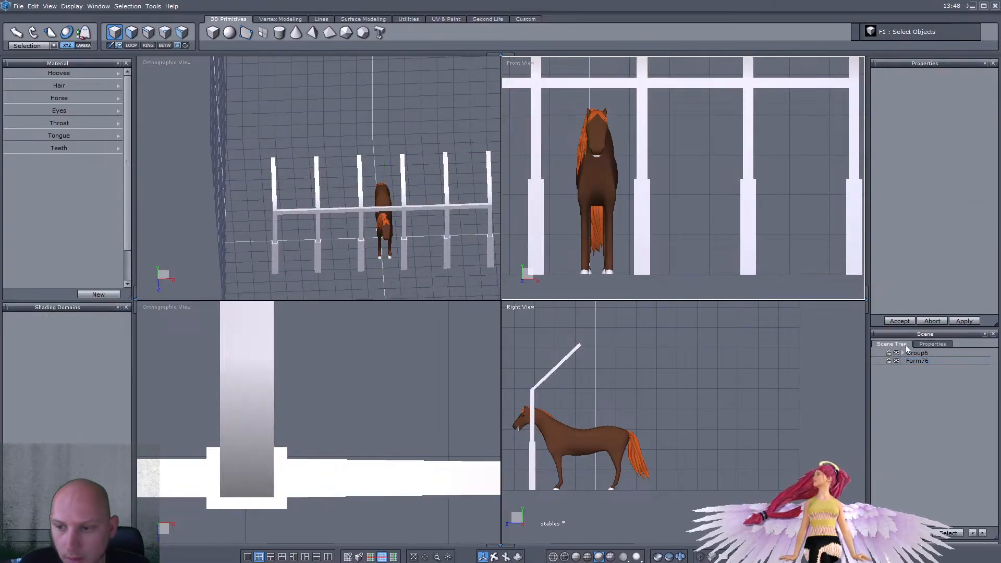
left_click(916, 362)
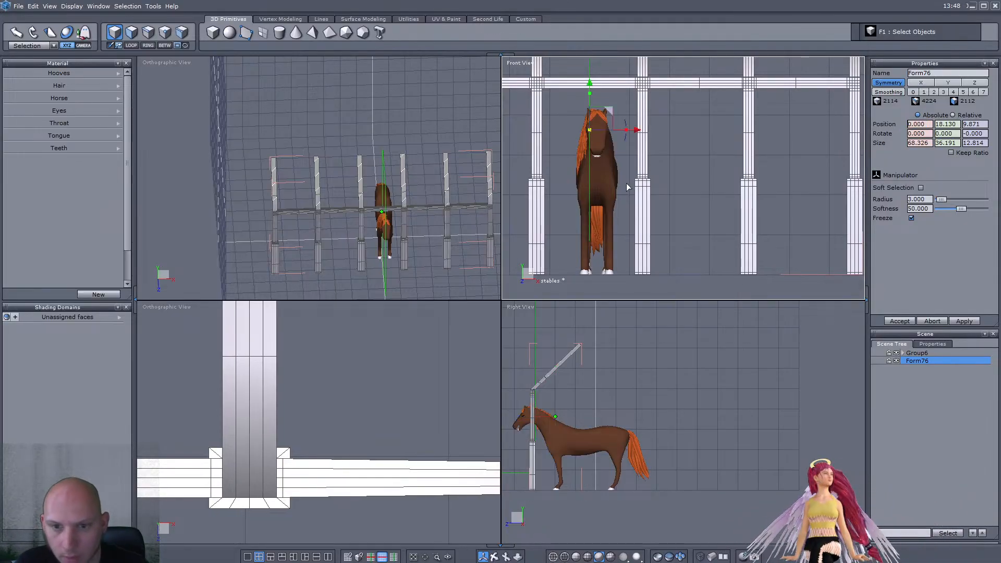
Step: Move the horse group sideways to about X position -0.91, between the two middle posts
left_click(604, 170)
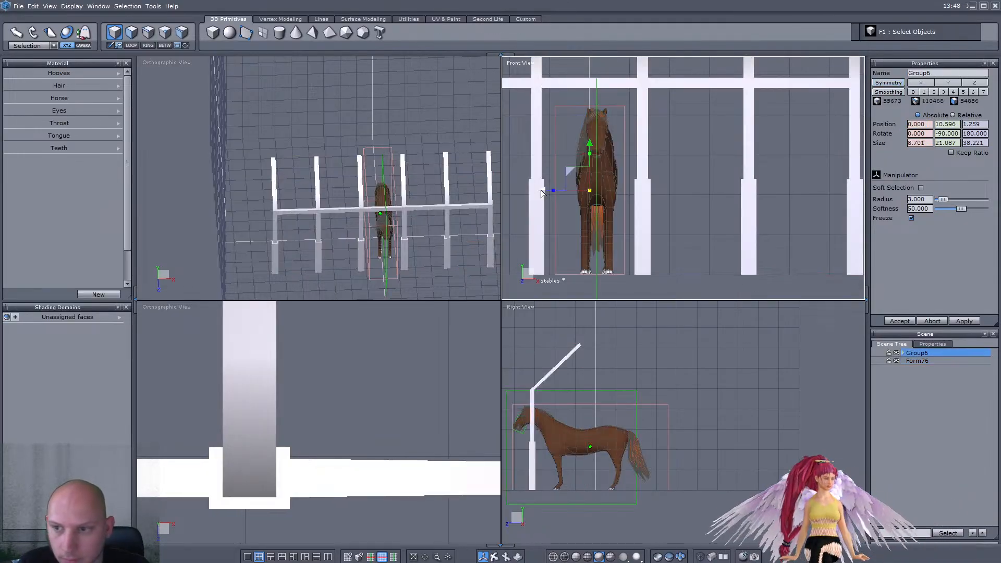
left_click_drag(542, 193, 535, 195)
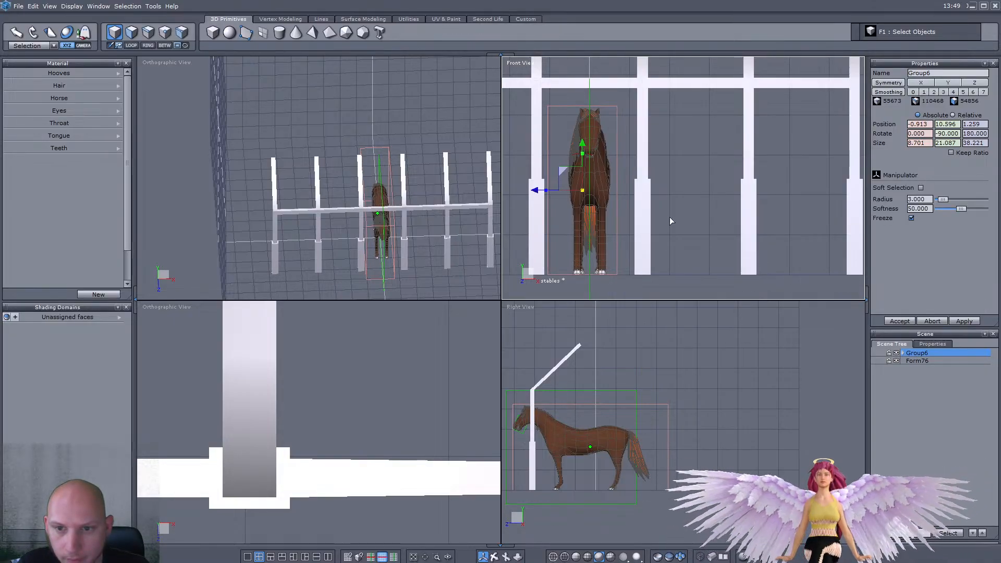
Step: Widen the whole stable frame along X to a size of about 79.6, leaving more room around the horse
left_click(647, 210)
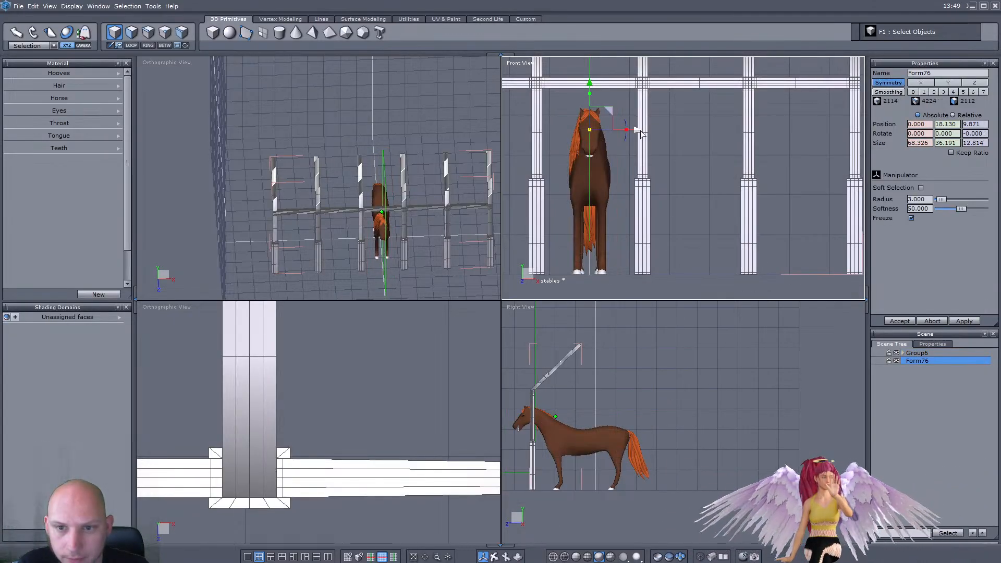
left_click_drag(628, 131, 632, 131)
right_click_drag(358, 217, 463, 210)
scroll(353, 200, "up", 4)
right_click_drag(354, 202, 189, 198)
scroll(298, 199, "down", 4)
scroll(331, 226, "up", 4)
right_click_drag(298, 199, 342, 232)
left_click_drag(405, 183, 410, 182)
scroll(396, 188, "down", 4)
right_click_drag(396, 188, 337, 213)
scroll(379, 189, "up", 3)
right_click_drag(378, 186, 155, 141)
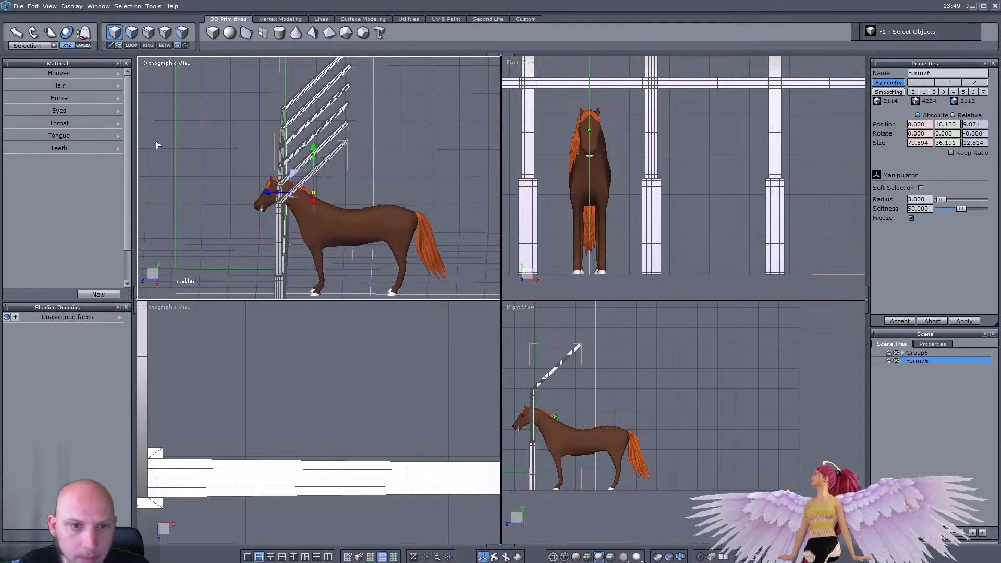
Step: Select the rafter end faces on one half of the frame and extrude them along the slope to about Y 39.72 and Z -0.21
scroll(621, 196, "down", 7)
left_click(132, 32)
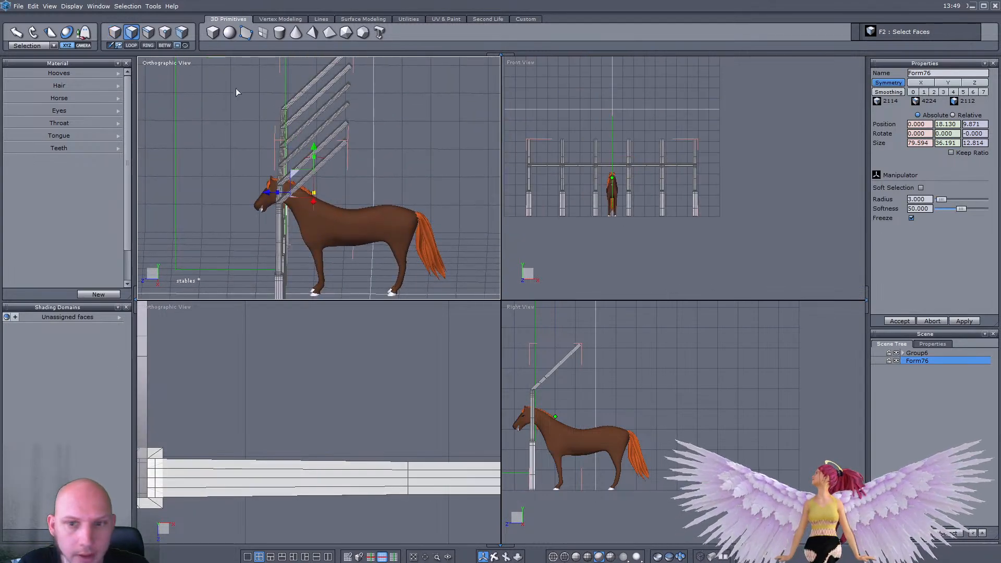
left_click_drag(518, 127, 678, 141)
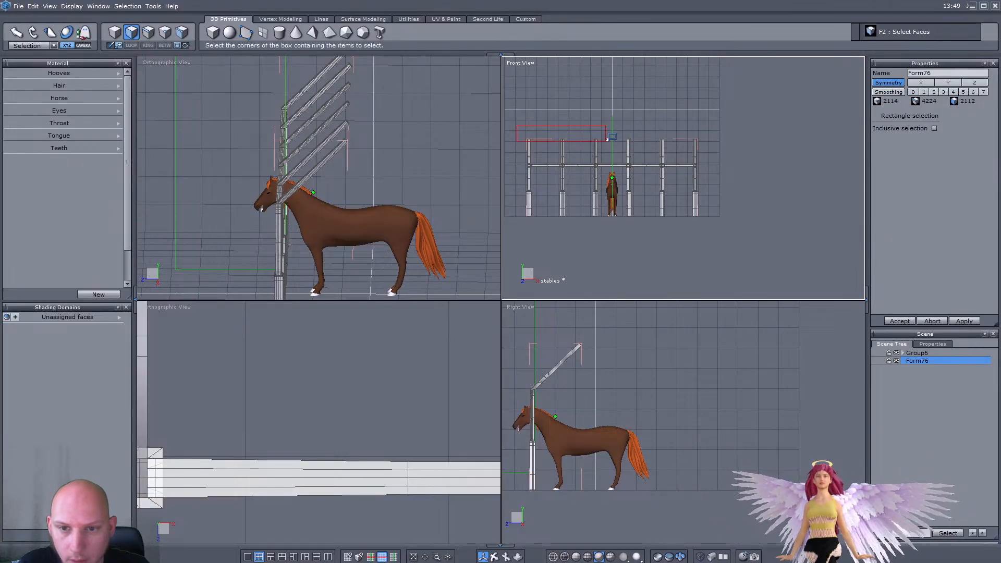
left_click_drag(608, 140, 608, 141)
scroll(334, 94, "up", 5)
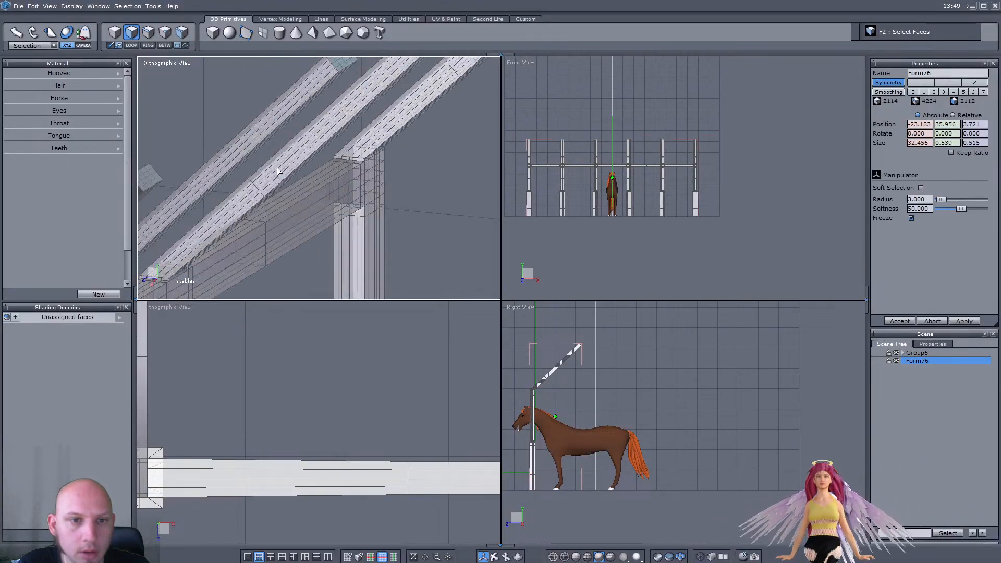
scroll(278, 166, "down", 4)
middle_click_drag(371, 107, 410, 192)
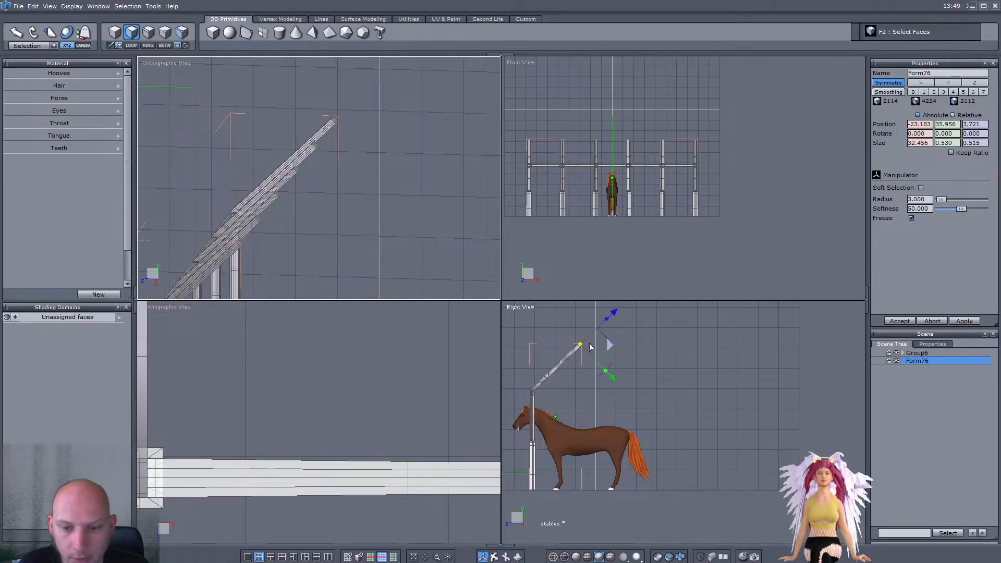
scroll(589, 353, "up", 3)
left_click_drag(597, 319, 652, 283)
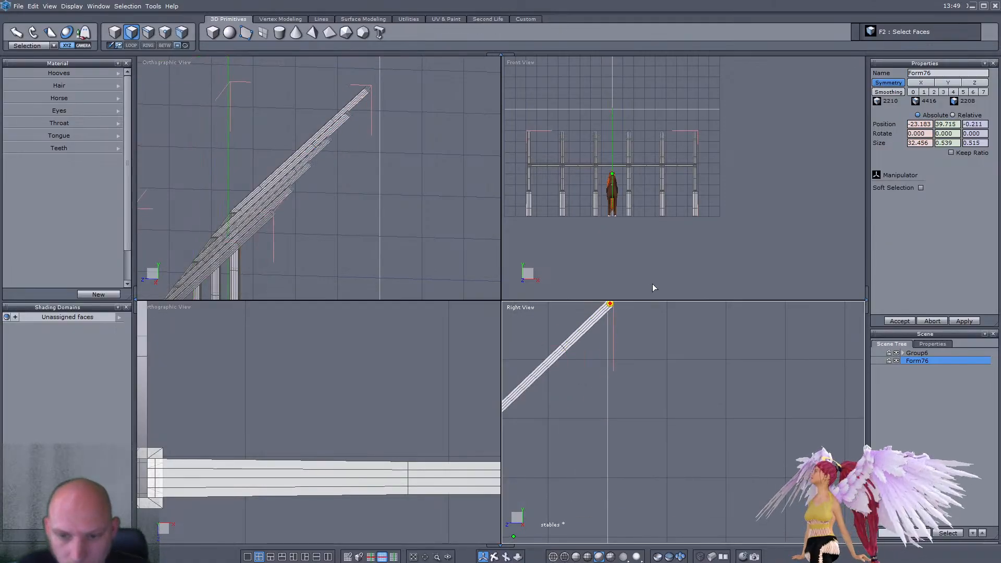
Step: Rotate the rafter end faces upright at the ridge so they are nearly flat along Z
scroll(421, 71, "up", 3)
scroll(608, 315, "down", 3)
scroll(605, 317, "up", 5)
middle_click_drag(594, 307, 602, 318)
scroll(601, 319, "up", 1)
left_click_drag(608, 356, 583, 372)
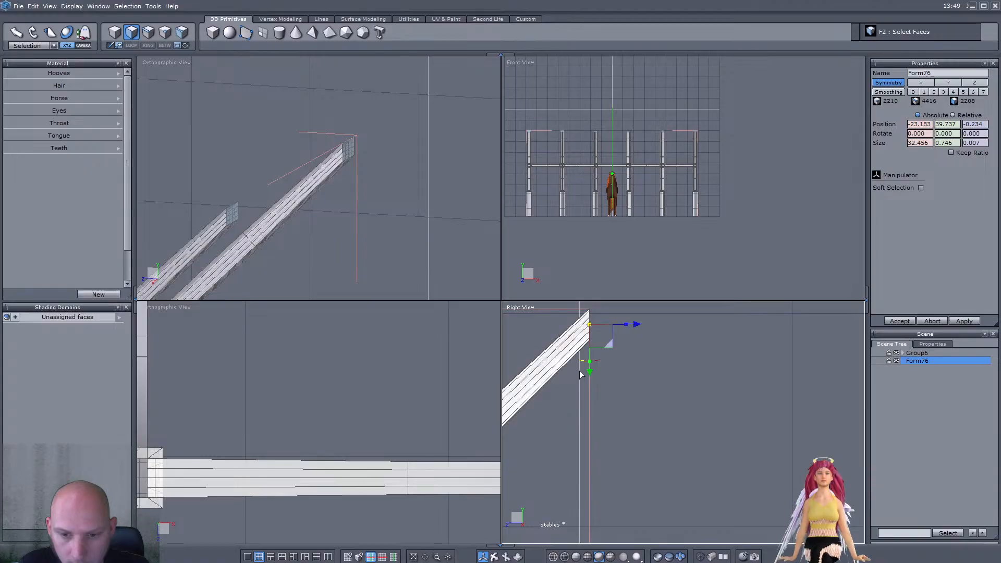
Step: Extrude the ridge faces down the rear slope to about Y 34.67, Z -6.42, then extend them to about Y 24.09, Z -18.53
scroll(610, 332, "down", 1)
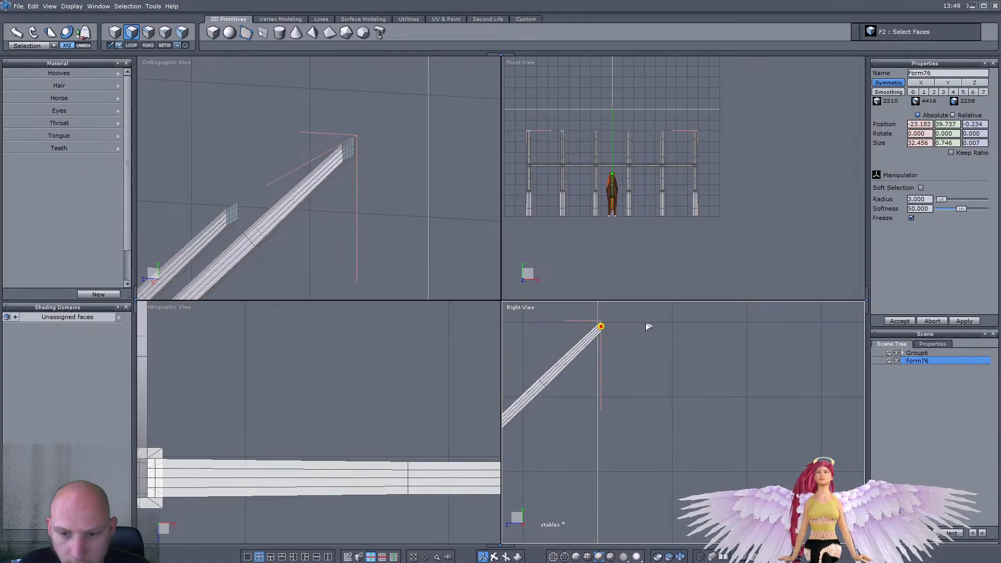
left_click_drag(655, 326, 664, 451, "shift")
scroll(601, 366, "down", 2)
scroll(631, 381, "up", 1)
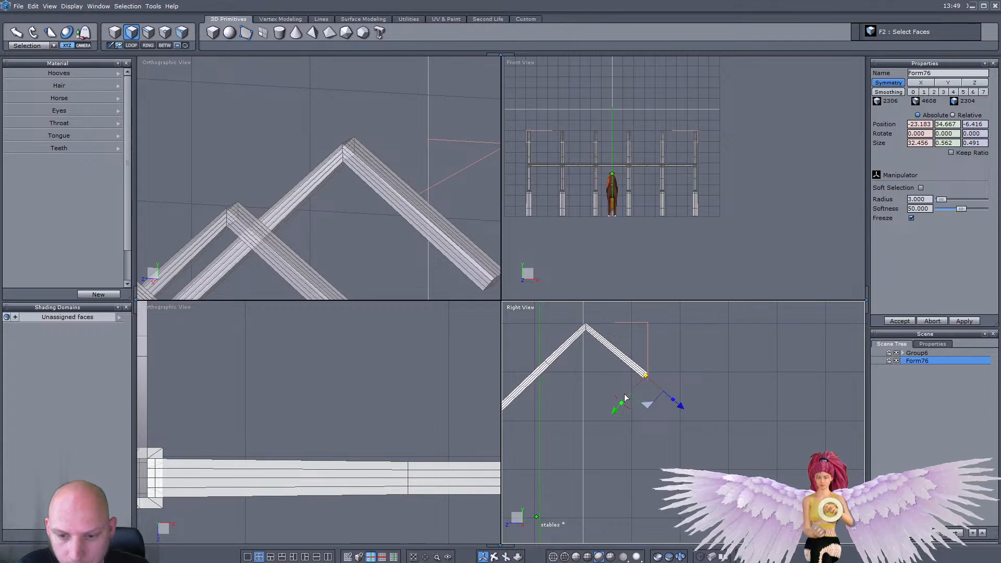
scroll(629, 389, "down", 2)
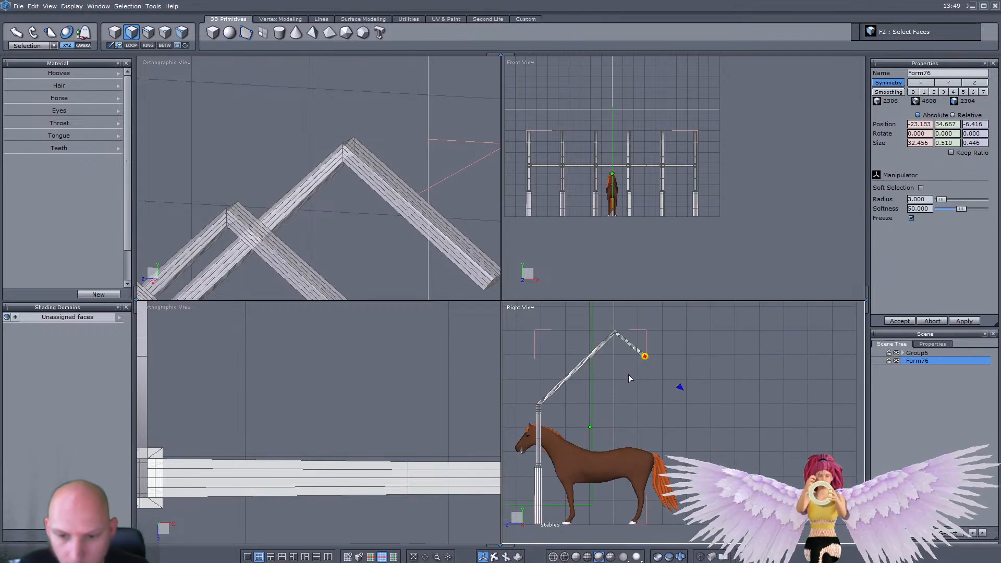
left_click_drag(681, 387, 743, 437, "ctrl")
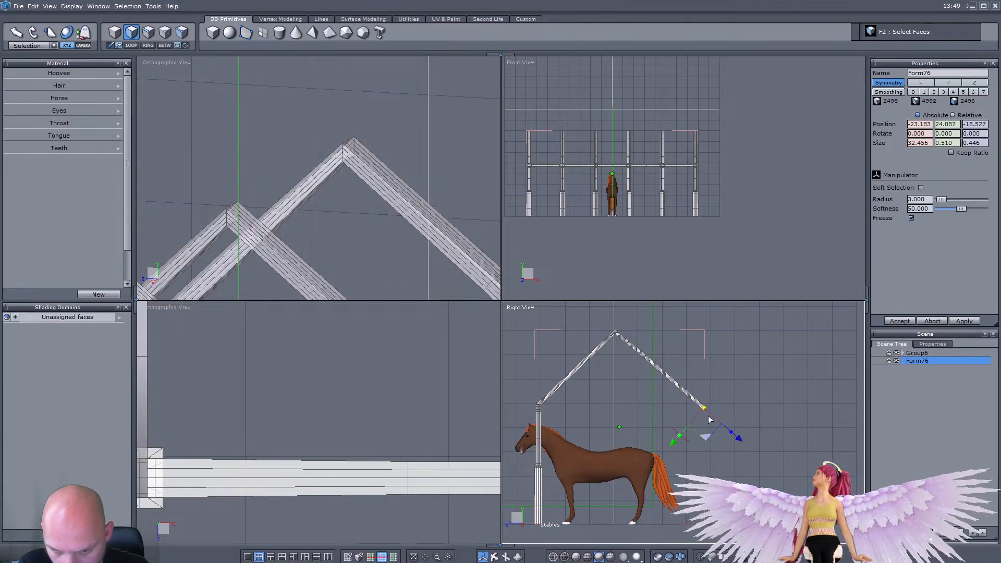
Step: Level the rear rafter end faces horizontally and place them at about Y 25.04 and Z -17.49
scroll(706, 415, "up", 2)
scroll(708, 415, "down", 4)
scroll(600, 410, "up", 4)
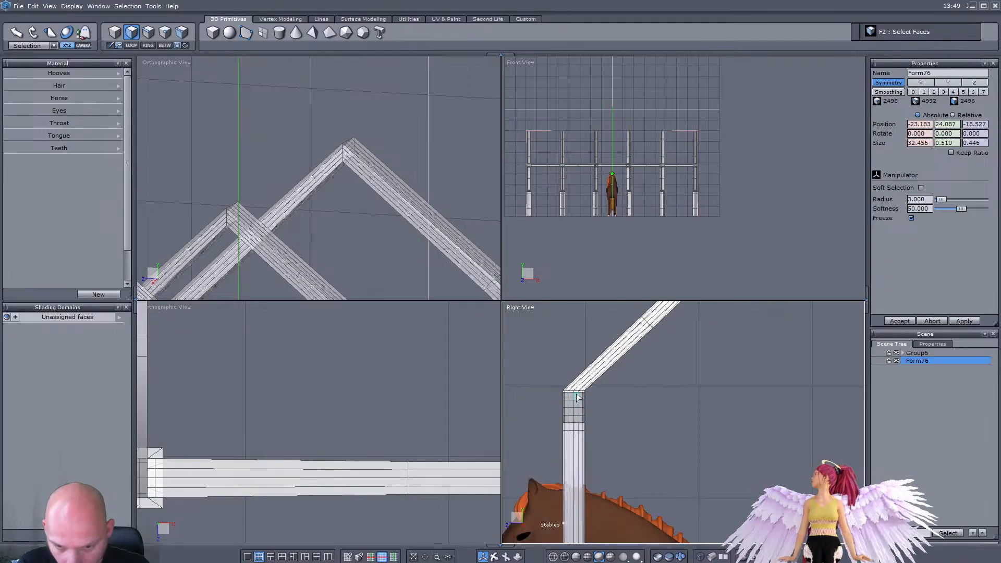
scroll(678, 410, "down", 4)
scroll(733, 403, "up", 4)
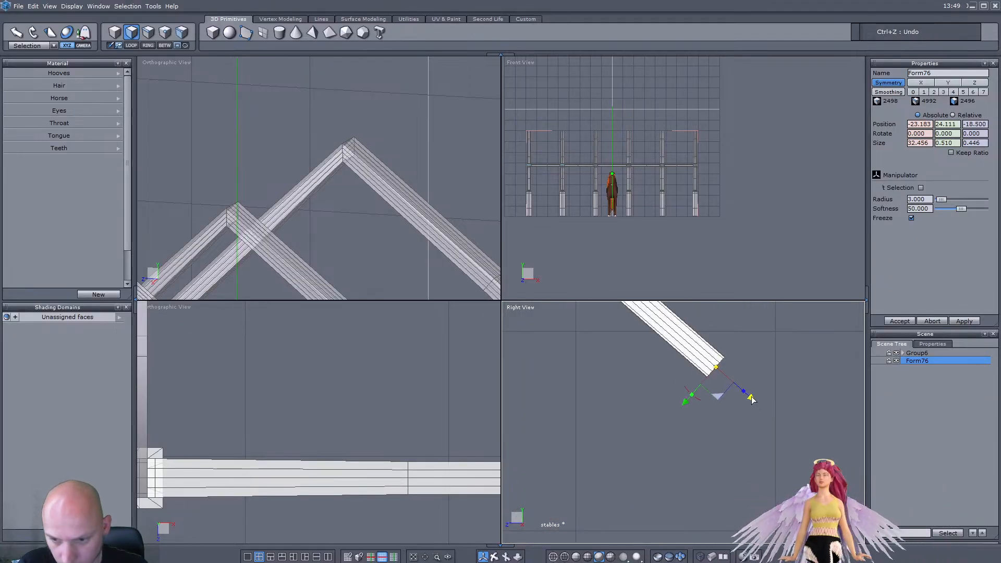
left_click_drag(715, 368, 632, 332)
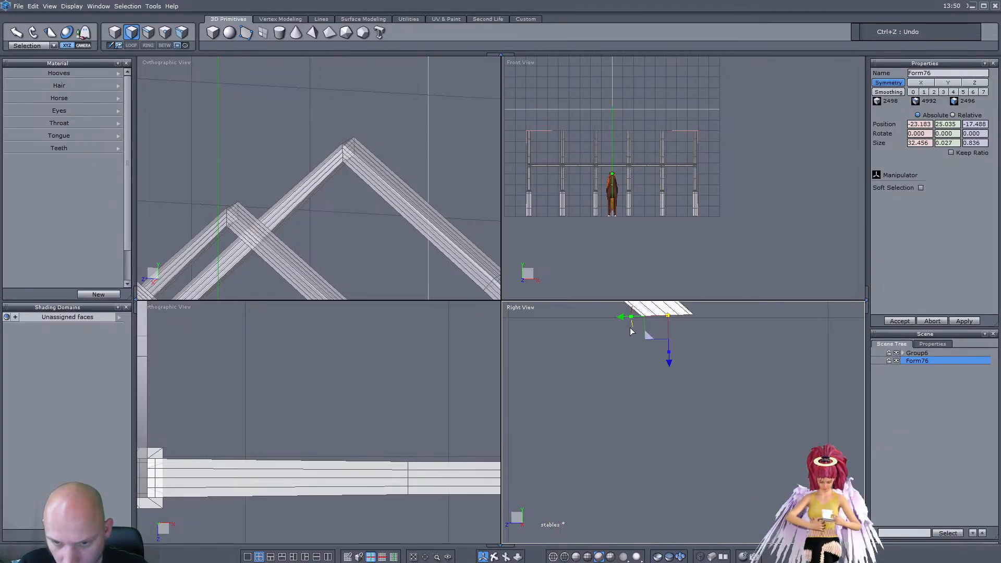
Step: Extrude the levelled rear rafter ends a short way down to about Y 24.90 as a support segment
scroll(656, 320, "down", 8)
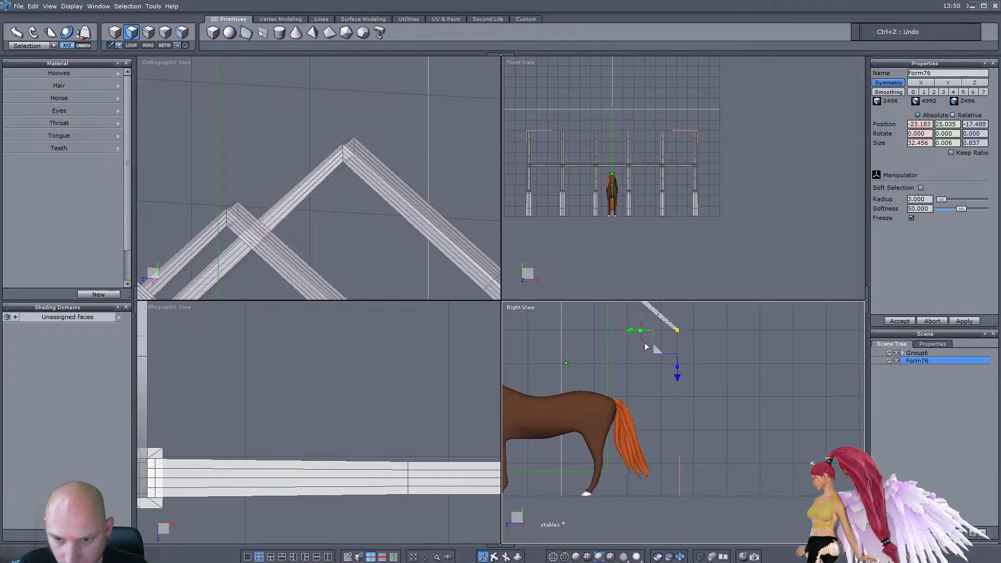
left_click_drag(688, 452, 689, 455)
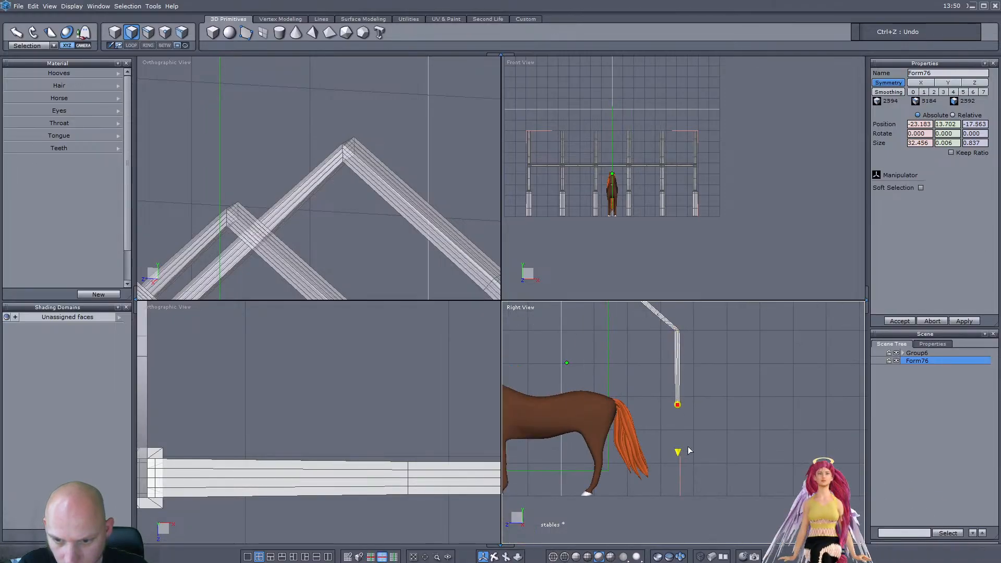
left_click_drag(687, 374, 684, 360)
scroll(680, 332, "up", 6)
left_click_drag(668, 407, 675, 387)
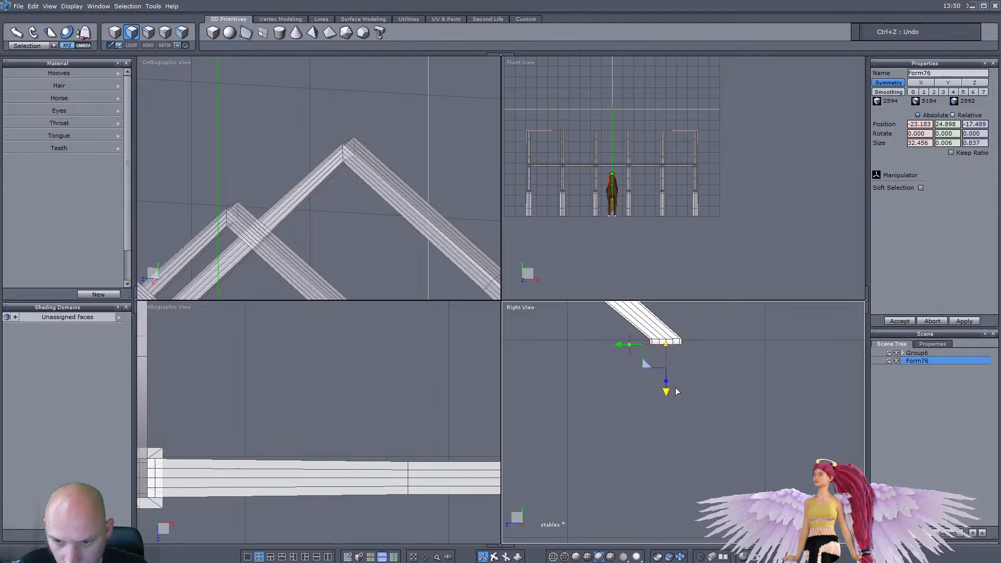
Step: Extrude the rear posts downward in two segments, to about Y 10.99 and then to about Y 0.29 near the ground
scroll(676, 386, "down", 5)
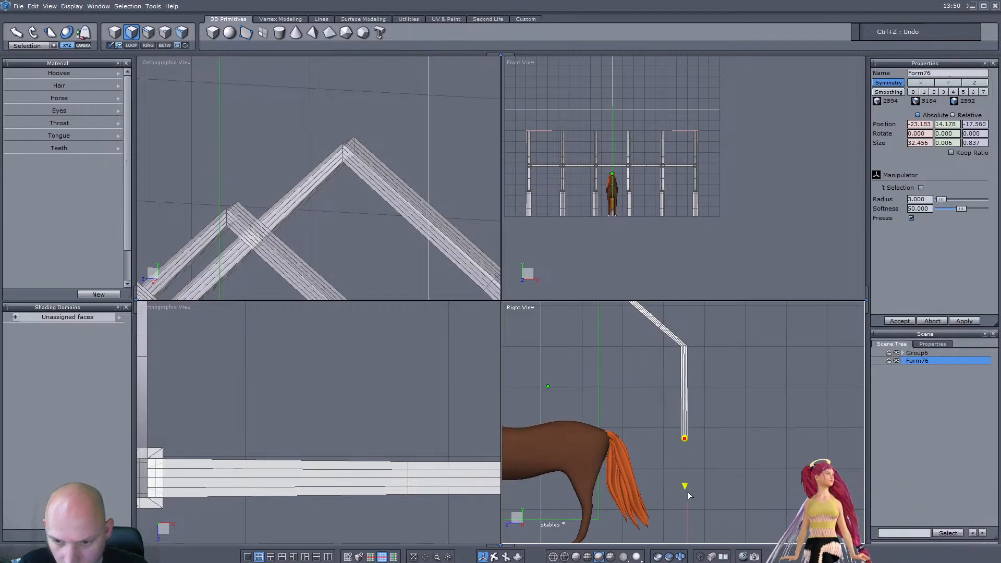
left_click_drag(688, 488, 689, 522, "ctrl")
scroll(710, 414, "down", 3)
scroll(706, 459, "up", 4)
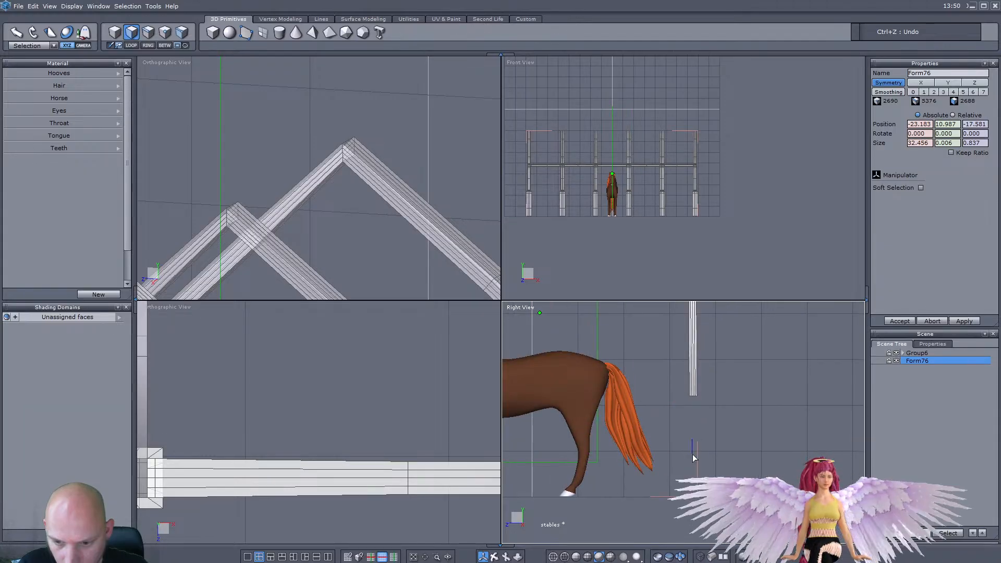
left_click_drag(690, 436, 701, 541, "ctrl")
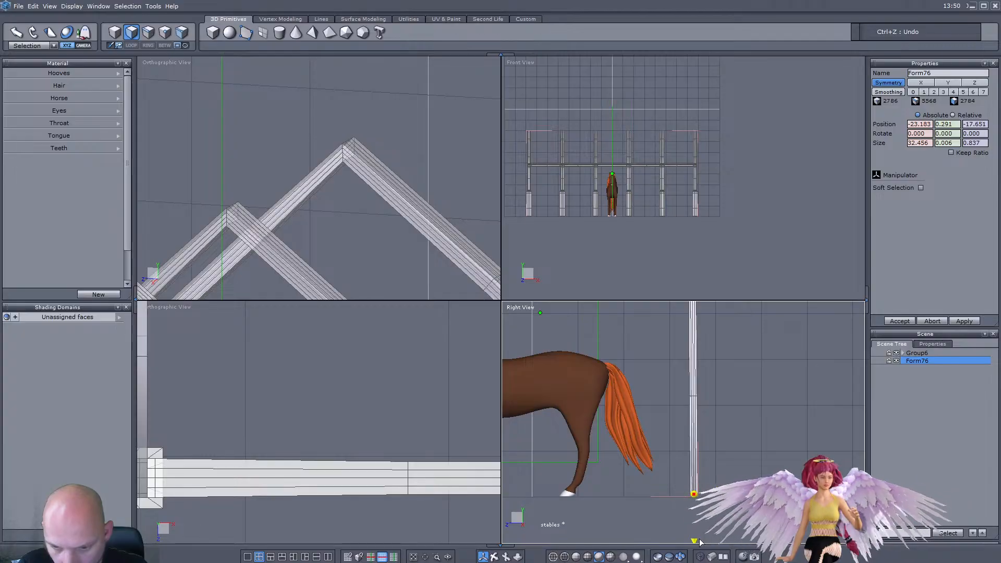
scroll(708, 411, "down", 3)
scroll(689, 393, "up", 5)
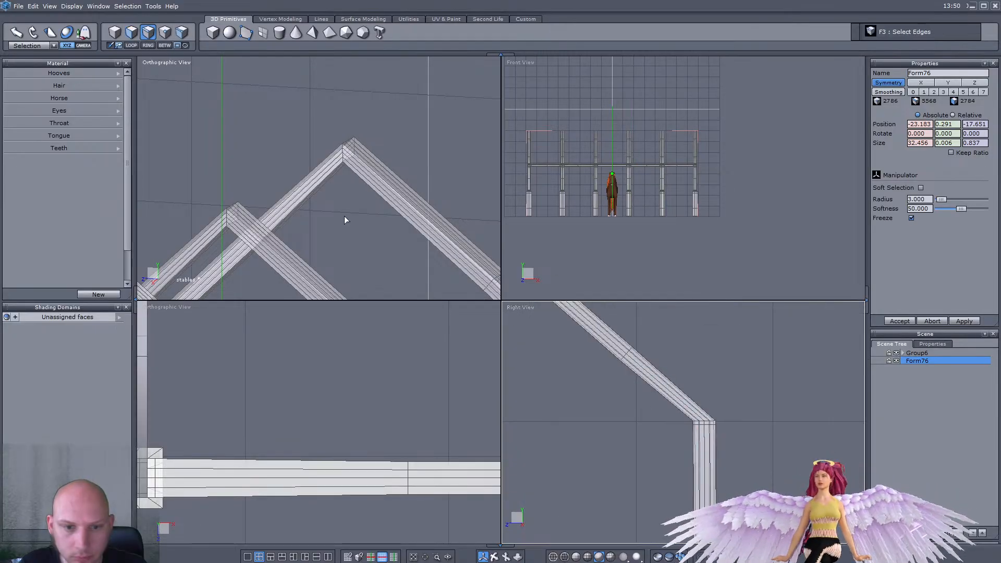
Step: Preview the whole stable frame at smoothing level 2 and undo the smoothing
scroll(348, 198, "down", 8)
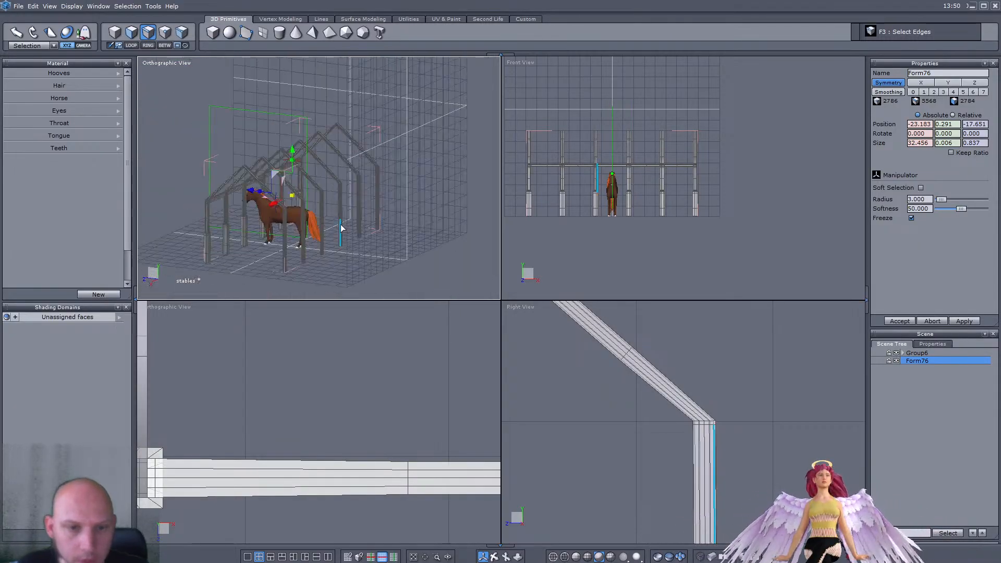
scroll(342, 224, "up", 8)
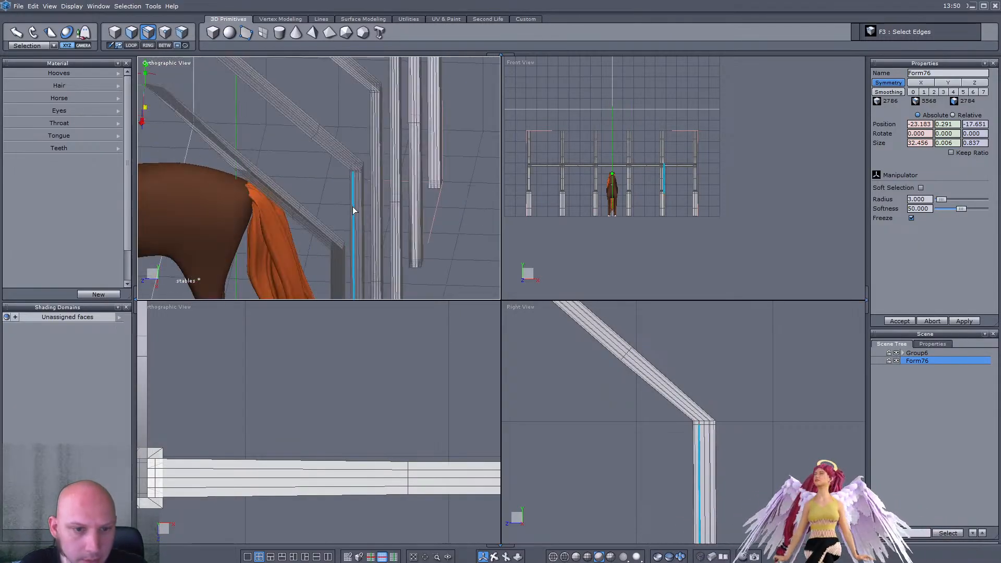
key("F1")
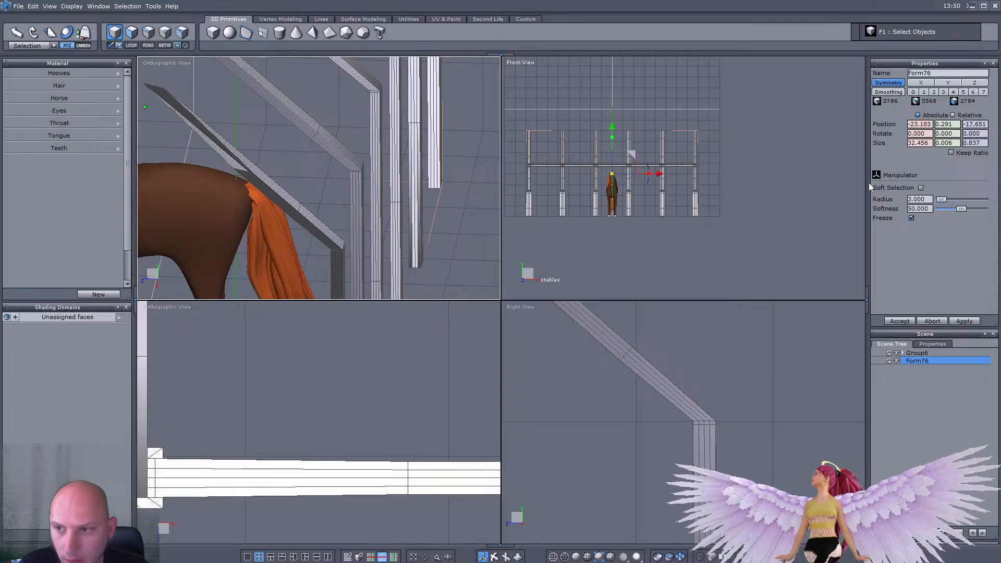
left_click(934, 92)
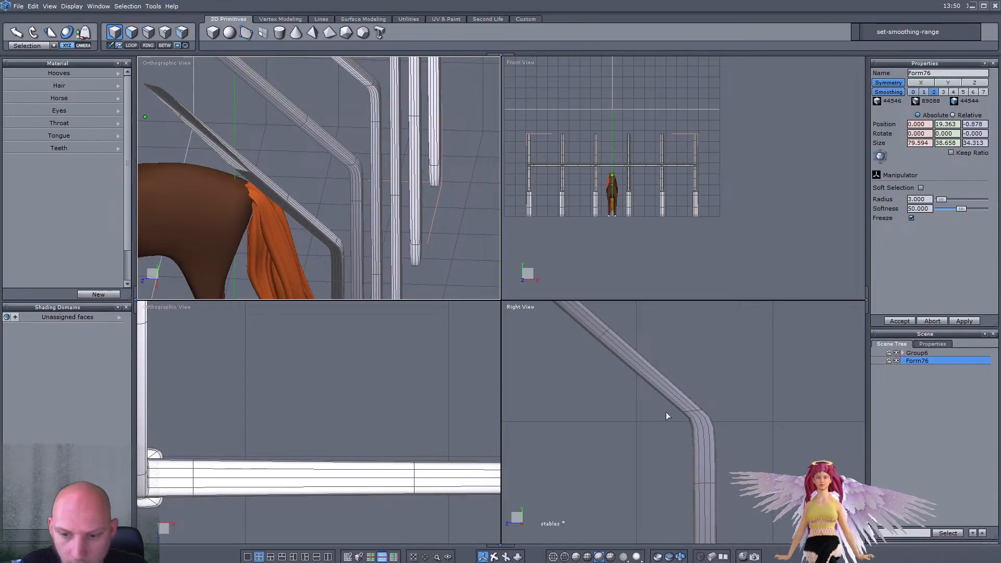
key("ctrl+z")
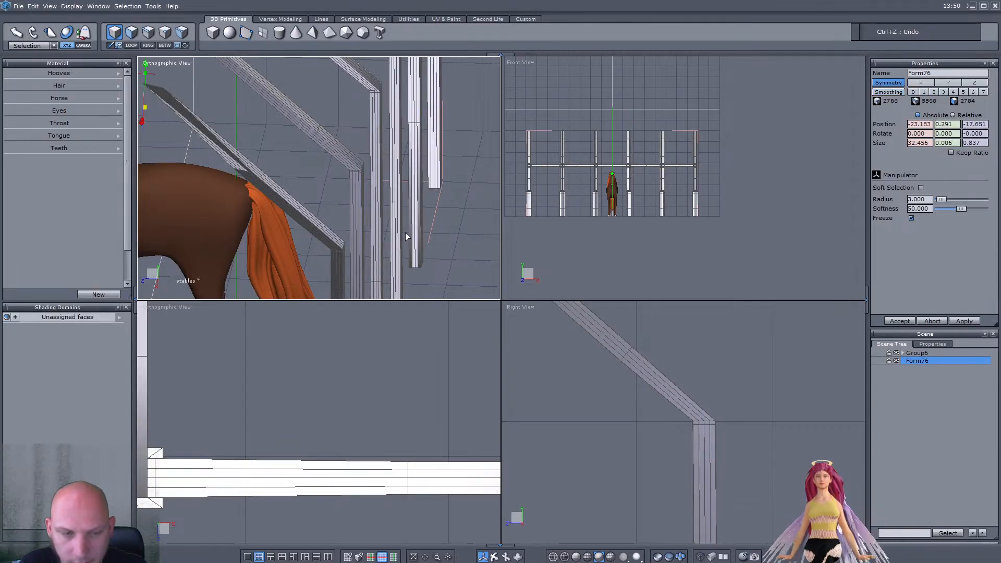
Step: Select the edge rings around the lower segments of the rear rafters
left_click(154, 38)
scroll(447, 244, "down", 5)
middle_click_drag(447, 243, 452, 184)
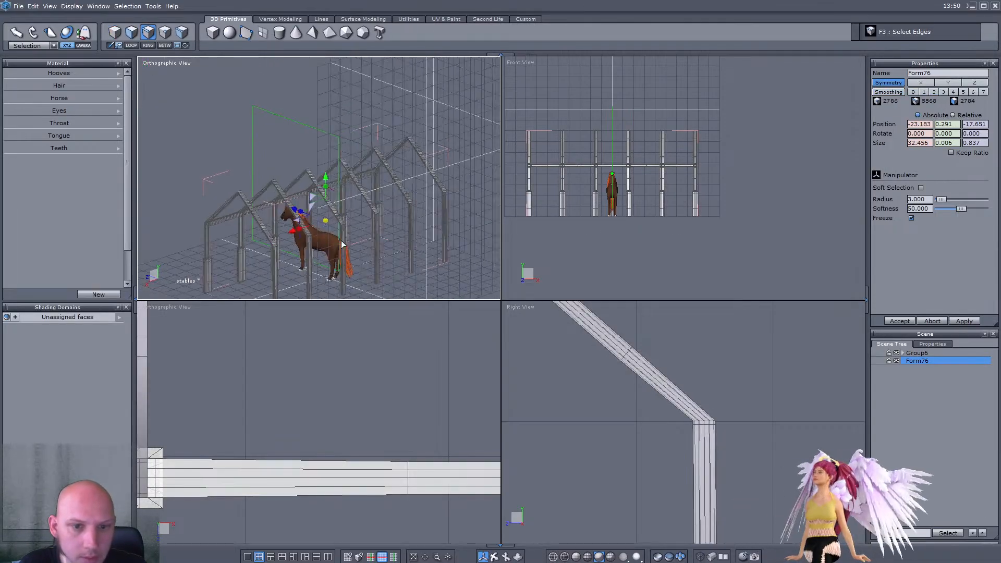
scroll(452, 184, "up", 5)
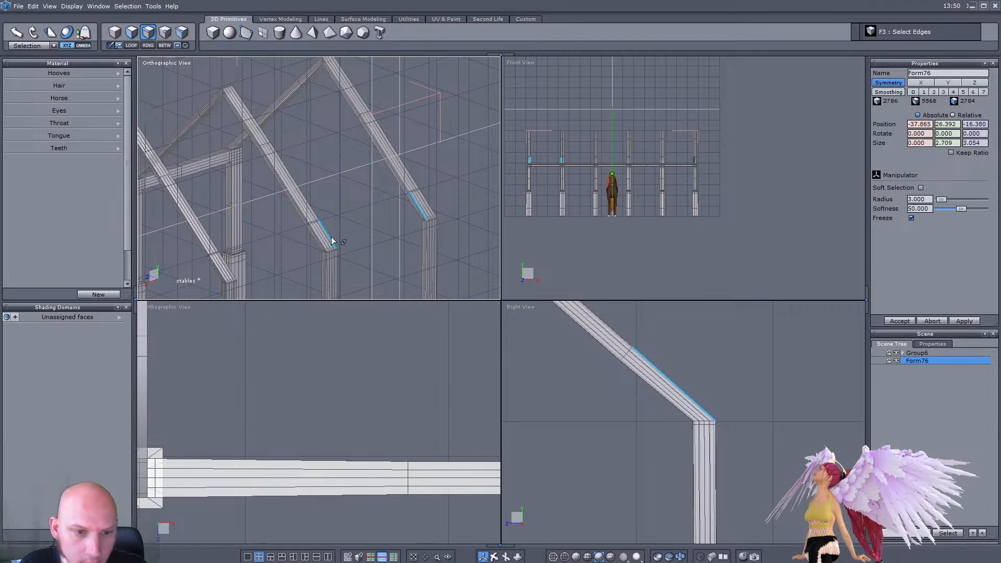
key("k")
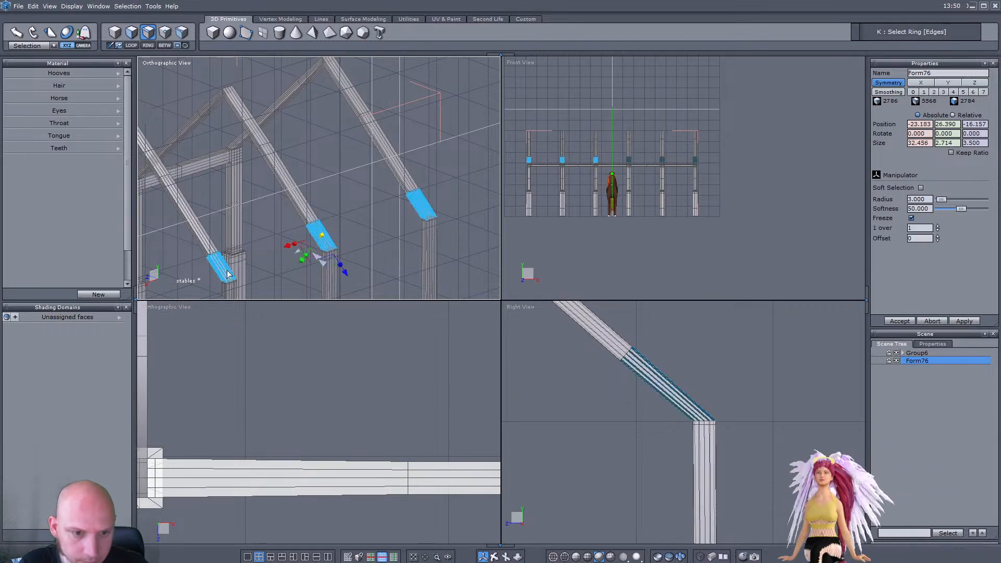
Step: Connect the selected rafter edge rings near the rear posts and move the new loops down to the post-top bend, at height about 25.14
middle_click_drag(449, 192, 424, 206)
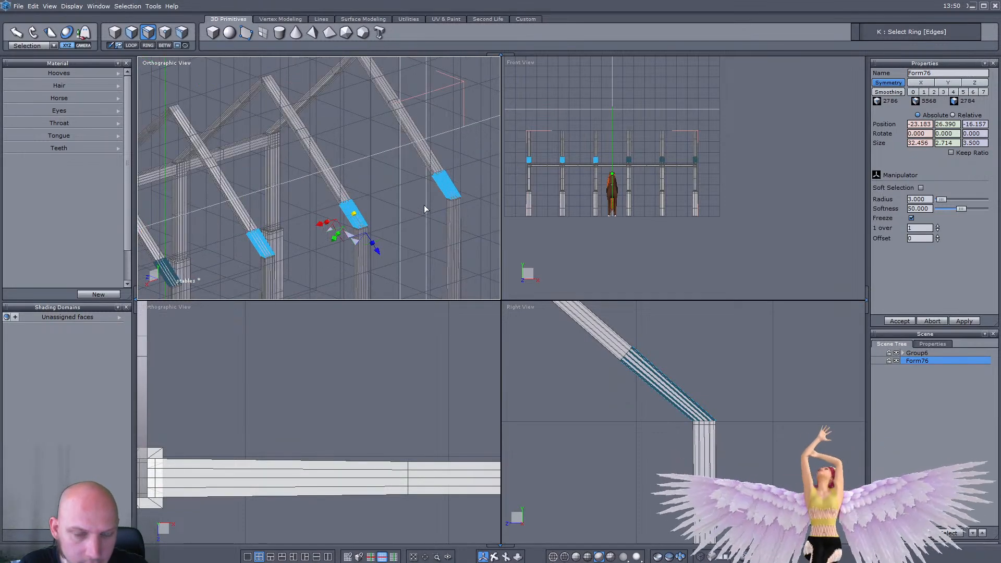
left_click(407, 208)
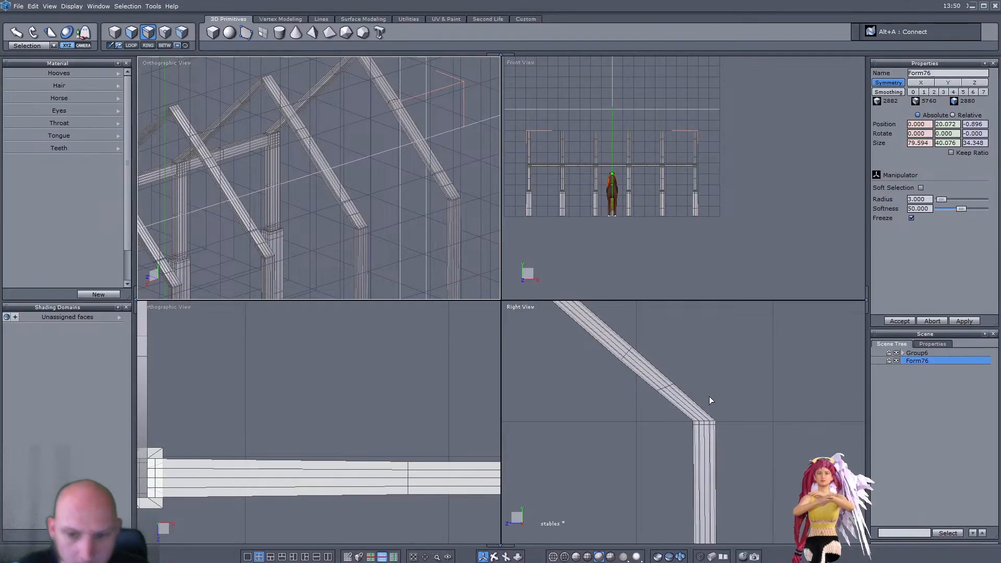
left_click(661, 383)
scroll(665, 402, "up", 2)
left_click_drag(677, 357, 768, 426)
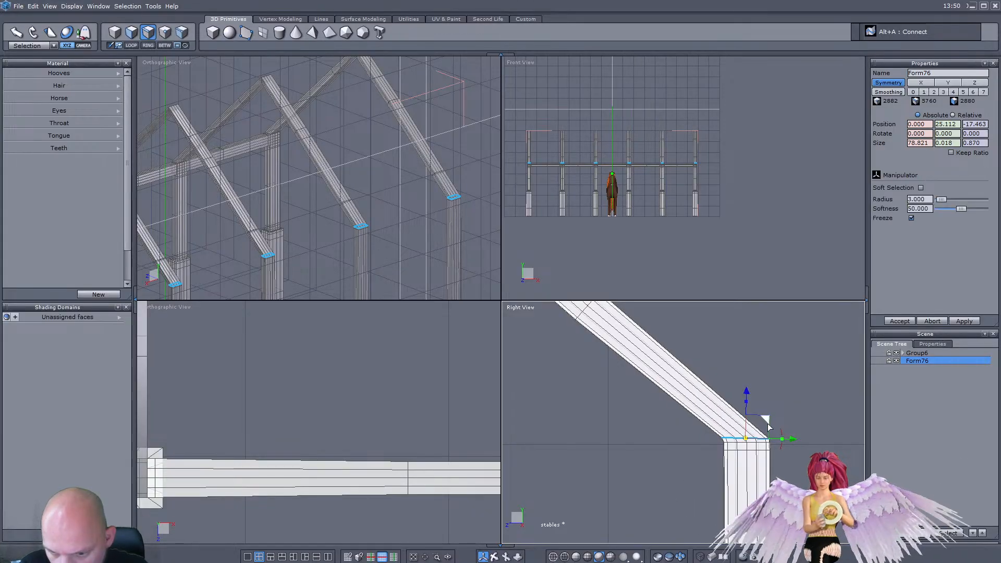
key("F1")
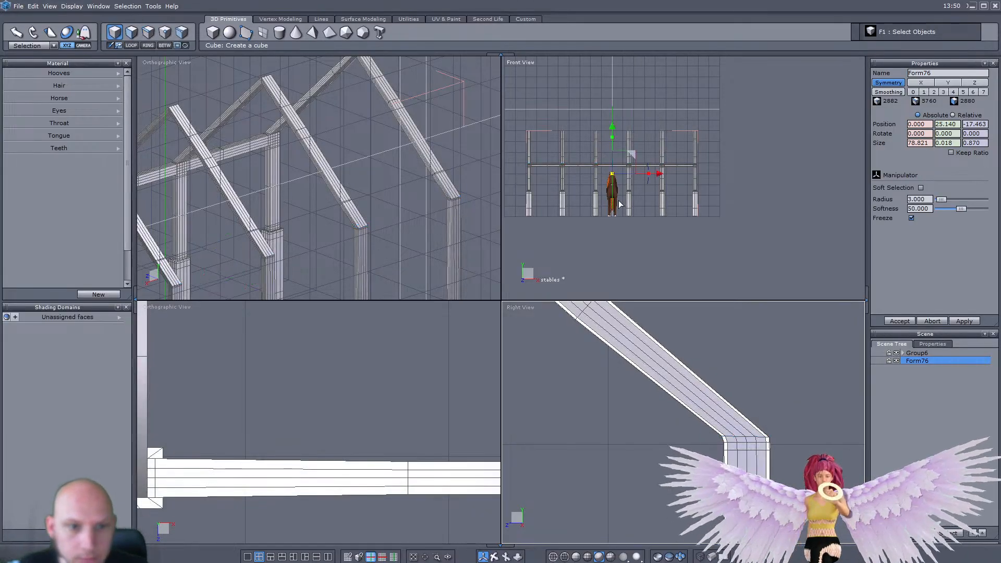
Step: Preview smoothing level 2 on the stable frame to check the rafter-to-post bends, and undo it
left_click(934, 92)
right_click_drag(407, 197, 467, 172)
scroll(467, 175, "up", 4)
scroll(407, 158, "down", 6)
right_click_drag(407, 159, 439, 161)
key("ctrl+z")
Step: Save the stables scene
scroll(753, 207, "down", 4)
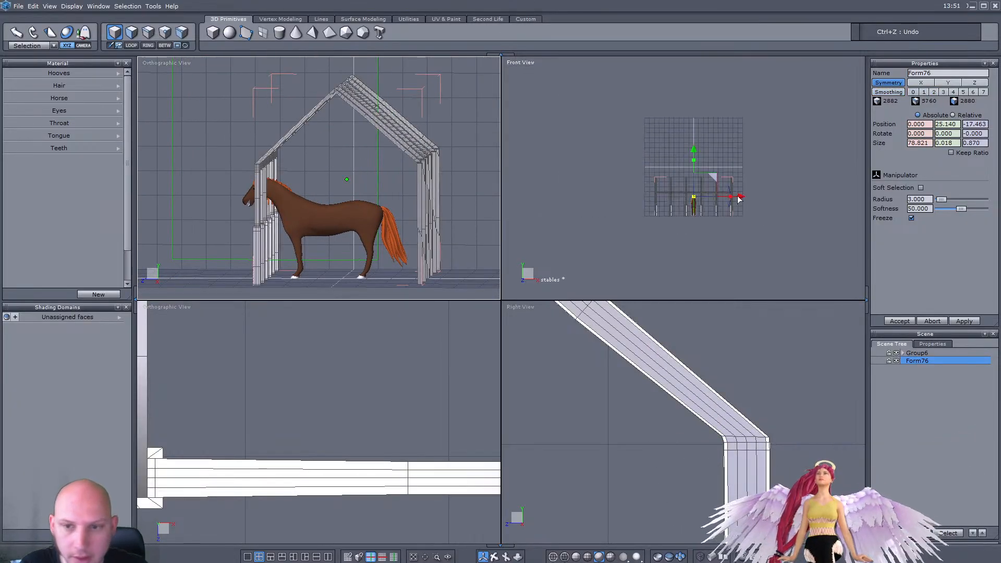
scroll(735, 475, "down", 5)
scroll(570, 326, "up", 2)
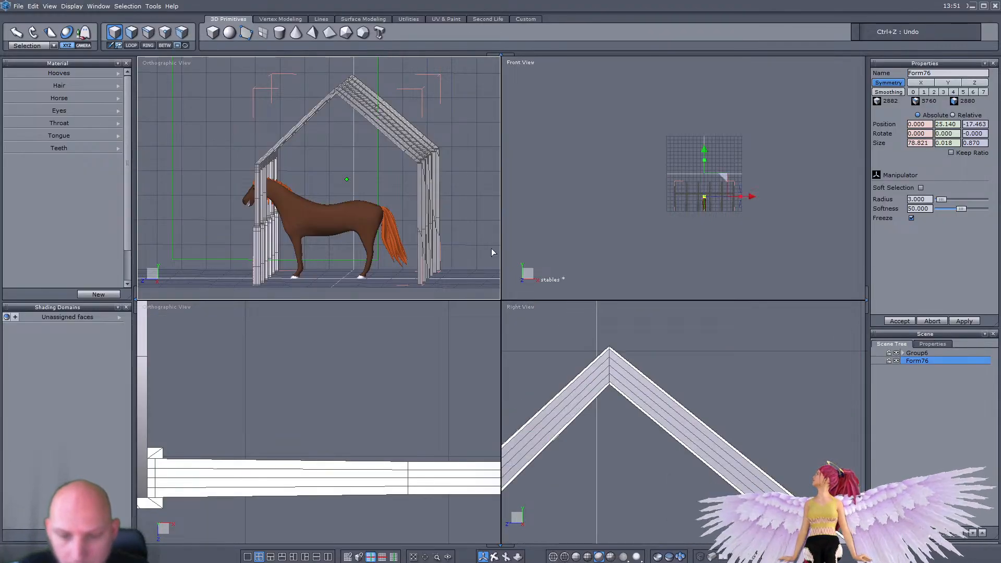
left_click(165, 32)
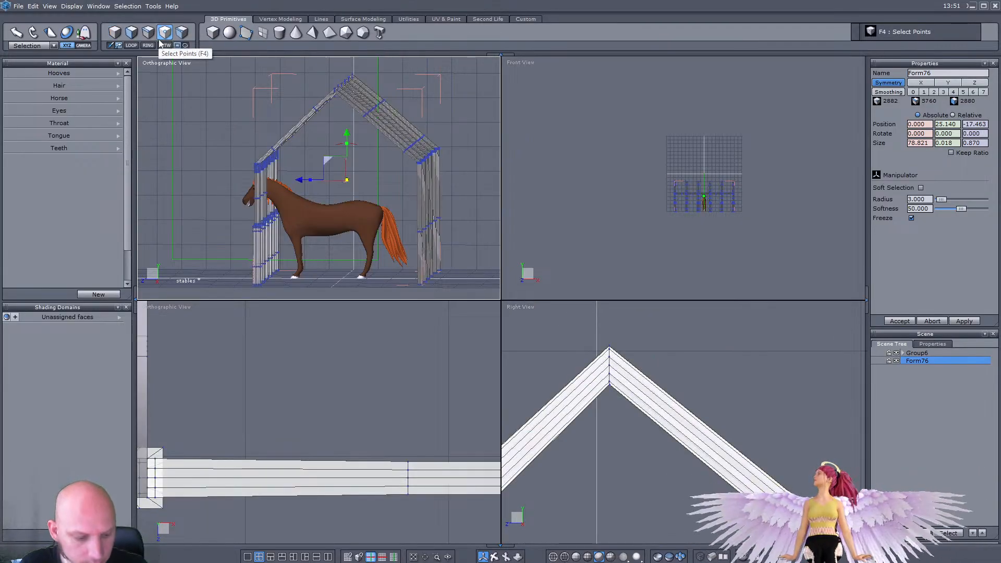
key("ctrl+s")
Step: Select the edge rings beside the ridge on both slopes of every roof frame and connect them with new edge loops
right_click_drag(290, 172, 347, 188)
scroll(336, 72, "up", 5)
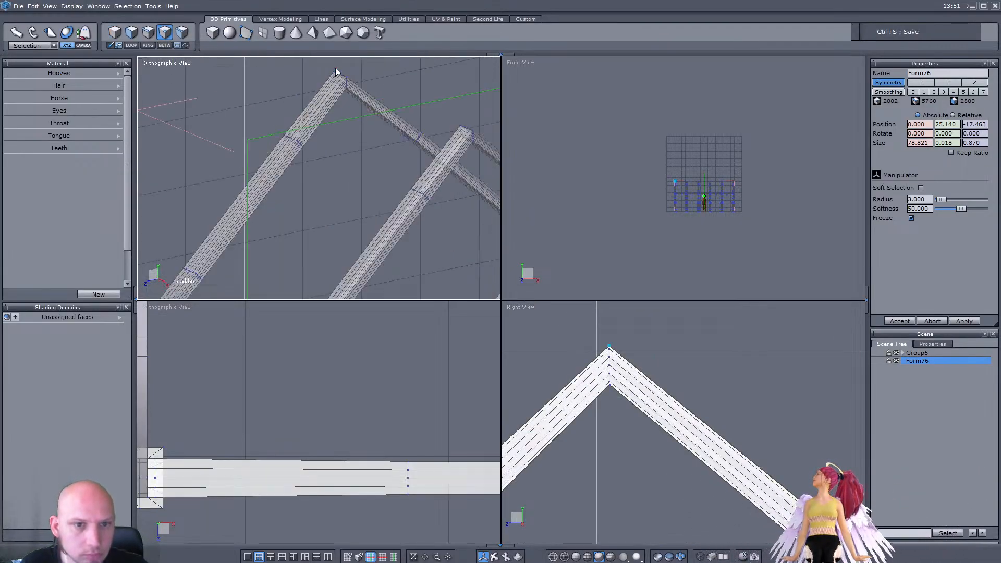
left_click(149, 32)
left_click(318, 106)
scroll(361, 133, "down", 2)
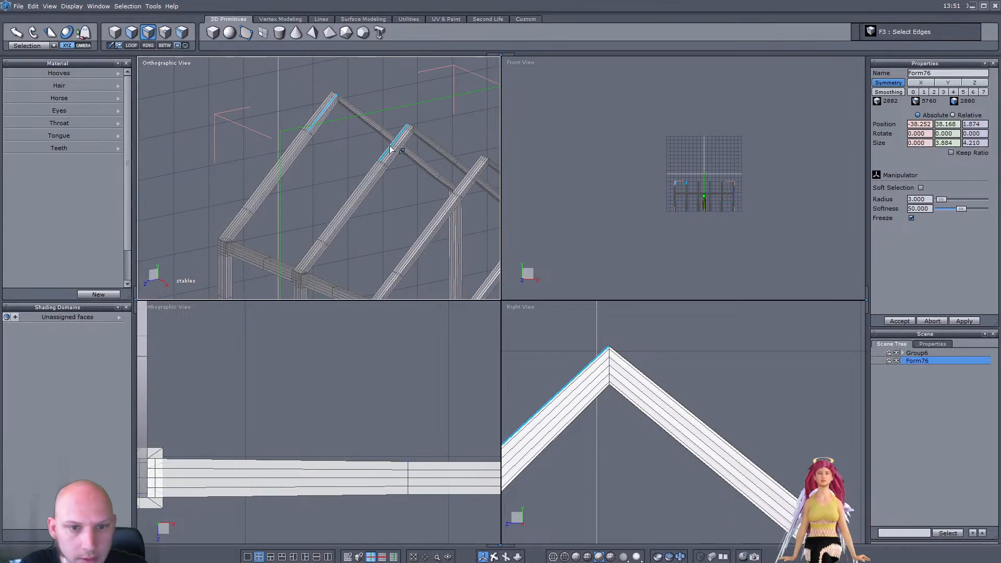
left_click(349, 103, "shift")
left_click(419, 132, "shift")
left_click(496, 167, "shift")
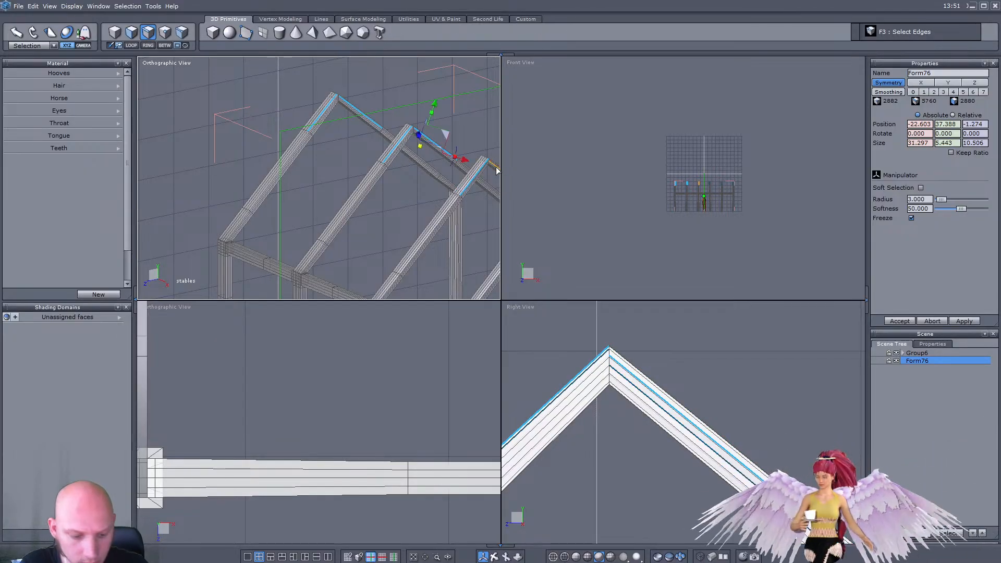
key("k")
key("alt+a")
Step: Move the new edge loops on the rear roof slope tight against the ridge joint
scroll(688, 356, "down", 1)
middle_click_drag(688, 356, 670, 328)
left_click_drag(722, 421, 629, 319)
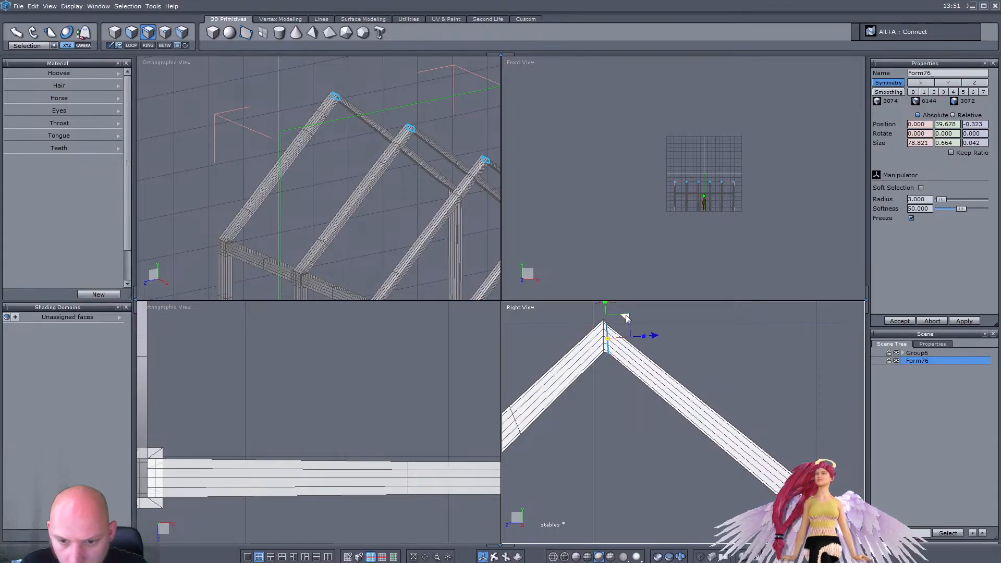
scroll(631, 371, "down", 2)
scroll(630, 369, "up", 3)
middle_click_drag(616, 314, 635, 351)
scroll(625, 324, "up", 1)
left_click_drag(627, 351, 627, 346)
Step: Move the front-slope edge loops tight against the ridge joint, at about Z -0.143, and save the scene
scroll(677, 346, "down", 3)
left_click_drag(617, 385, 655, 339)
scroll(657, 348, "up", 2)
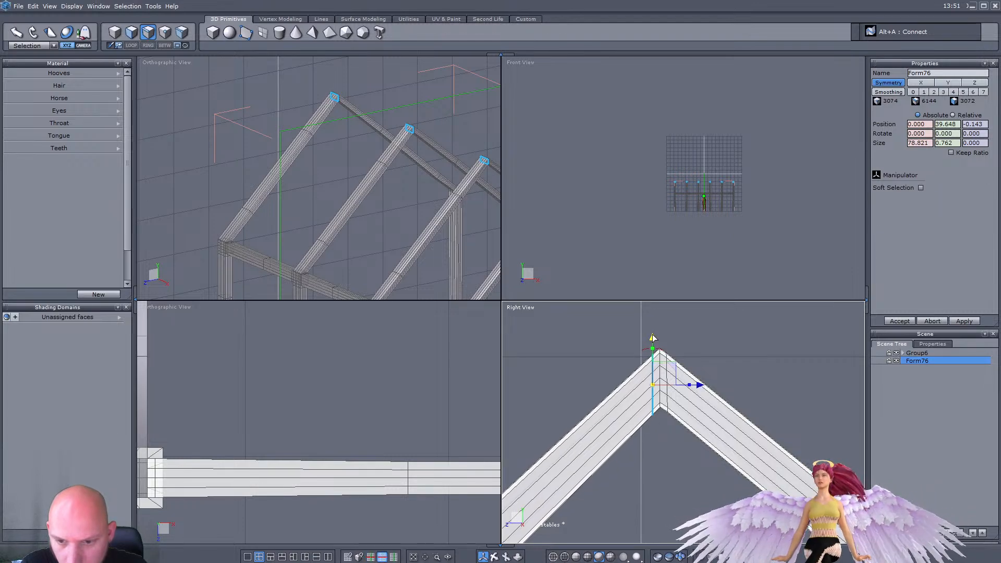
left_click(115, 33)
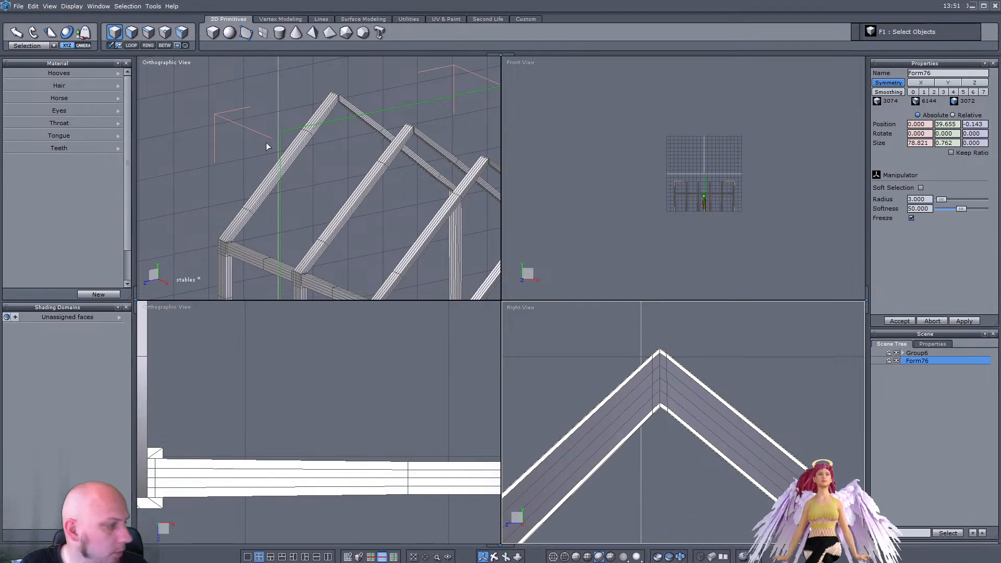
key("ctrl+s")
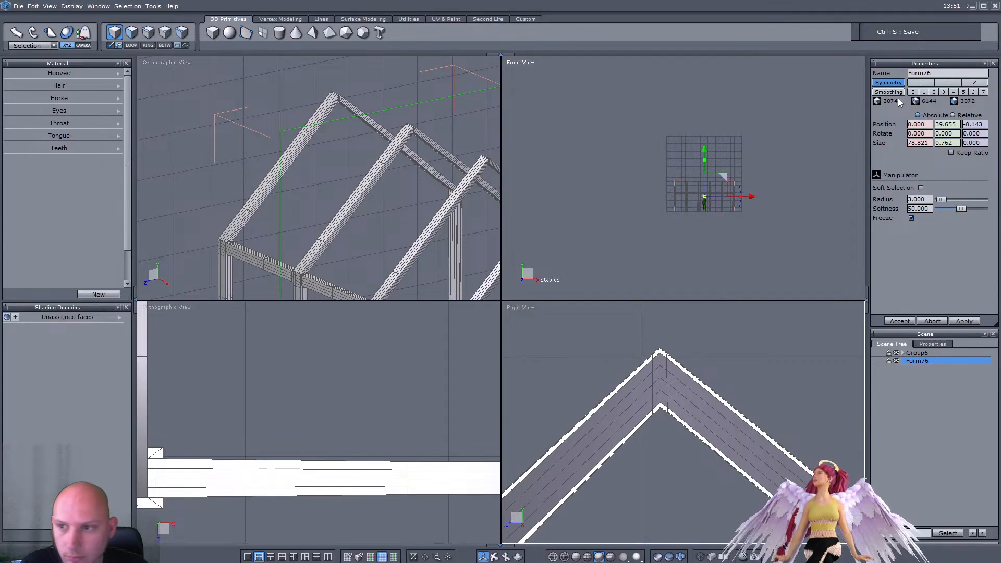
Step: Check the whole frame and its ridge joints with smoothing level 2 applied, and undo the smoothing
left_click(934, 93)
middle_click_drag(407, 130, 233, 107)
scroll(350, 148, "up", 5)
scroll(330, 126, "down", 6)
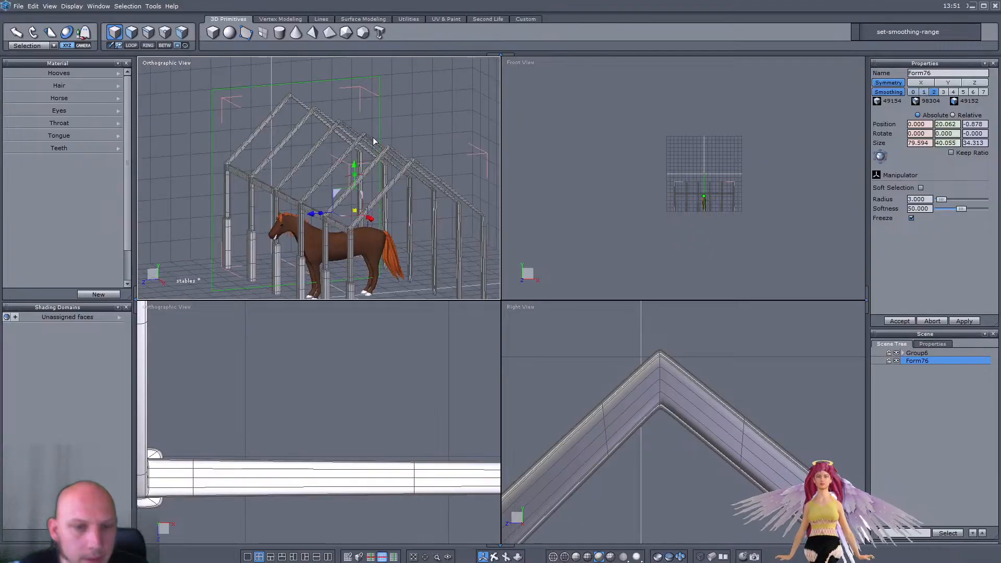
middle_click_drag(320, 117, 312, 174)
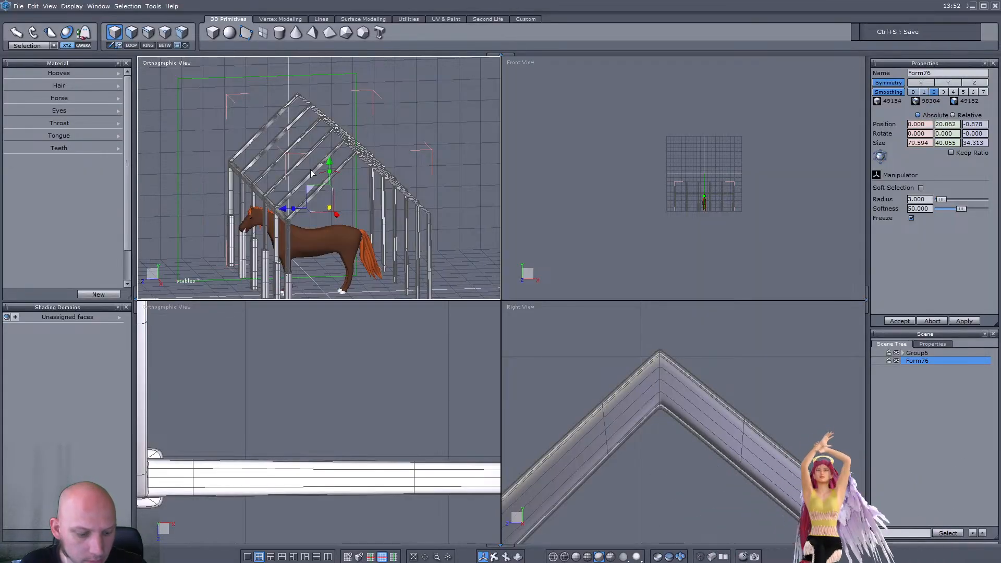
key("ctrl+z")
Step: Add a cube about 27.3 units in size below the stable frame
middle_click_drag(311, 173, 124, 184)
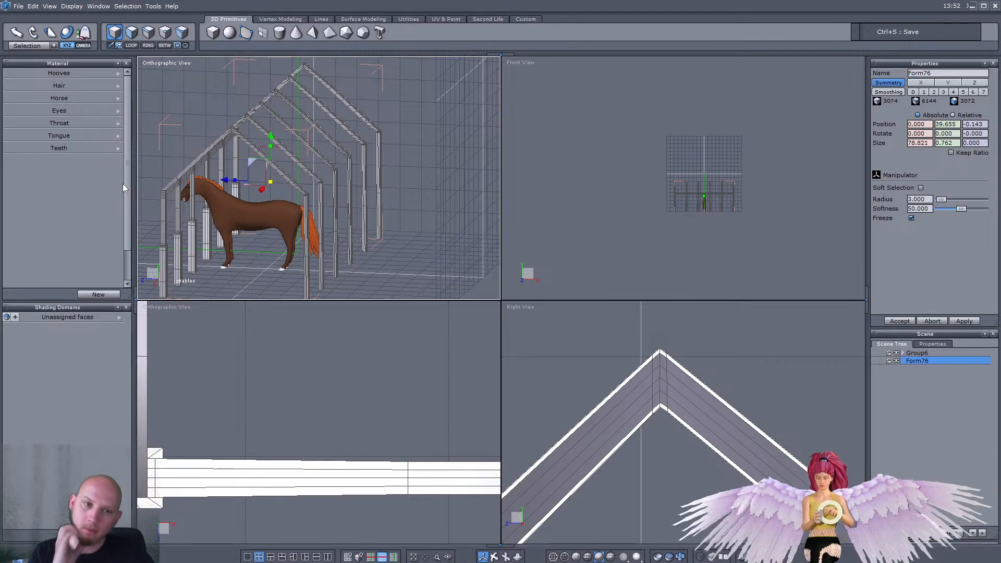
middle_click_drag(233, 200, 396, 191)
scroll(405, 197, "up", 4)
left_click(213, 32)
scroll(332, 229, "down", 4)
middle_click_drag(331, 226, 352, 241)
scroll(353, 241, "up", 4)
scroll(662, 407, "down", 5)
mouse_move(405, 180)
middle_mouse_down()
mouse_move(406, 208)
mouse_move(398, 190)
mouse_move(274, 182)
middle_mouse_up()
mouse_move(297, 217)
left_mouse_down()
mouse_move(381, 208)
mouse_move(369, 205)
left_mouse_up()
scroll(698, 238, "up", 5)
left_click_drag(683, 208, 709, 184)
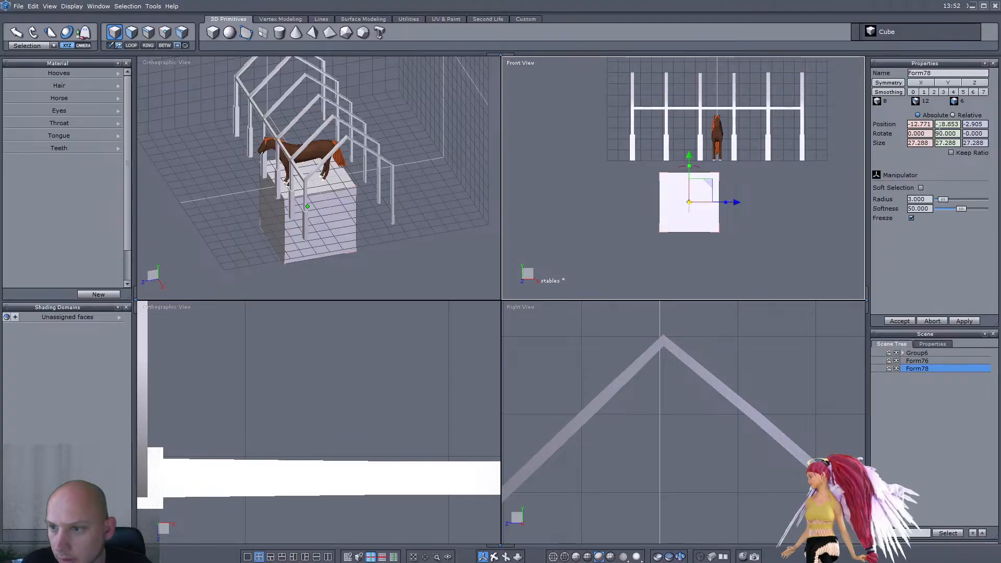
Step: Set the cube's X position to 0 and raise it into the frame to a Y position of about 13.65
type("0")
key("Return")
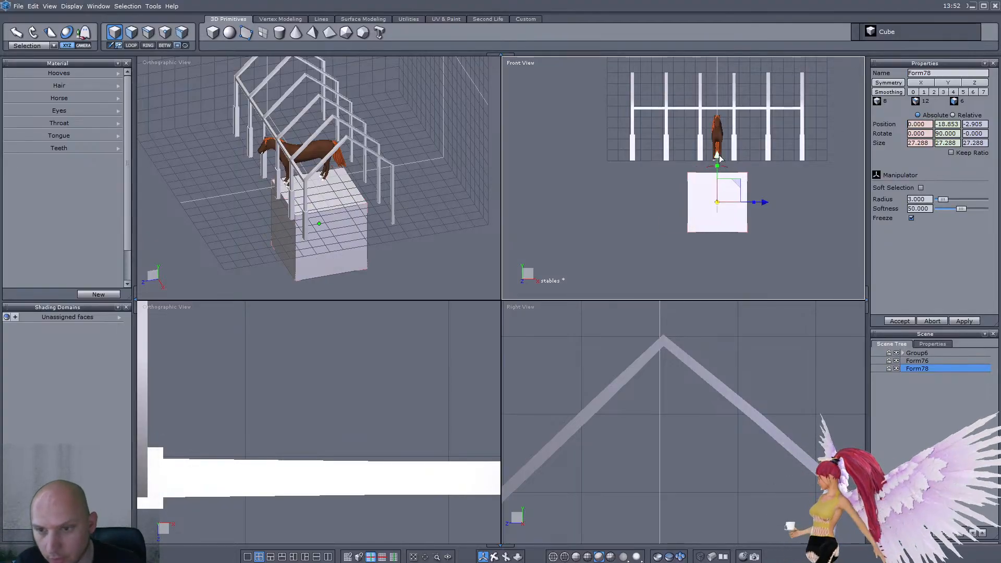
left_click_drag(722, 155, 742, 80)
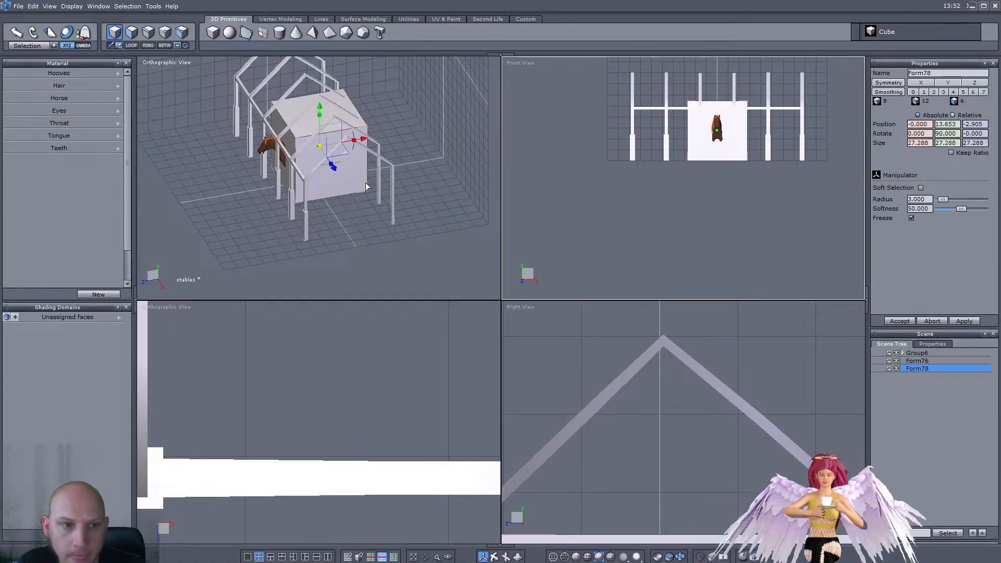
Step: Scale the cube's height to about 23.98 and lower it onto the ground, to a Y position of about 12.08
middle_click_drag(443, 254, 445, 243)
scroll(638, 375, "down", 5)
scroll(654, 410, "up", 4)
scroll(656, 412, "down", 4)
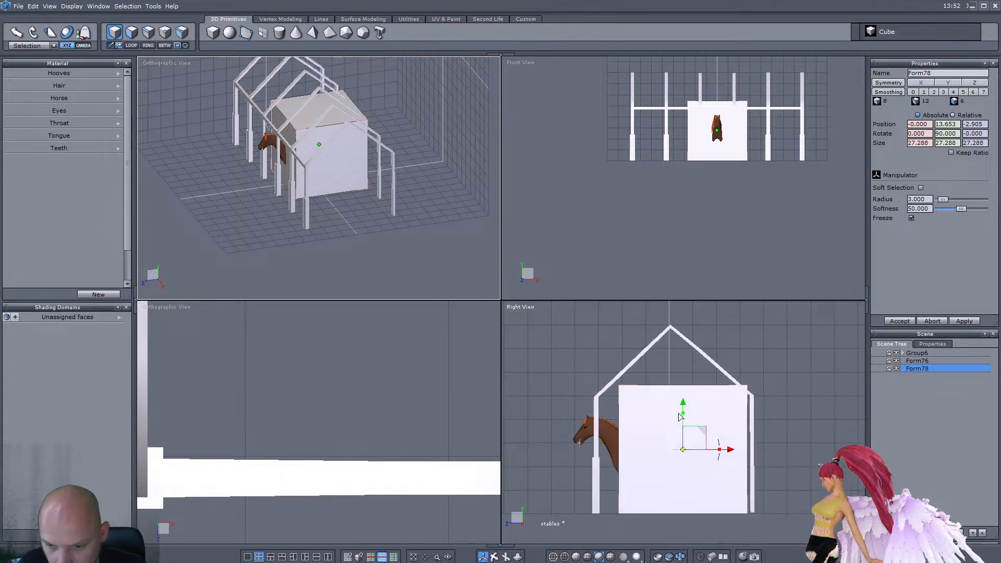
scroll(675, 423, "up", 4)
left_click_drag(673, 420, 675, 428)
scroll(678, 425, "down", 1)
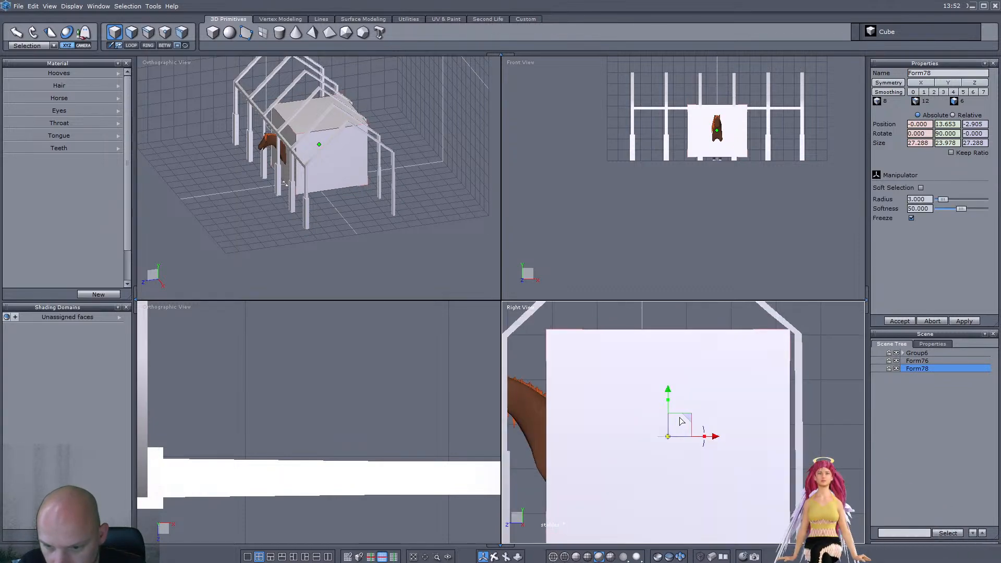
scroll(670, 390, "down", 2)
left_click_drag(667, 375, 668, 384)
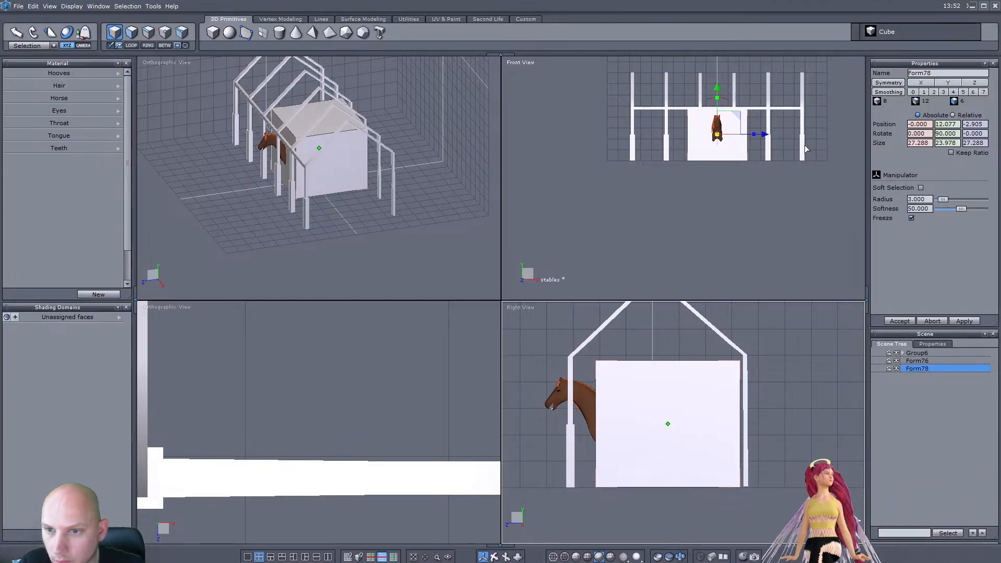
Step: Set the cube's height to exactly 24 and its Y position to 12
left_click_drag(930, 143, 907, 144)
left_click(956, 143)
type("24")
key("Return")
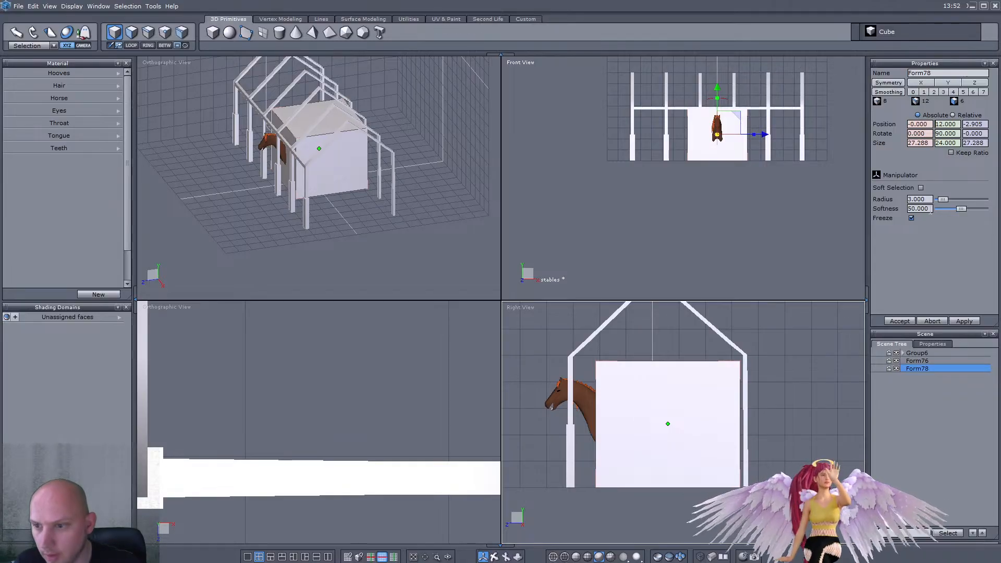
Step: Delete the cube's top face and the front face on the horse's head side
scroll(711, 151, "up", 5)
scroll(652, 193, "down", 3)
right_click_drag(304, 168, 405, 174)
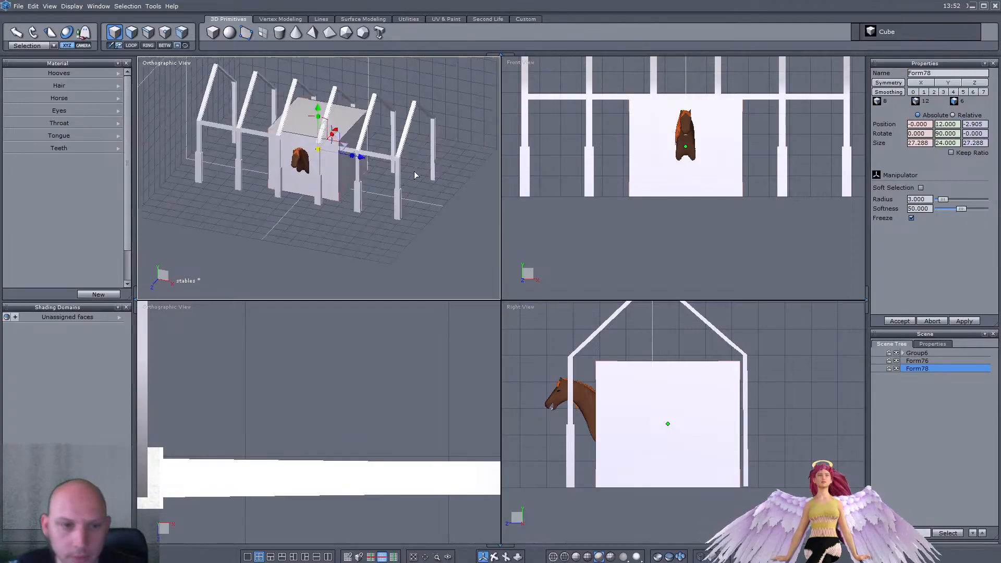
scroll(359, 143, "up", 2)
right_click_drag(377, 144, 287, 160)
scroll(401, 148, "down", 3)
left_click(132, 33)
left_click(351, 126)
key("Delete")
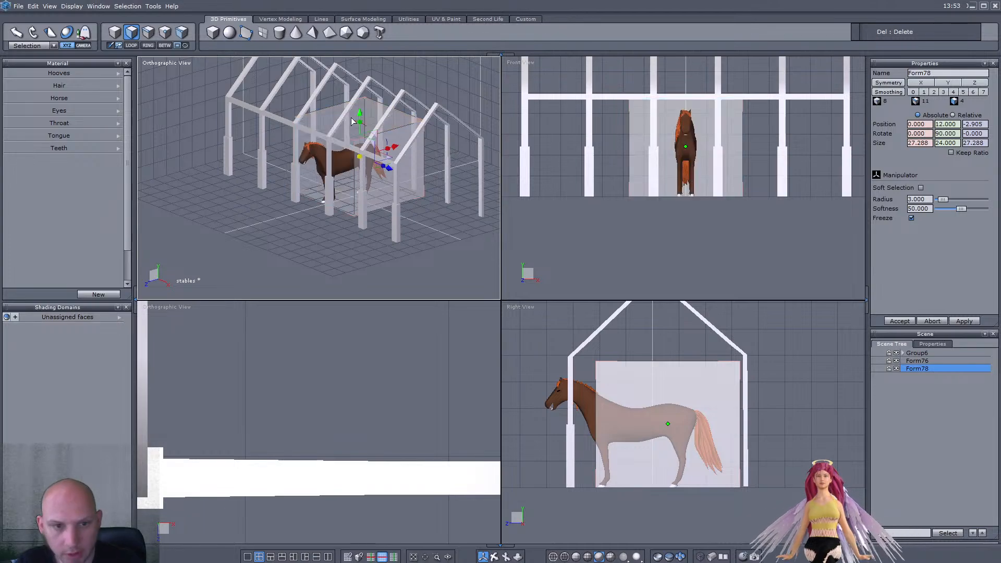
Step: Try to widen the open box with X symmetry by moving one side face toward the end posts, and undo the move
right_click_drag(352, 121, 464, 191)
left_click(924, 83)
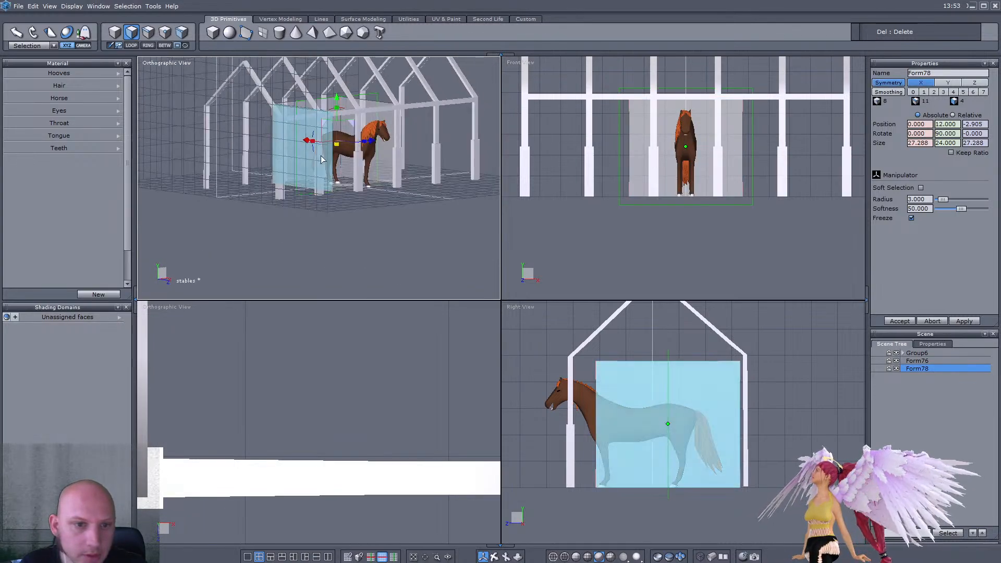
left_click(299, 154)
right_click_drag(292, 159, 240, 231)
left_click_drag(264, 151, 191, 165)
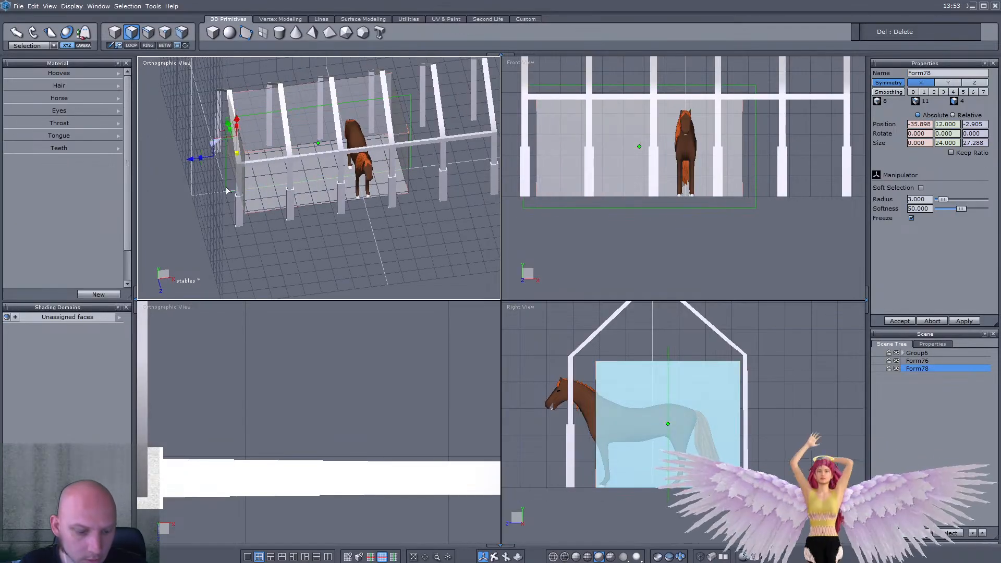
key("ctrl+z")
right_click_drag(265, 226, 330, 209)
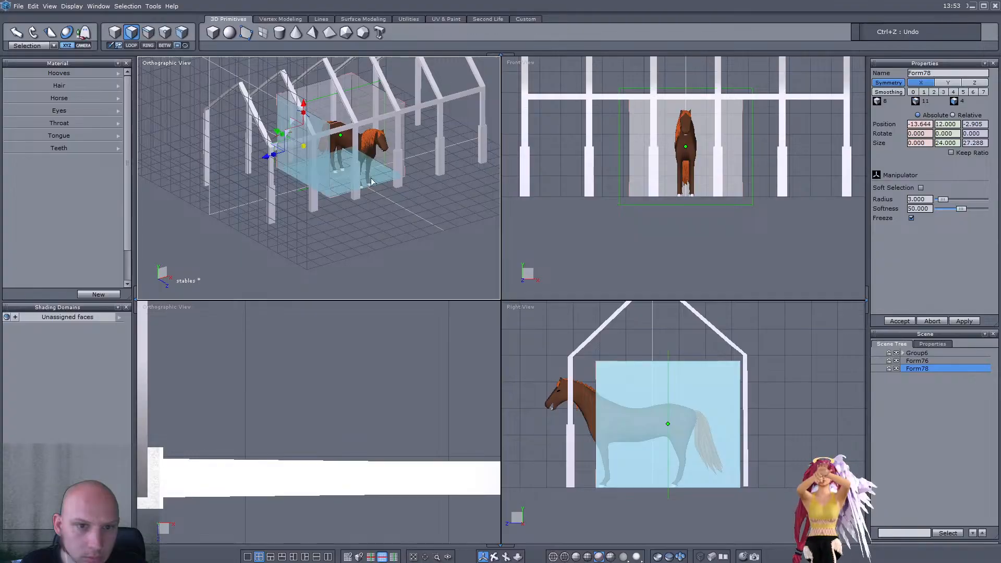
left_click(861, 130)
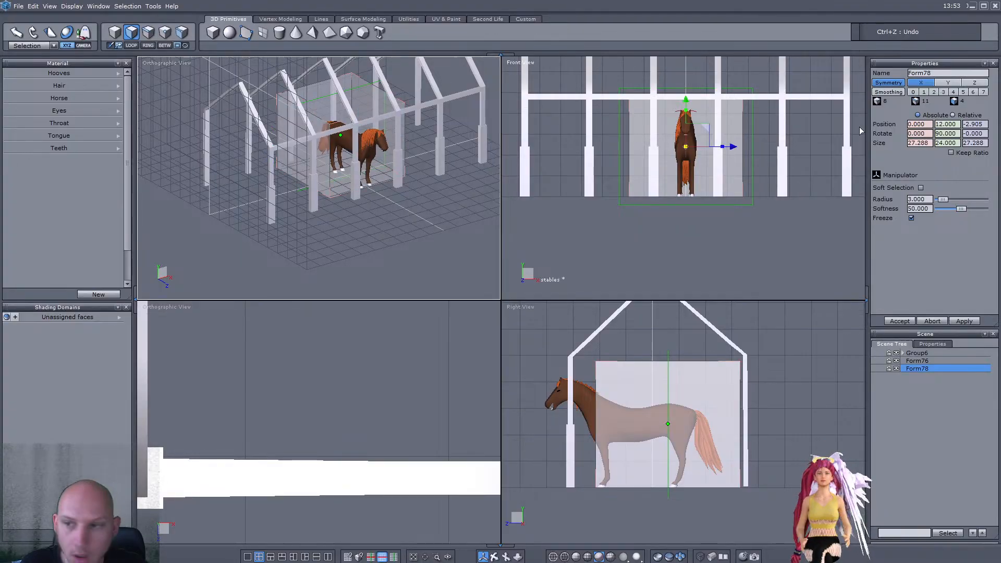
Step: Turn on Z symmetry for the box and move its side face out to the end posts, for a total width of about 78.9
left_click(948, 83)
left_click(483, 242)
left_click(307, 190)
left_click_drag(264, 161, 196, 201)
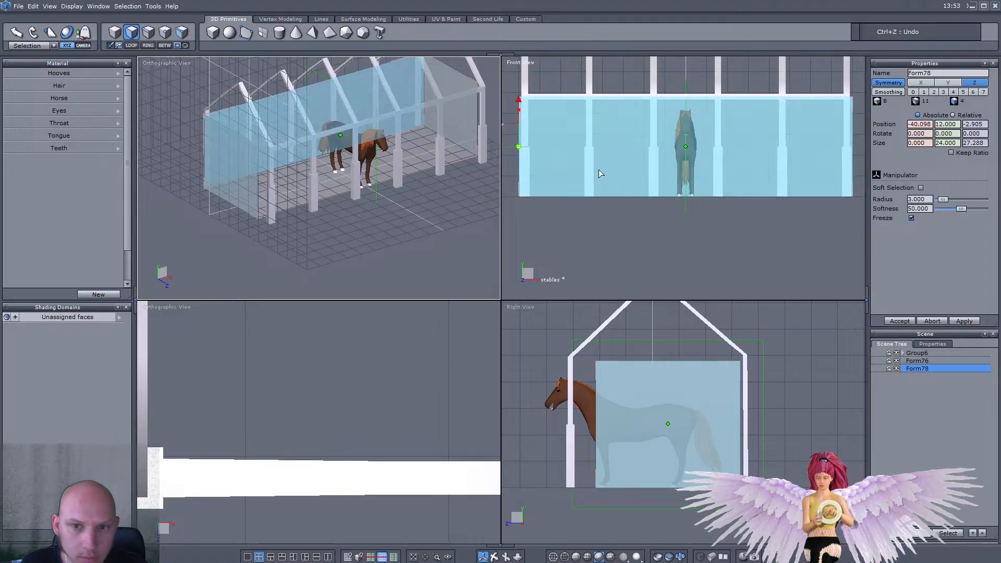
scroll(705, 165, "down", 3)
scroll(600, 152, "up", 8)
scroll(622, 153, "up", 4)
left_click_drag(561, 196, 576, 197)
Step: Move the box's rear face back to the outer side of the rear posts, at about Z -18.14
scroll(210, 135, "up", 5)
middle_click_drag(211, 135, 365, 148)
left_click(330, 160)
scroll(785, 446, "up", 3)
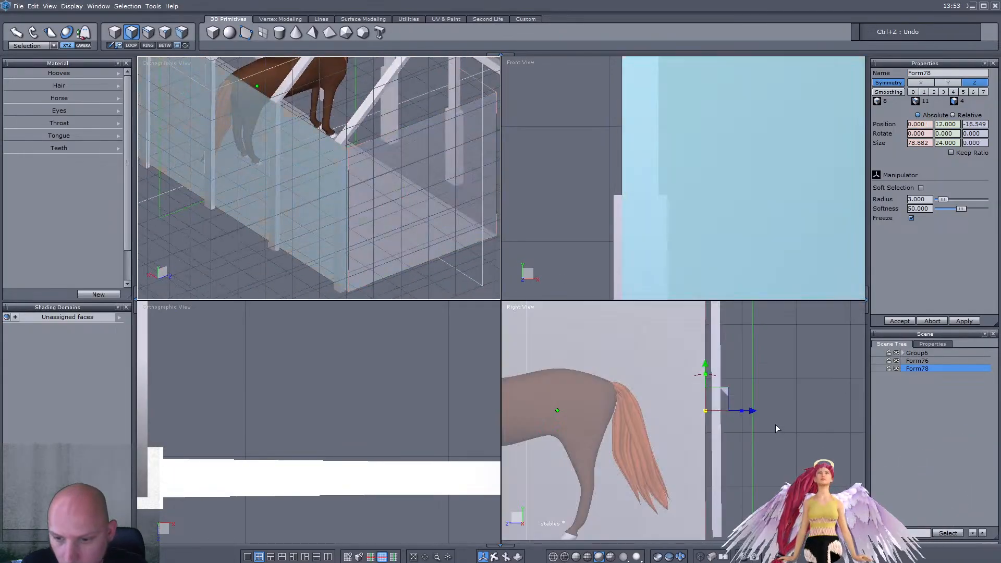
left_click_drag(752, 411, 767, 412)
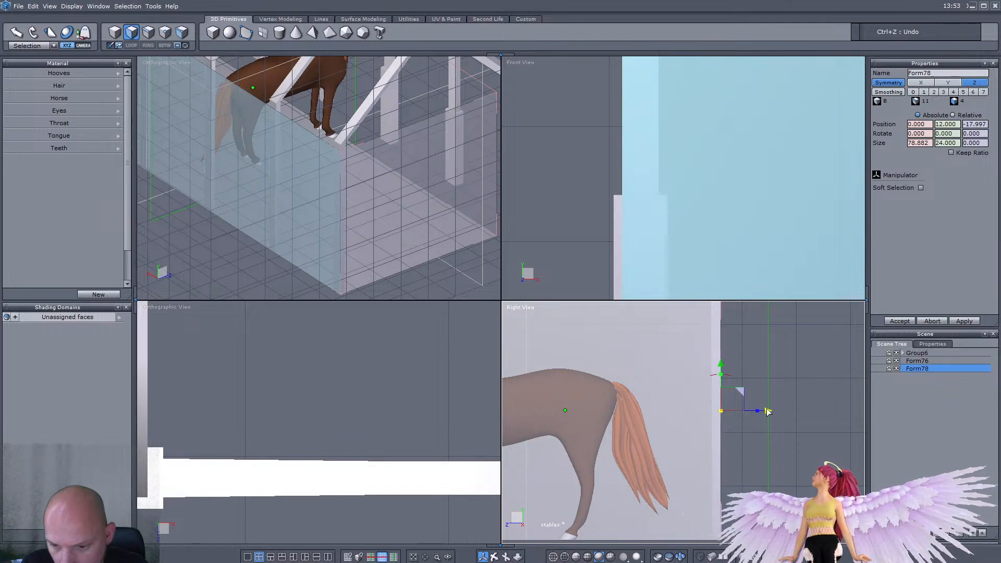
scroll(772, 411, "down", 5)
Step: Select the open box's top edges and raise the walls to about Y 24.927
scroll(727, 389, "up", 6)
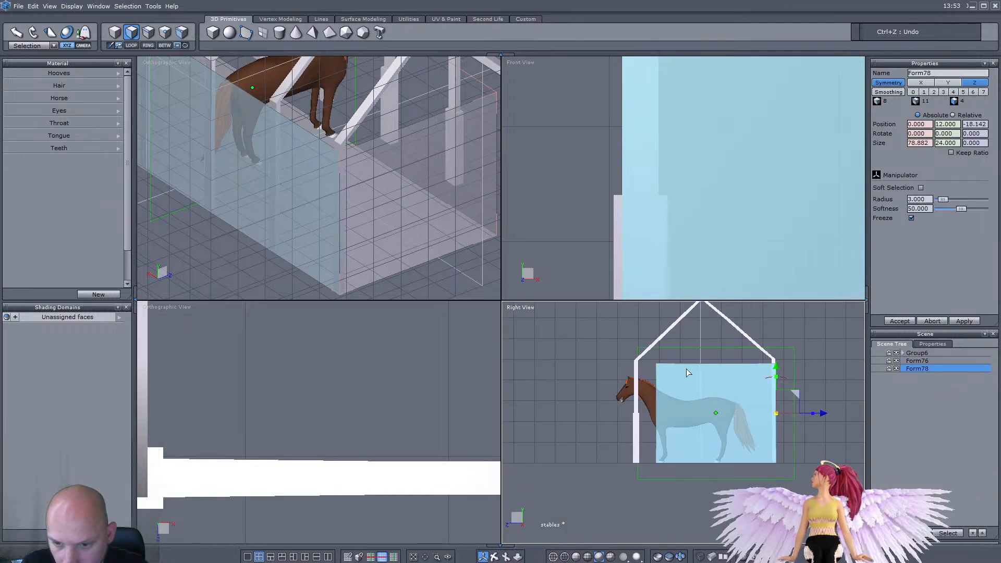
left_click(148, 32)
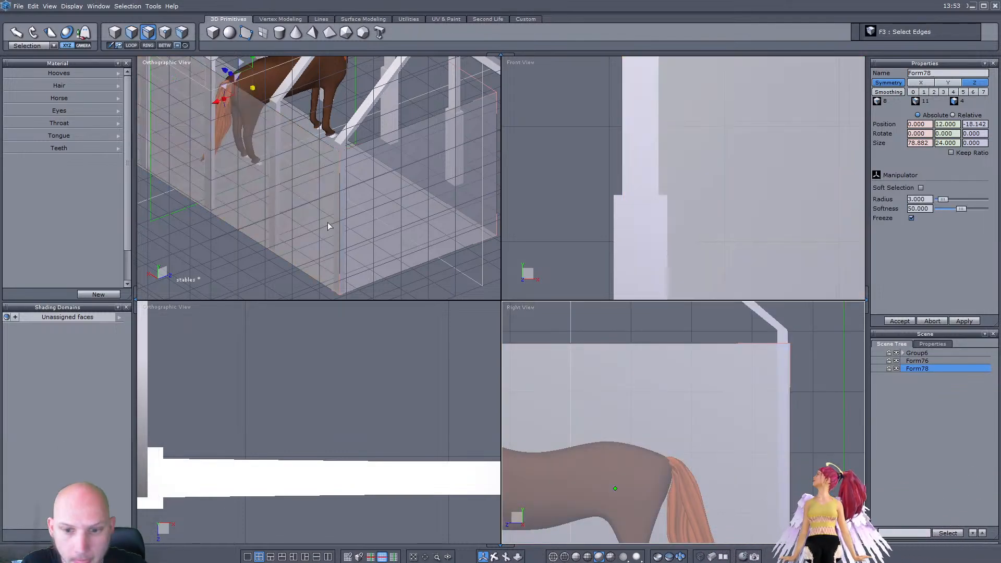
scroll(597, 342, "down", 5)
left_click(639, 355)
scroll(639, 357, "up", 5)
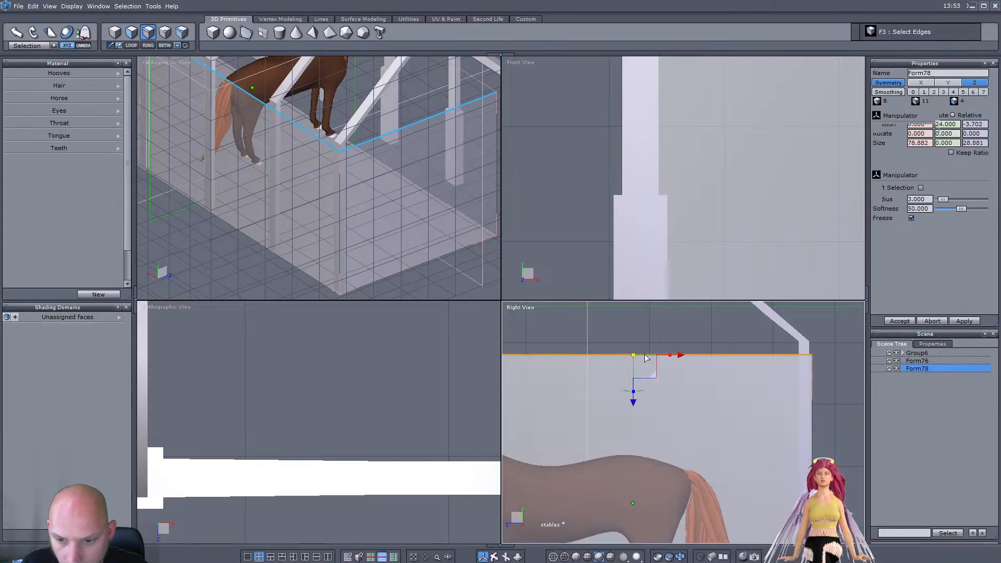
left_click_drag(641, 406, 635, 390)
scroll(753, 368, "down", 5)
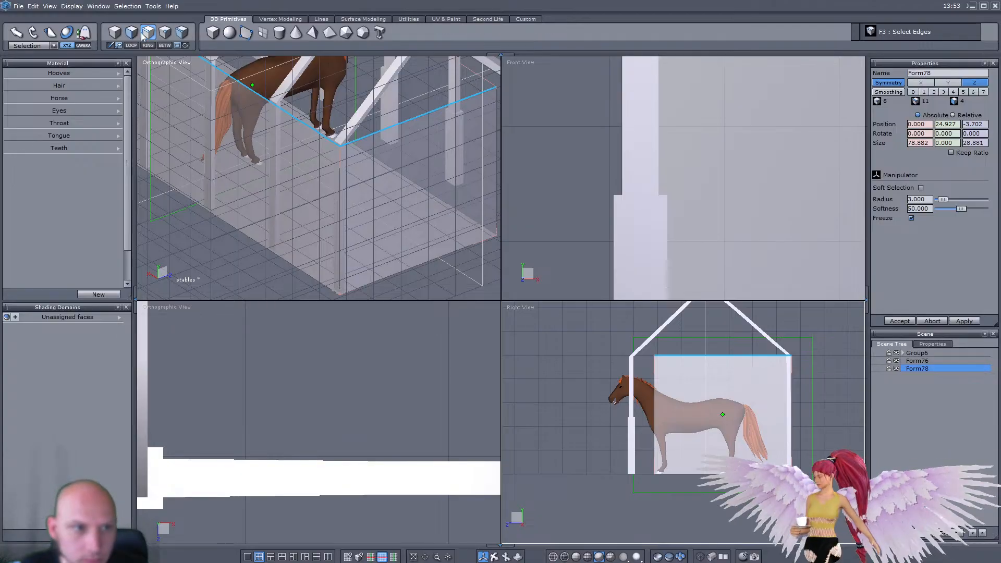
Step: Move the box's front edges on the horse's head side out to the front posts, at about Z 15.84
left_click(632, 428)
scroll(642, 425, "up", 4)
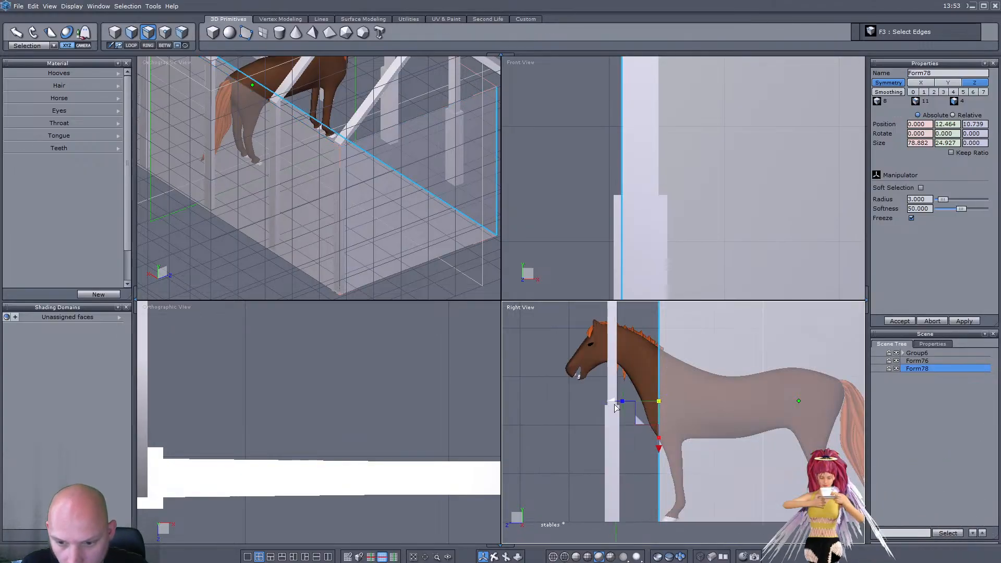
left_click_drag(571, 405, 563, 405)
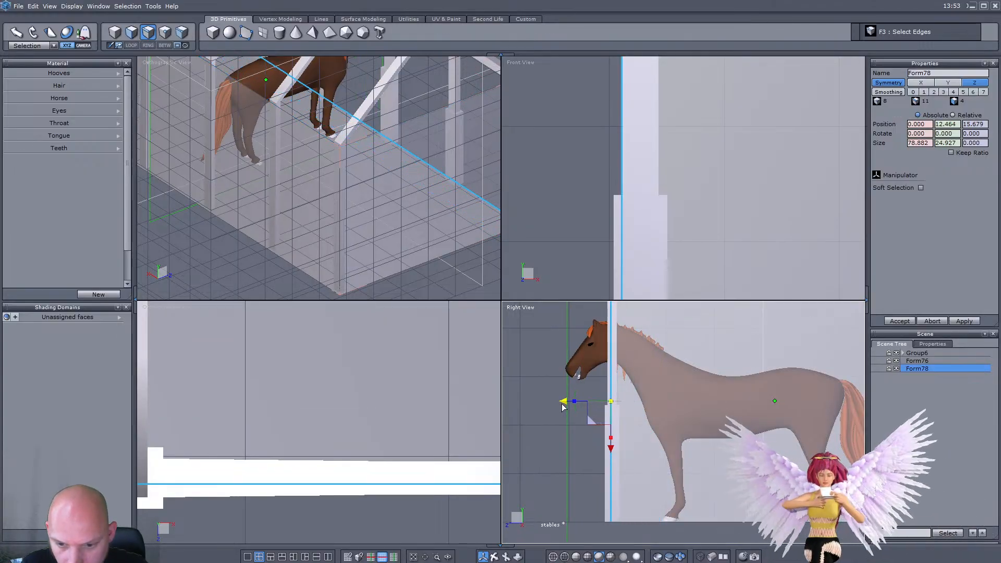
middle_click_drag(270, 202, 318, 207)
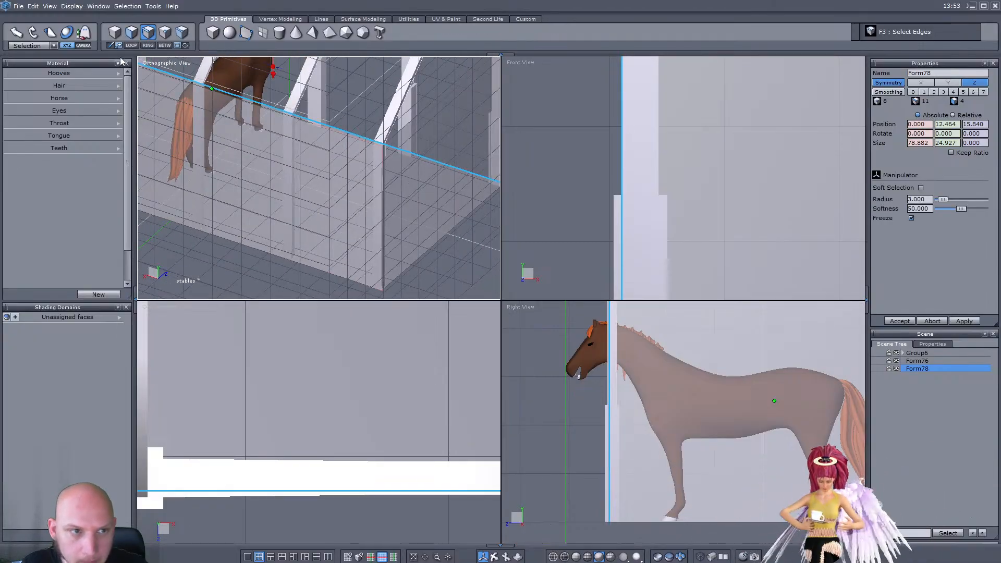
Step: Select the box's end wall face and move it slightly inward, to about X -39.071
left_click(131, 32)
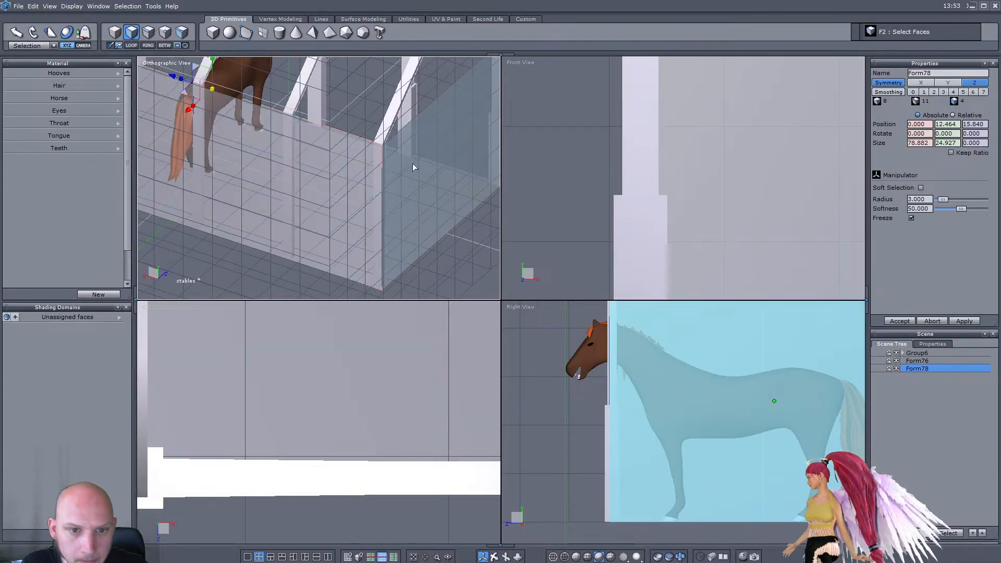
left_click(418, 188)
middle_click_drag(419, 188, 182, 175)
scroll(334, 214, "up", 3)
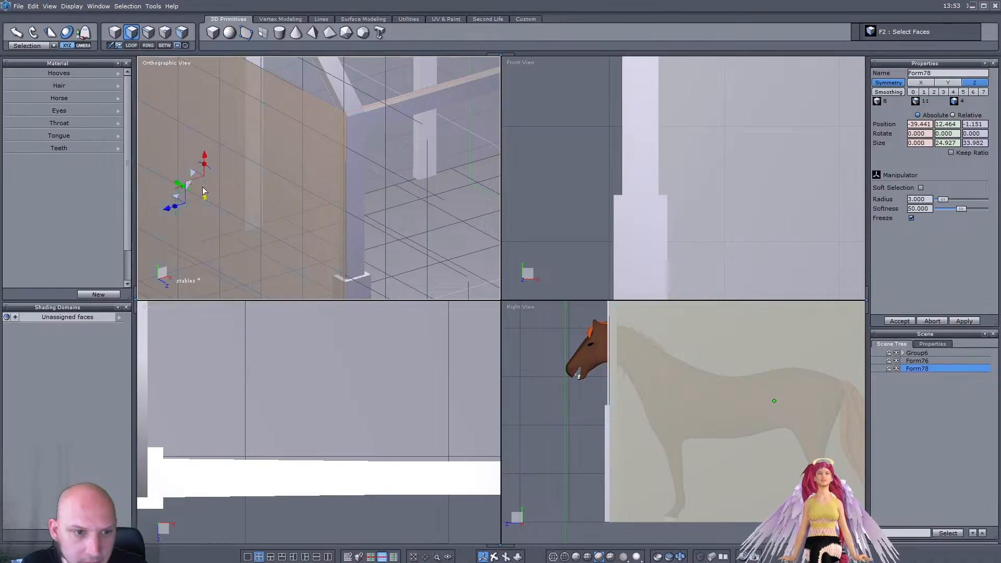
left_click_drag(169, 206, 174, 208)
scroll(253, 209, "down", 5)
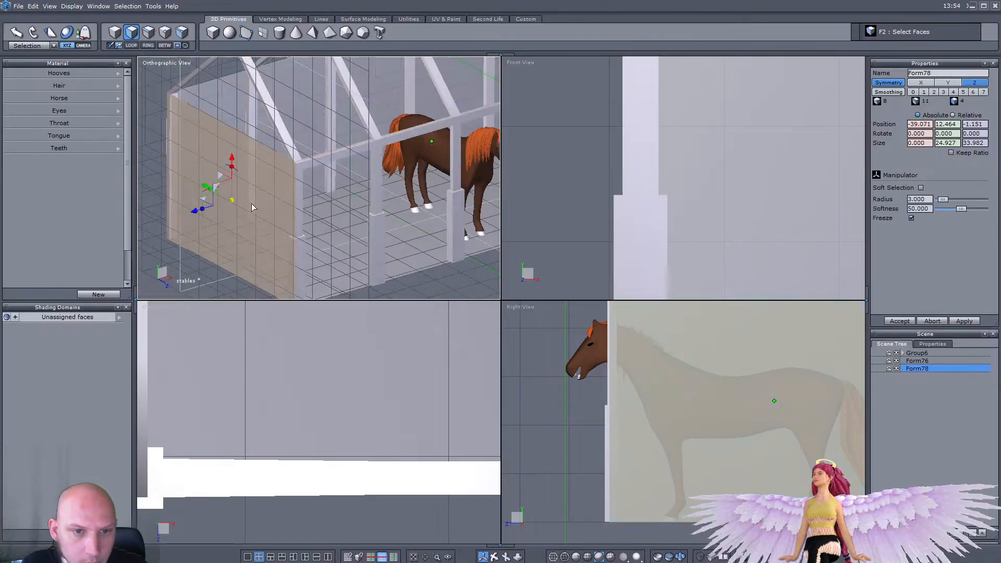
Step: Thicken the box's floor and walls inward by 0.5 with the Thickness tool
key("alt+t")
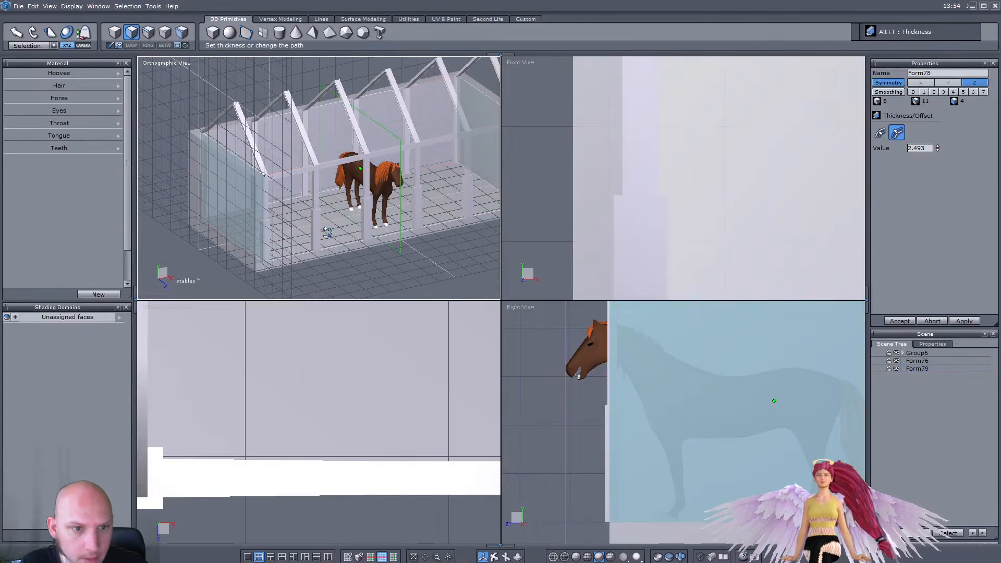
scroll(271, 225, "up", 2)
middle_click_drag(270, 224, 227, 227)
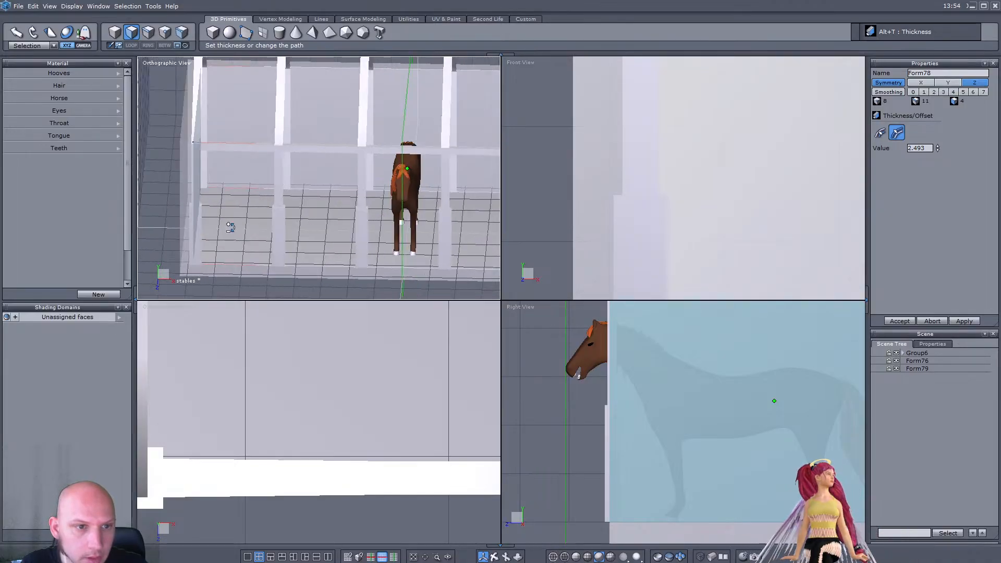
middle_click_drag(432, 187, 394, 192)
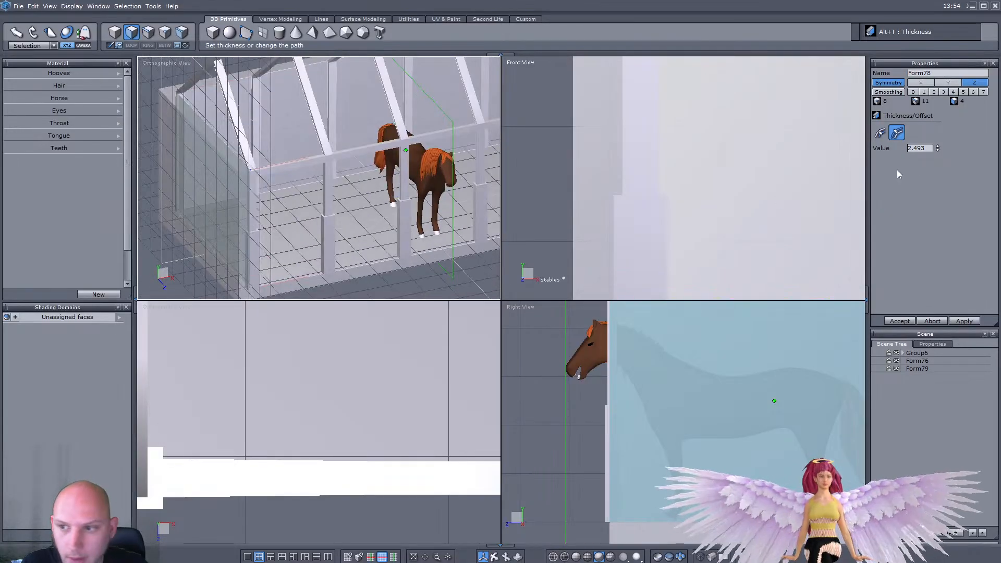
key("Return")
mouse_move(306, 175)
middle_mouse_down()
mouse_move(271, 179)
mouse_move(292, 177)
middle_mouse_up()
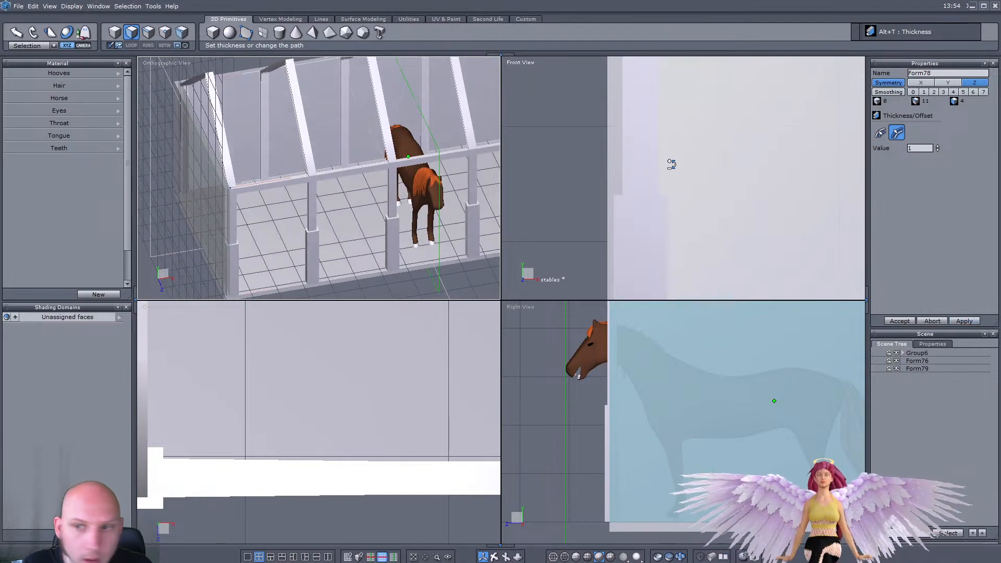
left_click(880, 134)
scroll(294, 194, "up", 5)
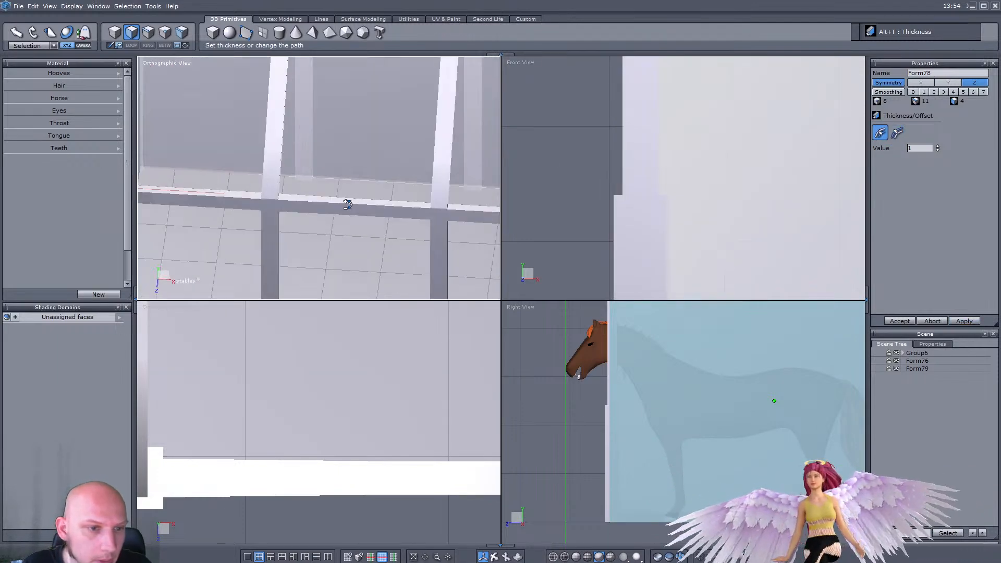
scroll(294, 194, "down", 5)
middle_click_drag(294, 194, 322, 202)
scroll(300, 152, "up", 3)
middle_click_drag(300, 152, 306, 146)
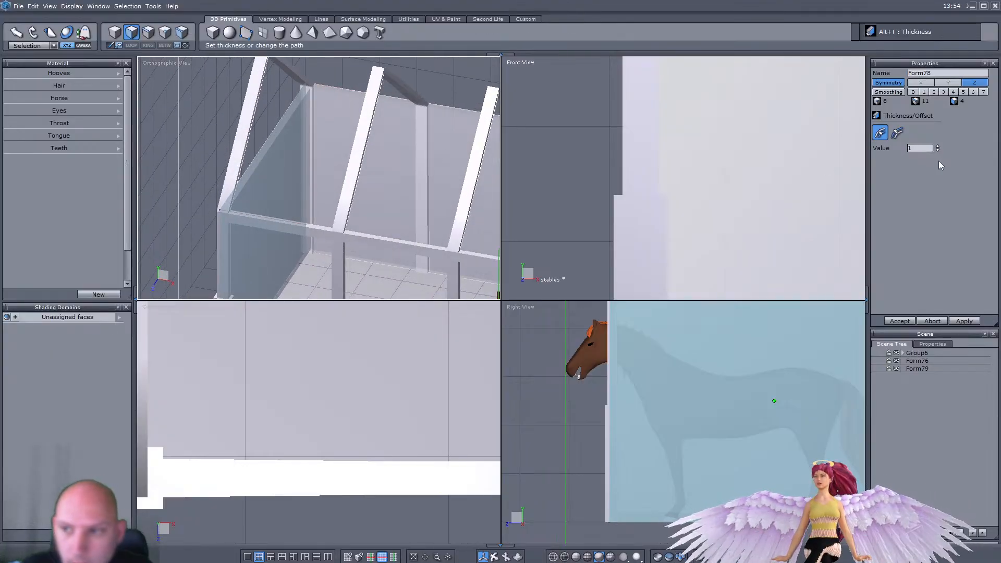
type("5")
middle_click_drag(401, 147, 299, 140)
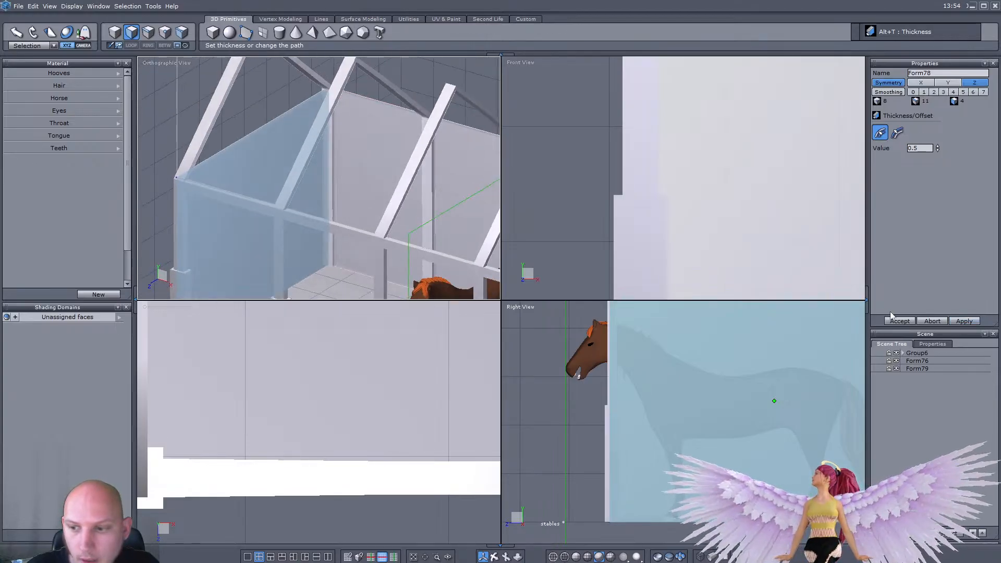
left_click(900, 321)
Step: Select the whole post-and-rafter frame and lower it to about Y 20.048 at the floor
middle_click_drag(334, 217, 185, 164)
key("F1")
scroll(314, 177, "up", 3)
scroll(177, 209, "up", 3)
scroll(182, 206, "down", 1)
left_click(185, 163)
scroll(186, 164, "down", 4)
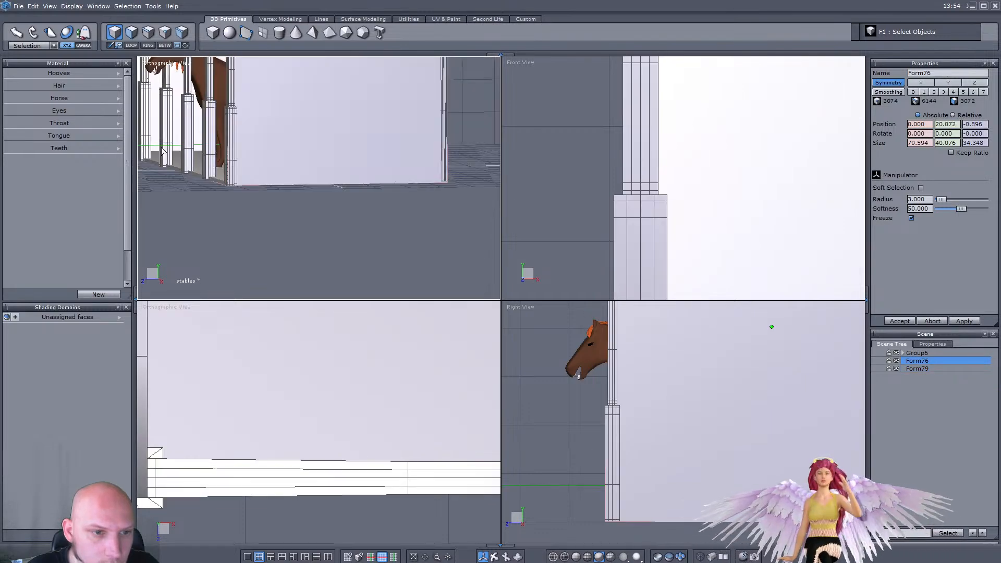
scroll(228, 162, "up", 5)
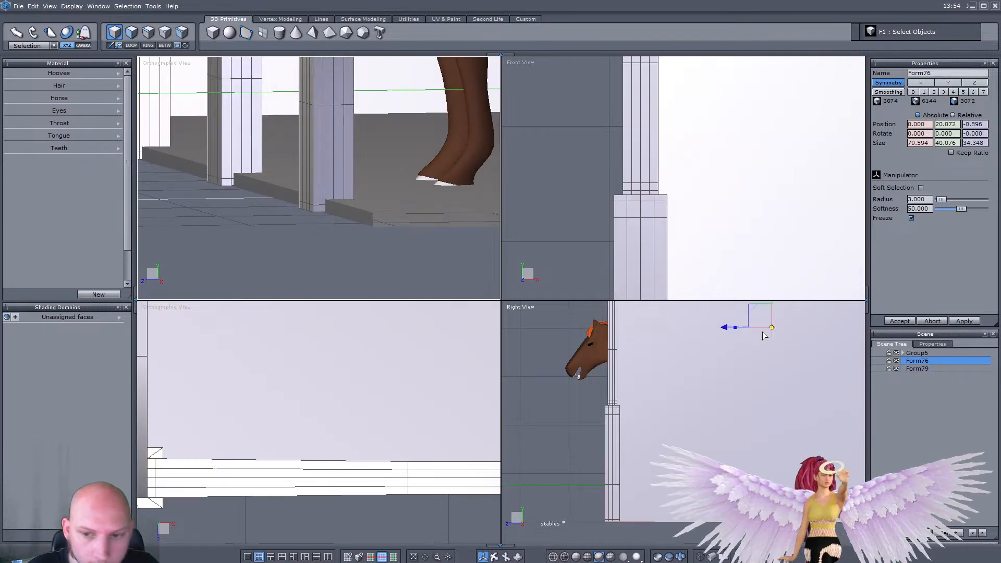
scroll(756, 330, "down", 5)
scroll(662, 374, "up", 8)
left_click_drag(689, 351, 689, 351)
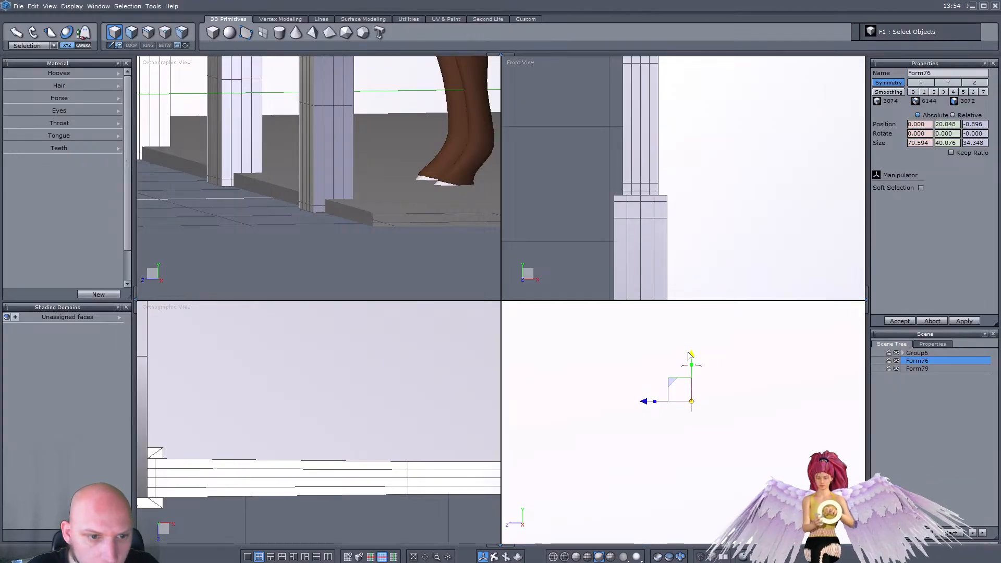
Step: Fine-tune the frame's height to about Y 20.040, aligning the post bases with the floor's underside
scroll(227, 183, "up", 5)
scroll(231, 193, "down", 4)
left_click(437, 557)
left_click_drag(216, 176, 242, 199)
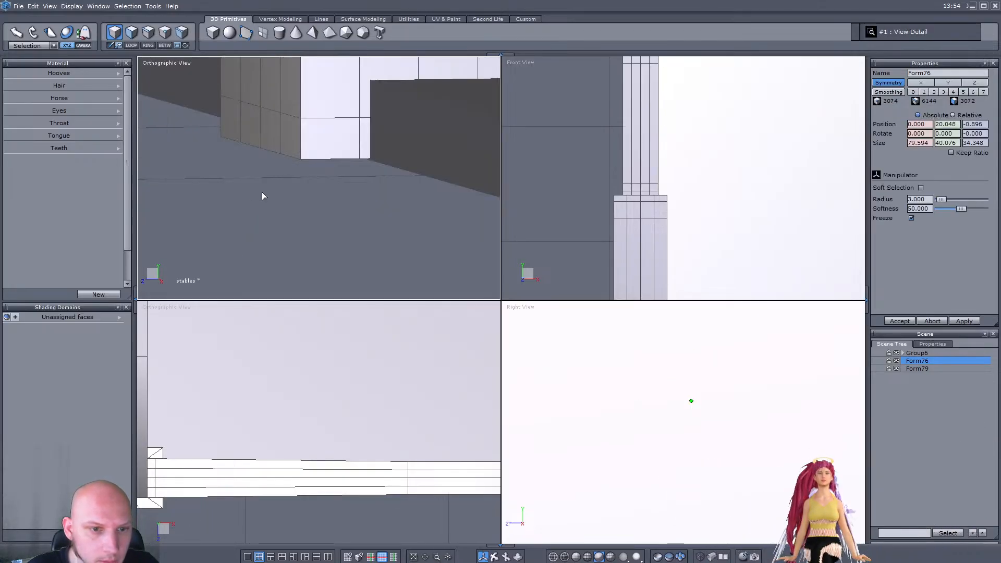
scroll(371, 140, "up", 5)
left_click_drag(694, 357, 694, 357)
scroll(260, 215, "down", 5)
scroll(260, 224, "down", 10)
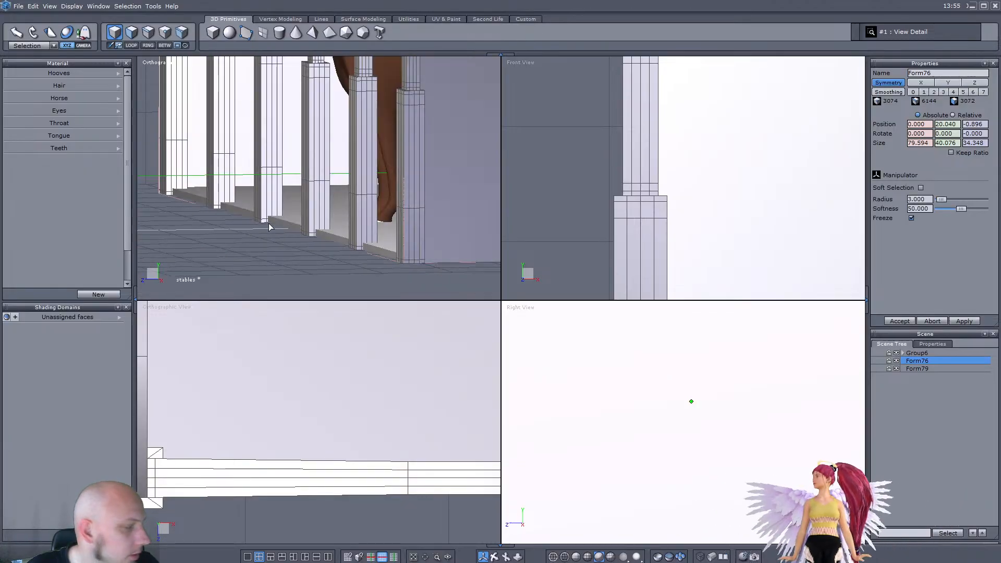
Step: Examine how the frame's posts and rafters meet the end and rear walls at the stable's corners
scroll(332, 209, "down", 3)
scroll(333, 209, "up", 5)
middle_click_drag(360, 200, 395, 146)
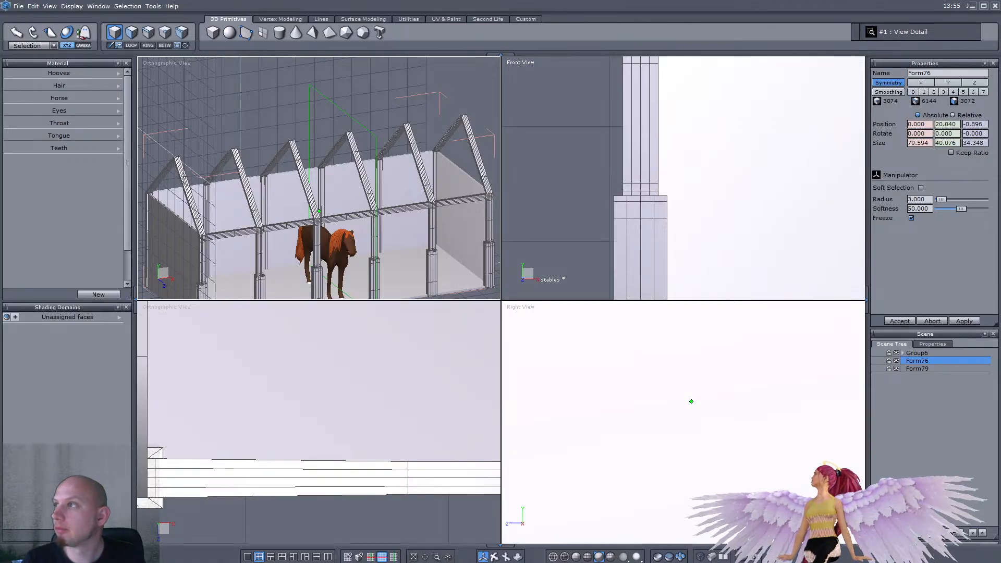
scroll(438, 204, "down", 2)
middle_click_drag(438, 204, 241, 120)
scroll(388, 179, "up", 7)
scroll(258, 127, "down", 3)
left_click(131, 32)
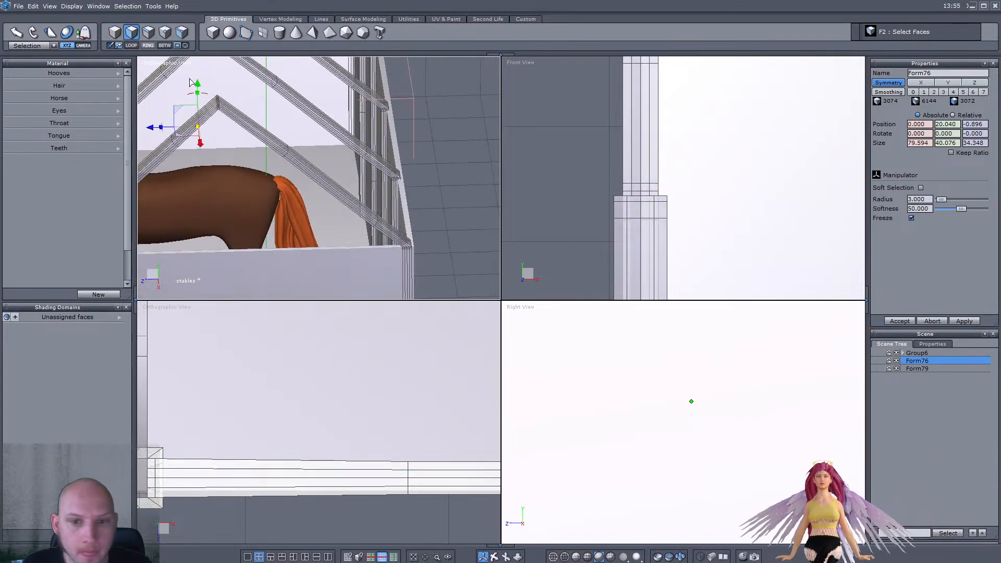
scroll(630, 332, "down", 5)
middle_click_drag(291, 169, 403, 172)
middle_click_drag(384, 229, 396, 145)
scroll(402, 208, "up", 4)
middle_click_drag(402, 207, 426, 207)
scroll(434, 211, "down", 4)
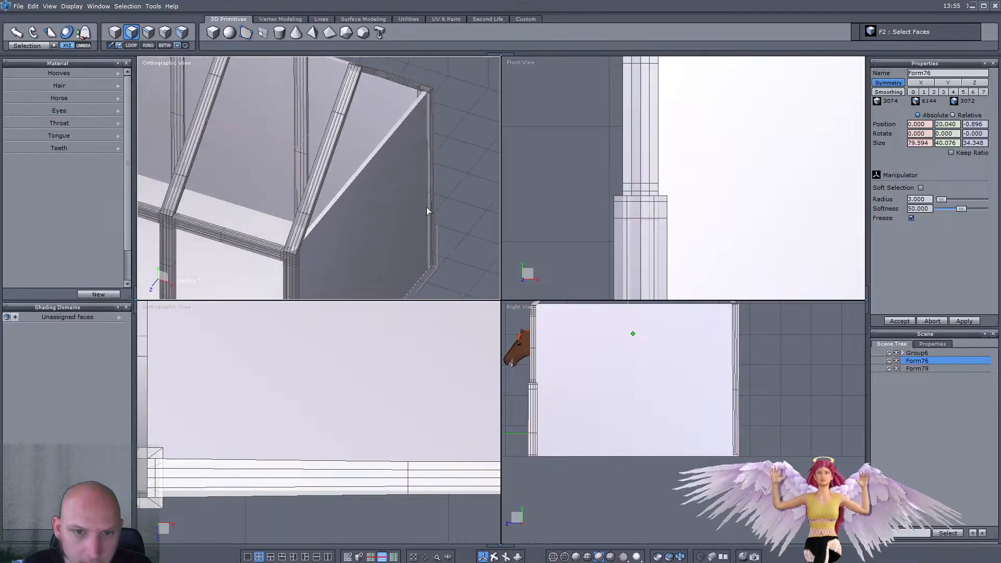
scroll(438, 98, "up", 4)
middle_click_drag(437, 99, 425, 128)
scroll(378, 132, "down", 2)
scroll(425, 128, "down", 5)
scroll(417, 184, "up", 3)
scroll(299, 179, "up", 3)
scroll(300, 178, "down", 6)
right_click_drag(299, 179, 240, 163)
scroll(175, 90, "up", 5)
scroll(188, 115, "down", 5)
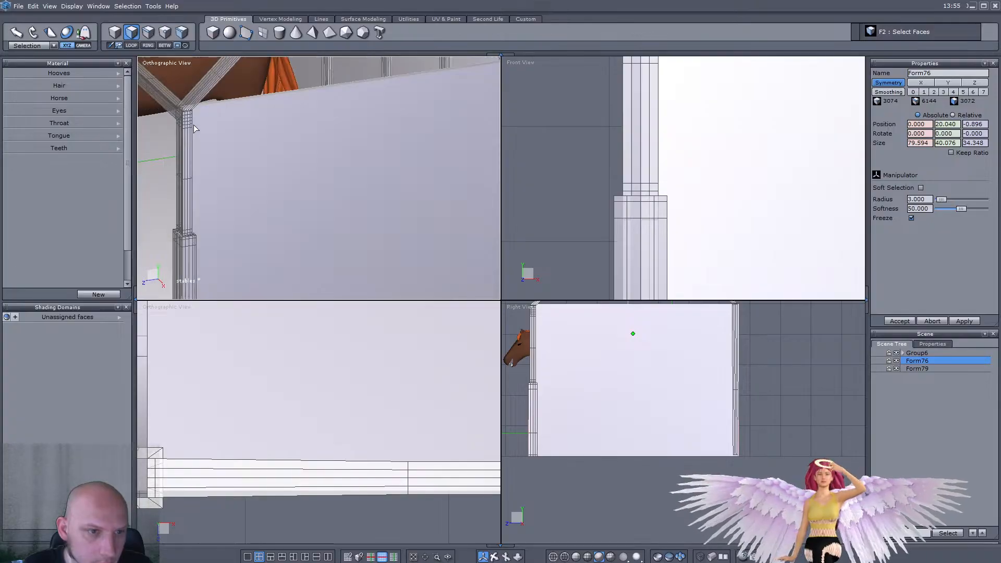
scroll(339, 200, "down", 3)
right_click_drag(339, 200, 288, 180)
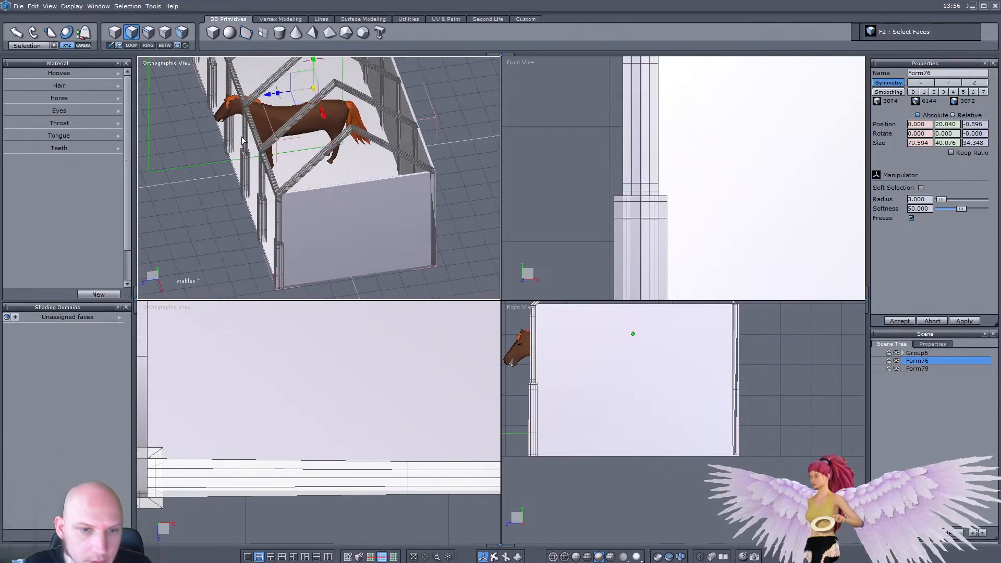
Step: Select the faces of the rear corner post from above and move it slightly inward, to about X 38.231
left_click(112, 39)
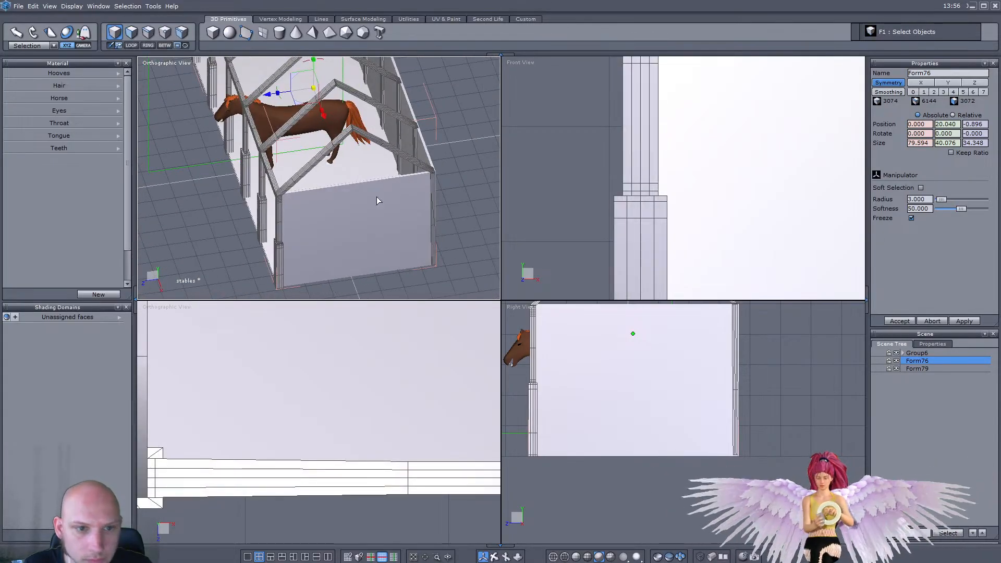
left_click(131, 33)
scroll(395, 453, "down", 5)
scroll(291, 381, "up", 2)
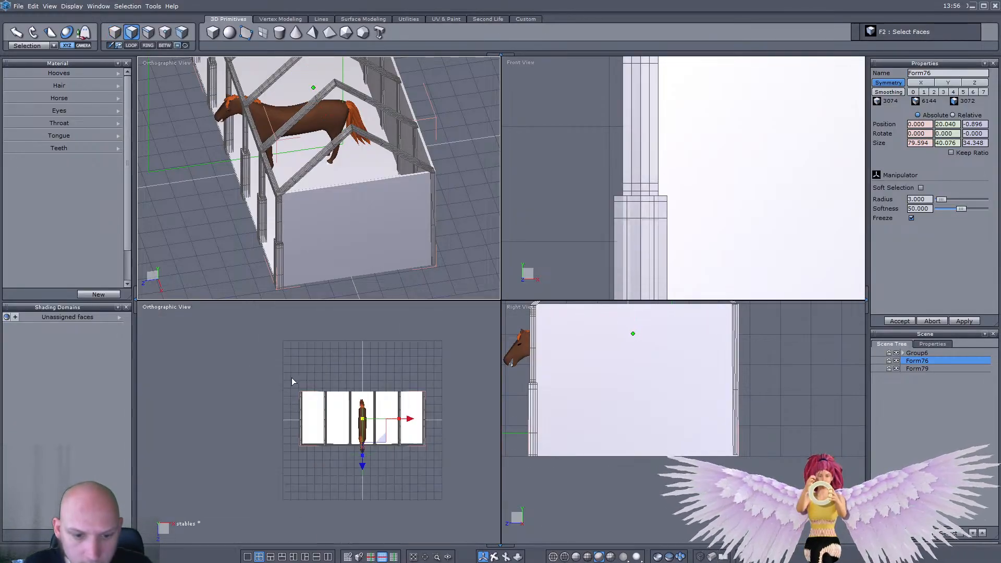
middle_click_drag(467, 381, 320, 361)
scroll(268, 361, "up", 10)
left_click_drag(242, 352, 345, 412)
scroll(352, 397, "down", 4)
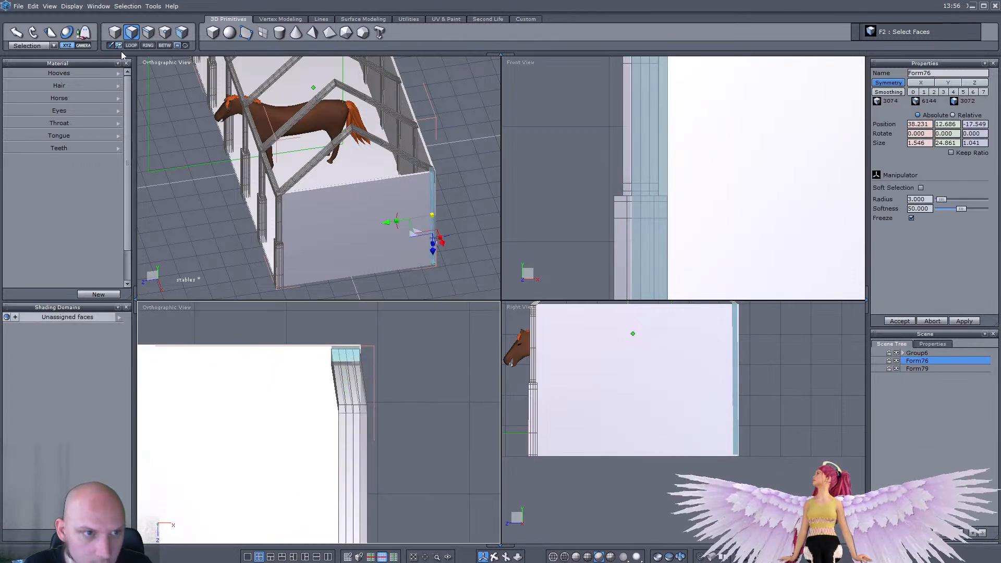
Step: Select the end rafters' edges, switch the manipulator to World, and move them inward to about X 38.446
left_click(115, 32)
left_click(148, 32)
scroll(288, 366, "down", 5)
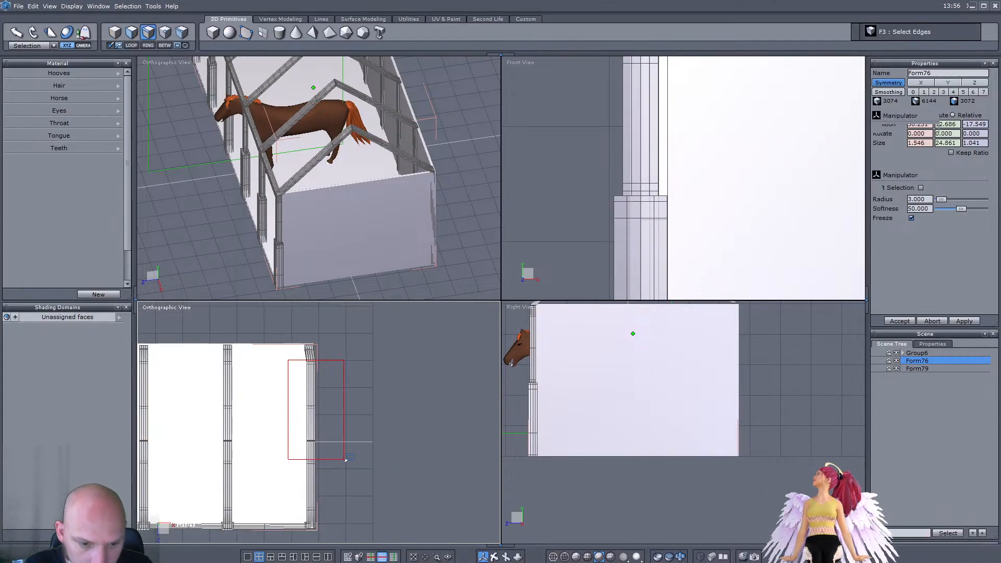
left_click_drag(349, 504, 349, 504)
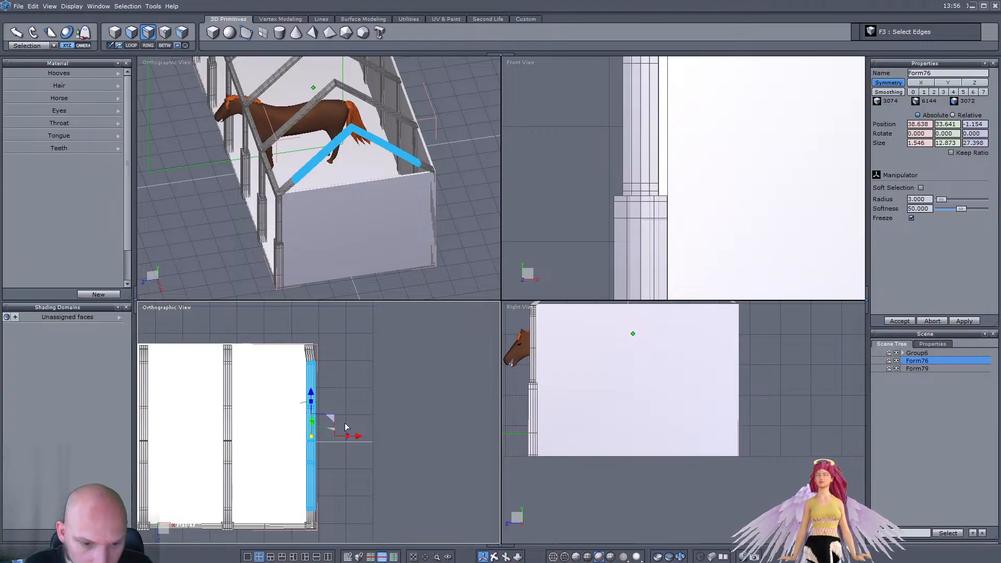
left_click(21, 61)
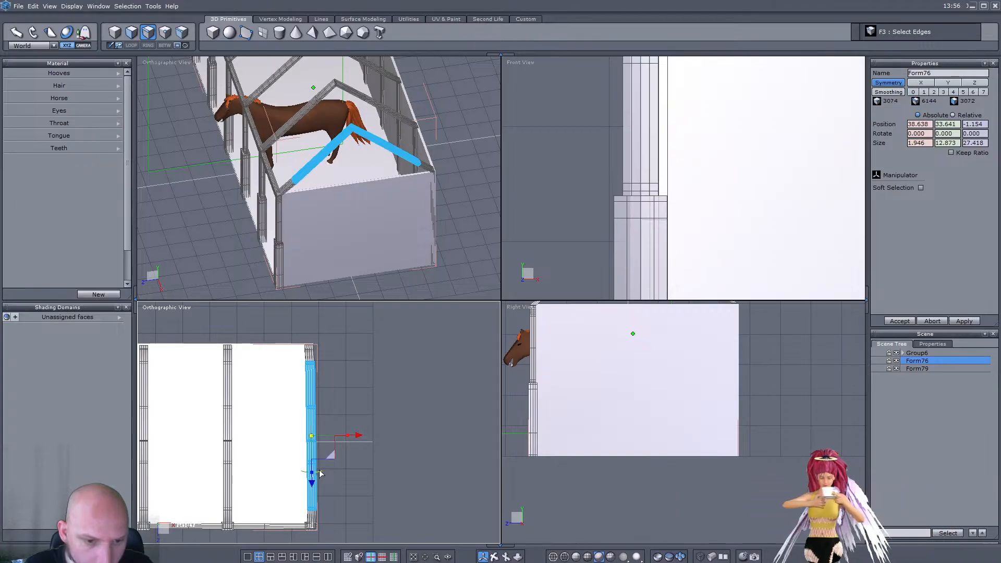
left_click_drag(363, 435, 363, 436)
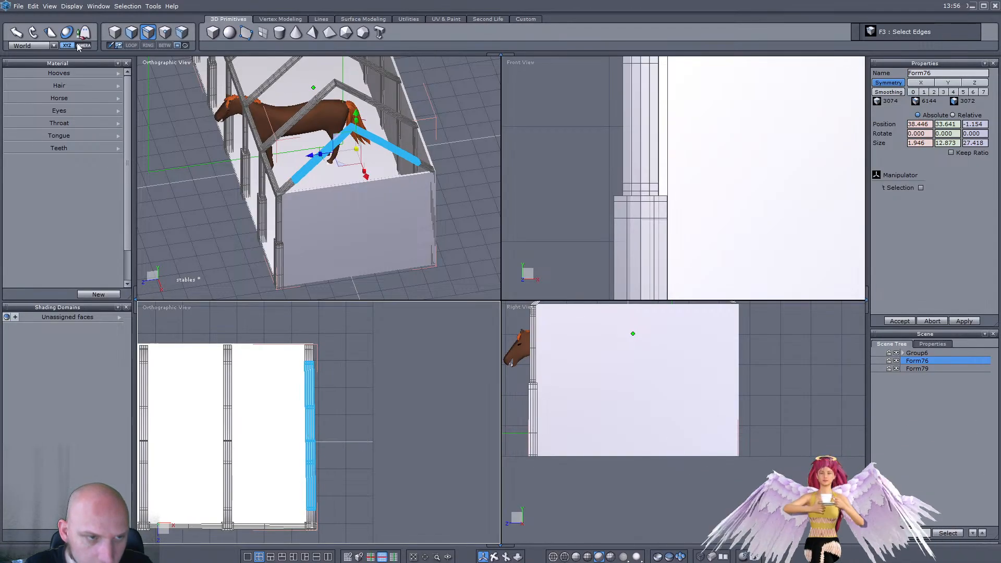
Step: Return to whole-object selection and undo the stray change made at the stable's end corner
left_click(118, 33)
middle_click_drag(237, 196, 443, 98)
scroll(391, 185, "up", 3)
middle_click_drag(391, 184, 101, 190)
scroll(218, 203, "up", 4)
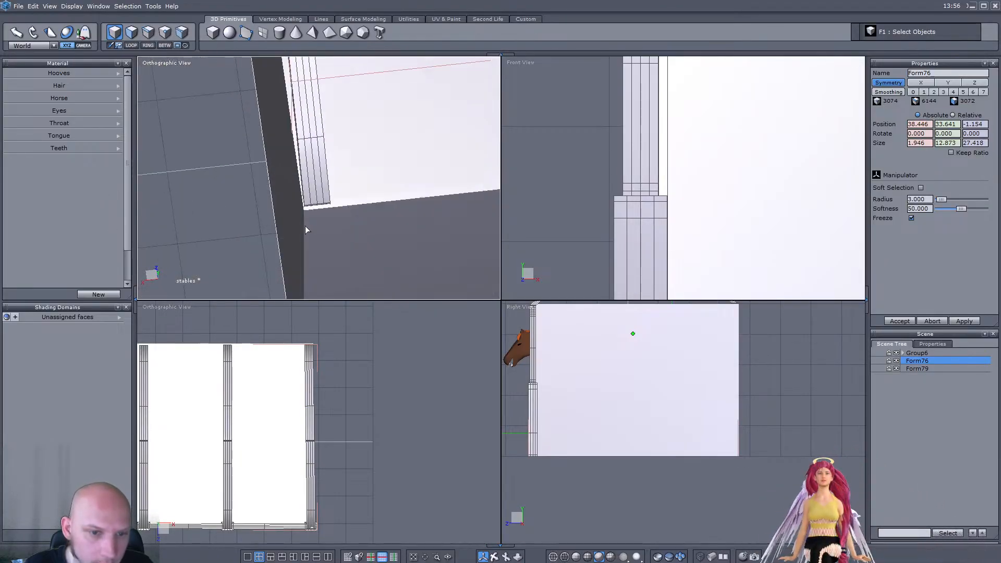
left_click_drag(299, 225, 372, 238)
key("ctrl+z")
Step: Examine the rafters, posts and end walls along the stable's length for alignment from several sides
middle_click_drag(232, 232, 130, 204)
scroll(330, 217, "up", 3)
scroll(415, 170, "down", 3)
middle_click_drag(415, 170, 549, 170)
scroll(398, 167, "up", 3)
scroll(495, 174, "down", 4)
middle_click_drag(365, 166, 397, 167)
scroll(305, 158, "up", 5)
scroll(369, 131, "down", 5)
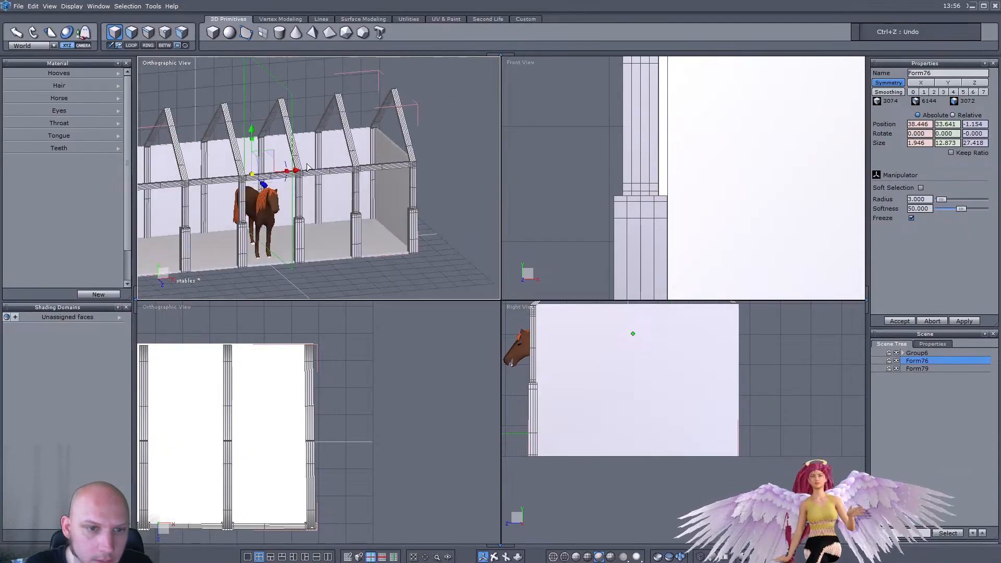
middle_click_drag(249, 149, 300, 138)
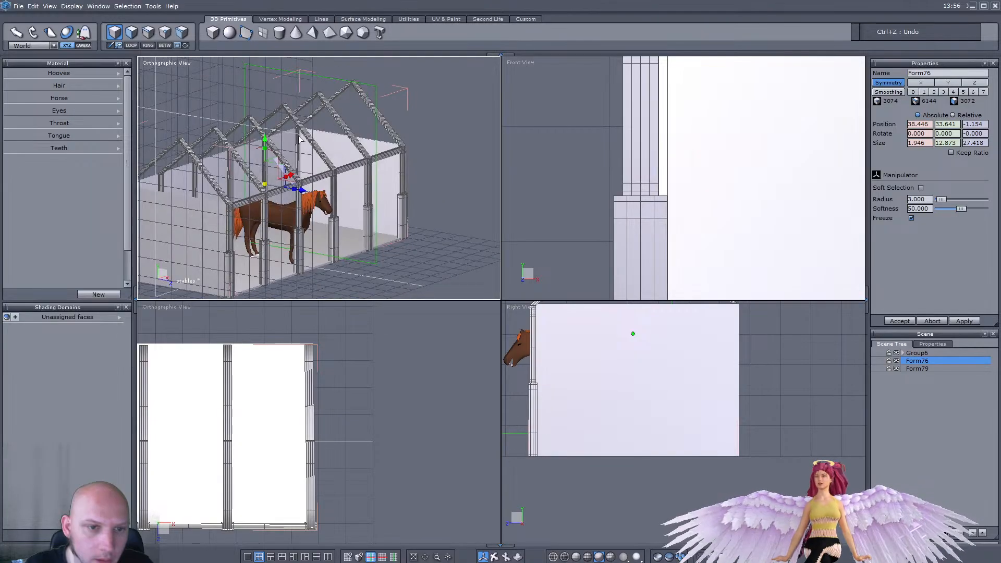
scroll(304, 155, "up", 4)
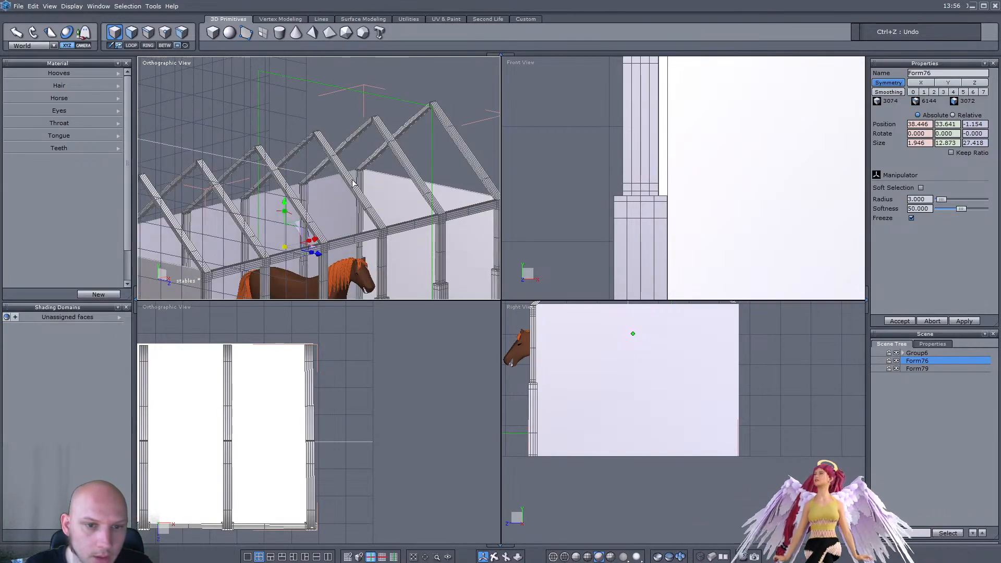
middle_click_drag(330, 161, 307, 166)
scroll(391, 198, "down", 3)
middle_click_drag(390, 197, 287, 169)
scroll(361, 188, "down", 3)
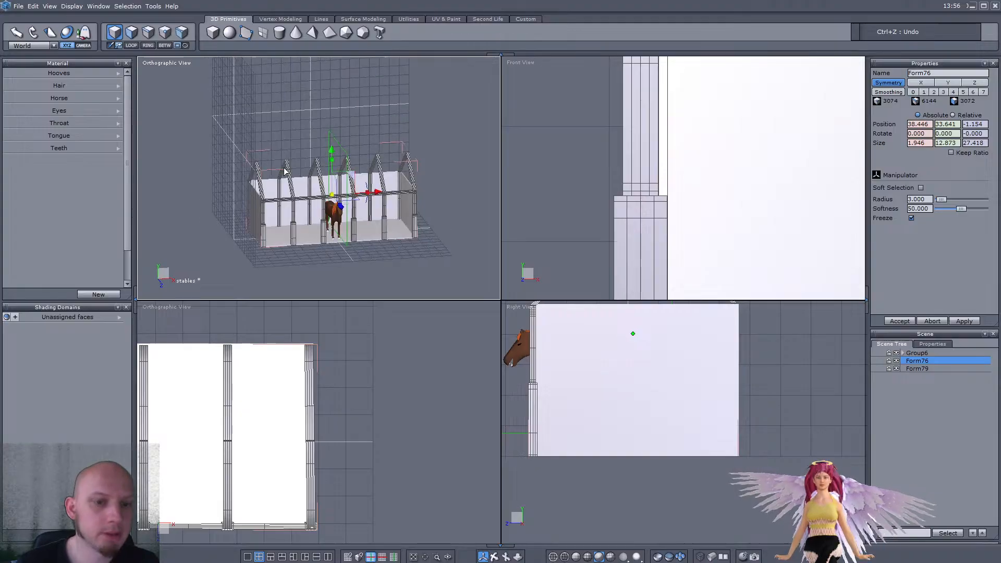
Step: Examine the front posts, their thicker bases and the horse's proportions inside the stable up close
scroll(286, 167, "up", 3)
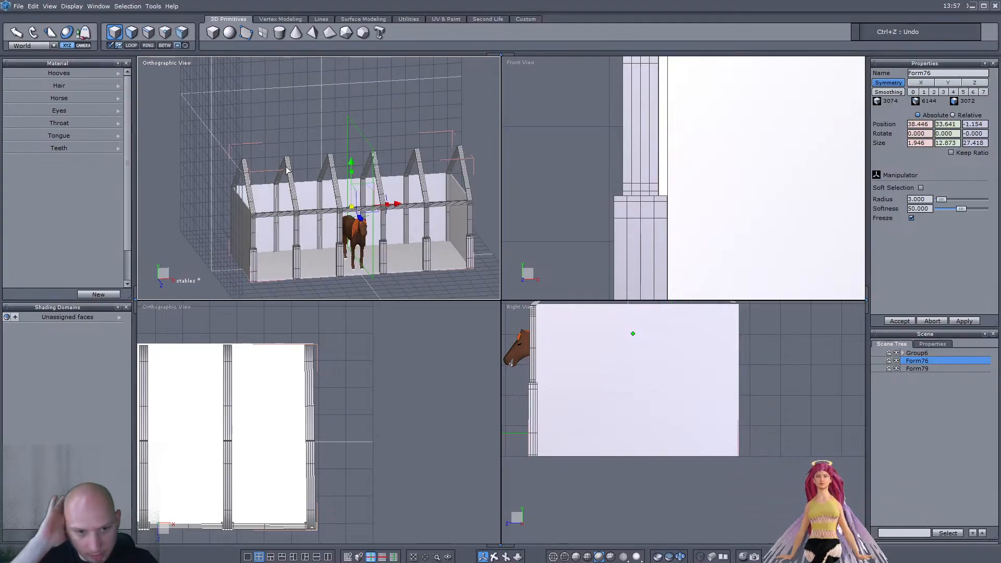
scroll(287, 169, "down", 2)
scroll(281, 218, "up", 6)
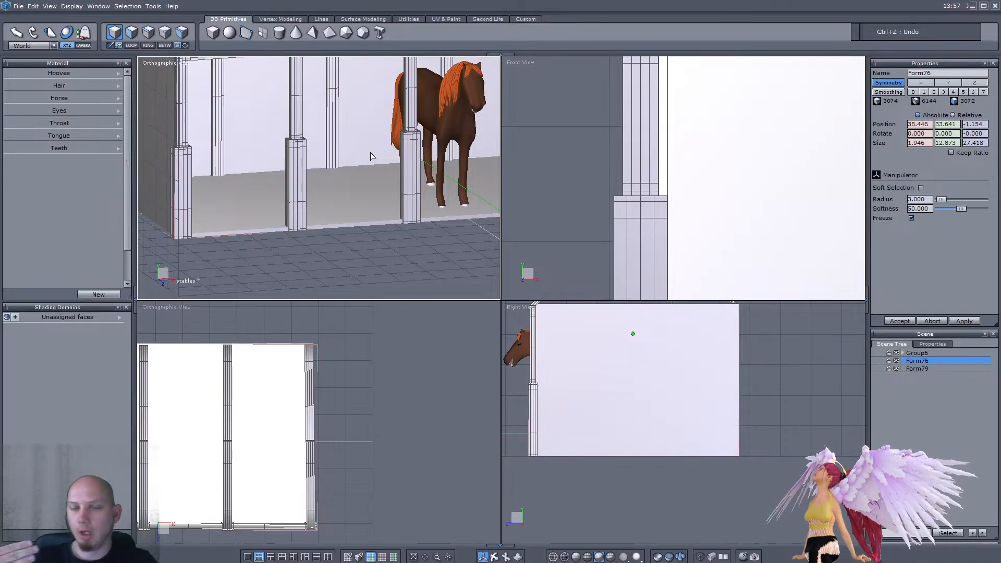
scroll(370, 152, "down", 3)
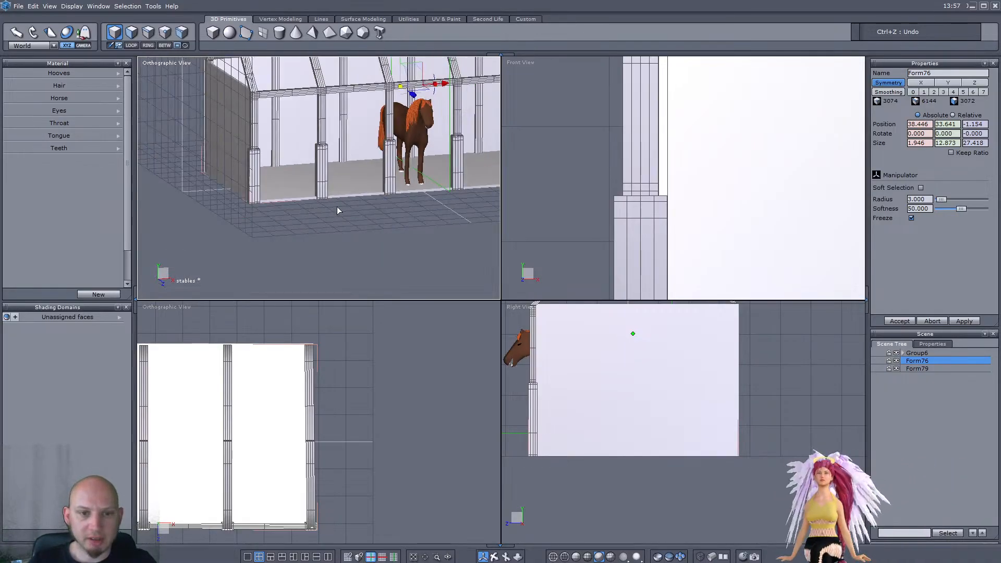
middle_click_drag(334, 206, 391, 199)
scroll(419, 155, "up", 4)
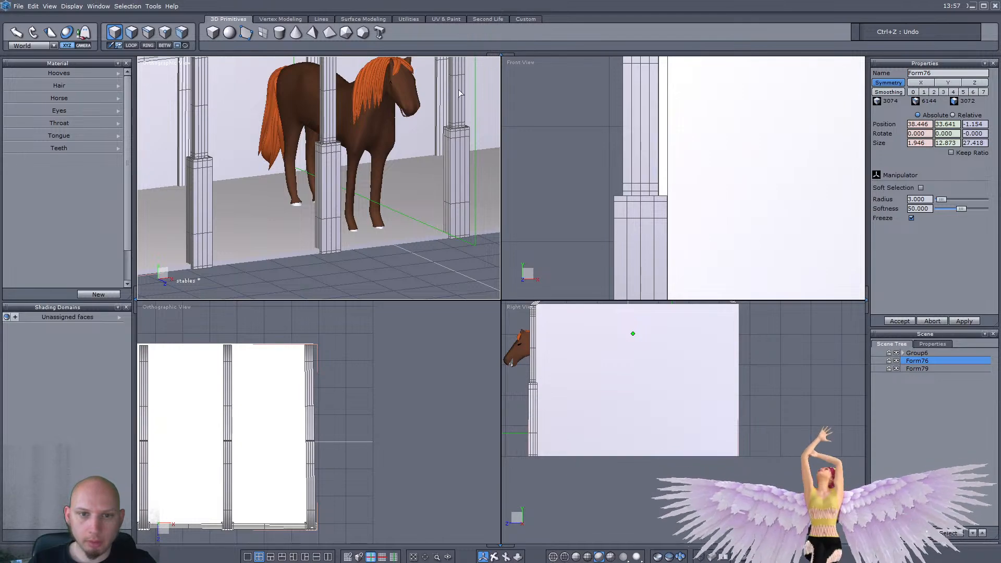
scroll(417, 250, "down", 3)
middle_click_drag(412, 272, 437, 202)
scroll(382, 154, "up", 4)
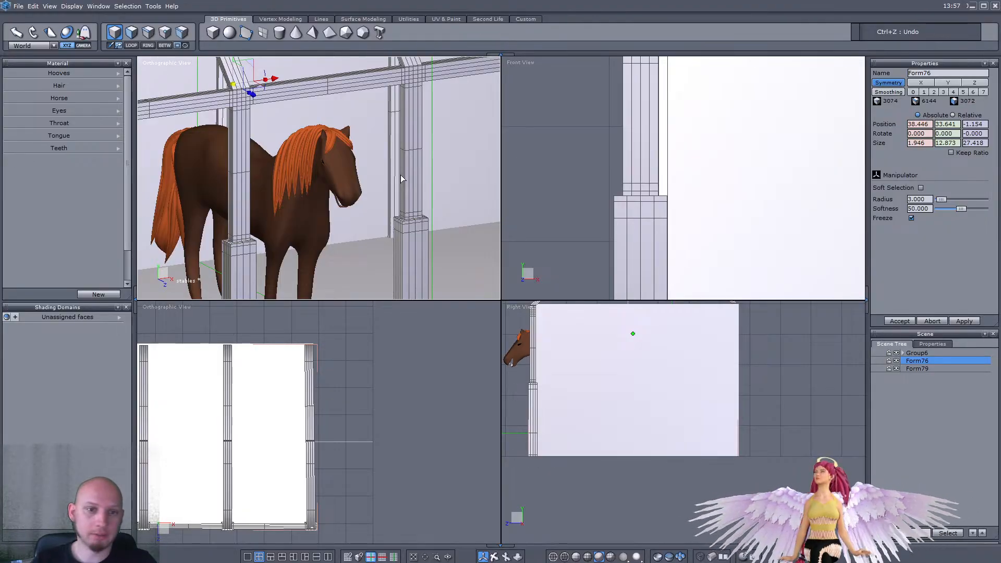
scroll(401, 178, "down", 3)
middle_click_drag(401, 179, 305, 229)
scroll(350, 171, "up", 2)
middle_click_drag(349, 171, 400, 148)
scroll(313, 165, "down", 1)
scroll(835, 222, "down", 6)
scroll(711, 239, "down", 4)
scroll(755, 206, "up", 2)
scroll(751, 130, "up", 3)
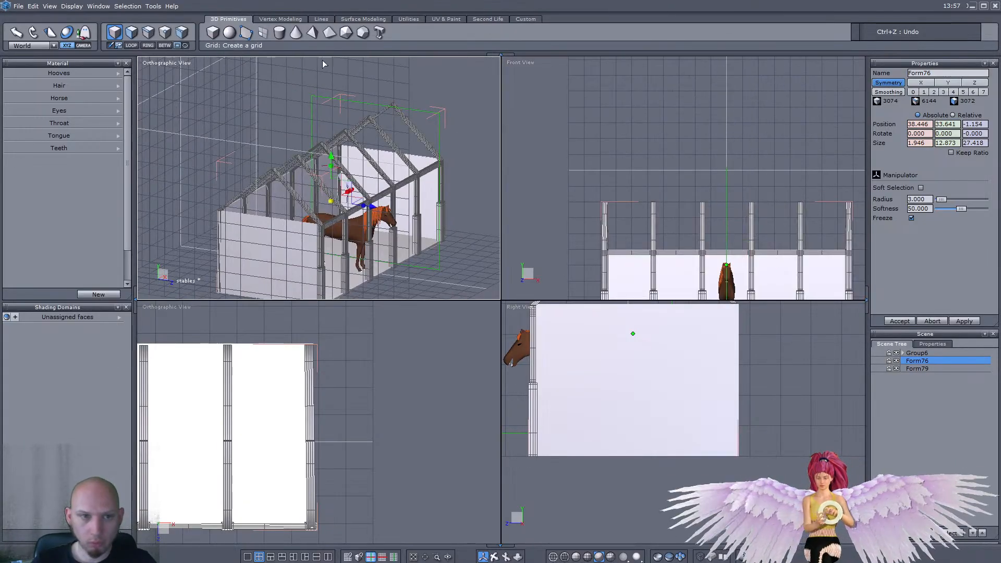
Step: Create a flat grid about 79.083 by 18.980 over the front half of the stable, from the ridge line to the front eaves
left_click(262, 35)
middle_click_drag(313, 157, 349, 141)
scroll(483, 405, "down", 3)
scroll(391, 399, "up", 3)
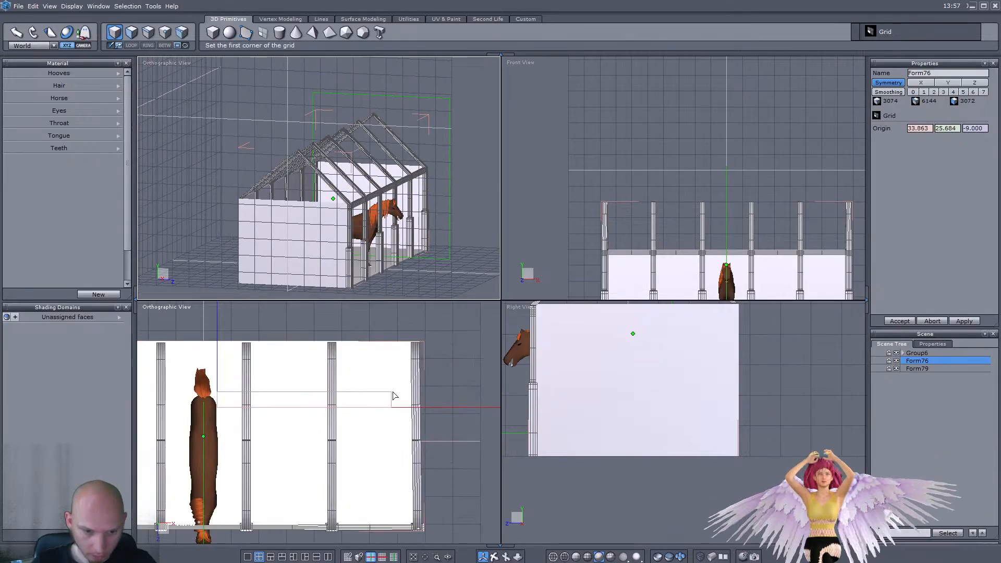
scroll(292, 424, "down", 3)
scroll(201, 402, "up", 3)
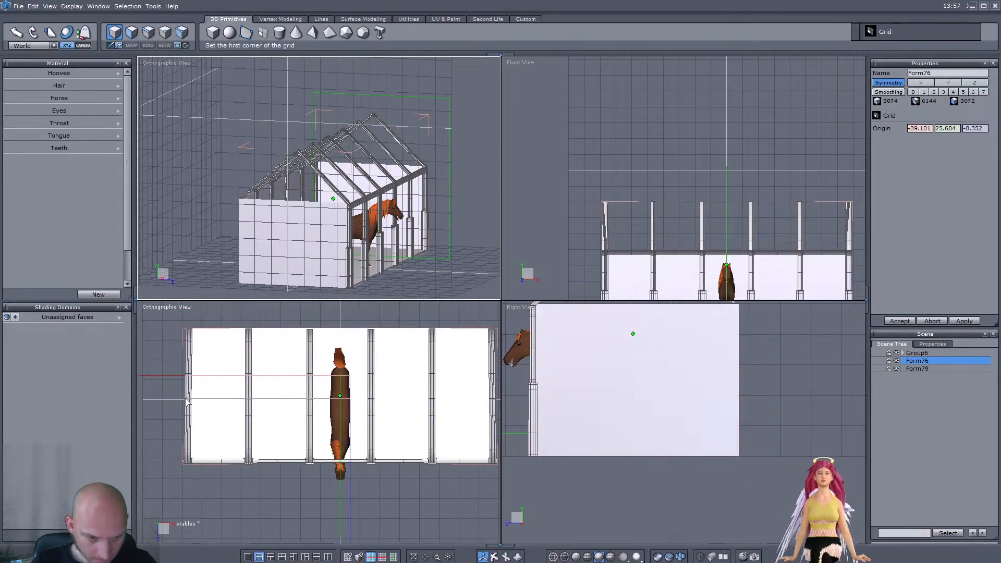
left_click(187, 401)
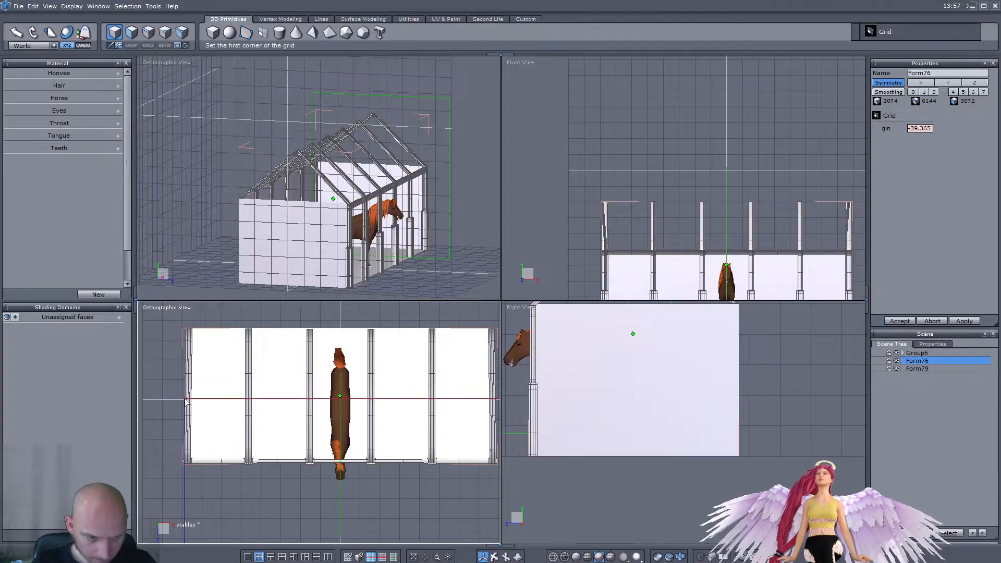
scroll(201, 412, "down", 2)
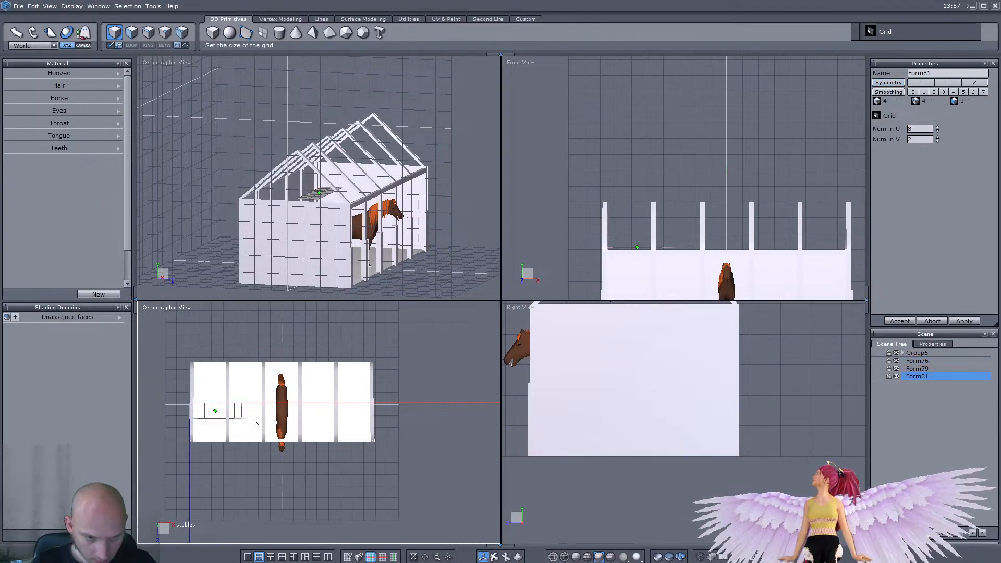
left_click(378, 451)
Step: Raise the grid above the roof ridge to about Y 42.460
scroll(380, 196, "up", 4)
scroll(371, 137, "down", 3)
left_click_drag(372, 134, 371, 63)
scroll(594, 369, "down", 3)
scroll(613, 367, "up", 3)
scroll(631, 374, "down", 3)
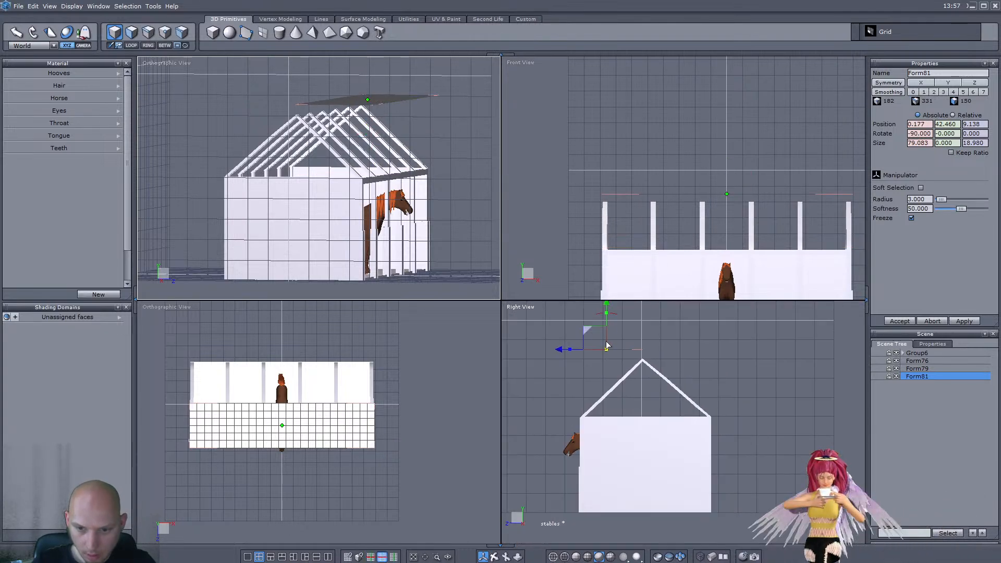
Step: Tilt the grid to about -46.763 degrees around X and set it against the front rafters at about Y 33.550, Z 6.813
left_click_drag(614, 316, 584, 369)
scroll(623, 385, "up", 3)
scroll(662, 370, "down", 3)
scroll(589, 406, "up", 3)
middle_click_drag(312, 235, 380, 201)
scroll(238, 226, "up", 4)
Step: Align the manipulator to Selection and lengthen the roof grid down the slope so it covers the front rafters past the eaves
left_click(52, 45)
left_click(32, 60)
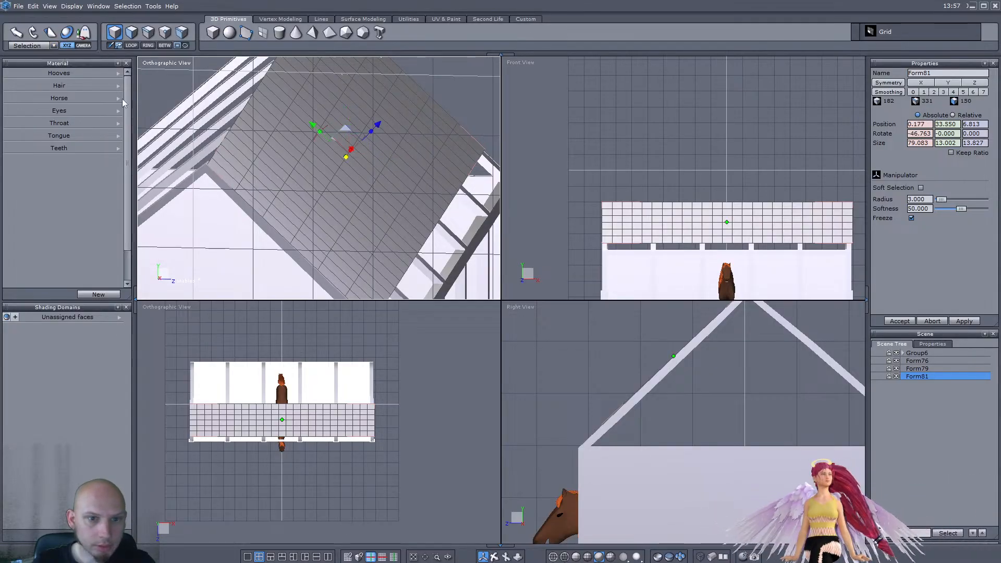
left_click_drag(319, 134, 324, 135)
middle_click_drag(324, 135, 403, 155)
scroll(293, 73, "up", 3)
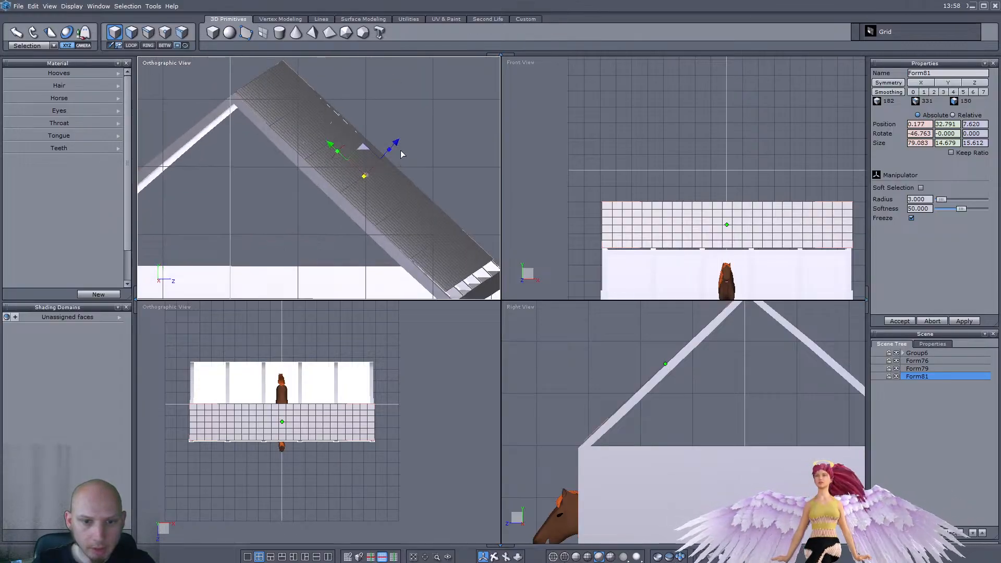
left_click_drag(339, 154, 344, 149)
scroll(345, 149, "down", 4)
scroll(360, 165, "up", 4)
middle_click_drag(360, 164, 313, 188)
scroll(313, 188, "down", 4)
scroll(360, 178, "up", 3)
middle_click_drag(373, 193, 453, 201)
Step: Thicken the roof grid using the second thickness mode, trying 0.5 before applying a value of 0.25
key("alt+t")
middle_click_drag(338, 217, 365, 183)
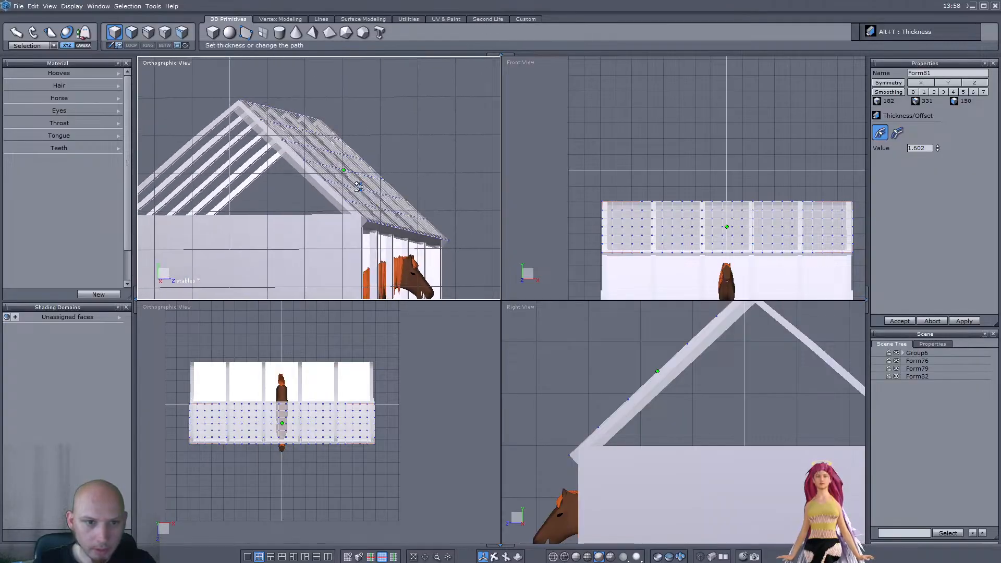
scroll(313, 157, "up", 2)
middle_click_drag(302, 150, 318, 154)
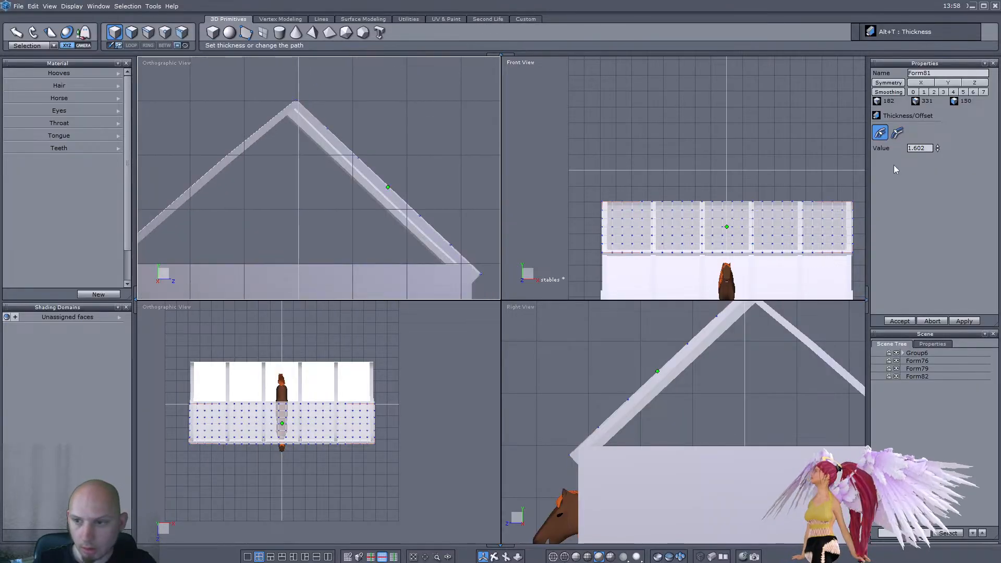
left_click(897, 133)
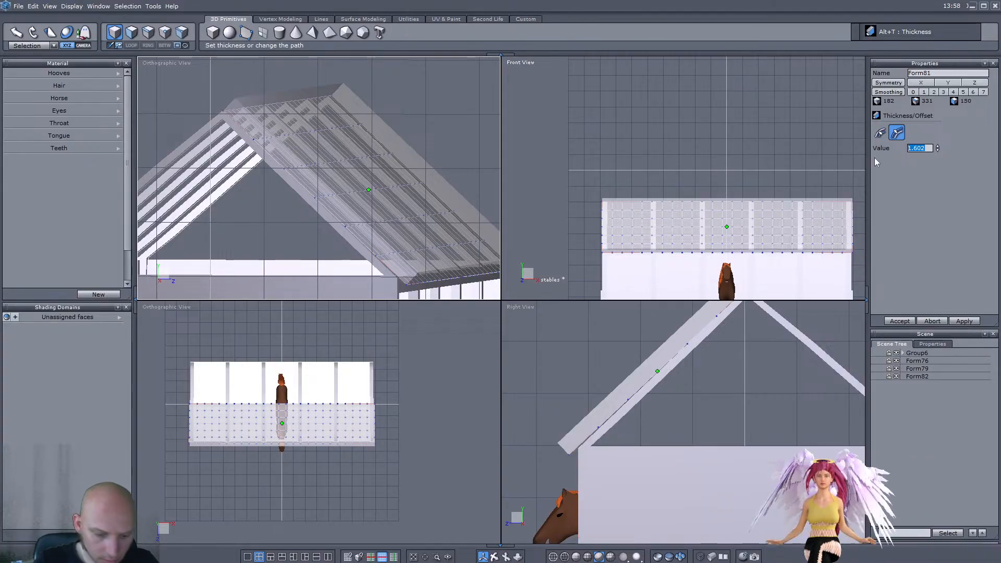
type("0.5")
key("Return")
middle_click_drag(151, 252, 343, 147)
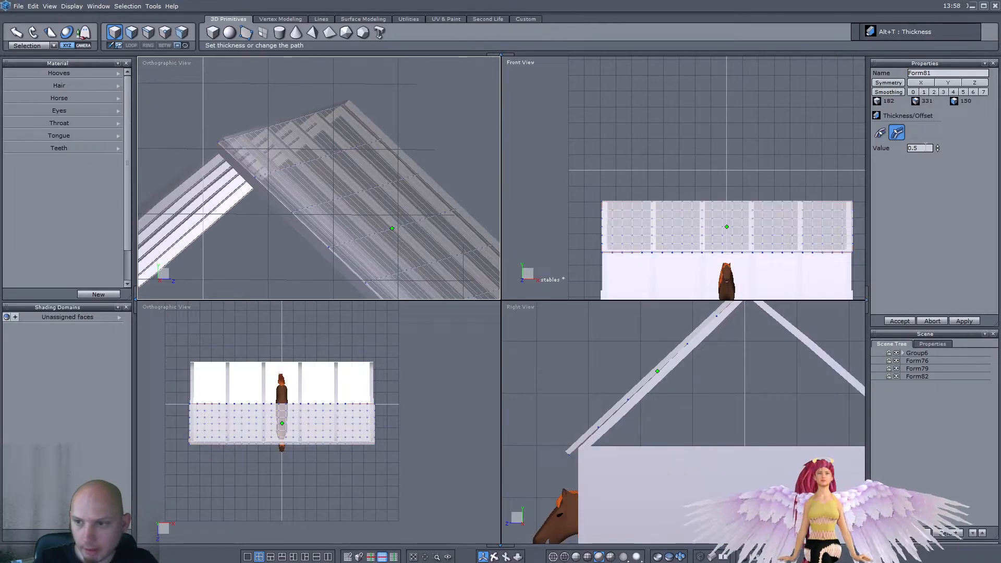
key("Return")
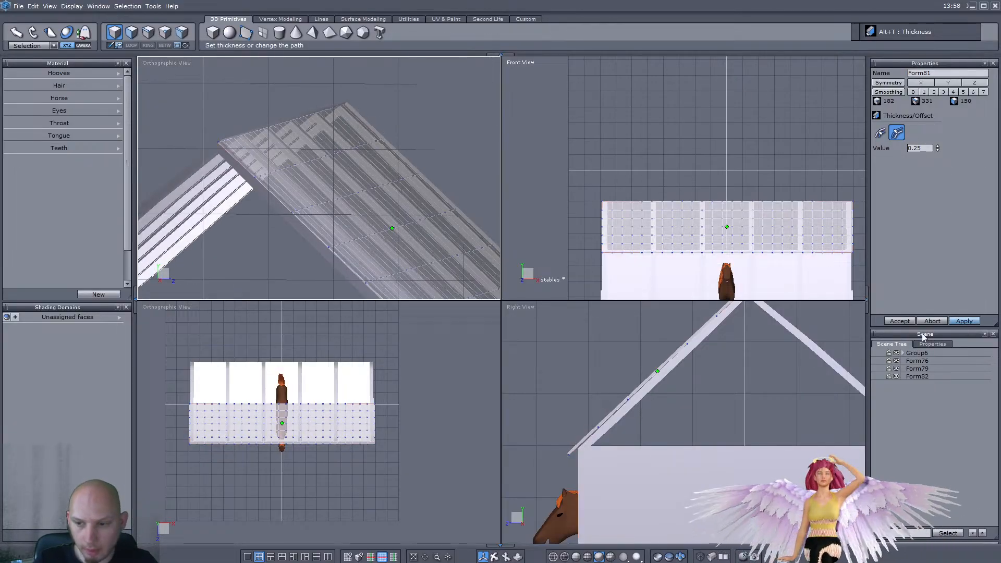
left_click(903, 324)
Step: Select the three upper faces at the roof panel's lower end corner
middle_click_drag(308, 203, 247, 260)
scroll(287, 197, "down", 4)
scroll(217, 256, "up", 3)
scroll(217, 255, "down", 4)
scroll(208, 268, "up", 5)
scroll(217, 257, "down", 2)
scroll(218, 249, "up", 3)
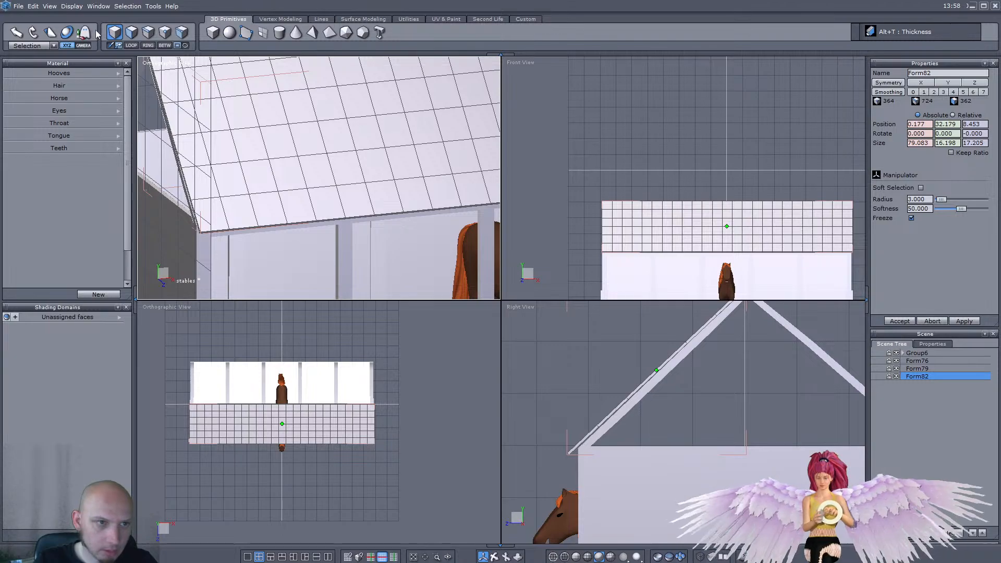
left_click(130, 33)
scroll(277, 213, "down", 2)
middle_click_drag(277, 213, 393, 182)
scroll(393, 182, "up", 4)
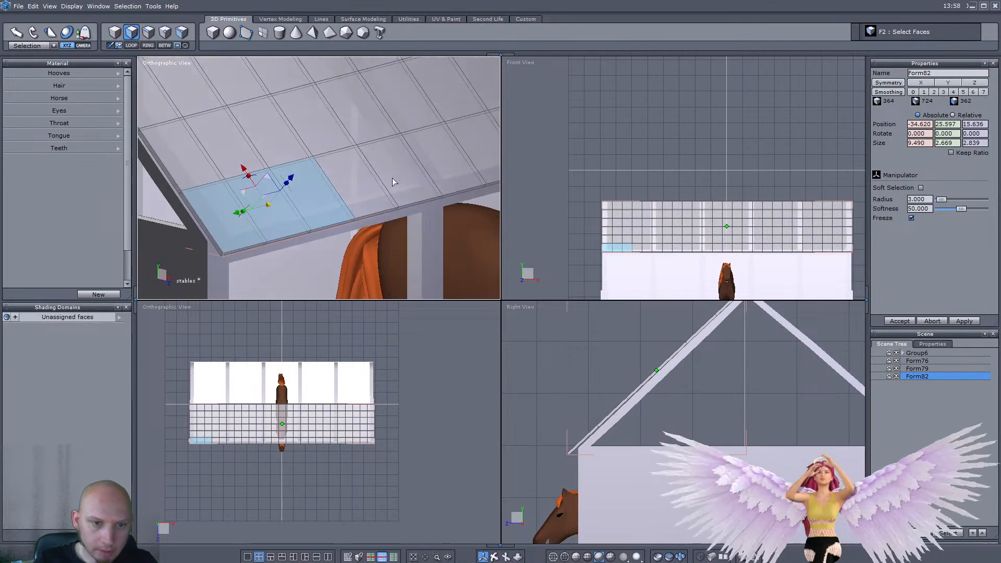
Step: Try to extrude the three corner faces off the roof surface and tilt them, to about Y 25.874, Z 15.896
scroll(393, 182, "down", 4)
scroll(420, 164, "up", 4)
scroll(401, 172, "down", 4)
scroll(400, 172, "up", 6)
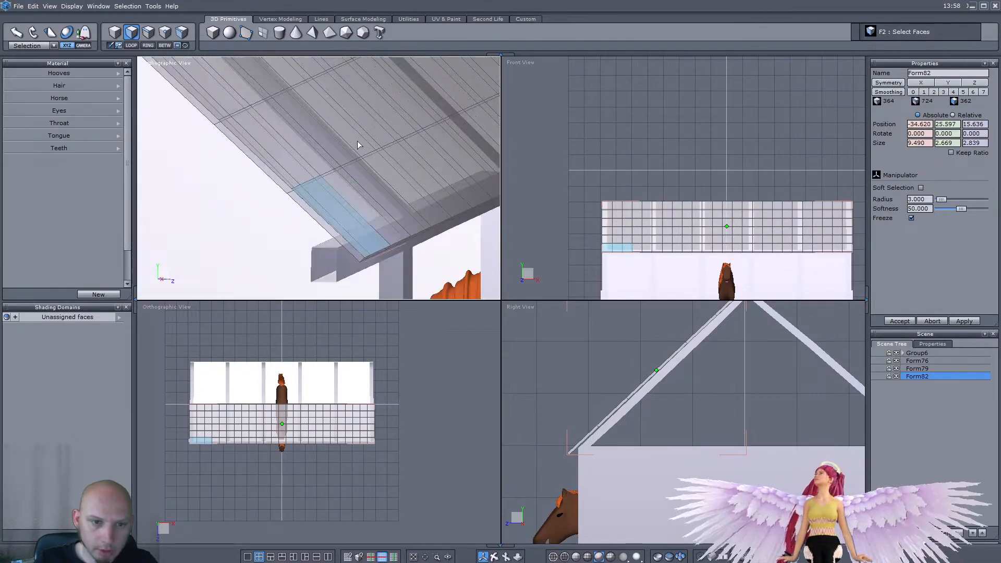
scroll(357, 144, "down", 5)
scroll(378, 147, "up", 2)
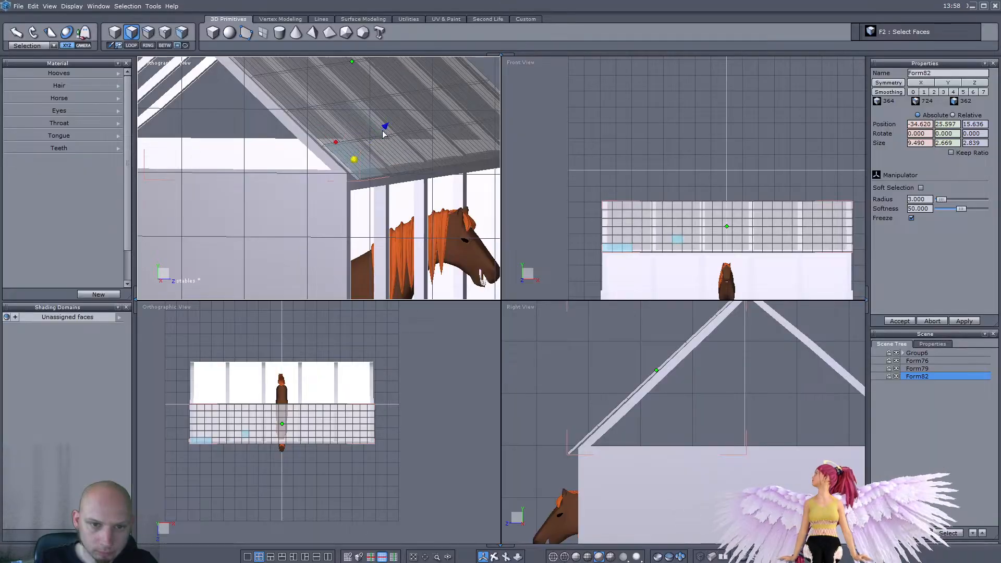
scroll(385, 125, "up", 2)
left_click_drag(369, 140, 372, 142)
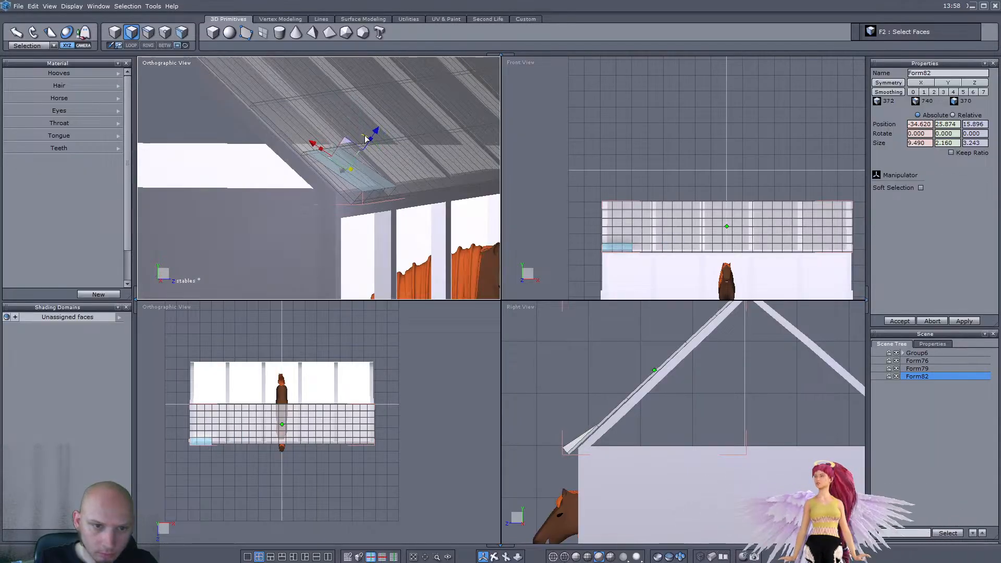
Step: Try to extrude the raised piece's front edge outward beyond the eaves, to about Y 24.220, Z 17.640
left_click(365, 198)
left_click_drag(409, 226, 416, 231, "ctrl")
middle_click_drag(416, 232, 329, 198)
scroll(330, 200, "down", 5)
scroll(237, 201, "up", 5)
middle_click_drag(237, 202, 233, 196)
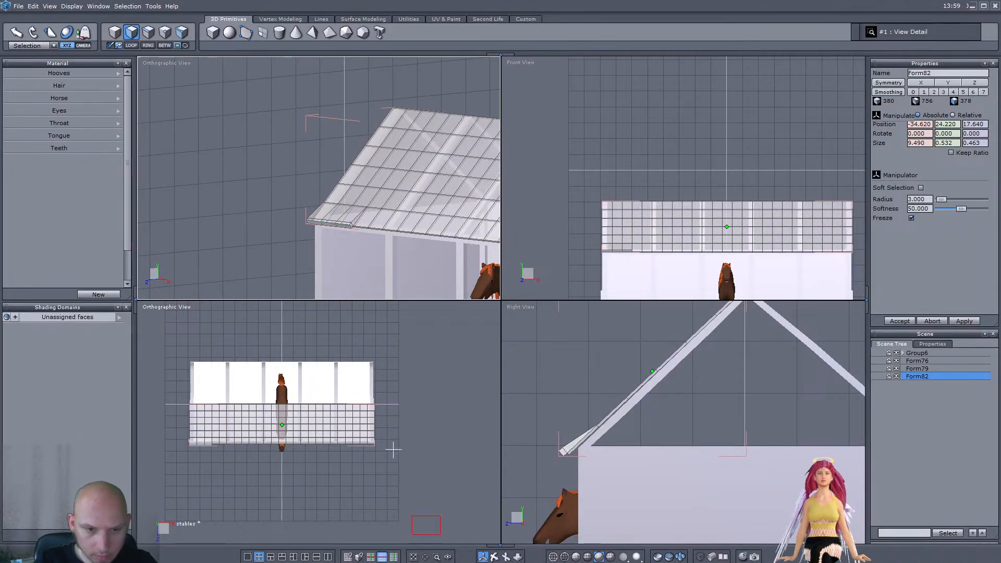
left_click_drag(328, 227, 395, 282)
middle_click_drag(324, 257, 266, 253)
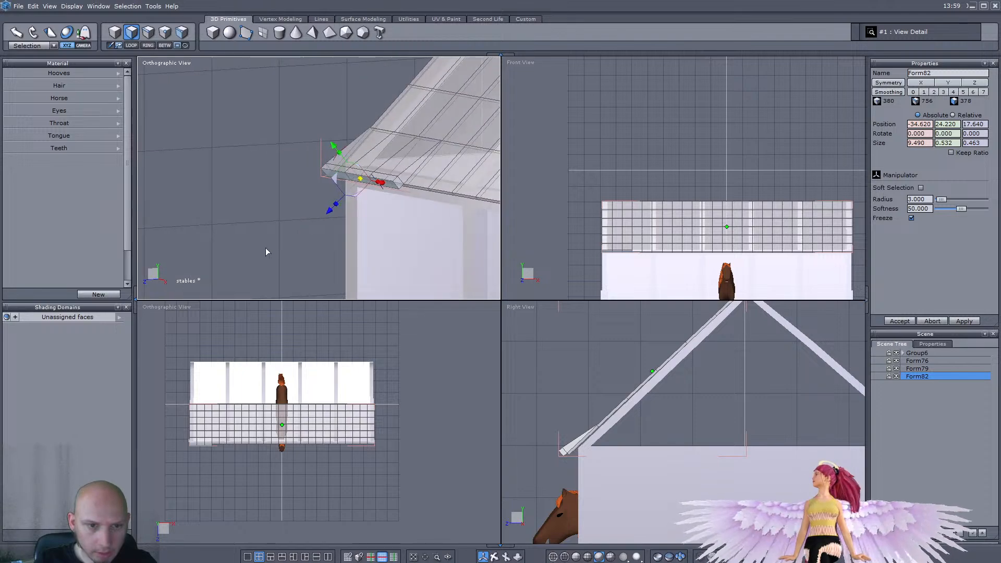
scroll(403, 136, "up", 3)
Step: Undo the edge extrusion and tilt, and try a smaller raise of the three faces, to about Y 25.701, Z 15.734
key("ctrl+z")
key("ctrl+z")
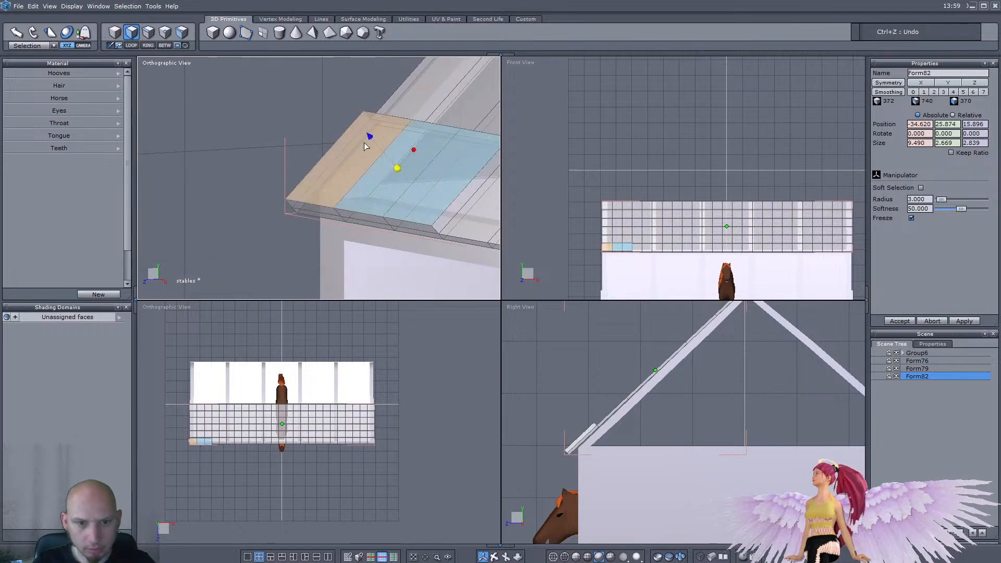
middle_click_drag(397, 162, 317, 155)
scroll(317, 155, "up", 2)
left_click_drag(292, 133, 312, 141)
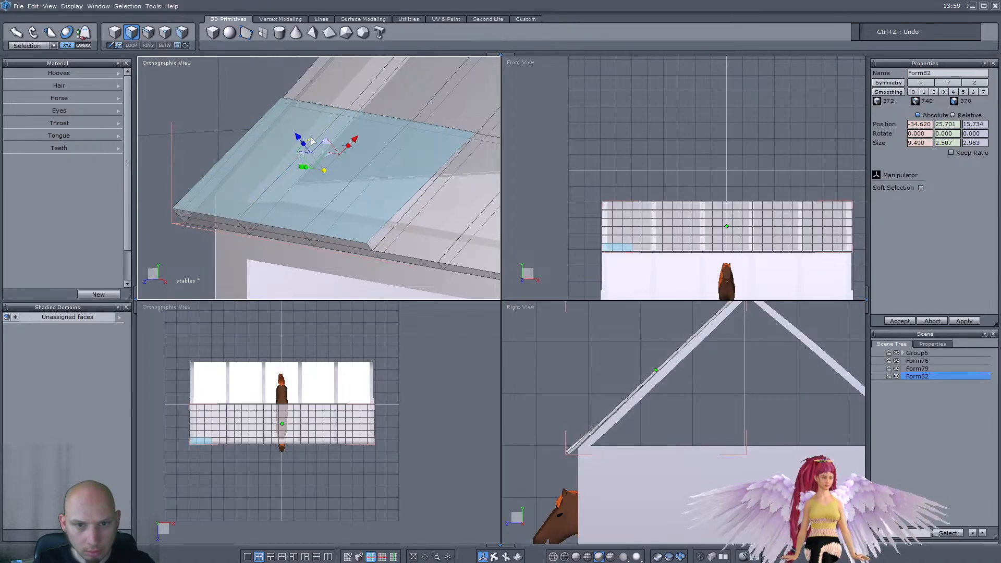
Step: Try to extrude the thinner raised piece's narrow front faces outward past the eaves
left_click(261, 233)
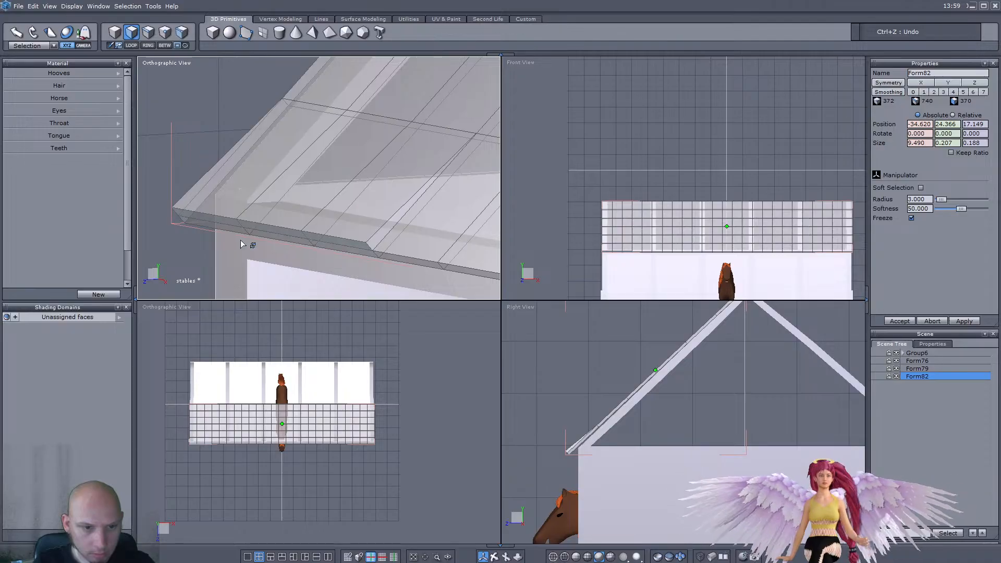
middle_click_drag(246, 242, 199, 236)
left_click_drag(274, 271, 257, 287, "ctrl")
scroll(259, 284, "down", 2)
middle_click_drag(239, 223, 289, 220)
Step: Undo the front-edge extrusion and the raise of the three corner faces
key("ctrl+z")
key("ctrl+z")
key("ctrl+z")
key("ctrl+z")
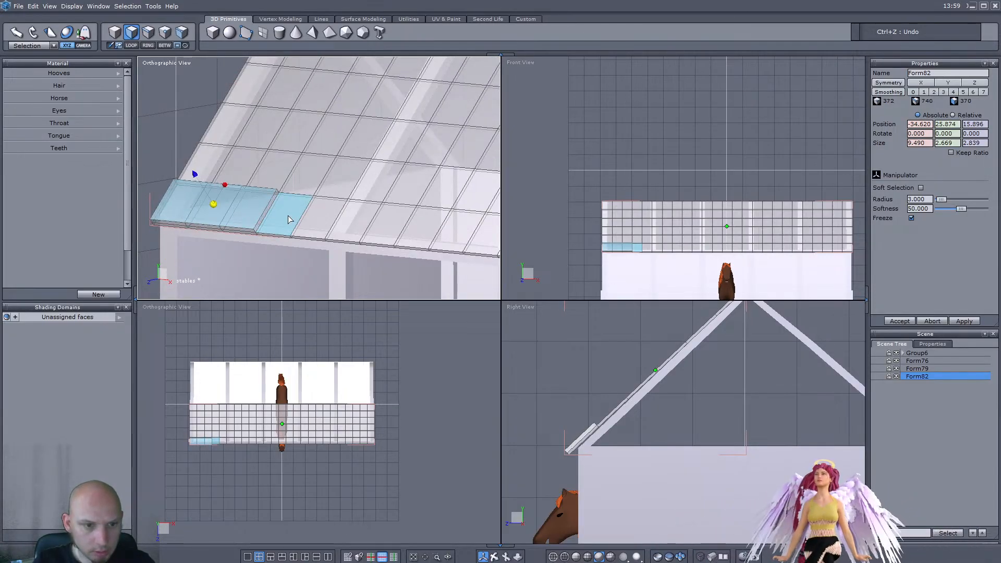
Step: Select spaced pairs of roof faces along the eaves row and extrude them slightly outward, to about Y 25.641, Z 15.678
left_click(212, 215, "shift")
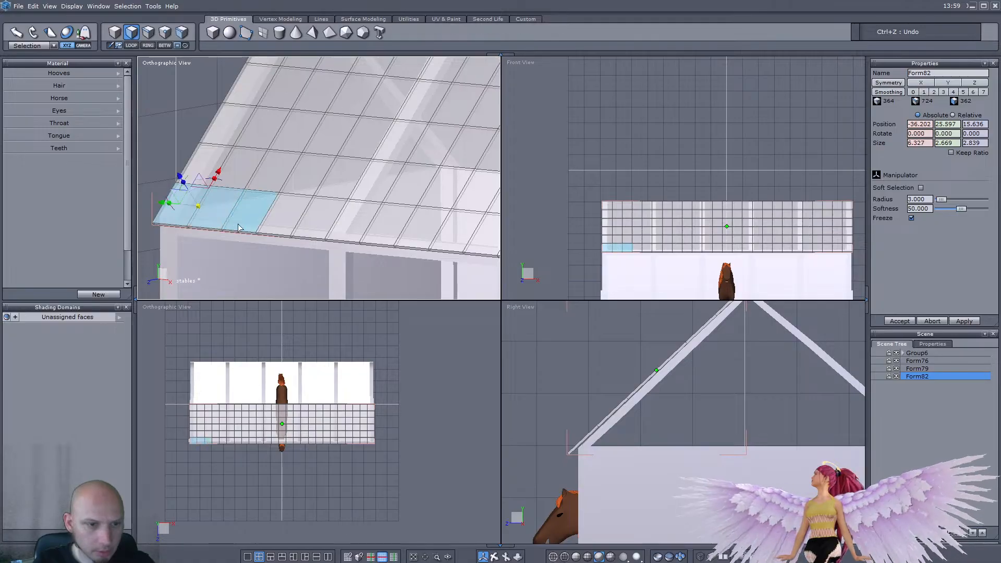
middle_click_drag(255, 210, 137, 245)
scroll(231, 212, "up", 3)
scroll(248, 177, "down", 4)
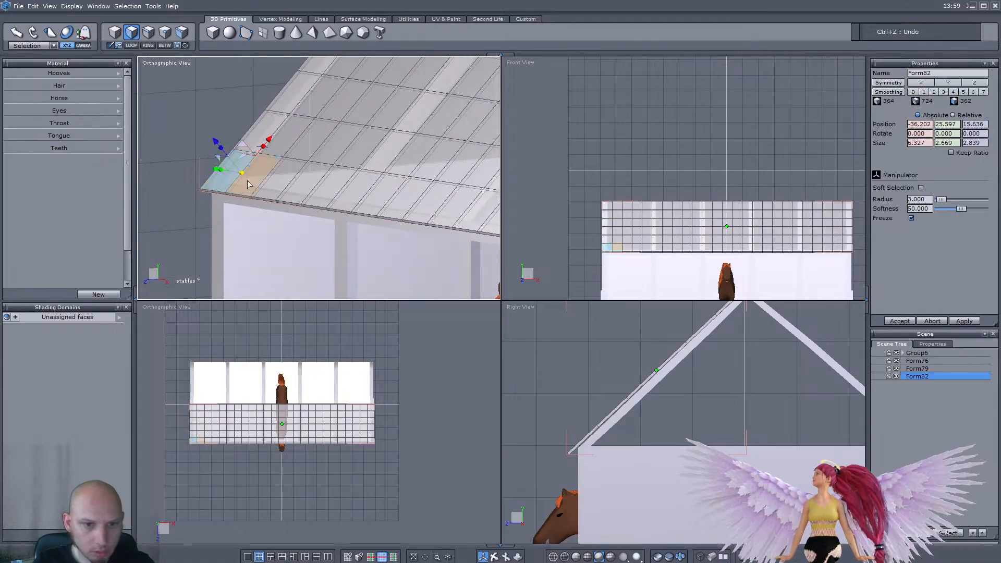
middle_click_drag(368, 200, 309, 197)
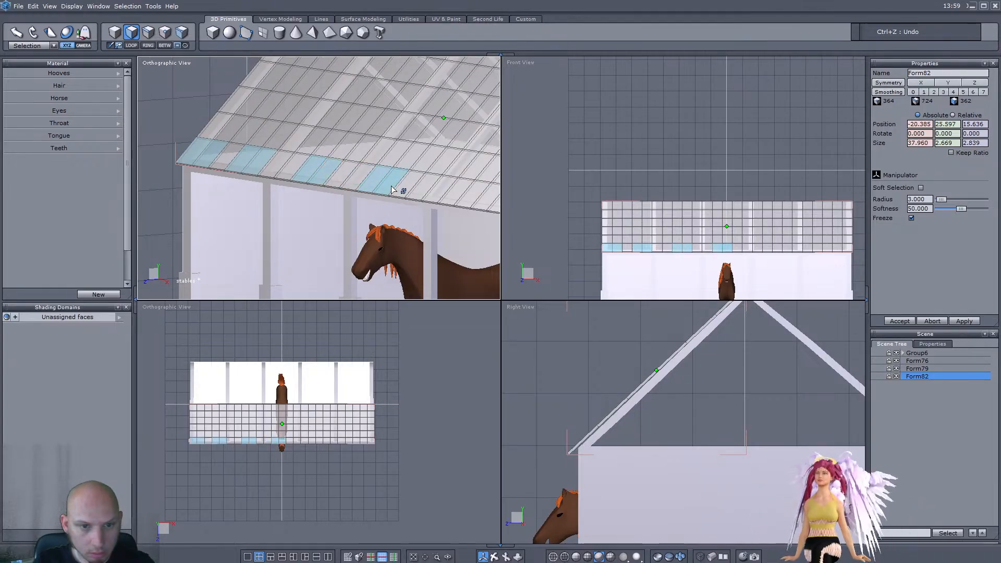
middle_click_drag(399, 189, 383, 166)
left_click(435, 177)
left_click(382, 164)
left_click(439, 179, "shift")
scroll(439, 179, "down", 6)
middle_click_drag(438, 180, 342, 181)
scroll(341, 180, "up", 3)
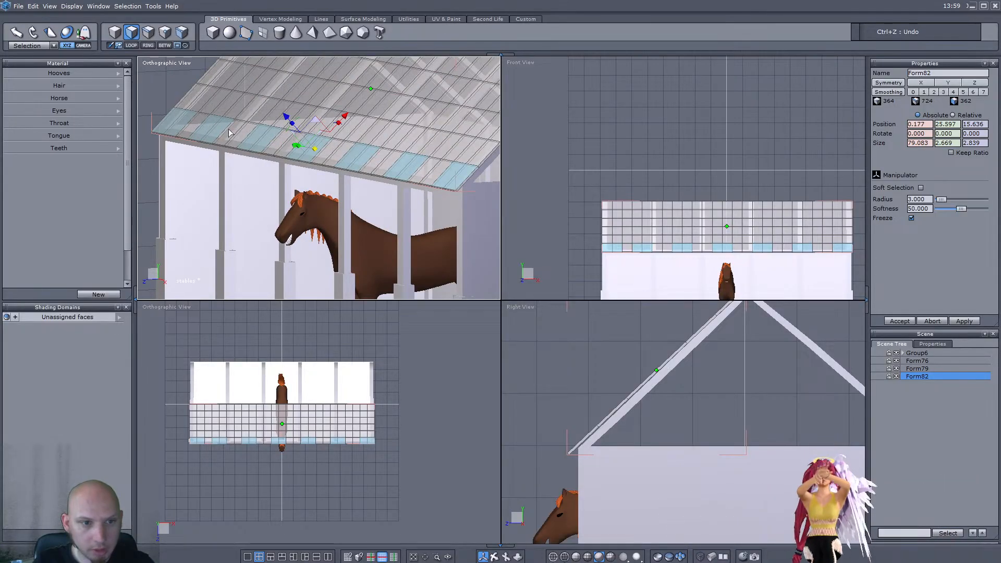
scroll(278, 133, "up", 2)
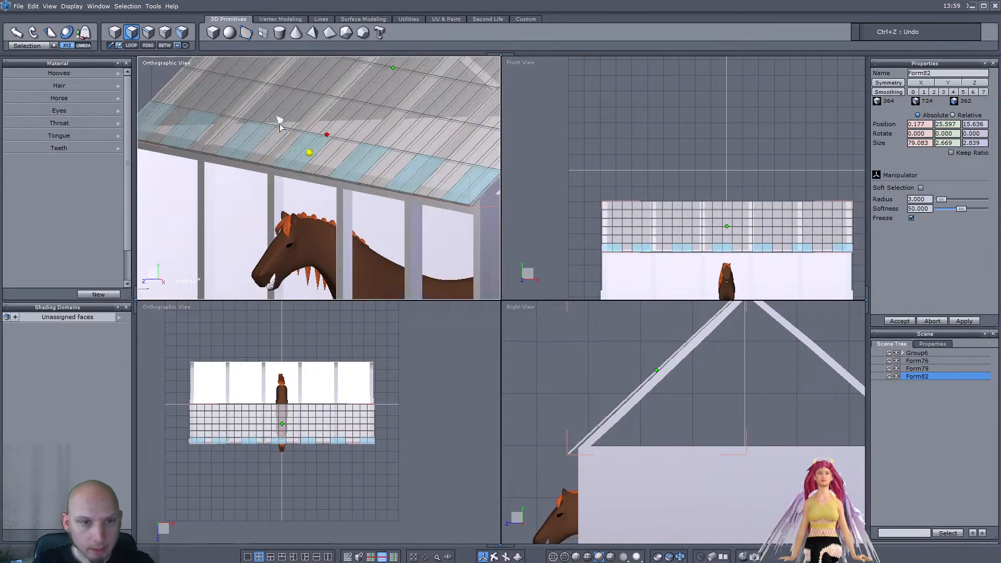
left_click_drag(280, 123, 280, 121, "ctrl")
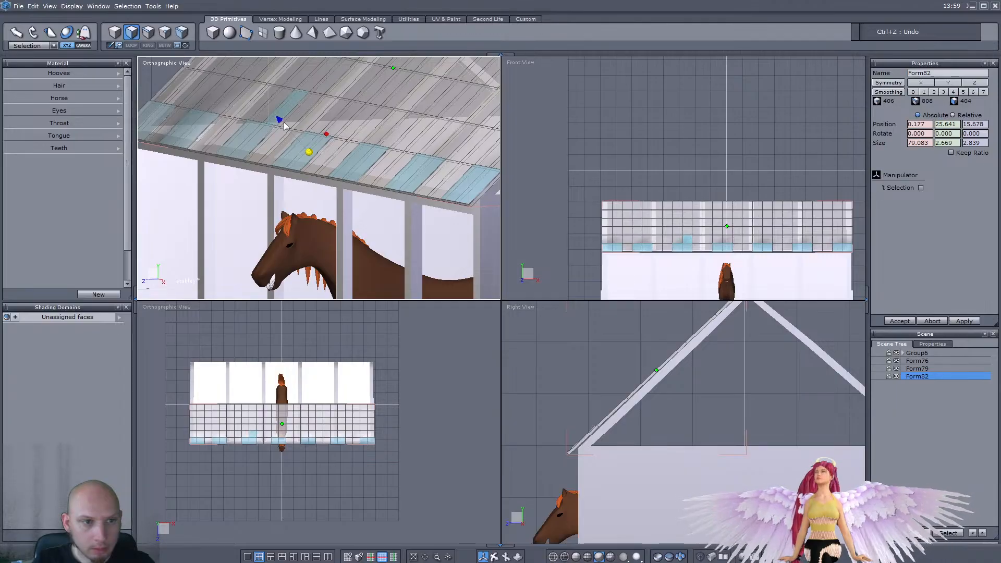
Step: Select only the raised pair of faces at the roof corner and tilt it slightly to lift its lower edge
scroll(280, 122, "down", 3)
scroll(159, 134, "up", 3)
middle_click_drag(217, 153, 209, 146)
scroll(289, 155, "up", 5)
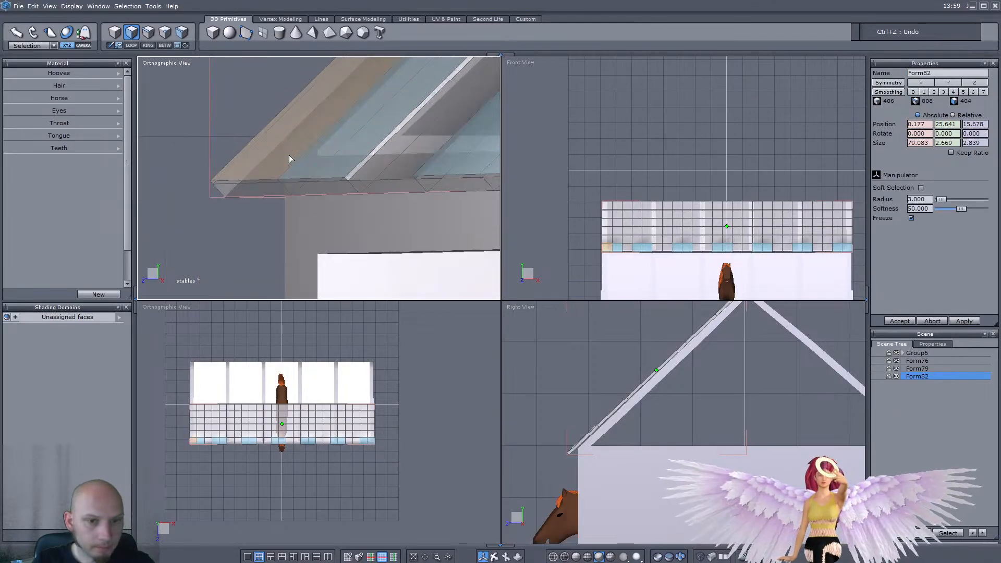
left_click(271, 180)
left_click(276, 180)
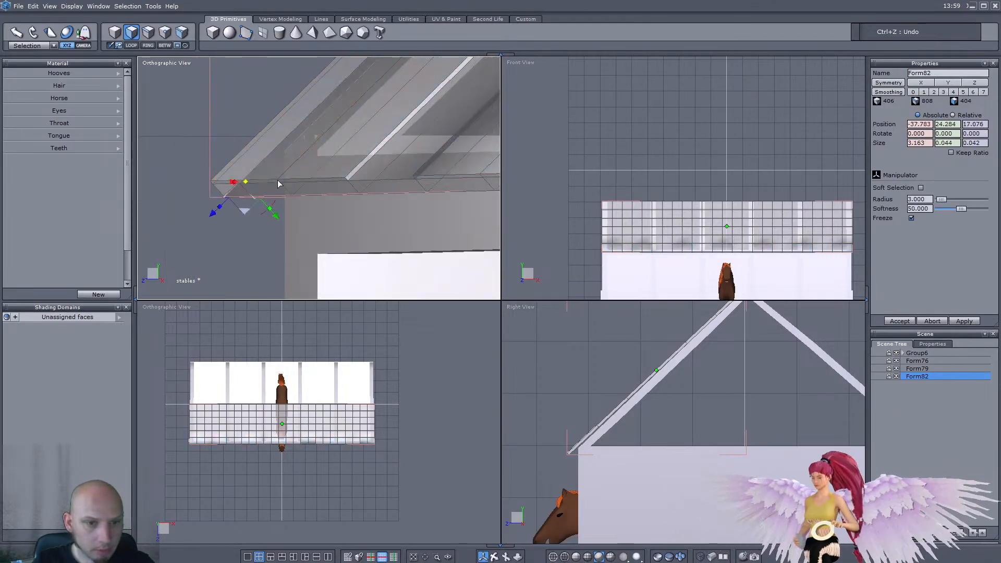
left_click(284, 164)
left_click(323, 167)
middle_click_drag(321, 212, 312, 214)
left_click(365, 162, "shift")
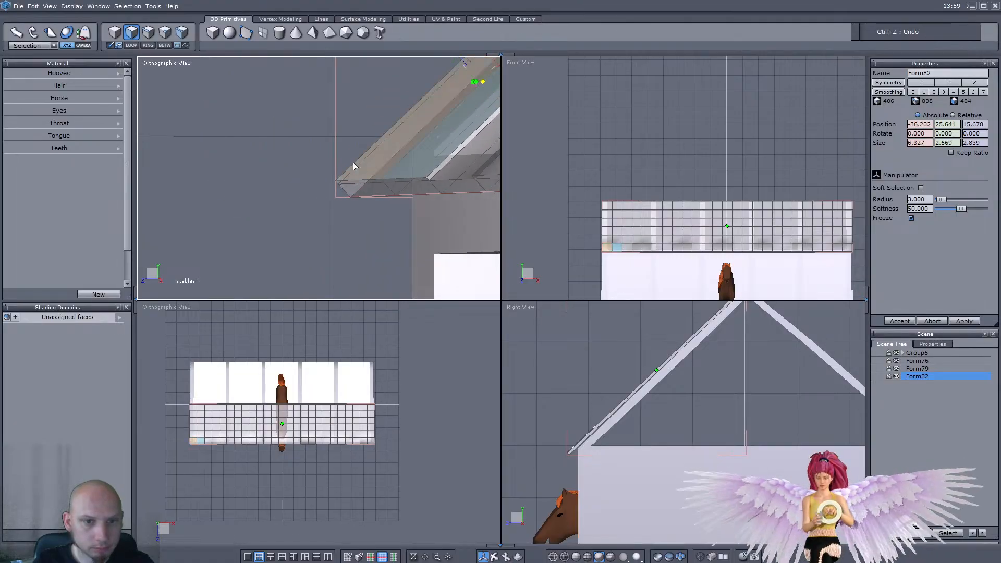
scroll(365, 162, "down", 3)
scroll(377, 142, "up", 3)
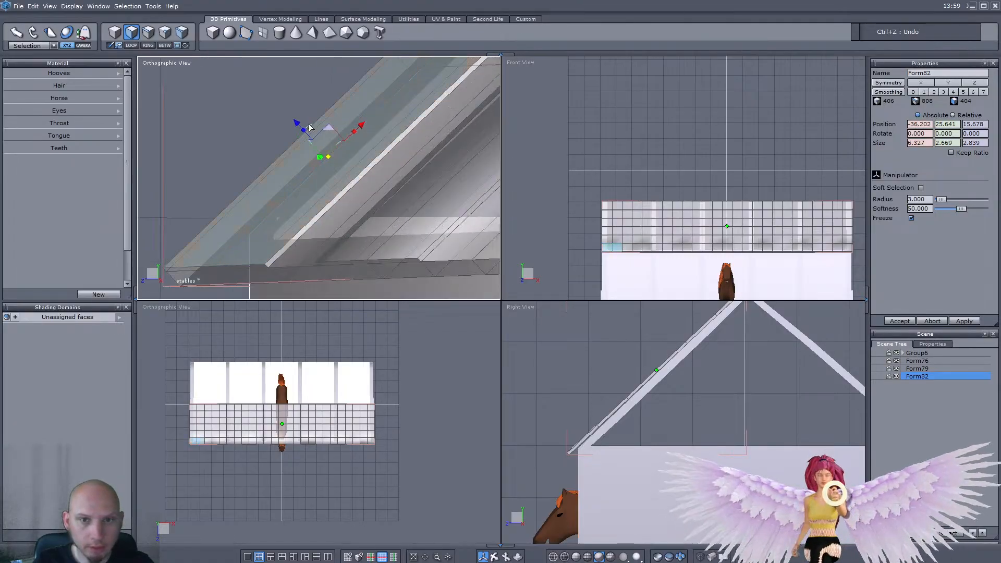
scroll(309, 127, "down", 3)
scroll(313, 148, "up", 3)
left_click(270, 169)
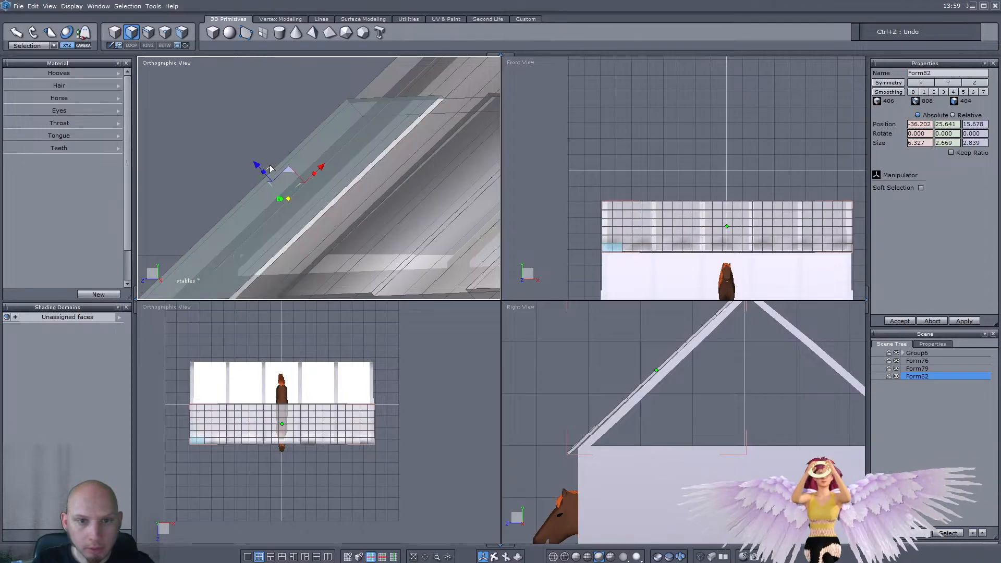
left_click_drag(270, 167, 271, 169)
Step: Extrude the corner raised pair's narrow front faces outward past the eaves
scroll(321, 124, "down", 3)
scroll(252, 192, "up", 3)
left_click(225, 232)
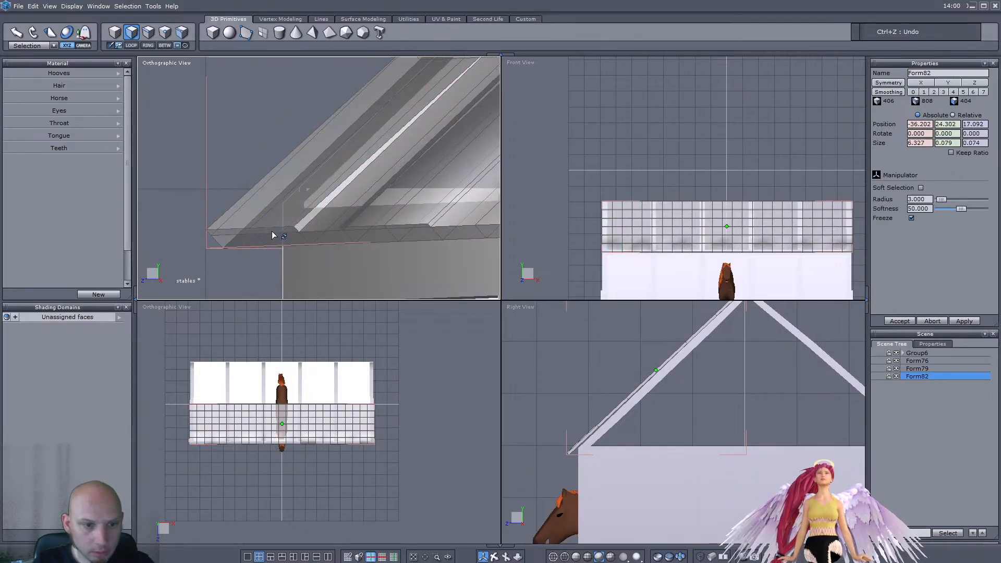
left_click_drag(220, 262, 202, 281, "ctrl")
Step: Tilt the second raised pair from the corner slightly and extrude its front faces outward past the eaves
scroll(255, 241, "down", 3)
left_click(347, 205)
left_click(362, 206, "shift")
middle_click_drag(362, 207, 346, 209)
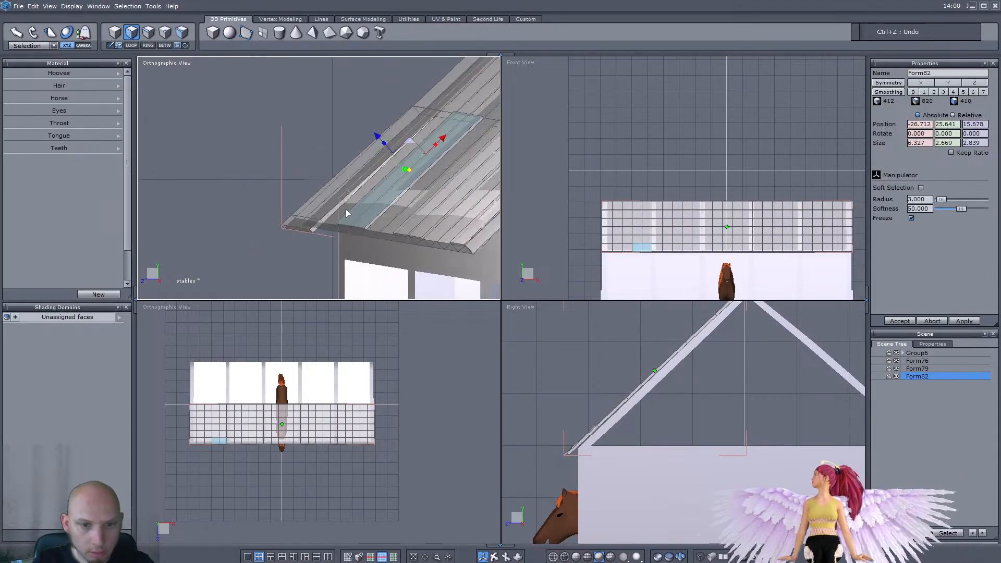
scroll(462, 133, "up", 3)
left_click_drag(350, 151, 363, 158)
left_click(293, 270)
left_click_drag(264, 294, 249, 304, "ctrl")
Step: Select the third raised pair along the eaves and tilt it slightly, to about Y 25.656, Z 15.692
scroll(242, 224, "down", 3)
scroll(332, 200, "up", 2)
middle_click_drag(243, 220, 318, 203)
left_click(383, 176)
scroll(300, 231, "down", 3)
scroll(318, 203, "up", 2)
left_click(296, 190, "shift")
middle_click_drag(243, 205, 254, 202)
scroll(240, 204, "up", 3)
left_click_drag(237, 201, 244, 202)
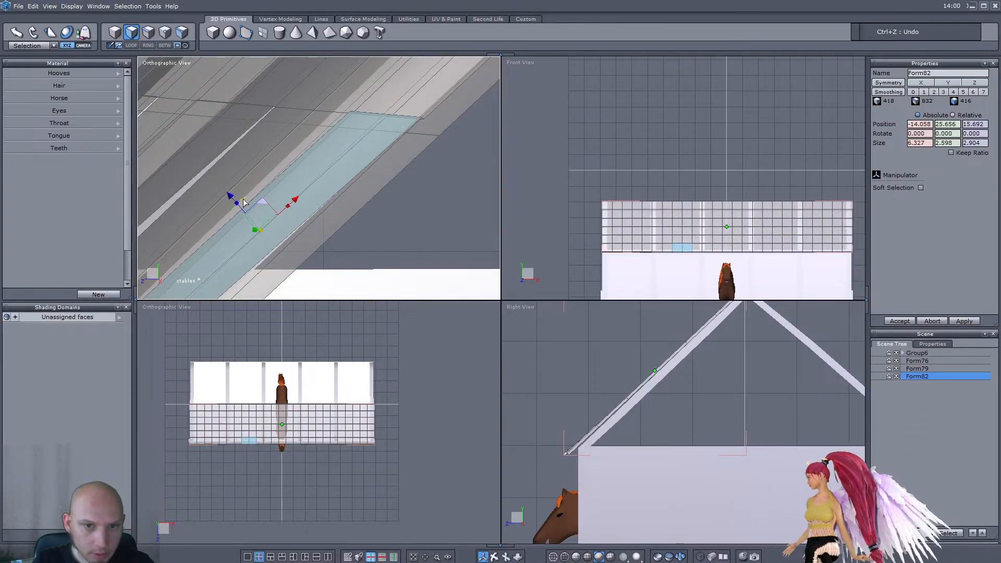
Step: Extrude the third raised pair's front faces outward past the eaves
middle_click_drag(323, 127, 202, 207)
left_click(265, 180)
left_click(228, 195, "shift")
left_click_drag(179, 248, 166, 263)
Step: Select the fourth raised pair along the eaves and tilt it slightly
middle_click_drag(160, 271, 226, 201)
left_click(290, 146)
left_click(256, 157, "shift")
scroll(312, 162, "up", 3)
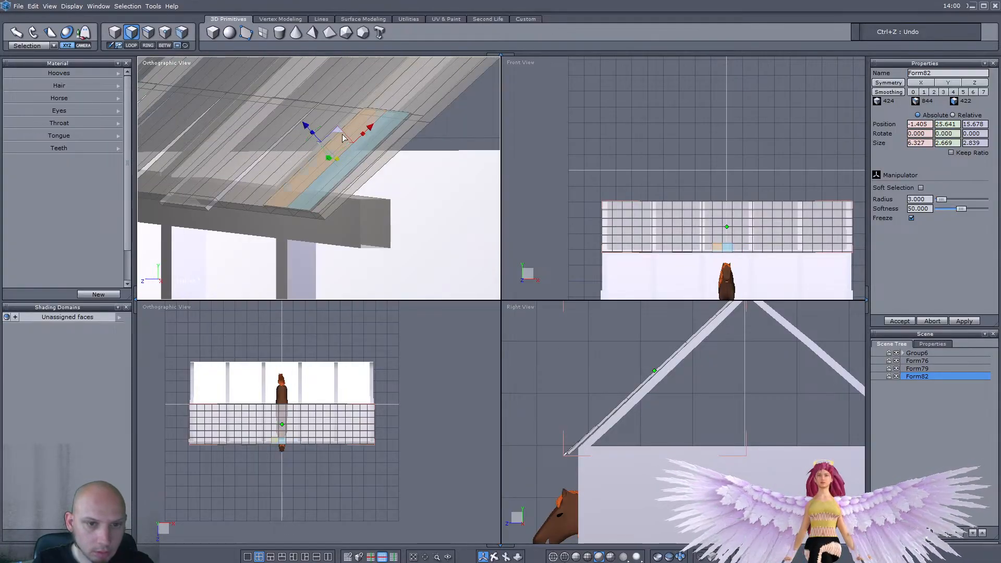
left_click_drag(313, 132, 319, 127)
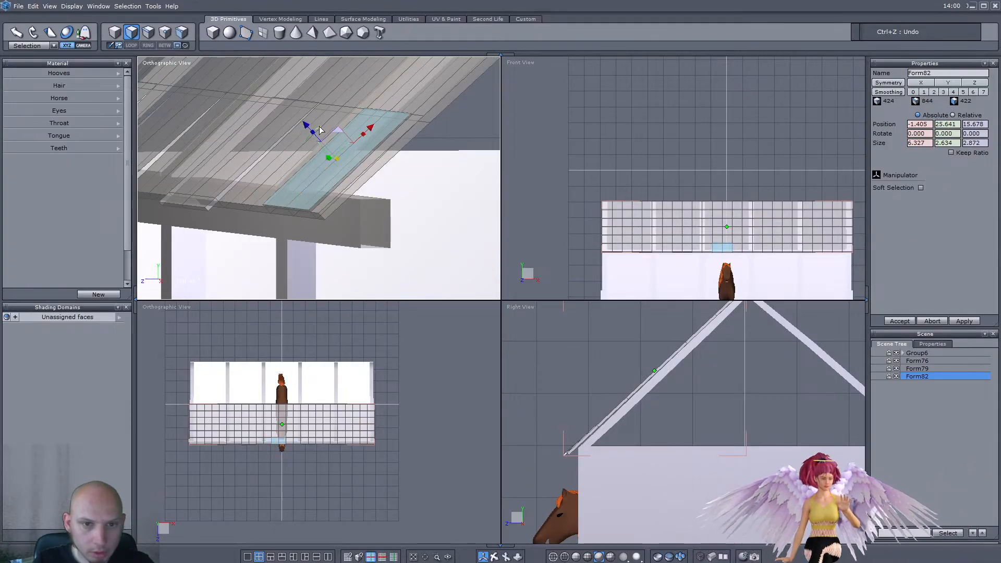
Step: Extrude the fourth raised pair's front faces outward past the eaves, to about Y 23.951, Z 17.470
left_click(280, 208)
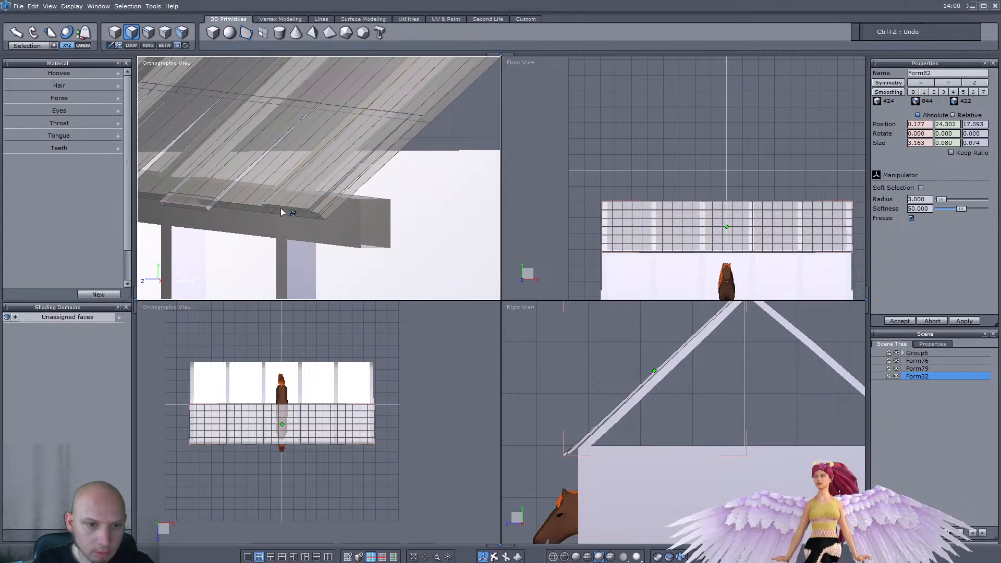
left_click(283, 209)
left_click(285, 213)
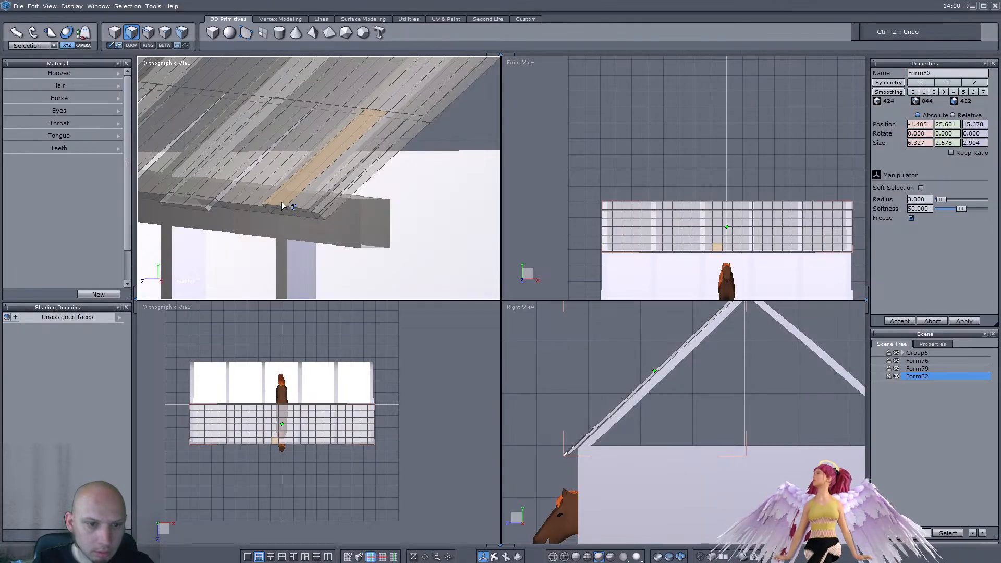
right_click_drag(250, 238, 220, 211)
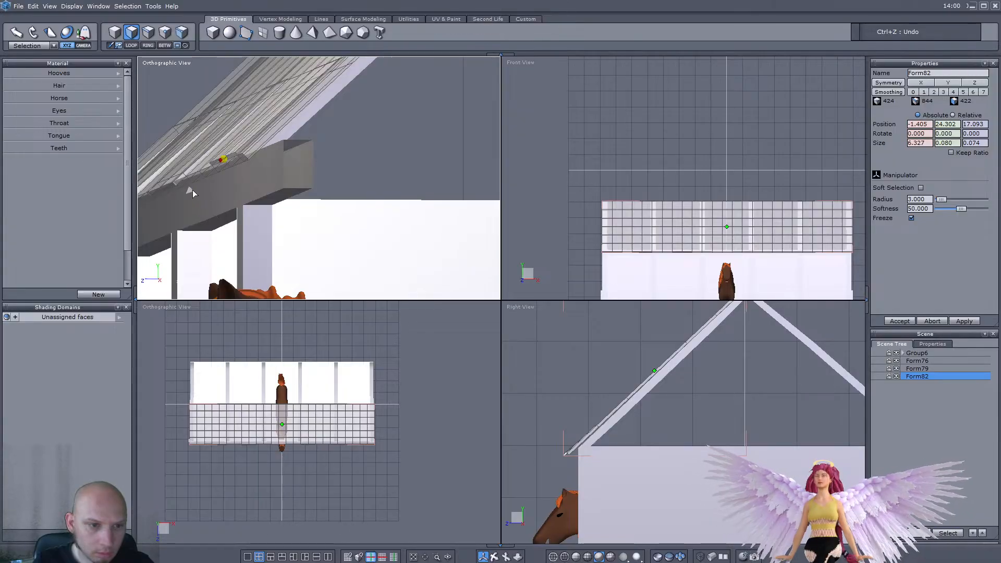
left_click(189, 195)
Step: Examine the whole stable and the raised pieces along the eaves in object selection mode
right_click_drag(183, 191, 327, 194)
scroll(313, 187, "down", 6)
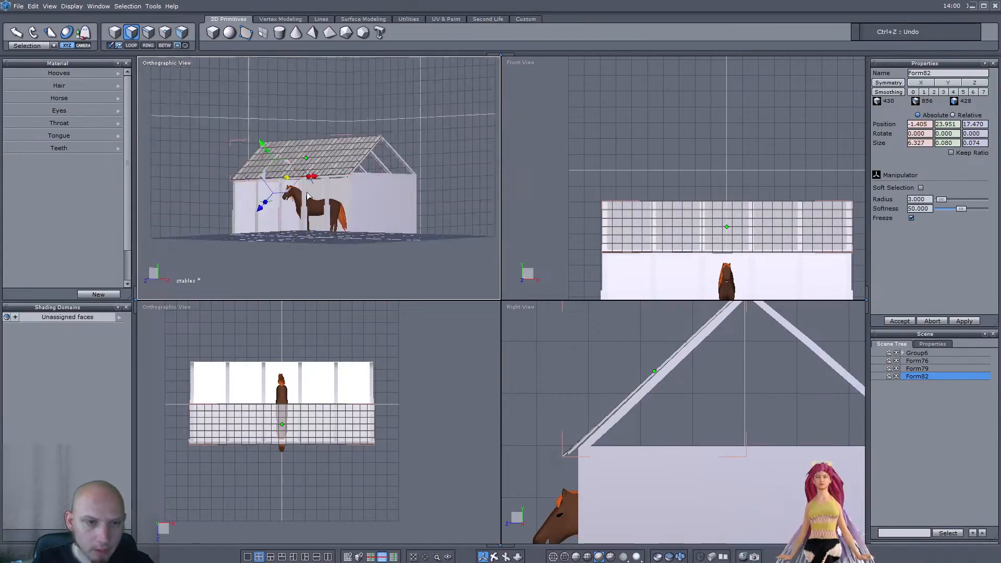
key("F1")
scroll(266, 171, "up", 8)
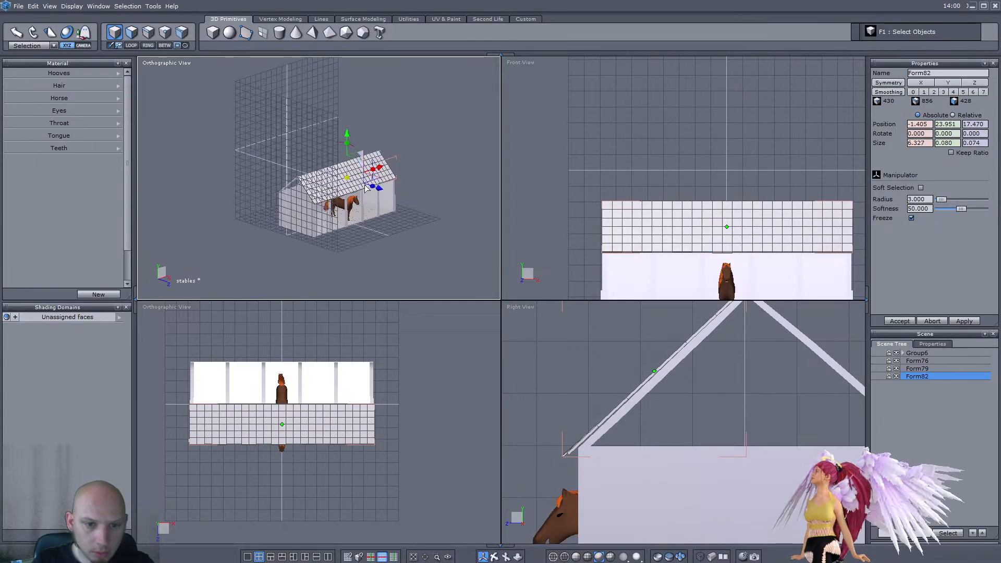
right_click_drag(405, 132, 230, 195)
scroll(199, 180, "up", 6)
scroll(224, 191, "down", 3)
scroll(239, 194, "up", 3)
scroll(373, 200, "up", 2)
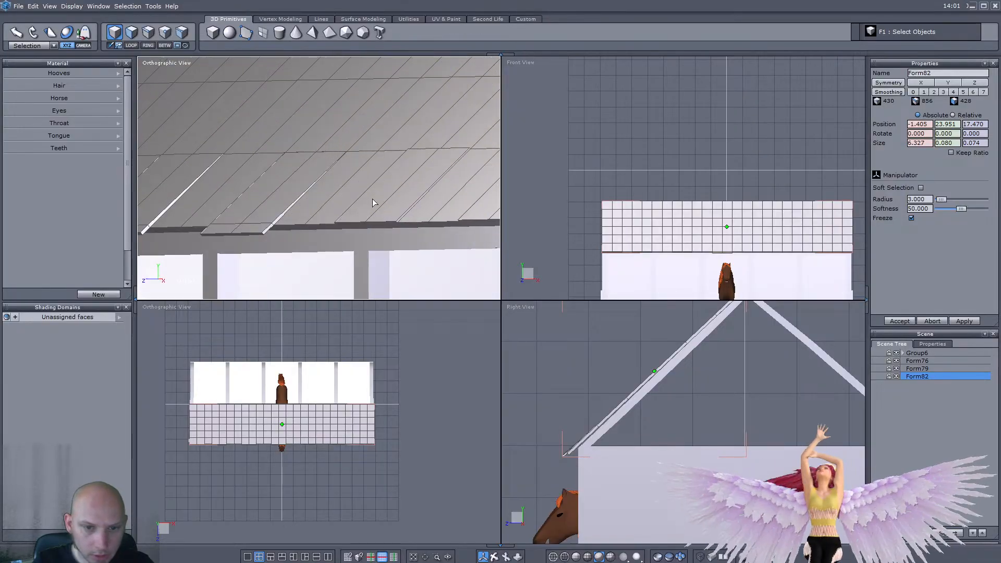
Step: Select the fifth raised pair of faces along the eaves and tilt it, to about Y 25.635, Z 15.785
left_click(132, 32)
left_click(395, 207)
left_click(393, 204, "shift")
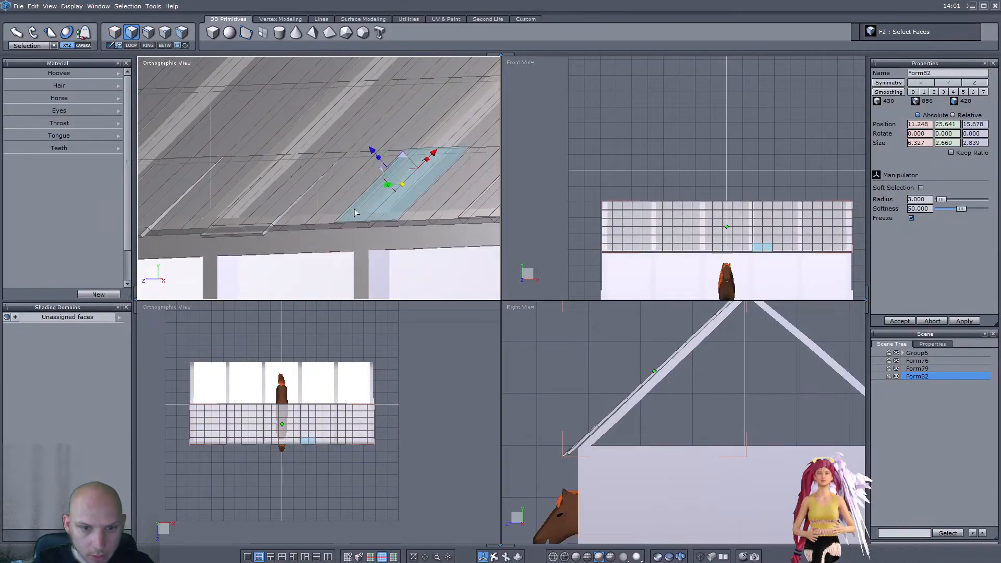
right_click_drag(355, 209, 407, 172)
scroll(407, 172, "down", 2)
scroll(418, 163, "up", 3)
mouse_move(331, 164)
left_mouse_down()
mouse_move(318, 162)
mouse_move(329, 162)
left_mouse_up()
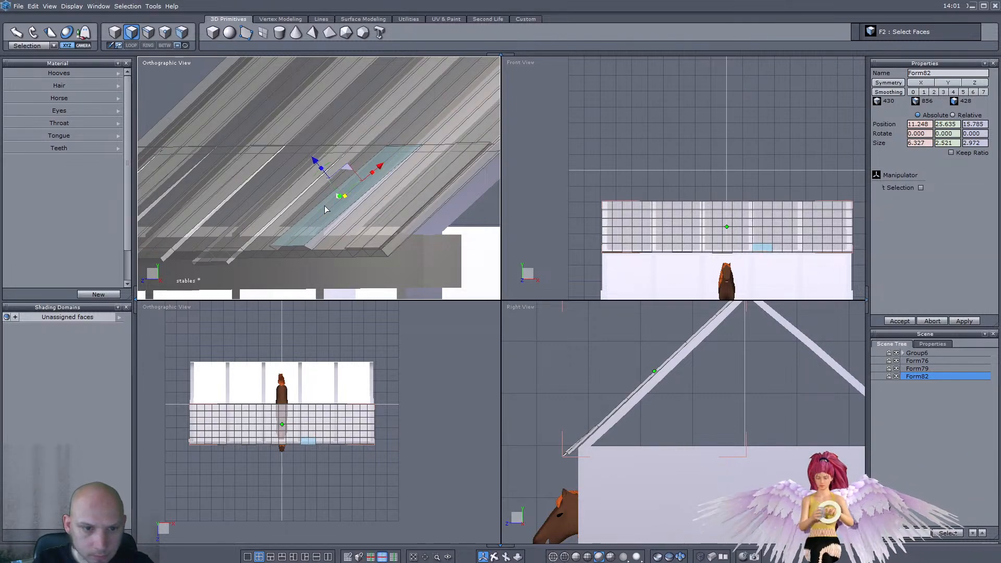
Step: Extrude the fifth raised pair's front faces past the eaves and adjust their angle, ending at about Y 23.968, Z 17.594
right_click_drag(339, 199, 315, 210)
left_click(289, 242)
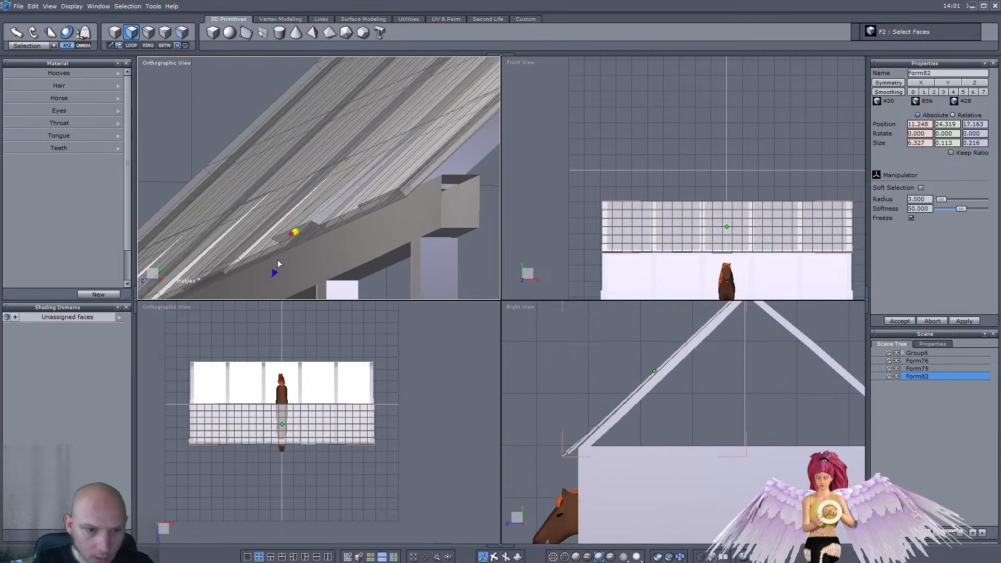
left_click_drag(271, 279, 259, 297, "ctrl")
right_click_drag(259, 298, 238, 256)
left_click_drag(221, 253, 222, 245)
right_click_drag(222, 247, 249, 235)
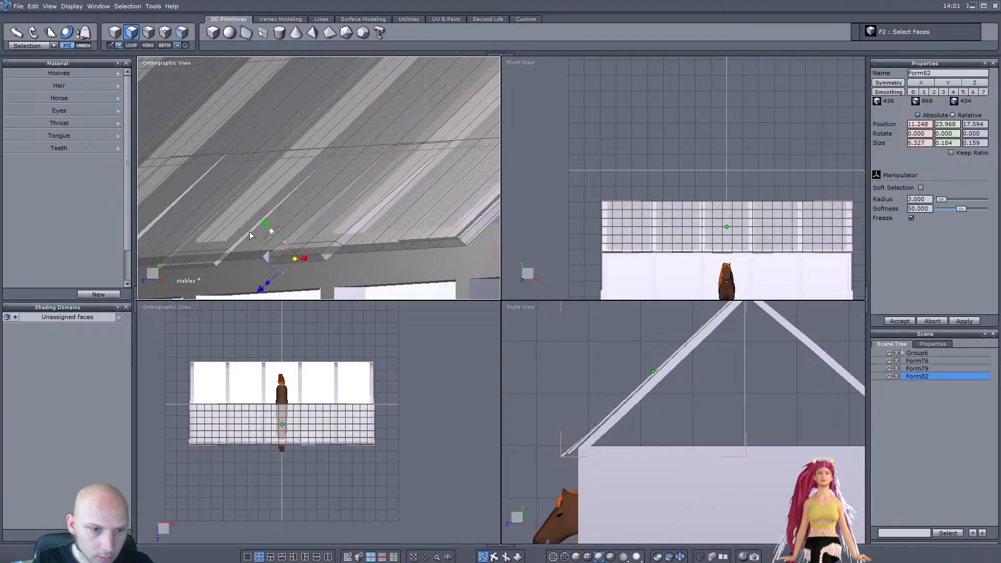
Step: Slide the fourth raised pair's upper faces slightly down the slope, to about Y 25.572, Z 15.755
left_click(261, 217)
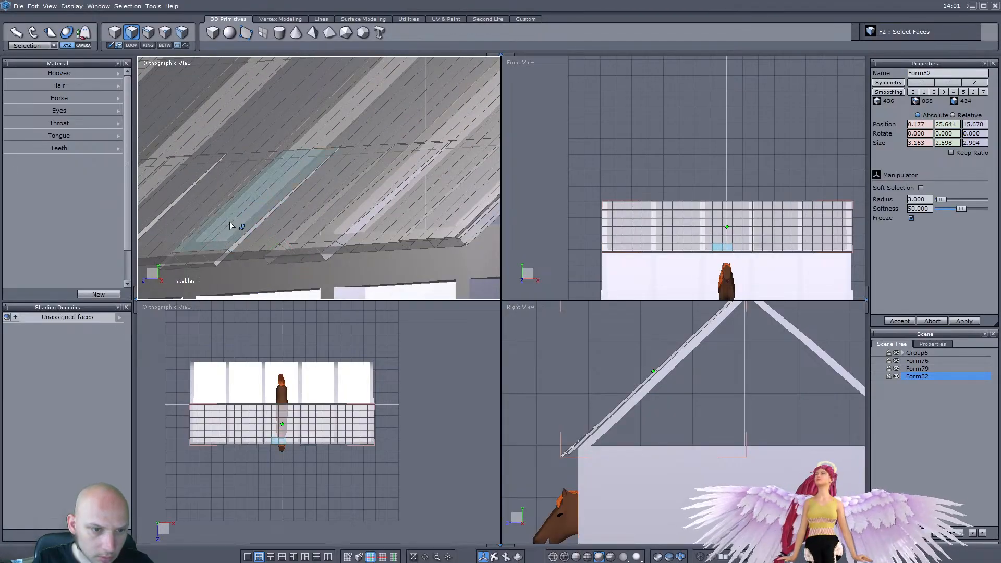
left_click(214, 244)
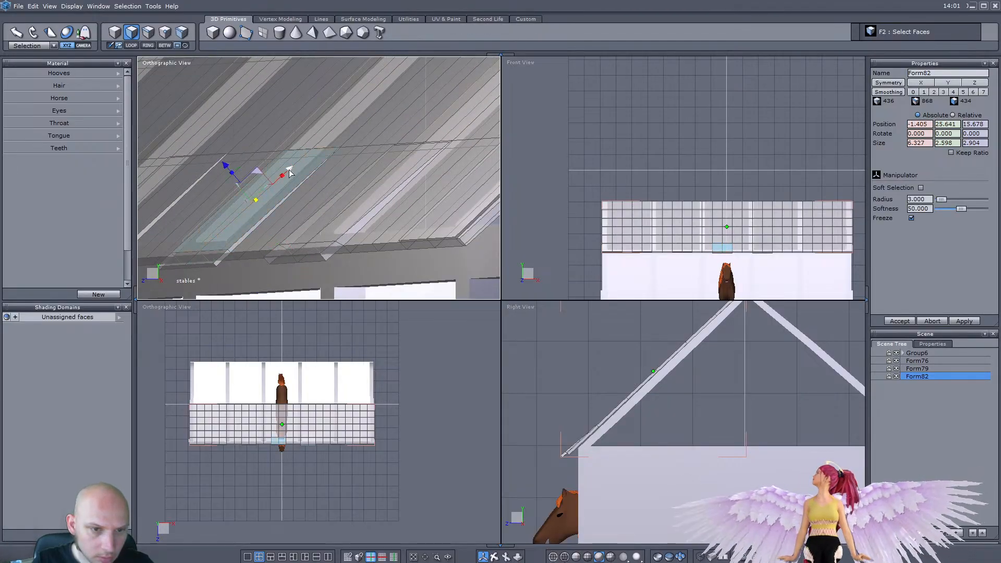
left_click_drag(289, 170, 286, 173)
scroll(285, 188, "down", 5)
scroll(274, 187, "up", 5)
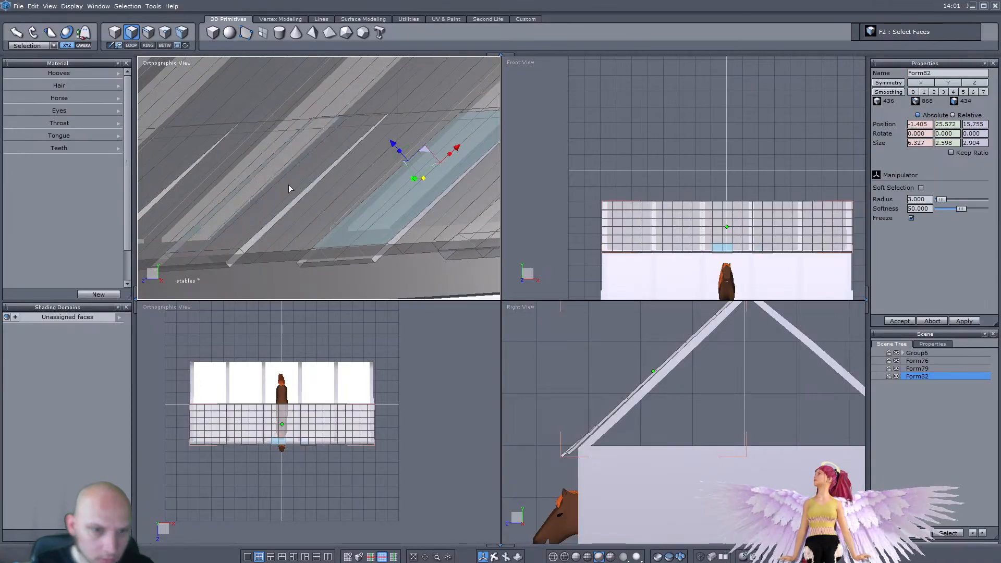
Step: Slide the third raised pair's upper faces slightly down the slope, to about Y 25.607, Z 15.747
right_click_drag(274, 187, 292, 175)
left_click(287, 174)
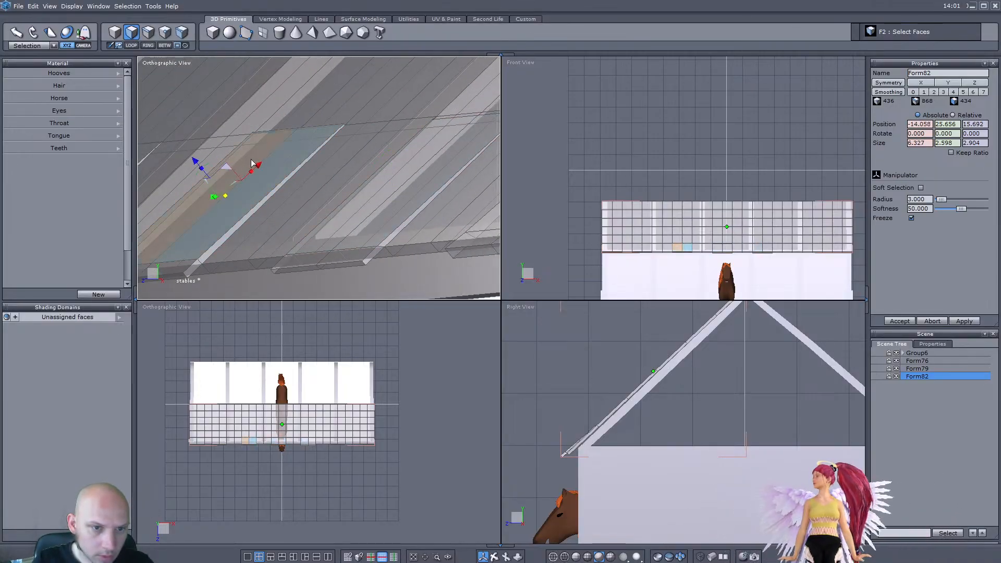
left_click_drag(258, 164, 256, 167)
scroll(255, 168, "down", 5)
scroll(211, 170, "up", 5)
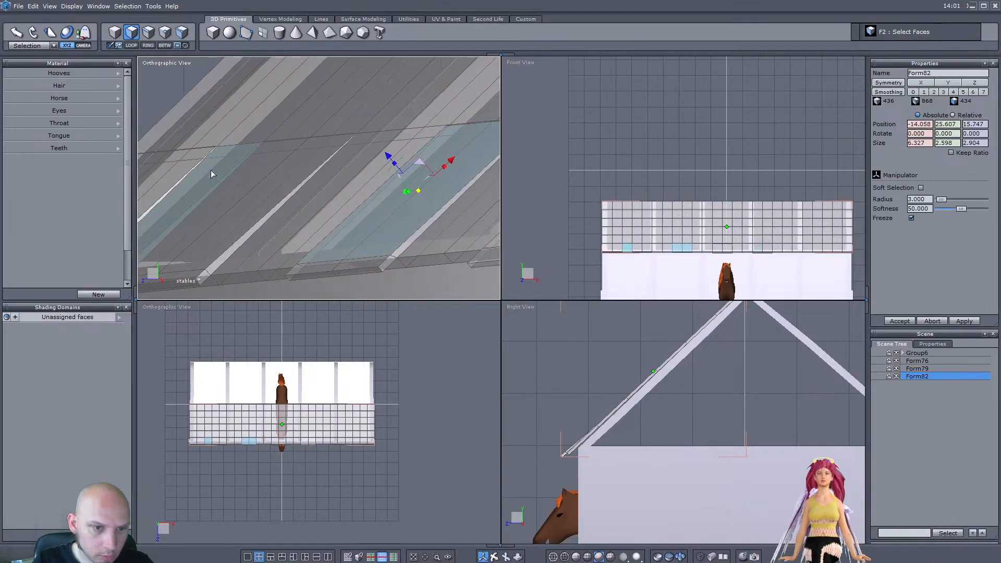
Step: Slide the upper faces of the second and corner raised pairs slightly down the slope
left_click(255, 181)
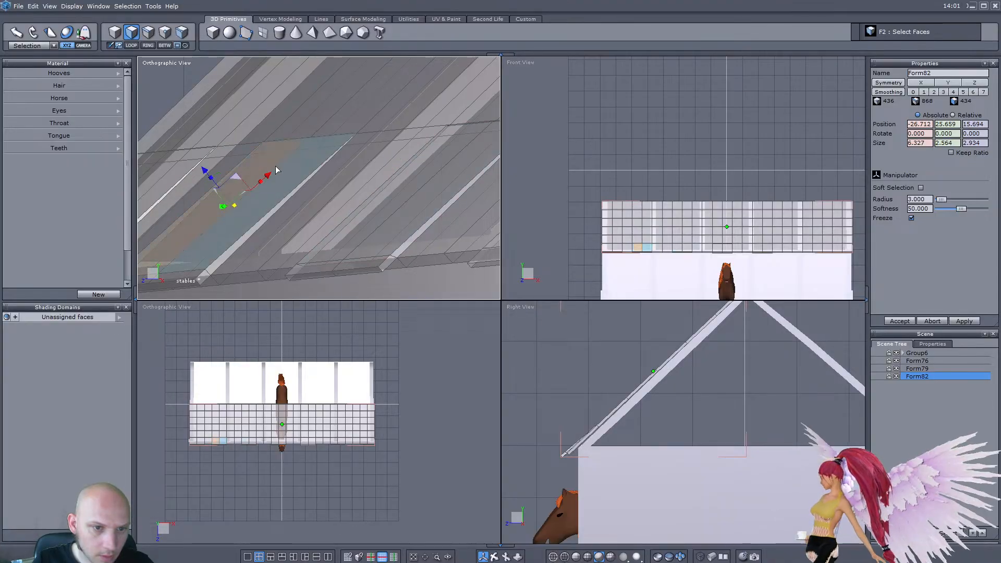
left_click_drag(268, 172, 265, 175)
scroll(265, 174, "down", 5)
scroll(236, 177, "up", 5)
left_click(251, 182)
left_click_drag(256, 183, 253, 186)
Step: Adjust the raised pair's upper faces at X 23.901, and extrude its front faces past the eaves to about Y 23.715, Z 17.826
scroll(253, 185, "down", 5)
right_click_drag(357, 184, 337, 173)
scroll(335, 173, "up", 5)
left_click(241, 150)
left_click(252, 148, "shift")
scroll(253, 149, "down", 5)
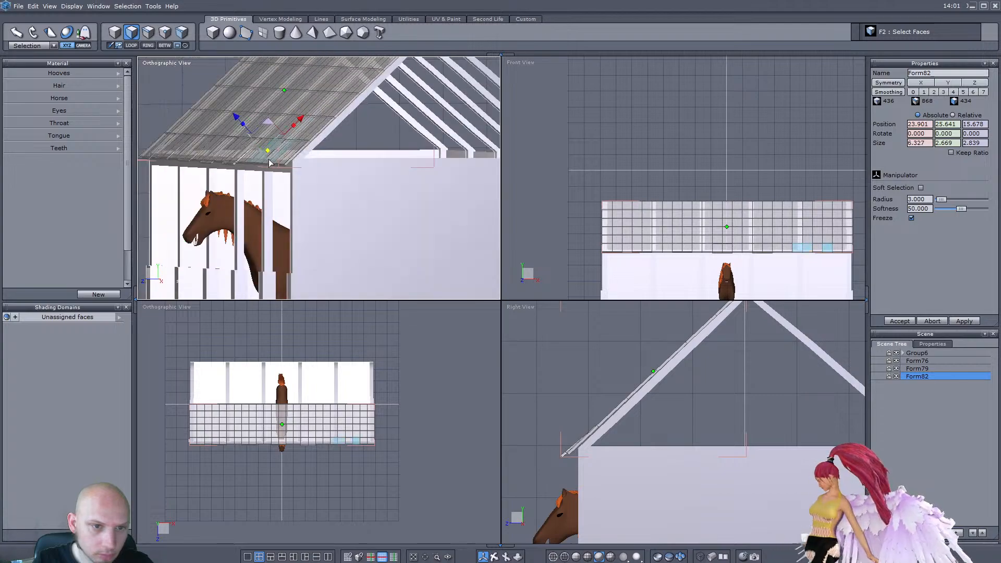
scroll(221, 136, "up", 5)
right_click_drag(221, 136, 305, 134)
scroll(262, 137, "down", 3)
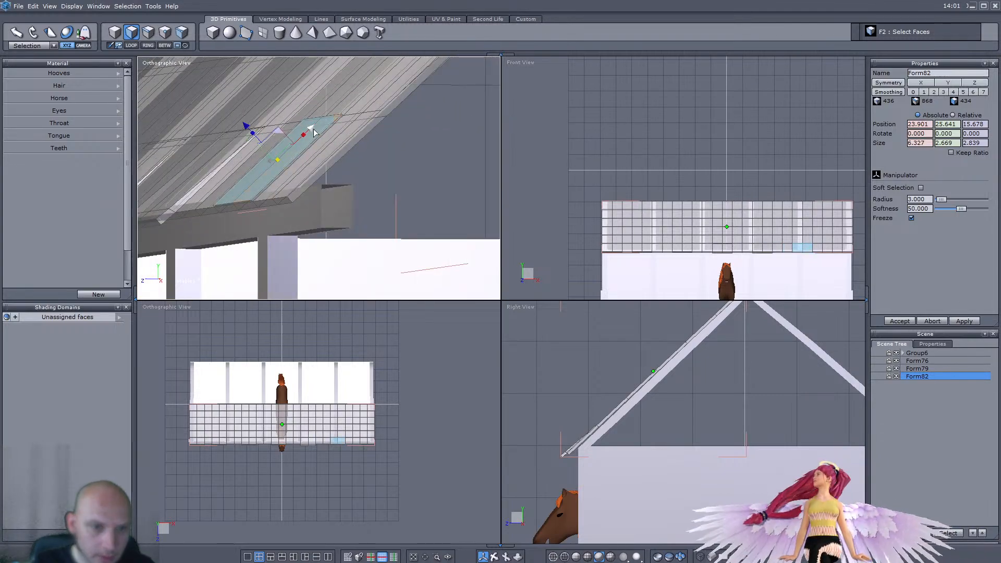
left_click_drag(261, 127, 249, 126)
left_click(227, 206)
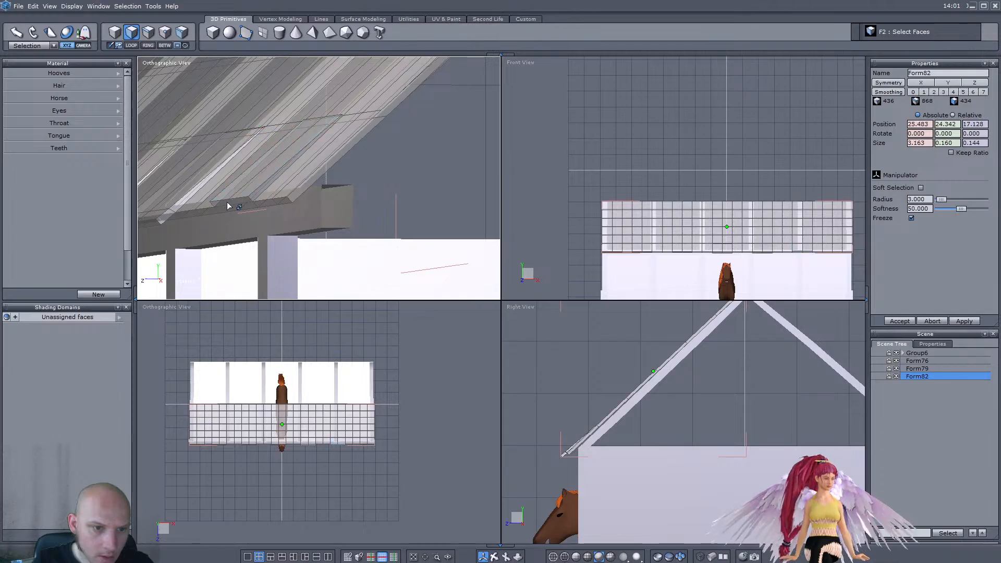
left_click_drag(197, 232, 177, 251, "ctrl")
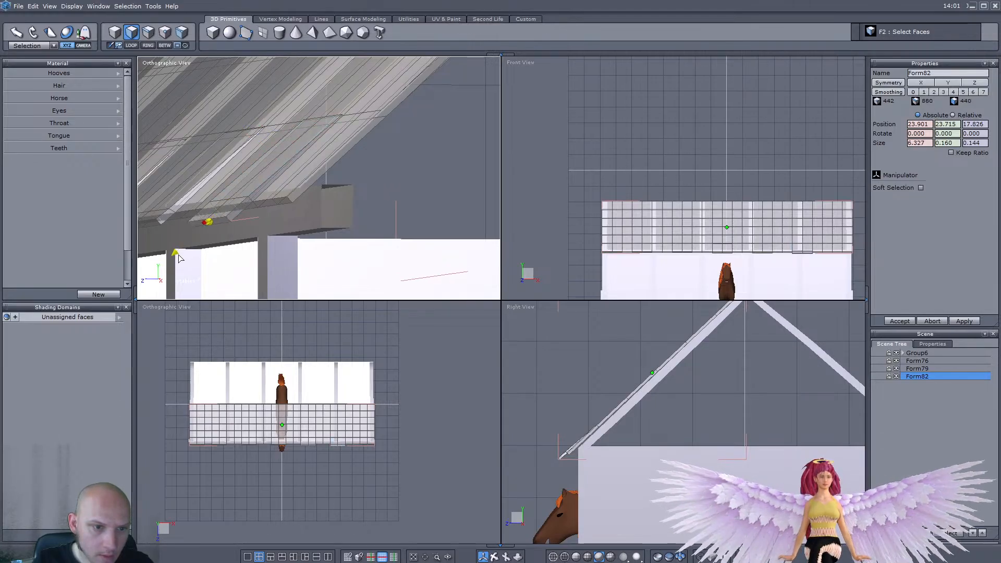
Step: Slide the upper faces of the raised pair at X 23.901 slightly down the slope, to about Y 25.584, Z 15.851
left_click(239, 191)
left_click_drag(310, 129, 306, 133)
middle_click_drag(307, 134, 343, 221)
scroll(381, 140, "down", 5)
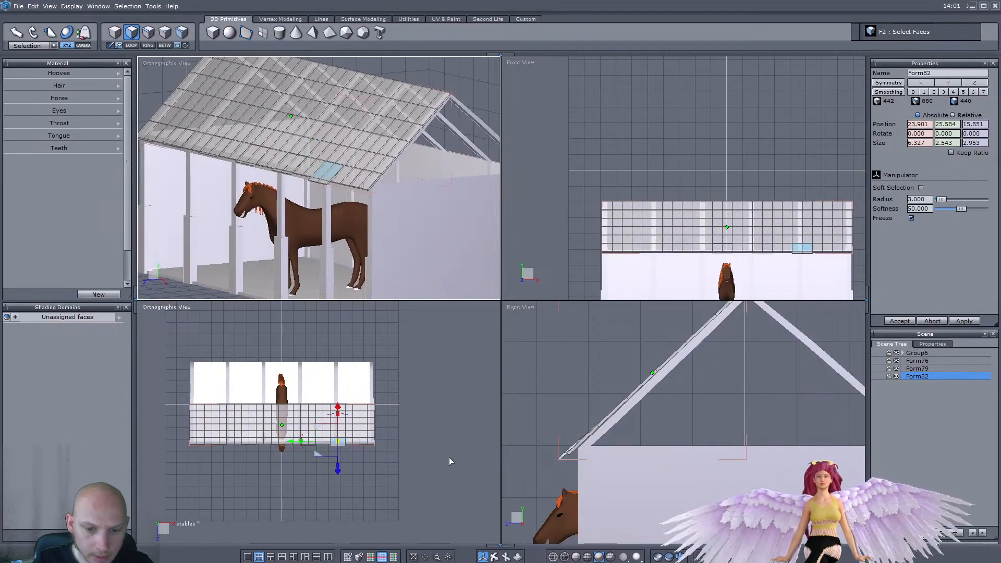
Step: Tilt the upper faces of the roof's end corner pair at X 36.555 and raise them to about Y 25.855, Z 15.842
left_click(437, 557)
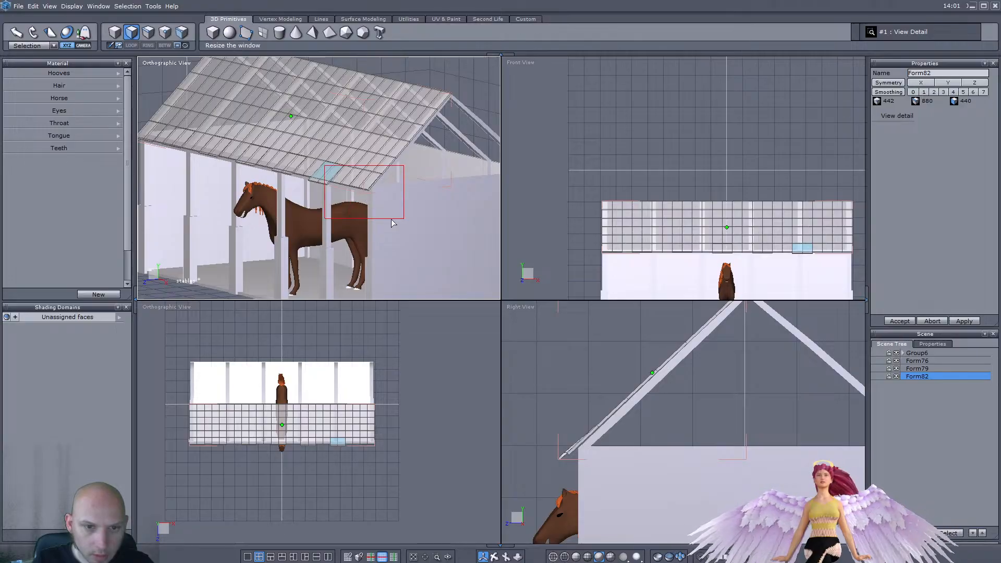
left_click(382, 201)
left_click(308, 124)
left_click(336, 137, "shift")
scroll(379, 186, "down", 5)
middle_click_drag(380, 185, 390, 187)
scroll(390, 188, "up", 6)
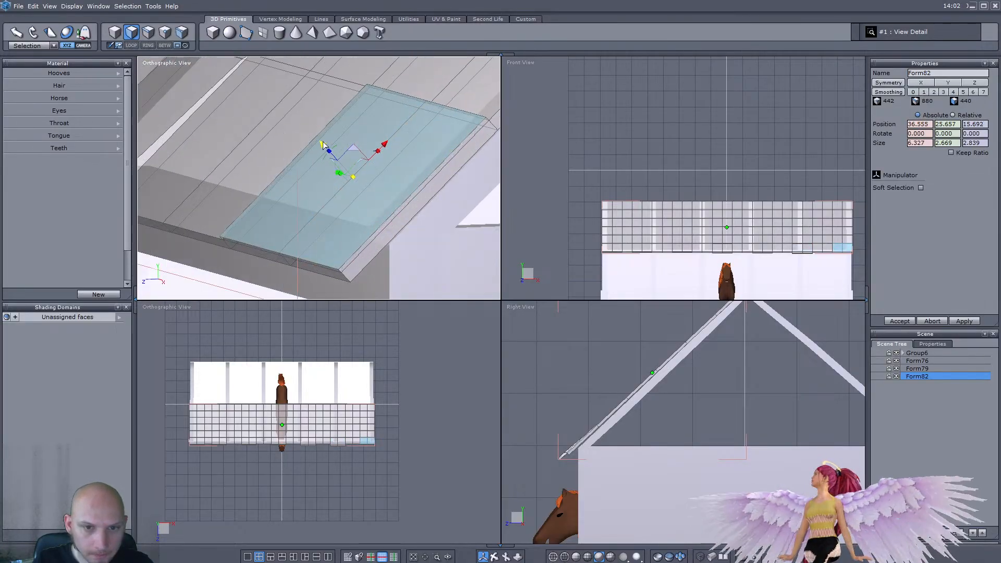
left_click_drag(324, 145, 320, 144)
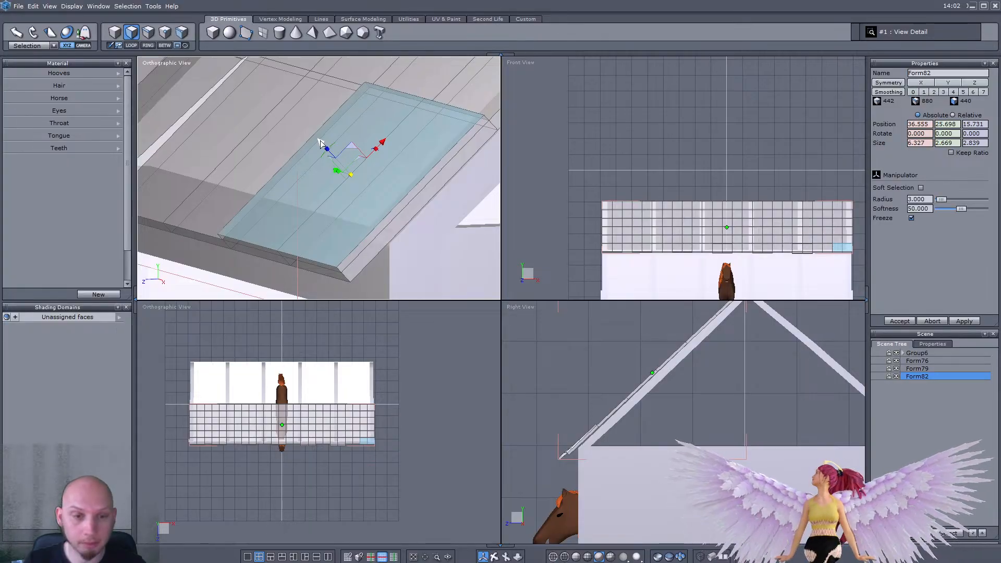
left_click_drag(336, 142, 338, 142)
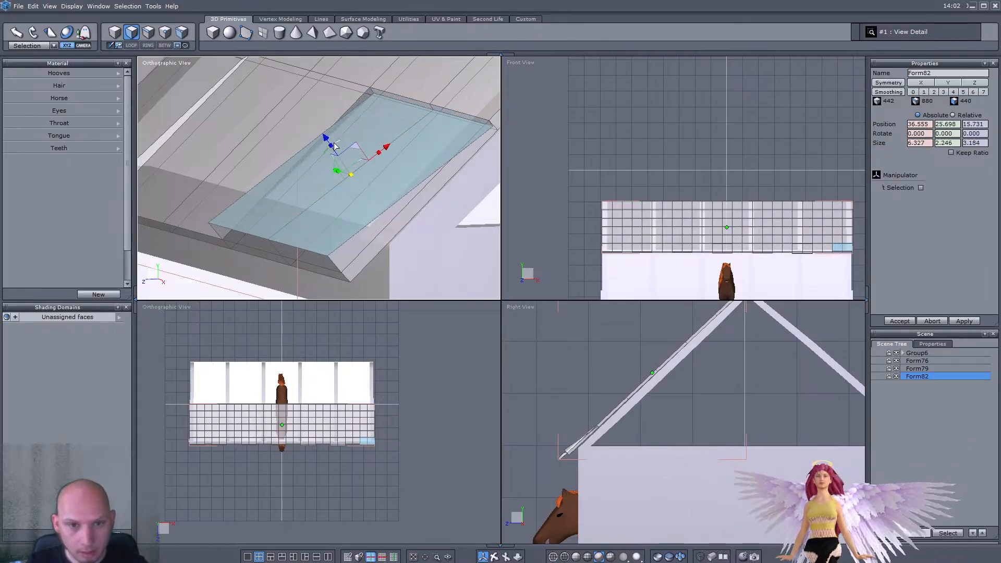
middle_click_drag(338, 142, 305, 133)
left_click_drag(340, 146, 334, 138)
Step: Try connecting the ring of thickness edges around the raised corner pair, and undo the cut
key("F3")
left_click(309, 232)
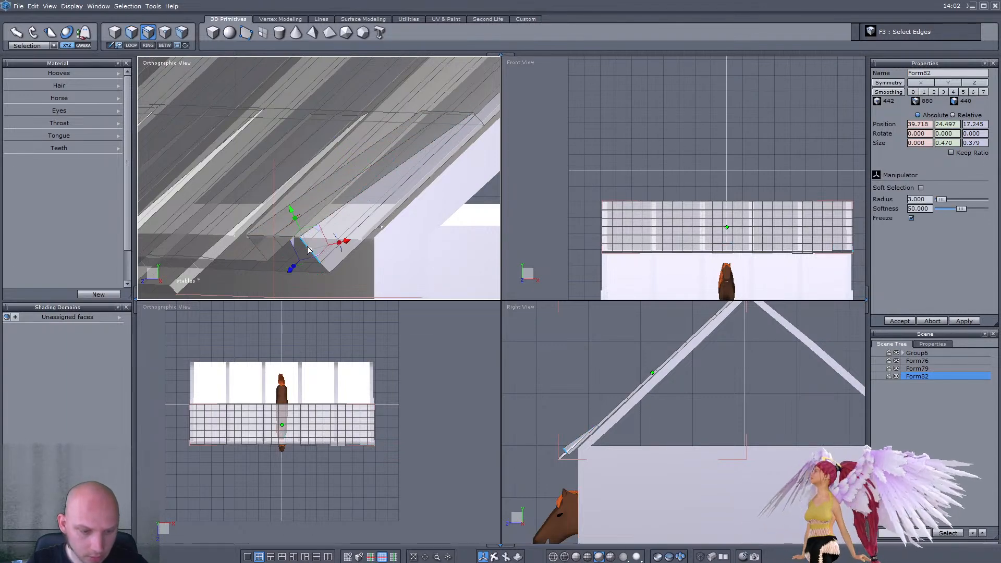
key("k")
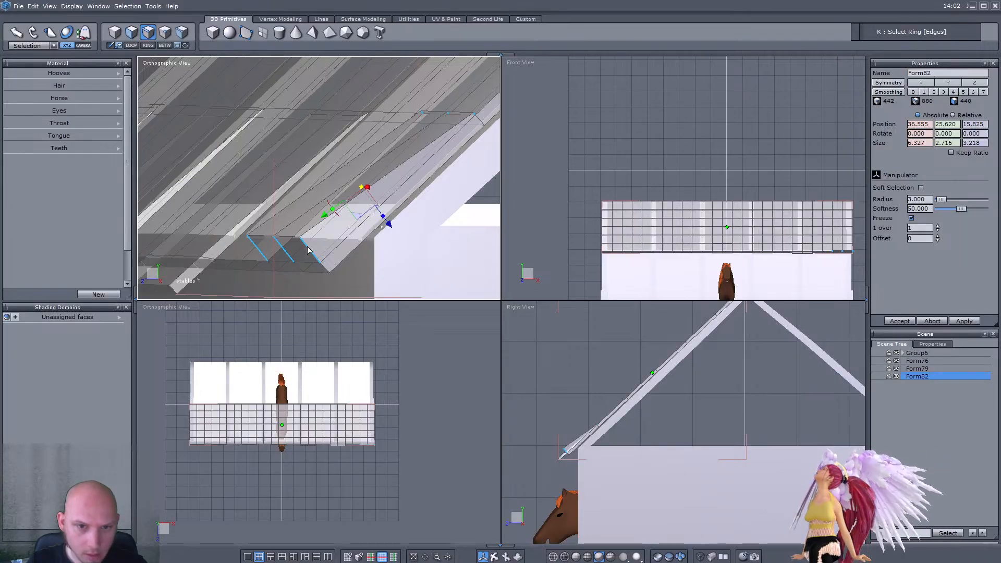
key("alt+a")
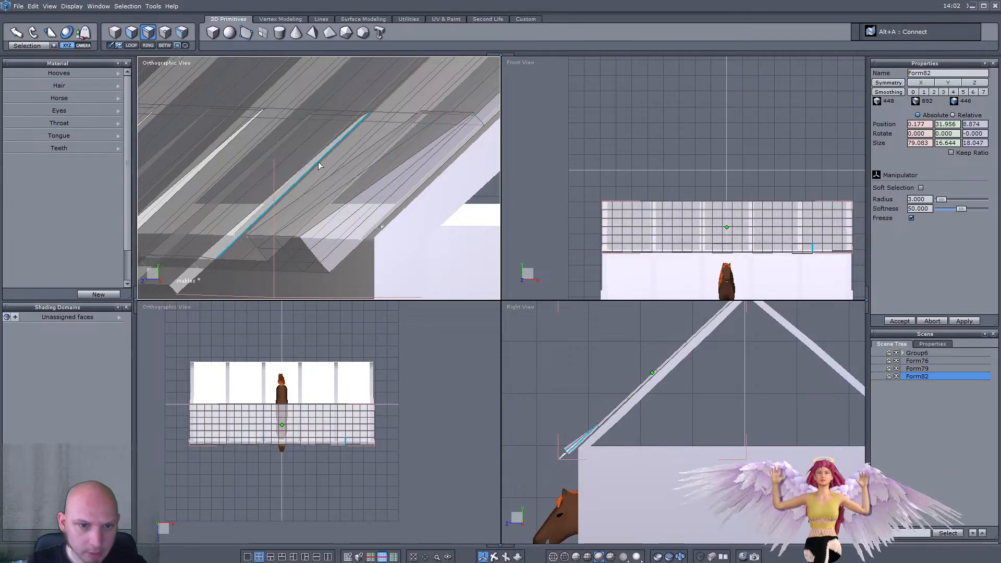
left_click(132, 32)
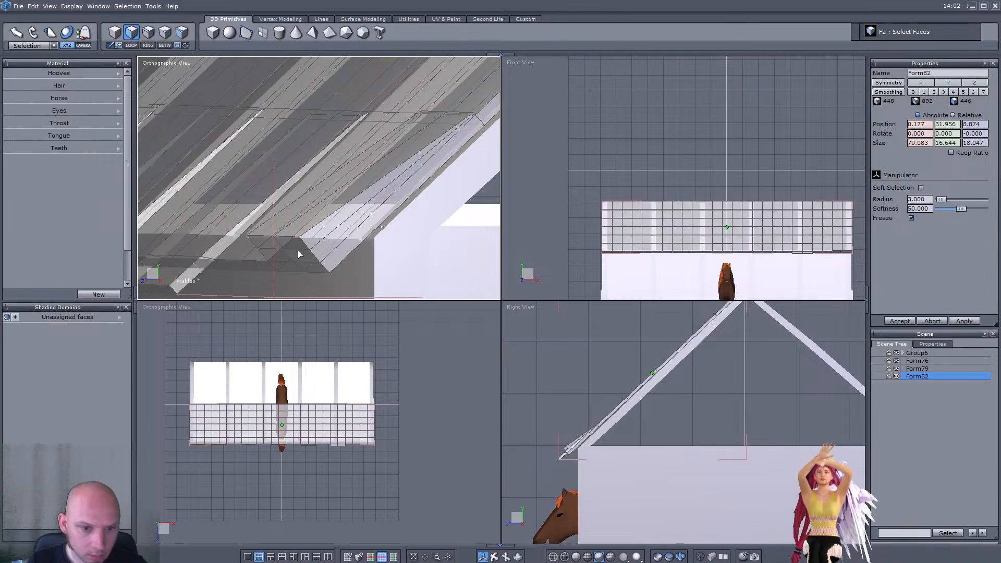
left_click(259, 254)
key("ctrl+z")
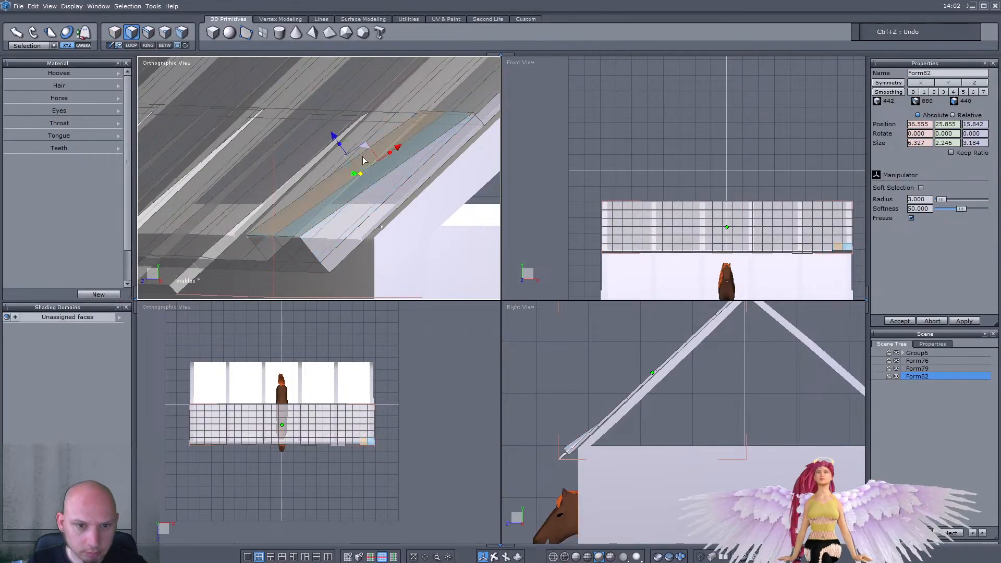
Step: Flatten the tilt of the corner pair's upper faces and extrude its front faces past the eaves to about Y 23.968, Z 17.586
left_click_drag(365, 147, 366, 153)
middle_click_drag(308, 201, 273, 272)
left_click(299, 260)
left_click_drag(281, 202, 260, 222, "ctrl")
Step: Extrude the eaves pair at X 30.228 upward to about Y 25.681, Z 15.715, and extrude its front faces past the eaves
mouse_move(259, 221)
middle_mouse_down()
mouse_move(344, 233)
mouse_move(276, 220)
middle_mouse_up()
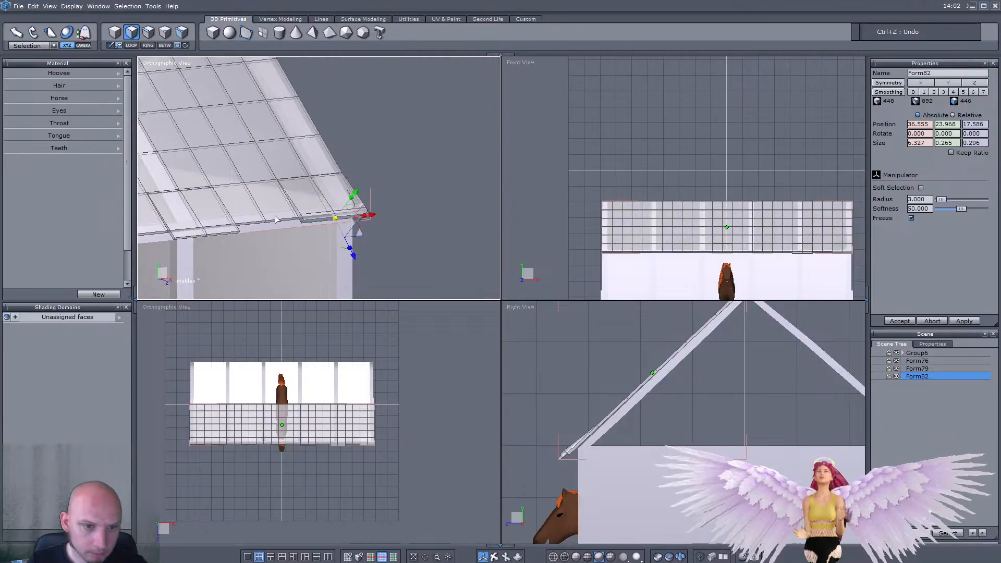
scroll(282, 216, "up", 3)
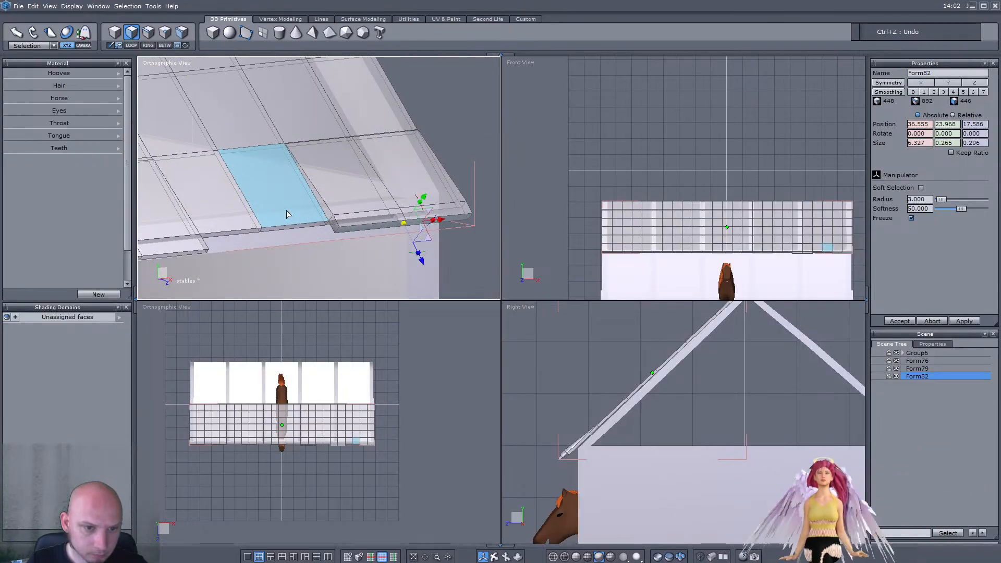
left_click(227, 209, "shift")
right_click_drag(227, 209, 214, 207)
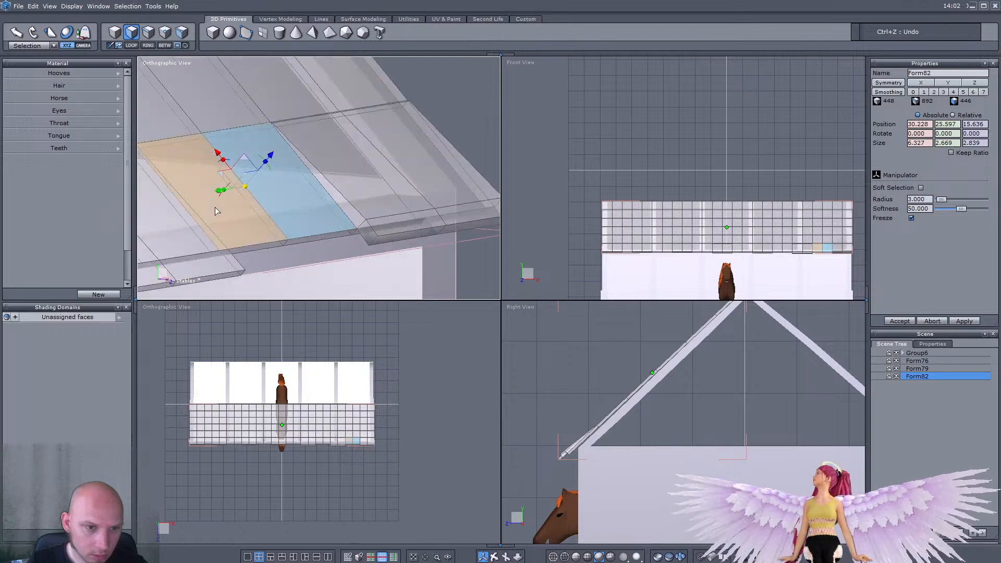
left_click_drag(270, 158, 262, 155, "ctrl")
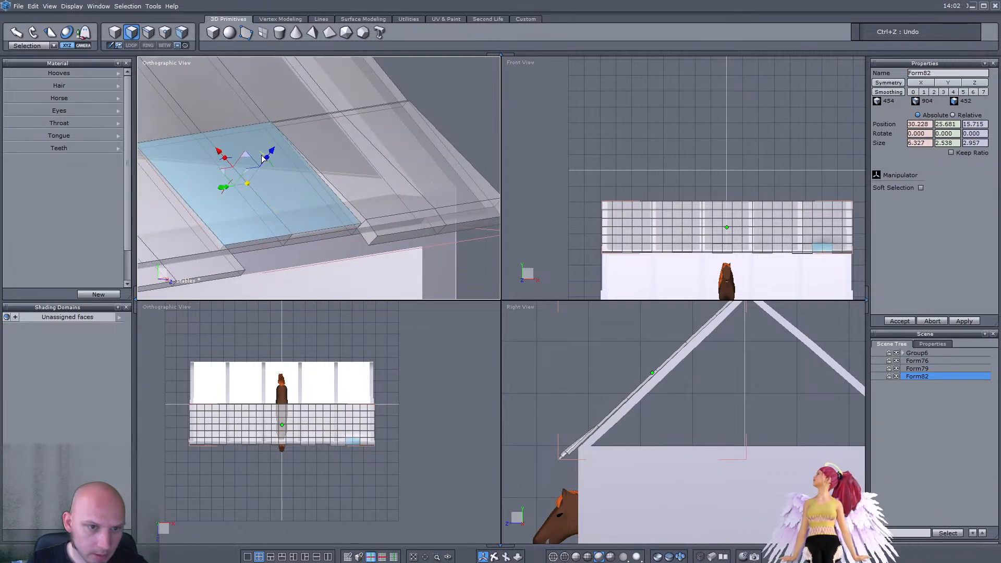
left_click(308, 235)
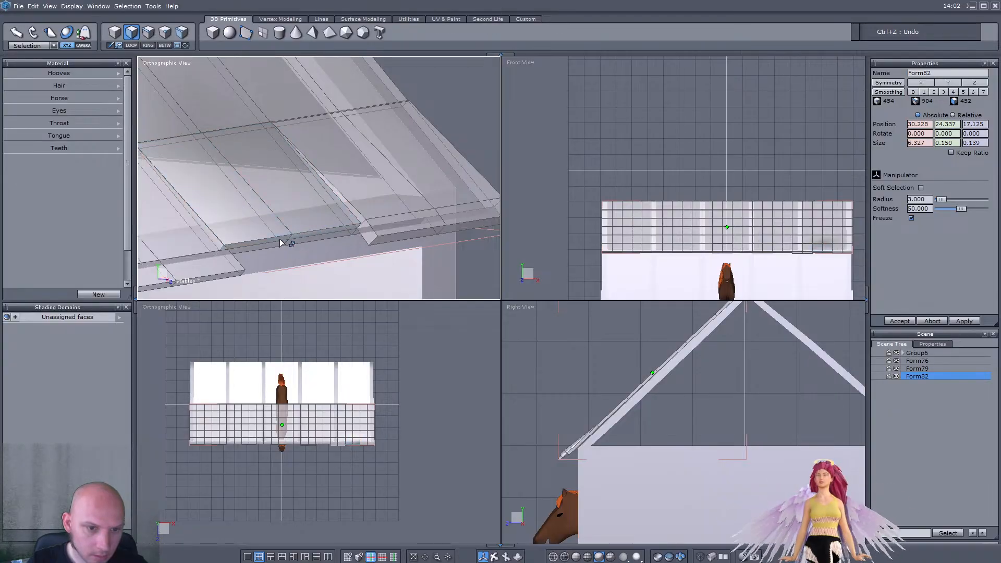
left_click_drag(317, 270, 331, 289, "ctrl")
Step: Extrude the eaves pair at X 17.575 upward to about Y 25.637, Z 15.674, and extrude its front faces past the eaves
scroll(282, 235, "down", 2)
middle_click_drag(242, 208, 271, 202)
left_click(366, 183)
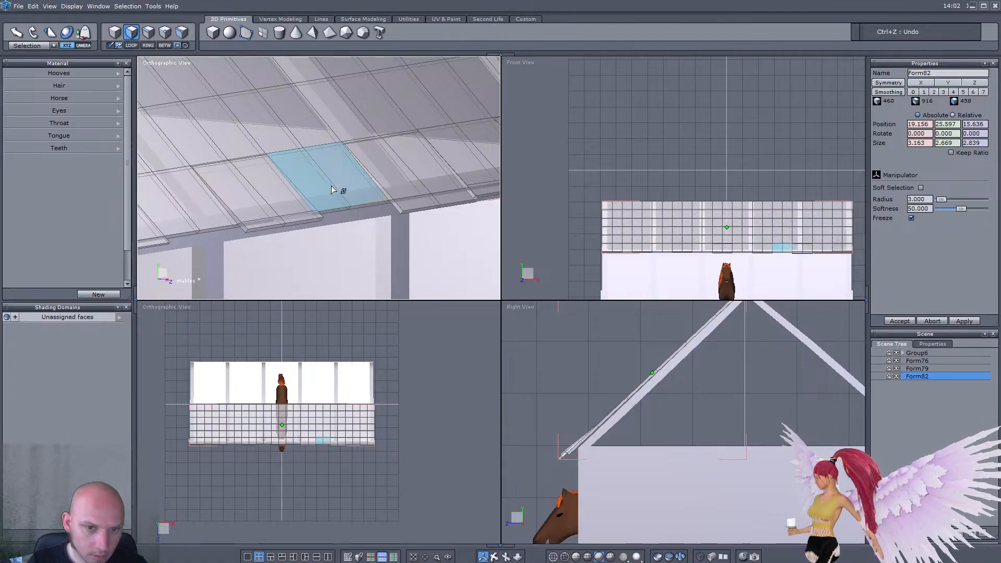
left_click(333, 189, "shift")
middle_click_drag(352, 212, 390, 183)
left_click_drag(393, 145, 395, 143, "ctrl")
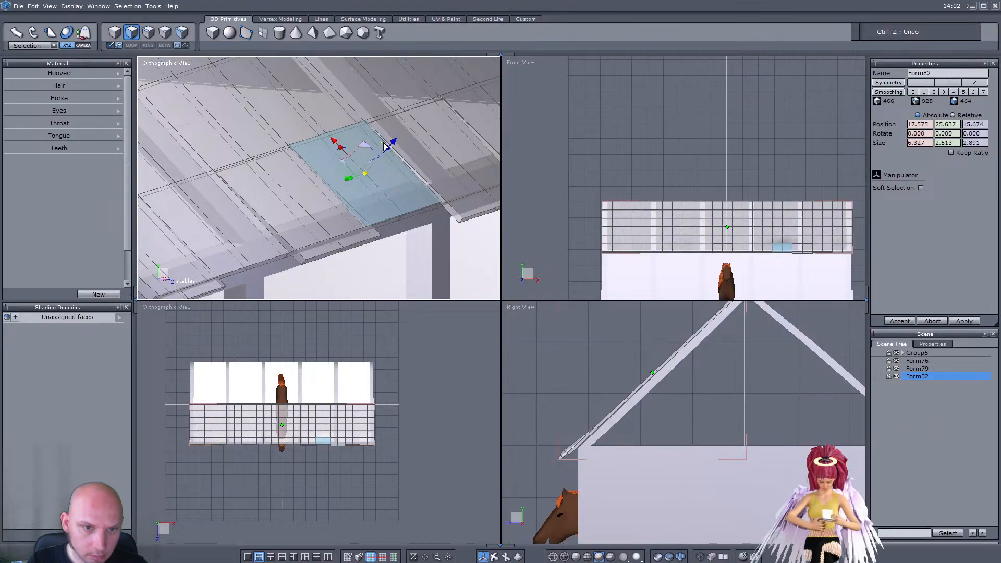
middle_click_drag(431, 248, 435, 198)
left_click(400, 215)
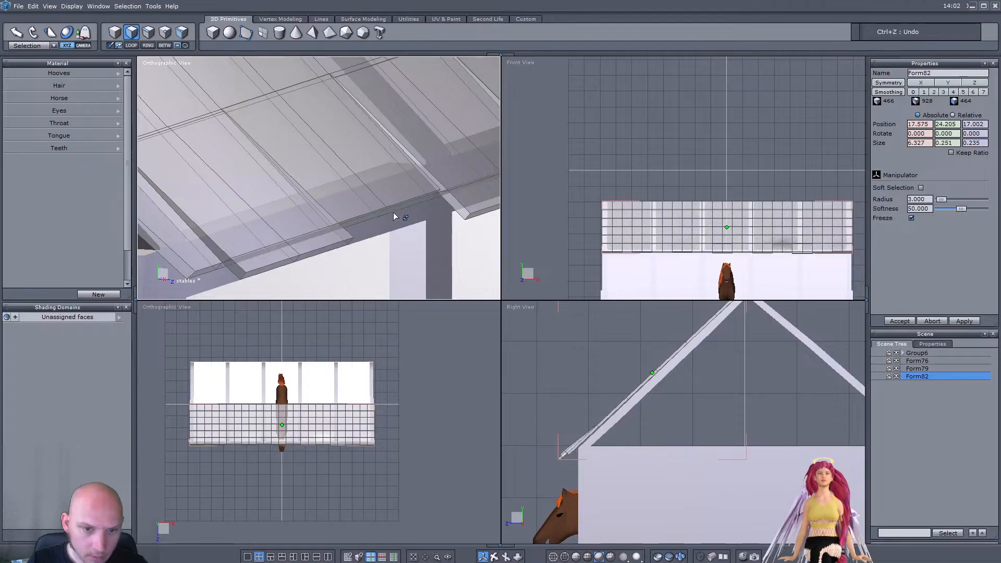
left_click_drag(417, 242, 443, 274)
Step: Extrude the eaves pair at X 4.921 upward to about Y 25.636, Z 15.673, and its front faces outward to about Y 23.663, Z 17.569
scroll(369, 241, "down", 4)
right_click_drag(324, 243, 276, 199)
left_click(255, 201)
left_click(212, 190, "shift")
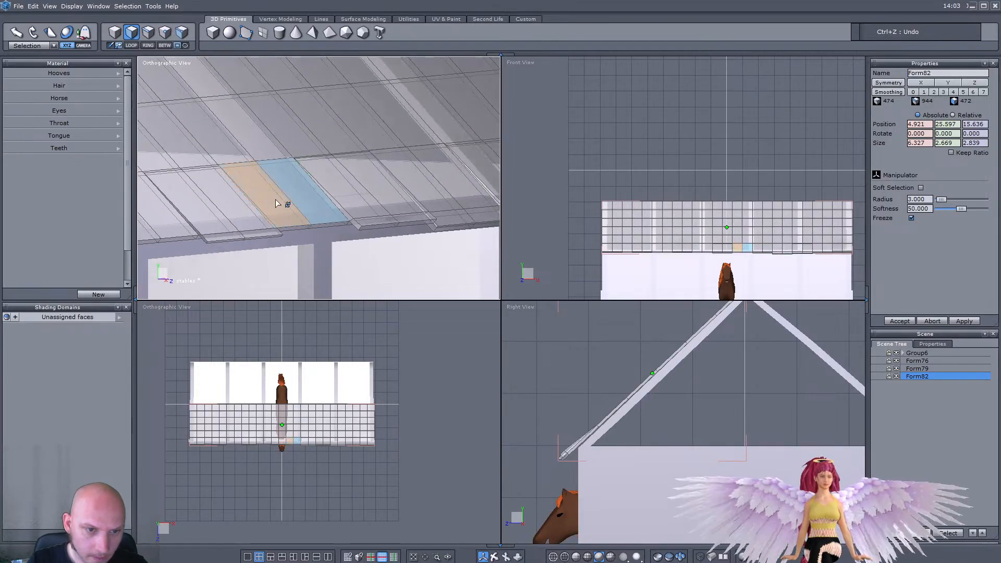
left_click_drag(312, 160, 312, 160, "ctrl")
right_click_drag(305, 167, 300, 172)
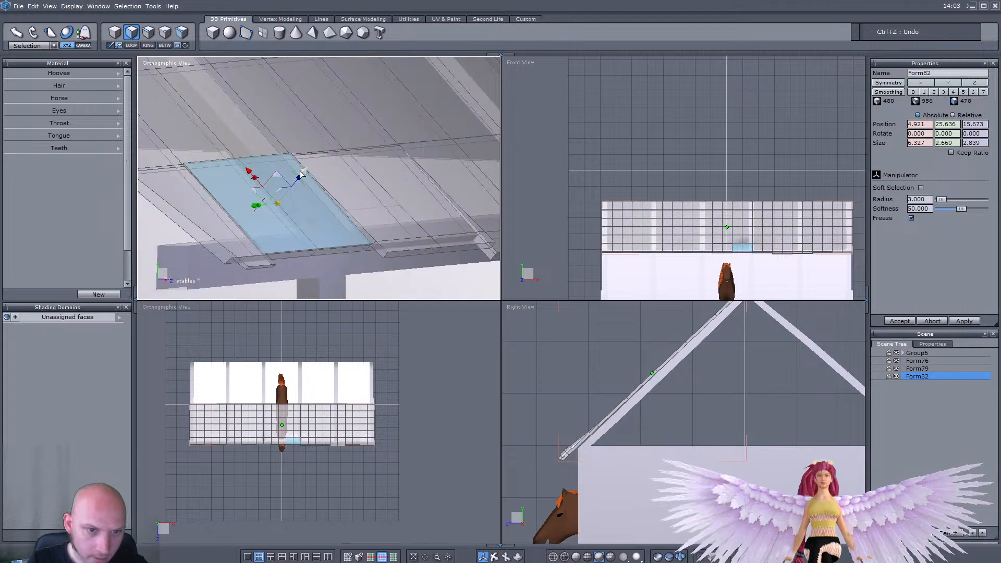
left_click(324, 253)
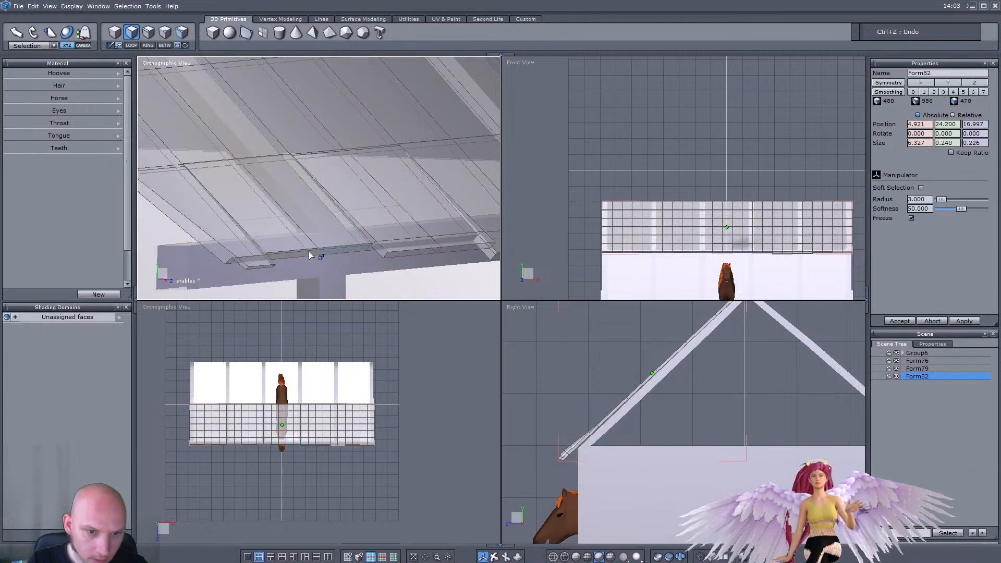
left_click_drag(344, 285, 367, 285, "ctrl")
Step: Extrude the eaves pair at X -7.732 upward with a slight tilt, to about Y 25.752, Z 15.782
scroll(366, 284, "down", 4)
right_click_drag(289, 232, 183, 236)
scroll(182, 235, "down", 5)
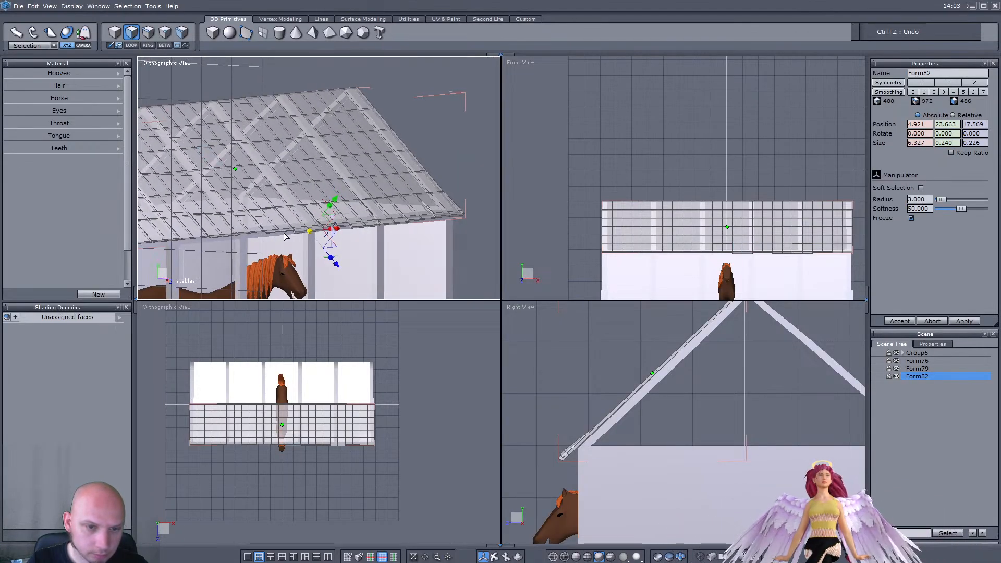
key("F1")
right_click_drag(377, 230, 333, 189)
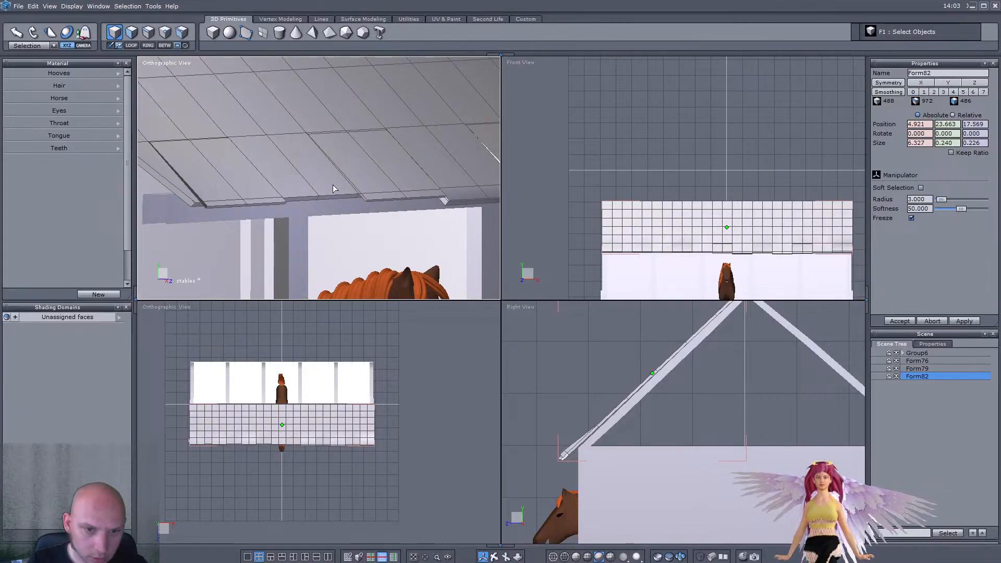
scroll(334, 188, "down", 2)
left_click(132, 33)
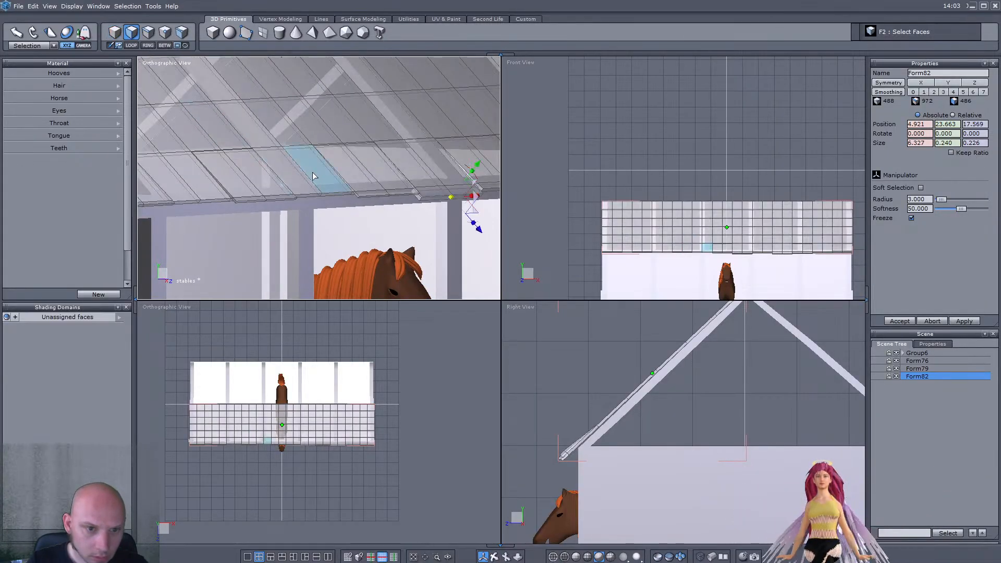
left_click(291, 181)
right_click_drag(324, 178, 337, 194)
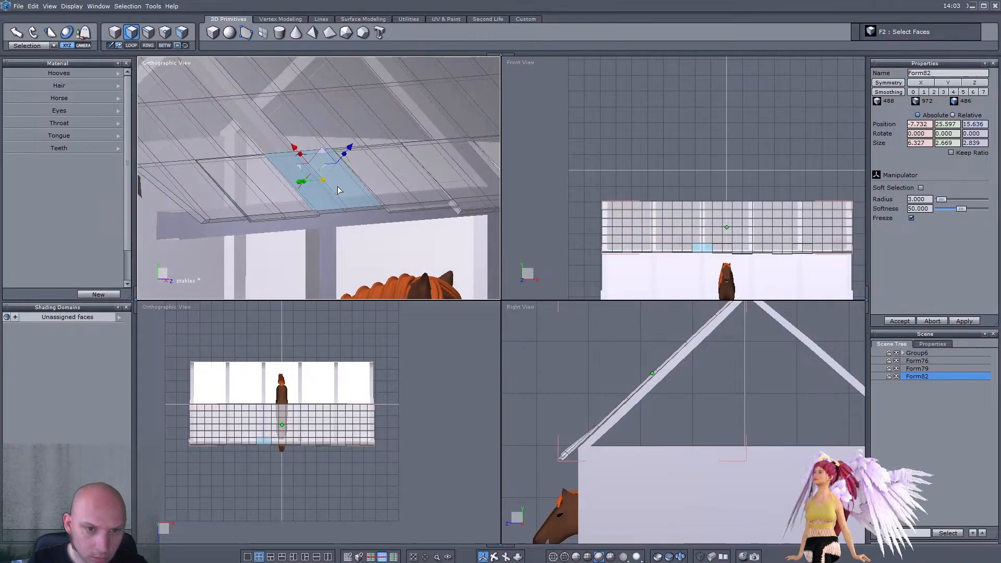
left_click_drag(349, 150, 351, 148, "shift")
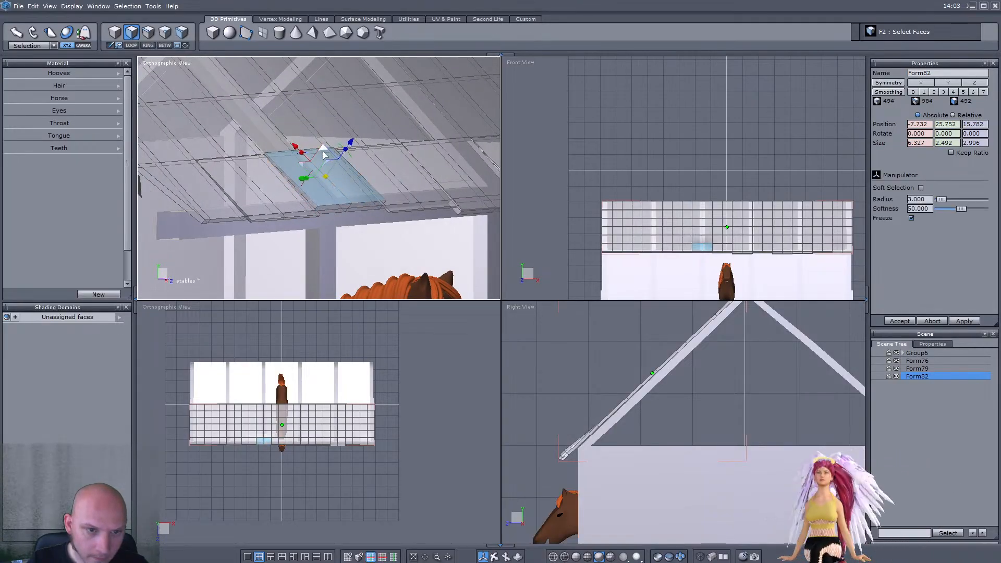
Step: Extrude the front faces of the raised pair at X -7.732 past the eaves and slide its upper faces slightly down the slope
left_click(355, 210)
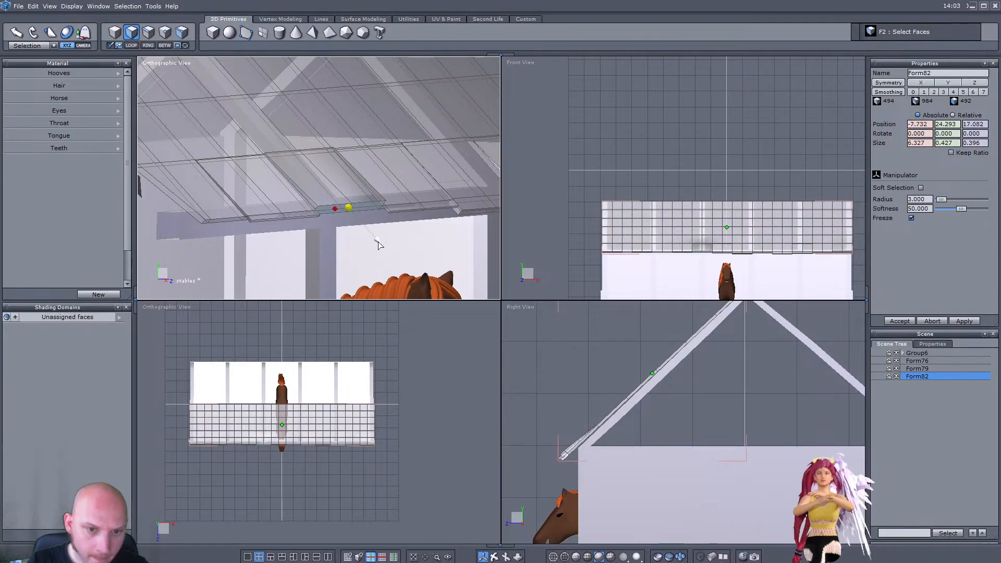
left_click(330, 186)
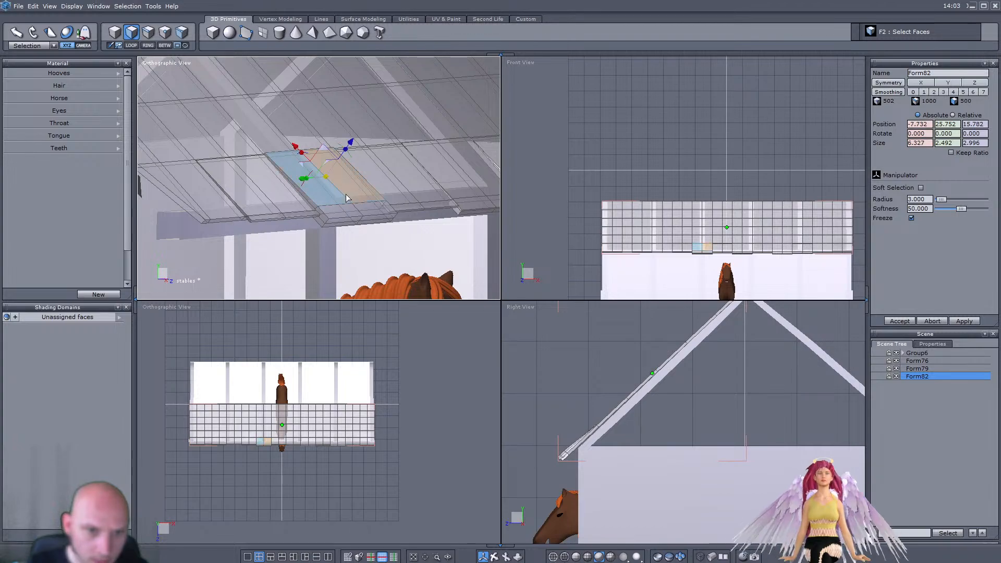
left_click_drag(301, 150, 302, 156)
Step: Extrude the eaves pair at X -20.385 upward with a tilt, to about Y 25.749, Z 15.779
scroll(302, 155, "down", 5)
right_click_drag(300, 157, 216, 199)
left_click(257, 171)
left_click(251, 176, "shift")
scroll(217, 199, "down", 5)
middle_click_drag(217, 198, 309, 199)
right_click_drag(308, 199, 212, 177)
scroll(212, 177, "up", 5)
scroll(280, 208, "up", 3)
scroll(282, 208, "down", 4)
mouse_move(334, 196)
right_mouse_down()
mouse_move(313, 200)
mouse_move(315, 189)
right_mouse_up()
scroll(315, 189, "up", 4)
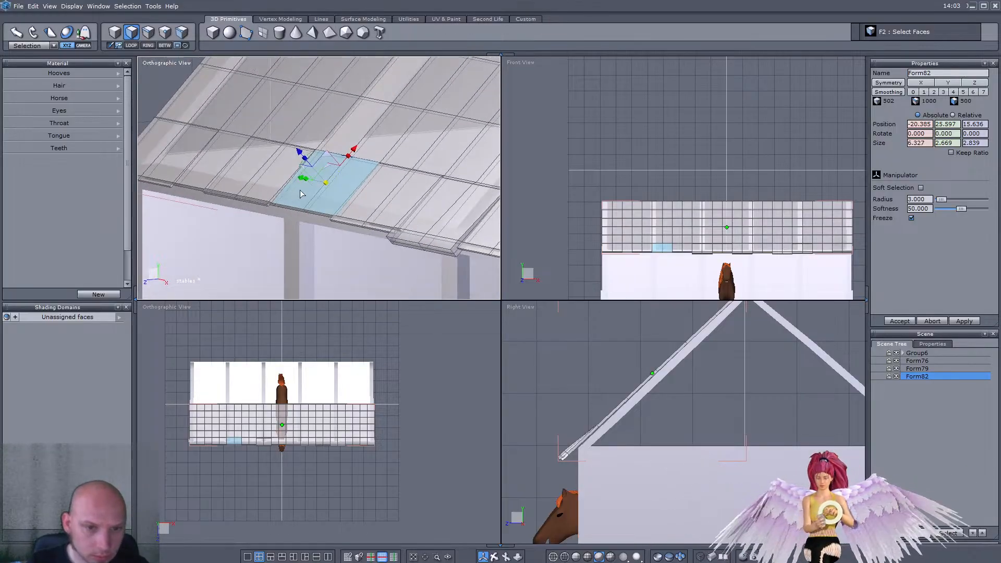
left_click_drag(303, 149, 318, 146, "ctrl")
Step: Extrude the front faces of the raised eaves pair at X -20.385 outward to about Y 23.982, Z 17.518
left_click(320, 225)
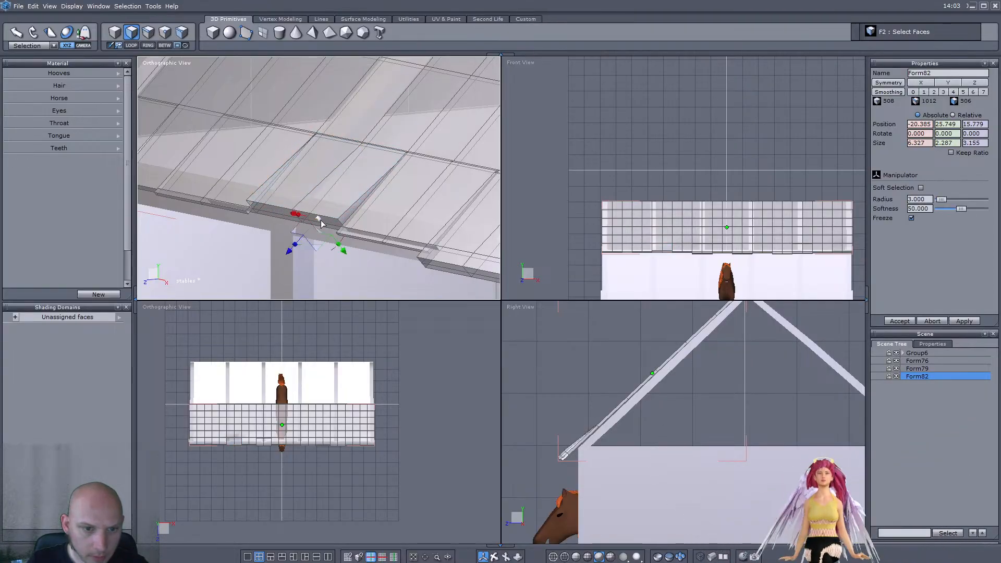
left_click(281, 214, "shift")
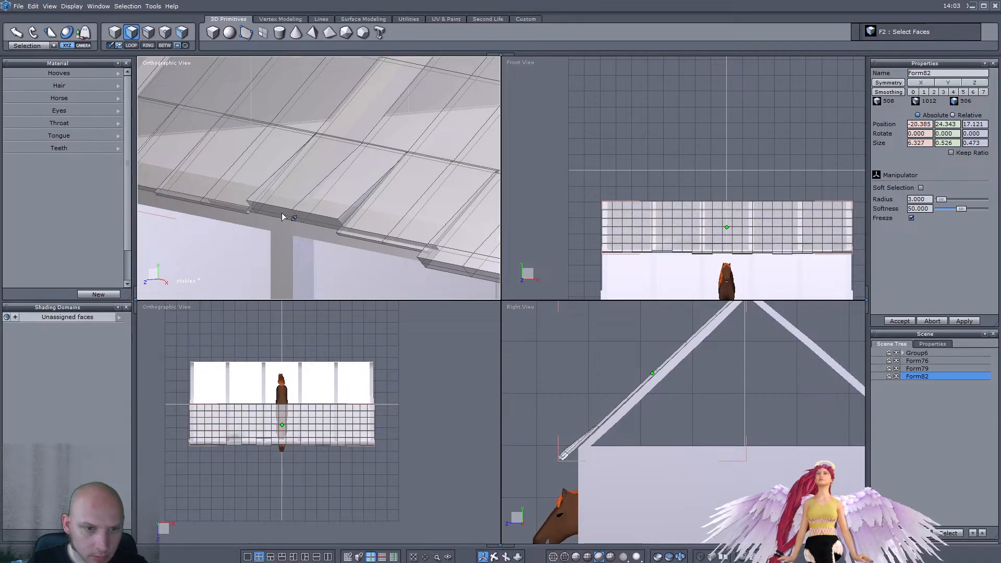
left_click_drag(270, 251, 260, 260, "ctrl")
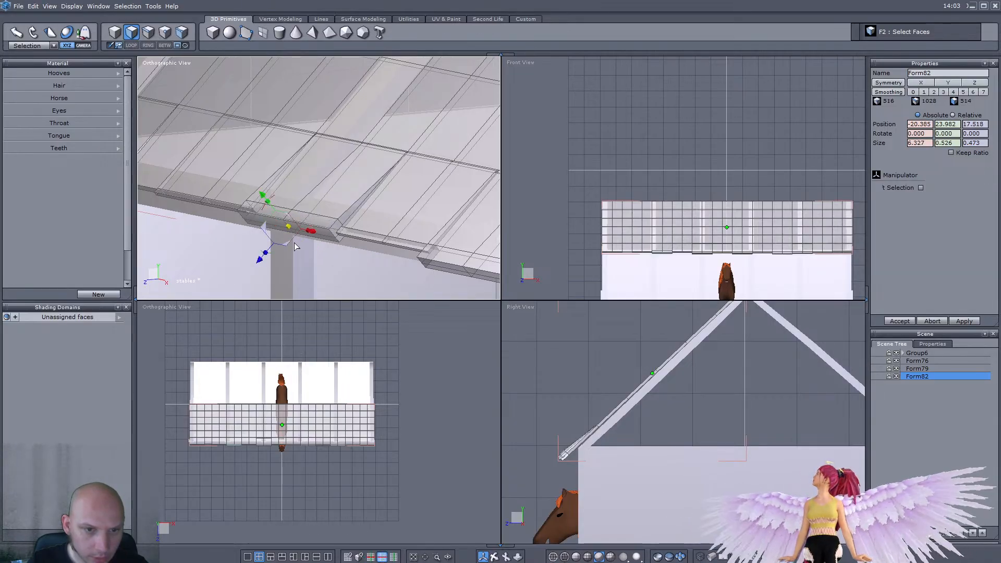
left_click(349, 176)
left_click_drag(359, 151, 357, 154)
Step: Extrude the single eaves face at X -31.457 upward, and extrude the raised piece's front face outward past the eaves
right_click_drag(224, 169, 316, 114)
scroll(208, 172, "down", 3)
scroll(207, 171, "up", 2)
left_click(311, 169, "shift")
left_click(314, 170)
left_click_drag(316, 114, 333, 125, "ctrl")
key("ctrl+z")
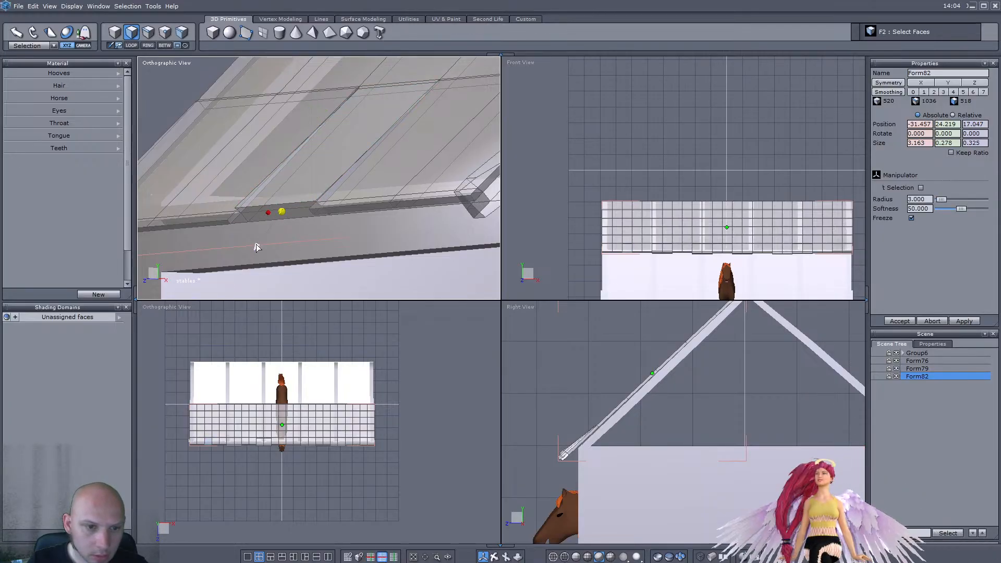
left_click_drag(256, 244, 259, 262, "ctrl")
Step: Try to extrude the single roof face at X -37.783, one row above the eaves, slightly upward
scroll(258, 262, "down", 3)
middle_click_drag(259, 262, 221, 183)
left_click(283, 193)
scroll(221, 183, "down", 2)
scroll(276, 181, "up", 4)
scroll(300, 192, "down", 3)
scroll(300, 192, "up", 3)
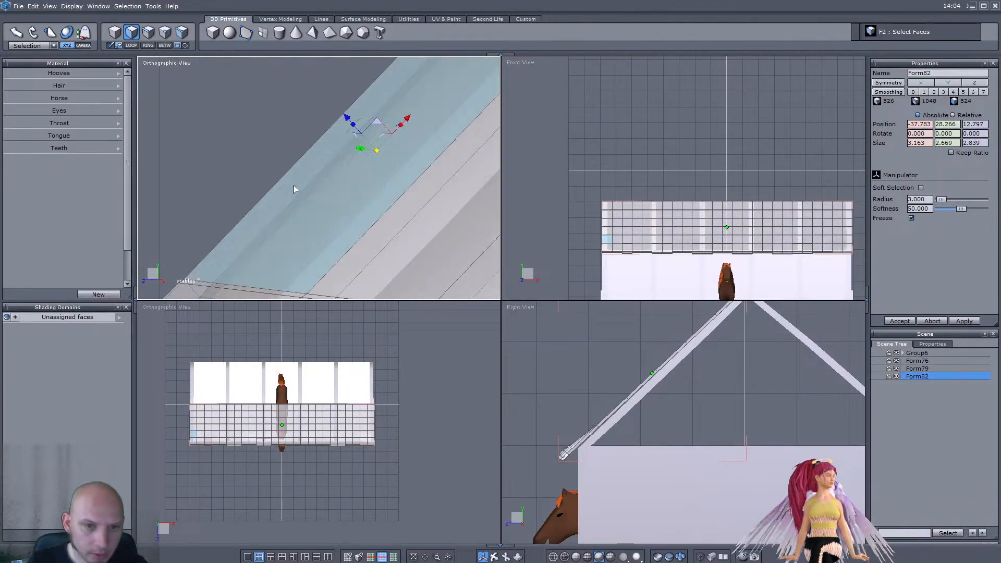
middle_click_drag(295, 191, 355, 147)
left_click_drag(366, 125, 364, 121, "ctrl")
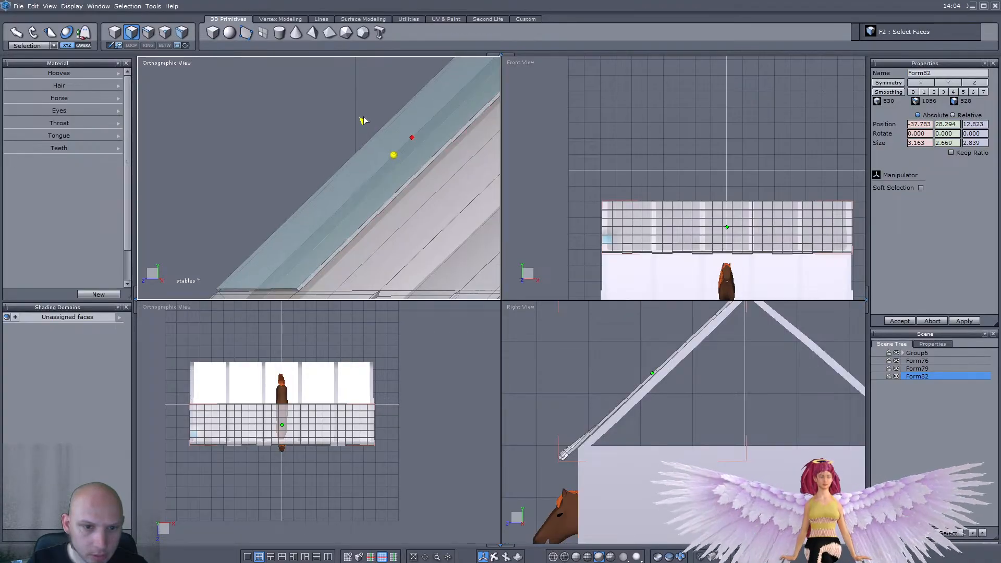
key("ctrl+z")
scroll(277, 181, "up", 3)
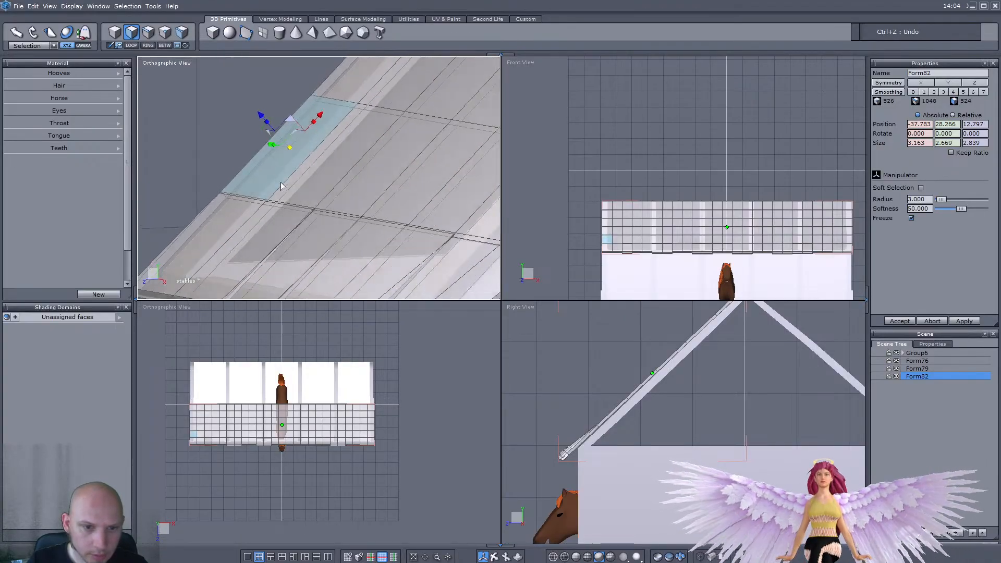
Step: Try to extrude the roof pair at X -36.202, one row above the eaves, upward with a tilt to about Y 28.349, Z 12.875
scroll(342, 184, "down", 3)
middle_click_drag(351, 192, 225, 172)
scroll(342, 175, "up", 2)
left_click(339, 170, "shift")
scroll(290, 152, "up", 3)
scroll(316, 163, "up", 2)
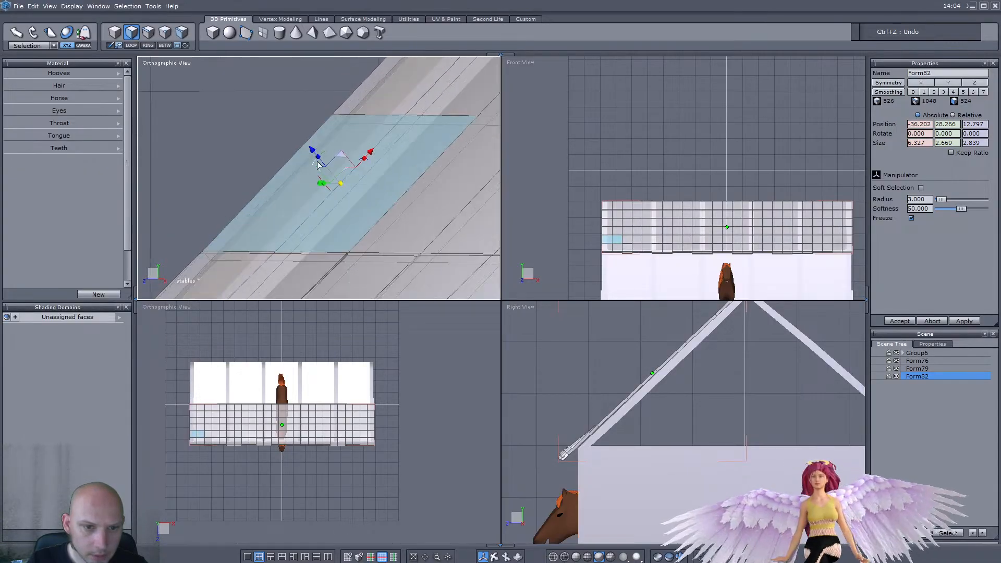
left_click_drag(315, 151, 313, 147, "ctrl")
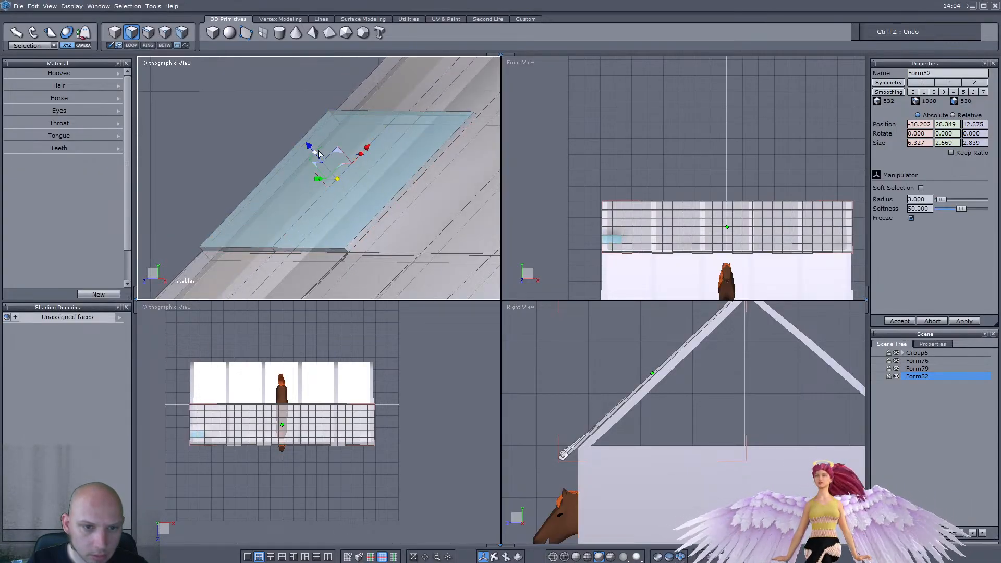
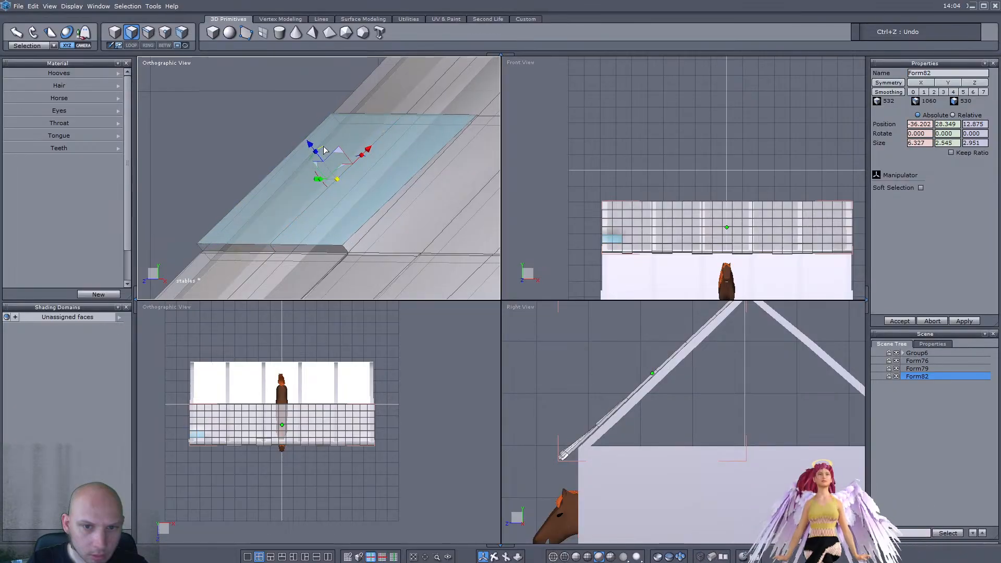
left_click(304, 258)
key("ctrl+z")
key("ctrl+z")
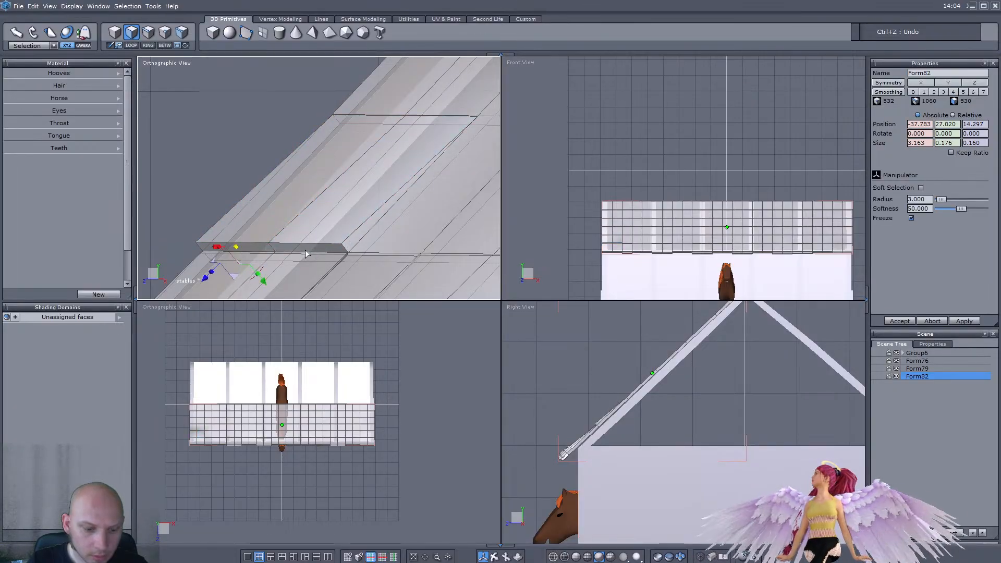
left_click(428, 234, "shift")
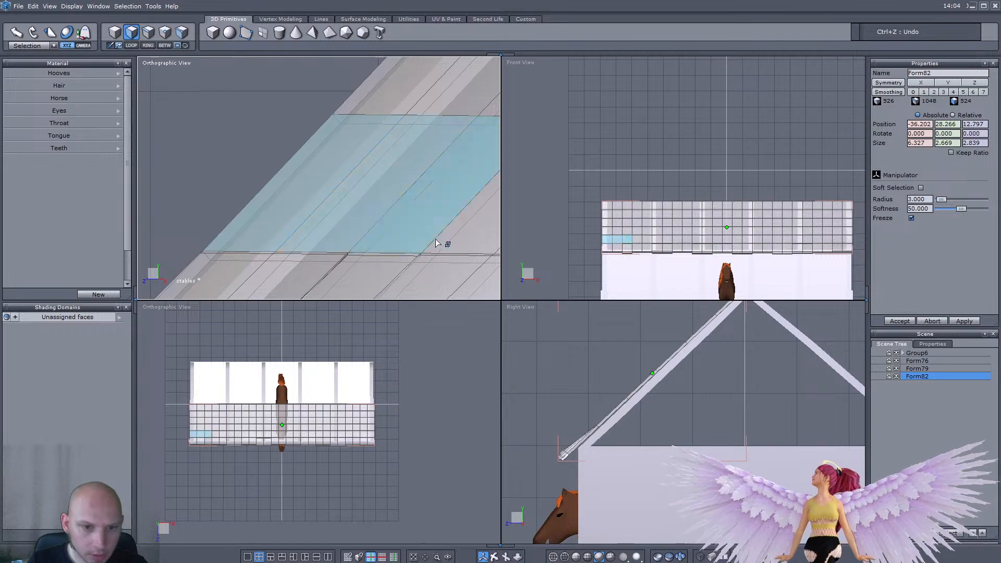
right_click_drag(367, 219, 355, 169)
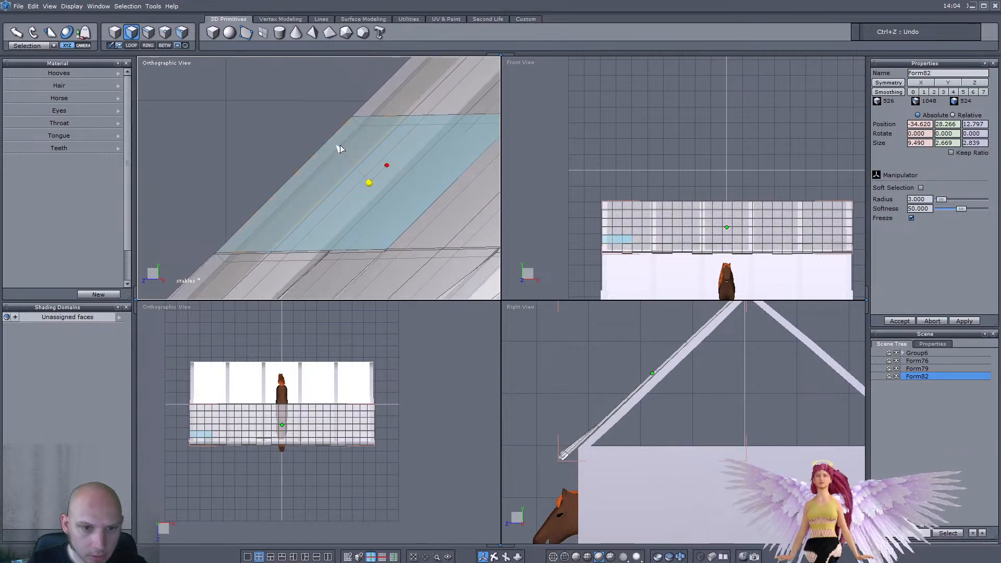
Step: Extrude three adjacent faces at X 34.973, one row above the eaves, upward with a slight tilt to about Y 28.384, Z 12.908
scroll(296, 169, "down", 5)
right_click_drag(324, 205, 361, 207)
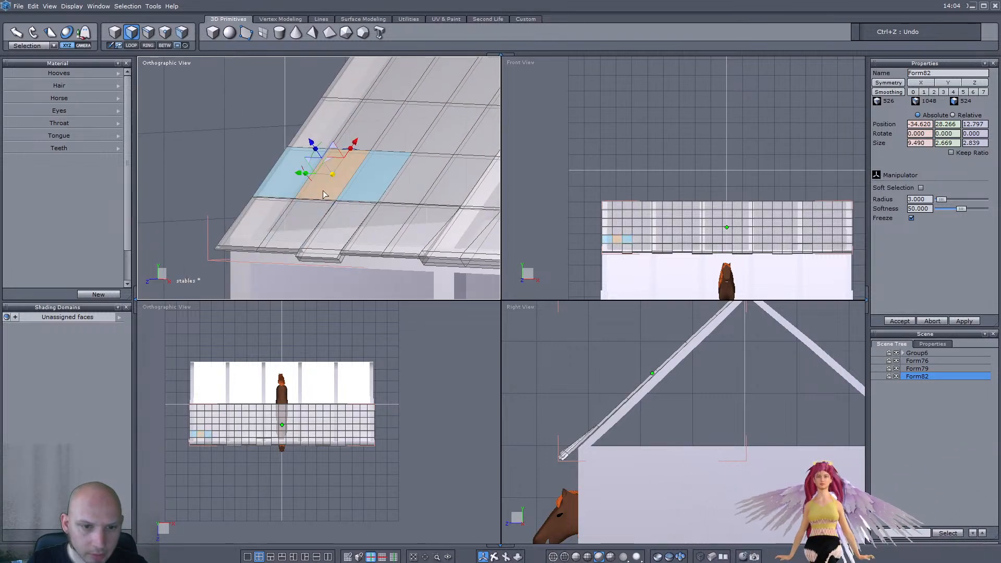
scroll(236, 211, "down", 5)
right_click_drag(338, 242, 481, 236)
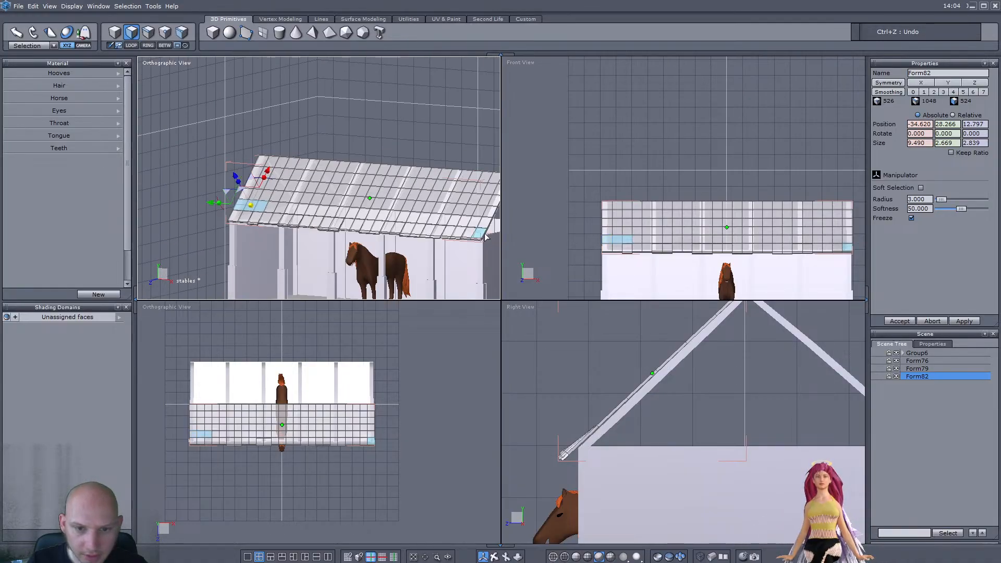
scroll(486, 238, "up", 5)
left_click_drag(452, 215, 426, 211)
scroll(425, 211, "down", 5)
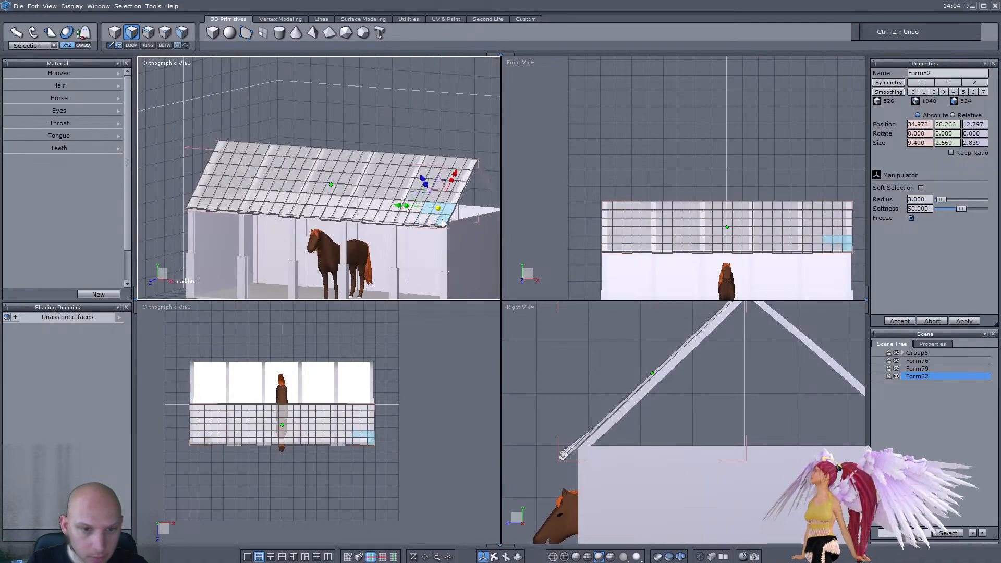
scroll(453, 215, "up", 6)
scroll(345, 205, "down", 4)
right_click_drag(345, 205, 383, 202)
scroll(383, 206, "down", 3)
scroll(234, 175, "up", 5)
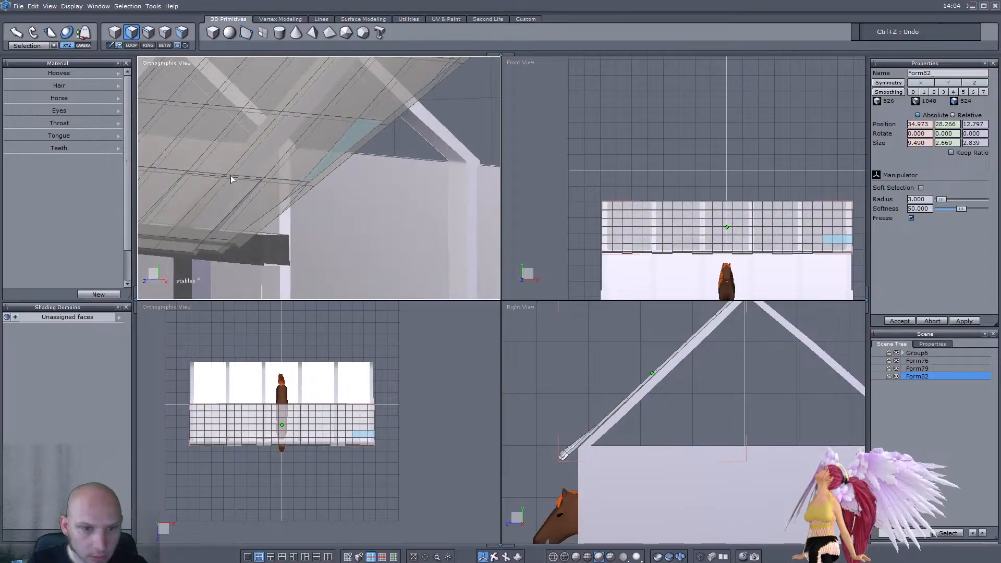
scroll(229, 175, "down", 2)
scroll(233, 179, "down", 5)
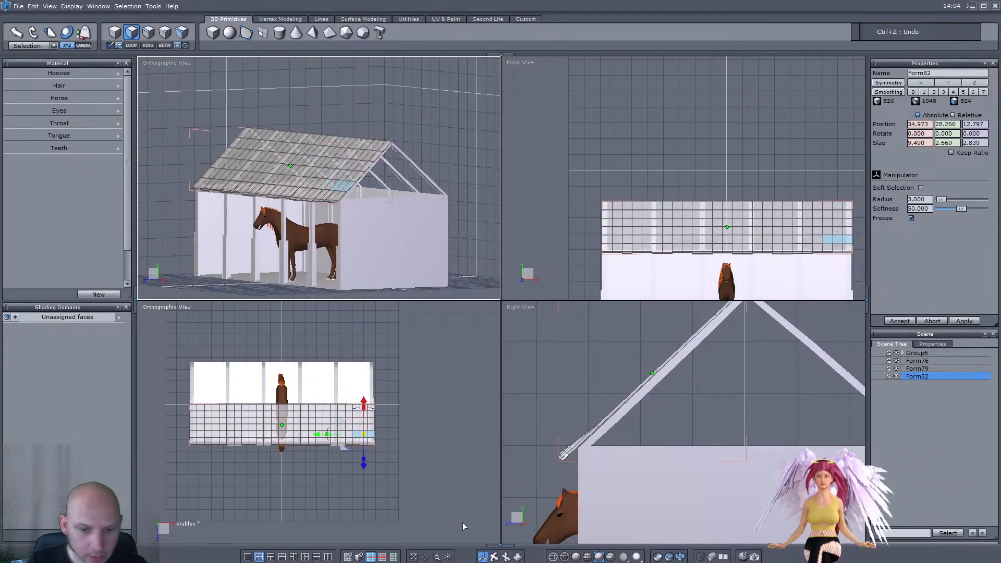
left_click(437, 557)
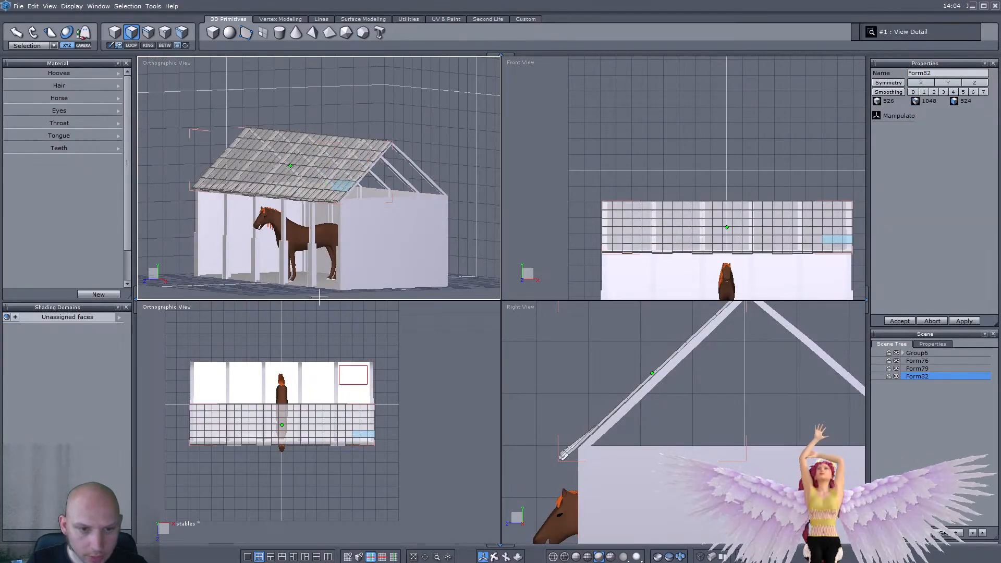
left_click(369, 224)
scroll(233, 149, "up", 3)
scroll(242, 179, "up", 2)
scroll(231, 170, "down", 3)
scroll(321, 215, "up", 3)
left_click_drag(308, 163, 315, 164, "ctrl")
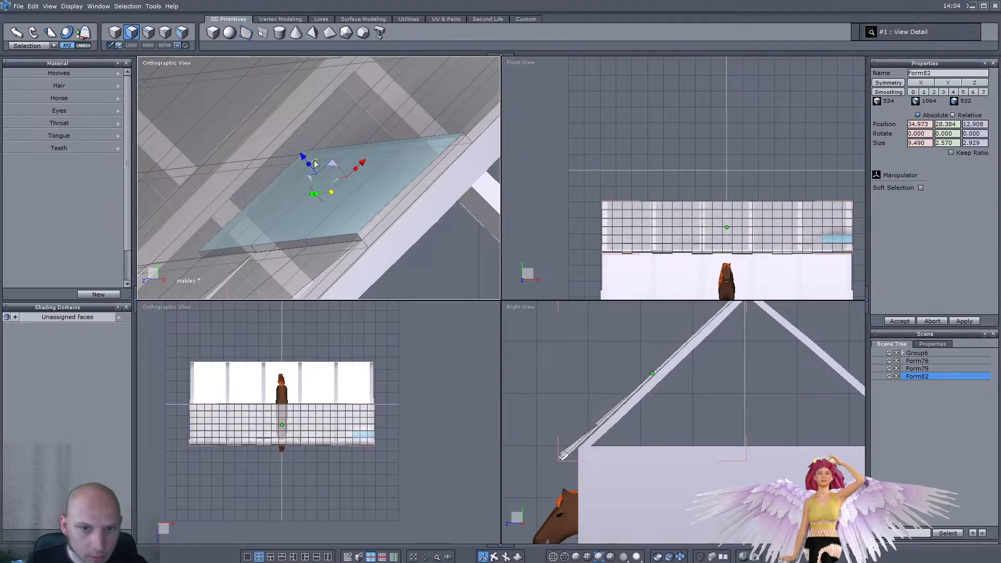
Step: Extrude the front faces of the raised three-face strip at X 34.973 down the slope to about Y 26.247, Z 15.173
left_click(288, 251)
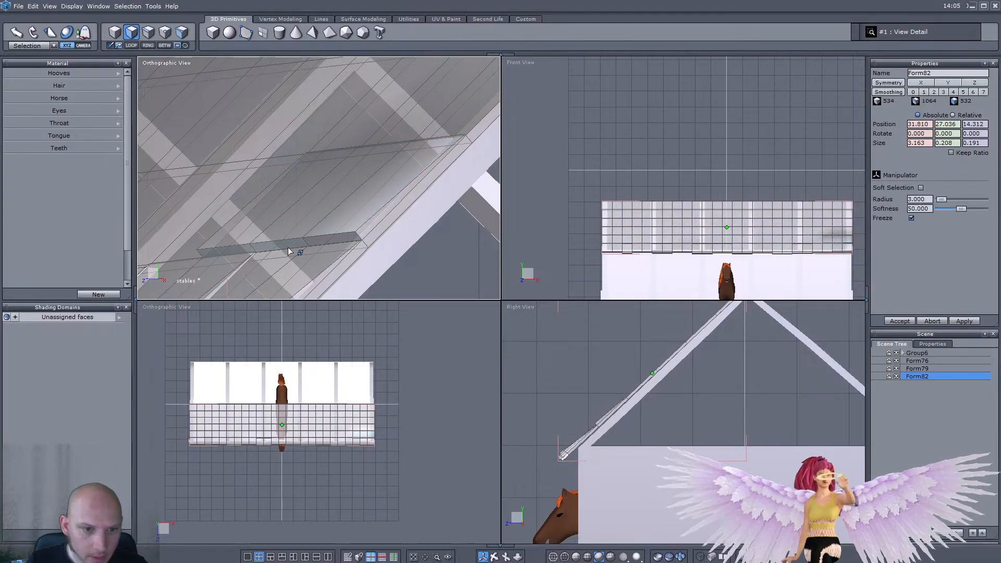
left_click(322, 242, "shift")
scroll(318, 251, "down", 5)
scroll(256, 260, "up", 3)
left_click_drag(354, 241, 324, 269, "ctrl")
right_click_drag(330, 267, 306, 256)
left_click_drag(381, 212, 371, 241)
key("ctrl+z")
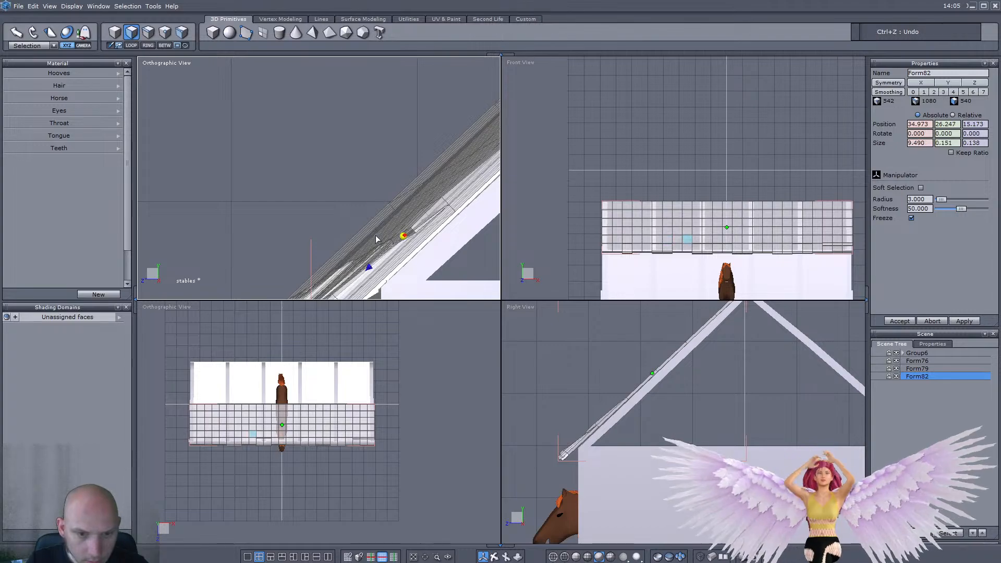
Step: Extrude the roof pair at X 27.065, one row above the eaves, upward with a tilt to about Y 28.432, Z 13.037
right_click_drag(373, 234, 300, 217)
left_click(295, 213)
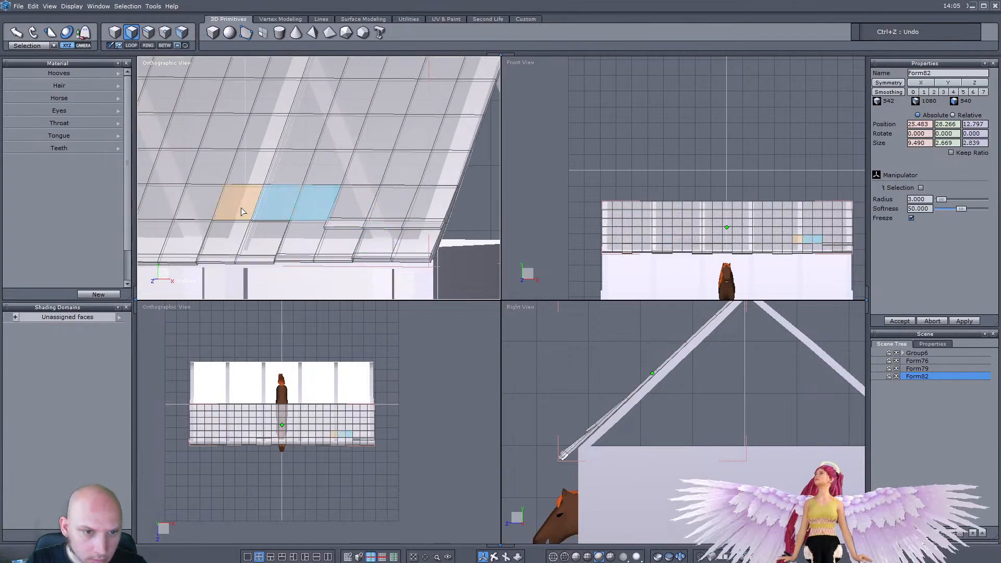
right_click_drag(227, 211, 378, 225)
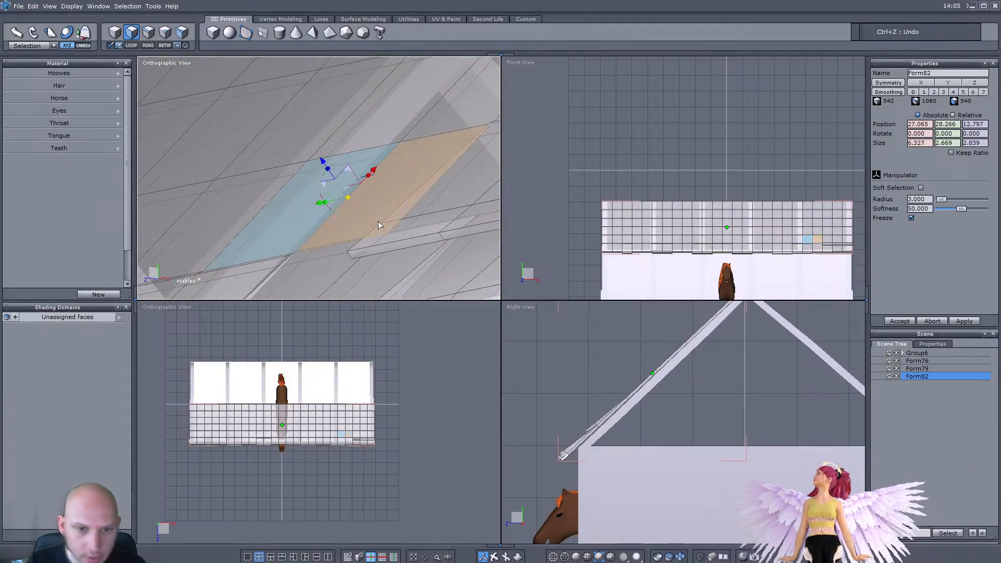
left_click_drag(322, 159, 316, 151, "ctrl")
right_click_drag(291, 168, 347, 165)
left_click_drag(365, 160, 352, 148)
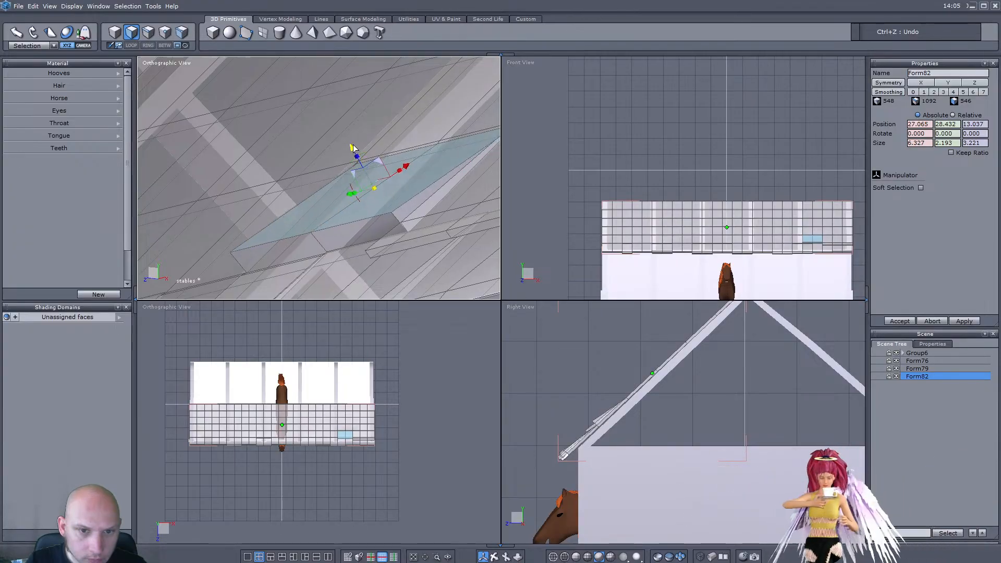
Step: Extrude the front faces of the raised pair at X 27.065 down the slope and adjust the position of the overhang
left_click(342, 245)
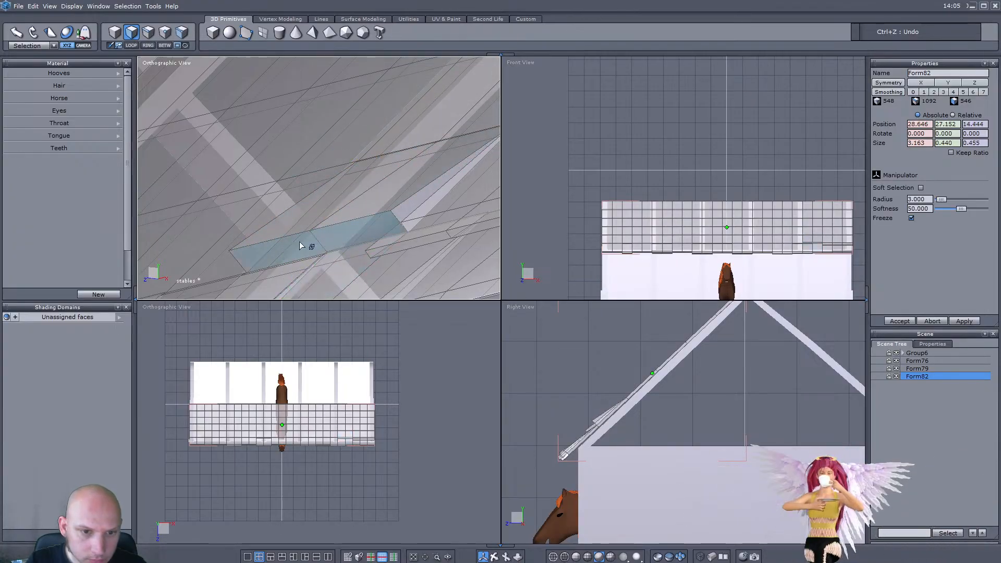
left_click(299, 242, "shift")
scroll(300, 237, "down", 4)
middle_click_drag(301, 236, 294, 245)
scroll(293, 245, "up", 4)
left_click_drag(344, 211, 311, 242, "ctrl")
left_click_drag(316, 192, 322, 232)
left_click_drag(312, 197, 309, 172)
Step: Examine the raised roof pieces and the open gable end of the stable from several angles
scroll(308, 174, "down", 5)
scroll(267, 221, "down", 4)
right_click_drag(264, 233, 304, 195)
scroll(282, 224, "up", 4)
scroll(322, 203, "down", 4)
scroll(259, 197, "up", 5)
scroll(320, 198, "down", 5)
right_click_drag(369, 221, 379, 219)
scroll(318, 191, "up", 5)
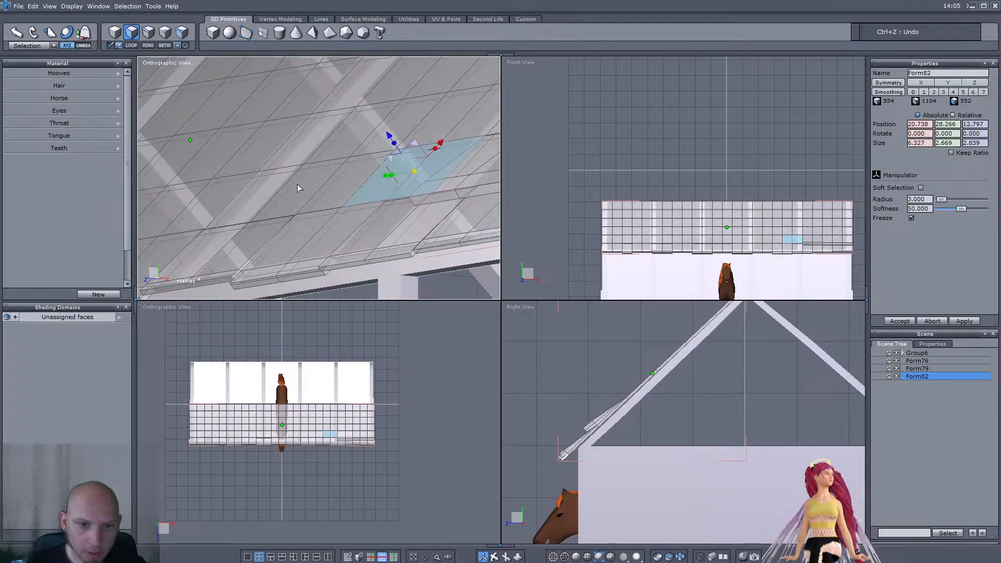
scroll(322, 171, "down", 5)
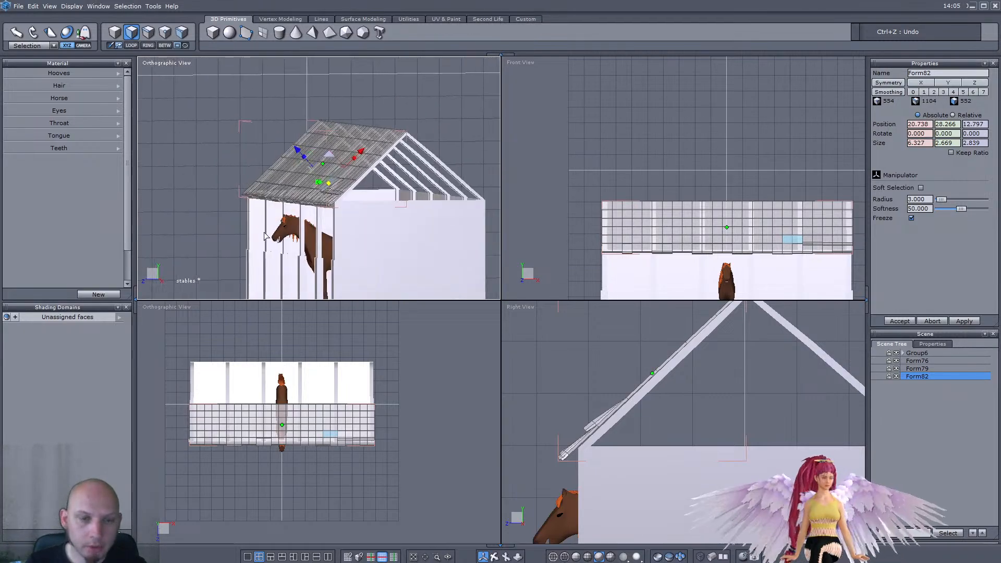
scroll(310, 206, "up", 2)
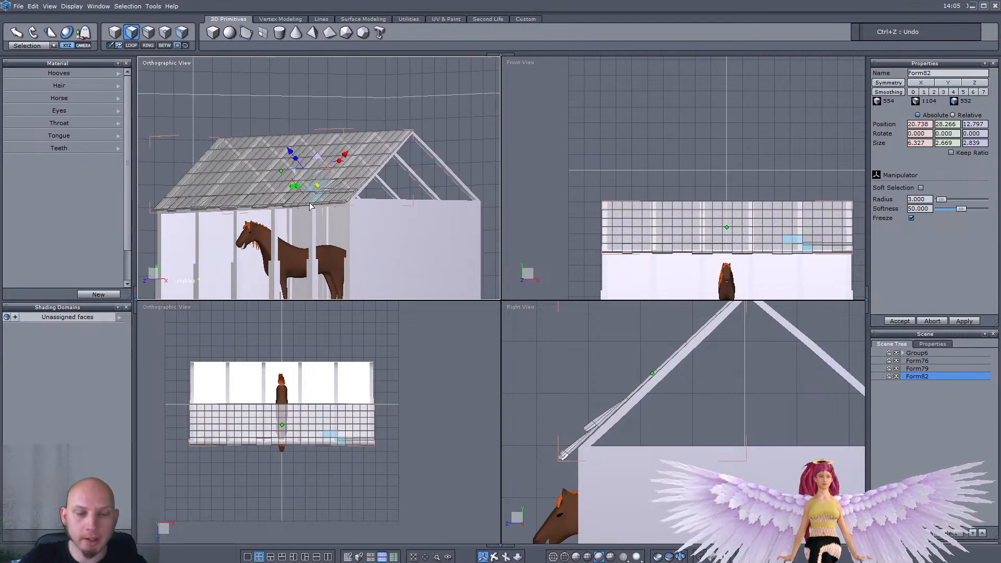
Step: Extrude the top faces of the end walls in Form79 slightly upward, to about Y 25.058
left_click(118, 36)
scroll(354, 183, "down", 3)
left_click(393, 236)
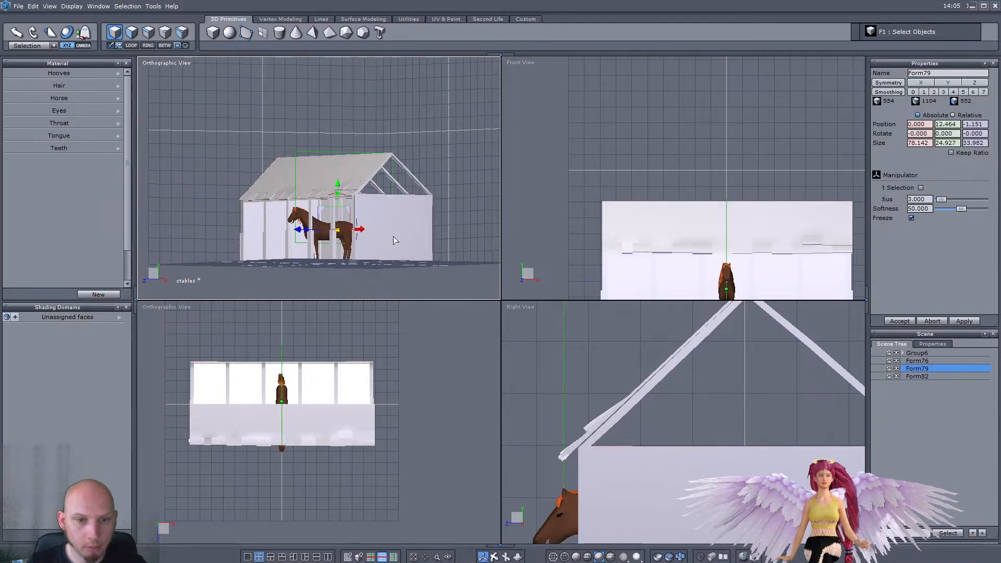
middle_click_drag(392, 236, 405, 277)
scroll(412, 199, "up", 5)
left_click(132, 32)
left_click(323, 190)
middle_click_drag(322, 190, 381, 203)
scroll(380, 203, "up", 3)
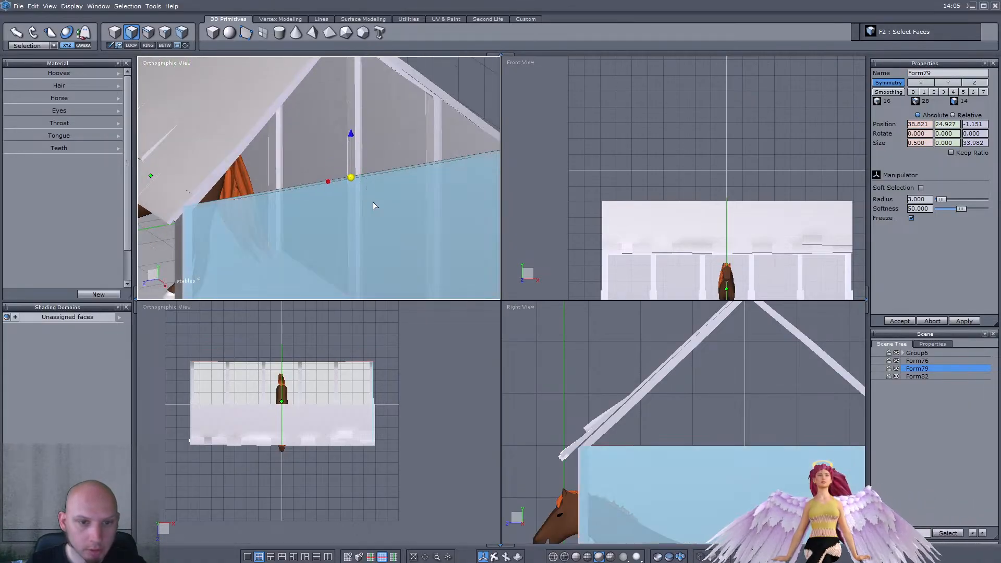
left_click(349, 134)
Step: Extrude the end walls' top faces up to the roof ridge height, at about Y 39.718
scroll(730, 412, "down", 3)
middle_click_drag(750, 393, 686, 434)
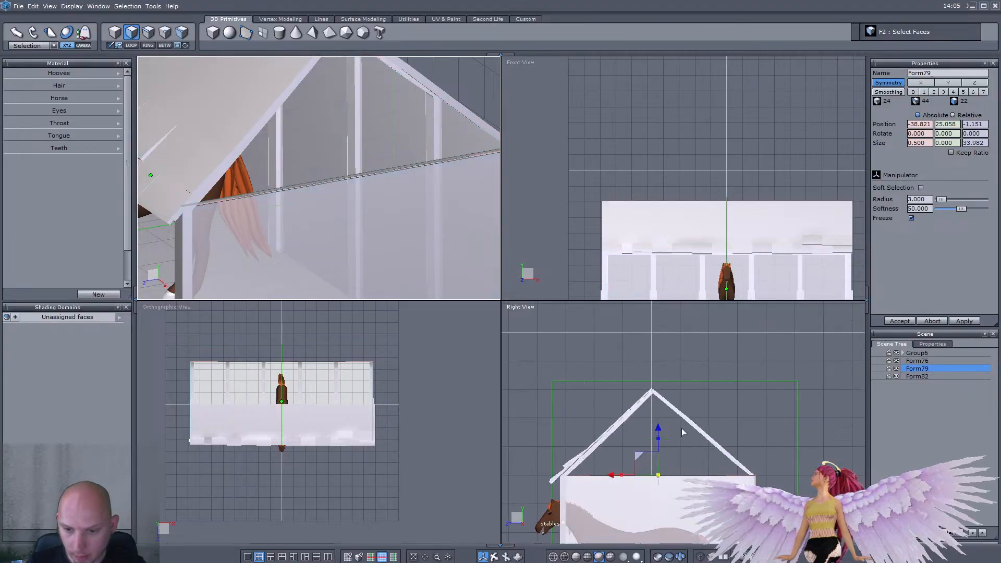
left_click_drag(647, 350, 647, 347)
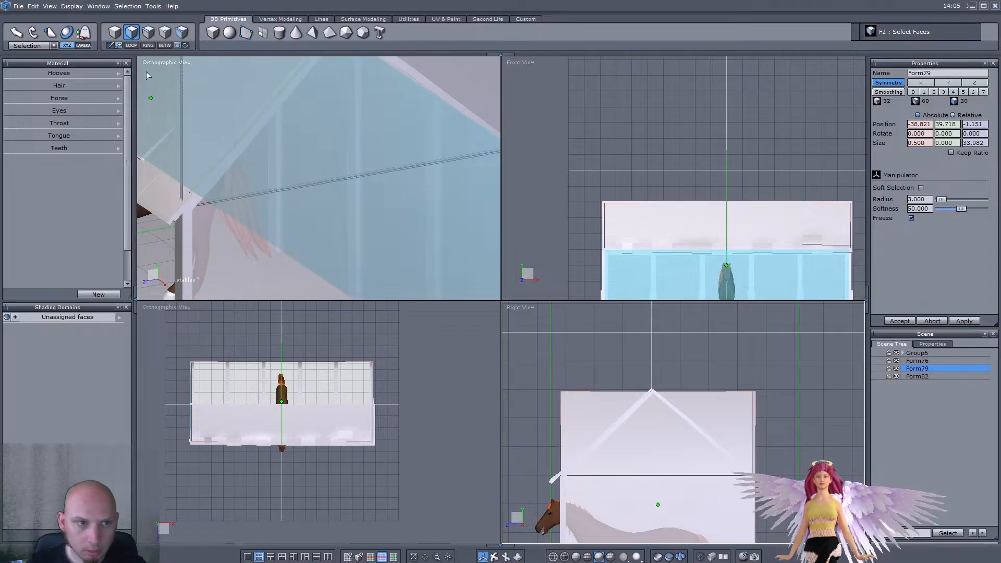
Step: Weld the end walls' upper outer corner points to the points at the roof ridge so the walls form gables
left_click(165, 37)
scroll(260, 171, "down", 5)
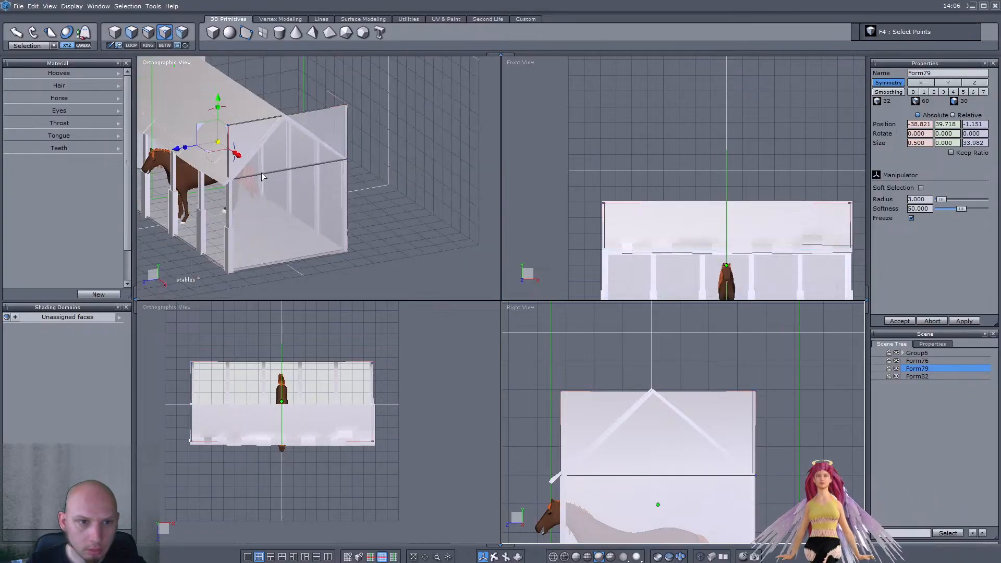
scroll(313, 120, "up", 2)
key("alt+e")
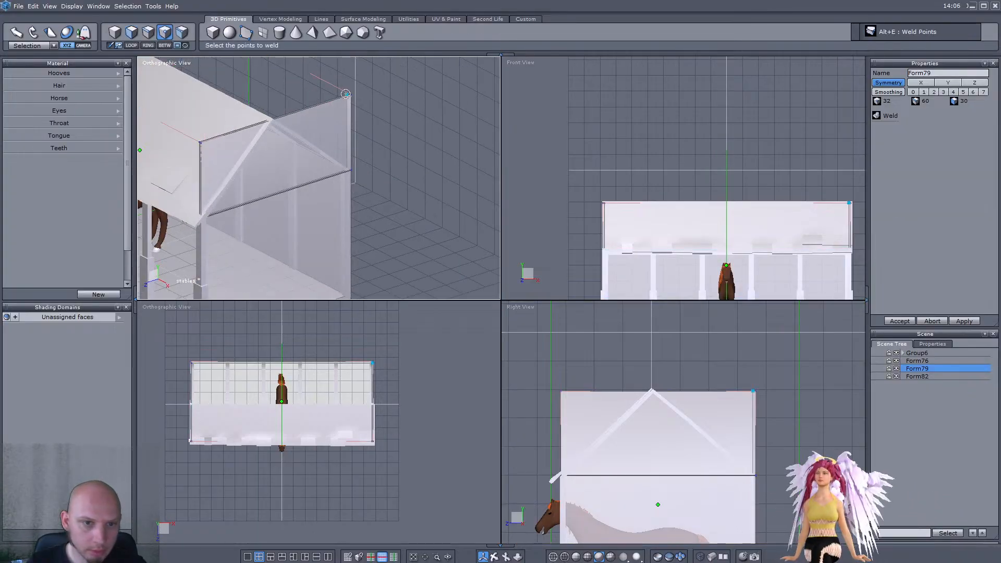
left_click(198, 142)
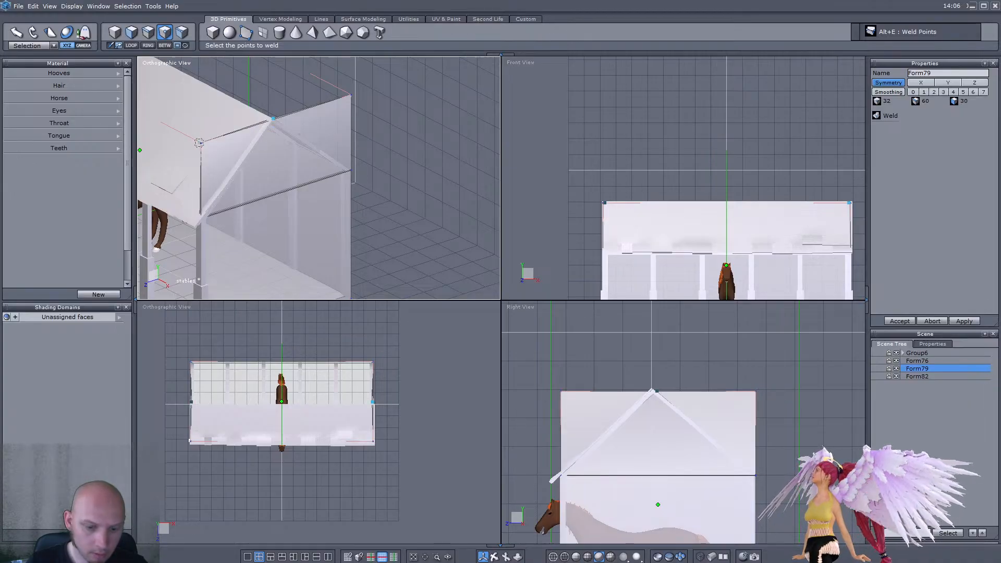
left_click(199, 143)
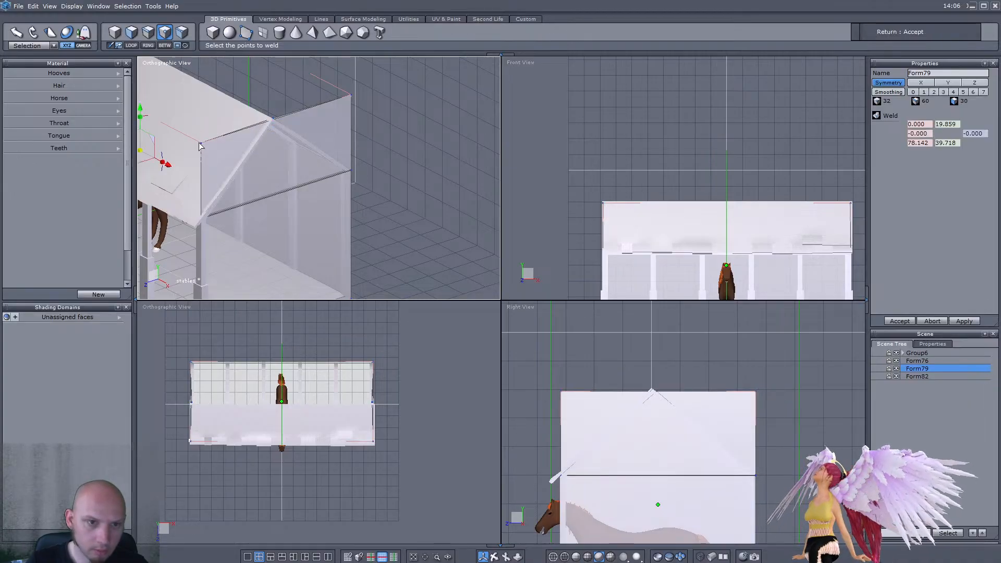
left_click(347, 99)
key("F4")
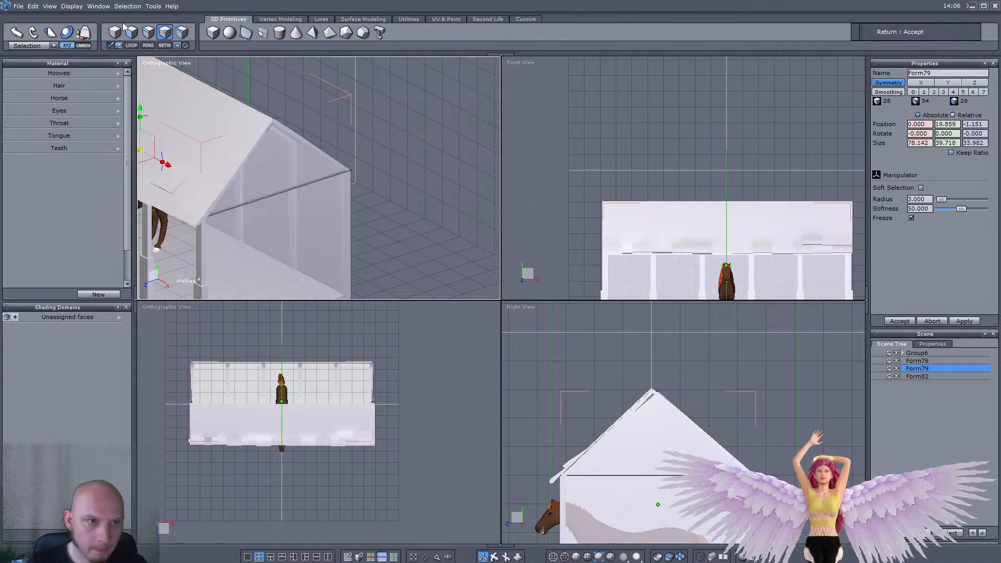
Step: Move the gable peak points along Z to about -0.262 so they sit beneath the roof ridge
scroll(661, 391, "up", 3)
left_click_drag(671, 383, 644, 404)
scroll(645, 403, "up", 3)
left_click_drag(712, 383, 695, 383)
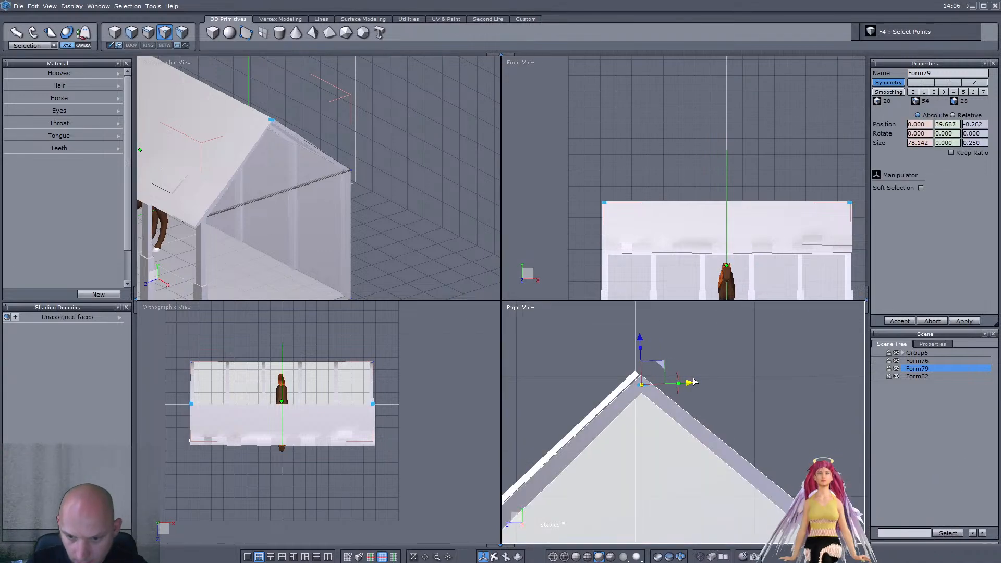
right_click_drag(309, 225, 189, 272)
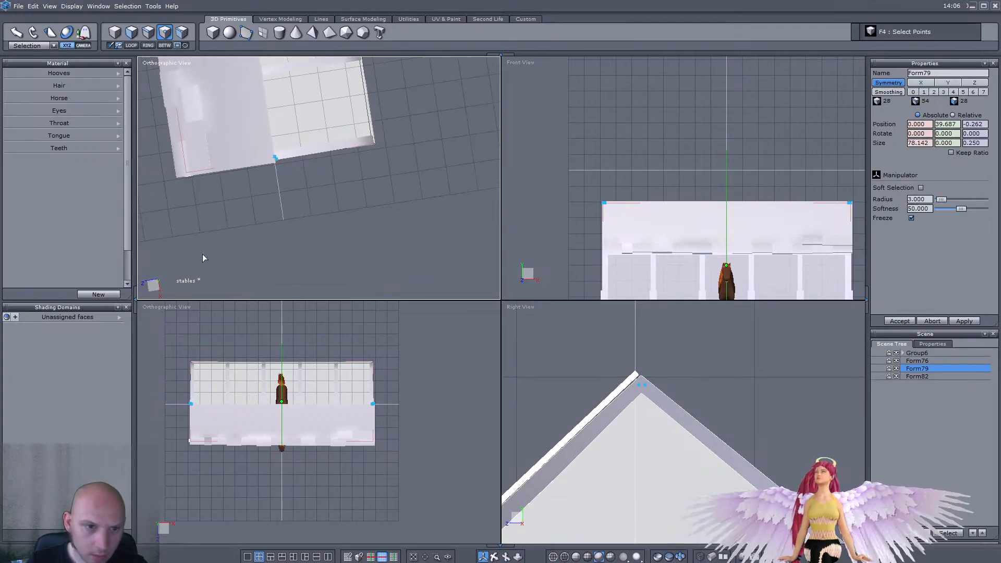
scroll(289, 142, "up", 3)
scroll(290, 133, "up", 4)
scroll(309, 193, "down", 10)
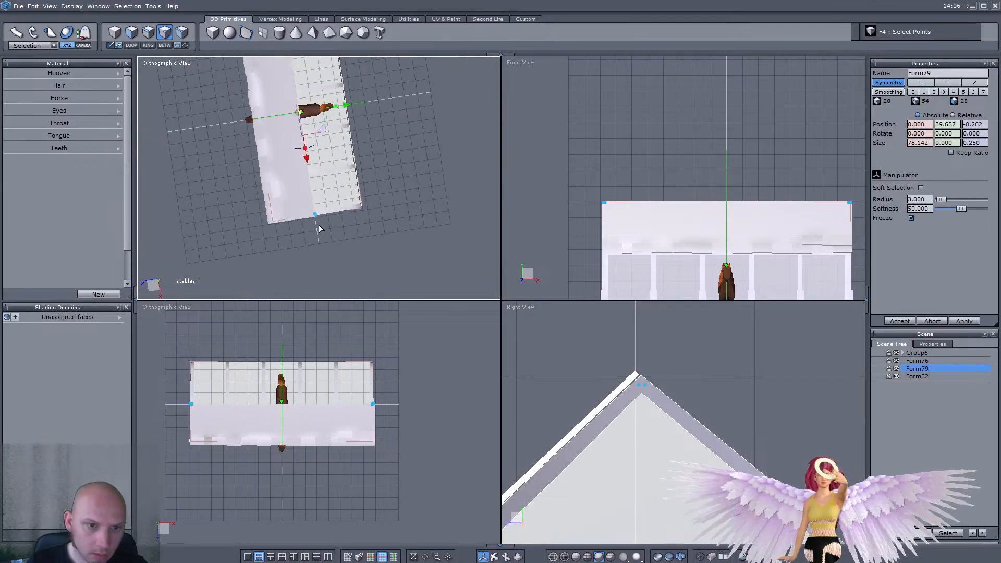
right_click_drag(302, 250, 317, 228)
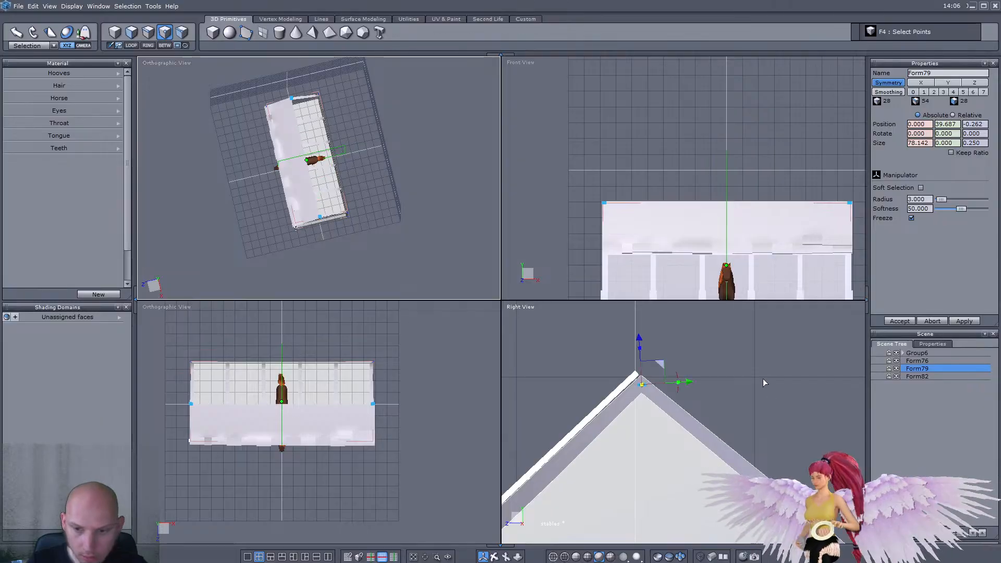
Step: Set the manipulator to World and scale one gable's peak points along Z to about 0.004 so they nearly coincide
left_click_drag(859, 185, 806, 235)
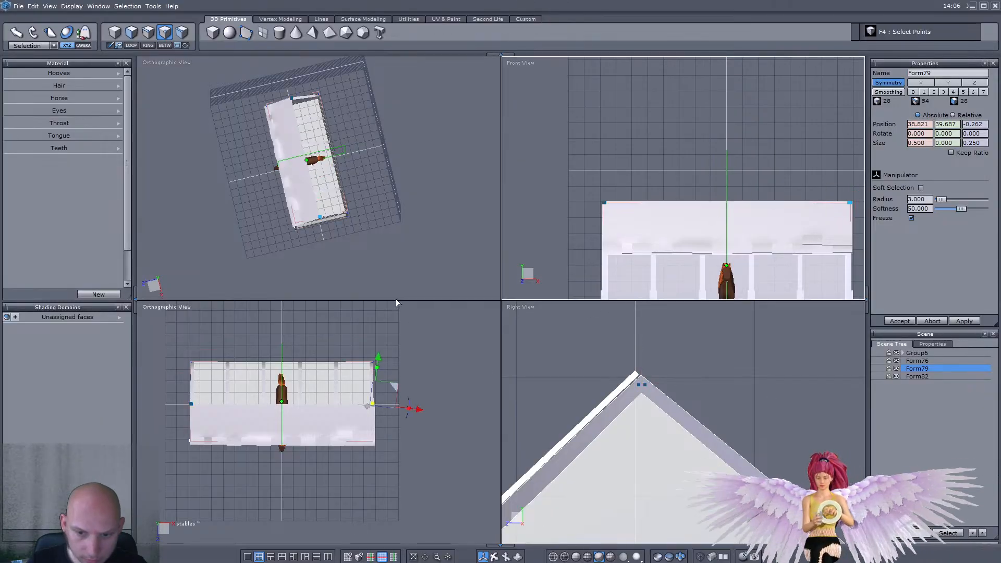
scroll(340, 236, "up", 8)
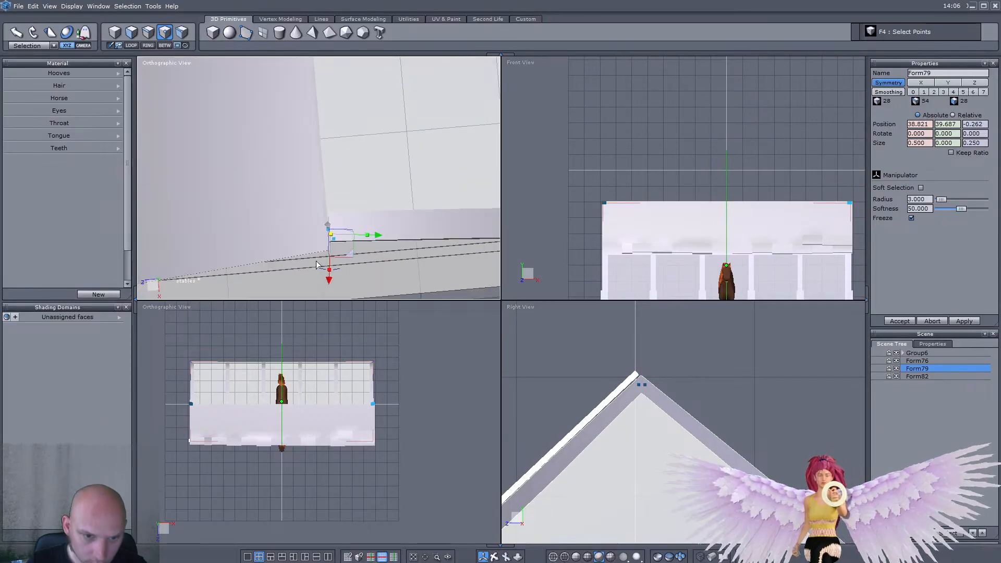
left_click(31, 46)
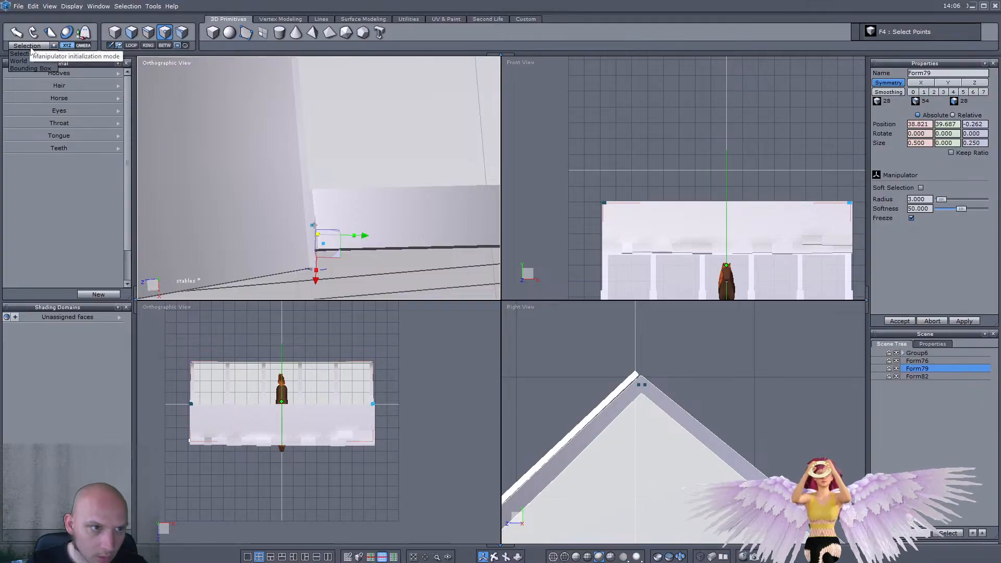
left_click(23, 58)
left_click_drag(282, 241, 303, 239)
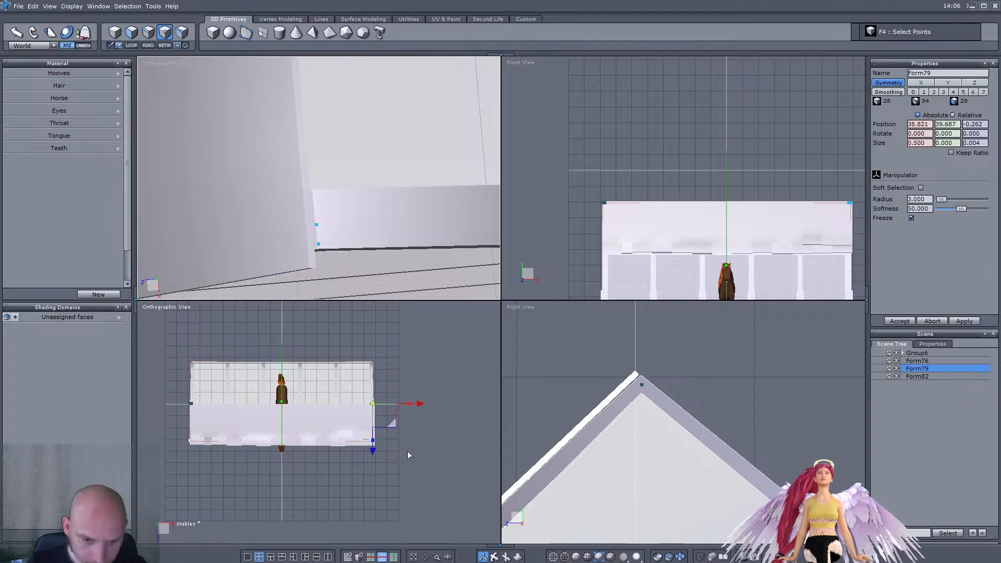
Step: Shift that gable's peak points slightly inward along X, to about 38.801
left_click(437, 557)
mouse_move(373, 403)
left_mouse_down()
mouse_move(384, 410)
mouse_move(340, 427)
left_mouse_up()
scroll(276, 463, "up", 3)
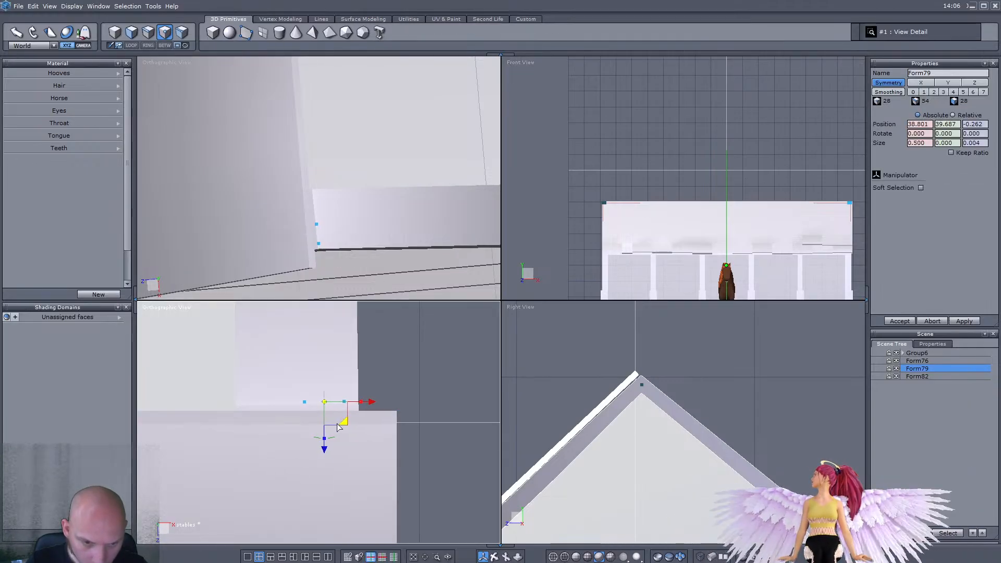
scroll(333, 210, "down", 3)
left_click(369, 138)
Step: Select the sloping edges on both sides of the gable and connect them across its mid-height
right_click_drag(284, 156, 343, 187)
scroll(344, 186, "down", 5)
scroll(351, 136, "up", 4)
right_click_drag(351, 136, 365, 171)
scroll(332, 121, "down", 5)
left_click(150, 32)
scroll(345, 156, "up", 5)
left_click(387, 153)
left_click(370, 154, "shift")
left_click(367, 152, "shift")
left_click(346, 108, "shift")
left_click(345, 106, "shift")
left_click(344, 105, "shift")
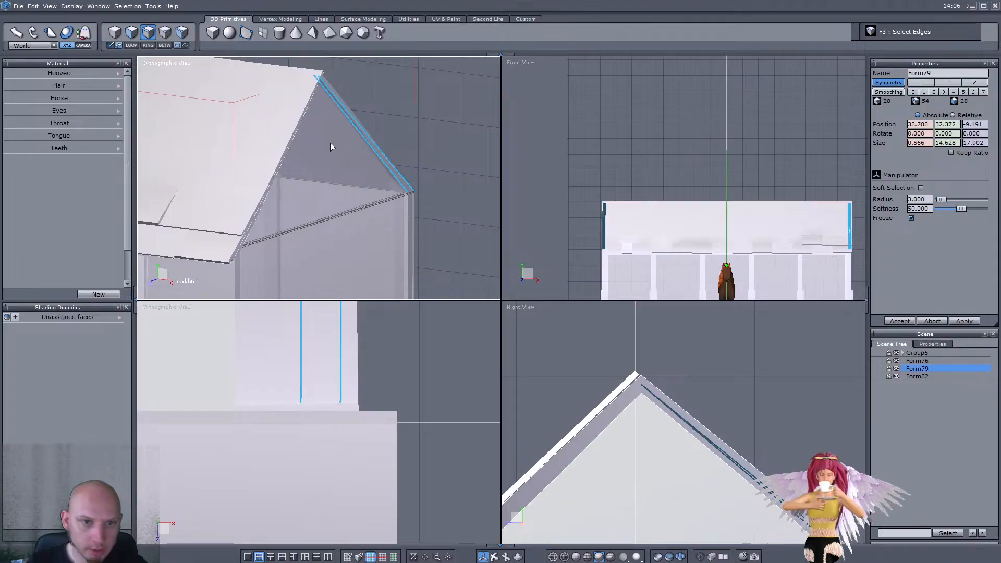
left_click(282, 152, "shift")
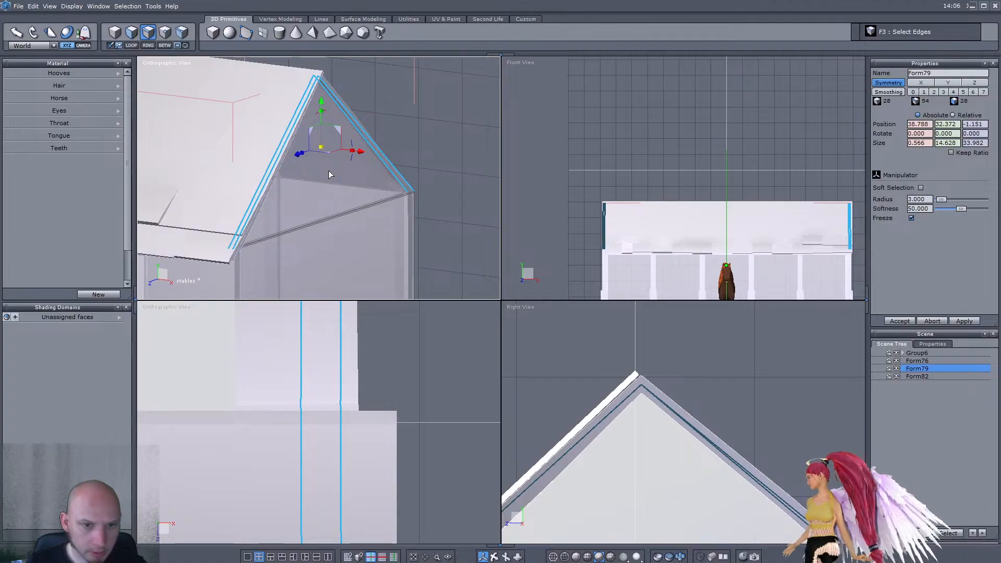
key("alt+a")
Step: Connect the gable's sloping edges twice more above the new line, halving the section nearest the peak each time
left_click(349, 118)
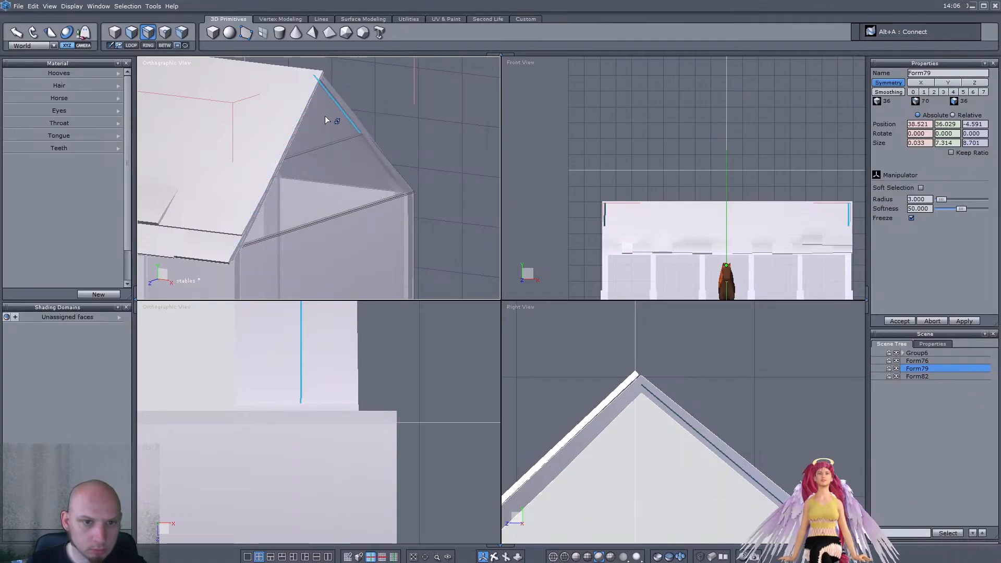
left_click(325, 108)
left_click(328, 92)
left_click(313, 94, "shift")
left_click(309, 98, "shift")
key("alt+a")
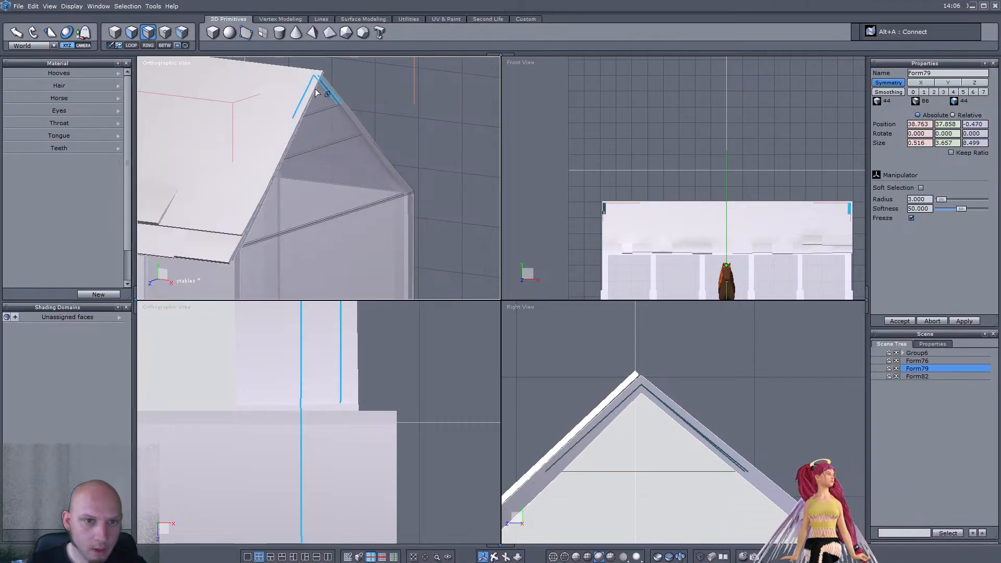
key("alt+a")
Step: Connect the lower halves of the gable's sloping edges to add a division between mid-height and the eaves
right_click_drag(353, 133, 357, 152)
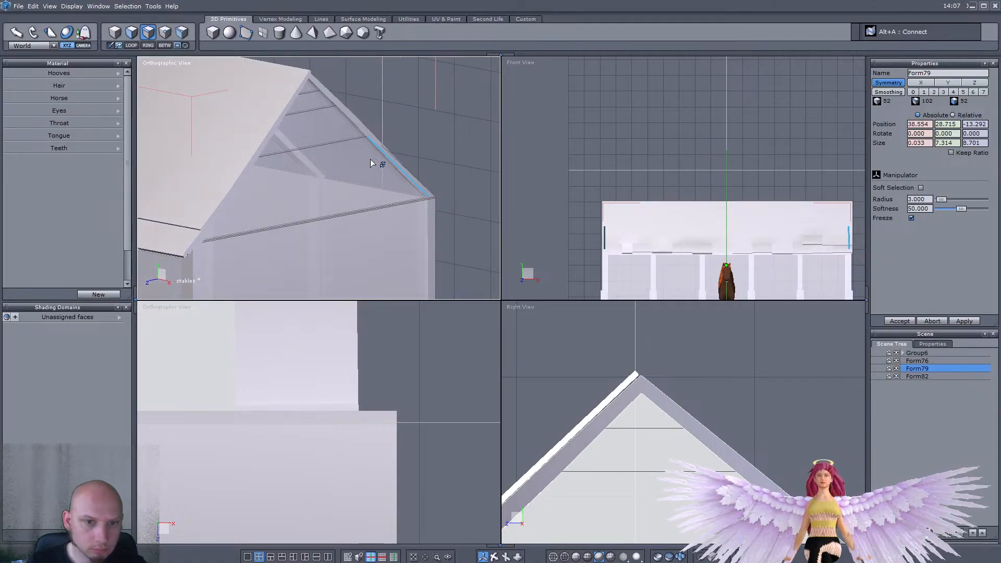
right_click_drag(354, 166, 381, 167)
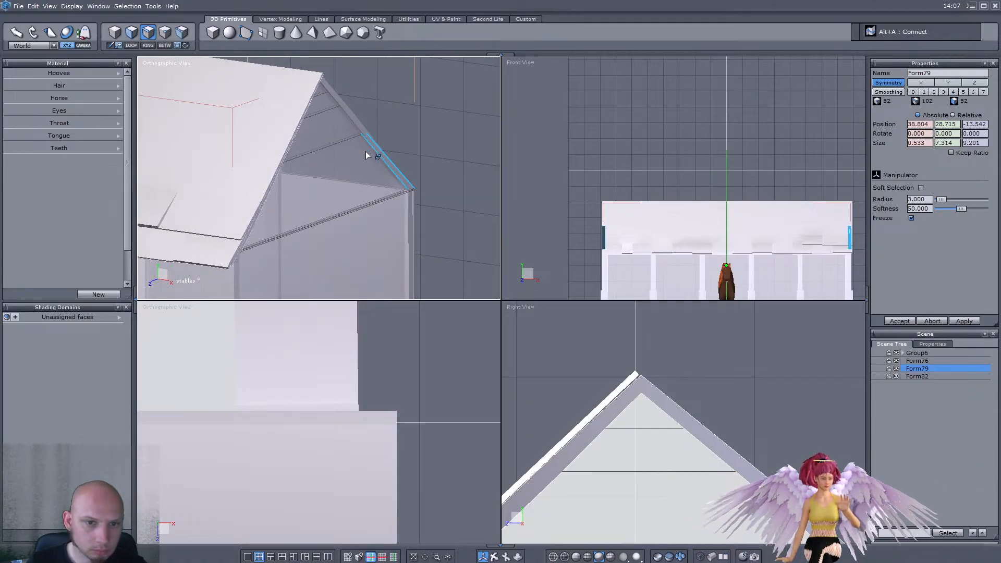
left_click(265, 198)
left_click(266, 197)
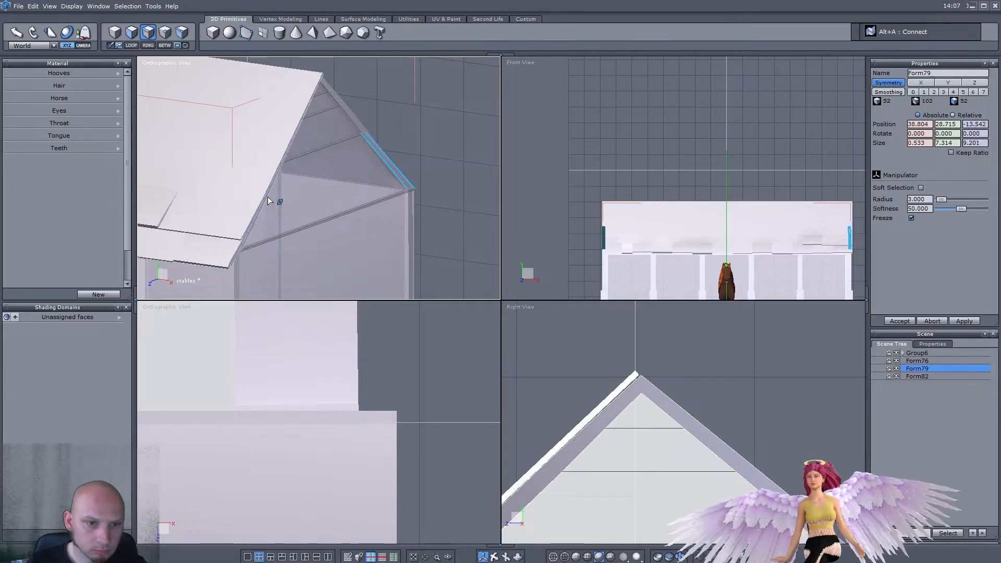
left_click(264, 196, "shift")
left_click(253, 194, "shift")
key("alt+a")
Step: Add a horizontal edge loop around the stable walls and raise it to about Y 24.220, just below the eaves
middle_click_drag(264, 198, 379, 209)
left_click(426, 217)
key("k")
scroll(431, 215, "down", 5)
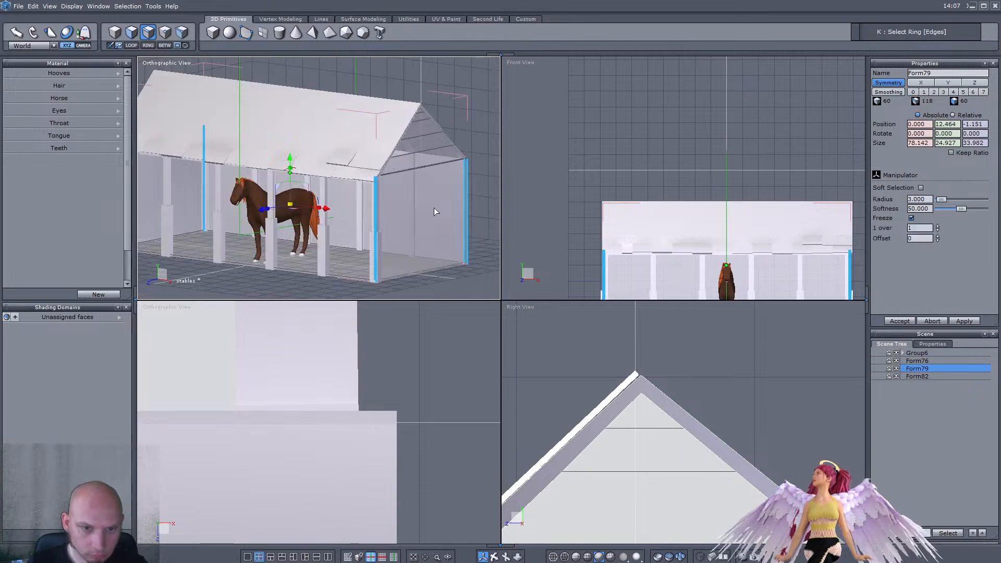
key("alt+a")
left_click(424, 223)
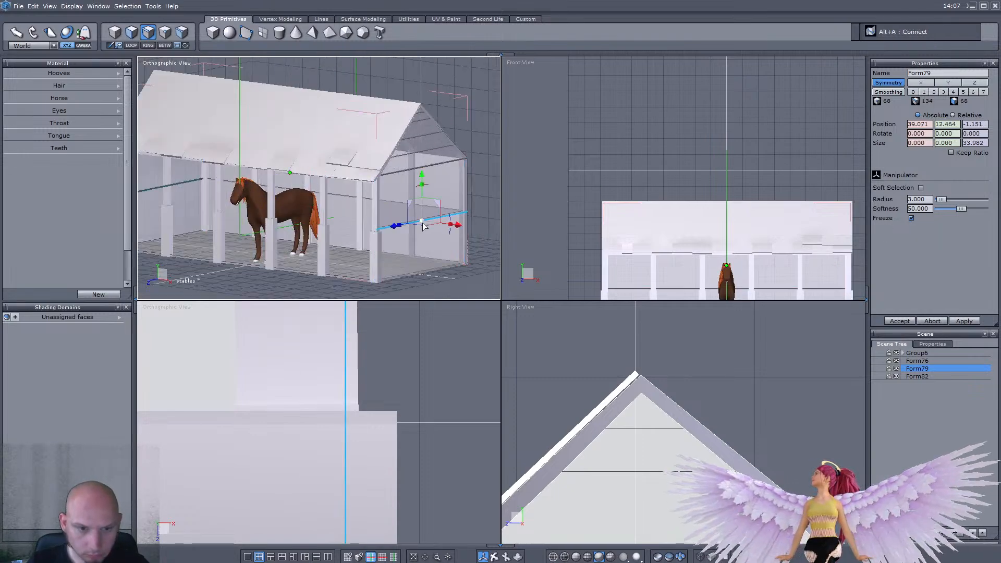
key("l")
scroll(667, 264, "down", 3)
scroll(722, 282, "up", 5)
left_click_drag(616, 111, 621, 52)
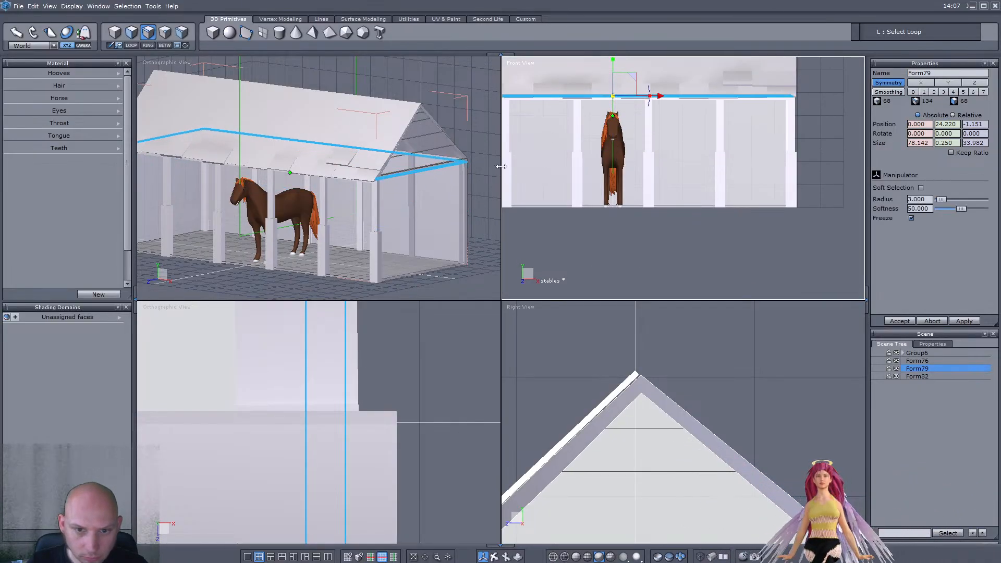
Step: Add another horizontal edge loop around the walls and lower it to about Y 0.687, just above the floor
key("k")
left_click(468, 215)
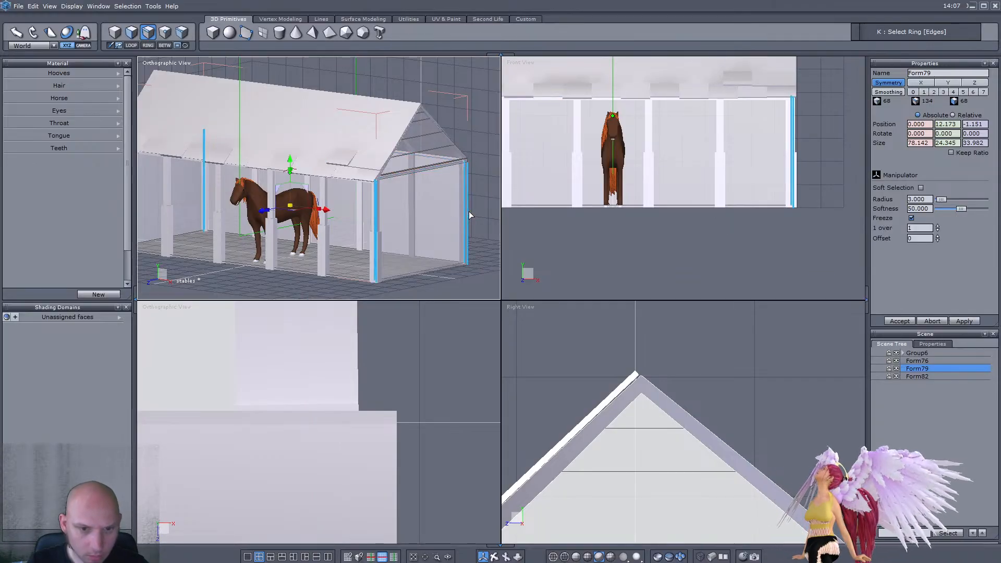
key("alt+a")
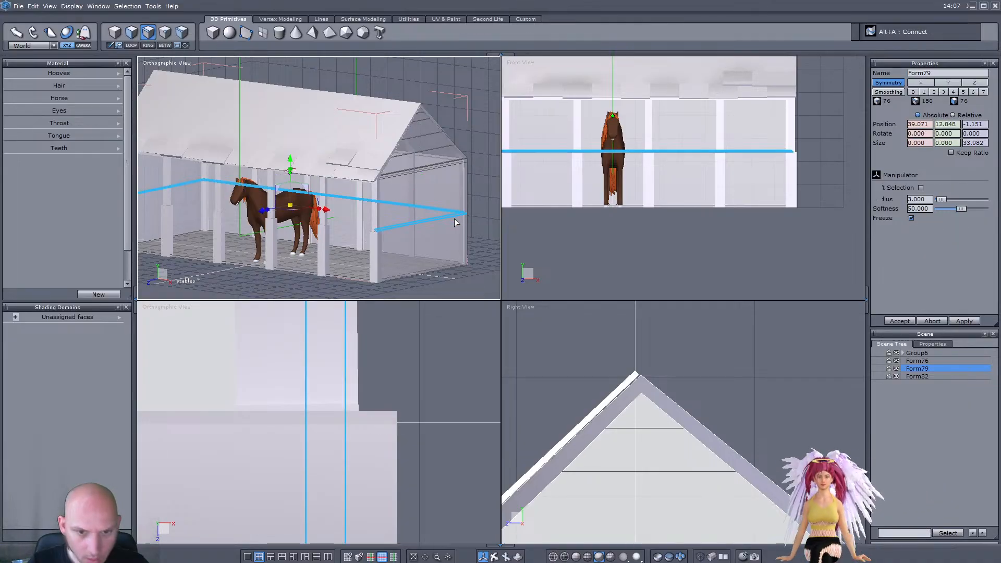
key("l")
left_click_drag(291, 165, 388, 202)
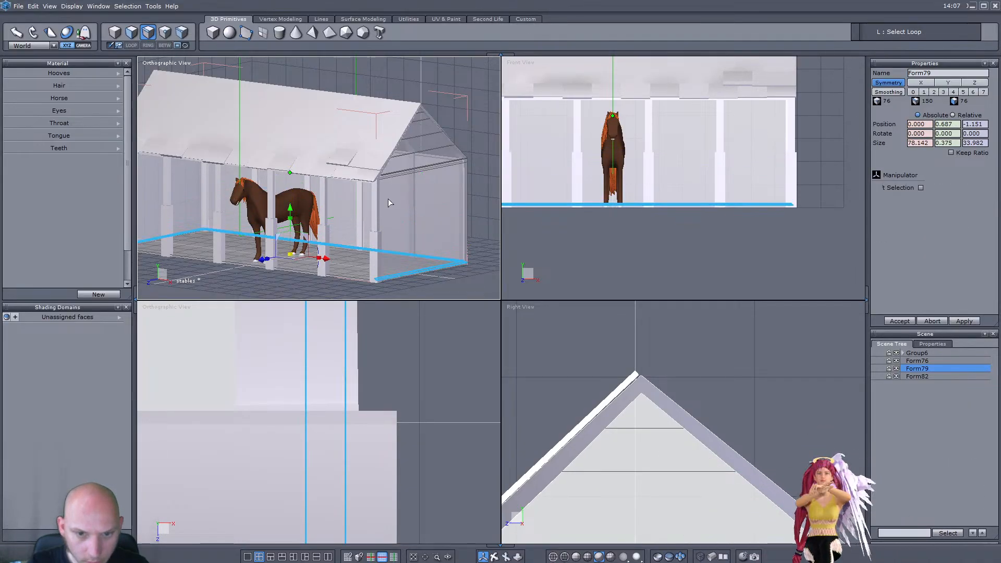
Step: Connect the walls' vertical edges at mid-height, then connect the end walls' horizontal edges to add a central vertical division
left_click(465, 196)
key("k")
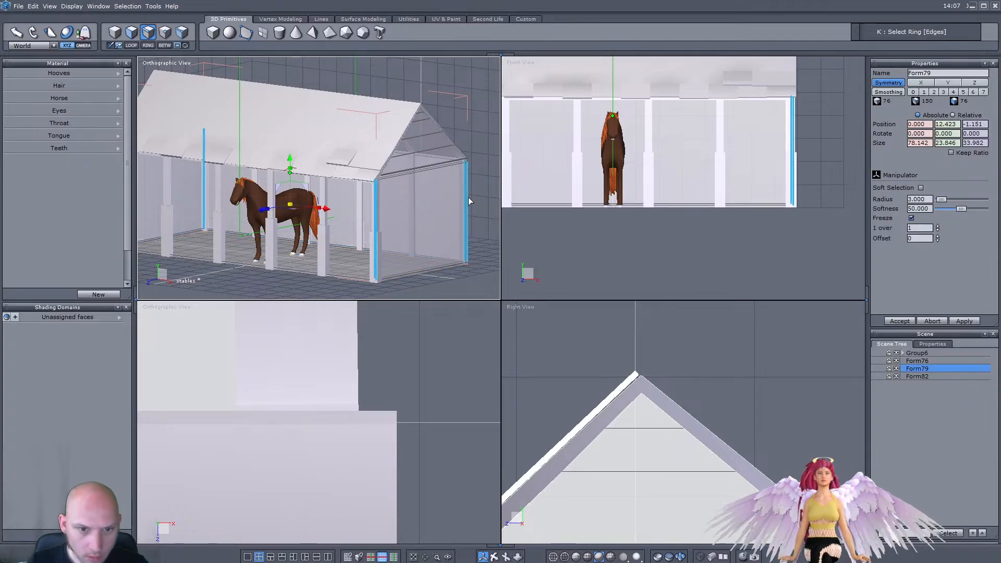
key("alt+a")
middle_click_drag(451, 197, 360, 239)
left_click(363, 240)
key("k")
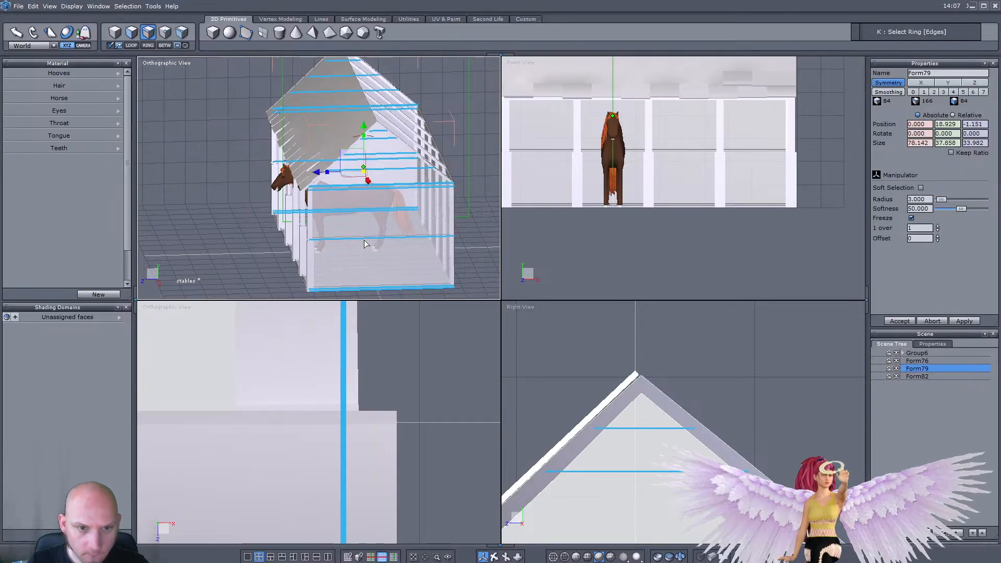
key("alt+a")
Step: Split the front half of the end walls with further vertical divisions by connecting its horizontal edge rings
middle_click_drag(343, 239, 359, 209)
left_click(379, 167)
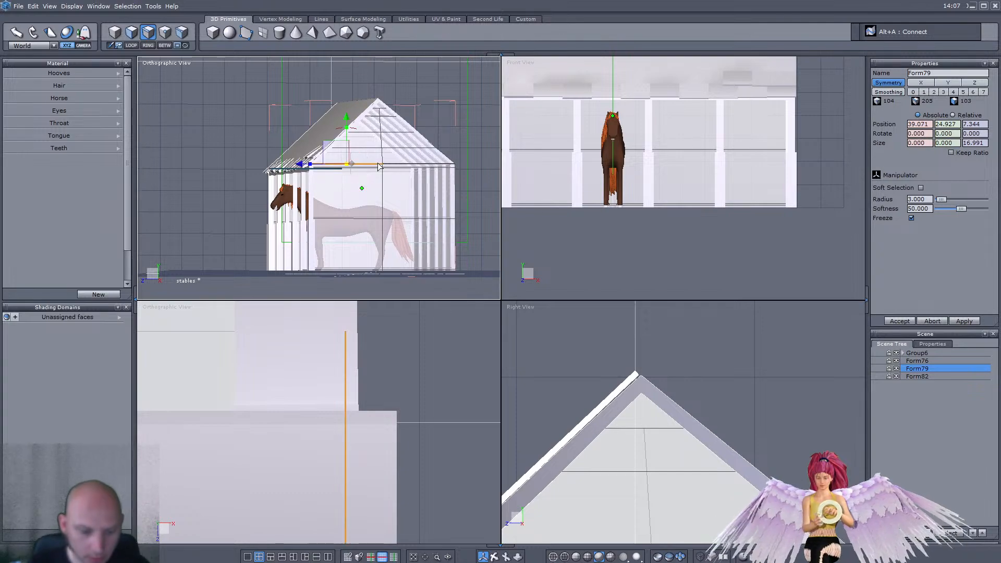
key("k")
key("alt+a")
middle_click_drag(378, 167, 312, 179)
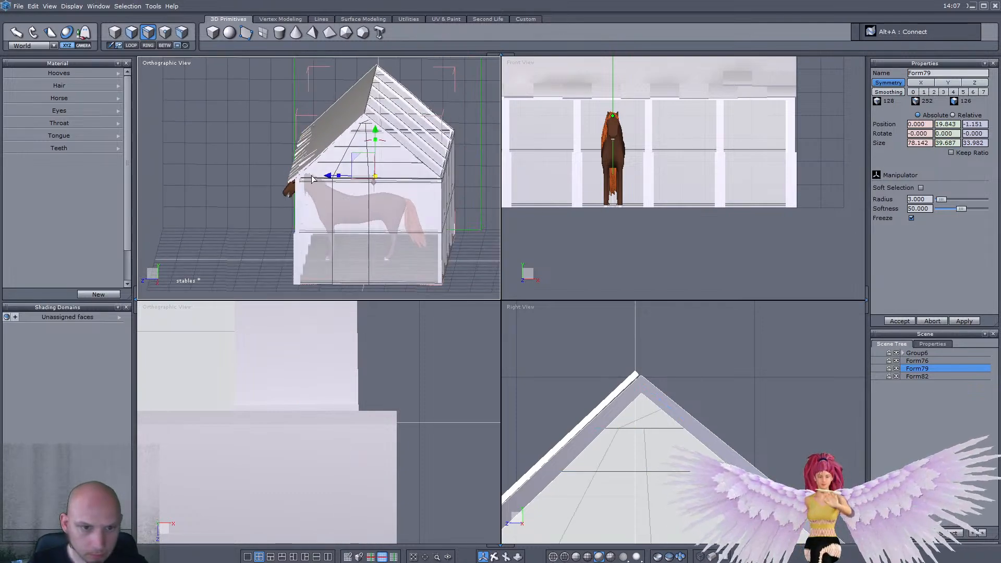
left_click(312, 179)
key("k")
key("alt+a")
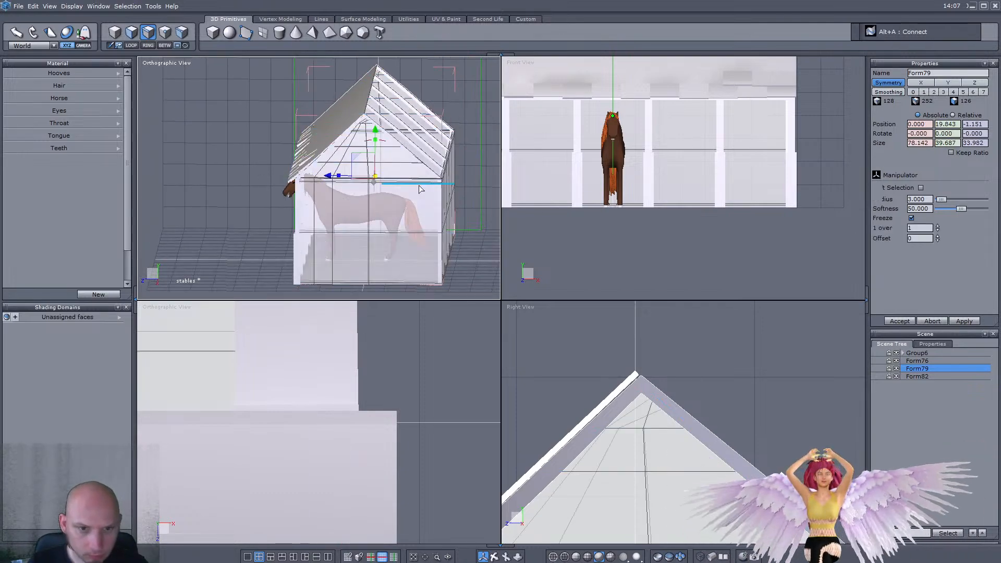
Step: Connect another ring of horizontal edges on the end walls to add a further set of divisions
left_click(411, 185)
key("k")
key("alt+a")
left_click(410, 185)
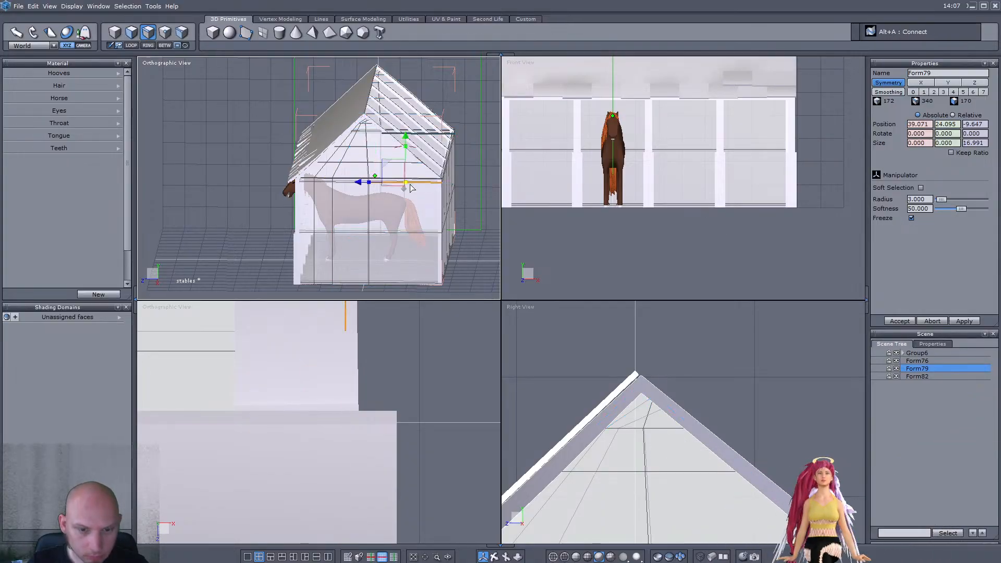
Step: Try to select and connect the horizontal edges across the rear half of the end walls
key("k")
left_click(410, 187)
mouse_move(410, 187)
middle_mouse_down()
mouse_move(397, 199)
mouse_move(396, 187)
middle_mouse_up()
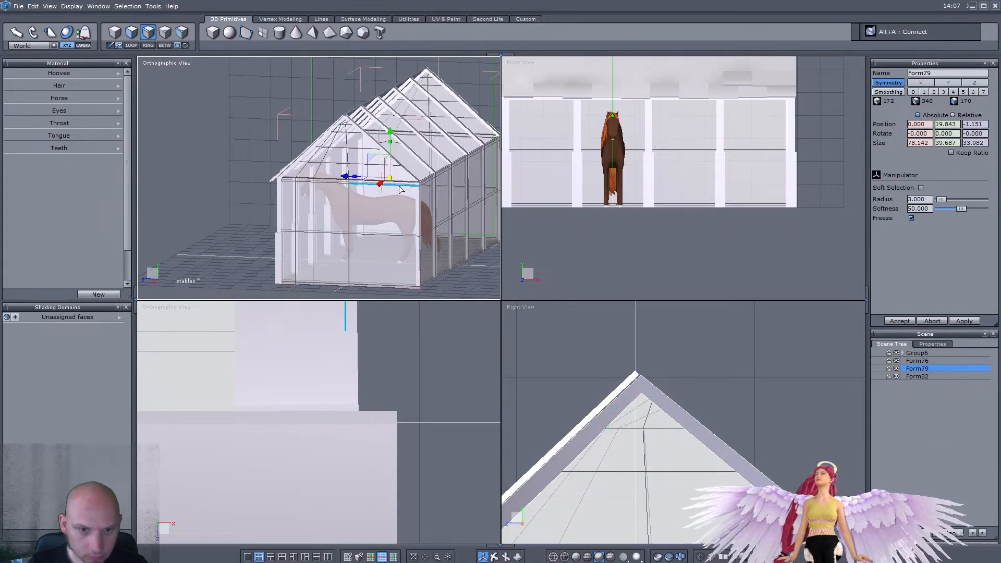
key("j")
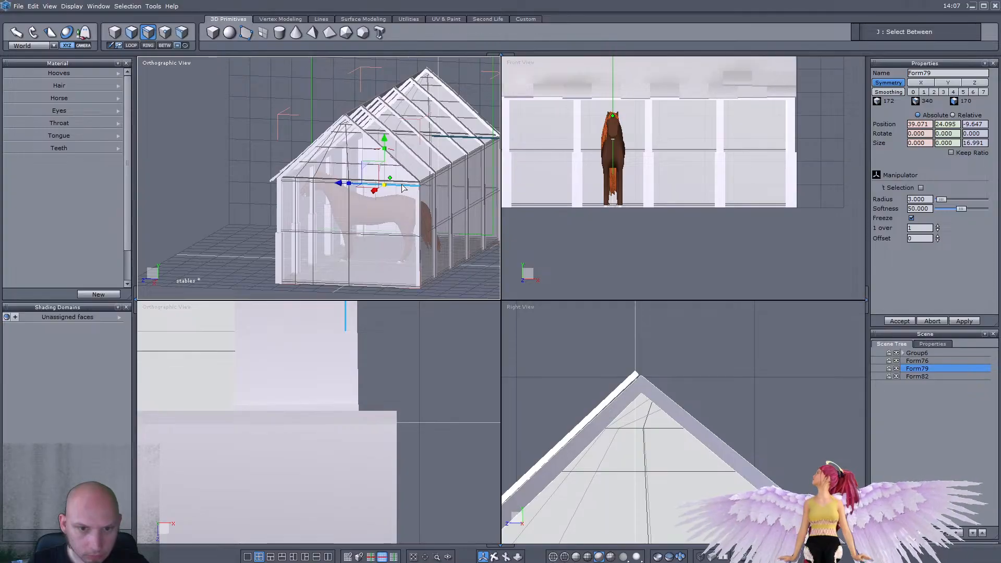
left_click(375, 236)
key("k")
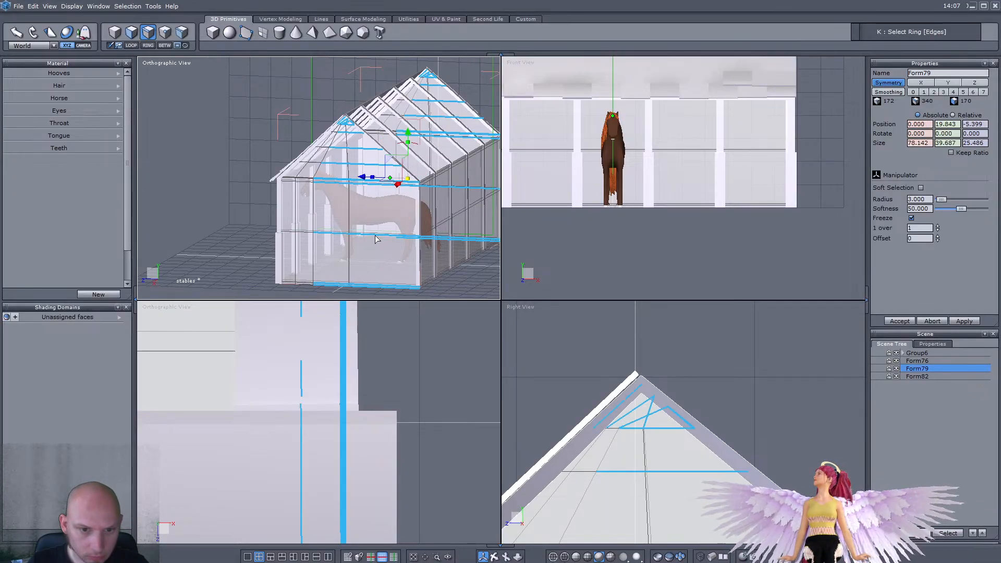
key("alt+a")
Step: Connect the long wall's horizontal edge ring to add a vertical division at the middle of its length
middle_click_drag(374, 236, 353, 215)
left_click(354, 214)
key("k")
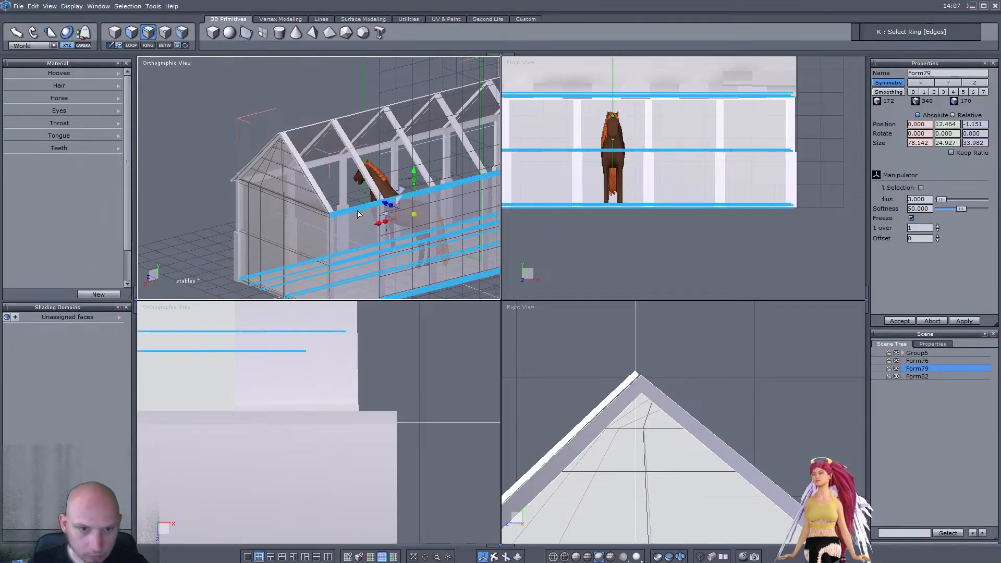
key("alt+a")
Step: Add three more vertical divisions to the long wall by repeatedly connecting the edge ring nearest its ends, halving the outer span each time
left_click(353, 215)
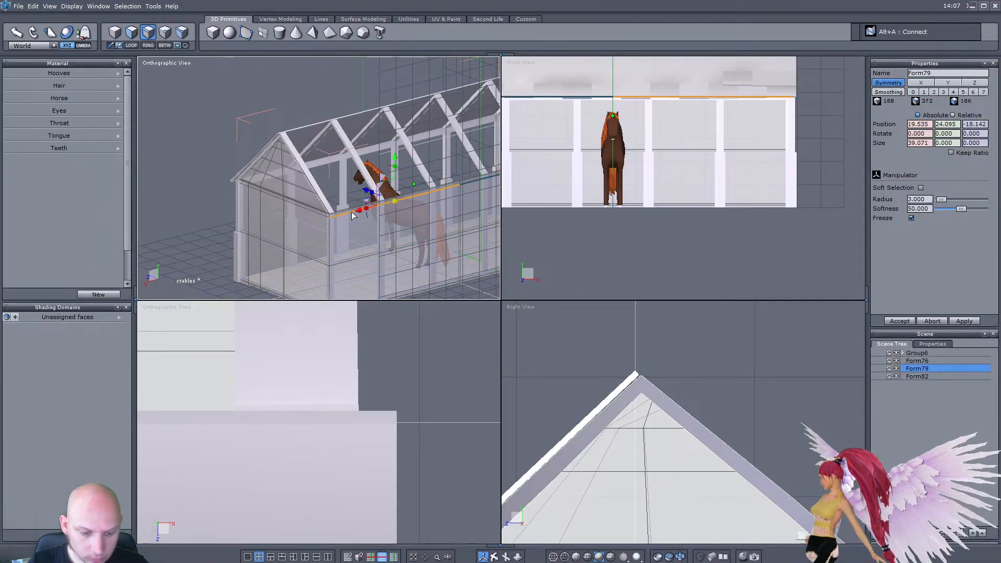
key("k")
key("alt+a")
left_click(360, 214)
key("k")
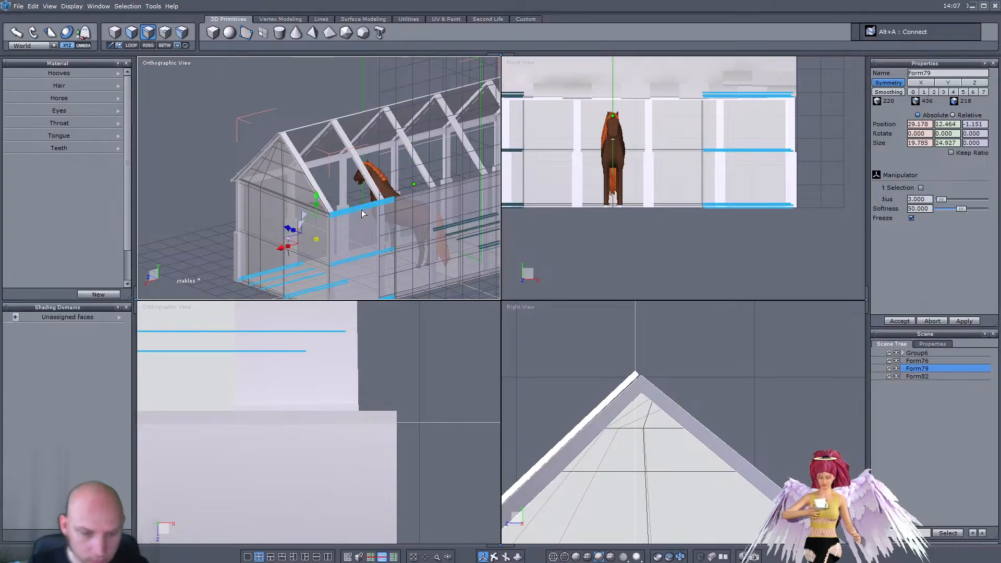
key("alt+a")
key("k")
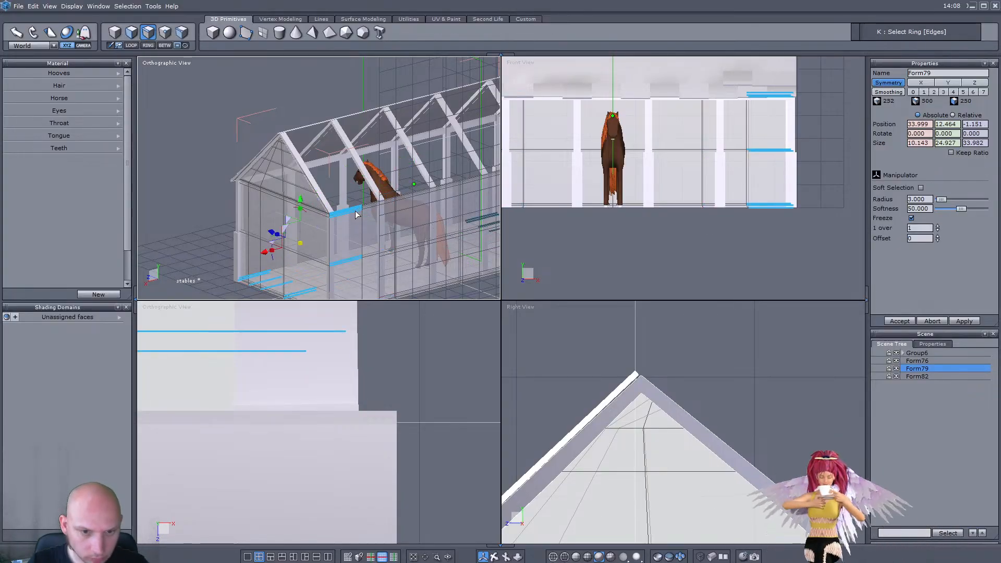
key("alt+a")
Step: Select the ring of horizontal edges across the rear half of the end walls
middle_click_drag(317, 239, 355, 214)
left_click(409, 206)
key("k")
Step: Examine the ring's selected edges around the gable peaks from inside and outside the stable
scroll(366, 149, "up", 6)
middle_click_drag(366, 152, 333, 151)
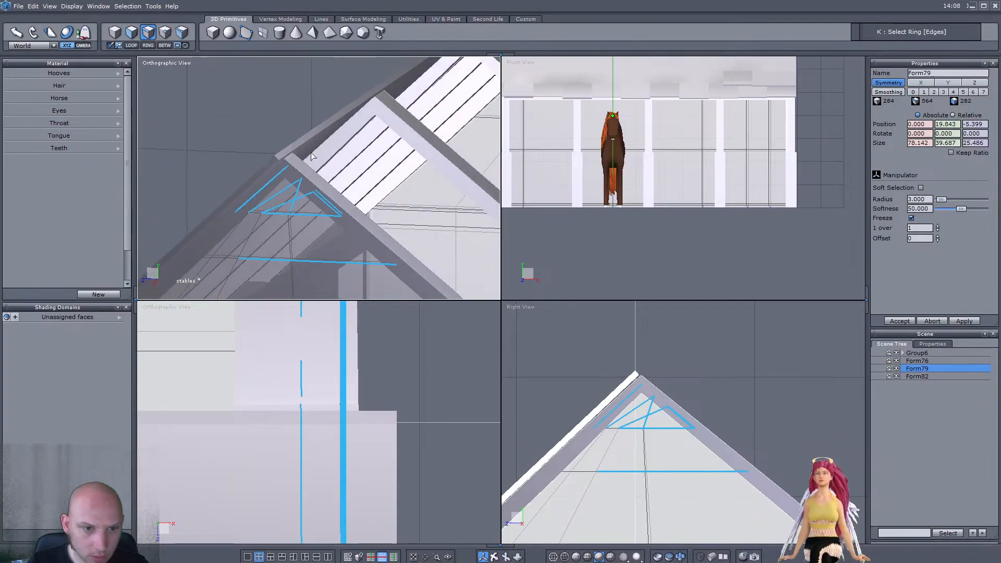
middle_click_drag(275, 187, 331, 192)
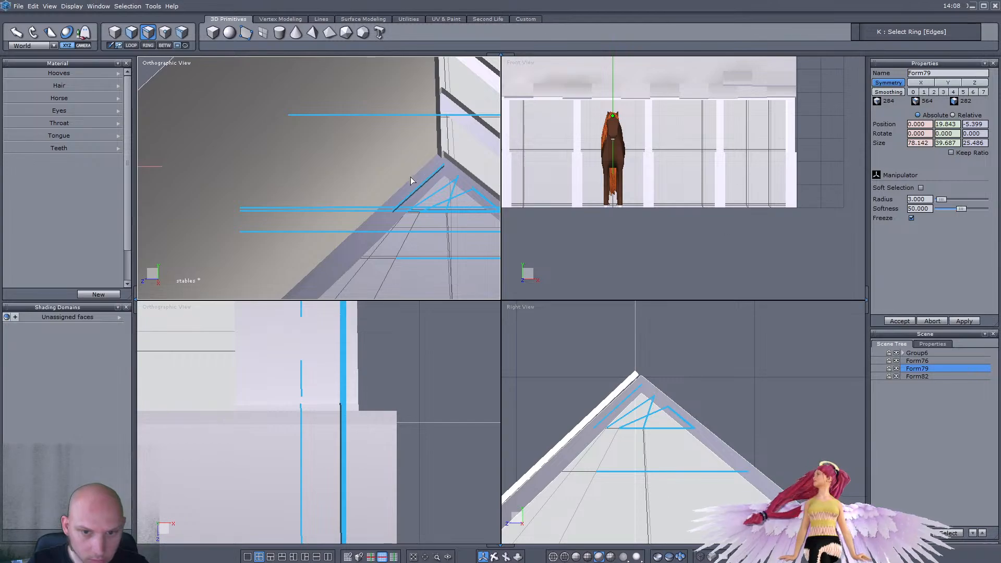
scroll(442, 191, "down", 10)
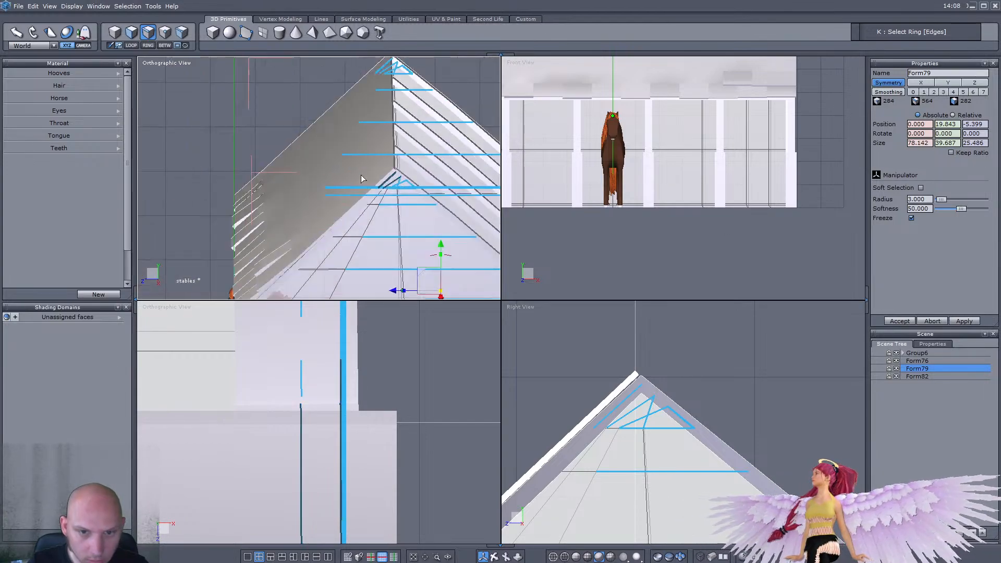
middle_click_drag(332, 199, 338, 145)
scroll(318, 214, "up", 8)
scroll(317, 214, "down", 7)
scroll(268, 149, "up", 10)
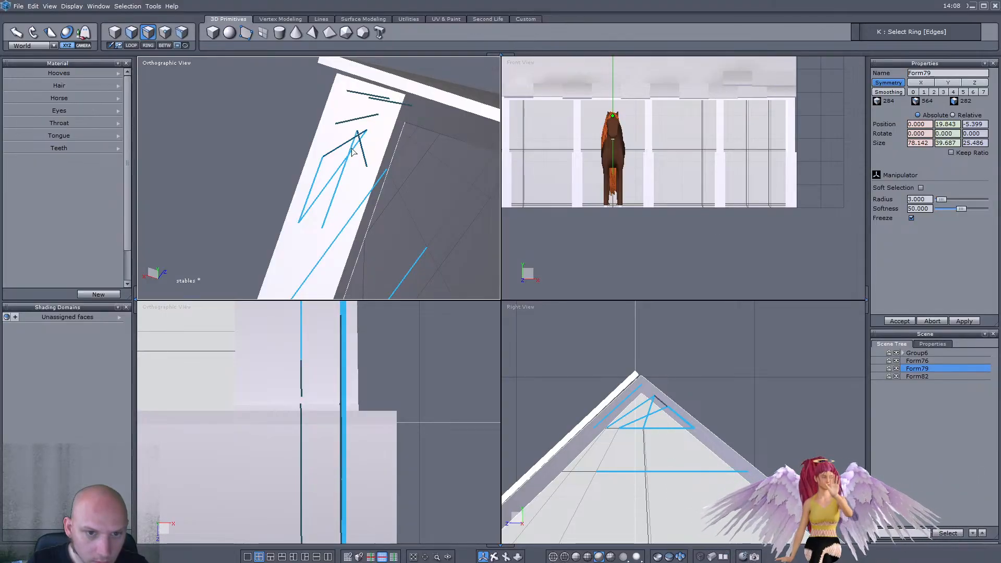
middle_click_drag(352, 155, 437, 209)
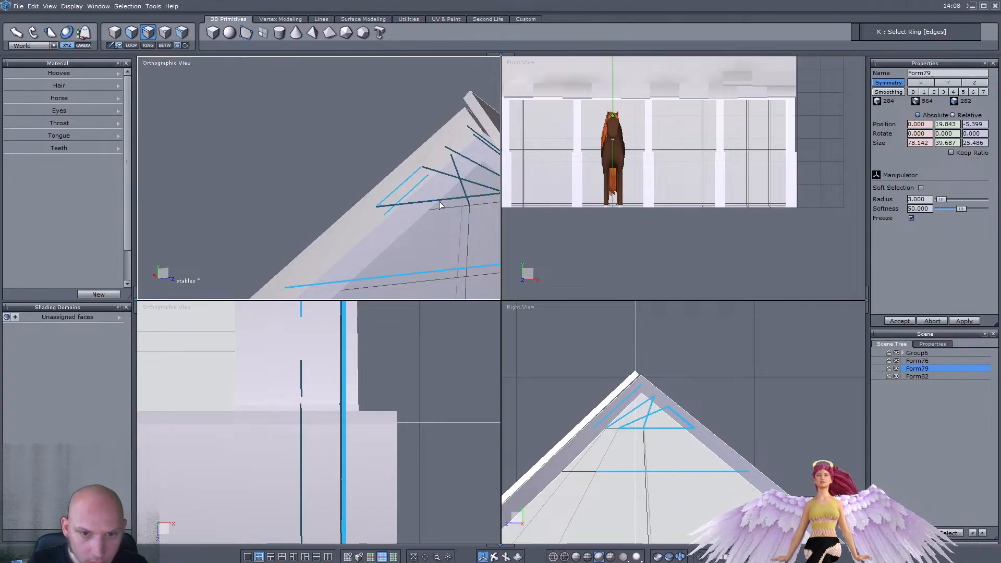
scroll(440, 209, "down", 10)
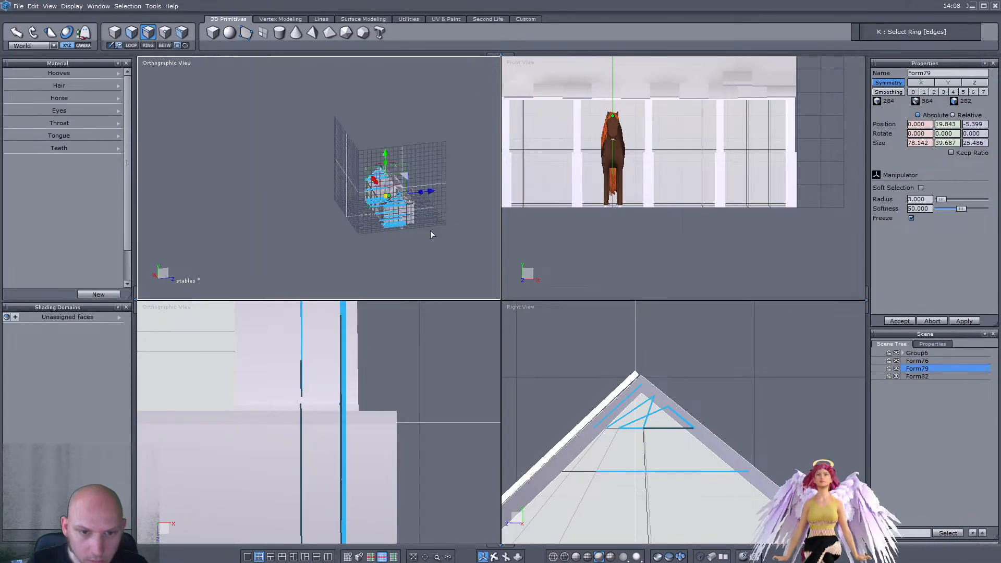
scroll(422, 226, "up", 3)
scroll(374, 145, "up", 7)
scroll(339, 154, "down", 10)
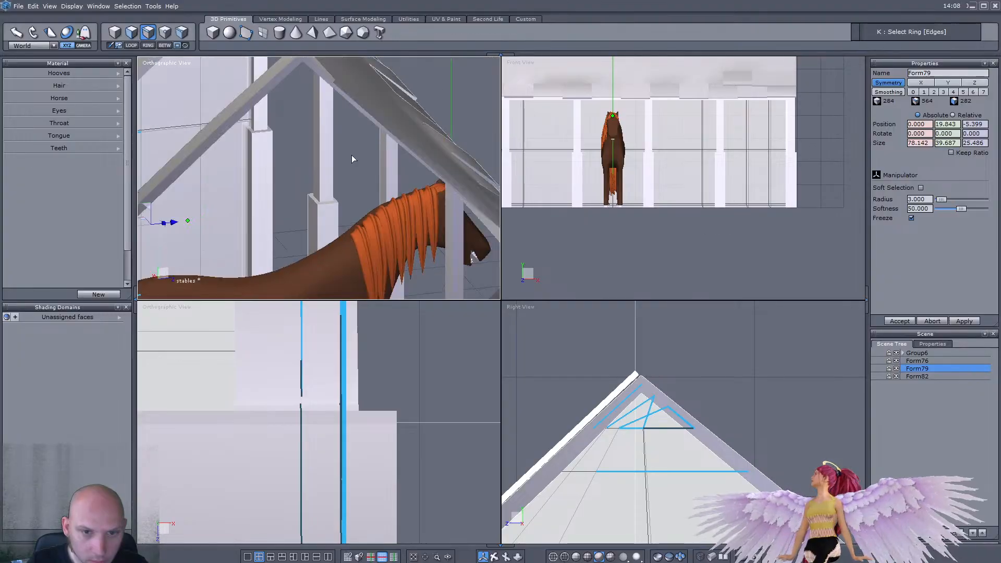
scroll(335, 165, "up", 10)
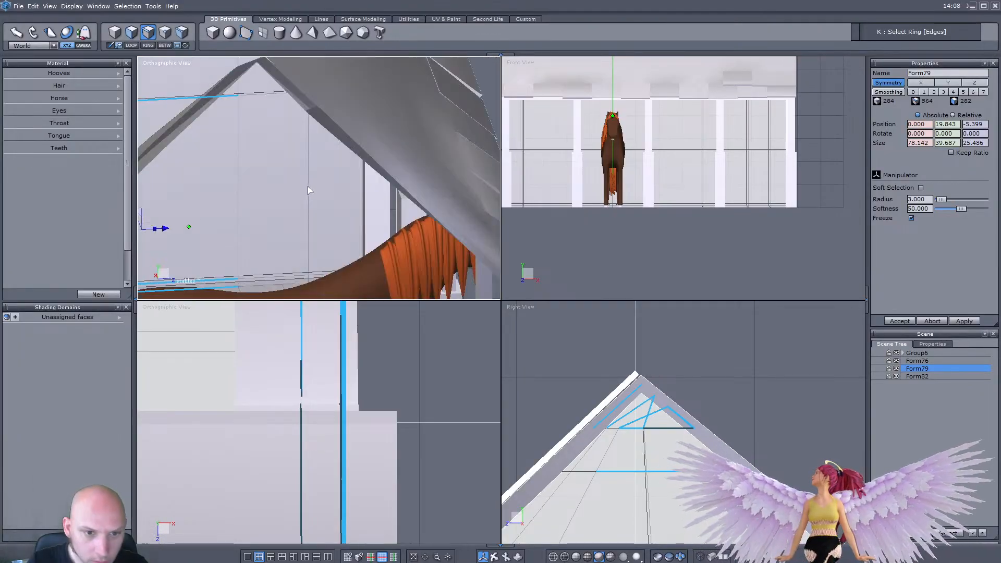
right_click_drag(320, 180, 357, 181)
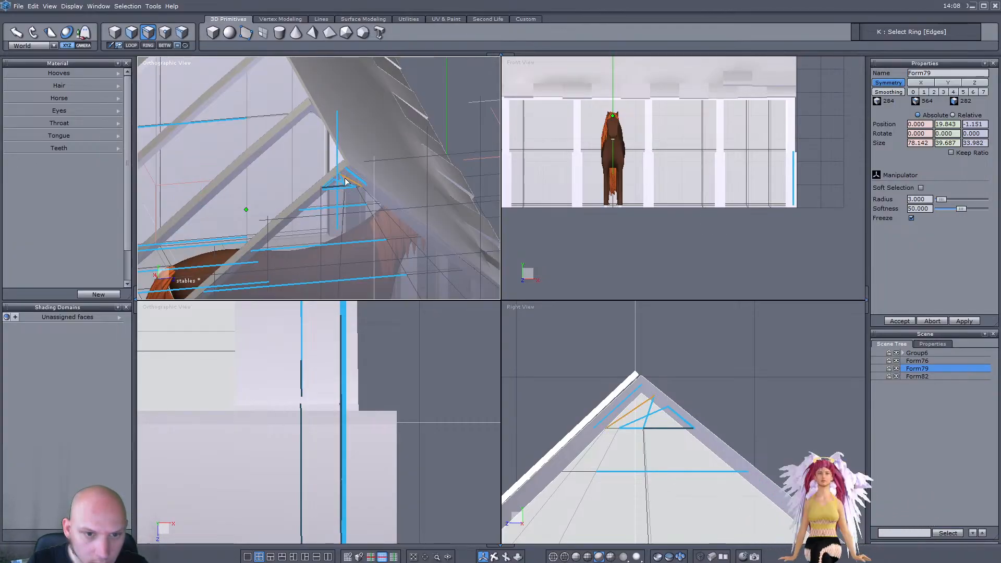
Step: Undo the last selection changes and deselect the stray sloping edges at the nearer gable peak
key("ctrl+z")
key("ctrl+z")
key("ctrl+z")
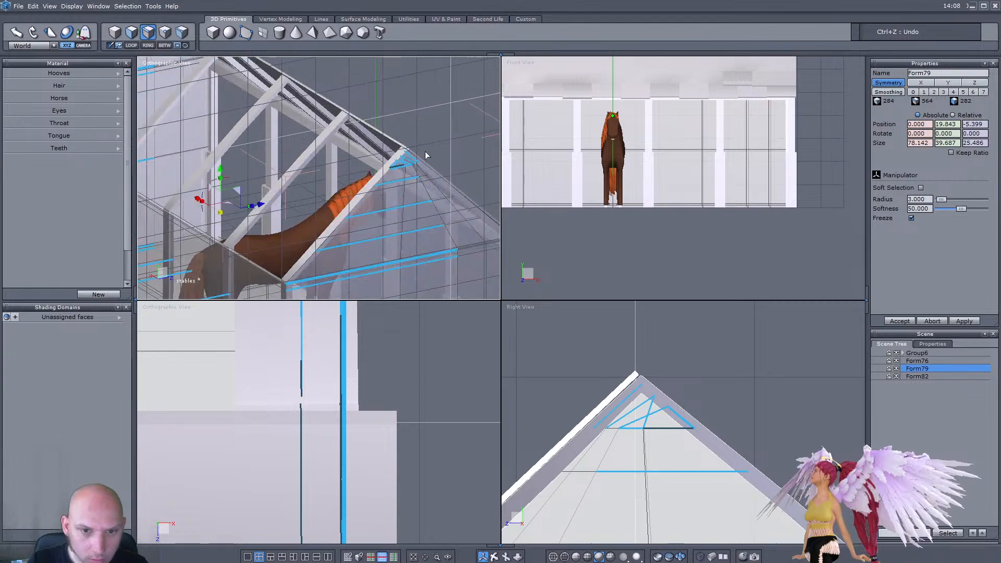
left_click(437, 557)
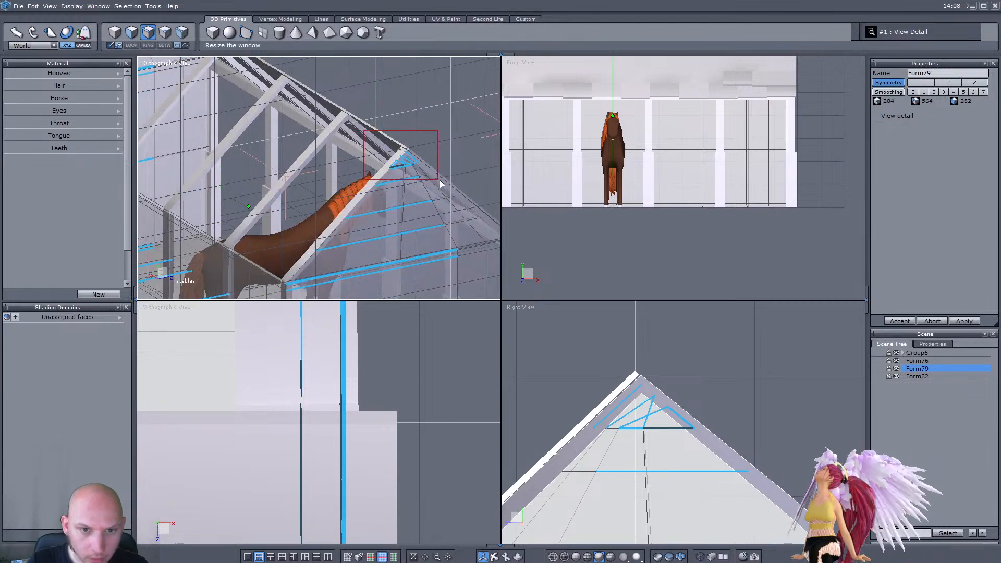
left_click_drag(437, 182, 437, 185)
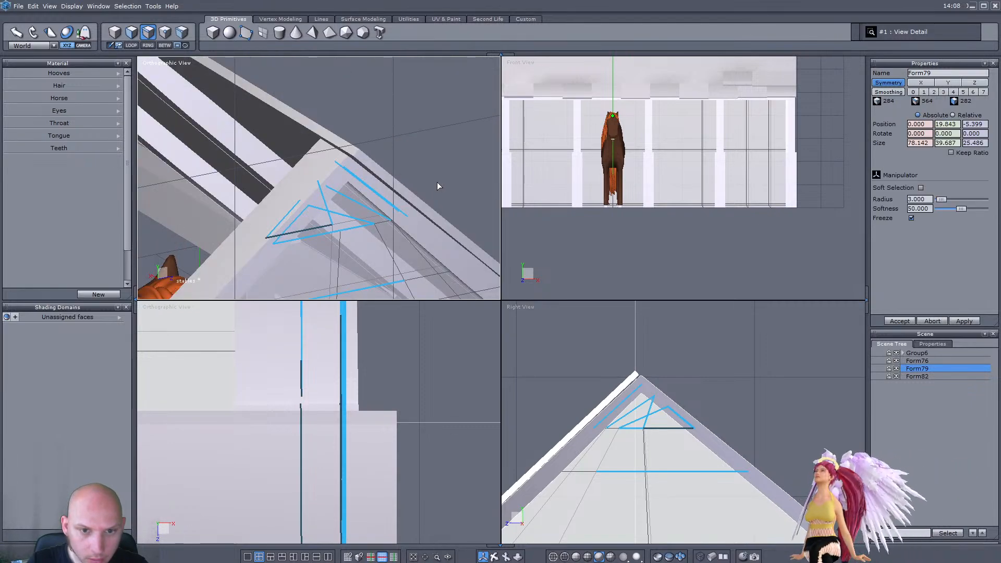
left_click(353, 174, "ctrl")
left_click(348, 172, "ctrl")
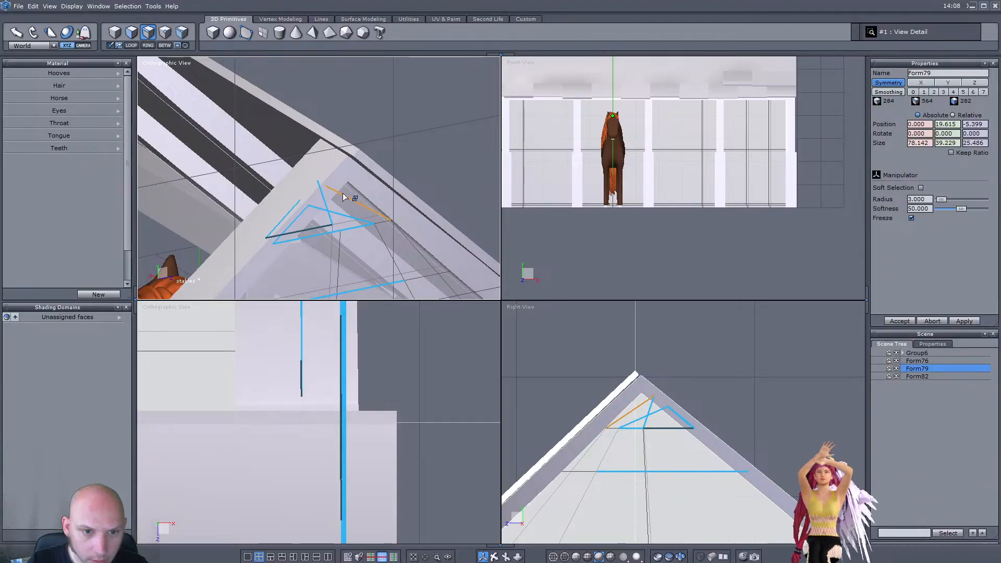
left_click(330, 199, "ctrl")
Step: Deselect the stray diagonal edge near the peak of the opposite end wall's gable
scroll(344, 193, "down", 3)
scroll(348, 192, "down", 3)
scroll(198, 101, "up", 4)
scroll(229, 135, "up", 3)
scroll(228, 132, "down", 4)
right_click_drag(228, 131, 367, 146)
scroll(367, 146, "down", 6)
right_click_drag(297, 177, 361, 167)
scroll(351, 164, "up", 5)
right_click_drag(231, 158, 241, 160)
scroll(161, 181, "up", 4)
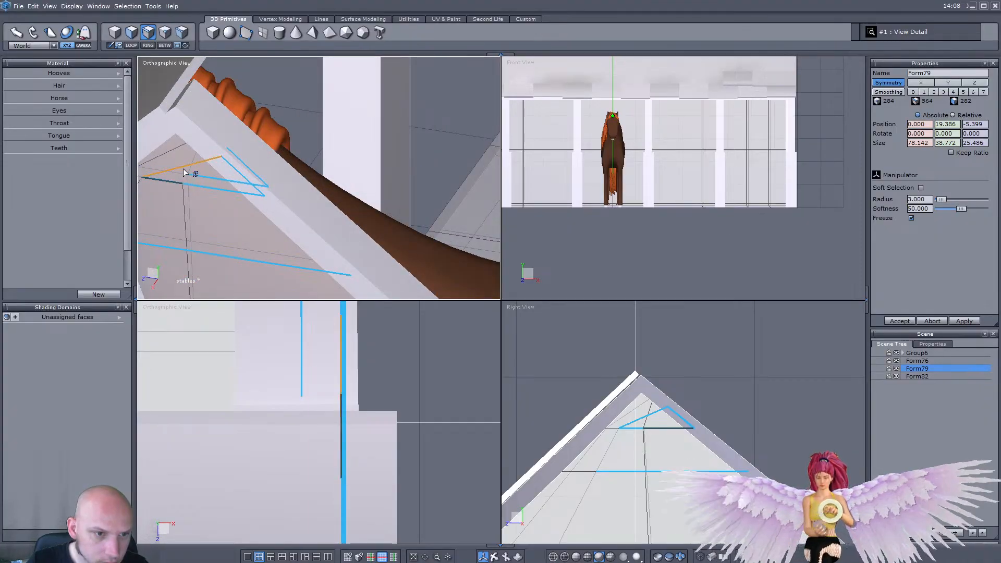
scroll(164, 195, "down", 5)
right_click_drag(228, 176, 235, 171)
scroll(197, 114, "up", 5)
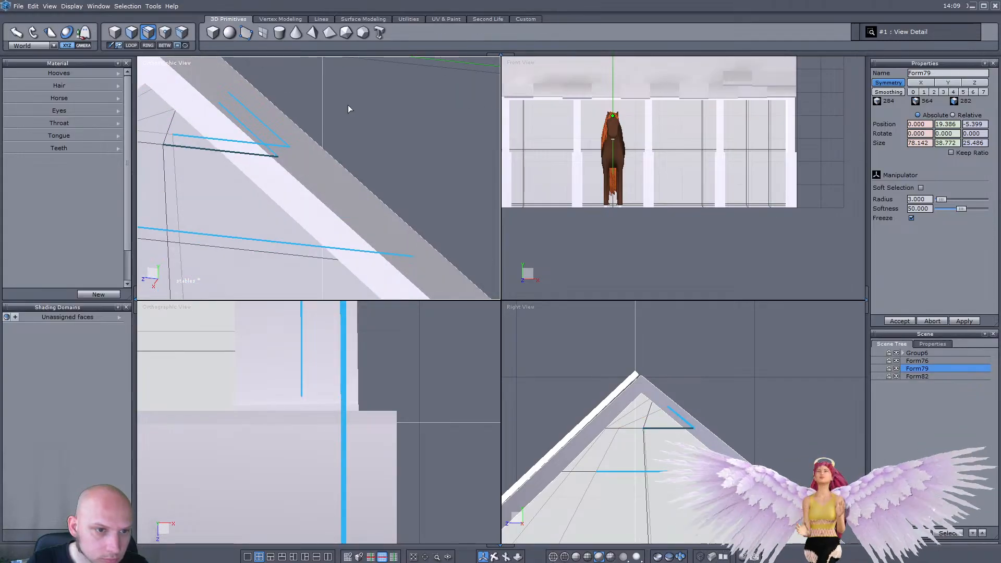
Step: Add the missing upper horizontal edge to the selection and connect the edges to divide the rear half of the end walls vertically
scroll(348, 109, "down", 5)
scroll(301, 201, "up", 5)
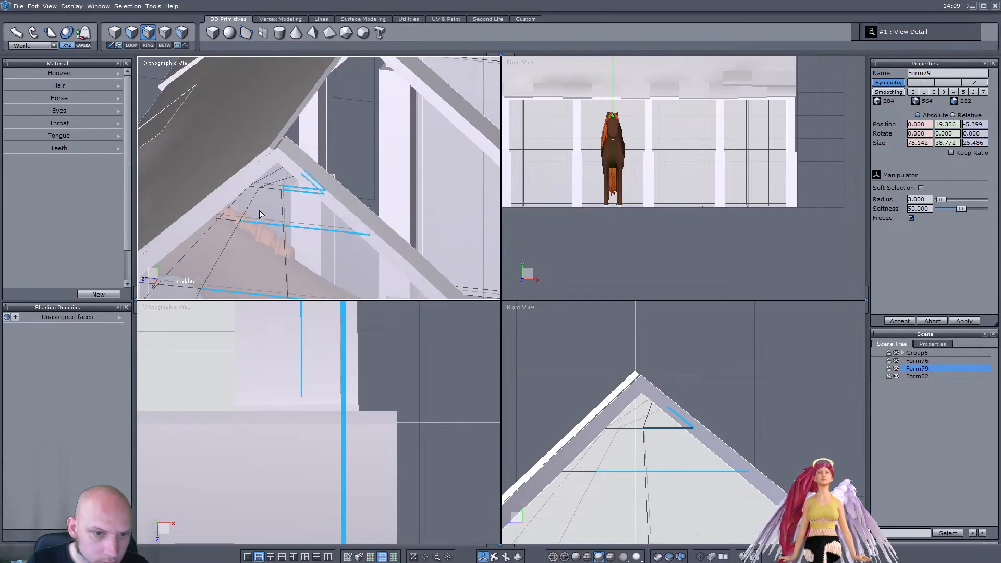
scroll(302, 201, "down", 5)
scroll(392, 109, "up", 5)
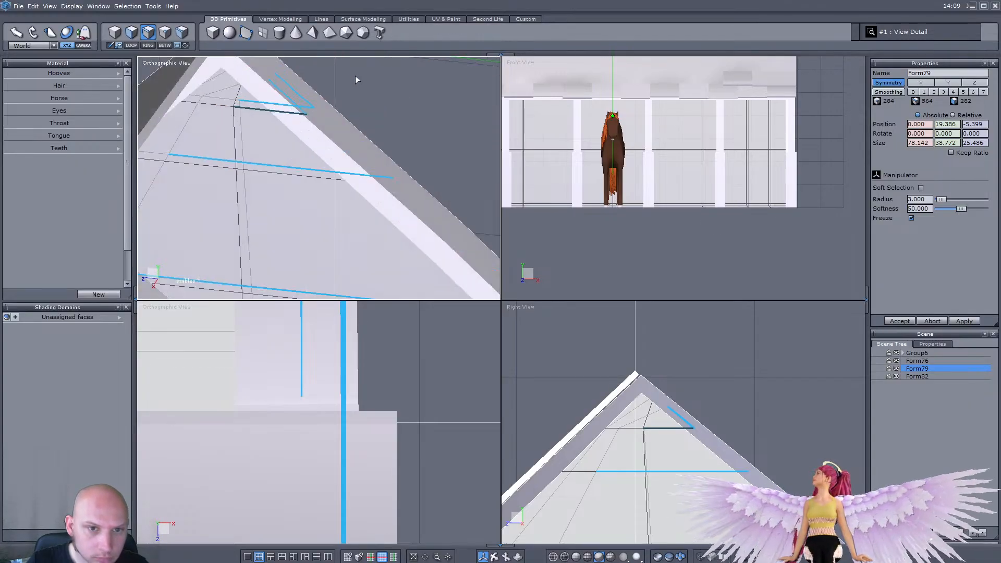
left_click(287, 115, "shift")
scroll(313, 121, "down", 5)
key("alt+a")
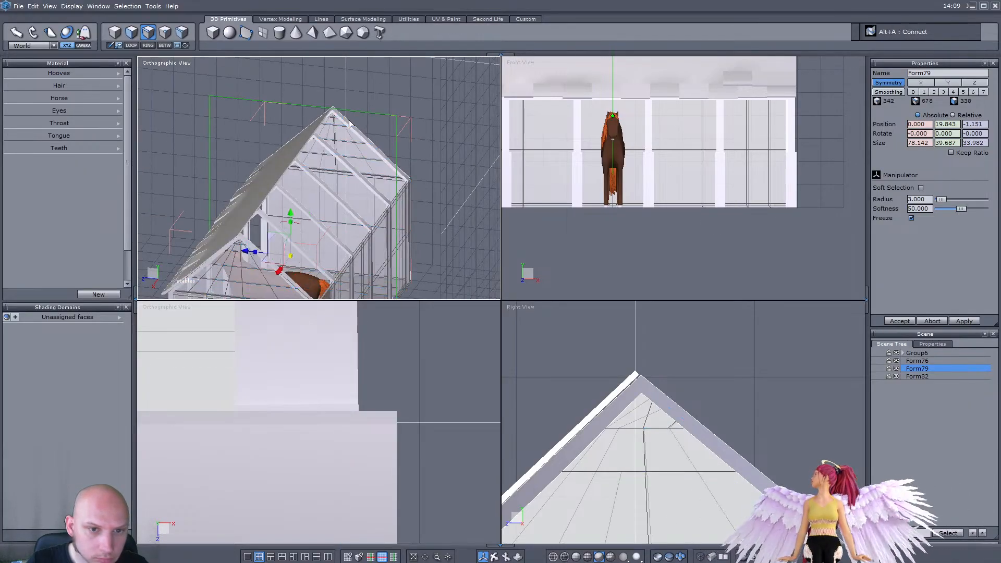
Step: Connect the horizontal edge ring nearest the rear corners of the end walls to add another vertical division
right_click_drag(360, 141, 343, 166)
scroll(339, 177, "down", 5)
scroll(333, 201, "up", 5)
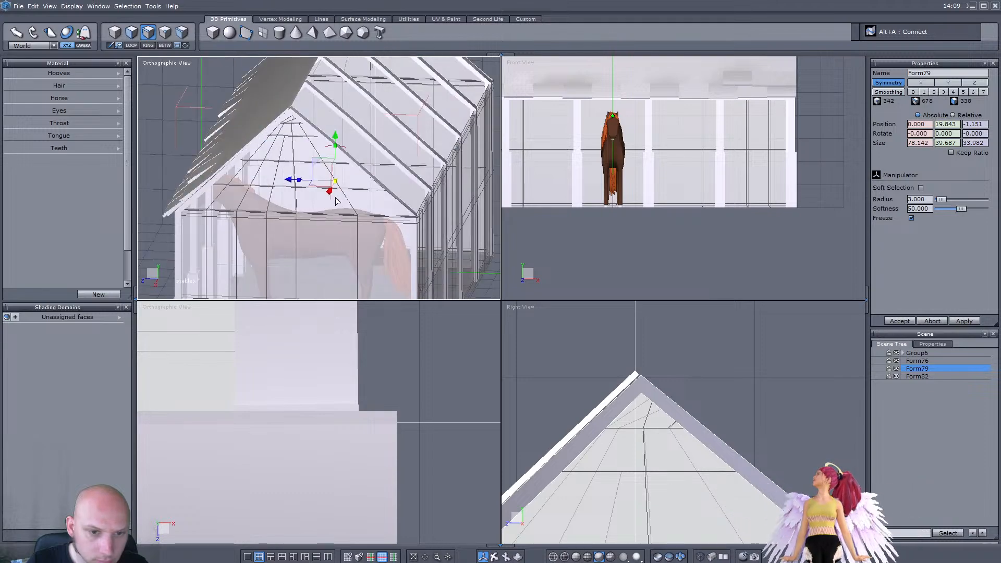
left_click(377, 221)
key("k")
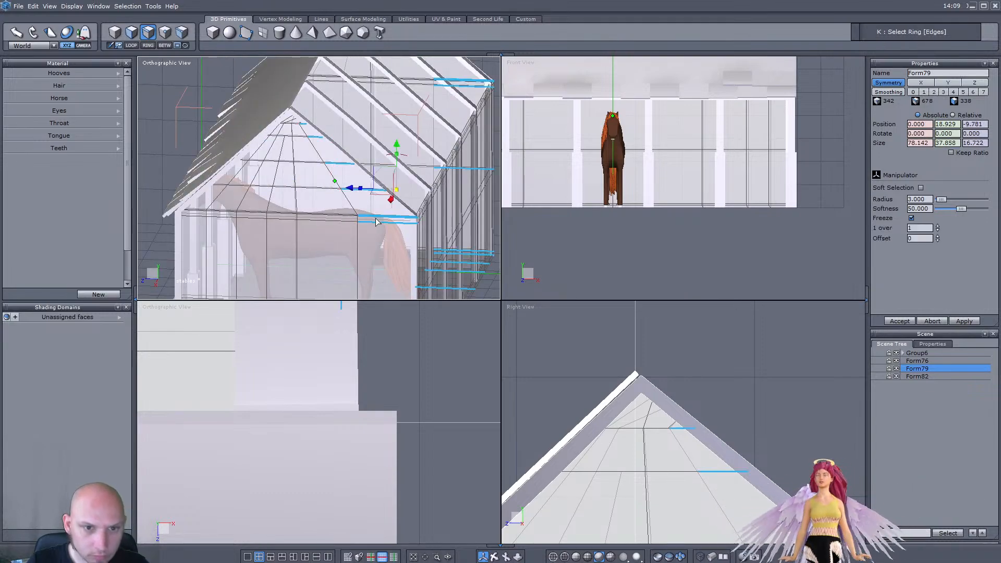
key("alt+a")
Step: Return to object selection and save the stables scene
scroll(339, 209, "down", 5)
scroll(311, 195, "up", 1)
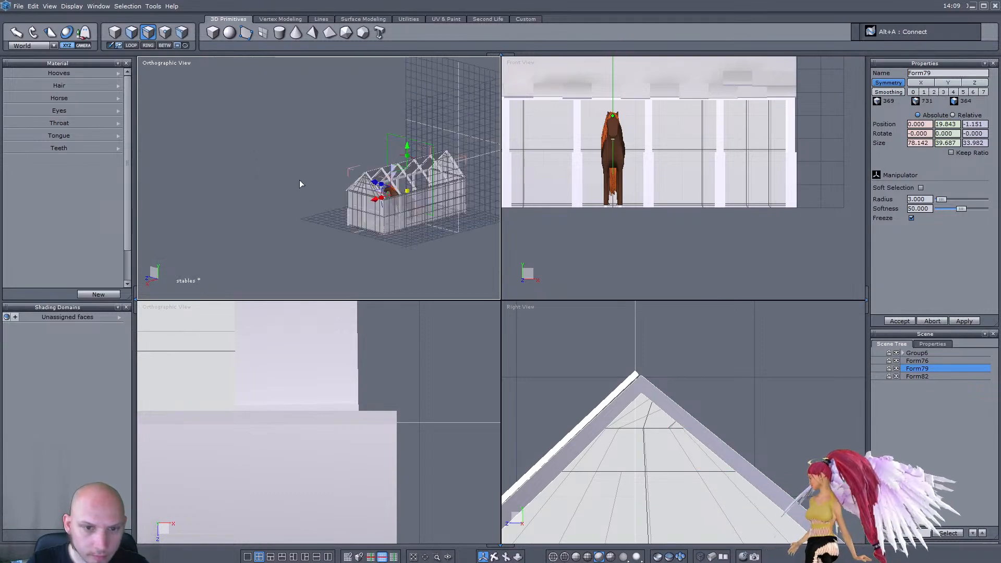
left_click(115, 33)
scroll(434, 215, "up", 5)
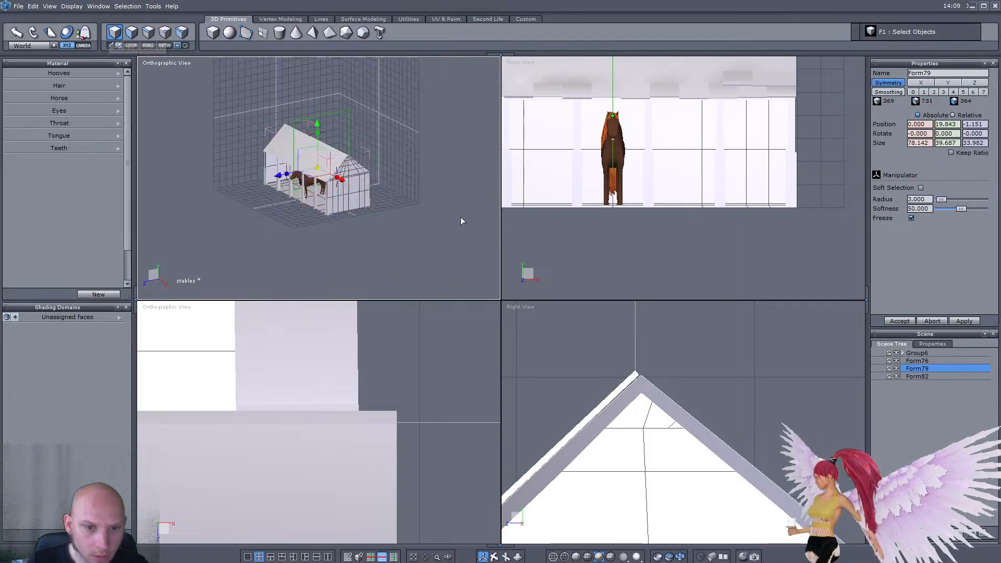
middle_click_drag(278, 192, 320, 199)
scroll(395, 211, "down", 5)
middle_click_drag(202, 209, 305, 210)
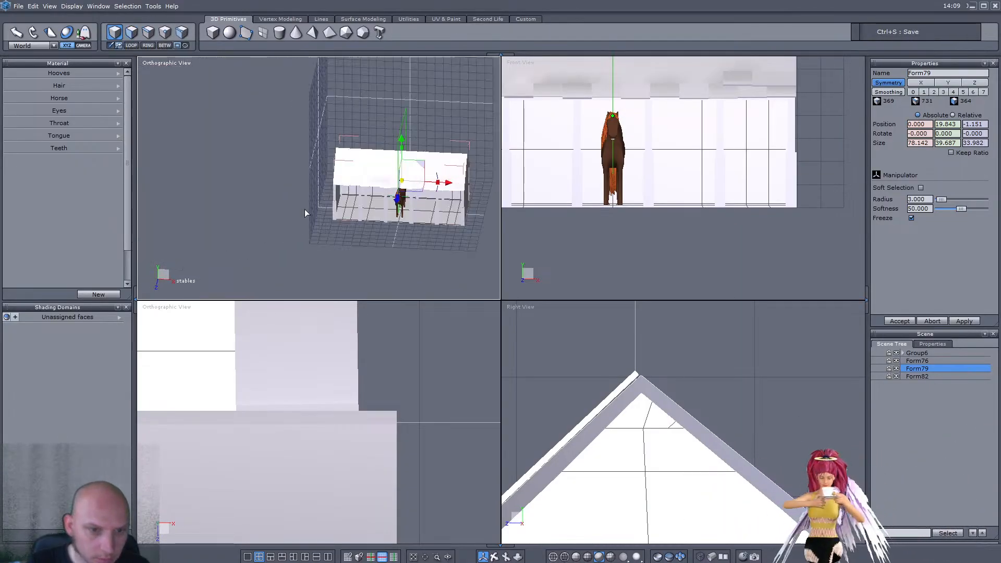
right_click_drag(305, 210, 503, 202)
Step: Set the walls' smoothing level to 2 and inspect the rounded corners and gables from several sides
key("ctrl+z")
scroll(362, 215, "up", 6)
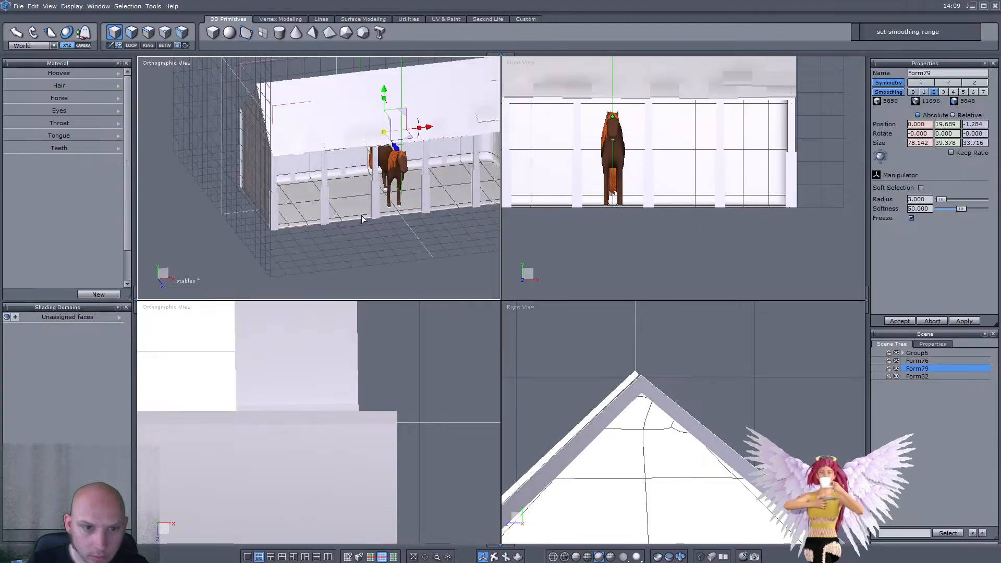
scroll(365, 209, "down", 4)
right_click_drag(377, 206, 233, 195)
key("g")
right_click_drag(364, 230, 282, 193)
scroll(281, 193, "up", 8)
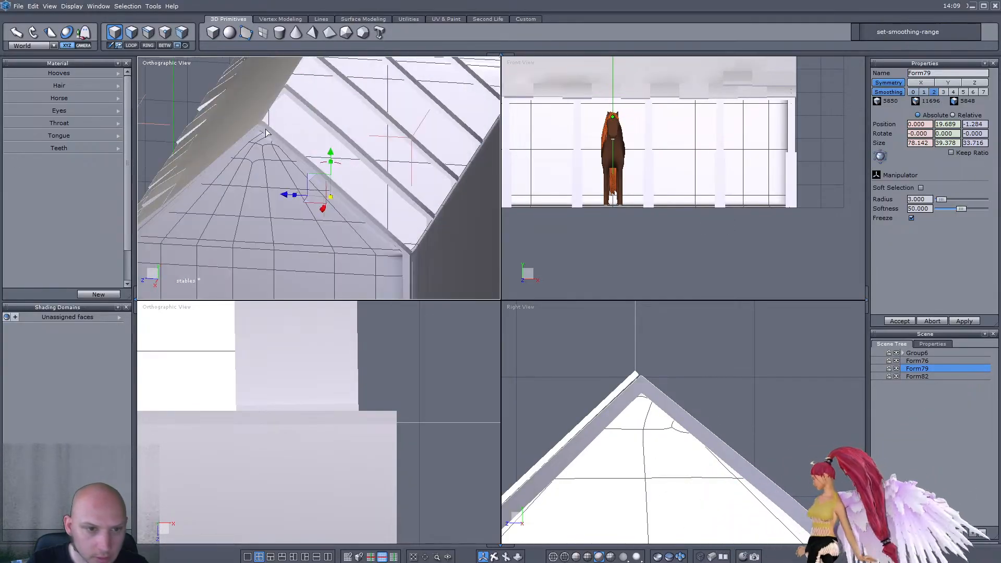
scroll(285, 72, "down", 8)
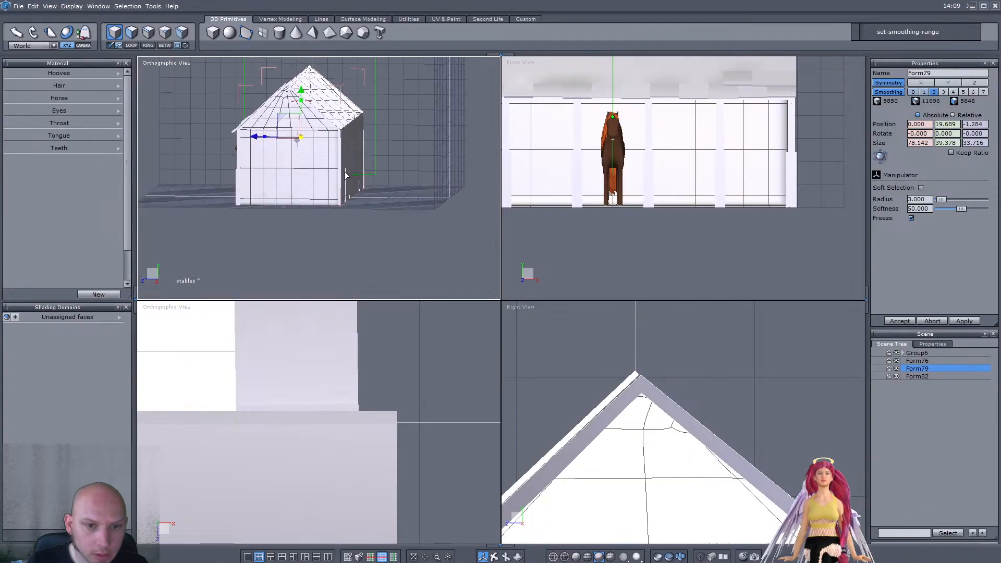
scroll(350, 207, "up", 6)
right_click_drag(350, 208, 534, 229)
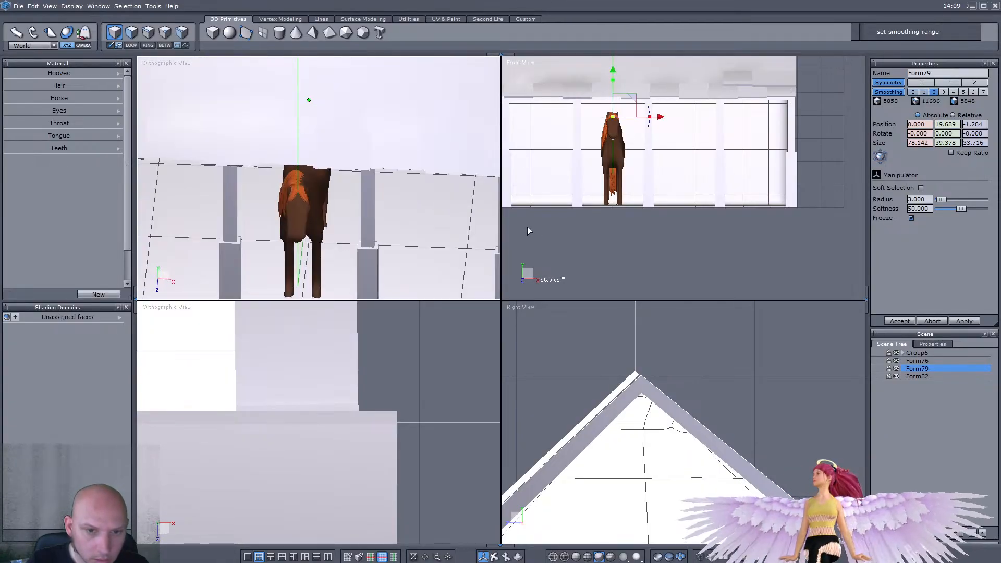
Step: Undo the walls' smoothing and inspect the base of the unsmoothed walls up close
key("ctrl+z")
scroll(392, 210, "down", 6)
right_click_drag(392, 211, 235, 193)
scroll(260, 190, "up", 6)
scroll(233, 195, "up", 5)
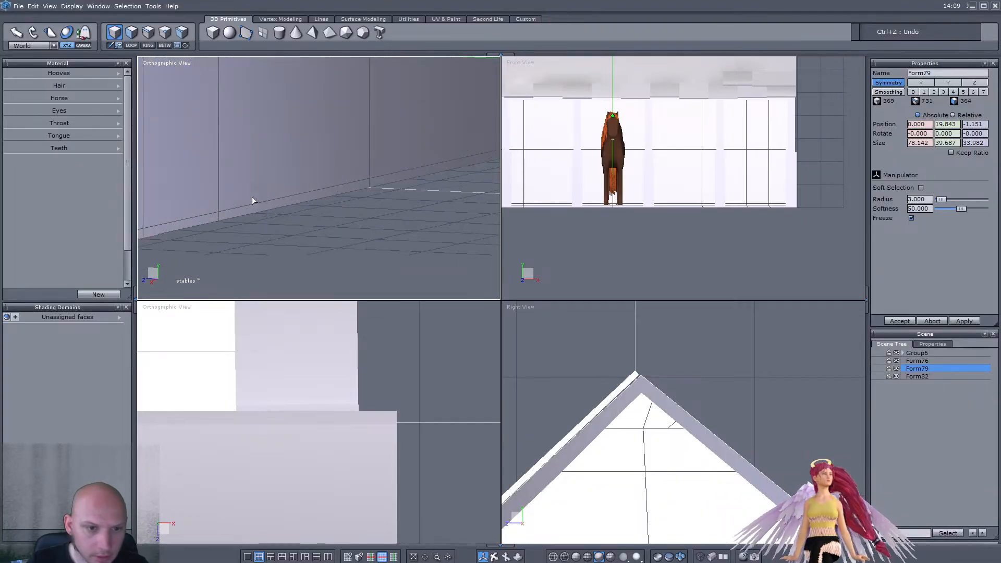
Step: Try smoothing the walls at level 3, then undo it
left_click(934, 92)
scroll(334, 199, "down", 4)
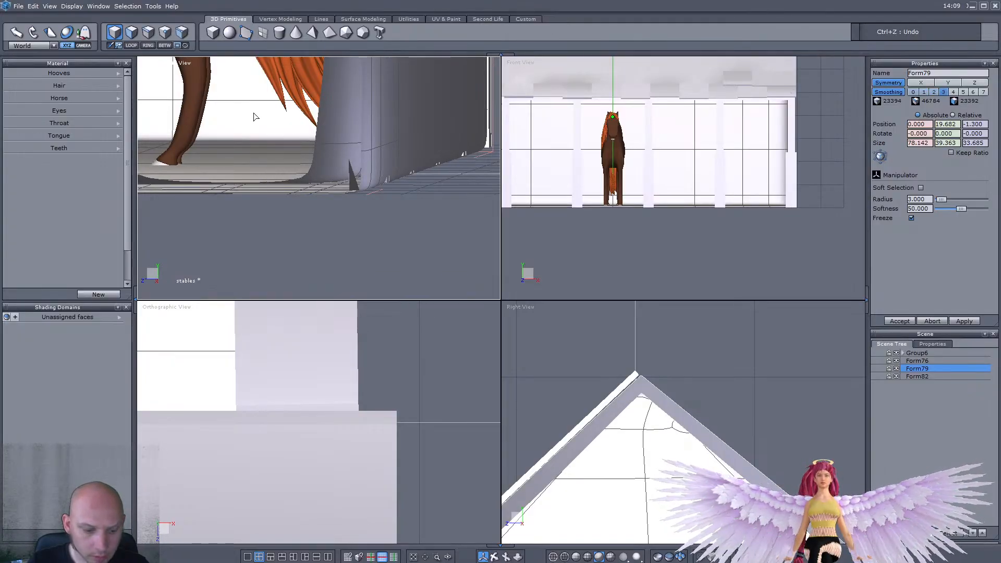
key("ctrl+z")
Step: Select a front-to-back floor edge and repeatedly connect its ring, each time nearer the rear wall, to add divisions there
middle_click_drag(342, 192, 425, 208)
scroll(368, 194, "down", 4)
scroll(428, 209, "up", 5)
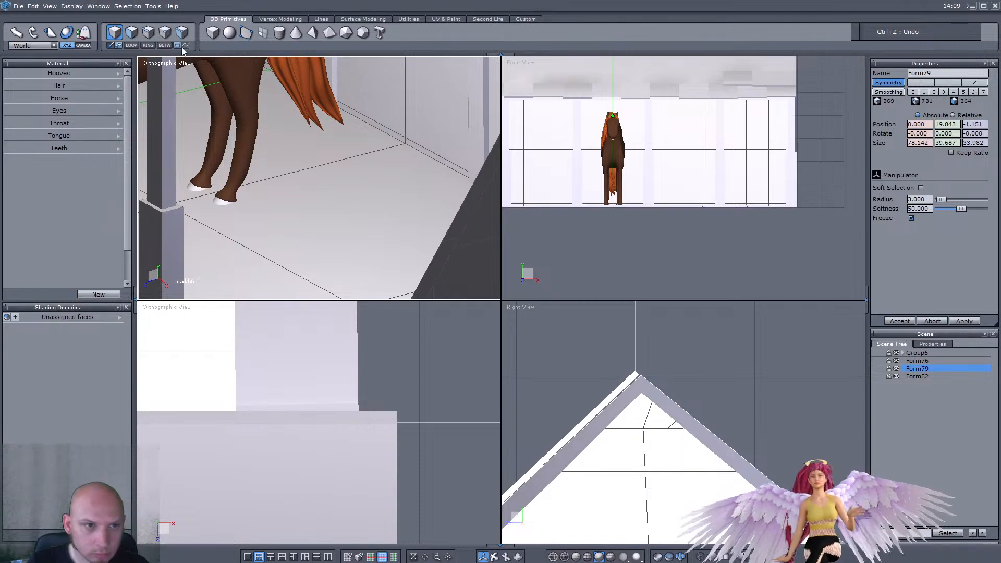
left_click(352, 155)
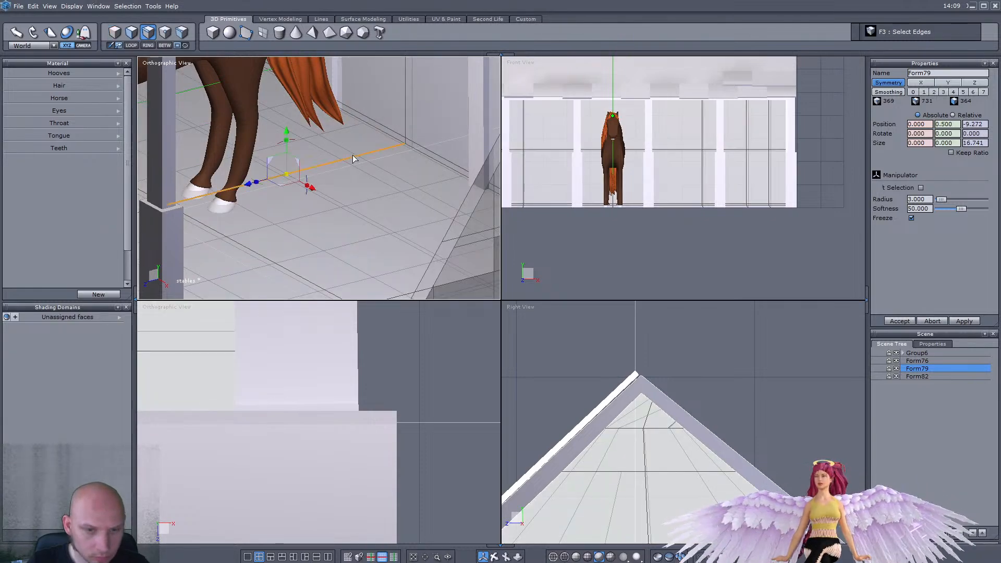
key("alt+a")
left_click(351, 157)
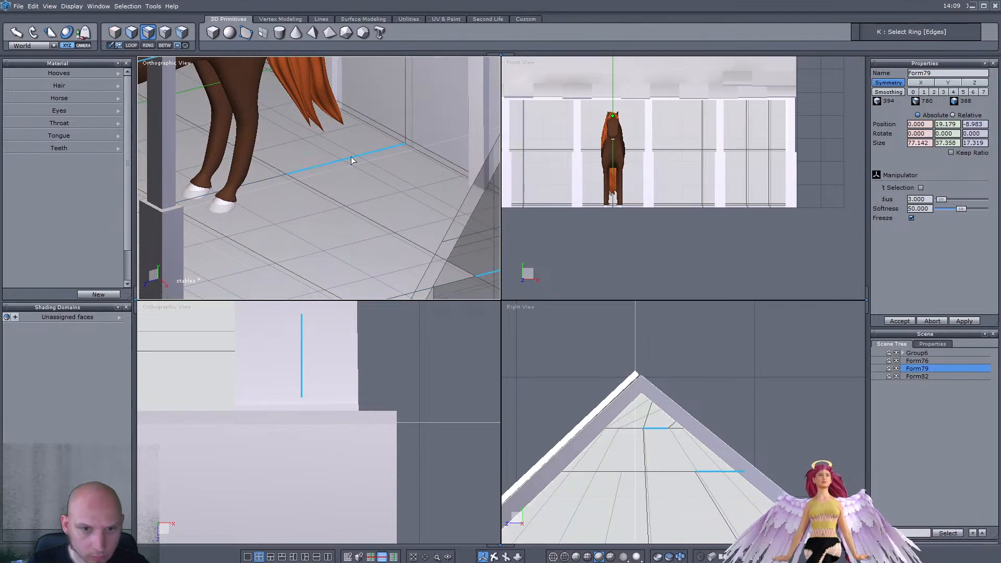
key("k")
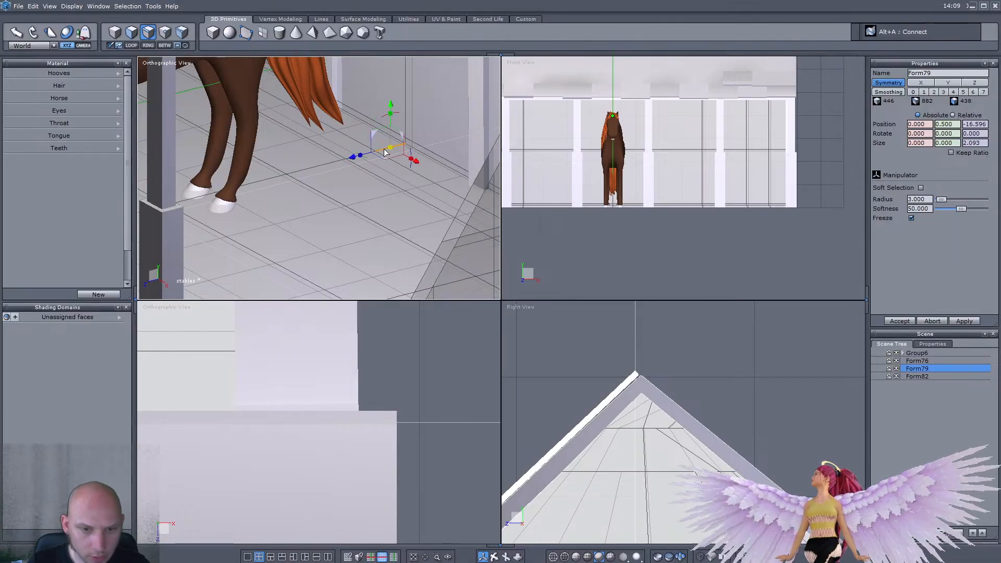
key("k")
key("alt+a")
Step: Return to object selection and try the walls at smoothing level 2, then undo the smoothing
left_click(114, 32)
scroll(221, 115, "down", 5)
middle_click_drag(220, 115, 174, 116)
scroll(244, 118, "up", 4)
middle_click_drag(245, 121, 355, 162)
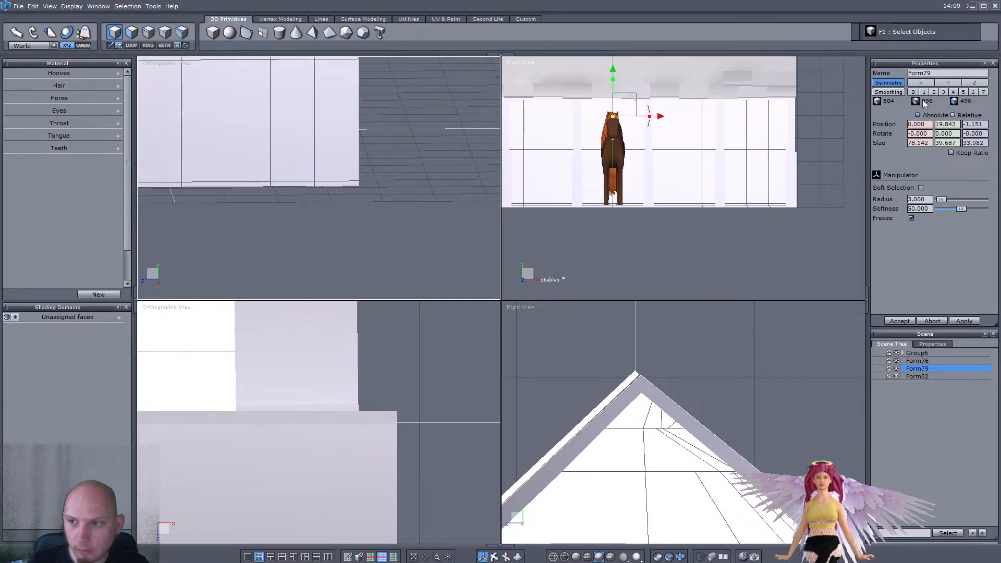
left_click(934, 92)
middle_click_drag(303, 217, 228, 249)
key("ctrl+z")
Step: Connect the short horizontal edge rings beside the walls' rear corner to add closely spaced vertical divisions around it
scroll(276, 249, "down", 5)
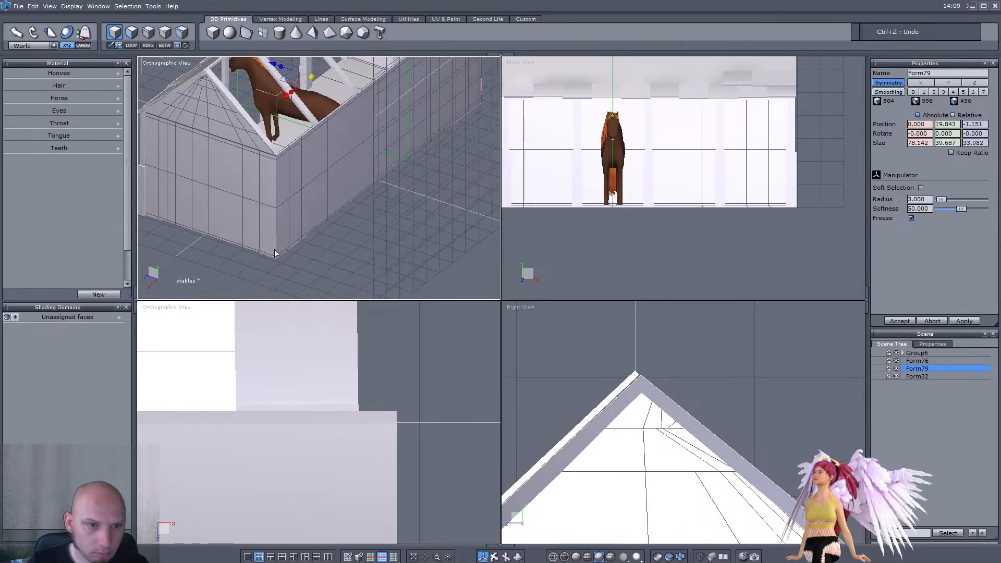
scroll(255, 144, "up", 3)
left_click(147, 34)
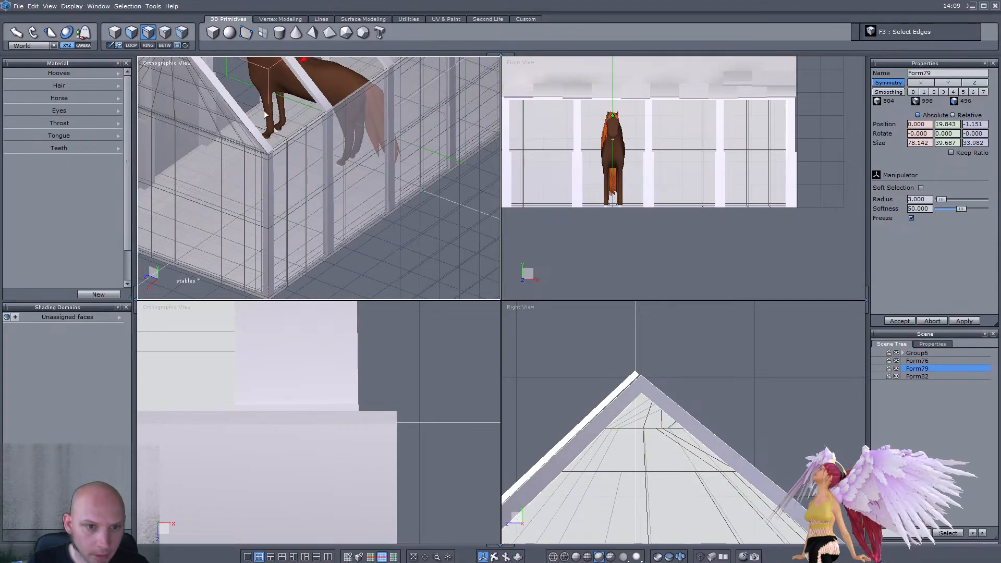
left_click(277, 156)
key("alt+r")
key("alt+a")
left_click(260, 157)
key("alt+a")
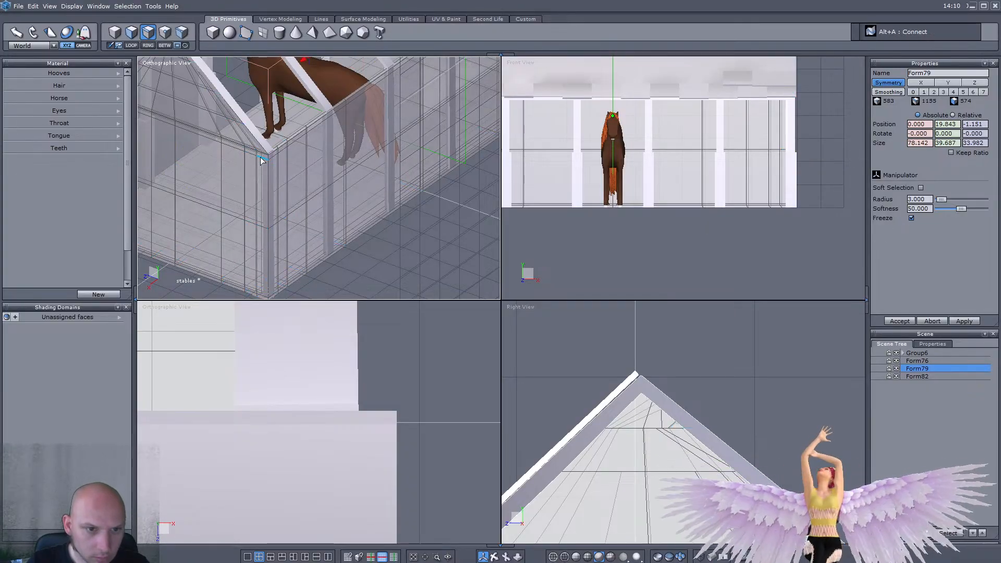
left_click(273, 158)
key("alt+r")
key("alt+a")
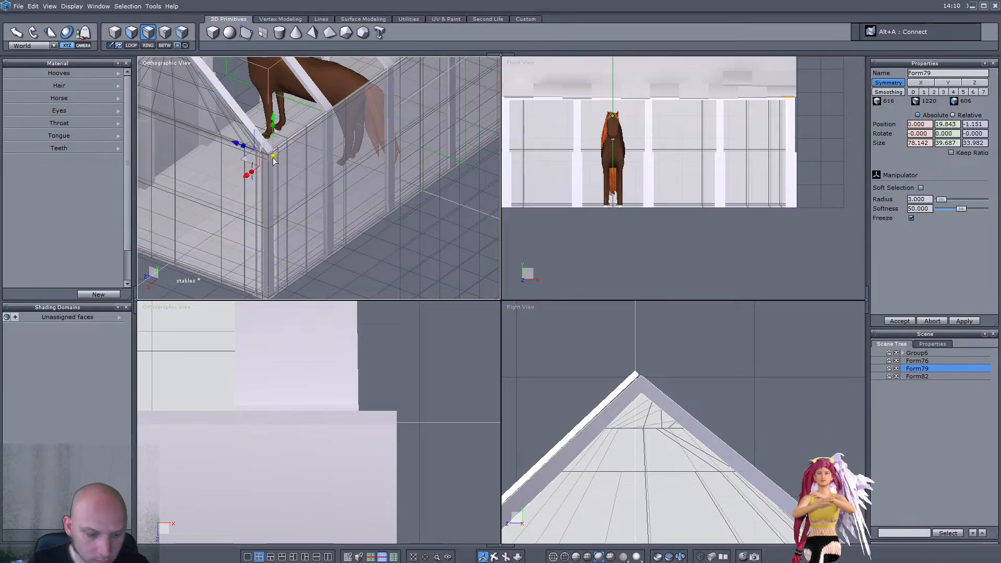
key("alt+a")
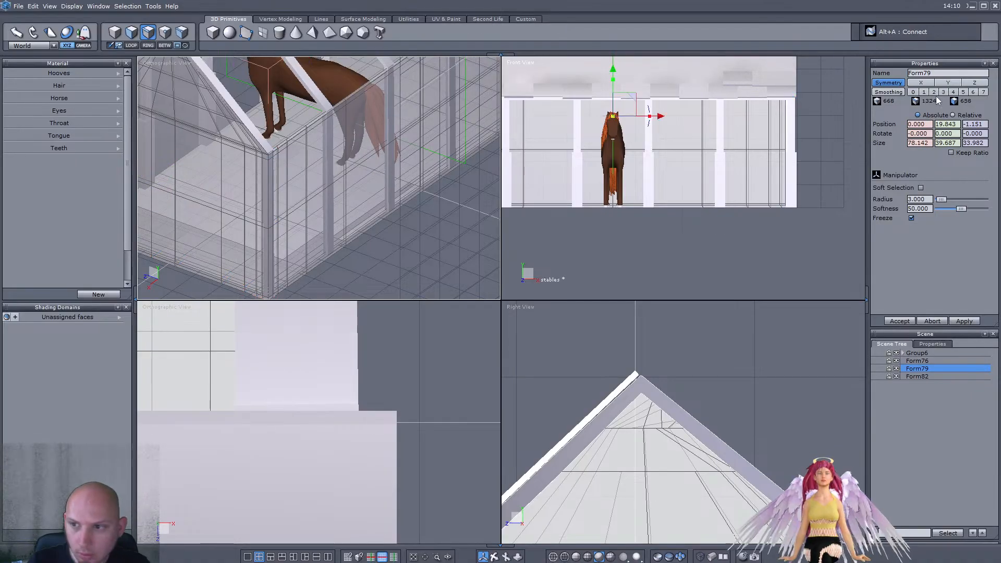
Step: Try level 2 smoothing on the newly divided walls, view them from the front corner and undo it
left_click(934, 92)
left_click(117, 32)
middle_click_drag(258, 197, 282, 152)
key("ctrl+z")
key("ctrl+z")
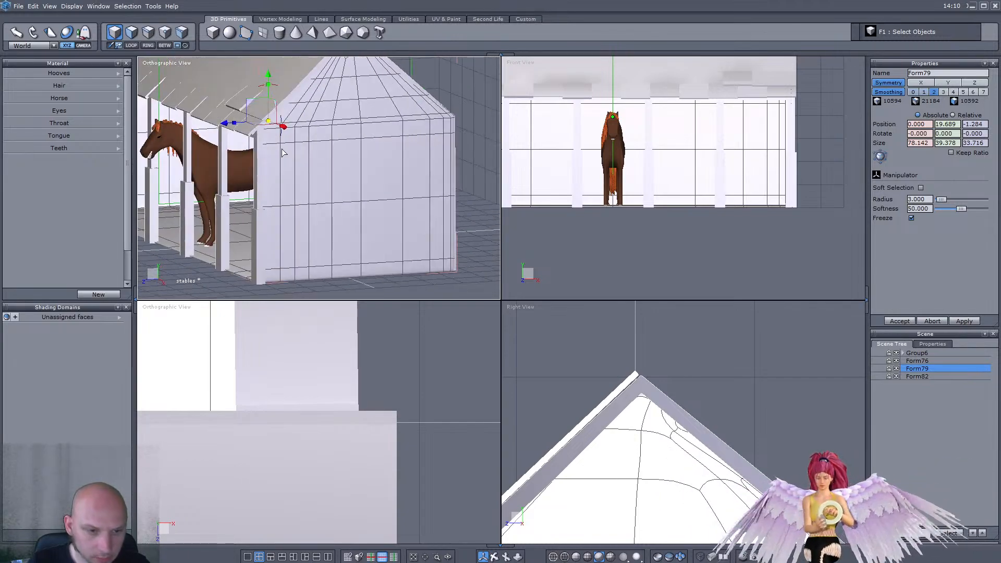
Step: Reselect the walls in edge mode and connect the short edges along the floor's front lip to subdivide it
scroll(218, 286, "up", 4)
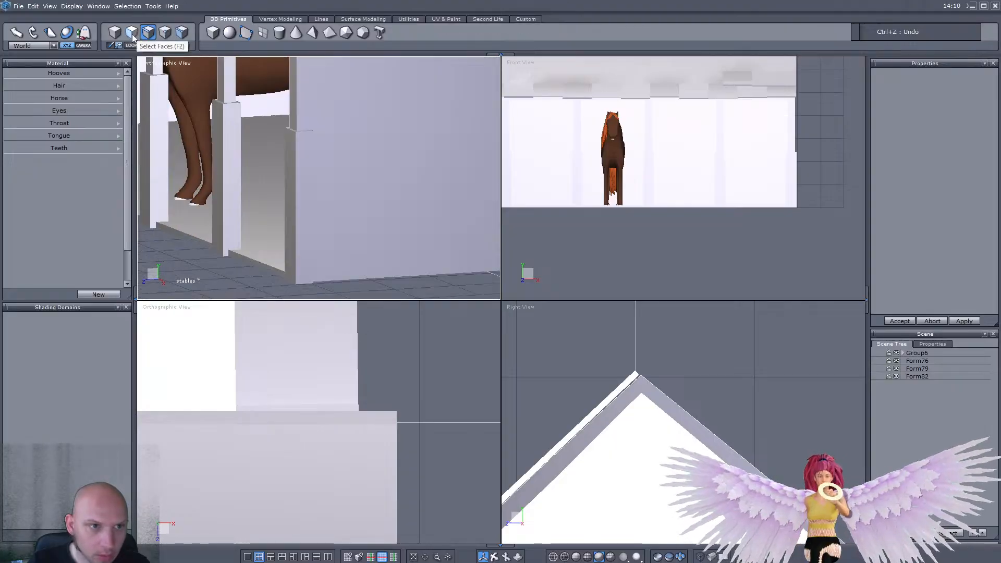
scroll(386, 151, "down", 4)
left_click(918, 375)
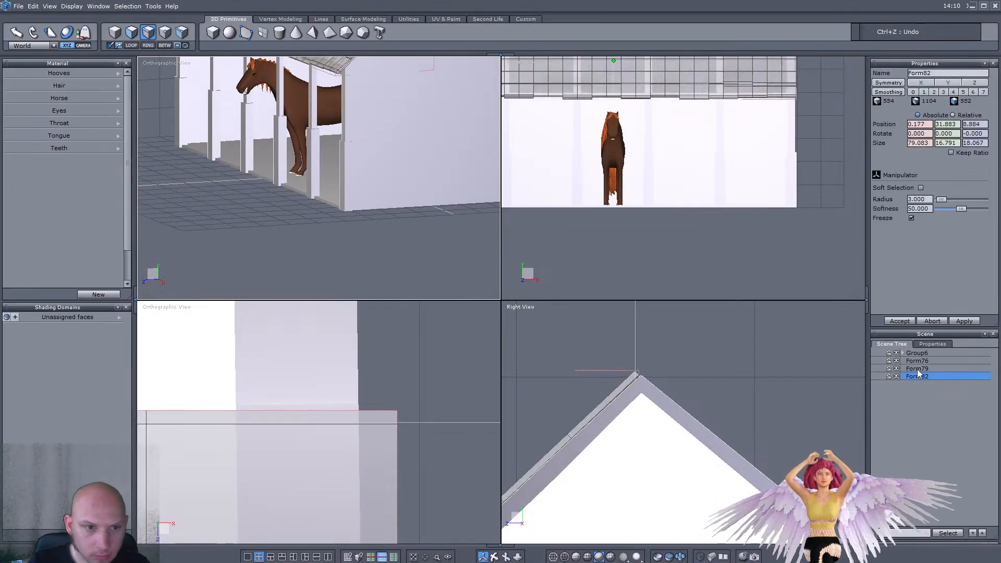
left_click(918, 369)
key("F3")
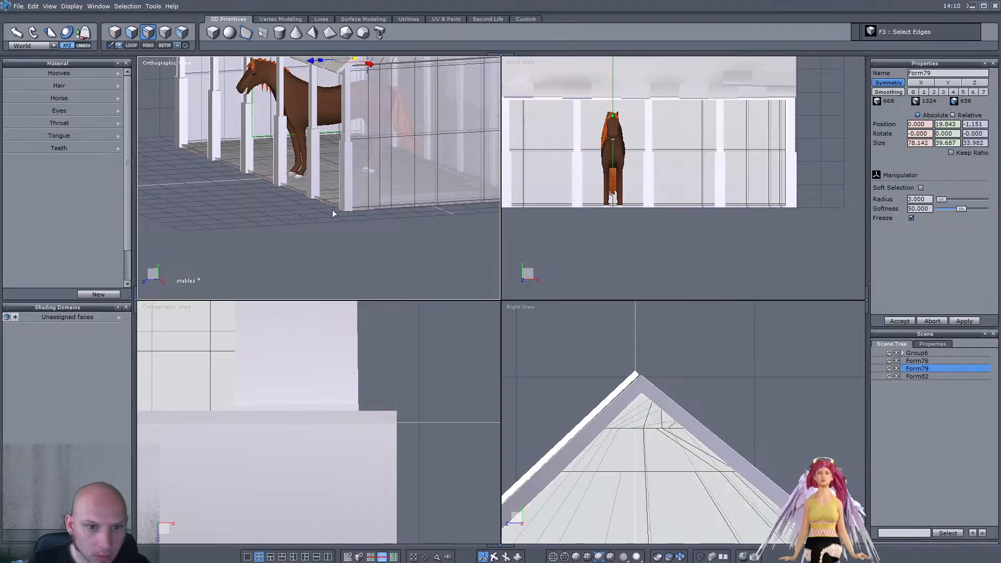
scroll(309, 203, "up", 2)
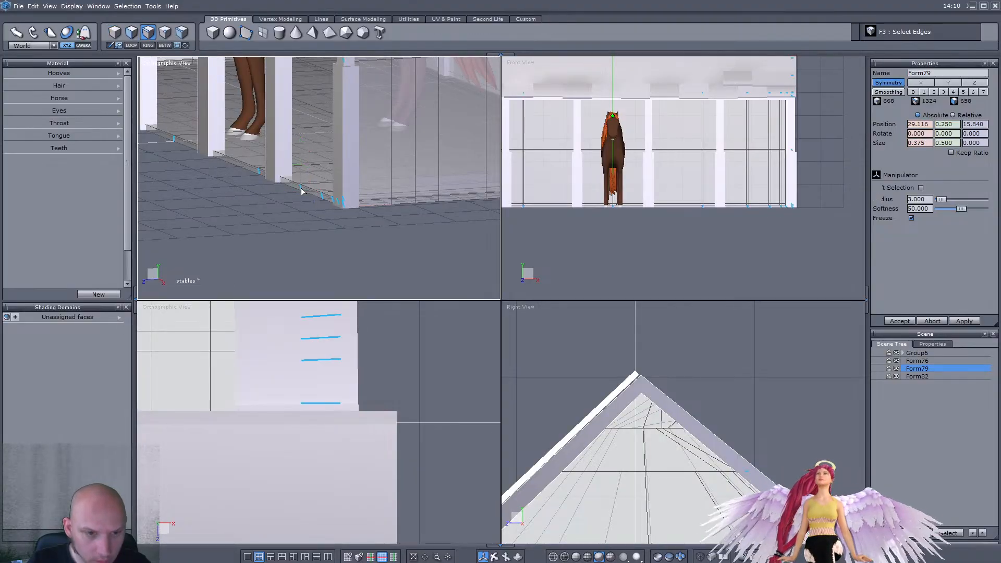
key("alt+a")
scroll(298, 186, "up", 2)
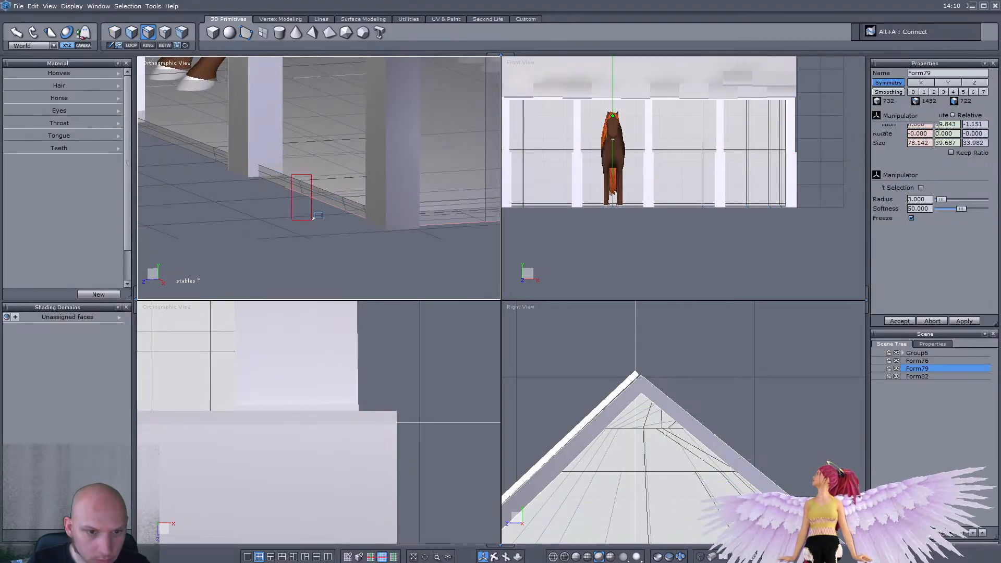
key("alt+r")
key("alt+a")
Step: Repeatedly connect the front-to-back floor edge rings nearest the open side to add divisions close to the front edge
left_click(317, 179)
key("k")
key("alt+a")
left_click(316, 178)
key("k")
key("alt+a")
left_click(315, 180)
key("k")
key("alt+a")
key("alt+a")
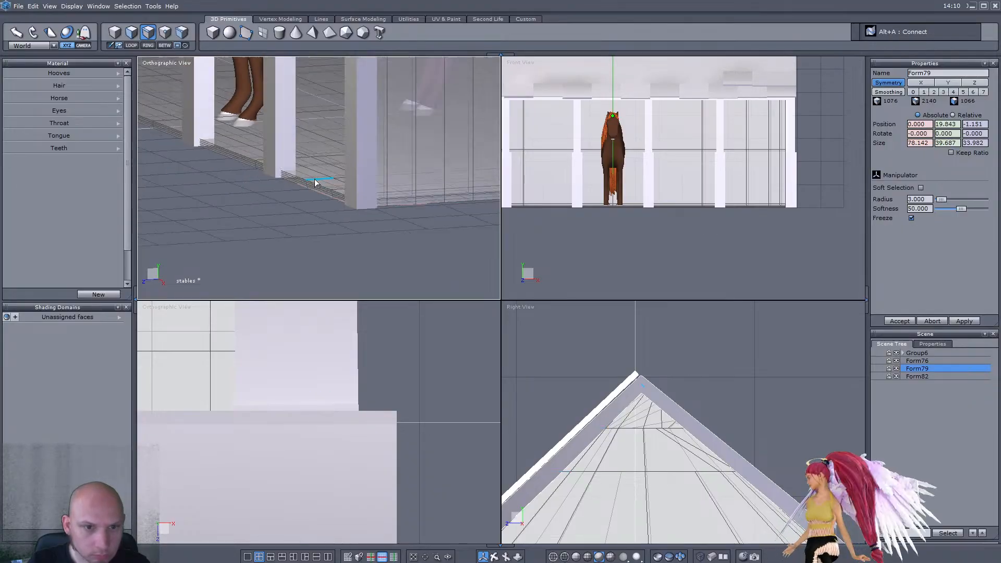
Step: Set the walls' smoothing level to 2 in object selection, inspect the corners and save the scene
left_click(112, 28)
left_click(935, 92)
right_click_drag(323, 219, 433, 234)
scroll(279, 207, "down", 5)
scroll(356, 208, "up", 4)
right_click_drag(356, 208, 193, 212)
scroll(308, 257, "down", 5)
scroll(323, 255, "up", 2)
mouse_move(309, 257)
right_mouse_down()
mouse_move(323, 254)
mouse_move(306, 257)
right_mouse_up()
key("ctrl+s")
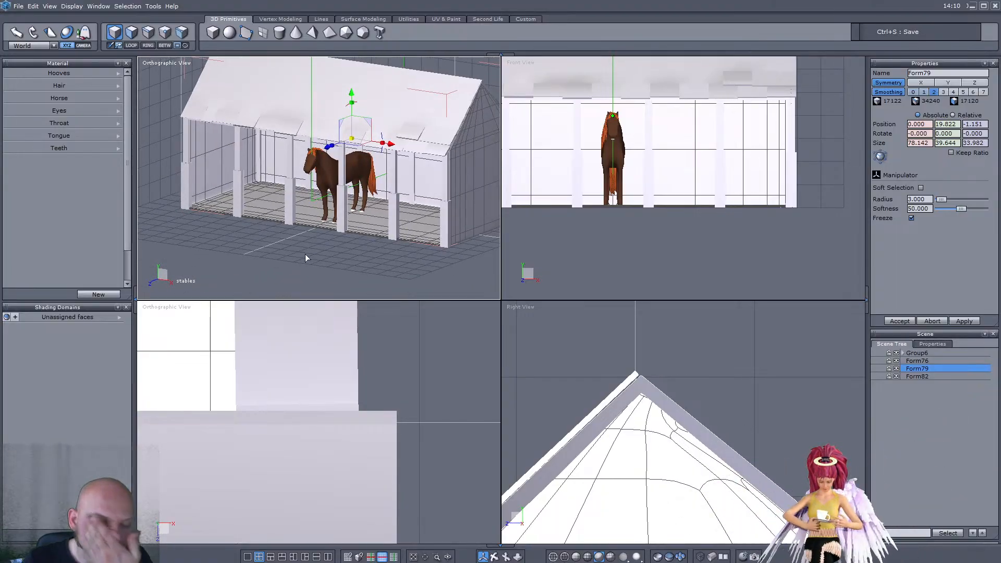
Step: Select the roof and extrude two neighbouring tile faces beside the existing raised tile outward
left_click(263, 111)
right_click_drag(269, 129, 409, 187)
scroll(453, 101, "up", 4)
right_click_drag(453, 100, 360, 138)
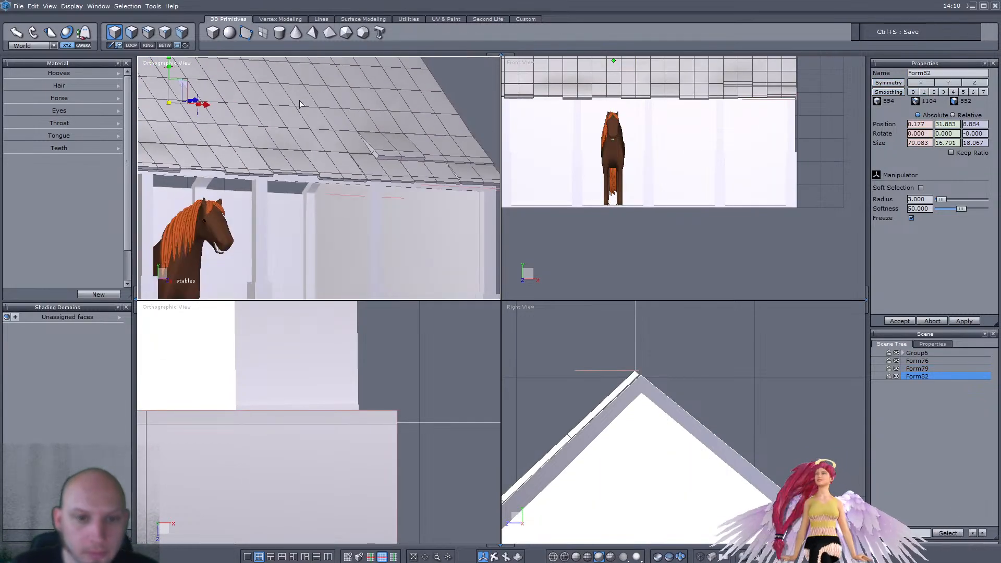
right_click_drag(250, 131, 318, 161)
scroll(313, 141, "up", 3)
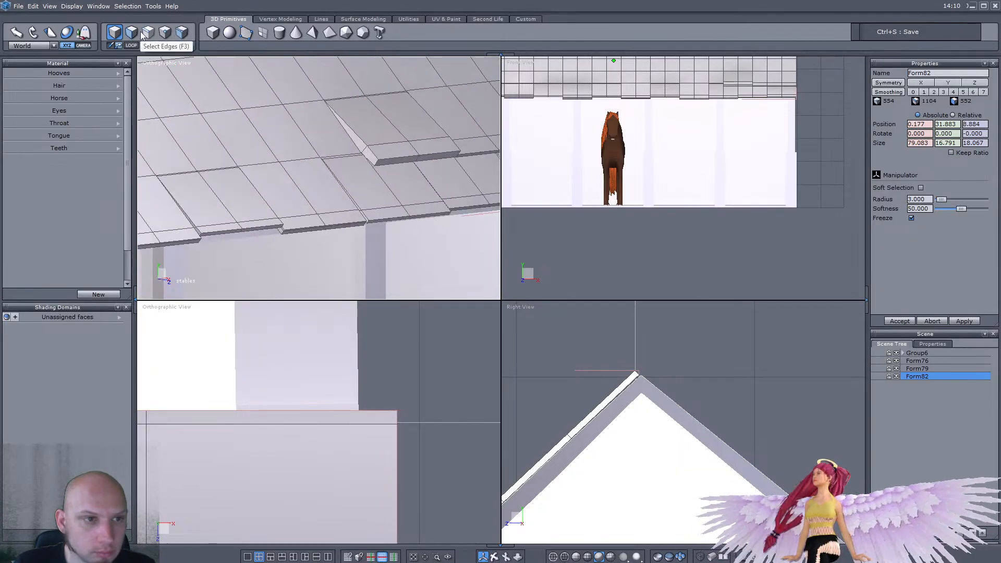
left_click(134, 33)
left_click(329, 140)
scroll(293, 144, "up", 3)
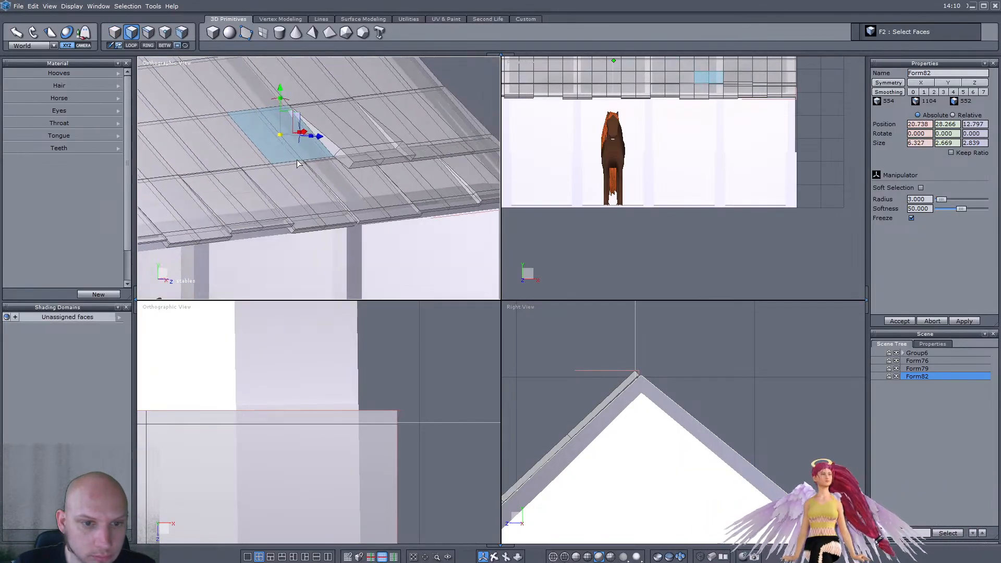
left_click_drag(314, 104, 308, 98, "shift")
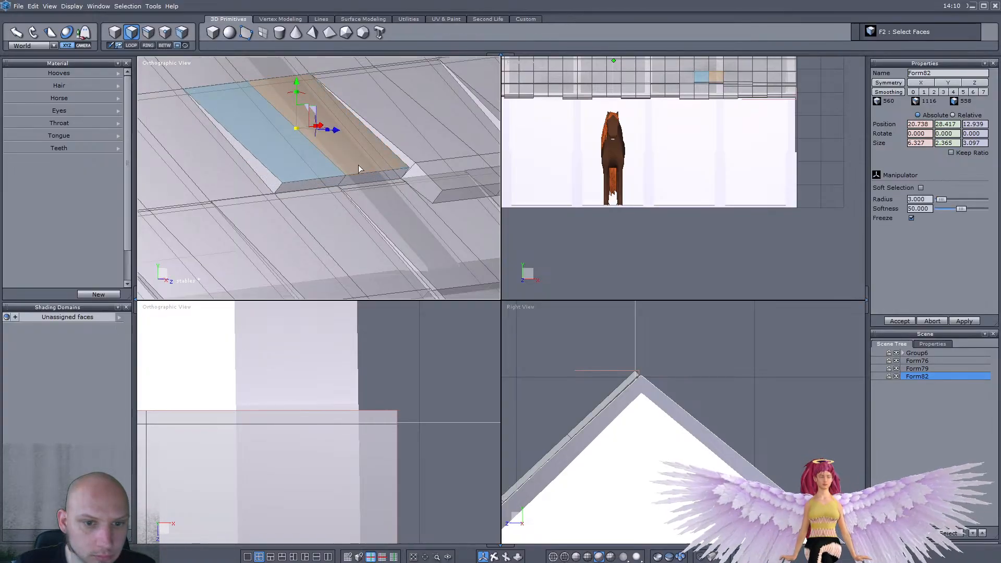
Step: Select the two lower end faces of the newly raised tile and extrude them down the roof slope
left_click(337, 187)
left_click(369, 199)
left_click_drag(371, 215, 394, 241, "ctrl")
right_click_drag(346, 237, 356, 229)
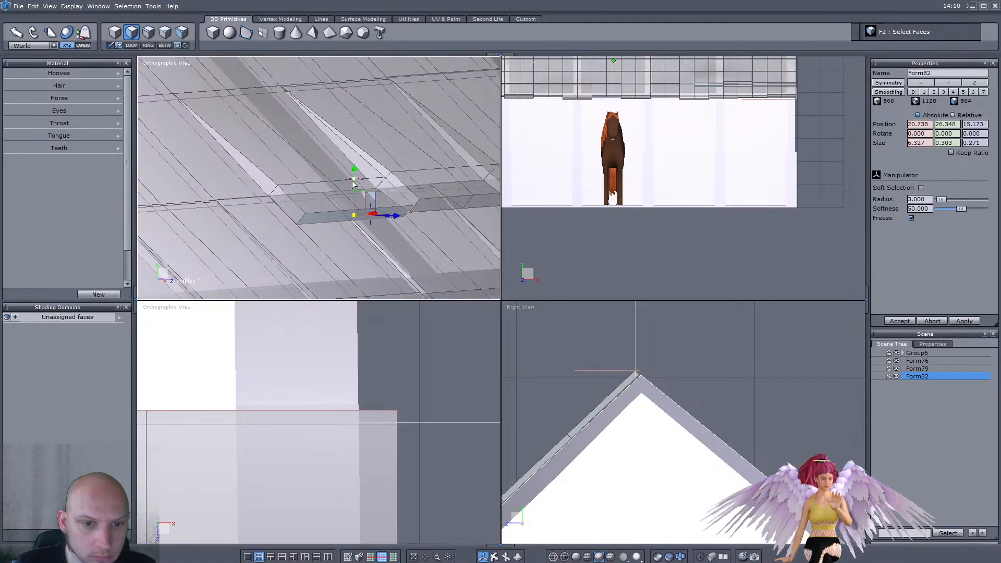
Step: Switch the manipulator to Selection coordinates, then lift and flatten the extended tile's lower end faces
left_click(41, 46)
left_click(35, 55)
right_click_drag(292, 209, 308, 203)
left_click_drag(339, 198, 350, 220)
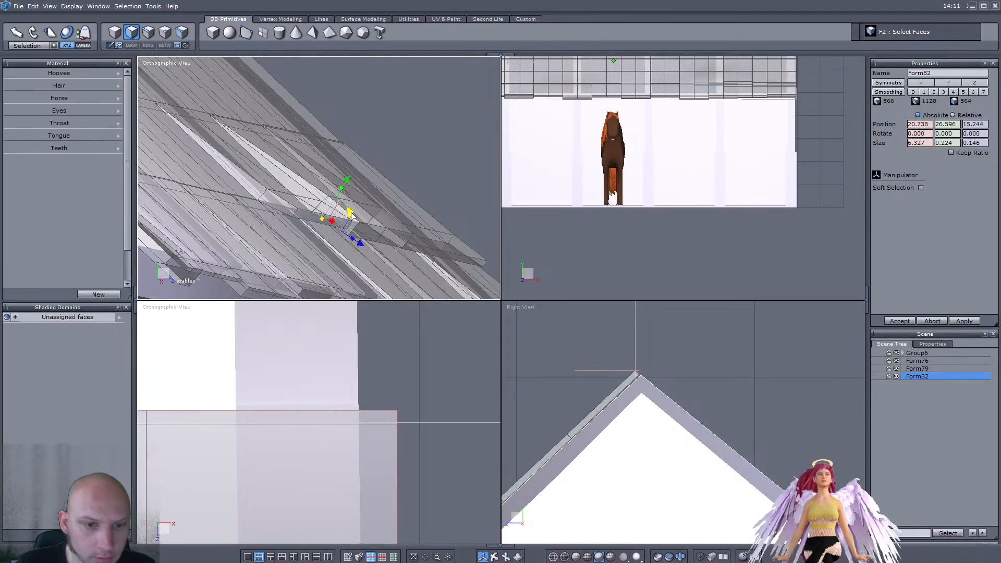
Step: Select the next pair of roof faces towards the middle and extrude them outward as another raised tile
right_click_drag(352, 215, 299, 206)
left_click(270, 199)
left_click_drag(309, 146, 319, 137, "ctrl")
Step: Try tilting the second raised tile's top faces, and undo the change
right_click_drag(278, 180, 271, 181)
left_click_drag(316, 137, 308, 133)
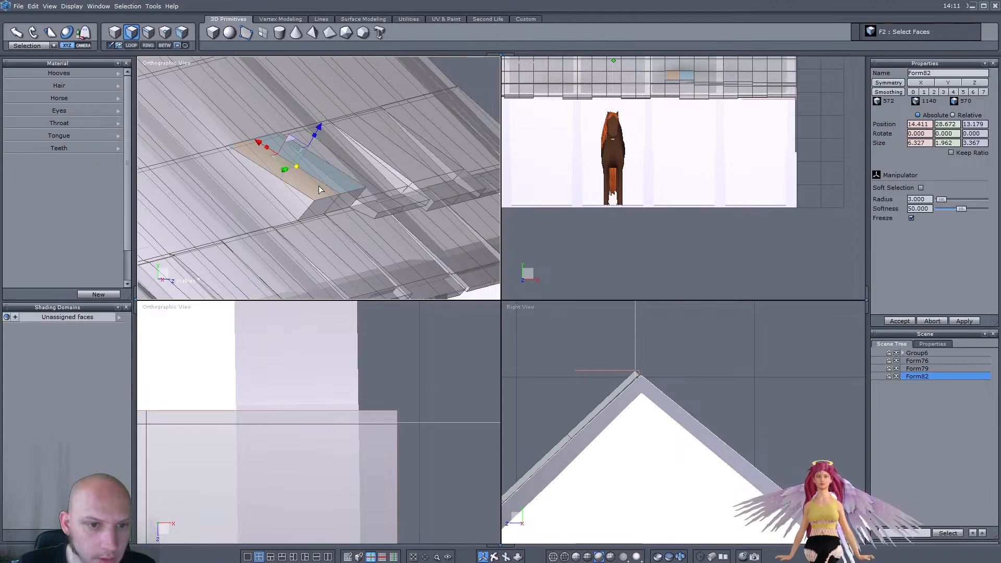
right_click_drag(317, 184, 292, 159)
key("ctrl+z")
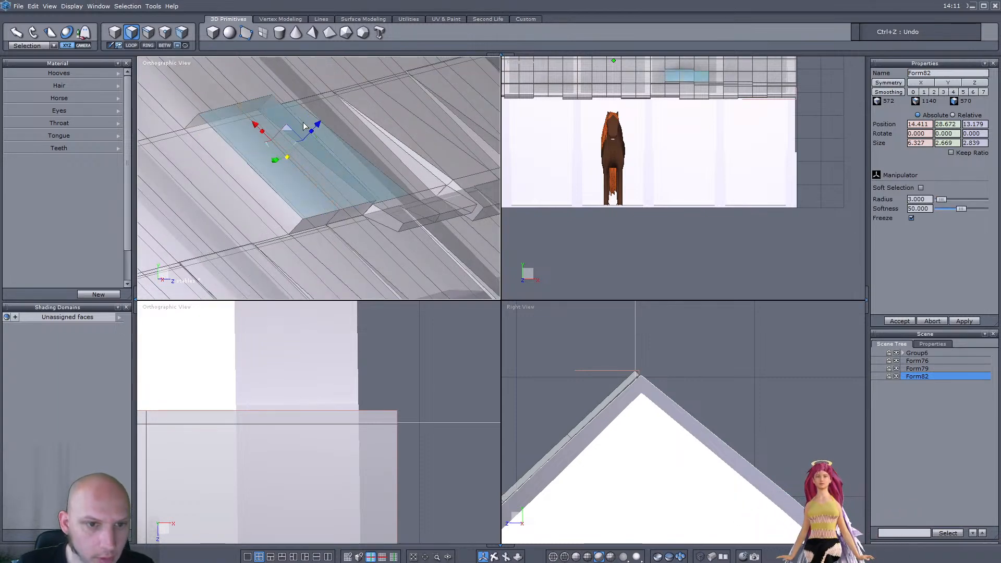
key("ctrl+z")
Step: Tilt and lower the second raised tile's top, then extrude its lower end faces down the slope
left_click_drag(300, 132, 291, 131)
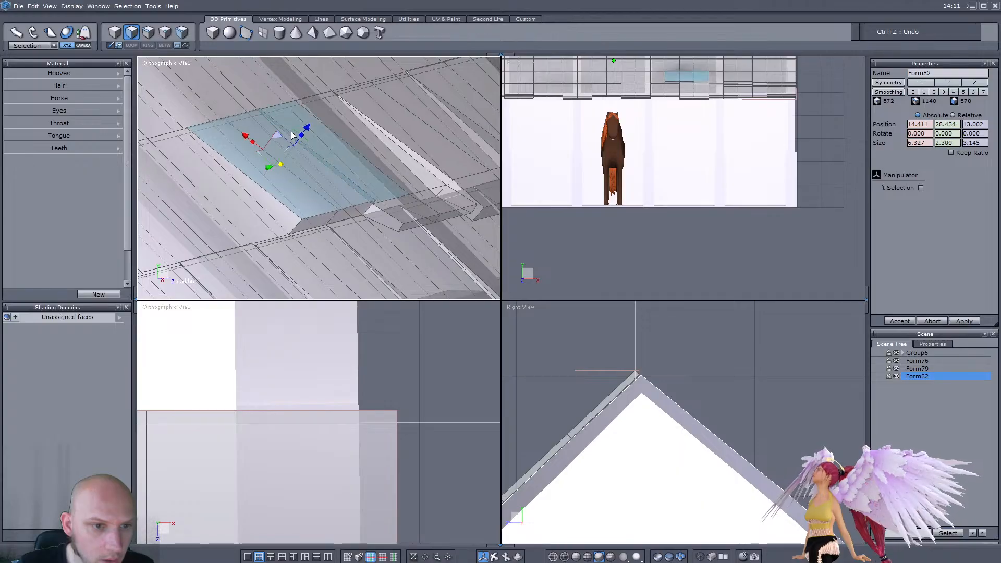
left_click(343, 212)
middle_click_drag(331, 239, 344, 225)
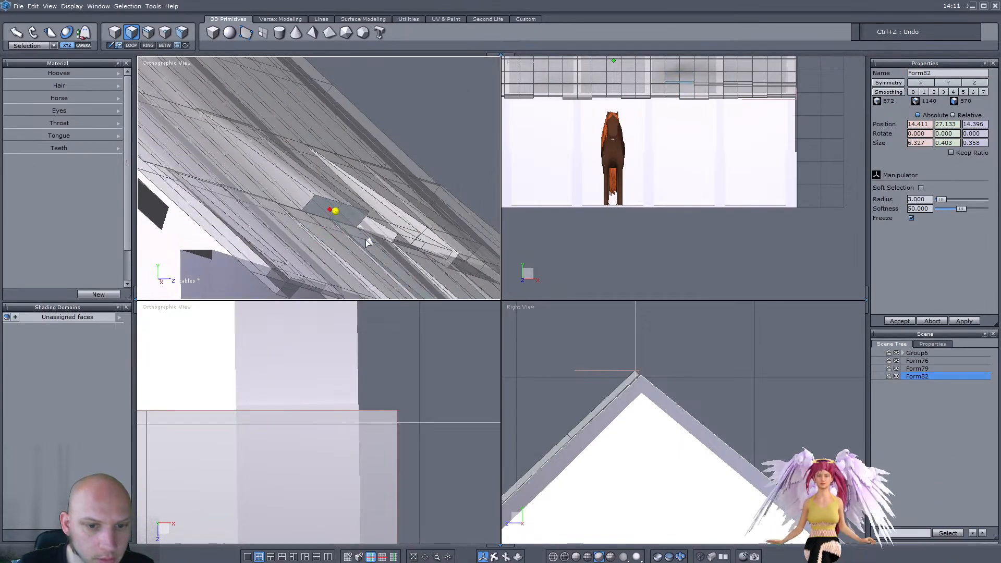
left_click_drag(367, 242, 386, 261, "ctrl")
middle_click_drag(389, 248, 394, 210)
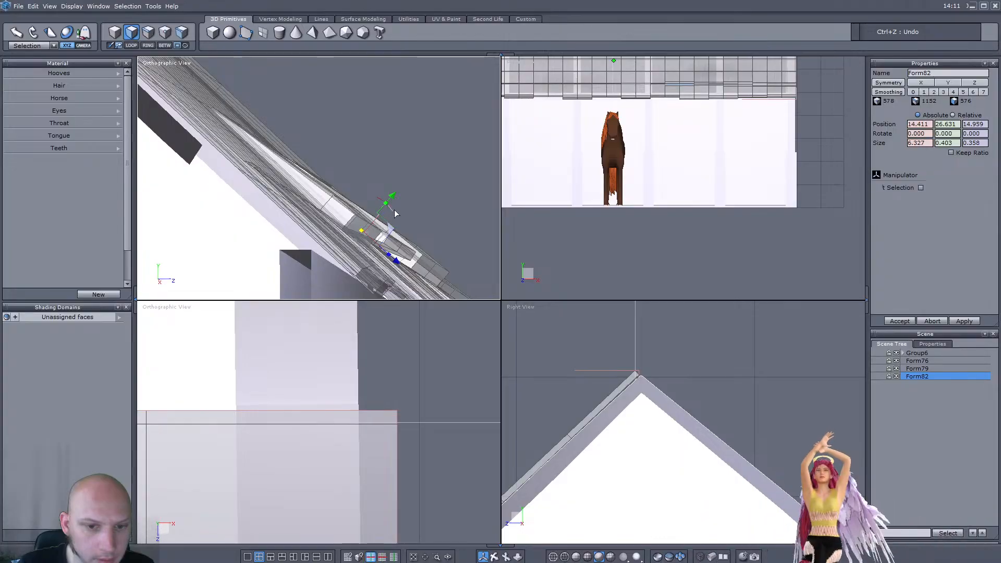
Step: Lift and flatten the lower end faces of the second raised tile
mouse_move(390, 205)
left_mouse_down()
mouse_move(387, 196)
mouse_move(380, 207)
left_mouse_up()
middle_click_drag(348, 216, 394, 199)
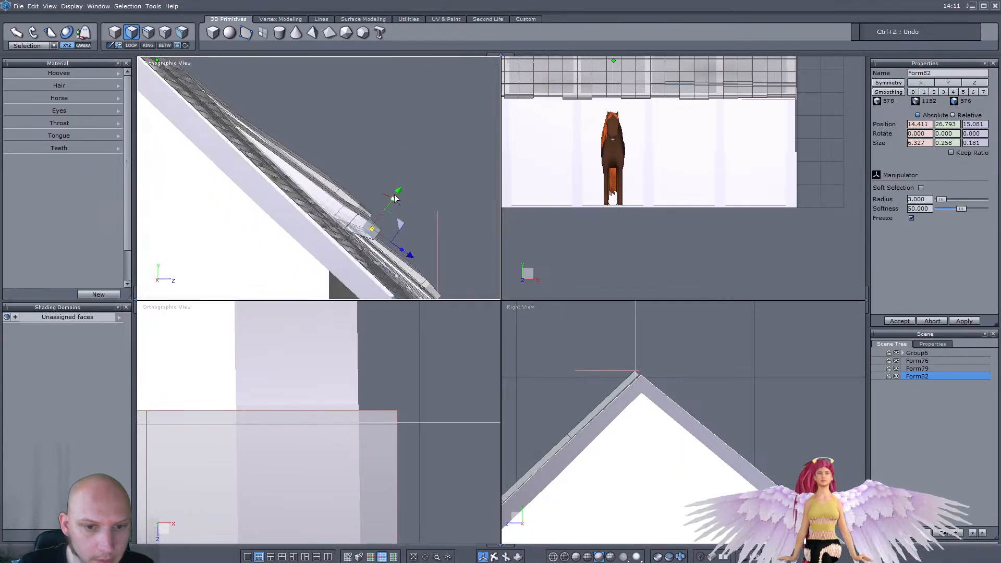
left_click_drag(397, 196, 393, 202)
Step: Extrude the following pair of roof faces outward as a third raised tile and tilt its top surface
scroll(384, 206, "down", 3)
middle_click_drag(385, 205, 315, 199)
scroll(292, 203, "up", 2)
scroll(287, 193, "down", 4)
scroll(292, 188, "up", 2)
left_click(299, 186)
left_click(284, 186, "shift")
scroll(315, 198, "up", 3)
left_click_drag(301, 149, 306, 143, "ctrl")
middle_click_drag(305, 143, 298, 155)
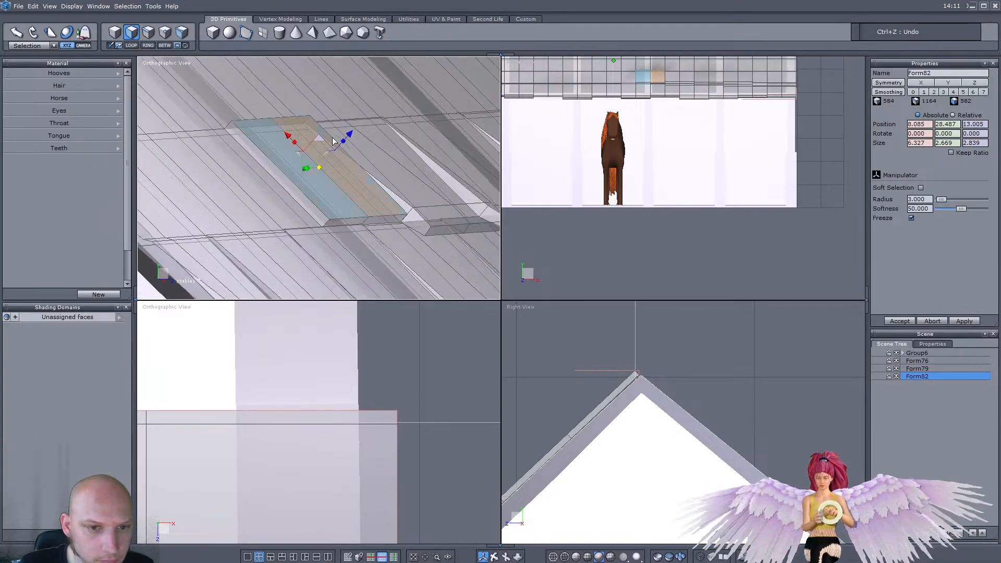
left_click_drag(334, 136, 289, 139)
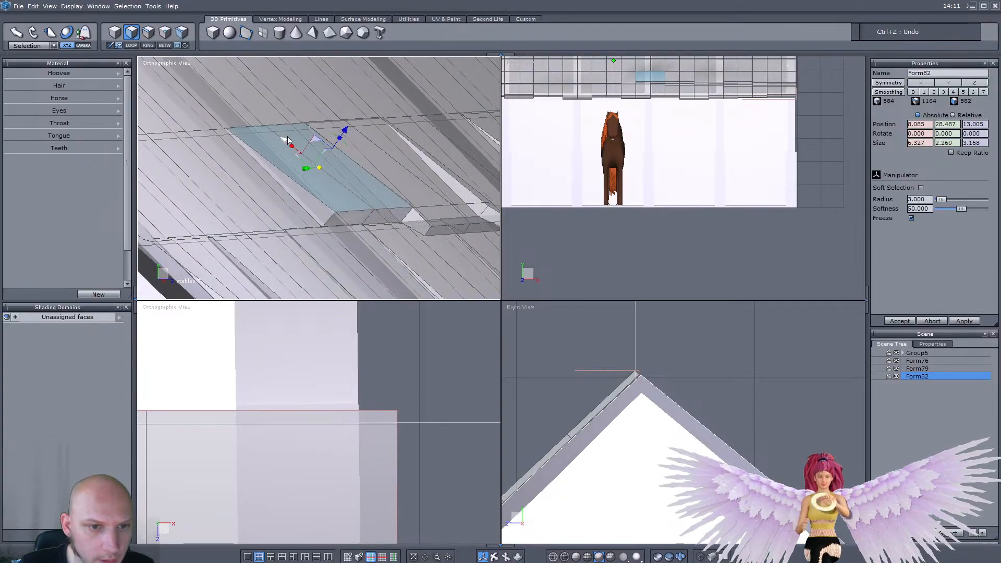
Step: Extrude the third raised tile's lower end faces down the slope and adjust their height
left_click(373, 219)
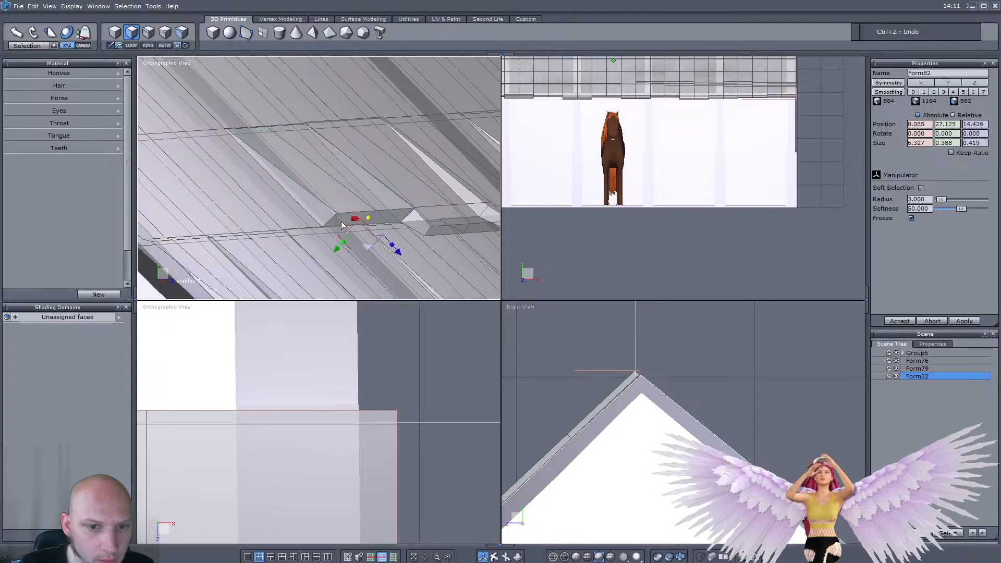
middle_click_drag(348, 222, 403, 242)
left_click_drag(431, 226, 454, 252, "ctrl")
middle_click_drag(444, 218, 431, 256)
left_click_drag(496, 207, 488, 215)
middle_click_drag(487, 215, 414, 225)
left_click_drag(393, 197, 395, 205)
middle_click_drag(331, 187, 288, 186)
Step: Select the cross edges near the lower ends of the raised tiles one after another and nudge them slightly down
left_click(148, 32)
scroll(339, 218, "up", 3)
left_click(323, 225)
middle_click_drag(314, 231, 311, 215)
left_click_drag(306, 211, 298, 218)
middle_click_drag(299, 217, 365, 217)
left_click(371, 218)
left_click(343, 223, "shift")
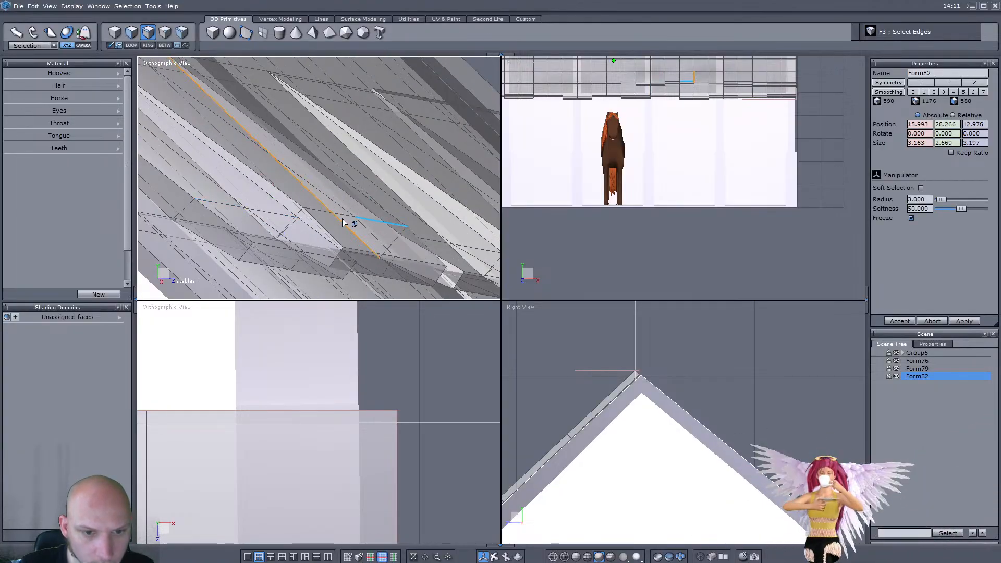
left_click(343, 220)
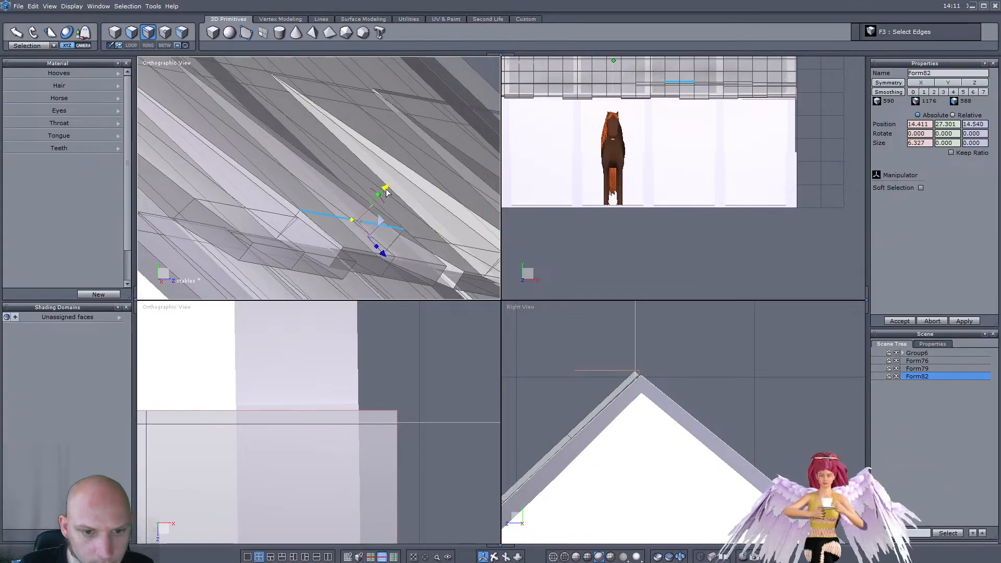
middle_click_drag(380, 196, 377, 236)
scroll(372, 207, "up", 2)
left_click(369, 203)
left_click_drag(381, 165, 379, 170)
Step: Extrude the next pair of roof faces outward as a fourth raised tile and tilt its top surface
scroll(375, 178, "down", 5)
scroll(280, 204, "up", 2)
middle_click_drag(281, 207, 247, 225)
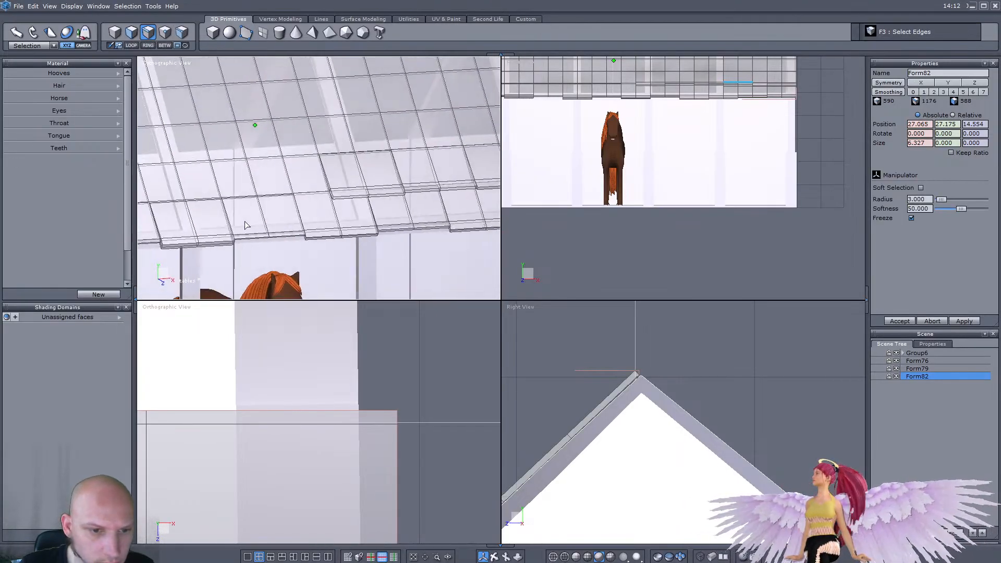
left_click(115, 34)
left_click(132, 35)
middle_click_drag(301, 194, 319, 190)
scroll(320, 188, "up", 2)
left_click_drag(320, 189, 278, 180)
middle_click_drag(290, 222, 316, 148)
scroll(315, 146, "up", 3)
mouse_move(325, 144)
left_mouse_down("shift")
mouse_move(333, 144)
mouse_move(317, 139)
left_mouse_up("shift")
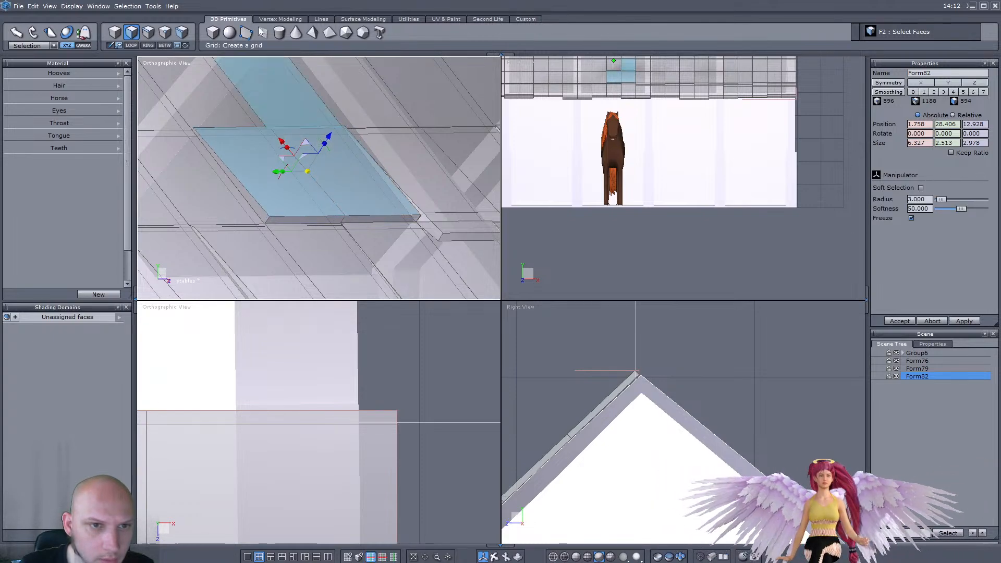
left_click(281, 20)
left_click(236, 20)
middle_click_drag(289, 120, 317, 124)
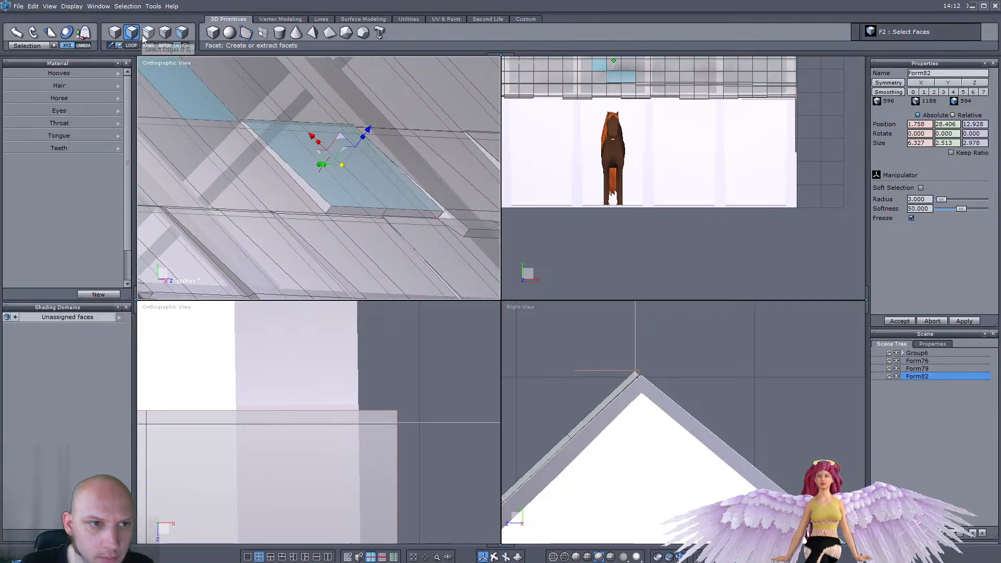
Step: Using world axes for the manipulator, extrude the fourth raised tile's lower end faces down the slope and lift them
left_click(395, 216)
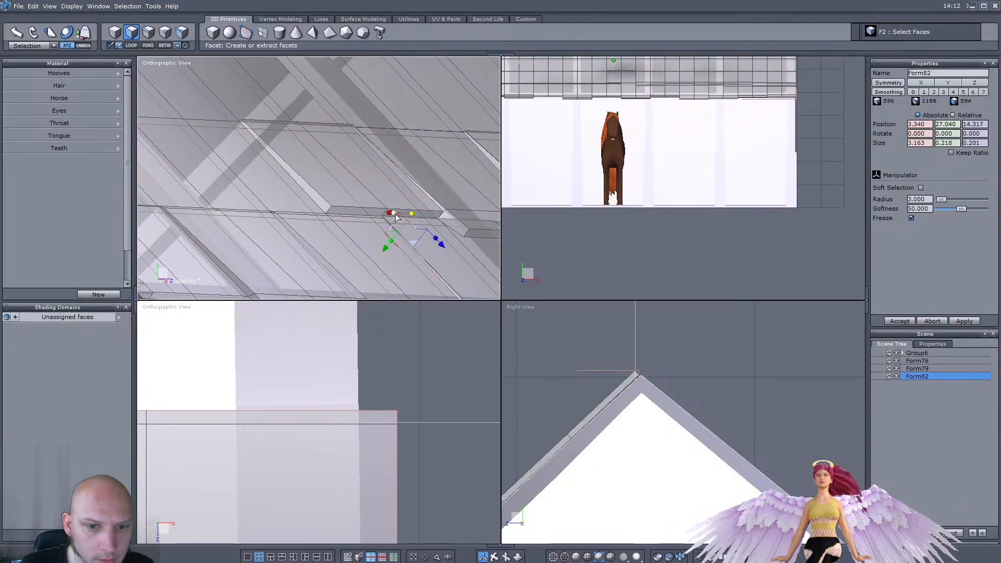
left_click(360, 213, "shift")
left_click(28, 59)
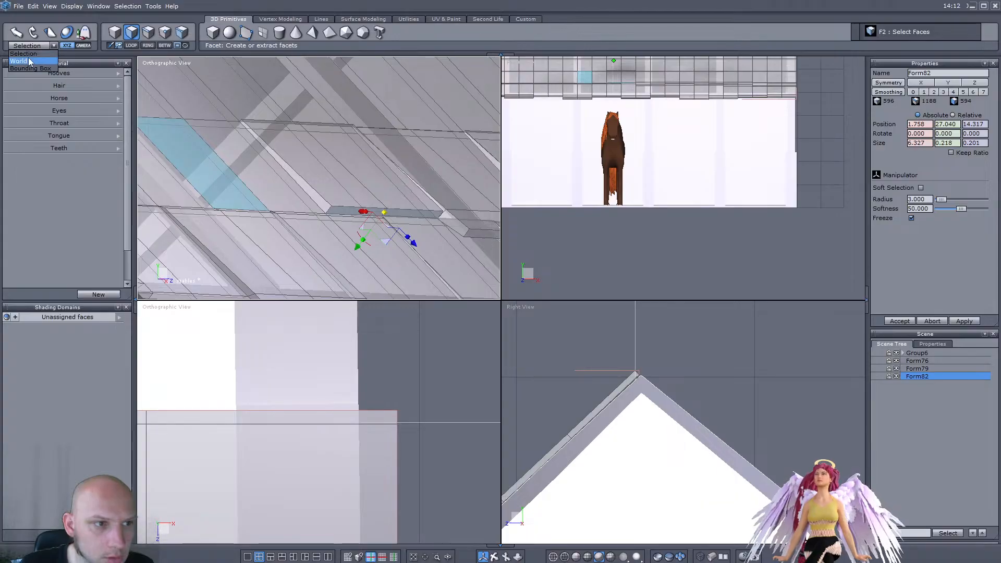
middle_click_drag(358, 248, 424, 240)
left_click_drag(437, 241, 471, 275, "ctrl")
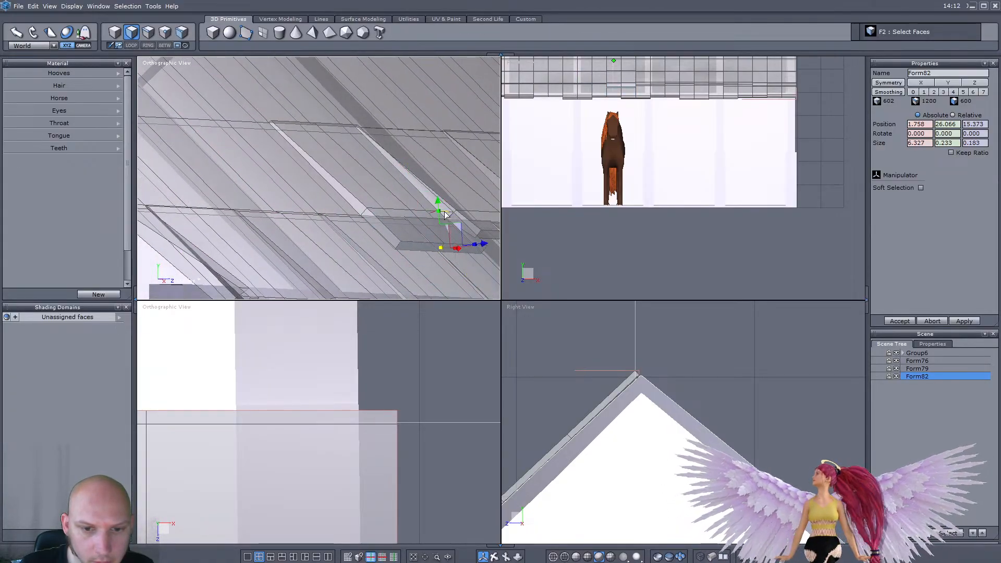
left_click_drag(444, 207, 448, 200)
scroll(425, 199, "down", 4)
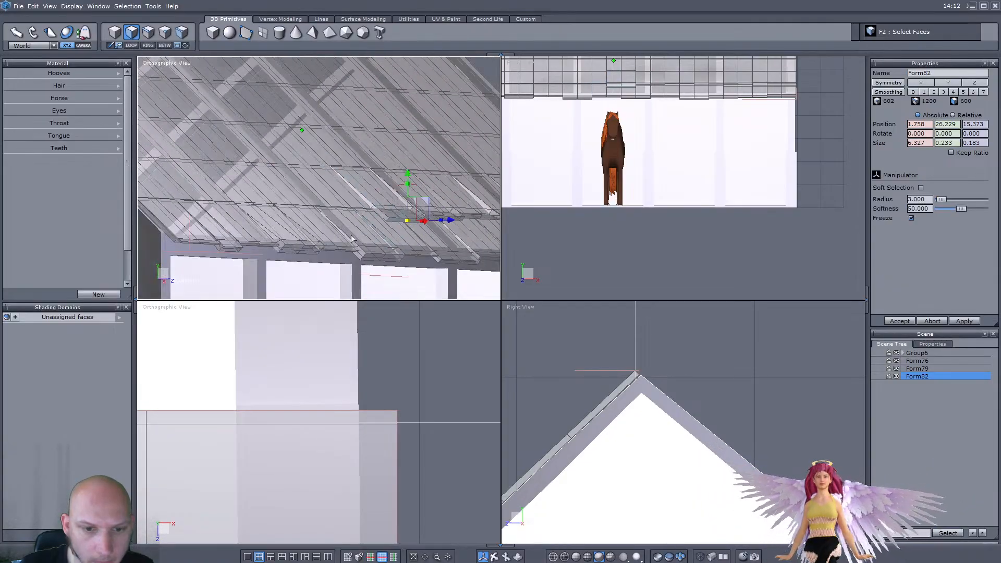
Step: Extrude the adjacent pair of roof faces outward as a fifth raised tile and tilt its top surface
middle_click_drag(425, 198, 386, 205)
scroll(313, 208, "up", 4)
left_click(308, 207)
middle_click_drag(308, 207, 343, 188)
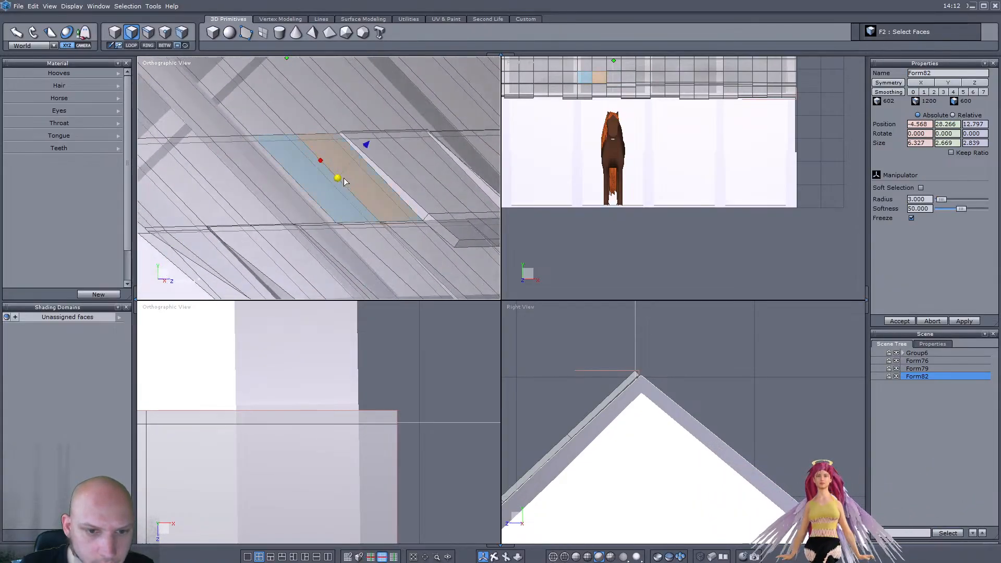
left_click_drag(366, 146, 349, 140, "ctrl")
middle_click_drag(353, 203, 339, 240)
mouse_move(298, 206)
middle_mouse_down()
mouse_move(296, 260)
mouse_move(306, 191)
middle_mouse_up()
left_click_drag(306, 188, 308, 189)
middle_click_drag(309, 192, 346, 215)
Step: Extrude the fifth raised tile's lower end faces down the slope and adjust their position
left_click(337, 163)
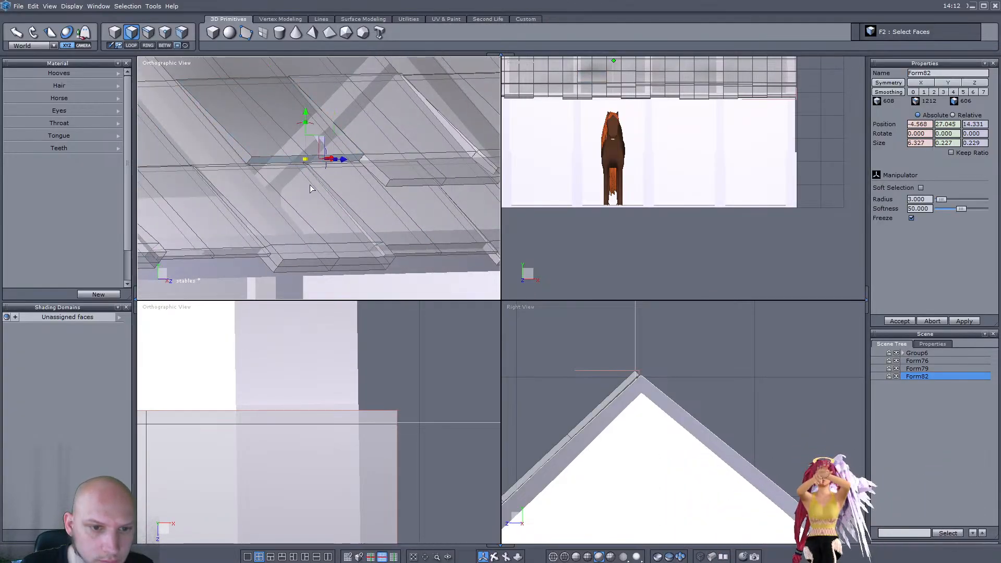
middle_click_drag(309, 185, 327, 165)
scroll(327, 165, "up", 3)
left_click_drag(334, 184, 393, 247)
mouse_move(368, 171)
left_mouse_down()
mouse_move(369, 153)
mouse_move(383, 181)
left_mouse_up()
Step: Extrude the next two roof faces in the row outward as a sixth raised tile with a tilted top
scroll(366, 192, "down", 4)
right_click_drag(343, 207, 299, 201)
right_click_drag(360, 224, 335, 224)
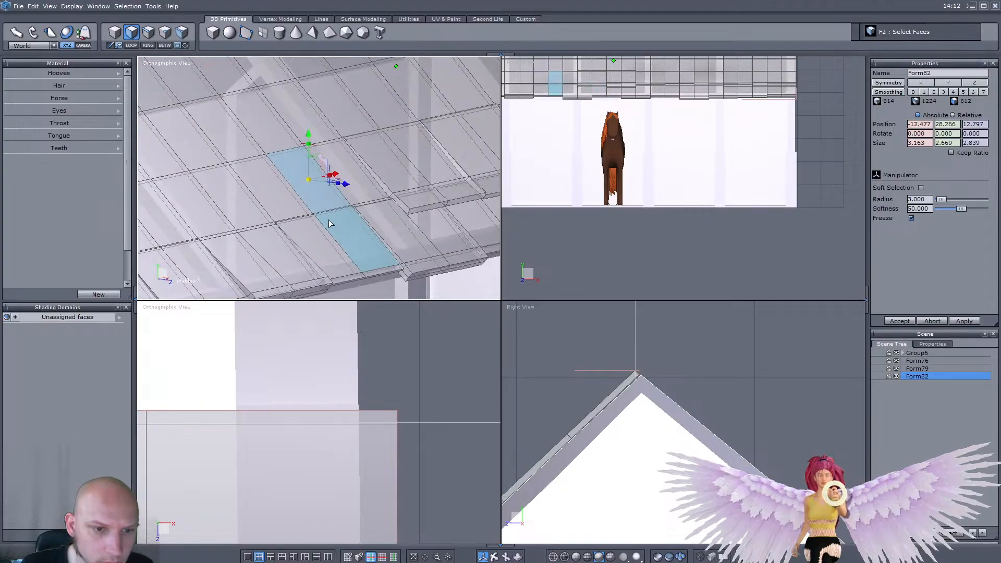
left_click(350, 188, "shift")
scroll(355, 192, "down", 2)
right_click_drag(355, 192, 384, 167)
scroll(384, 167, "up", 3)
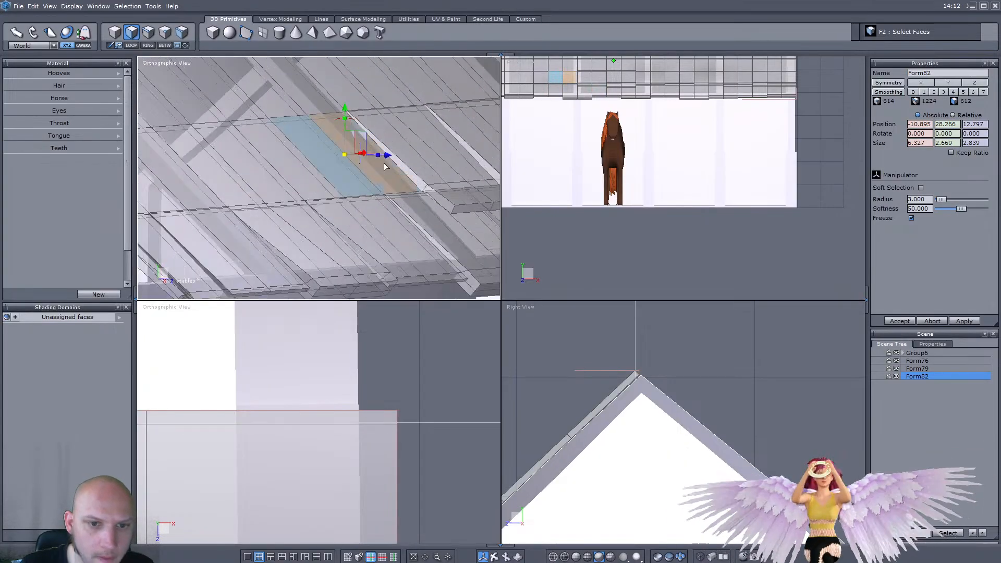
left_click_drag(373, 121, 355, 107, "ctrl")
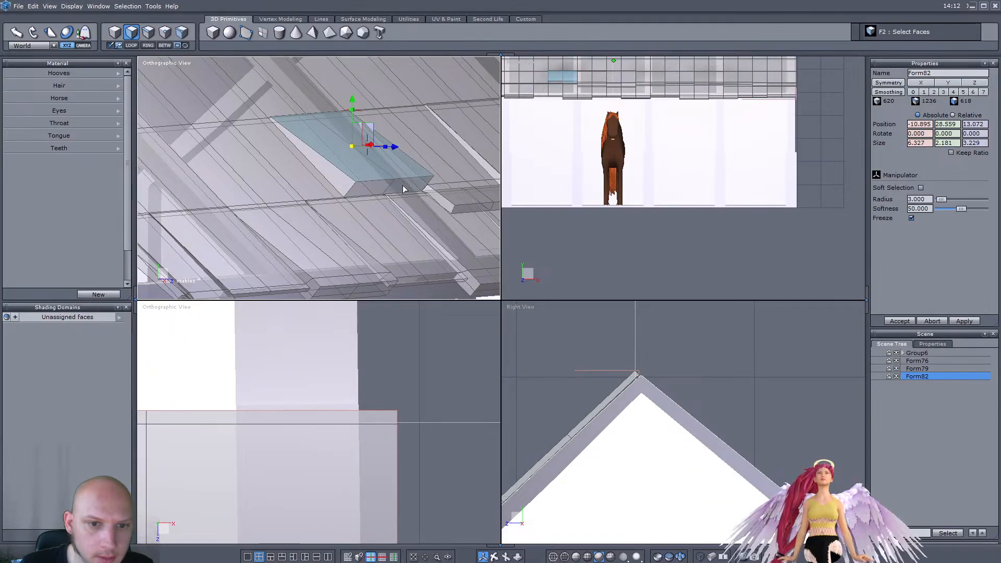
Step: Extrude the sixth raised tile's lower end faces down the slope and fine-tune their height
left_click_drag(421, 218, 451, 248, "ctrl")
mouse_move(429, 181)
left_mouse_down()
mouse_move(421, 179)
mouse_move(441, 193)
mouse_move(427, 181)
left_mouse_up()
scroll(426, 183, "down", 4)
scroll(321, 183, "up", 2)
Step: Extrude the next pair of roof faces outward as a seventh raised tile and tilt its top surface
left_click(322, 183)
left_click(301, 183, "shift")
scroll(347, 207, "down", 5)
middle_click_drag(346, 207, 306, 204)
scroll(306, 208, "up", 5)
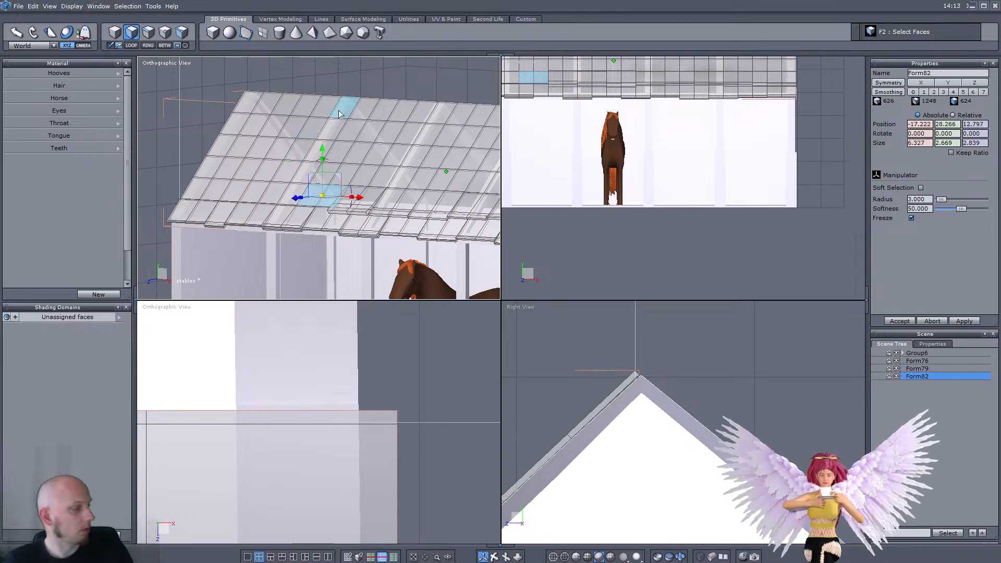
right_click_drag(322, 149, 396, 207)
scroll(336, 205, "up", 5)
scroll(289, 159, "down", 4)
scroll(289, 160, "up", 4)
right_click_drag(289, 160, 218, 155)
left_click_drag(323, 103, 317, 98, "ctrl")
scroll(319, 98, "up", 1)
right_click_drag(319, 98, 349, 90)
left_click_drag(291, 120, 280, 136)
Step: Extrude the seventh raised tile's lower end faces down the slope and lift them
left_click(232, 230, "shift")
right_click_drag(239, 215, 250, 237)
middle_click_drag(251, 237, 324, 166)
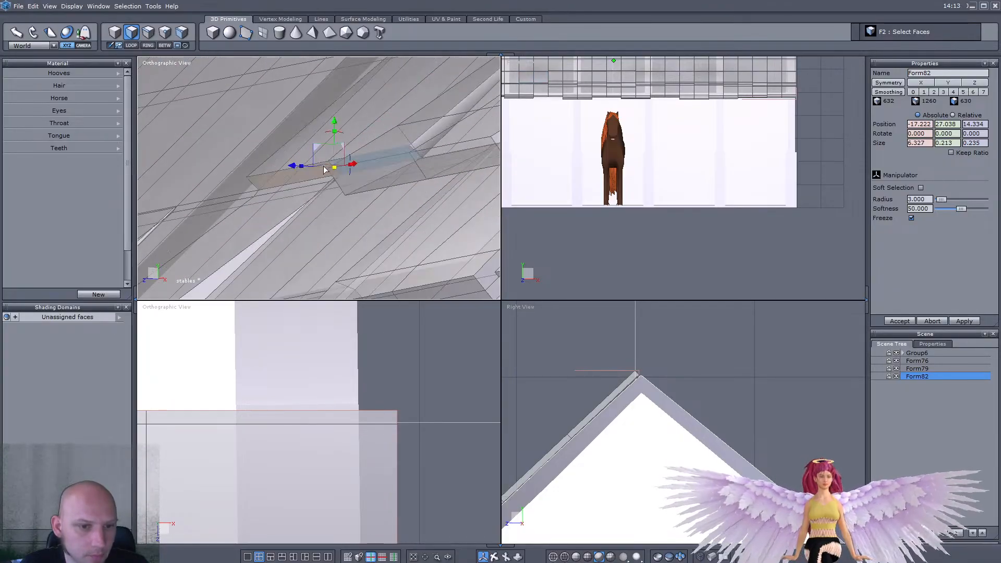
left_click_drag(306, 200, 259, 252, "ctrl")
right_click_drag(260, 249, 327, 202)
left_click_drag(327, 202, 320, 194)
right_click_drag(291, 179, 248, 175)
Step: Extrude the following pair of roof faces outward as an eighth raised tile and tilt its top surface
left_click_drag(246, 164, 224, 164)
scroll(223, 164, "up", 3)
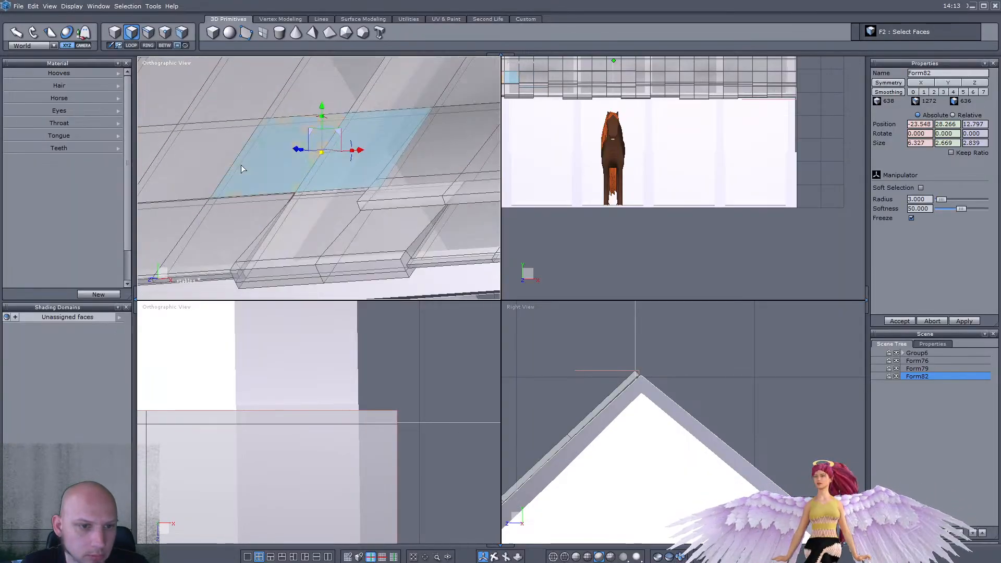
right_click_drag(243, 165, 270, 165)
mouse_move(352, 155)
right_mouse_down()
mouse_move(389, 149)
mouse_move(326, 145)
mouse_move(327, 168)
mouse_move(349, 143)
right_mouse_up()
left_click_drag(337, 109, 332, 104, "ctrl")
scroll(272, 99, "down", 3)
scroll(270, 98, "up", 3)
right_click_drag(270, 98, 297, 100)
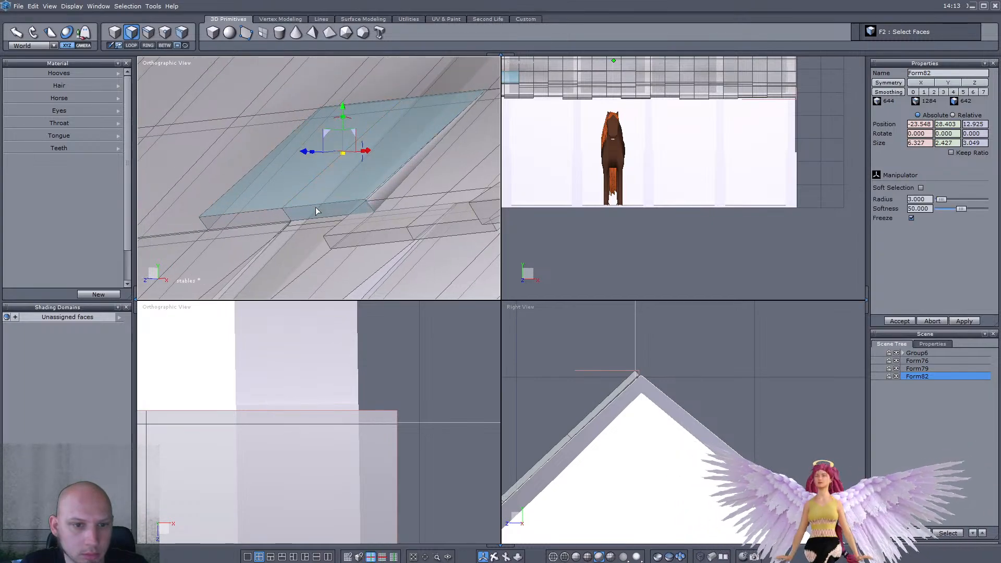
Step: Extrude the eighth raised tile's lower end faces down the slope and lift them
left_click(263, 218)
mouse_move(261, 216)
right_mouse_down()
mouse_move(239, 208)
mouse_move(255, 200)
right_mouse_up()
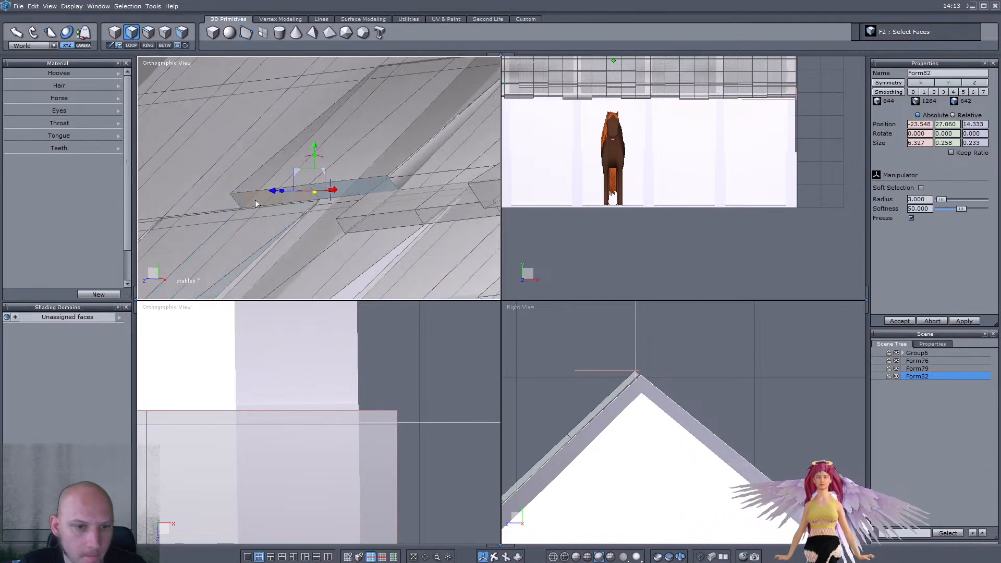
left_click_drag(283, 222, 218, 287, "ctrl")
right_click_drag(218, 287, 269, 257)
mouse_move(286, 256)
left_mouse_down()
mouse_move(274, 244)
mouse_move(288, 224)
mouse_move(274, 240)
left_mouse_up()
scroll(275, 230, "down", 5)
Step: Extrude the next pair of roof faces outward as a ninth raised tile and tilt its top surface
right_click_drag(282, 220, 227, 193)
left_click(176, 170, "shift")
right_click_drag(176, 170, 269, 185)
scroll(327, 179, "up", 4)
scroll(291, 181, "down", 5)
scroll(251, 194, "up", 4)
scroll(251, 196, "down", 3)
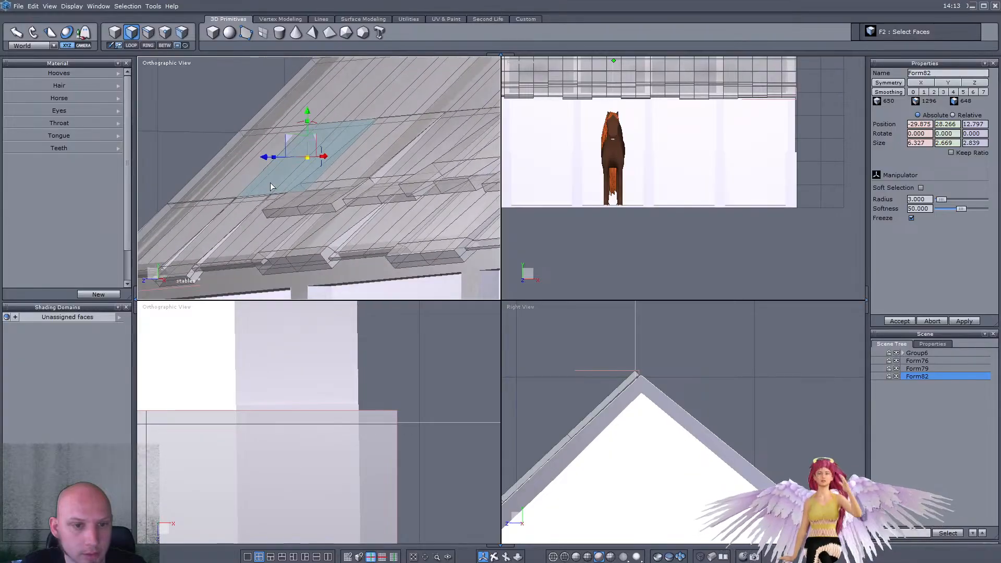
scroll(295, 161, "up", 3)
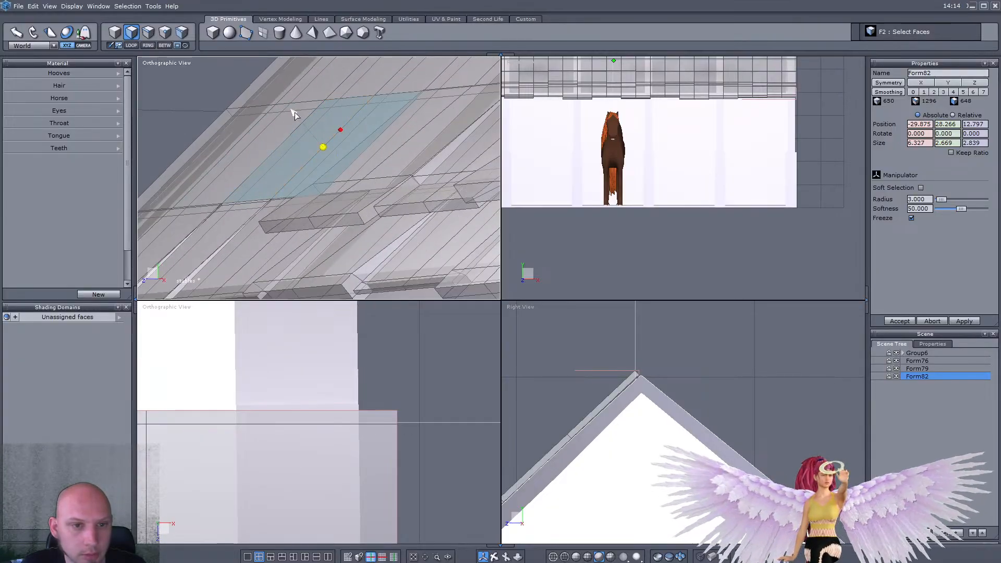
left_click_drag(295, 112, 289, 108, "shift")
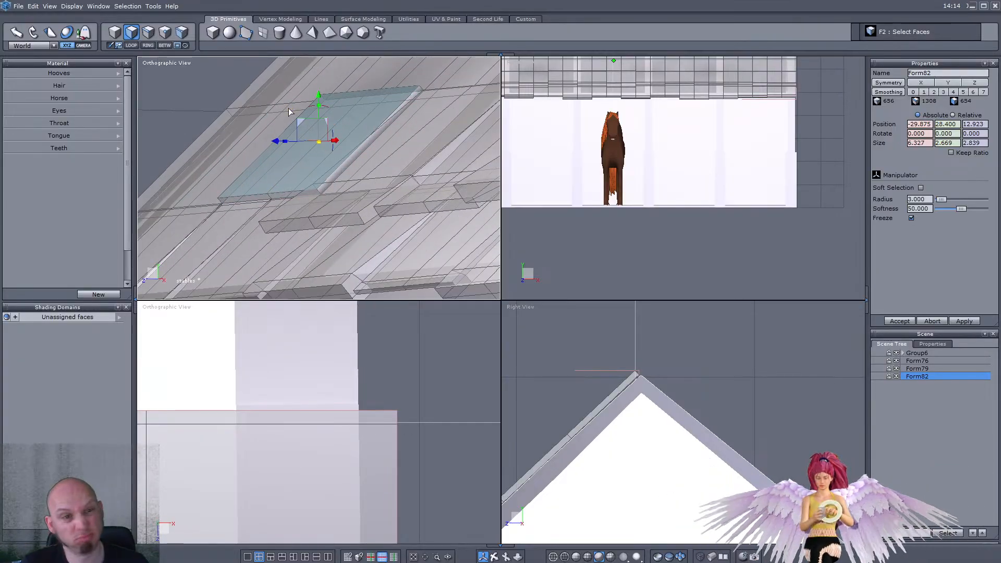
scroll(289, 108, "up", 1)
left_click_drag(305, 111, 295, 128)
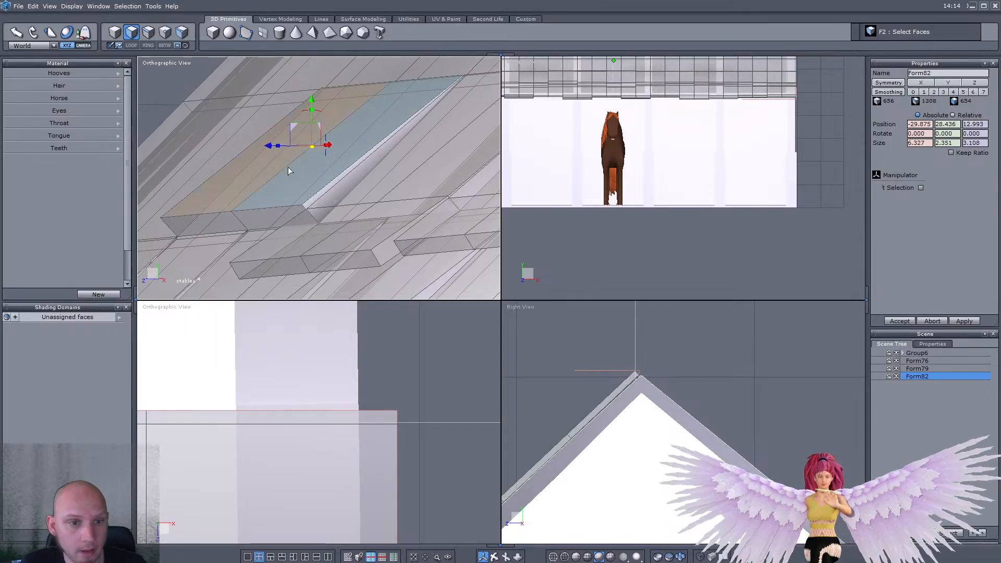
Step: Extrude the ninth raised tile's lower end faces down the slope, then lift and flatten them
scroll(295, 206, "down", 2)
right_click_drag(206, 217, 270, 217)
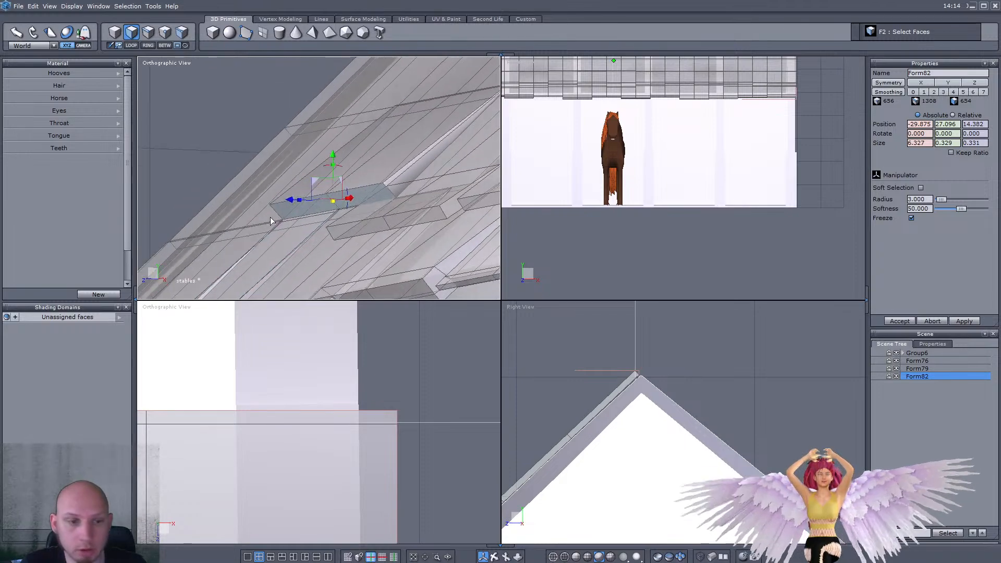
left_click(297, 240)
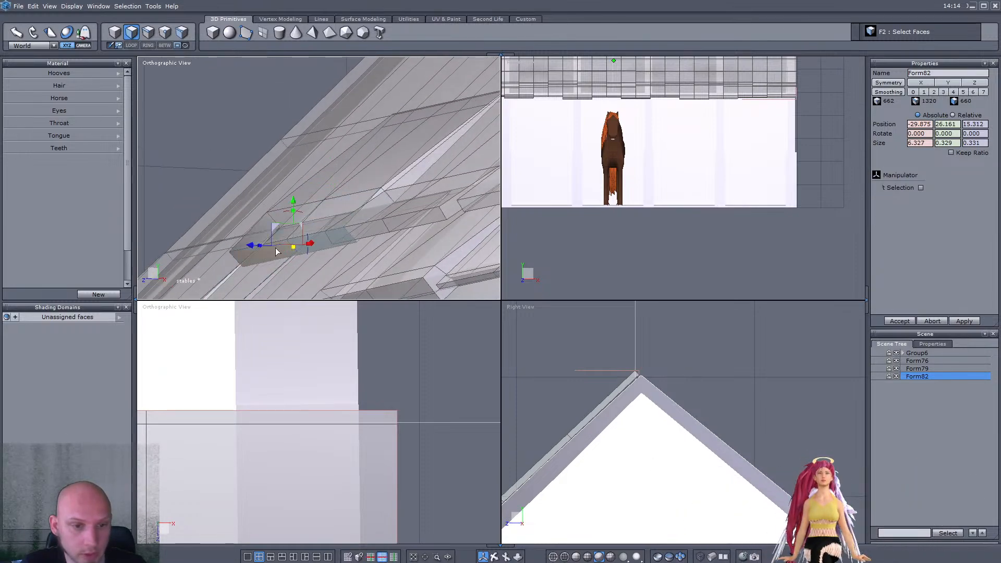
left_click_drag(293, 211, 293, 210)
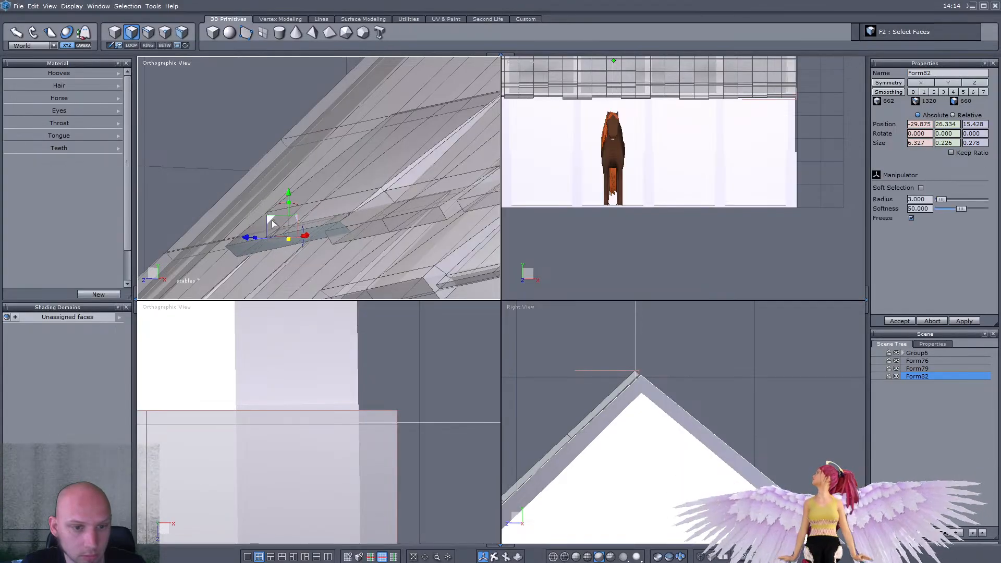
Step: Extrude the last pair of faces at the row's outer end outward as a tenth raised tile and tilt its top
scroll(266, 223, "down", 3)
right_click_drag(264, 224, 318, 237)
scroll(319, 237, "down", 4)
scroll(297, 208, "up", 2)
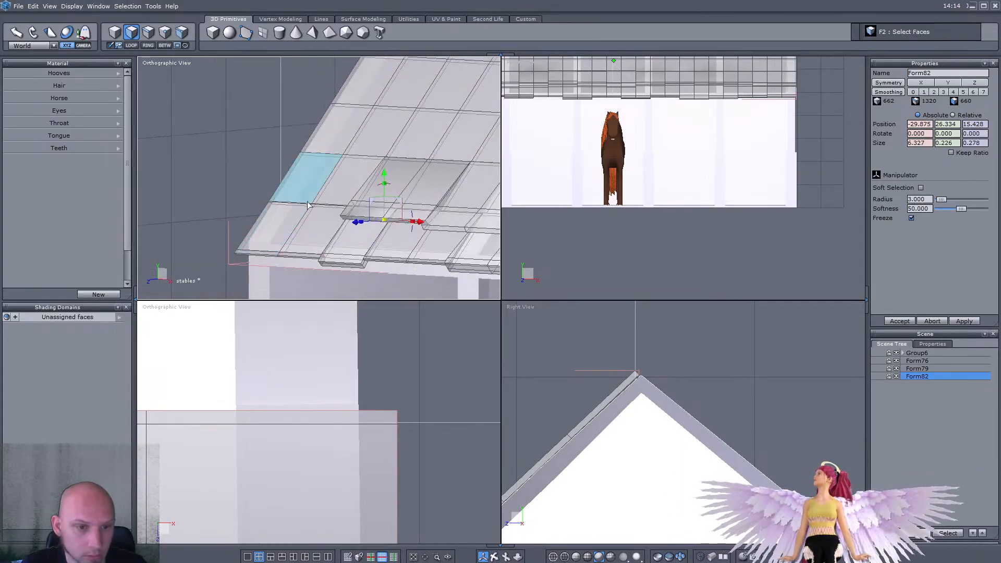
scroll(294, 186, "up", 4)
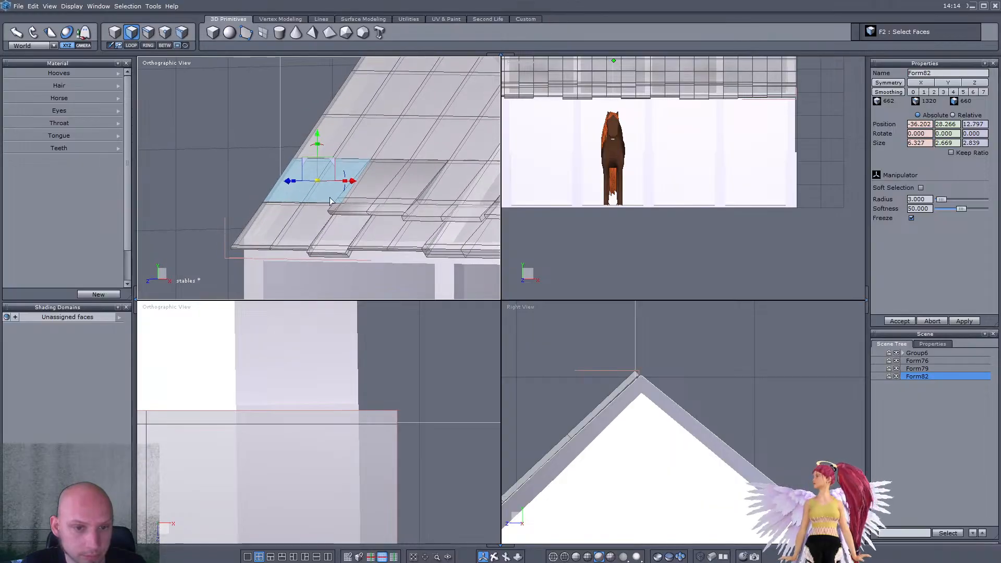
scroll(292, 134, "down", 4)
right_click_drag(292, 134, 333, 165)
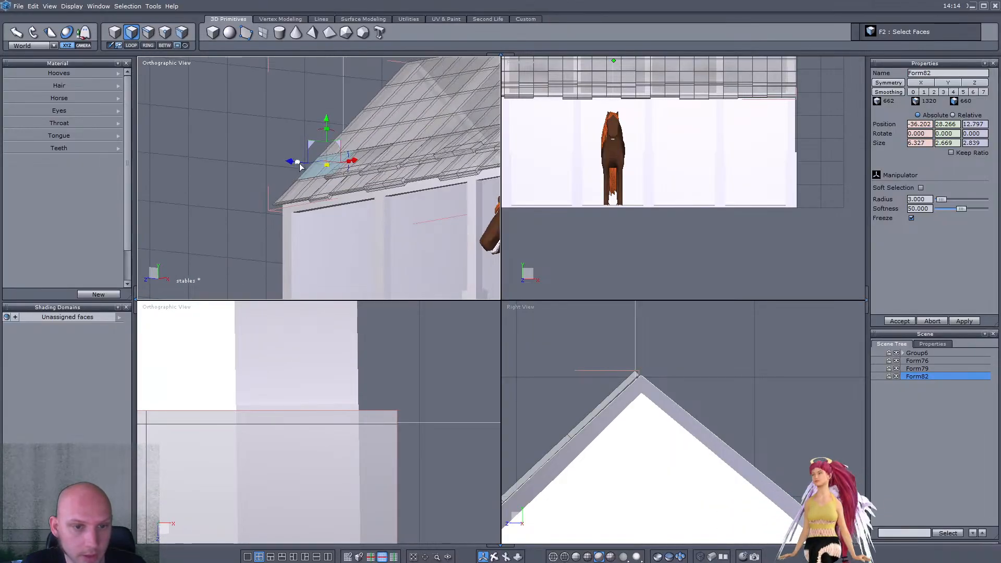
scroll(334, 166, "up", 4)
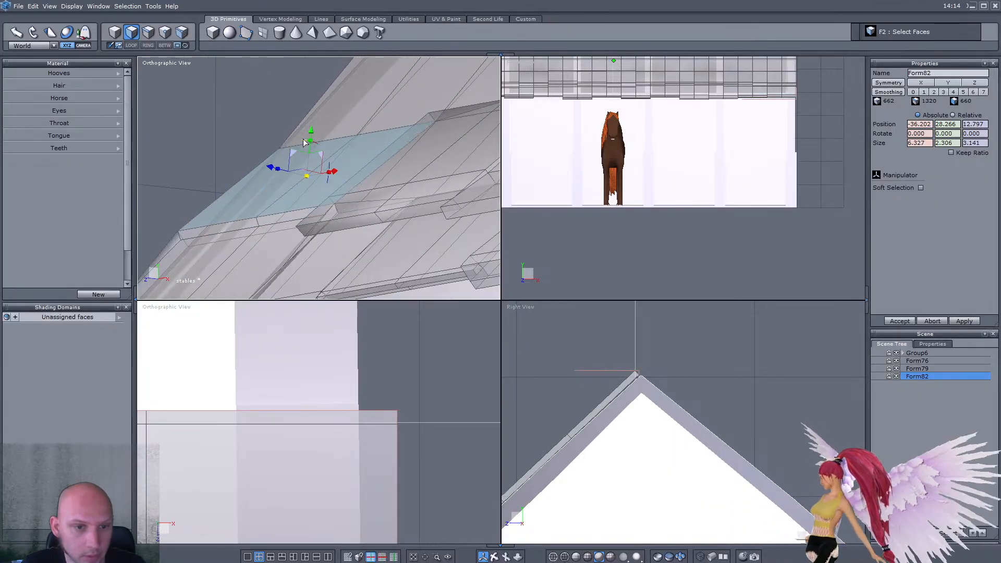
key("ctrl+z")
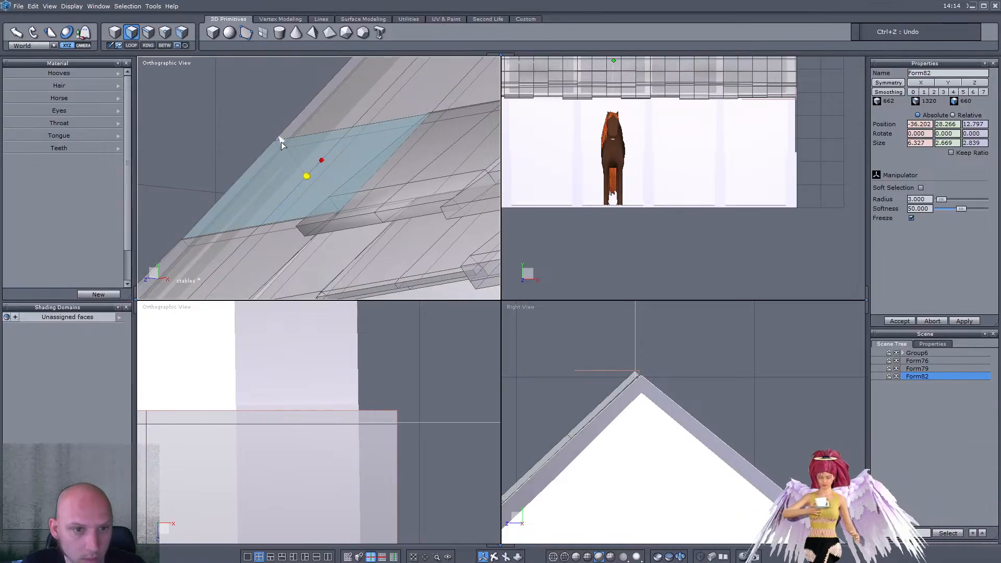
left_click_drag(297, 140, 280, 213)
Step: Extrude the tenth raised tile's lower end faces down the slope
scroll(233, 206, "down", 3)
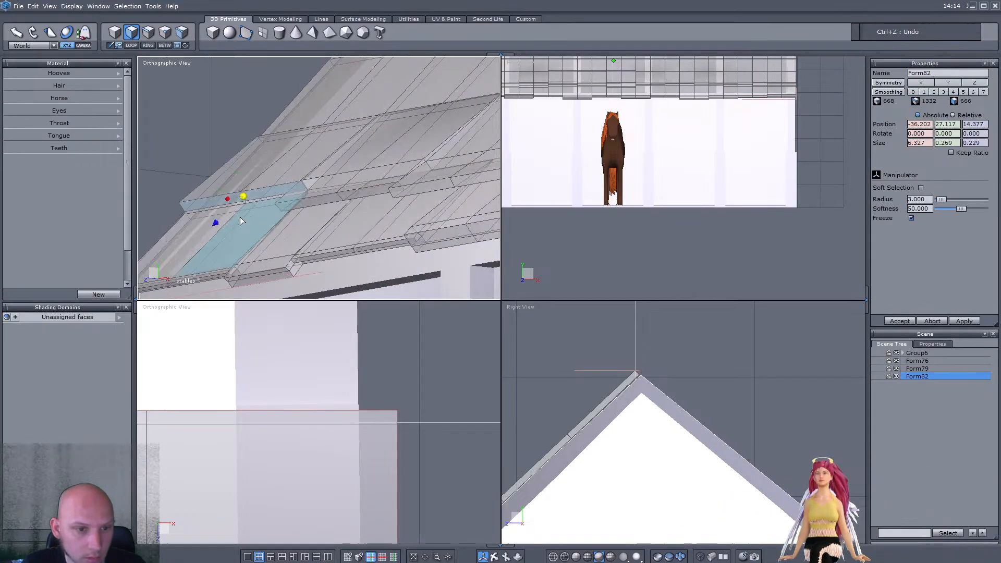
left_click_drag(218, 220, 186, 251, "ctrl")
middle_click_drag(186, 256, 288, 227)
Step: Extrude three adjacent faces at the outer end of the row above outward as a wide raised tile and tilt its top
scroll(220, 217, "down", 4)
scroll(221, 217, "up", 3)
scroll(289, 227, "up", 4)
left_click(281, 191)
left_click(255, 193, "shift")
left_click(214, 191, "shift")
scroll(212, 191, "down", 3)
middle_click_drag(213, 191, 295, 196)
scroll(296, 196, "up", 4)
scroll(261, 153, "down", 2)
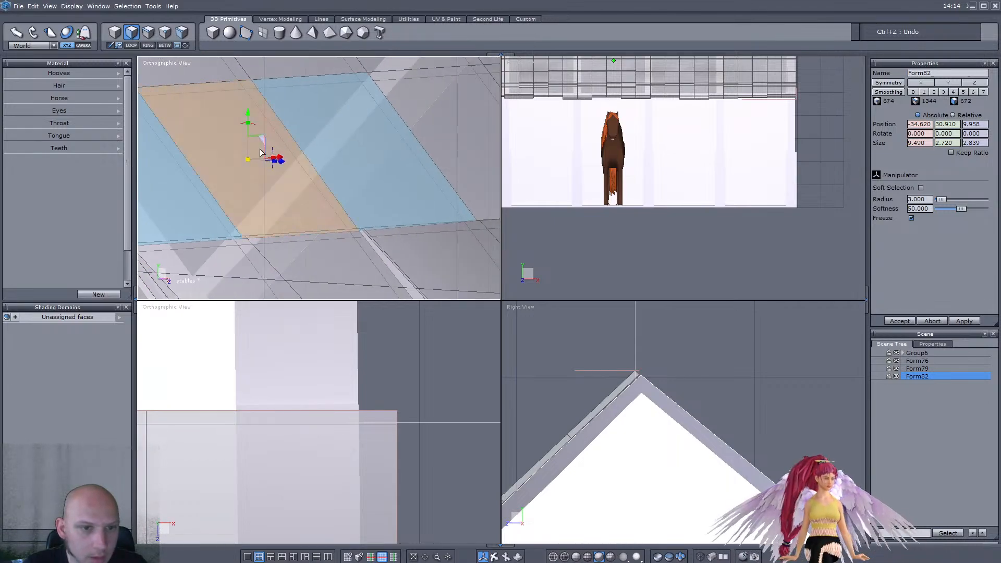
left_click_drag(255, 124, 255, 128)
middle_click_drag(257, 131, 349, 173)
scroll(313, 152, "down", 2)
scroll(312, 151, "up", 3)
mouse_move(419, 148)
left_mouse_down("ctrl")
mouse_move(425, 142)
mouse_move(403, 140)
left_mouse_up("ctrl")
scroll(302, 125, "down", 3)
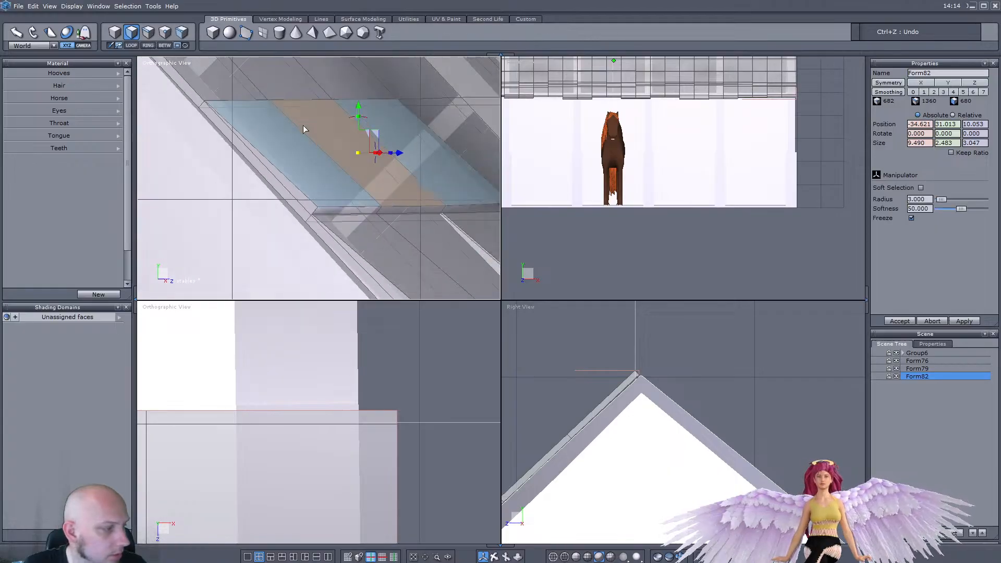
middle_click_drag(379, 187, 393, 190)
scroll(406, 195, "up", 1)
scroll(410, 195, "down", 2)
middle_click_drag(452, 292, 427, 217)
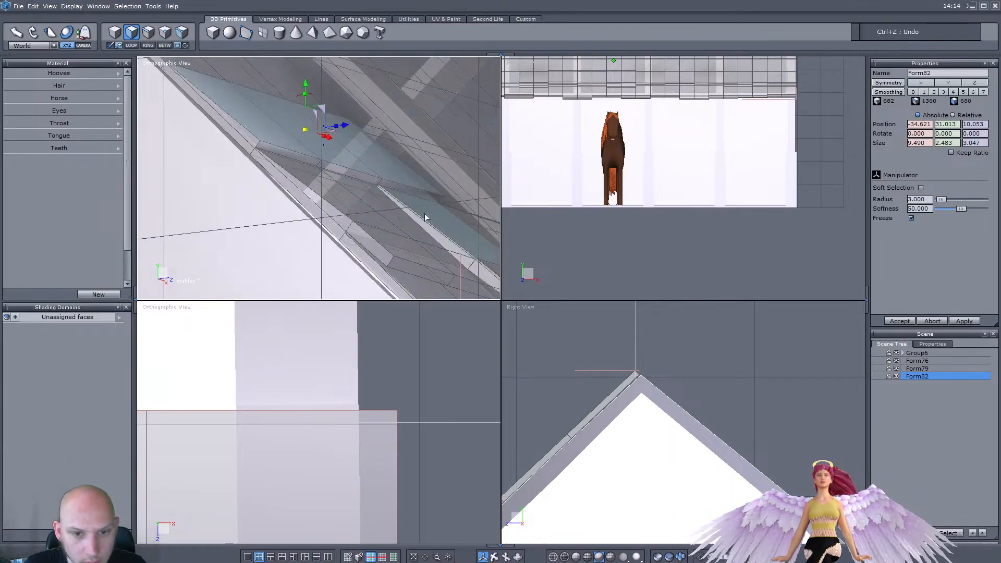
Step: Extrude the three lower end faces of the wide raised tile down the slope, then lift the new end slightly
left_click(403, 190)
left_click(359, 180, "shift")
left_click(305, 161, "shift")
middle_click_drag(305, 162, 334, 202)
scroll(229, 169, "down", 4)
scroll(299, 173, "up", 2)
scroll(333, 202, "up", 2)
left_click_drag(382, 192, 363, 208, "ctrl")
scroll(368, 204, "down", 3)
scroll(370, 208, "up", 4)
middle_click_drag(371, 202, 344, 147)
left_click_drag(339, 156, 344, 139)
scroll(344, 138, "down", 4)
middle_click_drag(343, 138, 469, 168)
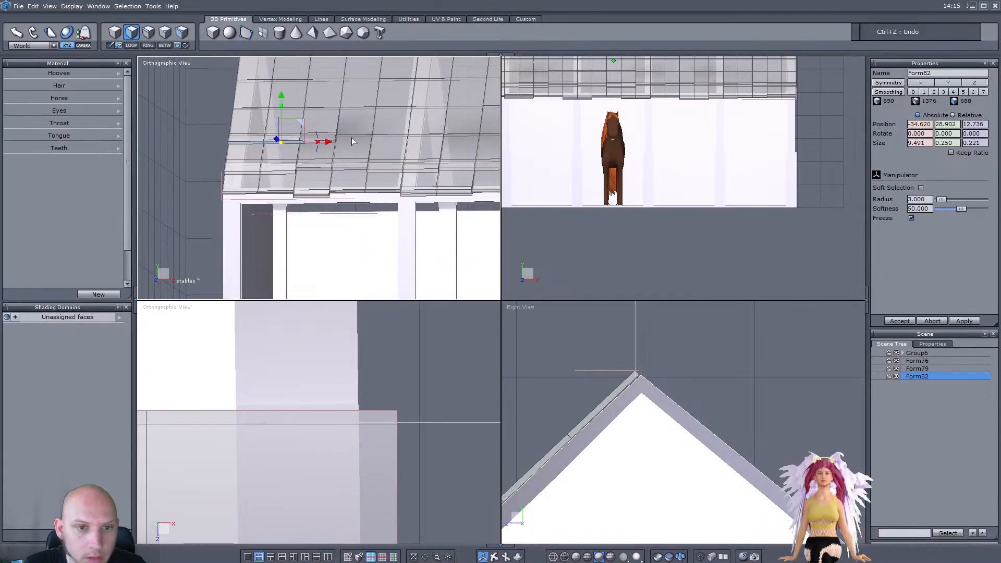
Step: Select the next two adjacent faces beside the wide tile in the same roof row and save the scene
middle_click_drag(355, 141, 373, 125)
left_click(396, 127, "shift")
key("ctrl+s")
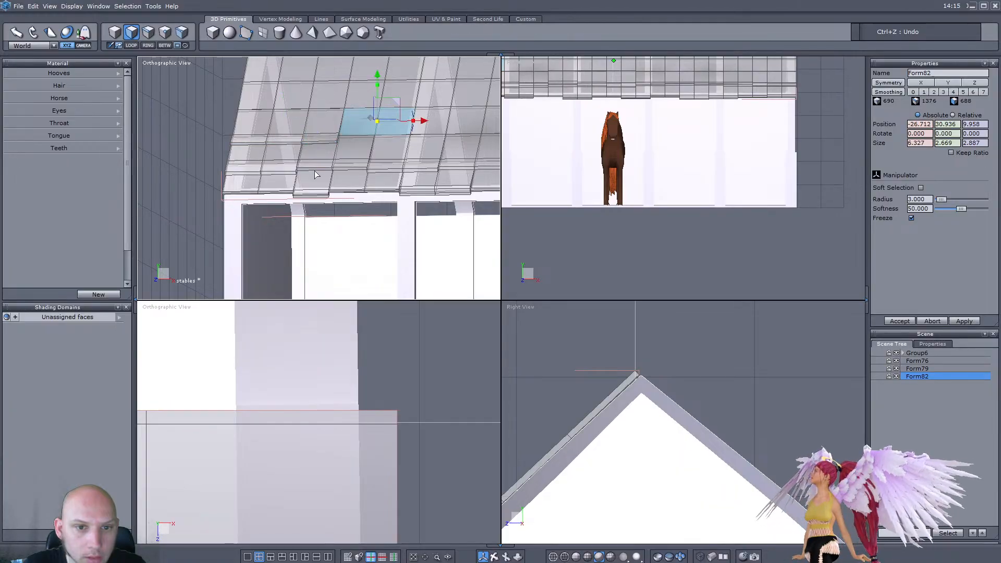
Step: Switch to whole-object selection and set the tiled roof's smoothing level to 2
scroll(314, 171, "down", 5)
scroll(340, 171, "up", 4)
middle_click_drag(340, 171, 386, 172)
key("F1")
scroll(393, 173, "down", 5)
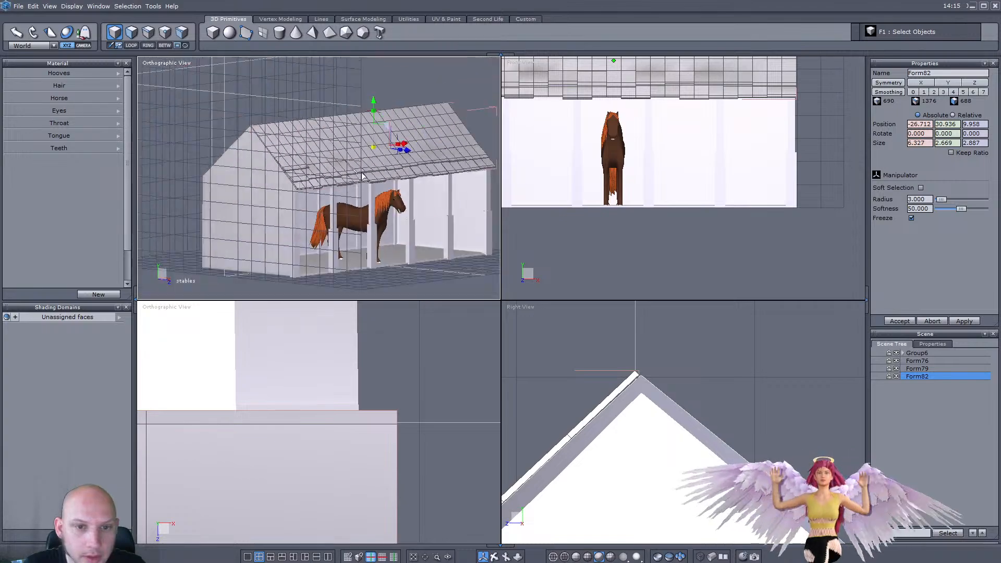
scroll(393, 174, "up", 4)
left_click(934, 91)
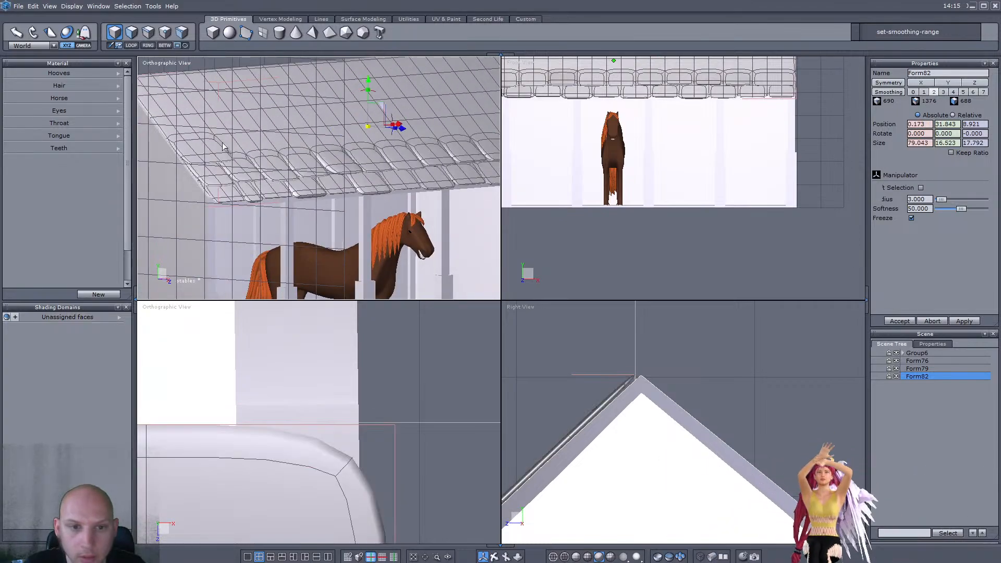
Step: Undo the smoothing applied to the roof shingle mesh
middle_click_drag(371, 205, 243, 186)
key("ctrl+z")
scroll(267, 156, "up", 5)
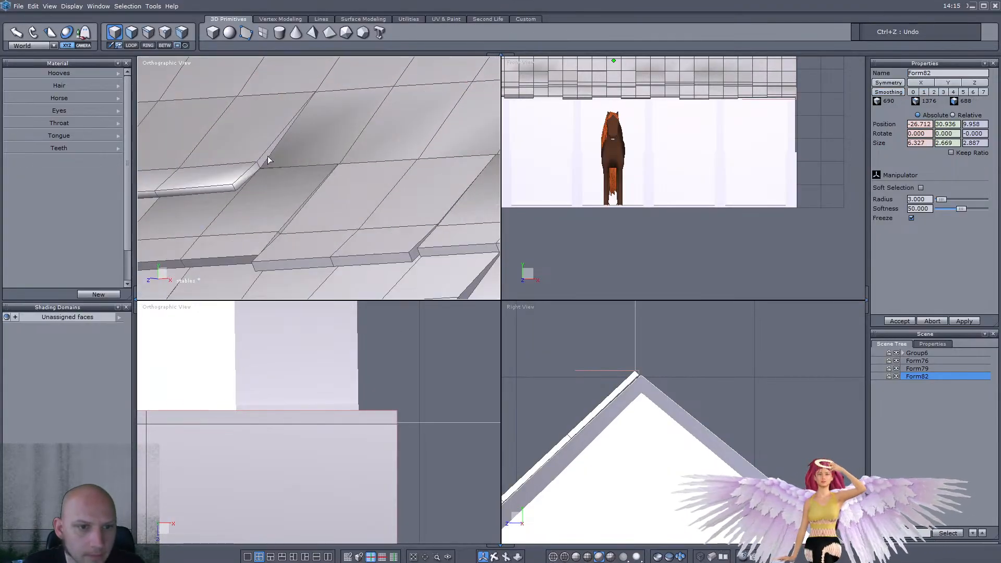
Step: In face selection mode, extrude the top faces of the row's first shingle outward to about Y 31.02, Z 10.03
left_click(132, 32)
middle_click_drag(362, 216, 304, 222)
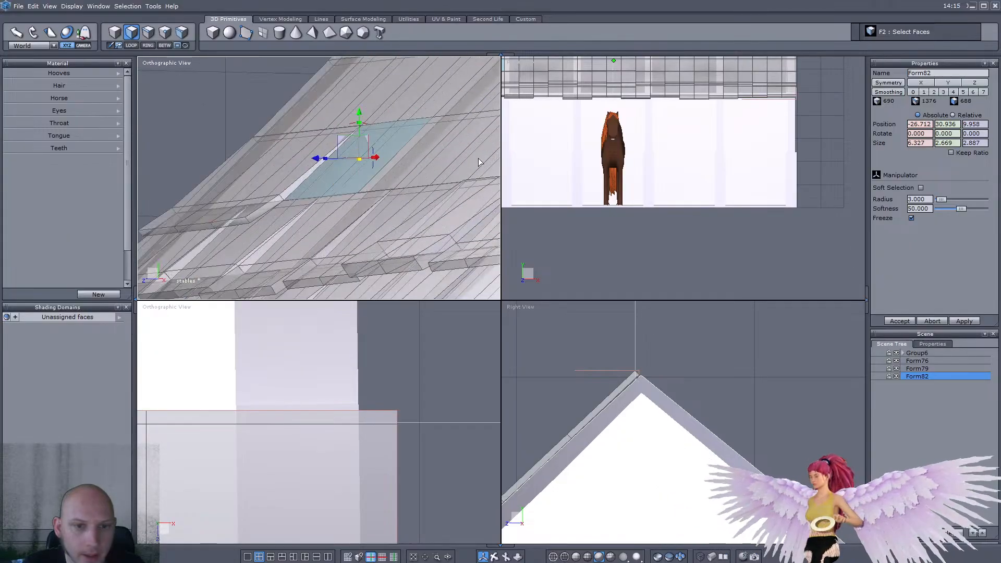
scroll(425, 121, "up", 2)
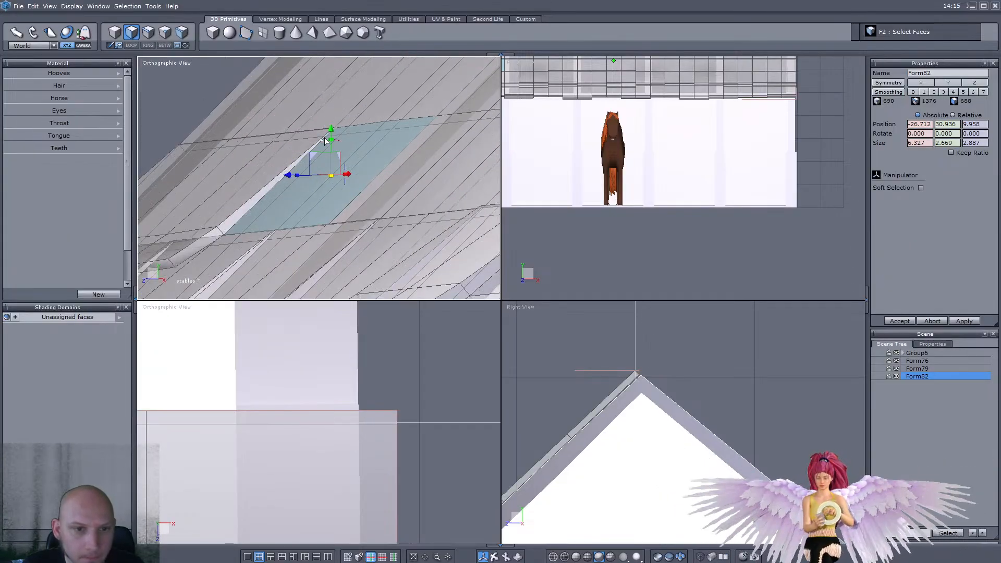
left_click_drag(311, 155, 325, 130)
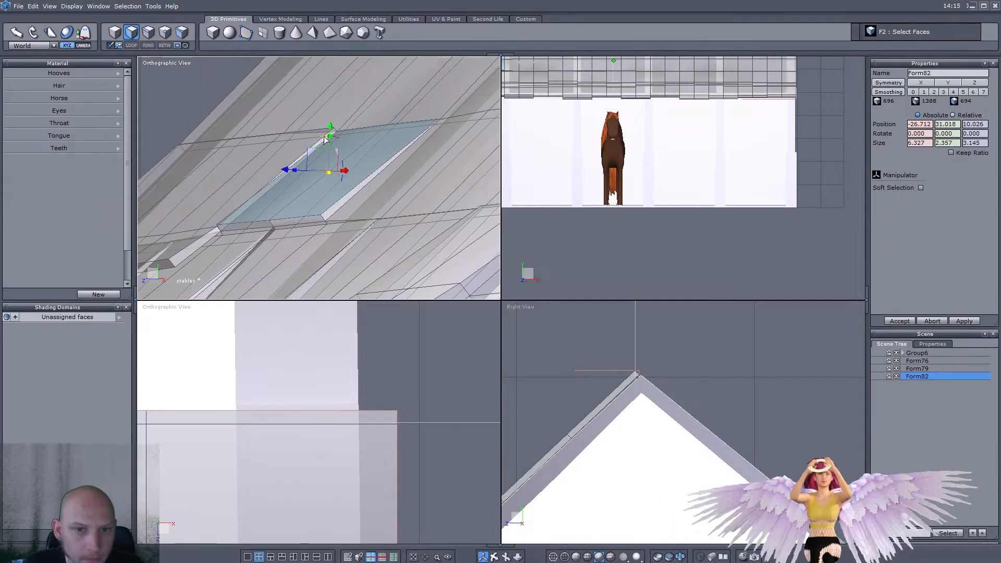
Step: Extrude the first shingle's lower end faces down the slope to about Y 29.31, Z 12.33
left_click(260, 222)
middle_click_drag(271, 213, 298, 175)
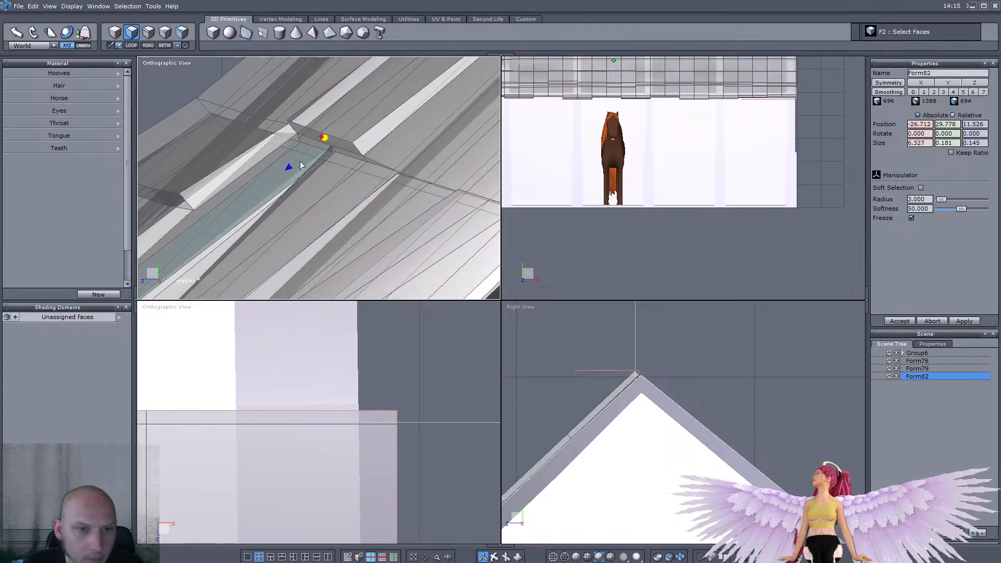
left_click_drag(290, 165, 225, 219, "ctrl")
left_click_drag(251, 158, 236, 159)
scroll(264, 151, "down", 5)
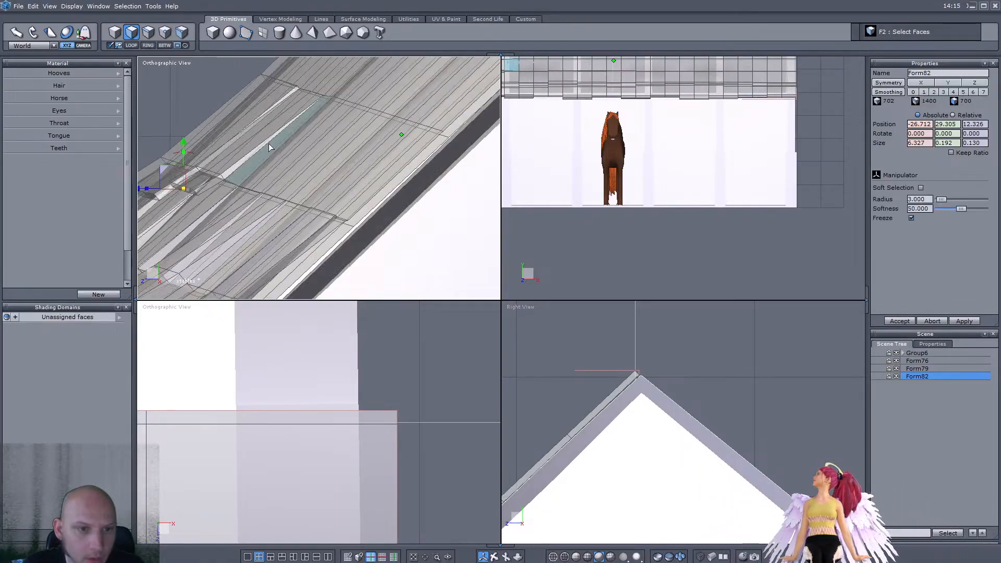
Step: Reselect the first shingle's top faces, orient the manipulator to Selection, and scale them slightly along the slope
left_click(257, 138)
left_click(34, 46)
left_click(33, 57)
scroll(242, 108, "up", 4)
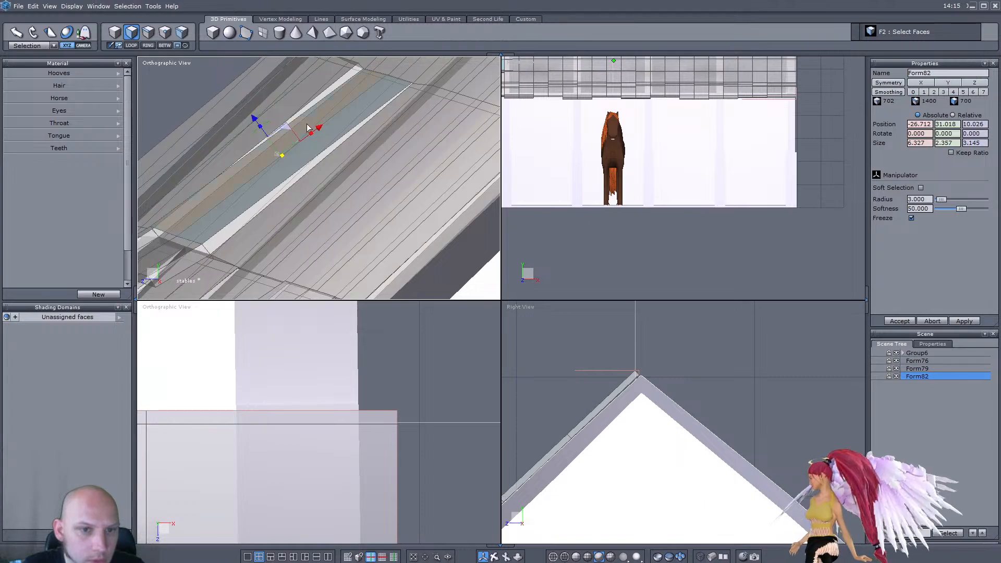
left_click_drag(311, 135, 310, 137)
Step: Extrude the top faces of the shingle at X -20.39 outward to about Y 31.03, Z 10.04, and scale them along the slope
scroll(246, 176, "down", 5)
right_click_drag(247, 177, 296, 146)
scroll(240, 173, "up", 4)
left_click(239, 171)
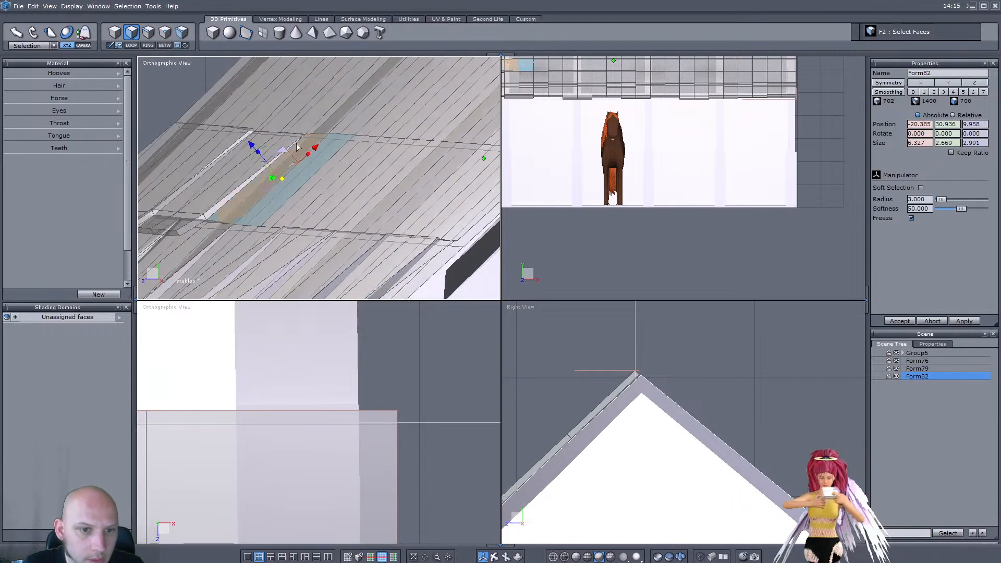
left_click_drag(264, 147, 249, 142)
left_click_drag(306, 153, 307, 150)
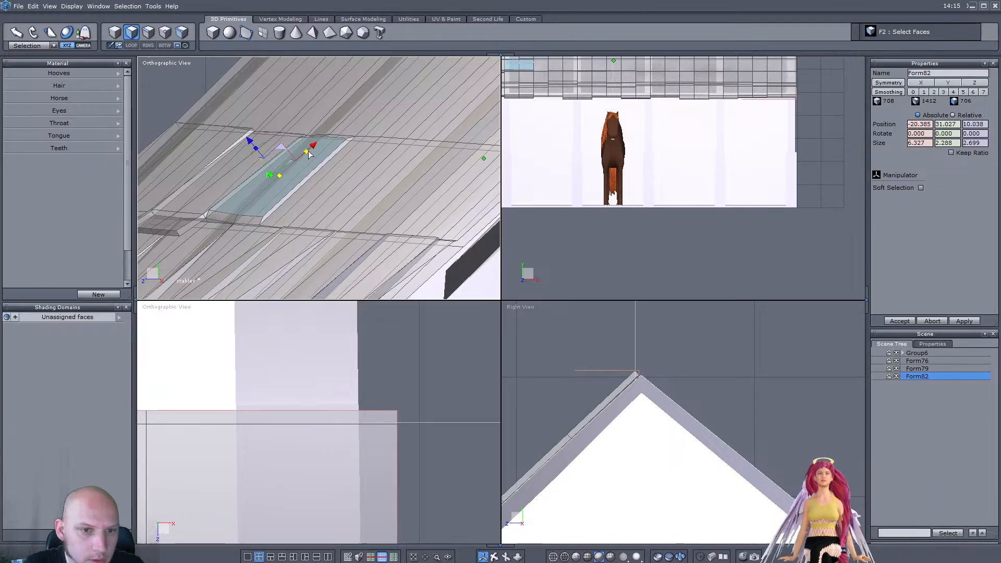
scroll(276, 186, "up", 3)
left_click_drag(338, 116, 340, 113)
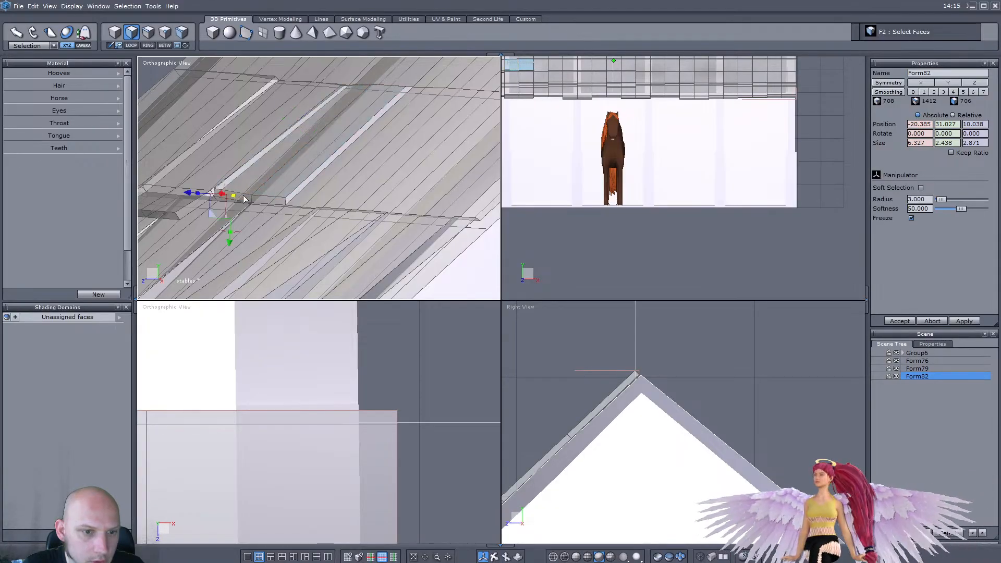
Step: Extrude the lower end faces of the shingle at X -20.39 down the slope and adjust their position
left_click(261, 200, "shift")
right_click_drag(261, 201, 293, 195)
left_click_drag(269, 199, 185, 196, "ctrl")
middle_click_drag(265, 186, 290, 183)
mouse_move(219, 186)
left_mouse_down()
mouse_move(219, 177)
mouse_move(220, 196)
left_mouse_up()
scroll(224, 193, "down", 3)
scroll(284, 188, "up", 3)
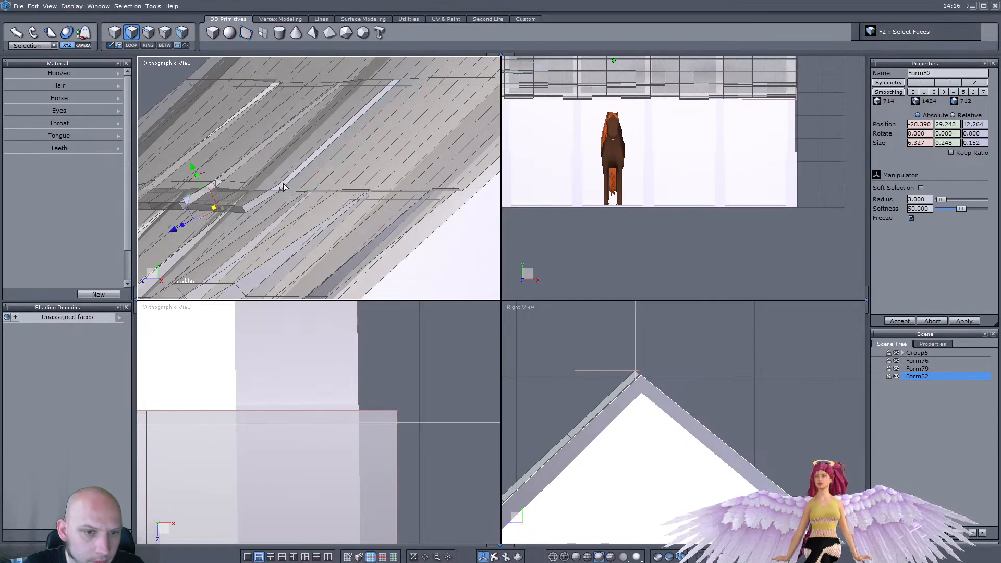
middle_click_drag(284, 187, 265, 197)
left_click_drag(178, 227, 173, 230)
Step: Extrude the two top faces of the shingle at X -14.06 outward and scale them slightly along the slope
middle_click_drag(459, 177, 309, 153)
left_click(312, 181)
left_click(327, 182, "shift")
left_click_drag(287, 129, 282, 124, "ctrl")
left_click_drag(342, 132, 340, 134)
Step: Extrude the lower end faces of the shingle at X -14.06 down the slope and lower them toward the roof surface
left_click(246, 218)
left_click(255, 218, "shift")
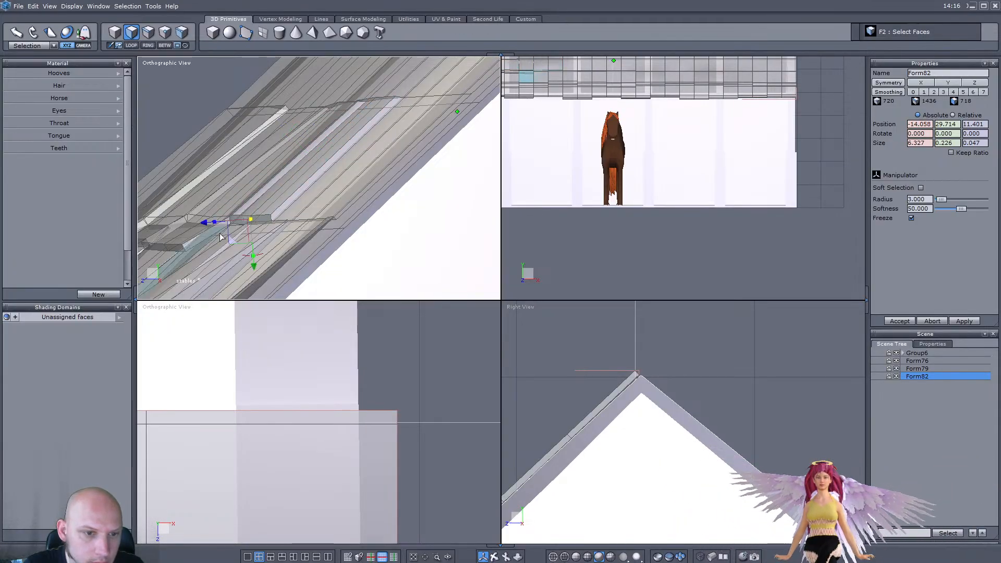
left_click_drag(211, 223, 161, 248)
middle_click_drag(160, 248, 218, 212)
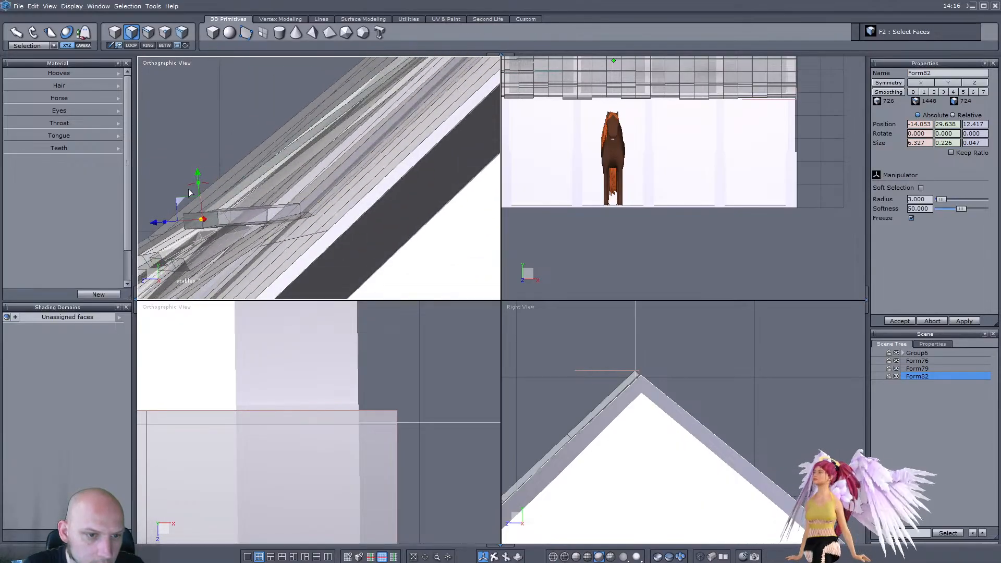
left_click_drag(177, 199, 184, 246)
Step: Extrude the top faces of the shingle at X -7.73 outward and scale them to about 2.47 in Y and 2.77 in Z
middle_click_drag(184, 246, 373, 205)
left_click(370, 219)
left_click(418, 228, "shift")
scroll(384, 205, "down", 4)
scroll(373, 205, "up", 4)
left_click_drag(321, 144, 374, 150, "ctrl")
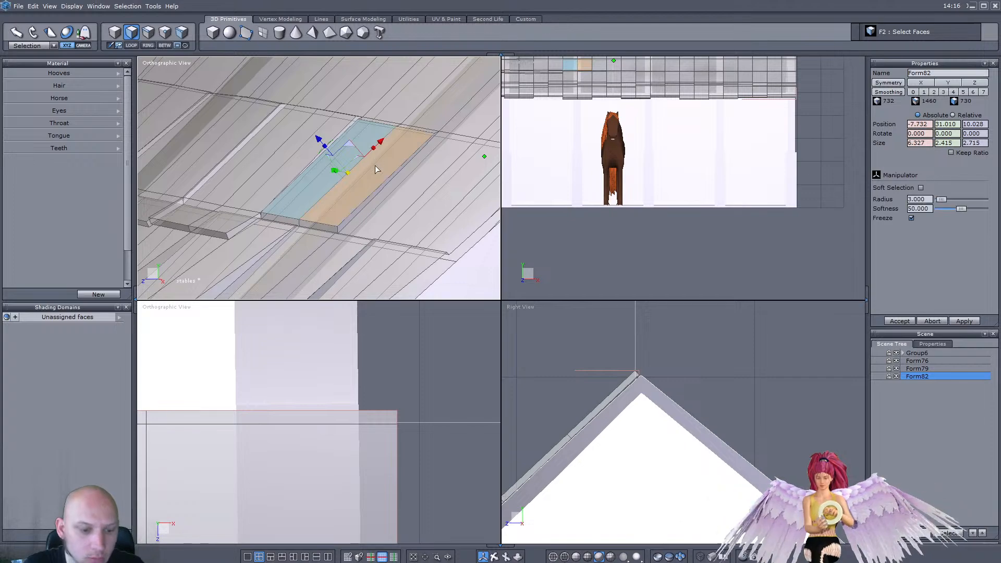
key("ctrl+z")
key("ctrl+z")
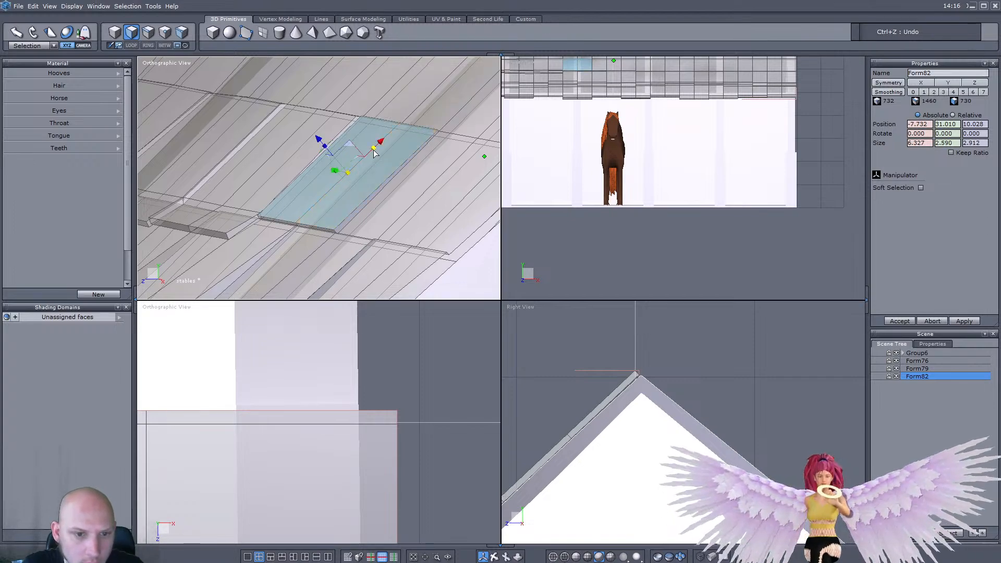
left_click_drag(374, 154, 371, 155)
Step: Extrude the lower end faces of the shingle at X -7.73 down the slope and adjust their height
right_click_drag(372, 156, 361, 199)
left_click(320, 172, "shift")
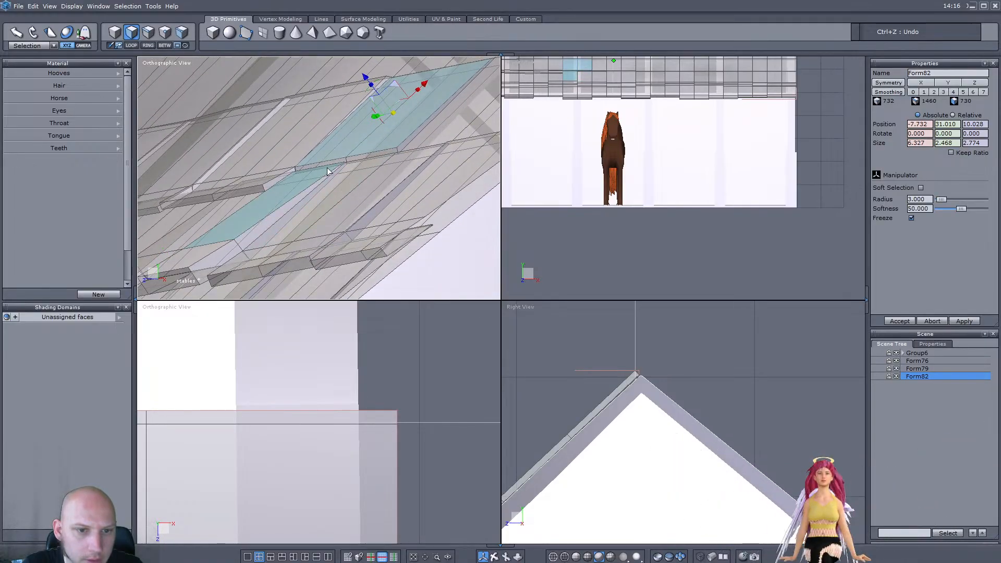
left_click(375, 157)
right_click_drag(375, 154, 263, 193)
left_click_drag(237, 189, 191, 236)
right_click_drag(192, 236, 195, 204)
left_click_drag(172, 213, 172, 224)
Step: Extrude the two top faces of the shingle at X -1.41 outward to about Y 31.05, Z 10.06
right_click_drag(174, 223, 300, 196)
scroll(308, 195, "down", 5)
scroll(333, 188, "up", 5)
left_click(342, 163)
left_click(380, 178, "shift")
left_click(381, 177, "shift")
right_click_drag(372, 178, 291, 175)
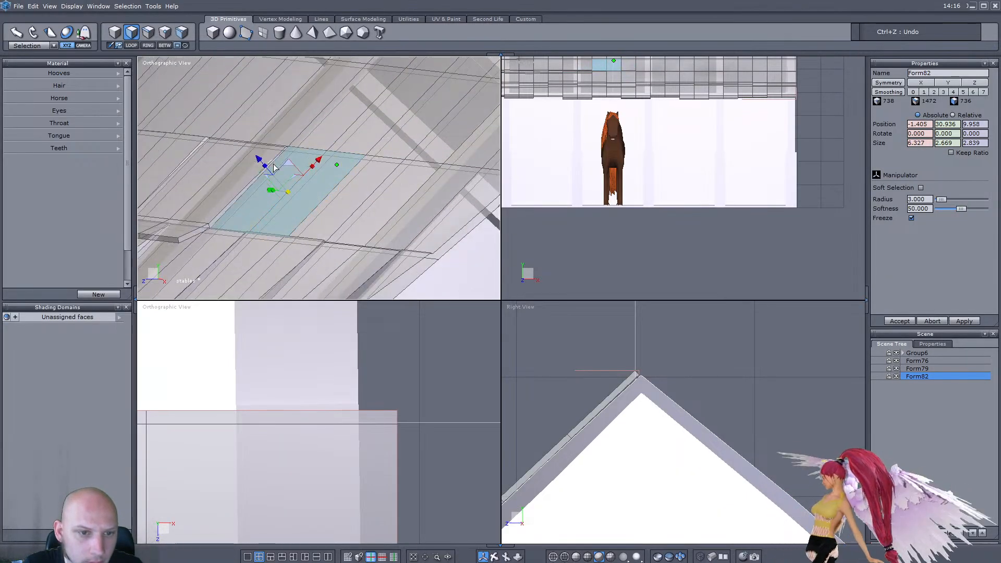
left_click_drag(259, 159, 258, 157, "ctrl")
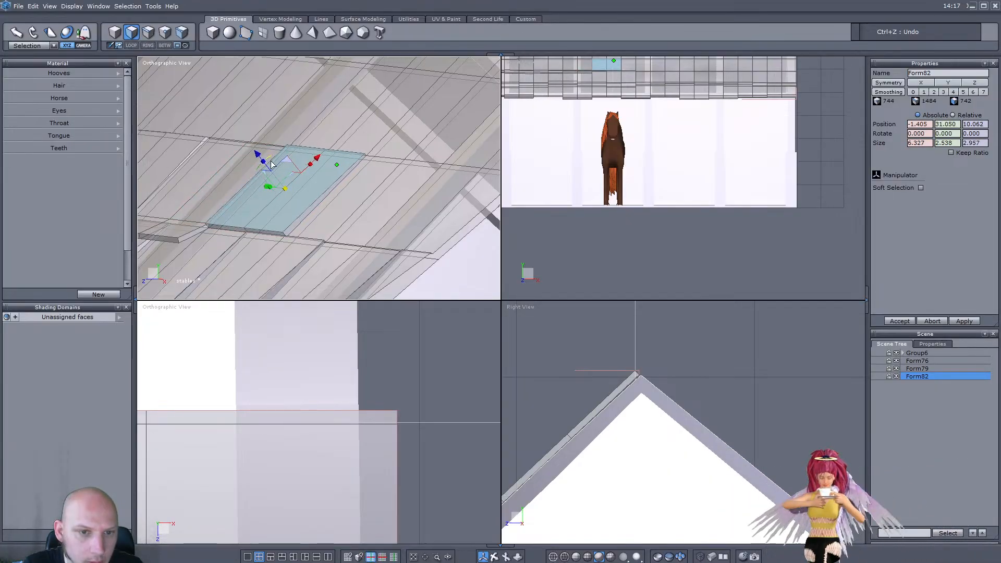
Step: Extrude the lower end faces of the shingle at X -1.41 down the slope and fine-tune their position
left_click(247, 231)
left_click(265, 232, "shift")
middle_click_drag(286, 221, 224, 203)
left_click_drag(221, 164, 187, 207, "ctrl")
left_click_drag(181, 166, 177, 158)
Step: Select both top faces of the shingle at X 4.92 and extrude them outward to about Y 31.04, Z 10.05
middle_click_drag(177, 180, 284, 167)
scroll(284, 167, "down", 4)
left_click(463, 191)
middle_click_drag(400, 211, 444, 209)
scroll(427, 193, "down", 5)
scroll(417, 172, "up", 5)
middle_click_drag(428, 167, 383, 142)
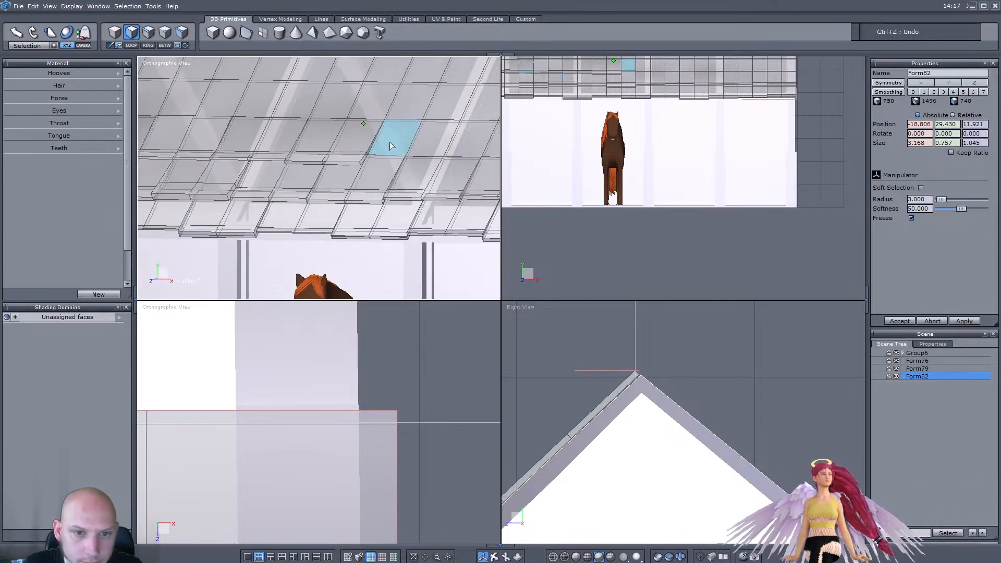
left_click_drag(413, 142, 423, 140)
middle_click_drag(424, 141, 334, 119)
scroll(347, 145, "down", 5)
scroll(386, 133, "up", 5)
left_click(328, 119)
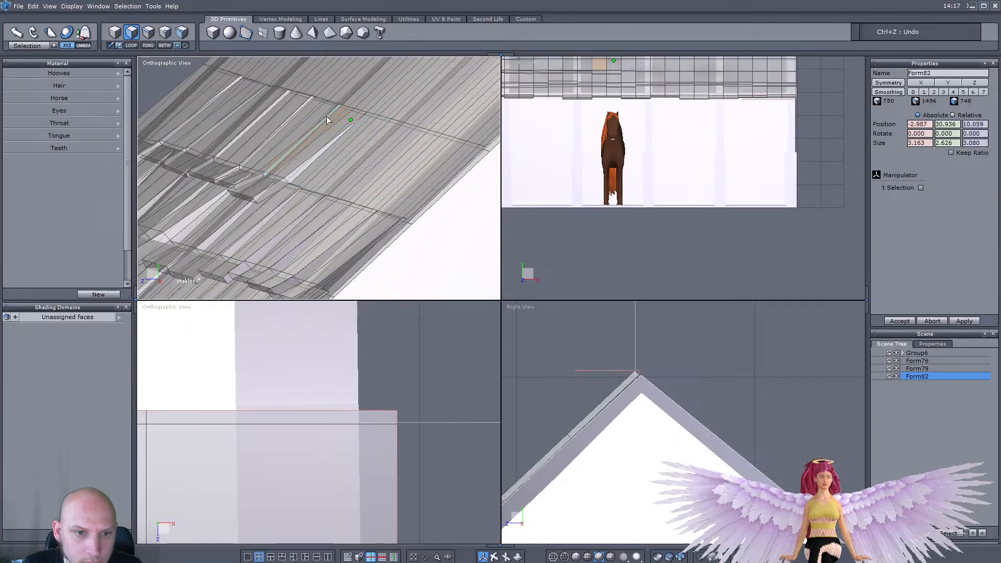
key("ctrl+z")
scroll(340, 135, "down", 5)
middle_click_drag(340, 135, 325, 135)
scroll(313, 134, "up", 5)
left_click(307, 133, "shift")
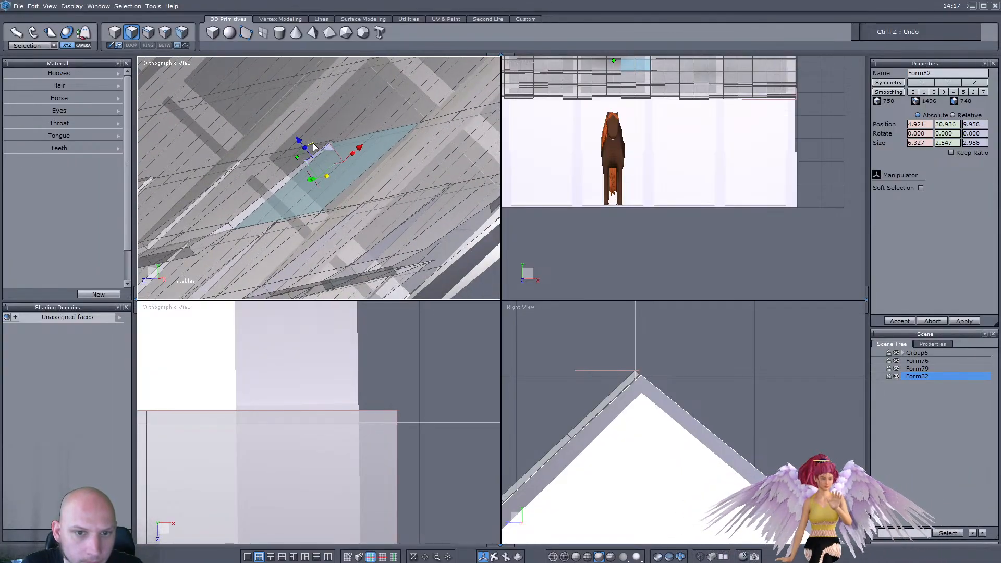
left_click_drag(298, 141, 311, 143, "ctrl")
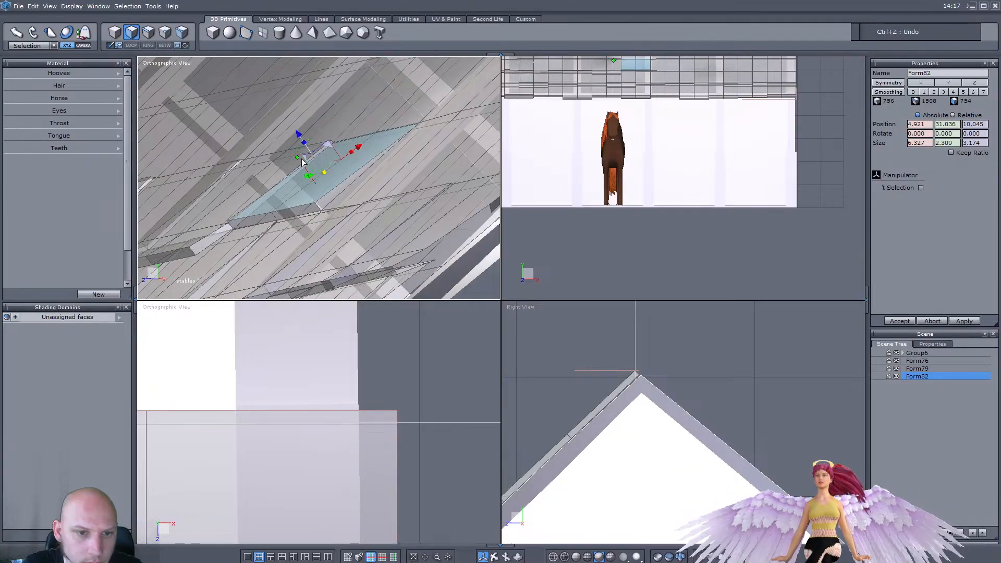
Step: Extrude the lower end faces of the shingle at X 4.92 down the slope
left_click(289, 220)
right_click_drag(260, 215, 230, 209)
left_click_drag(209, 239, 185, 233, "ctrl")
Step: Extrude the two top faces of the shingle at X 11.25 outward to about Y 31.05, Z 10.06
scroll(187, 232, "down", 3)
right_click_drag(190, 231, 293, 196)
scroll(286, 211, "up", 3)
left_click(293, 203)
left_click(325, 203, "shift")
scroll(327, 203, "down", 3)
scroll(267, 218, "up", 5)
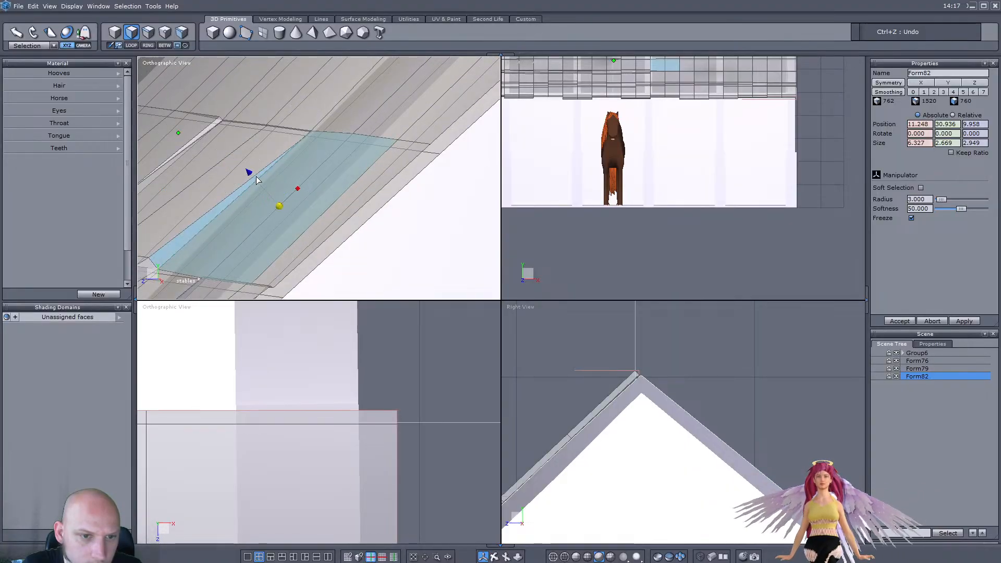
left_click_drag(252, 174, 263, 173, "ctrl")
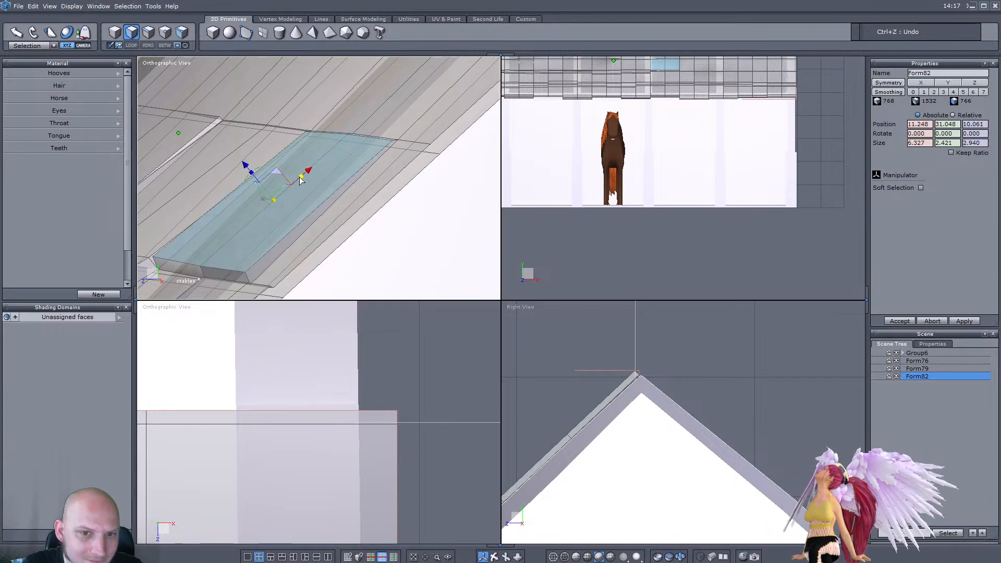
middle_click_drag(292, 178, 212, 206)
Step: Extrude the lower end faces of the shingle at X 11.25 down the slope and adjust their position
middle_click_drag(280, 171, 204, 204)
left_click_drag(222, 178, 188, 192, "ctrl")
middle_click_drag(188, 193, 314, 240)
scroll(292, 208, "up", 3)
left_click_drag(306, 243, 297, 248)
middle_click_drag(296, 248, 254, 236)
left_click_drag(259, 213, 259, 219)
Step: Extrude the two top faces of the shingle at X 17.58 outward to about Y 31.12, Z 10.13
scroll(266, 219, "down", 5)
middle_click_drag(266, 220, 290, 215)
scroll(292, 214, "up", 4)
left_click(351, 199)
middle_click_drag(369, 202, 318, 188)
scroll(291, 186, "up", 3)
left_click(274, 158, "shift")
left_click_drag(274, 154, 279, 155, "ctrl")
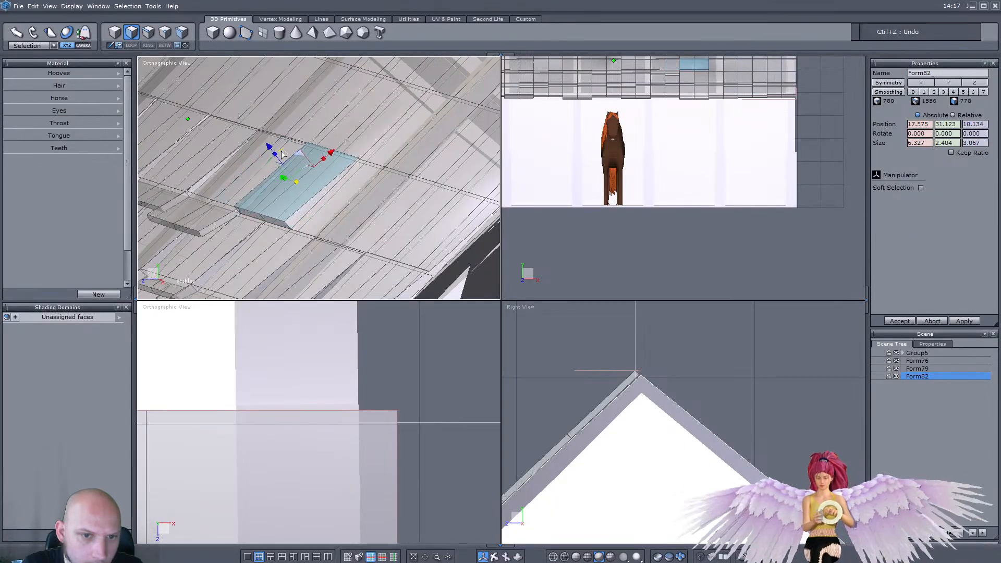
Step: Switch the transform values to Relative and back to Absolute
middle_click_drag(281, 151, 253, 177)
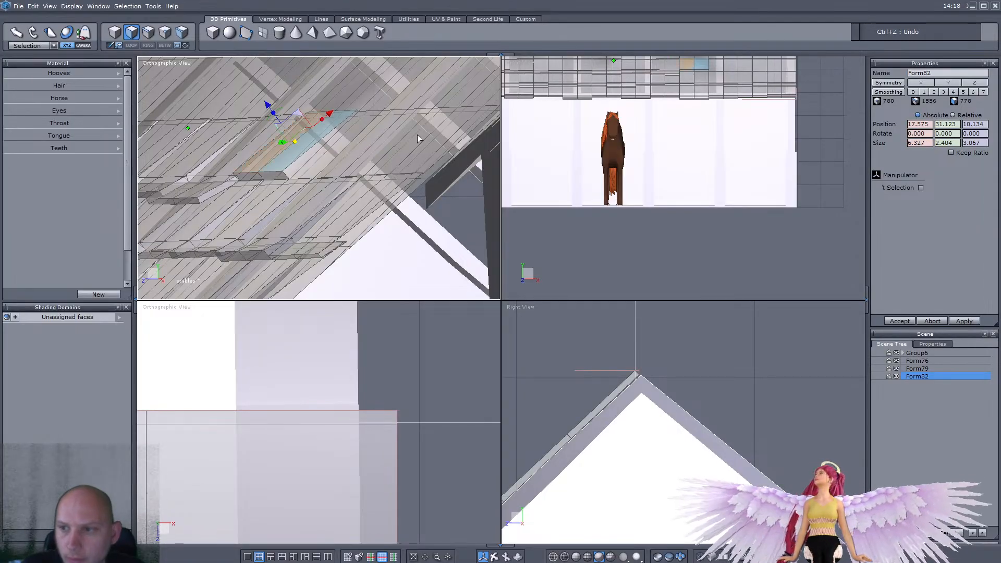
left_click(954, 116)
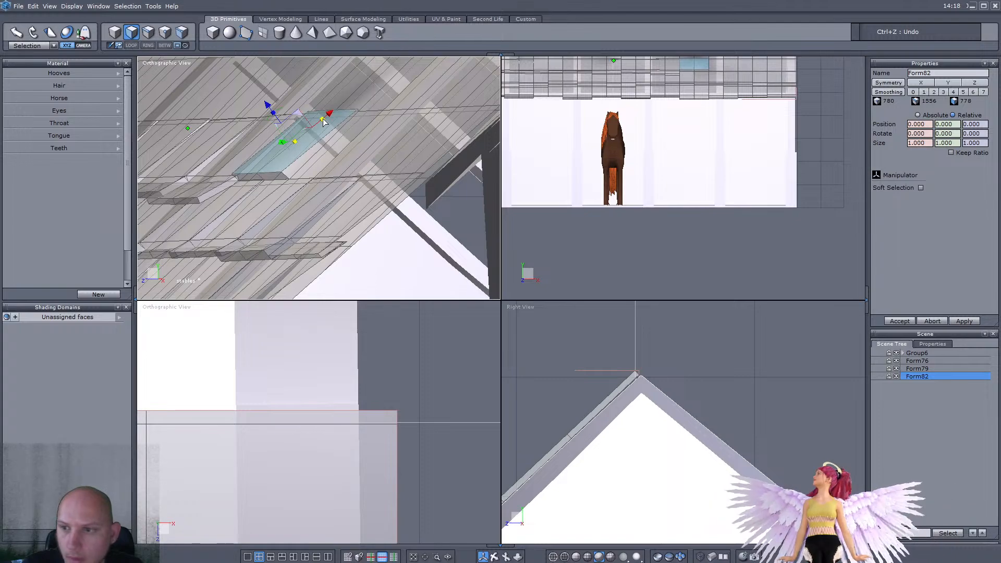
left_click(918, 115)
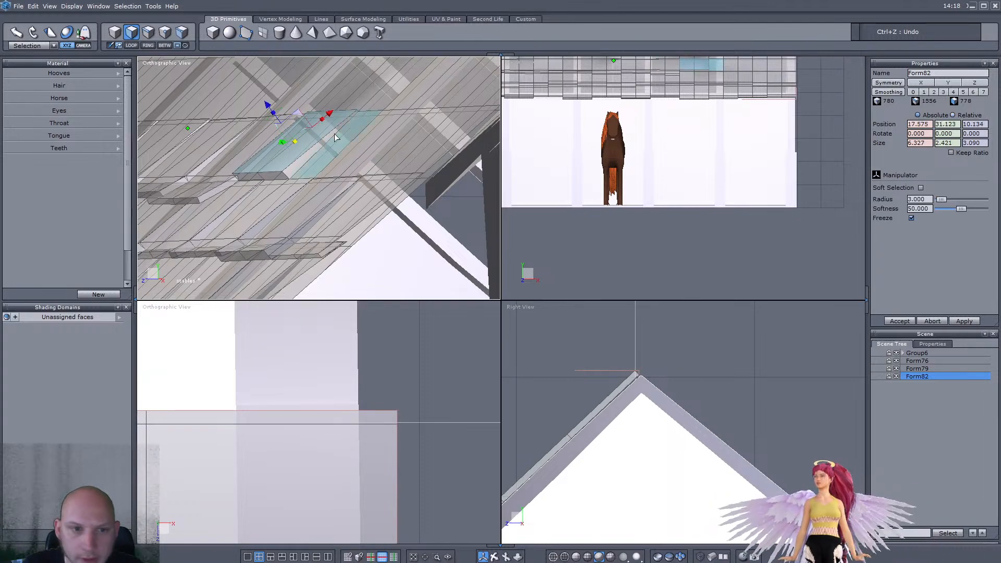
Step: Extrude the lower end faces of the shingle at X 17.58 down the slope to about Y 28.74, Z 12.98
right_click_drag(315, 149, 295, 155)
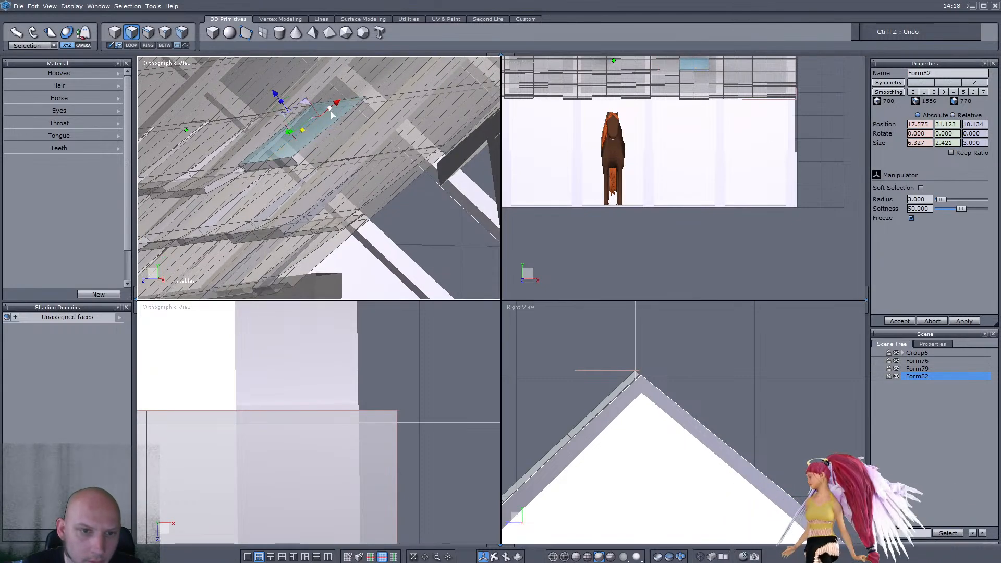
left_click(276, 179)
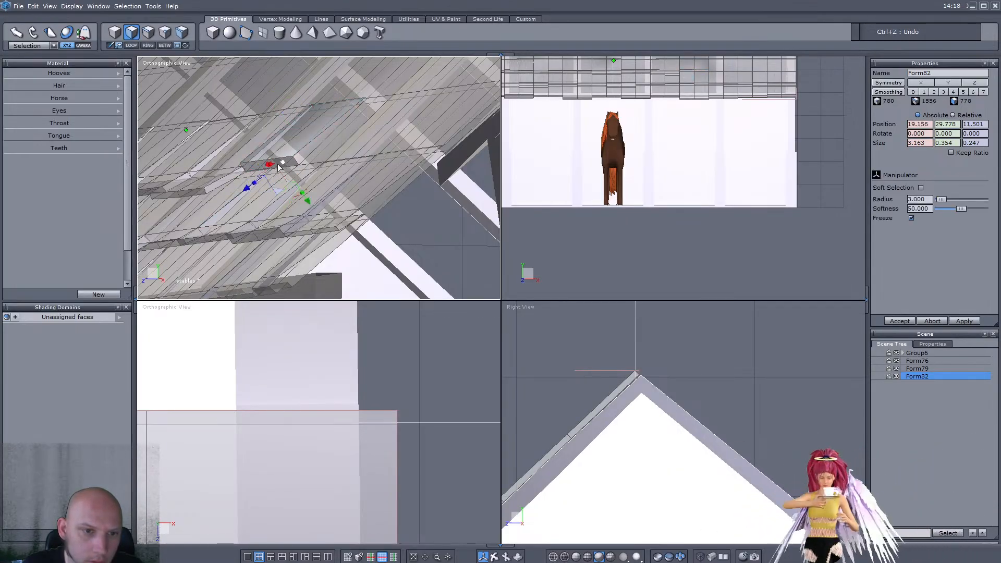
left_click_drag(234, 193, 198, 220, "ctrl")
right_click_drag(228, 211, 308, 224)
Step: Extrude the two top faces of the shingle at X 23.90 outward to about Y 31.10, Z 10.12
scroll(298, 234, "down", 5)
scroll(298, 233, "up", 4)
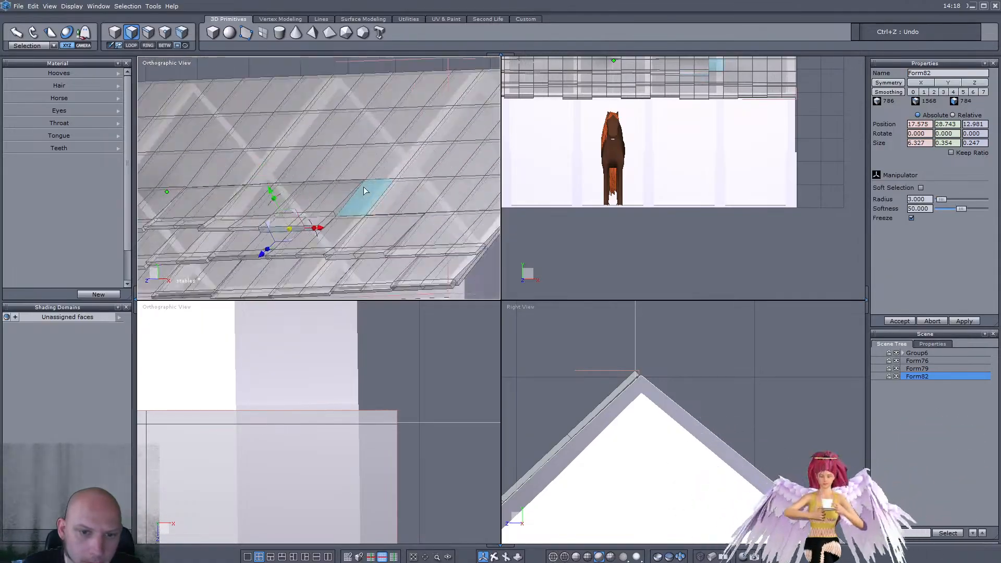
scroll(411, 207, "down", 5)
scroll(308, 185, "up", 5)
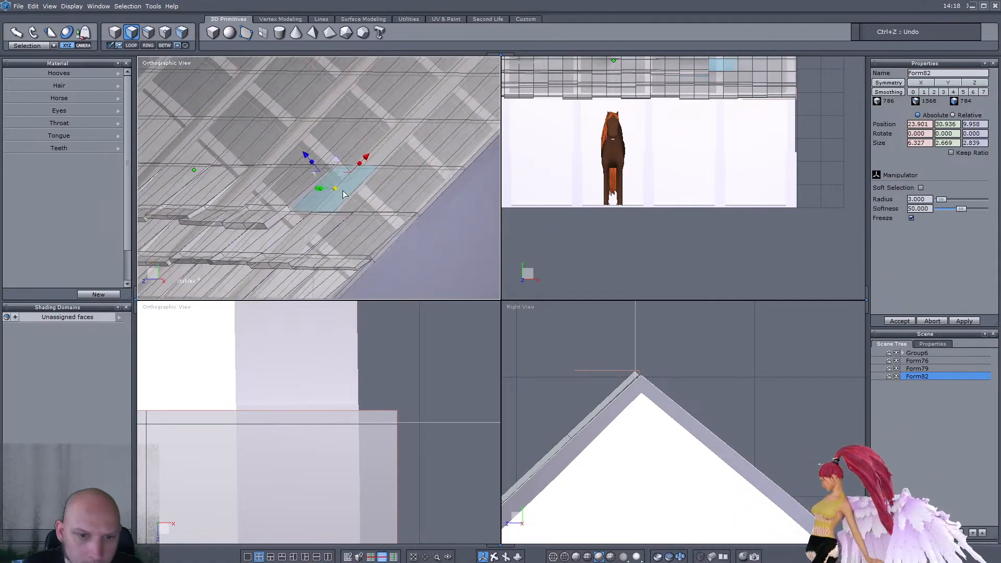
scroll(347, 219, "down", 5)
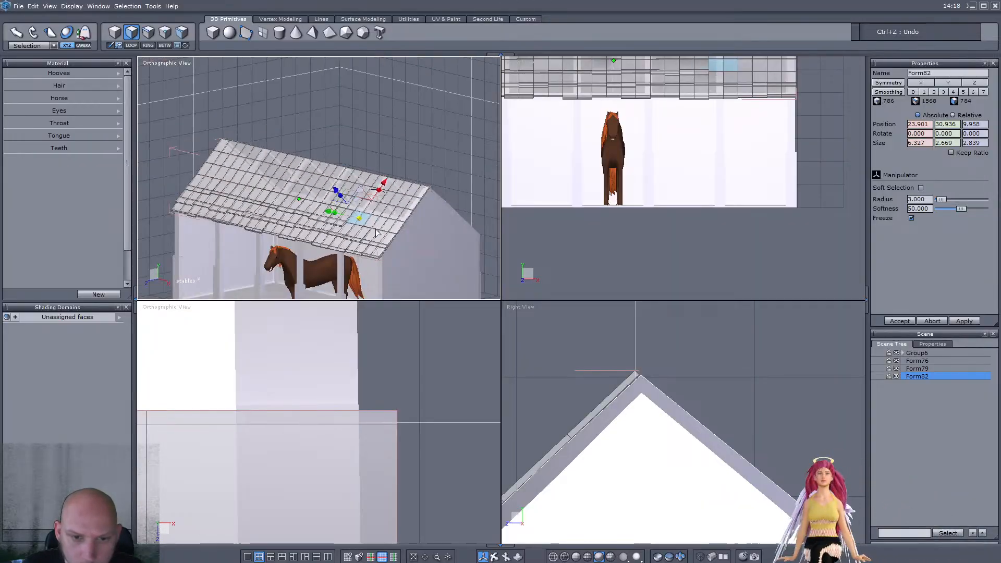
scroll(369, 230, "up", 5)
left_click_drag(225, 116, 222, 112, "ctrl")
scroll(224, 116, "down", 5)
right_click_drag(274, 180, 240, 182)
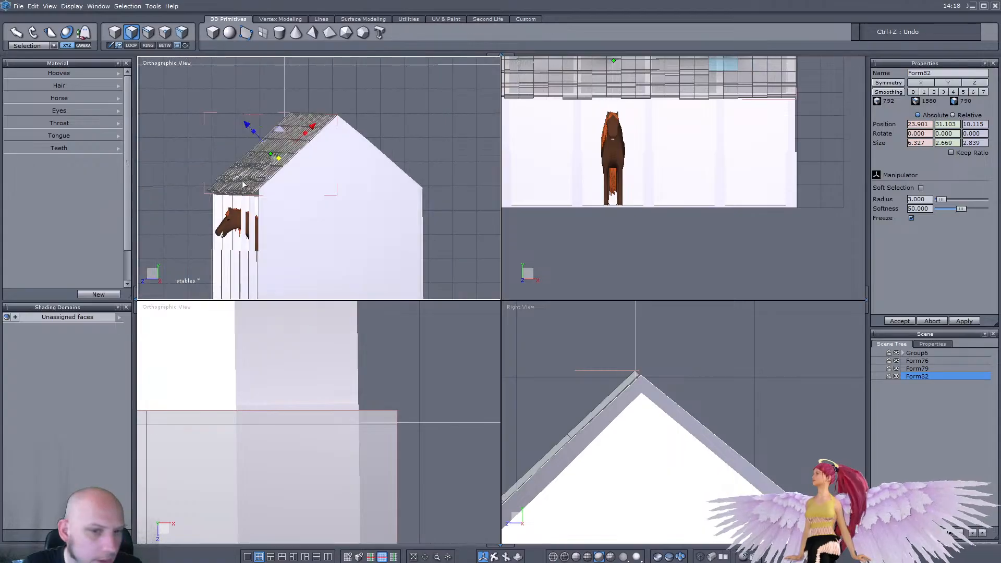
scroll(241, 185, "up", 5)
left_click_drag(259, 174, 211, 239)
middle_click_drag(211, 239, 280, 190)
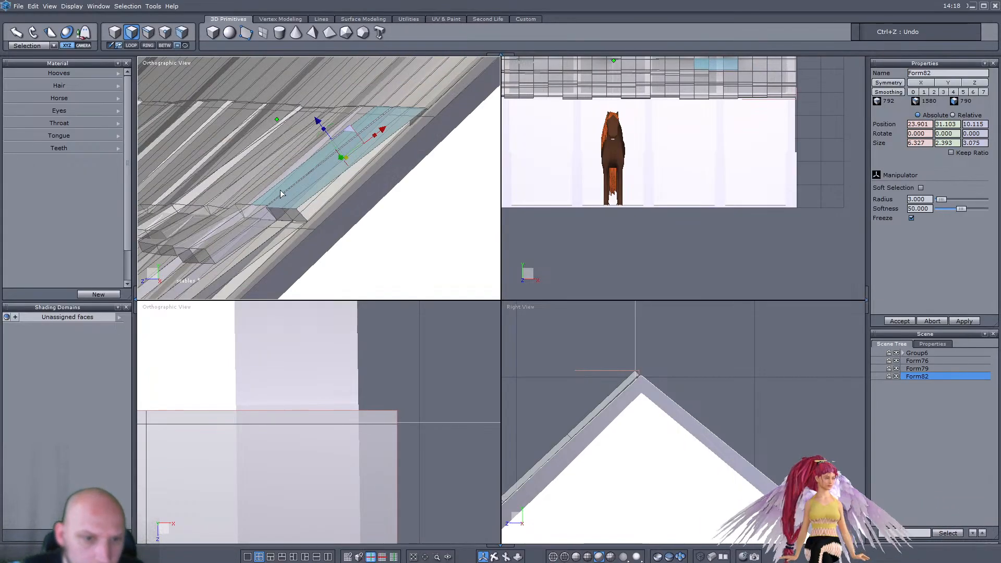
Step: Extrude the lower end faces of the shingle at X 23.90 down the slope to about Y 28.98, Z 12.74
key("ctrl+z")
left_click(364, 148, "shift")
key("ctrl+z")
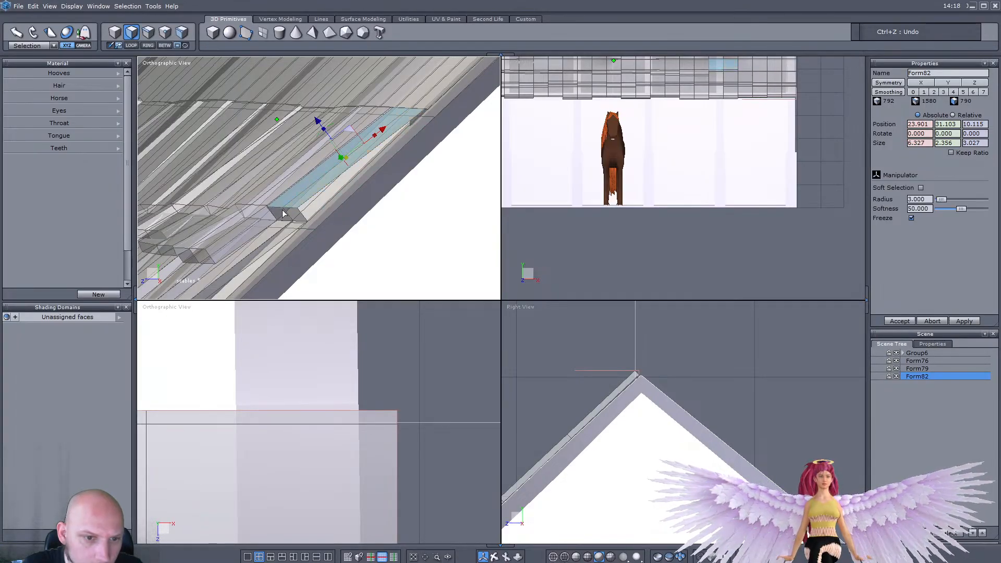
left_click(301, 221)
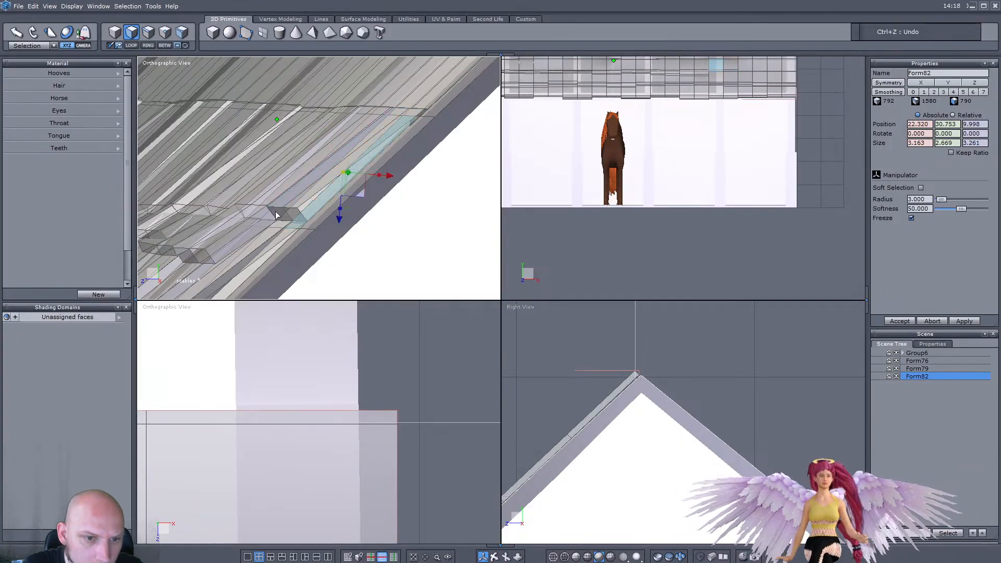
left_click(290, 214)
middle_click_drag(291, 194, 269, 198)
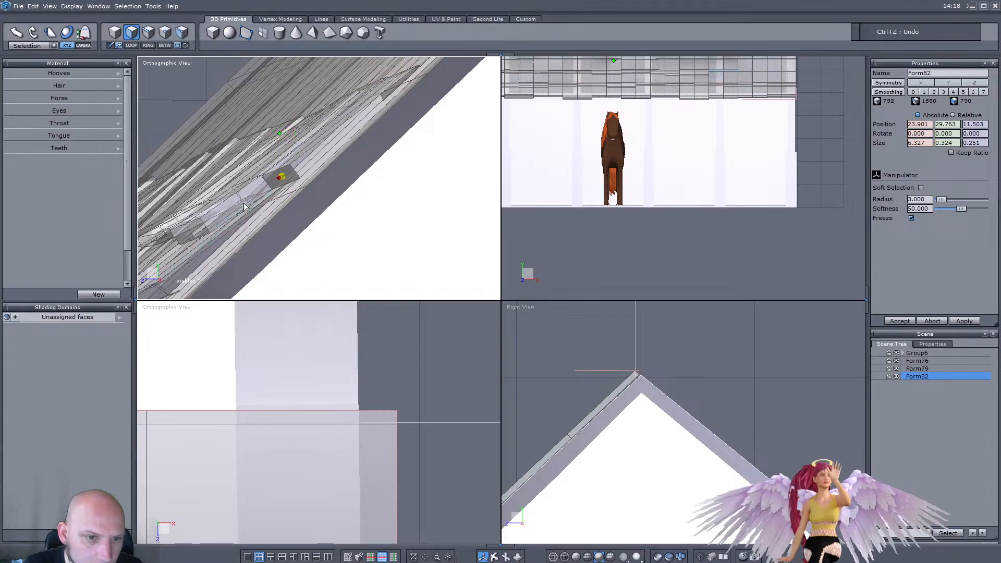
left_click_drag(243, 203, 197, 238, "ctrl")
middle_click_drag(198, 235, 222, 216)
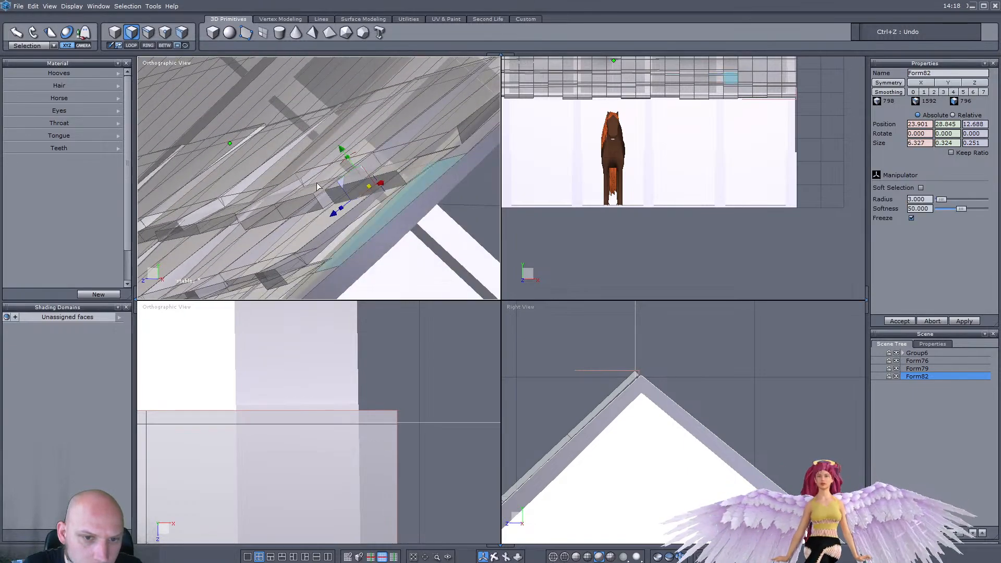
left_click_drag(342, 185, 336, 174)
Step: Check the raised shingle rows in object selection mode and save the scene
scroll(336, 177, "down", 4)
middle_click_drag(336, 182, 449, 232)
scroll(345, 206, "down", 5)
left_click(116, 33)
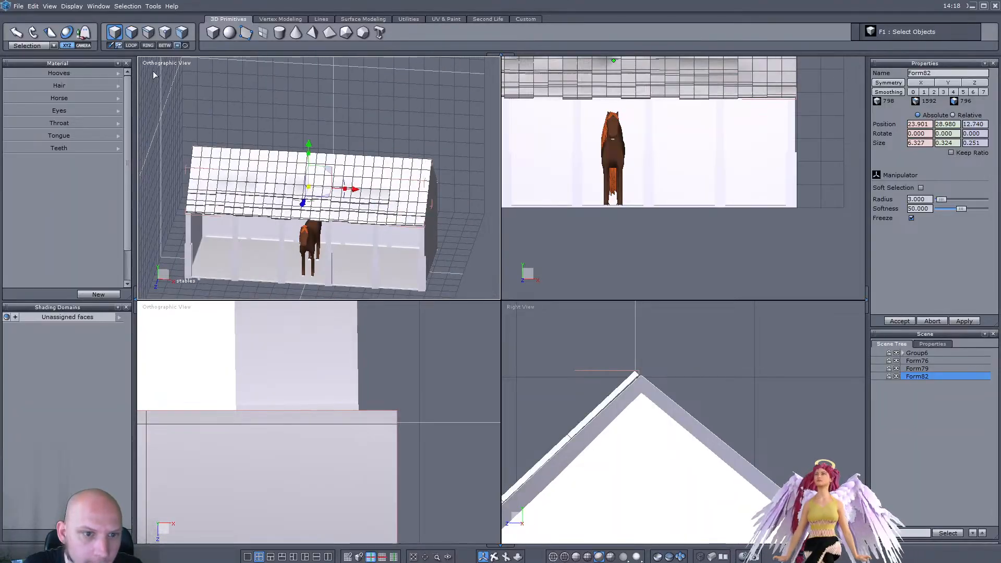
middle_click_drag(308, 161, 376, 143)
scroll(345, 200, "up", 4)
scroll(334, 219, "down", 4)
scroll(319, 245, "up", 5)
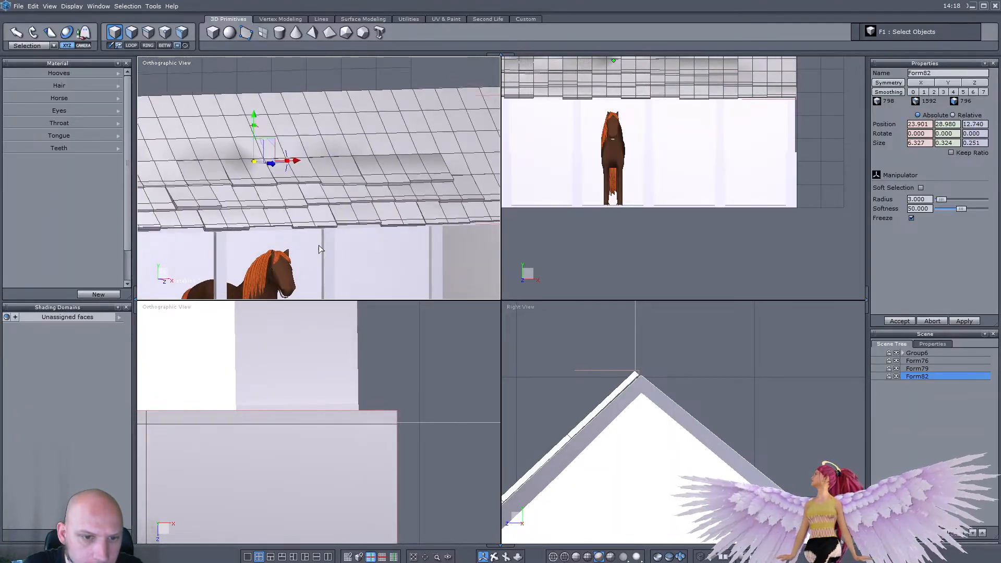
key("ctrl+s")
Step: Extrude the two top faces of the shingle at X 30.23 outward to about Y 31.20, Z 10.21
scroll(319, 245, "down", 5)
middle_click_drag(310, 197, 322, 189)
scroll(322, 187, "up", 5)
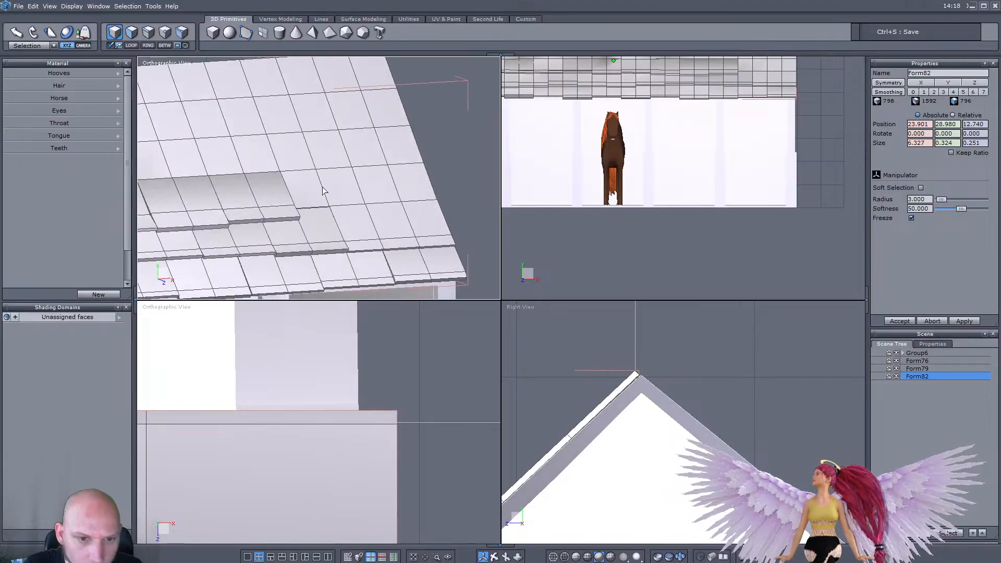
key("F2")
middle_click_drag(349, 199, 301, 195)
scroll(302, 195, "up", 4)
scroll(334, 165, "down", 5)
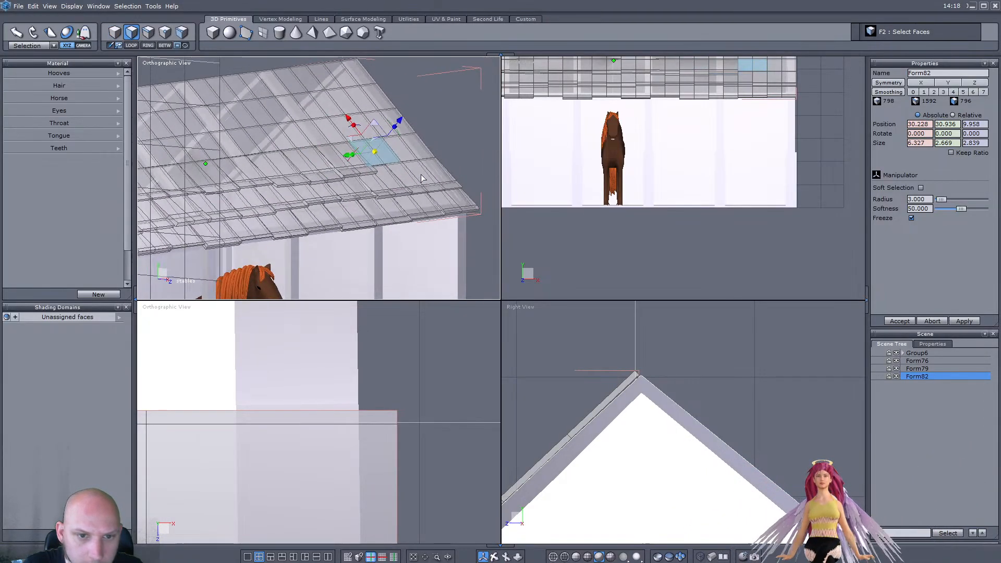
scroll(382, 152, "up", 4)
left_click_drag(382, 134, 379, 128, "shift")
scroll(380, 131, "down", 5)
Step: Examine the shingled roof from the front and at its gable end
middle_click_drag(360, 151, 296, 161)
scroll(296, 164, "down", 6)
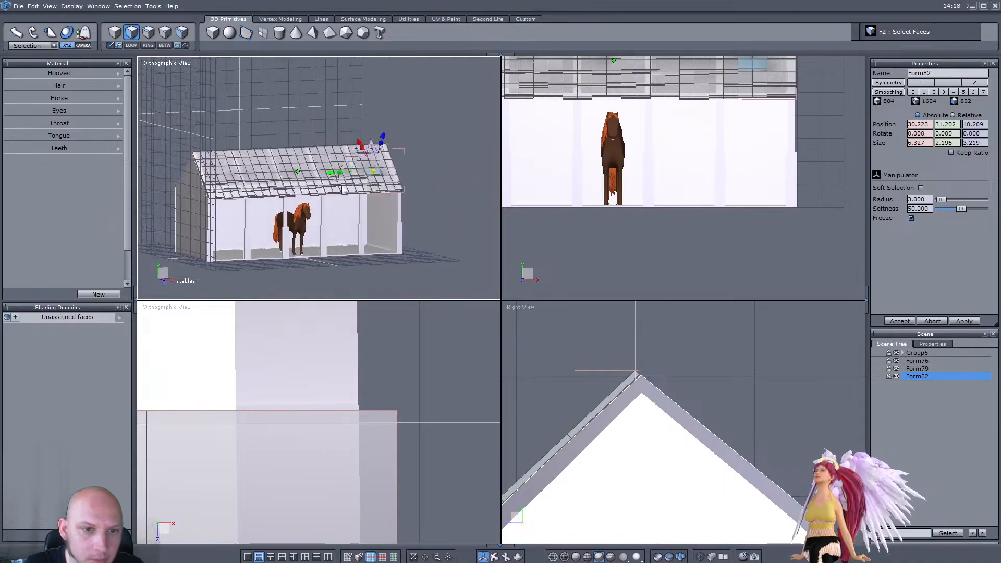
middle_click_drag(235, 151, 259, 136)
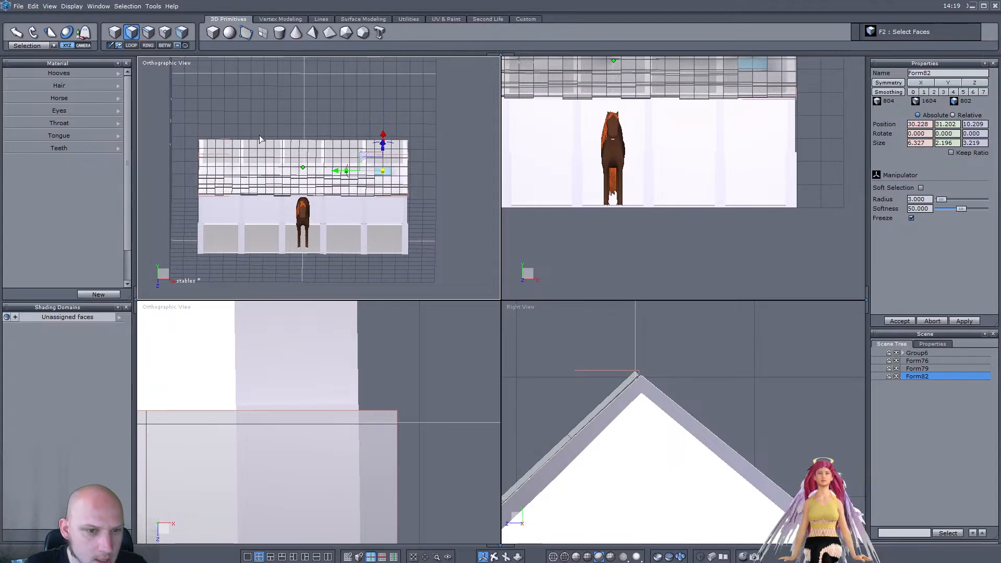
middle_click_drag(257, 136, 171, 121)
scroll(427, 171, "up", 4)
scroll(365, 104, "up", 3)
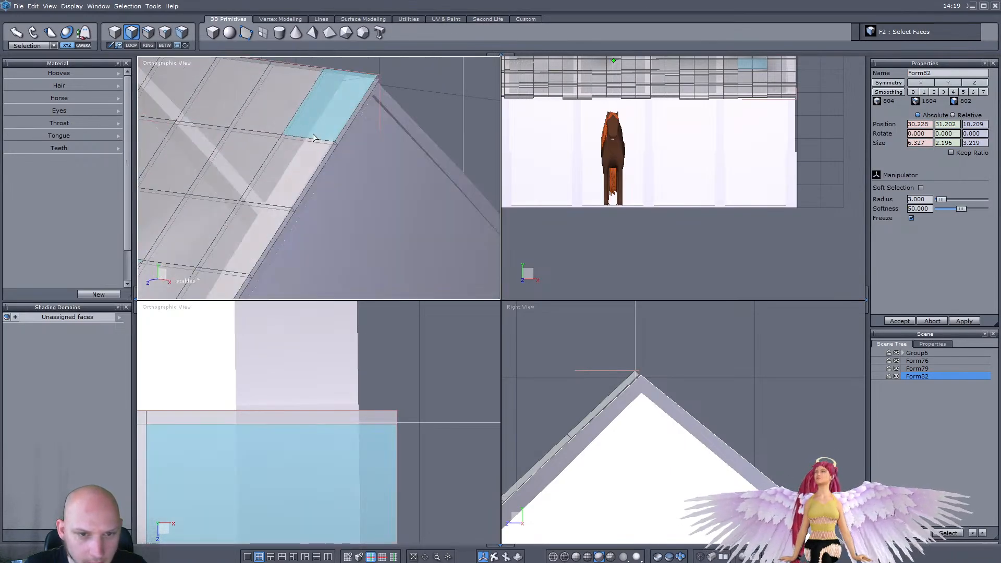
scroll(334, 143, "down", 7)
middle_click_drag(396, 156, 470, 199)
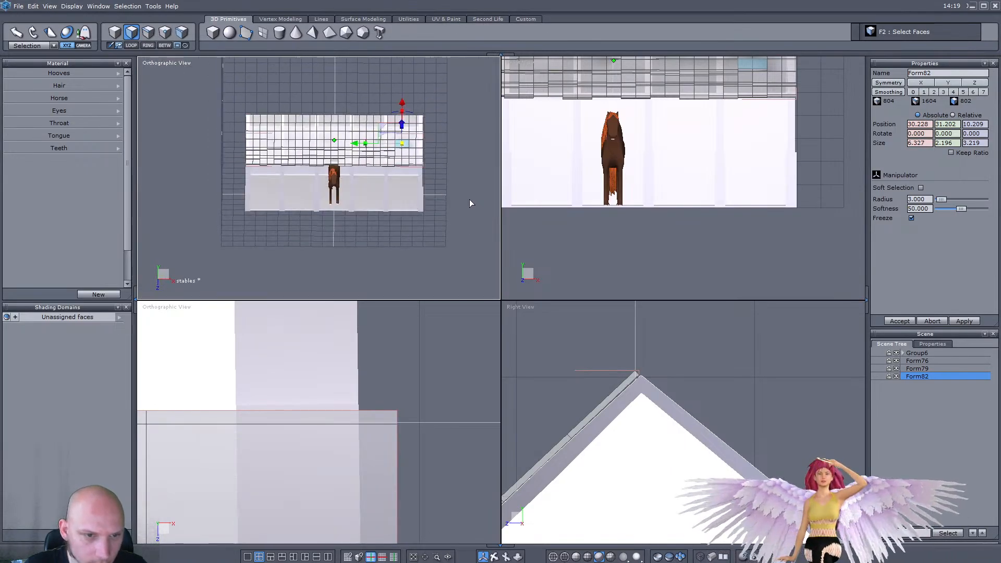
Step: Try deleting all roof faces beyond the first stable bay, then undo the deletion
left_click(115, 33)
left_click(130, 35)
scroll(687, 235, "down", 7)
scroll(723, 193, "up", 5)
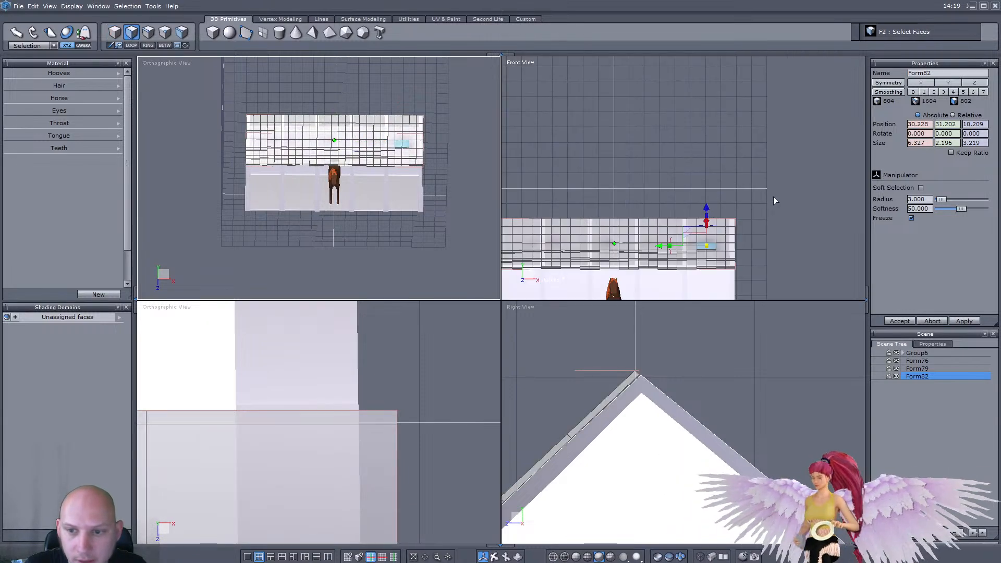
left_click_drag(773, 198, 540, 312)
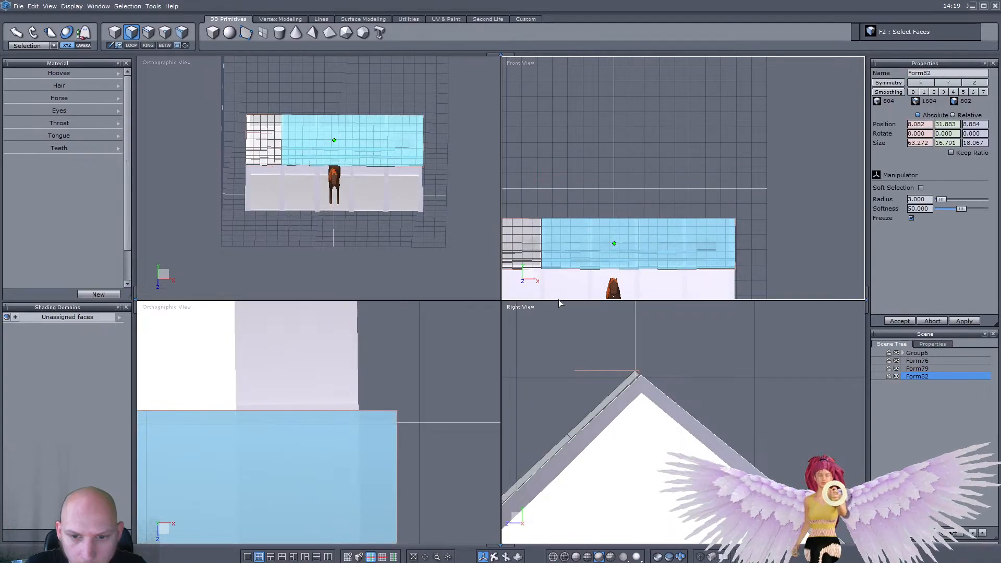
key("Delete")
right_click_drag(341, 165, 301, 143)
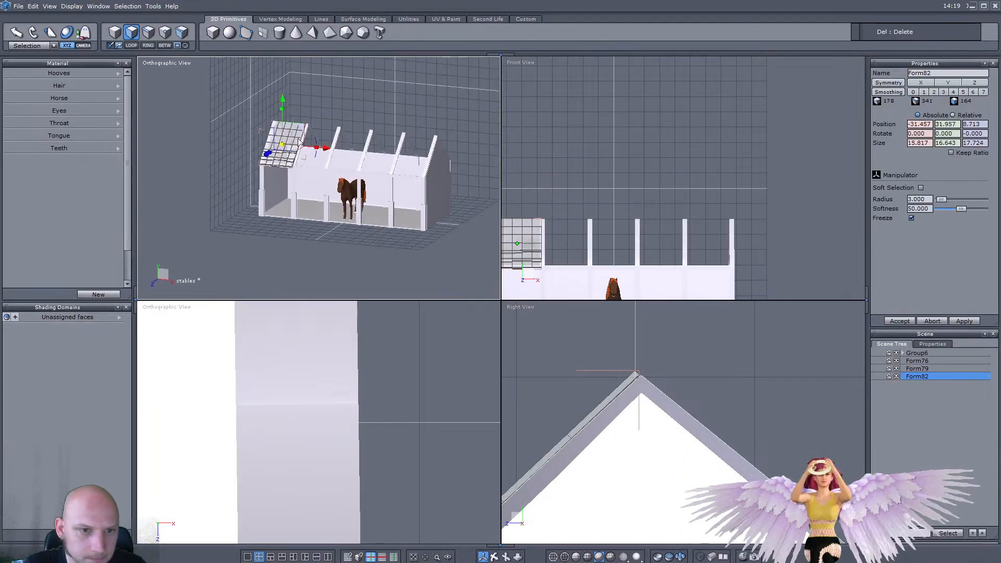
scroll(301, 143, "up", 5)
scroll(301, 142, "down", 4)
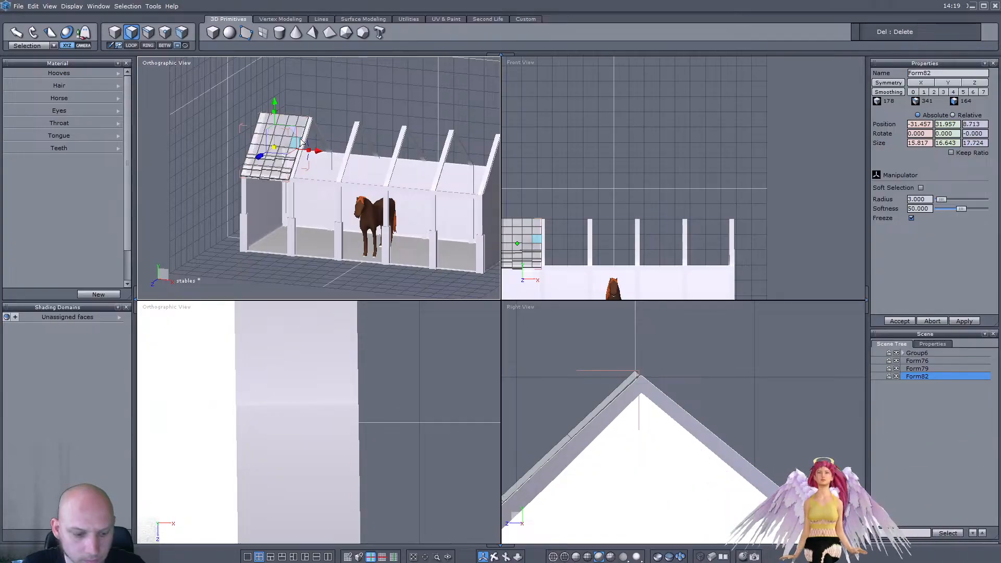
key("ctrl+z")
Step: Save the scene and paste a hidden backup copy of the roof Form82, leaving the original selected
key("ctrl+s")
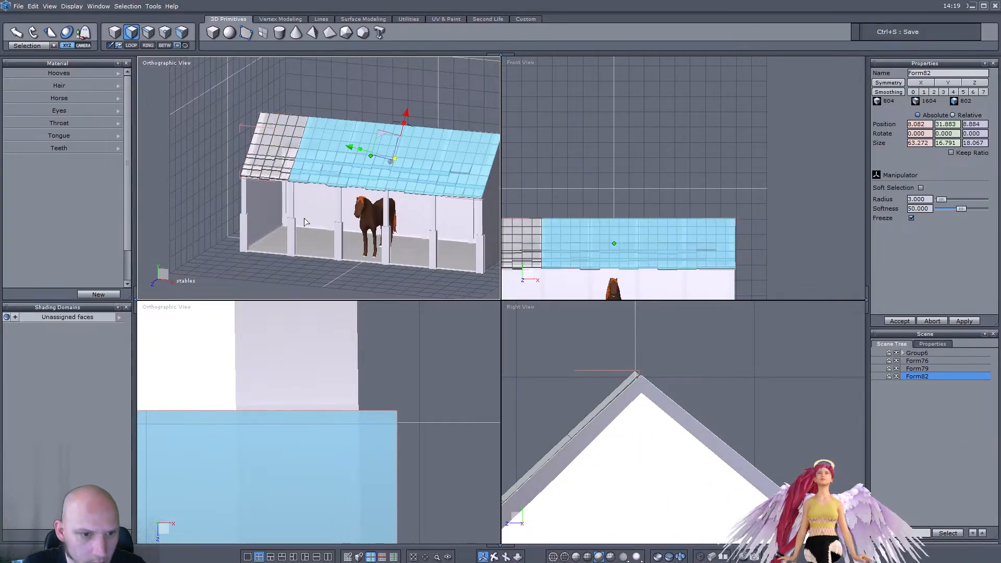
left_click(115, 32)
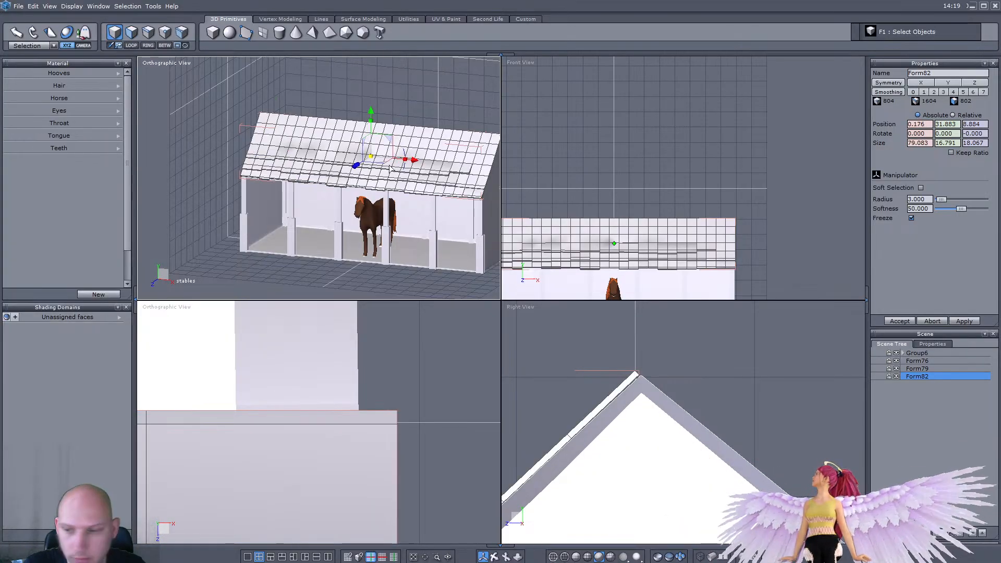
key("ctrl+v")
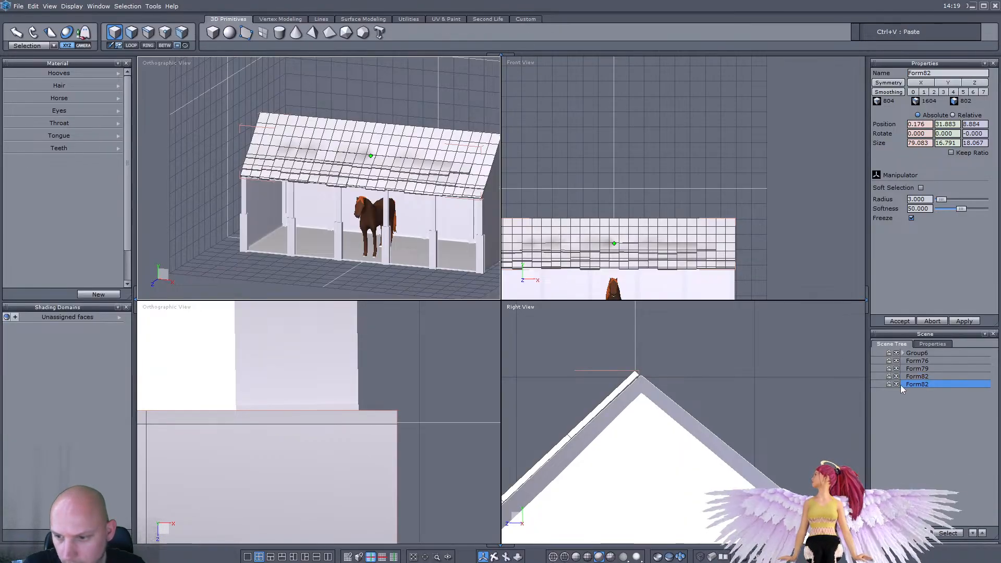
left_click(912, 377)
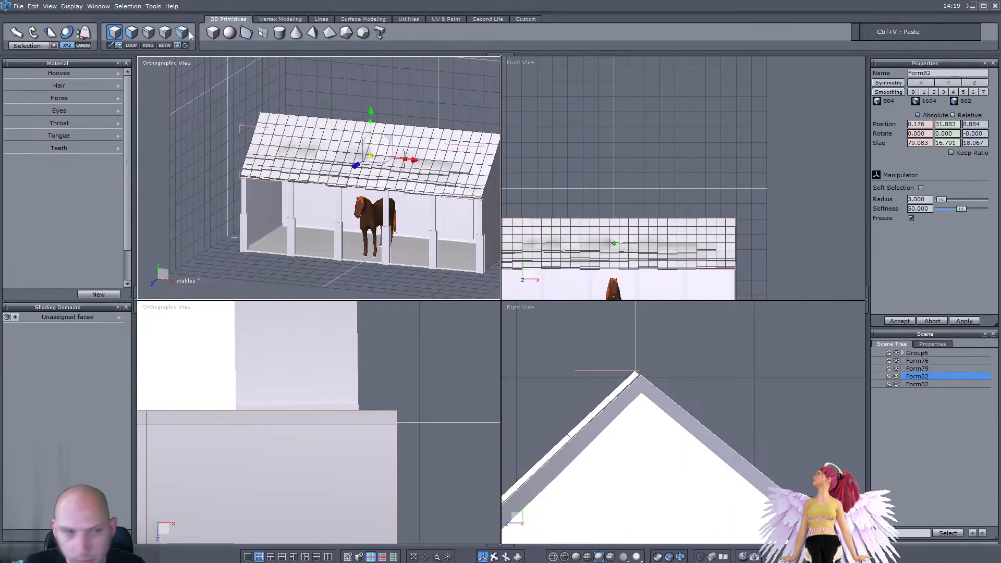
Step: Delete all faces of the original roof beyond the first bay, keeping only the section about 15.8 wide
left_click(132, 32)
scroll(809, 155, "down", 2)
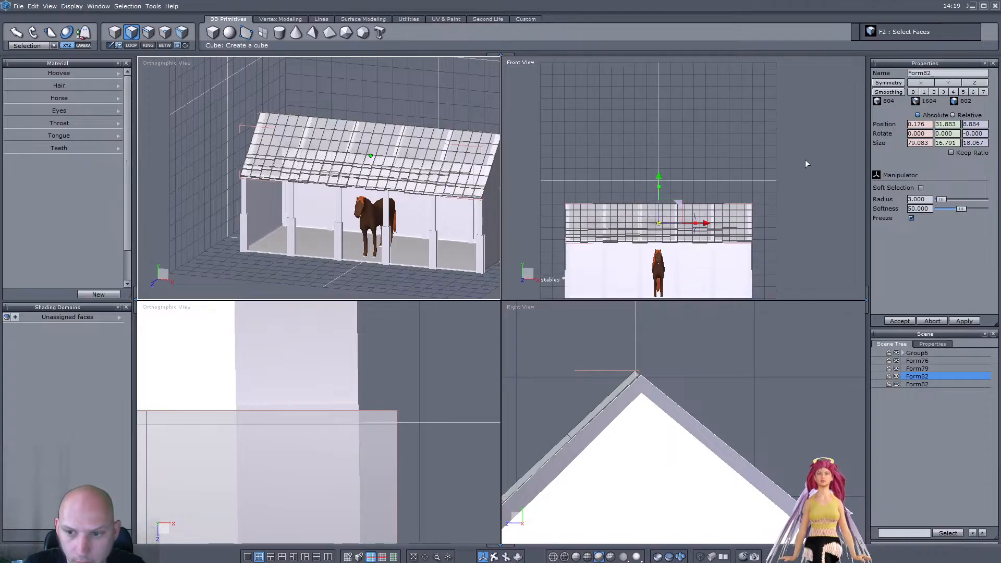
left_click_drag(800, 172, 601, 301)
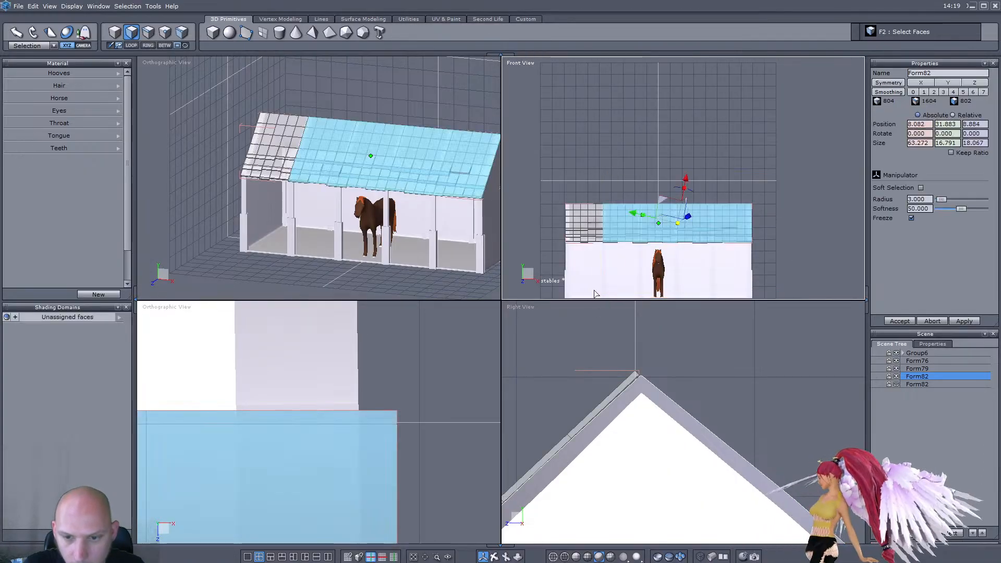
key("Delete")
Step: Move the cut edges of the remaining roof section along the X axis to about X -23.18, next to the second rafter
scroll(602, 226, "up", 3)
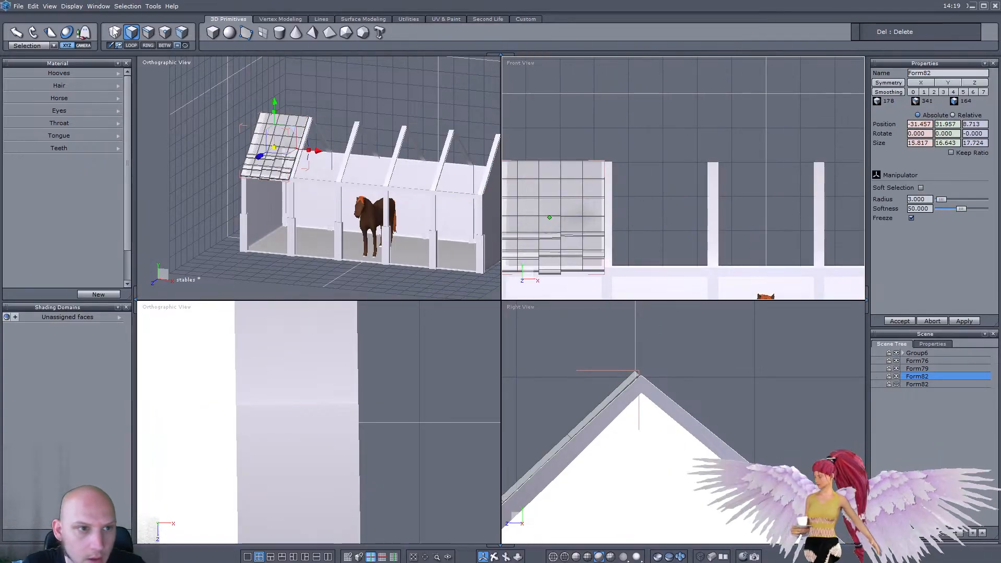
left_click(114, 32)
left_click(146, 33)
scroll(586, 140, "down", 1)
left_click_drag(599, 135, 647, 301)
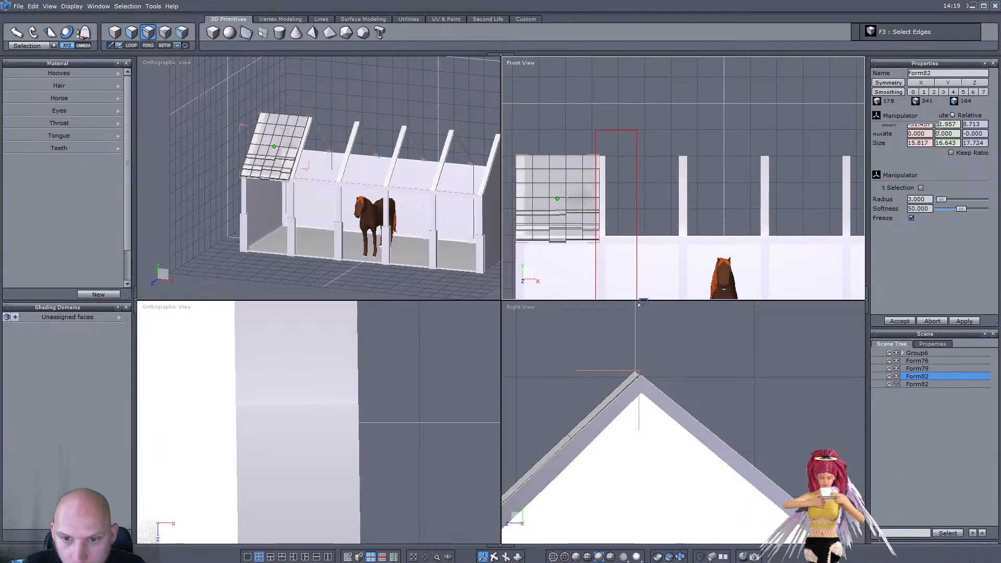
scroll(604, 216, "up", 3)
left_click_drag(548, 168, 555, 173)
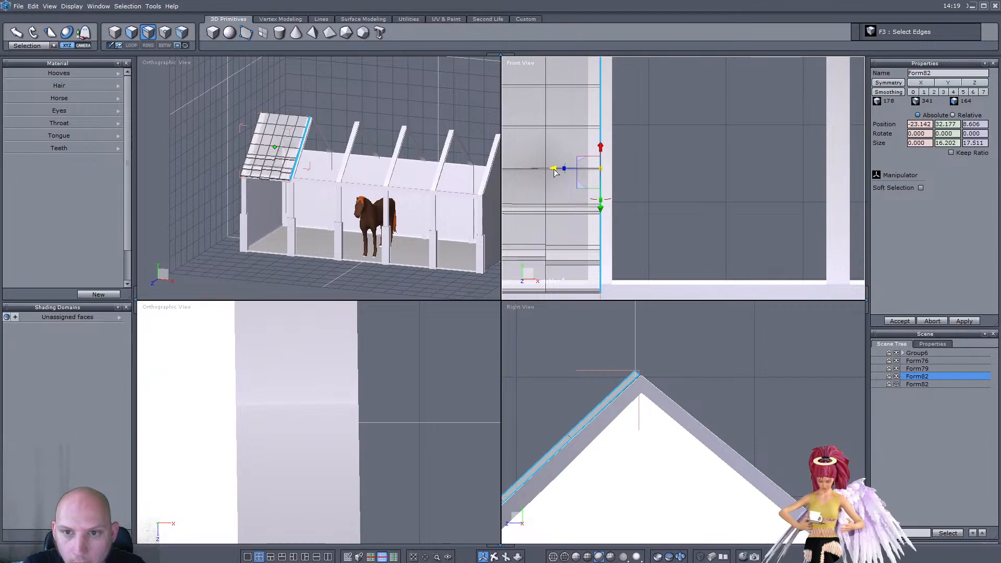
Step: Bridge the upper and lower open edges of the topmost shingle on the roof section's cut side
scroll(358, 152, "down", 3)
scroll(357, 152, "up", 6)
right_click_drag(357, 151, 320, 153)
scroll(319, 152, "down", 3)
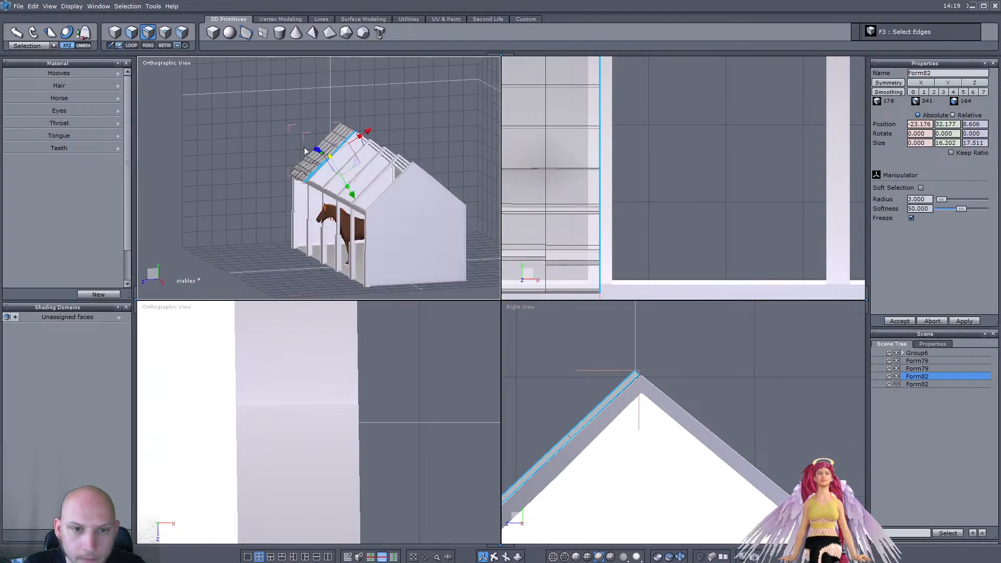
scroll(340, 147, "up", 6)
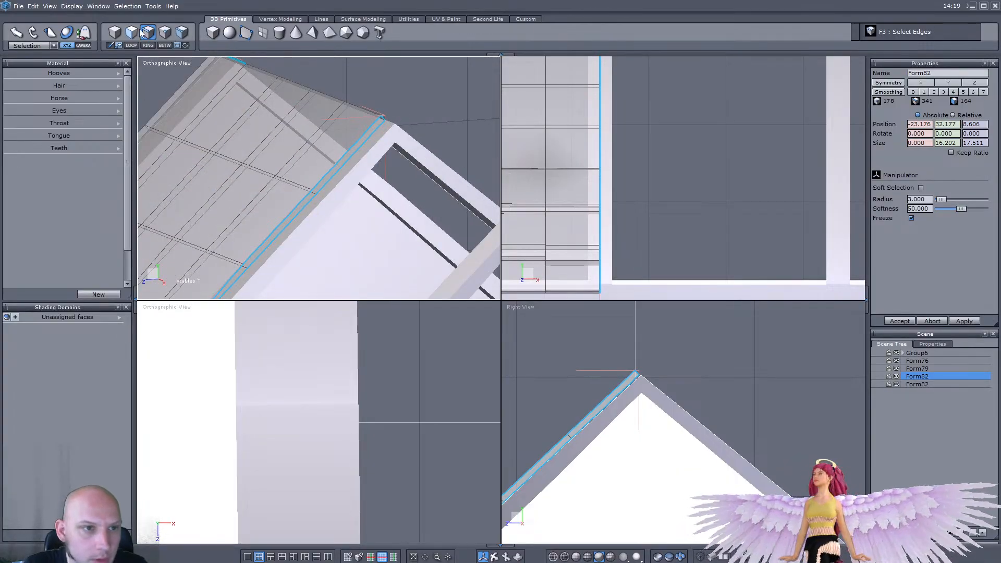
left_click(368, 134)
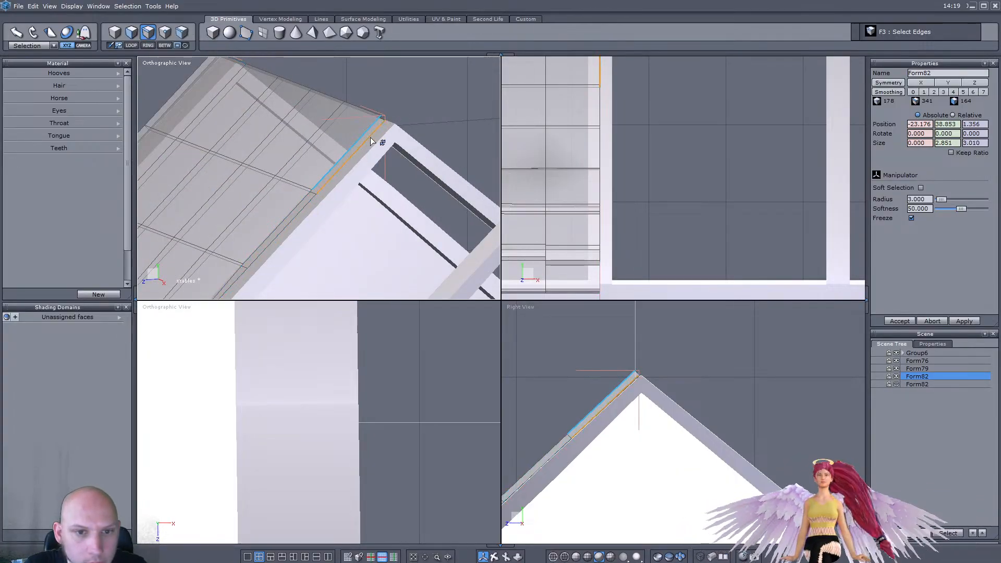
left_click(280, 19)
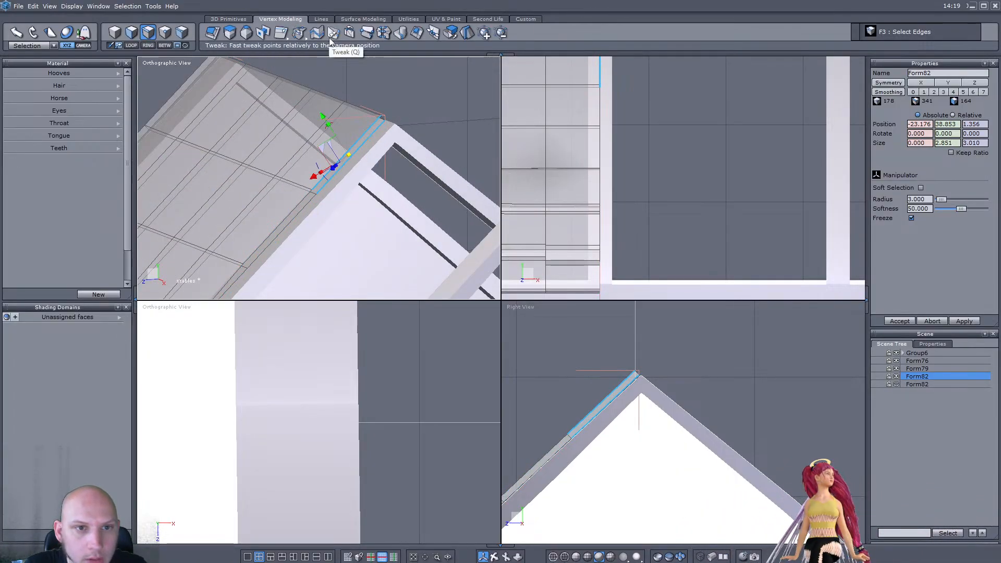
left_click(262, 33)
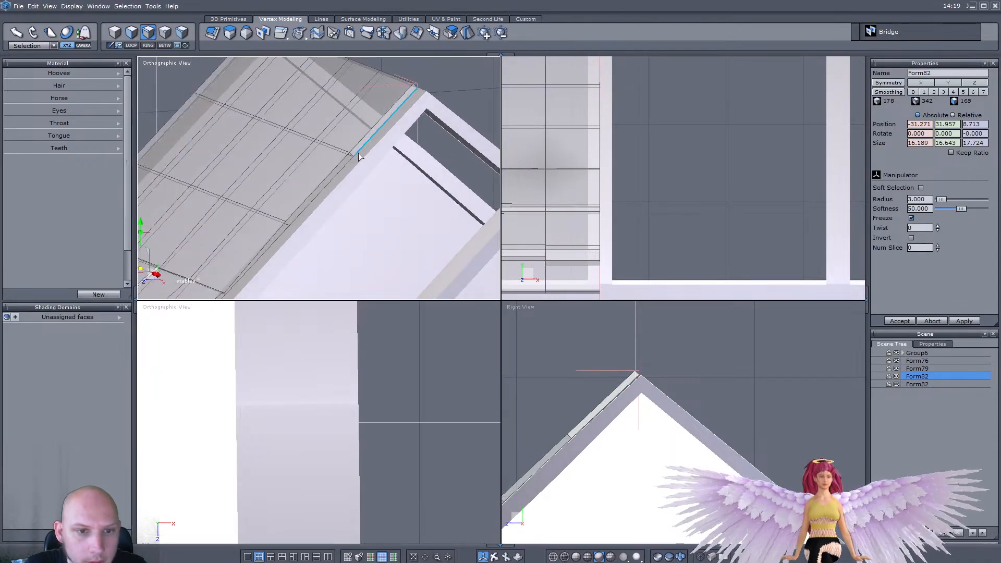
Step: Bridge the open edge pairs of the next two shingles down the slope on the cut side
left_click(340, 163)
left_click(343, 168, "shift")
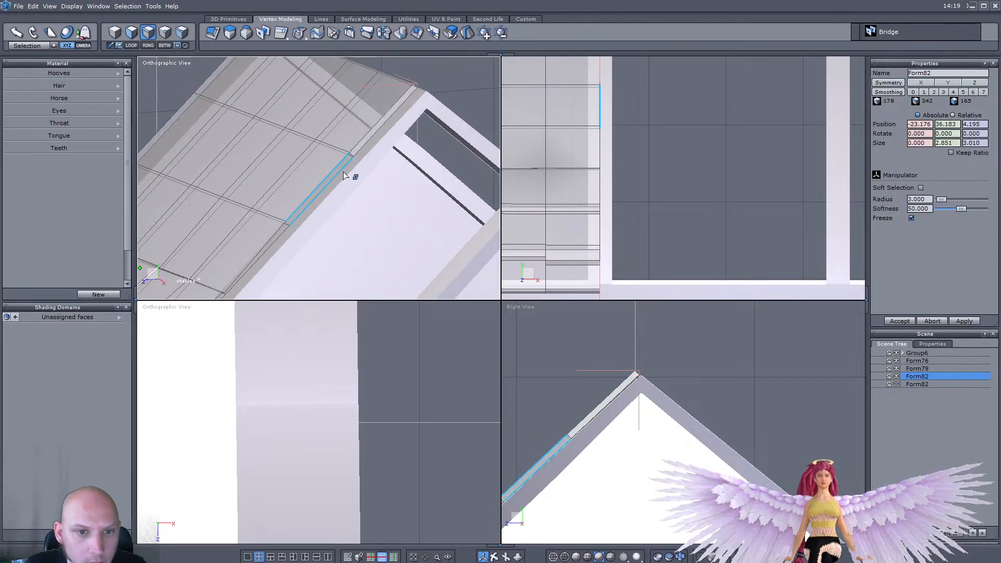
left_click(263, 38)
left_click(308, 225)
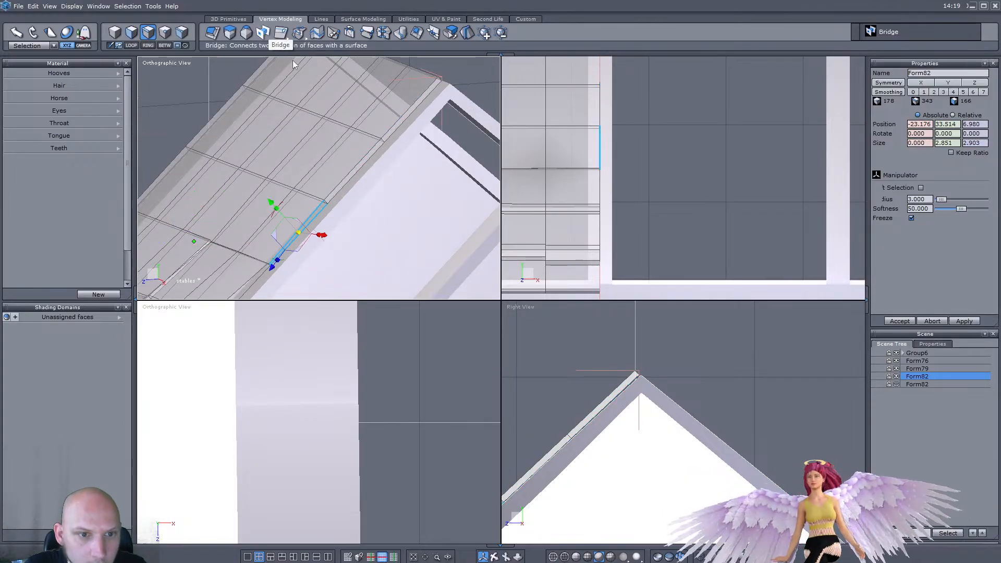
left_click(274, 39)
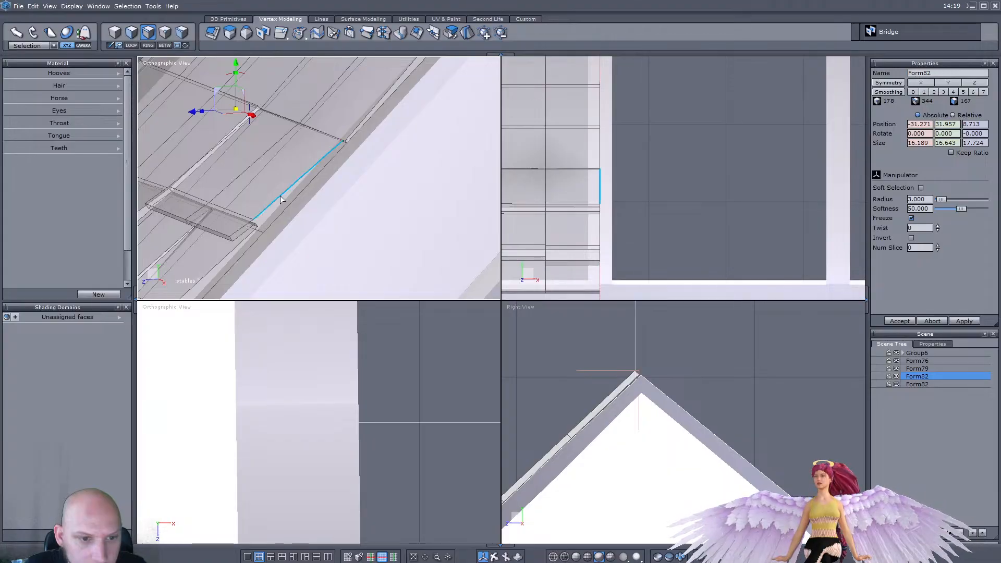
Step: Bridge the open edge pairs of the overhanging shingle end and the shingle directly below it on the cut side
scroll(280, 195, "up", 3)
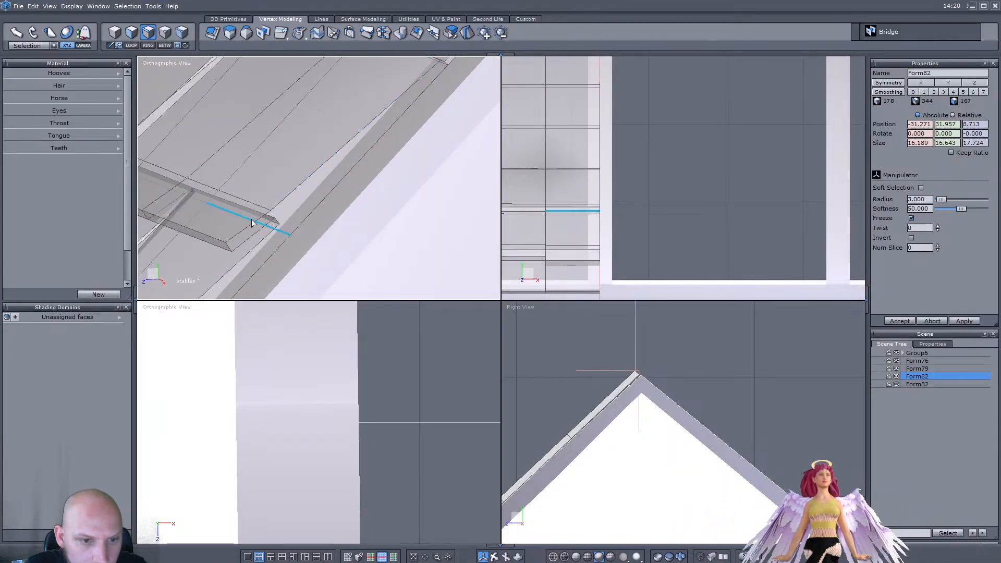
left_click(249, 233)
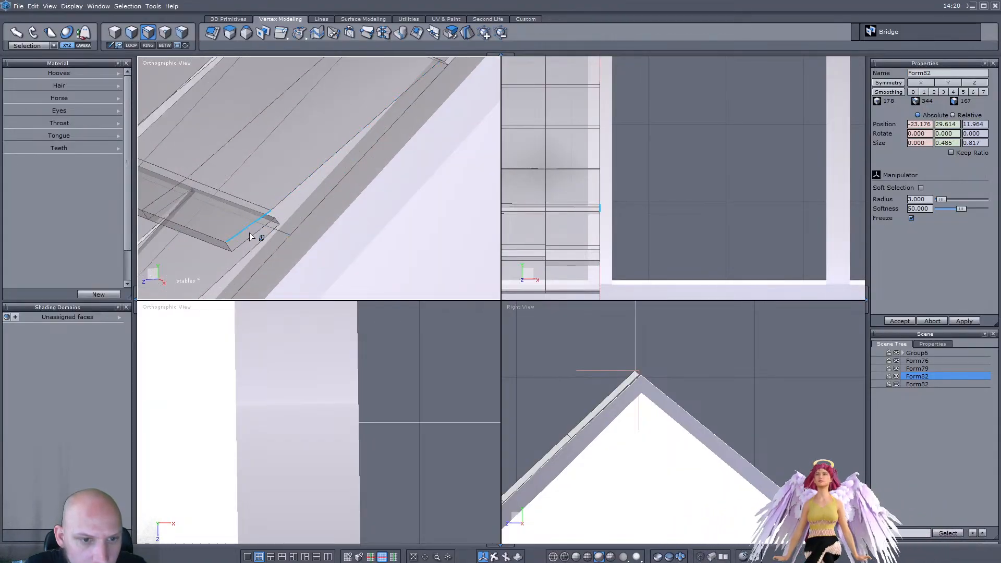
left_click(265, 35)
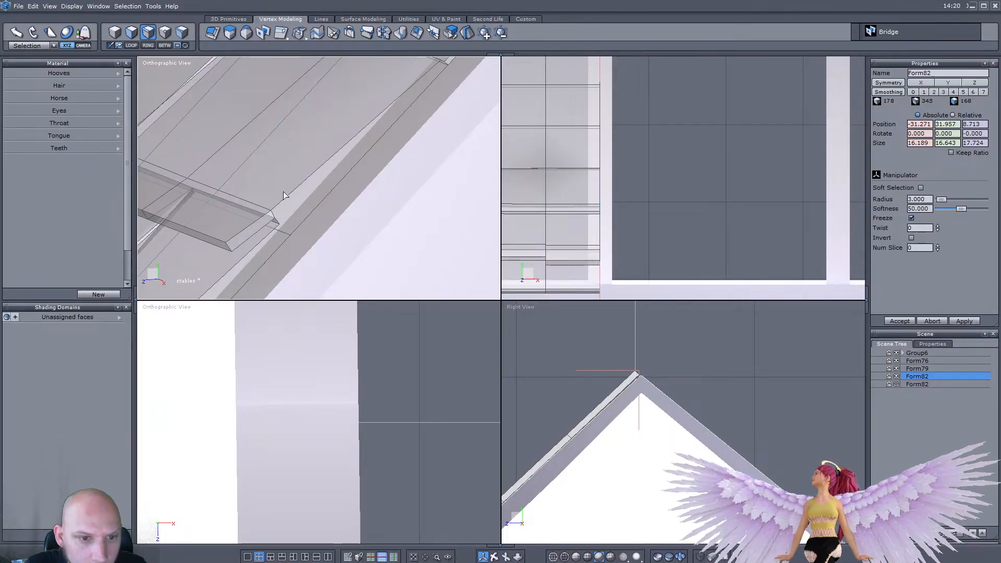
scroll(277, 221, "down", 3)
scroll(299, 229, "up", 2)
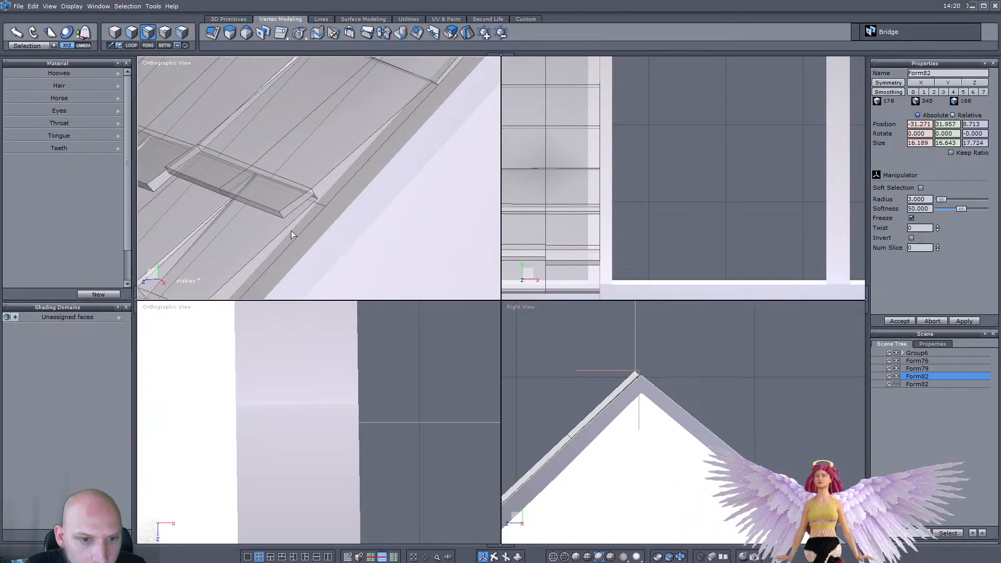
left_click(291, 226)
left_click(301, 237)
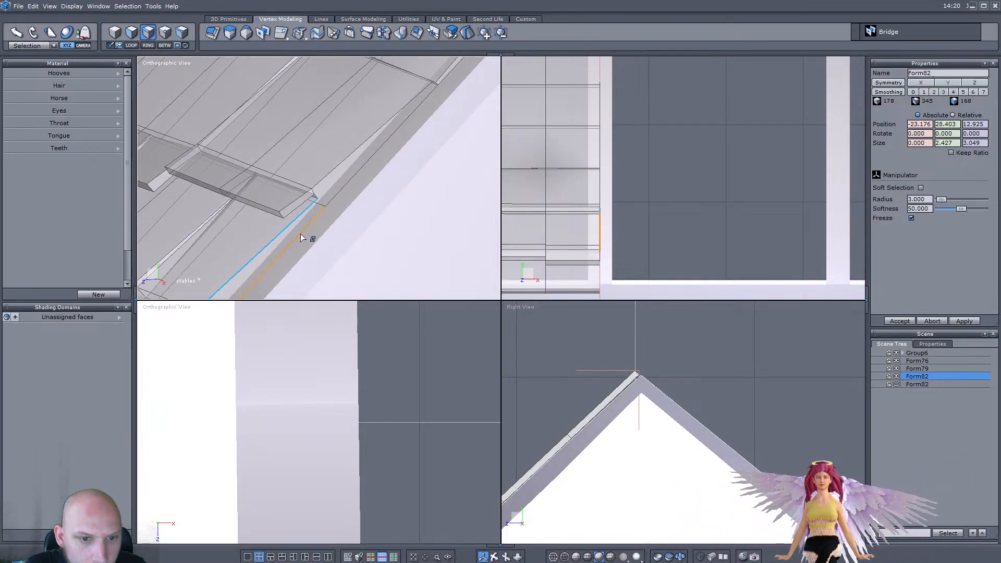
left_click(265, 39)
Step: Bridge the open edge pairs of the lower overhanging shingle and the bottom shingle at the eave on the cut side
right_click_drag(352, 166, 313, 204)
left_click(258, 249)
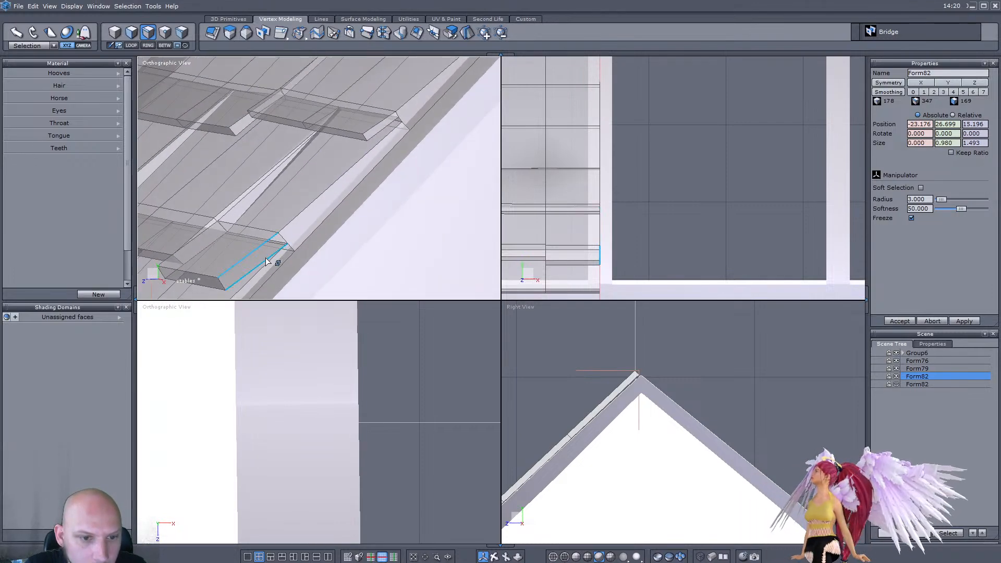
scroll(395, 180, "down", 3)
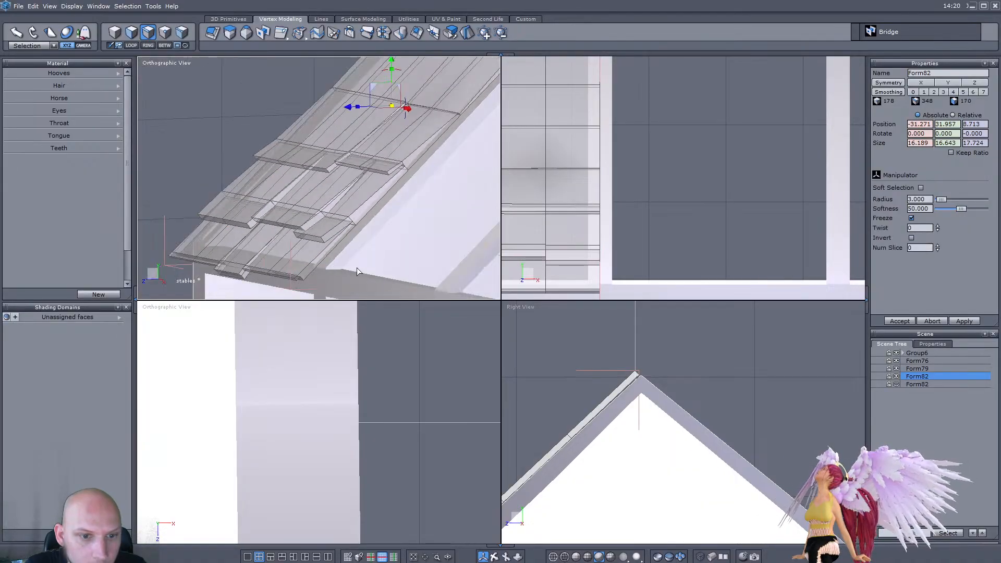
scroll(364, 257, "up", 3)
left_click(283, 240)
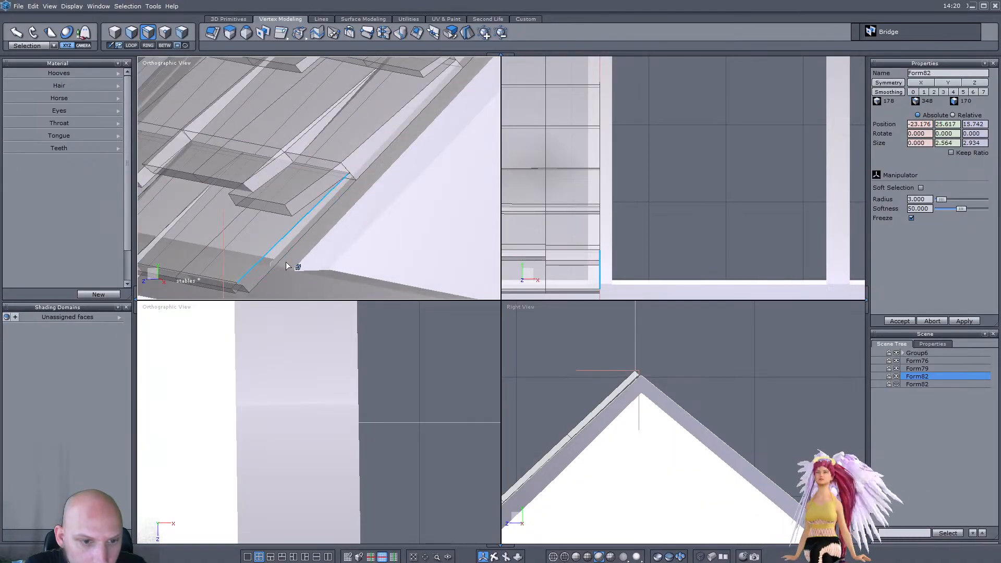
left_click(237, 294)
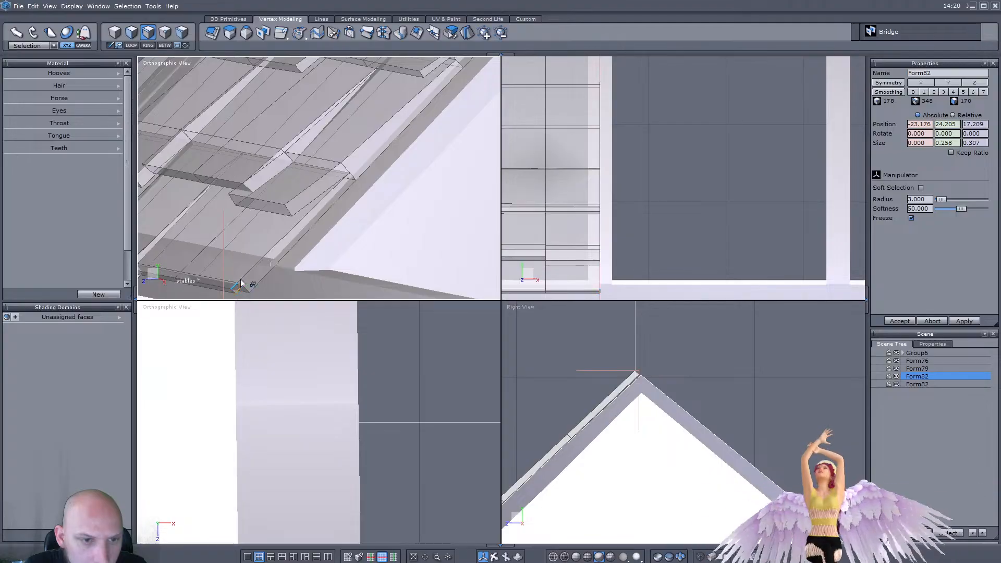
left_click(256, 273)
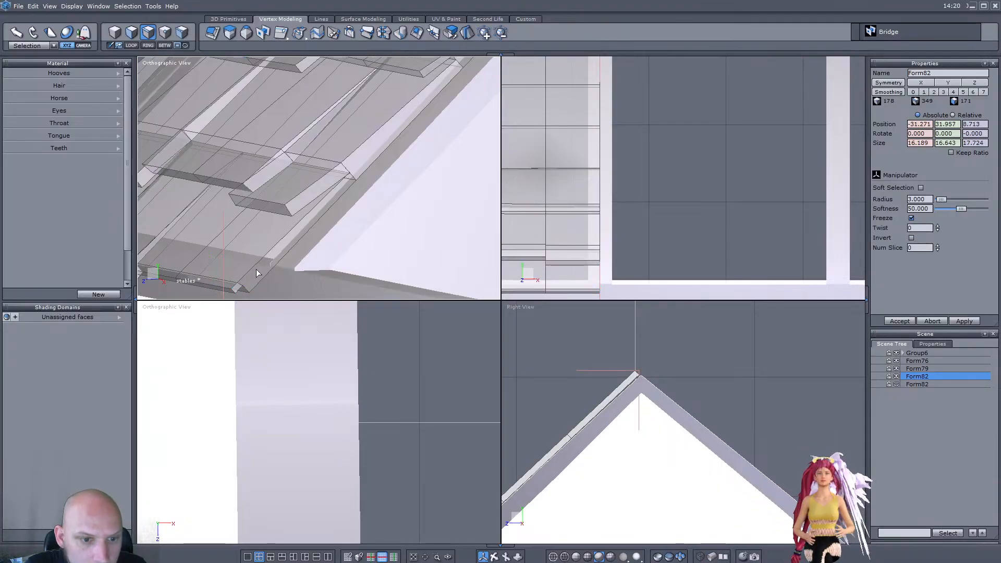
left_click(270, 268)
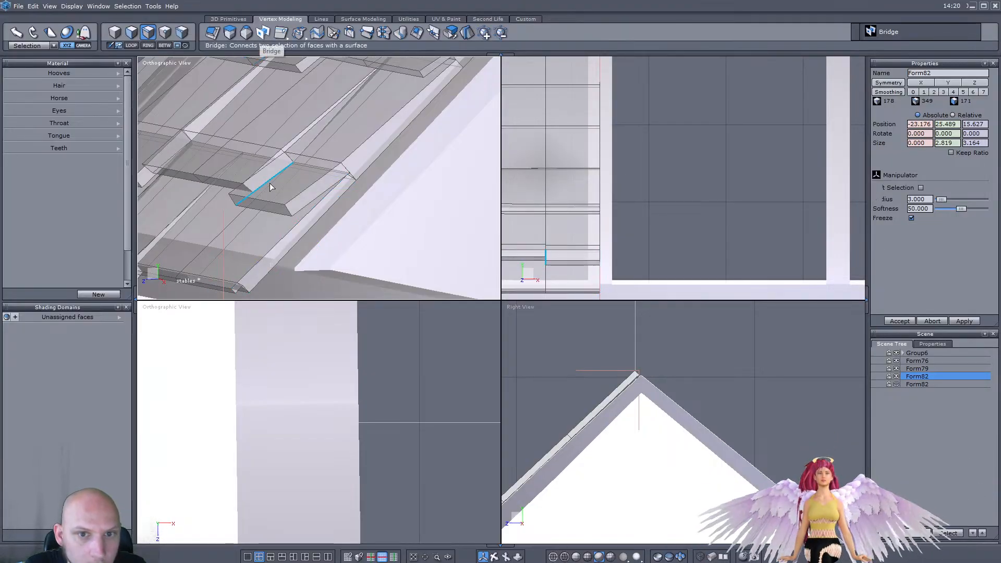
Step: Bridge the remaining open edge pair of the shingle above the upper overhang on the cut side
scroll(319, 192, "down", 5)
mouse_move(322, 194)
right_mouse_down()
mouse_move(345, 158)
mouse_move(358, 189)
mouse_move(310, 195)
right_mouse_up()
scroll(344, 158, "up", 5)
left_click(311, 157)
left_click(313, 180, "shift")
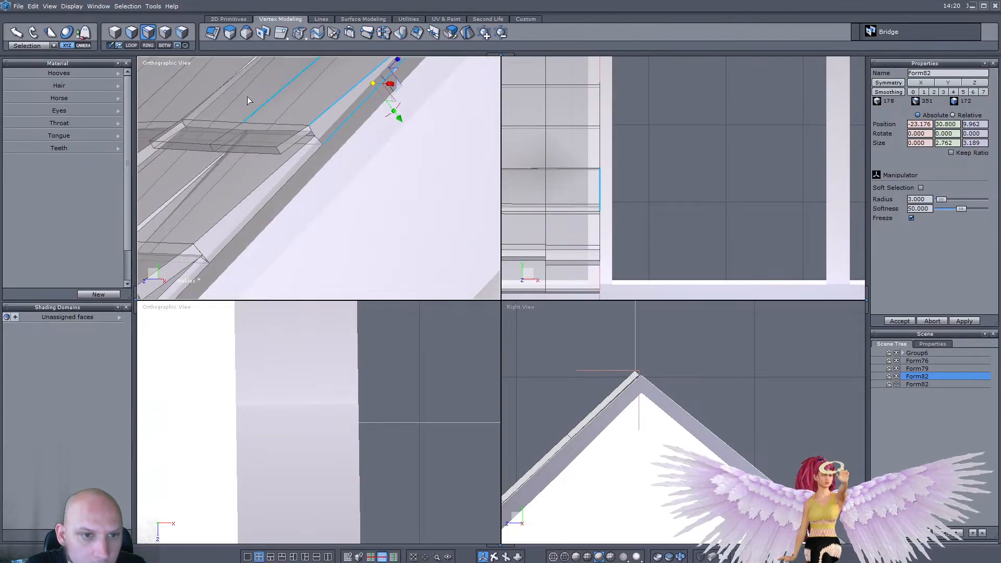
left_click(264, 34)
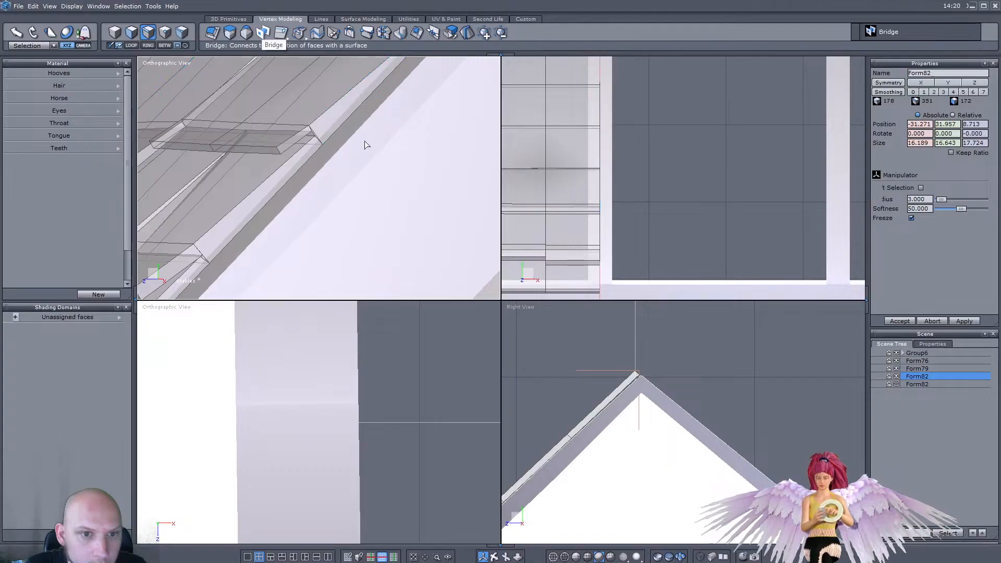
Step: Add a point on the seam edge at the upper shingle overlap and target weld it to the neighbouring corner point
scroll(320, 124, "up", 3)
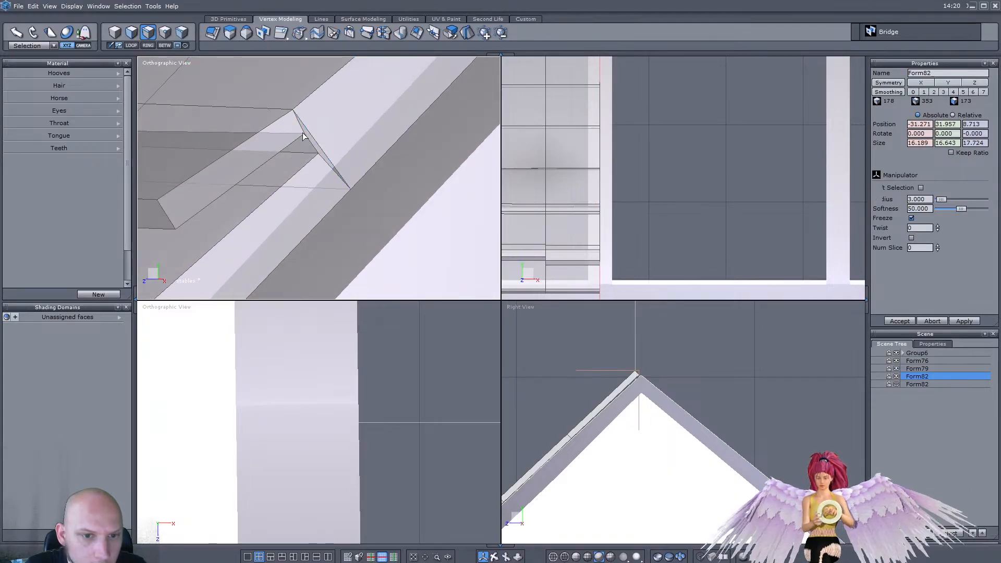
key("c")
left_click(323, 151)
key("Return")
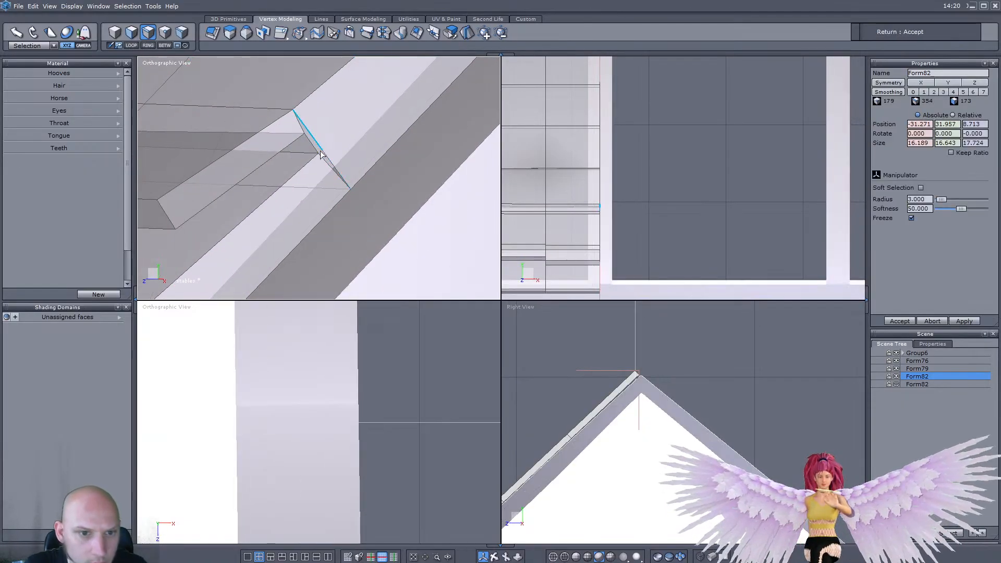
left_click(167, 32)
left_click(323, 150)
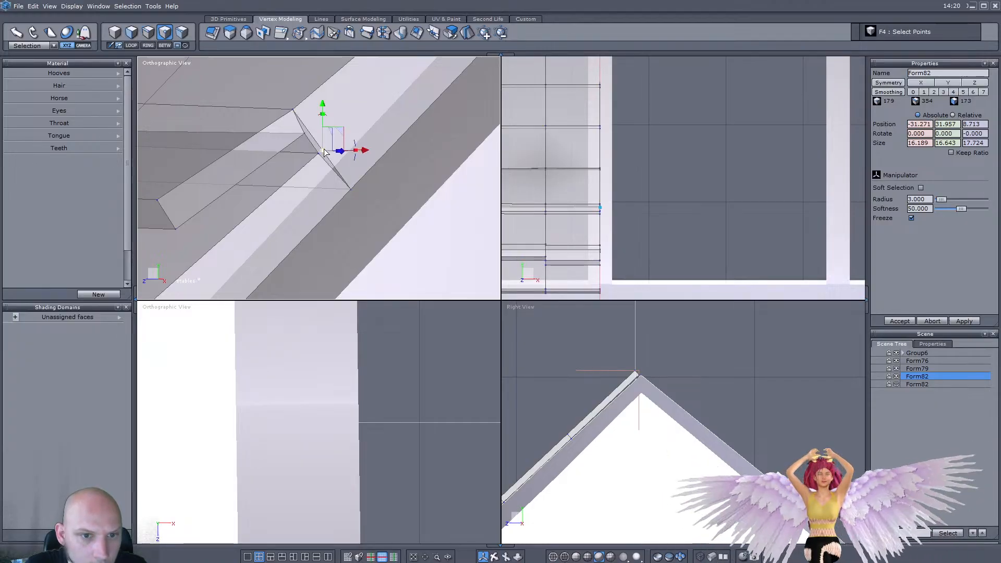
scroll(322, 151, "up", 3)
key("w")
left_click(315, 151)
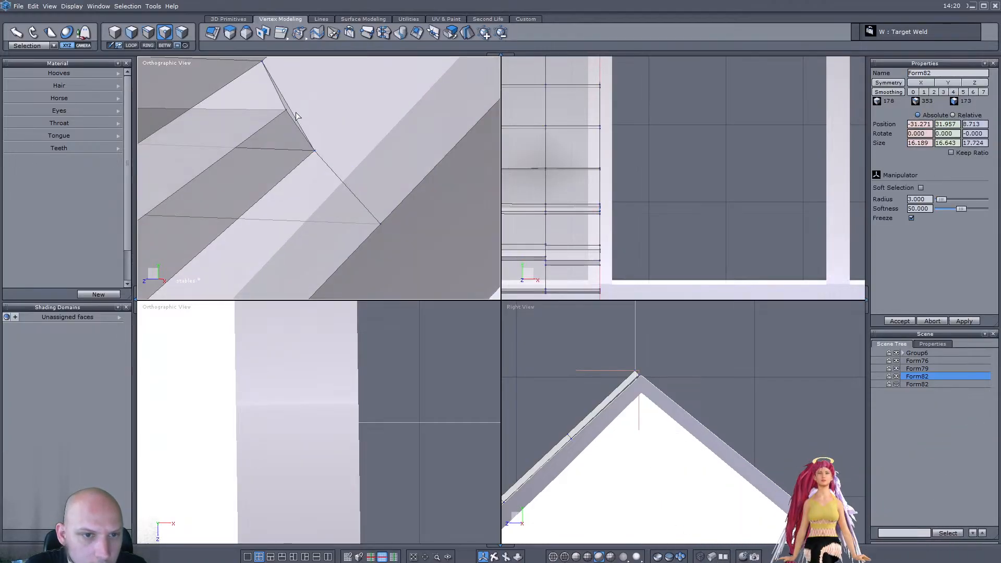
Step: Add a second point on the remaining sliver at the upper overlap and target weld it to the adjacent corner
key("c")
left_click(291, 112)
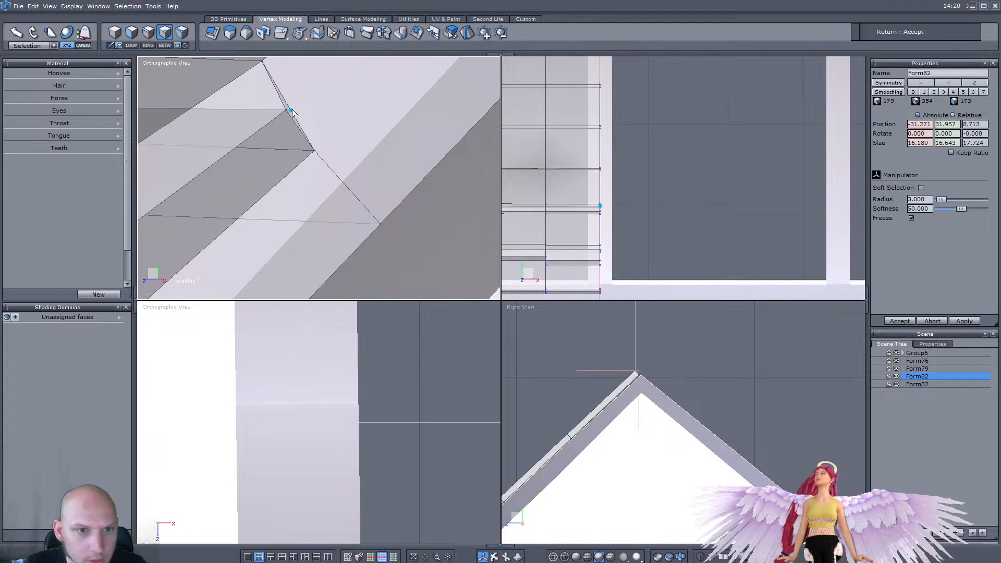
key("w")
left_click(287, 110)
scroll(332, 112, "down", 6)
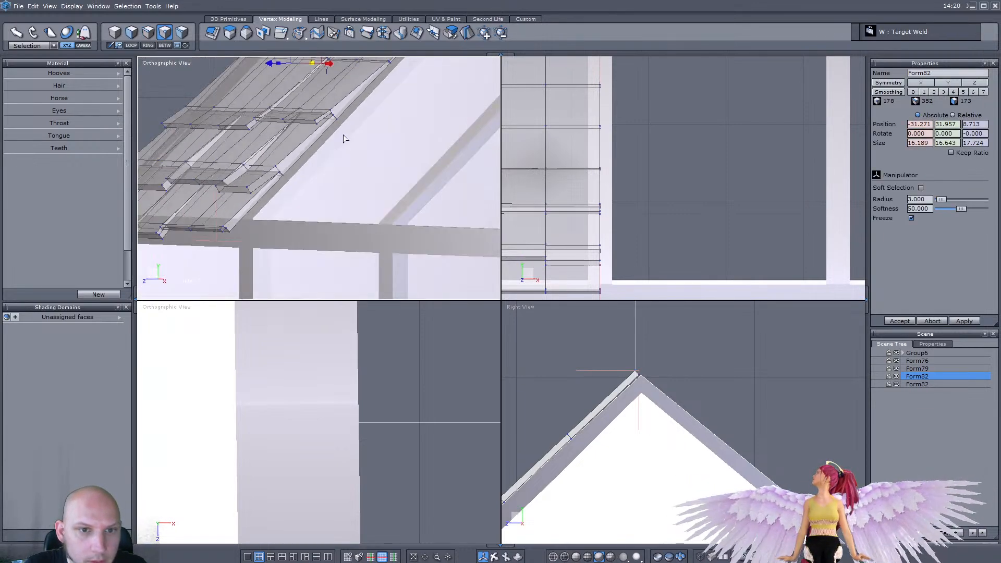
Step: Target weld the loose corner point at the next lower shingle overlap onto the adjacent seam point
middle_click_drag(343, 135, 348, 127)
scroll(347, 127, "up", 10)
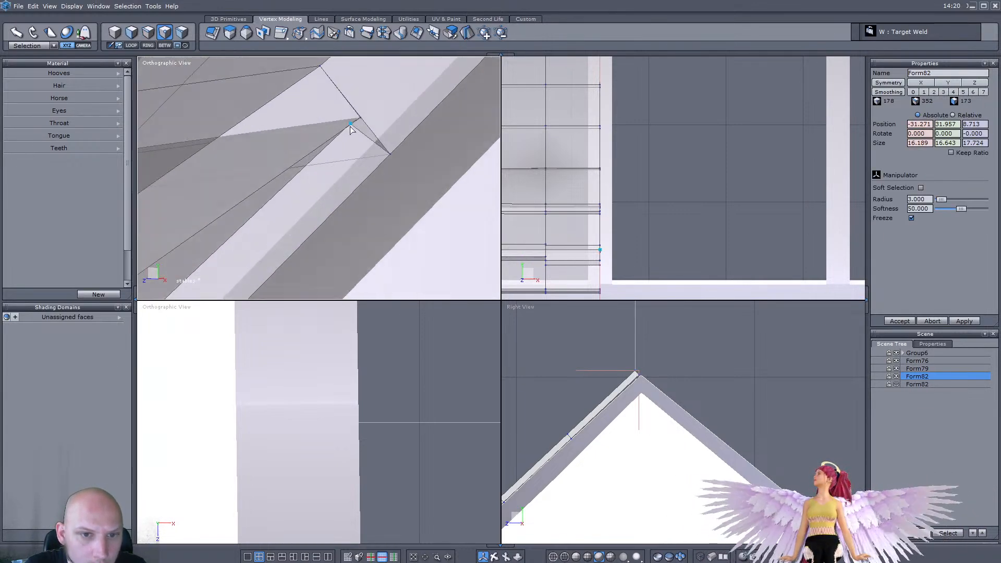
key("w")
left_click(366, 109)
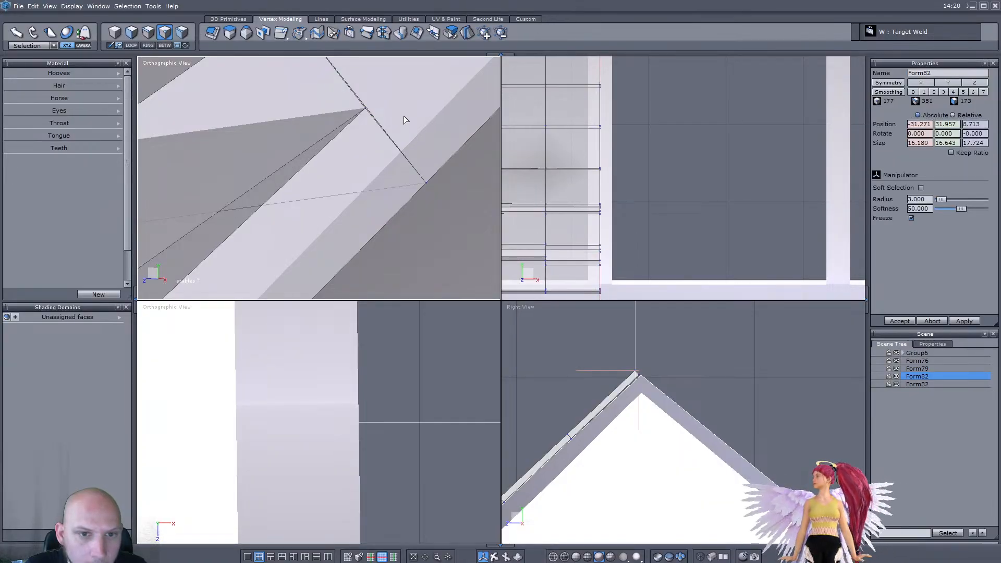
Step: Tessellate a new point into the seam edge at the lower overlap and target weld it to the shingle corner
scroll(404, 116, "down", 5)
scroll(404, 117, "up", 4)
scroll(396, 116, "up", 5)
scroll(365, 118, "down", 5)
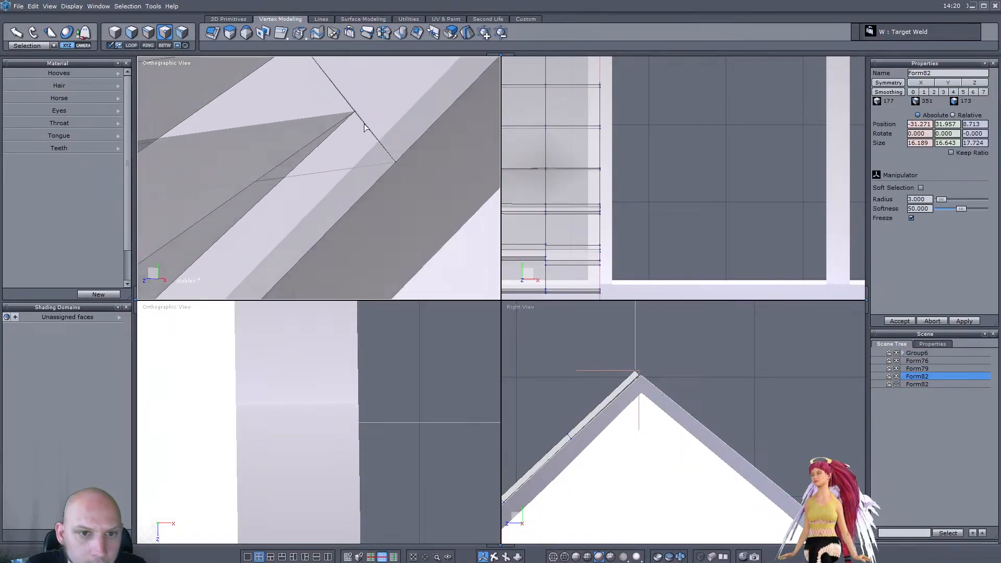
scroll(364, 119, "up", 5)
key("a")
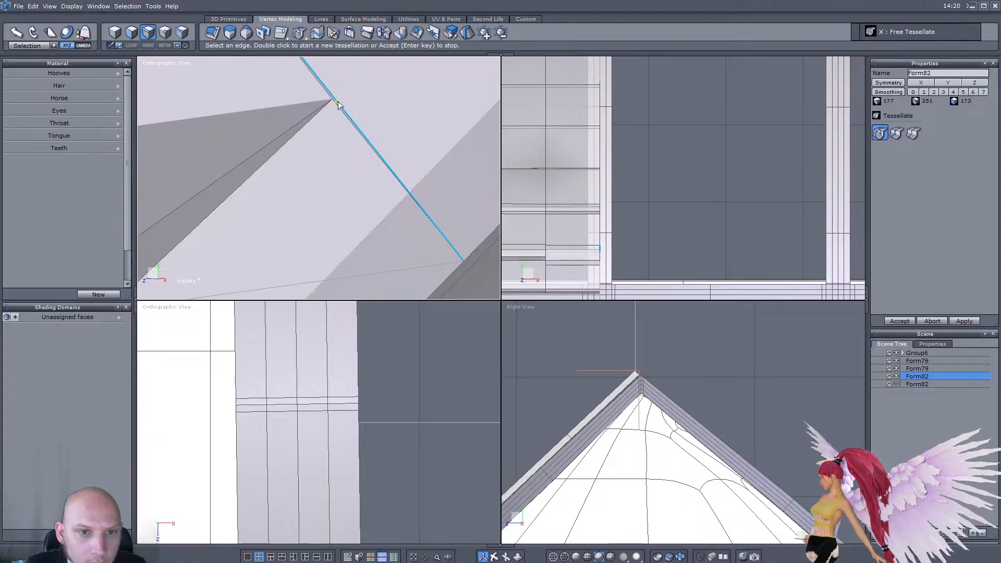
left_click(338, 102)
key("Return")
key("w")
left_click(333, 99)
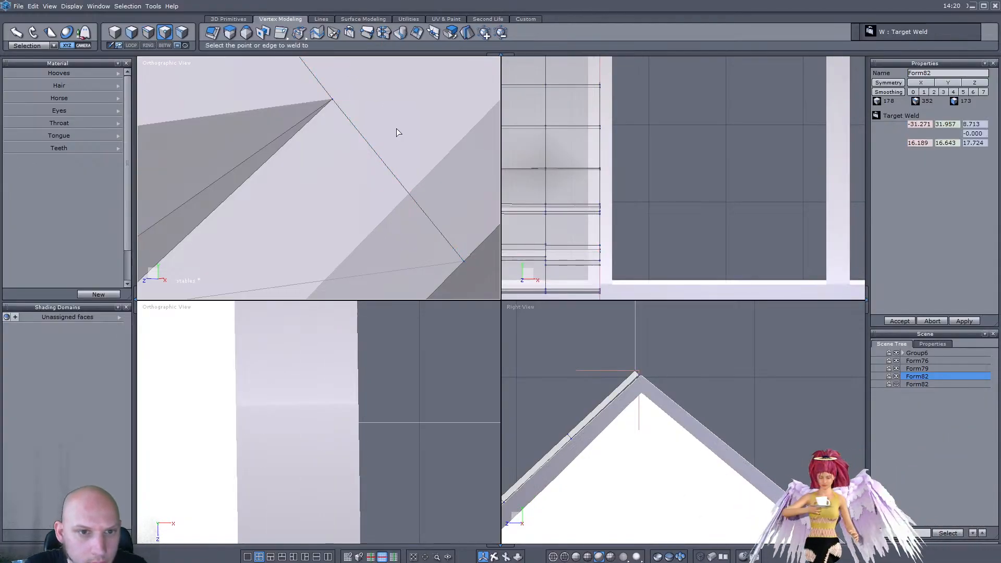
Step: Tessellate a point into the end seam of the bottom shingle at the eave and target weld it shut
scroll(392, 136, "down", 8)
middle_click_drag(358, 190, 328, 178)
scroll(329, 178, "up", 4)
scroll(330, 176, "down", 8)
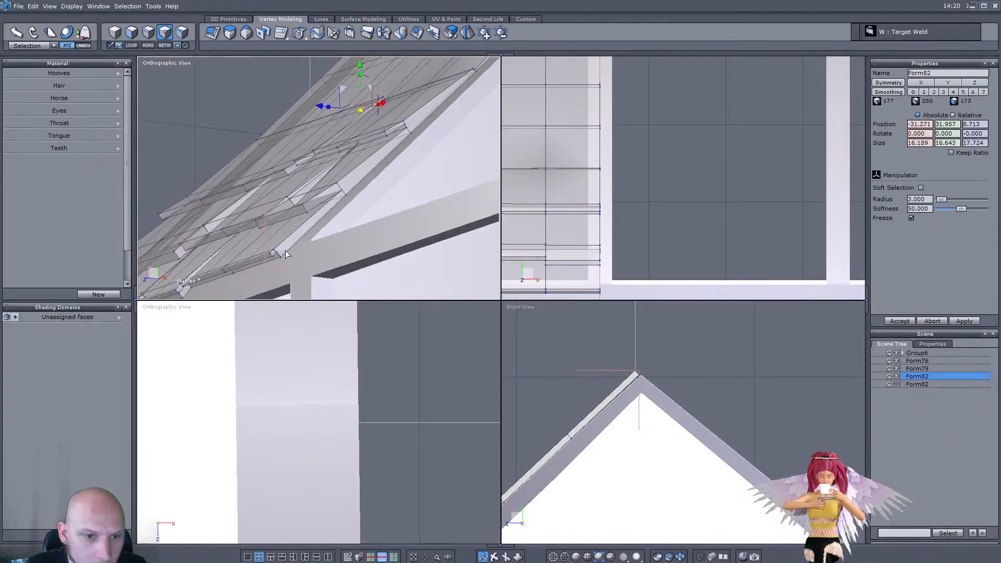
scroll(286, 249, "up", 8)
scroll(257, 258, "down", 3)
scroll(261, 246, "up", 4)
key("x")
left_click(270, 221)
key("Return")
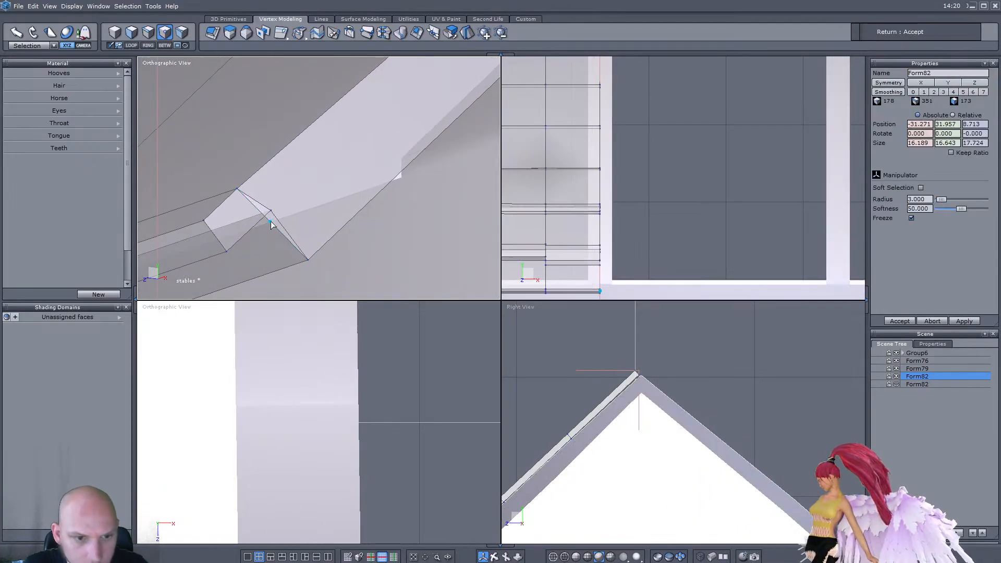
key("w")
scroll(316, 206, "down", 10)
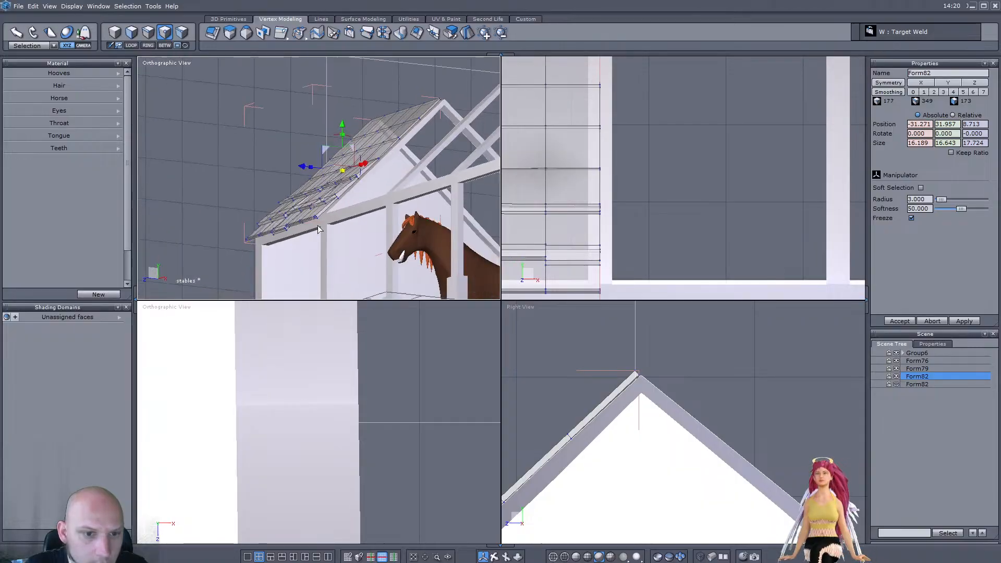
Step: Examine the closed side of the roof section and how it lines up with the rafters
scroll(437, 92, "up", 5)
scroll(417, 141, "down", 5)
right_click_drag(371, 146, 409, 172)
scroll(409, 172, "down", 2)
scroll(410, 175, "up", 5)
scroll(408, 171, "down", 5)
scroll(310, 192, "up", 5)
right_click_drag(310, 192, 285, 201)
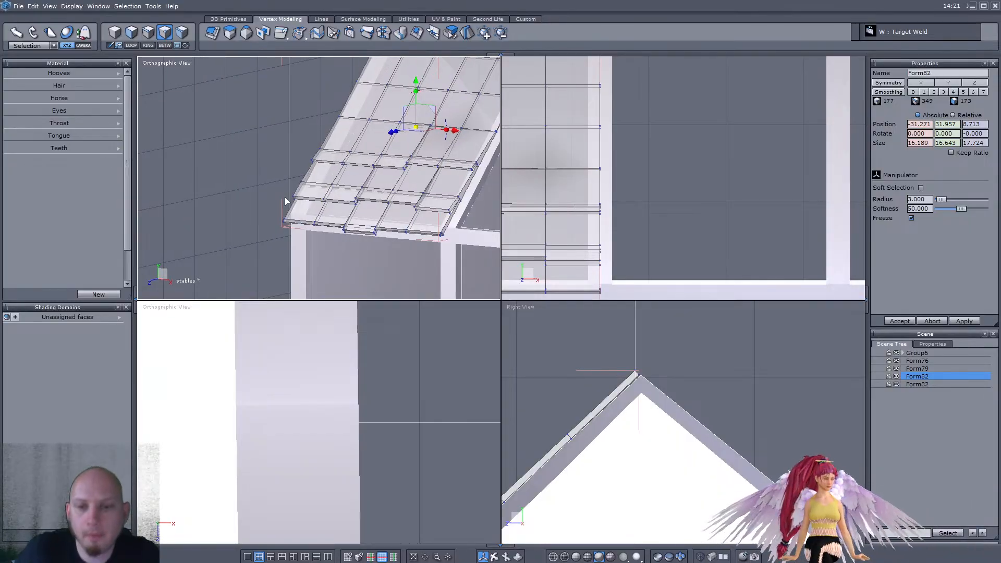
scroll(601, 200, "down", 6)
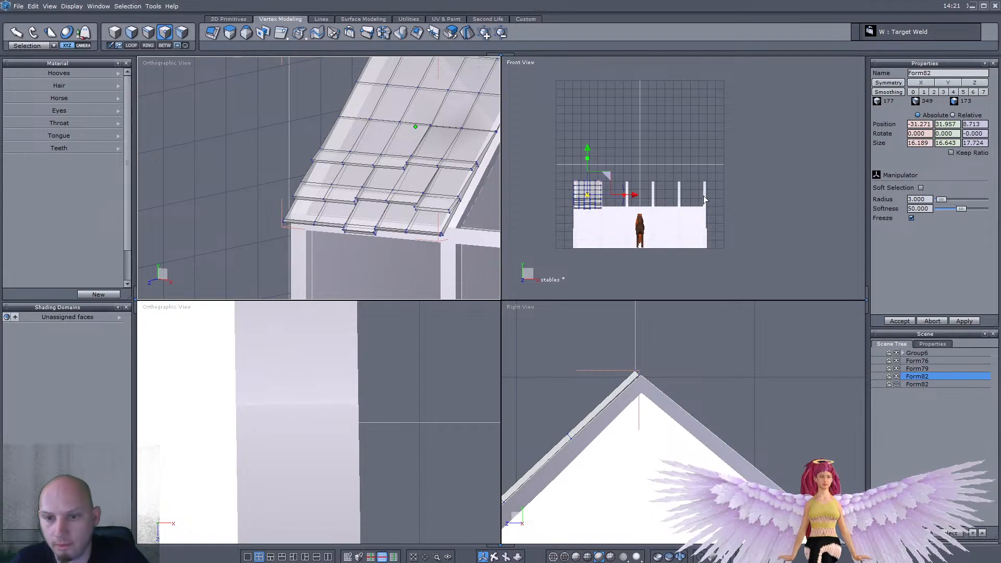
scroll(292, 214, "down", 3)
scroll(402, 114, "up", 6)
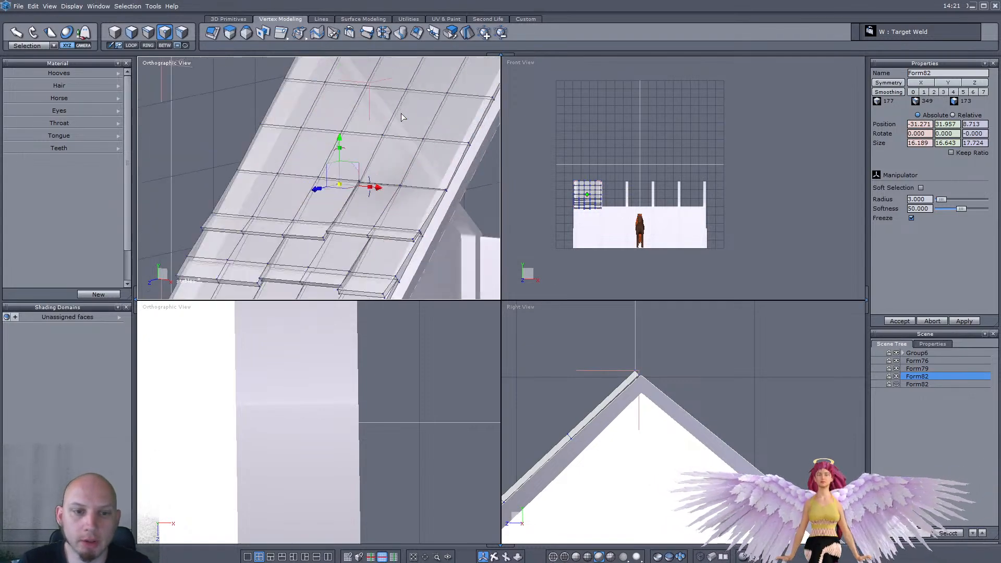
scroll(612, 180, "up", 6)
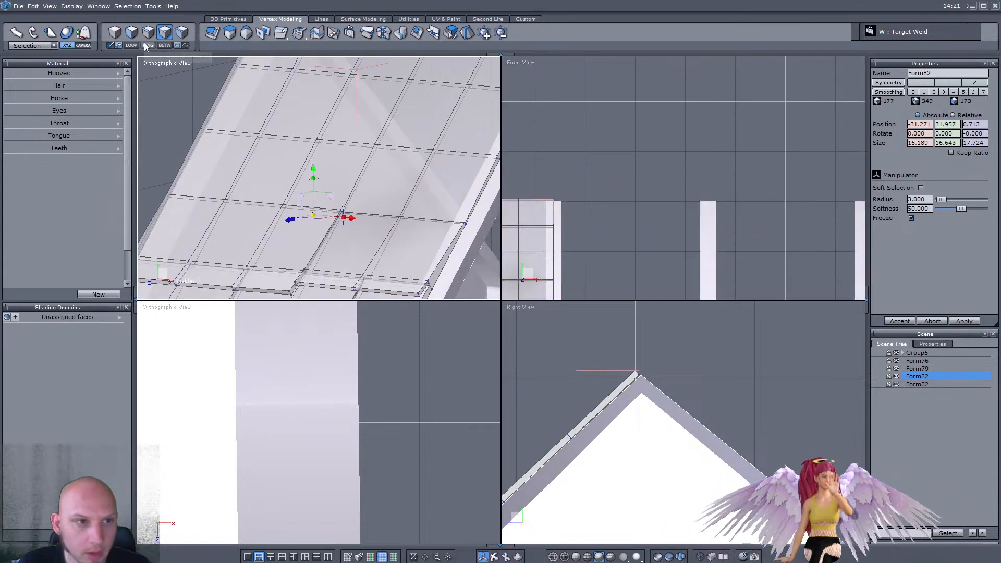
Step: Select the side faces at the roof section's closed end and move them along X to about -23.01
left_click(115, 33)
left_click(132, 33)
scroll(670, 154, "down", 5)
left_click_drag(635, 136, 686, 264)
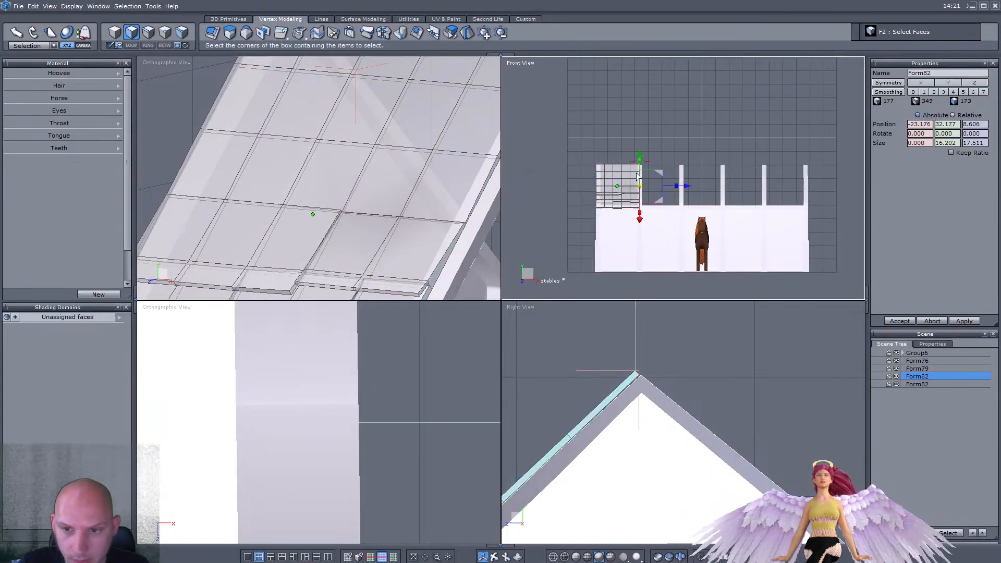
scroll(635, 184, "up", 6)
left_click_drag(724, 197, 728, 197)
scroll(332, 179, "down", 5)
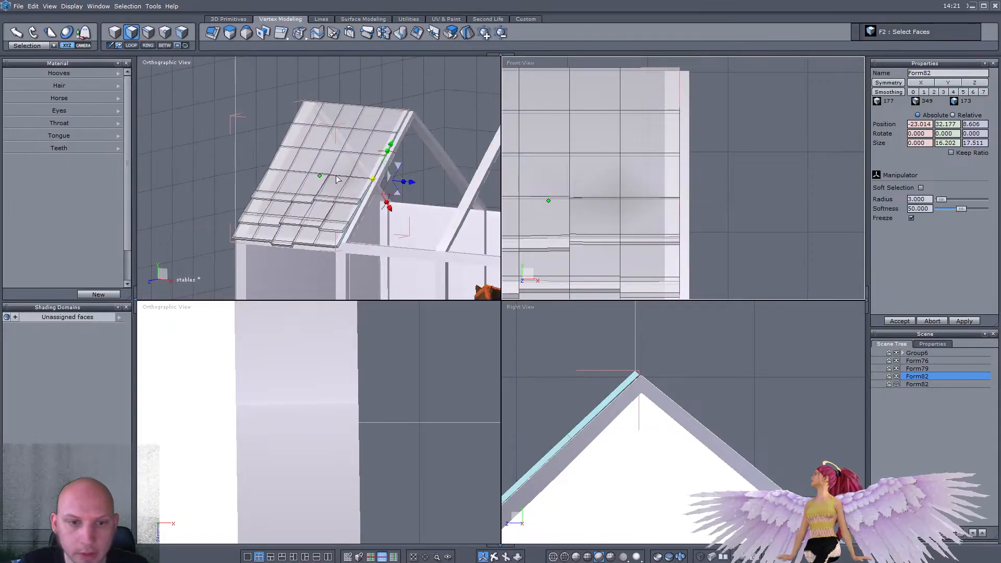
Step: Extrude the three adjoining faces of the shingle row above the upper overhang slightly outward from the roof
middle_click_drag(332, 178, 354, 180)
left_click(115, 32)
left_click(132, 32)
scroll(302, 159, "up", 5)
left_click(324, 157)
left_click(339, 157, "shift")
left_click(299, 155, "shift")
middle_click_drag(299, 154, 204, 149)
middle_click_drag(459, 195, 325, 173)
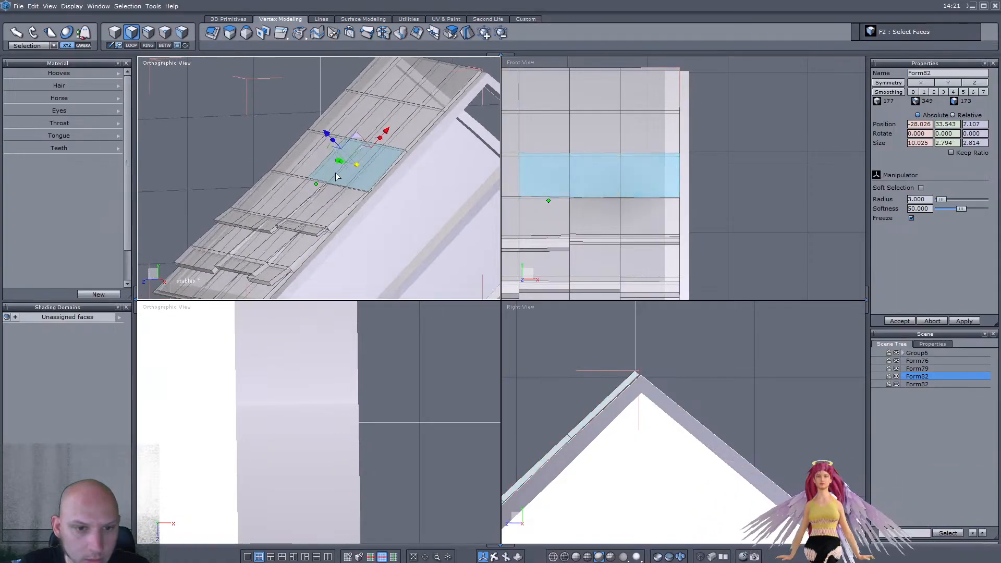
scroll(358, 162, "up", 5)
left_click_drag(320, 134, 317, 130, "ctrl")
Step: Tilt the extruded shingle row's faces slightly away from the roof slope
scroll(313, 131, "down", 4)
mouse_move(282, 139)
middle_mouse_down()
mouse_move(243, 147)
mouse_move(292, 144)
middle_mouse_up()
scroll(243, 147, "up", 4)
left_click_drag(353, 124, 354, 124)
middle_click_drag(351, 130, 323, 143)
scroll(390, 133, "up", 3)
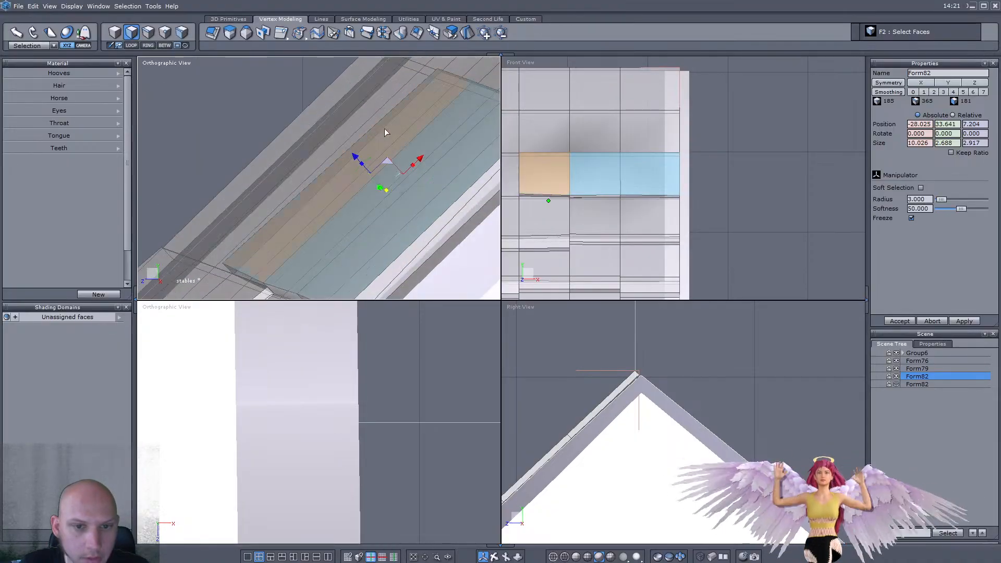
Step: Slightly increase the outward tilt of the raised three-face shingle row
left_click_drag(370, 156, 368, 157)
scroll(331, 157, "down", 3)
scroll(333, 145, "down", 2)
scroll(305, 213, "up", 3)
scroll(301, 216, "down", 3)
middle_click_drag(293, 201, 326, 235)
scroll(327, 235, "up", 3)
scroll(327, 235, "down", 4)
scroll(269, 229, "up", 3)
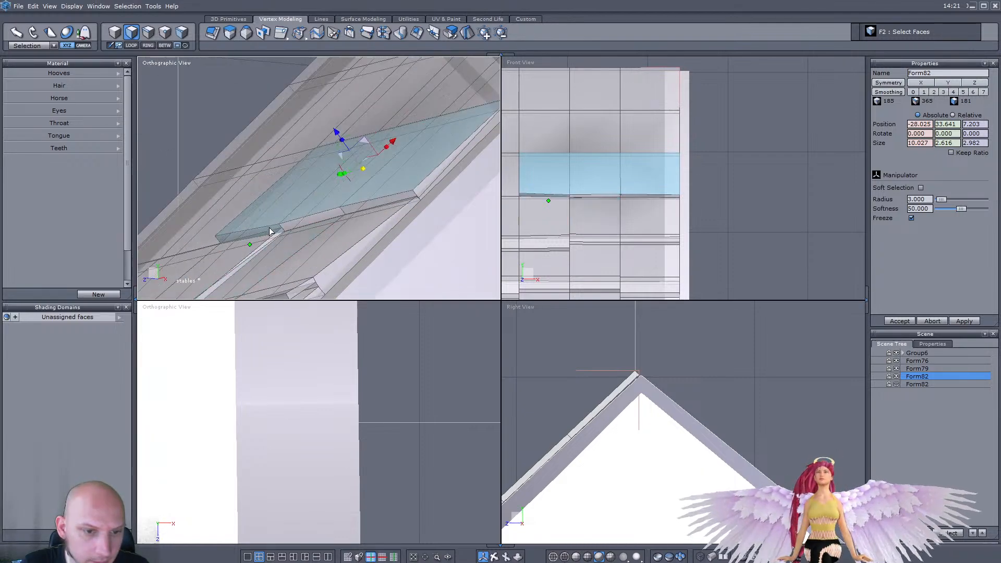
Step: Extrude the three lower-edge faces of that raised row down the slope and nudge them to overhang the row below
left_click(269, 230)
left_click(300, 222, "shift")
left_click(367, 207, "shift")
middle_click_drag(293, 227, 357, 195)
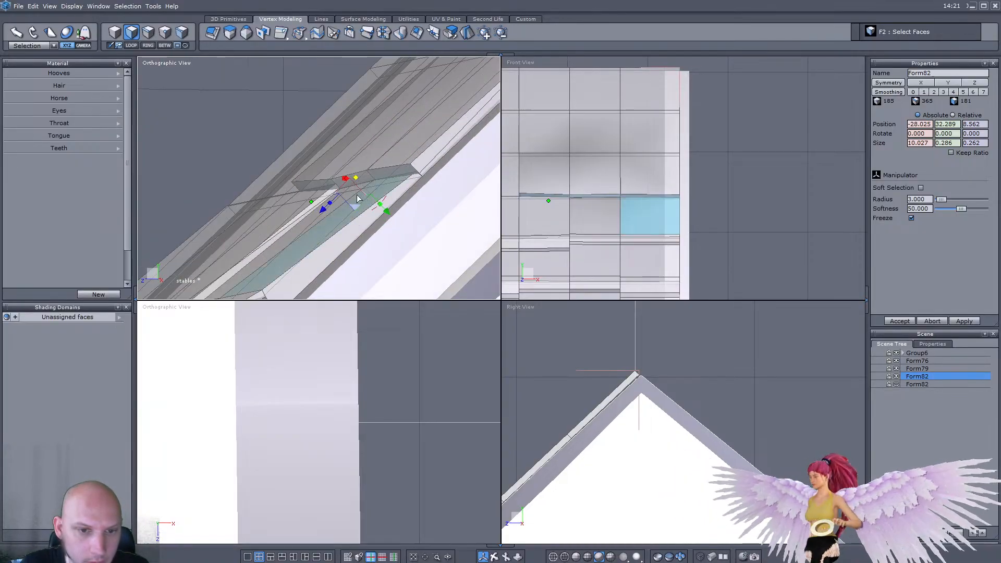
left_click_drag(321, 208, 296, 239)
middle_click_drag(298, 239, 283, 237)
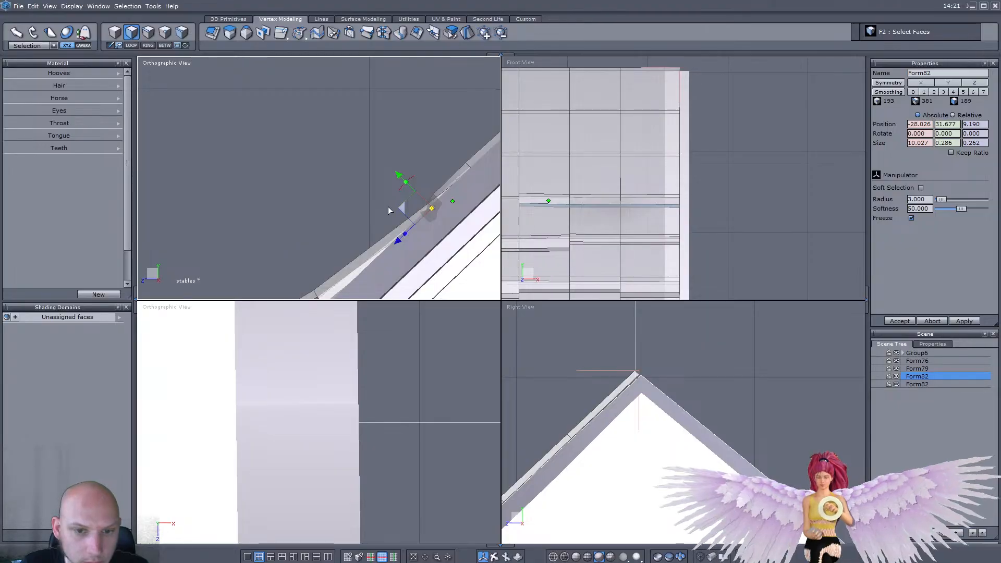
left_click_drag(400, 209, 404, 179)
middle_click_drag(407, 188, 355, 153)
Step: Extrude the two remaining faces of the same shingle row outward and tilt them away from the roof slope
left_click(355, 153)
scroll(375, 172, "up", 3)
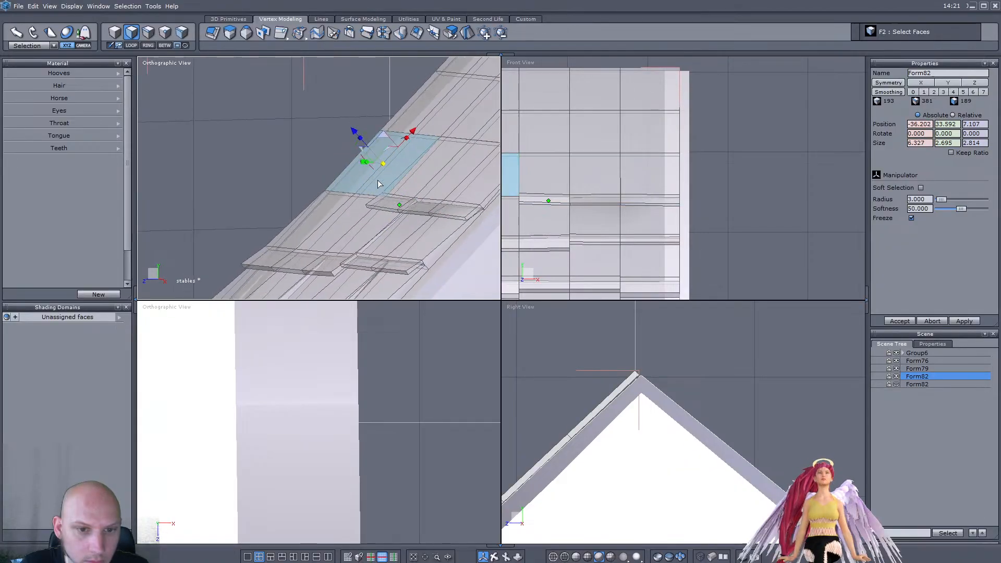
left_click_drag(361, 112, 409, 122, "ctrl")
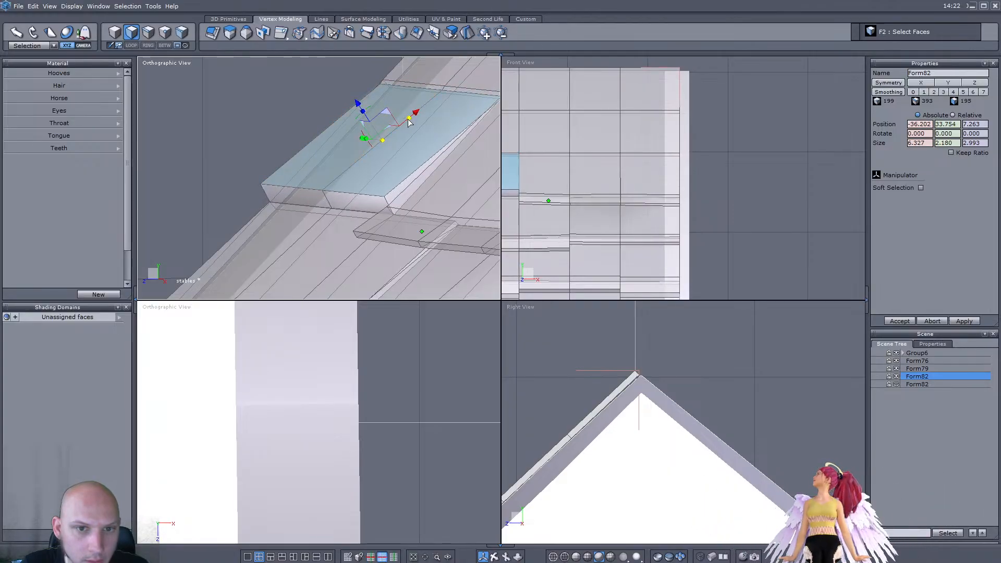
Step: Extrude the lower-edge faces of the raised two-face section down the slope and adjust them into an overhang
left_click(299, 198)
left_click(348, 203, "shift")
middle_click_drag(352, 203, 355, 255)
left_click_drag(379, 245, 337, 279, "ctrl")
mouse_move(351, 223)
left_mouse_down()
mouse_move(358, 232)
mouse_move(339, 238)
left_mouse_up()
scroll(339, 238, "down", 6)
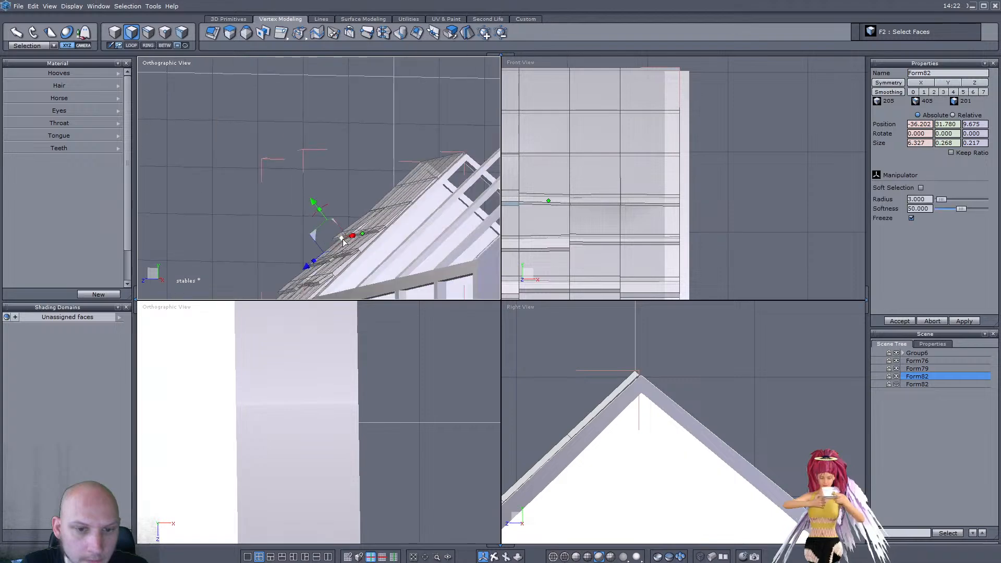
Step: Select the three adjoining faces in the next row up, extrude them outward and tilt them slightly off the slope
middle_click_drag(339, 239, 384, 248)
scroll(385, 248, "up", 4)
mouse_move(298, 160)
left_mouse_down()
mouse_move(350, 173)
mouse_move(346, 186)
left_mouse_up()
left_click(346, 187, "shift")
middle_click_drag(347, 186, 346, 153)
scroll(350, 157, "up", 4)
scroll(349, 156, "down", 3)
left_click(353, 157, "shift")
scroll(352, 157, "down", 3)
scroll(380, 161, "up", 4)
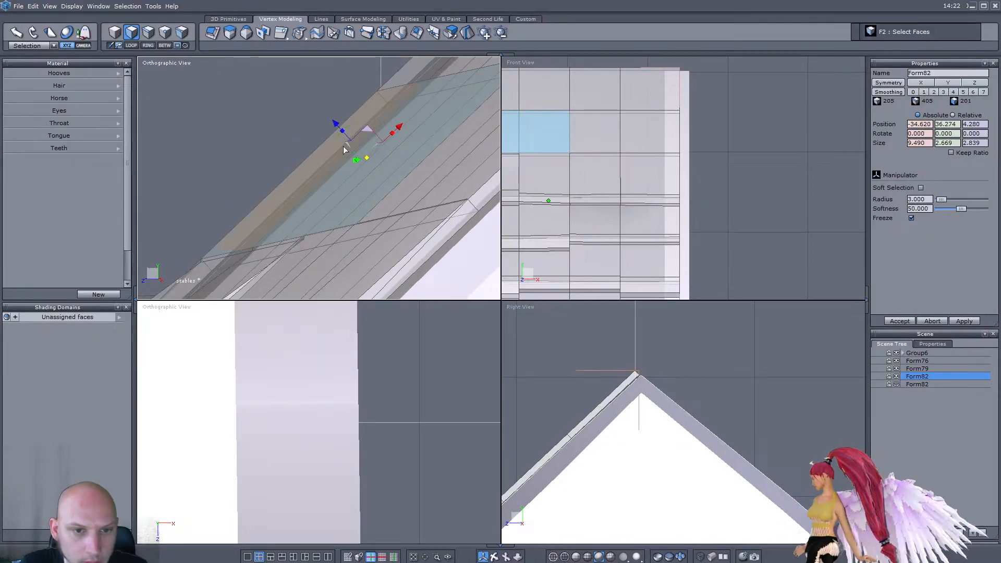
mouse_move(349, 130)
left_mouse_down()
mouse_move(331, 124)
mouse_move(349, 119)
left_mouse_up()
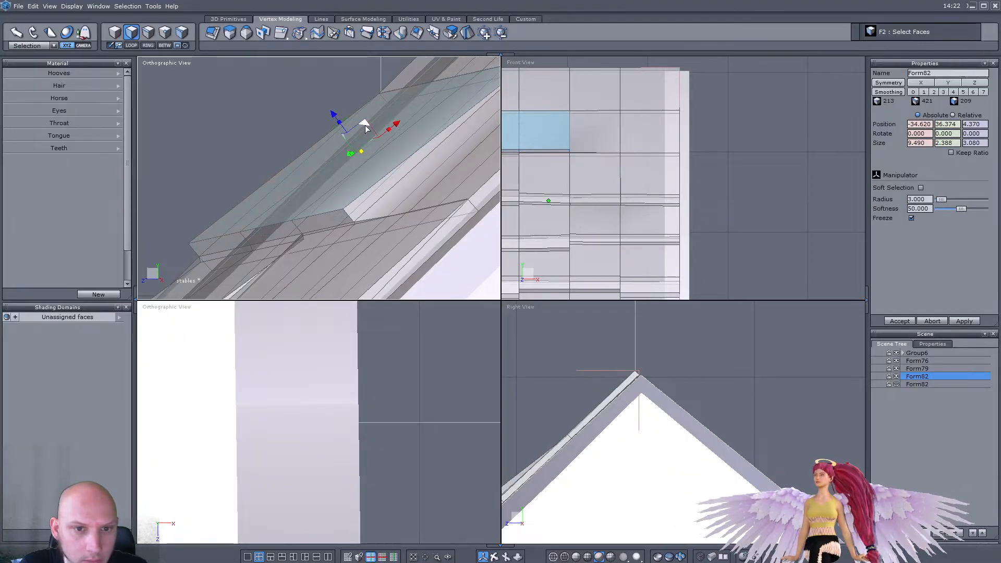
scroll(389, 130, "down", 4)
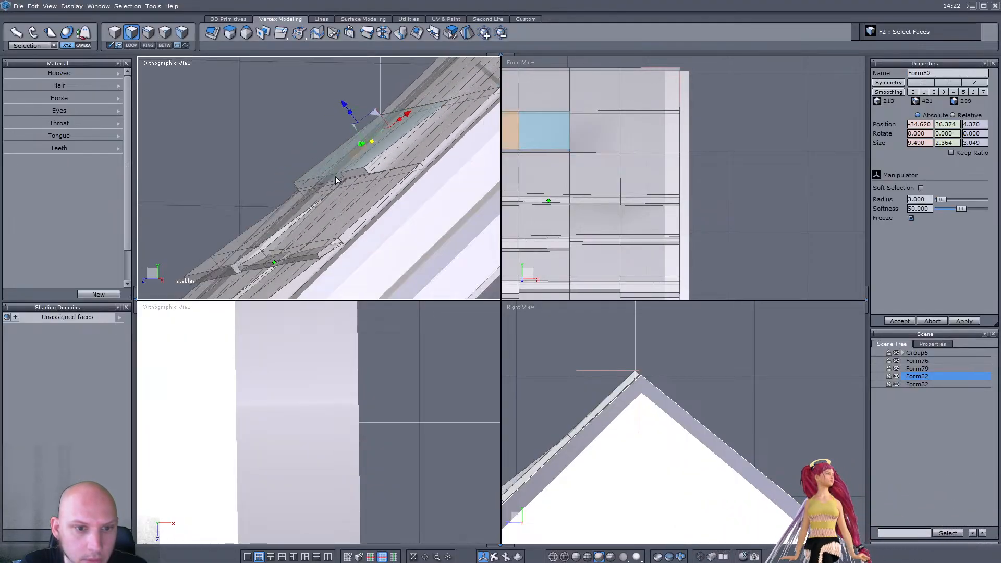
Step: Extrude the lower-edge faces of this raised three-face section down the slope and nudge the overhang into position
scroll(346, 167, "up", 2)
left_click(305, 181)
left_click(370, 168, "shift")
middle_click_drag(370, 168, 346, 187)
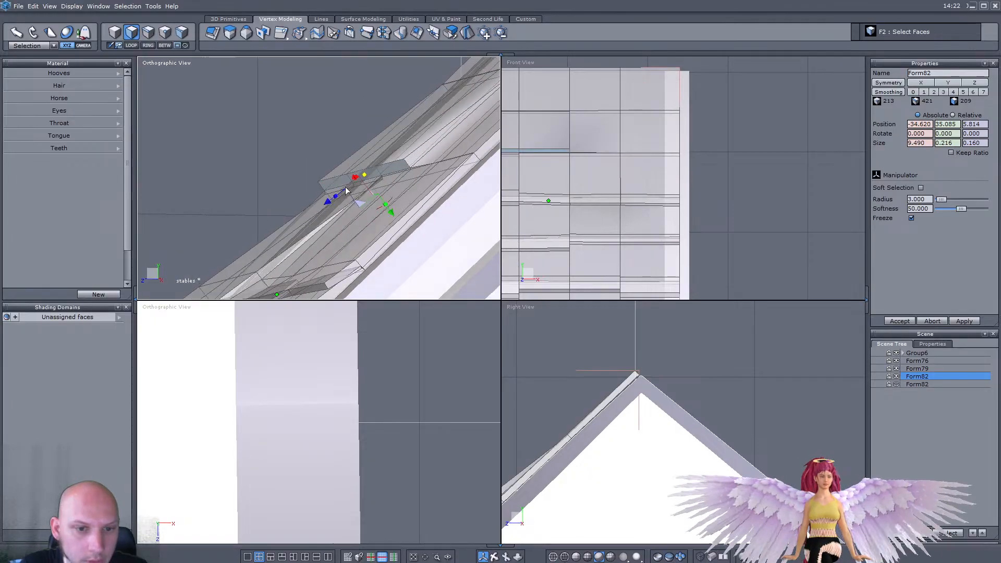
left_click_drag(328, 201, 286, 228, "ctrl")
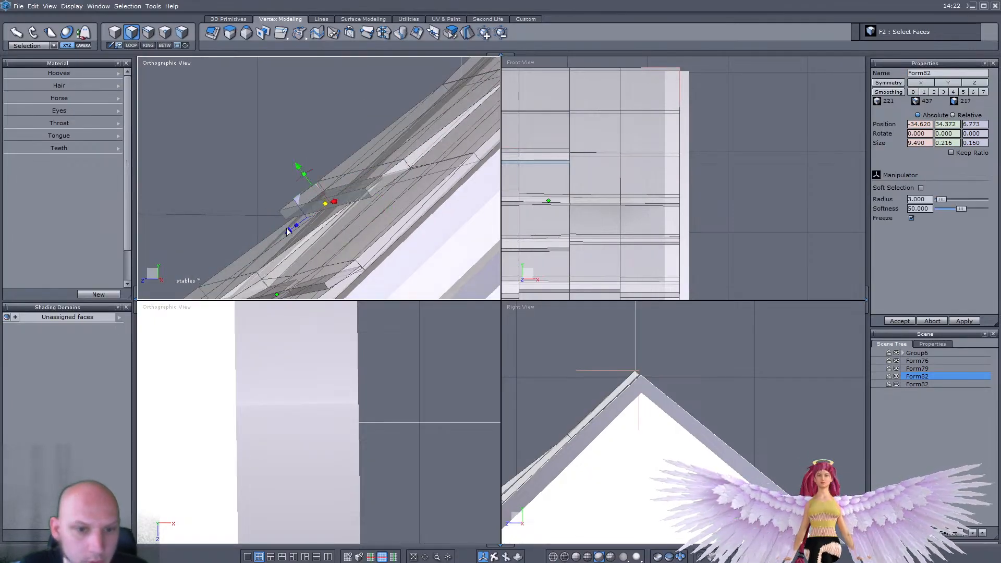
middle_click_drag(287, 228, 314, 219)
left_click_drag(356, 196, 360, 197)
Step: Select the two remaining faces of the row below the ridge row and extrude them slightly outward from the roof
middle_click_drag(360, 197, 403, 199)
scroll(404, 199, "down", 3)
scroll(388, 174, "up", 3)
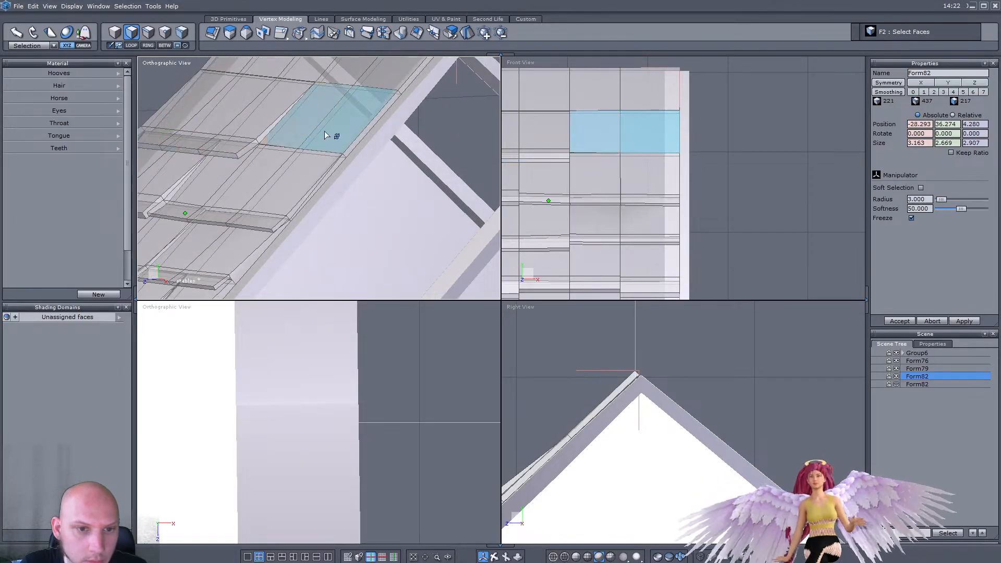
left_click(335, 135, "shift")
scroll(335, 162, "down", 5)
scroll(337, 162, "up", 3)
middle_click_drag(359, 175, 401, 183)
scroll(398, 183, "up", 2)
left_click(315, 151, "shift")
middle_click_drag(315, 151, 396, 201)
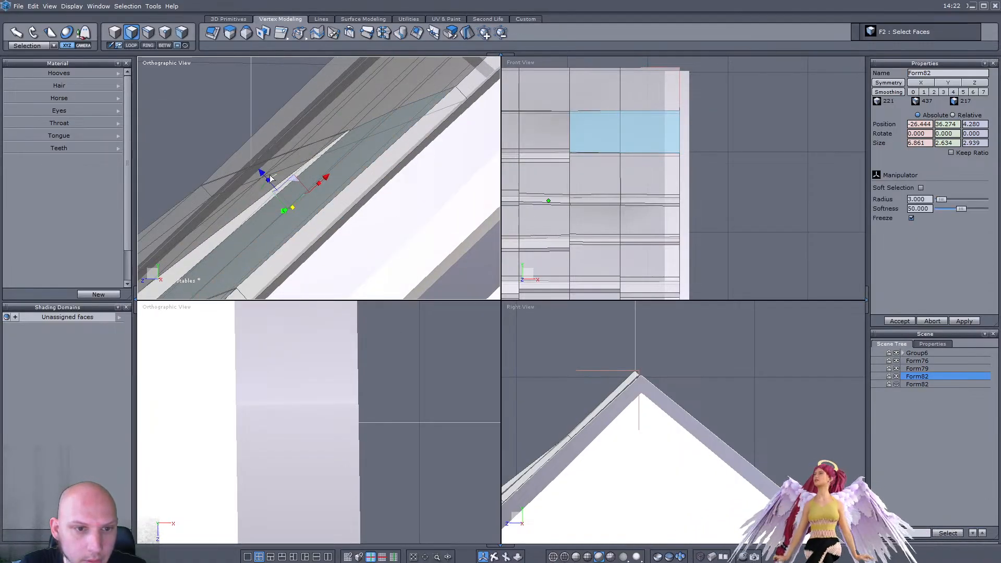
left_click_drag(261, 172, 253, 167, "ctrl")
scroll(248, 200, "down", 3)
scroll(244, 215, "up", 3)
Step: Extrude the lower-edge faces of that two-face section down the slope and lift them slightly clear of the row below
left_click(237, 224)
right_click_drag(253, 224, 277, 211)
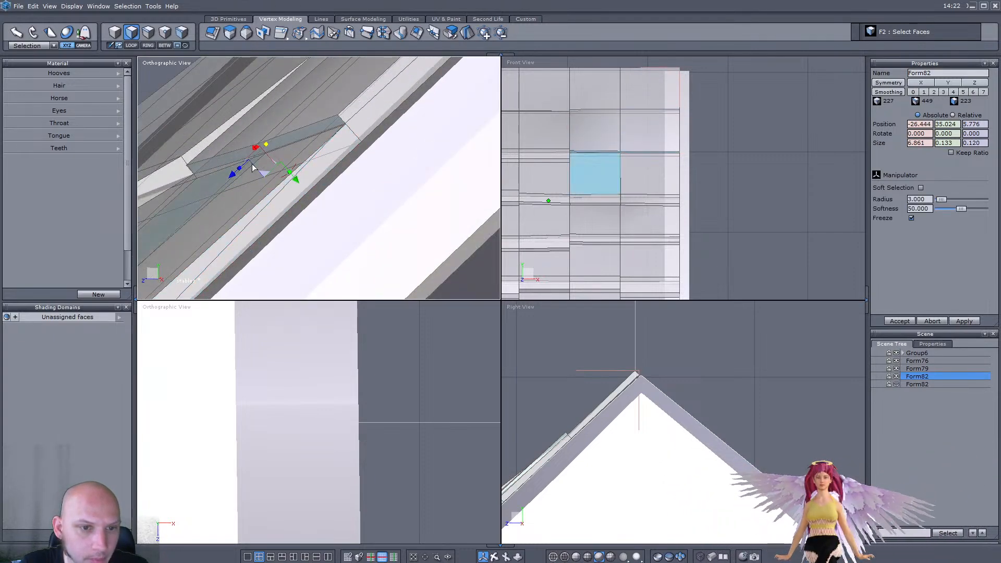
left_click(285, 181)
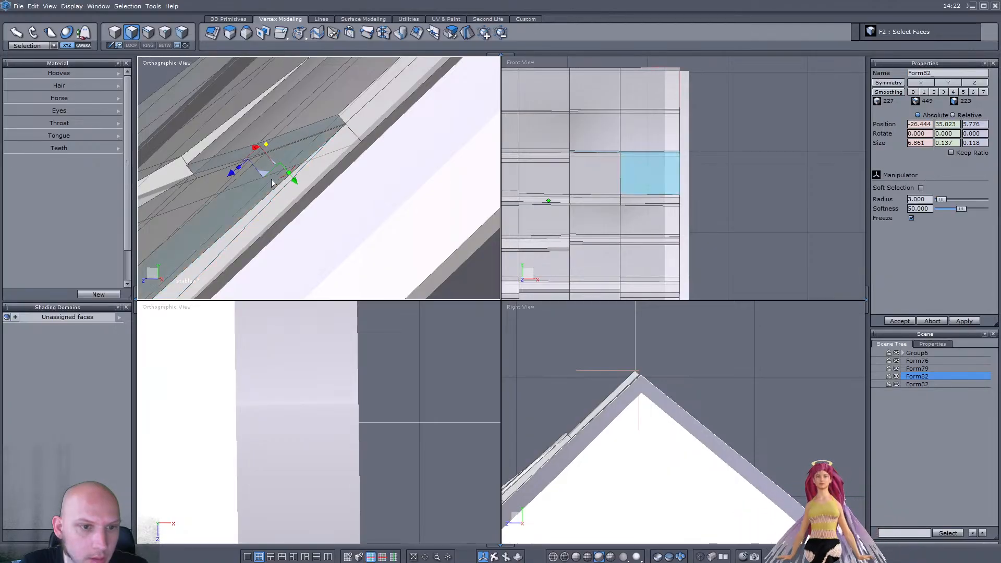
left_click_drag(231, 173, 185, 219, "ctrl")
mouse_move(261, 196)
right_mouse_down()
mouse_move(321, 183)
mouse_move(253, 191)
right_mouse_up()
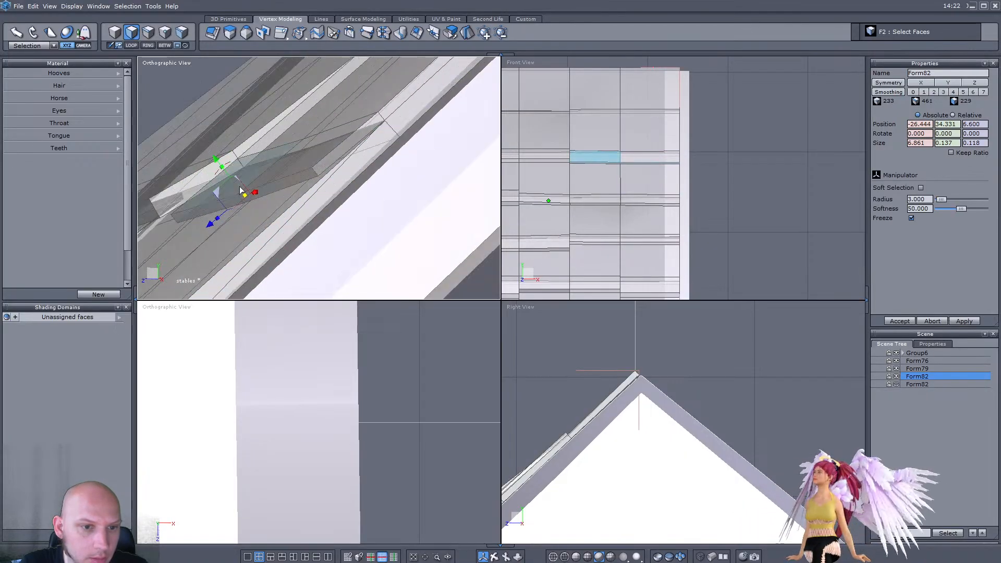
left_click_drag(217, 191, 226, 155)
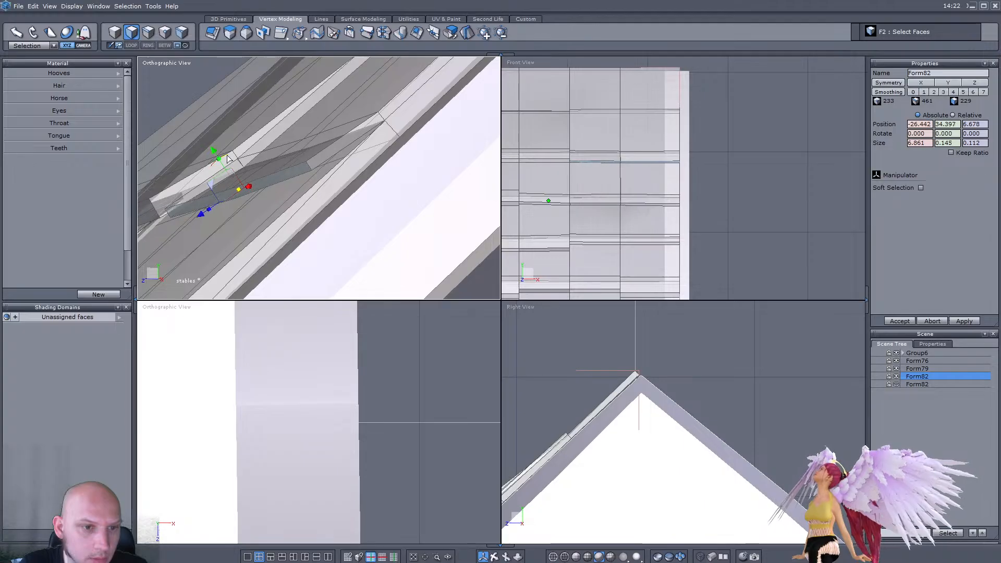
Step: Examine the shingle rows and column widths across the whole roof section
scroll(272, 181, "down", 10)
right_click_drag(271, 181, 339, 187)
scroll(249, 168, "up", 5)
right_click_drag(248, 168, 333, 138)
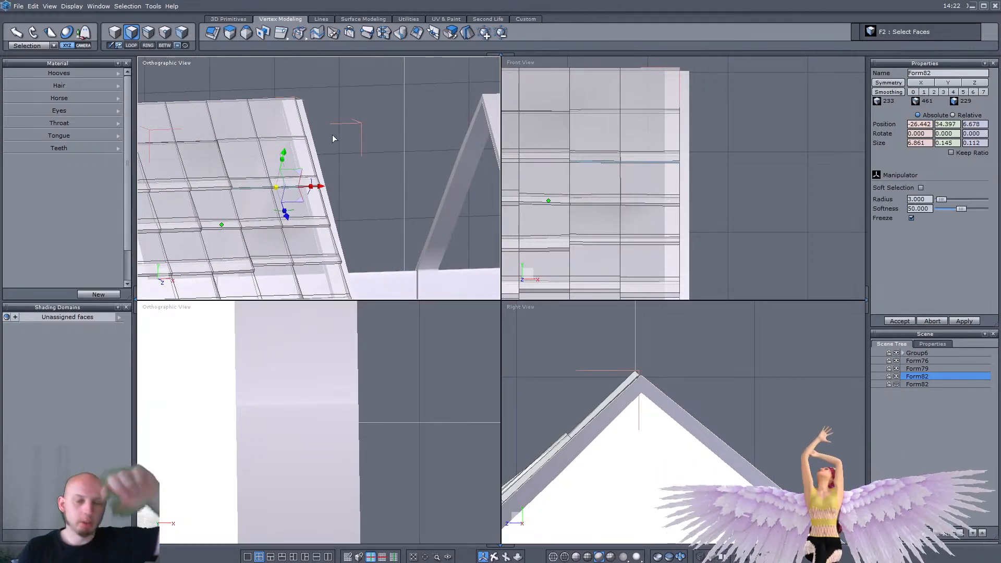
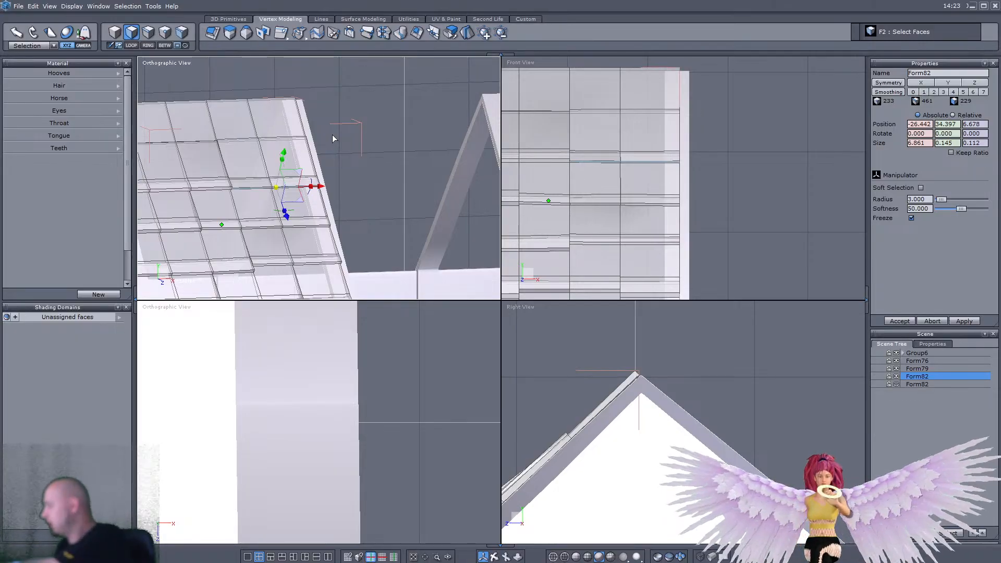
scroll(334, 157, "down", 5)
middle_click_drag(334, 157, 344, 151)
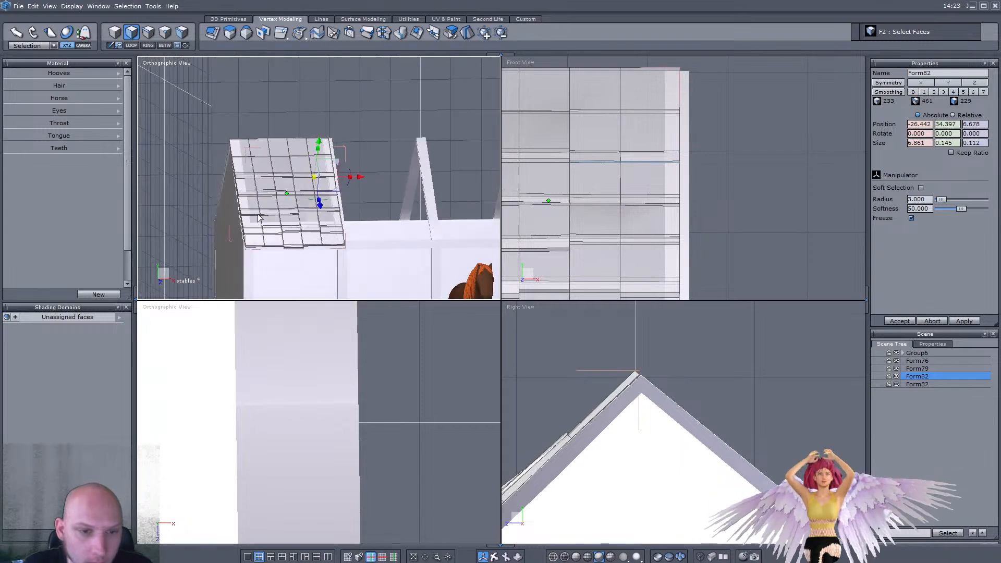
scroll(338, 138, "up", 6)
scroll(389, 116, "down", 5)
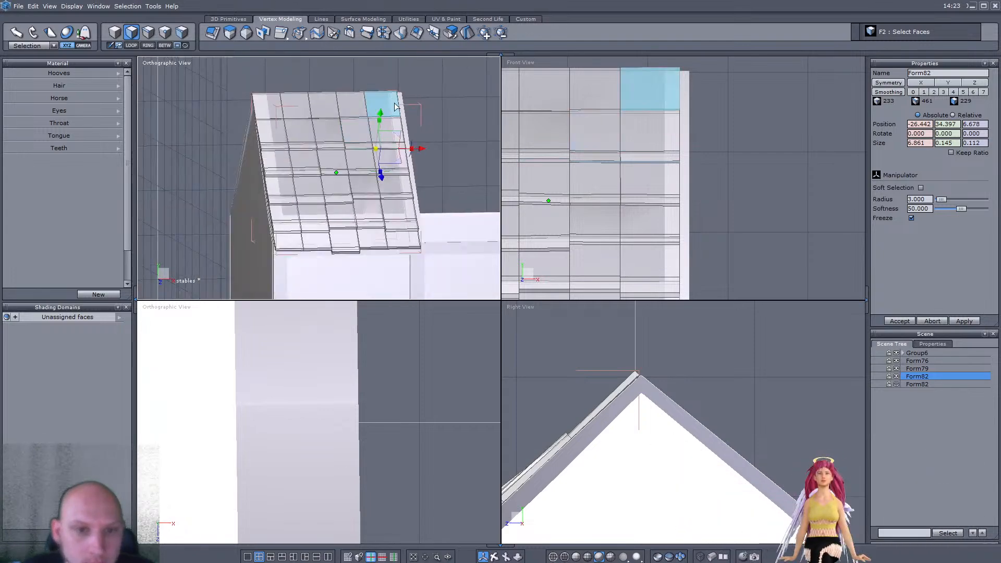
middle_click_drag(446, 158, 405, 157)
scroll(416, 152, "up", 3)
scroll(427, 159, "down", 6)
Step: Select the first four shingle columns, set the manipulator to World orientation and move them along X to about -32.869
left_click(117, 34)
left_click(131, 34)
scroll(688, 168, "down", 5)
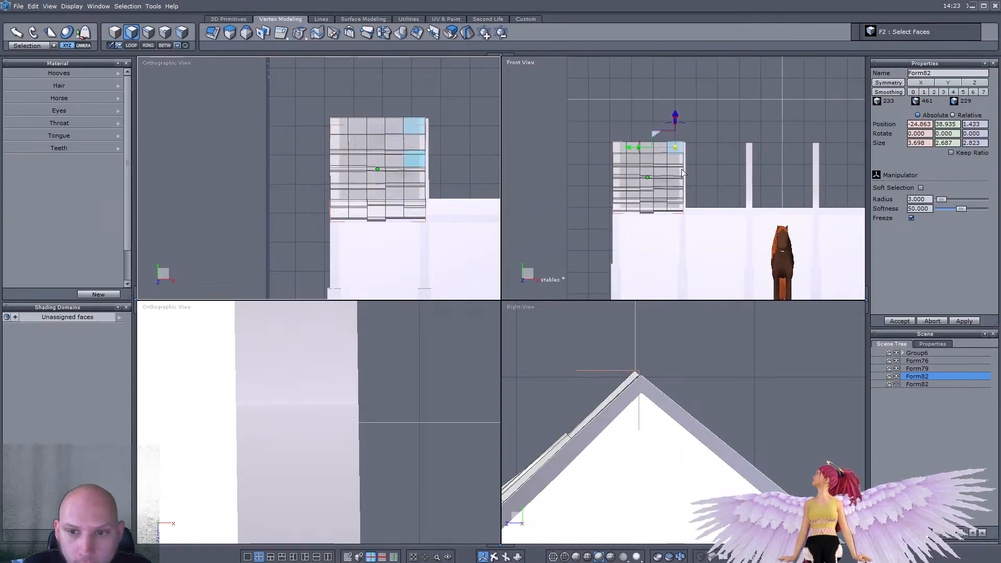
scroll(612, 137, "up", 3)
left_click_drag(590, 122, 689, 263)
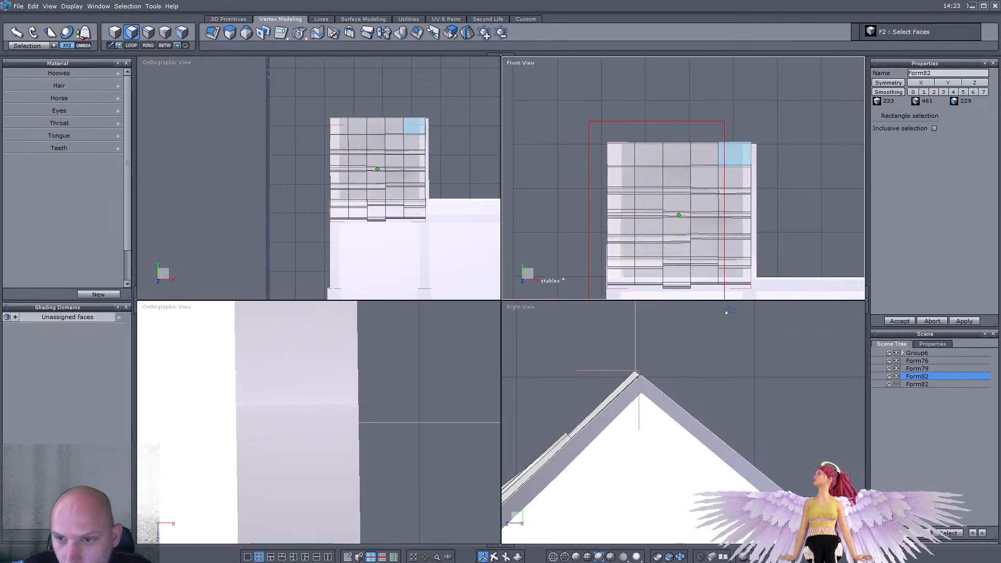
left_click_drag(726, 312, 727, 311)
scroll(686, 226, "up", 2)
left_click(52, 46)
left_click(26, 53)
left_click_drag(692, 216, 698, 212)
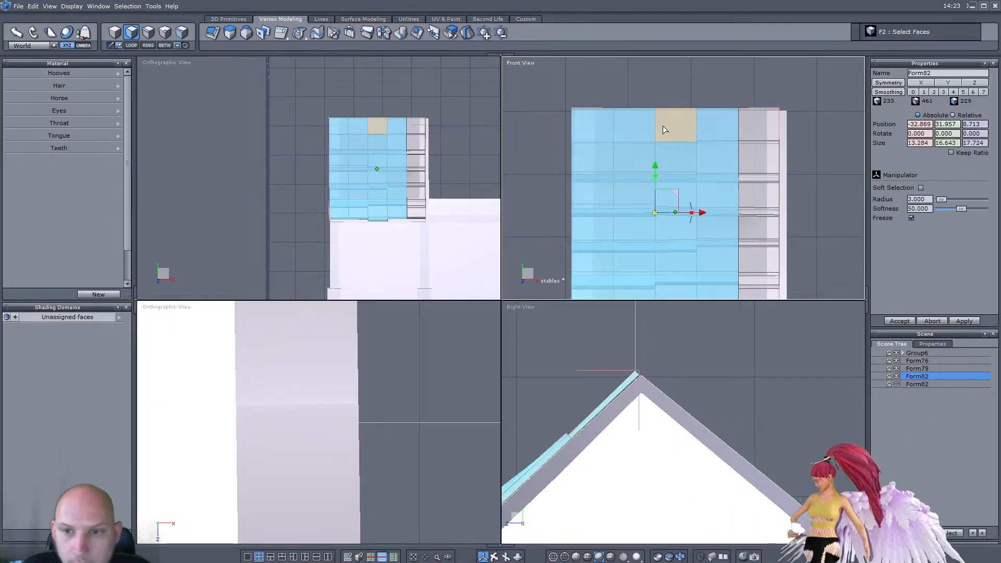
Step: Exclude the outer column from the selection and move the three middle shingle columns along X to about -30.998
scroll(600, 90, "down", 1)
left_click_drag(670, 238, 713, 301)
scroll(675, 186, "up", 4)
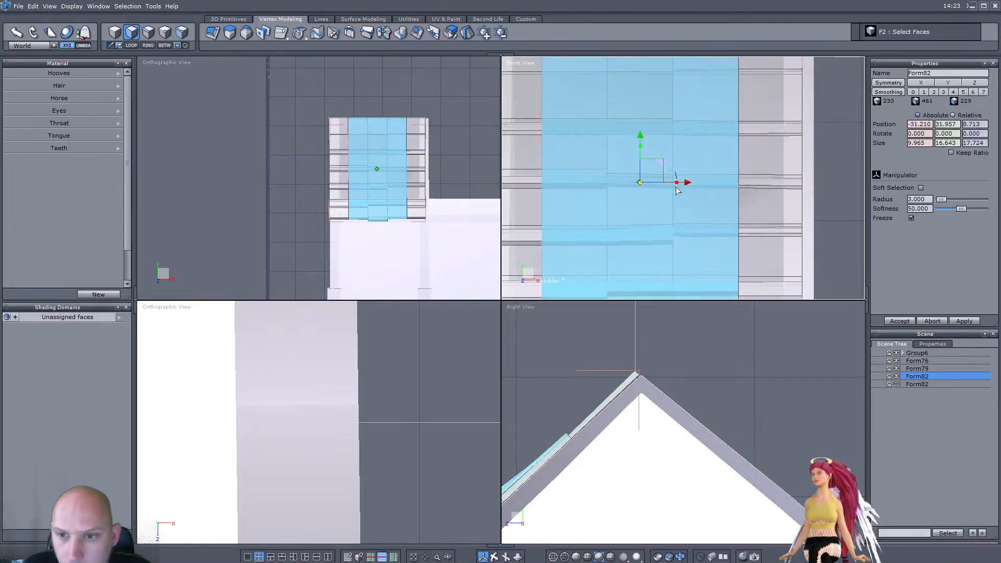
left_click_drag(687, 187, 694, 187)
scroll(699, 188, "down", 2)
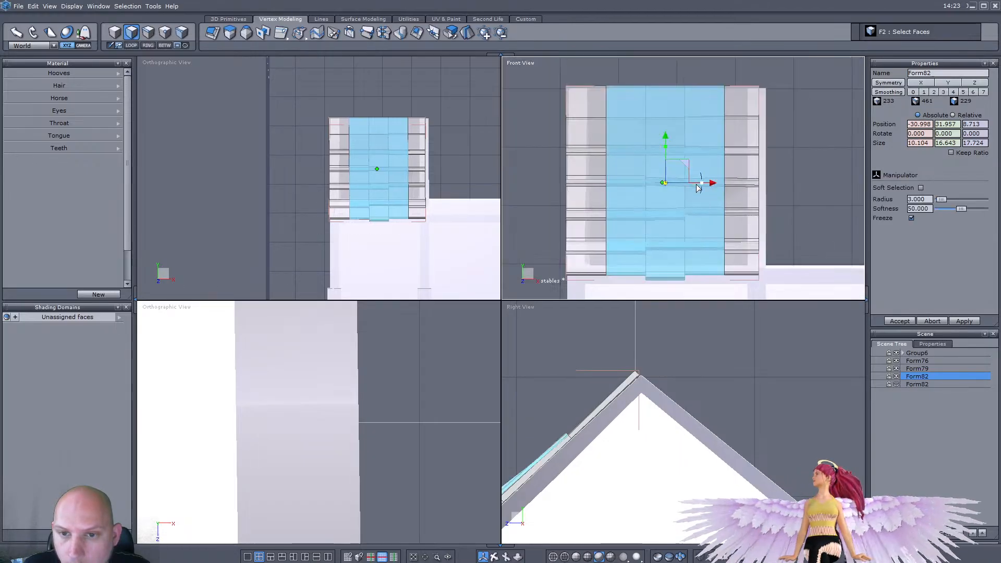
Step: Extrude three adjoining ridge-row faces outward, return the manipulator to Selection orientation and tilt them off the slope
left_click(115, 33)
middle_click_drag(365, 156, 445, 143)
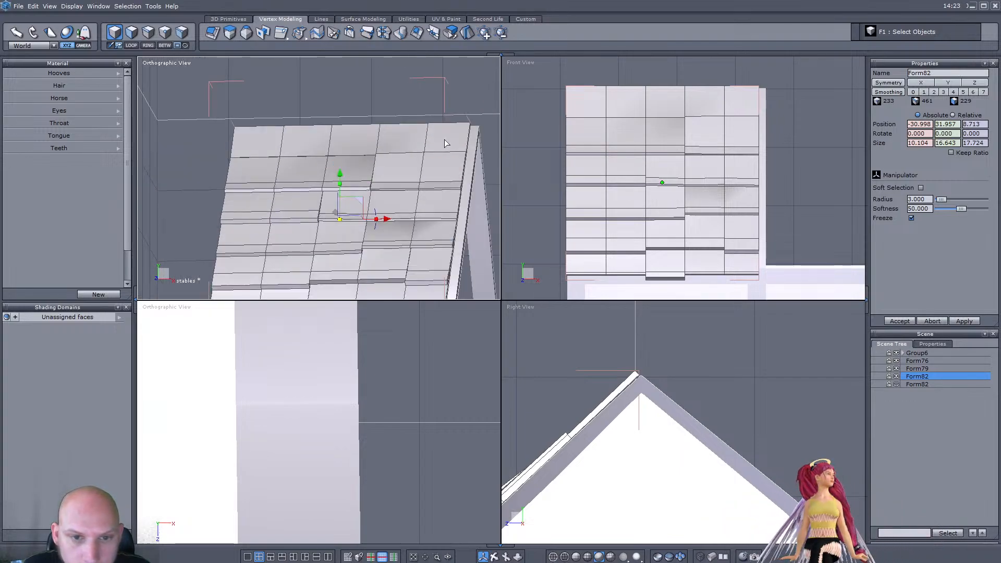
left_click(134, 36)
left_click_drag(434, 138, 361, 136)
mouse_move(361, 138)
middle_mouse_down()
mouse_move(346, 159)
mouse_move(335, 148)
middle_mouse_up()
scroll(334, 148, "down", 5)
scroll(335, 144, "up", 8)
left_click_drag(268, 152, 286, 141, "ctrl")
middle_click_drag(290, 141, 271, 183)
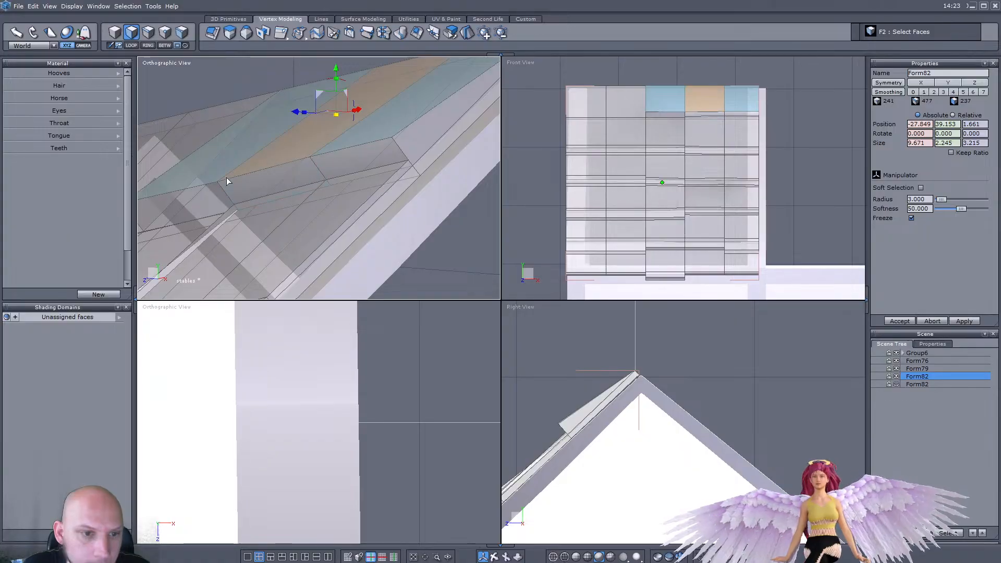
left_click(23, 53)
middle_click_drag(246, 152, 271, 219)
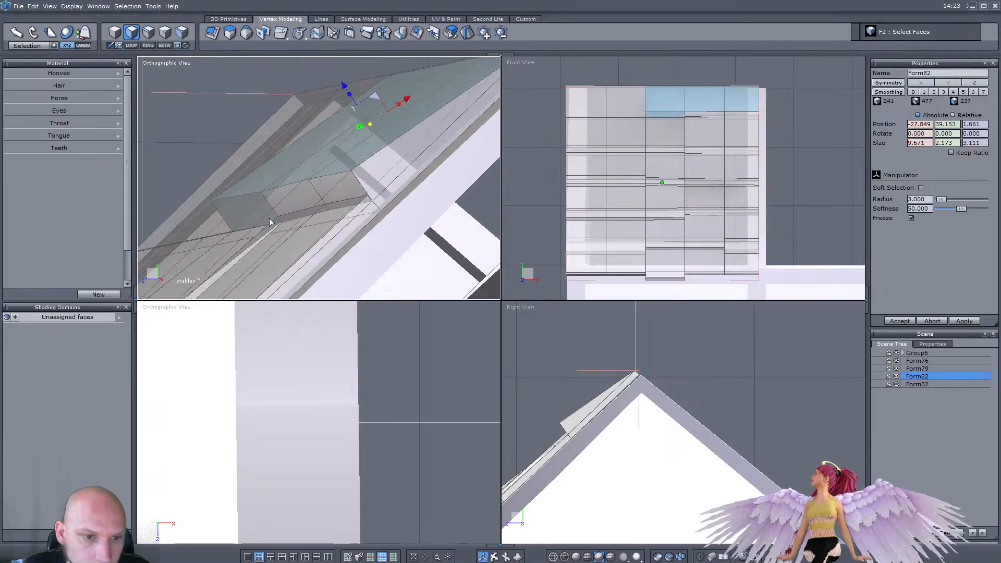
Step: Extrude the lower-edge faces of the raised ridge-row section down the slope and adjust the overhang's position
left_click(283, 207)
middle_click_drag(348, 179, 311, 205)
scroll(311, 204, "down", 4)
scroll(311, 204, "up", 2)
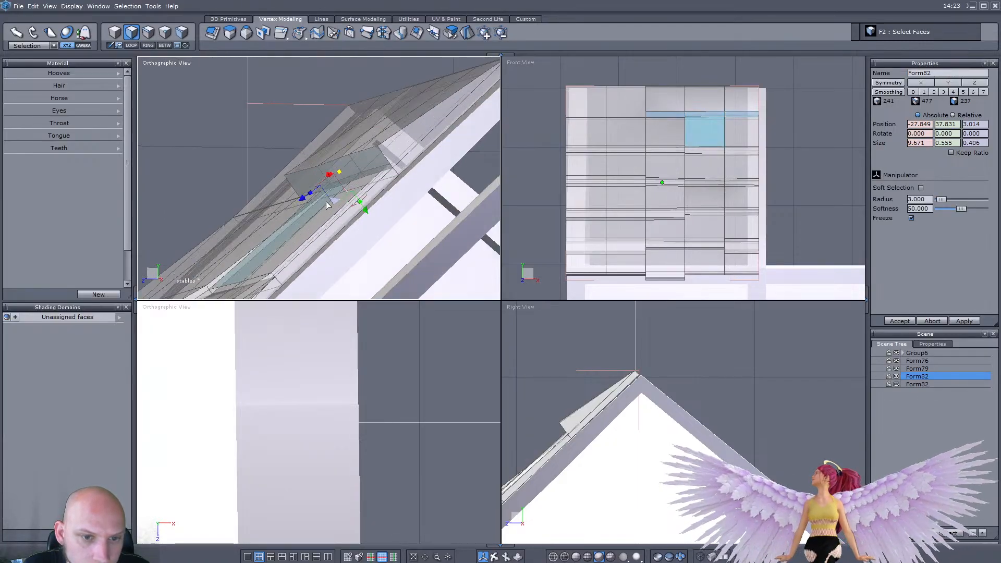
left_click_drag(304, 197, 246, 244, "ctrl")
left_click_drag(264, 184, 252, 199)
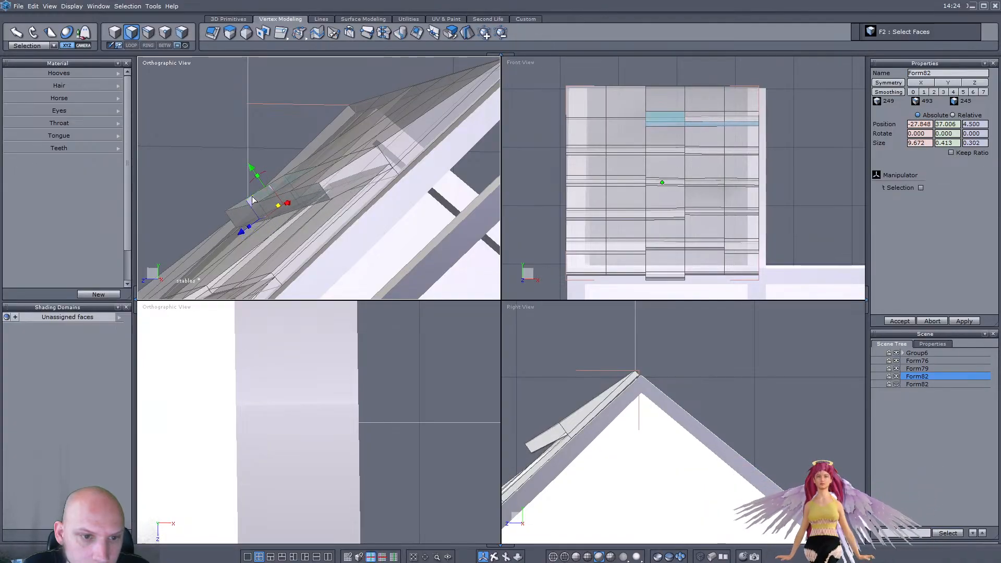
Step: Select the two remaining ridge-row faces and extrude them outward from the roof slope
middle_click_drag(253, 186, 292, 210)
scroll(291, 214, "up", 5)
left_click(277, 146)
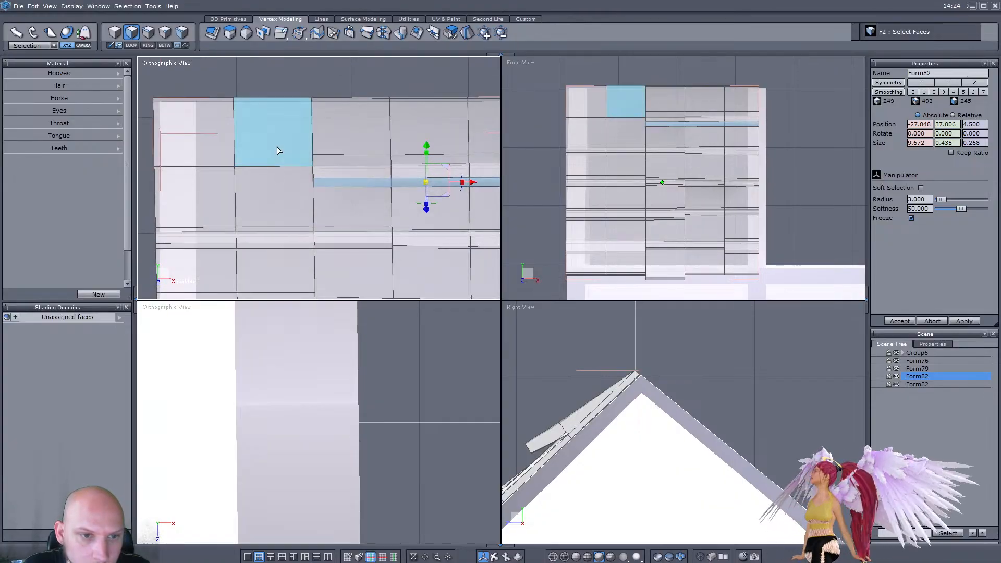
left_click(221, 138, "shift")
scroll(221, 137, "down", 5)
scroll(271, 148, "up", 5)
middle_click_drag(259, 176, 261, 152)
scroll(262, 151, "down", 3)
scroll(308, 166, "up", 4)
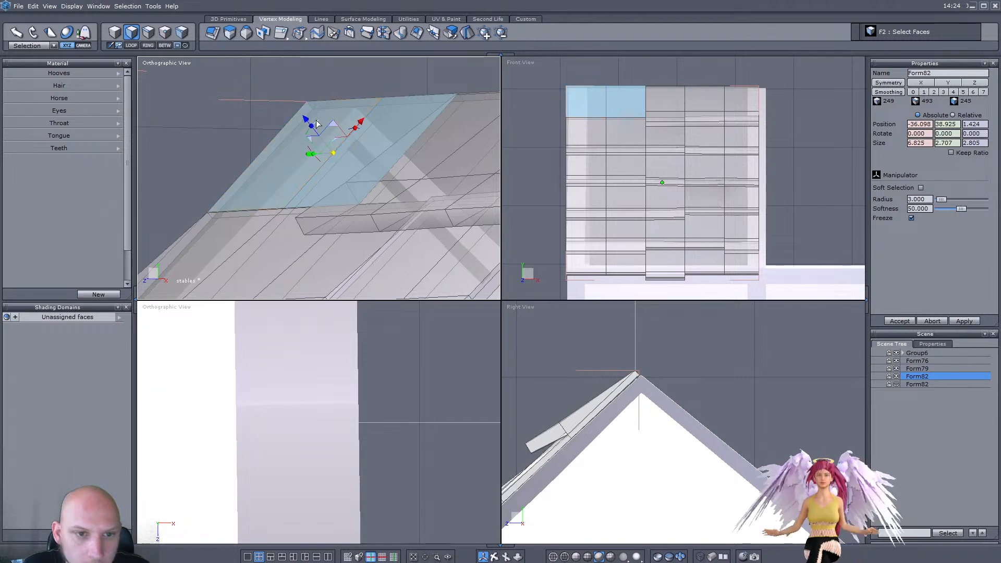
mouse_move(311, 126)
left_mouse_down()
mouse_move(298, 107)
mouse_move(314, 112)
left_mouse_up()
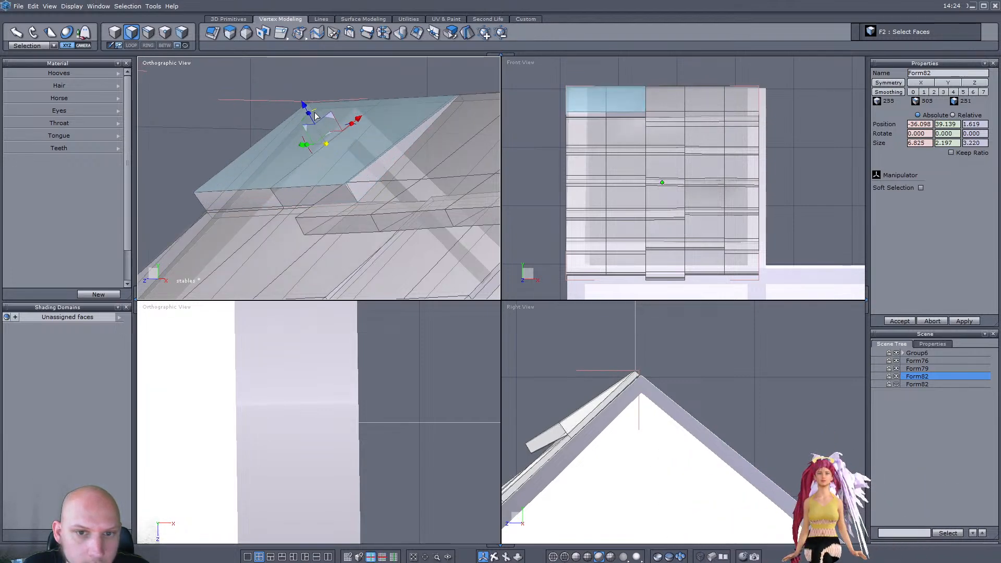
Step: Extrude the two lower-edge faces of the remaining ridge-row section down the slope and adjust the overhang's position
scroll(315, 113, "down", 4)
scroll(290, 148, "up", 3)
left_click(258, 141)
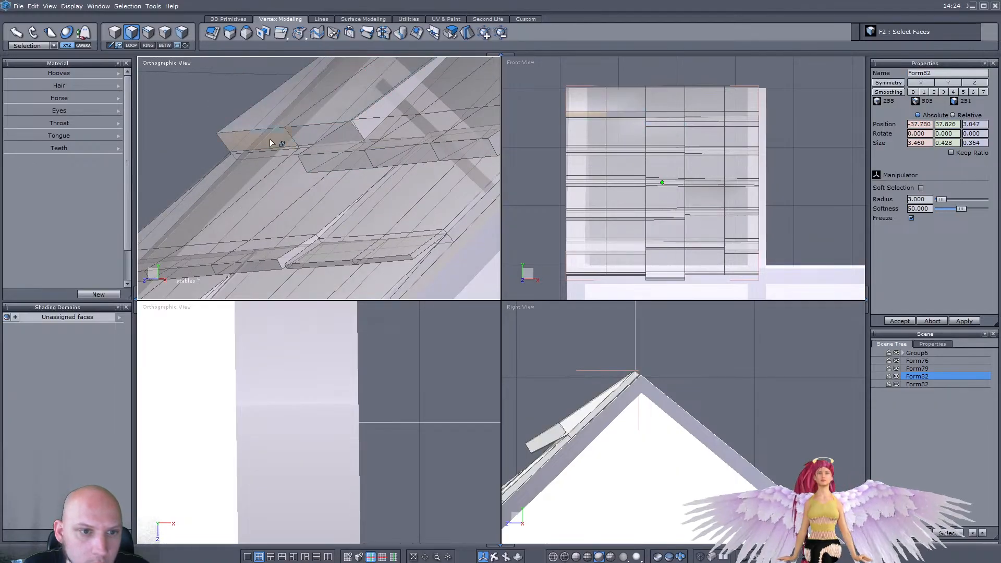
left_click_drag(262, 165, 209, 215, "ctrl")
middle_click_drag(264, 223, 302, 206)
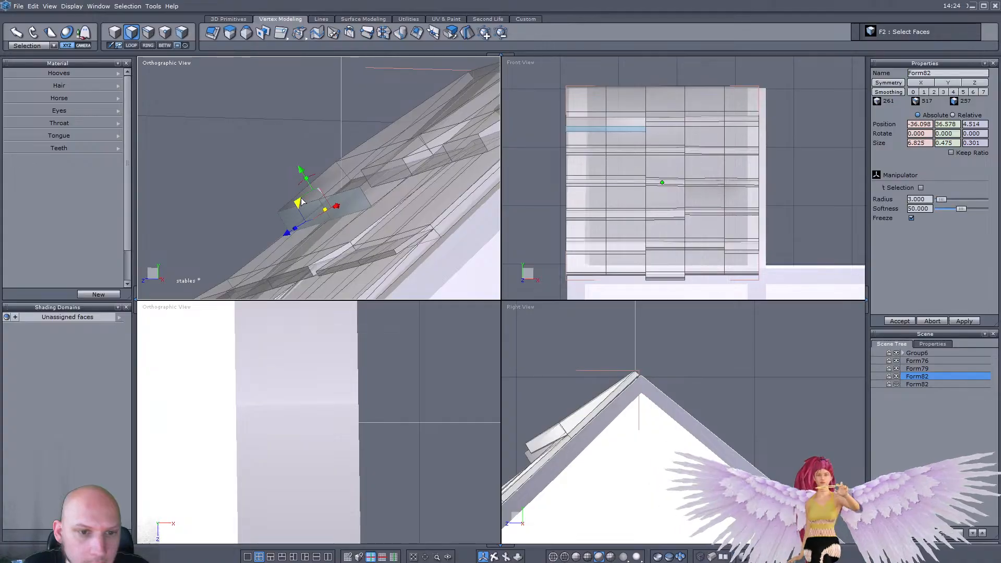
left_click_drag(307, 180, 302, 172)
middle_click_drag(317, 177, 299, 158)
left_click_drag(288, 155, 286, 151)
Step: Return to object selection, select everything in the scene and save the stables file
scroll(288, 156, "down", 5)
middle_click_drag(308, 179, 436, 187)
left_click(119, 36)
middle_click_drag(245, 140, 323, 136)
key("ctrl+a")
key("ctrl+s")
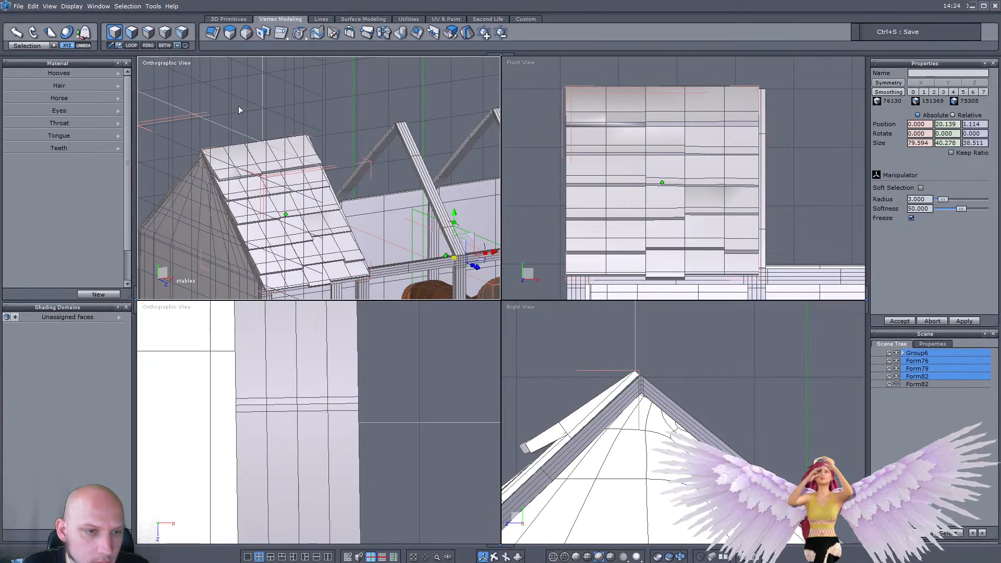
Step: Subdivide all faces of the shingled roof bay with Quad Tessellation and set its smoothing level to 2
left_click(253, 169)
scroll(280, 152, "down", 5)
middle_click_drag(344, 180, 285, 191)
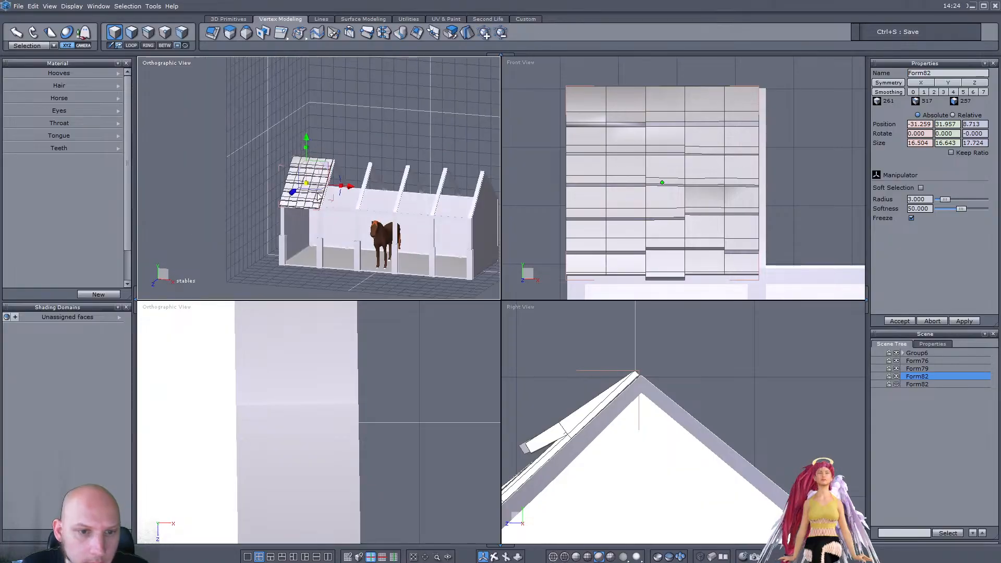
scroll(285, 191, "up", 5)
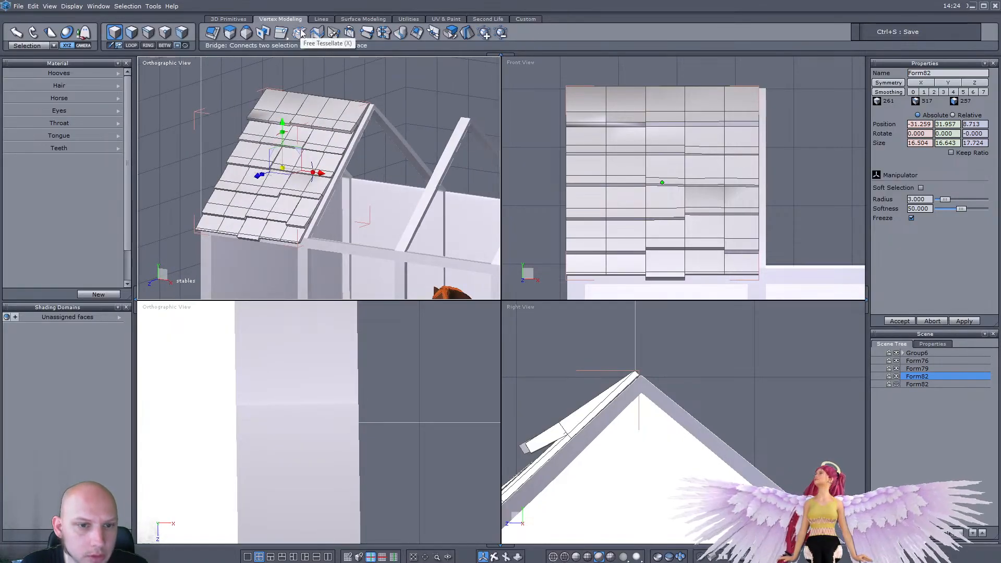
left_click(135, 34)
key("ctrl+a")
left_click(299, 32)
left_click(306, 104)
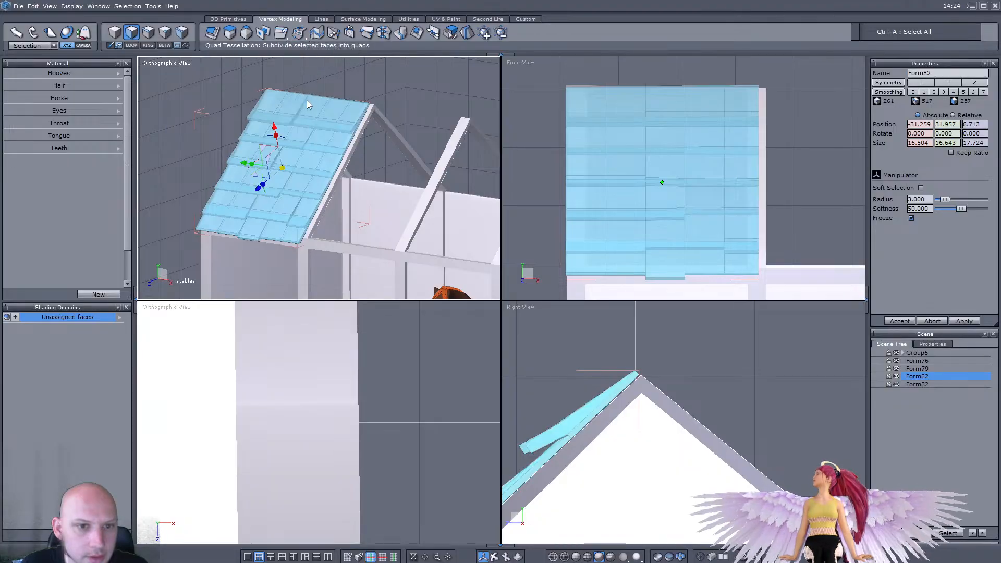
left_click(936, 93)
left_click(120, 34)
Step: Copy the smoothed shingle bay, paste it and slide the duplicate along X over the neighbouring bay
middle_click_drag(235, 151, 245, 184)
scroll(239, 196, "down", 5)
scroll(212, 189, "up", 5)
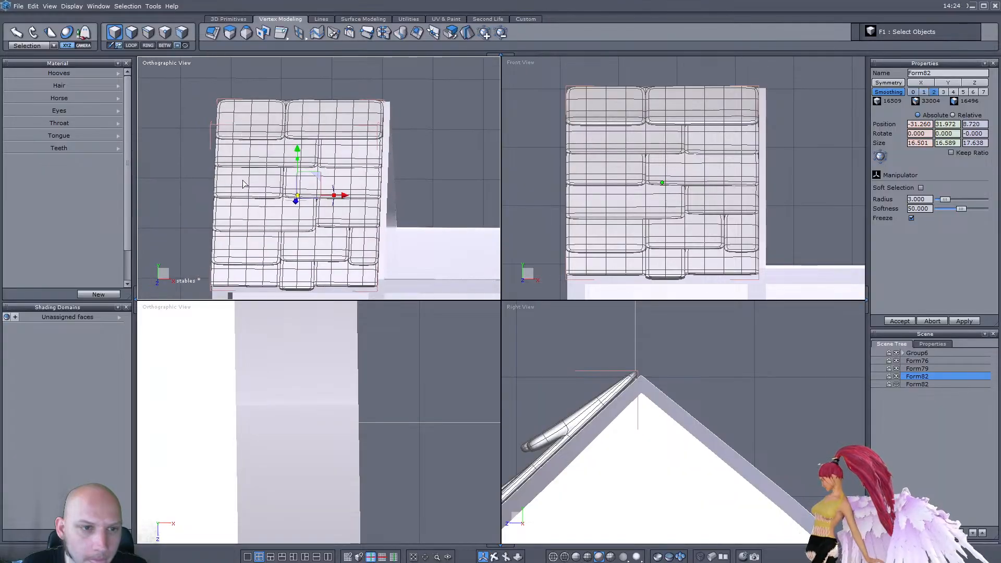
scroll(249, 185, "down", 5)
scroll(300, 189, "up", 3)
key("ctrl+c")
key("ctrl+v")
left_click_drag(273, 158, 512, 175)
Step: Continue the shingle row with another pasted bay, moving it along X to about 15.326
scroll(425, 172, "down", 5)
scroll(433, 171, "up", 2)
scroll(384, 156, "up", 2)
left_click_drag(354, 164, 424, 163)
key("ctrl+v")
scroll(408, 158, "down", 2)
scroll(407, 155, "up", 2)
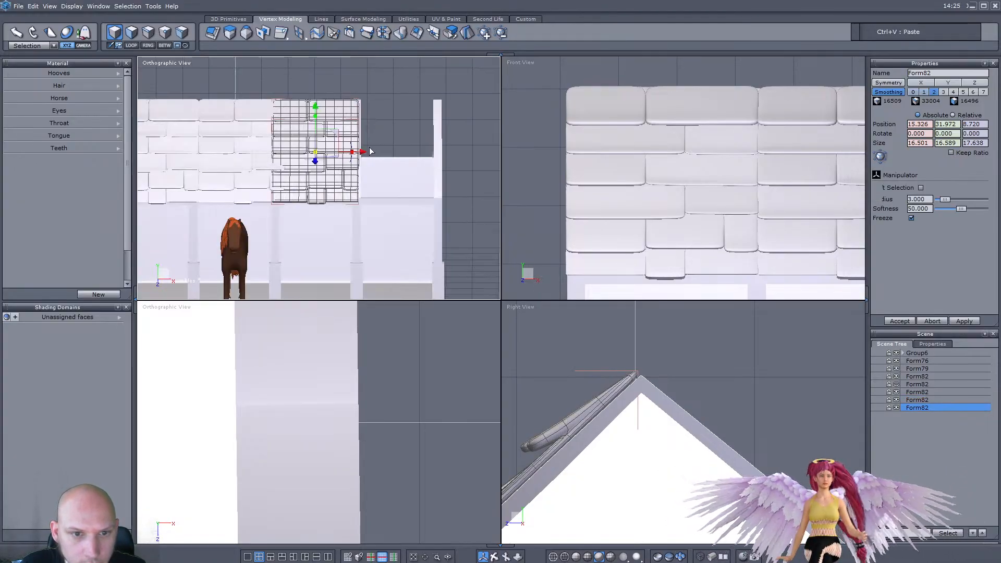
Step: Paste the last shingle bay and move it along X to about 31.422 over the end bay
key("ctrl+v")
key("ctrl+v")
left_click_drag(297, 153, 453, 164)
mouse_move(466, 205)
middle_mouse_down()
mouse_move(324, 177)
mouse_move(271, 193)
mouse_move(471, 194)
middle_mouse_up()
scroll(436, 191, "down", 3)
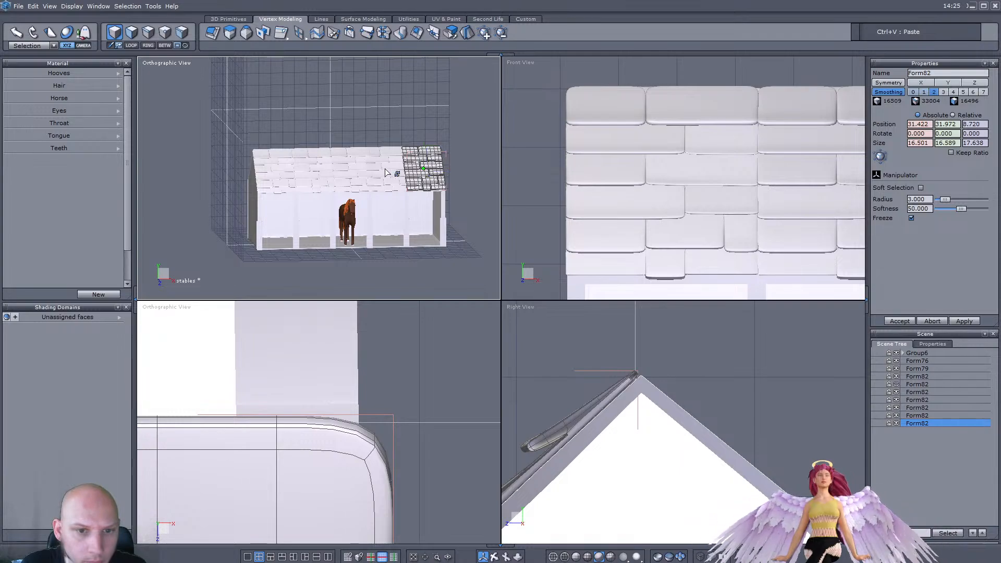
Step: Select the five smoothed shingle bays and group them into one roof side
left_click(314, 174, "shift")
left_click(279, 175, "shift")
middle_click_drag(292, 180, 404, 153)
scroll(387, 166, "up", 2)
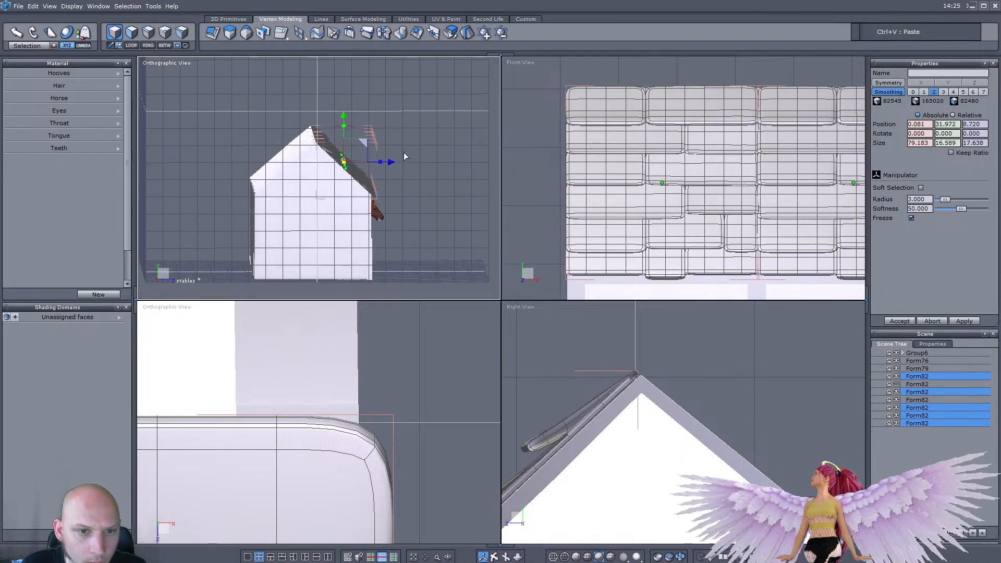
key("alt+g")
Step: Delete the two leftover Form82 objects outside the grouped roof side
left_click(897, 377)
left_click(915, 377)
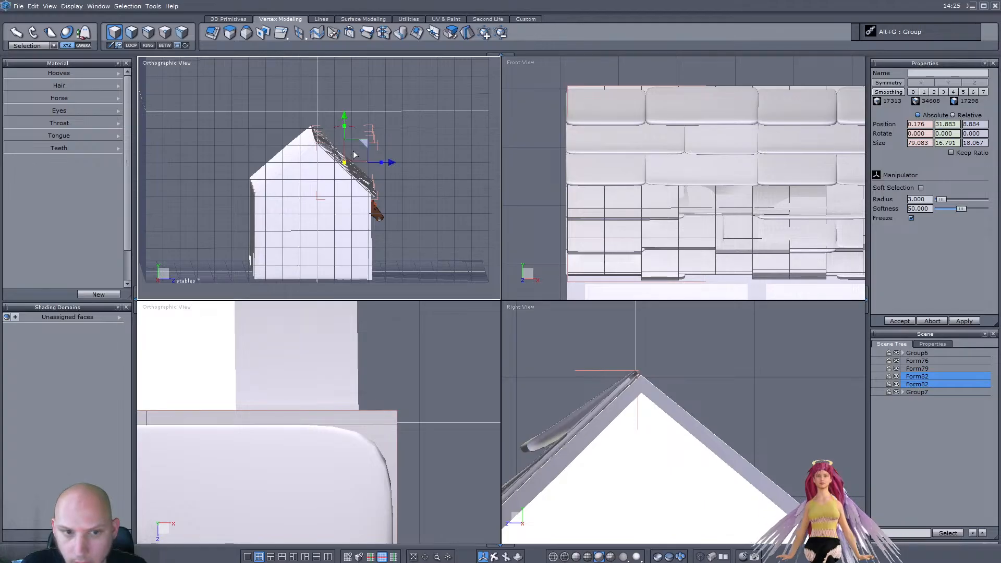
middle_click_drag(368, 143, 208, 183)
key("Delete")
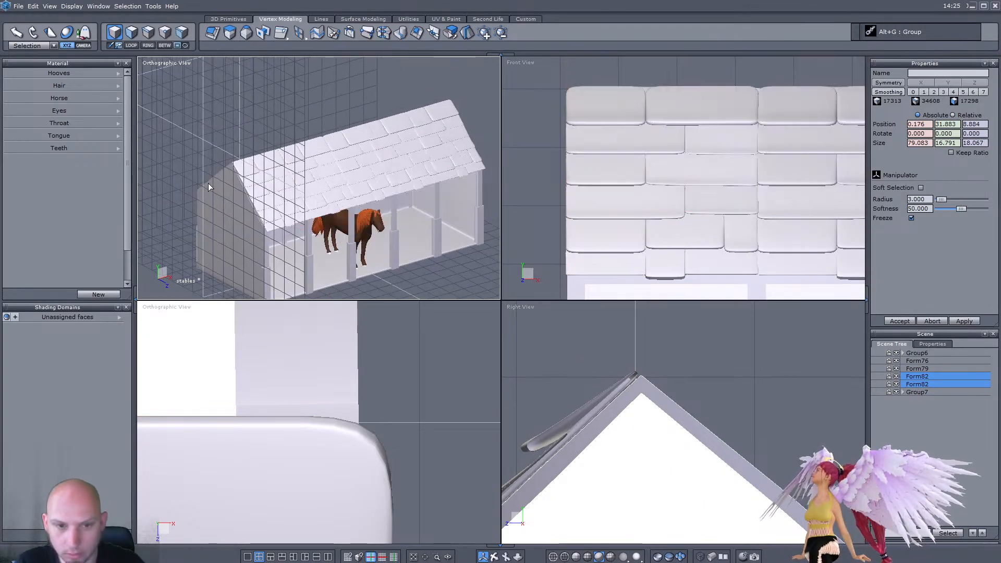
Step: Duplicate the grouped roof side and move the copy across the ridge to about Z -15.953
left_click(918, 377)
middle_click_drag(472, 245, 371, 221)
key("ctrl+v")
scroll(360, 198, "up", 5)
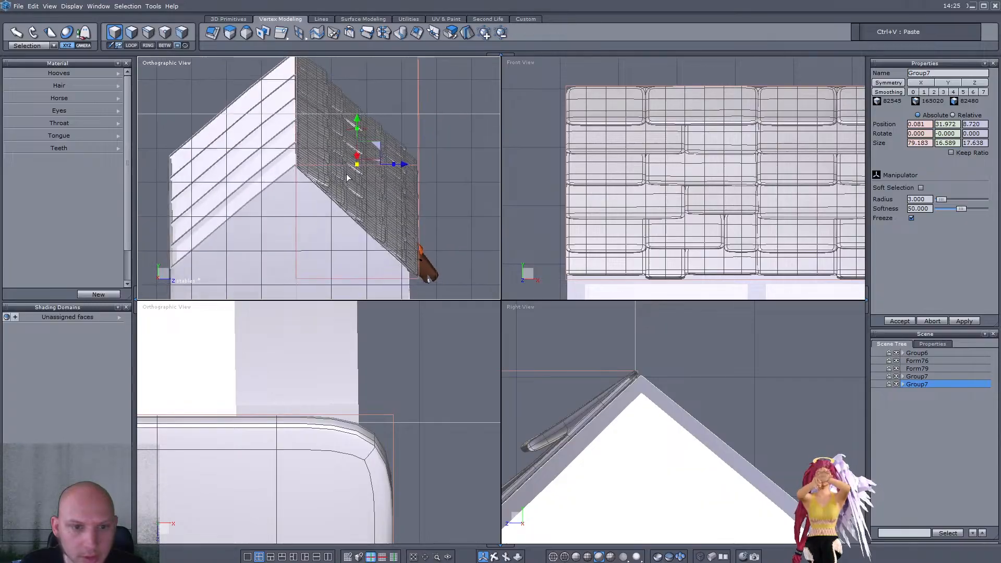
middle_click_drag(348, 178, 351, 181)
left_click_drag(408, 165, 235, 166)
scroll(235, 165, "down", 5)
middle_click_drag(235, 165, 45, 210)
scroll(223, 188, "up", 5)
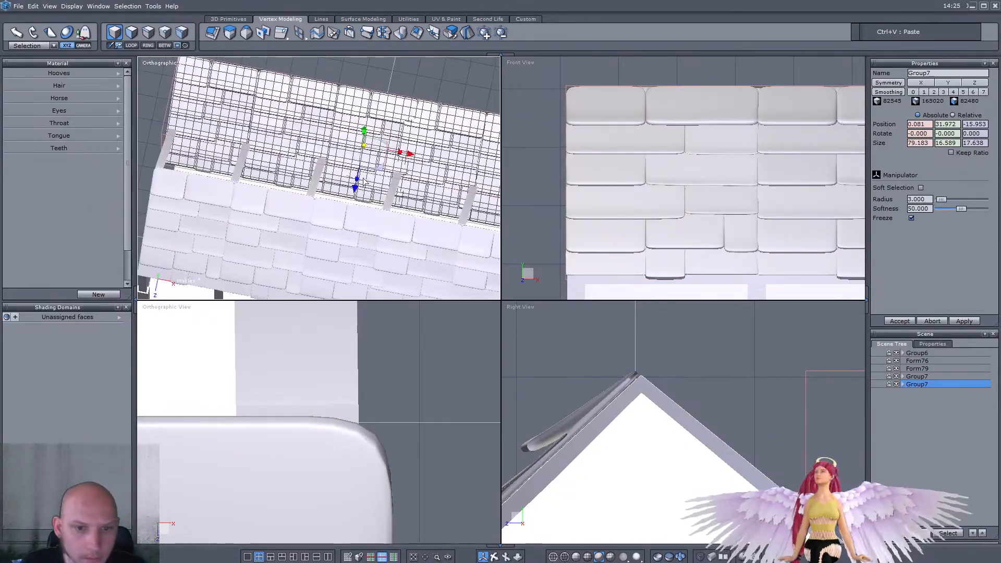
left_click_drag(368, 182, 319, 166)
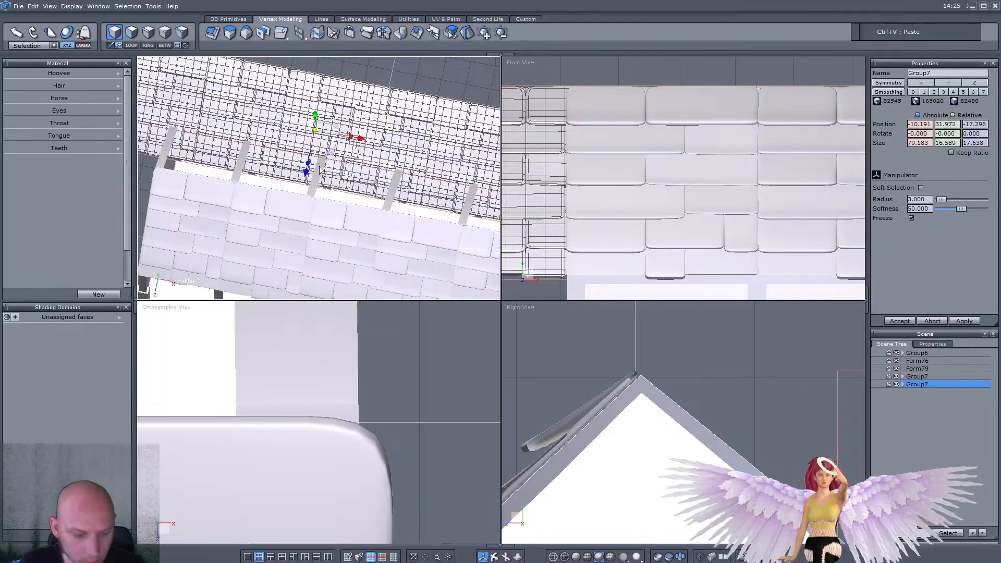
key("ctrl+z")
key("ctrl+z")
key("ctrl+z")
Step: Rotate the duplicated roof side to 180, 0, -180 and move it against the ridge at about X 0.326, Z -8.750
left_click_drag(333, 173, 315, 86)
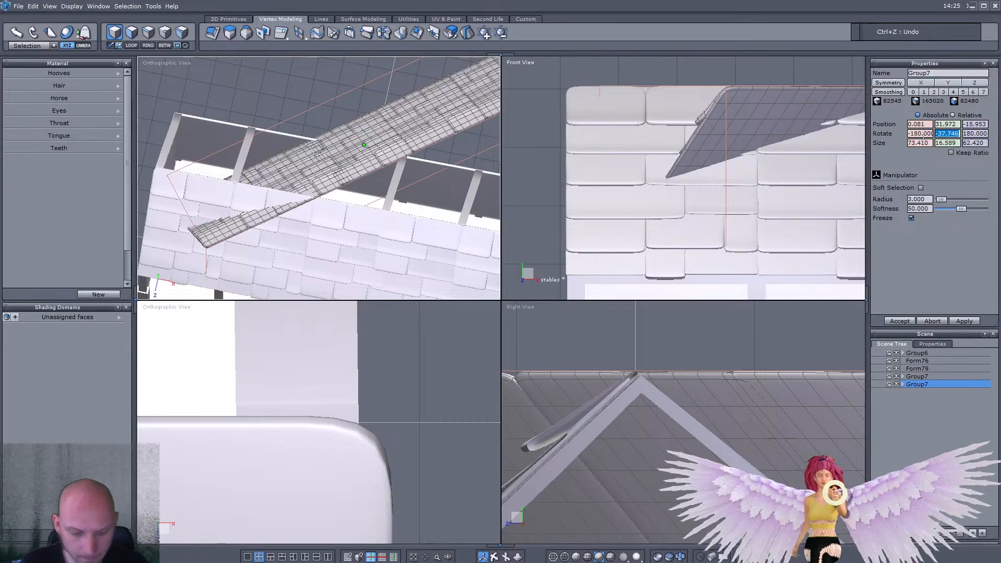
key("Return")
scroll(421, 153, "down", 4)
middle_click_drag(421, 153, 221, 217)
scroll(408, 422, "down", 8)
scroll(409, 417, "down", 1)
middle_click_drag(250, 361, 333, 391)
left_click_drag(278, 339, 254, 389)
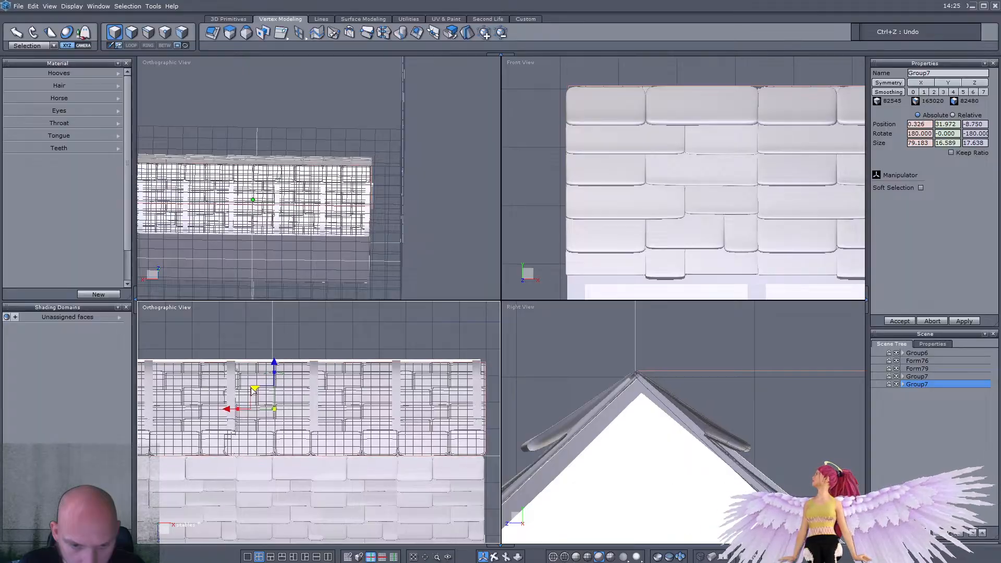
Step: Tilt the rear roof side to about 177.410 around X and seat it on the slope at about Y 32.486, Z -9.349
middle_click_drag(292, 230, 334, 162)
scroll(404, 215, "up", 4)
scroll(670, 253, "down", 5)
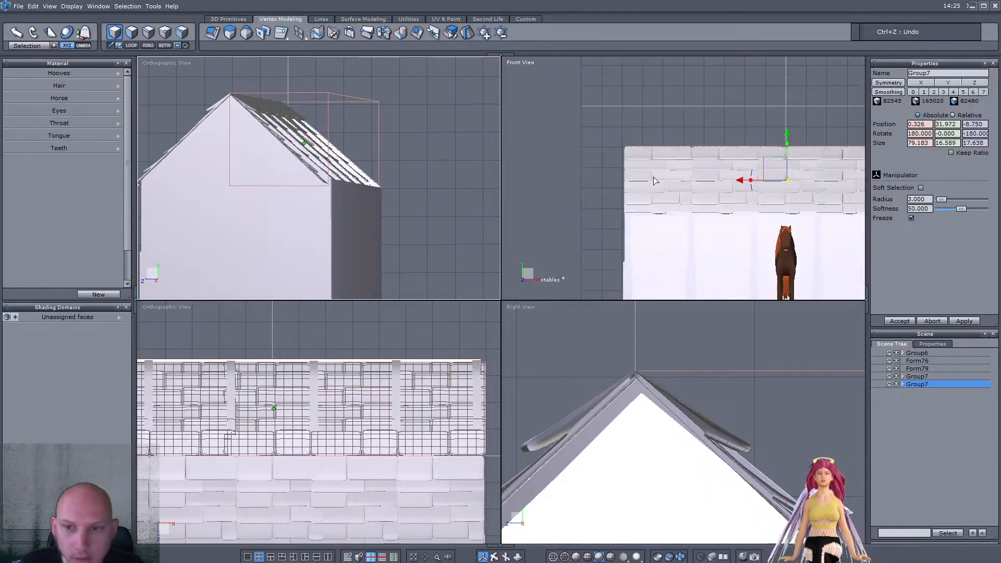
scroll(680, 417, "down", 3)
scroll(704, 428, "up", 5)
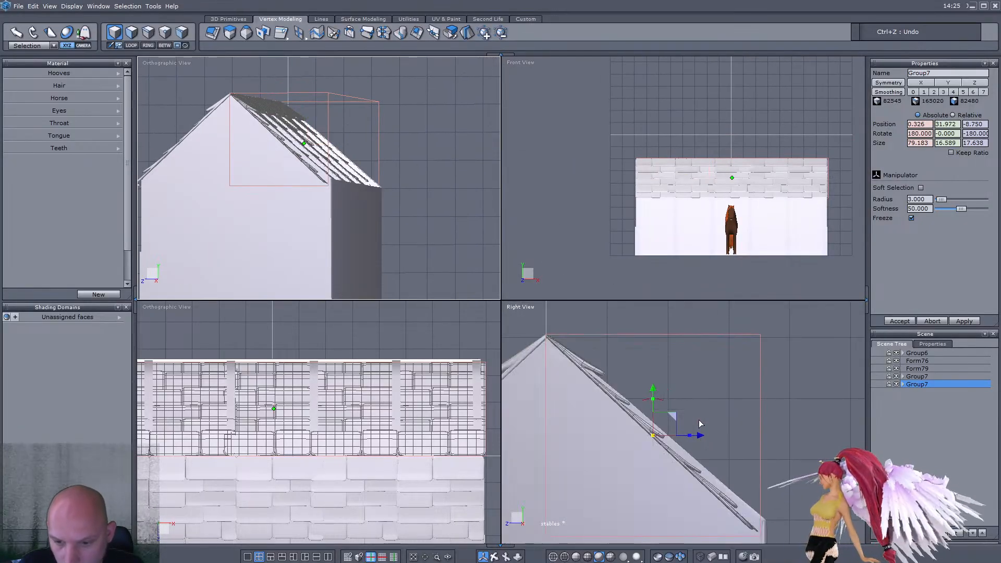
left_click_drag(653, 401, 679, 409)
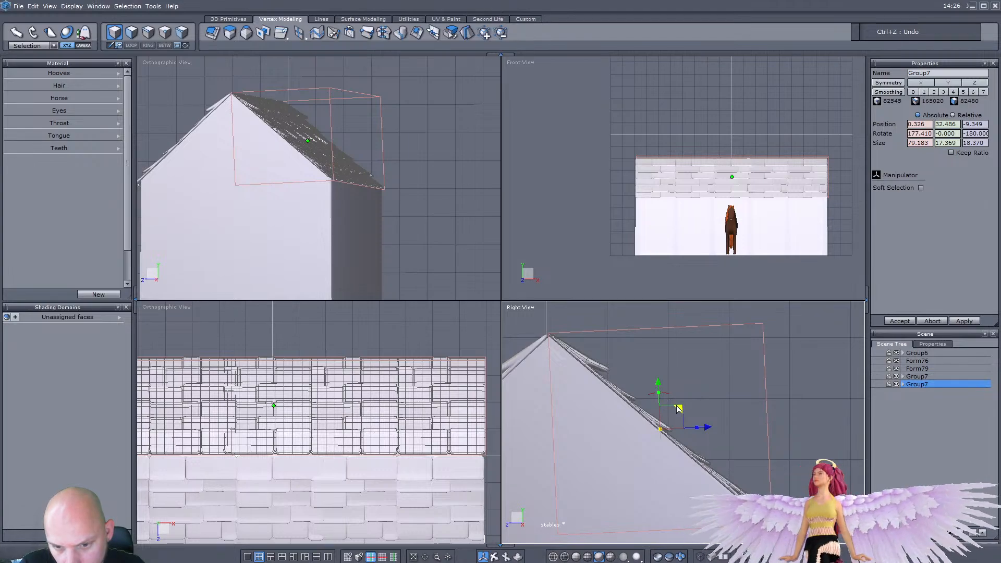
middle_click_drag(252, 195, 311, 137)
scroll(331, 212, "up", 3)
scroll(387, 173, "down", 4)
scroll(331, 181, "up", 3)
middle_click_drag(330, 181, 347, 184)
Step: Draw a cylinder primitive about 1.8 in diameter and 2.2 tall at the gable end of the ridge
left_click(229, 20)
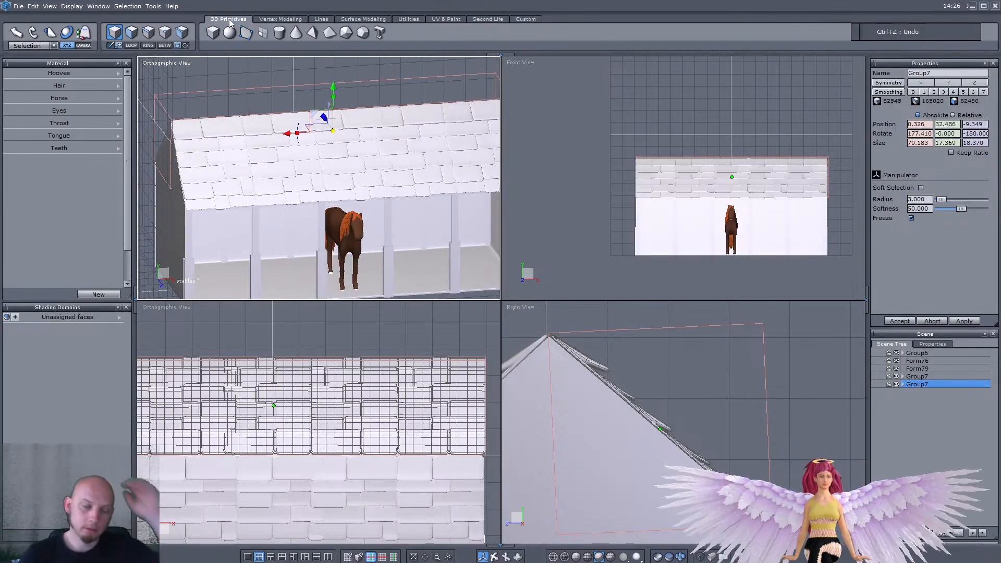
left_click(280, 32)
scroll(678, 355, "down", 2)
scroll(632, 340, "up", 2)
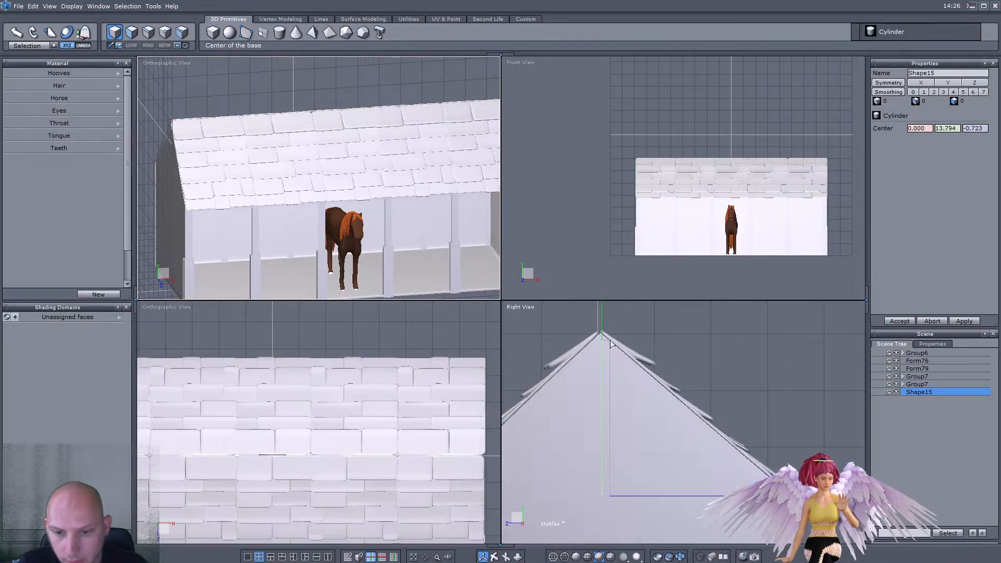
left_click(601, 336)
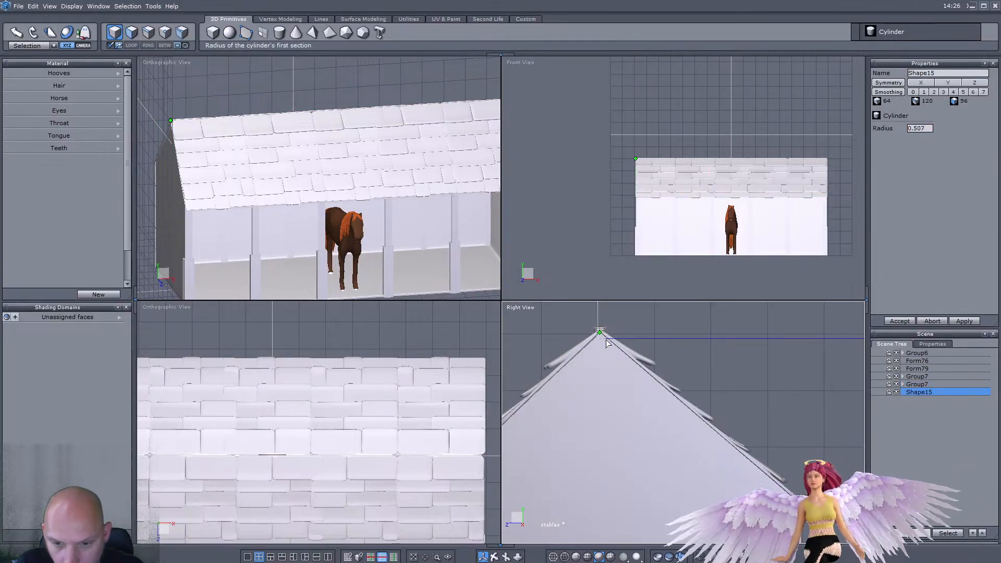
left_click(611, 339)
left_click(605, 316)
Step: Give the cylinder 8 points per section and 8 sections, and accept it
right_click_drag(341, 182, 323, 192)
scroll(387, 198, "down", 3)
scroll(249, 156, "up", 6)
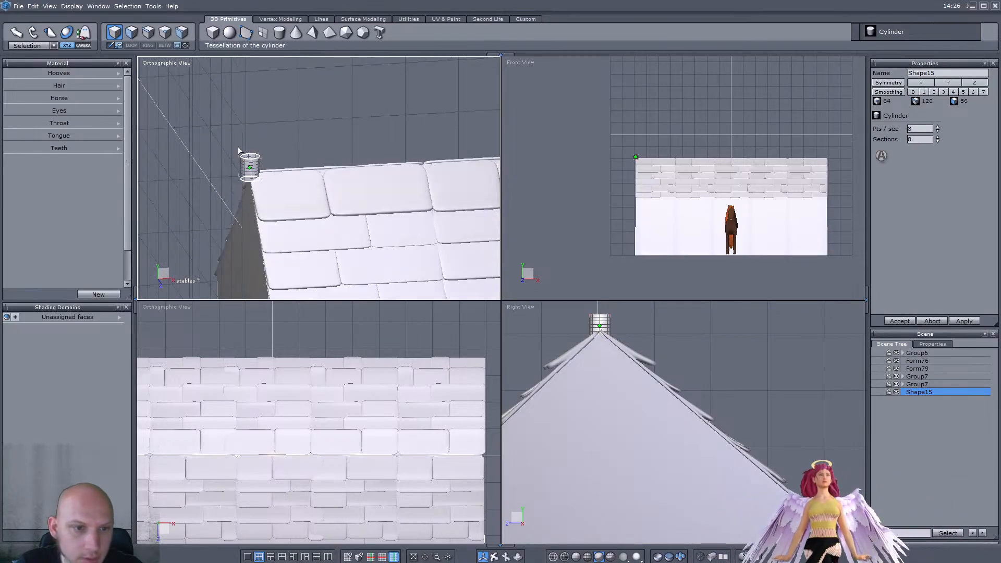
right_click_drag(246, 149, 209, 150)
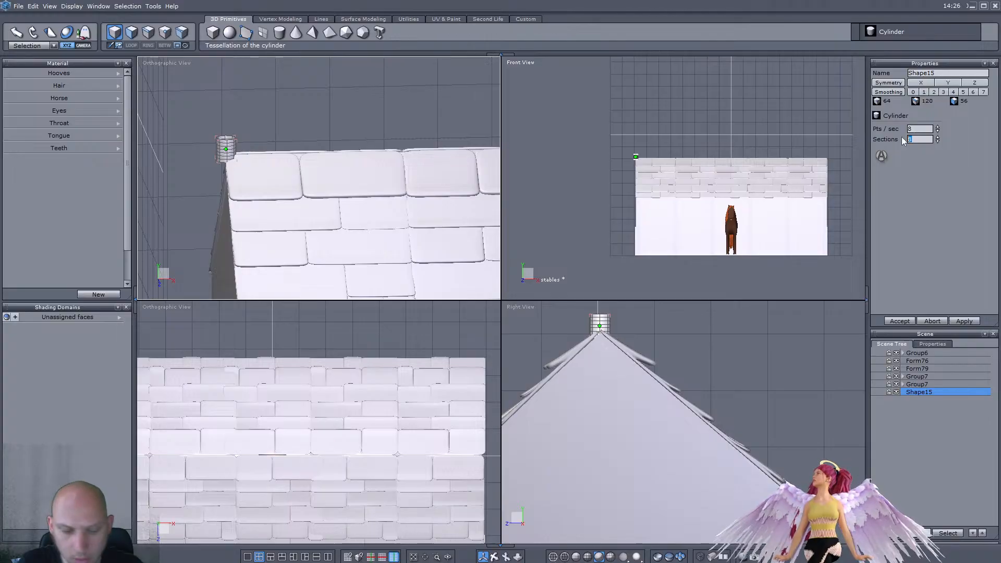
type("8")
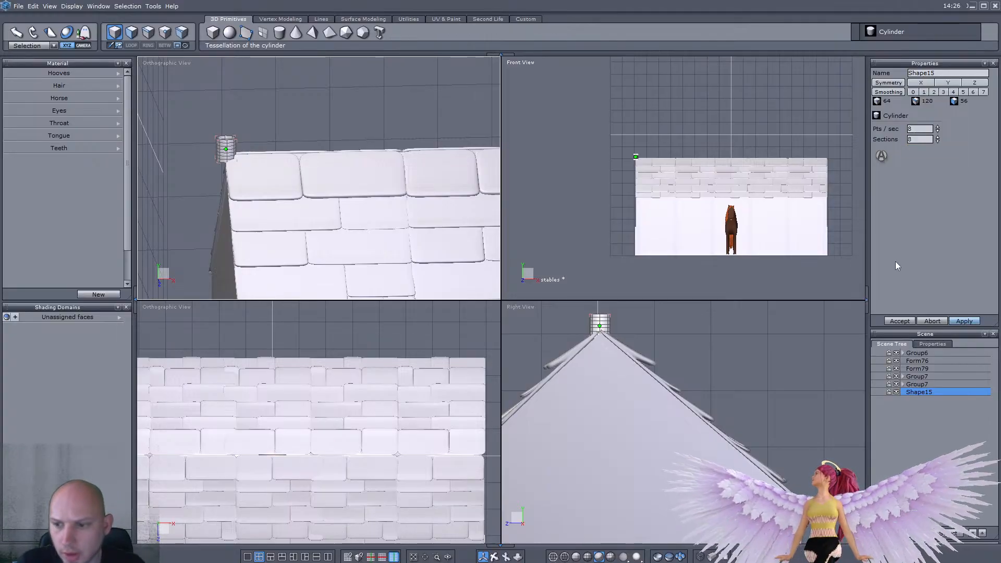
left_click(905, 324)
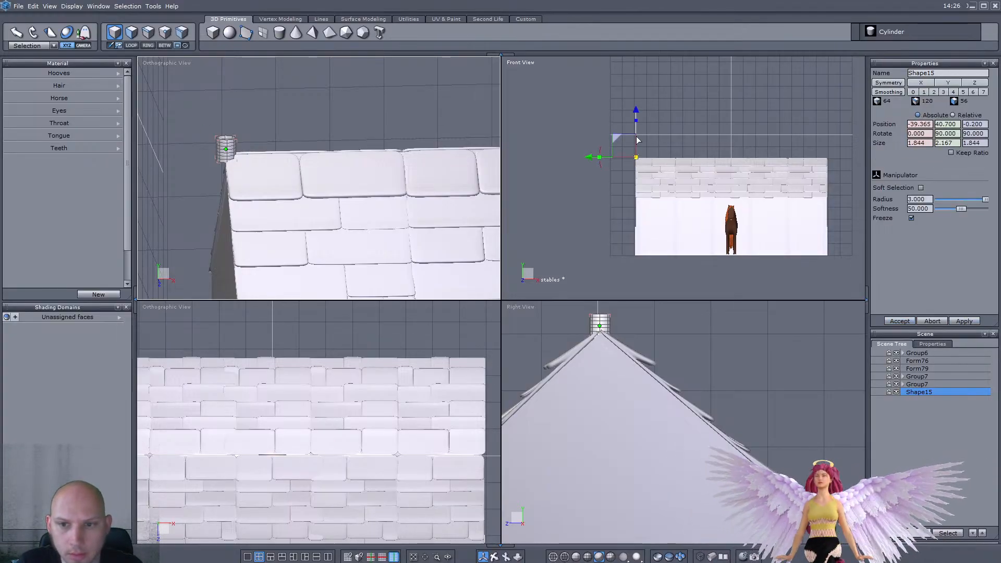
Step: Turn the cylinder parallel to the ridge with its Z rotation at 0 and centre it at X 0
scroll(630, 153, "up", 5)
left_click_drag(630, 176, 671, 155)
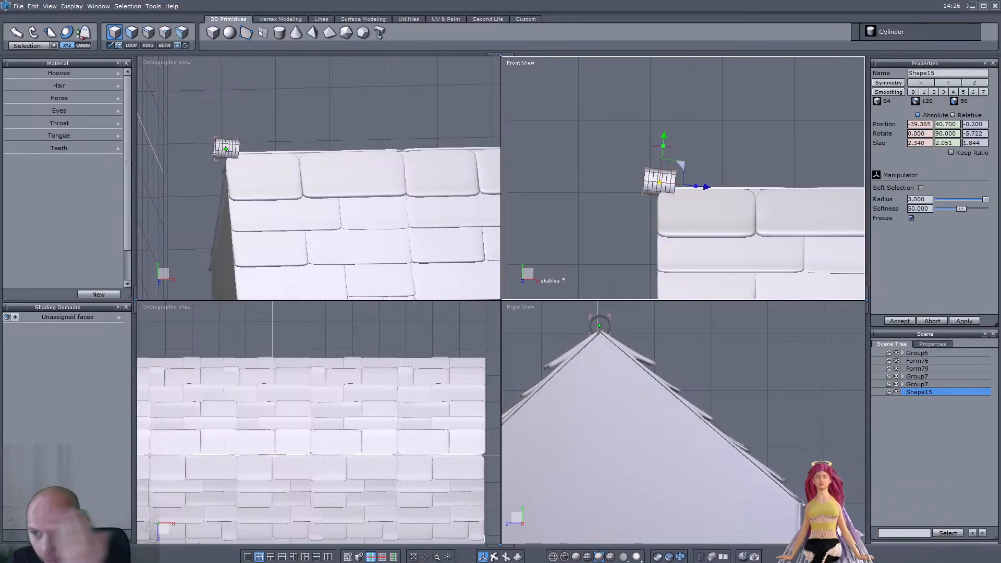
type("0")
key("Return")
scroll(681, 160, "down", 5)
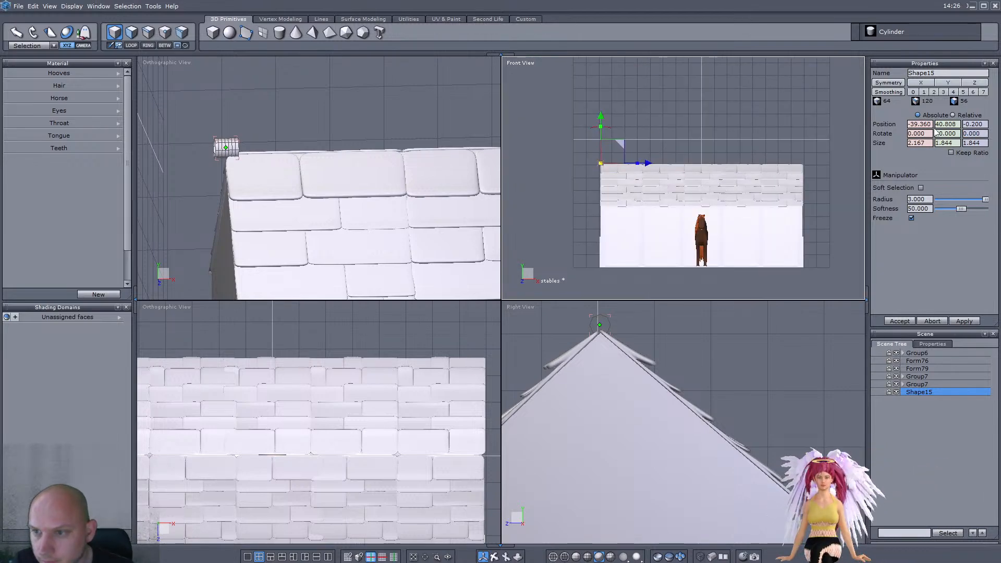
left_click_drag(932, 124, 848, 121)
type("0")
key("Return")
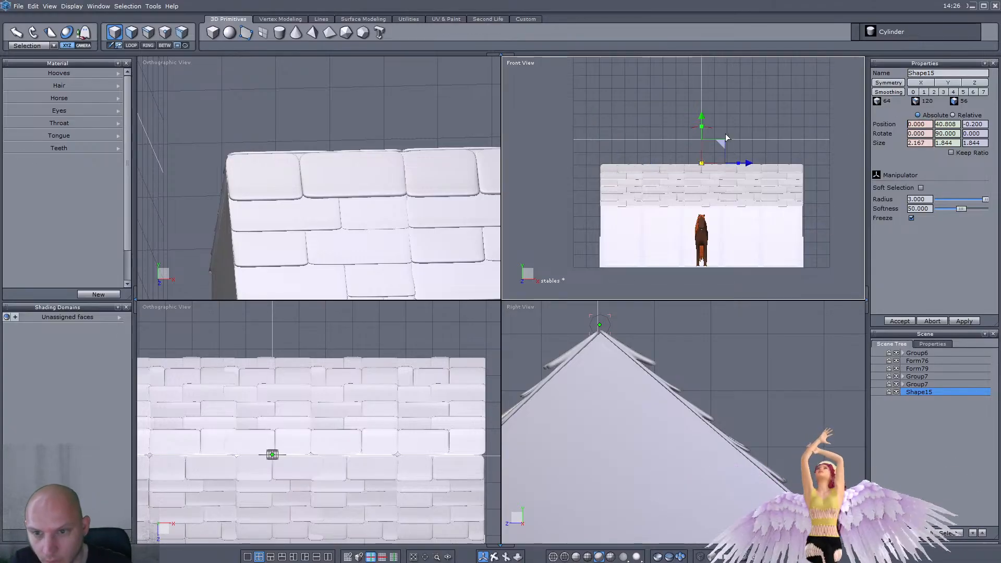
Step: Stretch the cylinder along the ridge to a length of about 80.923 and lower it to about Y 40.348
scroll(717, 172, "up", 4)
scroll(721, 167, "down", 3)
left_click_drag(736, 159, 837, 167)
left_click_drag(737, 162, 860, 162)
left_click_drag(702, 111, 702, 113)
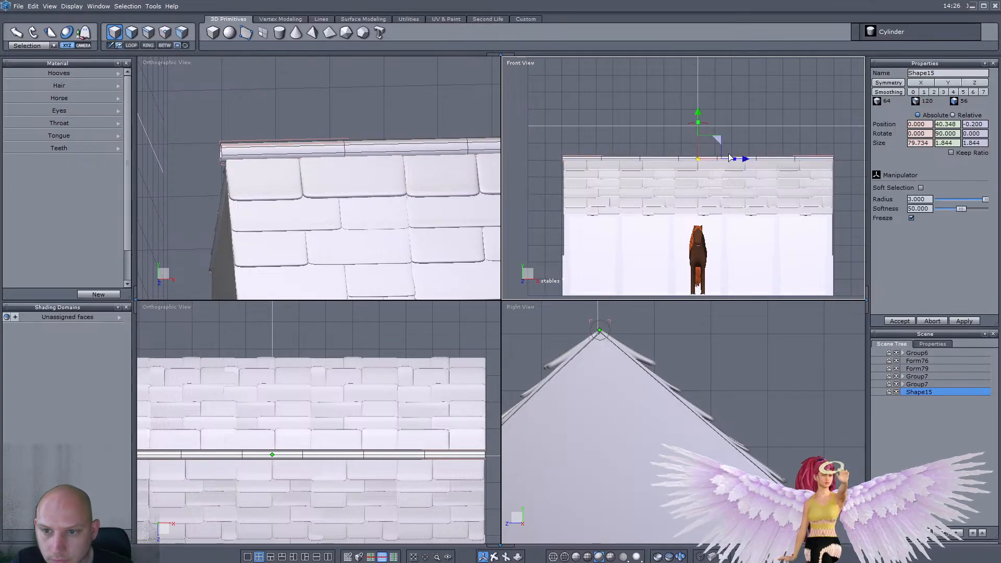
left_click_drag(736, 162, 739, 163)
Step: Select the ring of lengthwise edges on the ridge cylinder and connect them to add cross cuts
middle_click_drag(260, 164, 184, 71)
scroll(259, 167, "down", 3)
key("F3")
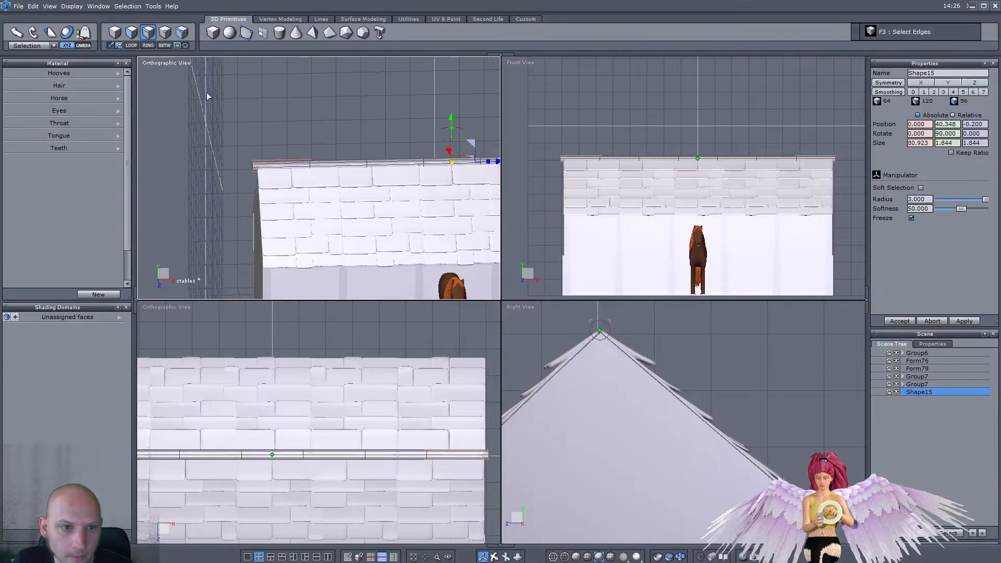
left_click(277, 164)
key("k")
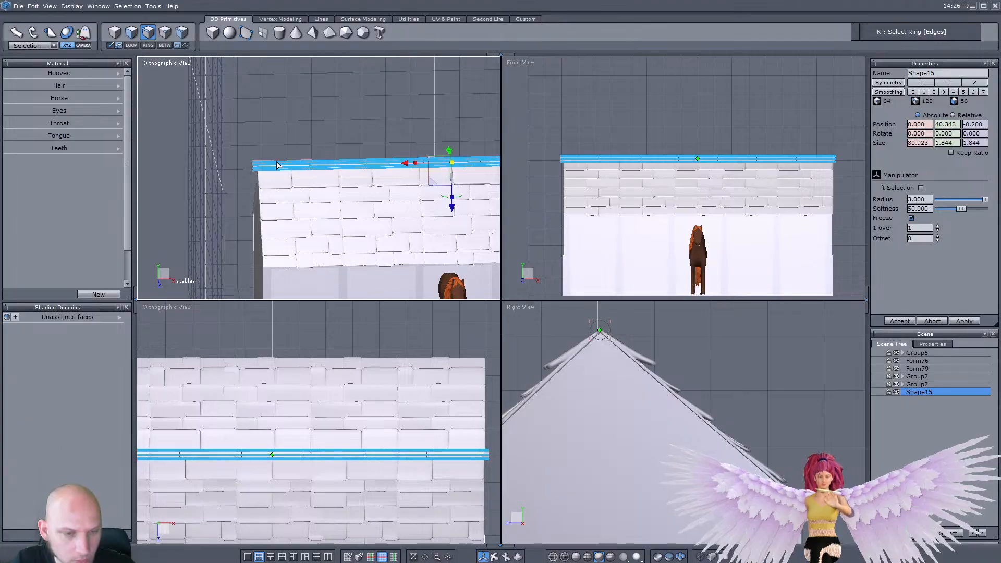
key("alt+a")
Step: Turn on symmetry for the ridge cylinder, using the Z option only
scroll(276, 163, "down", 4)
scroll(324, 175, "up", 3)
middle_click_drag(323, 175, 257, 155)
scroll(256, 155, "up", 2)
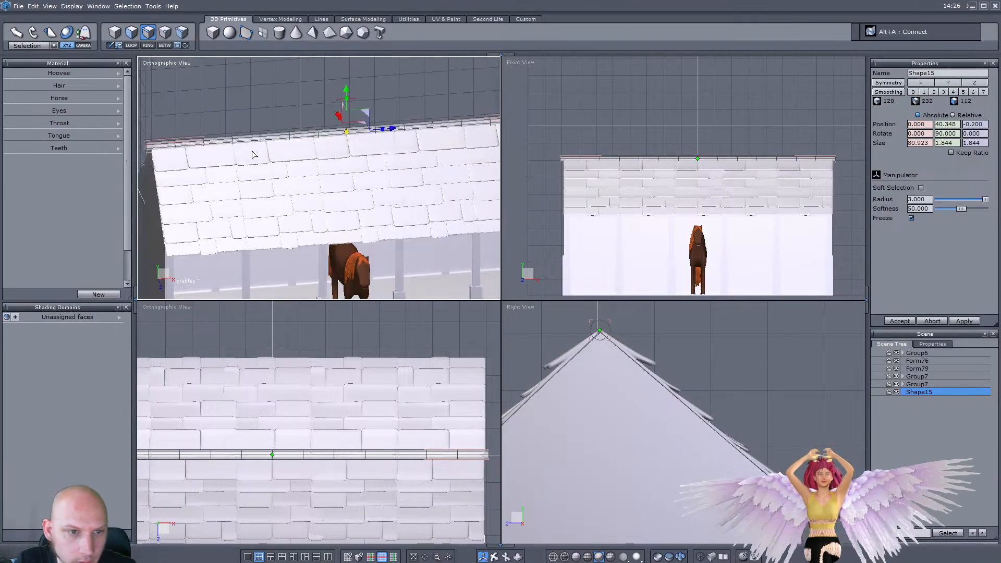
left_click(236, 140)
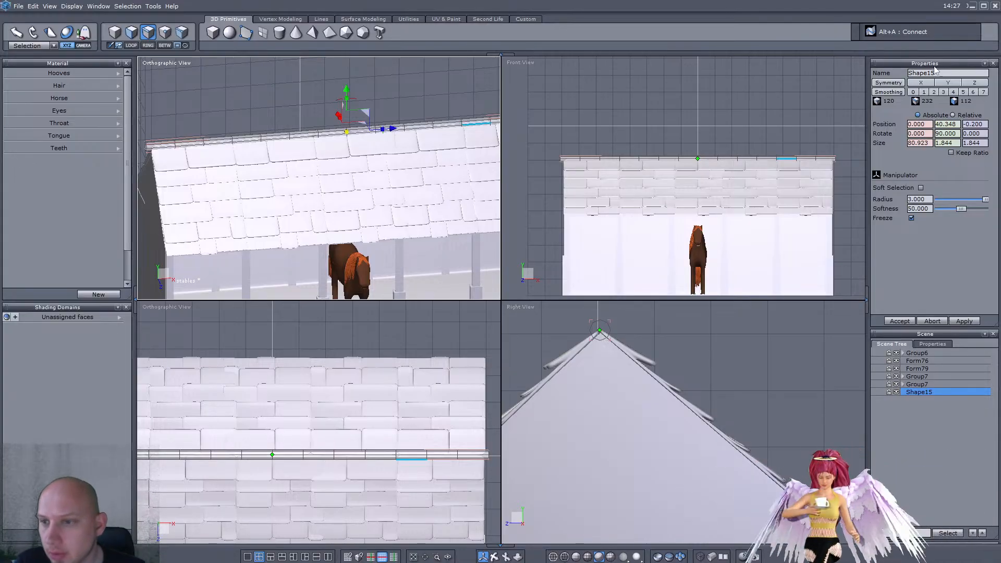
left_click(928, 84)
left_click(949, 84)
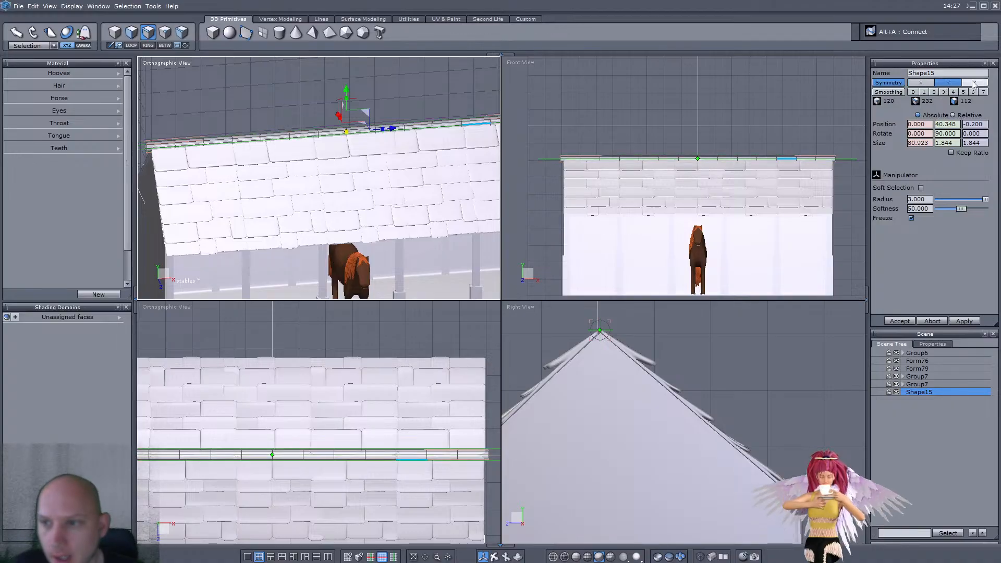
left_click(974, 83)
Step: Select the ring of ridge cylinder faces directly beside the centre, centred at about X -2.890
middle_click_drag(409, 190, 339, 168)
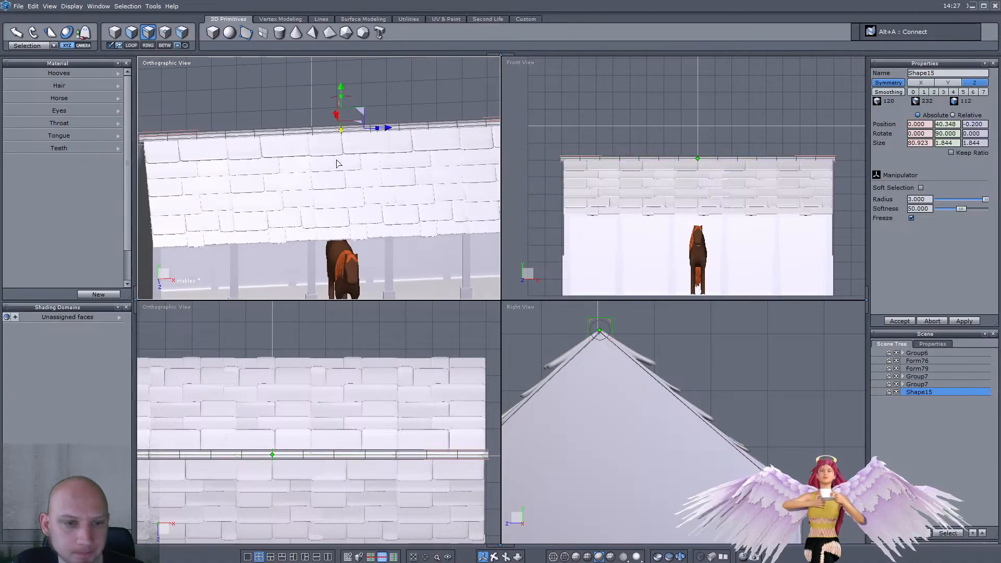
scroll(303, 130, "up", 5)
left_click(113, 35)
left_click(131, 33)
scroll(261, 94, "down", 5)
middle_click_drag(291, 135, 342, 75)
scroll(322, 95, "up", 5)
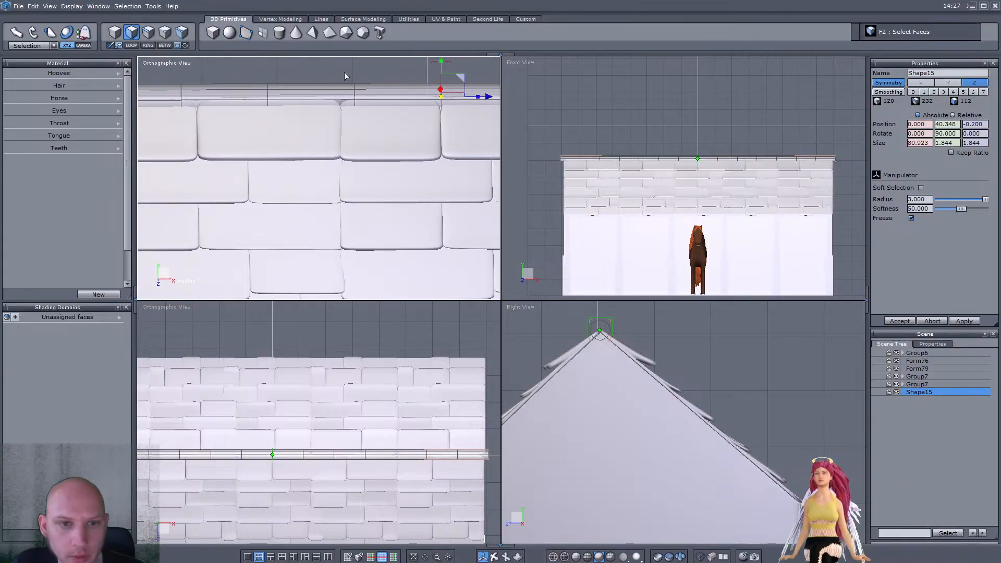
left_click_drag(344, 69, 449, 205)
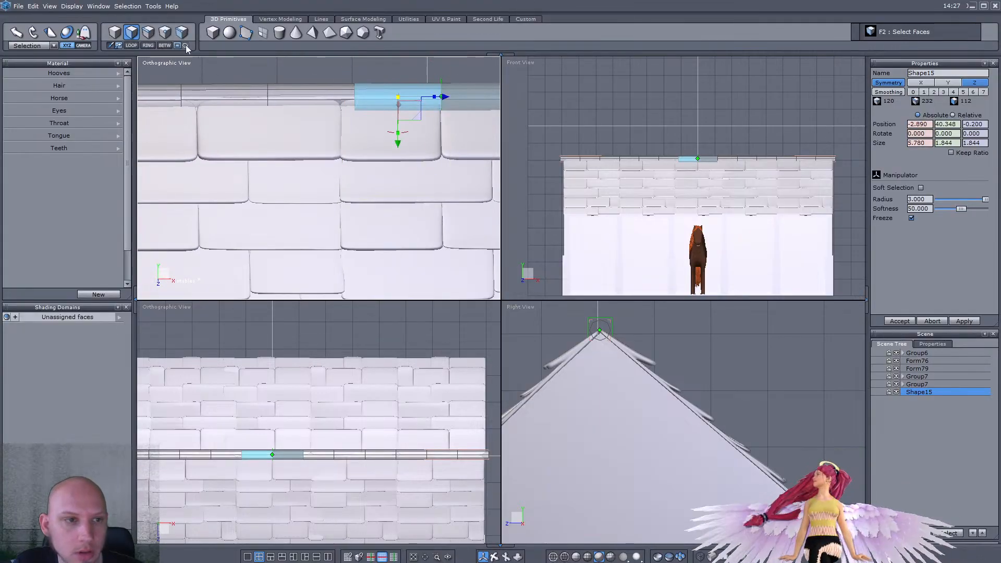
Step: Extrude the ring of faces beside the ridge centre outward by scaling it to about 7.284 × 2.803 × 2.803
left_click(149, 33)
left_click(324, 91)
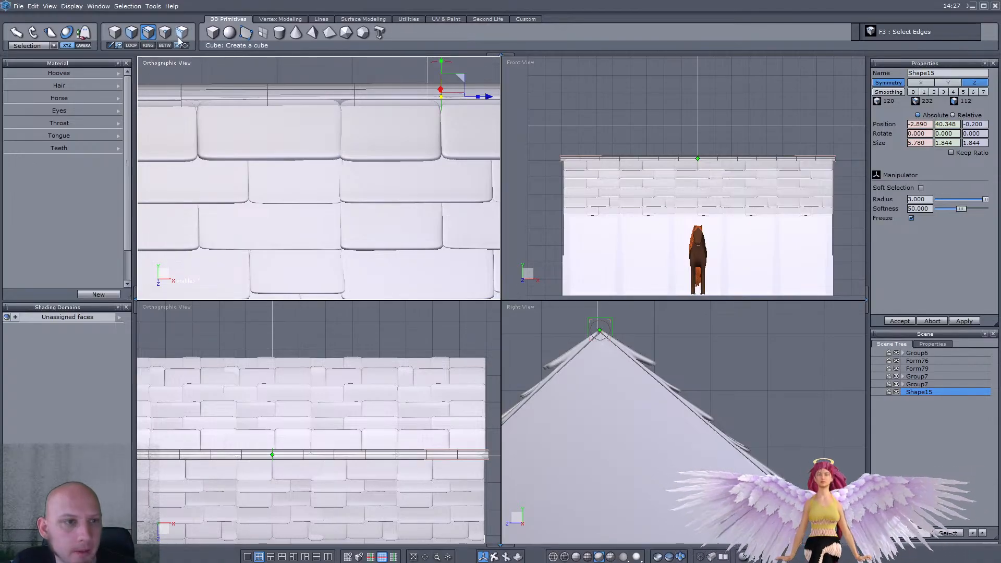
left_click(119, 32)
left_click(130, 32)
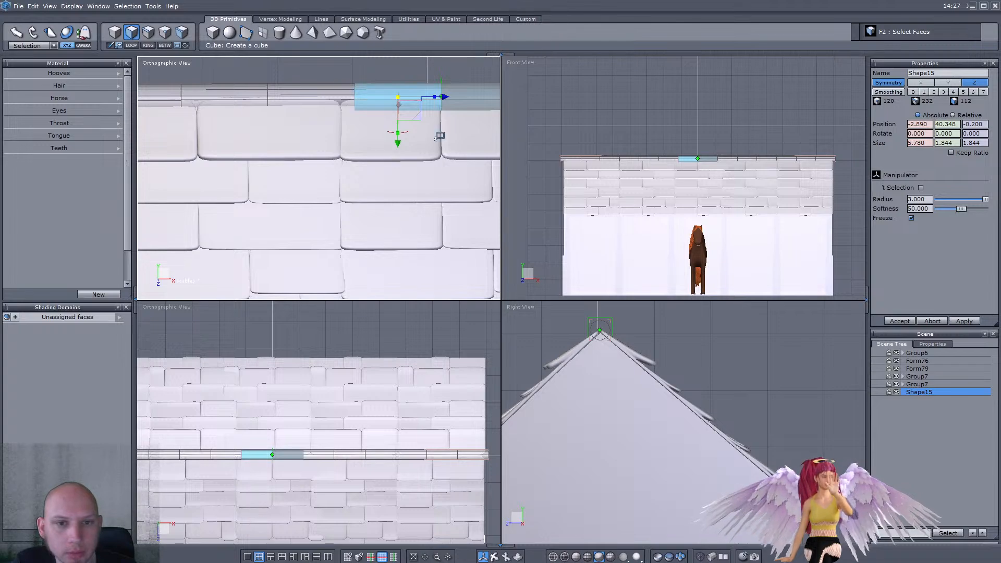
scroll(411, 142, "up", 2)
left_click_drag(388, 97, 448, 127)
scroll(414, 123, "down", 2)
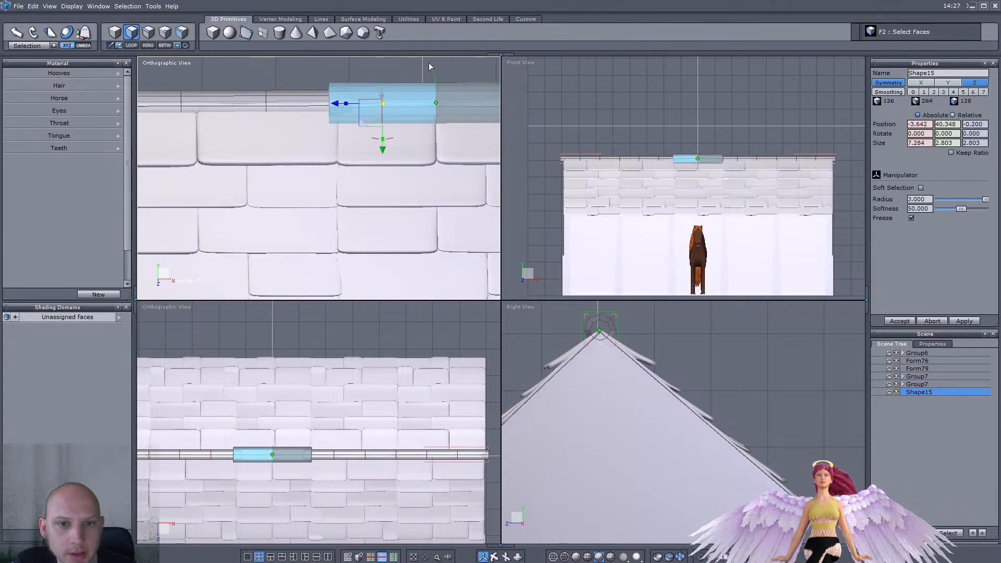
Step: Select the enlarged segment's edge loop at X 0 and shrink it to about 1.784 across to taper the segment
left_click(149, 32)
left_click(411, 82)
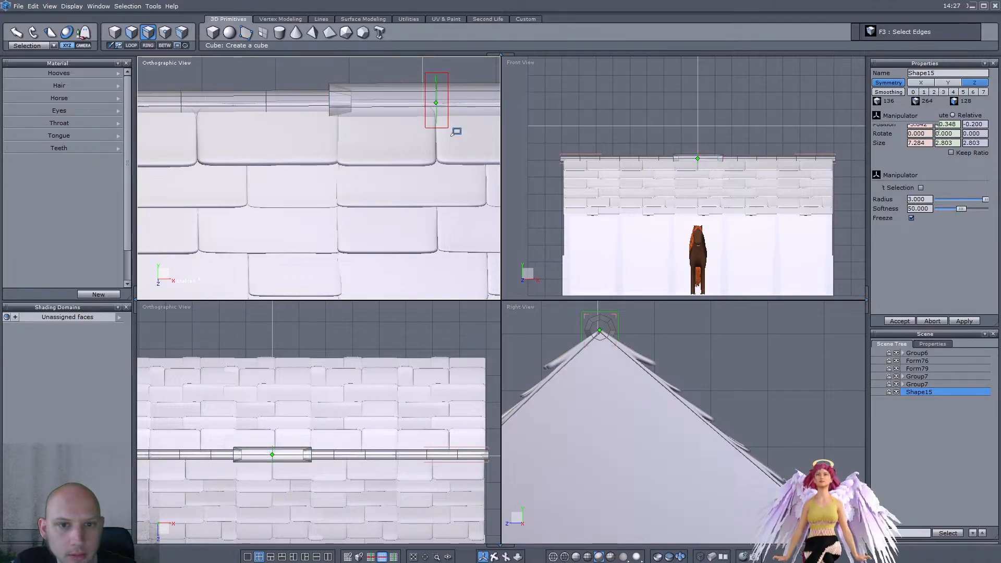
left_click_drag(450, 127, 451, 133)
scroll(305, 101, "down", 1)
right_click_drag(394, 136, 418, 149)
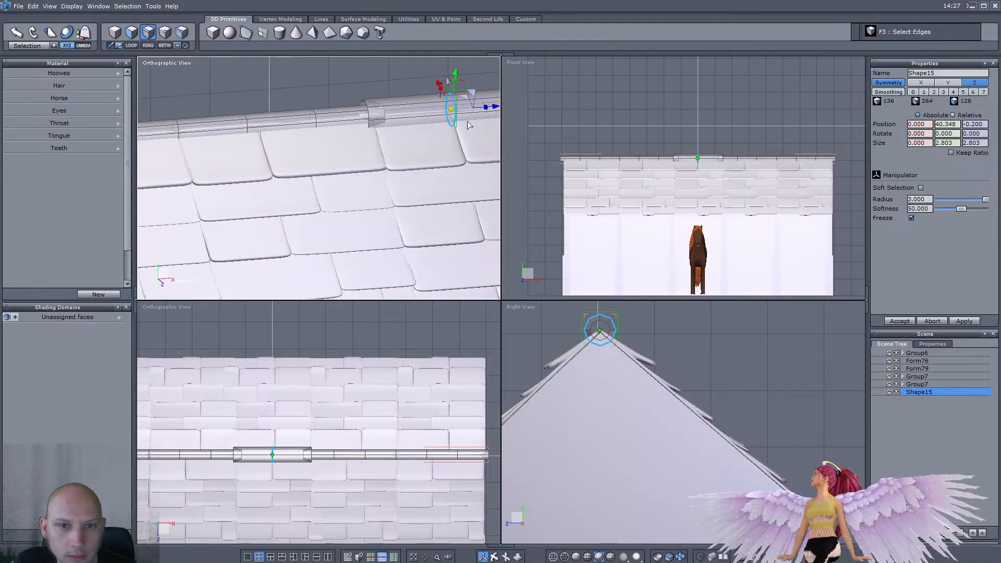
scroll(425, 135, "up", 2)
left_click_drag(444, 106, 408, 120)
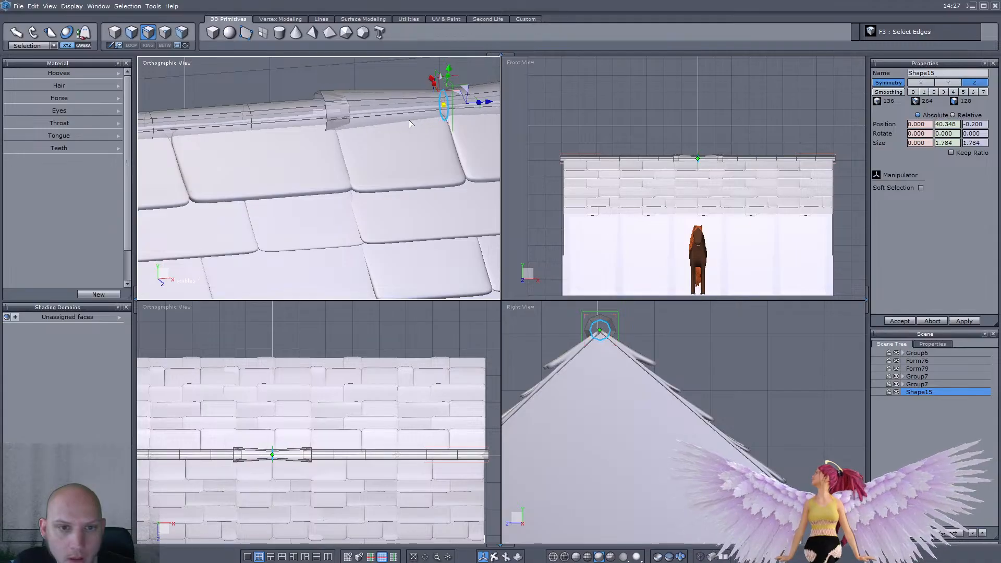
Step: Extrude the second face ring from the centre to about 8.081 × 2.578, and narrow its centre-side edge loop to about 1.816
key("F2")
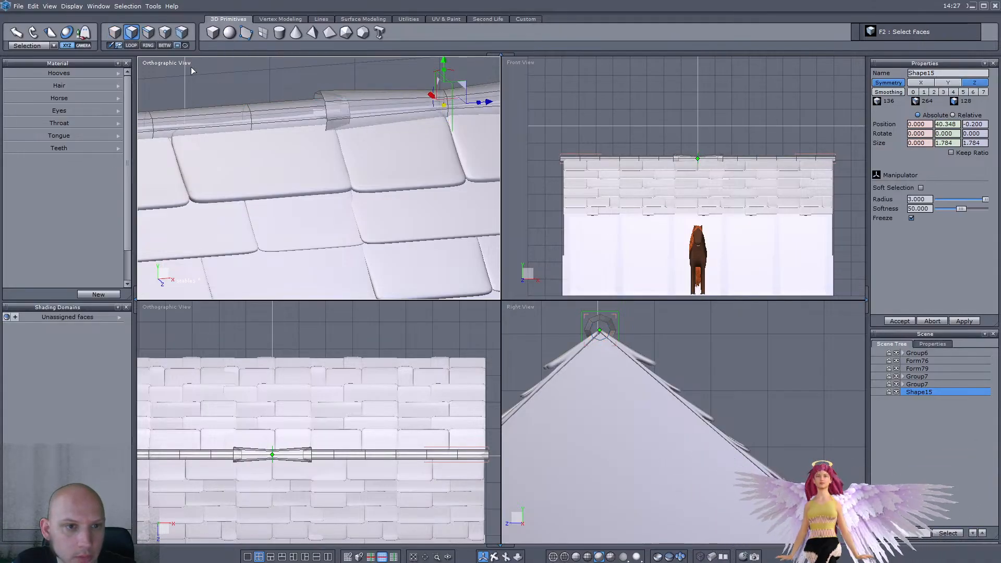
left_click(270, 115)
key("l")
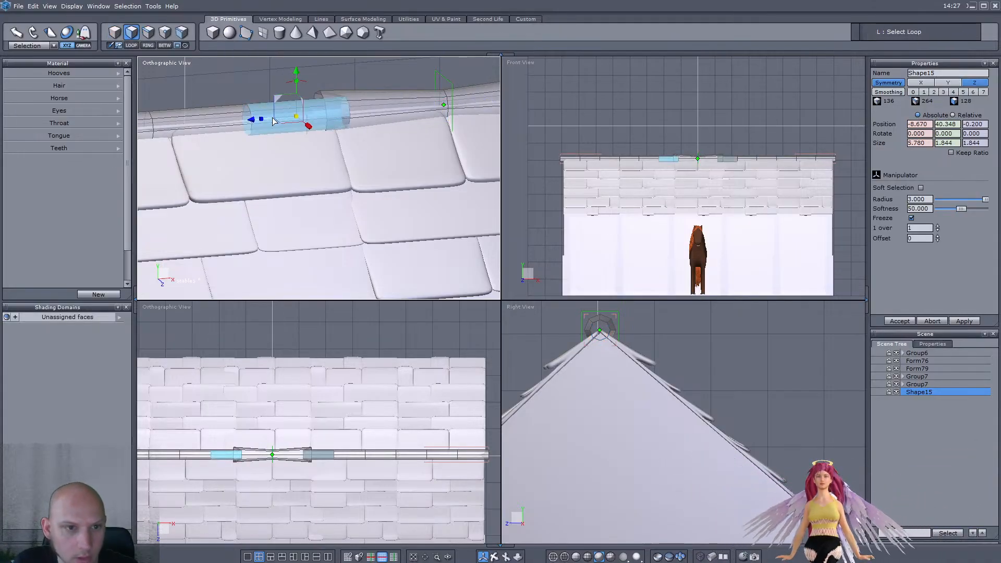
left_click_drag(302, 123, 354, 128)
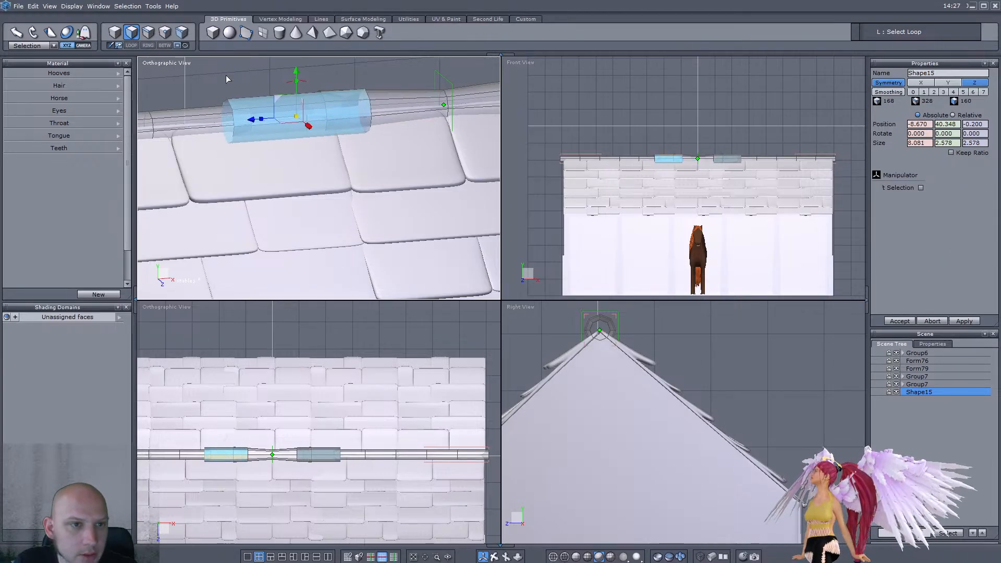
left_click(148, 32)
double_click(371, 117)
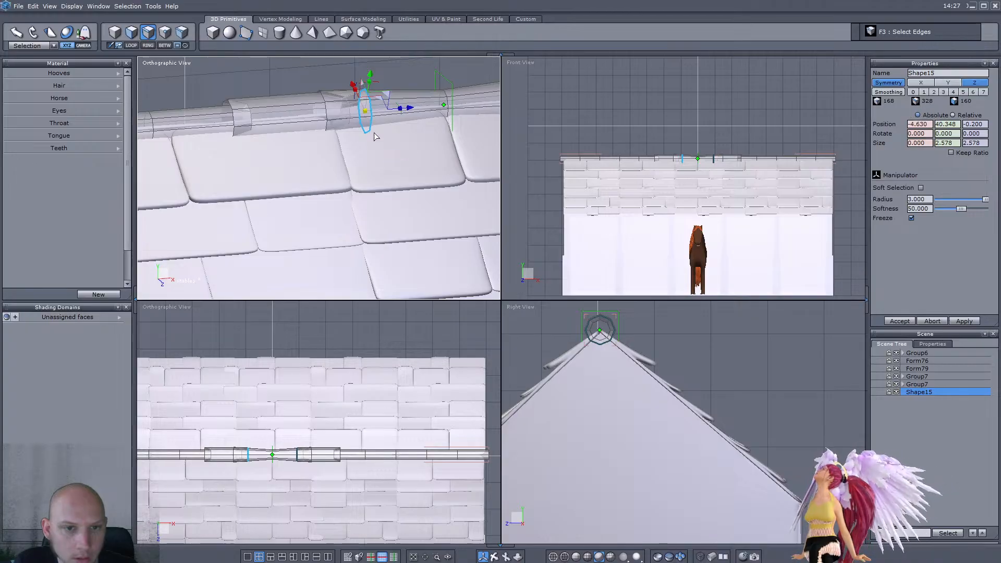
left_click_drag(366, 111, 342, 110)
Step: Extrude the third face ring from the centre to about 7.914 × 2.524, and narrow its centre-side edge loop to about 1.669
scroll(329, 113, "down", 3)
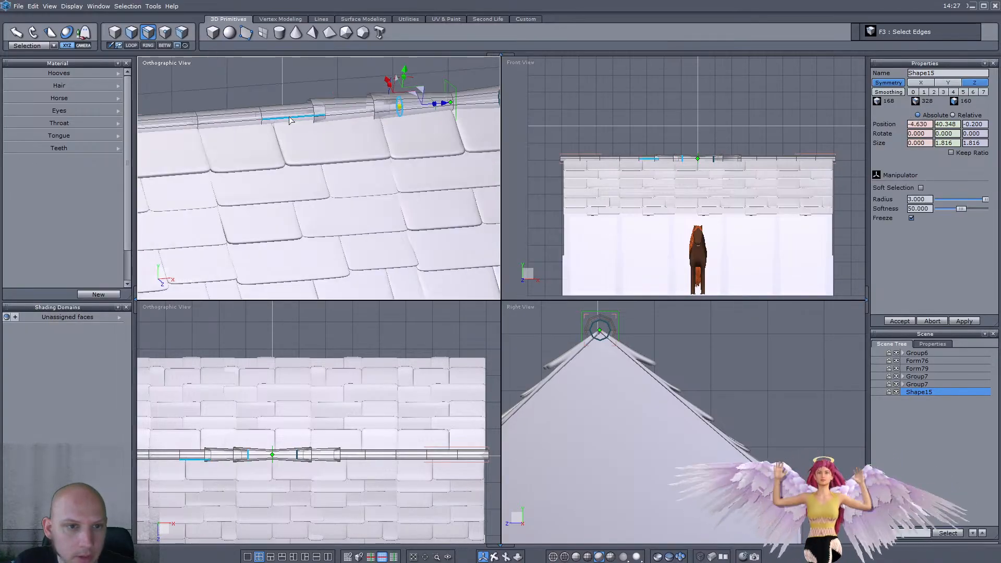
scroll(242, 104, "up", 2)
left_click(131, 32)
double_click(290, 117)
left_click_drag(309, 120, 359, 131, "ctrl")
left_click(148, 33)
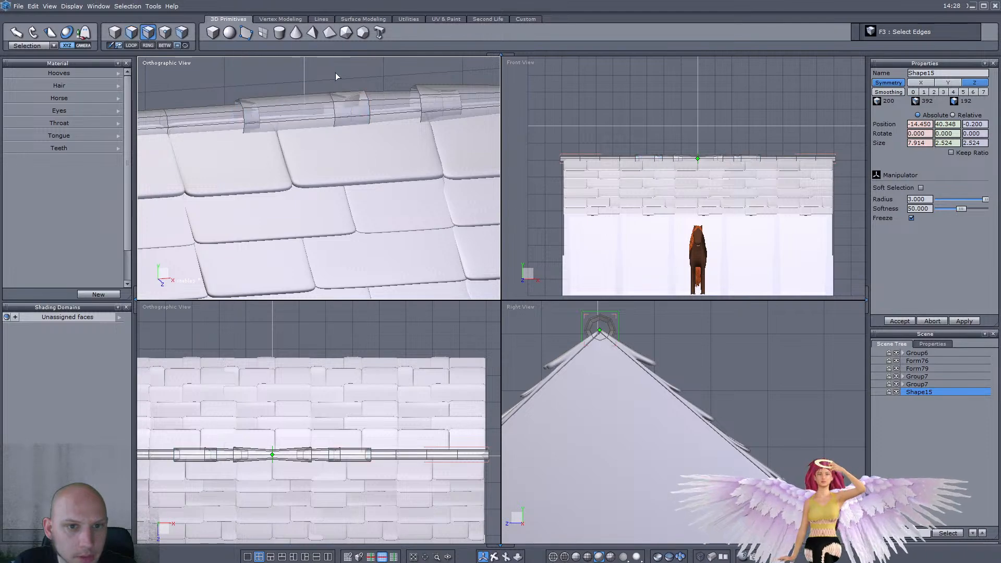
left_click(370, 104)
double_click(371, 107)
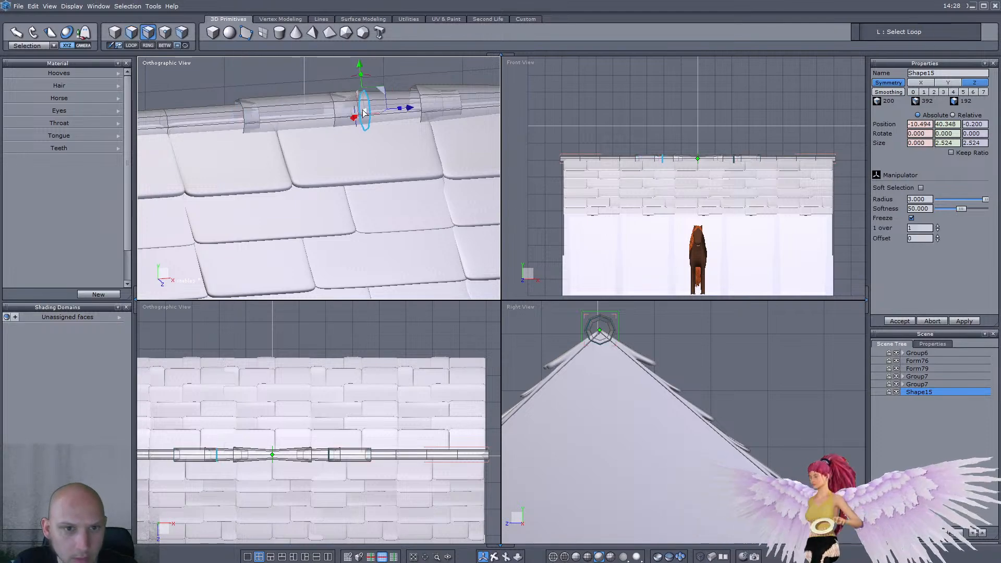
Step: Extrude the fourth face ring from the centre to about 7.859 × 2.507, and narrow its centre-side edge loop to about 1.516
scroll(379, 113, "down", 2)
scroll(273, 107, "up", 1)
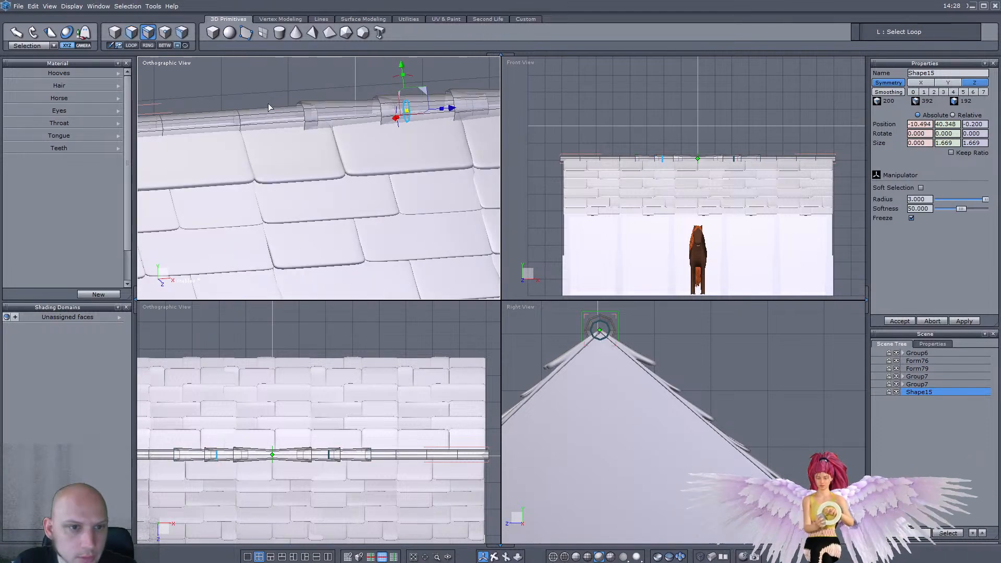
left_click(132, 32)
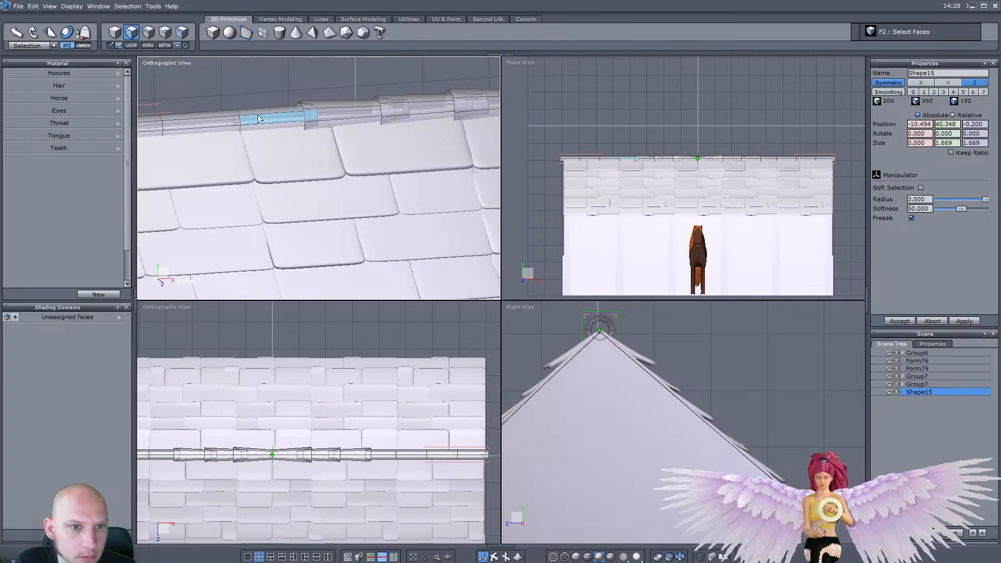
left_click(259, 119)
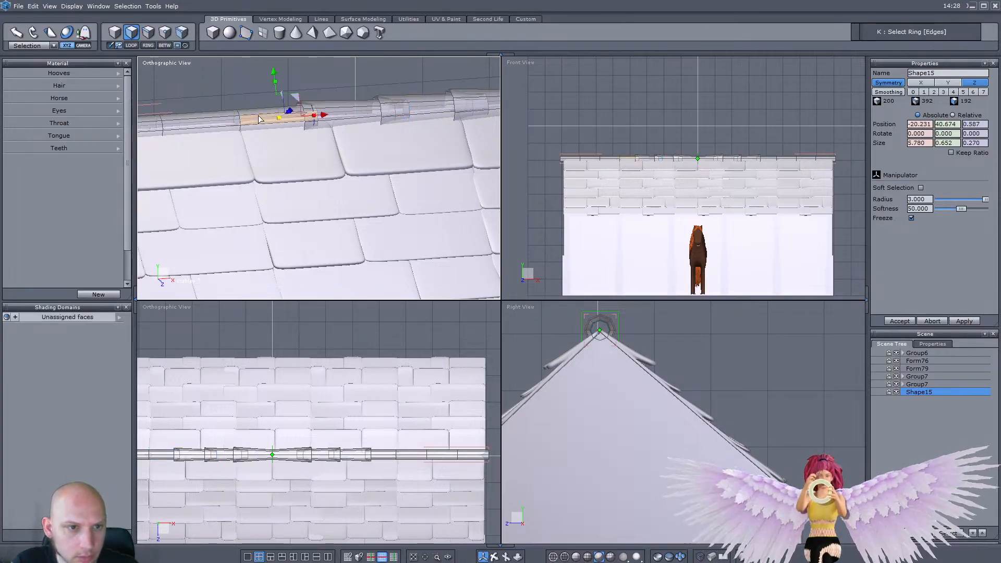
double_click(261, 119)
left_click_drag(276, 119, 323, 134)
key("F3")
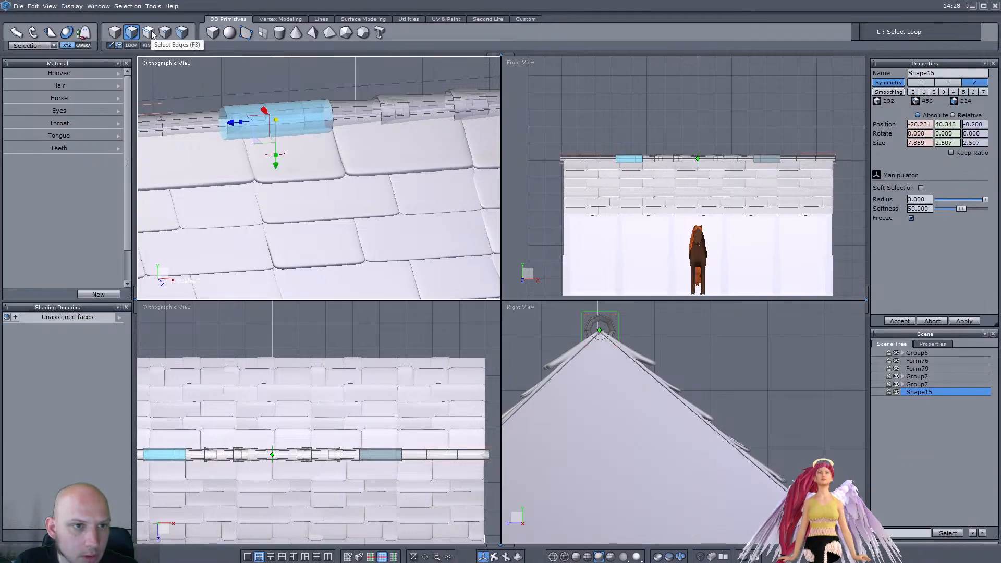
left_click(333, 112)
double_click(333, 113)
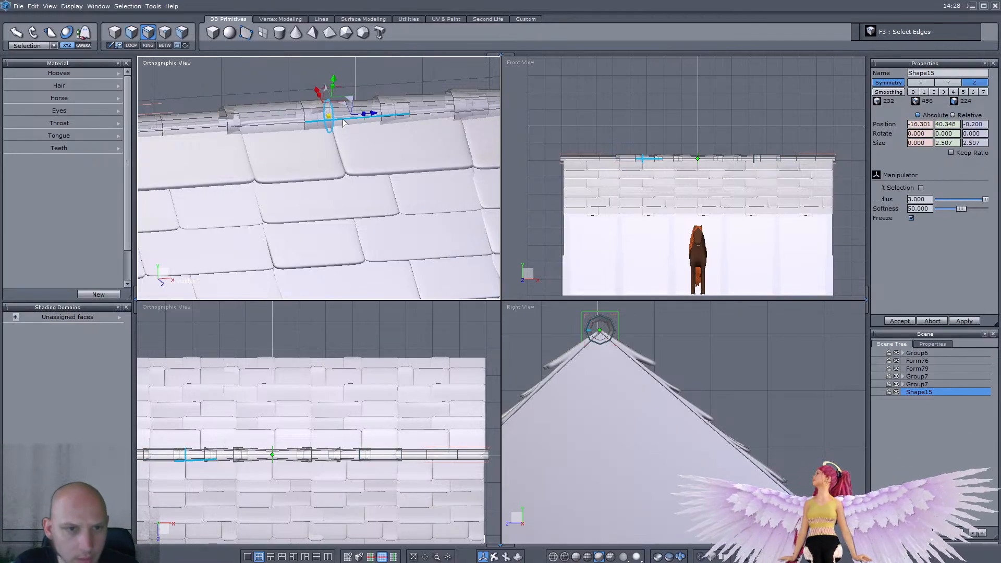
left_click_drag(306, 118, 283, 120)
Step: Extrude the fifth face ring from the centre to about 7.669 × 2.446, and narrow its centre-side edge loop to about 1.345
middle_click_drag(170, 127, 270, 122)
scroll(270, 121, "down", 1)
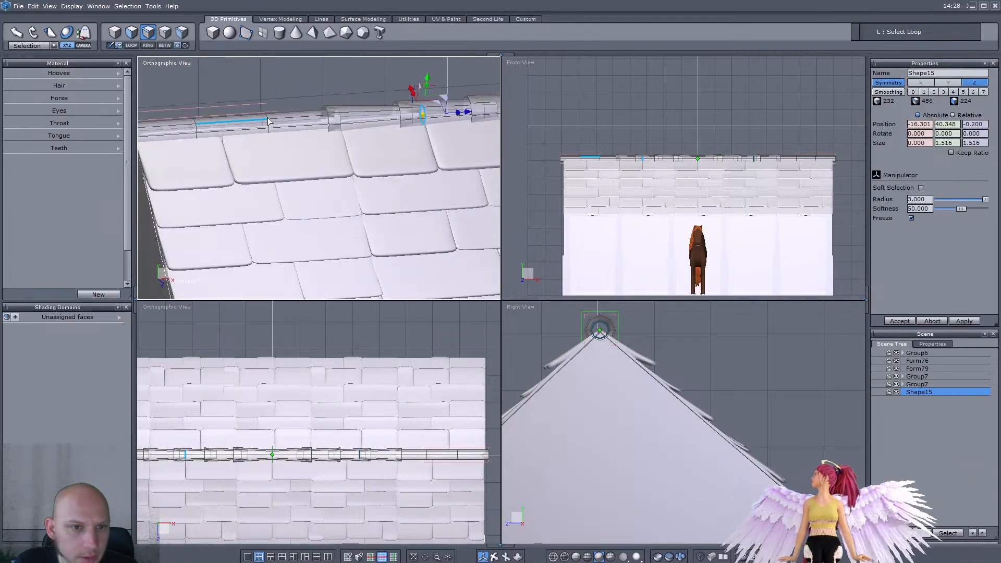
key("F2")
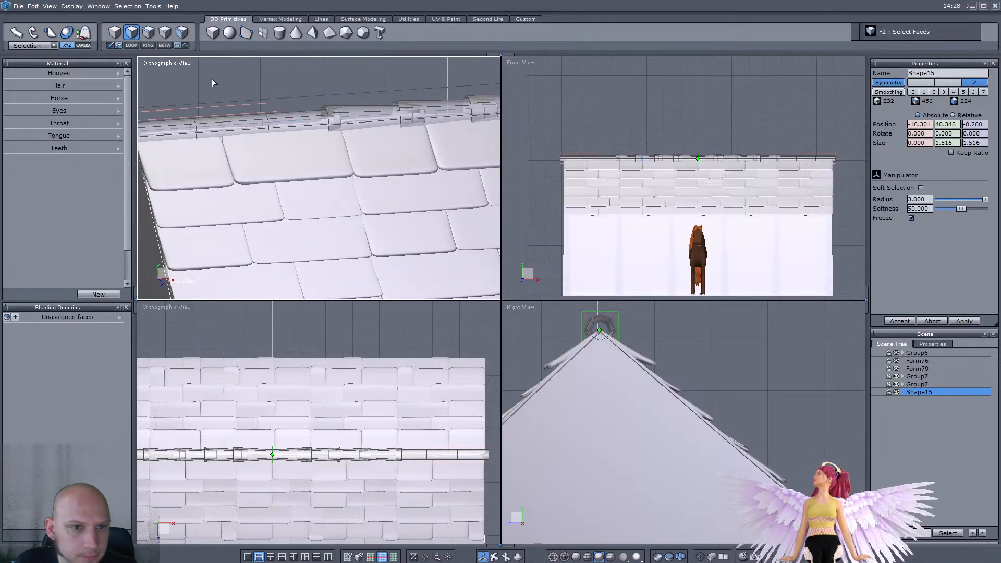
double_click(292, 129)
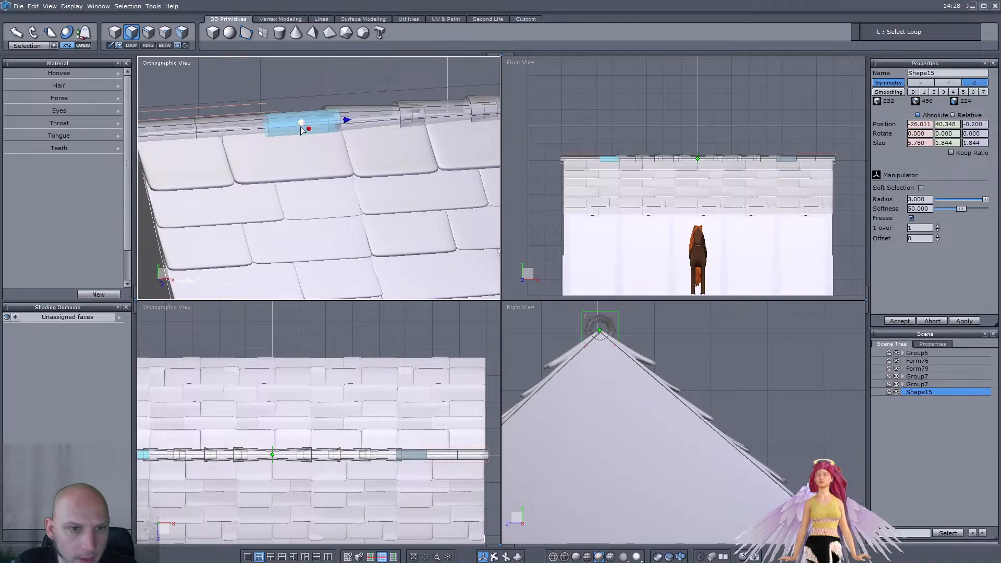
left_click_drag(310, 126, 350, 143, "ctrl")
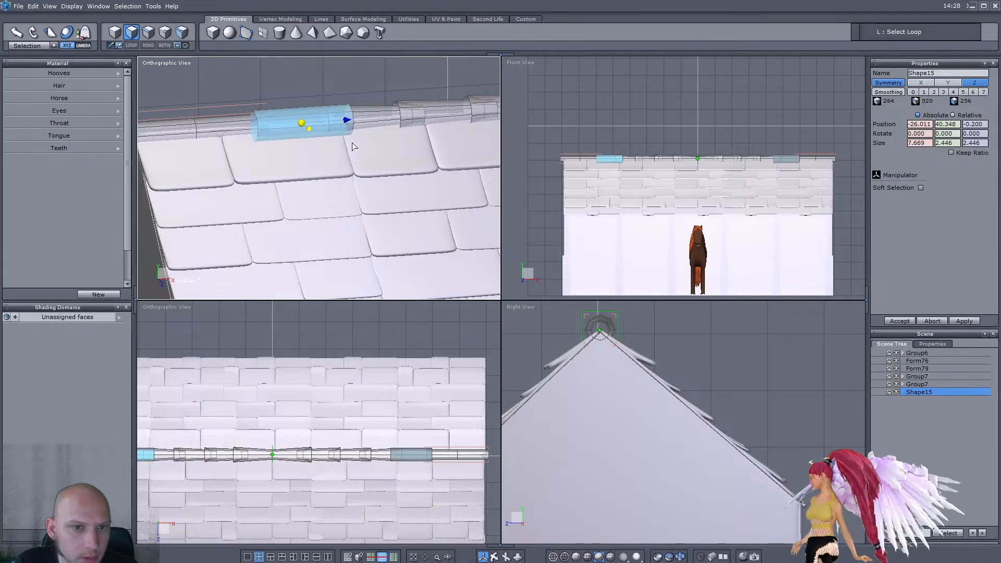
left_click(148, 33)
double_click(350, 117)
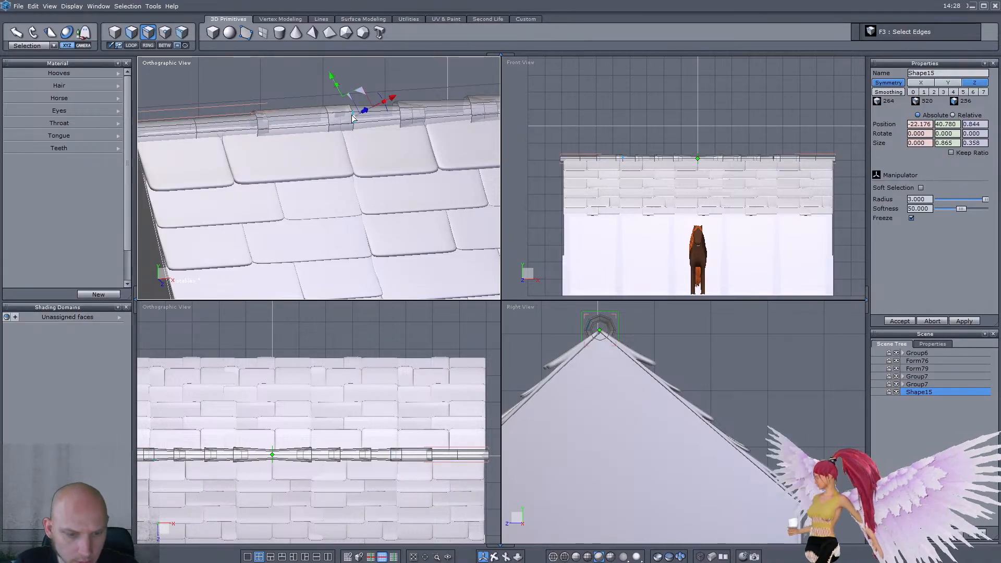
left_click_drag(350, 121, 293, 116)
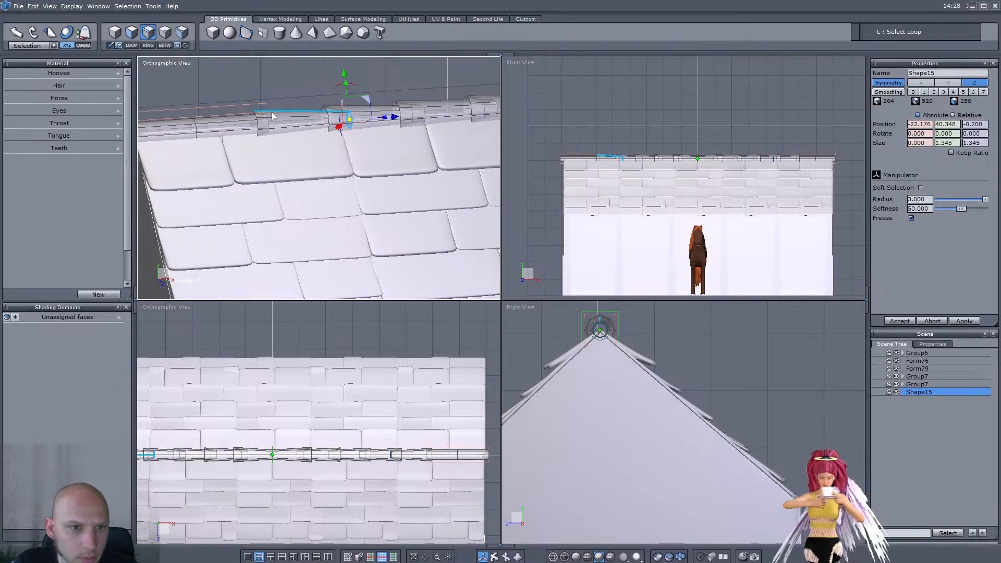
Step: Extrude the face ring at about X -31.791 to about 2.429 across, narrow its centre-side edge loop to about 1.405, and leave edge selection
scroll(280, 115, "down", 4)
scroll(247, 120, "up", 5)
key("F2")
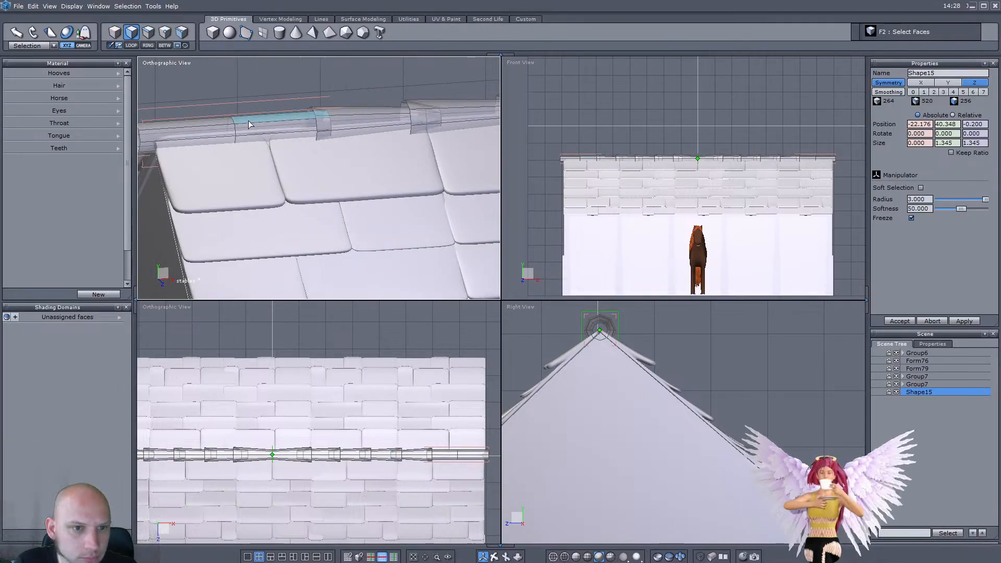
left_click(262, 126)
key("l")
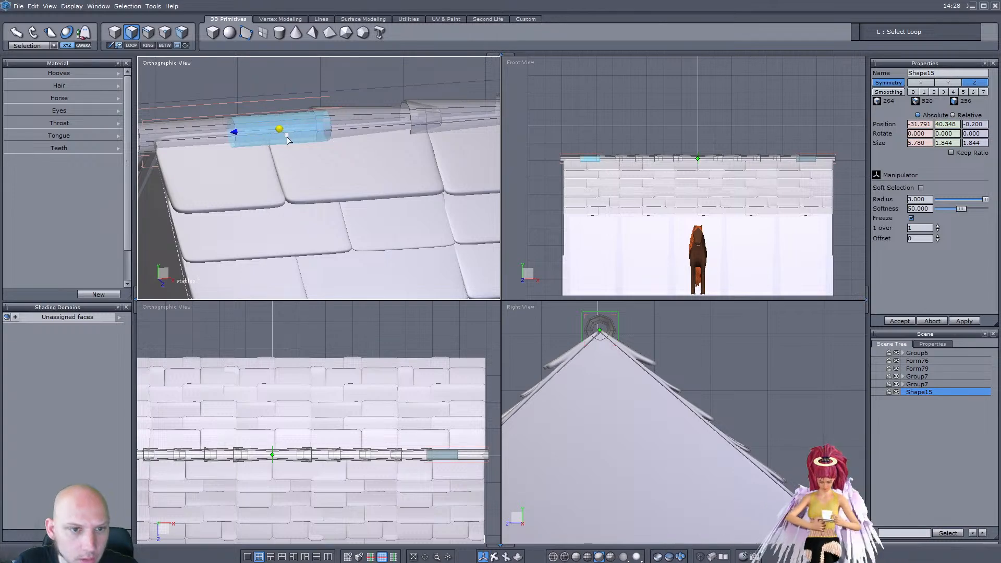
left_click_drag(301, 140, 331, 147, "ctrl")
left_click(148, 35)
left_click(342, 128)
key("l")
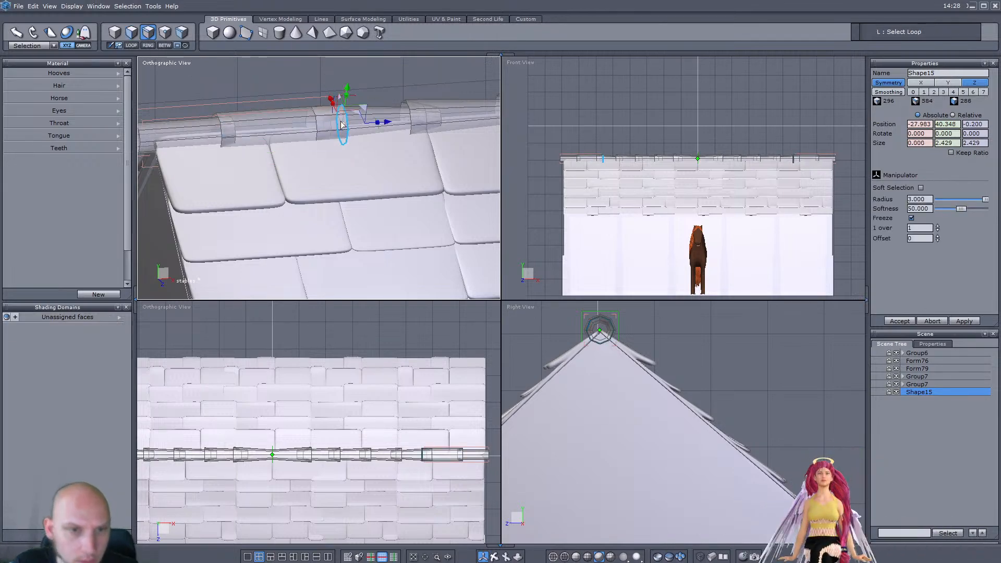
left_click_drag(318, 121, 295, 121)
scroll(295, 122, "down", 2)
scroll(269, 124, "up", 2)
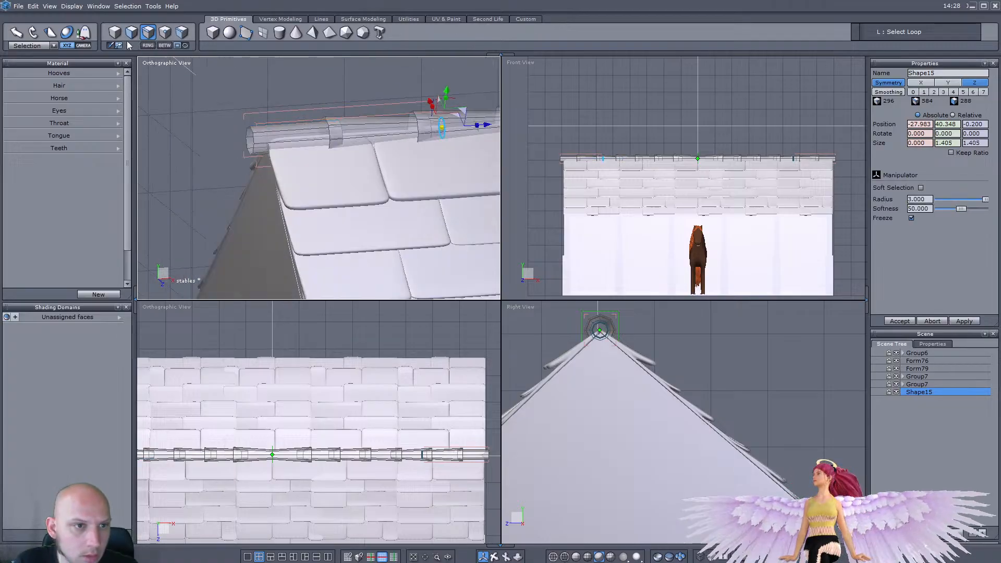
left_click(115, 32)
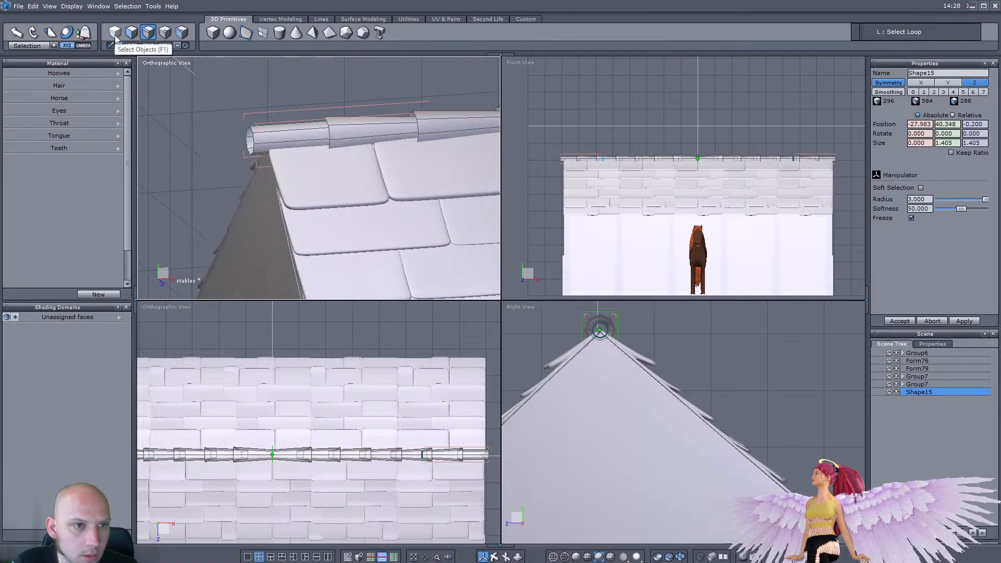
Step: Close the open hole at the gable end of the ridge tube with the Close operation
left_click(351, 22)
left_click(280, 19)
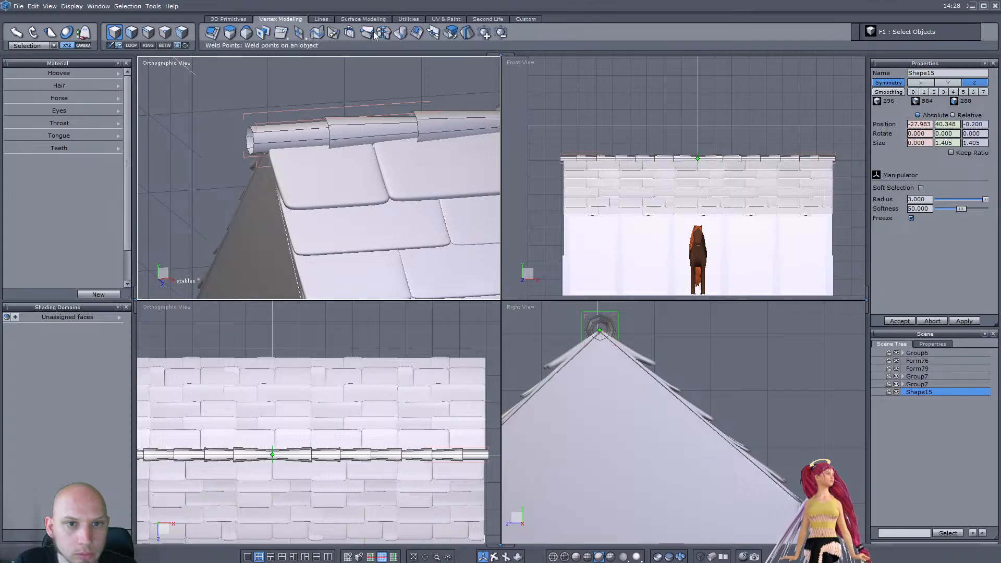
left_click(433, 32)
left_click(254, 142)
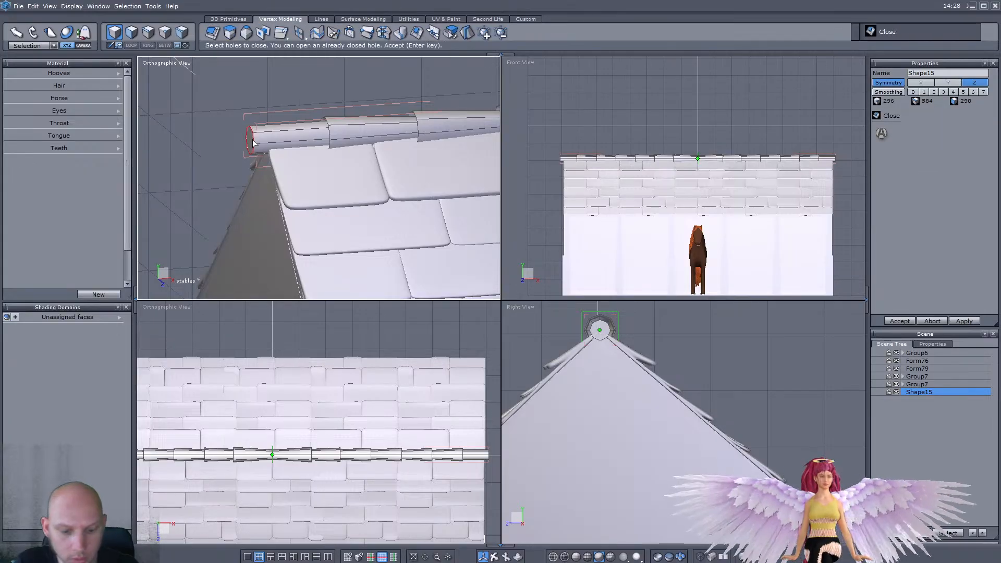
key("Return")
Step: Extrude the end cap face, then extrude the outermost tile's face ring from the centre to about 7.589 × 2.421
left_click(133, 35)
left_click(251, 141)
scroll(252, 141, "up", 3)
scroll(253, 142, "down", 2)
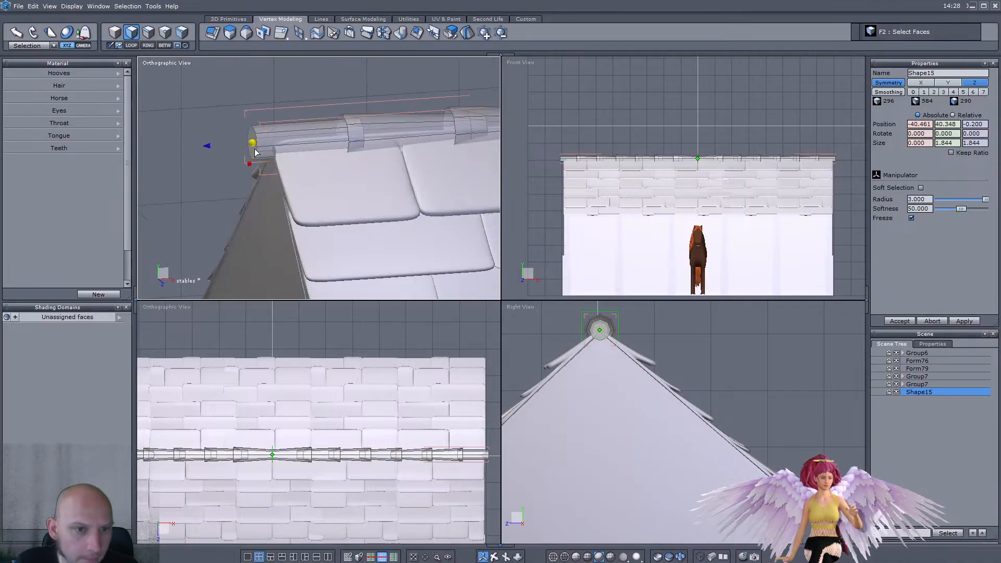
left_click_drag(196, 150, 195, 150, "ctrl")
left_click(281, 133)
left_click(282, 137, "shift")
key("l")
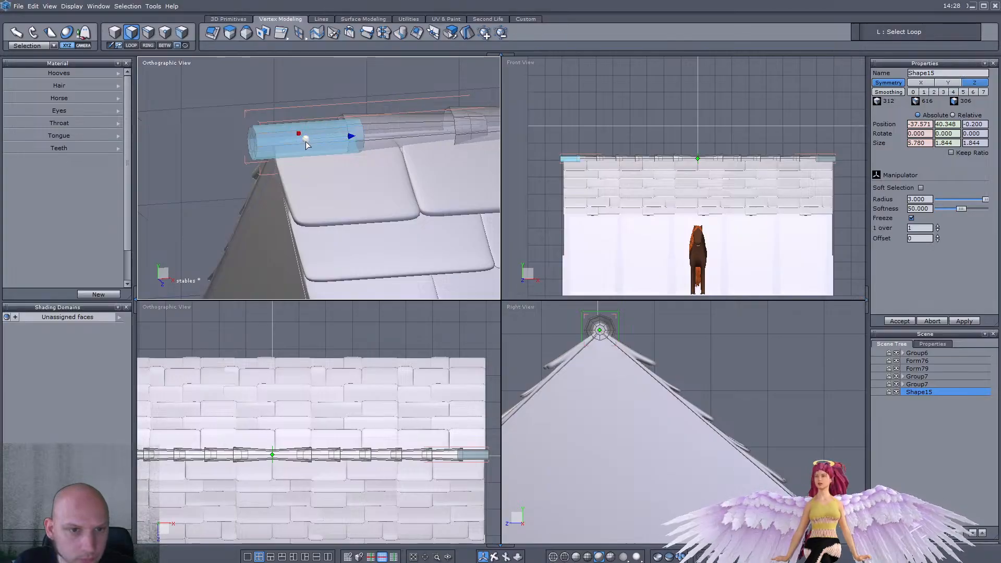
left_click_drag(305, 140, 338, 139, "ctrl")
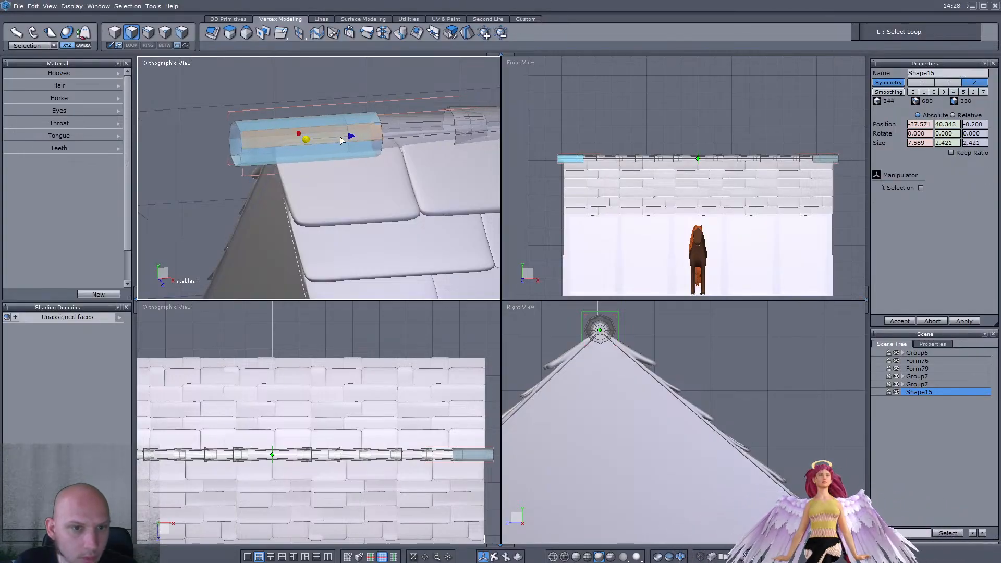
Step: Narrow the outermost tile's centre-side edge loop at about X -33.777 to about 1.225
left_click(153, 33)
left_click(384, 135)
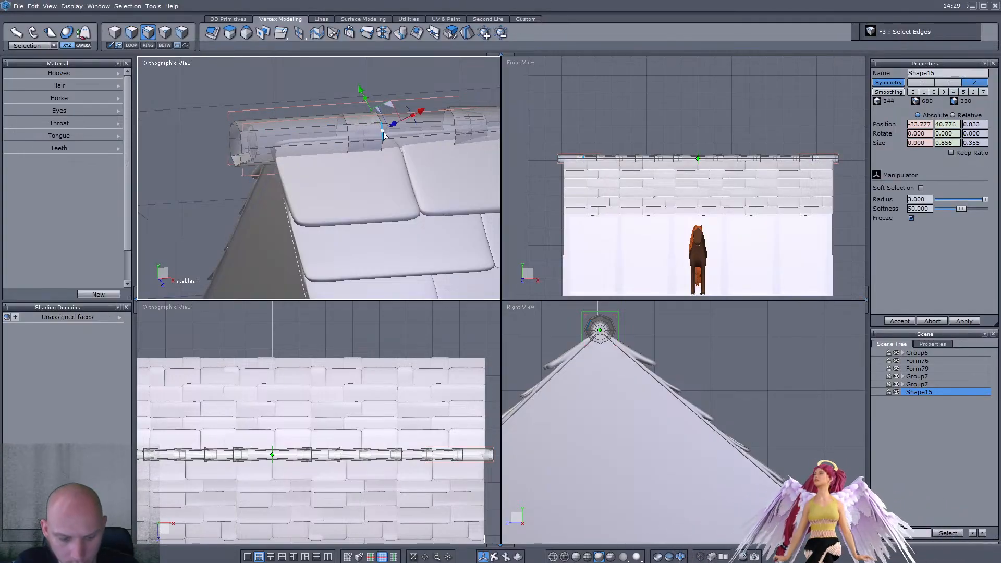
key("l")
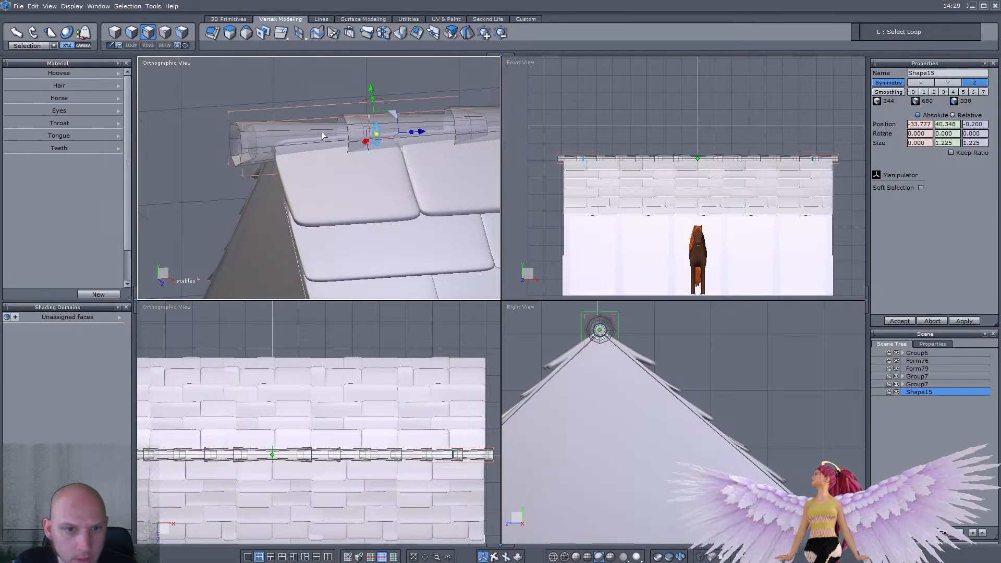
Step: Select the ring of lengthwise edges on the ridge tube and connect it to add edge loops around every tile
key("k")
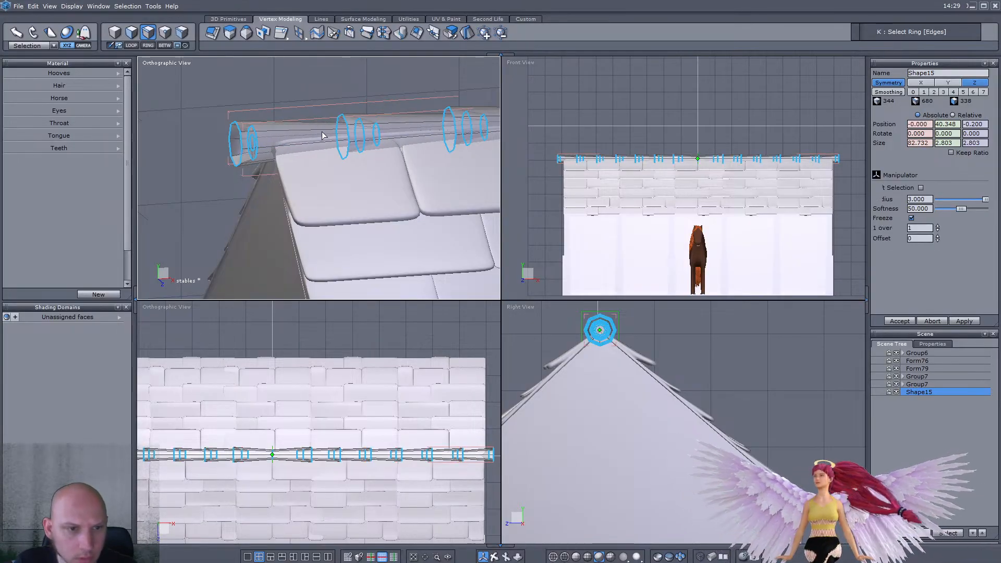
key("alt+a")
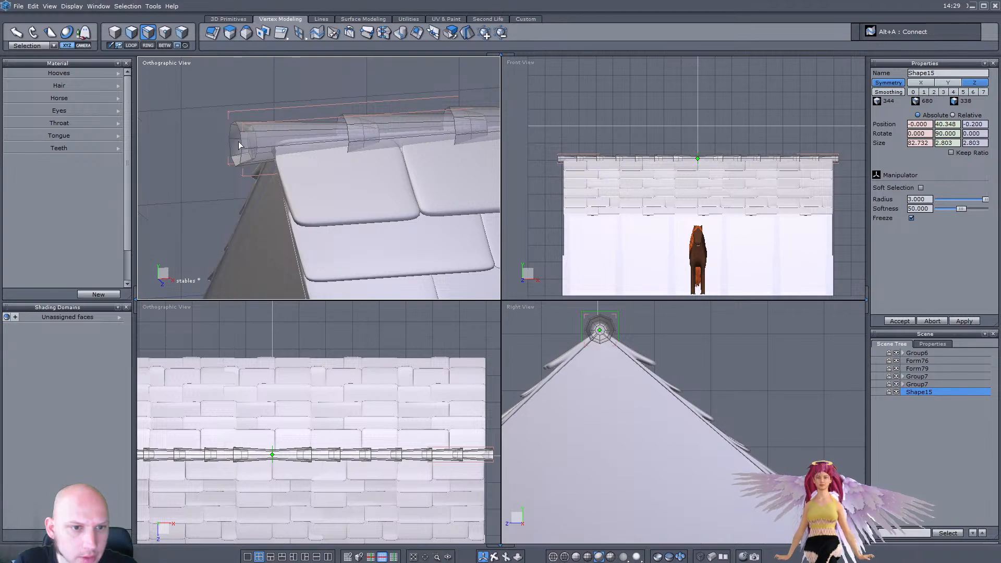
scroll(255, 145, "down", 5)
right_click_drag(255, 145, 377, 140)
scroll(377, 140, "up", 5)
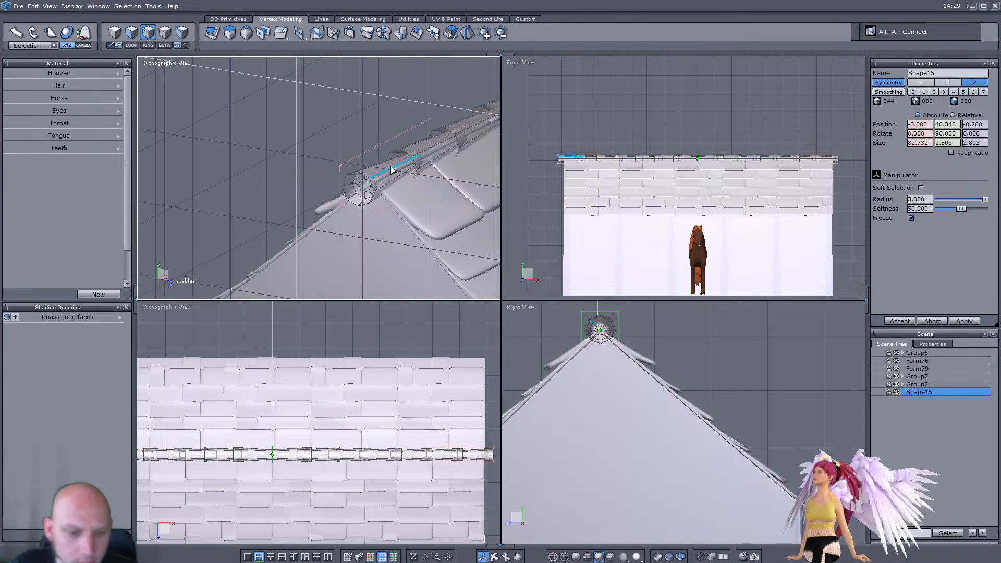
left_click(392, 170)
key("k")
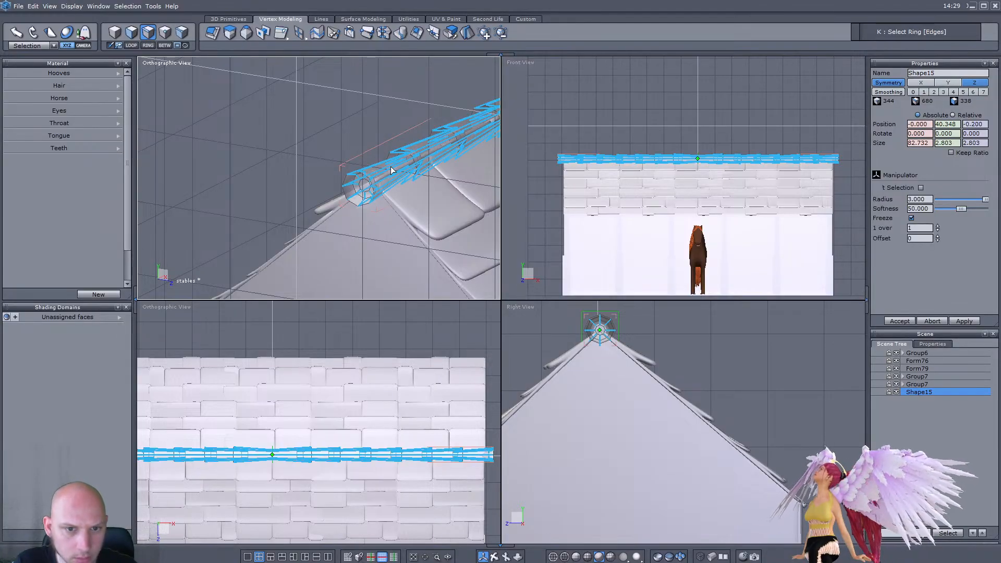
key("alt+a")
right_click_drag(391, 167, 359, 170)
scroll(336, 172, "down", 8)
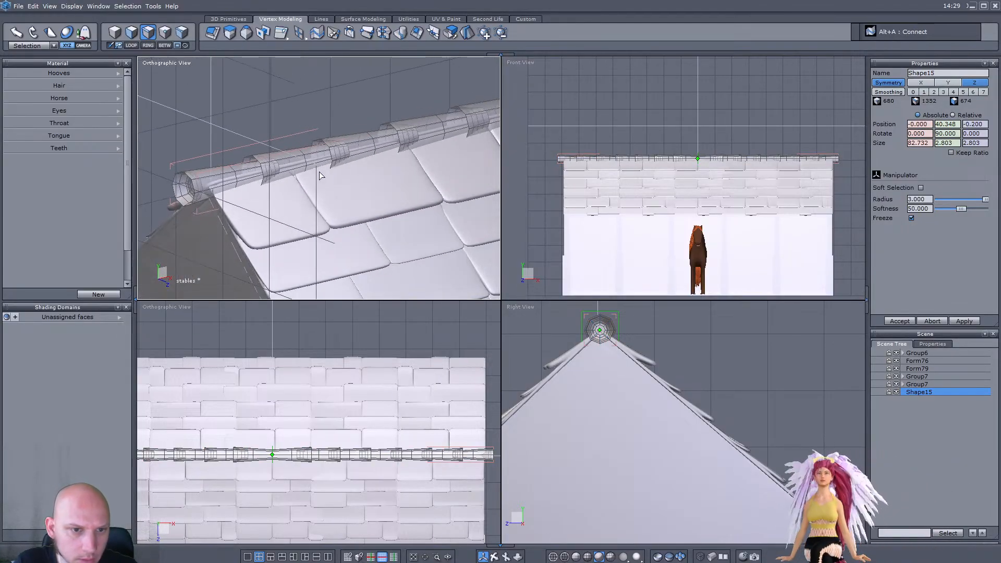
Step: Select an edge ring at the capped end and connect it to add an extra edge loop through the ridge tube
scroll(320, 174, "up", 10)
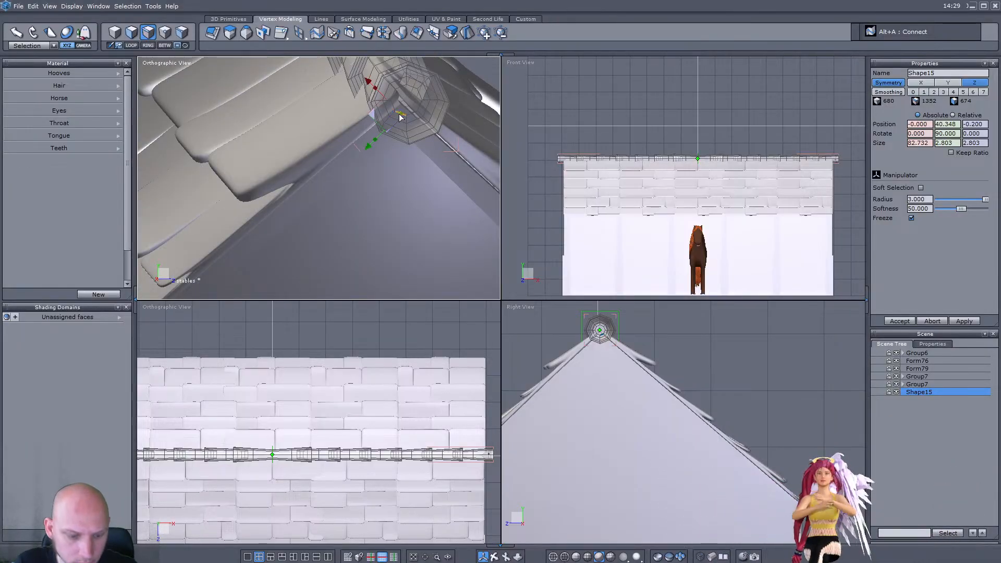
key("k")
key("alt+a")
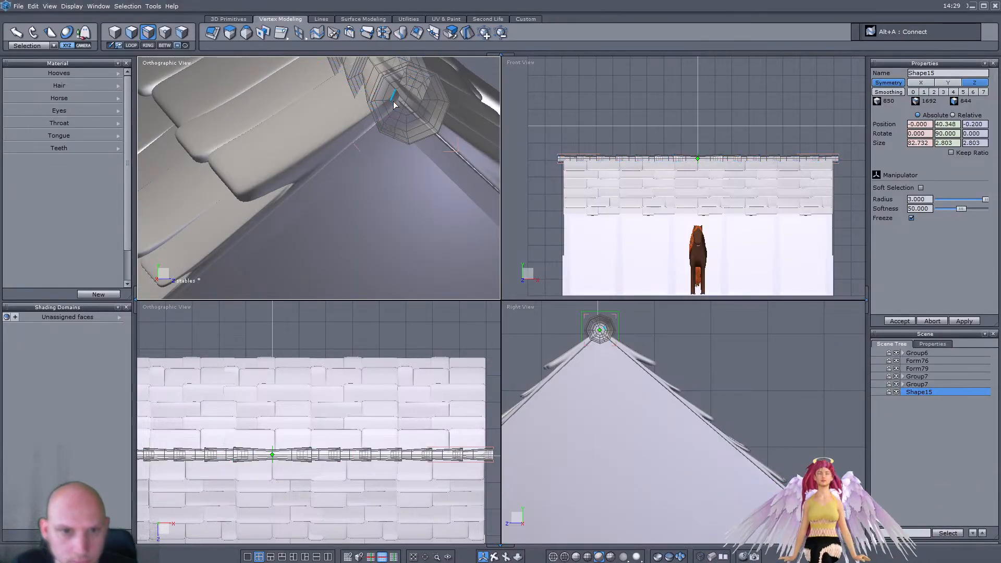
key("alt+a")
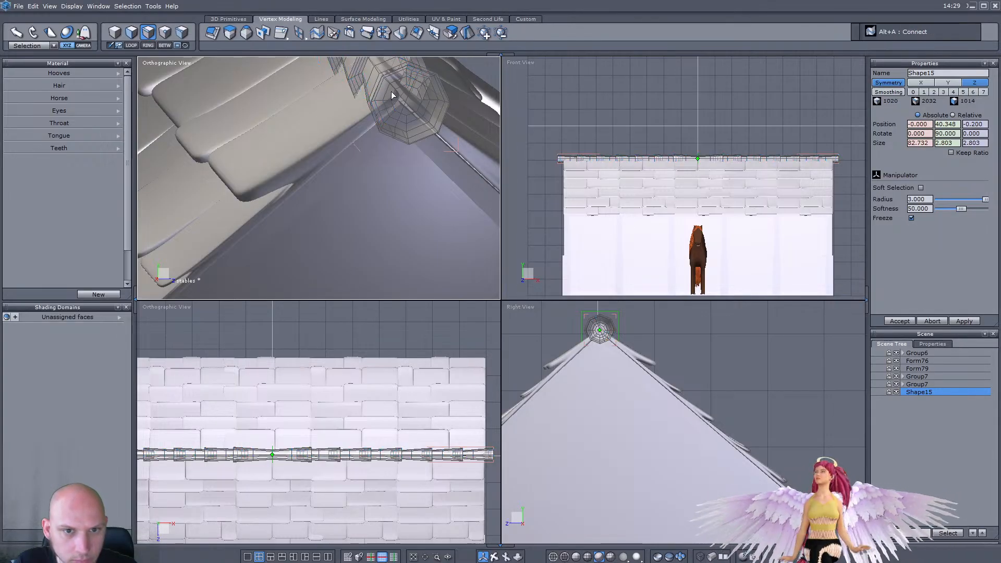
key("k")
key("alt+a")
key("alt+a")
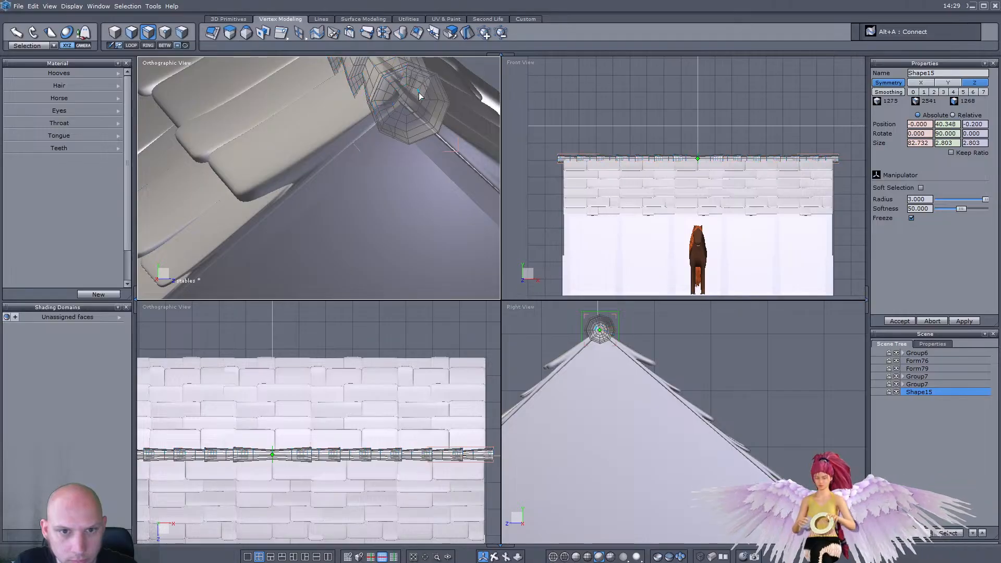
key("k")
key("ctrl+z")
key("ctrl+z")
key("ctrl+z")
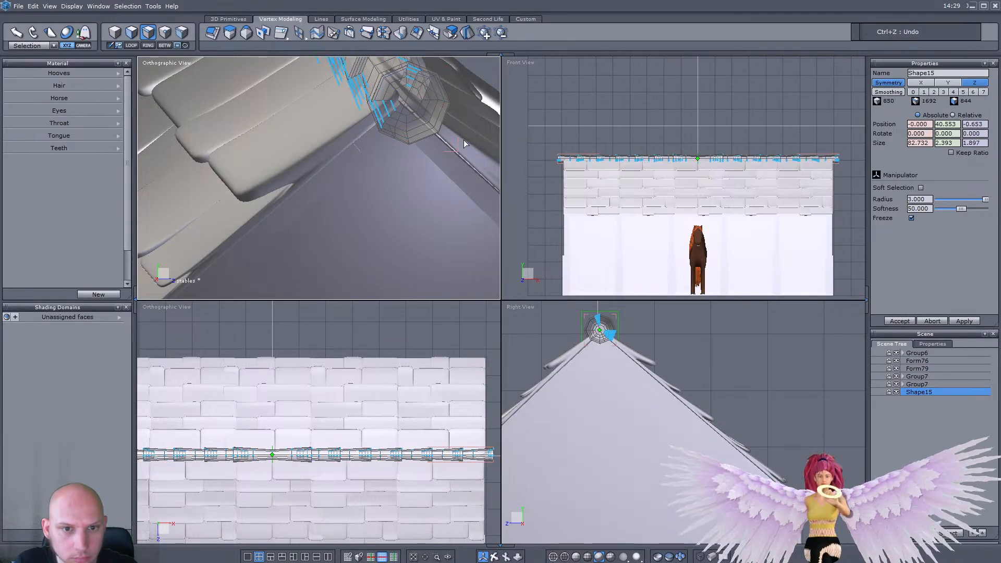
key("ctrl+z")
Step: Return to object selection and set the ridge tube's smoothing level to 2
right_click_drag(411, 164, 190, 142)
scroll(337, 193, "down", 4)
key("F1")
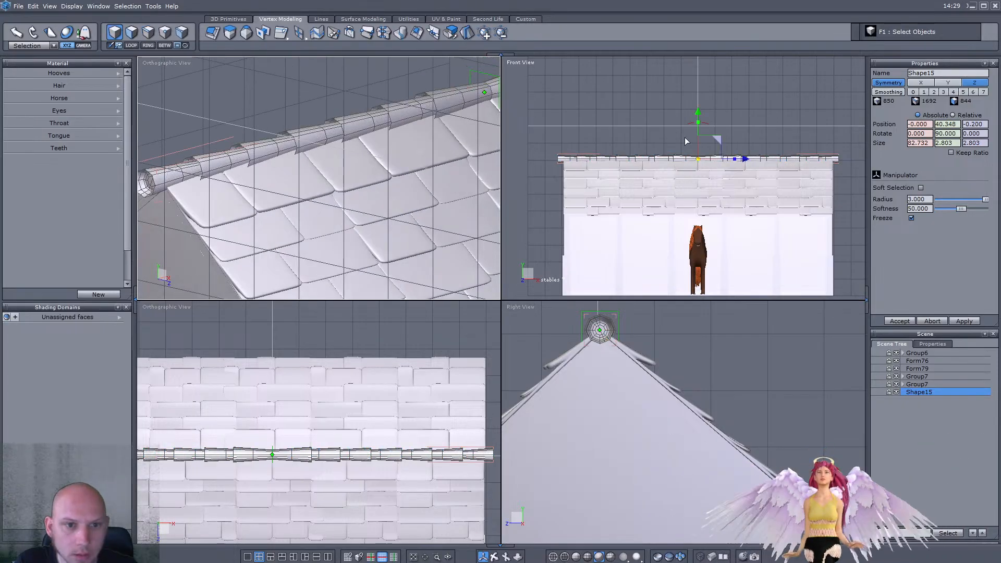
left_click(934, 93)
scroll(306, 206, "down", 3)
right_click_drag(306, 205, 242, 204)
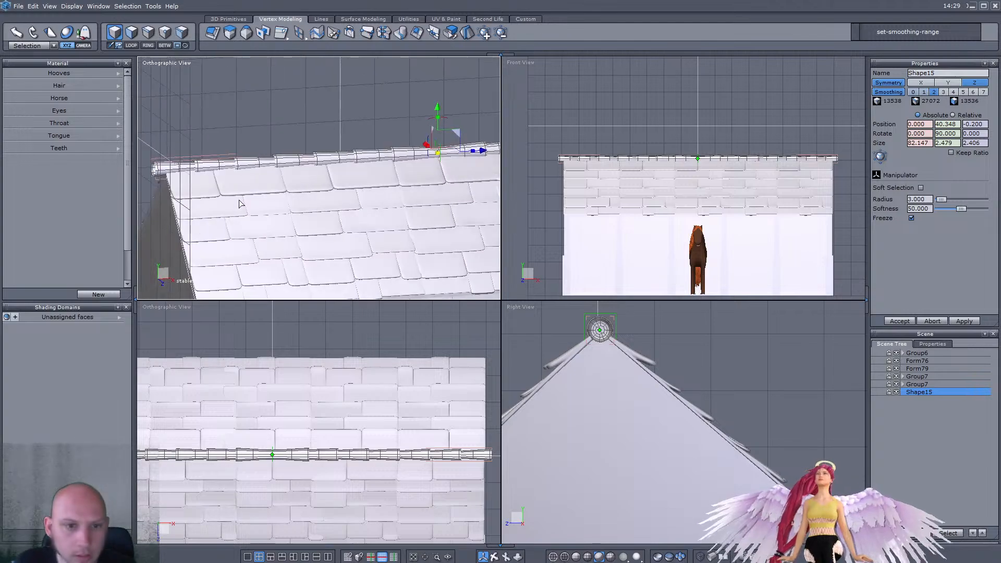
scroll(250, 209, "down", 4)
right_click_drag(335, 215, 395, 213)
scroll(382, 192, "up", 4)
scroll(395, 158, "up", 3)
scroll(396, 158, "down", 8)
right_click_drag(396, 158, 358, 199)
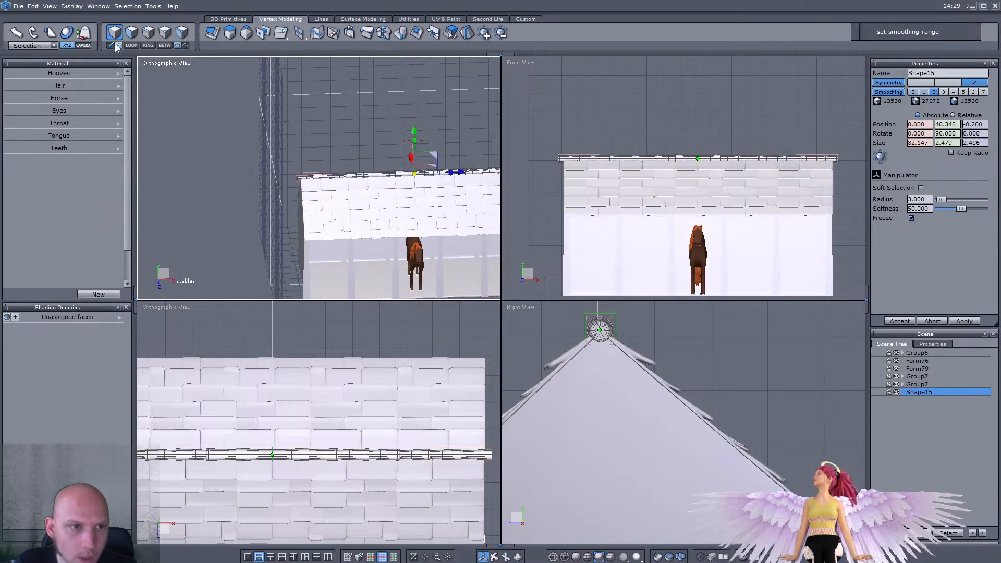
Step: Copy the faces of the ridge tube's end section, about 25.065 long, and paste them as a separate object
left_click(132, 33)
scroll(557, 136, "up", 3)
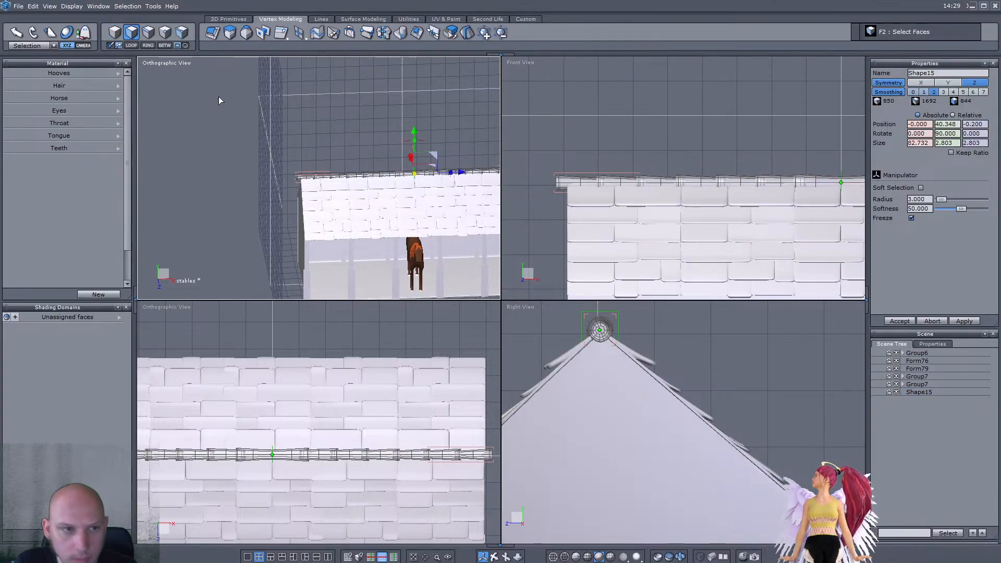
scroll(243, 109, "down", 5)
scroll(295, 139, "up", 4)
right_click_drag(237, 145, 286, 136)
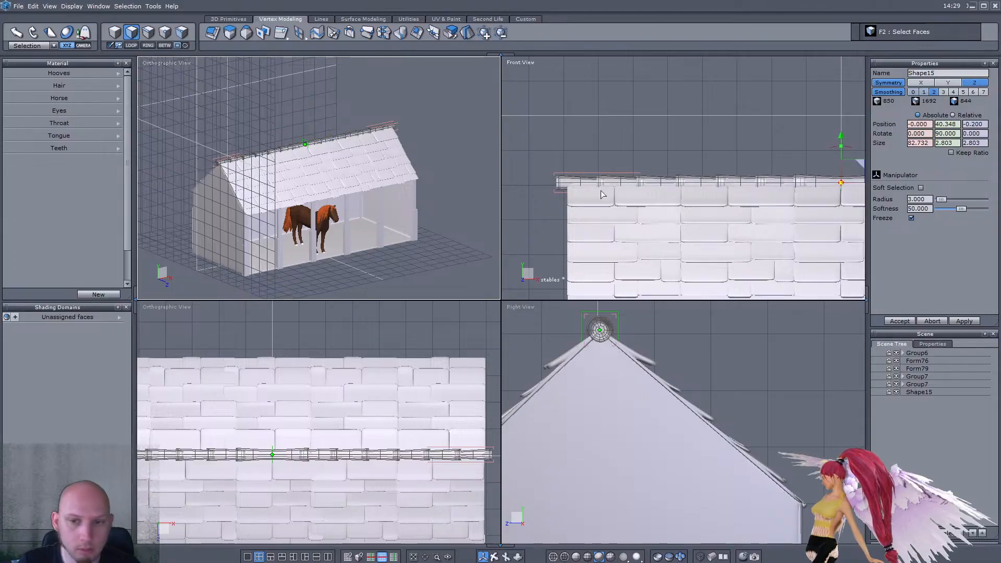
scroll(527, 126, "down", 2)
left_click_drag(528, 126, 662, 230)
key("ctrl+c")
key("ctrl+v")
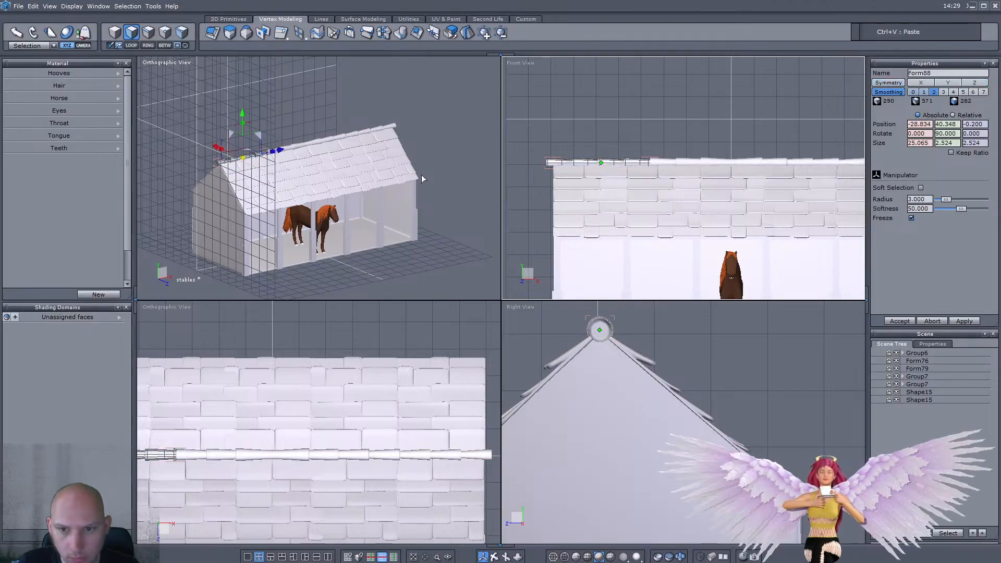
Step: Rotate the pasted tile section horizontally across the ridge and set its Y rotation to 0
right_click_drag(220, 168, 216, 193)
scroll(216, 193, "up", 3)
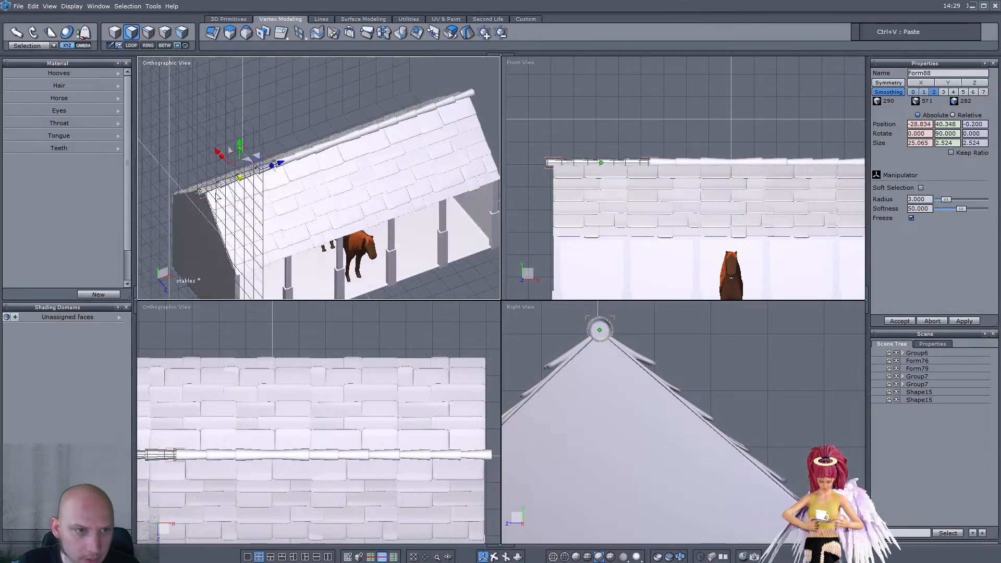
left_click(35, 46)
right_click_drag(253, 218, 232, 276)
scroll(234, 247, "up", 3)
left_click_drag(254, 204, 239, 169)
middle_click_drag(238, 423, 330, 383)
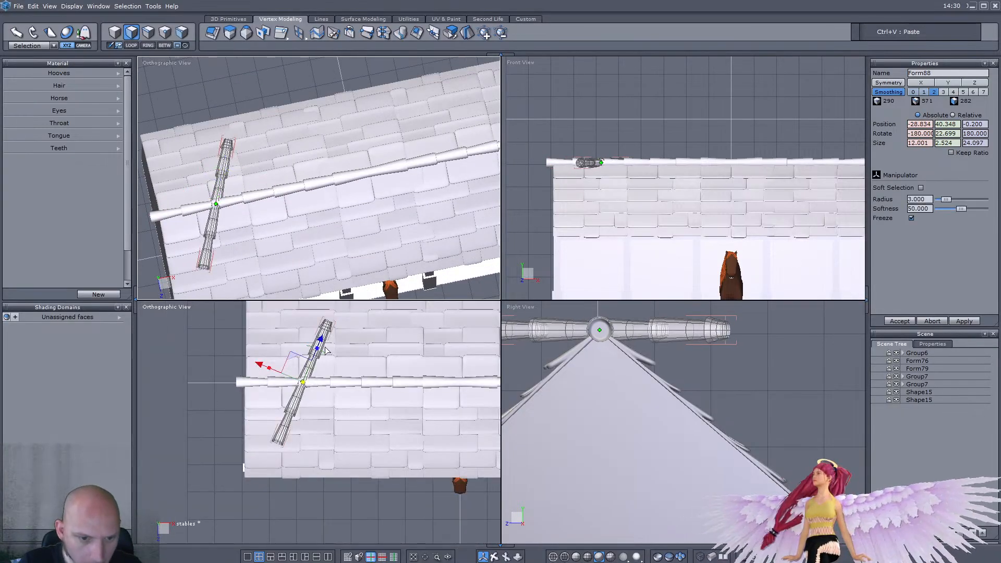
left_click_drag(324, 350, 312, 344)
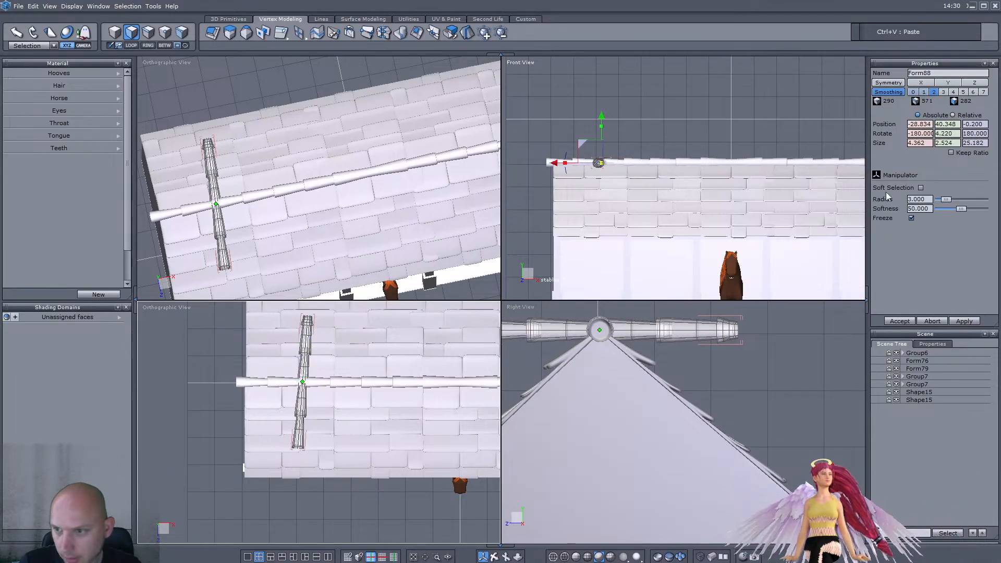
type("0")
key("Return")
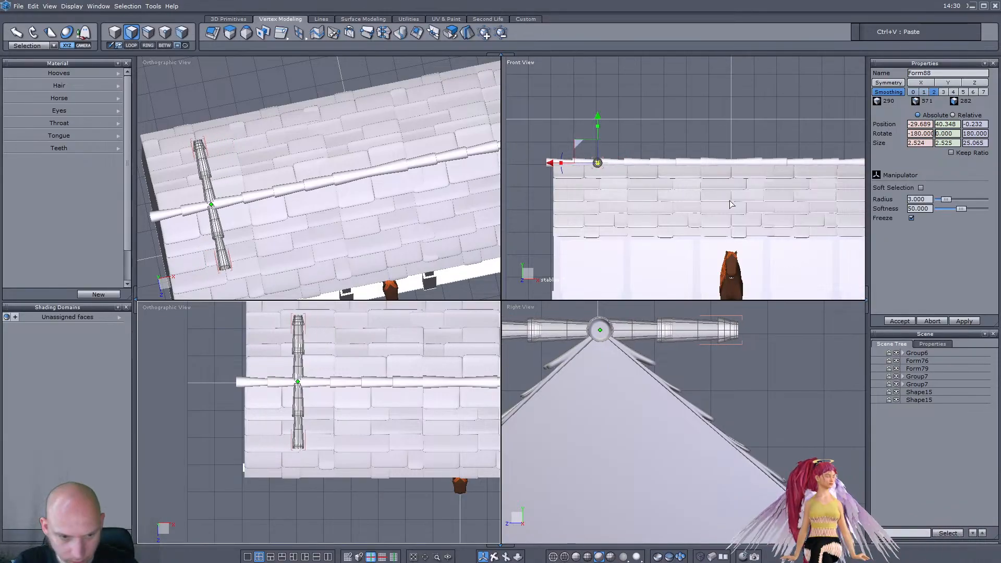
Step: Move the section onto the front slope at about X -23.187, Z 9.150 and tilt it to about 138.085° to follow the roof
left_click_drag(278, 360, 314, 417)
scroll(651, 424, "down", 5)
scroll(642, 415, "up", 4)
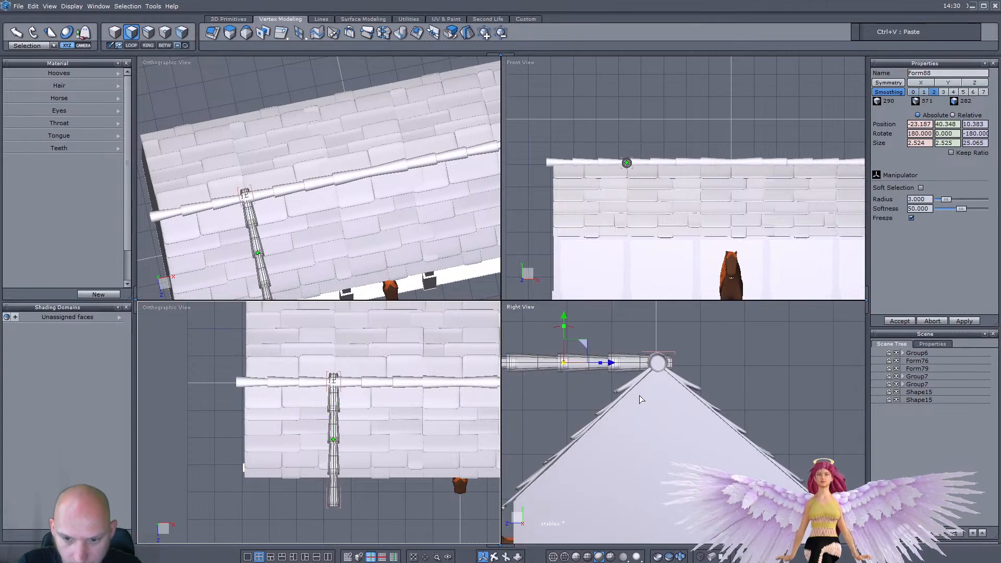
left_click_drag(582, 341, 575, 405)
Step: Resize the slope section to about 2.399 × 18.629 × 20.365 and seat it on the shingles at about Y 31.993, Z 9.182
middle_click_drag(313, 256, 238, 123)
scroll(217, 128, "up", 5)
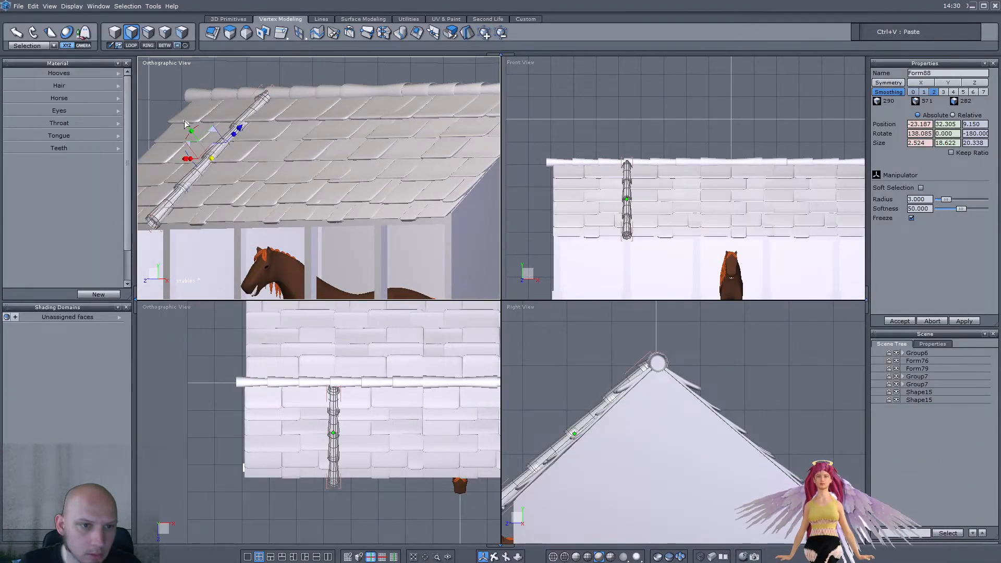
left_click_drag(214, 159, 208, 161)
middle_click_drag(211, 160, 253, 200)
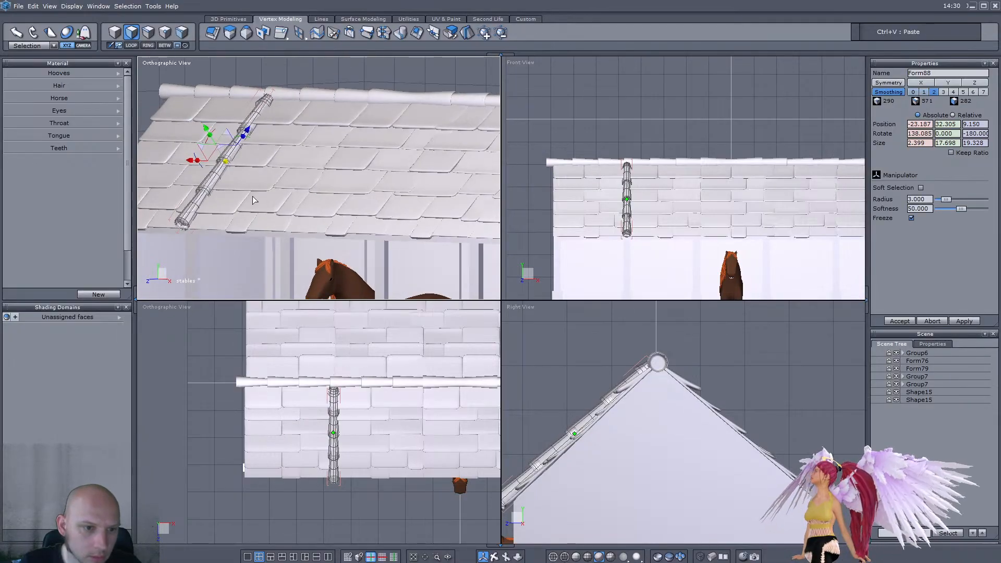
left_click_drag(205, 129, 207, 132)
middle_click_drag(225, 151, 365, 197)
left_click_drag(337, 154, 335, 149)
right_click_drag(431, 178, 357, 183)
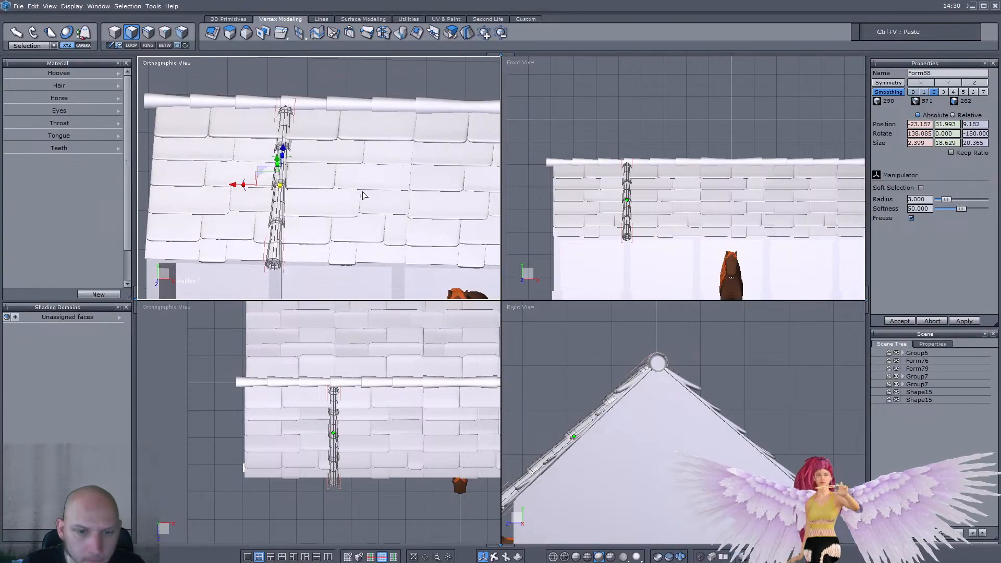
Step: Paste two copies of the slope section and space them along the front slope, the second at about X 7.273
key("ctrl+v")
left_click_drag(286, 434, 375, 436)
scroll(438, 434, "down", 3)
middle_click_drag(447, 437, 408, 429)
key("ctrl+v")
left_click_drag(308, 422, 361, 432)
scroll(428, 435, "down", 3)
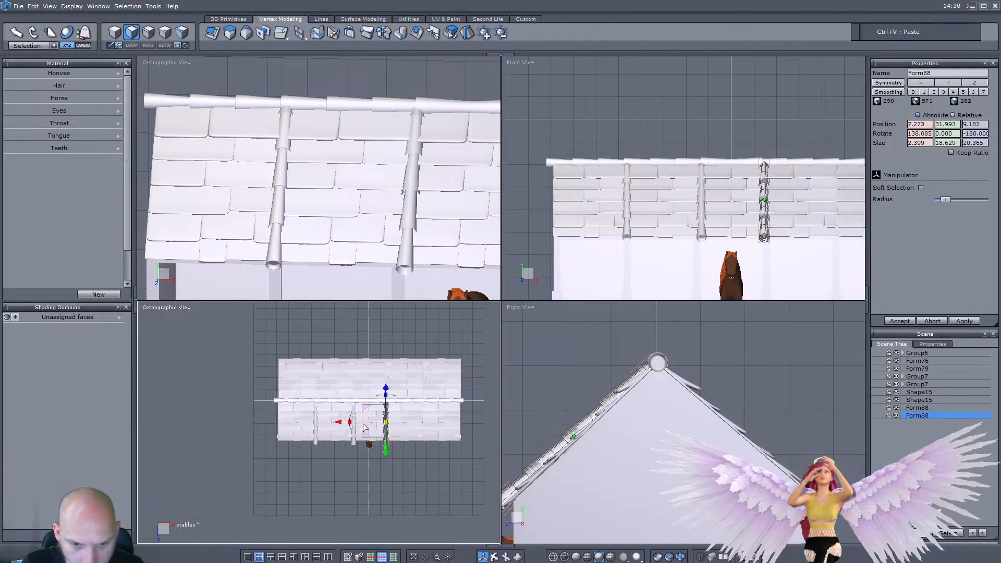
Step: Paste further copies of the slope section and place the outermost one at the far gable edge, at about X 39.298
middle_click_drag(439, 438, 402, 431)
key("ctrl+v")
left_click_drag(311, 418, 396, 425)
key("ctrl+v")
key("ctrl+v")
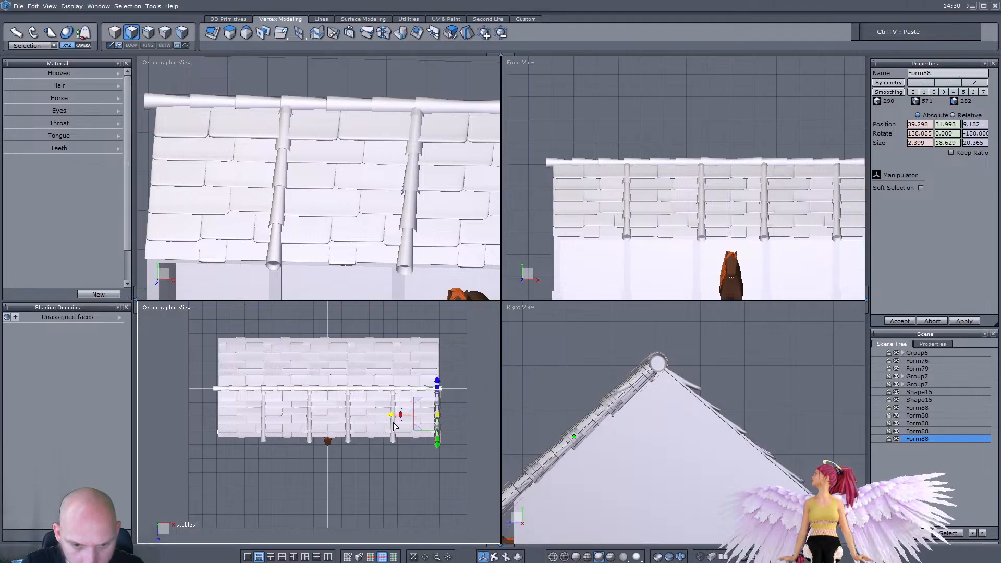
Step: Move the duplicate section at X 7.273 to the opposite gable edge at about X -38.986, and return to object selection
left_click(913, 431)
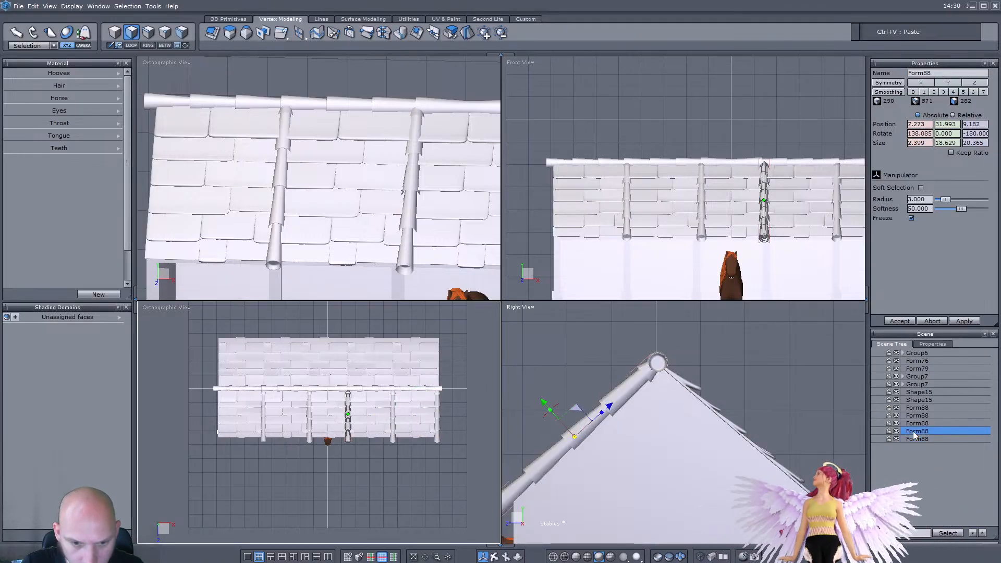
left_click_drag(309, 423, 176, 420)
middle_click_drag(180, 276, 269, 251)
left_click(115, 33)
scroll(173, 108, "down", 5)
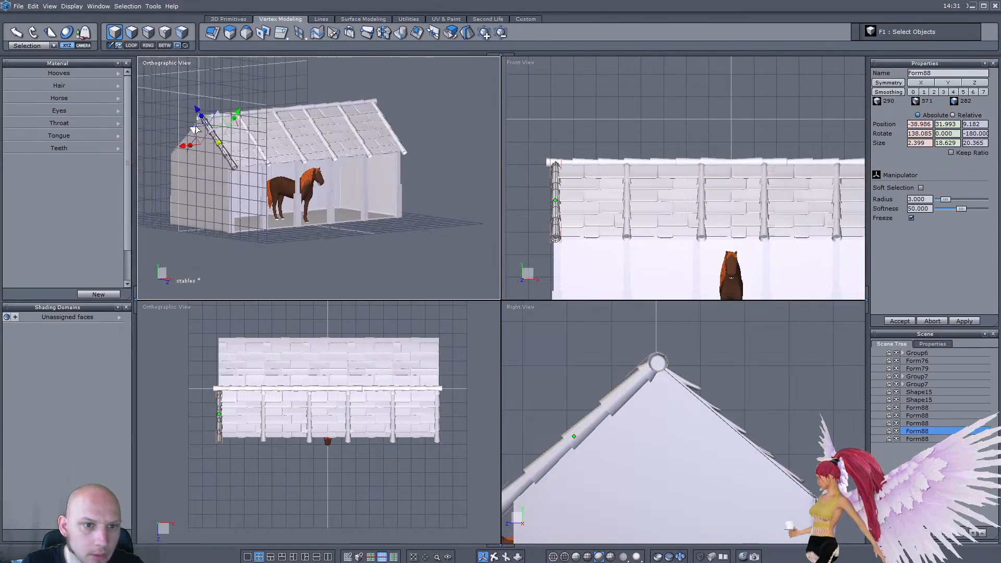
Step: Delete the smoothed tile strip at X -23.187 and paste a slope section in its place at about X -22.982
middle_click_drag(201, 123, 174, 124)
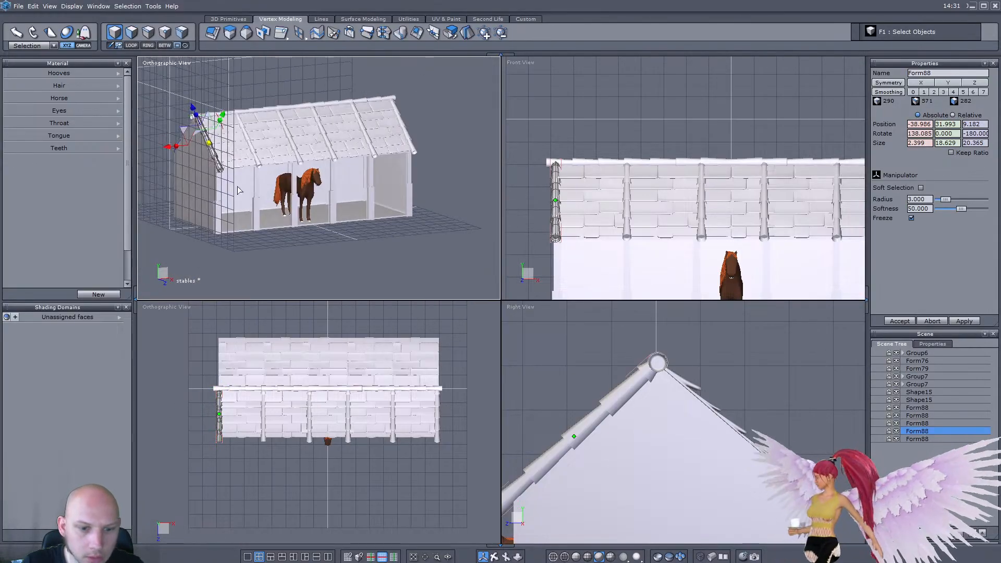
left_click(922, 408)
left_click(919, 437, "shift")
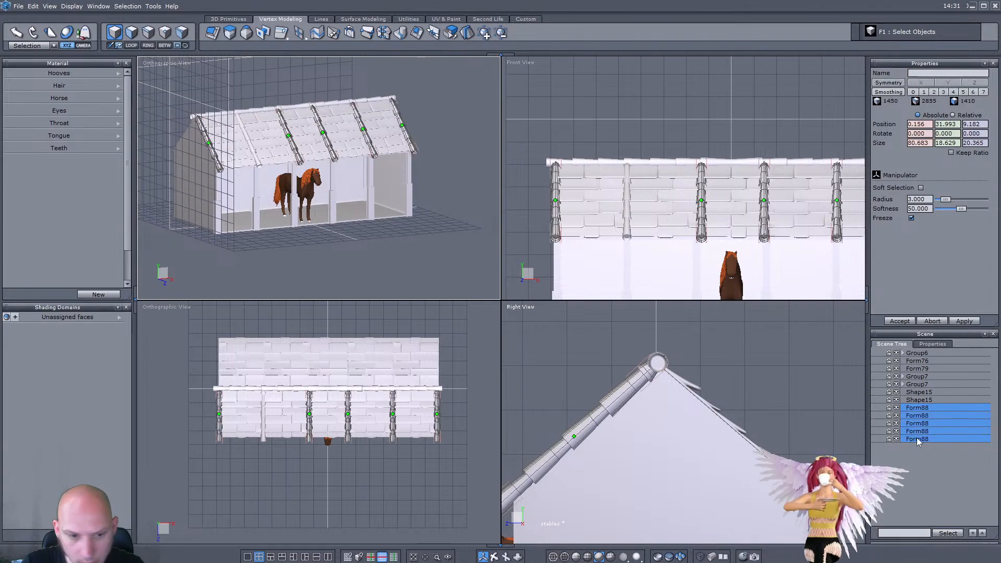
left_click(919, 400)
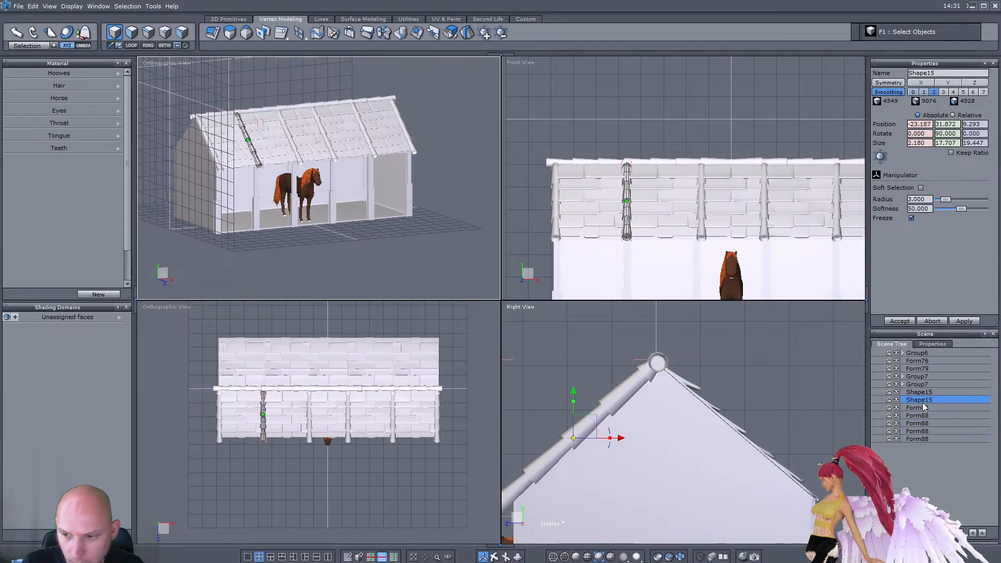
scroll(216, 141, "up", 5)
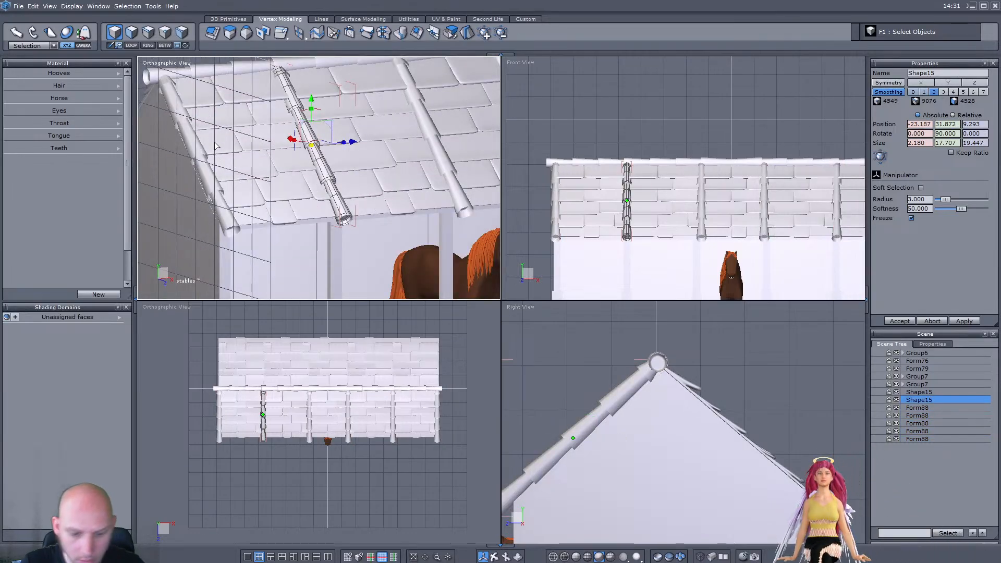
key("Delete")
left_click(918, 400)
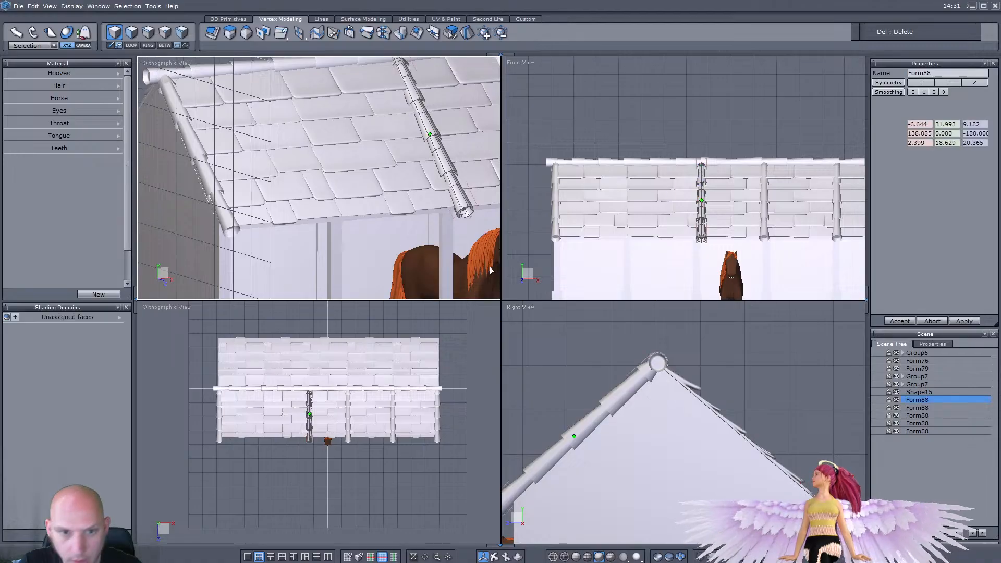
key("ctrl+v")
left_click_drag(349, 145, 264, 151)
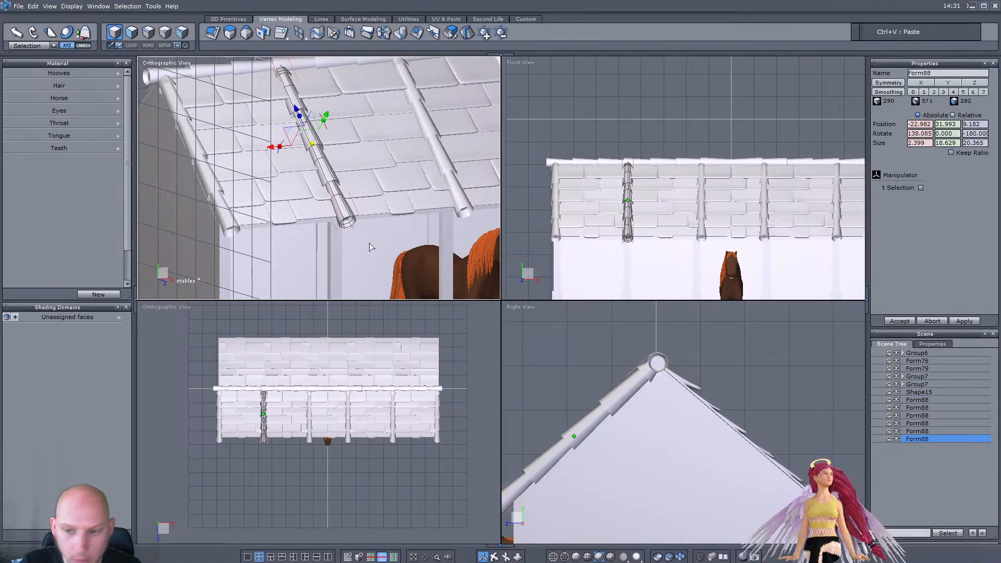
Step: Copy all six front slope sections together and paste a duplicate set
left_click(923, 401)
left_click(913, 438, "shift")
scroll(325, 265, "down", 5)
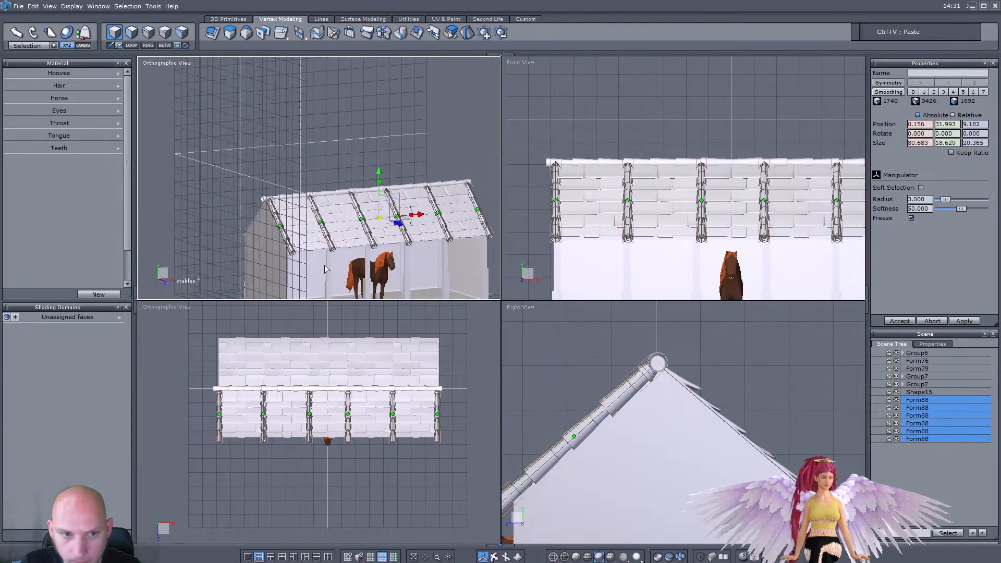
key("ctrl+c")
scroll(365, 266, "up", 6)
middle_click_drag(386, 243, 83, 228)
key("ctrl+v")
middle_click_drag(373, 219, 248, 208)
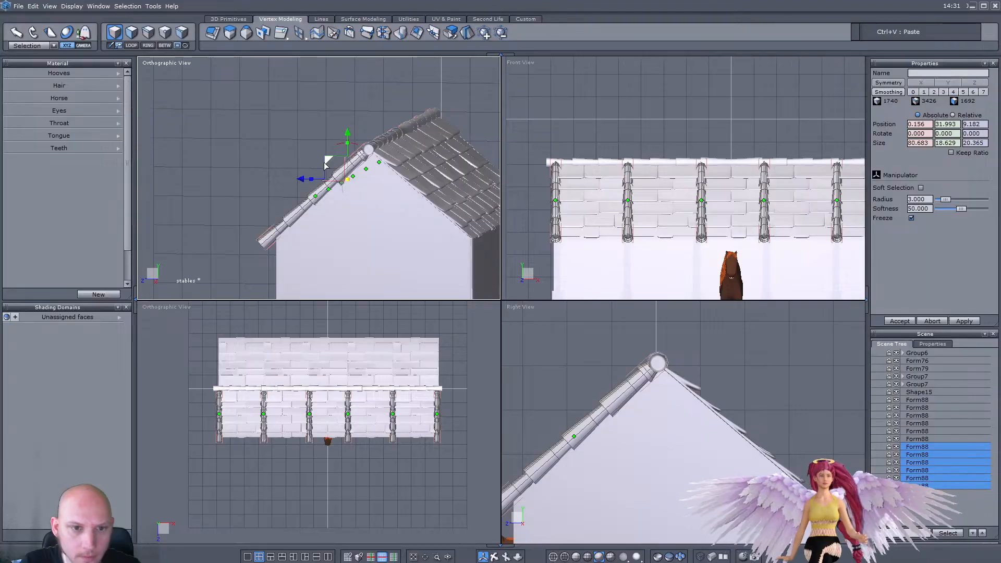
Step: Turn the pasted set to match the rear slope, seat it on the rear shingles below the ridge, and save the scene
left_click_drag(324, 162, 507, 137)
scroll(464, 177, "down", 3)
scroll(743, 382, "down", 6)
scroll(743, 381, "up", 4)
left_click_drag(674, 346, 544, 381)
key("ctrl+z")
scroll(622, 397, "down", 4)
scroll(588, 384, "up", 4)
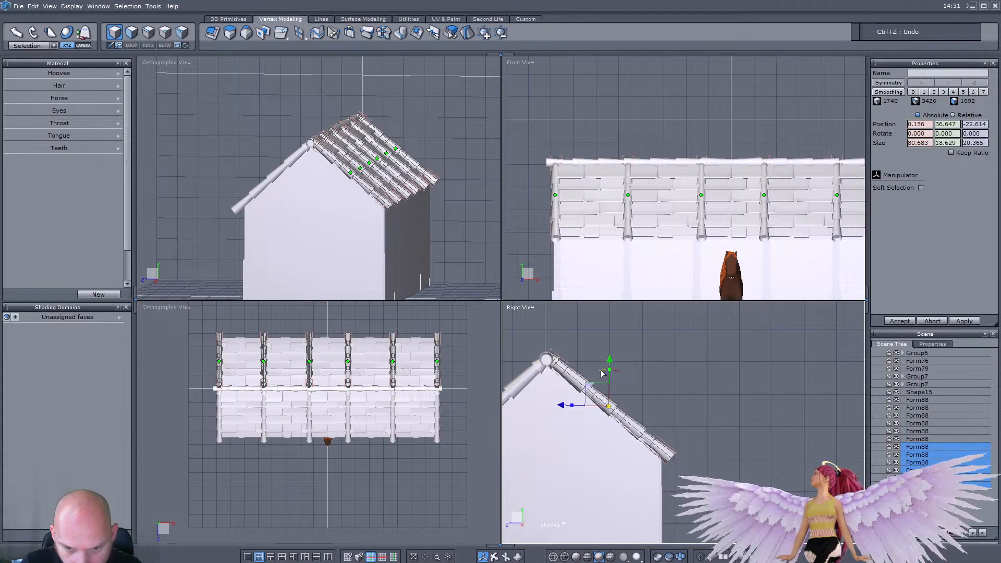
left_click_drag(588, 389, 588, 395)
right_click_drag(388, 207, 426, 213)
left_click(120, 34)
right_click_drag(246, 148, 268, 153)
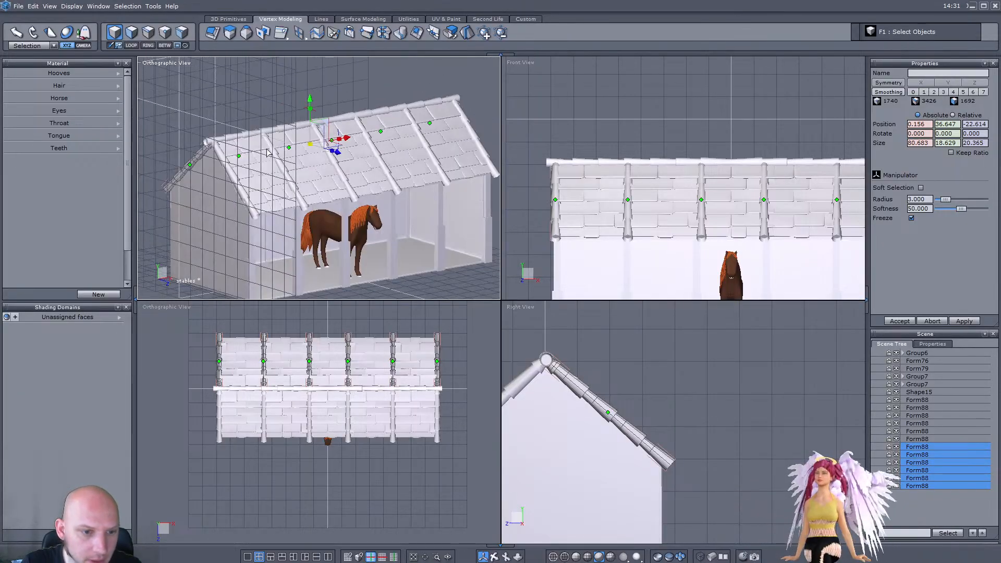
mouse_move(369, 183)
right_mouse_down()
mouse_move(380, 184)
mouse_move(348, 185)
right_mouse_up()
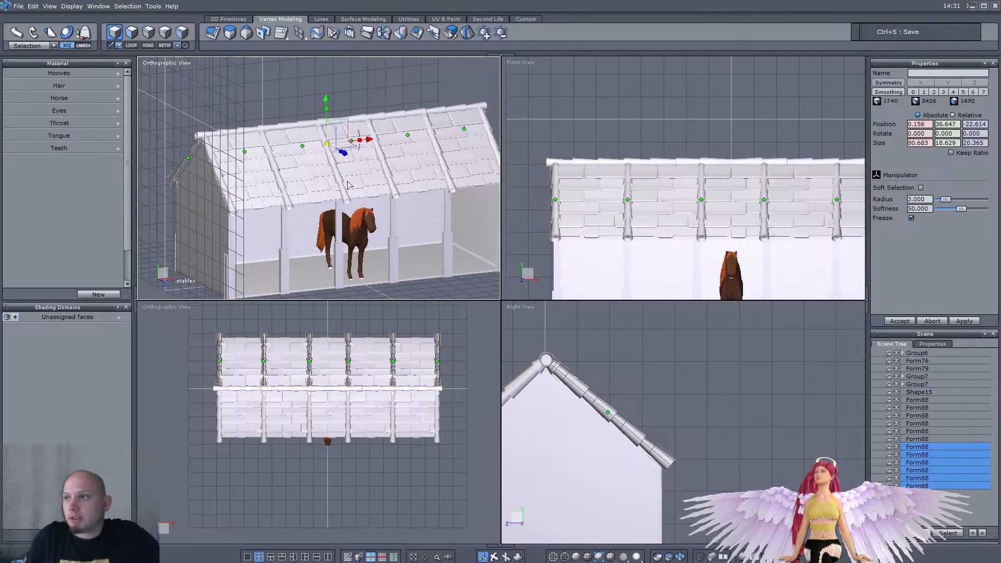
Step: Apply smoothing level 2 to the stable's post framework and return to object selection
scroll(441, 286, "up", 3)
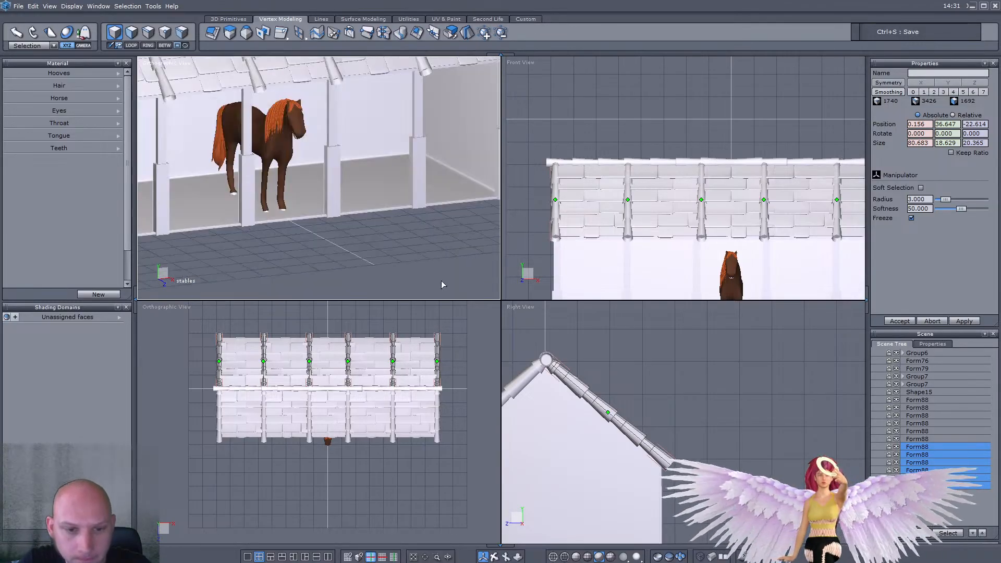
left_click(416, 197)
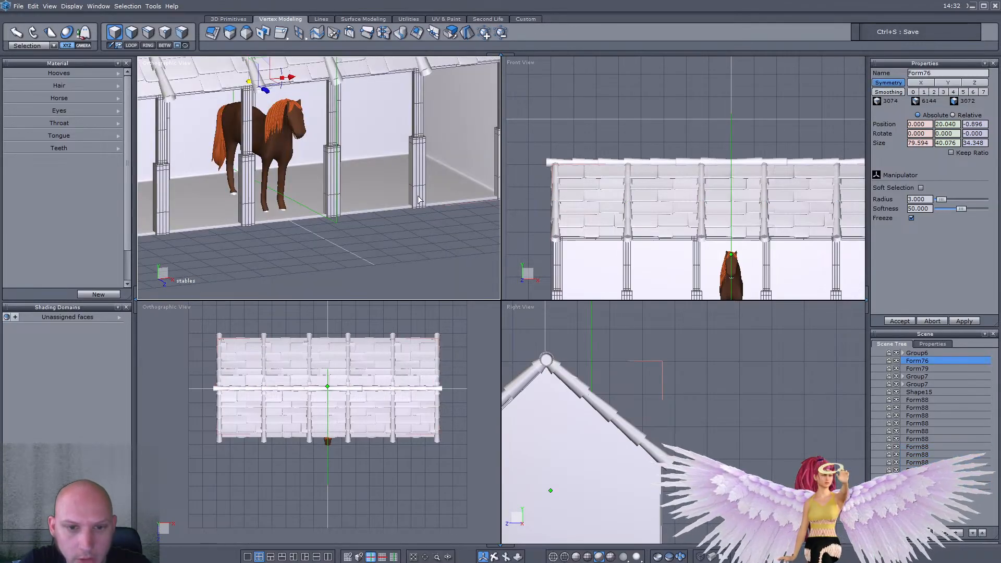
left_click(934, 92)
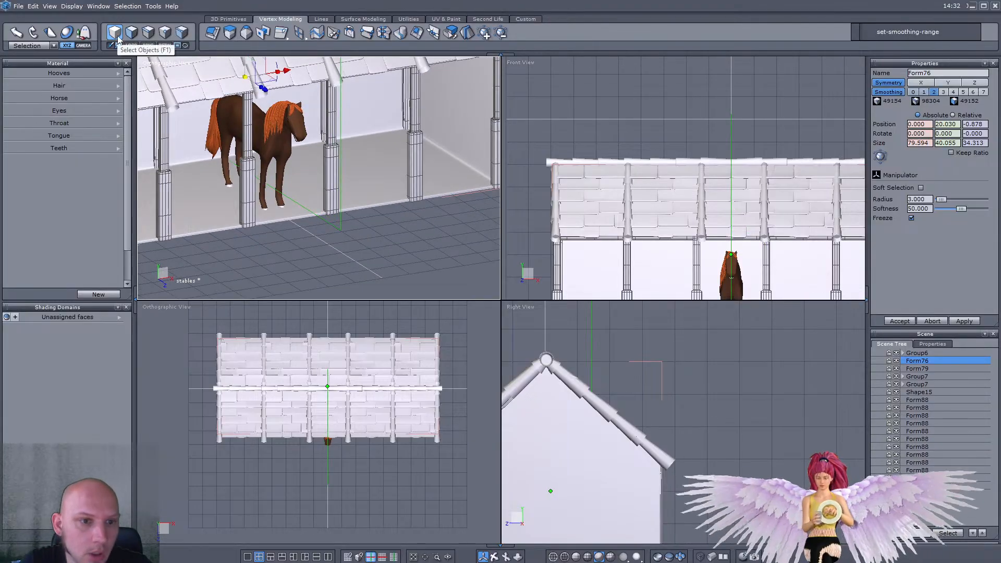
left_click(117, 37)
Step: Draw a grid with 5 × 4 divisions, about 10.476 high, from the floor up between the two posts in front of the horse
scroll(295, 221, "down", 3)
mouse_move(295, 221)
middle_mouse_down()
mouse_move(353, 229)
mouse_move(120, 202)
mouse_move(308, 214)
middle_mouse_up()
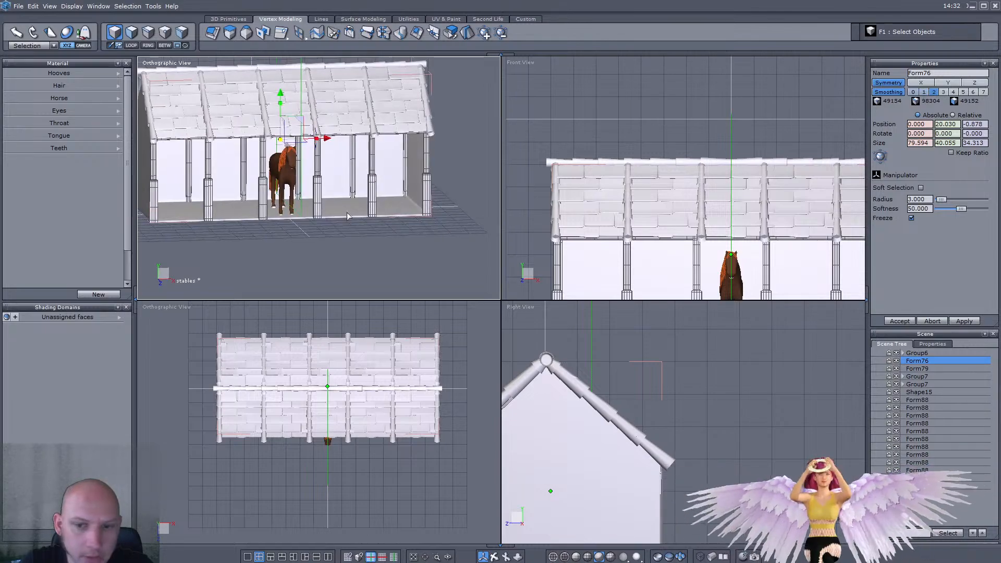
scroll(542, 141, "down", 4)
scroll(621, 214, "up", 5)
middle_click_drag(235, 214, 295, 204)
scroll(296, 205, "up", 4)
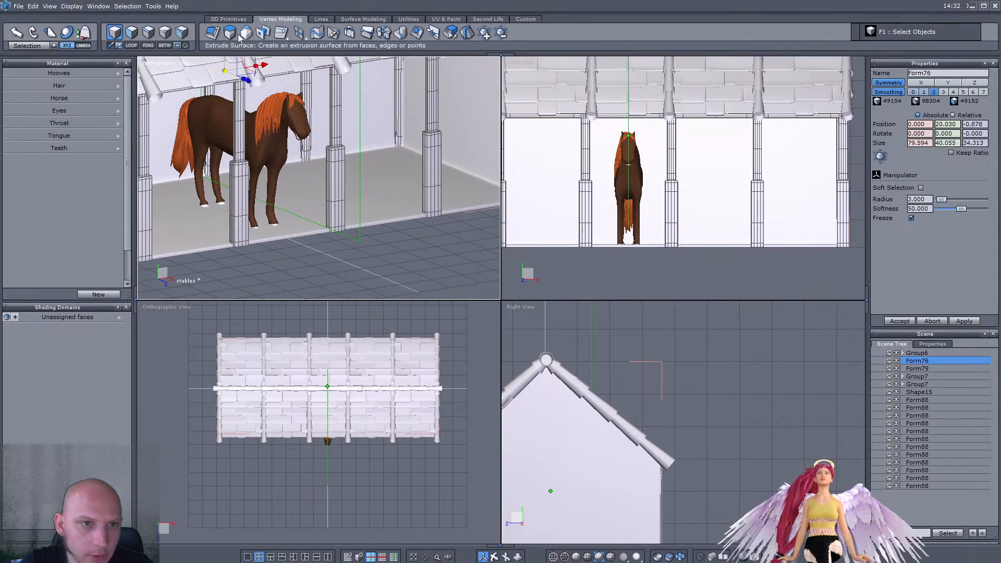
left_click(235, 20)
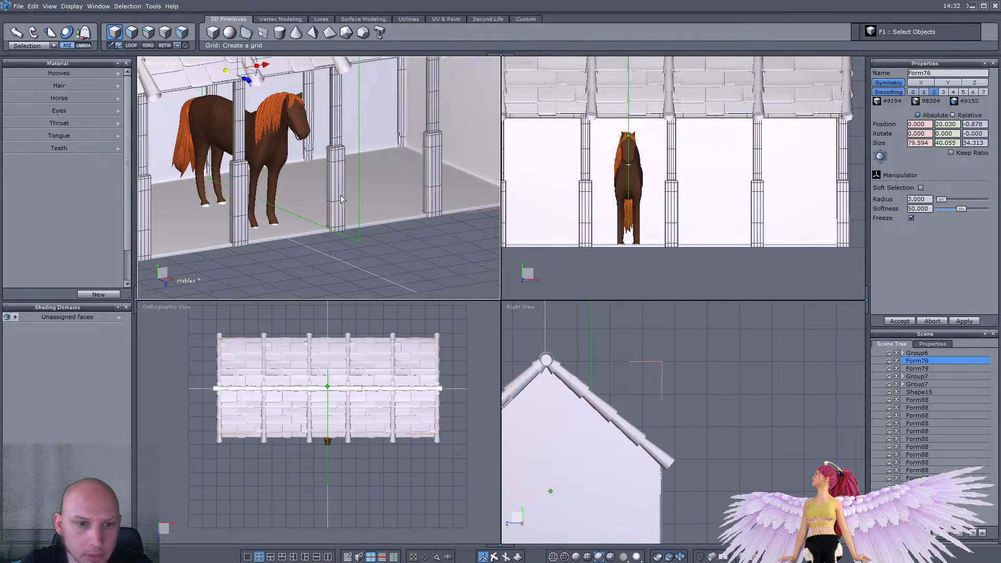
middle_click_drag(344, 199, 319, 202)
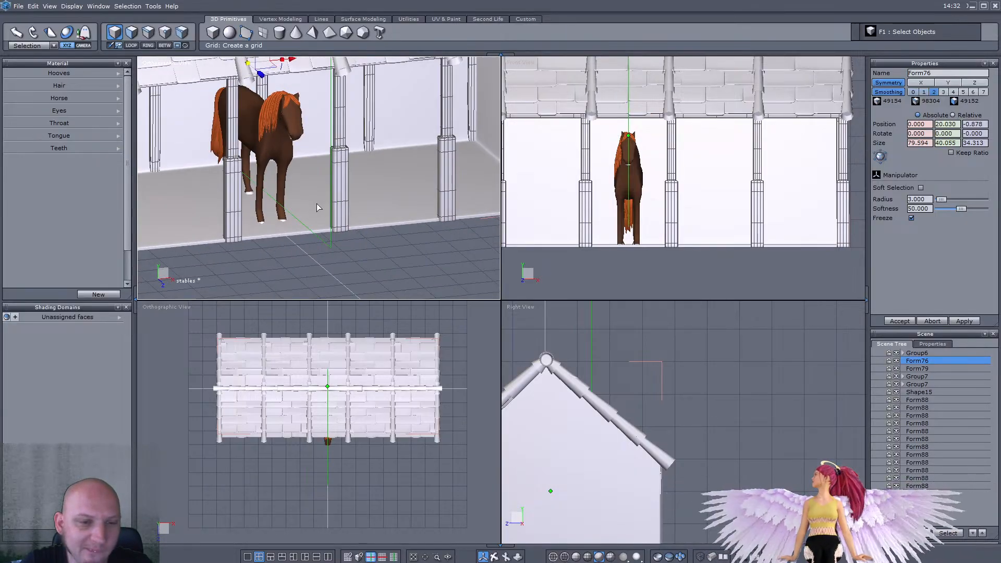
scroll(317, 203, "down", 4)
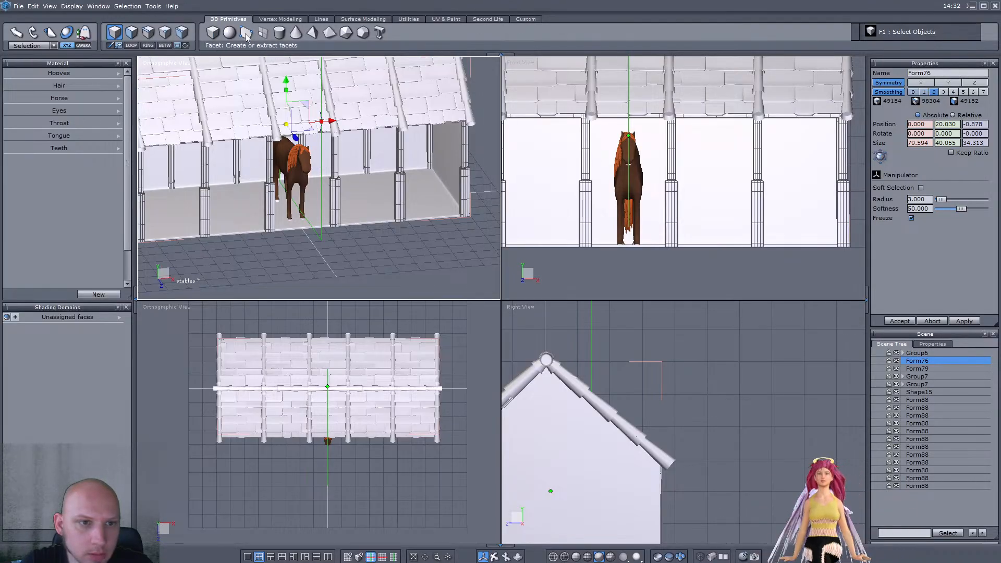
left_click(262, 32)
scroll(592, 242, "up", 3)
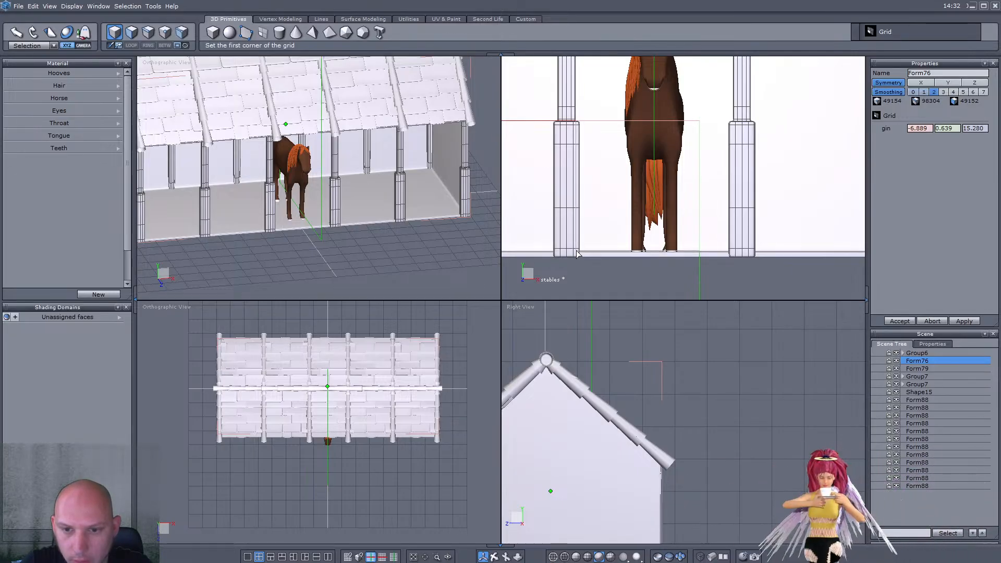
left_click(578, 254)
left_click(611, 224)
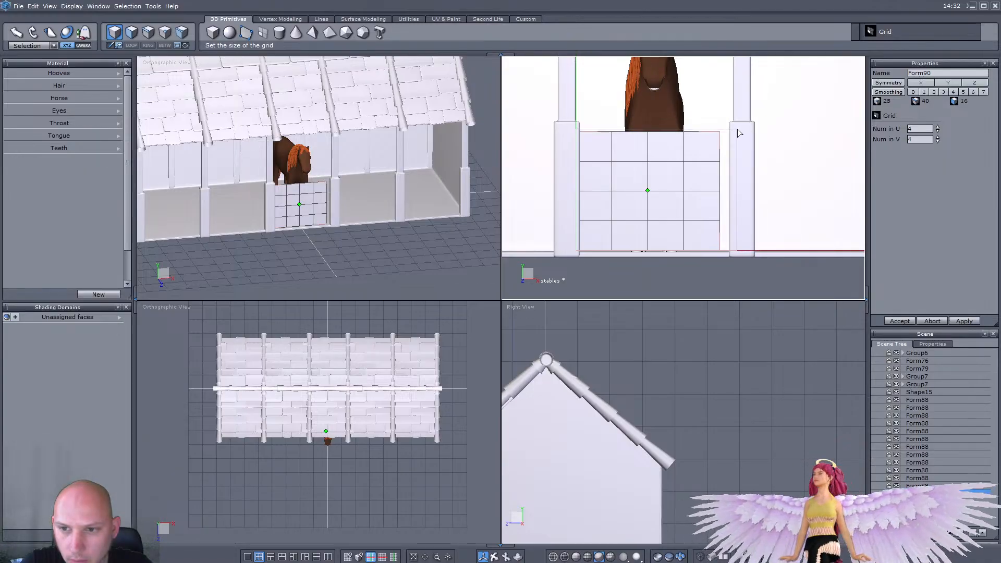
left_click_drag(755, 133, 765, 133)
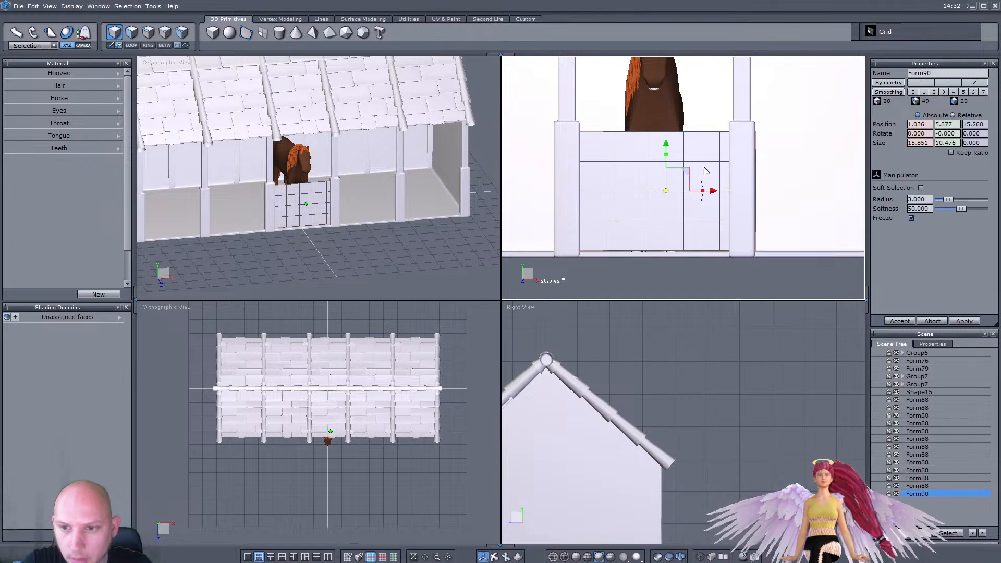
Step: Centre the grid at X 0 and resize it to about 13.073 wide to fill the gap between the posts
left_click_drag(705, 191, 703, 199)
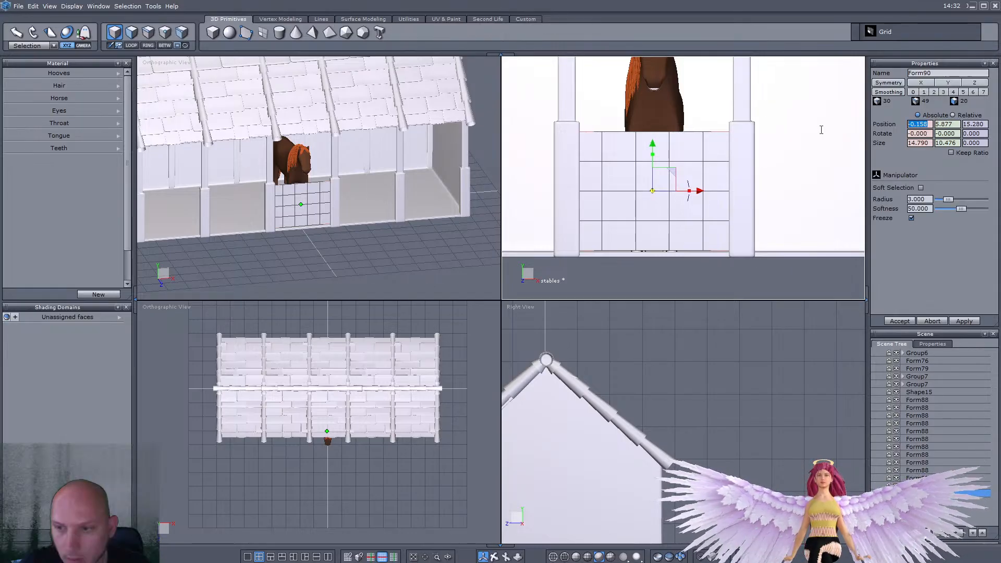
type("0")
key("Return")
left_click_drag(692, 194, 687, 200)
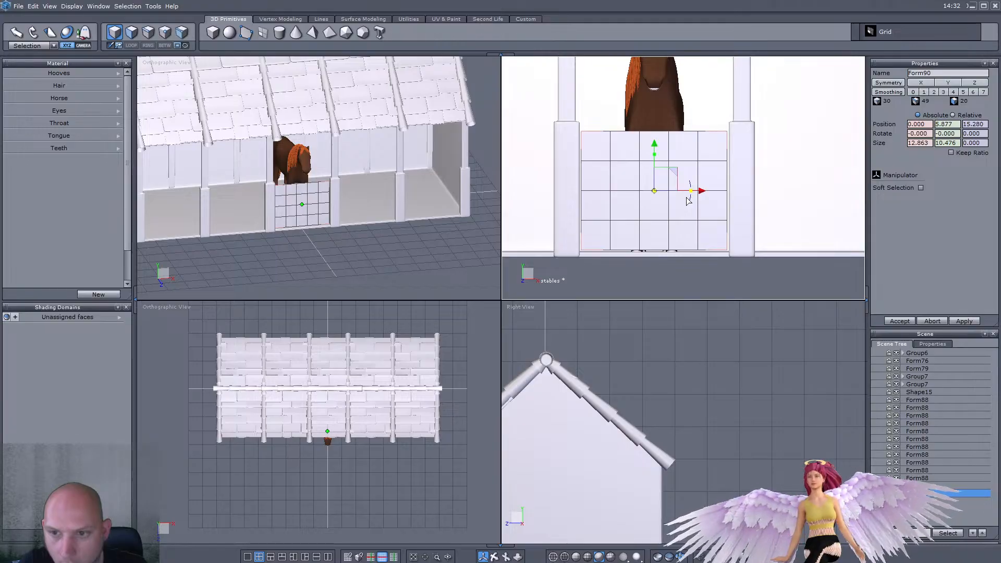
Step: Thicken the grid into a solid gate panel with a thickness of 0.75
scroll(314, 200, "up", 5)
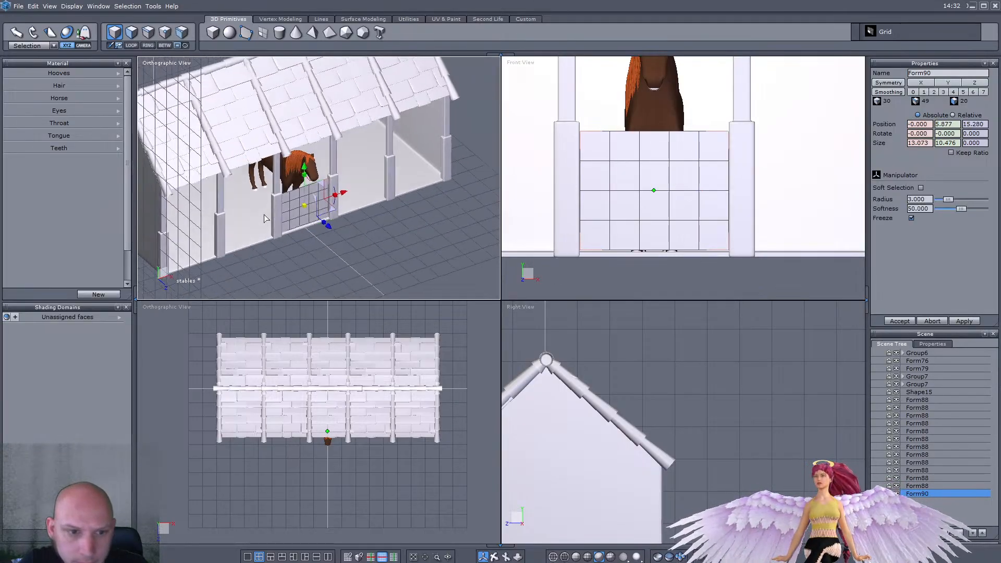
key("alt+t")
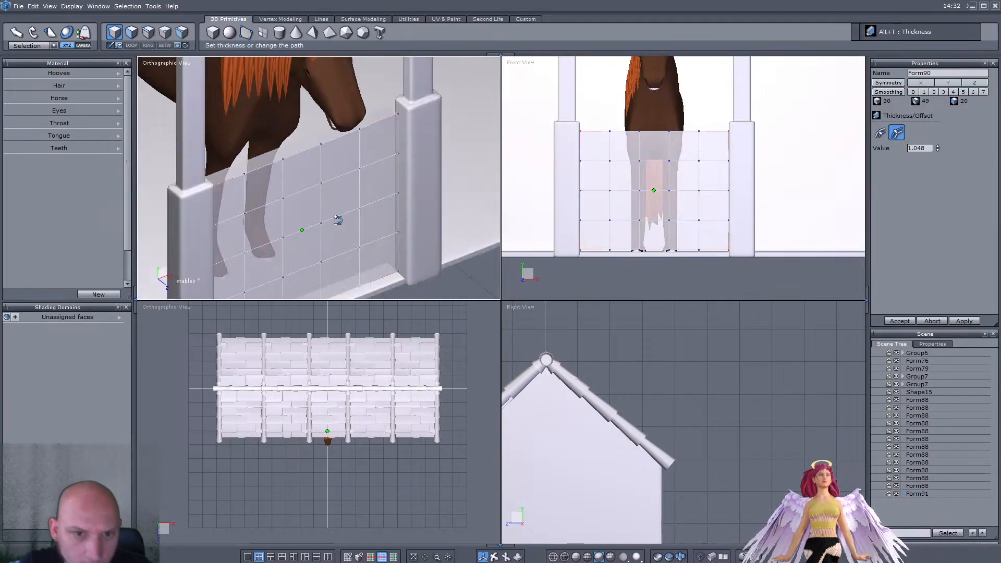
middle_click_drag(336, 219, 346, 226)
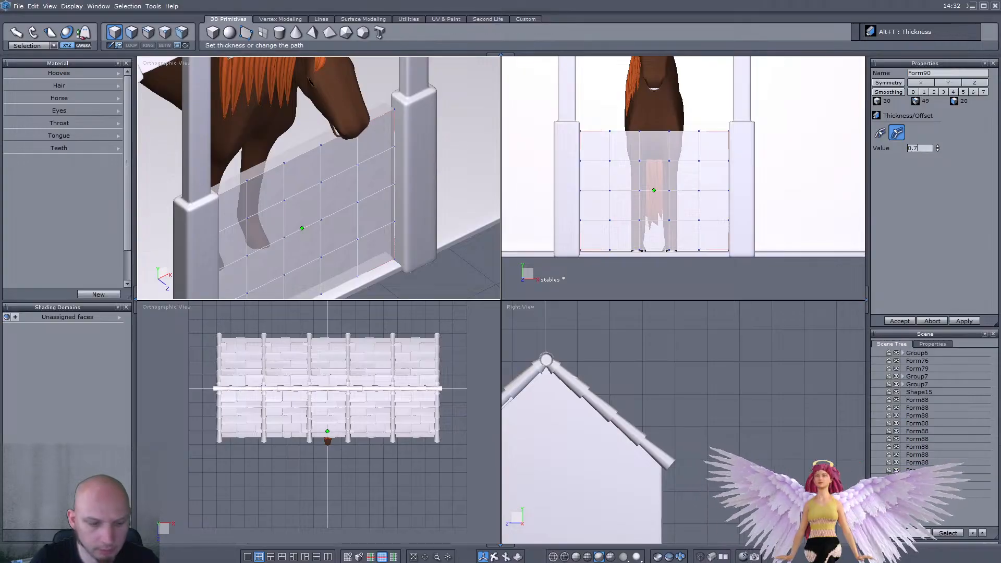
left_click(355, 138)
left_click_drag(334, 251, 335, 252)
right_click_drag(334, 252, 352, 219)
Step: Add vertical edge loops in the gate panel's outer columns, spread them close to its ends, and run three loops around its thickness
left_click(148, 34)
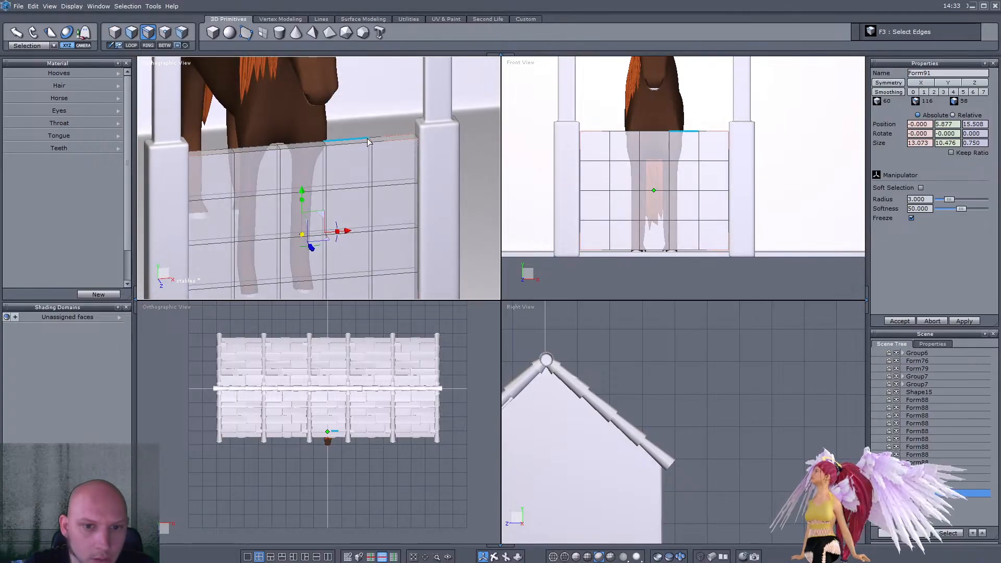
key("alt+r")
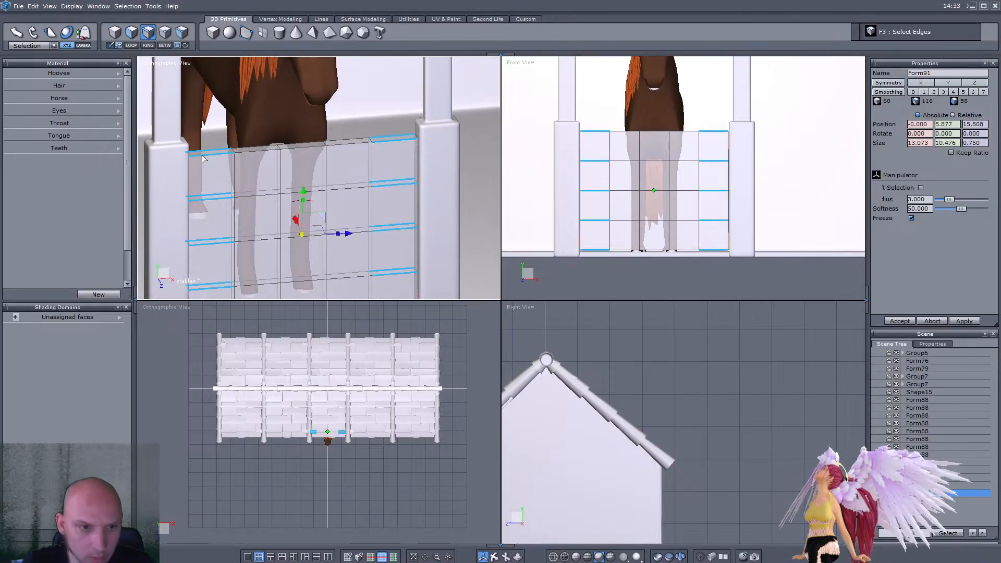
key("alt+a")
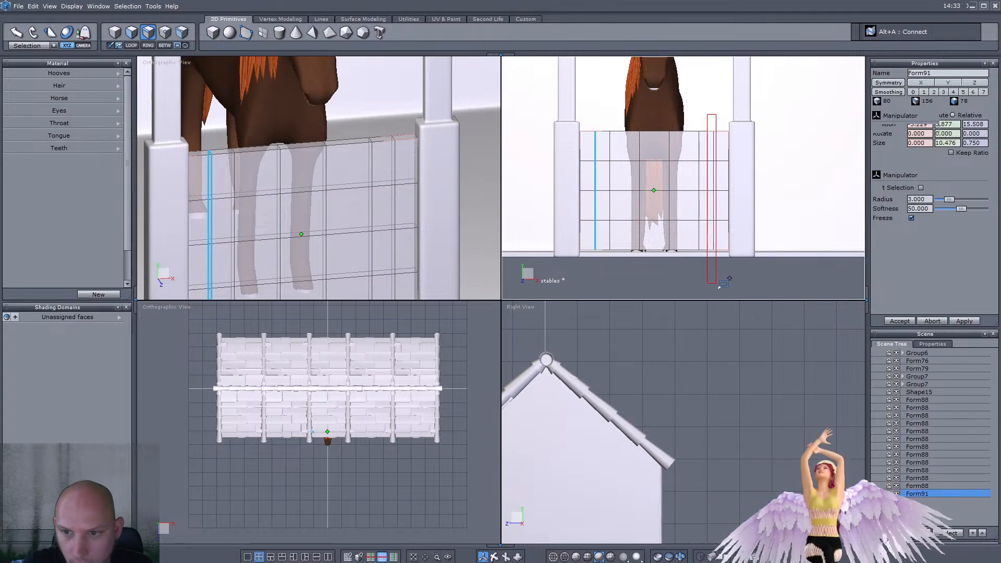
left_click_drag(688, 194, 700, 195)
left_click(233, 152)
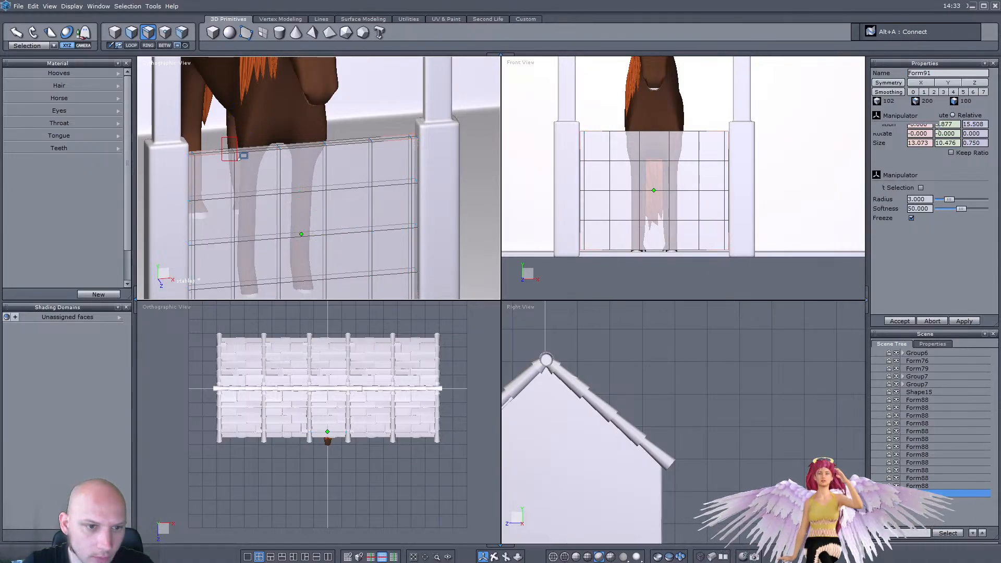
key("k")
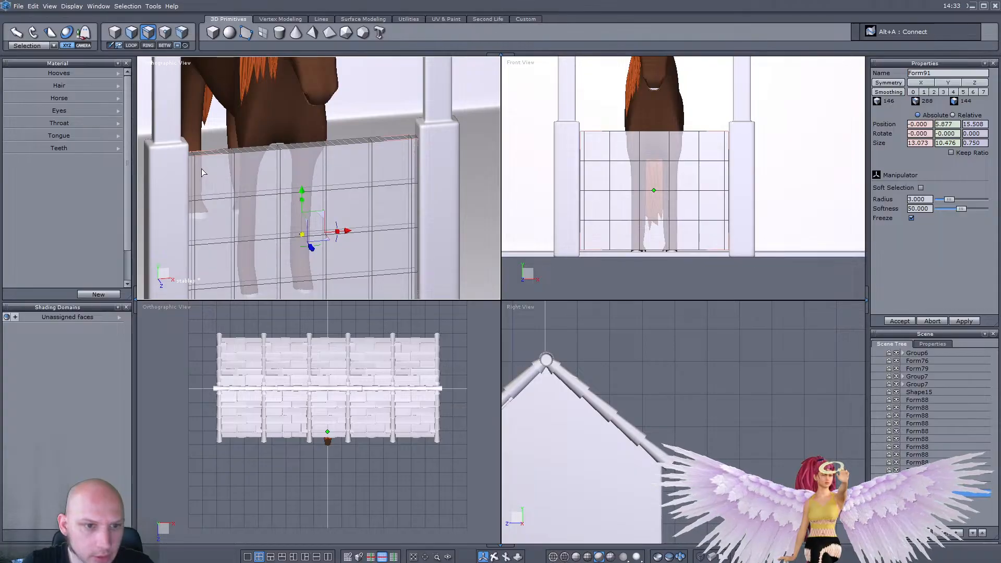
Step: Add horizontal edge loops in the gate panel's upper and lower rows and spread them to about 8.394 apart, near its edges
scroll(195, 176, "down", 1)
middle_click_drag(195, 176, 197, 130)
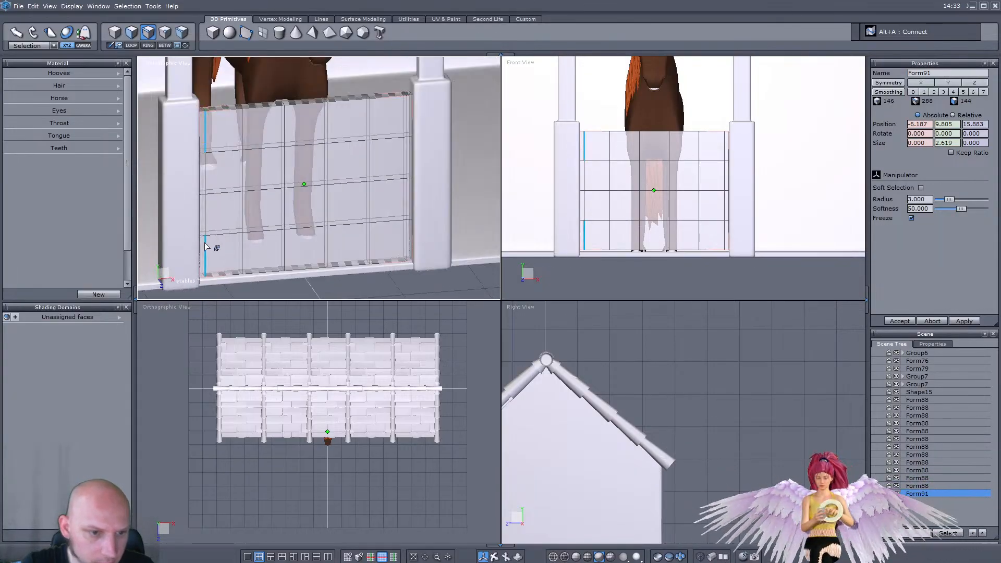
key("alt+g")
key("alt+a")
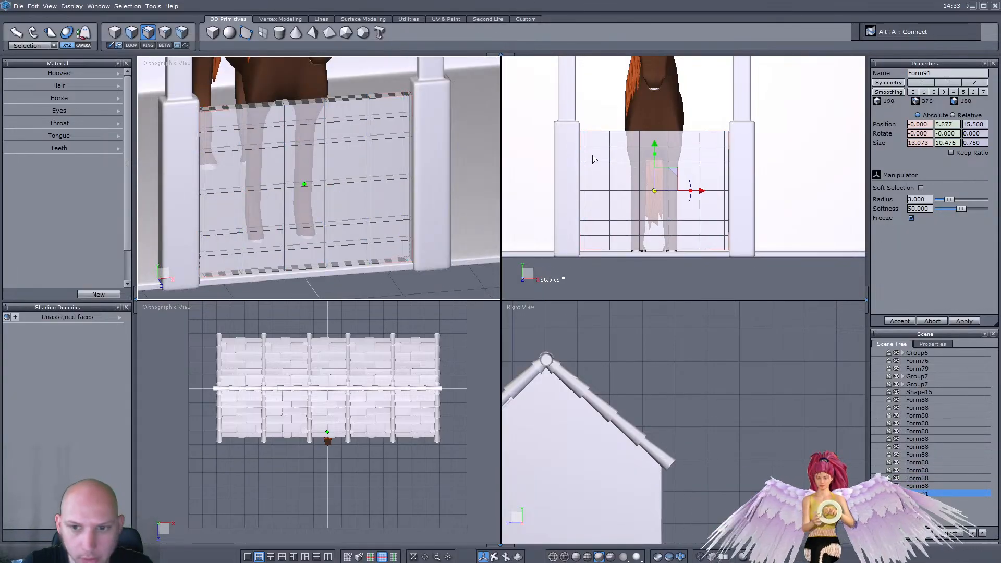
left_click_drag(779, 150, 777, 150)
left_click_drag(557, 228, 806, 242, "shift")
left_click_drag(653, 221, 652, 230)
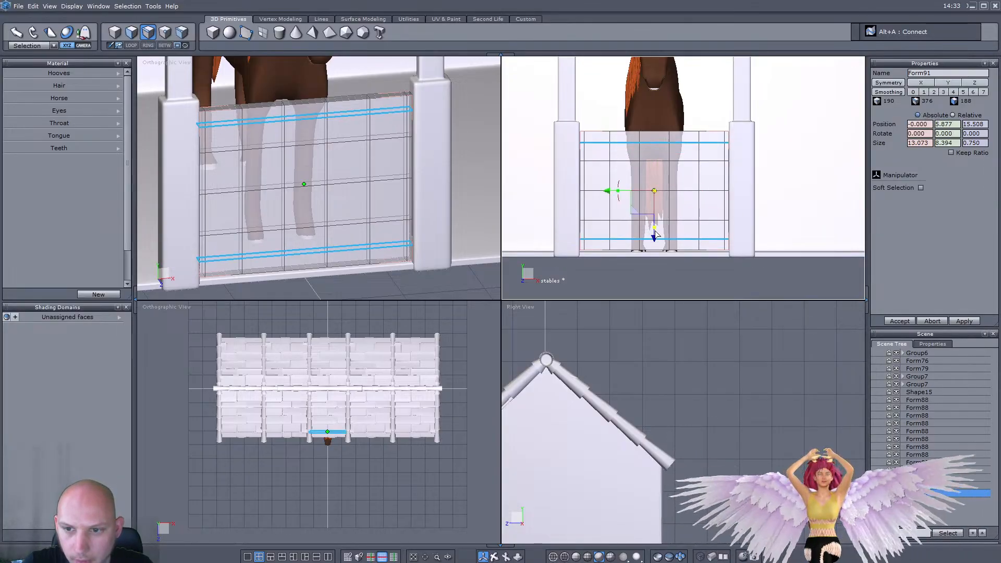
Step: Smooth the gate panel at level 2 and stretch it upward to a height of about 11.303
left_click(113, 32)
left_click(934, 92)
middle_click_drag(448, 165, 486, 150)
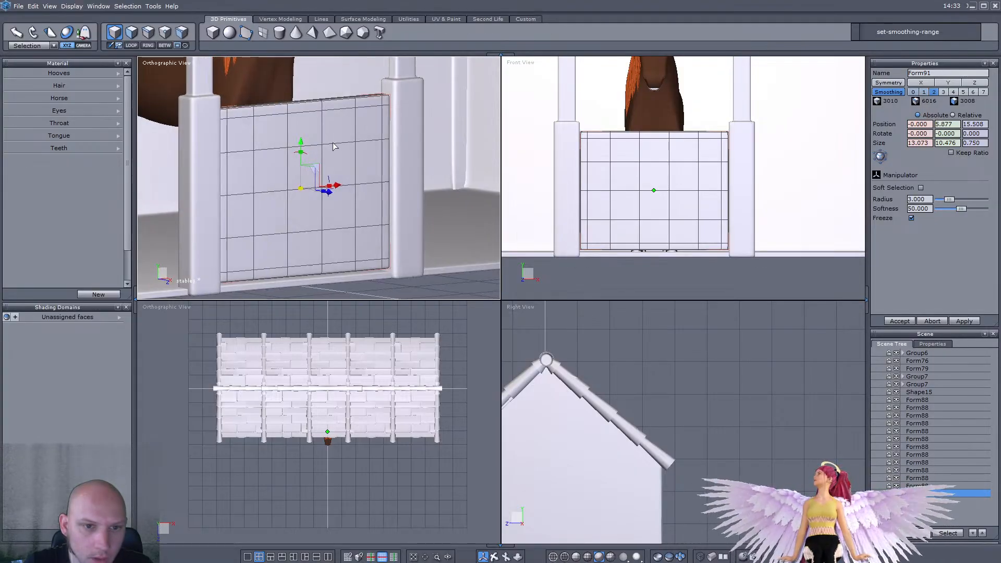
left_click_drag(300, 142, 301, 136)
middle_click_drag(340, 125, 349, 157)
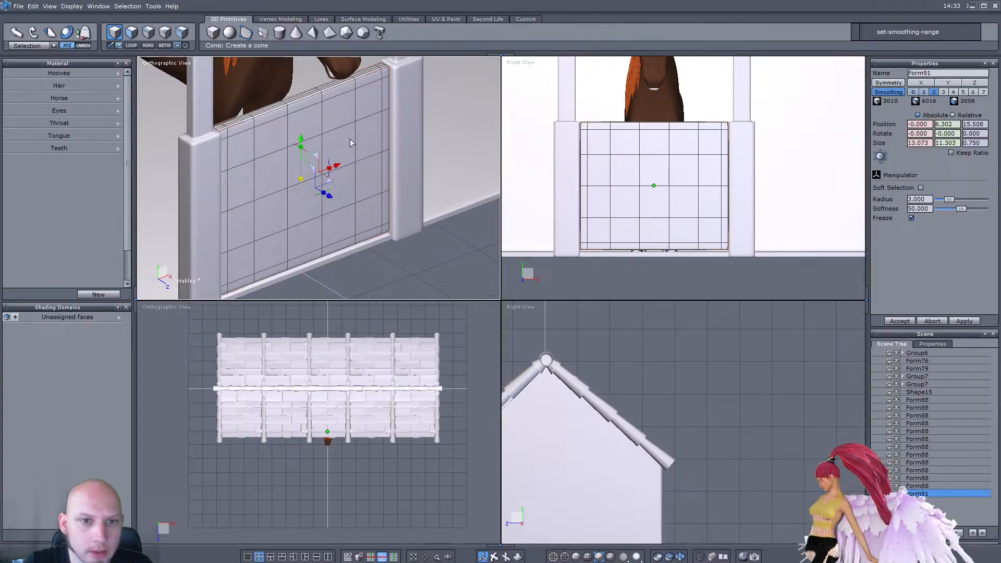
Step: Move the gate panel forward between the front posts to about Z 15.904
left_click_drag(333, 197, 335, 200)
middle_click_drag(336, 200, 181, 185)
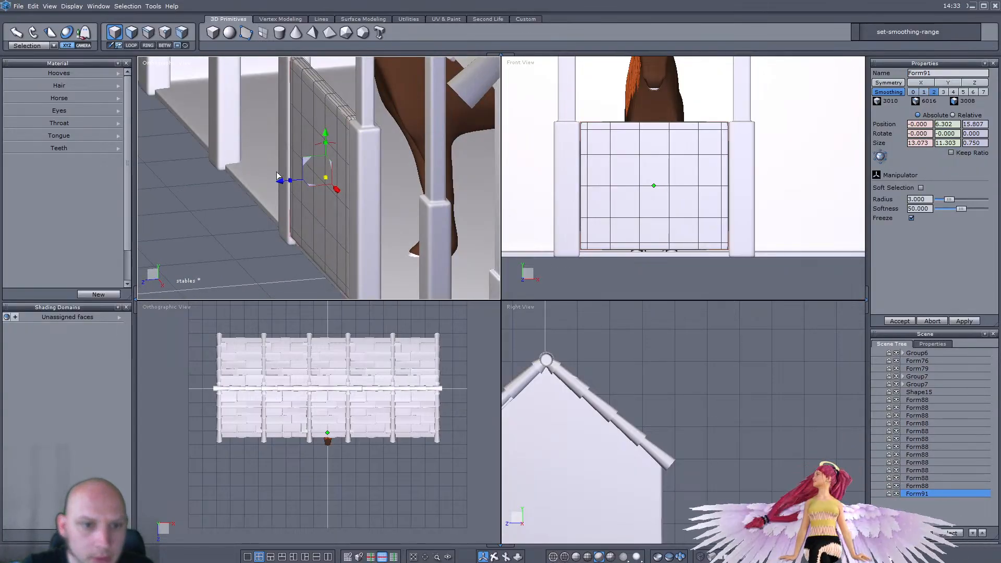
left_click_drag(286, 185, 284, 185)
middle_click_drag(284, 186, 432, 208)
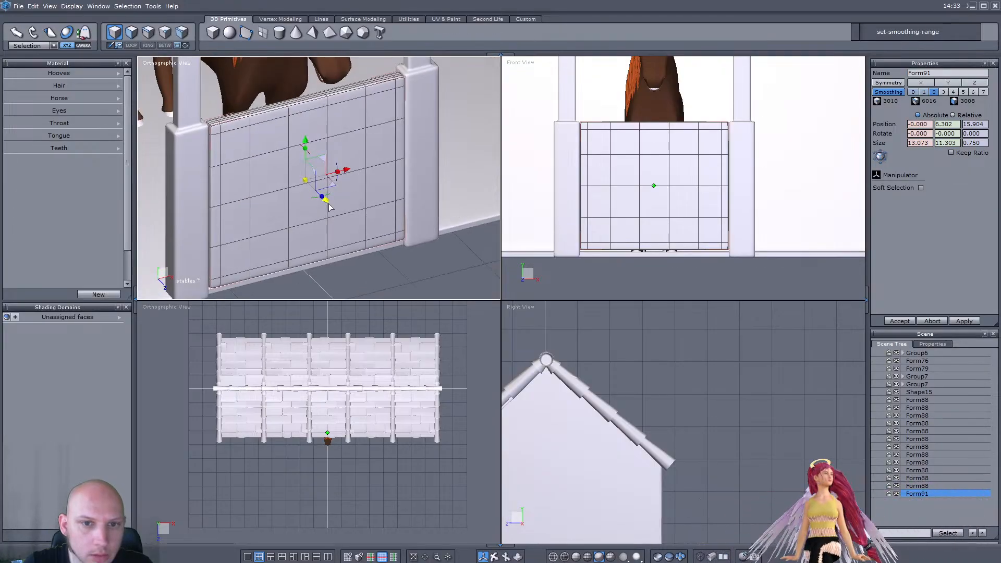
left_click(282, 33)
scroll(725, 136, "up", 3)
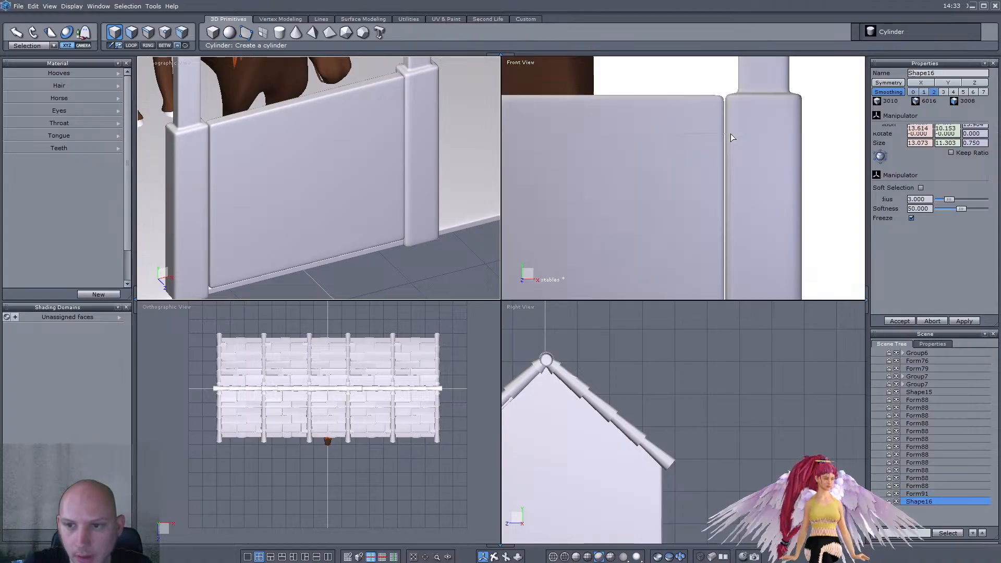
key("Escape")
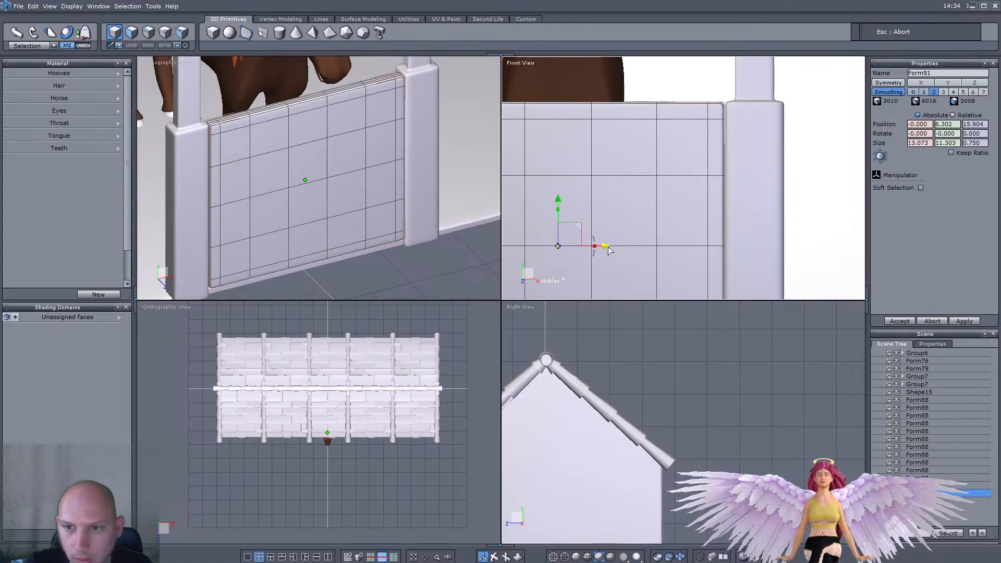
Step: Nudge the gate panel to X 0.020 and draw a closed vertical hinge cylinder, about 0.451 wide and 1.516 high, beside the post
left_click_drag(608, 246, 609, 247)
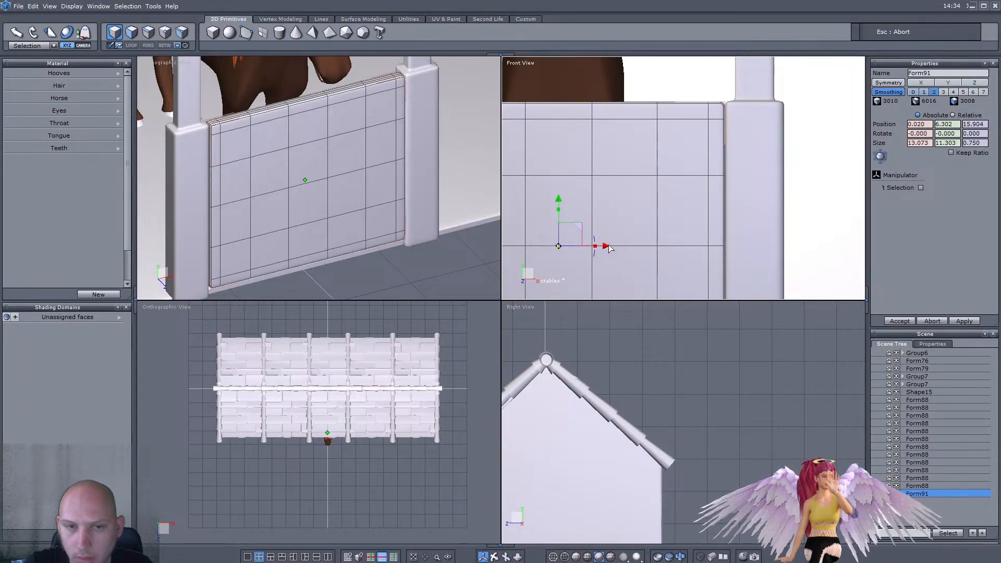
left_click(281, 36)
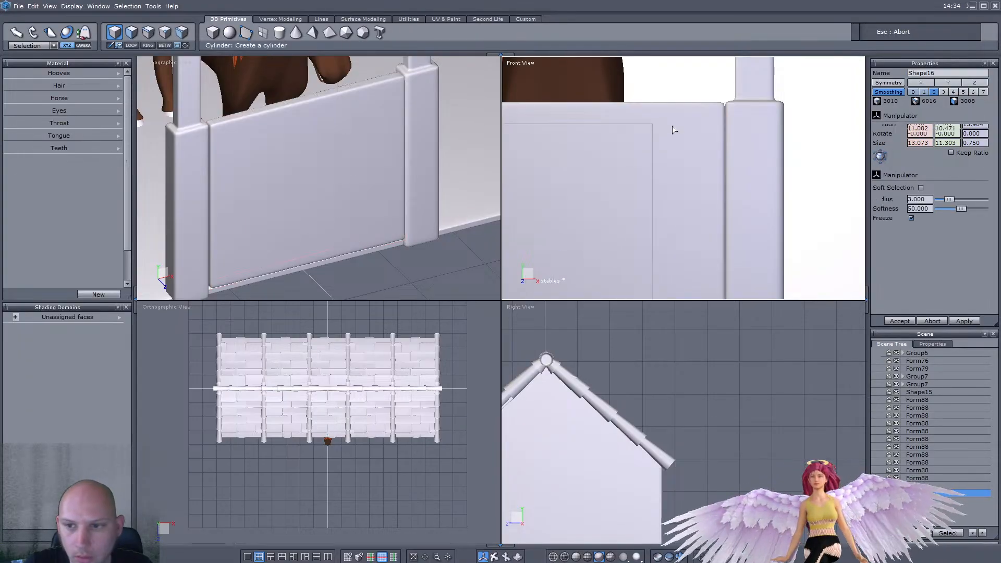
left_click(725, 157)
left_click(731, 159)
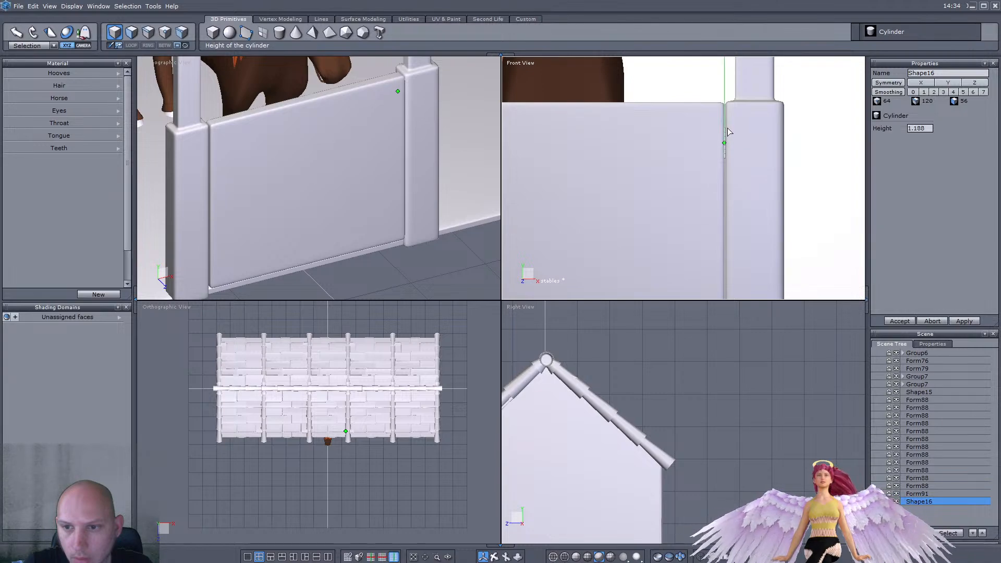
left_click(726, 119)
left_click(881, 156)
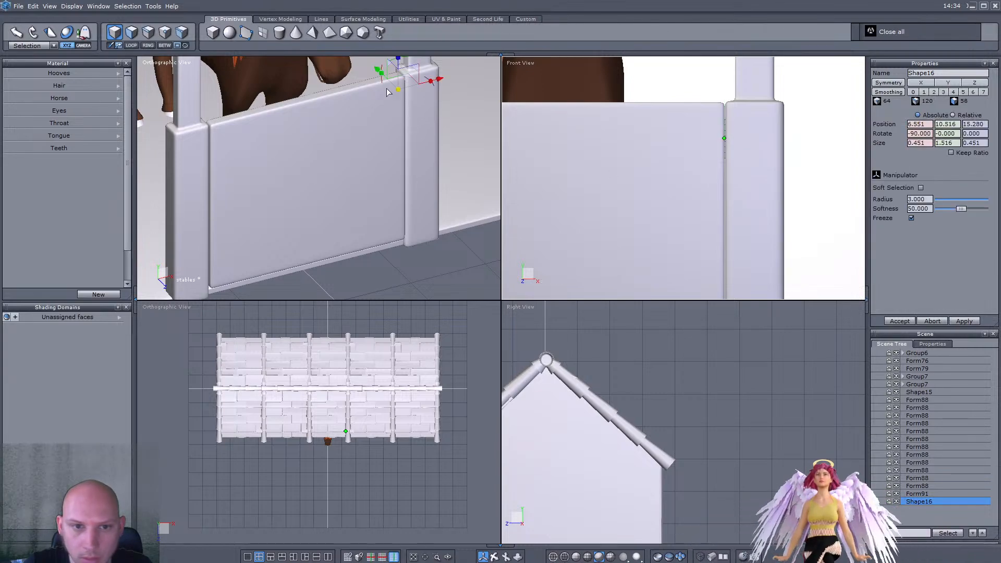
Step: Bring the hinge cylinder forward to about Z 16.238 and place a copy near the gate's lower corner at about Y 1.851
left_click_drag(381, 77, 384, 79)
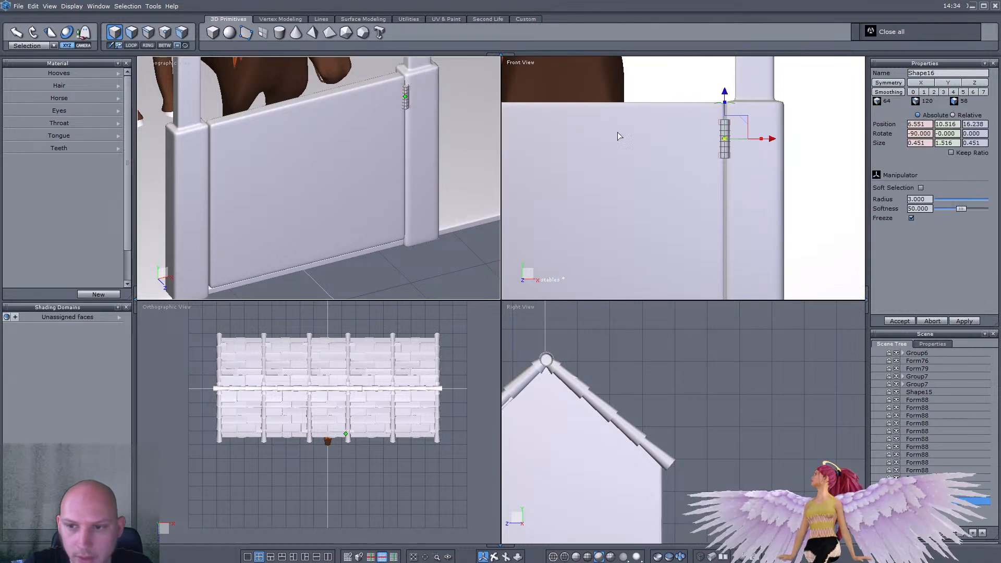
scroll(710, 134, "down", 3)
middle_click_drag(717, 182, 720, 145)
key("ctrl+v")
left_click_drag(721, 74, 721, 214)
scroll(315, 130, "down", 2)
right_click_drag(315, 130, 310, 142)
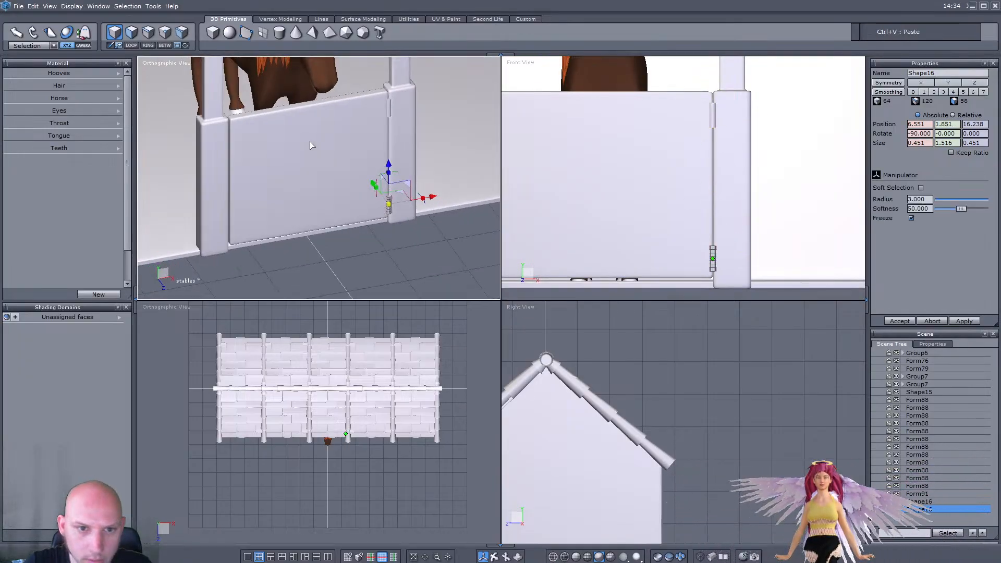
Step: Group the gate panel with both hinge cylinders
left_click(925, 500, "ctrl")
left_click(917, 486, "ctrl")
left_click(919, 485, "ctrl")
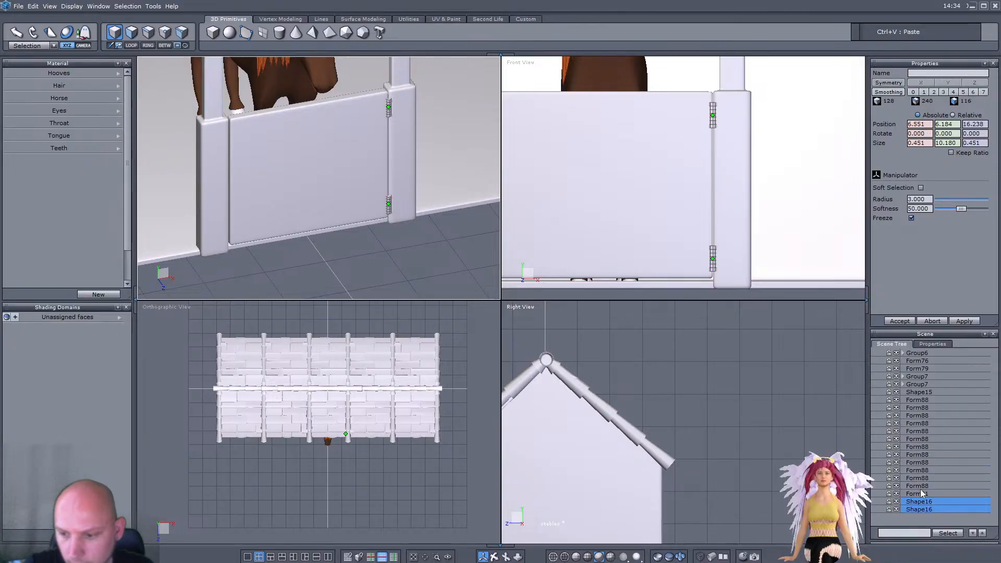
left_click(921, 492, "ctrl")
key("alt+g")
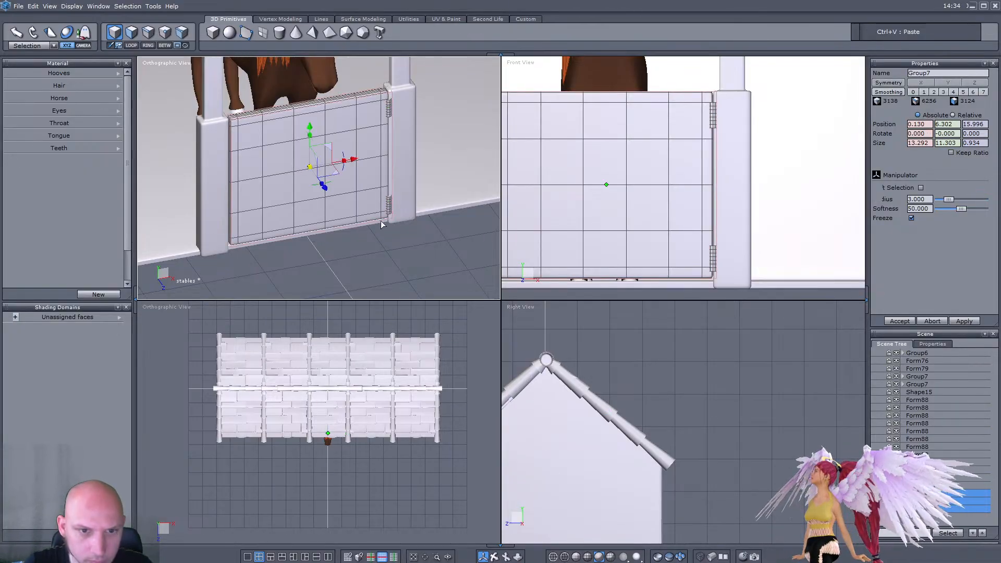
Step: Paste a copy of the gate group and fit it into the adjacent bay on the negative X side, at about X -15.240
scroll(379, 230, "down", 5)
scroll(368, 219, "up", 4)
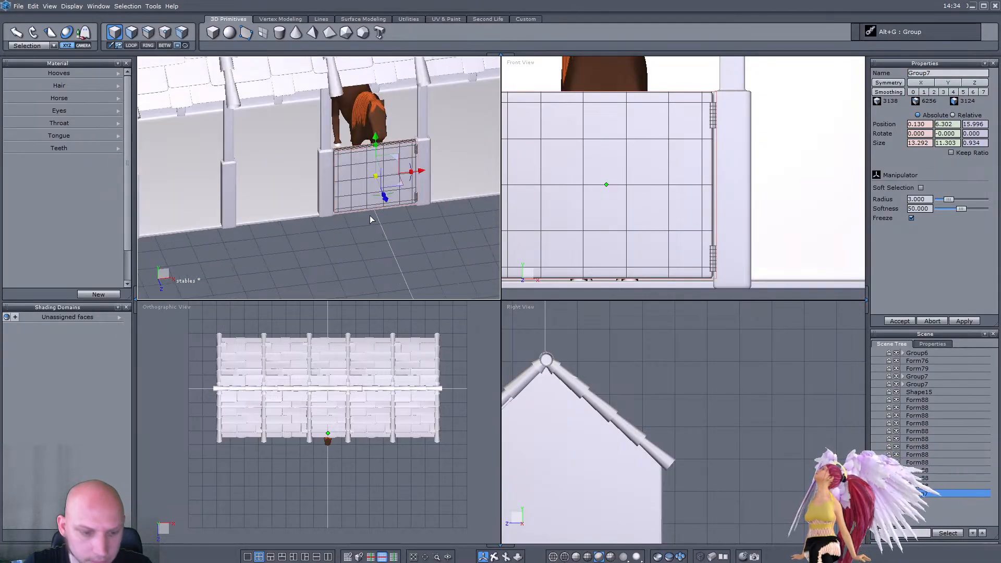
key("ctrl+v")
left_click_drag(418, 171, 325, 190)
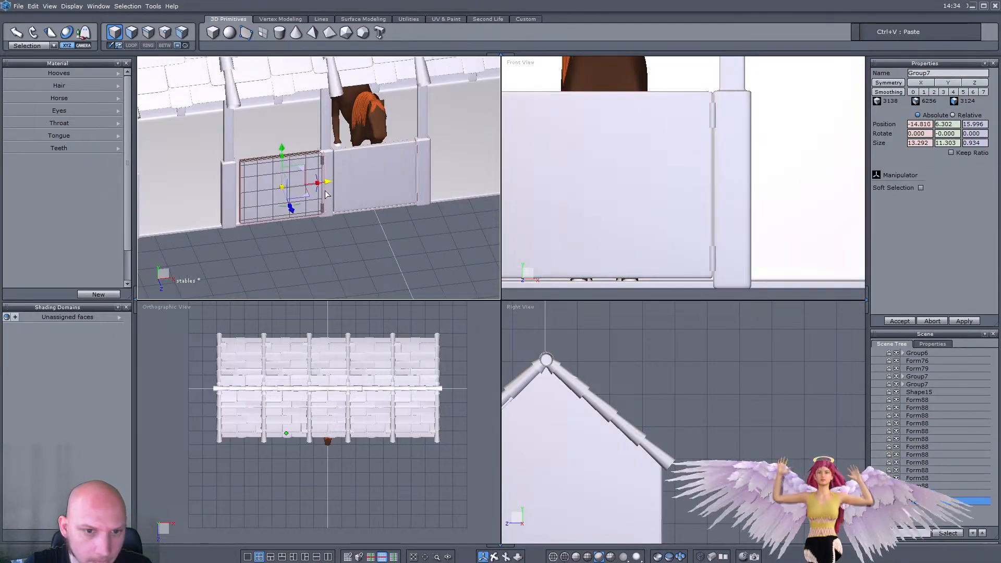
scroll(320, 166, "up", 5)
scroll(281, 216, "down", 1)
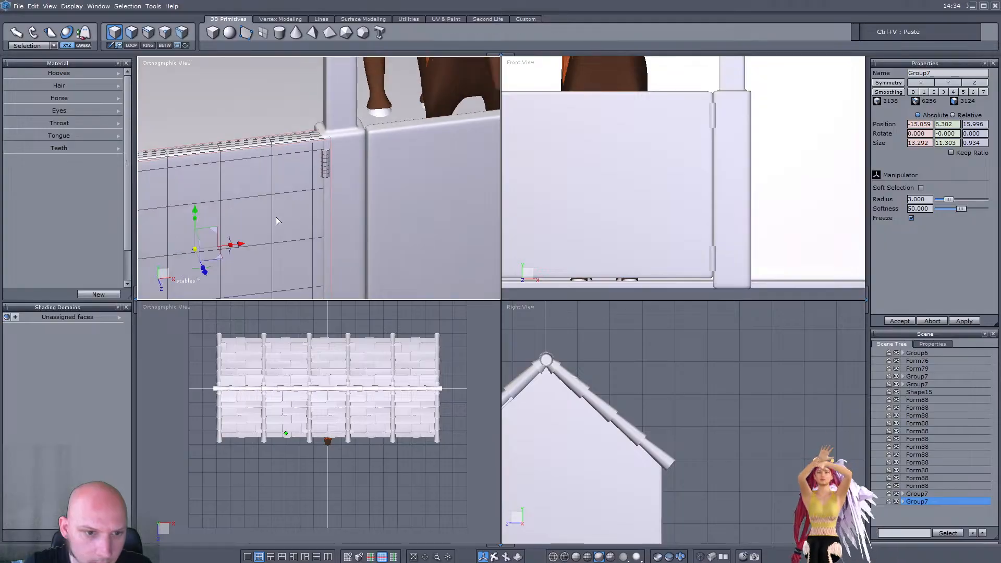
left_click_drag(243, 245, 241, 252)
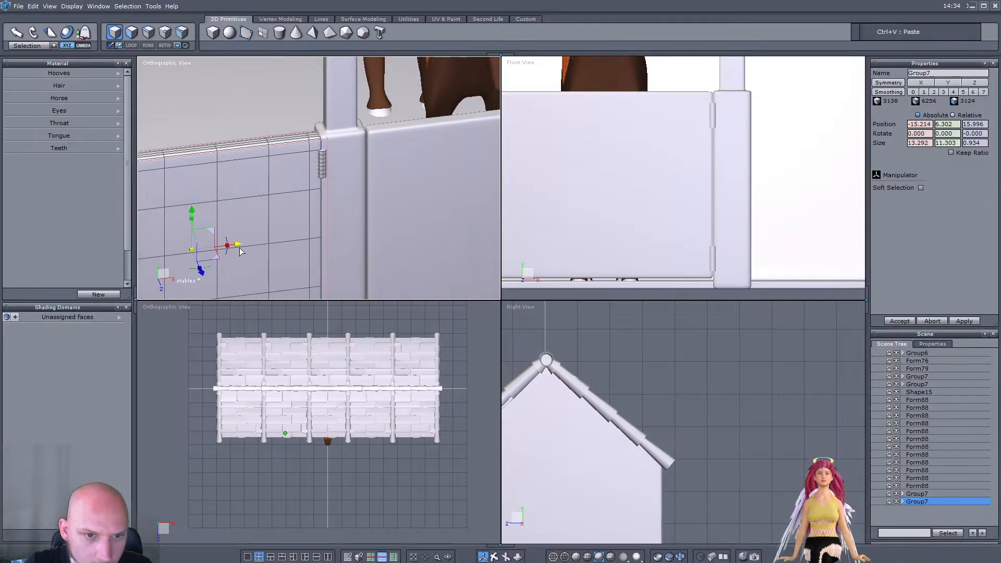
scroll(368, 191, "down", 3)
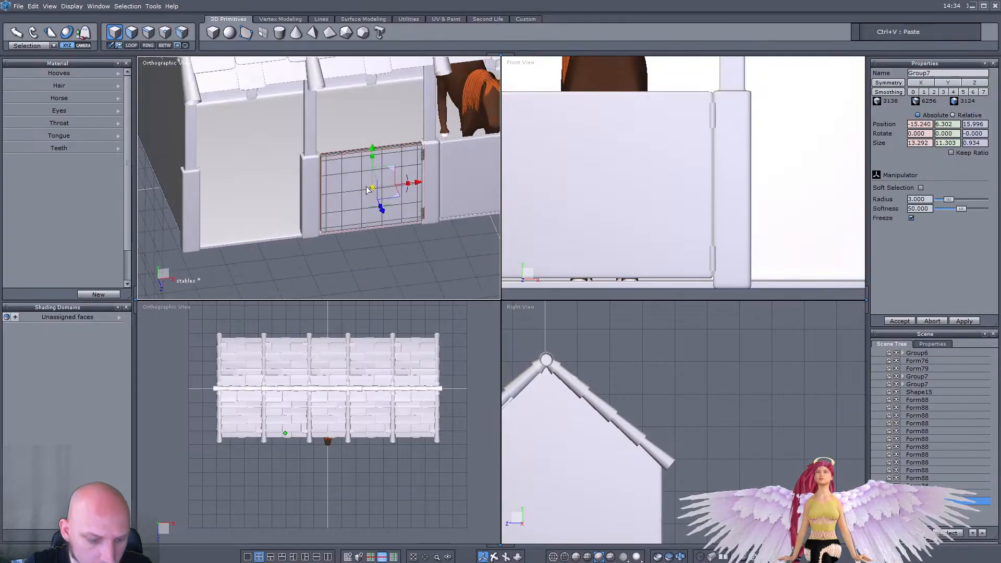
Step: Paste another gate group and fit it into the end bay on the negative X side, at about X -30.742
key("ctrl+v")
left_click_drag(419, 183, 297, 197)
scroll(249, 212, "up", 3)
left_click_drag(208, 223, 214, 224)
scroll(214, 224, "down", 5)
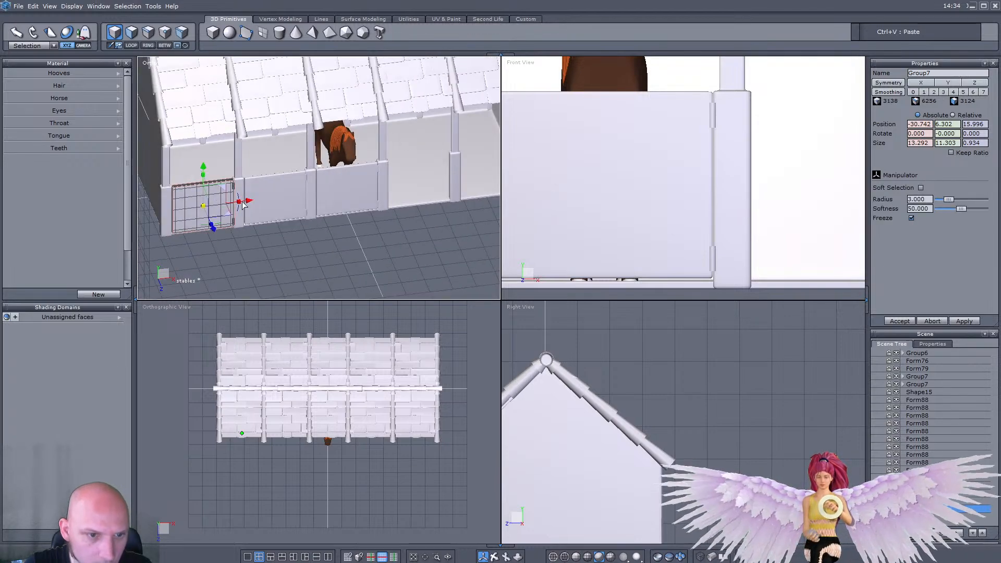
Step: Place a gate copy in the adjacent bay on the positive X side at about X 15.528 and smooth the group
left_click_drag(250, 205, 458, 181)
scroll(457, 182, "up", 4)
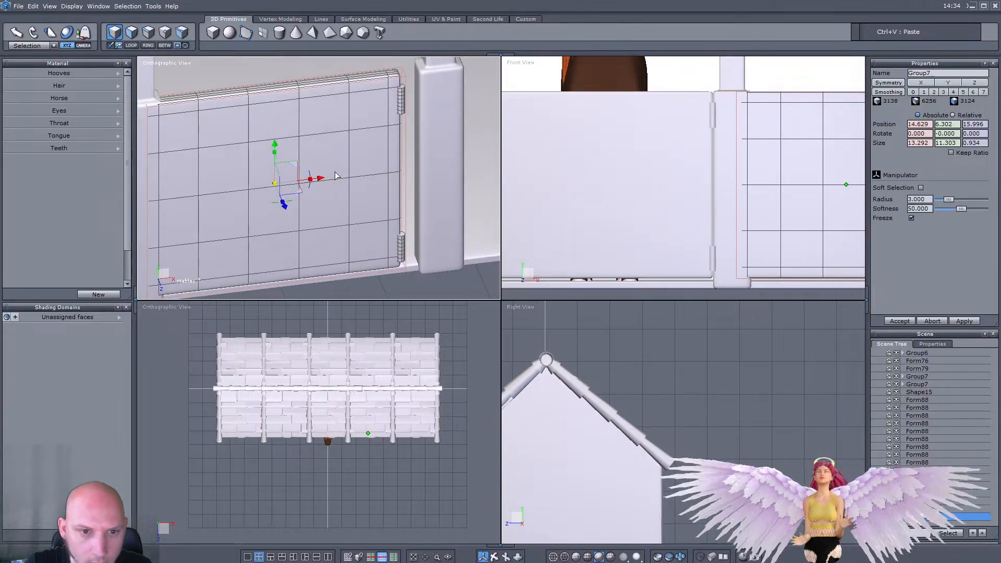
left_click_drag(320, 177, 338, 179)
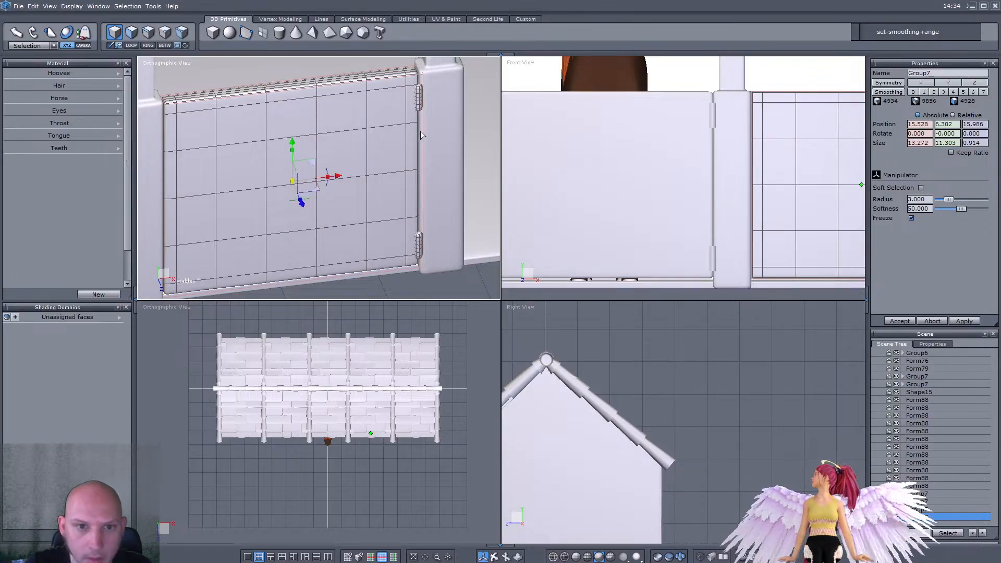
Step: Copy the smoothed gate group and fit the copy into the end bay on the positive X side, at about X 31.053
scroll(417, 131, "down", 5)
scroll(264, 137, "up", 5)
scroll(302, 132, "down", 5)
scroll(369, 110, "up", 2)
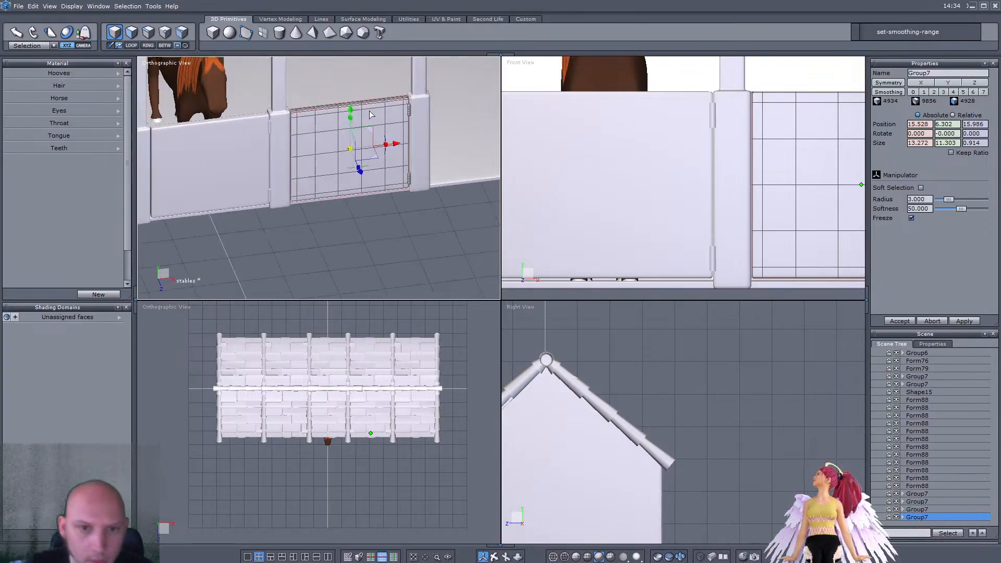
scroll(414, 117, "up", 2)
scroll(433, 128, "down", 4)
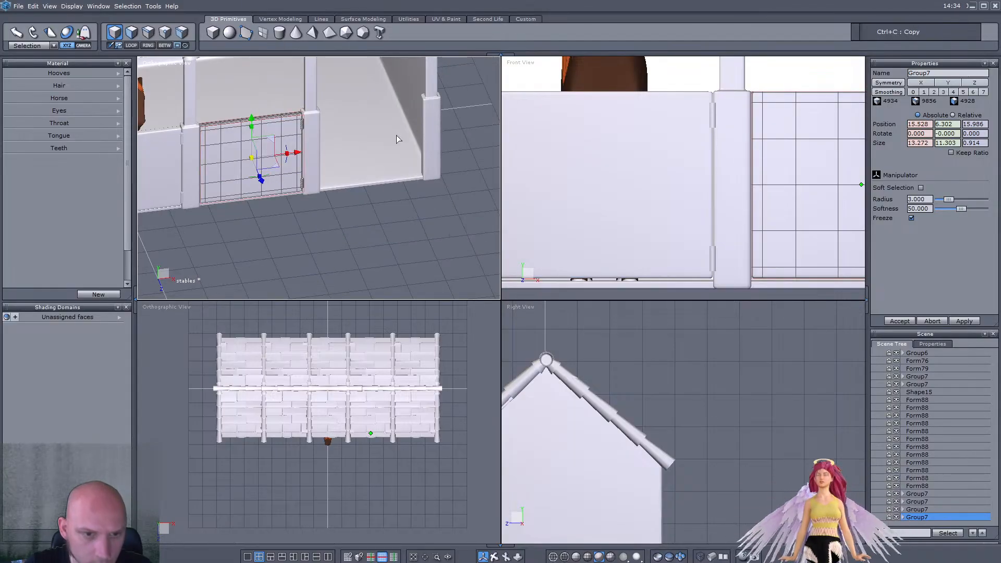
left_click_drag(305, 155, 416, 131)
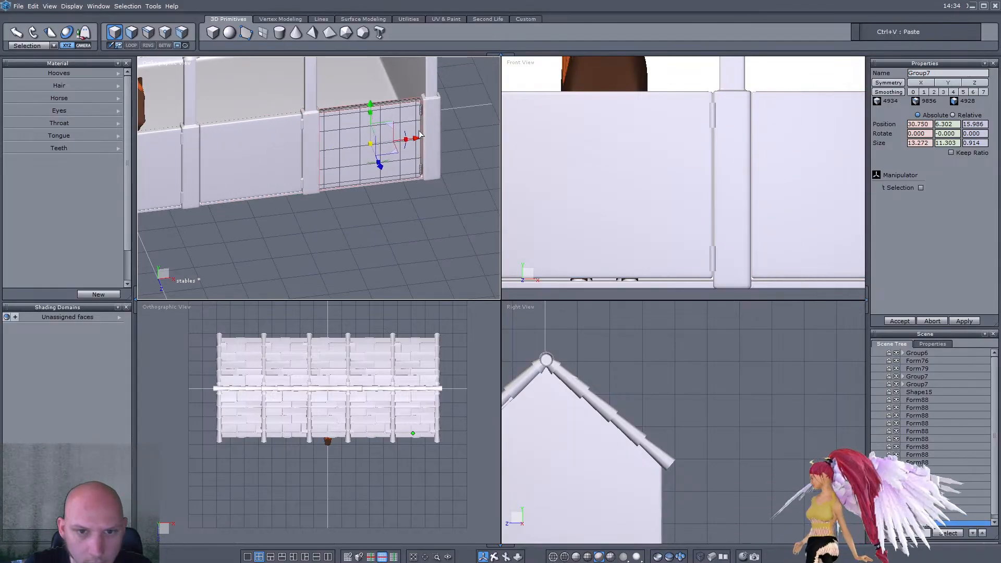
scroll(415, 132, "up", 4)
scroll(336, 195, "down", 4)
scroll(370, 141, "up", 3)
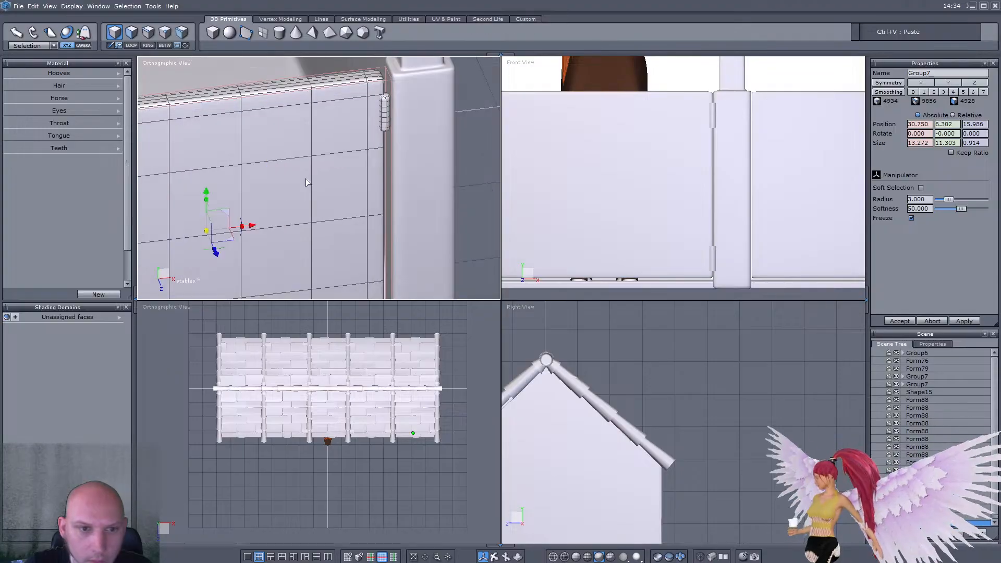
left_click_drag(254, 227, 263, 229)
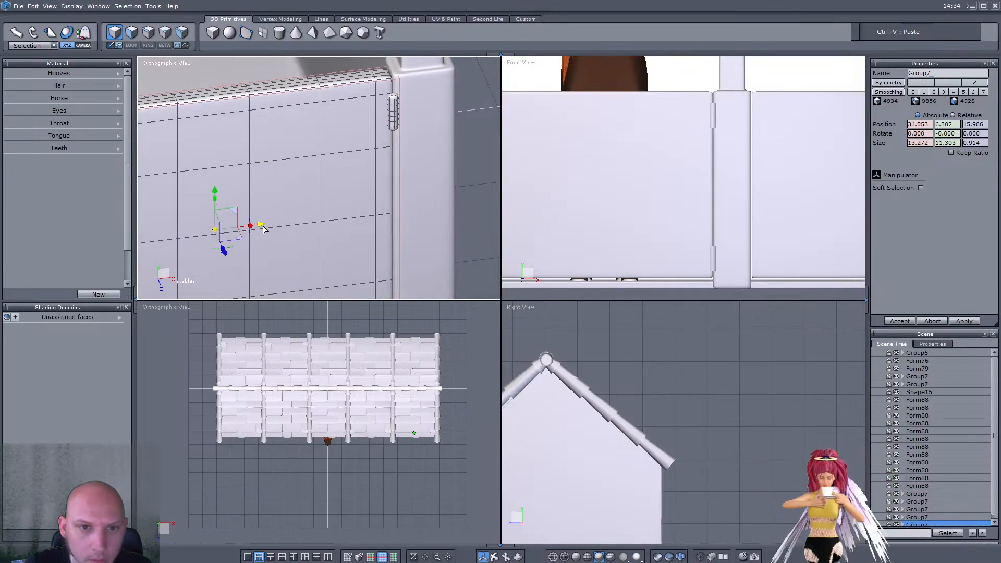
scroll(263, 229, "down", 5)
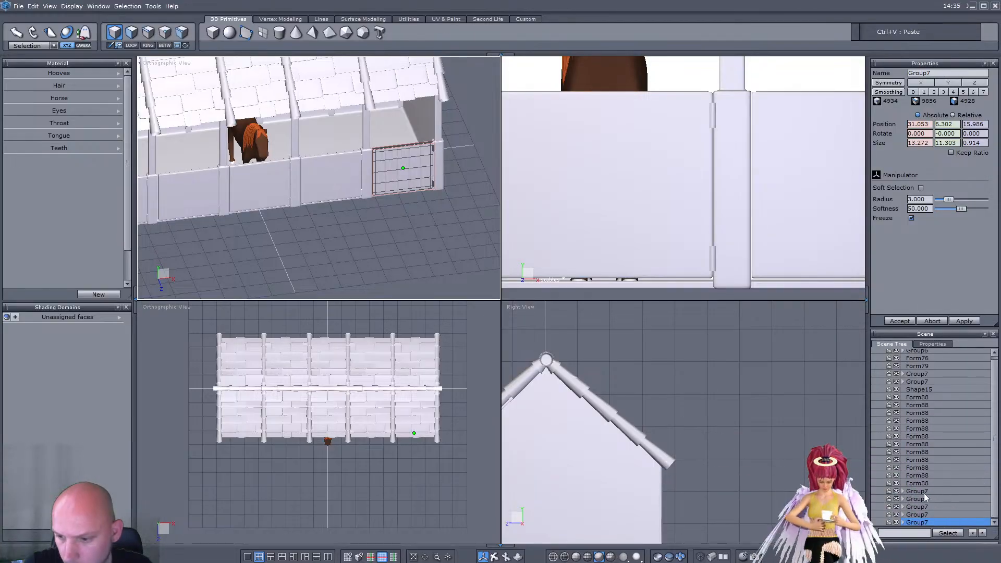
Step: Smooth the gate groups in the middle bay and the two bays on the negative X side together
left_click(918, 492)
left_click(918, 507, "shift")
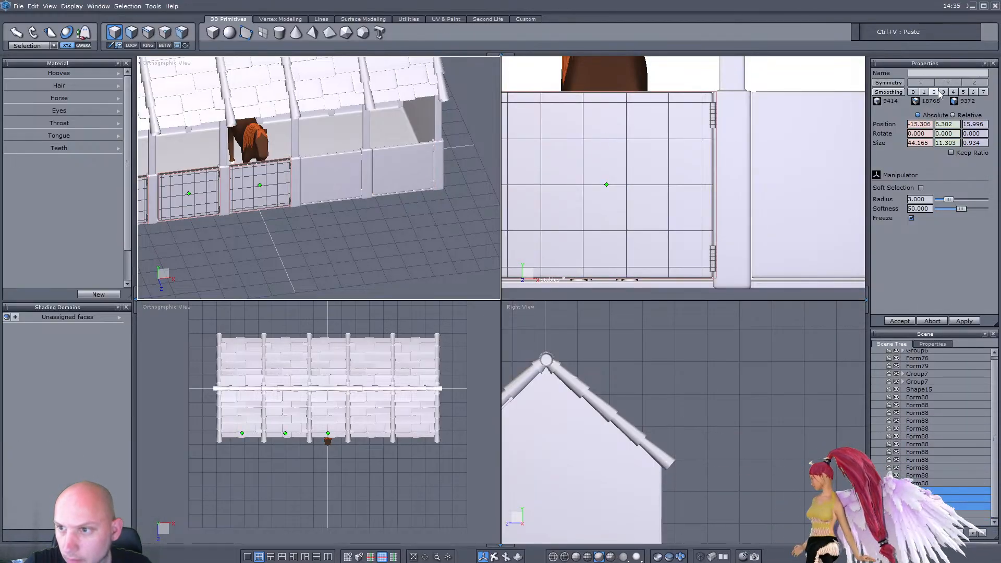
scroll(272, 167, "up", 5)
scroll(339, 155, "down", 5)
scroll(297, 149, "up", 4)
scroll(337, 151, "down", 4)
scroll(230, 153, "up", 4)
left_click(115, 34)
scroll(231, 167, "down", 5)
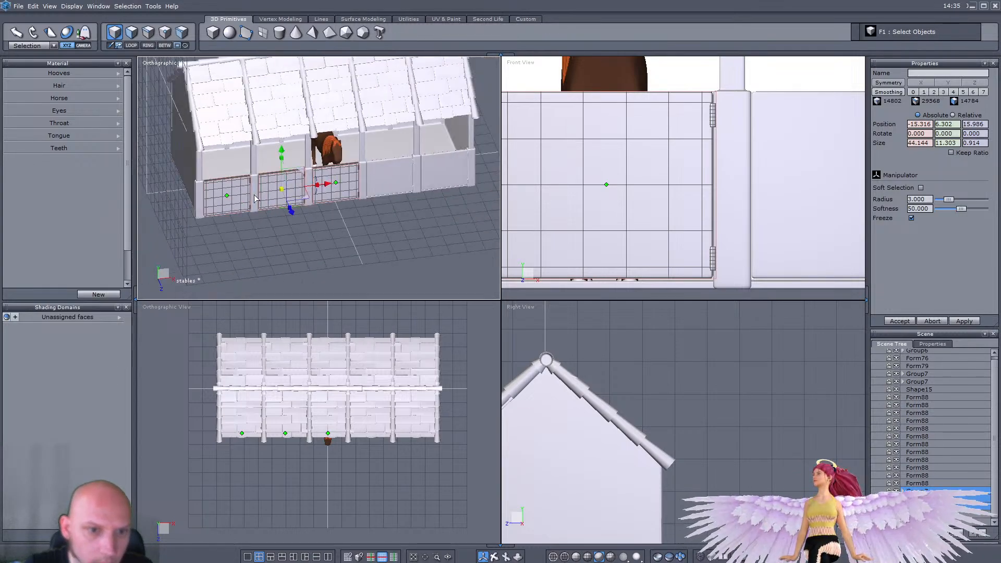
Step: Paste a copy of the gate group from the negative X end bay and raise it into the opening above, at about Y 17.914
left_click(338, 183)
middle_click_drag(343, 250, 343, 206)
scroll(324, 186, "up", 4)
scroll(324, 186, "down", 4)
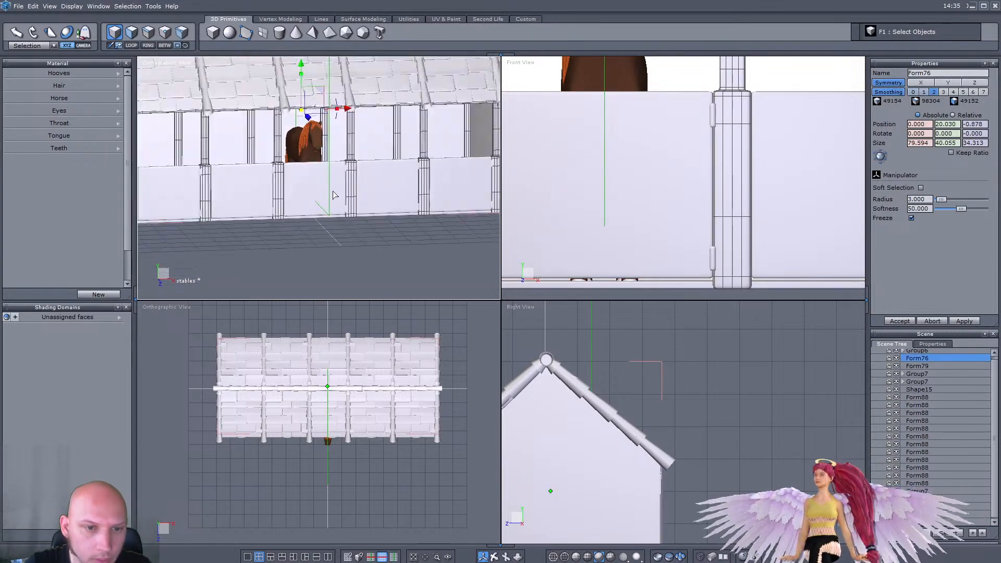
scroll(293, 188, "up", 2)
left_click(246, 188)
scroll(260, 187, "down", 3)
scroll(221, 173, "up", 5)
key("ctrl+v")
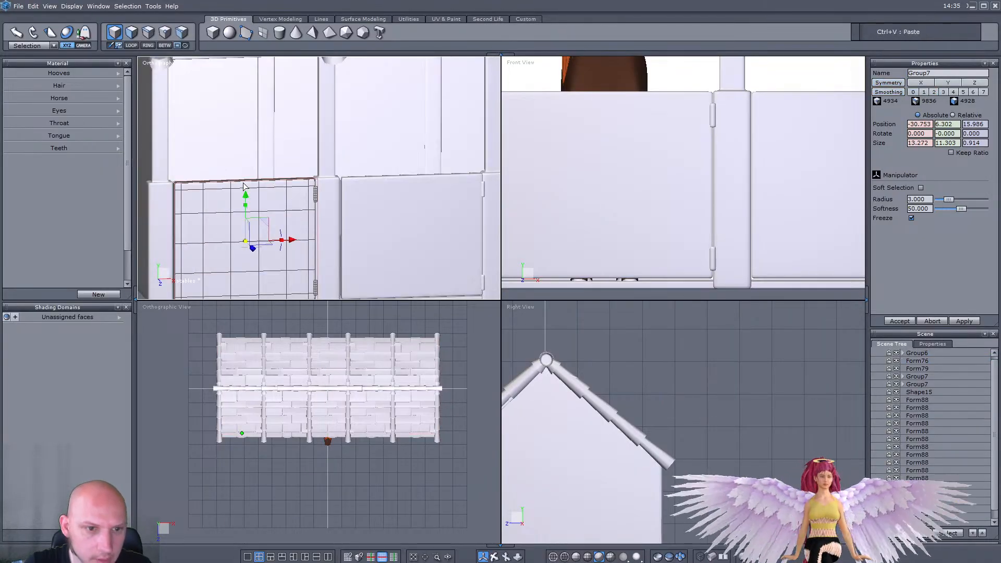
left_click_drag(246, 195, 245, 59)
scroll(238, 91, "down", 3)
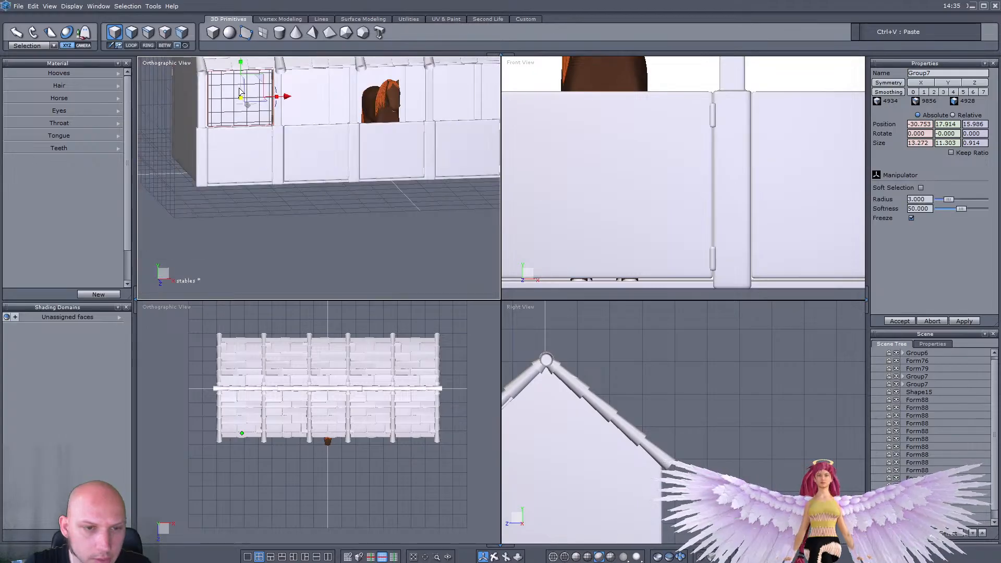
Step: Try to fit the raised gate copy into the middle bay at about X 0.535, Y 17.732, and undo the moves
left_click_drag(286, 99, 436, 99)
scroll(684, 134, "down", 3)
scroll(693, 117, "up", 3)
left_click_drag(666, 219, 676, 219)
left_click_drag(630, 171, 630, 173)
scroll(629, 173, "down", 3)
scroll(551, 167, "up", 3)
right_click_drag(372, 159, 361, 158)
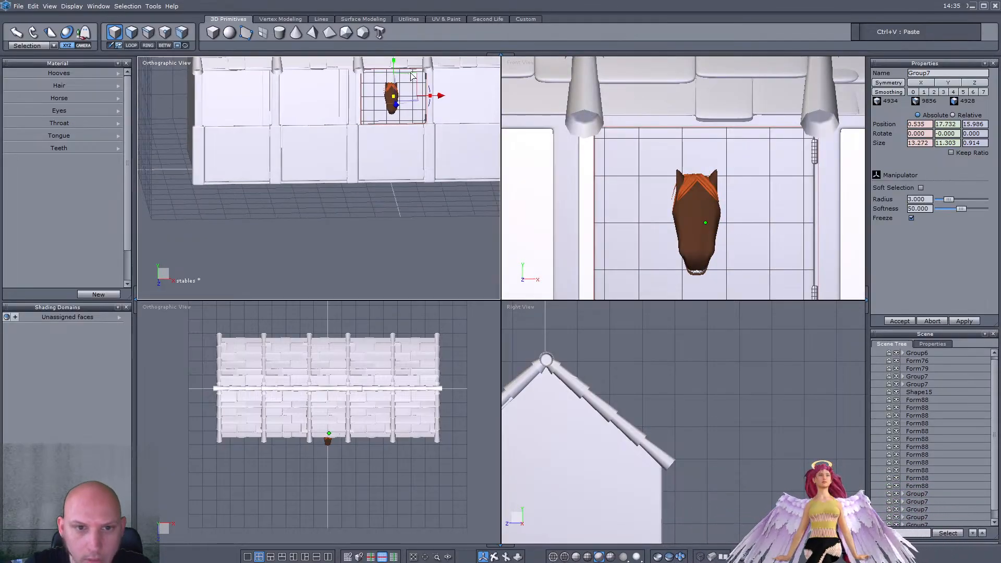
scroll(410, 75, "up", 5)
right_click_drag(400, 131, 417, 138)
scroll(700, 187, "down", 3)
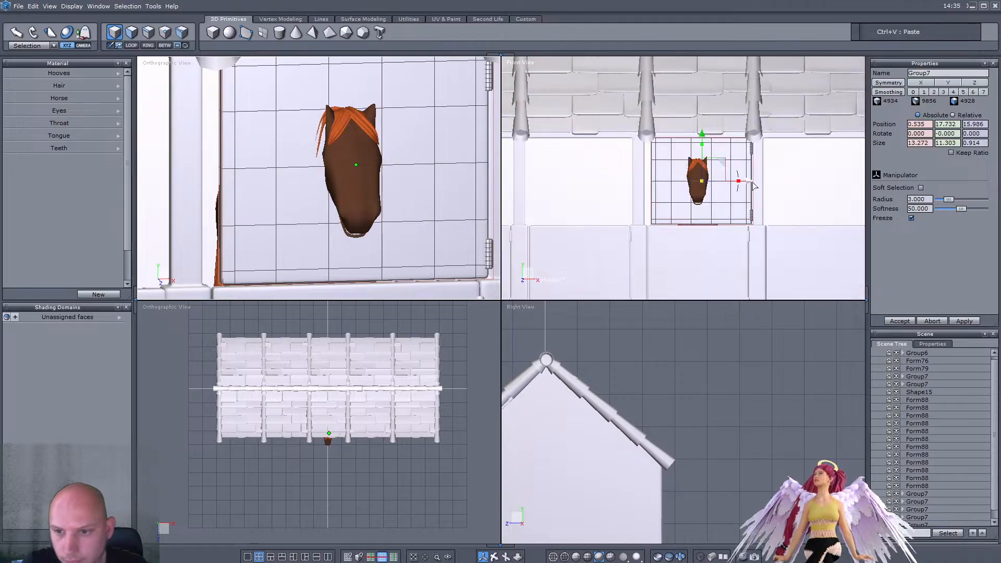
scroll(733, 178, "up", 3)
scroll(733, 177, "down", 5)
scroll(750, 174, "up", 2)
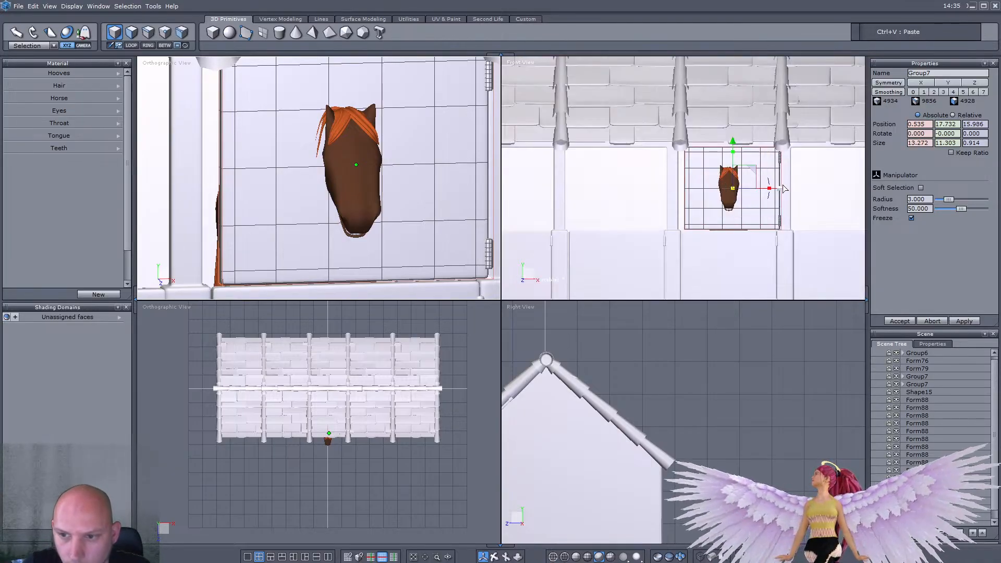
left_click_drag(784, 189, 556, 188)
scroll(654, 177, "up", 4)
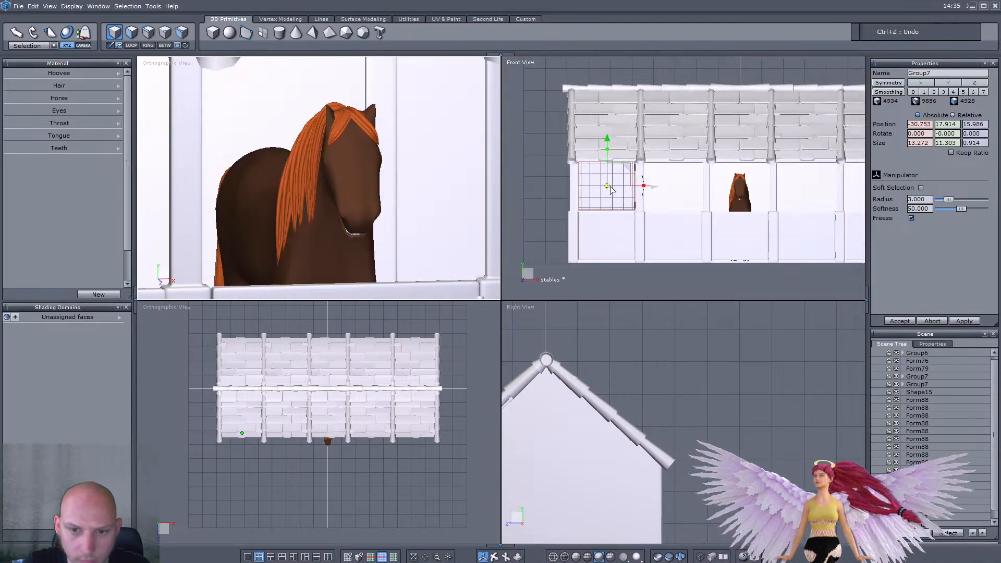
Step: Fit the upper gate group into the negative X end bay's opening at about X -30.410, Y 17.624
left_click_drag(656, 148, 656, 151)
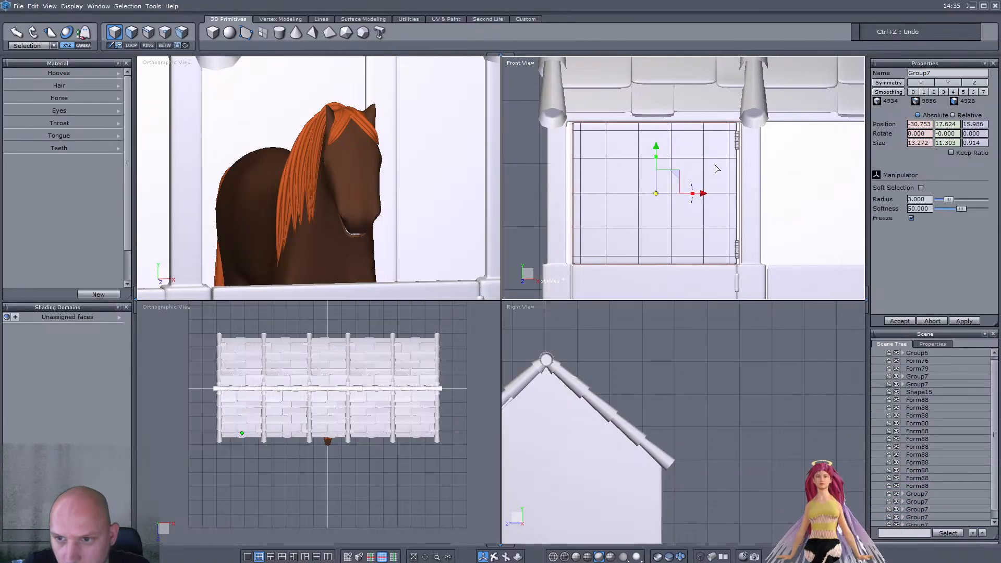
scroll(684, 153, "up", 2)
left_click_drag(597, 179, 596, 179)
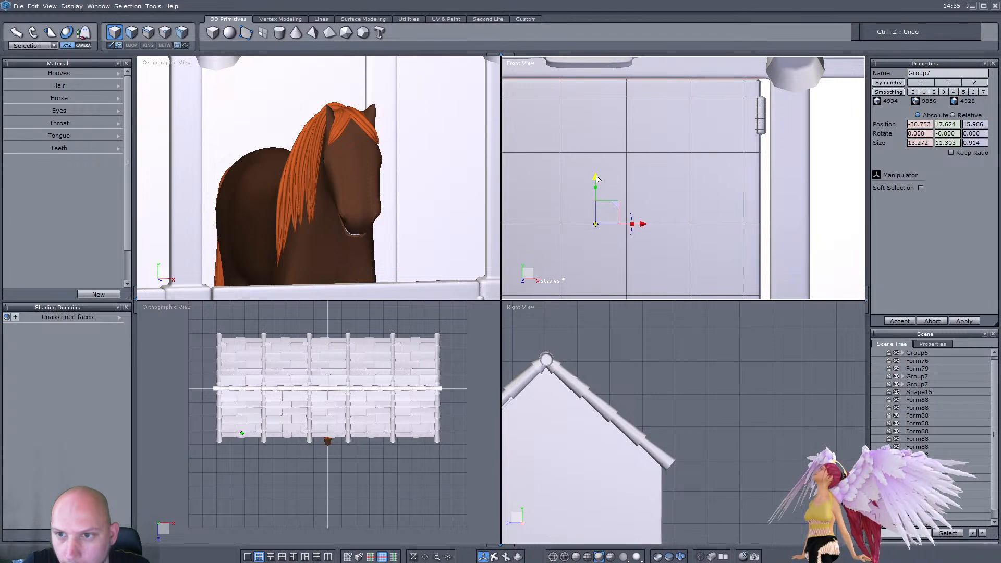
scroll(698, 191, "down", 1)
scroll(698, 191, "down", 2)
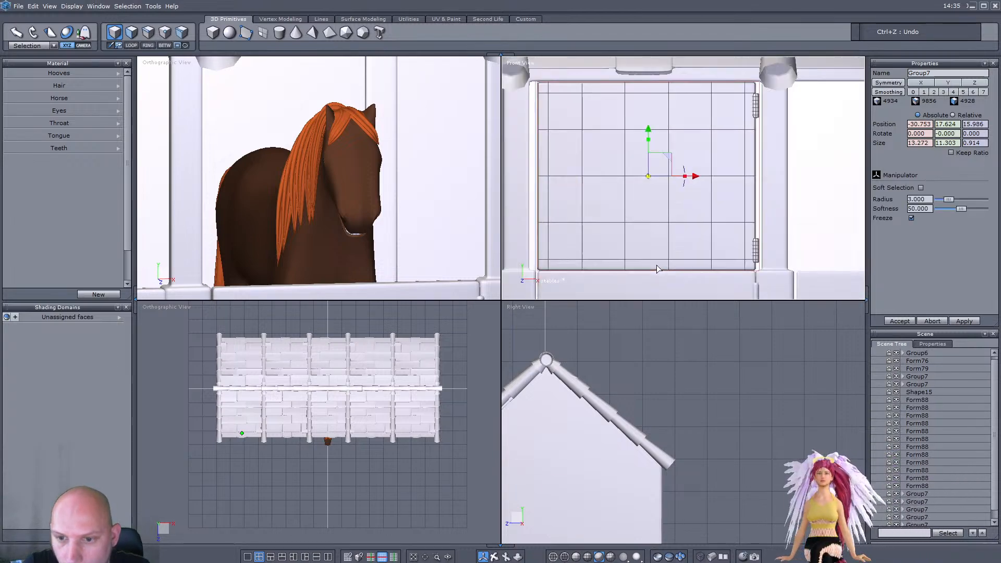
left_click_drag(698, 178, 704, 177)
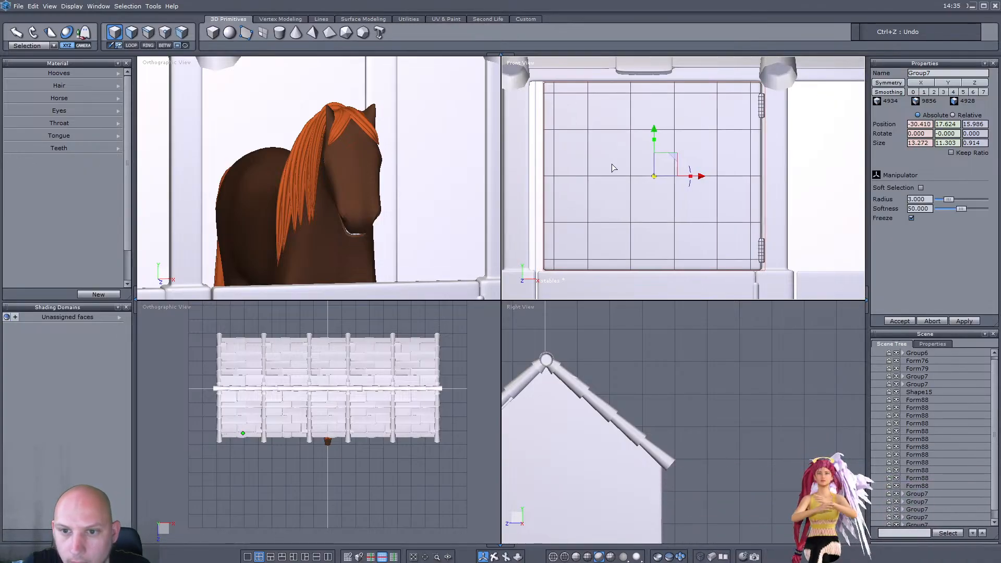
scroll(958, 447, "down", 1)
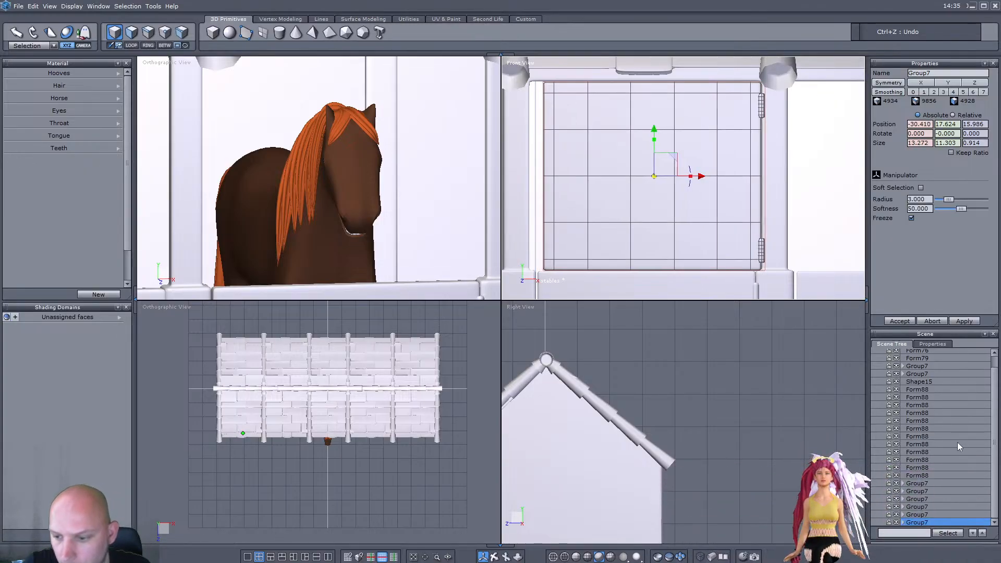
Step: Widen only the upper gate's panel within its group to about 13.749 and shift it to about X -30.883, keeping the hinges in place
left_click(903, 522)
scroll(908, 521, "down", 3)
left_click(918, 506)
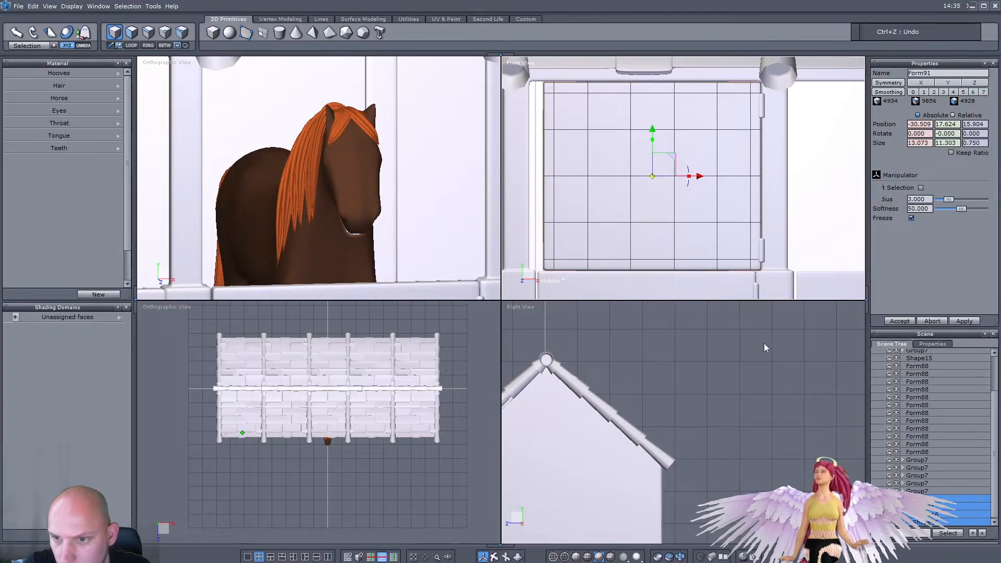
left_click_drag(698, 183, 689, 177)
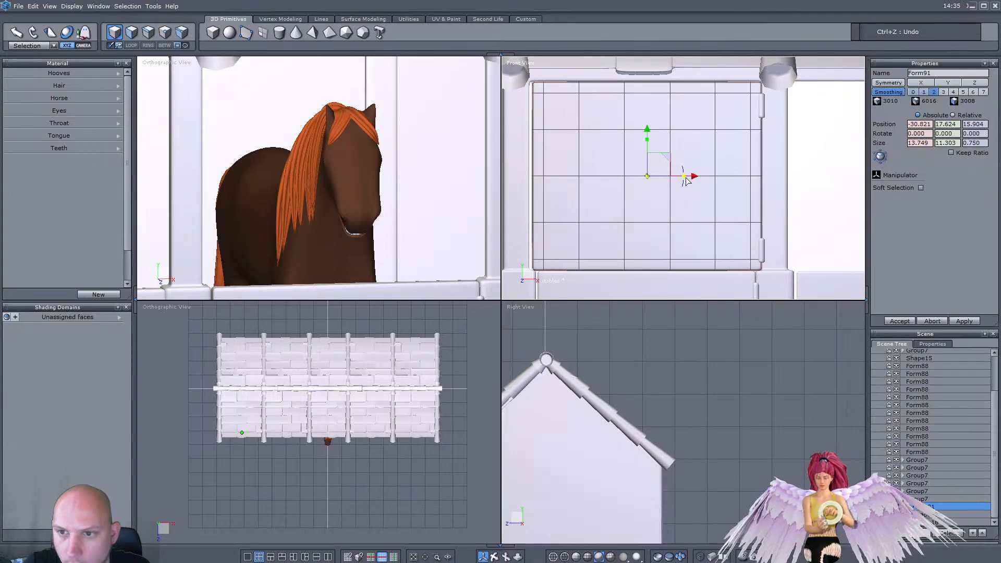
left_click_drag(696, 178, 695, 178)
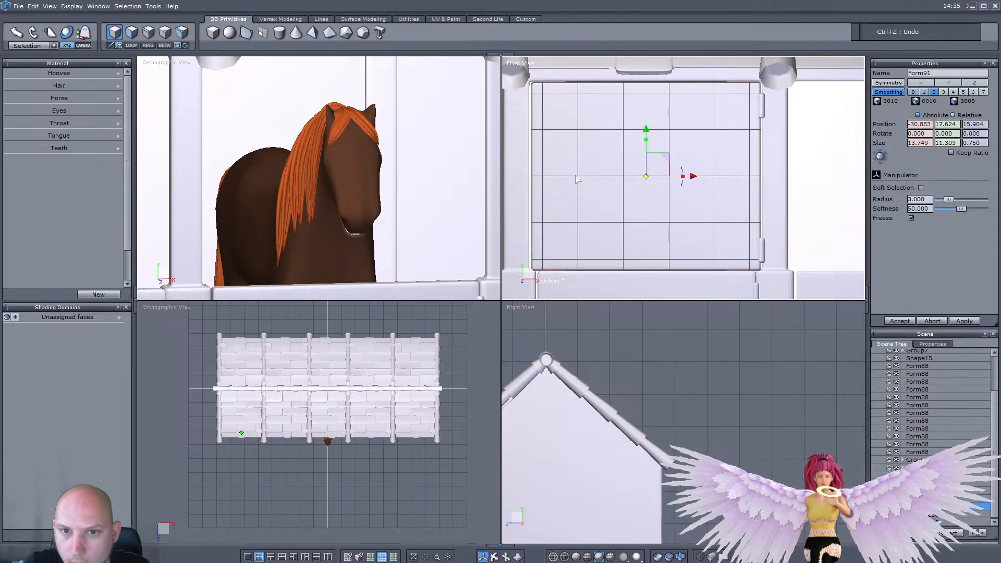
scroll(319, 162, "down", 6)
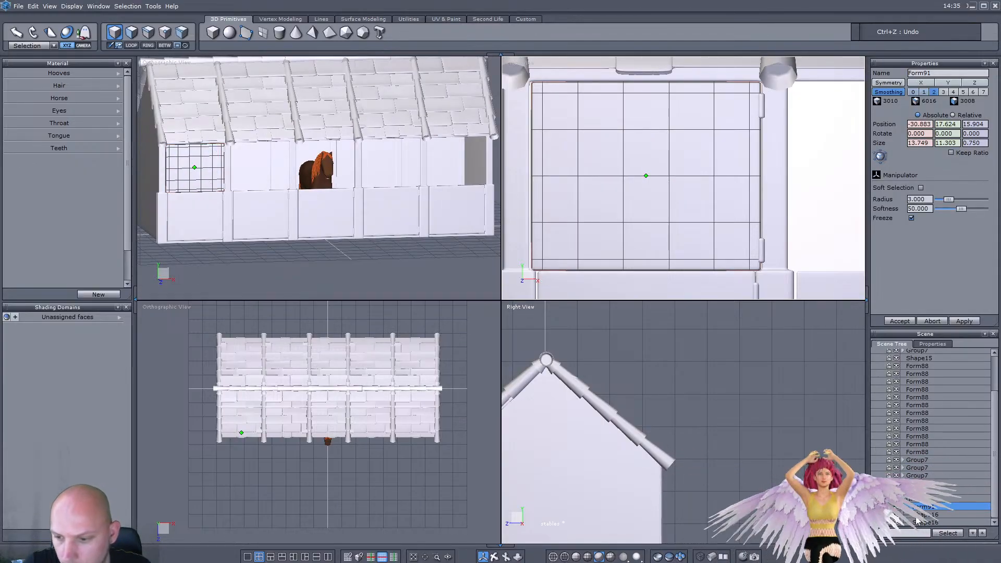
Step: Paste copies of the whole widened upper gate group into the adjacent negative X bay and the middle bay
left_click(917, 499)
scroll(667, 235, "down", 5)
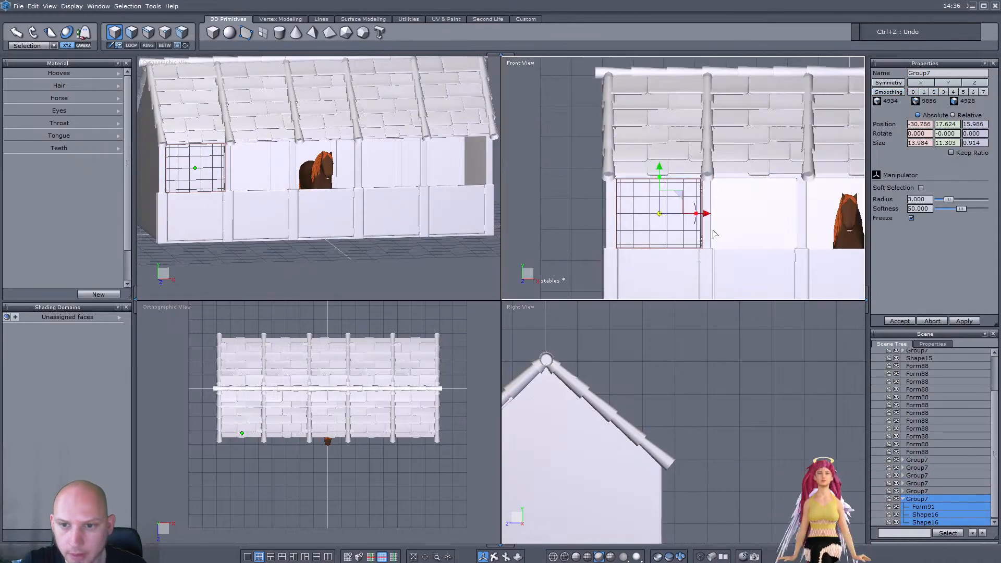
scroll(739, 202, "up", 2)
key("ctrl+v")
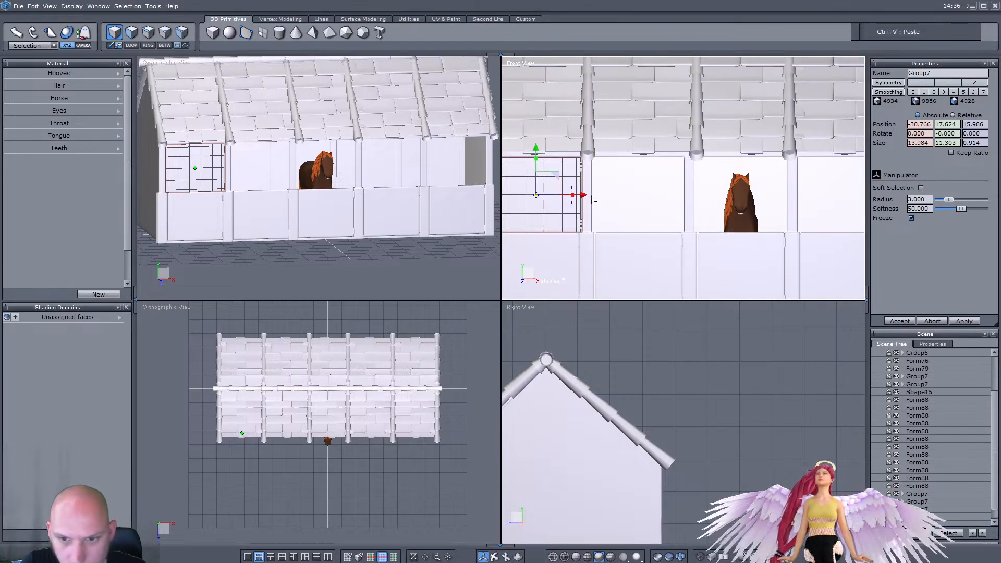
left_click_drag(587, 200, 684, 194)
scroll(682, 194, "up", 5)
left_click_drag(551, 219, 724, 204)
scroll(583, 205, "down", 5)
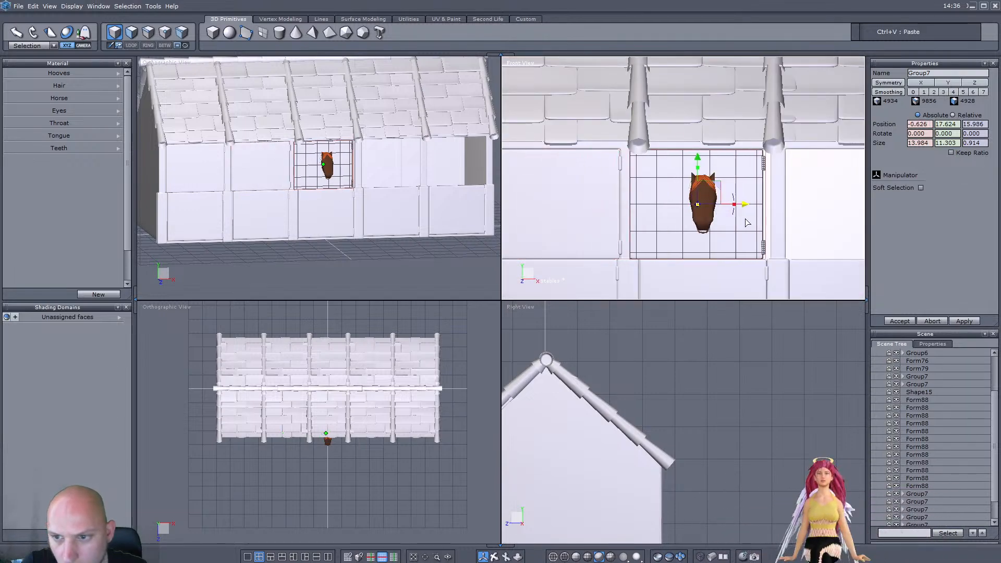
scroll(777, 208, "up", 3)
Step: Place another upper gate copy in the first bay on the positive X side, at about X 15.610
left_click_drag(642, 205, 796, 203)
scroll(669, 210, "down", 3)
scroll(801, 200, "up", 3)
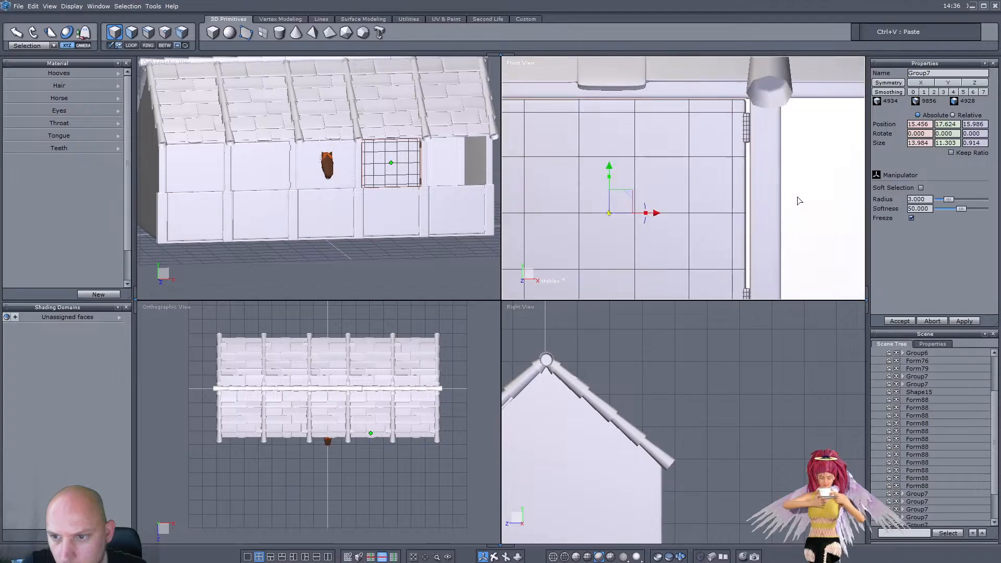
left_click_drag(659, 215, 668, 215)
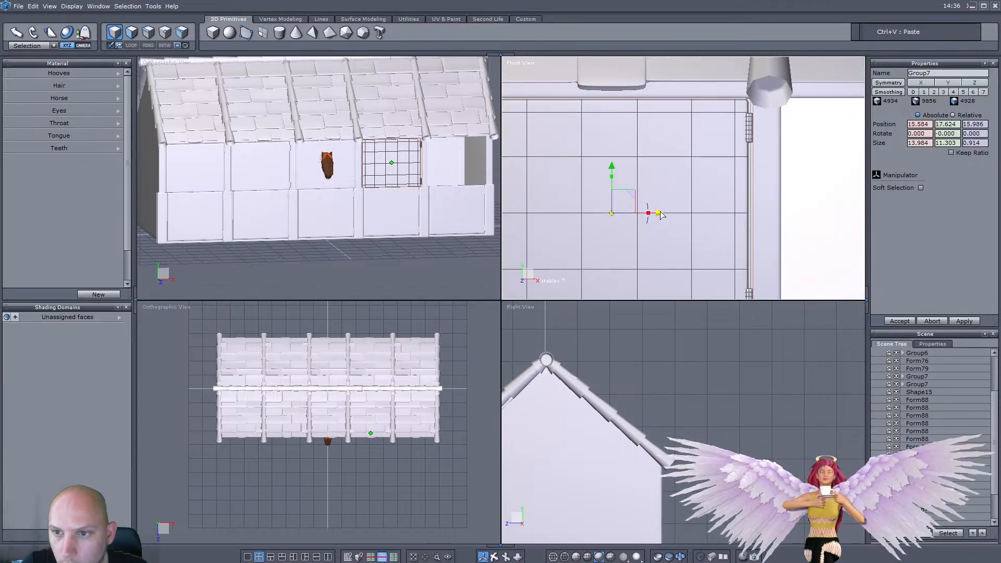
scroll(765, 216, "down", 3)
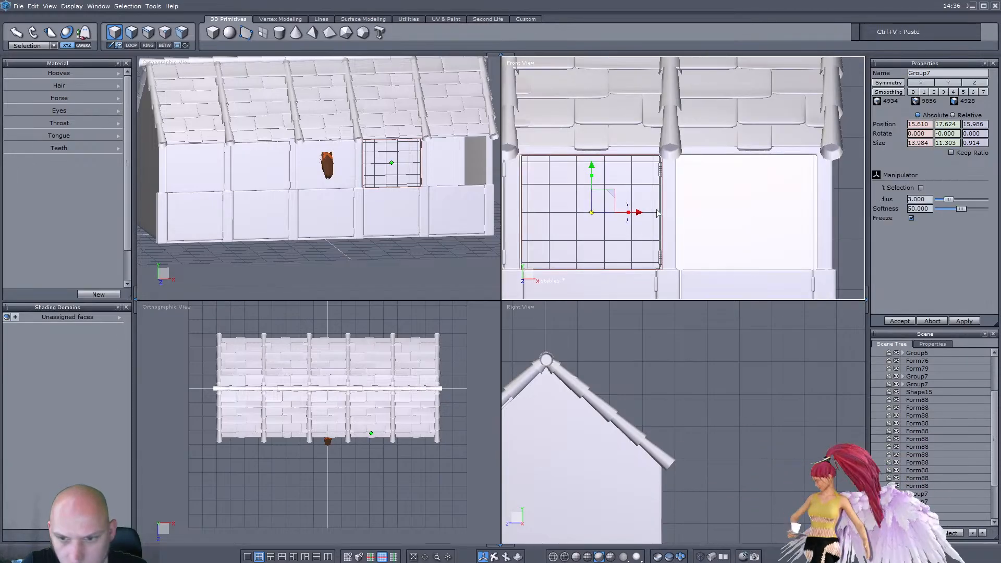
Step: Fit an upper gate copy into the end bay on the positive X side, at about X 31.066
left_click_drag(653, 215, 801, 206)
scroll(801, 204, "up", 3)
left_click_drag(645, 231, 657, 231)
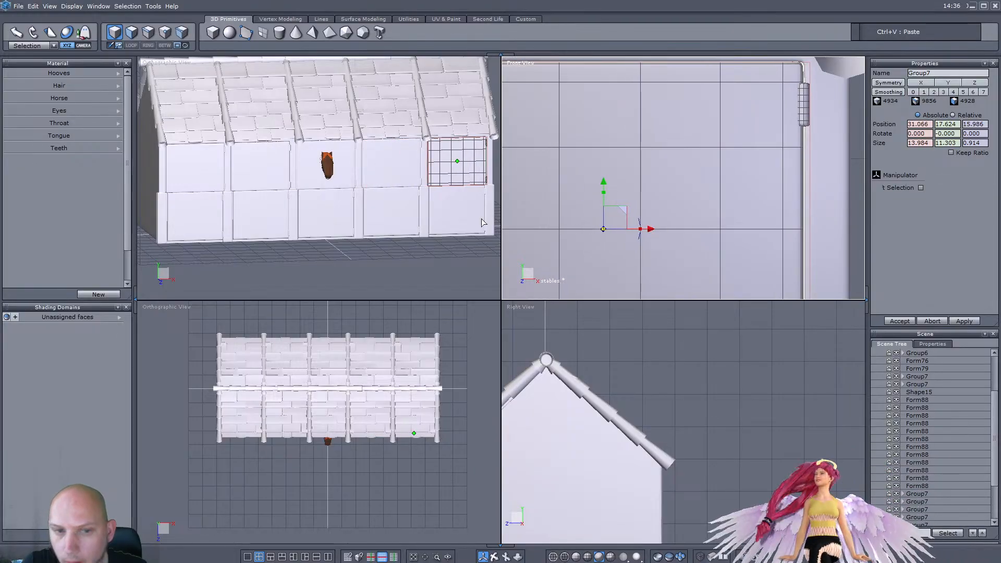
scroll(308, 223, "down", 5)
Step: Delete the reference horse group from the scene and save the stables file
scroll(309, 223, "up", 6)
left_click(338, 184)
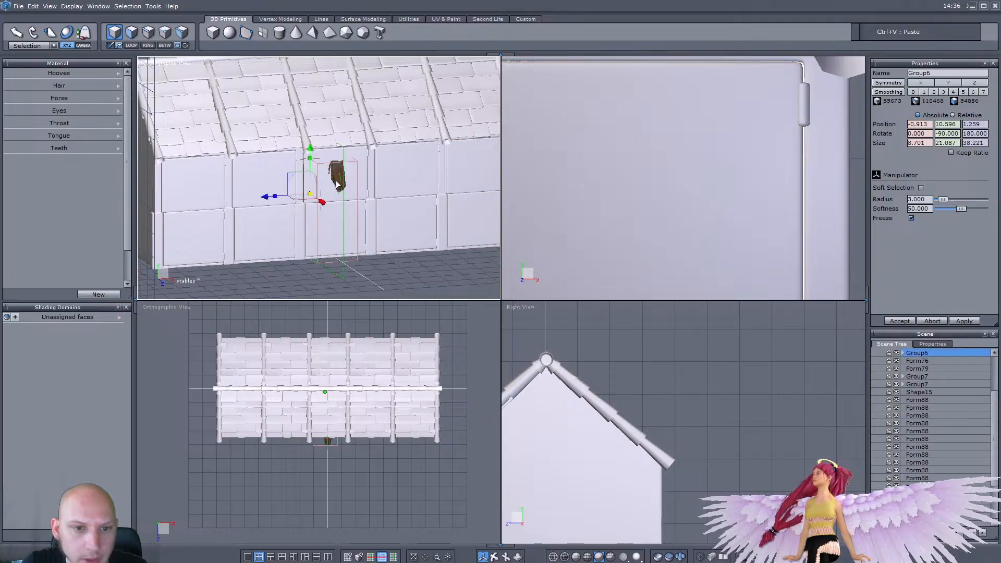
key("Delete")
scroll(337, 181, "down", 5)
mouse_move(359, 202)
right_mouse_down()
mouse_move(108, 199)
mouse_move(493, 199)
mouse_move(67, 193)
mouse_move(369, 211)
right_mouse_up()
scroll(346, 174, "up", 2)
key("ctrl+s")
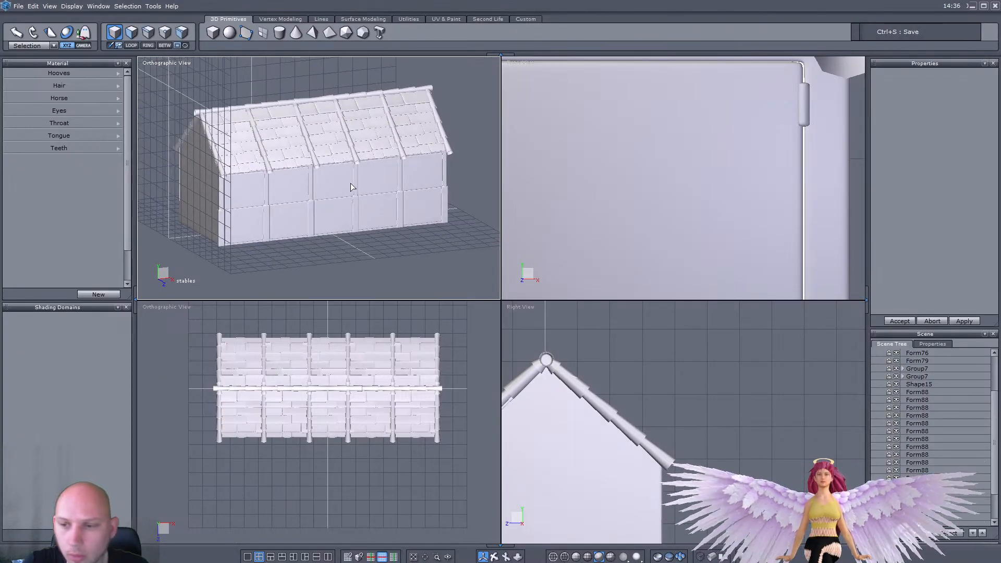
right_click_drag(346, 188, 375, 194)
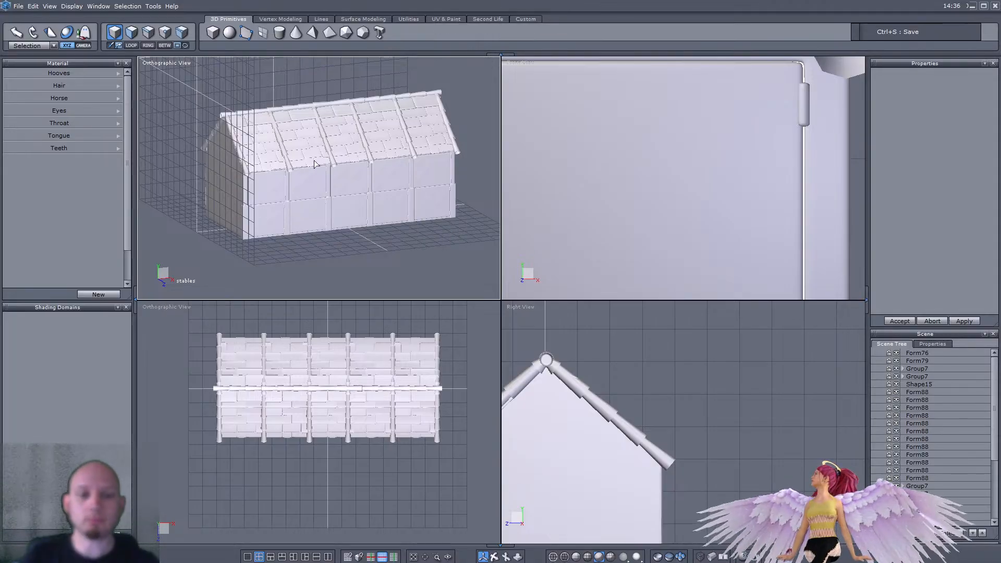
Step: Select the post frame object Form76 and inspect the stable's front and both ends
left_click(921, 354)
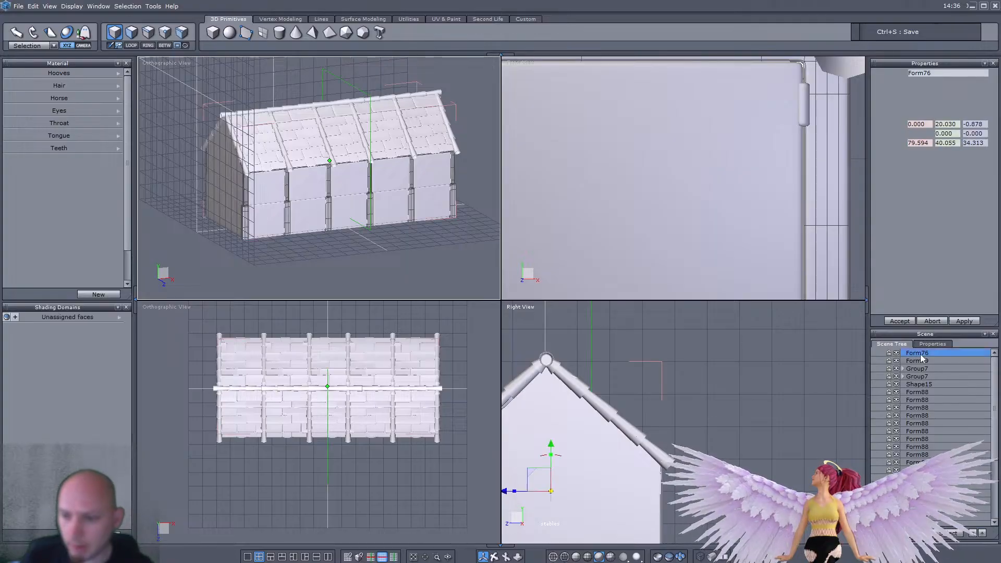
middle_click_drag(278, 258, 357, 210)
scroll(351, 202, "up", 4)
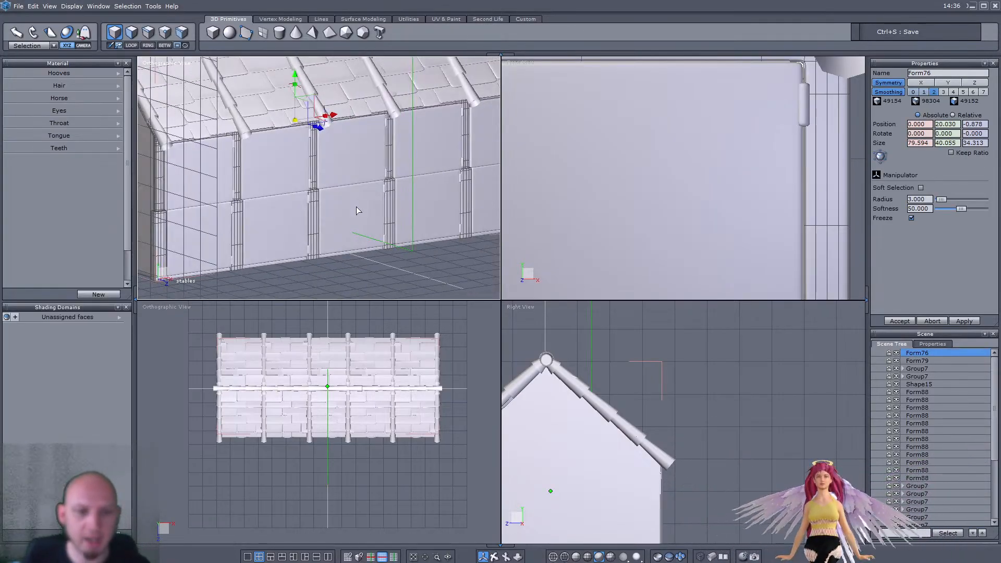
scroll(357, 207, "down", 5)
left_click_drag(338, 149, 406, 126)
key("ctrl+z")
middle_click_drag(398, 211, 259, 196)
scroll(289, 209, "up", 3)
scroll(259, 196, "down", 3)
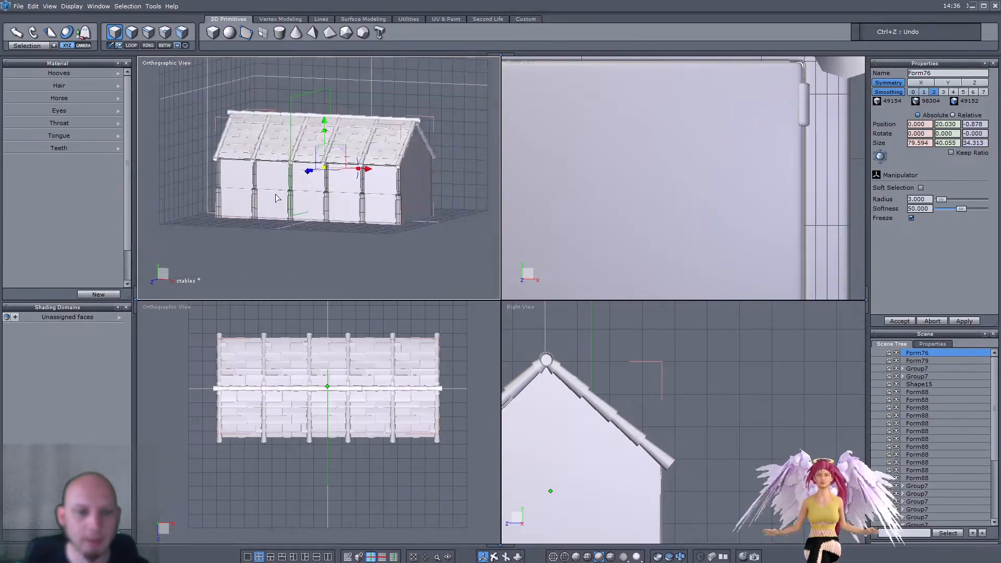
scroll(313, 162, "up", 3)
middle_click_drag(207, 163, 340, 176)
scroll(340, 181, "down", 4)
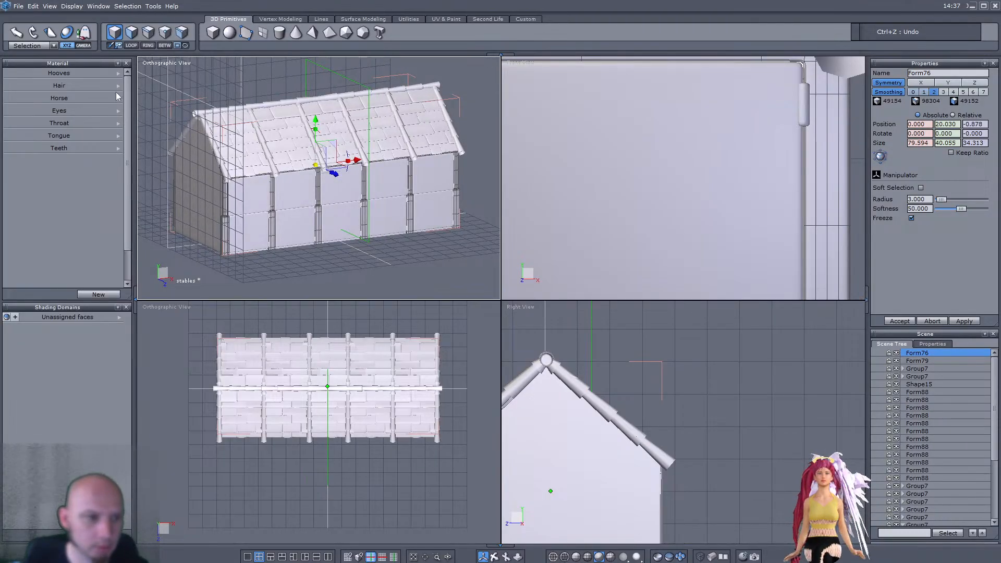
Step: Delete the leftover horse materials: Hooves, Hair, Horse, Eyes, Throat, Tongue and Teeth
left_click(120, 74)
left_click(138, 109)
left_click(117, 74)
left_click(131, 108)
left_click(118, 73)
left_click(137, 109)
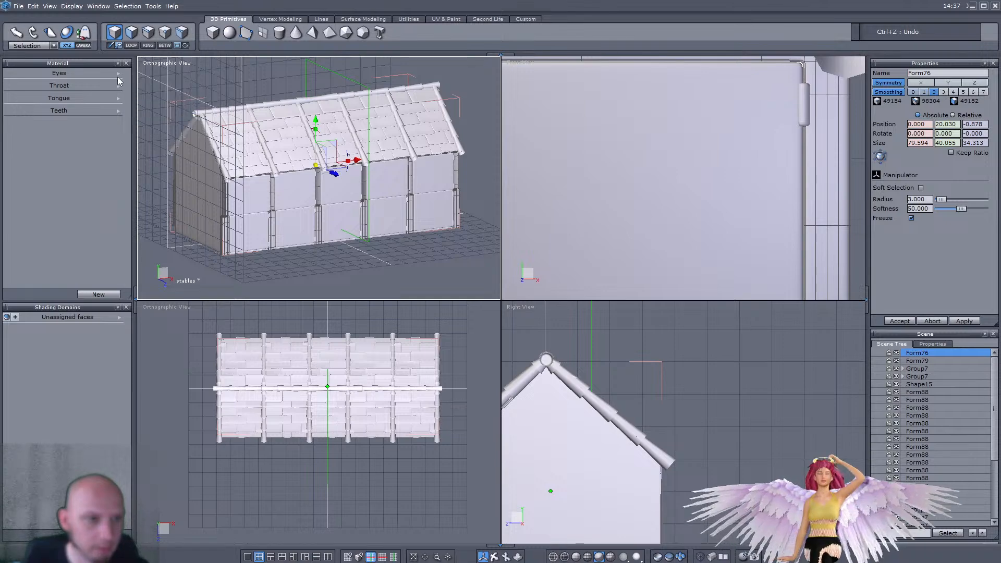
left_click(118, 73)
left_click(134, 109)
left_click(119, 74)
left_click(137, 109)
left_click(119, 74)
left_click(138, 108)
left_click(118, 74)
left_click(137, 109)
scroll(292, 176, "up", 4)
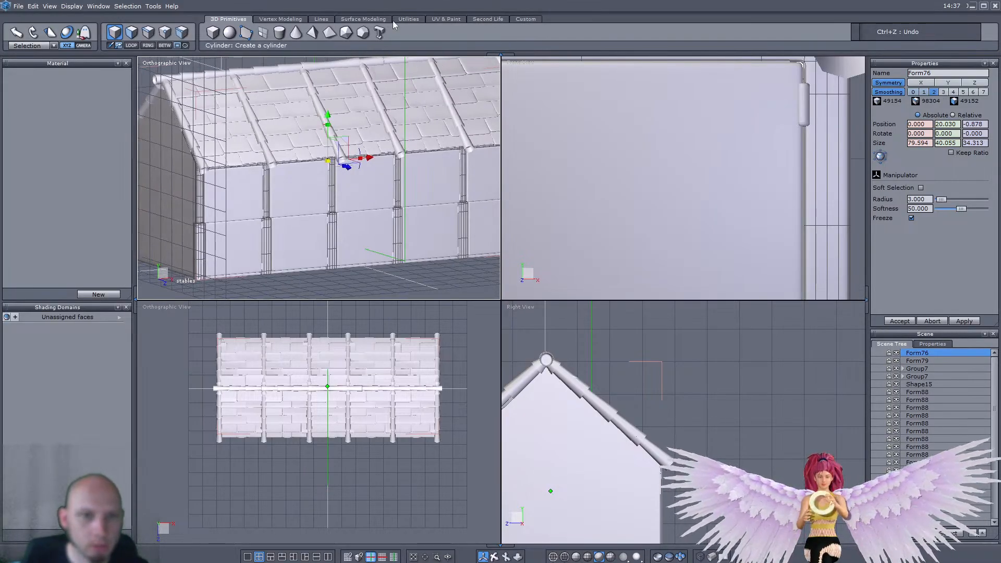
Step: Apply a cubic UV projection to the post frame object in place of the planar one
left_click(450, 21)
left_click(263, 35)
key("Return")
left_click(266, 35)
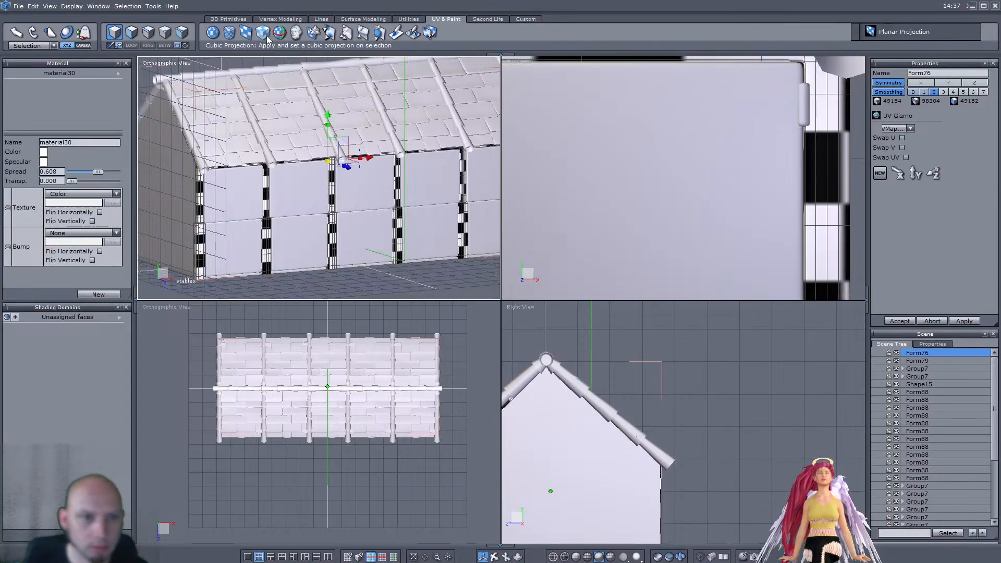
left_click(572, 323)
middle_click_drag(346, 222, 197, 200)
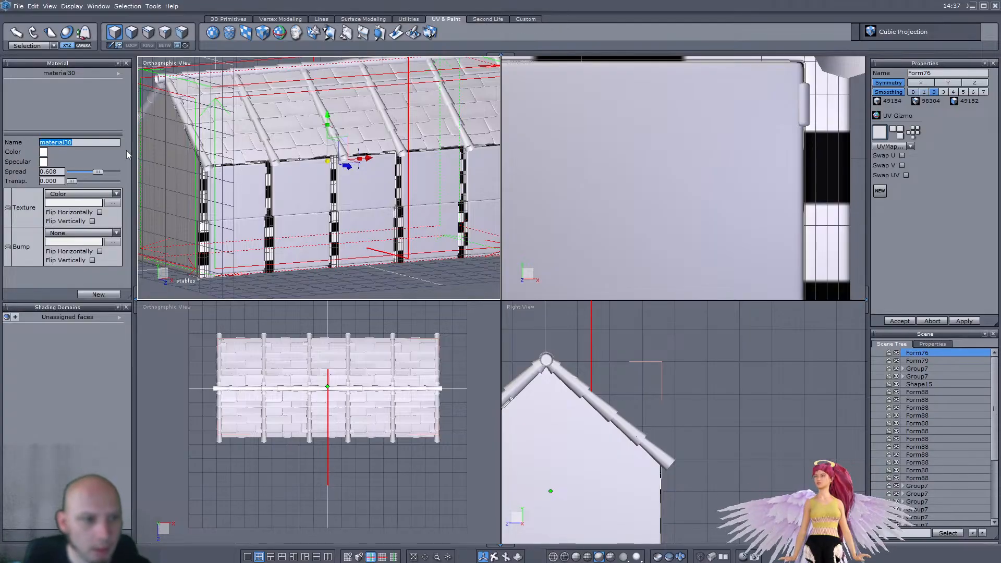
Step: Accept the cubic projection on the stable's post frame, Form76
left_click(900, 320)
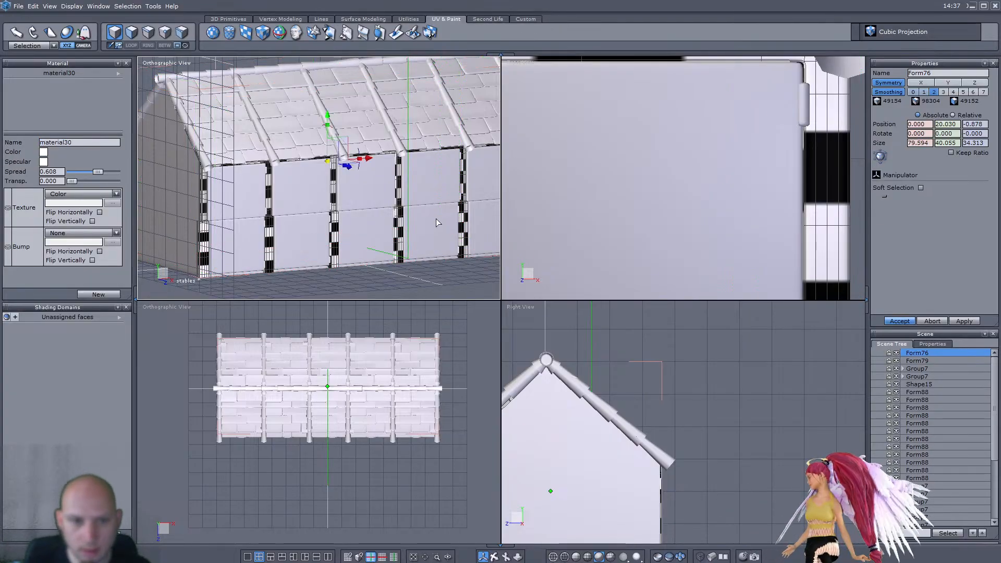
scroll(715, 159, "down", 4)
scroll(652, 178, "up", 2)
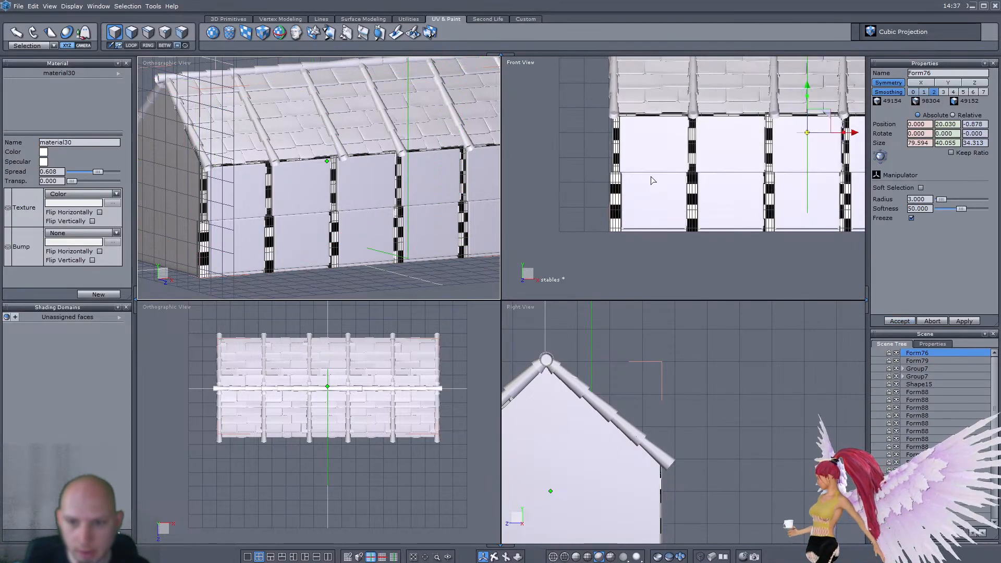
middle_click_drag(381, 192, 480, 198)
scroll(678, 382, "down", 4)
scroll(566, 402, "up", 6)
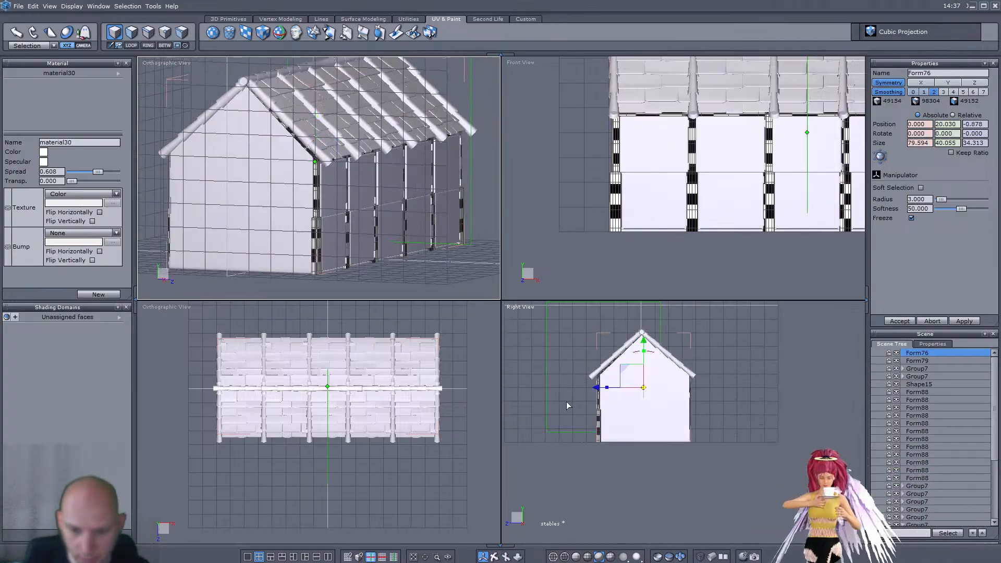
Step: Select the faces of the thicker lower sections of the front posts
key("F2")
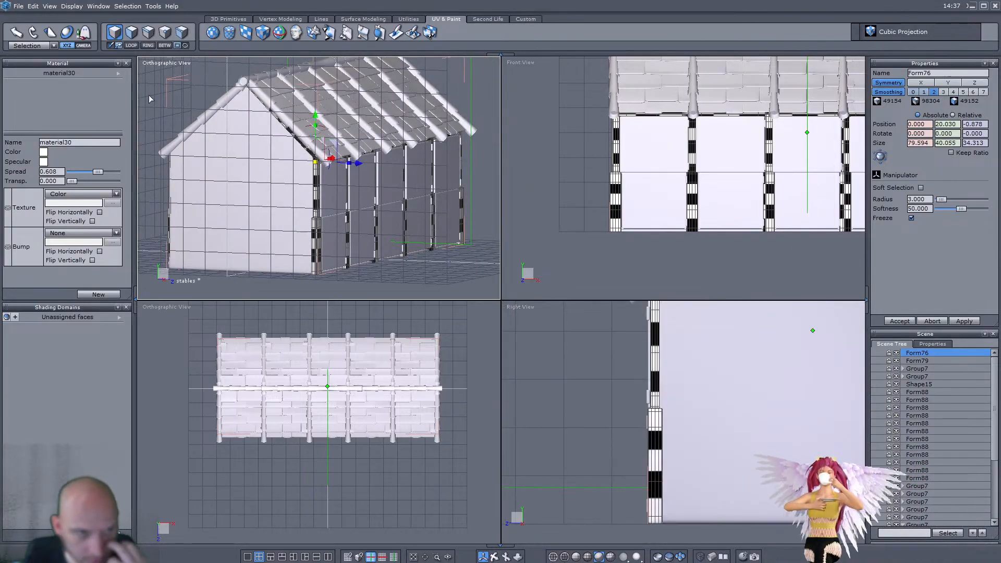
scroll(598, 383, "up", 3)
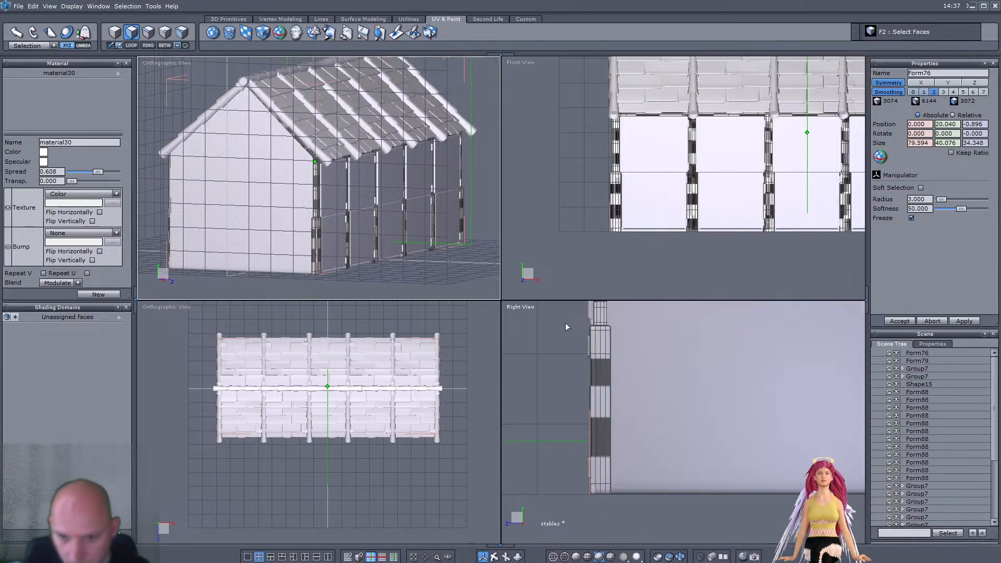
left_click_drag(565, 323, 658, 540)
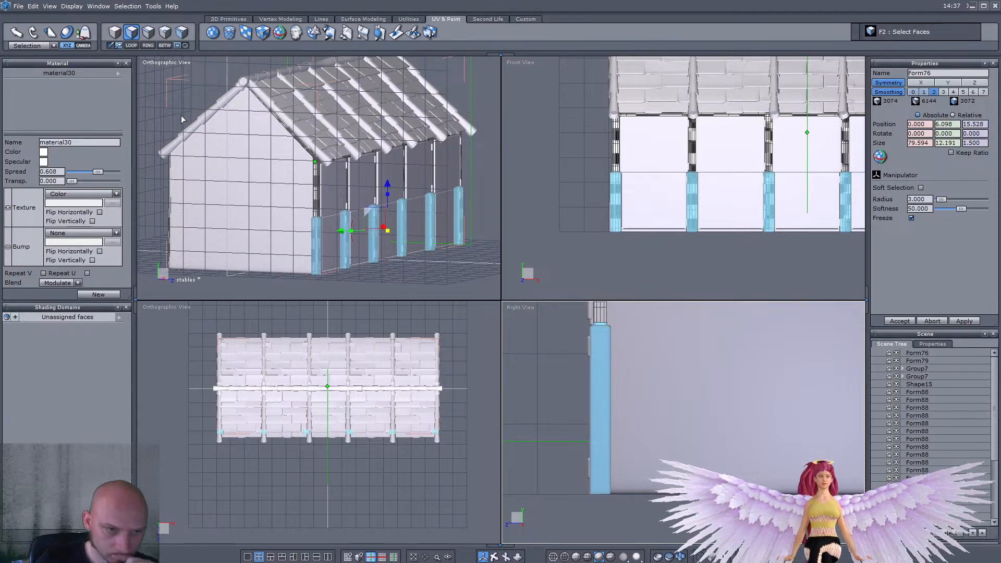
Step: Examine the checker mapping on the front posts in object selection mode
left_click(115, 33)
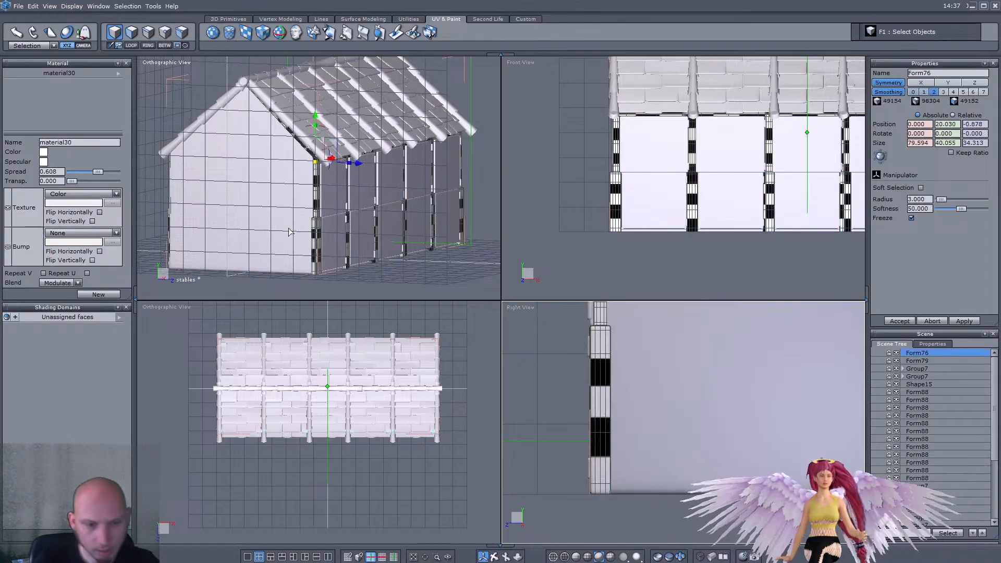
middle_click_drag(289, 229, 249, 253)
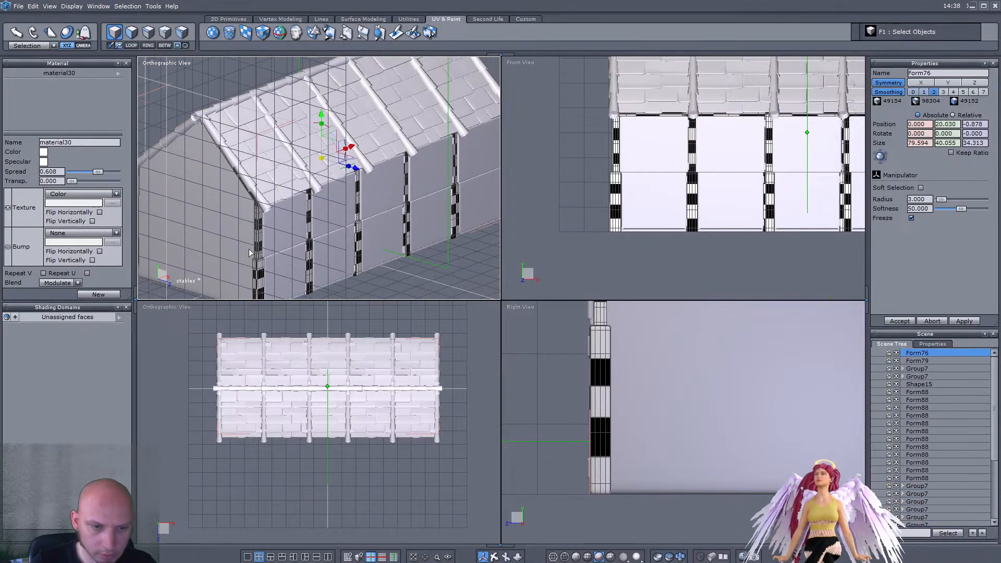
middle_click_drag(249, 248, 225, 227)
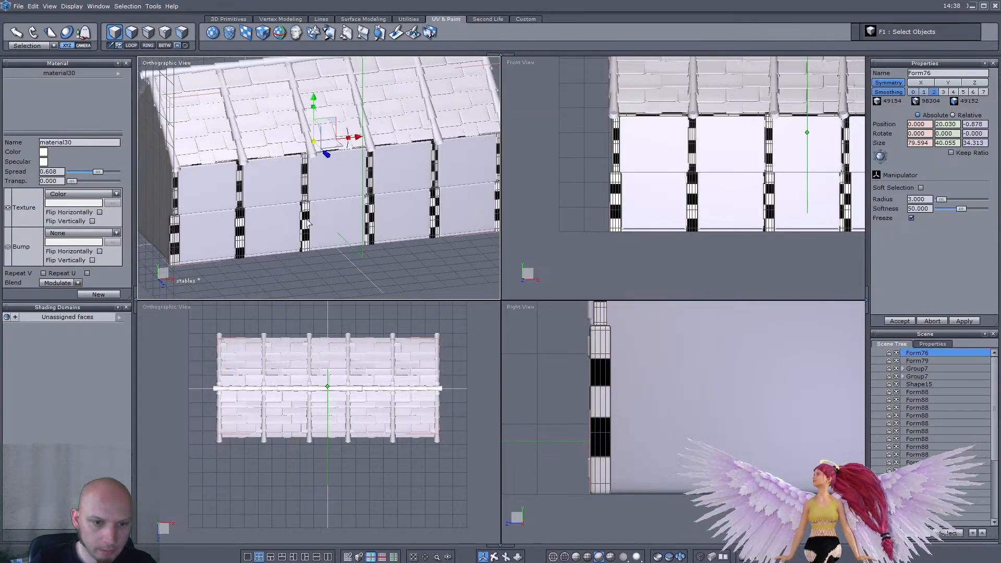
scroll(305, 246, "up", 3)
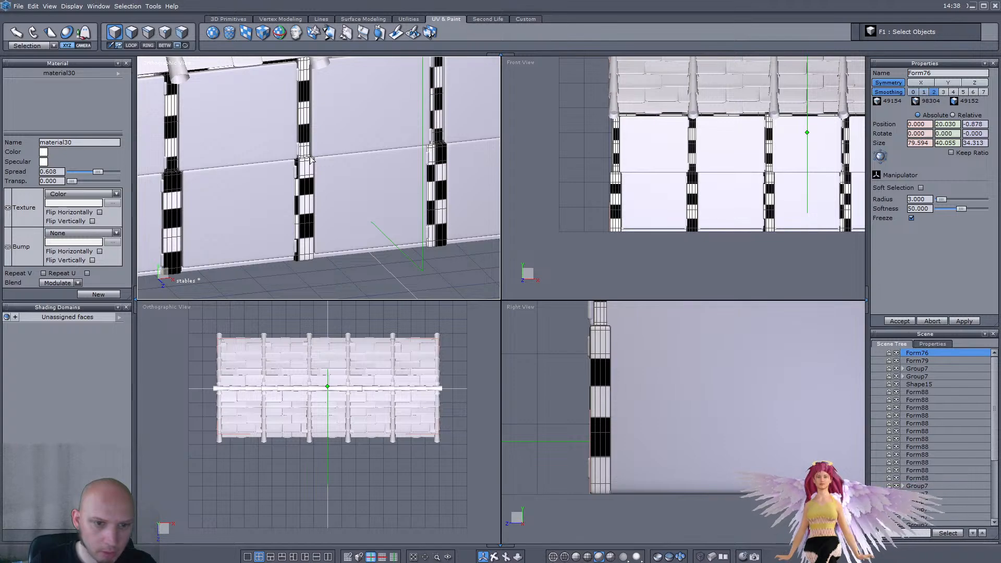
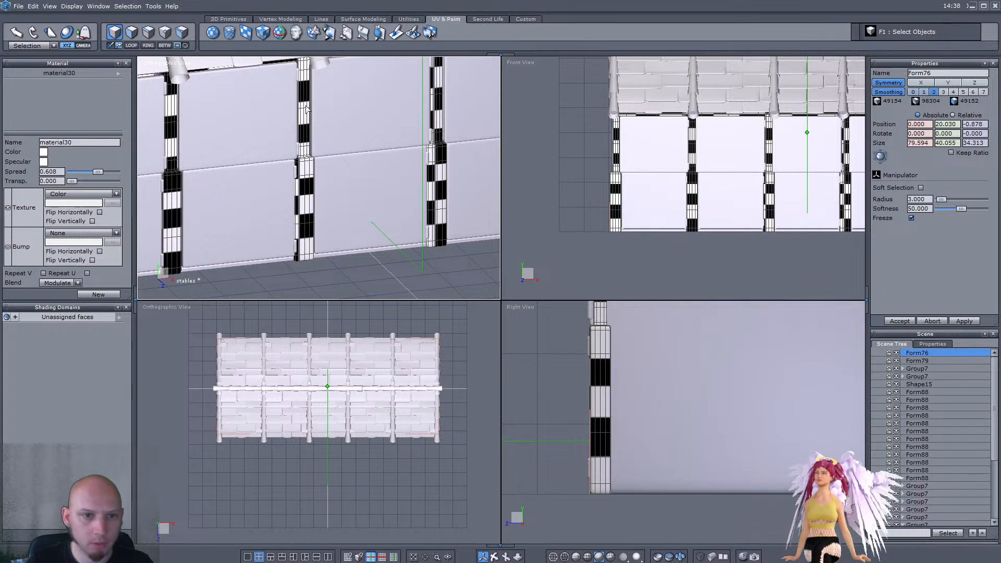
scroll(341, 209, "down", 3)
middle_click_drag(342, 208, 364, 196)
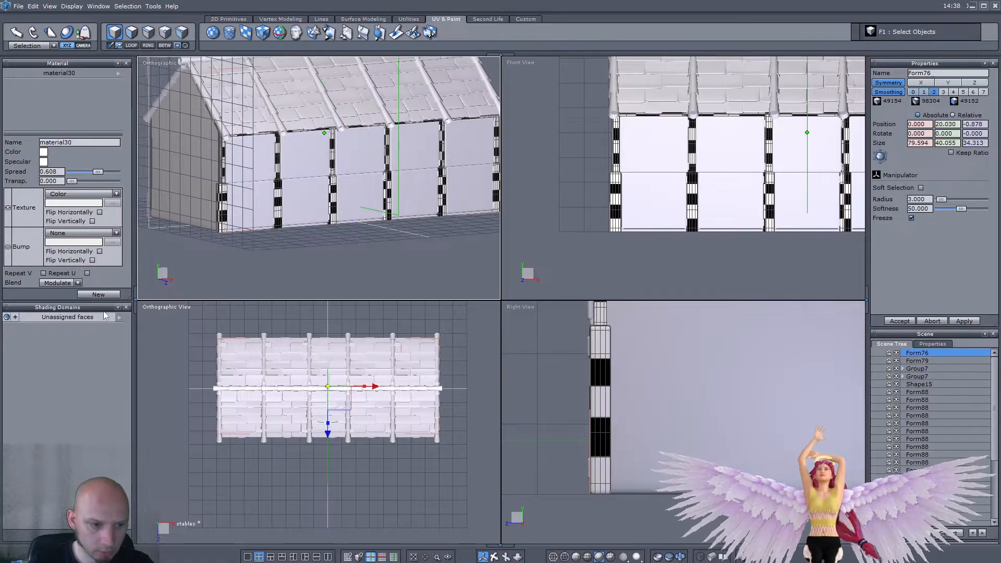
Step: Select only the faces of the front posts' lower sections, from the ground up to the horizontal wall line
left_click(131, 32)
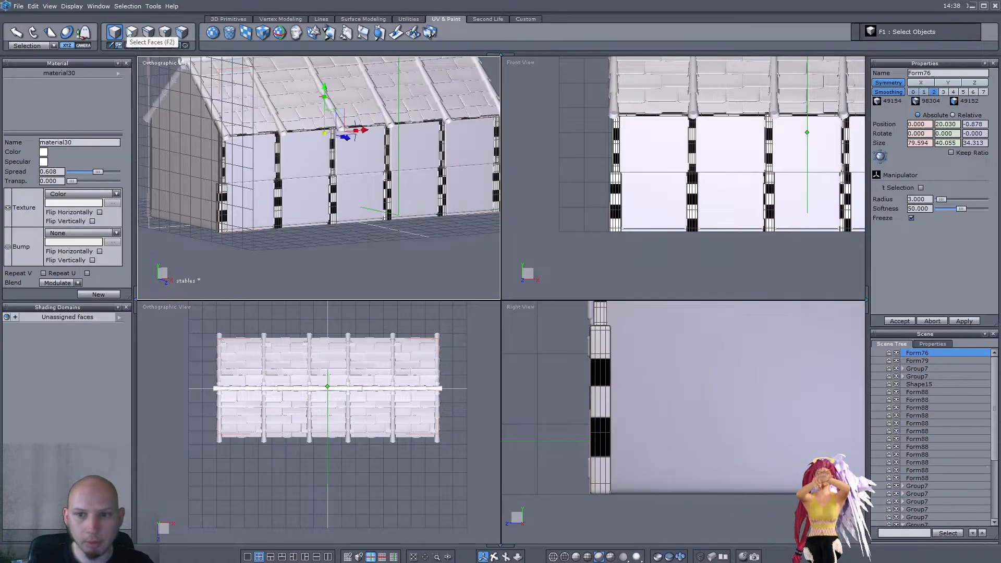
left_click(602, 177)
scroll(673, 172, "up", 3)
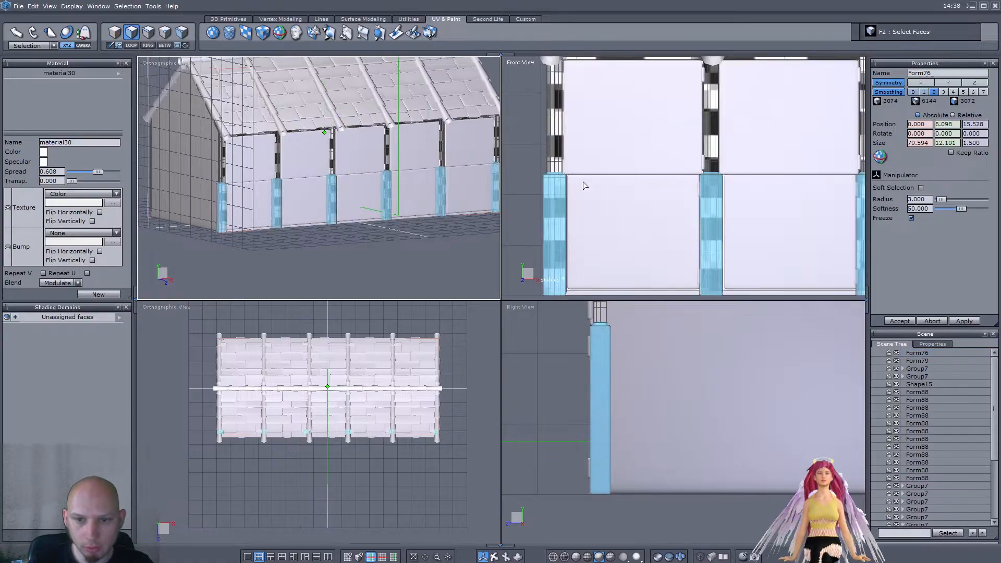
scroll(602, 181, "up", 2)
scroll(608, 180, "down", 5)
scroll(573, 175, "up", 4)
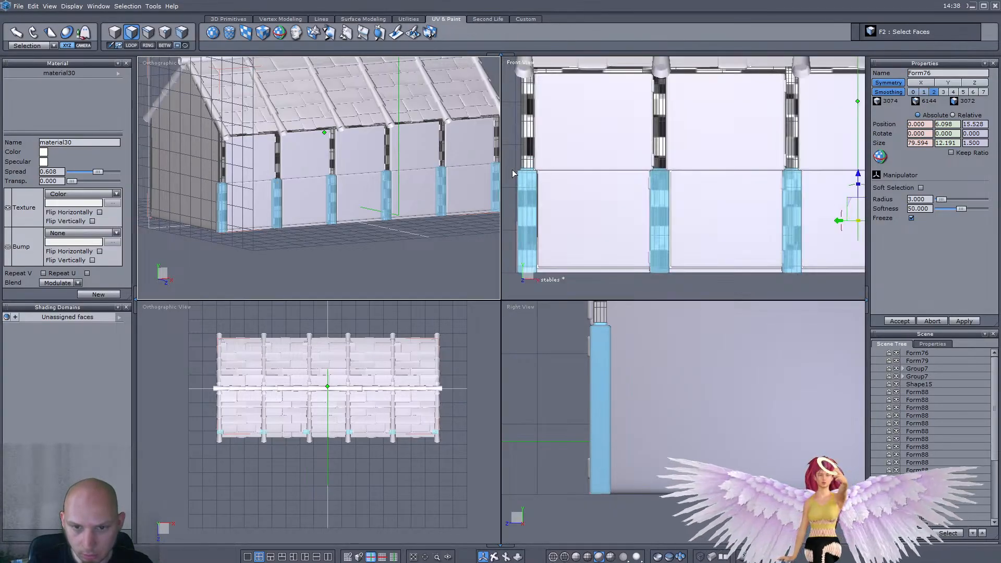
left_click_drag(514, 169, 866, 300)
scroll(599, 245, "down", 3)
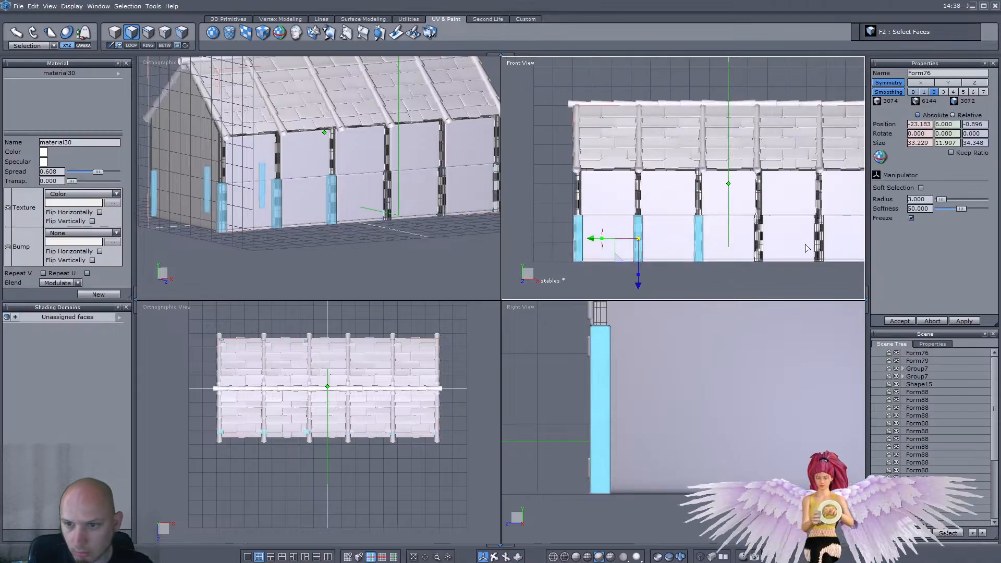
left_click_drag(616, 324, 537, 519)
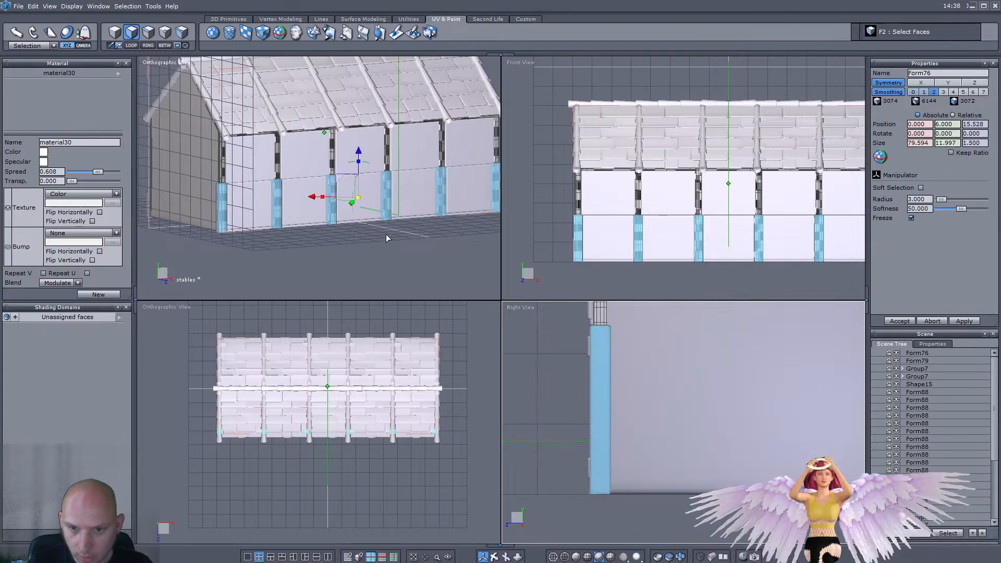
scroll(261, 178, "up", 6)
scroll(366, 201, "down", 5)
right_click_drag(313, 254, 312, 272)
scroll(312, 271, "up", 2)
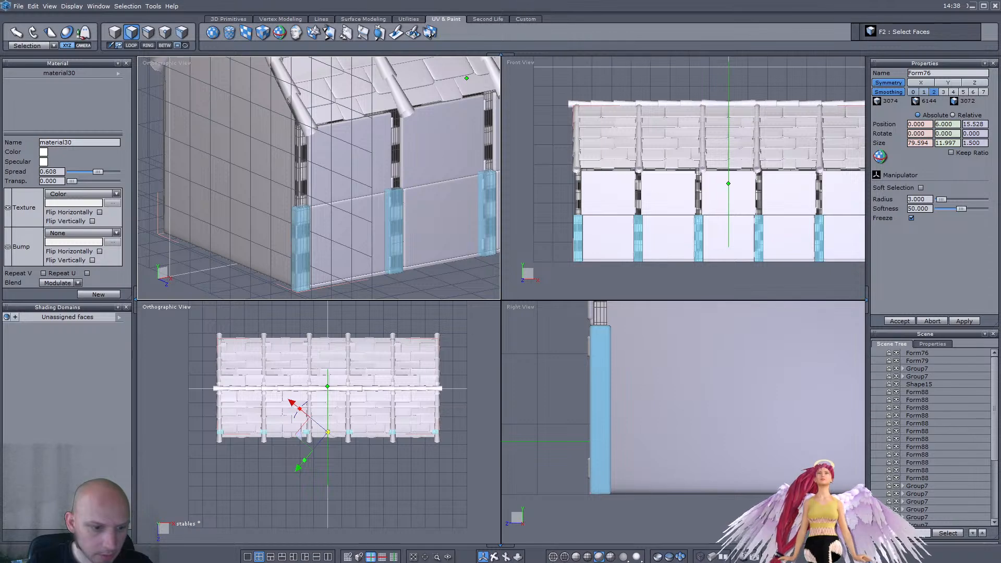
Step: Create a shading domain from the selected post faces and name both the domain and its material Stone
left_click(99, 536)
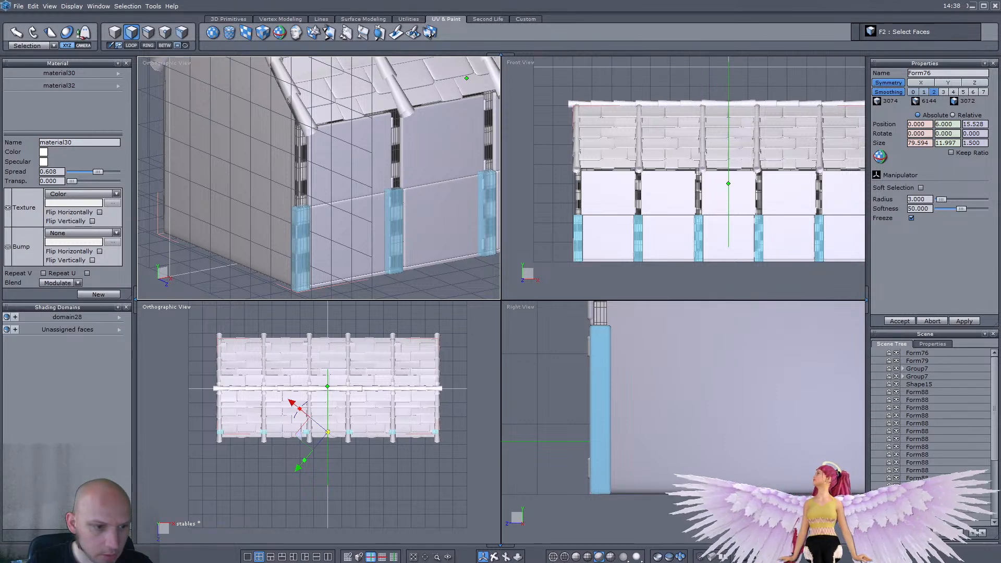
left_click(87, 318)
left_click(120, 318)
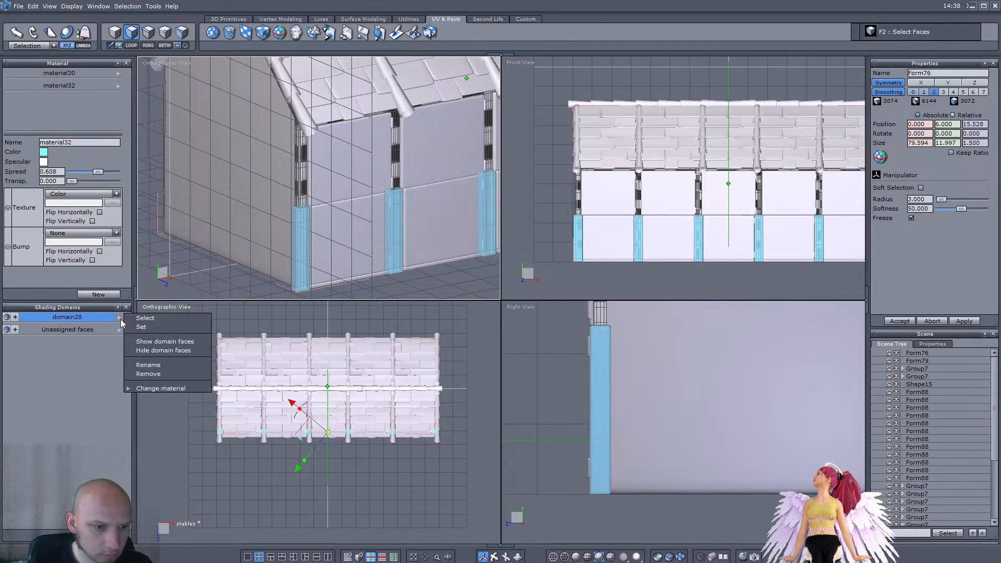
left_click(152, 364)
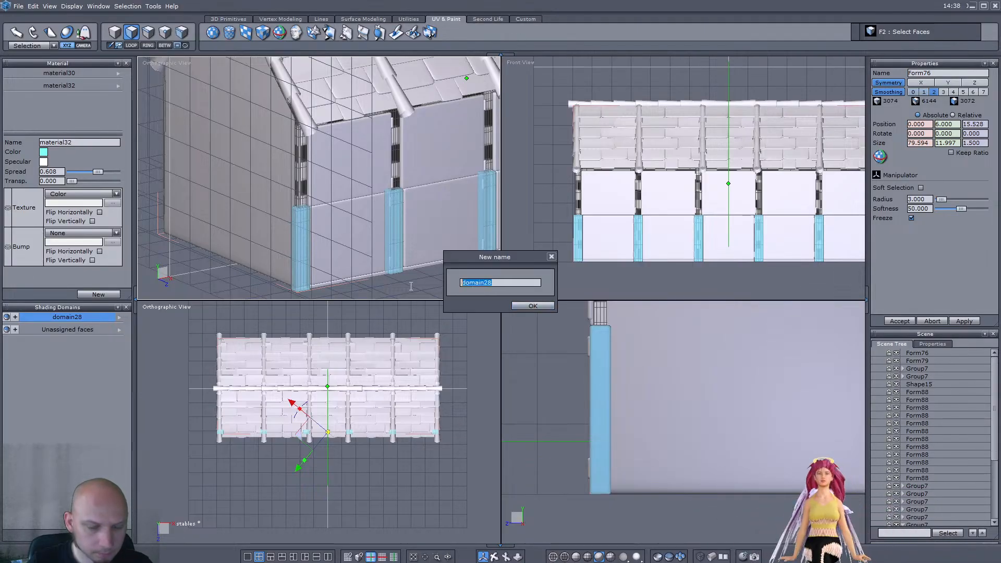
key("BackSpace")
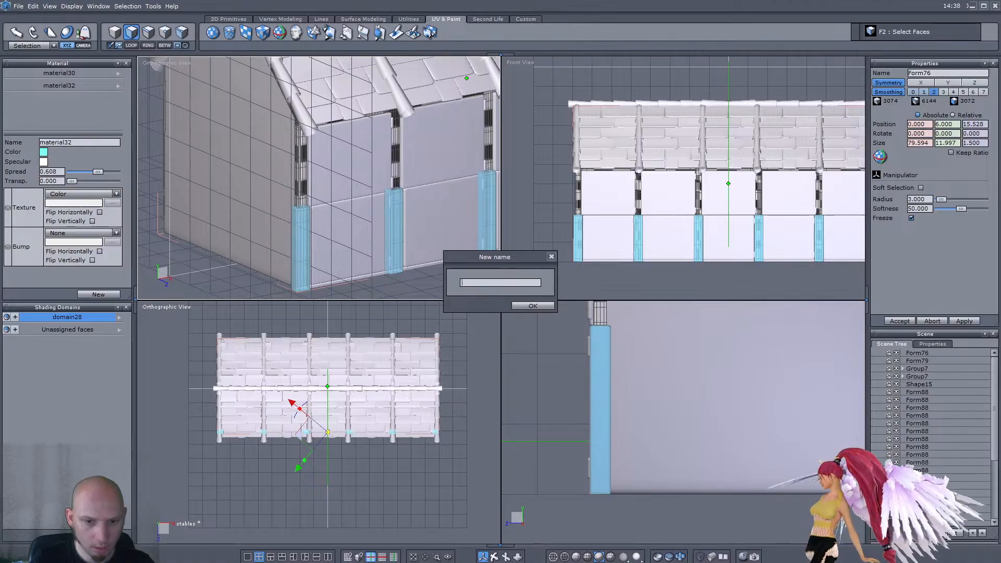
type("Stone")
key("Return")
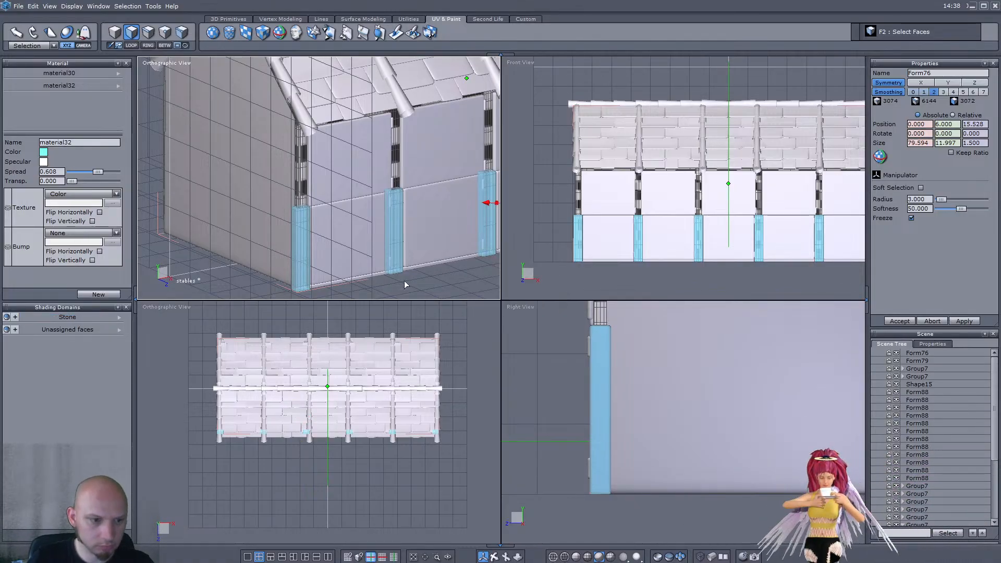
type("Stone")
key("Return")
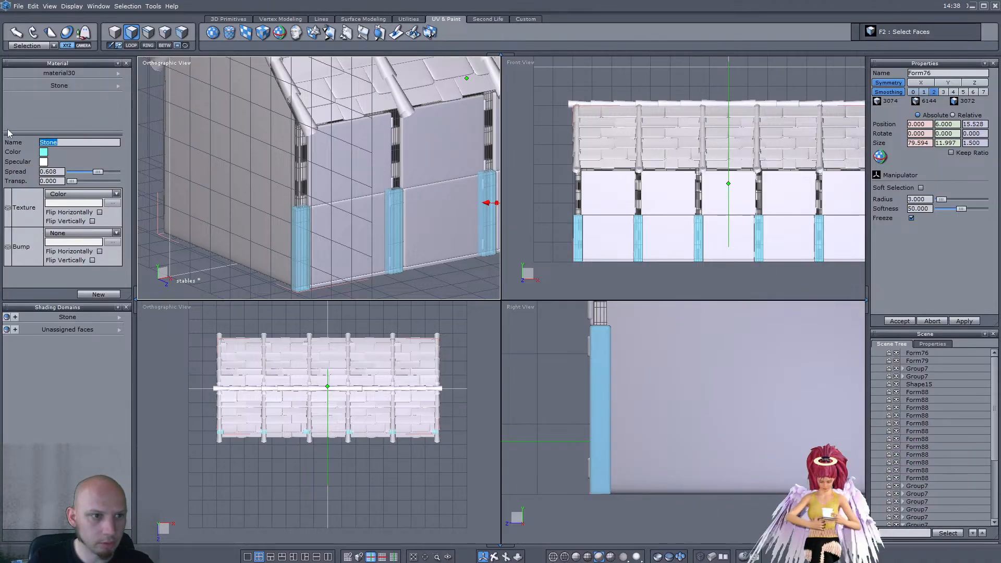
Step: Create another shading domain from all unassigned faces of the frame and remove material30
left_click(67, 73)
left_click(80, 330)
left_click(80, 332)
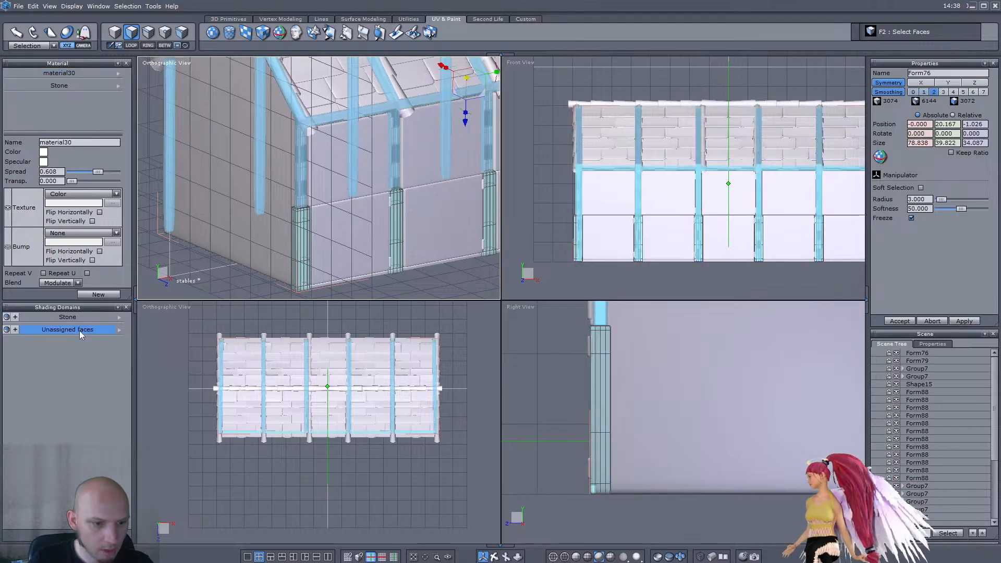
left_click(98, 536)
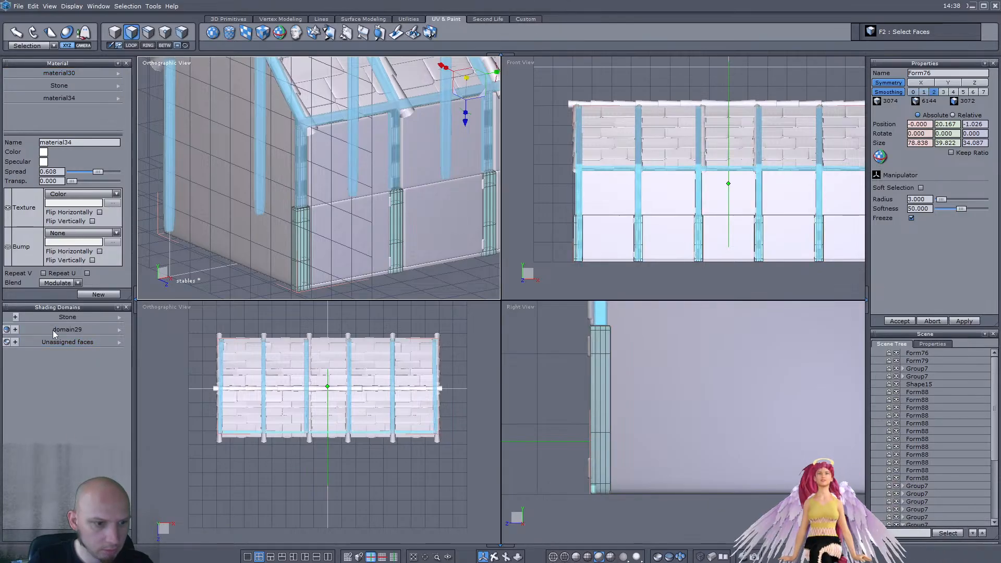
left_click(53, 330)
left_click(119, 73)
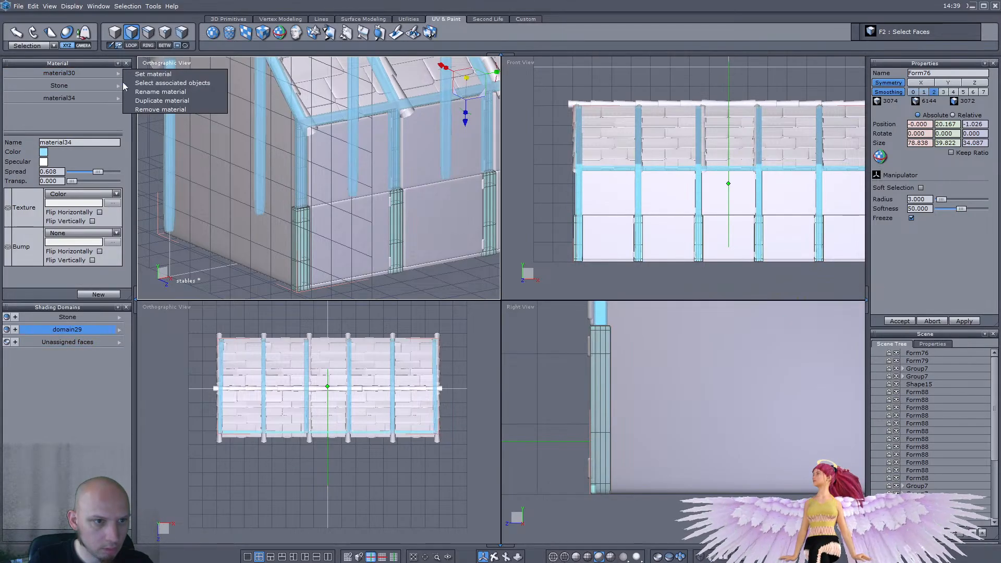
left_click(140, 110)
Step: Rename the shading domain of the remaining frame faces and its material to Wood
left_click(120, 331)
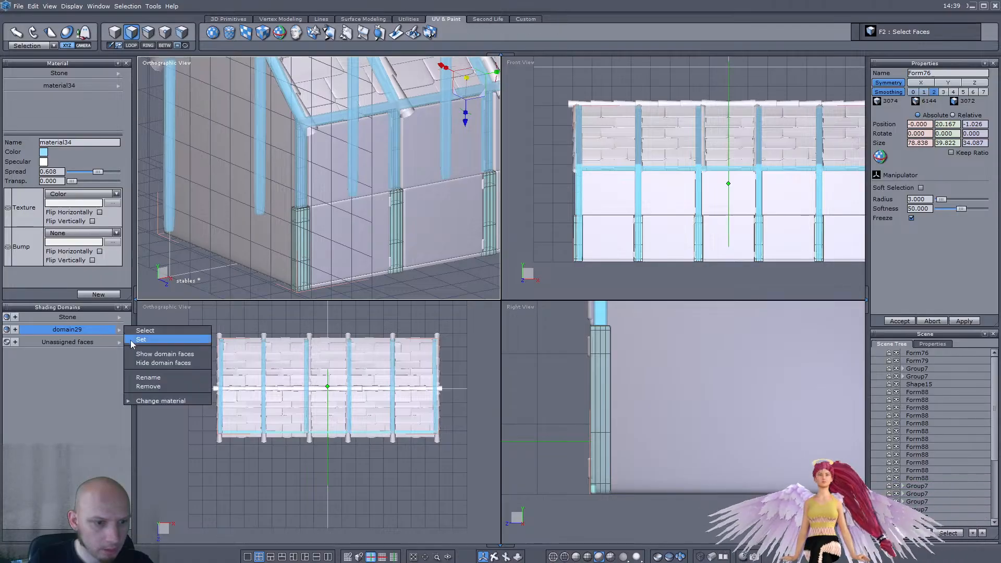
left_click(154, 376)
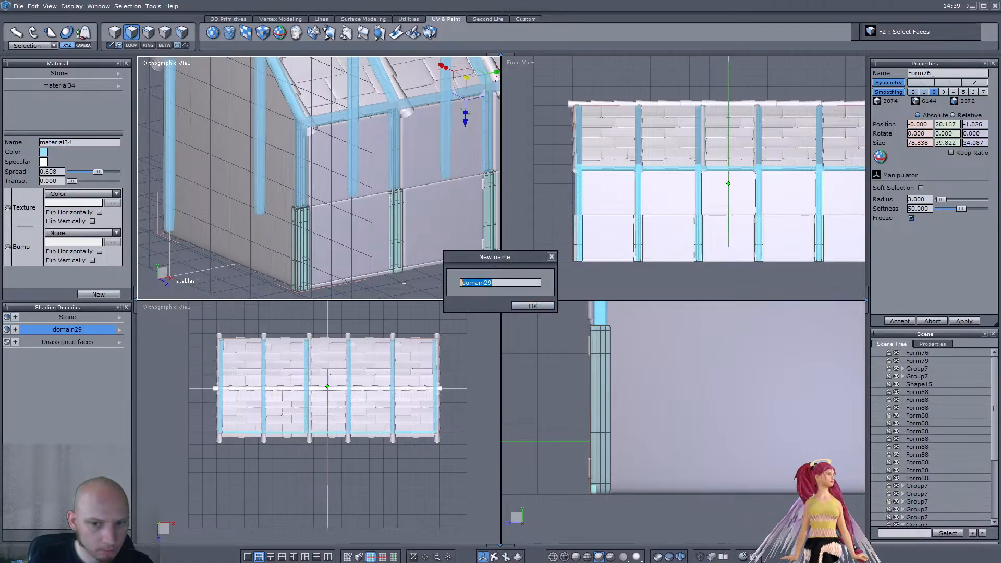
type("Wood")
key("Return")
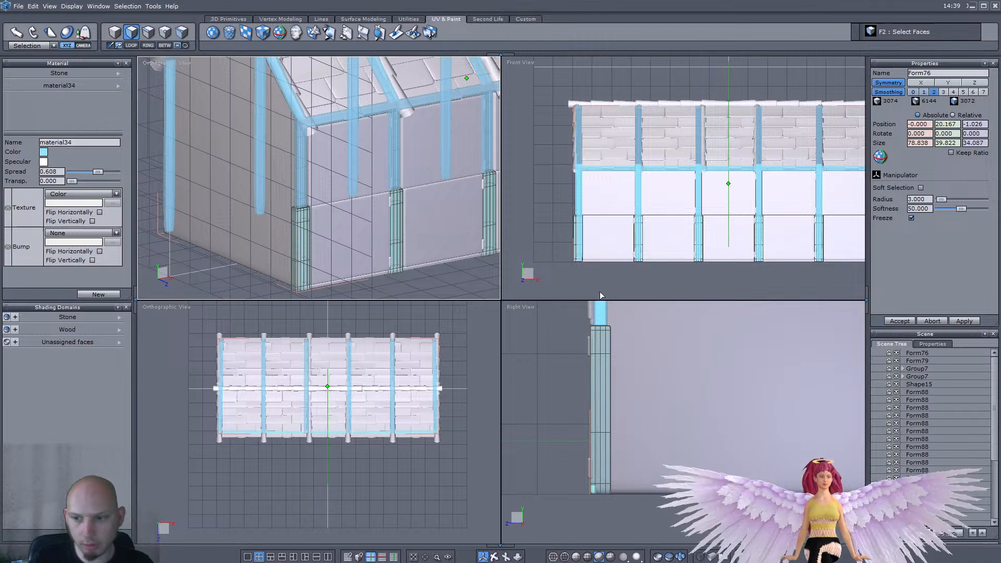
double_click(82, 143)
type("Wood")
key("Return")
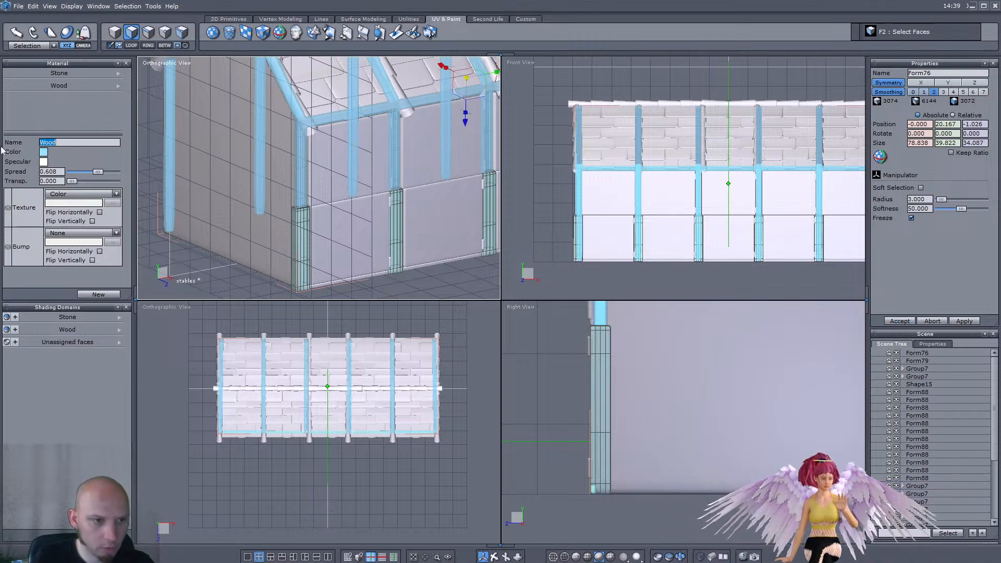
Step: Return to object selection and save the stables scene
left_click(896, 321)
scroll(315, 227, "down", 3)
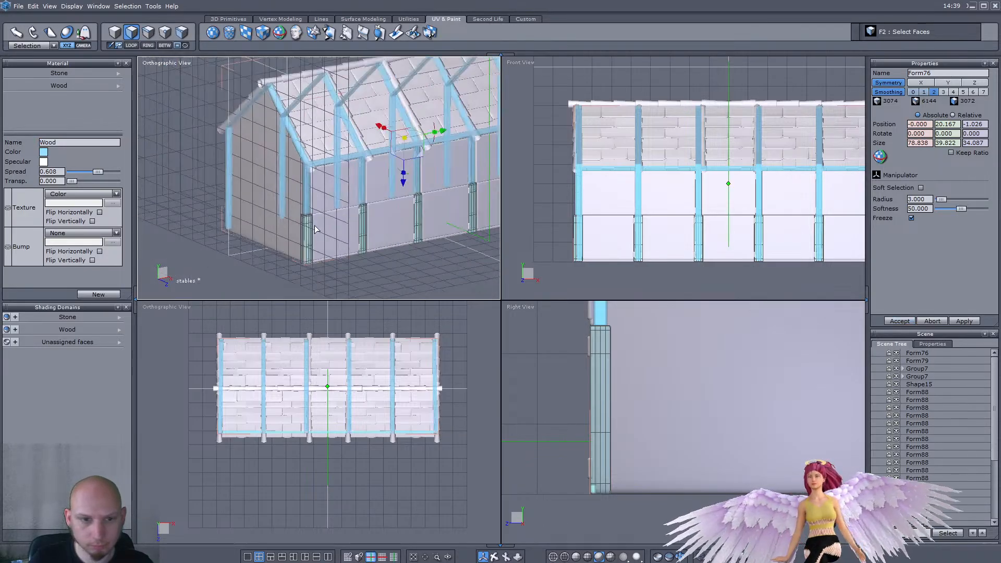
left_click(115, 33)
scroll(280, 177, "up", 5)
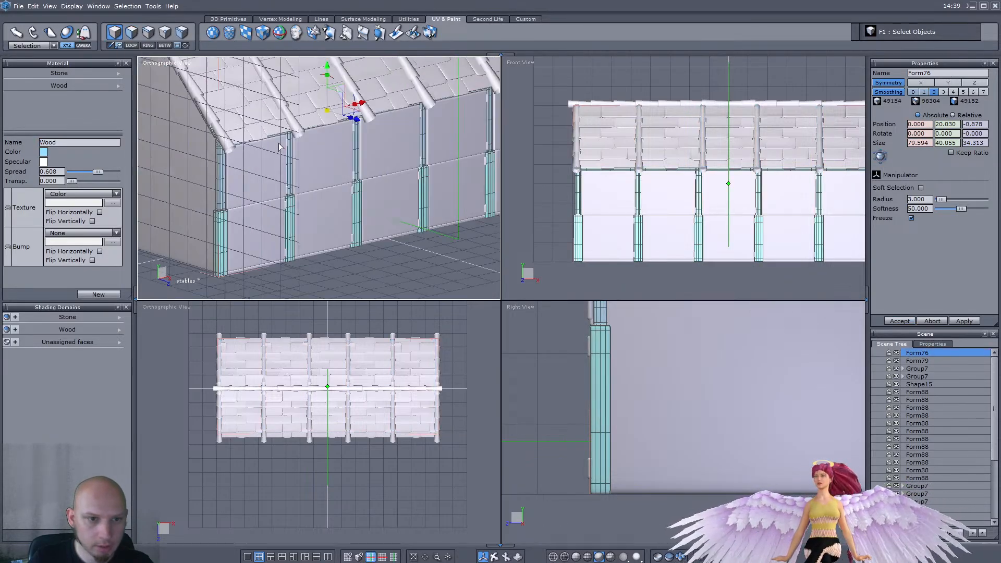
scroll(294, 164, "up", 3)
key("ctrl+s")
Step: Examine the other side of the stable around the wall corner
scroll(294, 165, "down", 4)
right_click_drag(294, 164, 457, 153)
scroll(263, 194, "down", 3)
scroll(360, 196, "up", 3)
scroll(365, 226, "up", 4)
scroll(327, 192, "up", 1)
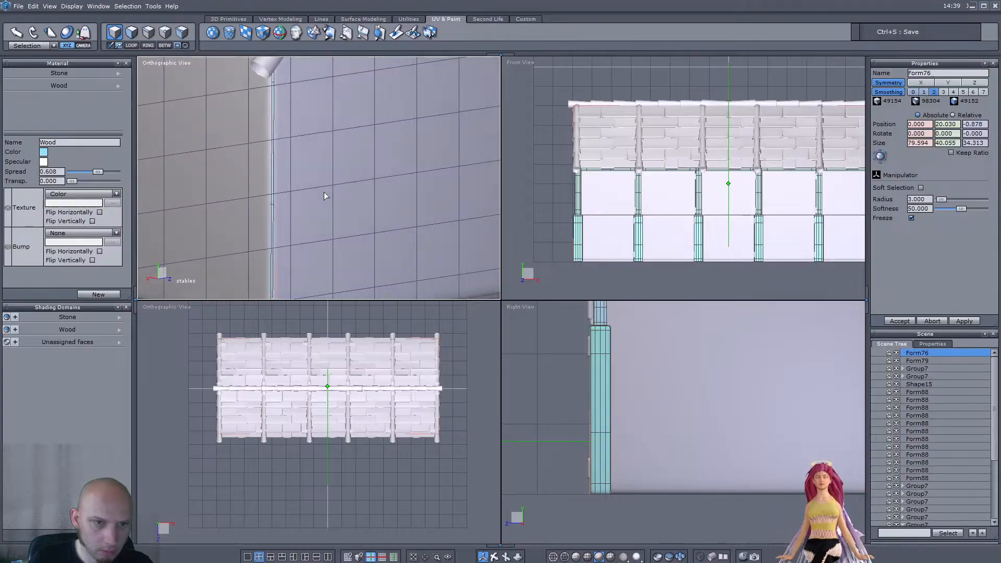
right_click_drag(326, 192, 312, 168)
scroll(297, 165, "down", 2)
scroll(259, 195, "up", 3)
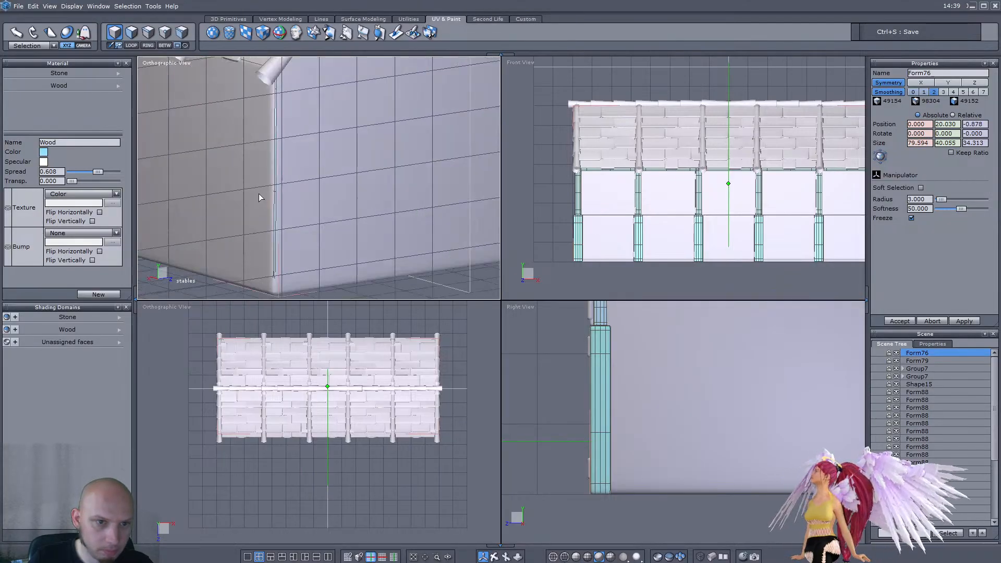
Step: Select the stable's wall object, apply a cubic UV projection to it and name its material Walls
scroll(261, 193, "down", 4)
right_click_drag(257, 210, 233, 216)
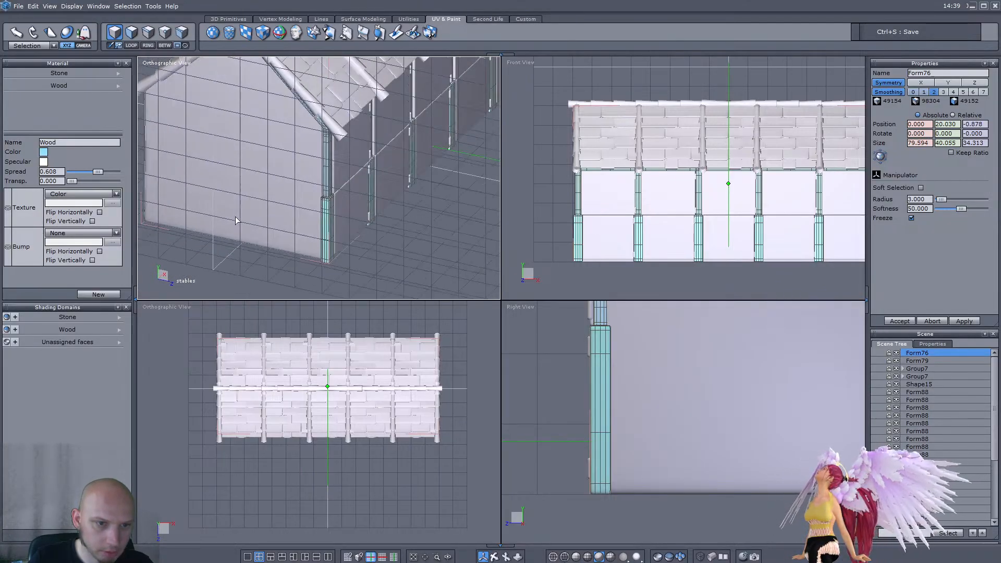
left_click(241, 217)
right_click_drag(301, 232, 248, 231)
scroll(248, 231, "down", 2)
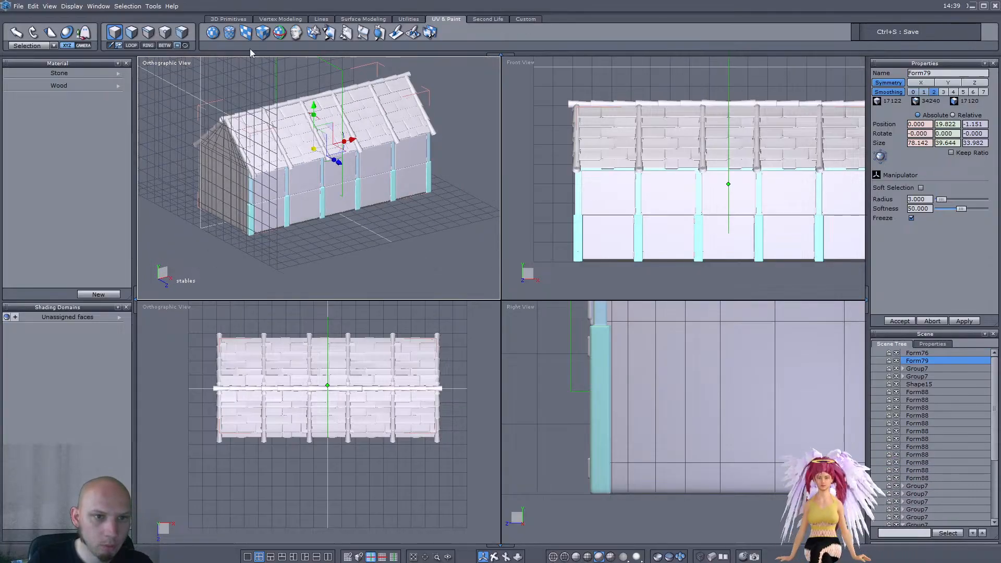
left_click(261, 34)
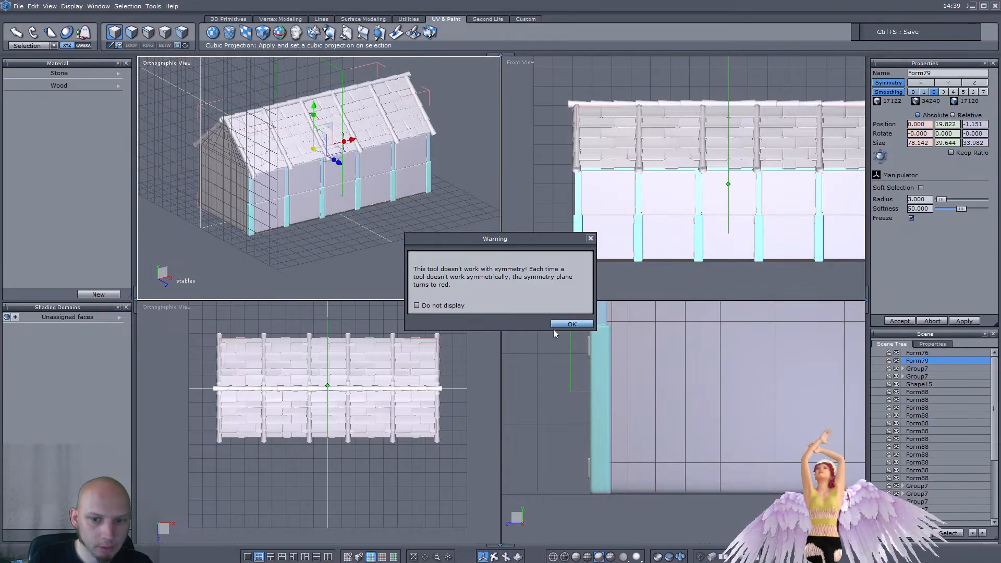
left_click(569, 325)
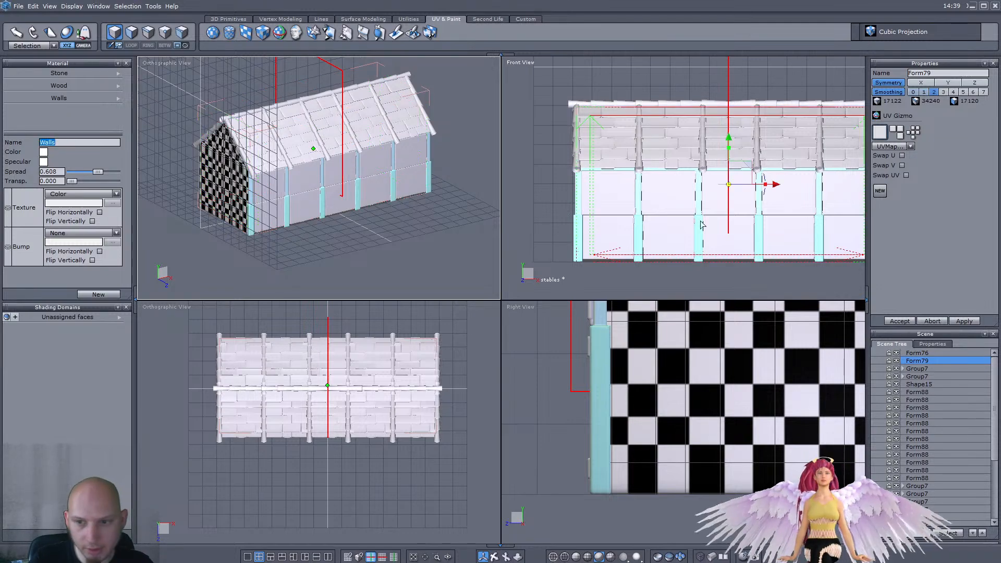
left_click(902, 321)
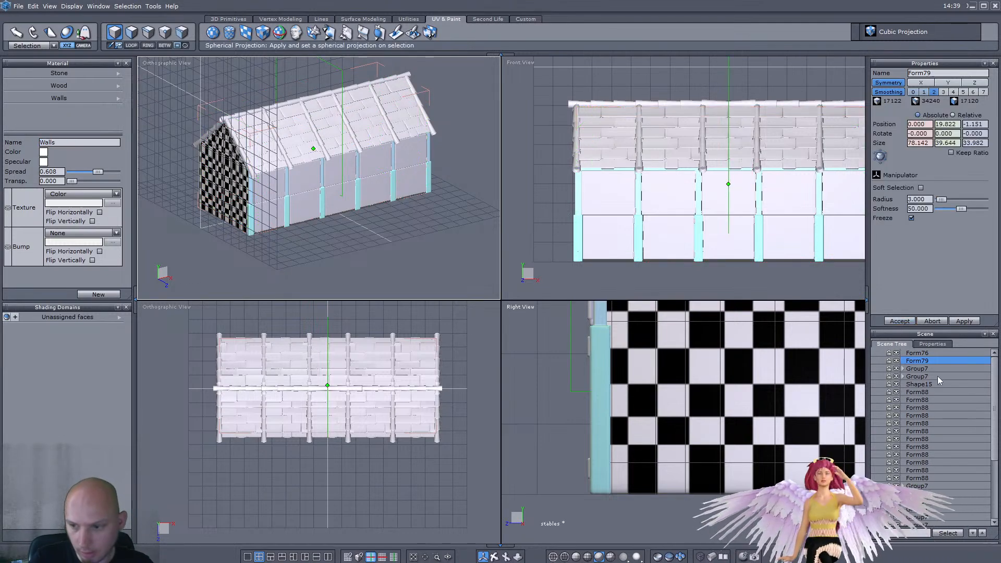
Step: Apply a planar UV projection to the tile group on the front roof slope and create a new material for it
left_click(917, 369)
scroll(278, 133, "up", 3)
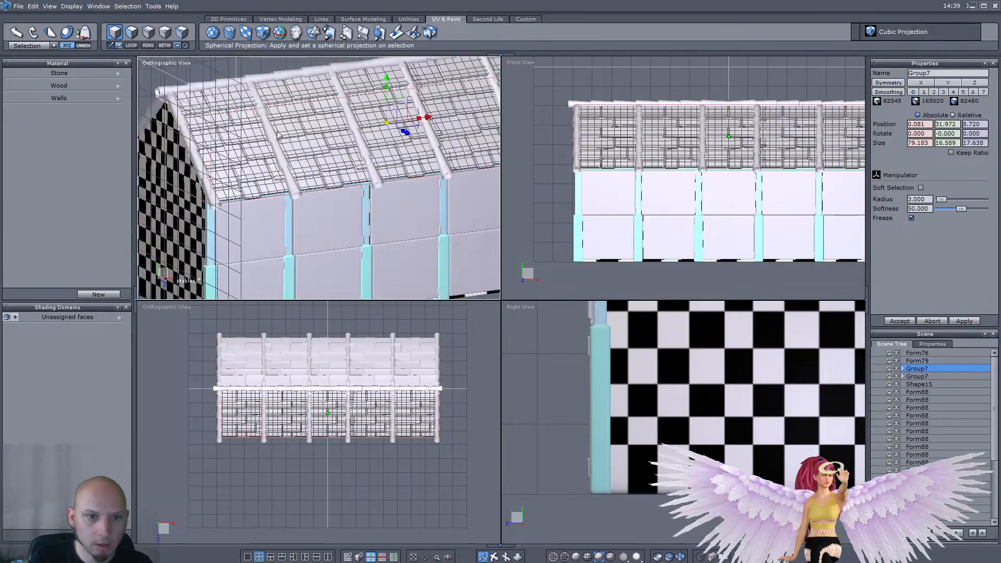
left_click(246, 33)
middle_click_drag(320, 200, 391, 196)
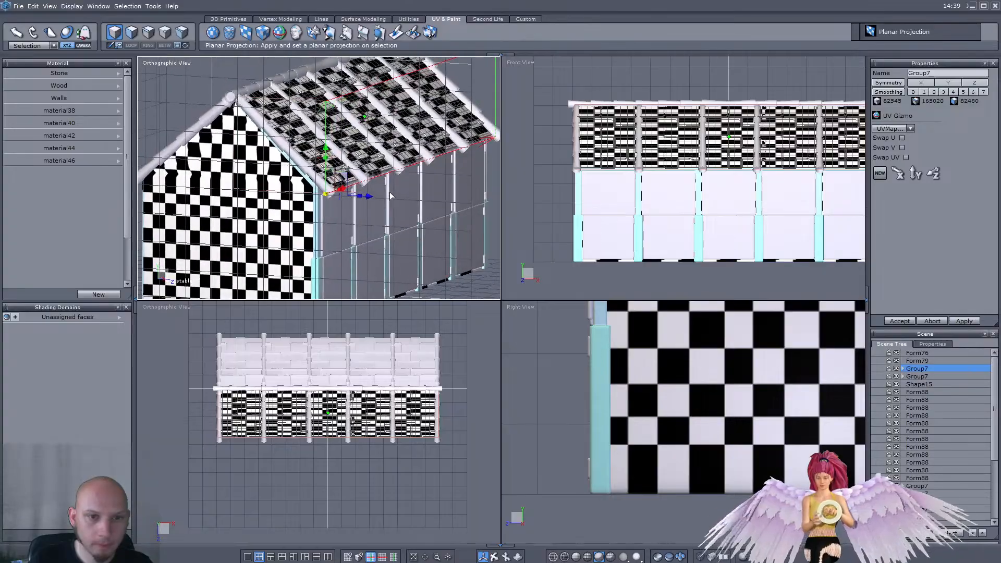
left_click(98, 294)
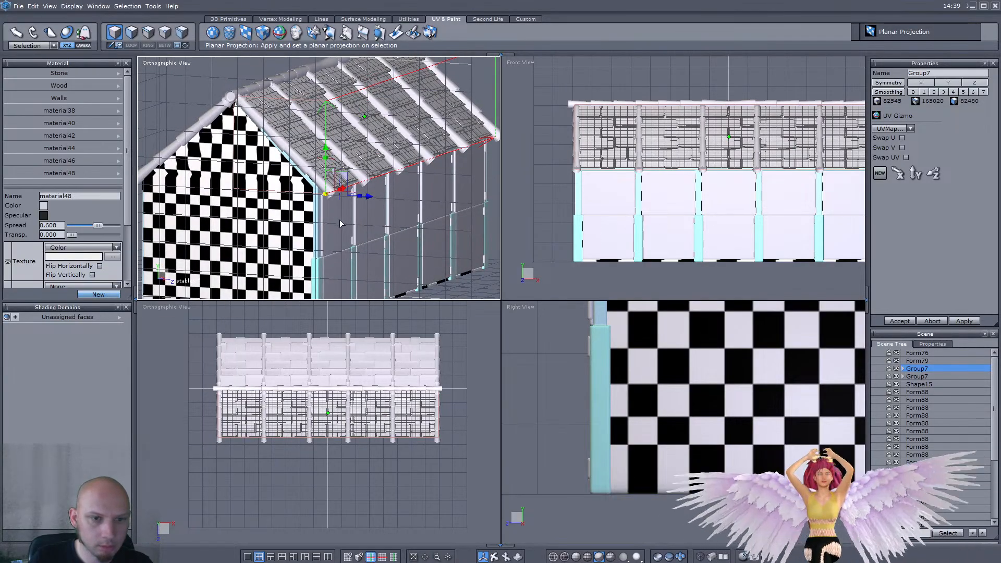
Step: Apply a planar UV projection to the tile group on the rear roof slope
scroll(339, 223, "down", 5)
middle_click_drag(164, 164, 245, 169)
scroll(245, 169, "up", 2)
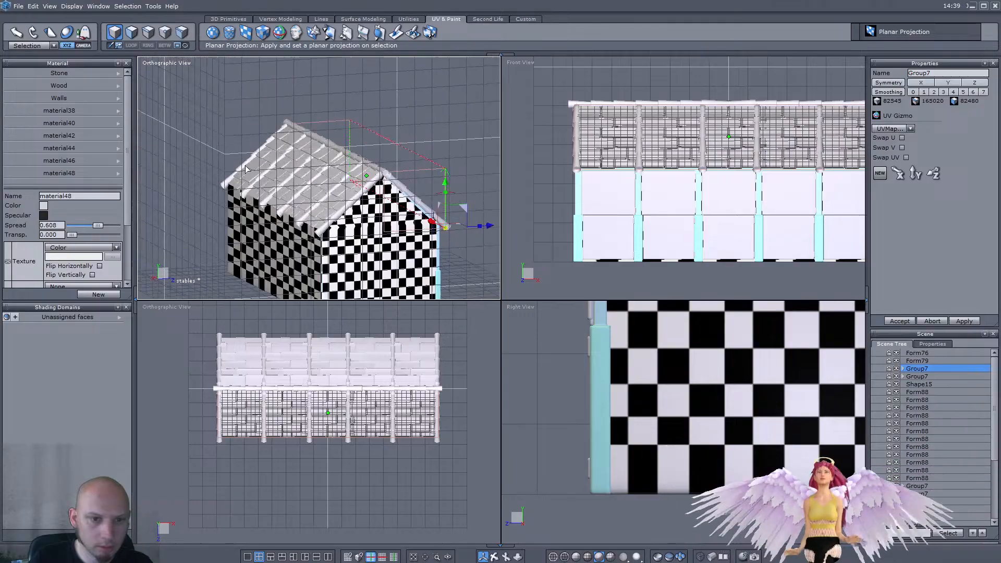
left_click(932, 377)
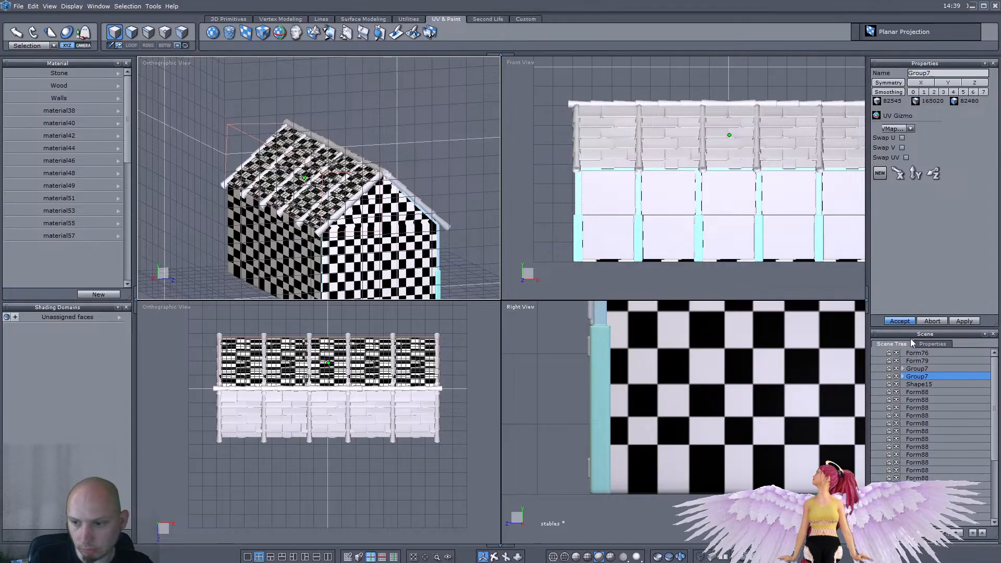
Step: Turn the viewport that shows the roof from above into a UV View
left_click(921, 370, "shift")
middle_click_drag(346, 229, 252, 230)
left_click(220, 348)
left_click(159, 311)
left_click(167, 373)
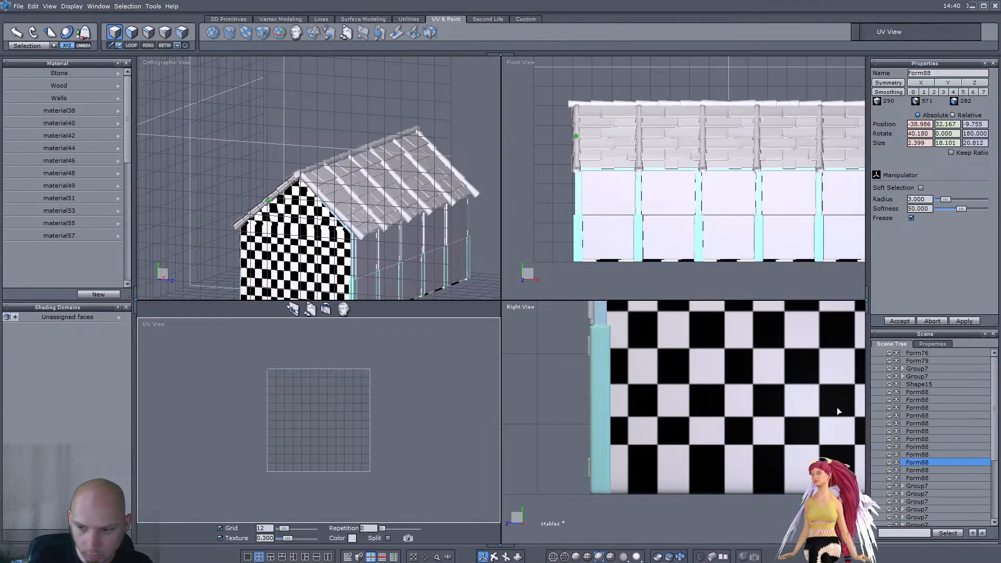
Step: Select both roof tile groups with all their faces and rotate their UV layout into a horizontal strip
left_click(919, 369)
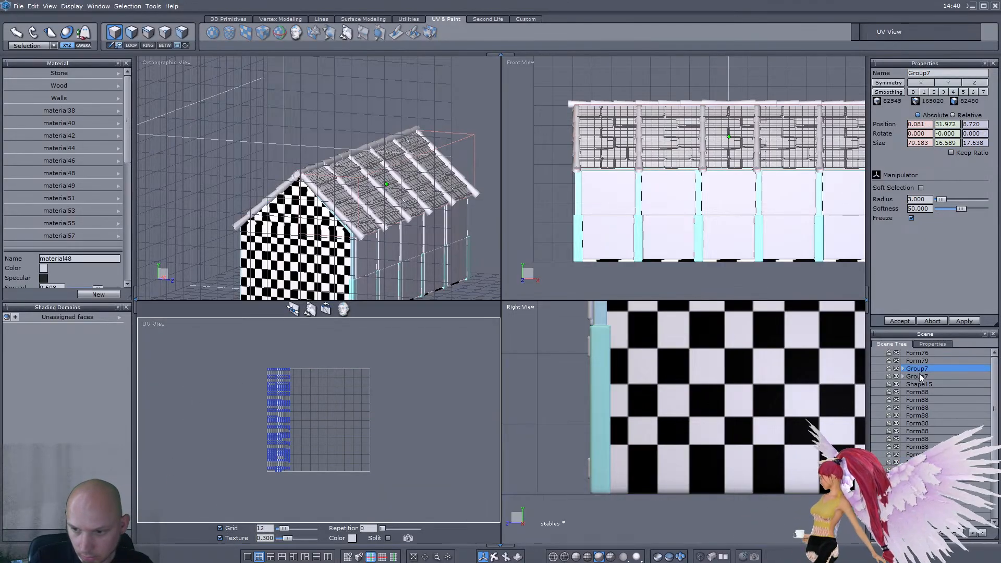
left_click(918, 376, "shift")
scroll(254, 423, "up", 4)
scroll(240, 373, "down", 3)
left_click(132, 32)
left_click_drag(263, 330, 394, 414)
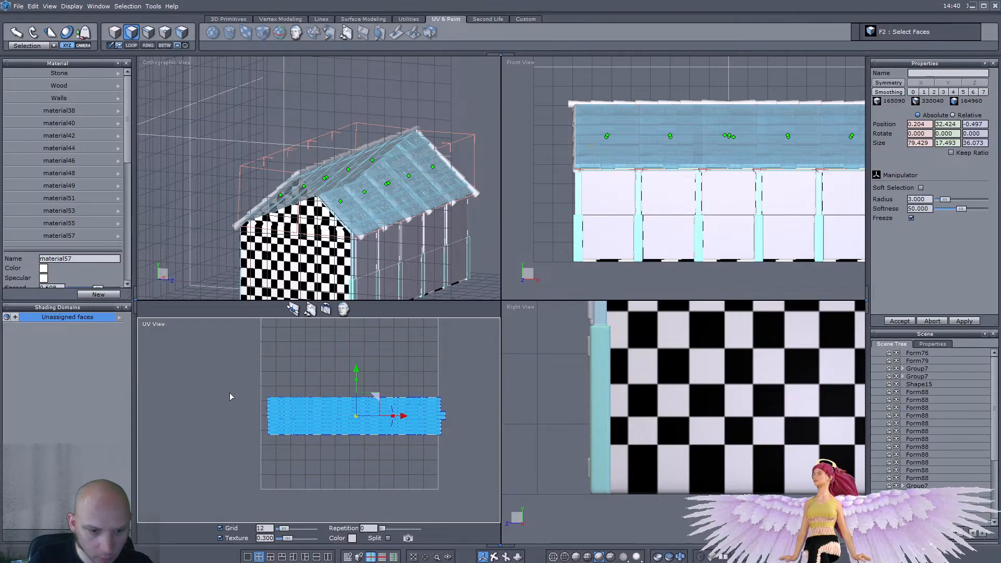
left_click(248, 558)
mouse_move(605, 267)
left_mouse_down()
mouse_move(592, 230)
mouse_move(606, 254)
left_mouse_up()
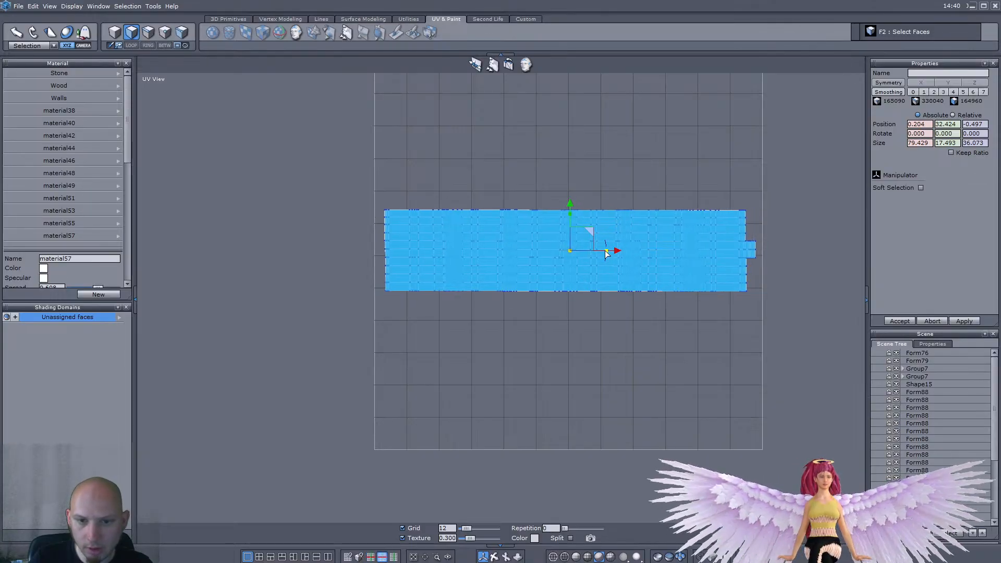
Step: Select the UV faces protruding from the end of the roof layout and examine where they lie on the roof
scroll(753, 243, "up", 4)
left_click_drag(783, 231, 727, 350)
left_click(259, 557)
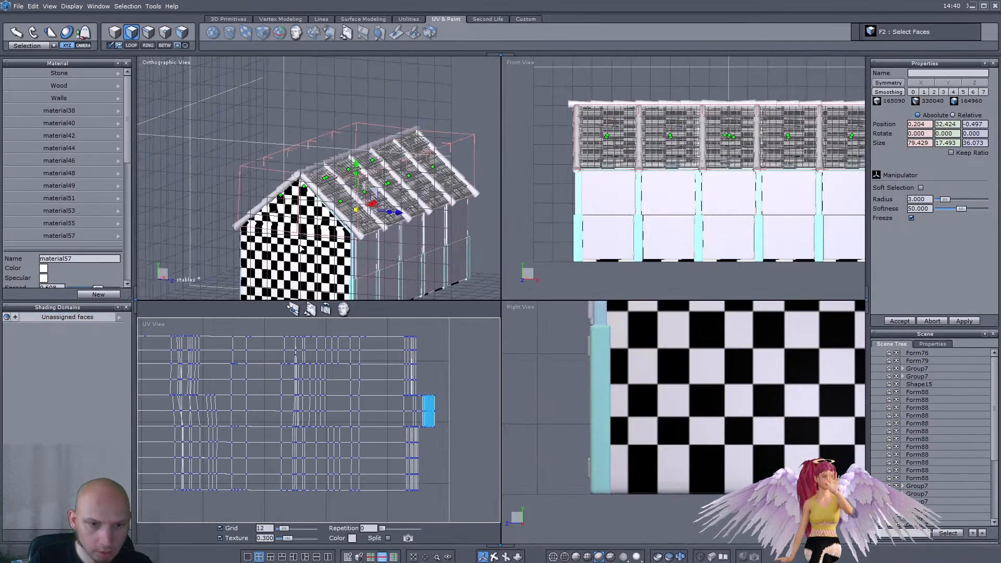
right_click_drag(326, 203, 381, 232)
scroll(381, 232, "up", 2)
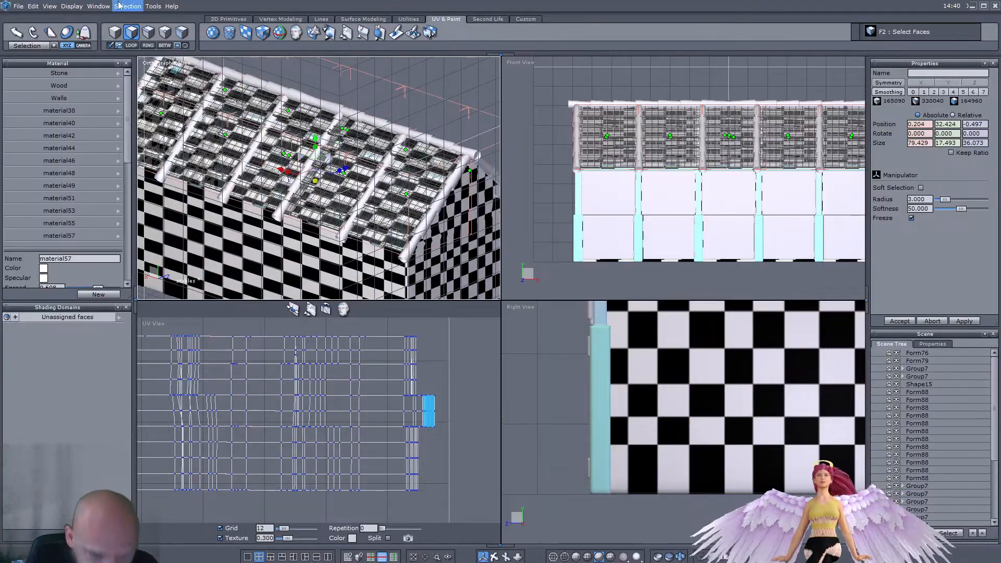
right_click_drag(289, 135, 216, 161)
scroll(217, 162, "down", 3)
scroll(239, 193, "up", 4)
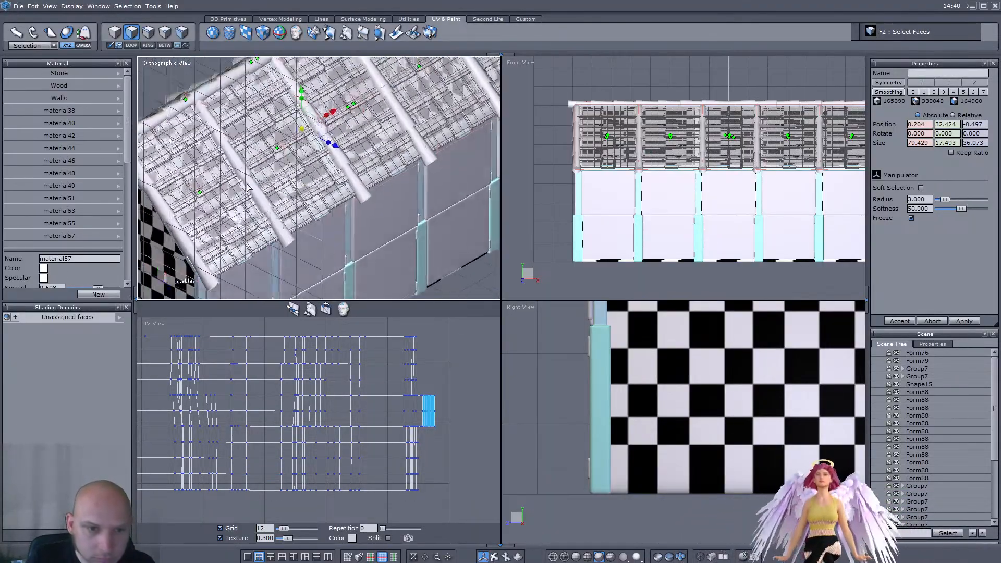
scroll(304, 202, "up", 5)
scroll(348, 358, "down", 6)
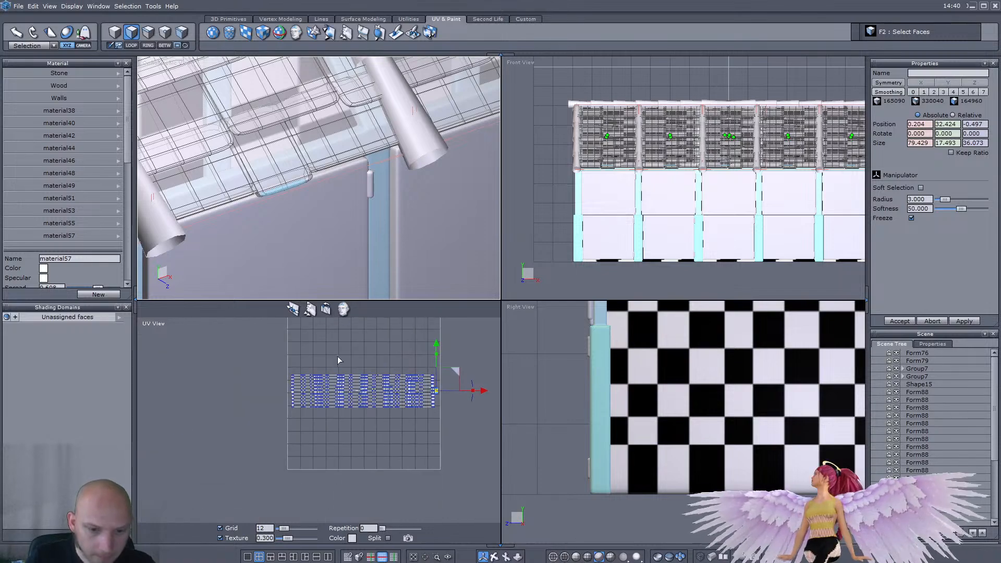
Step: Rotate the whole roof UV layout upright, stretch it horizontally to fill the UV square, and return to object selection
left_click_drag(277, 362, 453, 439)
left_click_drag(400, 388, 367, 415)
scroll(372, 413, "down", 2)
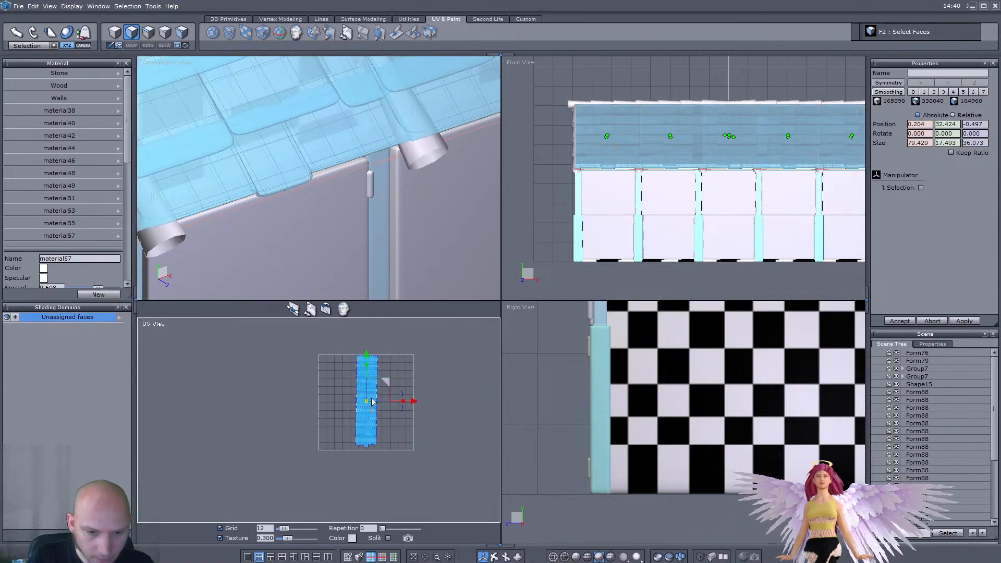
scroll(371, 382, "up", 2)
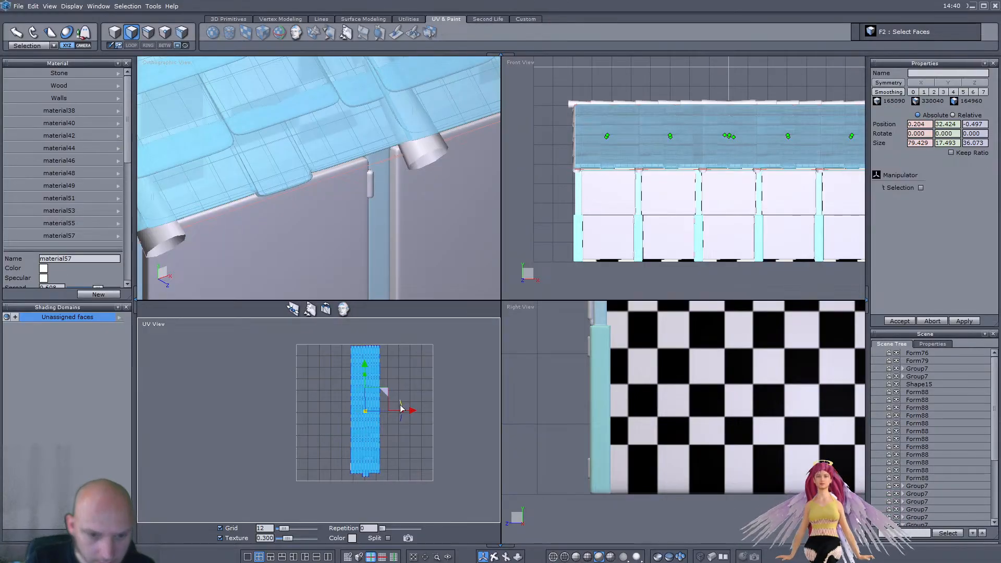
left_click_drag(402, 411, 536, 429)
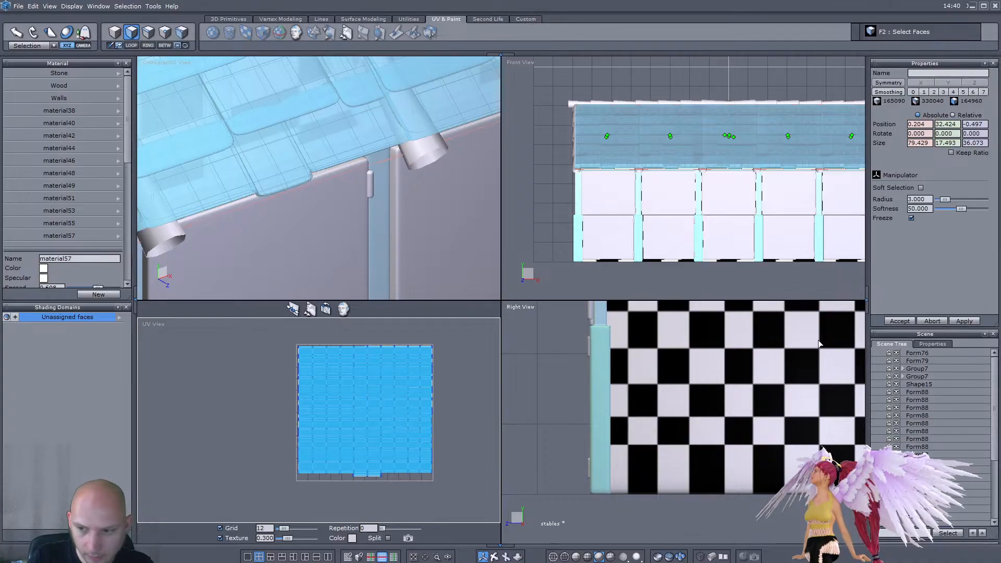
left_click(115, 33)
Step: Create a new material for both roof tile groups and name it Roof Flat
scroll(331, 253, "down", 5)
right_click_drag(331, 252, 249, 214)
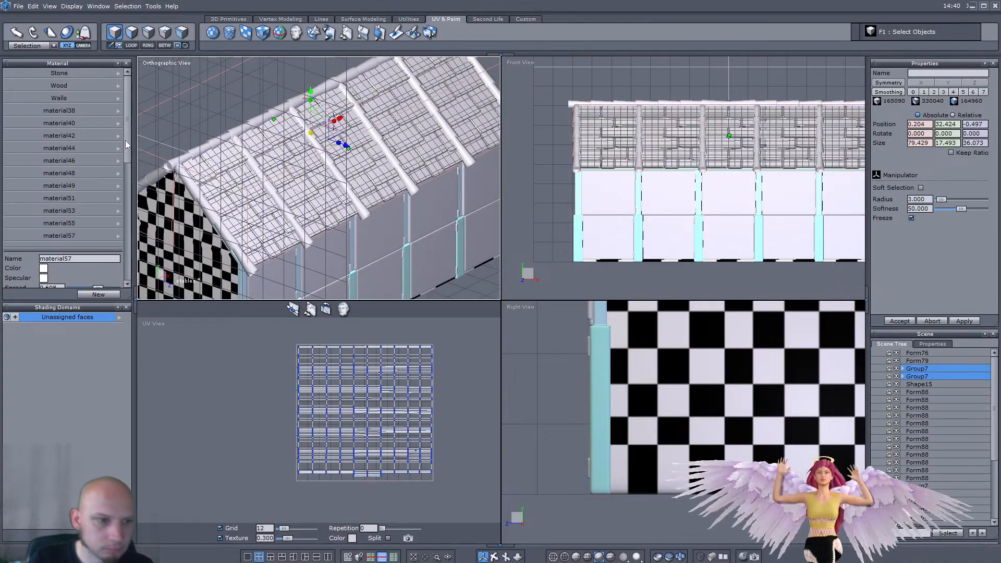
scroll(127, 142, "down", 5)
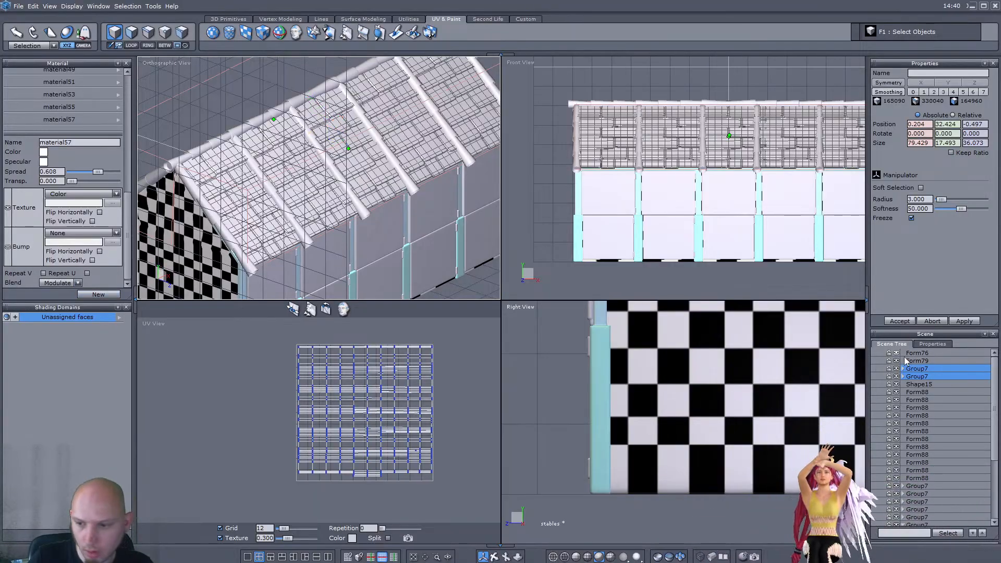
left_click(99, 295)
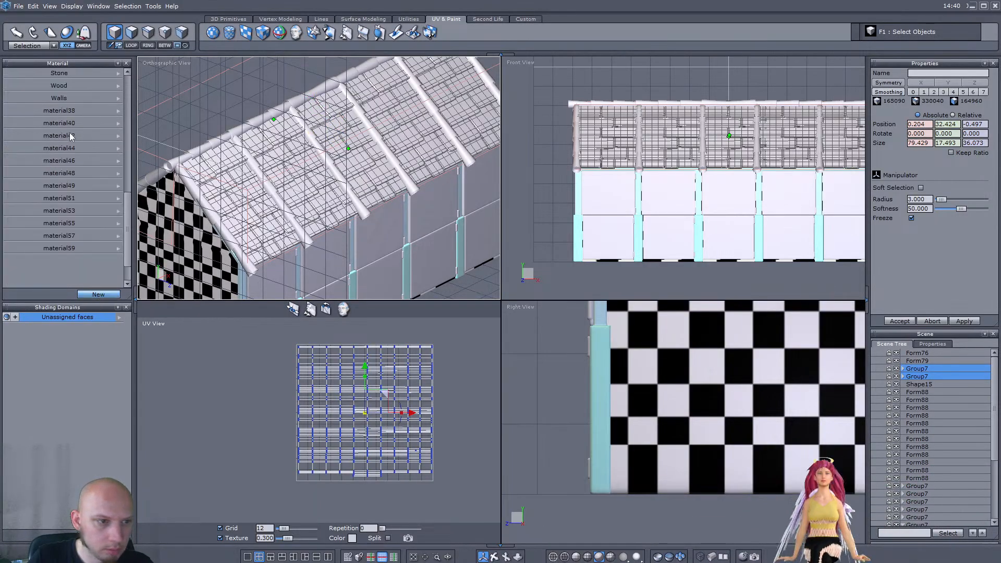
scroll(78, 236, "down", 2)
double_click(62, 234)
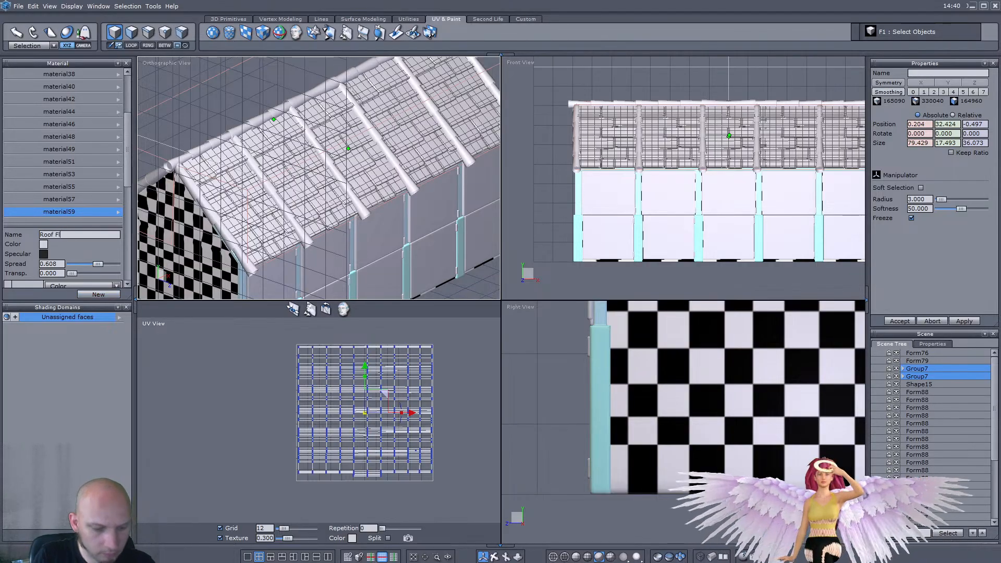
type("Roof Flat")
key("Return")
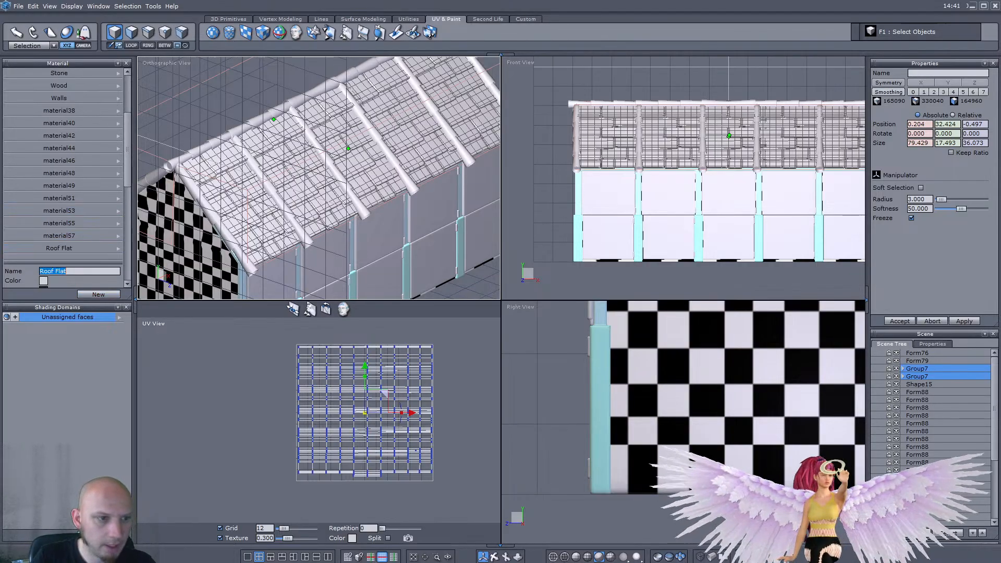
Step: Remove all the numbered materials from material38 to material57, keeping Stone, Wood, Walls and Roof Flat
left_click(119, 113)
left_click(138, 148)
left_click(119, 112)
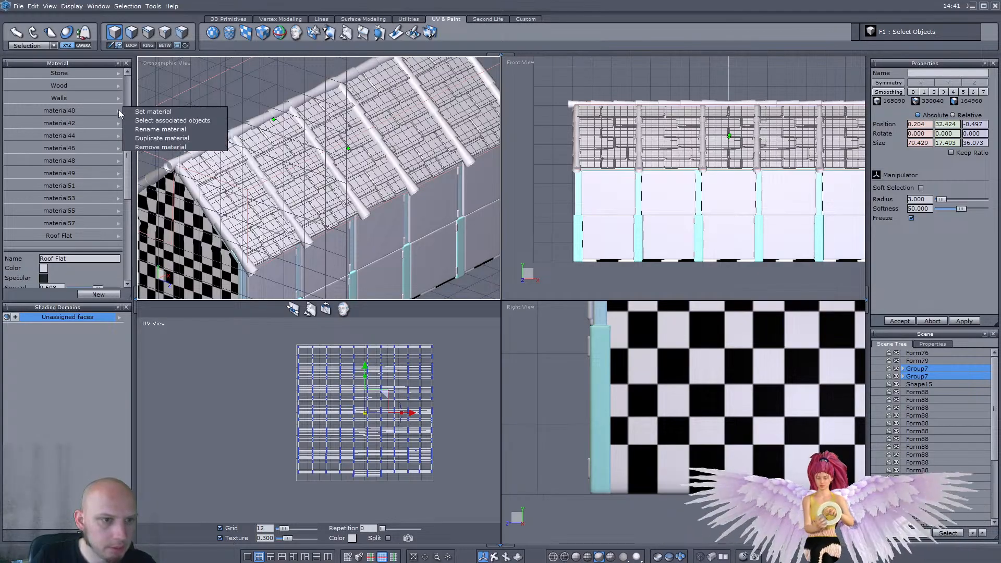
left_click(139, 147)
left_click(119, 112)
left_click(139, 148)
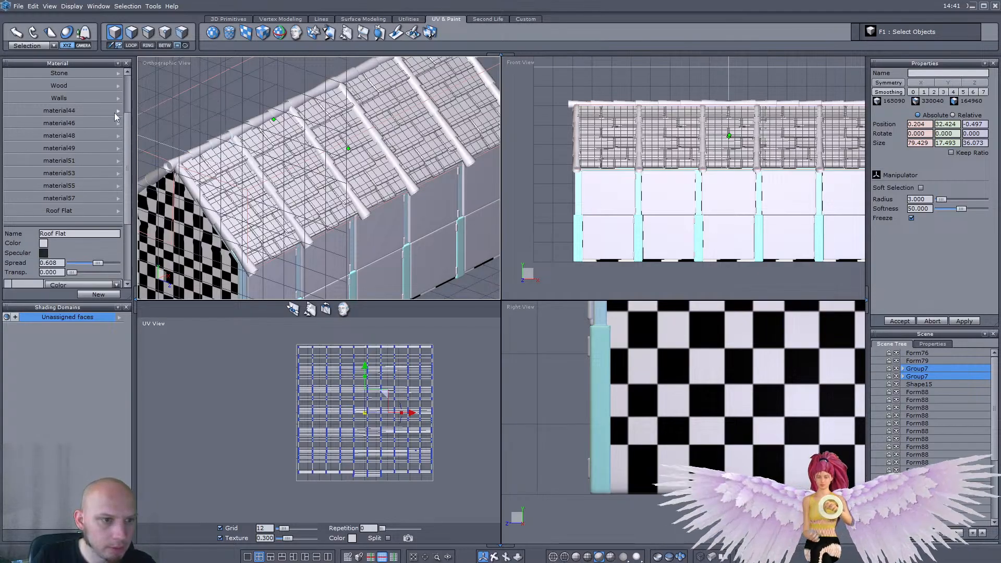
left_click(119, 113)
left_click(138, 147)
left_click(119, 113)
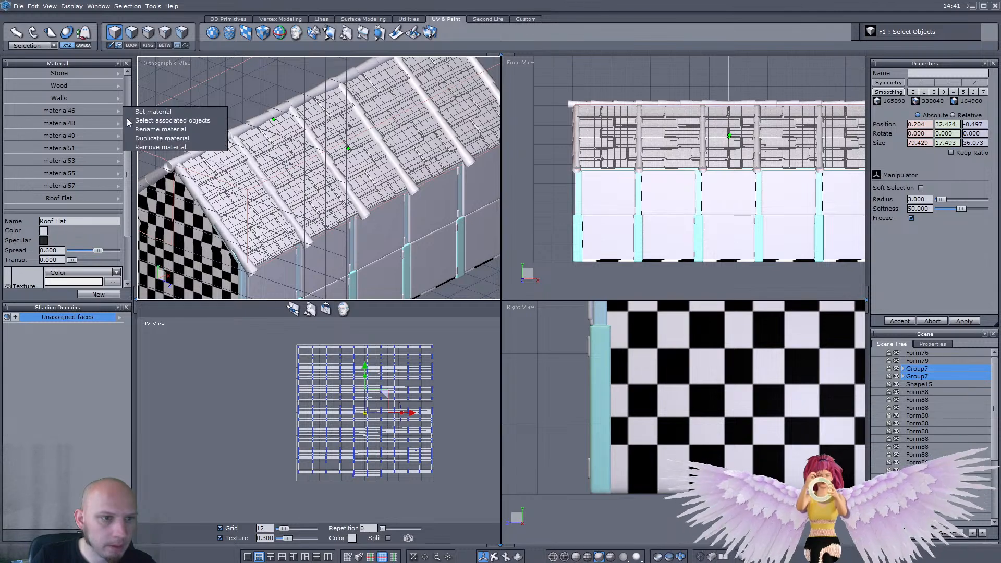
left_click(145, 149)
left_click(119, 112)
left_click(138, 147)
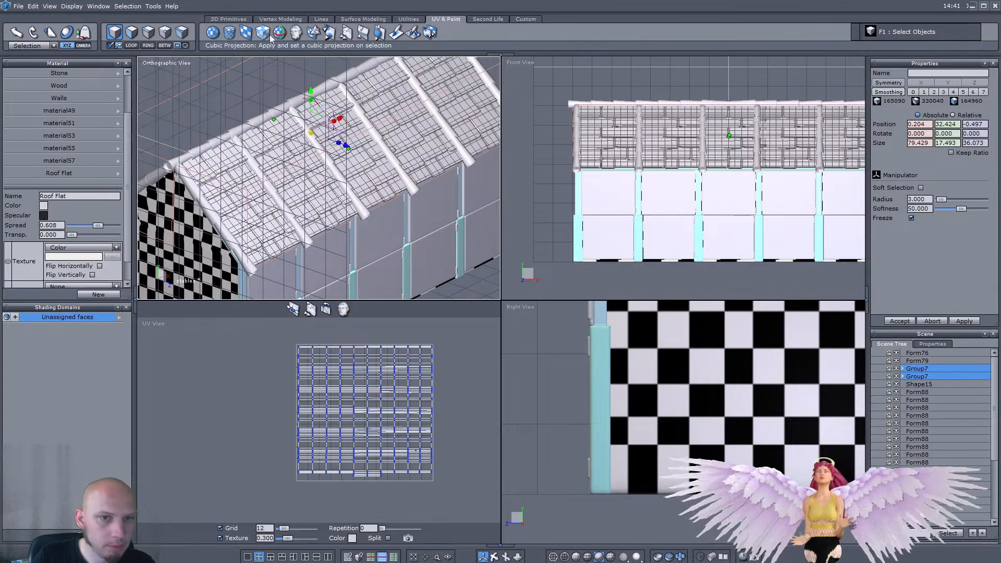
left_click(119, 113)
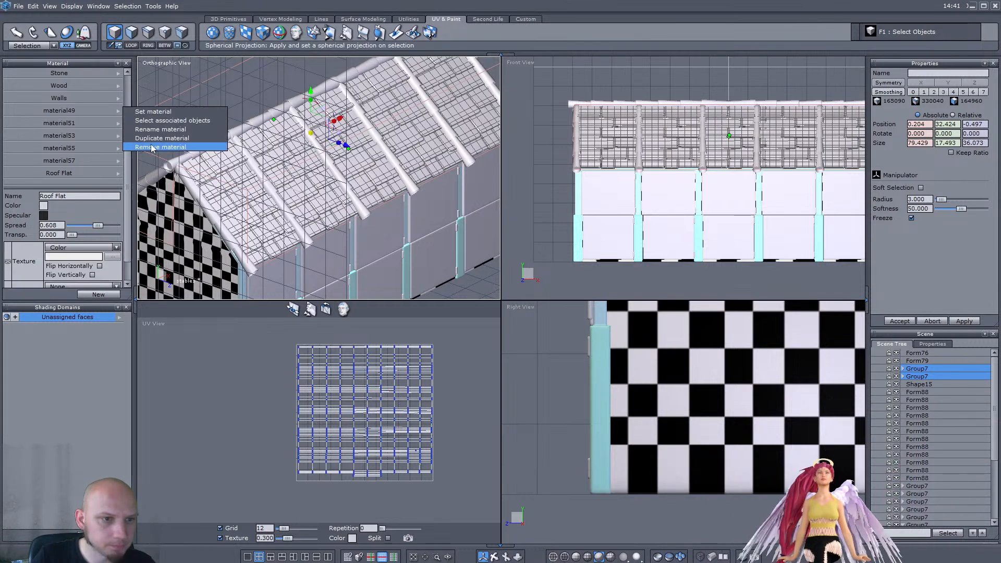
left_click(139, 148)
left_click(119, 111)
left_click(138, 148)
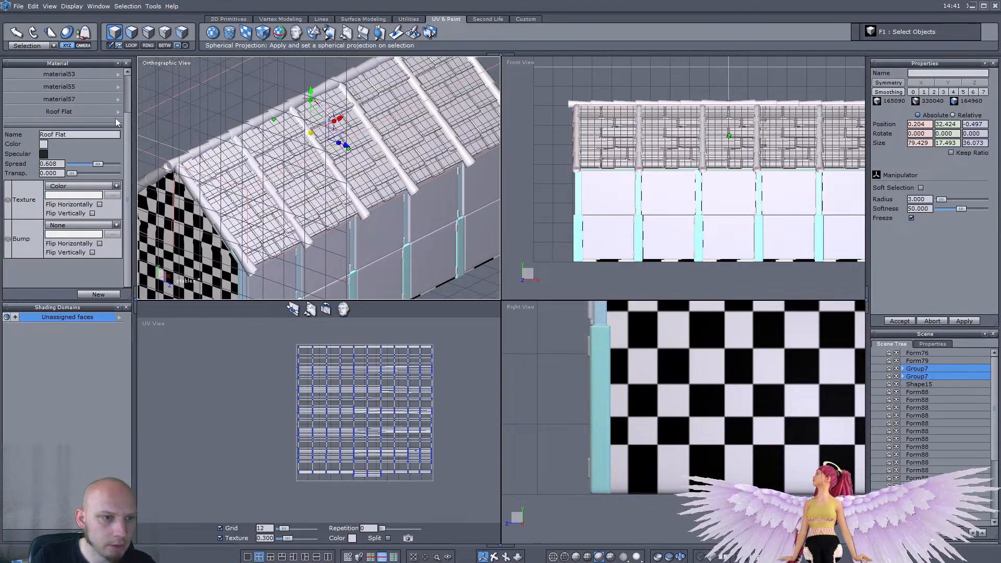
left_click(119, 113)
left_click(138, 147)
left_click(120, 112)
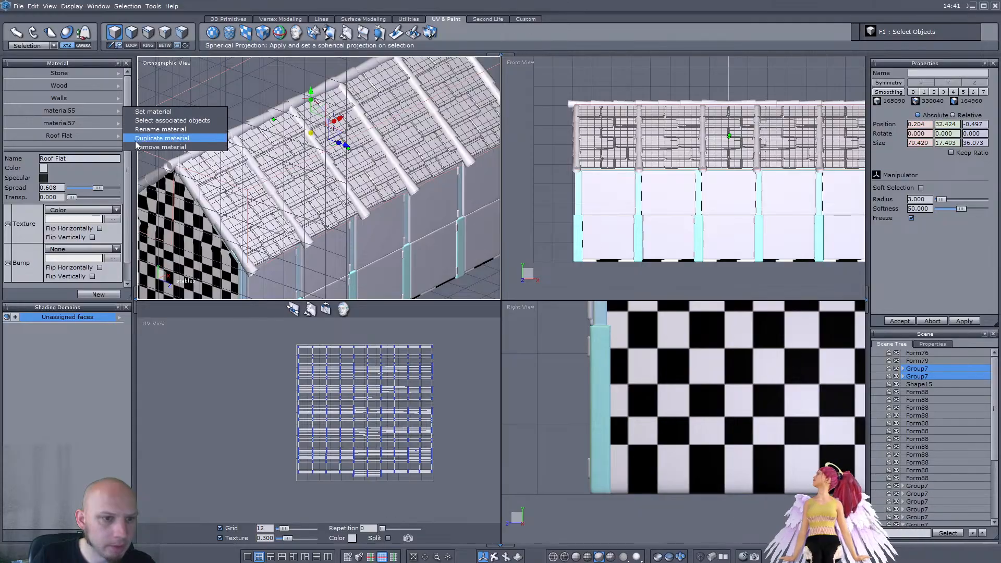
left_click(137, 138)
left_click(120, 112)
left_click(138, 146)
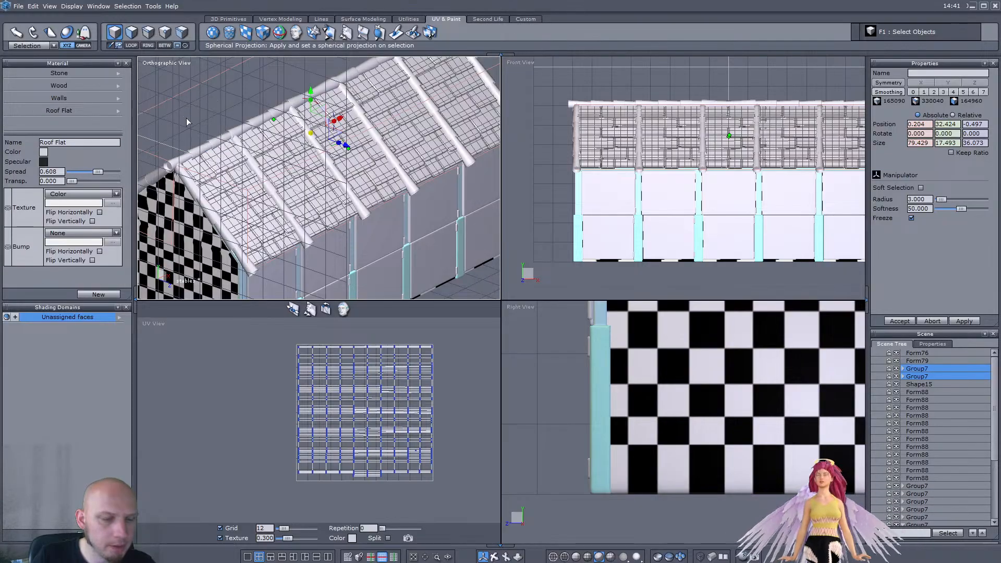
scroll(171, 147, "down", 4)
middle_click_drag(171, 147, 393, 164)
scroll(251, 151, "up", 3)
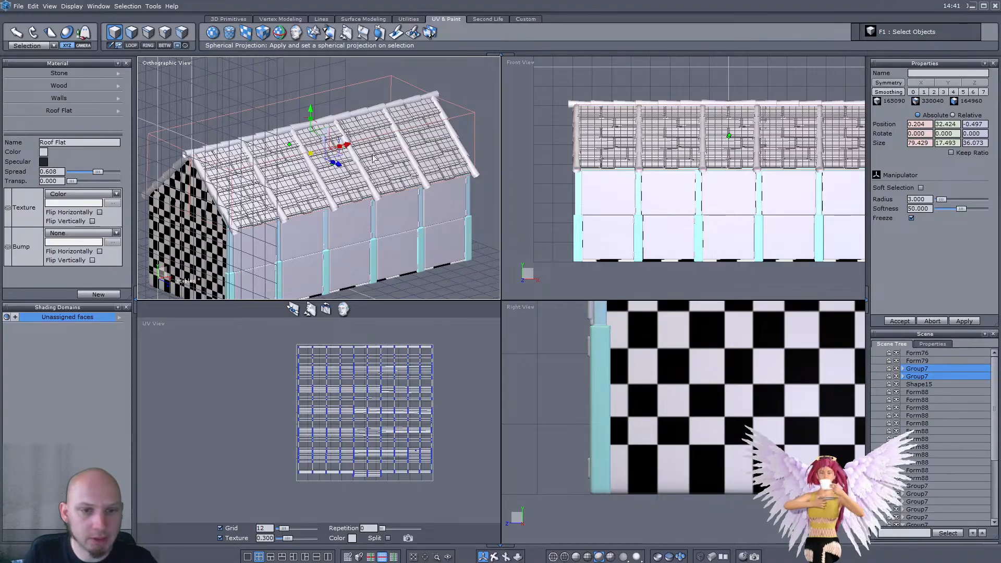
Step: Apply a cylindrical projection to the tile row along the roof ridge and rotate the projection around the ridge's axis
middle_click_drag(370, 154, 274, 182)
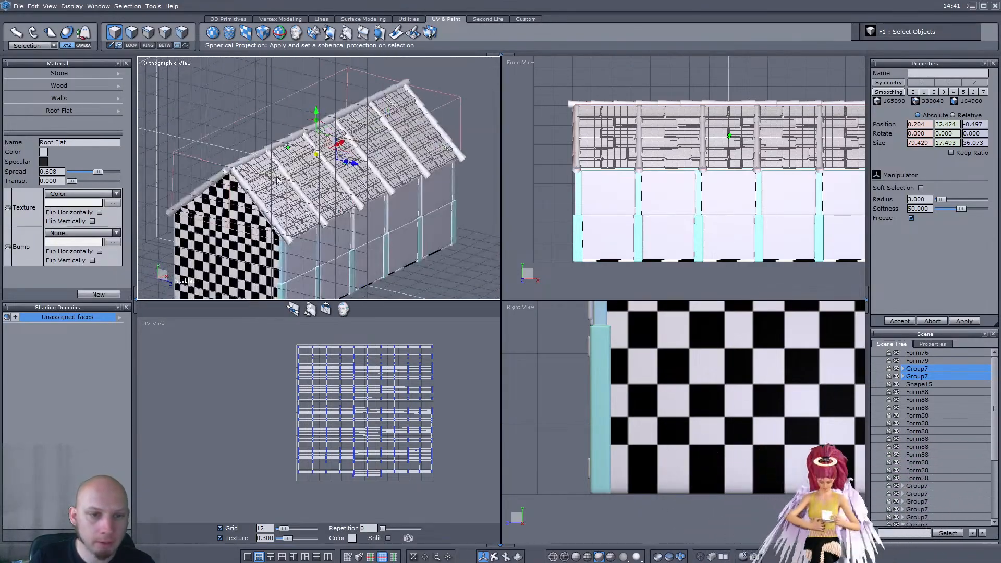
middle_click_drag(359, 220, 326, 214)
left_click(914, 386)
scroll(315, 97, "up", 3)
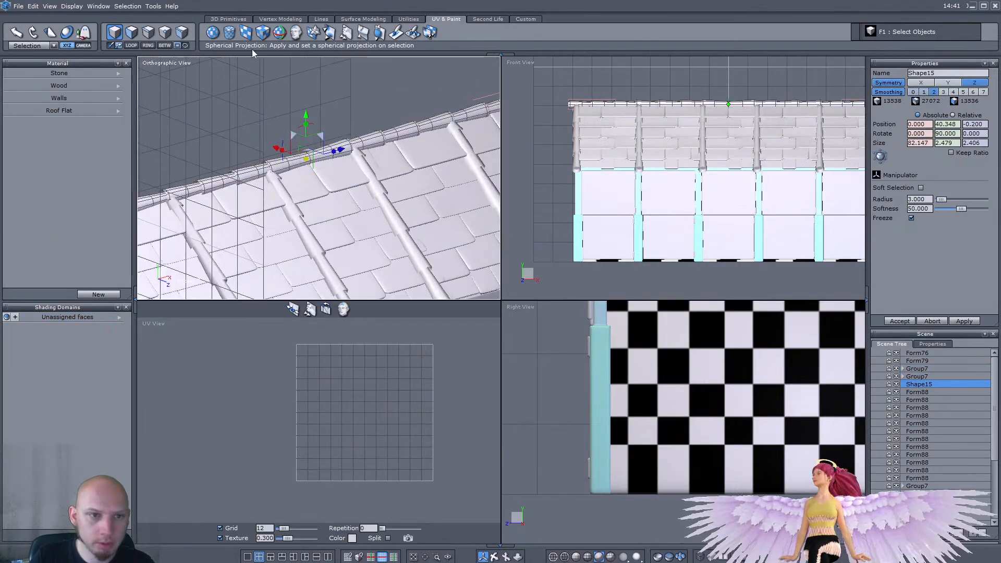
middle_click_drag(220, 80, 222, 46)
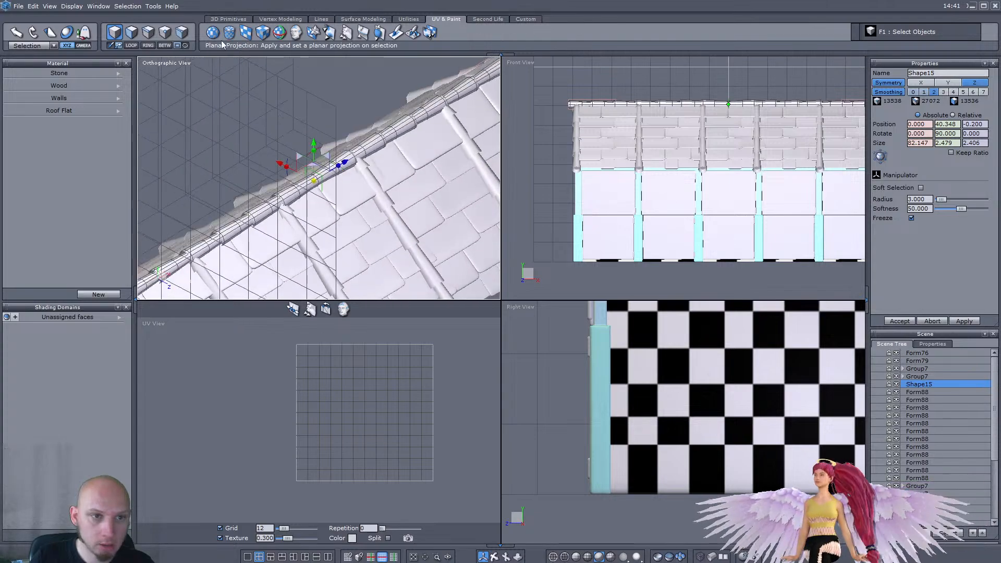
left_click(228, 38)
left_click(572, 325)
middle_click_drag(366, 156, 431, 146)
scroll(354, 137, "up", 3)
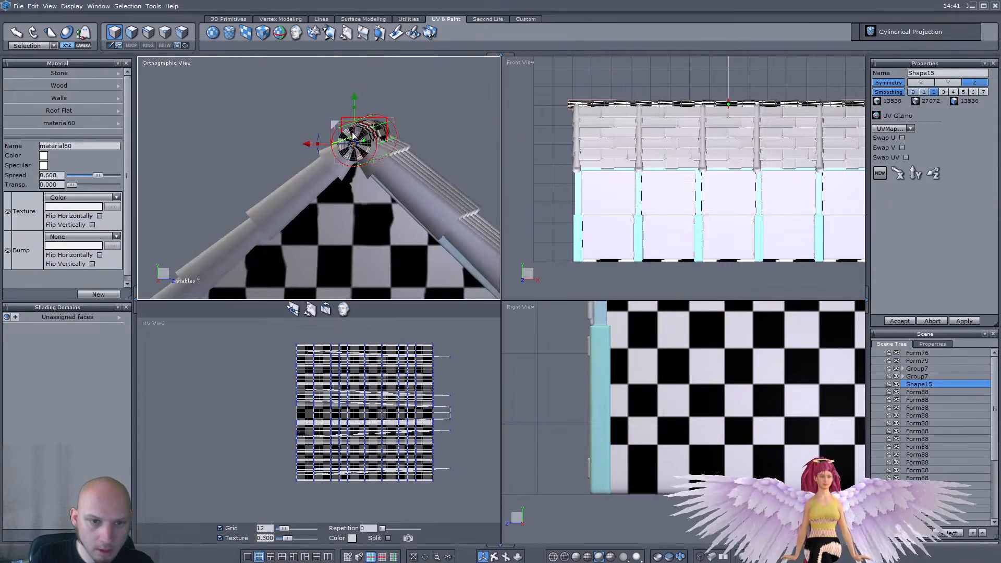
left_click_drag(321, 153, 363, 187)
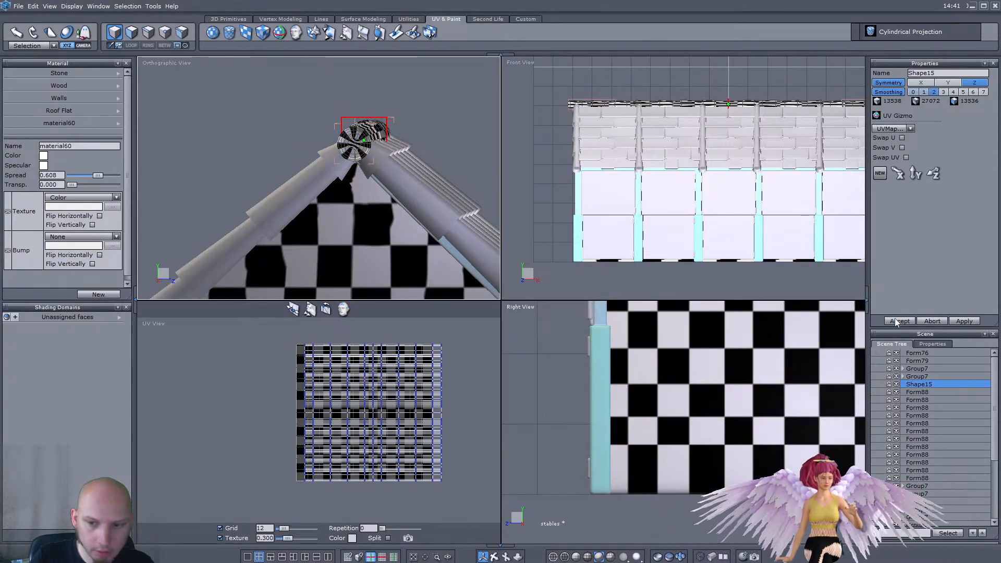
Step: Shift all UV faces of the ridge sideways so the layout fits the UV square, and return to object selection
left_click(132, 32)
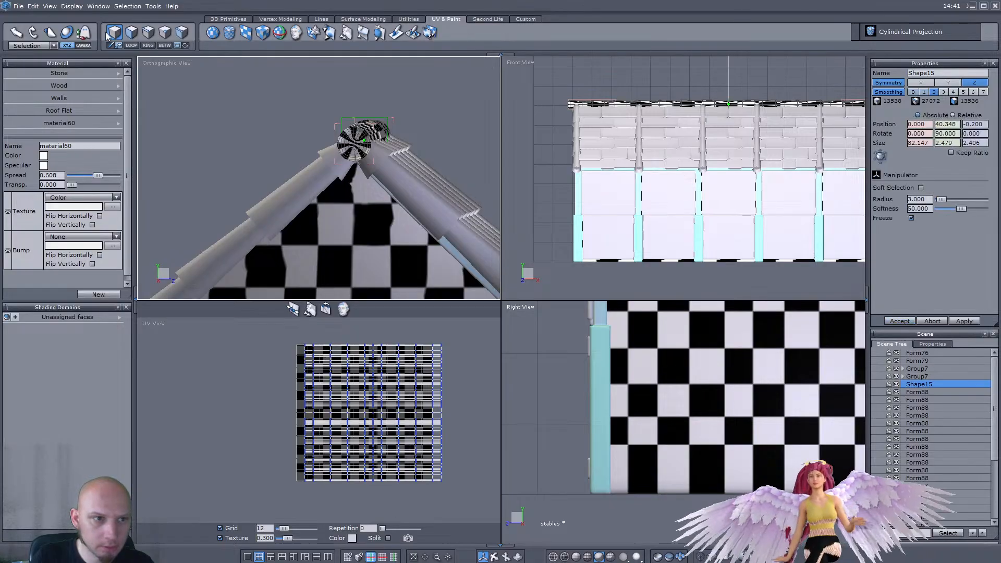
left_click_drag(290, 338, 466, 524)
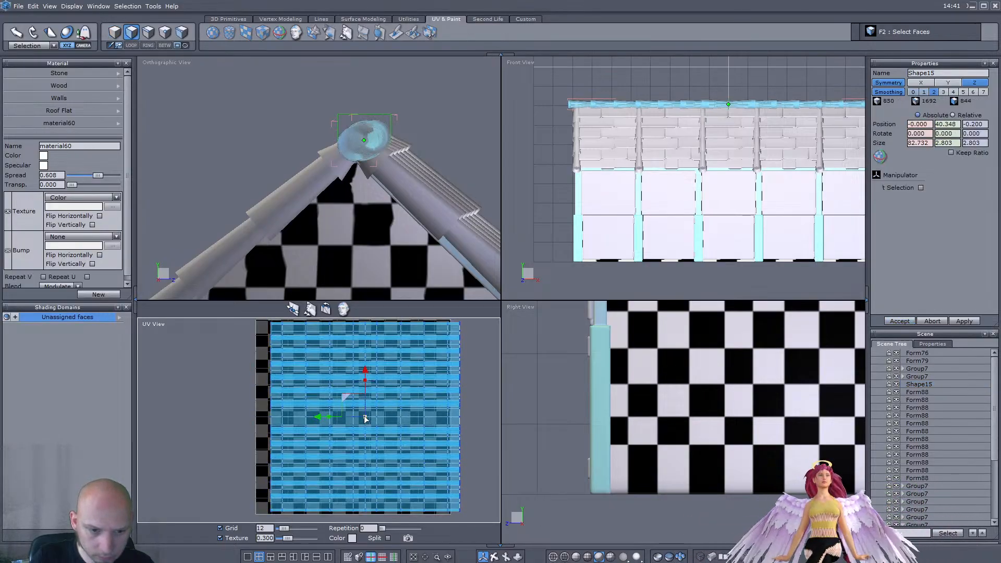
left_click_drag(347, 398, 333, 399)
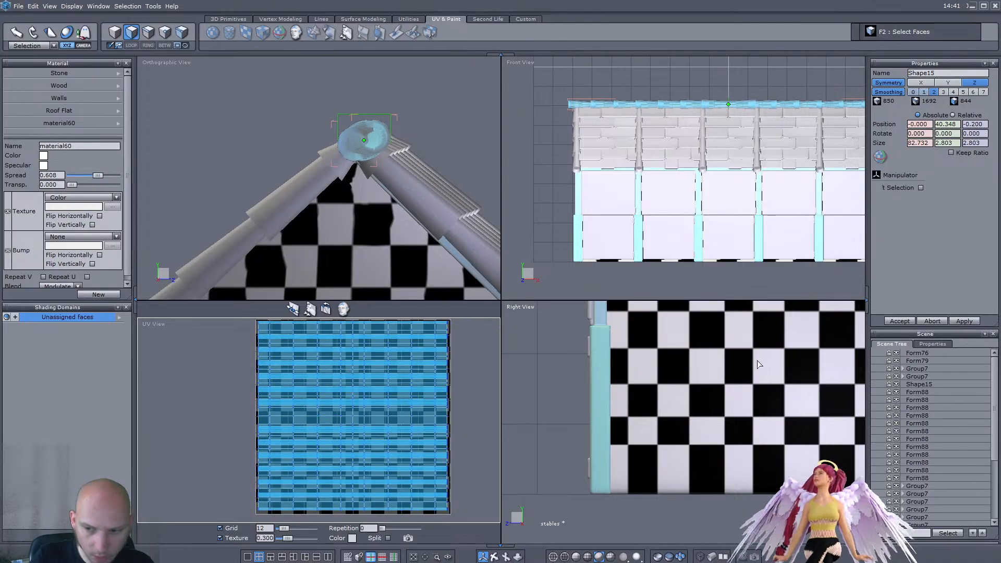
left_click(114, 33)
scroll(229, 120, "down", 5)
middle_click_drag(260, 131, 209, 151)
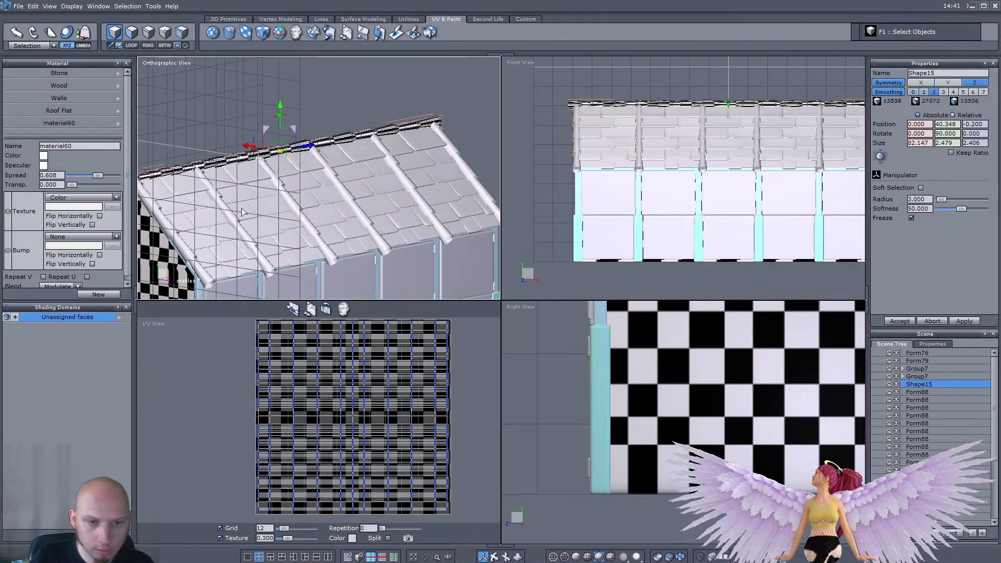
Step: Delete all the duplicate Form88 tile strips on both roof slopes, keeping only the first one
left_click(922, 393)
middle_click_drag(284, 228, 240, 232)
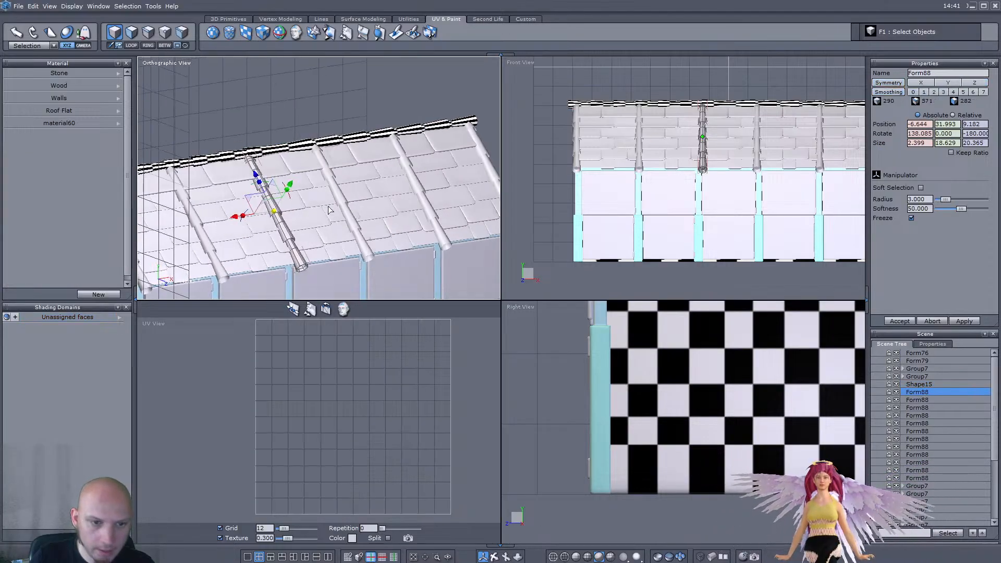
middle_click_drag(329, 209, 306, 212)
left_click(921, 400)
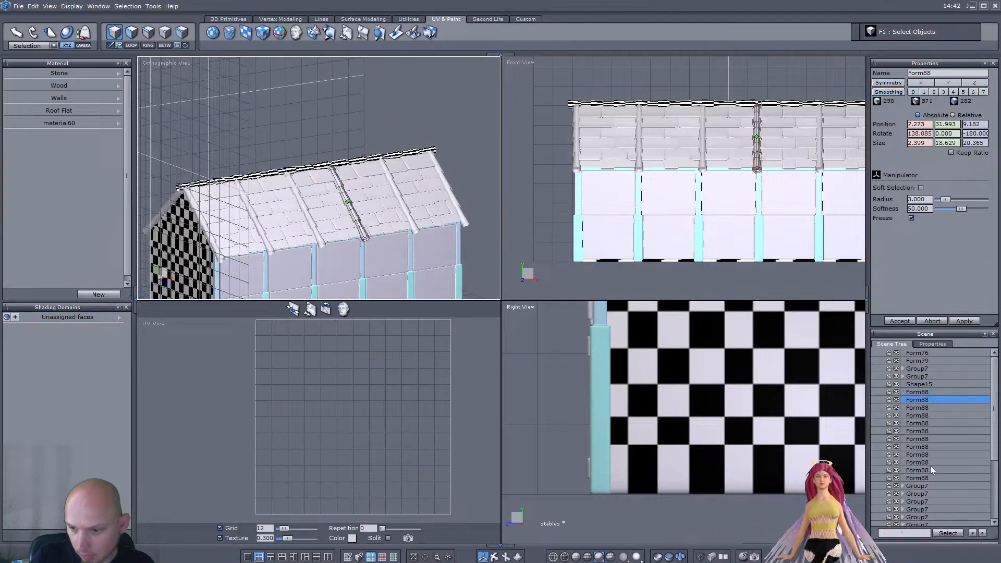
left_click(926, 479, "shift")
key("Delete")
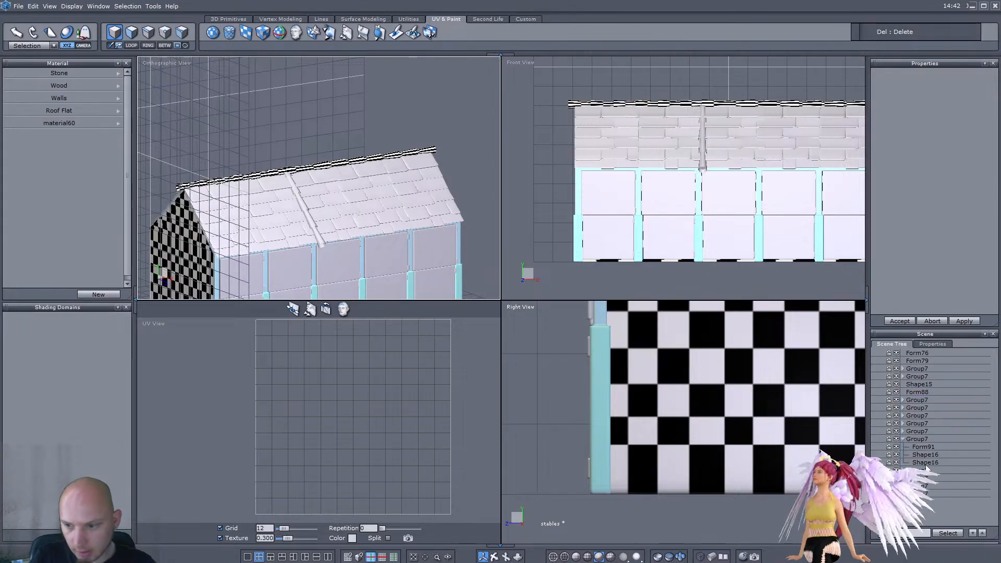
Step: Apply a cylindrical projection to the remaining Form88 tile strip and rotate the projection around the strip's axis
left_click(917, 393)
scroll(271, 262, "up", 6)
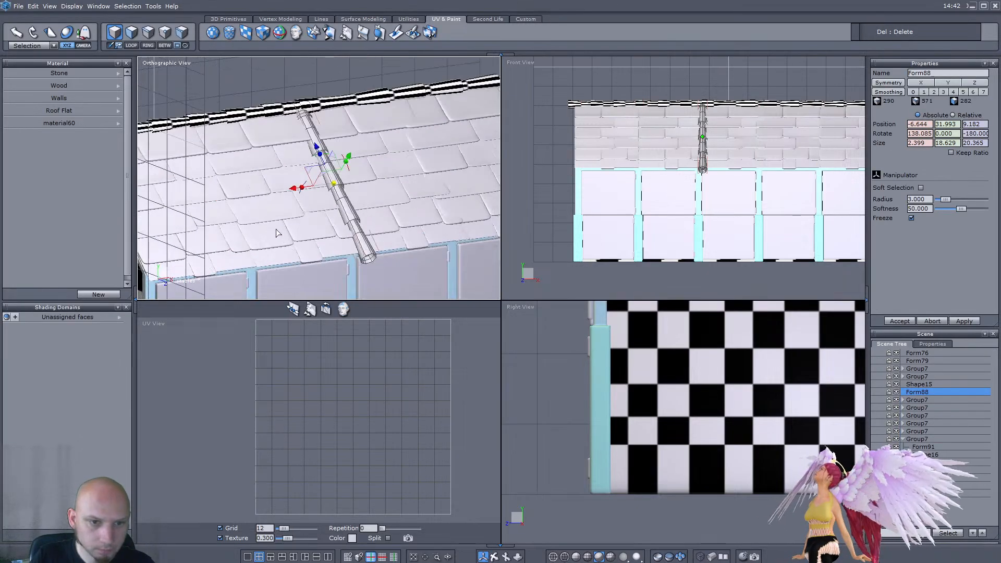
left_click(230, 33)
right_click_drag(281, 193, 267, 117)
scroll(268, 116, "up", 4)
left_click_drag(309, 125, 356, 158)
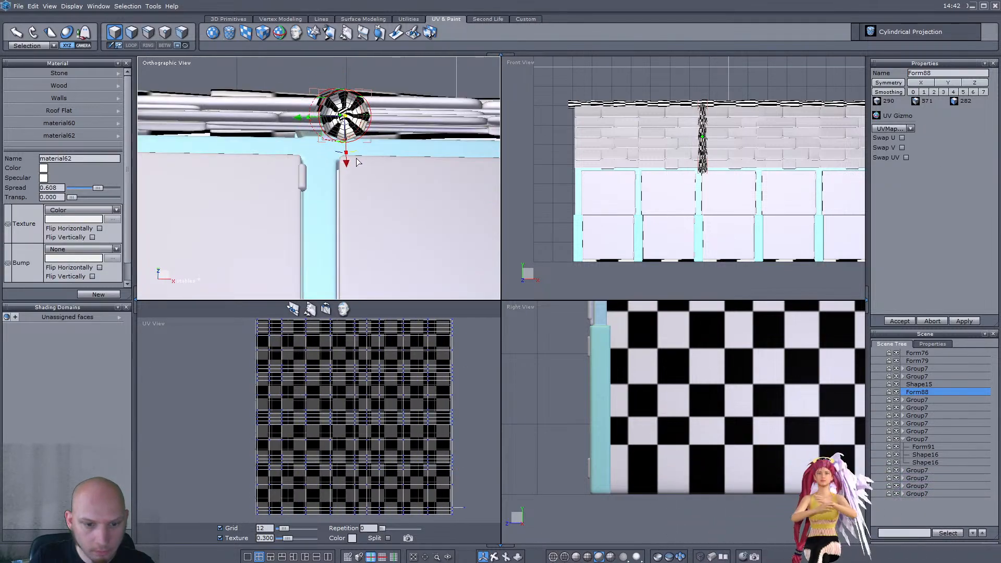
left_click(900, 322)
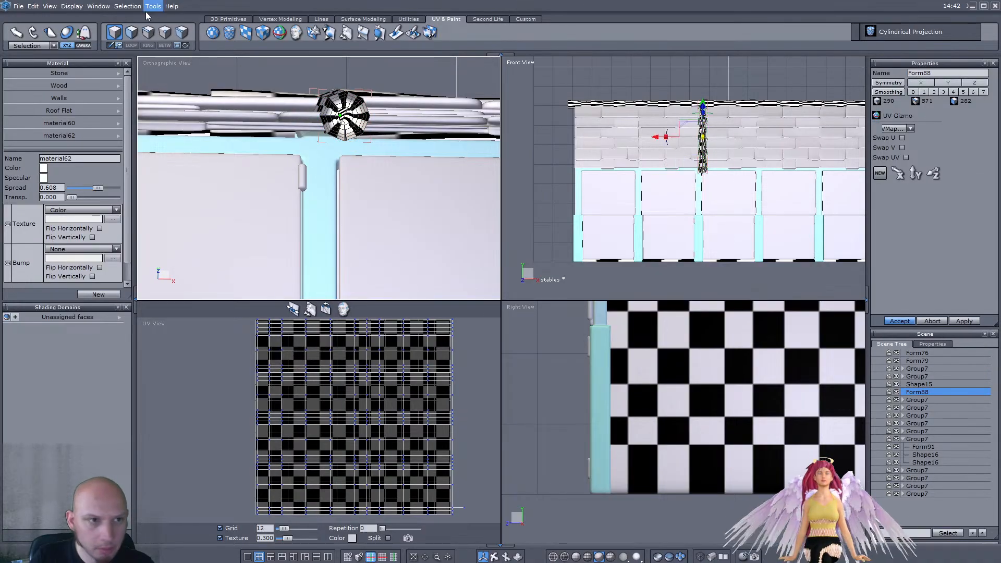
Step: Align the strip's UV faces with the UV square and pull the stray UV points inside its edge
left_click_drag(275, 342, 435, 470)
mouse_move(365, 407)
left_mouse_down()
mouse_move(349, 385)
mouse_move(366, 406)
left_mouse_up()
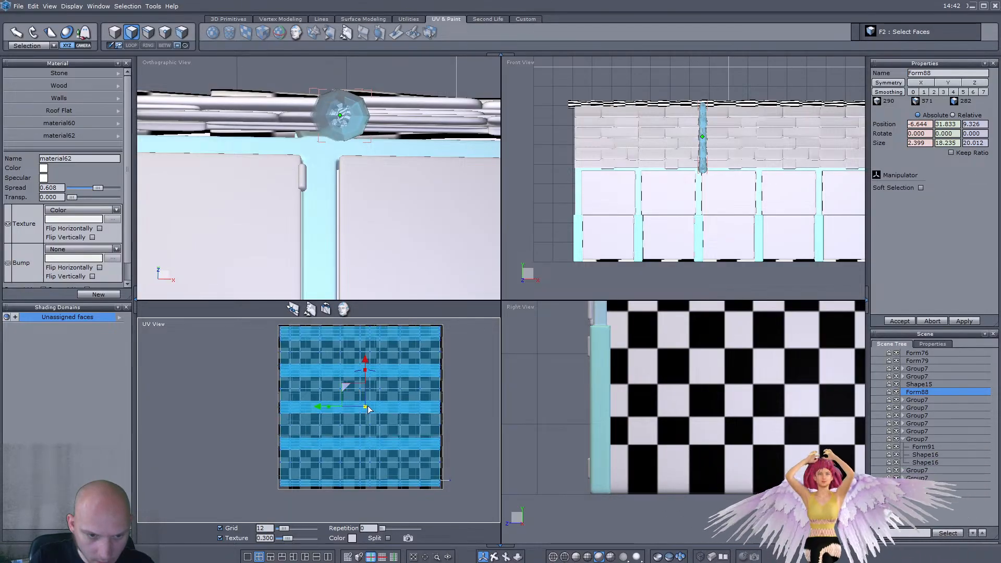
left_click(164, 33)
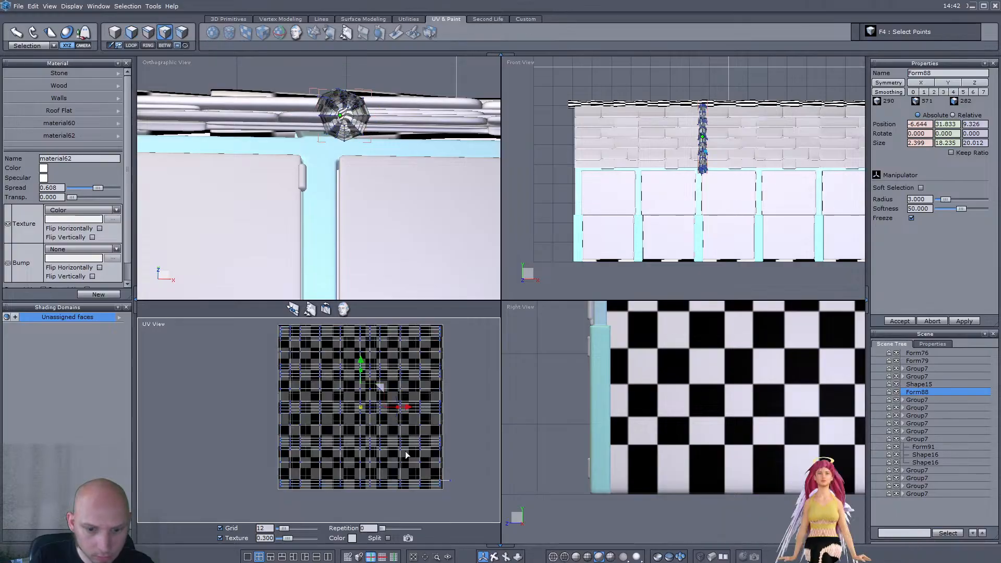
scroll(455, 484, "up", 3)
left_click_drag(462, 466, 432, 464)
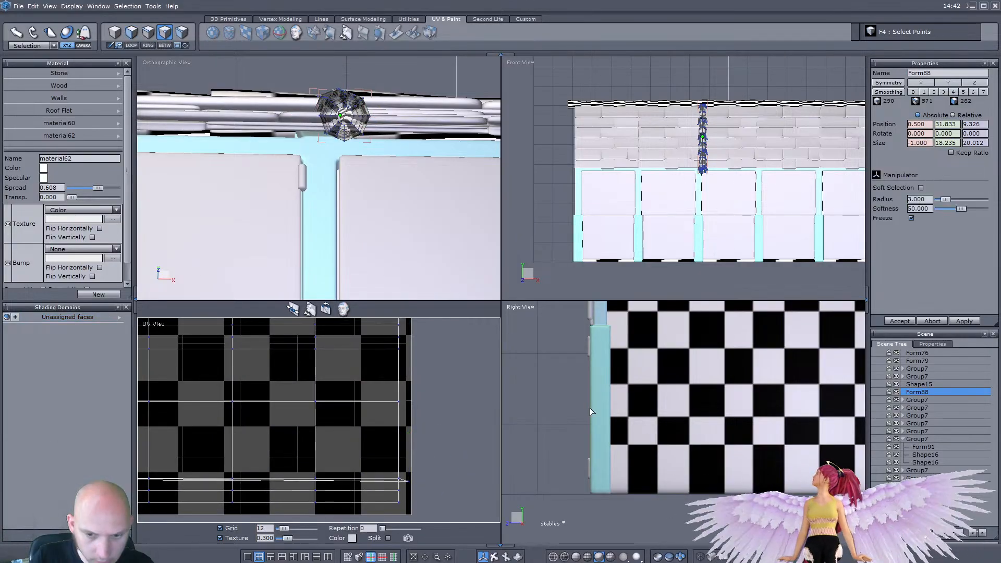
left_click(115, 33)
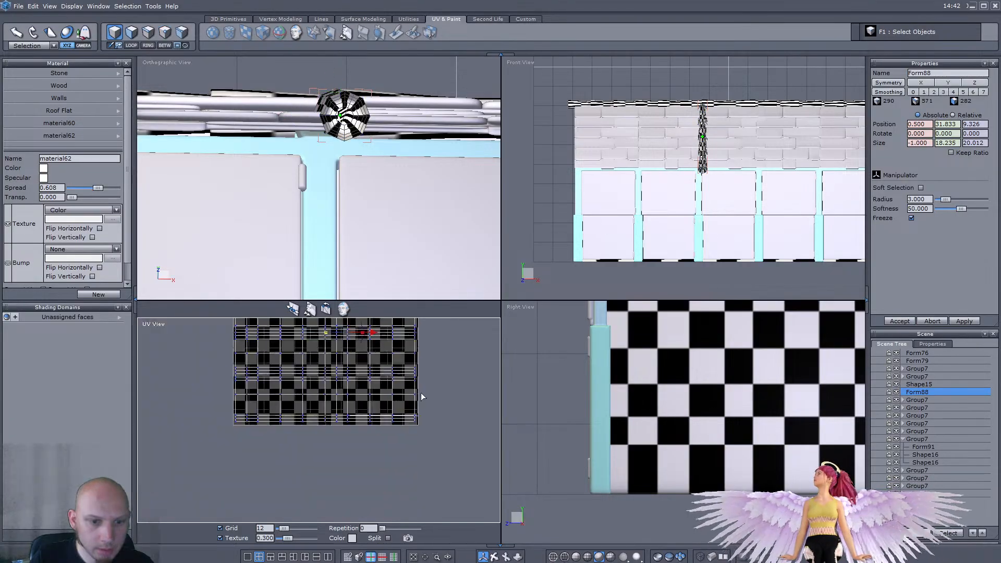
Step: Copy the mapped tile strip and place two duplicates along the front slope, the outer one at X about -39.04
scroll(239, 152, "down", 3)
scroll(306, 211, "down", 4)
mouse_move(307, 211)
middle_mouse_down()
mouse_move(284, 208)
mouse_move(295, 203)
middle_mouse_up()
scroll(284, 209, "up", 5)
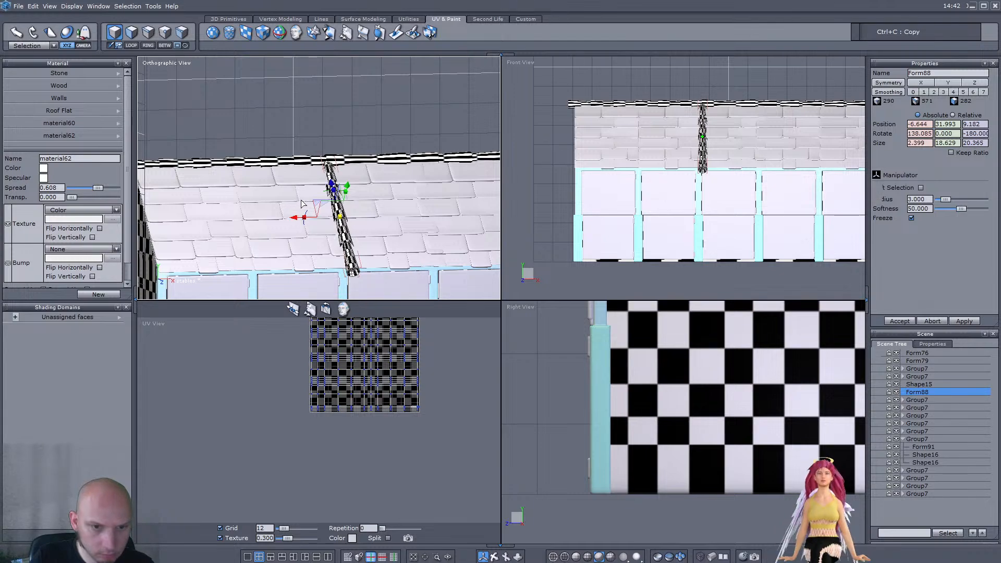
left_click_drag(296, 216, 109, 234)
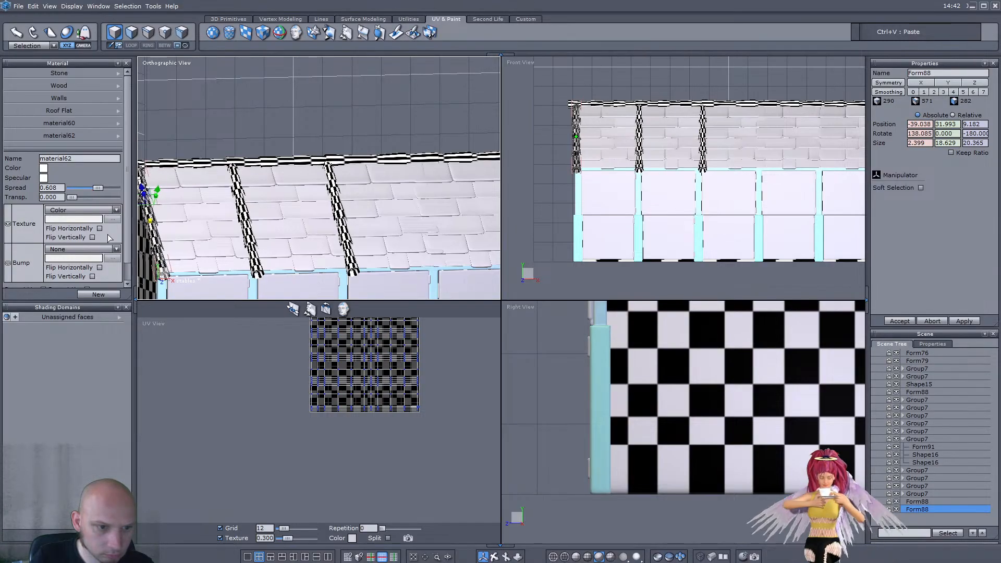
Step: Paste another tile strip and align it over the next wall post at X about 7.78
scroll(257, 237, "down", 2)
scroll(257, 240, "down", 2)
scroll(157, 229, "up", 1)
left_click_drag(163, 229, 374, 204)
scroll(382, 237, "up", 2)
scroll(382, 237, "up", 2)
scroll(353, 188, "down", 3)
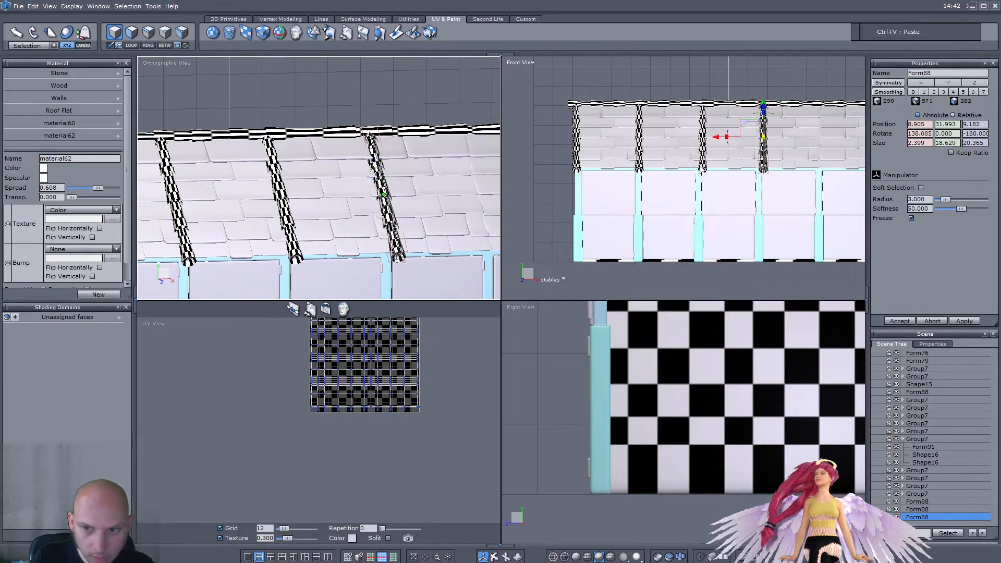
scroll(773, 147, "up", 3)
left_click_drag(679, 110, 671, 108)
scroll(673, 110, "down", 3)
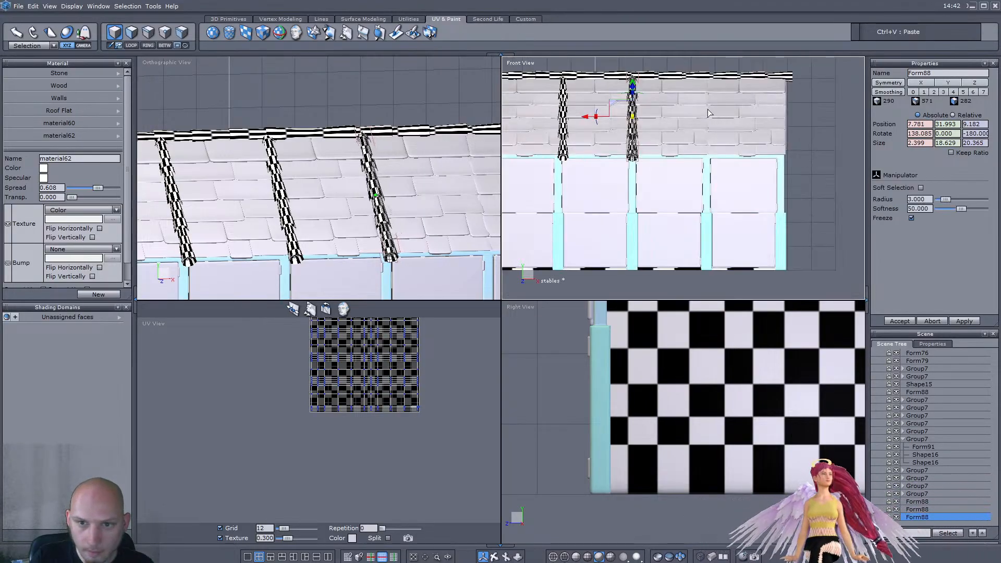
Step: Paste two more tile strips to complete the front slope, the outermost at X about 39.45
key("ctrl+v")
left_click_drag(584, 121, 745, 122)
key("ctrl+c")
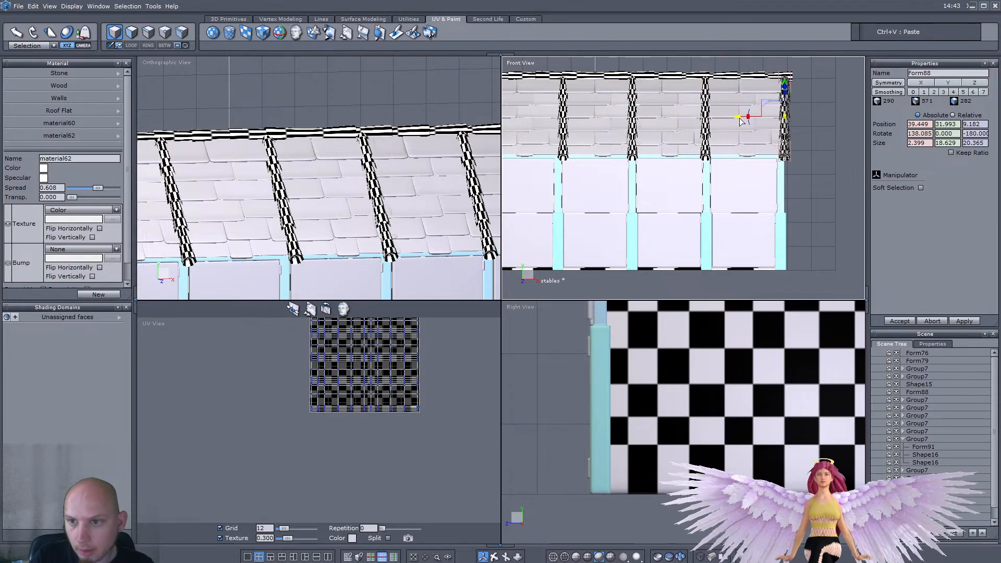
Step: Paste a copy of the end tile strip and rotate it to about 42.6 degrees on X to lie along the opposite slope
middle_click_drag(469, 157, 337, 186)
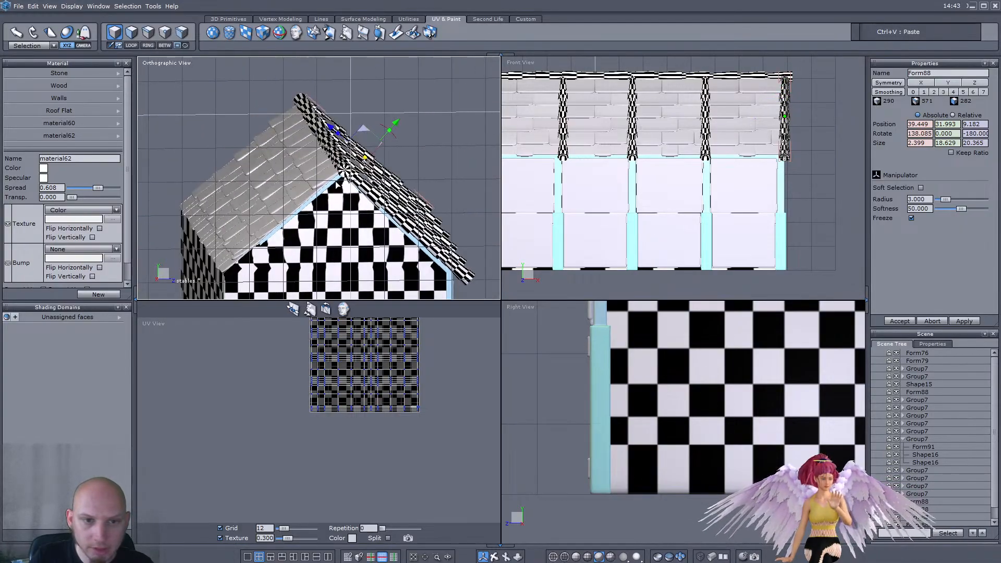
scroll(302, 261, "down", 3)
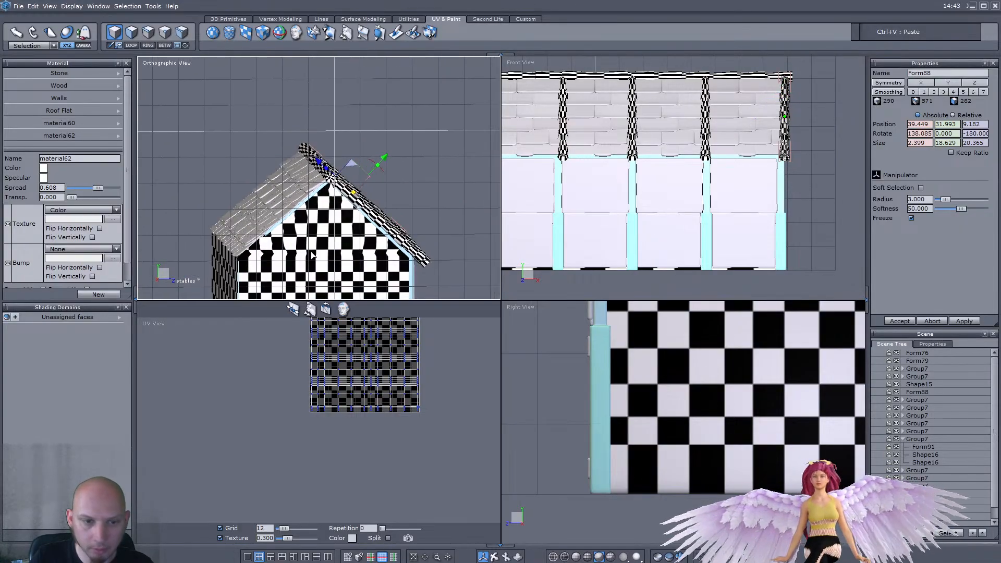
left_click_drag(353, 166, 345, 286)
scroll(256, 180, "up", 3)
scroll(538, 341, "down", 5)
scroll(629, 361, "up", 3)
middle_click_drag(604, 313, 614, 402)
scroll(630, 361, "up", 3)
left_click_drag(639, 433, 626, 437)
Step: Fine-tune the opposite slope's end strip against the tiles, at Y about 31.42 and Z about -10.50
right_click_drag(243, 130, 293, 133)
scroll(217, 165, "down", 4)
right_click_drag(217, 165, 256, 165)
scroll(176, 134, "up", 4)
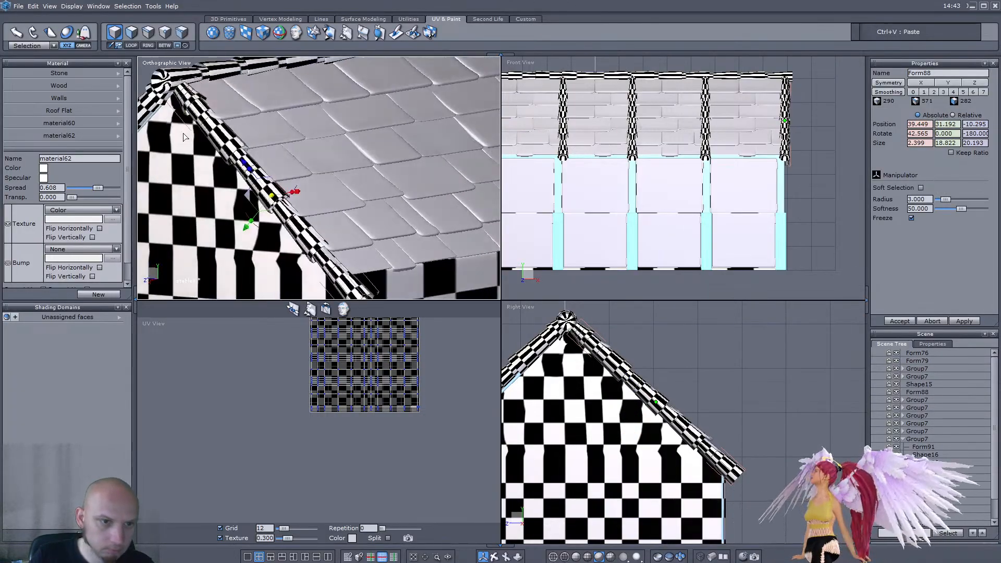
right_click_drag(176, 133, 192, 134)
left_click_drag(251, 232, 257, 231)
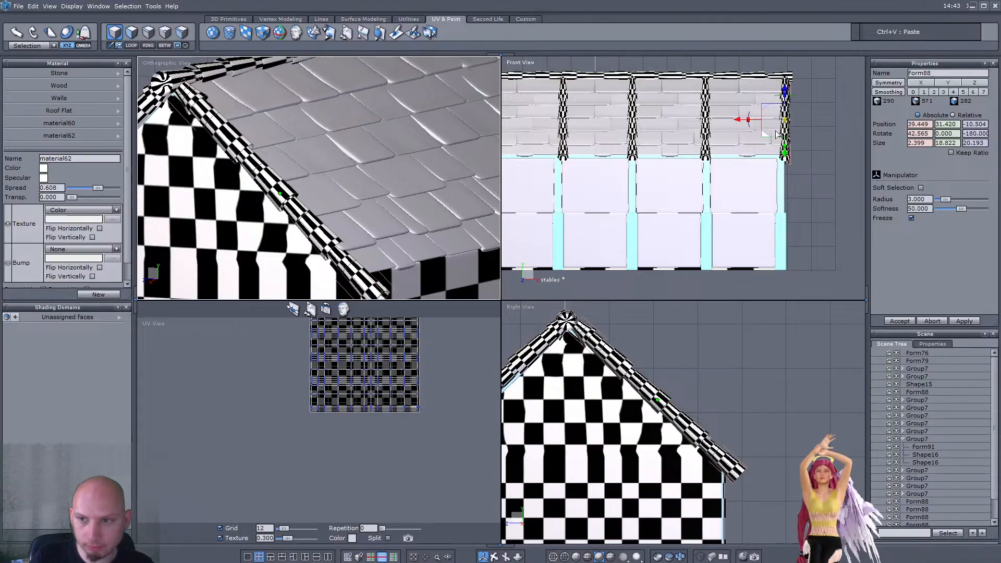
Step: Paste three copies of the back-slope strip along the roof, with the last two at X about 7.94 and -6.51
scroll(780, 130, "up", 2)
left_click_drag(740, 123, 522, 130)
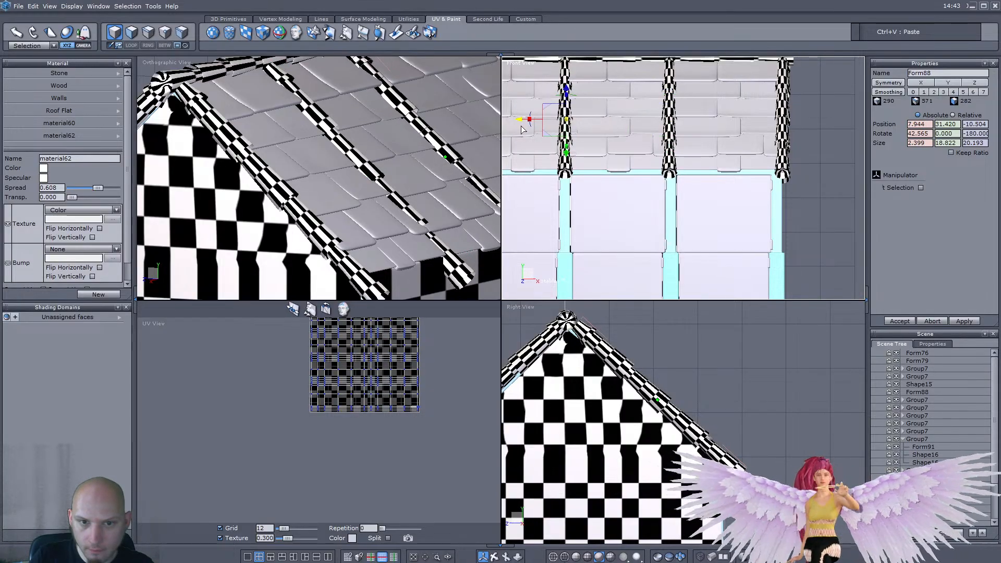
scroll(523, 129, "down", 5)
scroll(592, 119, "up", 4)
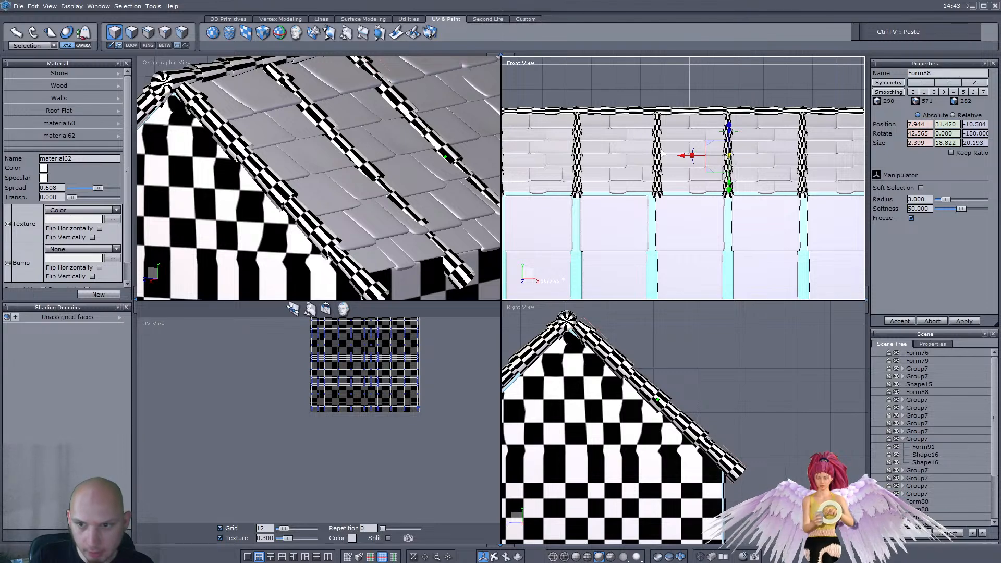
left_click_drag(685, 159, 613, 163)
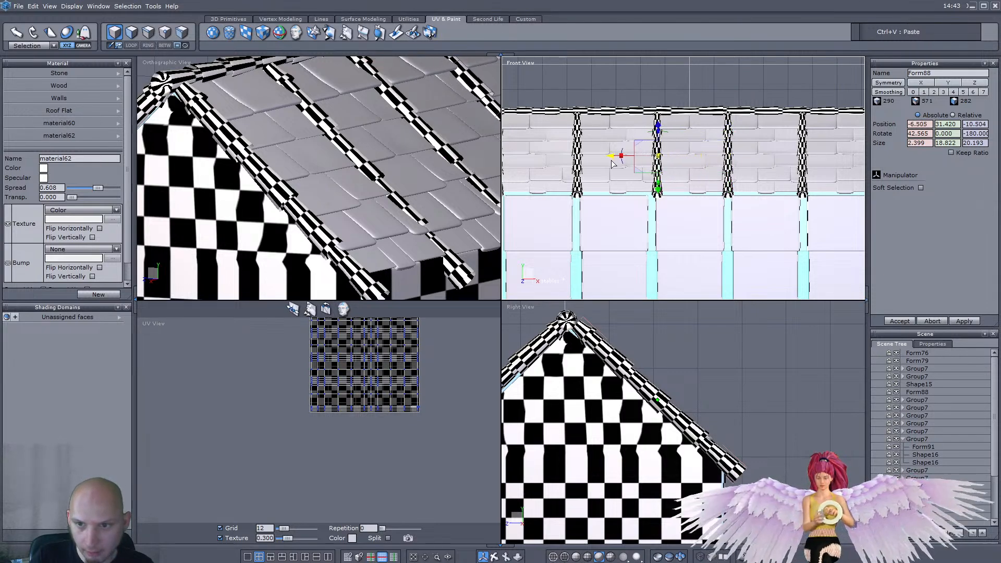
Step: Paste the last two back-slope strips over the remaining posts, the outermost at X about -38.88
left_click_drag(614, 162, 535, 161)
scroll(532, 158, "down", 5)
scroll(601, 150, "up", 3)
left_click_drag(627, 152, 572, 163)
scroll(407, 169, "down", 5)
mouse_move(407, 170)
right_mouse_down()
mouse_move(237, 145)
mouse_move(342, 144)
mouse_move(390, 167)
right_mouse_up()
scroll(341, 143, "down", 4)
scroll(342, 144, "up", 4)
left_click(79, 124)
left_click(79, 159)
double_click(79, 159)
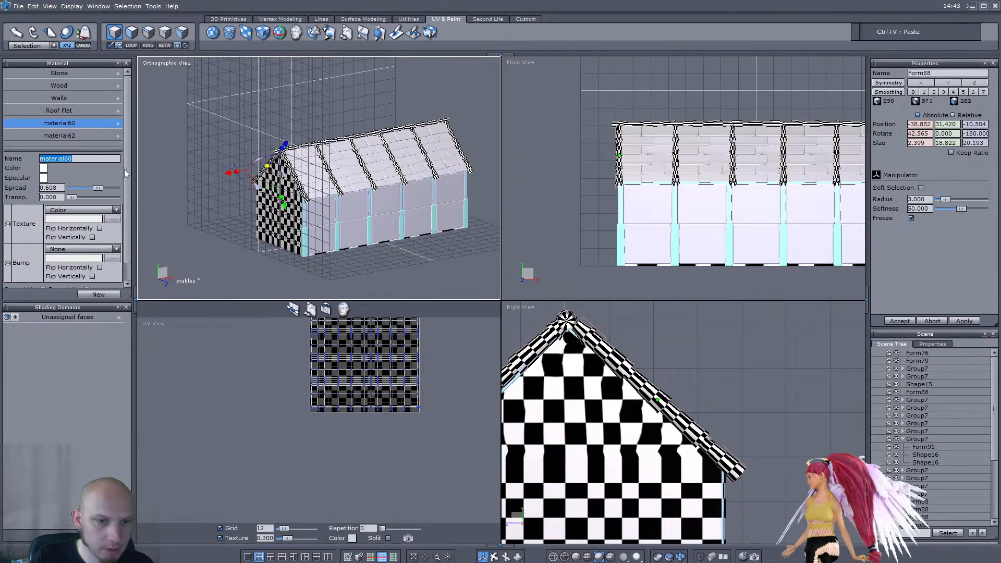
Step: Select the pasted roof tile strips together with the ridge piece
scroll(920, 432, "down", 2)
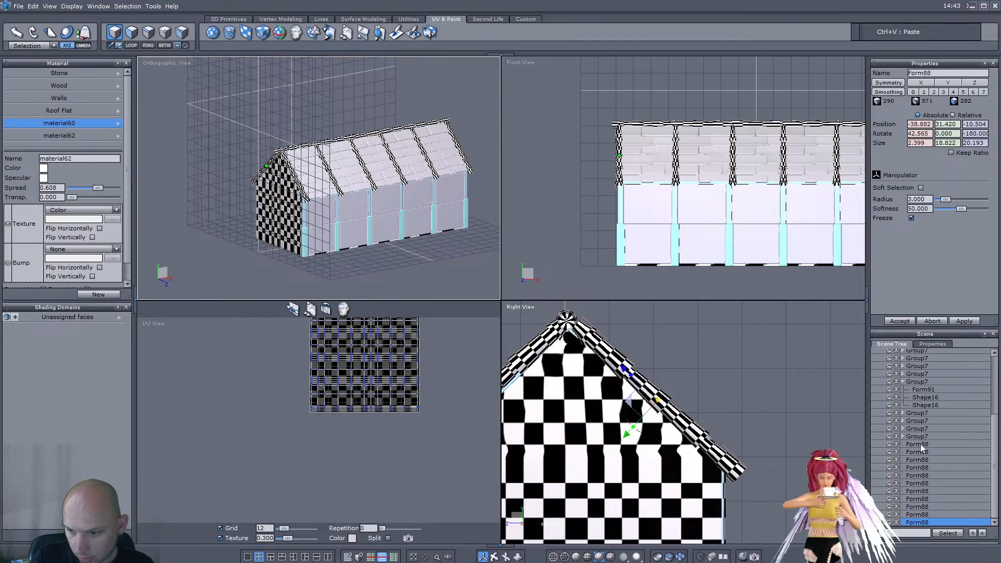
left_click(921, 444)
left_click(917, 523, "shift")
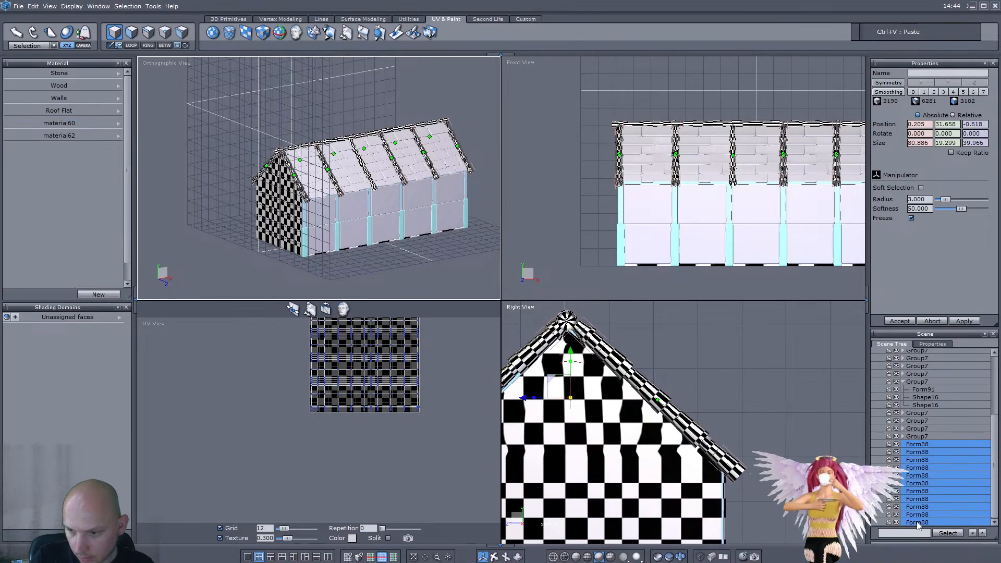
scroll(339, 147, "up", 5)
left_click(339, 149, "shift")
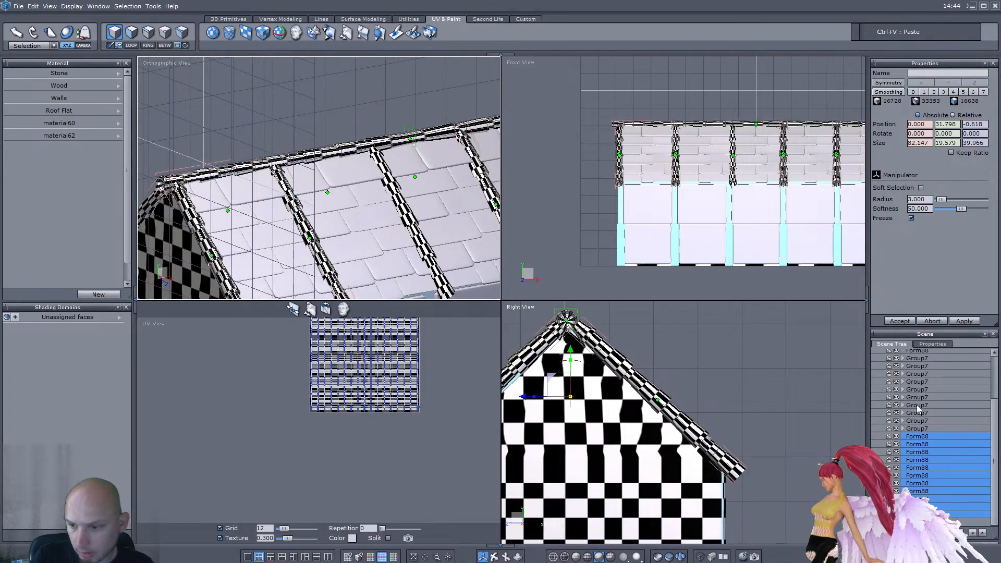
scroll(940, 397, "up", 2)
scroll(940, 398, "up", 1)
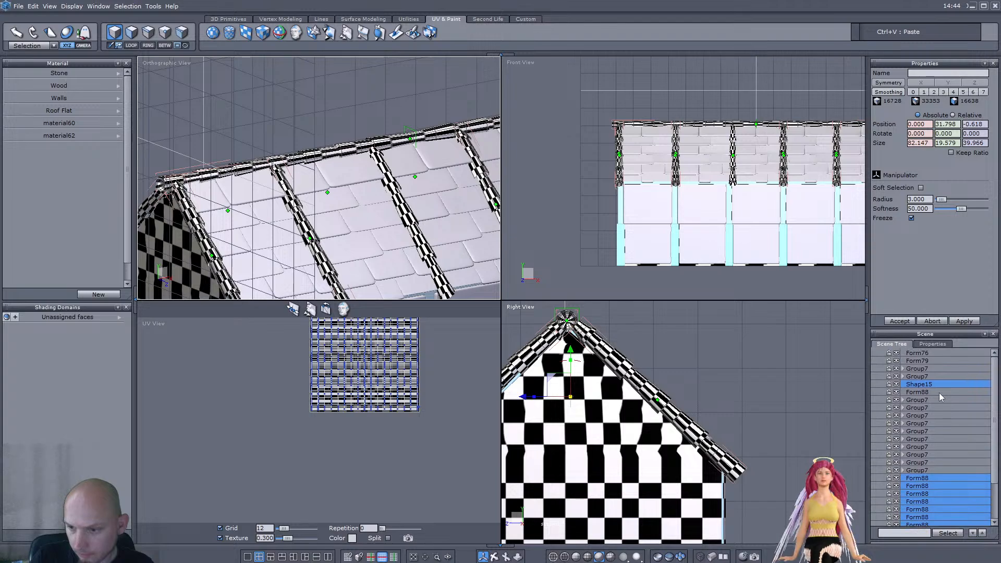
scroll(316, 233, "down", 5)
scroll(316, 232, "up", 4)
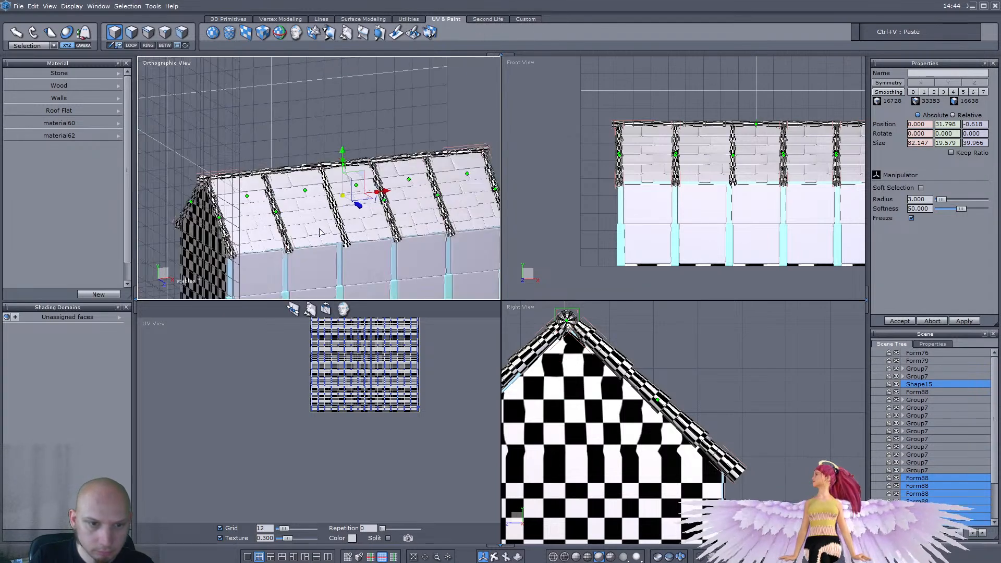
Step: Remove material60 and material62 from the material list
left_click(118, 126)
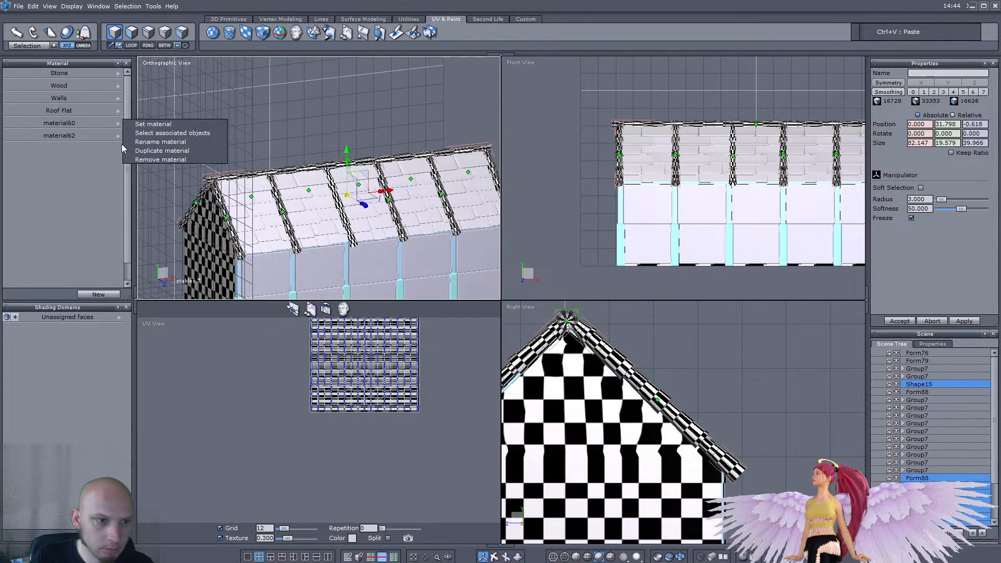
left_click(136, 159)
left_click(120, 124)
left_click(131, 160)
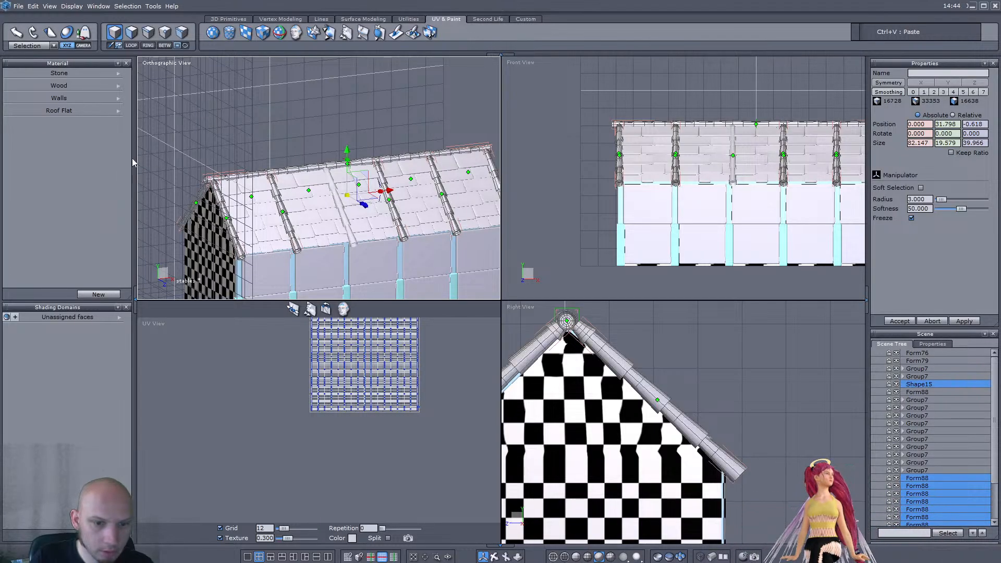
Step: Create a new material for the selected strips and ridge and name it Roof Rounds
scroll(386, 463, "up", 2)
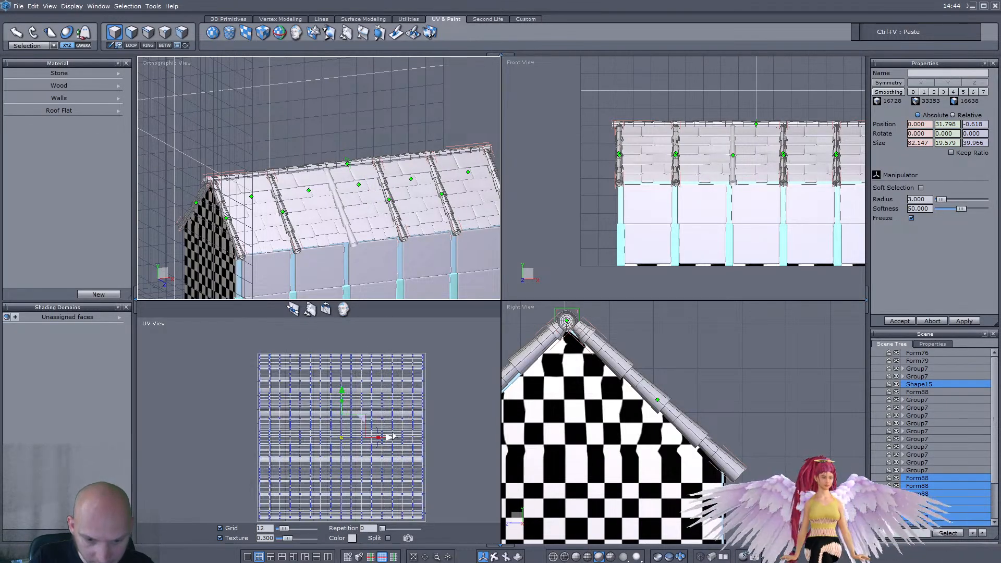
scroll(387, 462, "down", 4)
scroll(388, 465, "up", 4)
scroll(423, 469, "up", 6)
scroll(424, 468, "down", 7)
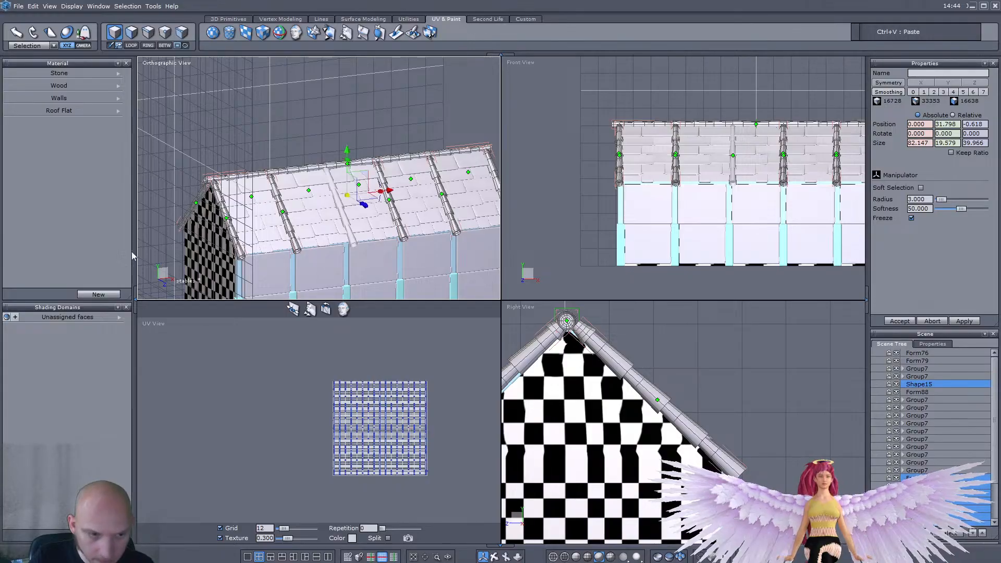
left_click(99, 295)
left_click(73, 123)
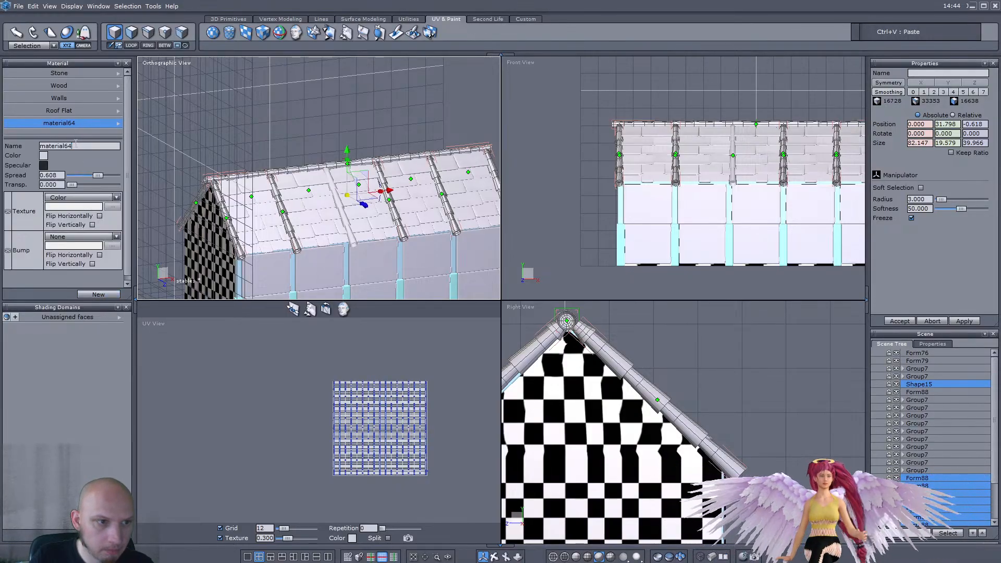
double_click(73, 146)
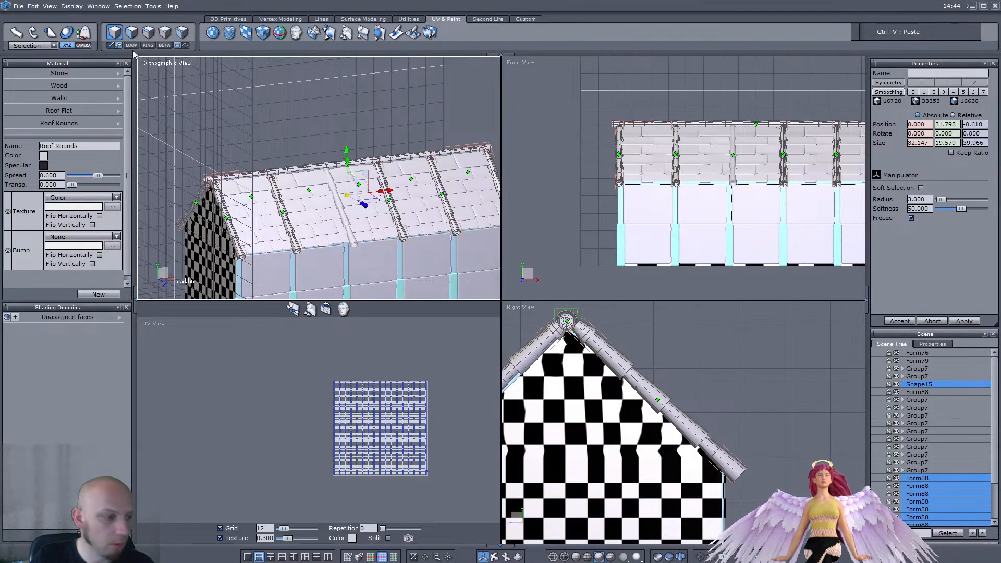
Step: Add the unselected middle tile strip on the front slope to the selection of strips and ridge
scroll(292, 208, "down", 5)
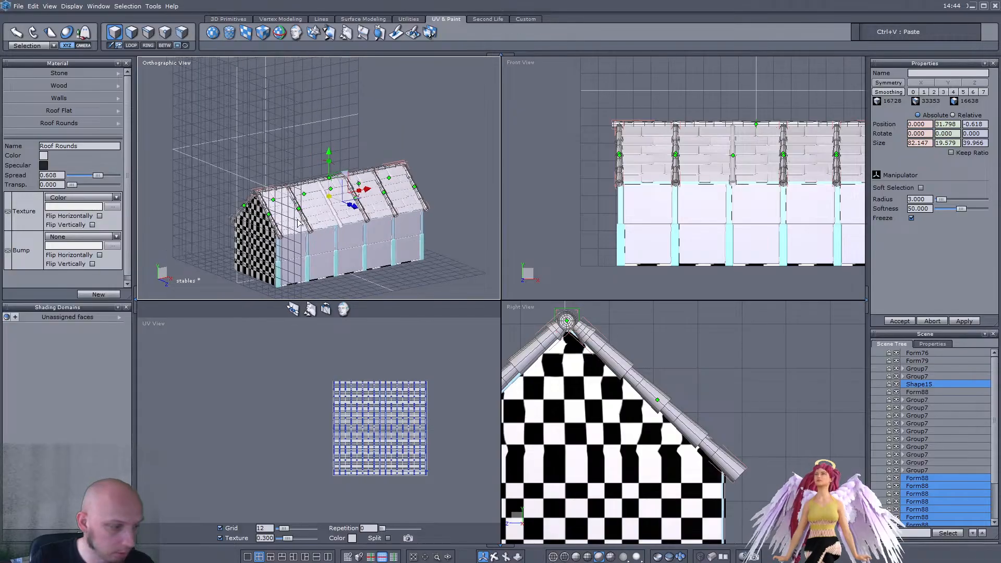
scroll(315, 215, "up", 5)
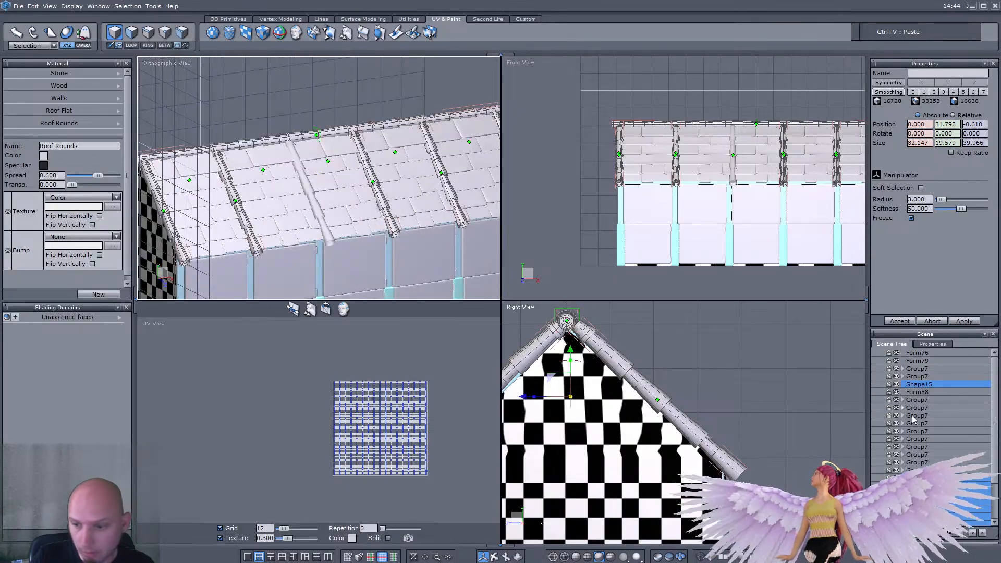
scroll(985, 453, "down", 2)
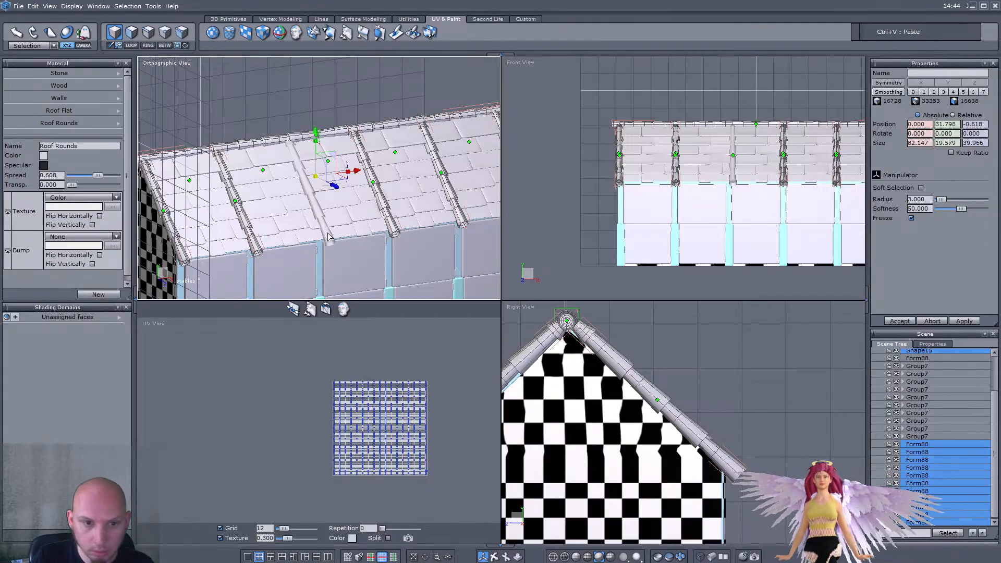
left_click(918, 359, "ctrl")
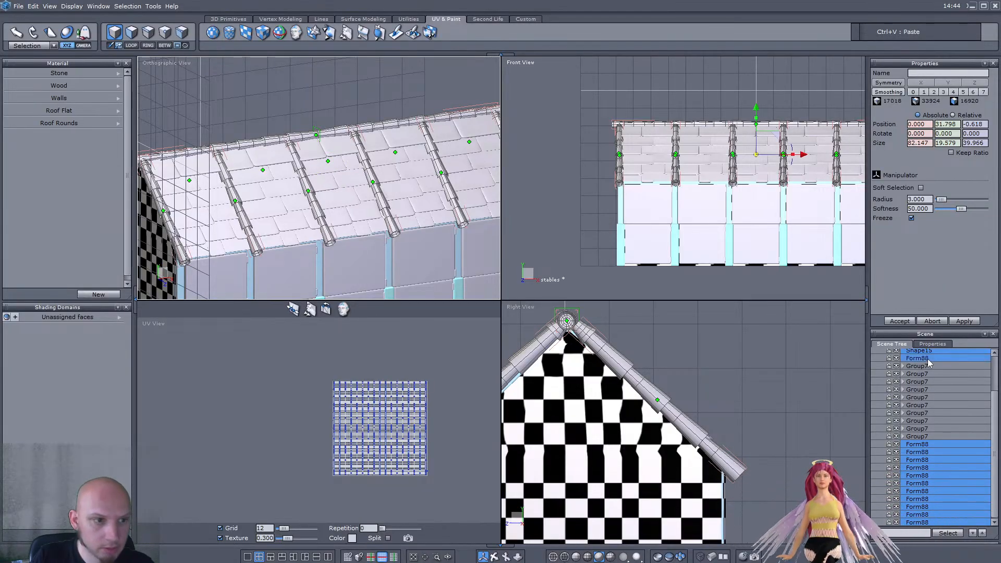
Step: Remove the Roof Rounds material and create a new one with the same name for the whole selection
left_click(118, 124)
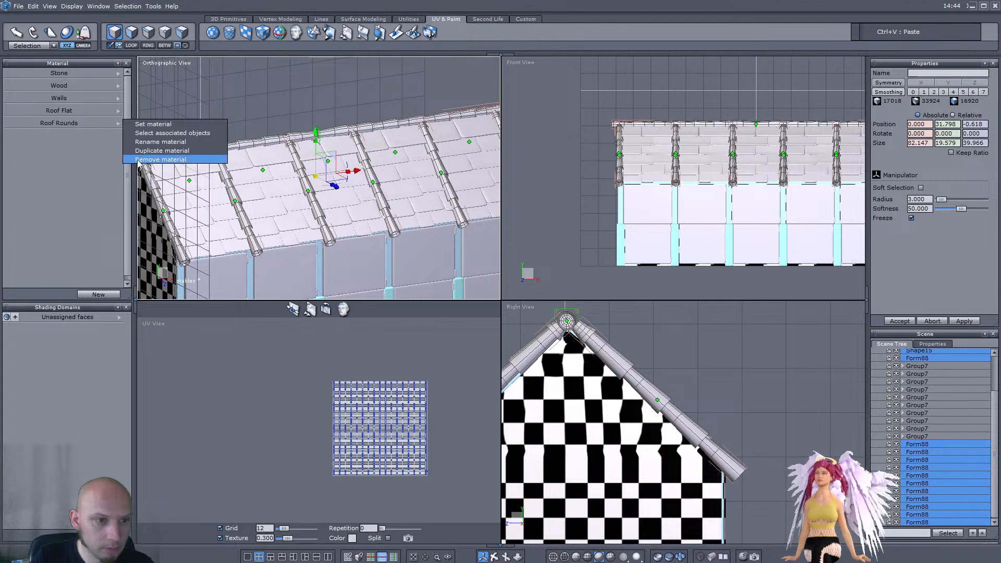
left_click(157, 159)
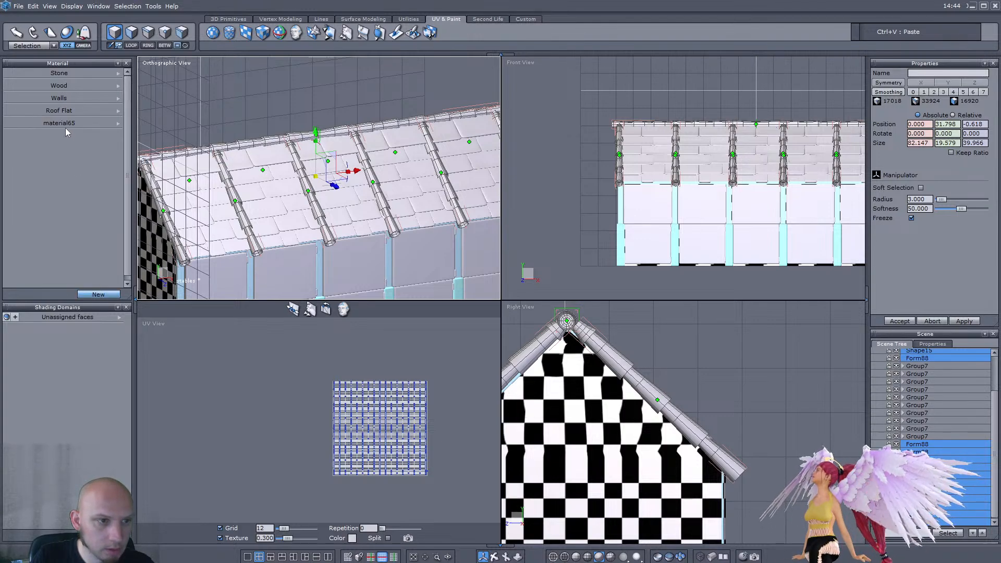
left_click(65, 124)
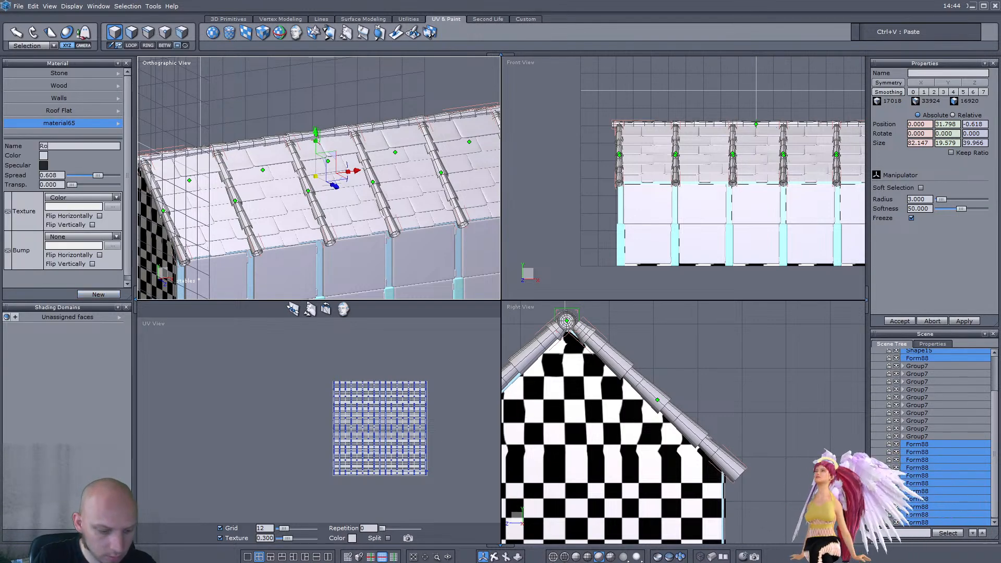
type("Roof Rounds")
key("Return")
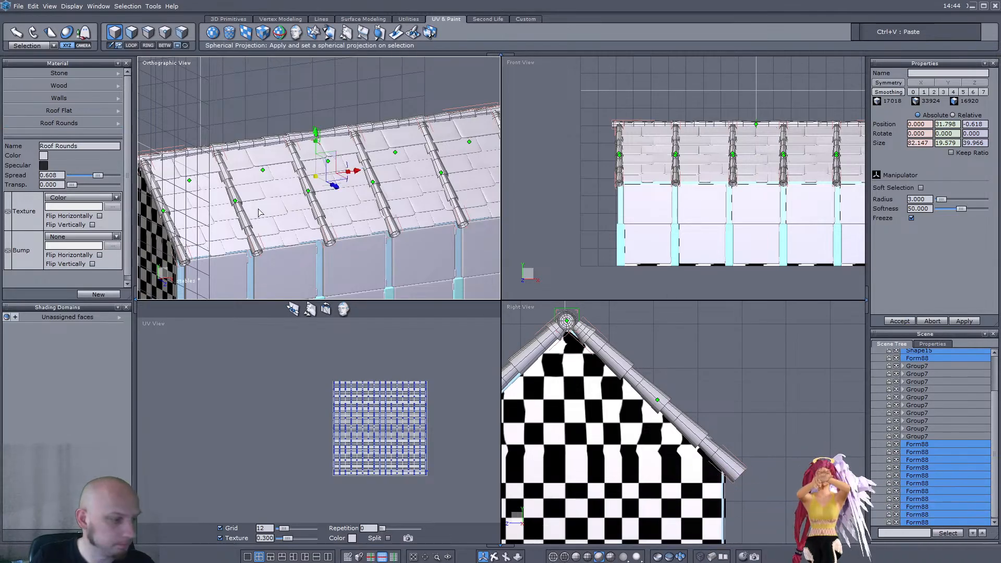
Step: Examine which front stall panels the Group7 scene entries correspond to
scroll(258, 207, "down", 5)
mouse_move(246, 248)
right_mouse_down()
mouse_move(290, 252)
mouse_move(261, 246)
right_mouse_up()
scroll(290, 253, "up", 2)
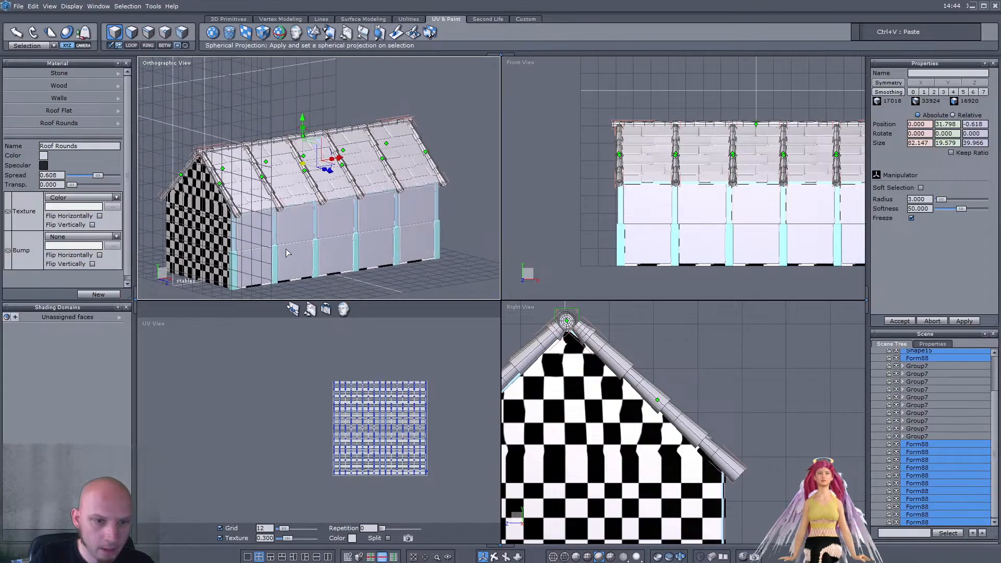
left_click(918, 374)
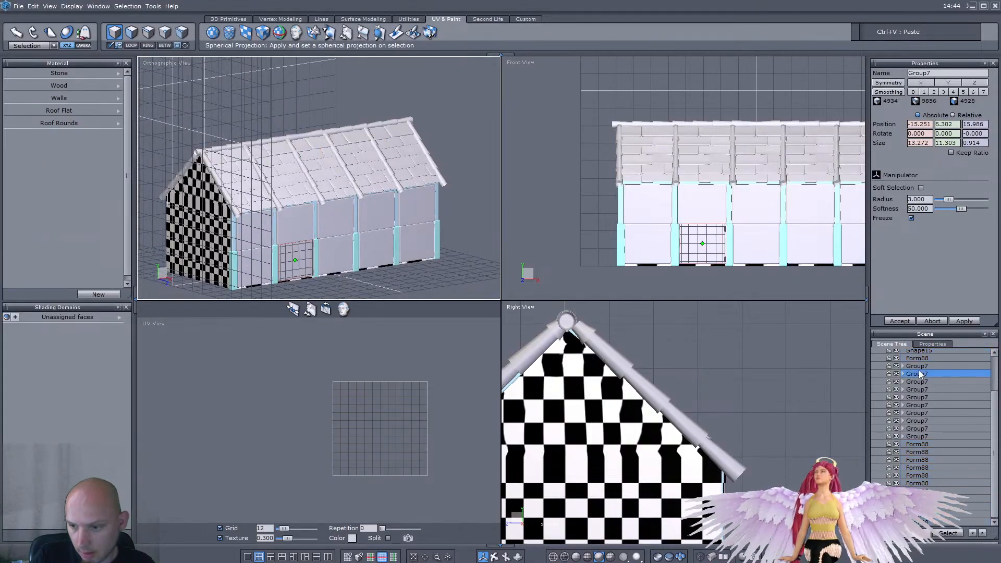
right_click_drag(335, 261, 308, 271)
scroll(307, 270, "down", 5)
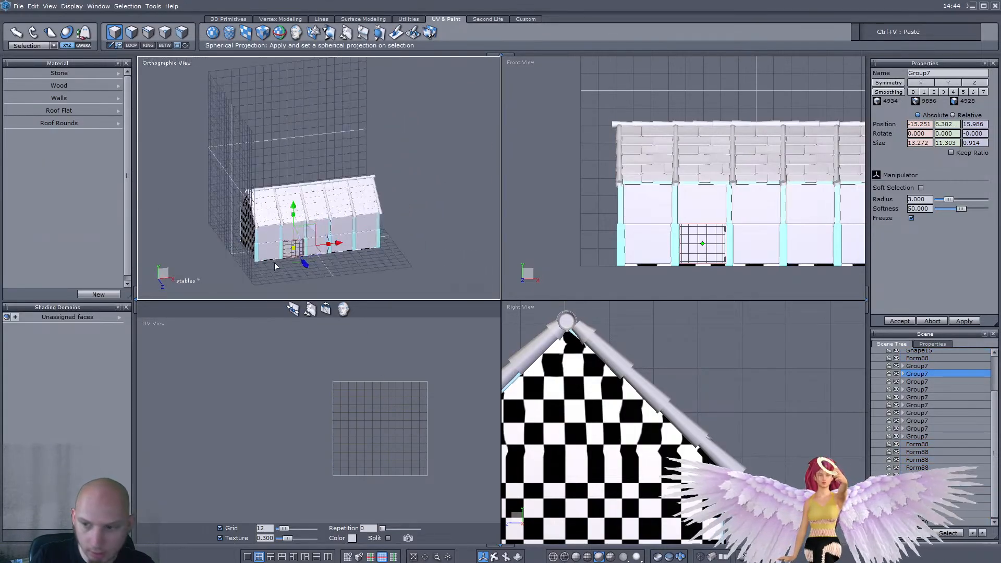
scroll(308, 271, "up", 5)
left_click(913, 367)
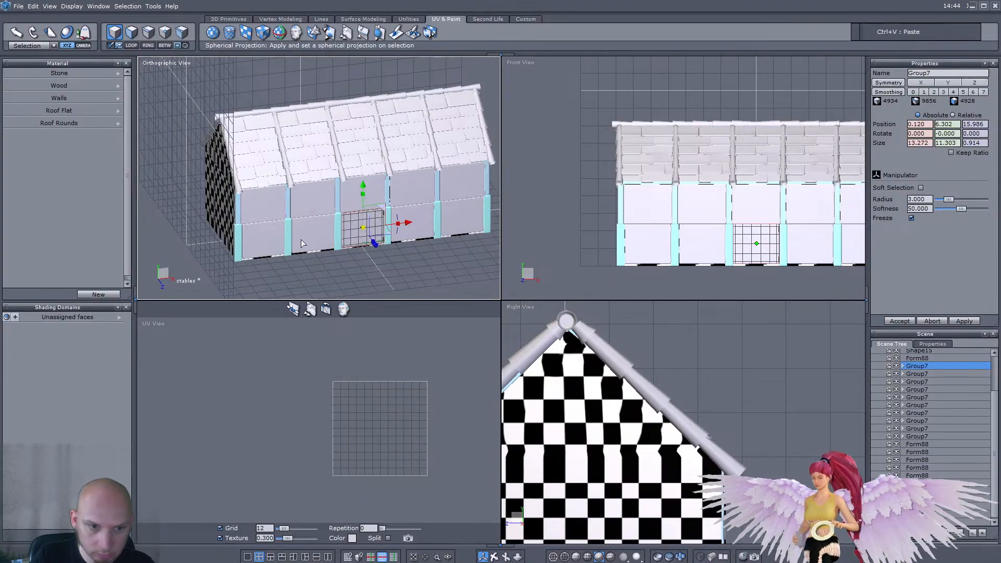
left_click(265, 206)
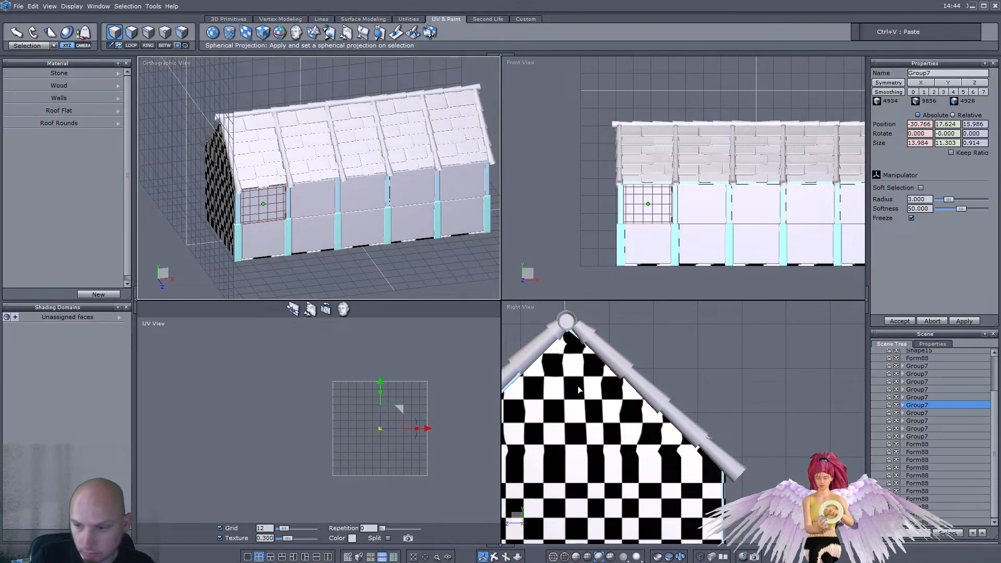
Step: Delete the four upper front panels in the second to fifth bays
left_click(919, 413)
left_click(920, 421, "ctrl")
left_click(921, 429, "ctrl")
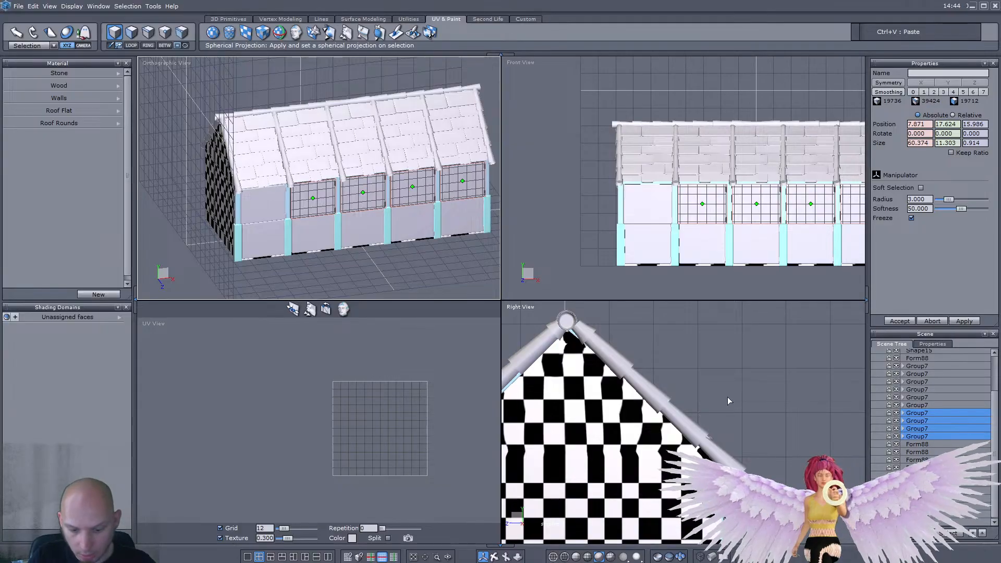
key("Delete")
Step: Delete the remaining upper front panel and all lower front panels except the one in the middle bay
scroll(449, 215, "up", 4)
scroll(449, 215, "down", 3)
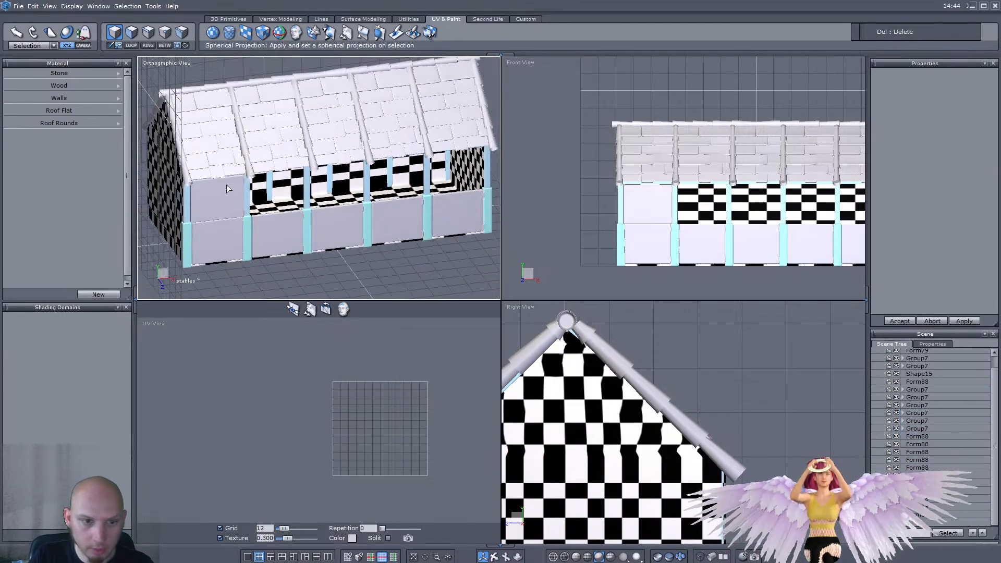
left_click(204, 196)
key("Delete")
left_click(215, 240)
key("Delete")
left_click(277, 238)
key("Delete")
left_click(412, 224)
key("Delete")
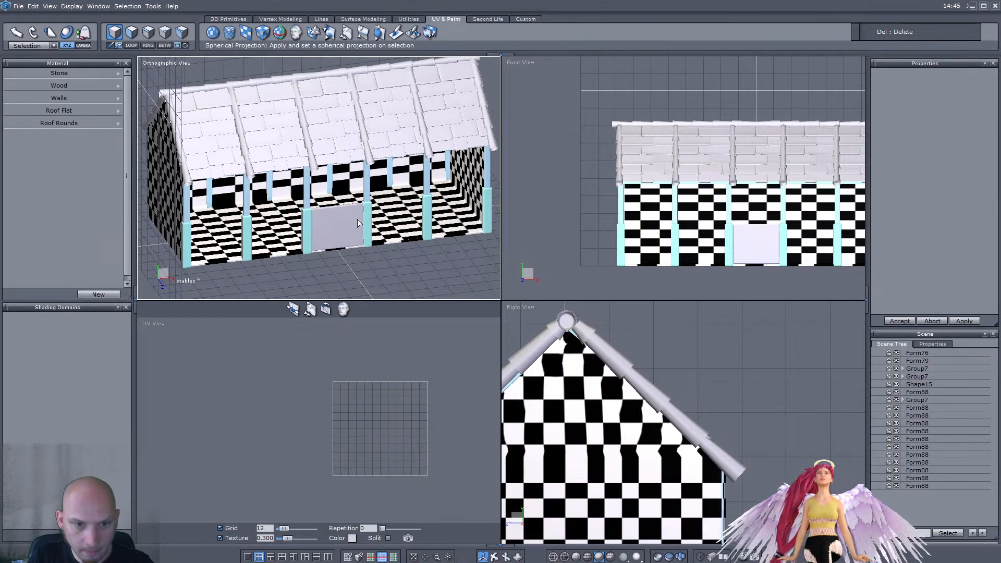
Step: Select all the Form88 roof strips plus the Shape15 ridge and group them
left_click(359, 223)
scroll(358, 228, "up", 5)
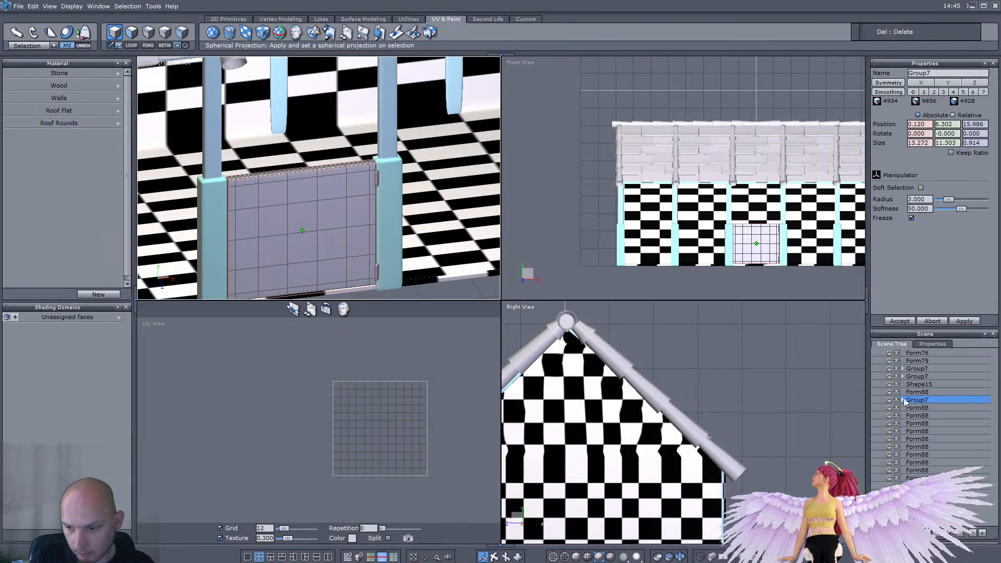
left_click(914, 410)
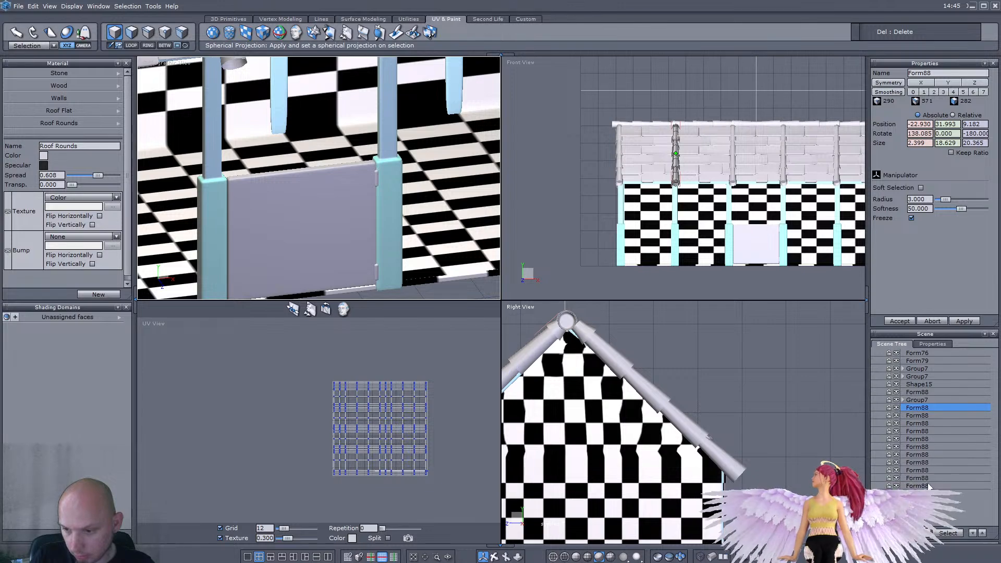
left_click(922, 486, "shift")
left_click(929, 392, "ctrl")
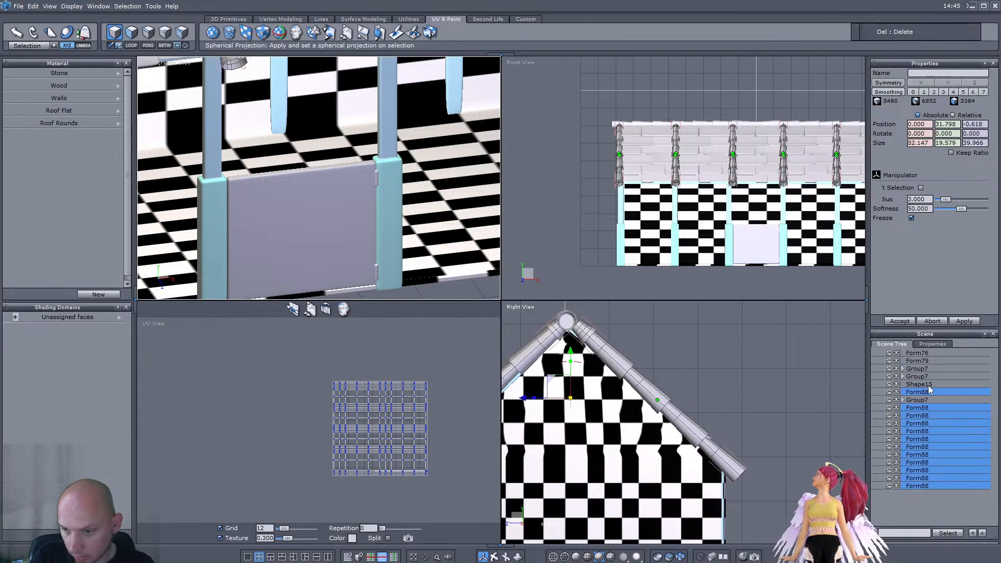
left_click(928, 384, "ctrl")
key("alt+g")
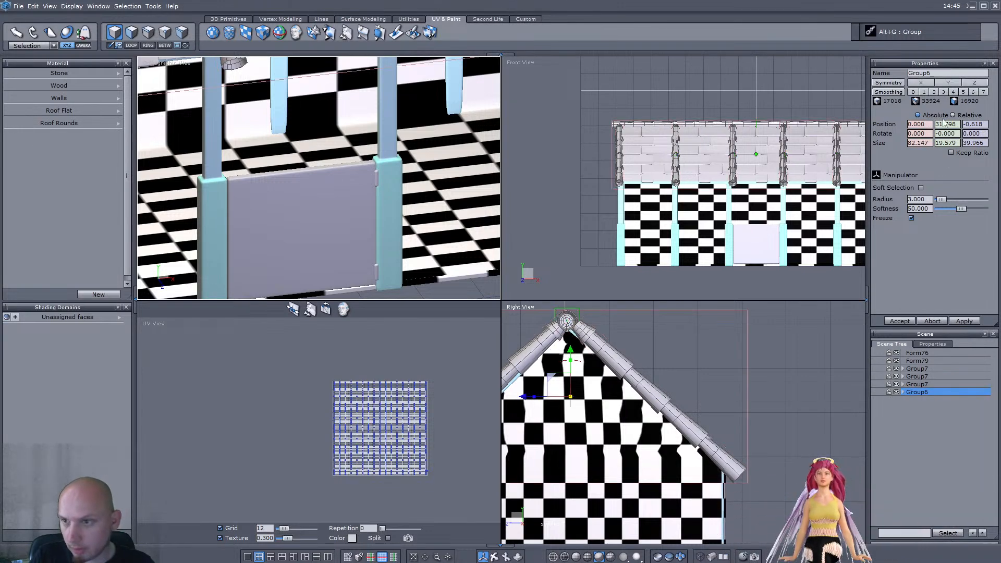
Step: Rename the new roof group to Roof Beams
left_click_drag(937, 74, 825, 74)
type("Rof")
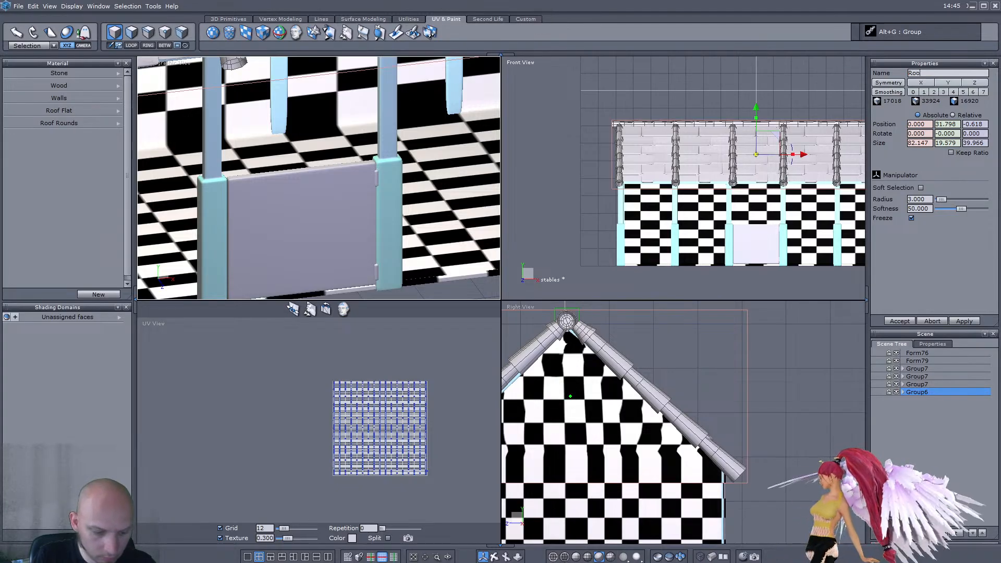
key("BackSpace")
key("BackSpace")
type("of")
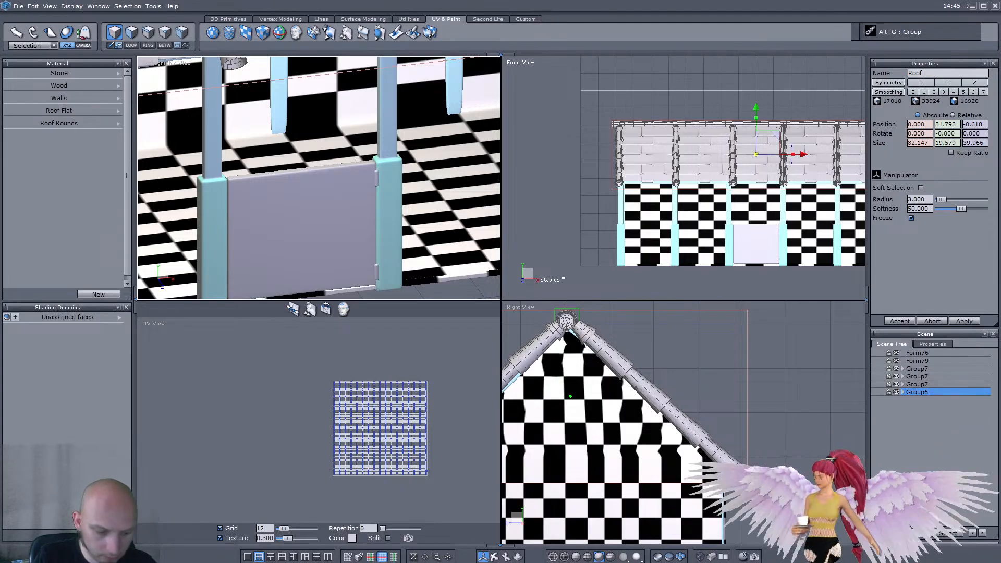
type(" Beams")
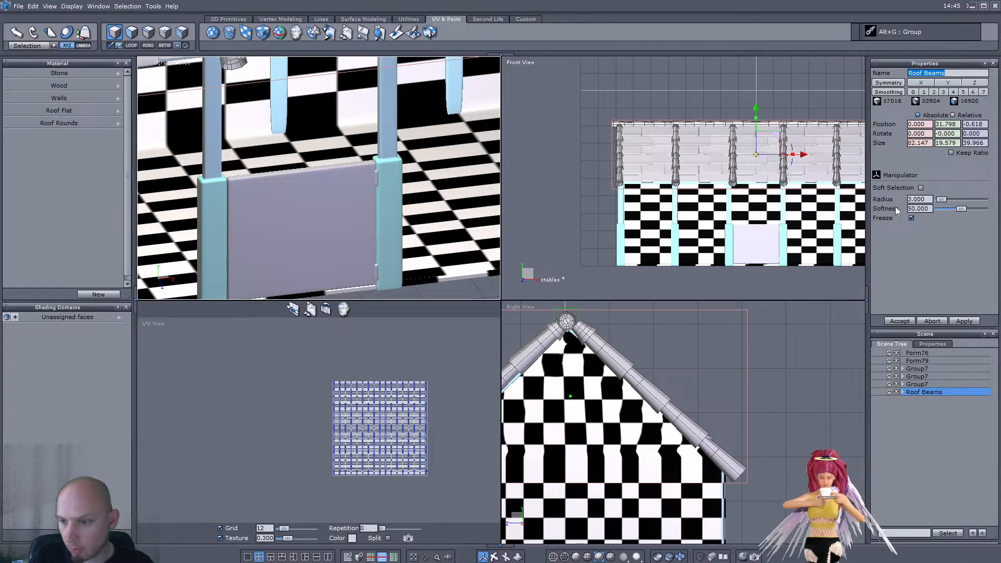
left_click(903, 322)
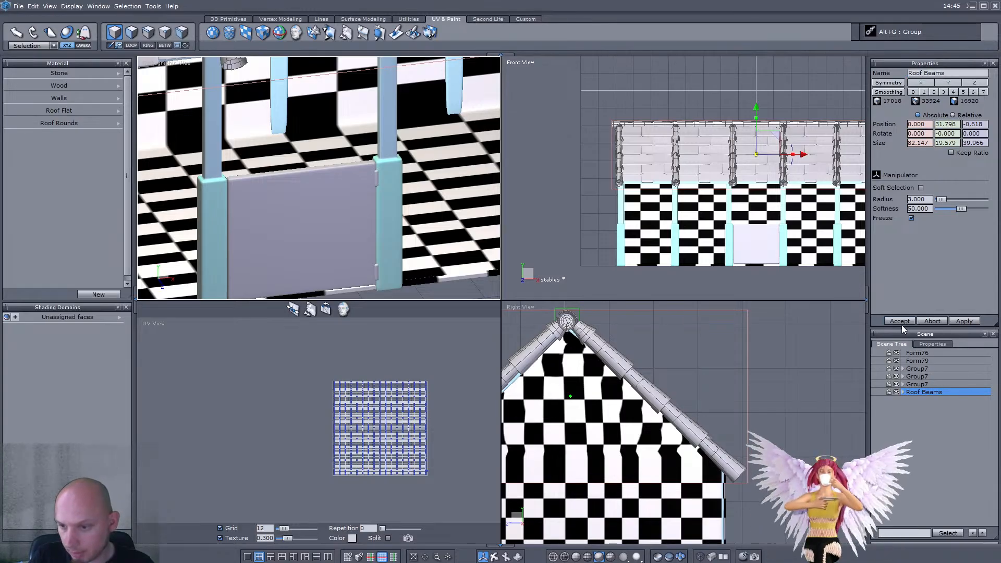
Step: Group the two roof tile groups with the Roof Beams group and name the combined group Roof
left_click(919, 382)
left_click(919, 376)
left_click(919, 369, "shift")
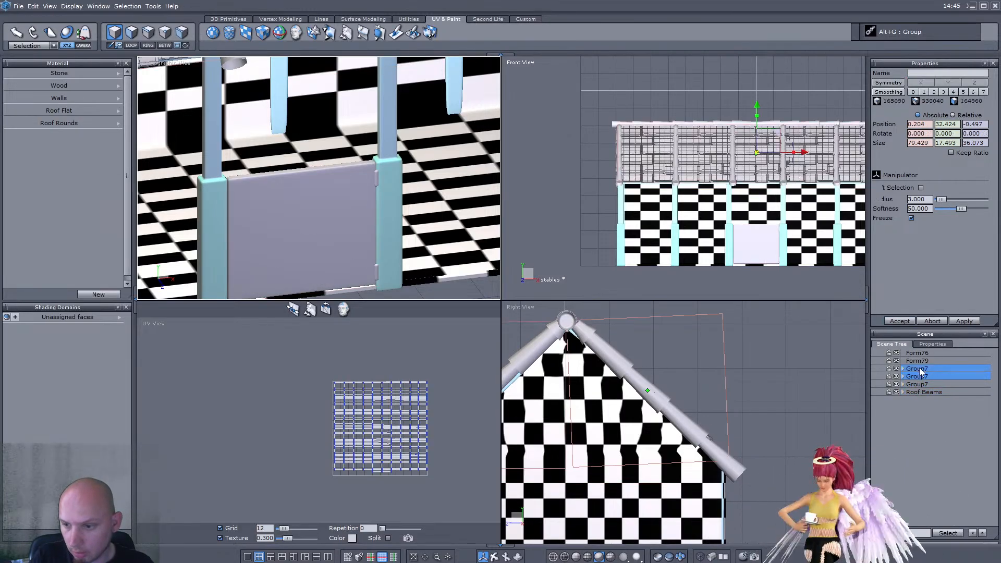
left_click(922, 393, "ctrl")
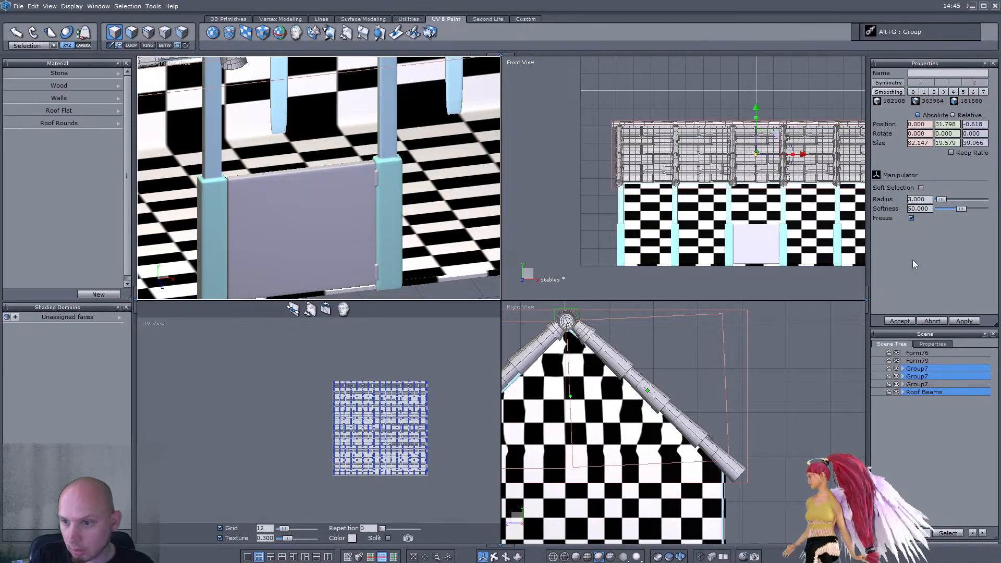
scroll(278, 156, "down", 2)
scroll(287, 111, "up", 1)
key("alt+g")
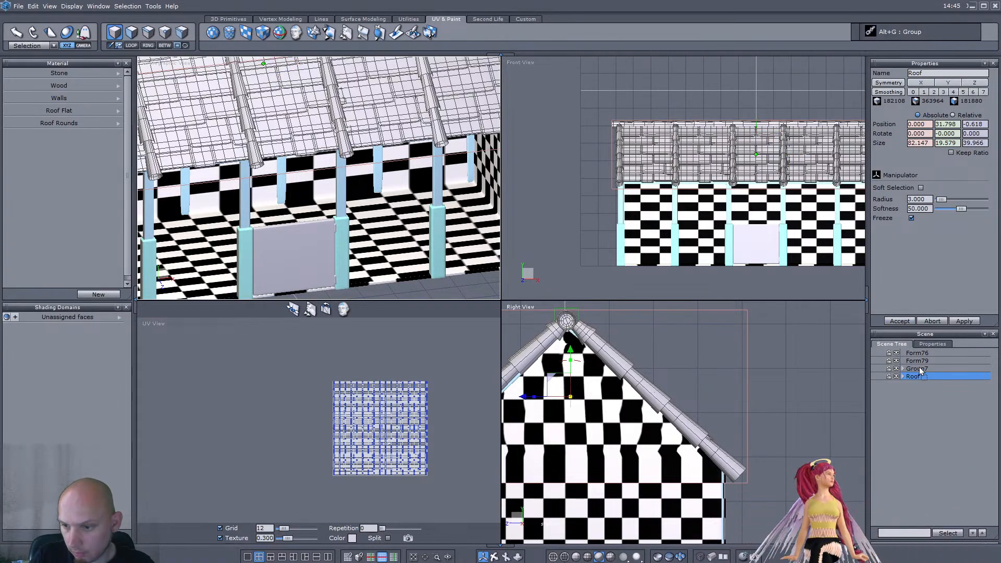
Step: Rename the door group to Door, Form76 to Beamstuff and Form79 to Wallls
left_click_drag(919, 368, 919, 366)
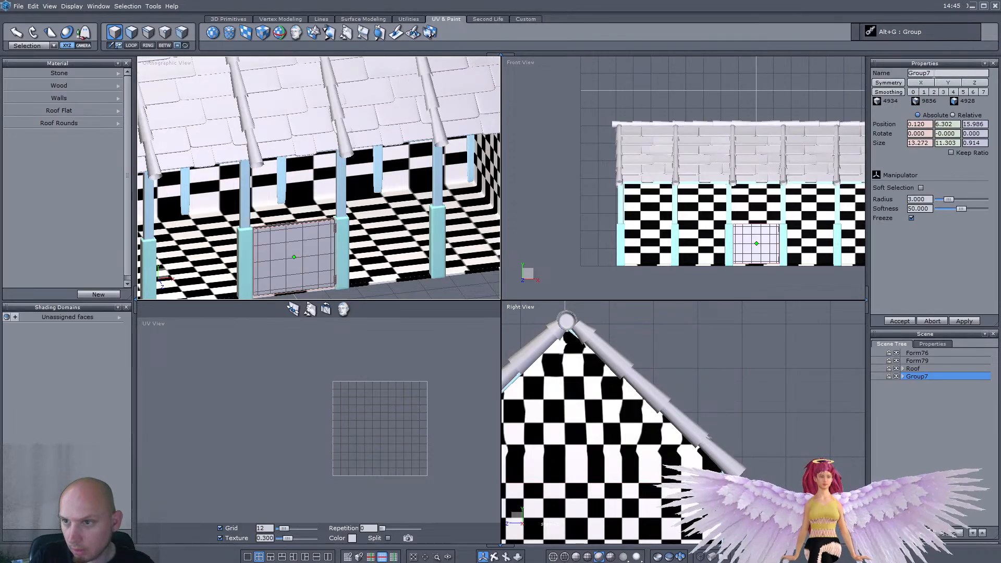
type("Door")
key("Return")
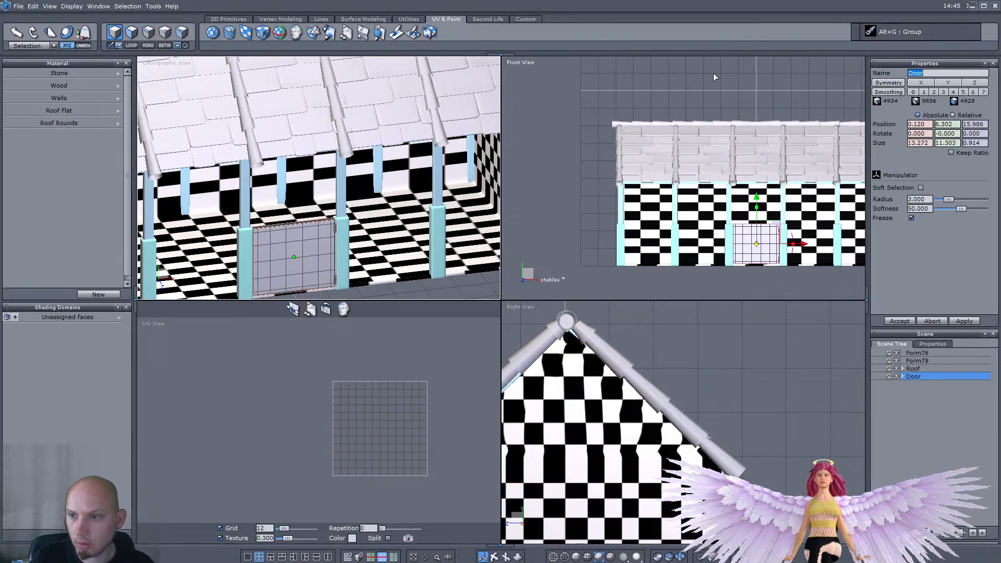
left_click(917, 353)
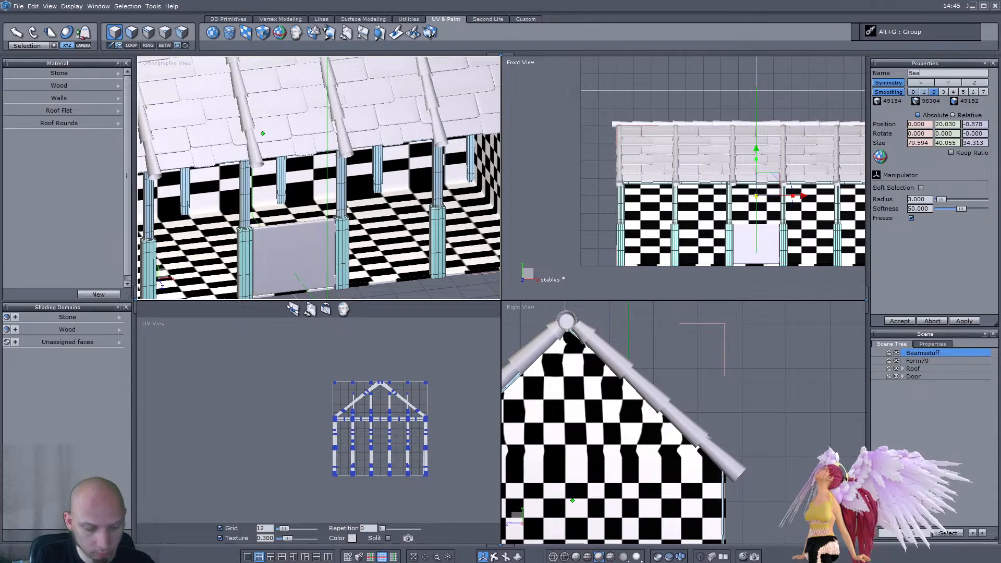
left_click(918, 361)
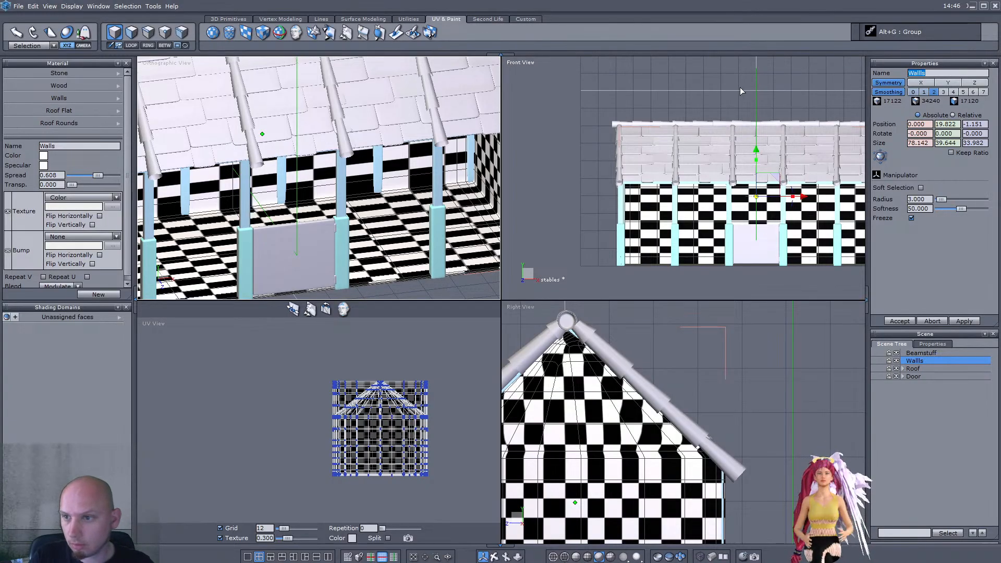
Step: Select the edge loop around the outline of the door panel Form91, inside the Door group, as UV seams
left_click(914, 376)
scroll(311, 226, "up", 5)
right_click_drag(311, 226, 301, 230)
left_click(902, 377)
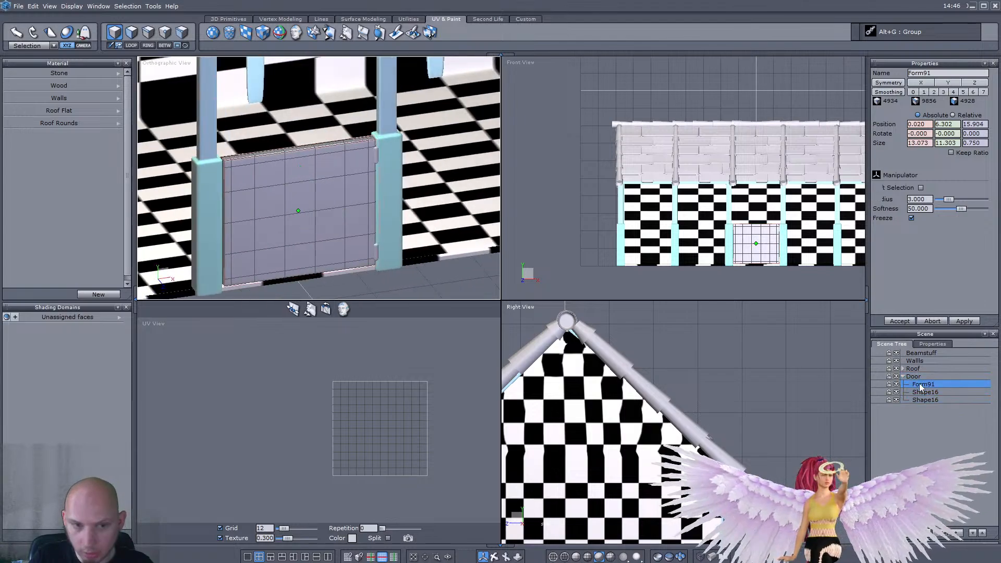
left_click(148, 32)
scroll(392, 217, "up", 5)
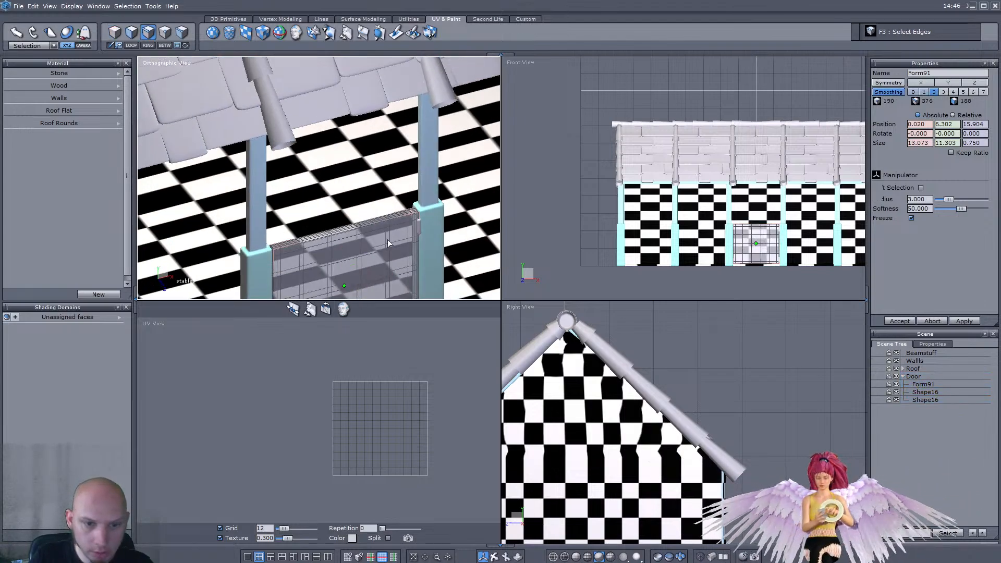
scroll(393, 217, "down", 5)
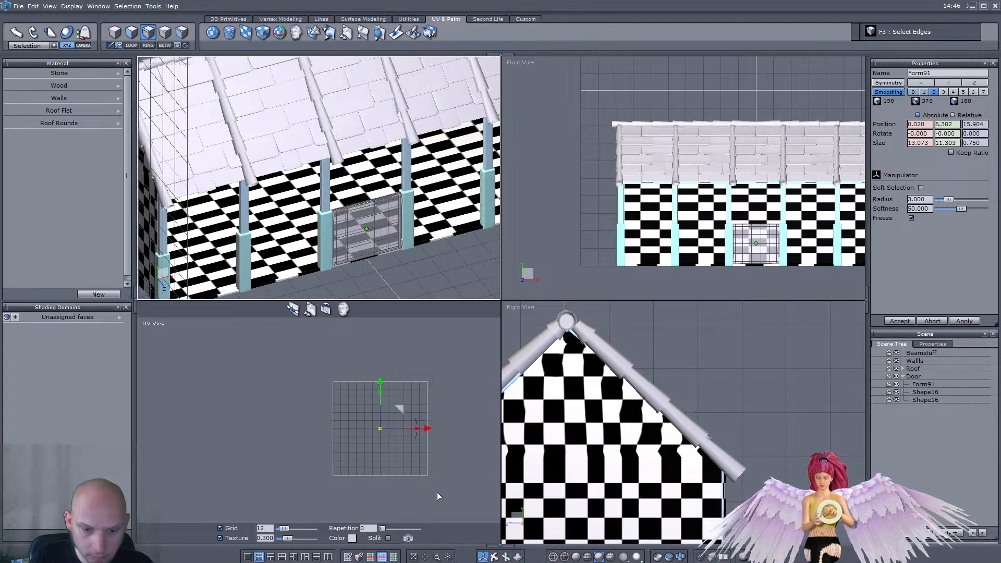
left_click(436, 557)
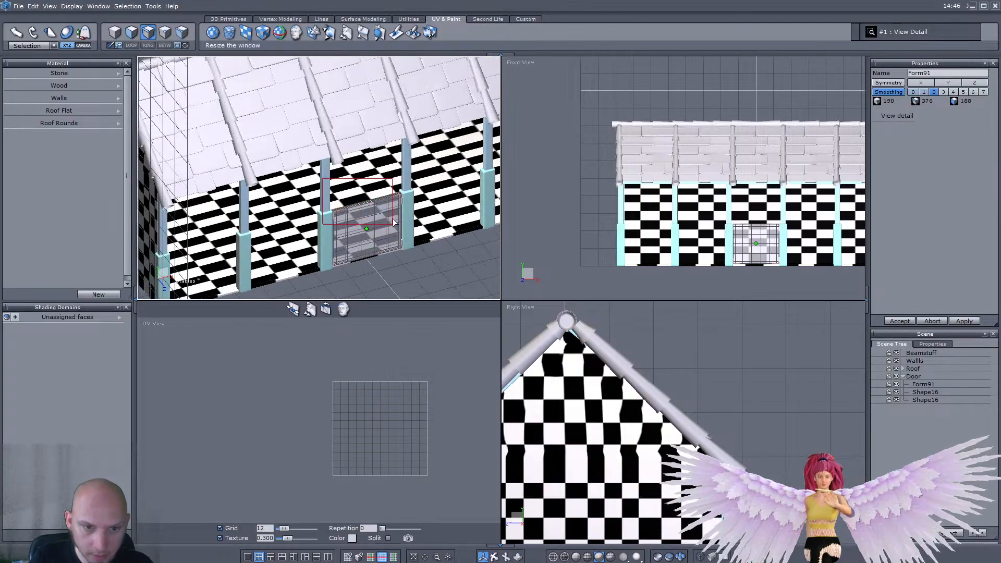
left_click_drag(412, 230, 411, 232)
scroll(364, 188, "up", 5)
key("l")
scroll(365, 195, "down", 5)
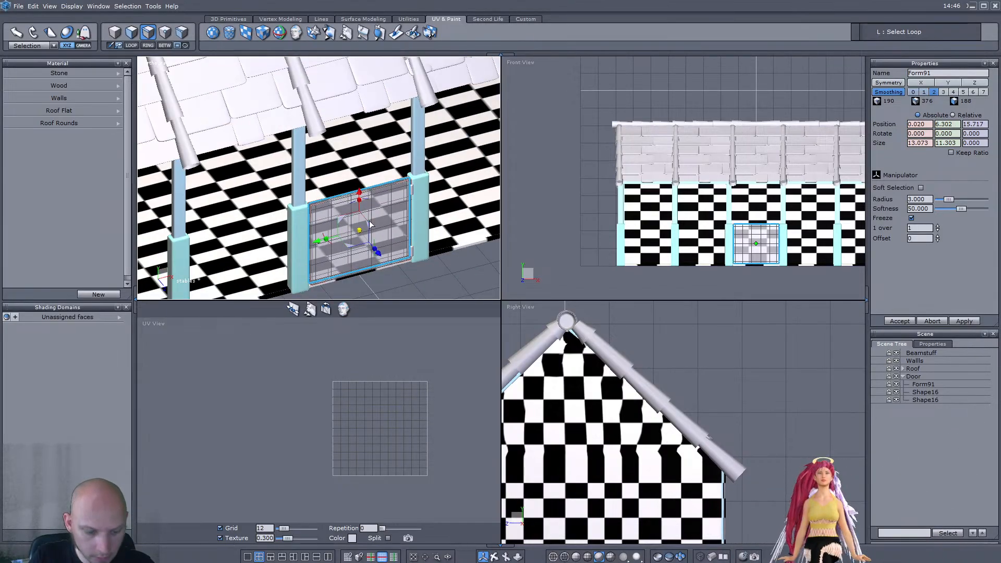
Step: Unfold the door panel's UVs along the selected seam edges and return to object selection
left_click(343, 309)
left_click(877, 176)
left_click(900, 321)
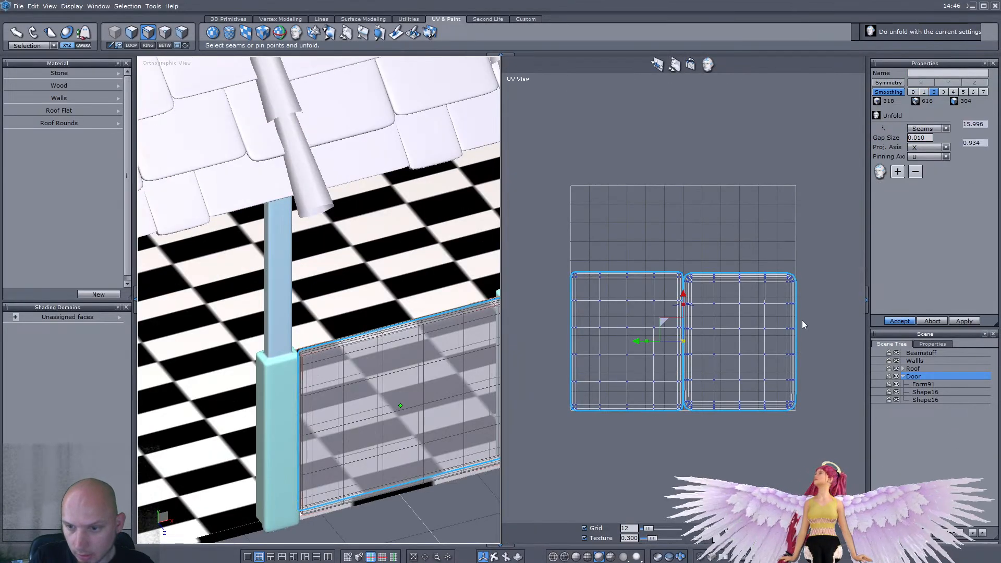
left_click(114, 32)
scroll(659, 283, "up", 3)
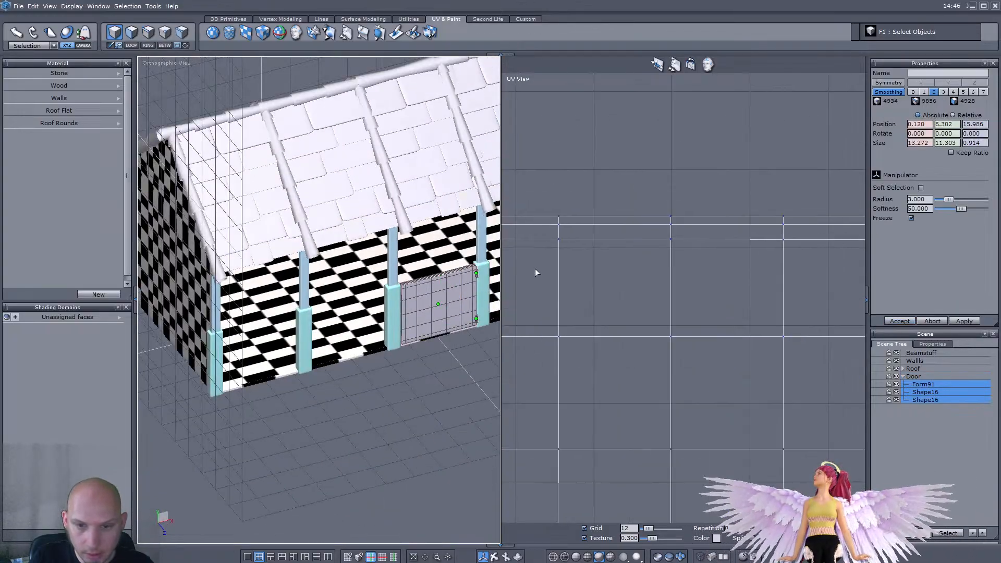
scroll(623, 256, "down", 3)
scroll(643, 264, "up", 3)
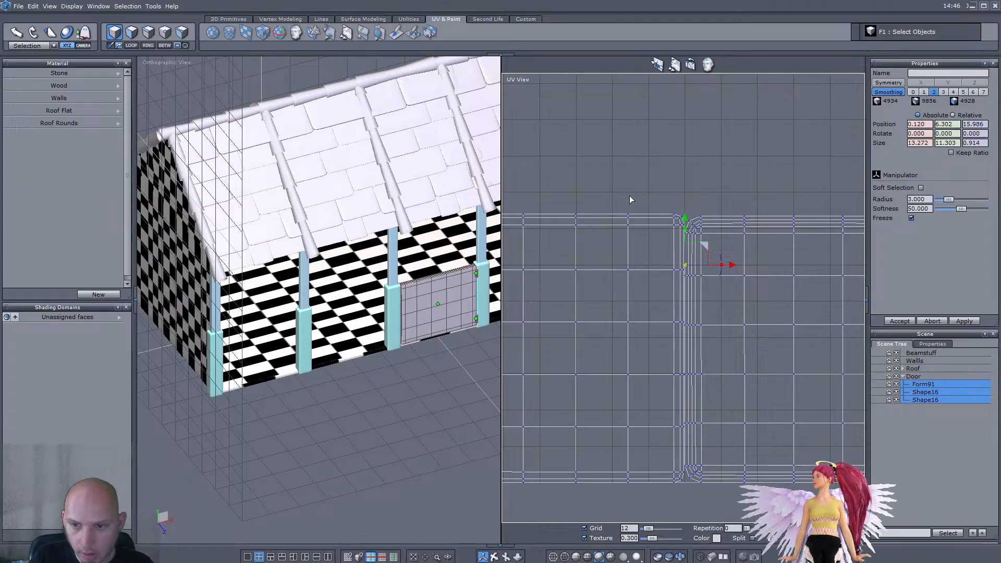
scroll(628, 203, "down", 3)
scroll(728, 227, "down", 2)
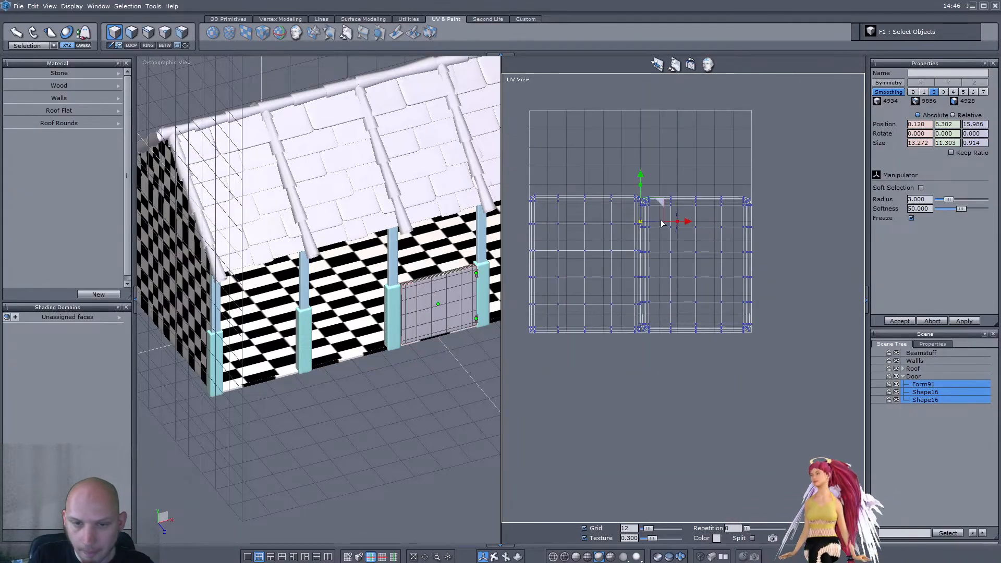
Step: Select the faces of one of the door panel's two UV islands and move them outside the UV square
left_click(132, 32)
scroll(453, 318, "up", 2)
left_click_drag(514, 175, 642, 385)
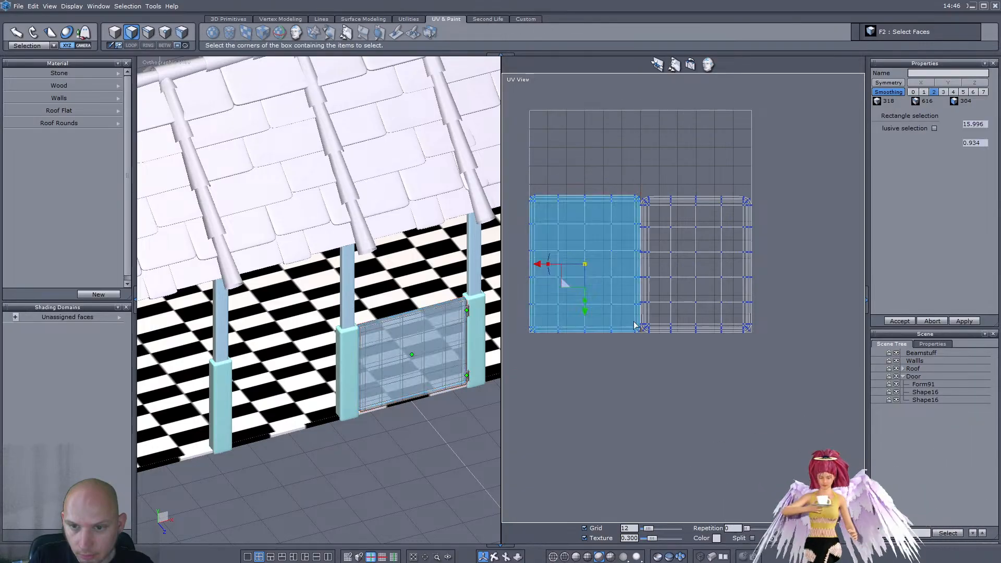
scroll(626, 256, "up", 4)
scroll(740, 277, "down", 5)
left_click_drag(676, 297, 560, 390)
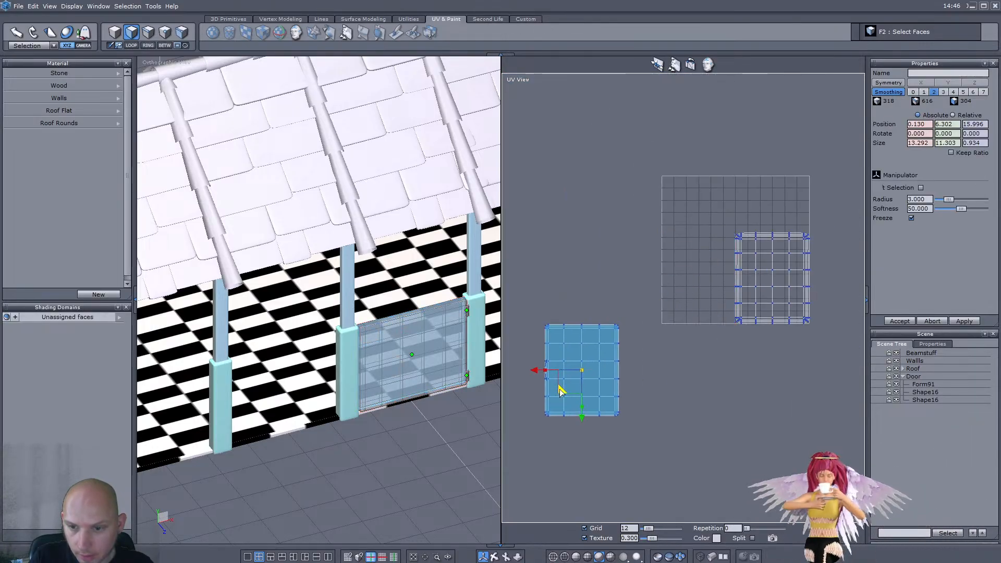
Step: Enlarge the door panel's remaining UV island to nearly the full height of the UV square and position it inside
left_click_drag(704, 235, 832, 339)
left_click_drag(753, 301, 810, 278)
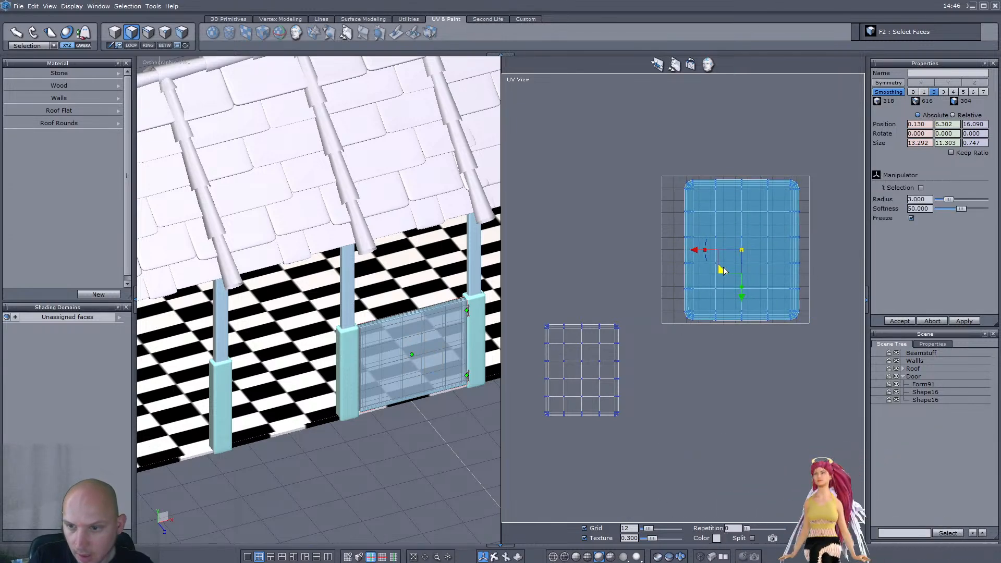
left_click_drag(722, 270, 730, 271)
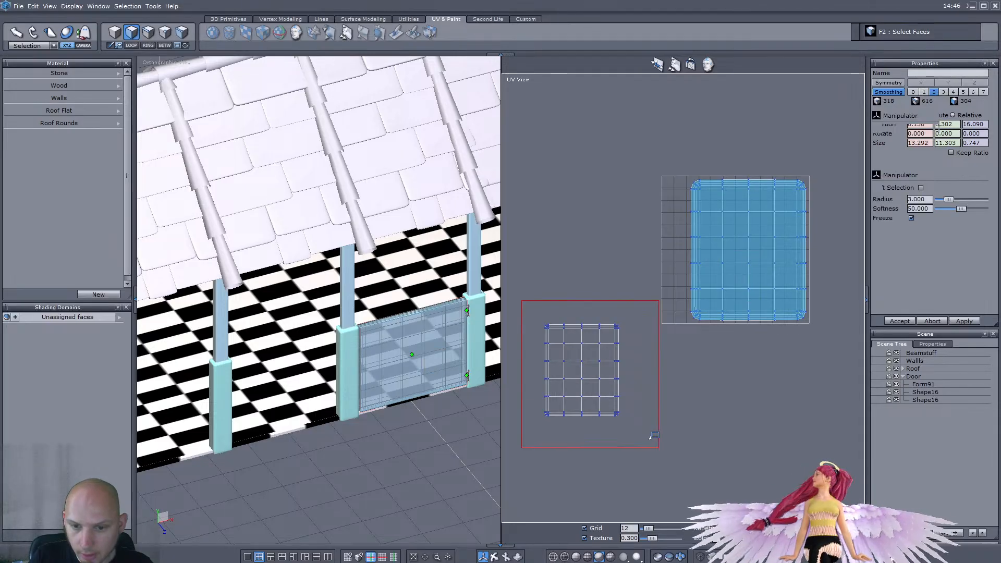
Step: Enlarge the set-aside UV island and place it over the other one inside the UV square
left_click_drag(658, 442, 659, 443)
left_click_drag(560, 390, 828, 268)
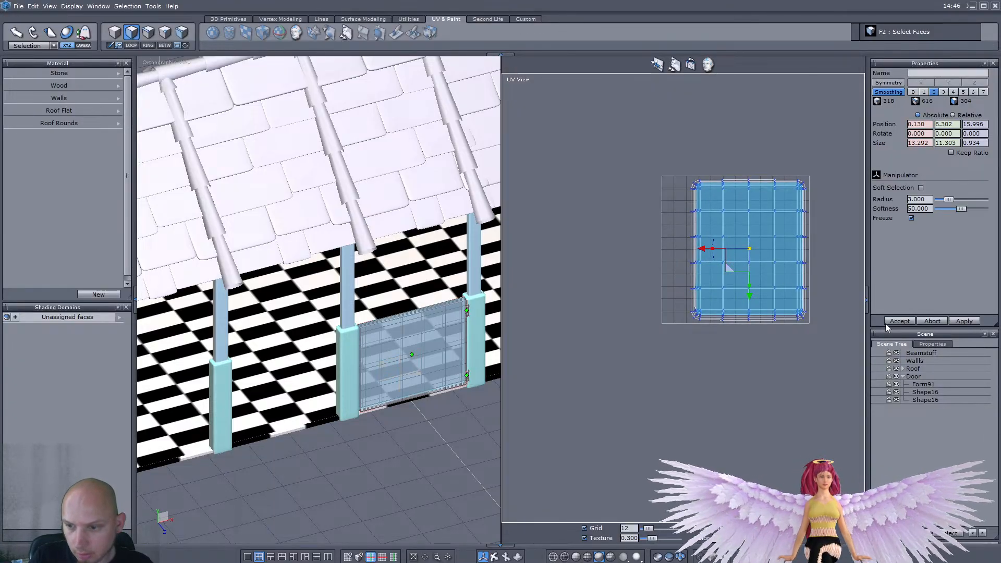
left_click(119, 36)
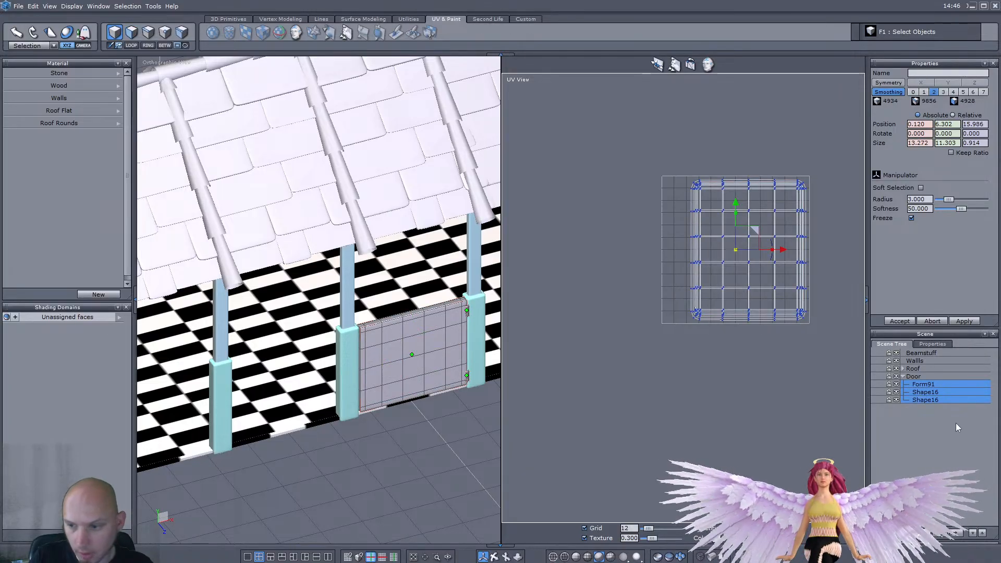
Step: Select both Shape16 hinges of the door together
left_click(922, 393)
scroll(385, 309, "down", 2)
scroll(385, 309, "up", 4)
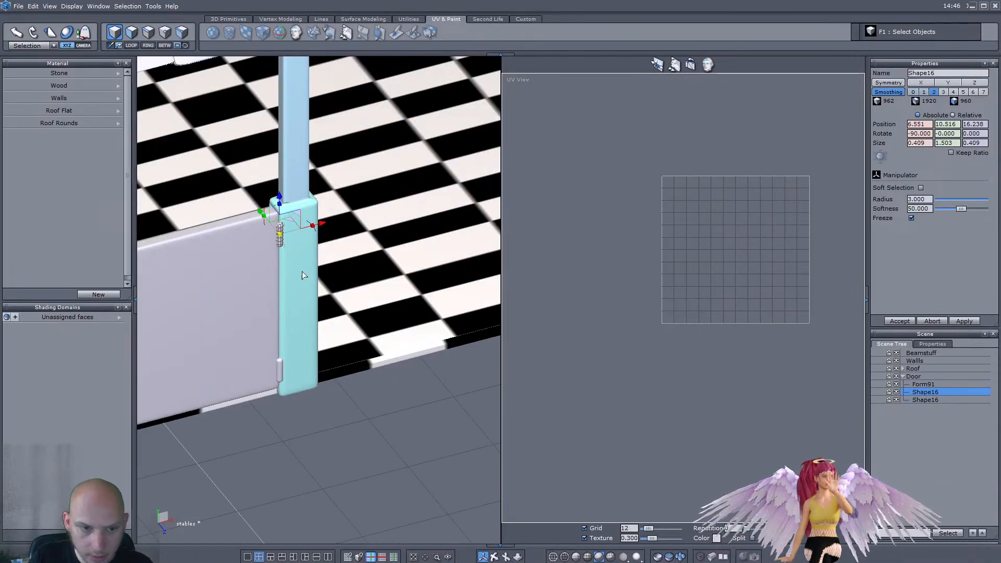
scroll(304, 273, "up", 2)
left_click(920, 400, "shift")
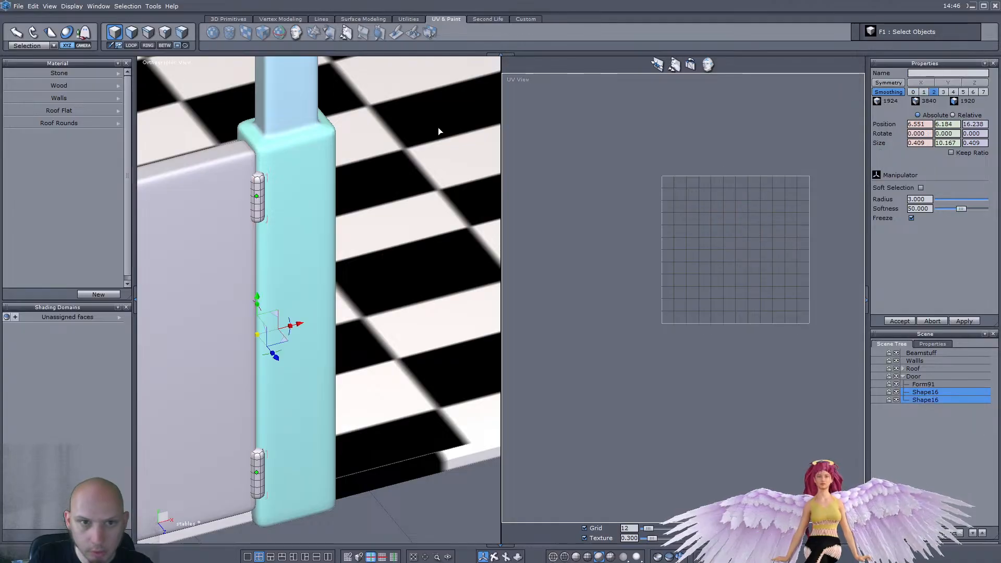
left_click(379, 90)
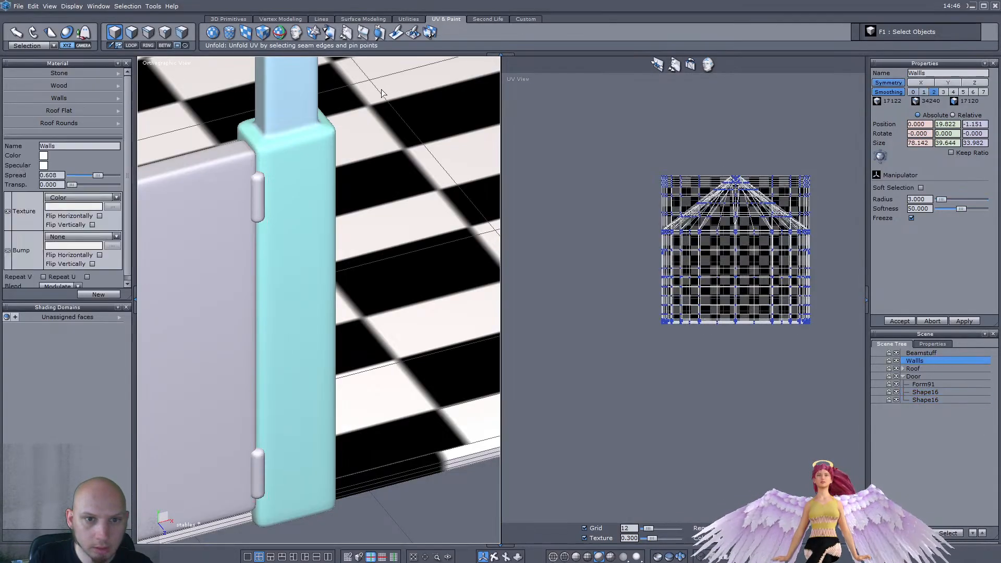
left_click(926, 391)
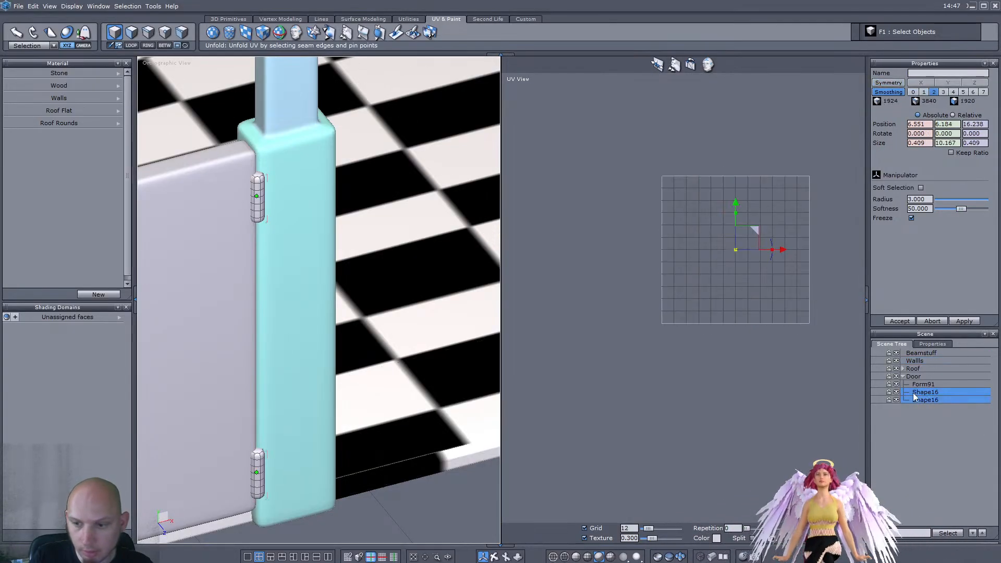
Step: Try a cylindrical UV projection on both hinges, and replace it with a cubic projection
left_click(231, 34)
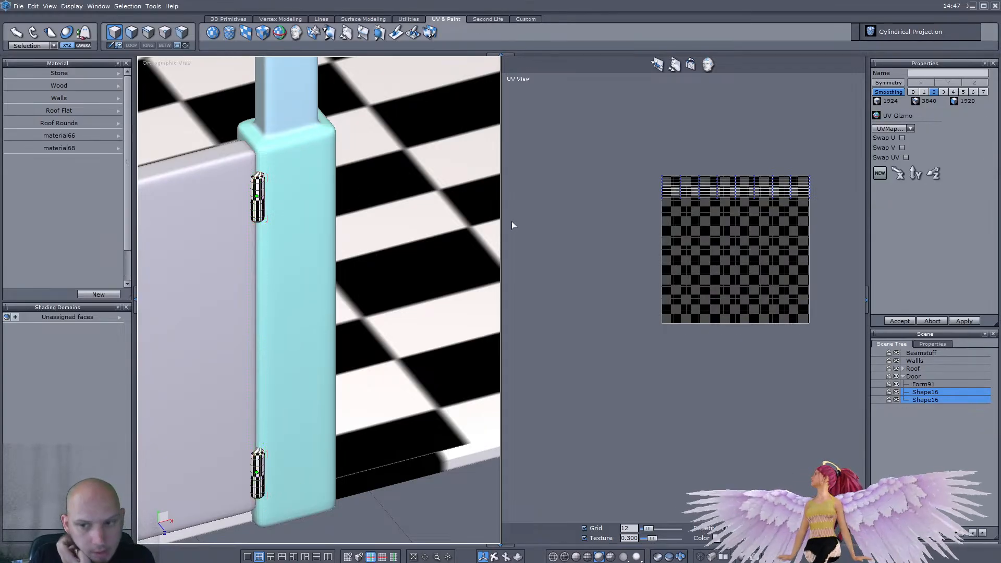
left_click(900, 321)
left_click(263, 32)
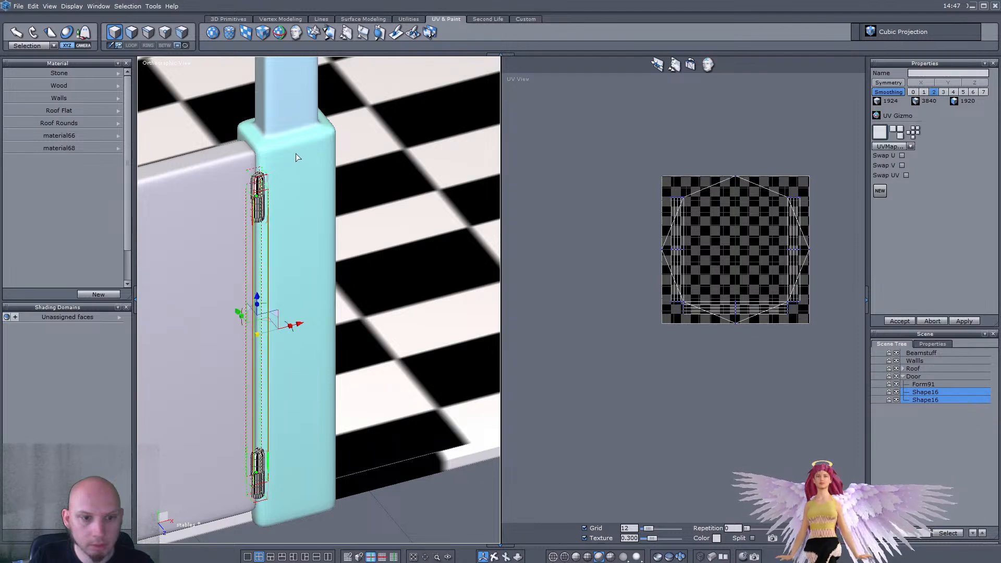
left_click(896, 320)
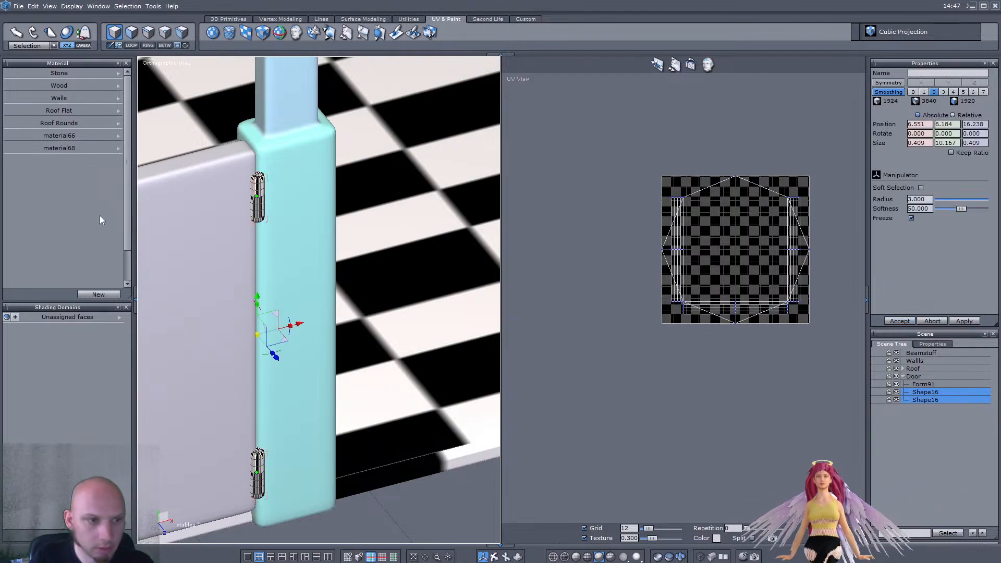
Step: Create a new material for the two hinges and name it Door Hinges
left_click(99, 294)
left_click(66, 162)
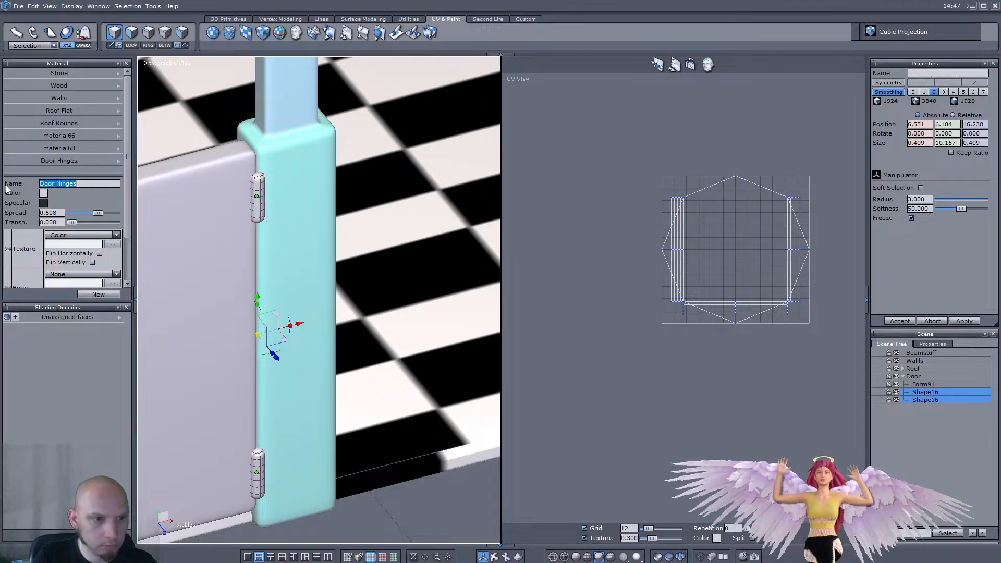
left_click(892, 322)
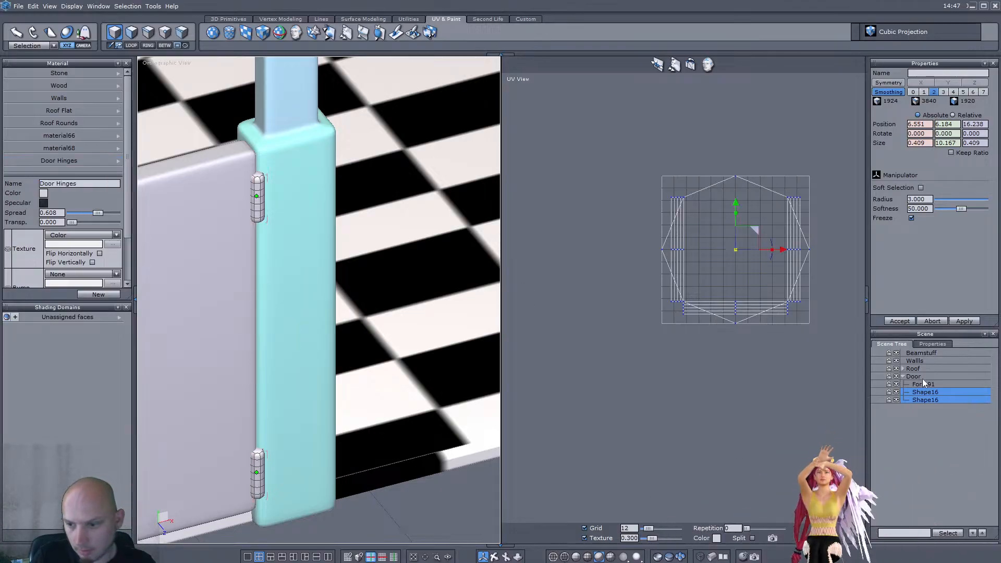
Step: Create a new material for the door panel Form91 and name it Door
left_click(924, 385)
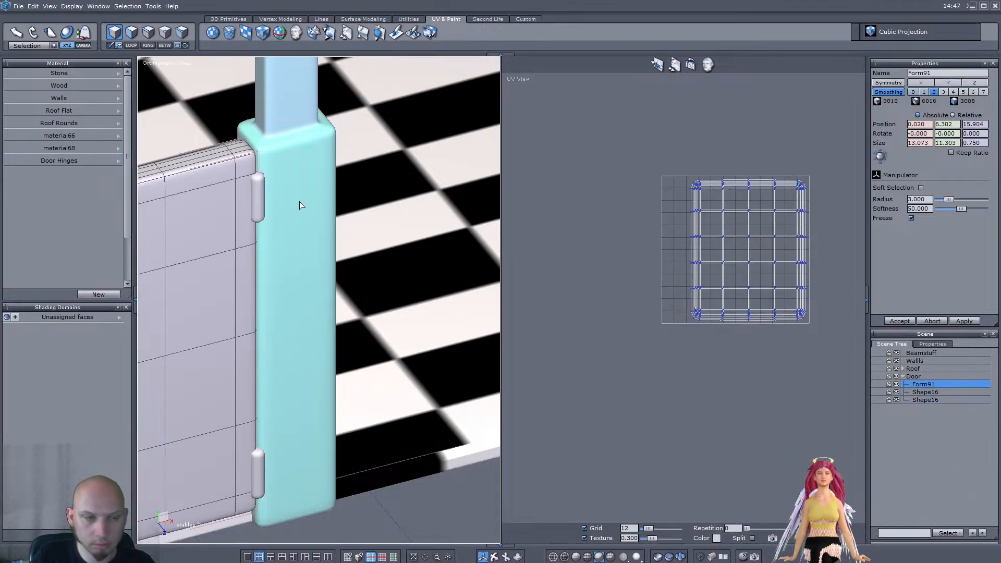
left_click(93, 294)
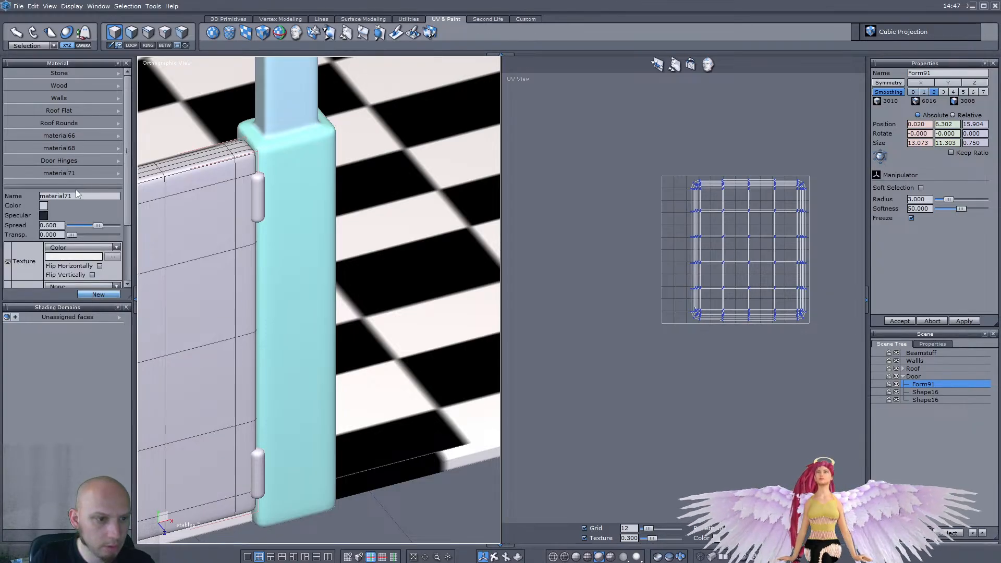
type("Door")
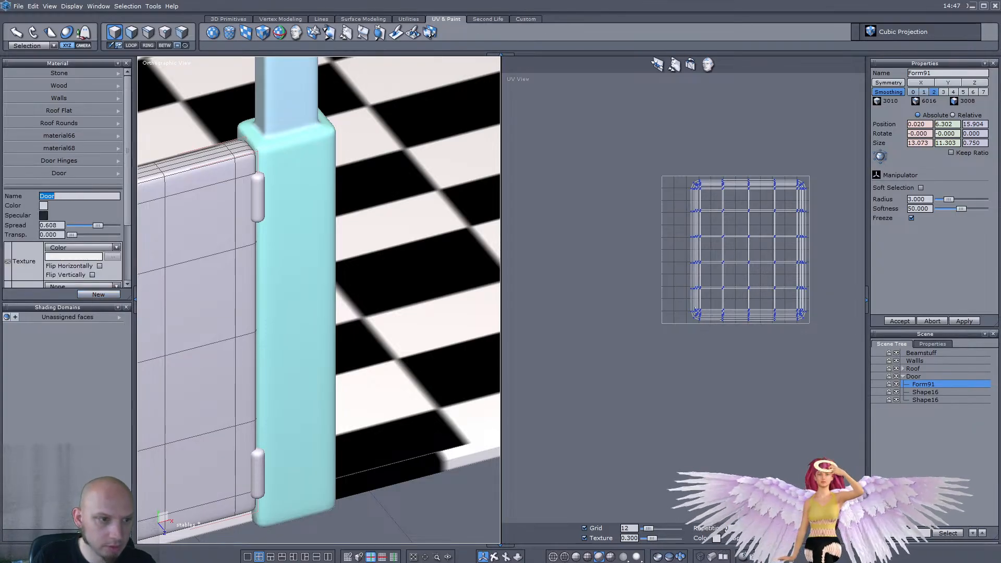
Step: Delete the unused materials material66 and material68 from the material list
left_click(118, 155)
left_click(160, 184)
left_click(118, 137)
left_click(160, 172)
scroll(210, 178, "down", 5)
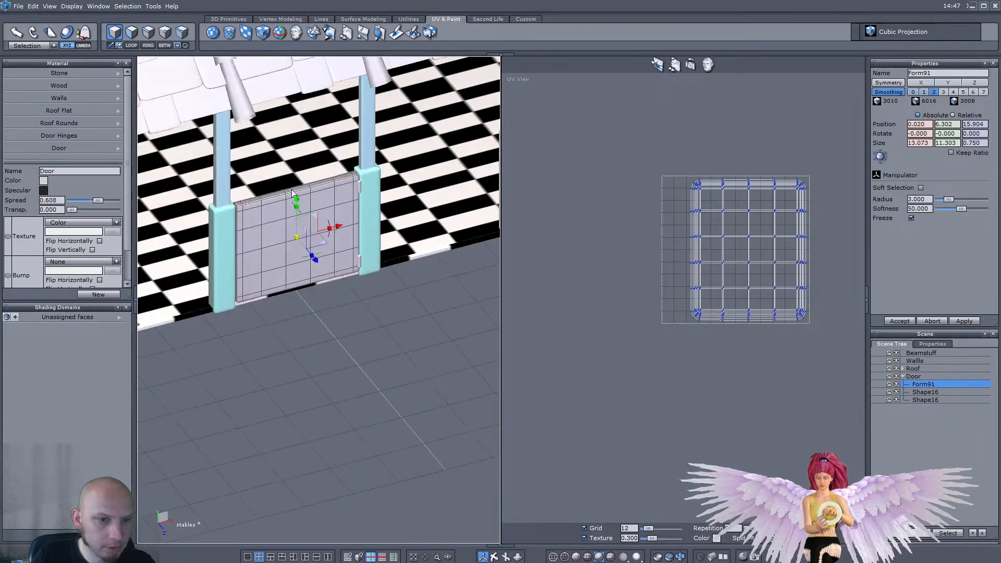
Step: Duplicate the Door group with its panel and hinges and fit the copy into the adjacent bay at X about -15.37
scroll(314, 204, "up", 3)
scroll(319, 218, "down", 3)
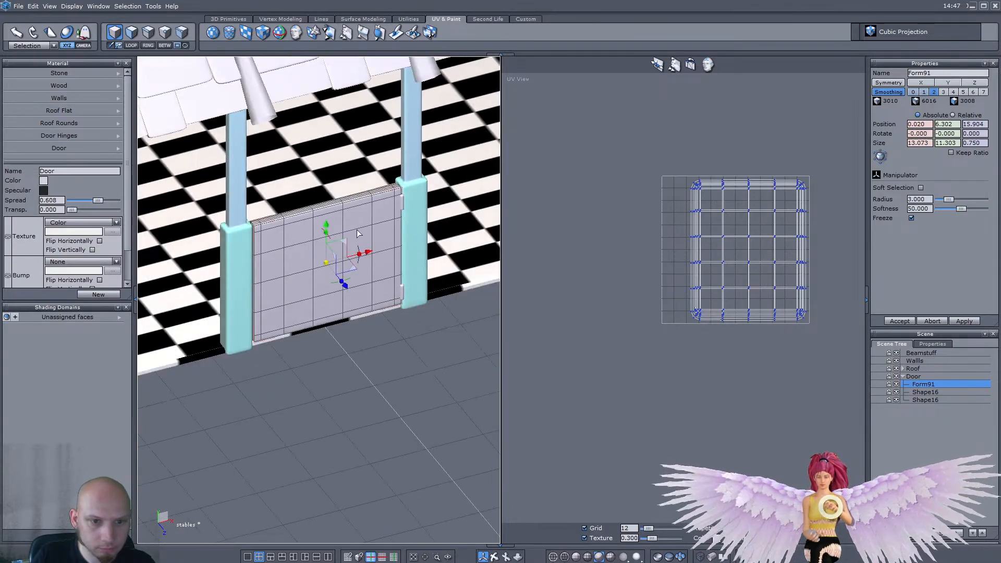
left_click(887, 424)
left_click(915, 377)
middle_click_drag(458, 336, 255, 329)
key("ctrl+v")
left_click_drag(496, 273, 322, 297)
scroll(370, 259, "up", 5)
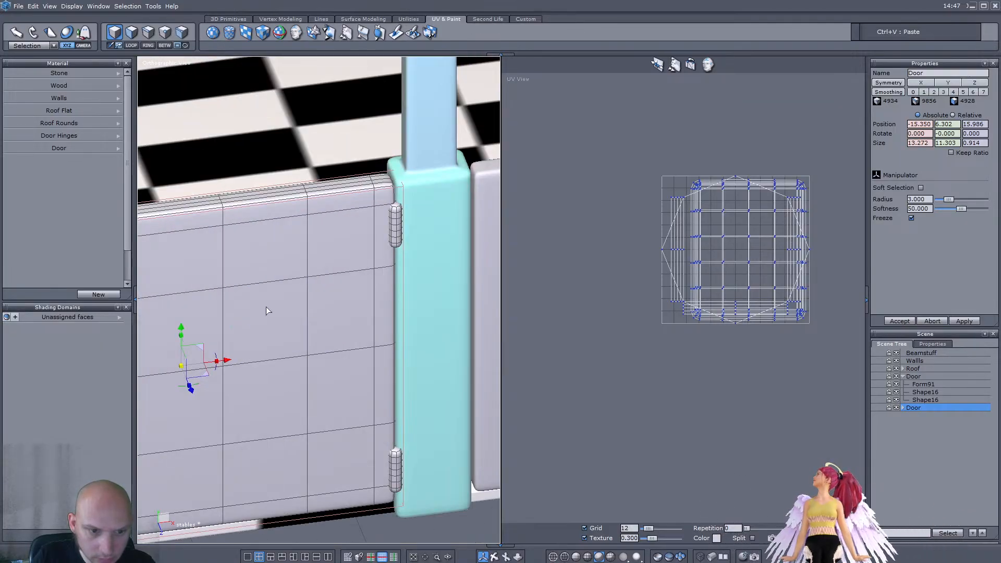
left_click_drag(228, 359, 228, 361)
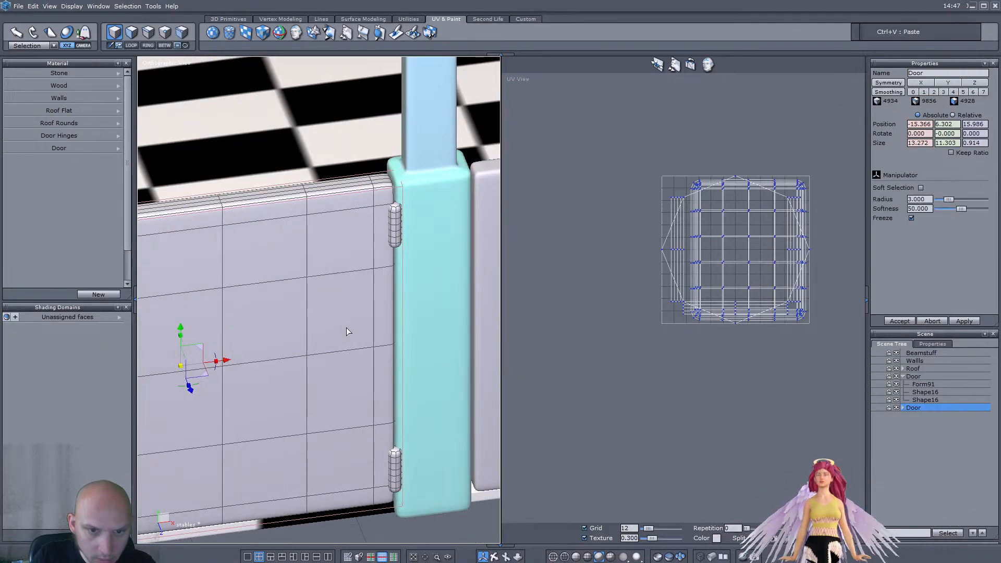
scroll(292, 342, "down", 5)
scroll(276, 324, "up", 5)
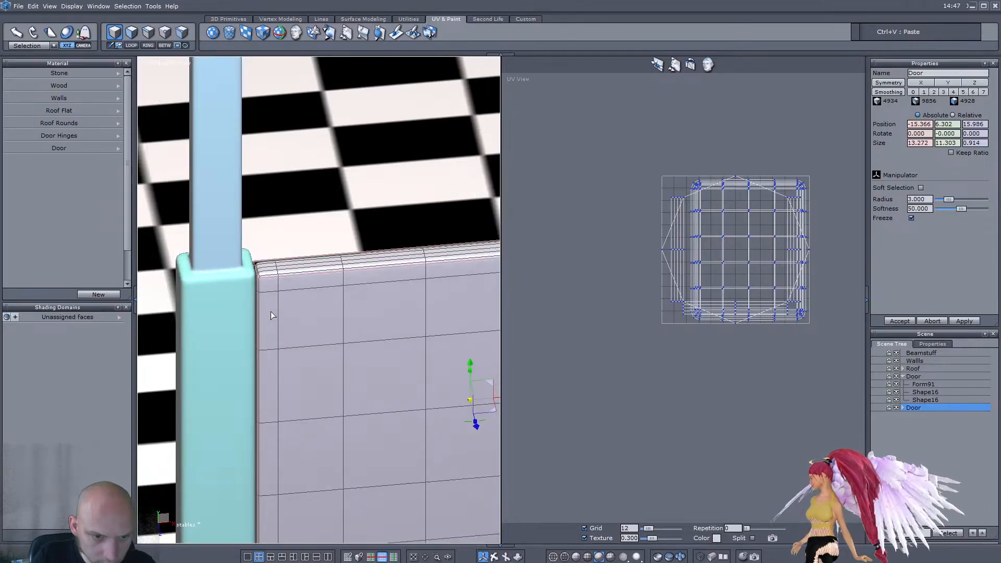
Step: Paste another copy of the Door group and fit it into the end bay at X about -30.81
scroll(271, 311, "down", 5)
key("ctrl+v")
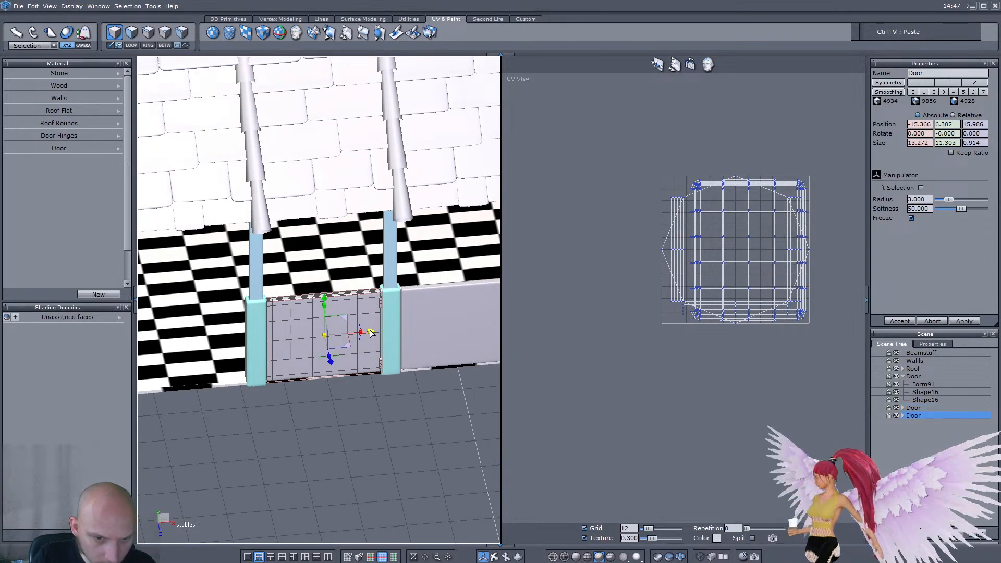
scroll(246, 327, "up", 6)
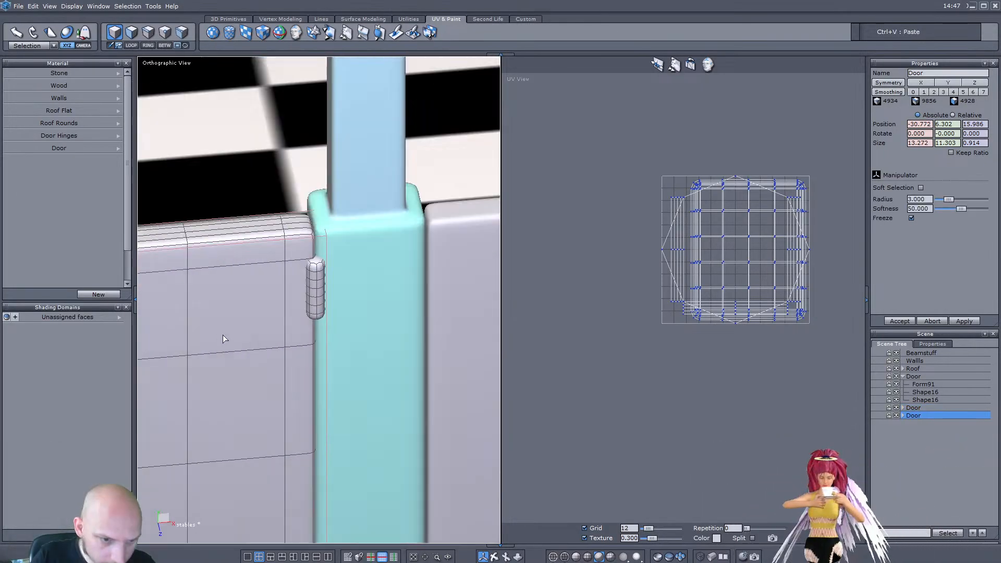
left_click_drag(204, 426, 198, 426)
scroll(220, 407, "down", 6)
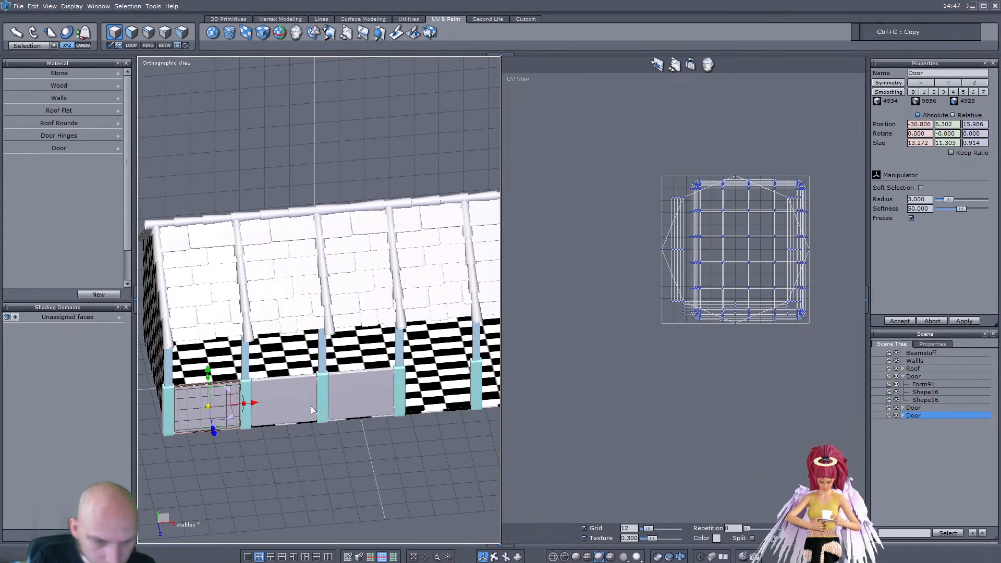
Step: Add two more Door copies in the bays on the positive X side, with the outermost at X about 31.01
left_click_drag(254, 412, 464, 408)
scroll(464, 408, "up", 6)
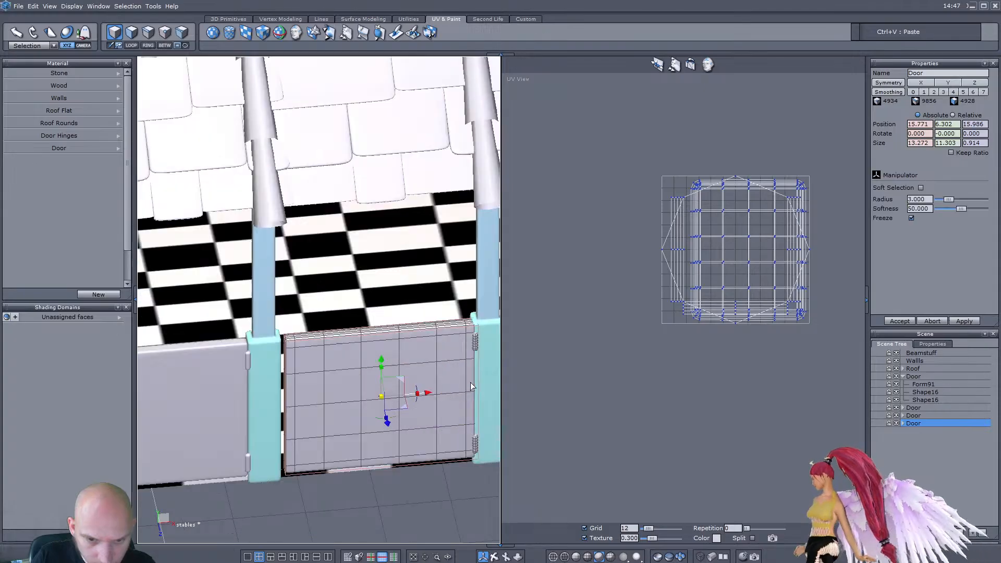
left_click_drag(252, 423, 431, 400)
scroll(310, 417, "down", 6)
scroll(431, 400, "up", 6)
left_click_drag(222, 434, 218, 435)
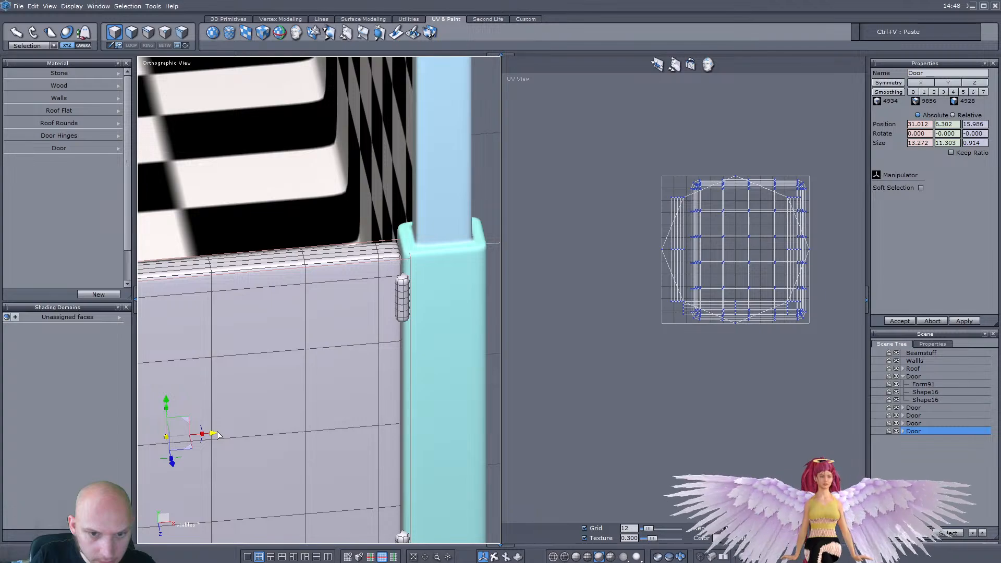
Step: Duplicate the end bay's Door group and raise the copy into the opening above it, at Y about 17.63
scroll(400, 369, "down", 6)
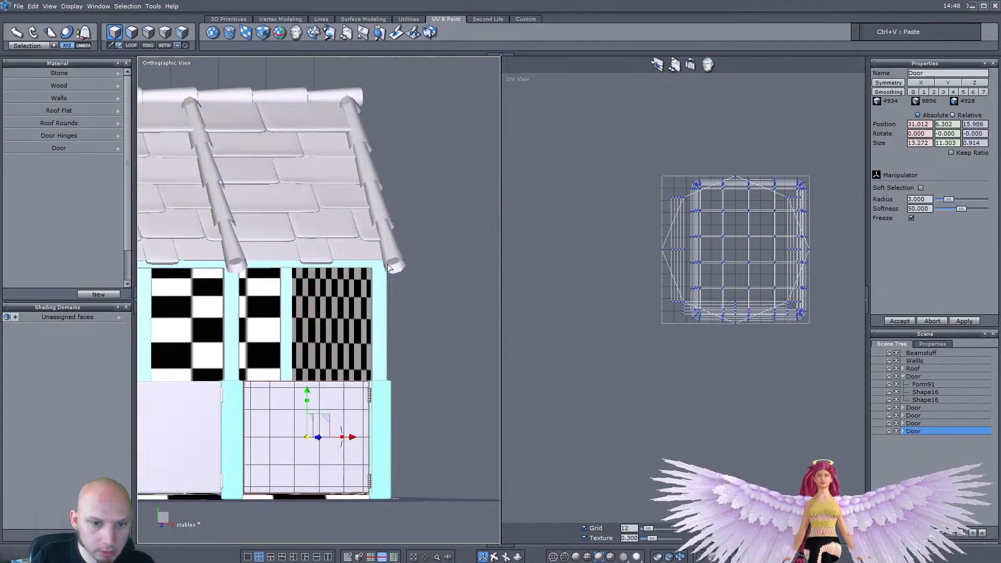
scroll(337, 327, "up", 4)
scroll(359, 332, "up", 1)
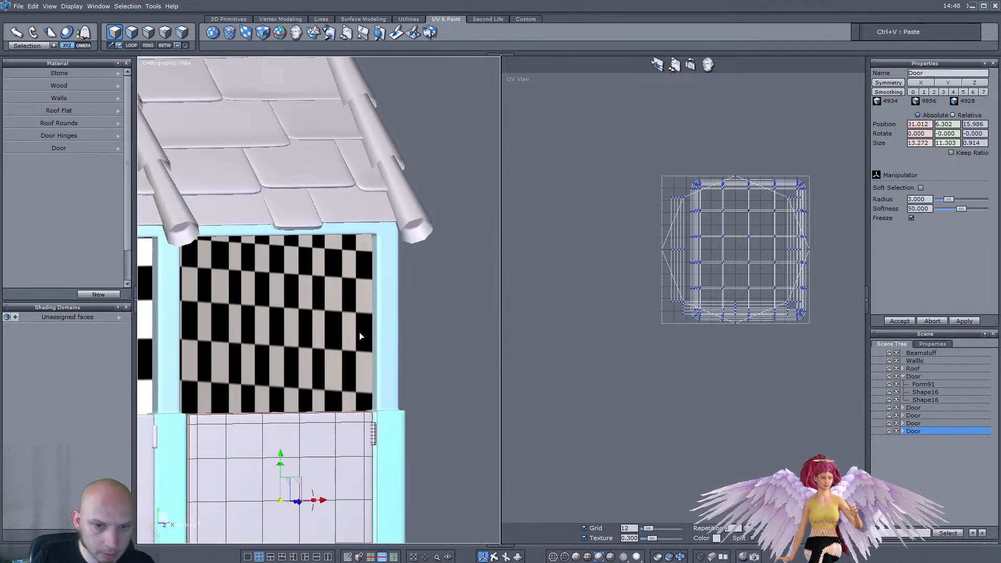
scroll(357, 352, "up", 1)
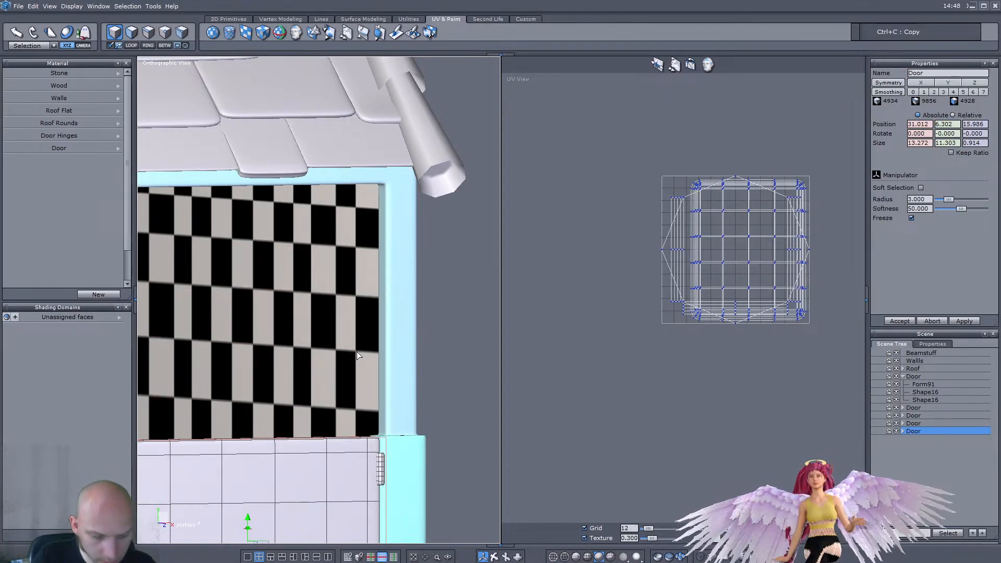
scroll(365, 375, "down", 3)
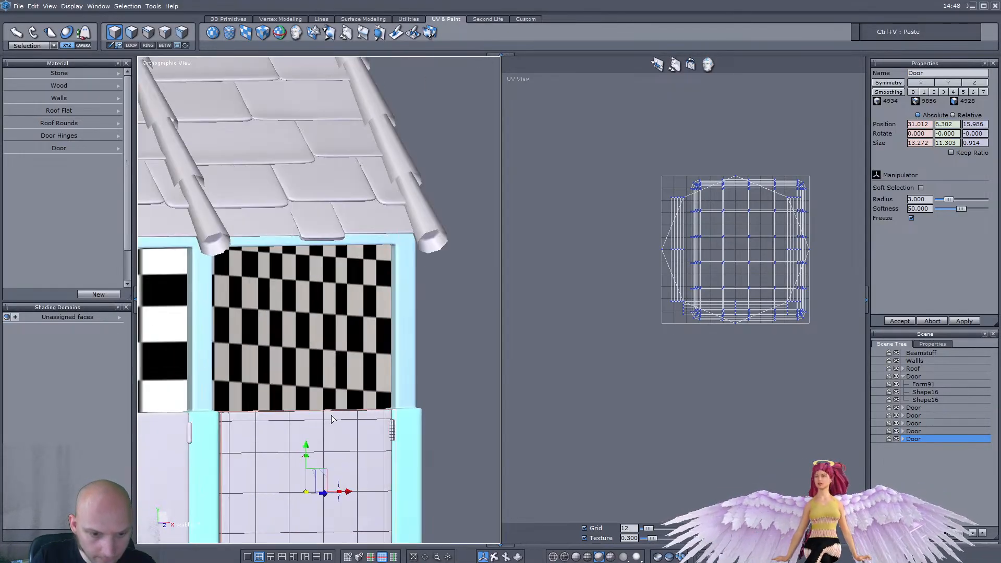
left_click_drag(307, 447, 341, 280)
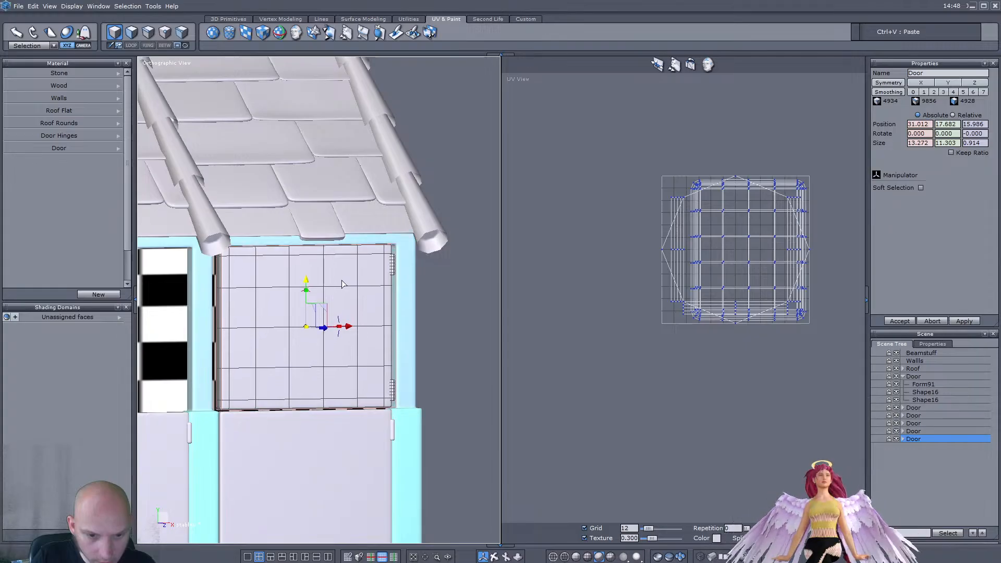
scroll(324, 294, "up", 1)
scroll(324, 294, "up", 2)
left_click_drag(292, 303, 328, 312)
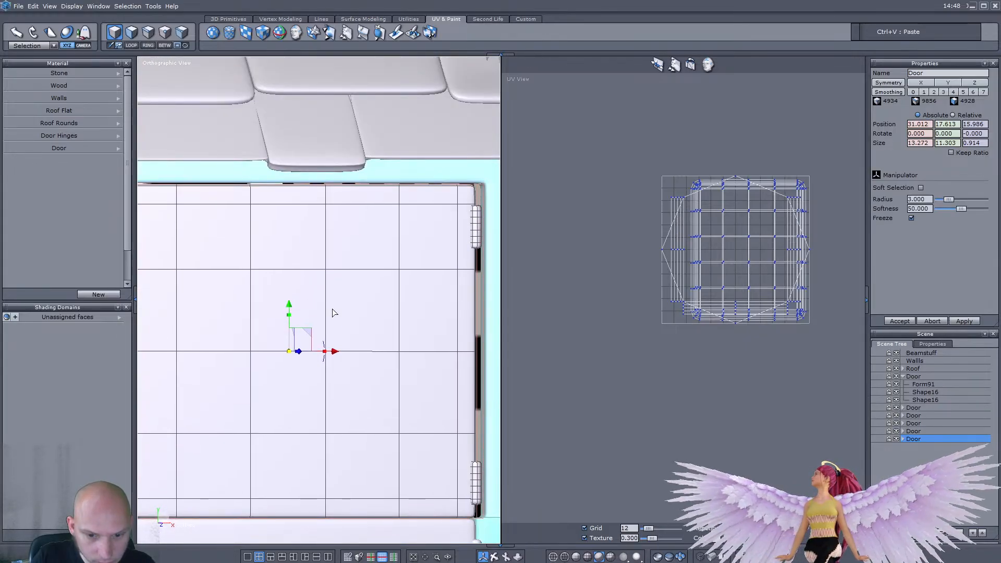
right_click_drag(333, 310, 337, 309)
left_click_drag(285, 305, 285, 305)
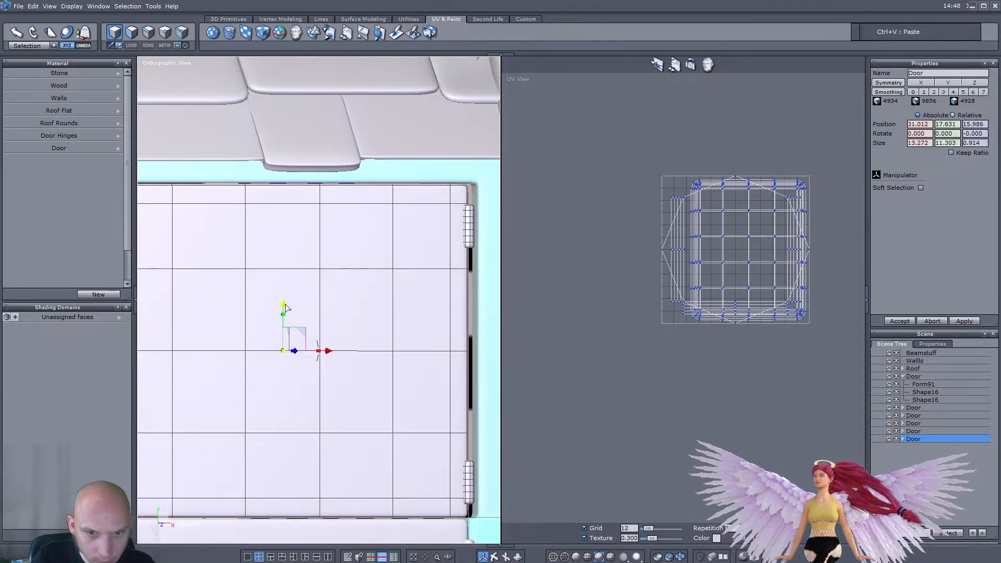
Step: Shift the upper door copy sideways against the corner post, to X about 31.39
left_click_drag(329, 351, 339, 355)
right_click_drag(339, 354, 326, 343)
middle_click_drag(482, 307, 374, 321)
scroll(374, 321, "down", 3)
scroll(355, 312, "up", 4)
scroll(359, 300, "down", 4)
right_click_drag(358, 299, 344, 312)
scroll(336, 313, "up", 4)
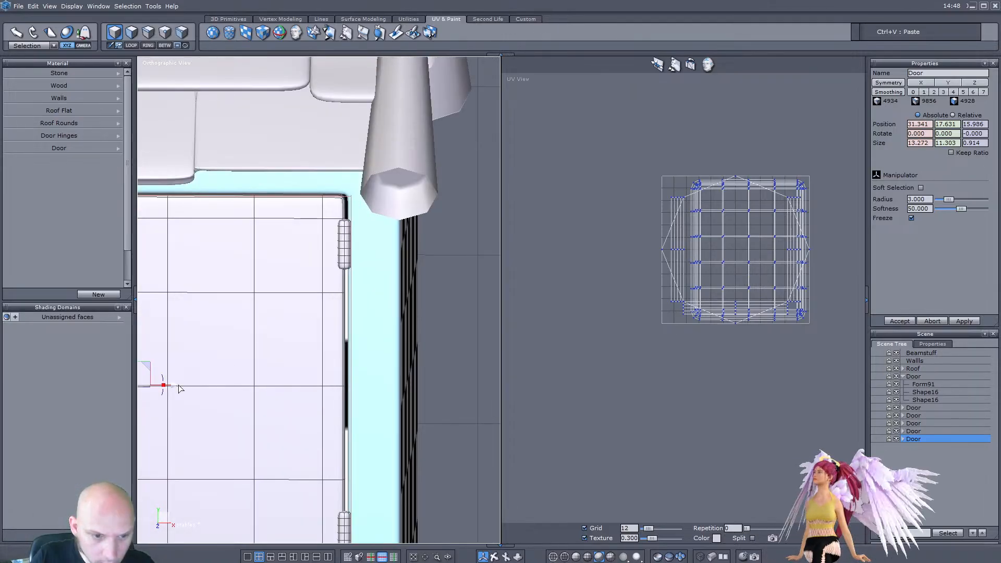
left_click_drag(176, 386, 178, 386)
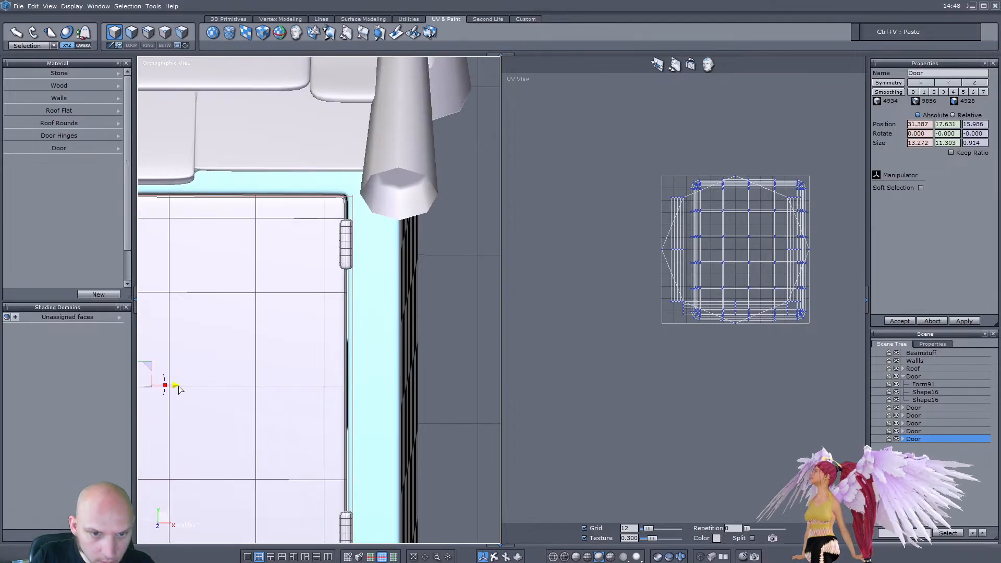
Step: Rename the upper door's group as DoorUp
left_click(903, 438)
left_click(915, 447)
scroll(395, 258, "down", 2)
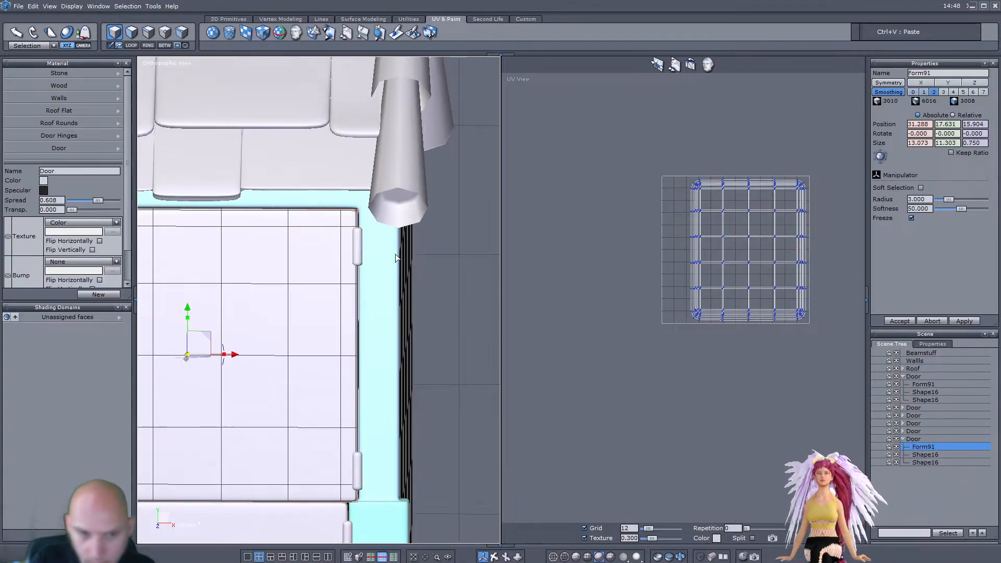
left_click(914, 439)
left_click(936, 73)
type("Up")
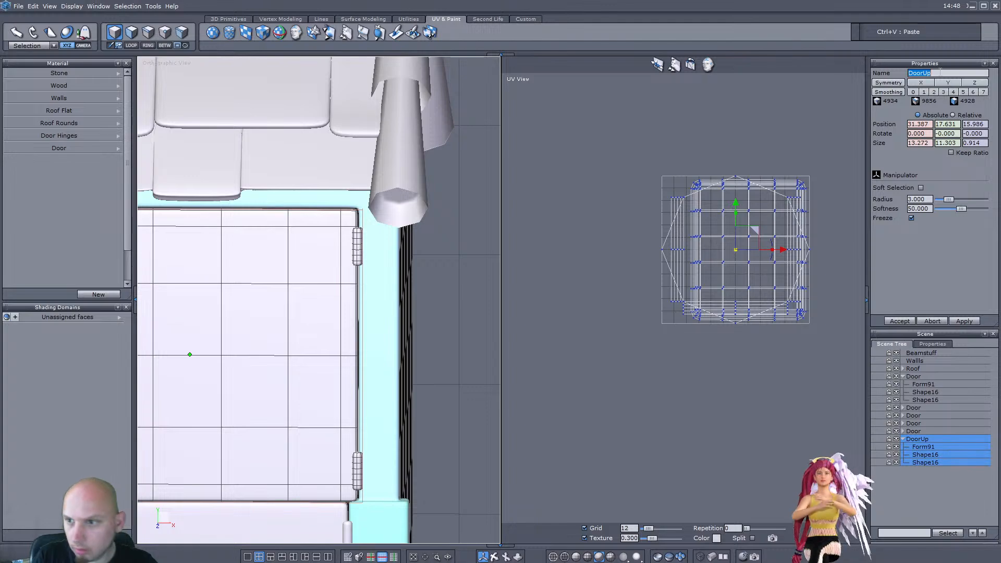
Step: Widen the upper door panel Form91 to about 13.67 along X and reposition it at X about 30.91
left_click(919, 448)
scroll(360, 301, "down", 3)
middle_click_drag(368, 303, 256, 304)
scroll(257, 305, "up", 3)
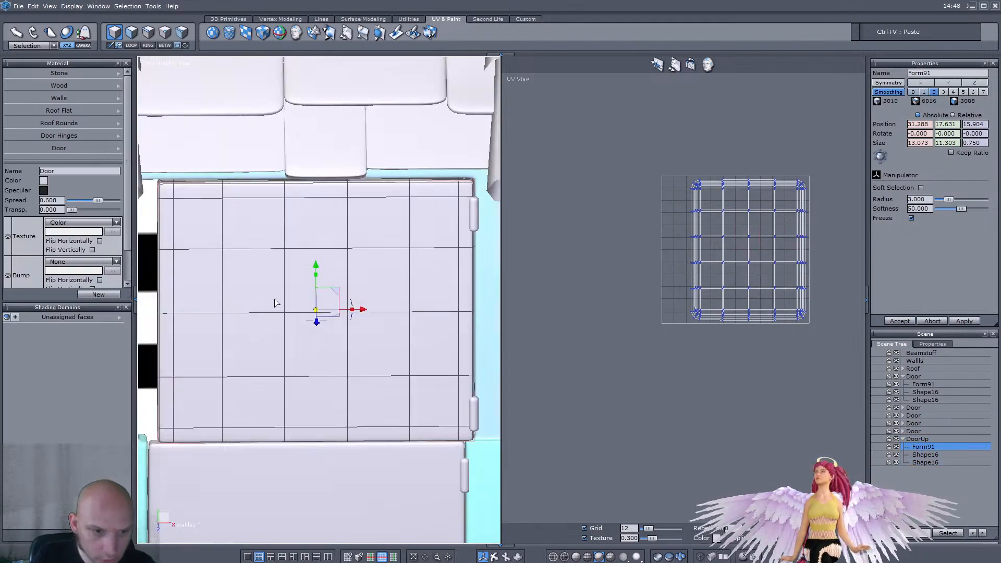
left_click_drag(350, 310, 379, 314)
middle_click_drag(380, 314, 300, 330)
scroll(370, 331, "down", 4)
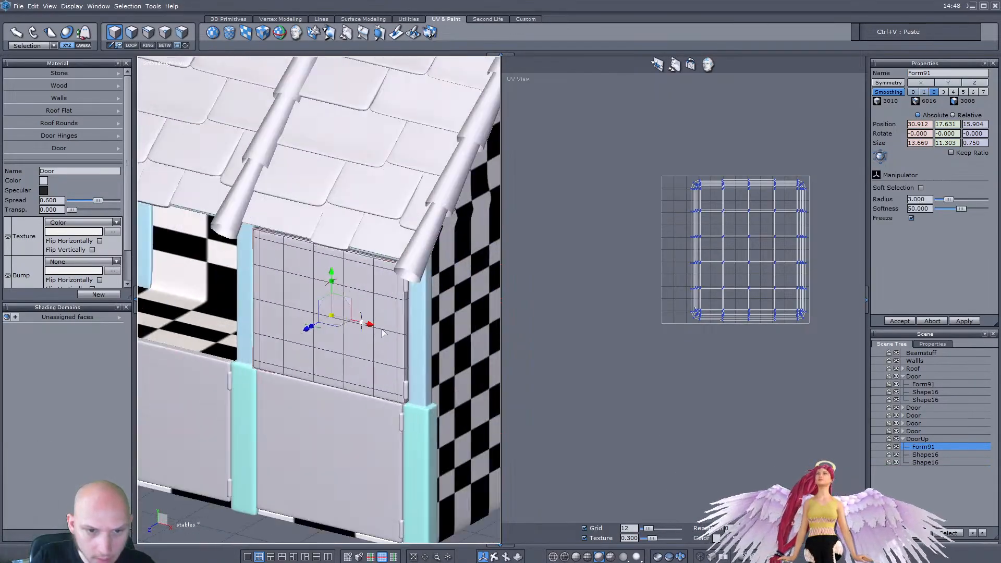
Step: Nudge the upper door panel Form91 towards its hinges and widen it to 13.9 along X
scroll(389, 325, "up", 4)
middle_click_drag(399, 319, 482, 320)
left_click_drag(254, 320, 255, 320)
scroll(378, 293, "down", 4)
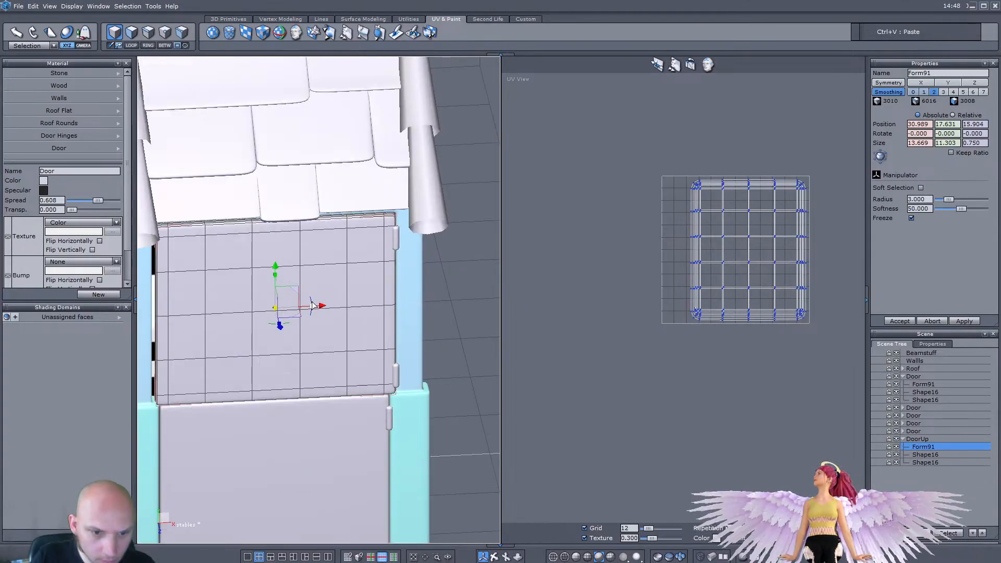
left_click_drag(312, 307, 319, 307)
left_click(931, 145)
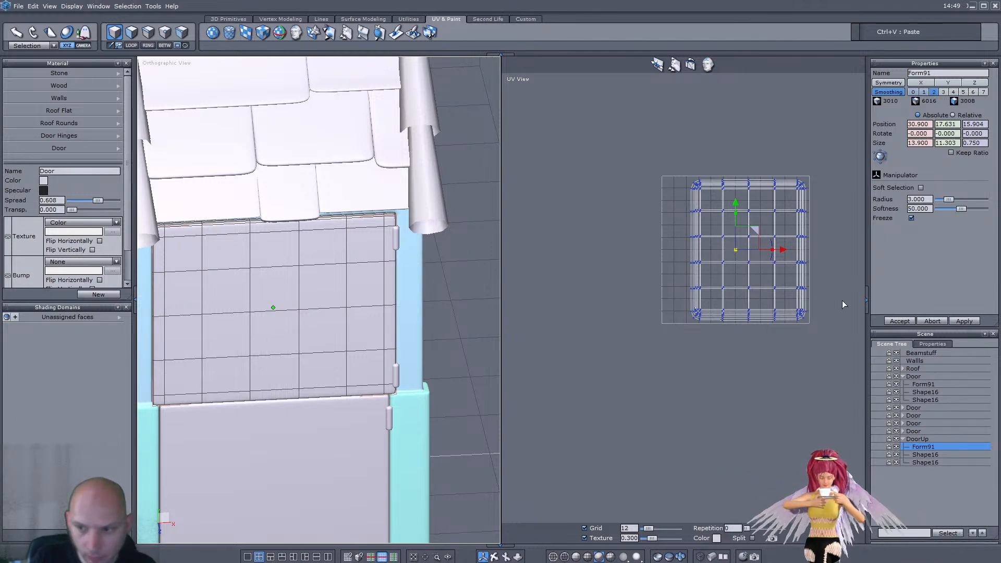
Step: Fine-tune the upper panel Form91 to X about 30.875 and check its fit between the posts
scroll(365, 303, "up", 2)
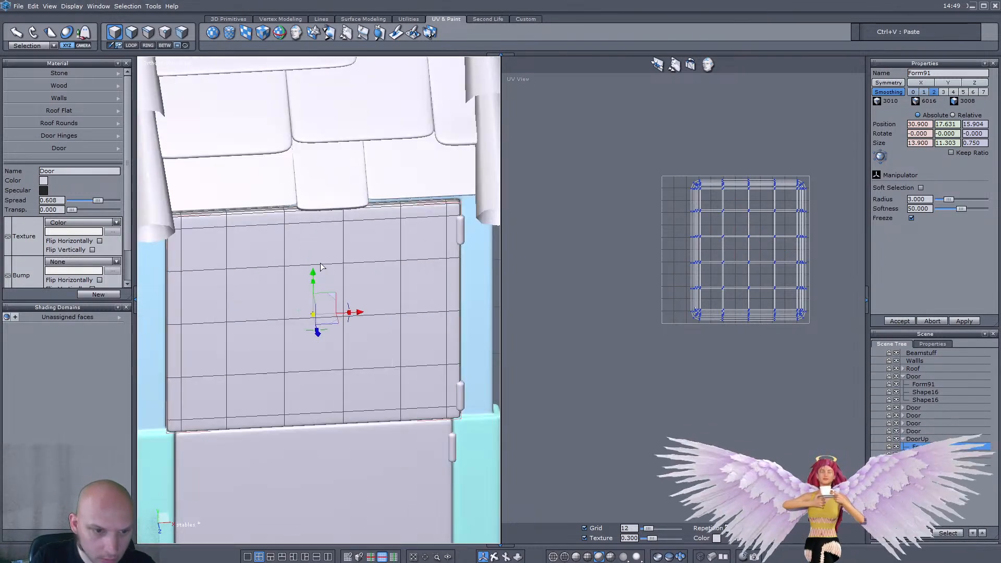
left_click_drag(365, 316, 362, 317)
scroll(363, 317, "down", 4)
middle_click_drag(364, 317, 313, 336)
scroll(295, 254, "up", 5)
scroll(293, 253, "down", 5)
middle_click_drag(293, 253, 434, 274)
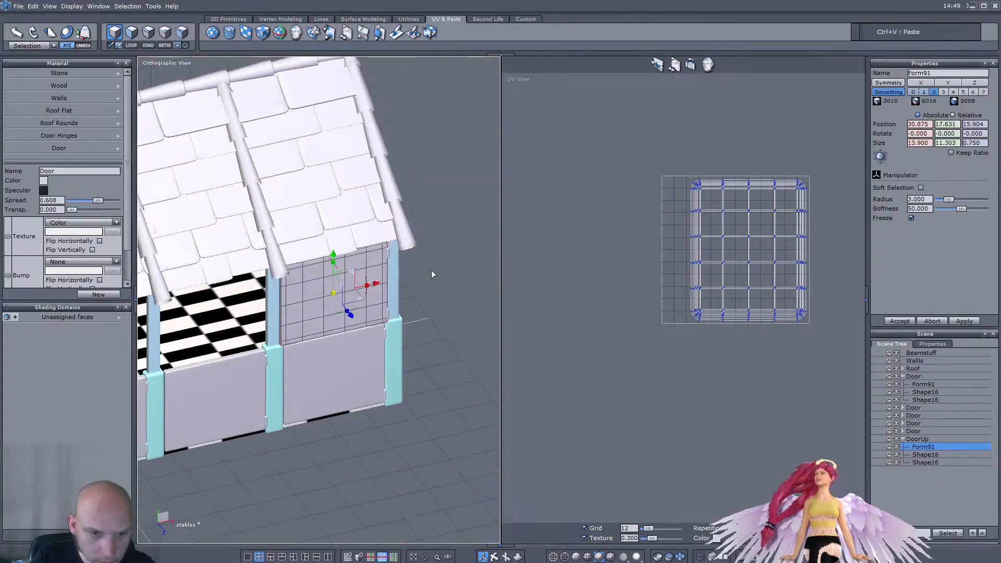
scroll(339, 292, "up", 2)
Step: Duplicate the DoorUp group and move the copy into the neighbouring bay's upper opening, at X about 15.32
left_click(922, 440)
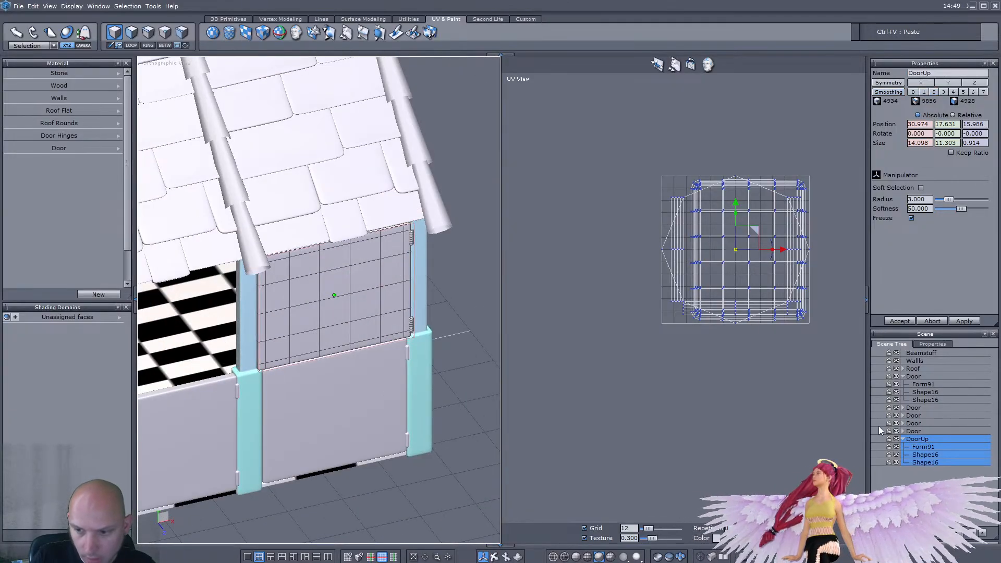
middle_click_drag(384, 284, 348, 258)
scroll(275, 288, "down", 4)
scroll(347, 258, "up", 3)
key("ctrl+v")
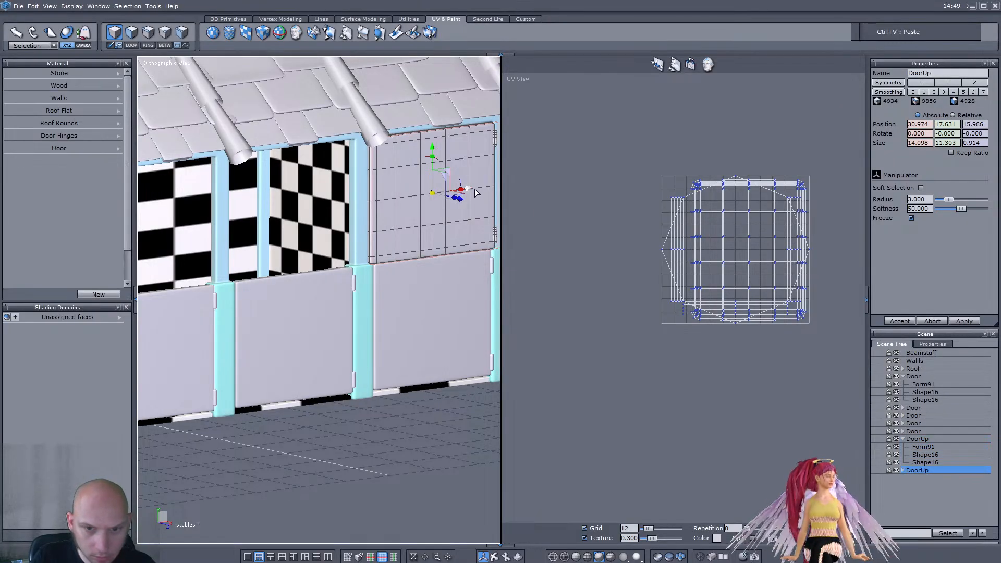
left_click_drag(469, 189, 332, 205)
scroll(292, 229, "up", 6)
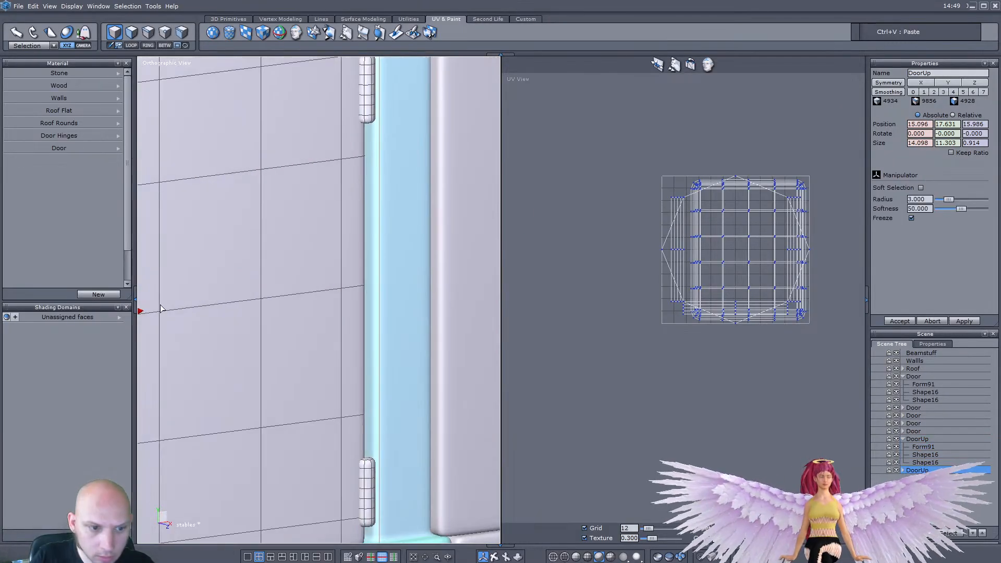
left_click_drag(142, 311, 153, 311)
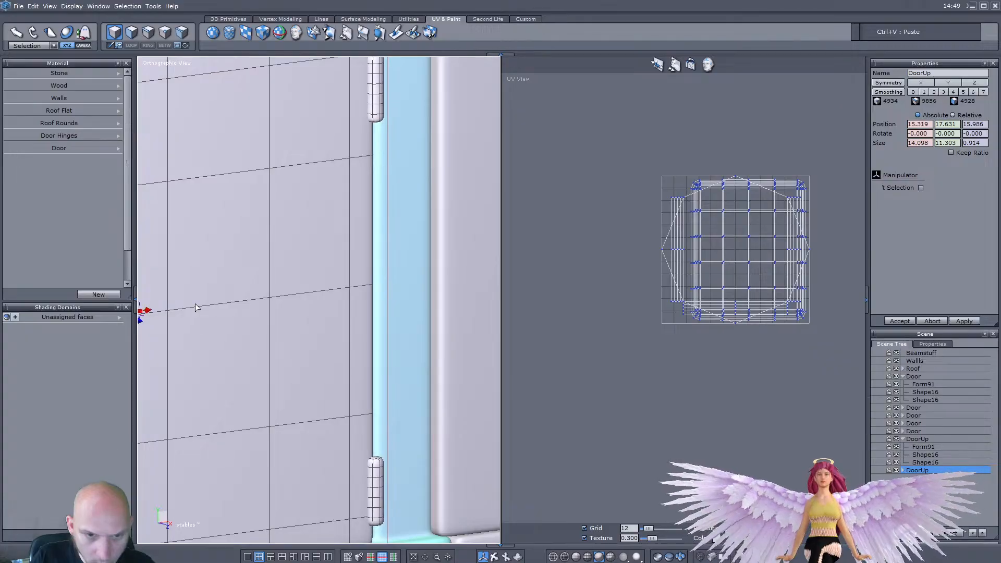
Step: Fine-tune the DoorUp copy against its hinge-side post, at X about 15.54
scroll(230, 316, "down", 5)
middle_click_drag(222, 326, 302, 287)
scroll(374, 239, "up", 2)
left_click_drag(224, 308, 226, 310)
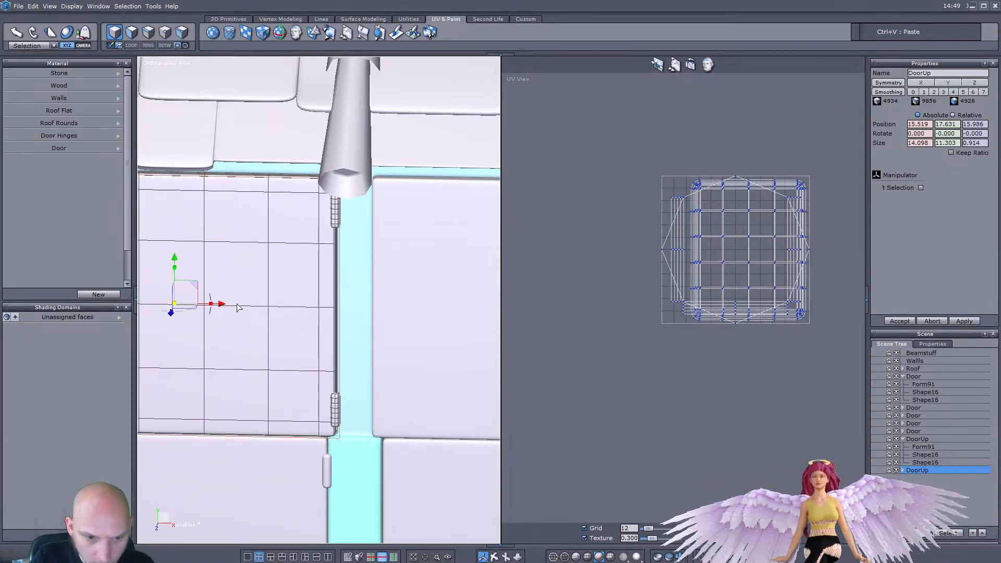
scroll(342, 284, "down", 3)
scroll(346, 282, "up", 8)
scroll(328, 270, "down", 5)
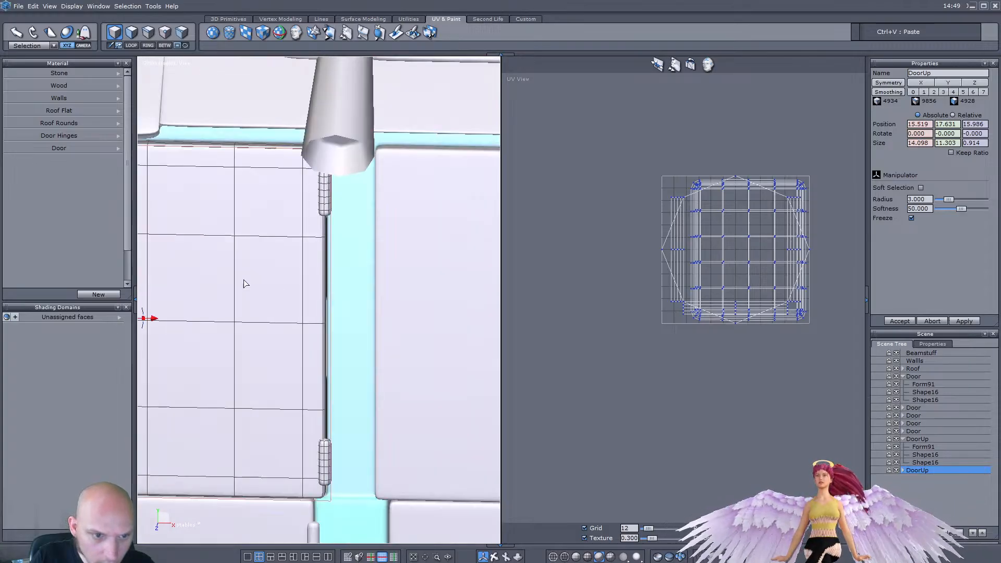
left_click_drag(154, 320, 151, 320)
scroll(151, 320, "down", 5)
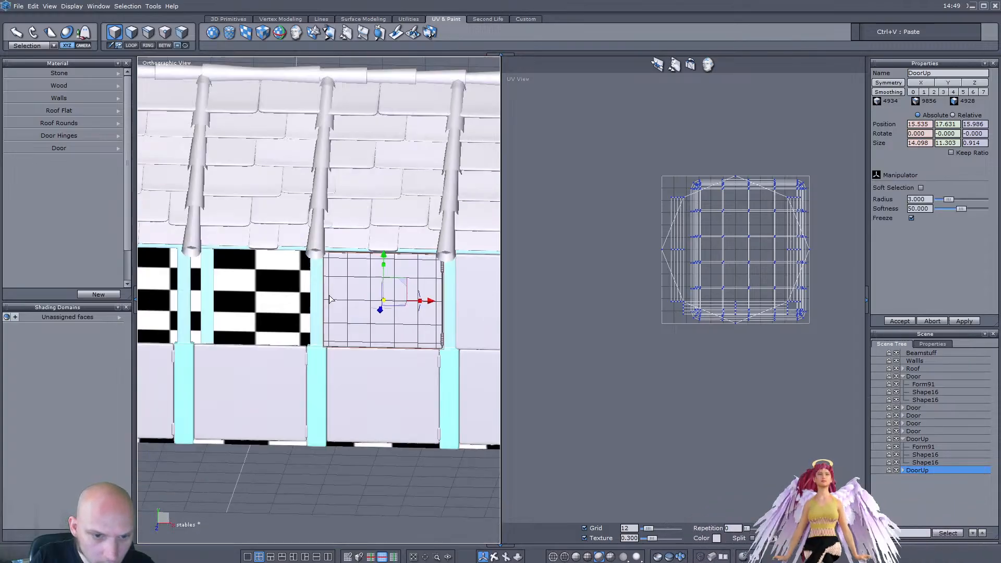
Step: Place another copy of the DoorUp group in the middle bay's upper opening, at X about 0.09
left_click_drag(431, 305, 300, 302)
scroll(255, 295, "up", 5)
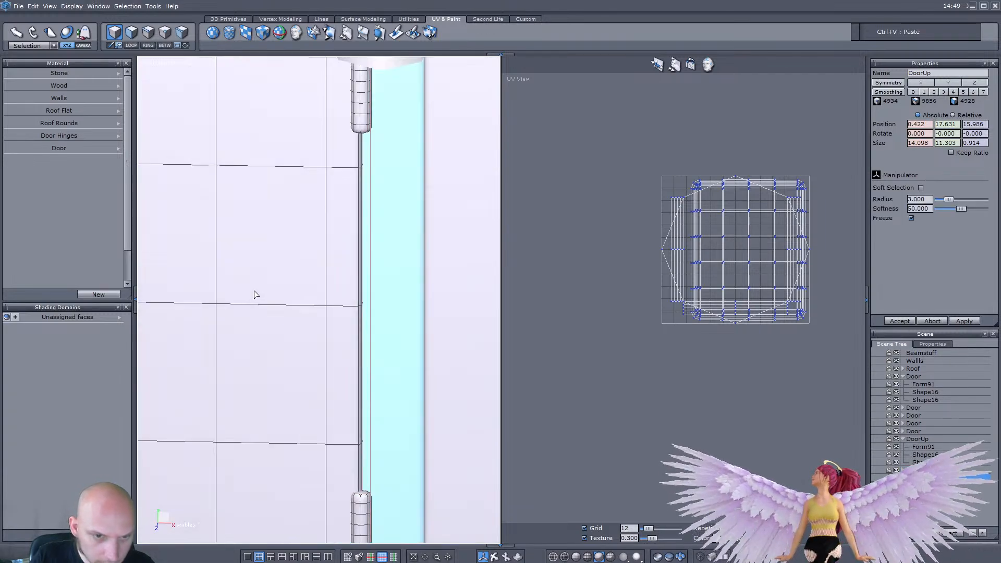
left_click(263, 556)
scroll(782, 211, "up", 3)
scroll(782, 212, "up", 2)
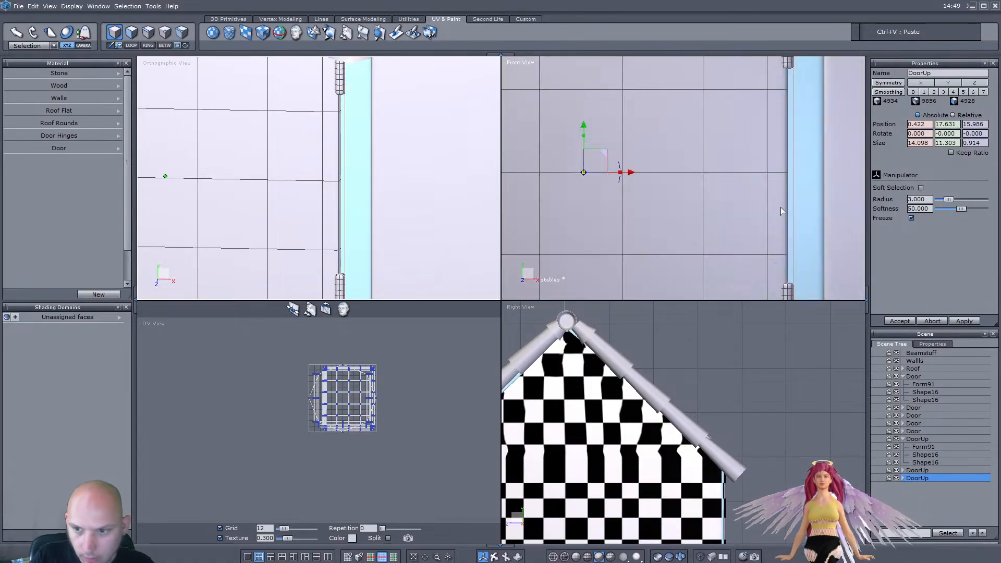
left_click_drag(635, 175, 621, 178)
scroll(786, 193, "down", 5)
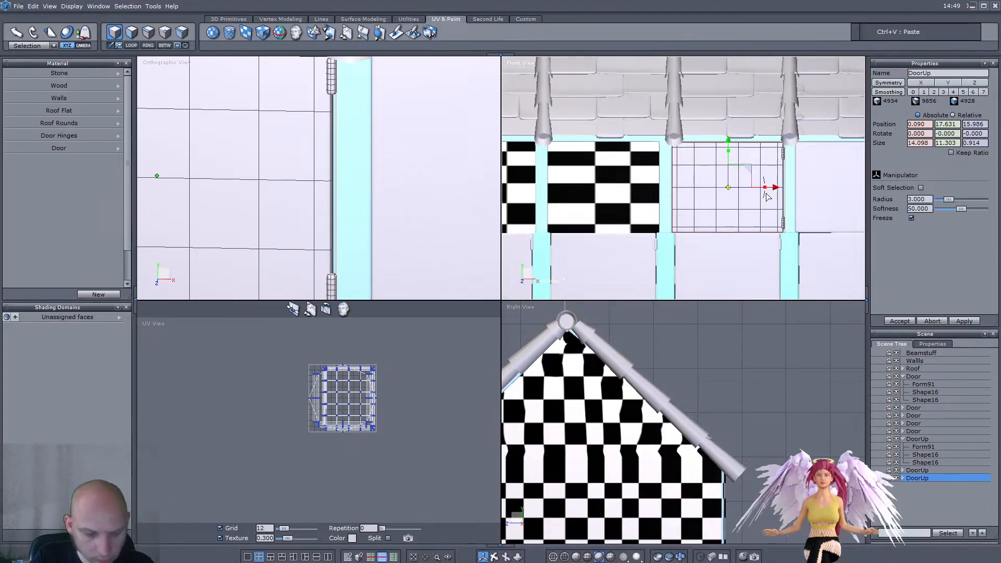
Step: Duplicate the DoorUp group into the next bay's upper opening, at X about -15.38, against its hinge-side post
key("ctrl+v")
left_click_drag(766, 196, 657, 202)
scroll(602, 174, "up", 5)
left_click_drag(556, 171, 554, 171)
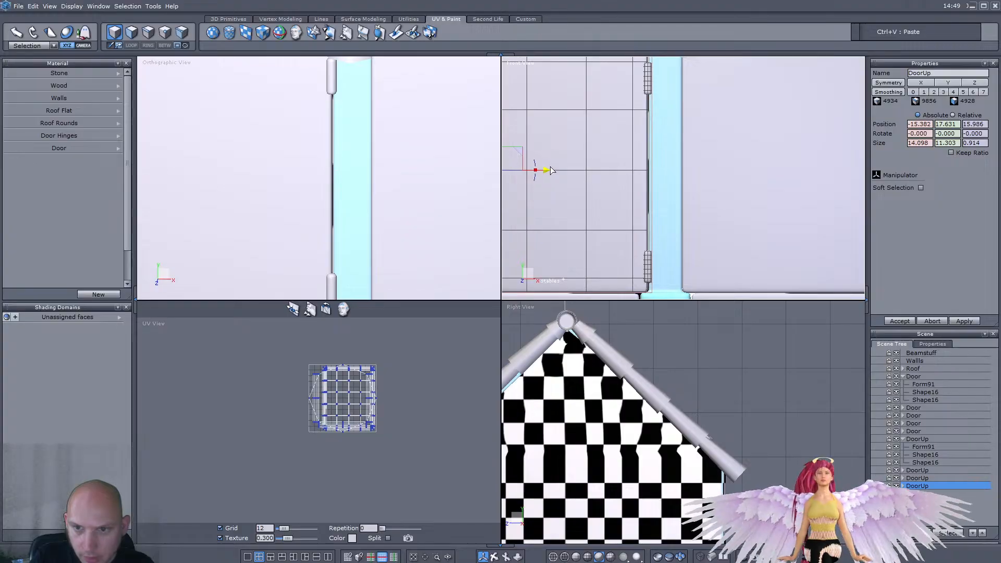
Step: Duplicate the DoorUp group into the last bay's upper opening, at X about -30.83, and save the model
scroll(749, 188, "down", 5)
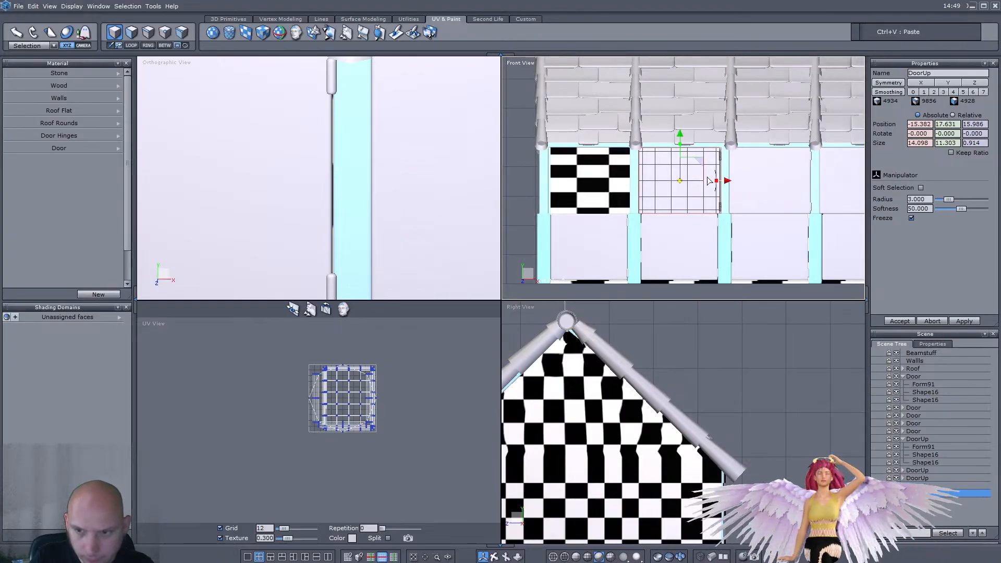
left_click_drag(730, 183, 640, 182)
scroll(543, 209, "up", 5)
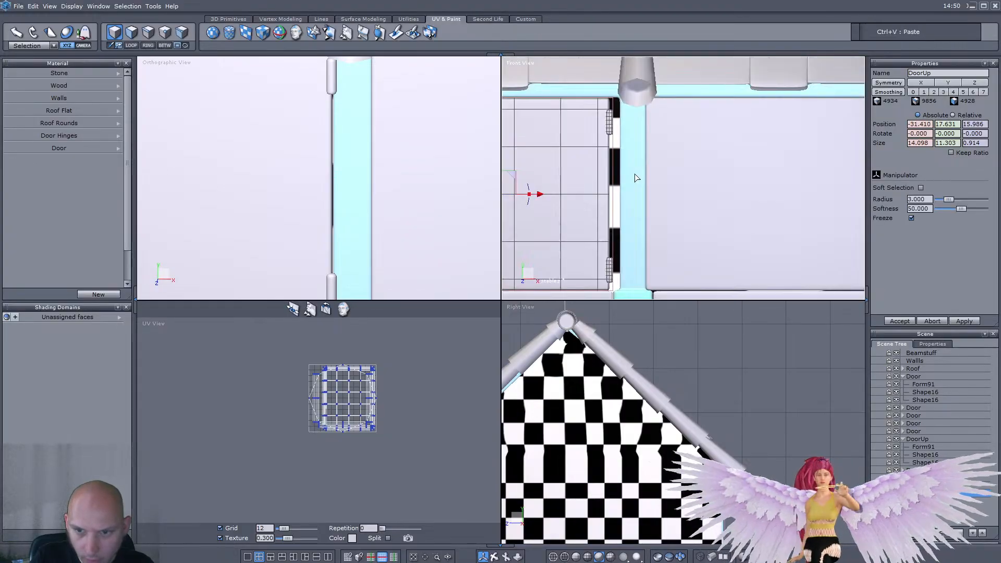
scroll(570, 207, "down", 2)
left_click_drag(538, 208, 548, 209)
scroll(394, 189, "down", 6)
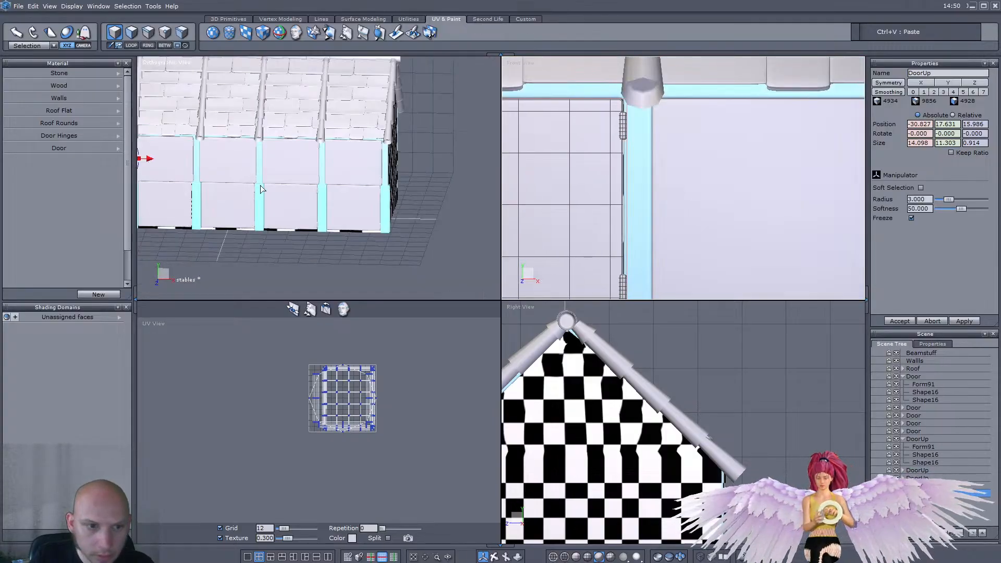
scroll(264, 201, "up", 3)
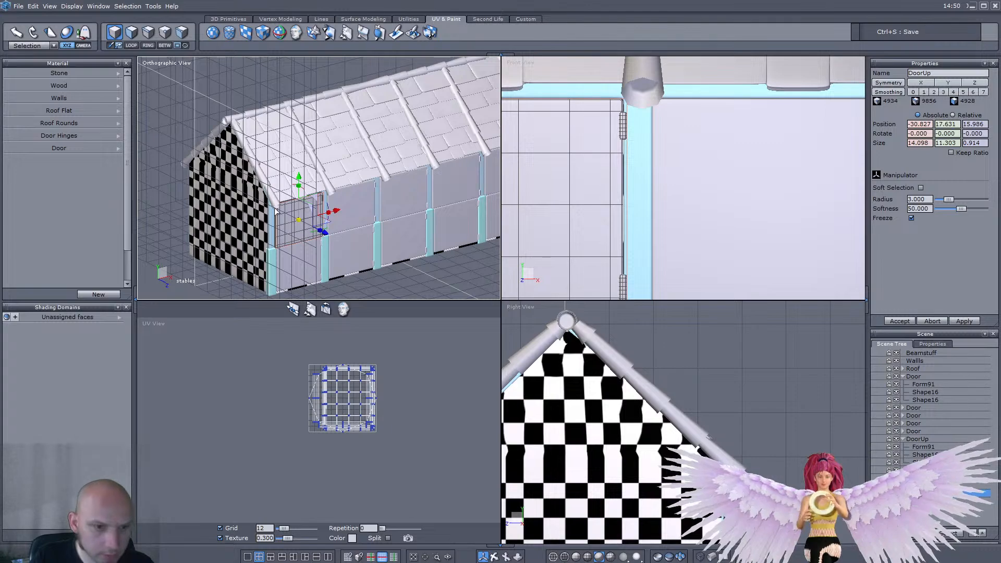
Step: Export the stable as the Wavefront OBJ file Stable Backdrop.obj with scale factor 1.000, UVs and normals
left_click(24, 5)
mouse_move(91, 118)
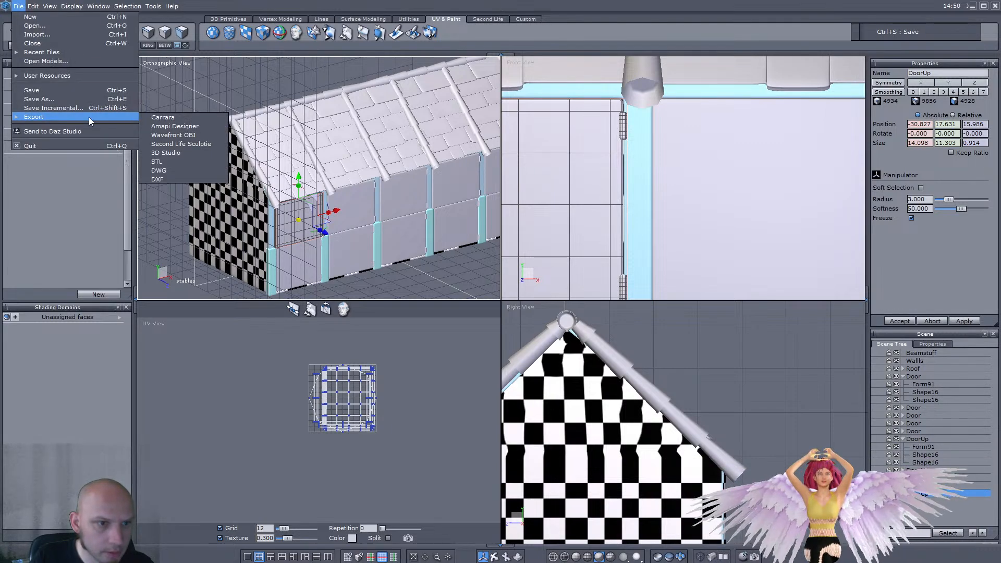
left_click(180, 135)
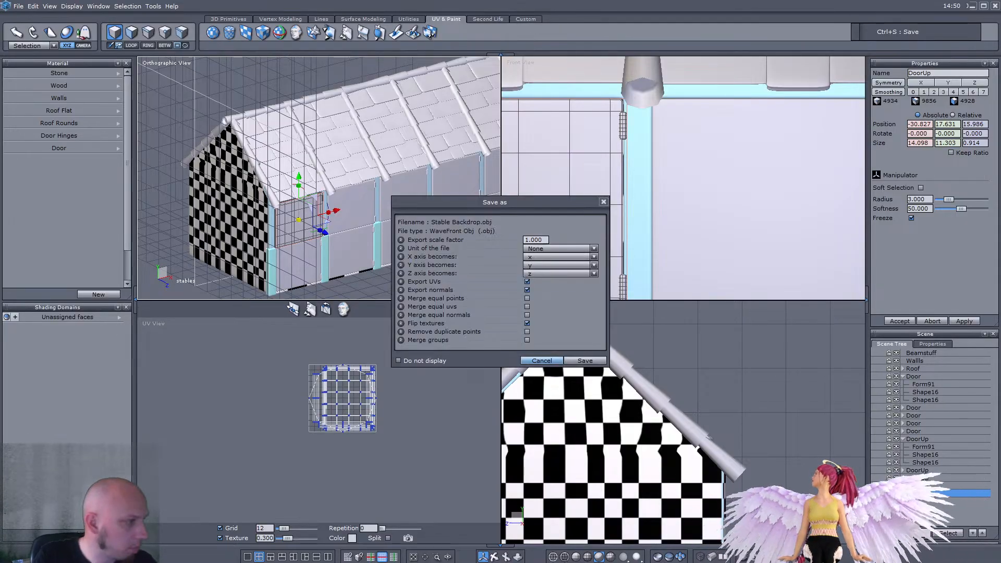
left_click(599, 360)
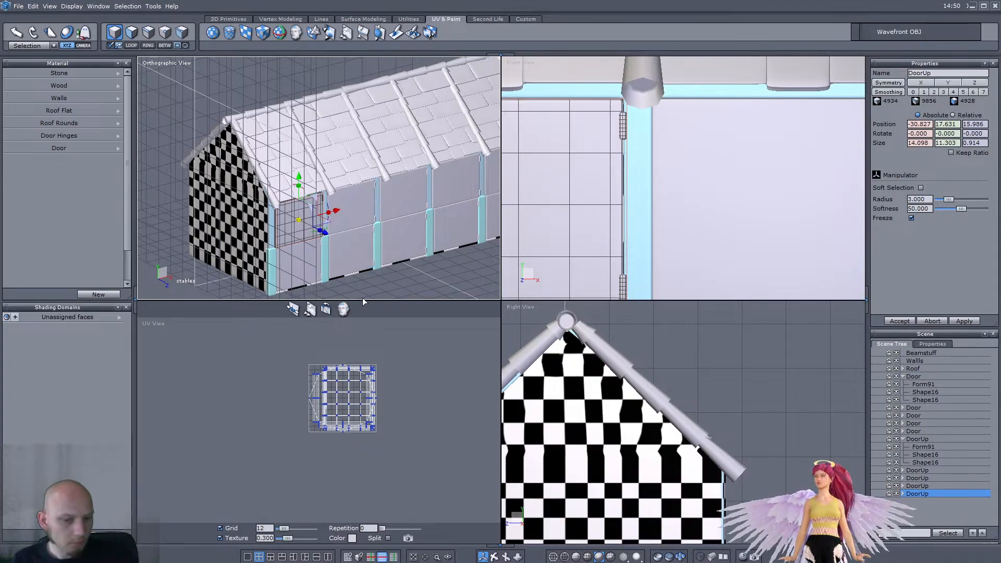
Step: Switch to DAZ Studio, dismiss the update notice, and import Stable Backdrop.obj at 1000% scale with all read options enabled
left_click(478, 551)
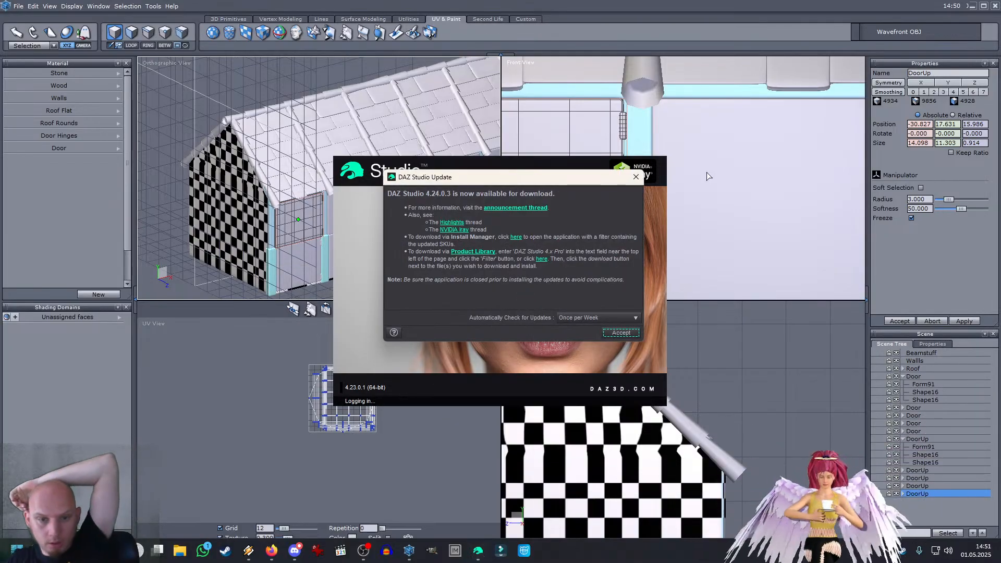
left_click(615, 334)
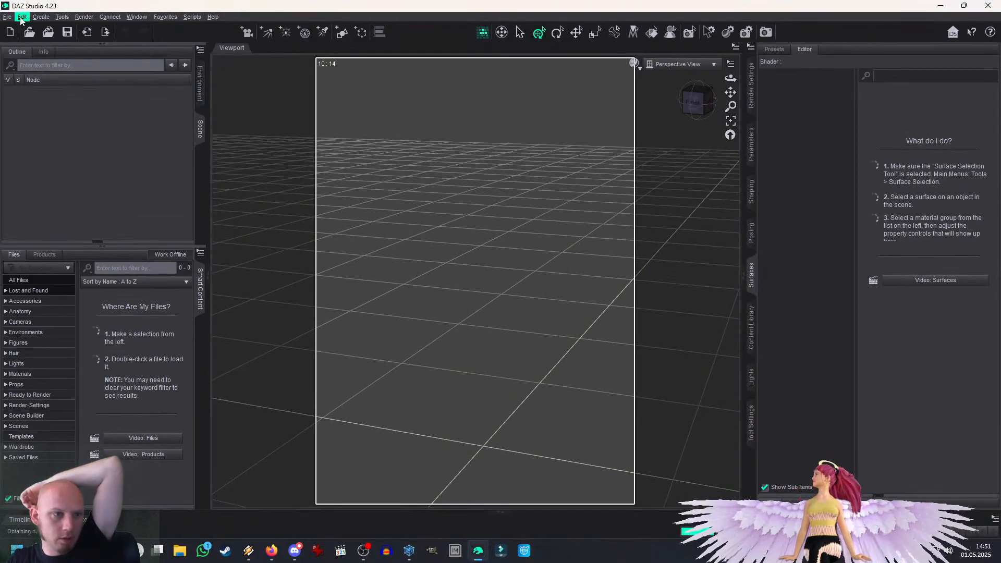
left_click(8, 18)
left_click(39, 129)
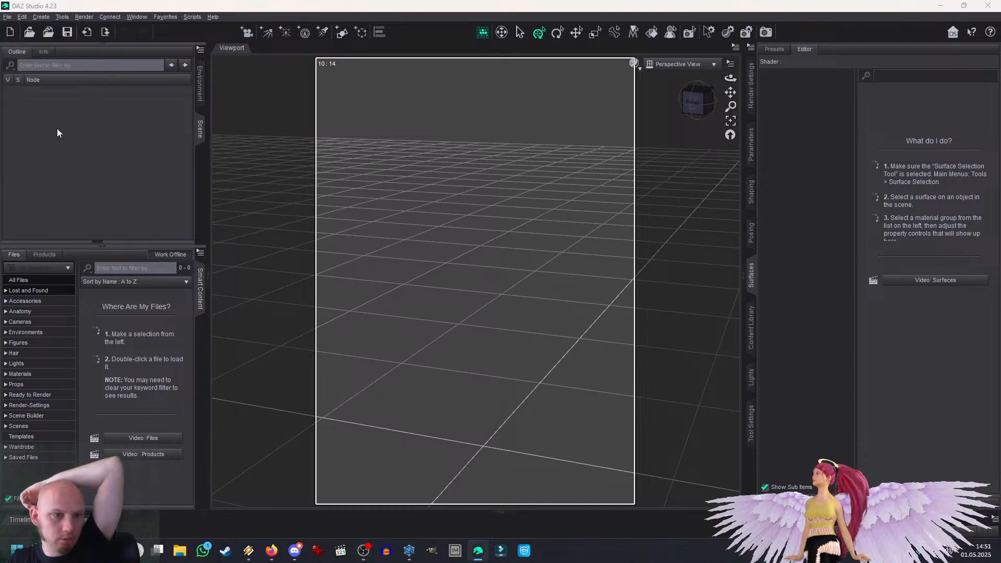
left_click_drag(370, 73, 485, 81)
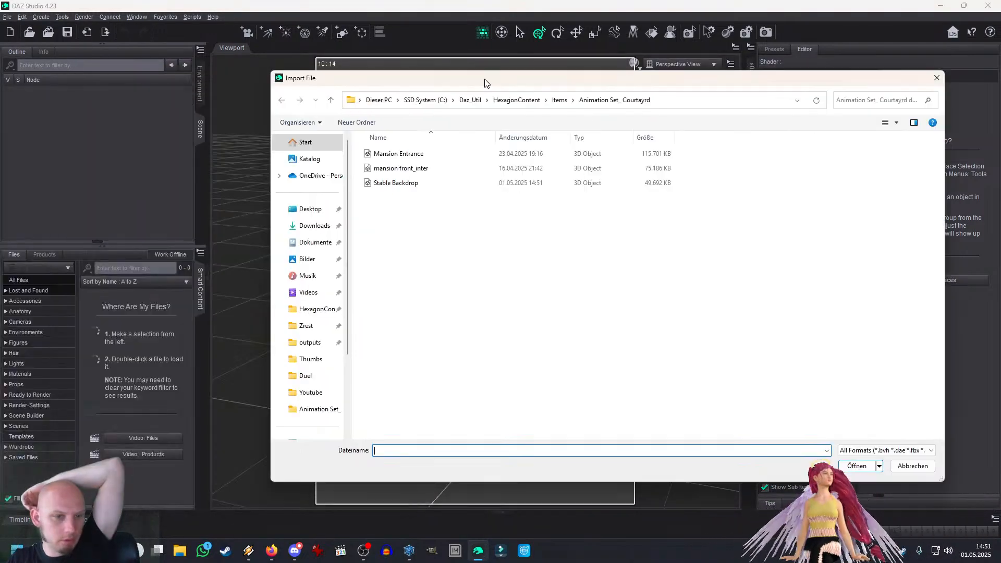
left_click(389, 183)
left_click(857, 467)
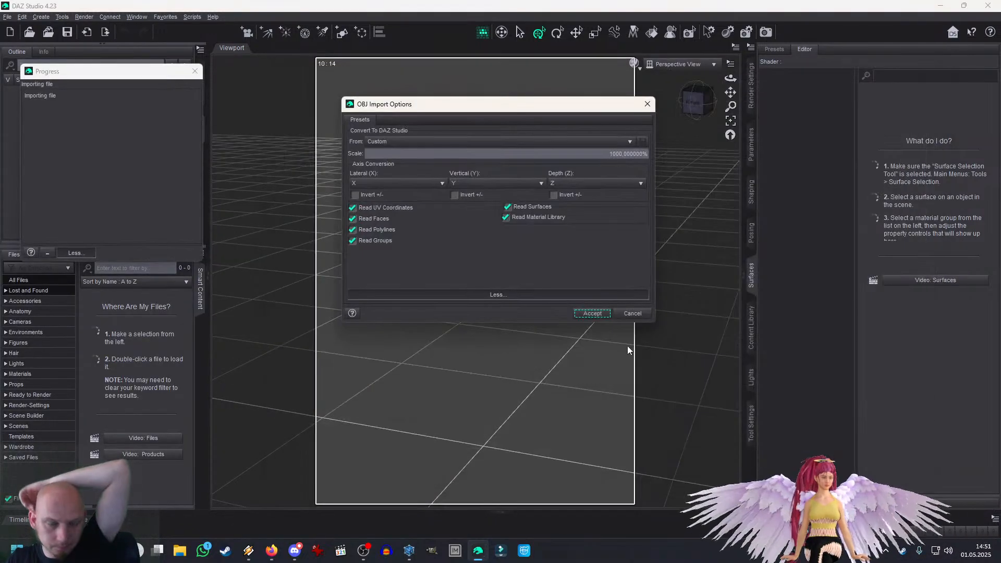
left_click(579, 313)
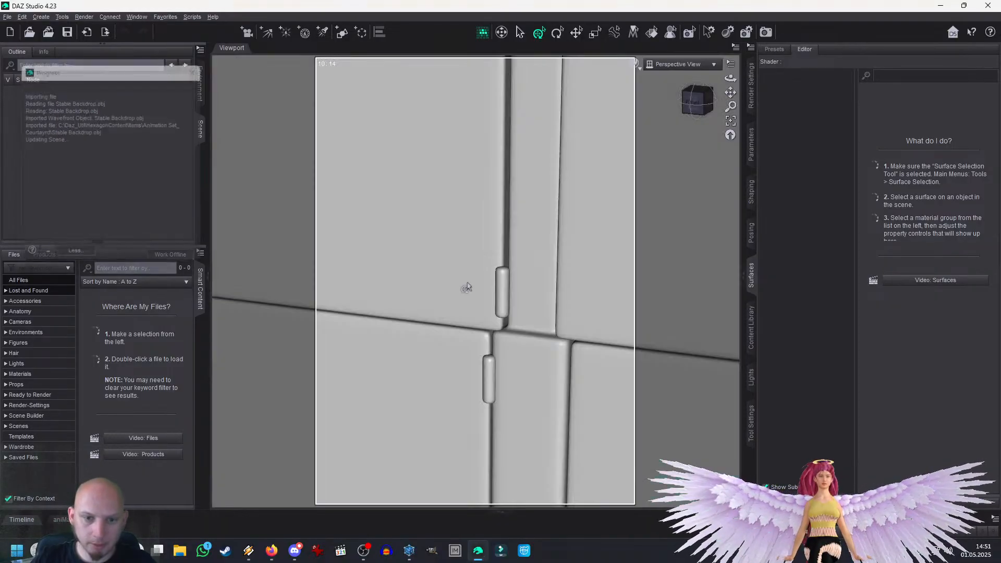
Step: Select the imported Stable Backdrop object and inspect the whole building from a front corner
scroll(475, 291, "down", 10)
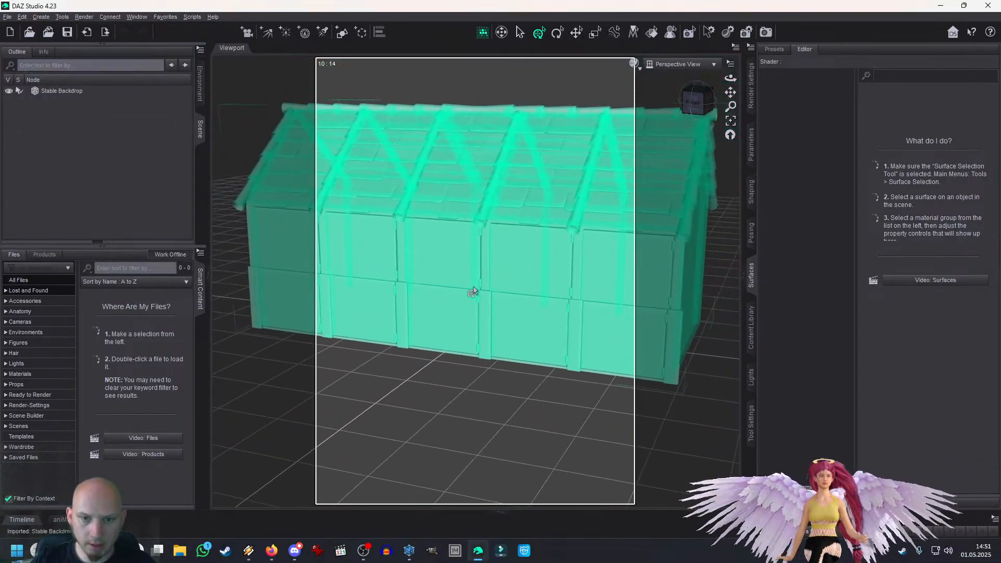
left_click_drag(708, 111, 692, 97)
left_click(75, 92)
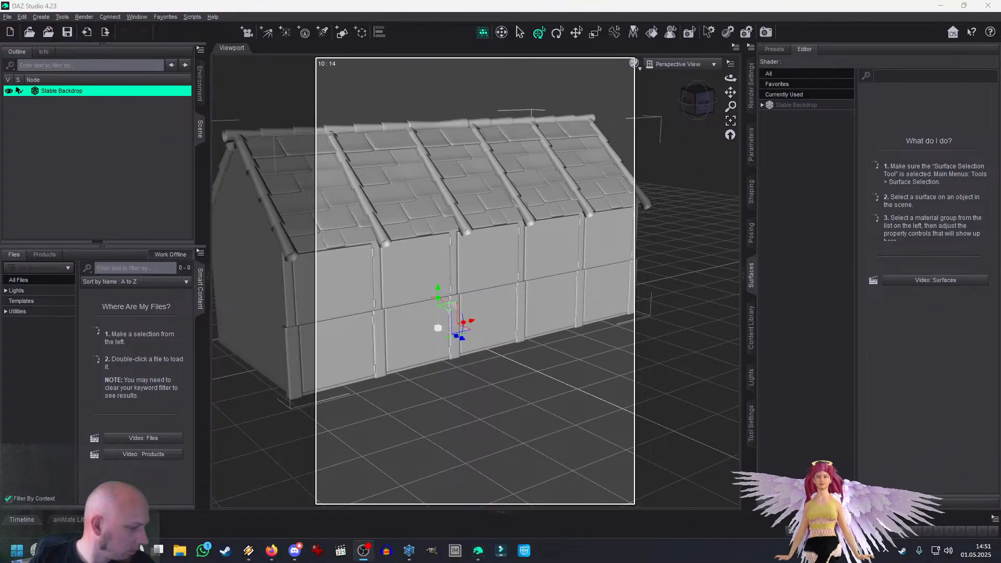
left_click(465, 218)
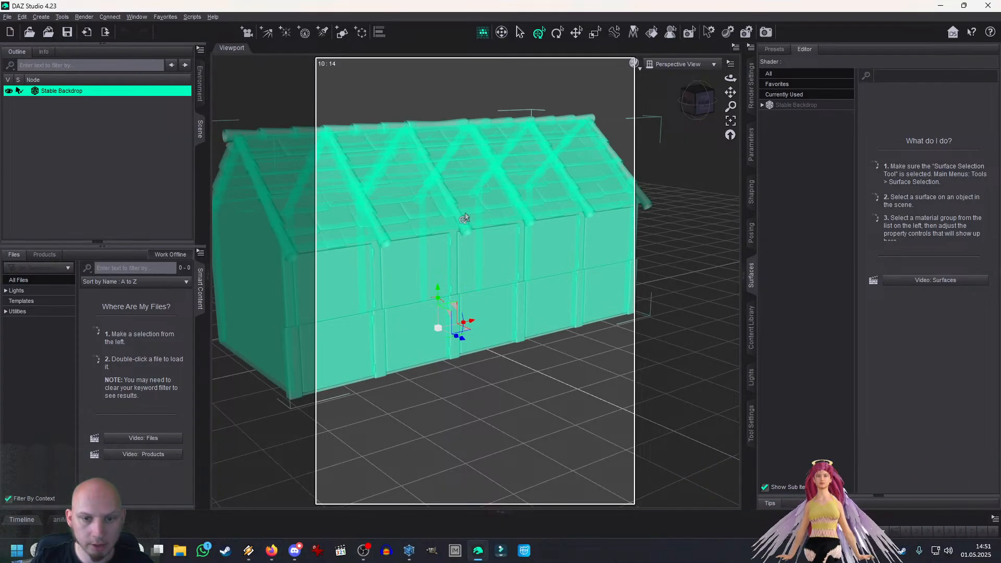
mouse_move(698, 101)
left_mouse_down()
mouse_move(668, 105)
mouse_move(689, 102)
left_mouse_up()
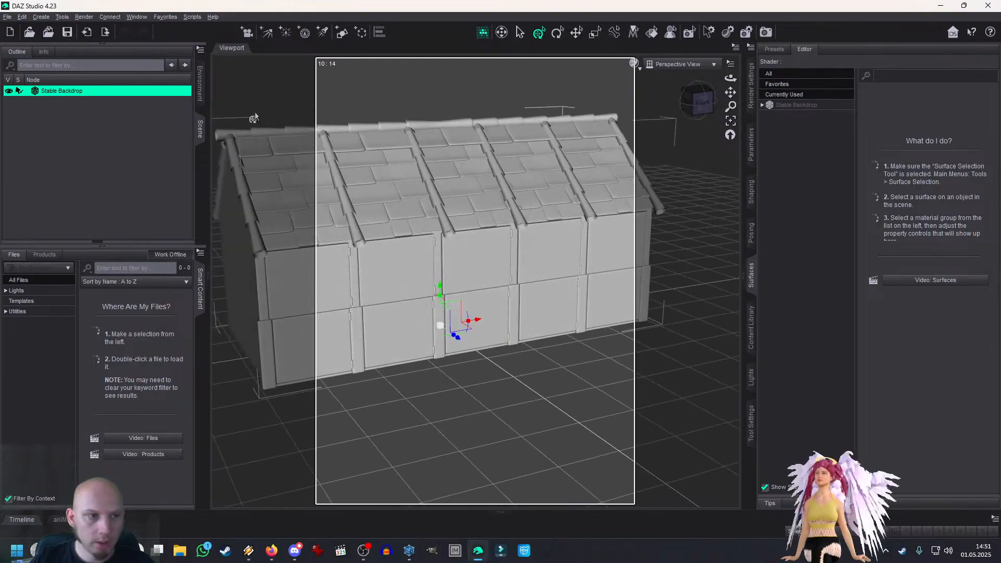
Step: Expand Stable Backdrop's surfaces and compare which parts Roof_Rounds, Stone and Walls cover
left_click(762, 106)
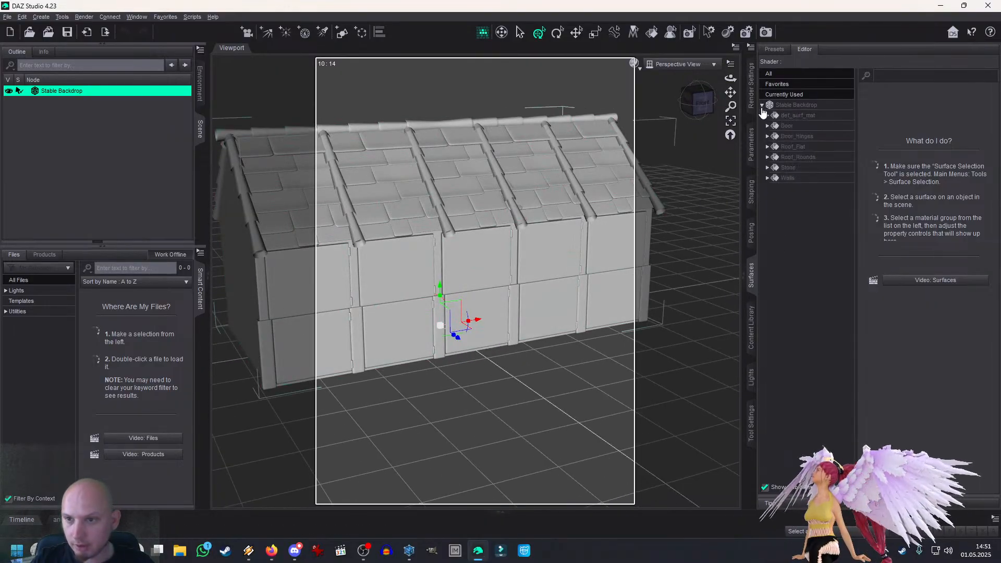
left_click(805, 157)
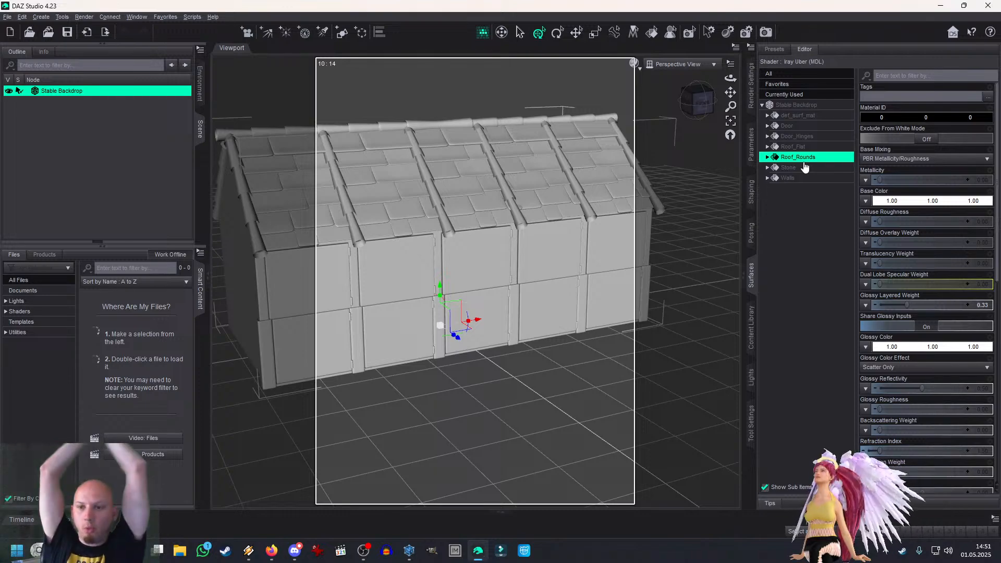
left_click(803, 168)
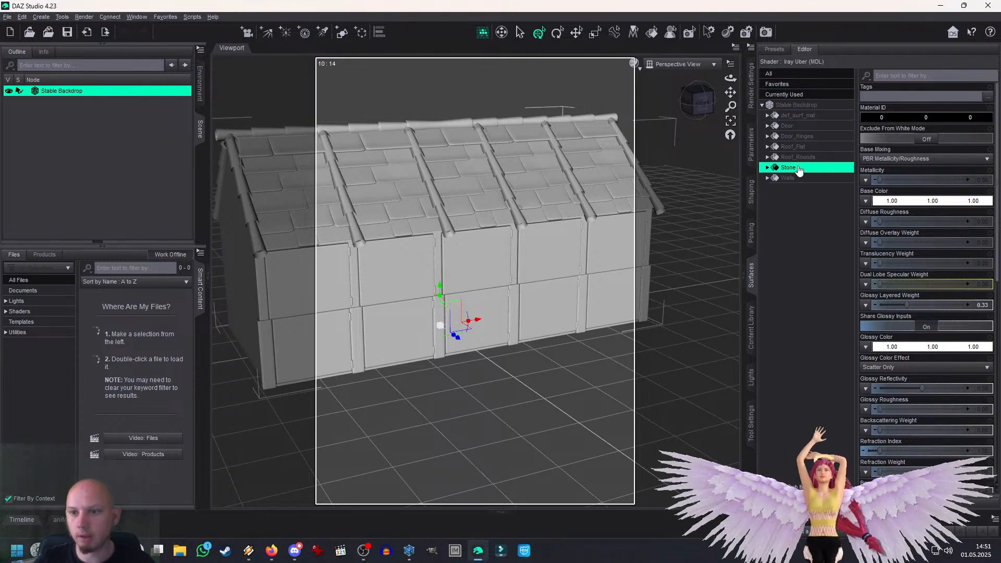
left_click(802, 178)
left_click(801, 168)
left_click(804, 179)
Step: Apply the Iray Marble White shader to Stable Backdrop's Stone and Walls surfaces
left_click(803, 169)
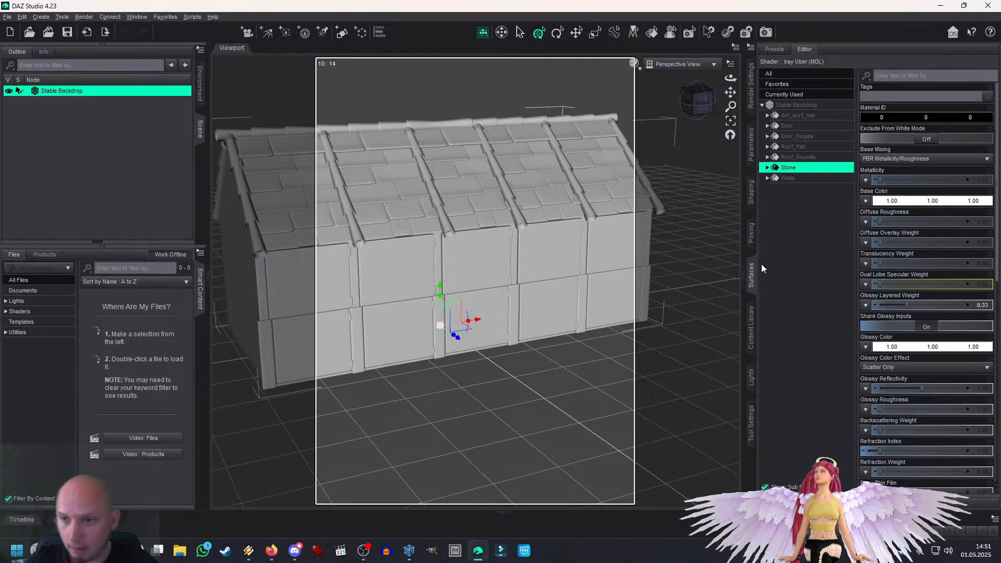
left_click(794, 180, "ctrl")
left_click(774, 51)
left_click(764, 85)
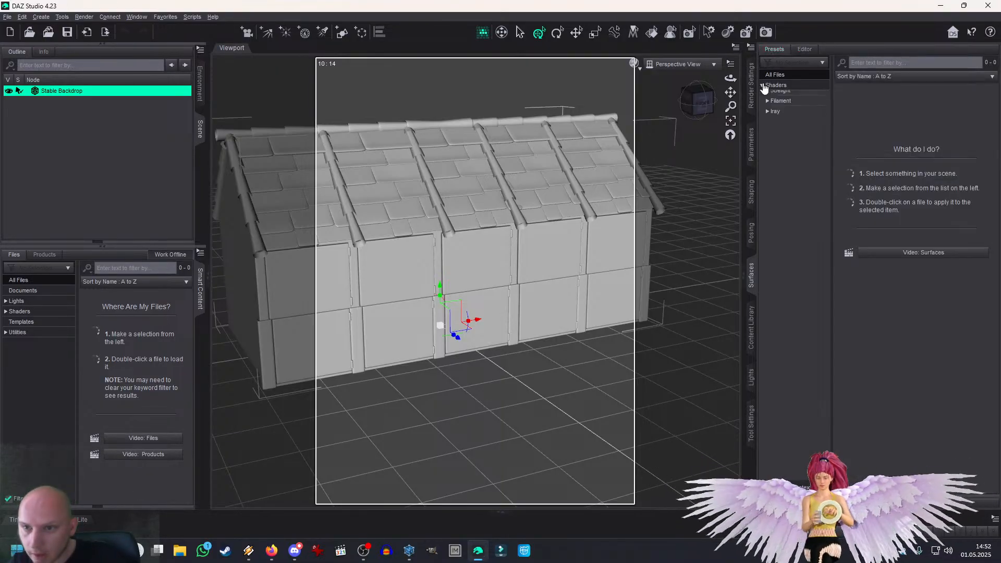
left_click(768, 116)
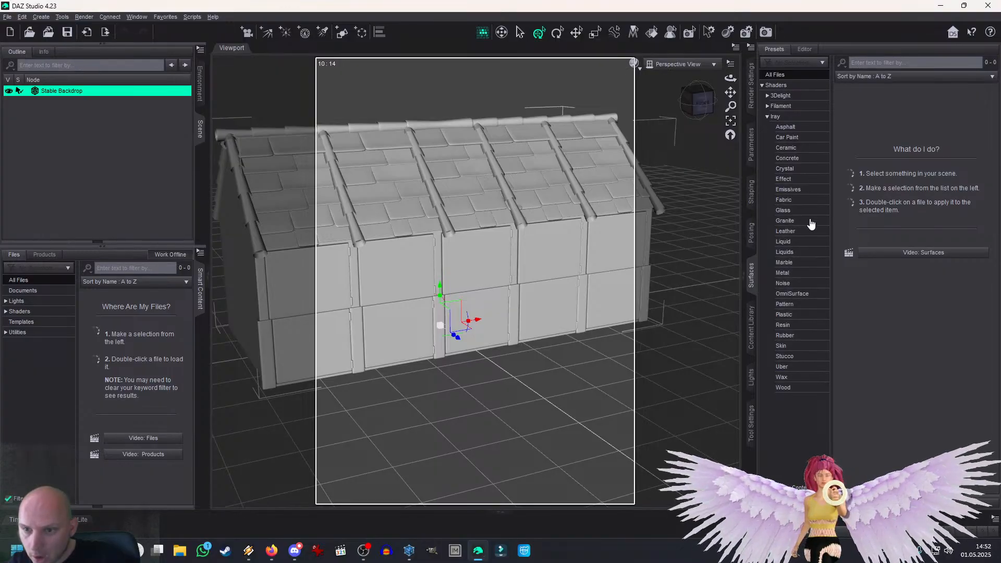
left_click(790, 262)
left_click(854, 123)
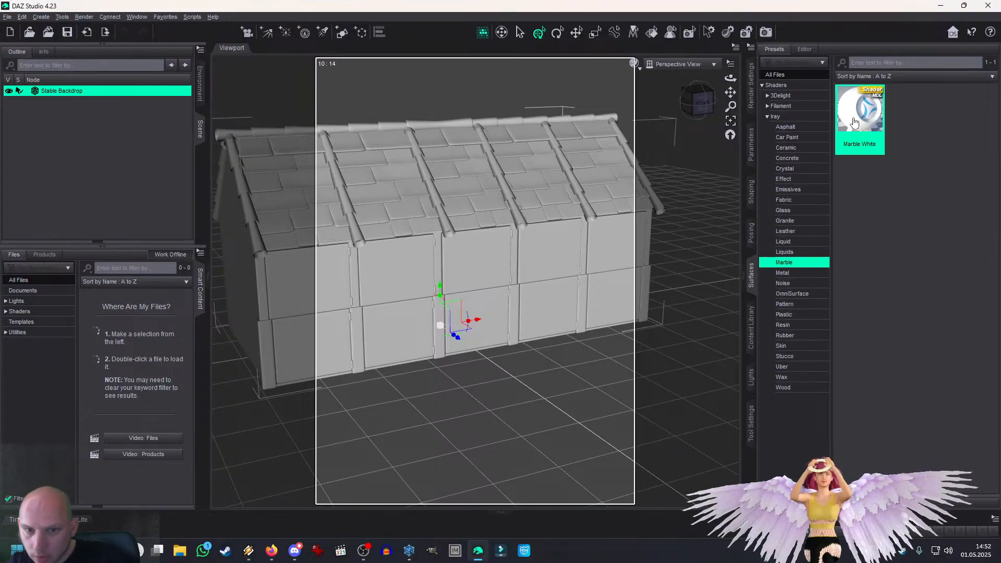
left_click_drag(702, 108, 710, 104)
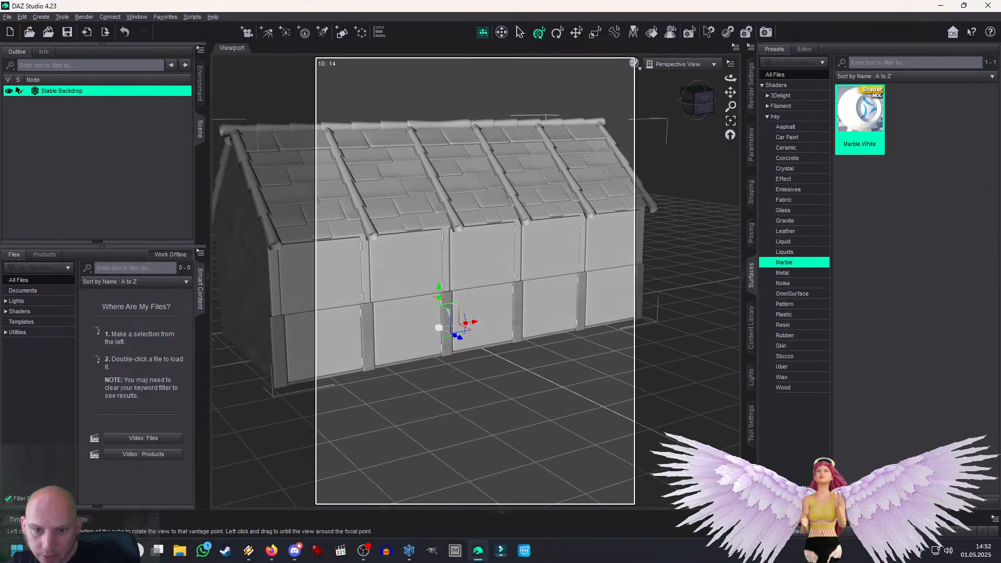
Step: Switch the viewport to the Iray preview and add a distant light to the scene
left_click(640, 67)
left_click(637, 195)
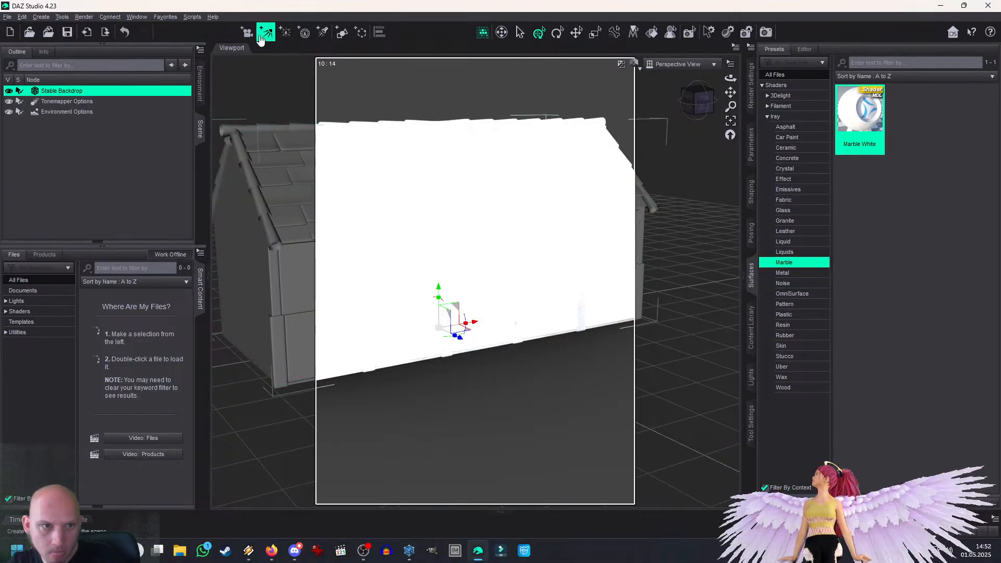
left_click(267, 32)
left_click(498, 301)
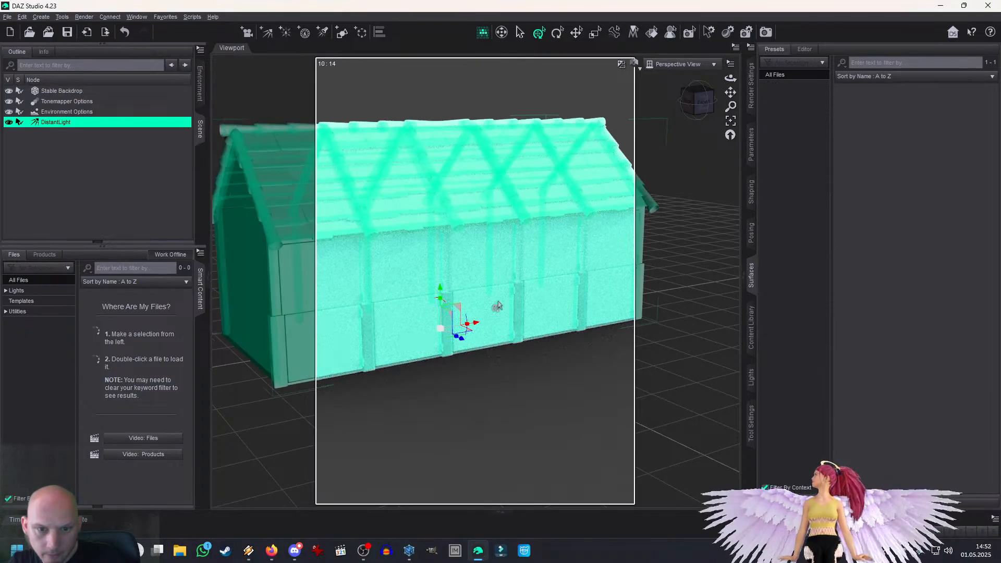
Step: Apply the Iray Metal - Iron shader to Stable Backdrop's Door_Hinges surface
left_click(805, 49)
left_click(774, 49)
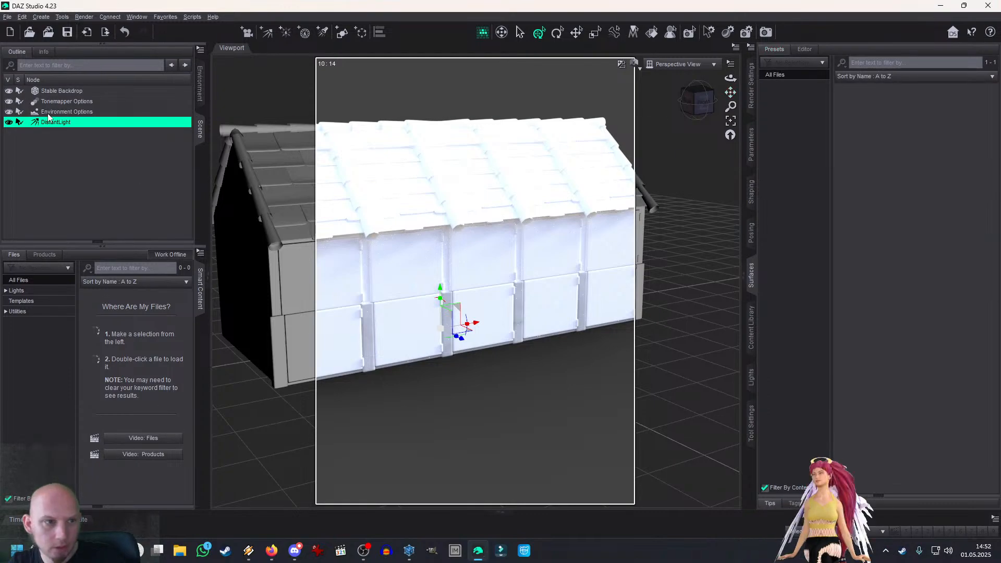
left_click(44, 91)
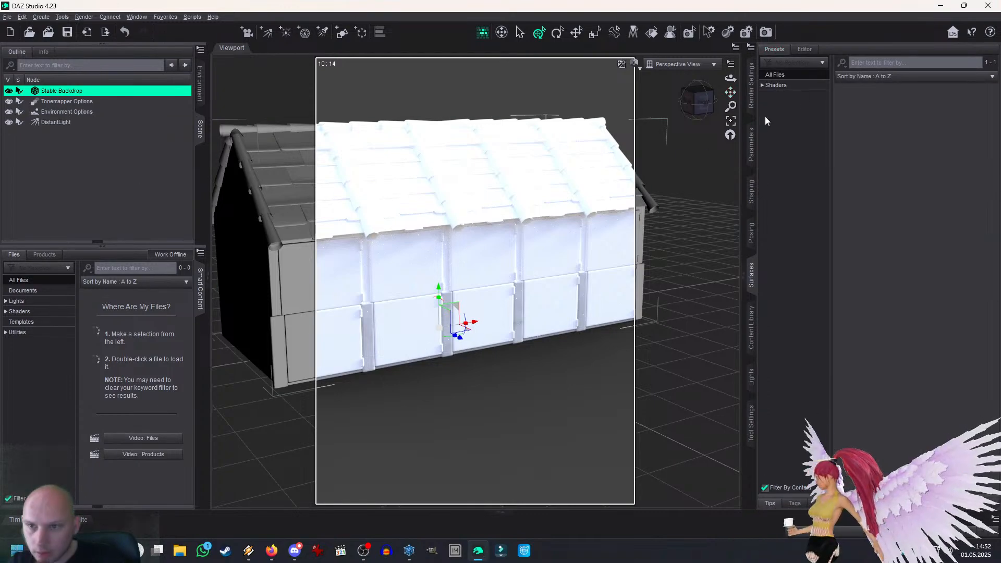
left_click(805, 49)
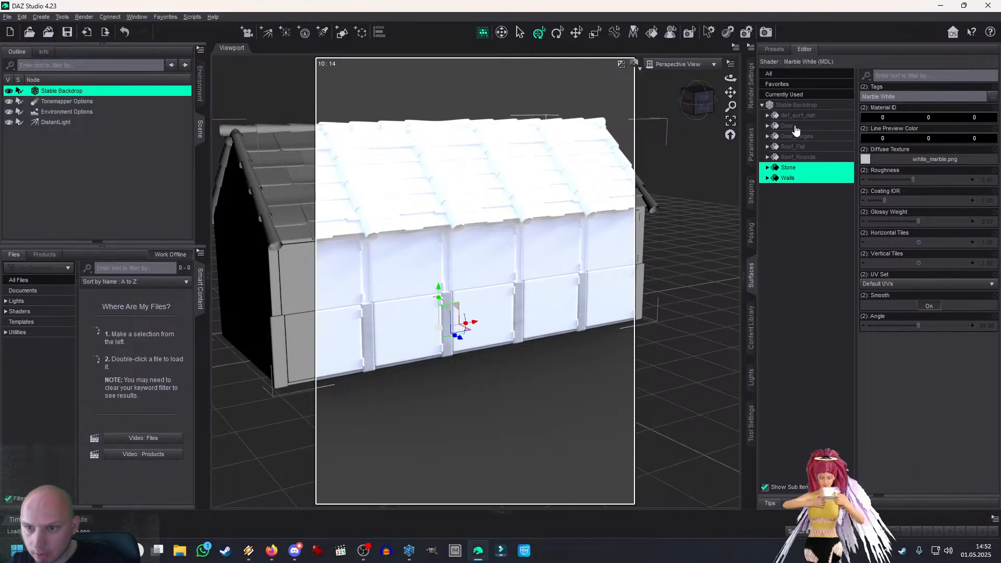
left_click(775, 49)
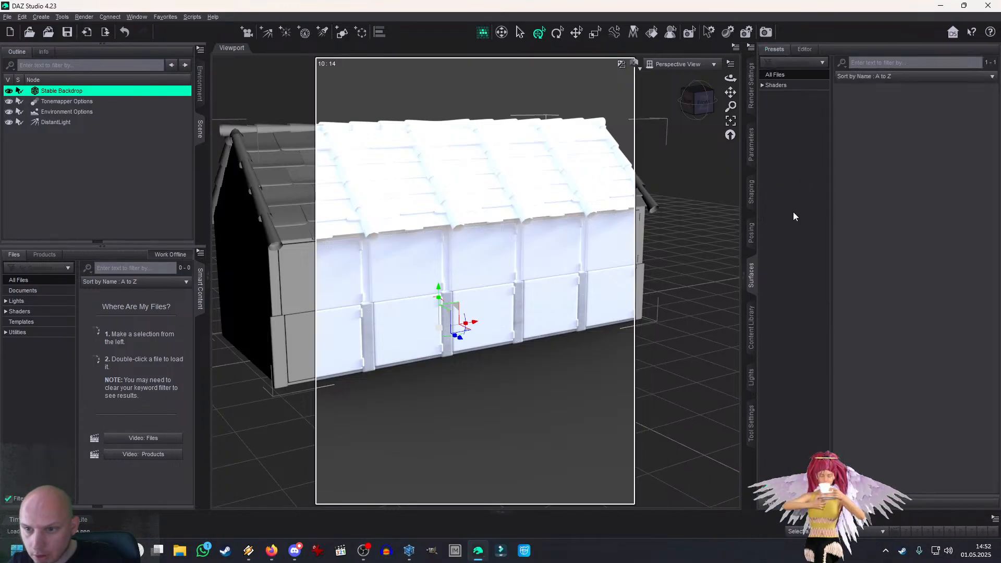
left_click(762, 85)
left_click(768, 116)
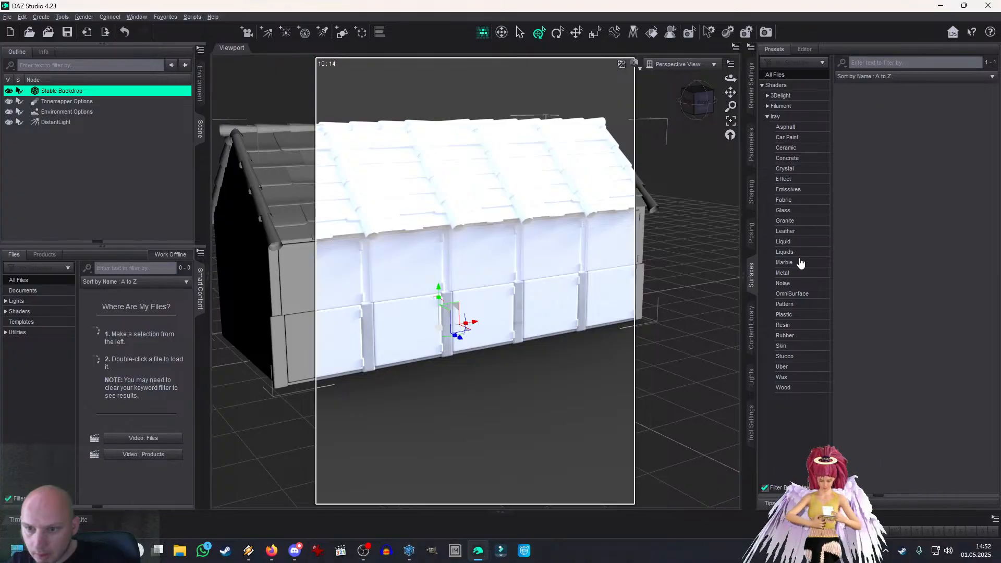
left_click(796, 274)
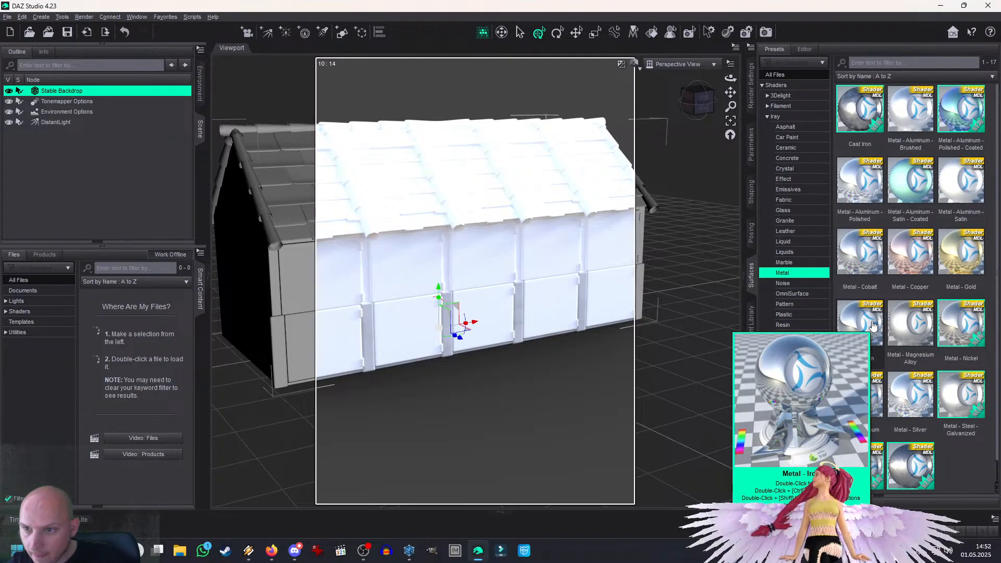
double_click(874, 326)
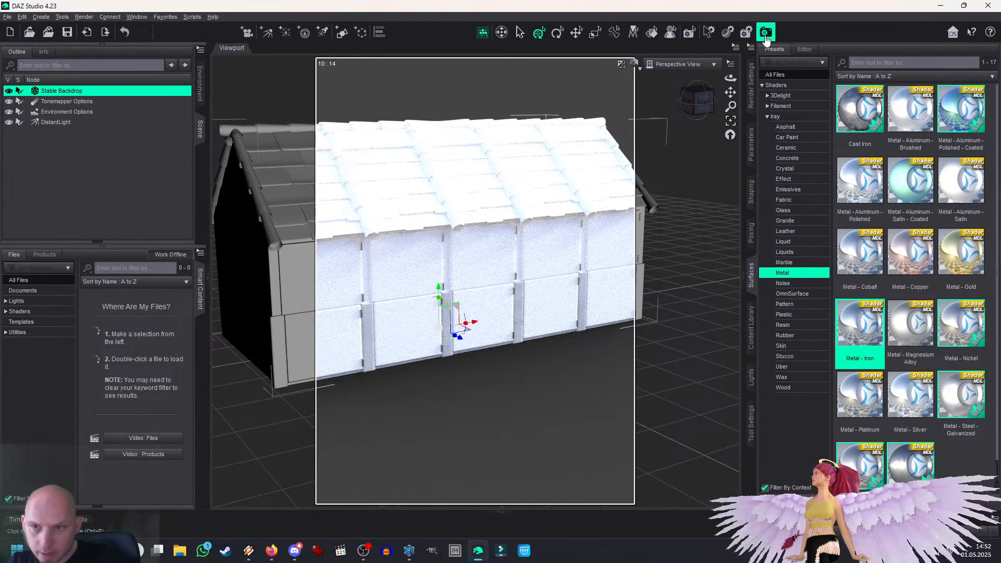
Step: Select the Roof_Flat and Roof_Rounds surfaces together and load veinyskin_x4.png as their Base Color map
left_click(805, 49)
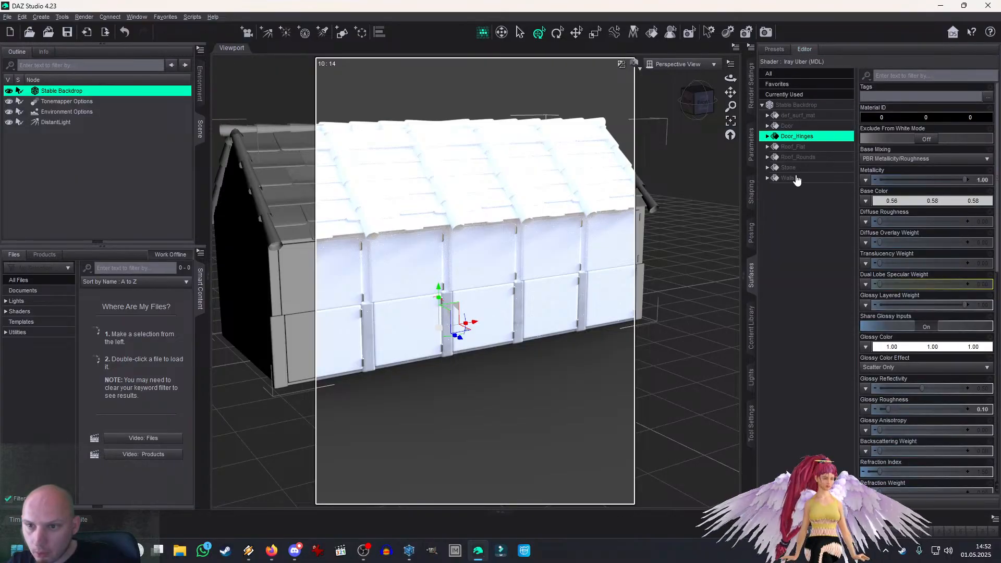
left_click(796, 147)
left_click(798, 157, "ctrl")
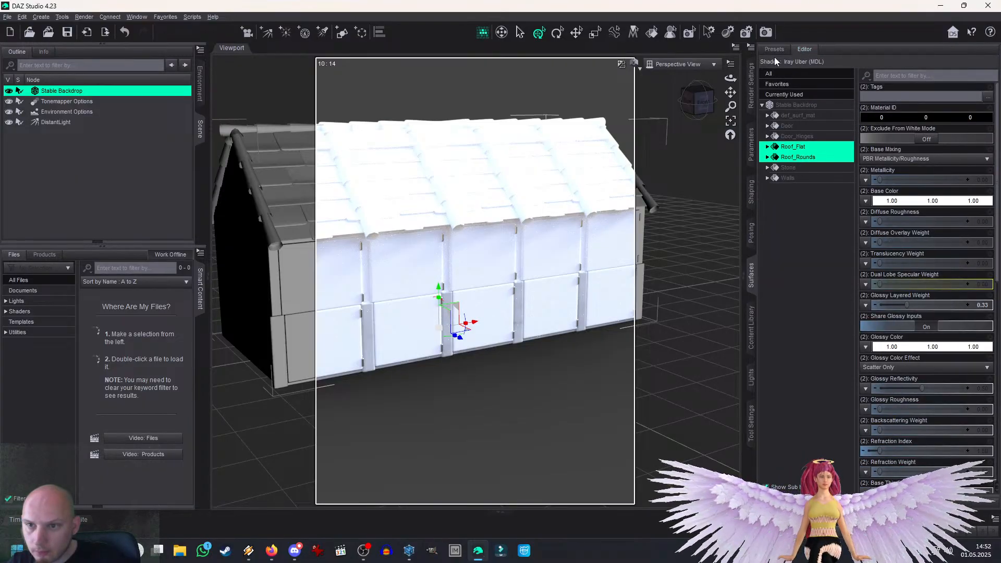
left_click(865, 201)
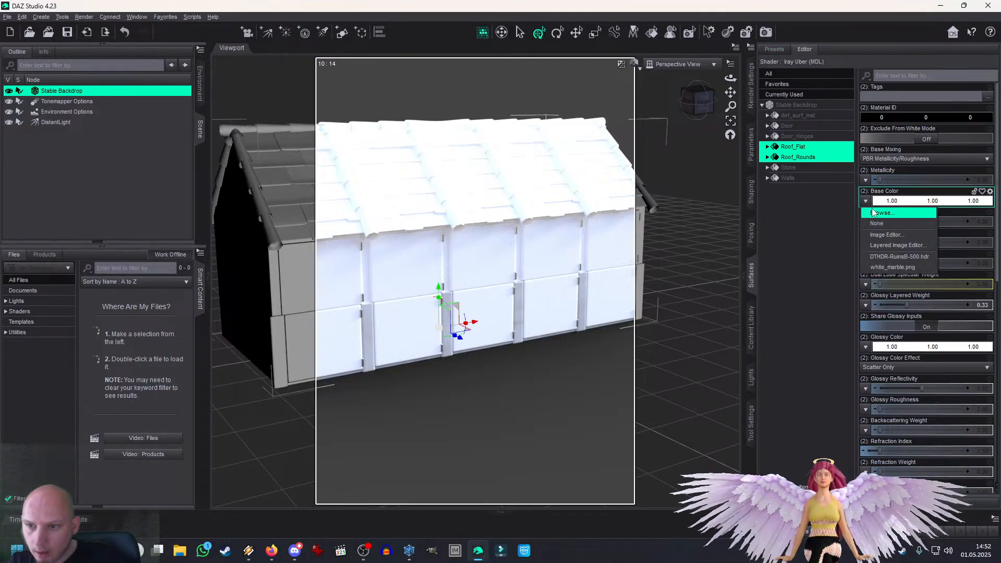
left_click(886, 213)
left_click_drag(560, 80, 0, 82)
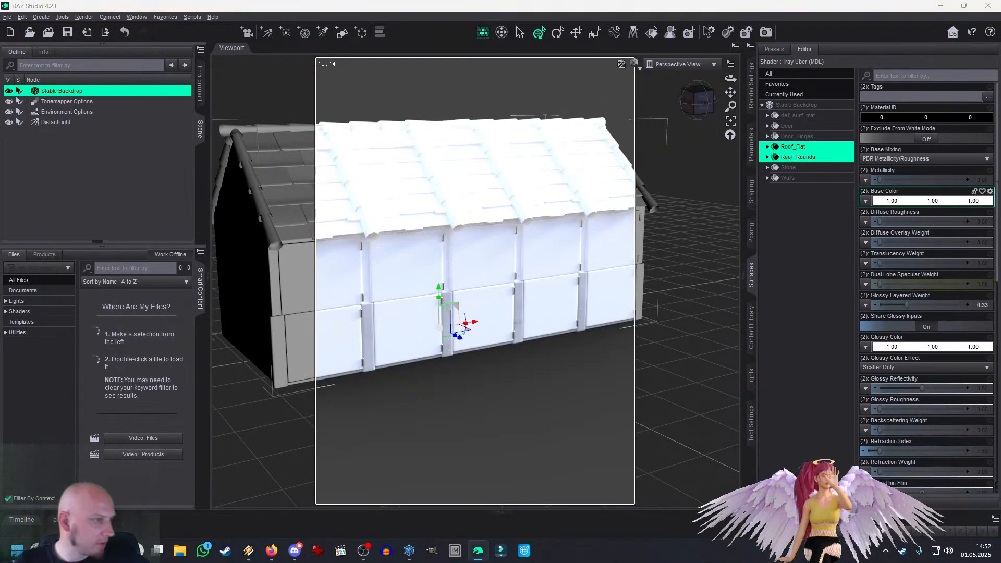
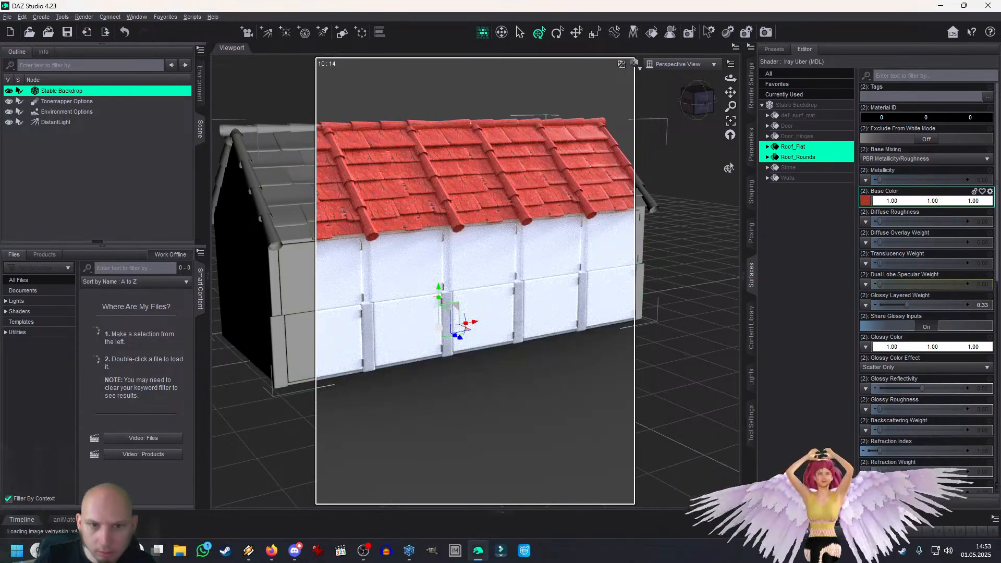
mouse_move(702, 104)
left_mouse_down()
mouse_move(730, 103)
mouse_move(730, 131)
mouse_move(690, 104)
left_mouse_up()
scroll(730, 93, "up", 5)
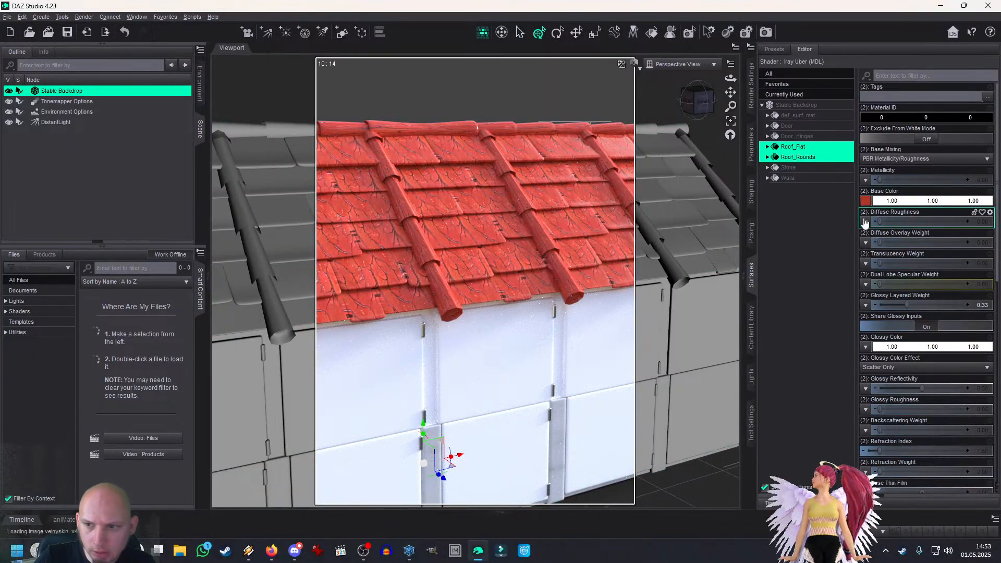
left_click(865, 201)
left_click(871, 213)
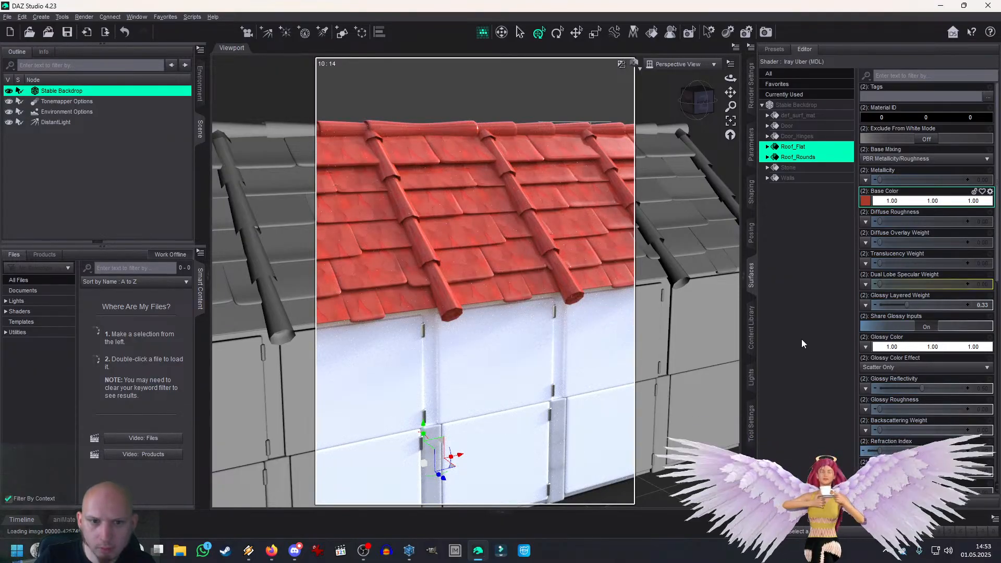
Step: Load an image file as the Normal Map of the Roof_Flat and Roof_Rounds surfaces
left_click(866, 348)
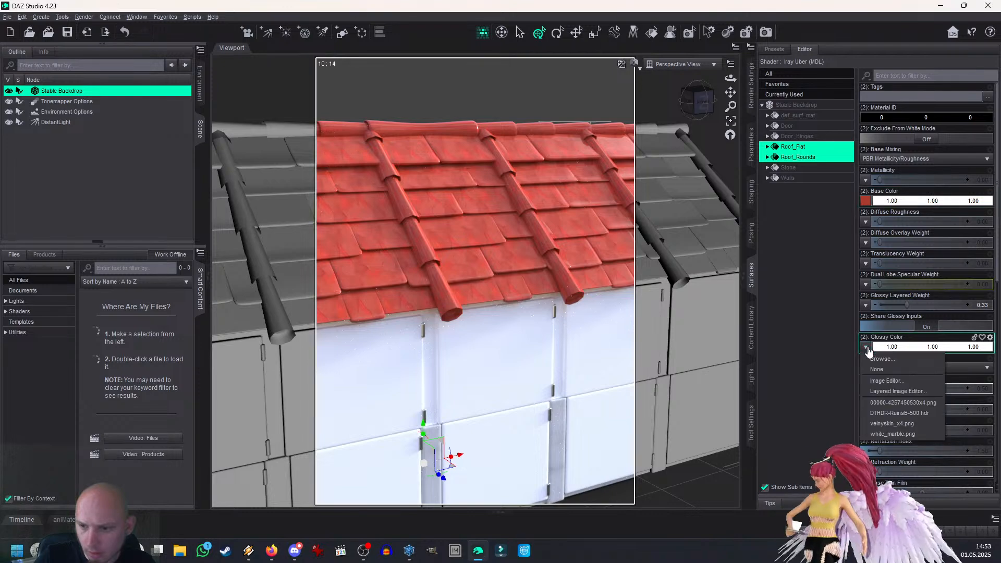
left_click(851, 343)
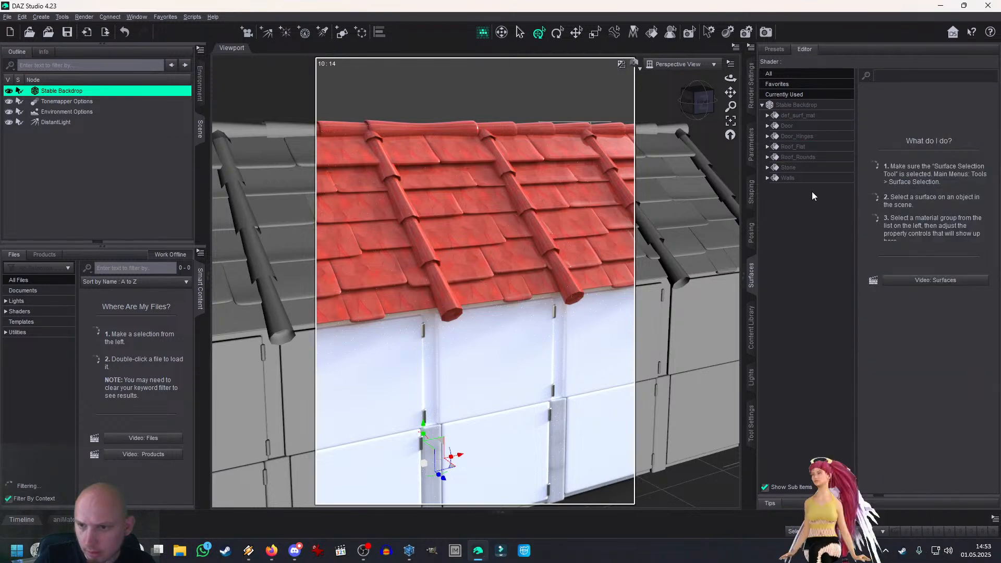
left_click(804, 148)
left_click(801, 159, "ctrl")
scroll(892, 291, "down", 9)
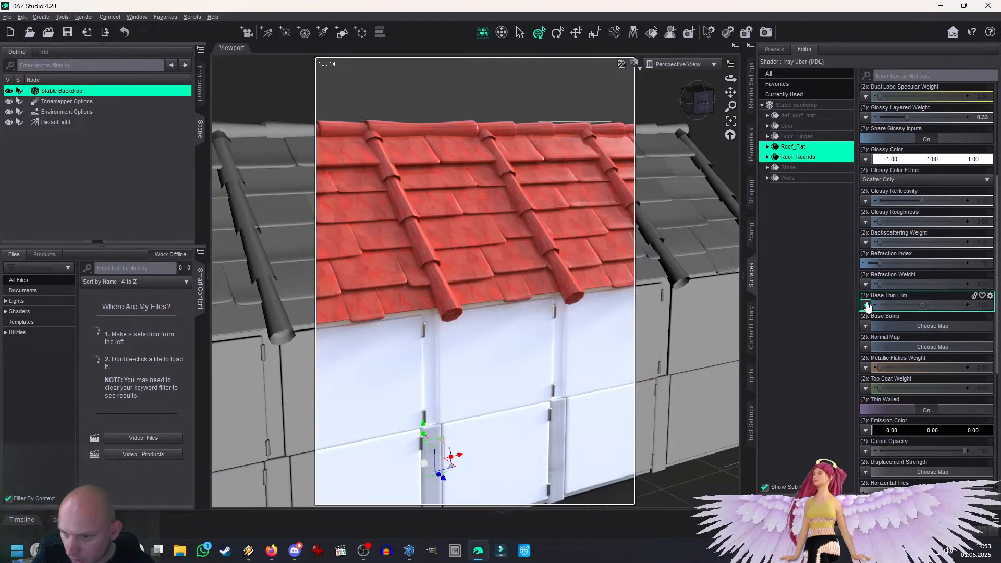
left_click(866, 306)
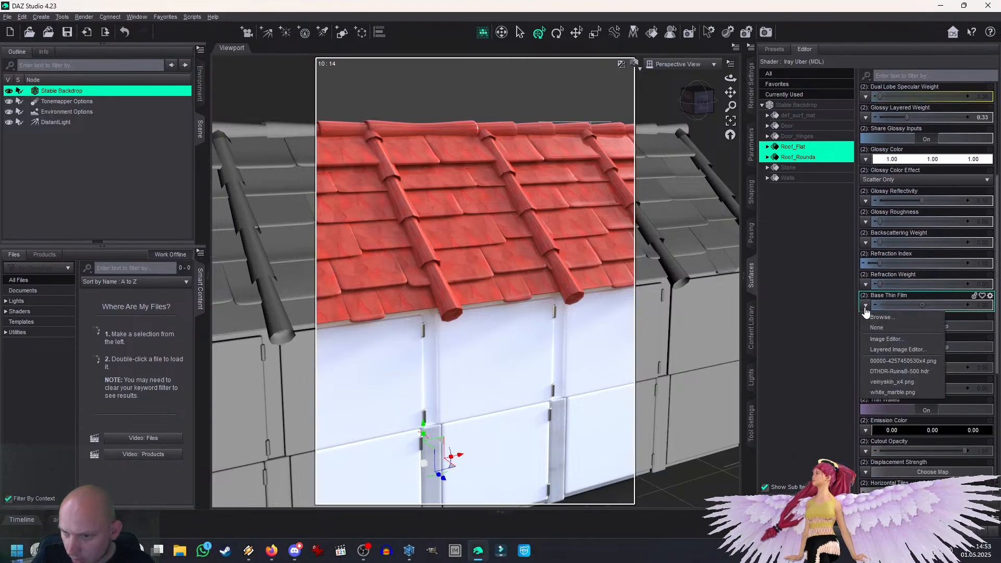
left_click(810, 193)
left_click(866, 347)
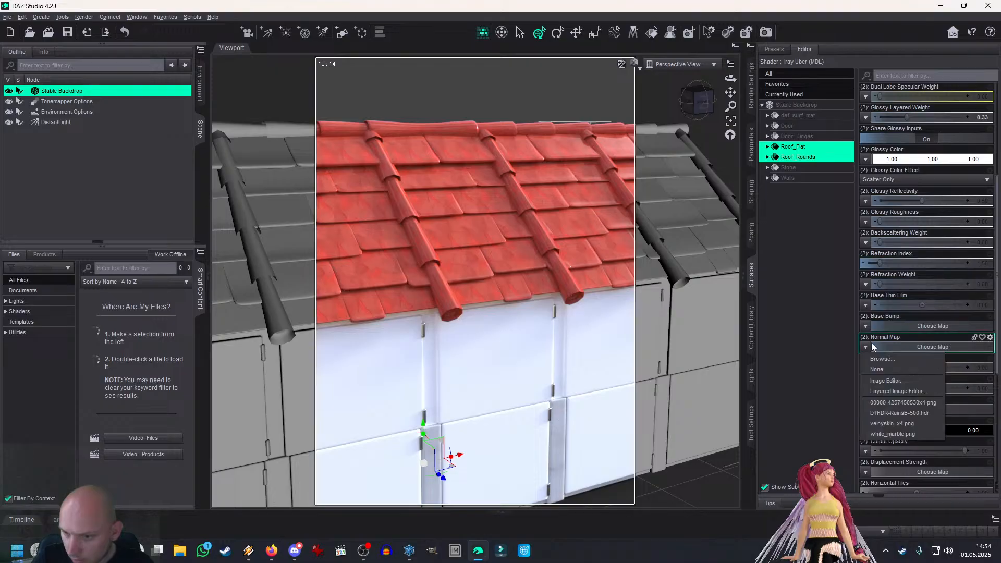
left_click(876, 359)
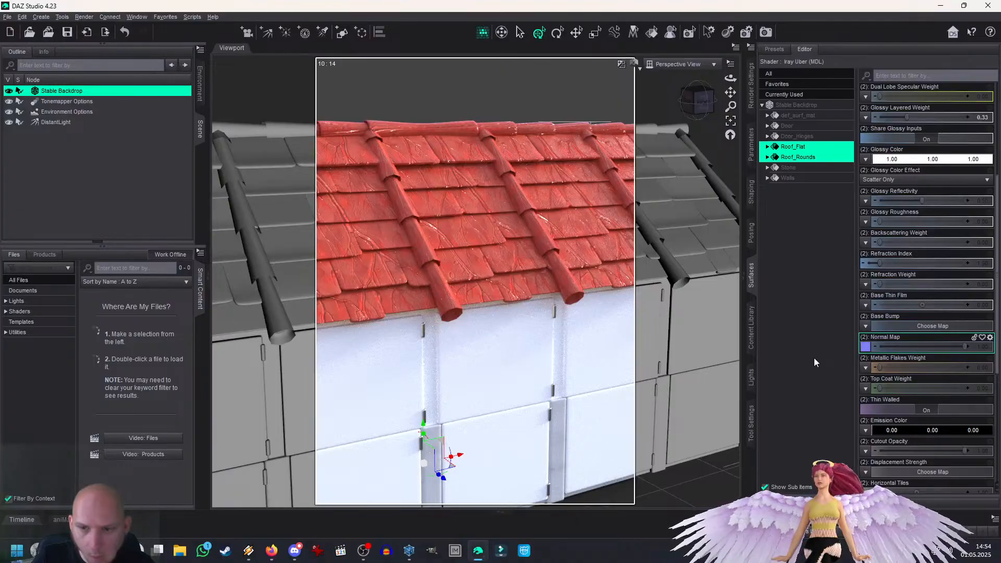
mouse_move(867, 353)
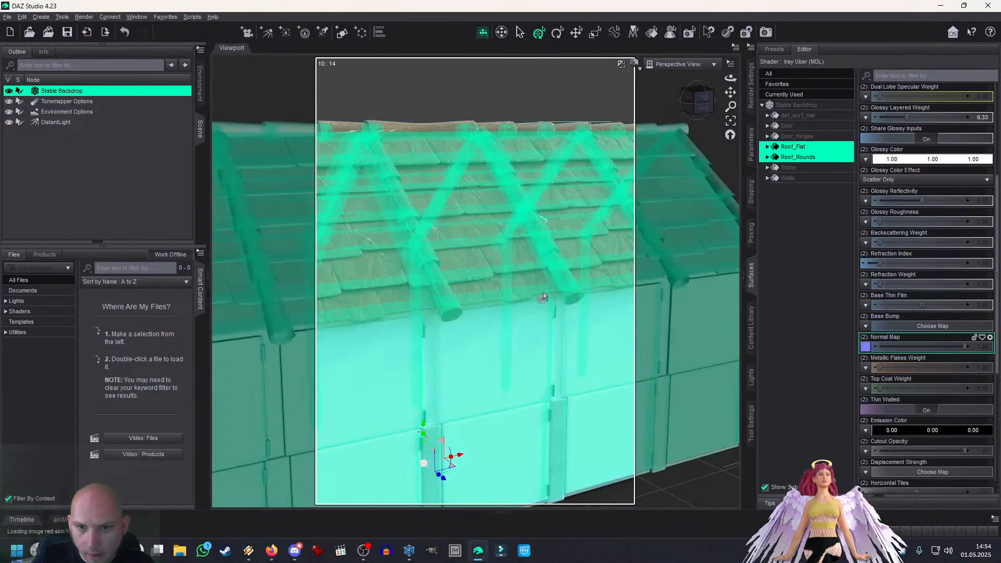
Step: Set Diffuse Roughness to 1.00 and Glossy Layered Weight to 0.00 on both roof surfaces, and check the roof from several angles
scroll(647, 209, "down", 3)
left_click_drag(718, 104, 711, 105)
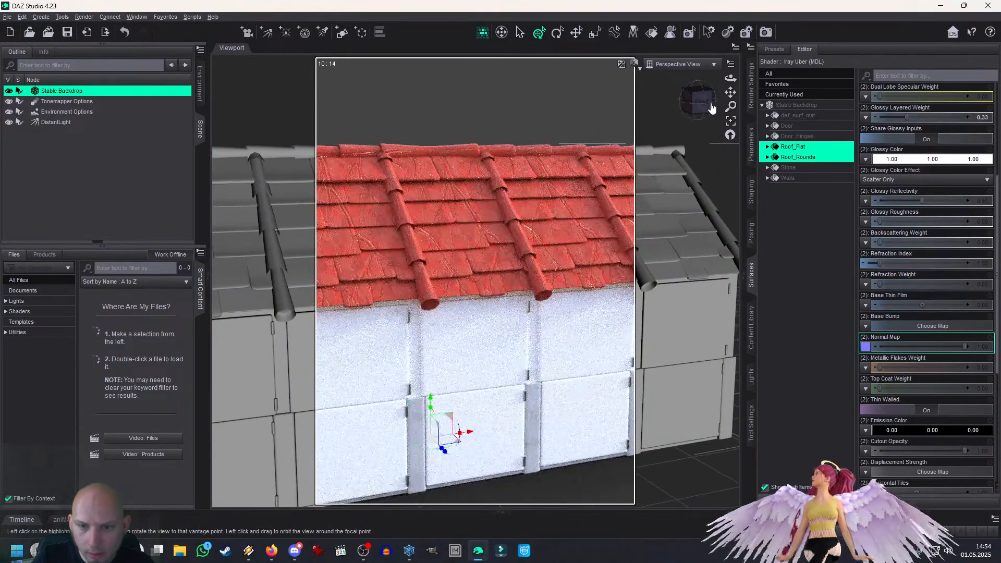
scroll(881, 222, "up", 3)
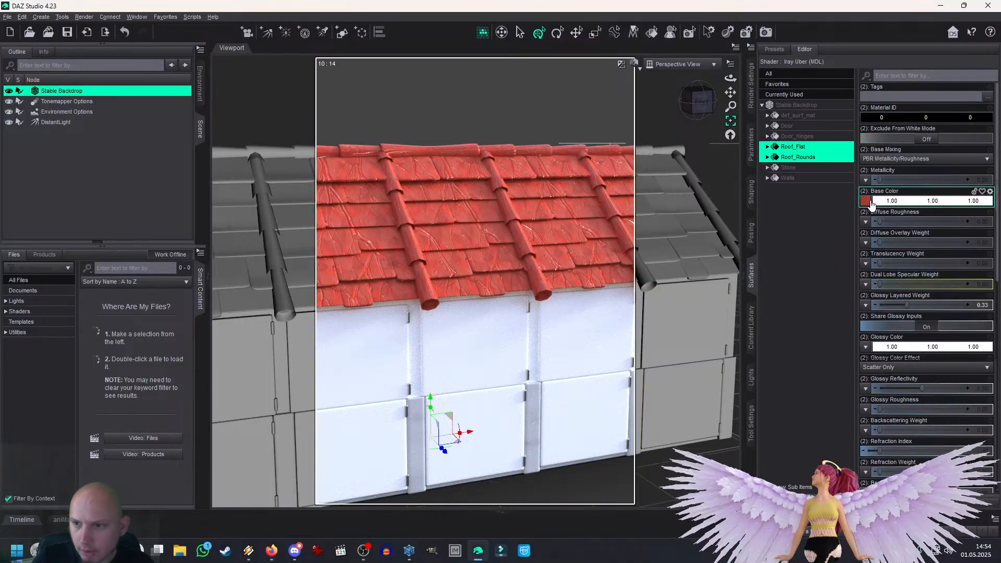
left_click_drag(882, 222, 911, 228)
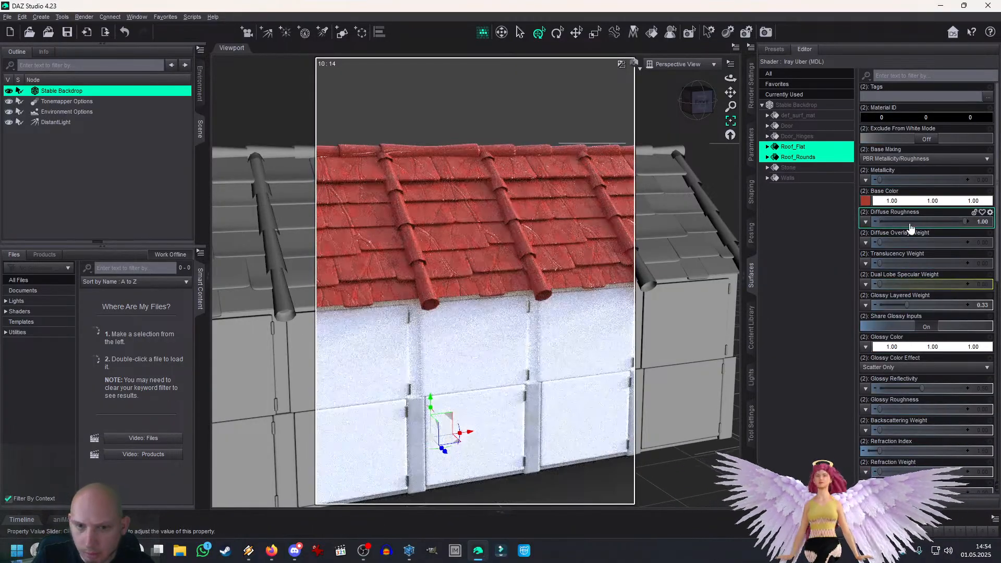
left_click_drag(911, 309, 878, 308)
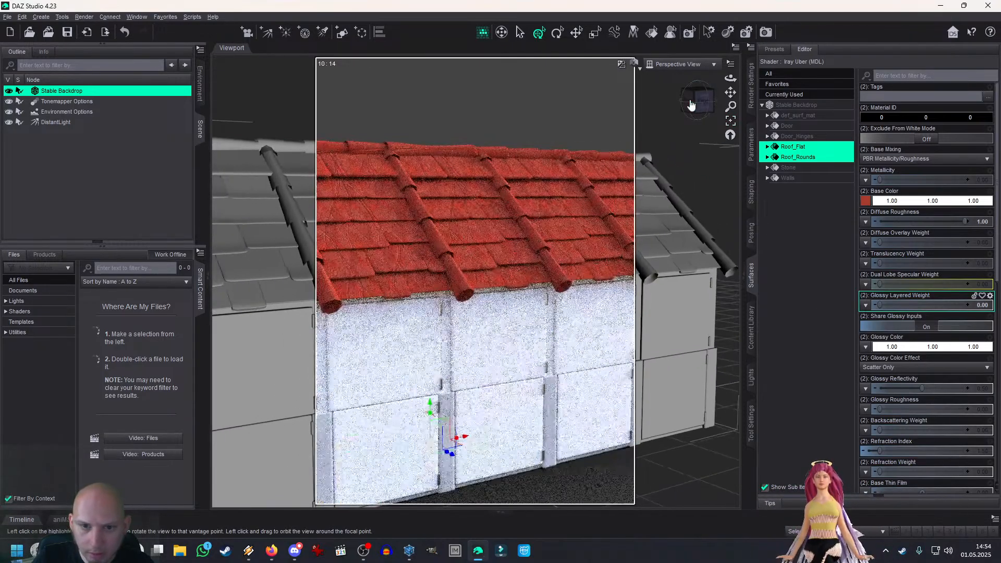
left_click(690, 105)
left_click(690, 104)
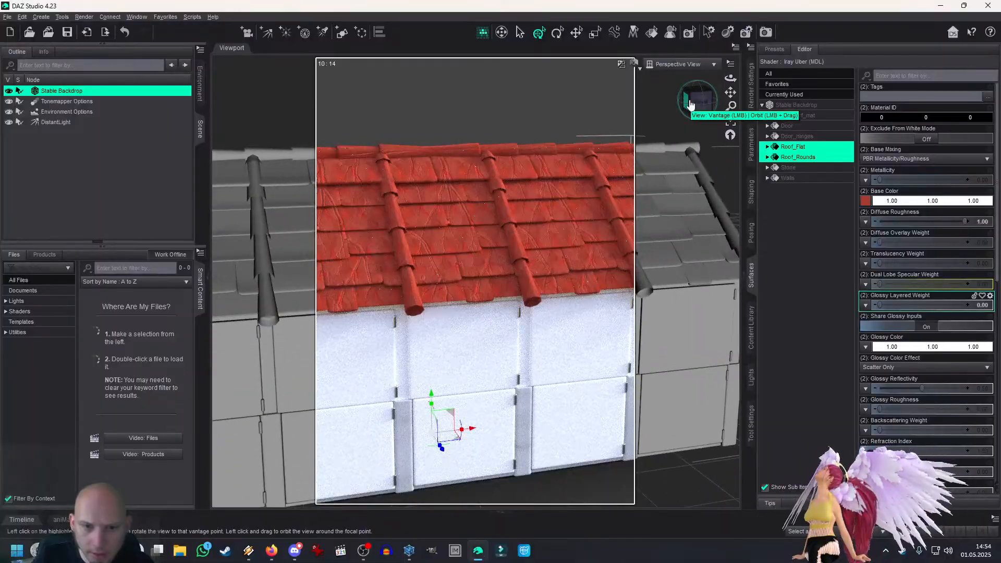
left_click(690, 104)
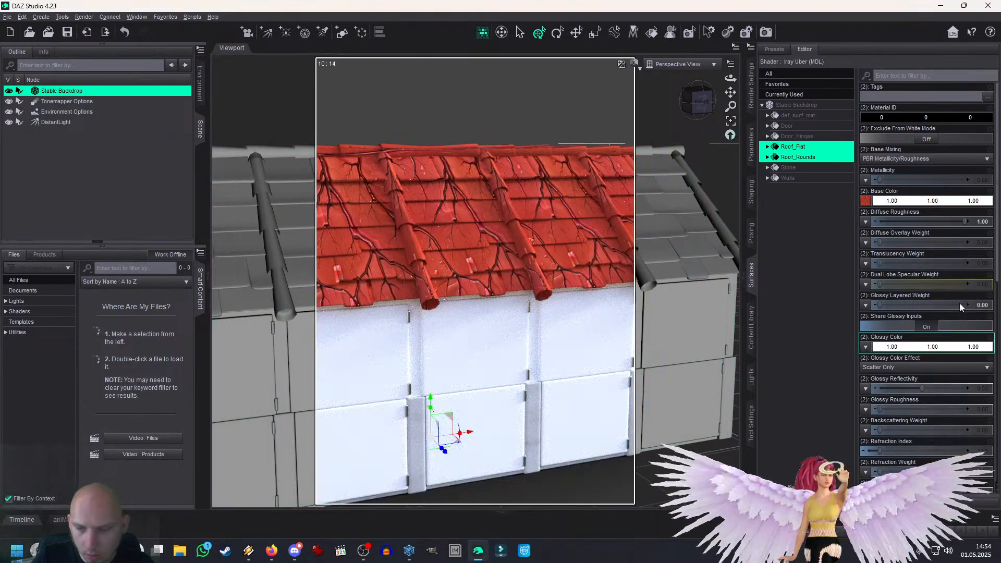
Step: Set the two roof surfaces' Horizontal Tiles to 10 and Vertical Tiles to 0
scroll(959, 304, "down", 10)
left_click(983, 278)
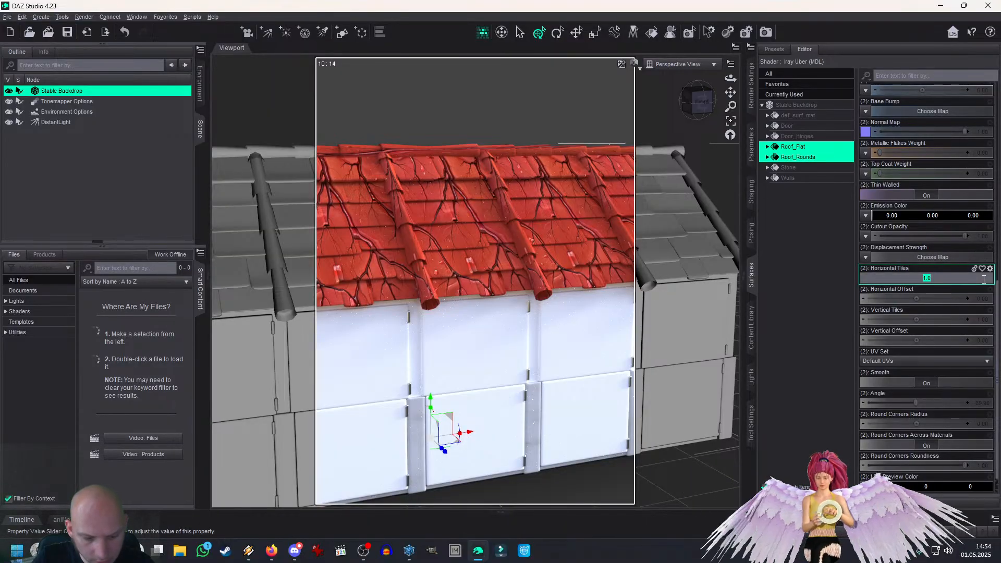
left_click(987, 320)
type("10")
key("Return")
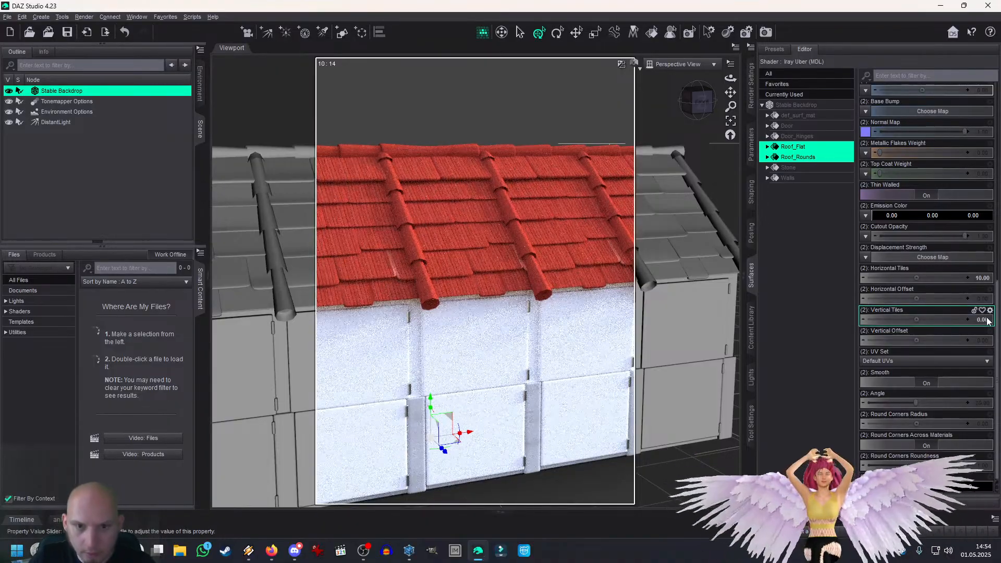
Step: Set both Horizontal Tiles and Vertical Tiles of the roof surfaces to 4
left_click(983, 278)
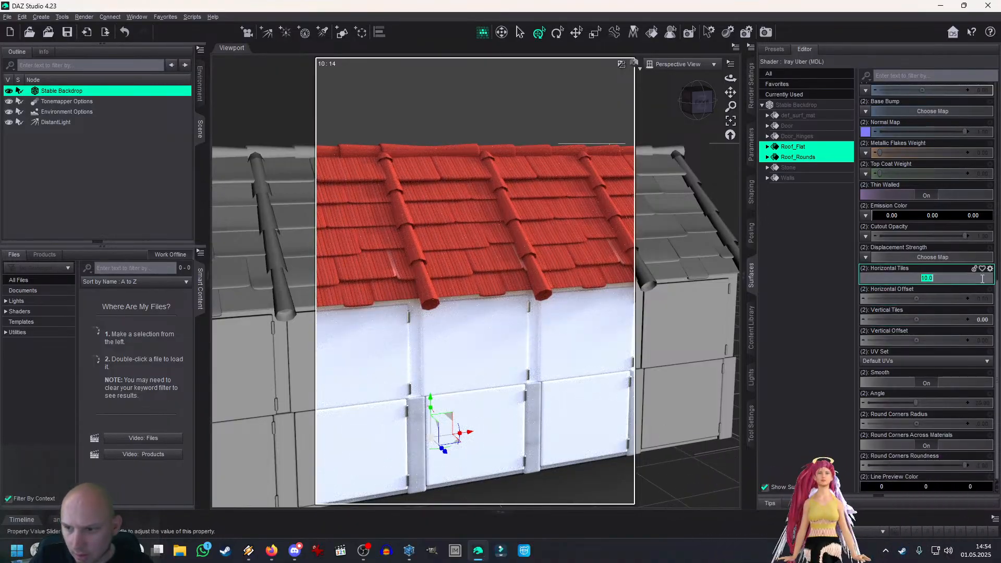
type("4")
key("Return")
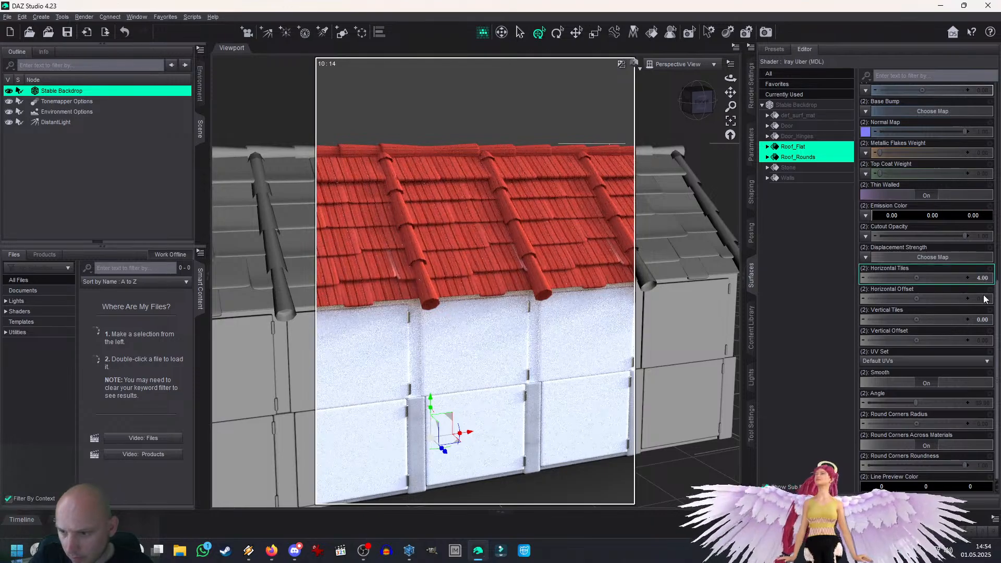
left_click(985, 319)
key("Return")
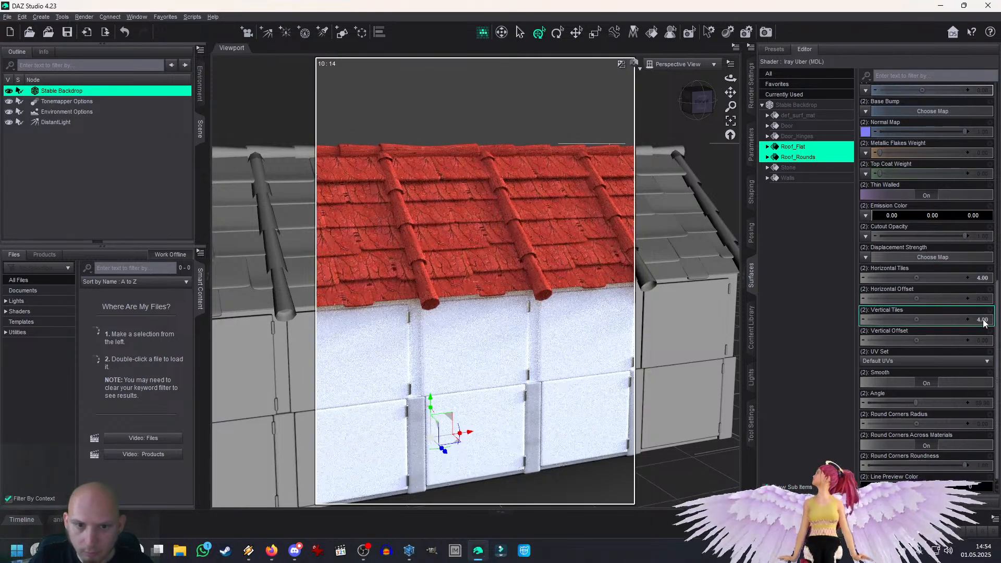
Step: Increase the roof surfaces' Horizontal Tiles and Vertical Tiles to 6 each
left_click(982, 278)
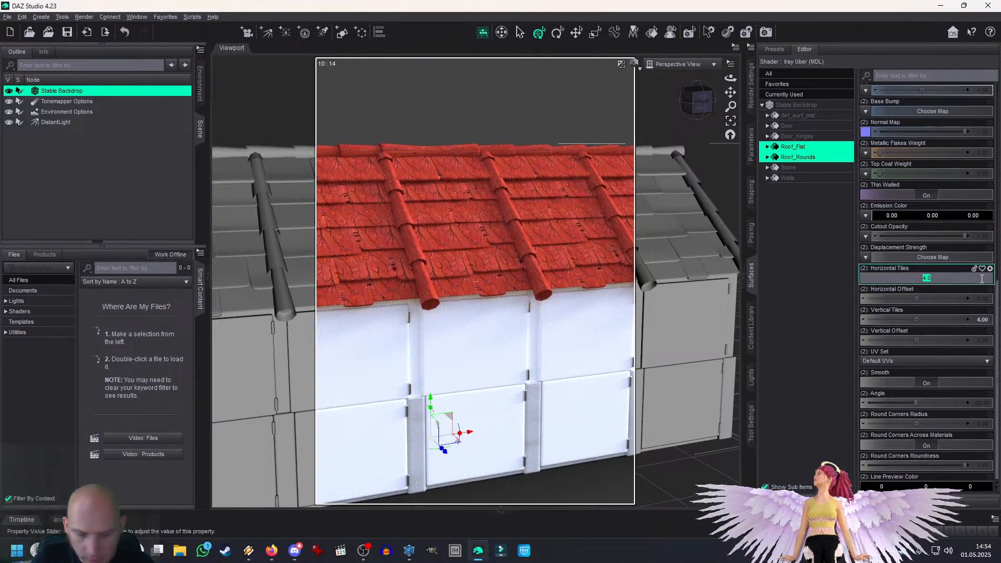
type("6")
key("Return")
left_click(980, 322)
type("6")
key("Return")
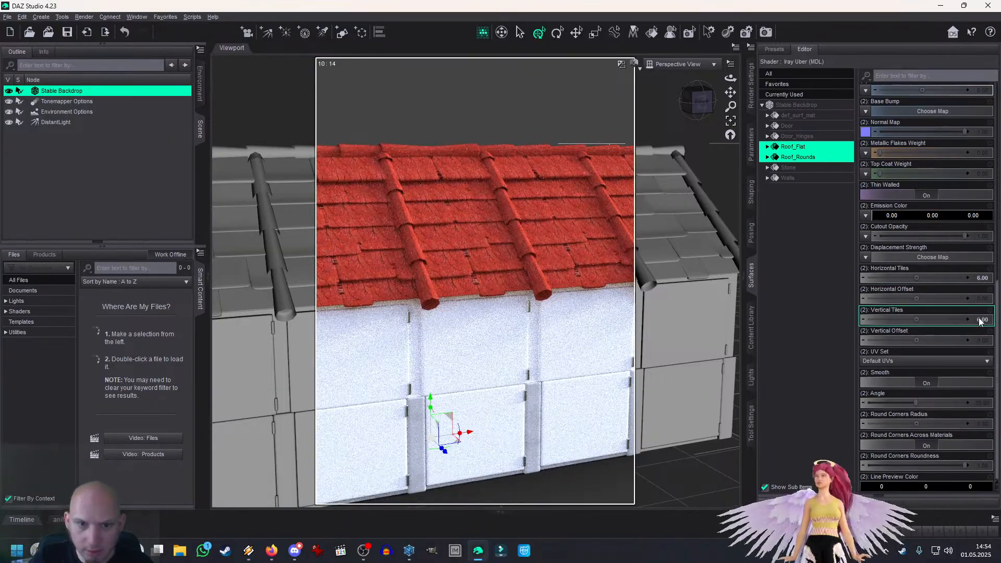
Step: Set both Horizontal Tiles and Vertical Tiles of the two roof surfaces to 10
left_click(983, 279)
type("10")
key("Return")
left_click(981, 320)
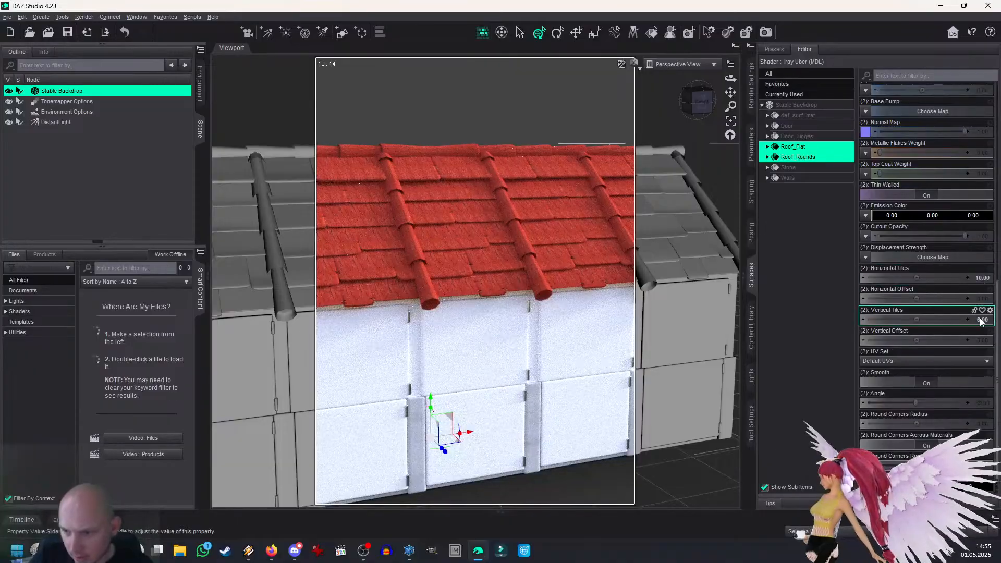
type("10")
key("Return")
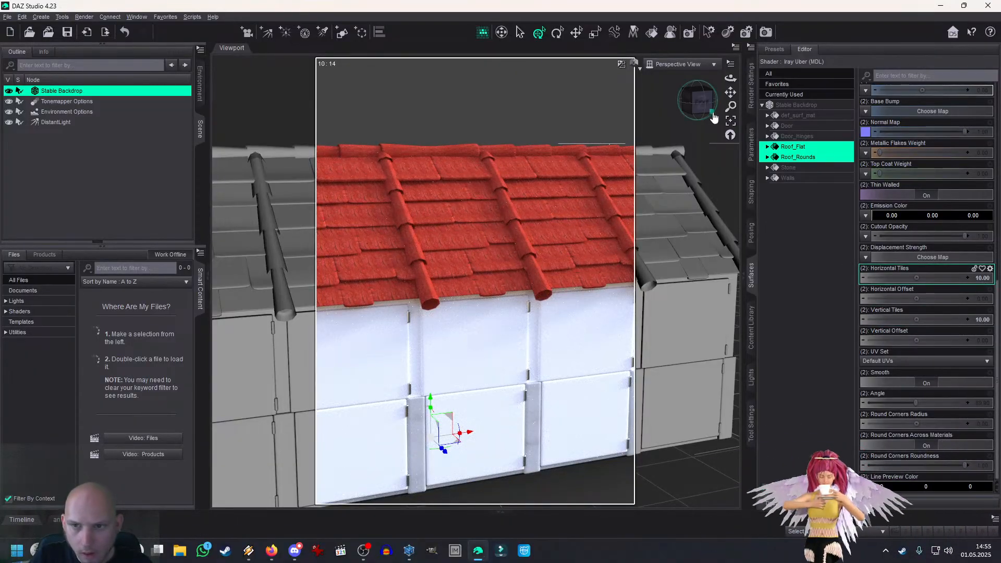
Step: Reduce the roof surfaces' Horizontal Tiles and Vertical Tiles to 8 each, and check the roof from a slightly different angle
type("8")
key("Return")
left_click(983, 320)
type("8")
key("Return")
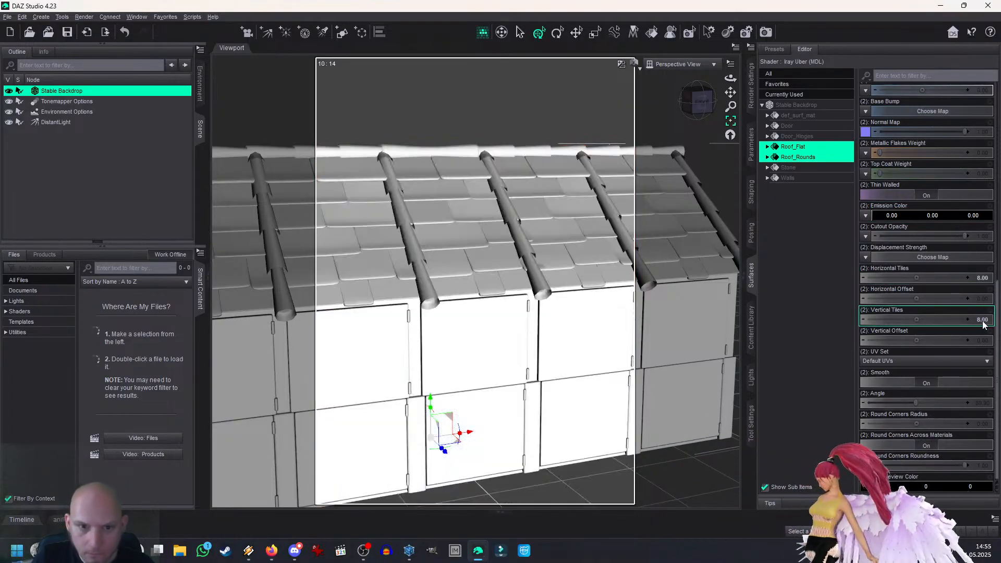
left_click_drag(703, 112, 703, 112)
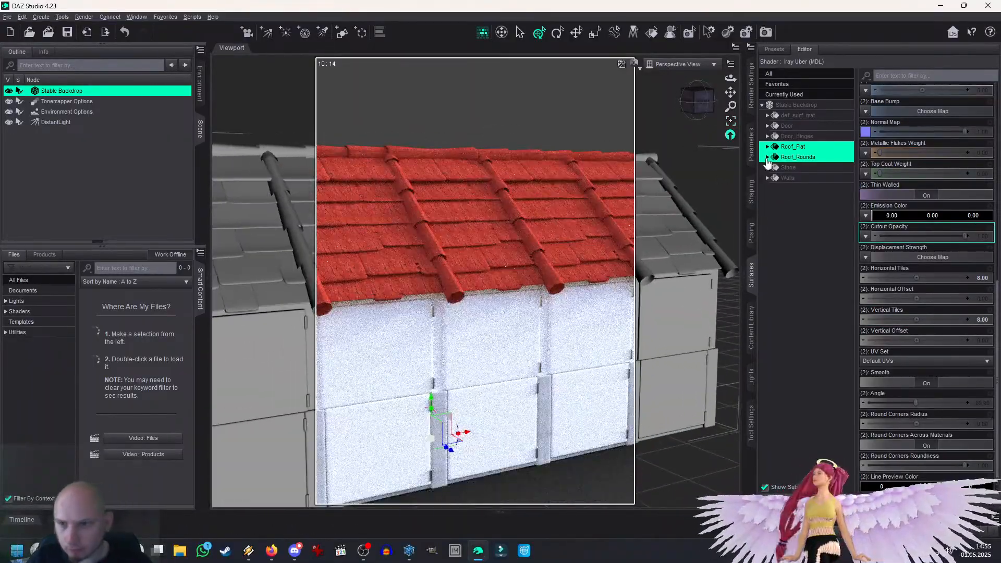
Step: Set the Door surface's Diffuse Roughness to 1.00 and its Glossy Layered Weight to 0.00
left_click(789, 126)
scroll(895, 188, "up", 15)
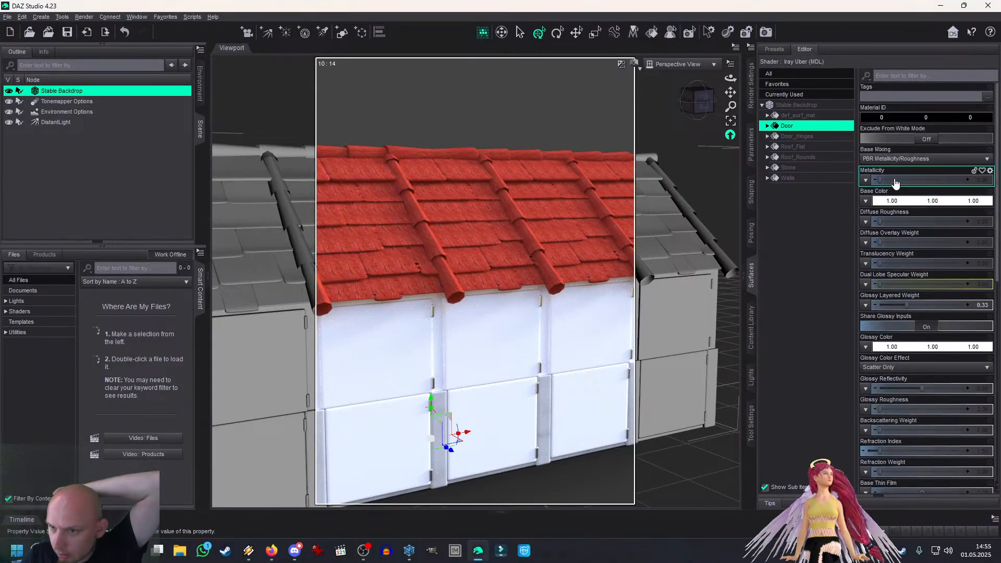
left_click_drag(882, 223, 966, 222)
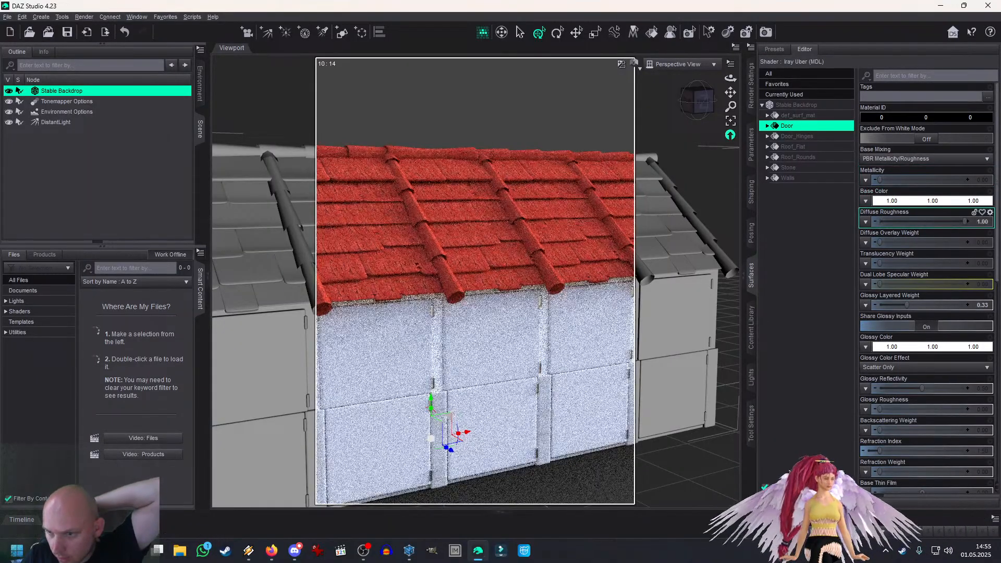
left_click_drag(906, 304, 858, 297)
Step: Load the "wood planks" image from the "textures with normals" folder as the Door surface's Base Color texture
left_click(867, 201)
left_click(874, 215)
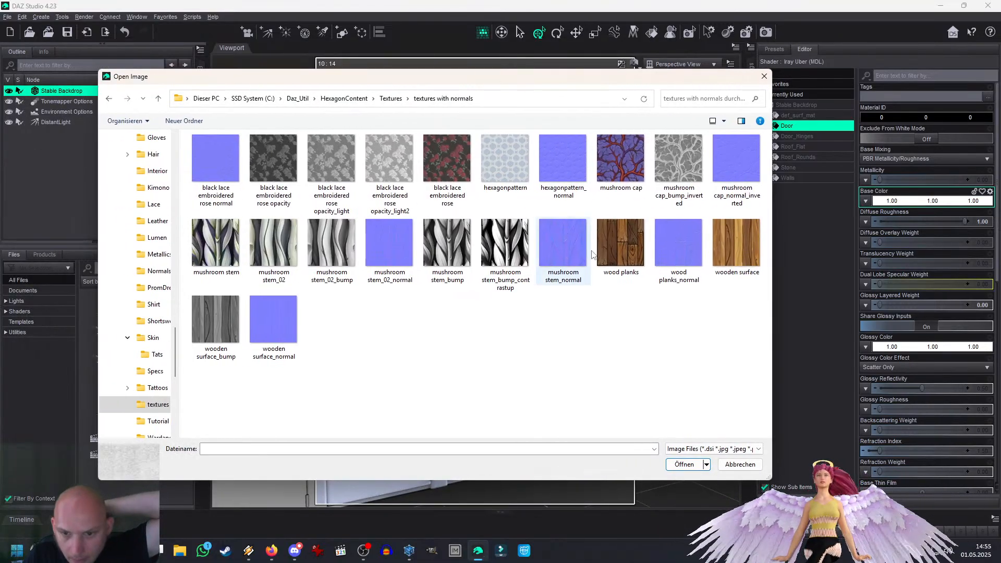
left_click(620, 244)
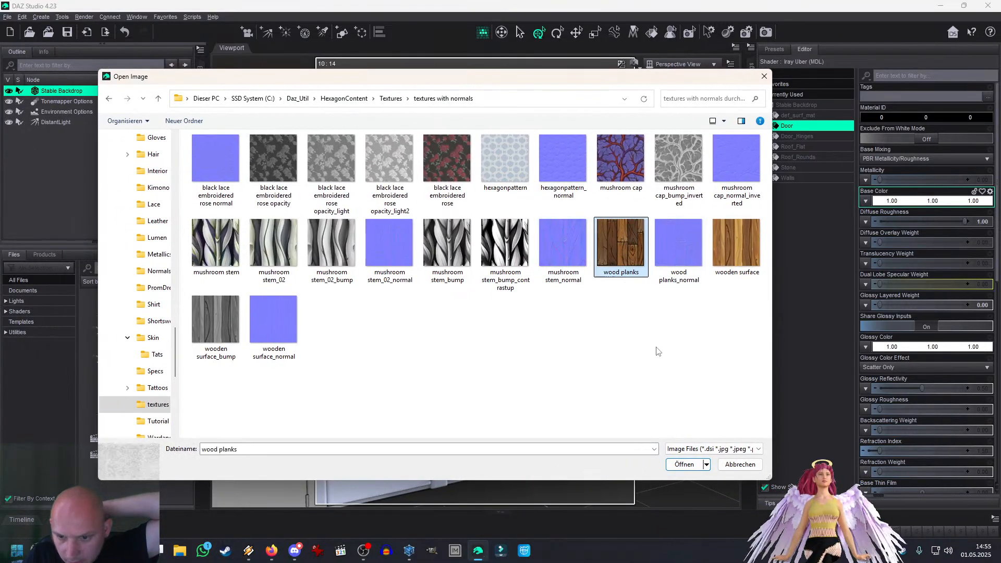
left_click(682, 464)
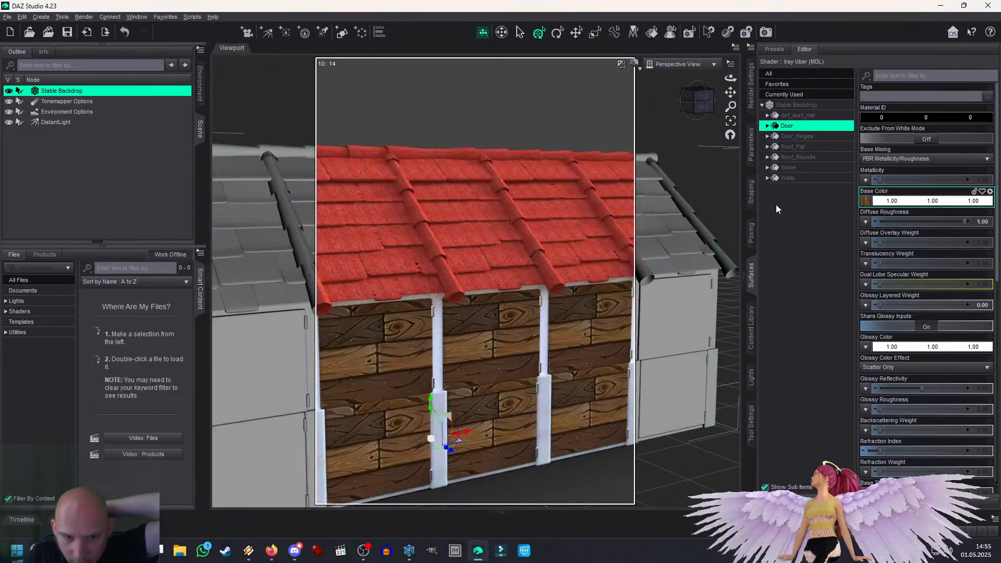
scroll(668, 251, "down", 2)
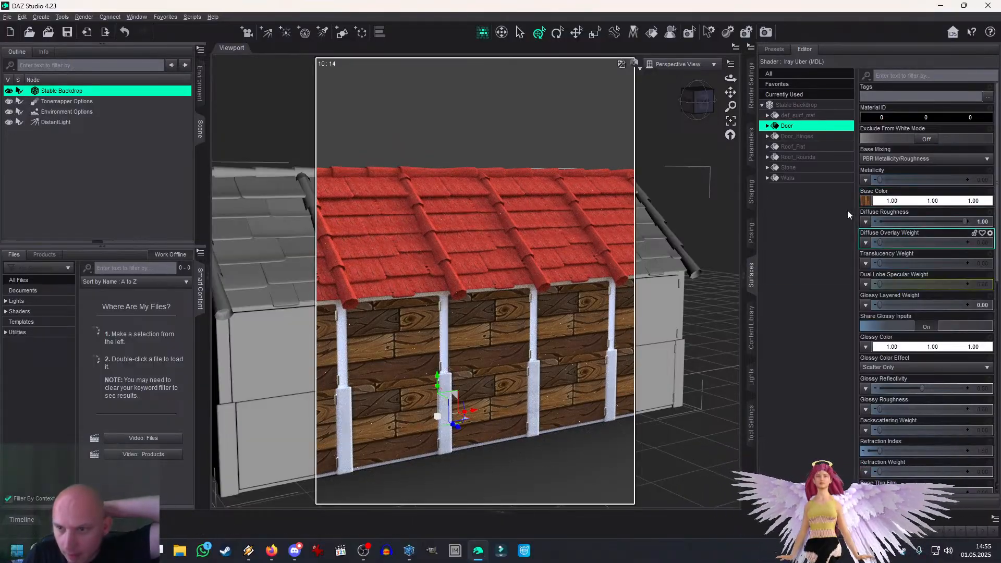
Step: Load the matching "wood planks_normal" image as the Door surface's Normal Map and check the doors from another angle
scroll(871, 313, "down", 5)
left_click(866, 285)
left_click(878, 296)
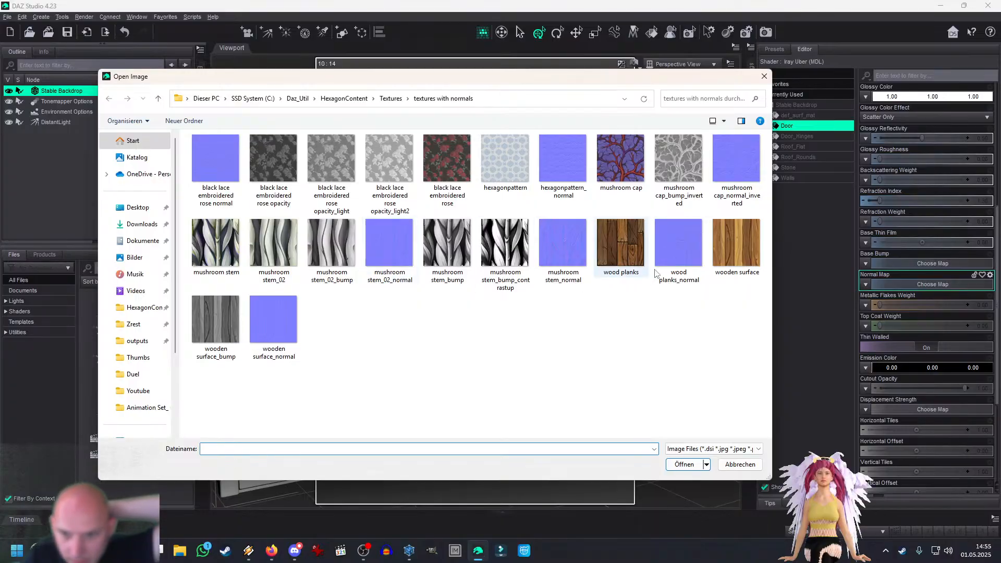
left_click(679, 245)
left_click(684, 465)
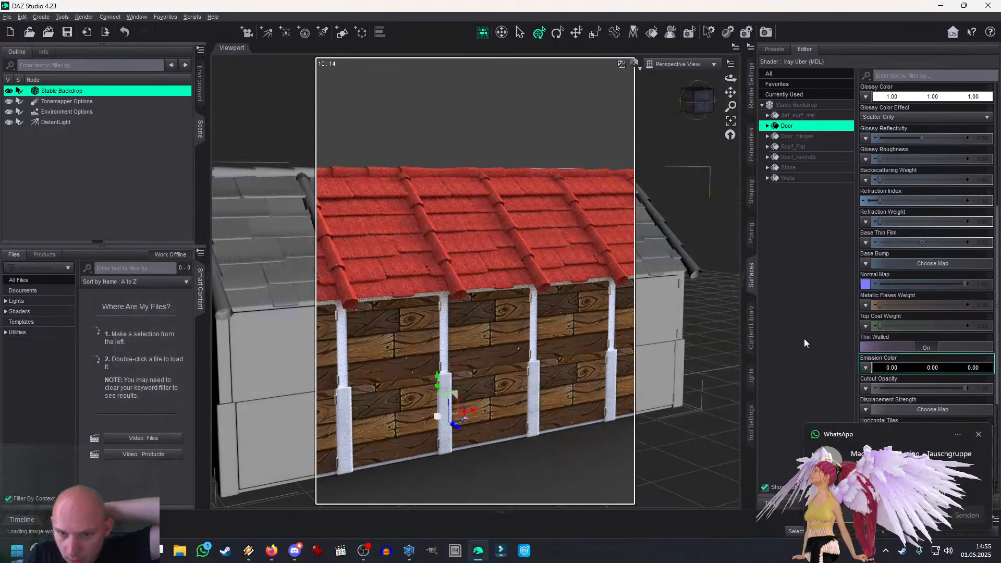
left_click(979, 435)
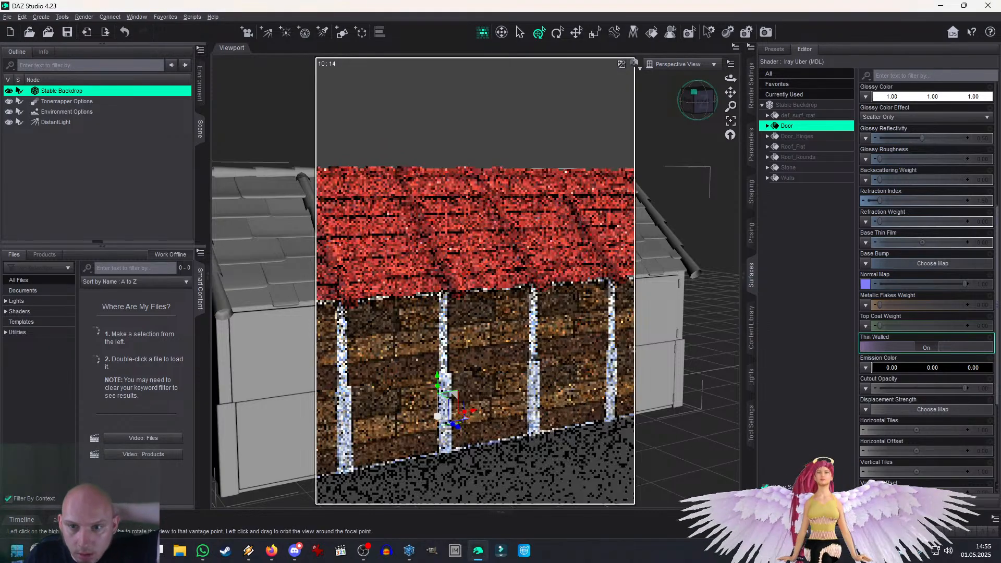
left_click_drag(701, 99, 698, 98)
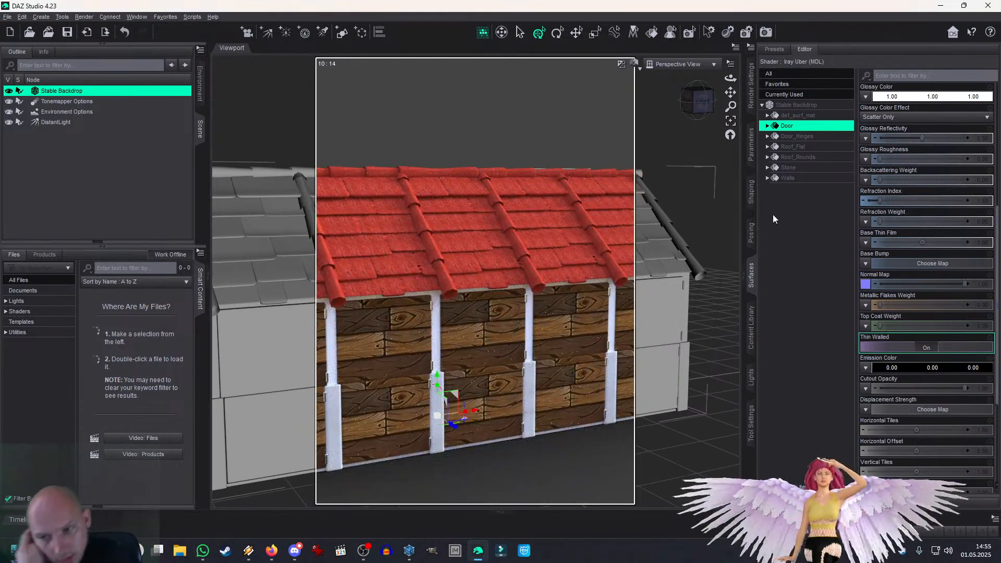
Step: Set the Door surface's Horizontal Tiles and Vertical Tiles to 3 each
scroll(907, 297, "down", 3)
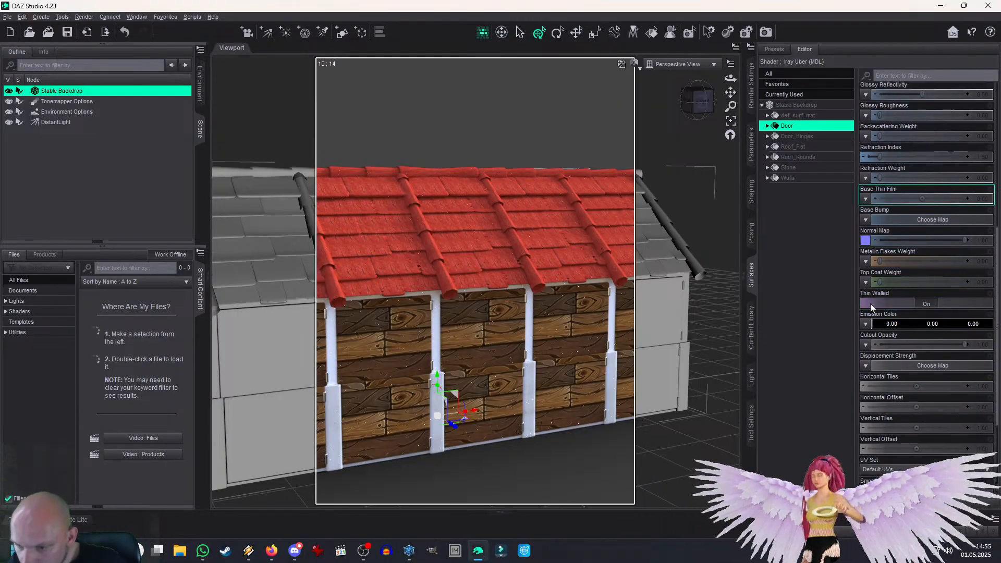
left_click(982, 278)
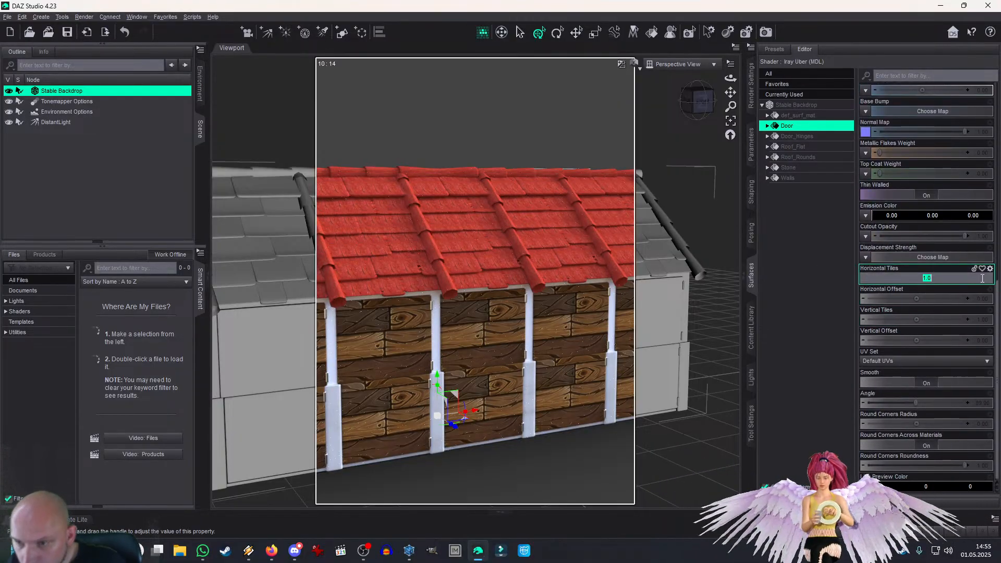
type("3")
left_click(984, 321)
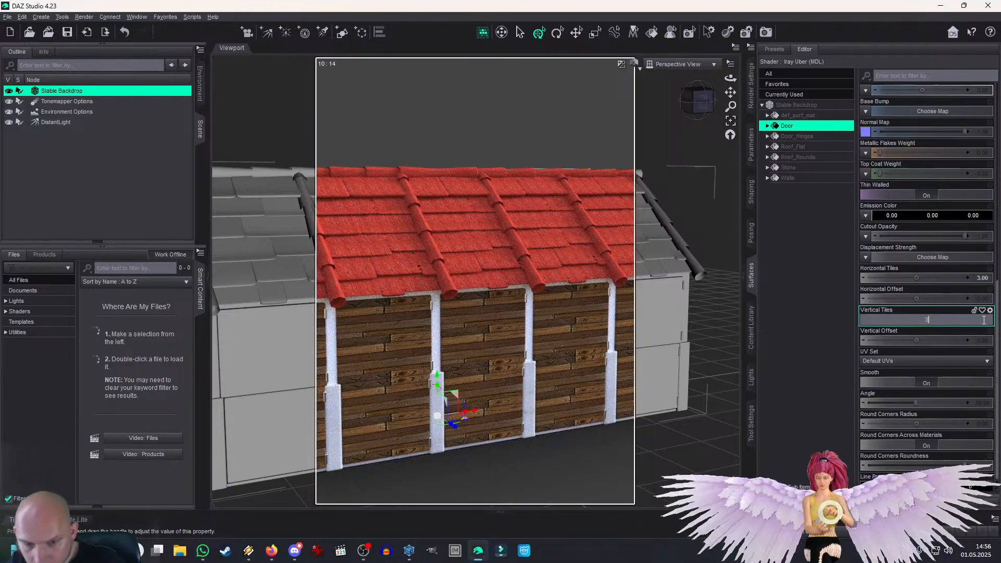
key("Return")
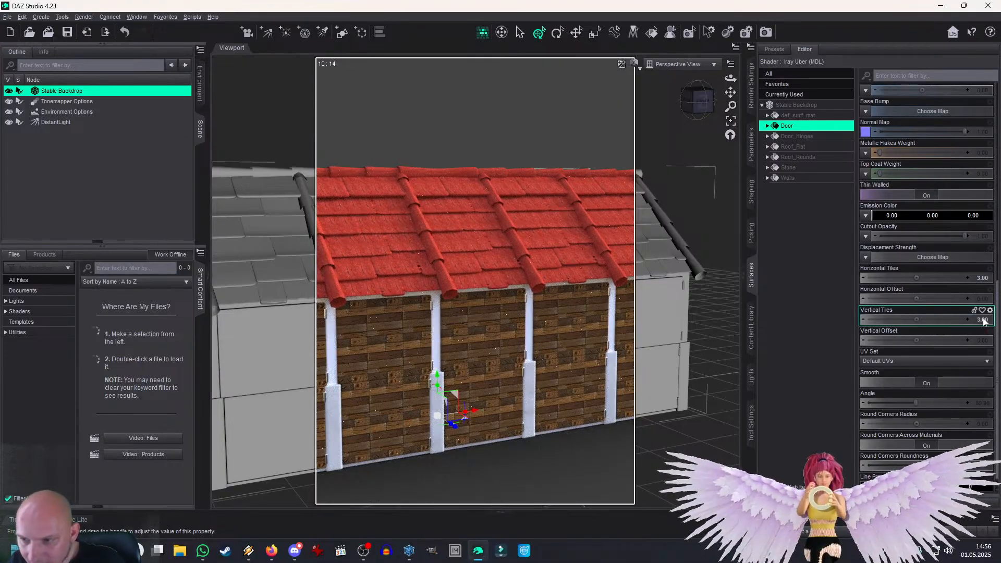
Step: Try Horizontal Tiles of 2 on the Door surface, and return both Horizontal Tiles and Vertical Tiles to 1
left_click(986, 278)
type("2")
key("Return")
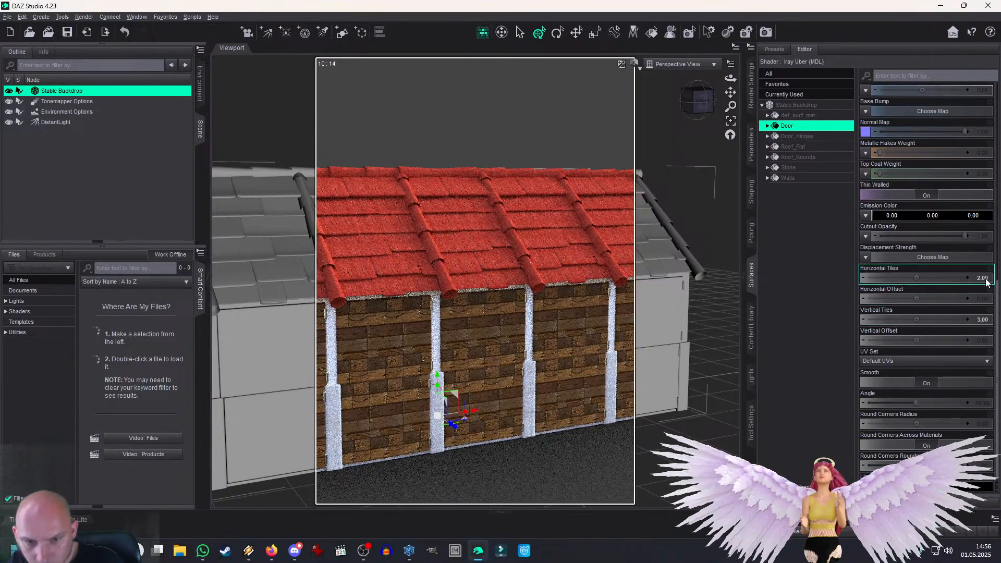
left_click(986, 278)
type("1")
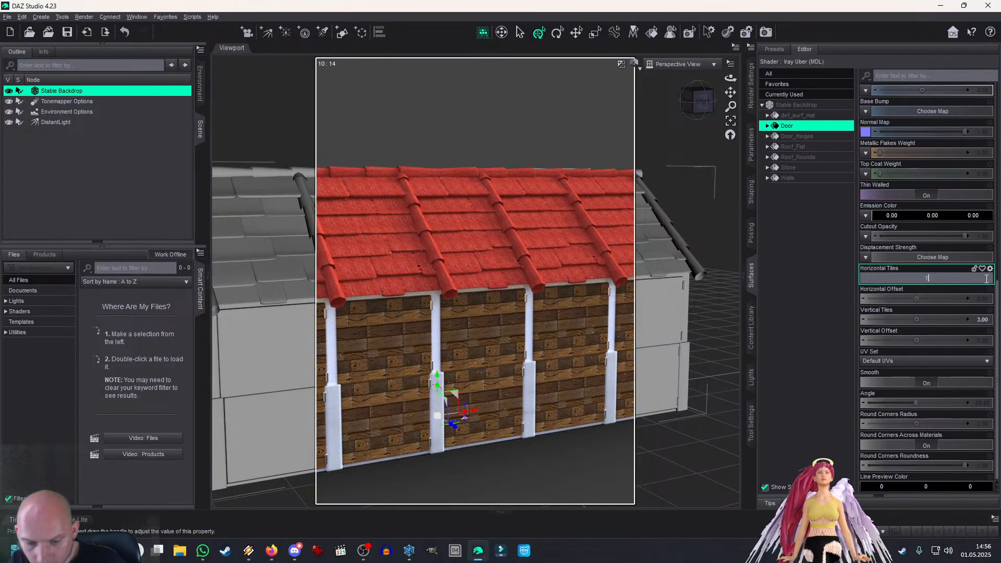
key("Return")
left_click(982, 320)
type("1")
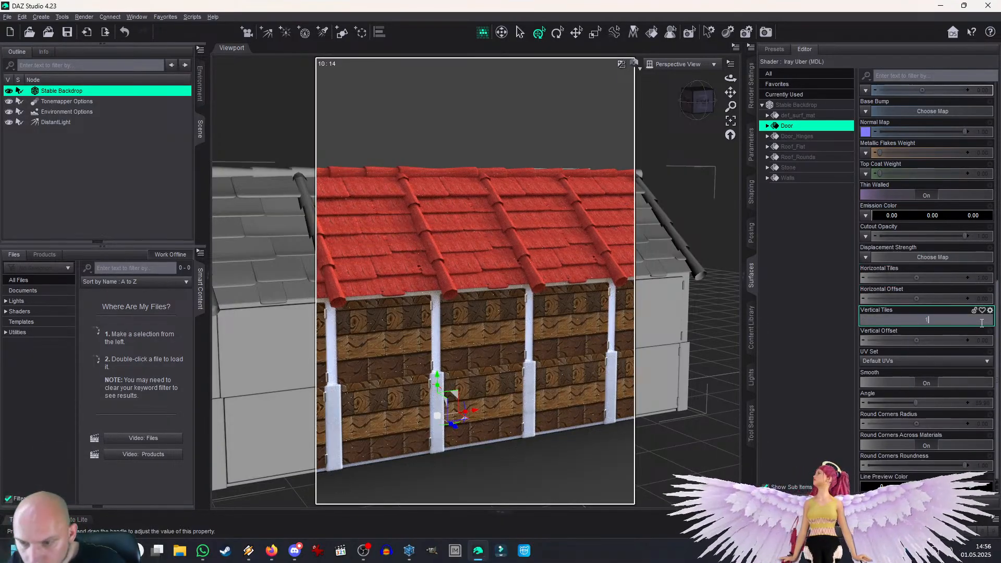
key("Return")
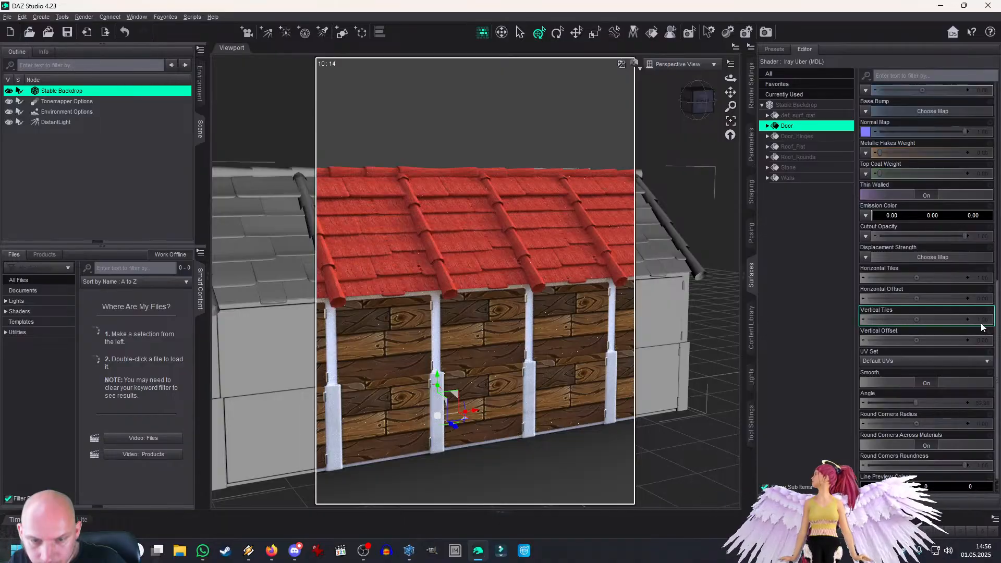
Step: Set only the Door surface's Horizontal Tiles to 4
left_click(980, 278)
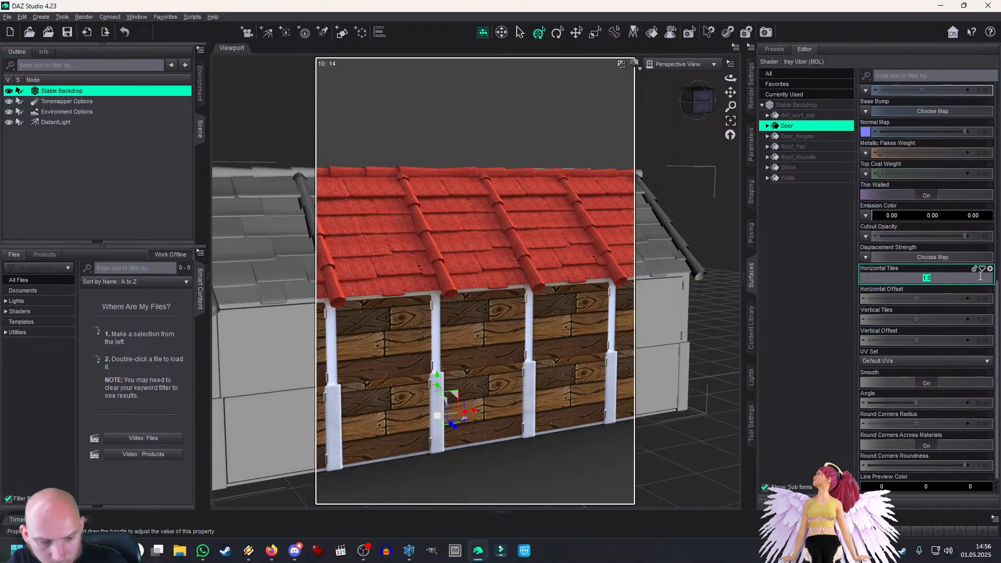
type("4")
key("Return")
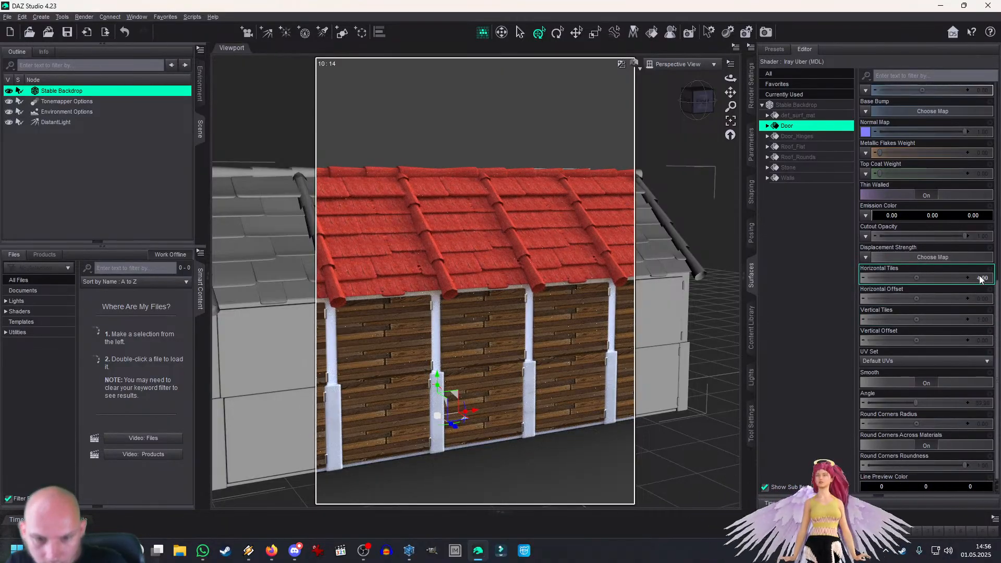
Step: Replace the Door surface's Base Color texture with the "wooden surface" image
scroll(869, 207, "up", 5)
left_click(867, 202)
left_click(882, 213)
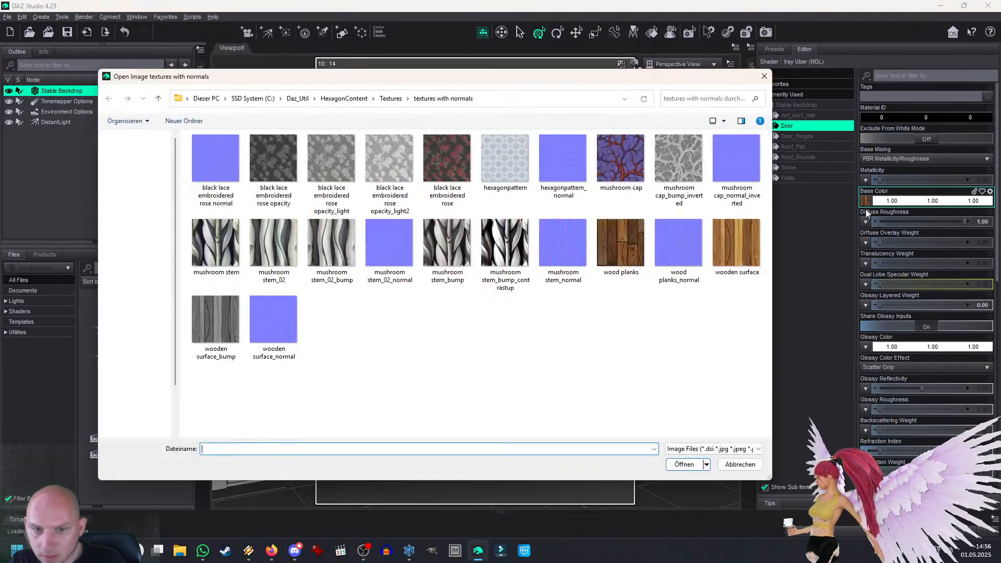
left_click(737, 245)
left_click(684, 464)
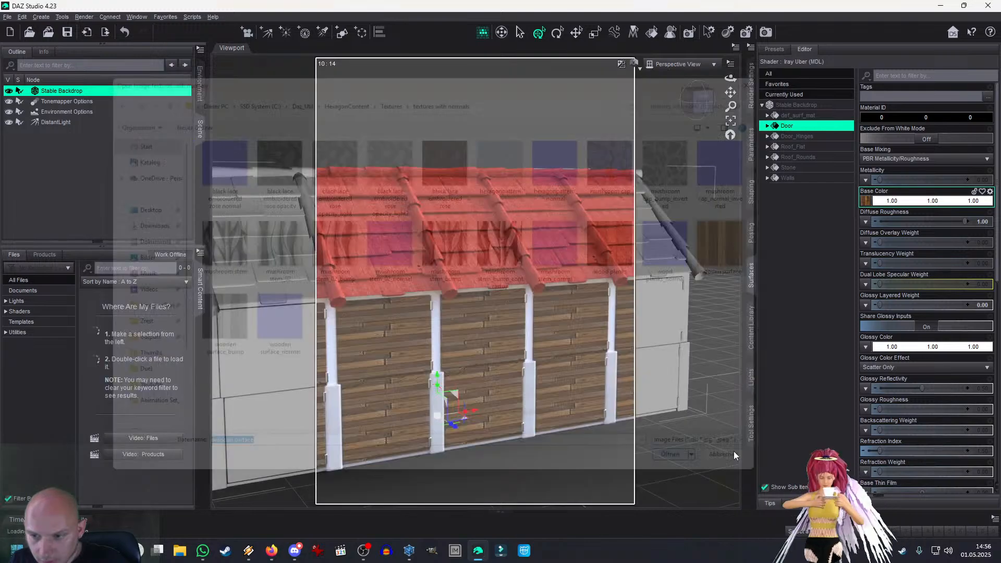
Step: Replace the Door surface's Normal Map with the "wooden surface_normal" image
scroll(869, 290, "down", 2)
scroll(869, 292, "down", 5)
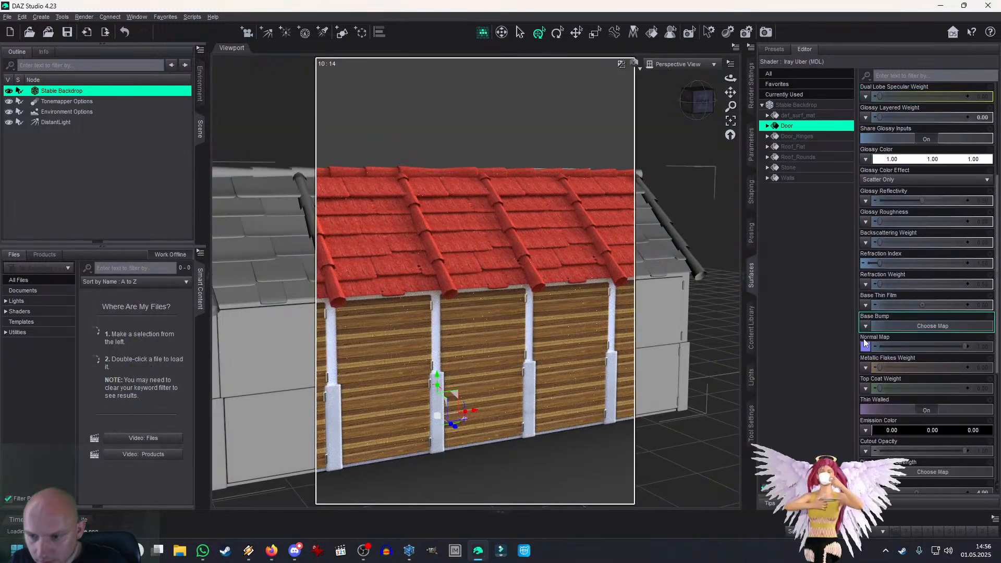
left_click(866, 347)
left_click(880, 358)
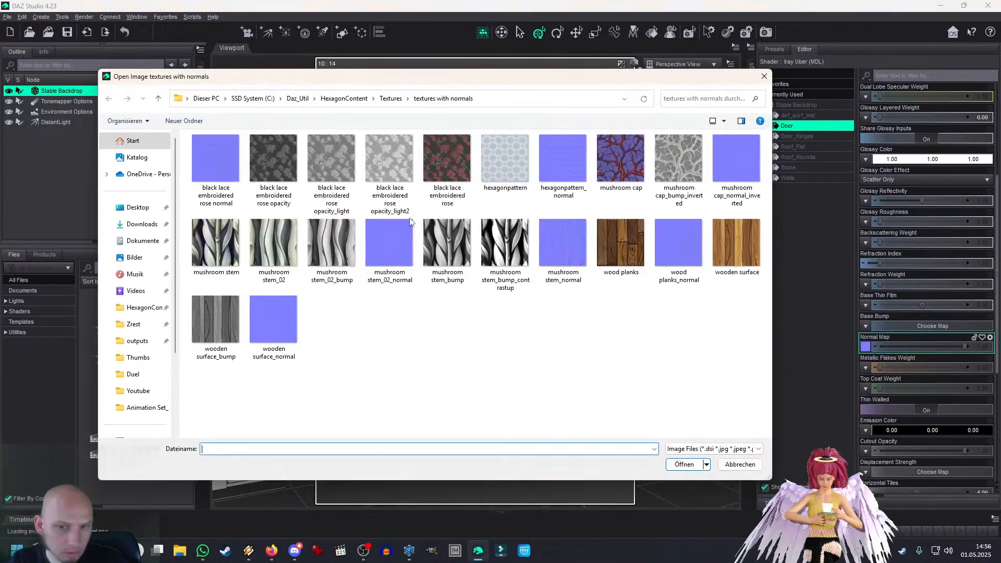
left_click(262, 327)
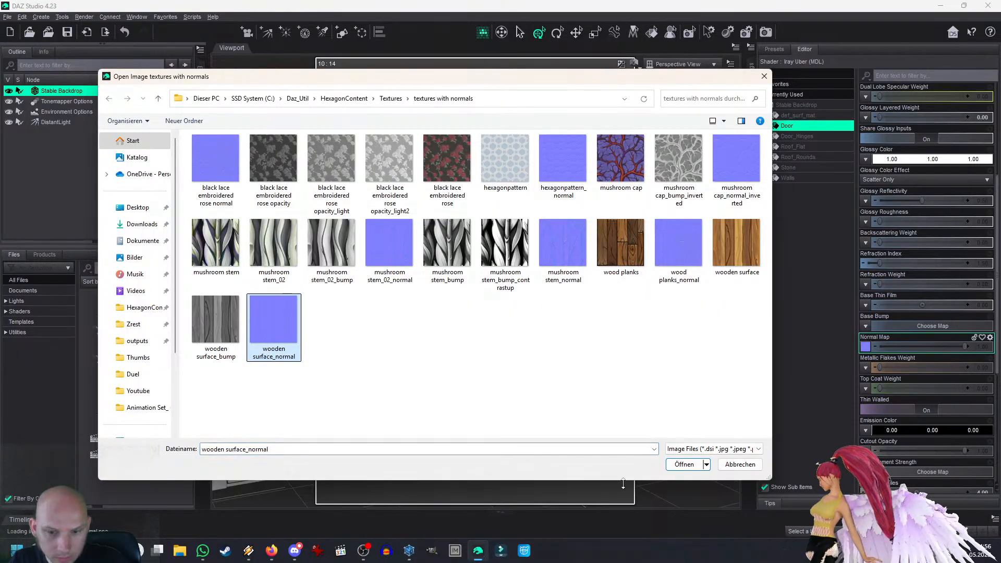
left_click(685, 464)
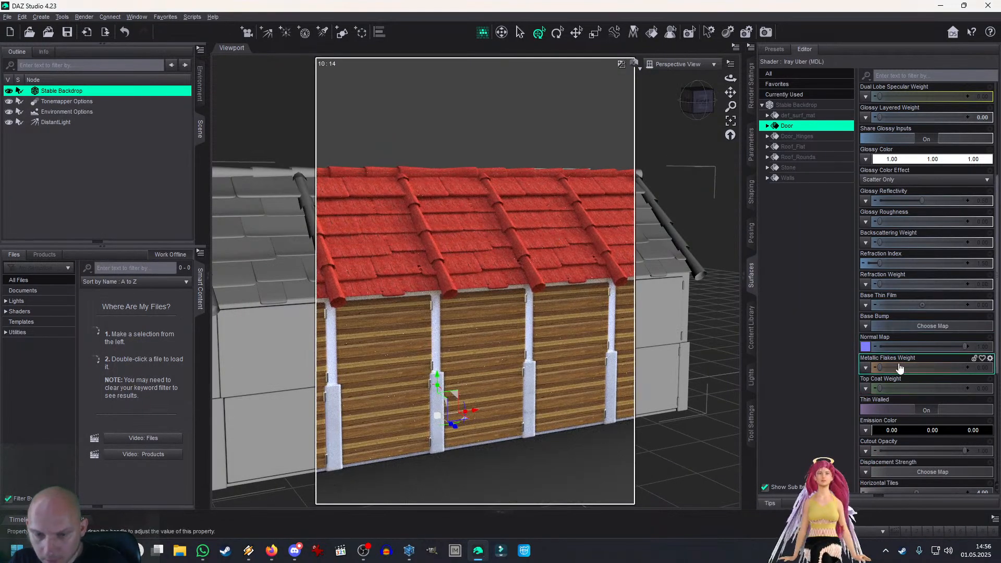
Step: Try Horizontal Tiles of 1 on the Door surface, and set both Horizontal Tiles and Vertical Tiles to 2
scroll(899, 368, "down", 8)
left_click(981, 278)
type("1")
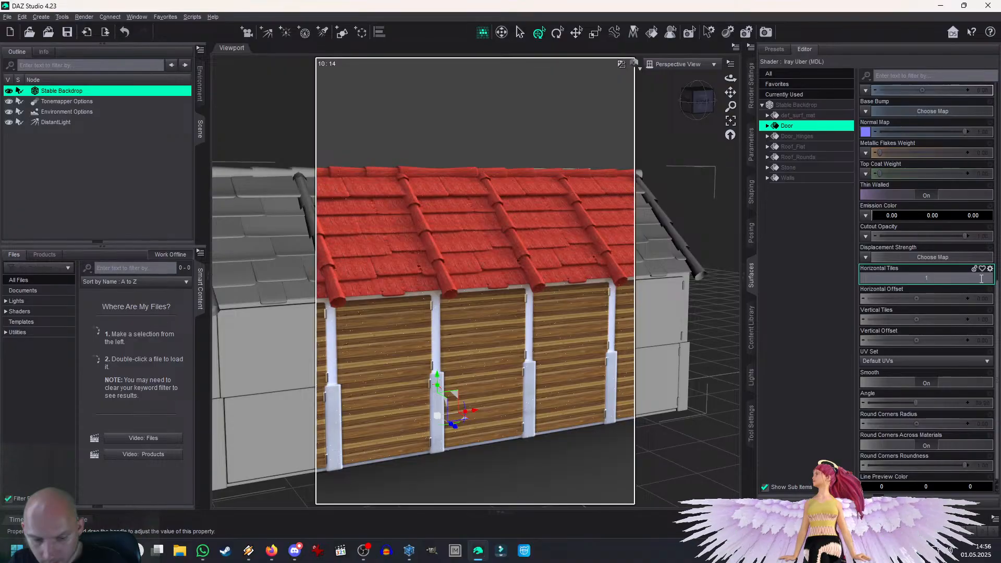
key("Return")
left_click(982, 278)
type("2")
left_click(982, 320)
type("2")
key("Return")
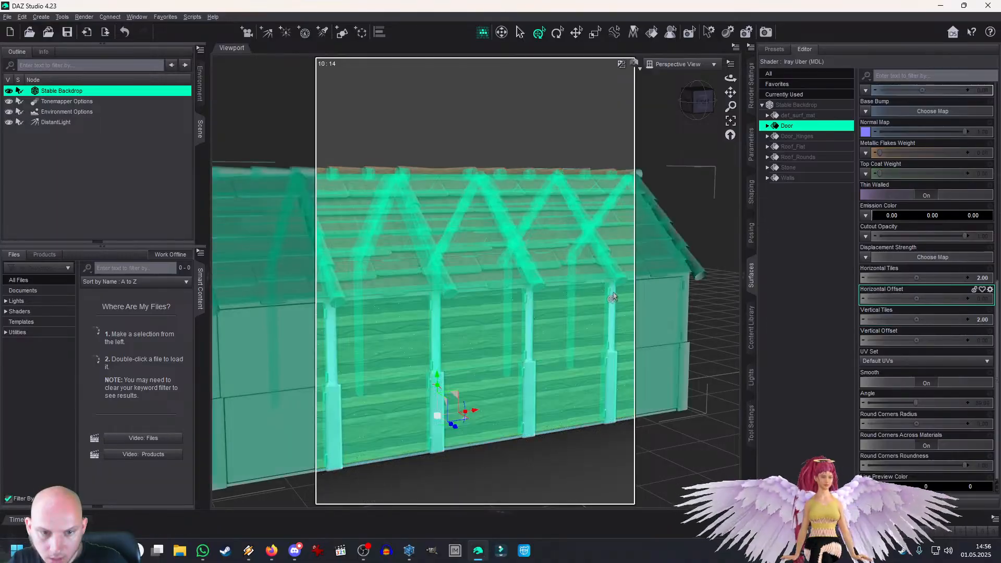
Step: Try to tint the Door surface's Base Color with a pale yellow-orange
scroll(950, 224, "up", 15)
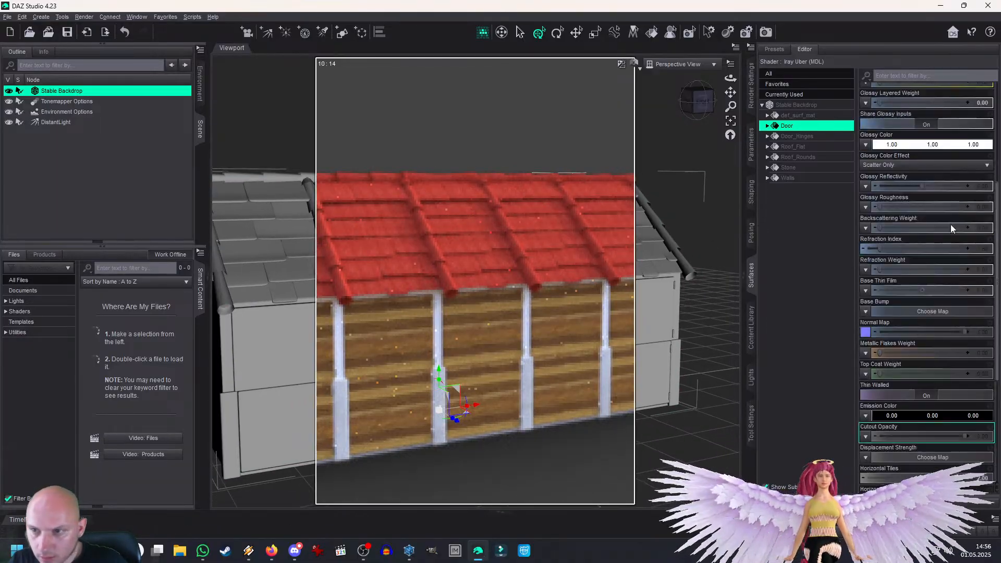
left_click(881, 202)
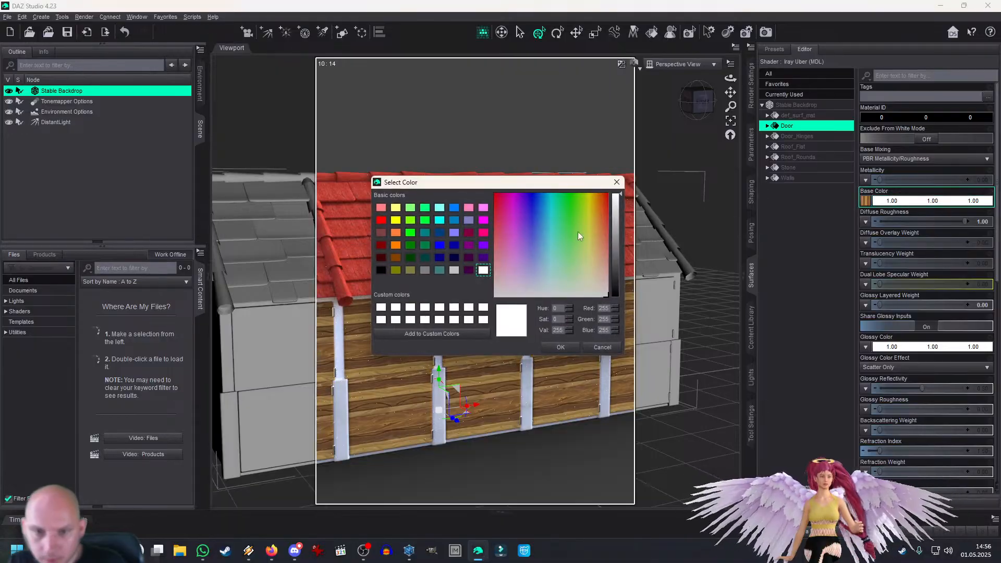
left_click(591, 264)
left_click(563, 348)
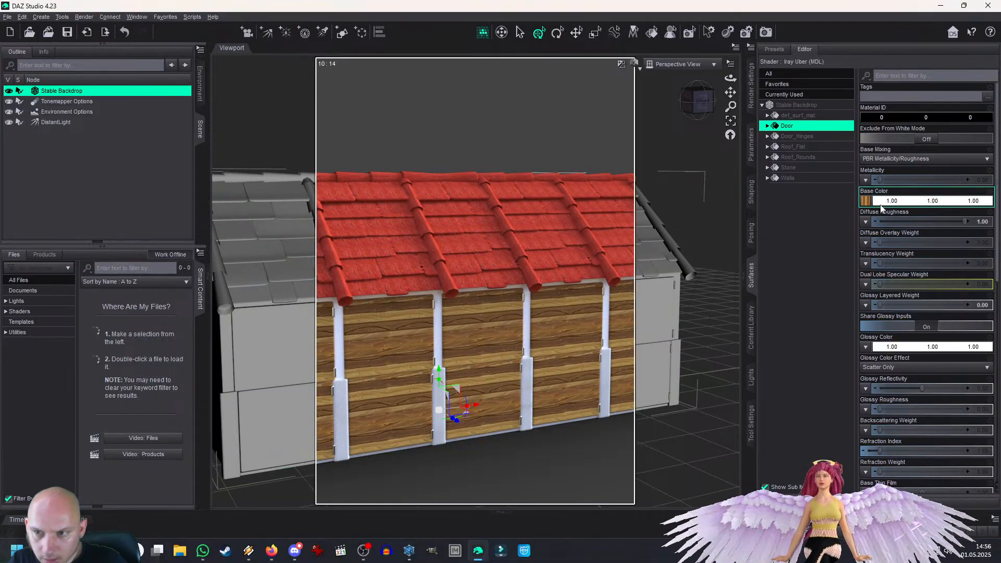
Step: Tint the Door surface's Base Color pale yellow with values 1.00, 1.00, 0.56
left_click(880, 203)
left_click(593, 267)
left_click(561, 347)
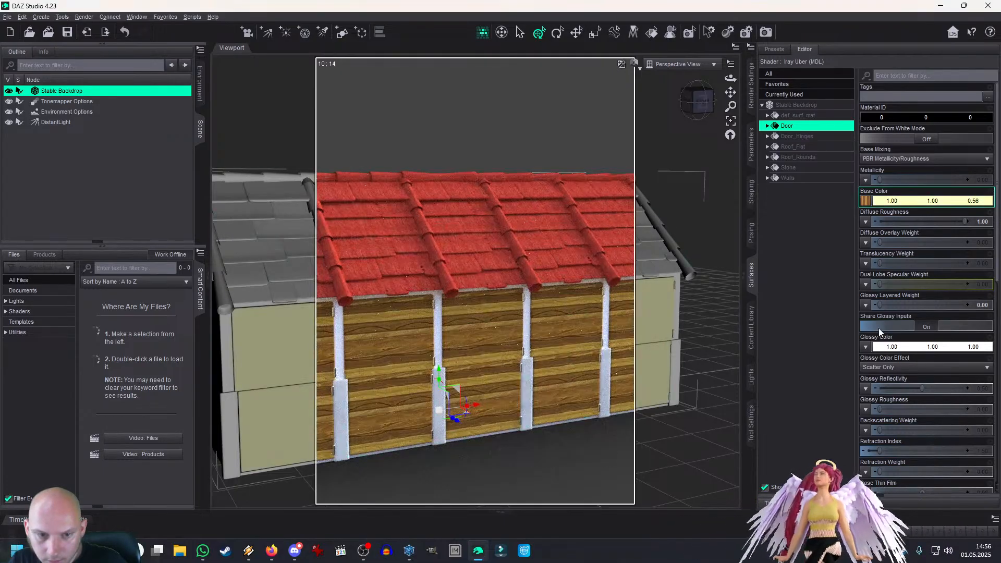
scroll(659, 281, "down", 5)
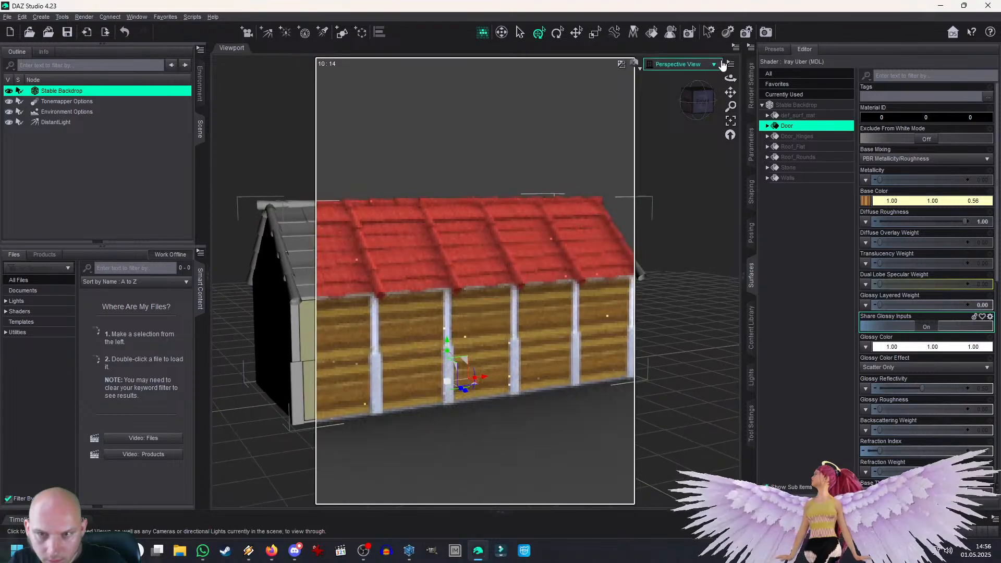
Step: Change the render aspect ratio to a landscape format of 14 wide by 10 high
left_click(751, 86)
left_click(786, 104)
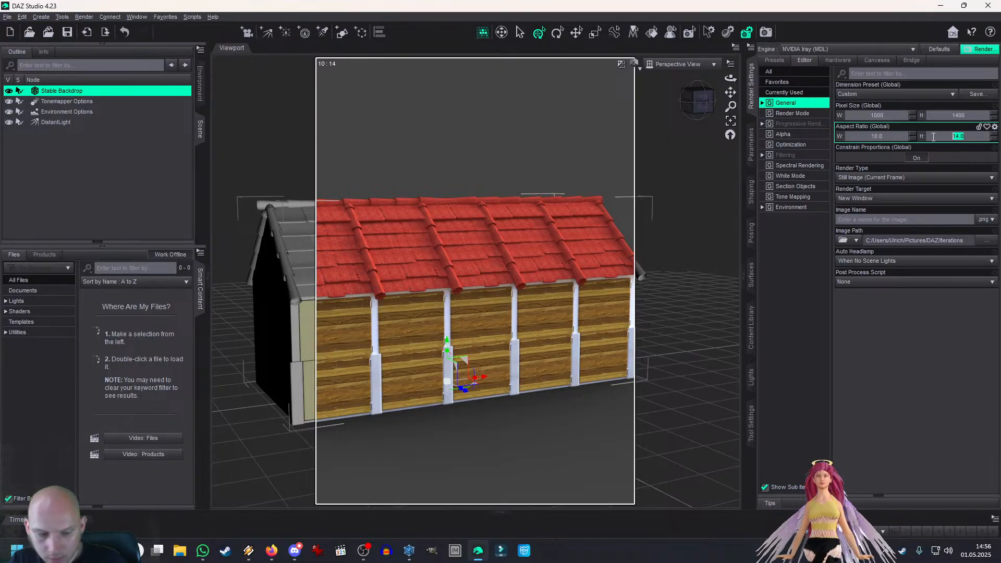
type("0")
key("Return")
left_click(887, 136)
type("14")
key("Return")
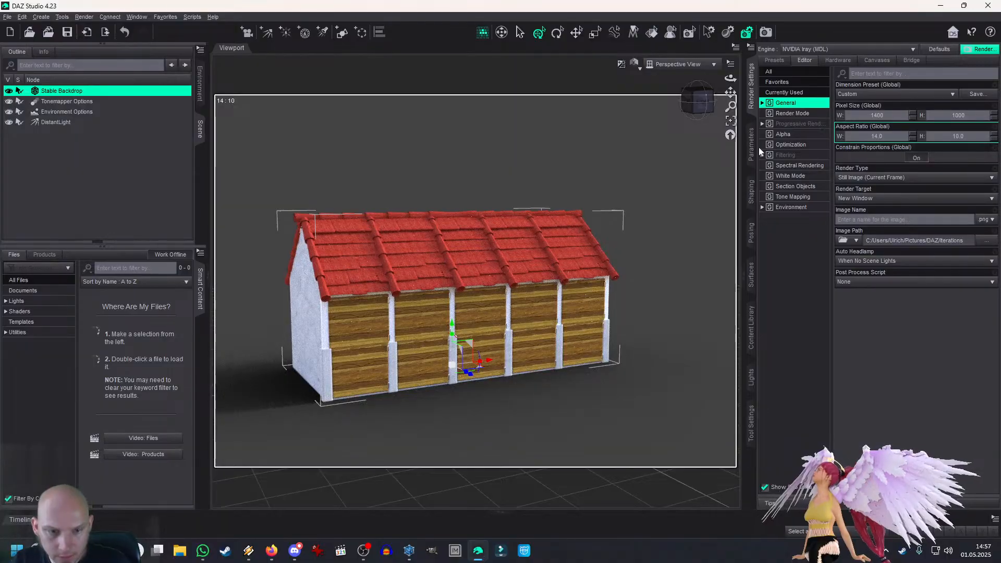
scroll(682, 182, "up", 4)
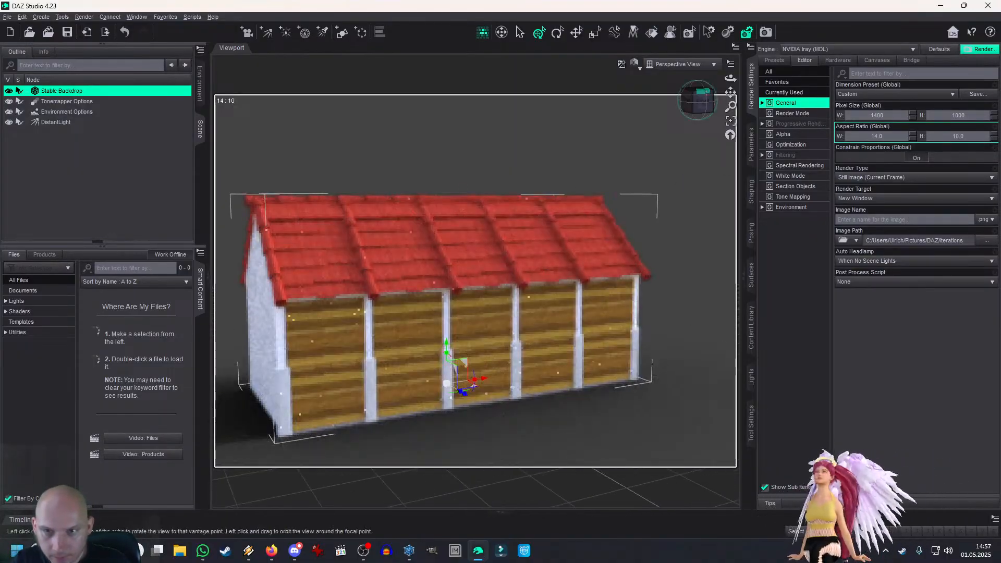
left_click_drag(731, 92, 755, 46)
scroll(615, 230, "up", 3)
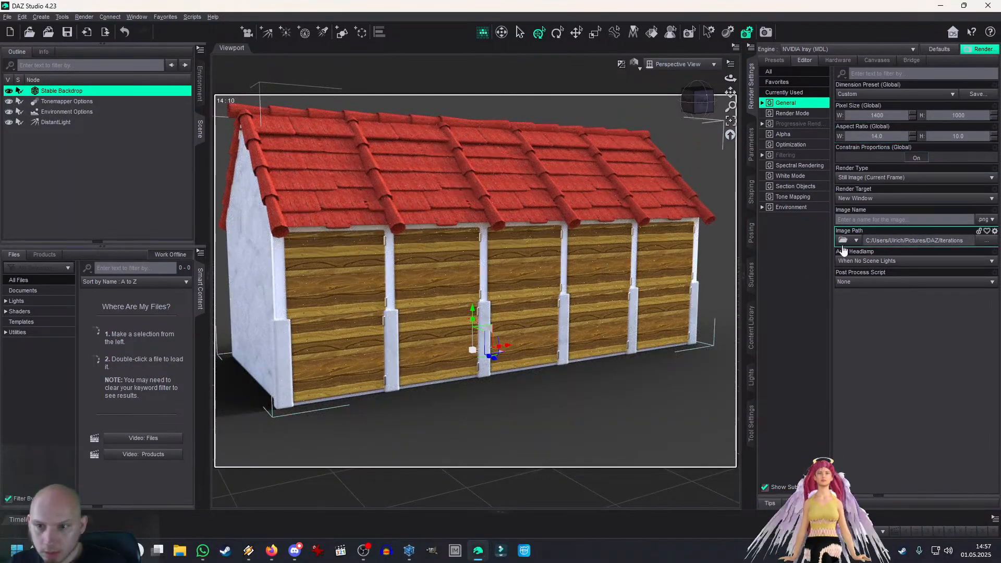
Step: Try to darken the Base Color of the Roof_Flat and Stone surfaces together to grey 0.23, and undo it
left_click(751, 275)
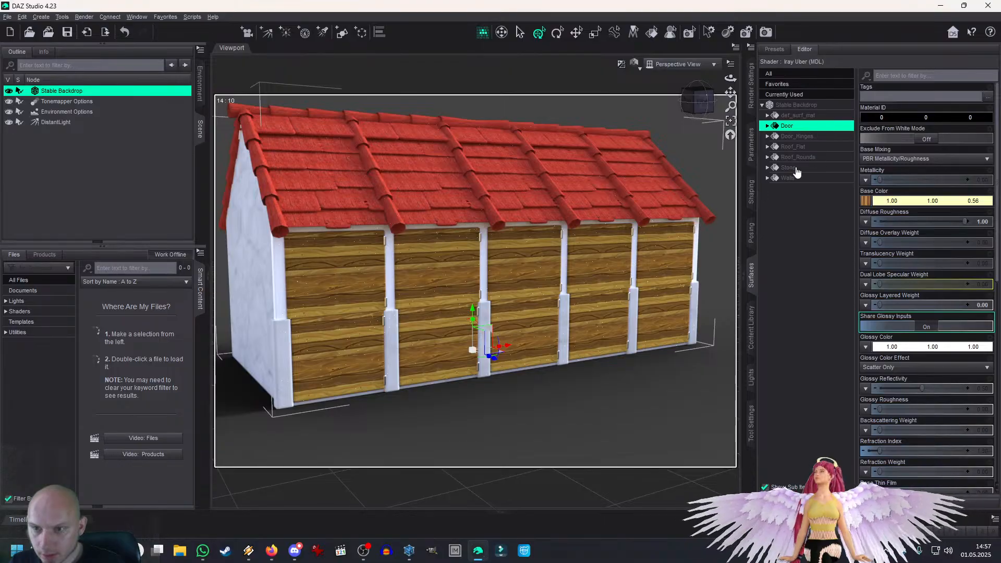
left_click(793, 147)
left_click(788, 168, "ctrl")
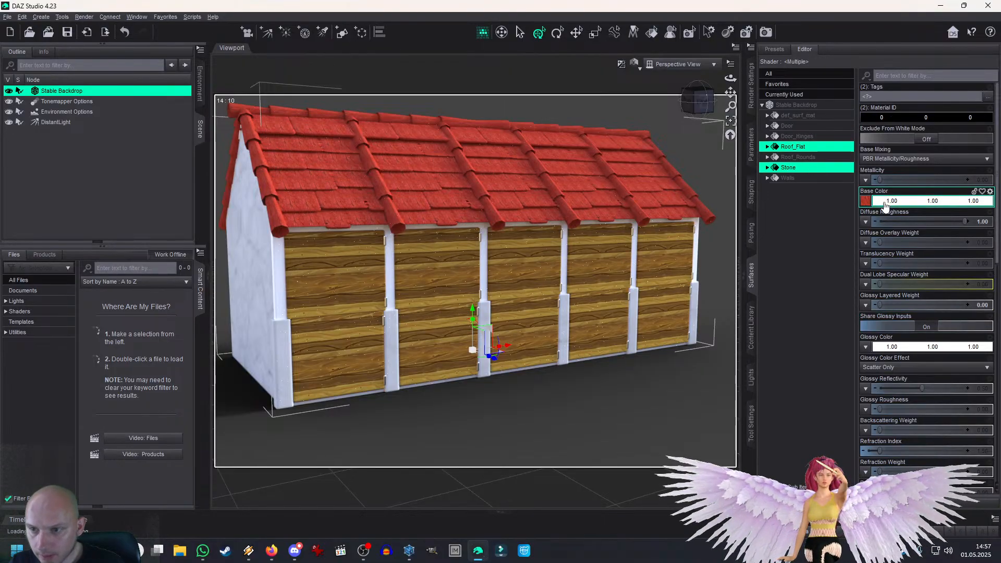
left_click(866, 201)
left_click_drag(616, 230, 618, 246)
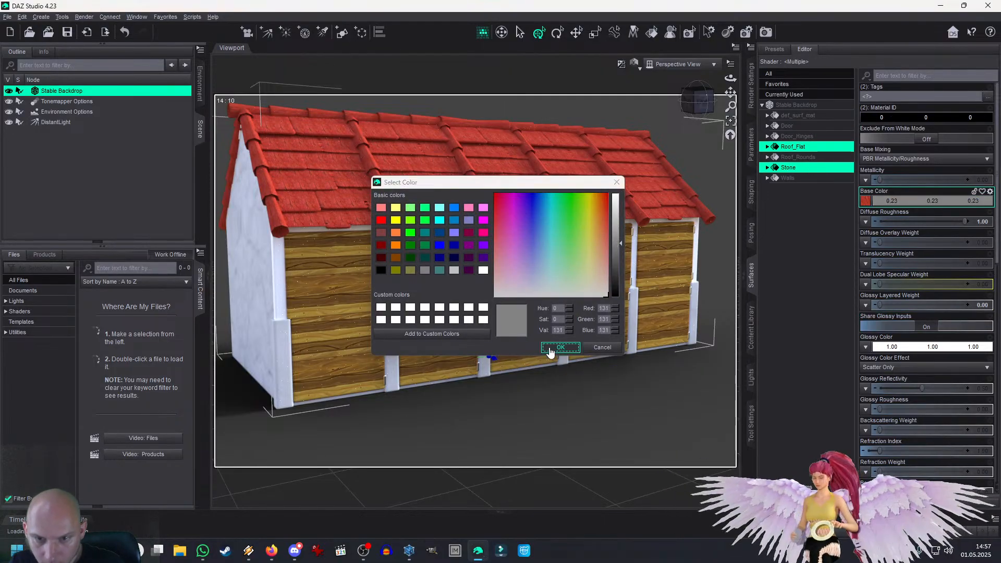
left_click(560, 348)
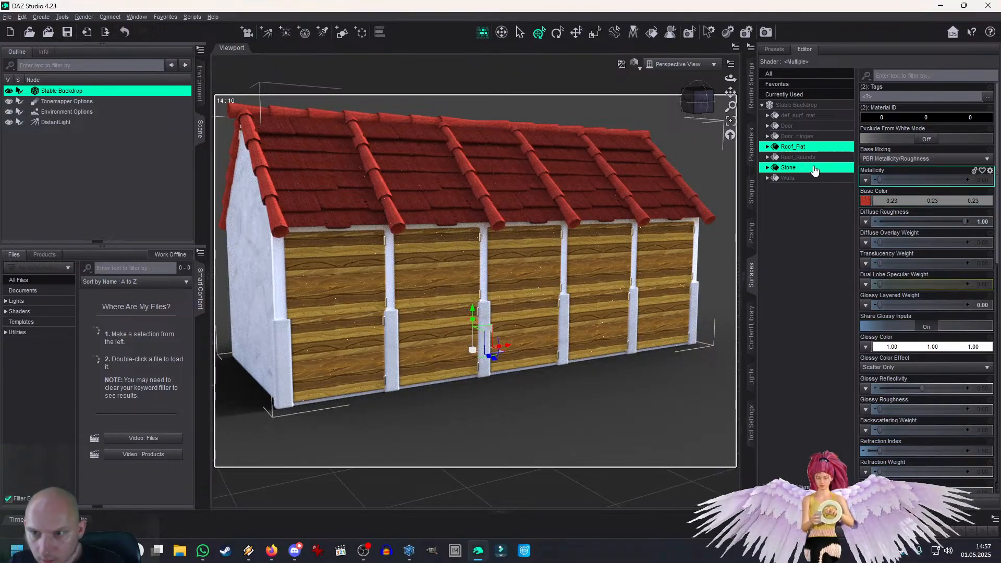
key("ctrl+z")
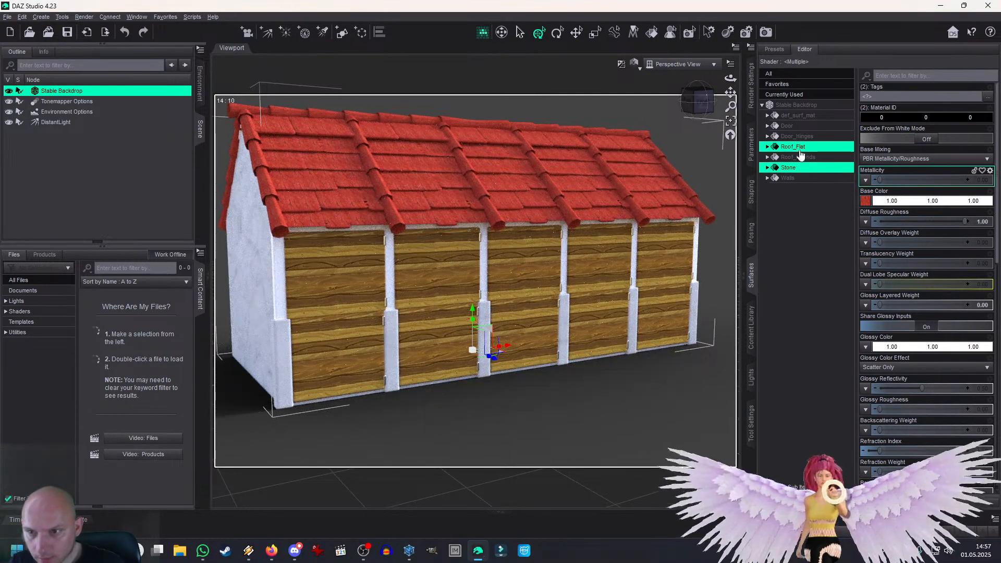
Step: Darken the Base Color of Roof_Flat and Roof_Rounds together and tint it a muted beige of 0.53, 0.43, 0.36
left_click(803, 167, "ctrl")
left_click(802, 157, "ctrl")
left_click(866, 201)
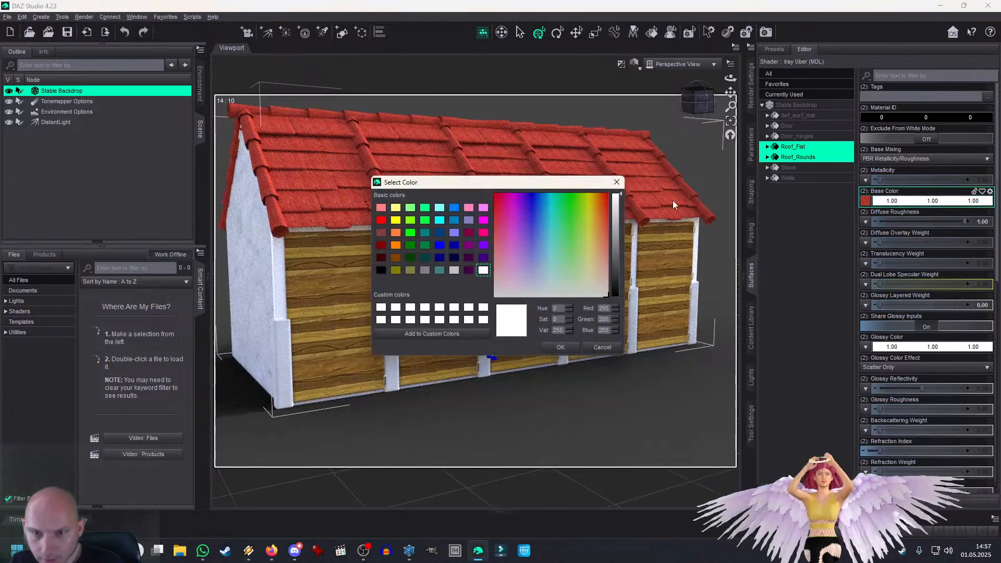
left_click_drag(620, 210, 622, 218)
left_click(562, 348)
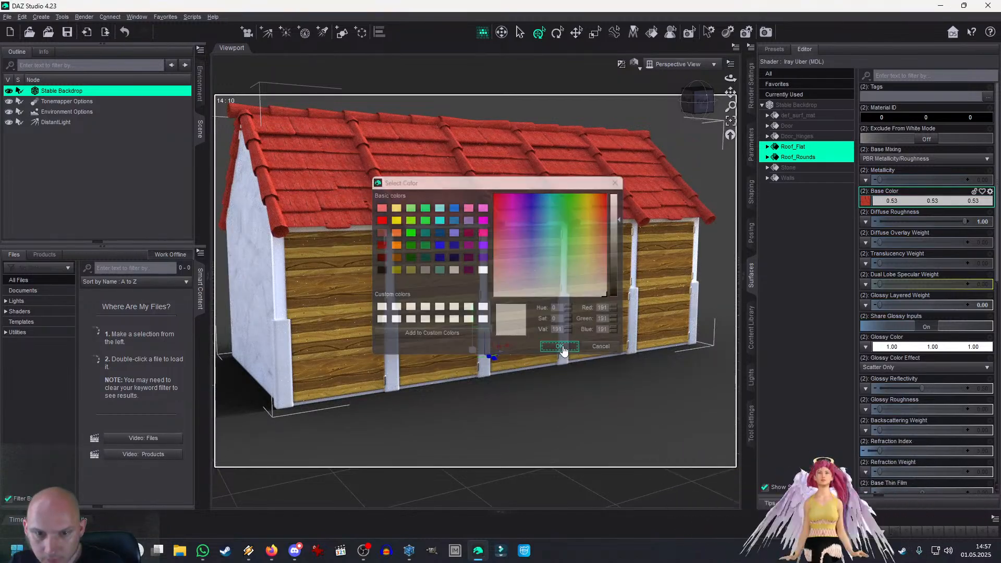
left_click(866, 200)
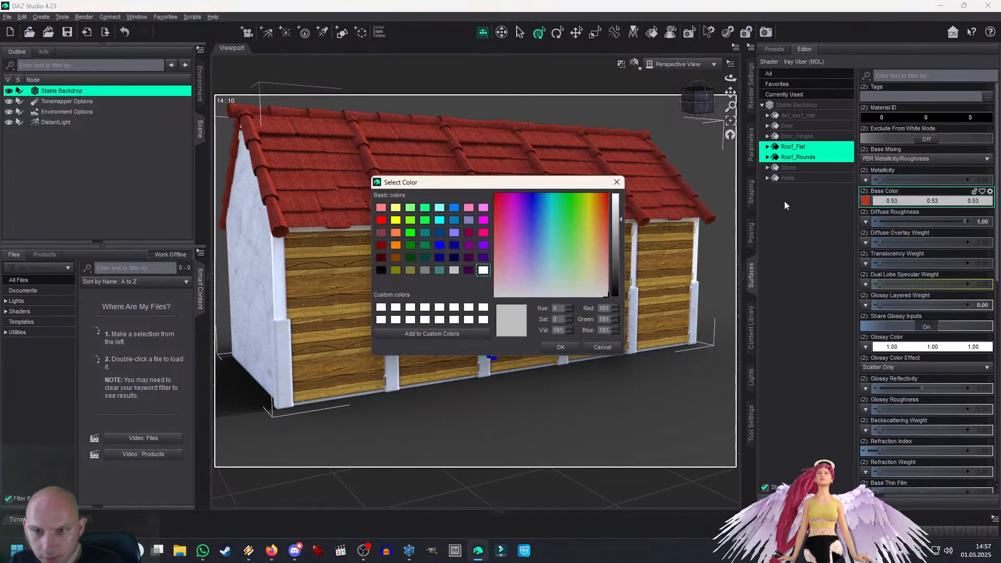
left_click_drag(601, 243, 600, 275)
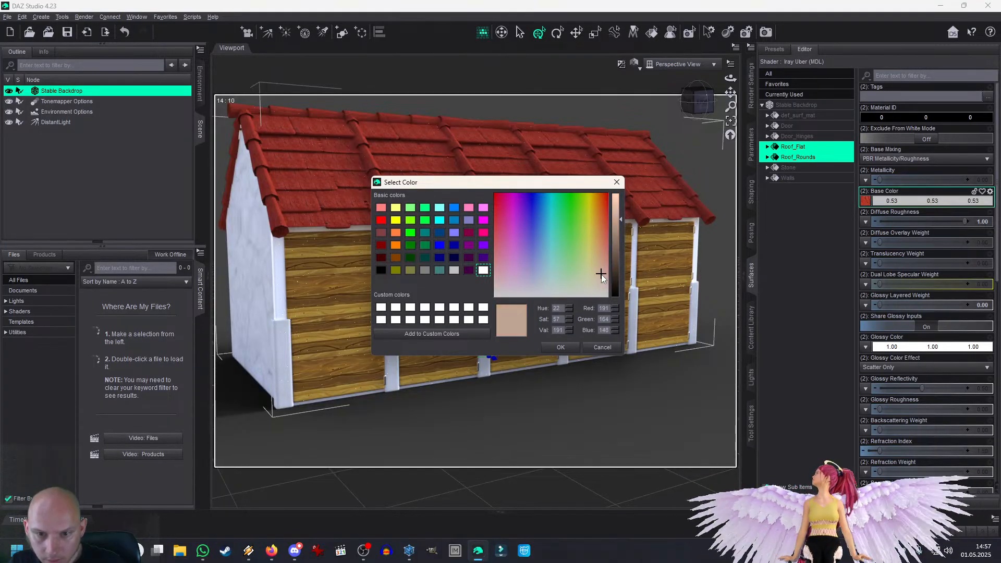
left_click(557, 347)
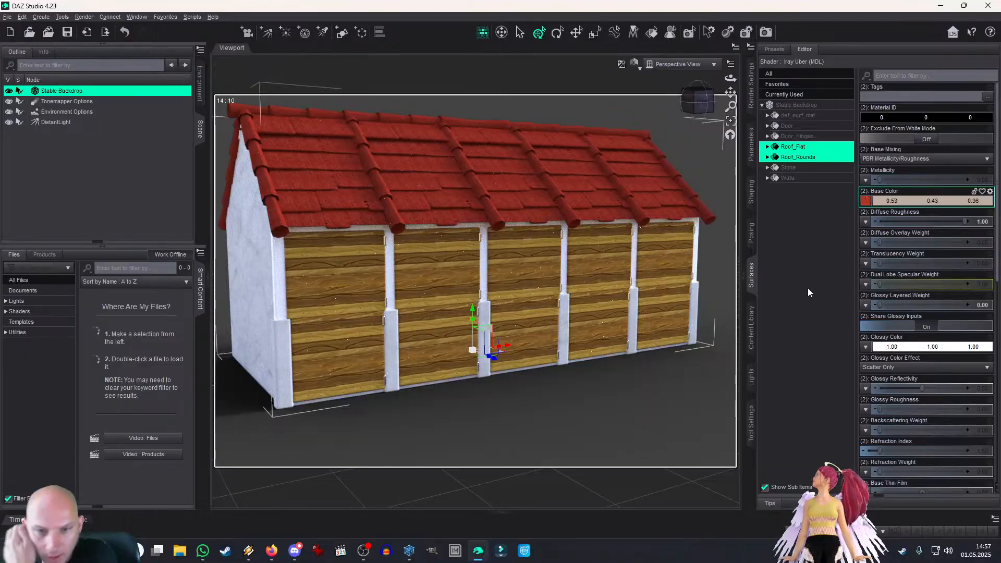
Step: Tint the Door surface's Base Color orange with values 1.00, 0.46, 0.11
left_click(801, 128)
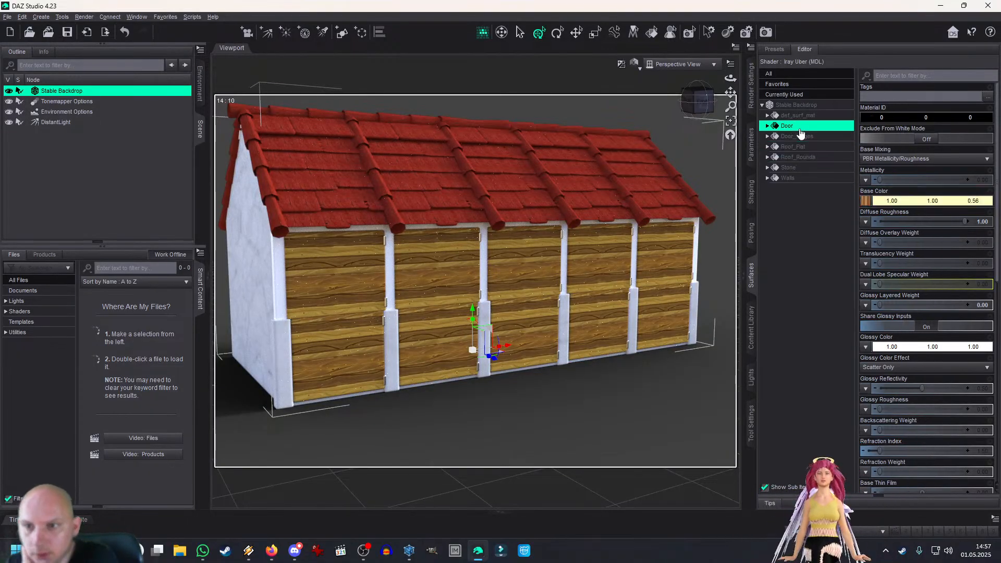
left_click(866, 201)
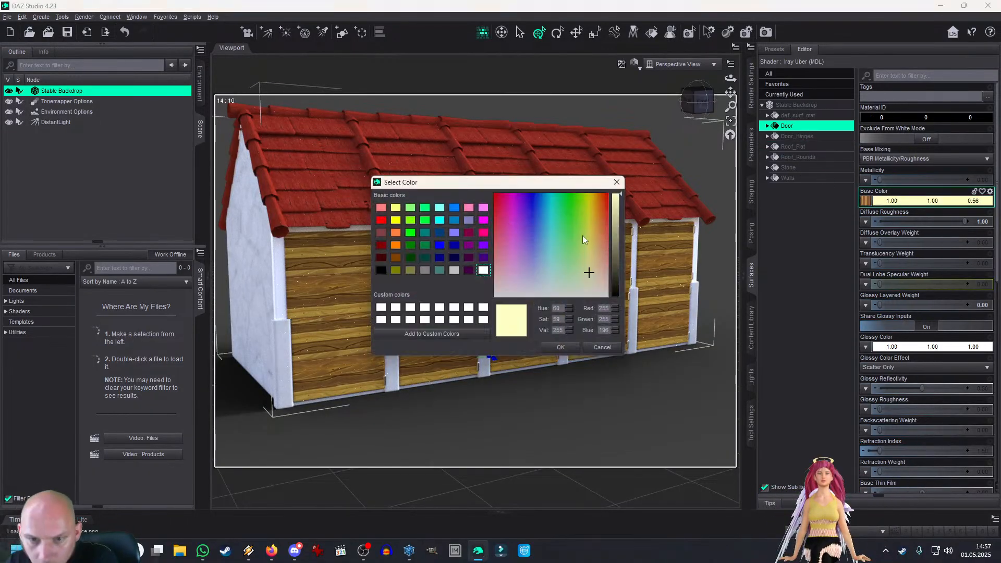
left_click_drag(587, 232, 598, 230)
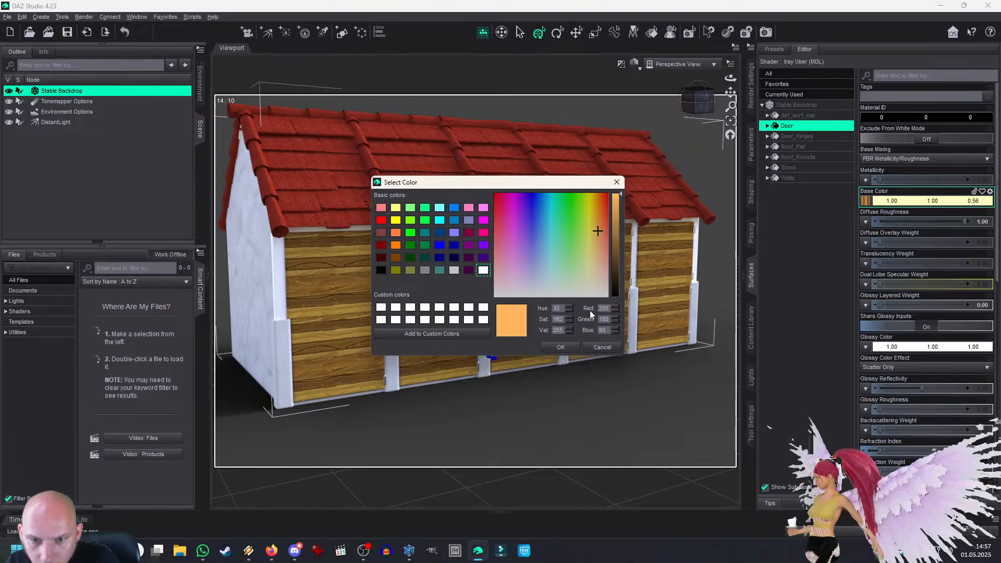
left_click(566, 347)
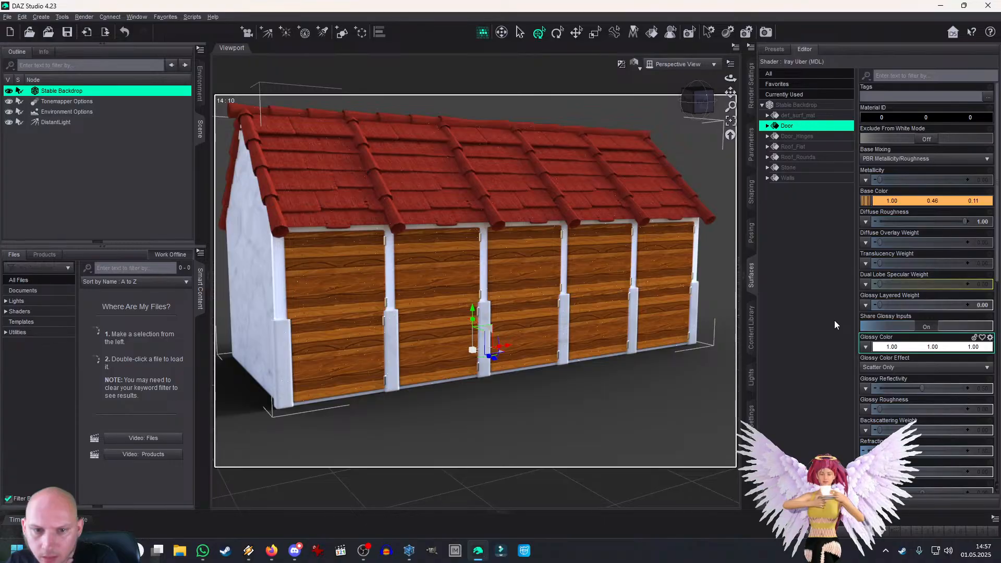
Step: Inspect the stable from several sides and switch the viewport's draw style to Texture Shaded
left_click(706, 105)
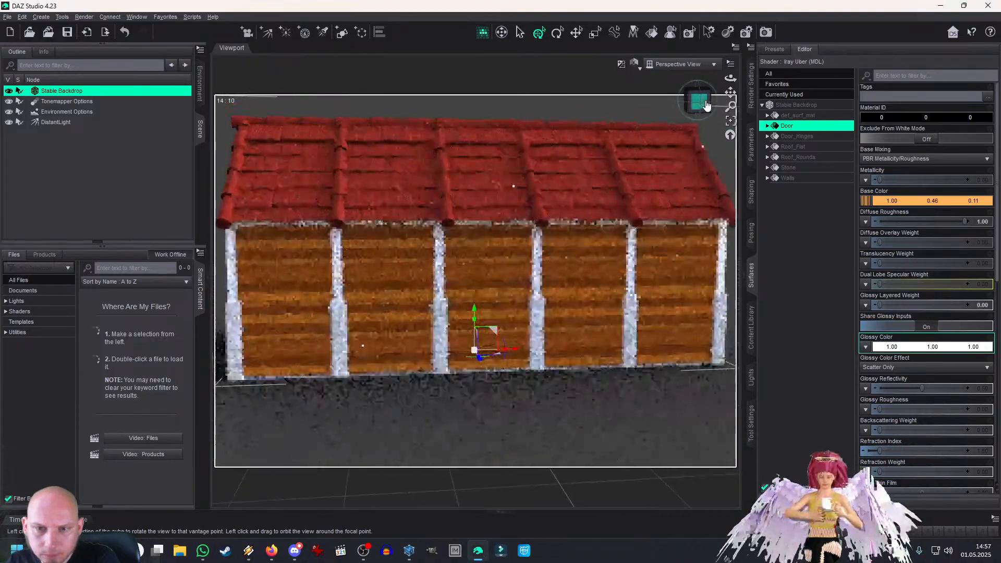
left_click(693, 99)
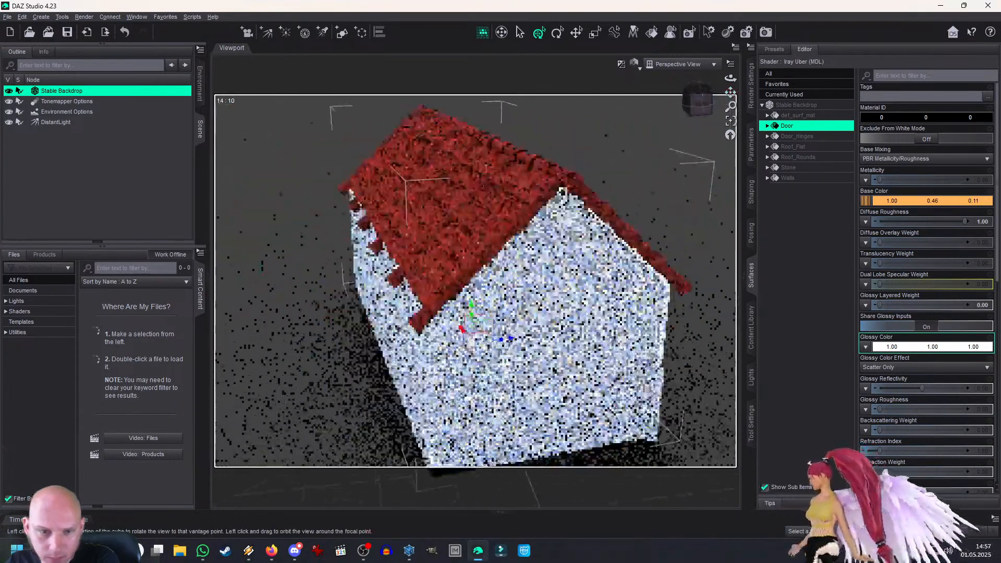
left_click_drag(692, 100, 718, 107)
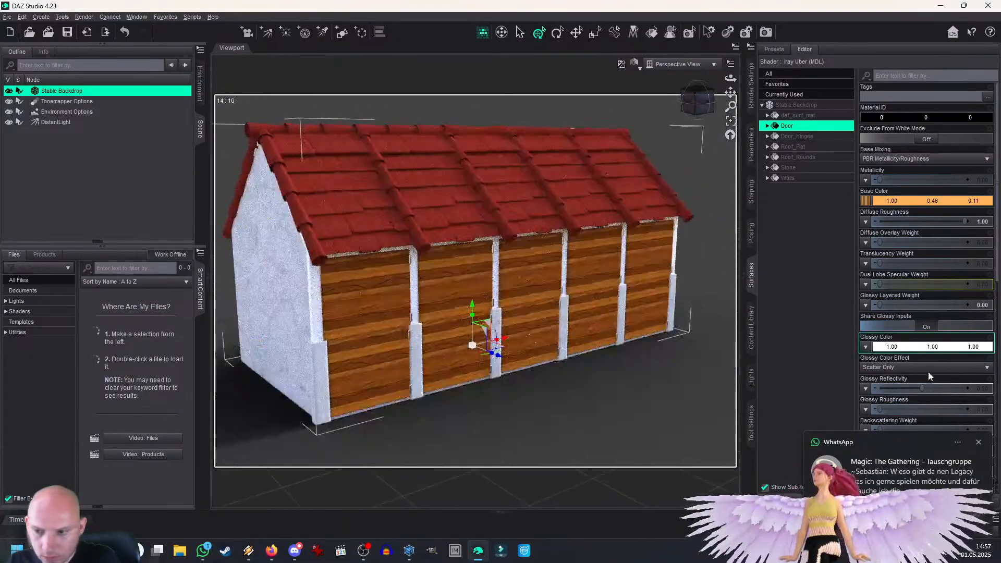
left_click(979, 442)
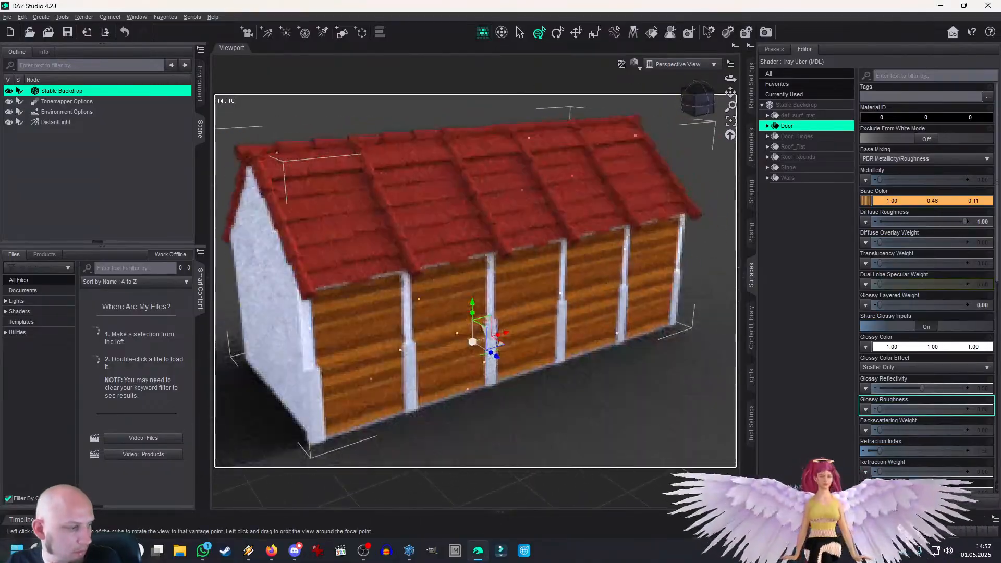
left_click_drag(697, 100, 719, 93)
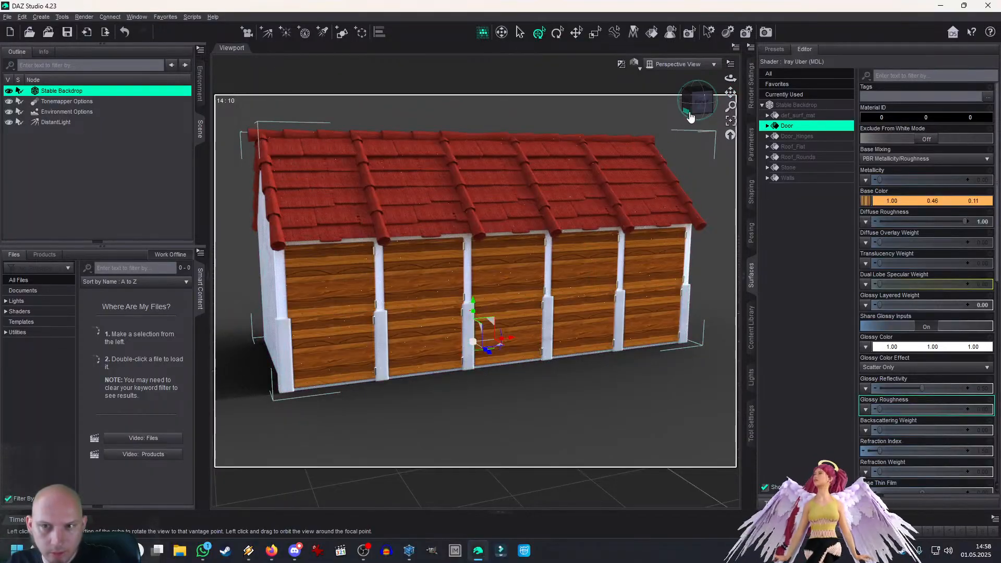
left_click(635, 63)
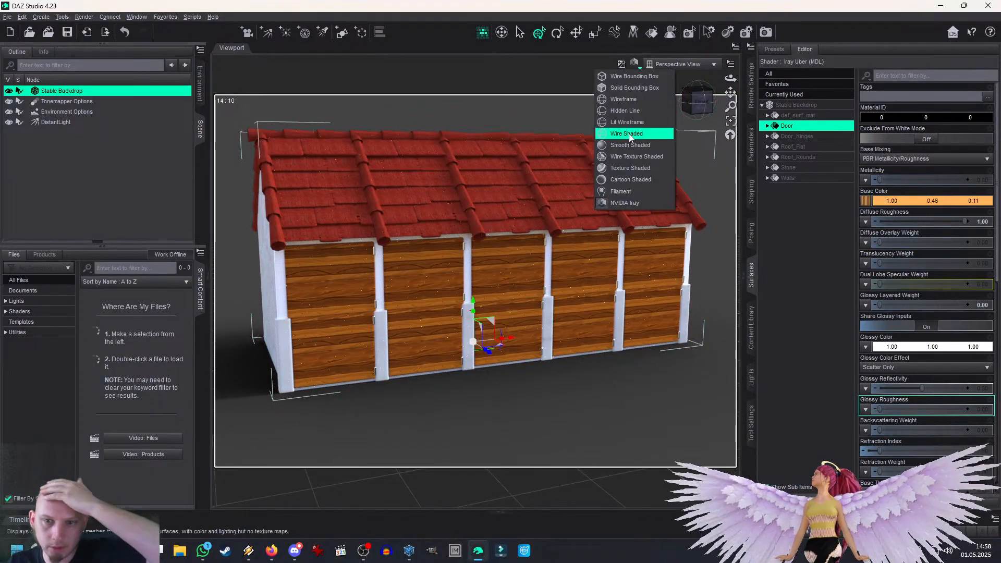
left_click(634, 168)
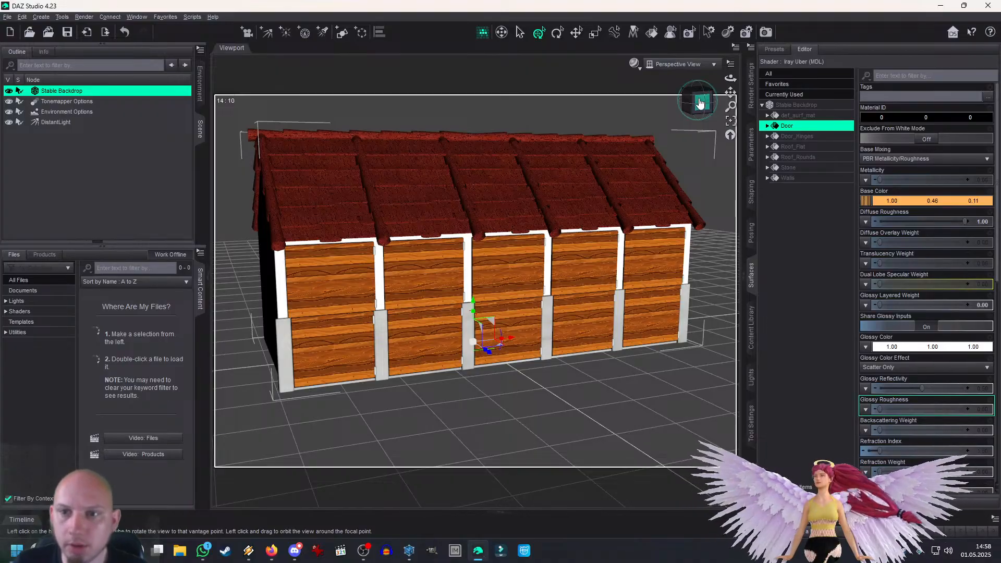
left_click(700, 101)
left_click_drag(699, 101, 718, 110)
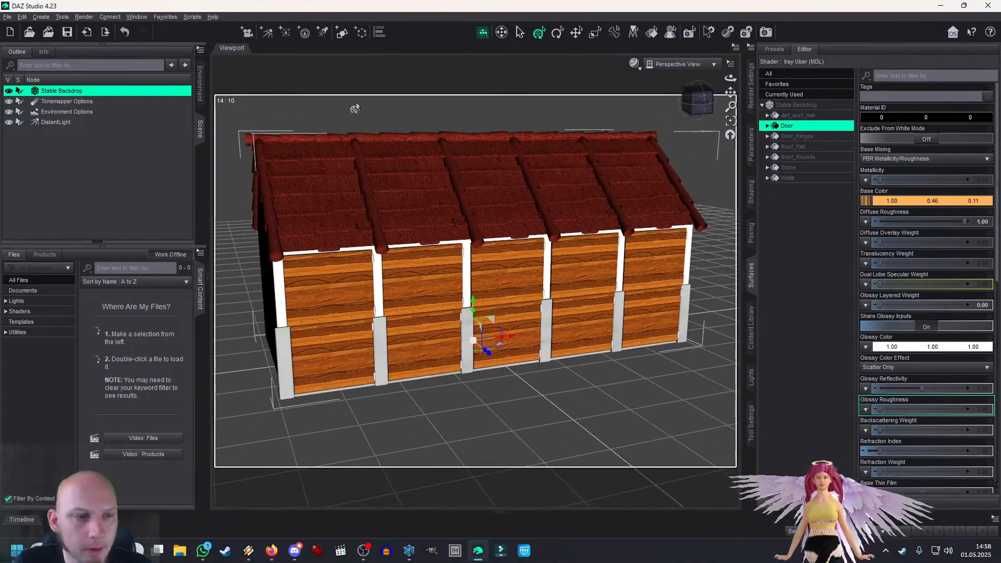
Step: Deselect the stable and save the scene as "stable rigging" in the 2025_04 scenes folder
left_click(97, 156)
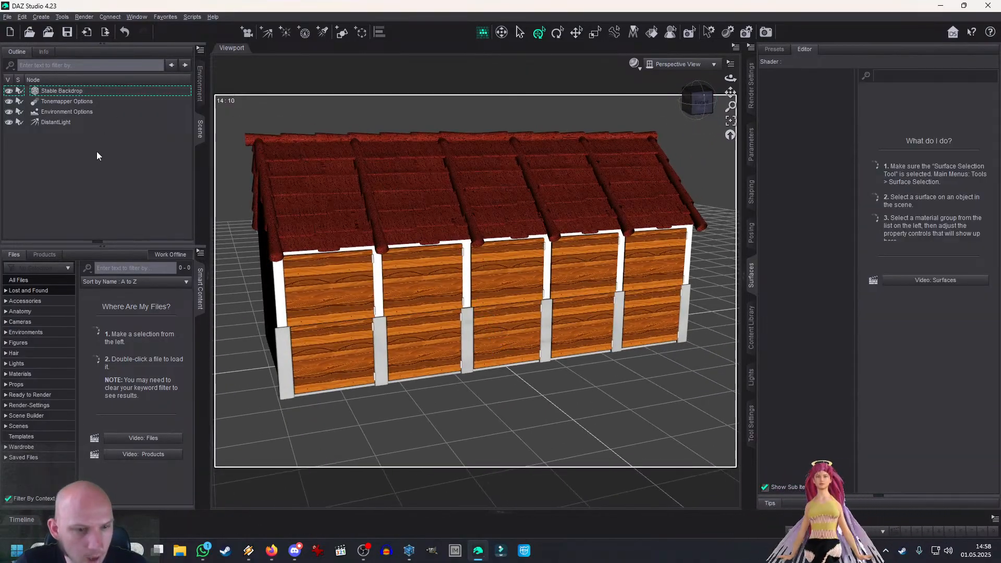
key("ctrl+s")
left_click_drag(263, 82, 382, 109)
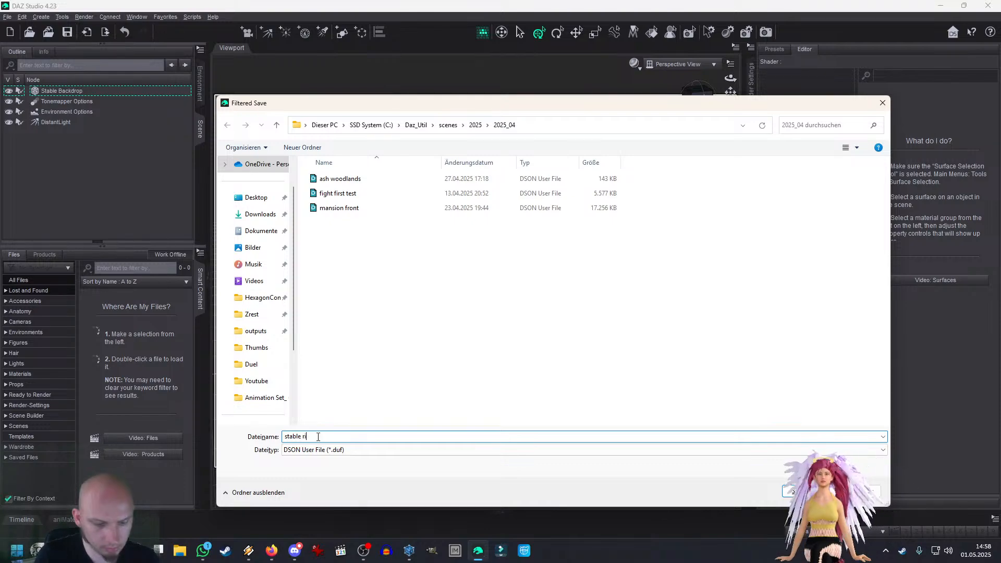
type("stable rigging")
key("Return")
left_click(488, 311)
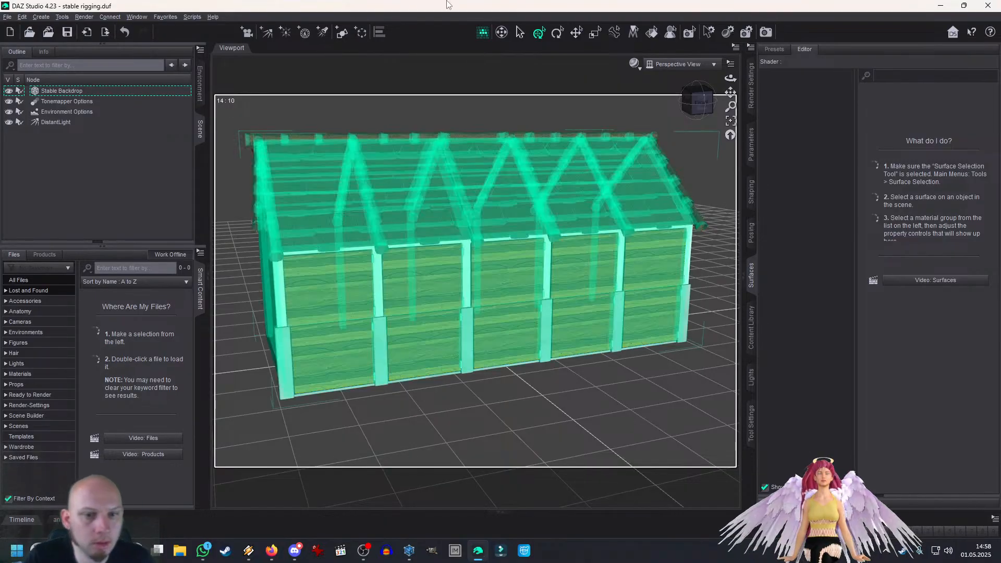
Step: View the stable from the front and open the Convert Prop to Figure rigging options for Stable Backdrop
mouse_move(699, 102)
left_mouse_down()
mouse_move(712, 99)
mouse_move(694, 98)
left_mouse_up()
left_click(698, 106)
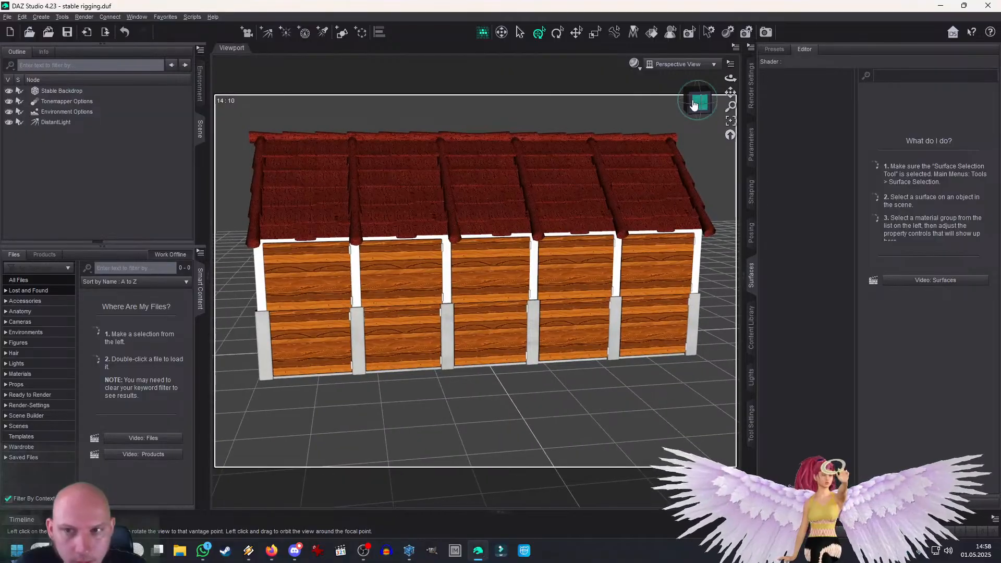
left_click(59, 91)
left_click(21, 17)
mouse_move(55, 96)
mouse_move(195, 198)
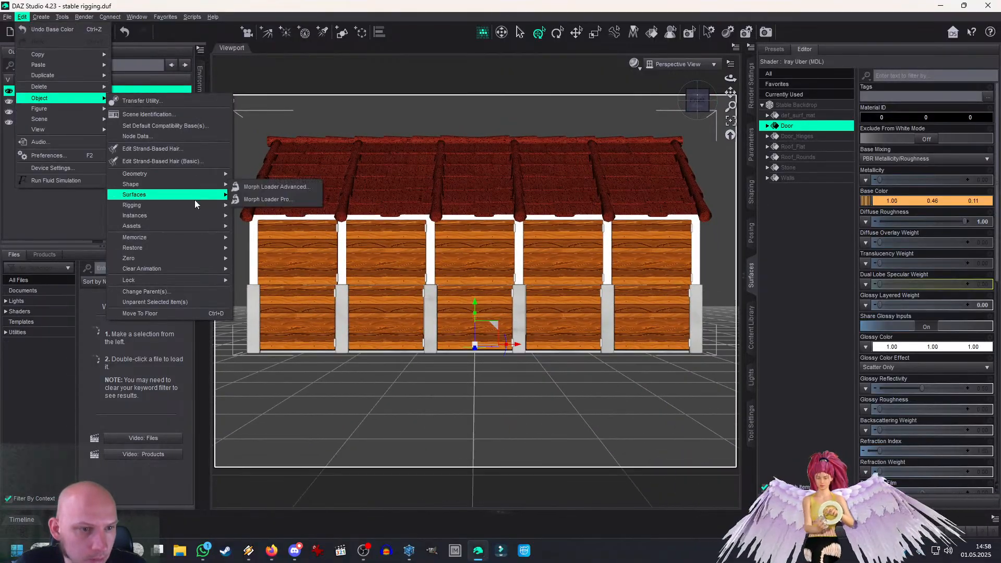
left_click(237, 208)
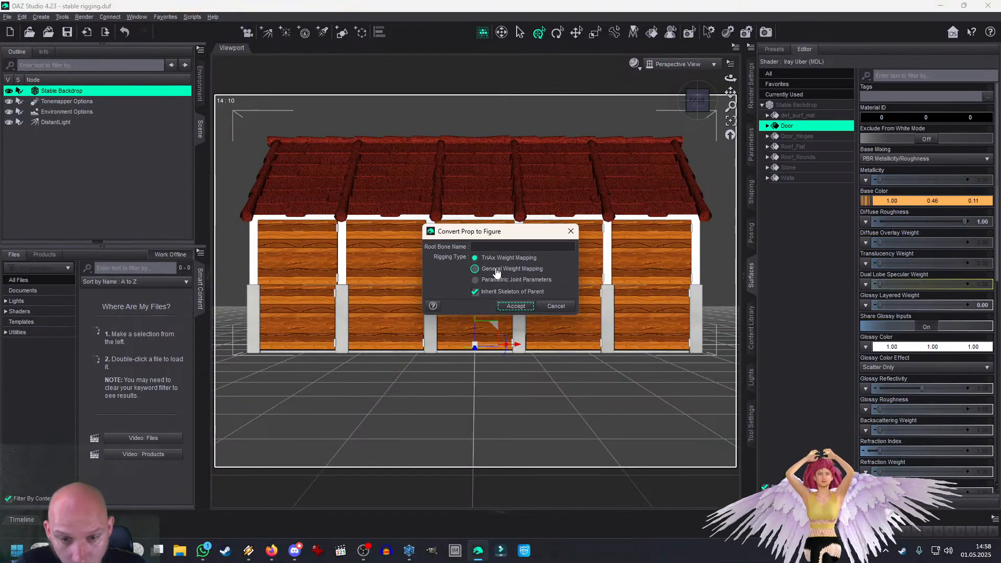
Step: Convert the Stable Backdrop prop to a figure with TriAx Weight Mapping and select the new figure's bone
left_click(514, 306)
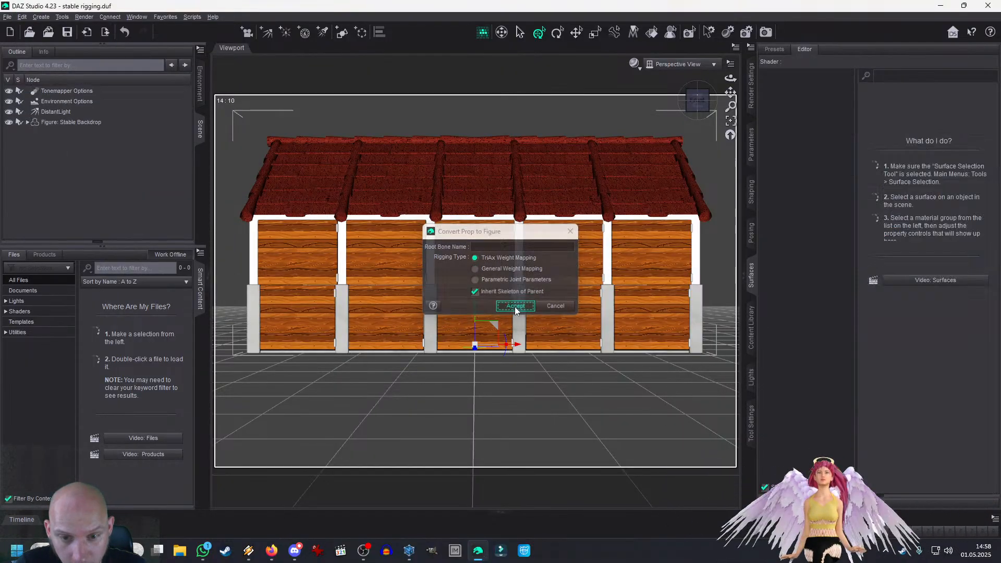
left_click(688, 90)
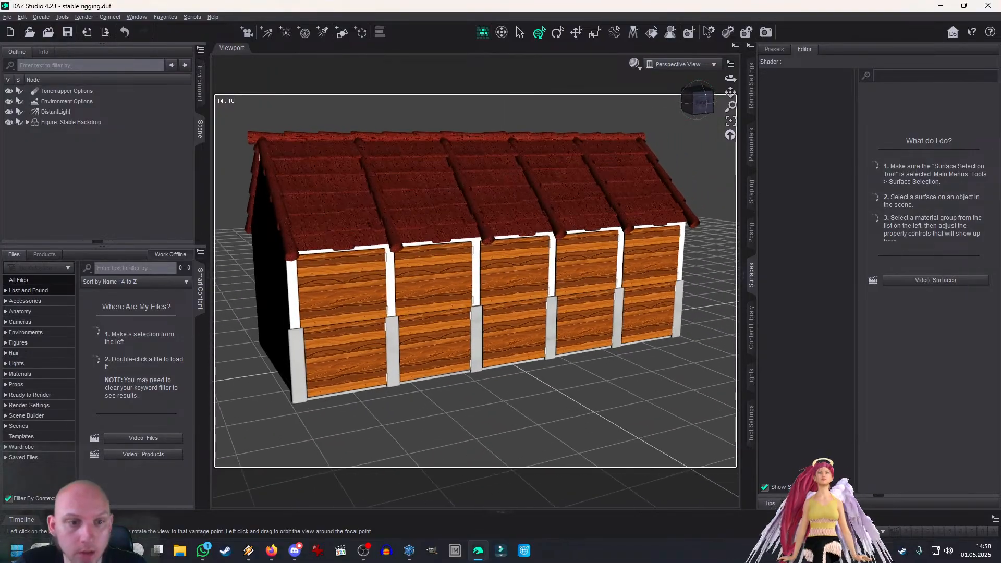
left_click(79, 122)
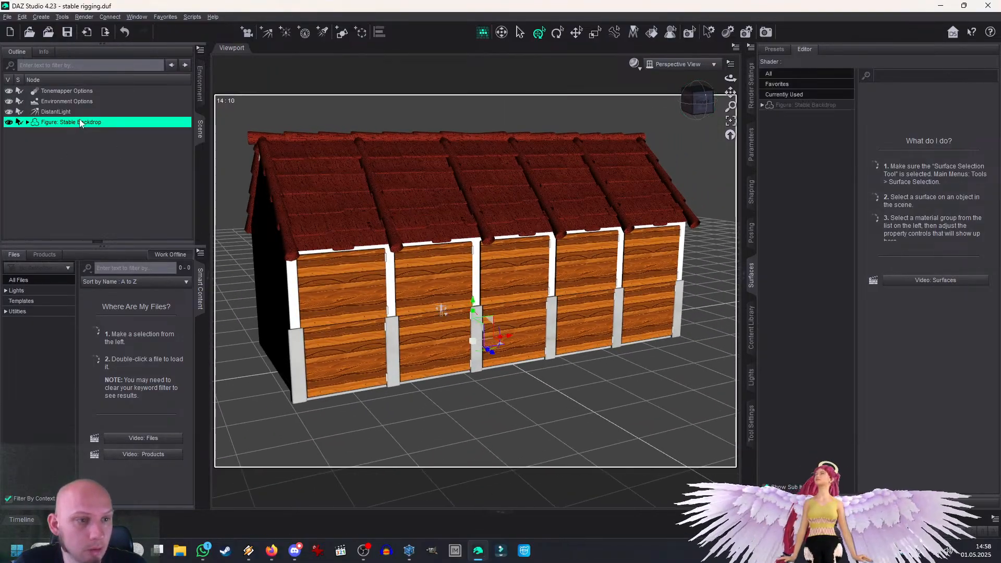
left_click(707, 107)
left_click_drag(731, 93, 734, 92)
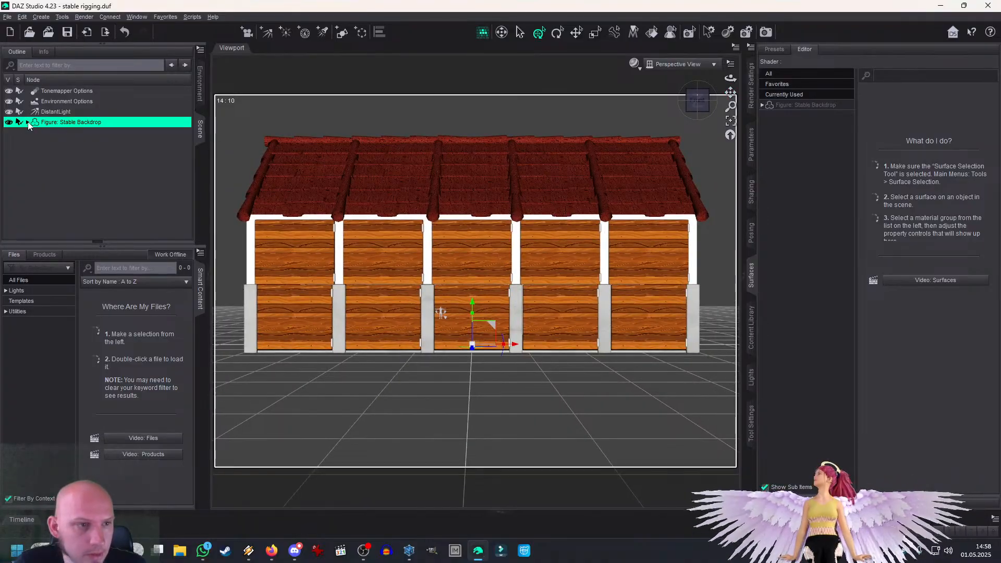
left_click(46, 135)
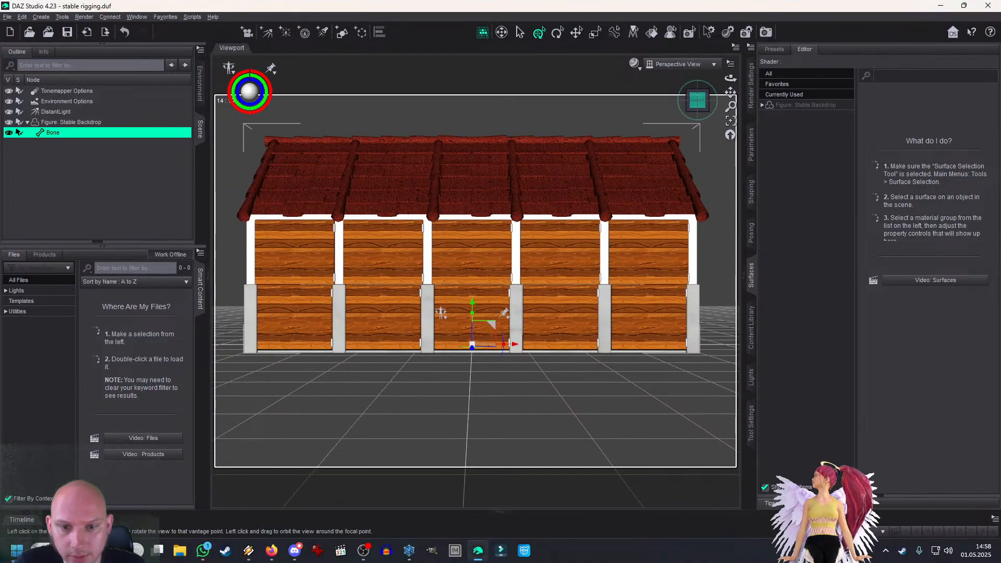
left_click(699, 102)
left_click_drag(488, 333, 619, 326)
key("ctrl+z")
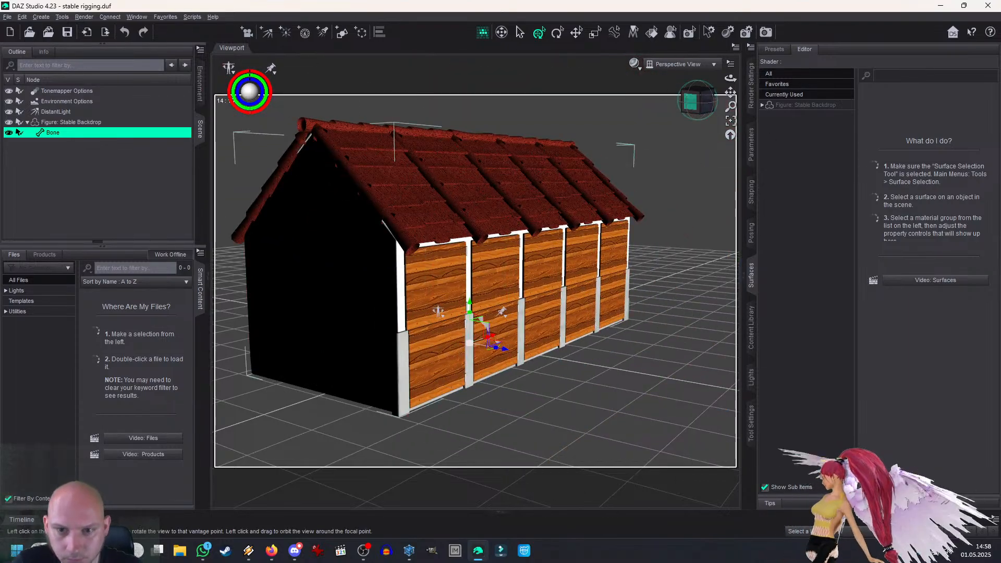
left_click(700, 103)
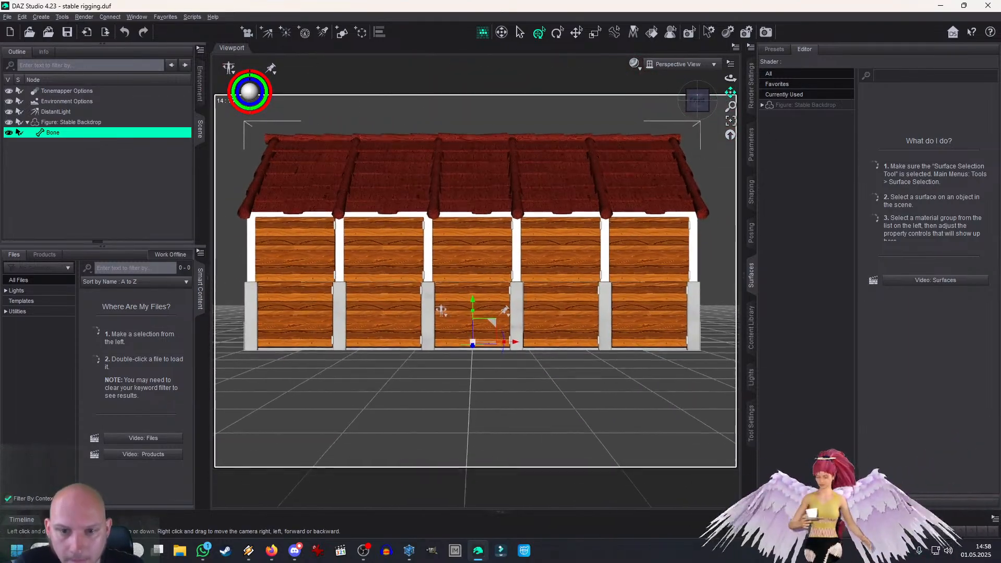
left_click(698, 100)
left_click_drag(697, 99, 696, 74)
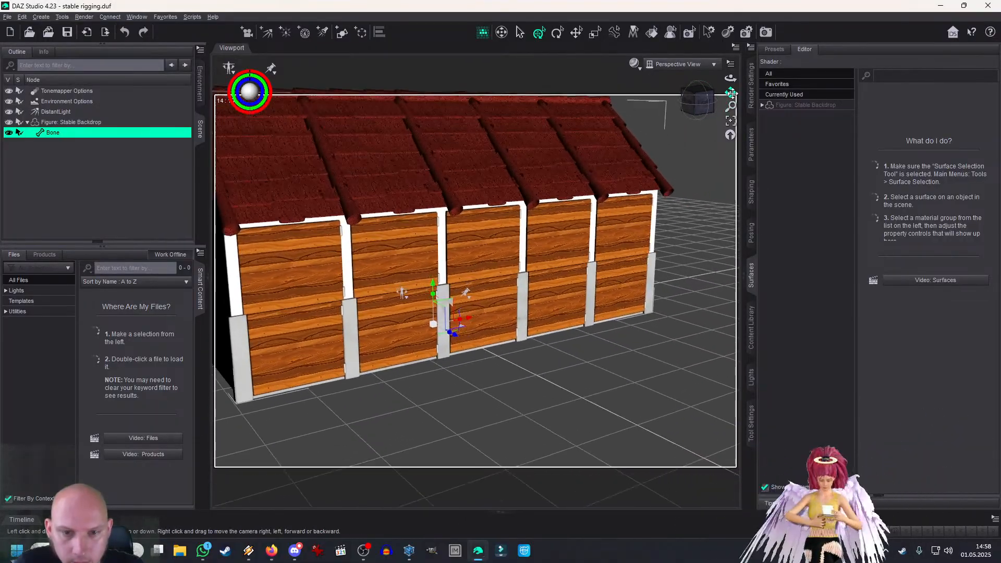
left_click(704, 102)
left_click_drag(729, 95, 755, 104)
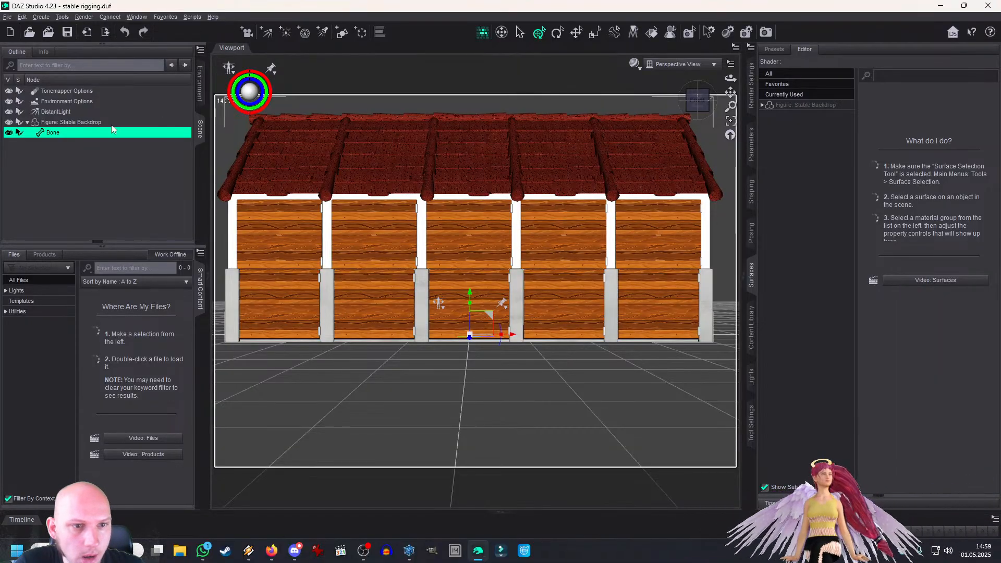
Step: With the Geometry Editor, create a face group named Door U1 from all faces of the rightmost upper door
left_click(752, 420)
left_click(823, 49)
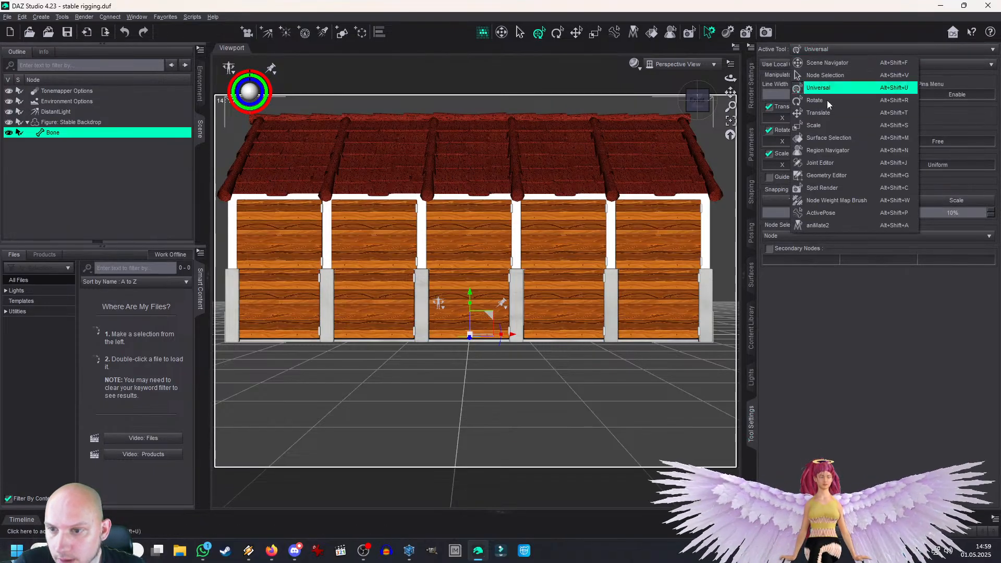
left_click(827, 175)
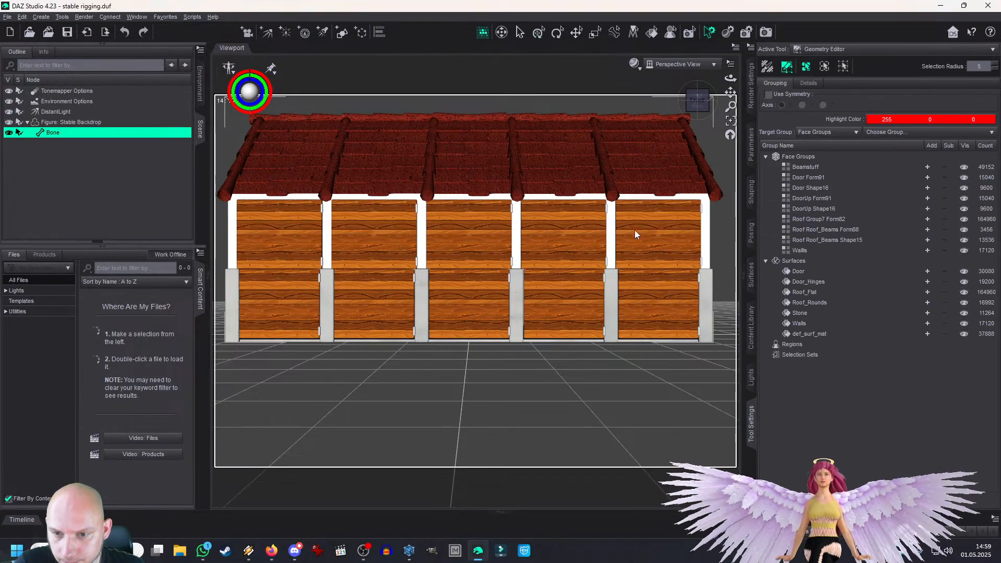
left_click(654, 239)
key("ctrl+asterisk")
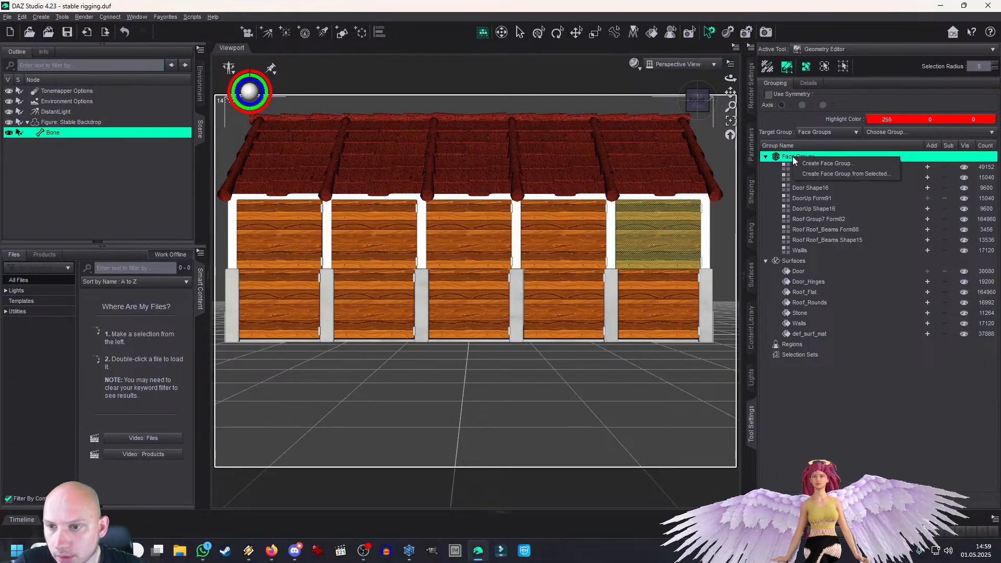
left_click(807, 158)
right_click(807, 160)
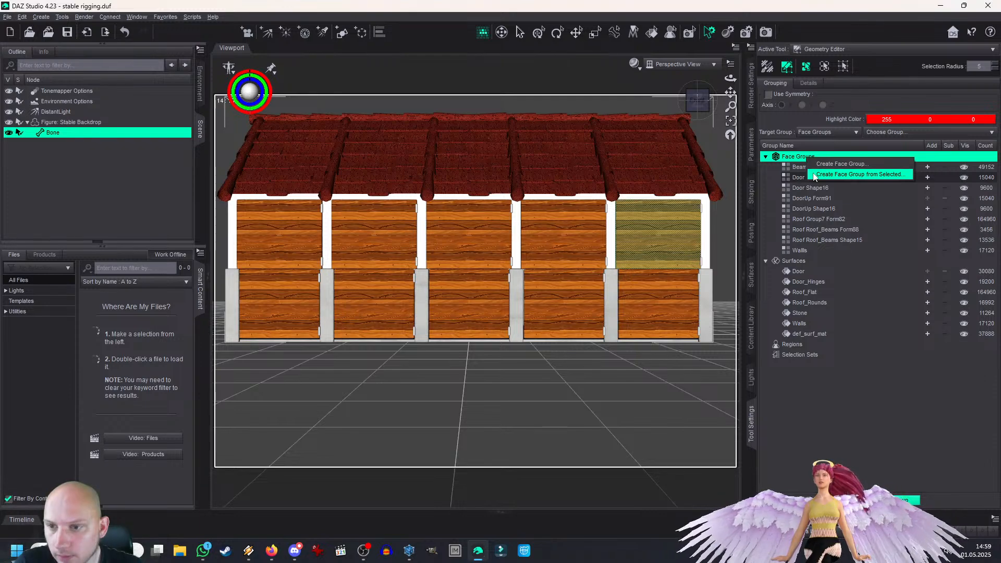
left_click(815, 176)
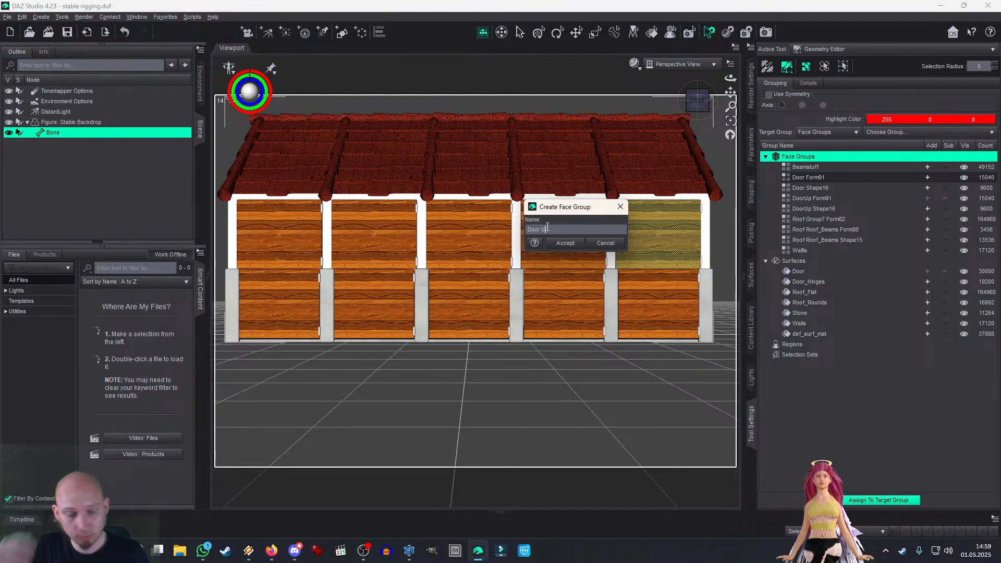
left_click(555, 244)
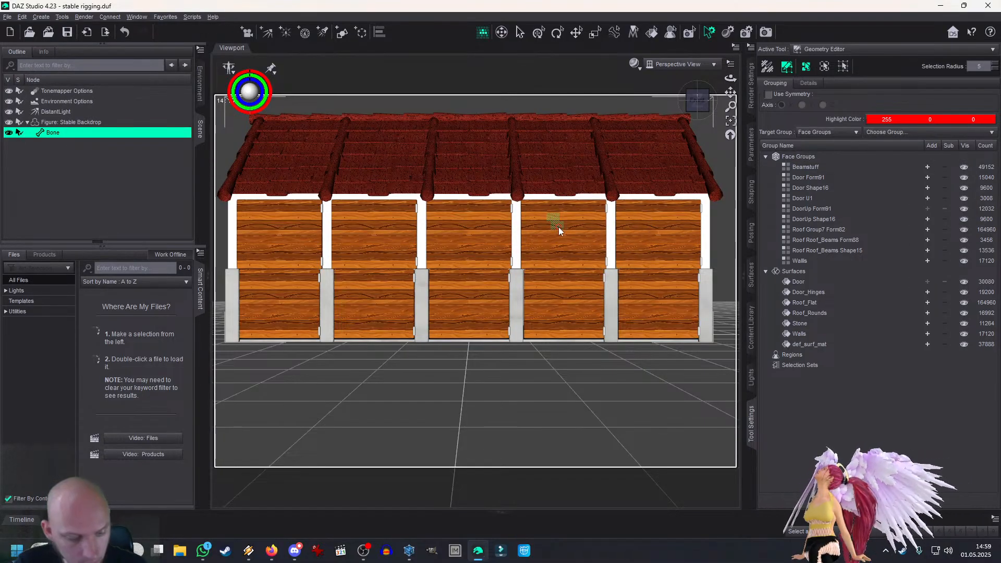
Step: Create a face group named Door U2 from the faces of the second upper door from the right
left_click(559, 227)
left_click(814, 158)
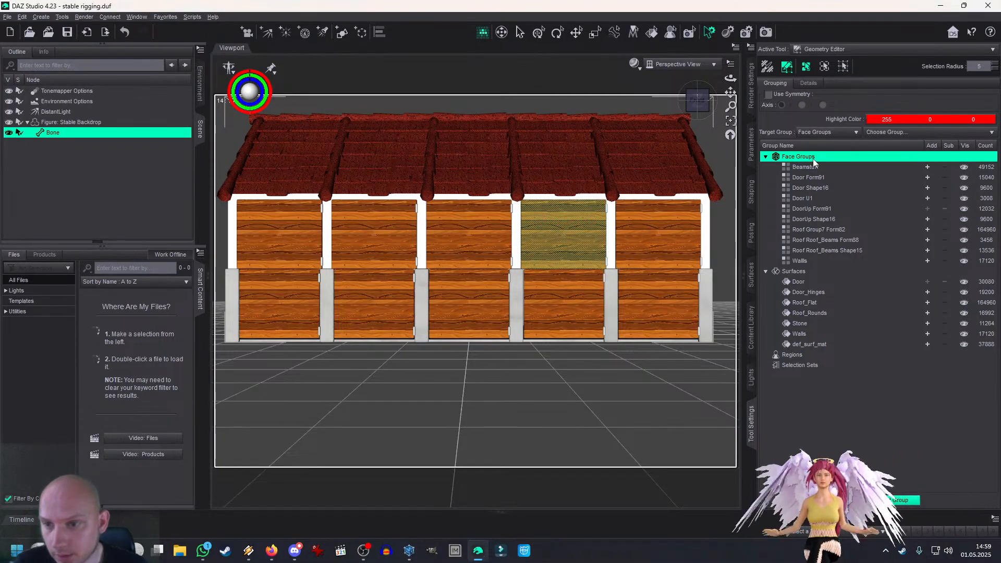
right_click(814, 163)
left_click(837, 168)
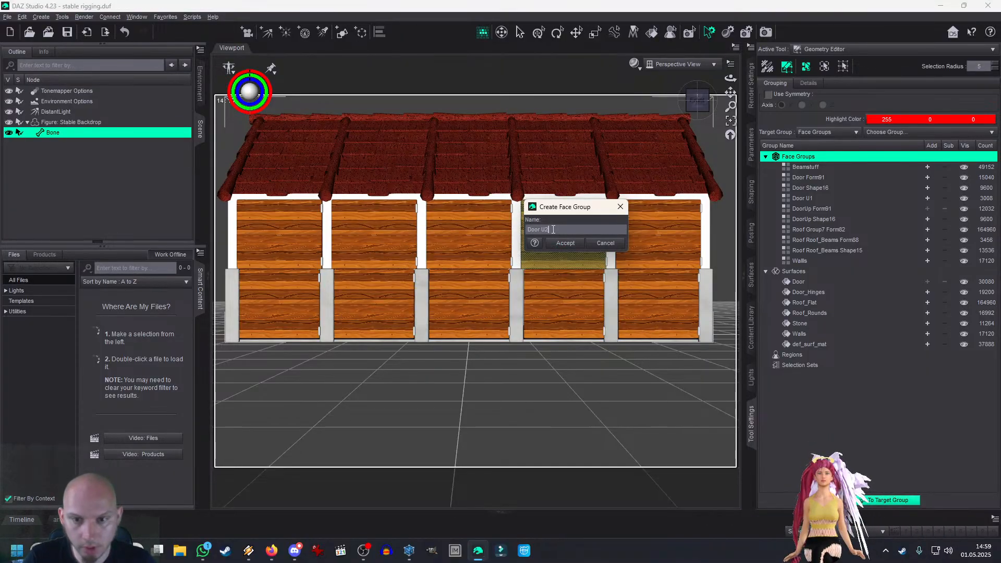
left_click(572, 244)
Step: Create a face group named Door U3 from the faces of the middle upper door
left_click_drag(459, 212, 471, 230)
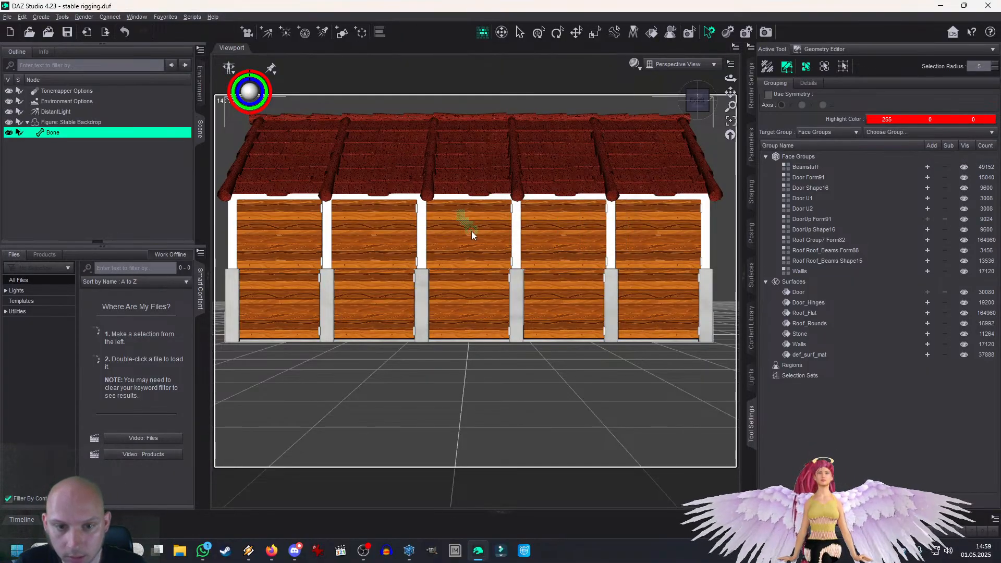
left_click(471, 231)
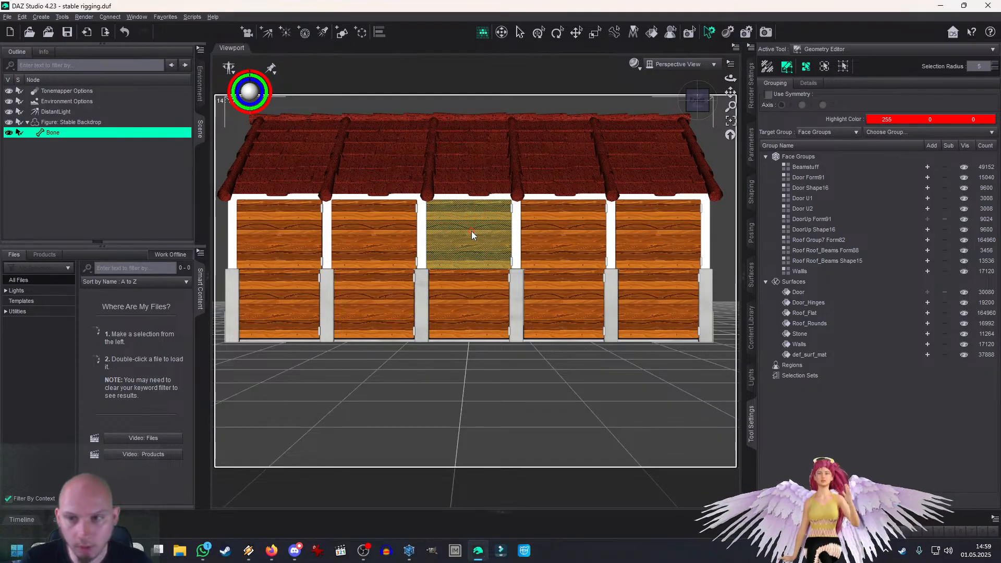
right_click(782, 159)
left_click(815, 163)
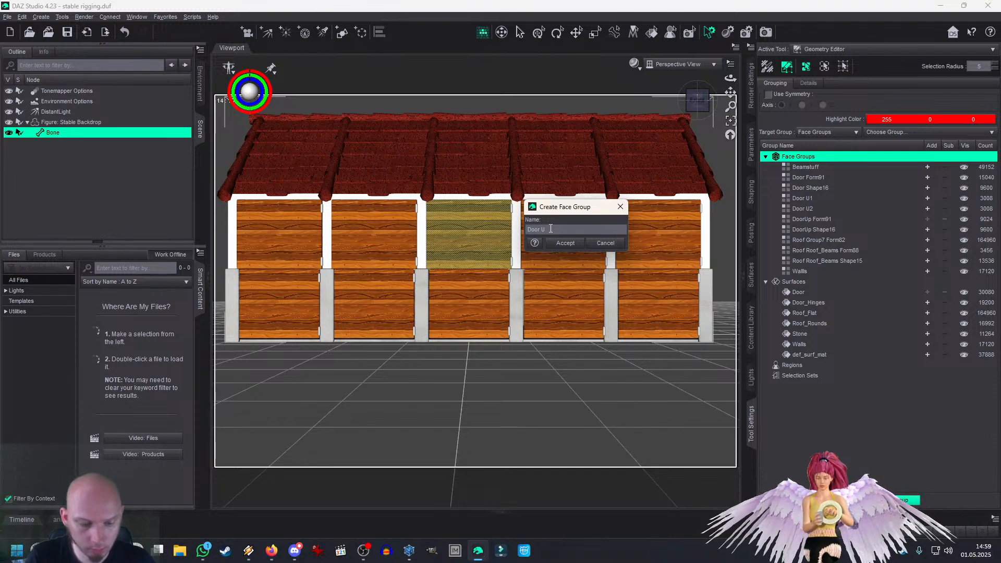
key("Return")
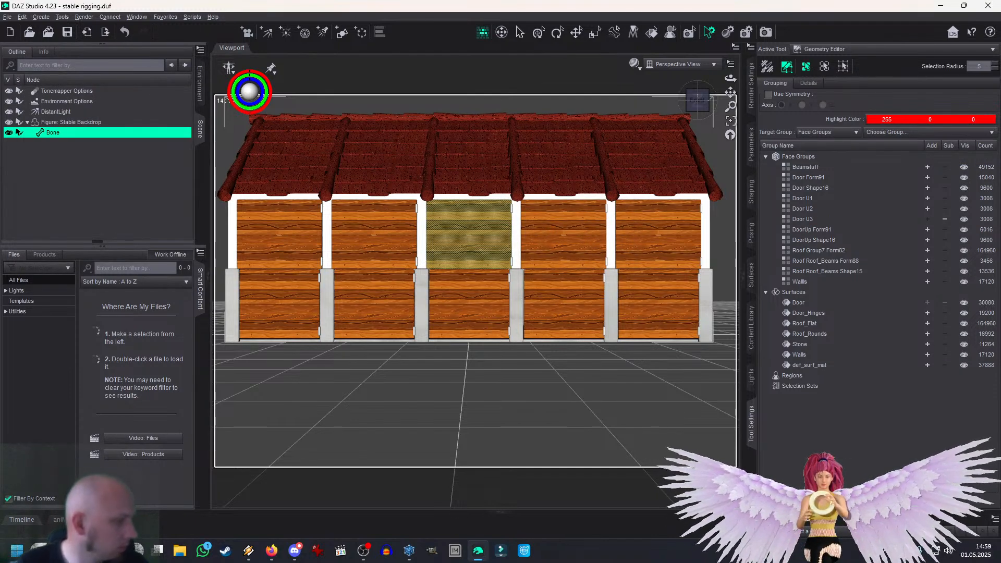
Step: Create a face group named Door U4 from the faces of the second upper door from the left
left_click(386, 234)
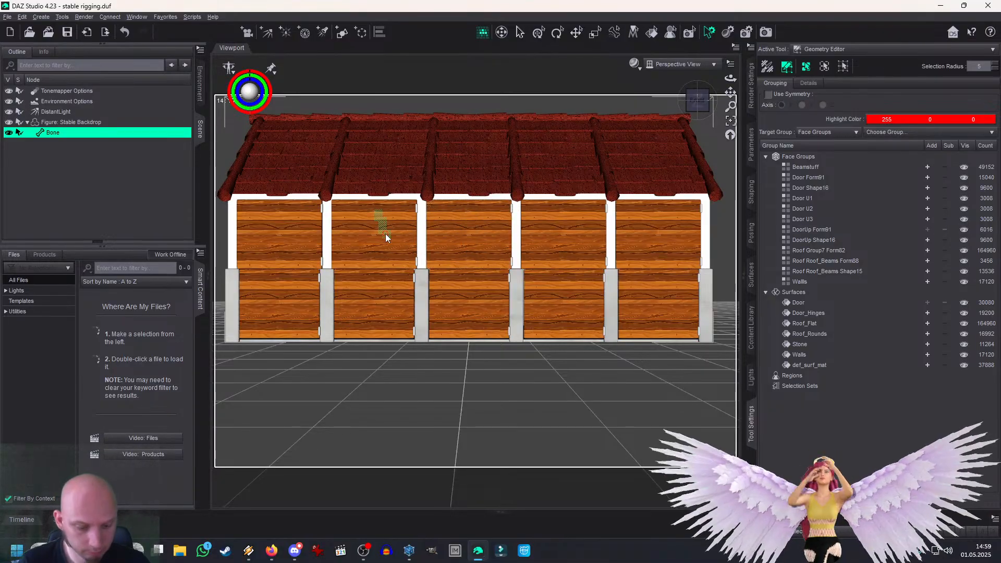
key("ctrl+asterisk")
left_click(798, 156)
right_click(800, 157)
left_click(866, 175)
type("Door U4")
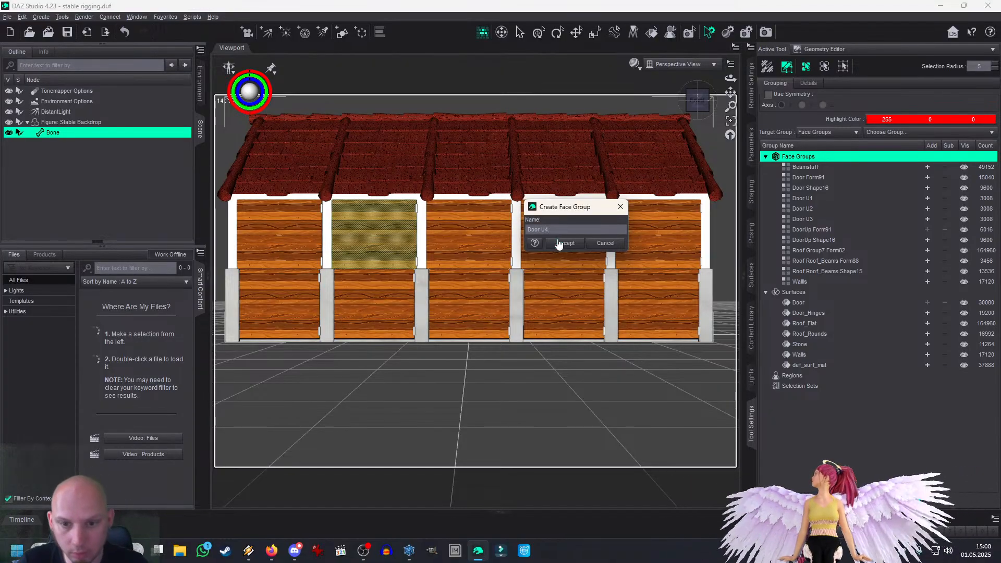
left_click(558, 242)
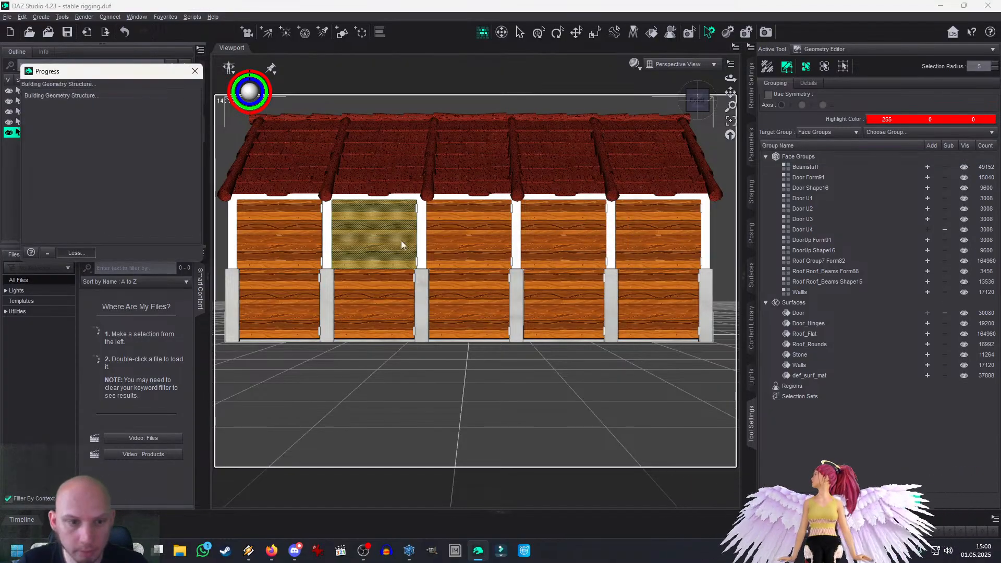
Step: Create a face group named Door U5 from the faces of the leftmost upper door
double_click(295, 237)
left_click(806, 157)
right_click(806, 158)
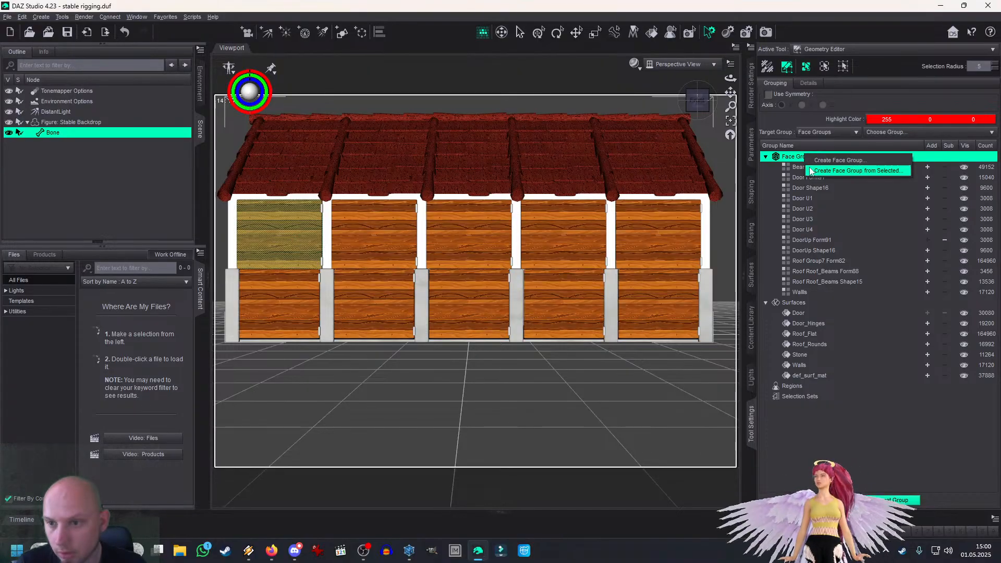
left_click(860, 164)
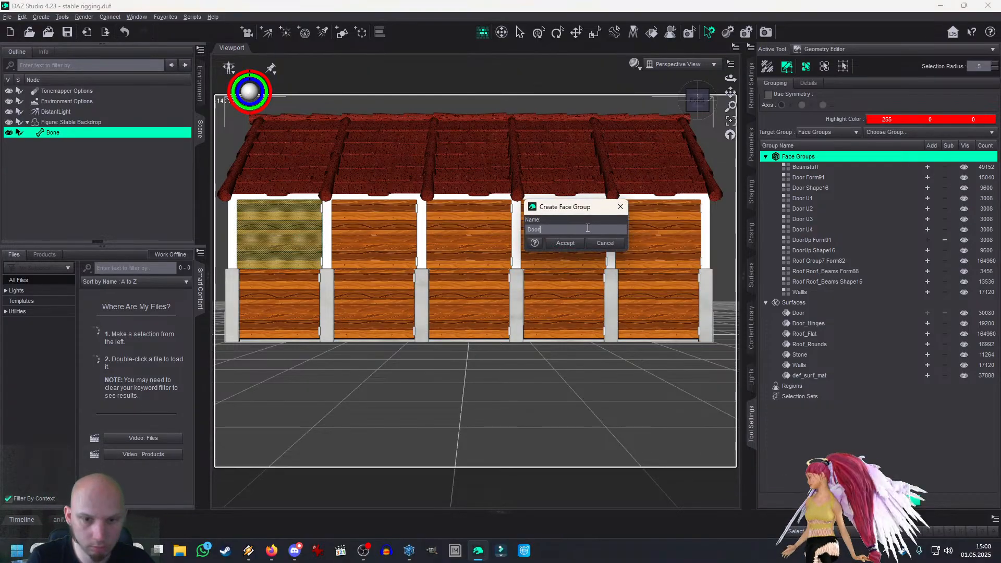
type("Door U5")
key("Return")
Step: Create a face group named Door L1 from the faces of the rightmost lower door
left_click(654, 300)
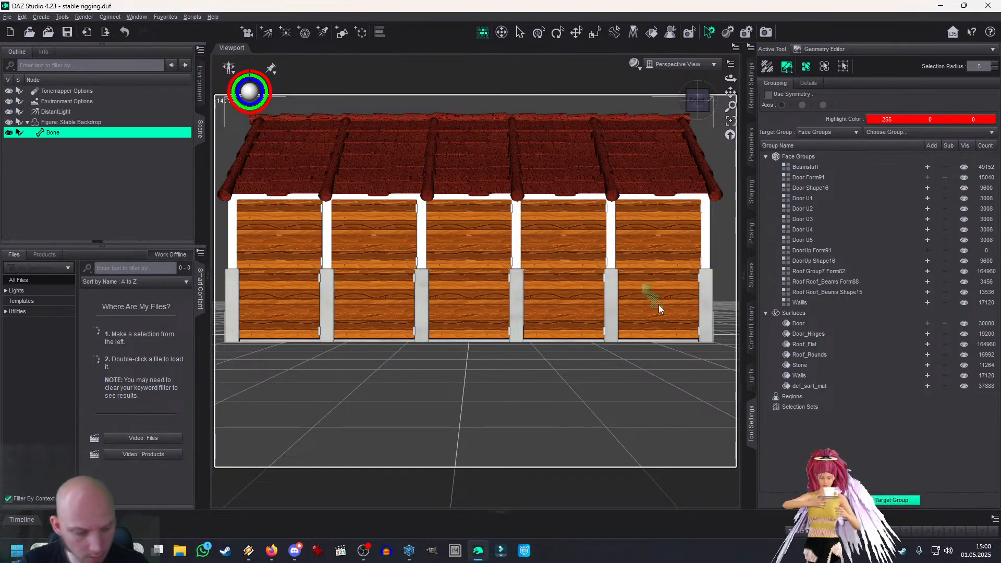
double_click(659, 304)
right_click(797, 157)
left_click(827, 161)
type("D")
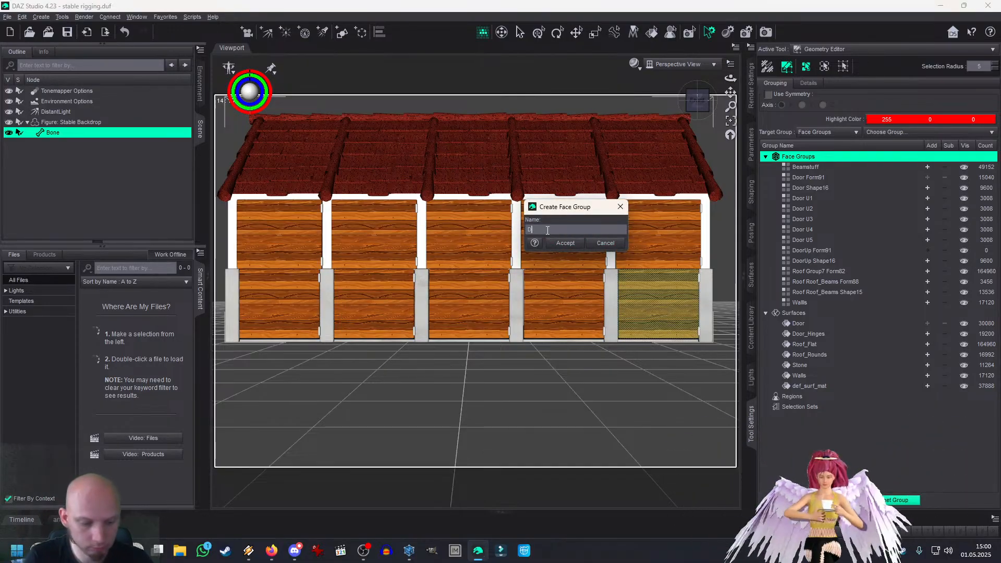
type("oor L1")
left_click(555, 243)
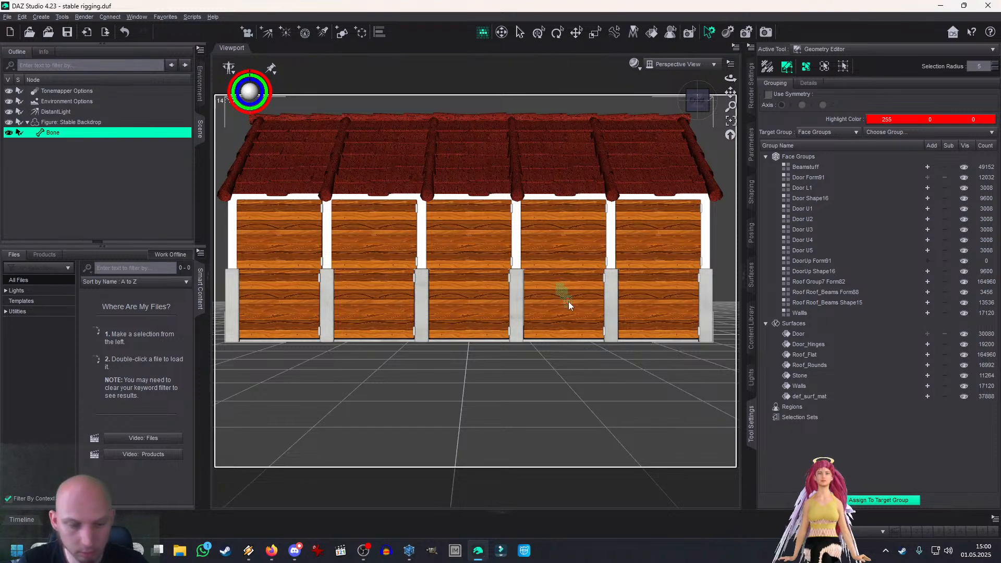
Step: Create a face group named Door L2 from the faces of the second lower door from the right
double_click(569, 303)
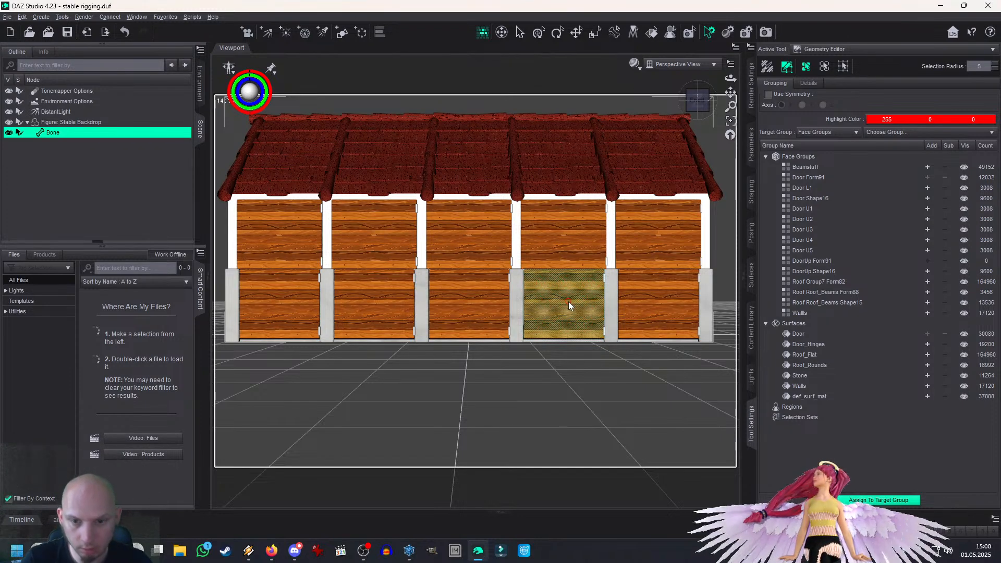
right_click(807, 161)
left_click(815, 174)
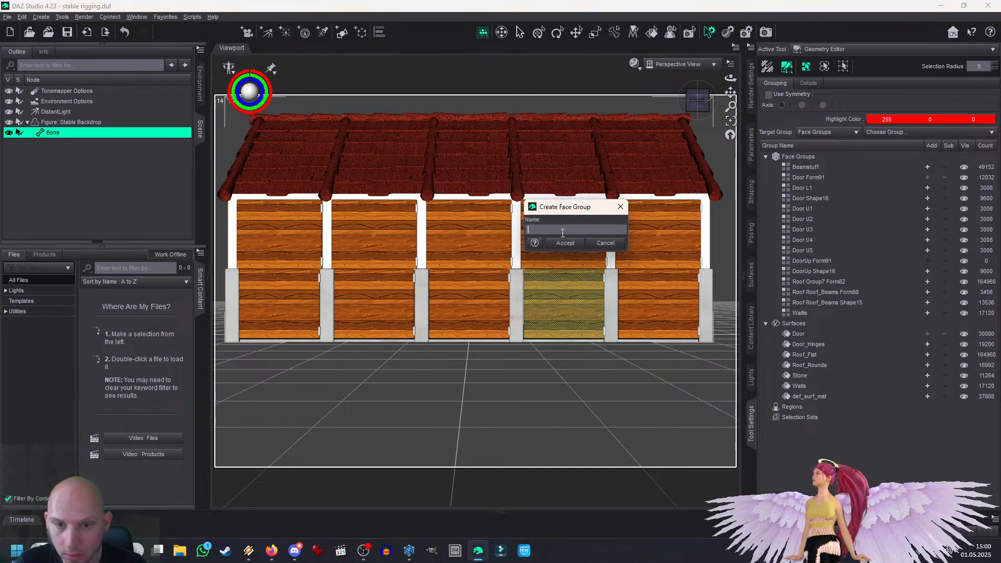
type("Do")
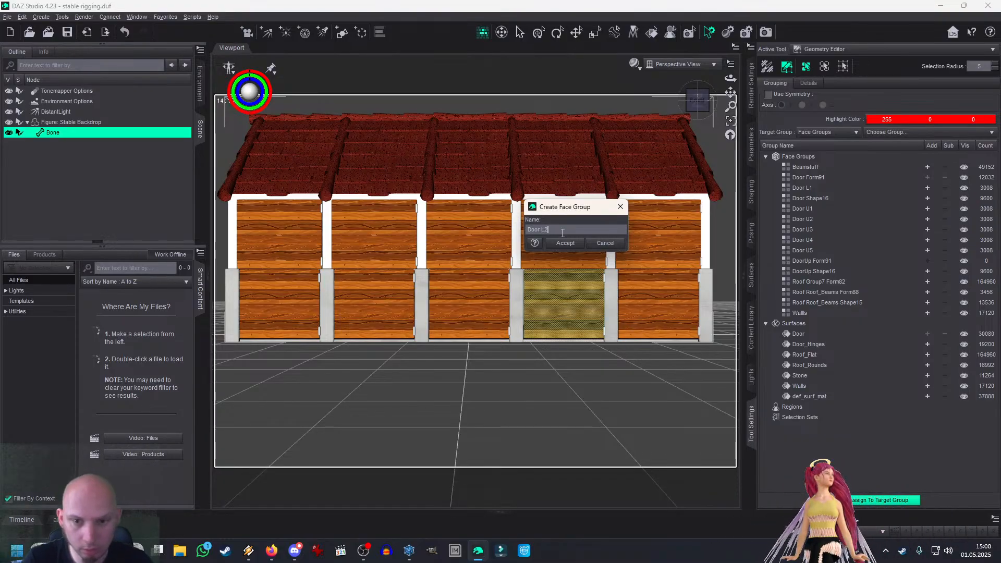
type("or L2")
left_click(566, 243)
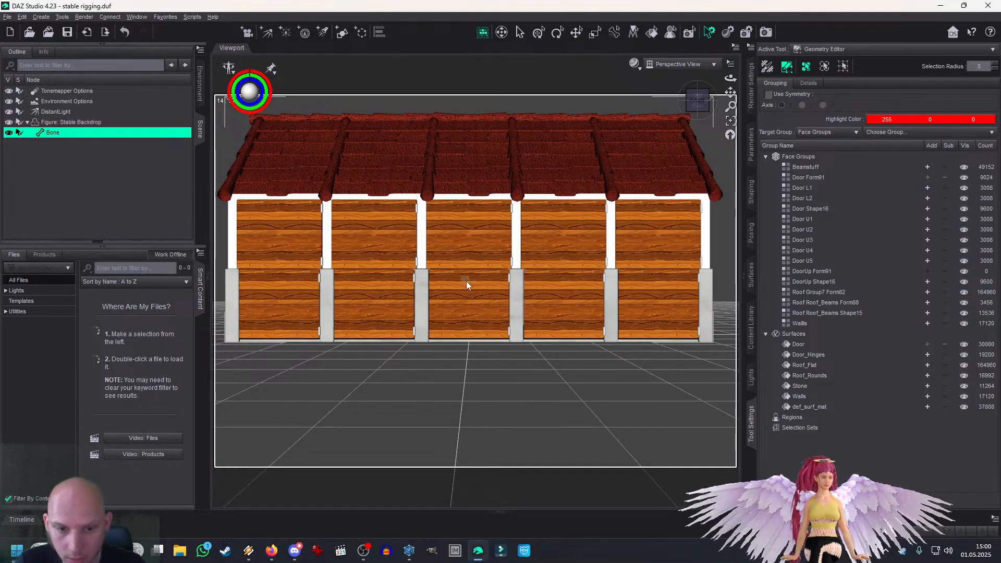
Step: Create a face group named Door L3 from the faces of the middle lower door
double_click(477, 298)
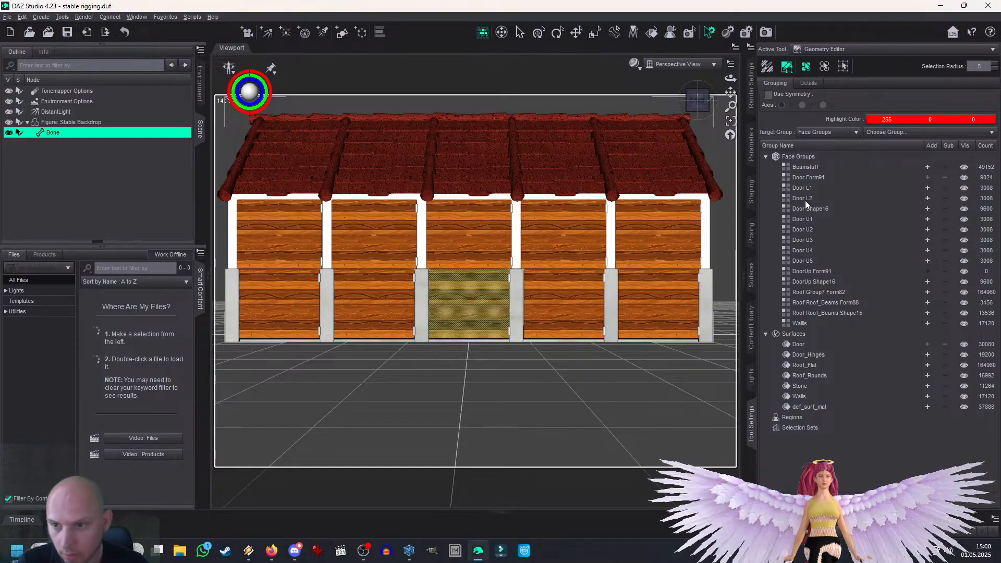
left_click(808, 152)
right_click(809, 155)
left_click(835, 172)
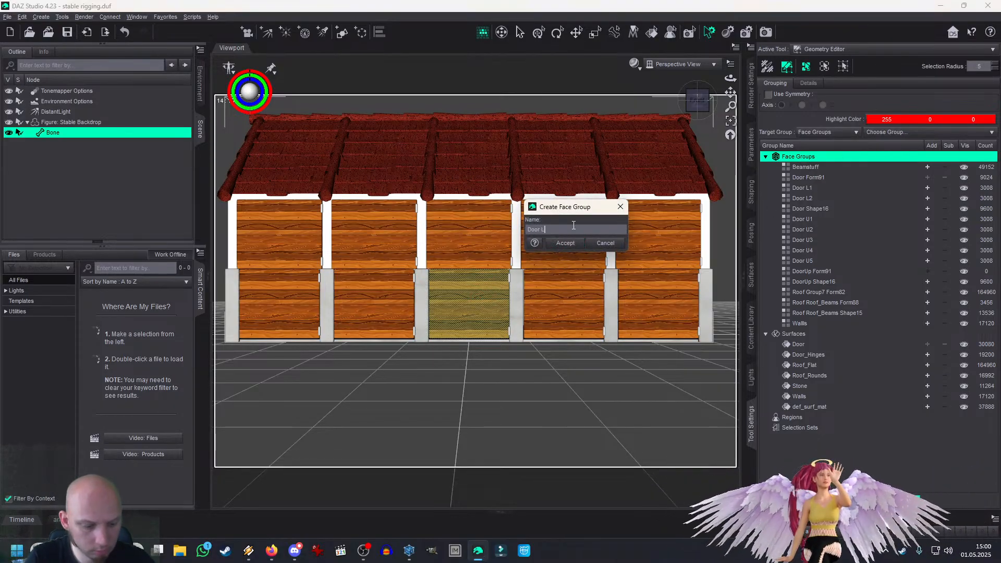
left_click(557, 244)
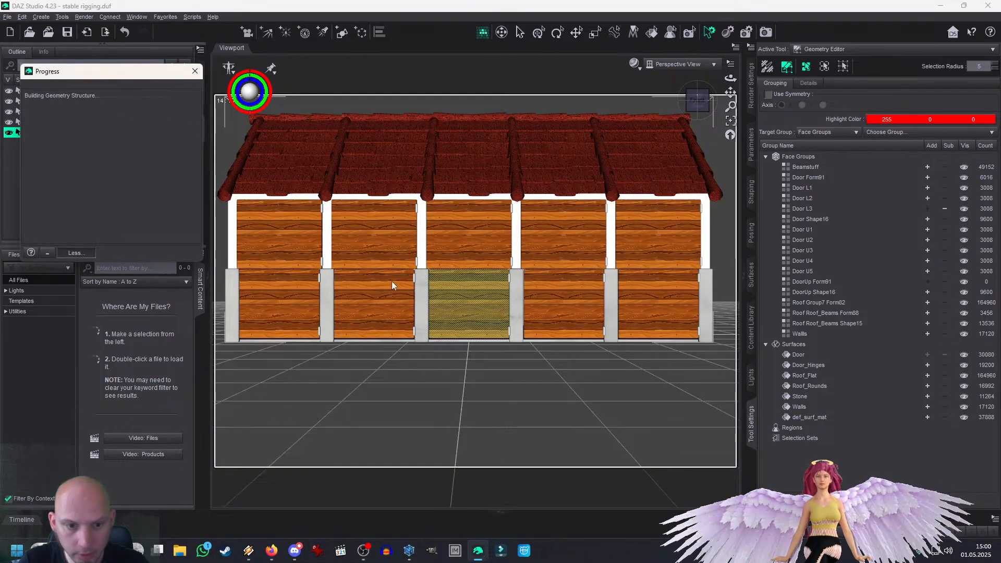
Step: Create a face group named Door L4 from the faces of the second lower door from the left
double_click(376, 313)
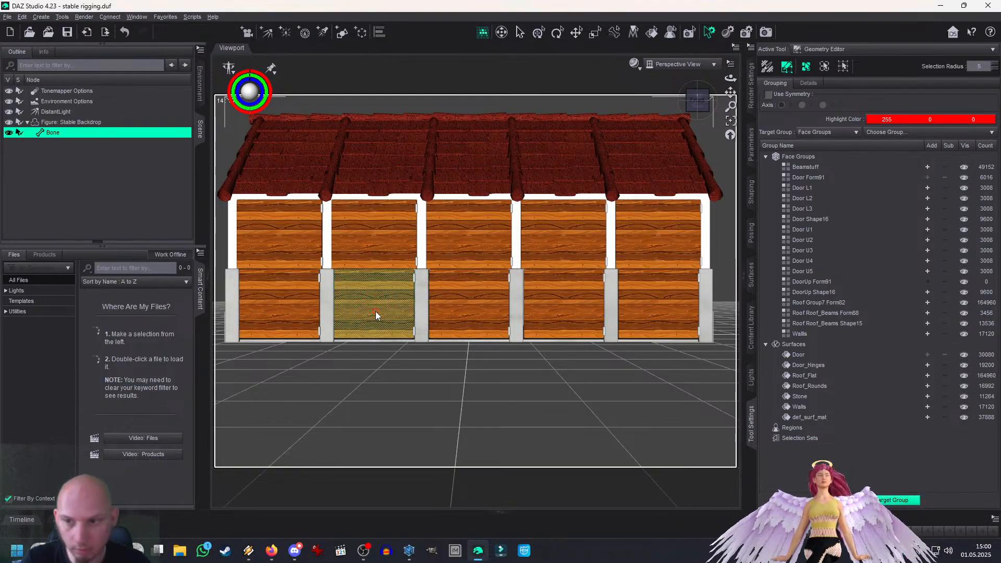
right_click(790, 157)
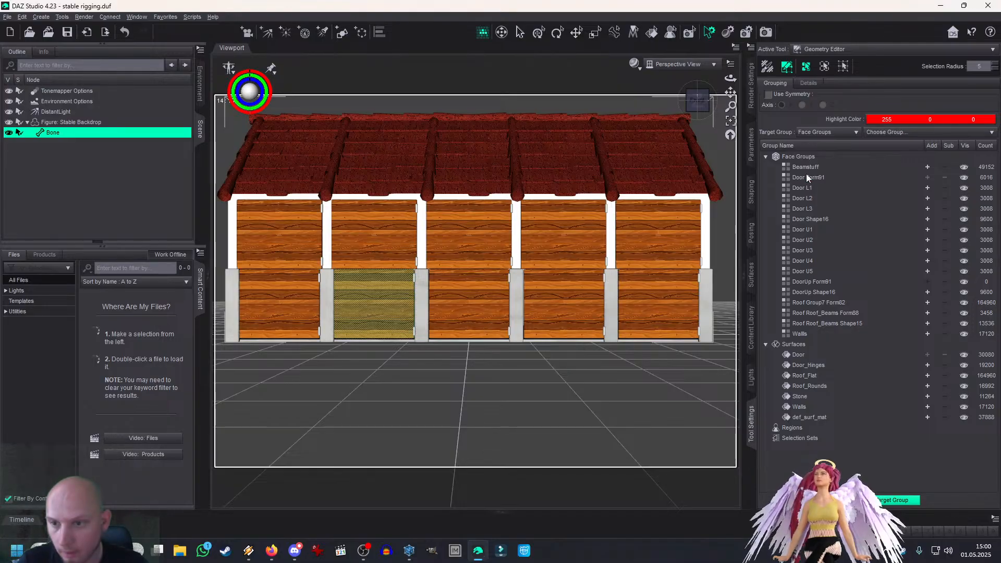
left_click(834, 172)
type("Door L4")
left_click(565, 243)
Step: Create a face group named Door L5 from the faces of the leftmost lower door
left_click(287, 302)
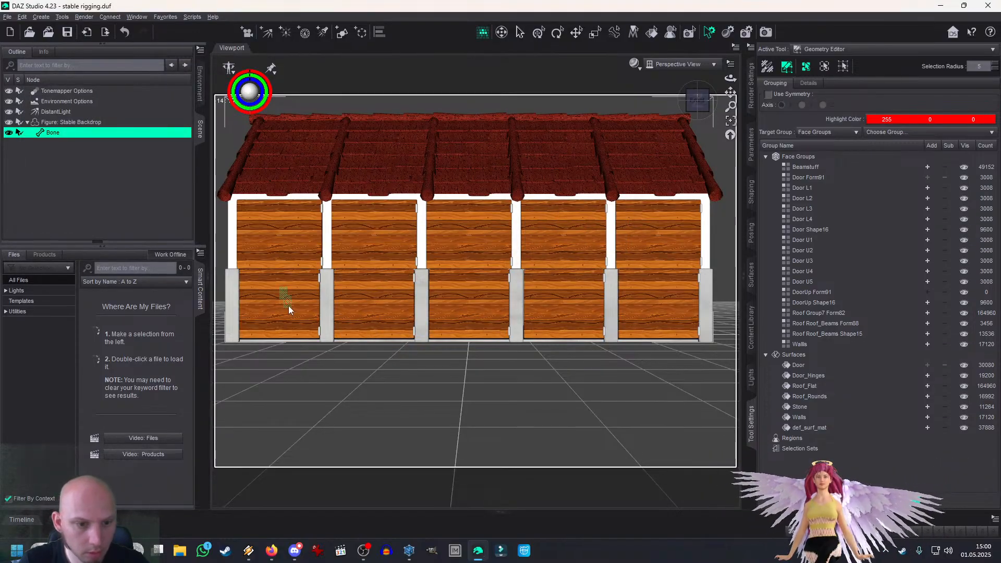
double_click(291, 310)
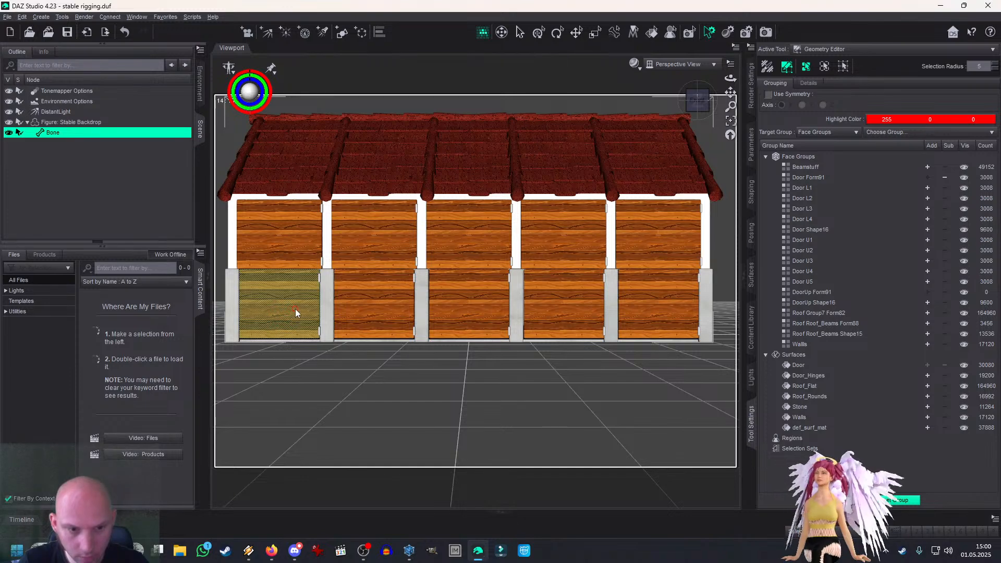
right_click(798, 157)
left_click(834, 174)
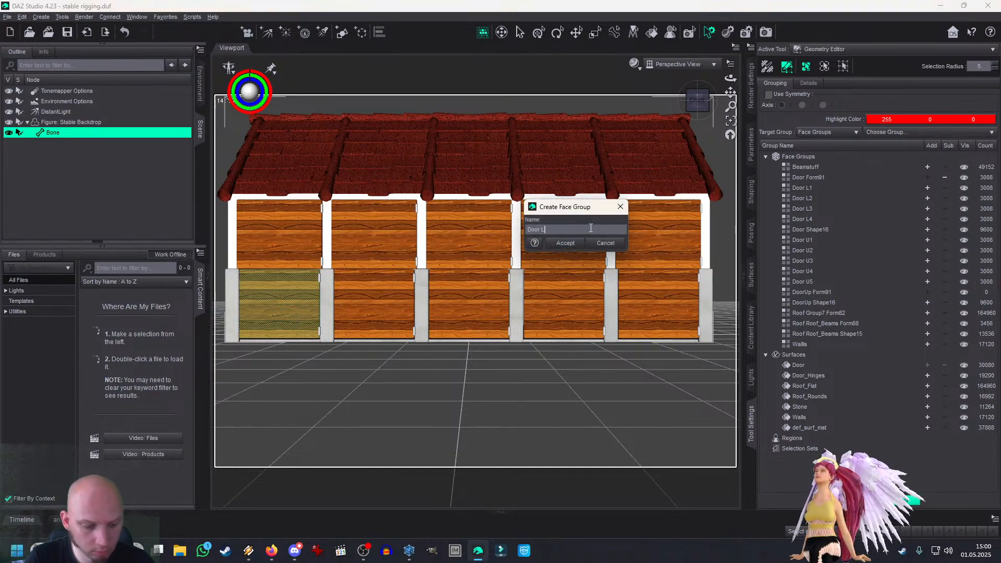
left_click(565, 243)
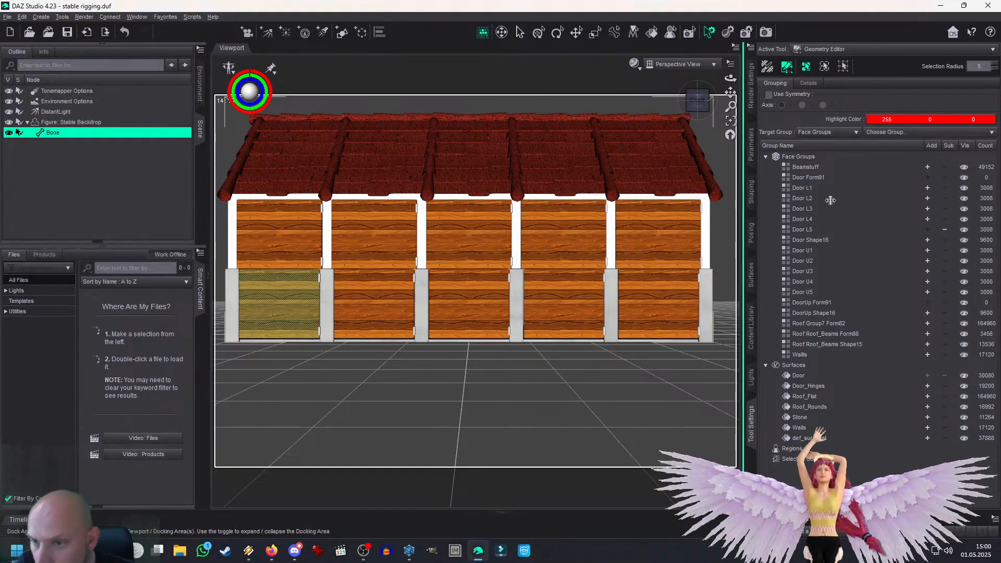
Step: Delete the emptied face groups Door Form91 and DoorUp Form91
left_click(806, 180)
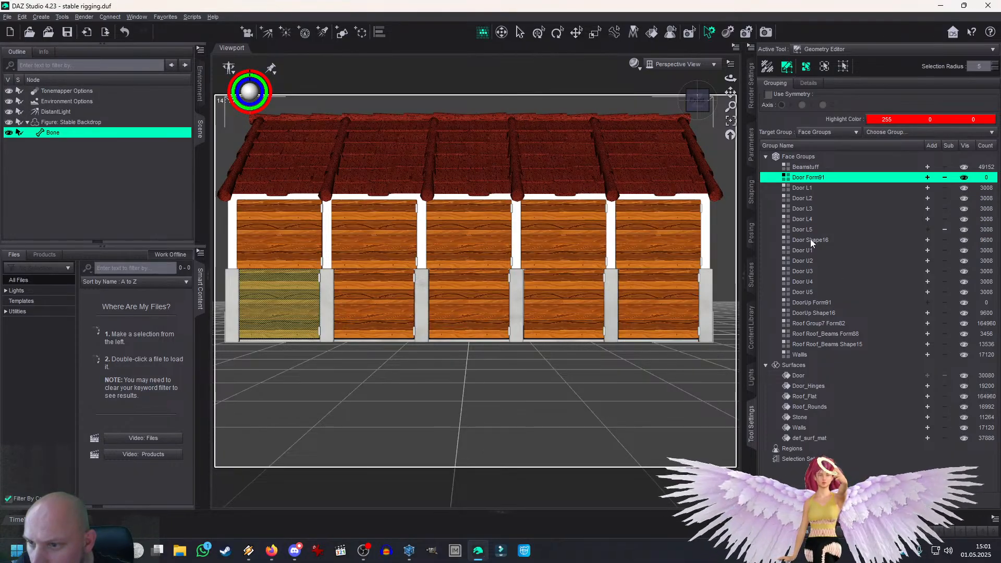
left_click(818, 303, "ctrl")
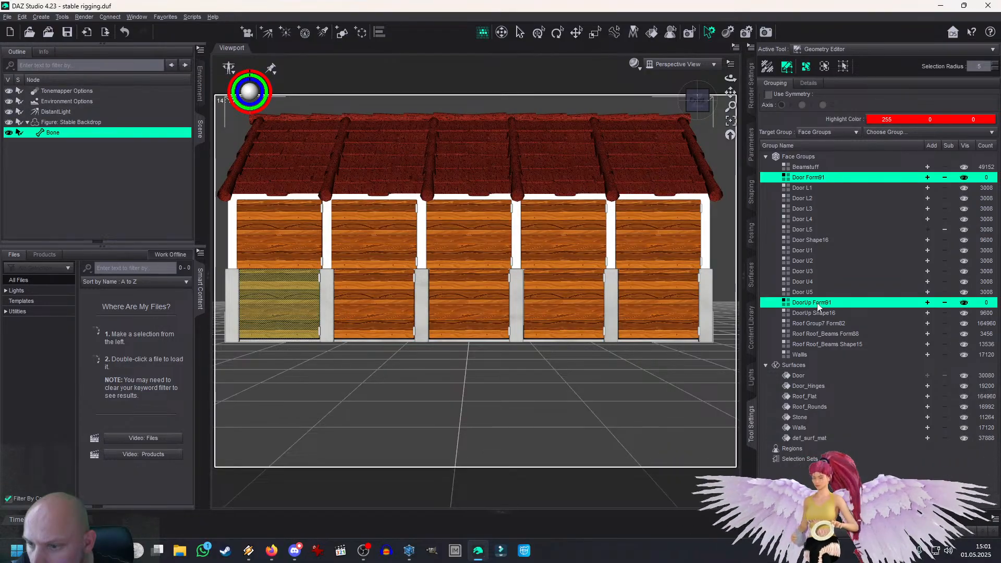
right_click(818, 304)
left_click(824, 311)
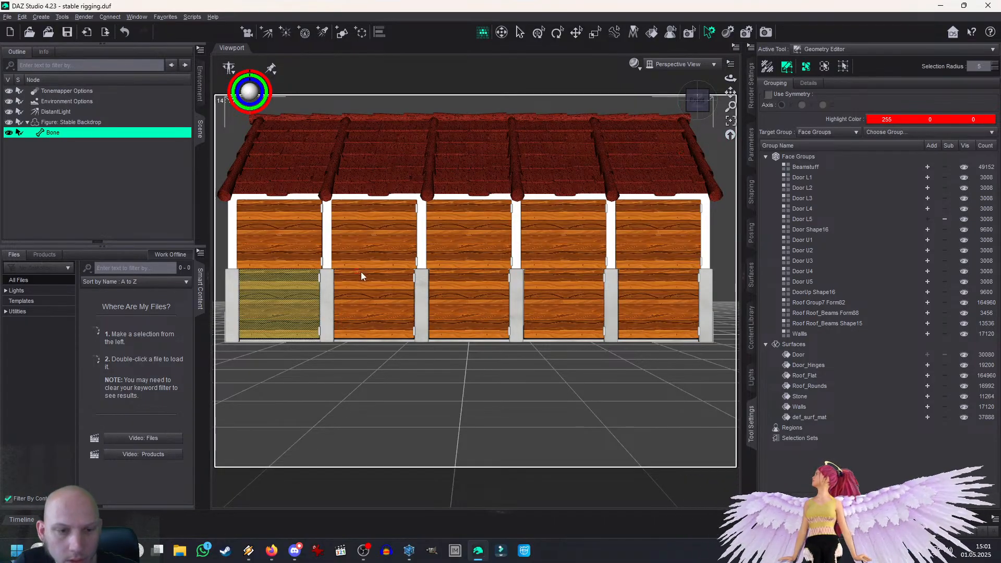
Step: Deselect the Door L5 faces and hide face groups Door L1 to Door L5 one by one to check the lower doors
left_click(945, 219)
left_click_drag(825, 178, 810, 283)
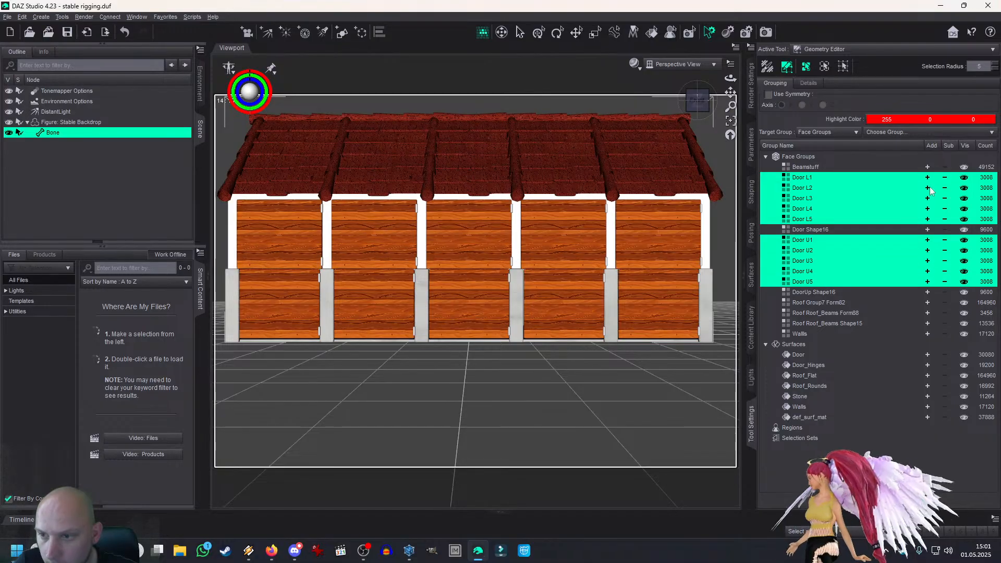
left_click(965, 179)
left_click(965, 179)
left_click(965, 179)
left_click(965, 188)
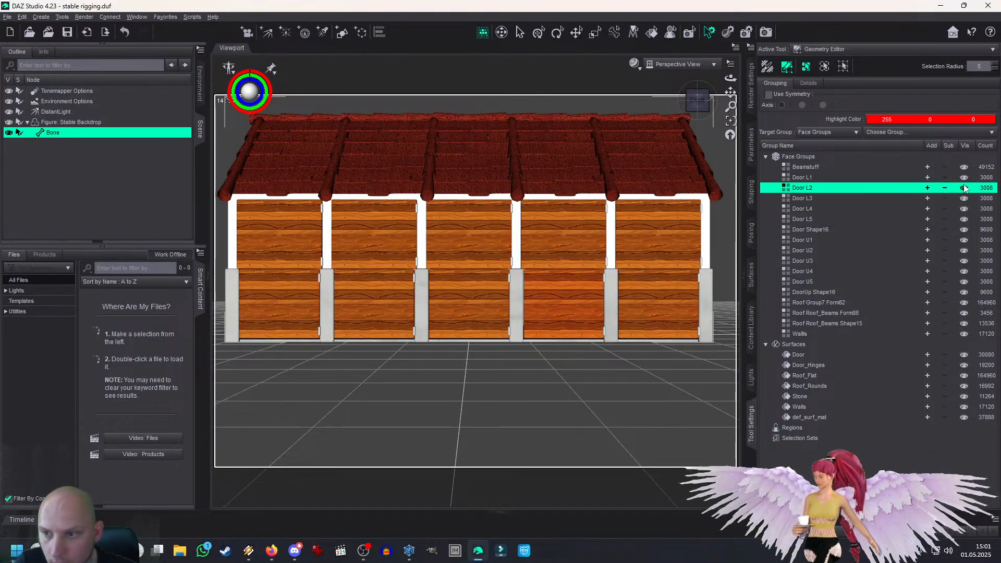
left_click(965, 179)
left_click(965, 198)
left_click(965, 209)
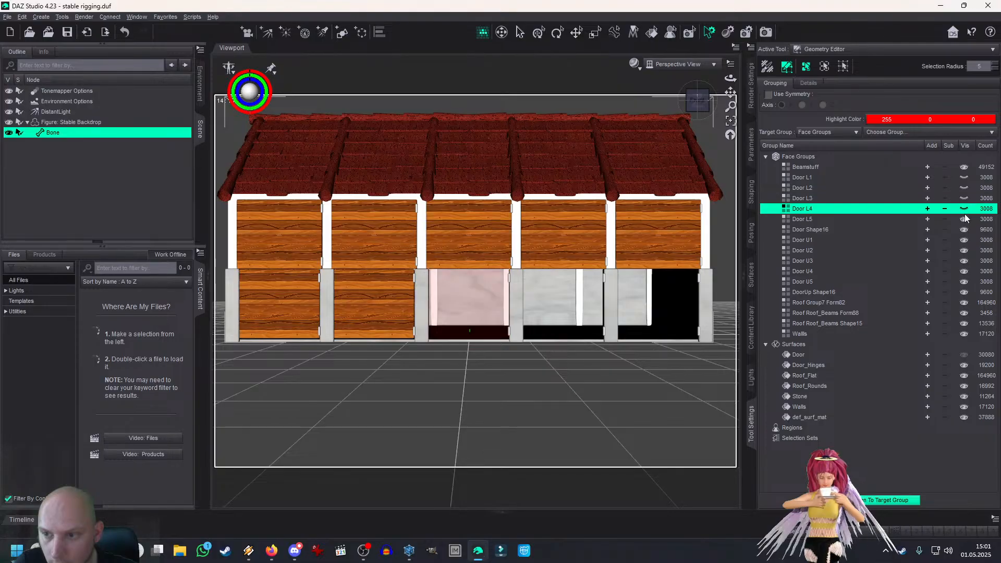
left_click(965, 219)
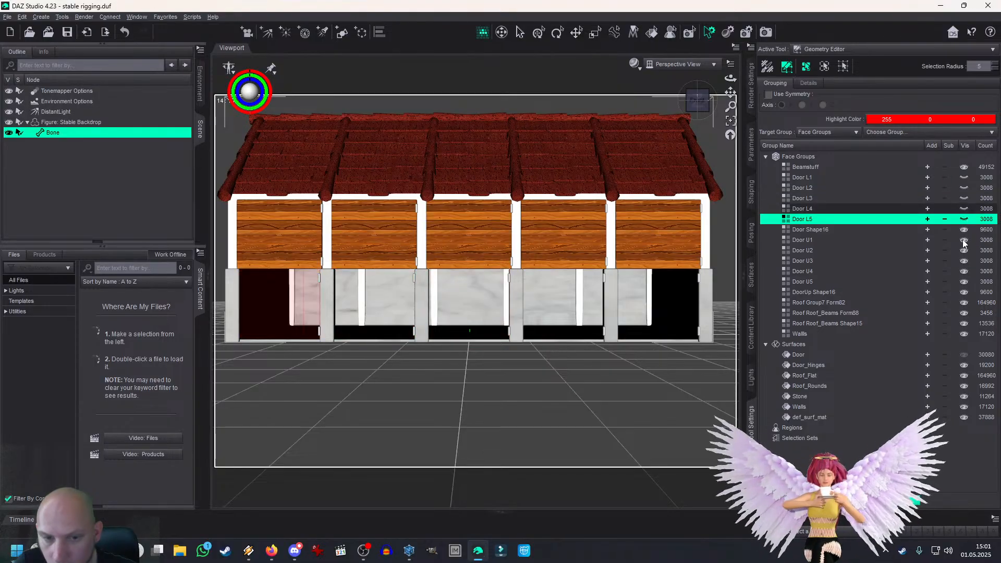
Step: Hide face groups Door U1 to Door U5 one by one to check the upper doors
left_click(965, 240)
left_click(965, 251)
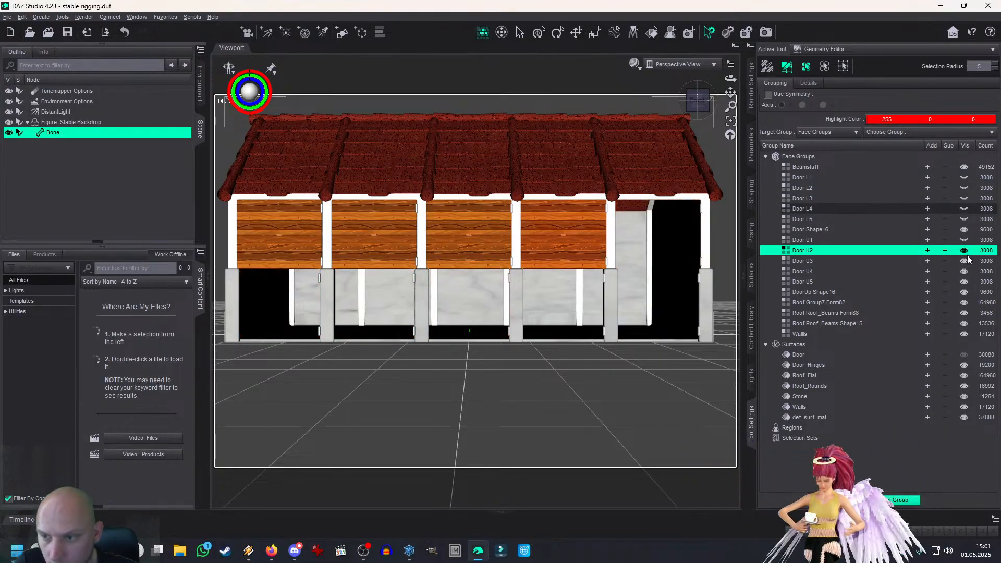
left_click(965, 261)
left_click(965, 271)
left_click(965, 283)
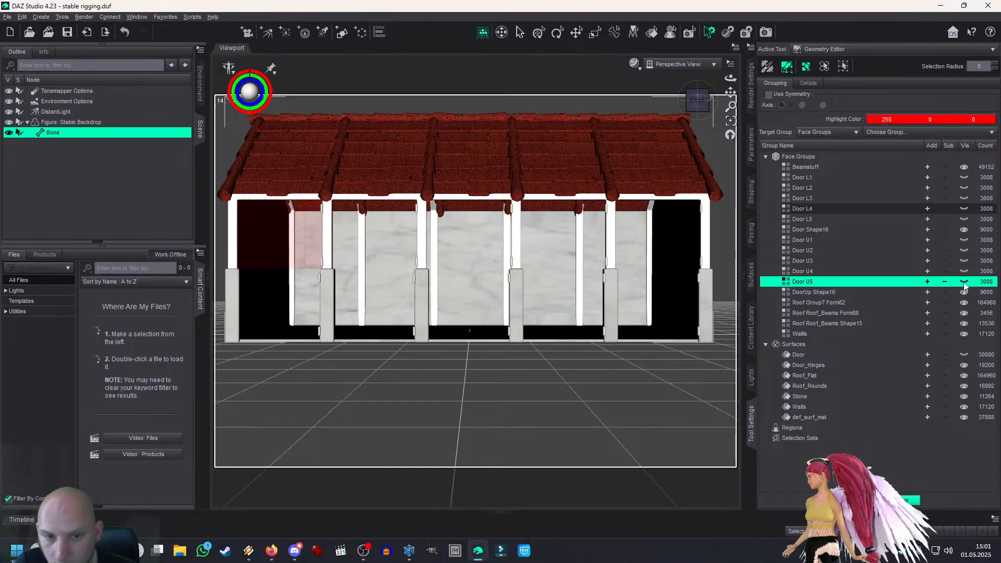
Step: Show the upper door face groups again, from Door U5 back to Door U1
left_click(965, 282)
left_click(965, 272)
left_click(965, 262)
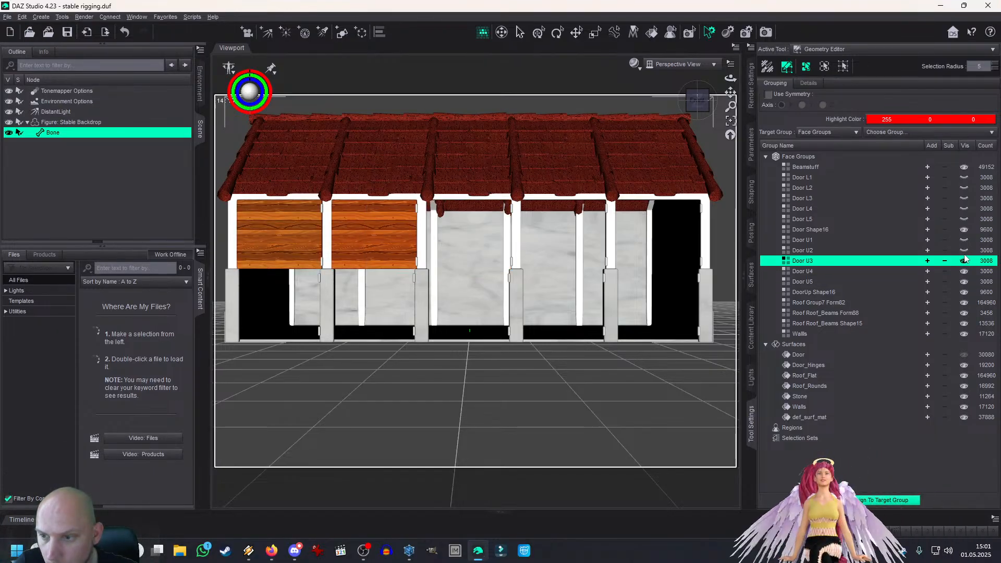
left_click(964, 251)
left_click(965, 242)
left_click(966, 251)
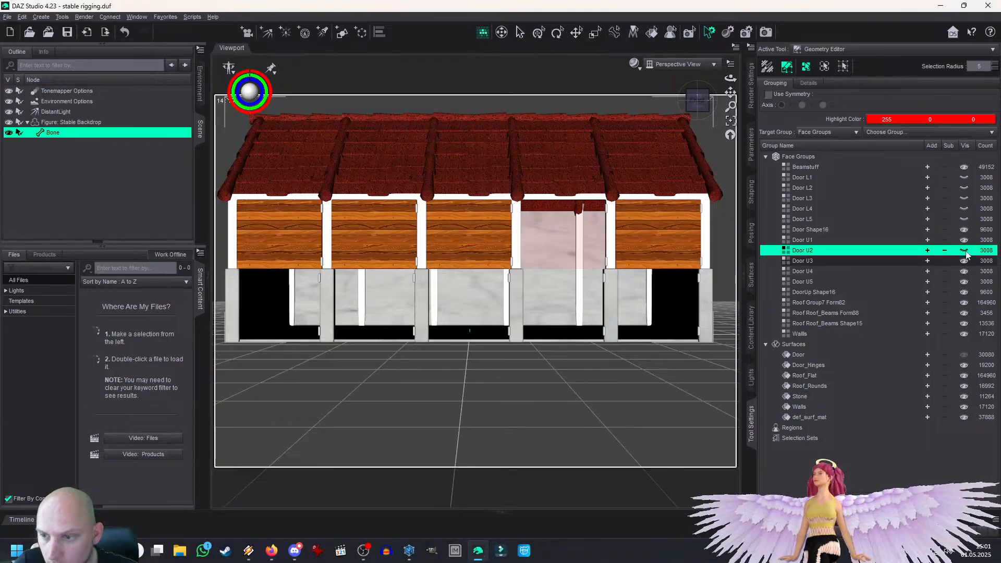
Step: Show the lower door face groups again, from Door L5 back to Door L1
left_click(964, 219)
left_click(964, 209)
left_click(965, 198)
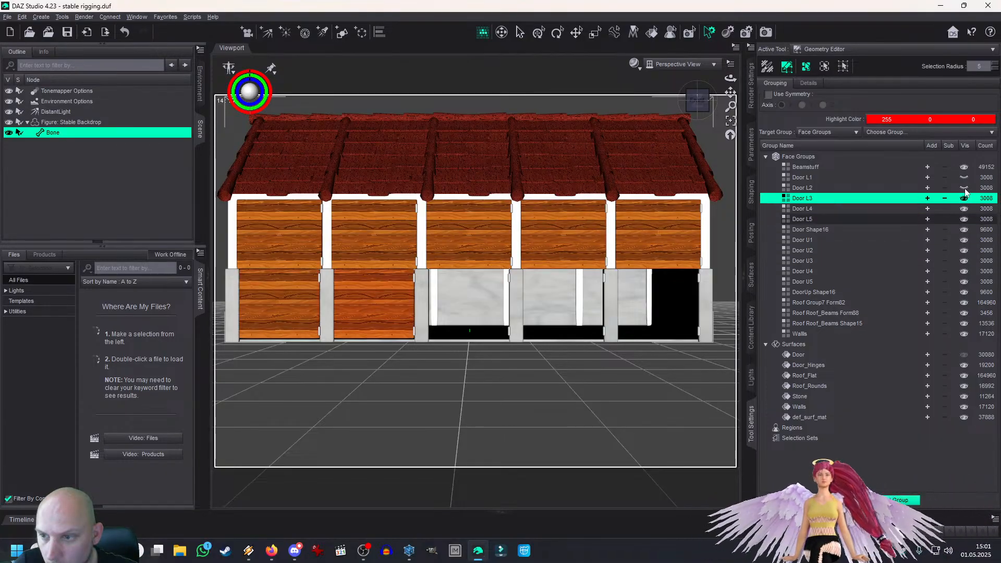
left_click(965, 188)
left_click(965, 177)
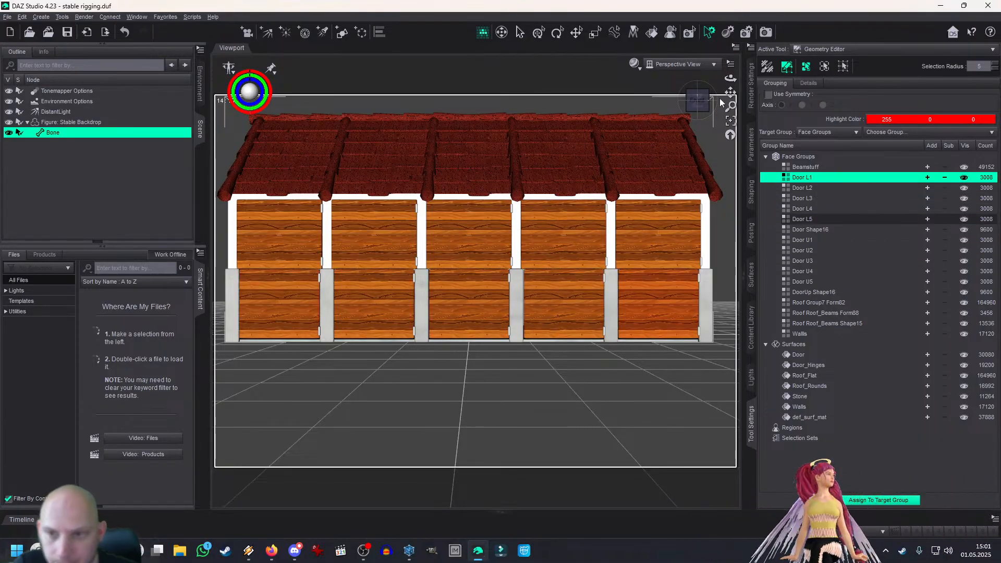
Step: Switch the active tool from the Geometry Editor to the Joint Editor for the selected bone
left_click(829, 50)
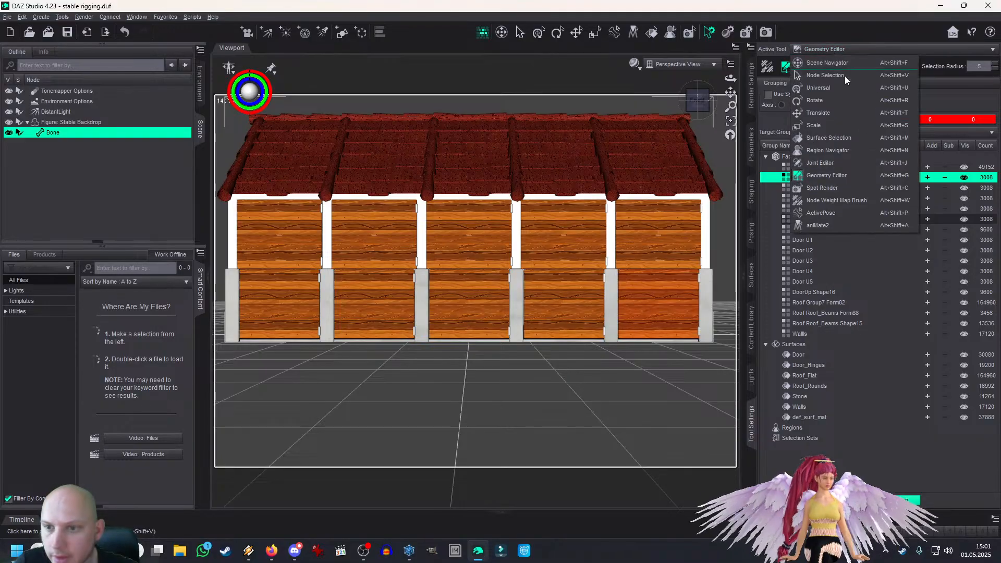
left_click(842, 162)
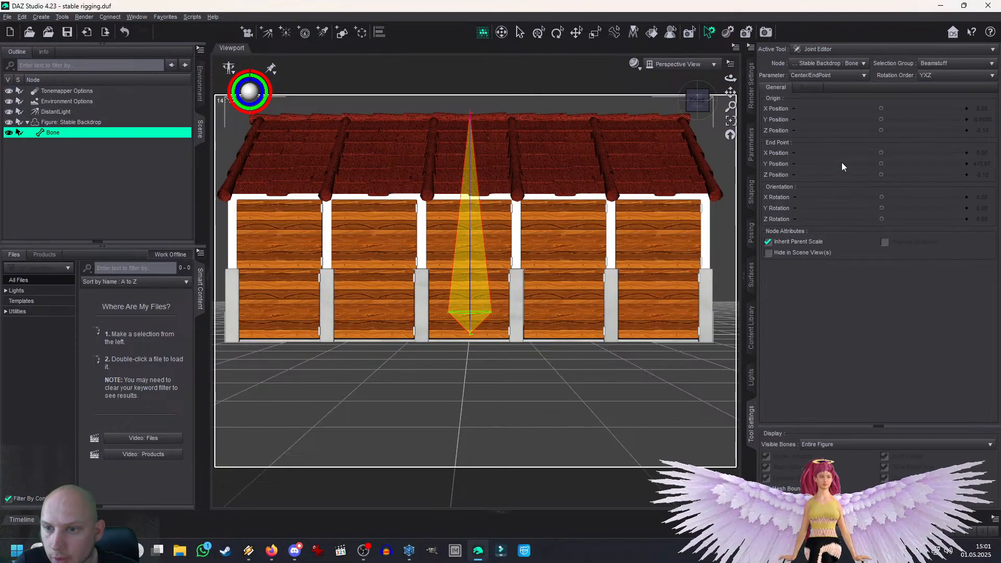
mouse_move(682, 101)
left_mouse_down()
mouse_move(701, 100)
mouse_move(689, 102)
left_mouse_up()
left_click(688, 101)
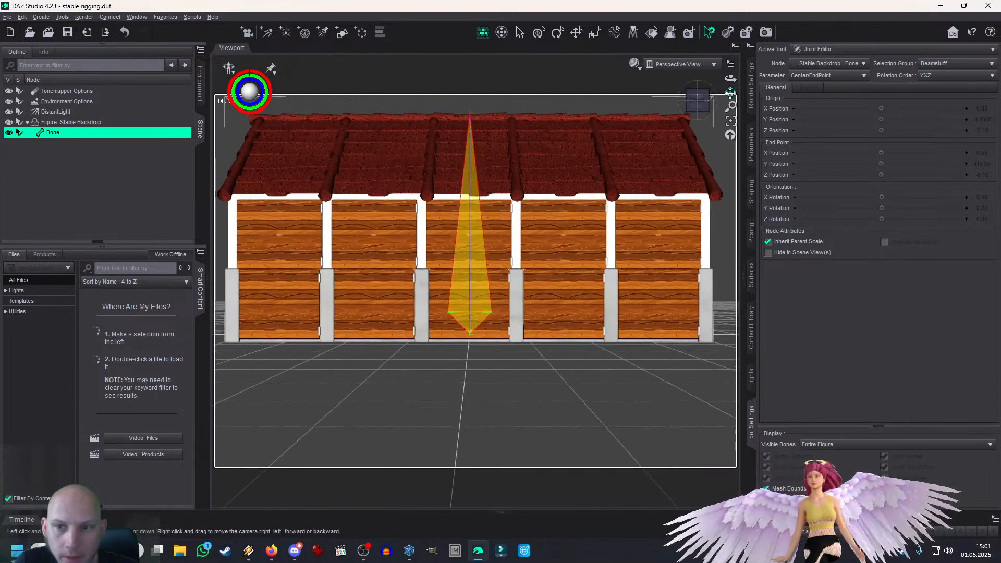
Step: Try a four-view viewport layout, framing the bone in the back view and the roof in the top view
right_click(240, 49)
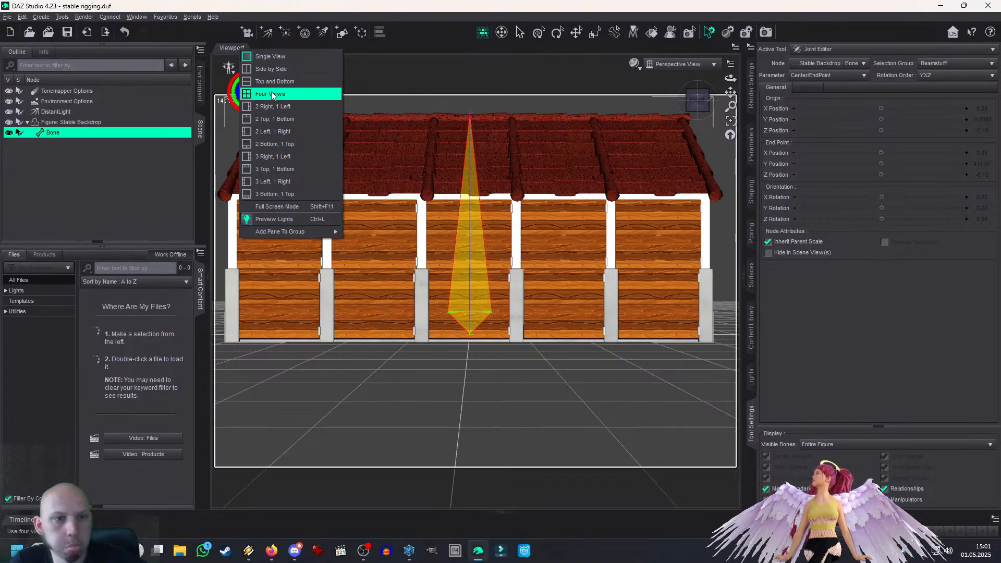
left_click(271, 94)
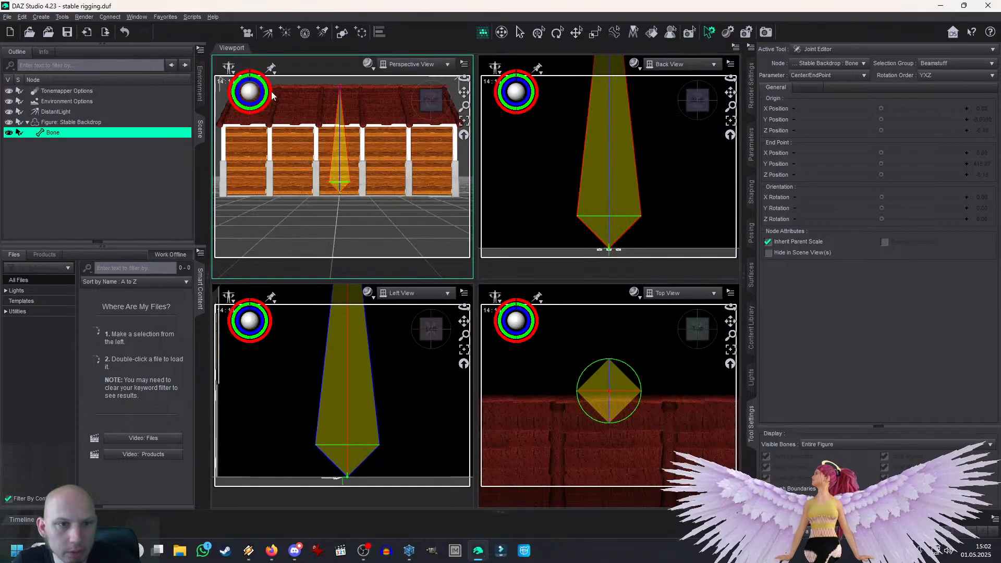
scroll(656, 141, "down", 3)
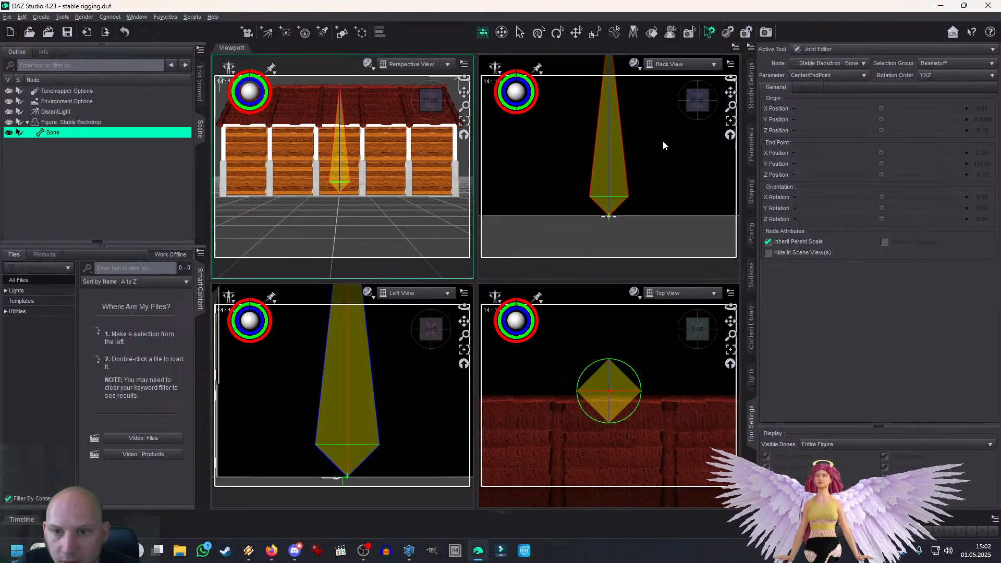
left_click_drag(730, 92, 702, 135)
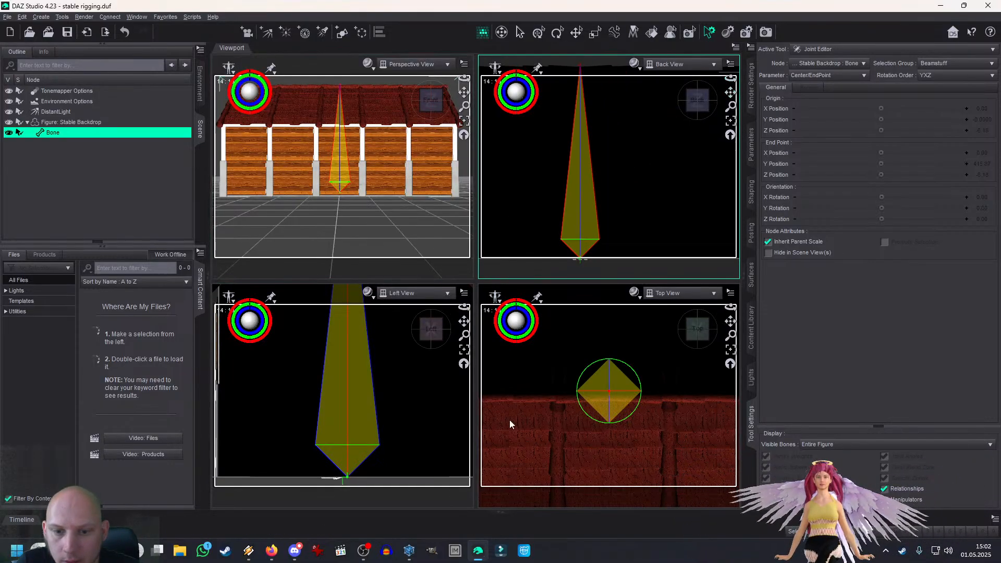
left_click_drag(730, 322, 592, 248)
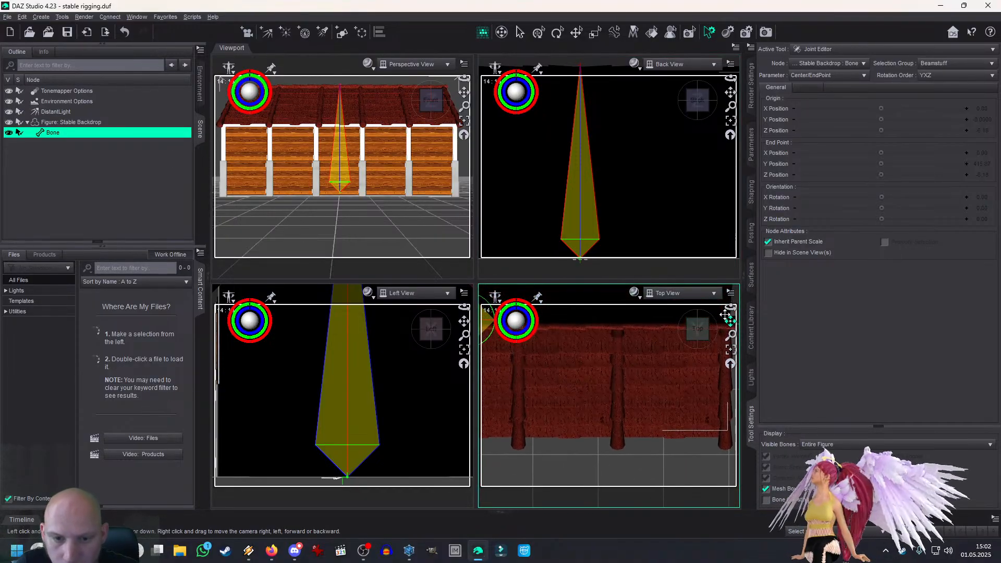
Step: Arrange the viewport side by side, with a zoomed-out Front View next to a Top View
right_click(241, 47)
left_click(272, 66)
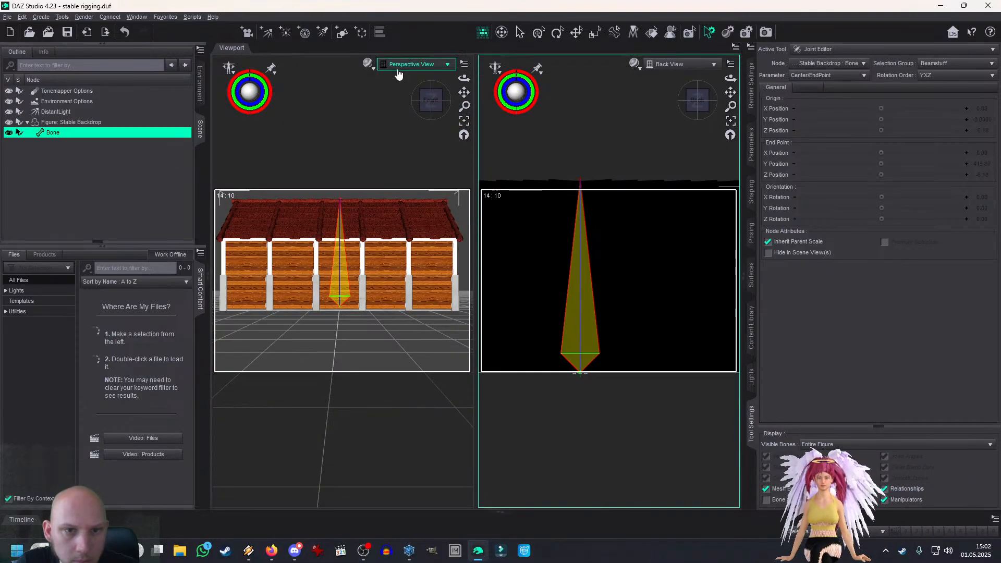
left_click(398, 64)
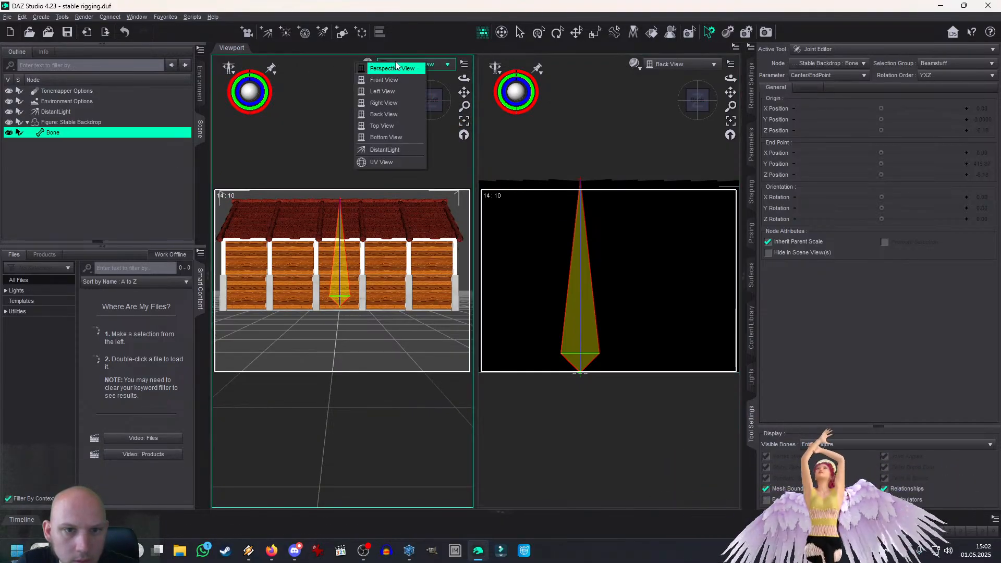
left_click(383, 80)
scroll(363, 251, "down", 4)
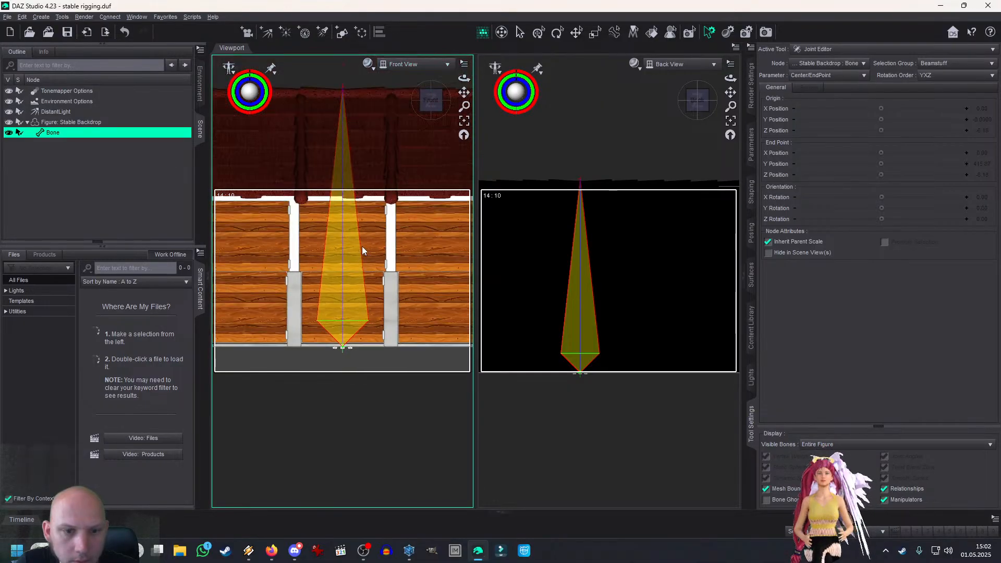
scroll(362, 246, "down", 2)
scroll(662, 214, "down", 2)
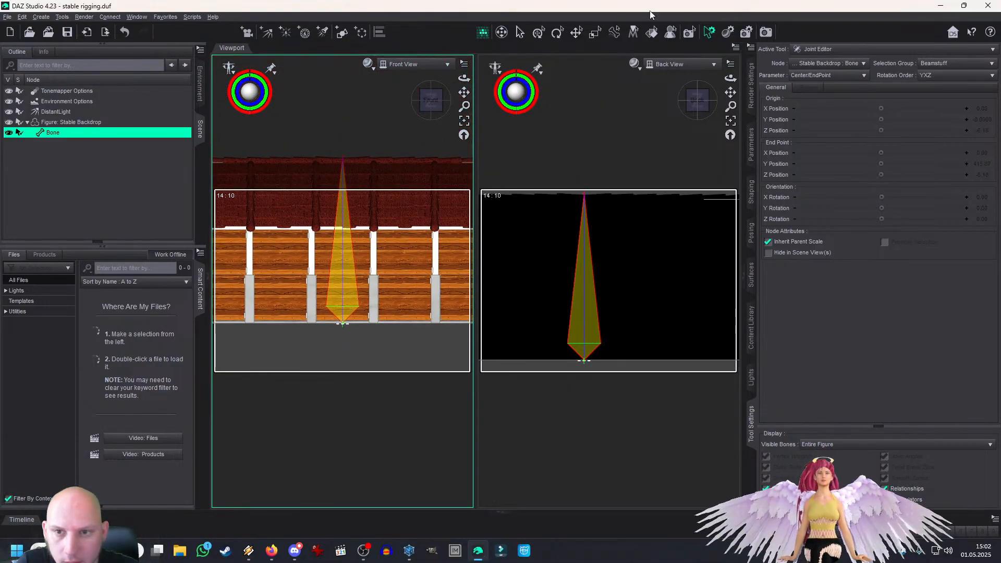
left_click(669, 64)
left_click(662, 129)
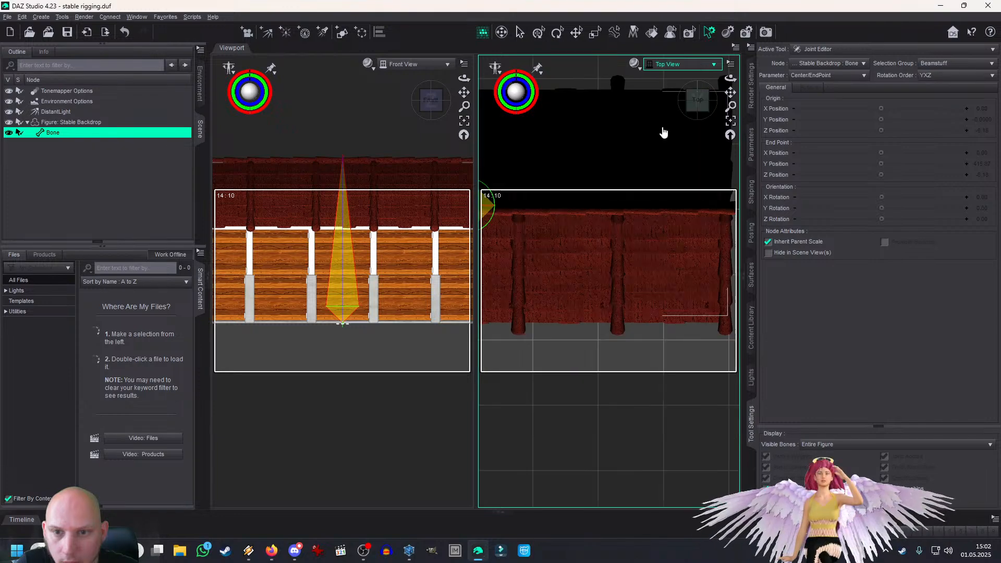
Step: Hide the roof, both Roof_Beams, Walls and Beamstuff face groups with the Geometry Editor, leaving the door groups shown
left_click_drag(731, 94, 736, 124)
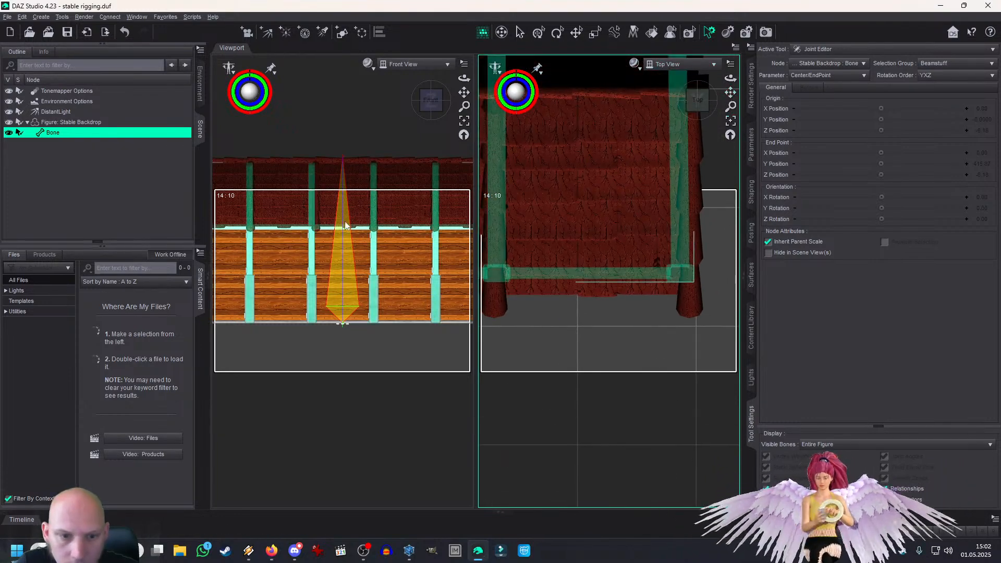
left_click_drag(462, 94, 427, 100)
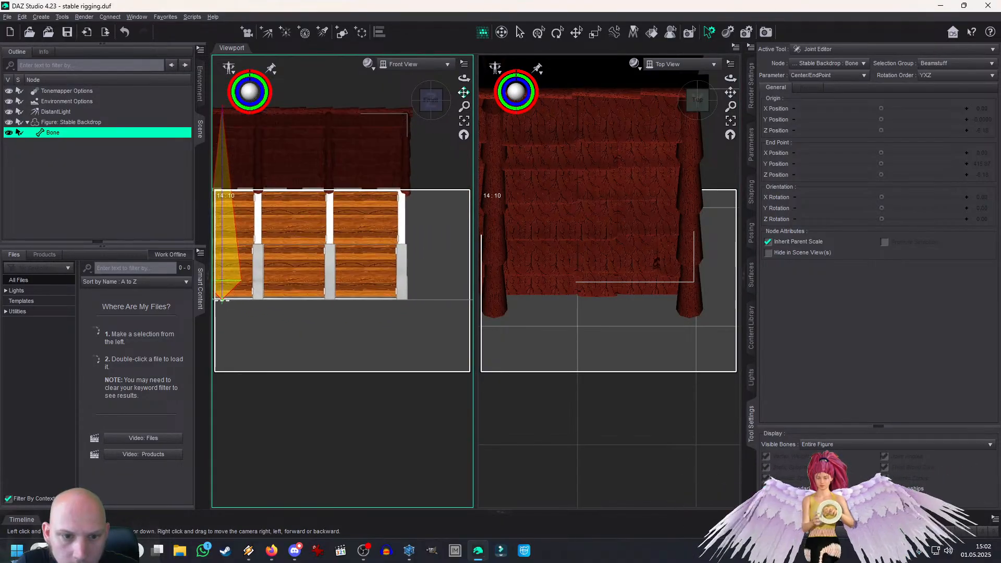
left_click(814, 49)
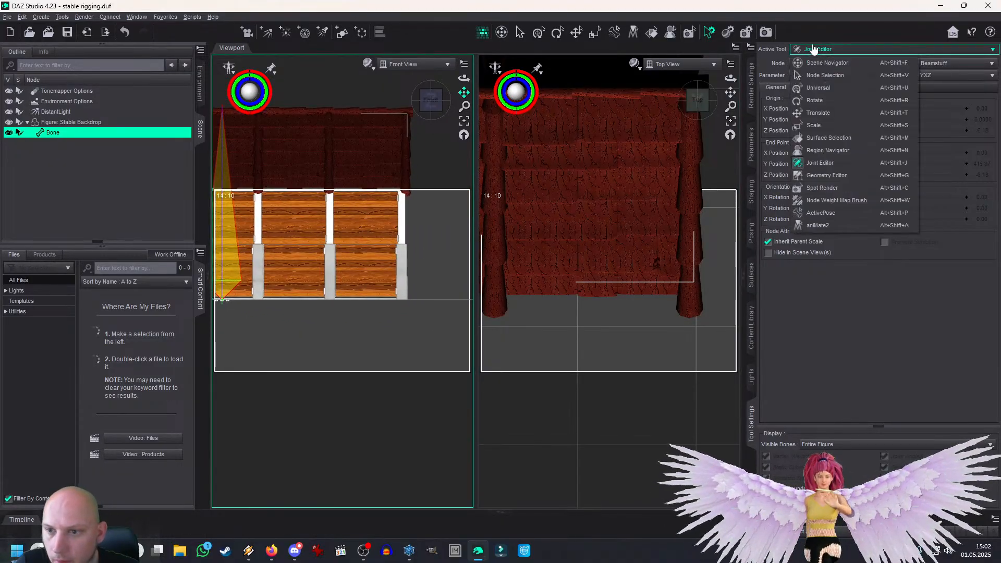
left_click(827, 178)
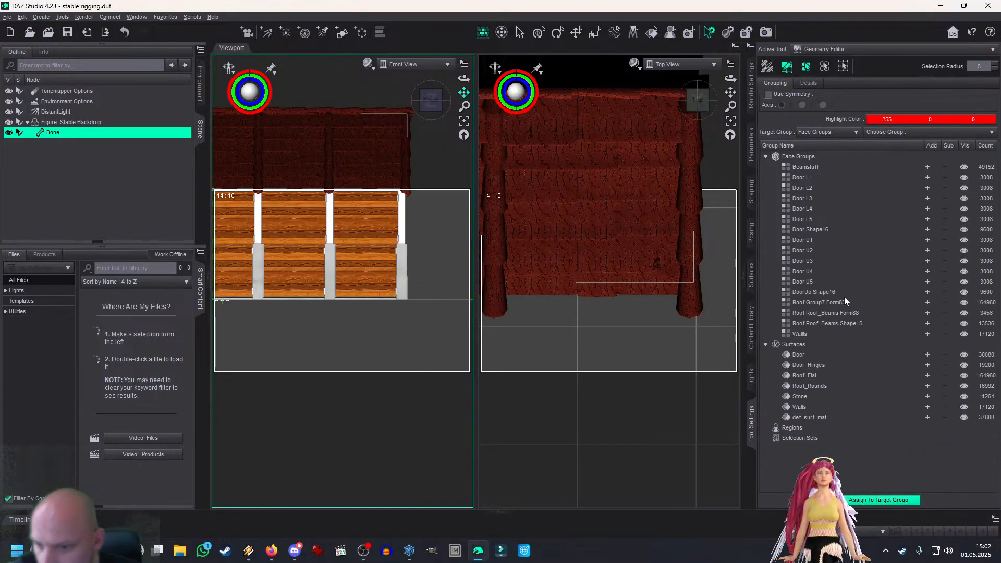
left_click(965, 302)
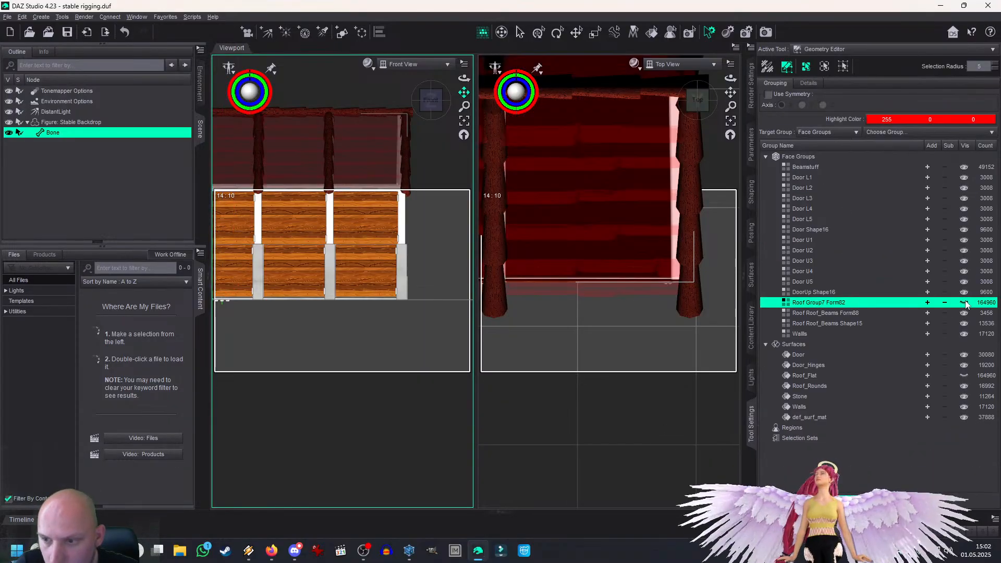
left_click(965, 313)
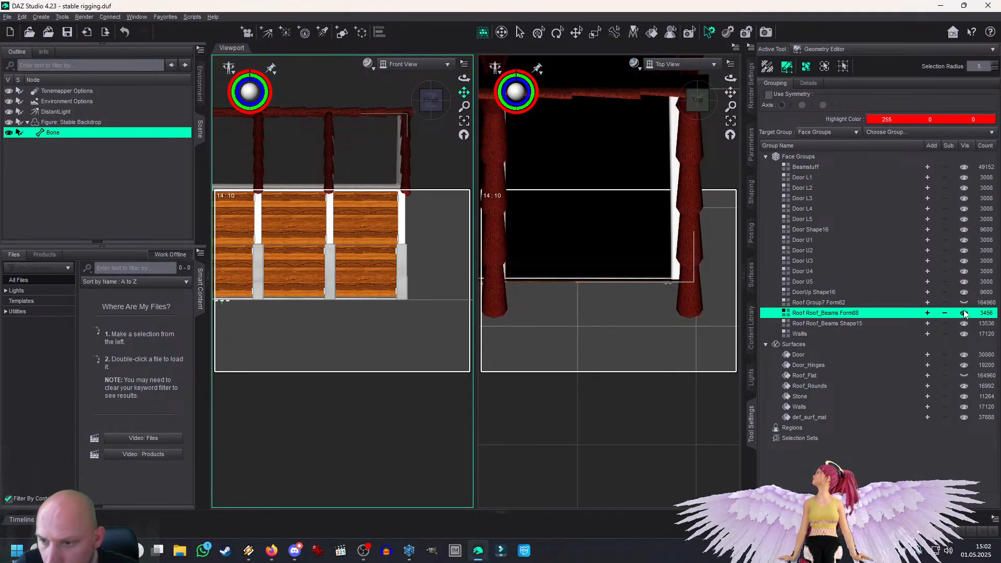
left_click(965, 323)
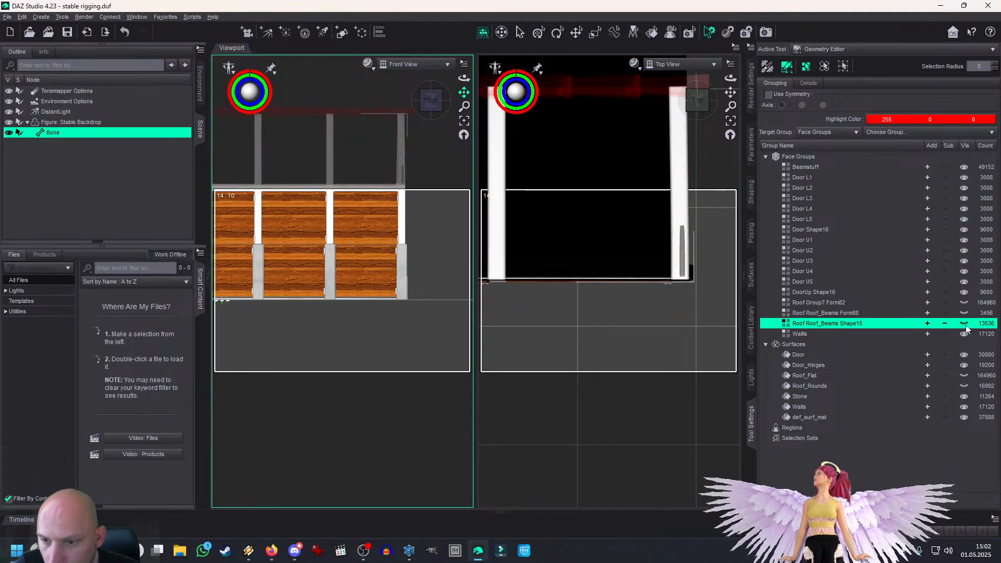
left_click(965, 334)
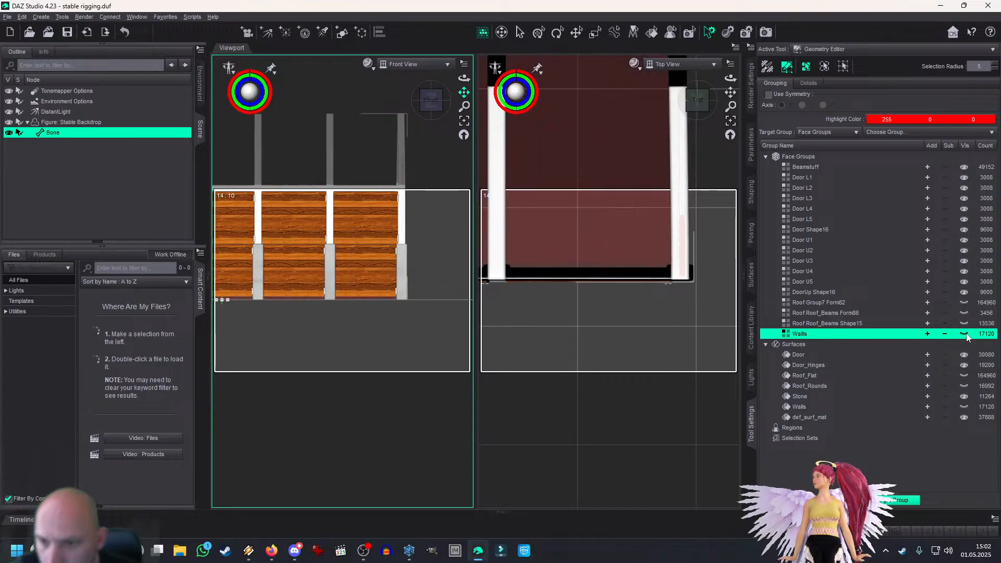
left_click(965, 167)
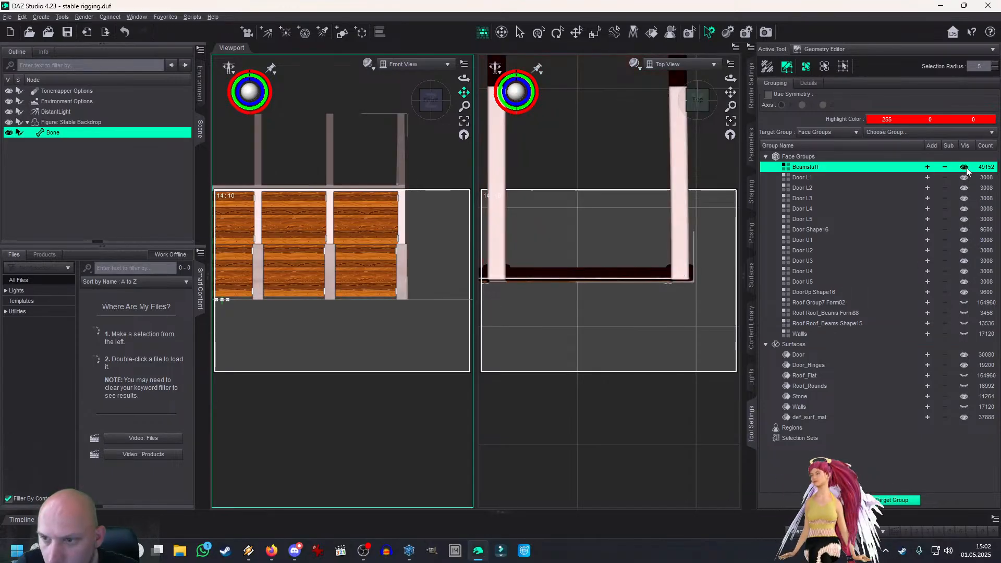
left_click_drag(730, 91, 749, 110)
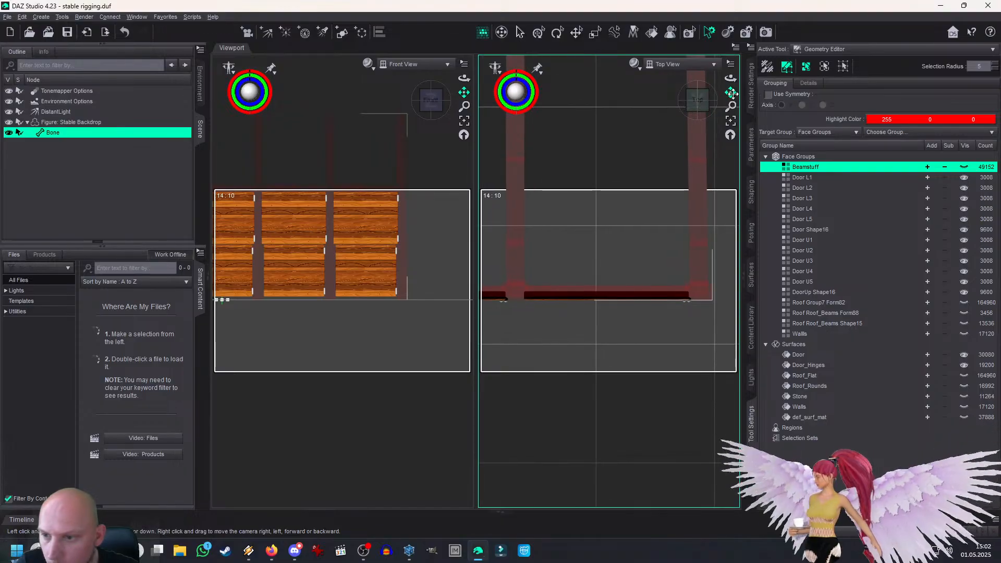
Step: Select the Door Shape16 face group and switch the active tool back to the Joint Editor
left_click(815, 230)
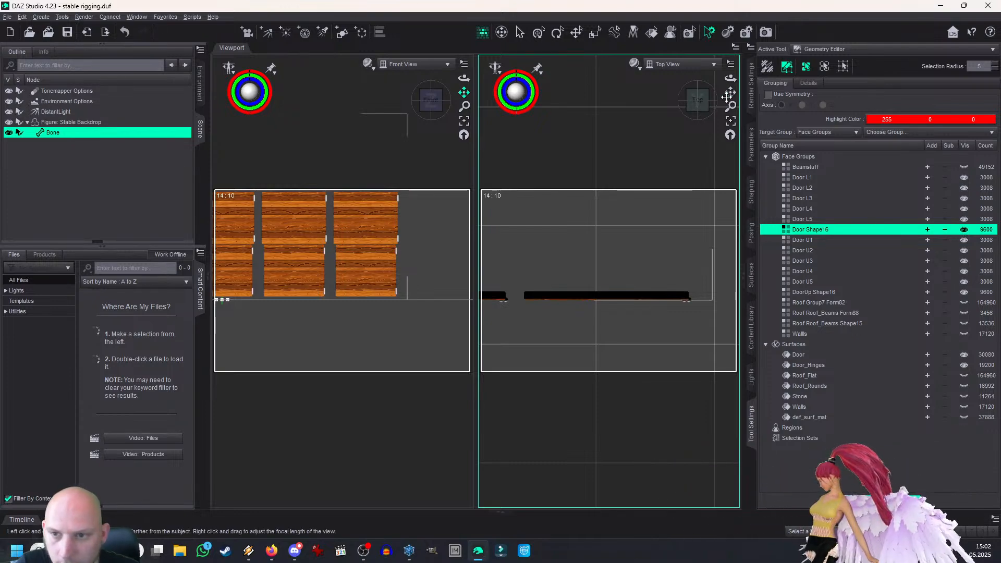
left_click_drag(731, 92, 763, 120)
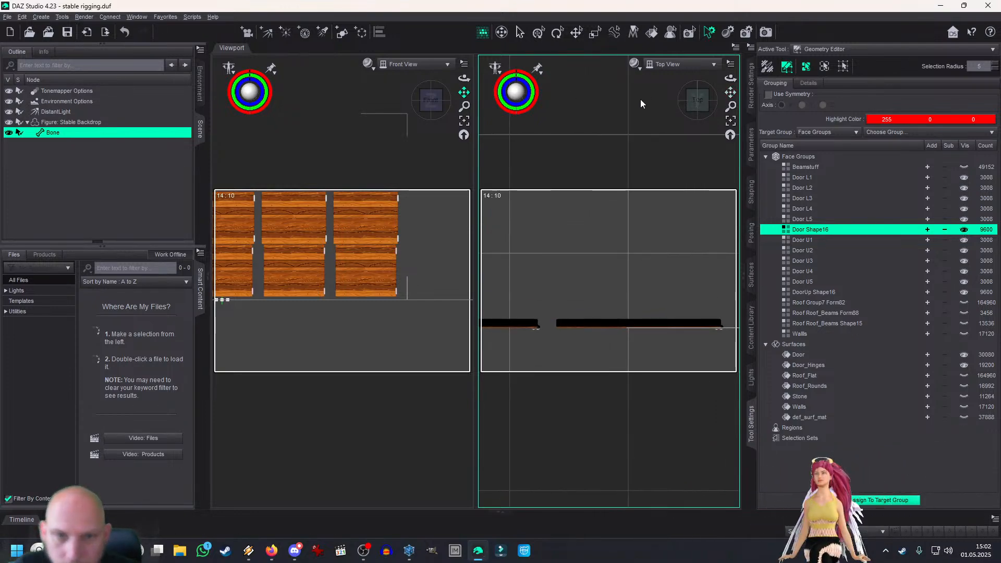
left_click_drag(465, 92, 502, 109)
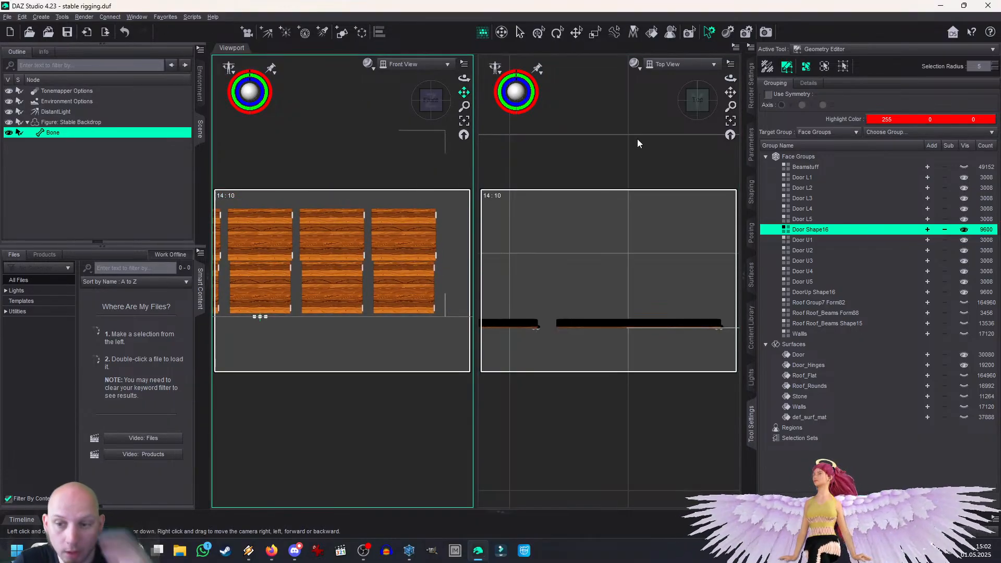
left_click(816, 50)
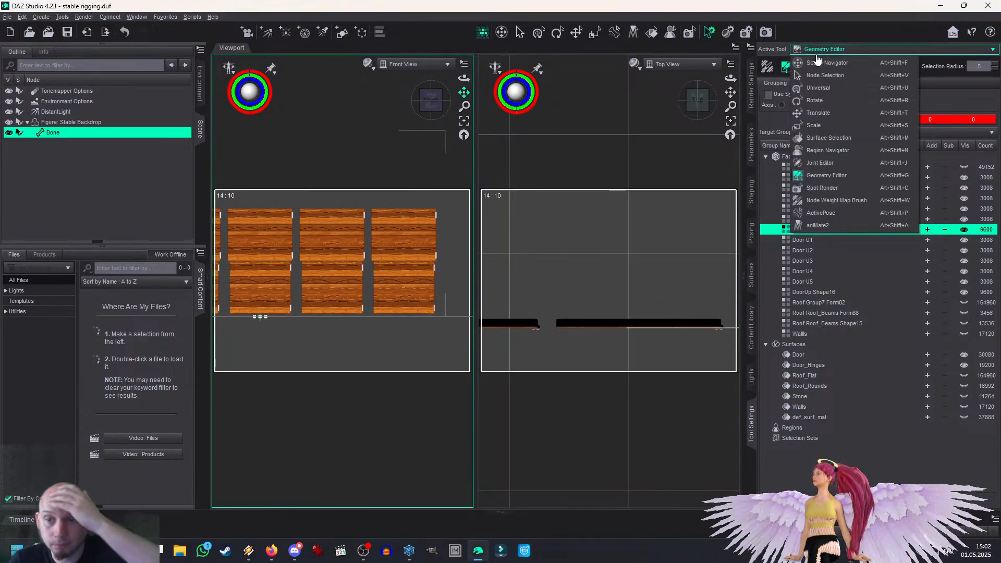
left_click(833, 163)
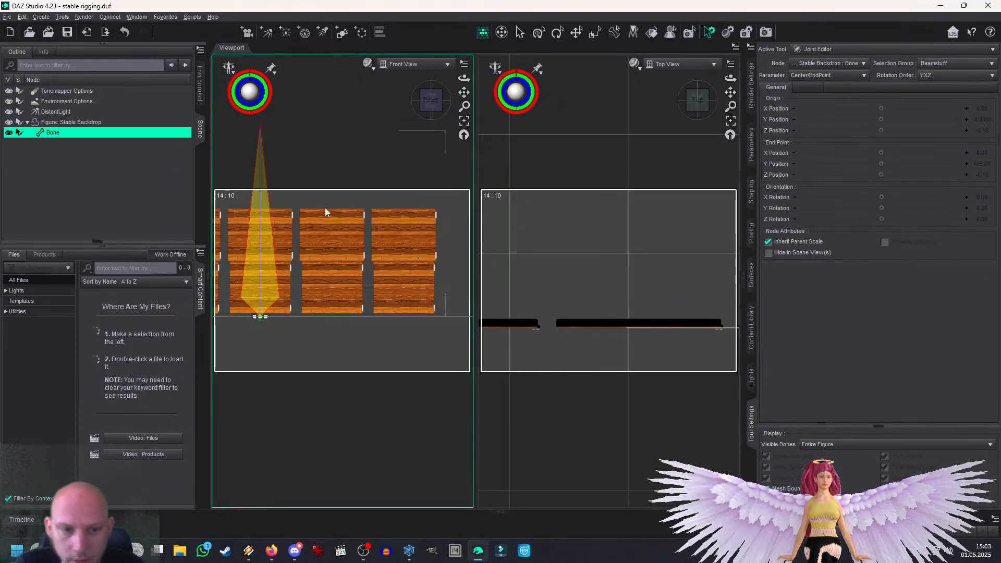
Step: Create a child bone named Door U1 with rotation order YZX and assign the Door U1 face group to it
right_click(619, 216)
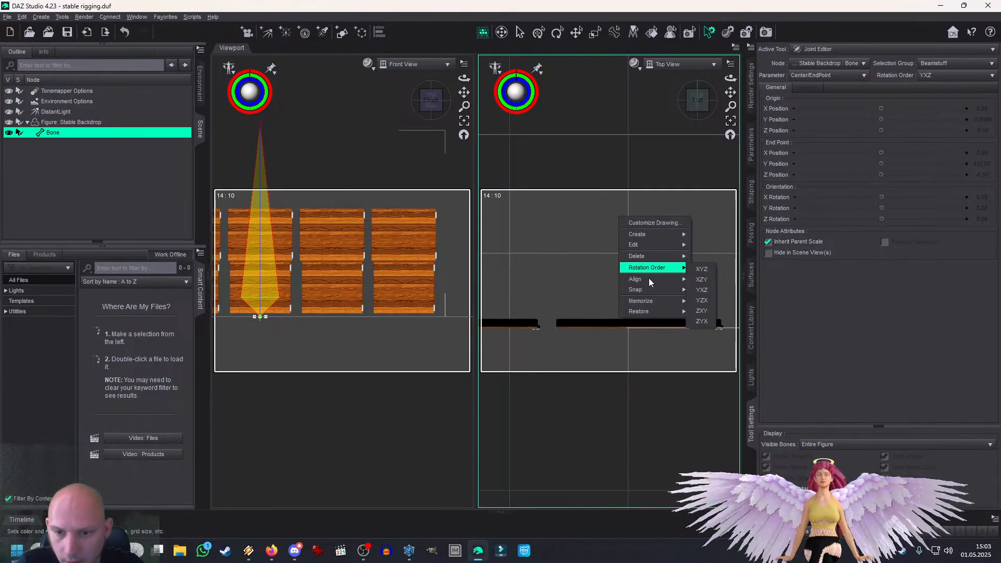
mouse_move(652, 236)
left_click(720, 259)
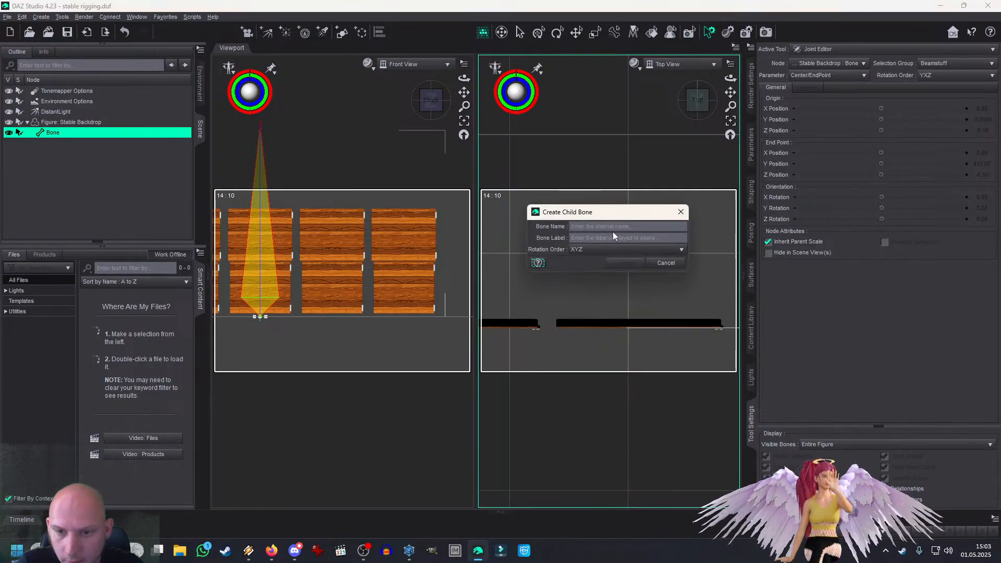
type("Door U1")
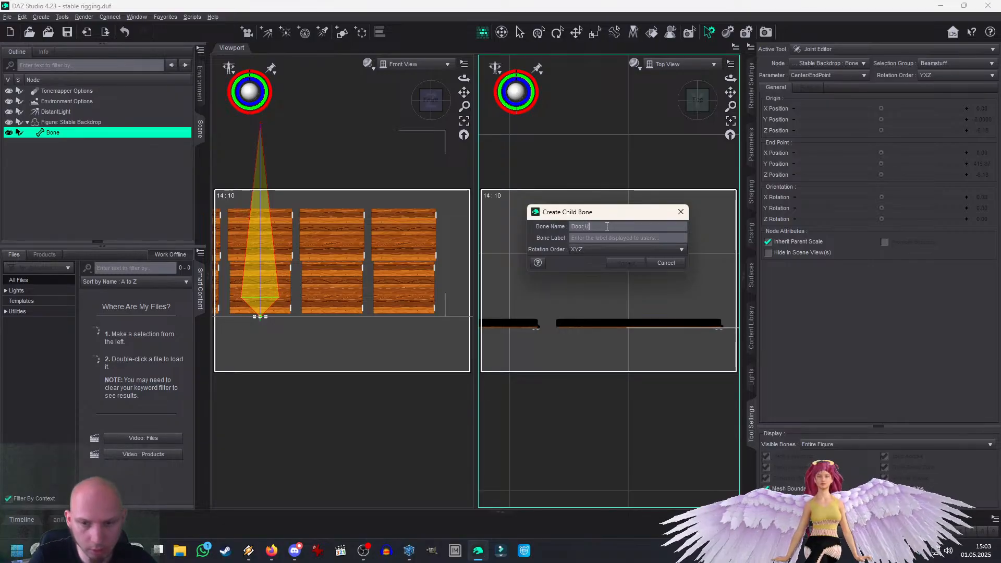
key("Tab")
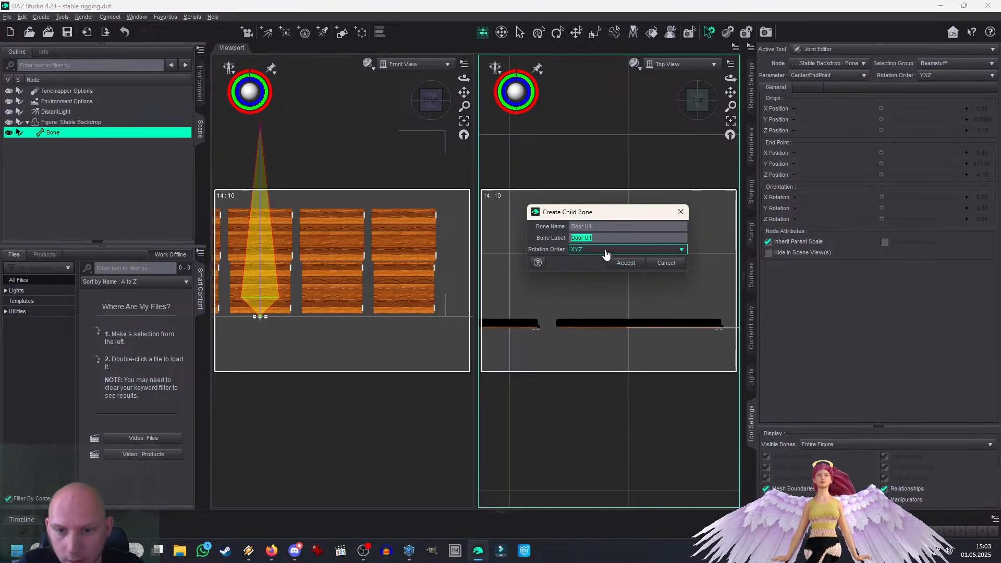
left_click(605, 250)
left_click(625, 277)
left_click(620, 262)
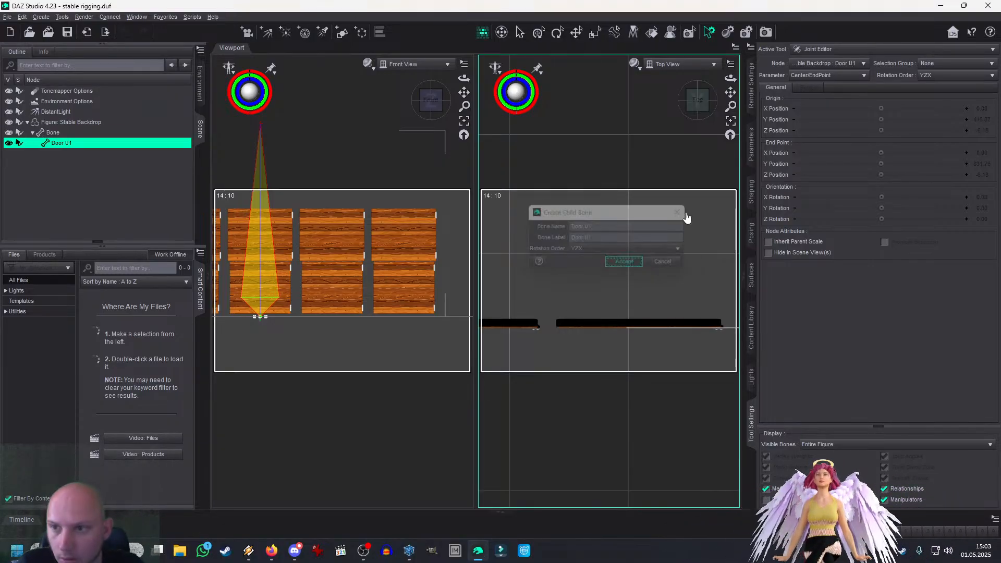
left_click(942, 63)
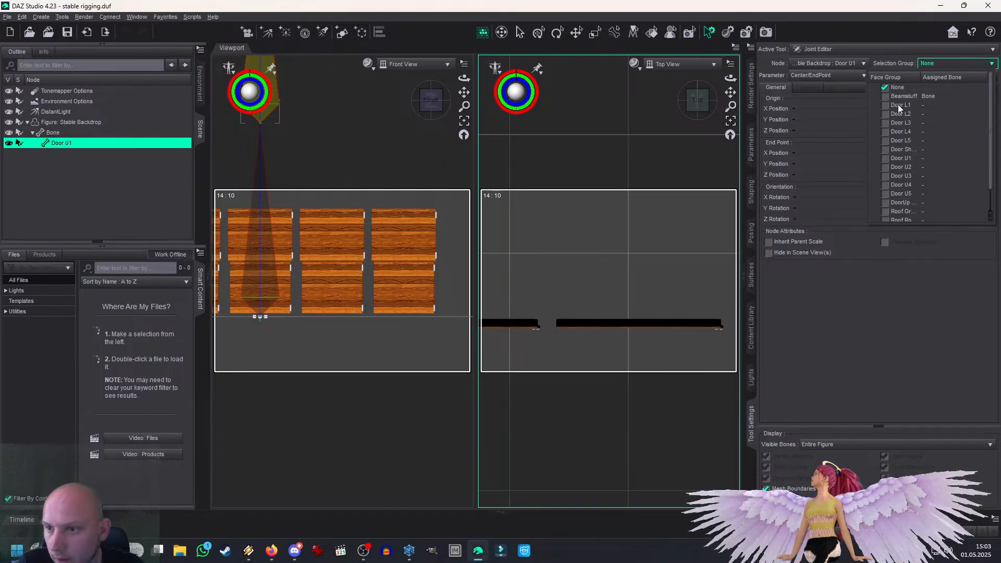
left_click(885, 158)
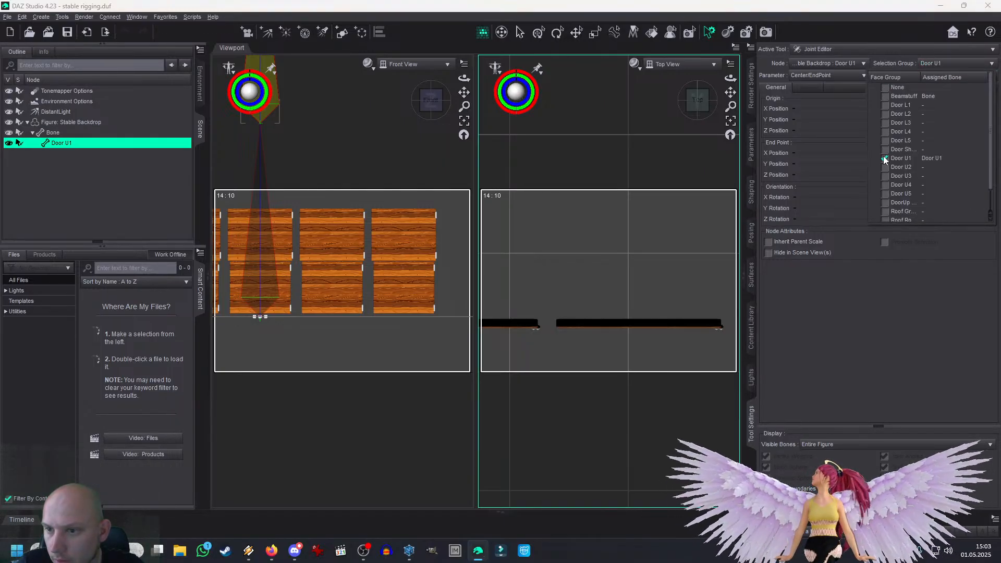
Step: Move the Door U1 bone's origin onto the hinge edge of the outermost upper door, at about X 376.9, Y 174.9
left_click_drag(464, 92, 502, 110)
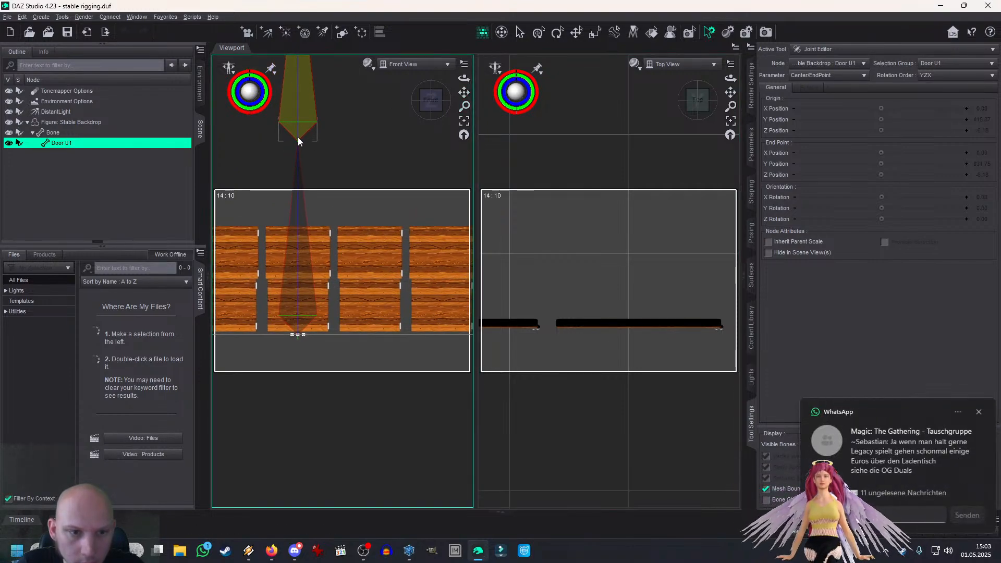
left_click(979, 412)
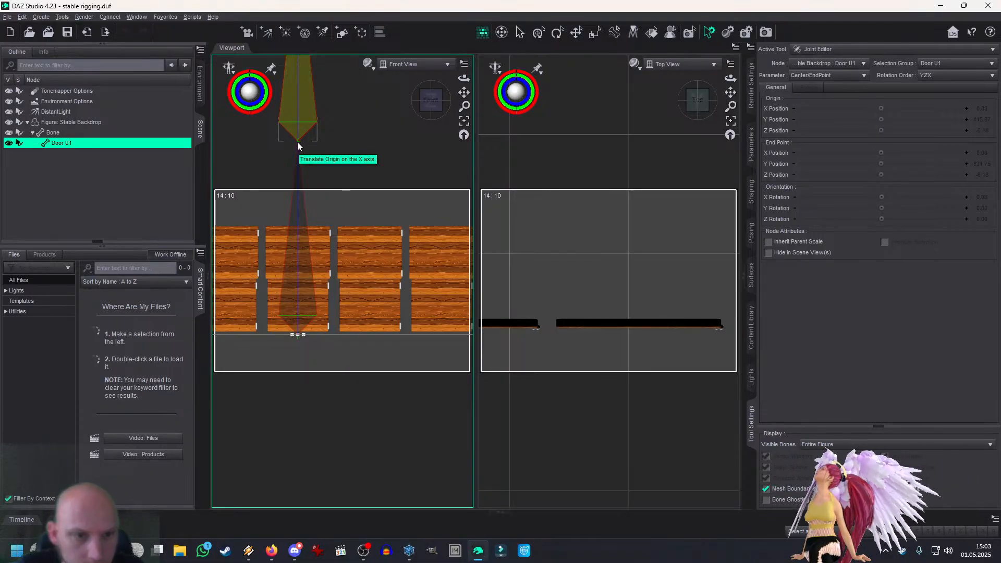
left_click_drag(465, 92, 443, 155)
scroll(464, 80, "up", 6)
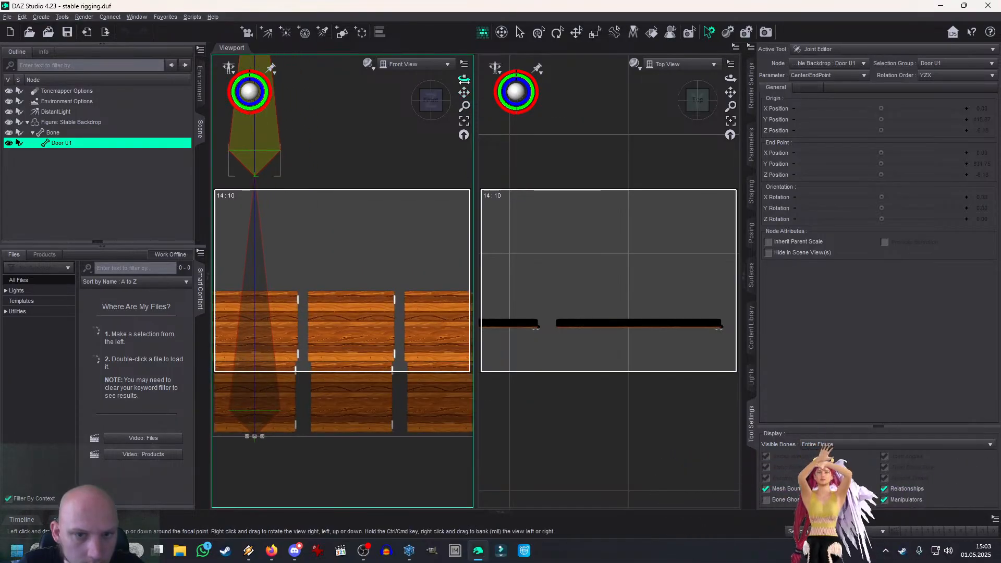
left_click_drag(464, 93, 438, 82)
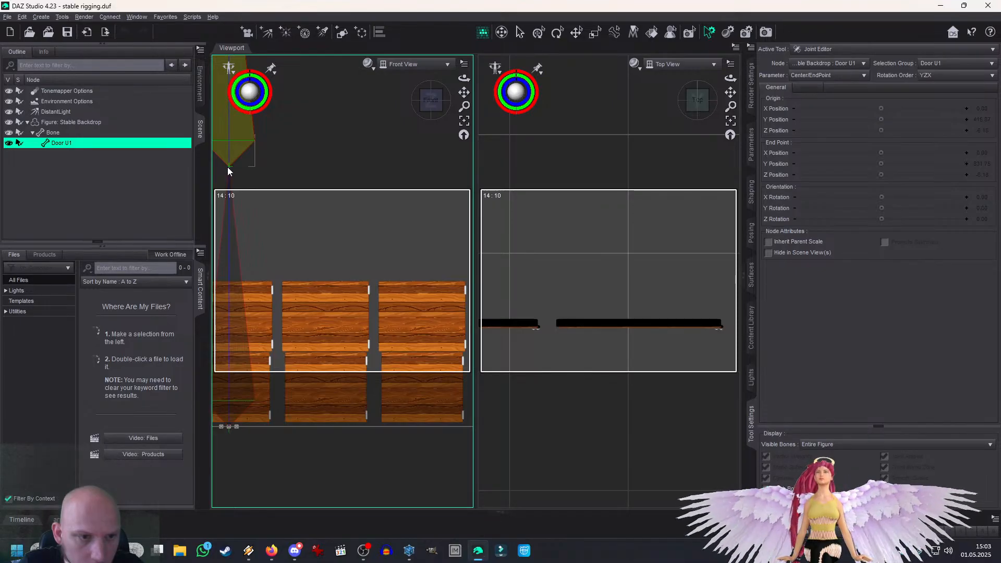
left_click_drag(229, 167, 467, 317)
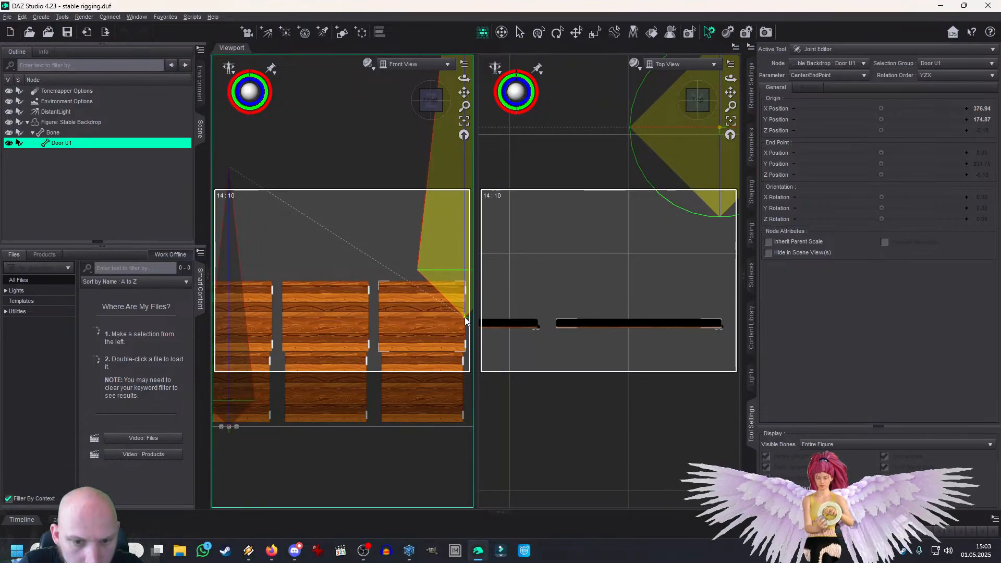
Step: Bring the Door U1 bone's end point down from high above the stable towards the outermost upper door
scroll(384, 267, "down", 5)
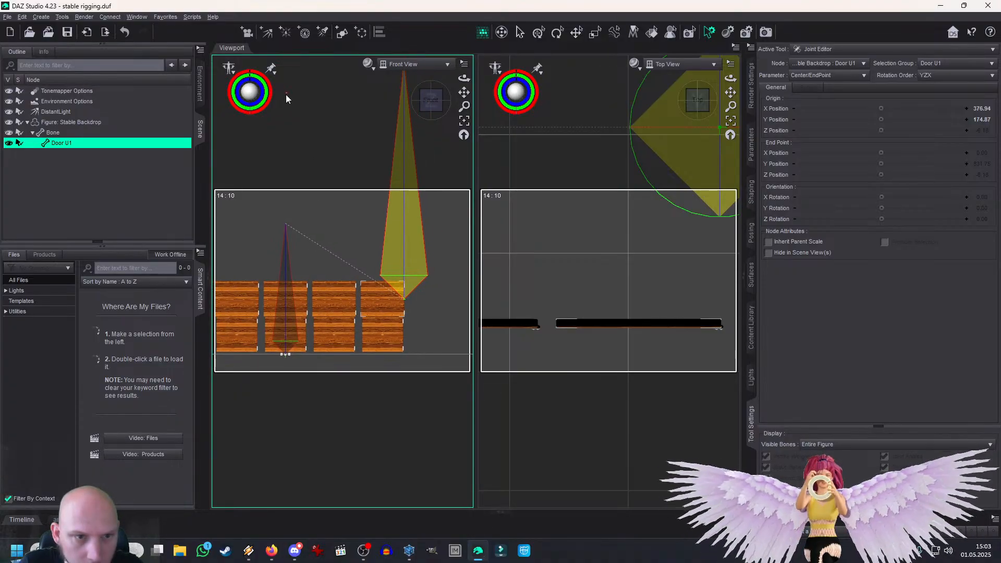
scroll(625, 211, "down", 5)
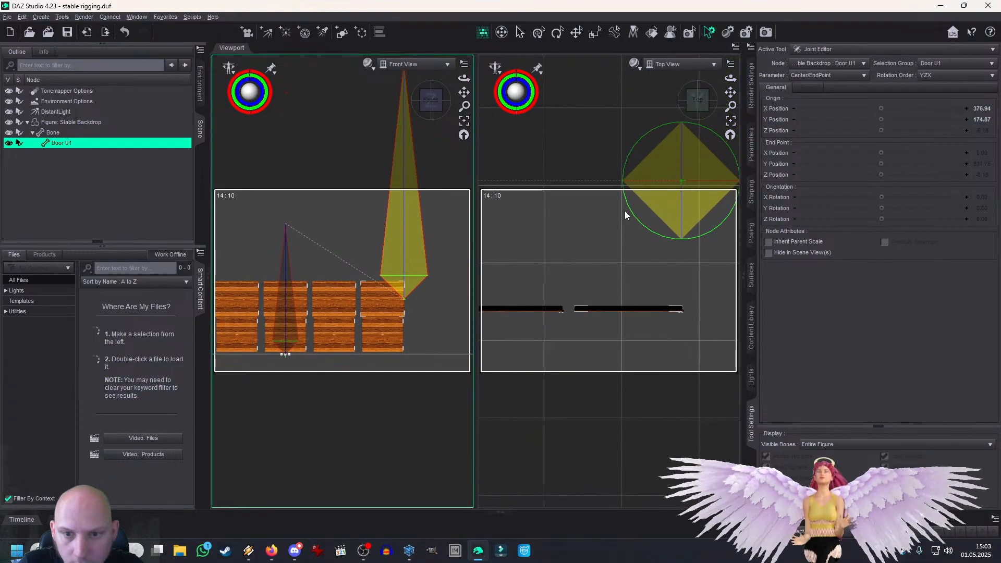
left_click_drag(730, 93, 727, 189)
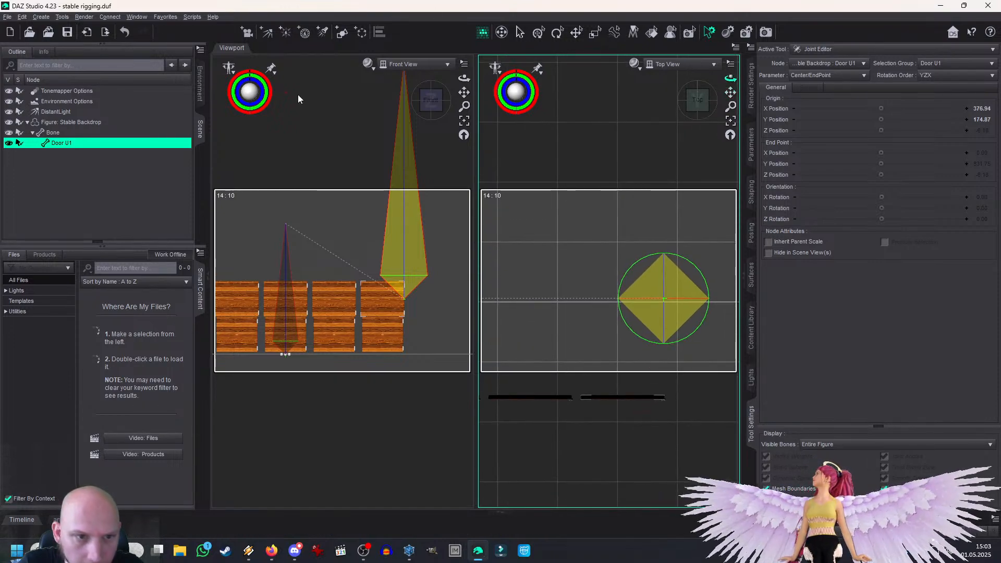
left_click_drag(464, 92, 511, 210)
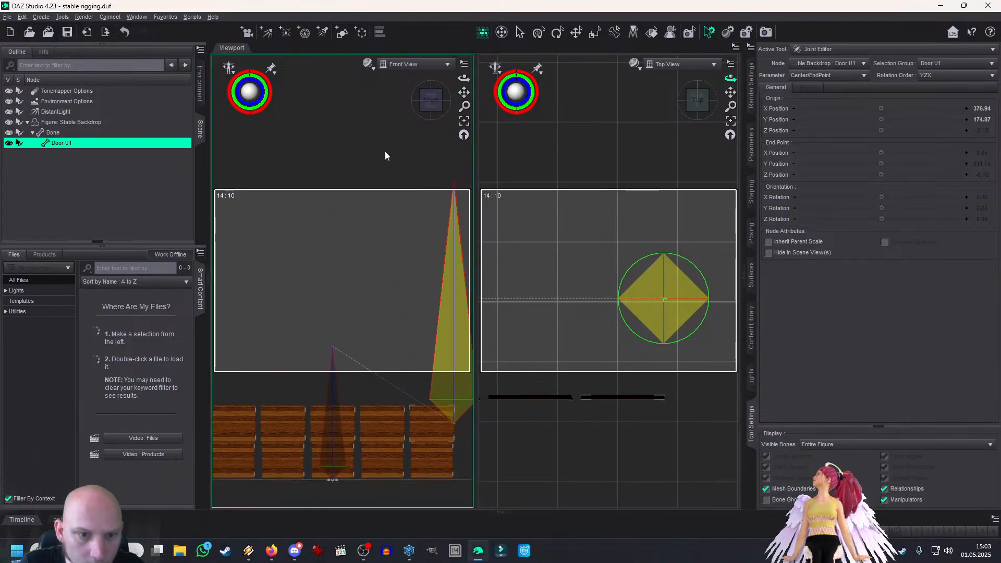
scroll(286, 203, "up", 5)
scroll(294, 206, "up", 2)
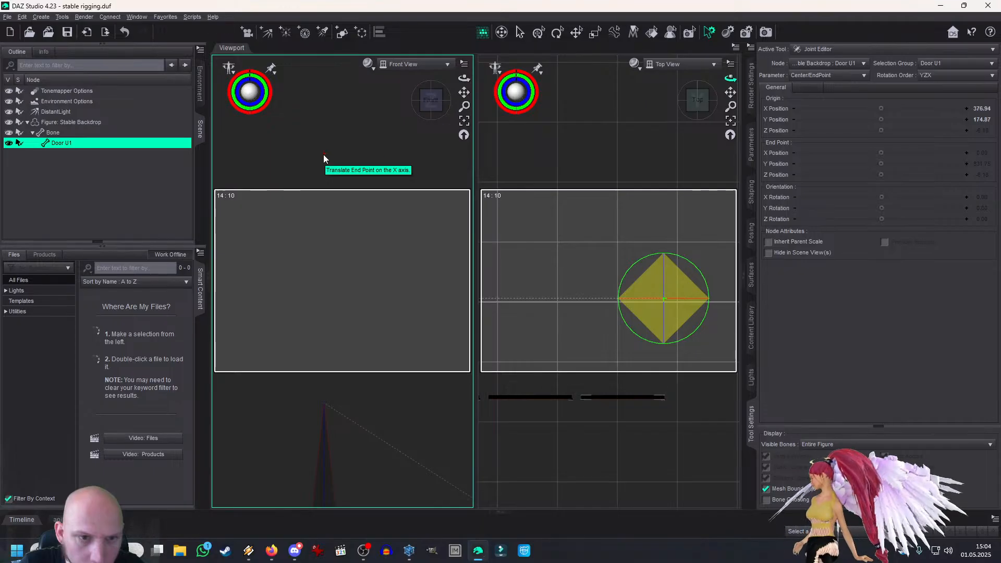
left_click_drag(324, 157, 452, 458)
Step: Place the Door U1 bone's end point on the door edge opposite the hinges, at about X 239.7, Y 175.5
left_click_drag(464, 92, 477, 58)
scroll(411, 280, "up", 5)
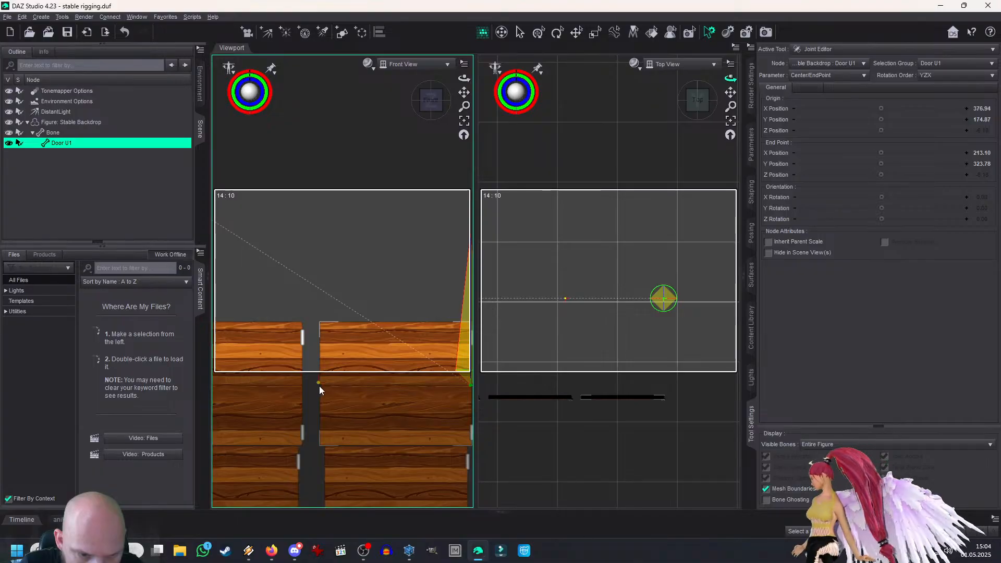
left_click_drag(319, 386, 319, 386)
left_click_drag(463, 93, 434, 2)
scroll(443, 208, "up", 4)
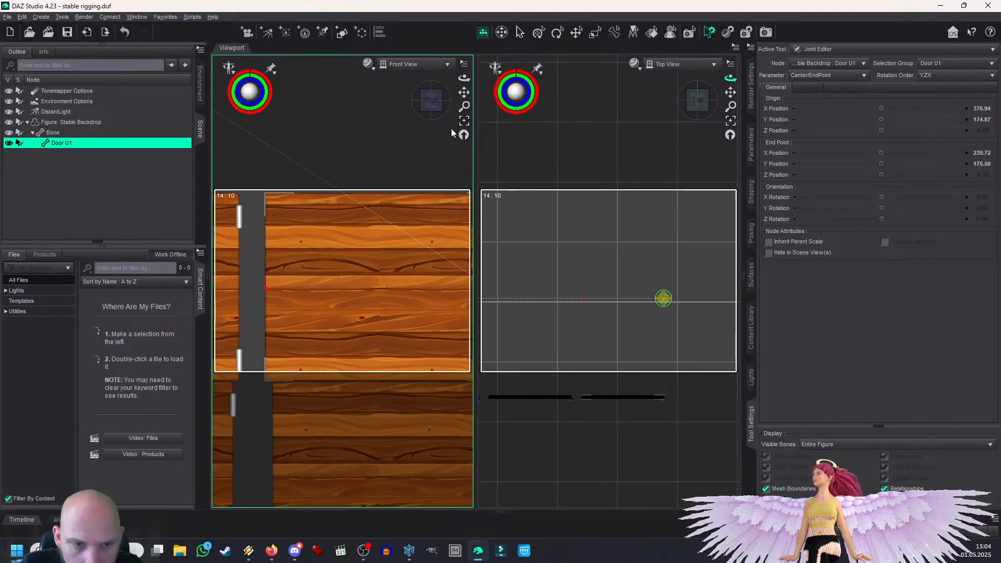
left_click_drag(465, 93, 550, 62)
scroll(465, 92, "up", 4)
scroll(418, 167, "down", 3)
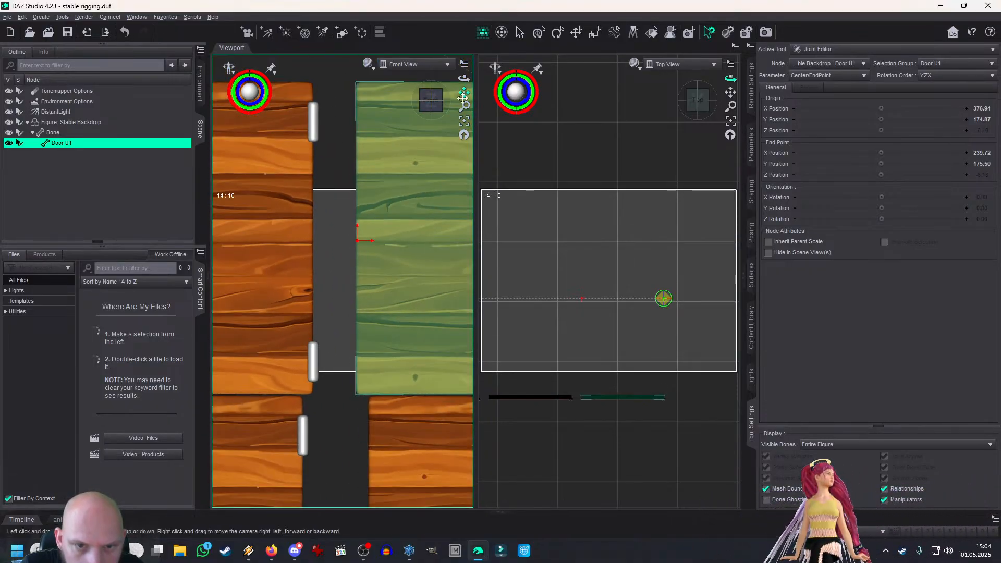
Step: Fine-tune the Door U1 bone in the front view: origin at about X 378.1, end point at about X 239.5, Y 175.1
left_click_drag(464, 93, 138, 123)
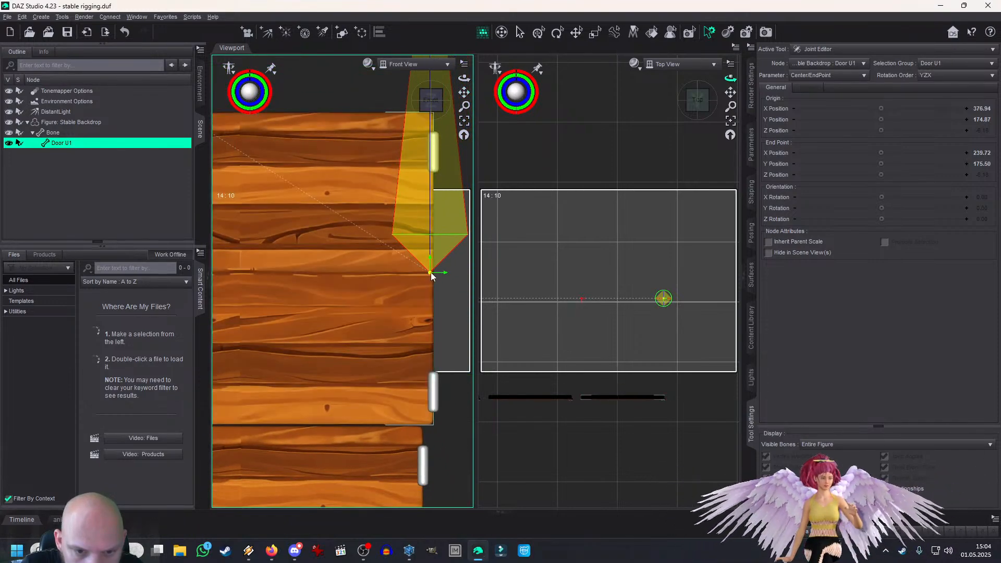
left_click_drag(433, 276, 435, 277)
left_click_drag(464, 93, 406, 84)
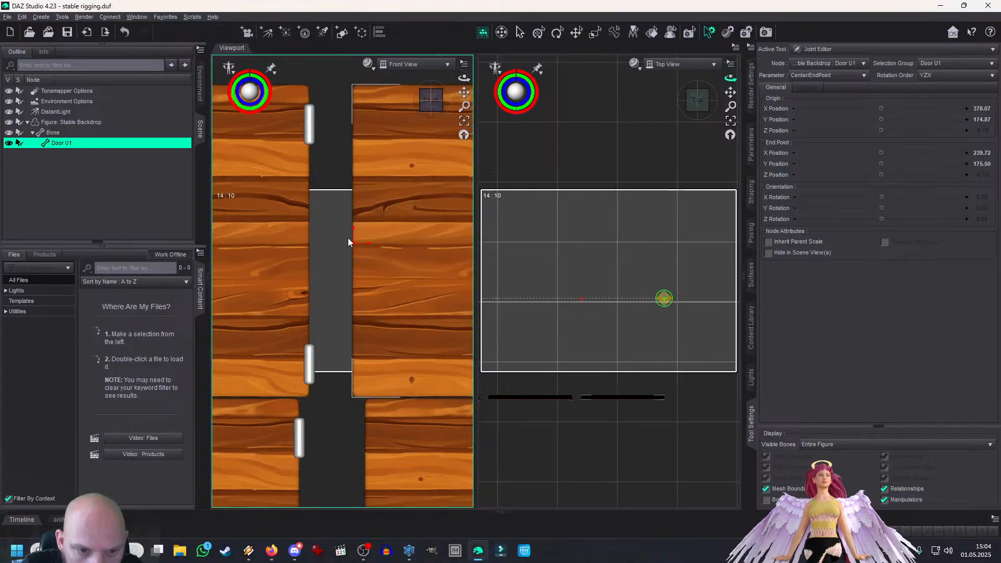
left_click_drag(353, 243, 353, 244)
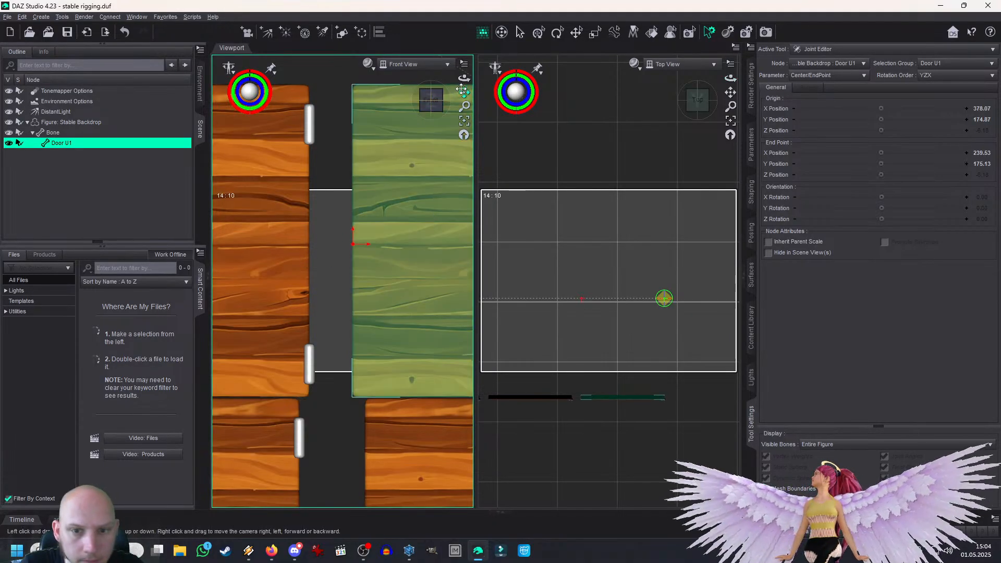
left_click_drag(464, 92, 452, 90)
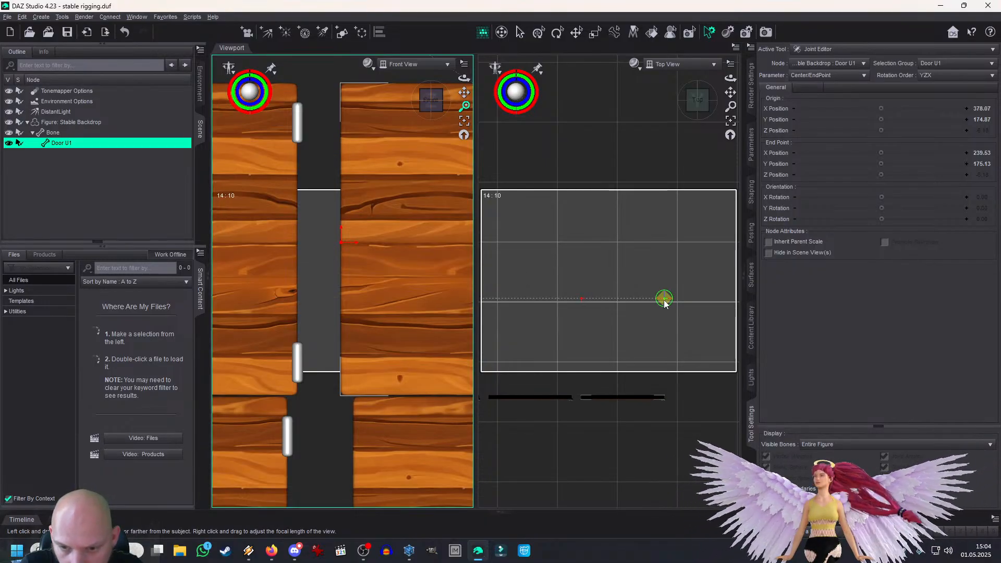
Step: Move the Door U1 bone's origin forward in the top view onto the door's hinge, at about Z 162.7
left_click(670, 355)
left_click_drag(670, 359, 669, 402)
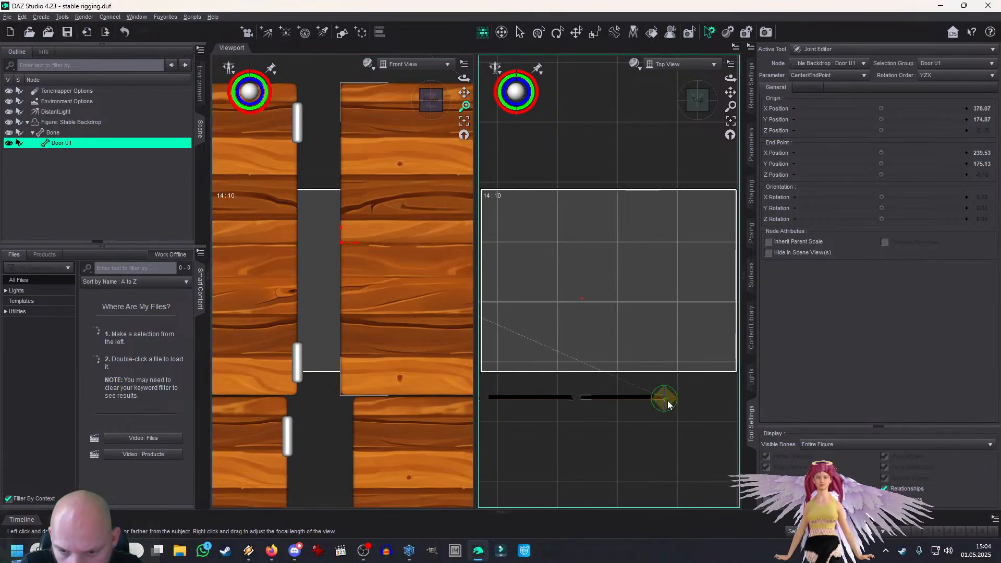
scroll(668, 400, "up", 3)
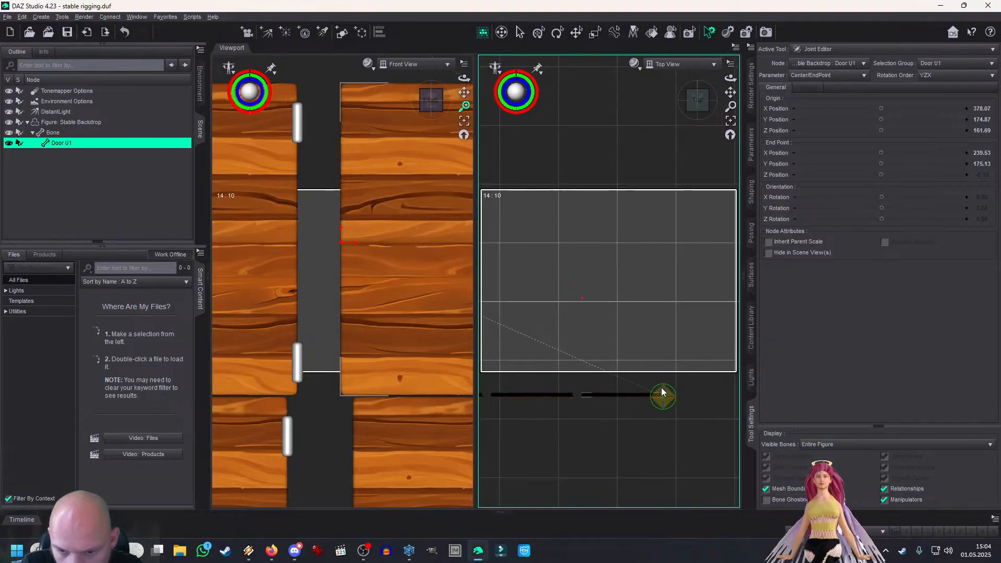
left_click_drag(731, 93, 732, 97)
scroll(731, 97, "up", 3)
left_click_drag(587, 264, 588, 268)
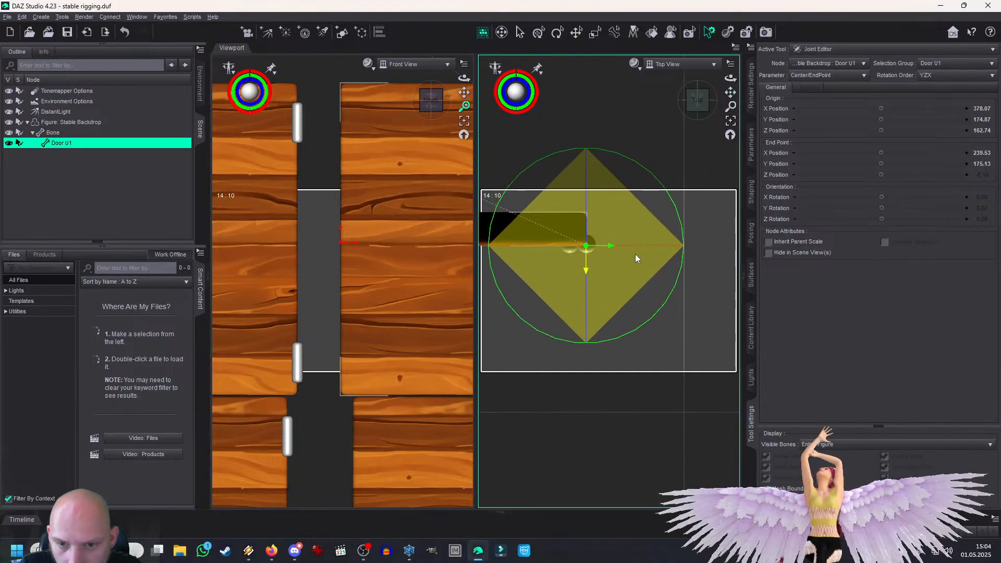
Step: Move the Door U1 bone's end point forward onto the door's front face at the non-hinged edge, at about Z 162.7
scroll(680, 230, "down", 3)
left_click_drag(731, 95, 740, 99)
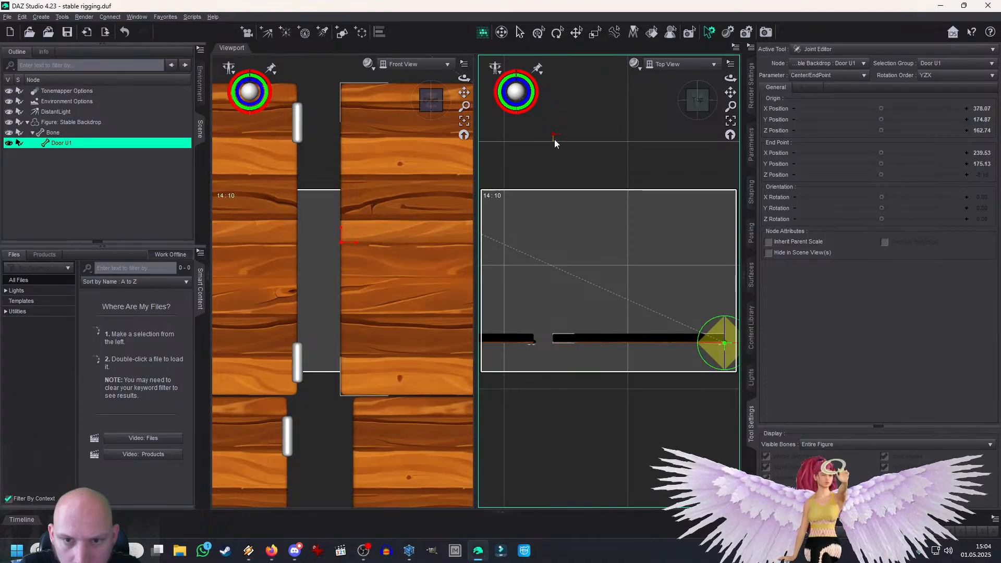
left_click_drag(559, 323, 558, 345)
scroll(555, 344, "down", 4)
scroll(565, 330, "up", 3)
scroll(568, 335, "up", 8)
mouse_move(730, 93)
left_mouse_down()
mouse_move(731, 68)
mouse_move(728, 97)
mouse_move(777, 90)
mouse_move(792, 111)
left_mouse_up()
scroll(729, 97, "down", 6)
scroll(728, 97, "up", 4)
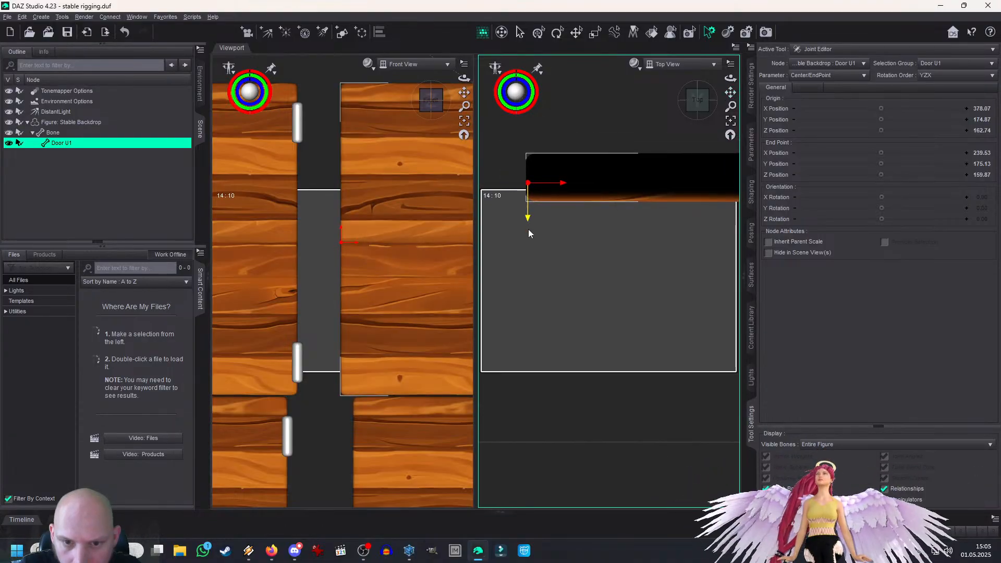
left_click_drag(528, 218, 528, 244)
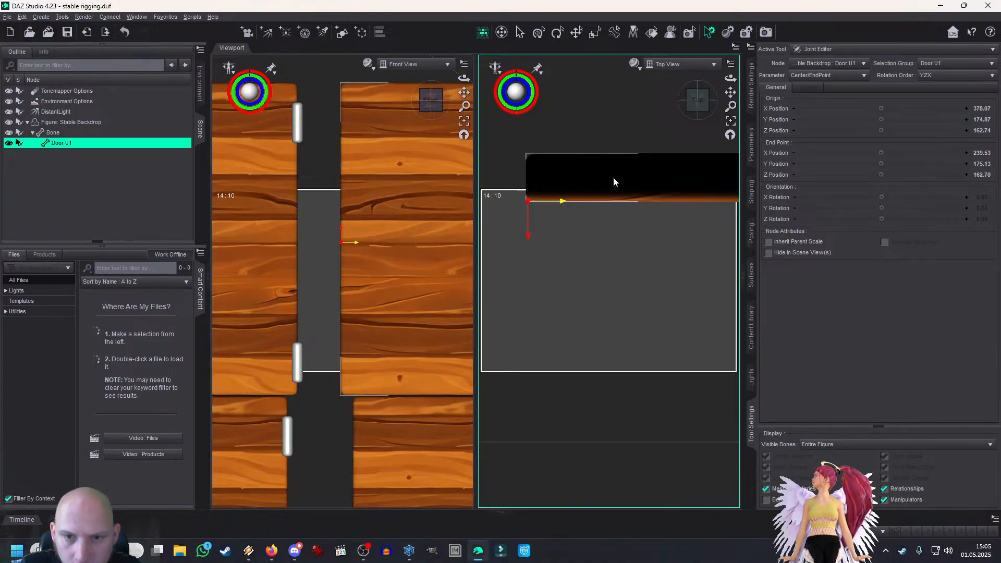
Step: Select the root Bone and lower its end point towards the middle of the upper doors, at about Y 178.7
scroll(574, 197, "down", 4)
left_click_drag(730, 92, 658, 82)
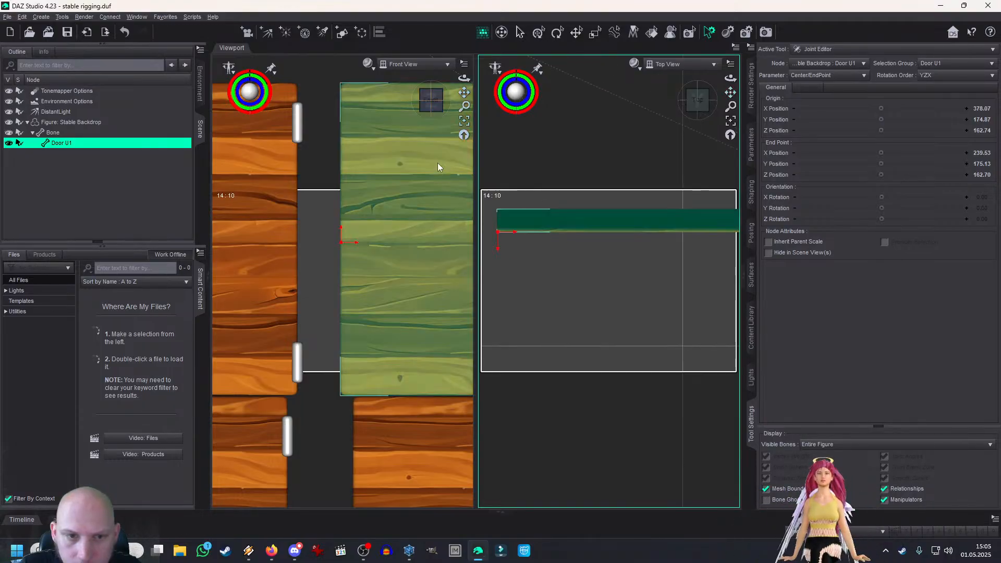
scroll(437, 162, "down", 3)
left_click_drag(464, 92, 328, 95)
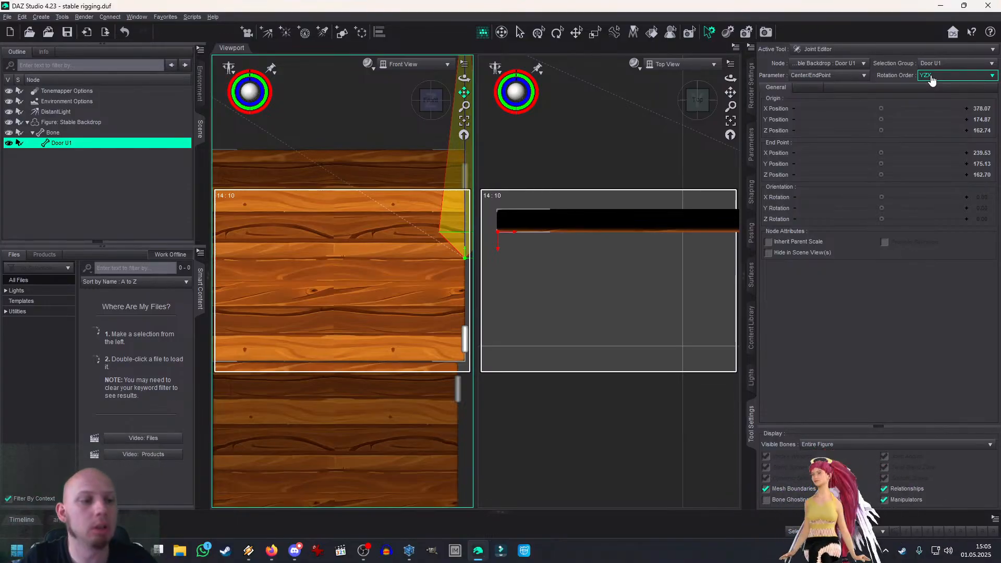
left_click(107, 133)
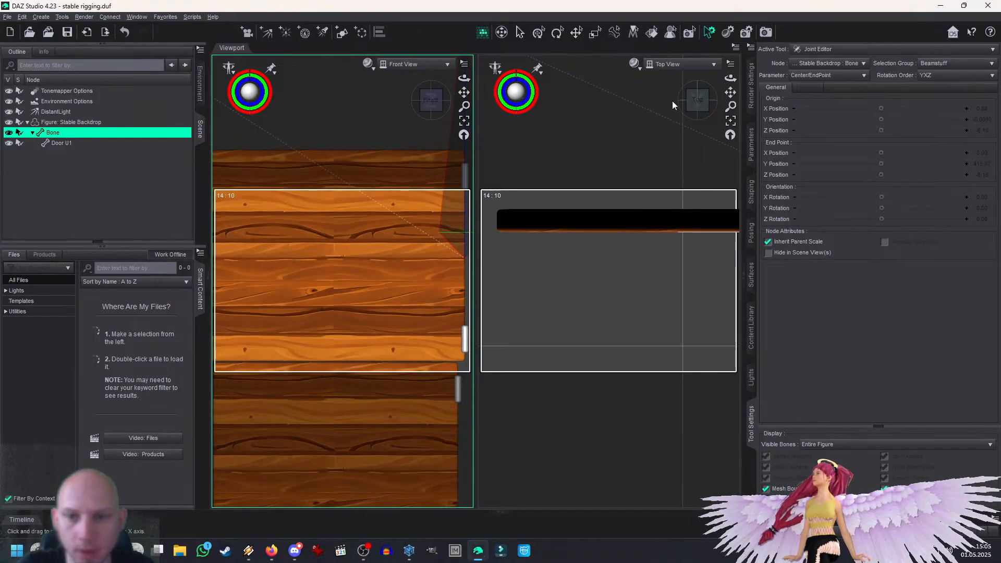
scroll(427, 103, "down", 5)
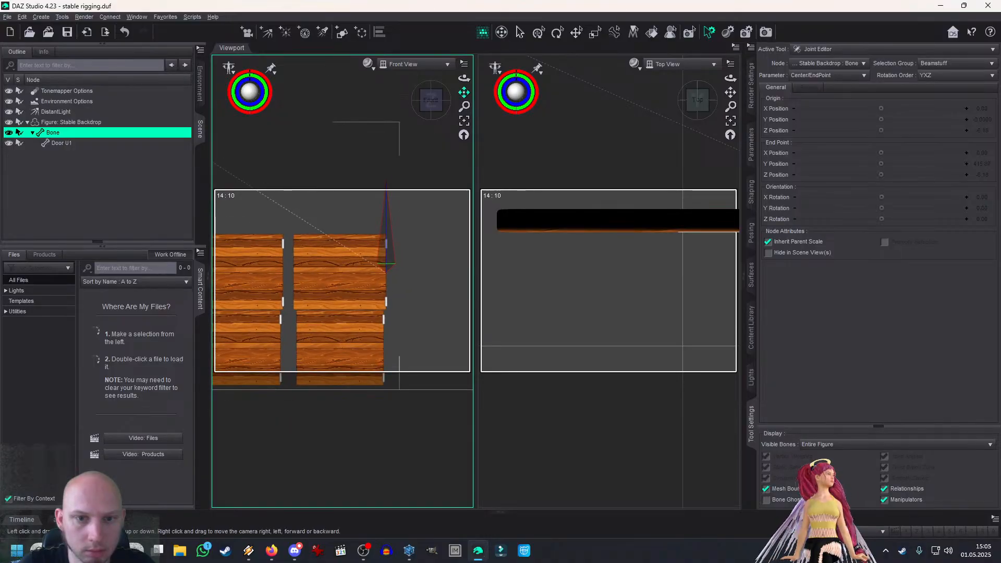
key("ctrl+f")
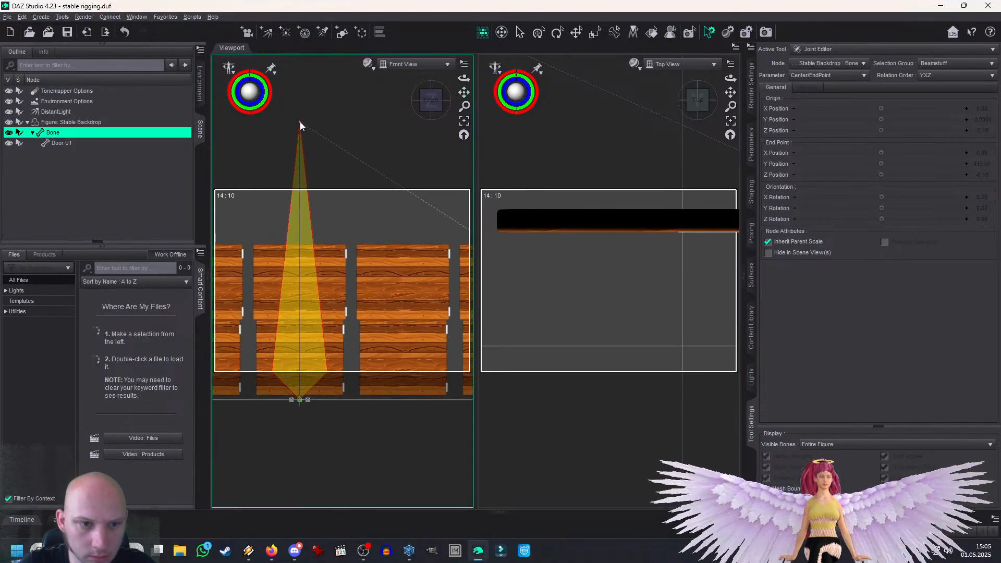
left_click_drag(302, 120, 301, 277)
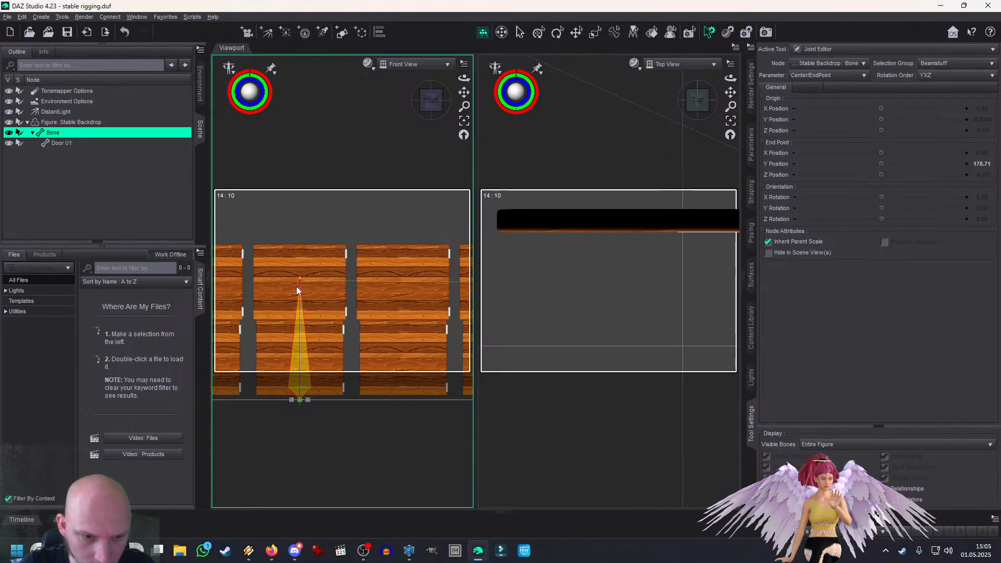
Step: Fine-tune the root Bone's end point to about Y 174.95, level with the Door U1 bone
scroll(296, 286, "up", 5)
scroll(297, 286, "up", 5)
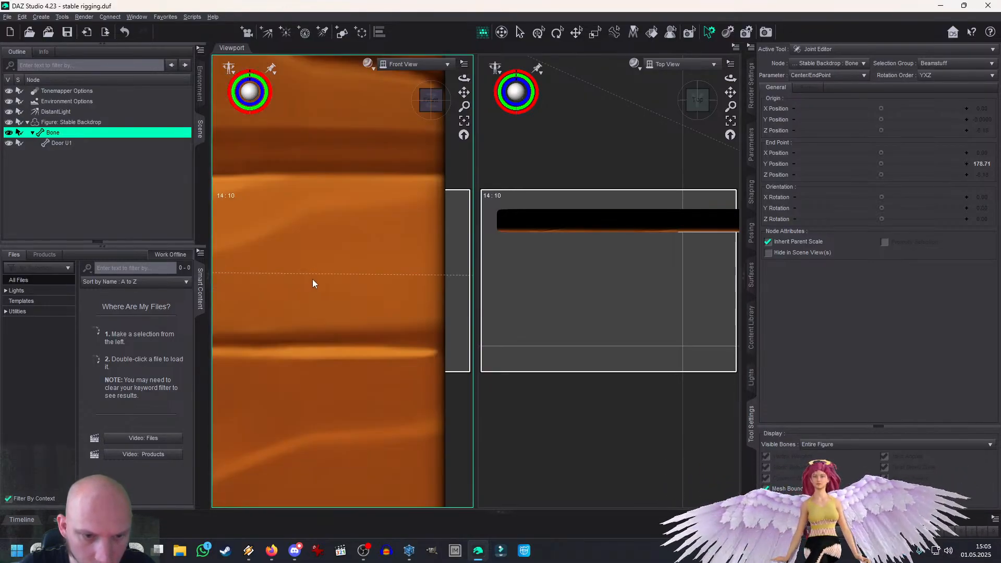
scroll(311, 280, "down", 3)
mouse_move(464, 92)
left_mouse_down()
mouse_move(686, 35)
mouse_move(474, 85)
left_mouse_up()
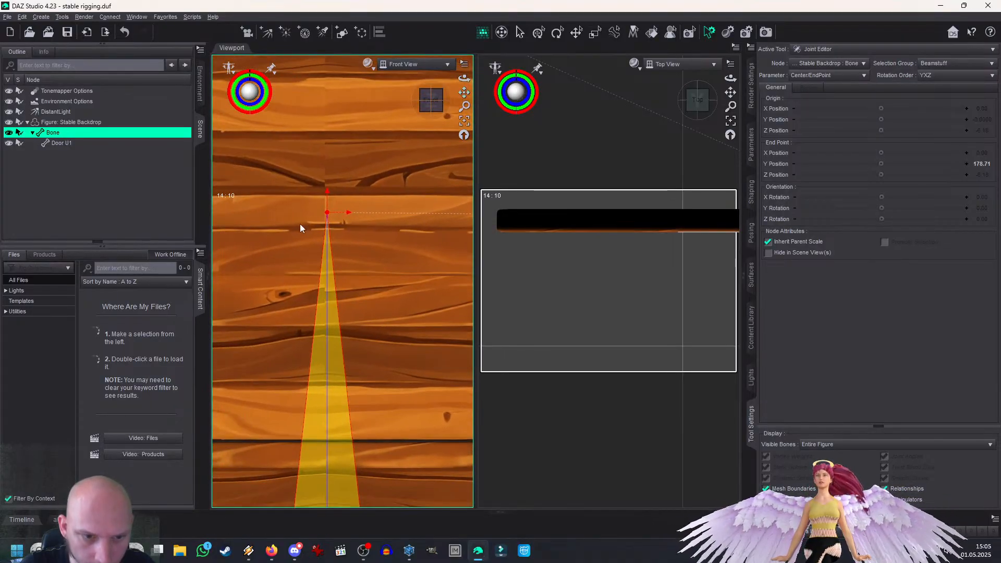
left_click_drag(329, 200, 330, 214)
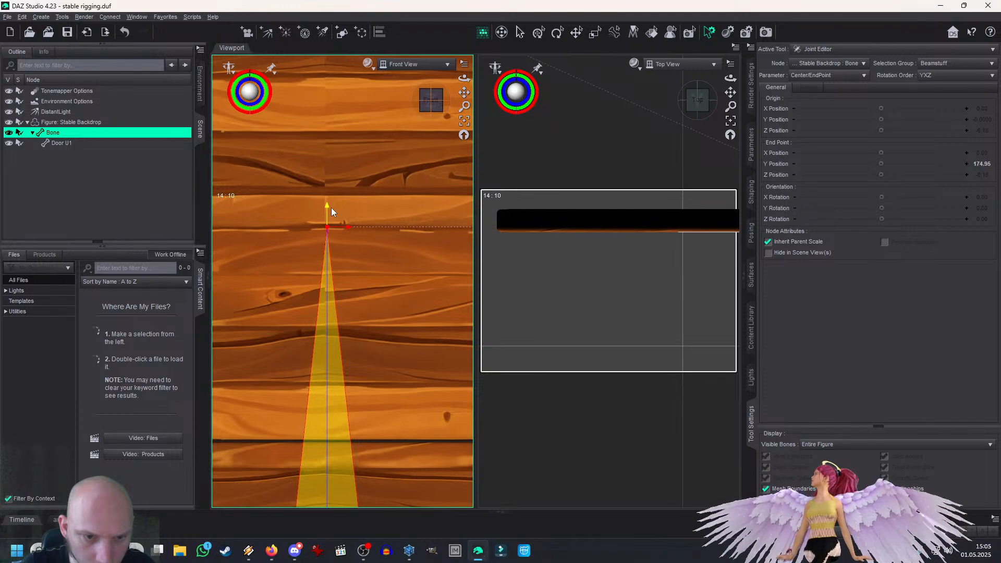
scroll(656, 271, "up", 3)
Step: Move the root Bone's end point forward in the top view onto the doors' front face, at about Z 162.6
scroll(634, 268, "down", 7)
left_click_drag(731, 92, 716, 261)
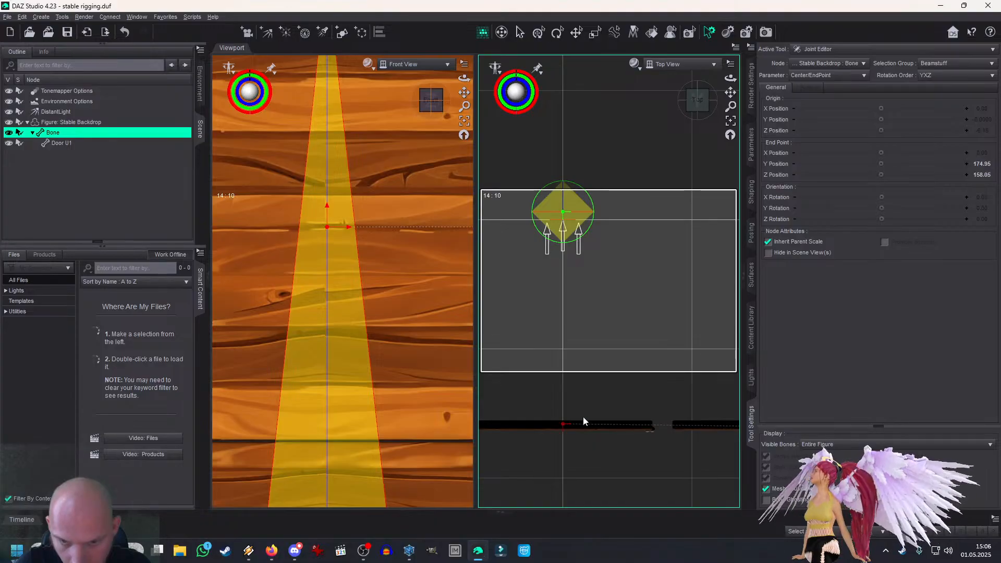
left_click_drag(733, 98, 745, 1)
scroll(733, 98, "up", 5)
scroll(733, 97, "up", 2)
left_click_drag(733, 97, 762, 115)
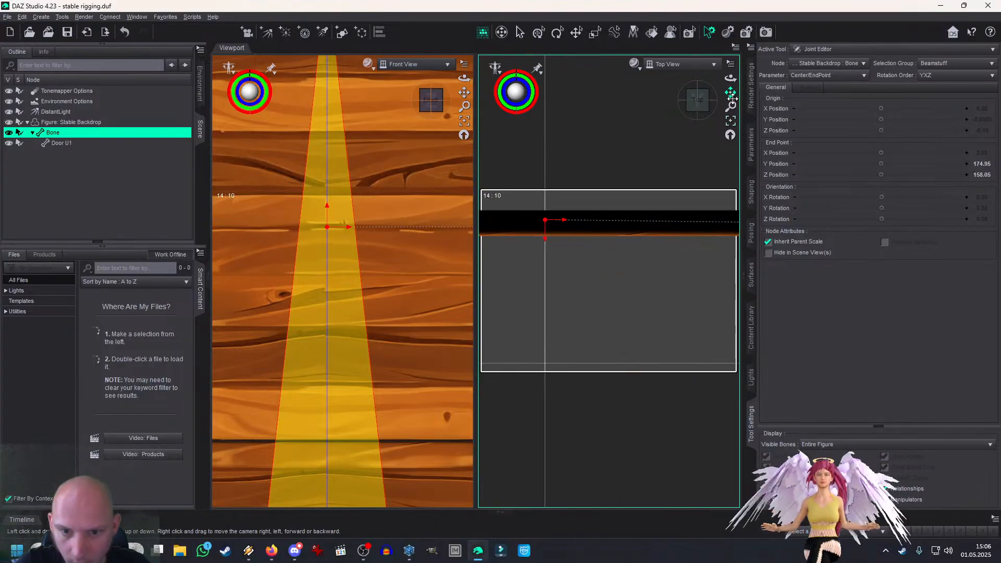
left_click_drag(546, 248, 545, 256)
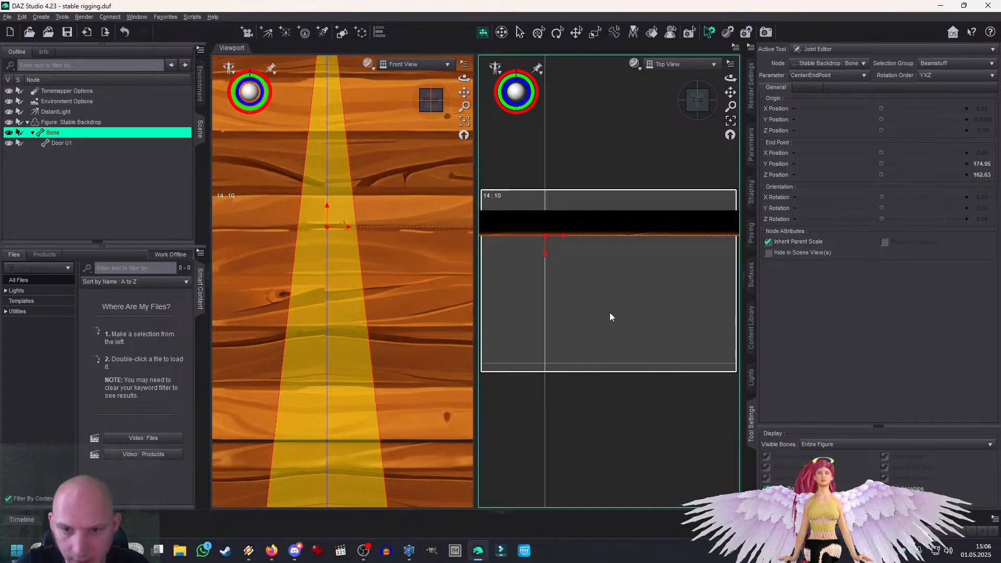
Step: Move the root Bone's origin forward to line up beneath its end point, at about Z 162.6
scroll(609, 312, "down", 3)
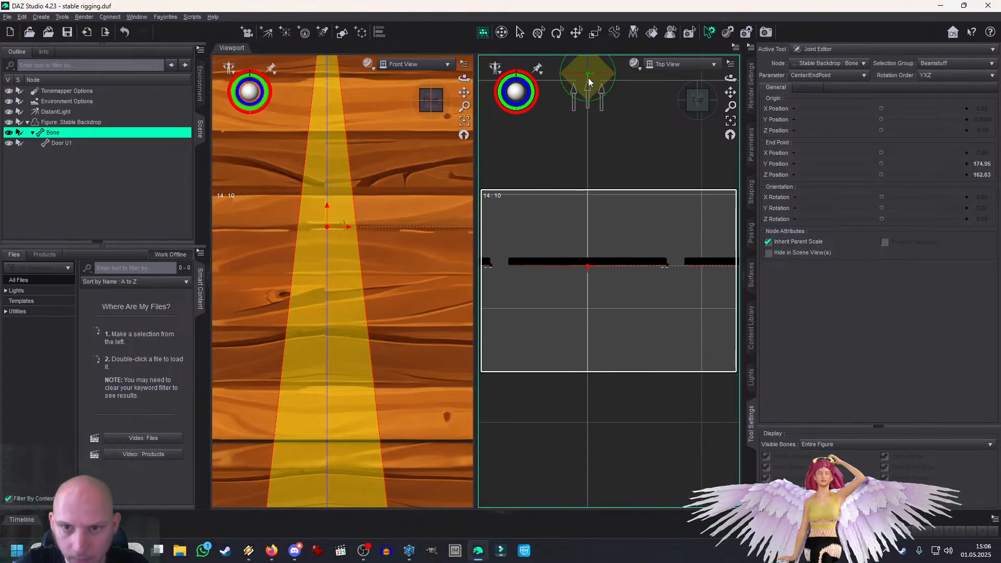
left_click_drag(592, 264, 590, 267)
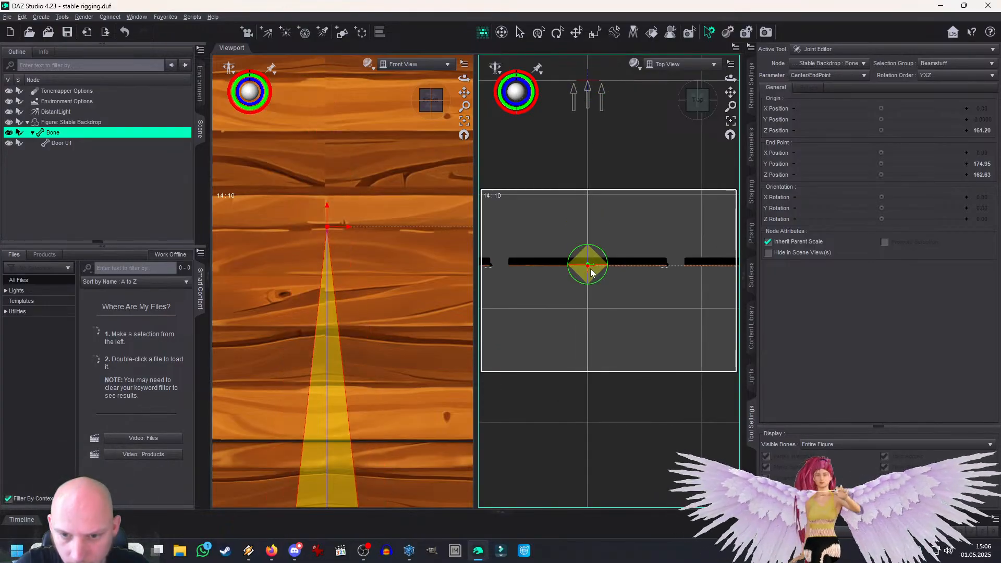
scroll(593, 270, "down", 1)
scroll(595, 276, "up", 5)
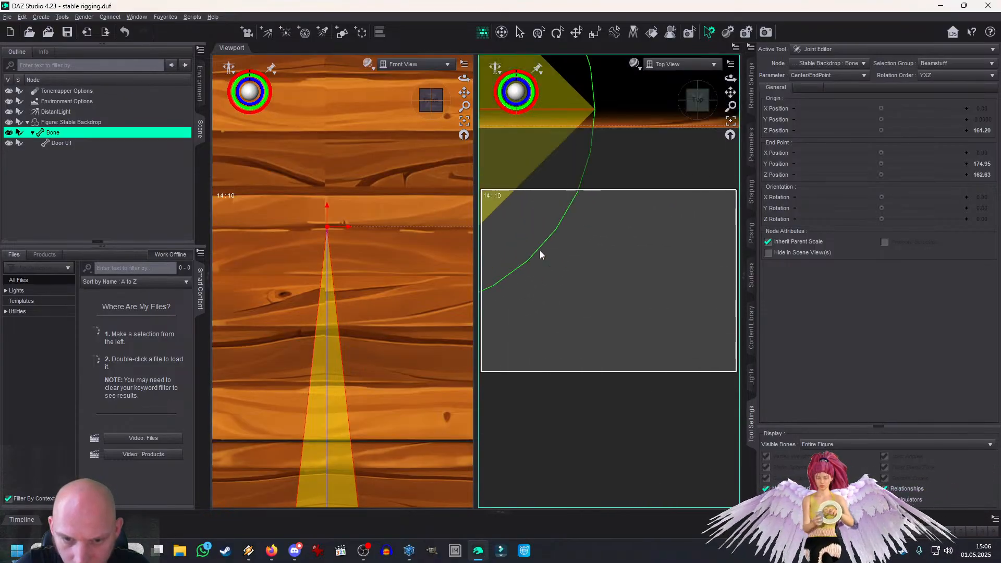
left_click_drag(731, 93, 824, 107)
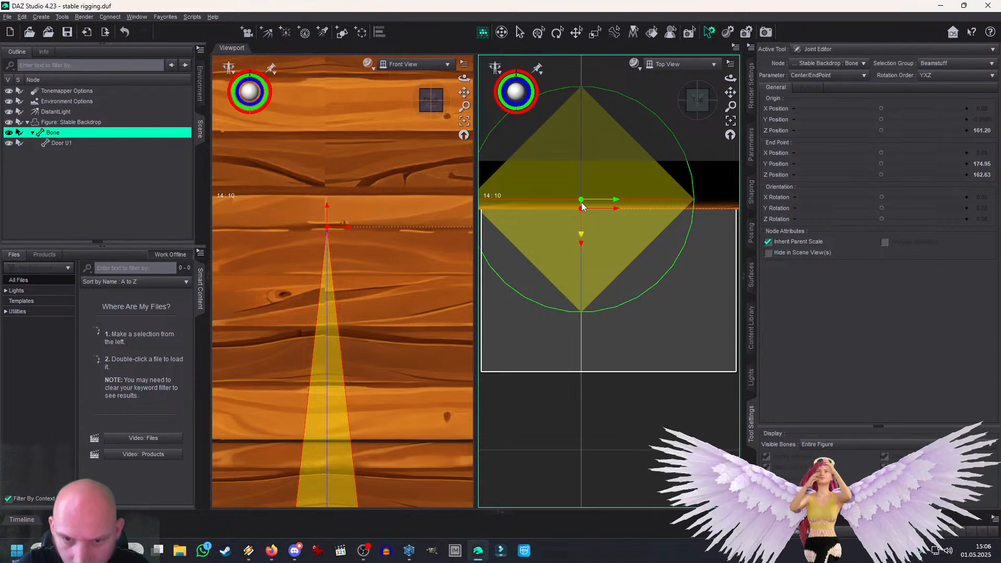
left_click_drag(582, 206, 584, 215)
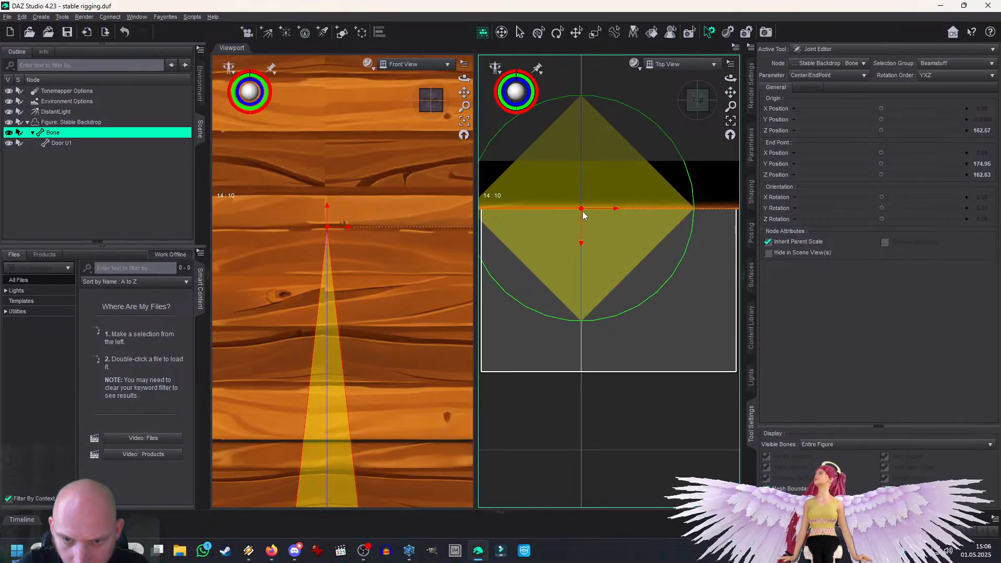
scroll(395, 170, "down", 3)
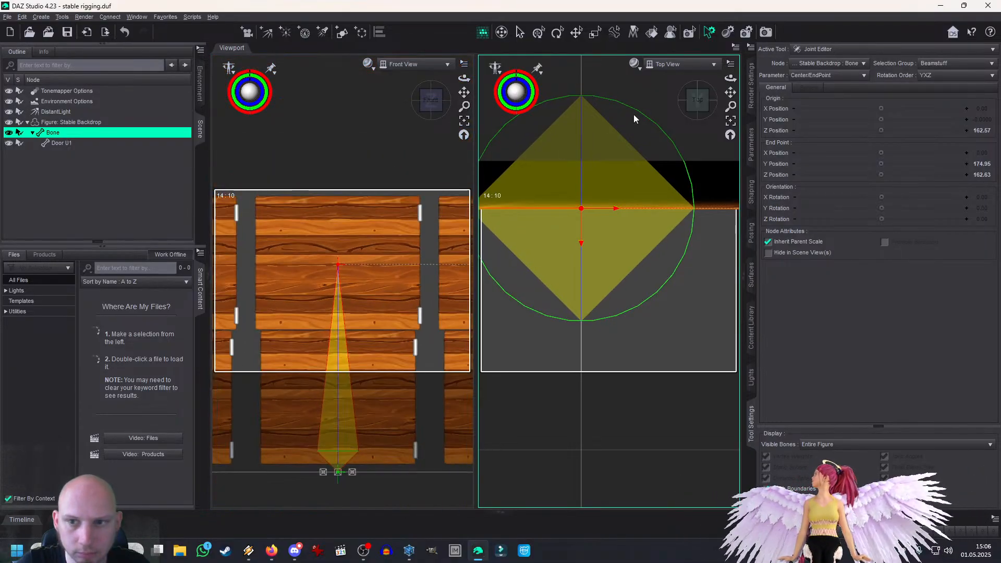
Step: Switch the side-by-side viewport layout to a single front view of the doors
left_click_drag(728, 94, 717, 124)
scroll(728, 93, "down", 3)
scroll(729, 94, "down", 2)
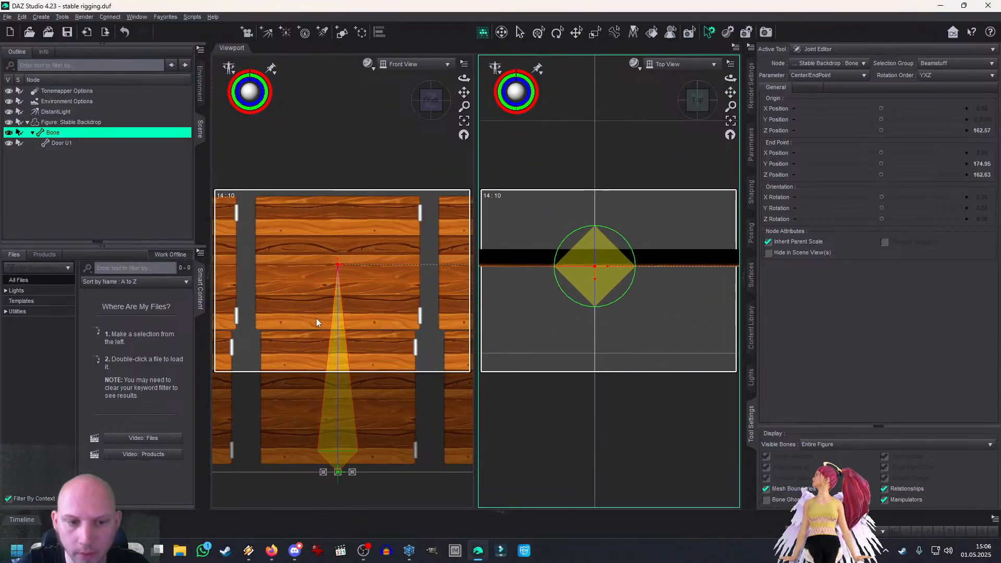
right_click(236, 49)
left_click(242, 59)
scroll(394, 166, "down", 4)
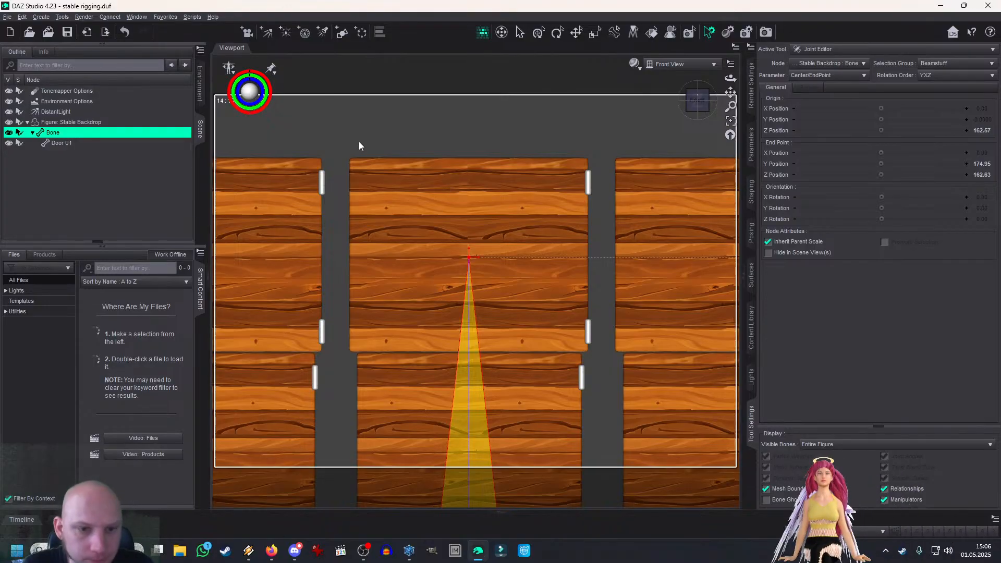
Step: Create a child bone of the root Bone named Door U2 with rotation order YZX
right_click(358, 142)
mouse_move(412, 158)
left_click(459, 180)
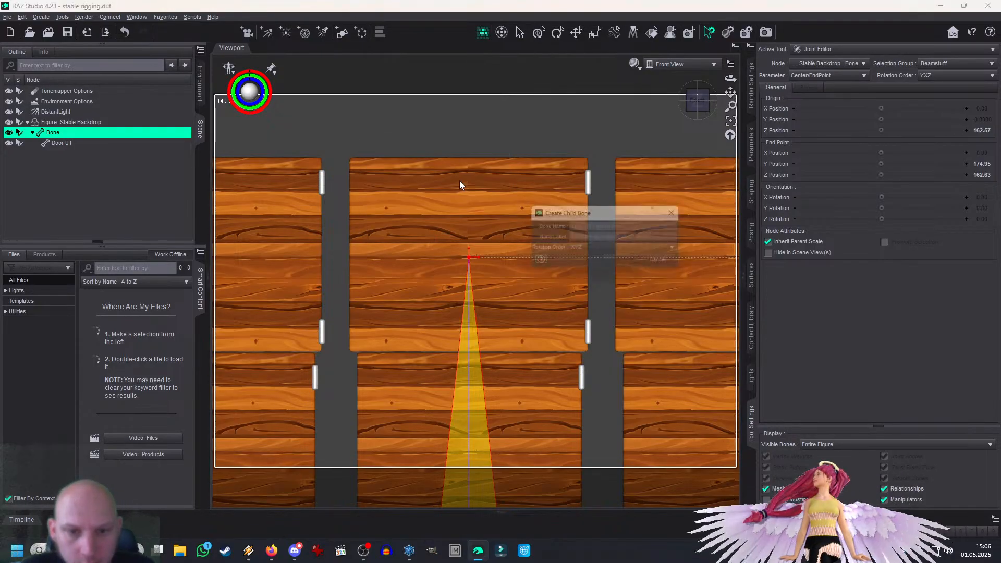
left_click(581, 225)
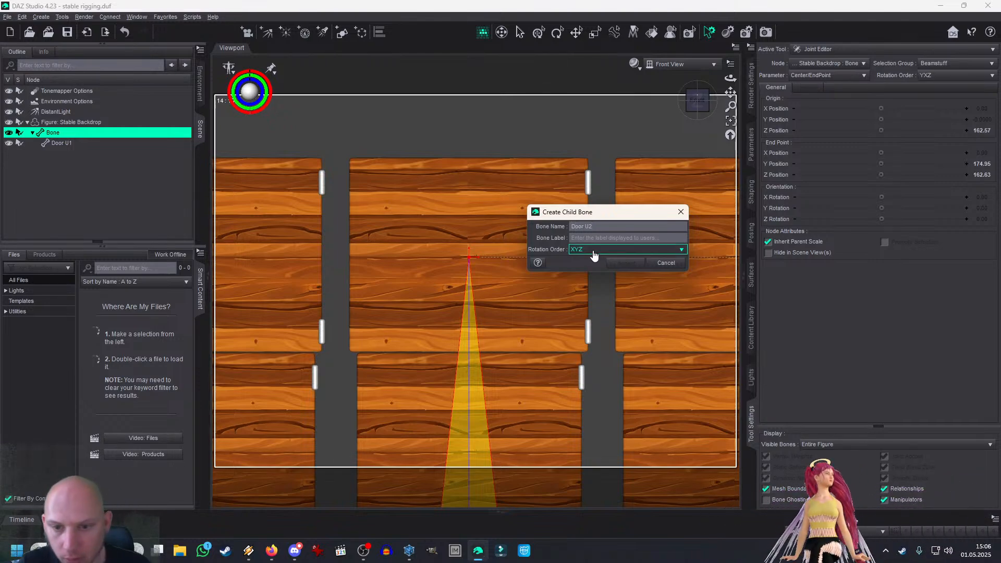
left_click(589, 249)
left_click(668, 282)
left_click(625, 263)
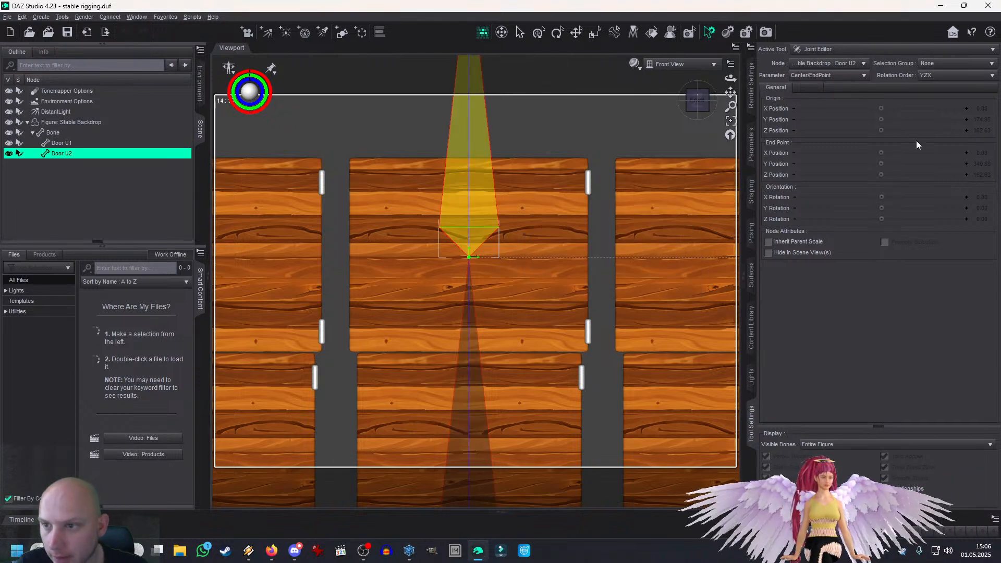
Step: Assign the Door U2 face group to the Door U2 bone as its selection group
left_click(929, 63)
left_click(931, 64)
left_click(932, 65)
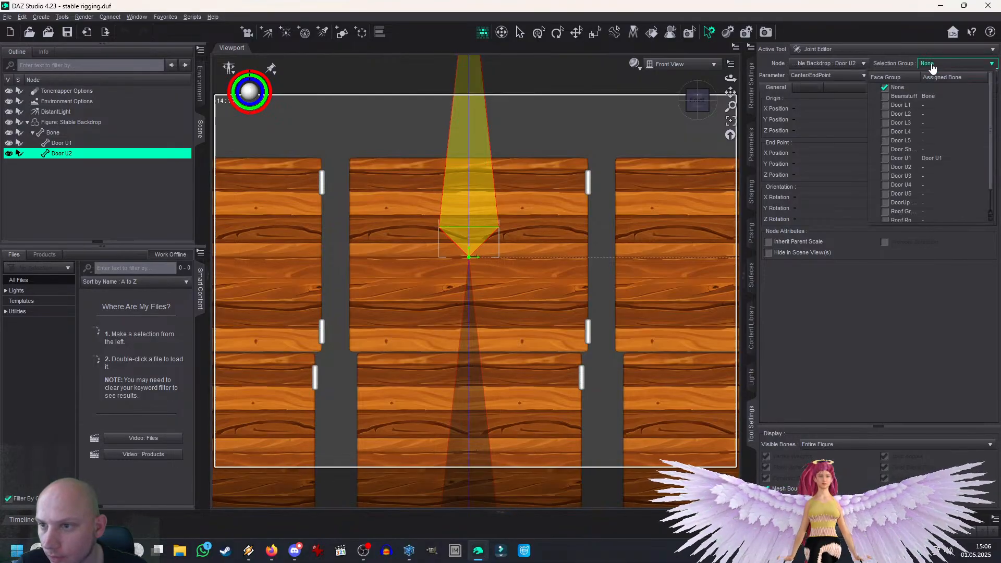
left_click(887, 166)
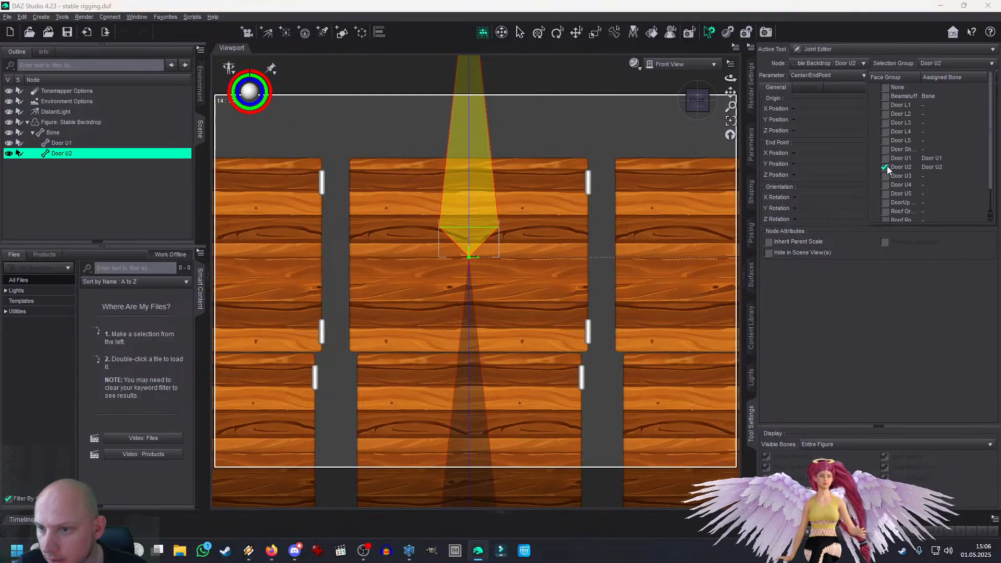
Step: Move the Door U2 bone's origin along X to the hinge edge of its door, at about X 223.52
left_click_drag(474, 256, 536, 257)
left_click_drag(606, 260, 612, 259)
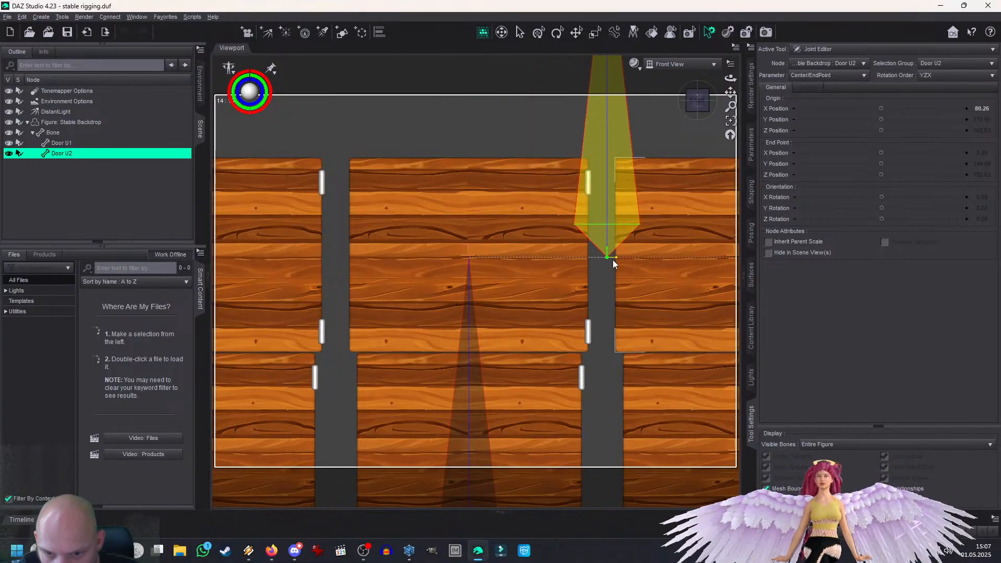
left_click_drag(731, 95, 652, 165)
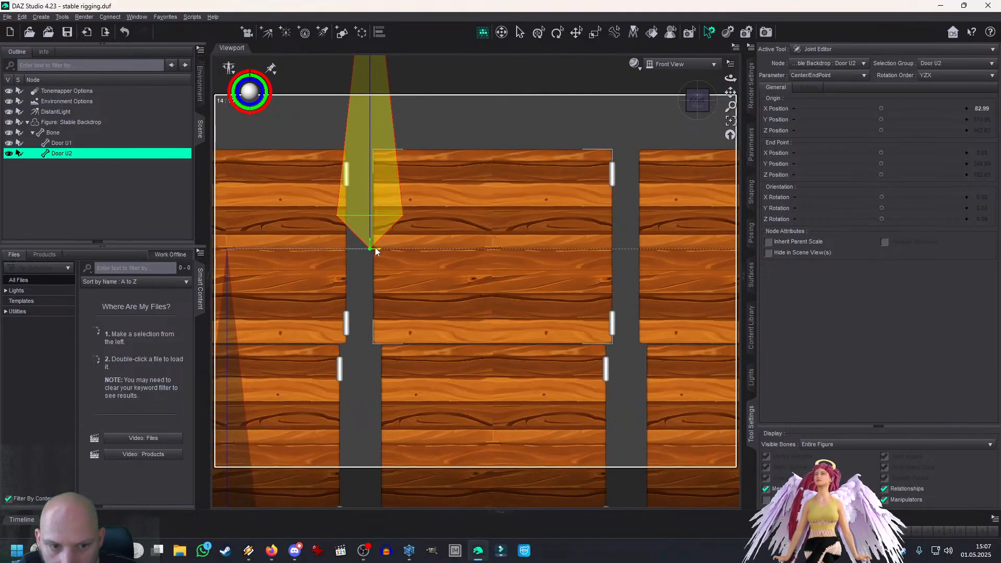
left_click_drag(474, 256, 618, 256)
scroll(618, 257, "down", 4)
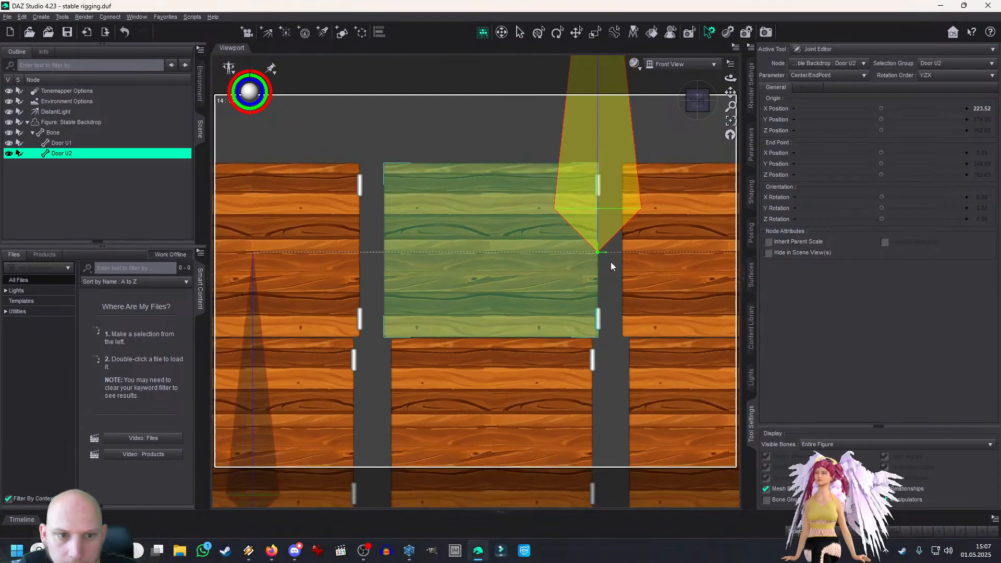
Step: Move the Door U2 bone's end point to the edge of its door opposite the hinges, at about X 85.01 and Y 174.92
scroll(549, 242, "down", 1)
left_click_drag(731, 92, 762, 263)
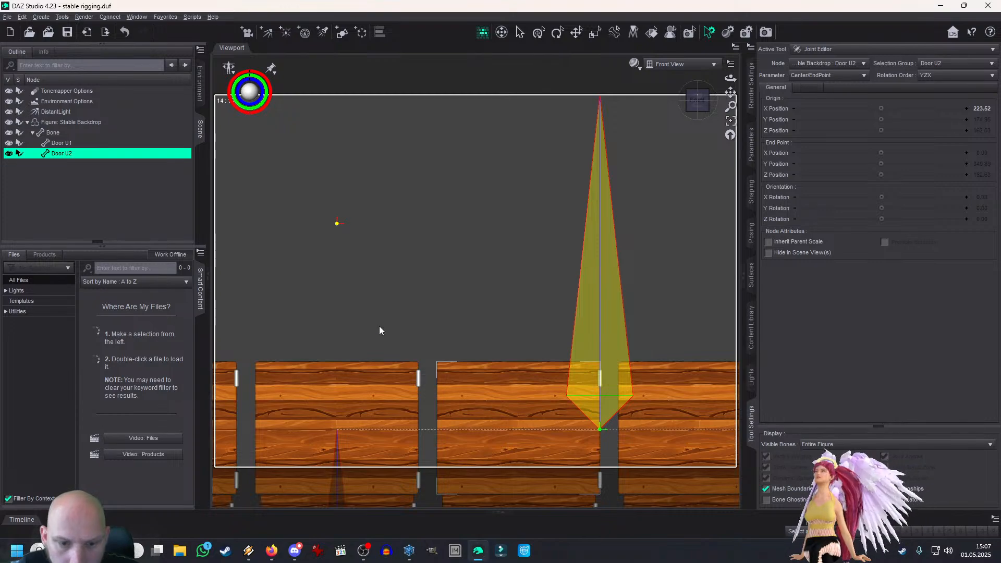
left_click_drag(437, 416, 436, 426)
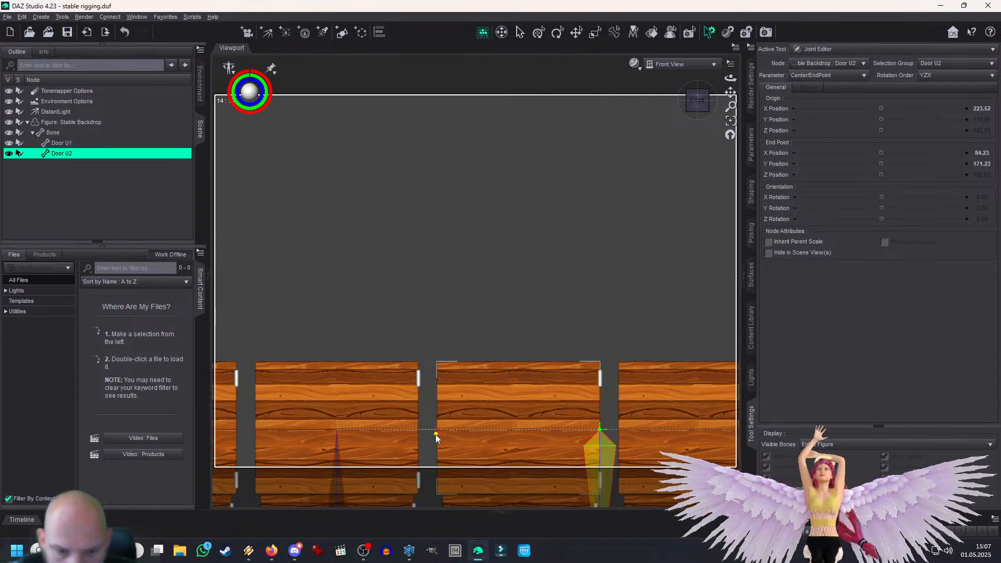
scroll(487, 405, "up", 2)
left_click_drag(725, 96, 737, 21)
scroll(725, 96, "up", 4)
scroll(725, 95, "up", 3)
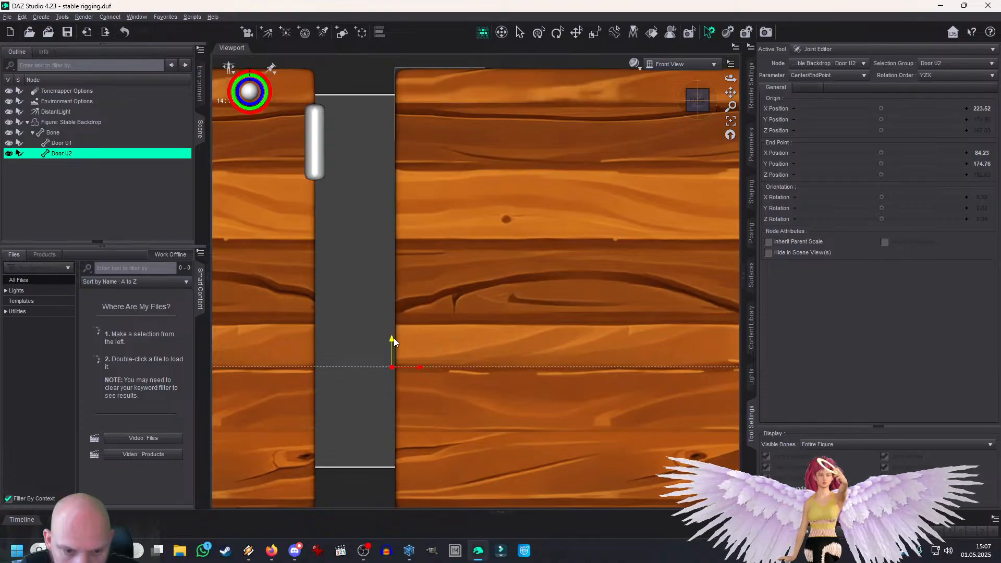
scroll(401, 357, "up", 1)
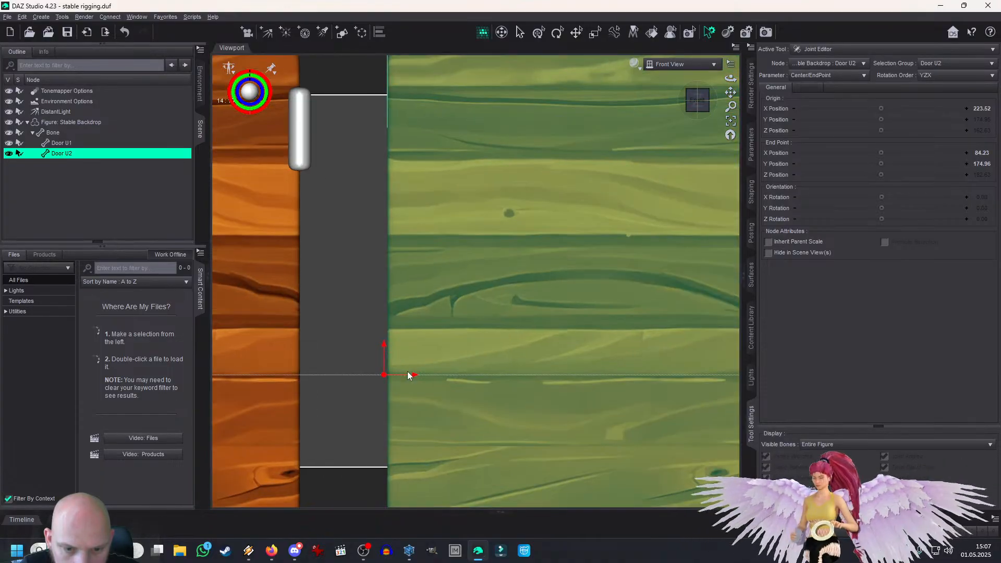
left_click_drag(734, 95, 502, 170)
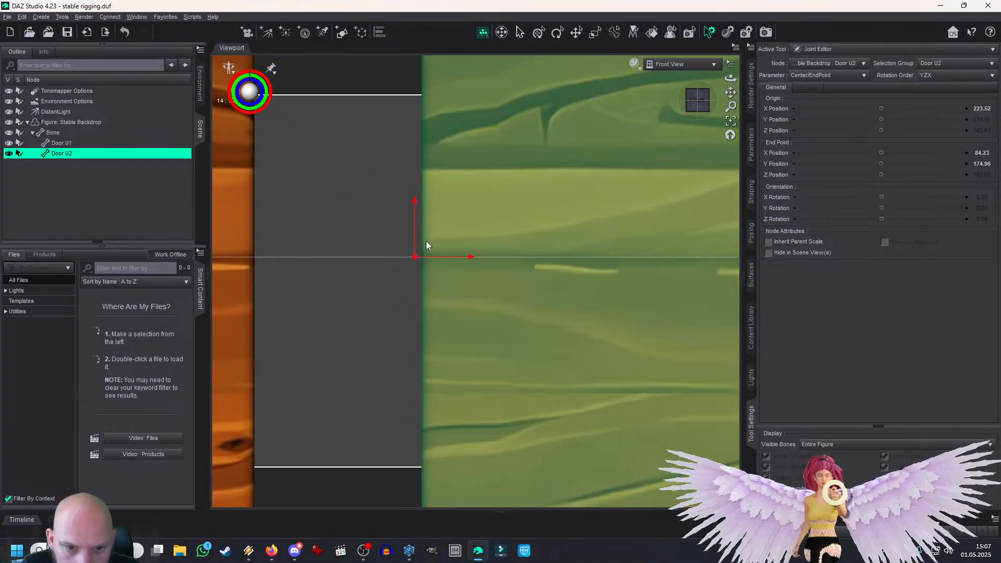
left_click_drag(427, 256, 433, 256)
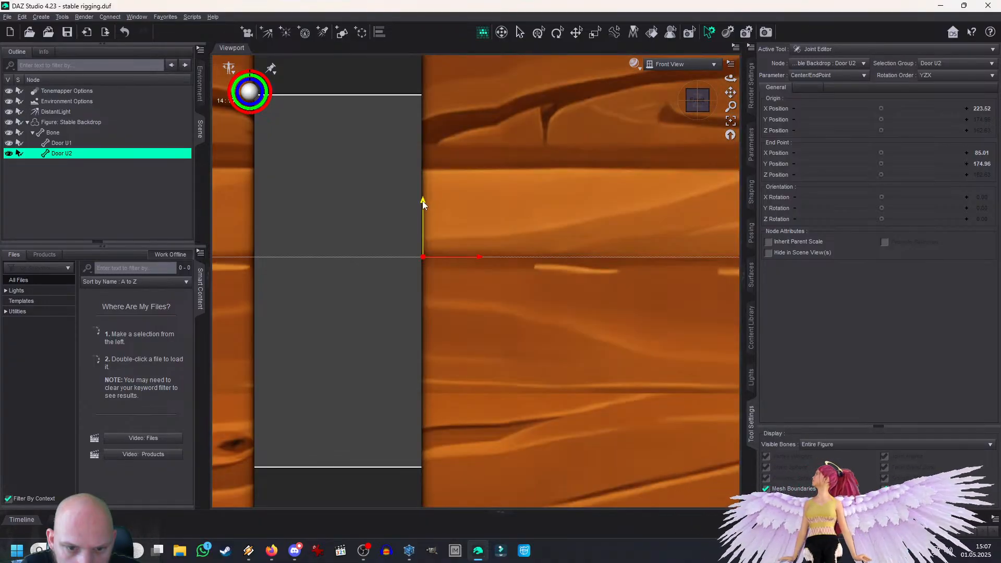
scroll(443, 230, "down", 10)
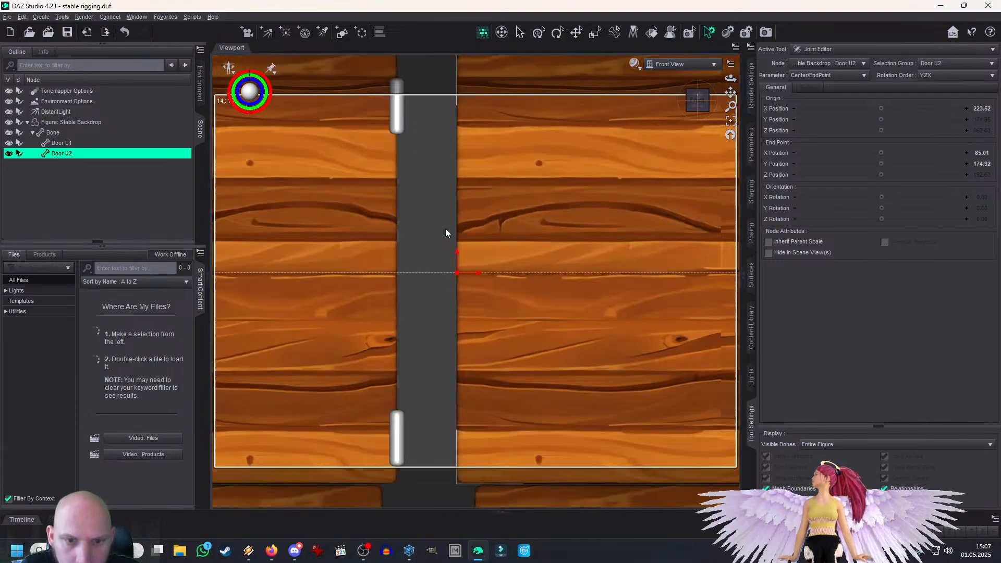
Step: Raise the root Bone's origin from the floor to just below the upper doors, at about Y 115.14
left_click_drag(731, 93, 797, 12)
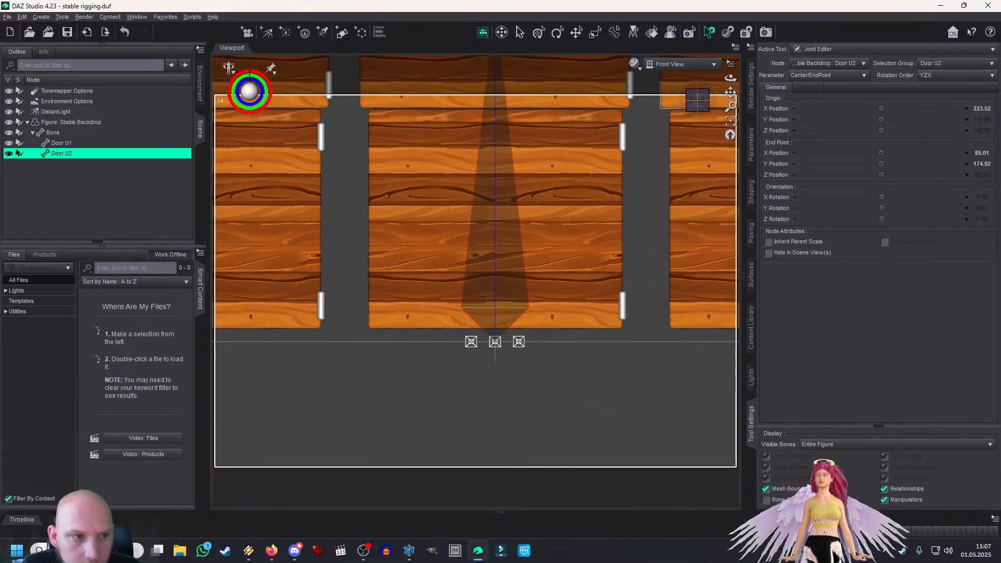
left_click(78, 133)
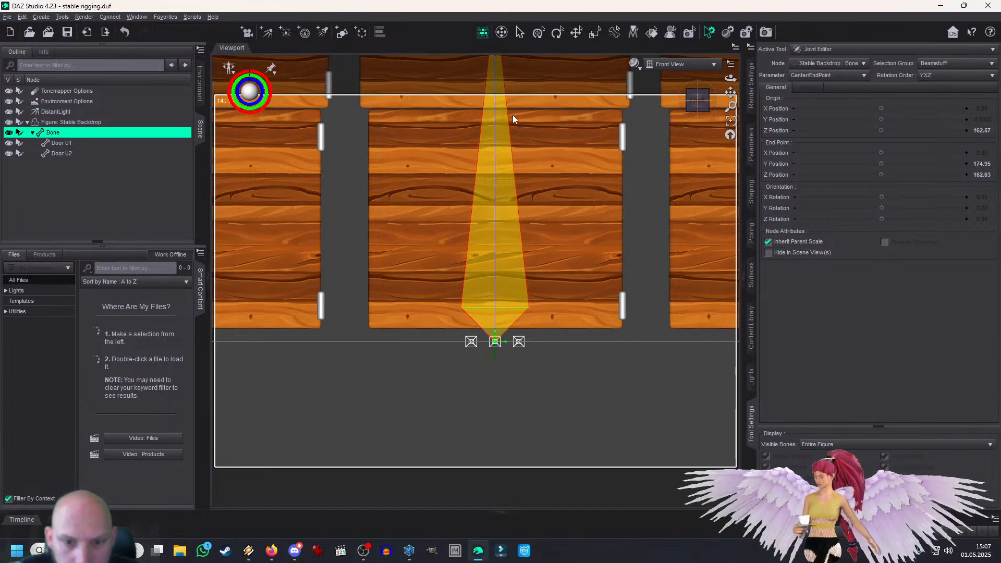
left_click_drag(496, 333, 494, 108)
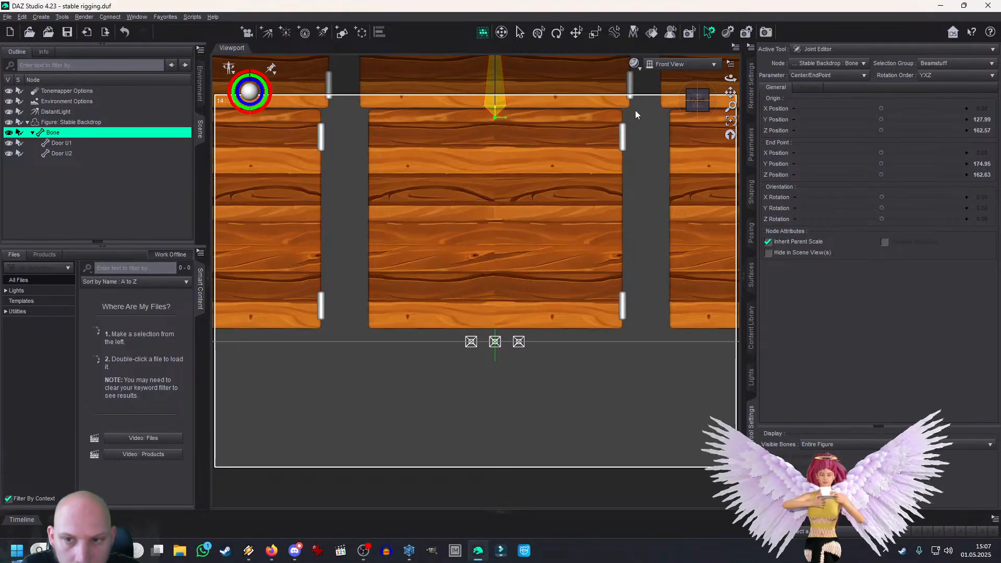
left_click_drag(730, 92, 465, 340)
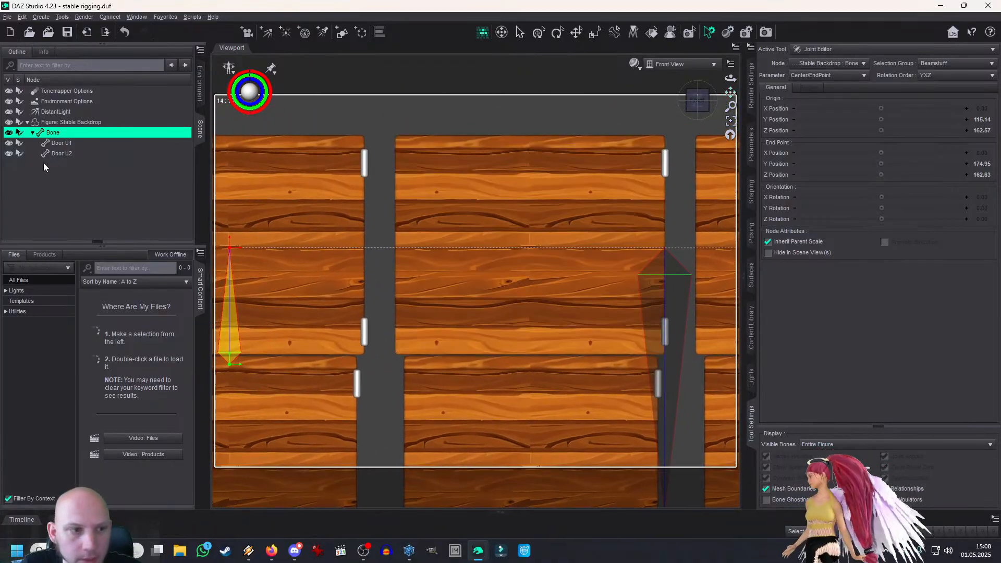
Step: Create a child bone of the root Bone named Door U3 with rotation order YZX
right_click(330, 115)
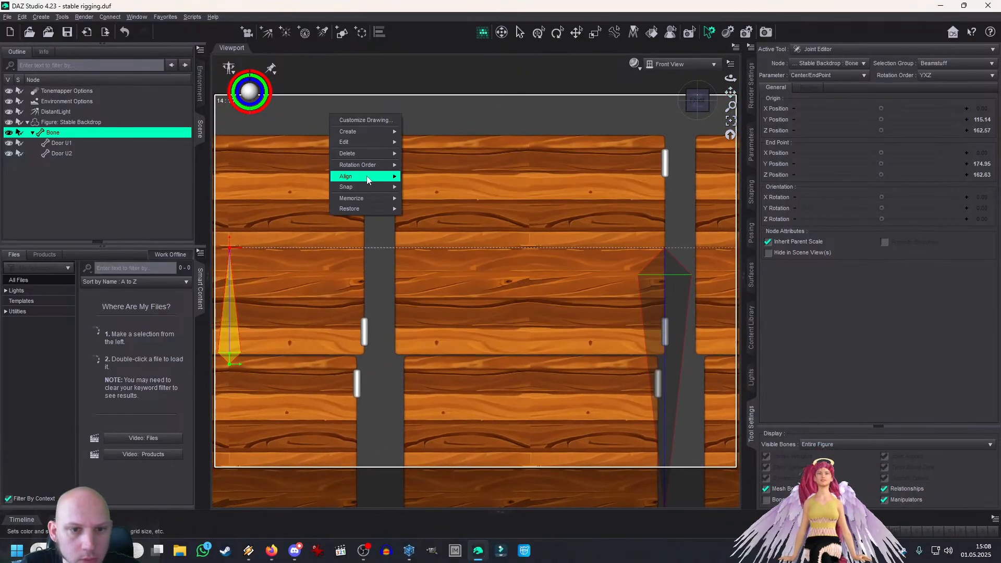
mouse_move(368, 147)
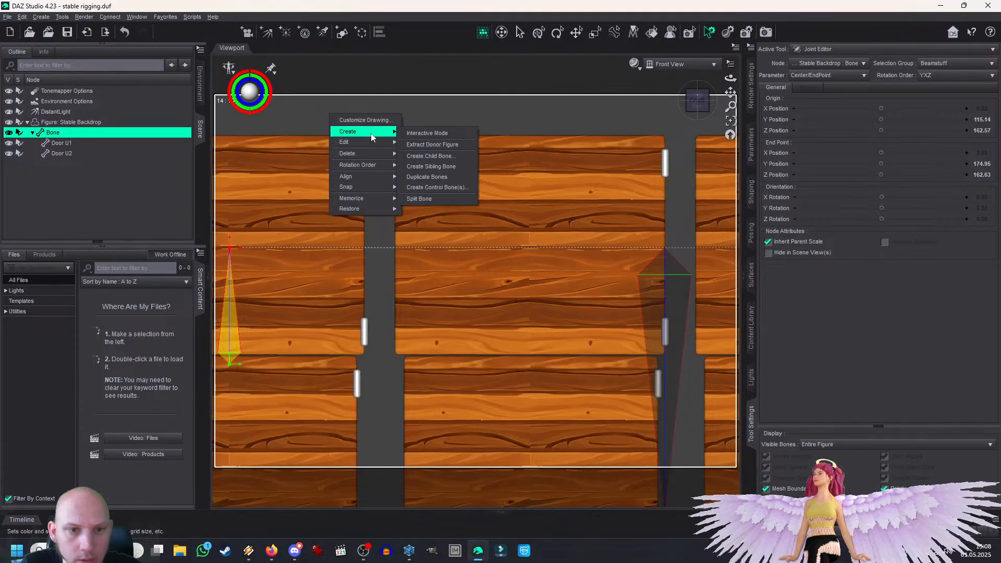
left_click(433, 154)
left_click(587, 227)
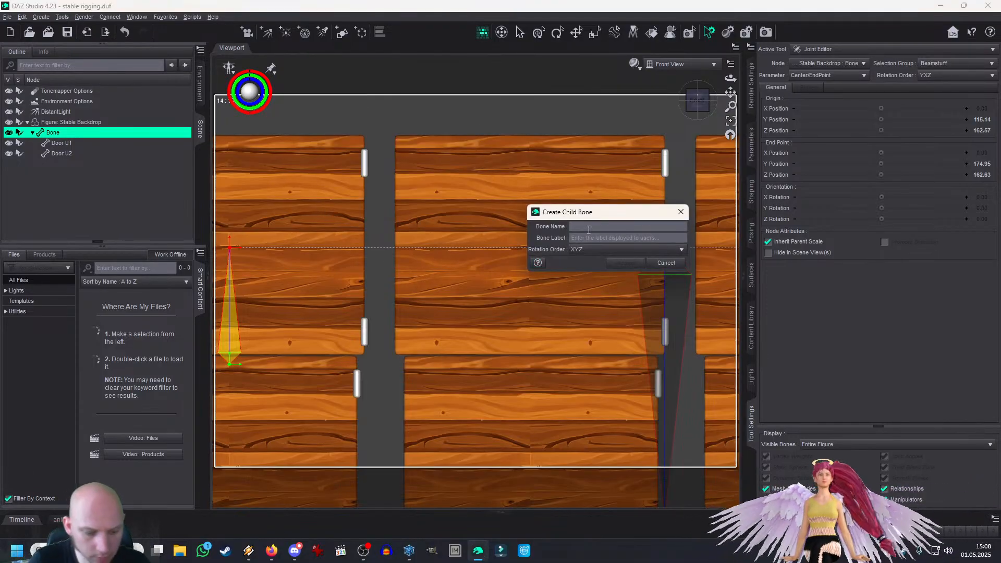
type("Door U")
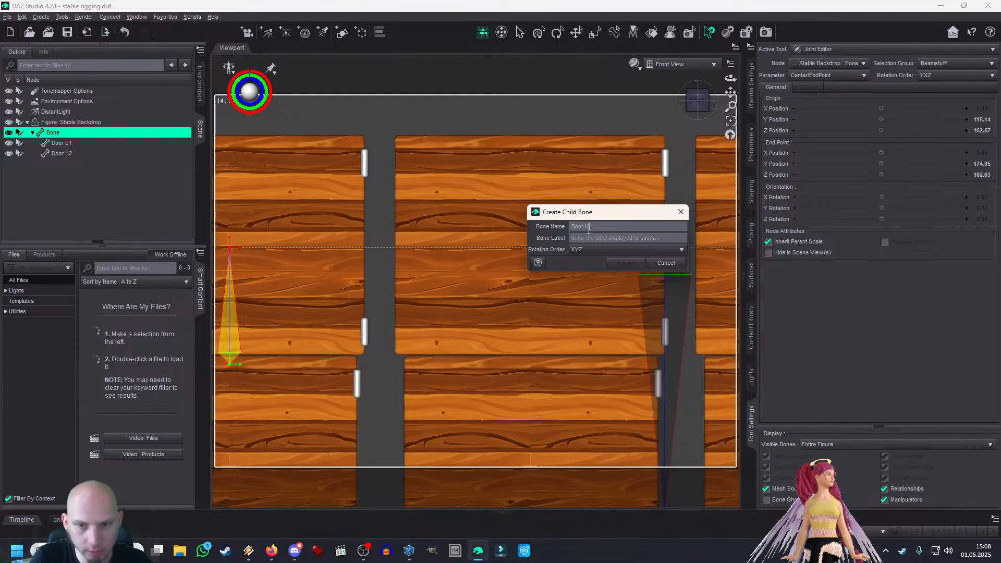
type("3")
key("Tab")
left_click(588, 253)
left_click(607, 284)
left_click(626, 263)
Step: Keep rotation order YZX for the Door U3 bone and assign the Door U3 face group as its selection group
left_click(949, 75)
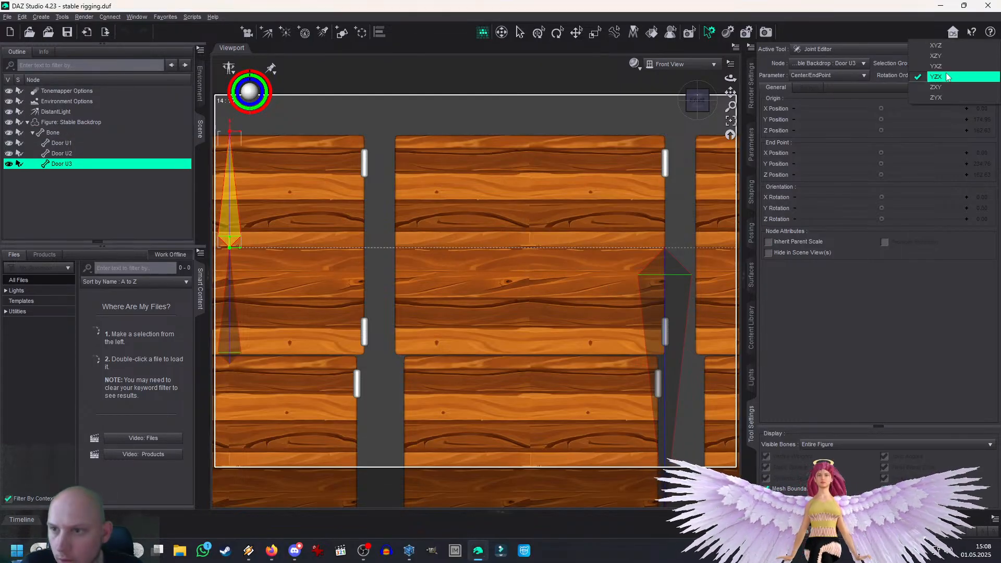
left_click(949, 77)
left_click(958, 63)
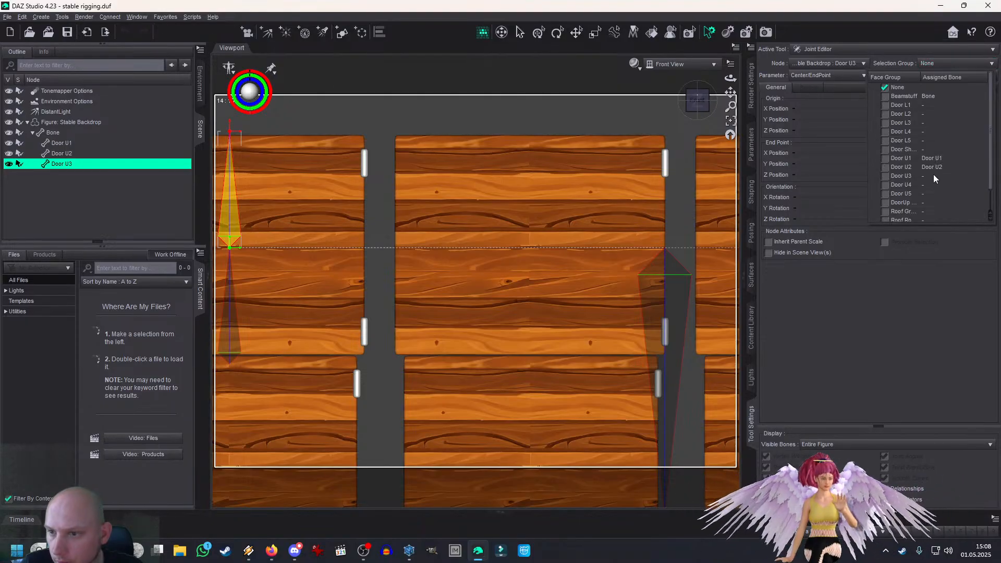
left_click(887, 176)
Step: Move the Door U3 bone's origin to the hinge edge at about X 69.05 and its end point to the opposite edge at about X -68.80, Y 175.13
left_click_drag(730, 92, 928, 107)
scroll(730, 92, "up", 1)
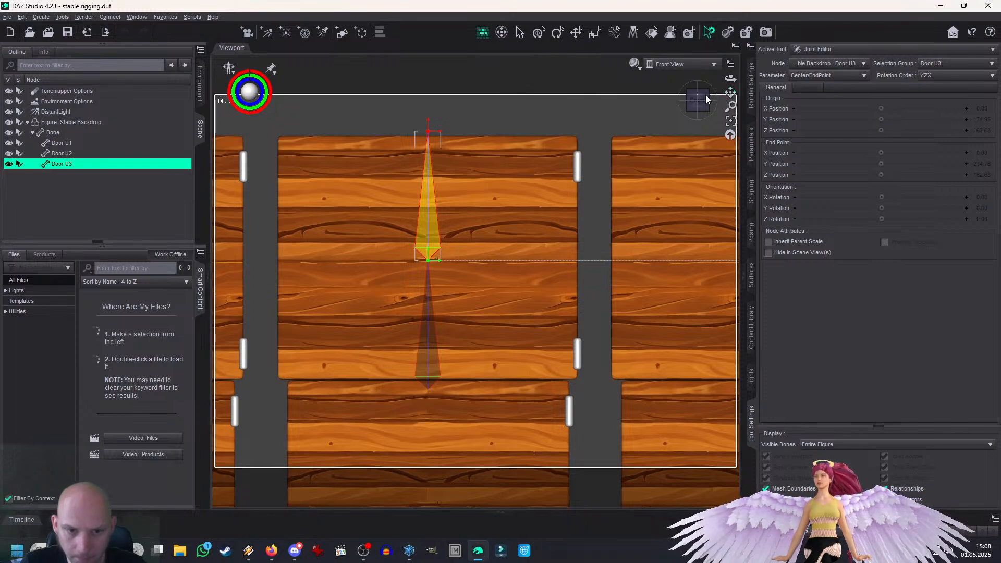
left_click_drag(437, 261, 587, 268)
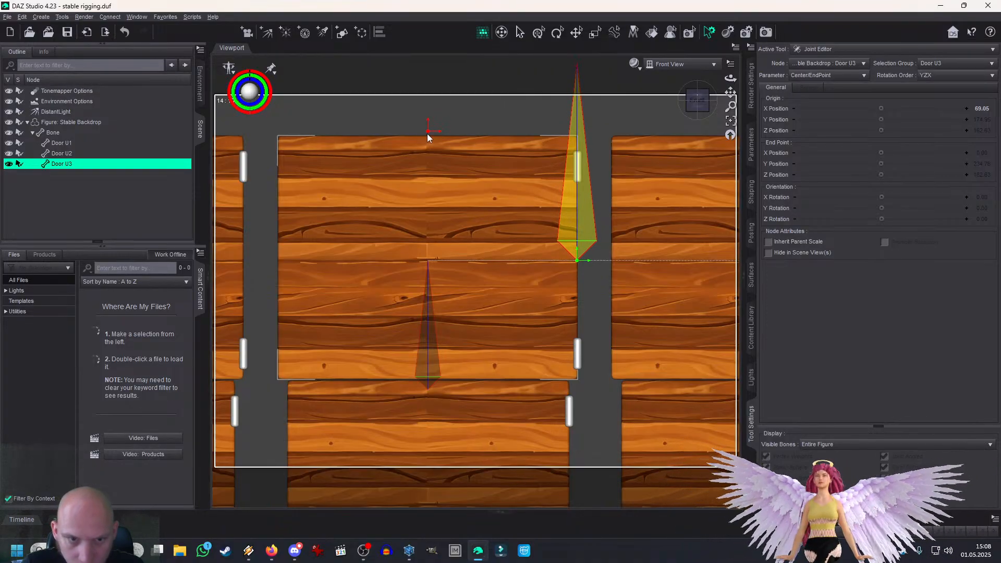
left_click_drag(319, 236, 277, 260)
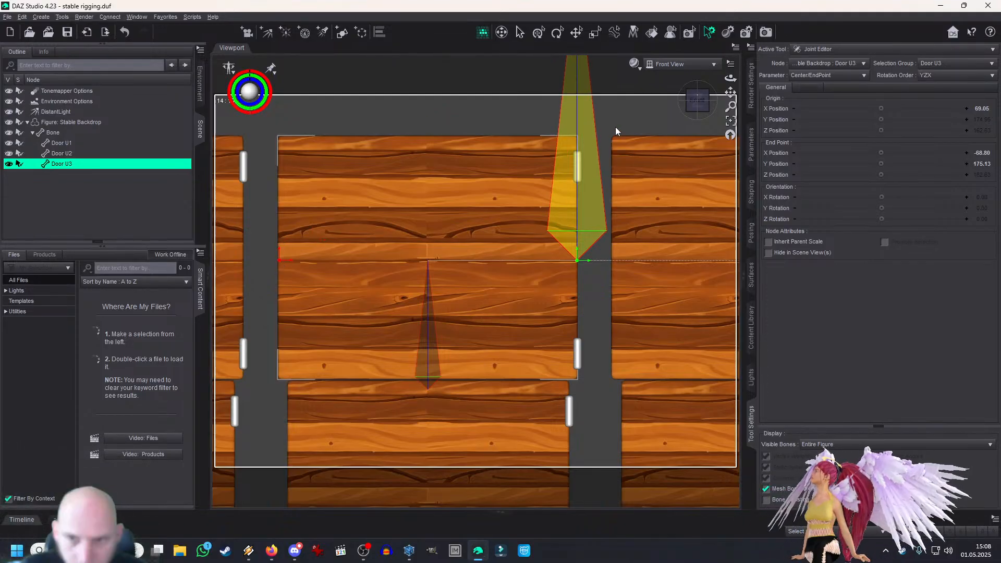
Step: Inspect how the Door U1 bone's end point lines up with the edge of its door
left_click_drag(730, 92, 162, 74)
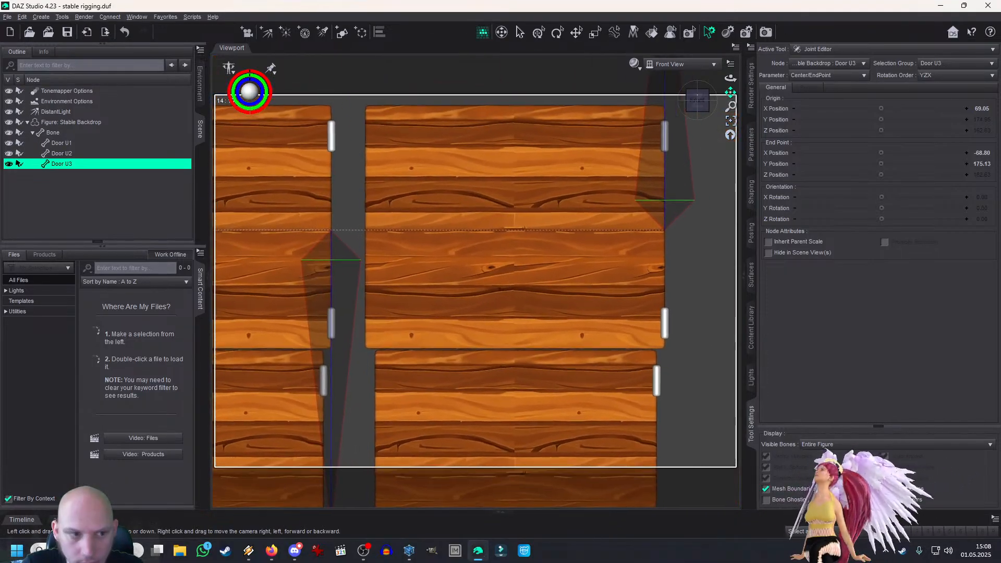
left_click(61, 143)
scroll(330, 243, "up", 5)
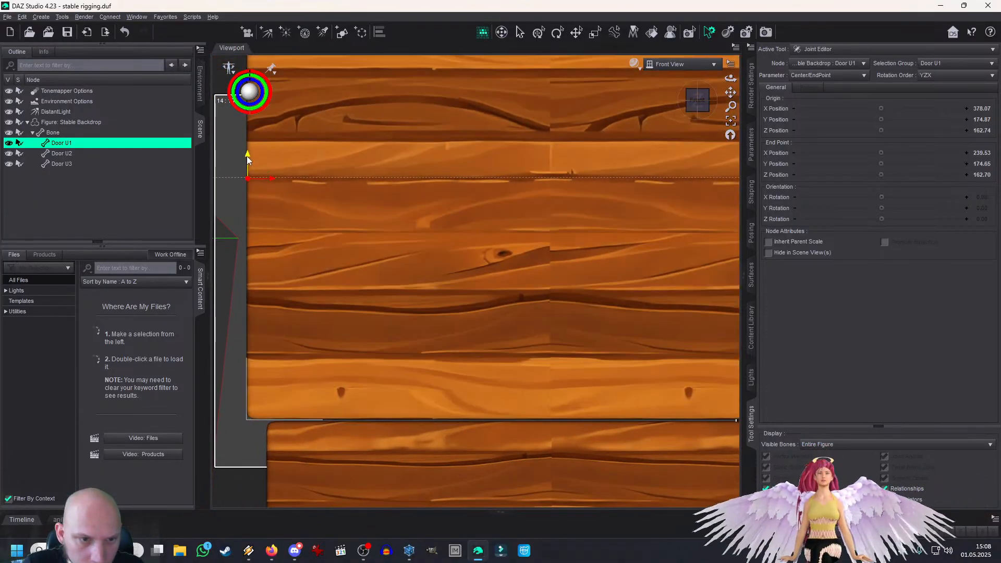
left_click_drag(248, 156, 247, 156)
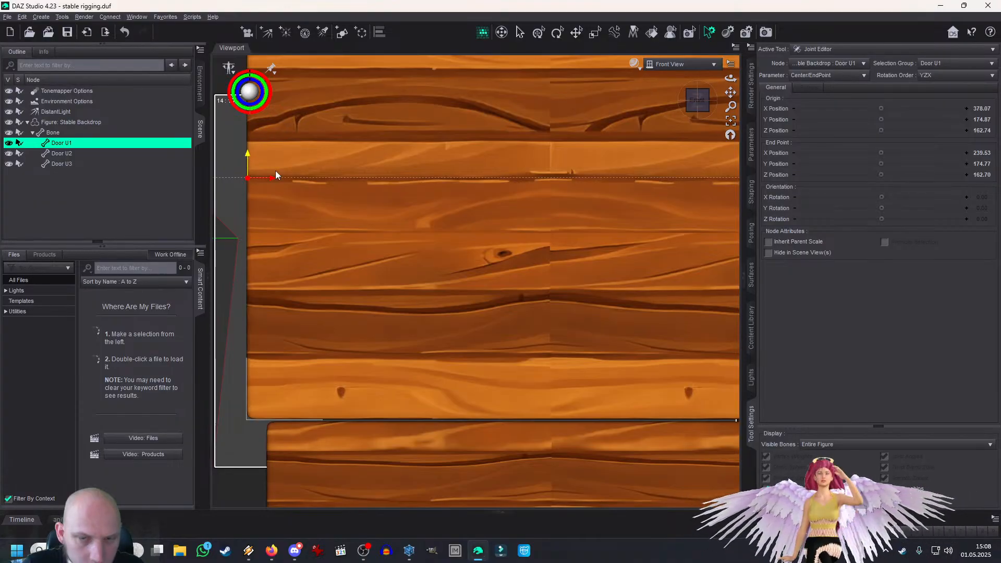
left_click_drag(730, 93, 934, 100)
scroll(731, 93, "up", 5)
scroll(730, 100, "down", 3)
Step: Create a child bone of the root Bone named Door U4 with rotation order YZX
left_click(42, 134)
scroll(428, 160, "down", 1)
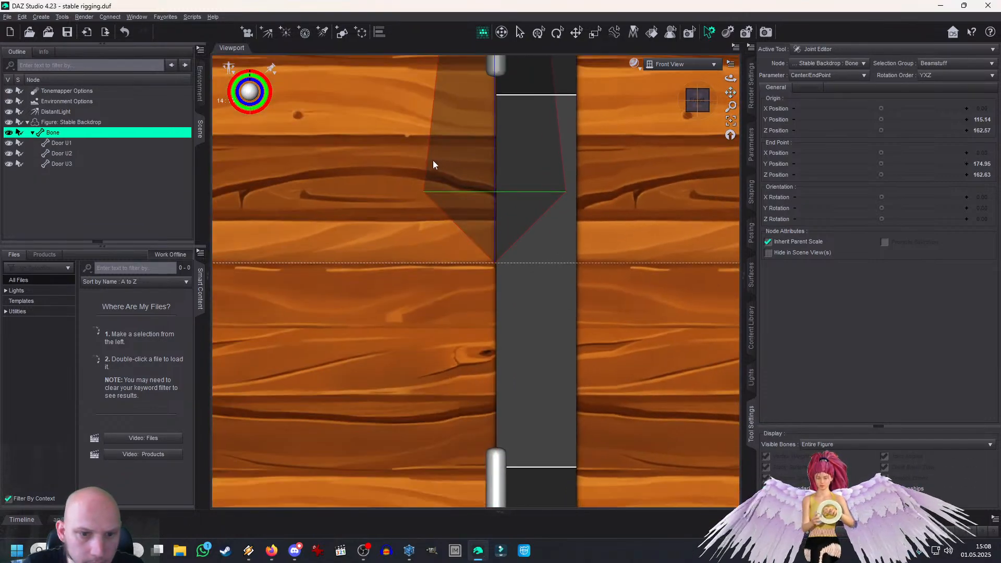
scroll(400, 202, "down", 5)
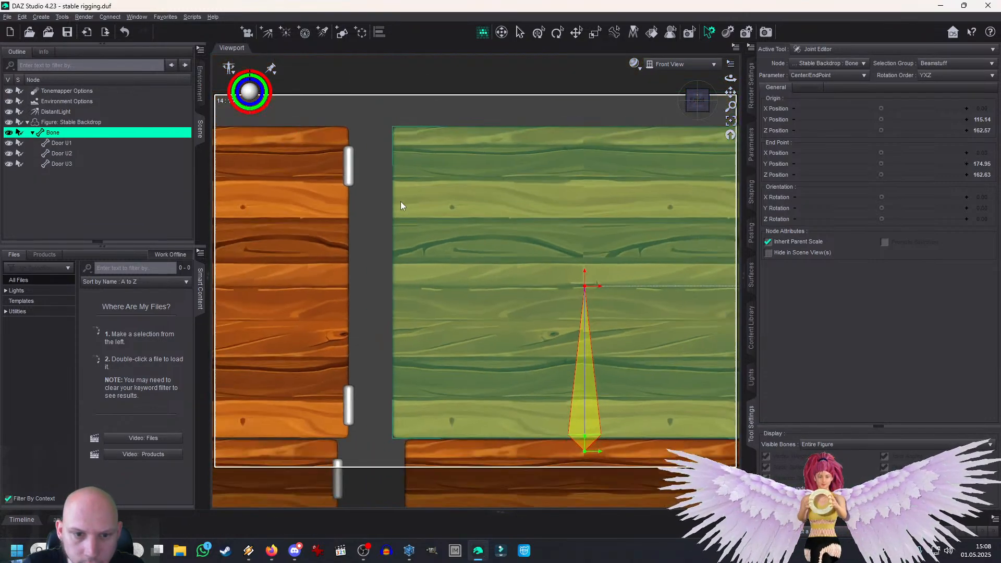
right_click(370, 194)
mouse_move(397, 208)
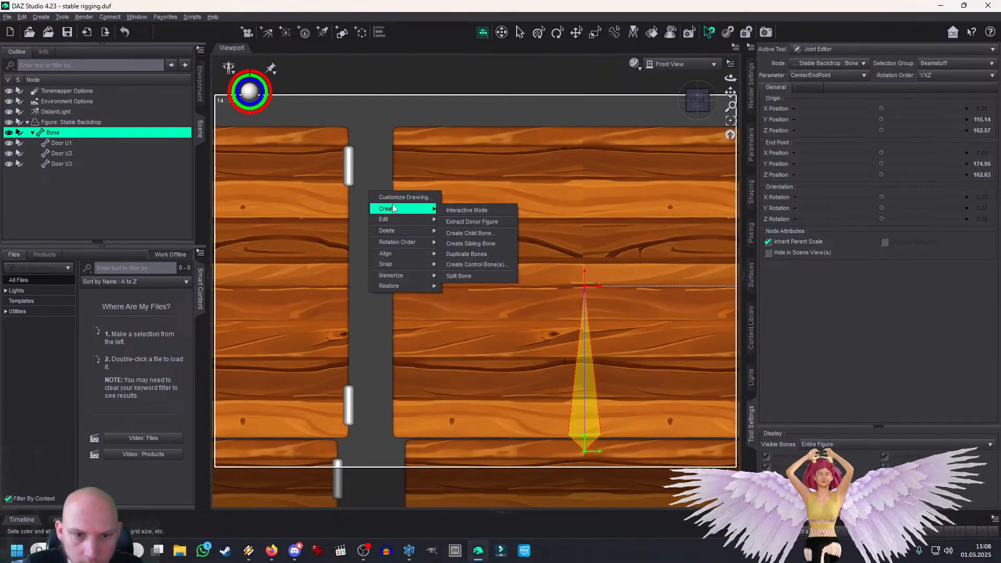
left_click(487, 238)
left_click(588, 227)
type("Door U4")
key("Tab")
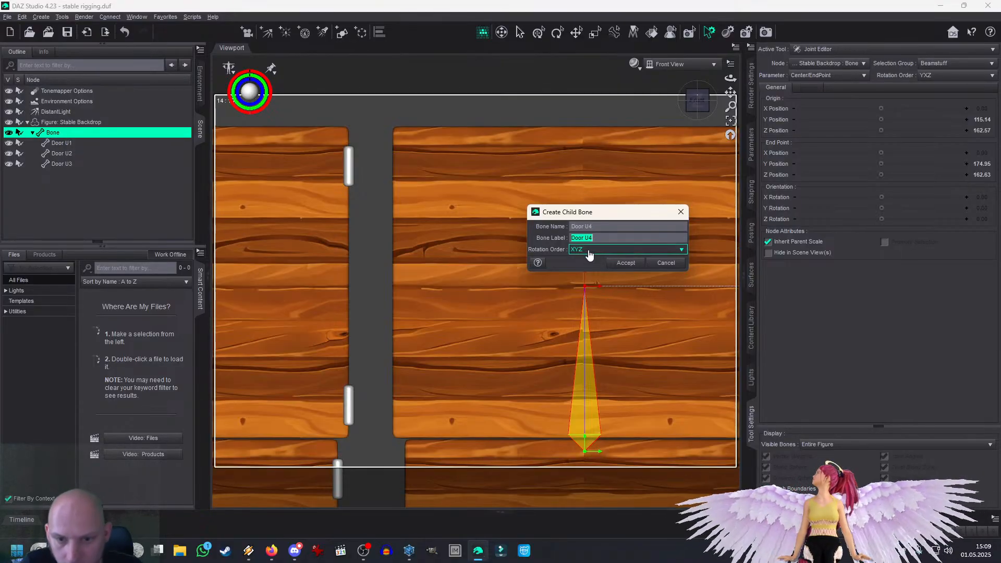
left_click(588, 251)
left_click(603, 285)
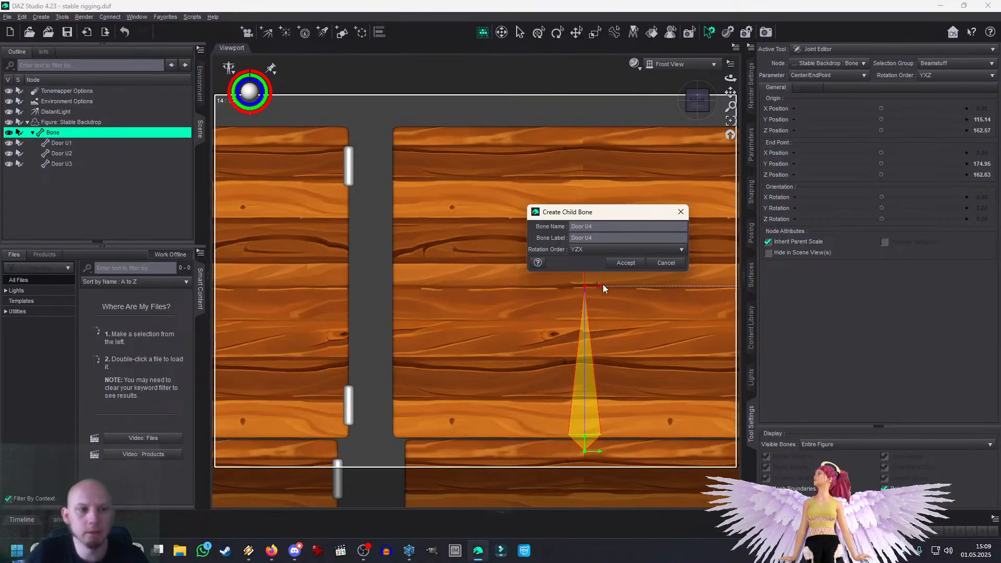
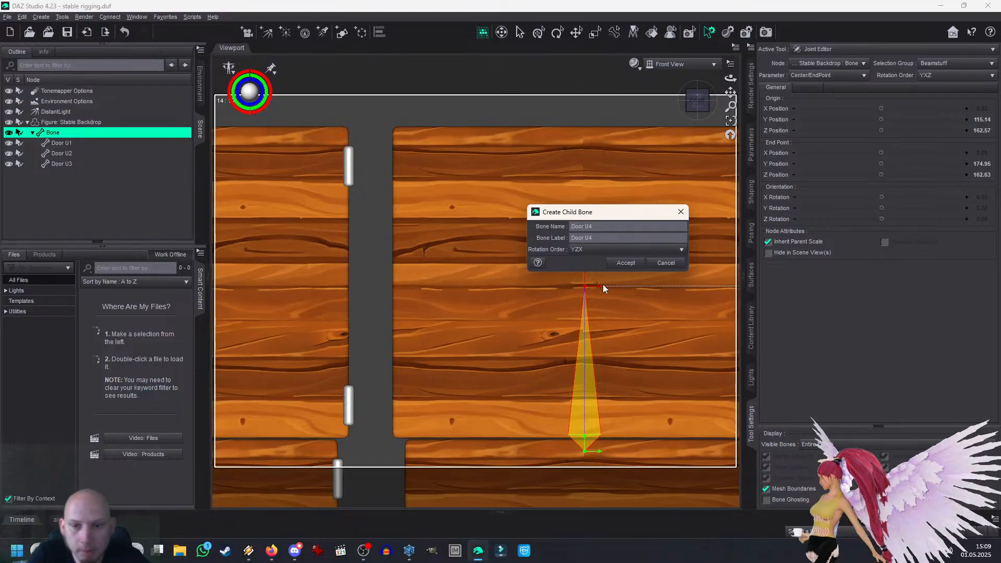
left_click(572, 249)
left_click(605, 251)
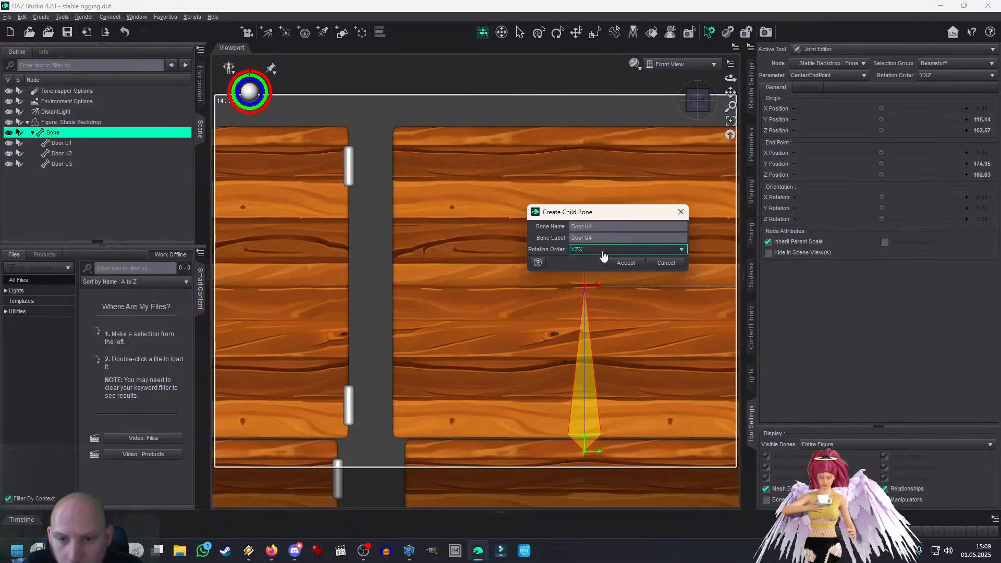
left_click(640, 263)
Step: Assign the Door U4 face group to the Door U4 bone as its selection group
left_click(957, 63)
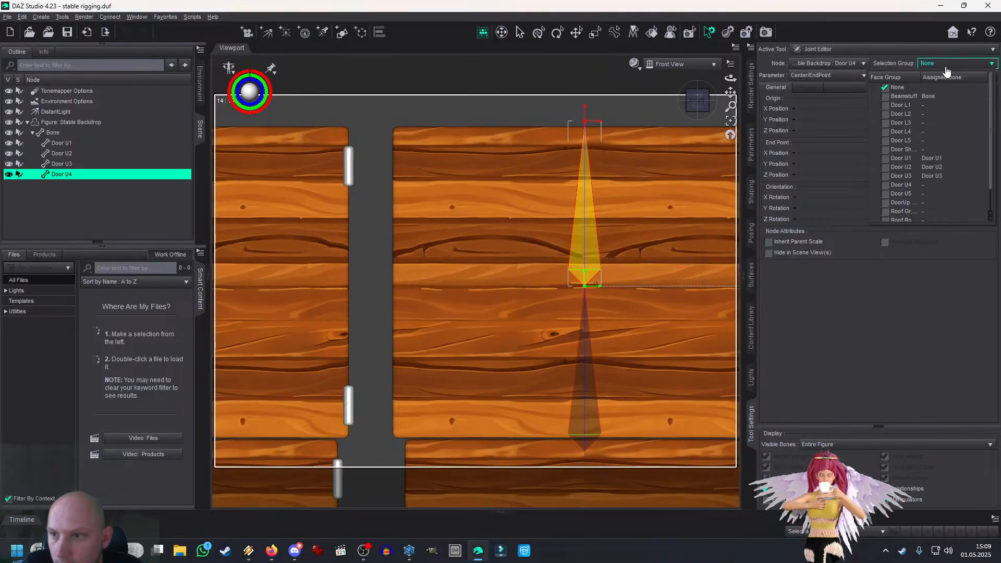
left_click(885, 186)
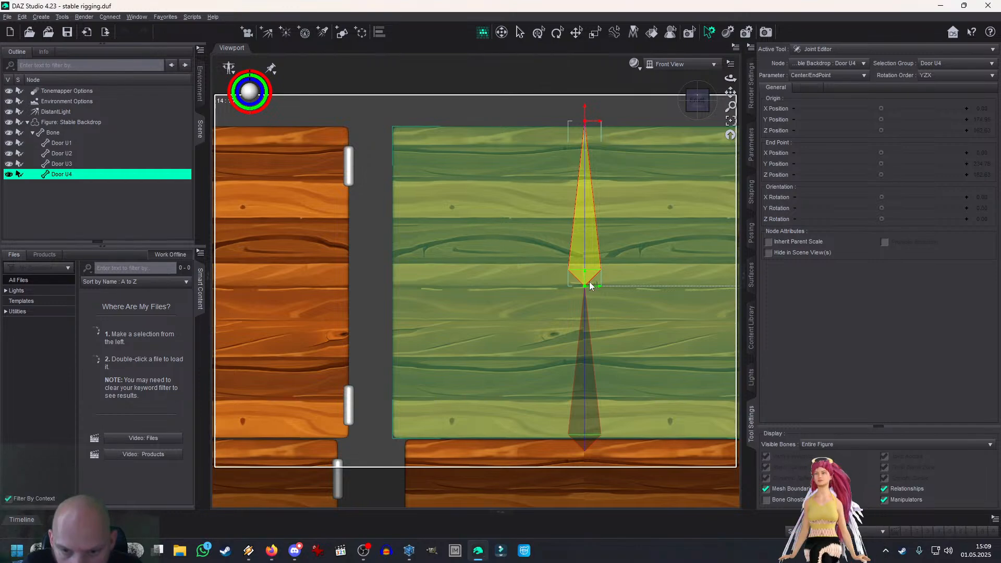
Step: Move the Door U4 bone's origin to its hinge edge at about X -85.12 and its end point to about X -223.82, Y 175.09
left_click_drag(379, 284, 360, 286)
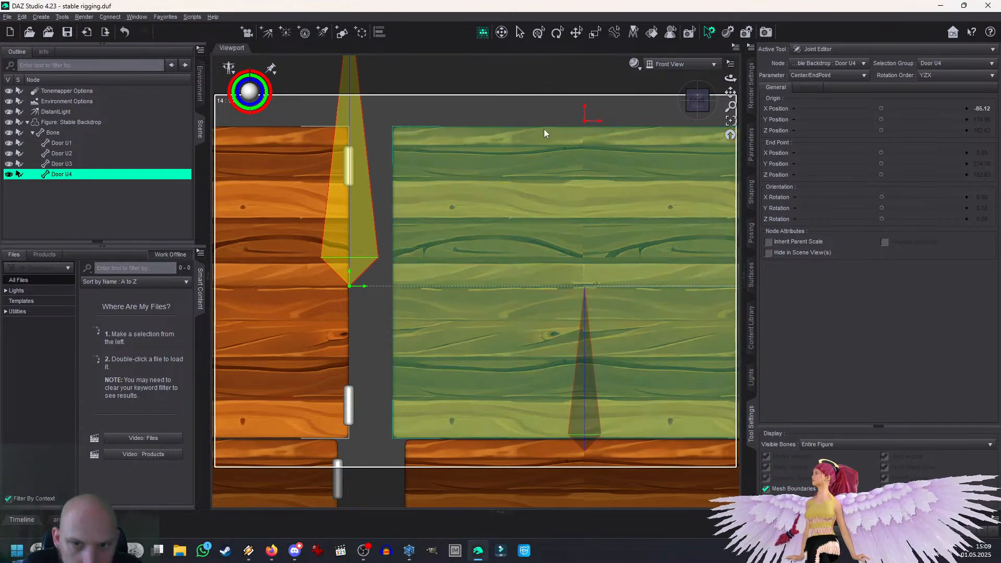
left_click_drag(731, 93, 699, 106)
scroll(672, 139, "down", 4)
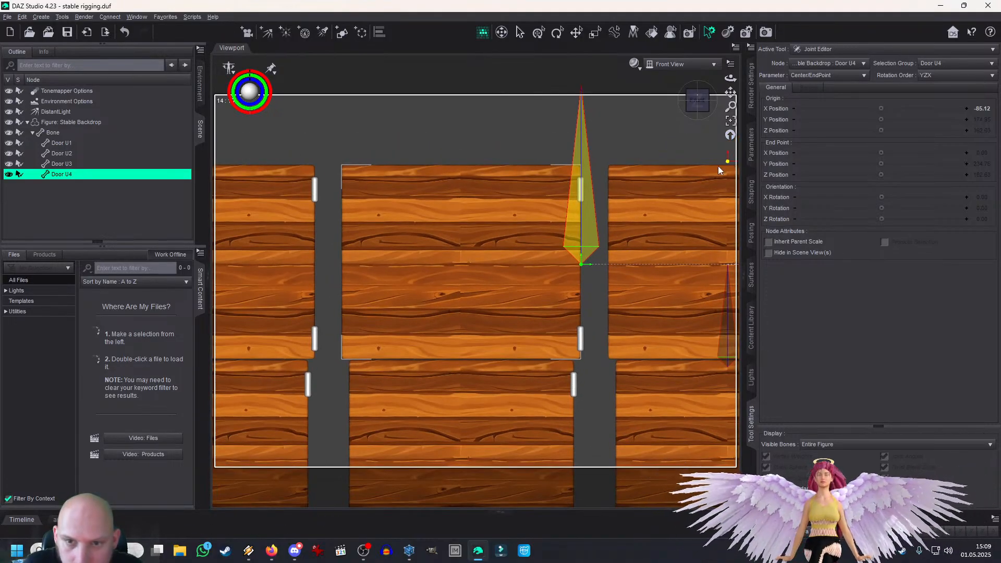
left_click_drag(353, 259, 341, 266)
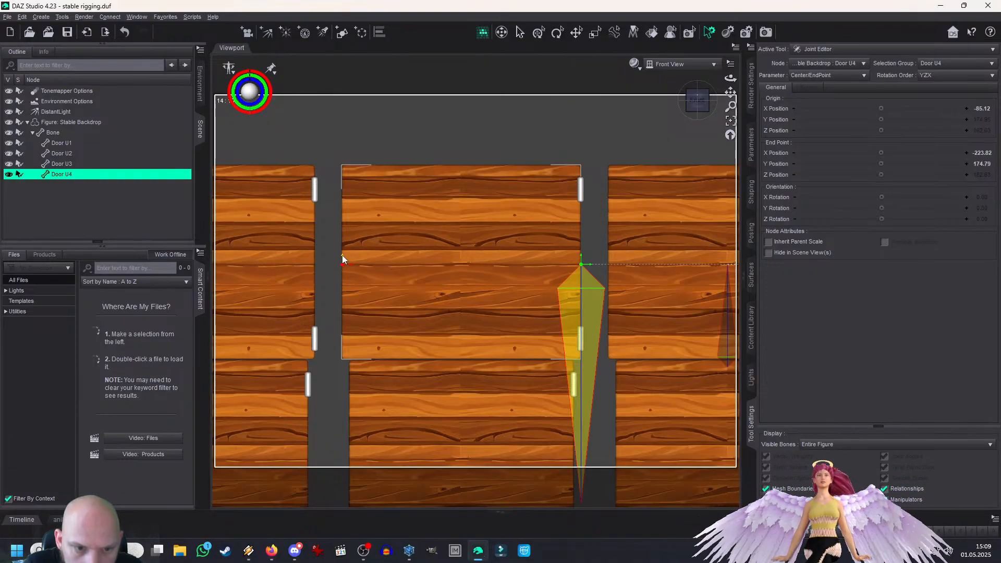
left_click_drag(343, 257, 342, 256)
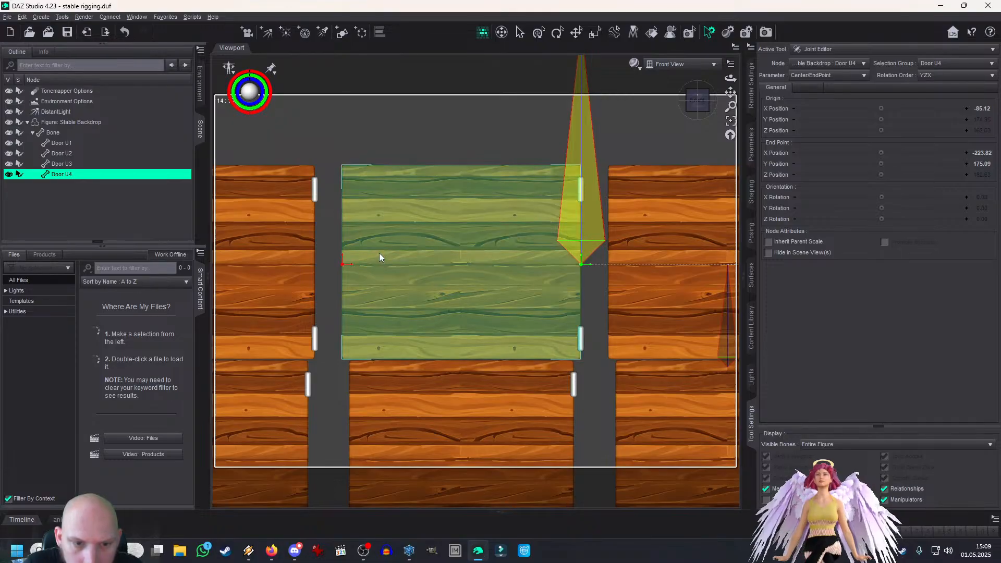
Step: Create a child bone of the root Bone named Door U5 with rotation order YZX and assign it the Door U5 face group
left_click_drag(730, 96, 672, 98)
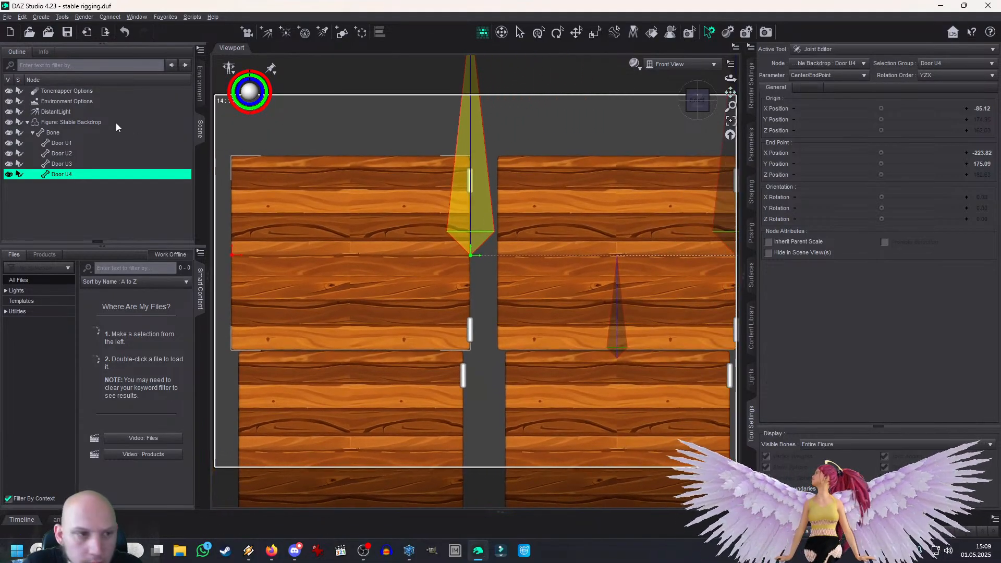
left_click(75, 133)
right_click(265, 123)
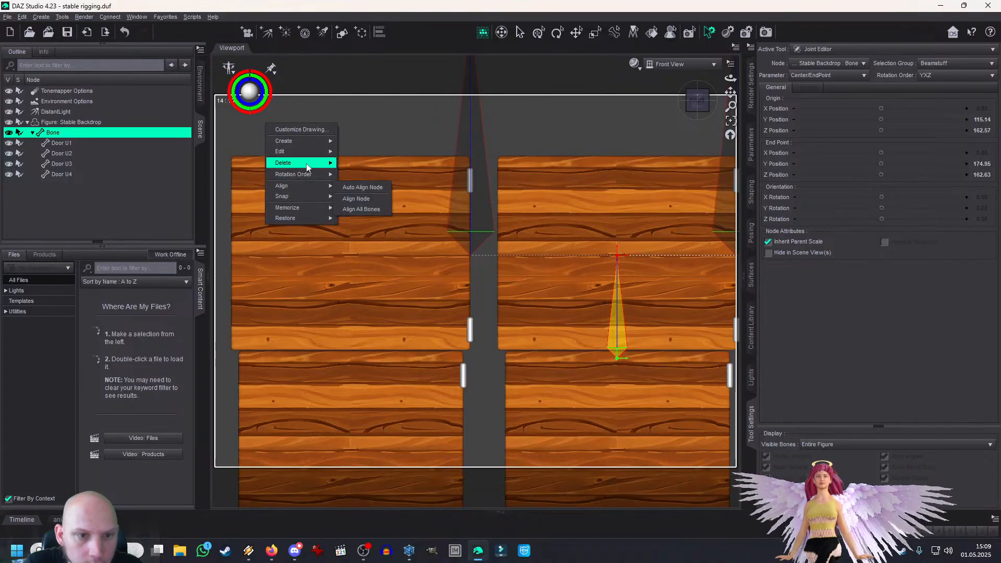
mouse_move(311, 151)
left_click(368, 163)
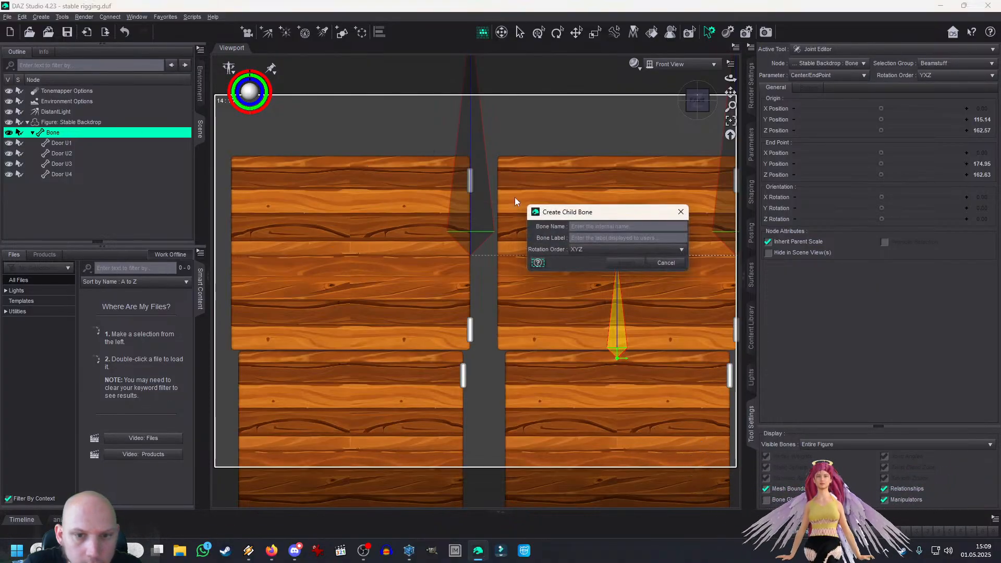
left_click(611, 225)
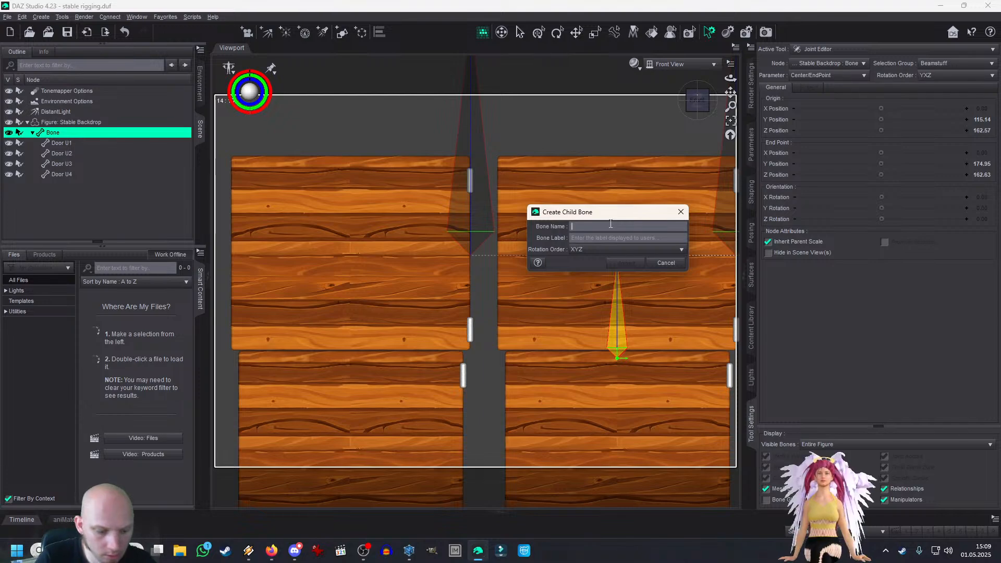
key("Tab")
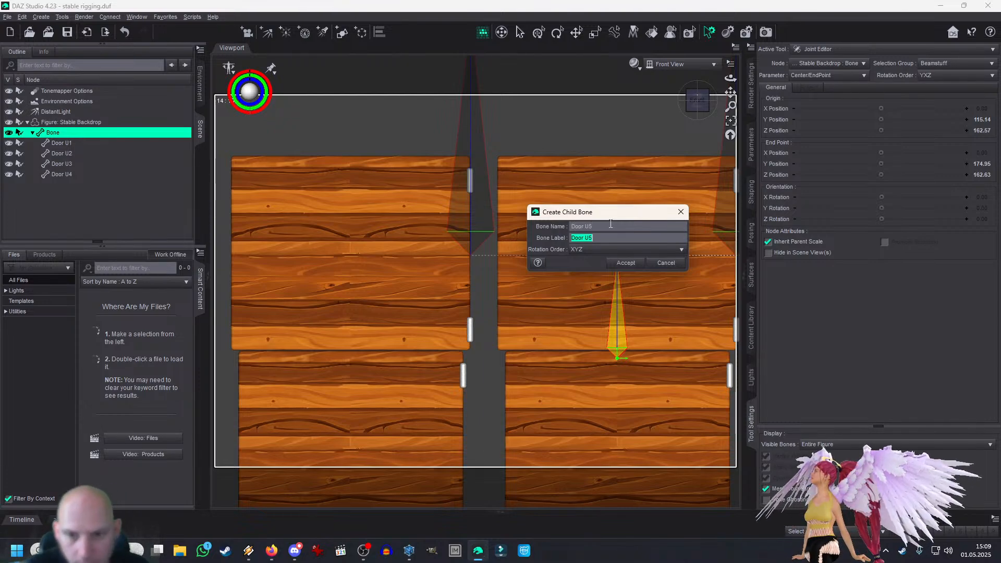
left_click(607, 250)
left_click(605, 275)
left_click(625, 263)
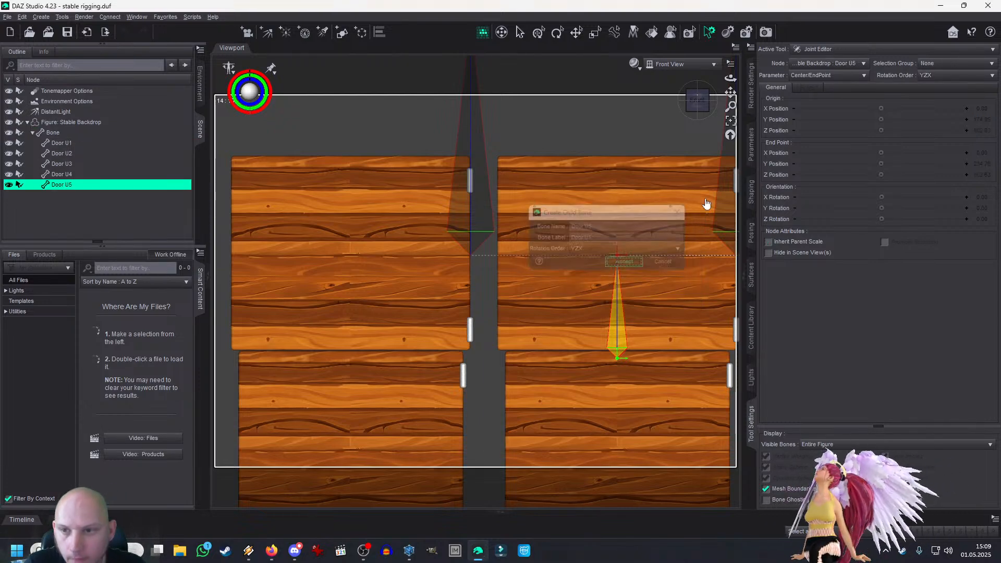
left_click(947, 63)
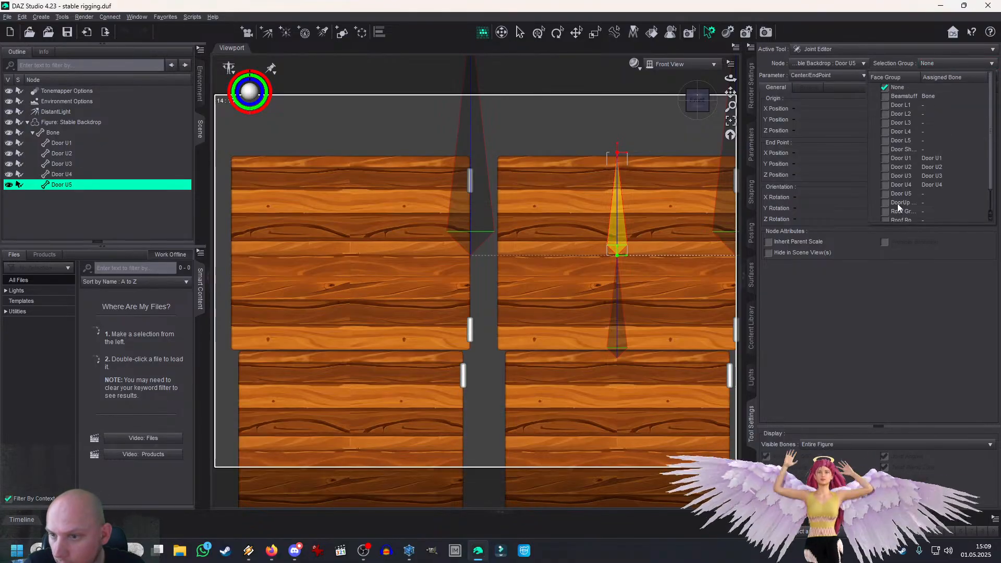
left_click(886, 194)
Step: Move the Door U5 bone's origin to the hinge edge of its door at about X -239.57
left_click_drag(731, 93, 827, 90)
left_click_drag(723, 252, 308, 258)
left_click_drag(731, 93, 866, 99)
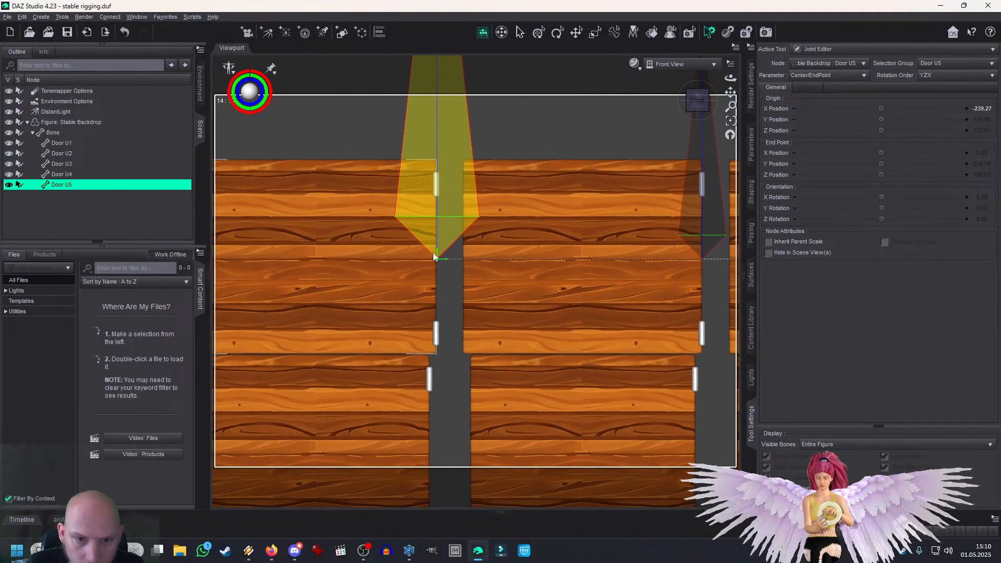
left_click(446, 261)
left_click(96, 183)
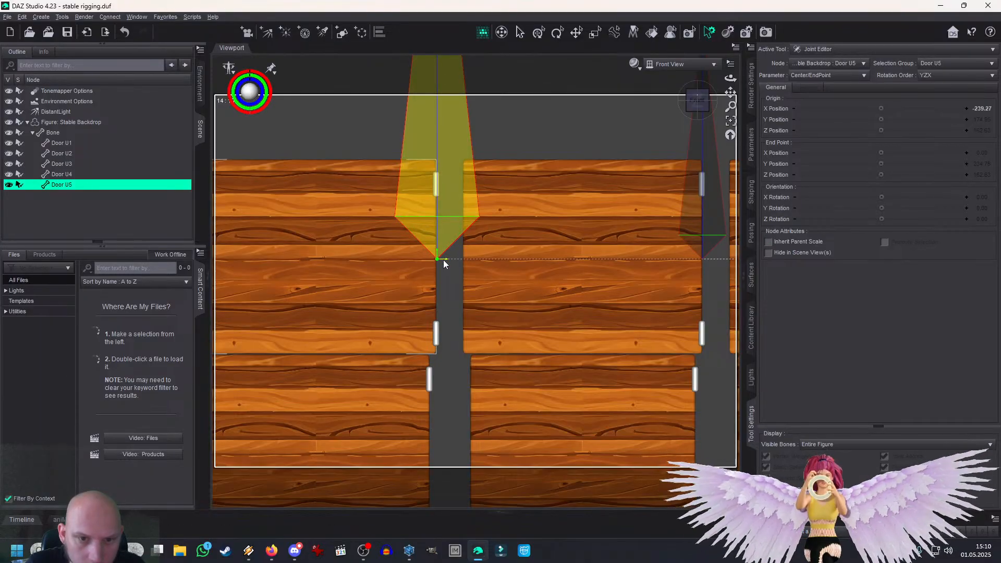
Step: Move the Door U5 bone's end point to the door edge opposite the hinges, at about X -378.60, Y 175.09
scroll(443, 260, "down", 3)
scroll(468, 261, "down", 2)
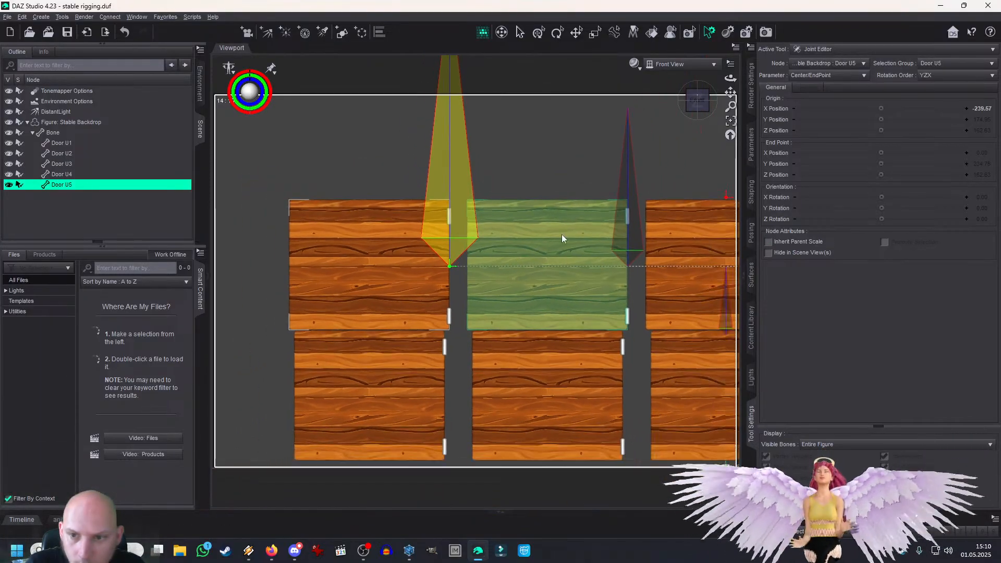
left_click_drag(303, 269, 295, 267)
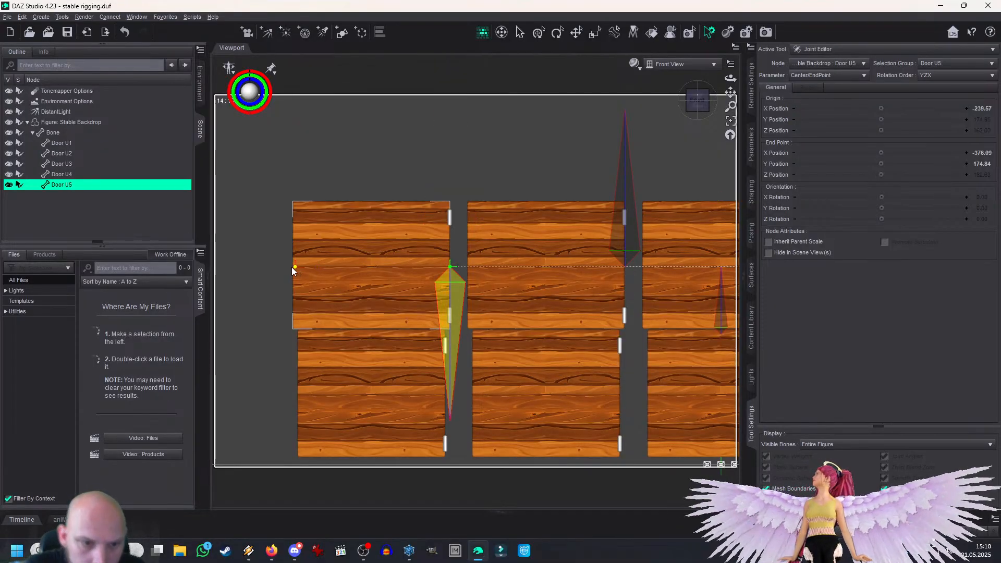
left_click_drag(730, 93, 853, 166)
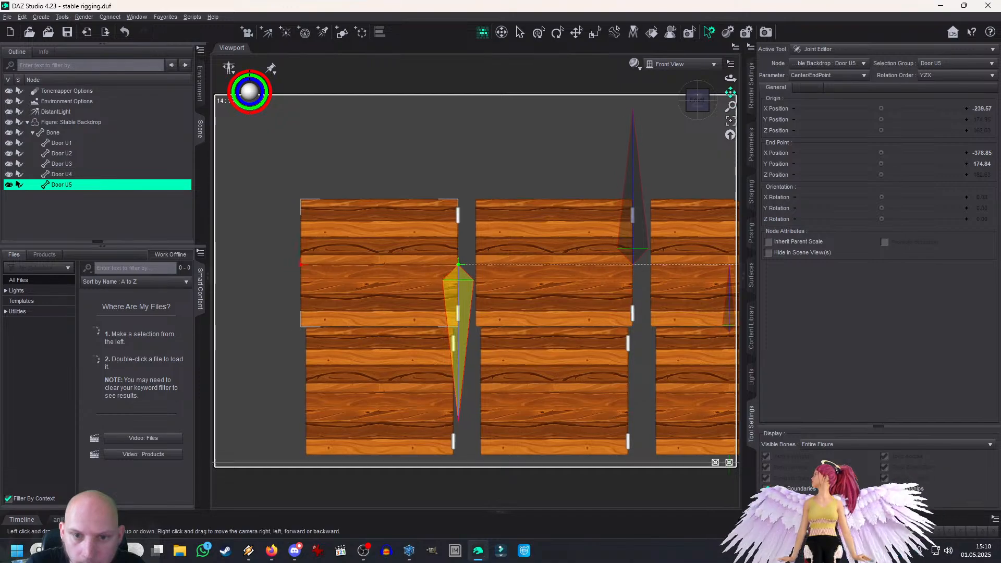
scroll(731, 92, "up", 6)
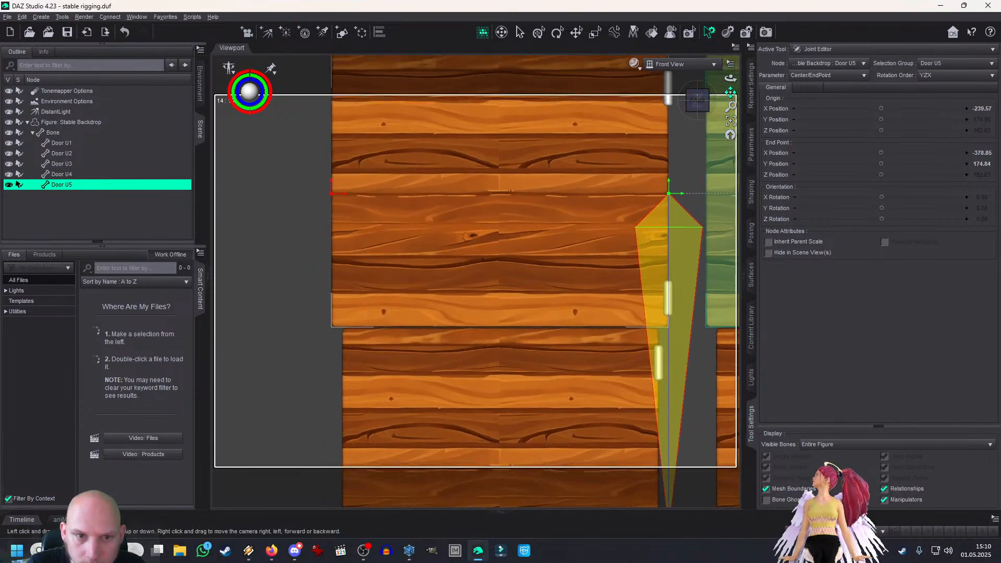
scroll(500, 156, "up", 6)
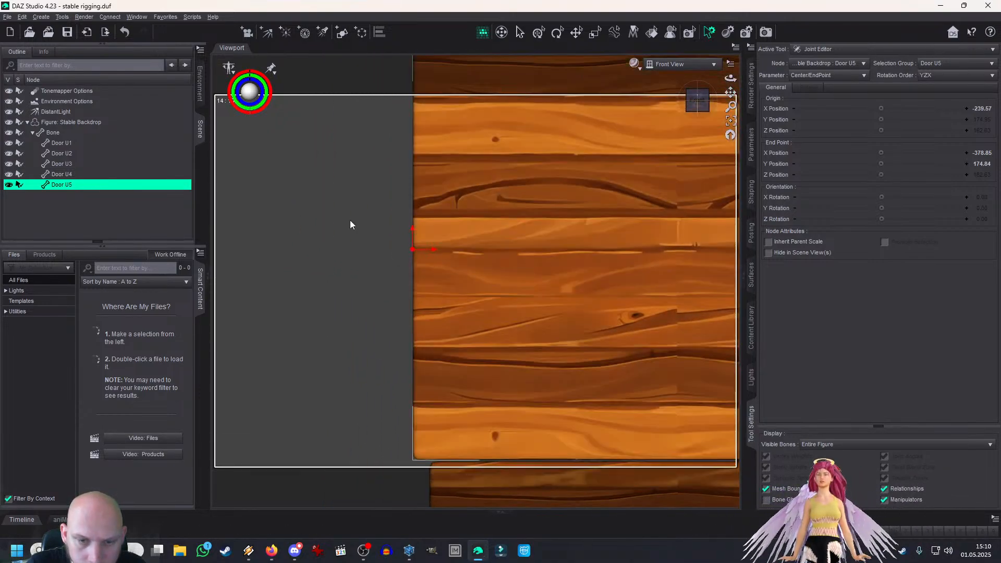
scroll(355, 219, "down", 7)
left_click_drag(731, 93, 684, 84)
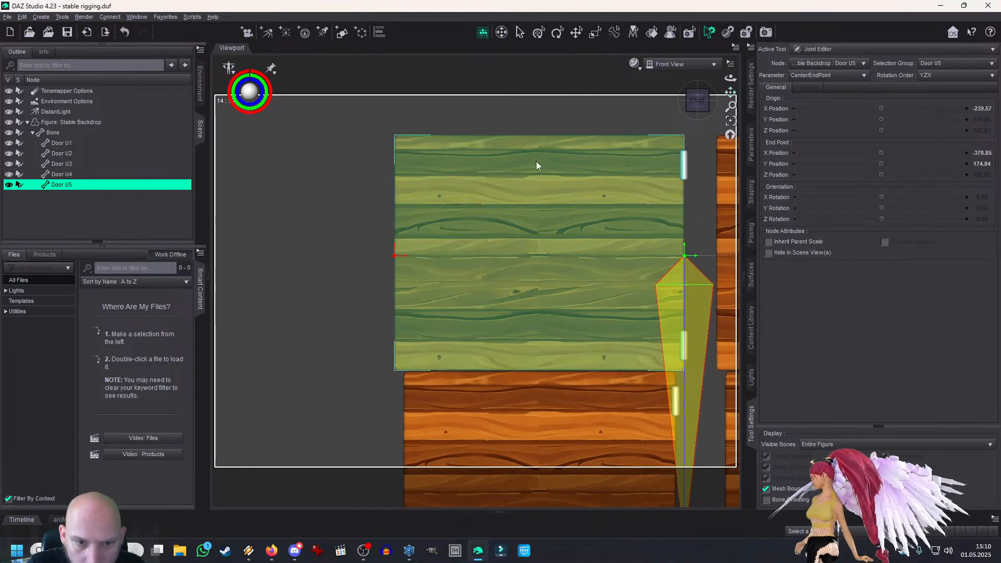
left_click_drag(396, 250, 397, 251)
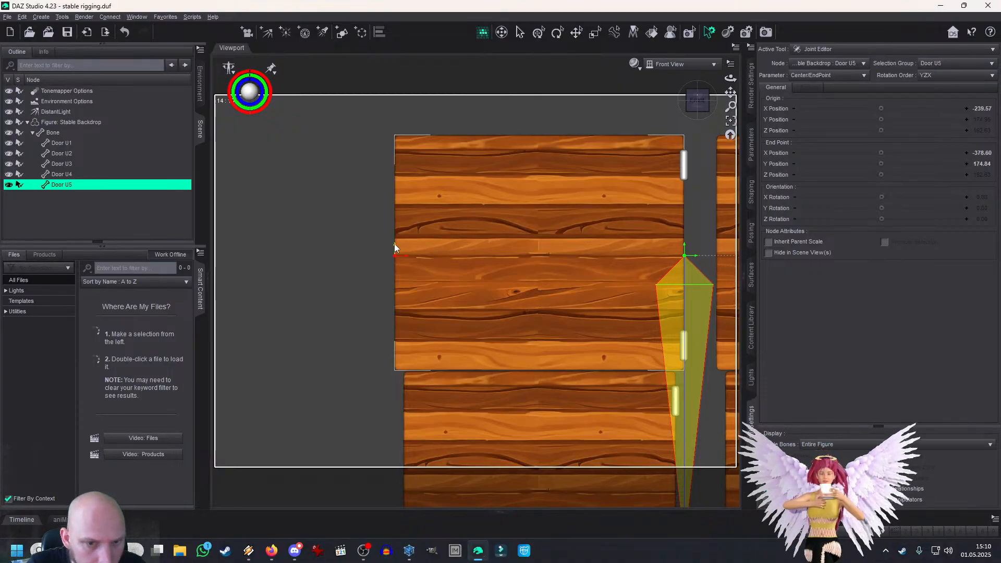
left_click_drag(396, 243, 395, 243)
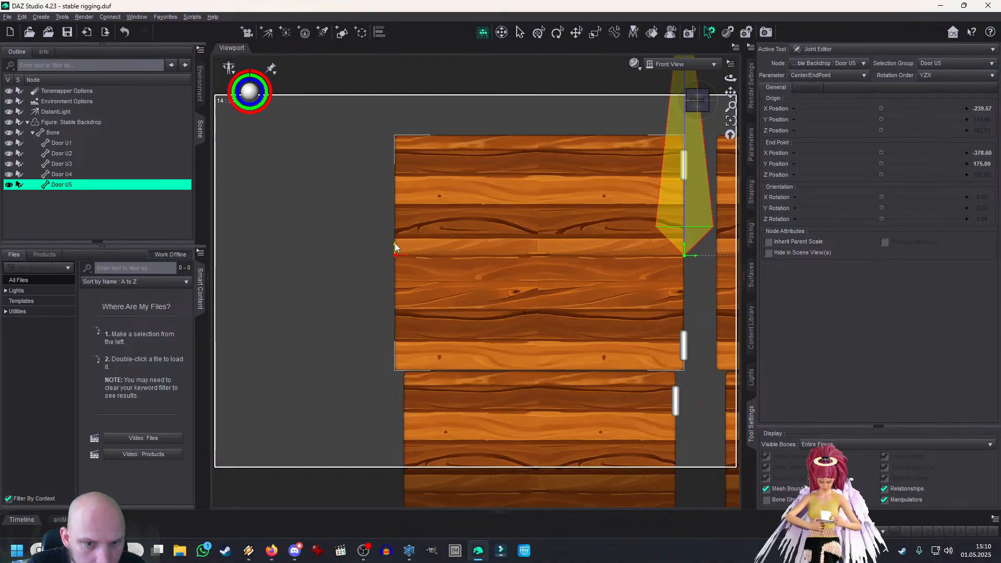
Step: Lower the root Bone's origin to the bottom edge of the middle lower door, about Y 6.57, and its end point to about Y 70.02
scroll(381, 245, "down", 3)
scroll(370, 242, "down", 2)
mouse_move(730, 93)
left_mouse_down()
mouse_move(721, 93)
mouse_move(741, 84)
left_mouse_up()
scroll(723, 96, "down", 2)
scroll(731, 92, "up", 4)
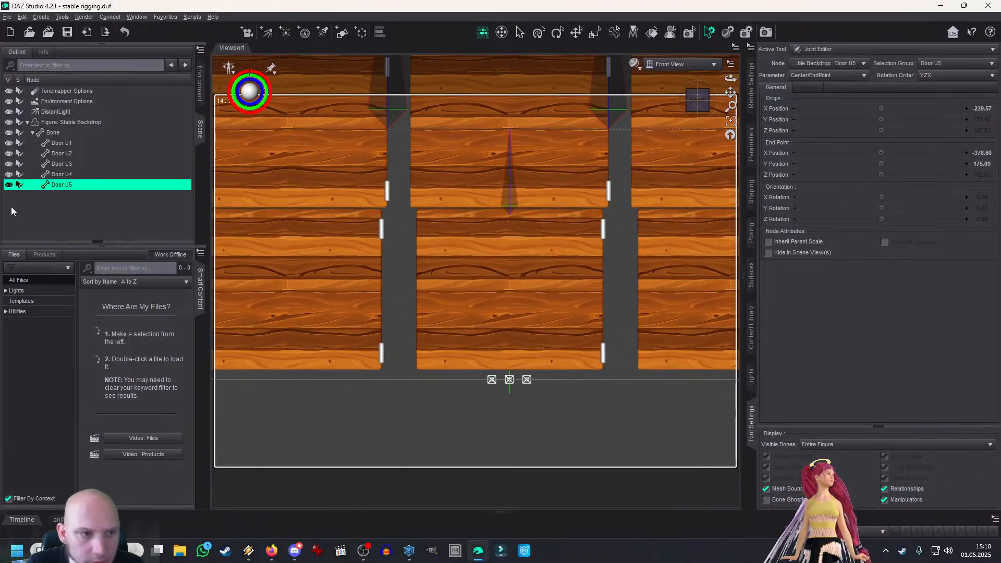
left_click(67, 136)
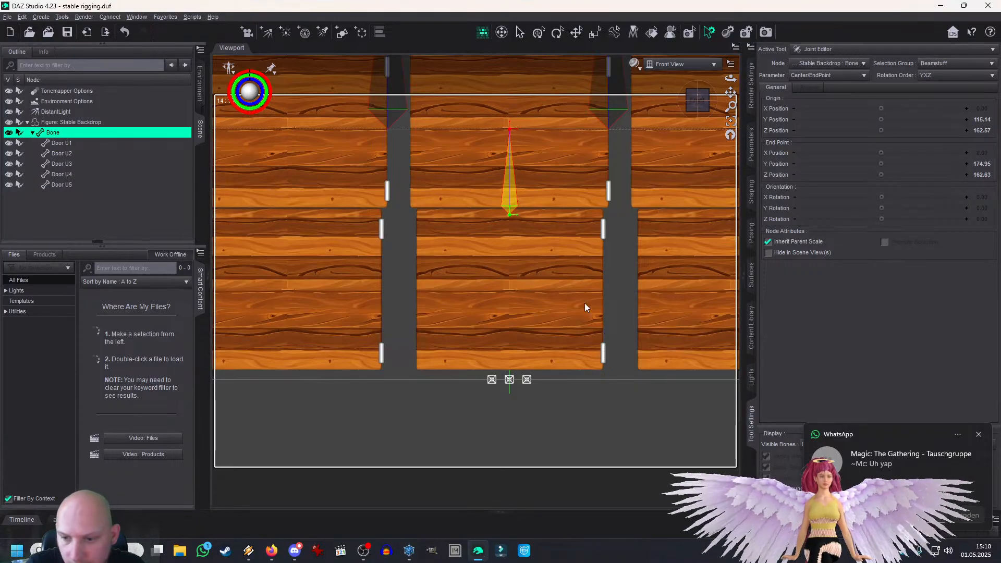
left_click(979, 434)
left_click_drag(510, 369, 511, 371)
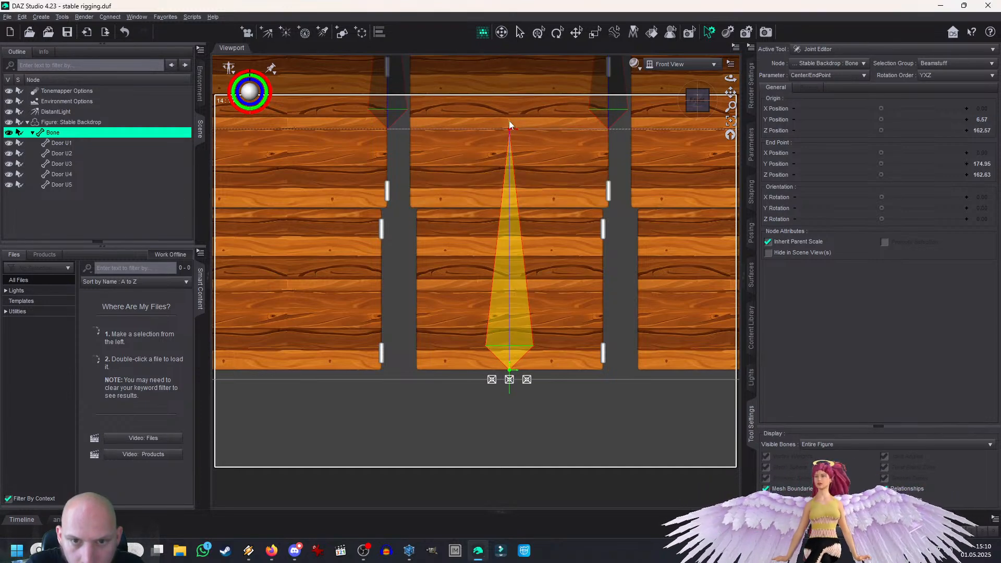
mouse_move(499, 269)
left_mouse_down()
mouse_move(507, 280)
mouse_move(510, 270)
left_mouse_up()
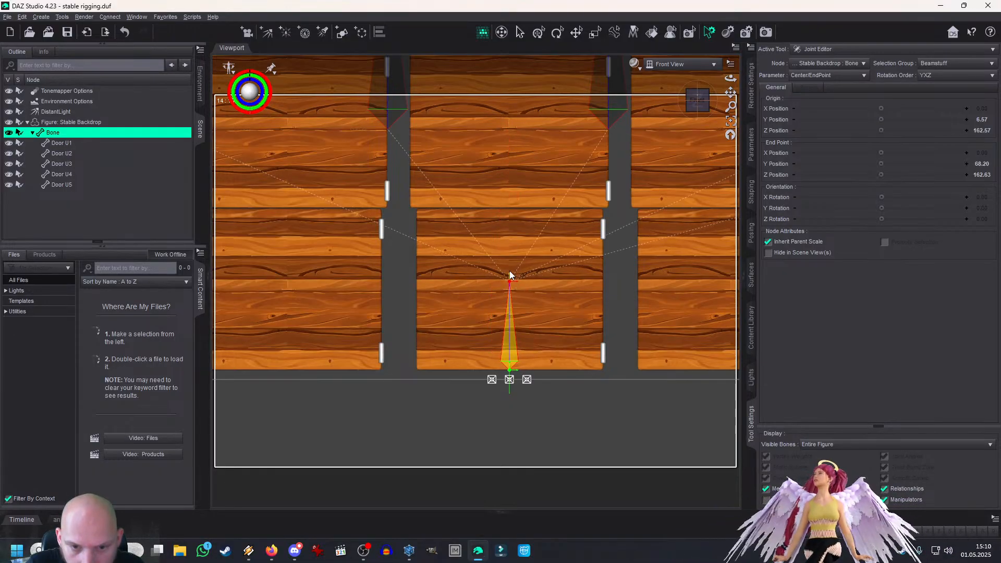
Step: Fine-tune the root Bone's end point to about Y 69.87 and raise its origin to about Y 33.63
left_click_drag(731, 92, 733, 104)
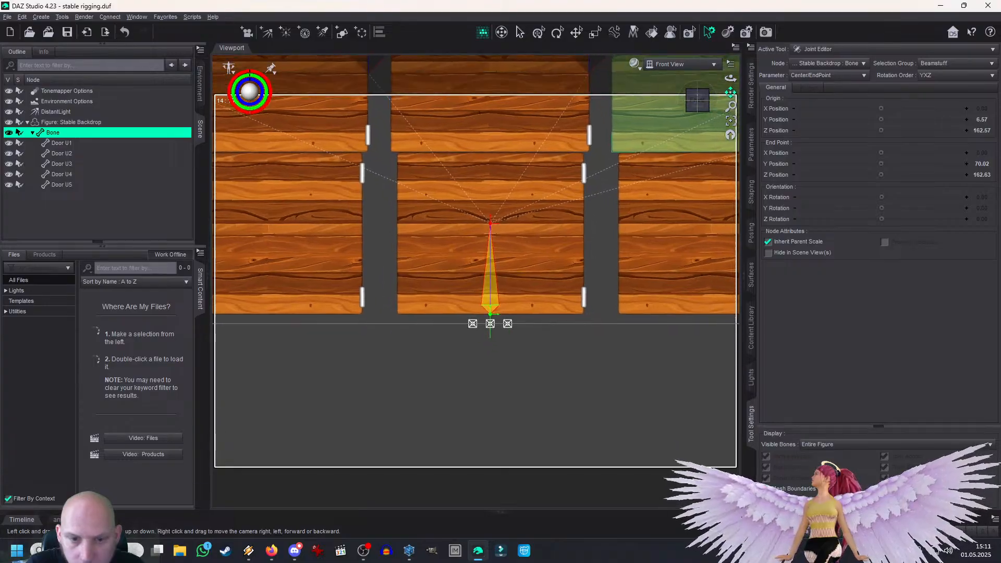
scroll(735, 96, "up", 3)
scroll(733, 99, "up", 8)
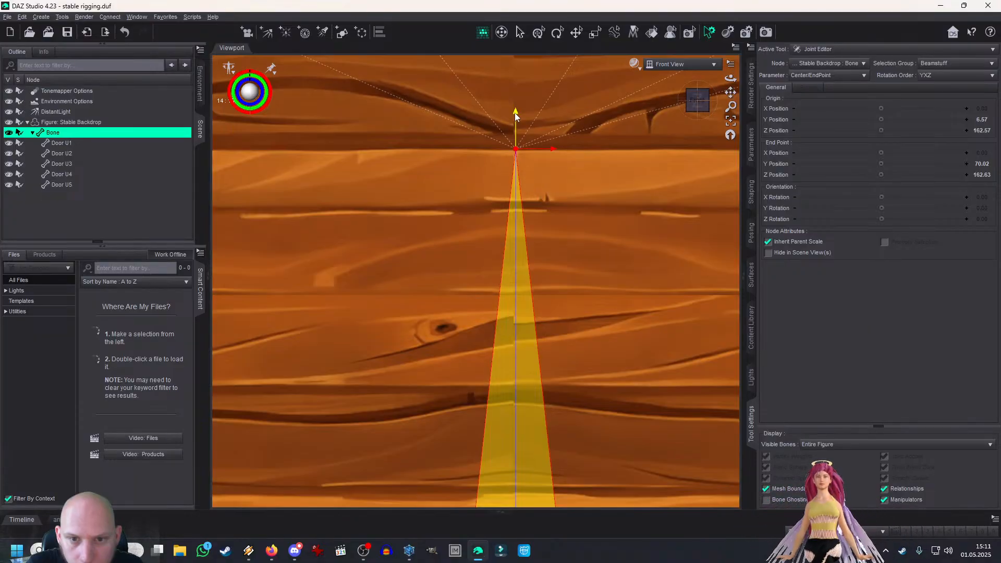
scroll(558, 152, "down", 5)
mouse_move(730, 93)
left_mouse_down()
mouse_move(729, 73)
mouse_move(728, 89)
left_mouse_up()
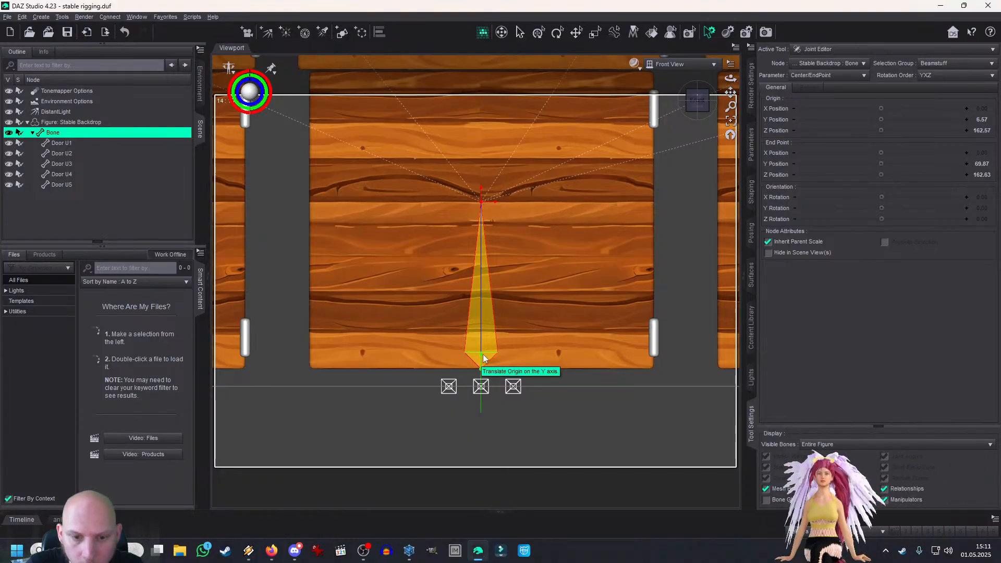
left_click_drag(482, 355, 482, 297)
Step: Create a child bone of the root Bone named Door L1 with rotation order YZX and assign it the Door L1 face group
left_click_drag(731, 92, 636, 170)
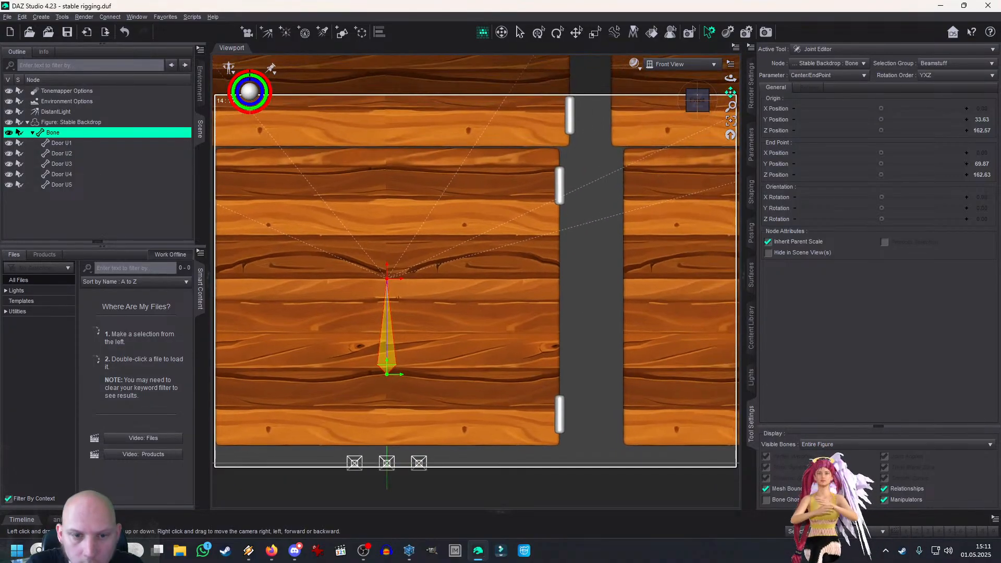
right_click(572, 198)
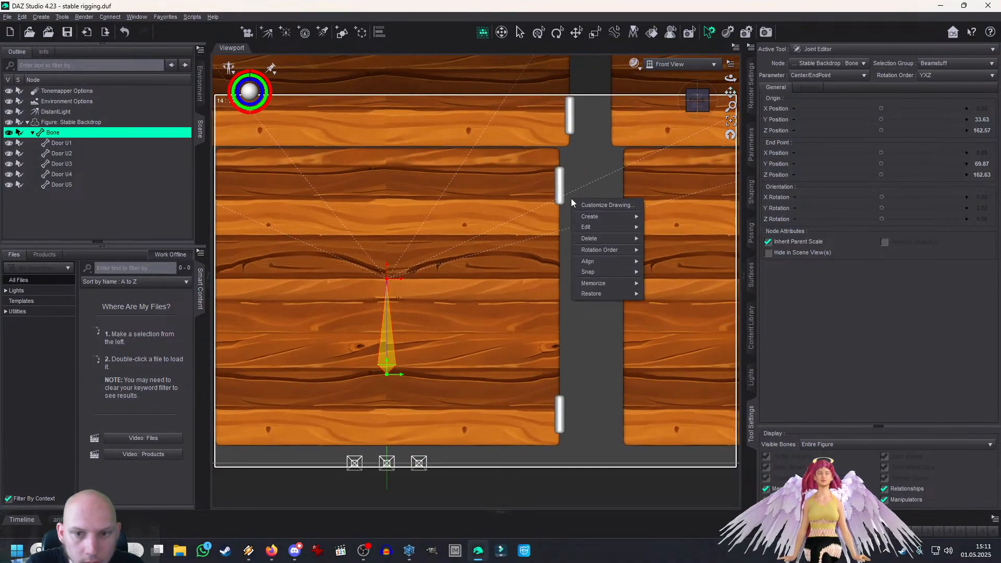
mouse_move(626, 217)
left_click(678, 235)
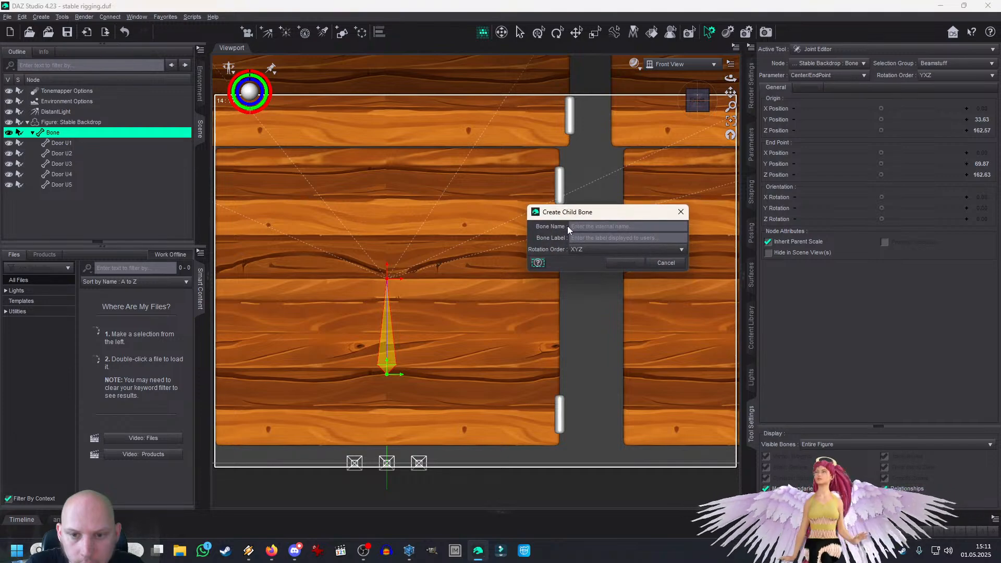
type("Door")
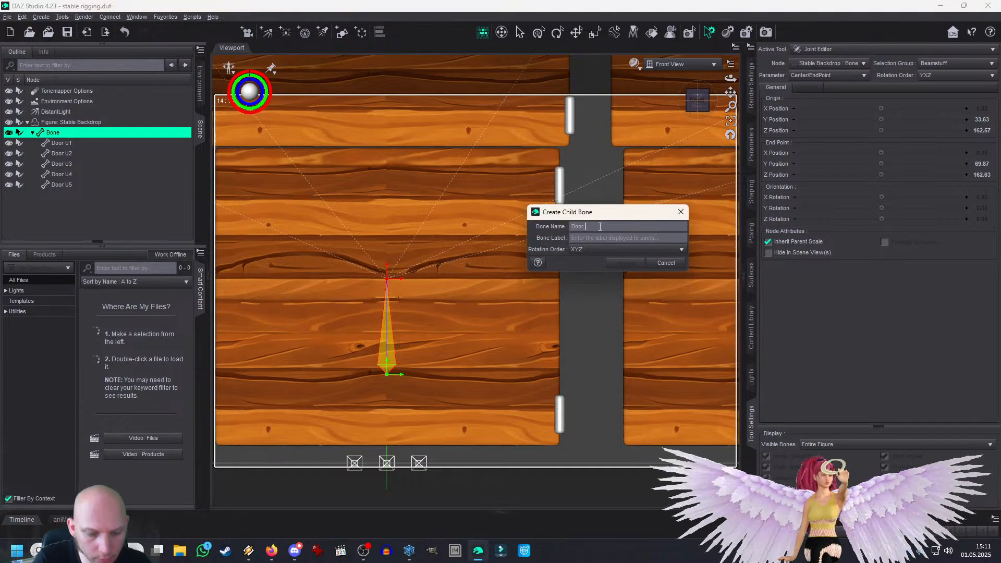
type(" U1")
left_click(595, 249)
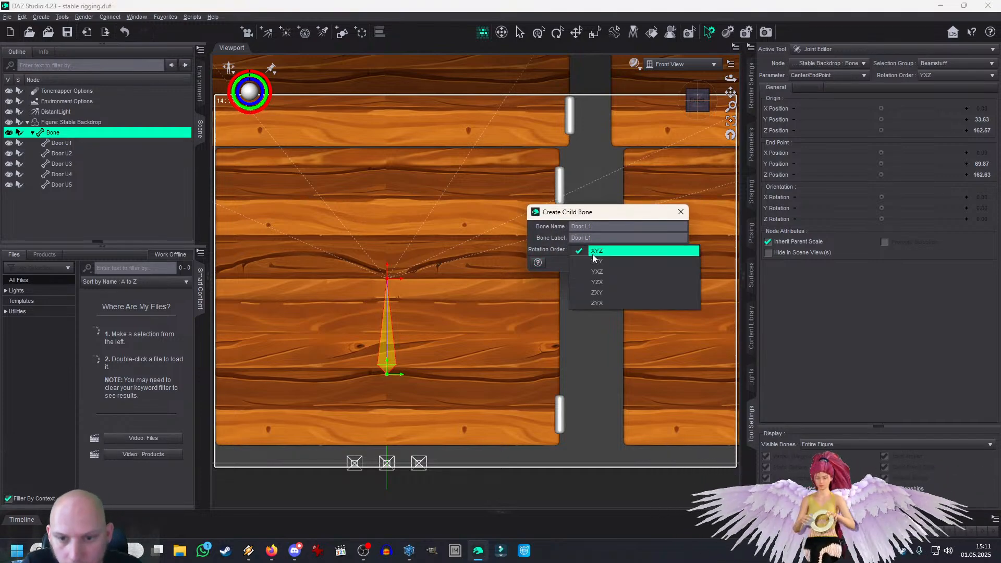
left_click(626, 283)
left_click(625, 263)
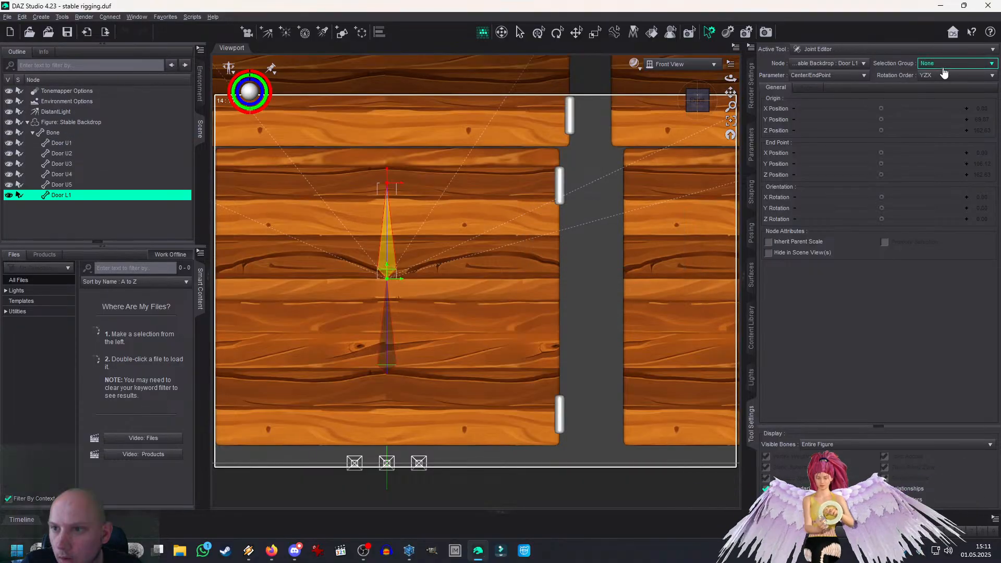
left_click(929, 63)
left_click(887, 105)
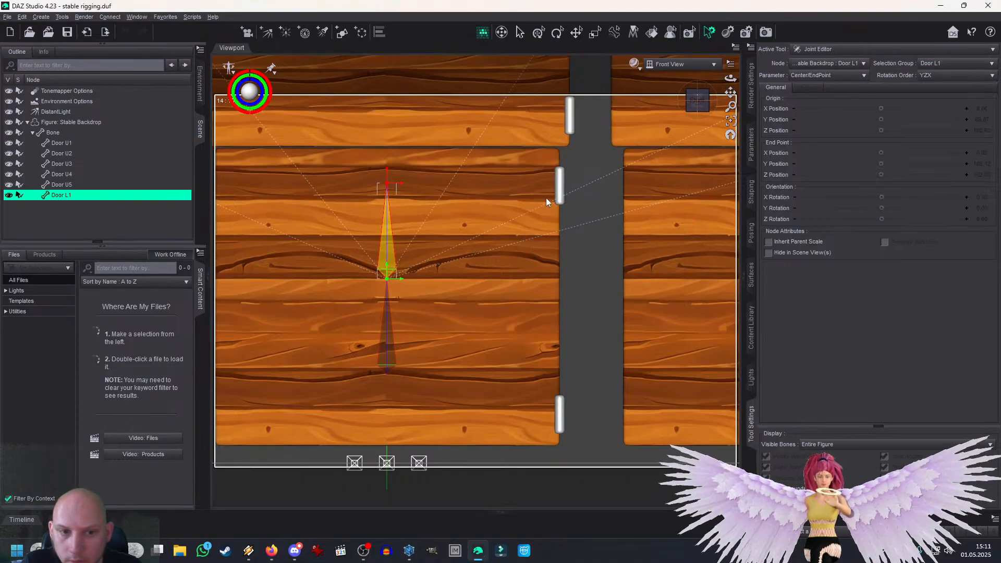
Step: Move the Door L1 bone's origin horizontally to the hinge edge of the rightmost lower door, about X 373.67
scroll(427, 192, "down", 2)
left_click_drag(731, 92, 514, 92)
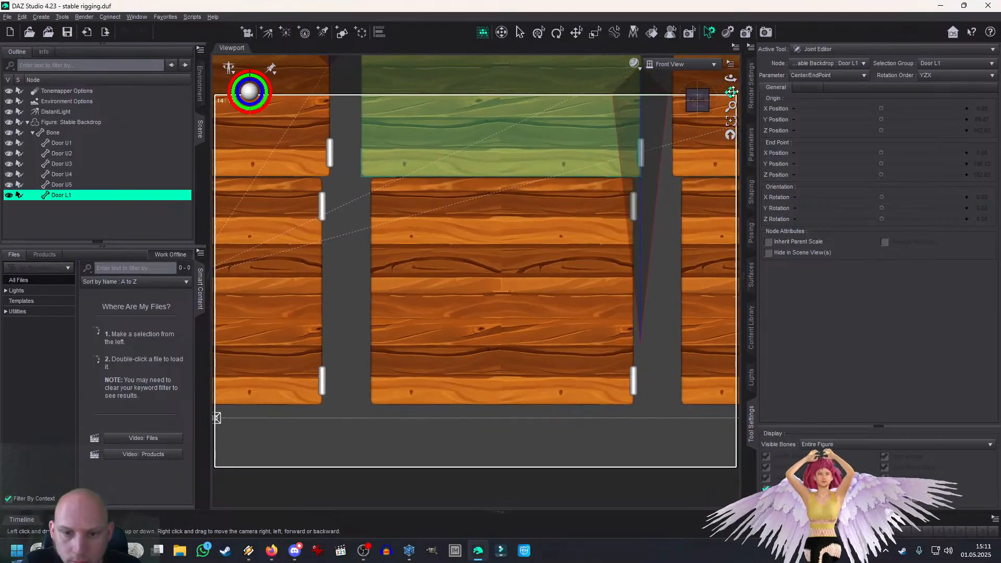
scroll(564, 184, "down", 2)
scroll(511, 201, "down", 6)
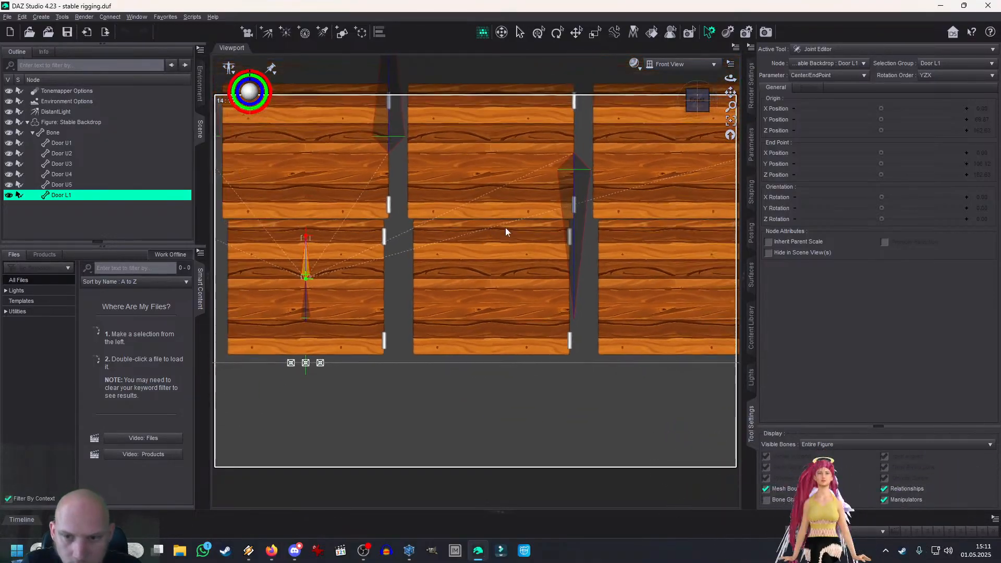
left_click_drag(731, 93, 696, 93)
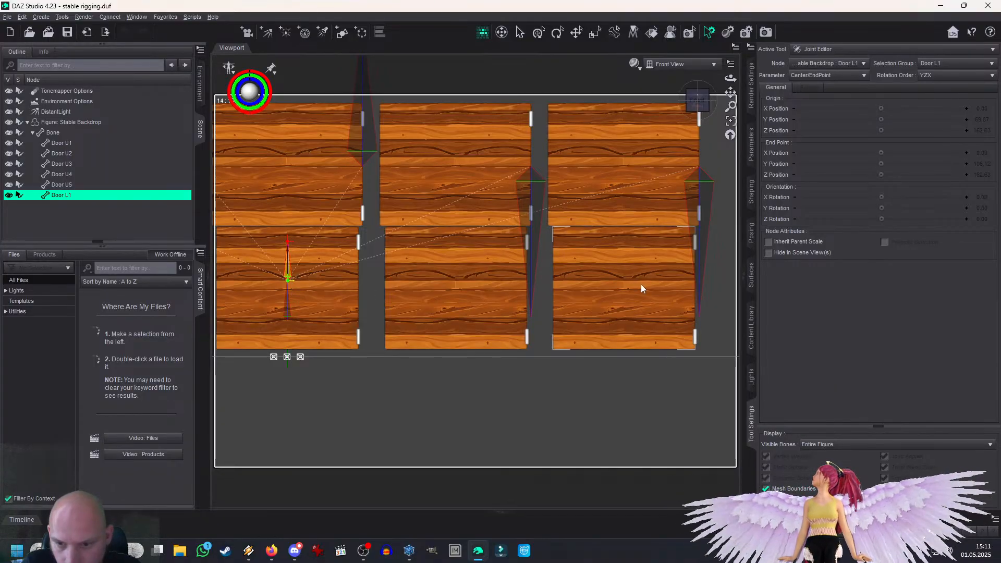
left_click_drag(696, 286, 696, 289)
scroll(725, 279, "down", 1)
left_click_drag(731, 93, 731, 93)
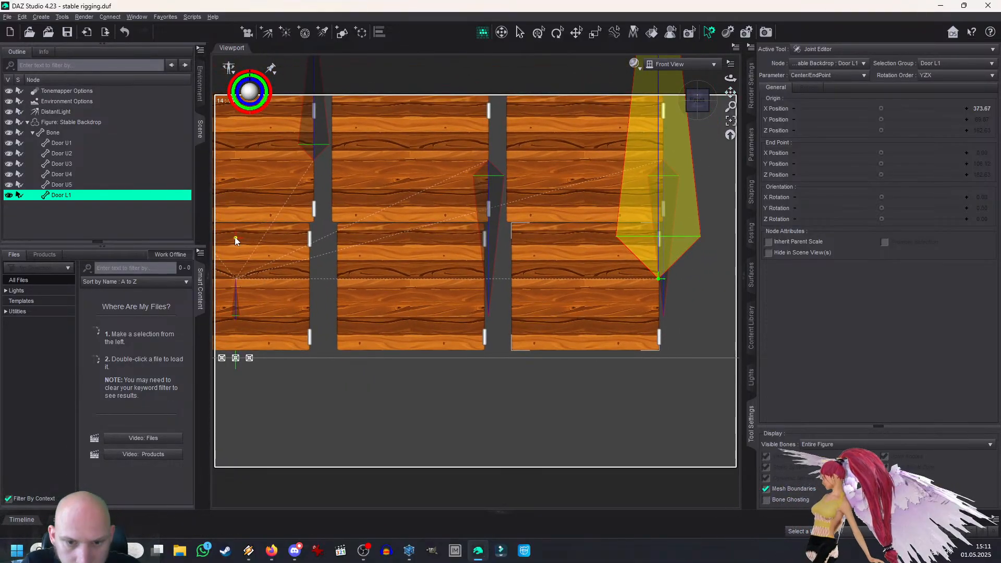
Step: Move the Door L1 bone's end point to the opposite door edge, about X 243.90, Y 69.86, and fine-tune its origin to about X 374.07
left_click_drag(235, 238, 511, 279)
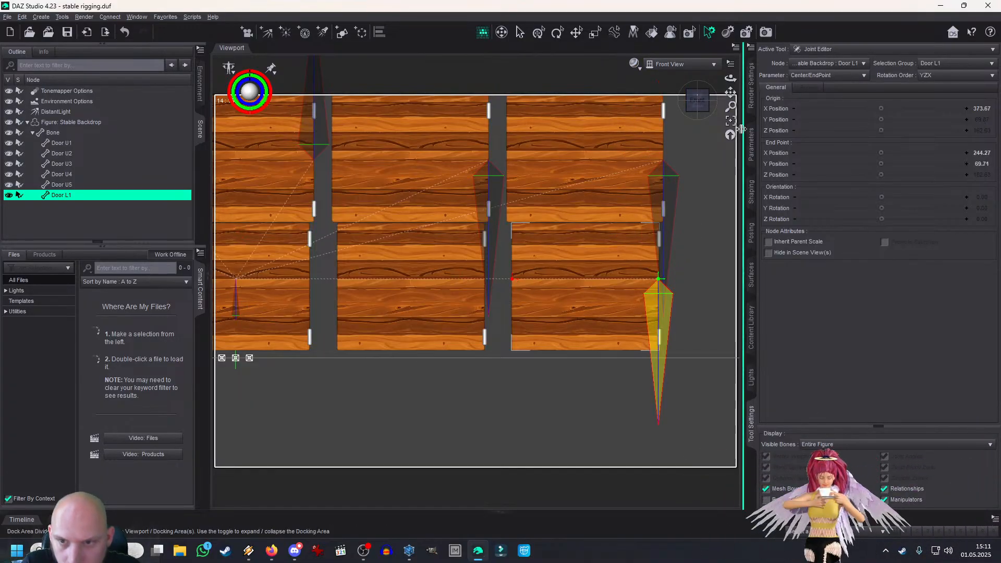
left_click_drag(731, 93, 731, 94)
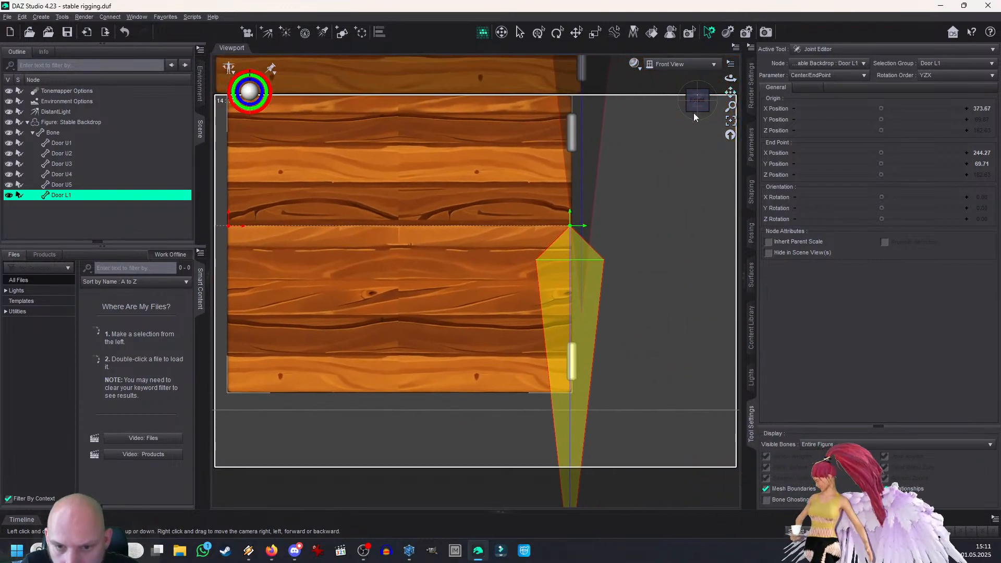
left_click_drag(584, 225, 585, 225)
scroll(709, 124, "up", 10)
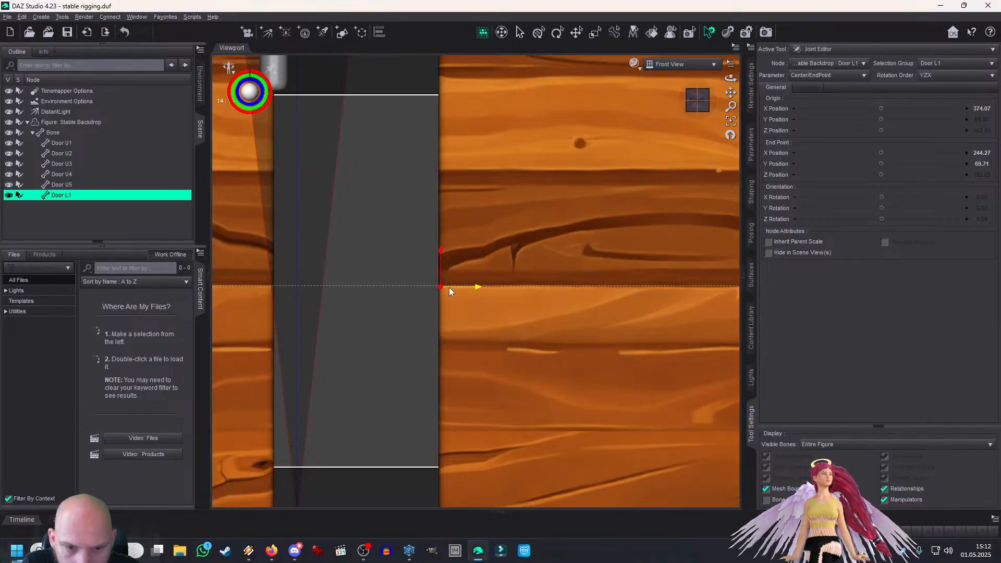
left_click_drag(449, 287, 447, 287)
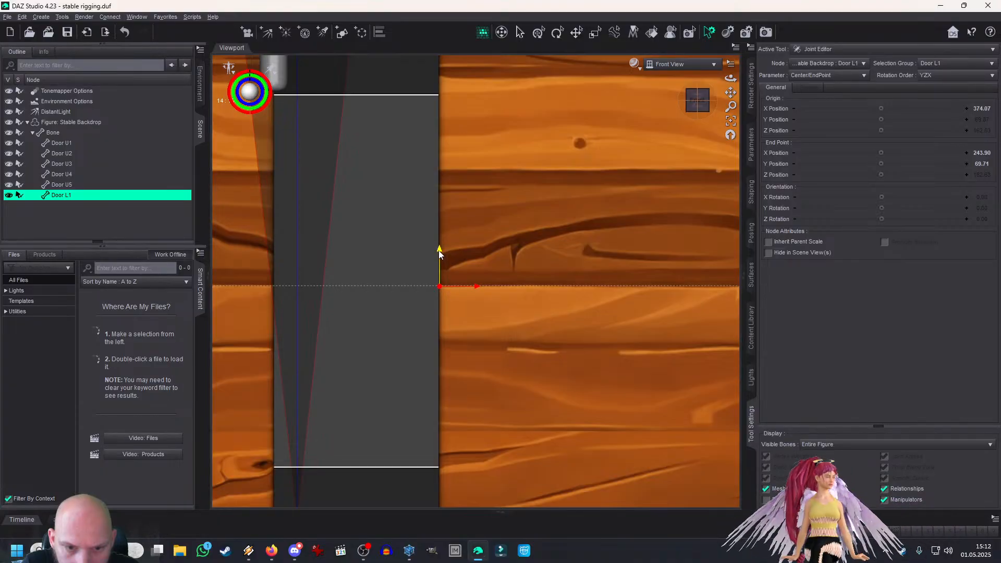
scroll(567, 252, "down", 10)
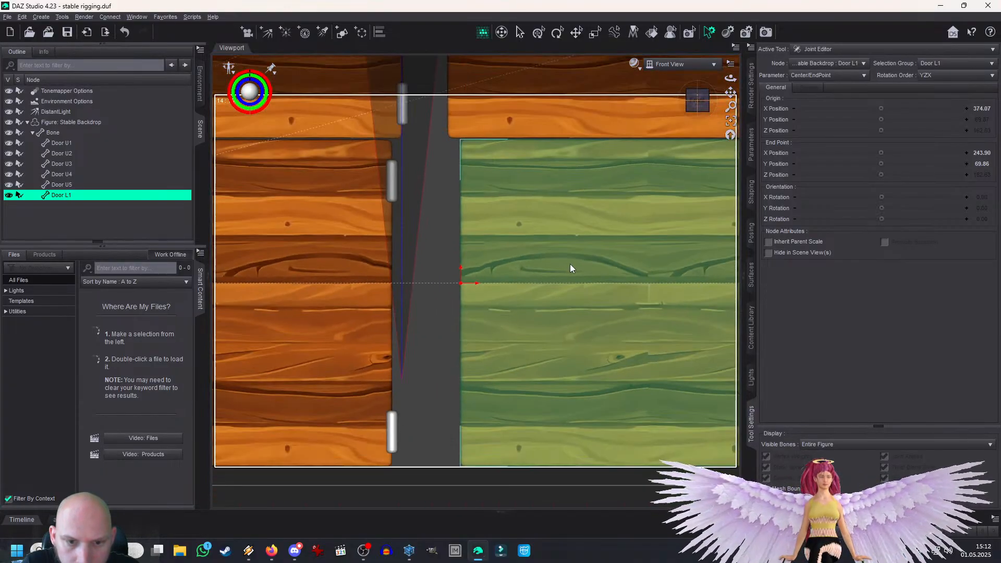
Step: Create a child bone of the root Bone named Door L2 with rotation order YZX
left_click_drag(730, 92, 992, 97)
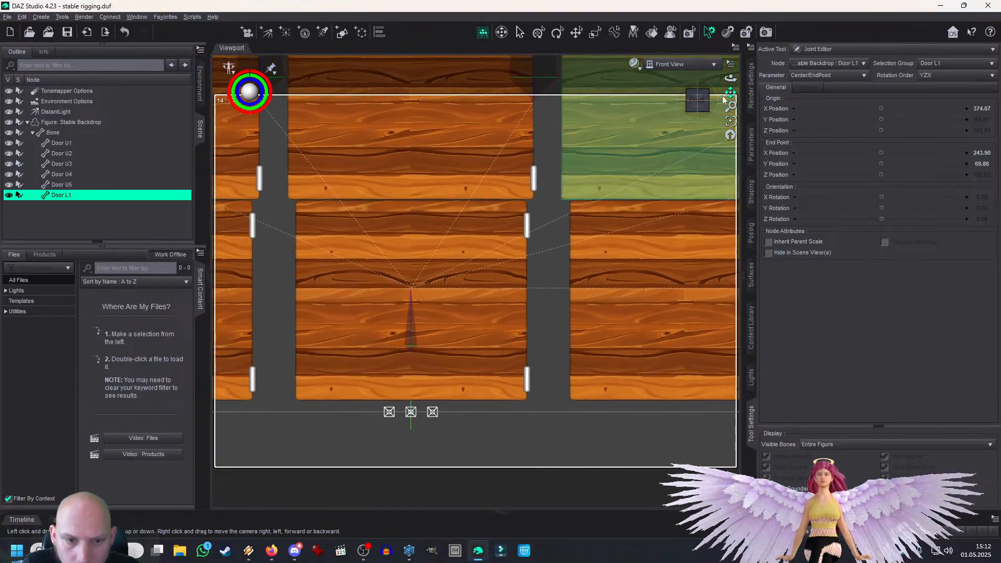
left_click(54, 133)
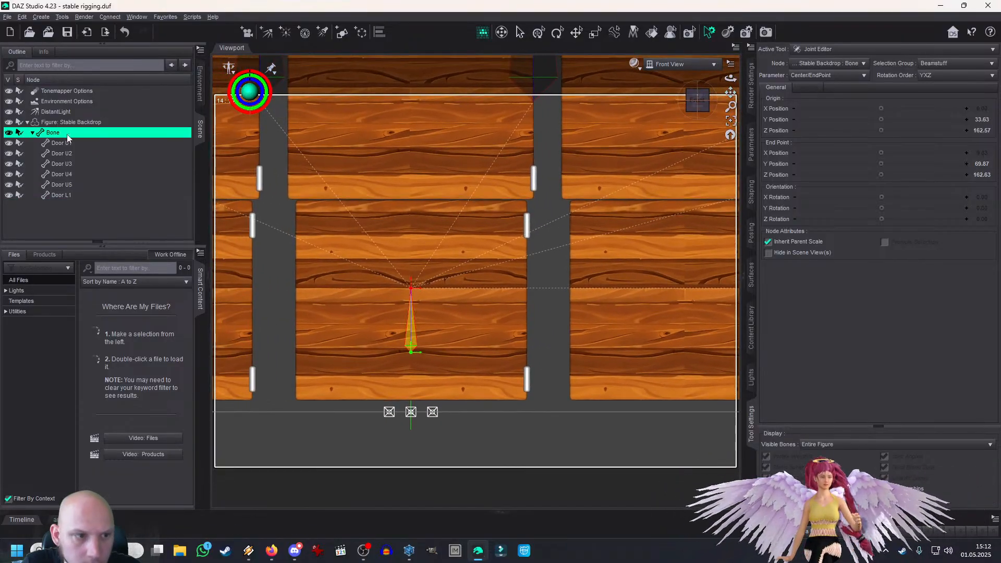
right_click(548, 153)
mouse_move(574, 171)
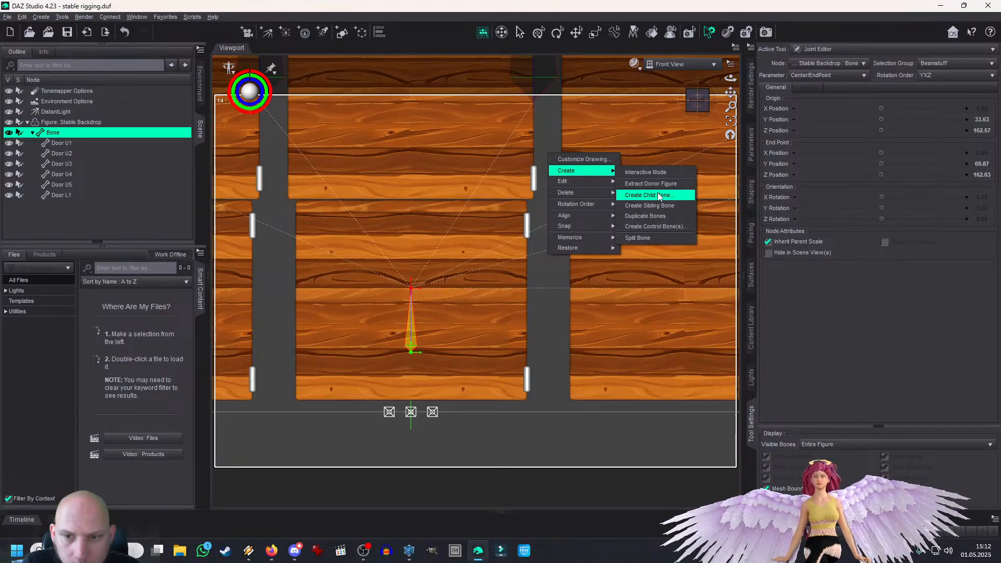
left_click(678, 196)
type("Door L2")
key("Tab")
left_click(588, 249)
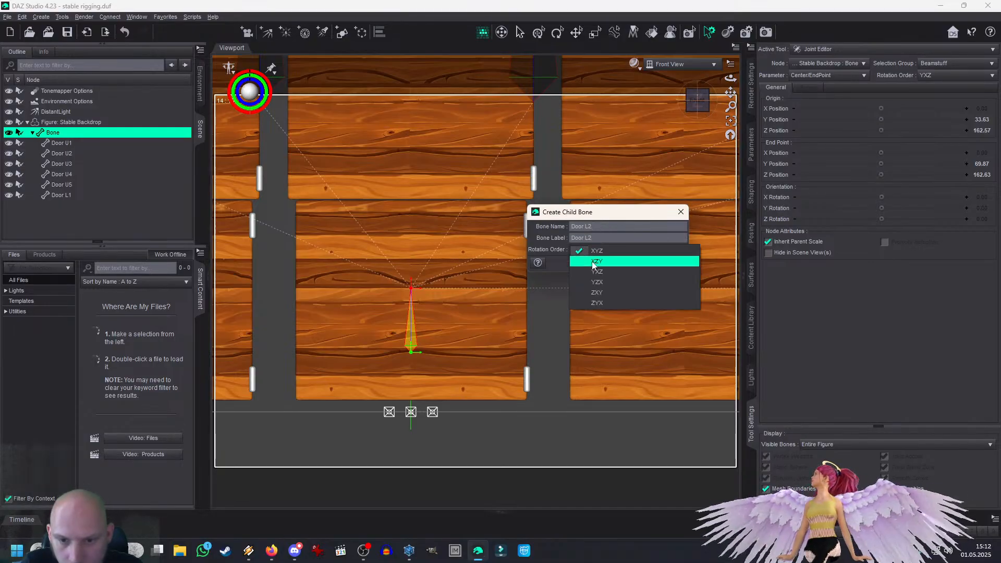
left_click(600, 282)
left_click(625, 263)
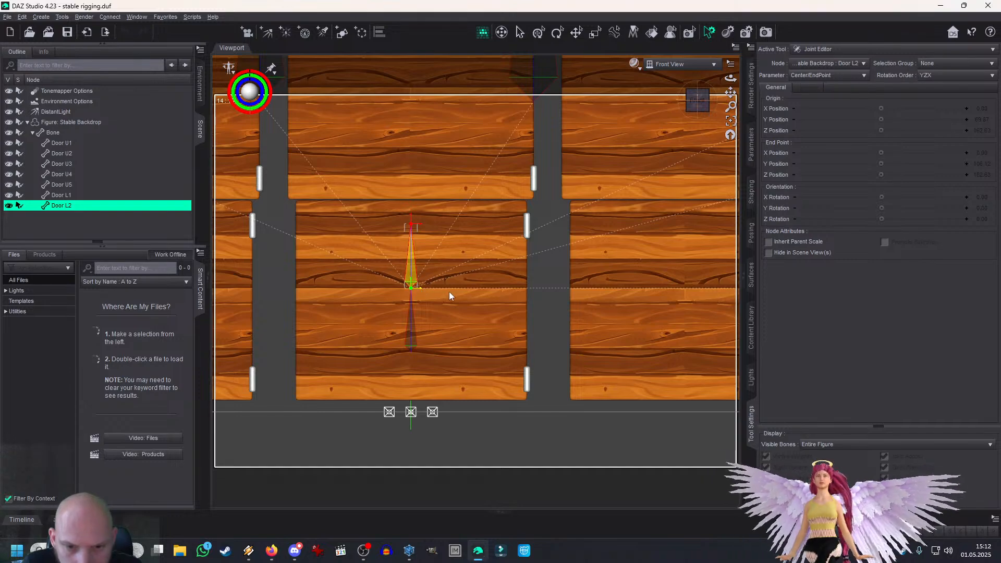
Step: Move the Door L2 bone's origin sideways to about X 245.27 and assign the bone the Door L2 face group
left_click_drag(733, 95, 539, 95)
left_click(946, 64)
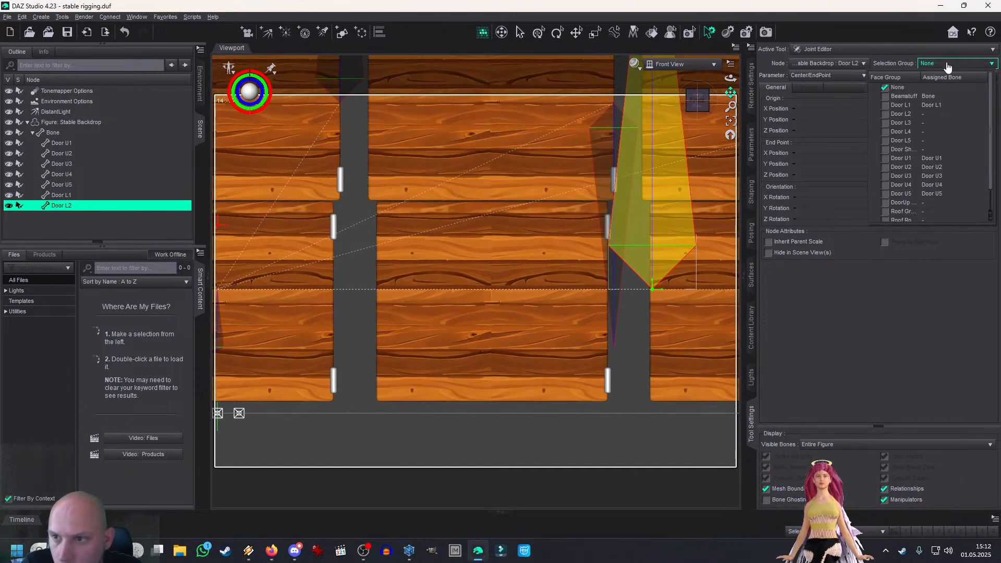
left_click(887, 115)
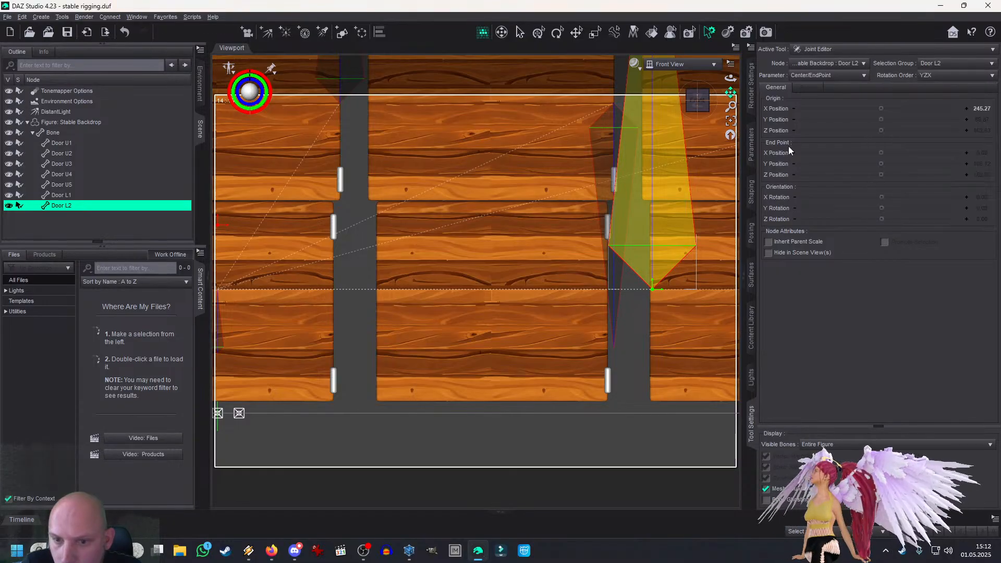
Step: Align the Door L2 bone's origin to its hinge edge, about X 219.39, and its end point to the opposite edge, about X 89.87, Y 69.93
left_click_drag(731, 92, 706, 80)
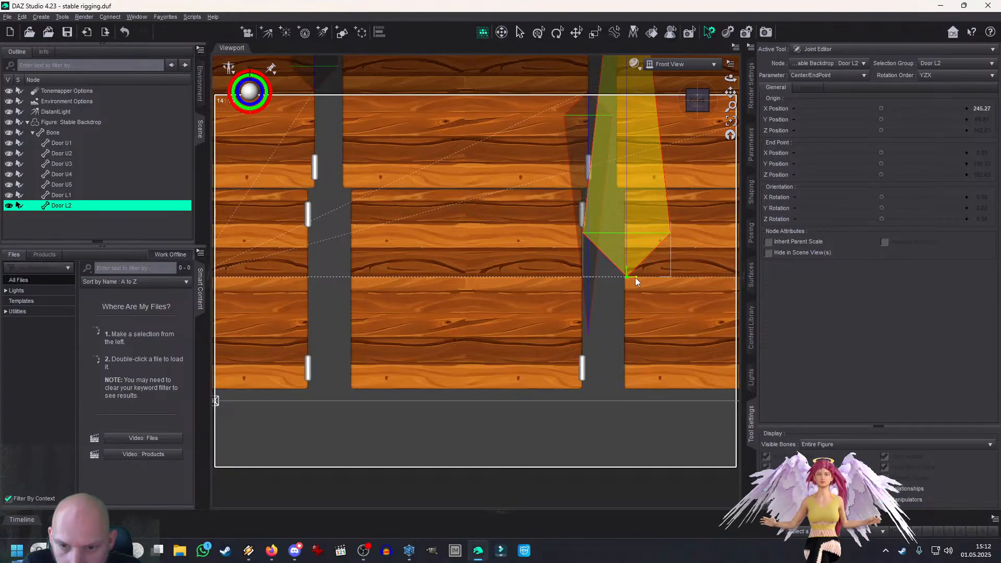
left_click_drag(578, 286, 590, 285)
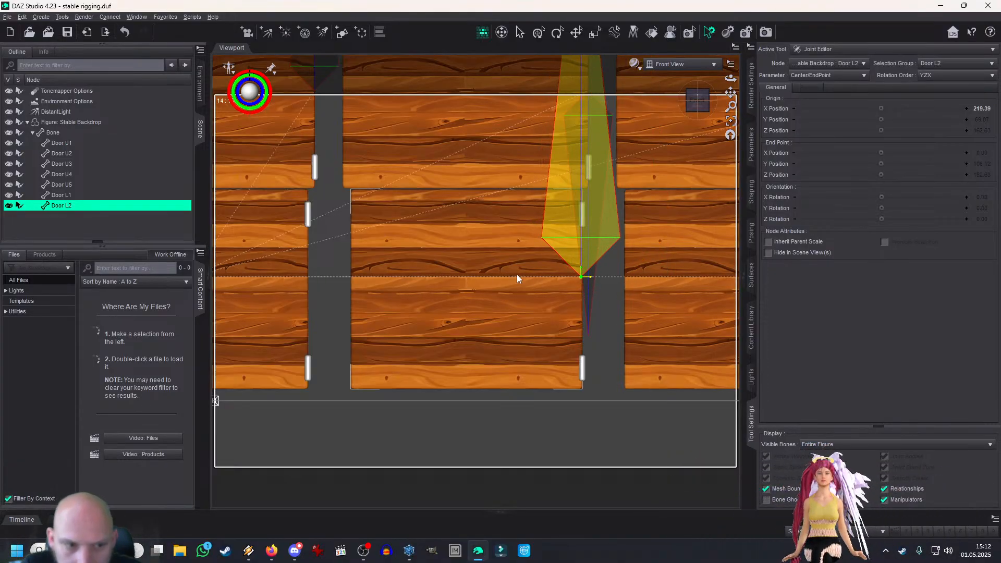
scroll(501, 269, "down", 1)
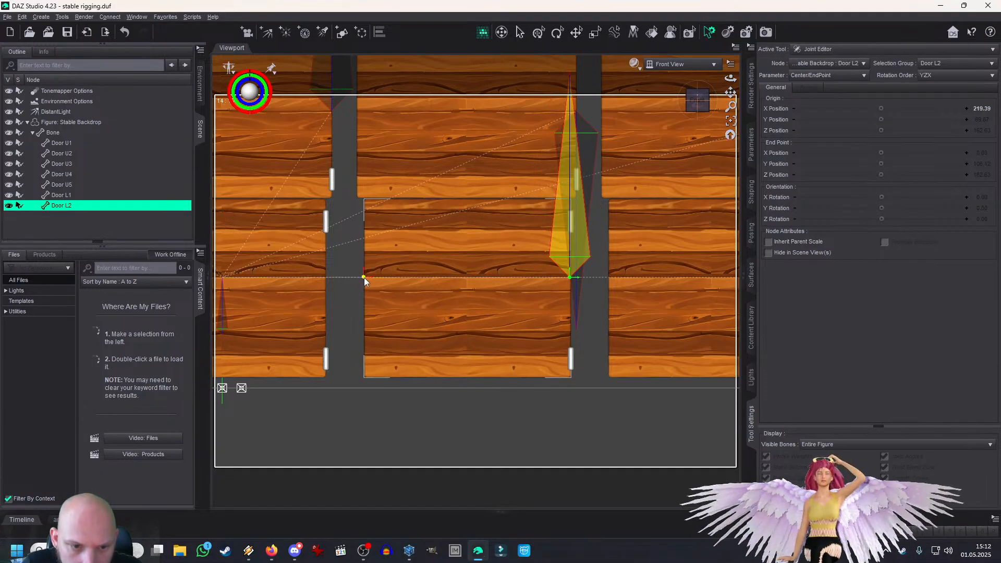
left_click_drag(728, 96, 728, 96)
scroll(728, 96, "up", 5)
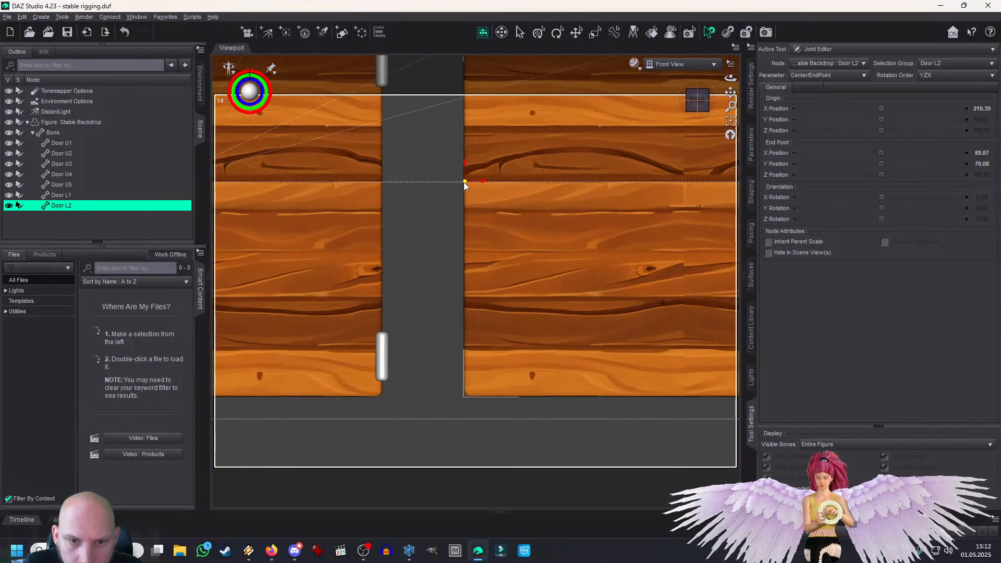
left_click_drag(464, 182, 464, 183)
left_click_drag(730, 93, 730, 93)
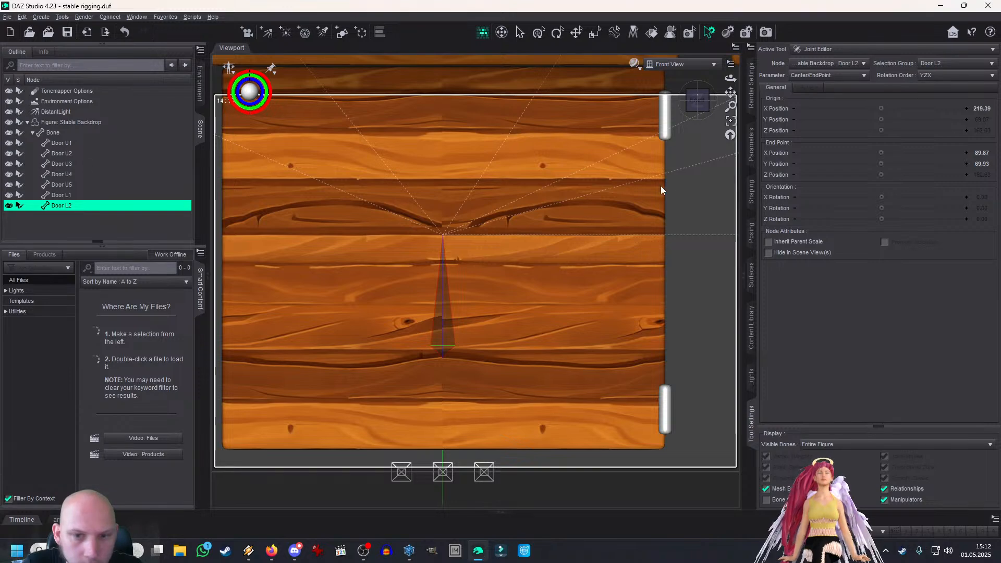
right_click(702, 186)
mouse_move(730, 204)
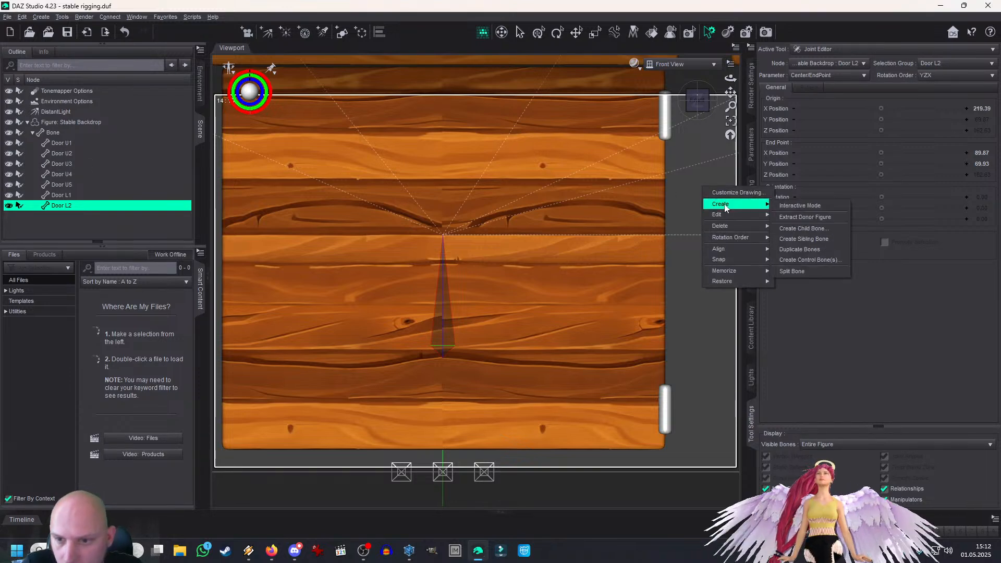
left_click(811, 240)
left_click(80, 218)
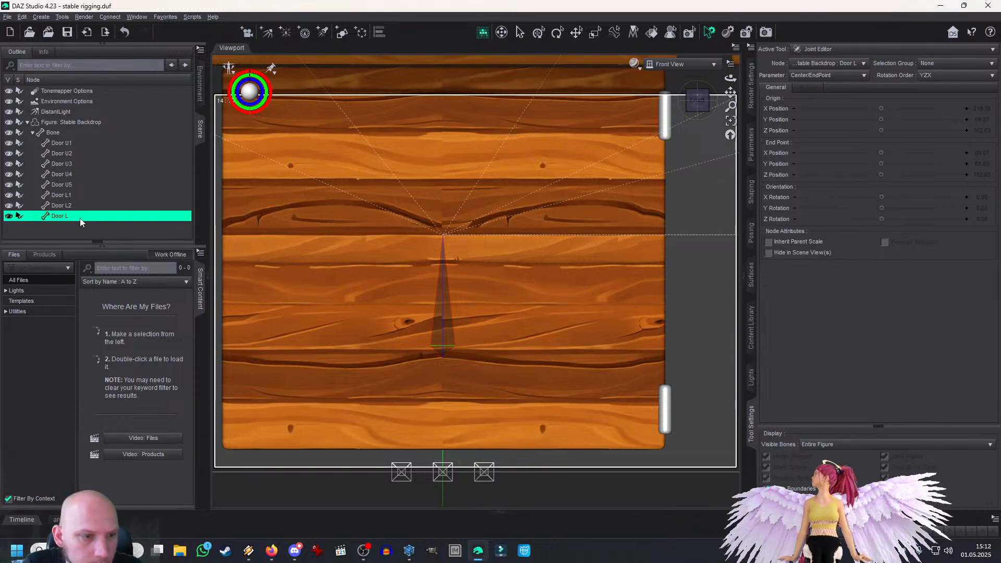
right_click(79, 219)
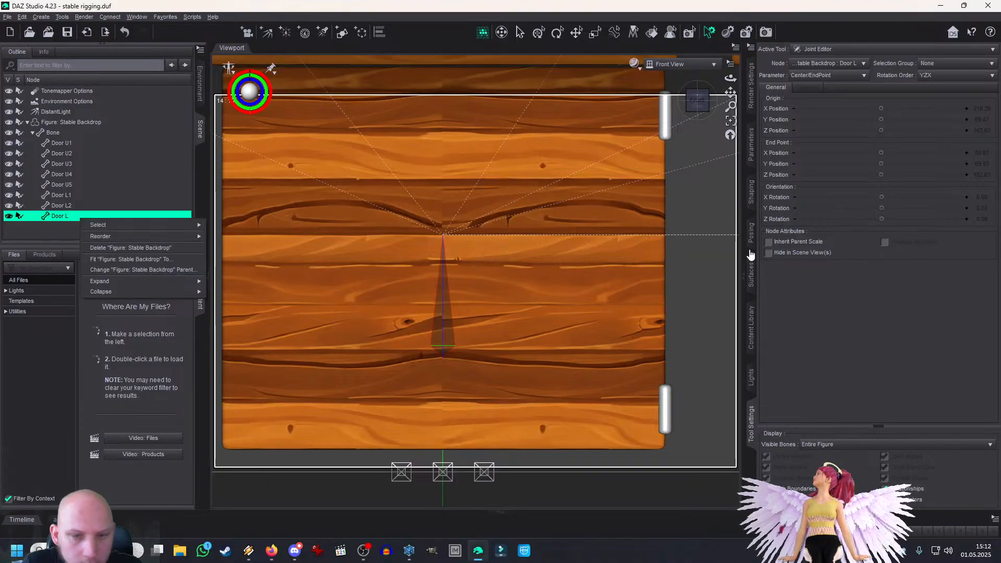
right_click(713, 209)
mouse_move(748, 253)
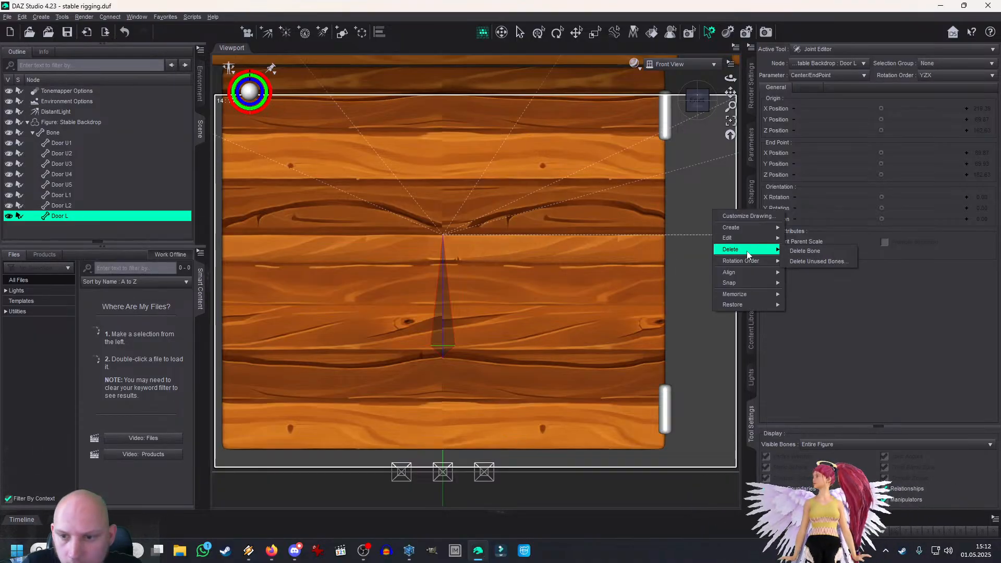
left_click(806, 251)
Step: Create a child bone of the root Bone named Door L3 with rotation order YZX and assign it the Door L3 face group
right_click(678, 251)
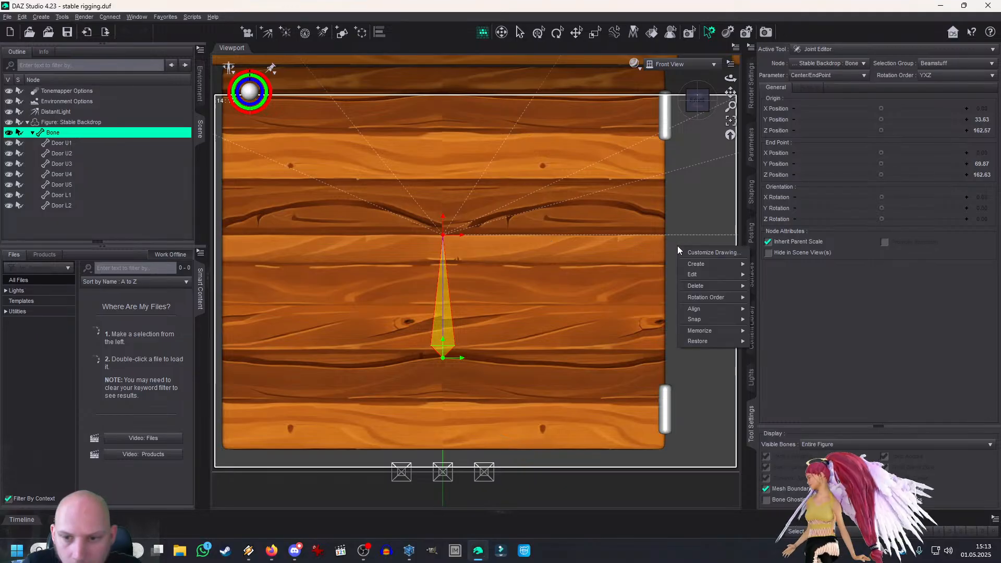
mouse_move(708, 267)
left_click(809, 266)
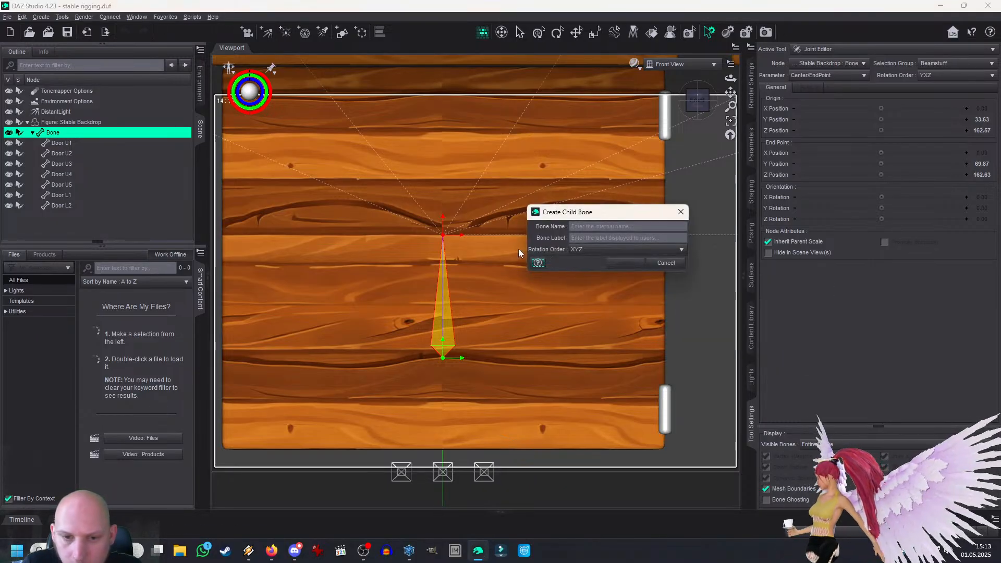
left_click(596, 227)
type("Door ")
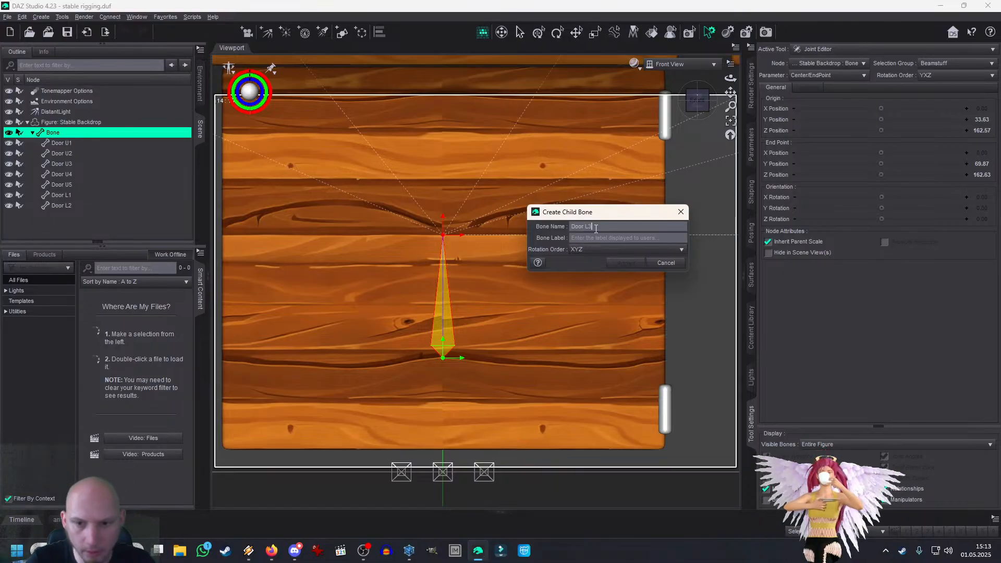
type("L3")
key("Tab")
left_click(608, 250)
left_click(612, 282)
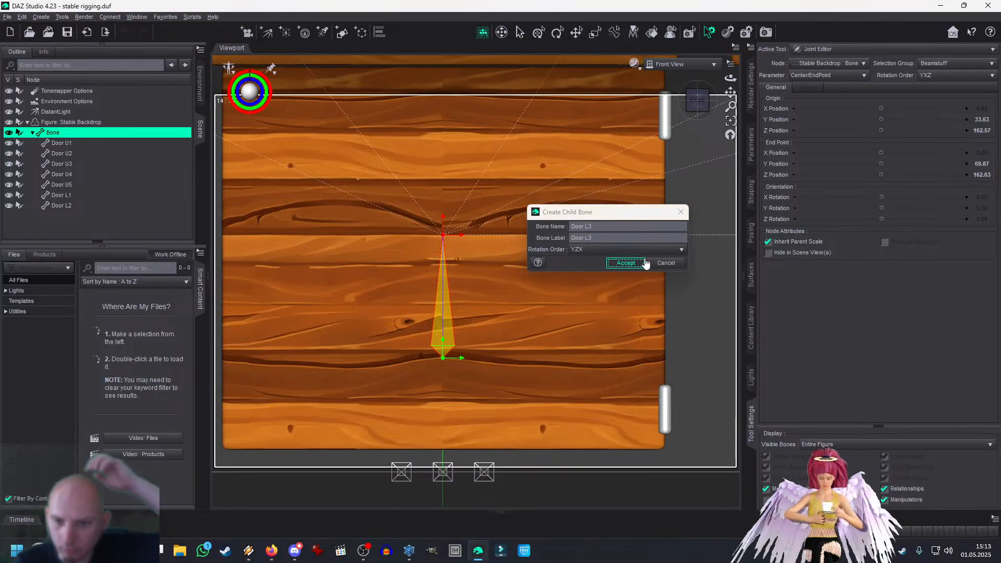
left_click(625, 264)
left_click(950, 63)
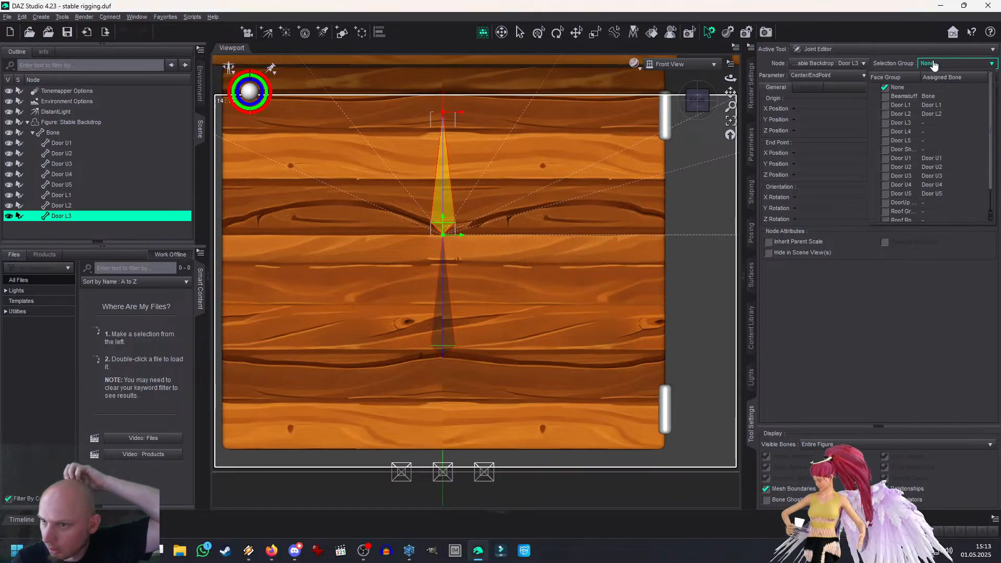
left_click(887, 122)
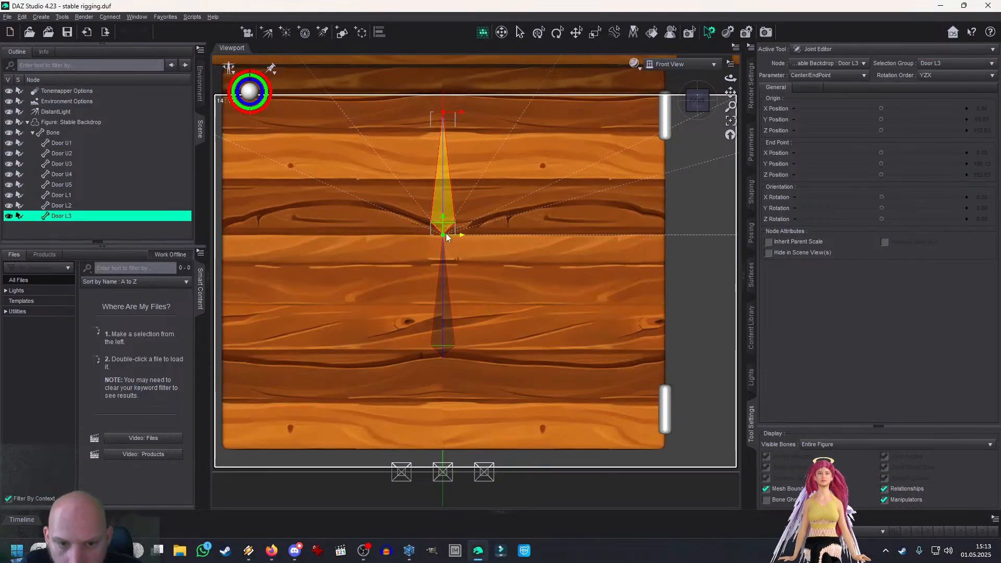
Step: Move the Door L3 bone's origin to the middle lower door's hinge edge, about X 65.14, and its end point to the opposite edge, about X -64.99, Y 69.86
left_click_drag(443, 235, 664, 238)
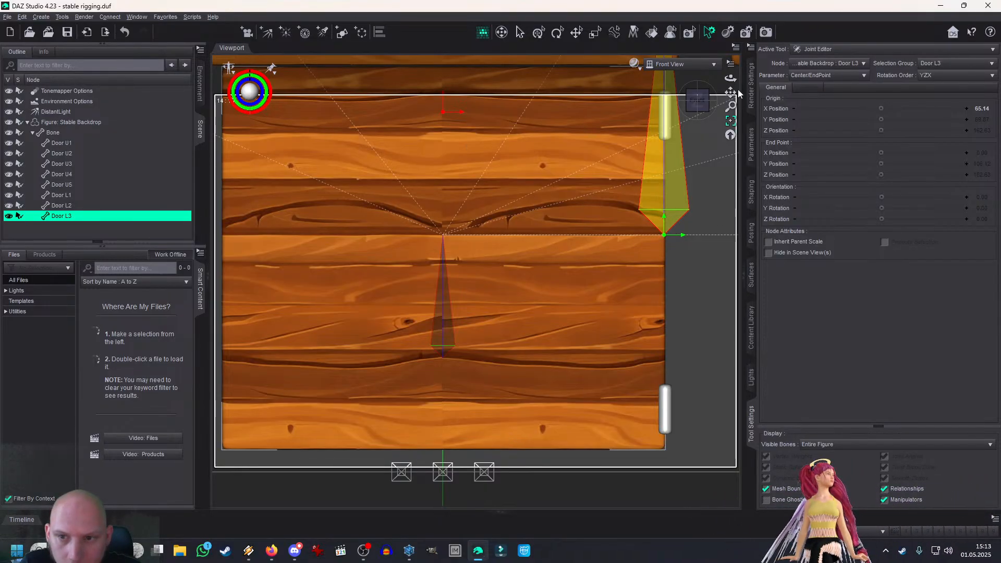
left_click_drag(731, 92, 876, 102)
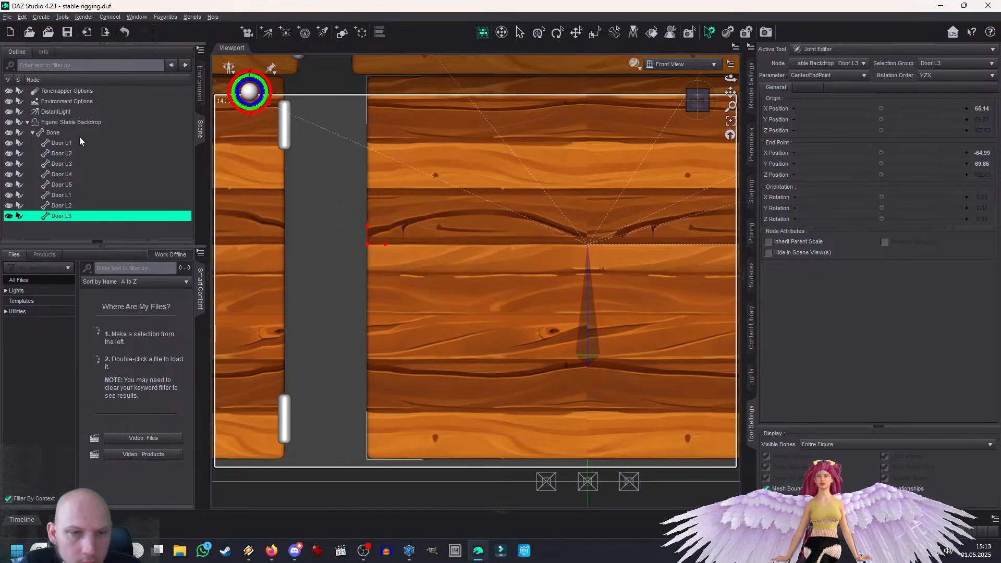
Step: Create a child bone of the root Bone named Door L4 with rotation order YZX and assign it the Door L4 face group
left_click(43, 133)
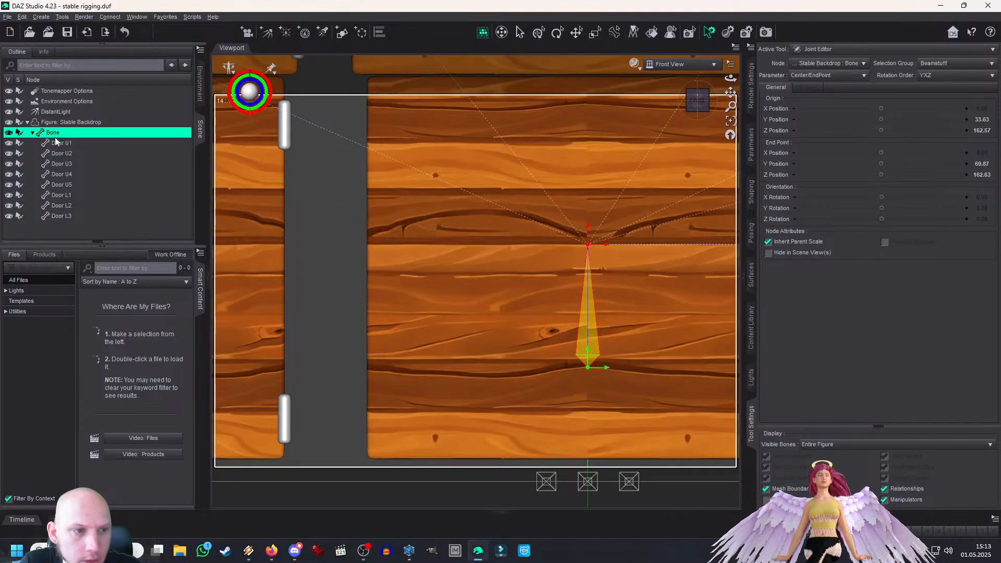
right_click(307, 211)
mouse_move(339, 264)
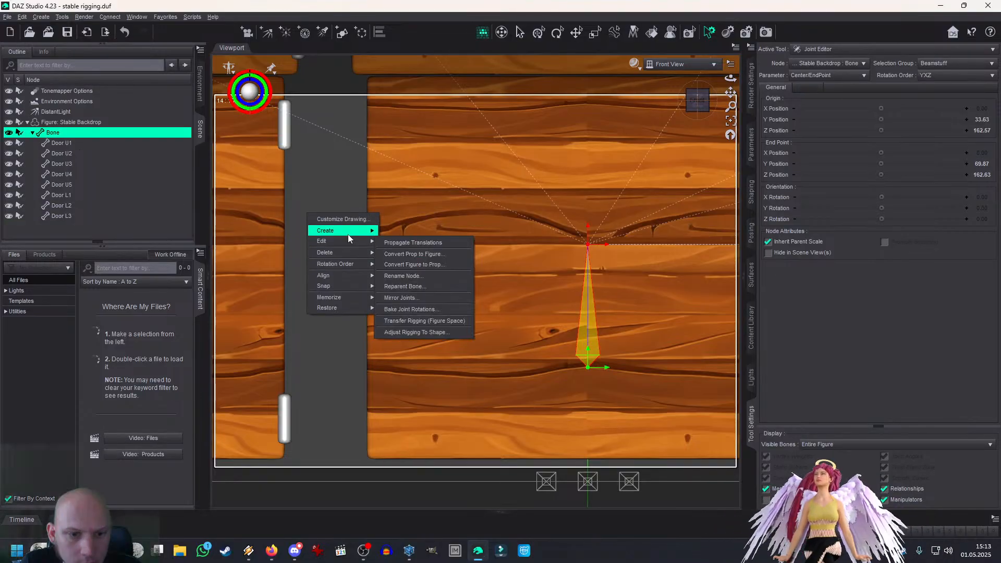
left_click(410, 253)
left_click(635, 226)
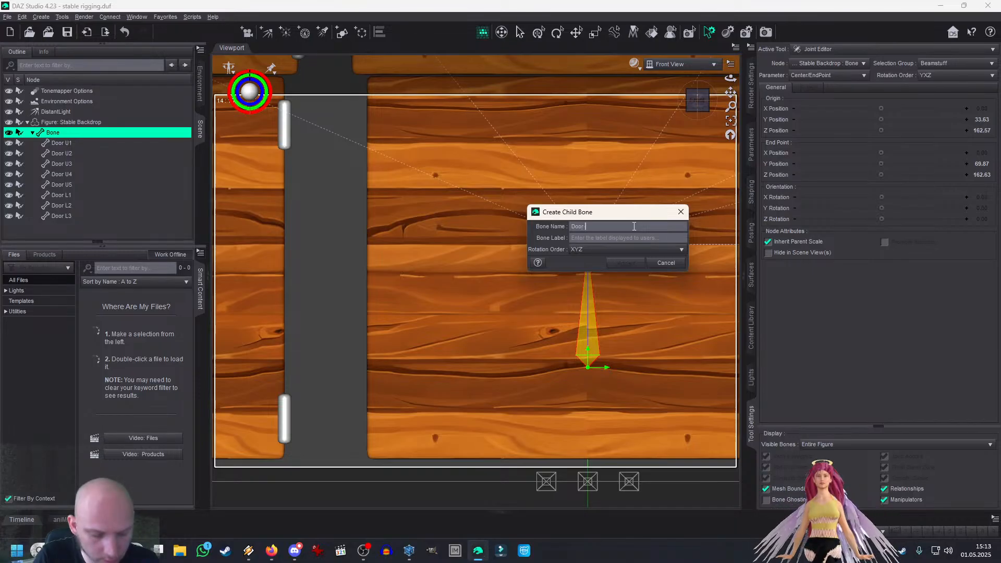
key("Tab")
left_click(621, 249)
left_click(618, 284)
left_click(623, 263)
left_click(935, 65)
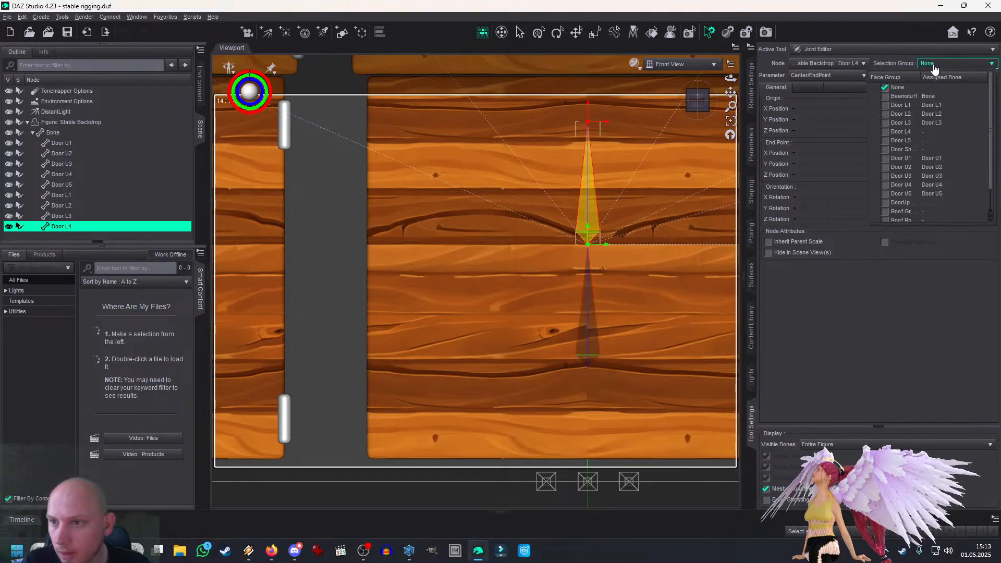
left_click(885, 131)
Step: Move the Door L4 bone's origin to its door's hinge edge, about X -89.41, and its end point to the opposite edge, about X -219.85, Y 69.86
left_click_drag(600, 242, 296, 245)
left_click_drag(730, 93, 705, 133)
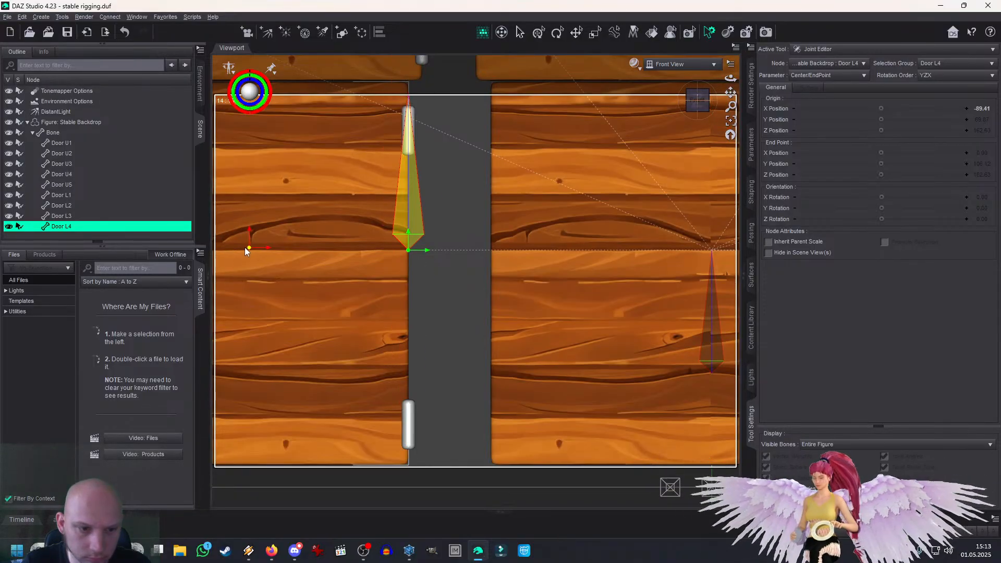
left_click_drag(731, 93, 999, 86)
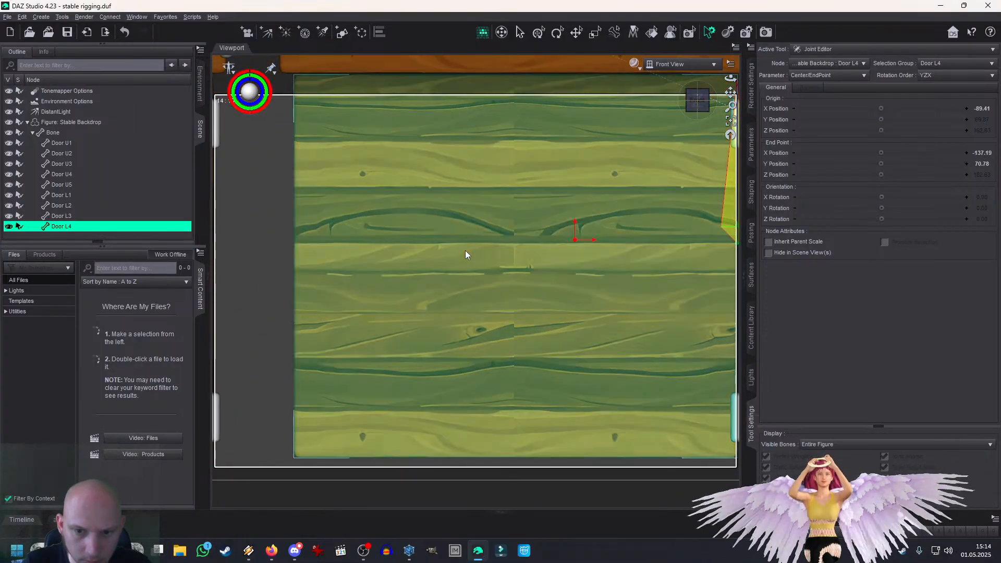
key("ctrl+z")
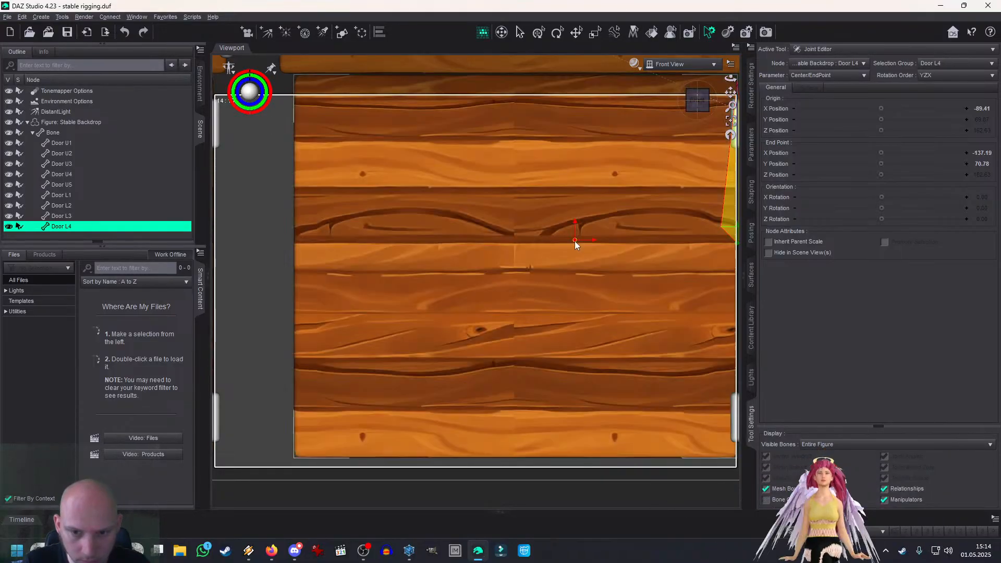
left_click_drag(574, 241, 294, 244)
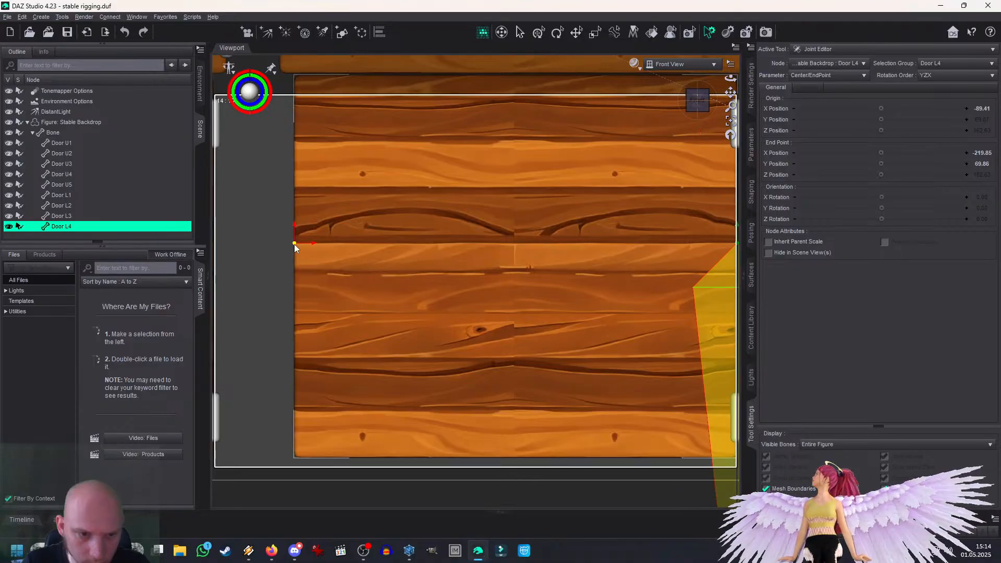
scroll(398, 251, "down", 8)
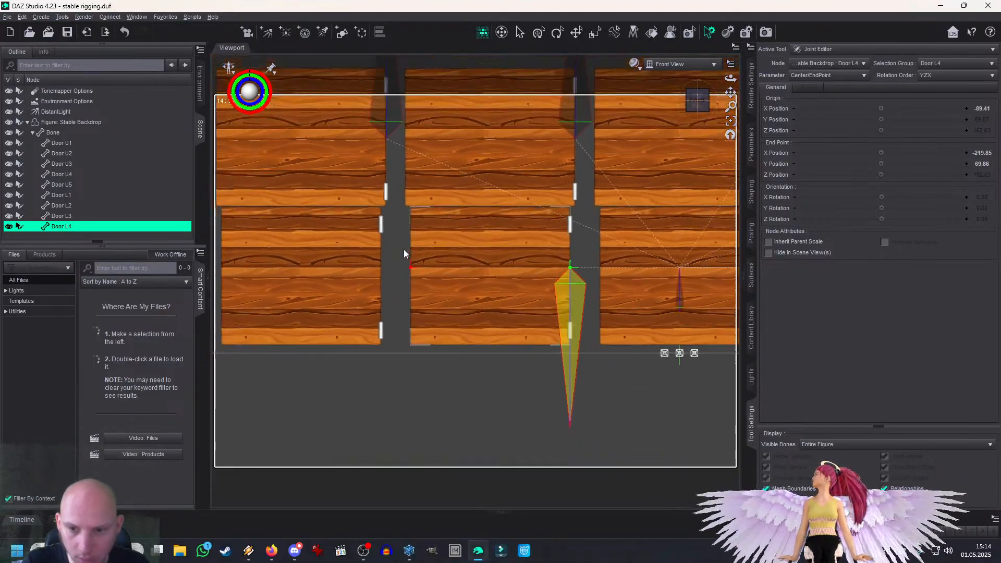
scroll(404, 249, "down", 2)
scroll(403, 249, "up", 5)
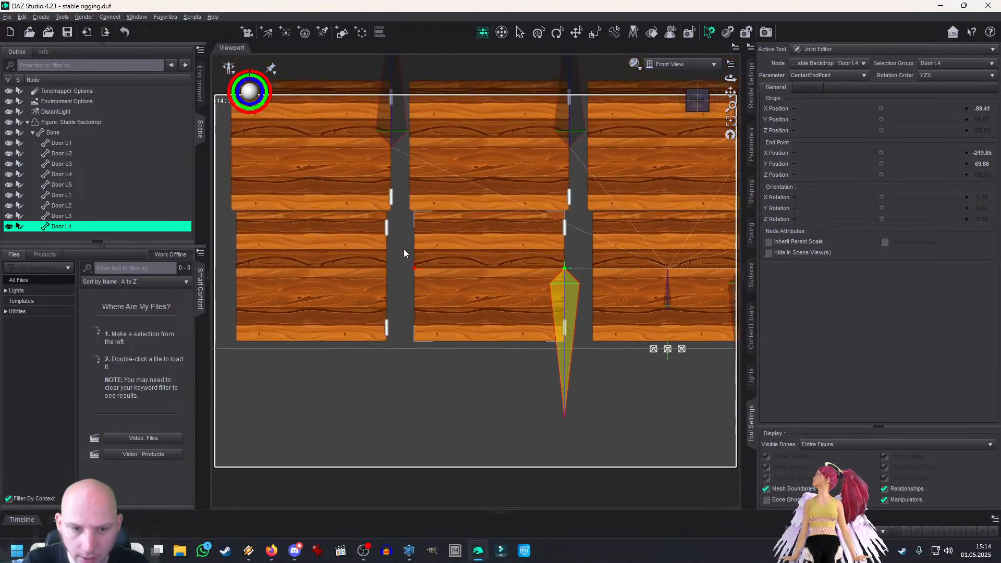
Step: Create a child bone of the root Bone named Door L5 with rotation order YZX
left_click(67, 132)
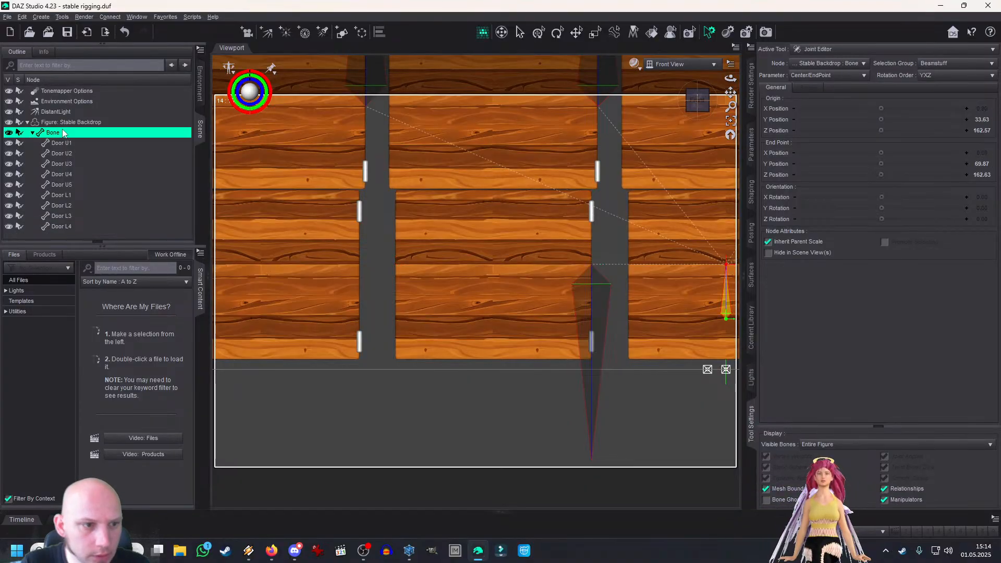
right_click(385, 221)
mouse_move(408, 240)
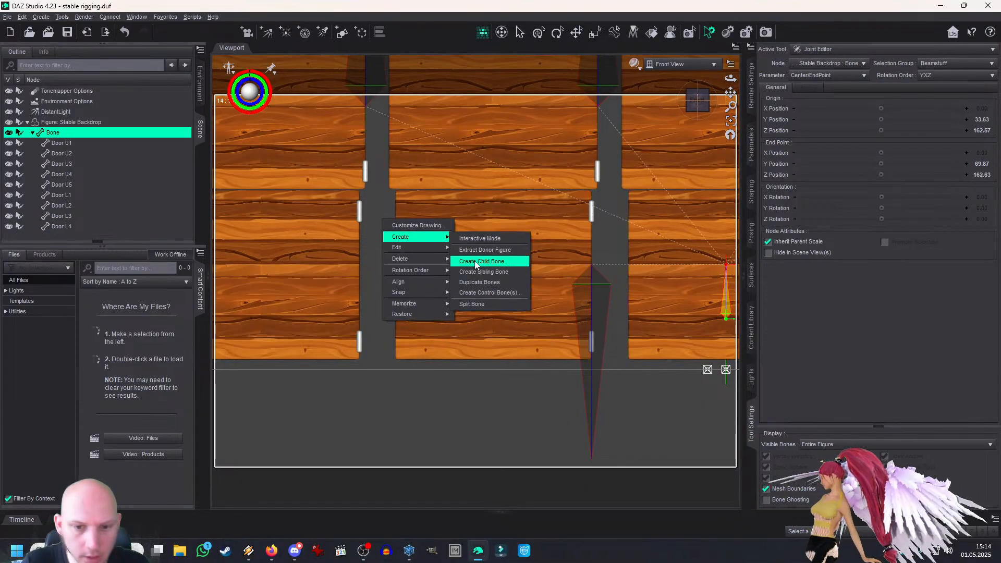
left_click(487, 261)
type("D")
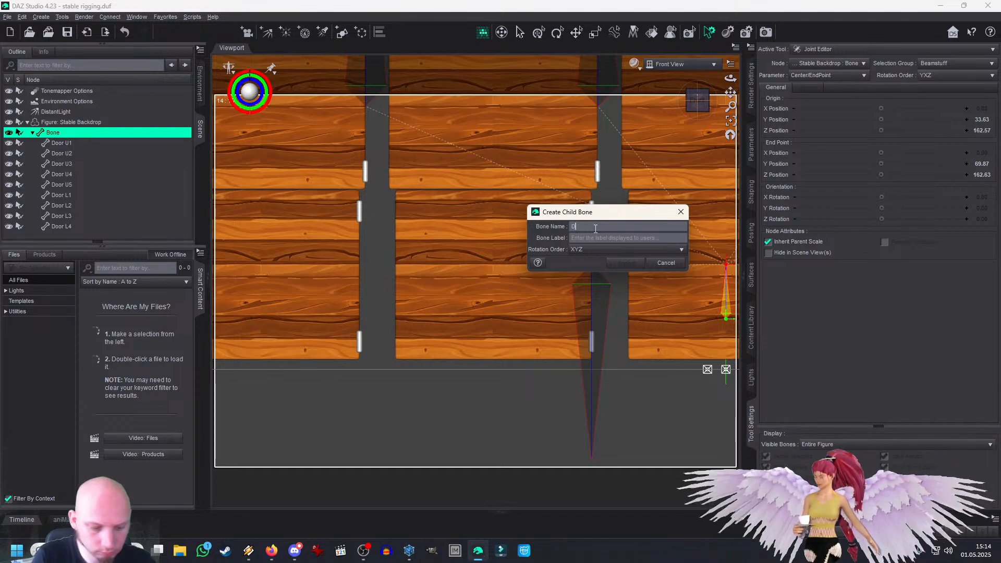
type("oor L5")
key("Tab")
left_click(626, 249)
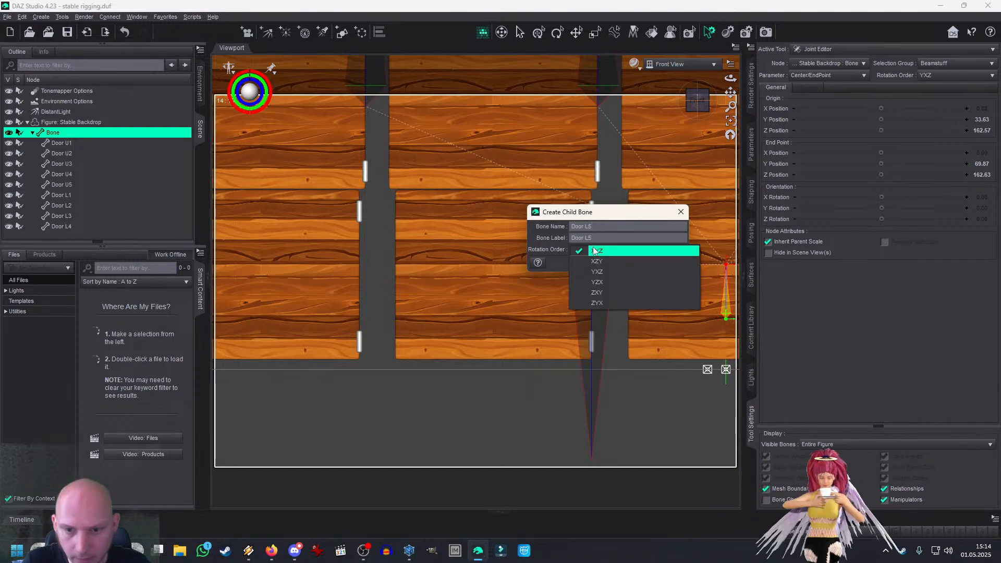
left_click(658, 281)
left_click(625, 263)
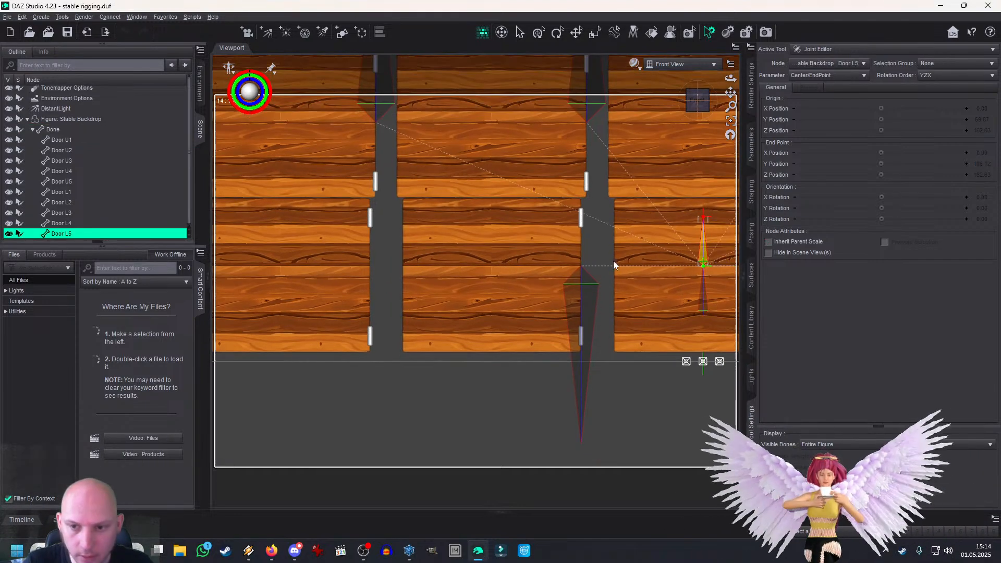
Step: Move the Door L5 bone's origin to the last lower door's hinge edge, about X -244.02, and its end point to the opposite edge, about X -374.03, Y 69.84
left_click_drag(707, 267, 373, 271)
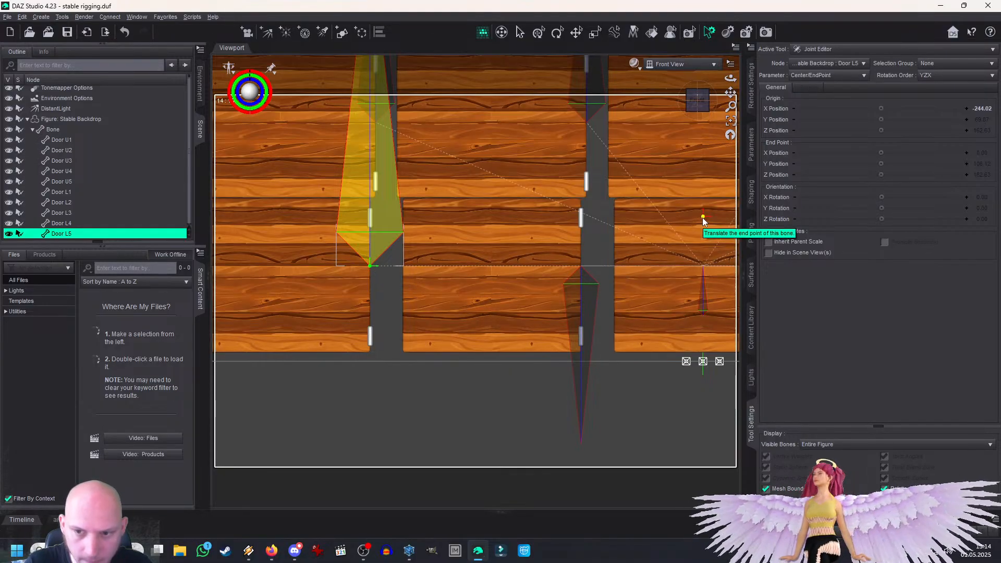
left_click_drag(306, 257, 221, 267)
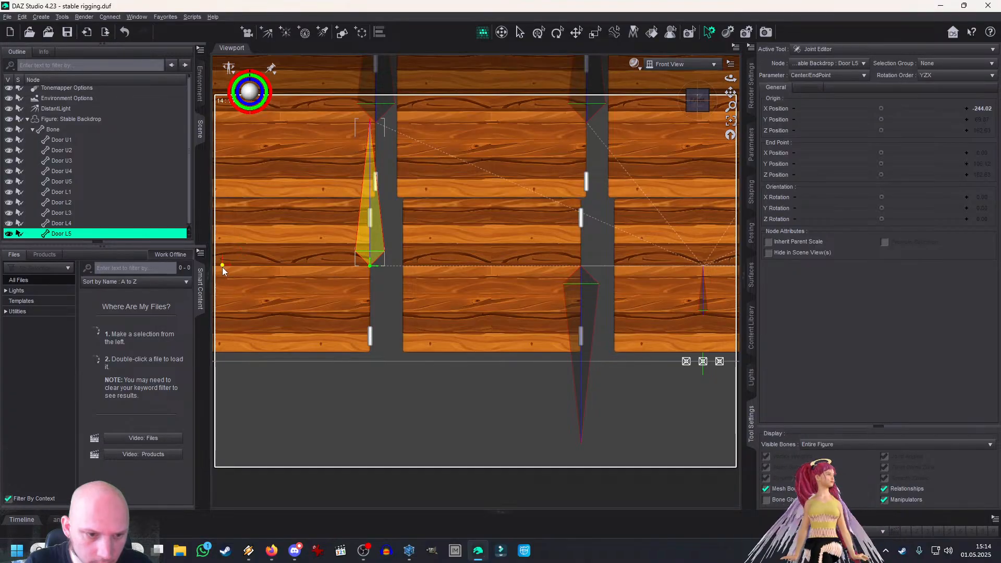
left_click_drag(731, 92, 975, 106)
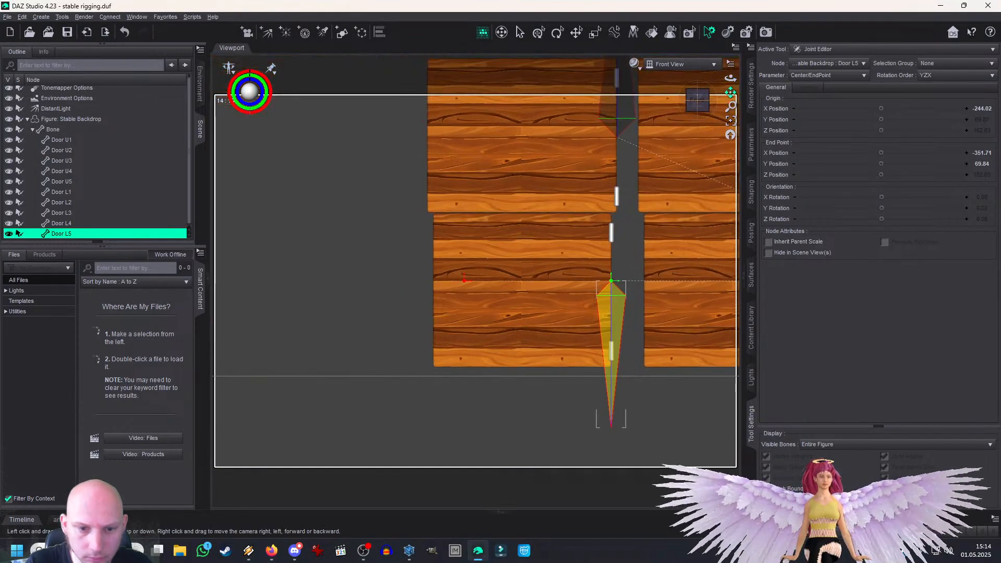
scroll(421, 240, "up", 3)
scroll(421, 240, "up", 1)
scroll(398, 252, "up", 1)
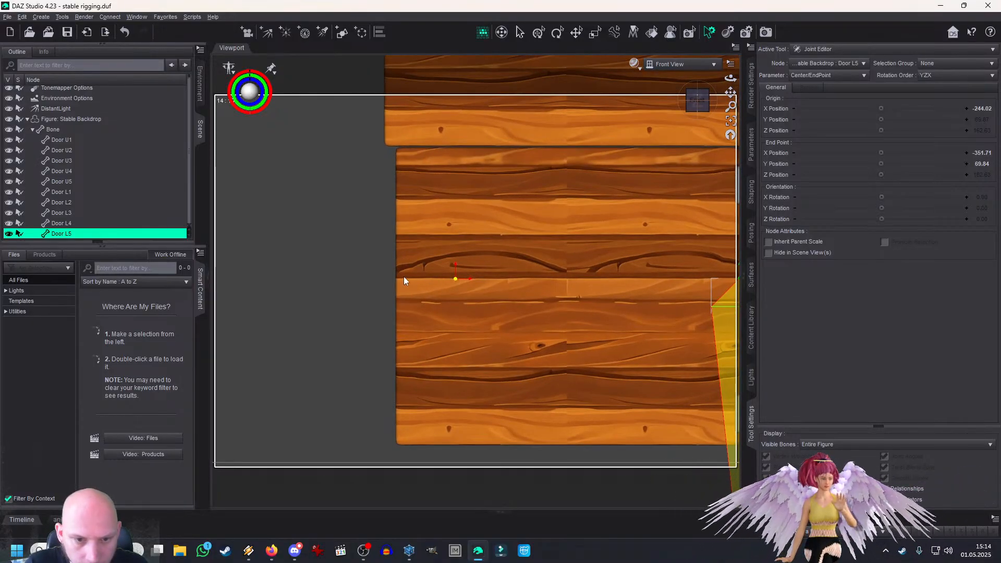
left_click_drag(406, 277, 397, 277)
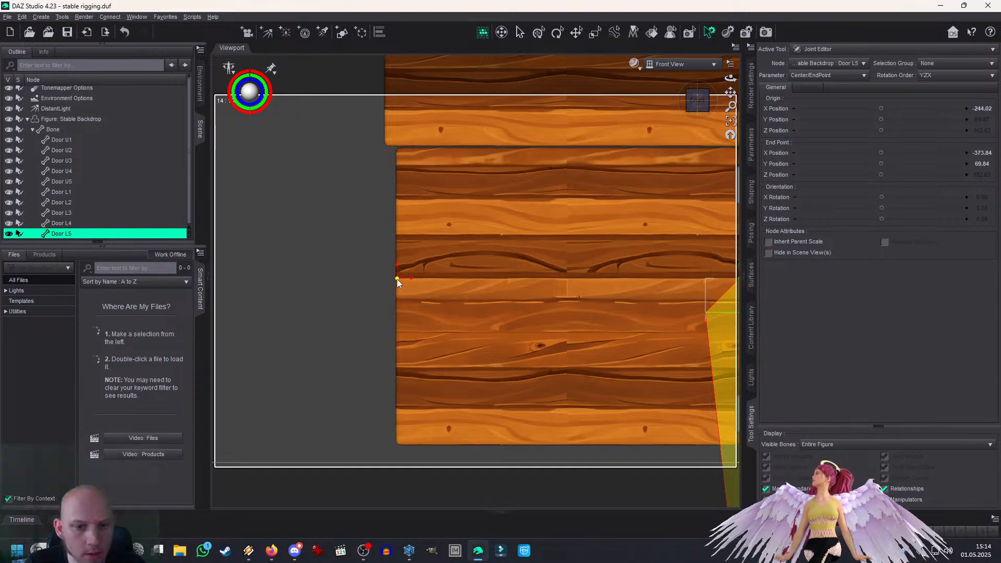
left_click_drag(397, 280, 397, 280)
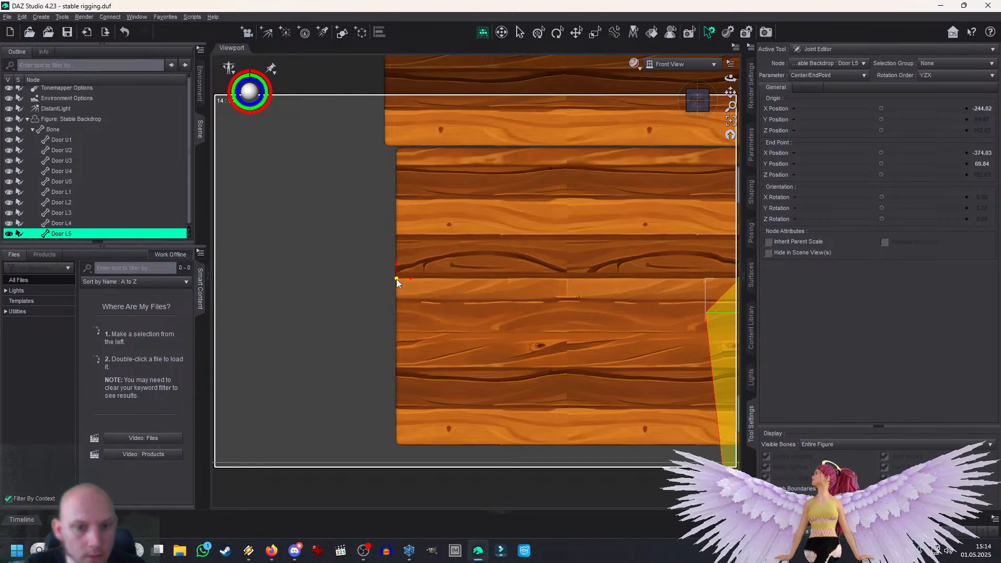
Step: Switch to the perspective view and align the orientation of all the figure's bones along their origin-to-end-point directions
scroll(313, 280, "down", 5)
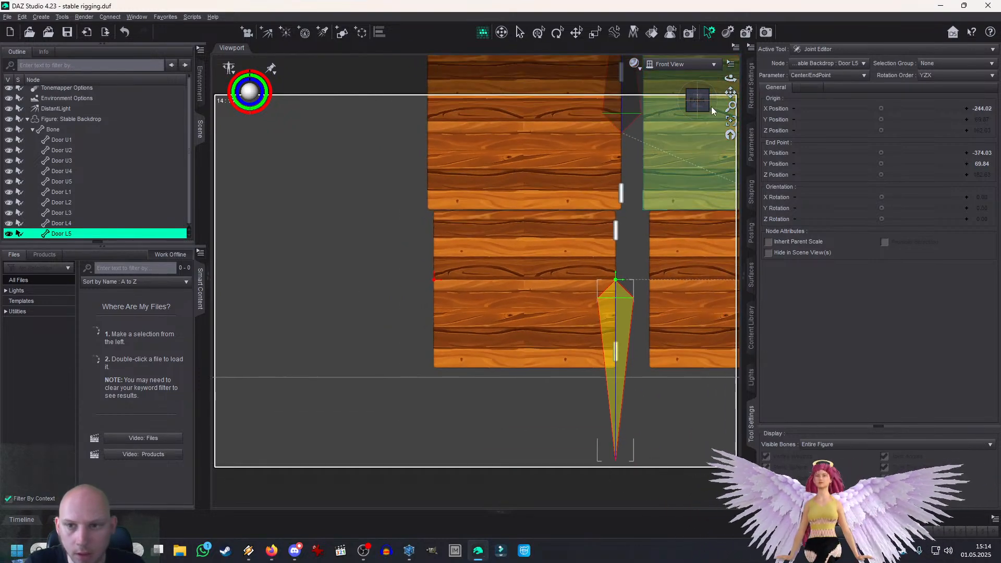
left_click_drag(733, 94, 484, 157)
scroll(732, 94, "down", 4)
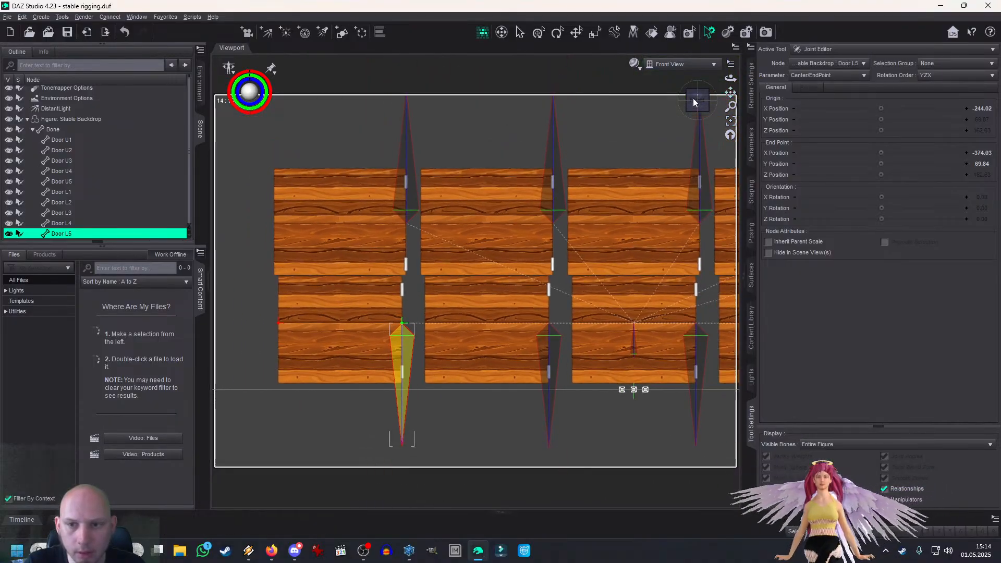
left_click(695, 96)
left_click(664, 74)
left_click(667, 72)
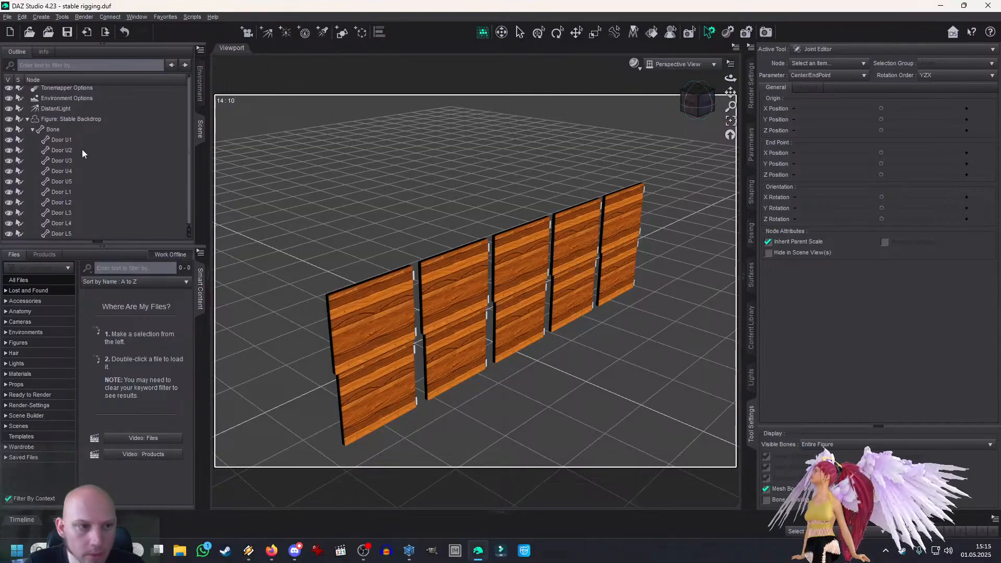
left_click(57, 129)
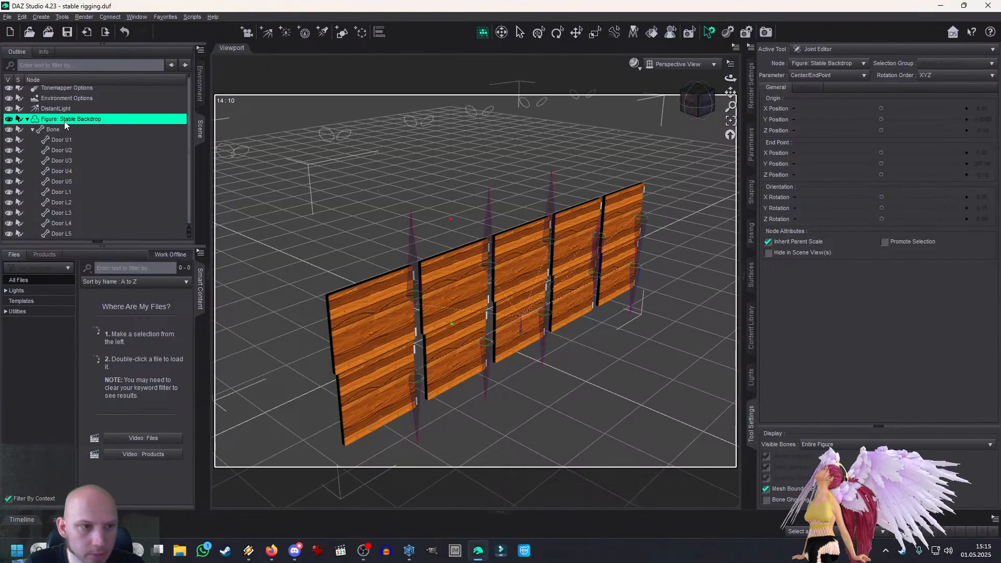
right_click(370, 146)
mouse_move(404, 208)
left_click(476, 231)
left_click_drag(700, 102, 741, 110)
left_click_drag(686, 89, 580, 108)
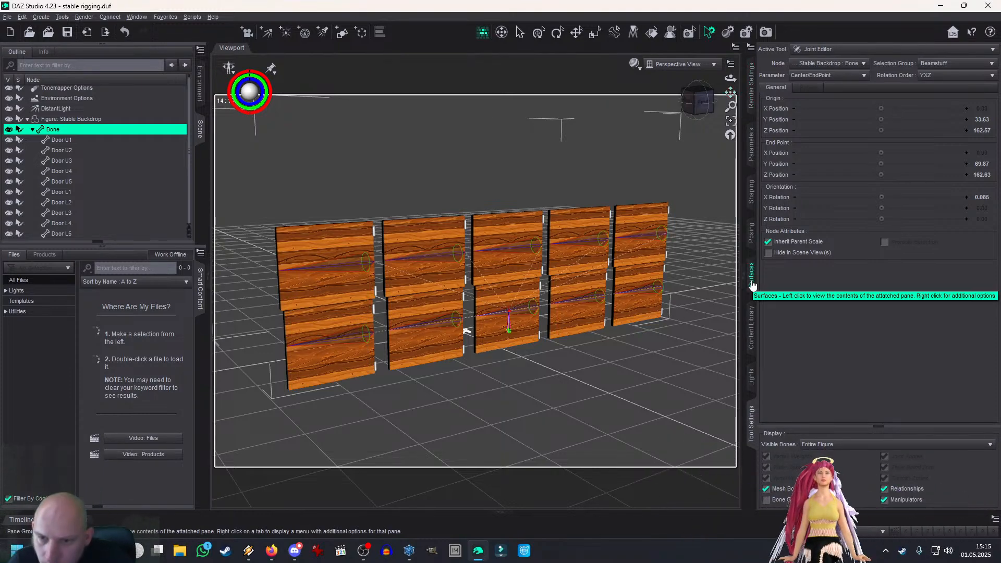
Step: With the Node Weight Map Brush on the root Bone, fill weights by bone selection groups and fill the selected faces with 100%
left_click(845, 49)
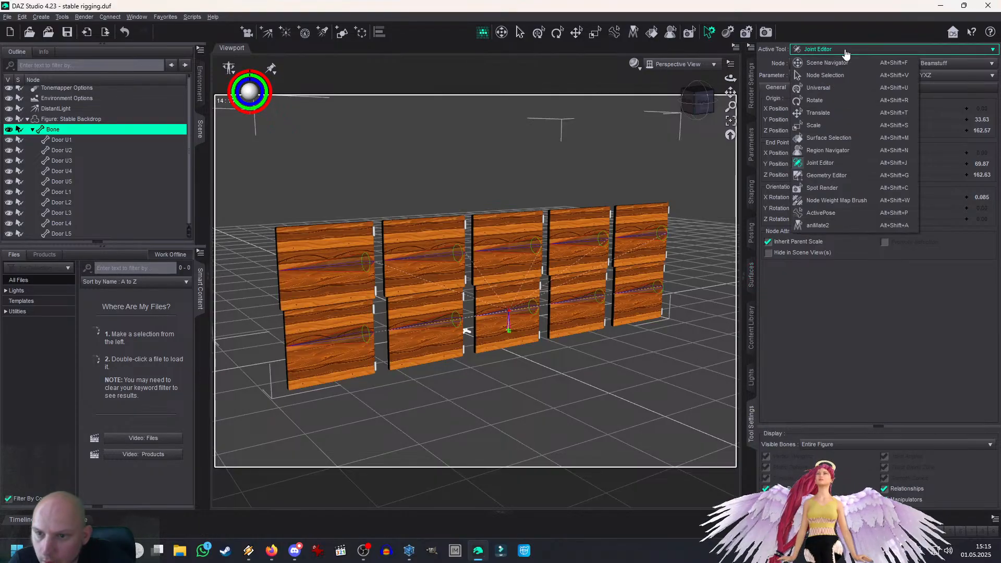
left_click(835, 189)
right_click(568, 165)
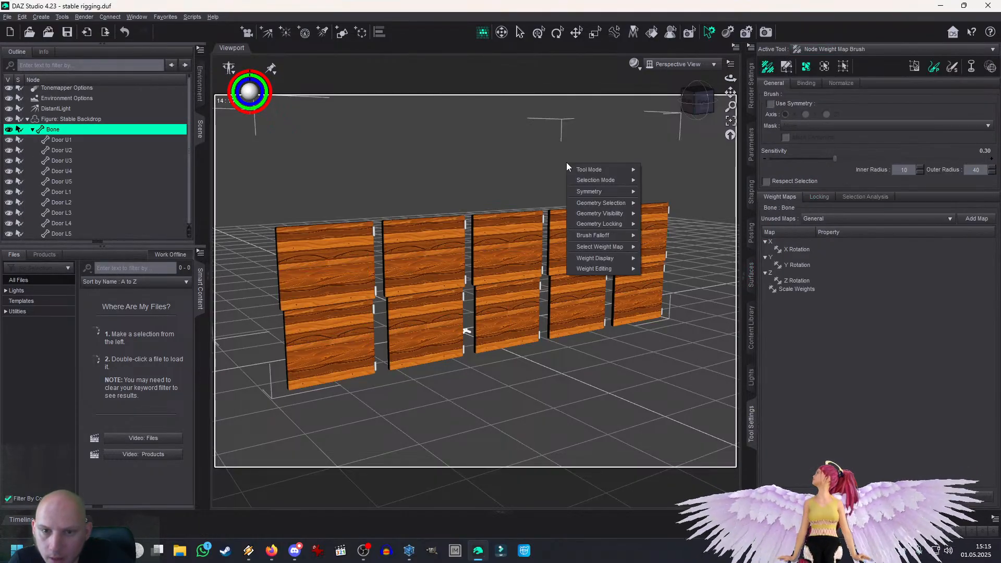
mouse_move(600, 269)
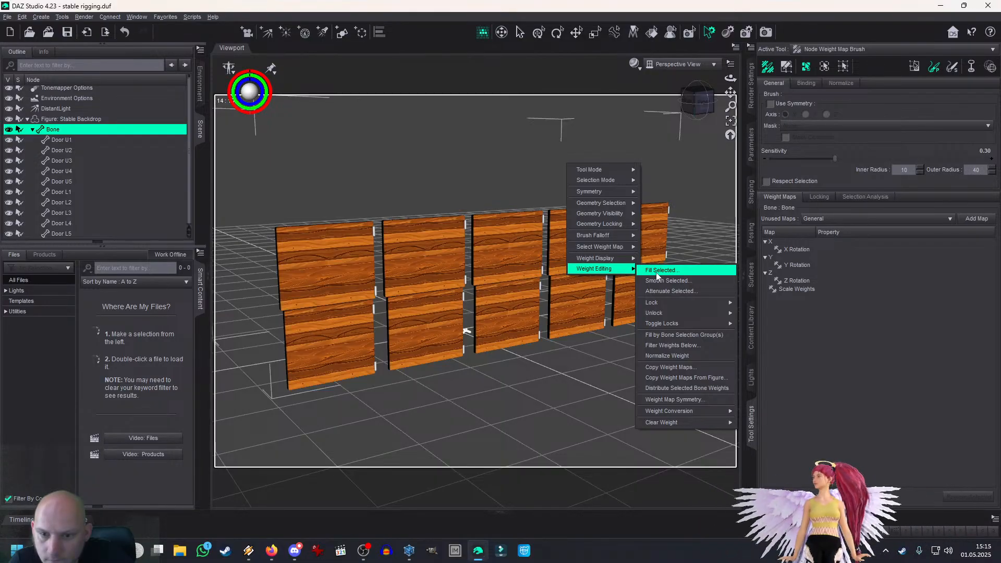
left_click(684, 335)
right_click(694, 275)
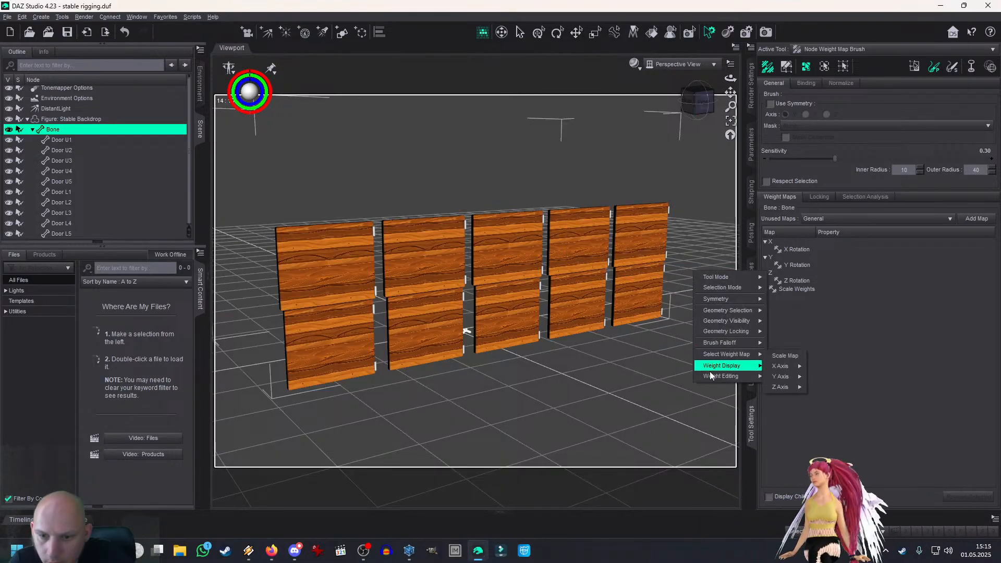
mouse_move(730, 365)
left_click(790, 380)
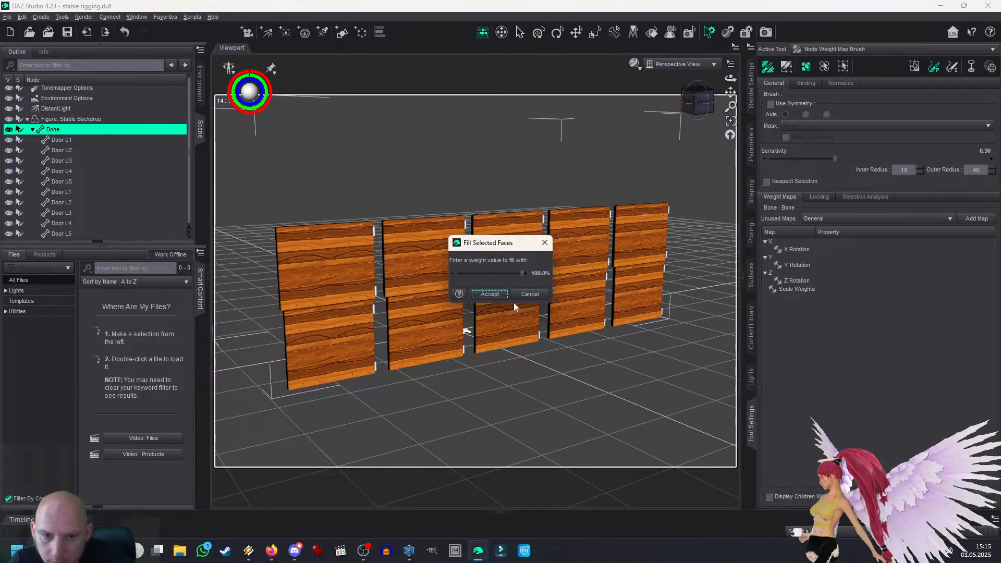
left_click(487, 298)
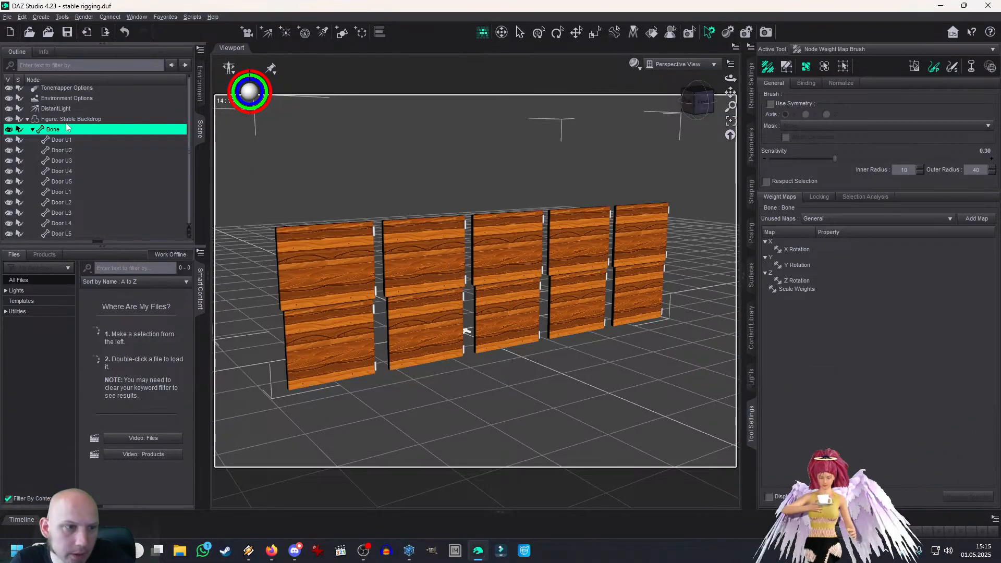
Step: With the Geometry Editor on the Stable Backdrop figure, unhide the Beamstuff, Roof Group7 Form82, Roof Roof_Beams Form88, Roof Roof_Beams Shape15 and Walls face groups
left_click(148, 119)
left_click(844, 49)
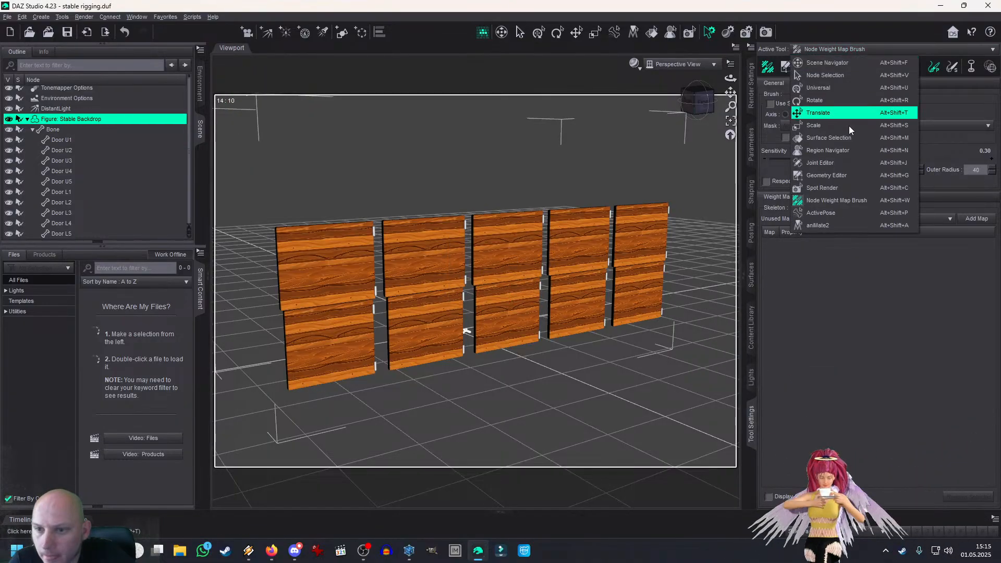
left_click(838, 176)
left_click(961, 167)
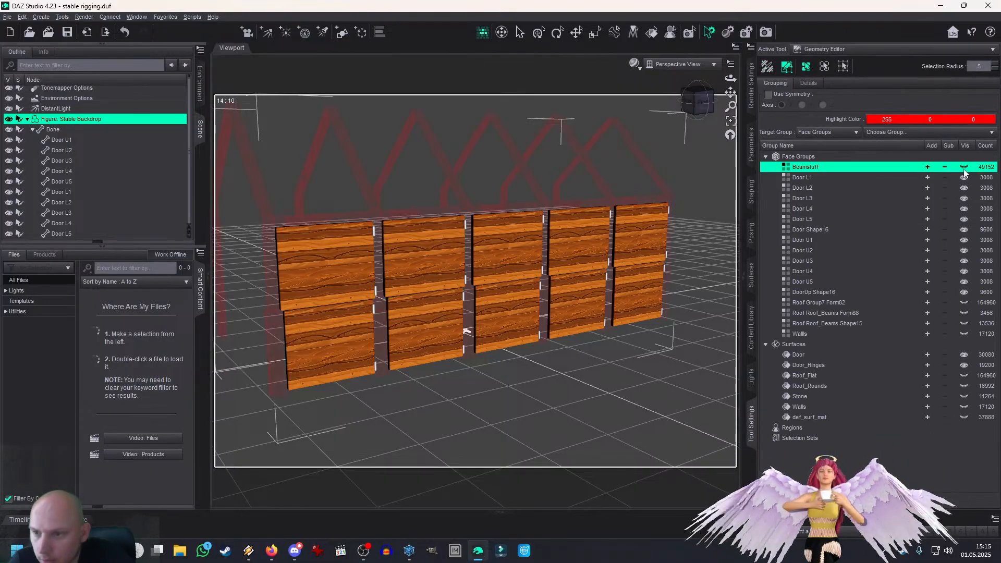
left_click(964, 302)
left_click(965, 313)
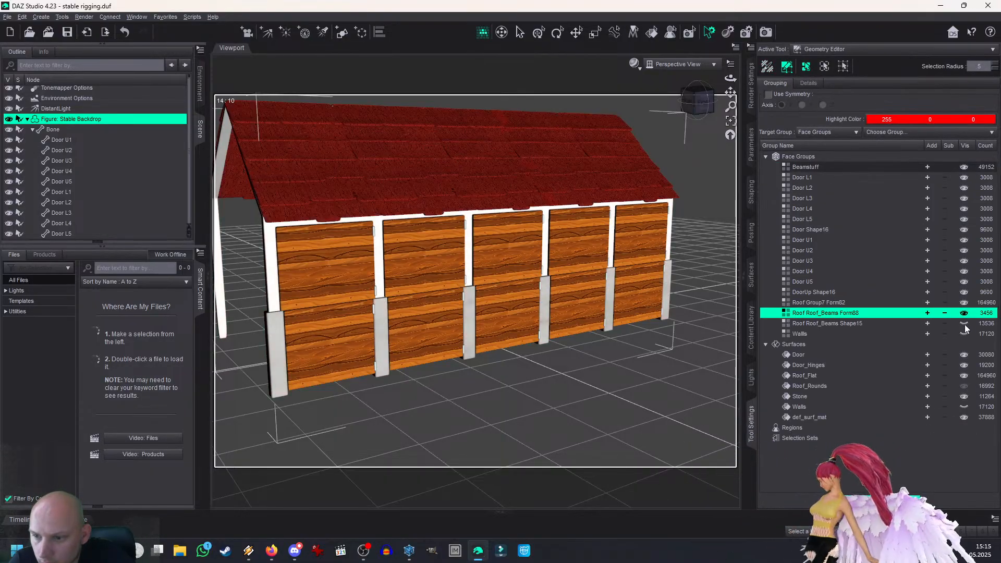
left_click(964, 324)
left_click(964, 333)
Step: Test the movement of the Door U1 bone with the Universal tool's manipulator and undo the change
mouse_move(703, 109)
left_mouse_down()
mouse_move(647, 118)
mouse_move(673, 113)
left_mouse_up()
left_click(93, 140)
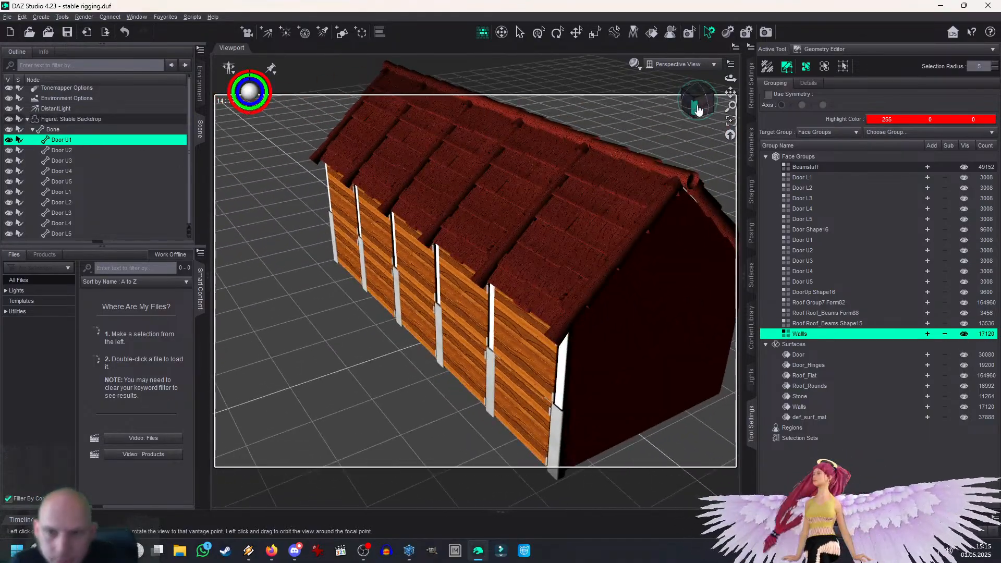
left_click(534, 36)
left_click_drag(732, 93, 723, 51)
scroll(730, 94, "up", 2)
left_click_drag(699, 103, 661, 101)
scroll(731, 92, "up", 4)
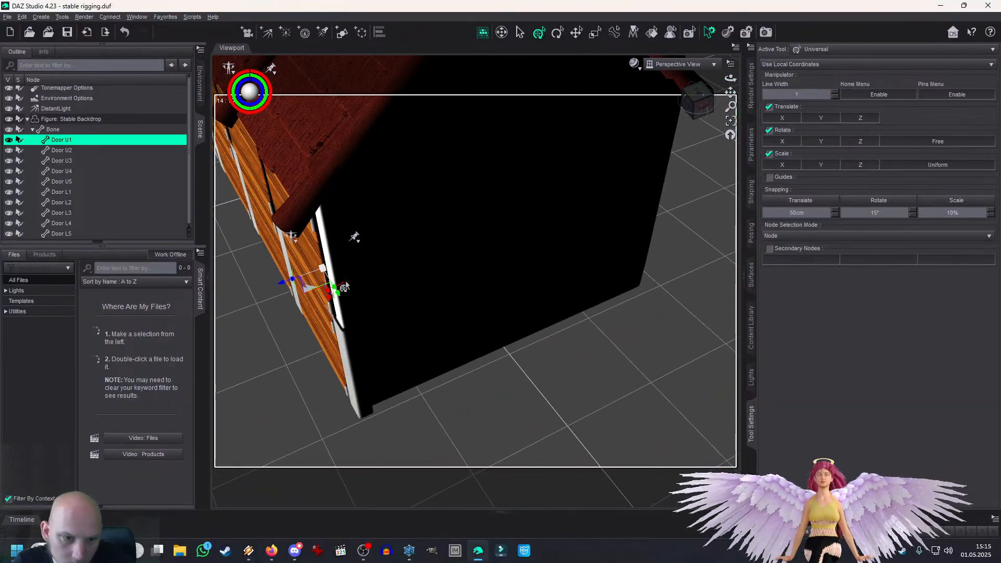
left_click_drag(358, 287, 363, 283)
left_click_drag(688, 105, 731, 92)
key("ctrl+z")
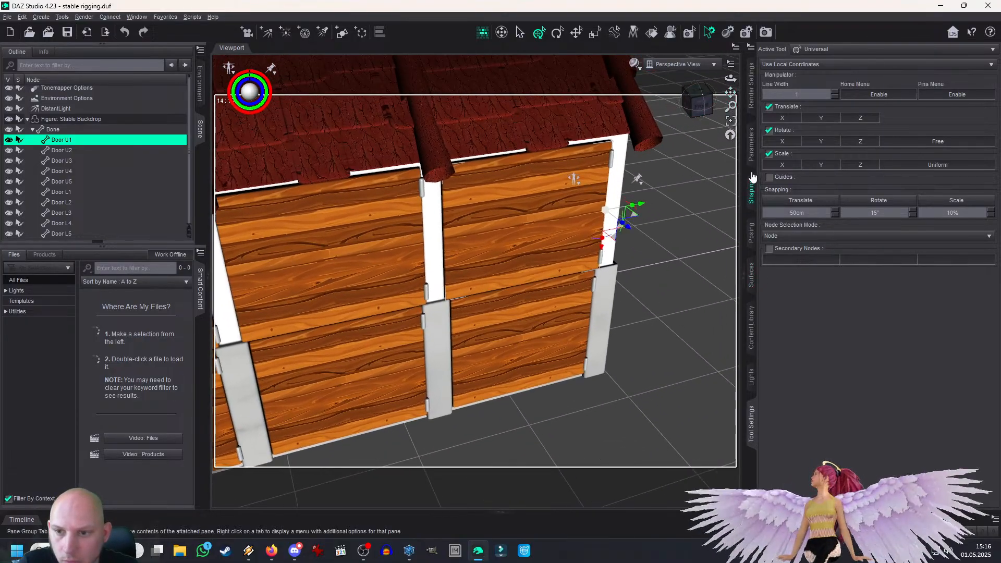
Step: Enable limits on Door U1's X Translate parameter with both minimum and maximum set to 0
left_click(752, 184)
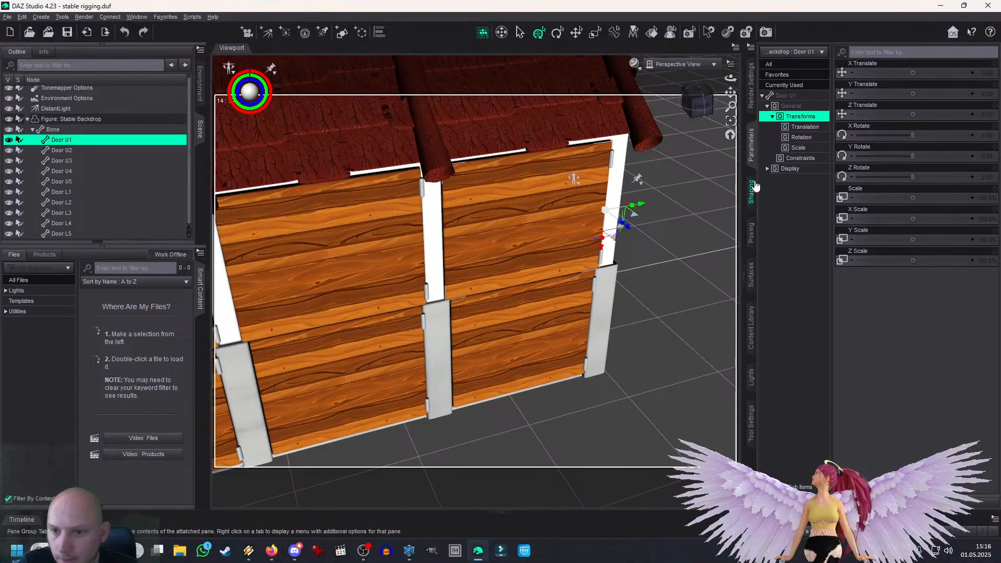
left_click(751, 233)
left_click(801, 147)
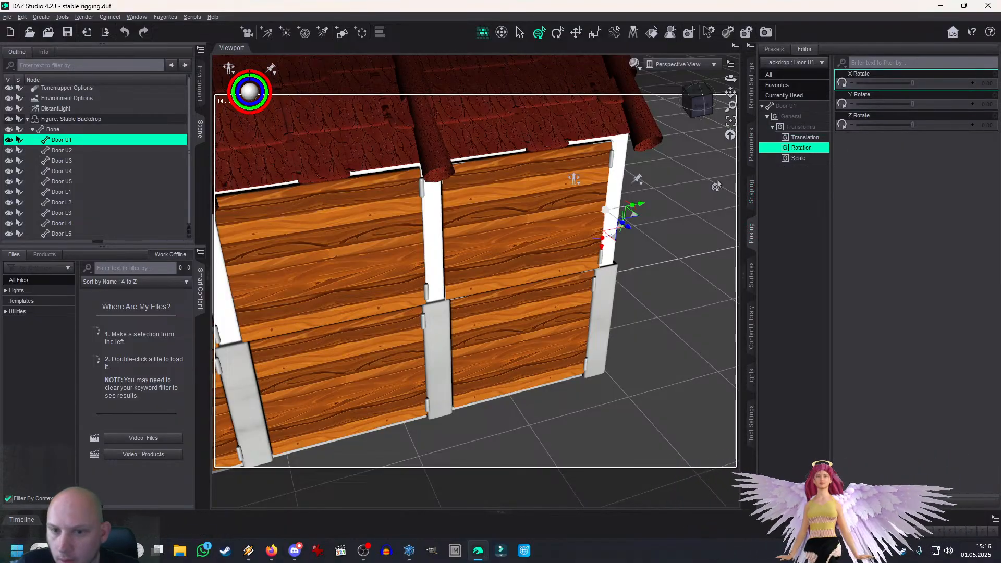
left_click(804, 138)
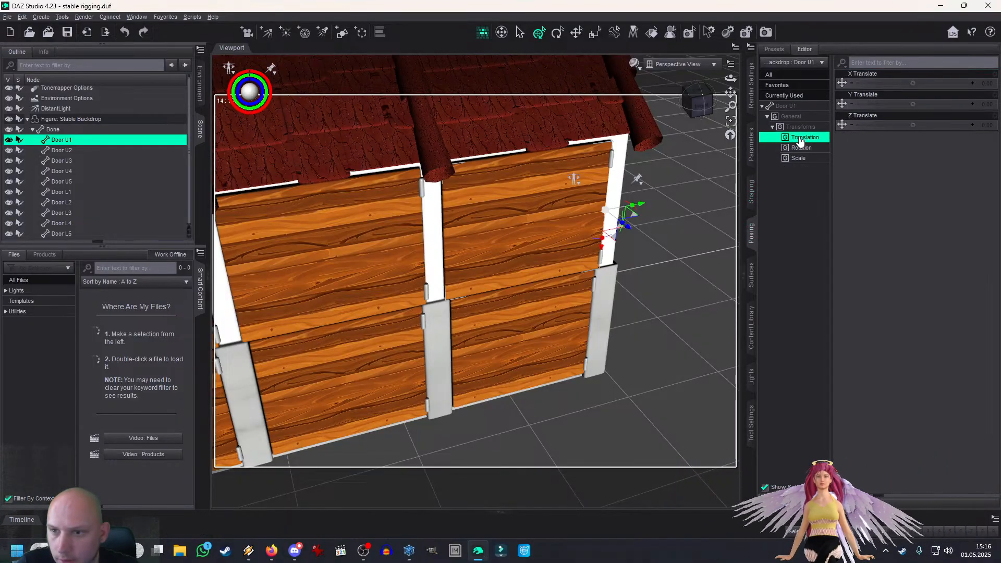
left_click(996, 76)
left_click(930, 111)
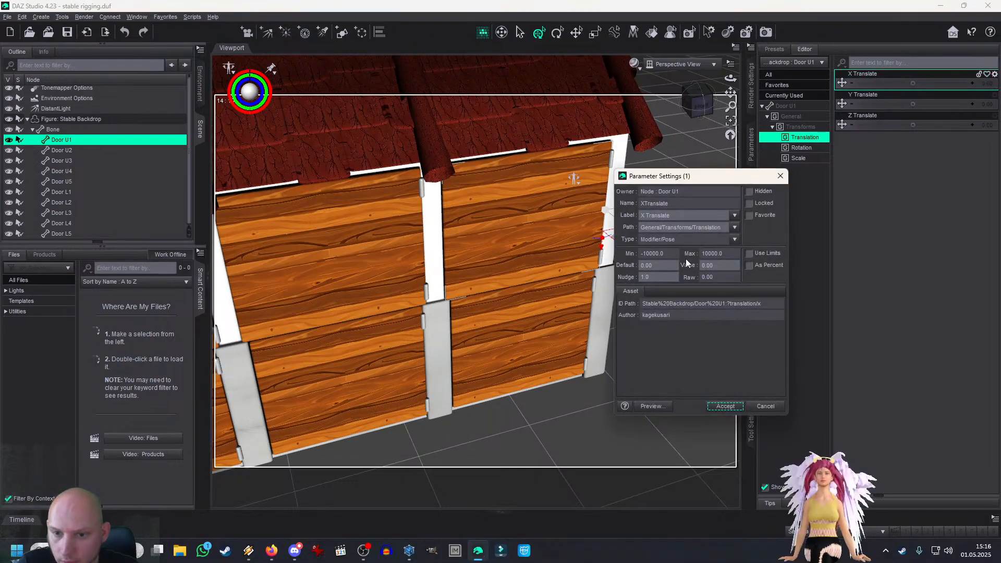
left_click(748, 254)
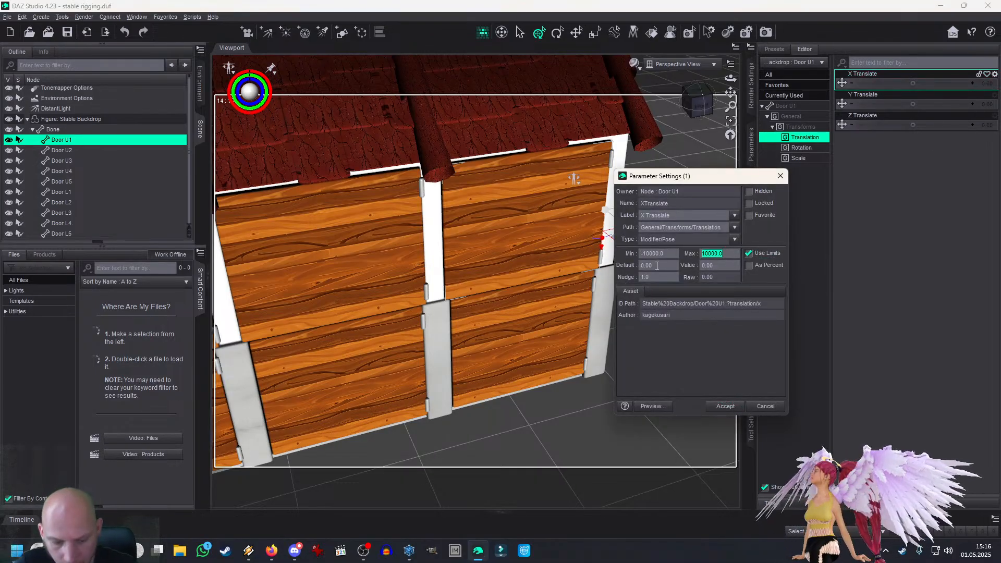
left_click(726, 407)
Step: Enable limits on Door U1's Y Translate parameter and set its maximum and minimum to 0
left_click(996, 95)
left_click(979, 108)
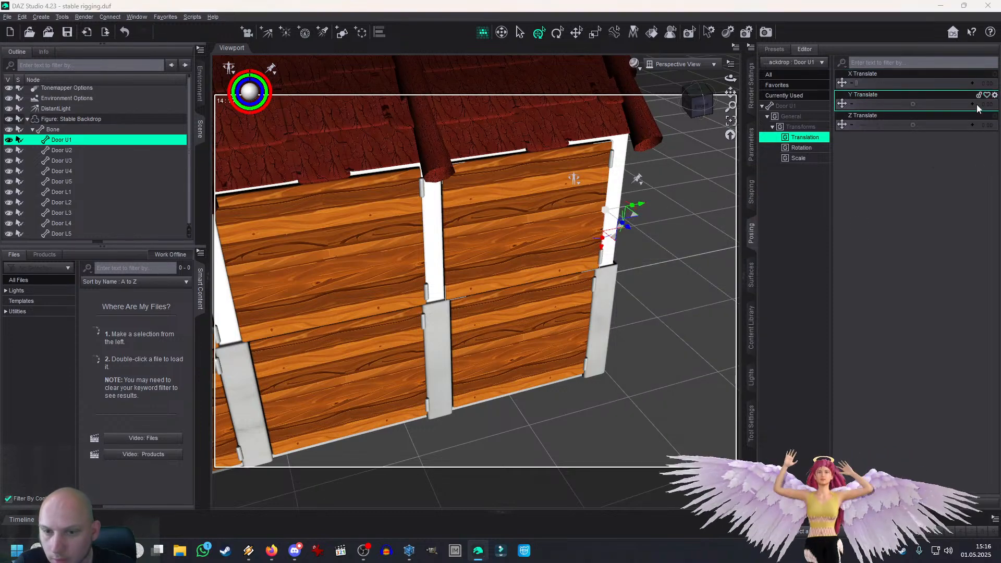
left_click(748, 254)
left_click_drag(724, 254, 629, 263)
type("0000.0")
key("Return")
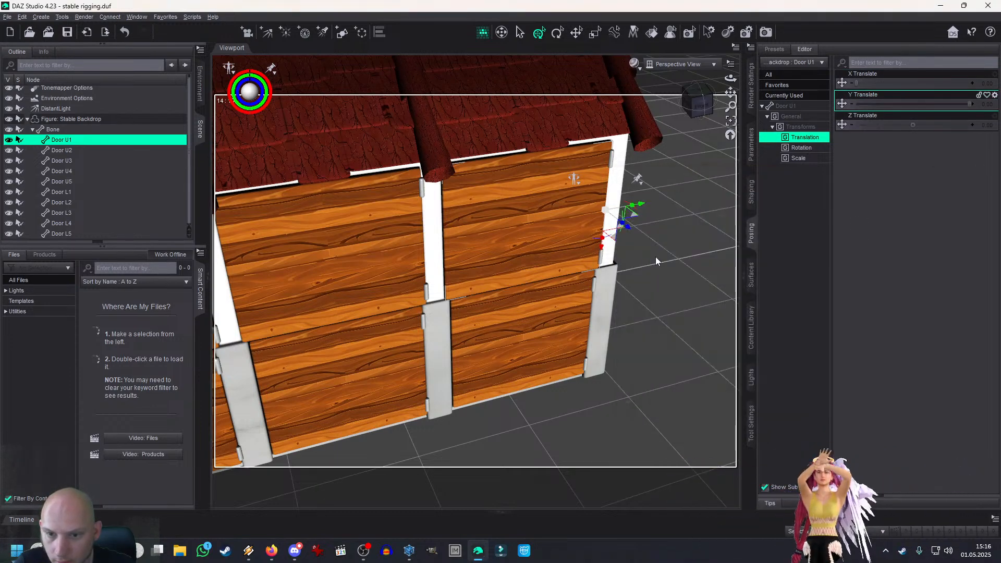
left_click(996, 95)
left_click(956, 113)
left_click_drag(664, 253, 624, 255)
type("0")
key("Return")
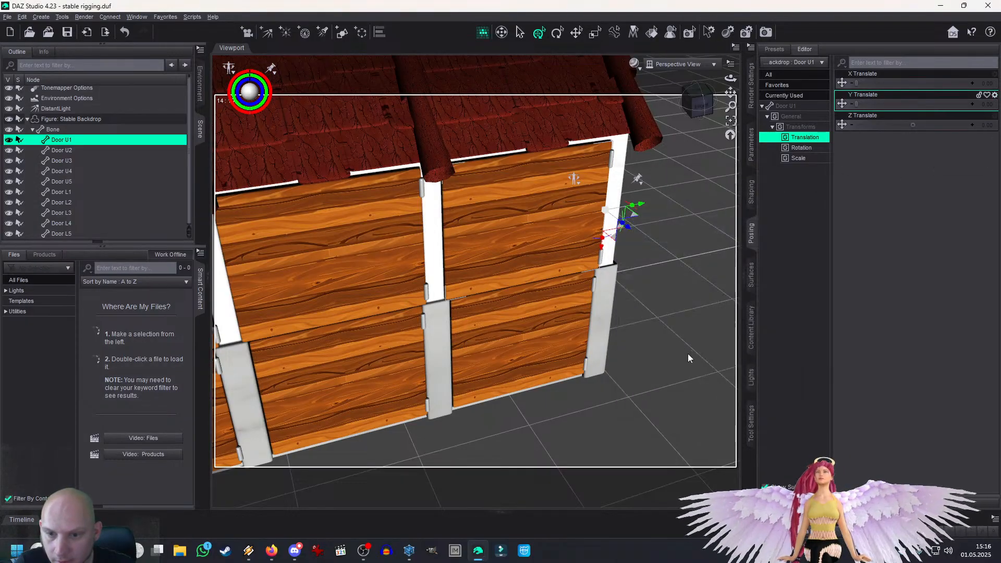
Step: Enable limits on Door U1's Z Translate parameter with its maximum and minimum at 0
left_click(995, 116)
left_click(957, 125)
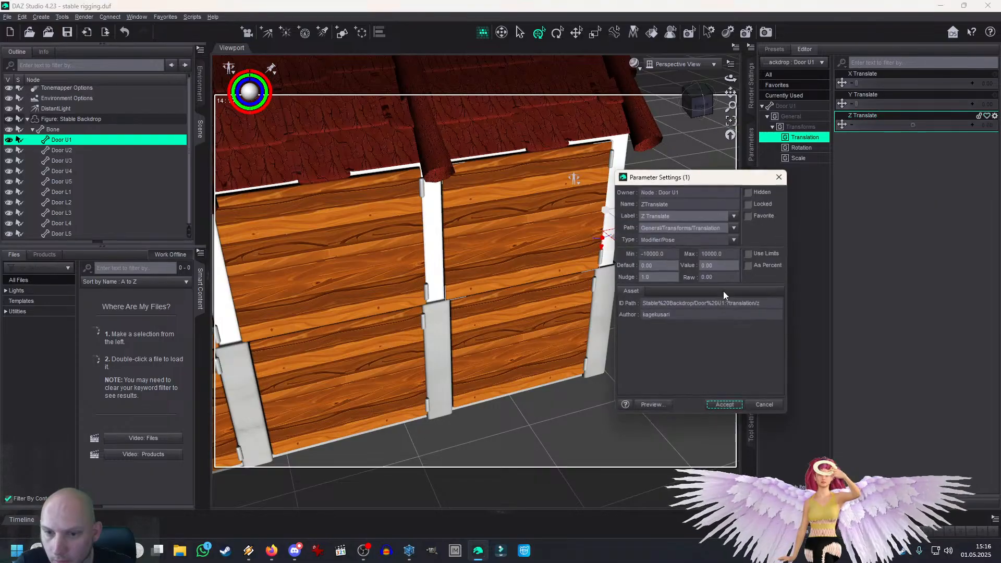
left_click(750, 254)
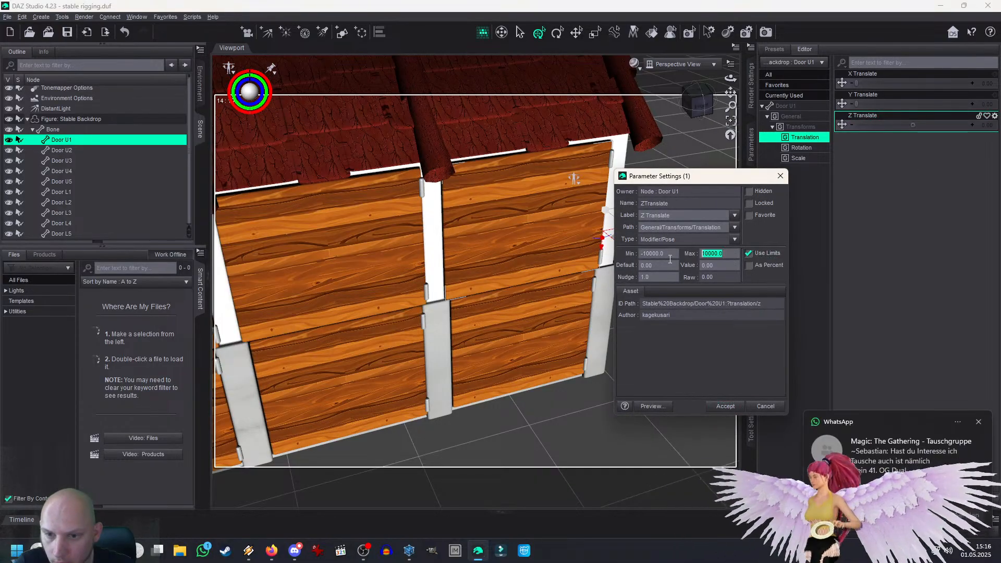
left_click_drag(669, 259, 572, 262)
type("0")
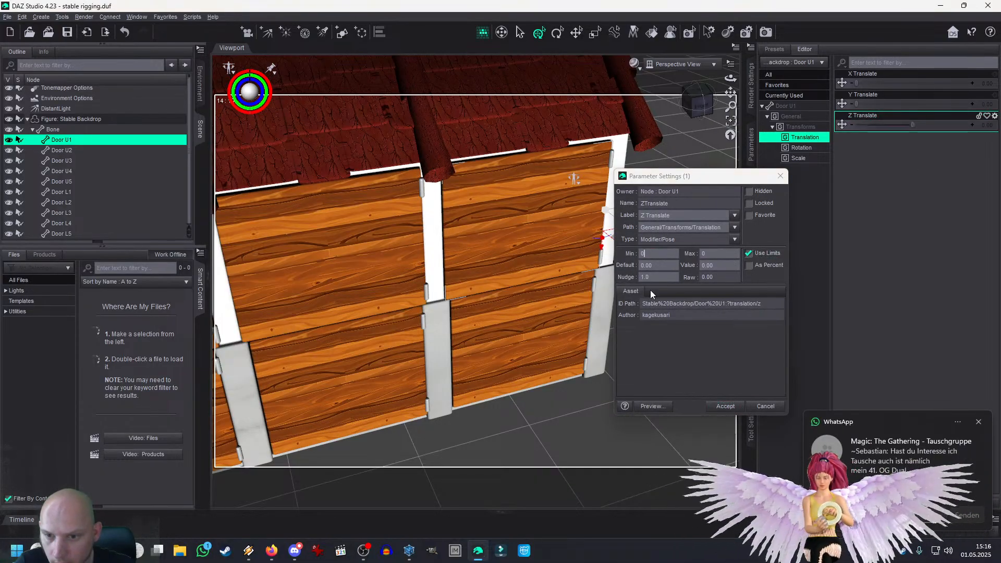
key("Return")
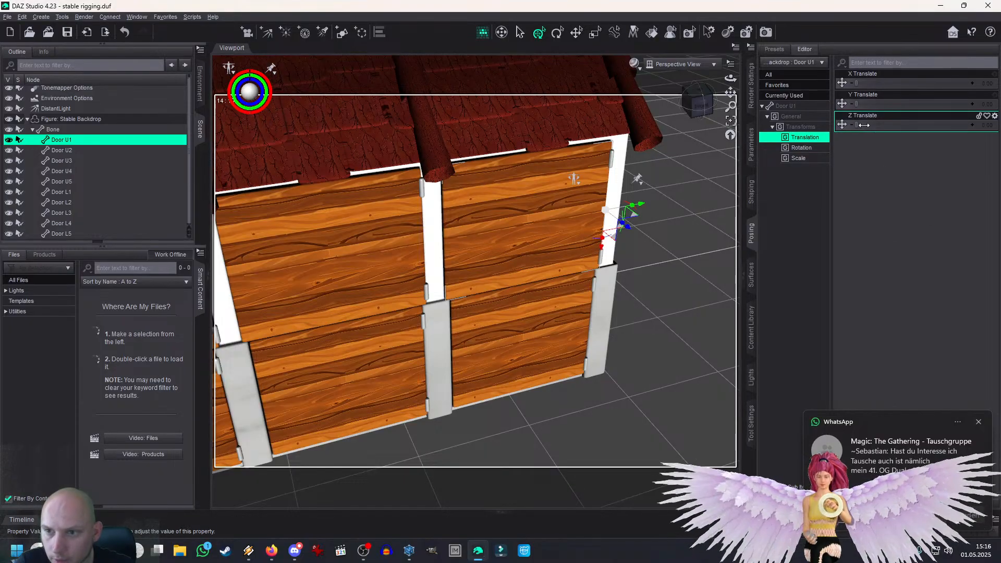
Step: Test Door U1's X Rotate and Y Rotate in turn to find the hinge axis, undoing each rotation
left_click(813, 149)
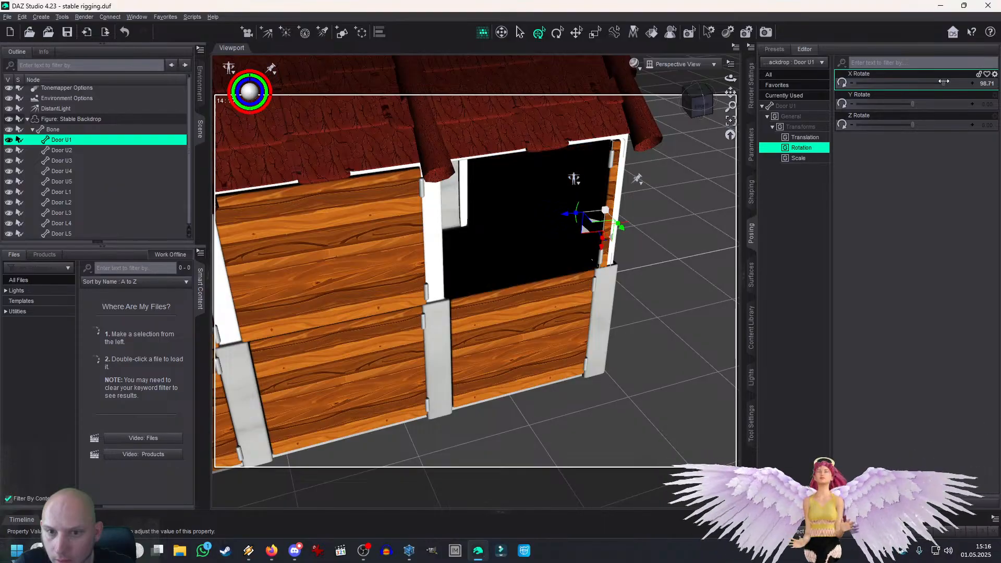
key("ctrl+z")
left_click(928, 106)
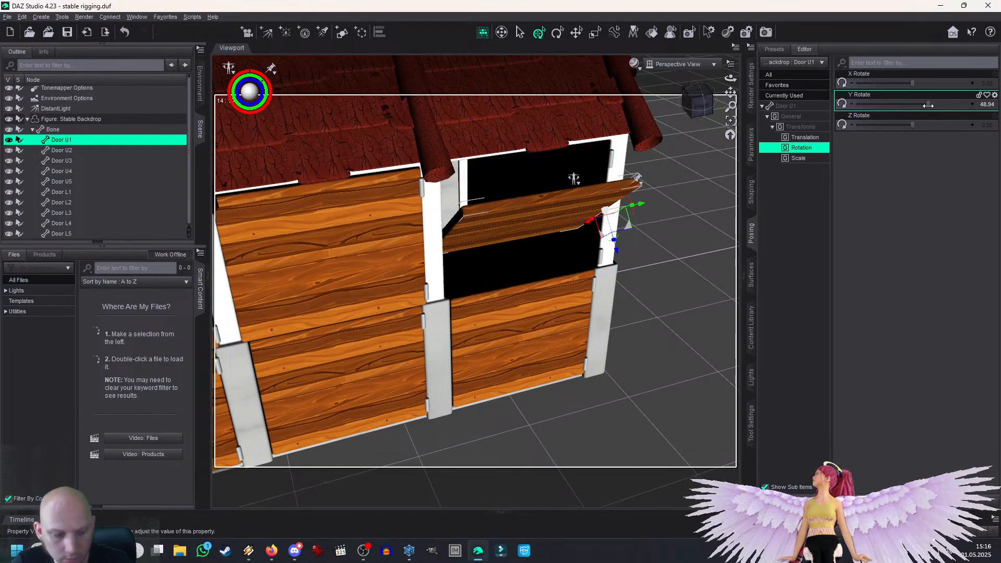
key("ctrl+z")
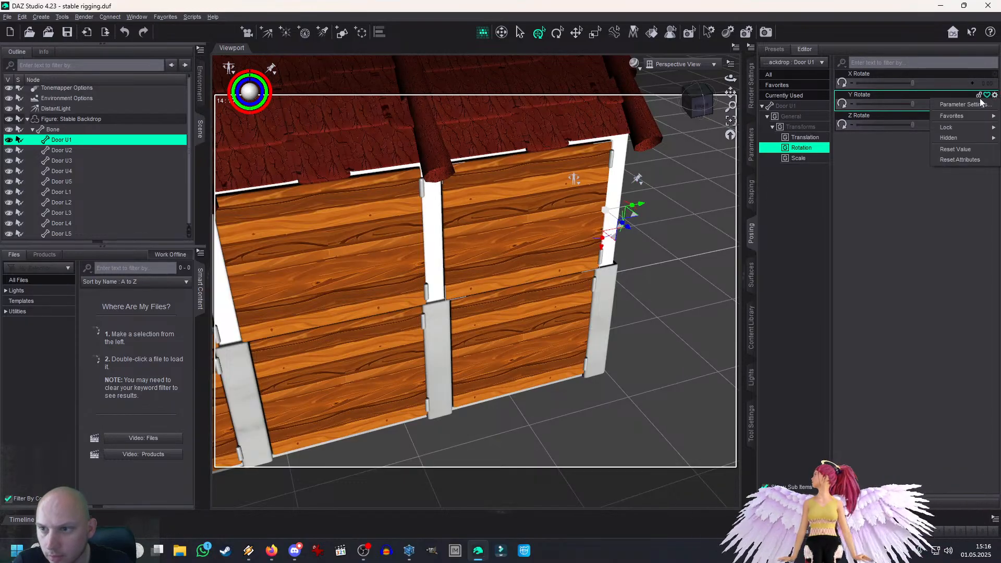
Step: Restrict Door U1's Y Rotate and Z Rotate by setting the minimum and maximum of both parameters to 0
left_click(996, 95)
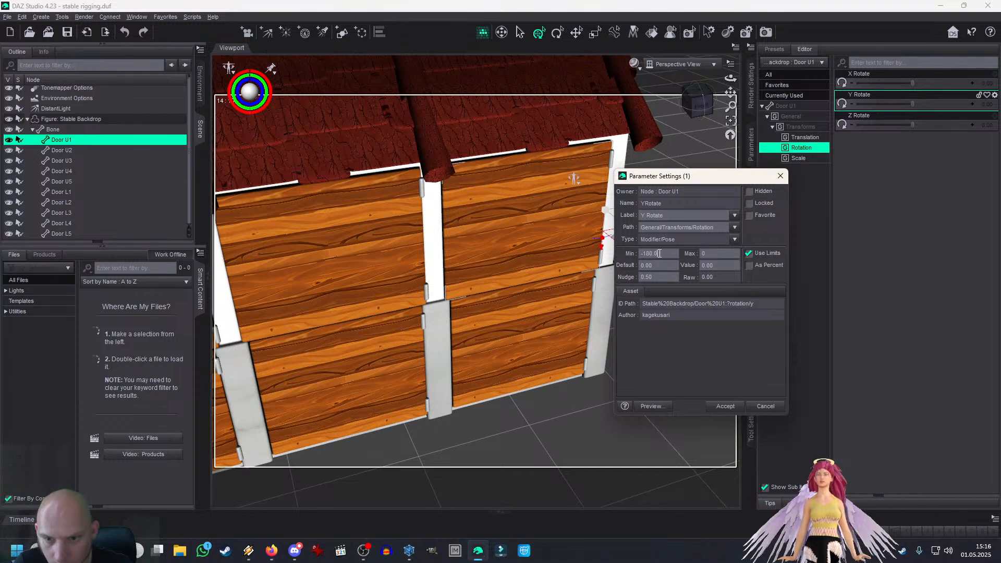
key("Return")
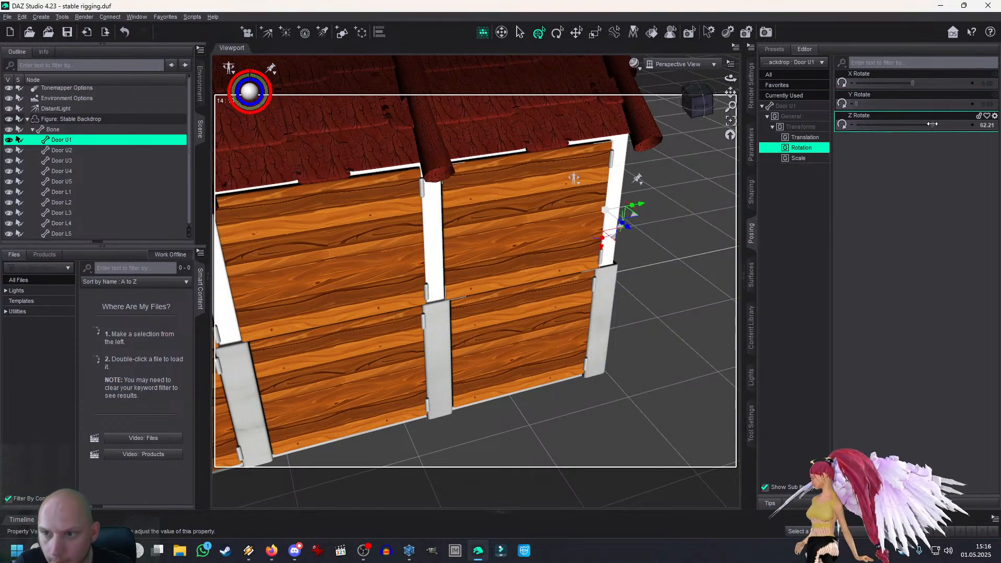
left_click(933, 124)
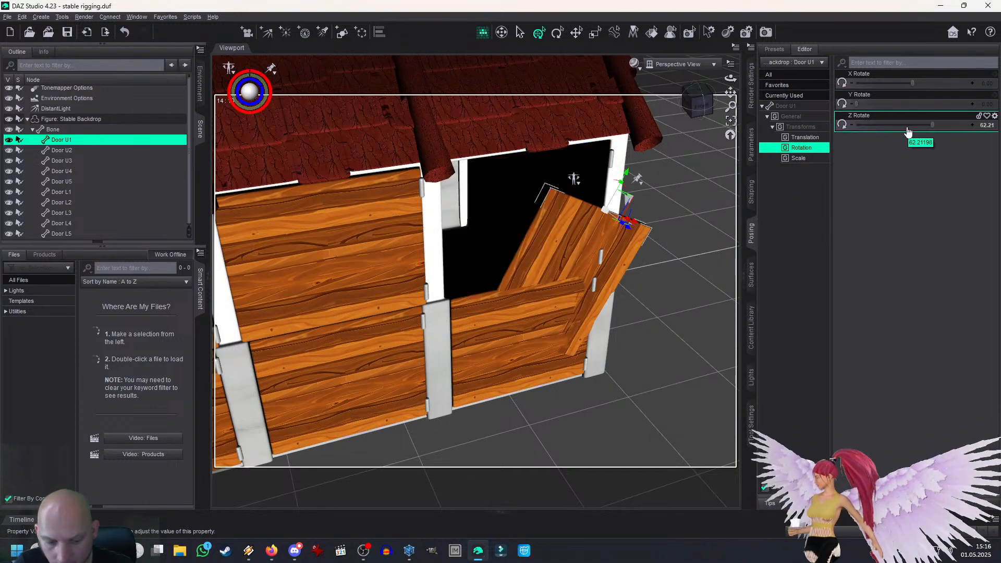
key("ctrl+z")
left_click(991, 118)
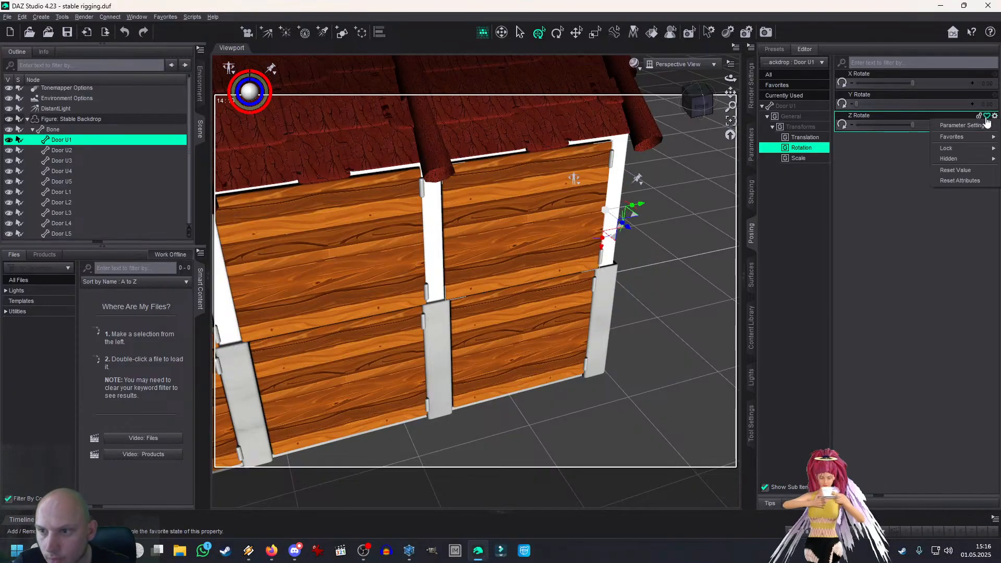
left_click(965, 126)
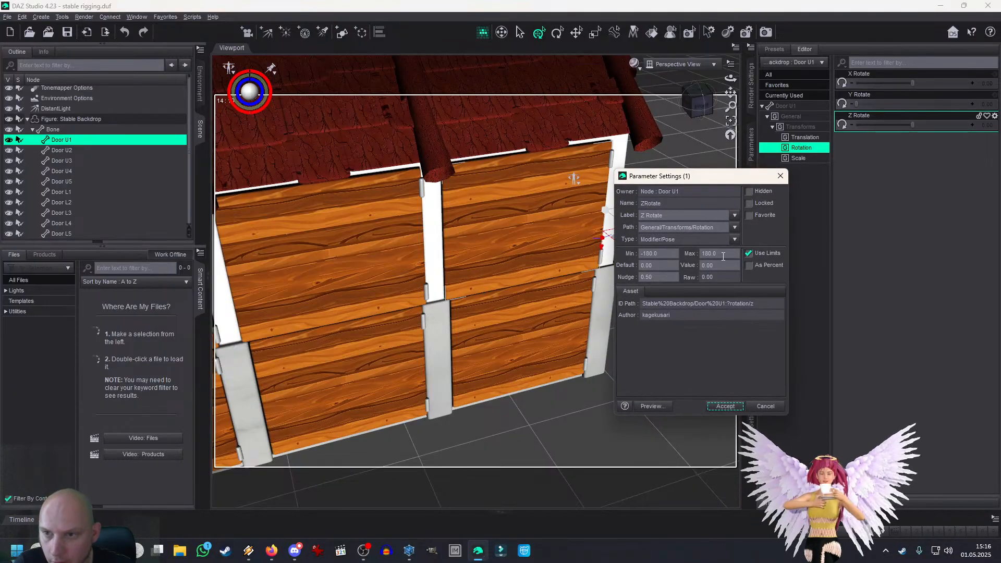
left_click_drag(729, 255, 673, 259)
type("0")
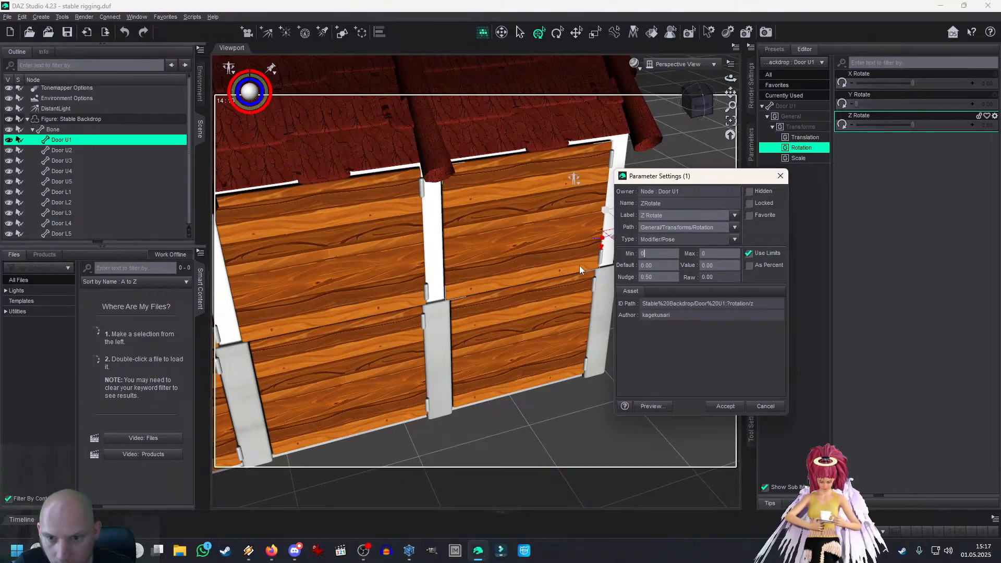
key("Return")
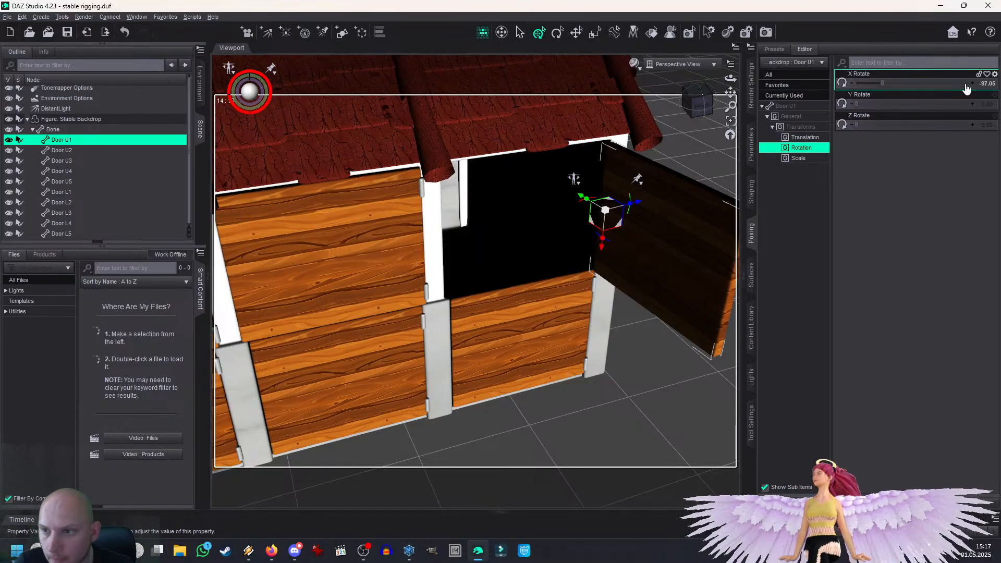
Step: Check the door's swing by turning Door U1's X Rotate to about -178, and reset X Rotate to 0
left_click_drag(699, 102, 649, 112)
left_click(857, 85)
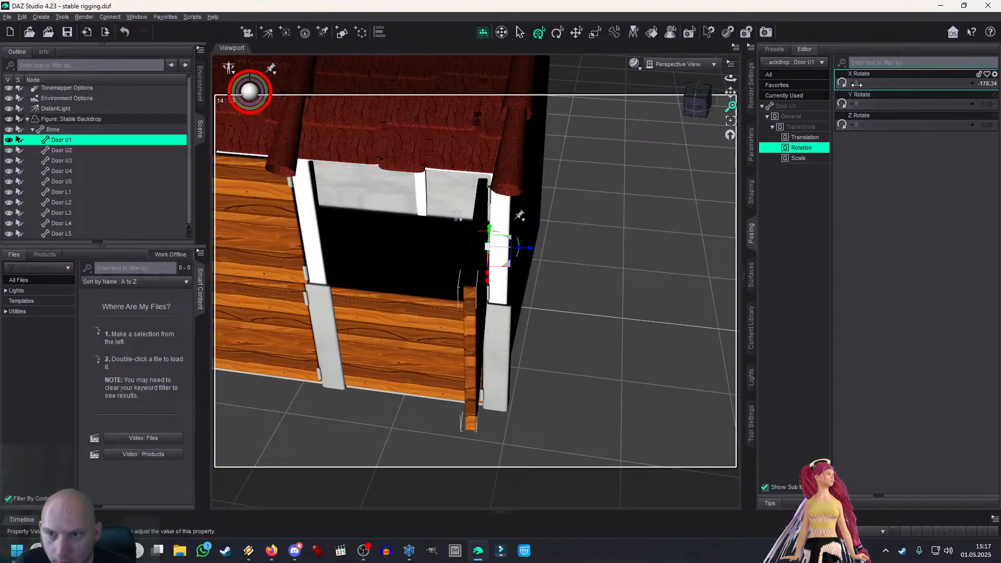
left_click_drag(696, 106, 736, 106)
left_click(986, 84)
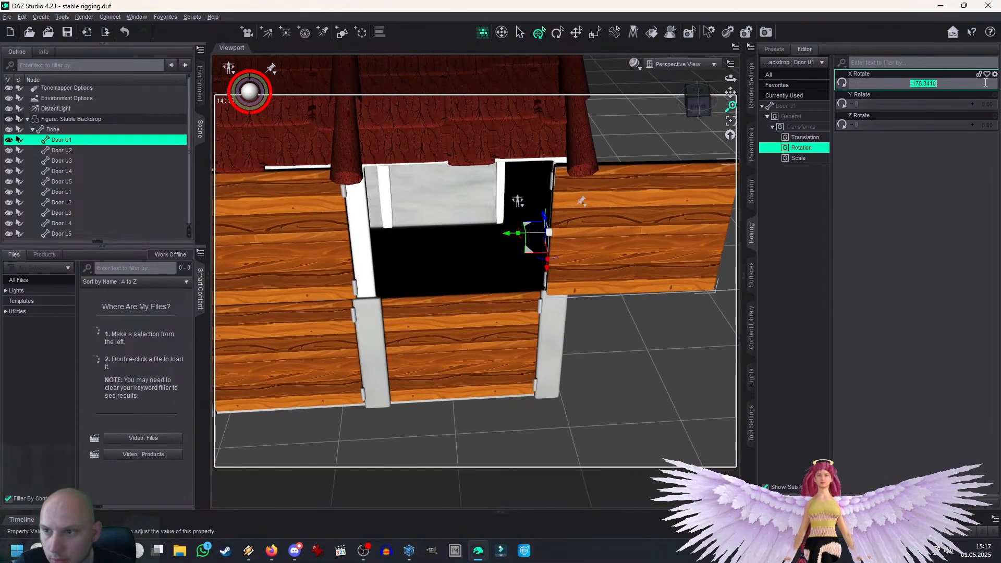
type("0")
key("Return")
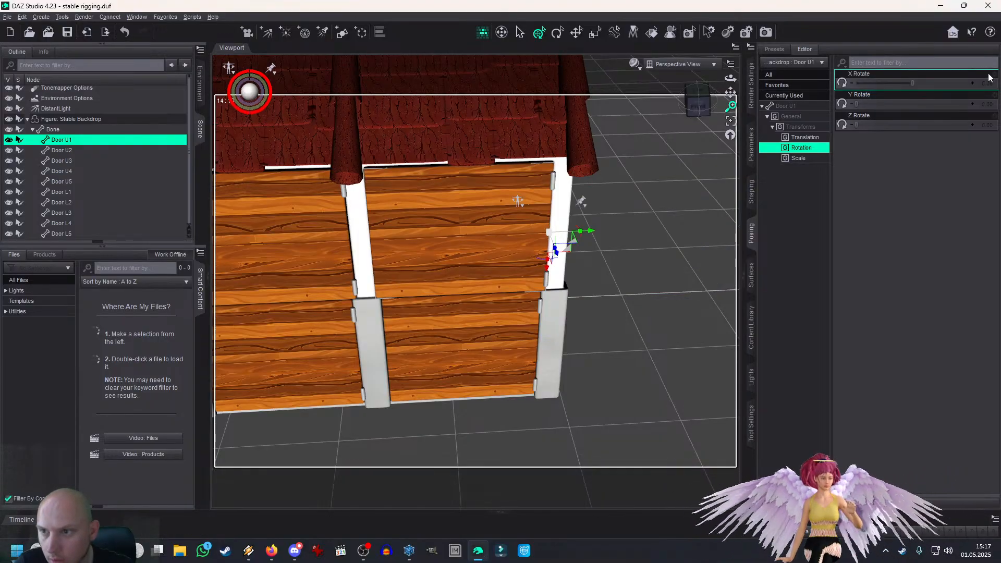
Step: Set the minimum limit of Door U1's X Rotate parameter to 0 in its parameter settings
left_click(995, 76)
left_click(954, 84)
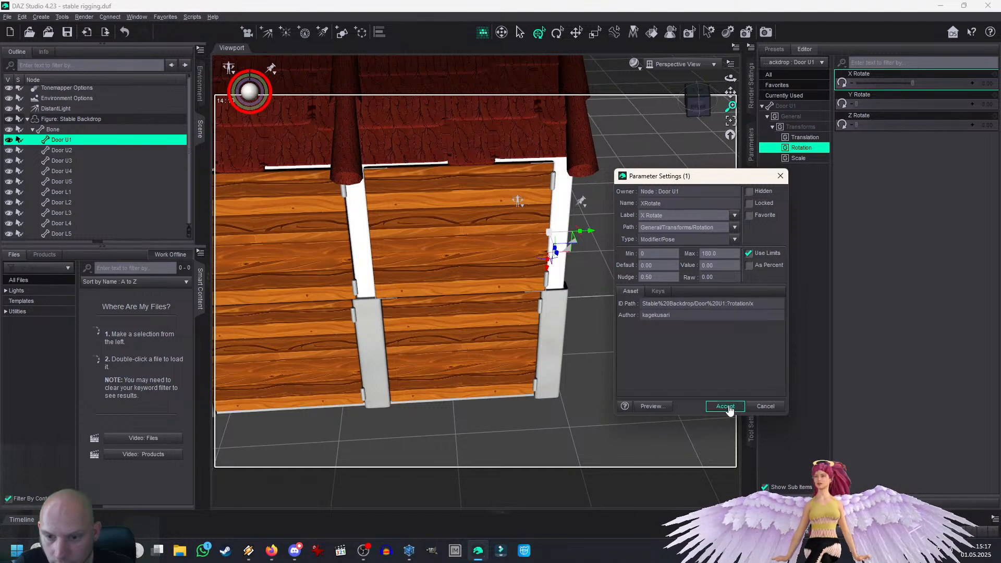
left_click(726, 406)
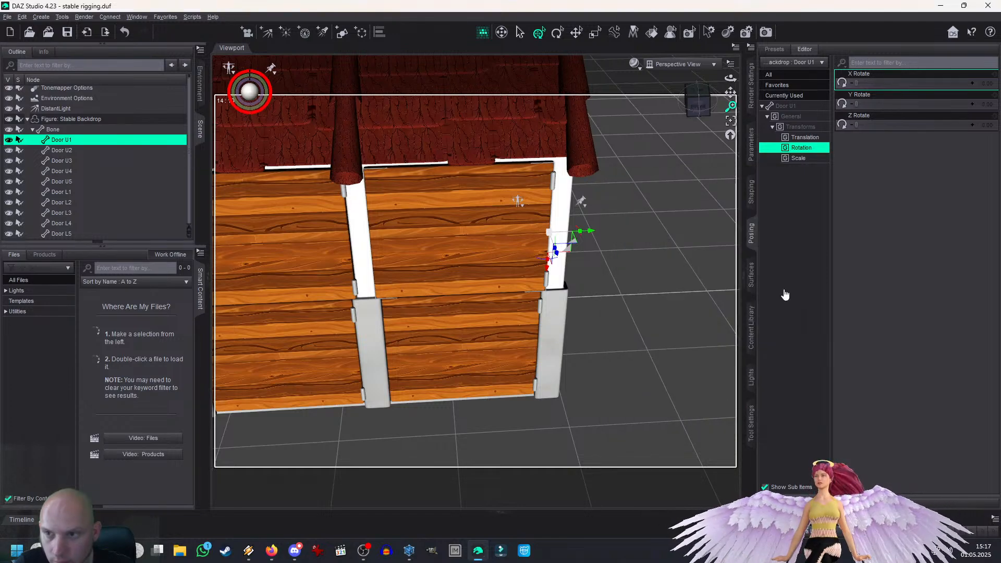
left_click(701, 98)
Step: Copy the parameter settings of Door U1's whole Transforms group
right_click(806, 152)
left_click(801, 154)
left_click(796, 131)
right_click(796, 131)
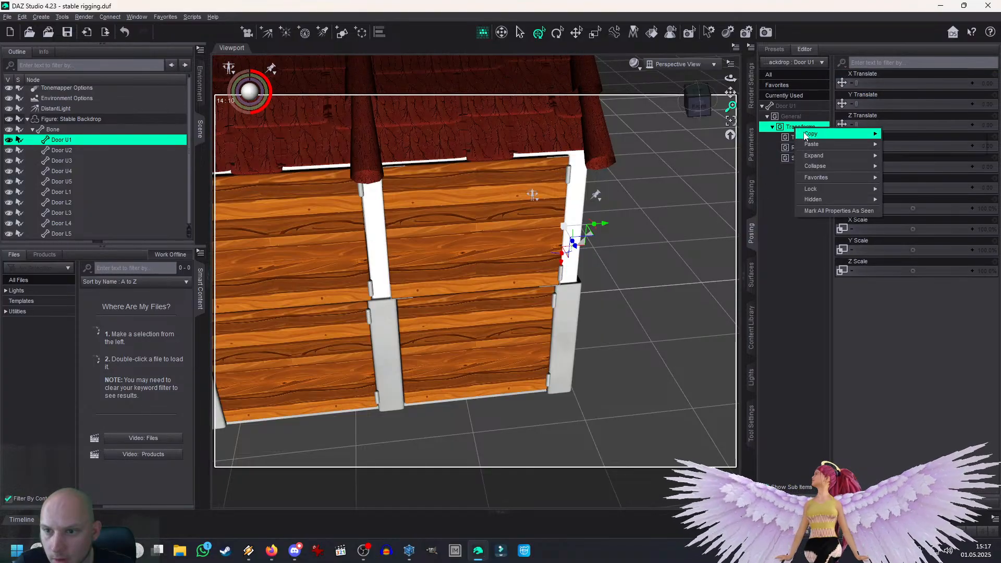
mouse_move(810, 135)
left_click(931, 148)
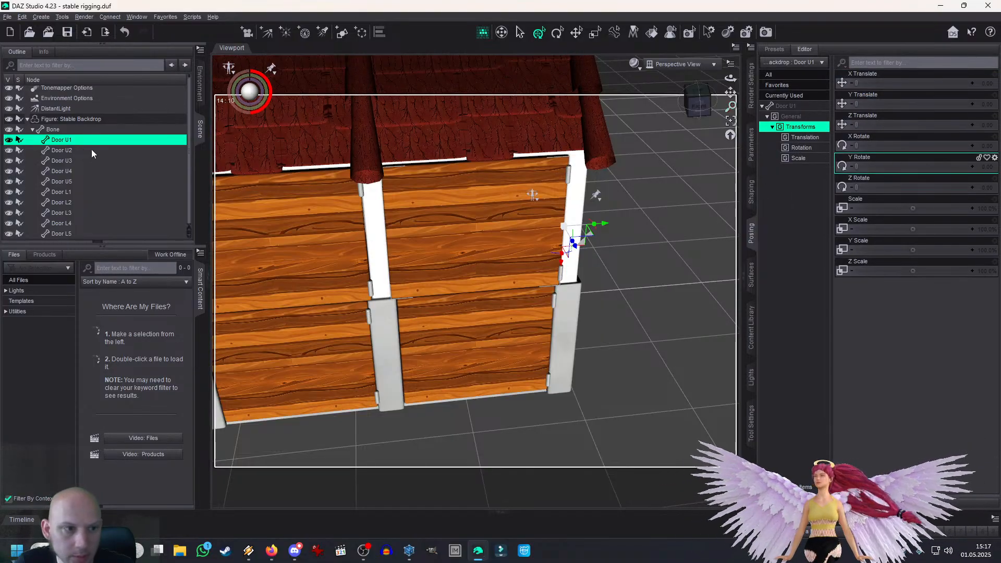
Step: Try to paste the copied Transforms settings from Door U1 onto Door U2's Transforms group
left_click(62, 150)
right_click(789, 128)
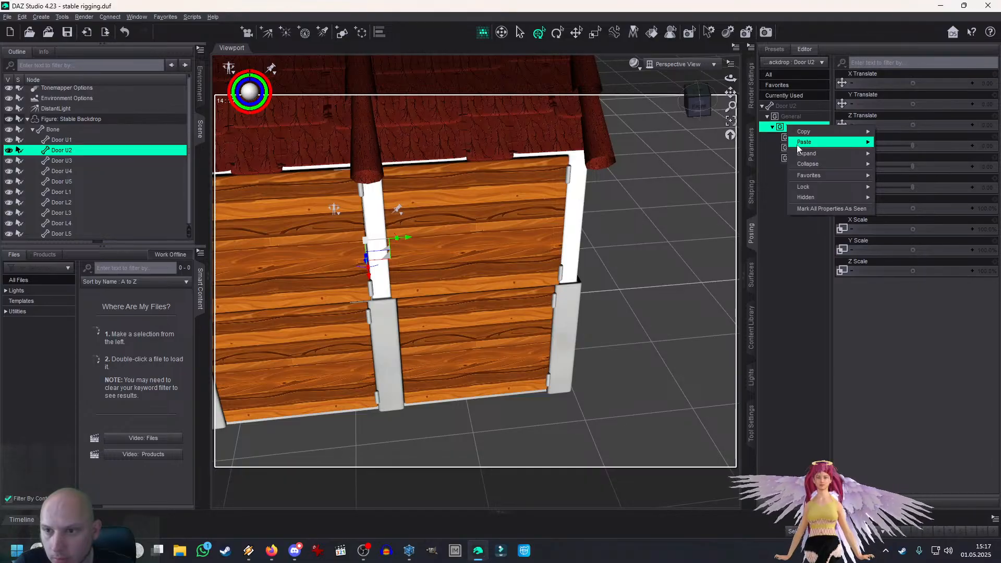
mouse_move(806, 141)
left_click(894, 156)
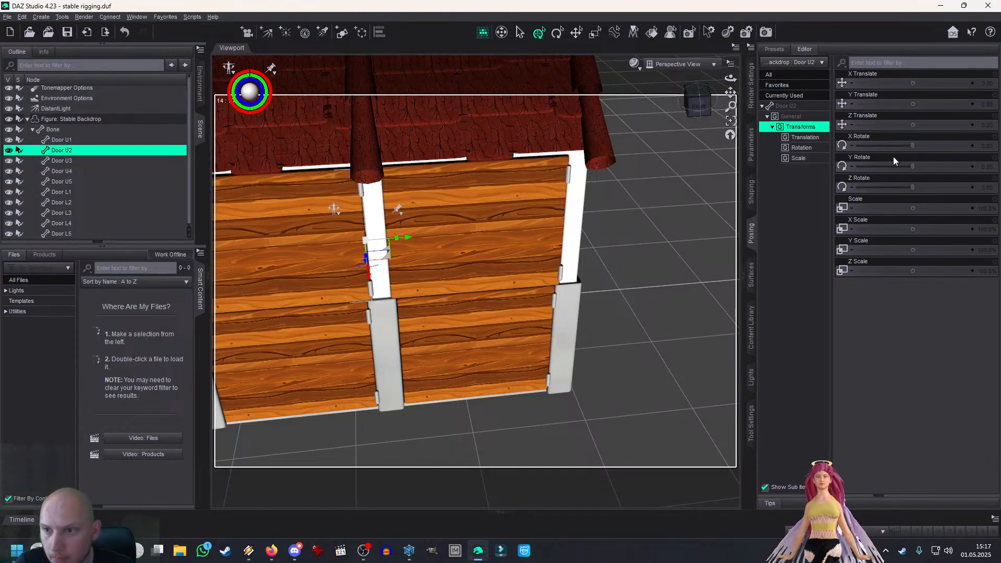
left_click(813, 140)
left_click(807, 129)
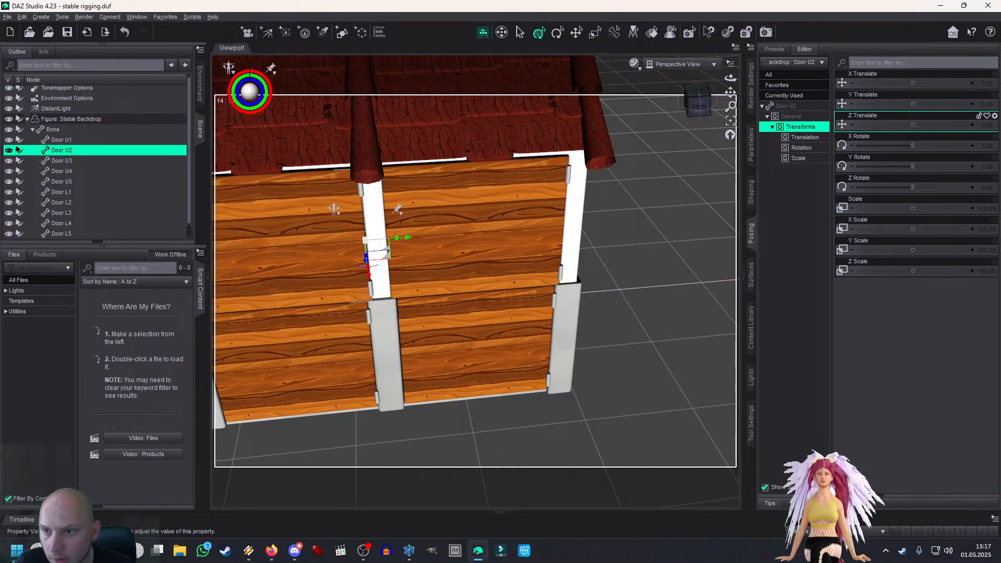
Step: Test Door U2's rotation limits by turning X Rotate to about -92 and moving Y Rotate, undoing both changes
left_click_drag(933, 147, 884, 147)
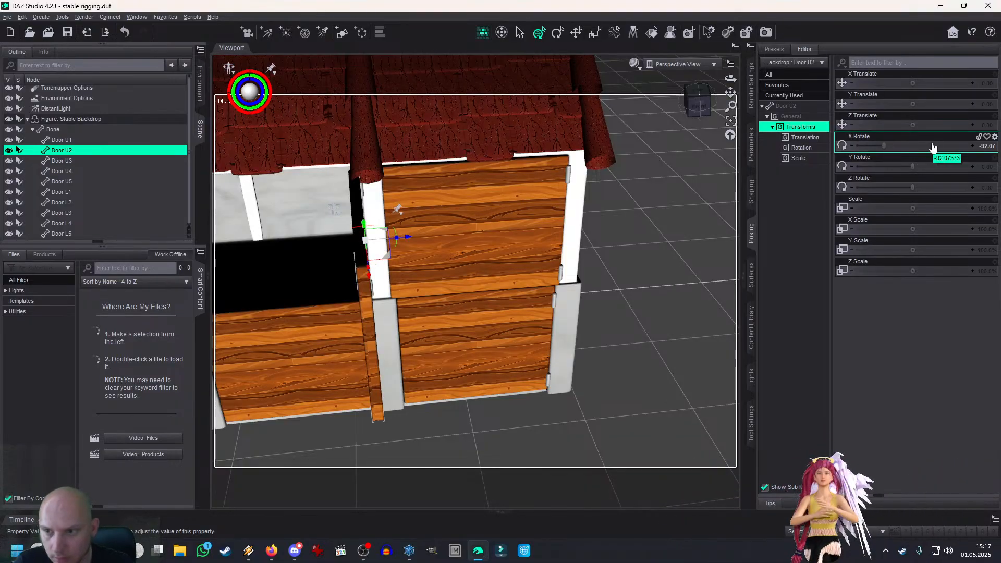
key("ctrl+z")
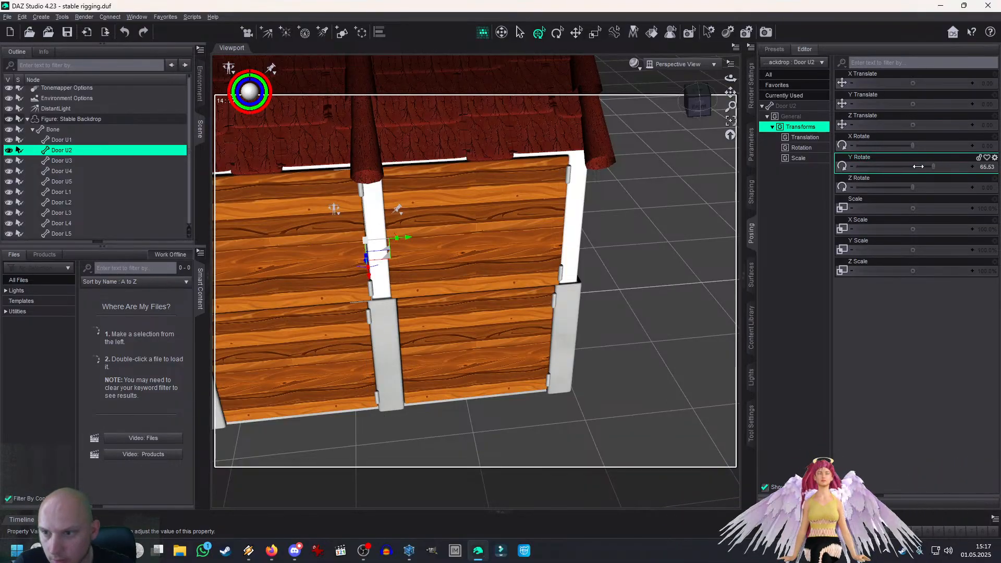
left_click_drag(928, 165, 885, 172)
key("ctrl+z")
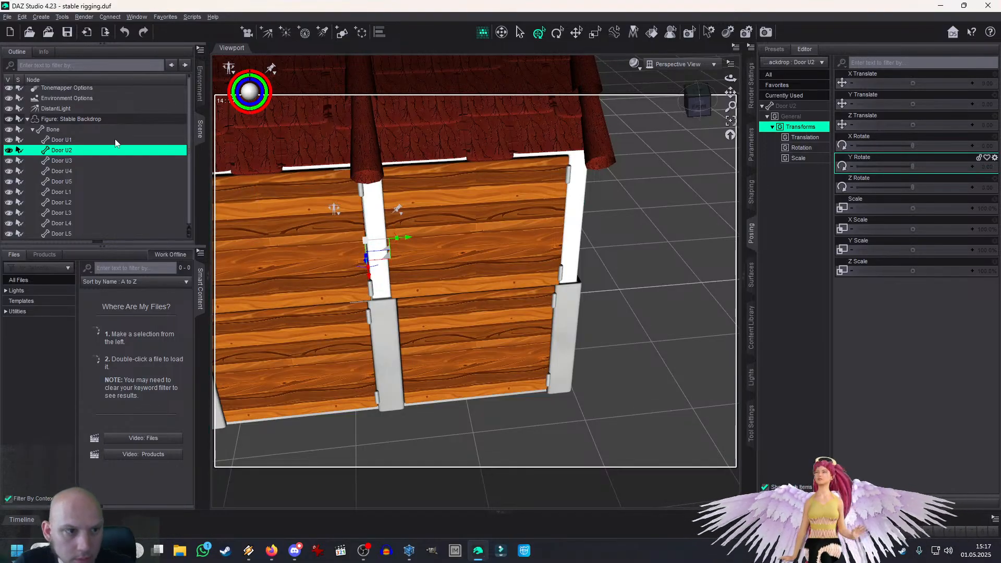
Step: Copy Door U1's settings from its top-level node in the parameter groups
left_click(123, 141)
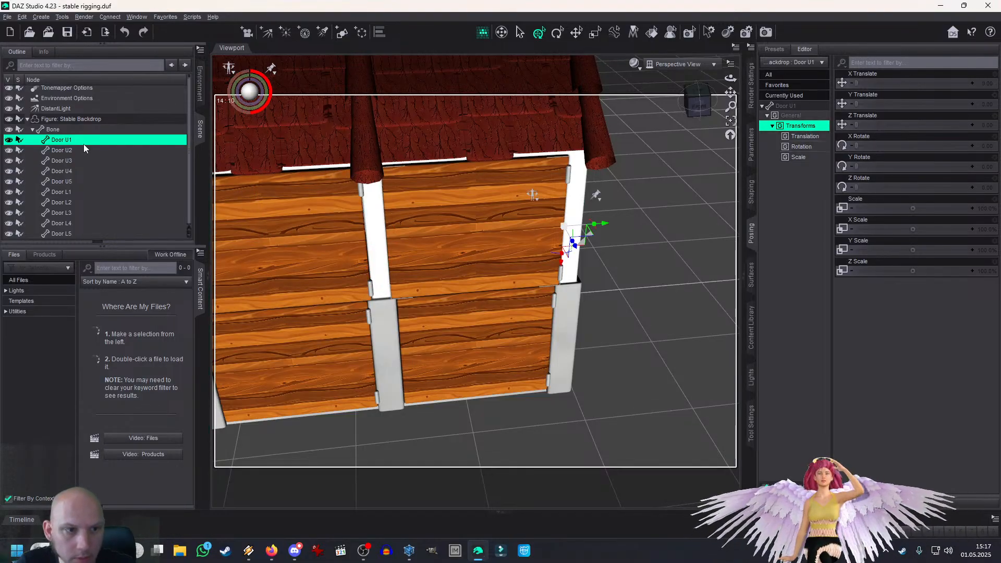
left_click(792, 116)
left_click(793, 107)
right_click(793, 107)
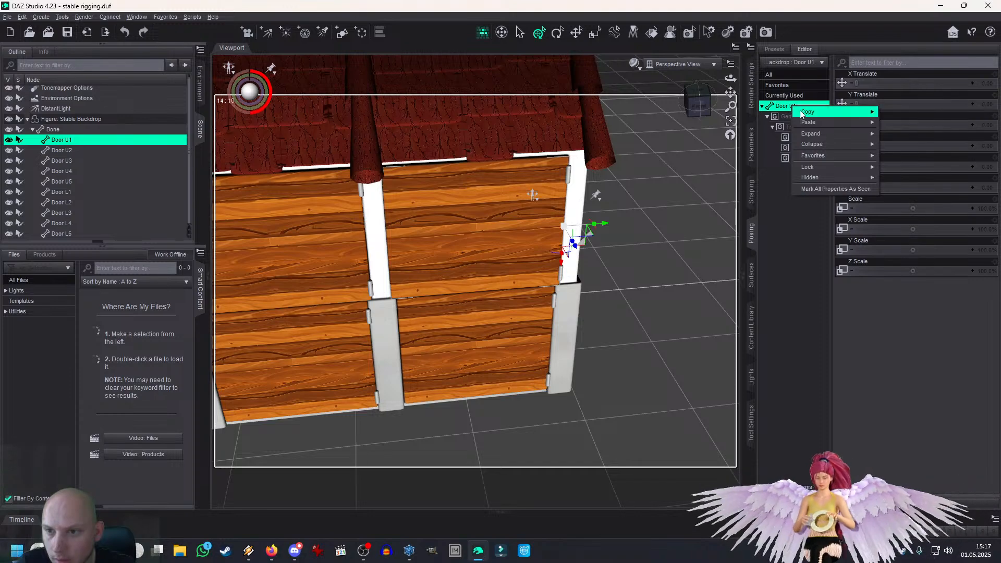
left_click(921, 131)
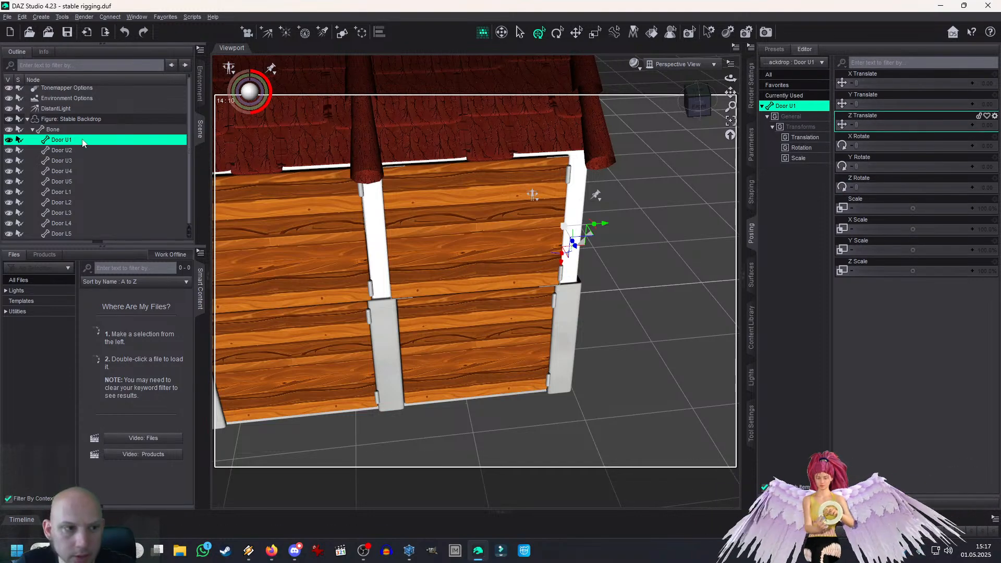
Step: Try to paste the copied Door U1 pose onto Door U2, then test Door U2's Z Rotate at about -27 and undo it
left_click(66, 150)
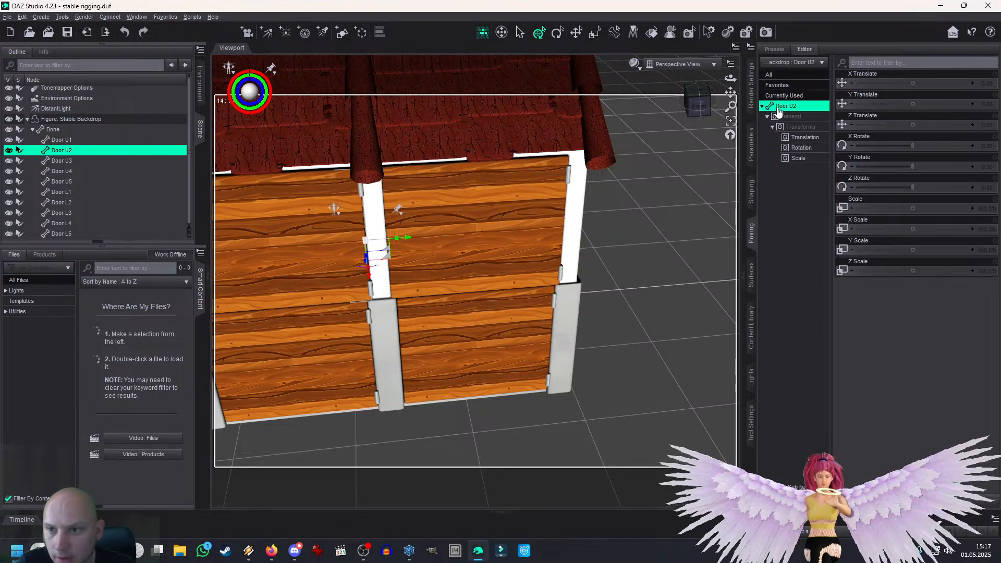
right_click(779, 108)
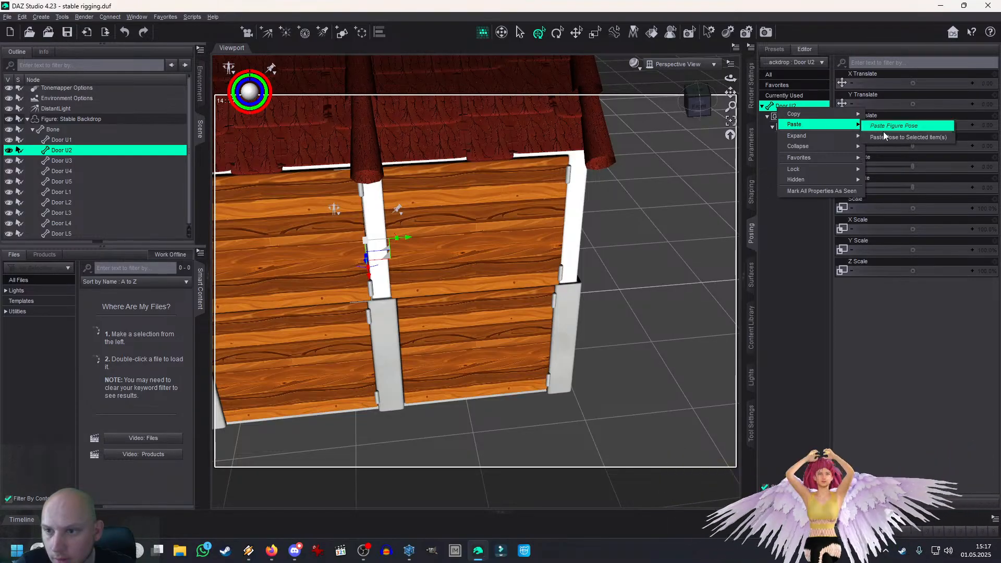
left_click(884, 131)
left_click(802, 147)
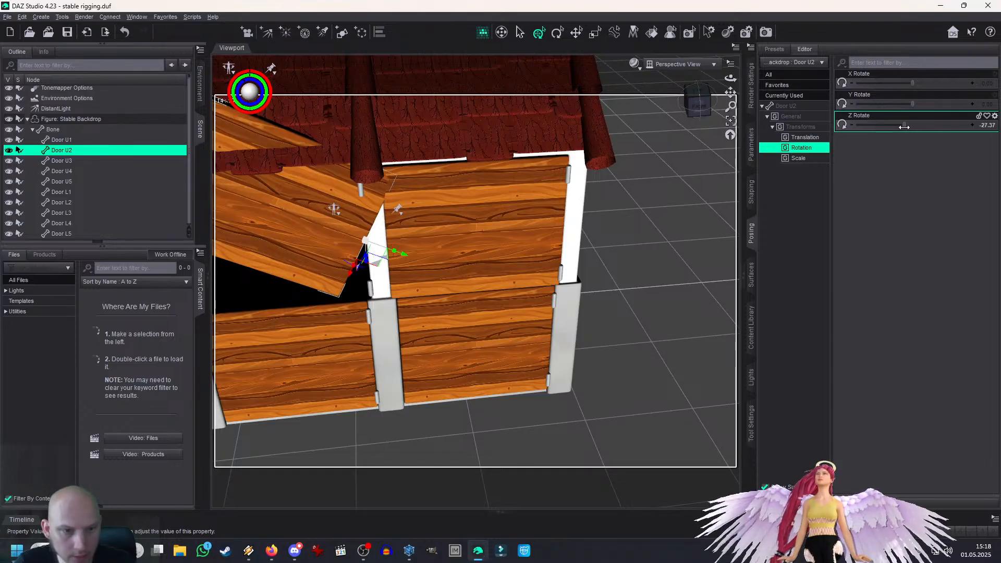
key("ctrl+z")
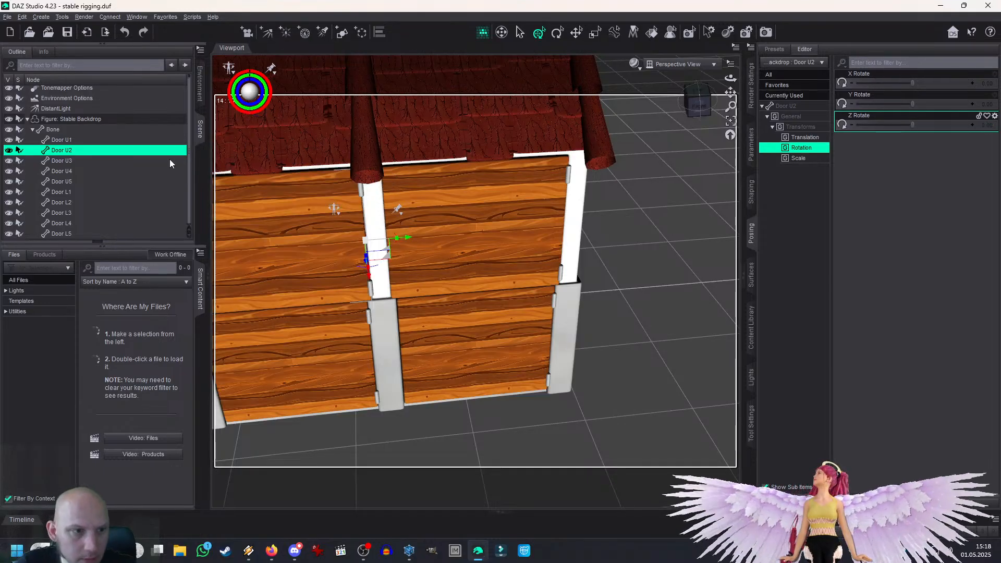
Step: Compare the rotation and translation parameters of Door U1 and Door U2, and test the range of Door U3's Y Translate
left_click(65, 140)
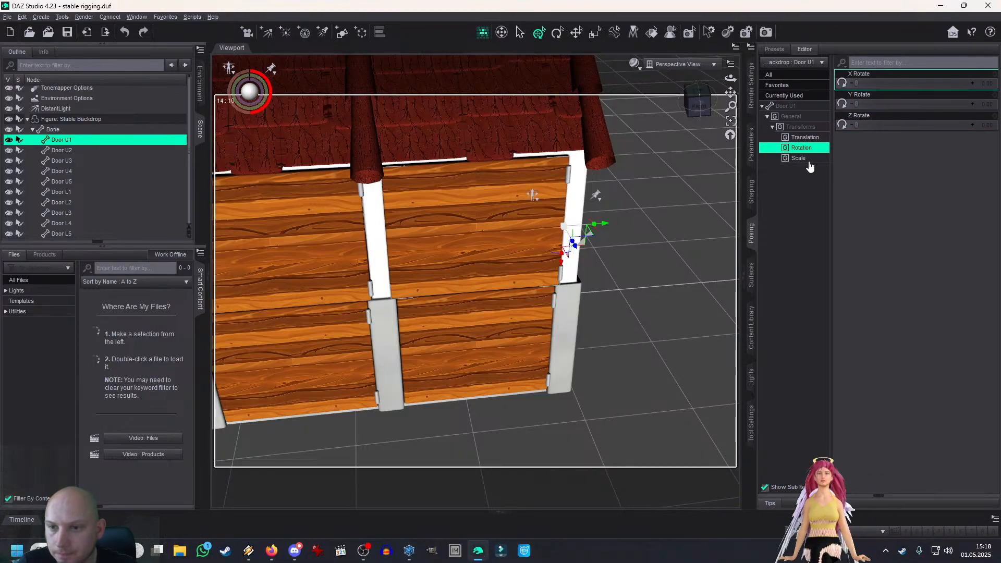
left_click(61, 151)
left_click(803, 136)
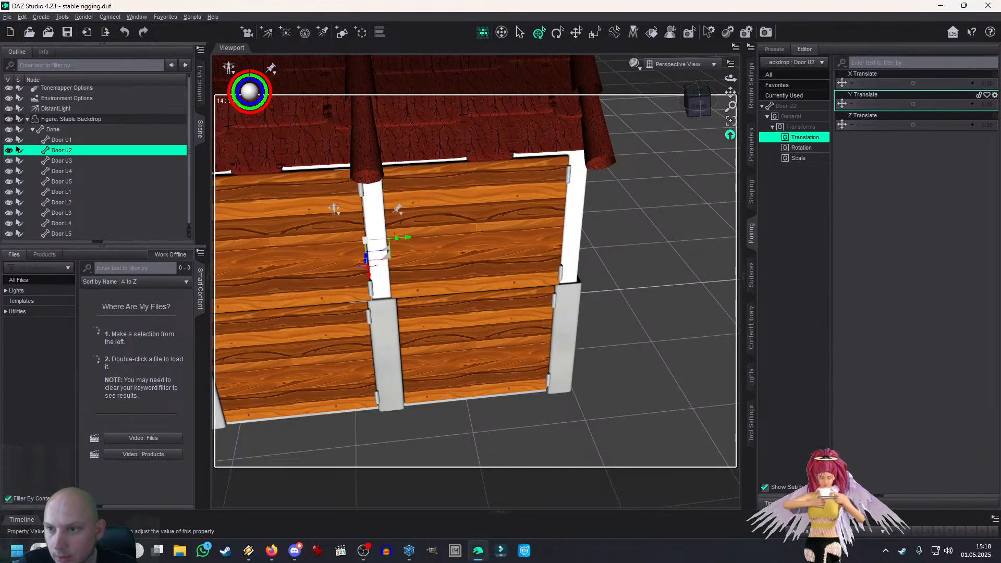
left_click(86, 161)
left_click_drag(896, 109, 939, 104)
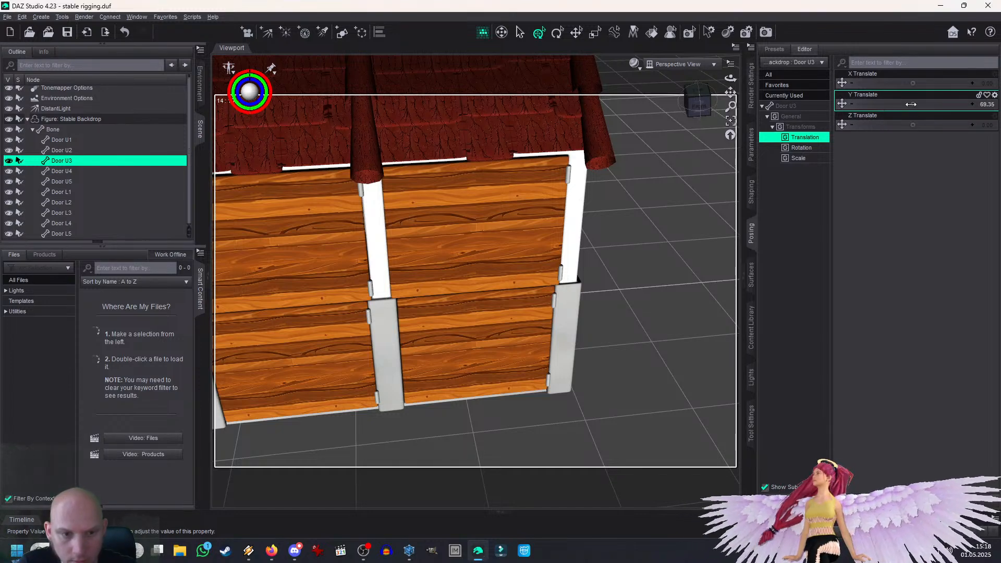
mouse_move(704, 101)
left_mouse_down()
mouse_move(711, 89)
mouse_move(697, 105)
left_mouse_up()
Step: Test Door U2's Y Translate, undo the movement, and compare it with Door U1's translation parameters
left_click(104, 150)
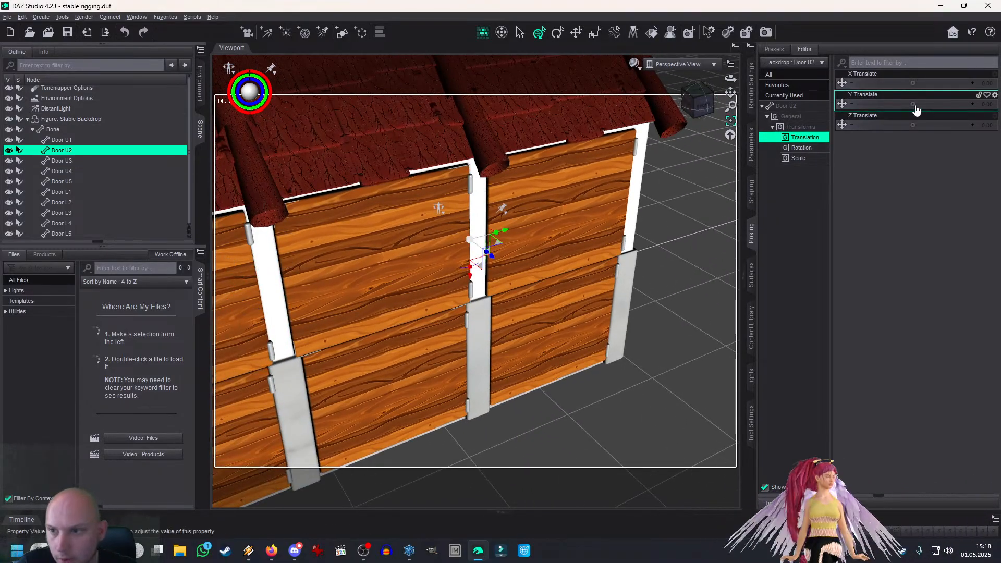
mouse_move(914, 105)
left_mouse_down()
mouse_move(934, 105)
mouse_move(917, 108)
left_mouse_up()
key("ctrl+z")
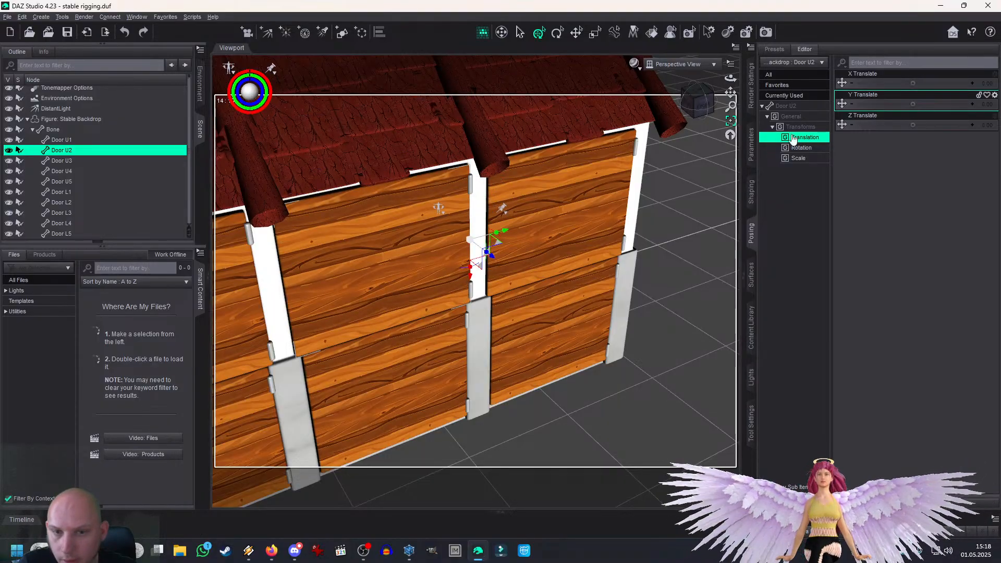
left_click(79, 140)
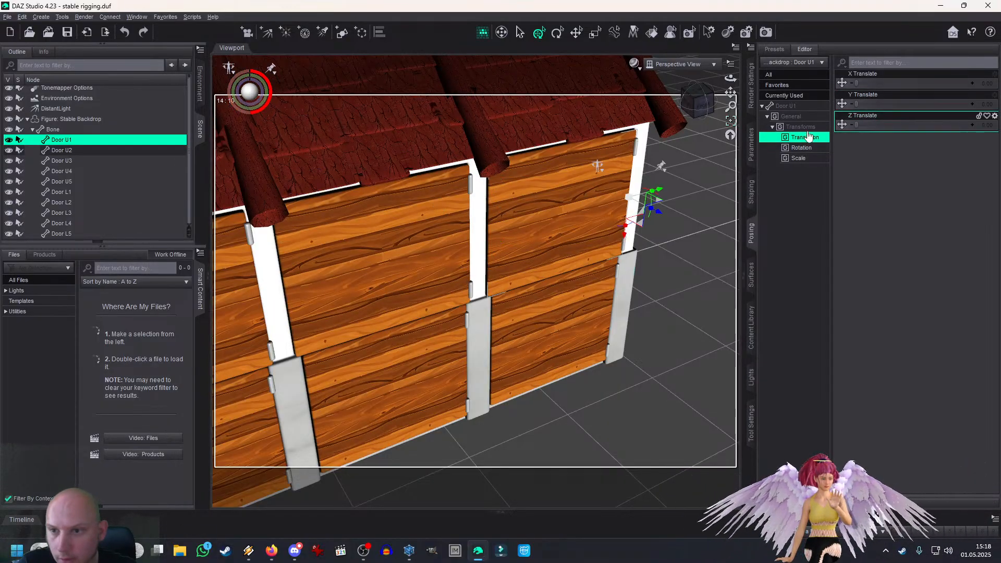
Step: Enable limits on Door U2's X Translate and set its minimum and maximum to 0
left_click(79, 150)
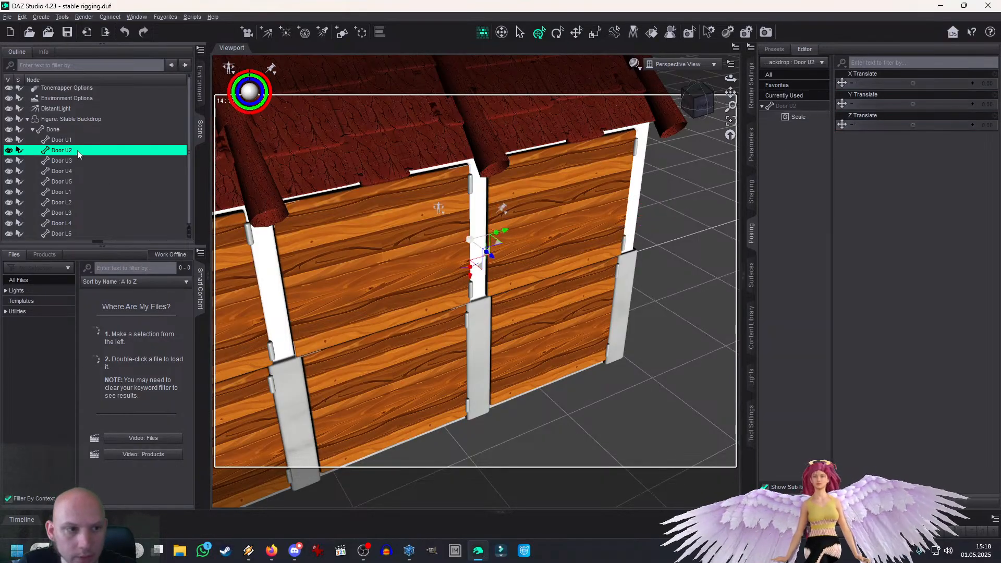
left_click(995, 77)
left_click(963, 88)
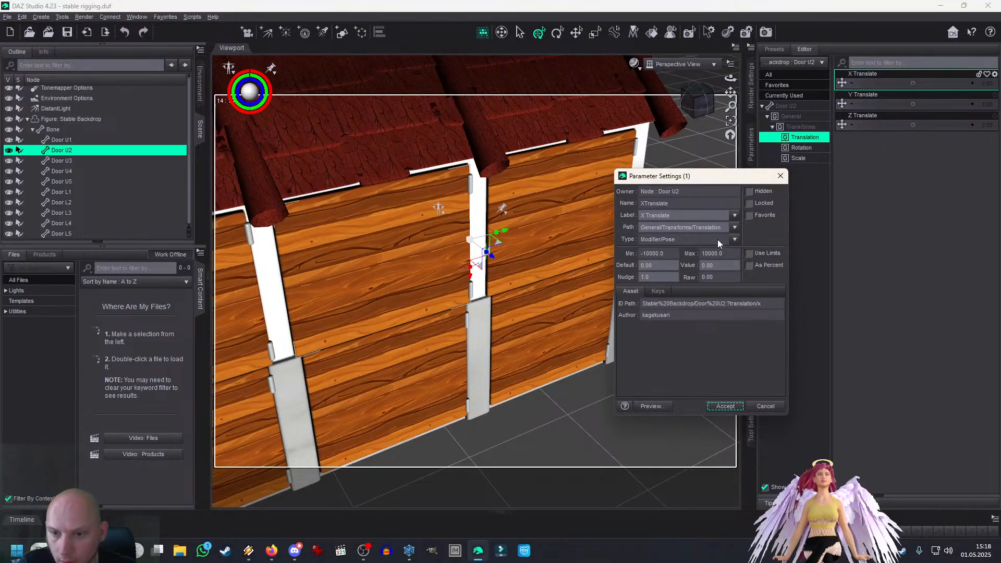
left_click(749, 254)
double_click(720, 254)
type("0")
double_click(652, 254)
type("0")
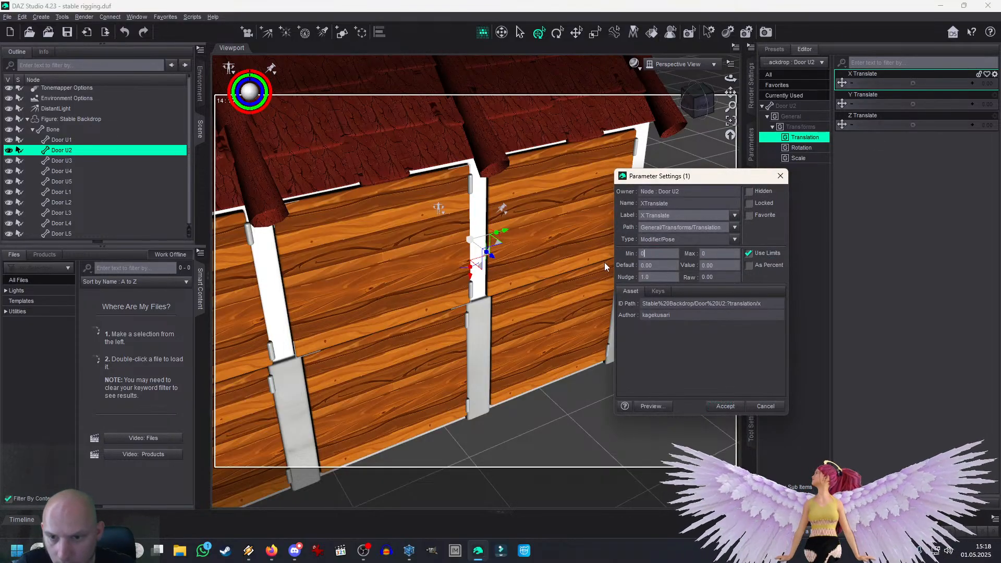
left_click(726, 407)
Step: Enable limits on Door U2's Y Translate and Z Translate, setting the minimum and maximum of both to 0
left_click(995, 95)
left_click(977, 104)
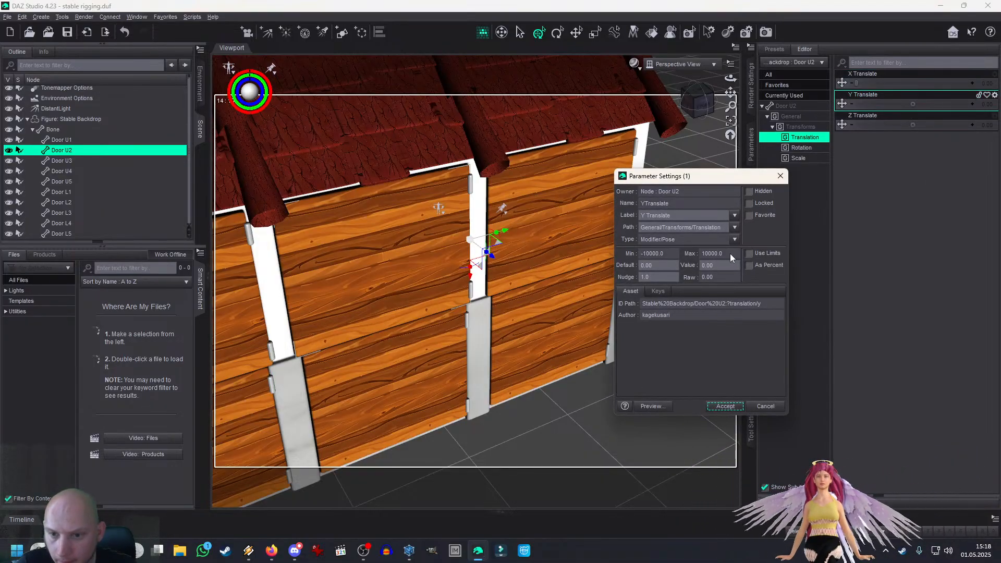
left_click(749, 253)
double_click(717, 254)
type("0")
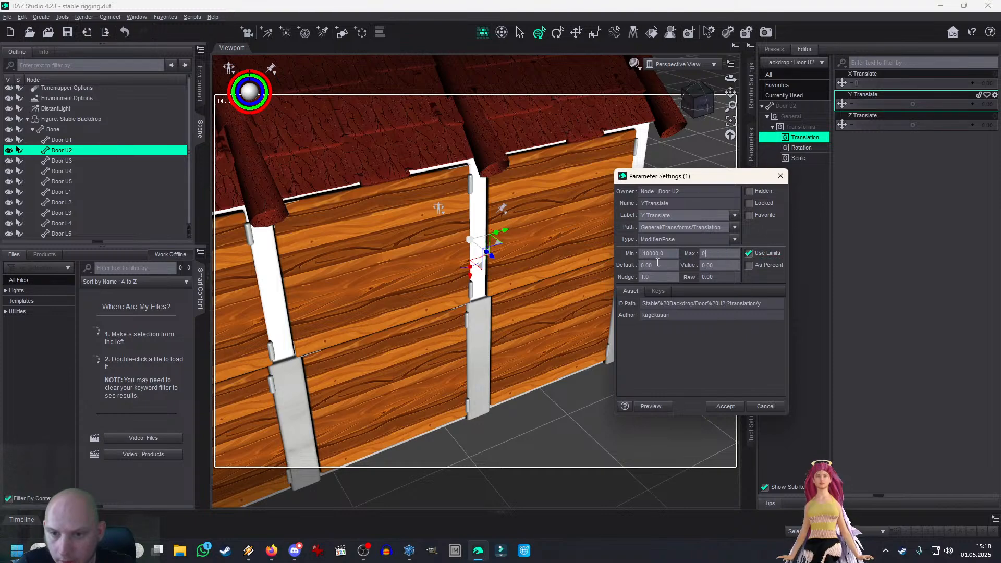
key("Return")
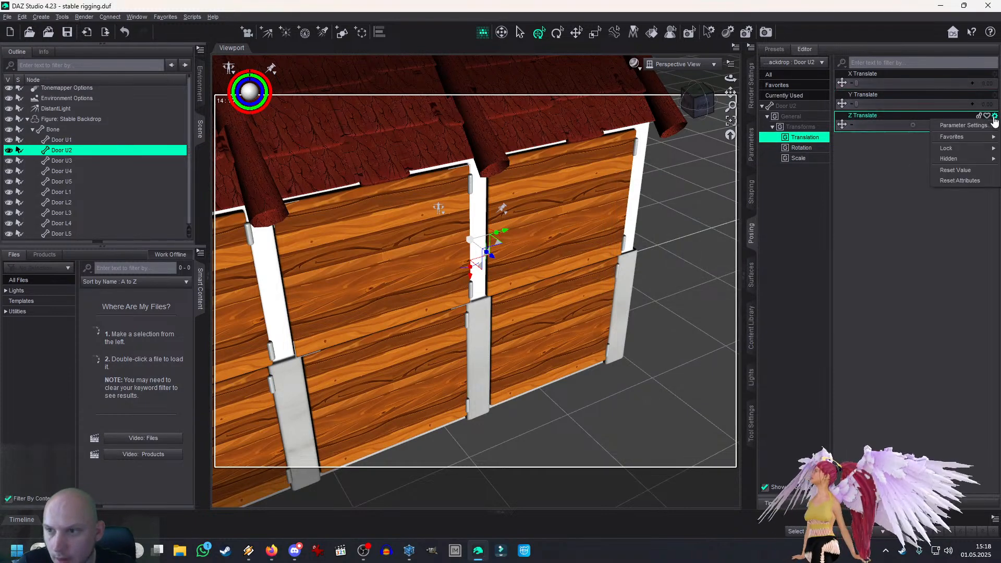
left_click(720, 254)
left_click(748, 253)
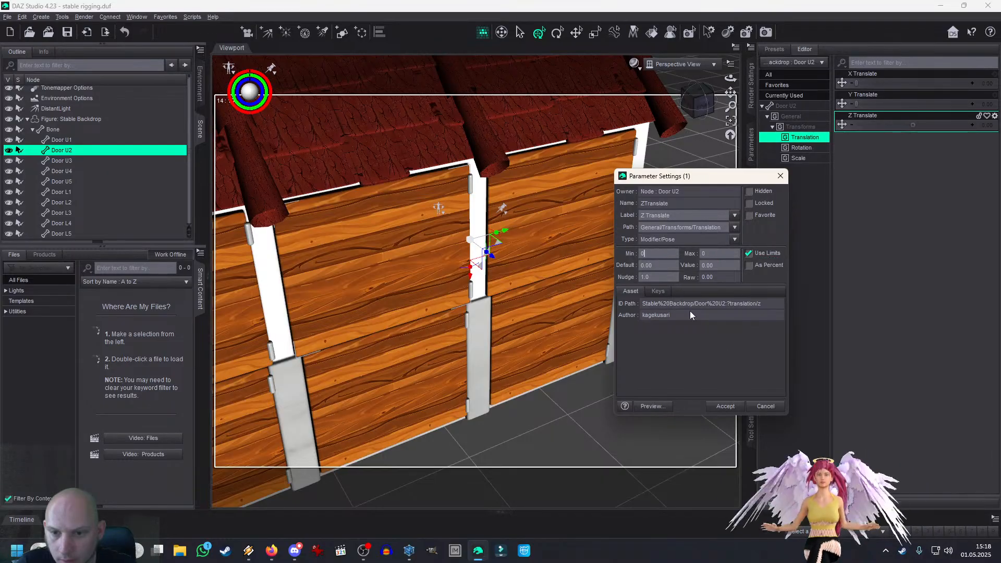
key("Return")
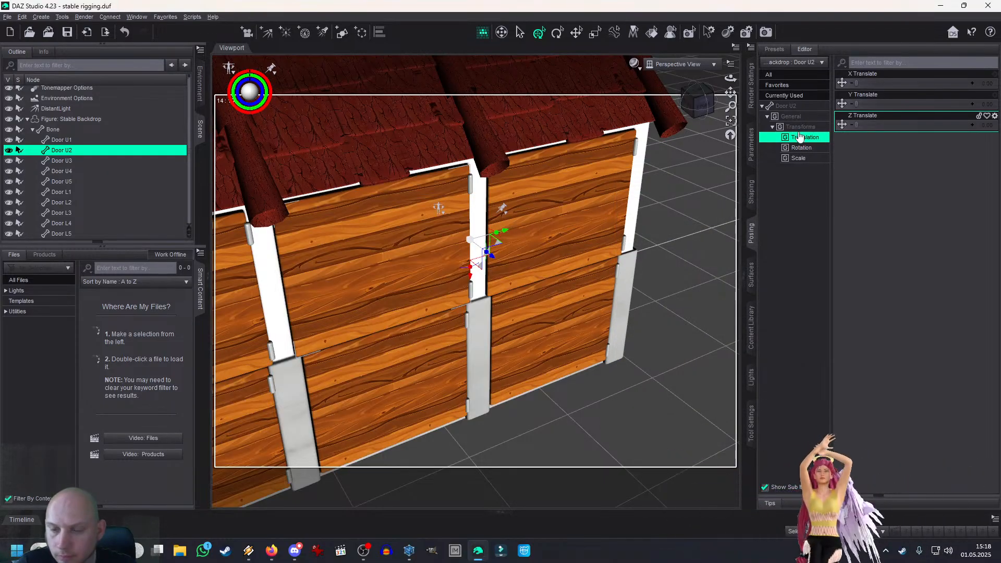
Step: Restrict Door U2's Y Rotate and Z Rotate by setting the minimum and maximum of both parameters to 0
left_click(800, 147)
left_click(995, 95)
left_click(964, 103)
double_click(718, 253)
type("0")
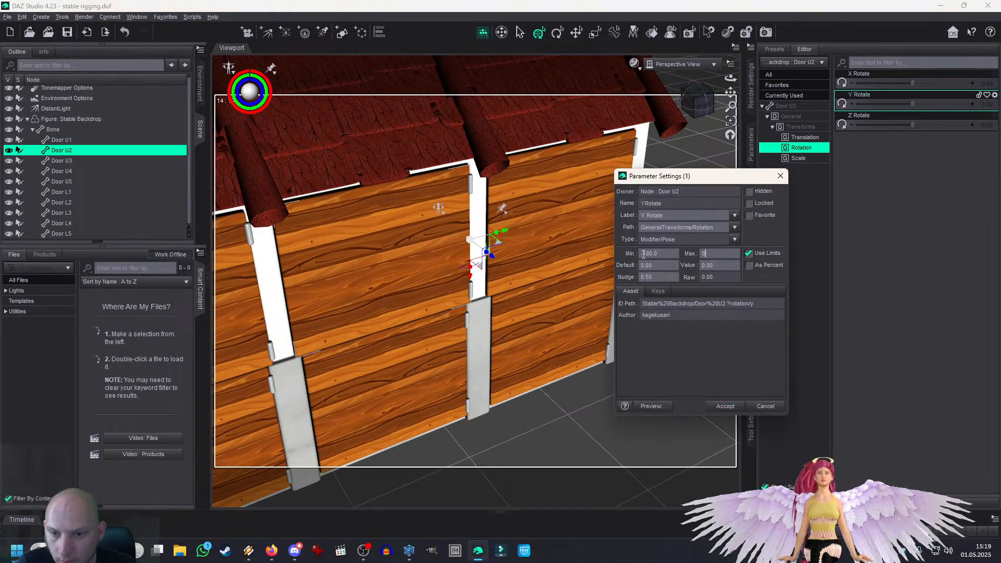
key("Return")
left_click(995, 116)
left_click(965, 124)
left_click_drag(729, 255, 618, 266)
type("0")
key("Return")
Step: Set the minimum of Door U2's X Rotate to 0 and change the parameter's label to "Door Open"
left_click(995, 75)
left_click(965, 84)
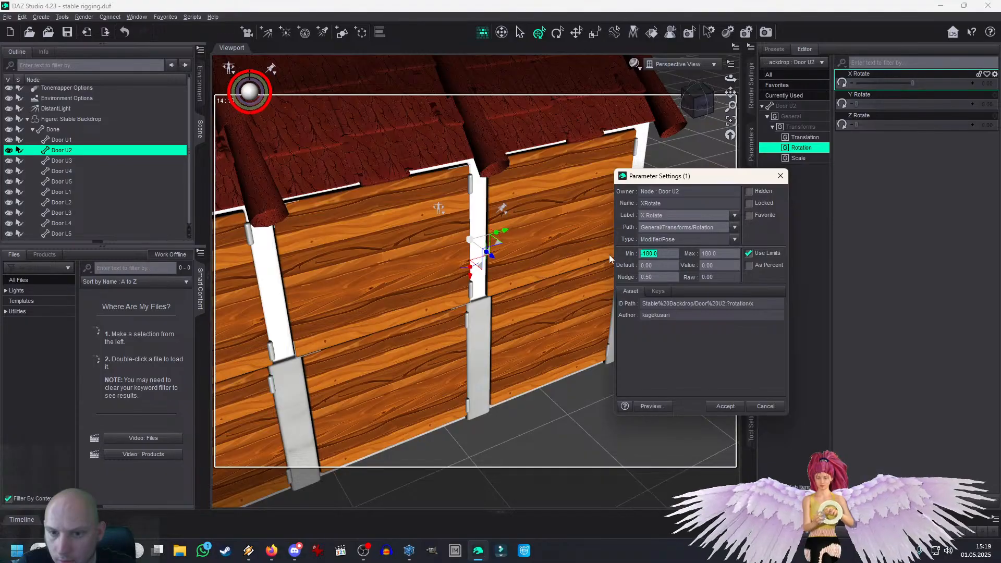
type("0")
left_click_drag(677, 216, 609, 222)
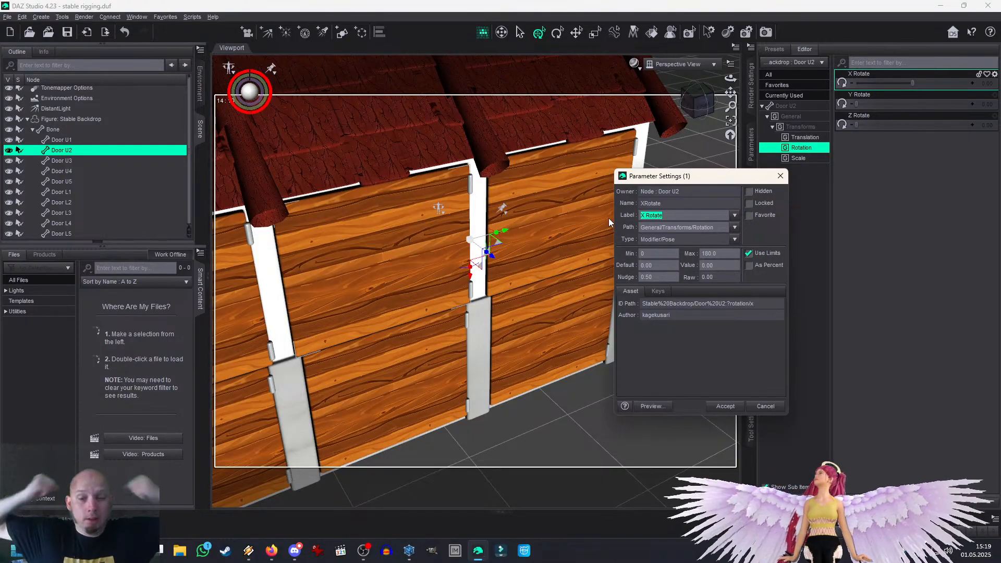
type("Door Open")
key("Return")
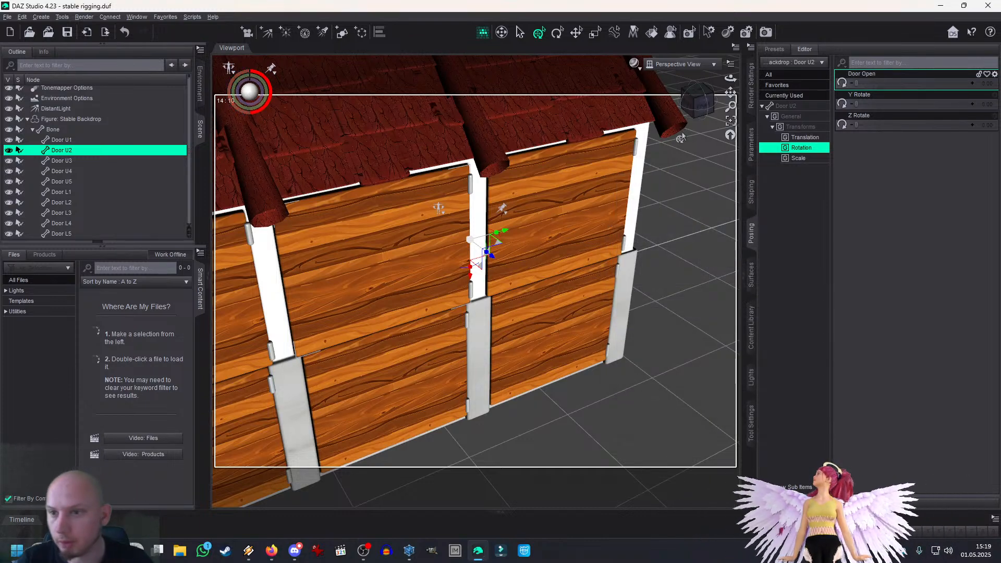
Step: Select the Door U1 bone to bring up its rotation parameters
left_click(60, 139)
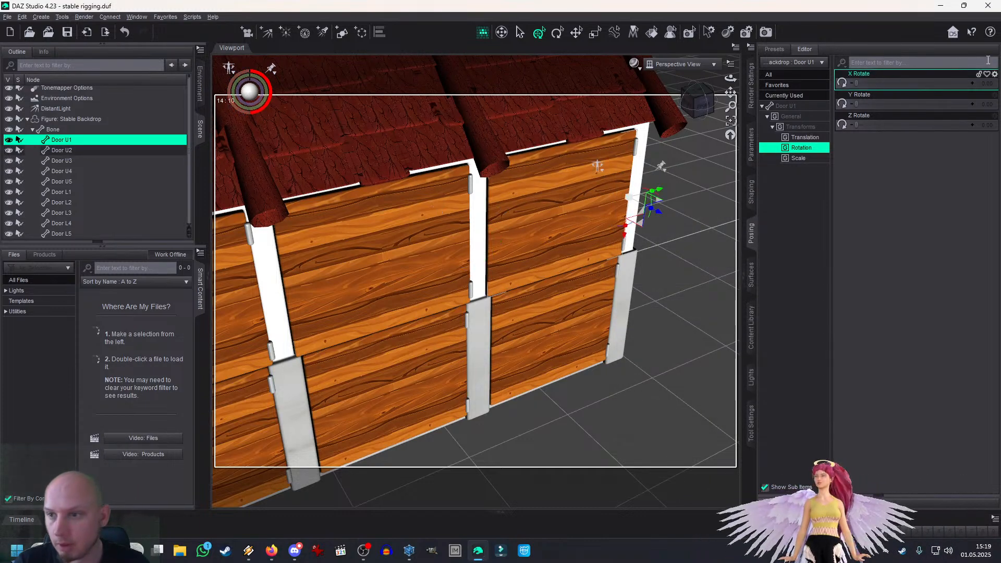
Step: Rename the label of Door U1's X Rotate parameter to "Door Open"
left_click(994, 74)
left_click(957, 84)
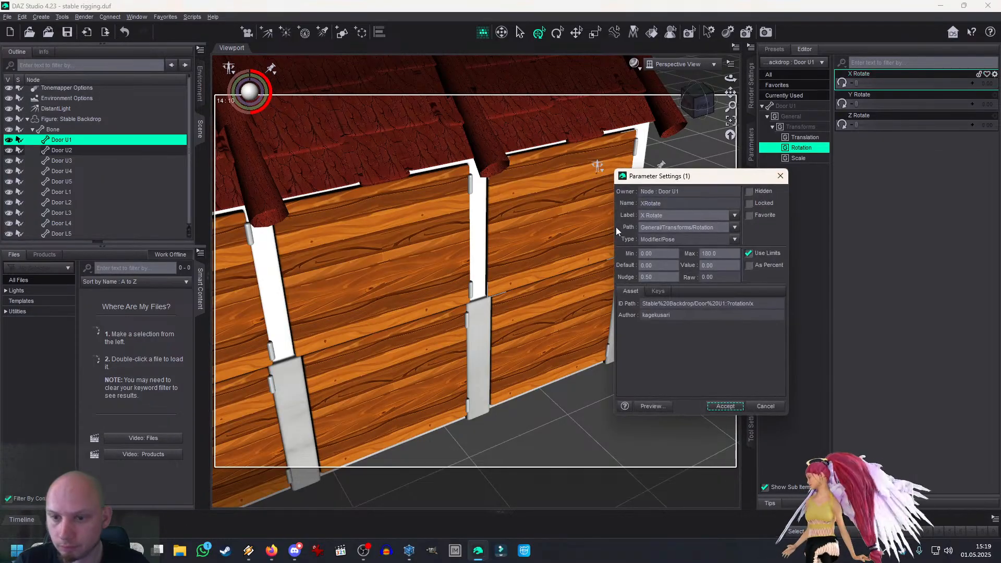
left_click_drag(671, 216, 531, 227)
type("Do")
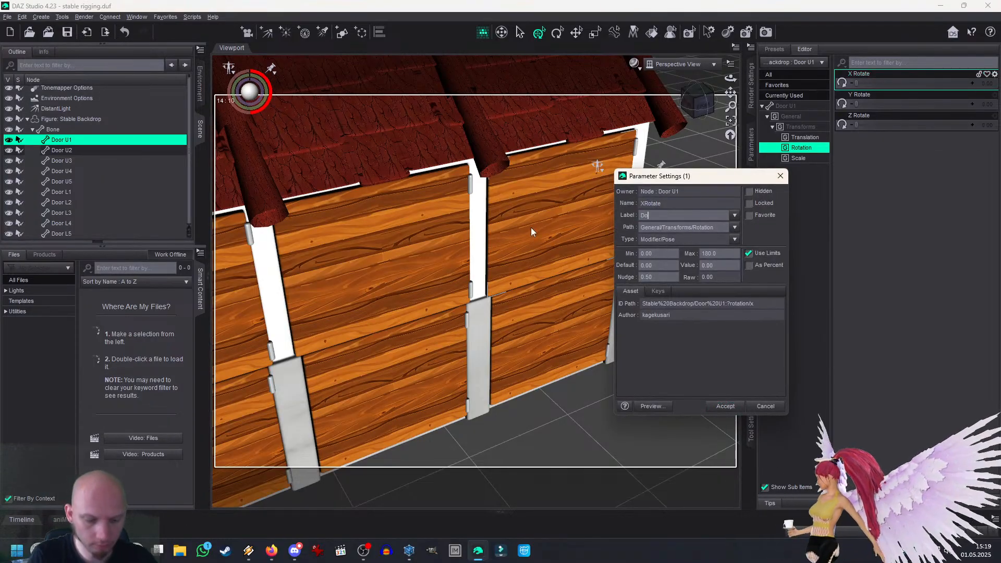
type("or Open")
key("Return")
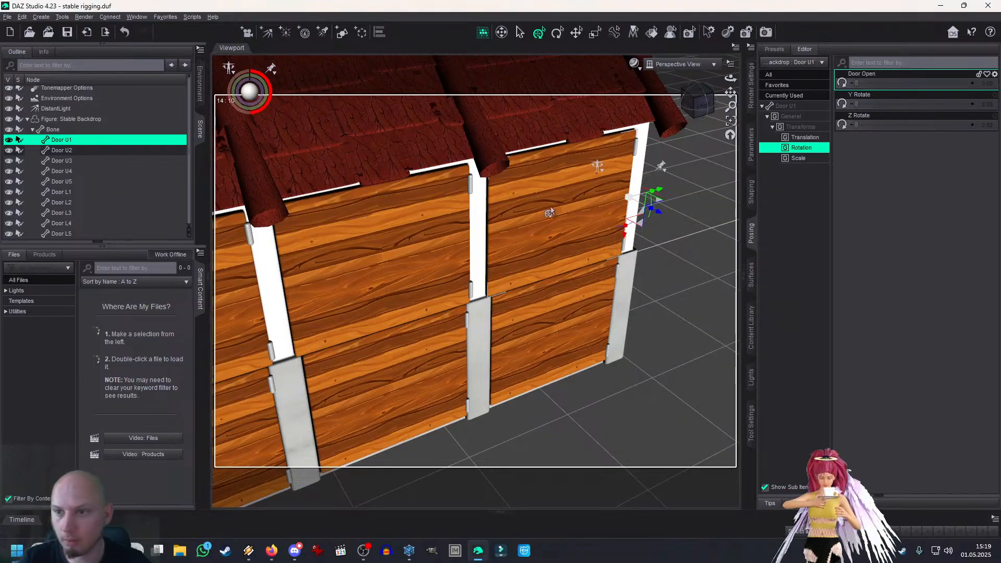
Step: Label Door U3's X Rotate parameter "Door Open" and set its minimum to 0
left_click(93, 150, "ctrl")
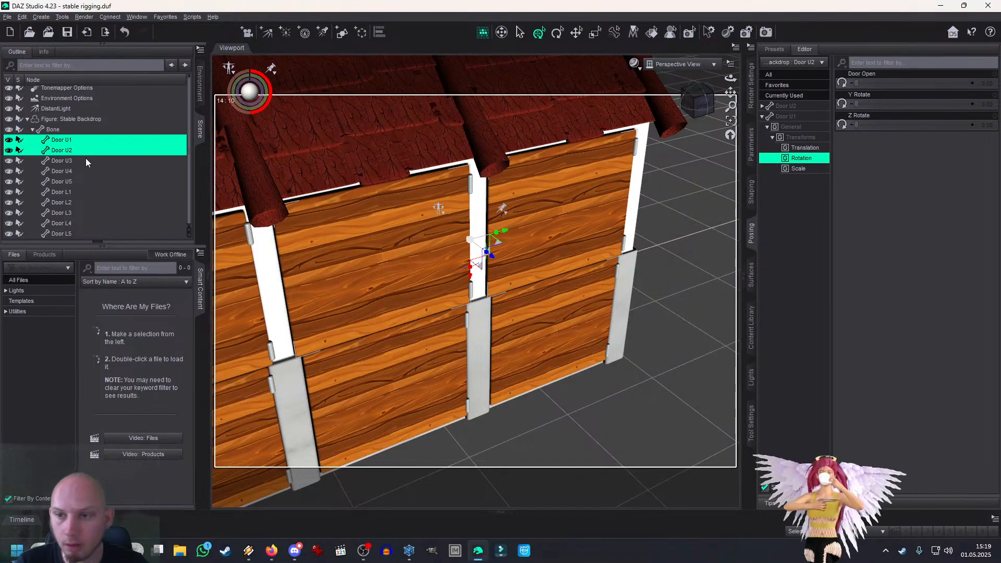
left_click(86, 160)
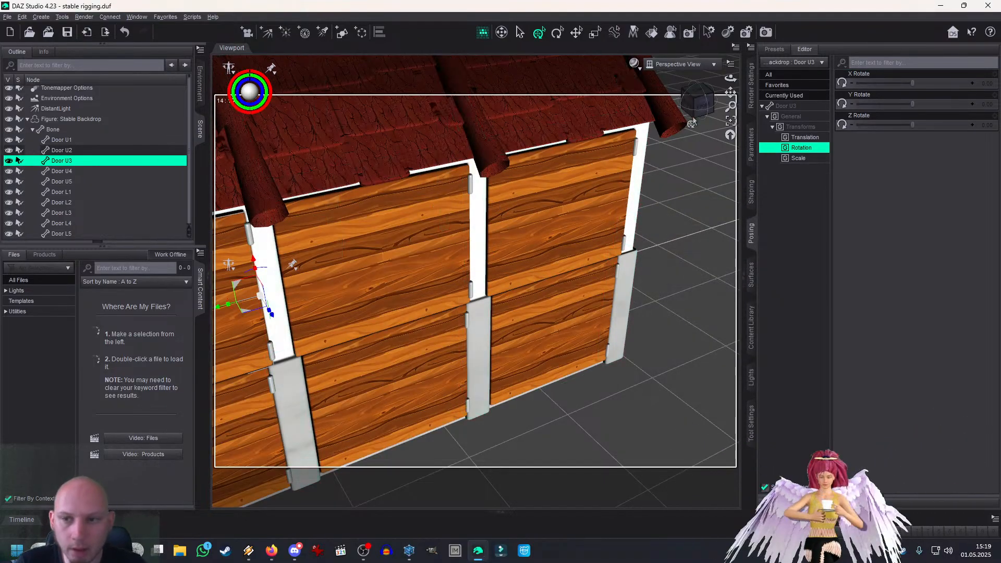
mouse_move(730, 92)
left_mouse_down()
mouse_move(775, 73)
mouse_move(729, 85)
left_mouse_up()
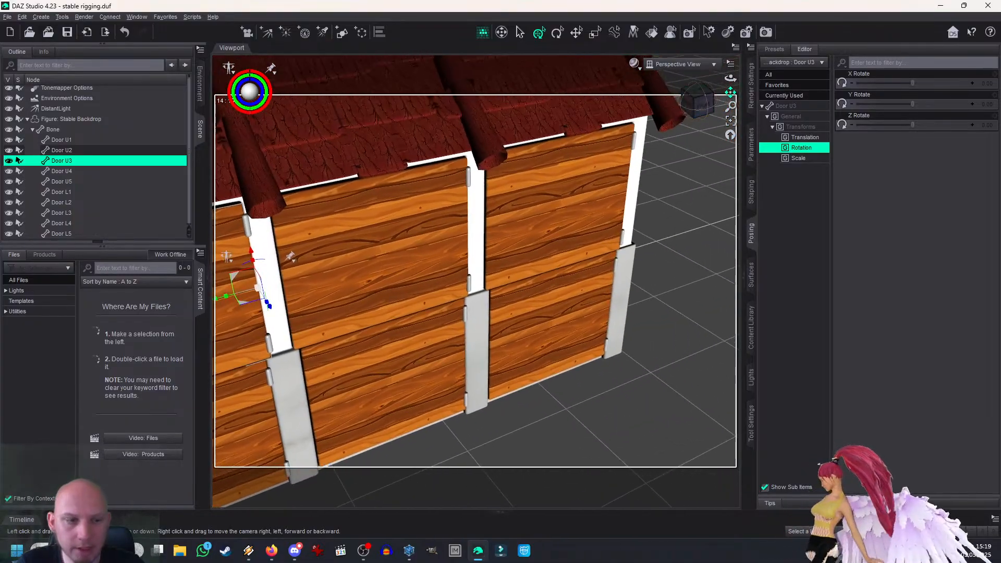
left_click(995, 74)
left_click(959, 83)
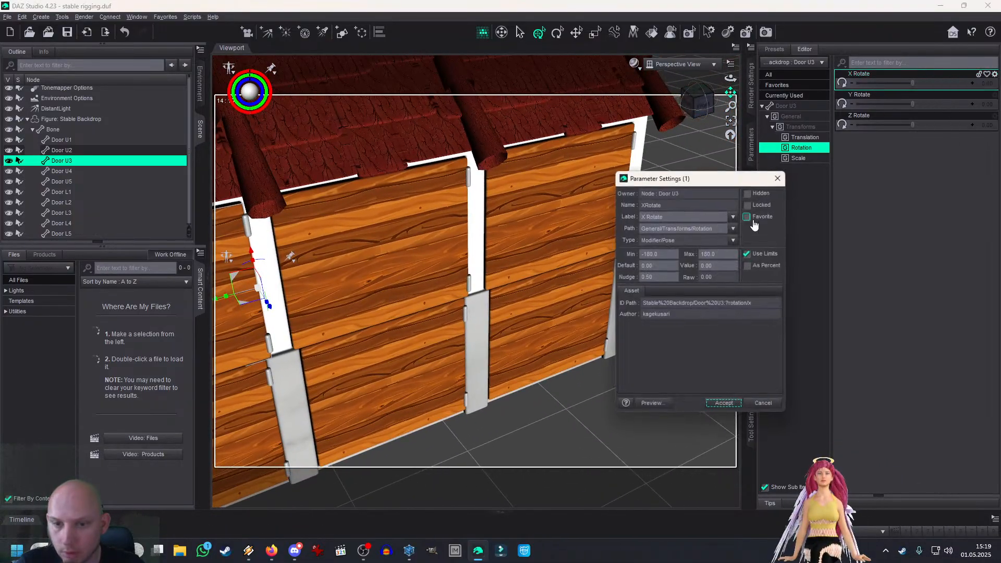
type("Door Open")
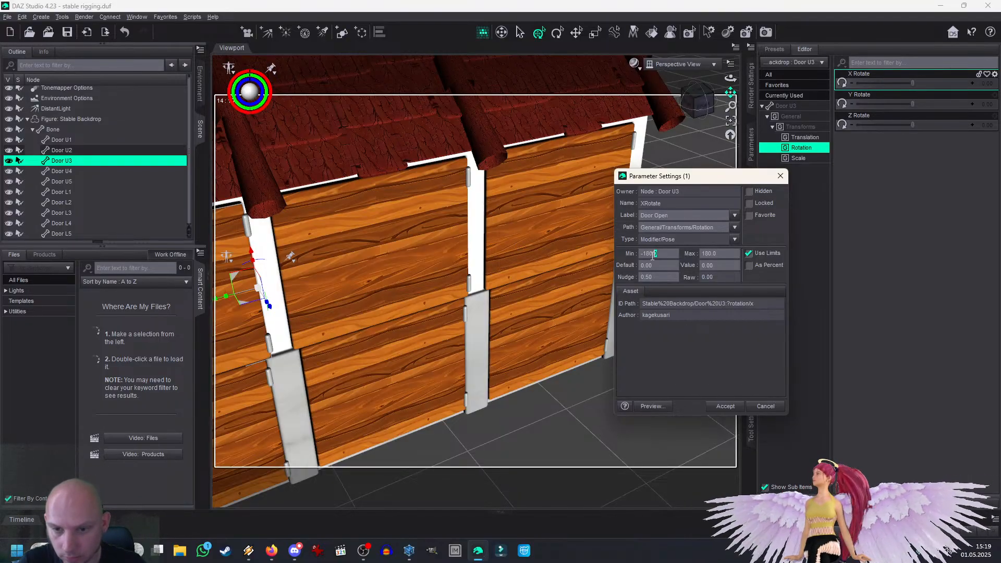
left_click(726, 407)
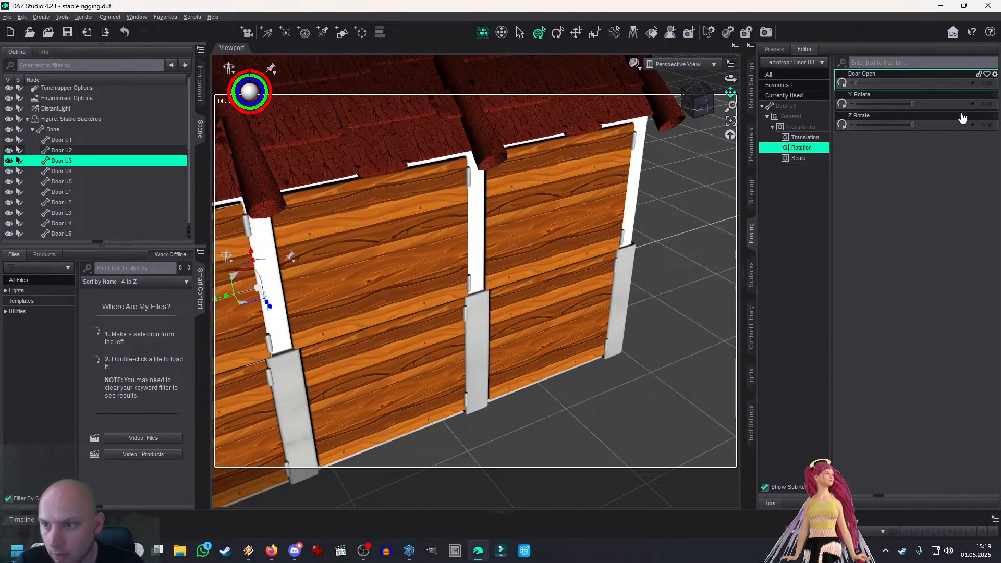
Step: Set both the minimum and maximum of Door U3's Y Rotate parameter to 0
left_click(996, 95)
left_click(954, 104)
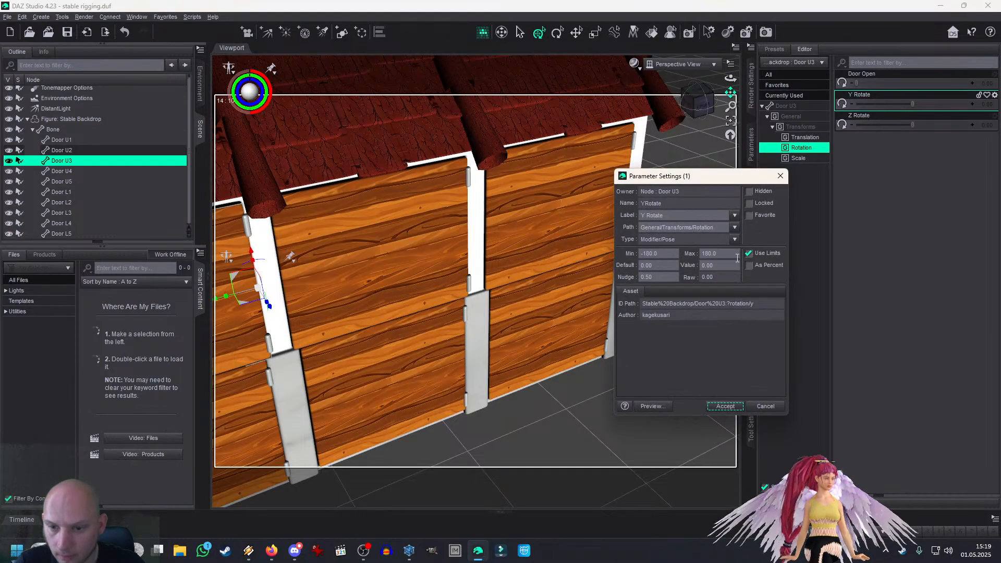
double_click(658, 255)
type("0")
left_click(725, 406)
Step: Set both the minimum and maximum of Door U3's Z Rotate parameter to 0
left_click(995, 116)
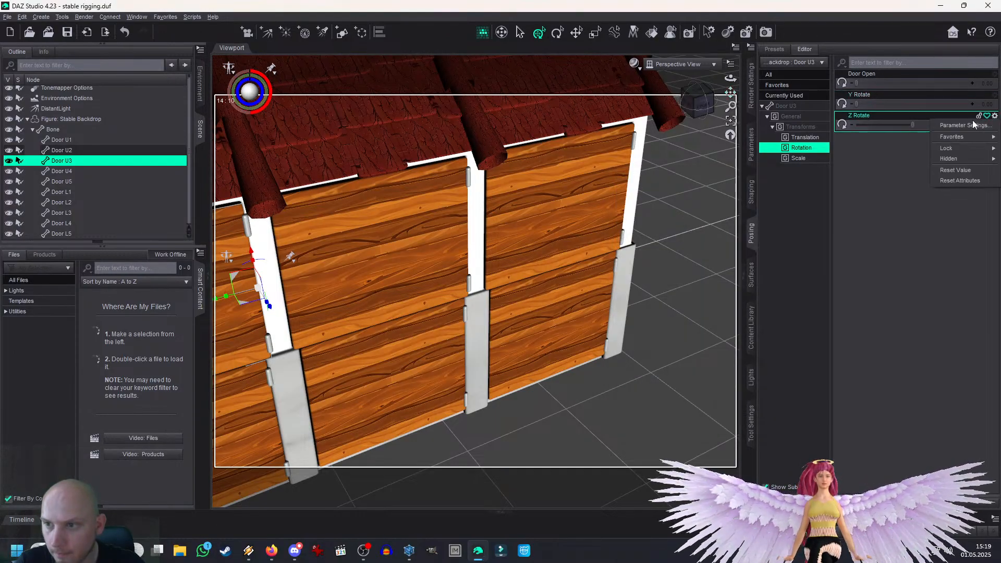
left_click(962, 125)
double_click(709, 254)
type("0")
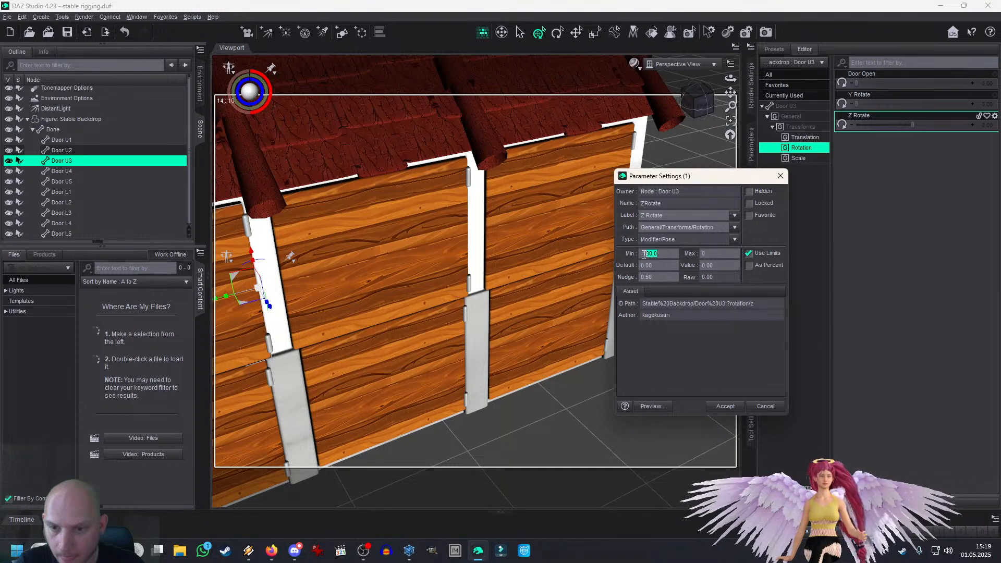
key("Return")
Step: Enable limits on Door U3's X Translate parameter with minimum and maximum both set to 0
left_click(815, 138)
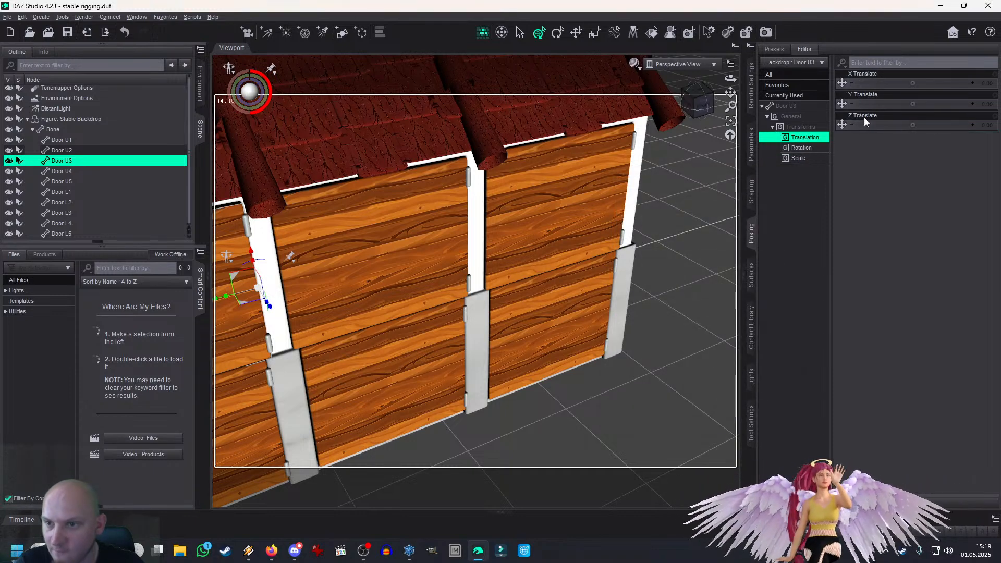
left_click(996, 74)
left_click(962, 83)
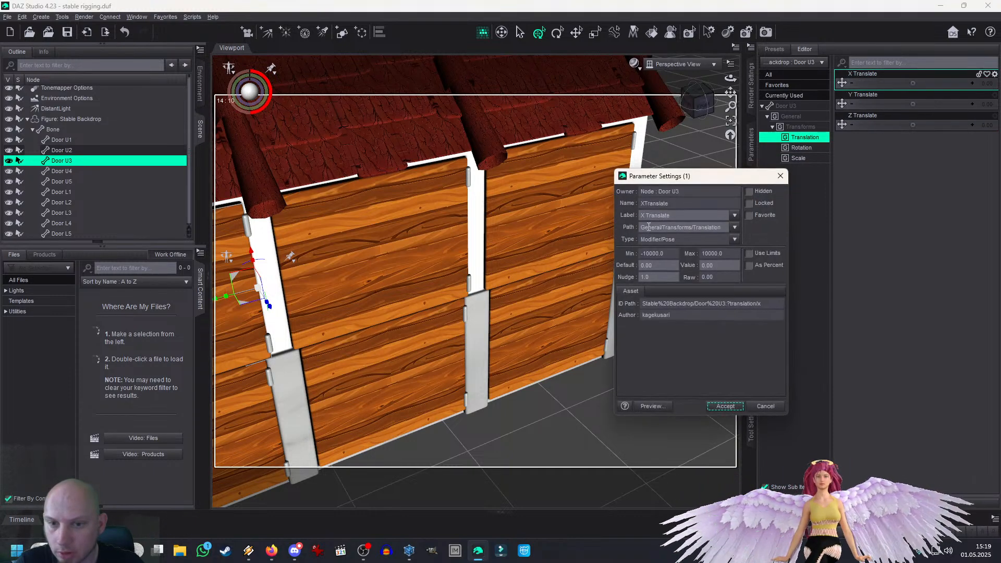
left_click(749, 253)
left_click(716, 254)
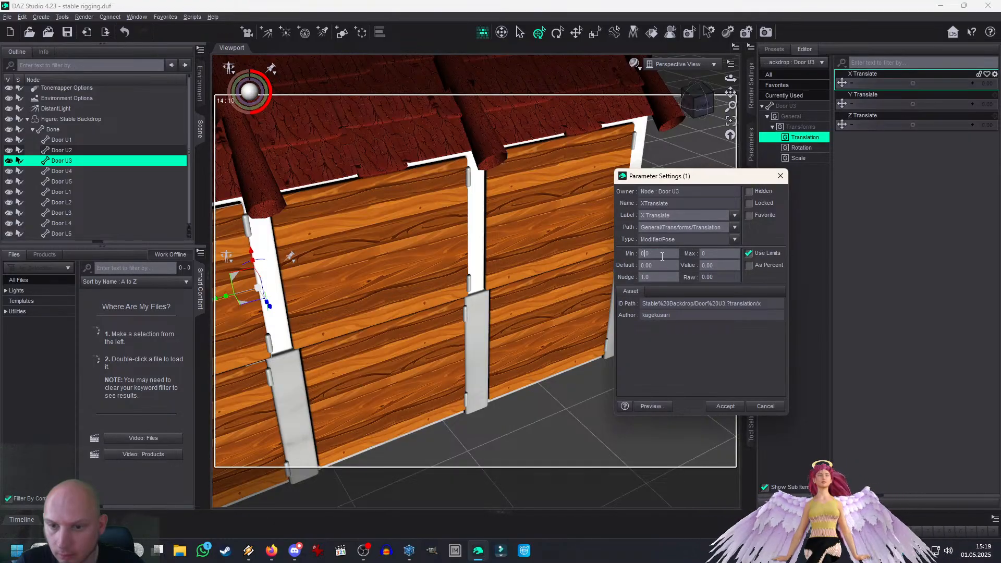
key("Return")
Step: Enable limits on Door U3's Y Translate parameter with minimum and maximum both set to 0
left_click(995, 95)
left_click(963, 103)
left_click_drag(720, 256, 661, 257)
left_click(752, 255)
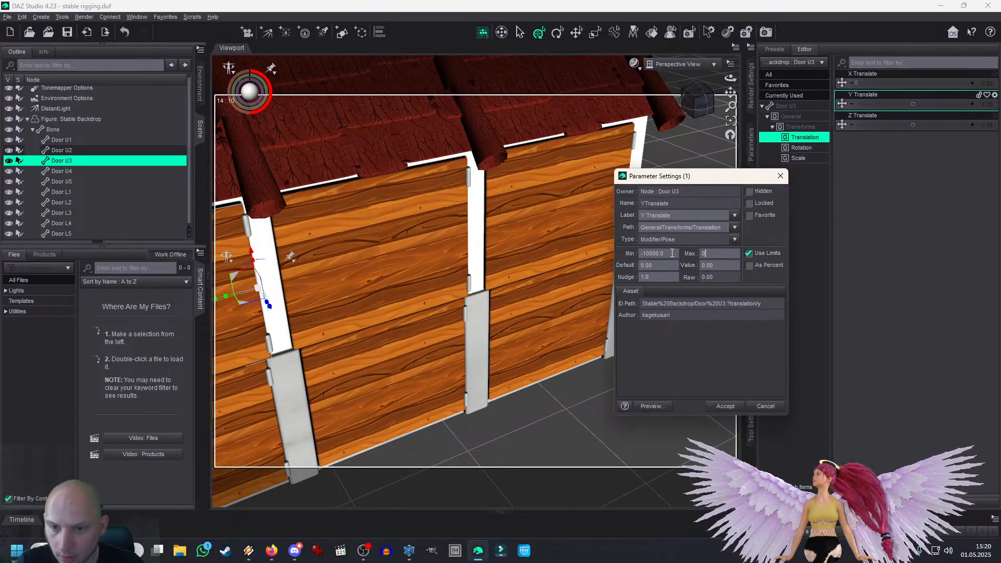
key("Return")
Step: Enable limits on Door U3's Z Translate parameter with minimum and maximum both set to 0
left_click(996, 117)
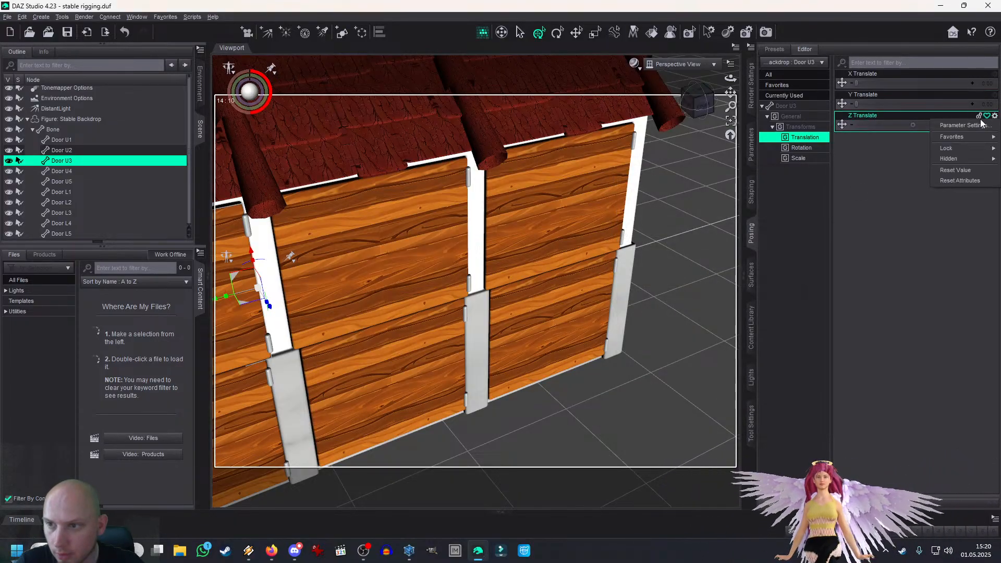
left_click(962, 124)
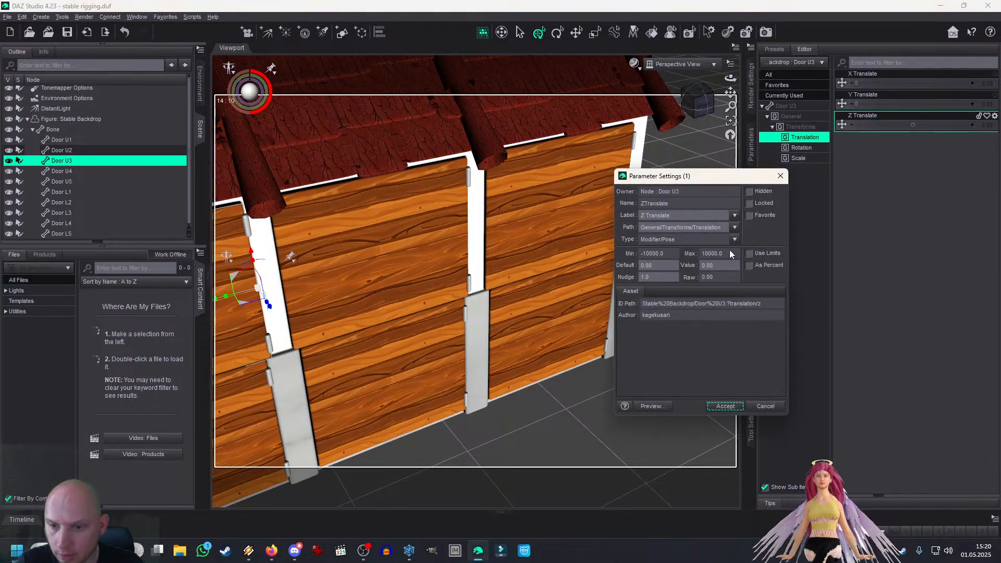
left_click(749, 255)
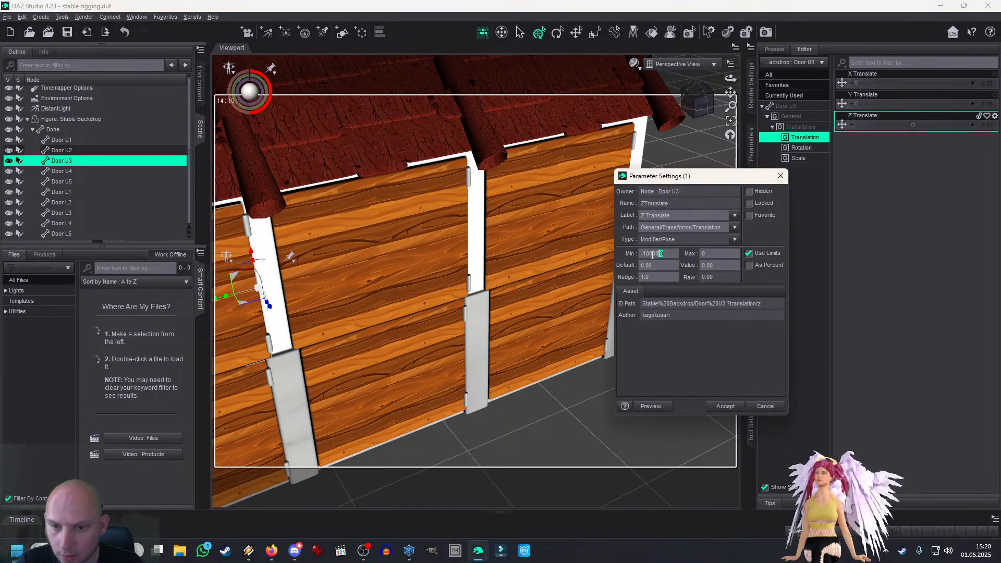
key("Return")
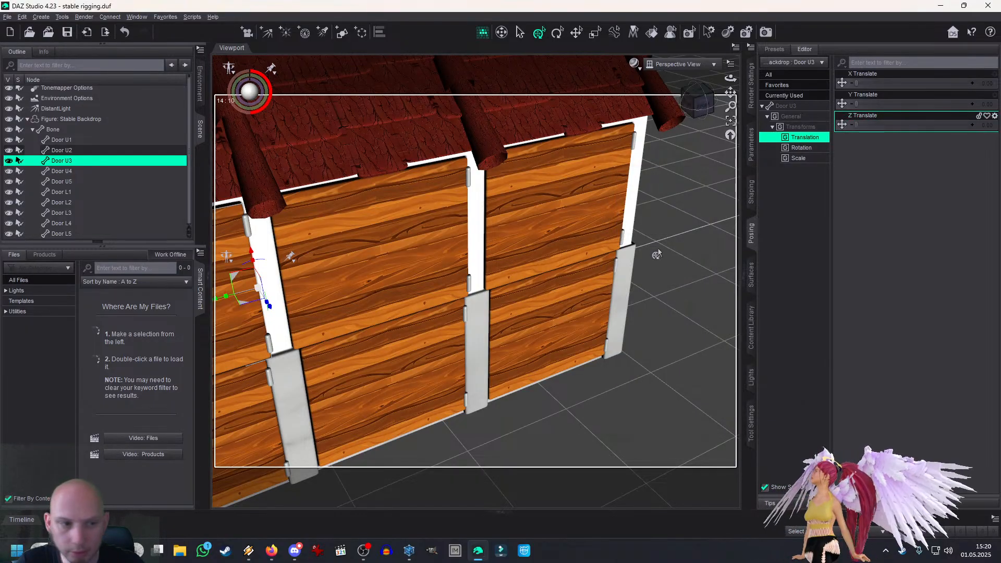
Step: Label Door U4's X Rotate parameter "Door Open" and set its minimum to 0
left_click(795, 150)
left_click(78, 172)
left_click(994, 75)
left_click(966, 84)
left_click_drag(677, 216, 608, 220)
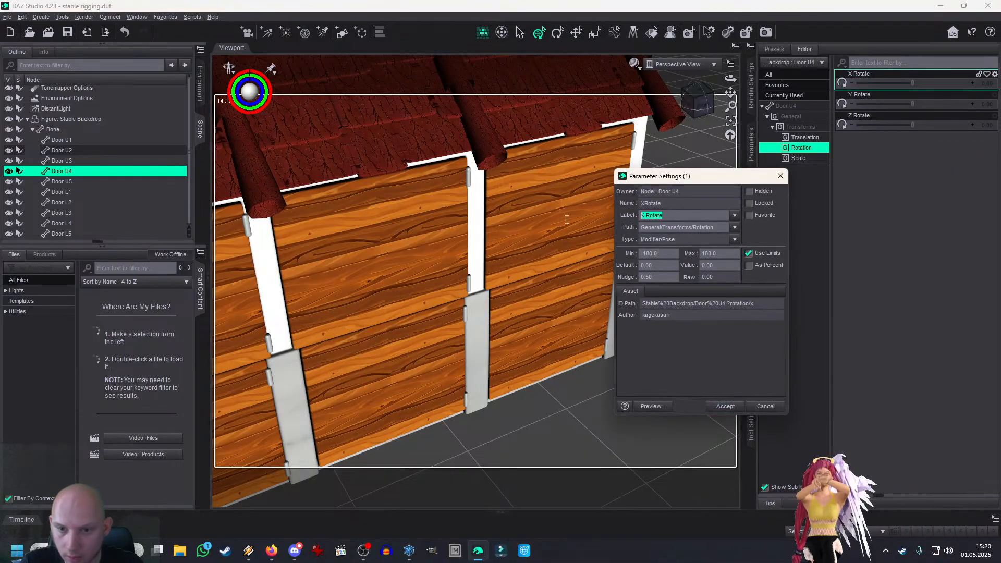
type("Door Open")
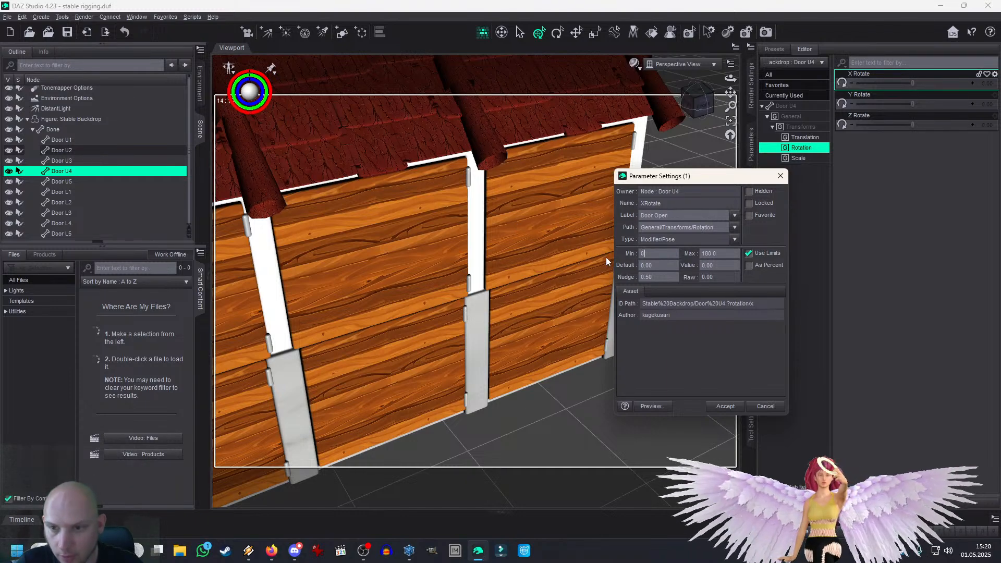
key("Return")
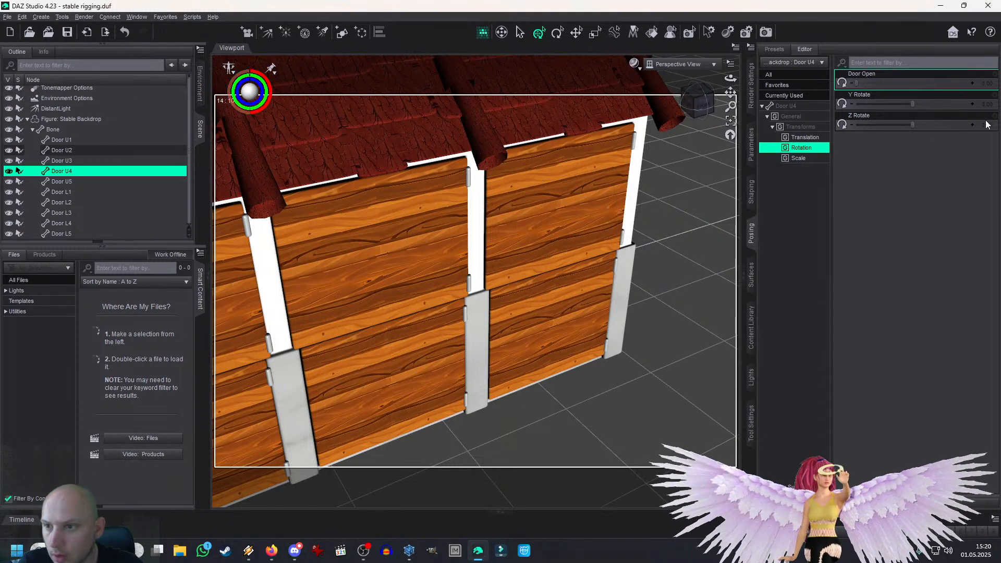
Step: Set the minimum and maximum of Door U4's Y Rotate and Z Rotate parameters to 0
left_click(995, 95)
type("0")
key("Return")
left_click(995, 116)
left_click(965, 125)
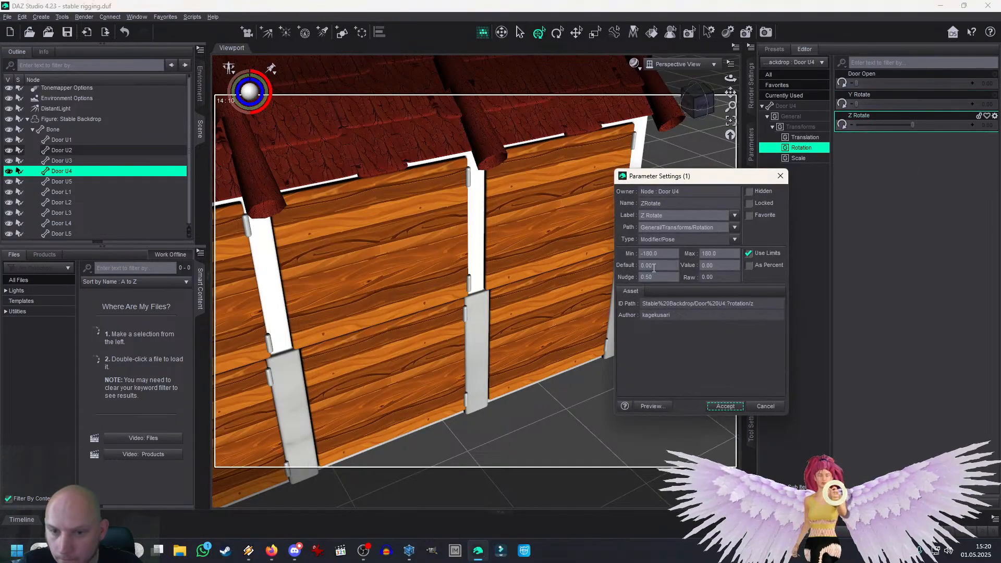
type("0")
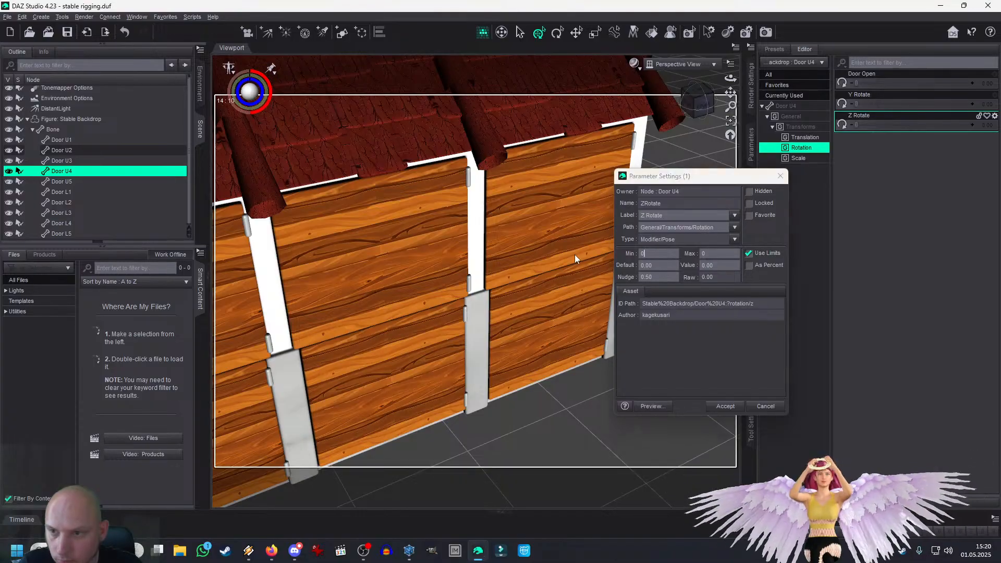
key("Return")
Step: Enable limits on Door U4's X Translate parameter with minimum and maximum both set to 0
left_click(798, 139)
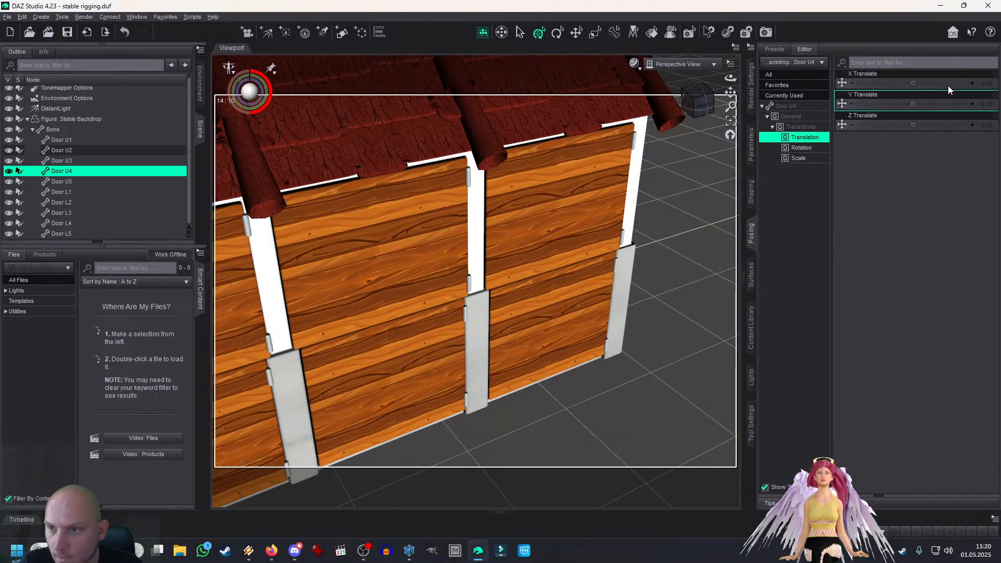
left_click(995, 74)
left_click(939, 83)
left_click(749, 254)
key("shift+Tab")
key("Return")
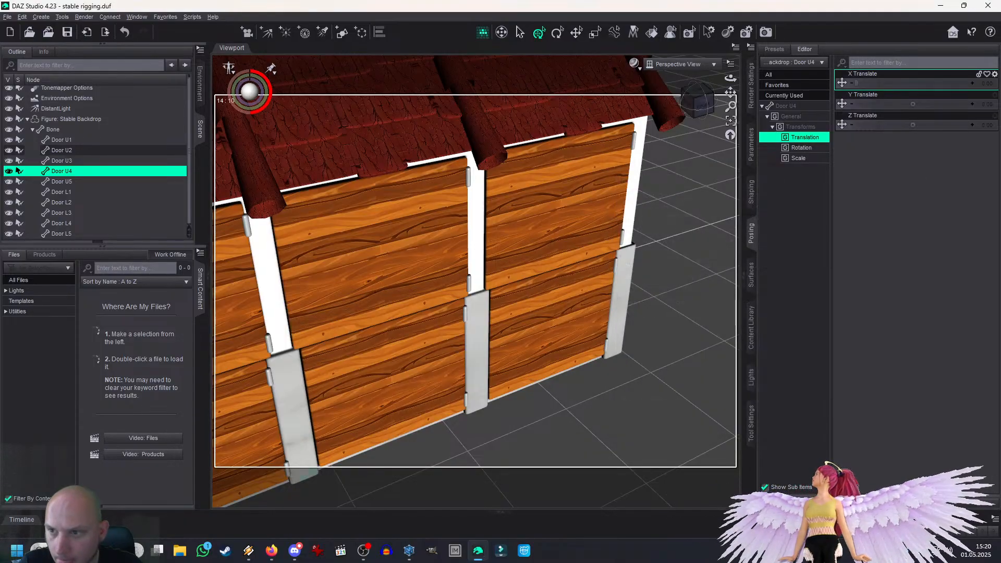
Step: Enable limits on Door U4's Y Translate parameter with minimum and maximum both set to 0
left_click(995, 97)
left_click(939, 104)
left_click(749, 254)
key("shift+Tab")
type("0")
key("Return")
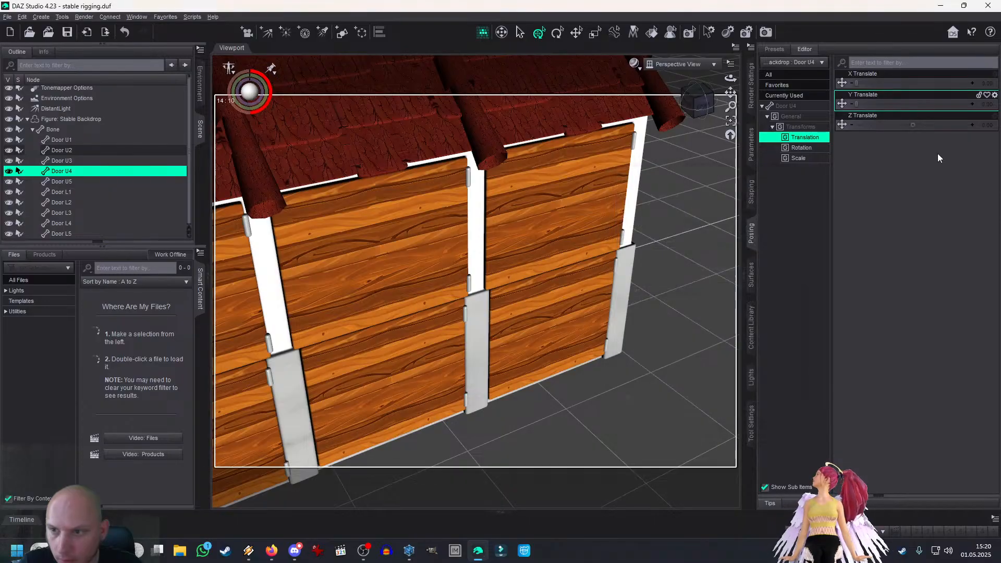
Step: Enable limits on Door U4's Z Translate parameter with minimum and maximum both set to 0
left_click(995, 116)
left_click(939, 124)
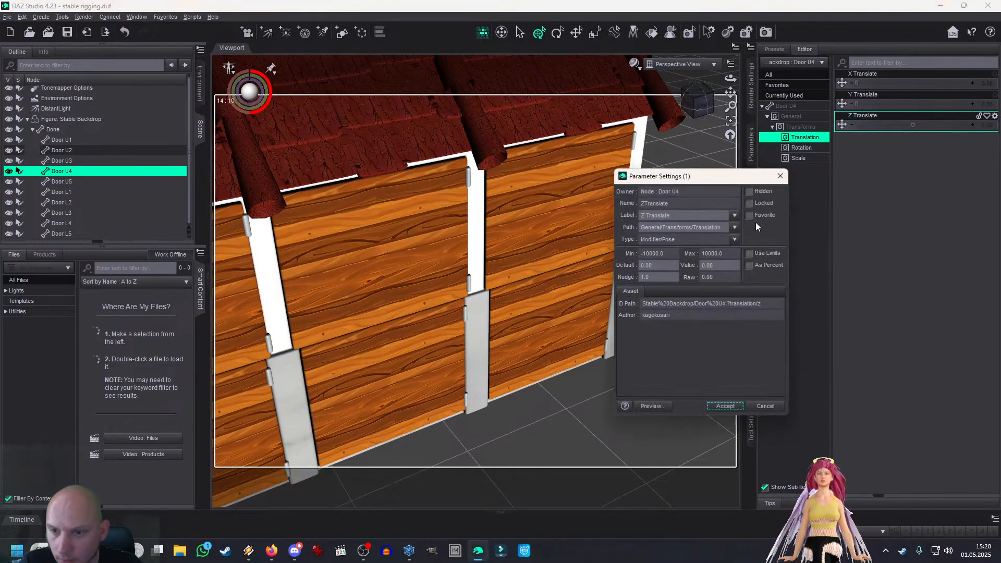
left_click(749, 253)
left_click(663, 253)
key("Return")
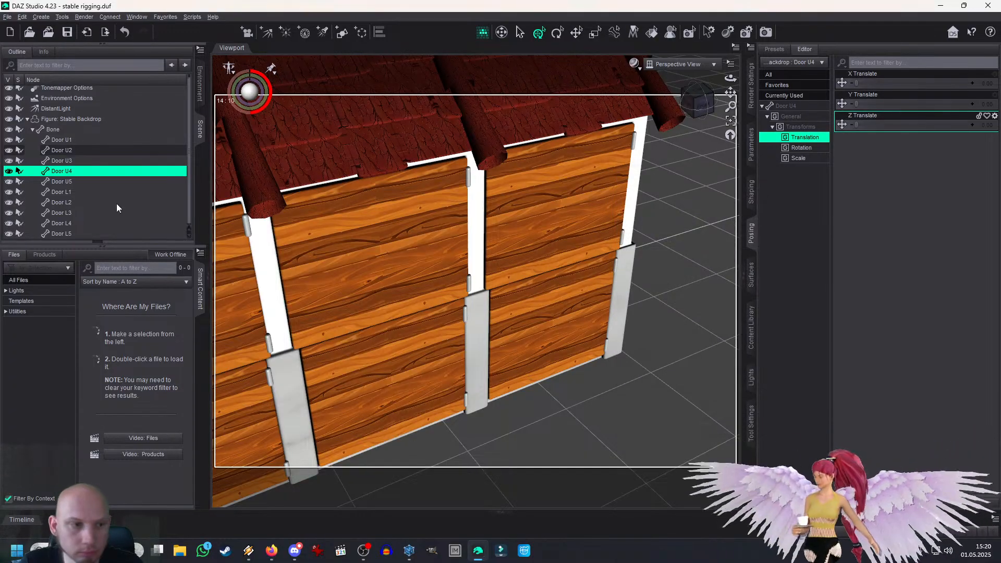
Step: Enable limits on Door U5's X Translate parameter with minimum and maximum both set to 0
left_click(70, 182)
left_click(995, 74)
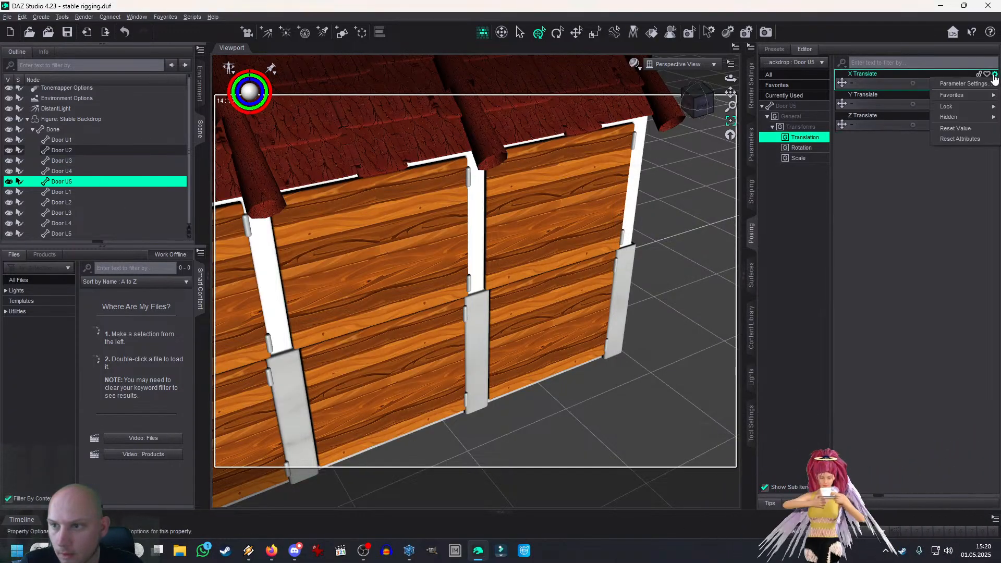
left_click(964, 83)
left_click(750, 254)
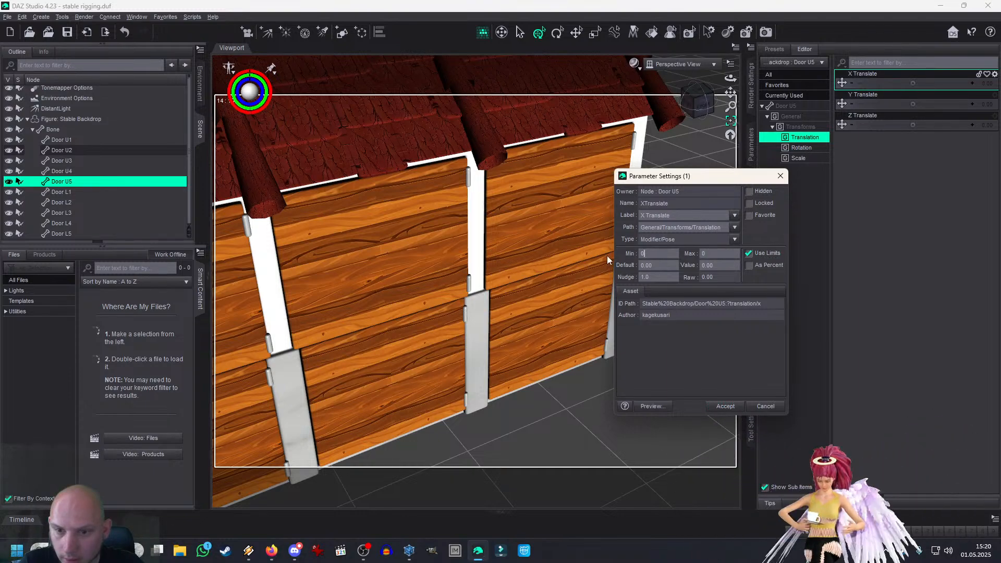
key("Return")
Step: Enable limits on Door U5's Y Translate parameter with minimum and maximum both set to 0
left_click(995, 95)
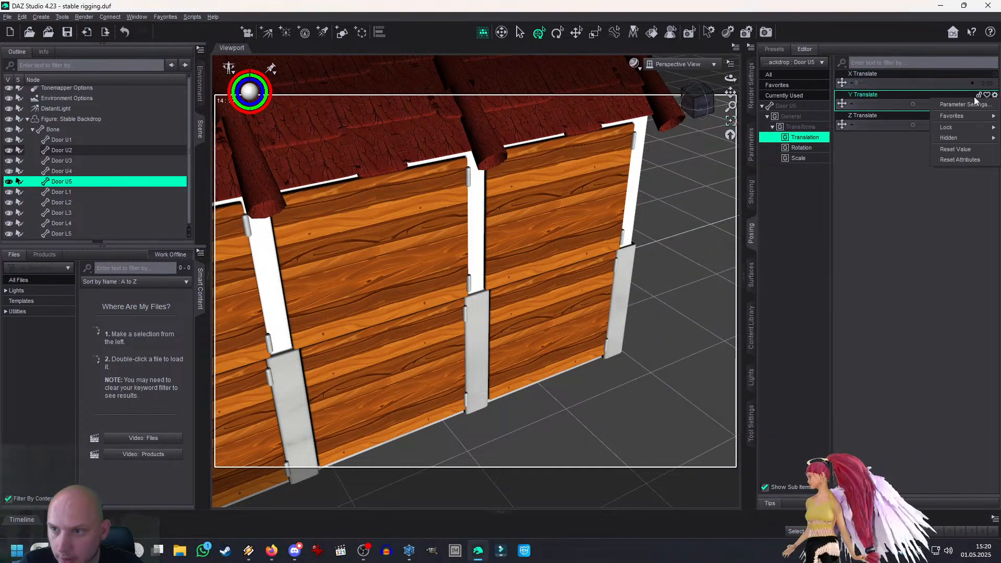
left_click(937, 125)
left_click(749, 254)
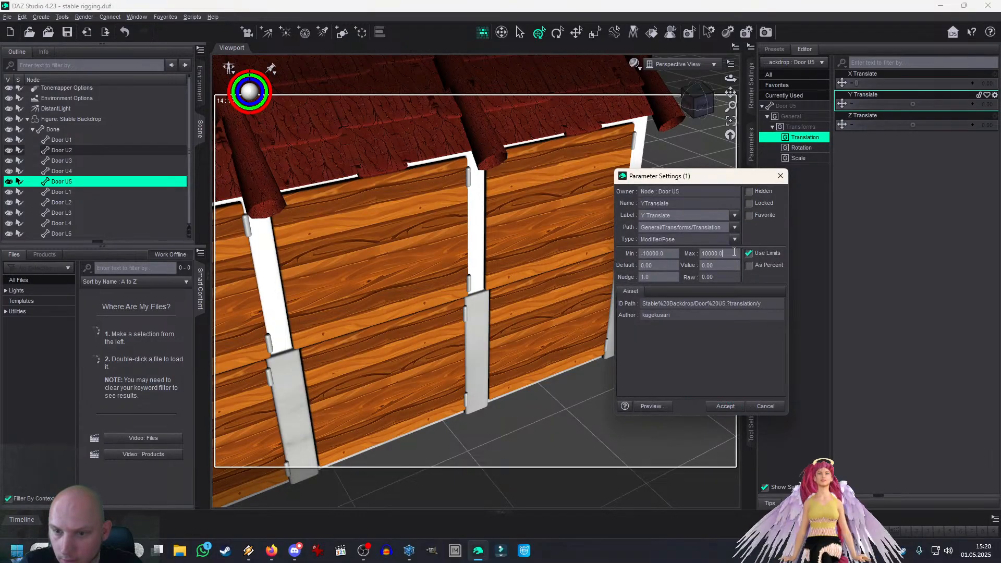
key("Return")
Step: Enable limits on Door U5's Z Translate parameter with minimum and maximum both set to 0
left_click(995, 116)
left_click(939, 128)
left_click(755, 254)
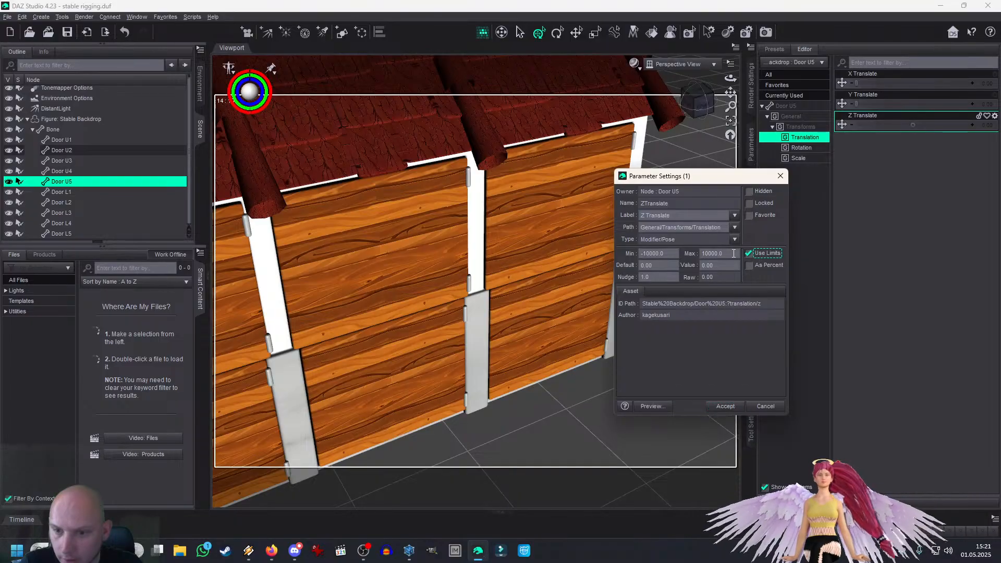
double_click(714, 254)
type("0")
key("Return")
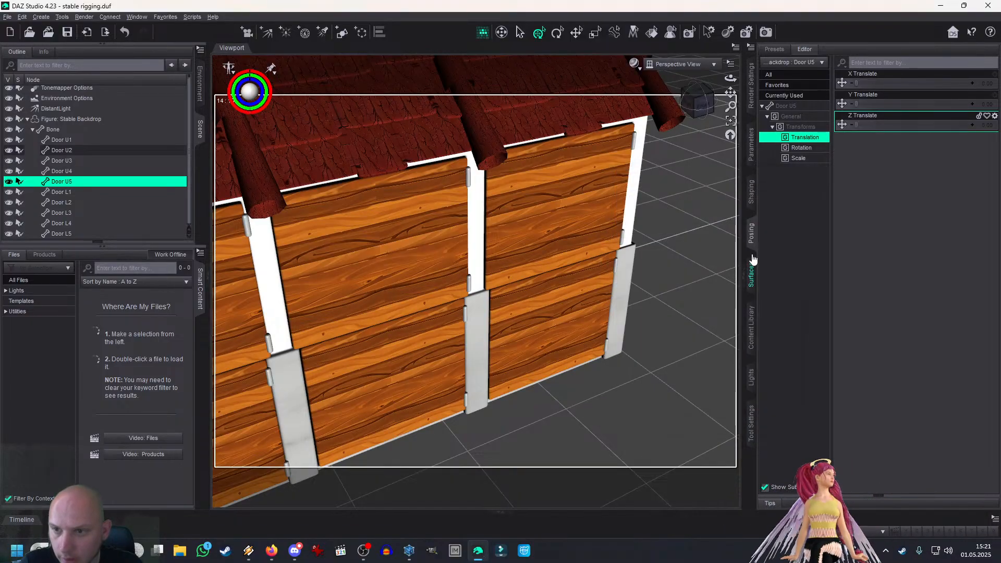
Step: Relabel Door U5's X Rotate parameter as "Door Open" and set its minimum to 0
left_click(802, 148)
left_click(995, 74)
left_click(939, 90)
triple_click(681, 216)
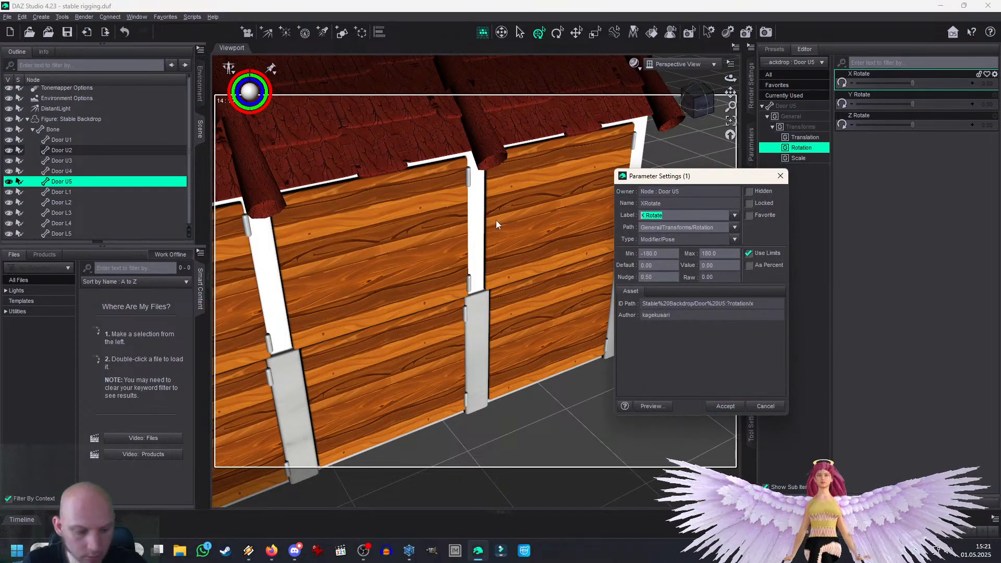
type("Door Open")
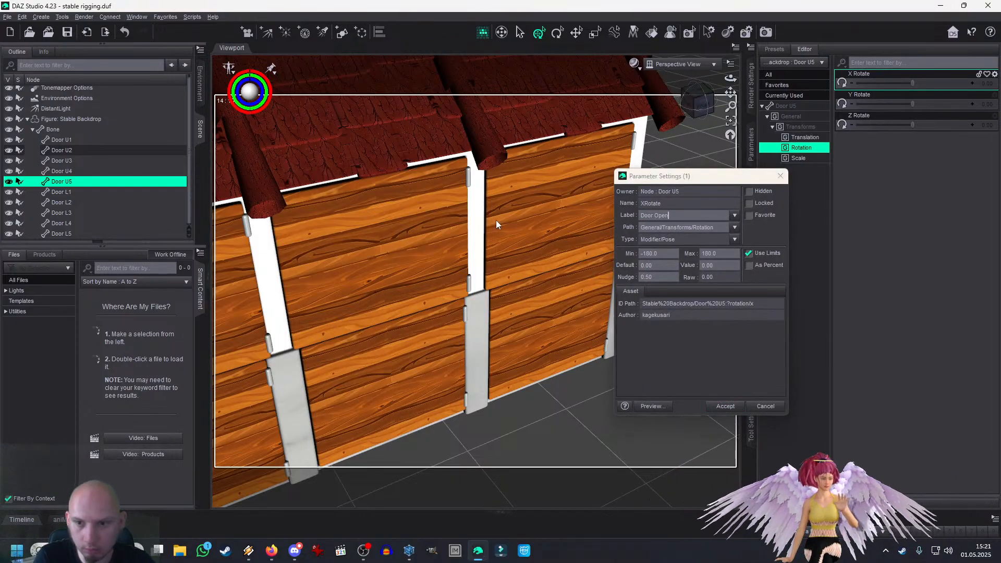
key("Return")
left_click(994, 74)
left_click(939, 90)
type("0")
key("Return")
Step: Set both the minimum and maximum of Door U5's Y Rotate parameter to 0
left_click(995, 95)
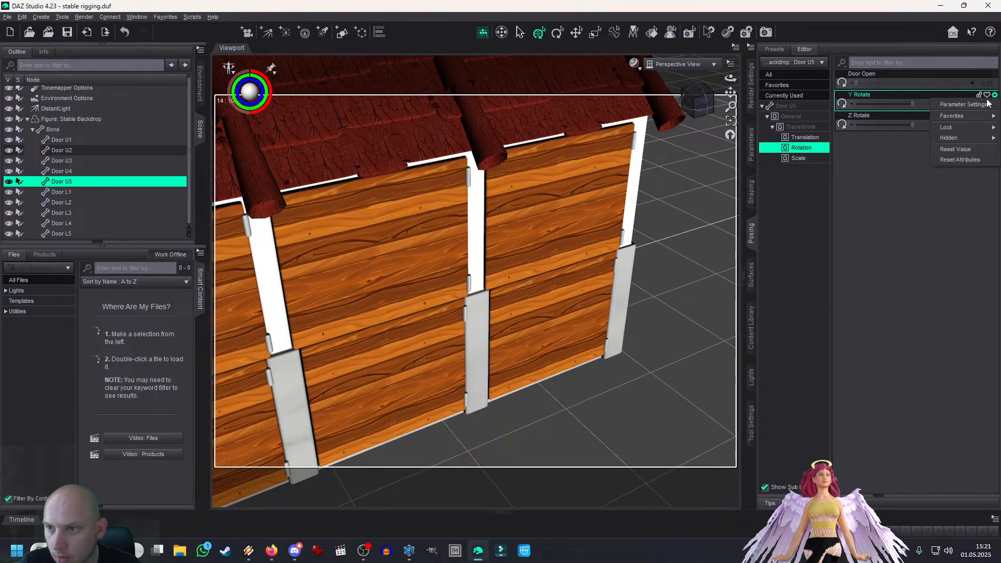
left_click(939, 111)
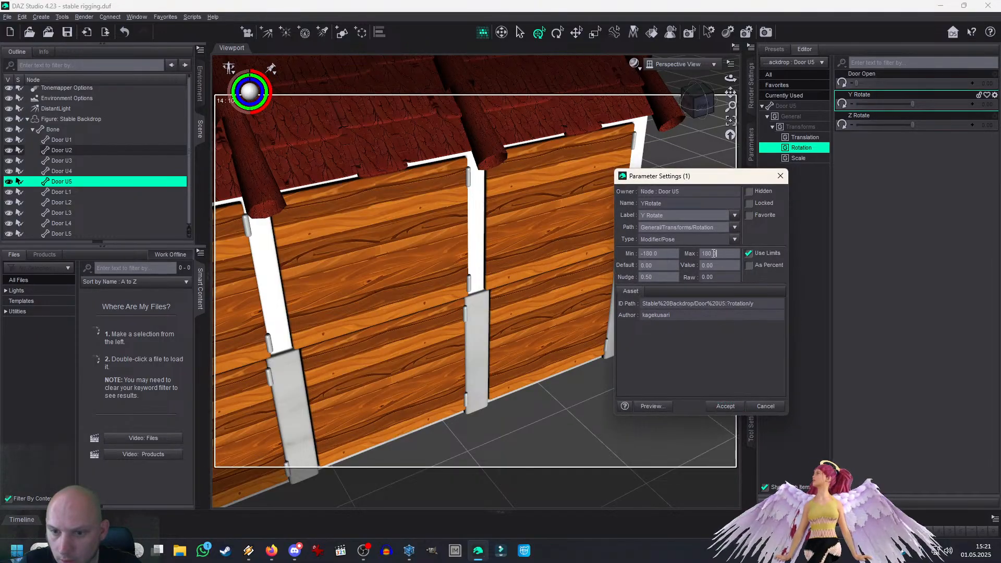
key("Return")
Step: Set both the minimum and maximum of Door U5's Z Rotate parameter to 0
left_click(994, 117)
left_click(975, 125)
double_click(713, 254)
type("0")
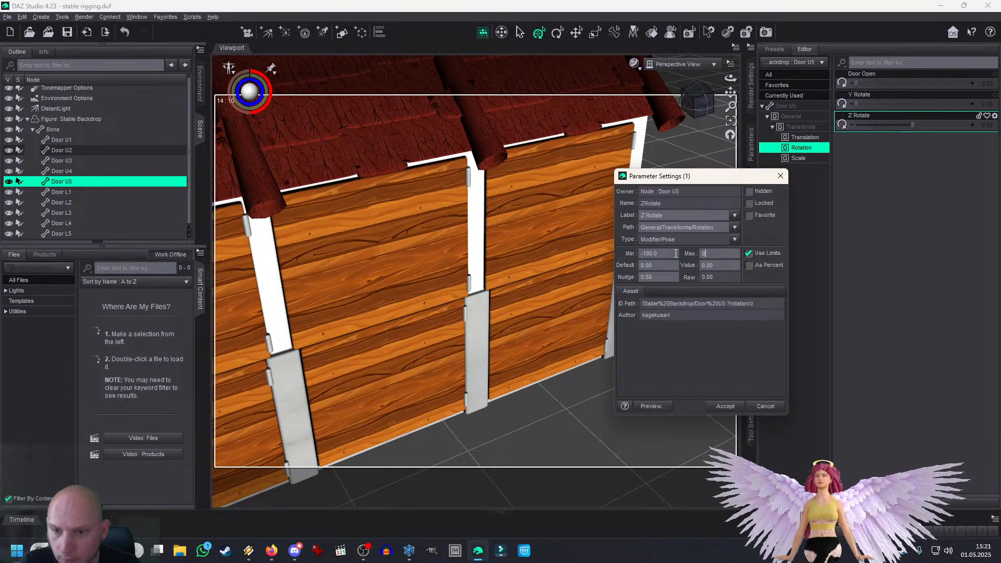
key("Return")
right_click(791, 147)
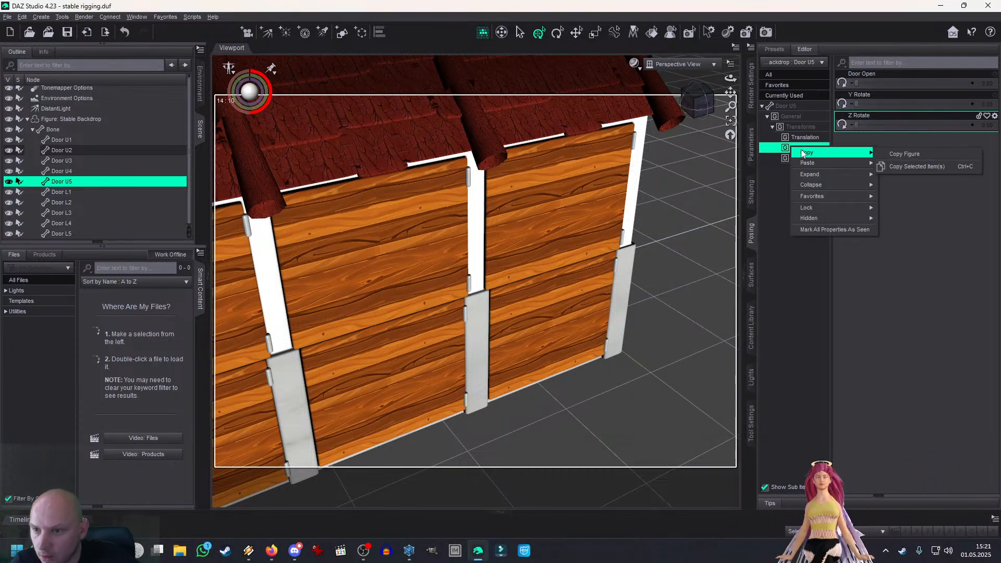
left_click(779, 155)
left_click(803, 137)
right_click(804, 139)
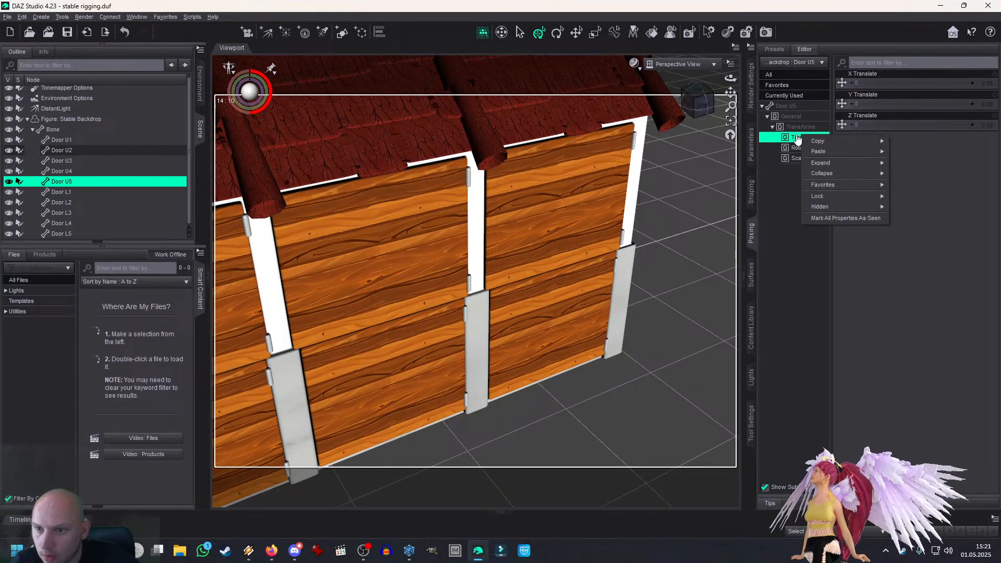
left_click(785, 106)
left_click(785, 106)
right_click(789, 106)
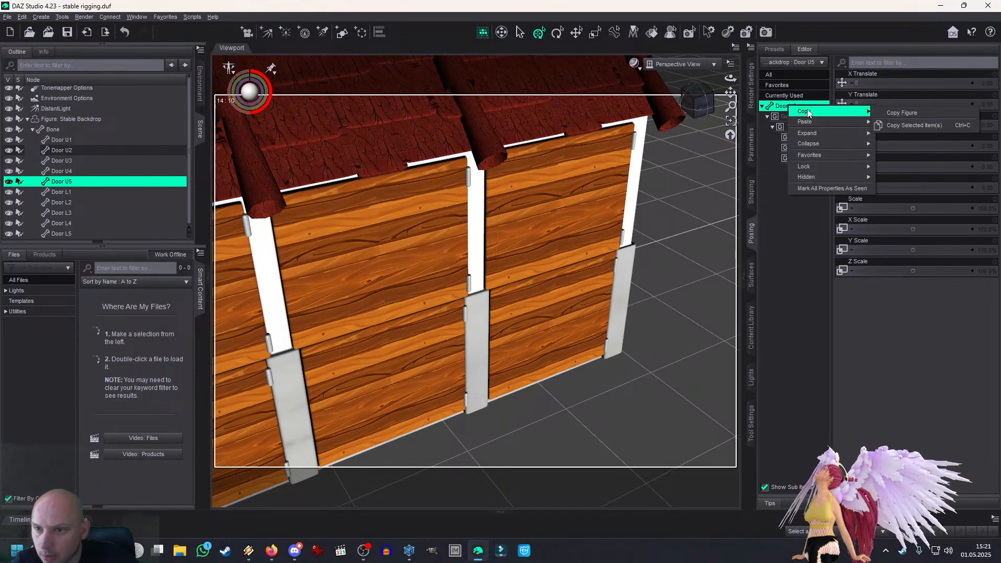
mouse_move(821, 159)
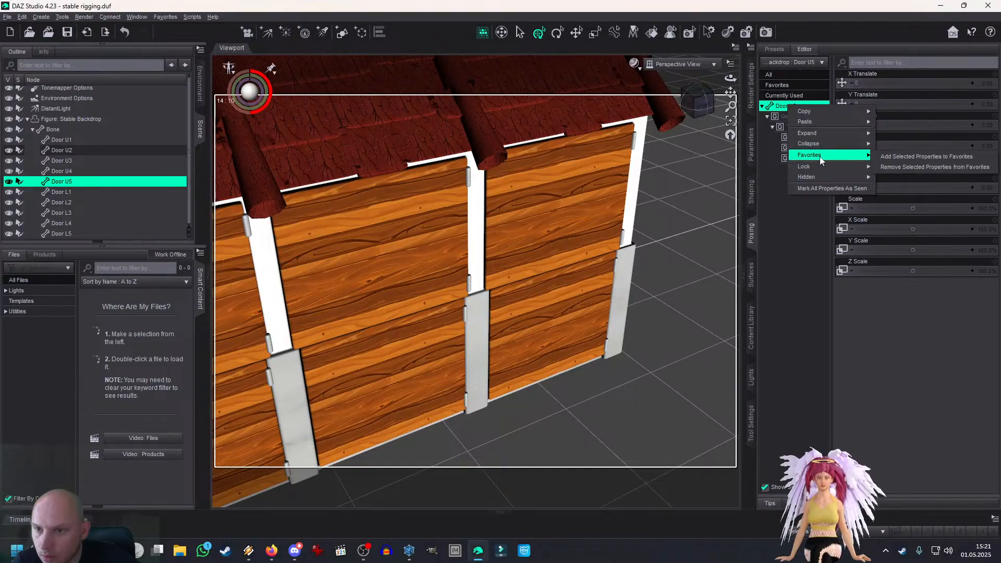
left_click(828, 189)
left_click(802, 140)
right_click(803, 142)
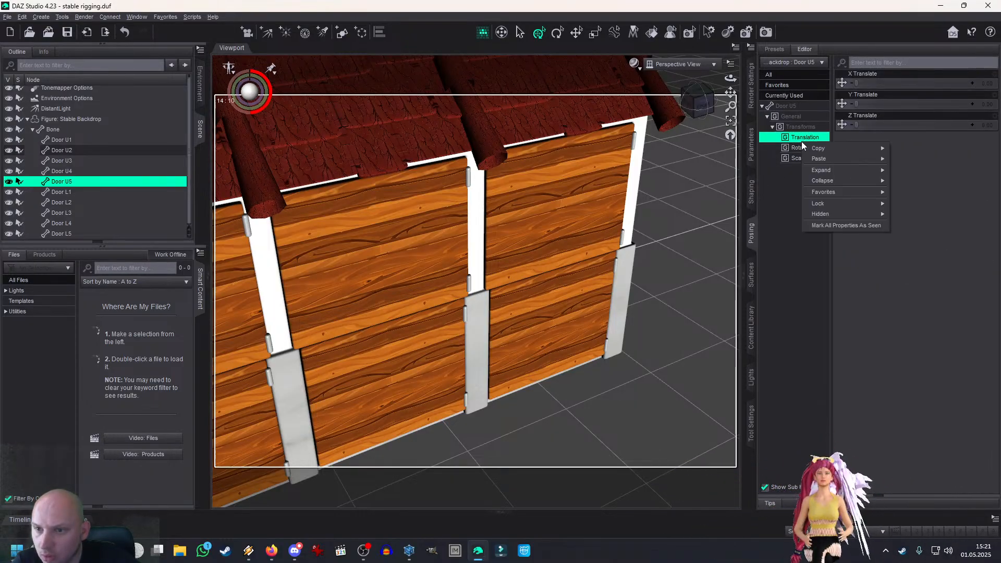
mouse_move(829, 164)
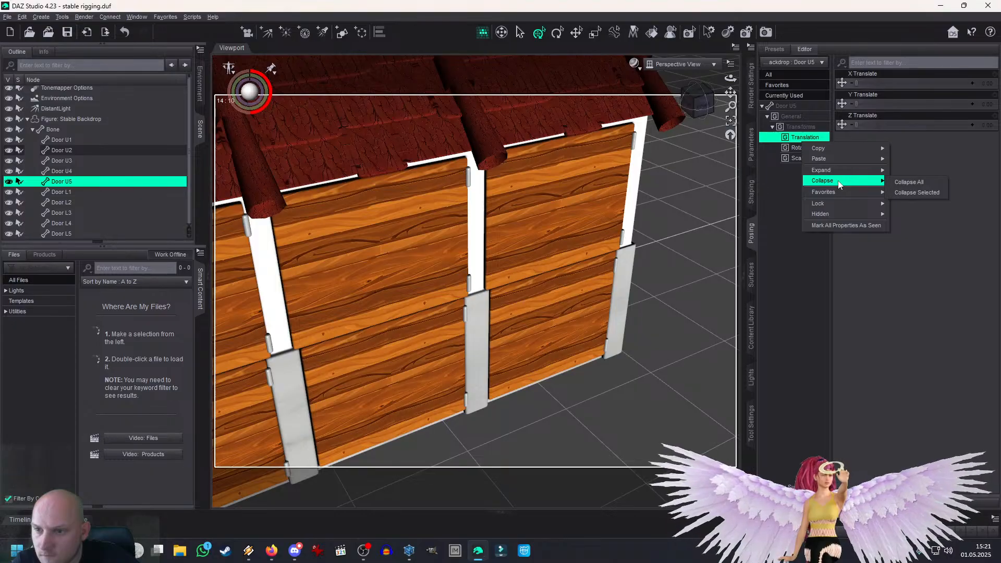
mouse_move(843, 195)
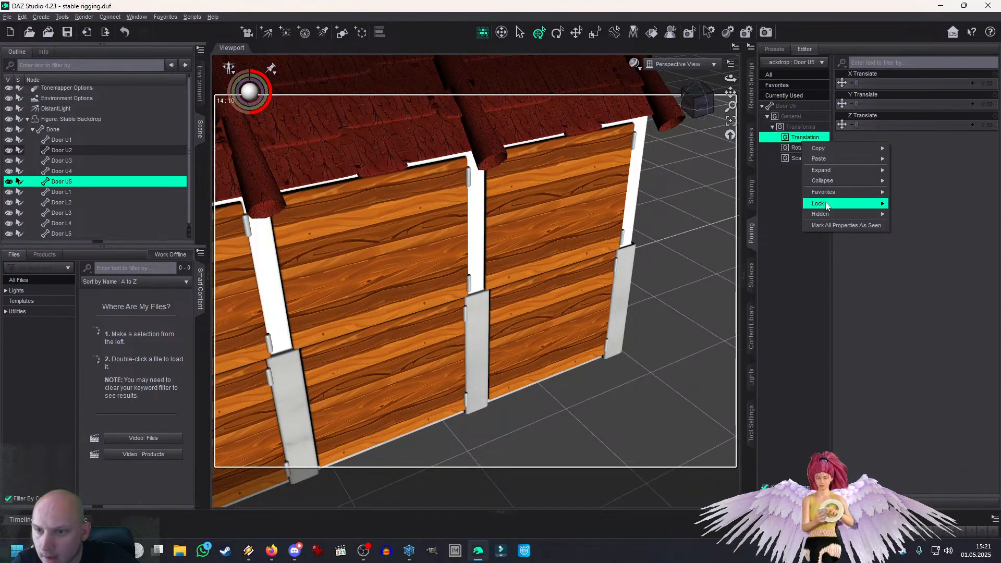
left_click(802, 166)
Step: Enable limits on Door L1's X Translate parameter with minimum and maximum both set to 0
left_click(804, 139)
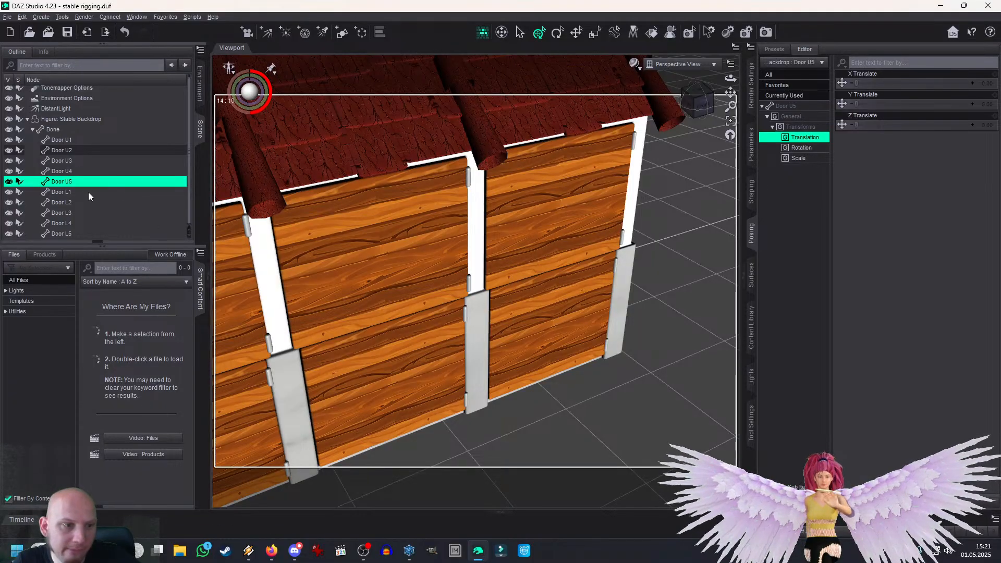
left_click(64, 192)
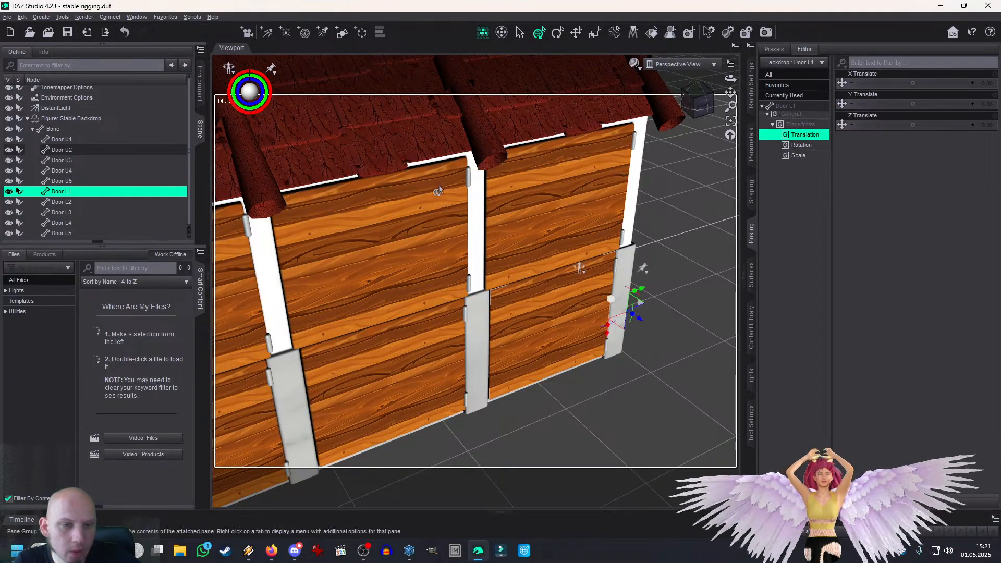
left_click(996, 73)
left_click(960, 84)
left_click(749, 253)
left_click(720, 254)
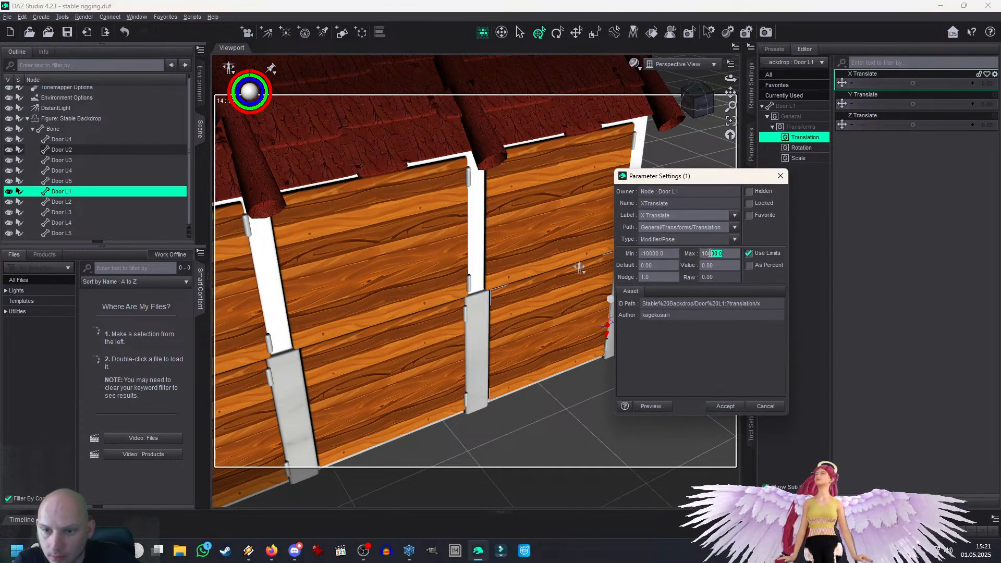
type("0")
left_click_drag(668, 254, 590, 264)
type("0")
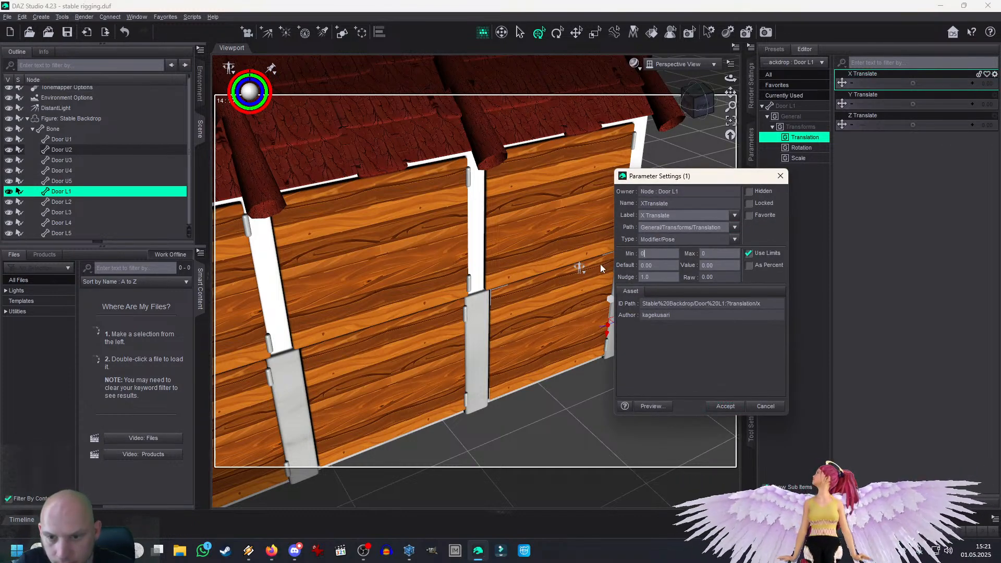
key("Return")
left_click(995, 94)
left_click(994, 104)
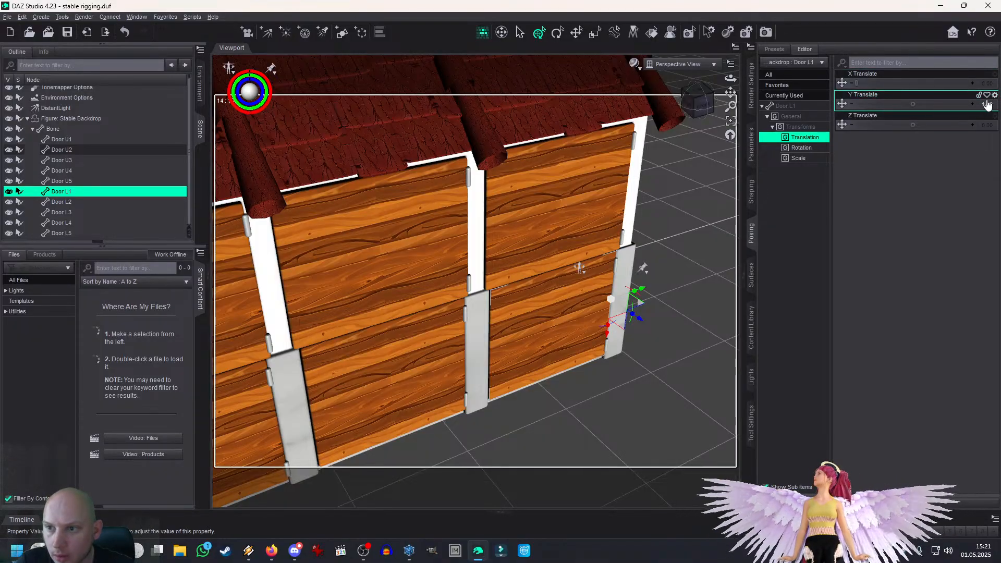
left_click(990, 103)
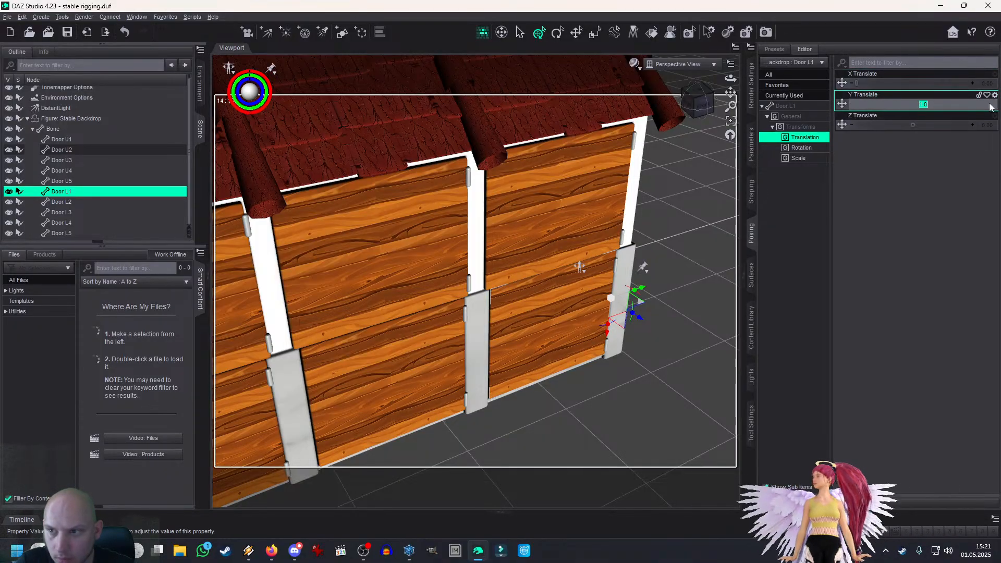
type("0")
key("Return")
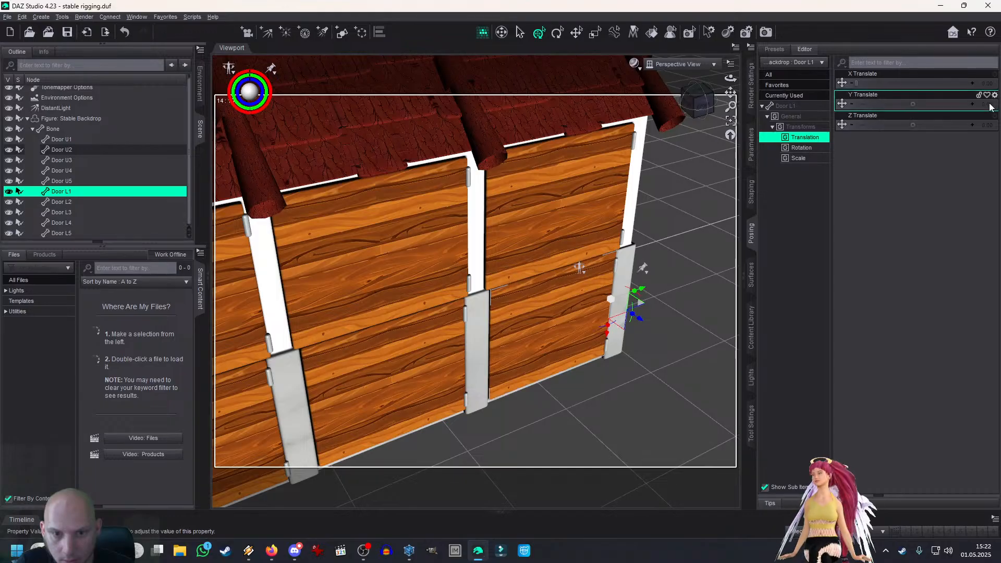
Step: Enable limits on Door L1's Y Translate parameter with minimum and maximum both set to 0
left_click(996, 95)
left_click(952, 121)
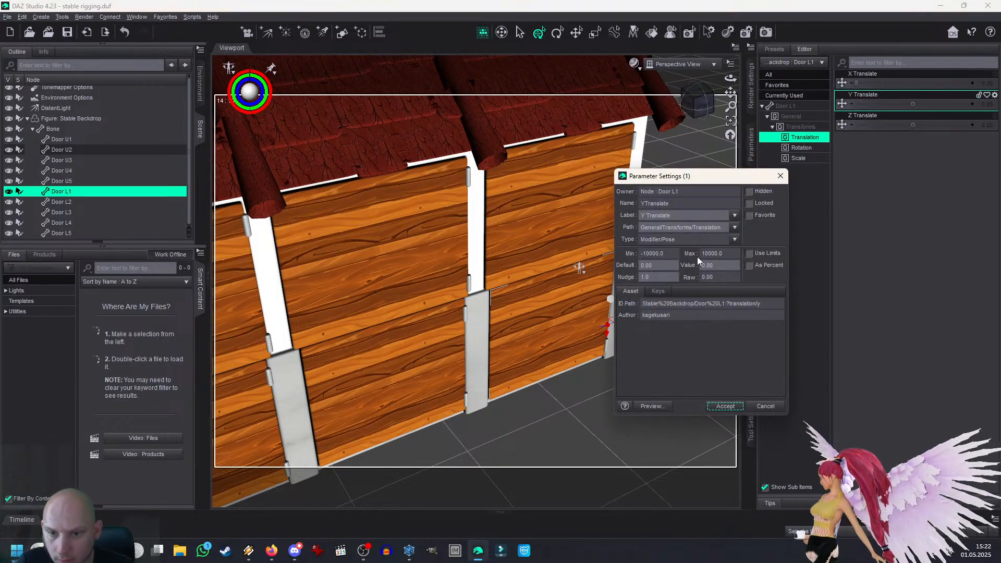
left_click(749, 255)
key("Return")
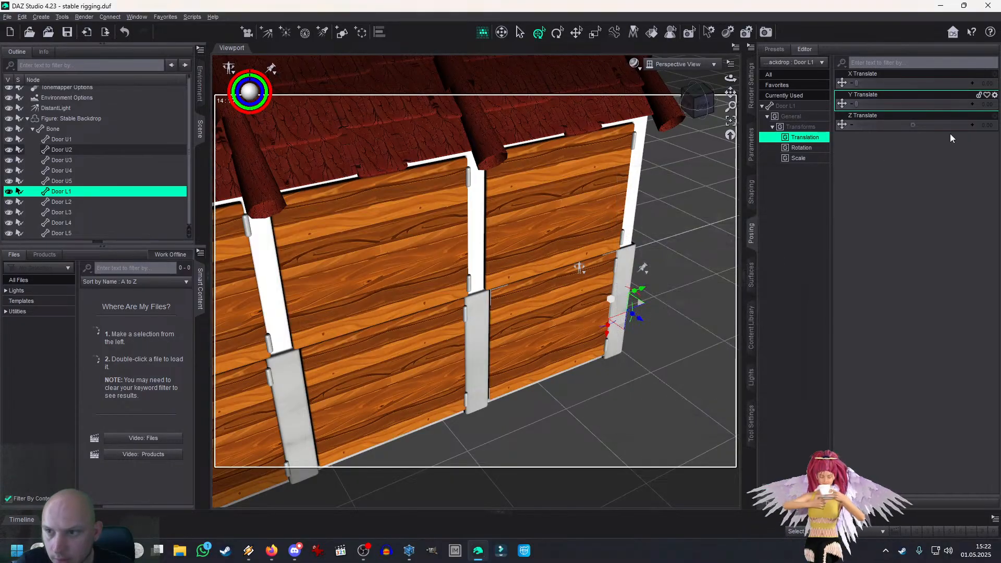
Step: Enable limits on Door L1's Z Translate parameter with minimum and maximum both set to 0
left_click(995, 116)
left_click(952, 142)
left_click(749, 254)
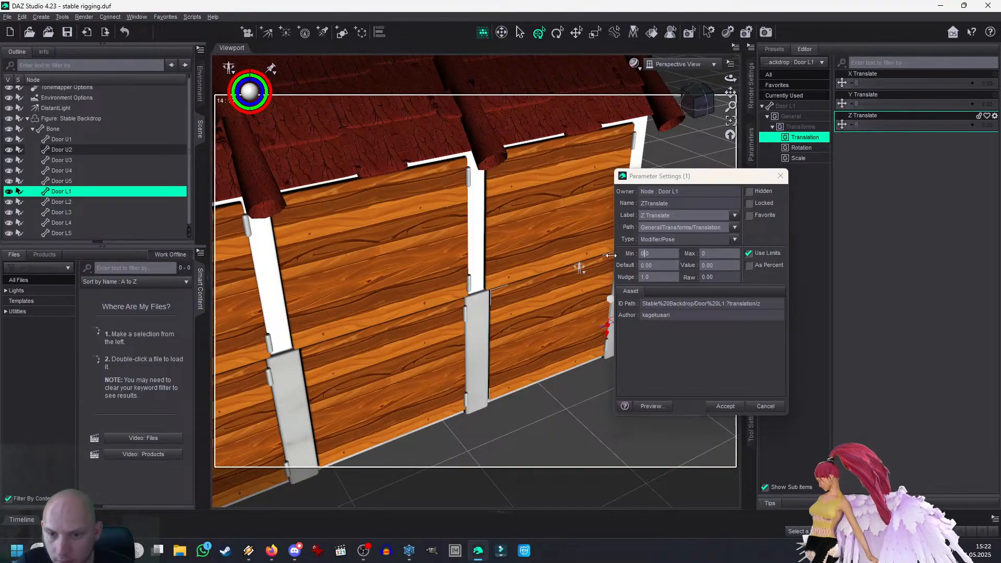
key("Return")
Step: Set the minimum of Door L1's X Rotate parameter to 0 and relabel it "Door Open"
left_click(822, 148)
left_click(995, 73)
left_click(952, 100)
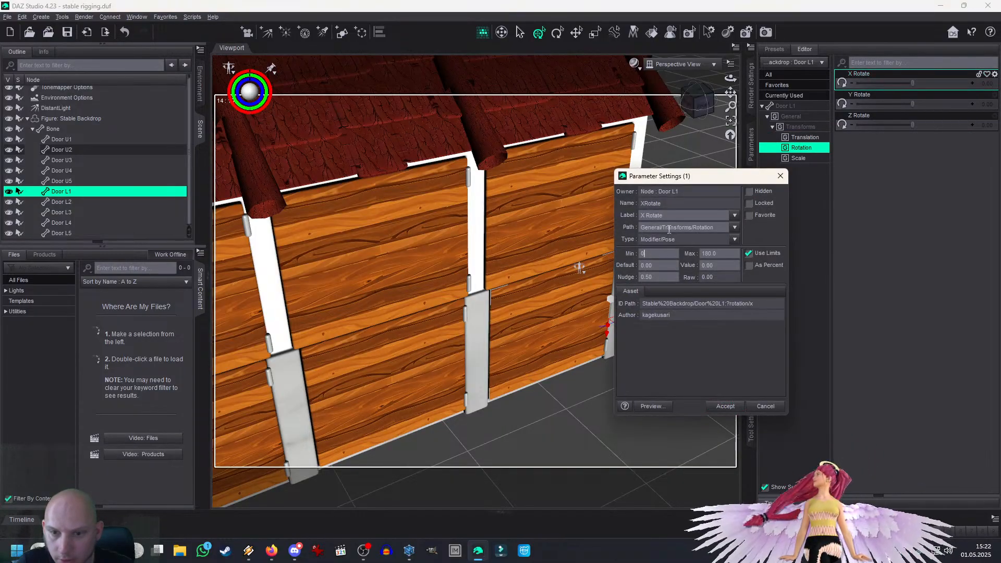
type("Do")
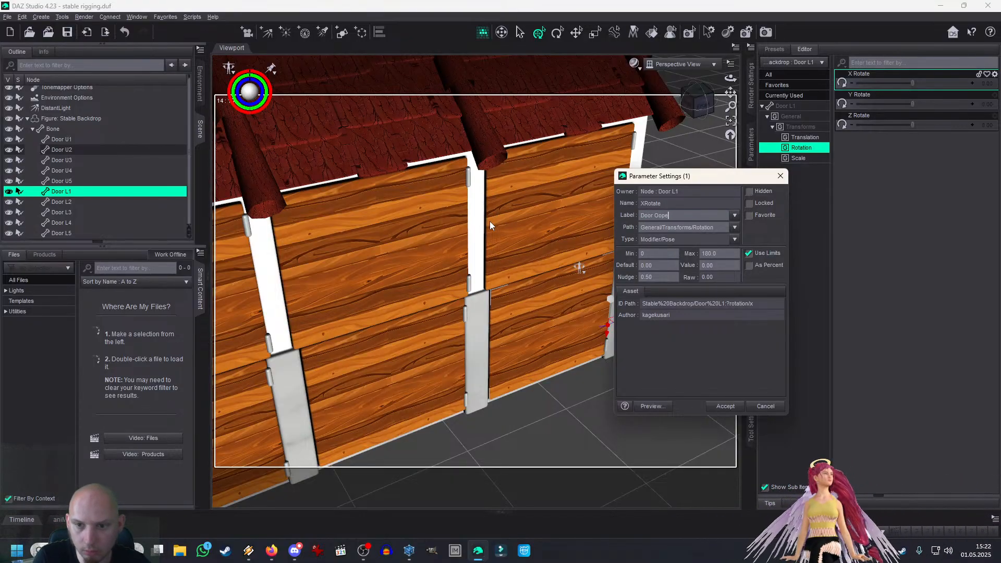
type("or Open")
key("Return")
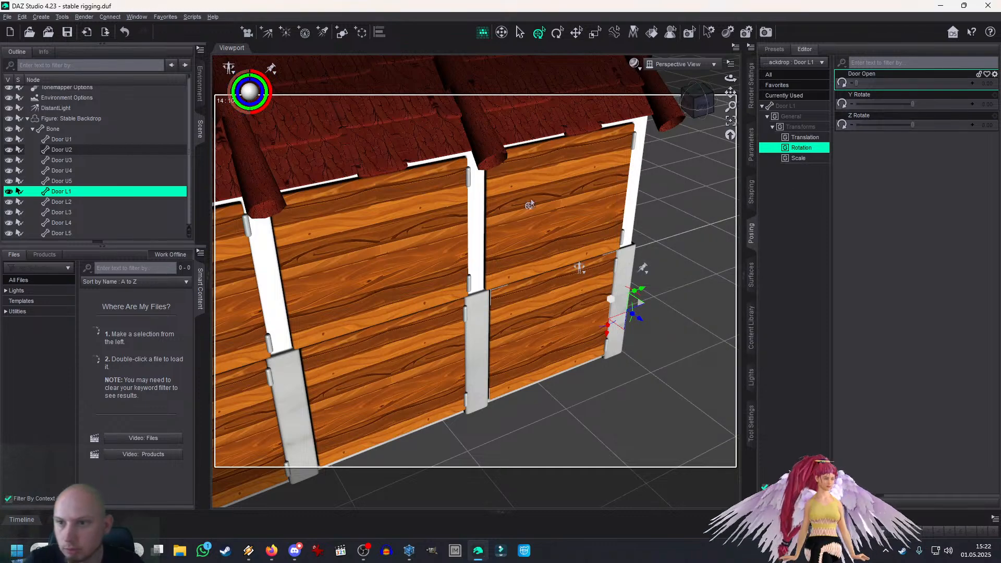
Step: Set the minimum and maximum of Door L1's Y Rotate and Z Rotate parameters to 0
left_click(995, 95)
left_click(961, 105)
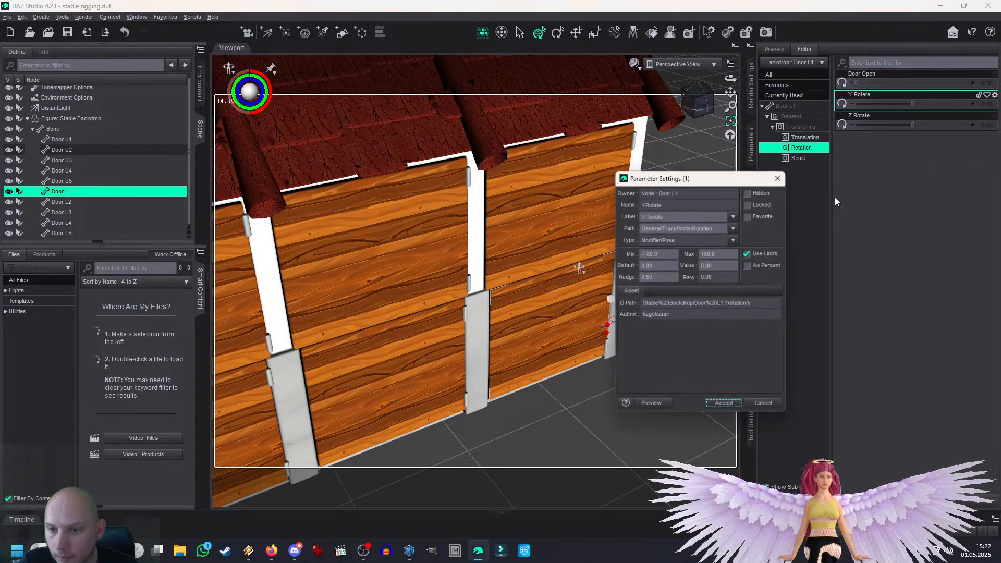
type("0")
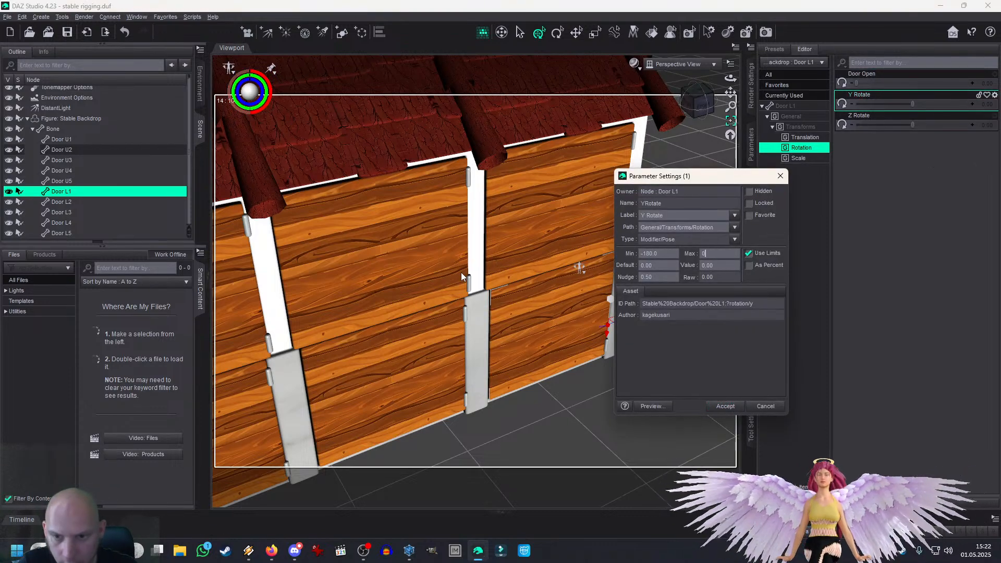
key("Return")
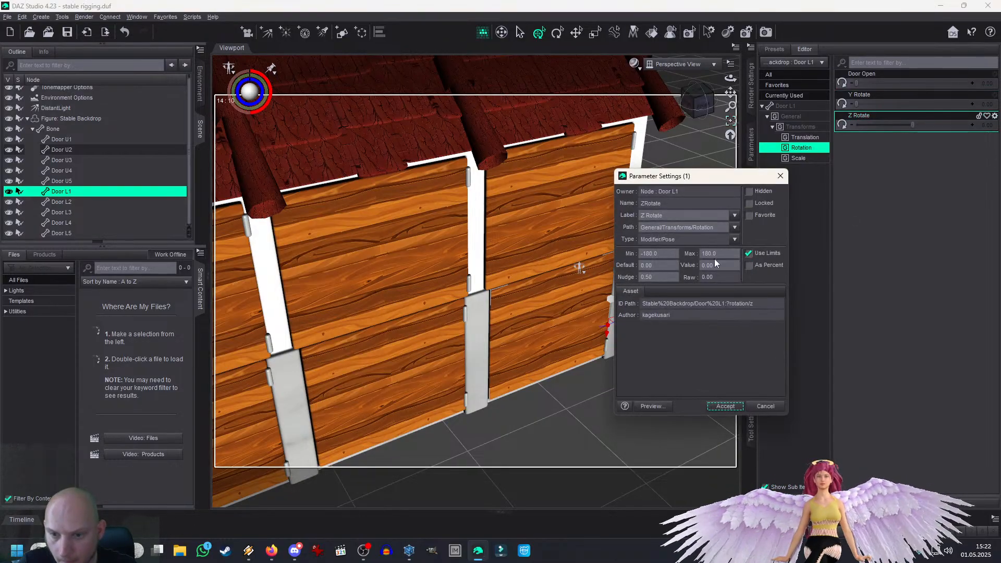
key("Return")
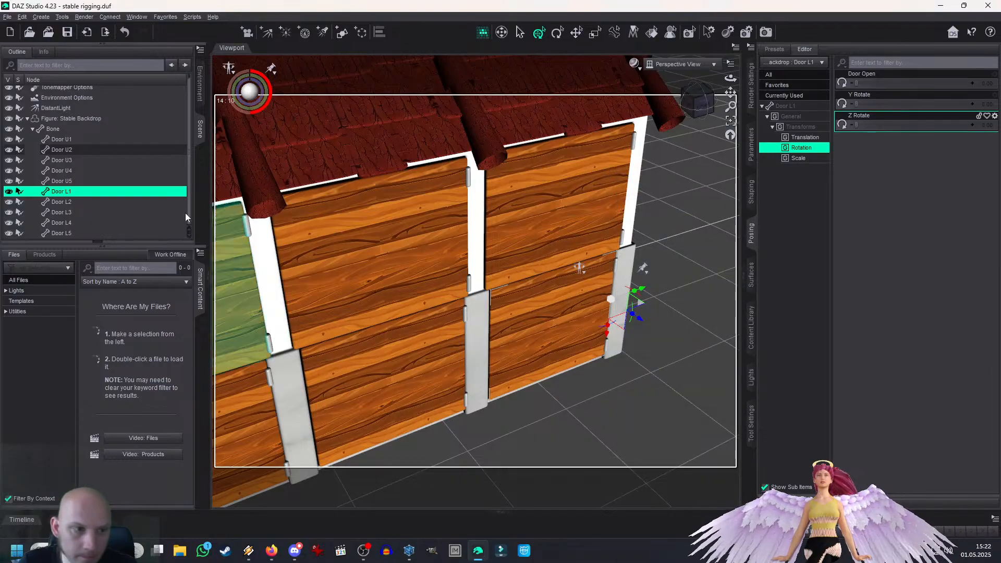
Step: Relabel Door L2's X Rotate parameter as "Door Open" and set its minimum to 0
left_click(58, 203)
left_click(996, 74)
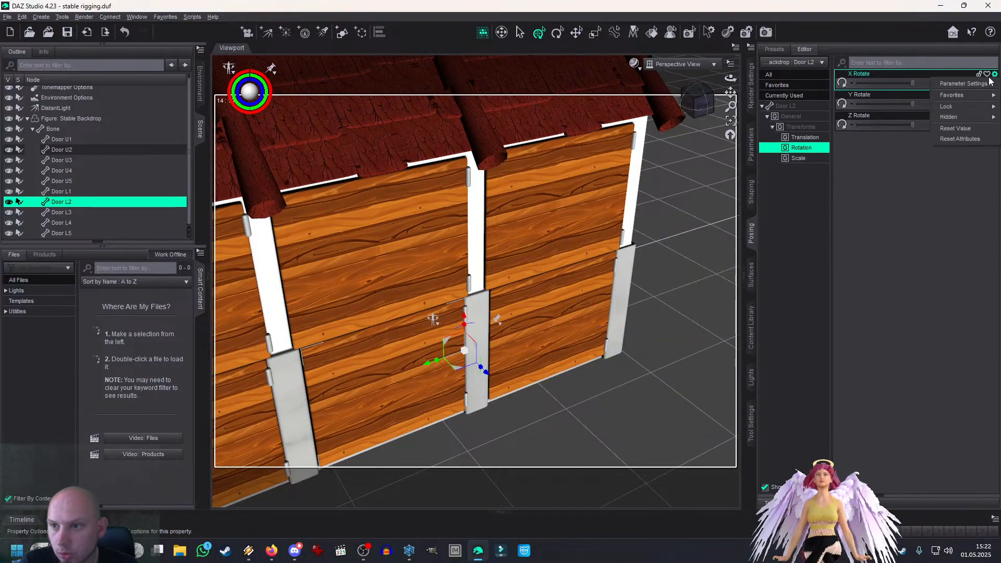
left_click(960, 85)
left_click_drag(672, 216, 486, 222)
type("Door Open")
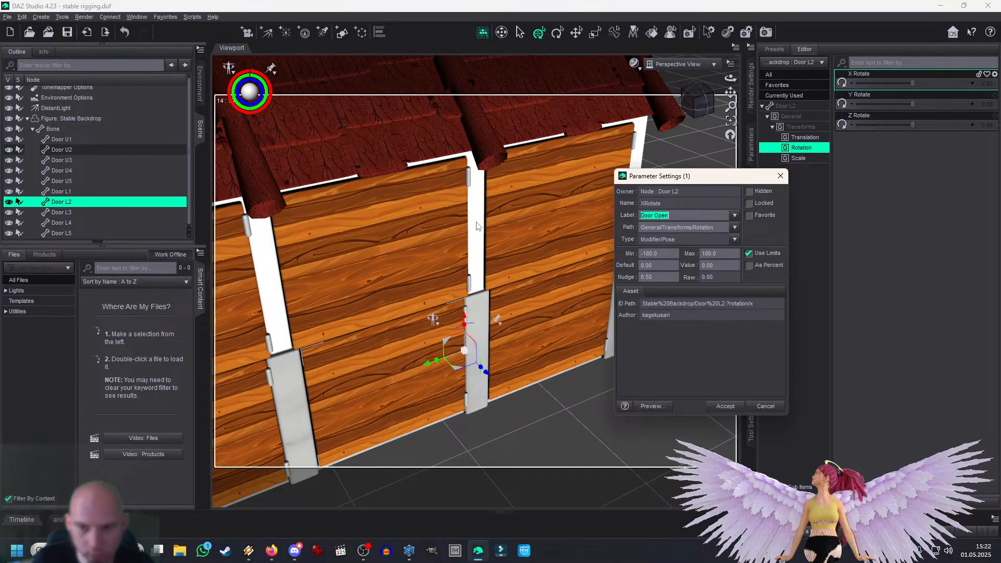
key("BackSpace")
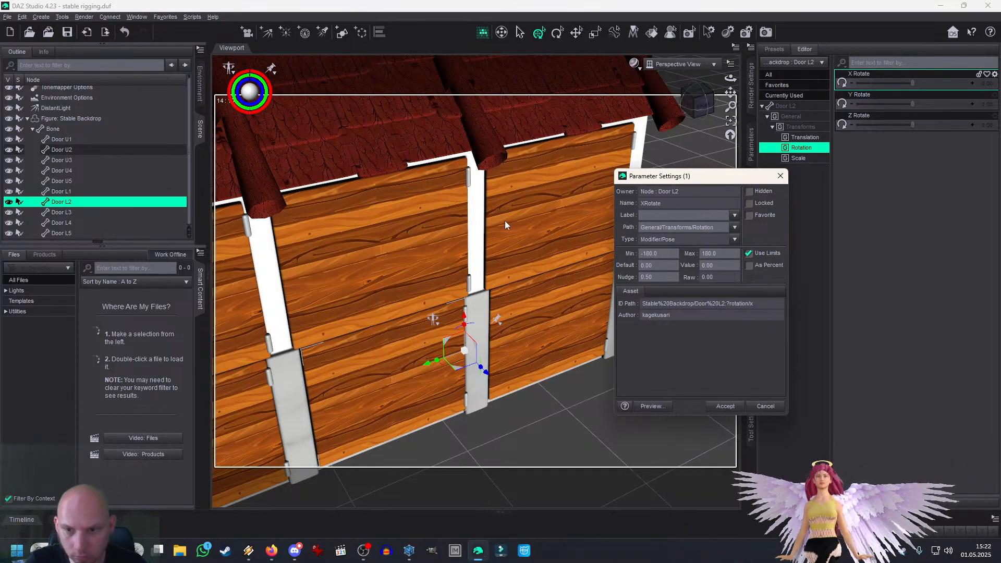
type("Door Open")
left_click_drag(660, 253, 546, 261)
type("0")
key("Return")
Step: Set the minimum and maximum of Door L2's Y Rotate and Z Rotate parameters to 0
left_click(995, 95)
left_click(959, 104)
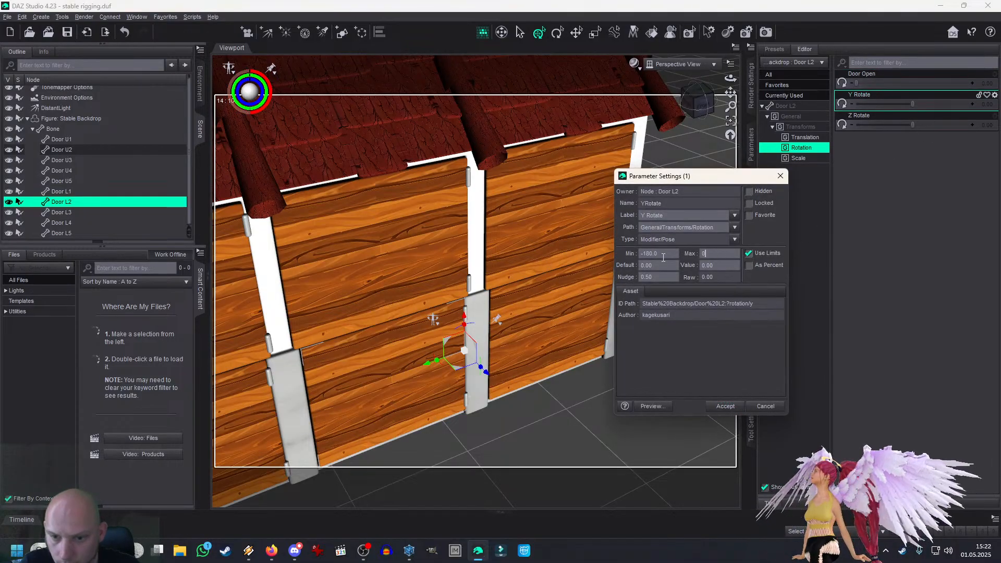
key("Return")
left_click(995, 116)
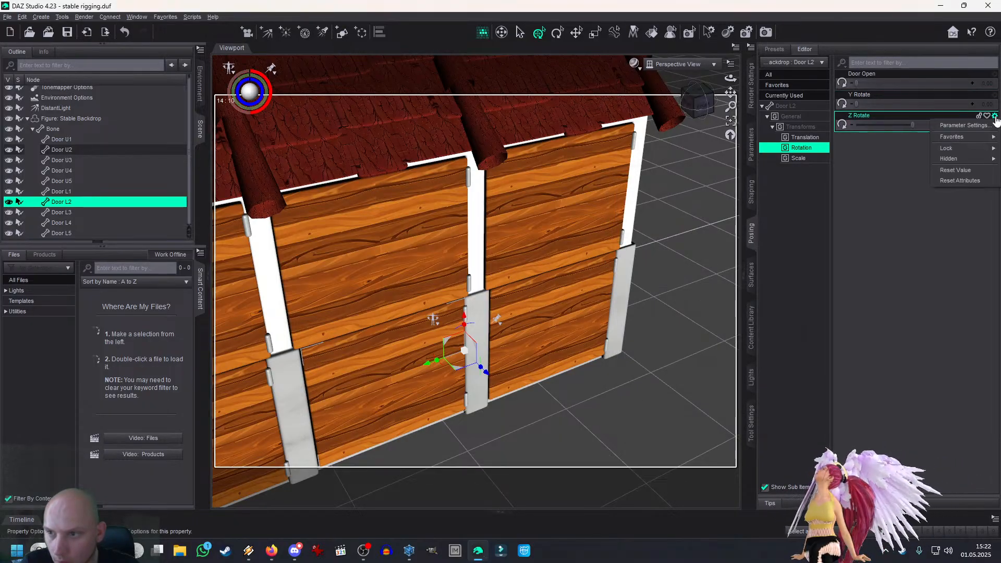
left_click(960, 124)
key("Return")
Step: Enable limits on Door L2's X Translate parameter with minimum and maximum both set to 0
left_click(805, 137)
left_click(994, 74)
left_click(960, 82)
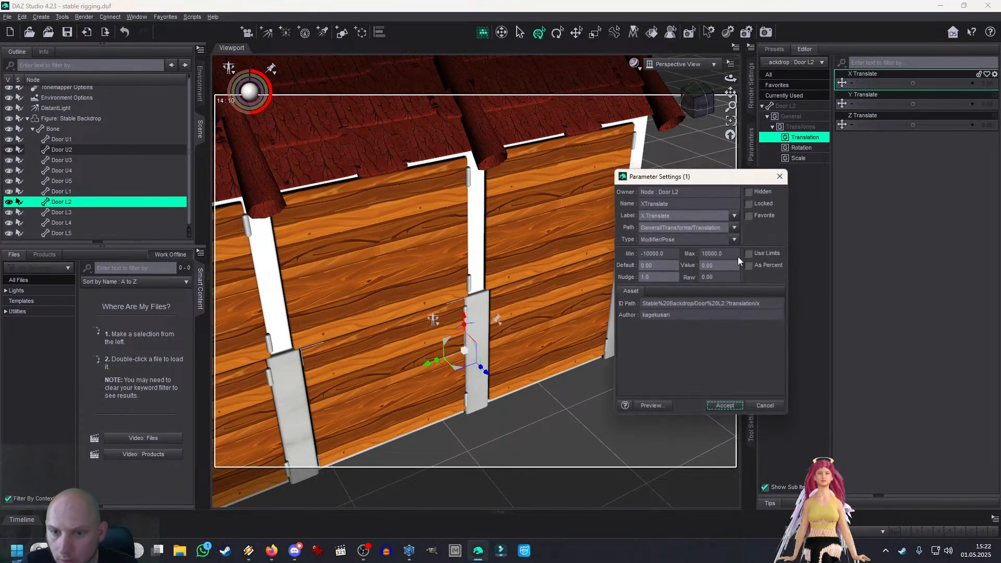
left_click(754, 254)
type("0")
left_click_drag(726, 254, 561, 258)
type("0")
key("Return")
Step: Enable limits on Door L2's Y Translate parameter with minimum and maximum both set to 0
left_click(994, 95)
left_click(960, 103)
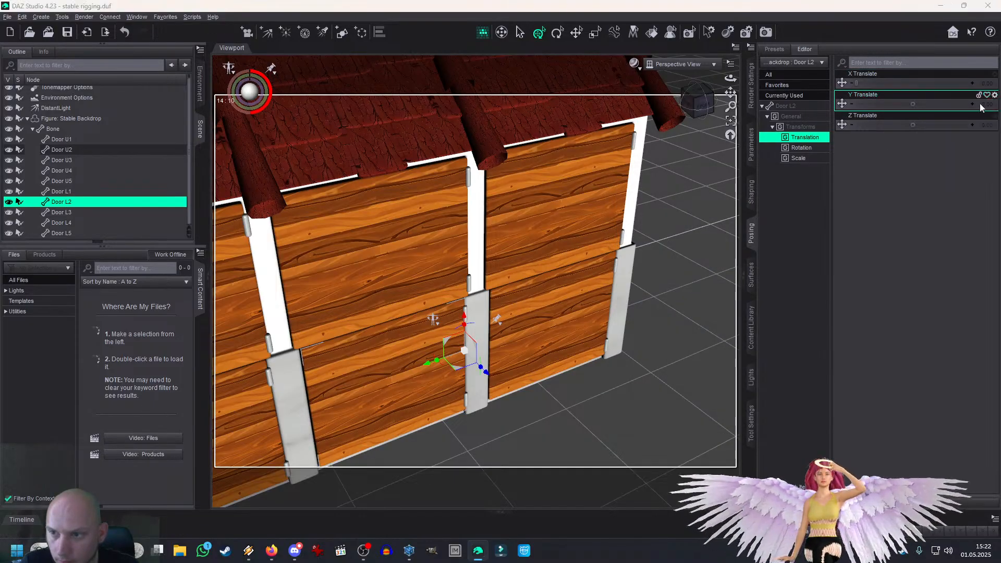
left_click(749, 254)
left_click_drag(727, 254, 620, 255)
type("00")
key("Return")
Step: Enable limits on Door L2's Z Translate parameter with minimum and maximum both set to 0
left_click(994, 116)
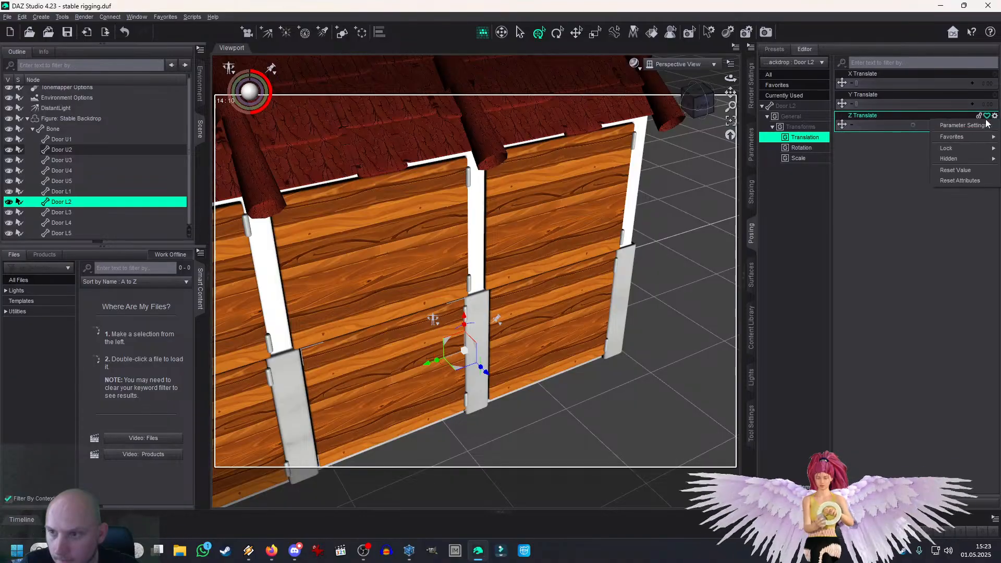
left_click(960, 124)
left_click(749, 253)
left_click_drag(728, 254, 608, 257)
type("00")
key("Return")
Step: Enable limits on Door L3's X Translate parameter with minimum and maximum both set to 0
left_click(74, 211)
left_click(995, 74)
left_click(960, 82)
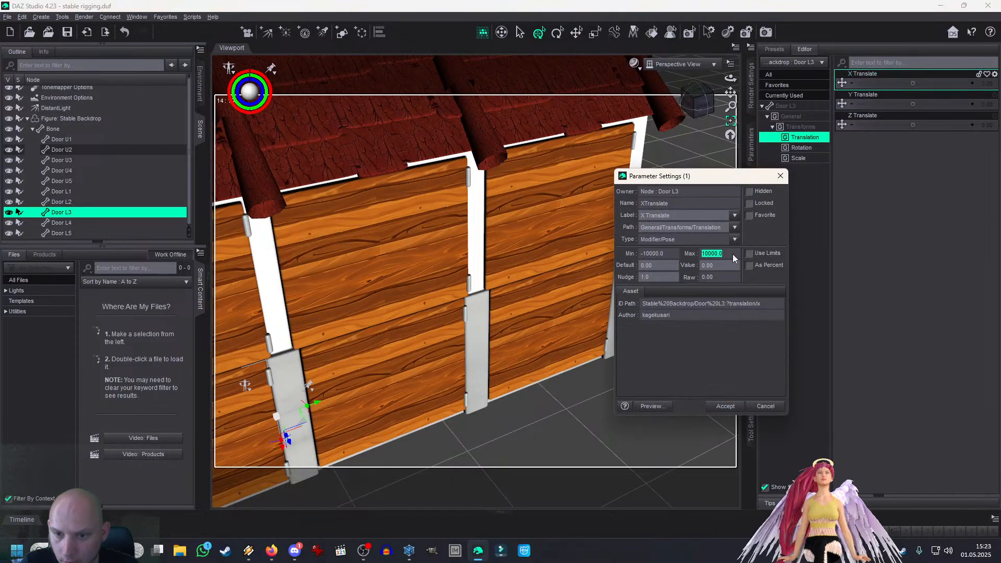
key("Tab")
key("space")
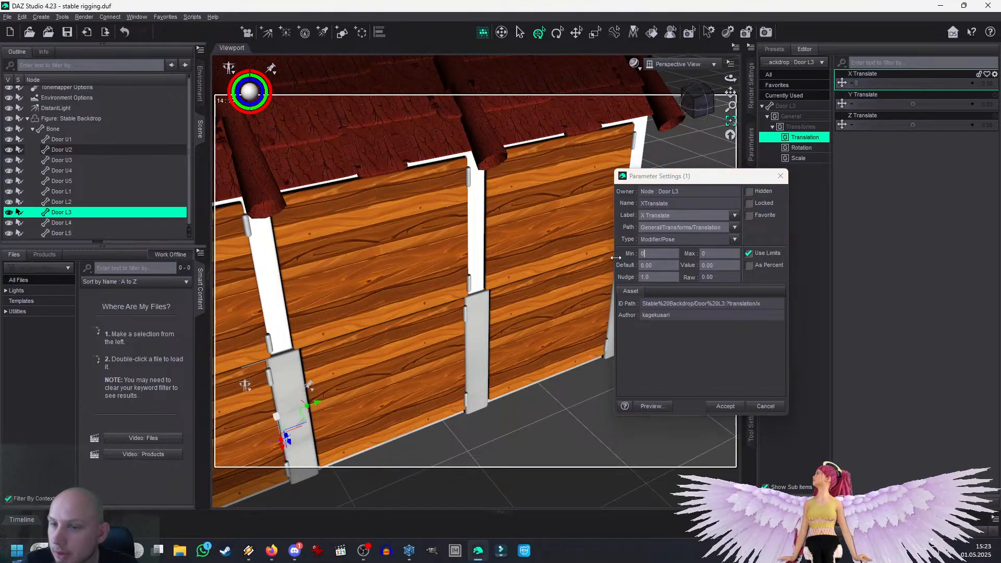
key("Return")
Step: Enable limits on Door L3's Y Translate parameter with minimum and maximum both set to 0
left_click(995, 95)
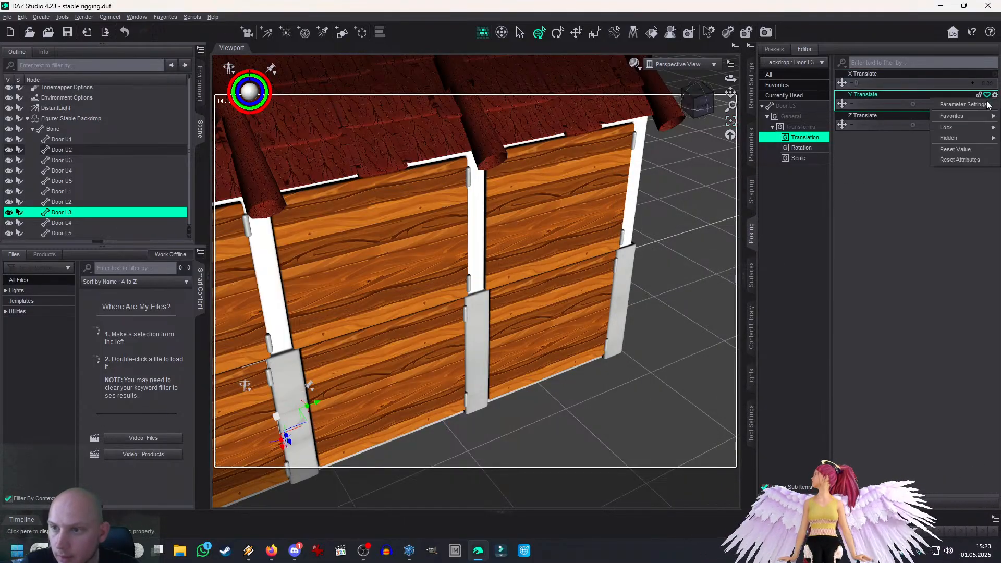
left_click(965, 104)
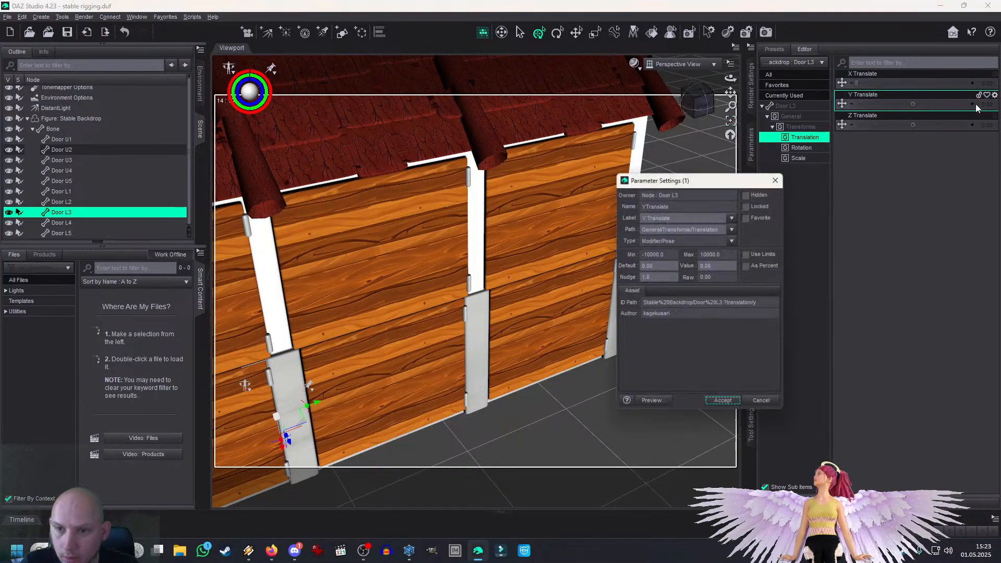
left_click(749, 254)
double_click(717, 255)
type("0")
key("Return")
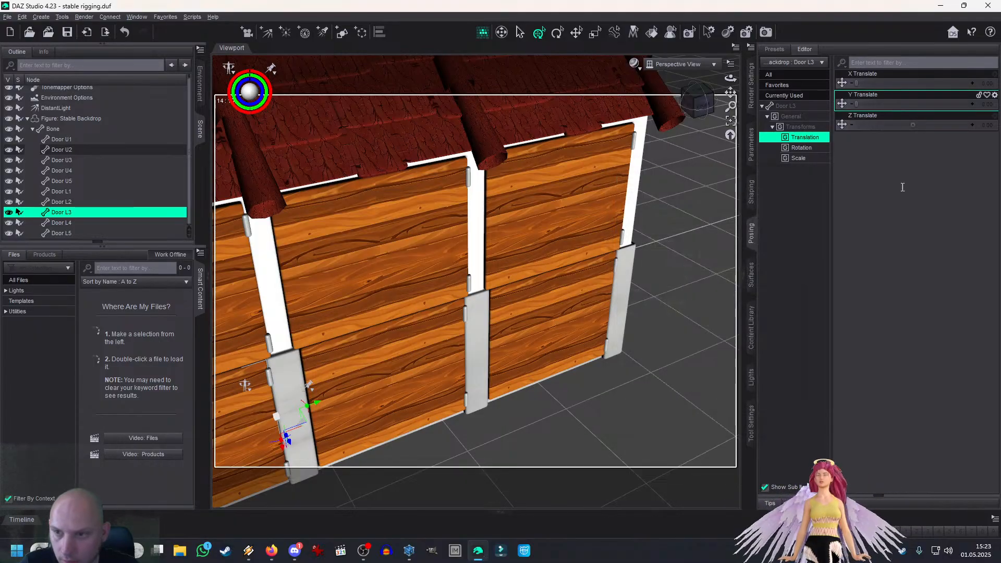
Step: Enable limits on Door L3's Z Translate parameter with minimum and maximum both set to 0
left_click(980, 125)
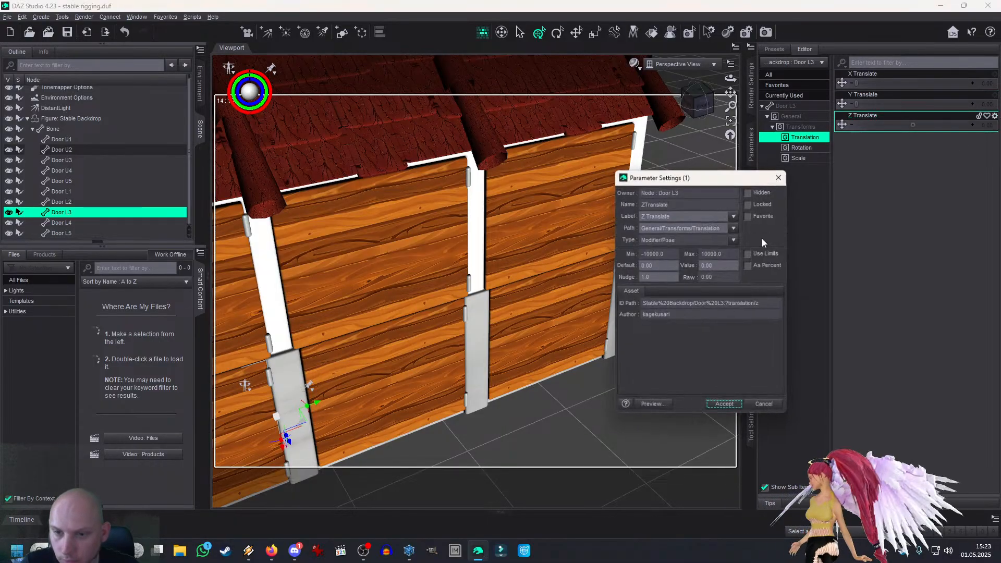
left_click(749, 254)
type("0")
left_click_drag(723, 254, 615, 256)
type("0")
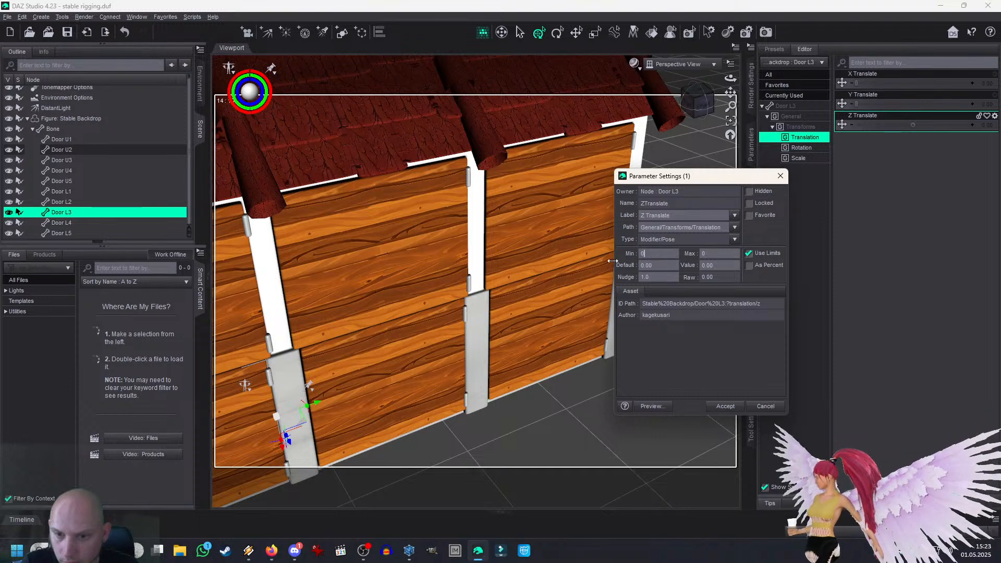
key("Return")
Step: Relabel Door L3's X Rotate parameter as "Door Open" and set its minimum to 0
left_click(805, 149)
left_click(995, 74)
left_click(965, 126)
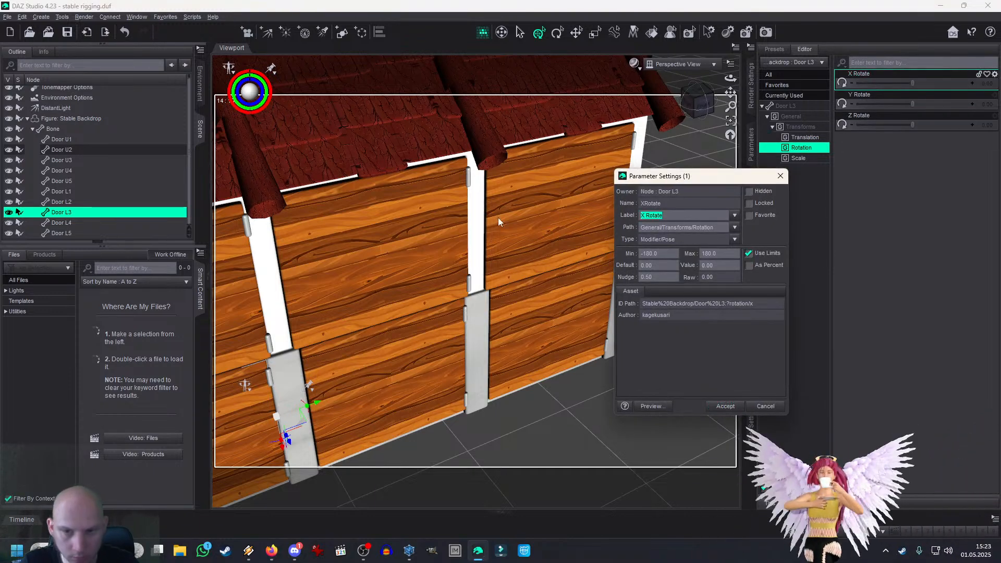
type("Door Open")
key("Tab")
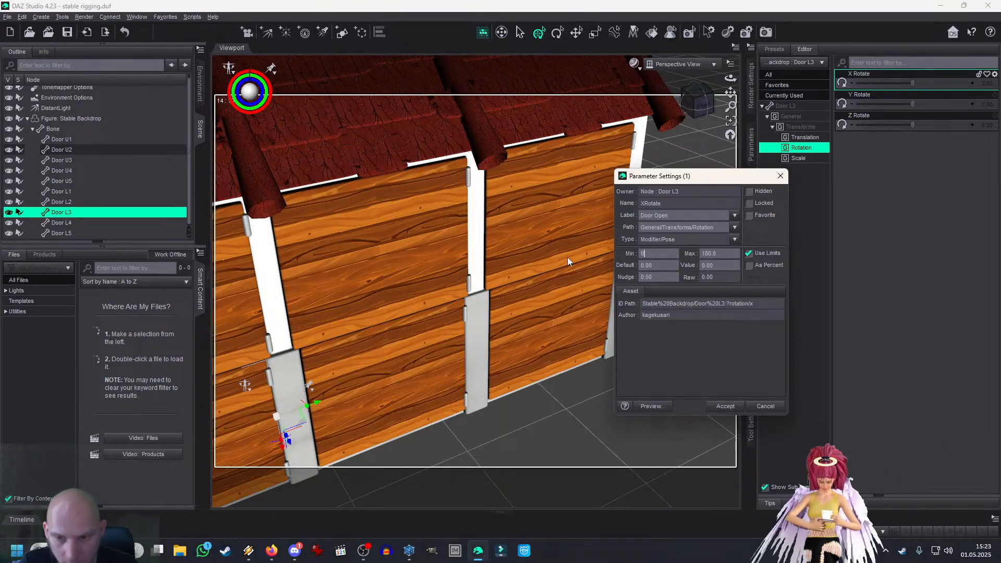
key("Return")
Step: Set the minimum and maximum of Door L3's Y Rotate and Z Rotate parameters to 0
left_click(995, 95)
left_click(965, 147)
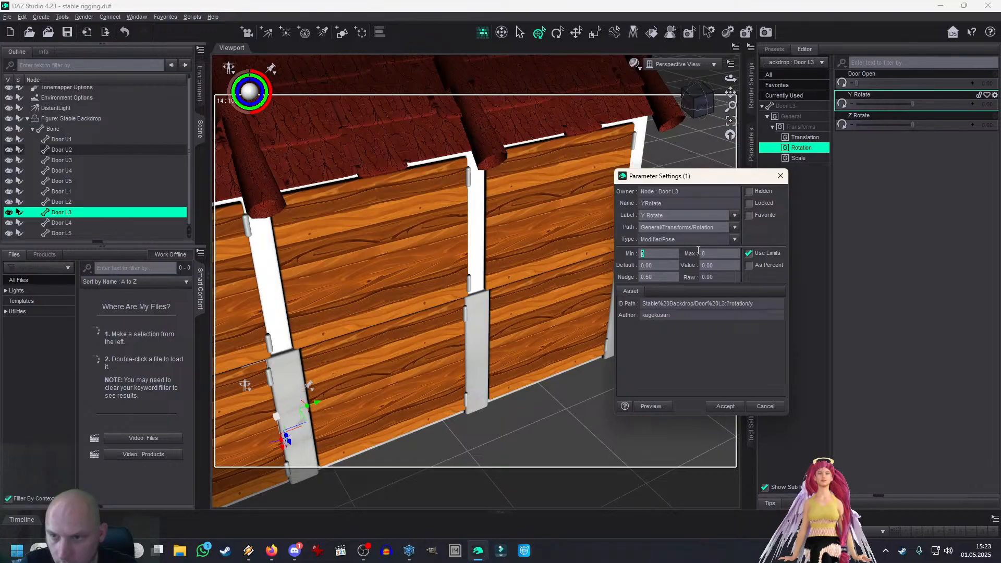
key("Return")
left_click(995, 117)
left_click(965, 167)
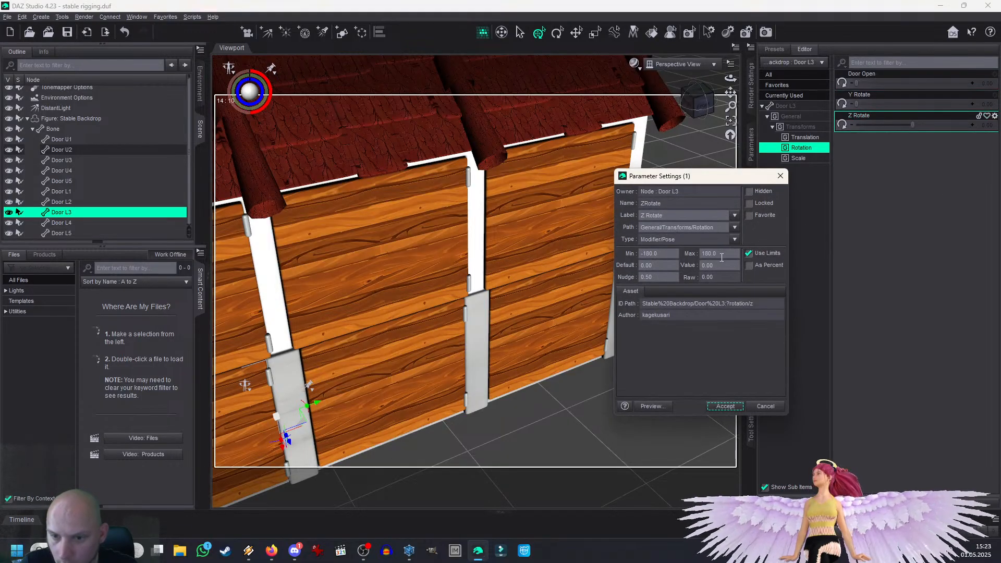
key("Return")
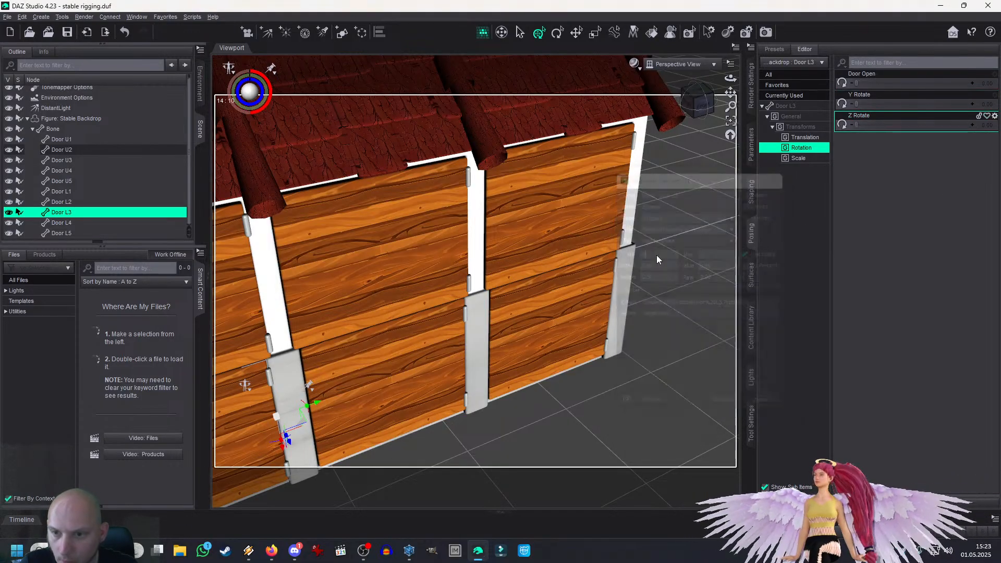
Step: Relabel Door L4's X Rotate parameter as "Door Open" and set its minimum to 0
left_click(85, 222)
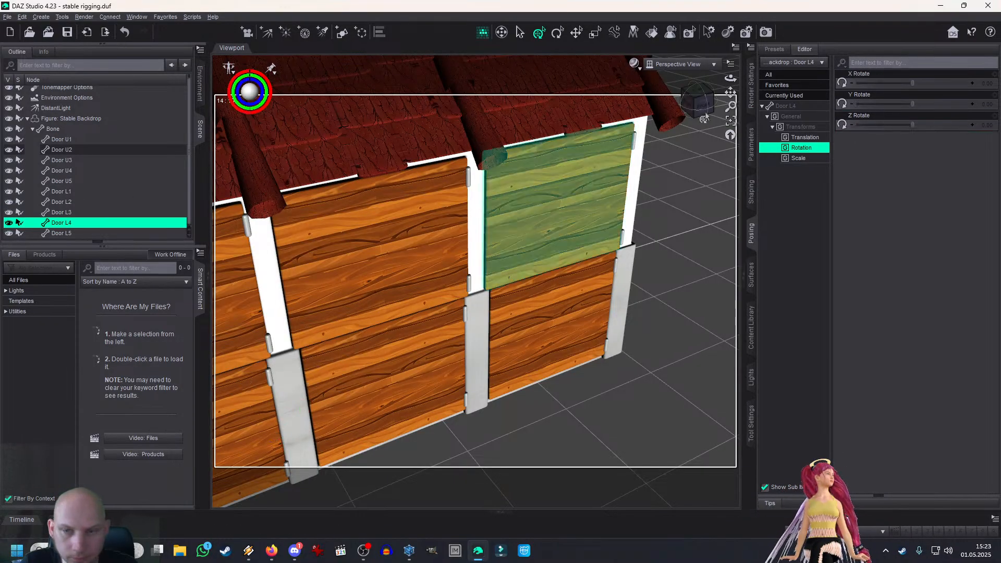
left_click(995, 74)
left_click(962, 125)
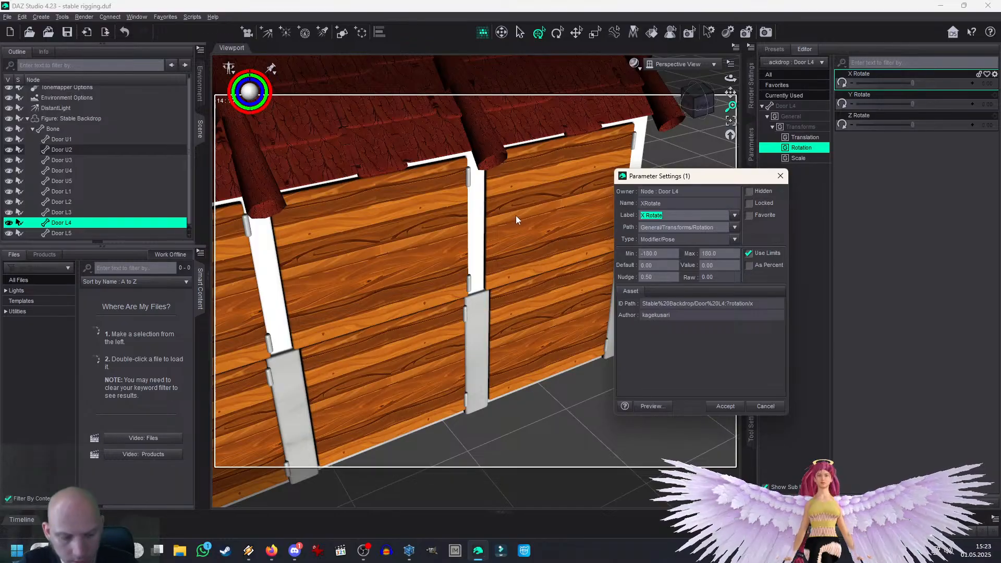
type("Door Open")
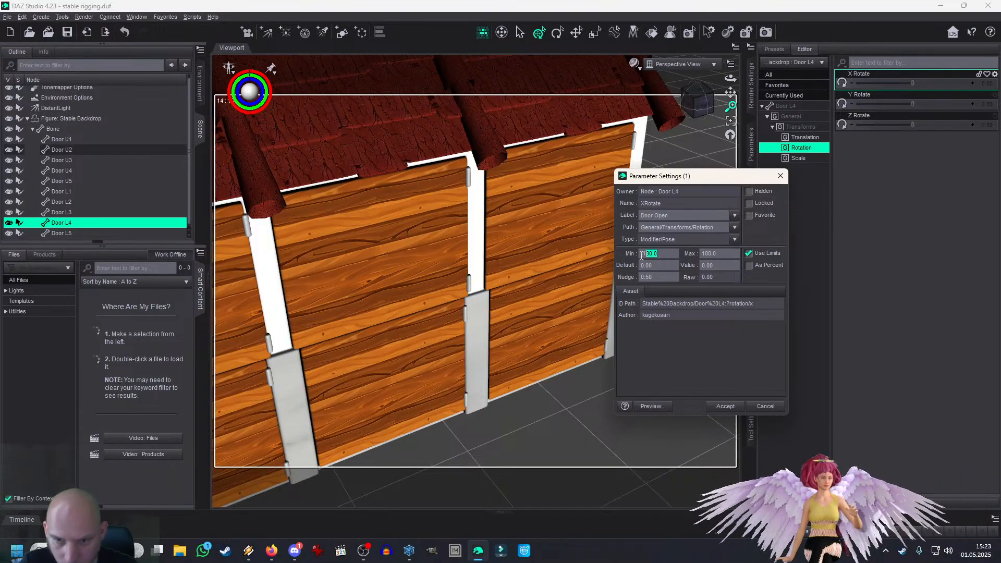
key("Return")
Step: Set the minimum and maximum of Door L4's Y Rotate and Z Rotate parameters to 0
left_click(995, 95)
left_click(981, 104)
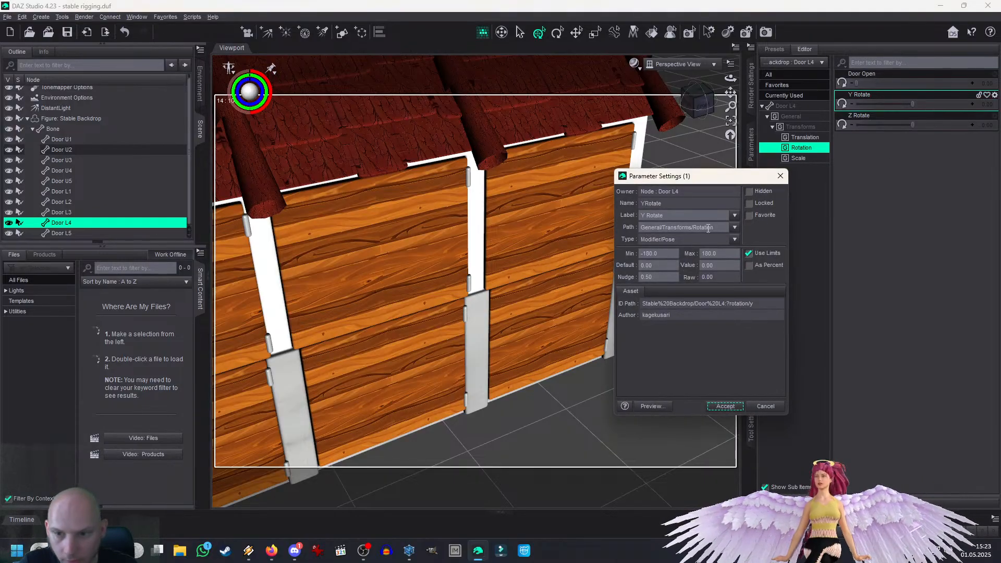
key("Return")
left_click(996, 115)
left_click(981, 125)
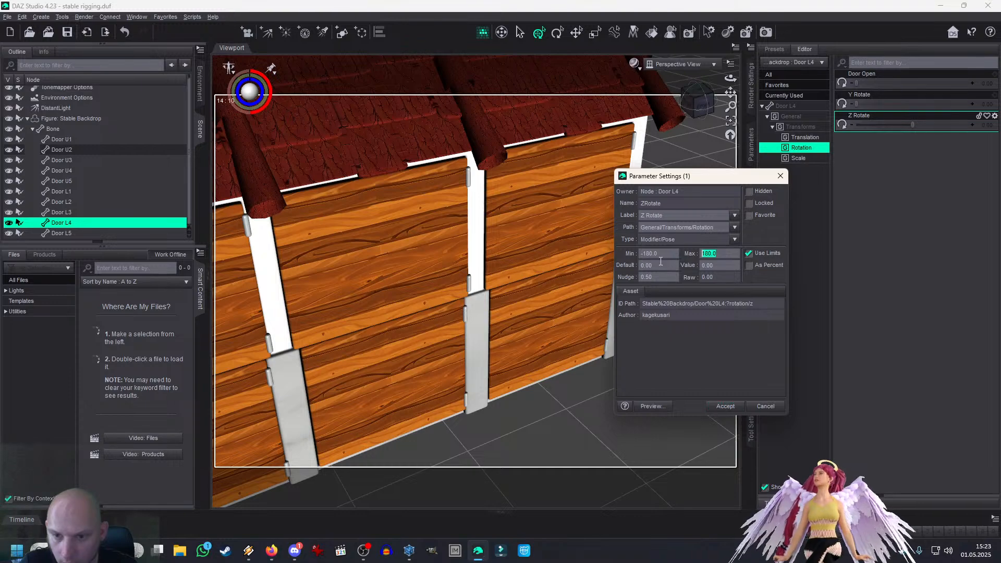
key("Return")
Step: Enable limits on Door L4's X Translate parameter with minimum and maximum both set to 0
left_click(805, 137)
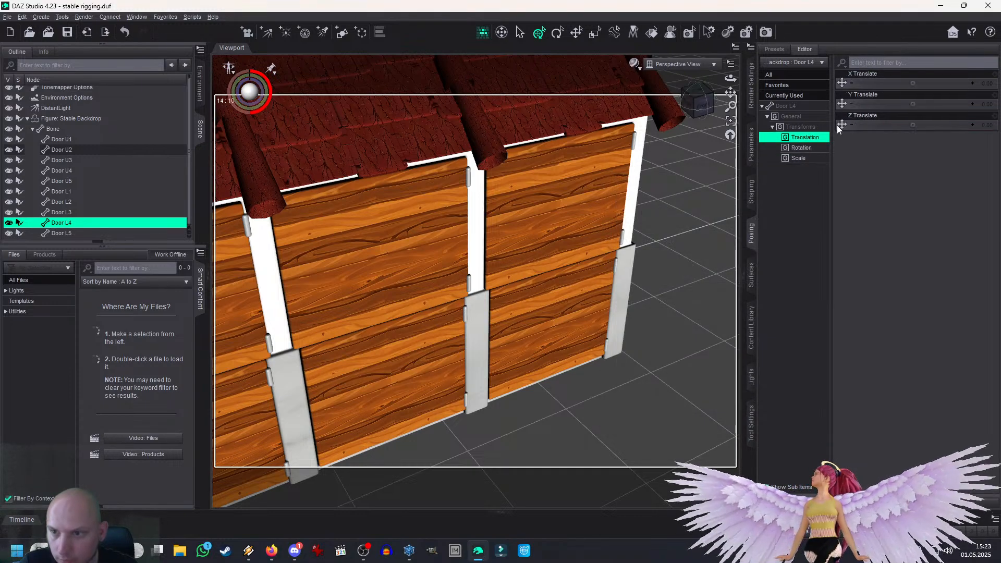
left_click(996, 74)
left_click(981, 83)
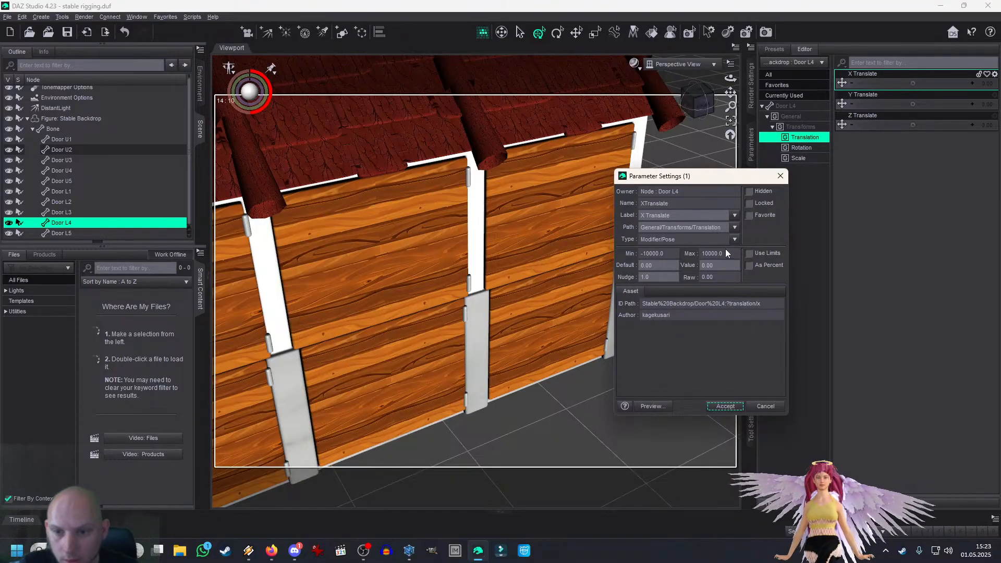
left_click(752, 254)
key("shift+Tab")
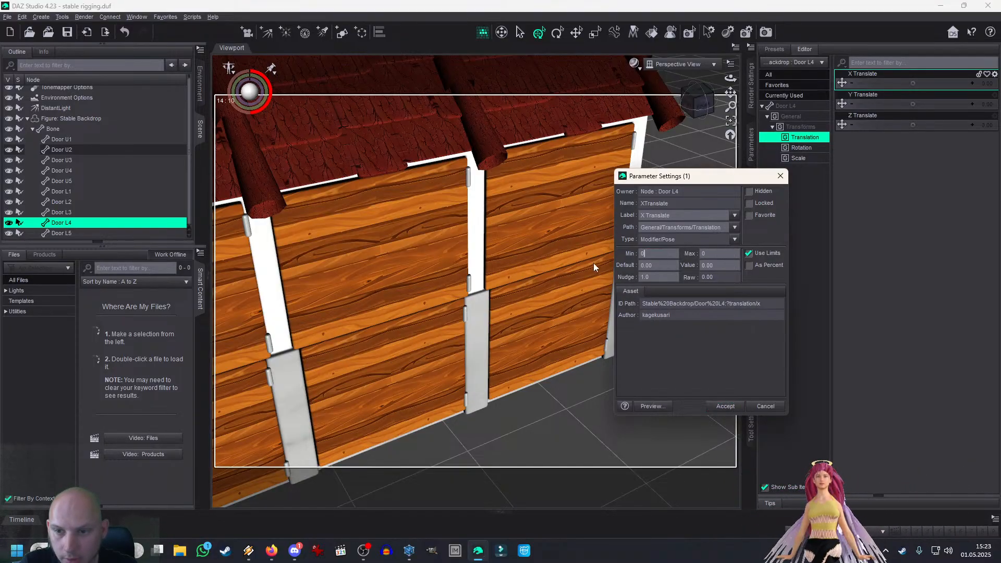
key("Return")
Step: Enable limits on Door L4's Y Translate and Z Translate parameters with minimum and maximum set to 0
left_click(995, 96)
left_click(975, 104)
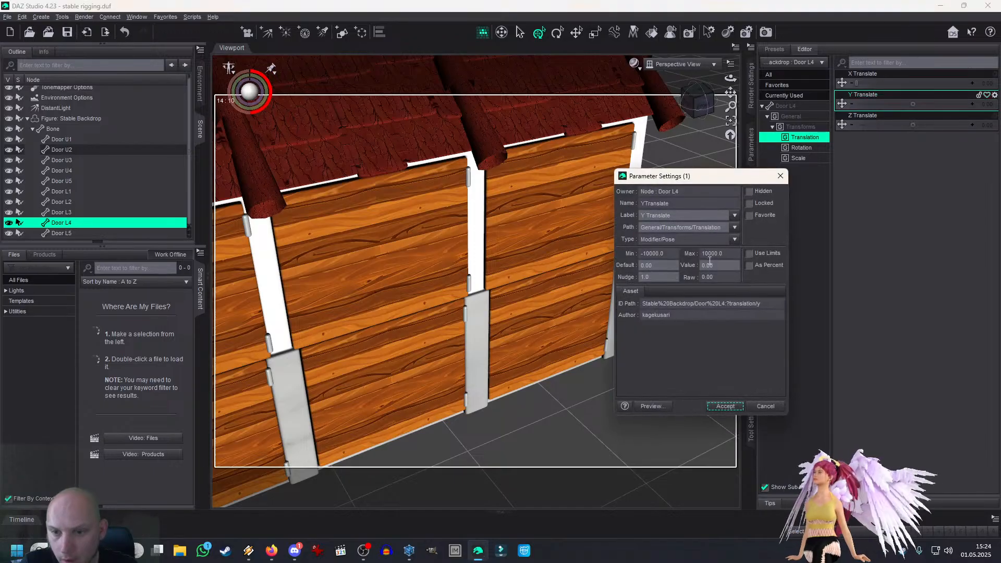
left_click(758, 254)
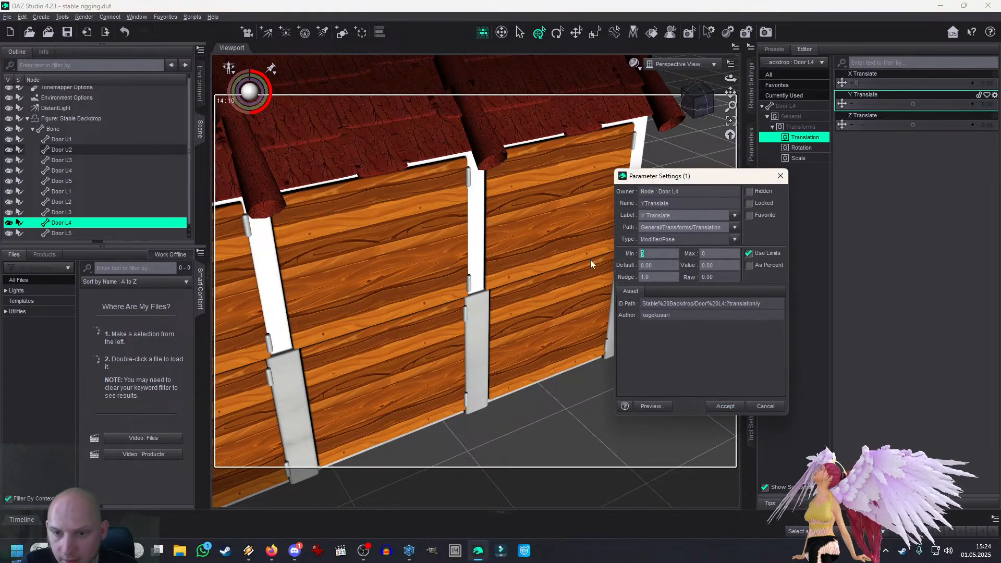
key("Return")
left_click(995, 116)
left_click(976, 125)
left_click(754, 254)
key("Return")
Step: Check the rotation parameters of Door L4
left_click(73, 233)
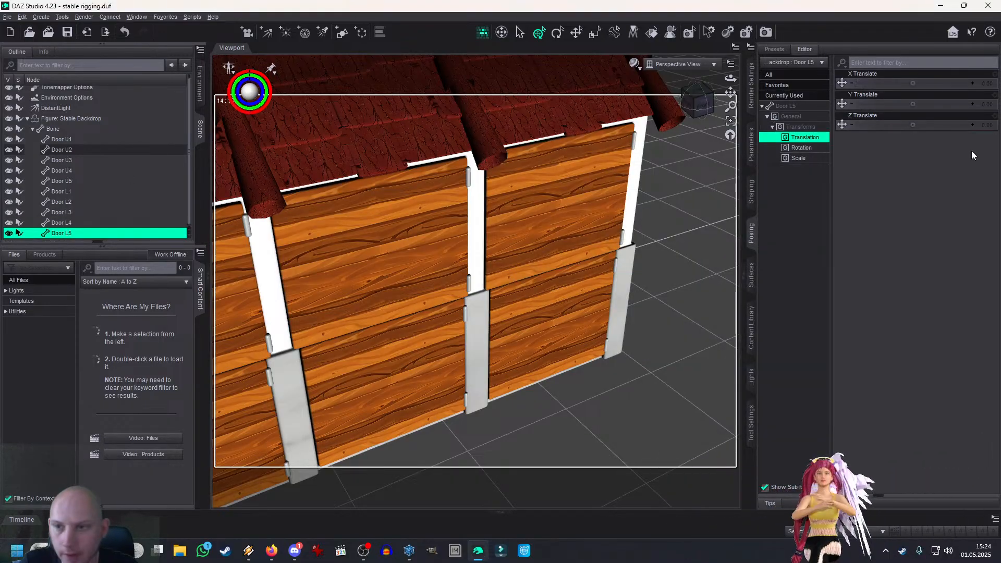
left_click(995, 75)
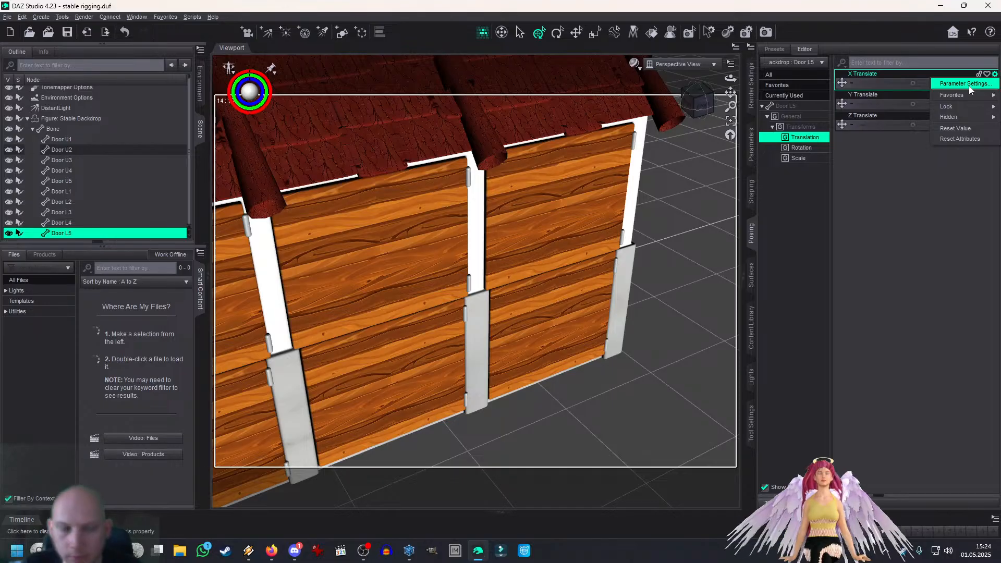
key("Escape")
left_click(161, 223)
left_click(804, 148)
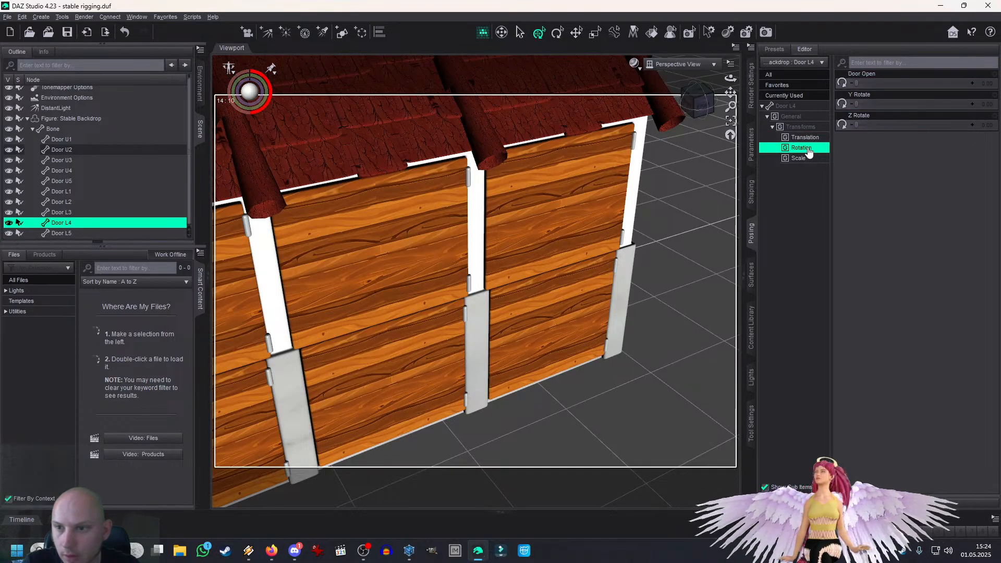
Step: Relabel Door L5's X Rotate parameter as "Door Open" and set its minimum to 0
left_click(64, 233)
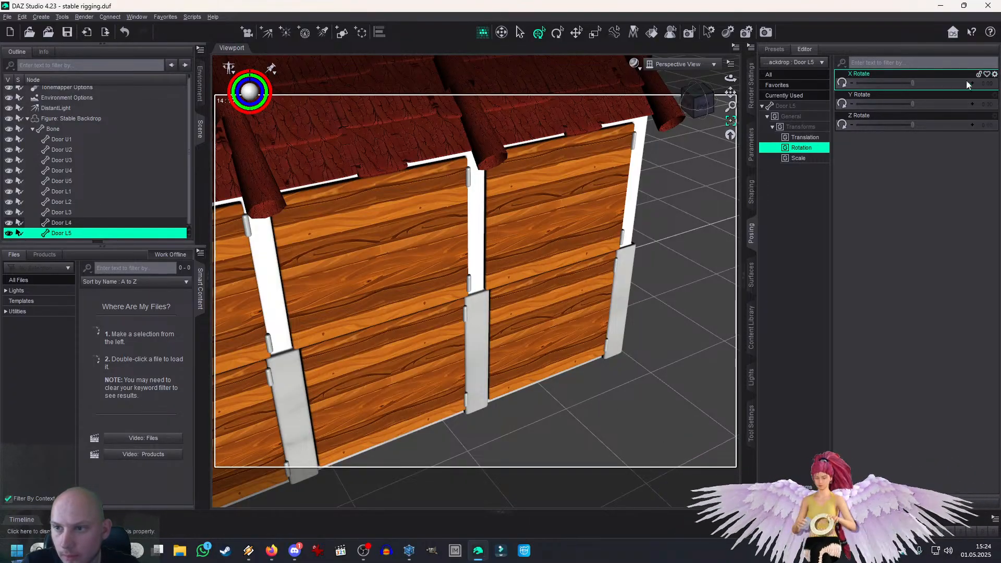
left_click(994, 74)
type("Door Open")
key("Tab")
type("0")
key("Return")
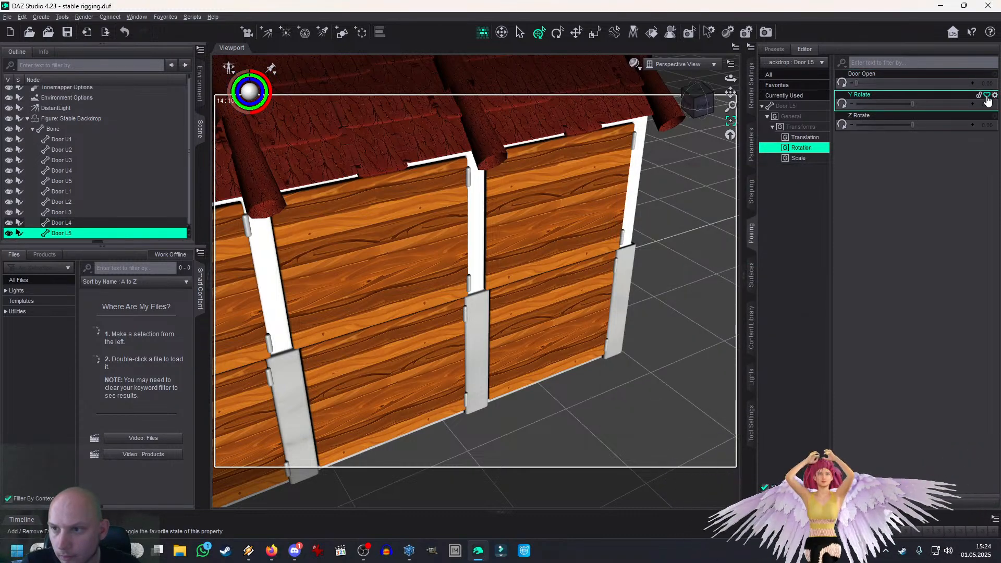
Step: Set the minimum and maximum of Door L5's Y Rotate and Z Rotate parameters to 0
left_click(994, 95)
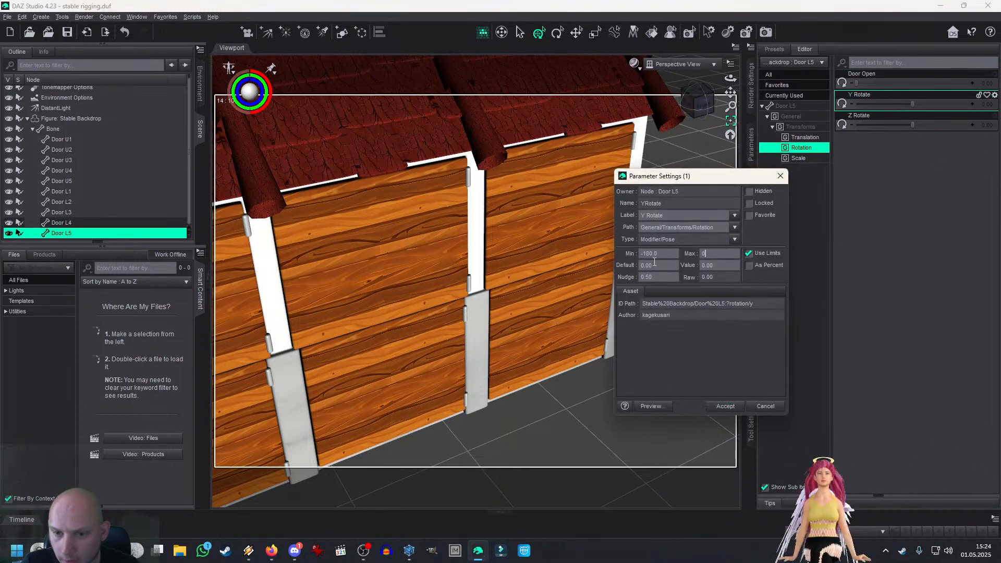
type("0")
key("Return")
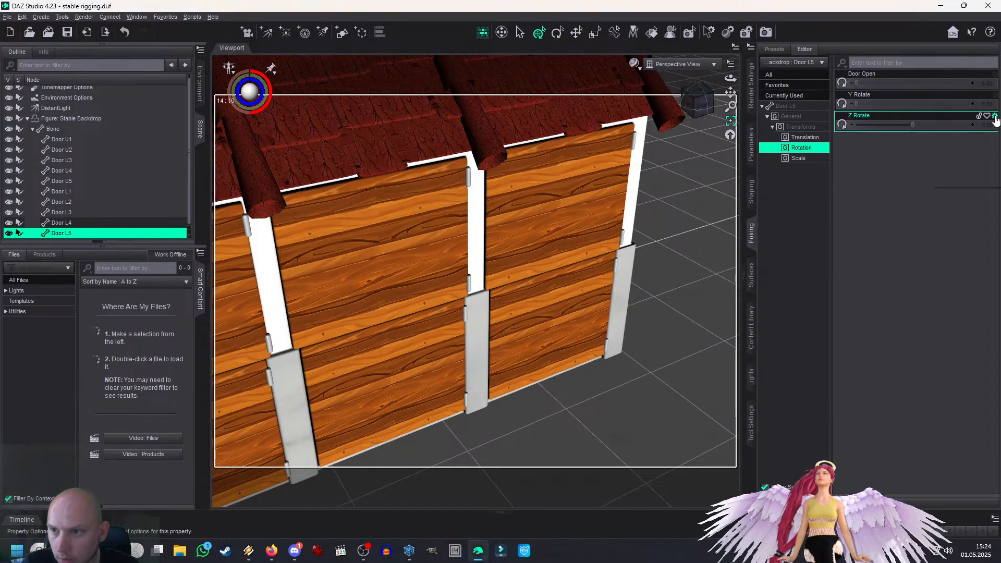
left_click(995, 116)
type("0")
key("Return")
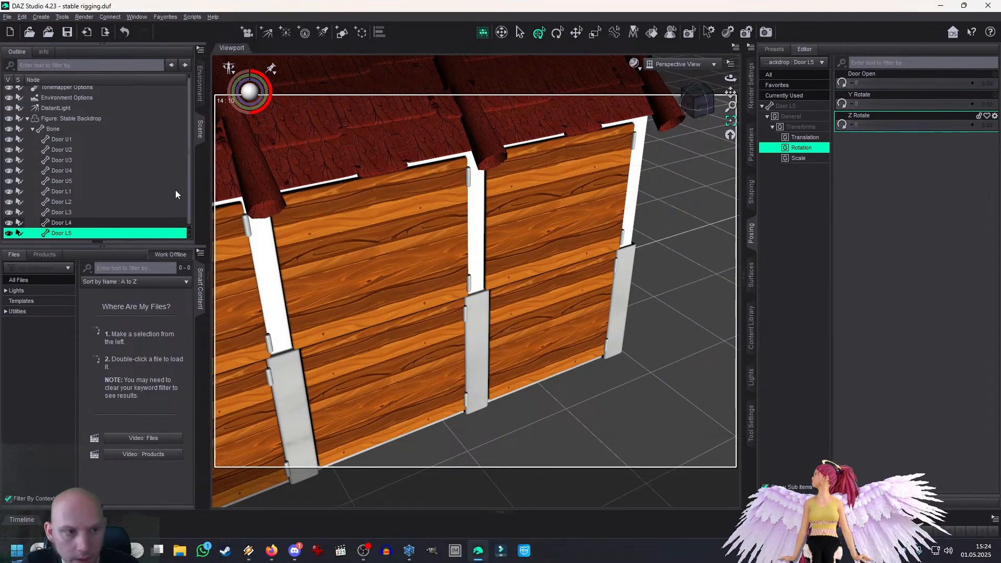
Step: Enable limits on Door L5's X Translate parameter with minimum and maximum set to 0
left_click(804, 137)
left_click(994, 75)
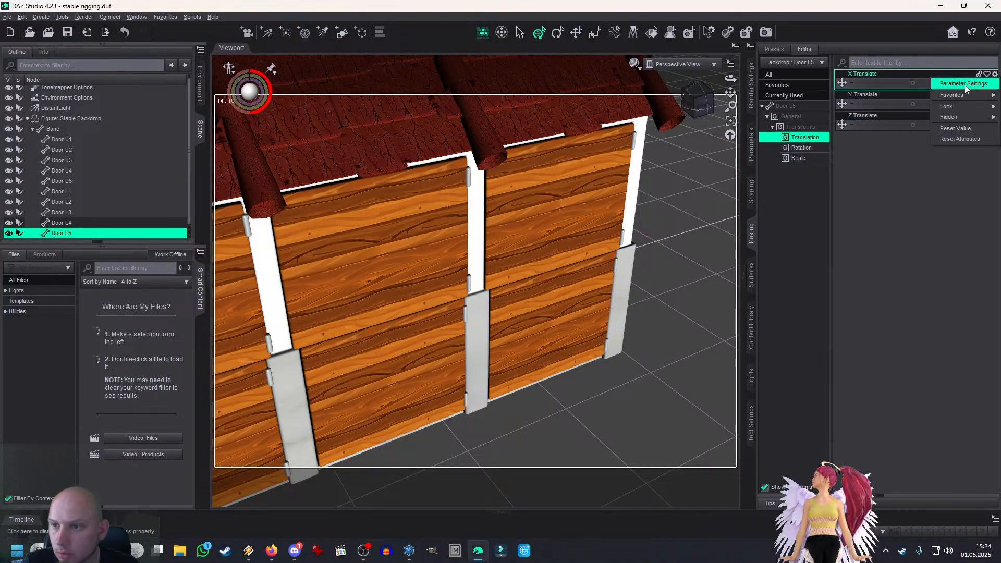
left_click(968, 83)
left_click(750, 253)
left_click_drag(724, 254, 700, 255)
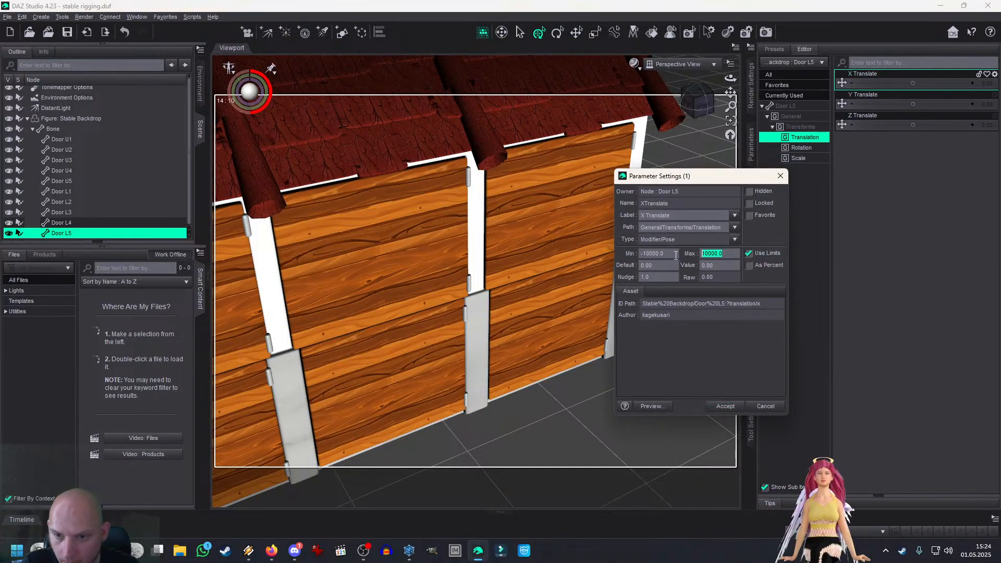
key("Return")
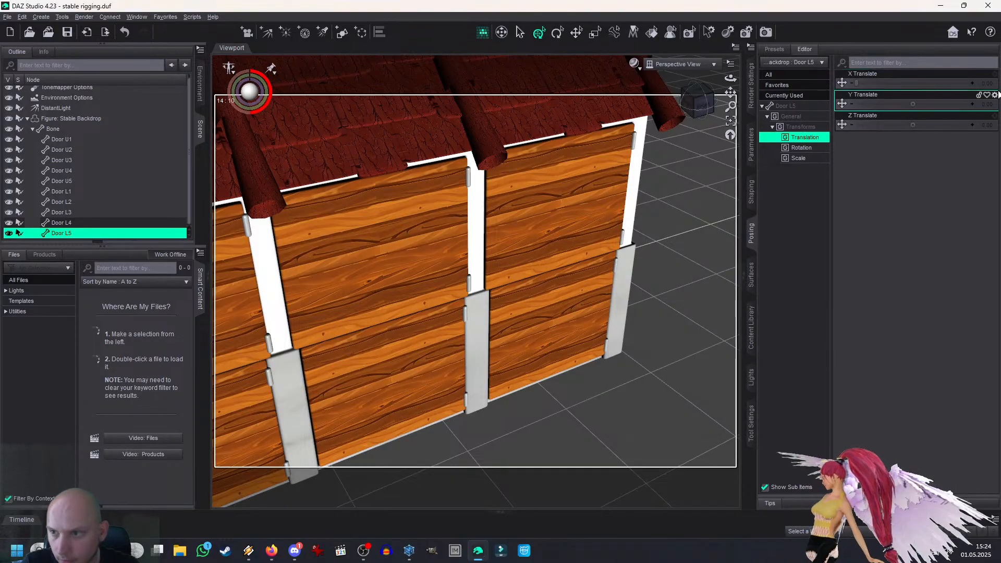
Step: Enable limits on Door L5's Y Translate and Z Translate parameters with minimum and maximum set to 0
left_click(995, 94)
left_click(967, 105)
left_click(728, 254)
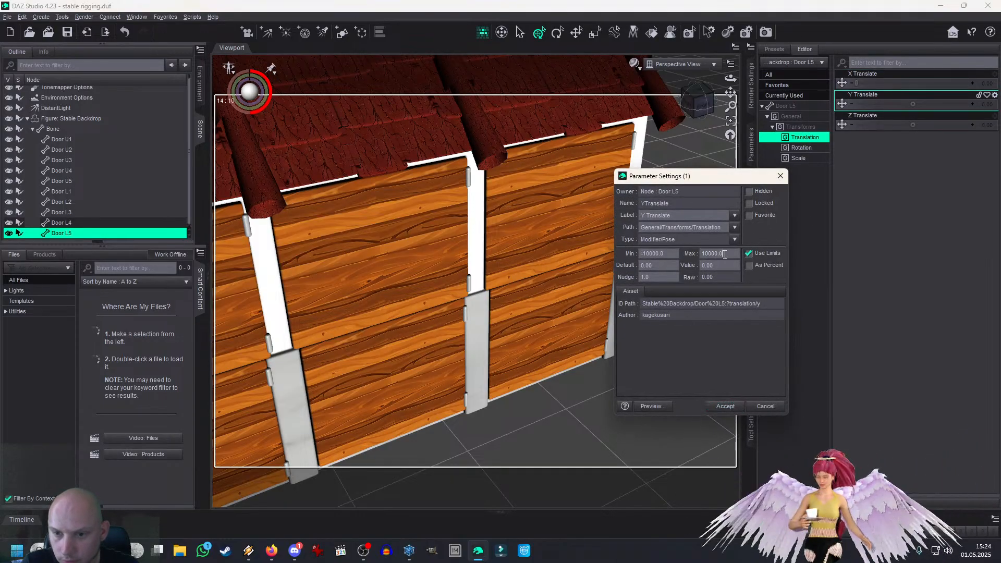
key("Return")
left_click(995, 115)
left_click(967, 125)
left_click(750, 253)
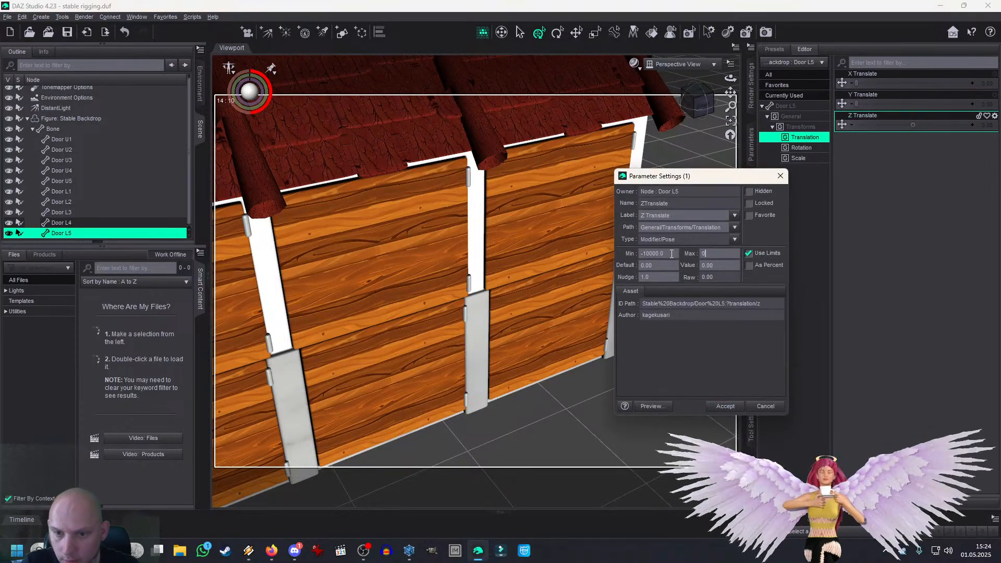
key("Return")
Step: Set the environment type to Backdrop
scroll(612, 234, "down", 5)
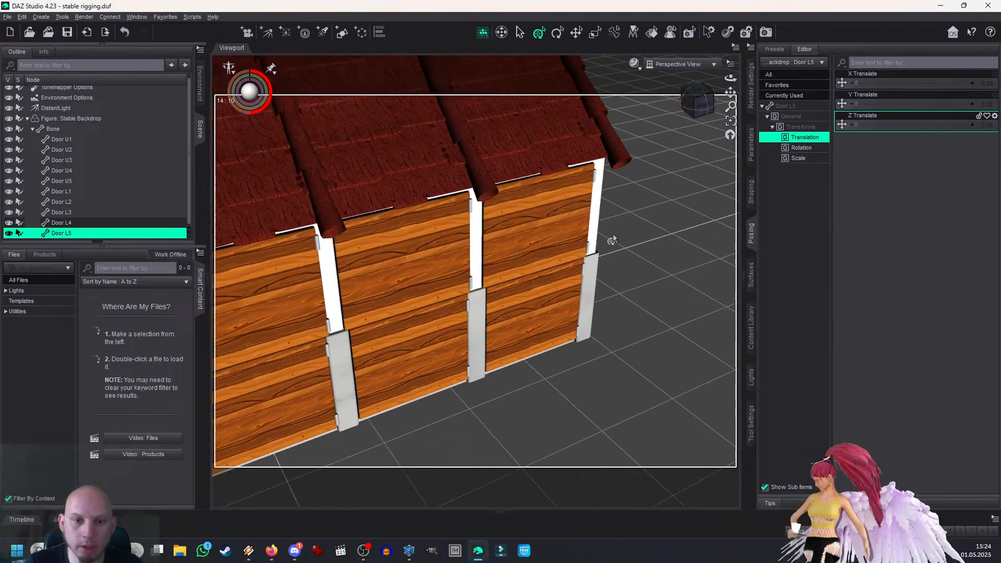
left_click_drag(691, 111, 725, 97)
scroll(703, 90, "down", 2)
left_click(199, 83)
left_click(55, 53)
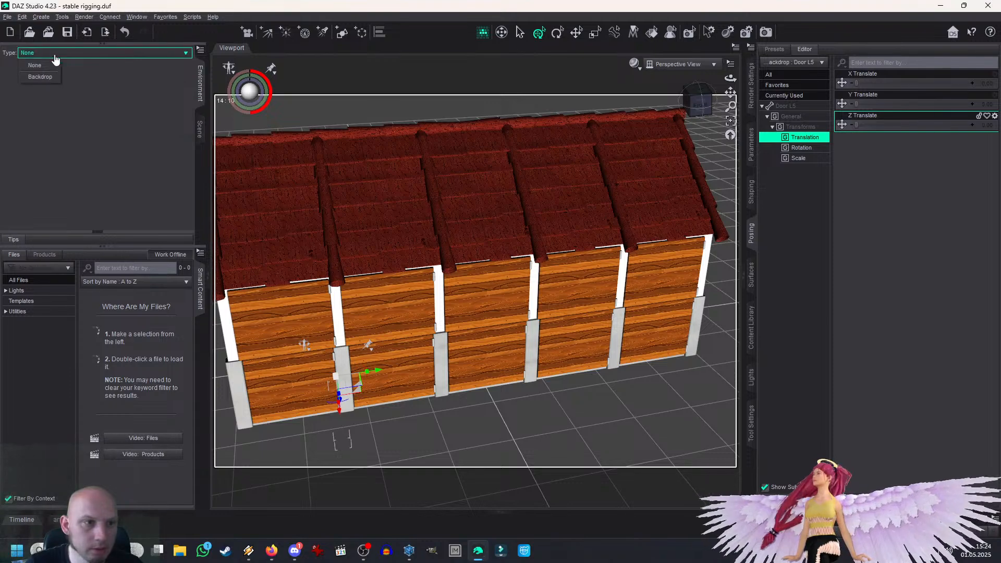
left_click(48, 77)
Step: Load the import_BG image from the Textures/Backgrounds folder as the backdrop's background
left_click(23, 75)
left_click(36, 85)
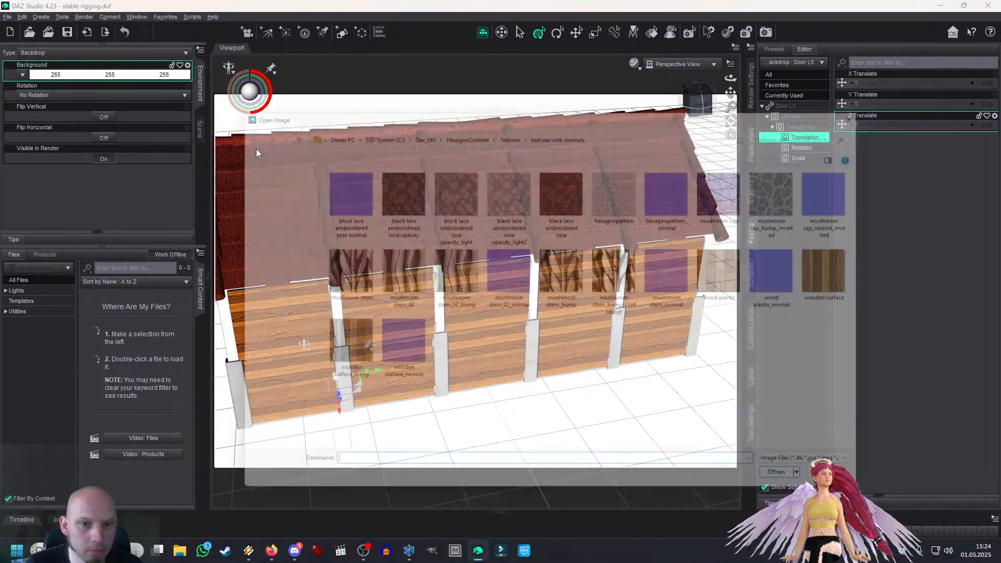
left_click(505, 126)
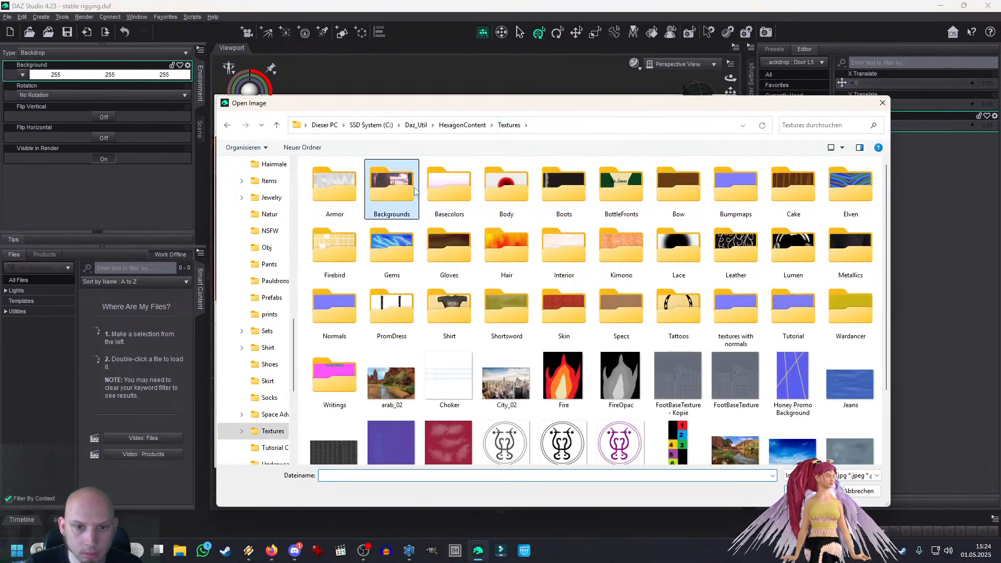
double_click(401, 187)
key("BackSpace")
double_click(402, 187)
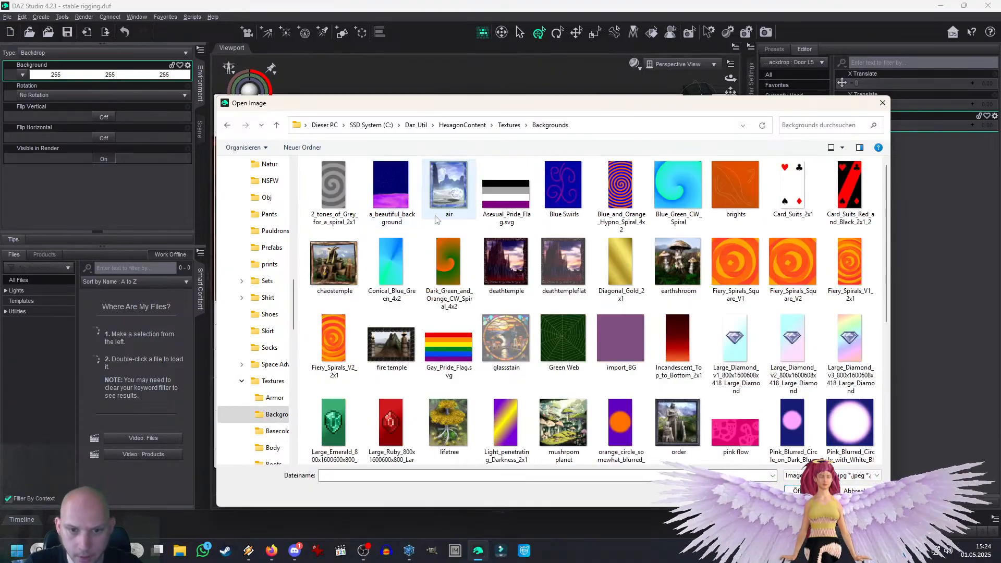
left_click(638, 353)
double_click(631, 351)
Step: Look through DistantLight to aim it diagonally at the stable's plain end wall and door side, and return to Perspective View
left_click_drag(693, 102, 716, 98)
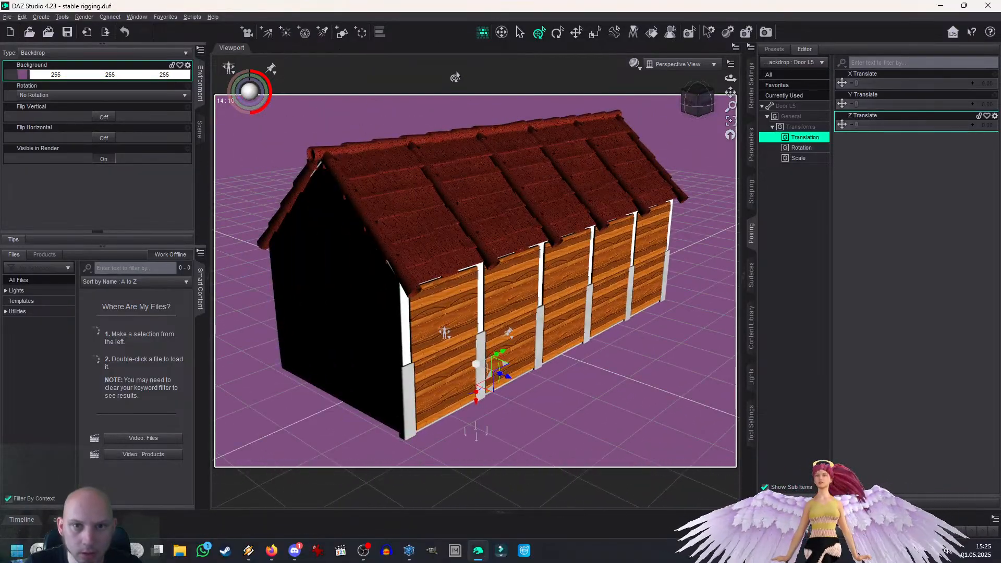
left_click(675, 64)
left_click(648, 152)
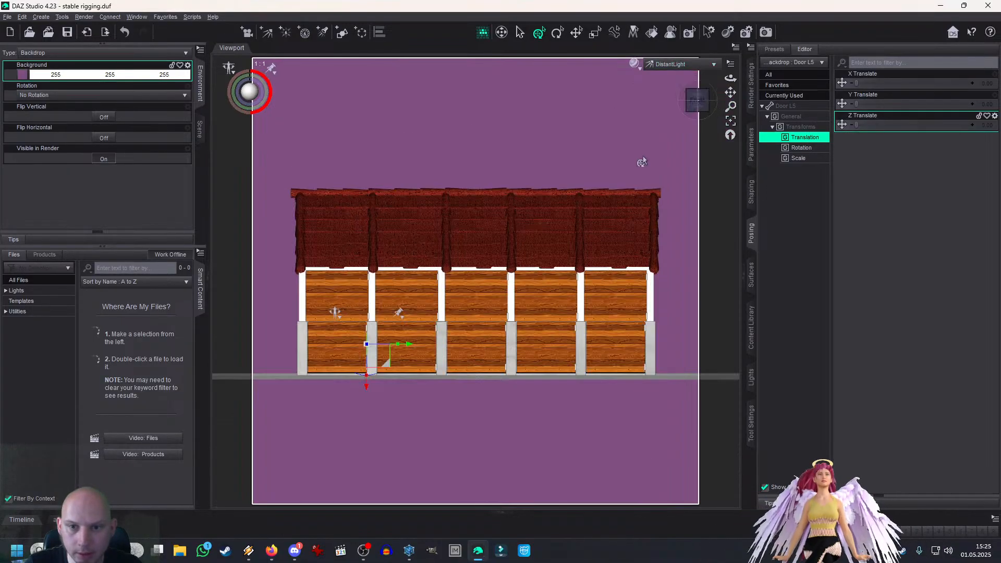
left_click(699, 100)
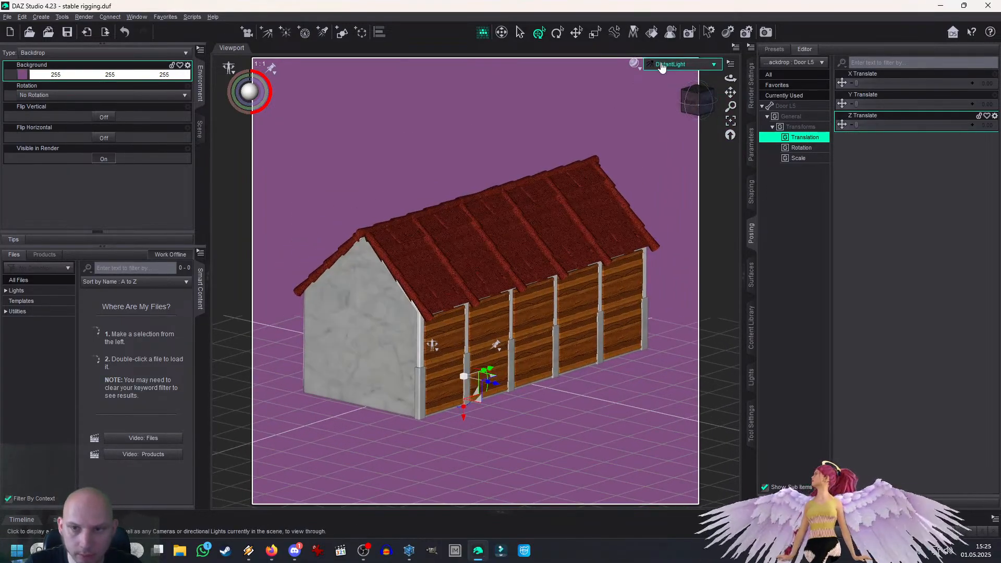
left_click(675, 64)
left_click(648, 95)
left_click_drag(730, 79, 749, 117)
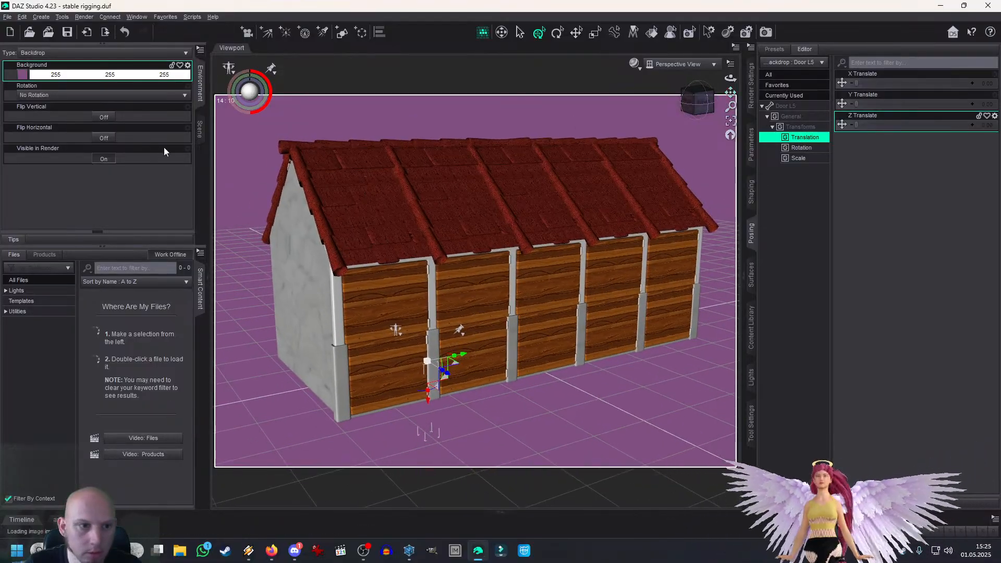
Step: Start saving the Stable Backdrop figure as a Figure/Prop support asset with the file name "Horse Stable" in My Library
left_click(200, 128)
left_click(62, 119)
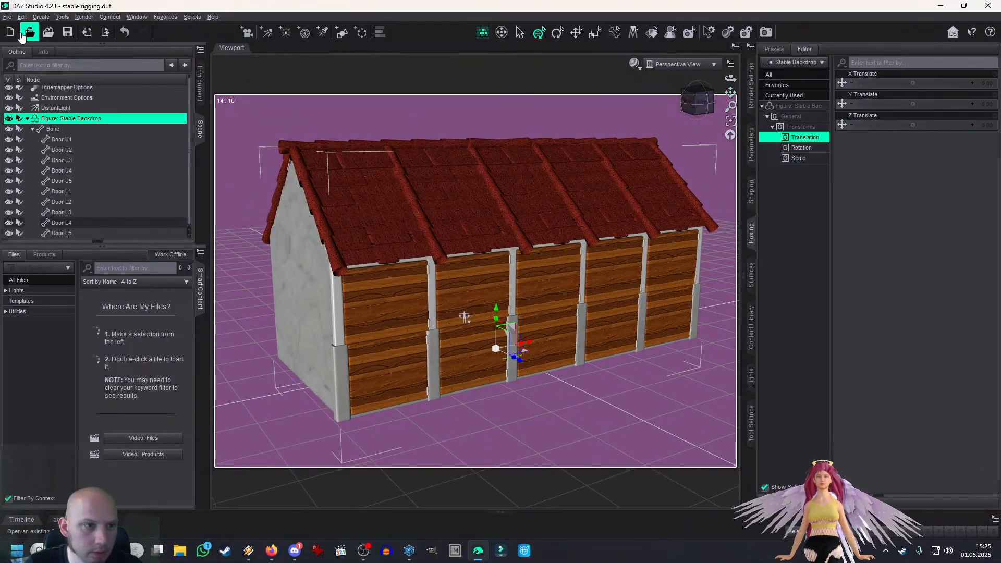
left_click(8, 17)
mouse_move(52, 89)
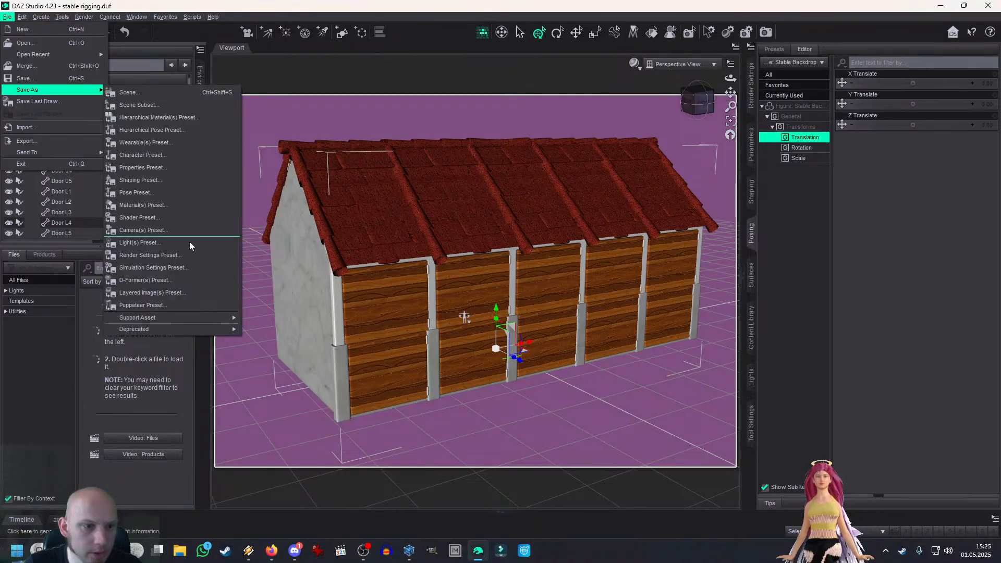
mouse_move(194, 322)
left_click(284, 330)
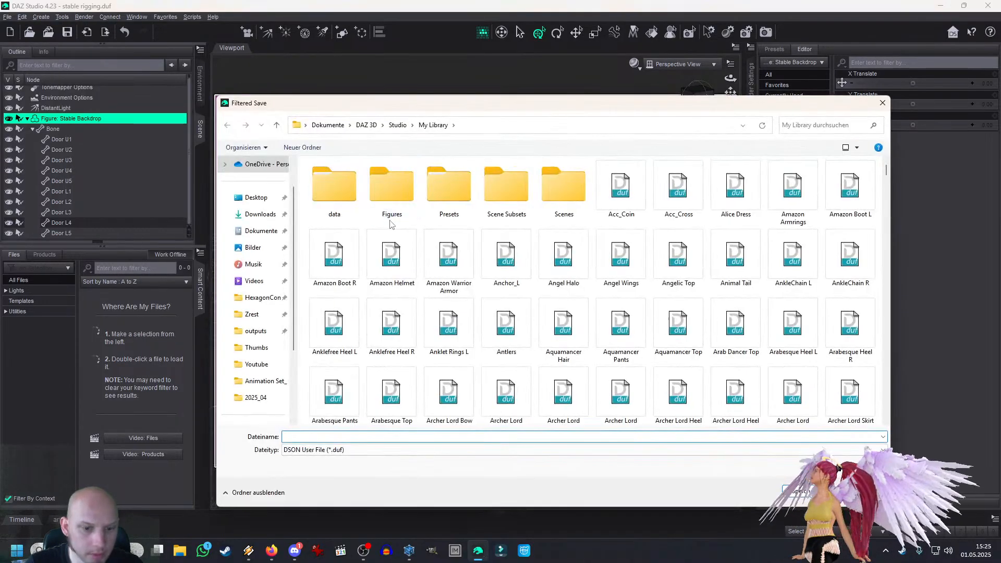
type("Staböe")
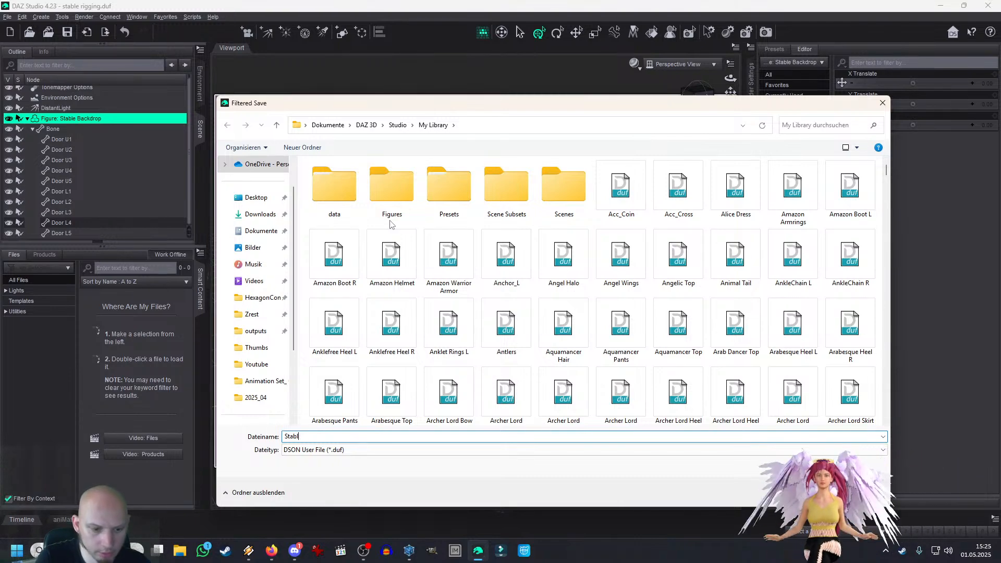
type("Horse St")
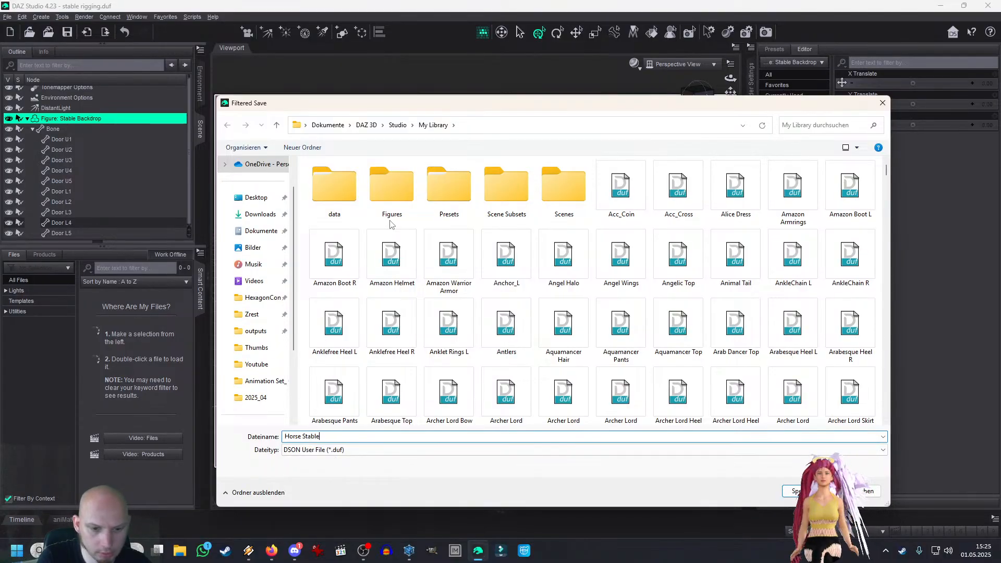
key("Return")
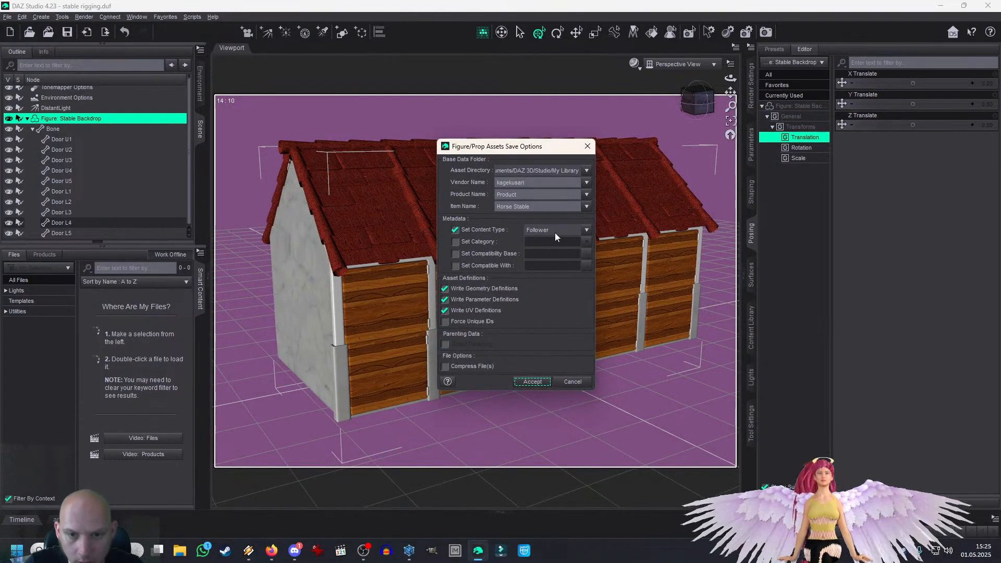
Step: Set the asset's content type to Set in the save options
left_click(583, 230)
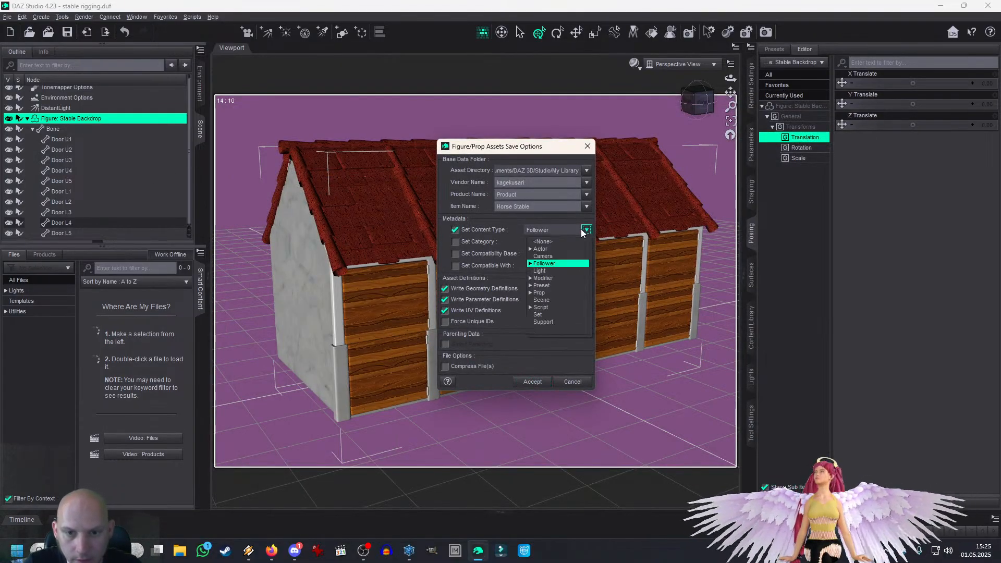
left_click(531, 293)
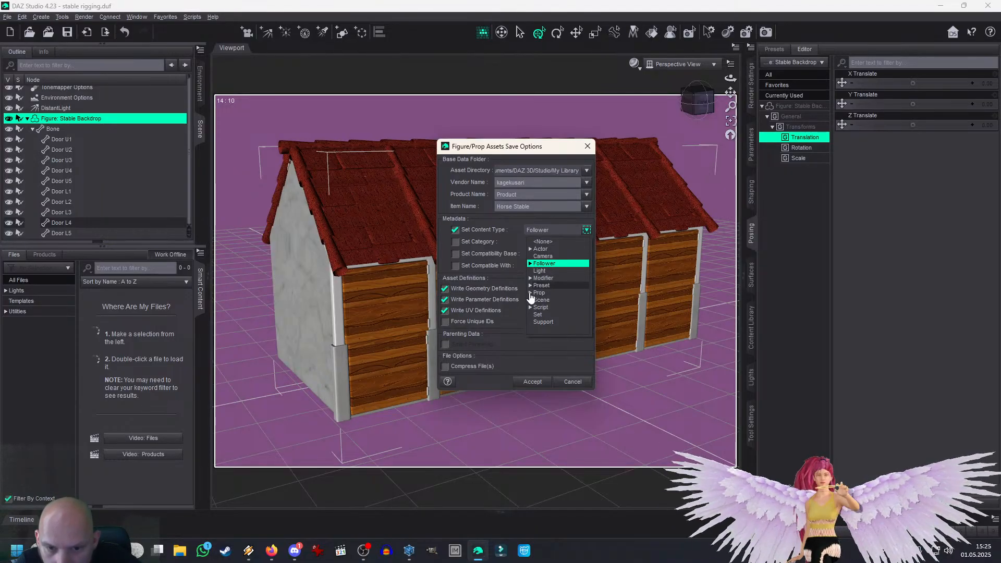
scroll(532, 297, "down", 3)
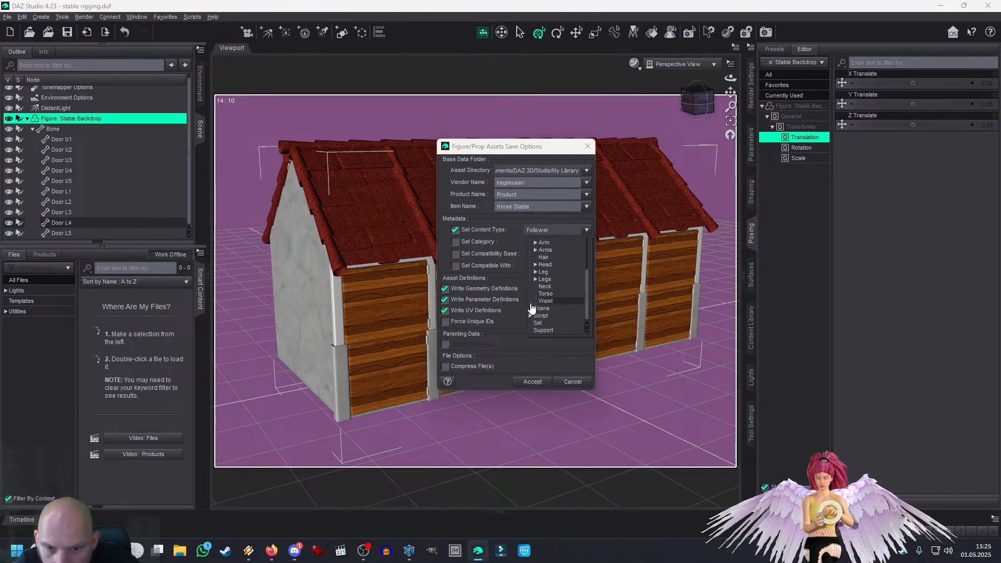
scroll(536, 287, "up", 3)
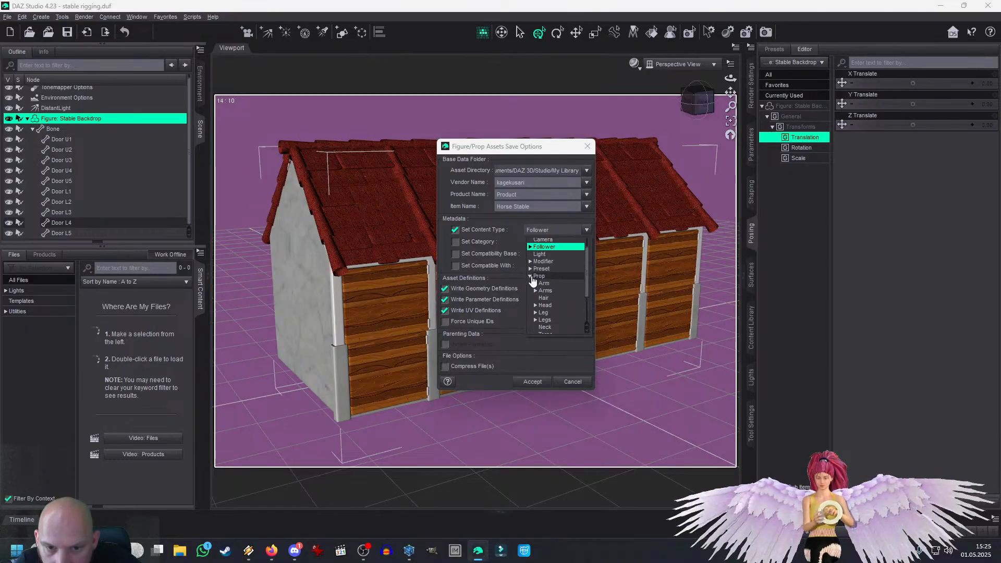
left_click(530, 277)
left_click(537, 300)
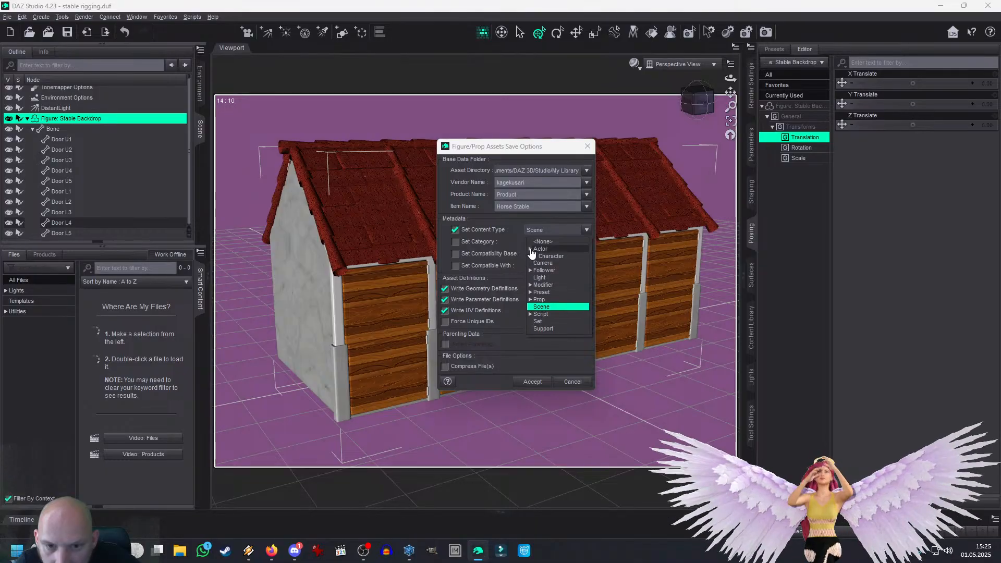
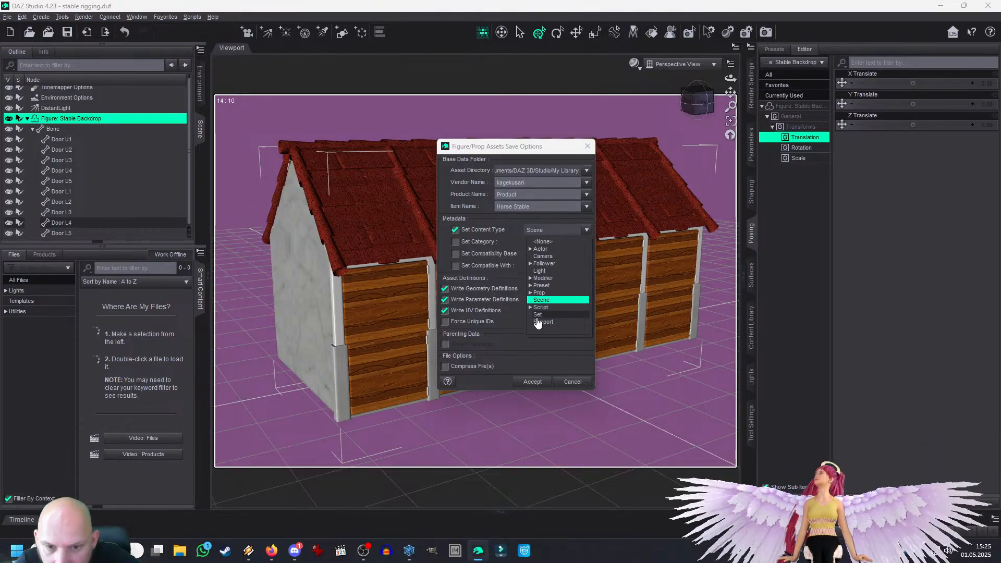
left_click(537, 315)
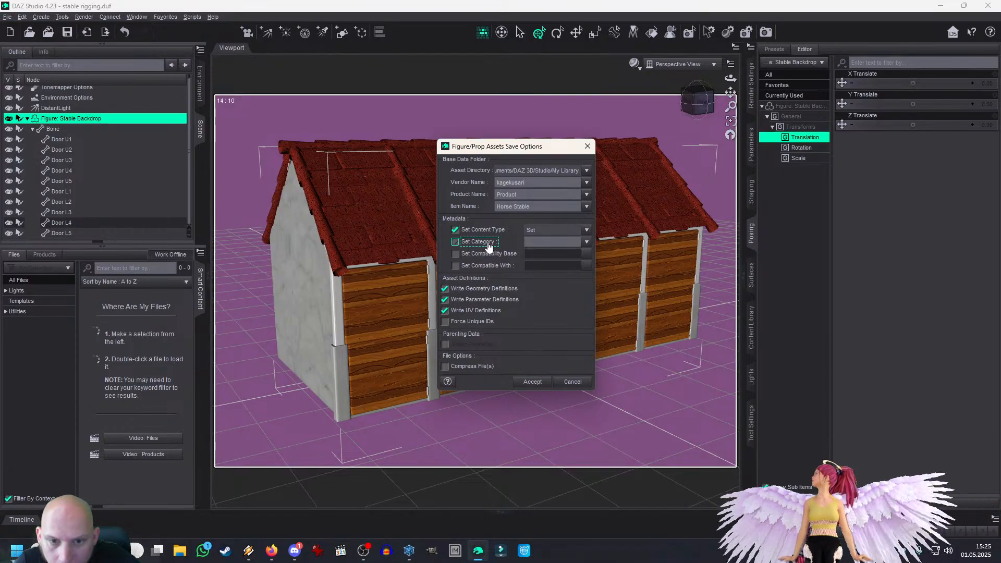
Step: Enable the asset's category, set it to Props/Architecture, and accept the save options
left_click(585, 243)
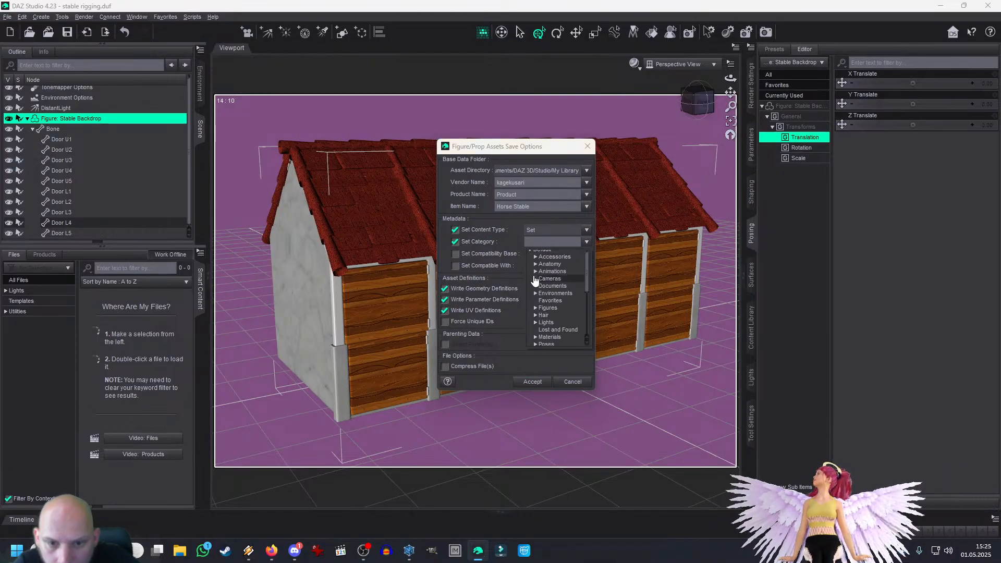
scroll(534, 313, "down", 1)
left_click(536, 316)
scroll(542, 321, "down", 1)
left_click(530, 364)
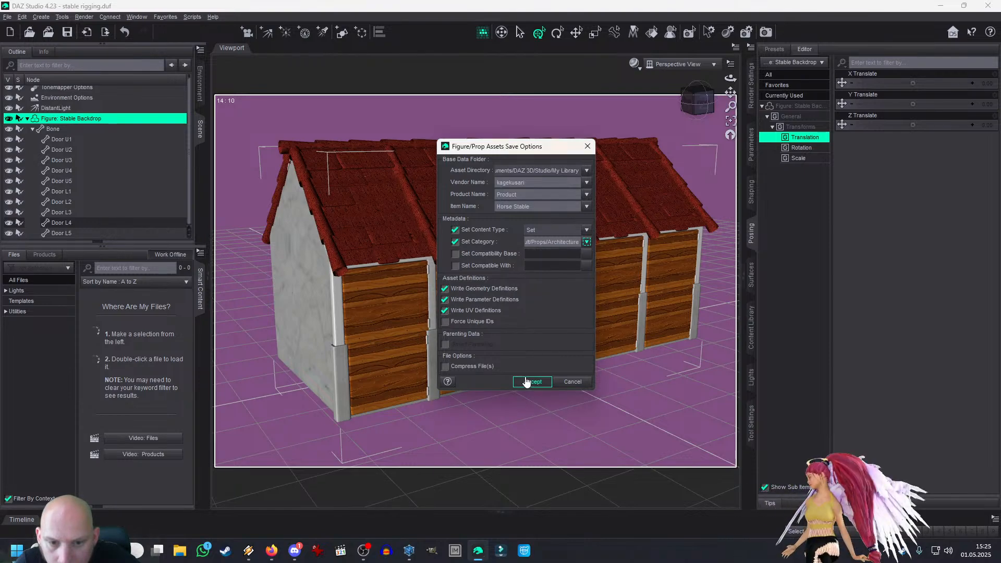
left_click(528, 382)
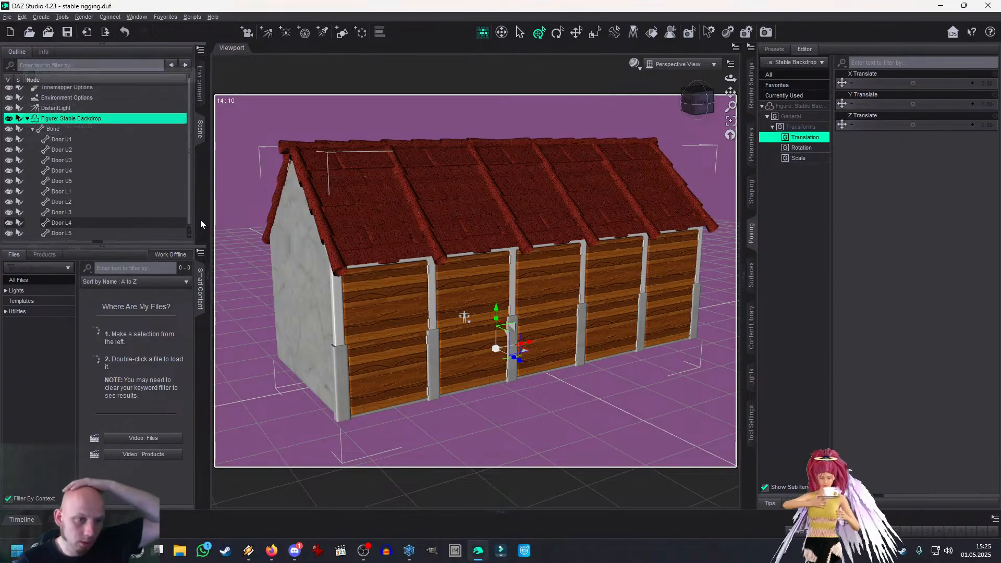
Step: Delete the Stable Backdrop figure from the scene and load the saved Horse Stable asset from the Props/Architecture category
key("Delete")
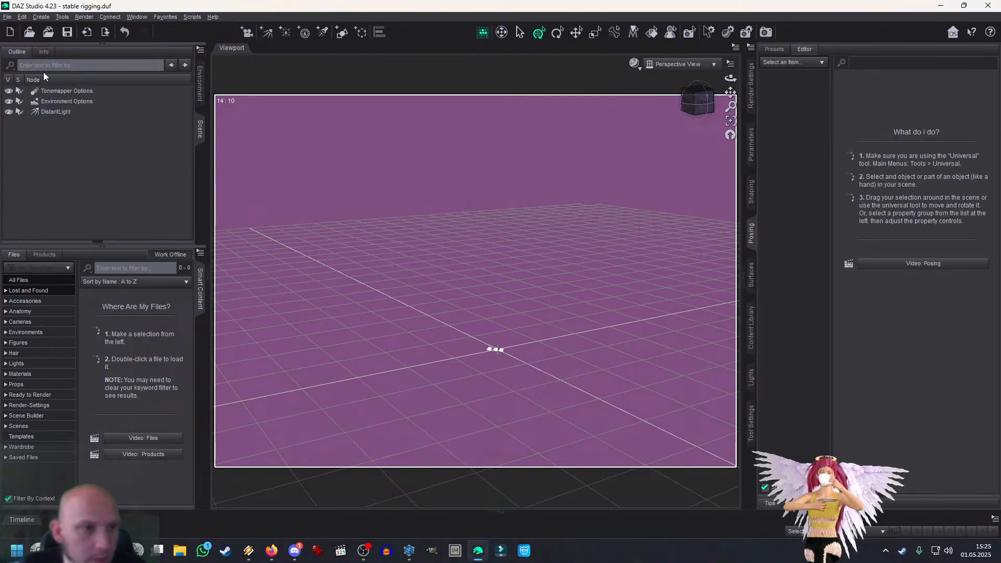
left_click(6, 385)
left_click(24, 395)
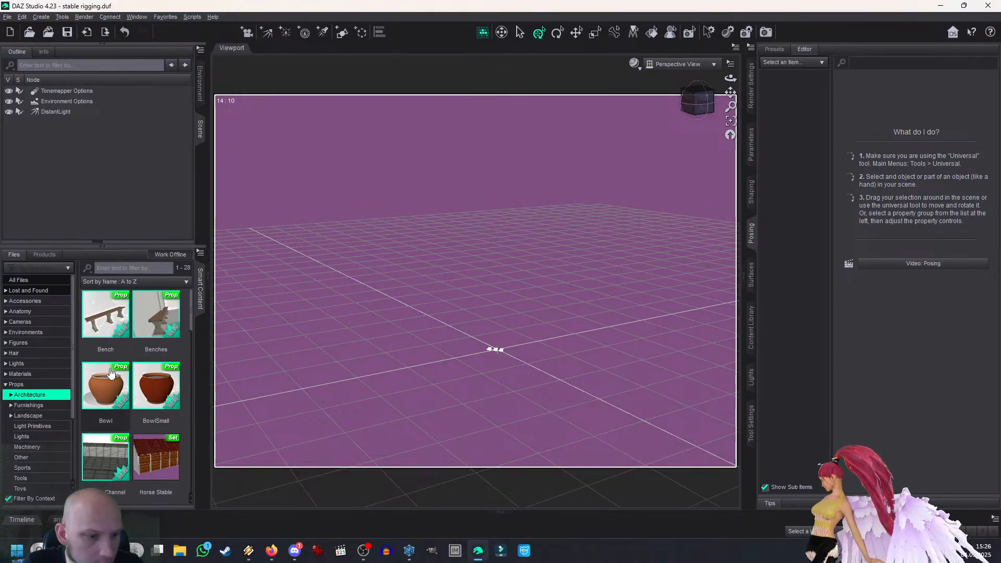
scroll(131, 391, "down", 10)
double_click(155, 461)
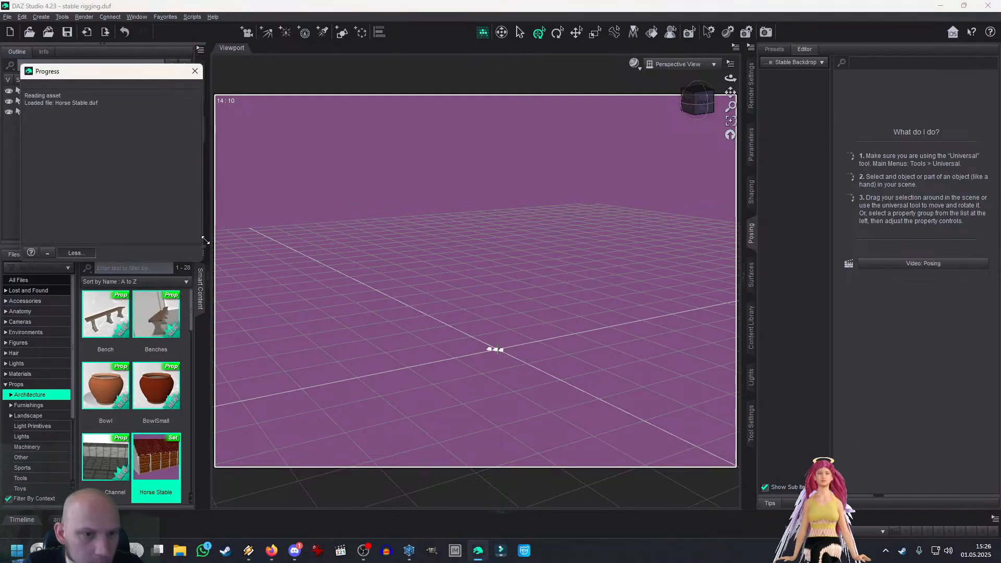
Step: Check the upper doors of the reloaded stable and test Door U1's Door Open rotation
left_click(659, 275)
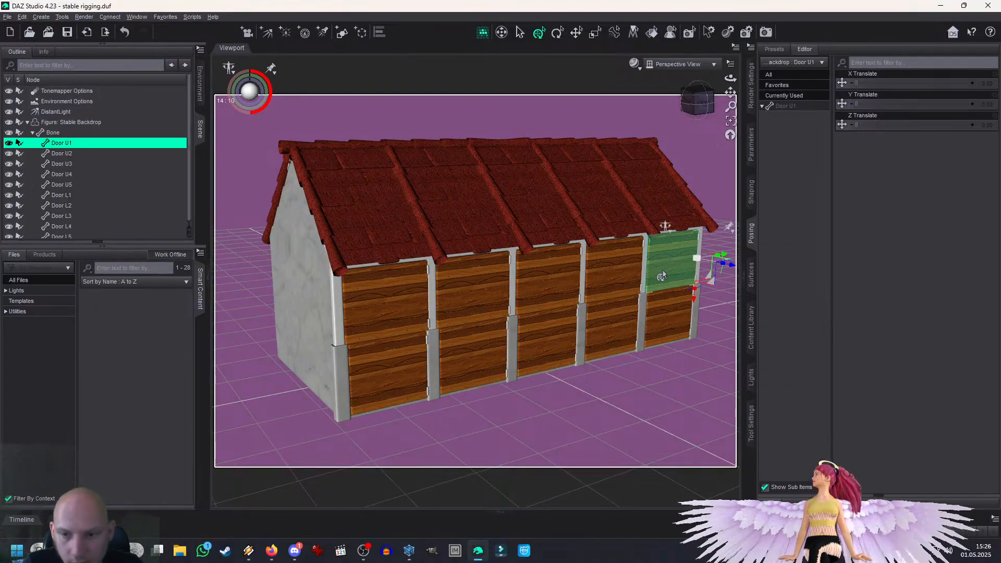
left_click_drag(689, 119, 696, 244)
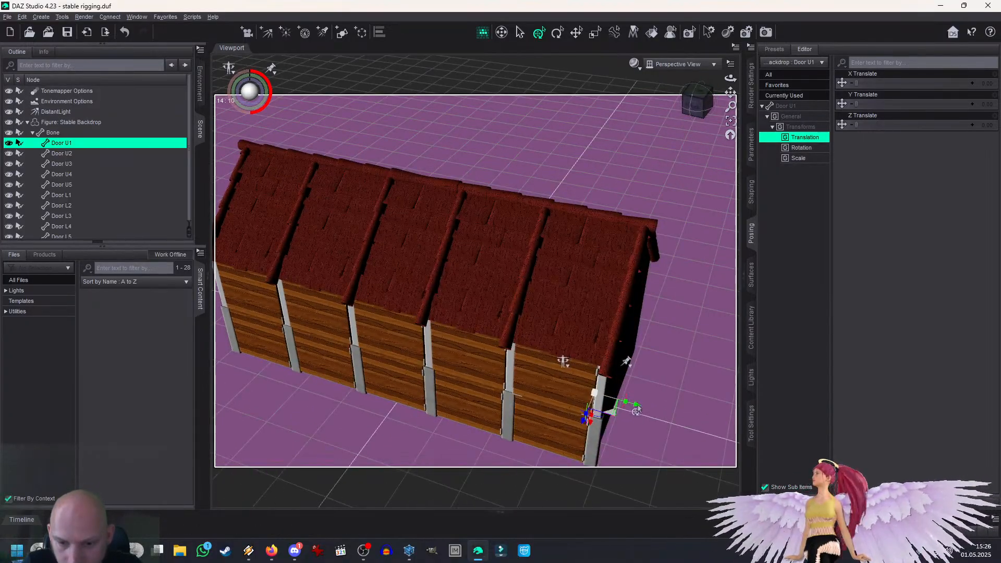
left_click_drag(694, 115, 580, 63)
left_click_drag(731, 106, 731, 87)
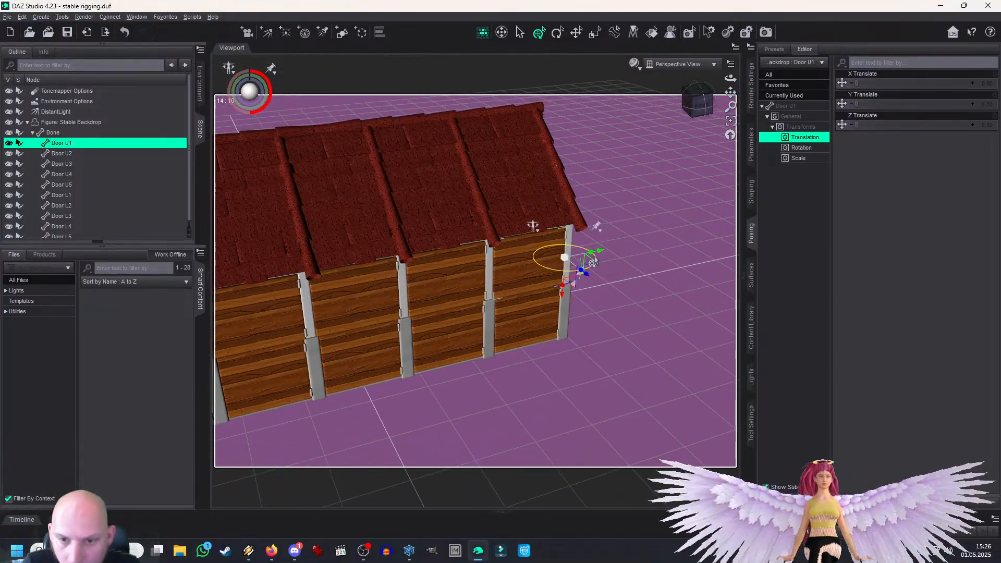
left_click(466, 287)
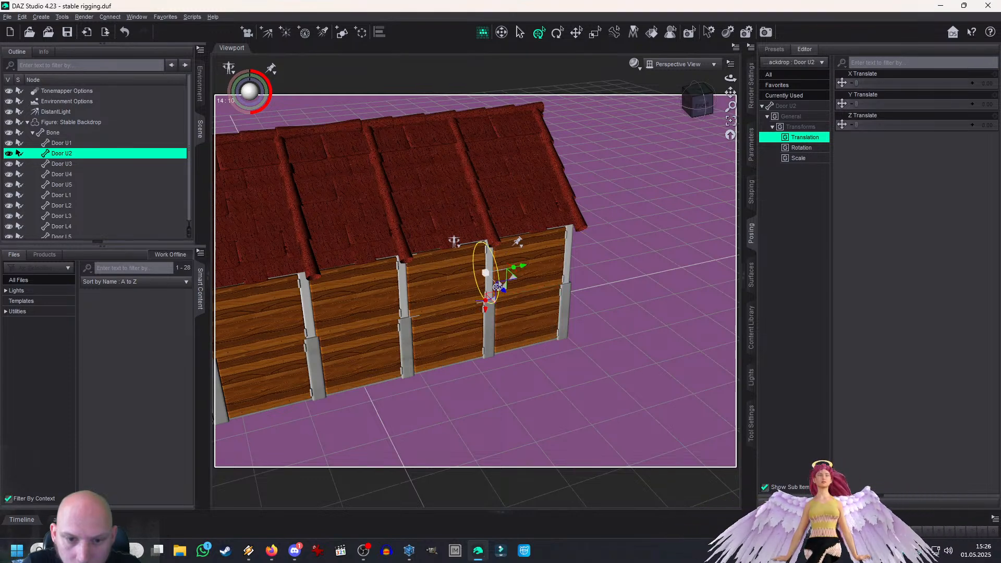
left_click(503, 259)
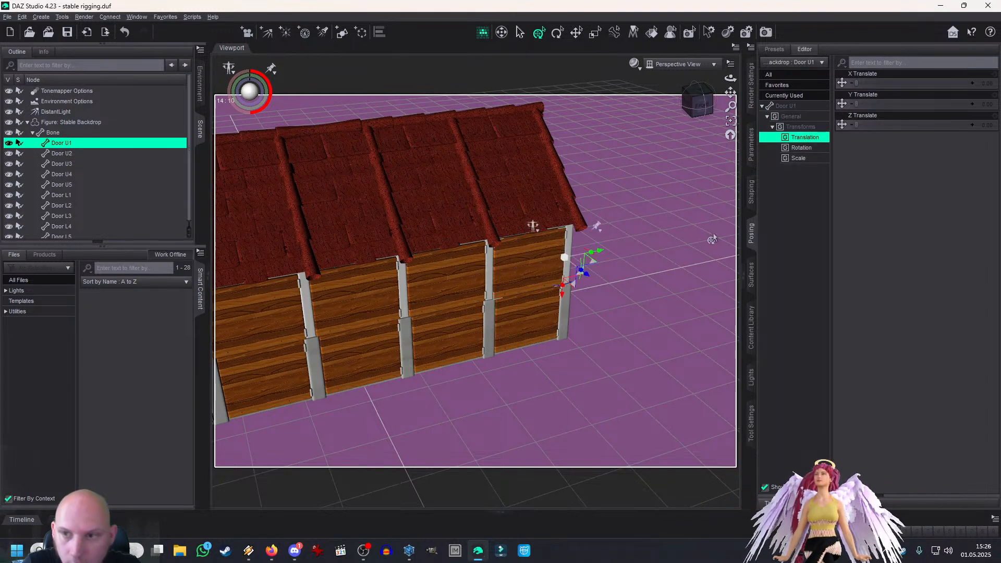
left_click(793, 148)
left_click_drag(886, 84, 855, 115)
Step: Enter 180 as the minimum and -180 as the maximum for Door U1's Door Open parameter, then test the rotation
left_click(995, 74)
left_click(975, 84)
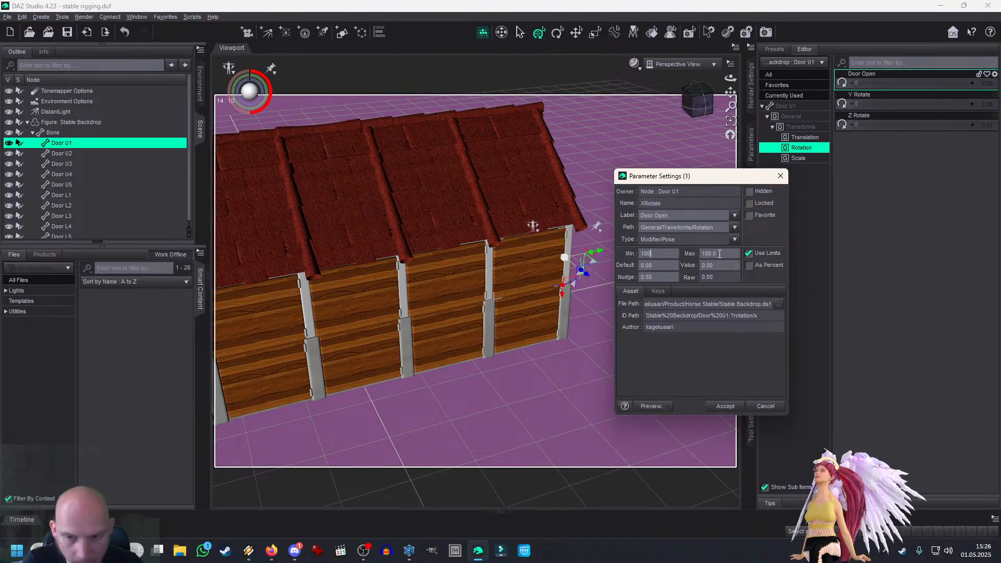
type("-1")
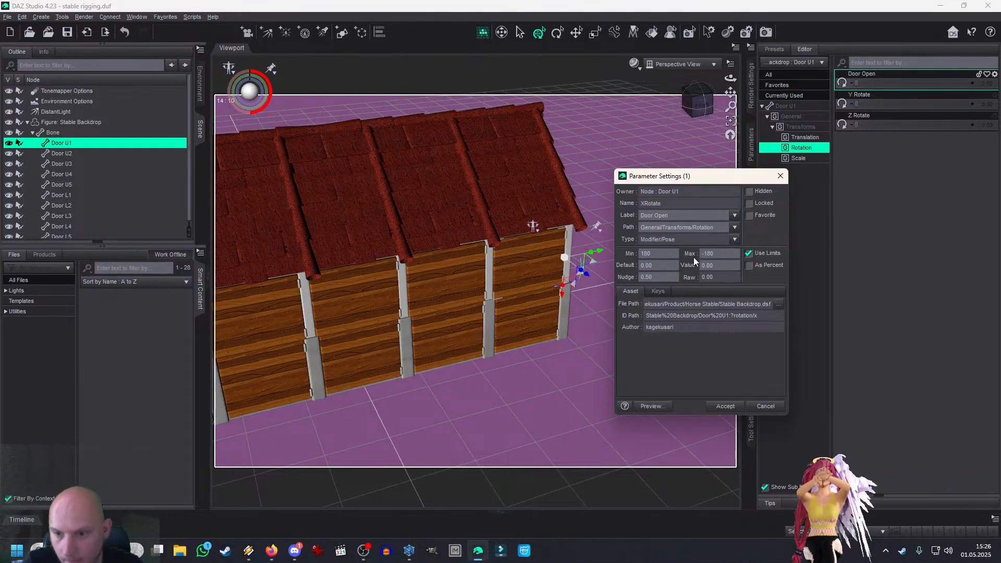
left_click(724, 411)
left_click_drag(911, 83, 998, 78)
Step: Set the maximum of Door U1's Door Open parameter to 0, recheck its settings and test the rotation
left_click(996, 74)
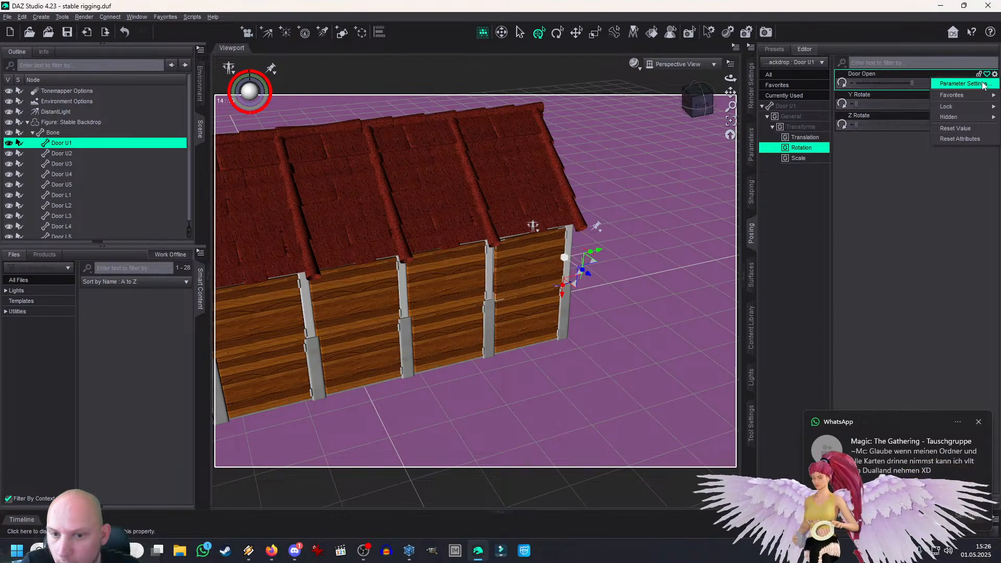
left_click(962, 98)
left_click(717, 253)
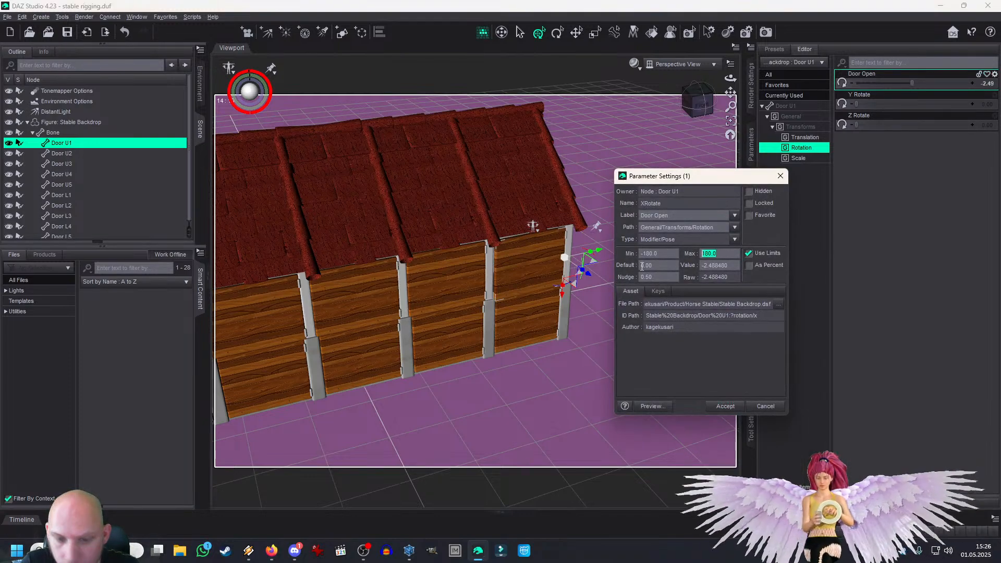
type("0")
left_click(726, 406)
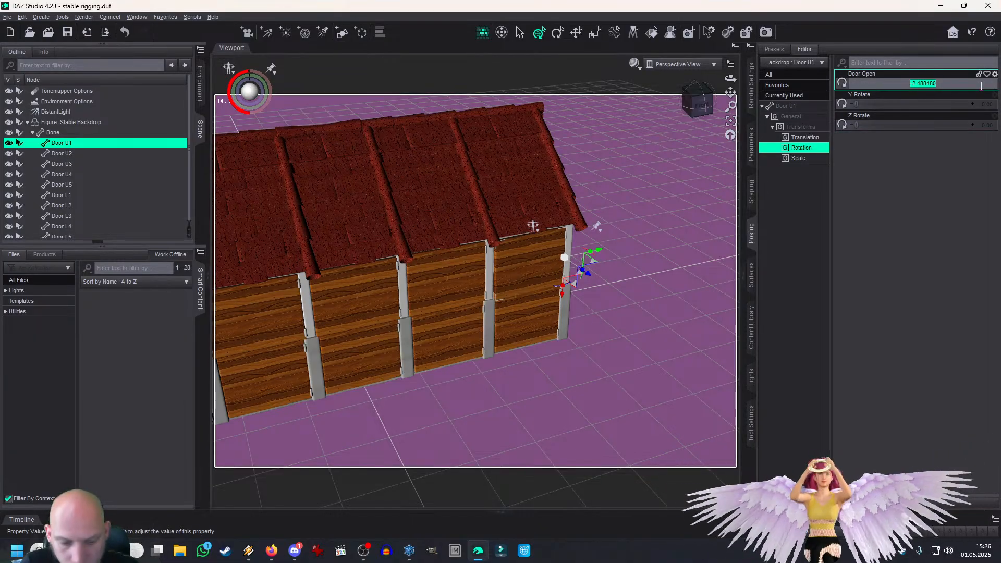
left_click(994, 77)
left_click(965, 84)
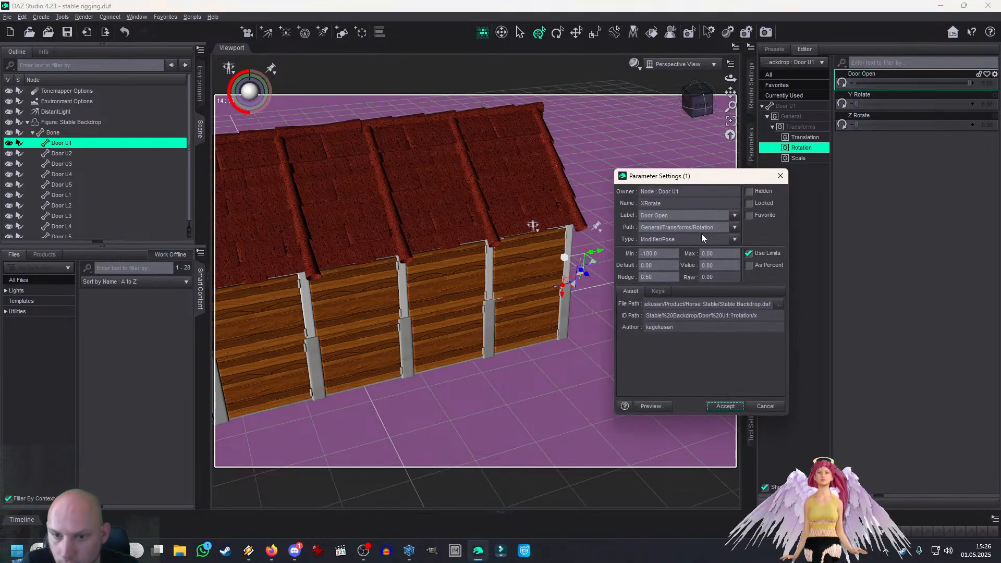
left_click(721, 408)
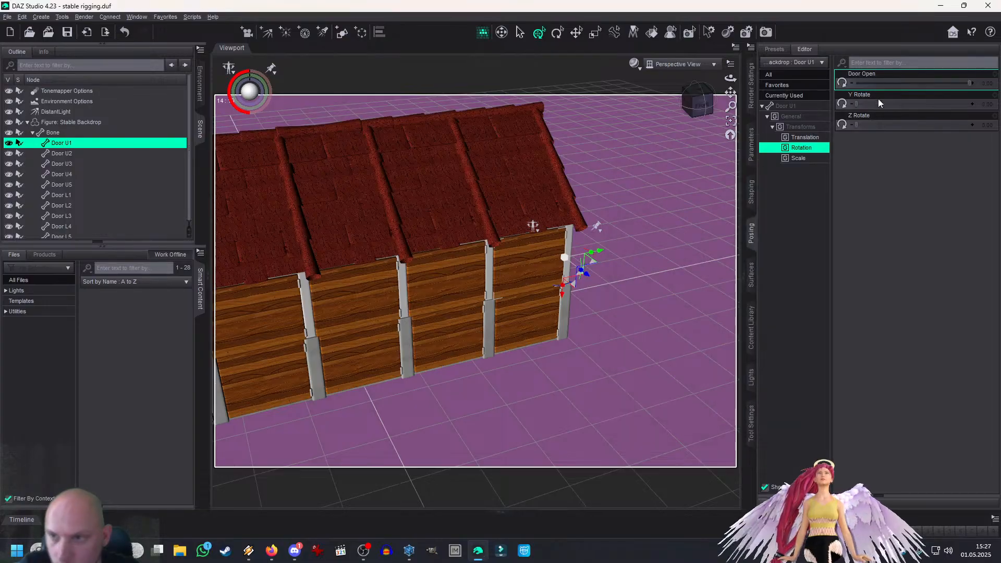
left_click_drag(969, 81, 990, 99)
Step: Limit Door U2's Door Open rotation to a minimum of -180 and a maximum of 0
left_click(459, 287)
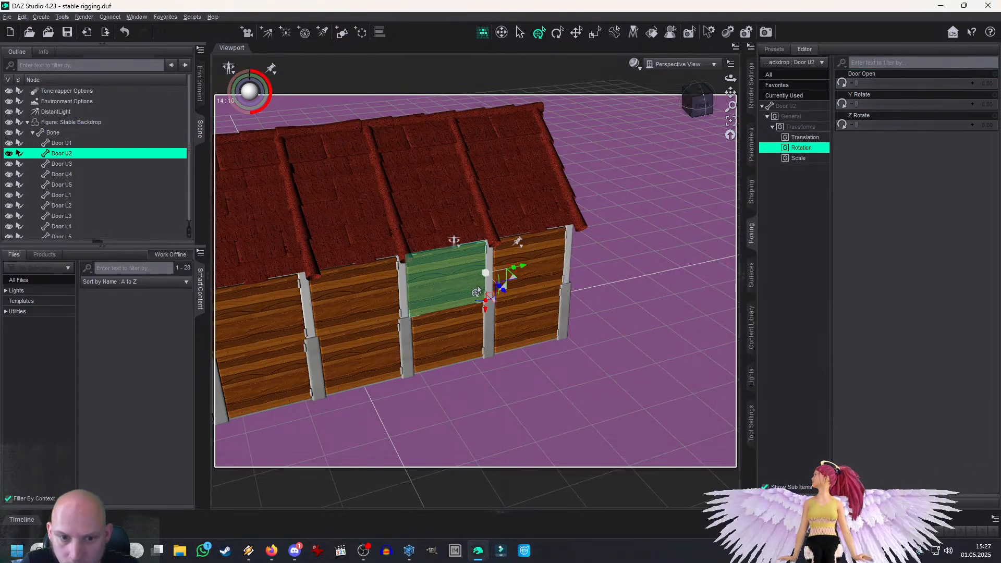
left_click_drag(515, 276, 325, 243)
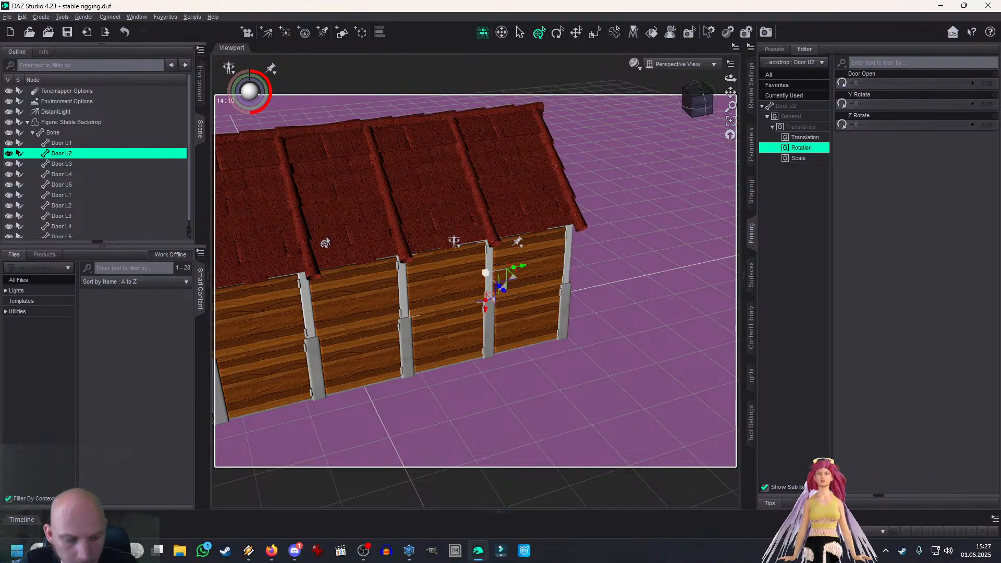
left_click(996, 74)
left_click(962, 83)
left_click_drag(655, 254, 535, 251)
type("-180")
left_click_drag(656, 252, 616, 252)
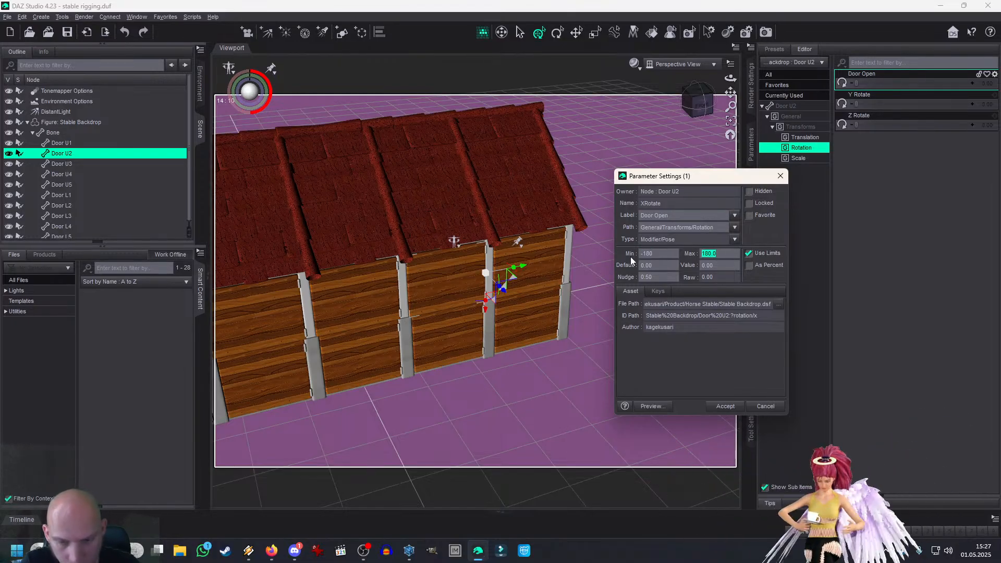
left_click(725, 406)
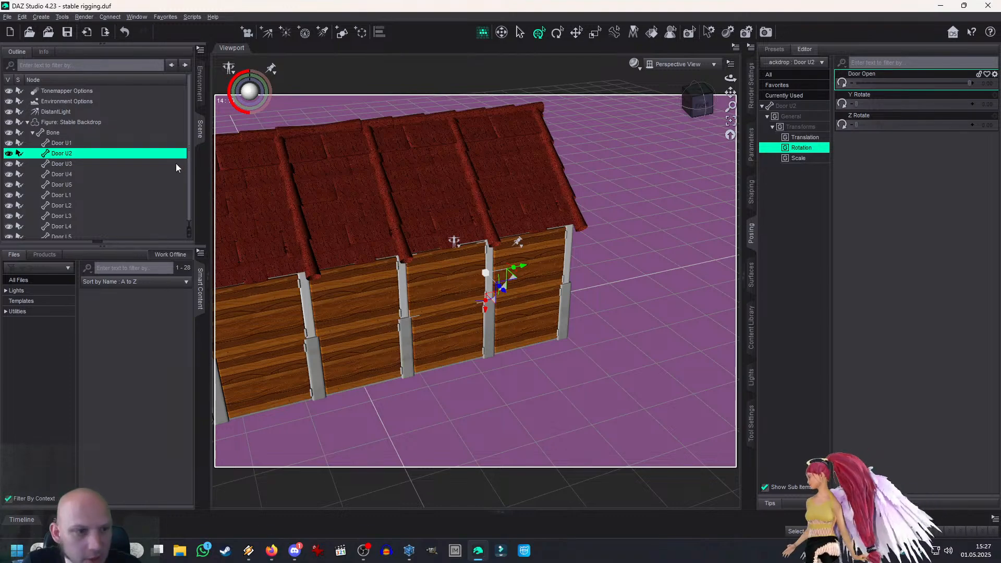
Step: Limit Door U3's Door Open rotation to a minimum of -180 and a maximum of 0
left_click(85, 164)
left_click(995, 77)
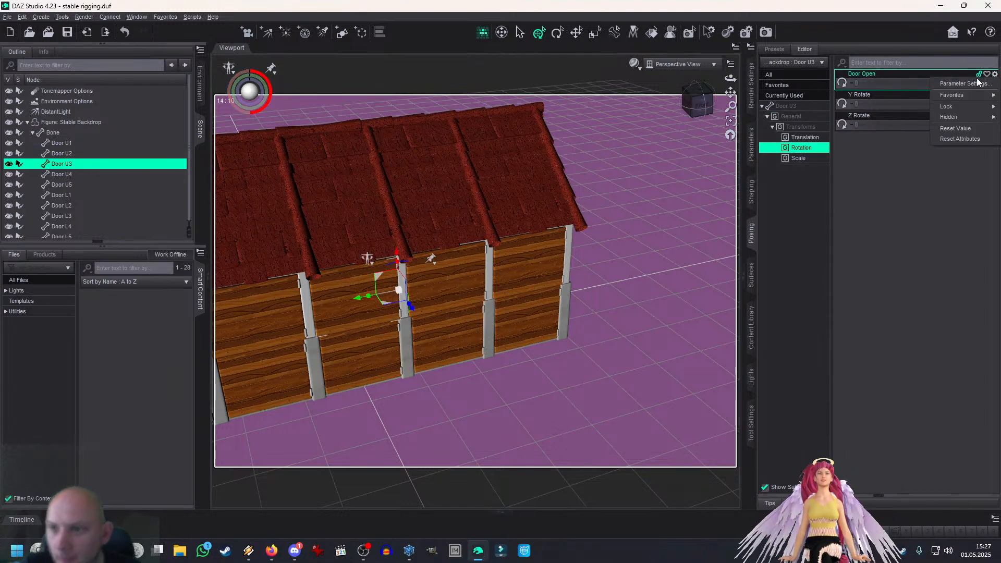
left_click(965, 85)
type("-180")
key("Tab")
type("0")
key("Return")
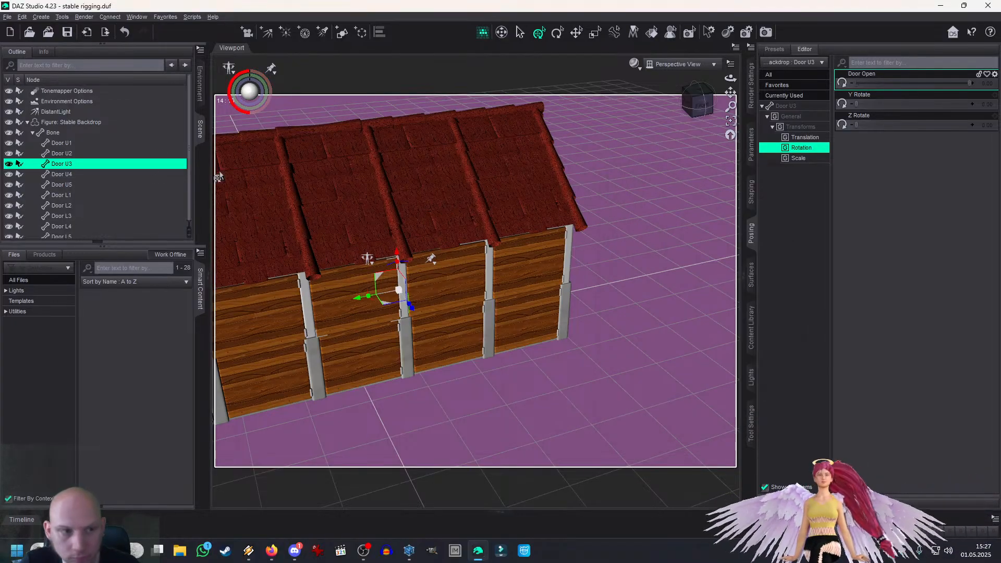
Step: Limit Door U4's Door Open rotation to a minimum of -180 and a maximum of 0
left_click(103, 174)
left_click(995, 77)
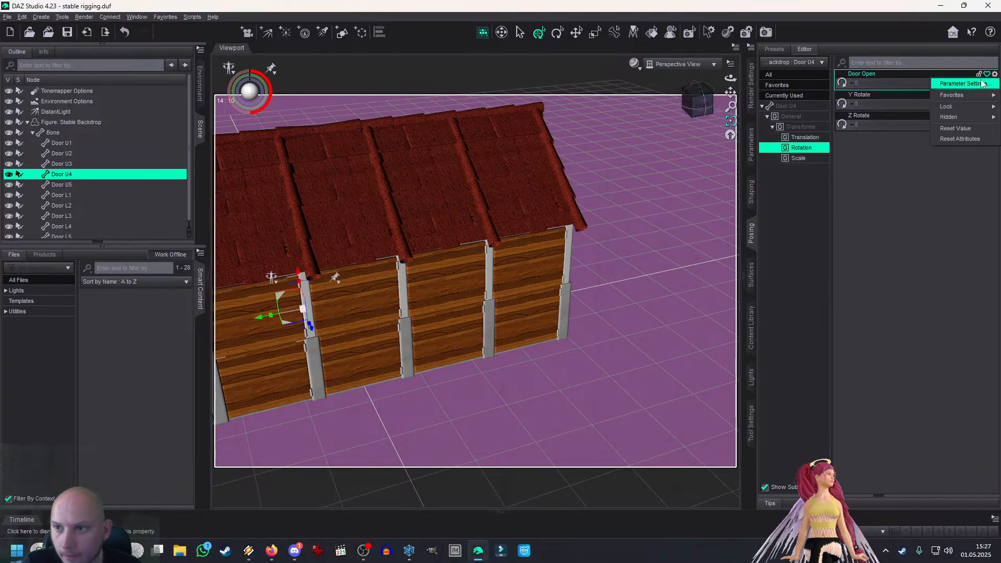
left_click(965, 85)
left_click_drag(666, 254, 550, 262)
type("-180")
key("Tab")
type("0")
key("Return")
Step: Limit Door U5's Door Open rotation to a minimum of -180 and a maximum of 0
left_click(61, 185)
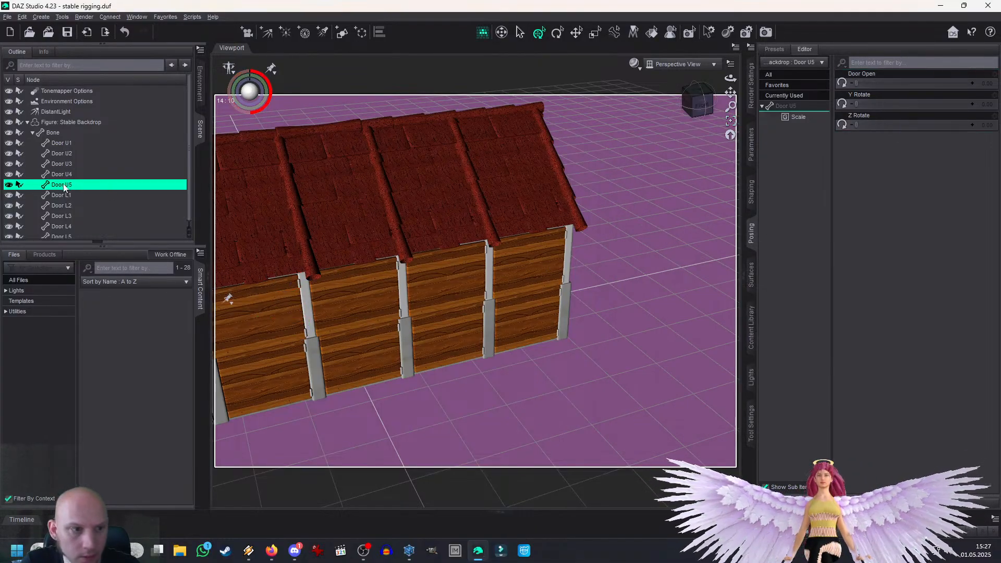
left_click(996, 78)
left_click(965, 85)
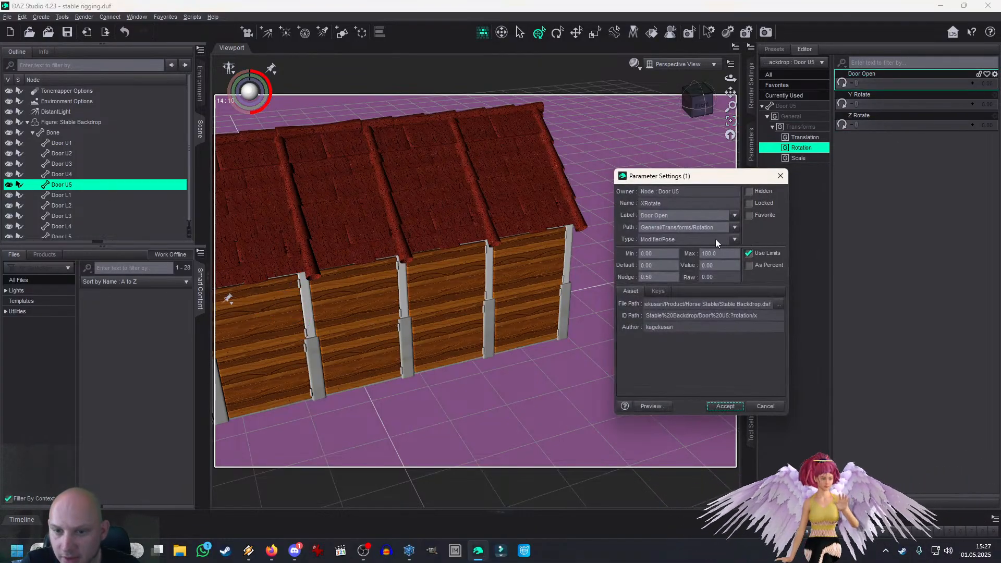
left_click_drag(659, 256, 555, 258)
type("-180")
key("Tab")
type("0")
left_click(725, 407)
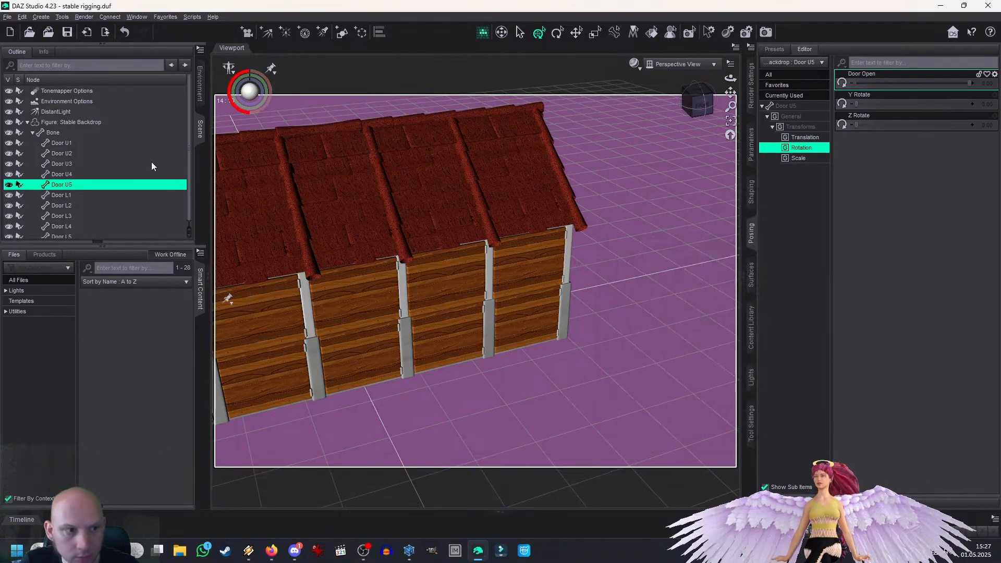
Step: Limit the lower Door L1's Door Open rotation to a minimum of -180 and a maximum of 0
left_click(66, 195)
left_click(995, 74)
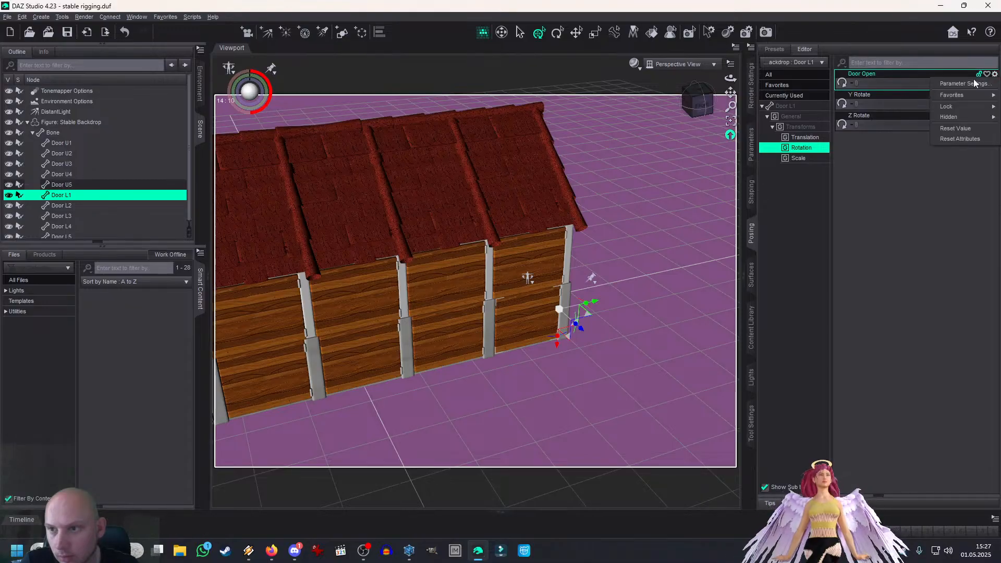
left_click(965, 84)
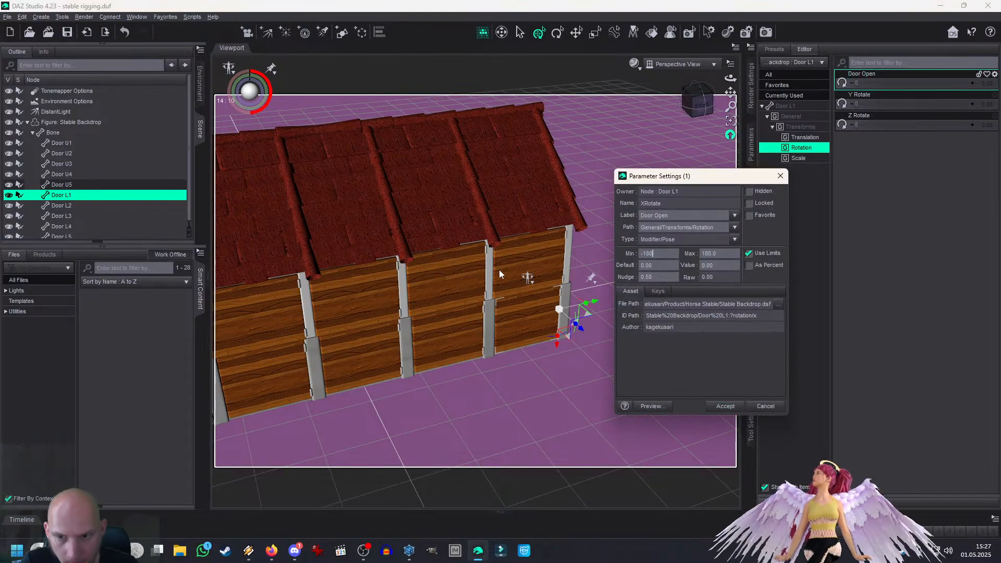
key("Return")
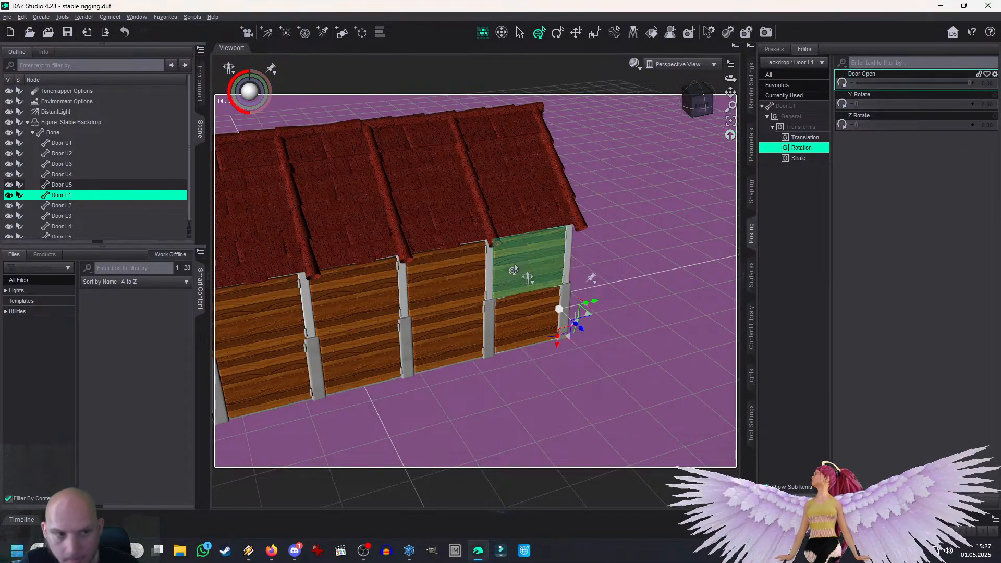
Step: Limit the lower Door L2's Door Open rotation to a minimum of -180 and a maximum of 0
left_click(75, 206)
left_click(996, 74)
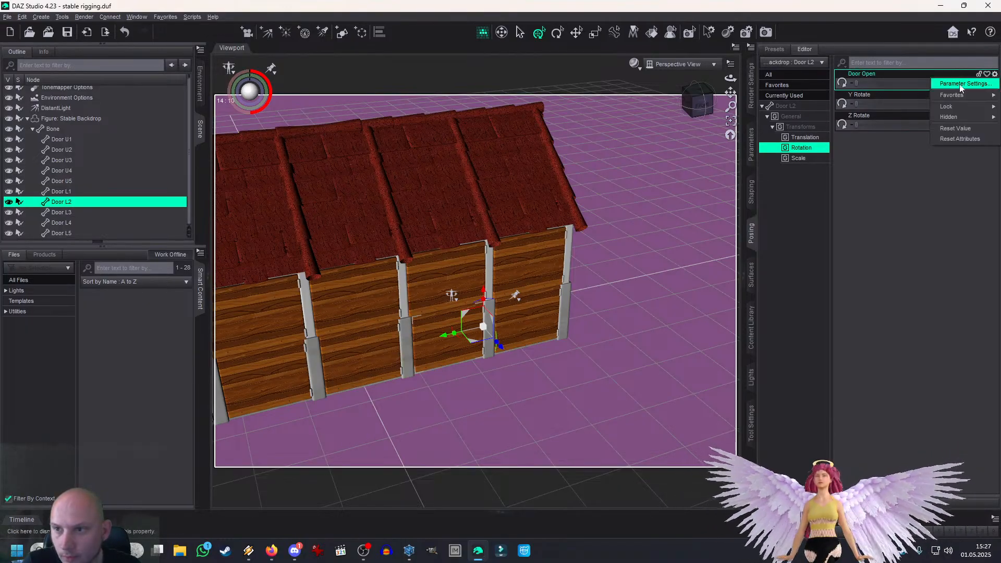
left_click(965, 85)
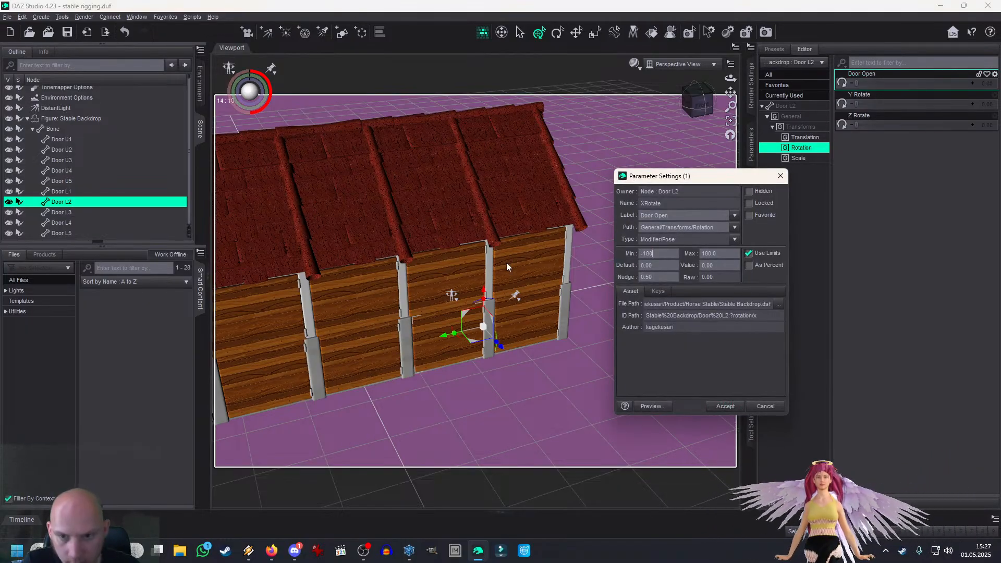
key("Return")
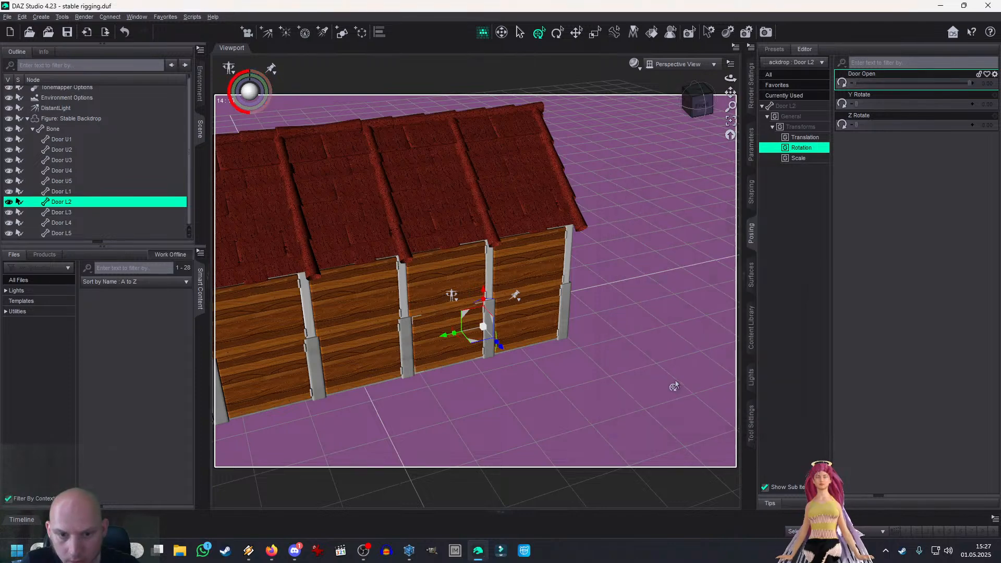
Step: Limit the lower Door L3's Door Open rotation to a minimum of -180 and a maximum of 0
left_click(62, 212)
left_click(995, 74)
left_click(965, 85)
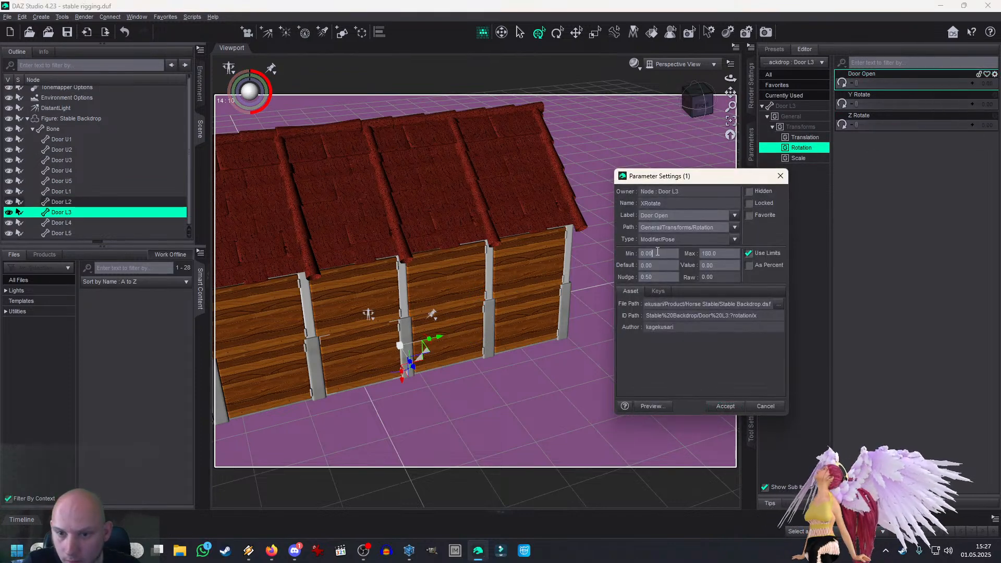
type("-180")
key("Tab")
type("0")
key("Tab")
left_click(725, 406)
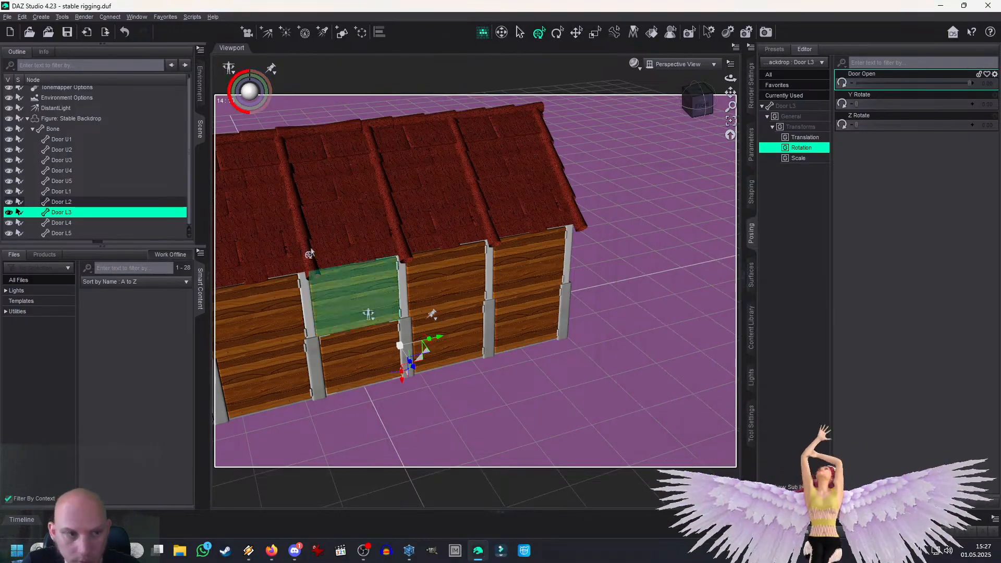
Step: Limit the lower Door L4's Door Open rotation to a minimum of -180 and a maximum of 0
left_click(109, 224)
left_click(995, 74)
left_click(965, 85)
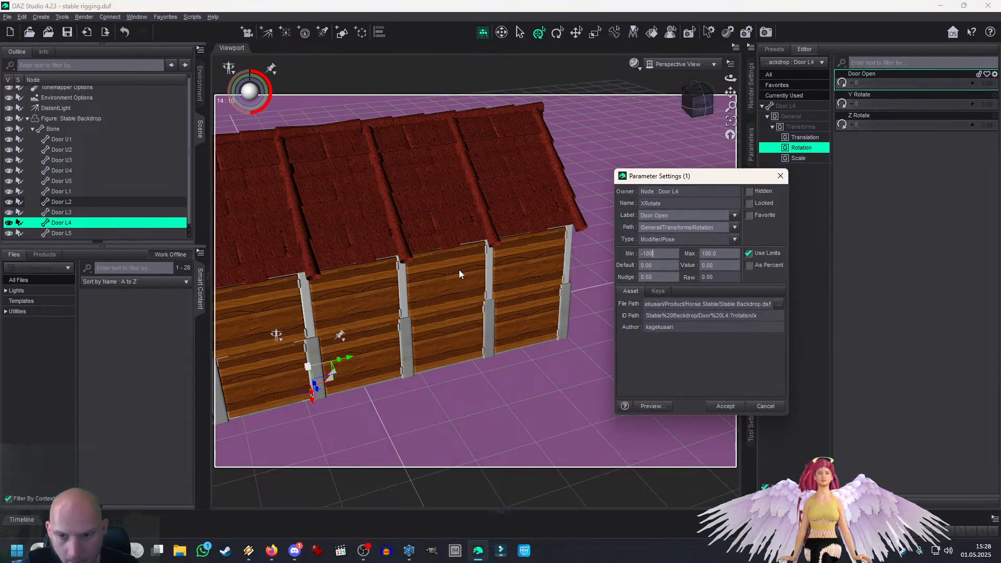
type("0")
key("Return")
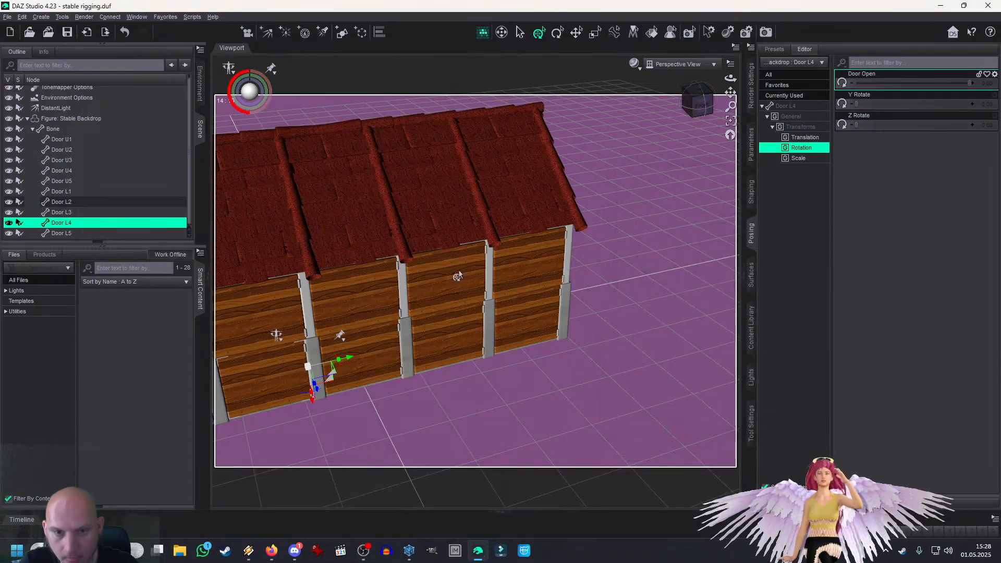
Step: Limit the lower Door L5's Door Open rotation to between -180 and 0, and test it at -180
left_click(67, 232)
left_click(995, 74)
left_click(965, 85)
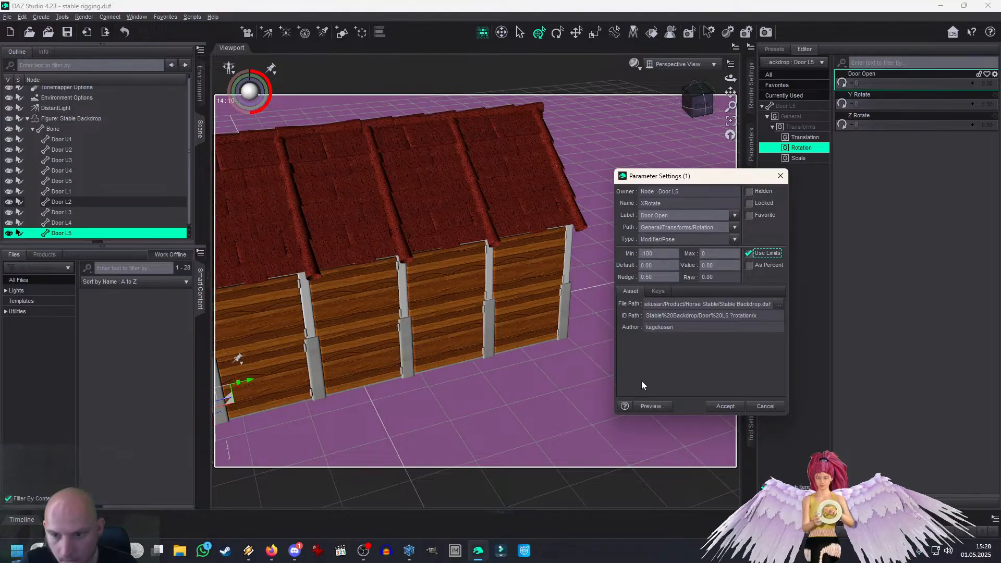
left_click(723, 407)
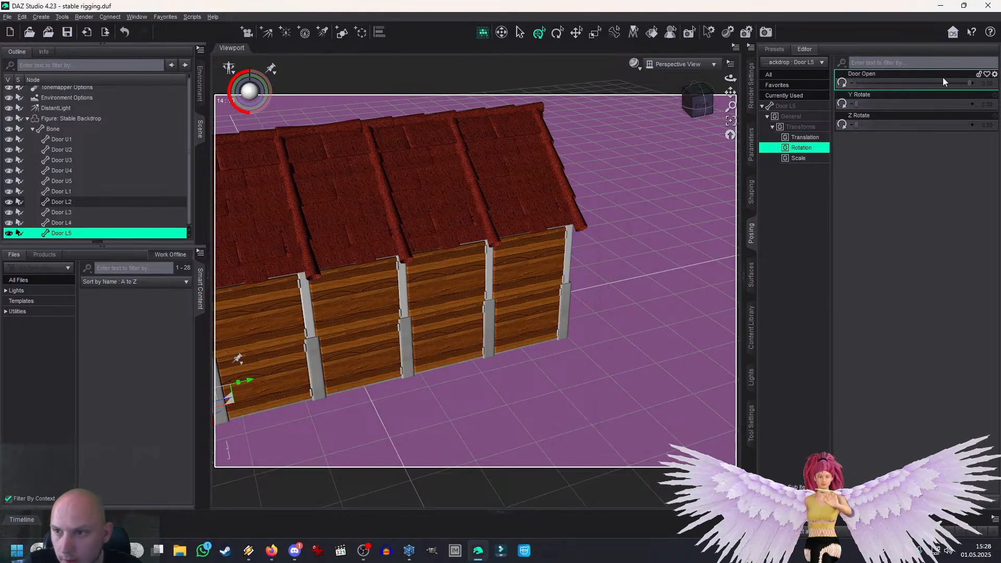
left_click_drag(730, 92, 814, 64)
left_click_drag(419, 334, 251, 345)
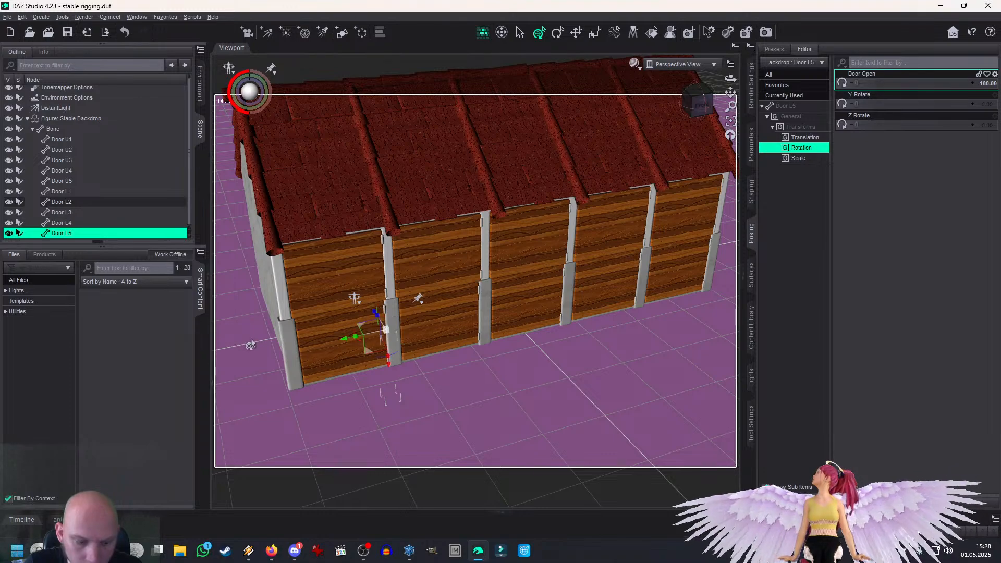
Step: Reset the lower Door L5's Door Open rotation to 0, test its swing, and undo the test movement
left_click(988, 84)
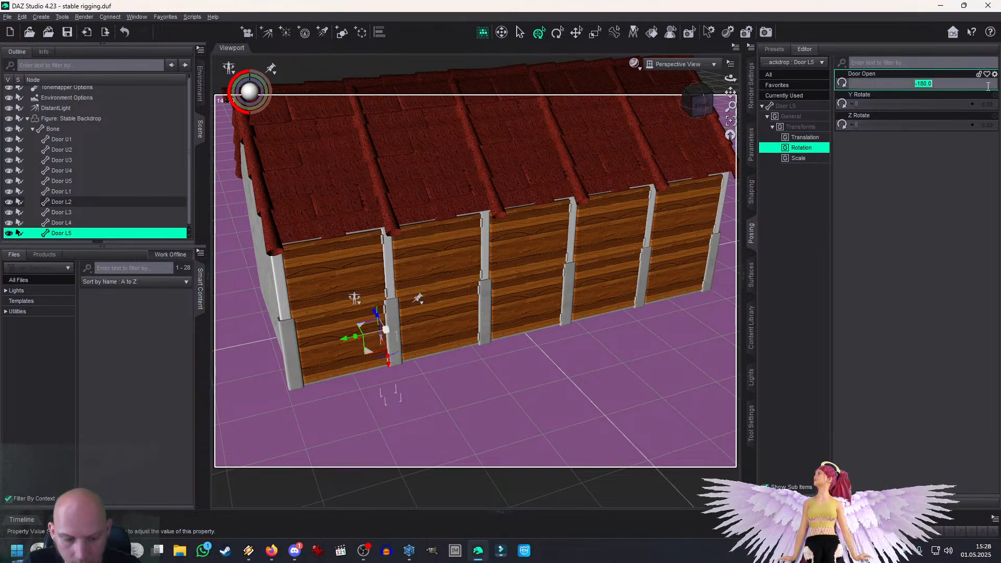
key("Return")
left_click_drag(969, 82, 886, 85)
key("ctrl+z")
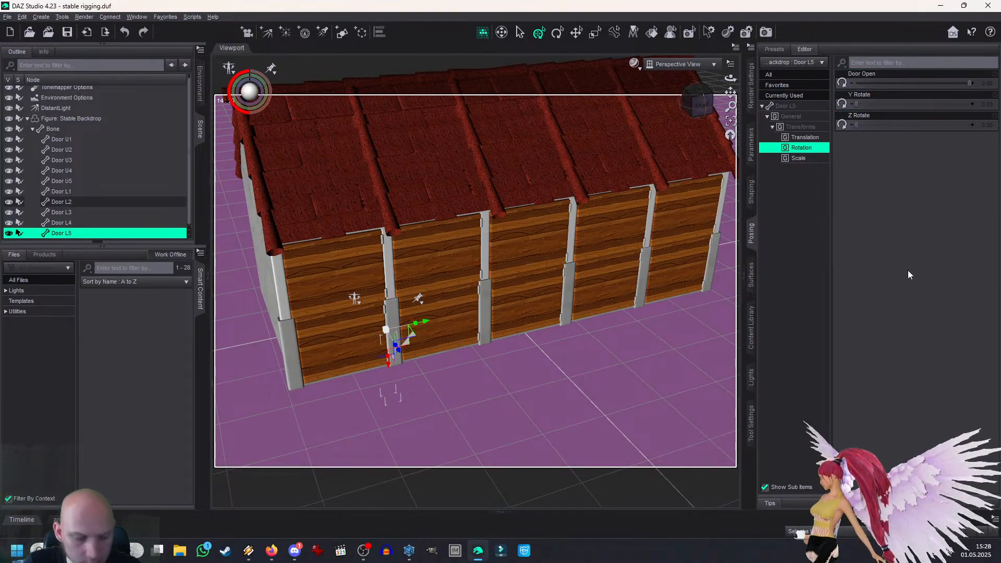
scroll(581, 224, "down", 2)
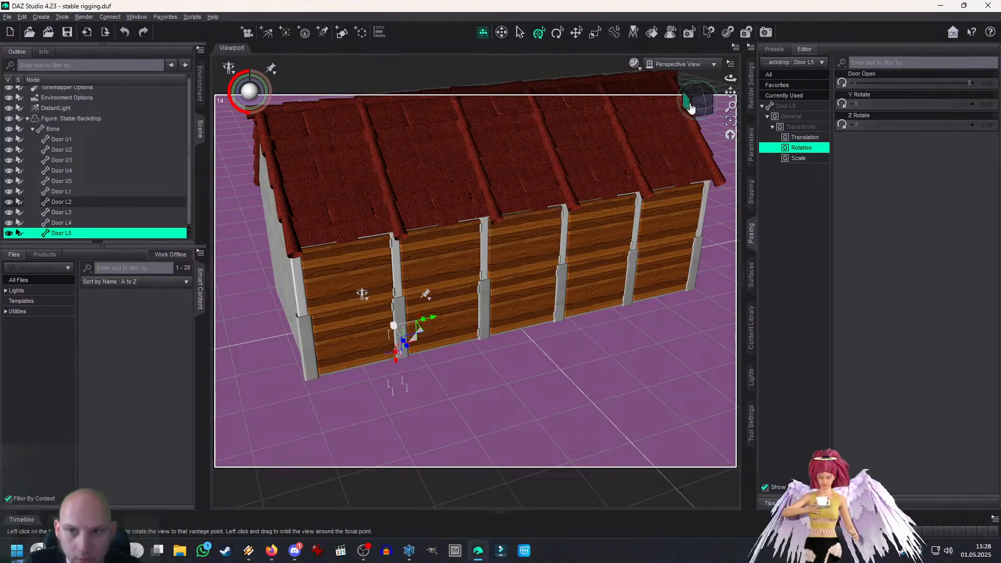
Step: Test the Door Open swing of the upper doors U1 and U2
left_click_drag(689, 106, 695, 99)
left_click(659, 194)
left_click_drag(969, 83, 897, 85)
key("ctrl+z")
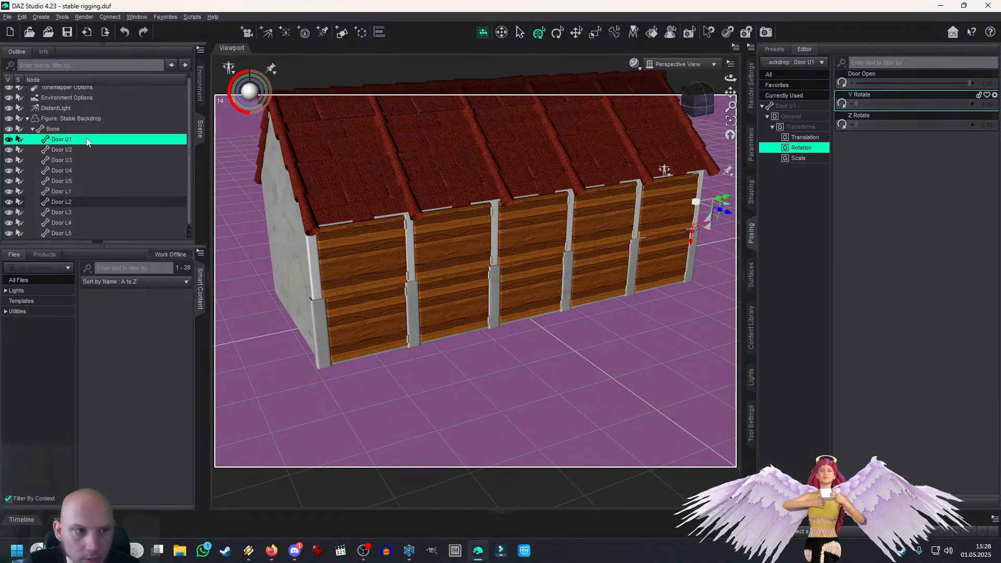
left_click(92, 150)
mouse_move(968, 83)
left_mouse_down()
mouse_move(829, 87)
mouse_move(971, 87)
left_mouse_up()
Step: Test the upper Door U3's opening direction and review its Door Open limits
left_click_drag(76, 167, 73, 164)
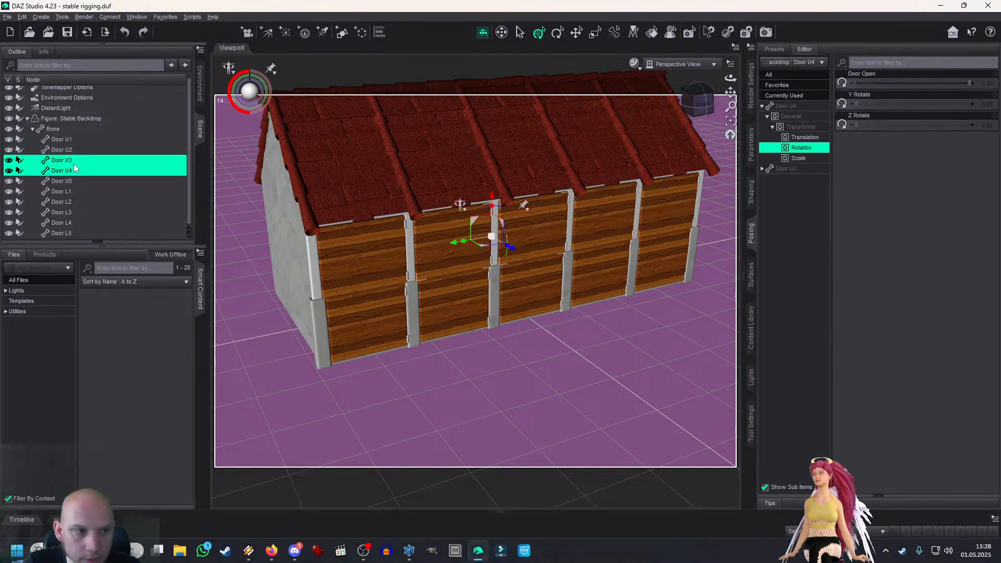
left_click(75, 161)
mouse_move(969, 83)
left_mouse_down()
mouse_move(859, 84)
mouse_move(971, 84)
left_mouse_up()
left_click(996, 76)
left_click(964, 83)
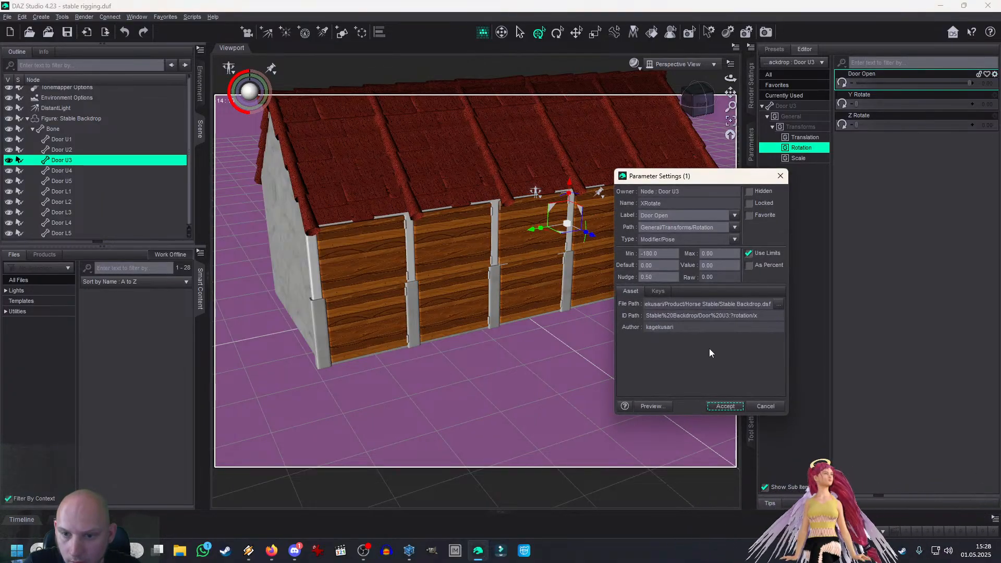
left_click(725, 407)
mouse_move(970, 83)
left_mouse_down()
mouse_move(858, 84)
mouse_move(971, 89)
left_mouse_up()
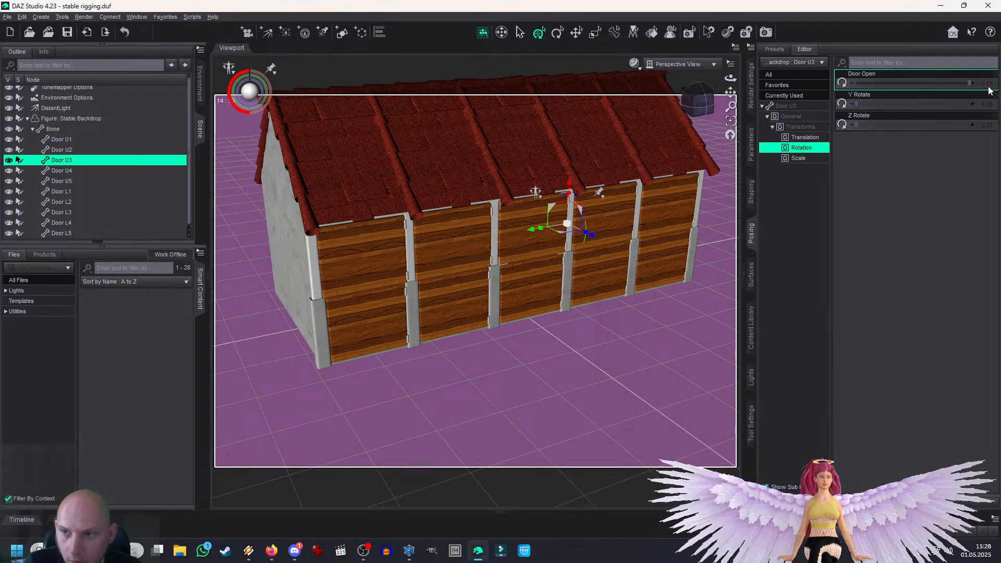
Step: Limit the upper Door U3's Door Open rotation to a minimum of 0 and a maximum of 180, and test its swing
left_click(994, 78)
left_click(959, 82)
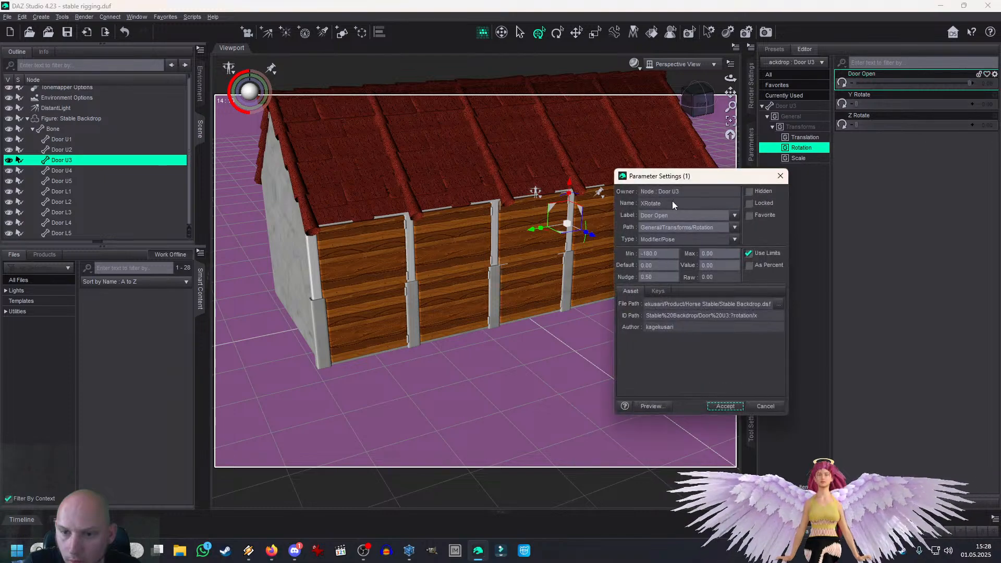
type("0180.0")
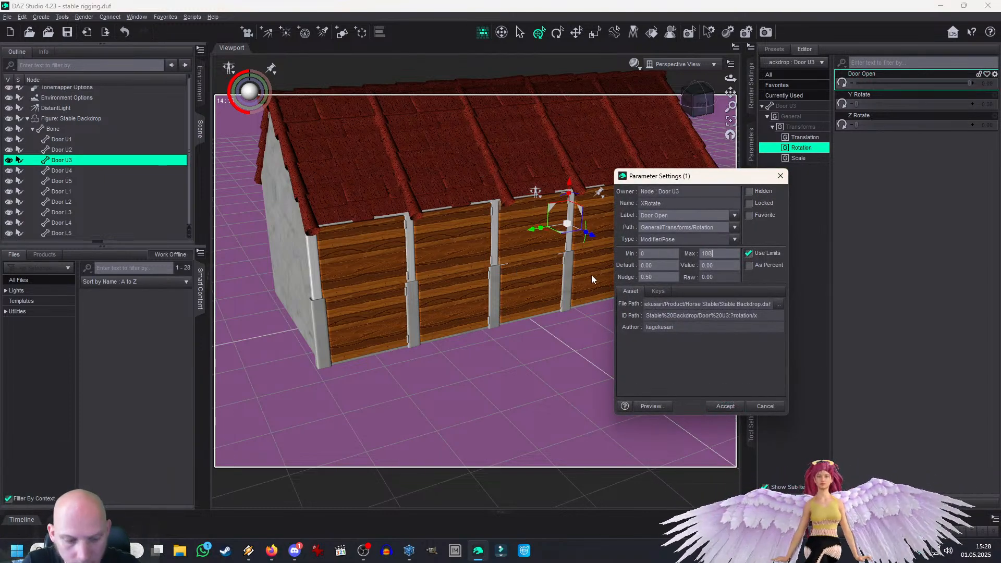
left_click(724, 406)
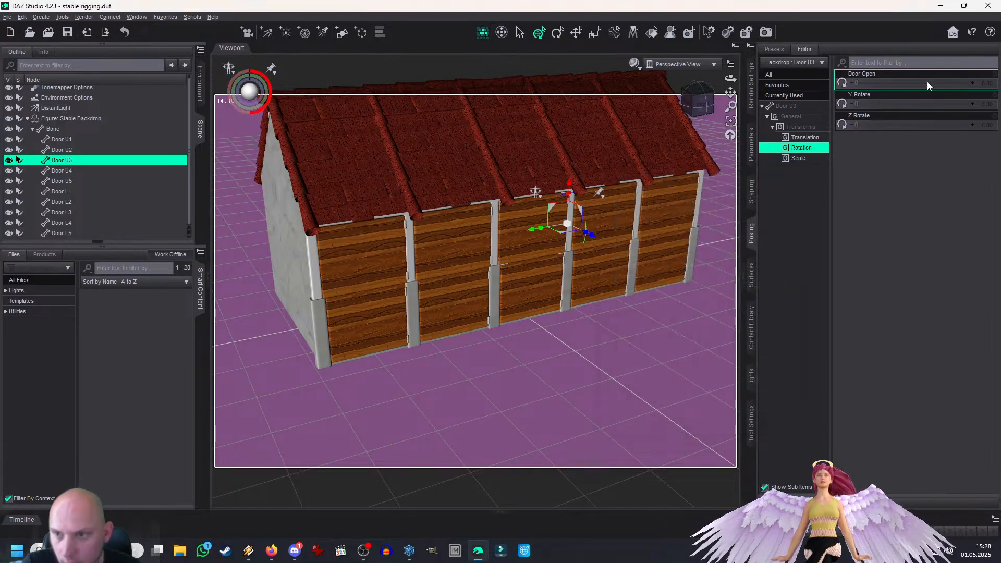
left_click_drag(859, 84, 768, 93)
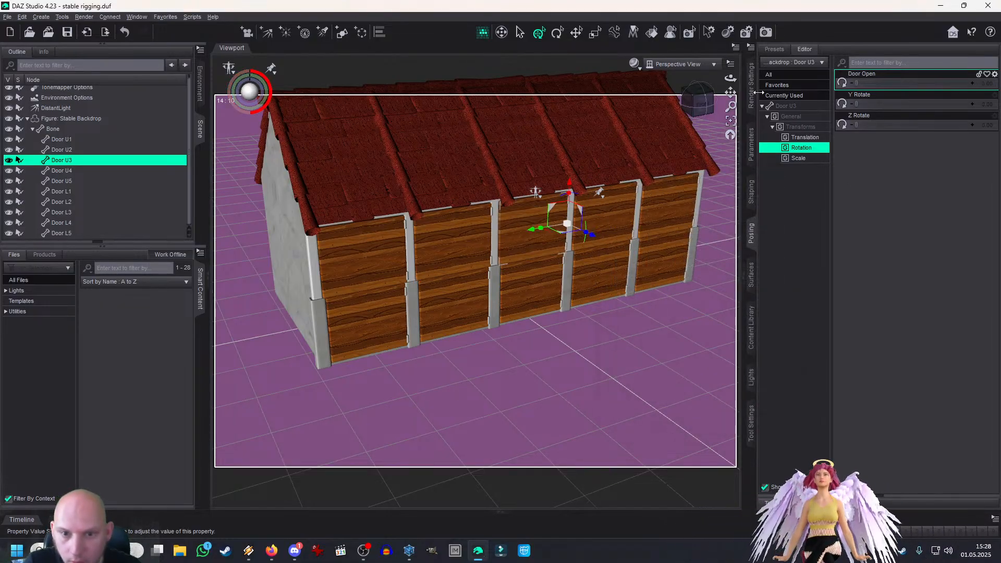
Step: Test the upper Door U4's swing and set its Door Open limits to a minimum of 0 and the same maximum as Door U3
left_click(62, 171)
left_click_drag(887, 84, 994, 79)
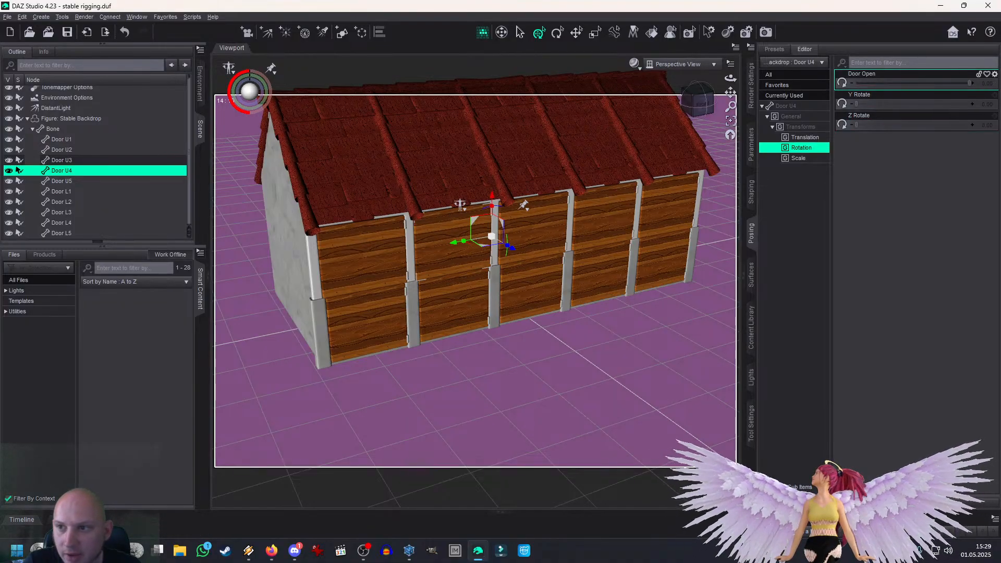
left_click(995, 75)
left_click(965, 84)
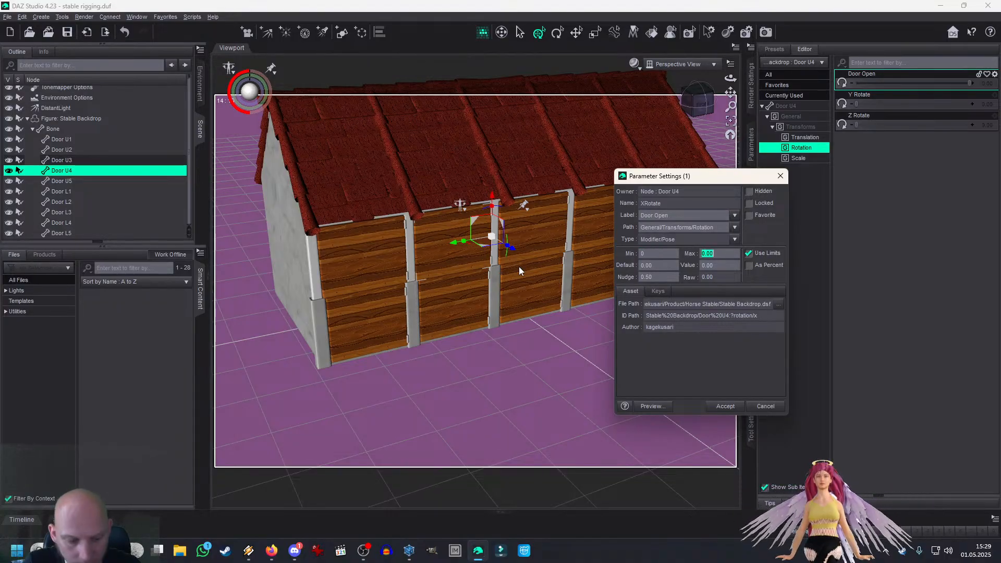
left_click(715, 409)
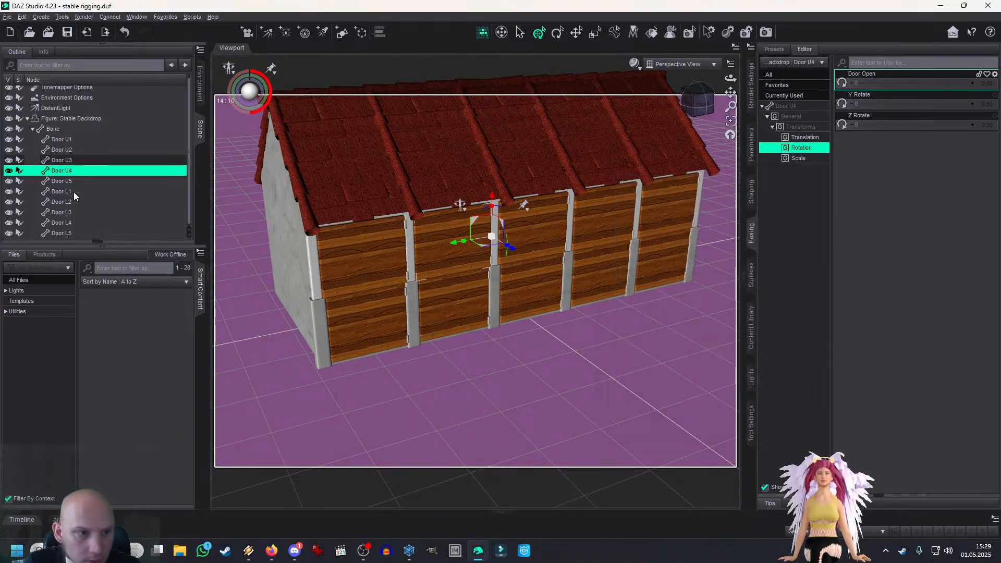
Step: Limit the upper Door U5's Door Open rotation to a minimum of 0 and a maximum of 180
left_click(67, 183)
left_click(995, 74)
left_click(965, 84)
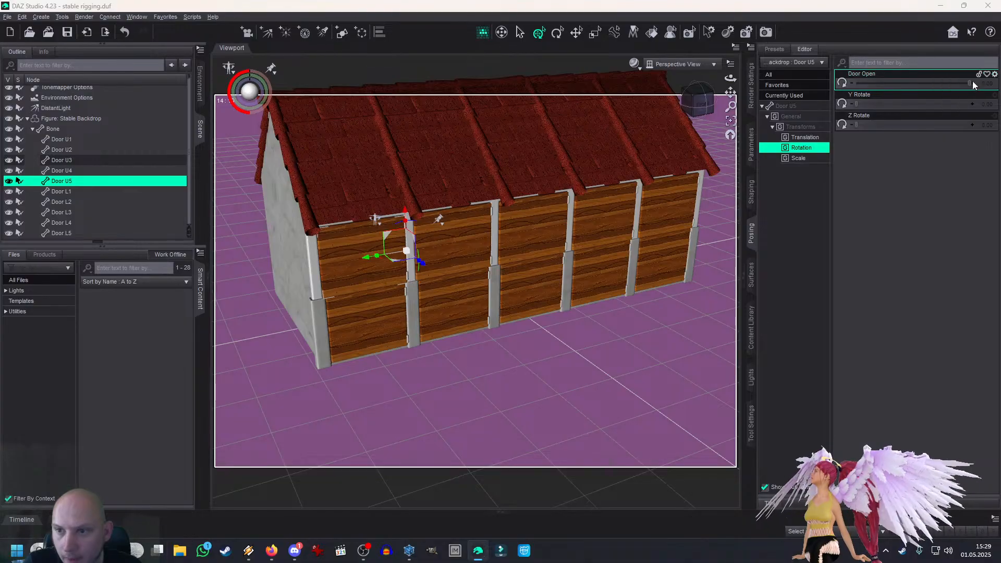
type("0")
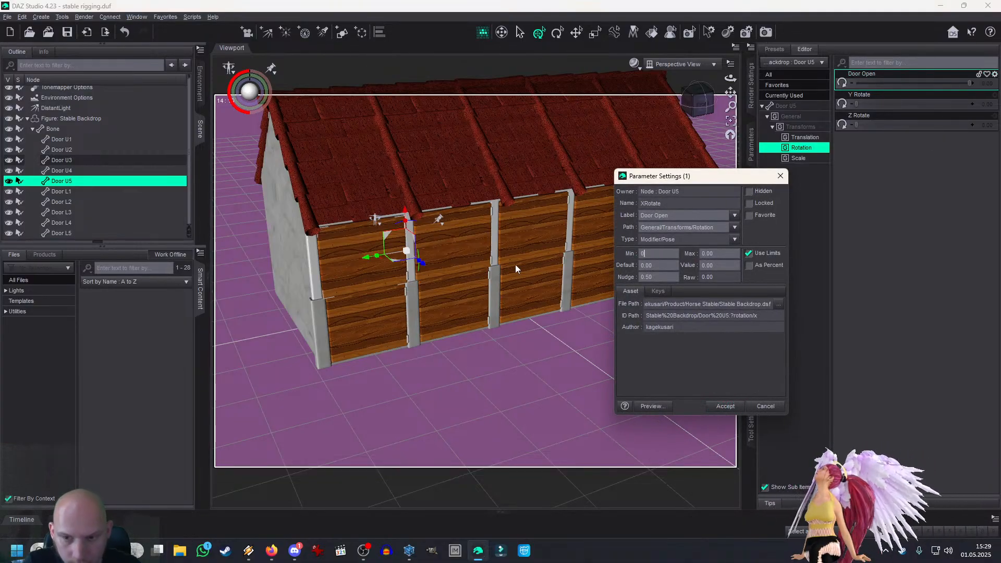
type("160")
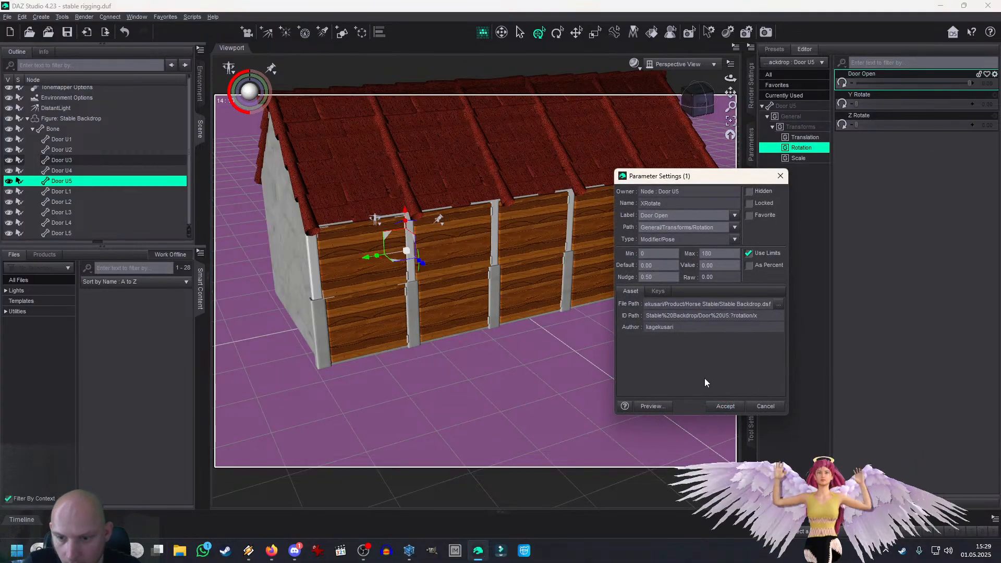
left_click(726, 408)
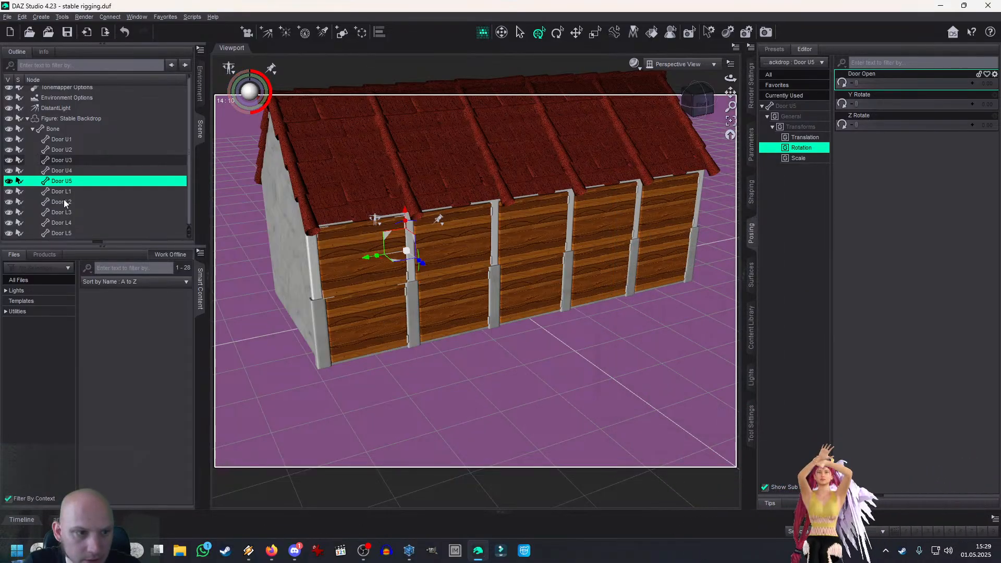
Step: Try limiting the lower Door L3's Door Open rotation to between 0 and 180, and test its swing
left_click(62, 213)
left_click(996, 76)
left_click(965, 82)
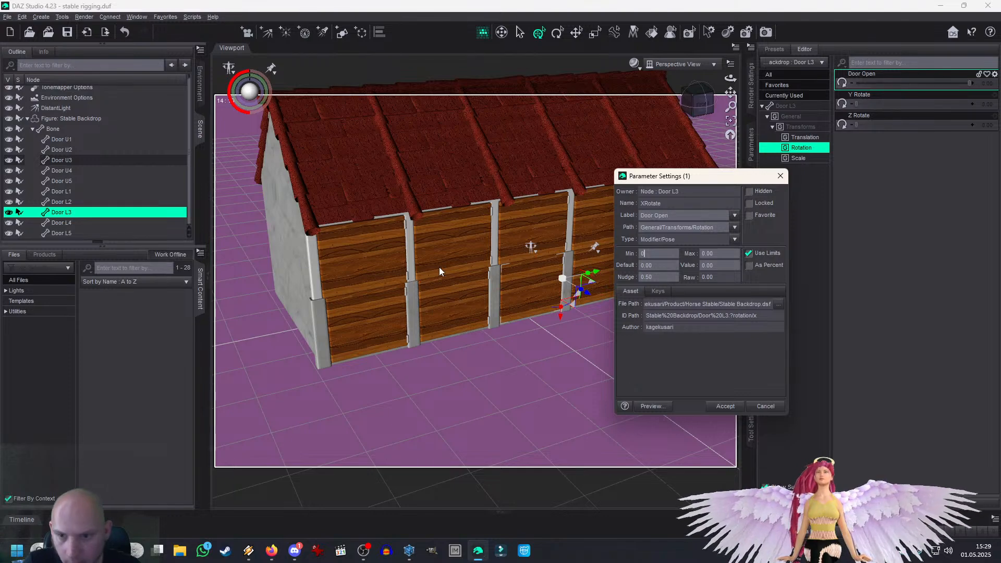
left_click(726, 406)
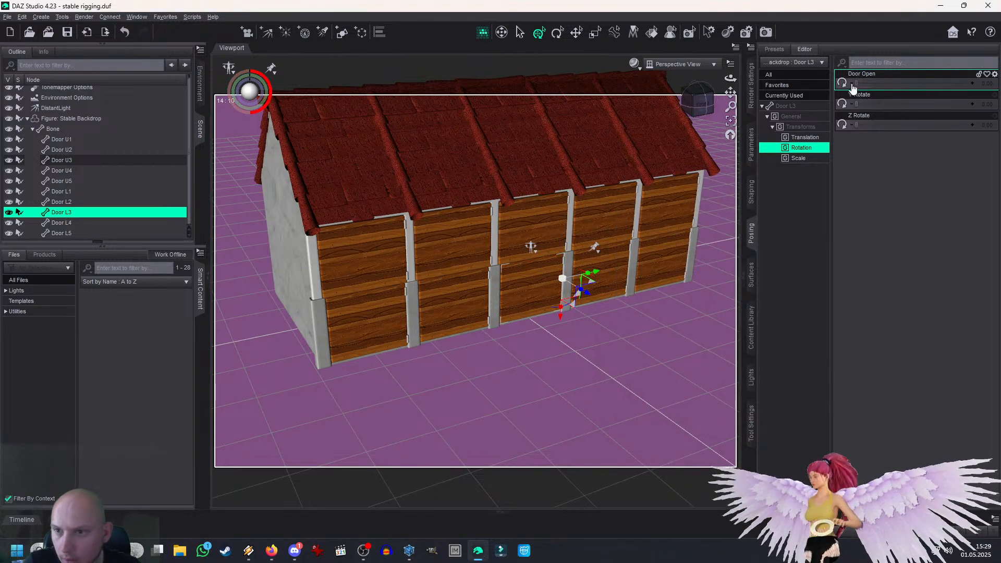
mouse_move(856, 83)
left_mouse_down()
mouse_move(966, 85)
mouse_move(846, 87)
left_mouse_up()
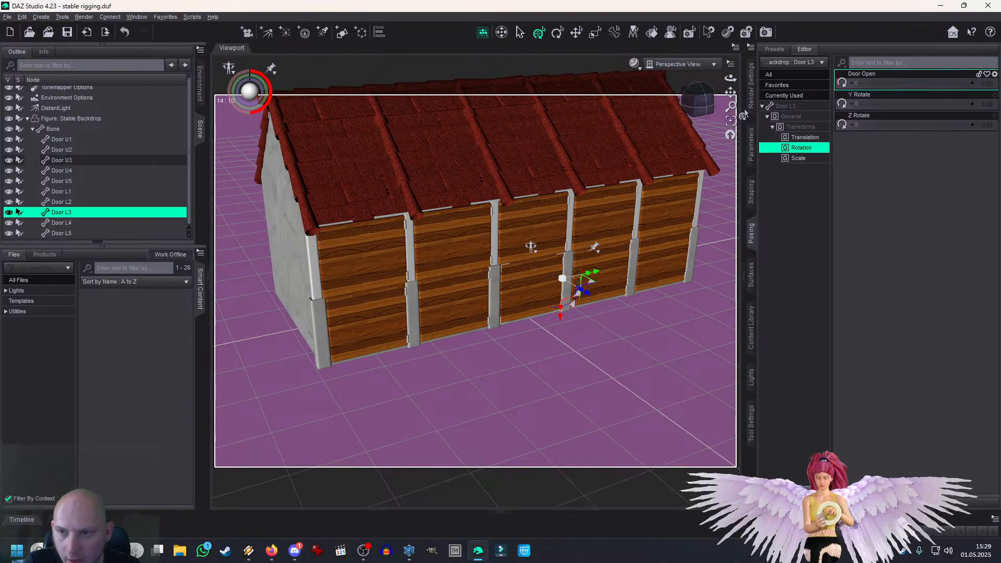
Step: Set the lower Door L3's Door Open limits back to a minimum of -180 and a maximum of 0, and test the swing
left_click(996, 76)
left_click(965, 83)
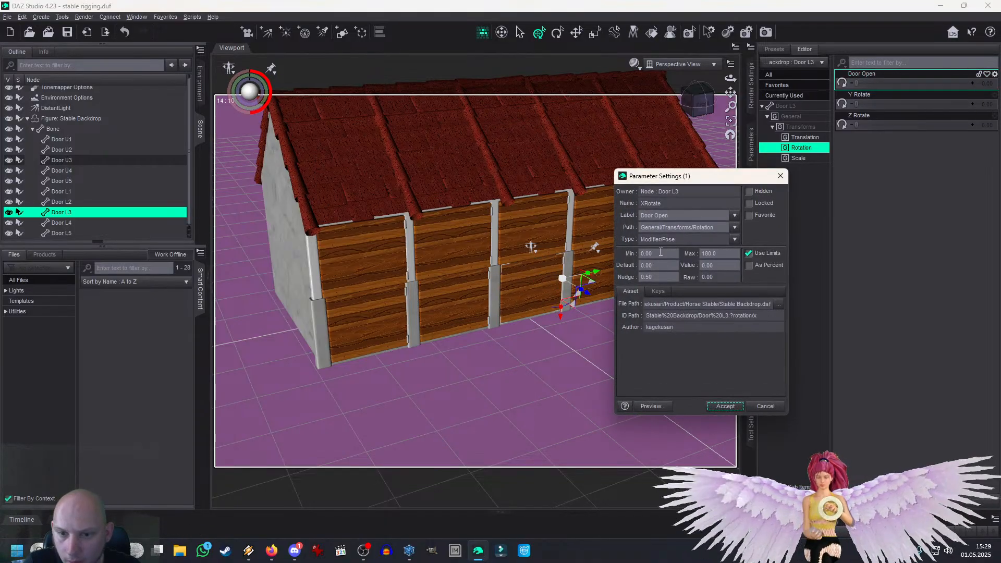
double_click(661, 252)
type("-180")
key("Tab")
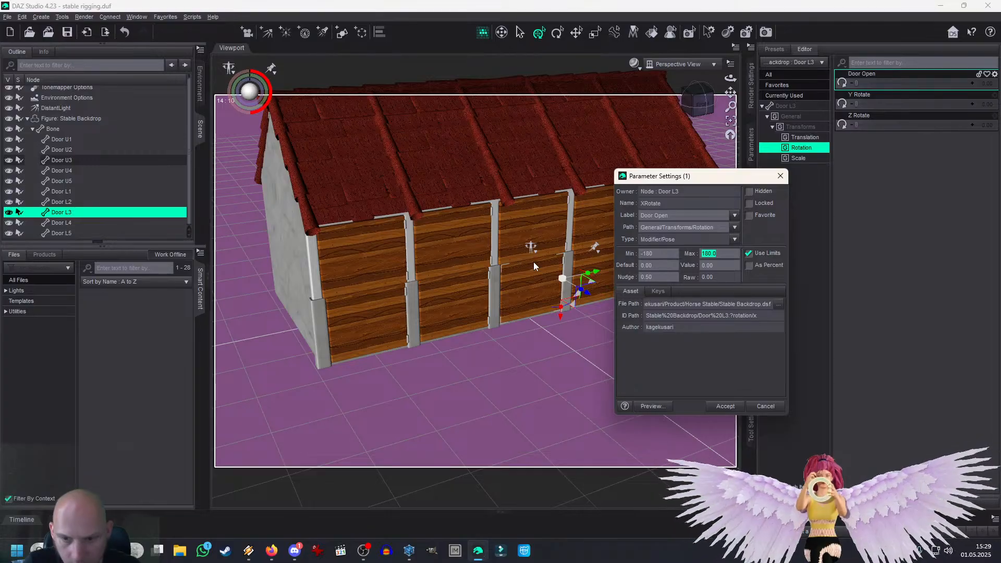
type("0")
left_click(725, 406)
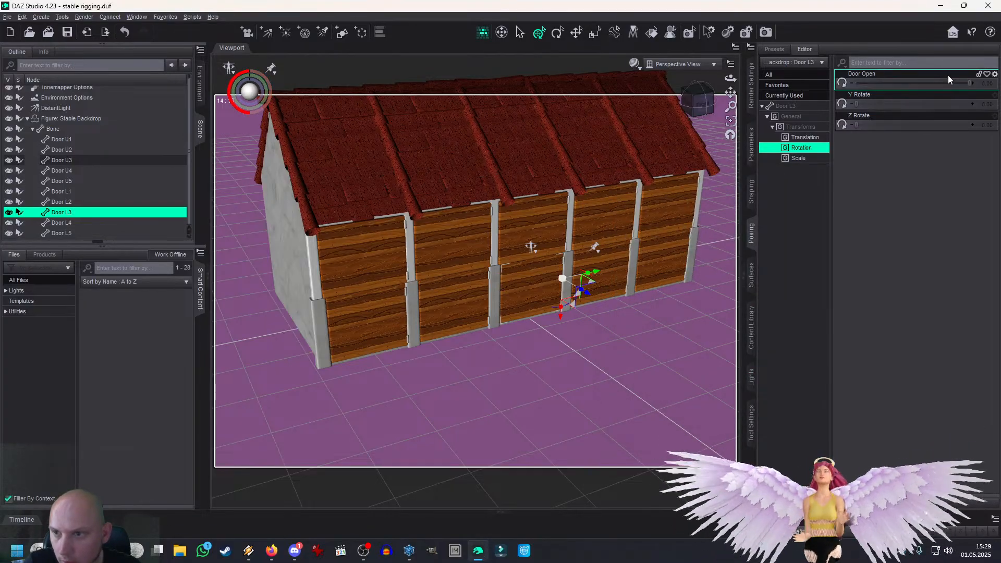
mouse_move(966, 84)
left_mouse_down()
mouse_move(856, 85)
mouse_move(970, 84)
left_mouse_up()
Step: Check the lower Door L2 and test the Door Open swing of the lower Door L1
left_click(100, 203)
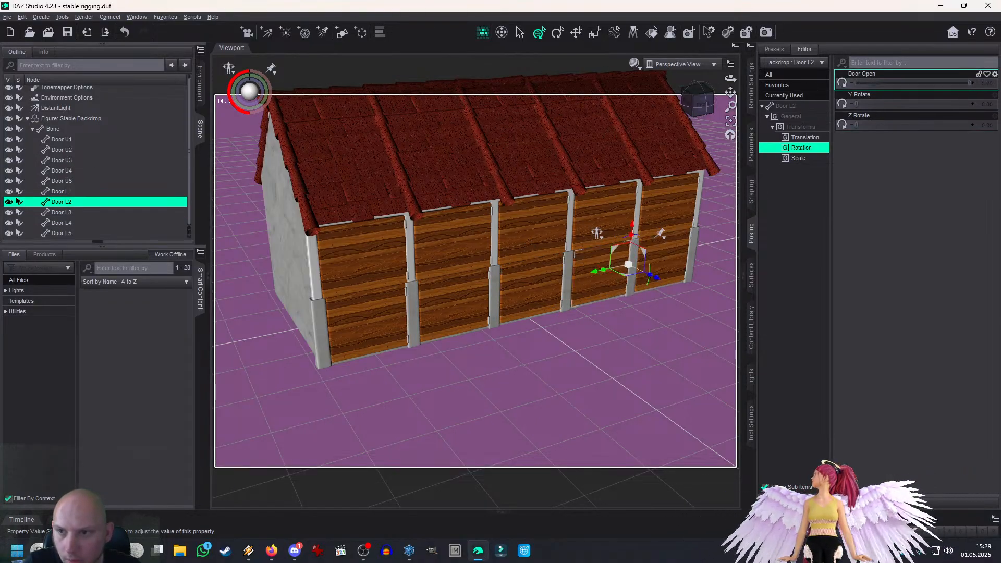
left_click(663, 218)
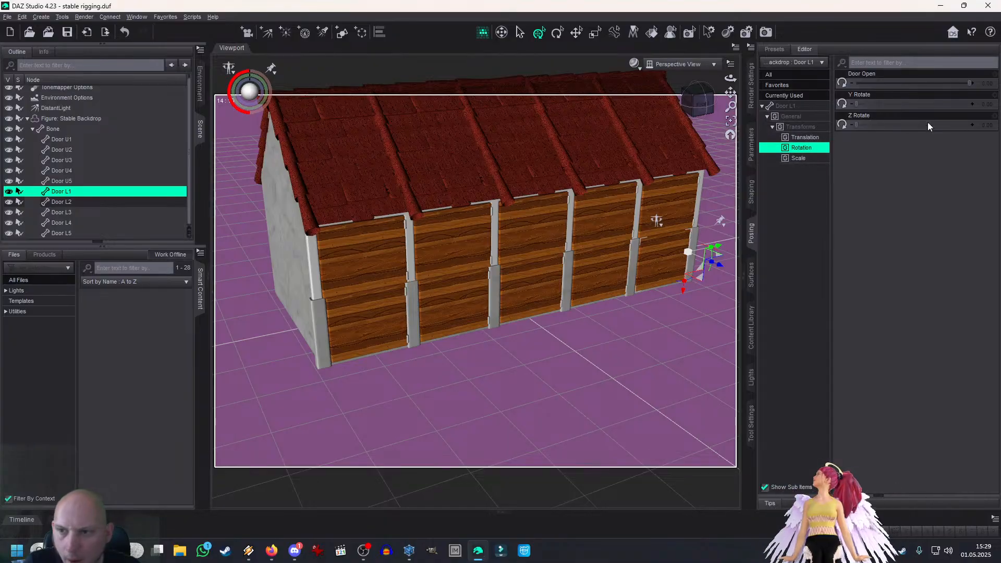
mouse_move(969, 83)
left_mouse_down()
mouse_move(861, 84)
mouse_move(972, 84)
left_mouse_up()
Step: Limit the lower Door L2's Door Open rotation to a minimum of 0 and a maximum of 180
left_click(605, 245)
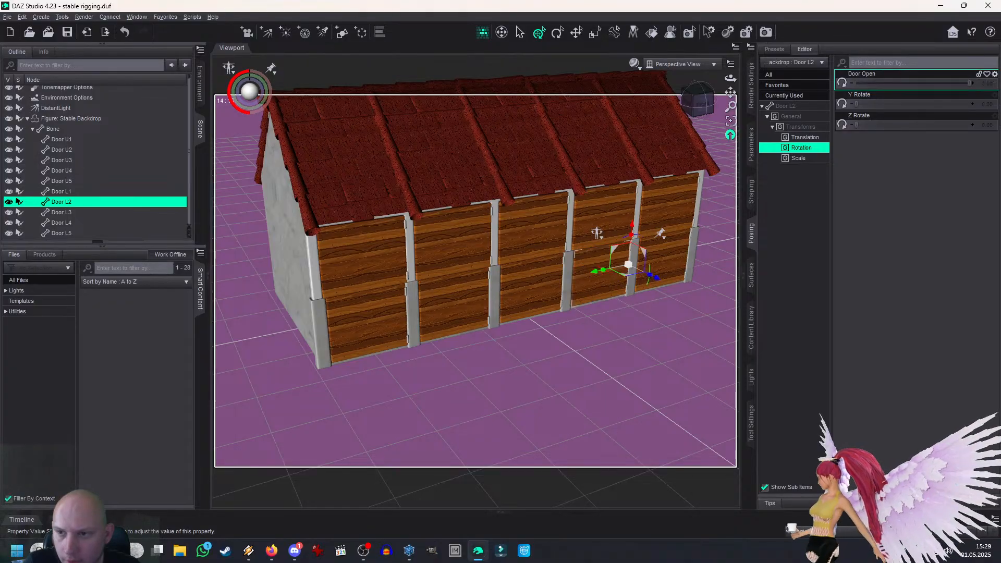
left_click(995, 74)
left_click(963, 84)
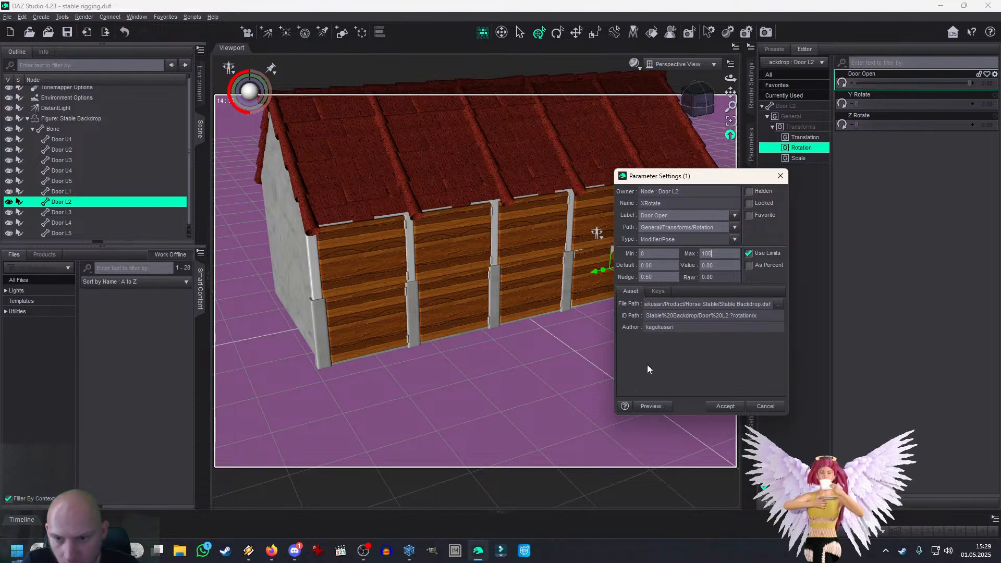
left_click(726, 406)
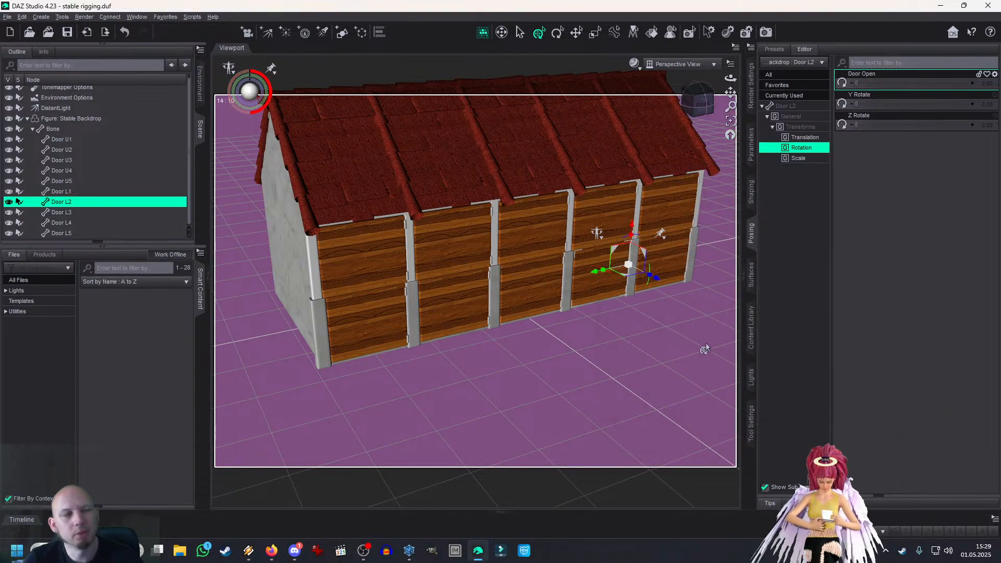
Step: Test the Door Open swing of the lower doors L3 and L5
left_click(533, 246)
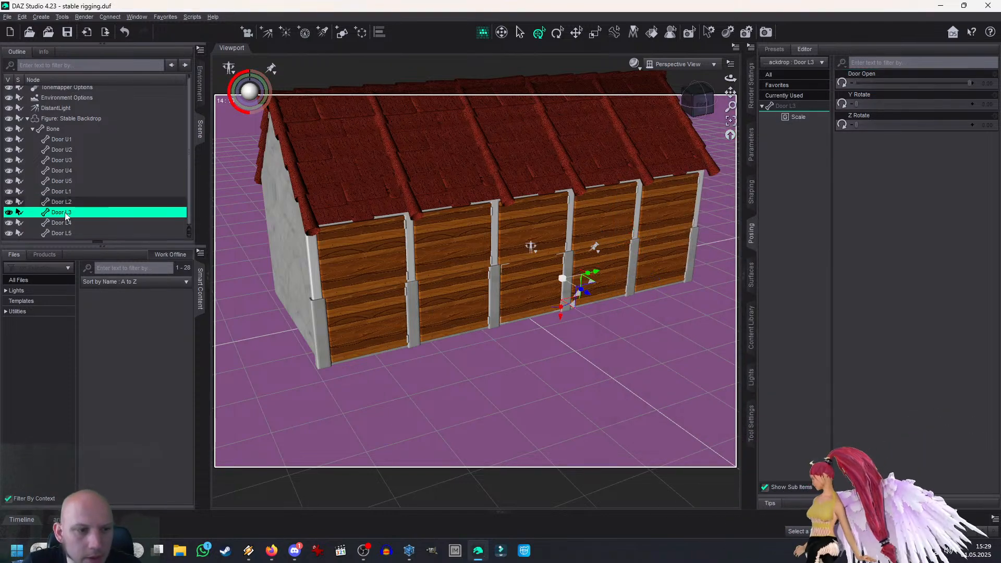
left_click_drag(969, 85, 919, 102)
left_click(78, 234)
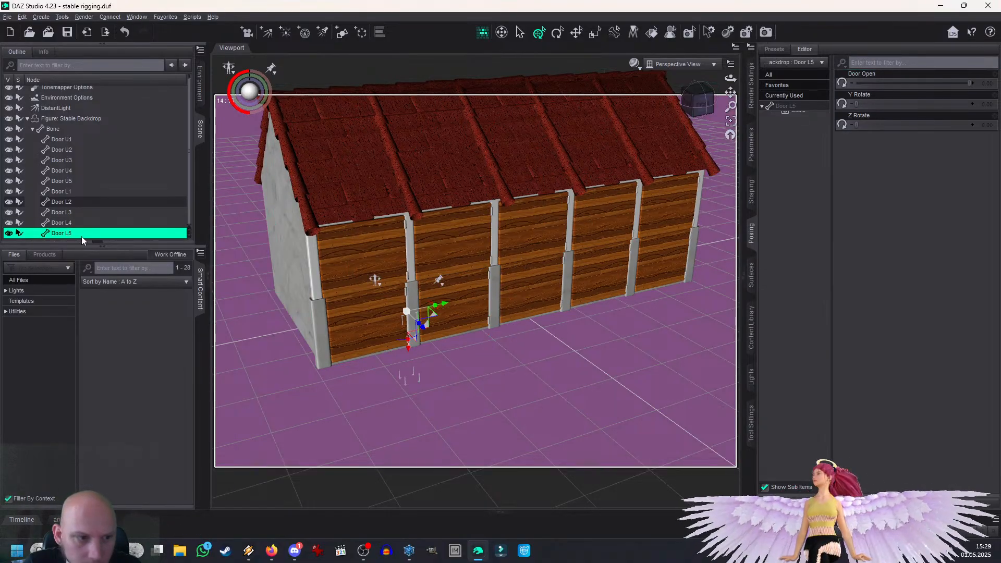
left_click_drag(966, 84, 911, 84)
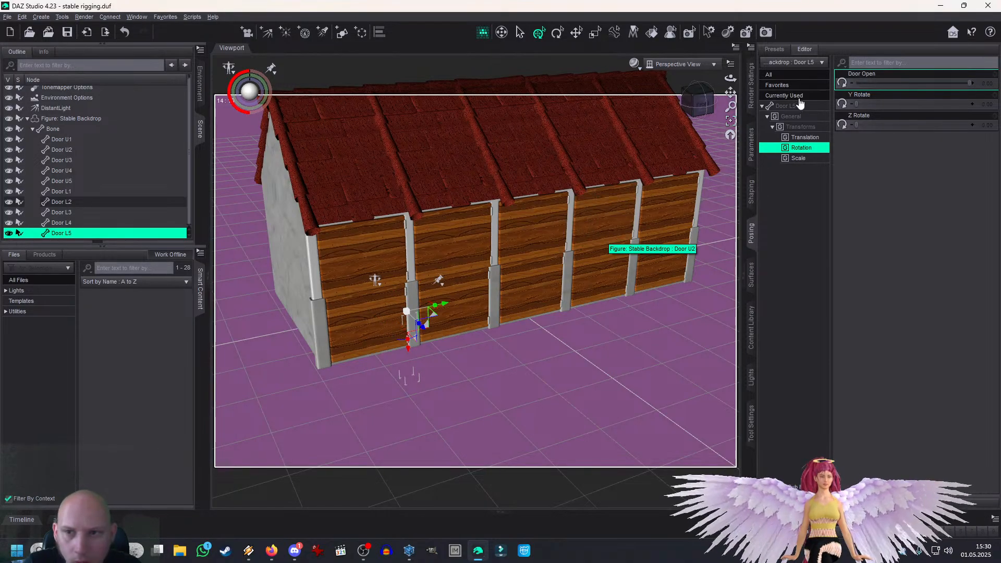
Step: Review the limits in the parameter settings of the lower Door L5's Door Open rotation
left_click(810, 139)
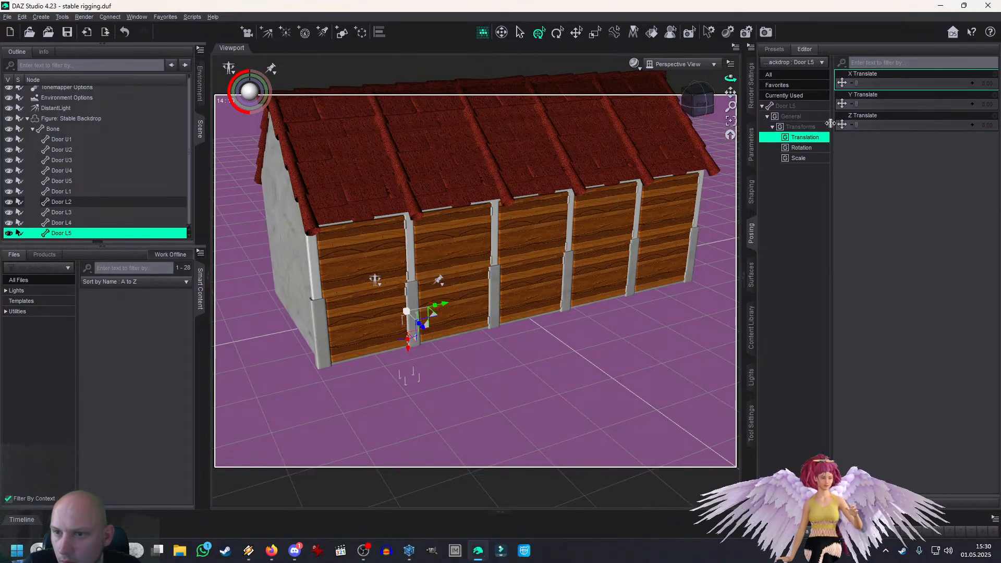
left_click(808, 149)
left_click(995, 74)
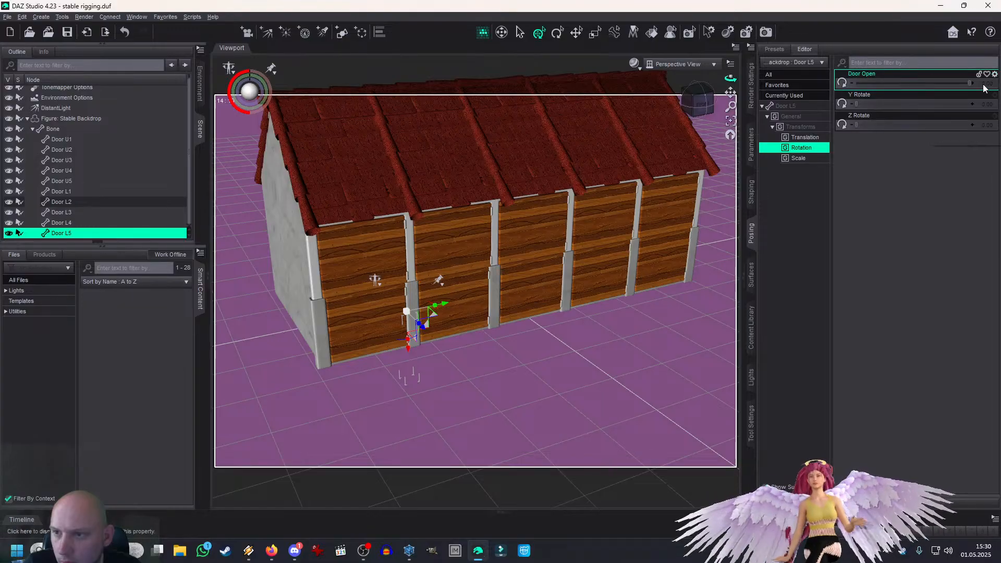
left_click(962, 82)
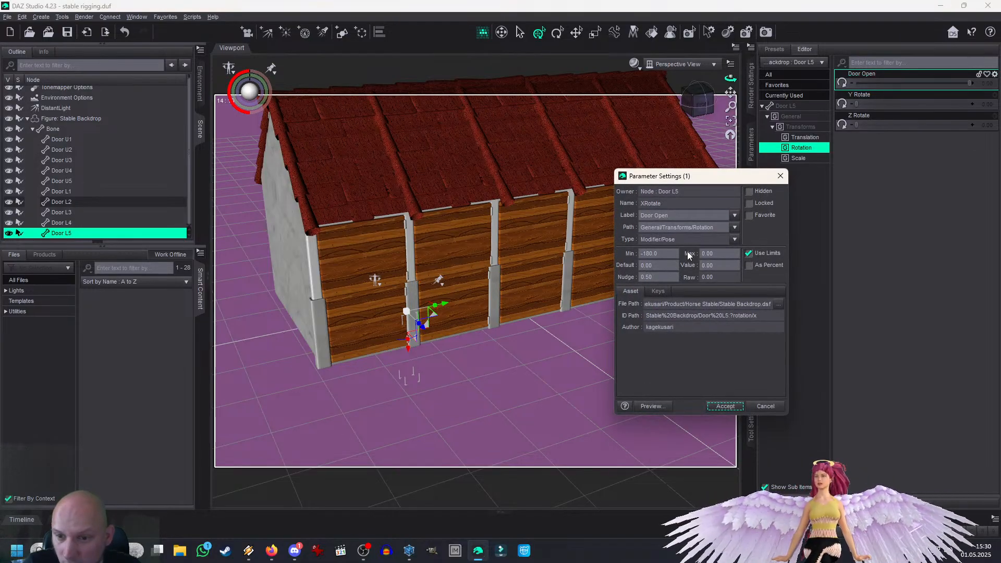
left_click(721, 407)
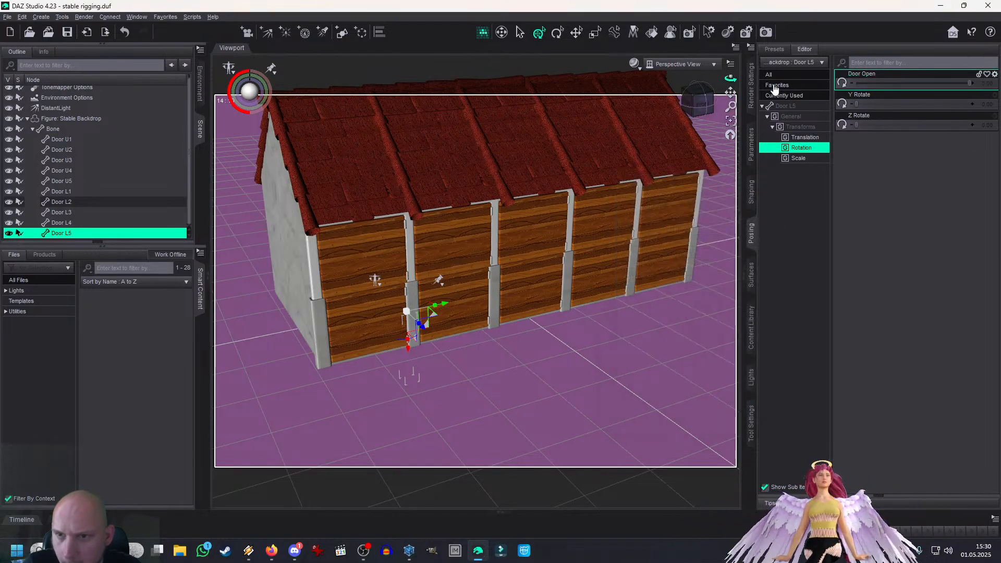
Step: Examine the lower Door L5's X, Y and Z Rotation weight maps with the Node Weight Map Brush
left_click(751, 424)
left_click(813, 49)
left_click(824, 190)
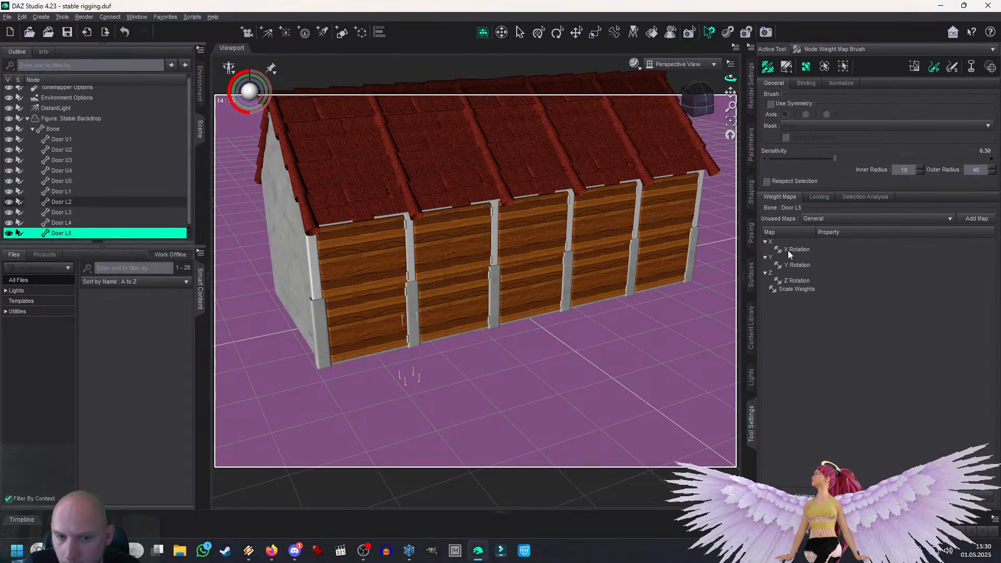
left_click(787, 250)
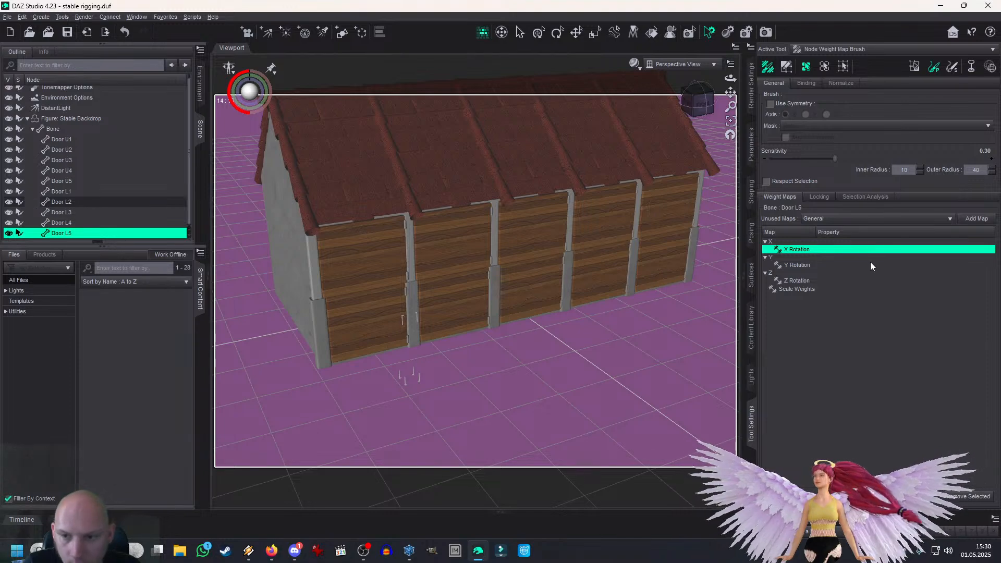
left_click(807, 265)
left_click(795, 281)
left_click(798, 265)
left_click(798, 250)
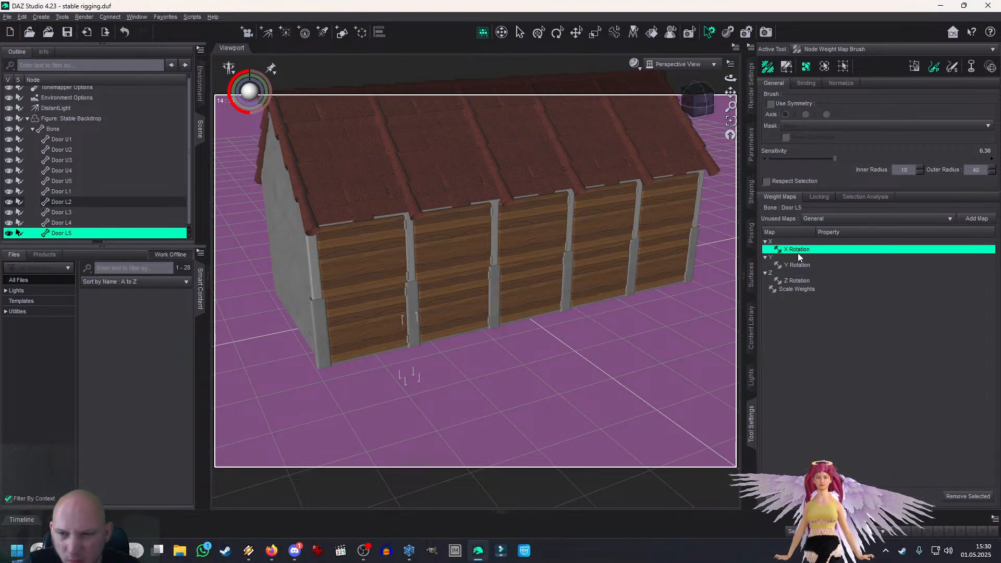
Step: Examine the lower Door L4's rotation weight maps for comparison and reselect Door L5
left_click(86, 224)
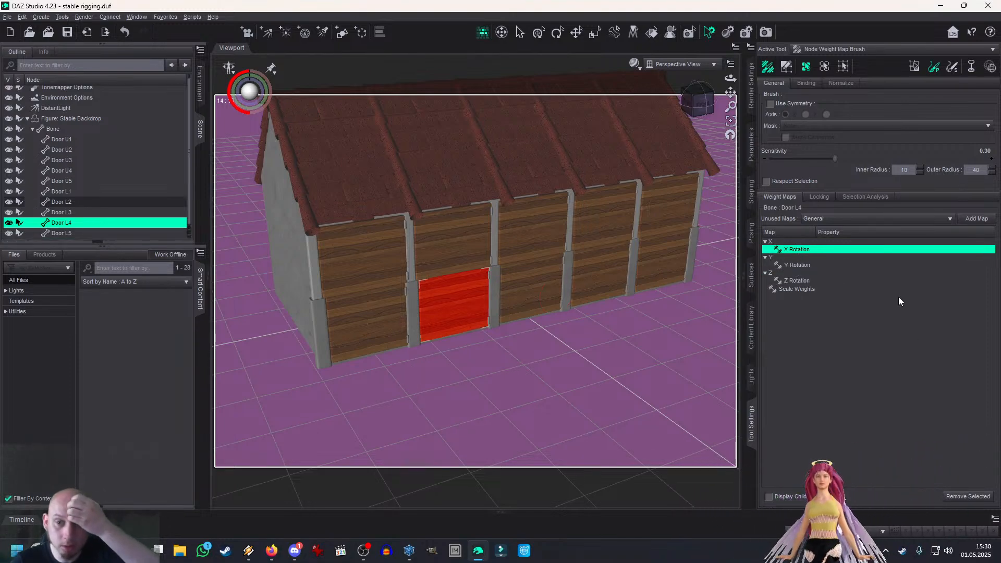
left_click(797, 262)
left_click(797, 281)
left_click(796, 266)
left_click(795, 252)
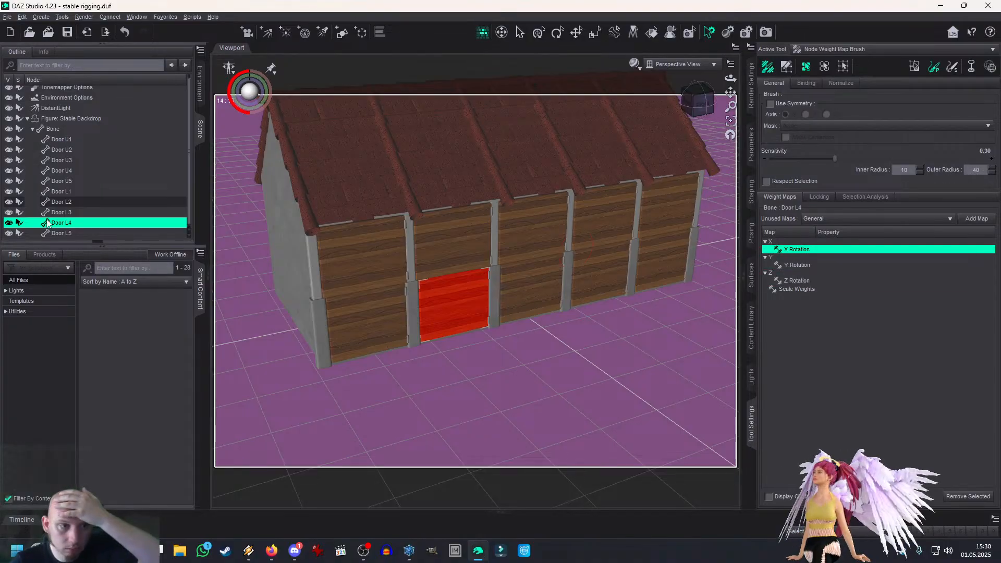
left_click(57, 233)
right_click(652, 340)
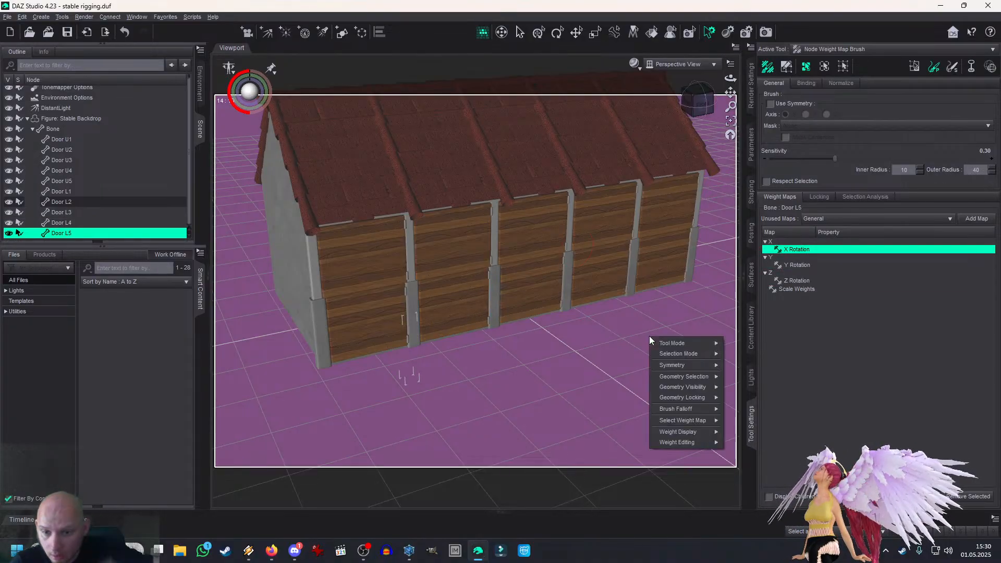
mouse_move(695, 443)
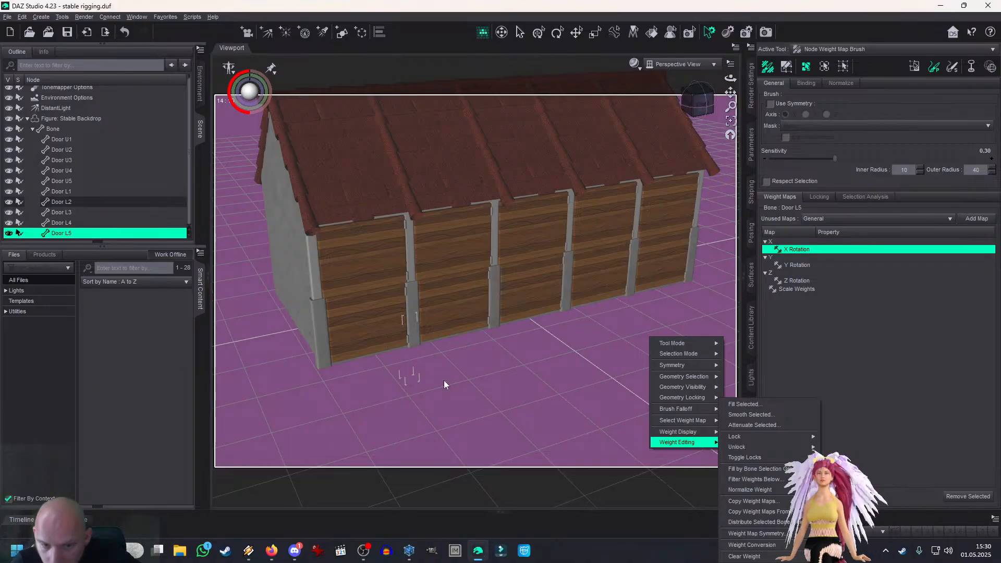
left_click(89, 240)
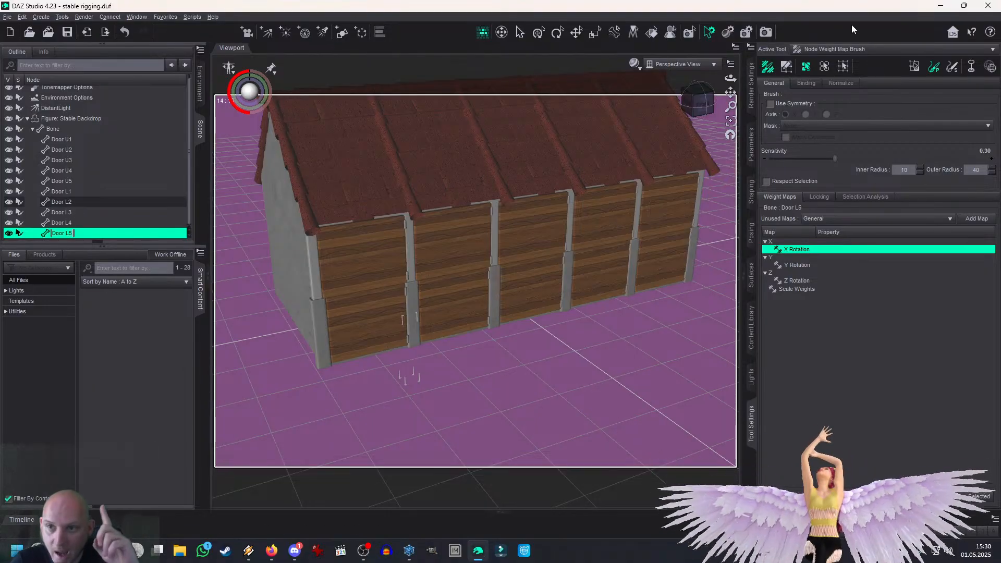
Step: Assign the Door L5 face group as the Door L5 bone's selection group with the Joint Editor
left_click(853, 49)
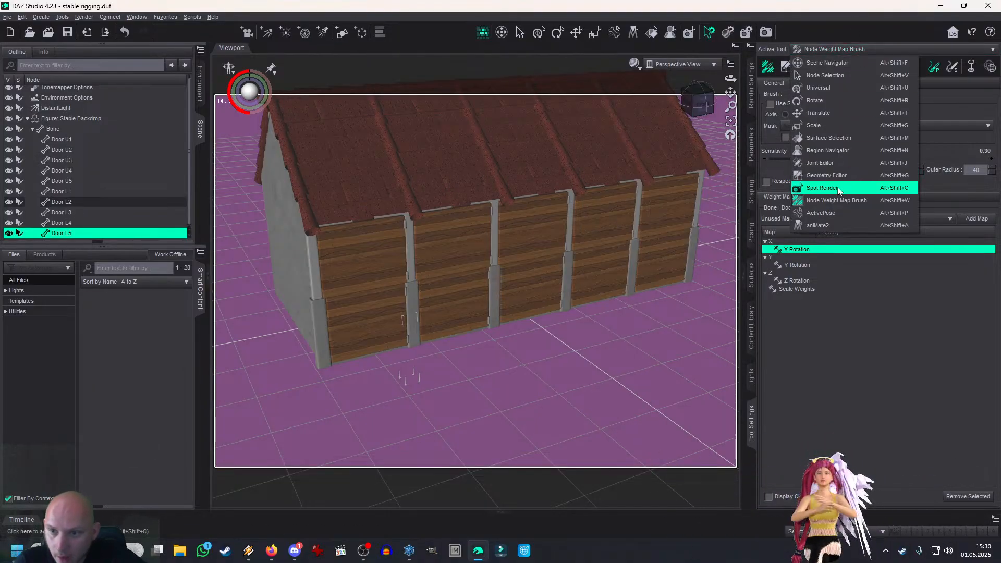
left_click(829, 163)
left_click(945, 64)
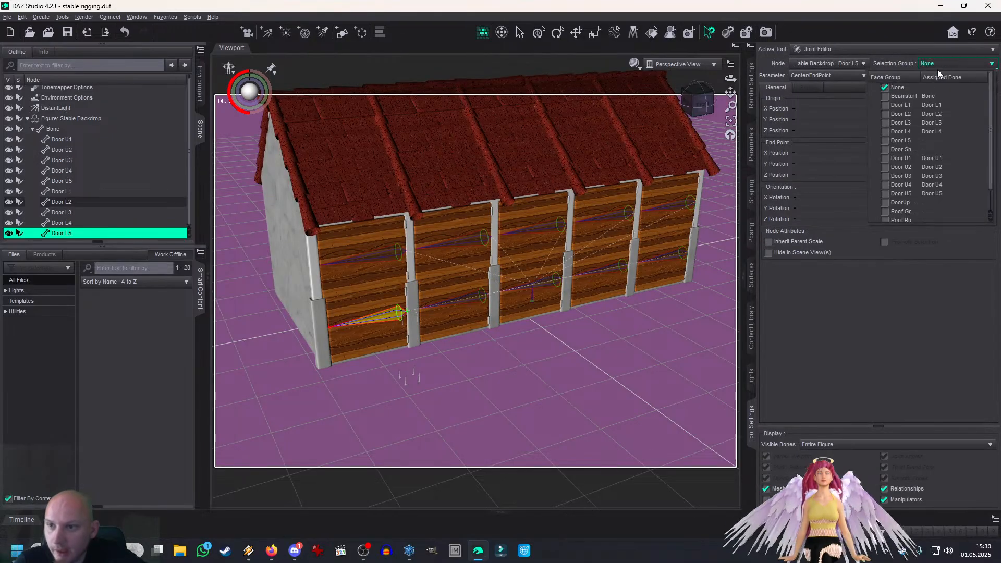
left_click(885, 141)
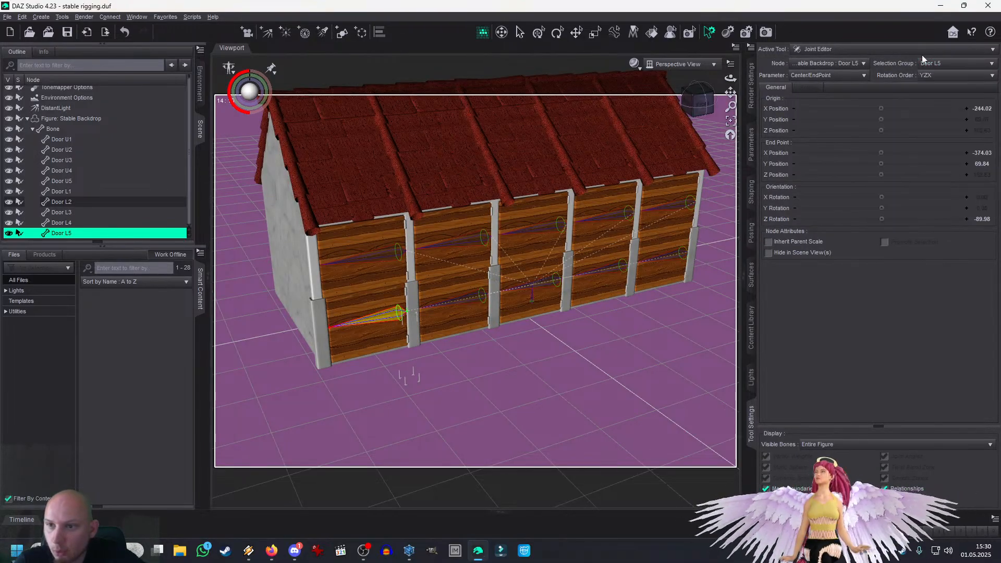
Step: Fill Door L5's weights by bone selection group using the Node Weight Map Brush
left_click(868, 49)
left_click(837, 200)
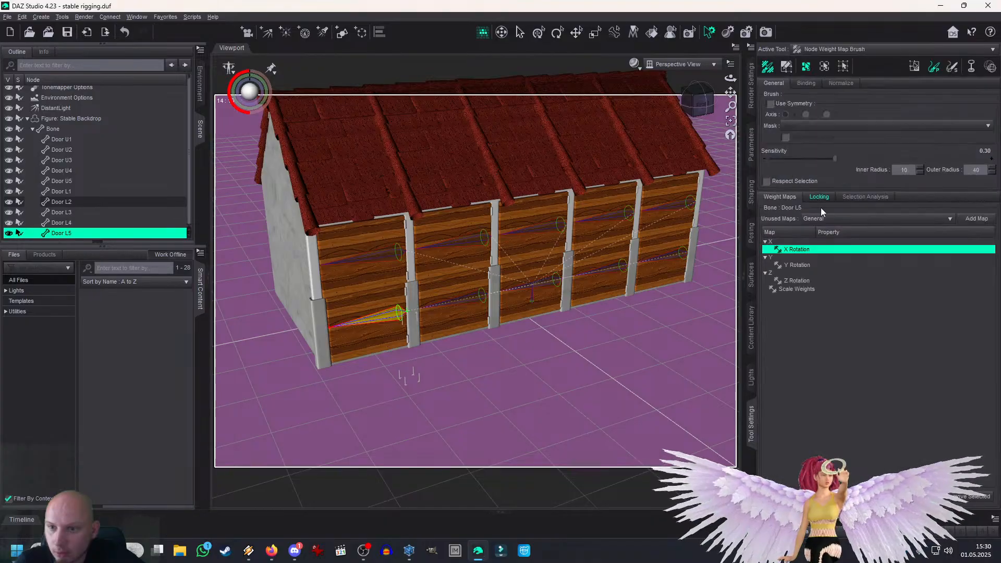
right_click(624, 362)
mouse_move(671, 458)
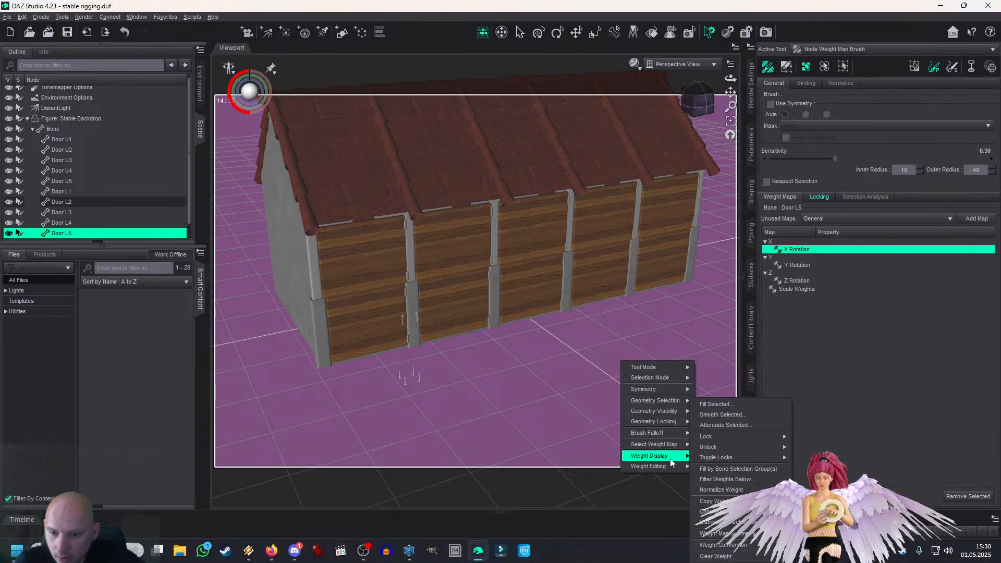
left_click(720, 469)
right_click(628, 371)
mouse_move(668, 476)
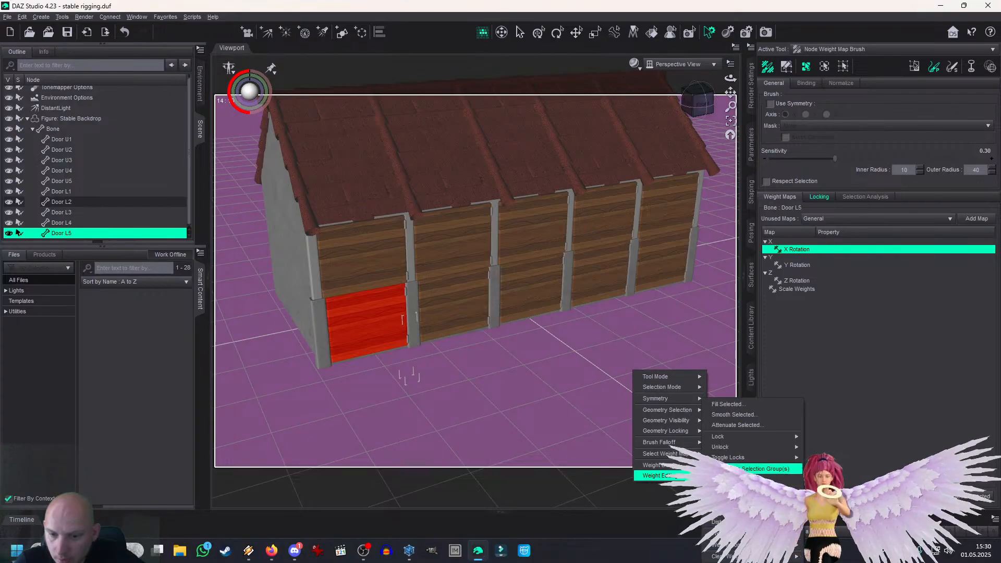
left_click(731, 415)
left_click(486, 297)
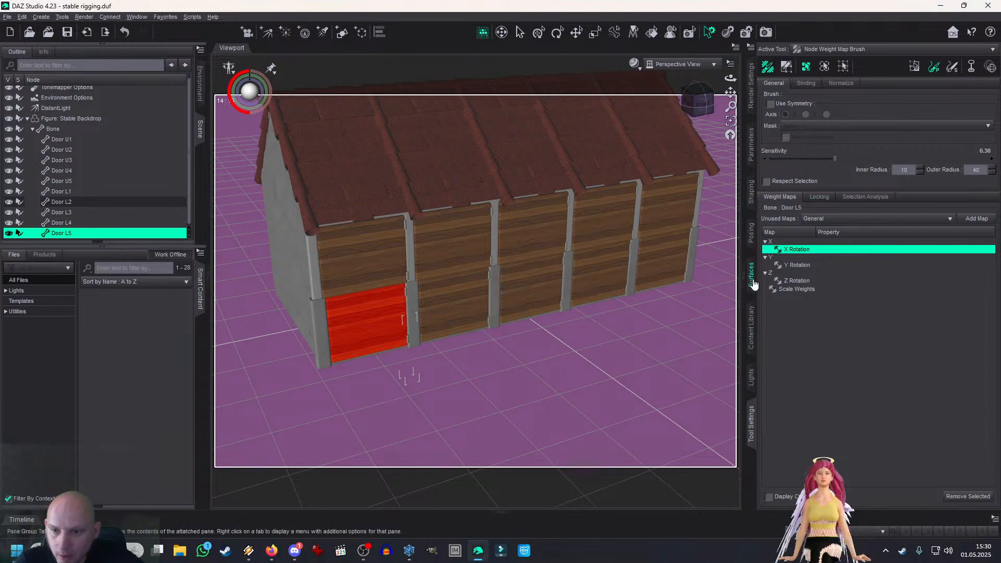
Step: Test the lower Door L5's Door Open swing to -180 and undo the rotation
left_click(752, 240)
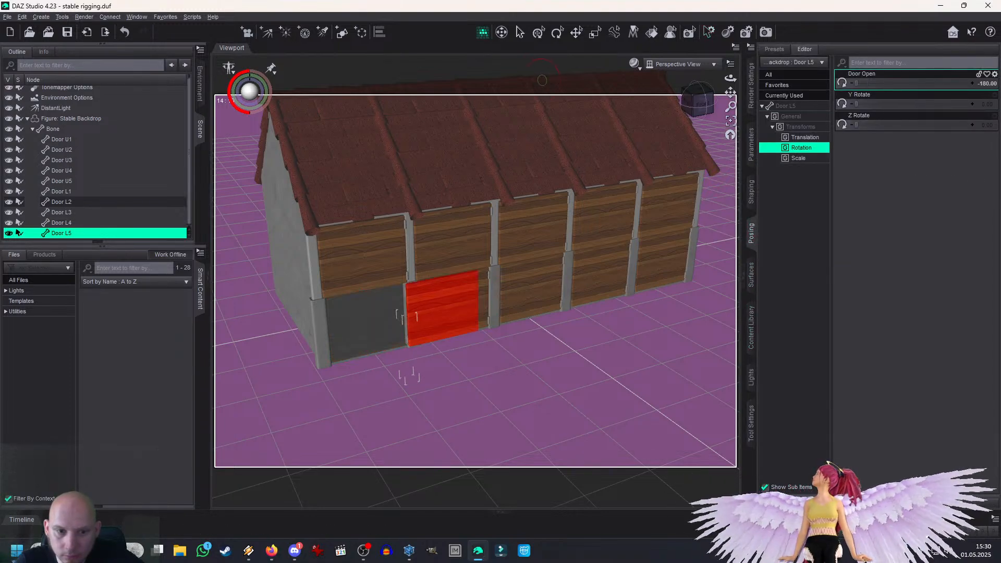
key("ctrl+z")
left_click(913, 82)
key("ctrl+z")
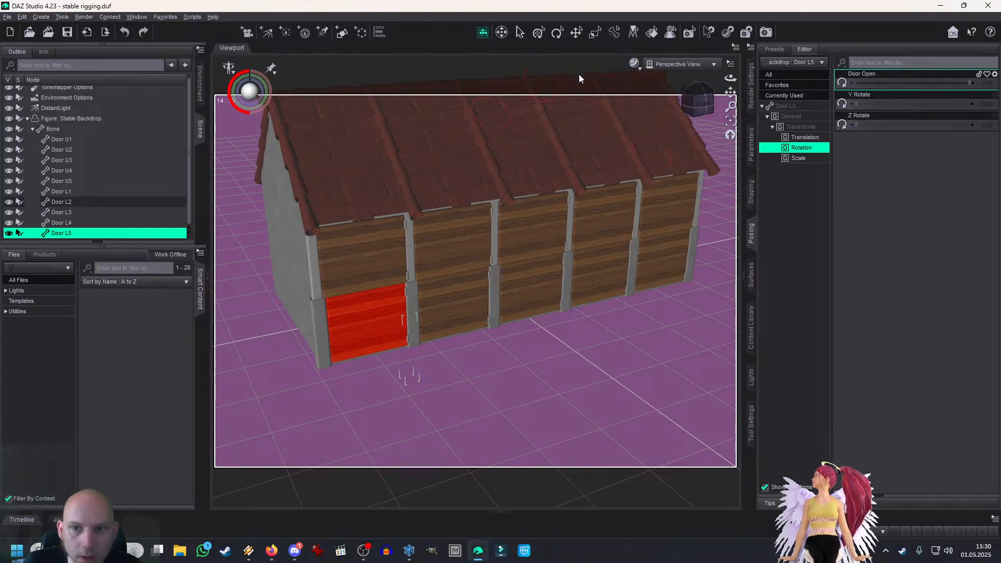
Step: Save the Stable Backdrop figure as the Figure/Prop Asset "Horse Stable", replacing the existing file and accepting the save options
left_click_drag(729, 98, 728, 128)
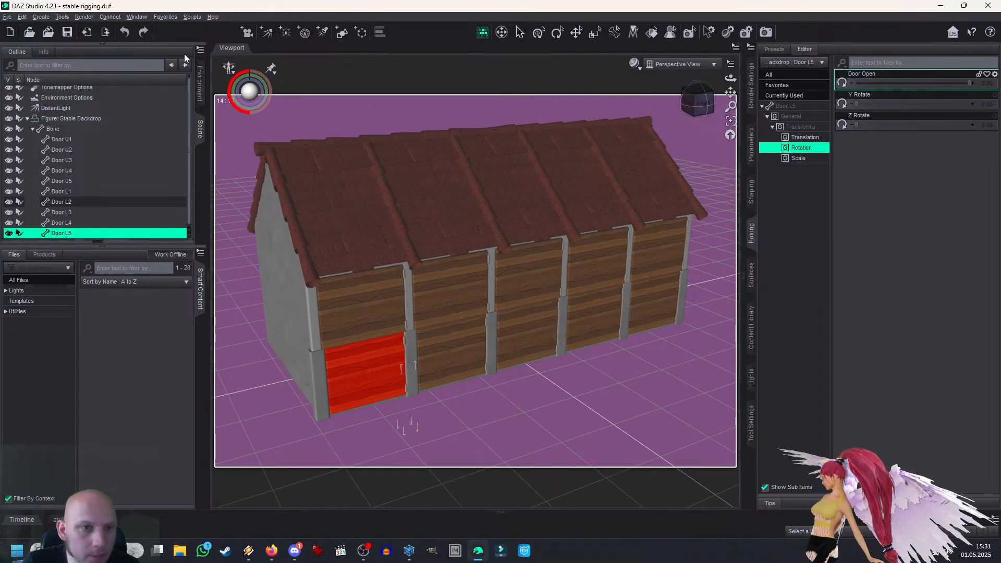
left_click(539, 32)
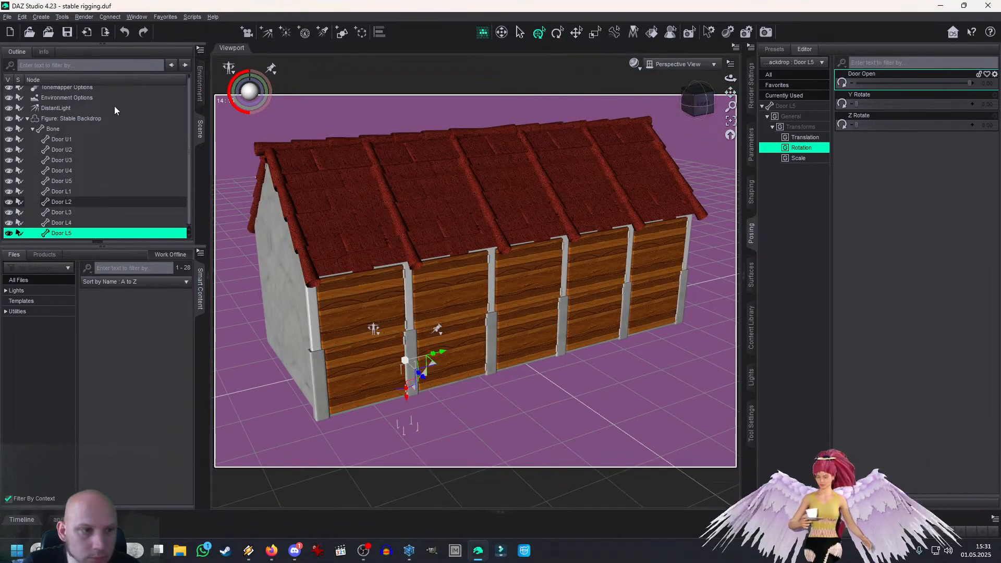
left_click(105, 118)
left_click(7, 16)
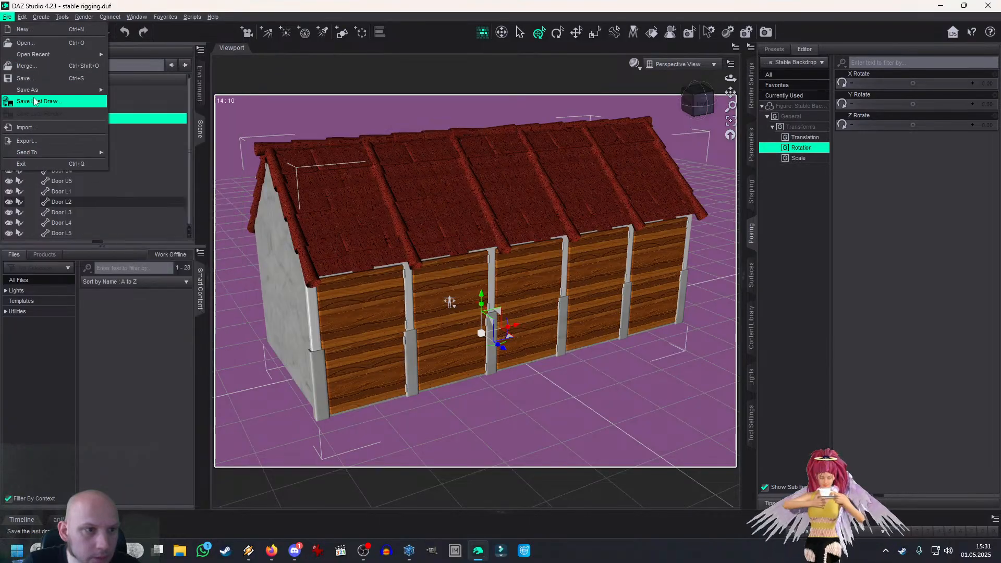
mouse_move(198, 318)
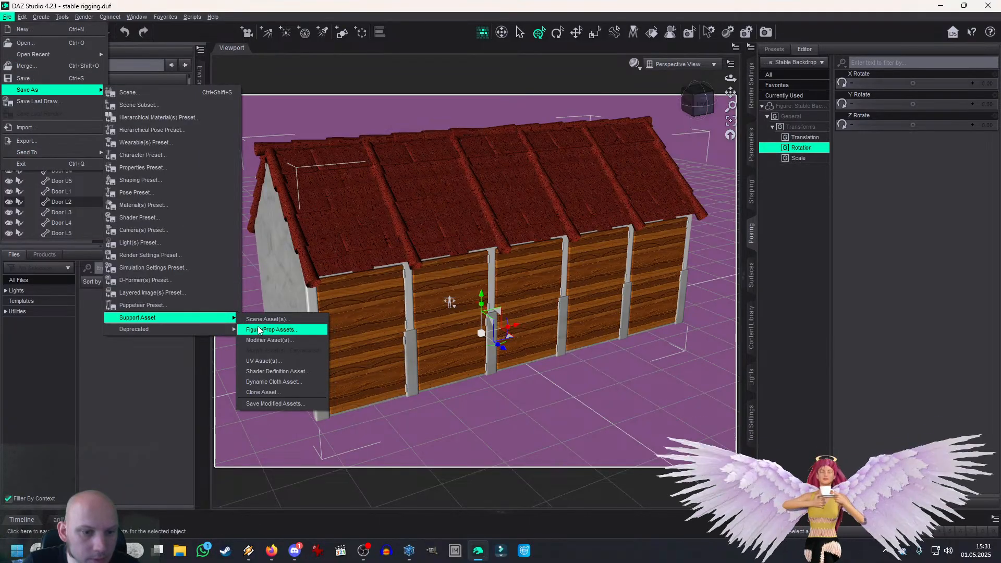
left_click(259, 330)
type("Horse S")
key("Down")
key("Return")
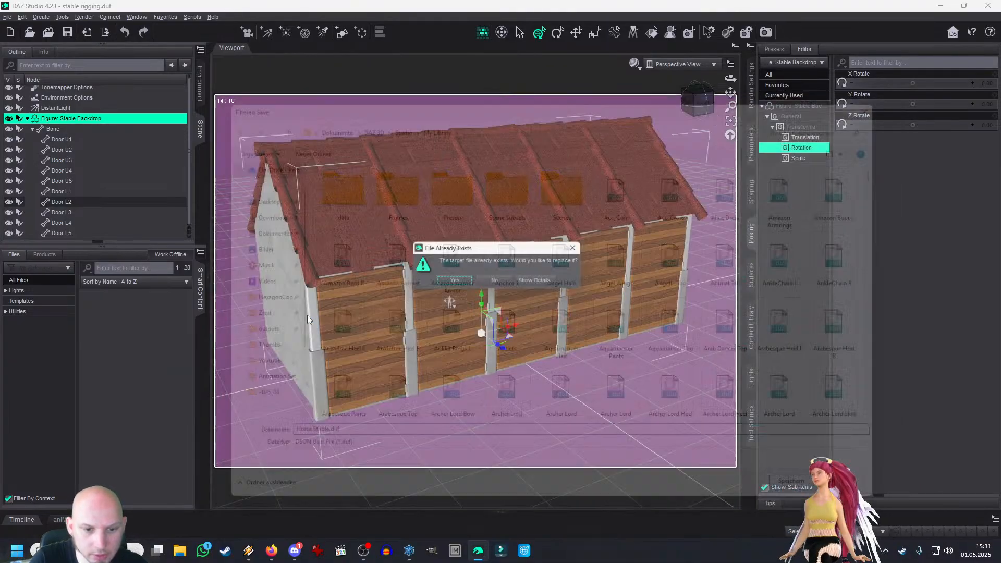
left_click(455, 283)
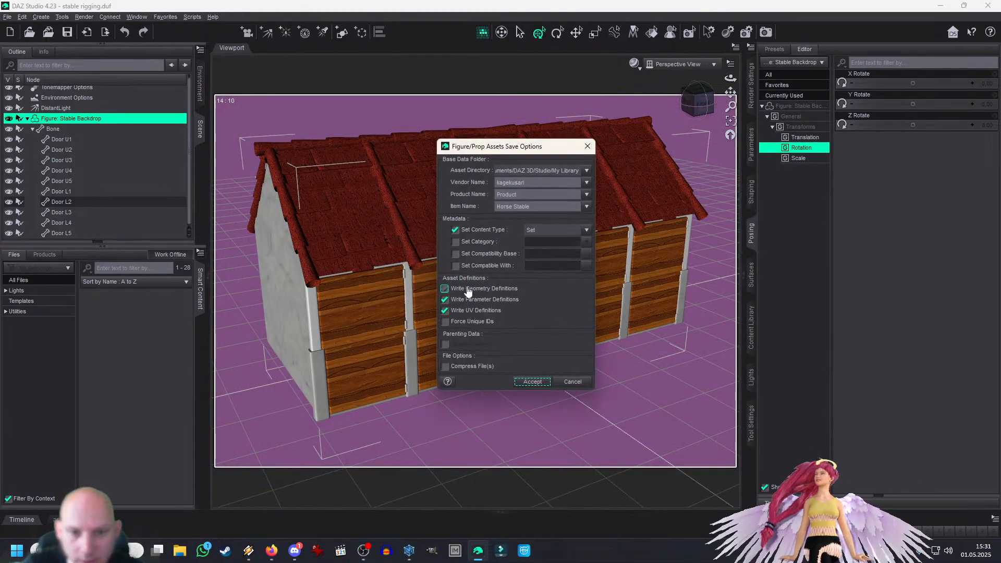
left_click(538, 388)
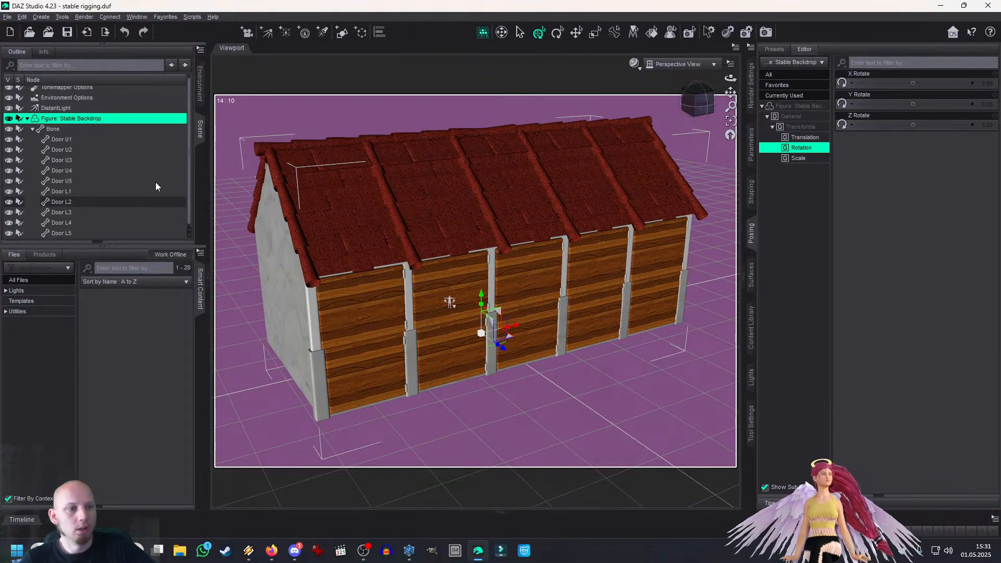
Step: Delete the stable from the scene and reload the Horse Stable set from the Architecture props
key("Delete")
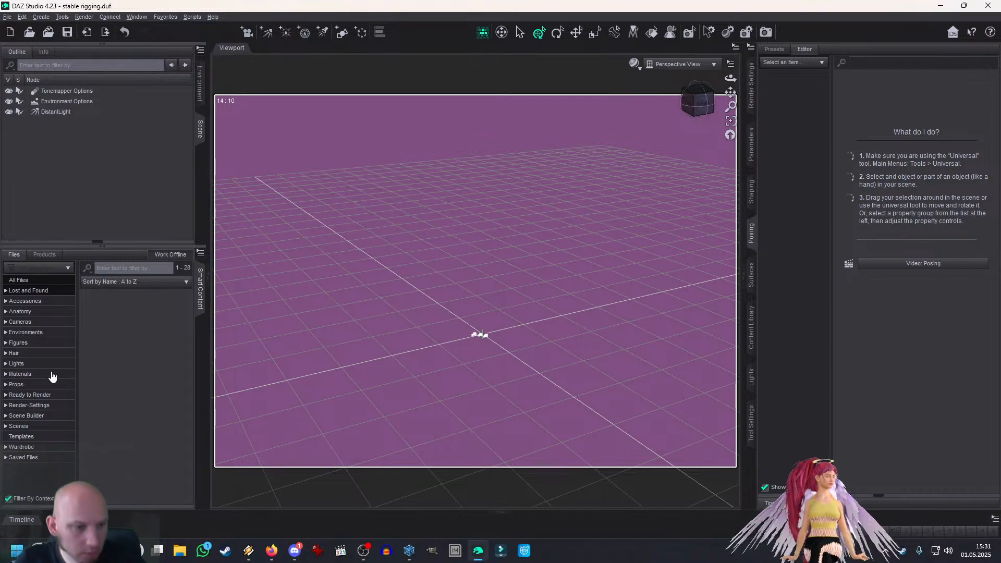
left_click(6, 385)
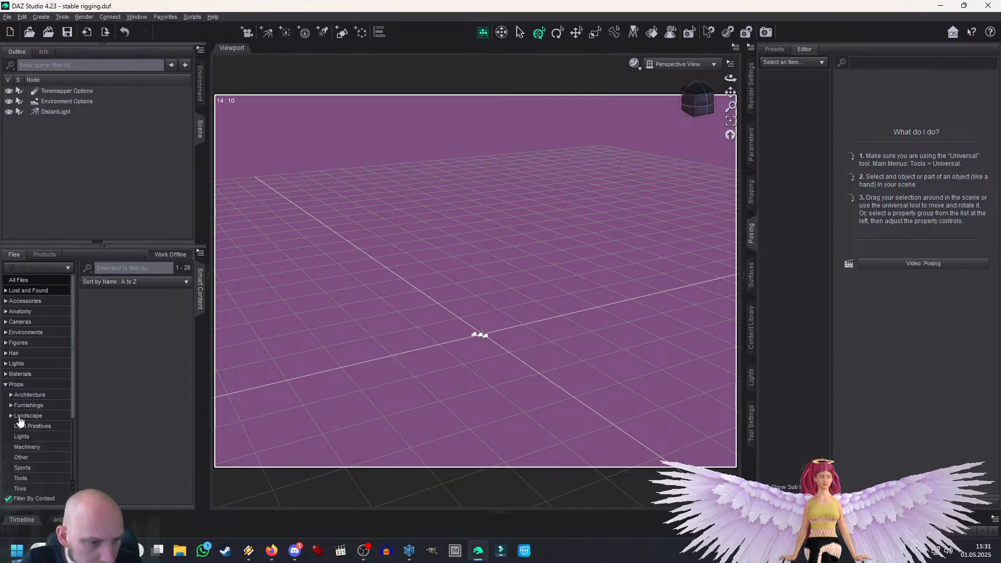
left_click(11, 394)
left_click(31, 395)
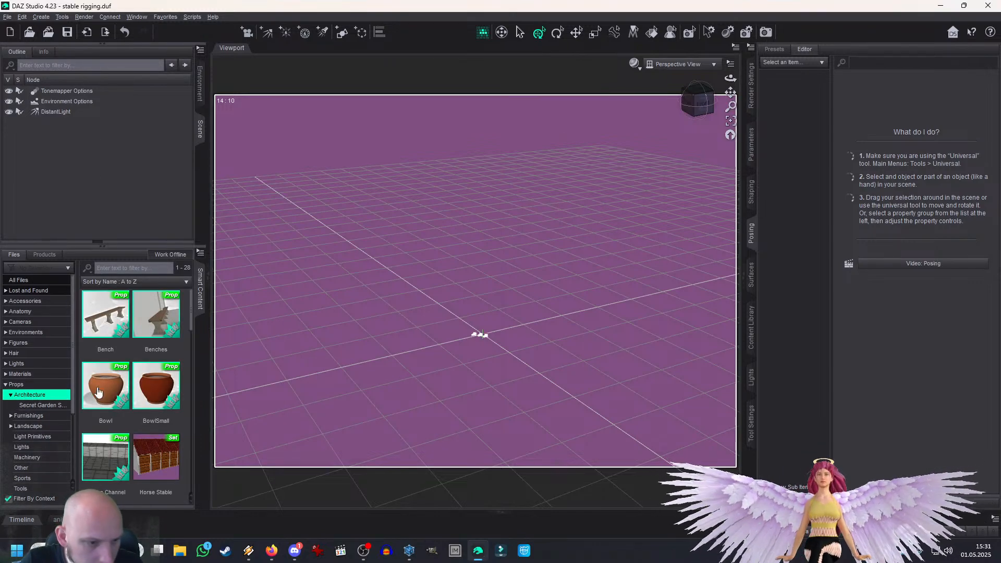
double_click(153, 458)
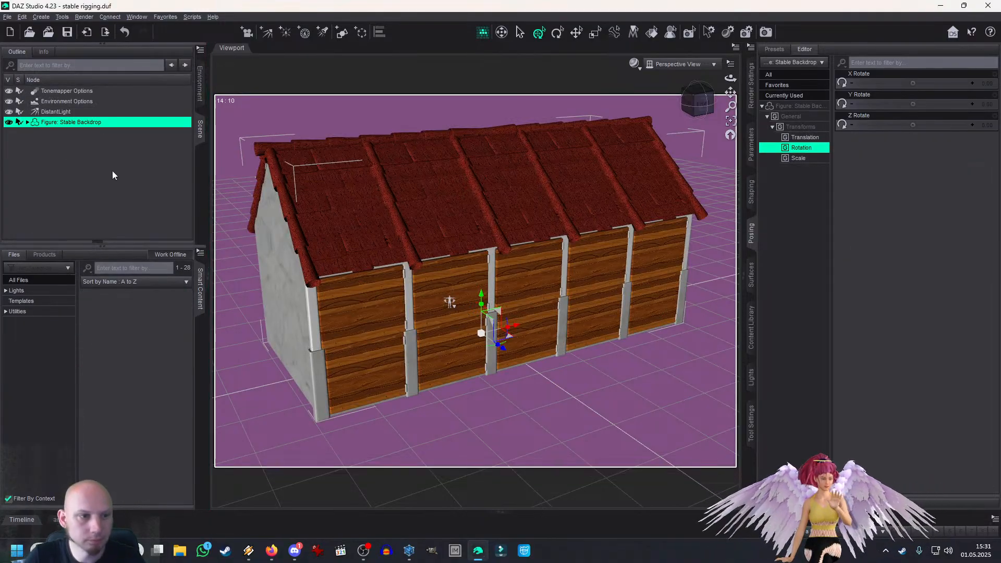
Step: Test the Door Open swing of the reloaded stable's lower Door L5, collapse the Bone hierarchy and clear the selection
left_click(360, 371)
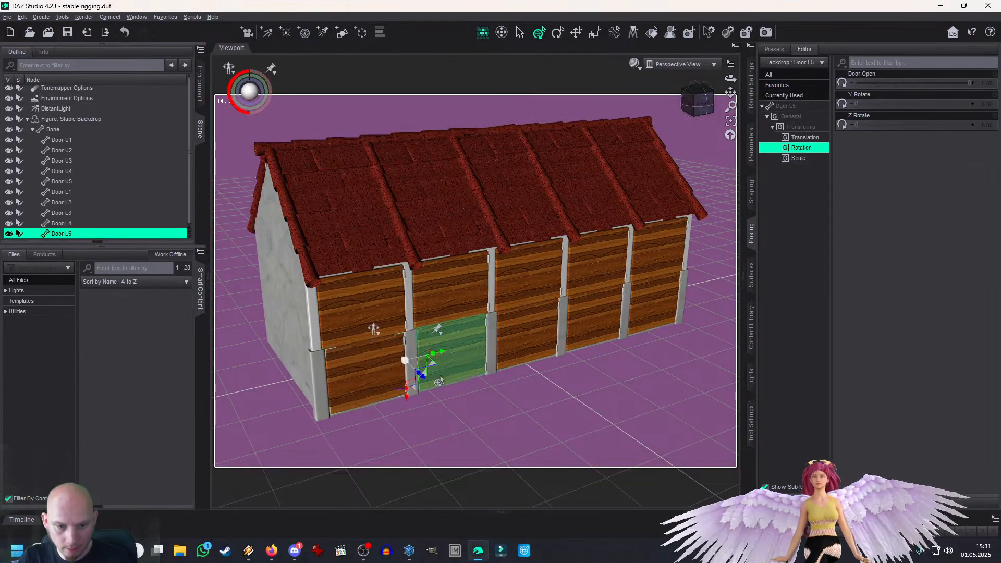
left_click_drag(969, 83, 957, 119)
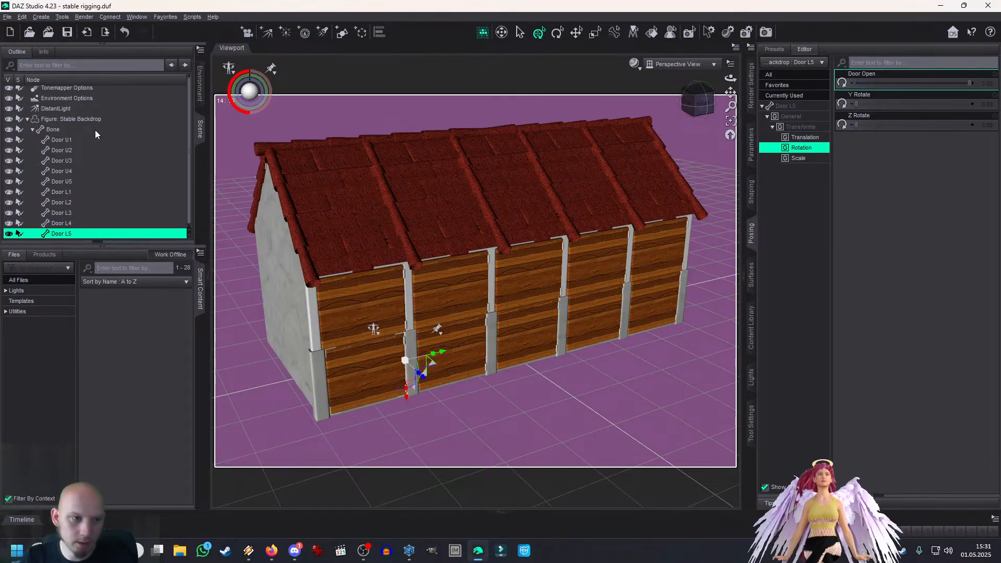
left_click(31, 128)
left_click(70, 180)
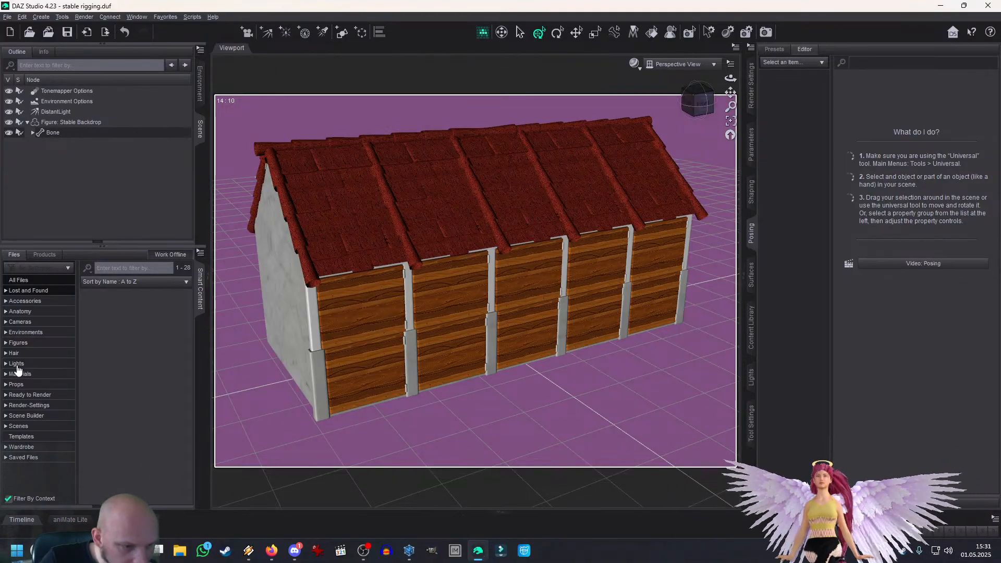
Step: Look through the Figures, Creatures and Props categories of the Smart Content for a horse
left_click(5, 343)
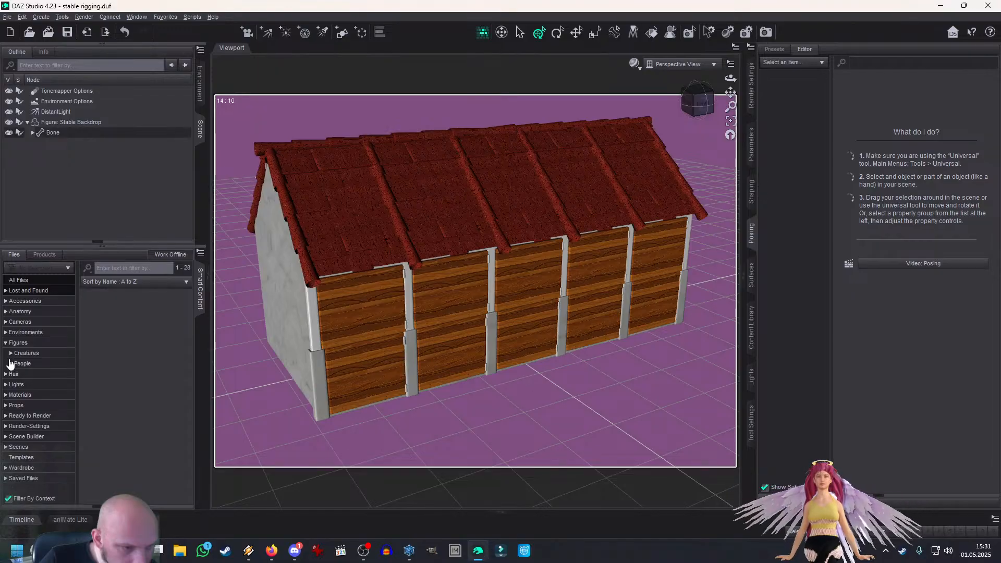
left_click(11, 353)
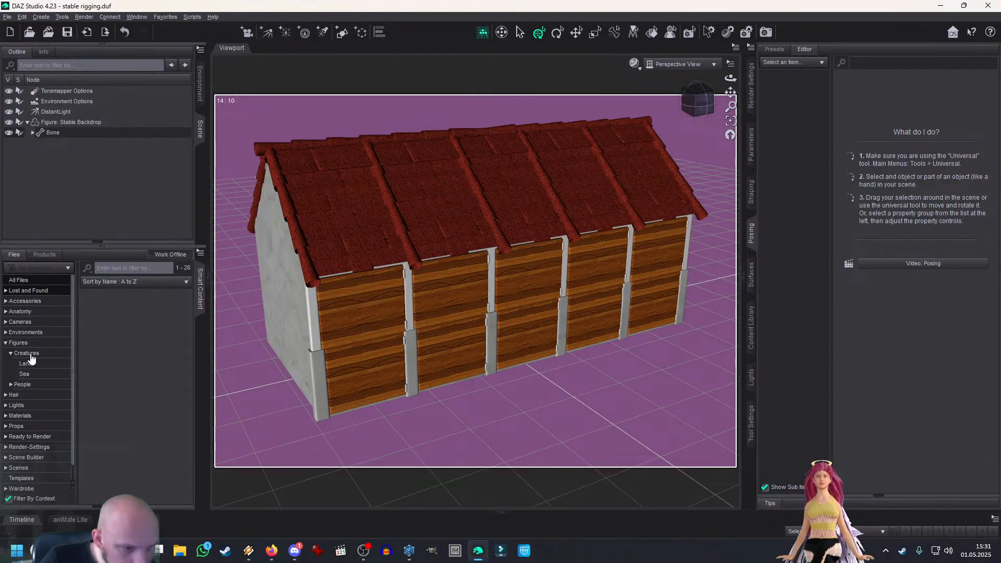
left_click(26, 364)
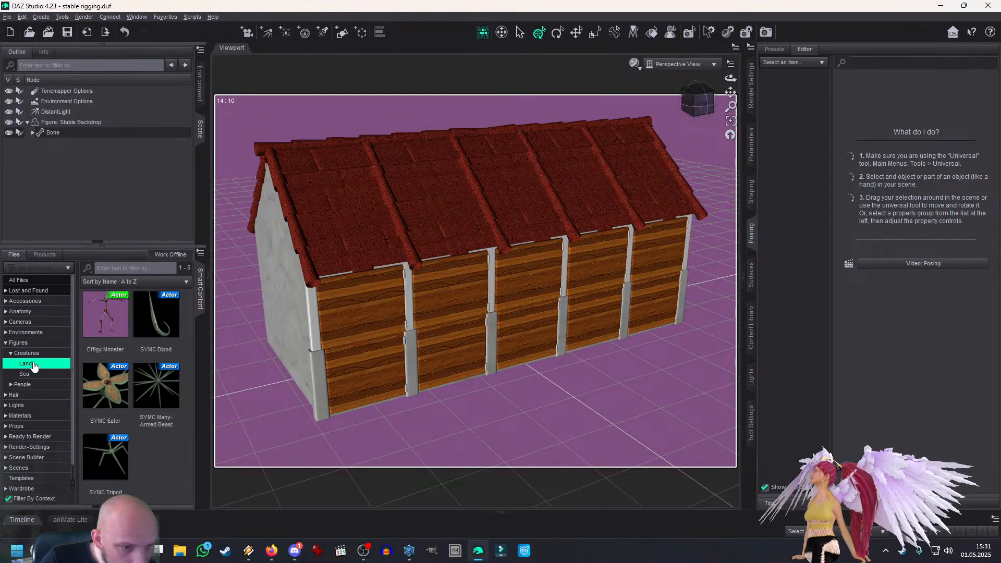
left_click(26, 354)
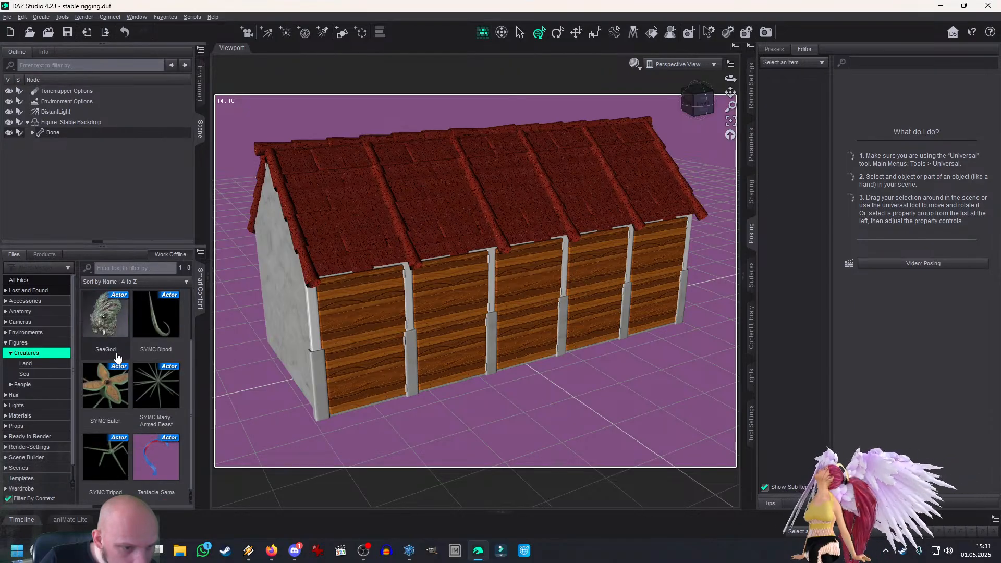
left_click(23, 343)
scroll(107, 344, "down", 10)
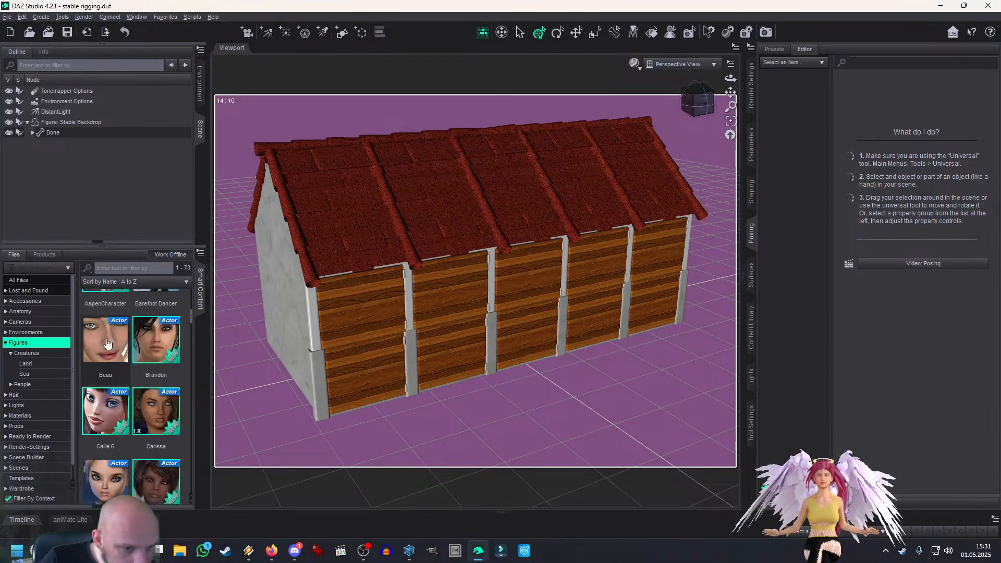
scroll(107, 345, "down", 15)
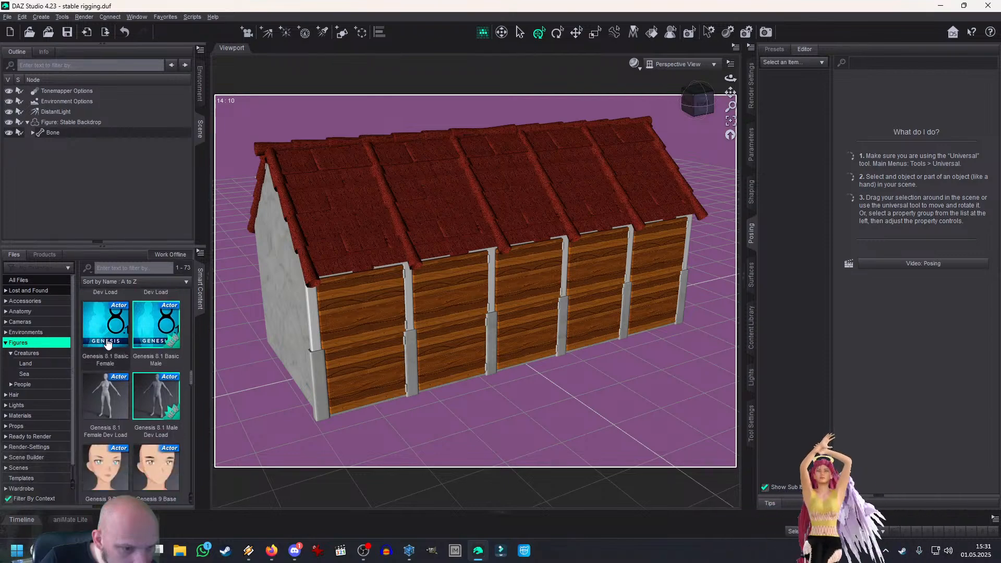
scroll(107, 344, "down", 15)
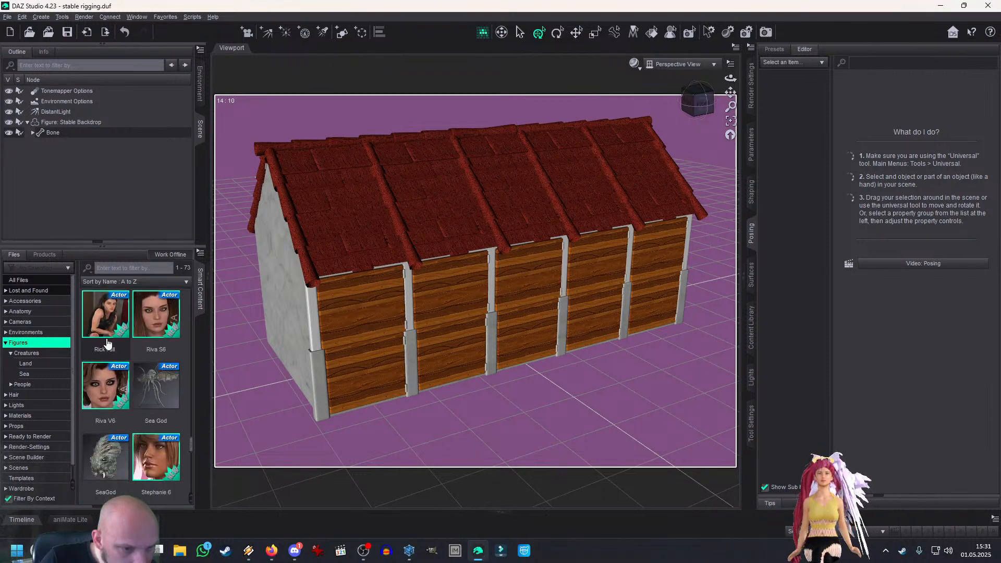
scroll(106, 345, "up", 20)
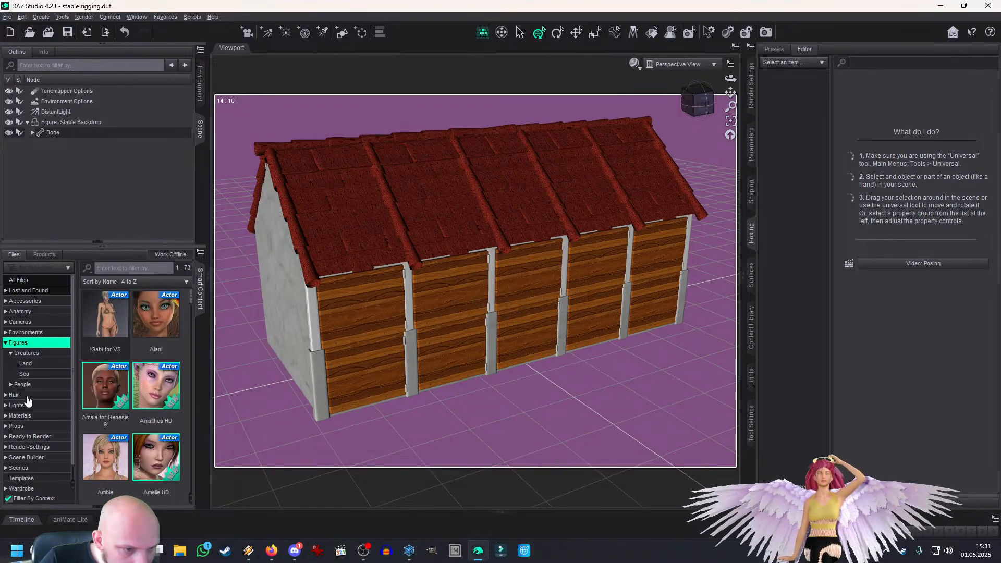
left_click(16, 426)
scroll(101, 400, "down", 10)
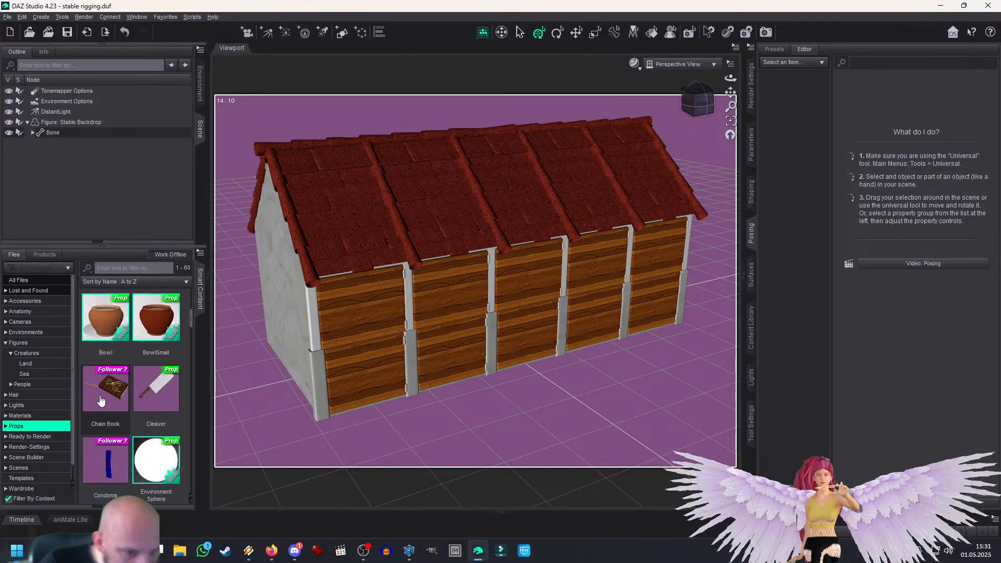
scroll(102, 400, "down", 10)
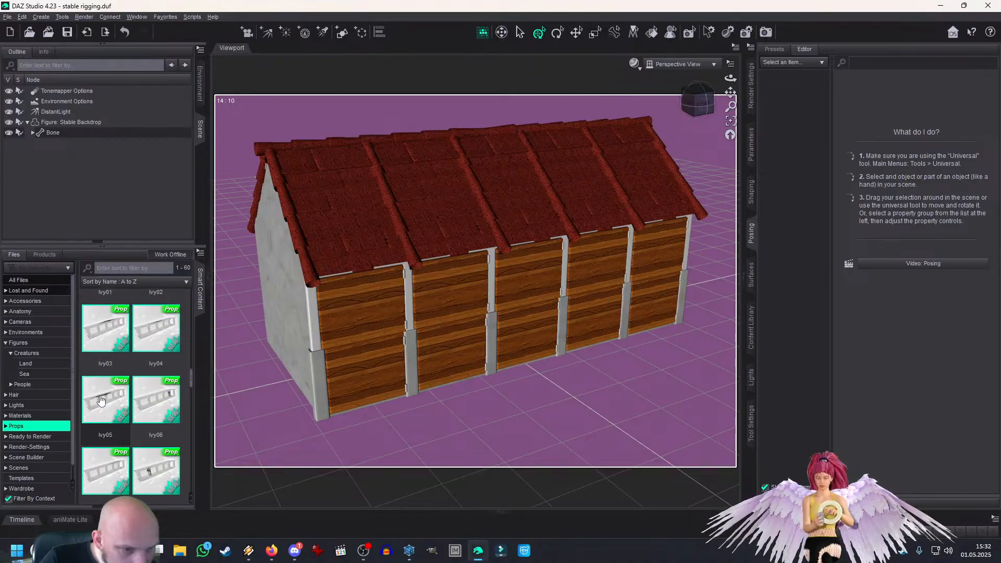
scroll(101, 400, "down", 10)
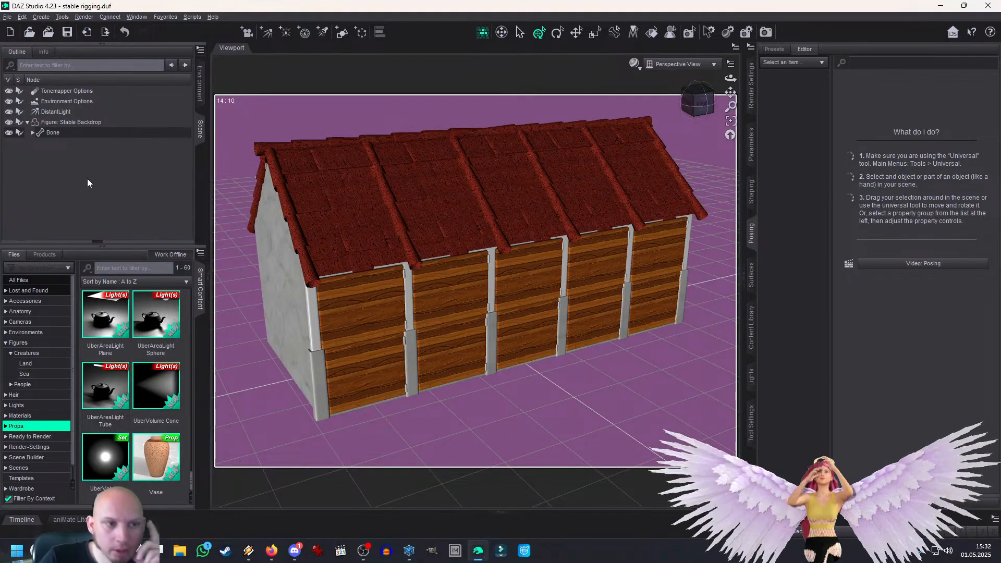
Step: Switch to the Content Library, check the Figures folder and list everything stored in My Library
left_click_drag(705, 108, 731, 96)
left_click(751, 329)
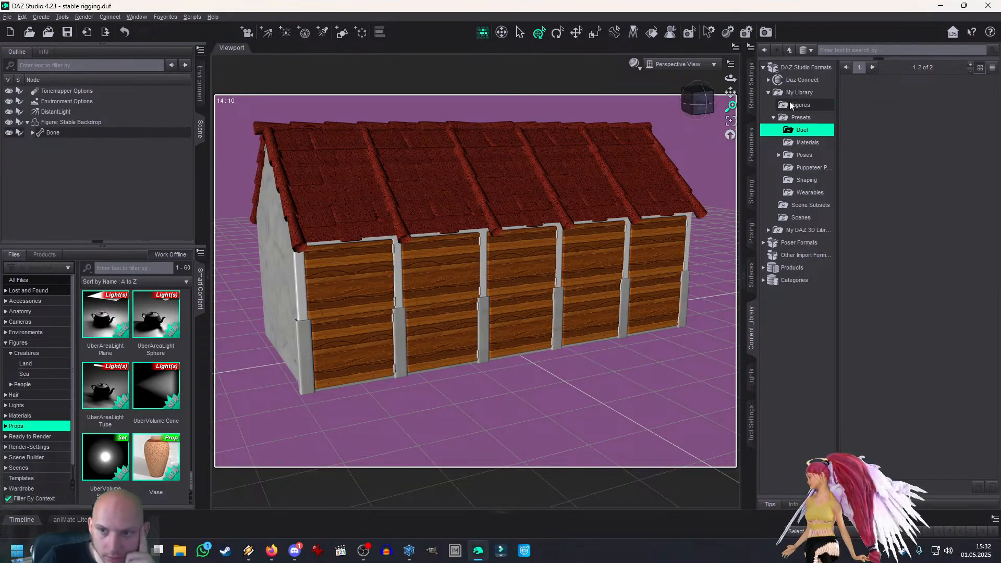
left_click(792, 106)
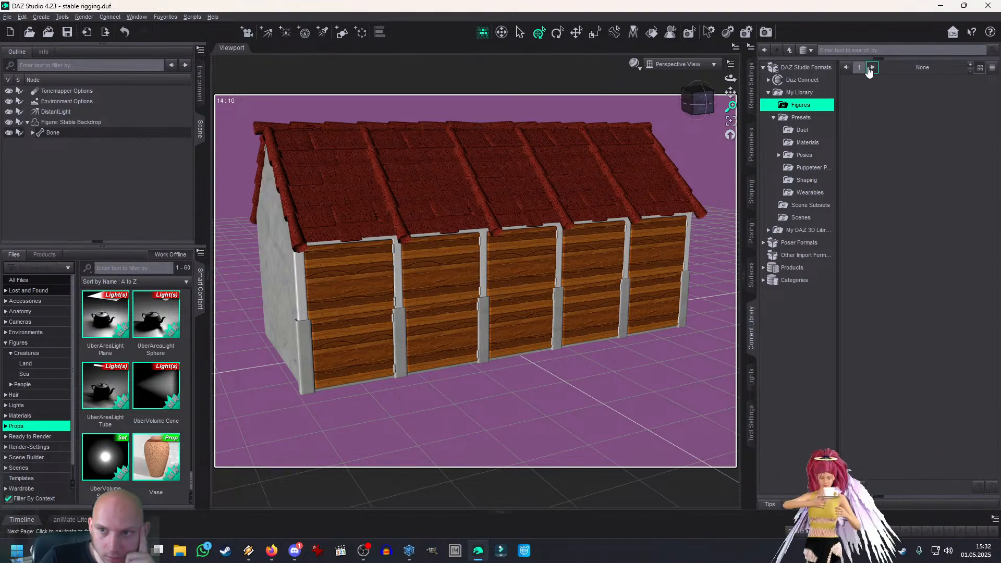
left_click(805, 93)
left_click(805, 104)
left_click(800, 92)
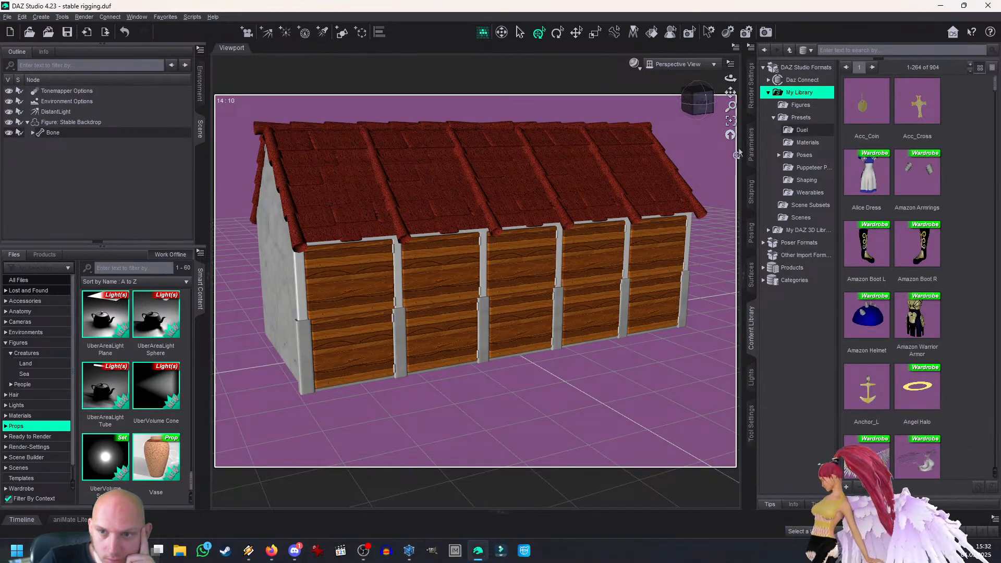
left_click_drag(741, 149, 739, 148)
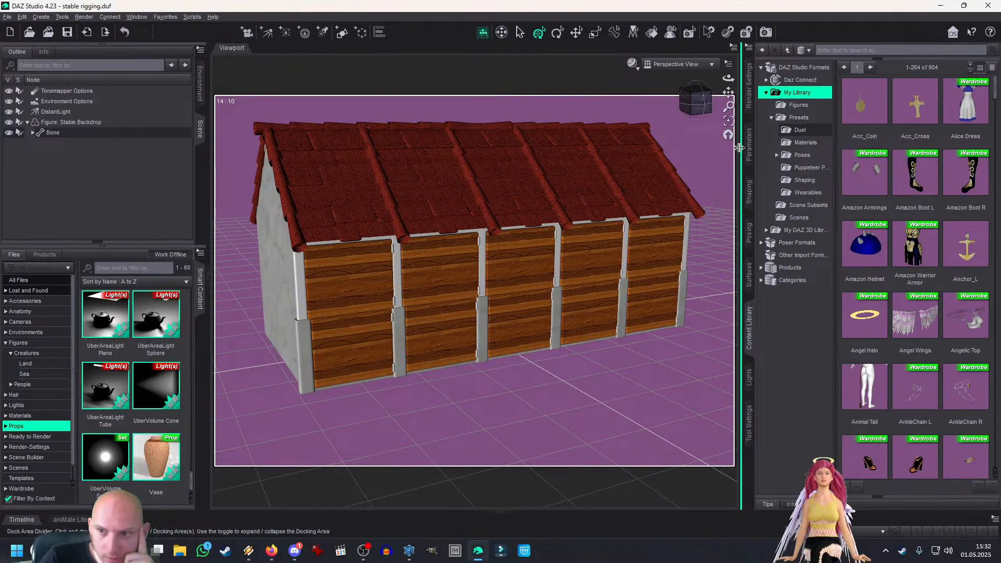
Step: Find the Horse_rigged asset on page 2 of My Library and load it into the scene
left_click(870, 67)
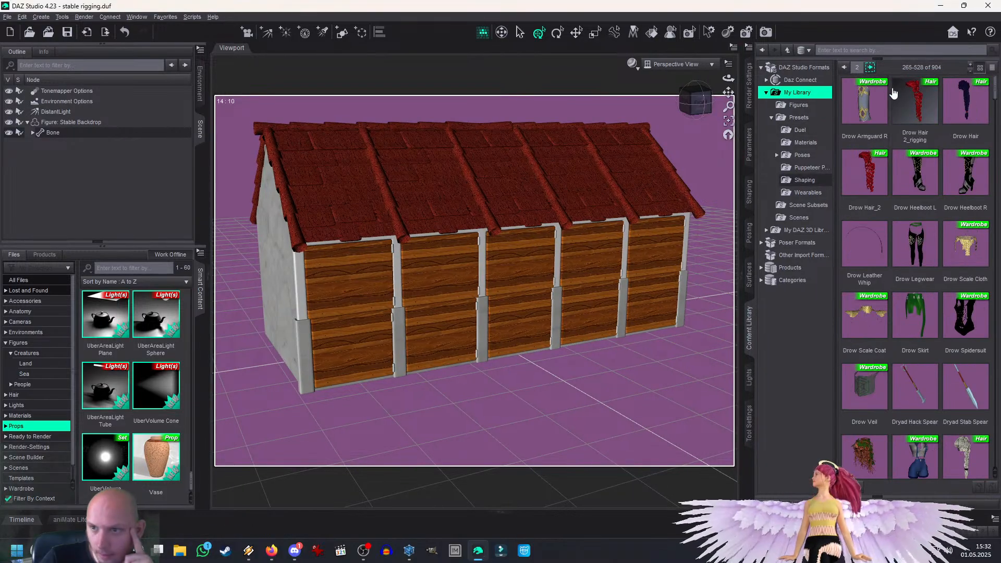
scroll(908, 131, "down", 10)
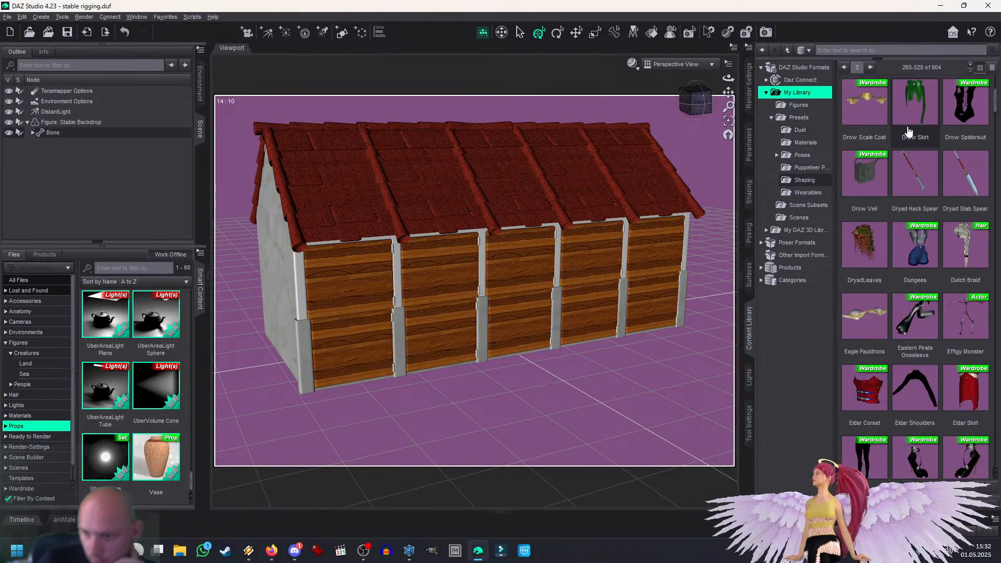
scroll(911, 143, "down", 10)
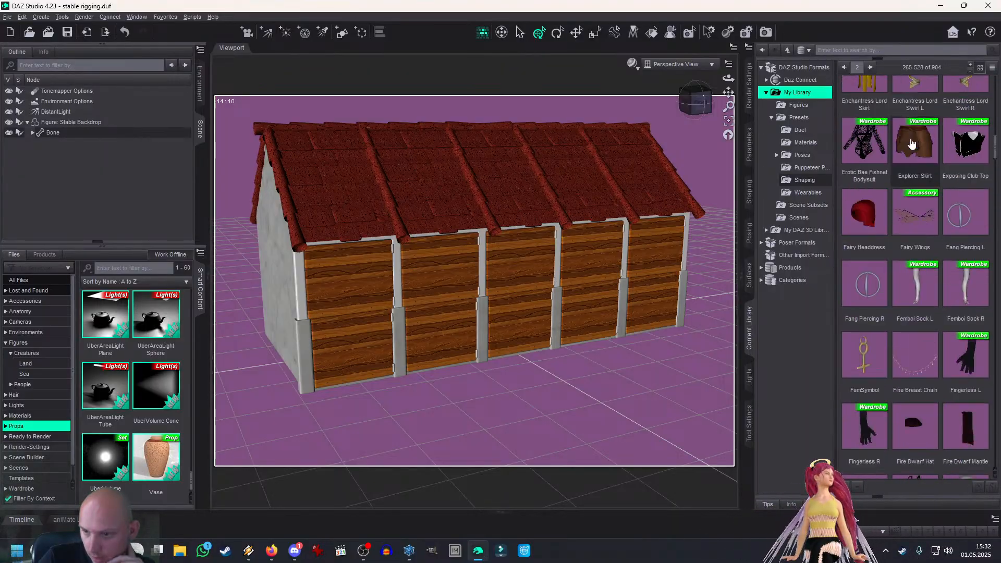
scroll(911, 144, "down", 10)
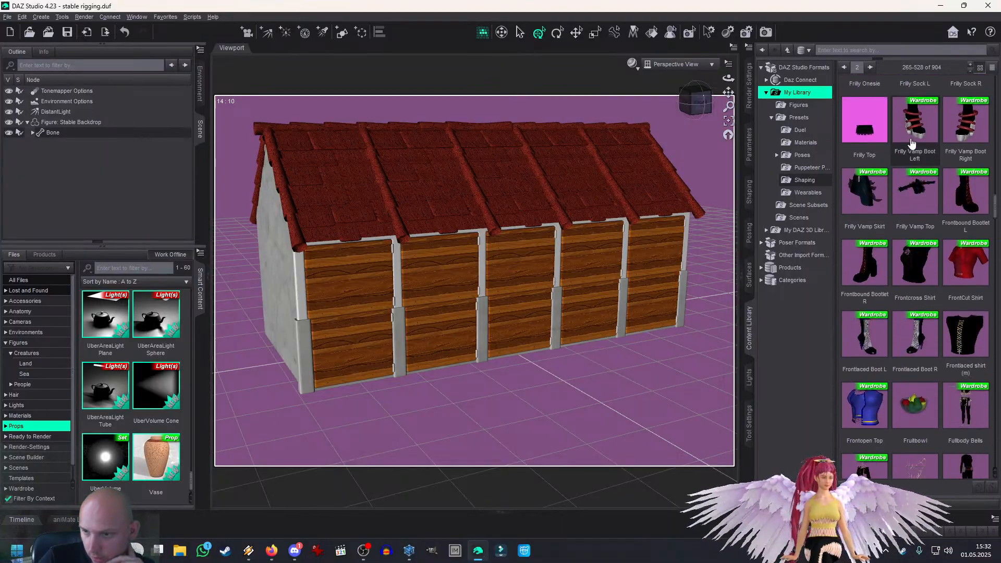
scroll(912, 172, "down", 10)
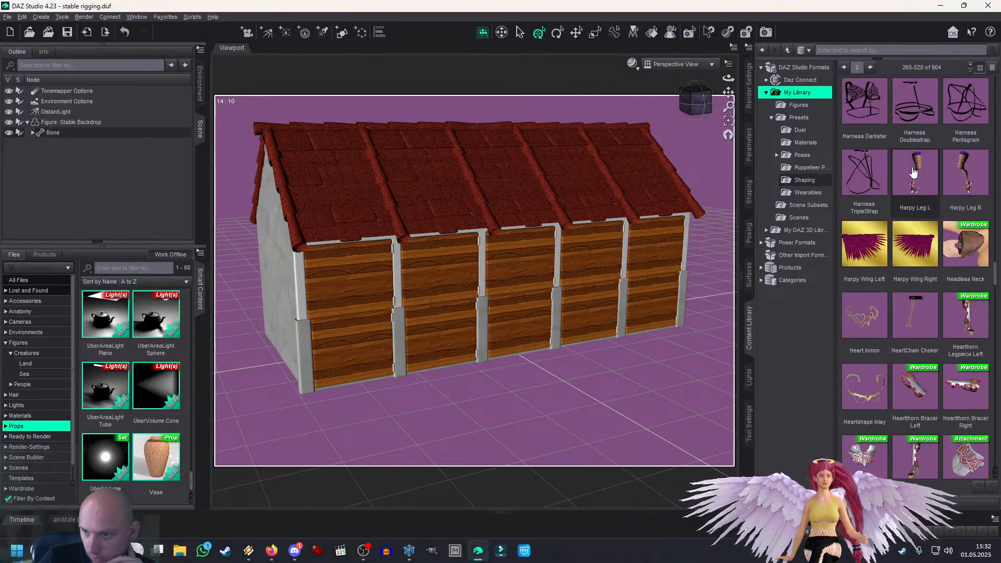
scroll(912, 172, "down", 3)
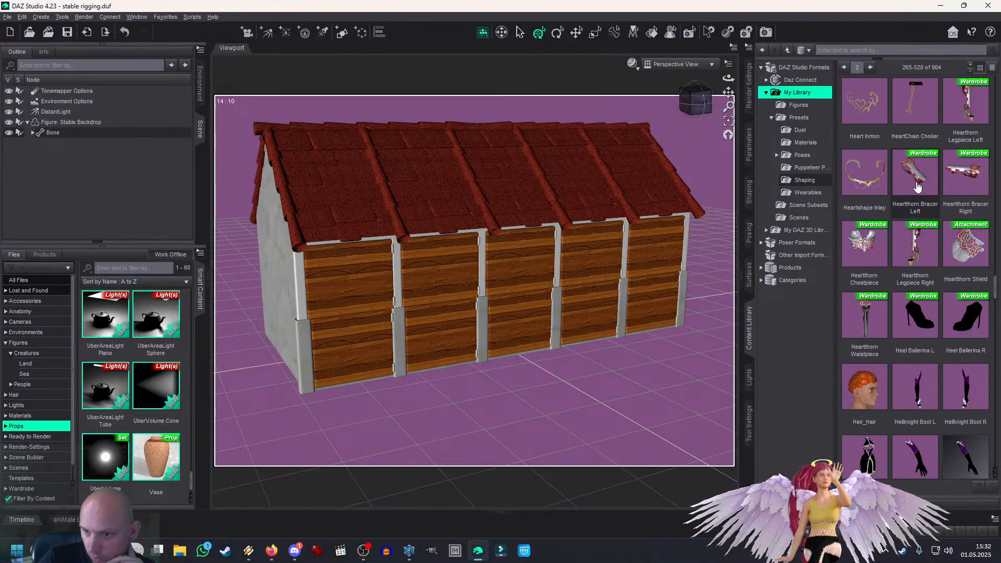
scroll(918, 186, "down", 6)
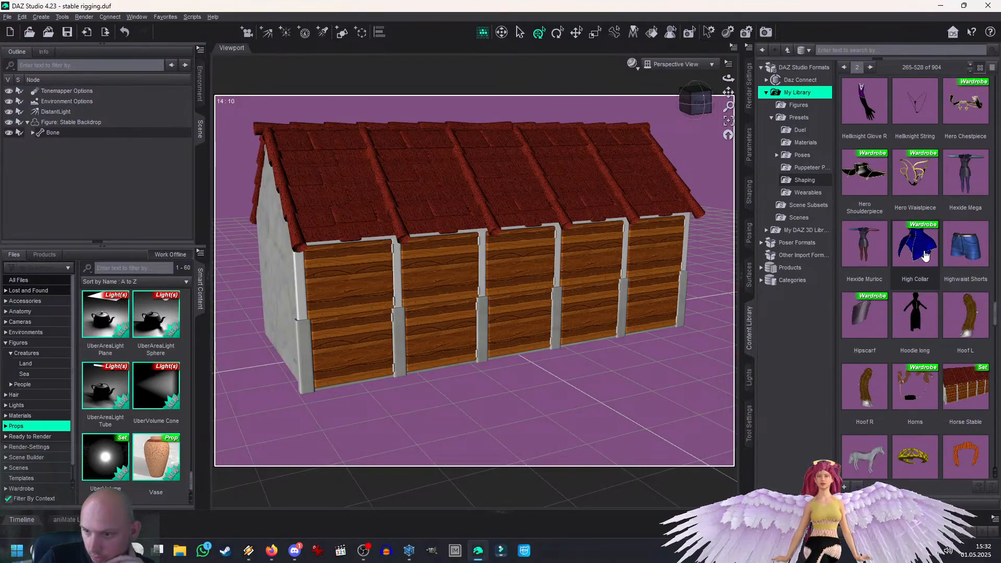
scroll(912, 255, "down", 3)
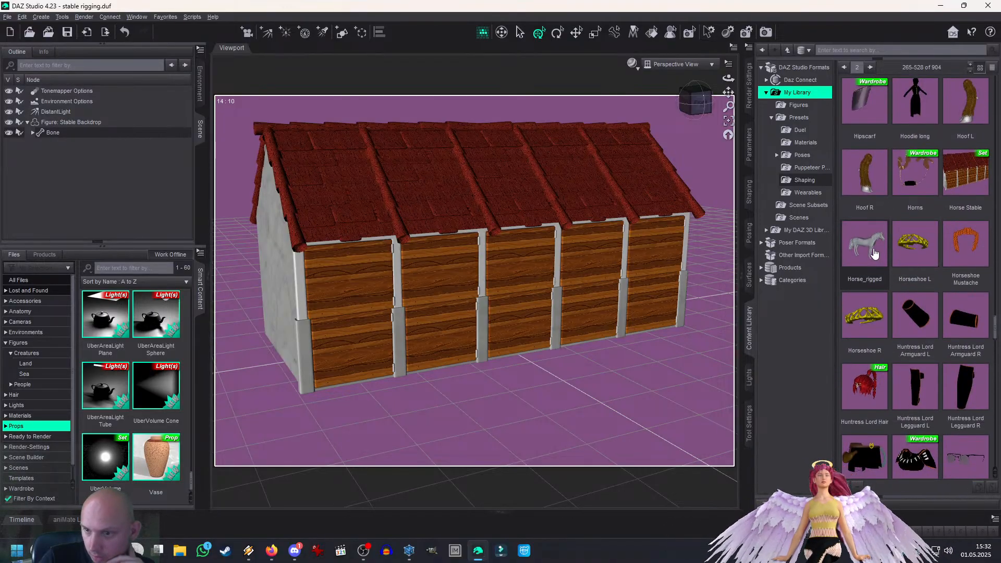
double_click(875, 254)
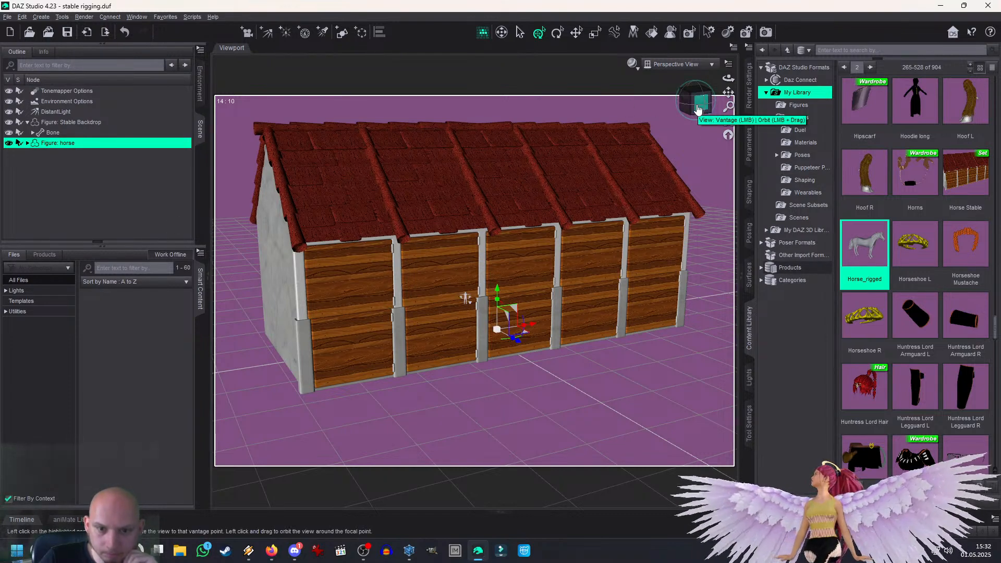
Step: Swing the middle upper door, Door U3, wide open and collapse the Stable Backdrop hierarchy
left_click(532, 267)
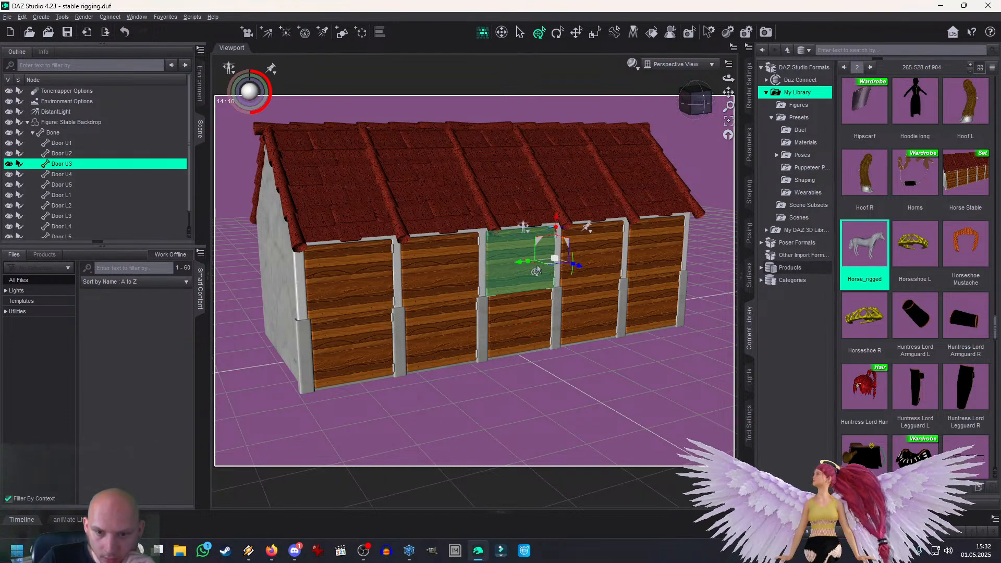
left_click_drag(532, 266, 617, 275)
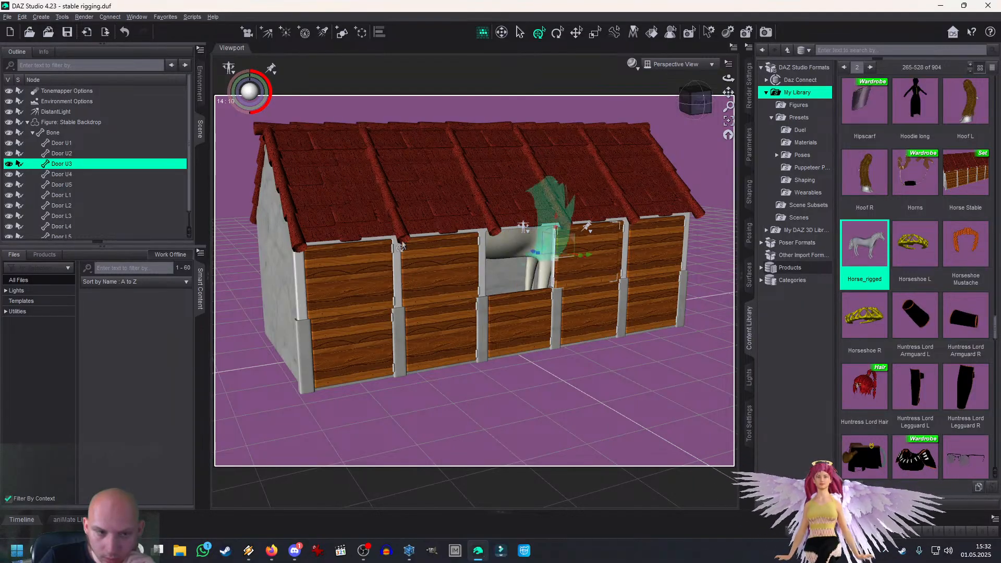
left_click(28, 122)
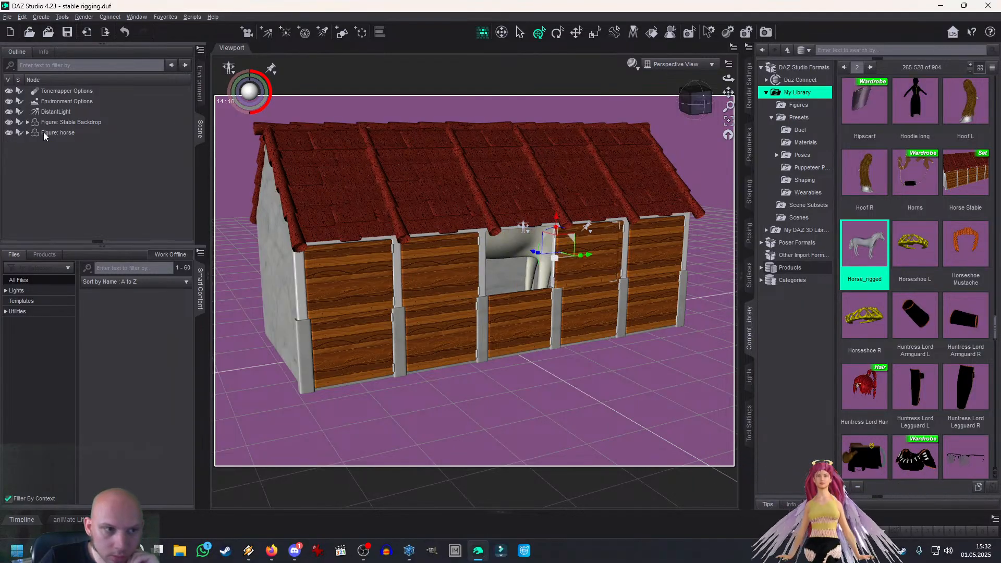
Step: Rotate the horse to face out through the open upper door and scale it down to fit the stall
left_click(57, 133)
left_click_drag(504, 348, 477, 350)
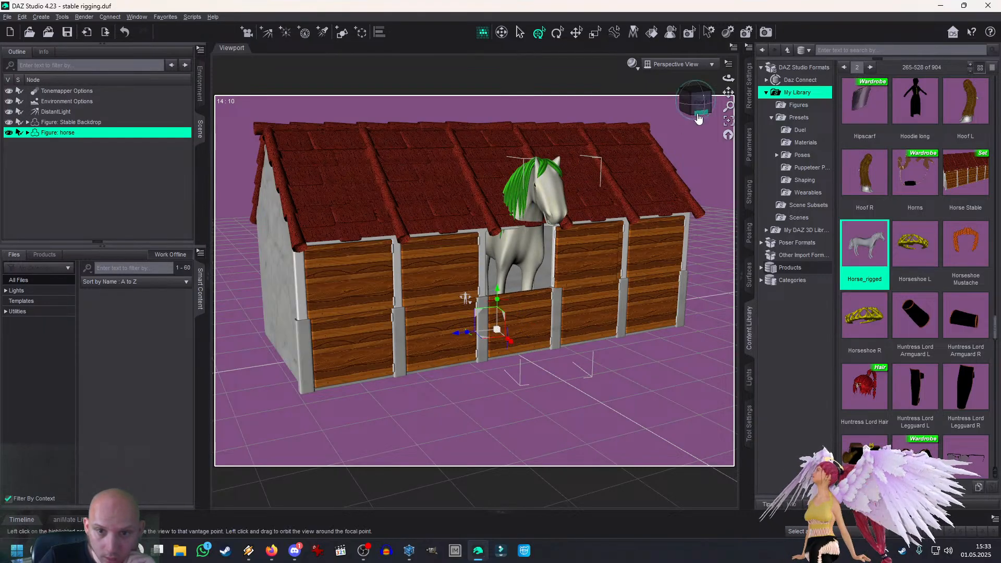
left_click_drag(699, 119, 683, 121)
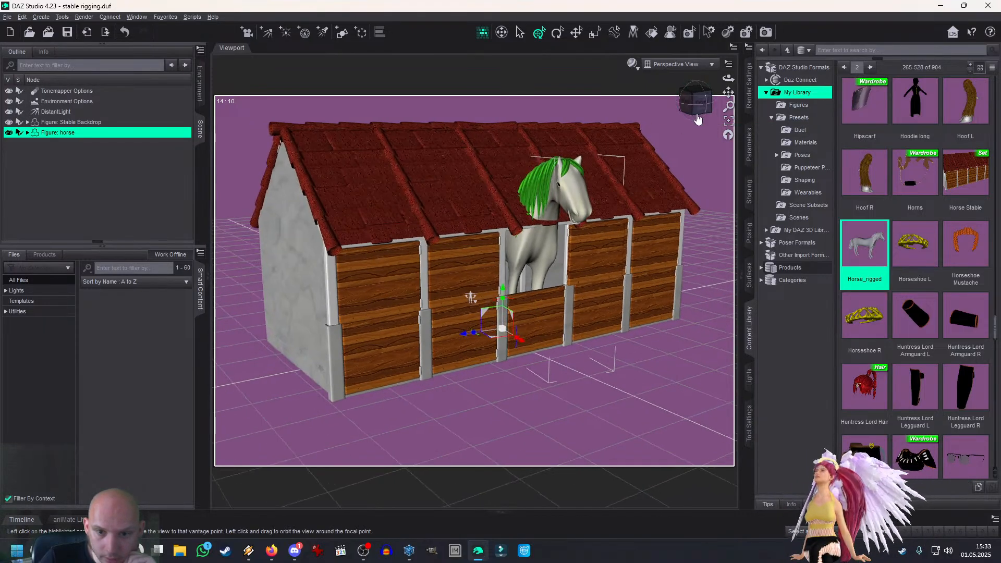
left_click_drag(501, 333, 495, 337)
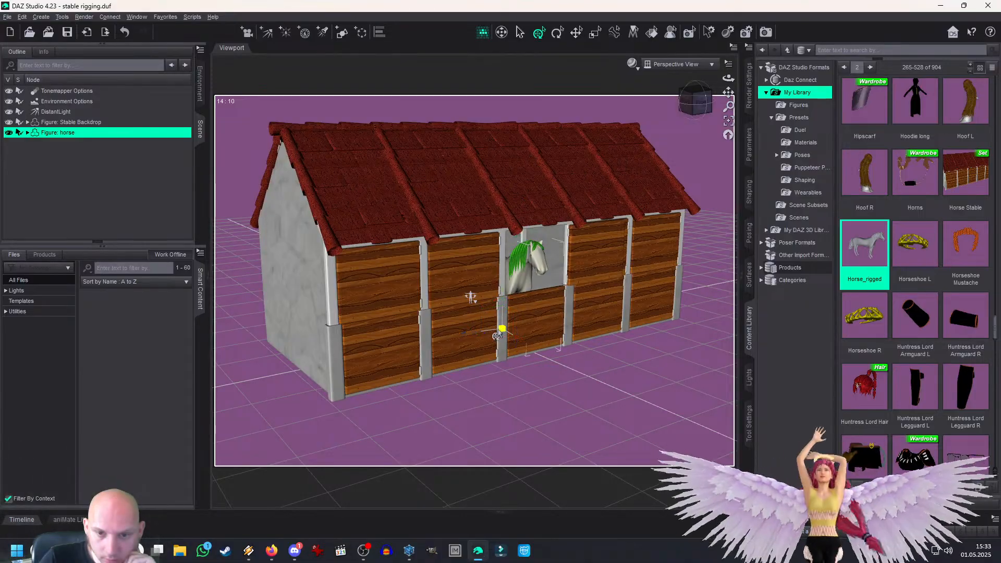
Step: Move the horse forward so that its head reaches out over the closed lower door
left_click_drag(690, 105, 689, 141)
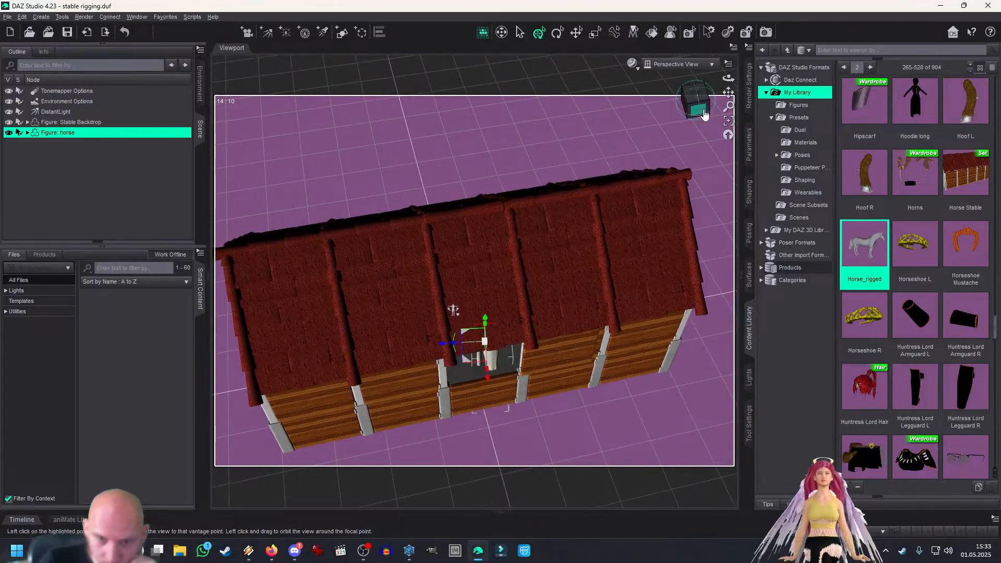
left_click_drag(729, 93, 756, 234)
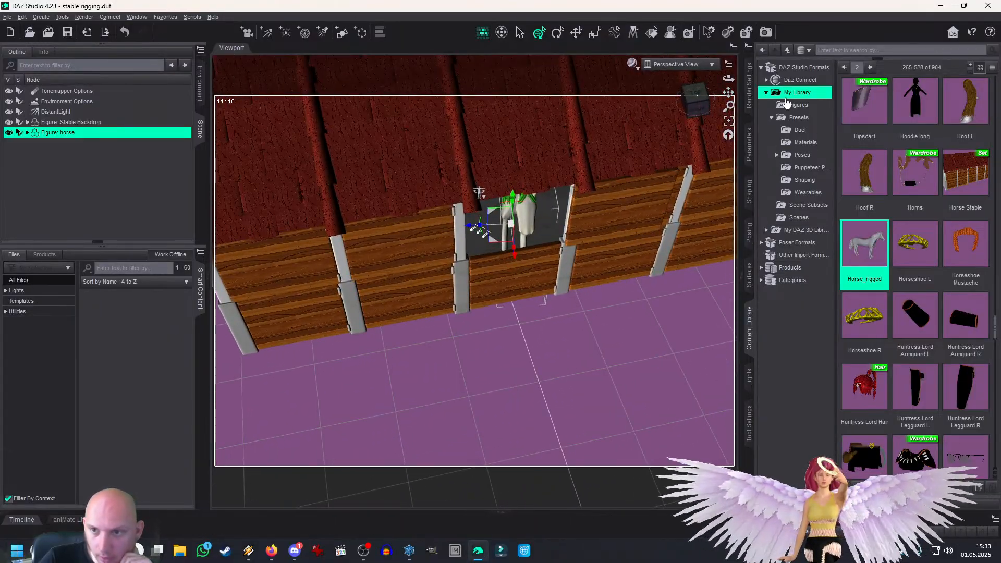
left_click(749, 275)
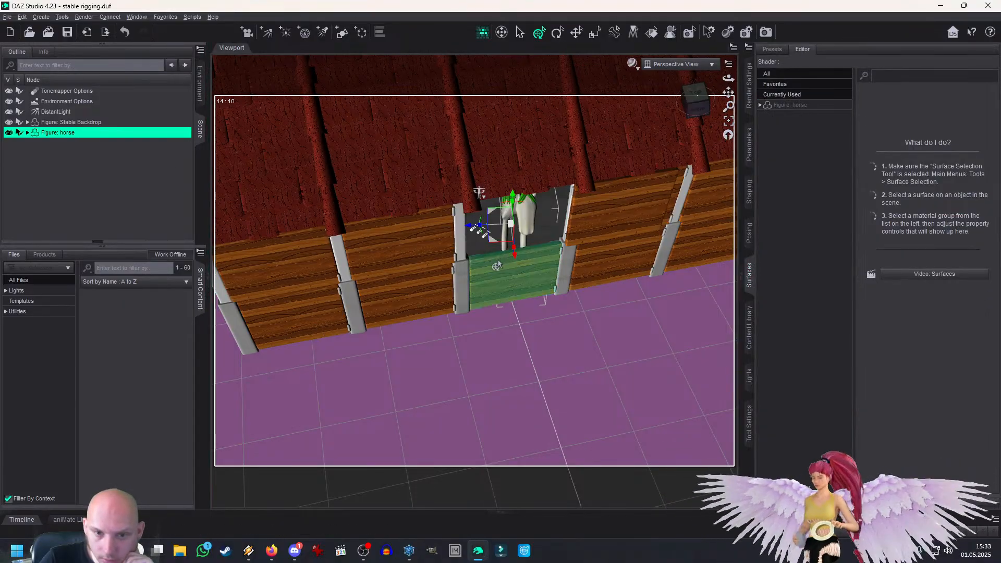
left_click(482, 237)
left_click(52, 134)
left_click_drag(478, 236, 482, 285)
Step: Swing Door U3 slightly back from its wide-open position so that it stands at an angle to the wall
mouse_move(696, 102)
left_mouse_down()
mouse_move(697, 73)
mouse_move(723, 65)
mouse_move(704, 107)
left_mouse_up()
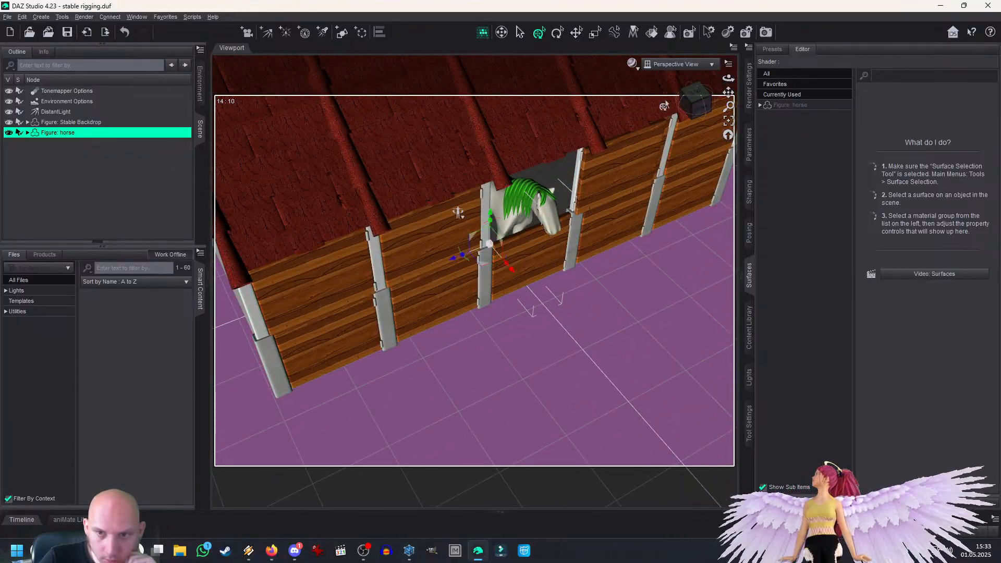
left_click(697, 102)
left_click(628, 188)
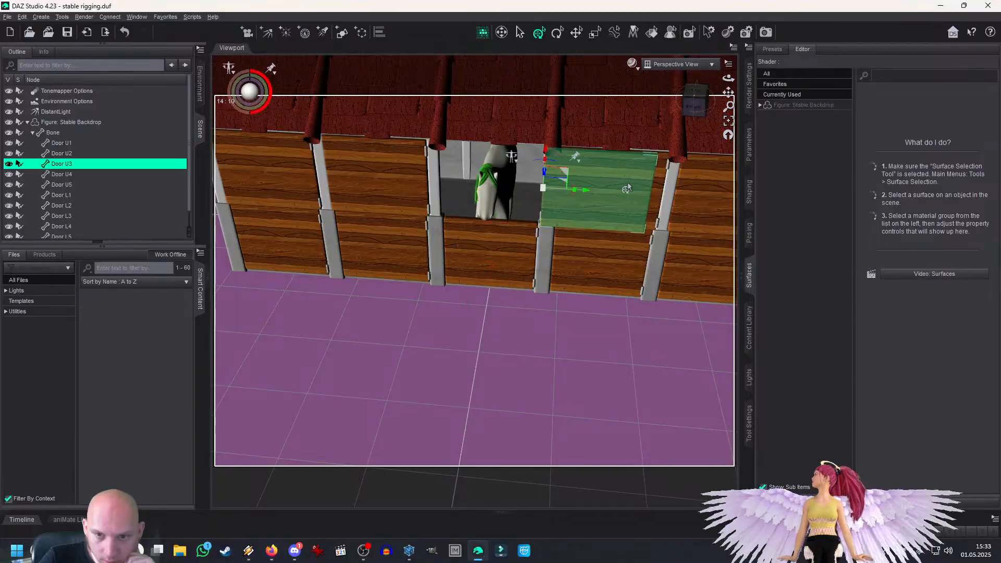
left_click_drag(572, 200, 580, 200)
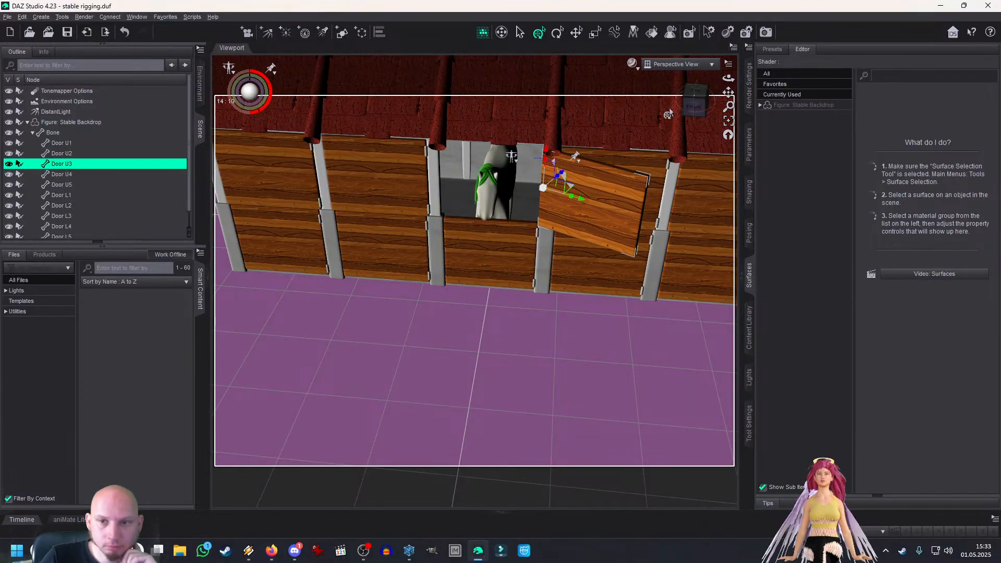
Step: Swing Door U4, the upper door of the neighbouring stall, outward until it stands roughly perpendicular to the wall
left_click_drag(728, 93, 751, 91)
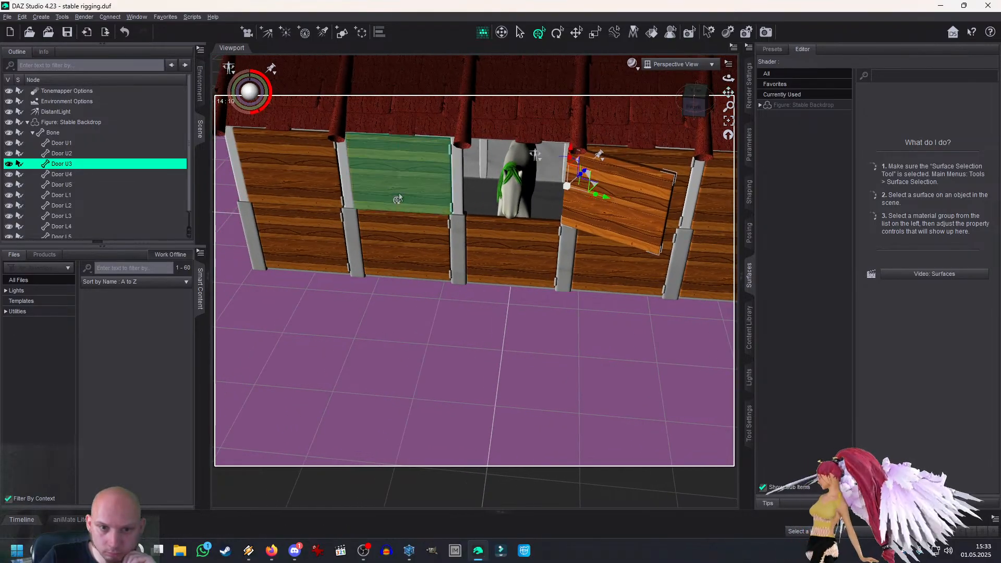
left_click(399, 196)
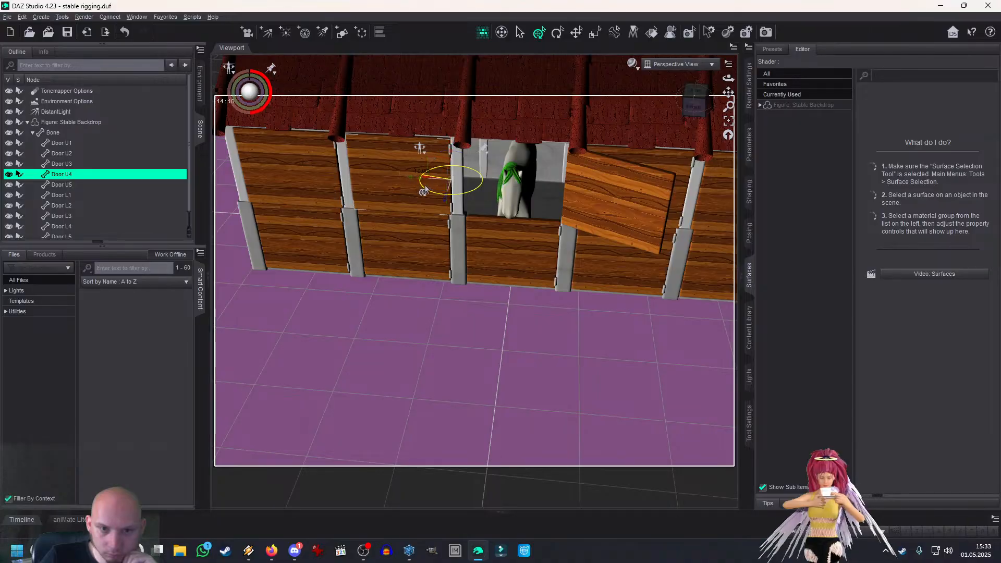
left_click_drag(419, 194, 387, 195)
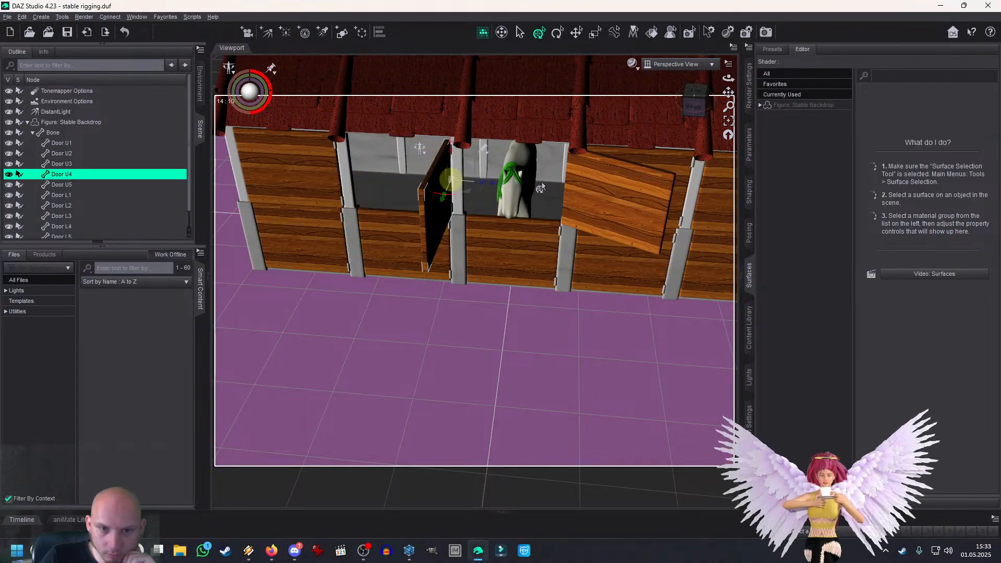
left_click(697, 106)
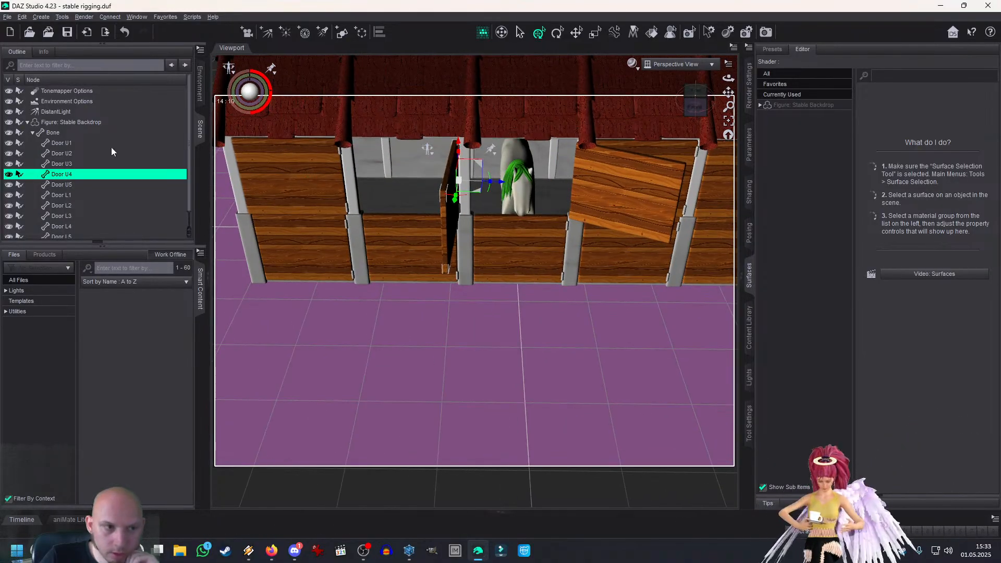
Step: Duplicate the horse figure without its node hierarchy option and move the copy into the neighbouring stall behind Door U4
left_click(27, 122)
left_click(53, 132)
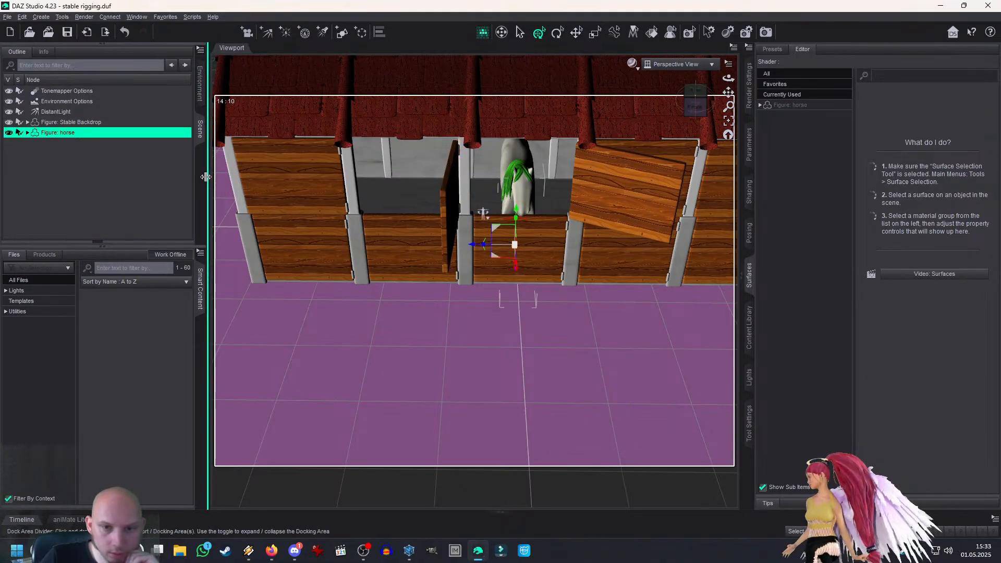
left_click_drag(696, 106, 730, 92)
scroll(731, 89, "up", 2)
scroll(730, 90, "up", 1)
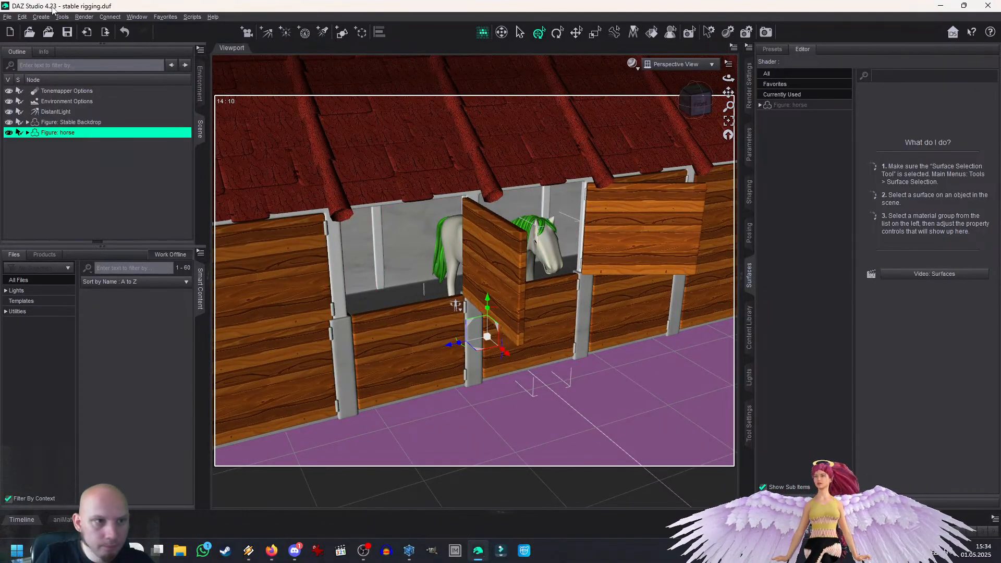
left_click(21, 16)
mouse_move(60, 76)
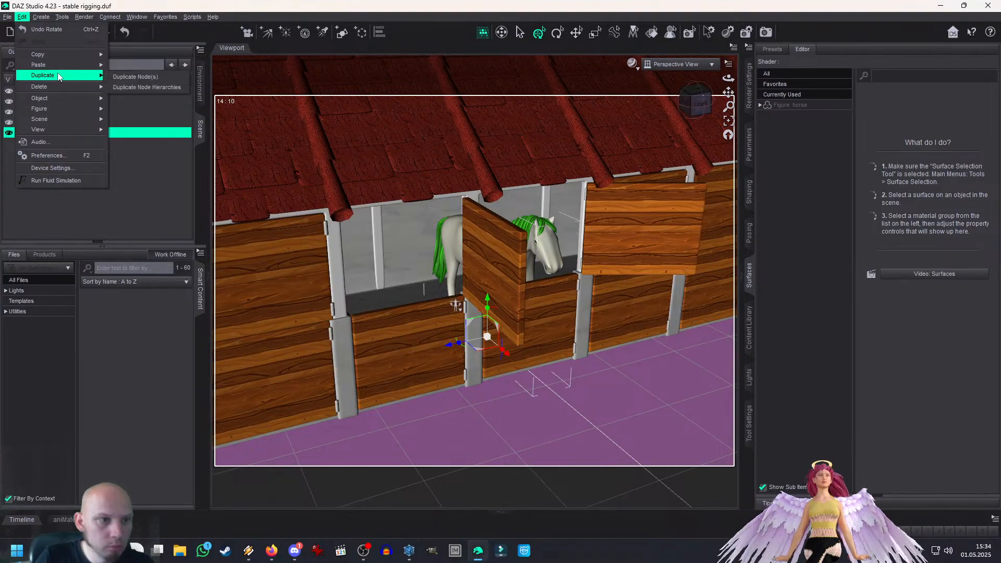
left_click(137, 77)
left_click(70, 143)
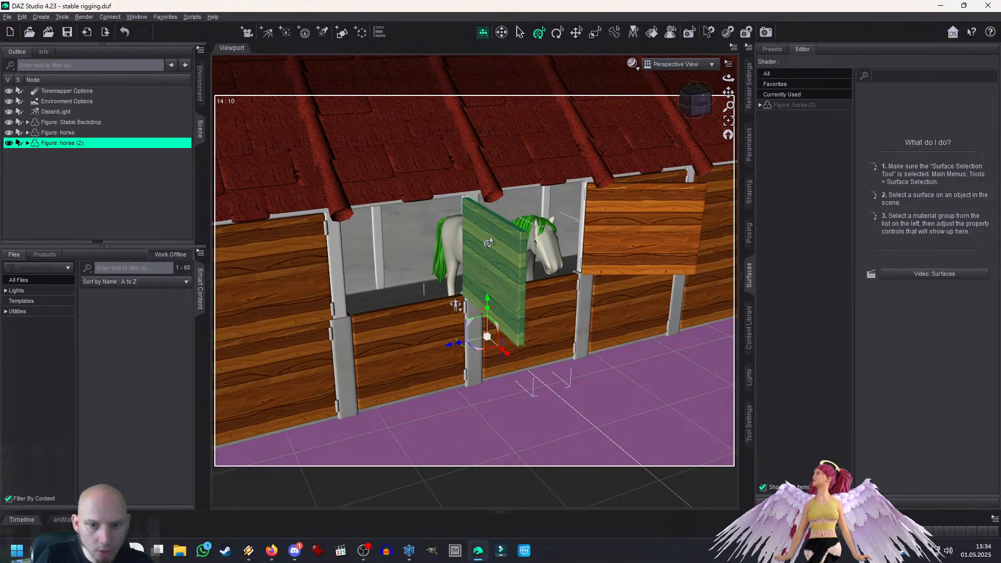
left_click_drag(476, 355, 371, 334)
Step: Try rotating the Neck bone of the duplicated horse and undo that rotation
left_click(400, 281)
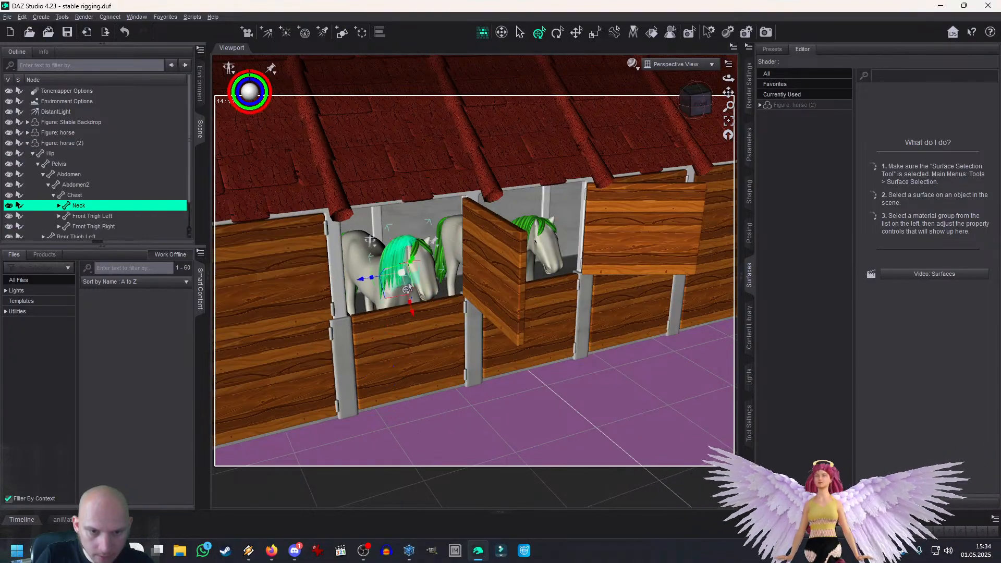
left_click_drag(374, 285, 380, 295)
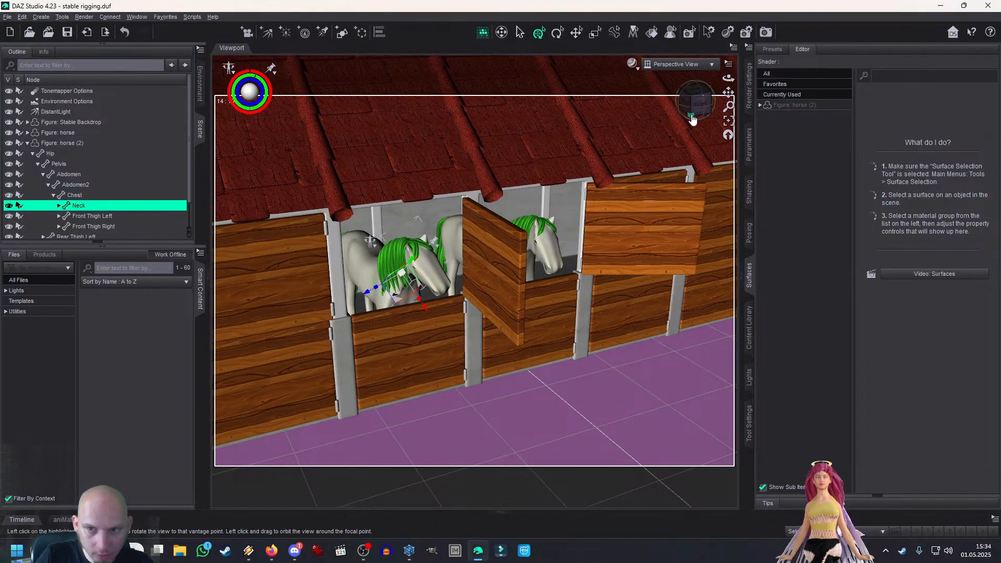
left_click(698, 114)
key("ctrl+z")
Step: Rotate the Head bone of the duplicated horse slightly to turn its face toward the front of the stall
left_click_drag(698, 115, 699, 125)
left_click(425, 304)
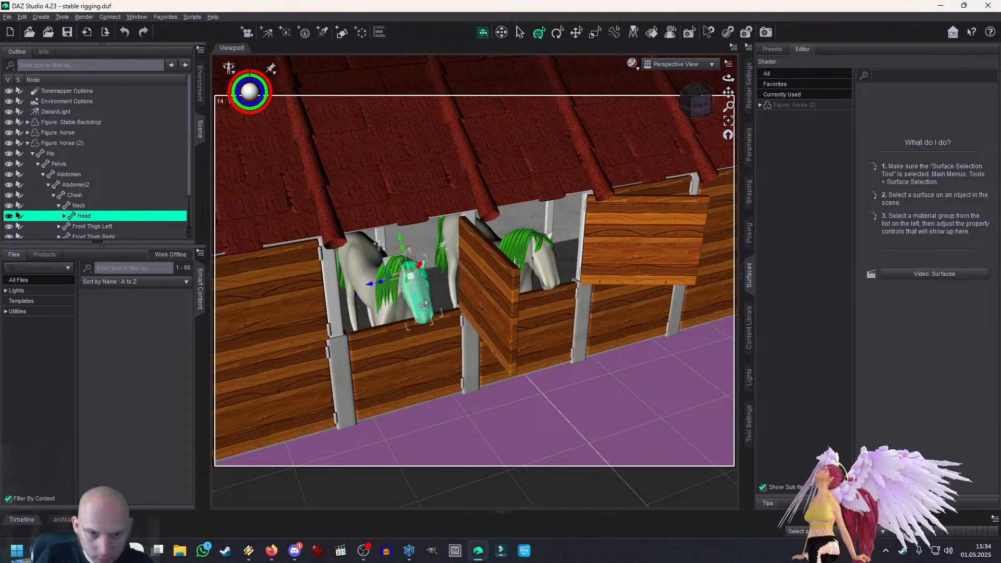
left_click_drag(398, 255, 402, 254)
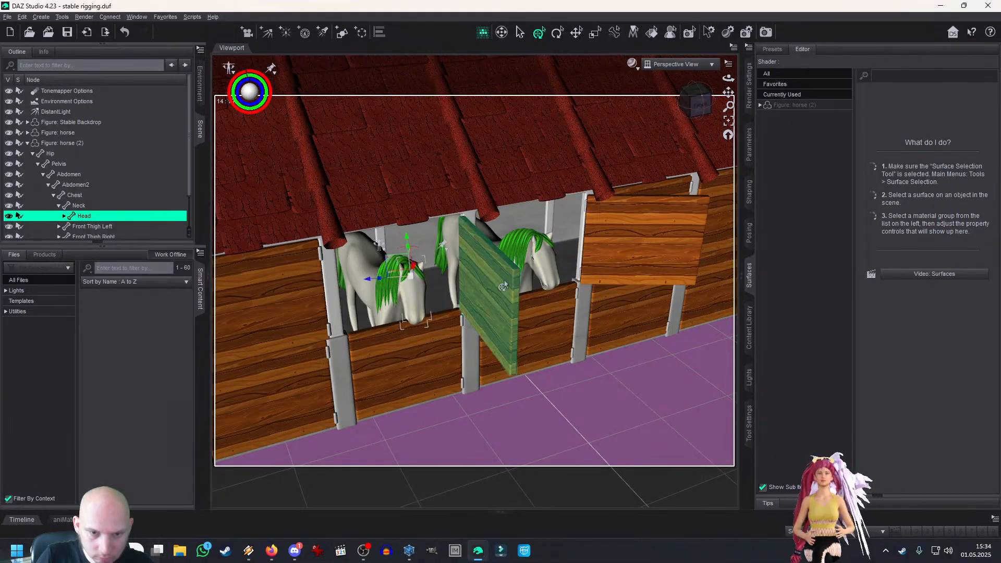
Step: Turn the original horse's head sideways toward the open Door U3
left_click_drag(676, 106, 543, 247)
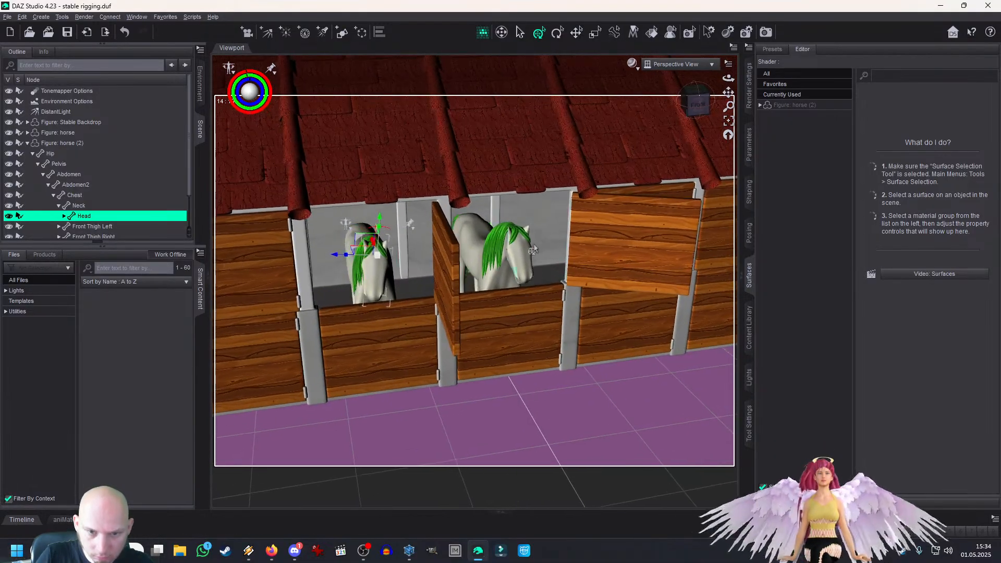
left_click(515, 257)
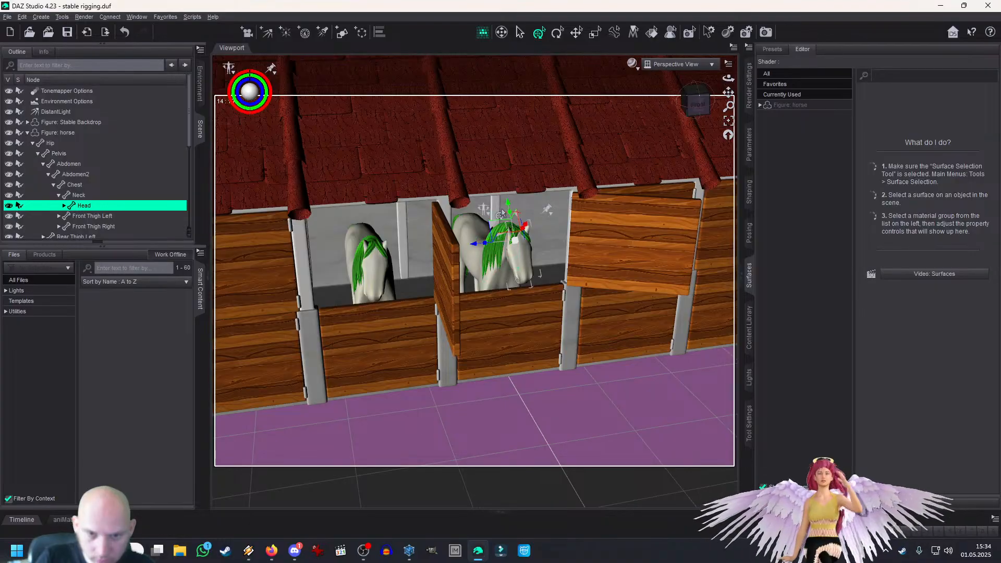
left_click_drag(501, 218, 489, 256)
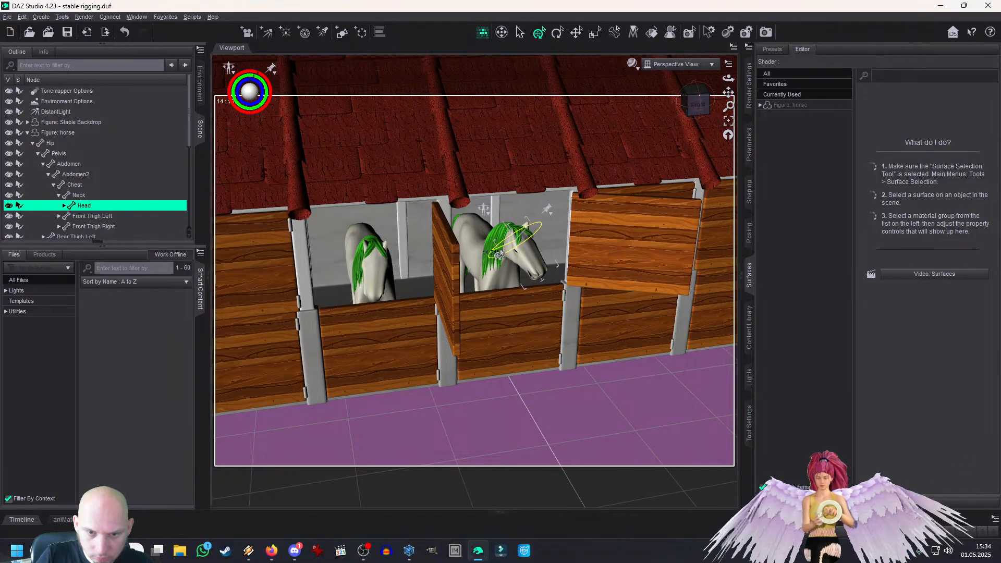
Step: Collapse both horse hierarchies and apply the "brunette" image as Base Color to the Horse surface of horse (2)
left_click(27, 133)
left_click(56, 144)
left_click(28, 143)
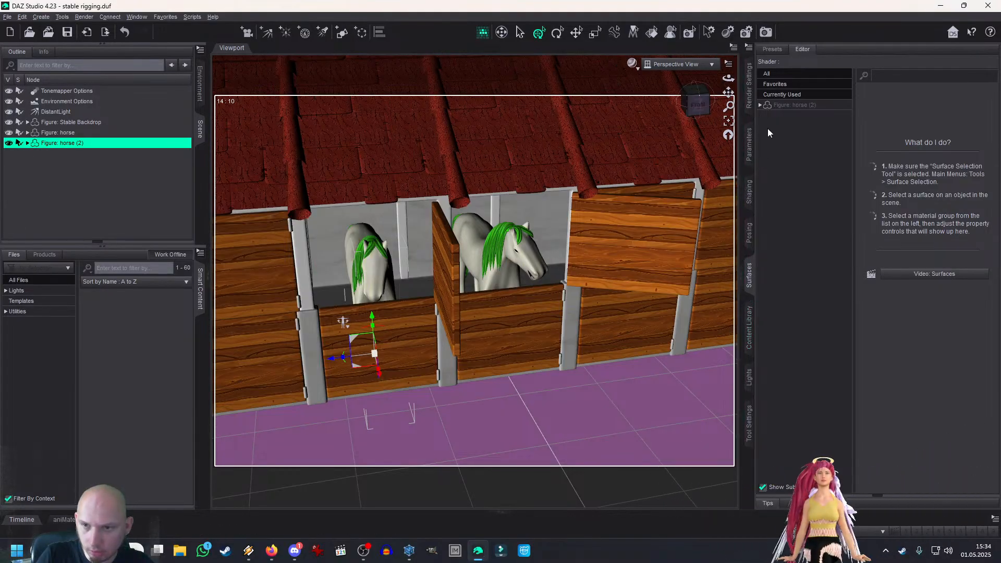
left_click(760, 105)
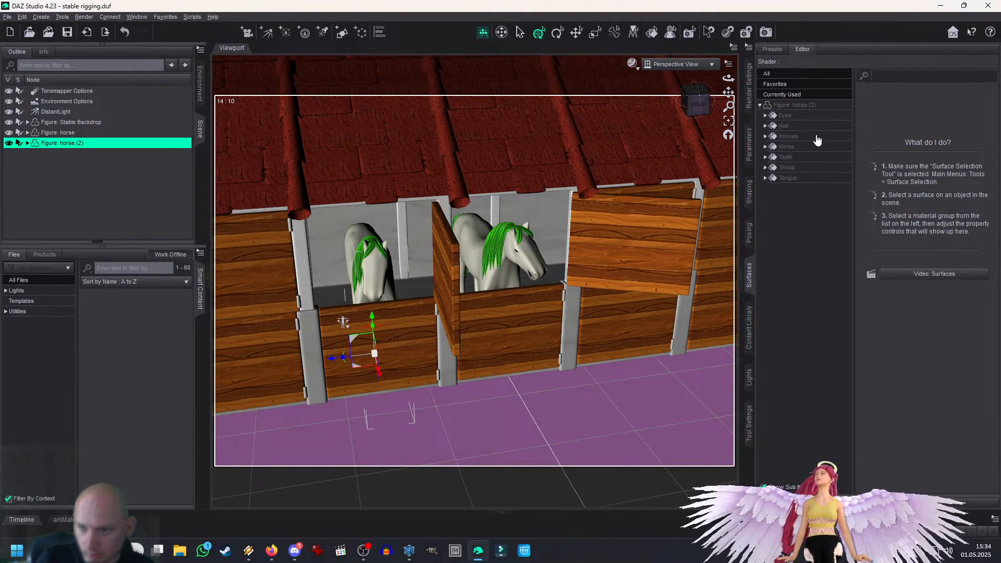
left_click(787, 147)
left_click(864, 201)
left_click(887, 214)
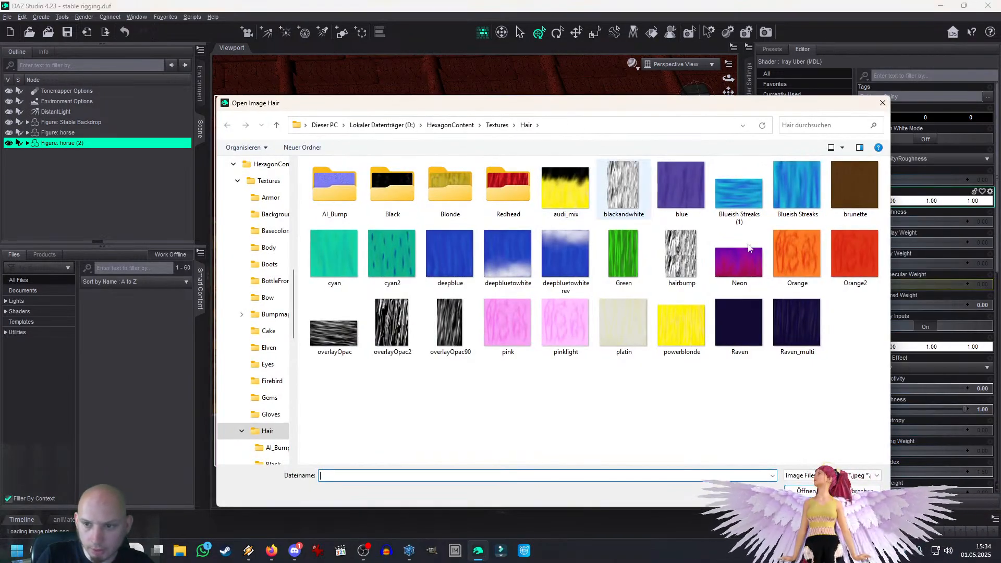
left_click(856, 189)
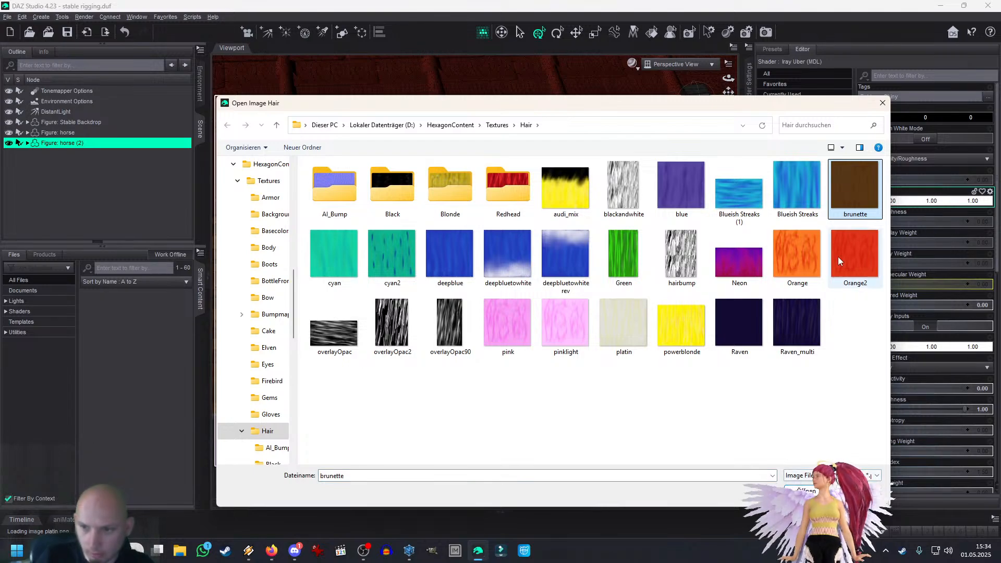
left_click(807, 491)
left_click_drag(700, 102, 706, 95)
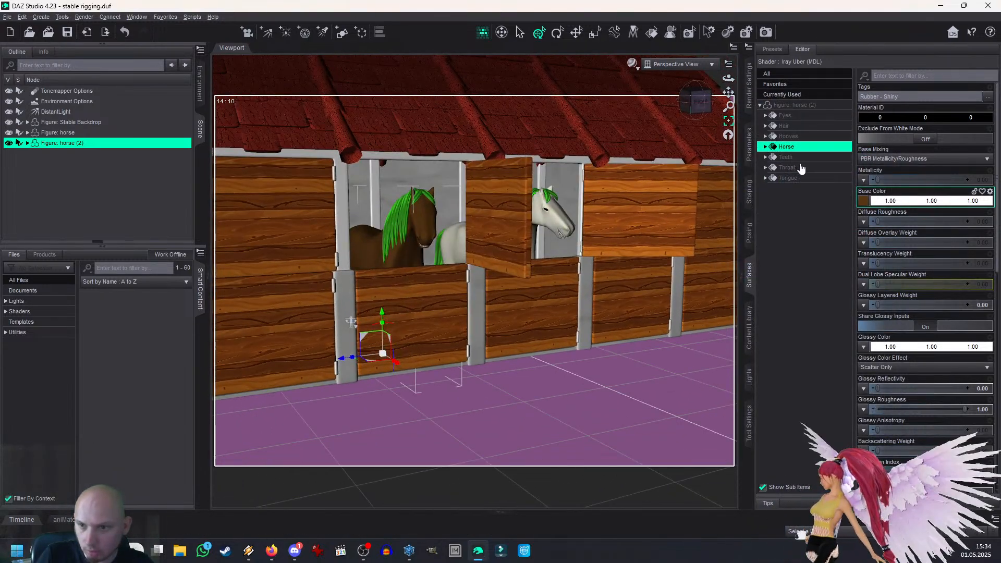
Step: Apply the "Orange" hair texture as the Base Color image of horse (2)'s Hair surface
left_click(801, 127)
left_click(863, 201)
left_click(866, 211)
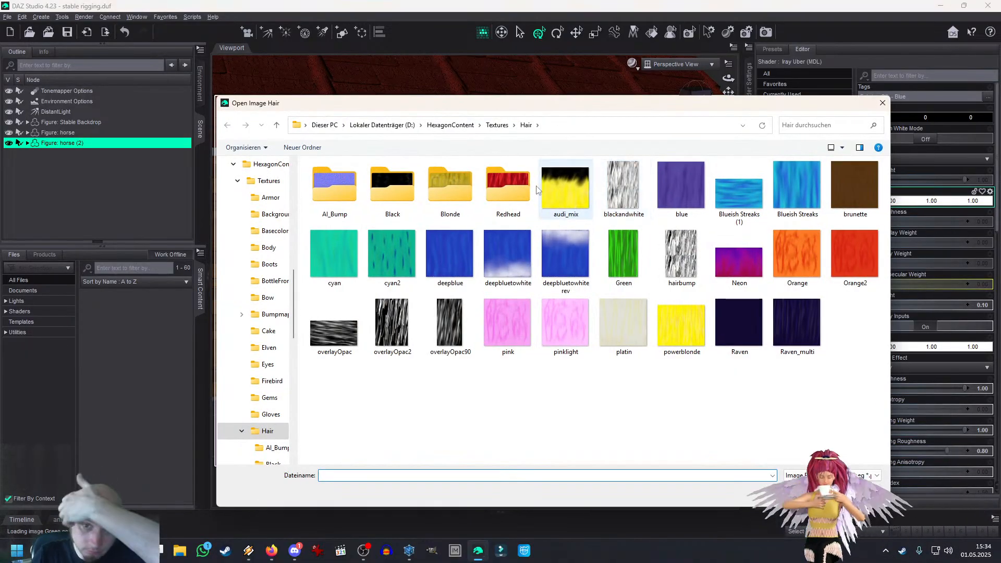
left_click(797, 256)
key("Return")
Step: Swing open the end stall's lower door, Door L1, and open the upper Door U1 part of the way
left_click_drag(700, 102, 668, 102)
left_click_drag(730, 92, 688, 89)
left_click(609, 282)
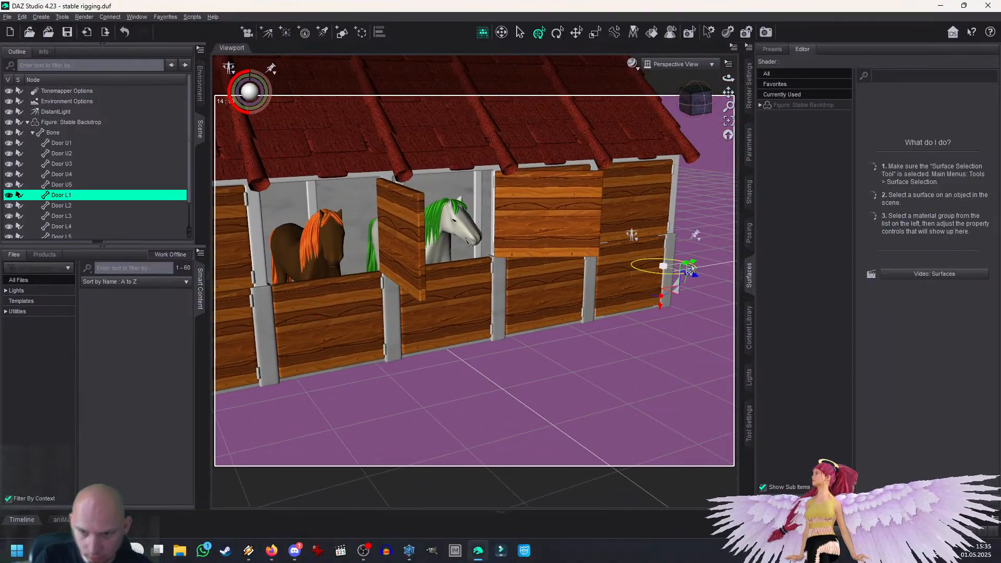
left_click_drag(699, 268, 662, 269)
left_click(667, 219)
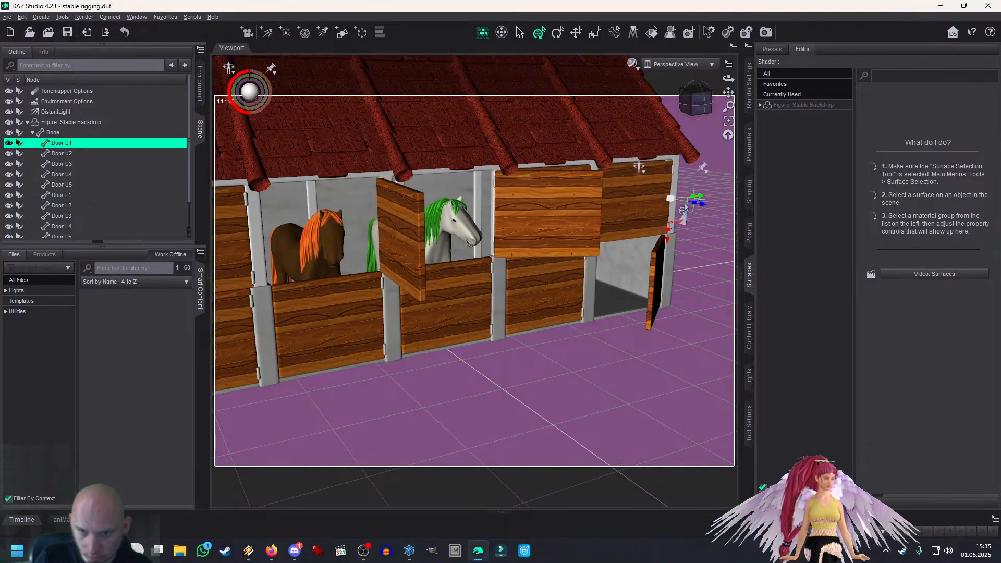
left_click_drag(686, 201, 679, 200)
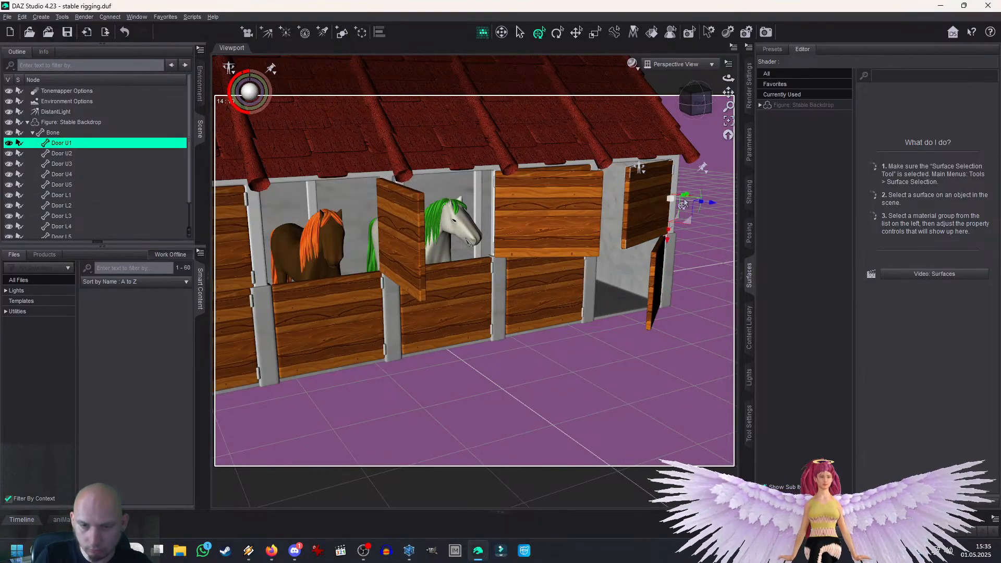
Step: Frame the whole stable and set the "spaaaaace" image as the environment's backdrop
scroll(685, 205, "down", 1)
left_click_drag(701, 103, 746, 130)
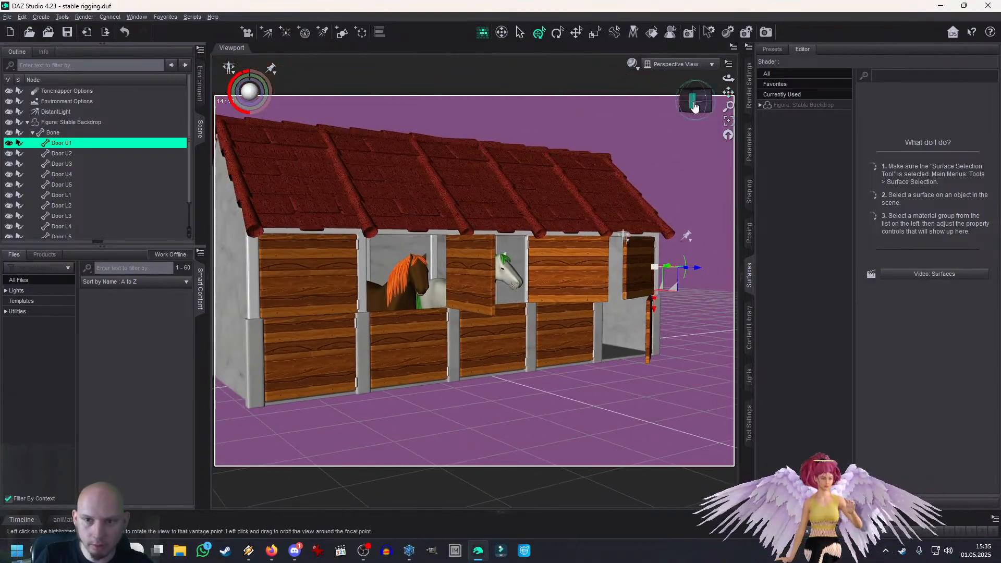
mouse_move(695, 105)
left_mouse_down()
mouse_move(683, 112)
mouse_move(746, 94)
mouse_move(685, 102)
mouse_move(697, 90)
mouse_move(728, 94)
mouse_move(698, 99)
mouse_move(714, 108)
left_mouse_up()
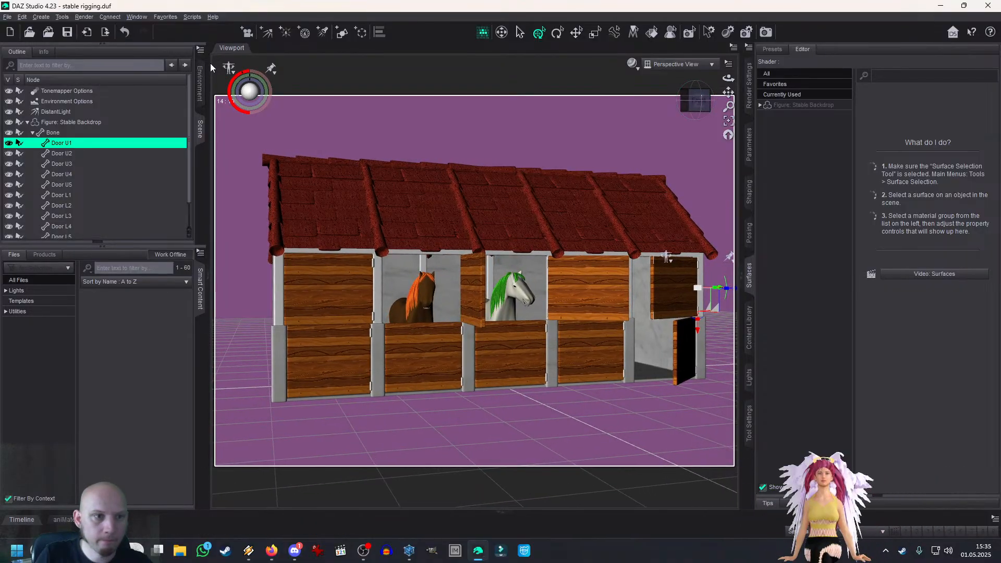
left_click(200, 76)
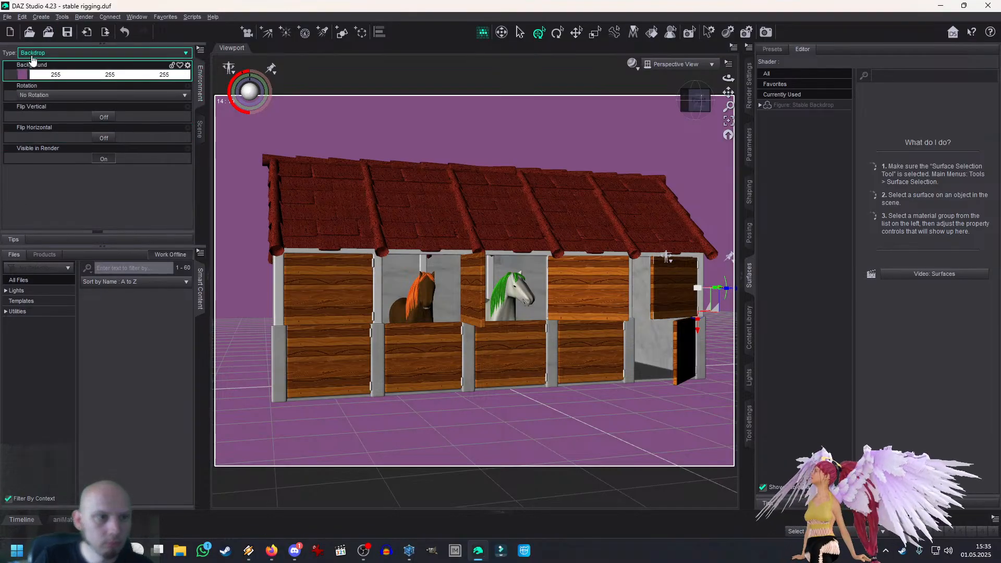
left_click(21, 75)
left_click(31, 86)
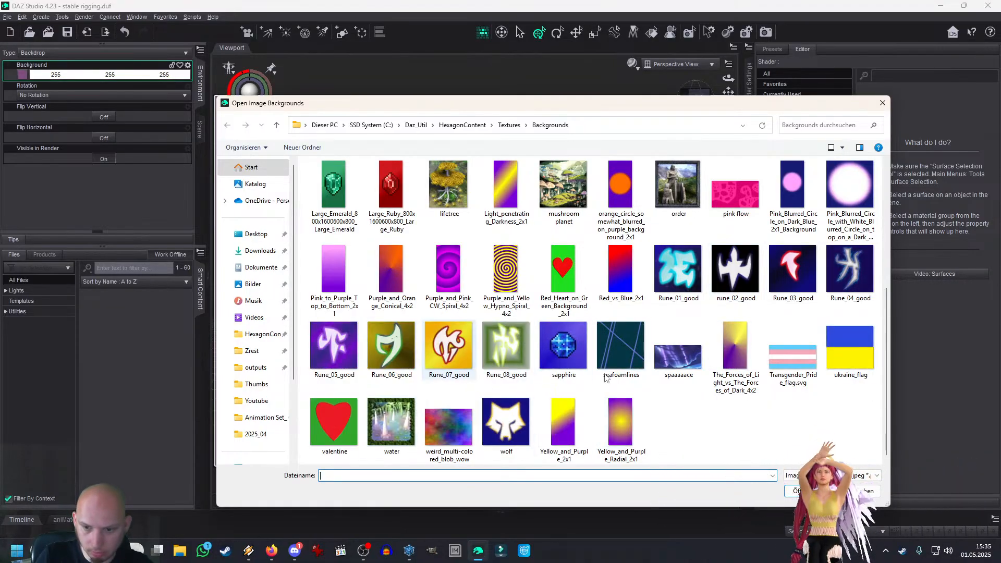
left_click(678, 360)
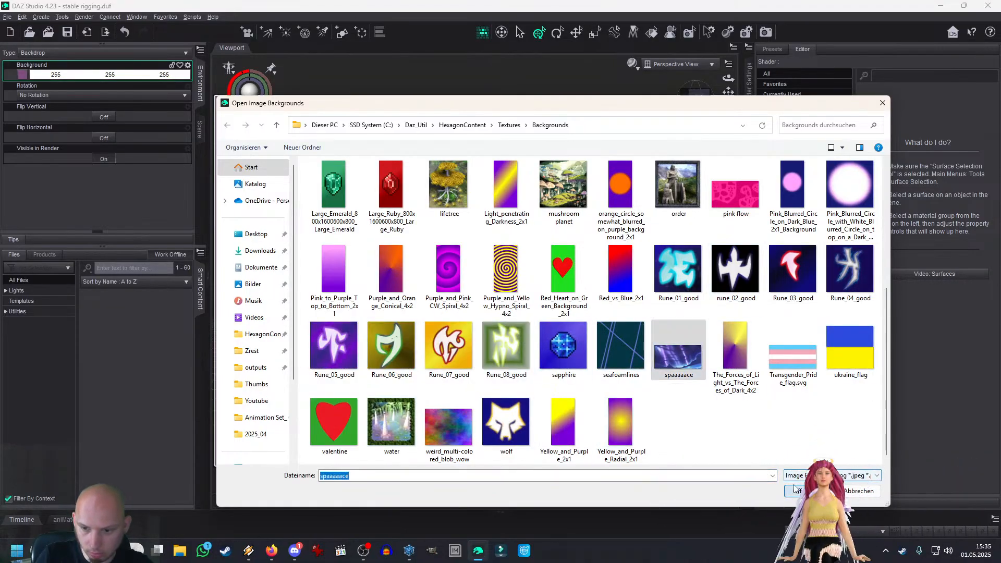
left_click(797, 491)
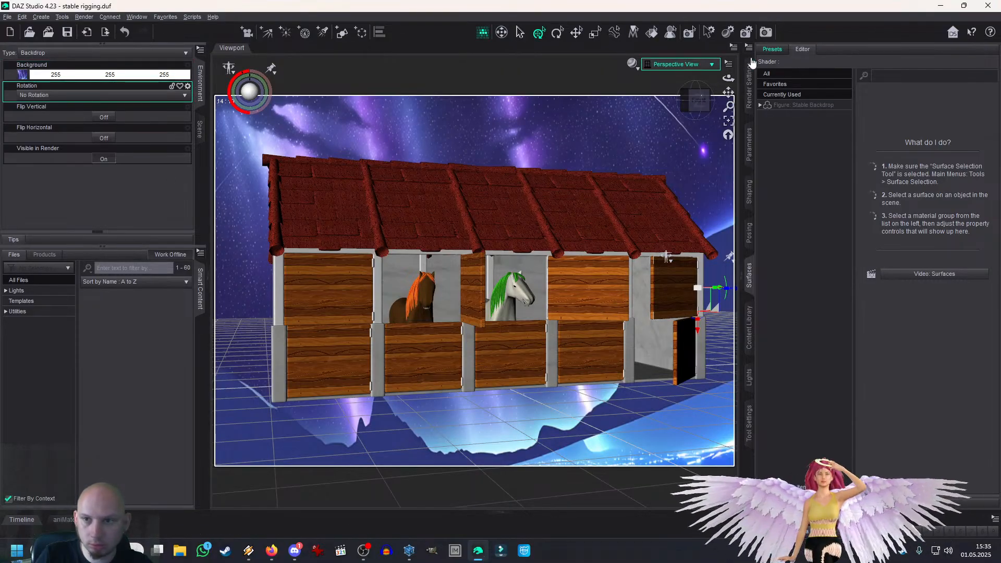
Step: Render the stable scene with both horses and look over the rendered image from roof to ground
left_click(762, 35)
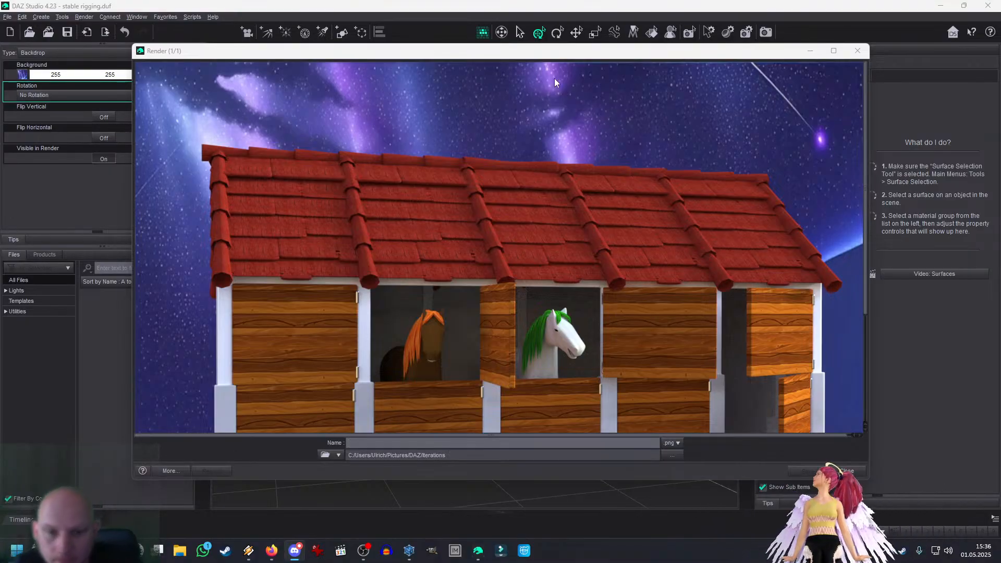
scroll(663, 291, "down", 3)
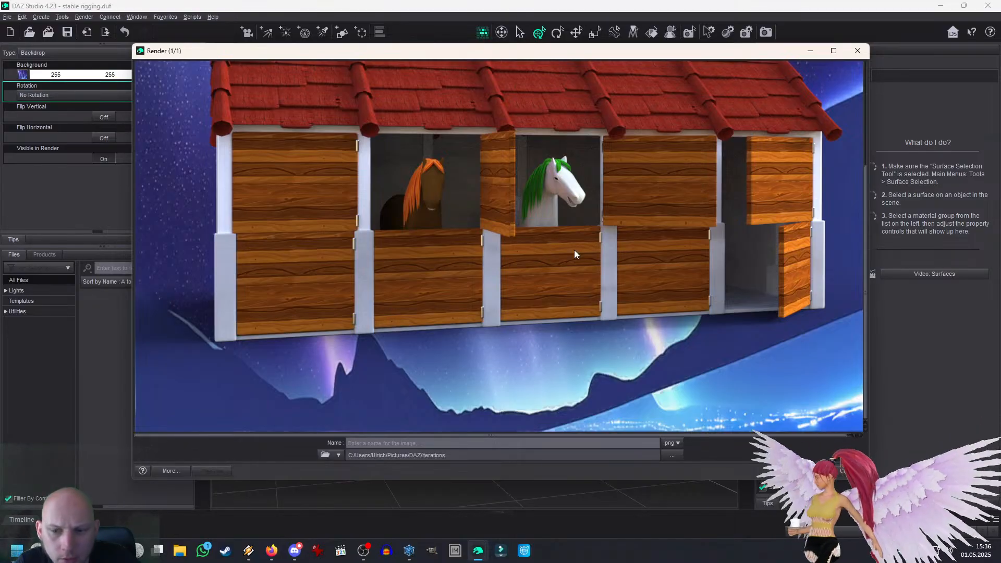
Step: Close the render, select the Stable Backdrop figure and expand its list of surfaces
left_click(846, 471)
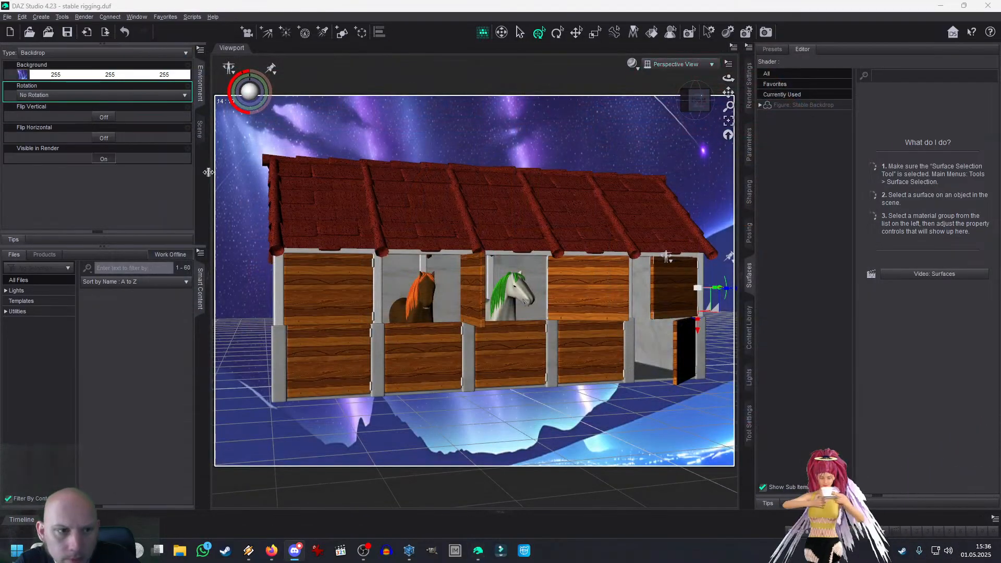
left_click(201, 130)
left_click(50, 124)
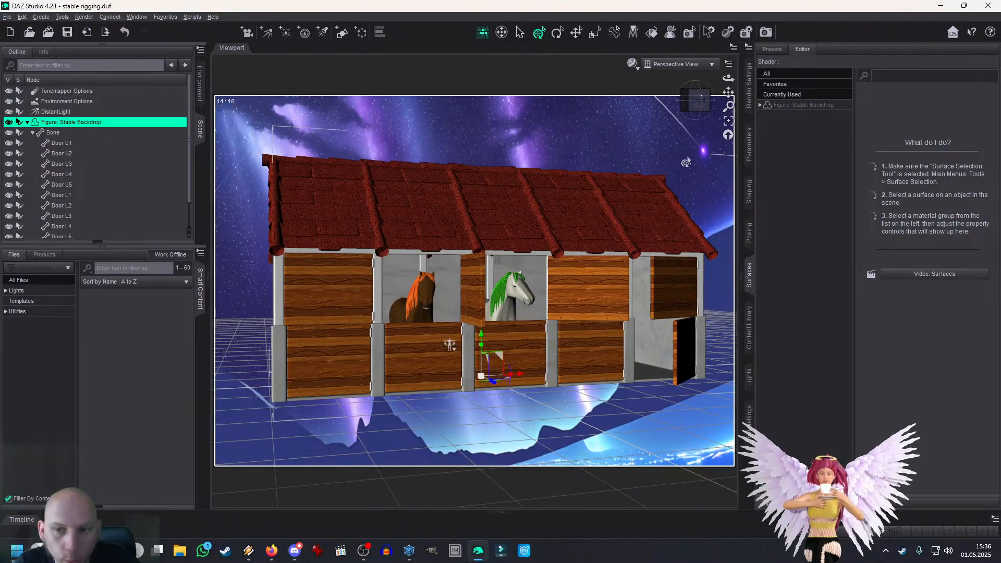
left_click(761, 106)
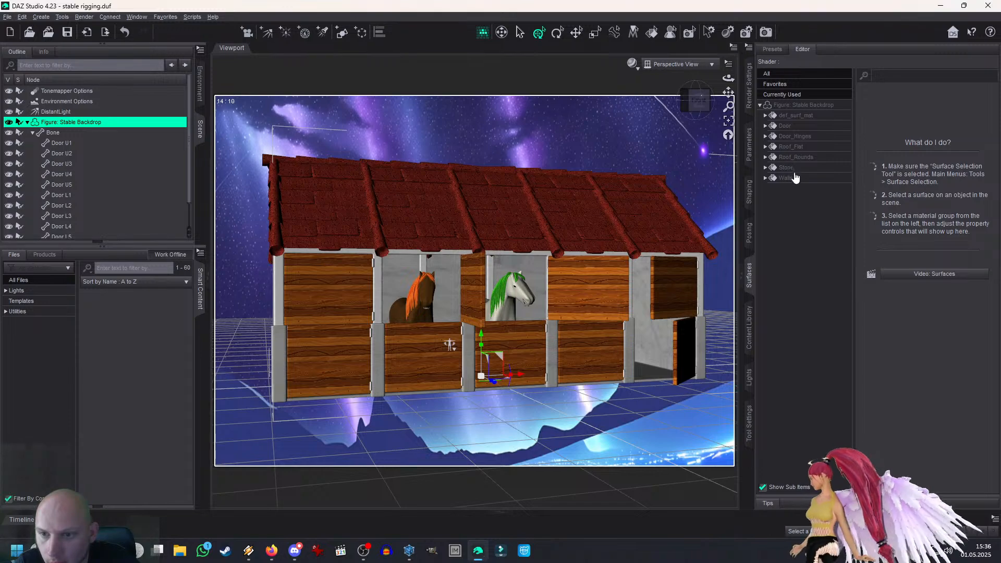
left_click(787, 168)
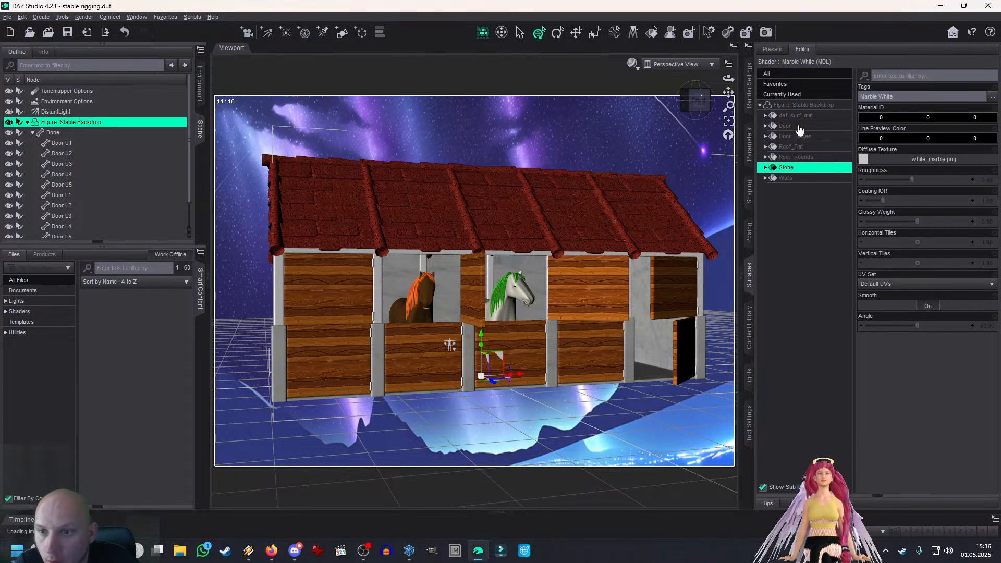
left_click(801, 194)
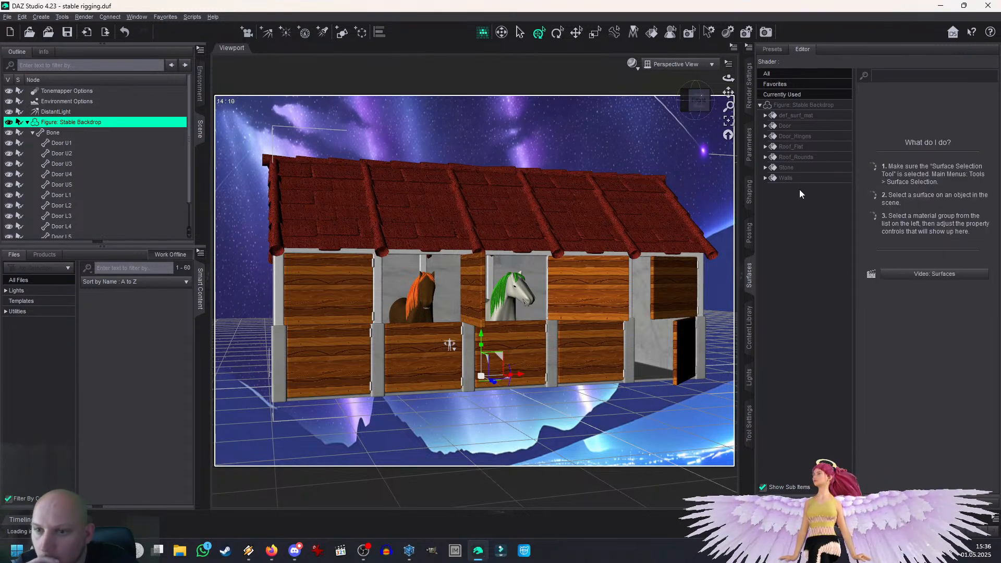
Step: Apply the "wood planks" image from the "textures with normals" folder as the Base Color image of the def_surf_mat surface
left_click(802, 118)
left_click(864, 201)
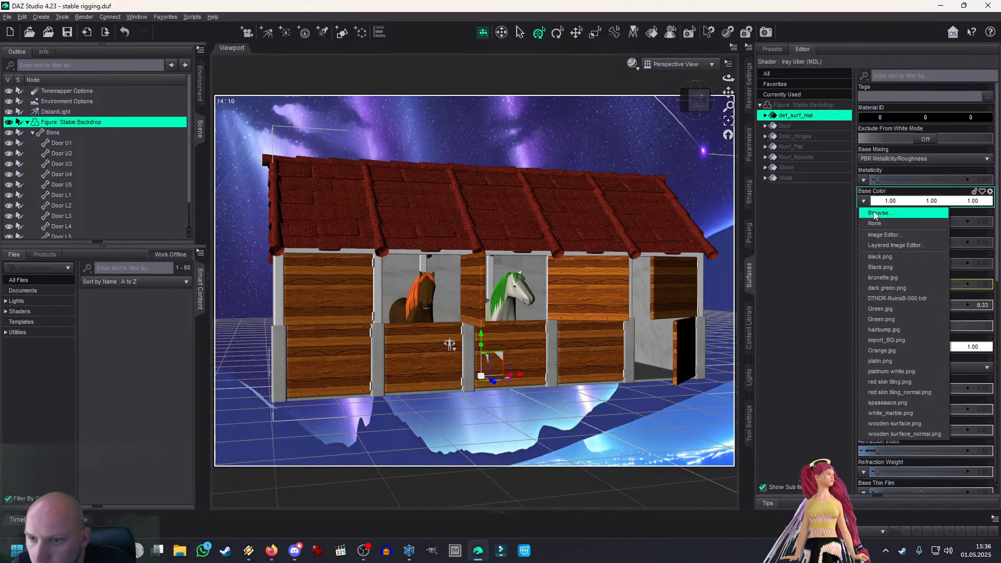
left_click(882, 211)
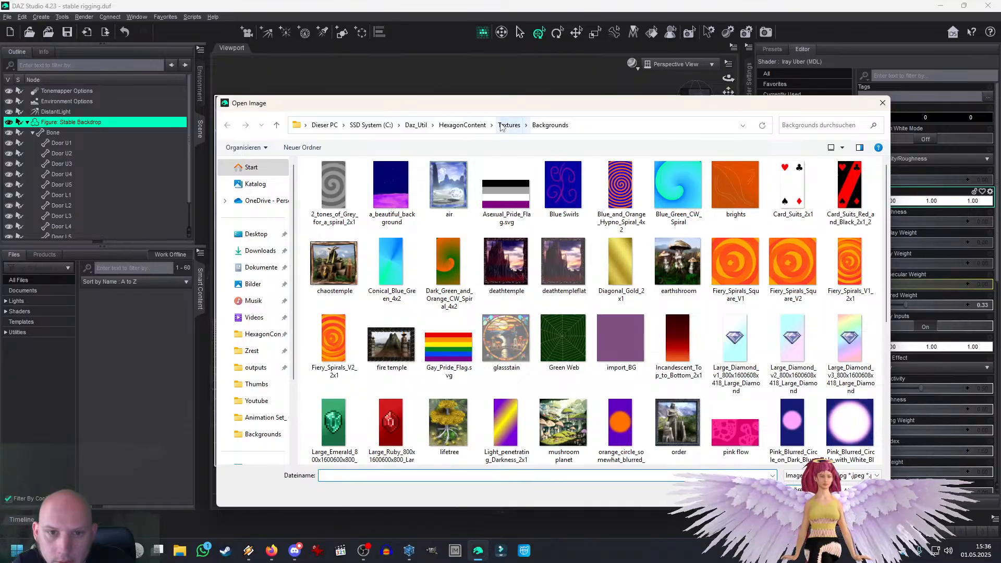
left_click(505, 125)
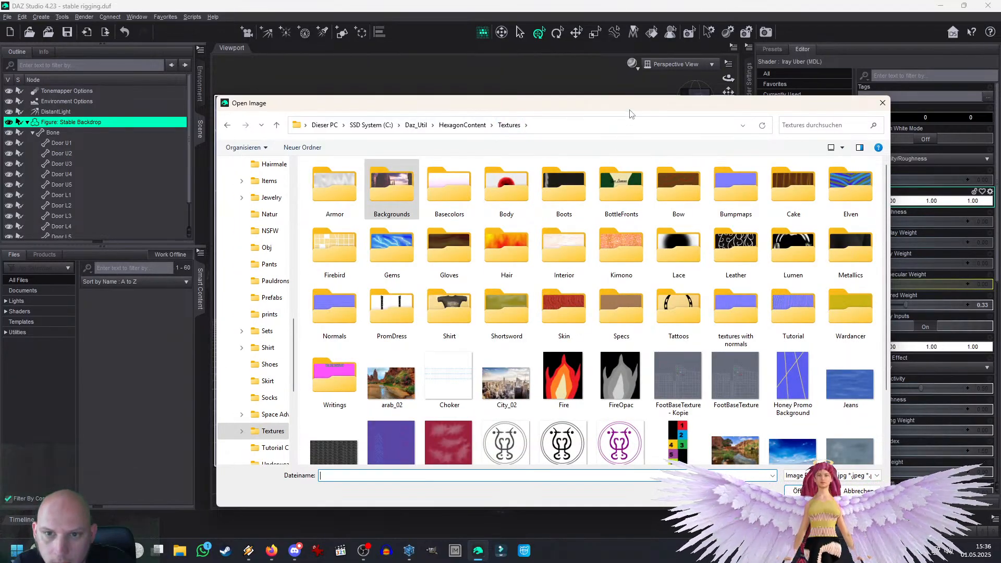
key("Escape")
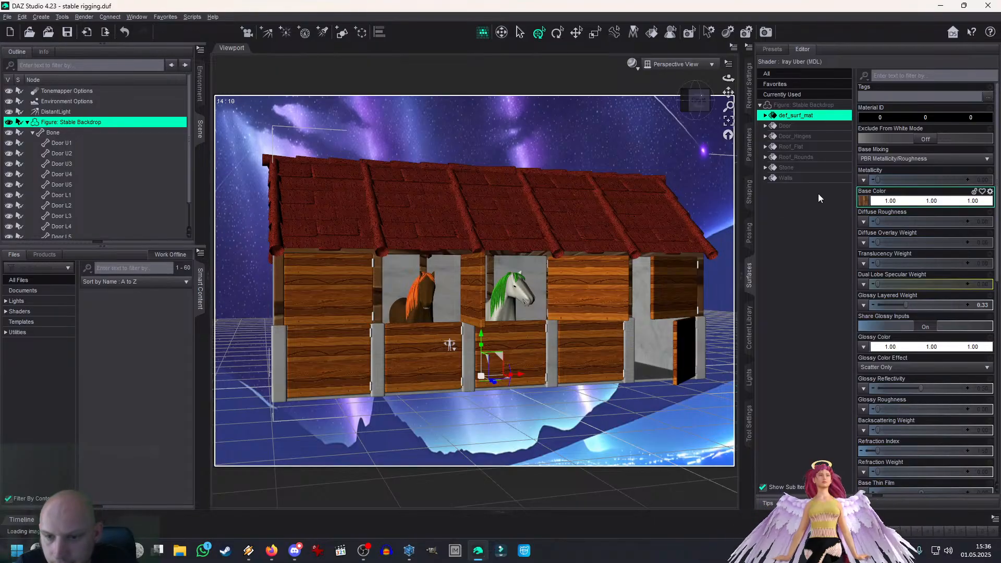
Step: Preview the scene in NVIDIA Iray and swap def_surf_mat's Base Color image for a lighter wood texture
left_click(632, 64)
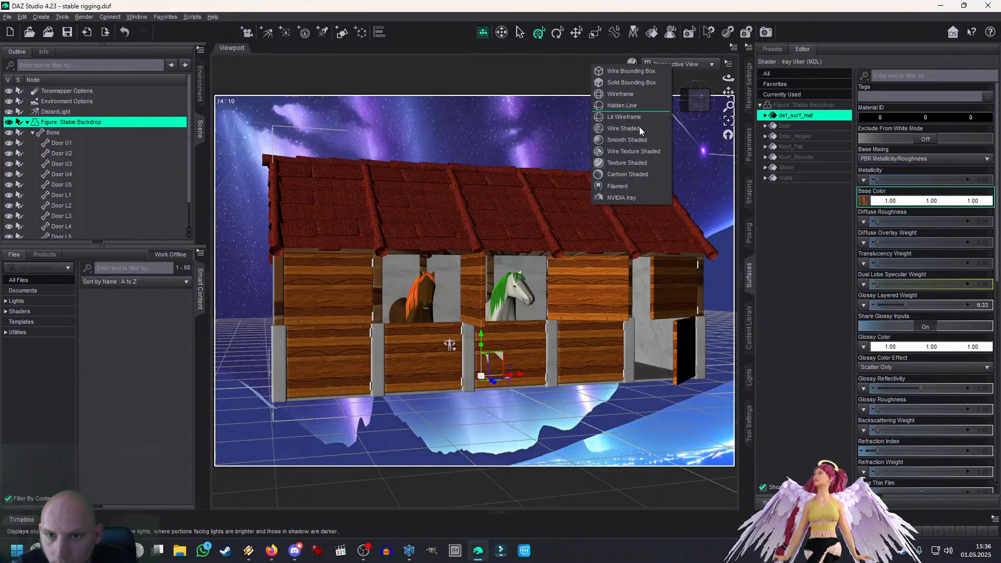
left_click(631, 196)
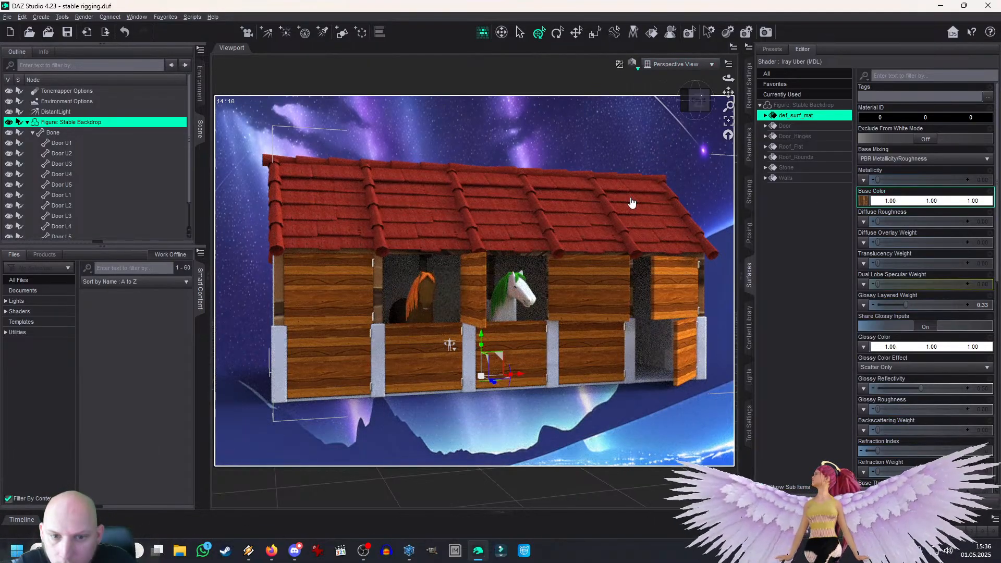
mouse_move(864, 204)
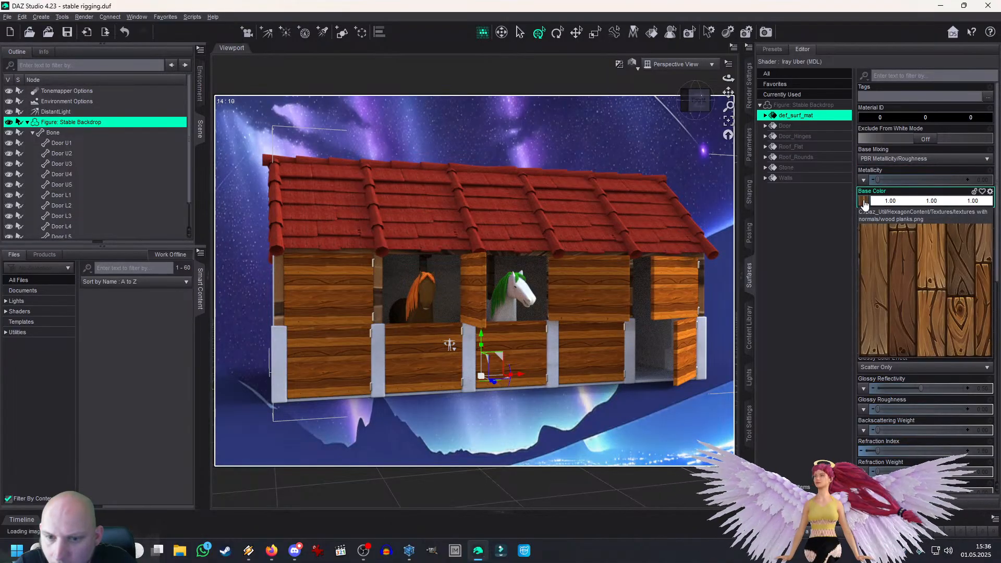
left_click(866, 205)
left_click(877, 213)
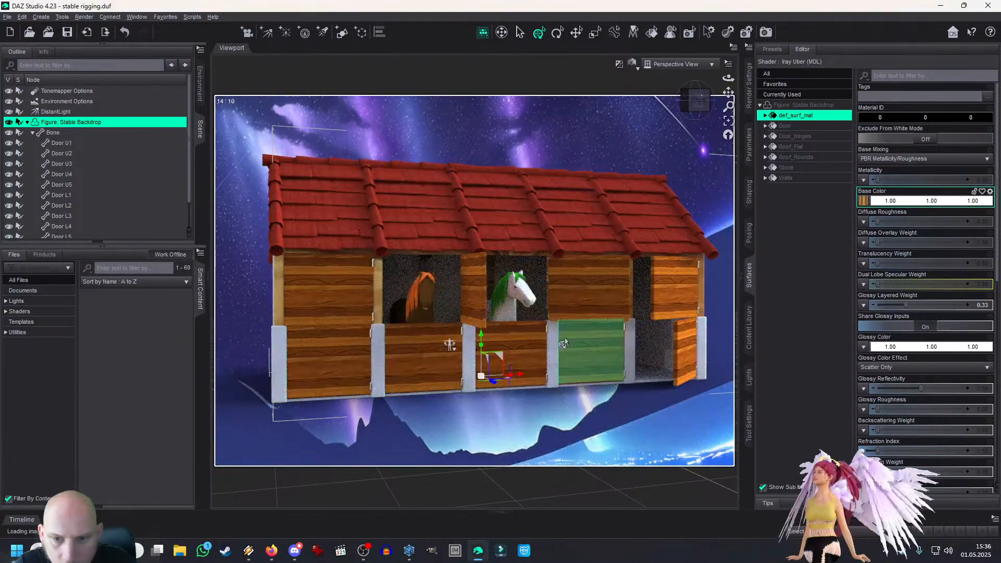
Step: Set both the Horizontal Tiles and the Vertical Tiles of the def_surf_mat surface to 5
scroll(908, 296, "down", 6)
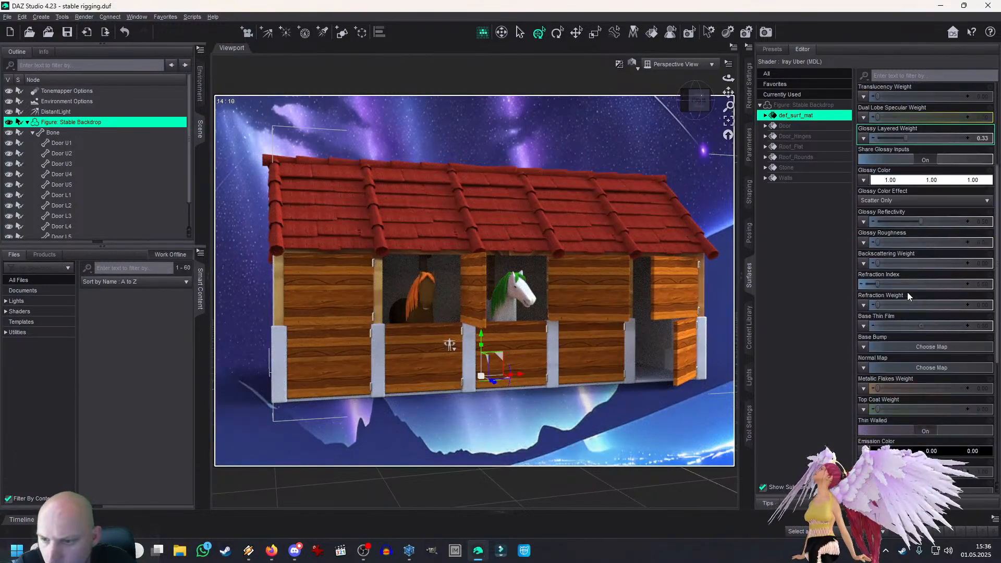
scroll(983, 263, "down", 6)
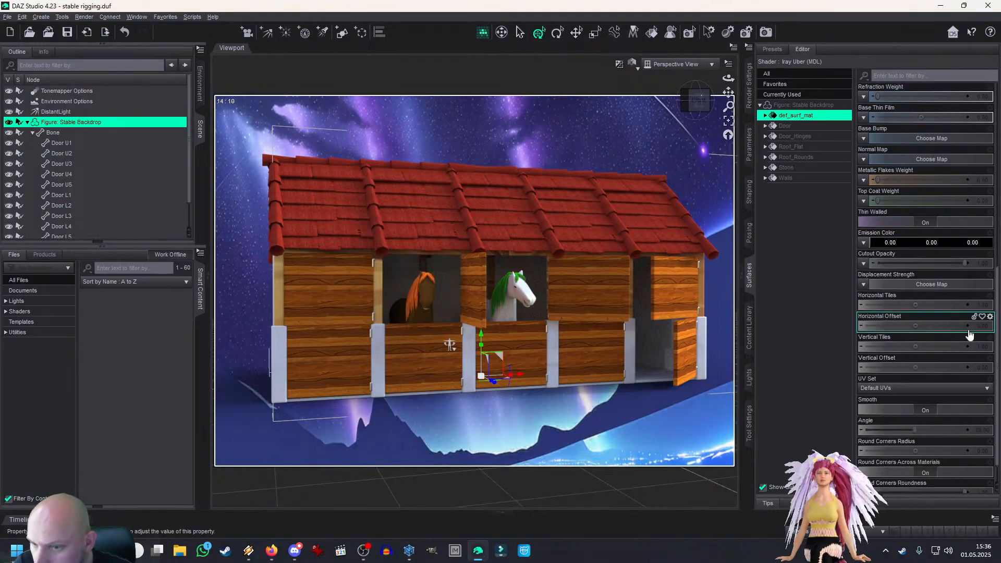
left_click(985, 305)
type("5")
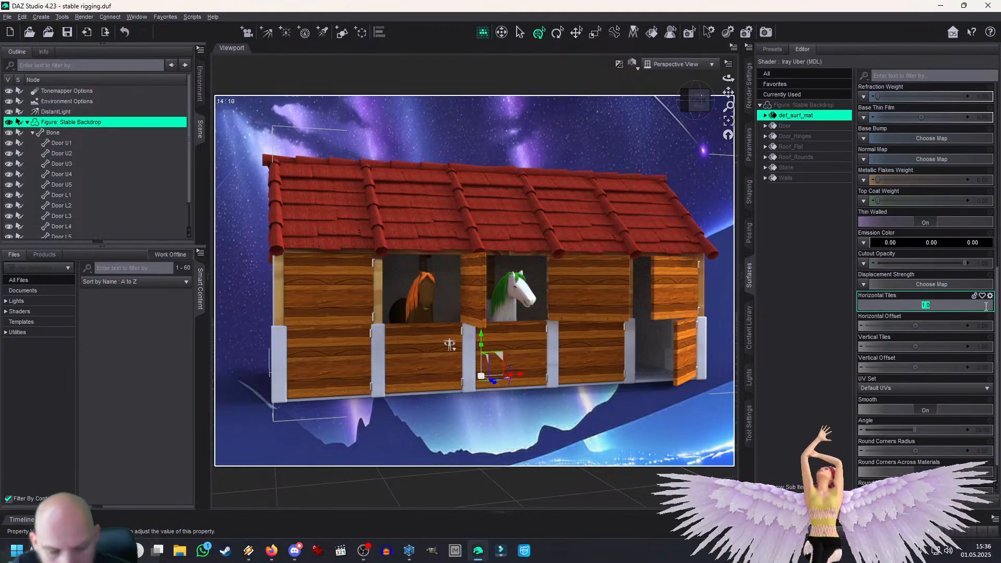
key("Return")
left_click(985, 347)
type("5")
key("Return")
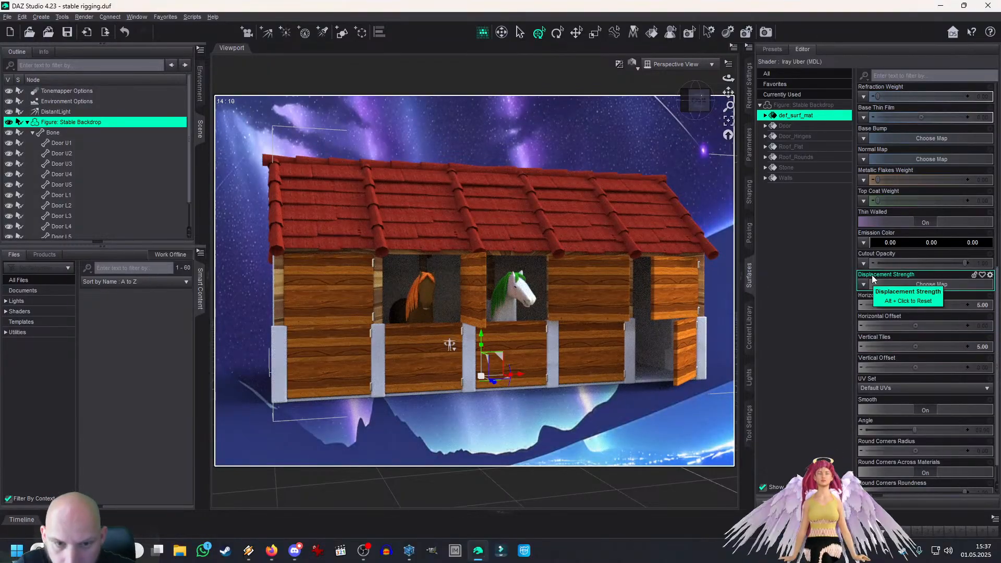
Step: Change def_surf_mat's Base Color image to a darker wood texture and try to choose an image for its Normal Map
scroll(872, 224, "up", 2)
scroll(872, 224, "up", 10)
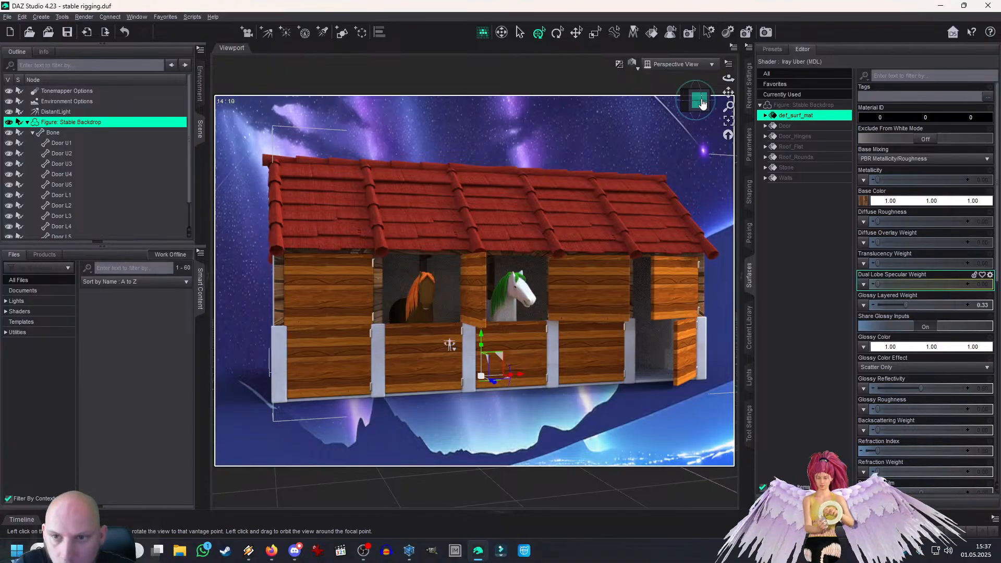
scroll(872, 318, "down", 1)
scroll(872, 318, "down", 2)
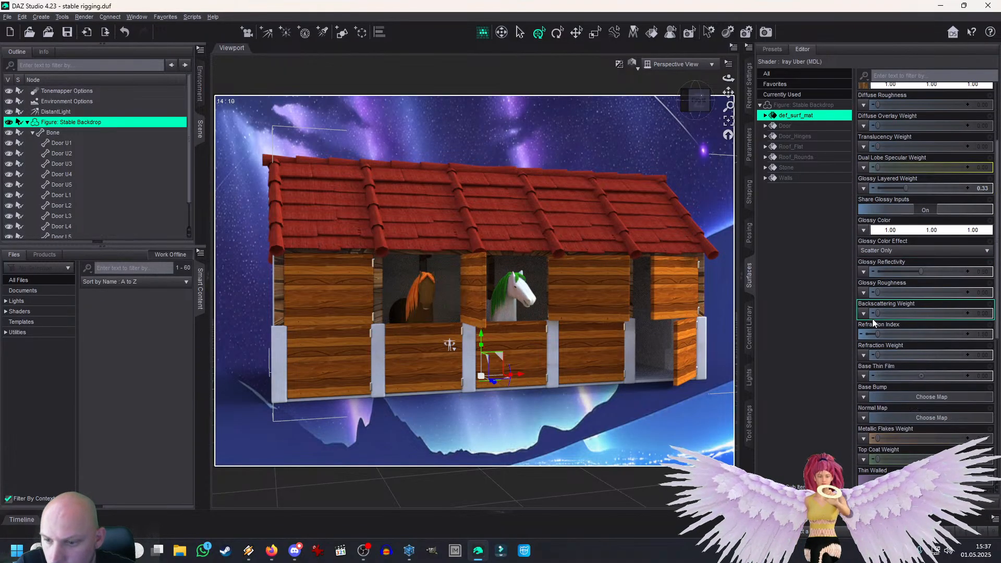
left_click(863, 407)
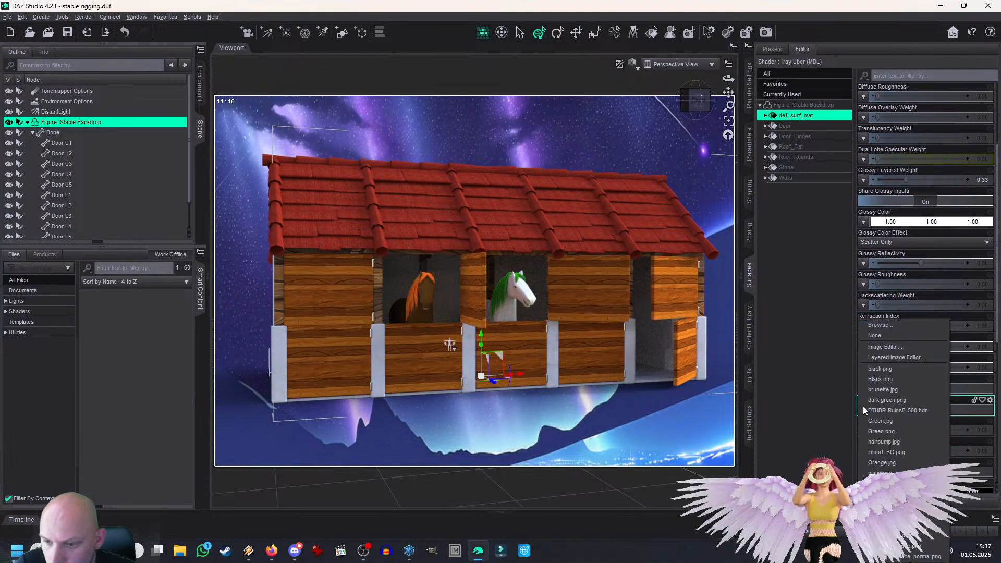
left_click(876, 330)
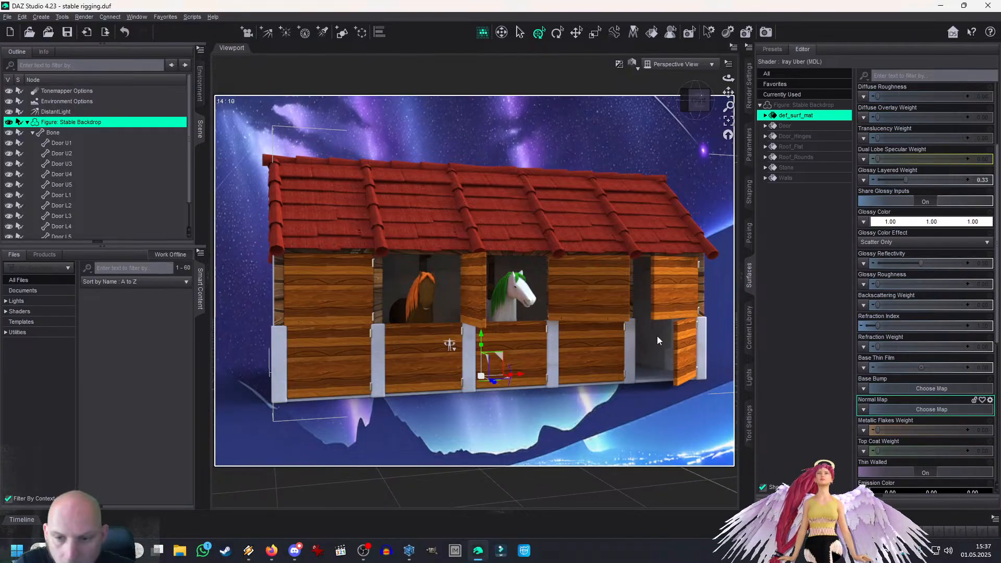
Step: Set def_surf_mat's Diffuse Roughness to 0.50 and its Glossy Layered Weight to 0.10
scroll(894, 327, "up", 3)
scroll(894, 327, "up", 1)
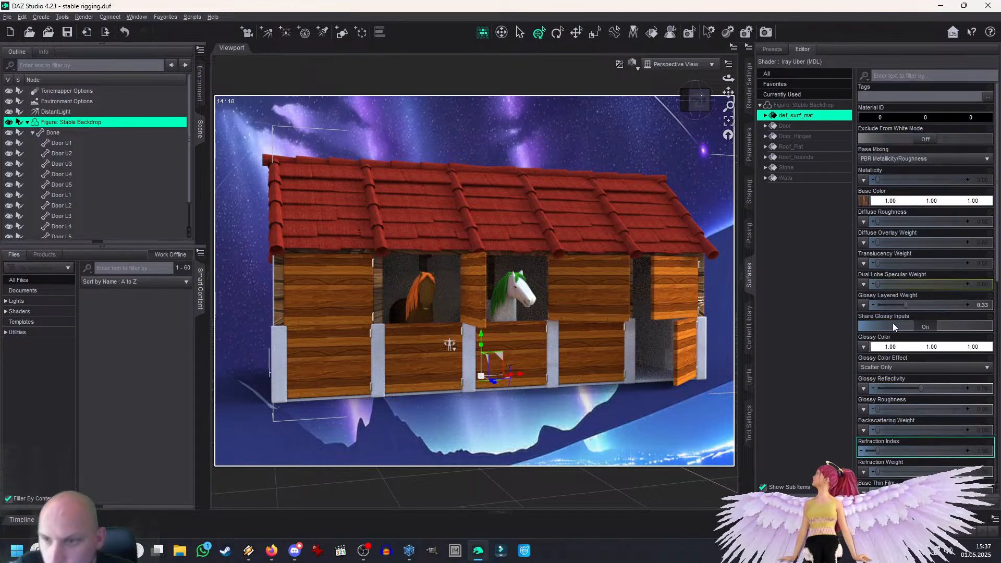
left_click_drag(877, 222, 941, 224)
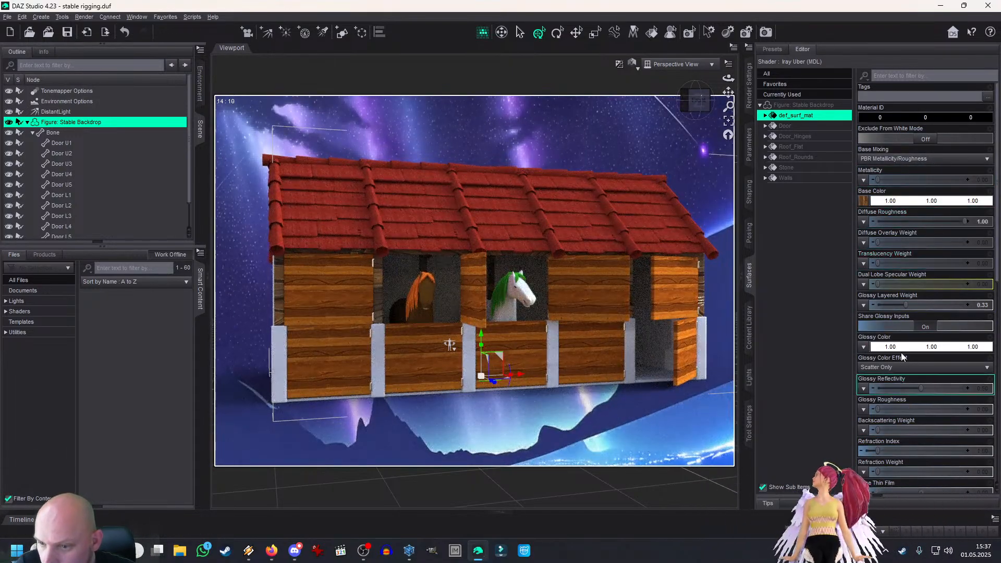
left_click_drag(921, 305, 656, 301)
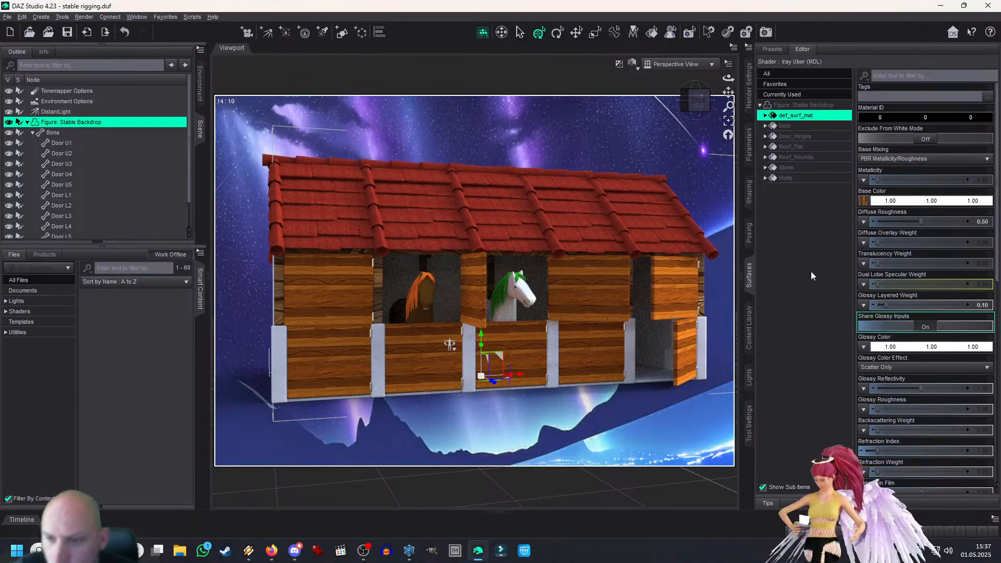
Step: Switch the viewport back to Texture Shaded and render the stable from a slightly turned view
left_click(633, 64)
left_click(625, 162)
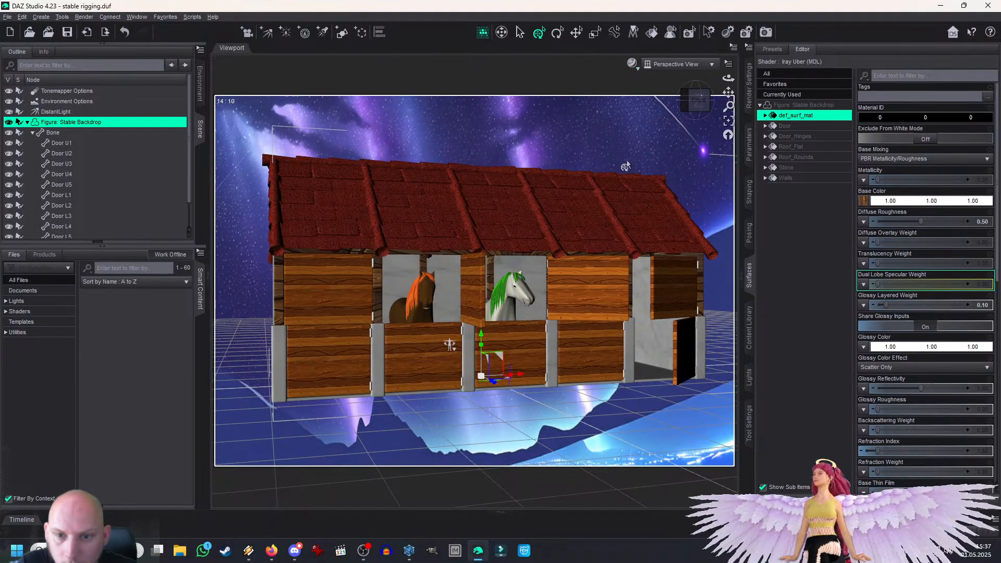
left_click_drag(701, 106, 707, 110)
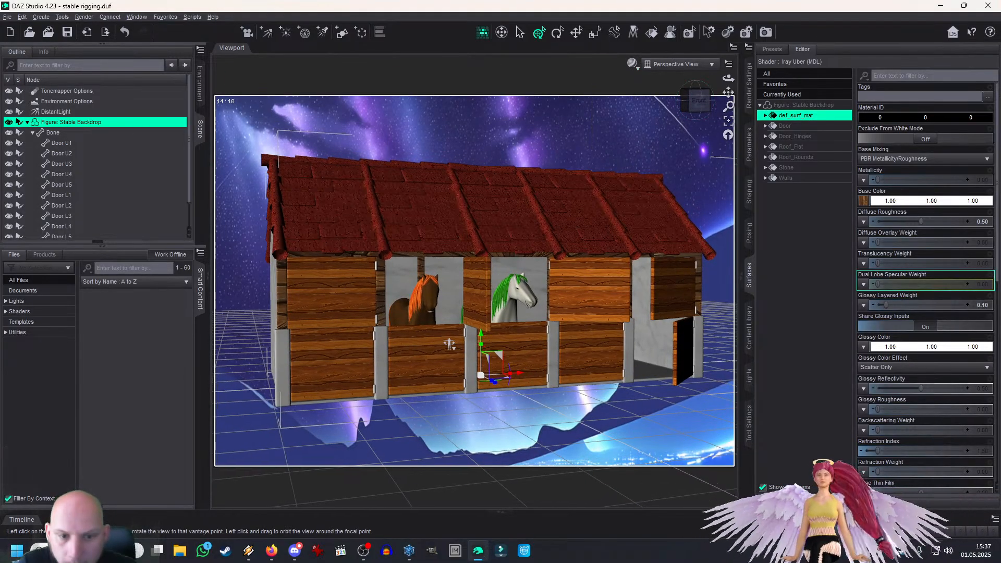
left_click(769, 33)
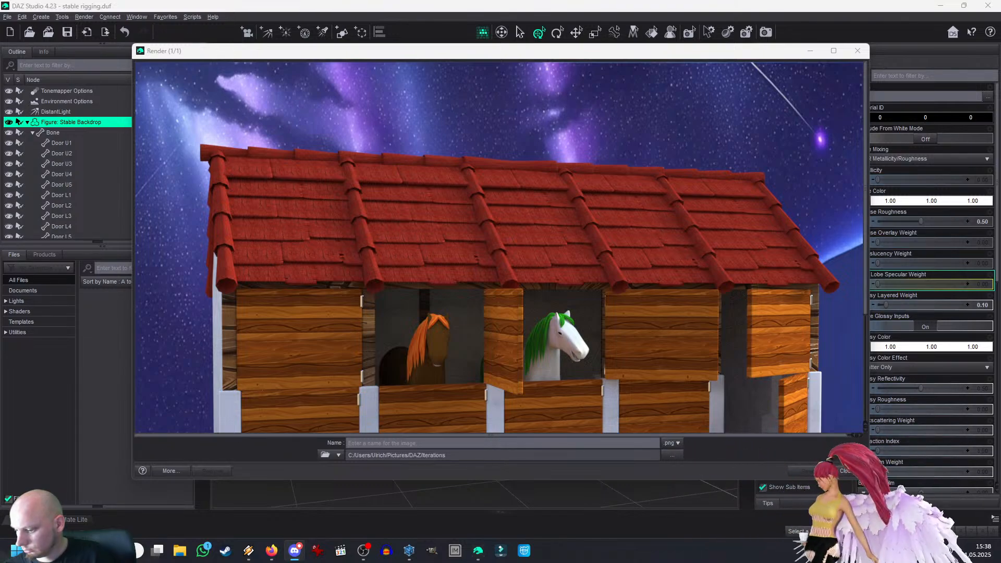
Step: Look over the finished render from roof to ground and save it as a PNG named "horse stable"
left_click_drag(535, 56, 520, 61)
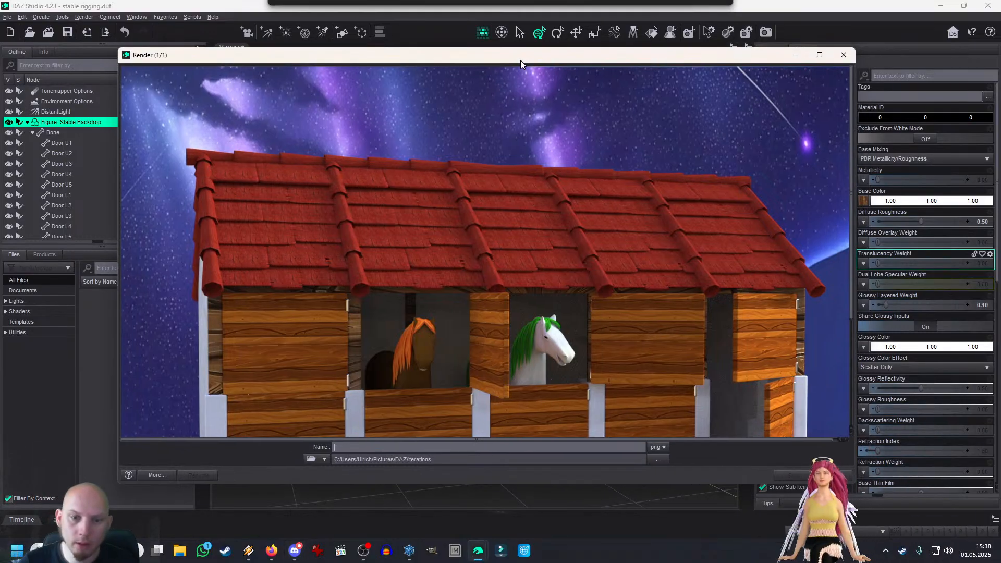
scroll(571, 202, "down", 3)
scroll(571, 203, "up", 3)
scroll(572, 203, "down", 3)
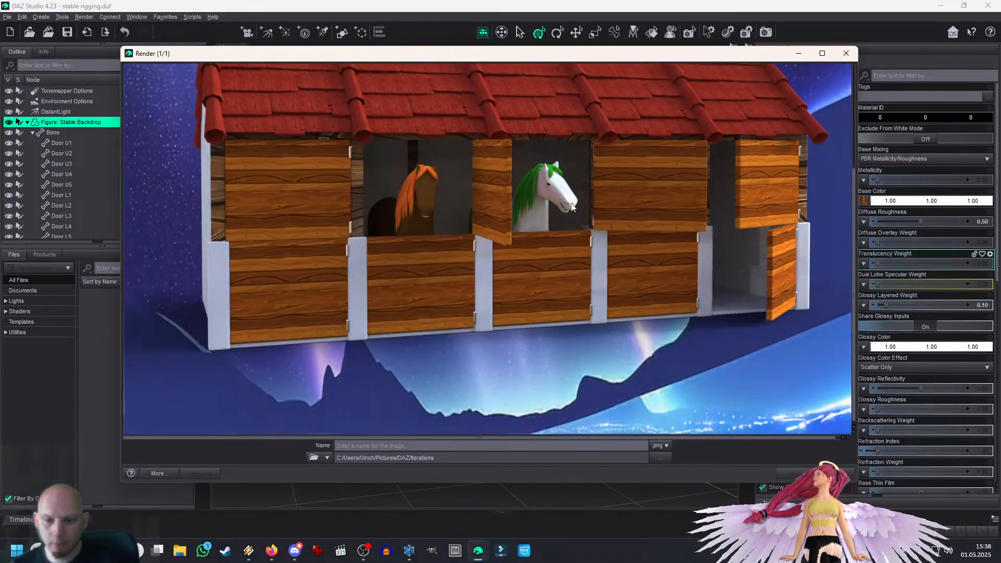
scroll(571, 207, "up", 3)
scroll(571, 207, "up", 2)
scroll(572, 207, "down", 2)
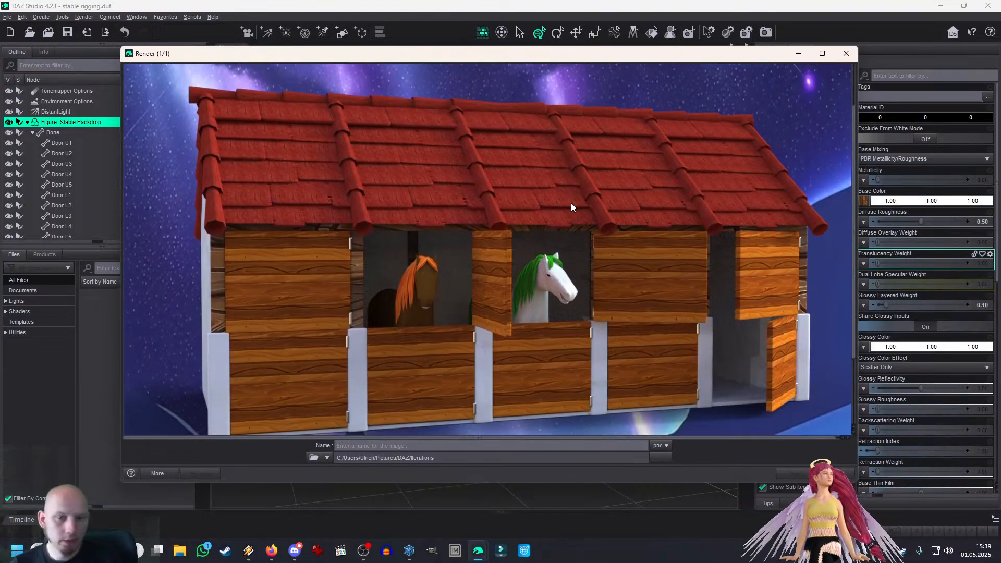
left_click(560, 443)
type("h")
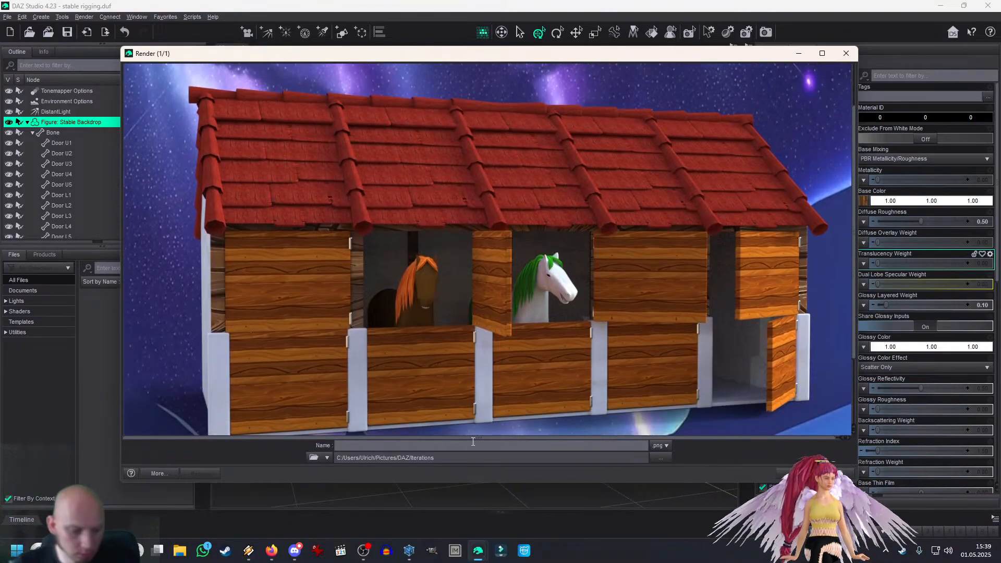
type("orse stable")
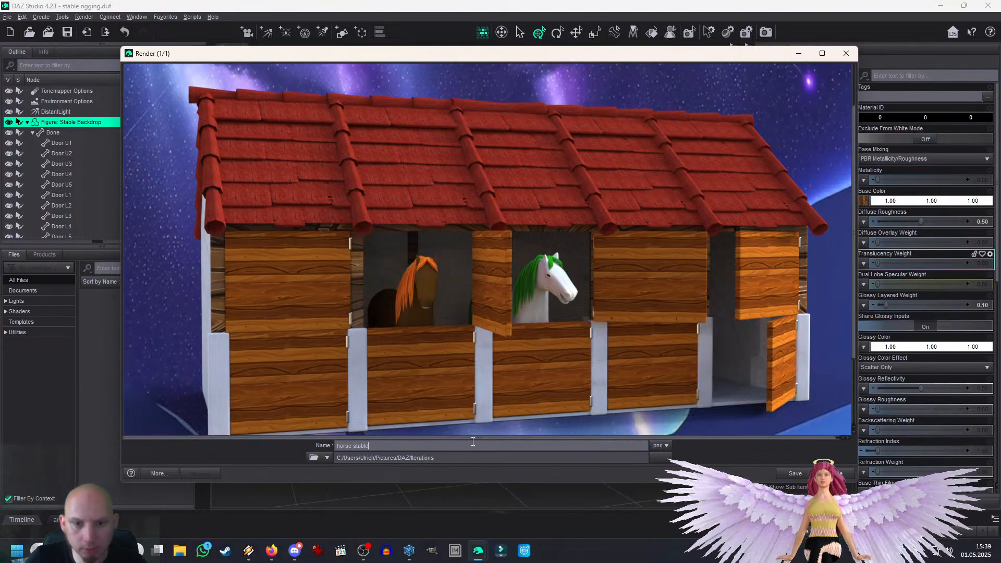
key("Return")
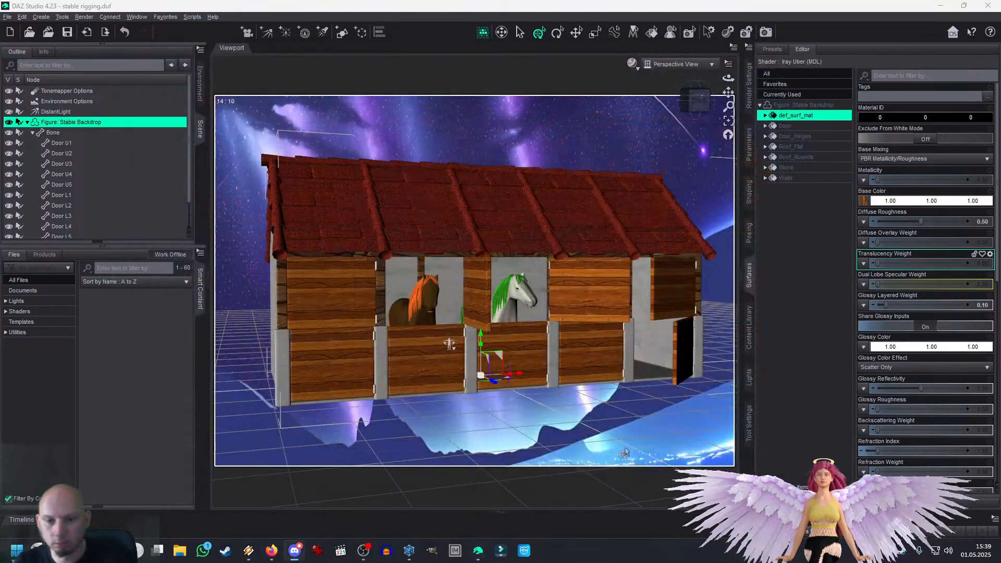